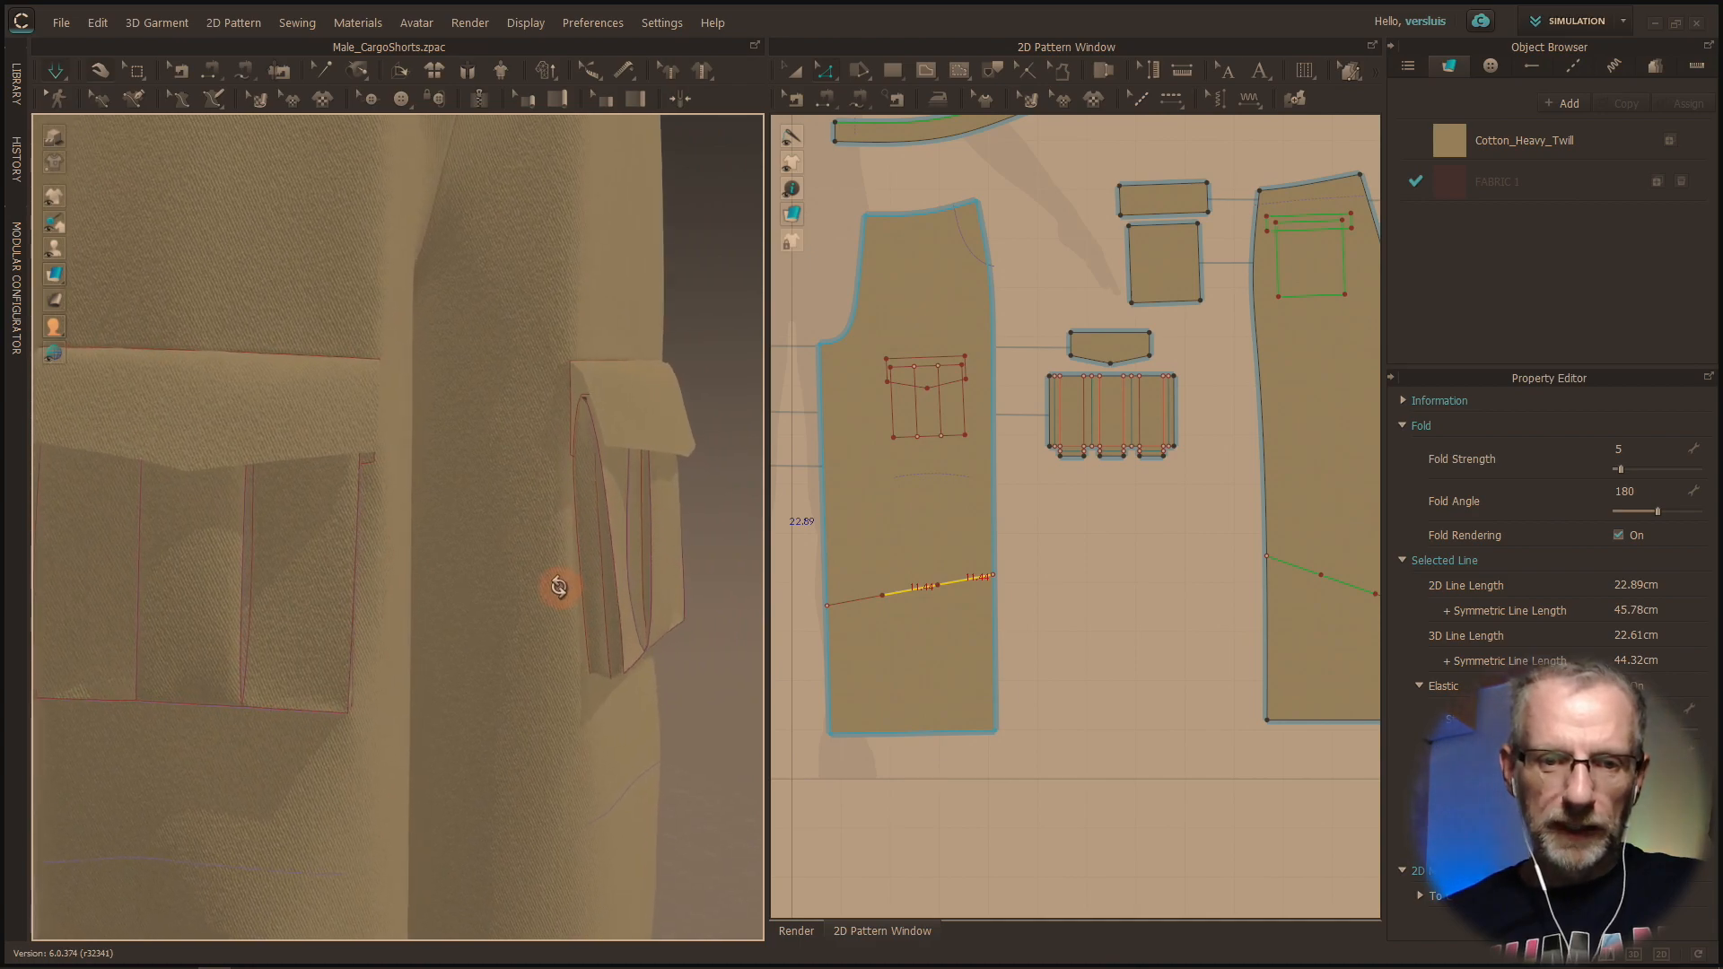
# Step: Examine the cargo pocket and its flap on the trouser leg in 3D from the front and the side
pyautogui.moveTo(561, 593); pyautogui.dragTo(395, 612, button='middle')
pyautogui.moveTo(531, 571); pyautogui.dragTo(427, 623, button='right')
pyautogui.moveTo(684, 576); pyautogui.dragTo(746, 563, button='middle')
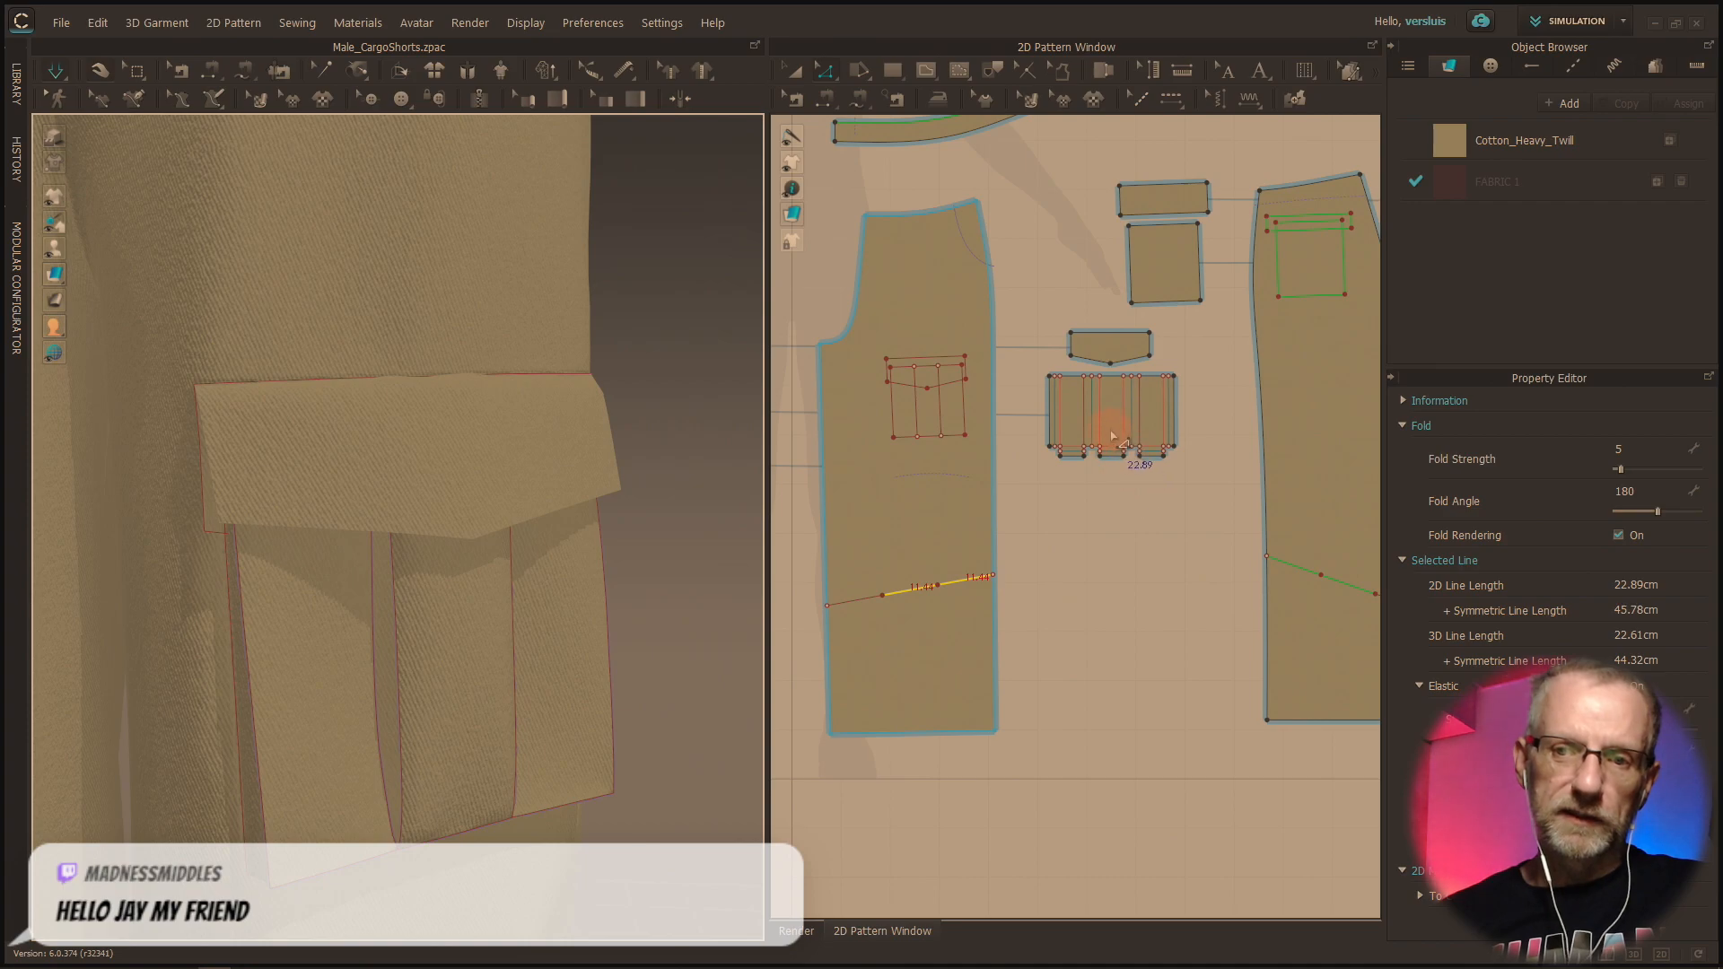
pyautogui.scroll(3, 467, 664)
pyautogui.scroll(-4, 473, 669)
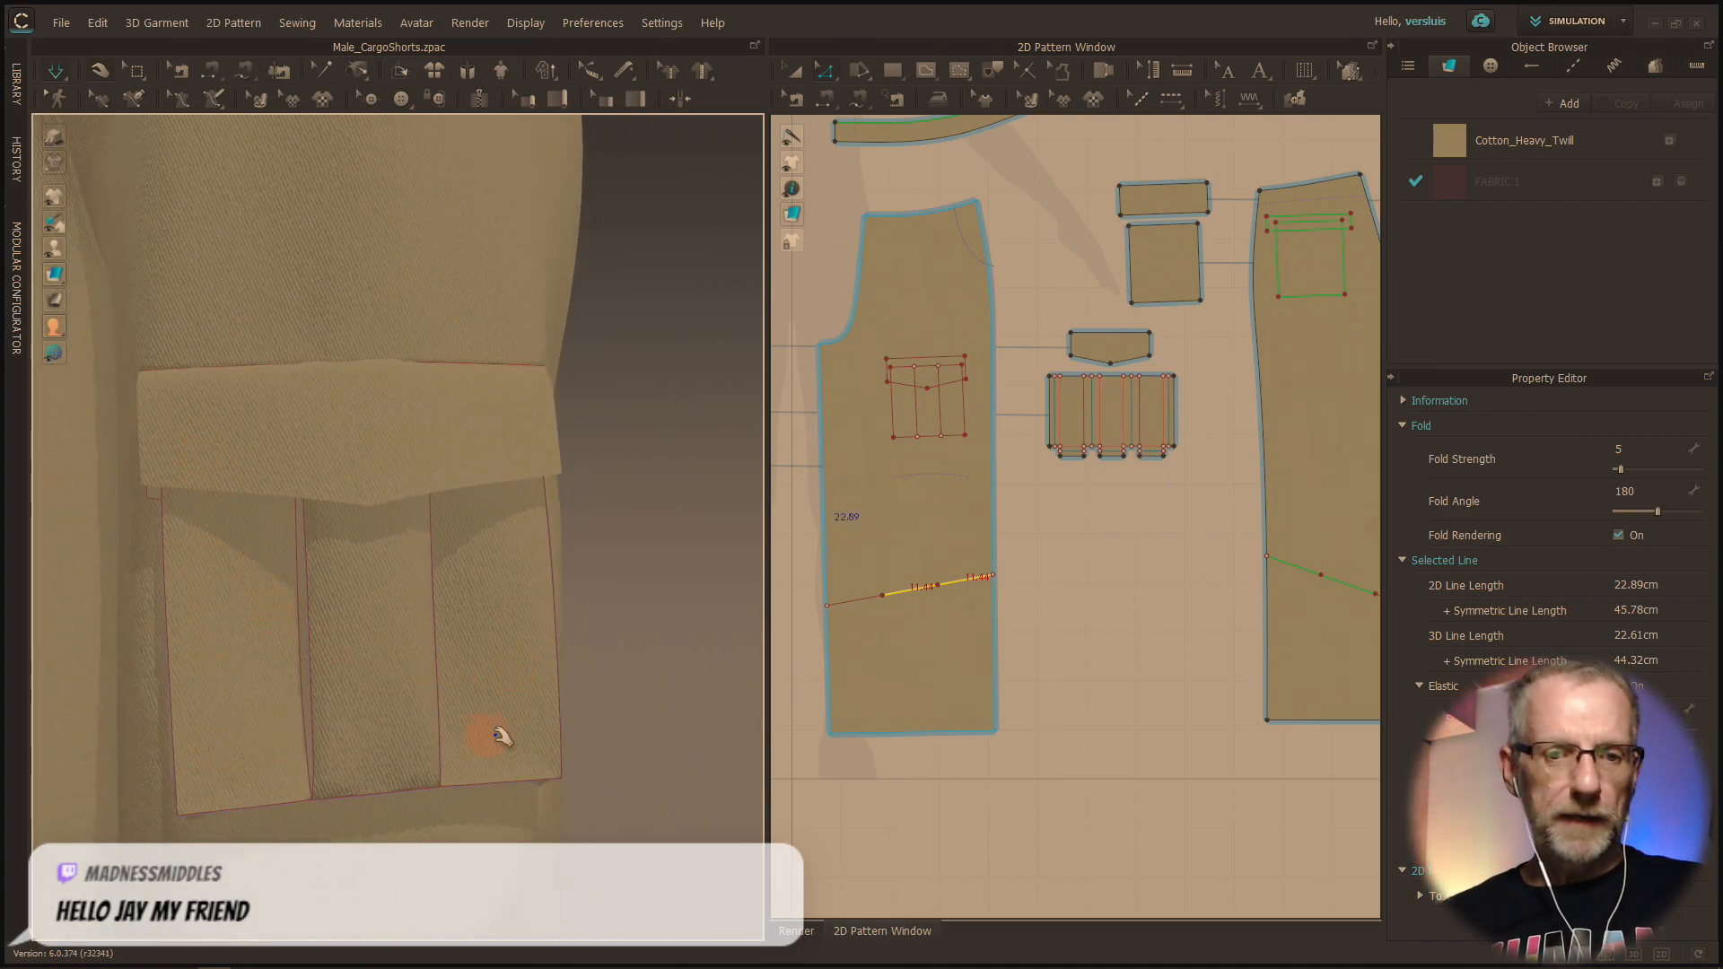
pyautogui.moveTo(383, 636); pyautogui.dragTo(436, 615, button='right')
pyautogui.click(412, 673)
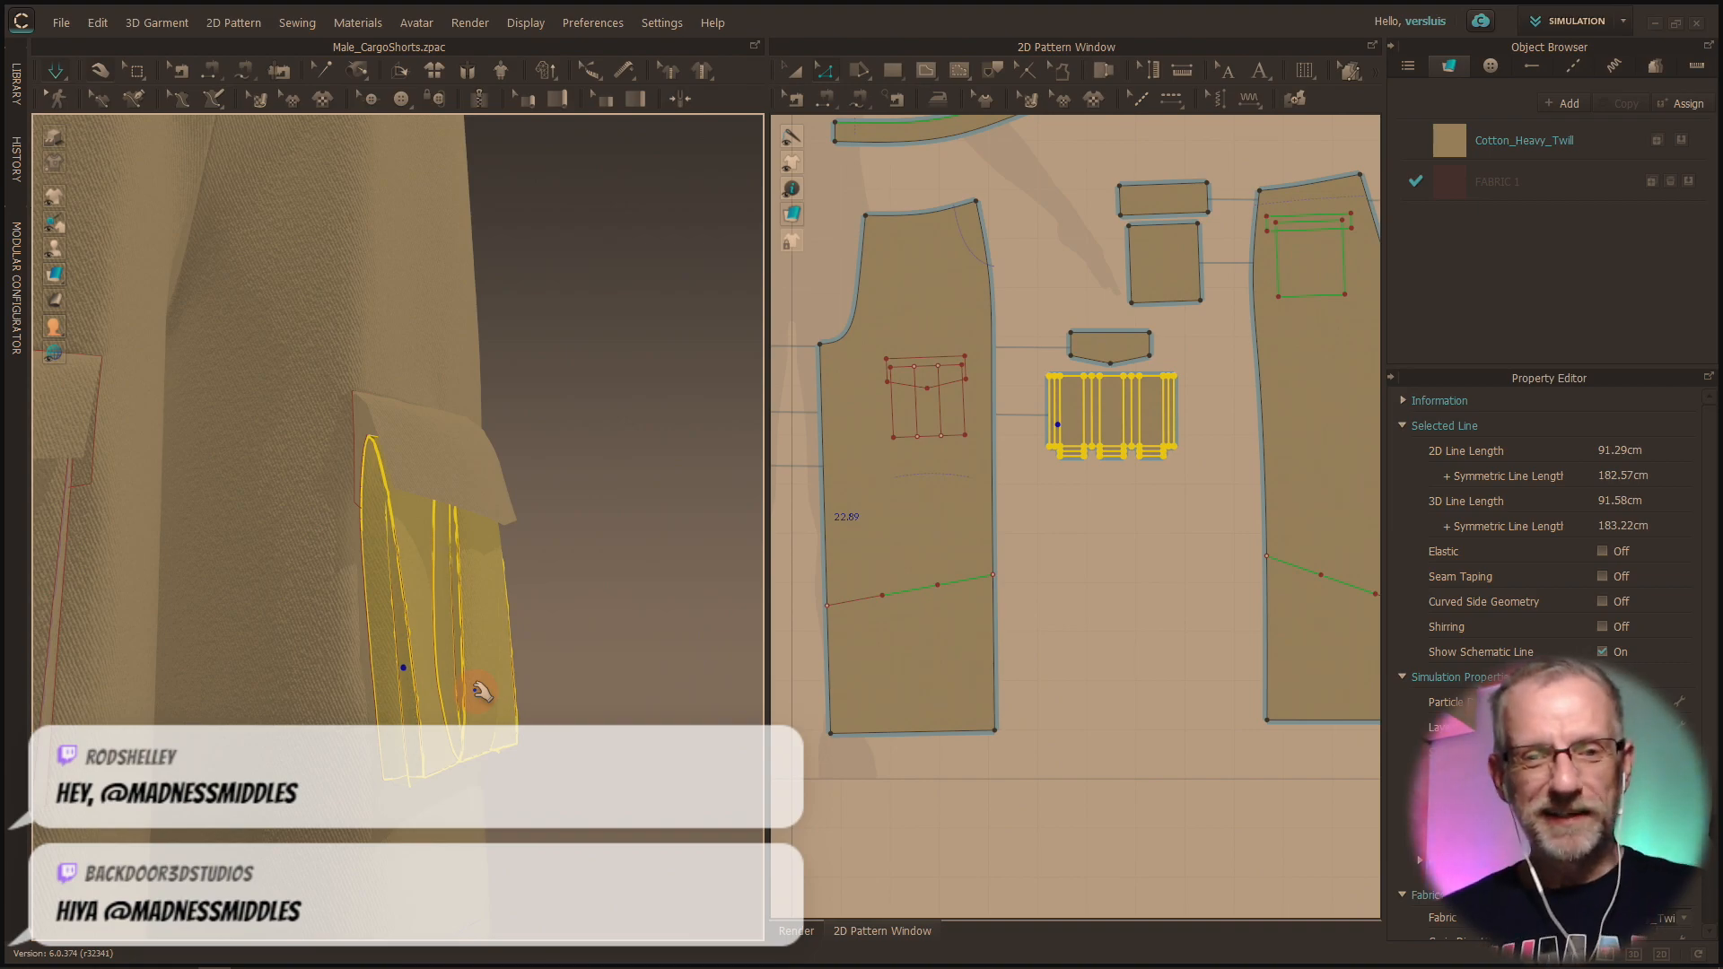
# Step: Pull the cargo pocket's flap upward in the 3D simulation to expose the pleated pocket beneath it
pyautogui.moveTo(552, 672); pyautogui.dragTo(305, 702, button='right')
pyautogui.moveTo(480, 707); pyautogui.dragTo(281, 664, button='right')
pyautogui.moveTo(314, 489); pyautogui.dragTo(318, 257)
pyautogui.moveTo(269, 308); pyautogui.dragTo(421, 380, button='right')
pyautogui.moveTo(177, 473); pyautogui.dragTo(265, 516)
pyautogui.moveTo(265, 516); pyautogui.dragTo(565, 477, button='right')
pyautogui.moveTo(393, 593); pyautogui.dragTo(466, 494, button='right')
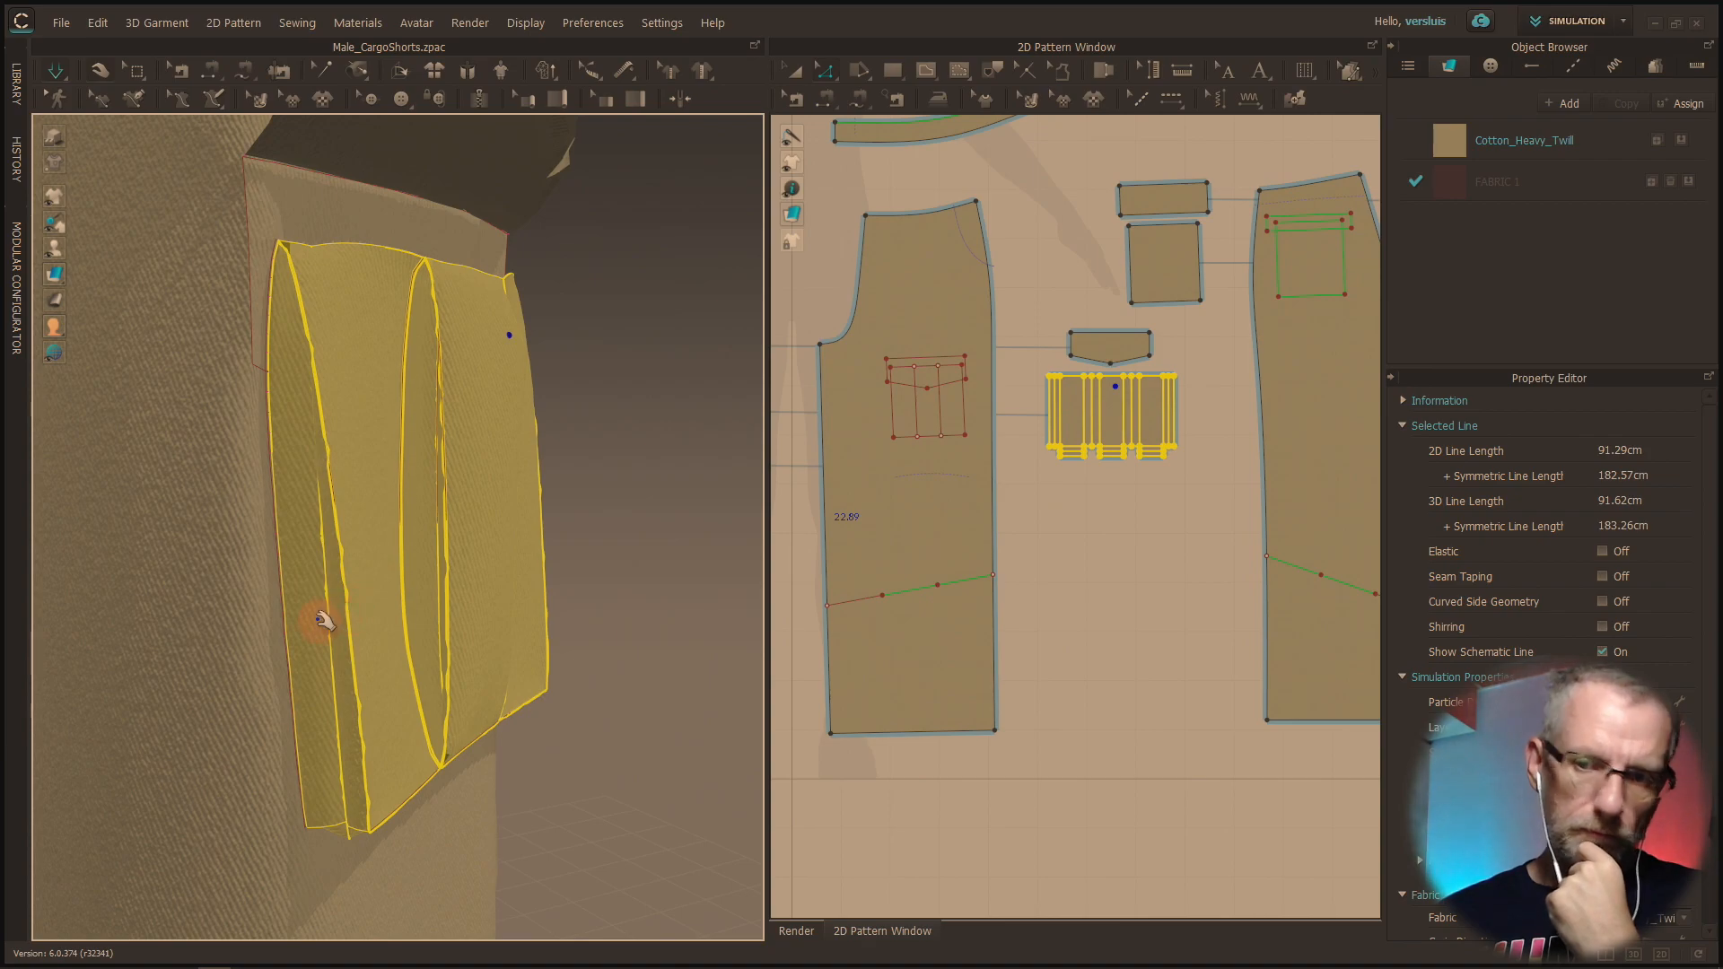
# Step: Check the fold angles of the three internal lines forming the first inner pleat on the cargo pocket pattern
pyautogui.scroll(5, 1082, 525)
pyautogui.scroll(2, 1081, 528)
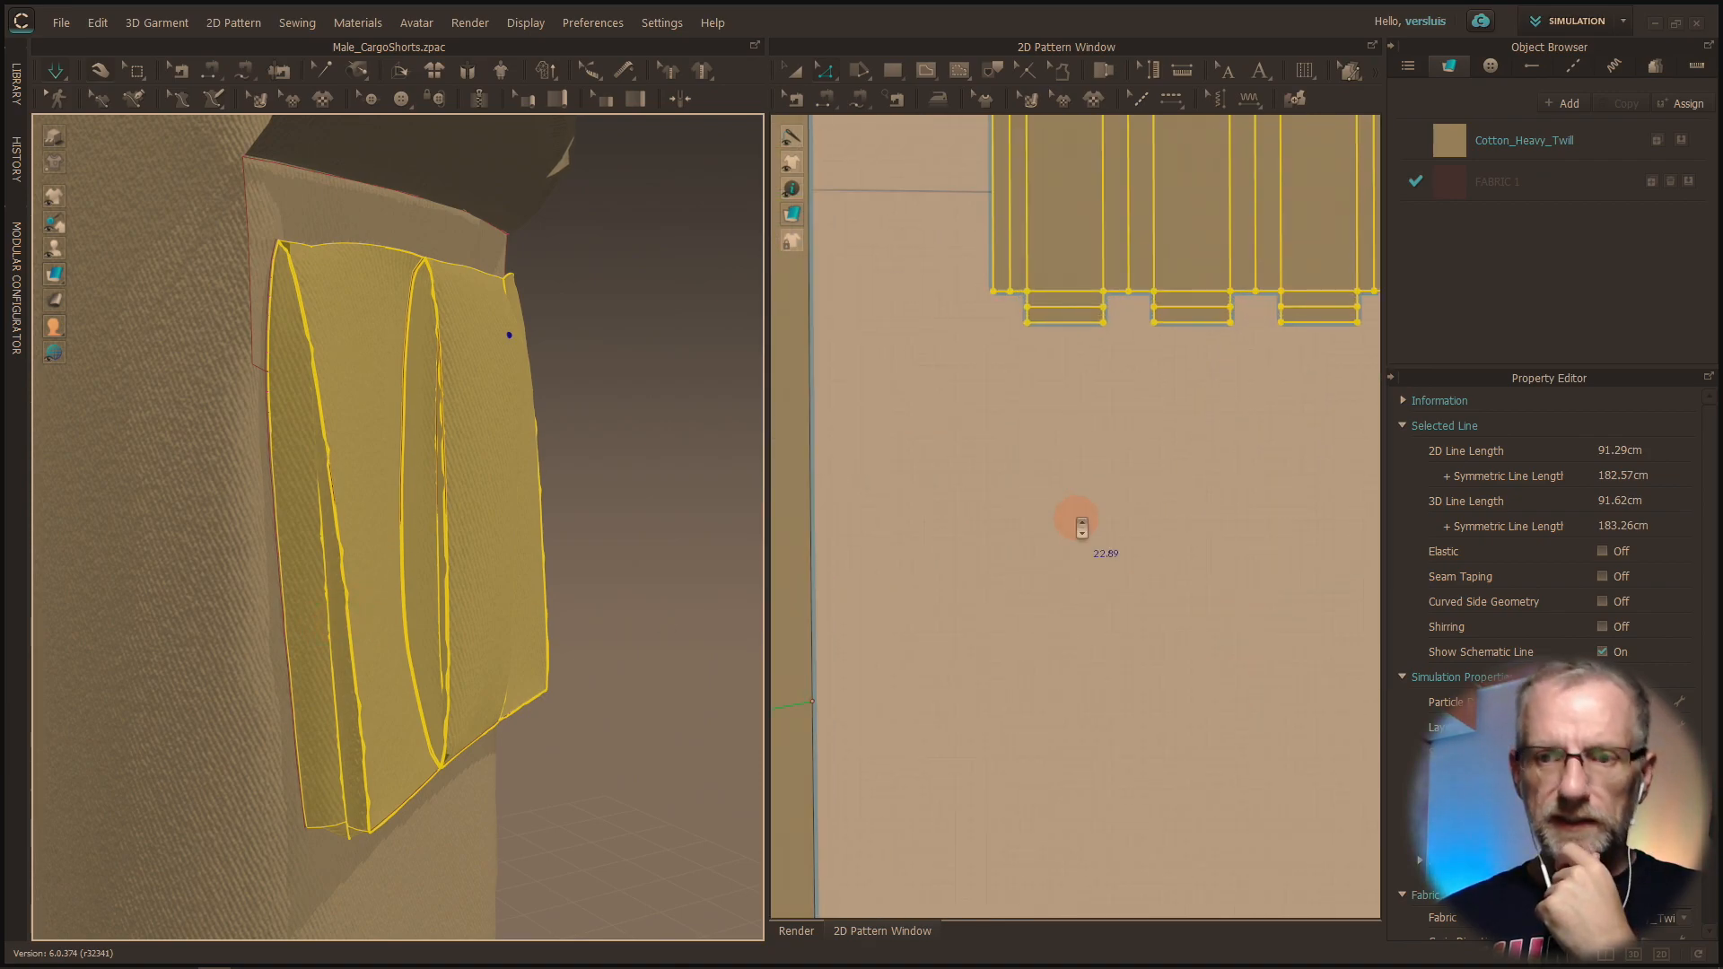
pyautogui.moveTo(1080, 527); pyautogui.dragTo(990, 669, button='middle')
pyautogui.moveTo(1046, 549); pyautogui.dragTo(985, 662, button='middle')
pyautogui.scroll(1, 988, 666)
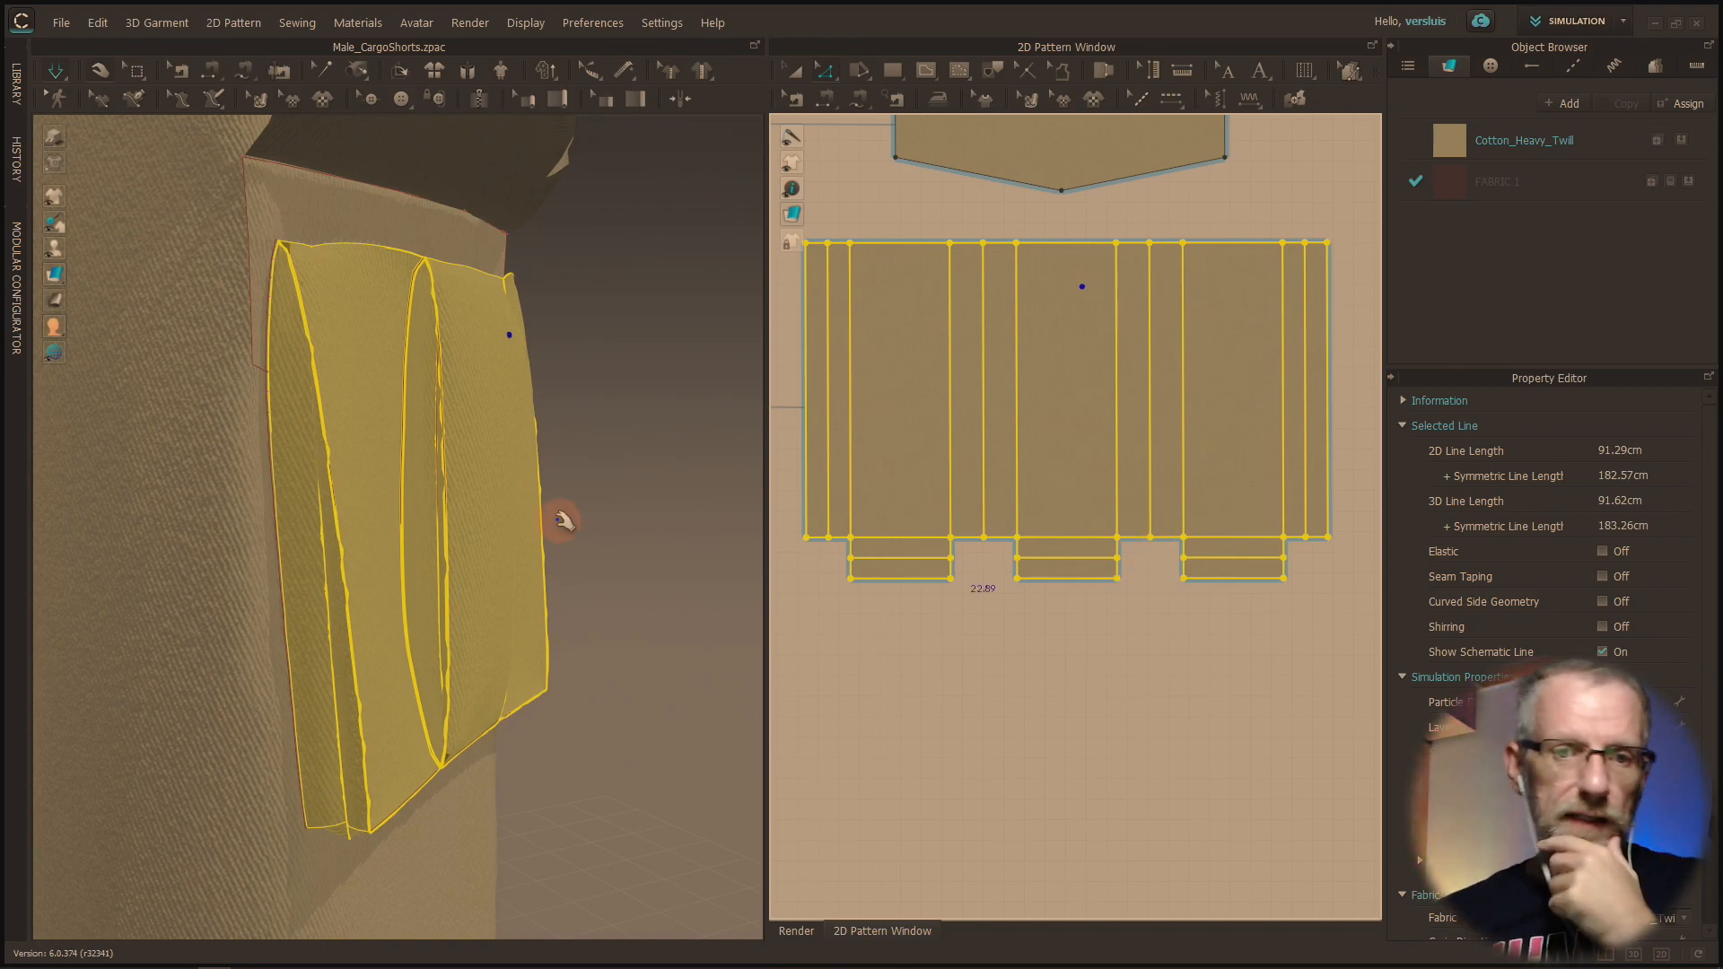
pyautogui.moveTo(576, 562)
pyautogui.mouseDown(button='right')
pyautogui.moveTo(454, 581)
pyautogui.moveTo(434, 604)
pyautogui.moveTo(557, 562)
pyautogui.mouseUp(button='right')
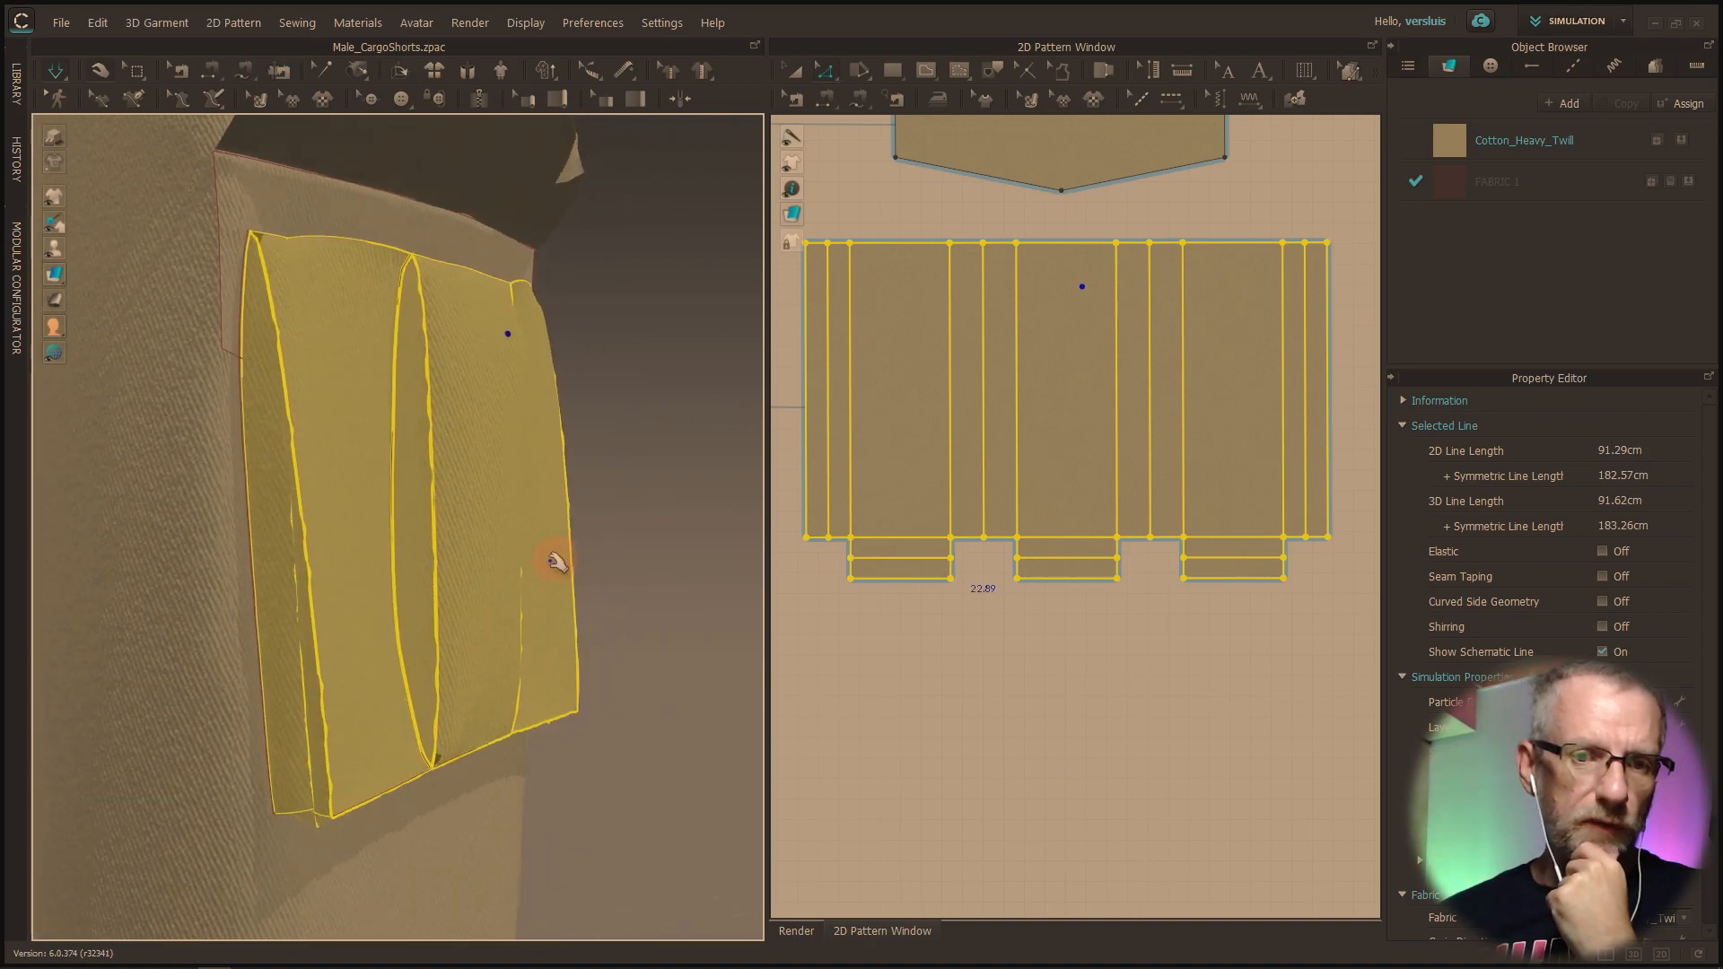
pyautogui.click(933, 706)
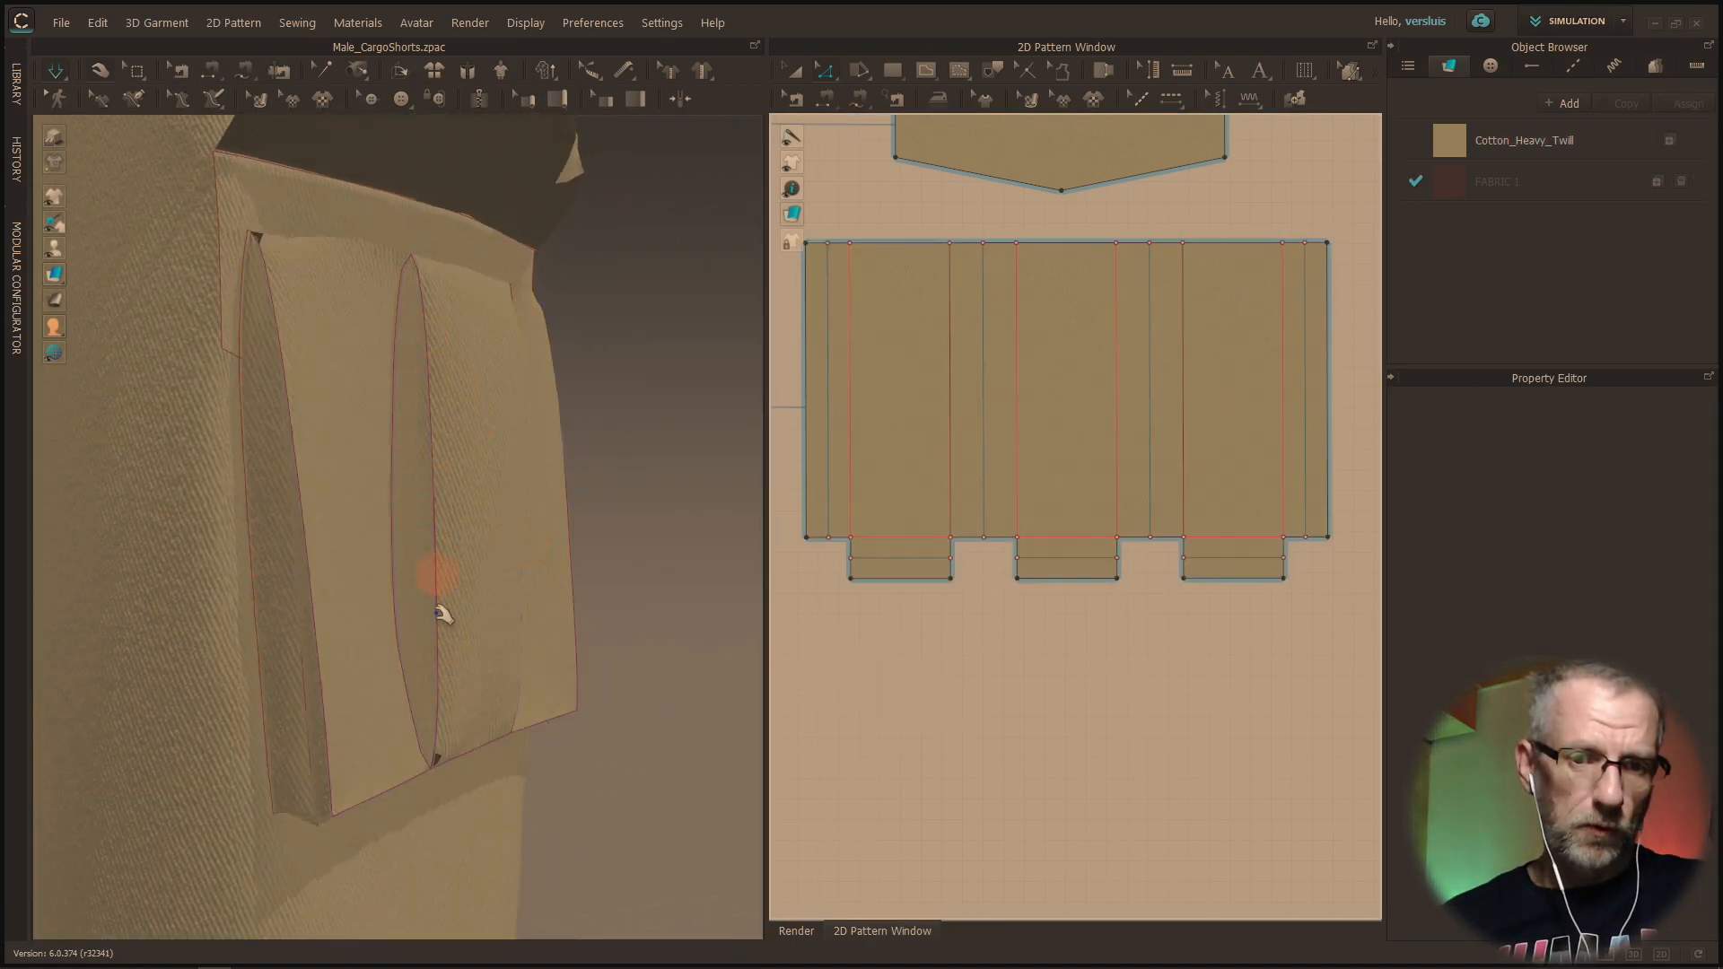
pyautogui.click(1017, 474)
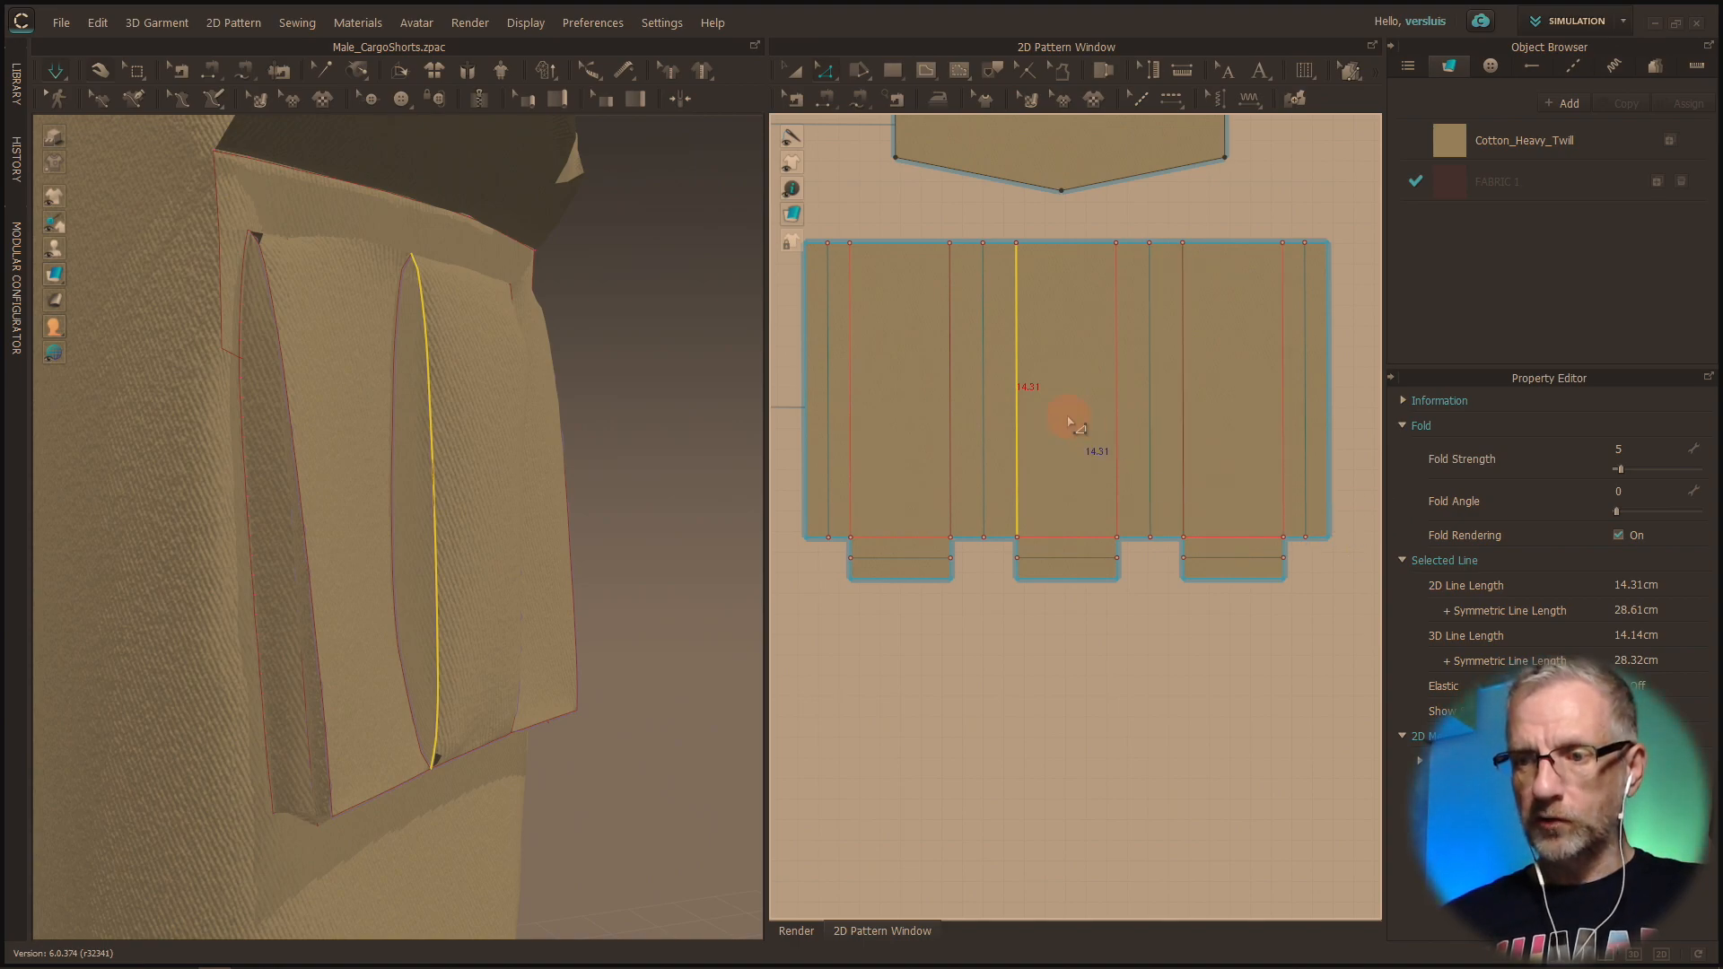
pyautogui.press('Escape')
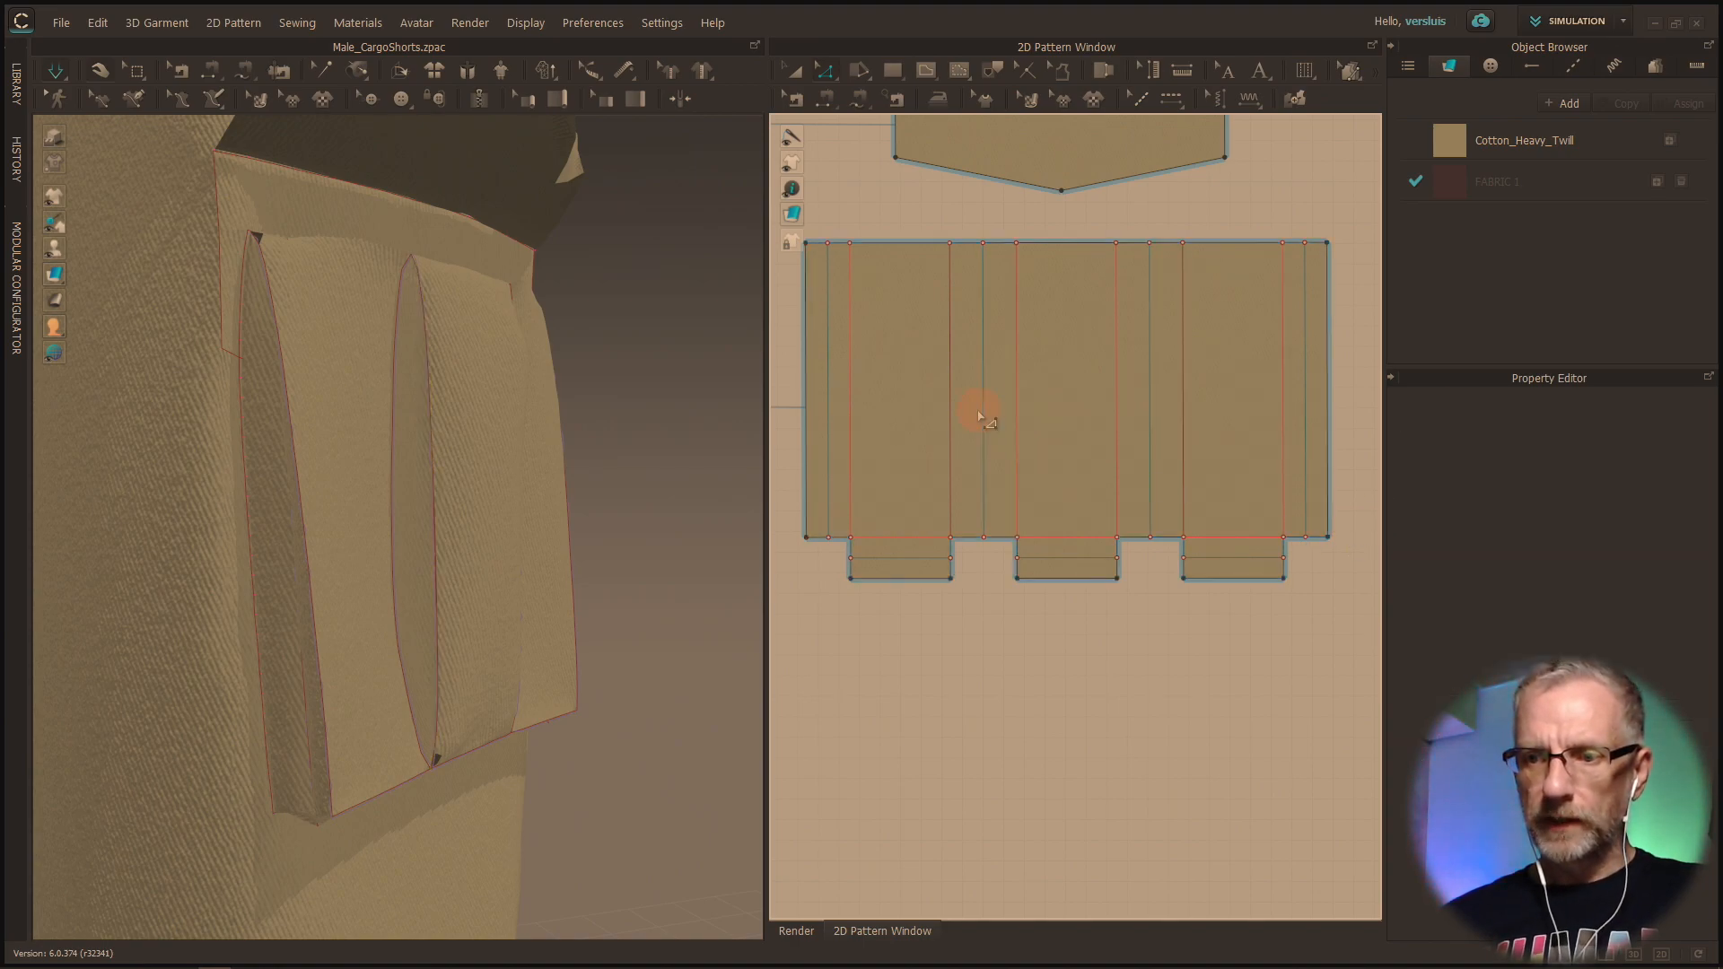
pyautogui.click(985, 417)
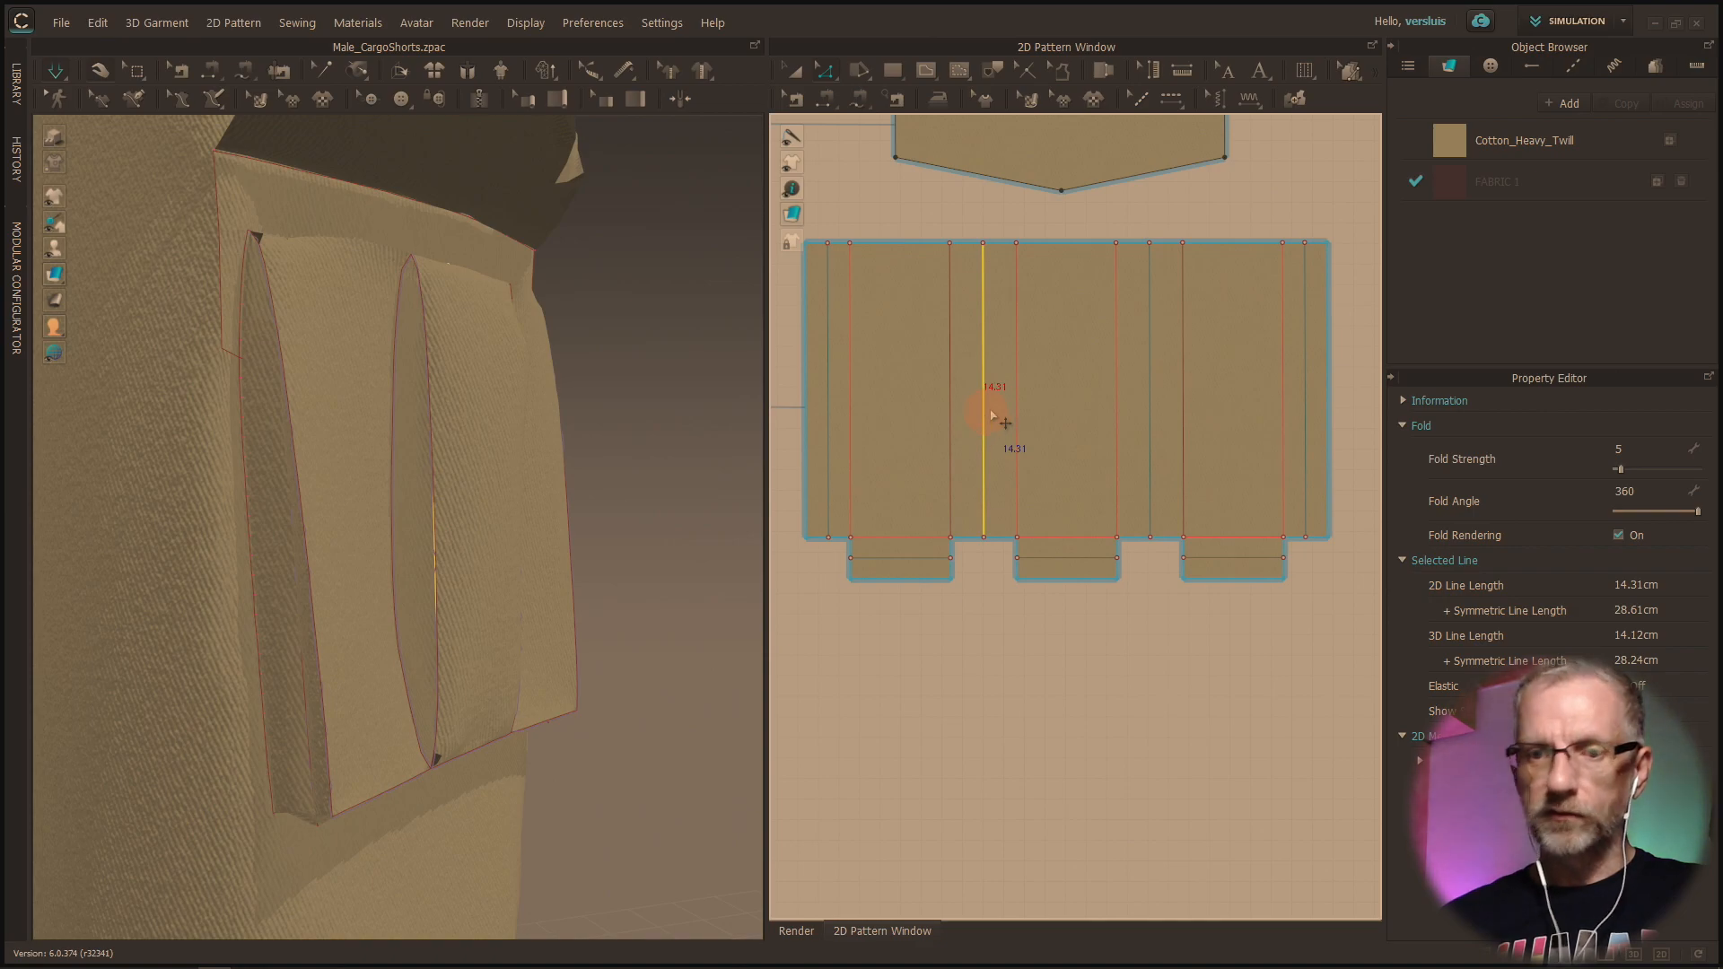
pyautogui.click(950, 449)
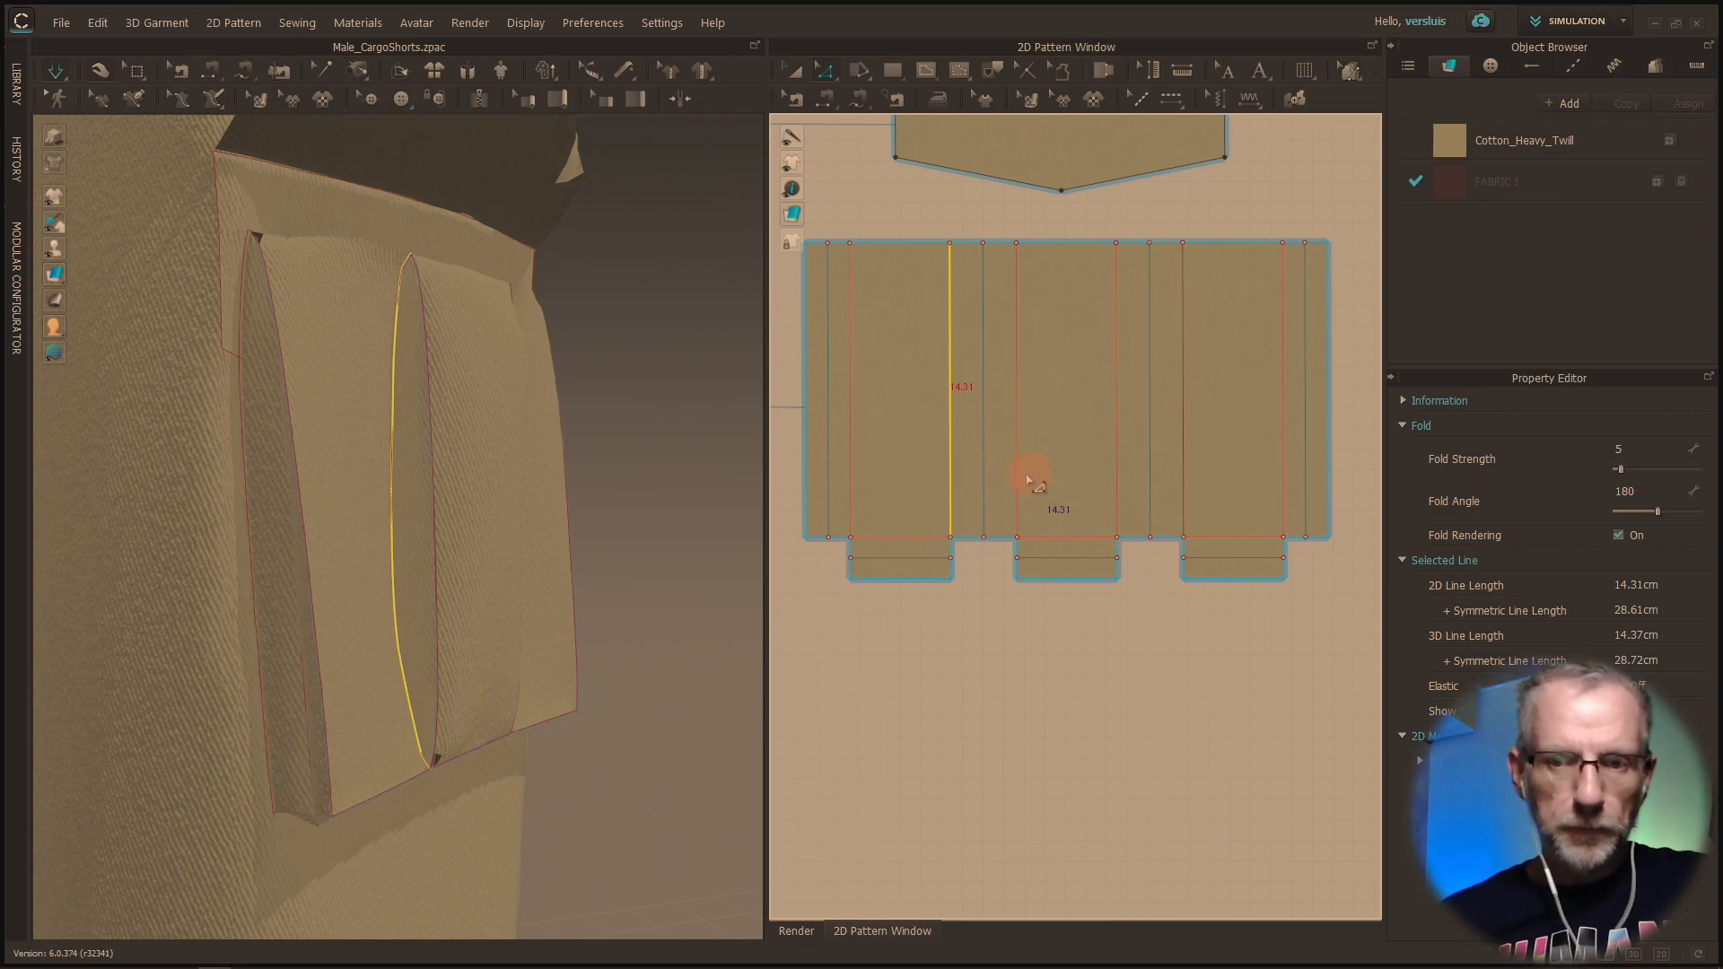
pyautogui.click(983, 466)
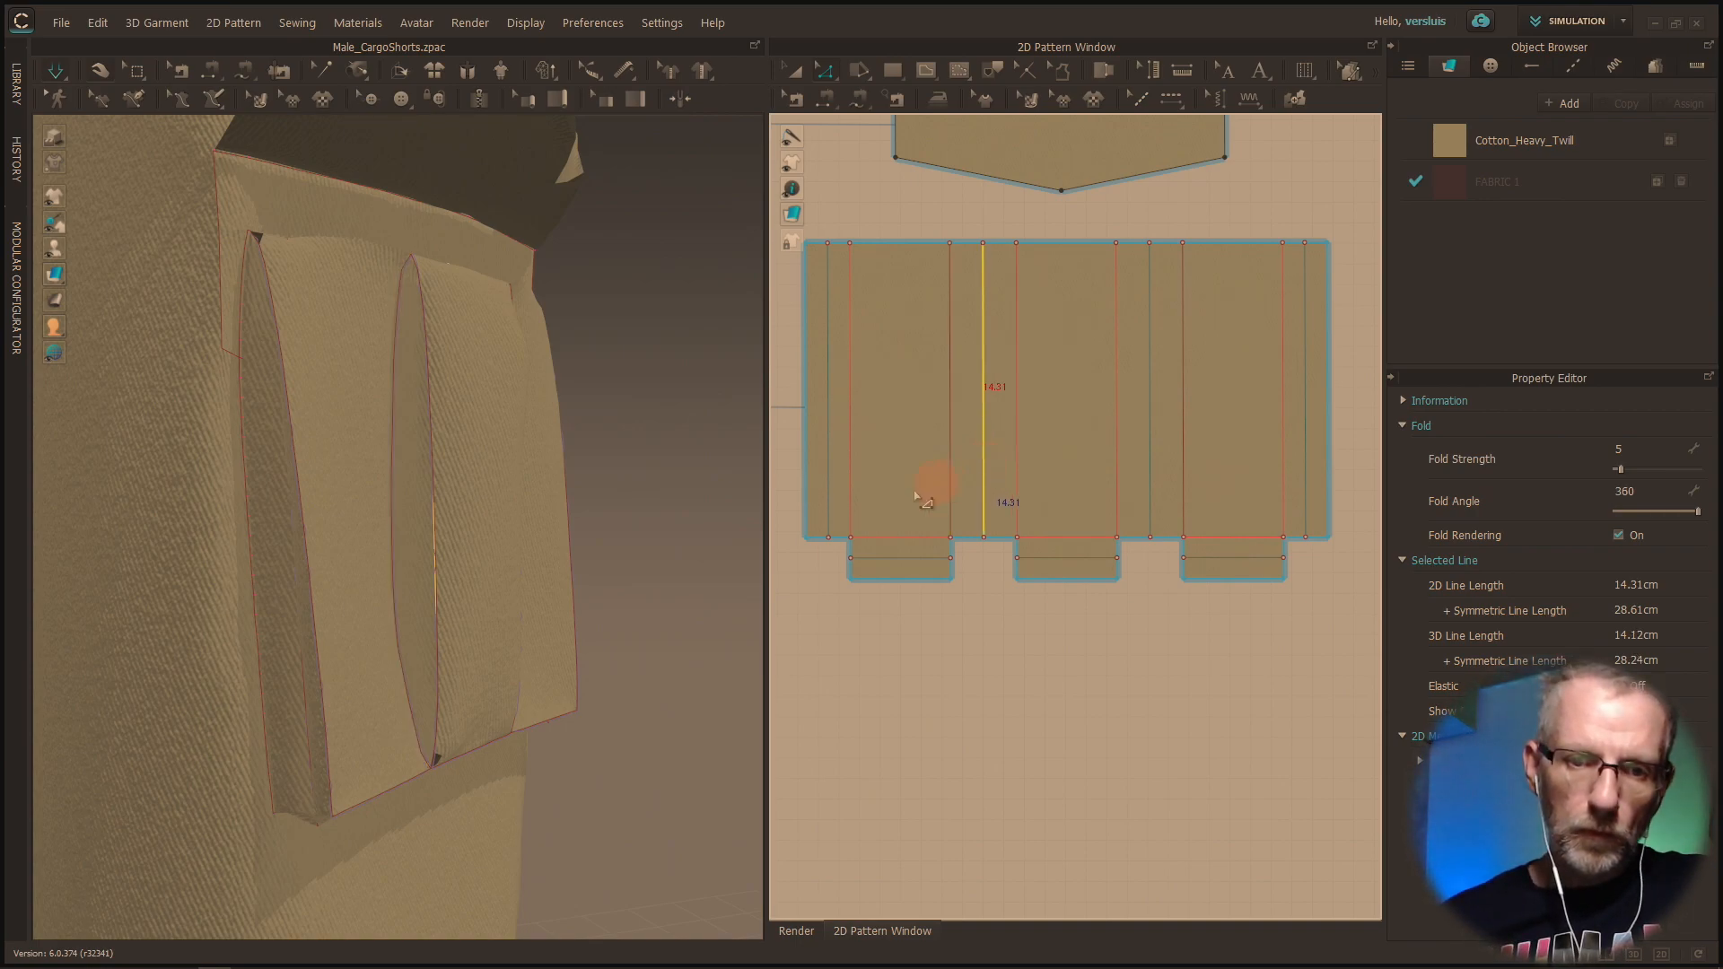
# Step: Compare the same three pleat lines on the pocket pattern with their folds on the 3D pocket, viewed close up and from afar
pyautogui.moveTo(512, 513); pyautogui.dragTo(549, 536, button='right')
pyautogui.moveTo(561, 533); pyautogui.dragTo(606, 565, button='middle')
pyautogui.scroll(-1, 606, 565)
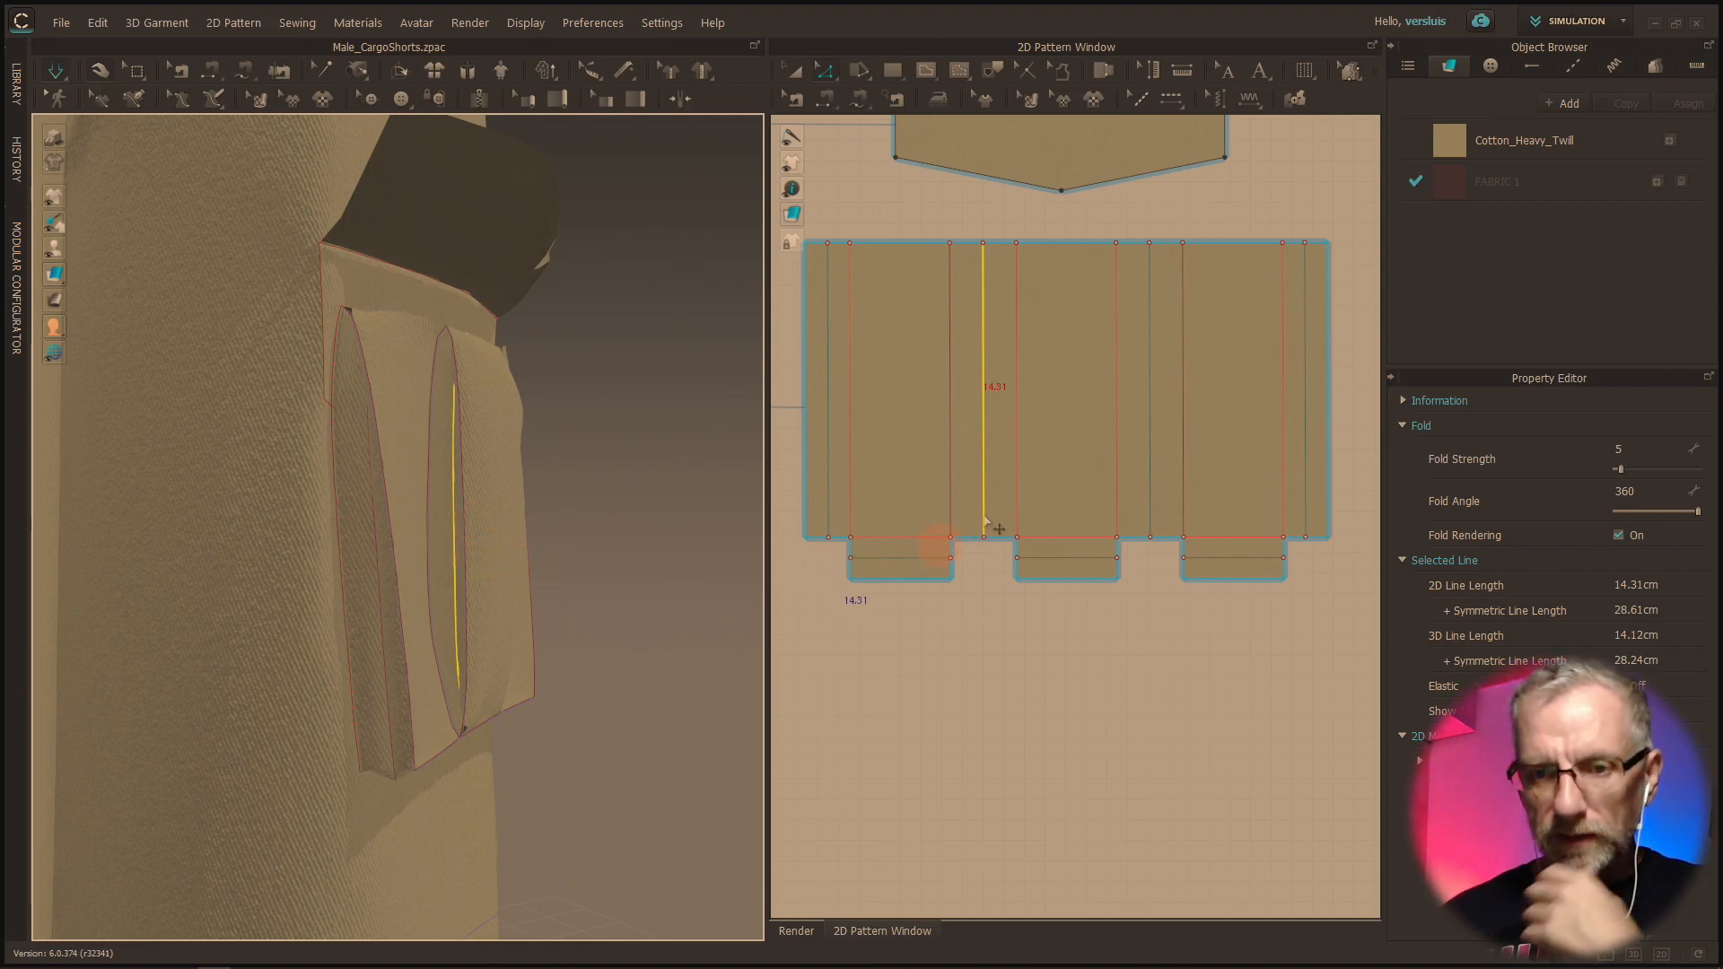
pyautogui.click(1017, 492)
pyautogui.moveTo(727, 534); pyautogui.dragTo(718, 588, button='right')
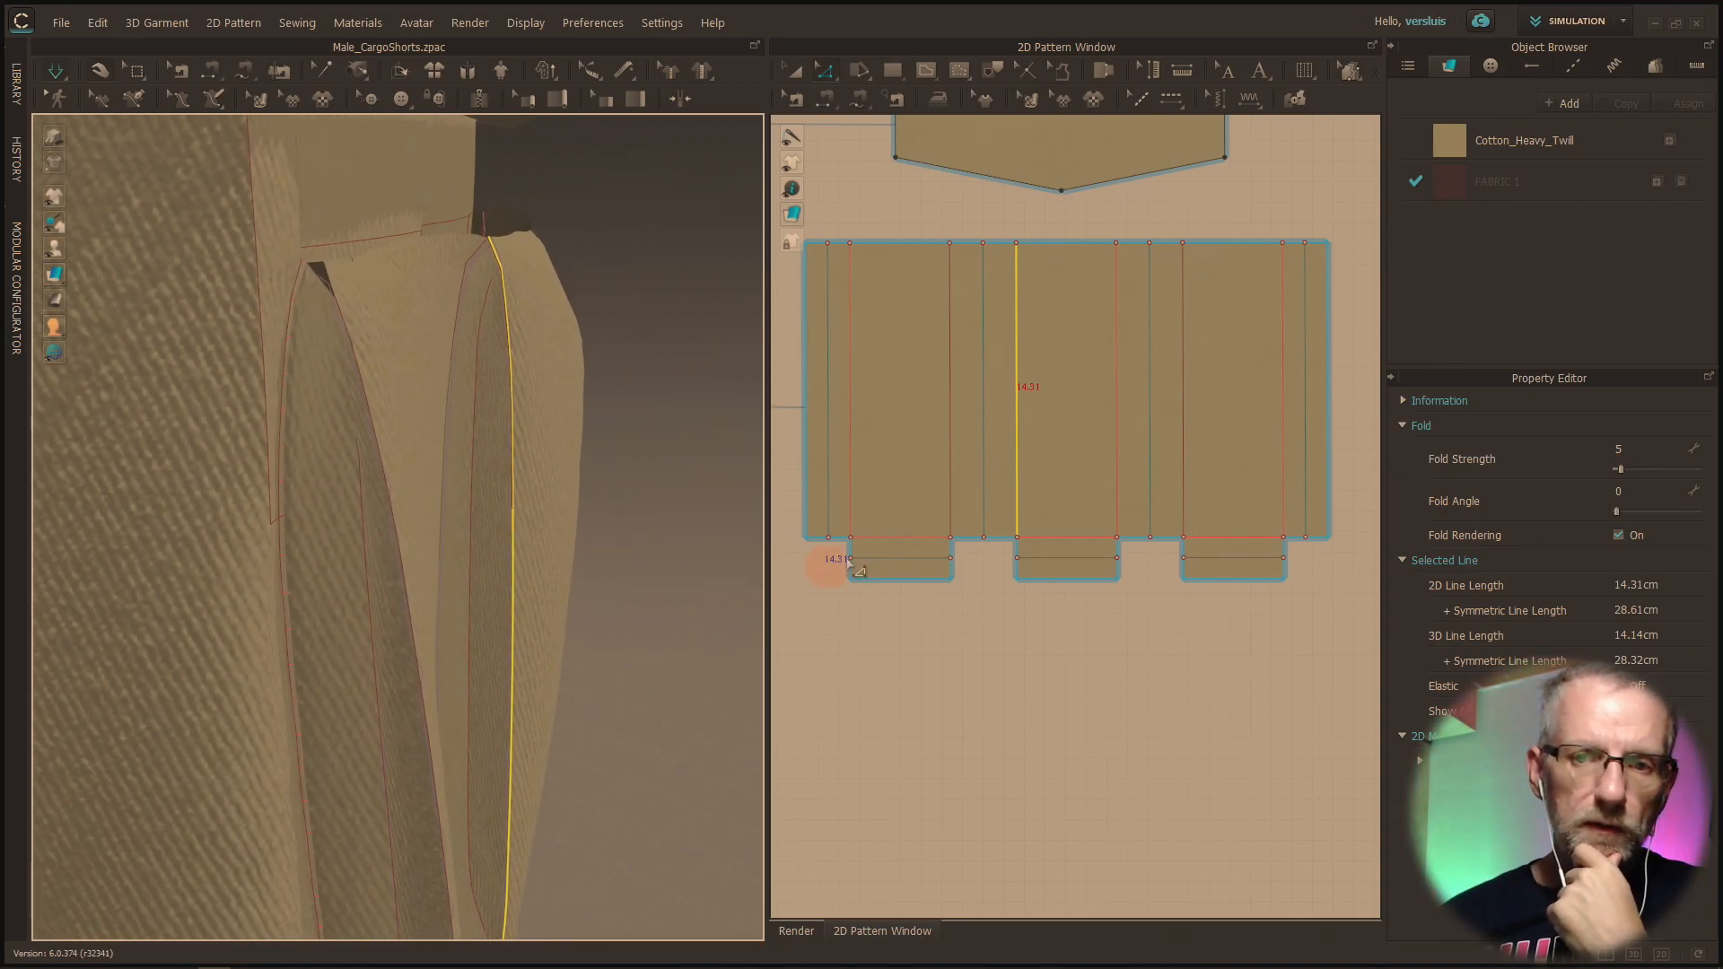
pyautogui.click(984, 481)
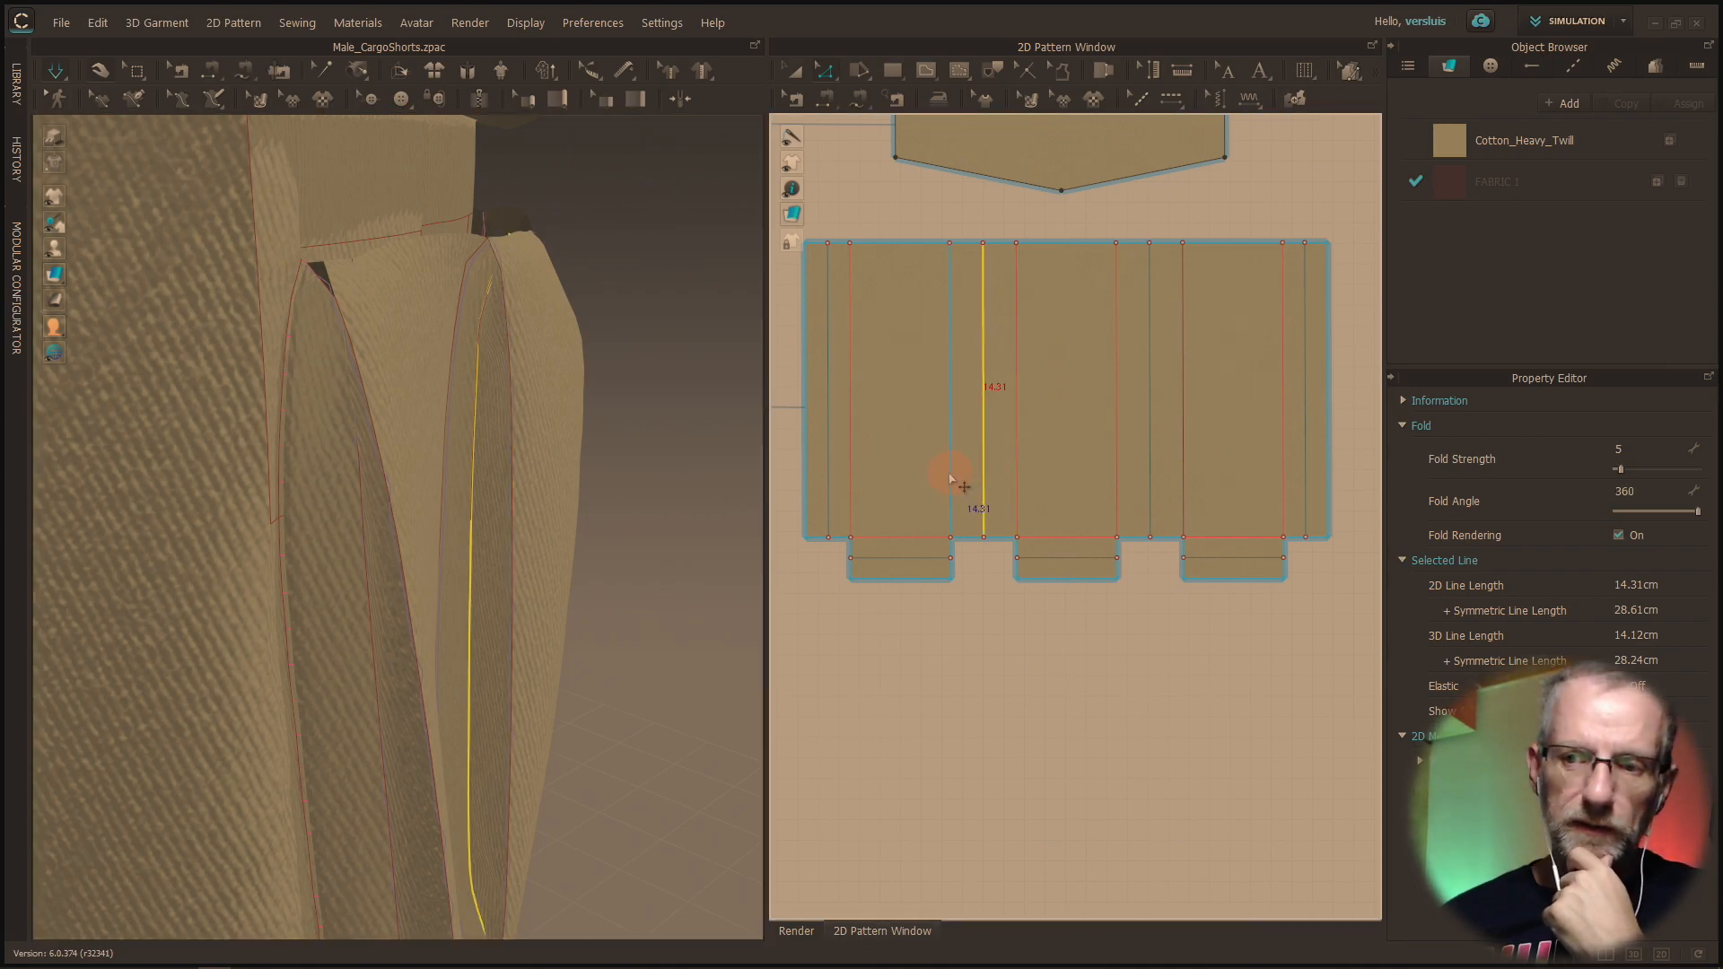
pyautogui.click(951, 481)
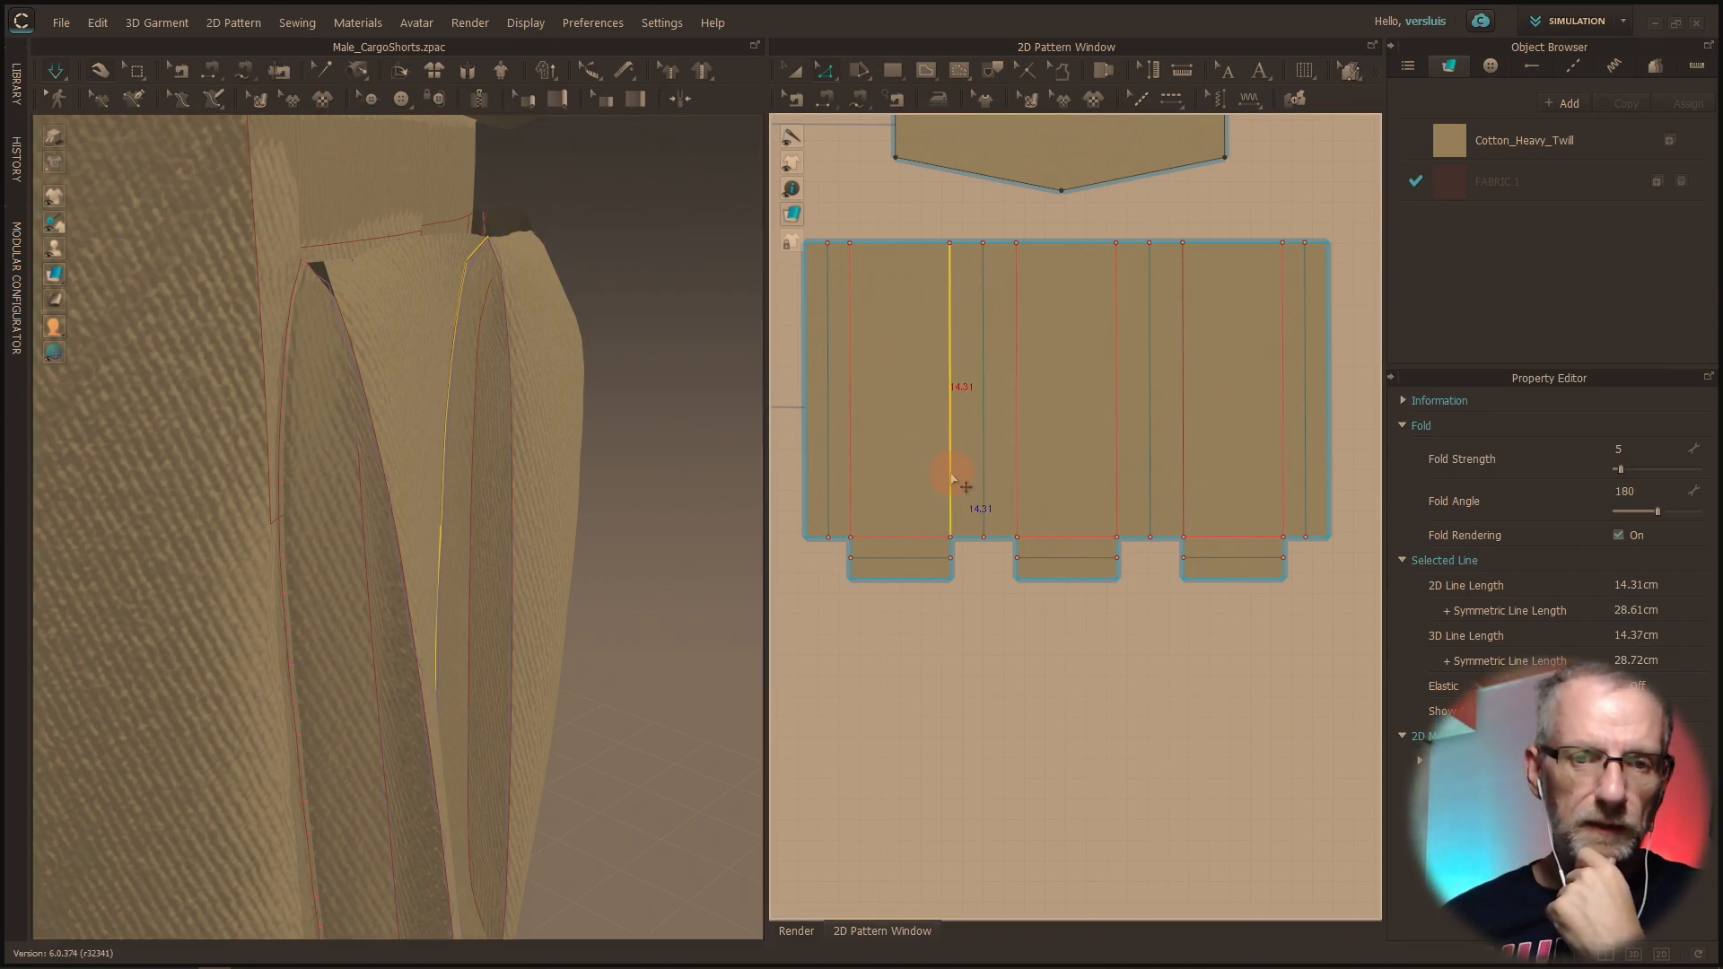
pyautogui.moveTo(673, 481)
pyautogui.mouseDown(button='right')
pyautogui.moveTo(604, 473)
pyautogui.moveTo(638, 475)
pyautogui.moveTo(649, 508)
pyautogui.moveTo(660, 488)
pyautogui.moveTo(662, 513)
pyautogui.moveTo(673, 500)
pyautogui.mouseUp(button='right')
pyautogui.scroll(3, 662, 487)
pyautogui.scroll(-5, 663, 488)
pyautogui.scroll(-5, 672, 497)
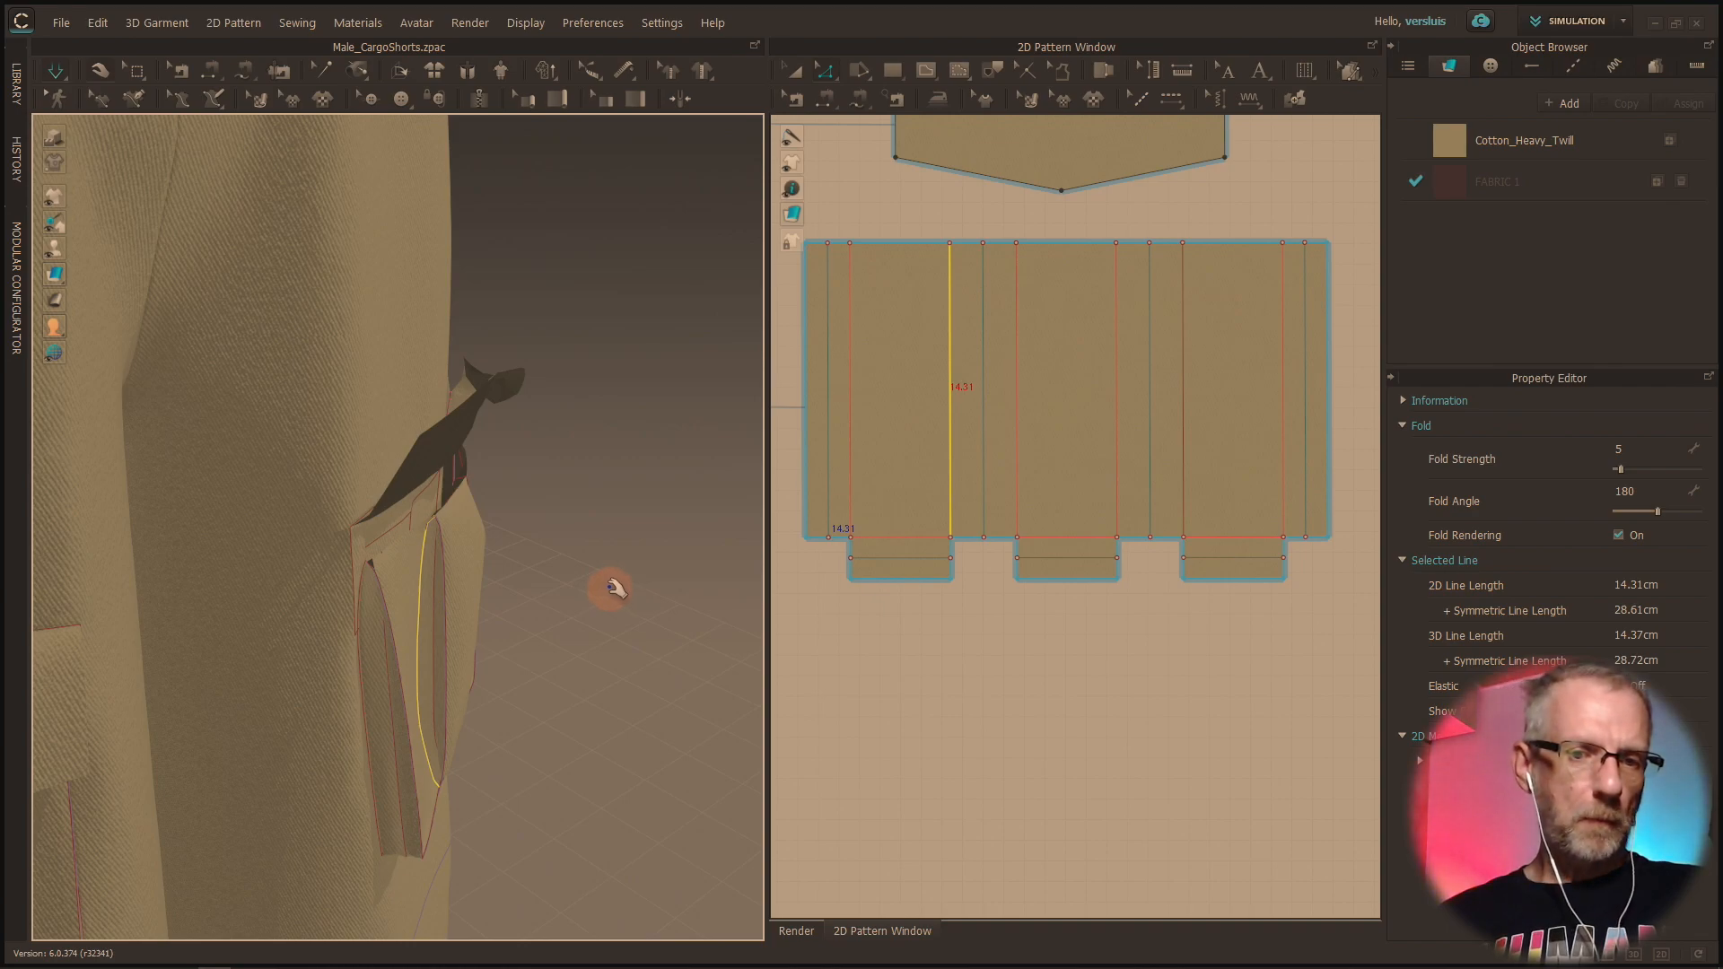
pyautogui.scroll(-10, 613, 588)
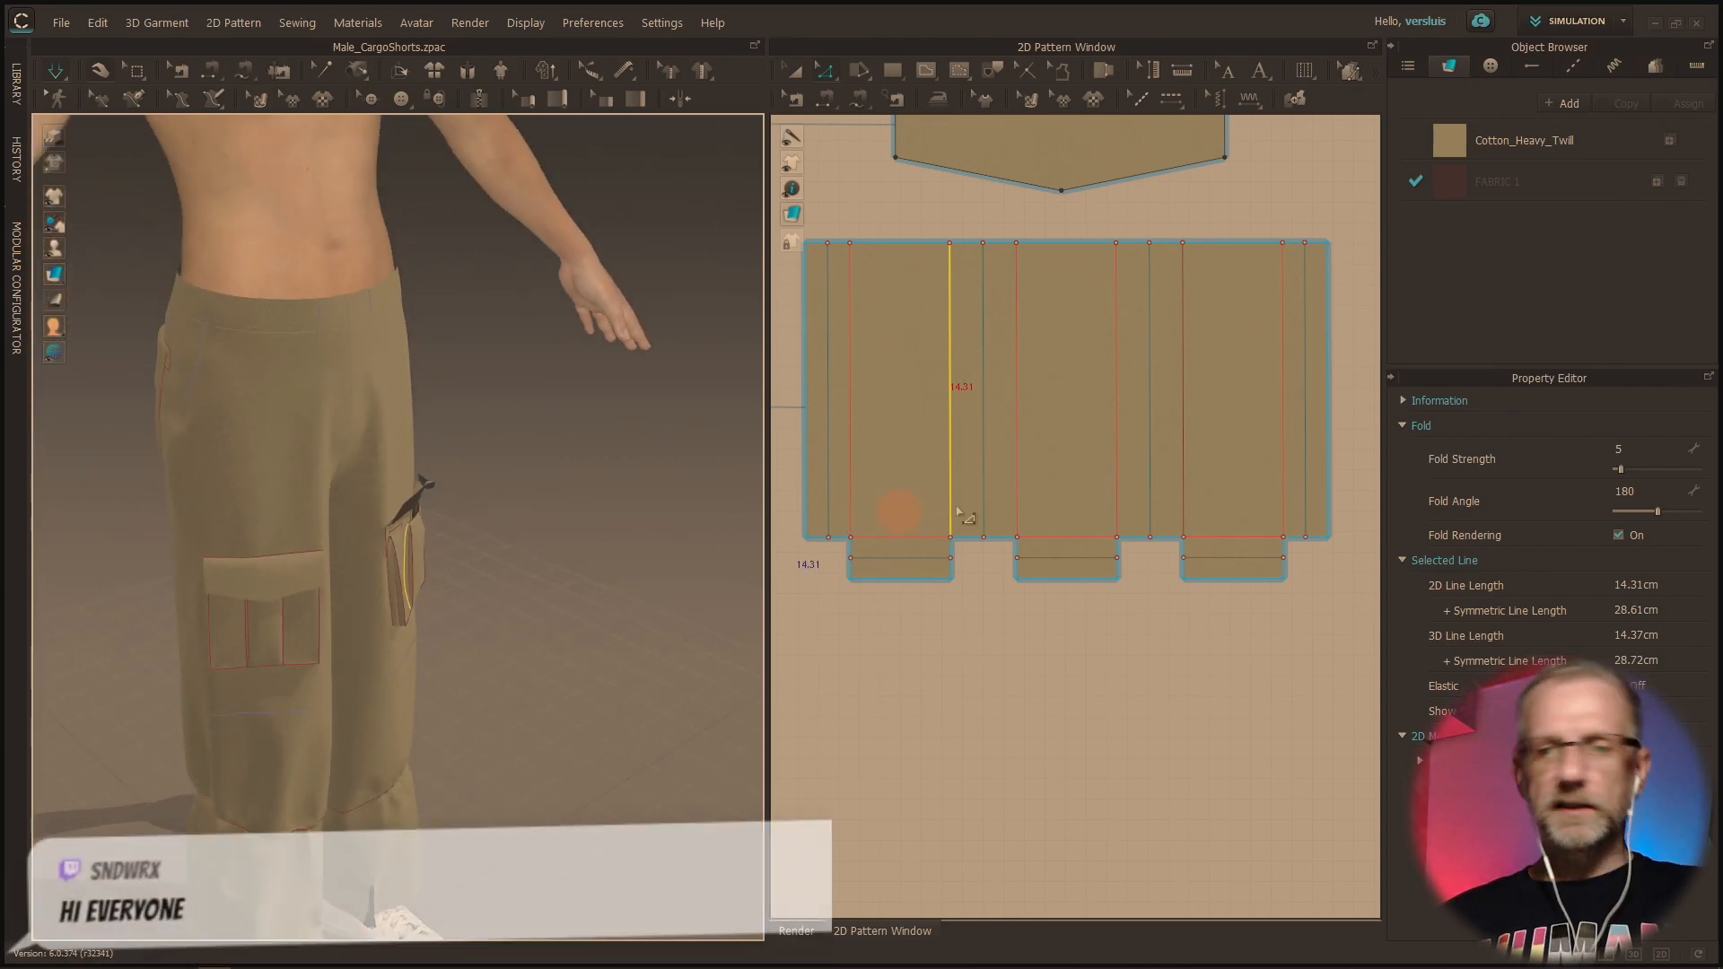
# Step: Lift the flap of the back pocket in the 3D simulation to expose the pocket opening
pyautogui.moveTo(269, 470); pyautogui.dragTo(530, 455, button='right')
pyautogui.click(353, 395)
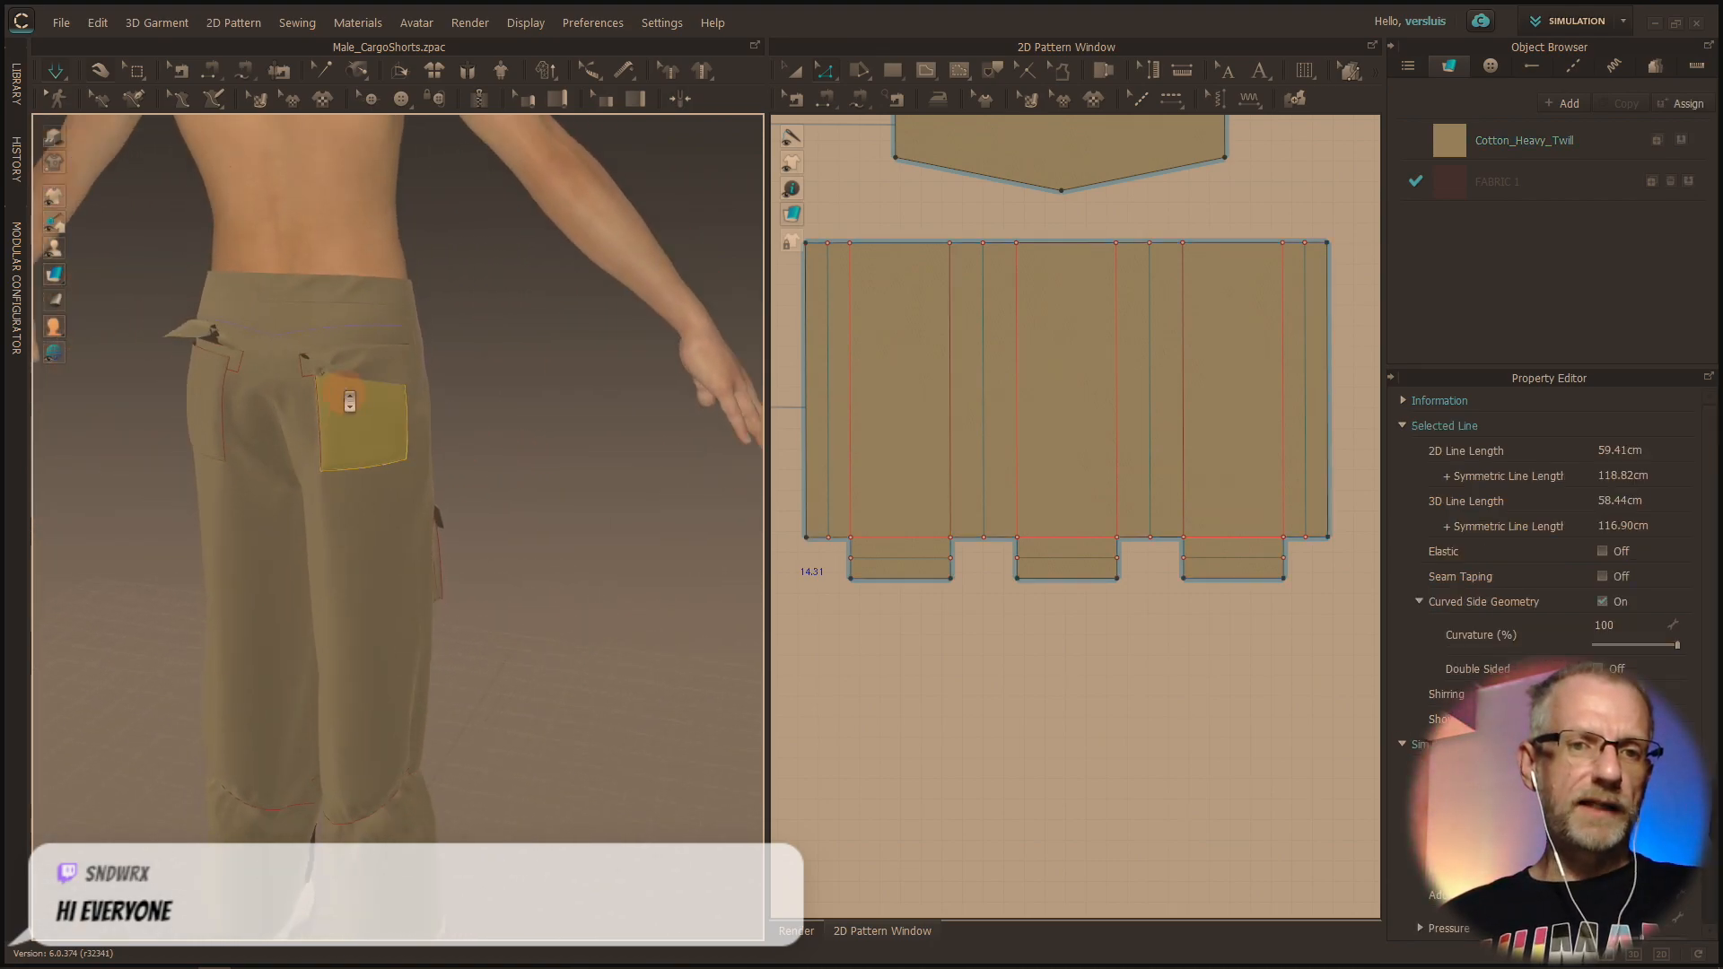
pyautogui.scroll(5, 352, 398)
pyautogui.scroll(3, 417, 597)
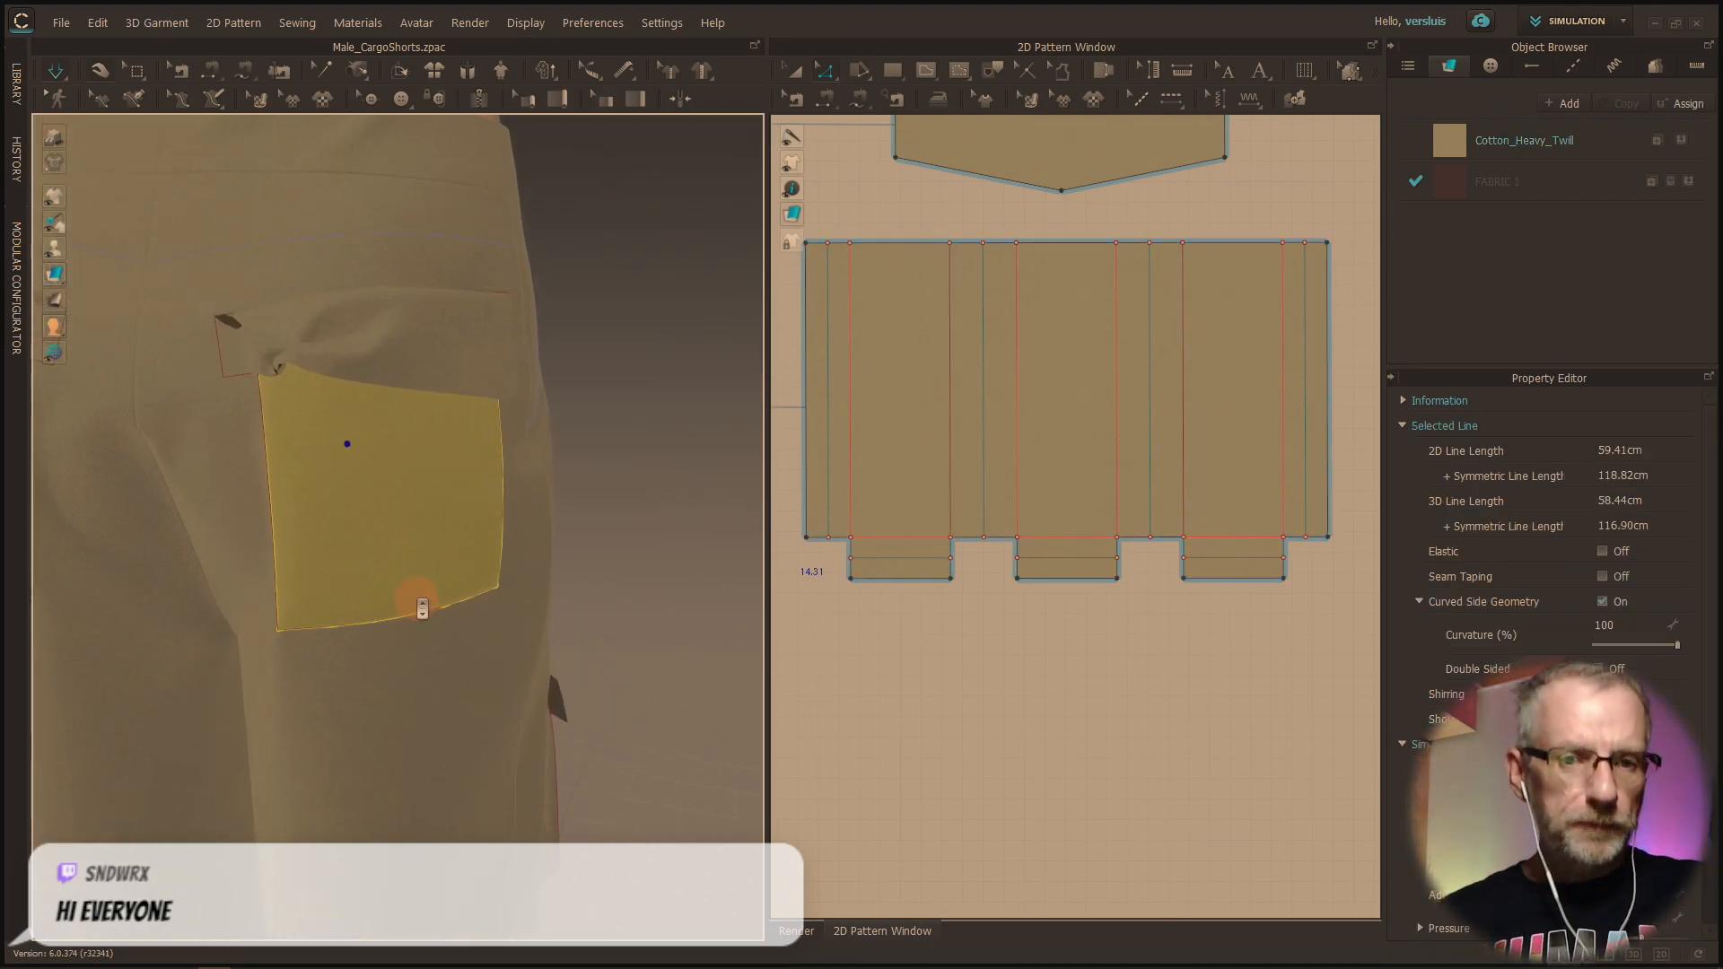
pyautogui.moveTo(300, 330); pyautogui.dragTo(572, 124)
pyautogui.moveTo(373, 270); pyautogui.dragTo(324, 404, button='right')
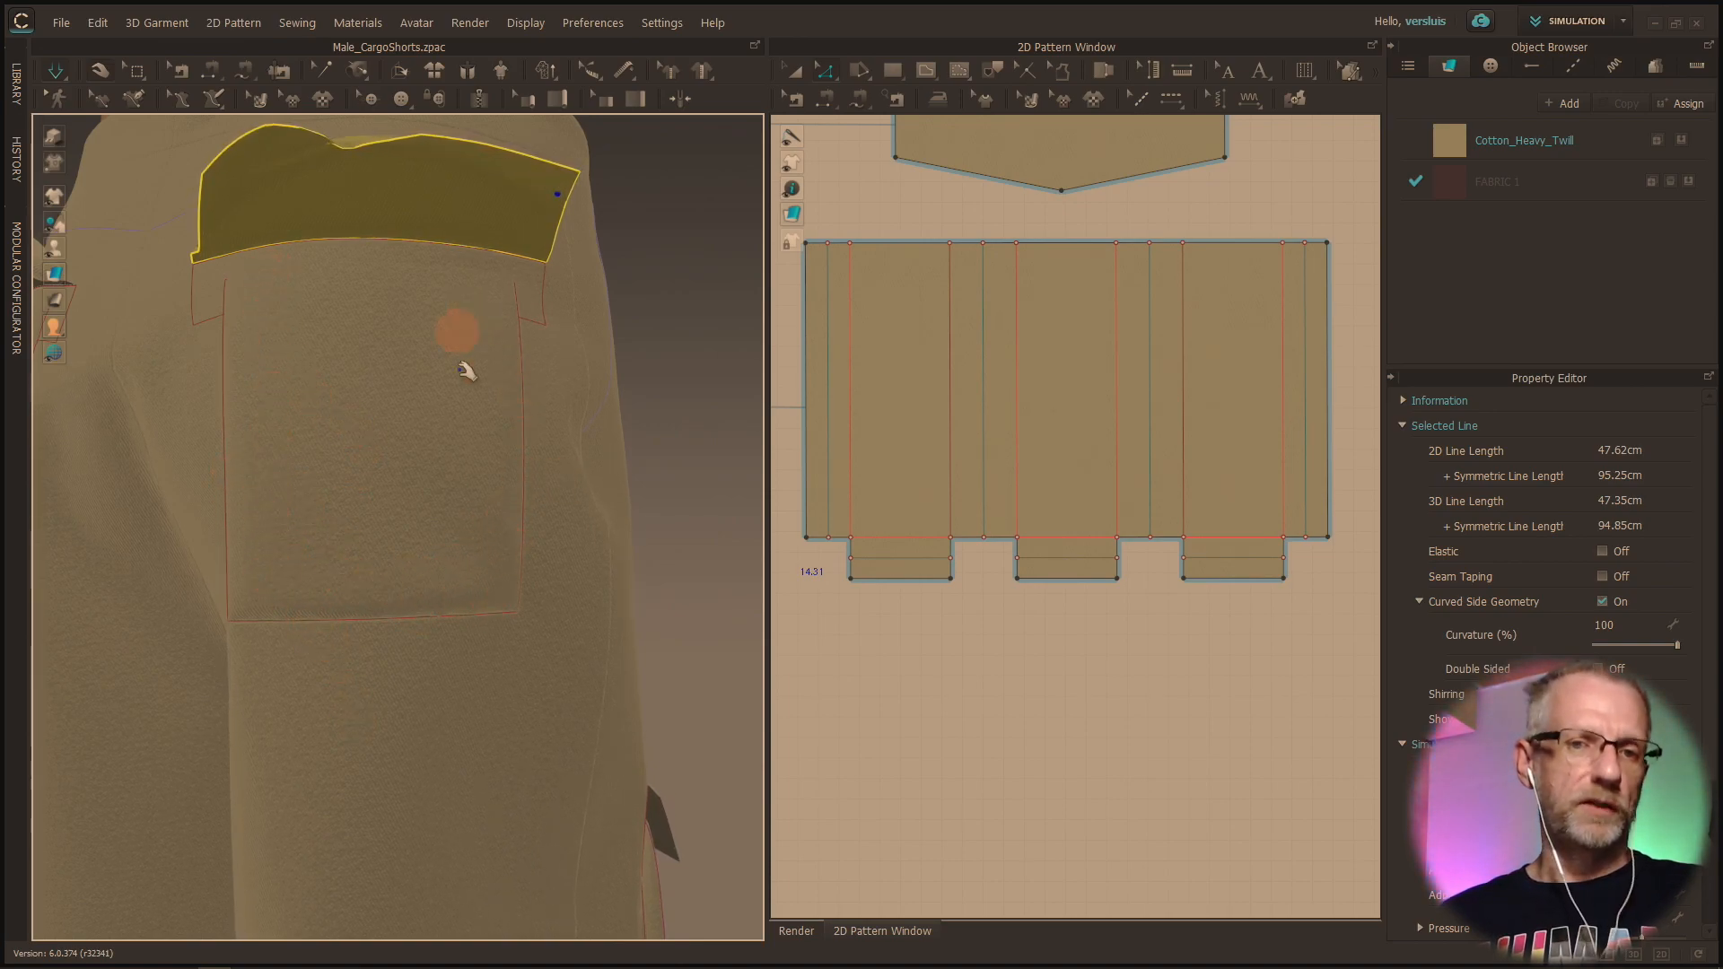
pyautogui.moveTo(281, 557); pyautogui.dragTo(273, 493, button='right')
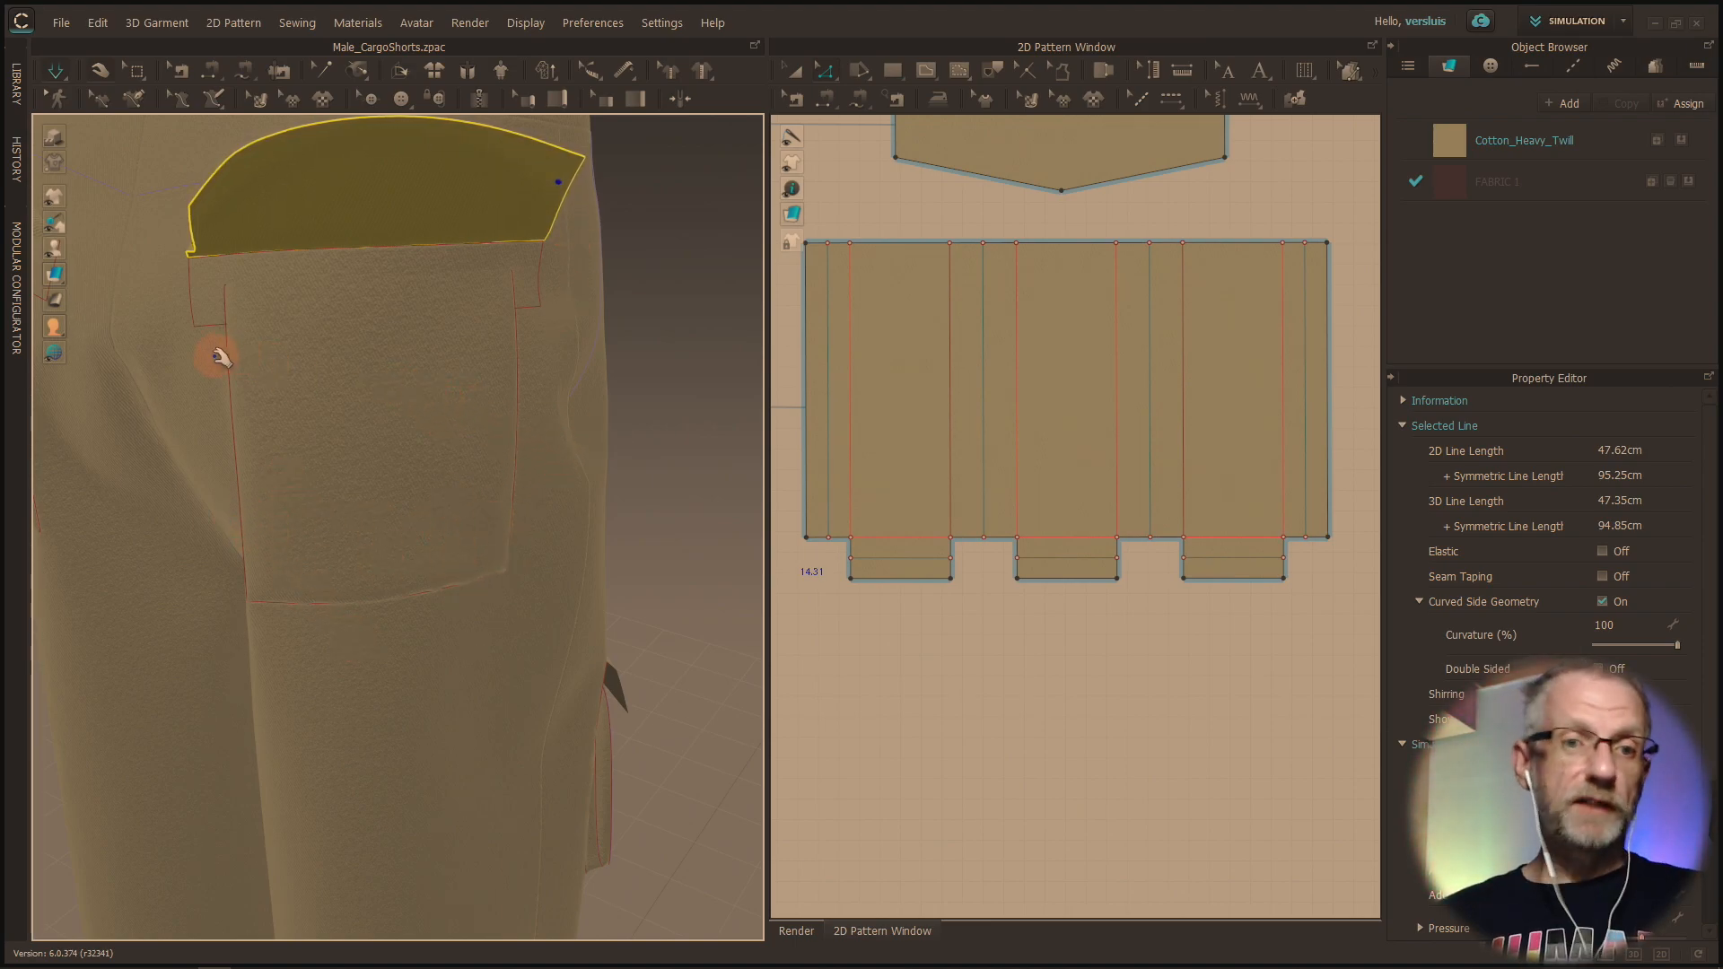
# Step: Examine both cargo pockets in 3D and check the fold settings of the lines above the pocket pattern's lower tabs
pyautogui.moveTo(473, 378); pyautogui.dragTo(125, 253, button='right')
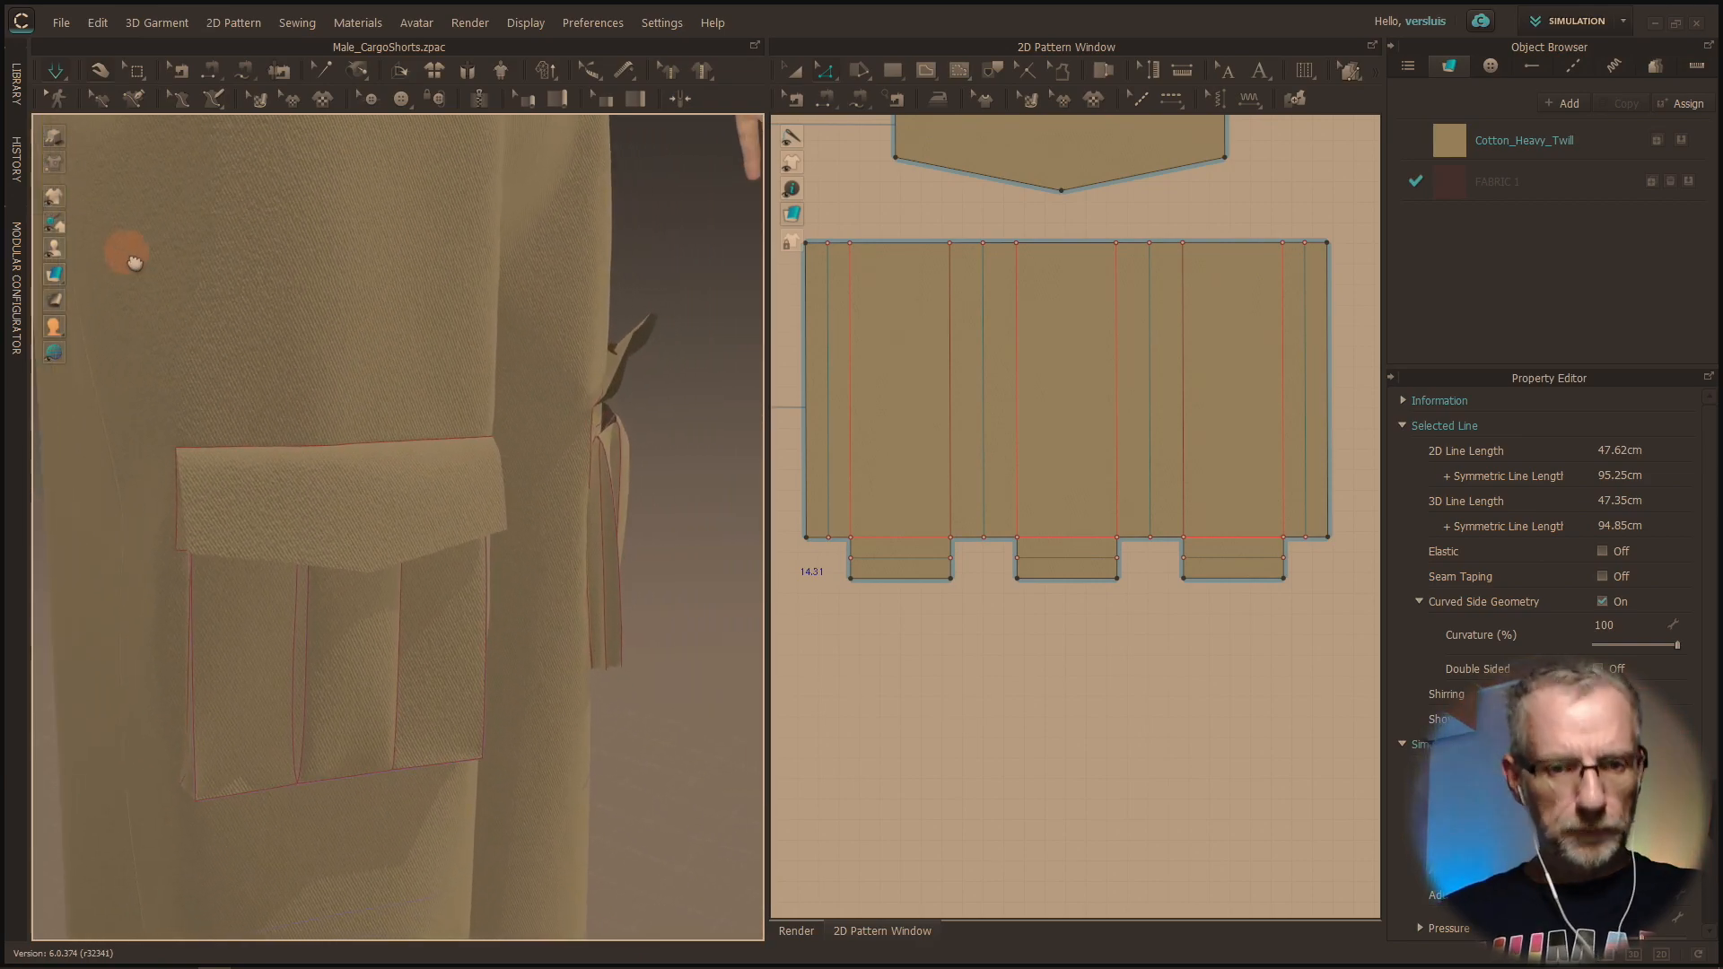
pyautogui.moveTo(250, 373); pyautogui.dragTo(229, 384, button='right')
pyautogui.moveTo(276, 445); pyautogui.dragTo(273, 435, button='right')
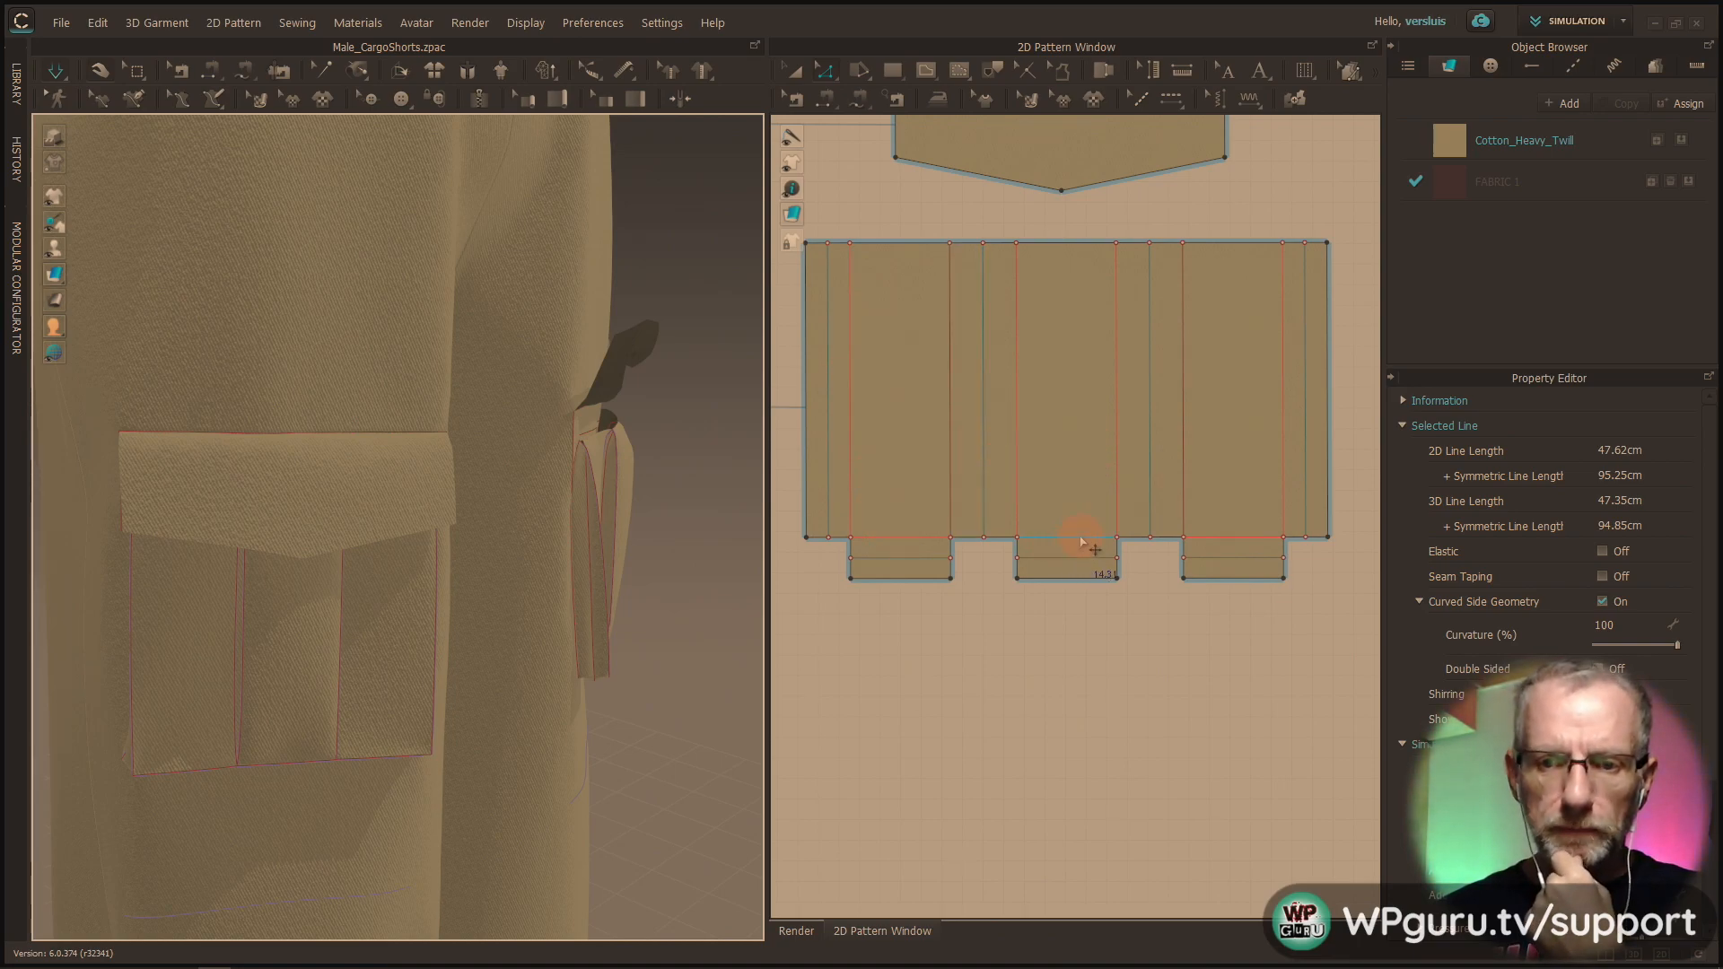
pyautogui.click(1079, 538)
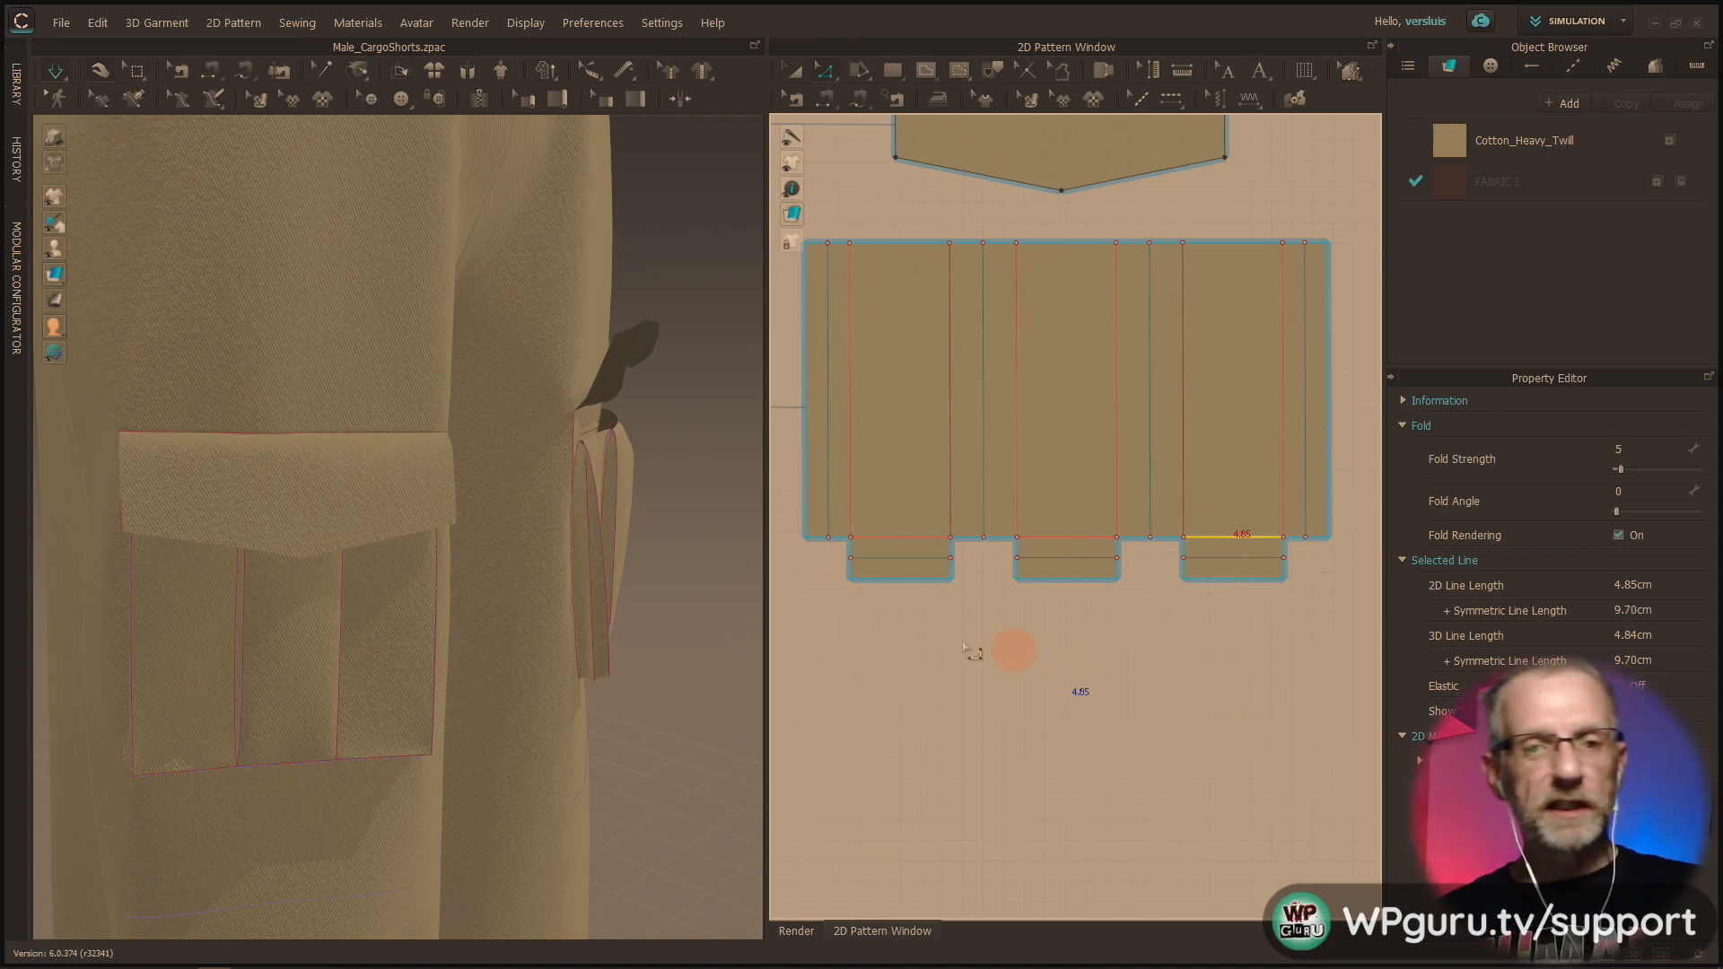
pyautogui.scroll(-6, 608, 558)
pyautogui.moveTo(608, 559); pyautogui.dragTo(435, 566, button='right')
pyautogui.click(504, 562)
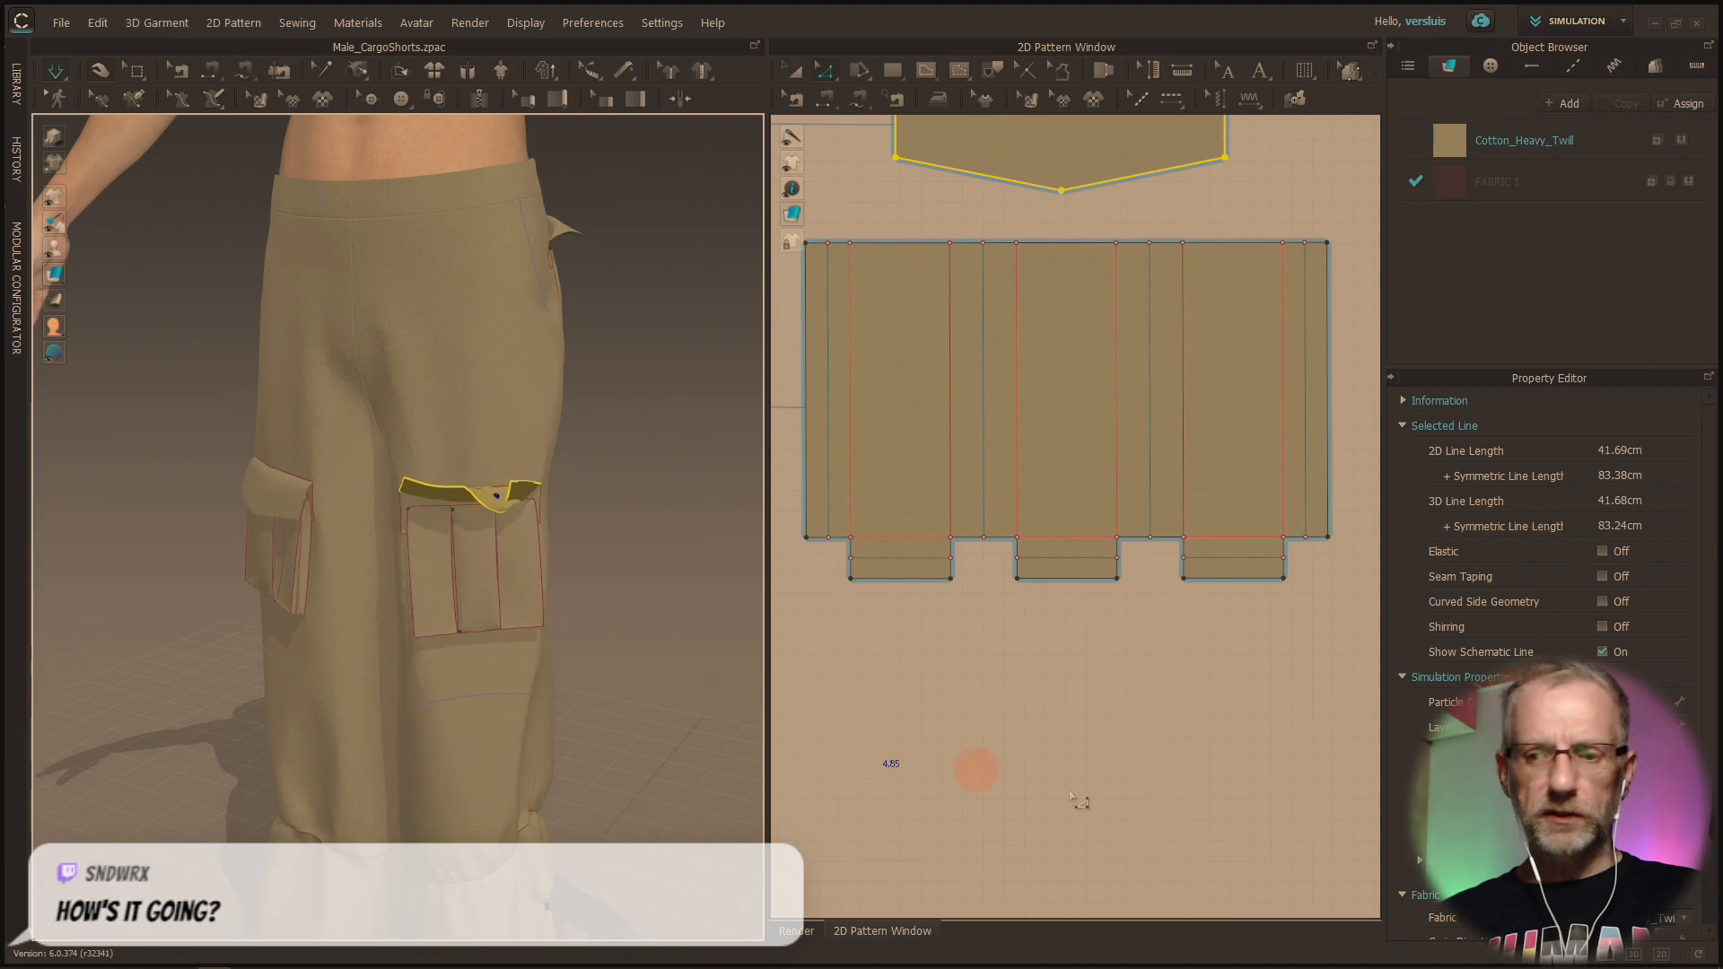
# Step: Maximize the 2D pattern view and capture a rectangular screen snip of the flap and pleated pocket patterns
pyautogui.press('Tab')
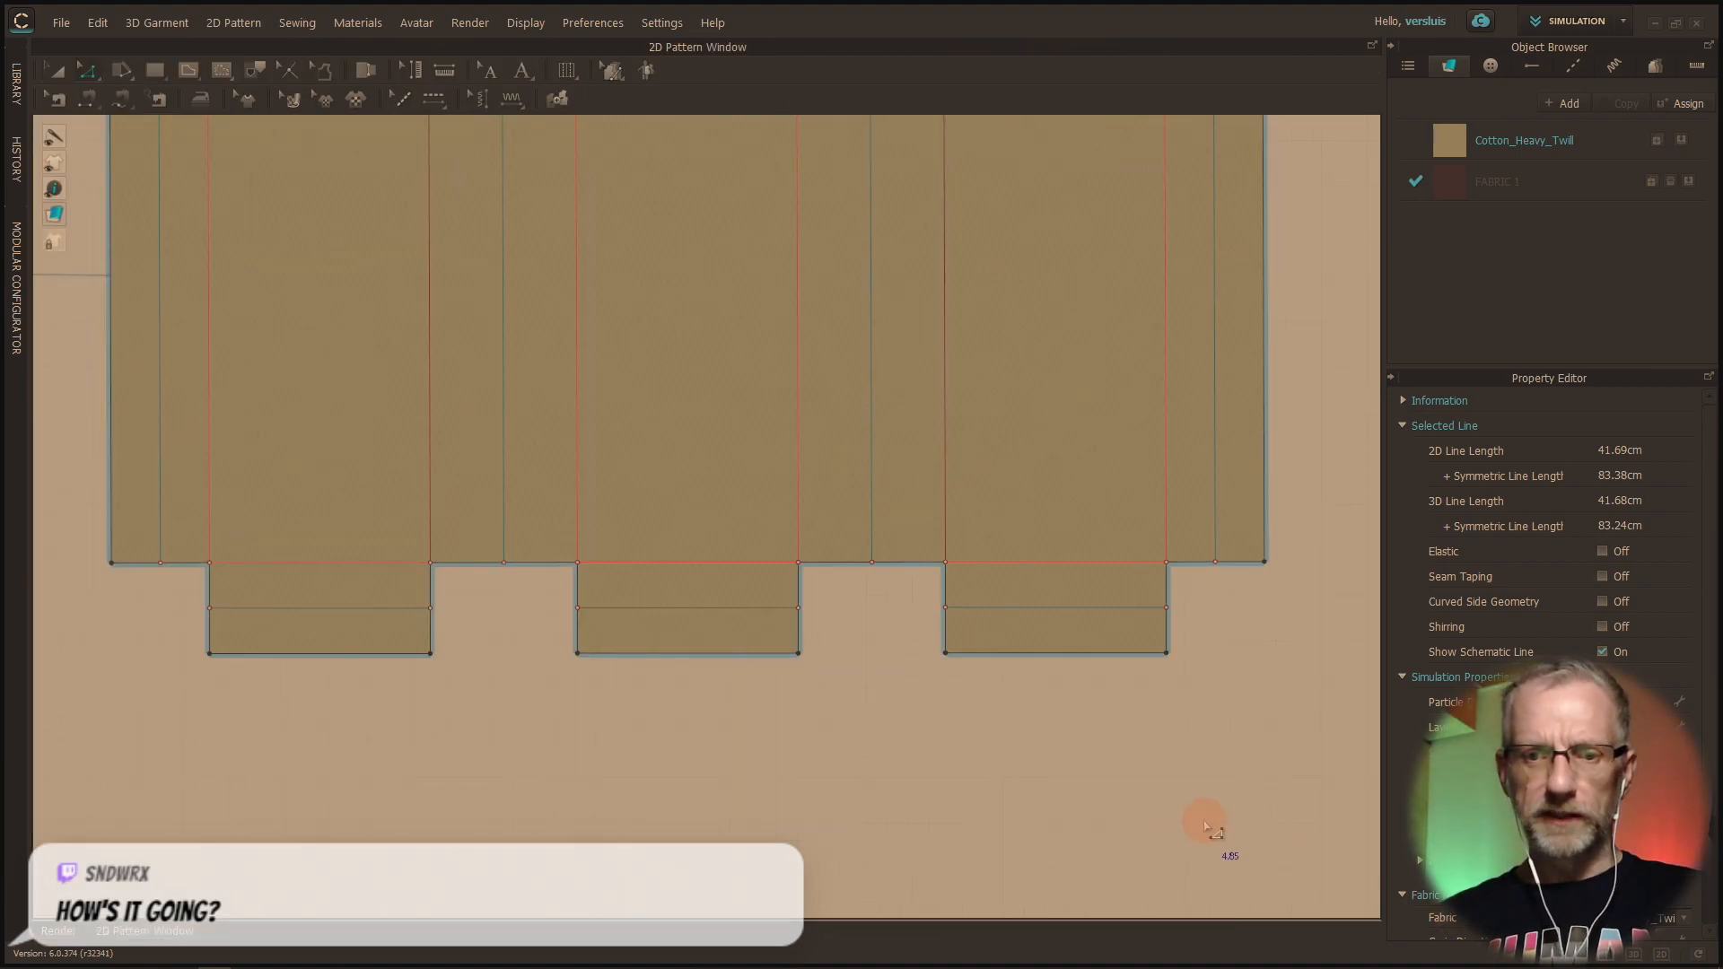
pyautogui.scroll(-3, 1206, 825)
pyautogui.moveTo(1120, 800); pyautogui.dragTo(875, 886, button='right')
pyautogui.scroll(-1, 959, 781)
pyautogui.scroll(2, 880, 798)
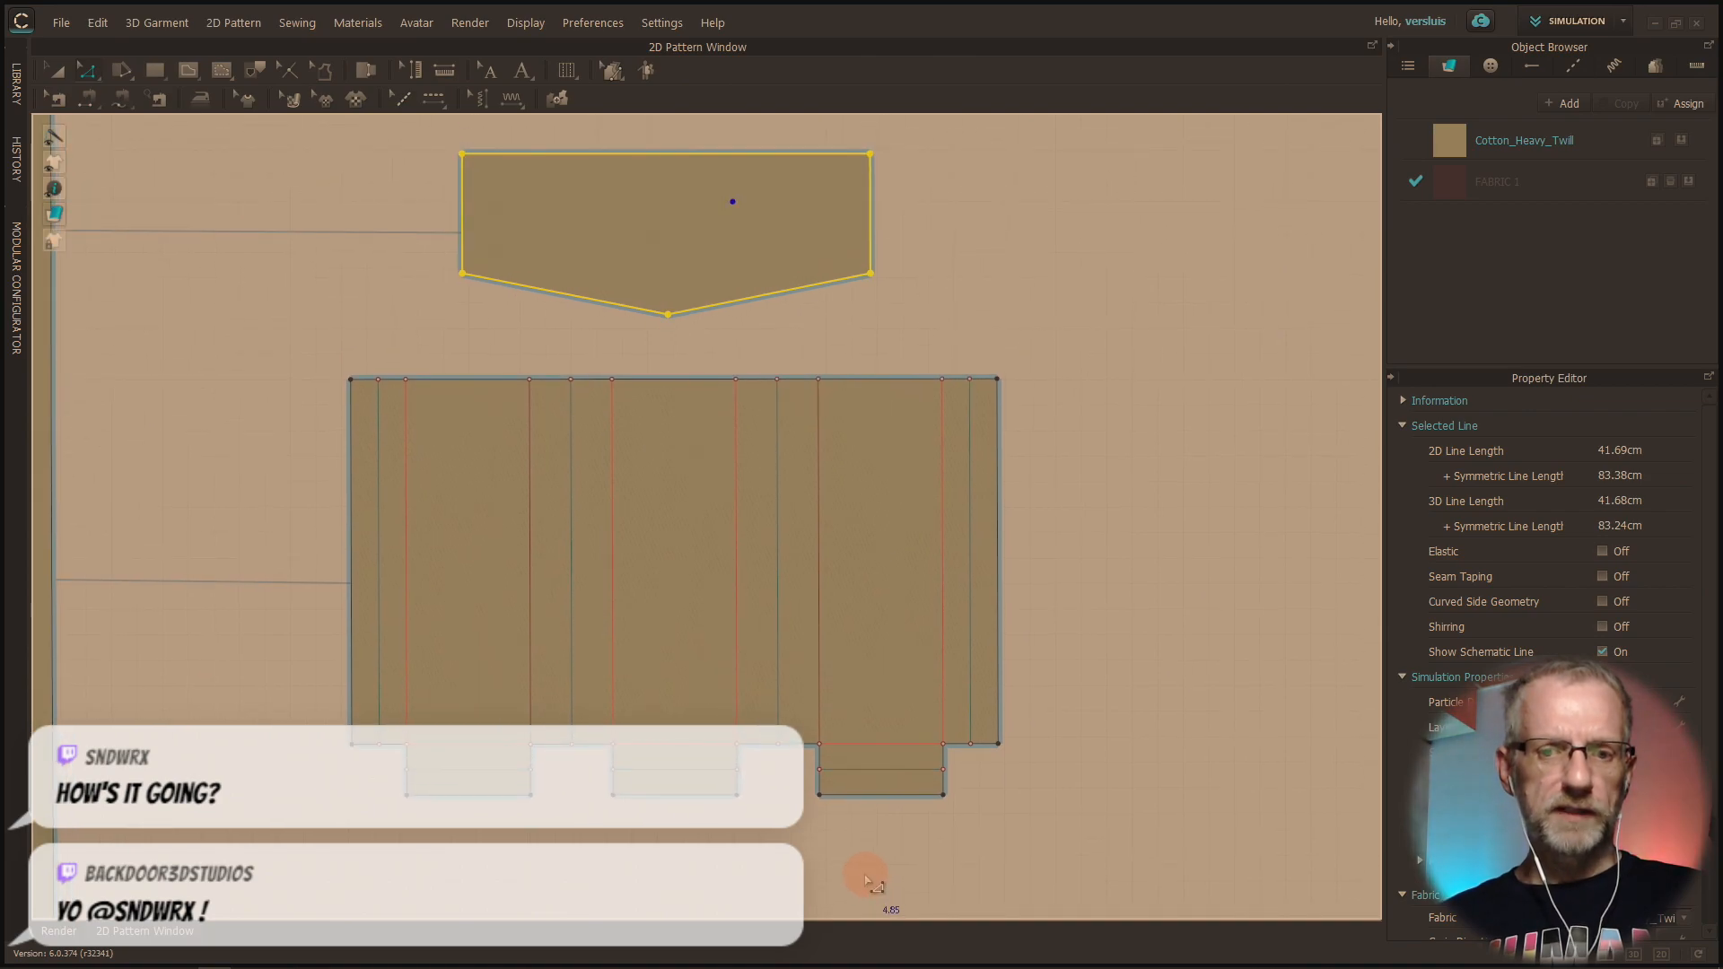
pyautogui.moveTo(973, 824); pyautogui.dragTo(978, 858, button='right')
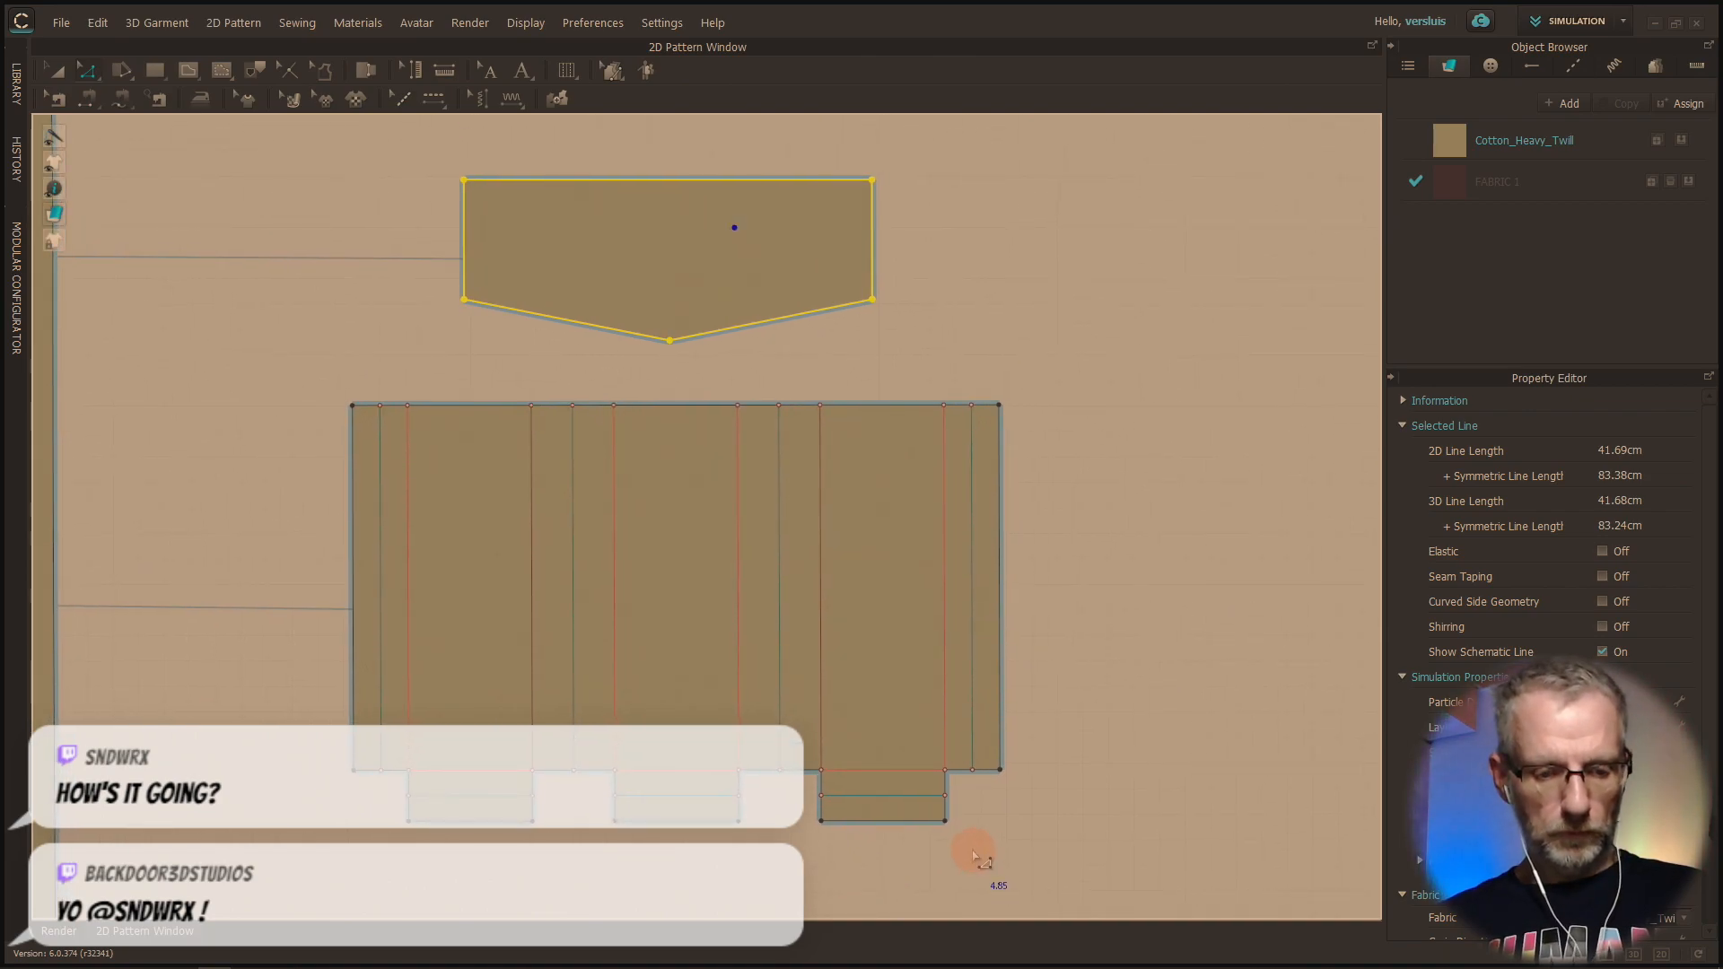
pyautogui.press('super+shift+s')
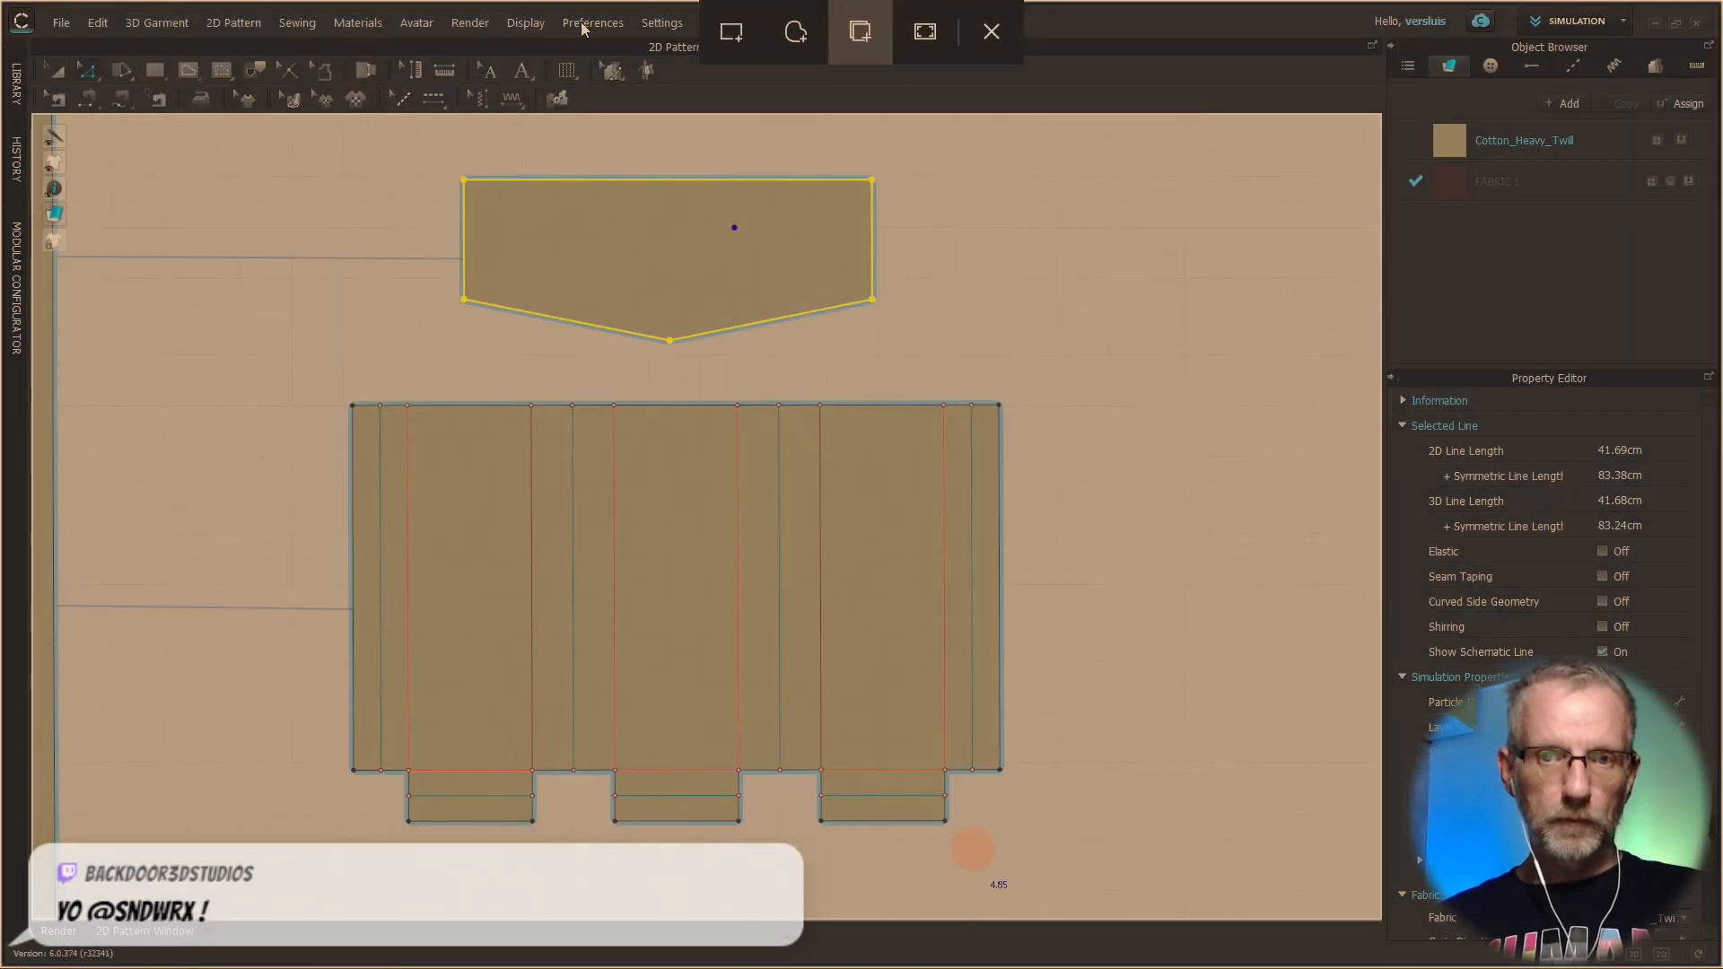
pyautogui.click(726, 38)
pyautogui.moveTo(233, 137); pyautogui.dragTo(1134, 903)
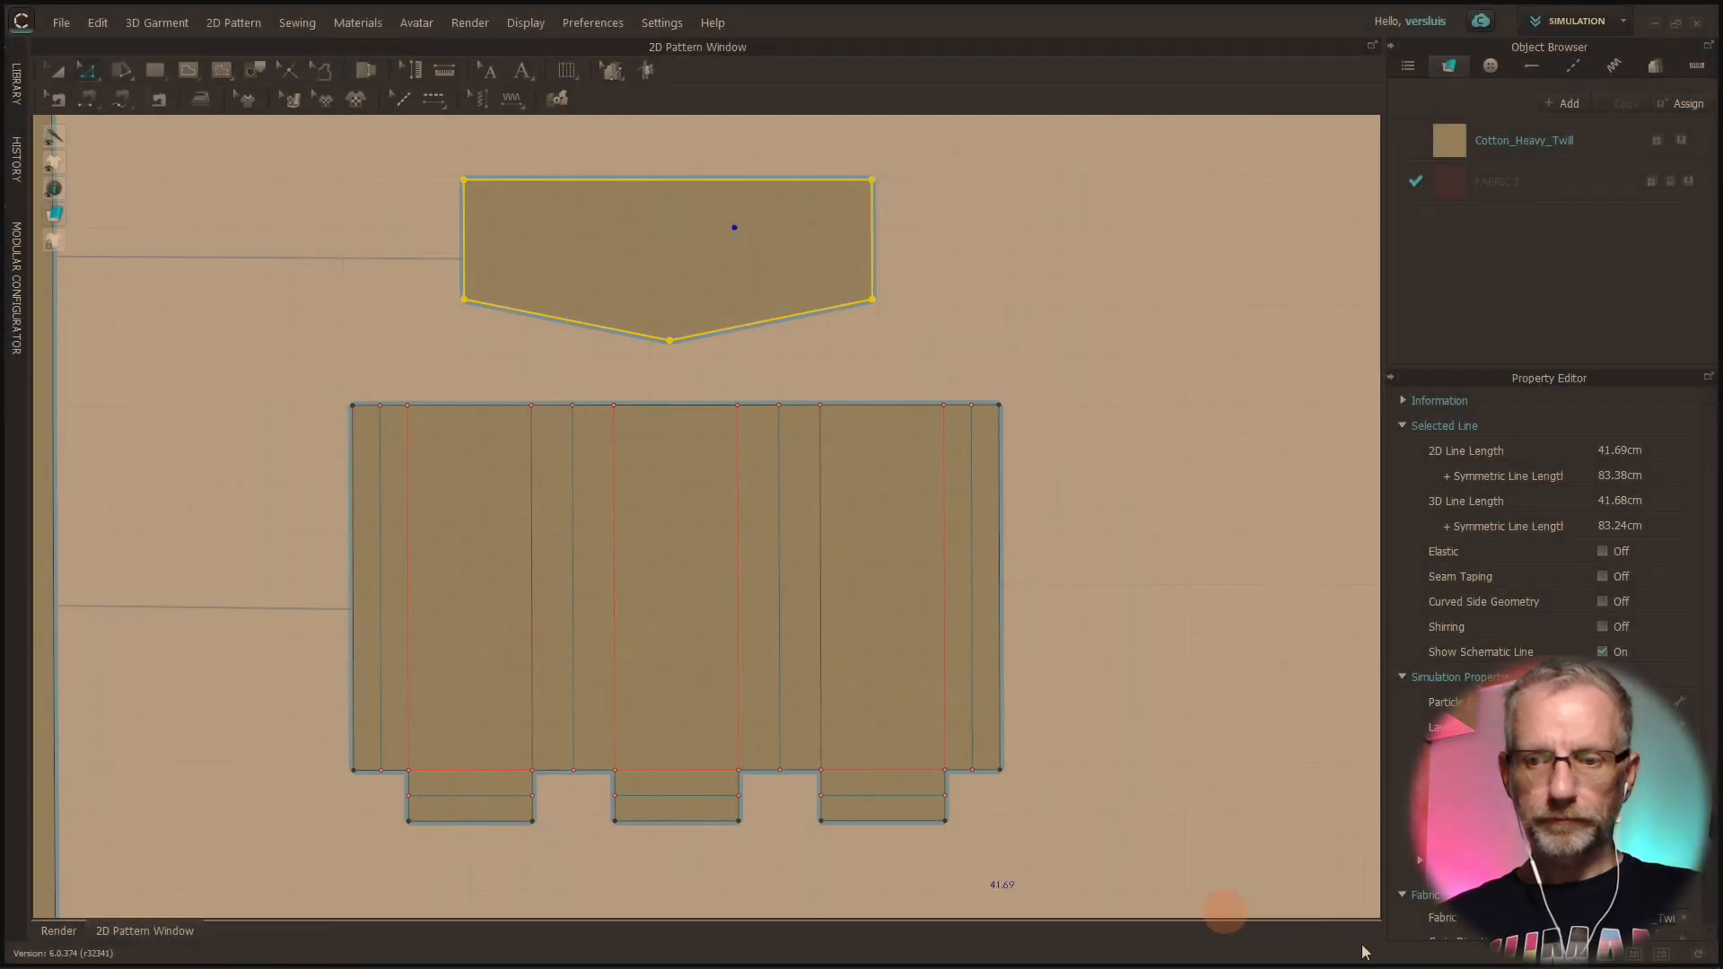
# Step: Save the captured screen snip to the Desktop as the PNG file "Cargo Pocket Pattern" and close Snip & Sketch
pyautogui.click(1696, 957)
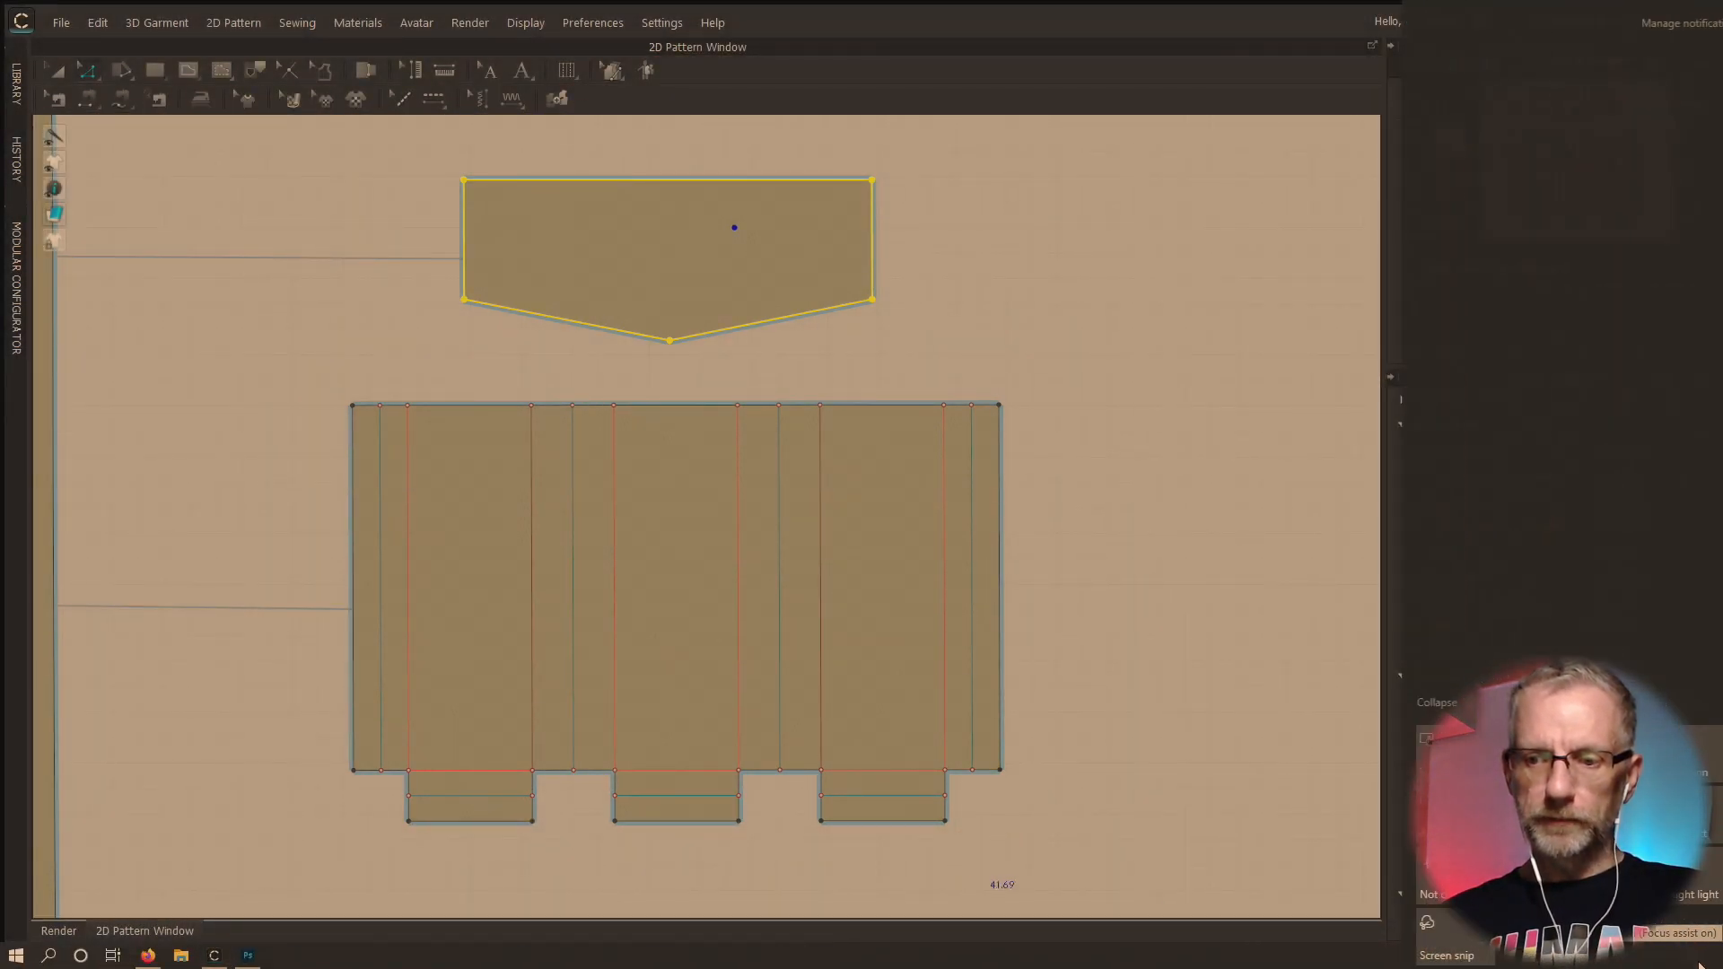
pyautogui.click(1596, 157)
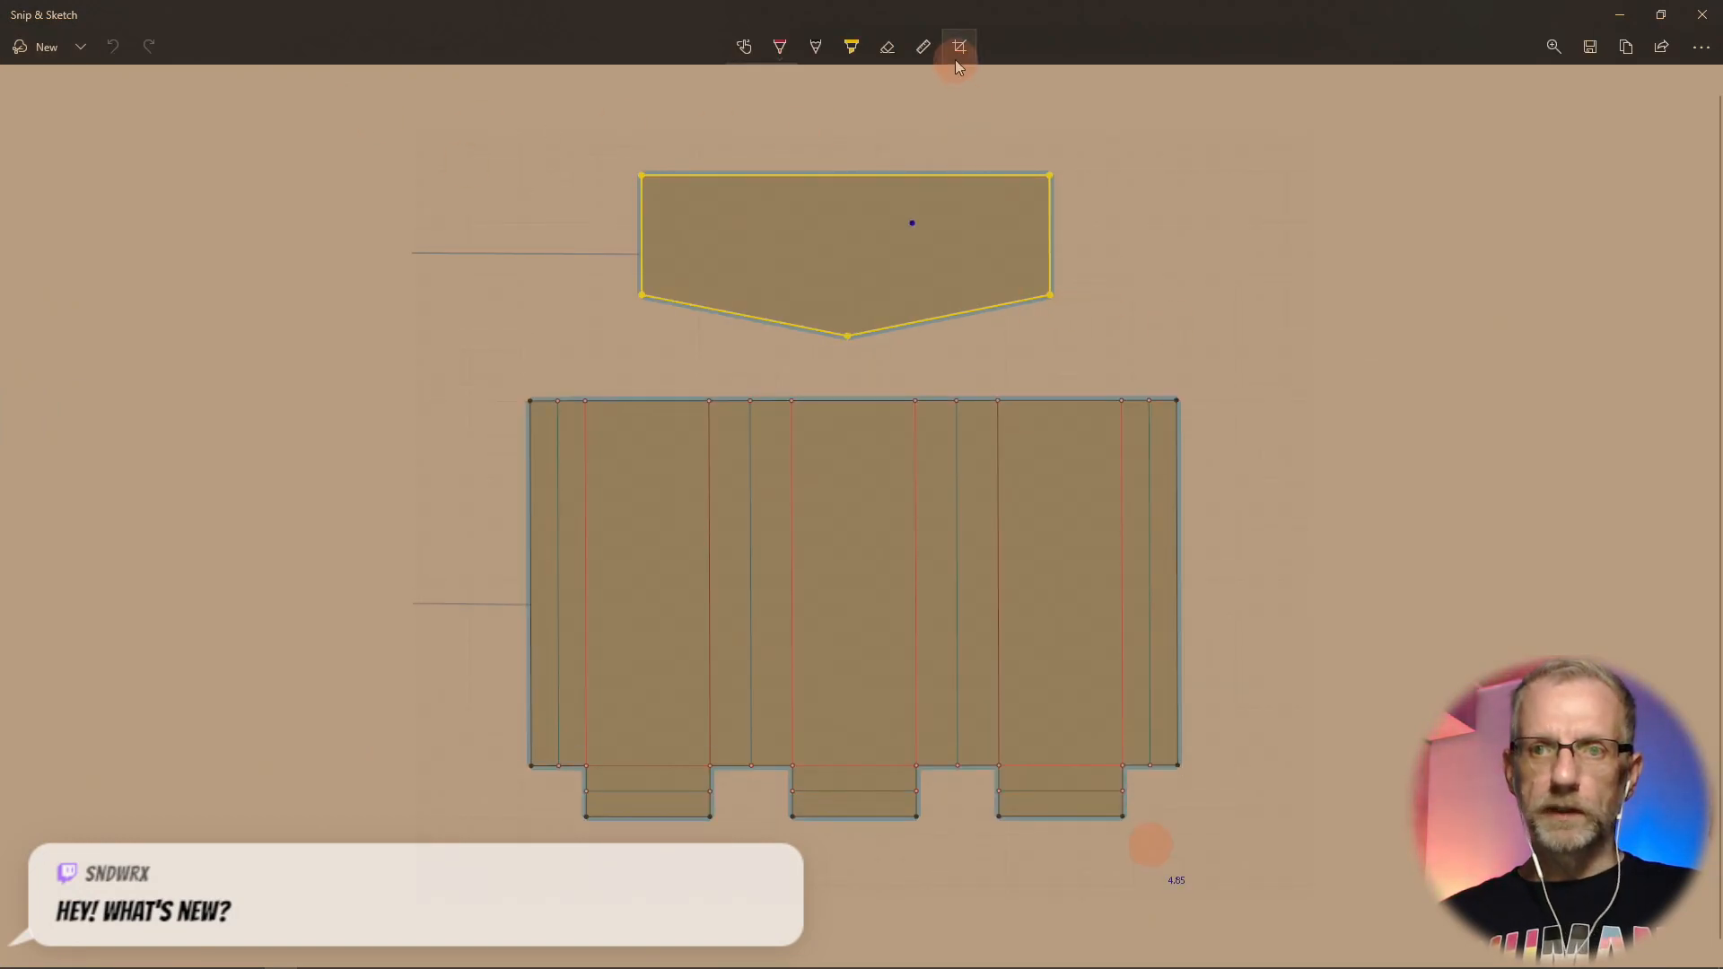
pyautogui.click(1598, 52)
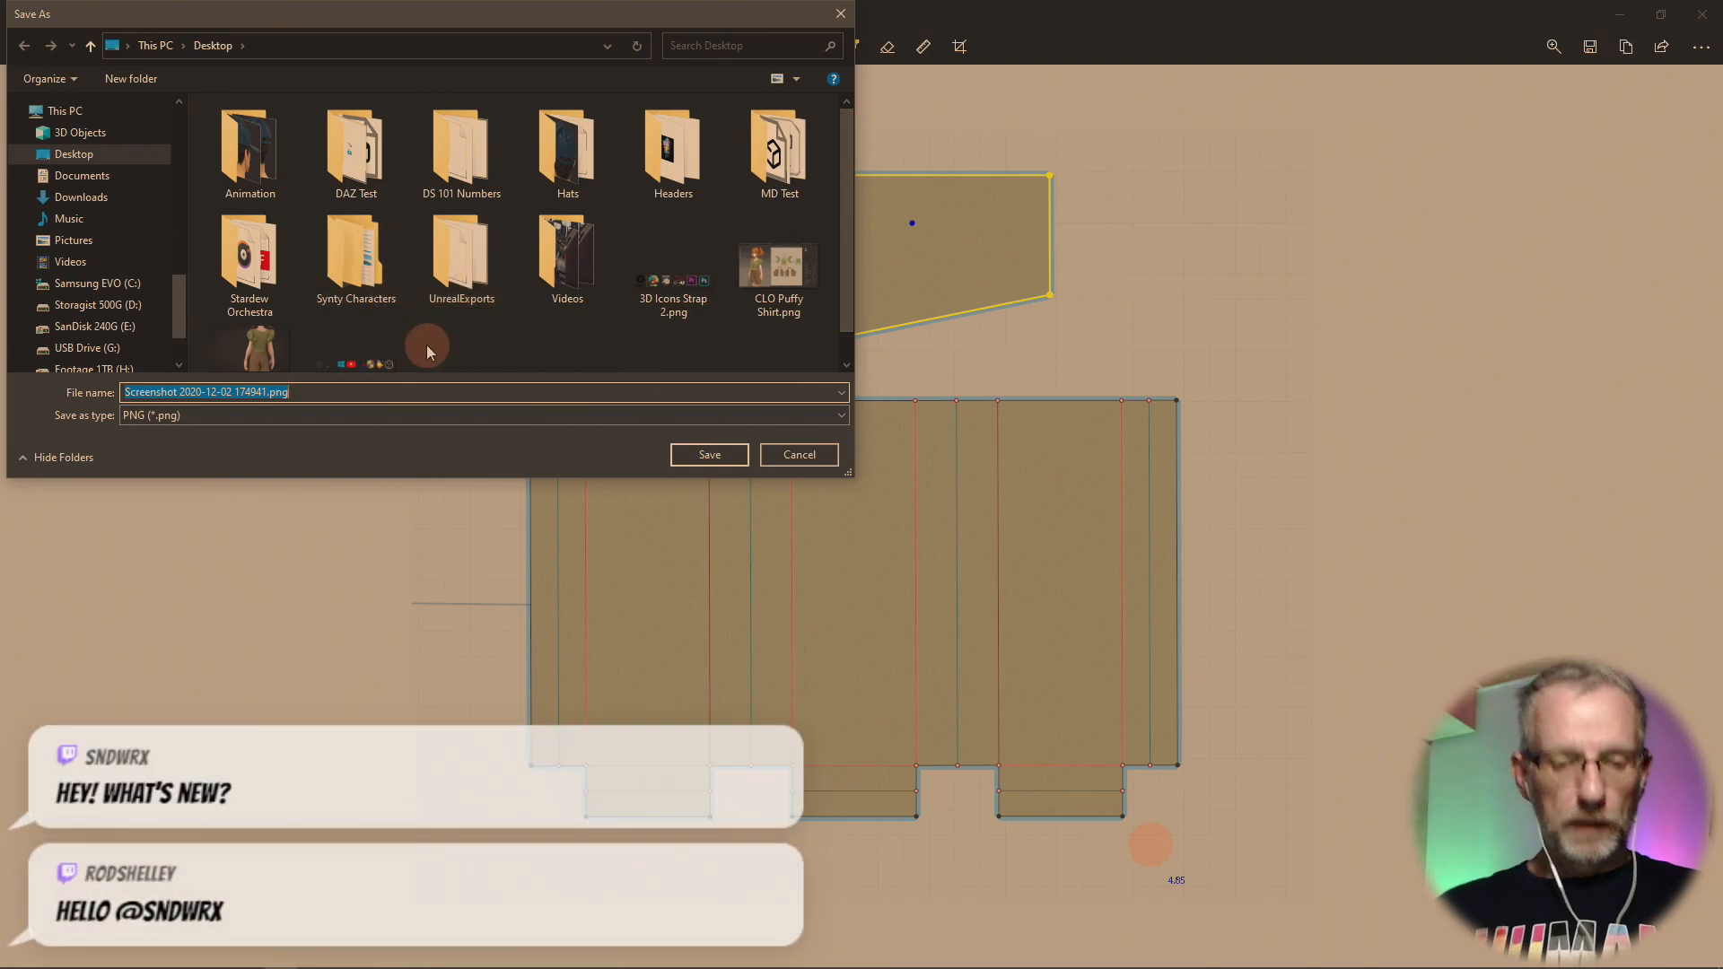
pyautogui.write('Cargo Poc')
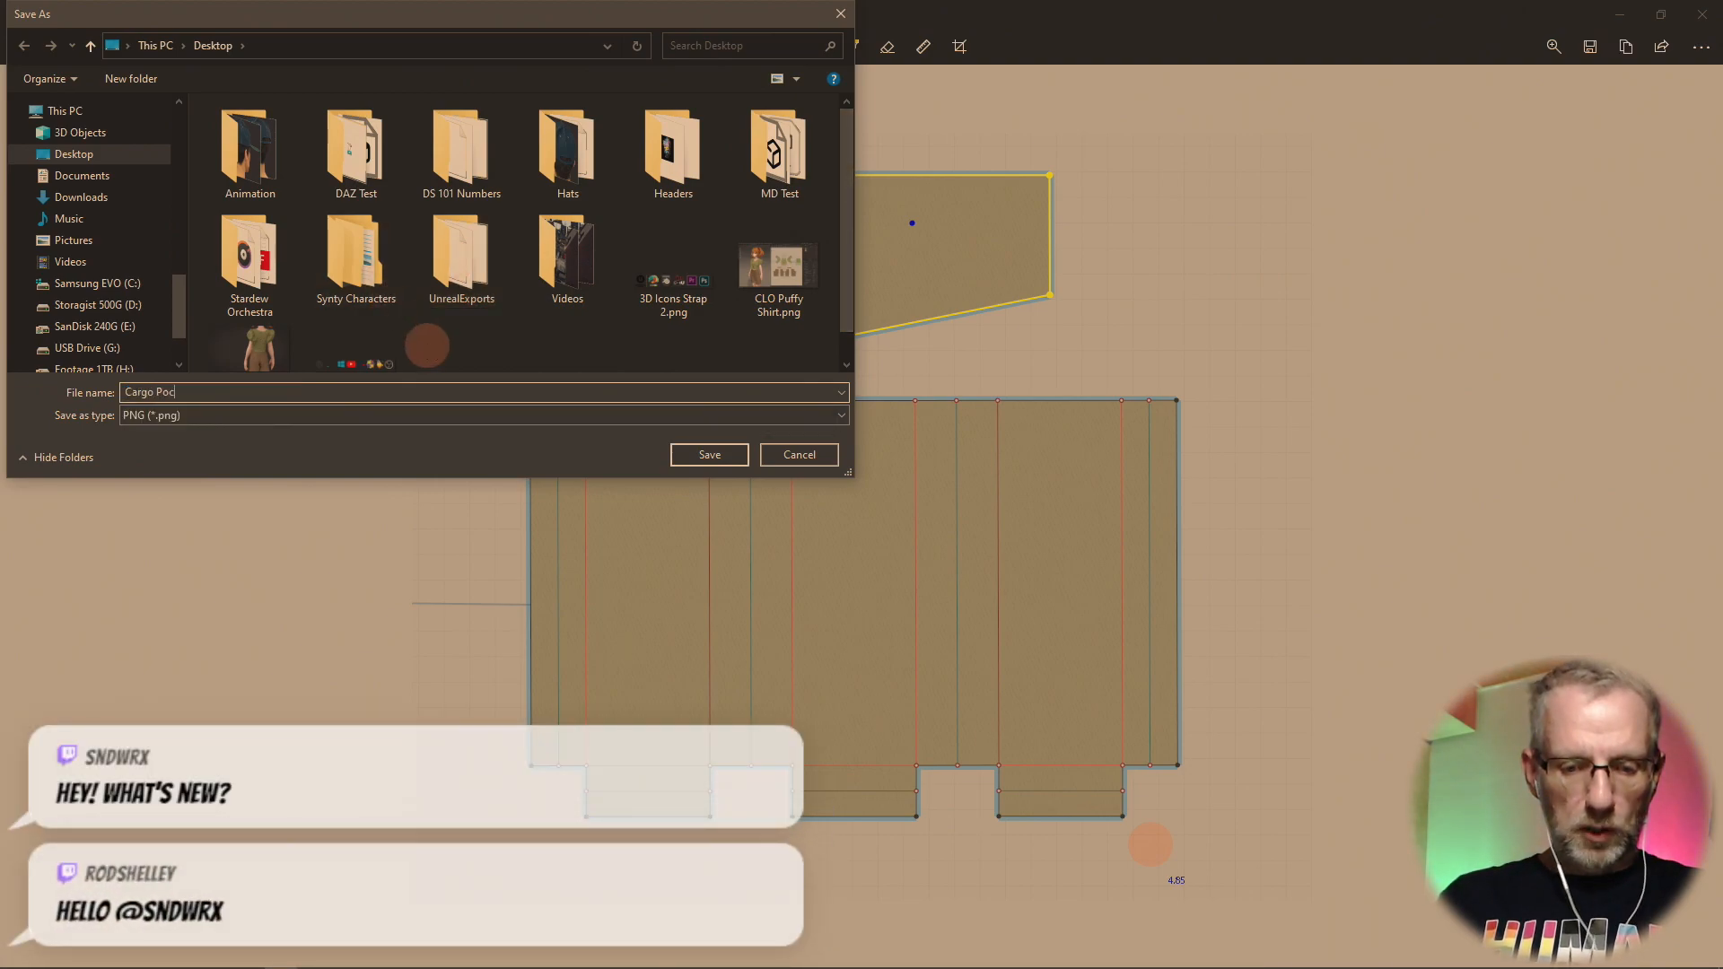
pyautogui.write('ket Pattern')
pyautogui.press('Return')
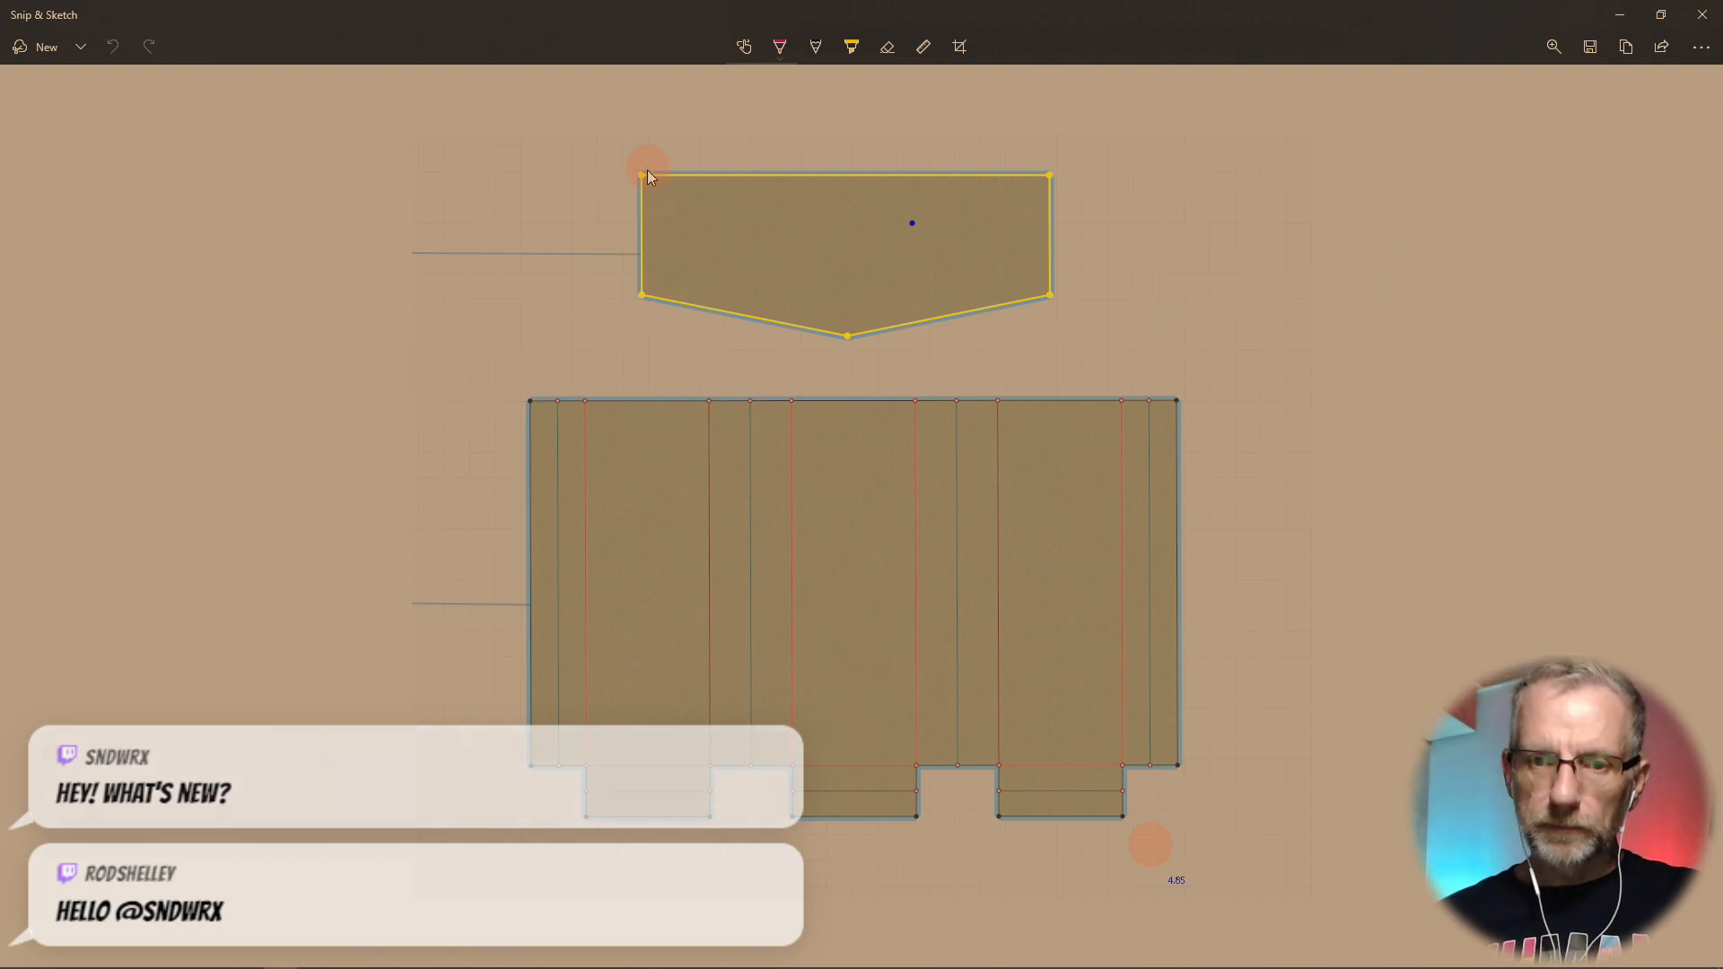
pyautogui.click(1703, 14)
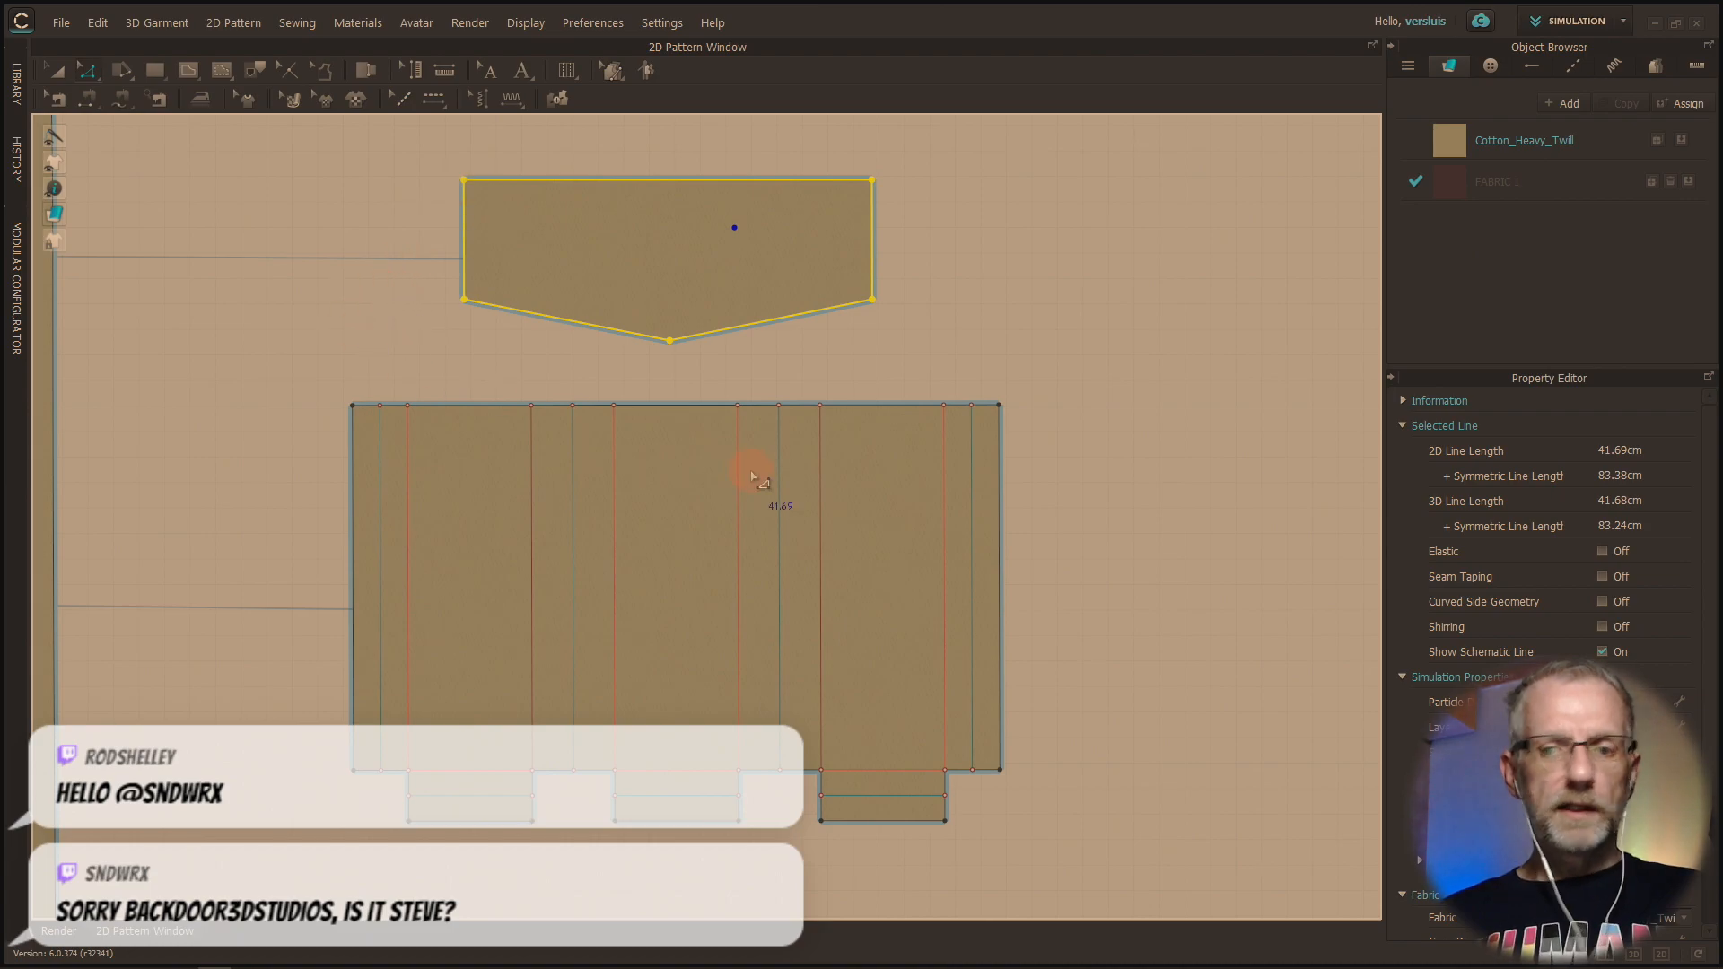
# Step: Restore the split 3D and 2D layout and open the project Puffy Shirt v5.zprj with both garment and avatar loaded
pyautogui.click(1608, 955)
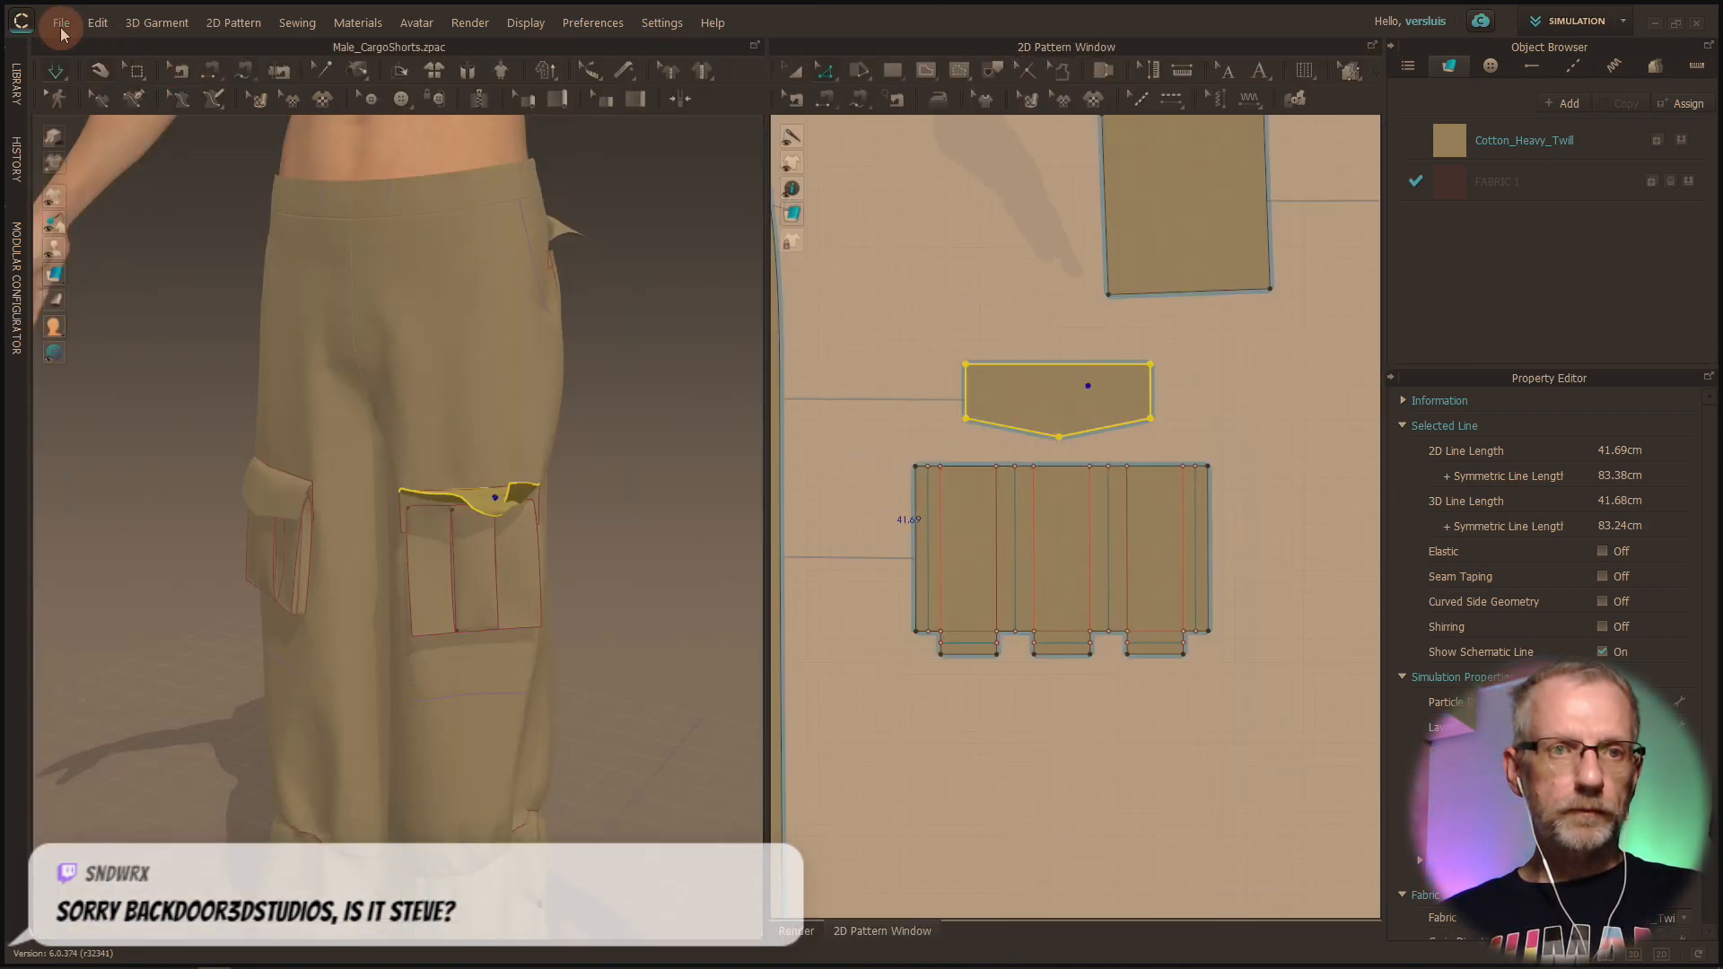
pyautogui.click(61, 22)
pyautogui.moveTo(177, 62)
pyautogui.click(279, 70)
pyautogui.click(912, 551)
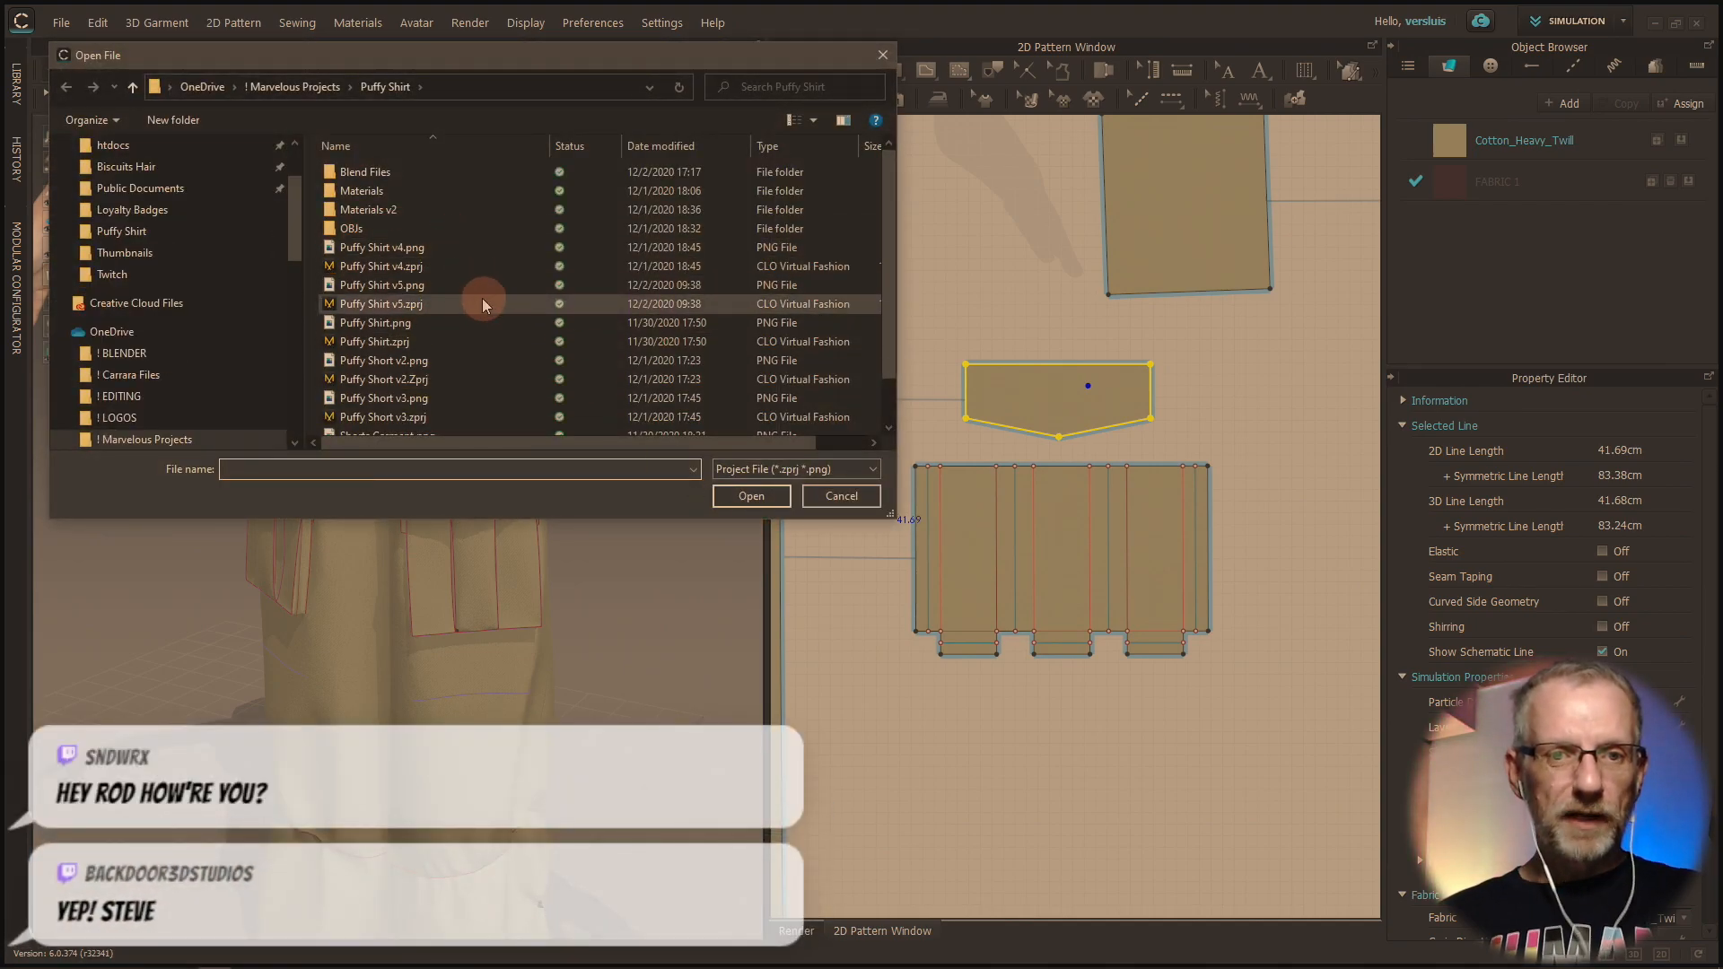
pyautogui.click(454, 285)
pyautogui.click(434, 302)
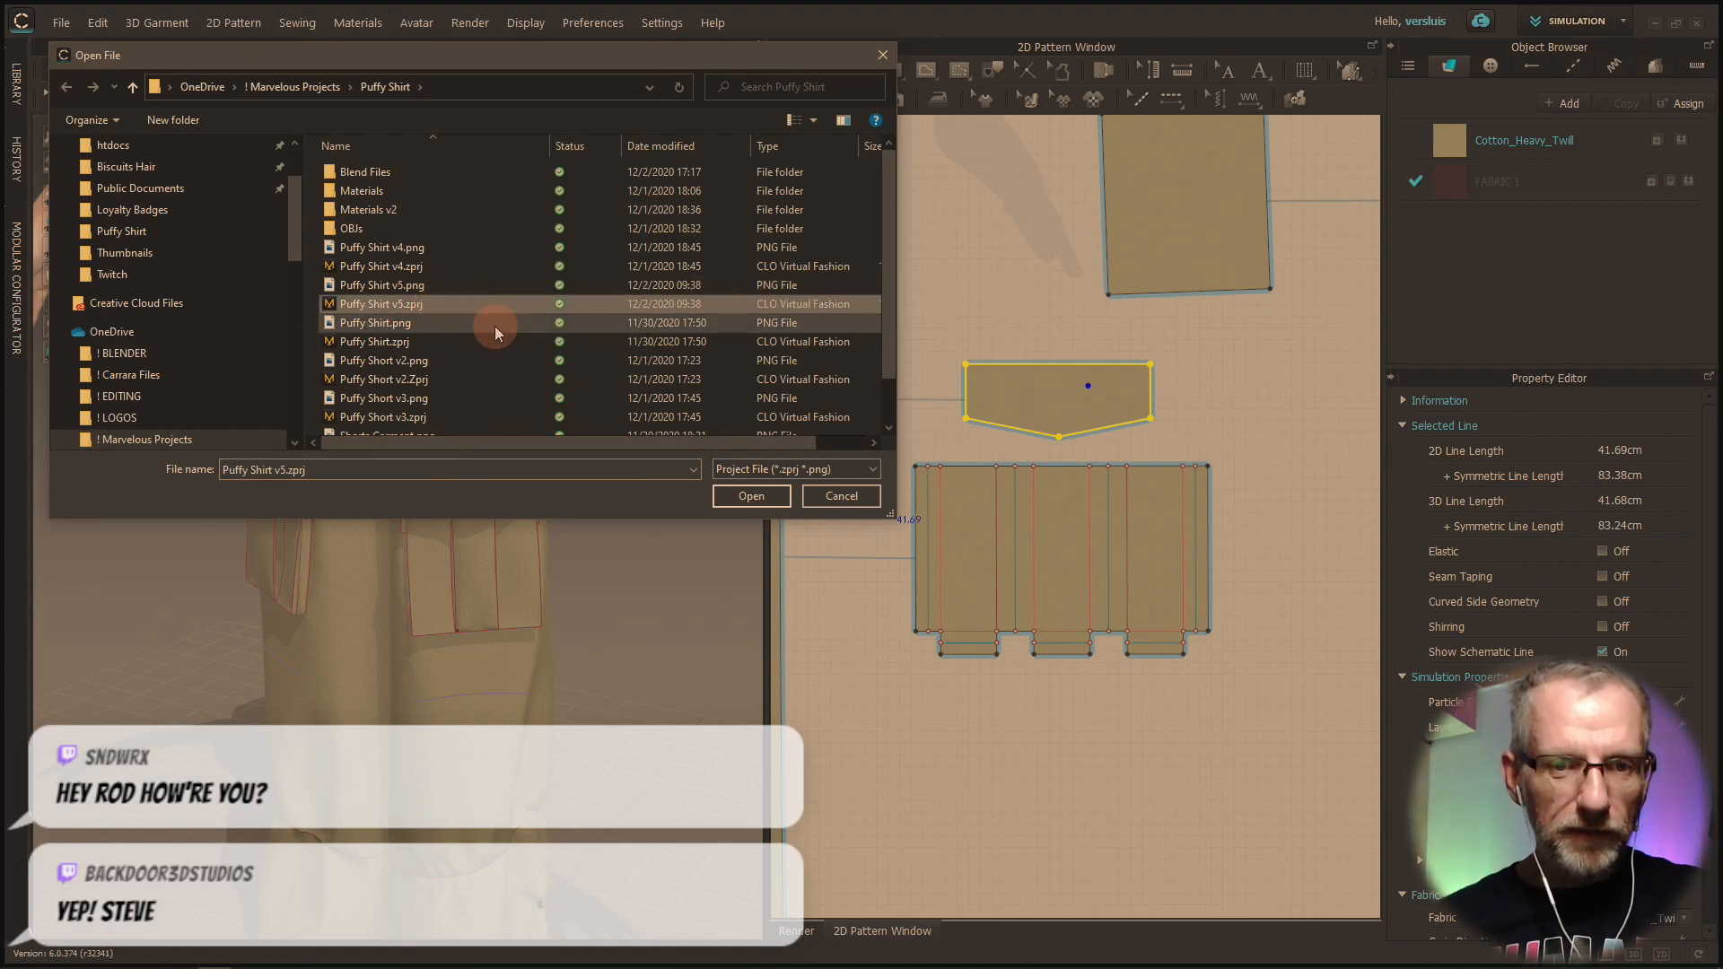
pyautogui.scroll(-1, 494, 326)
pyautogui.click(746, 494)
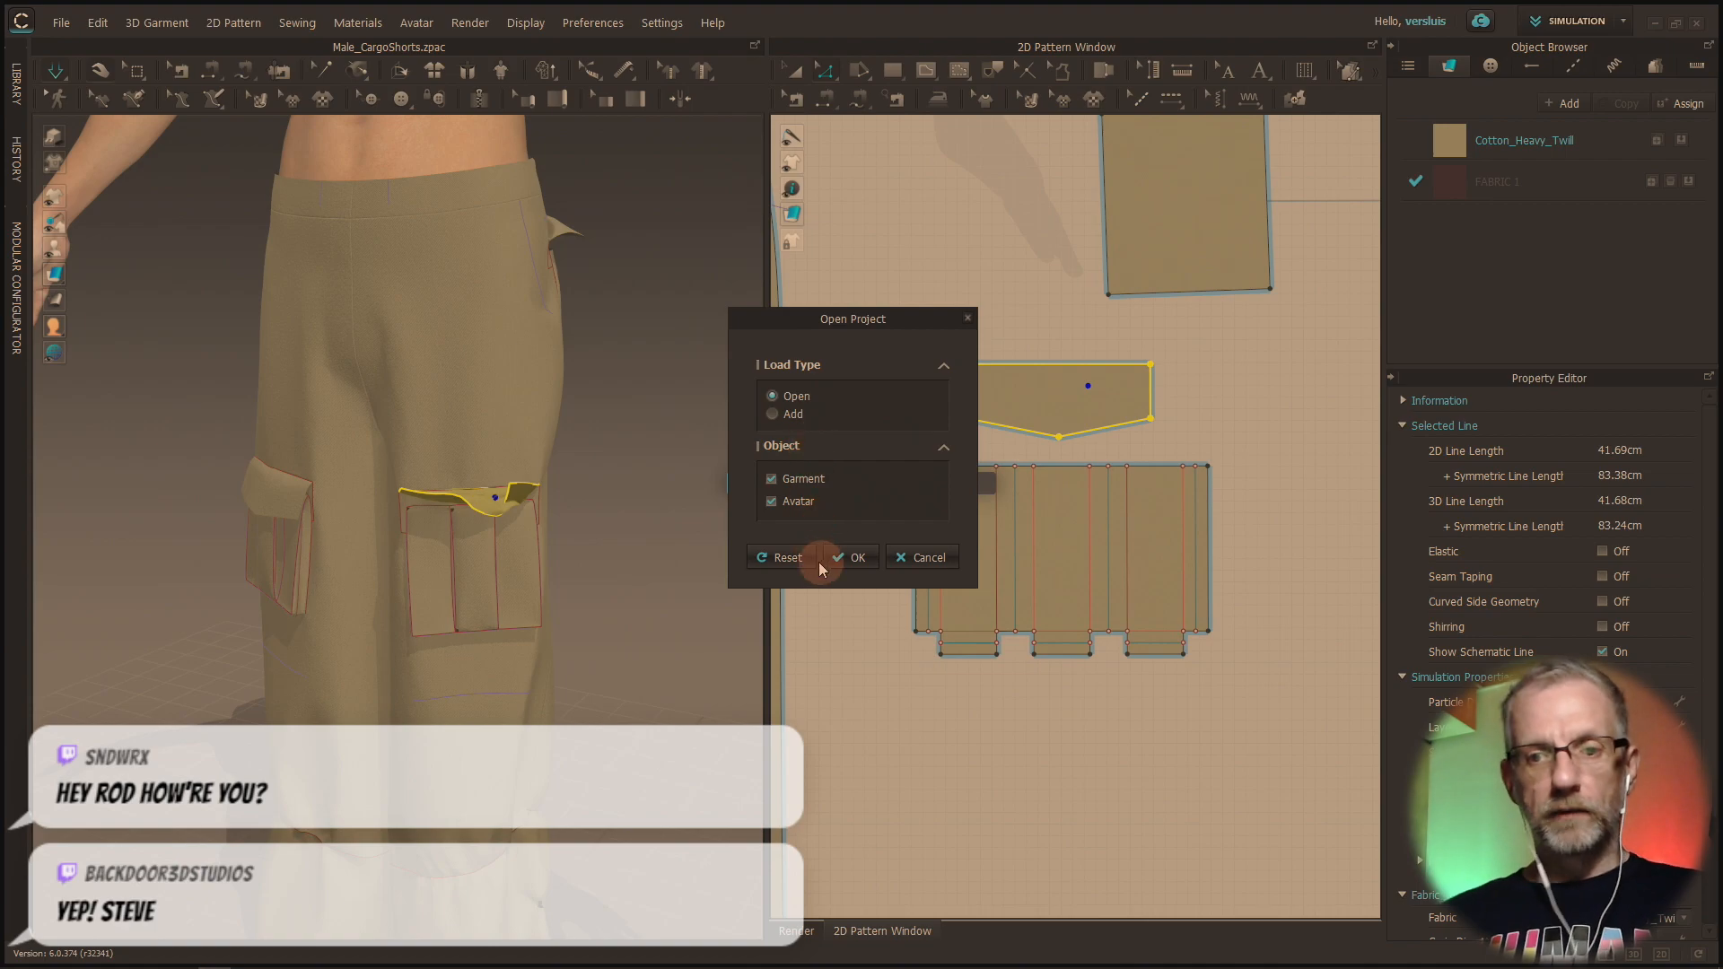
pyautogui.click(835, 558)
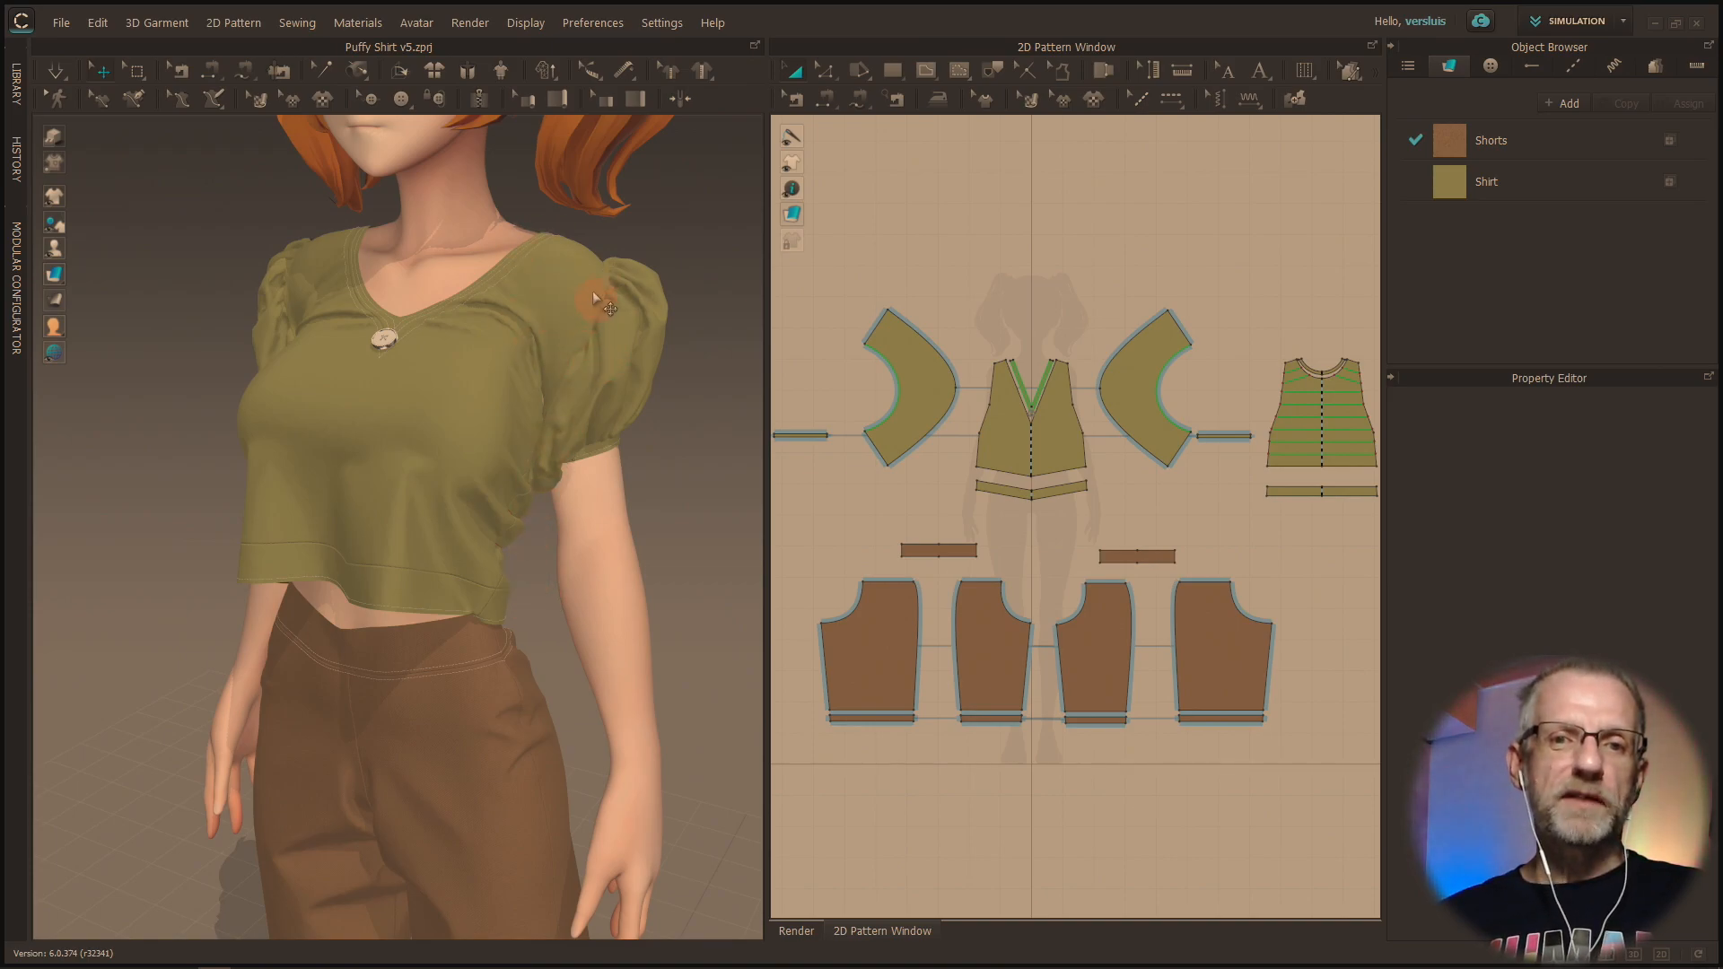
# Step: Inspect the puffy shirt and the brown shorts on the avatar in 3D from several angles
pyautogui.moveTo(558, 412)
pyautogui.mouseDown(button='right')
pyautogui.moveTo(494, 407)
pyautogui.moveTo(568, 405)
pyautogui.mouseUp(button='right')
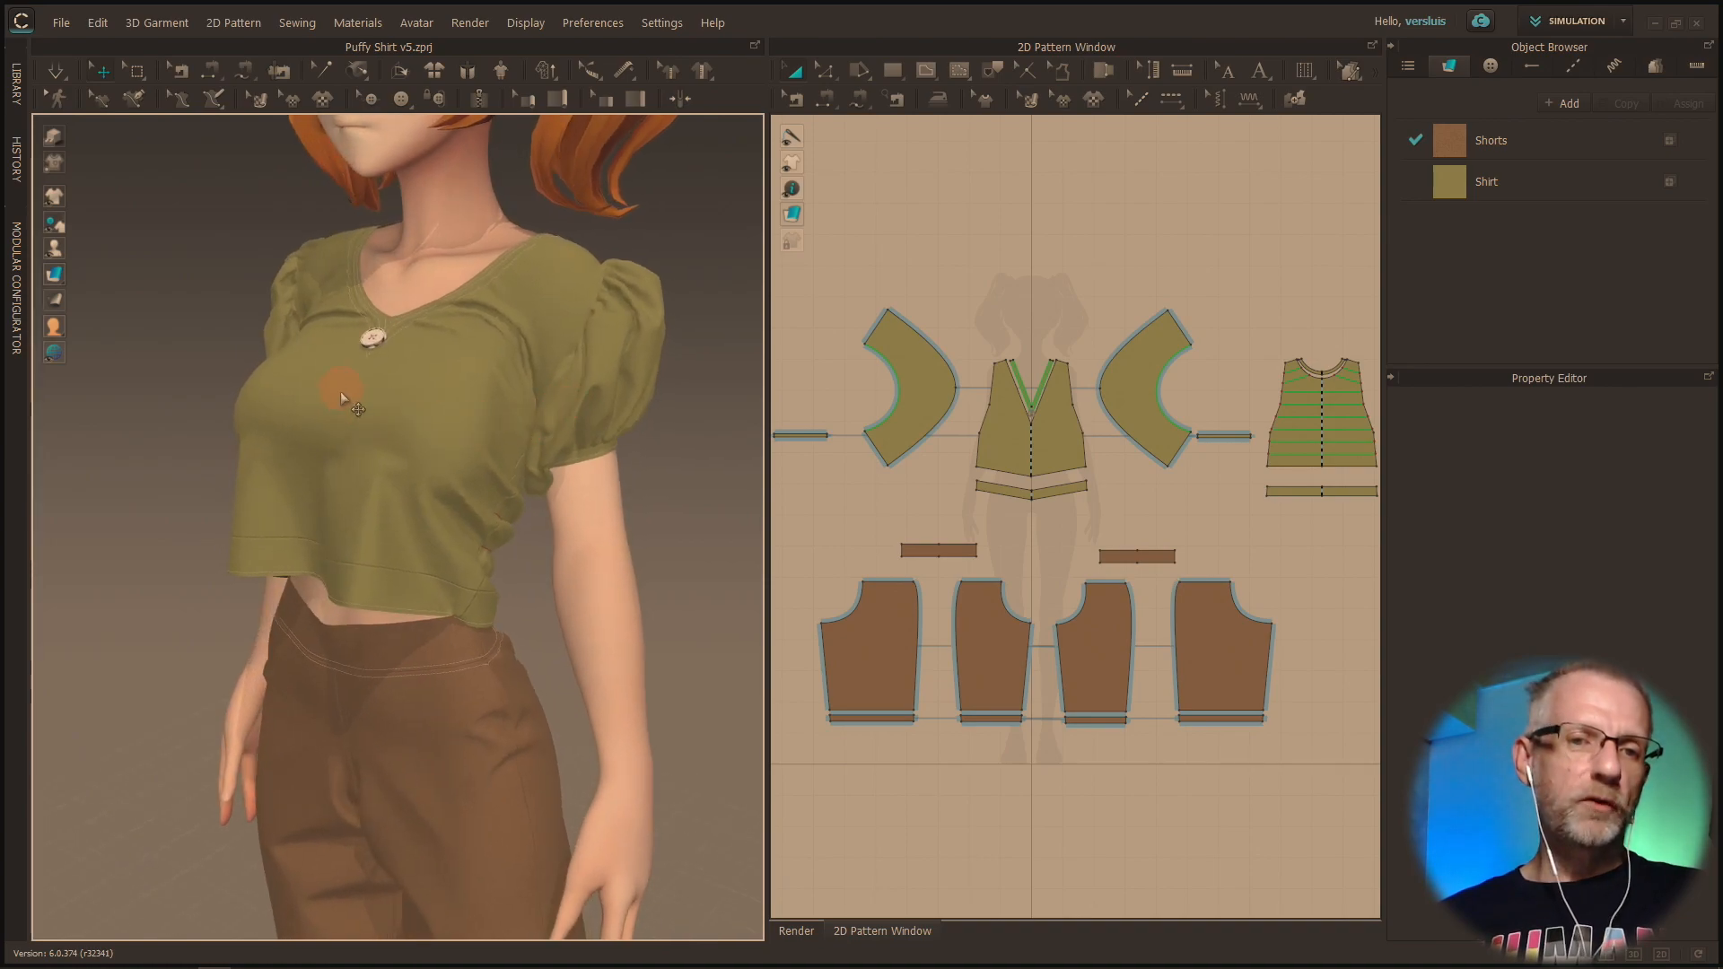
pyautogui.moveTo(348, 433)
pyautogui.mouseDown(button='right')
pyautogui.moveTo(685, 431)
pyautogui.moveTo(239, 412)
pyautogui.moveTo(254, 393)
pyautogui.moveTo(325, 416)
pyautogui.mouseUp(button='right')
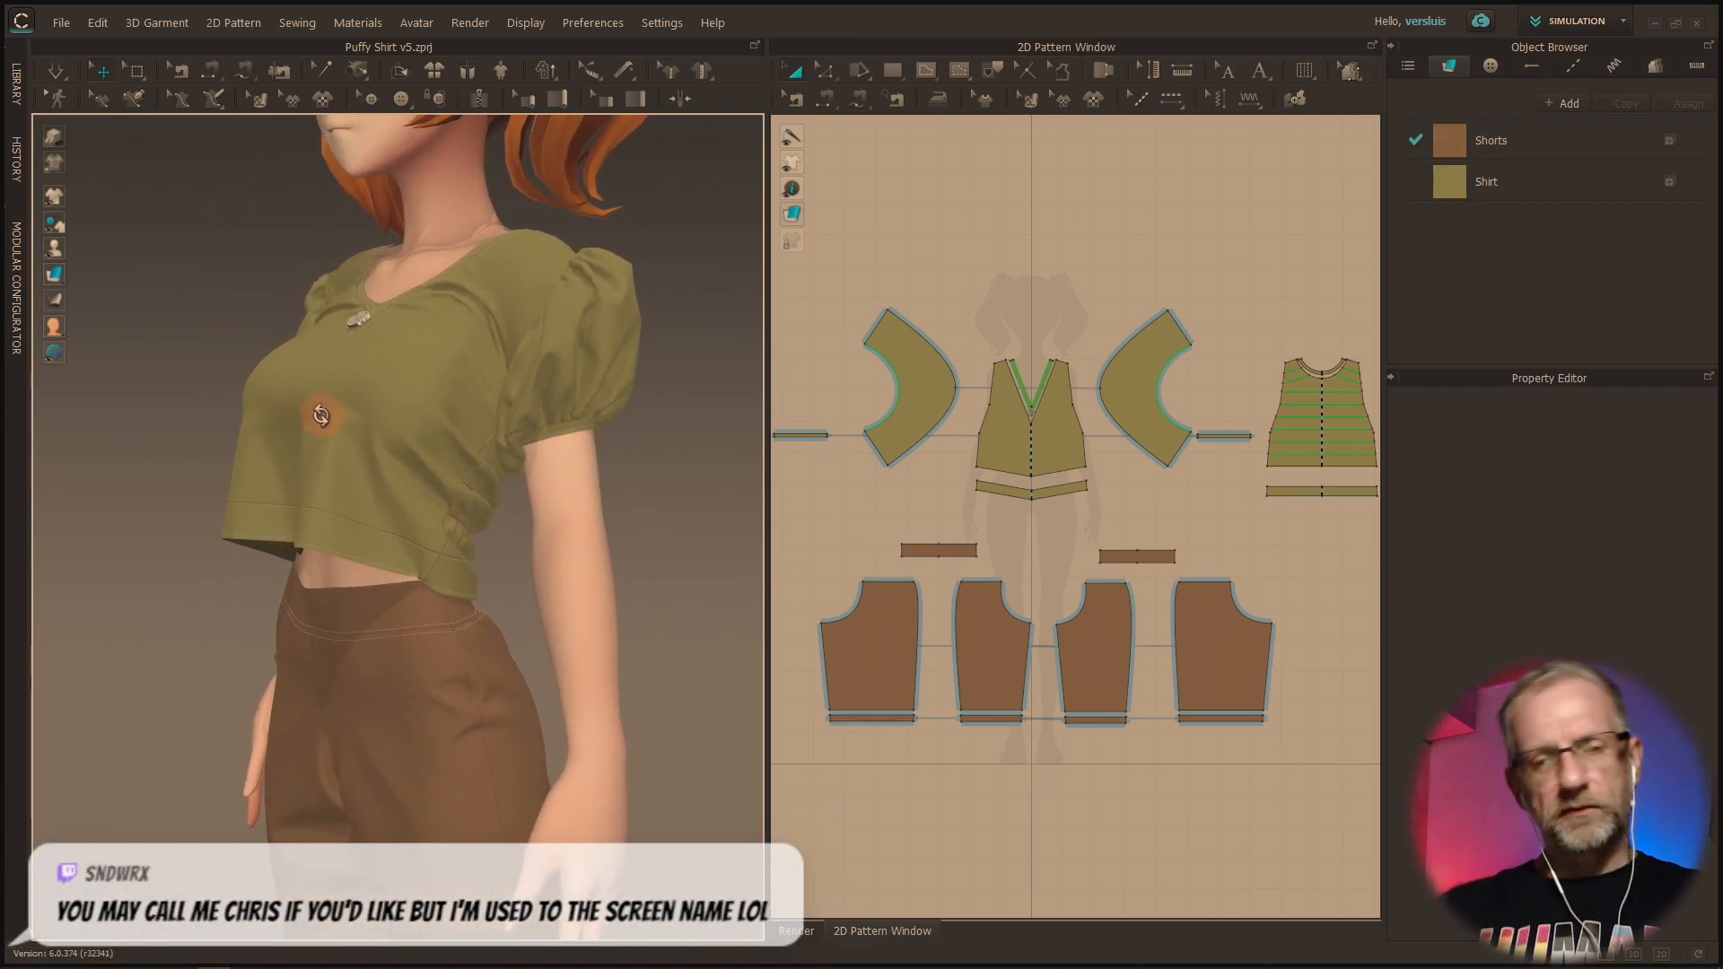
pyautogui.moveTo(425, 477); pyautogui.dragTo(466, 477, button='right')
pyautogui.moveTo(411, 559); pyautogui.dragTo(389, 301, button='middle')
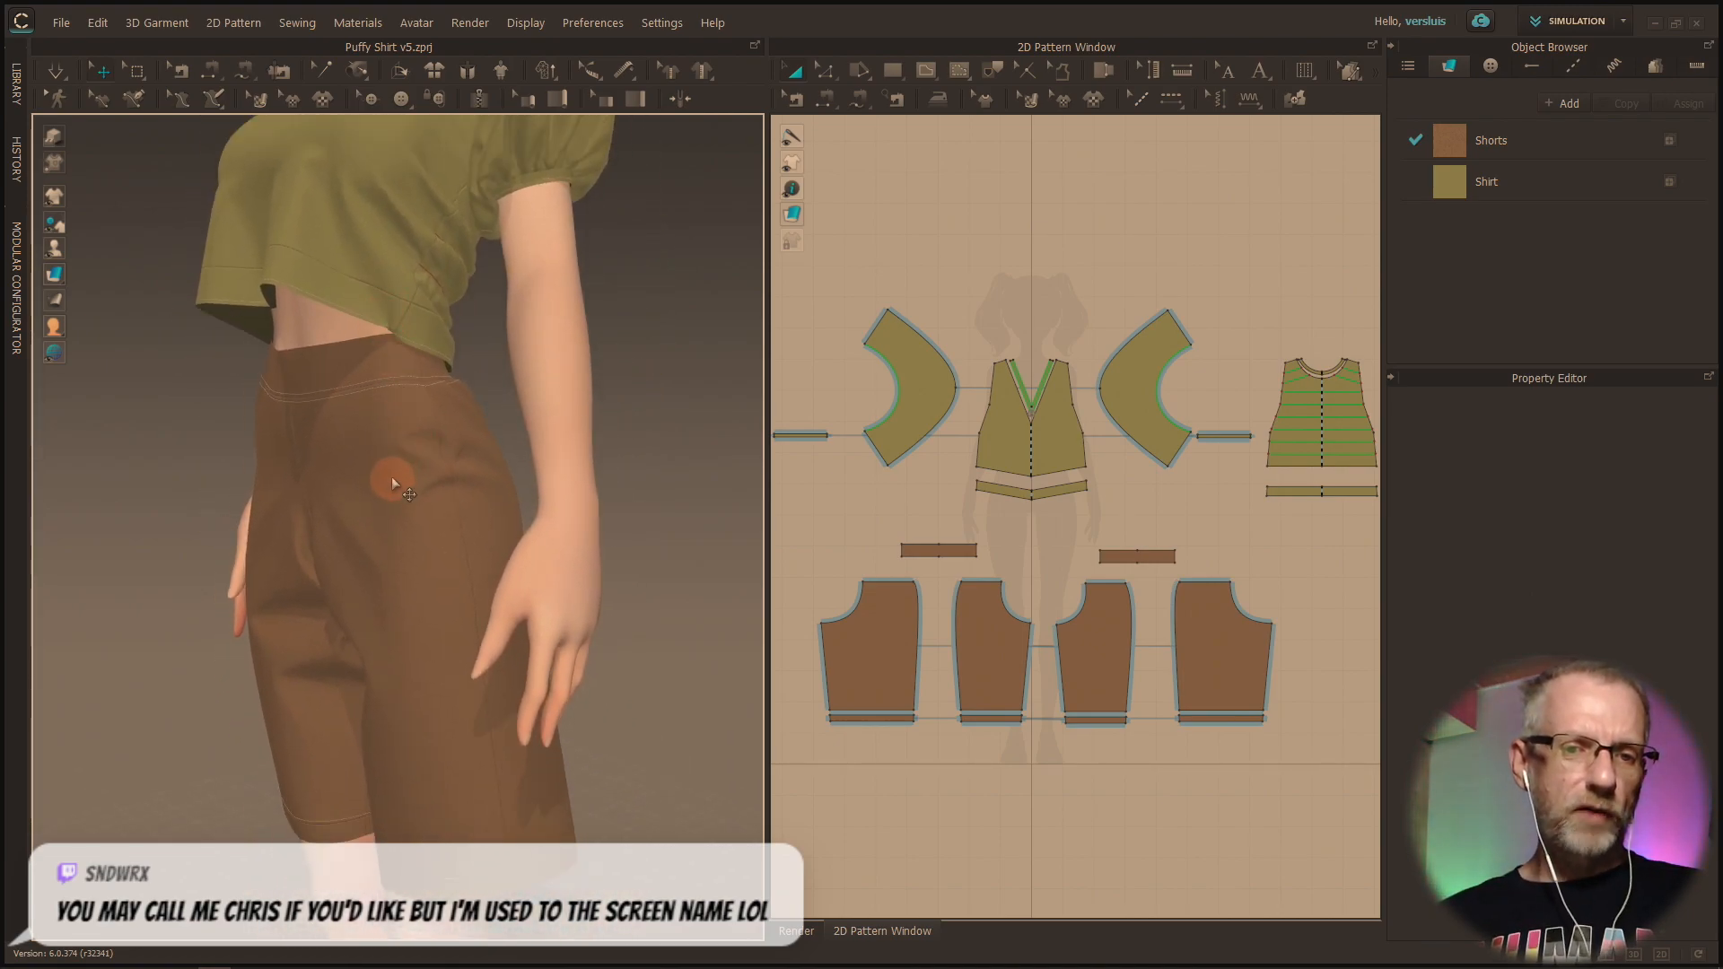
pyautogui.moveTo(412, 505); pyautogui.dragTo(471, 355, button='right')
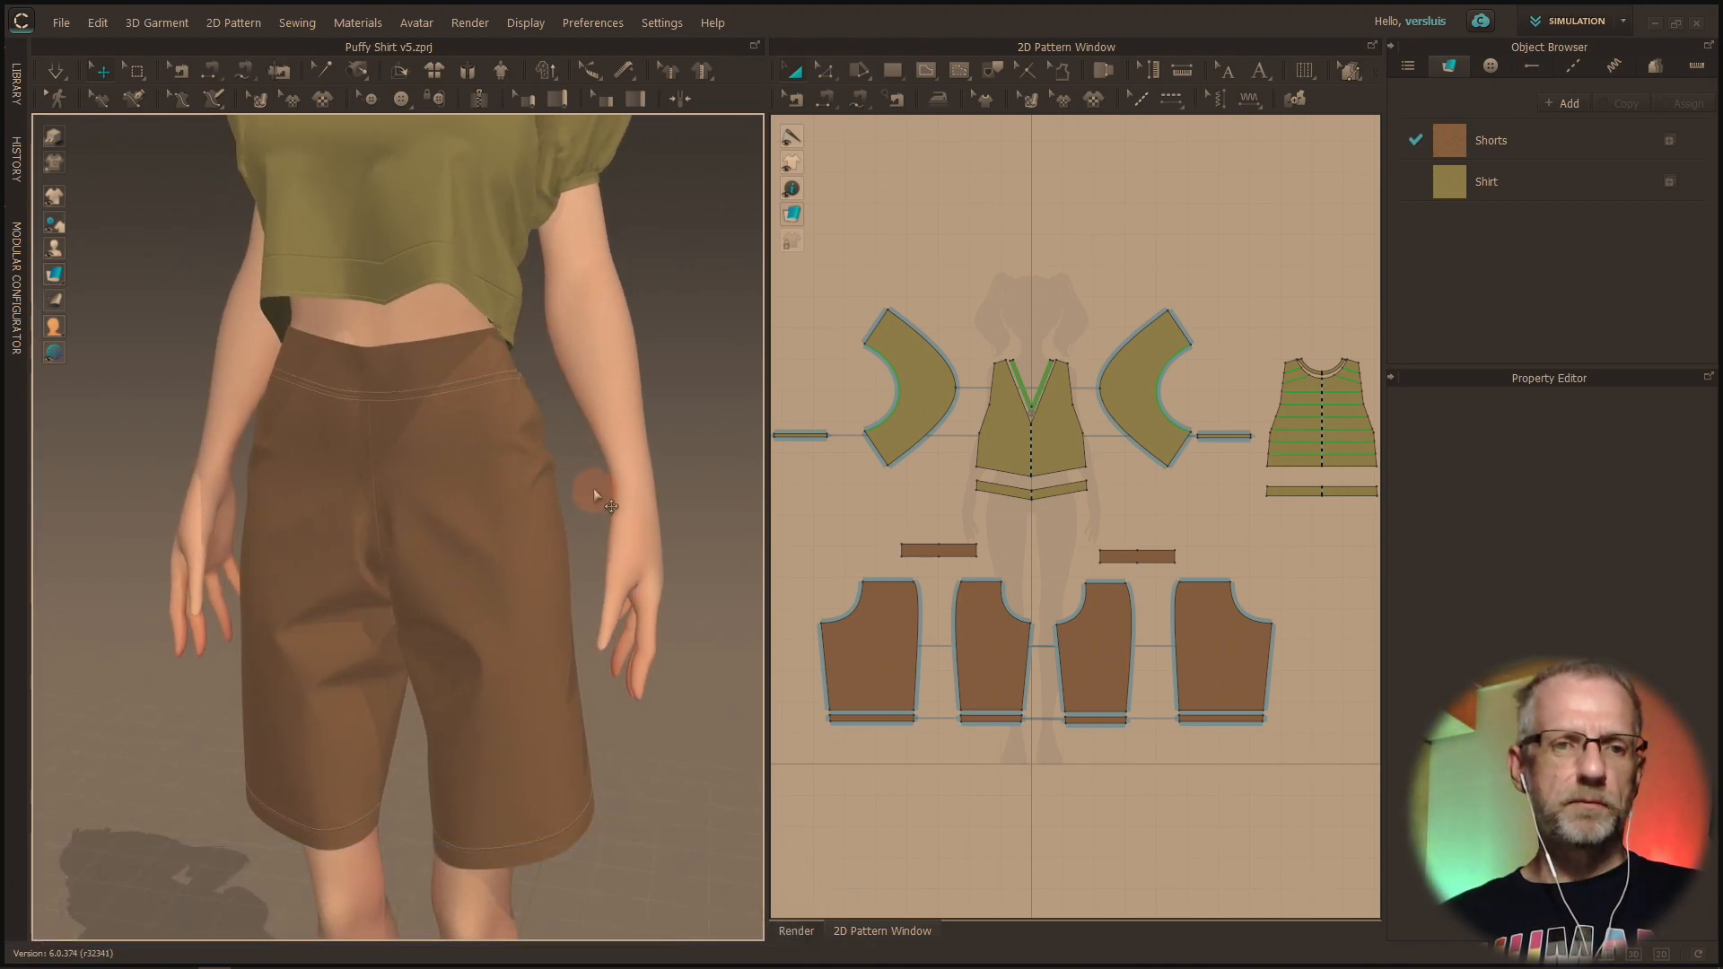
pyautogui.click(594, 376)
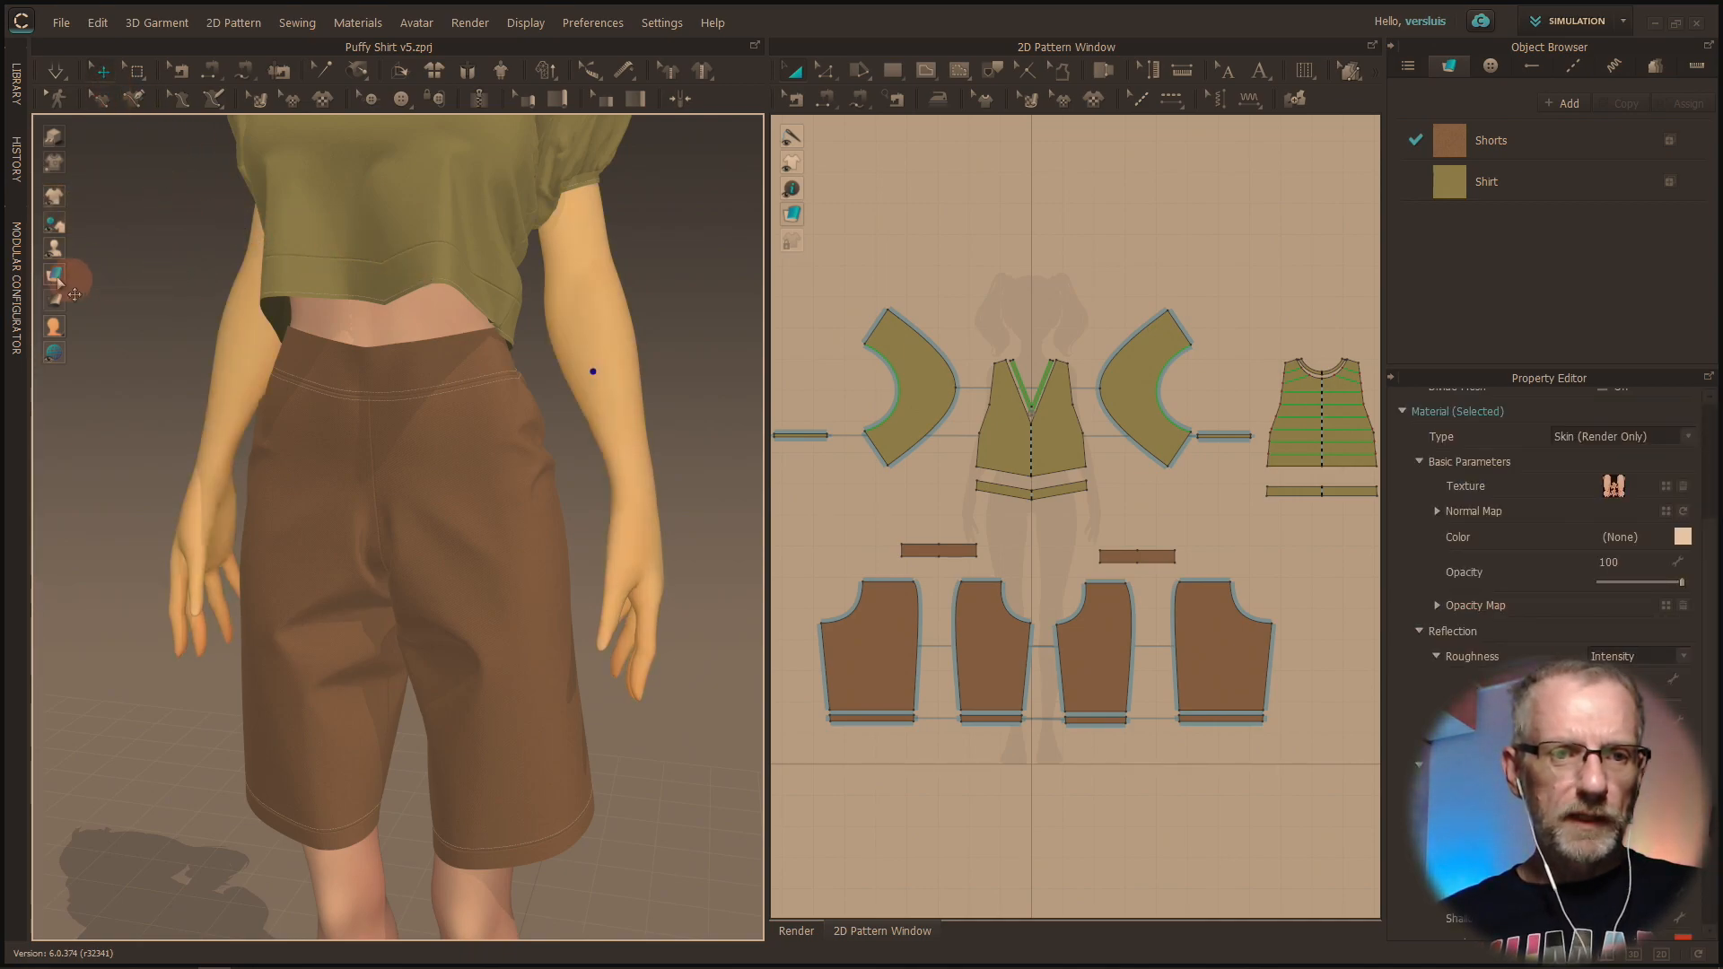
# Step: Open the asset library and browse up to the folder that holds the CLO and MarvelousDesigner folders
pyautogui.click(17, 97)
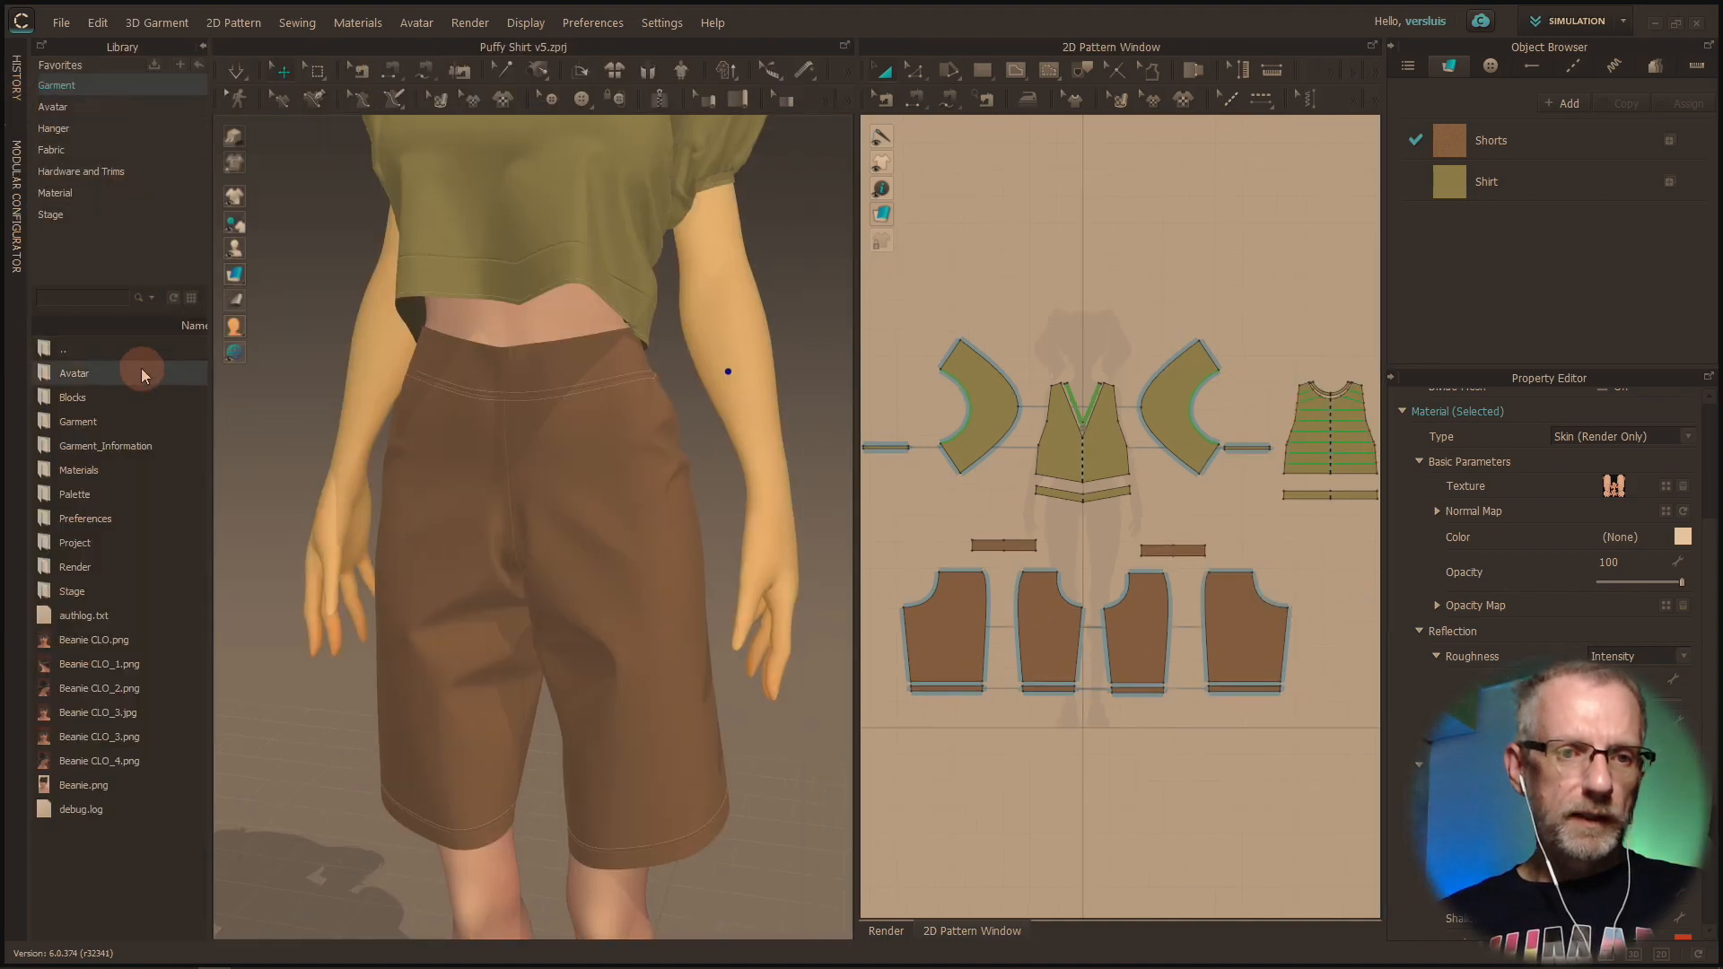
pyautogui.doubleClick(105, 379)
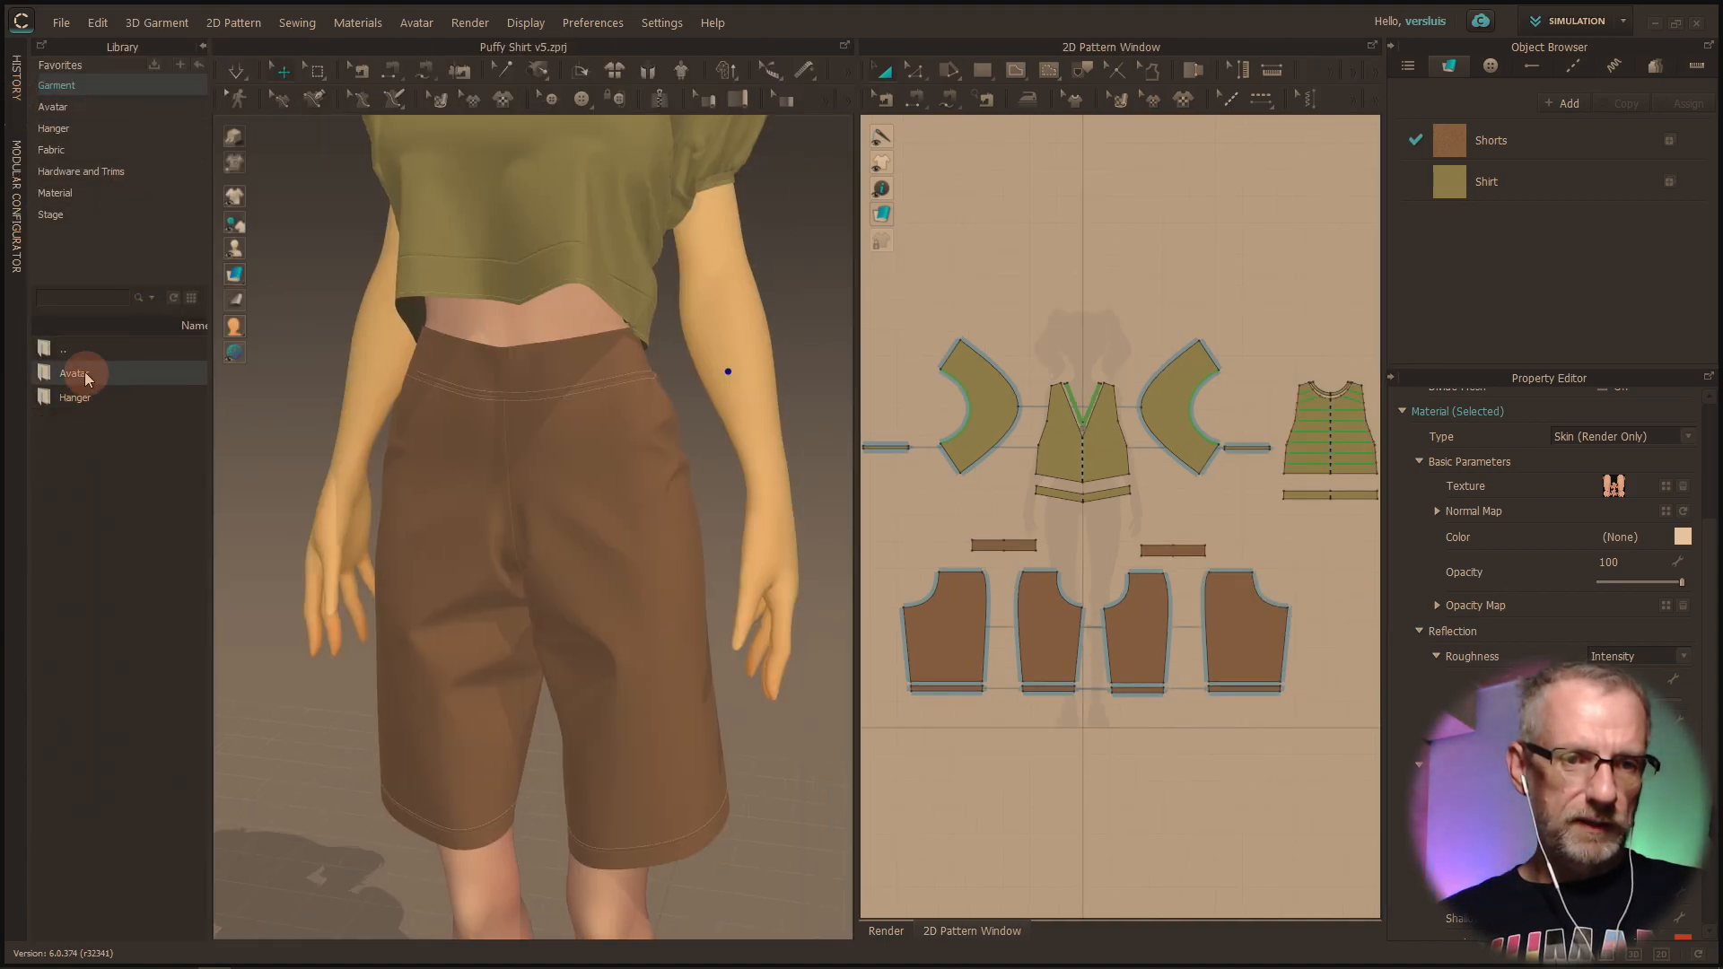
pyautogui.doubleClick(60, 349)
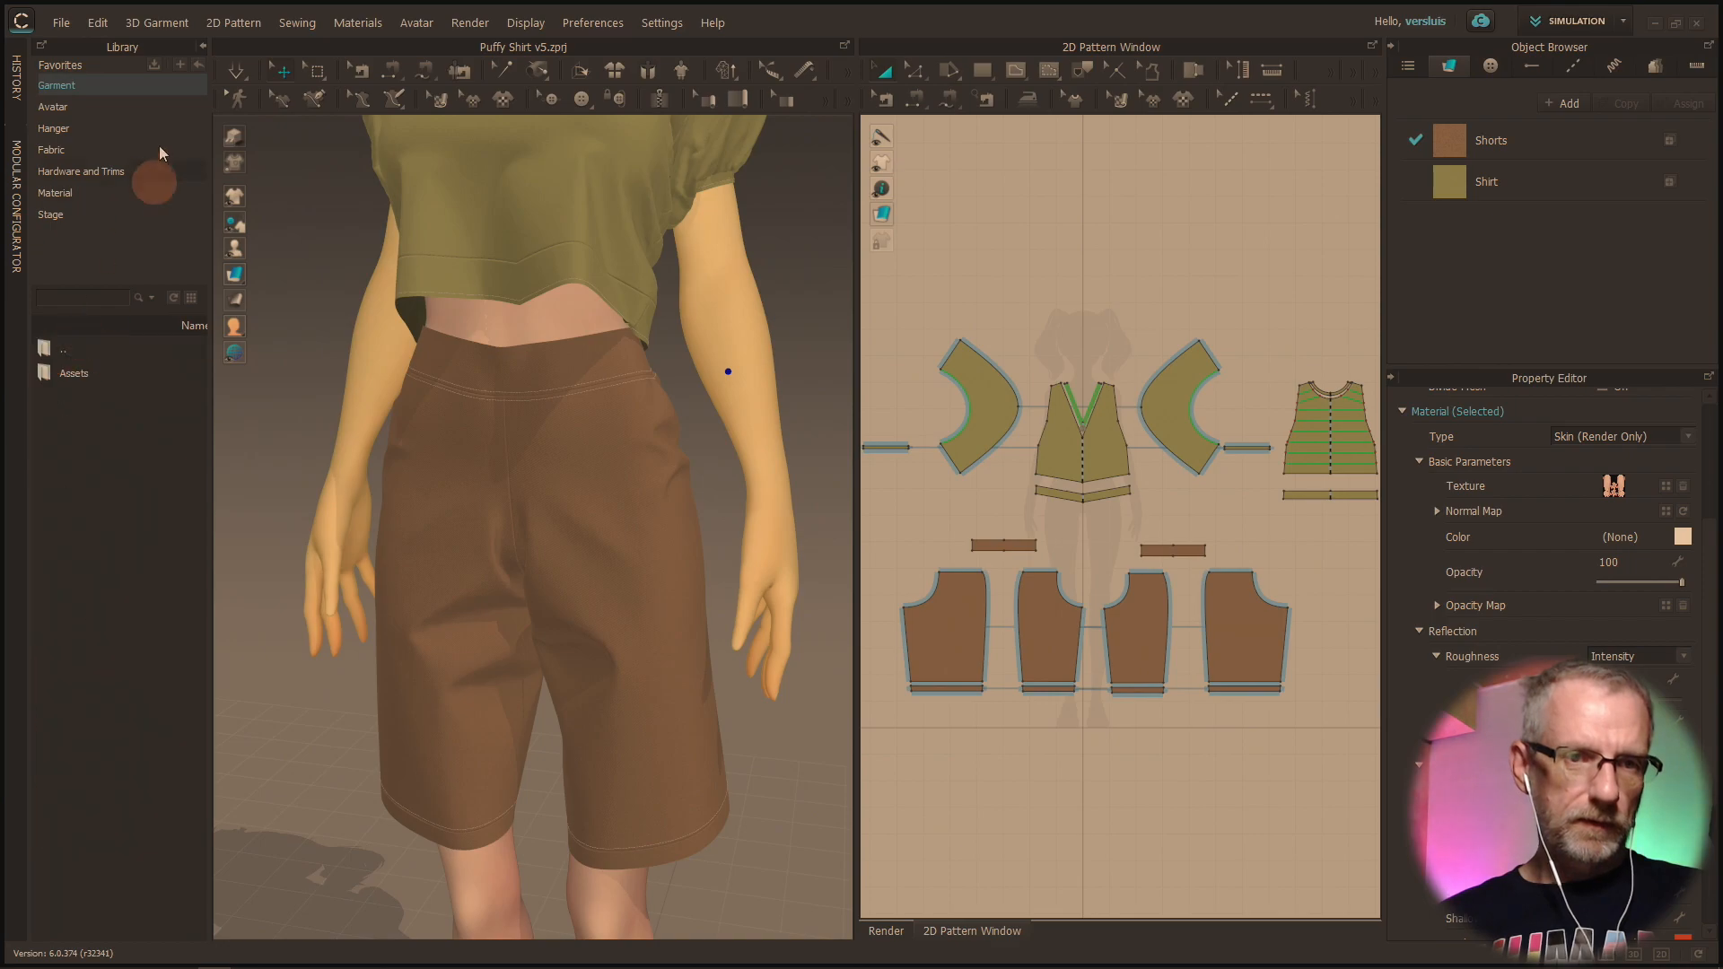
pyautogui.doubleClick(74, 358)
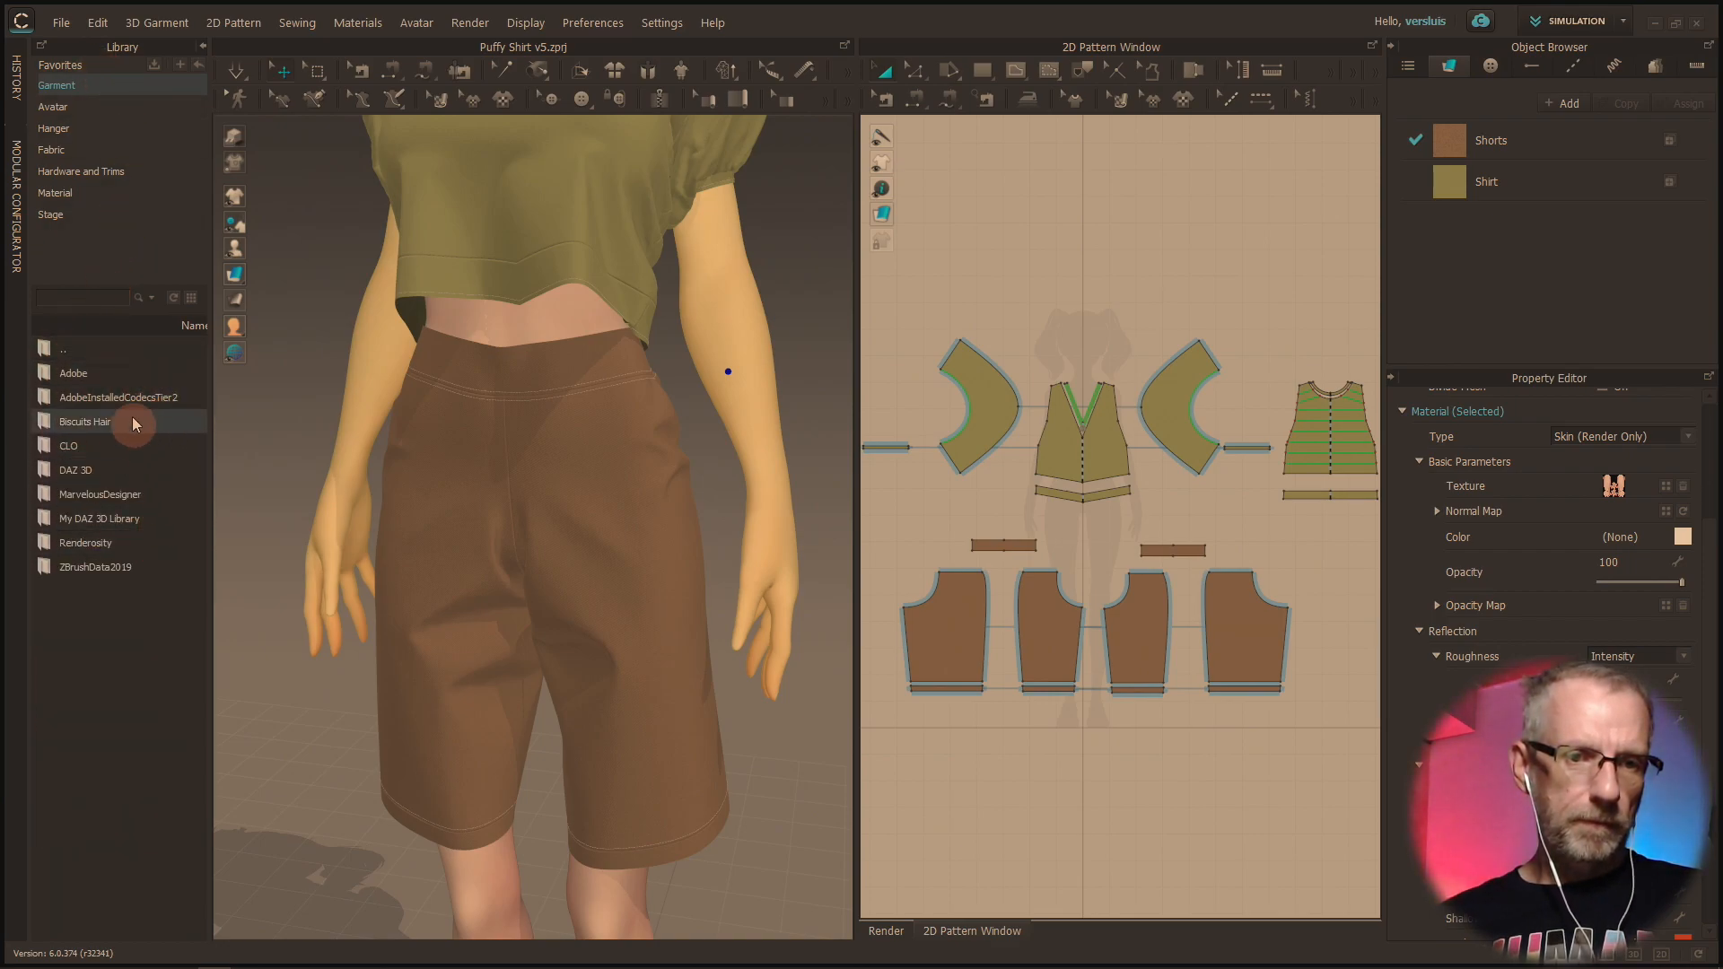
pyautogui.doubleClick(130, 447)
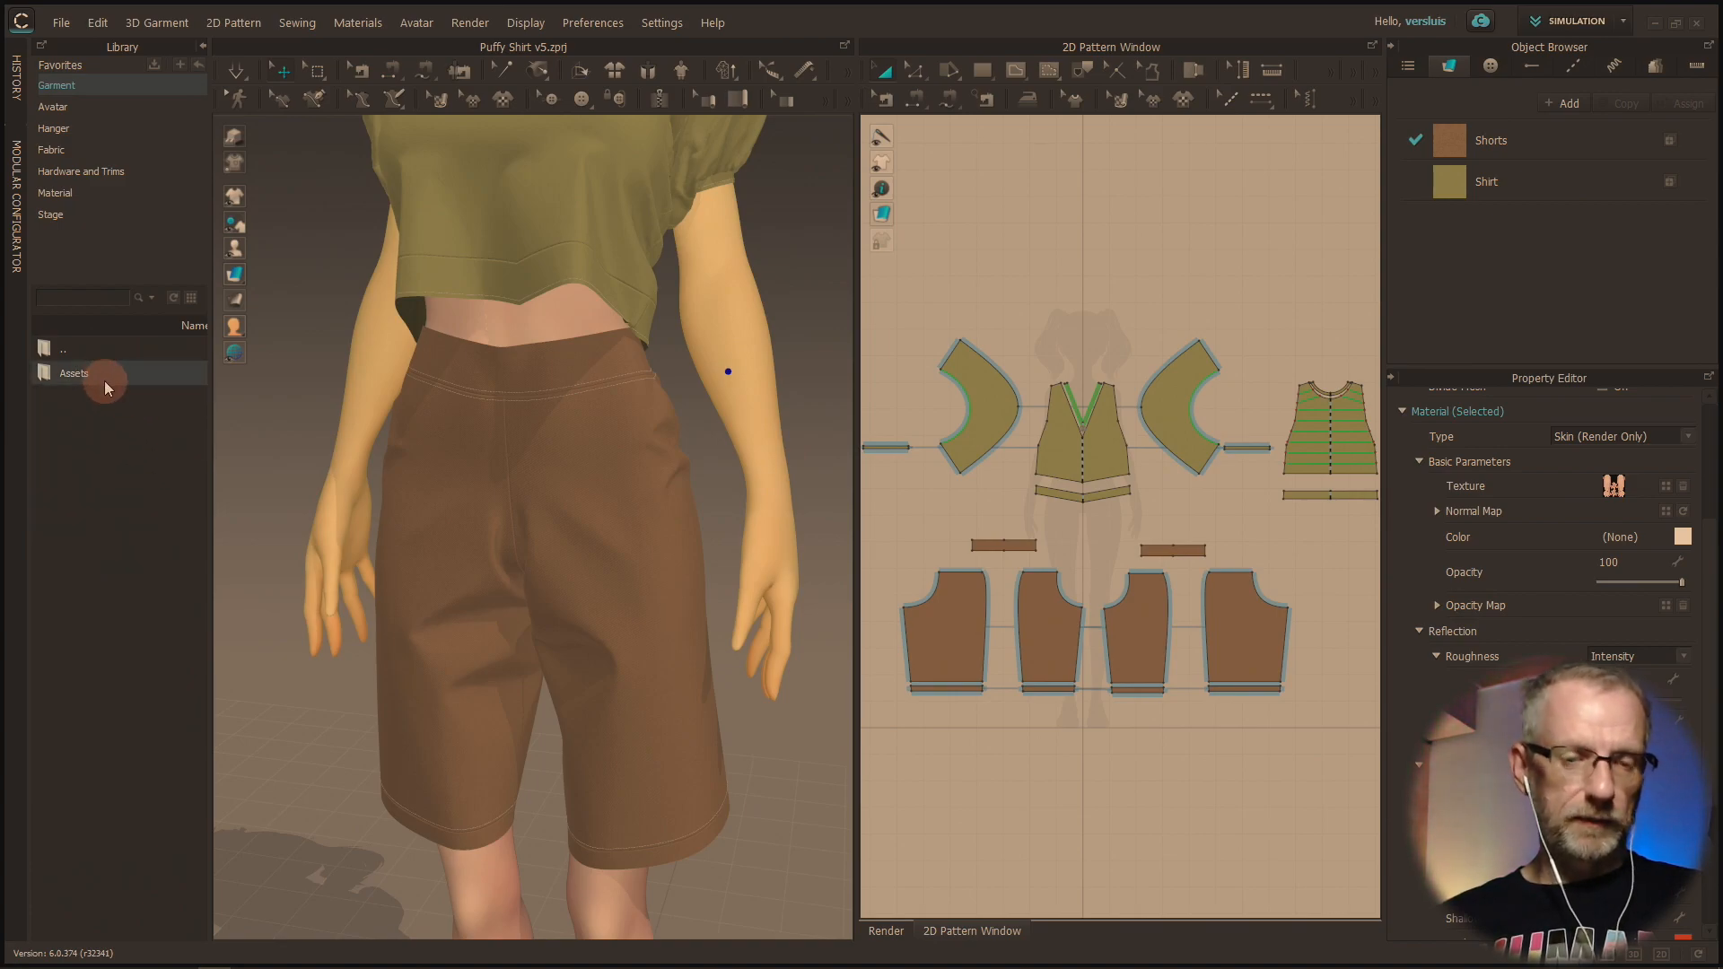
pyautogui.doubleClick(105, 372)
pyautogui.doubleClick(102, 404)
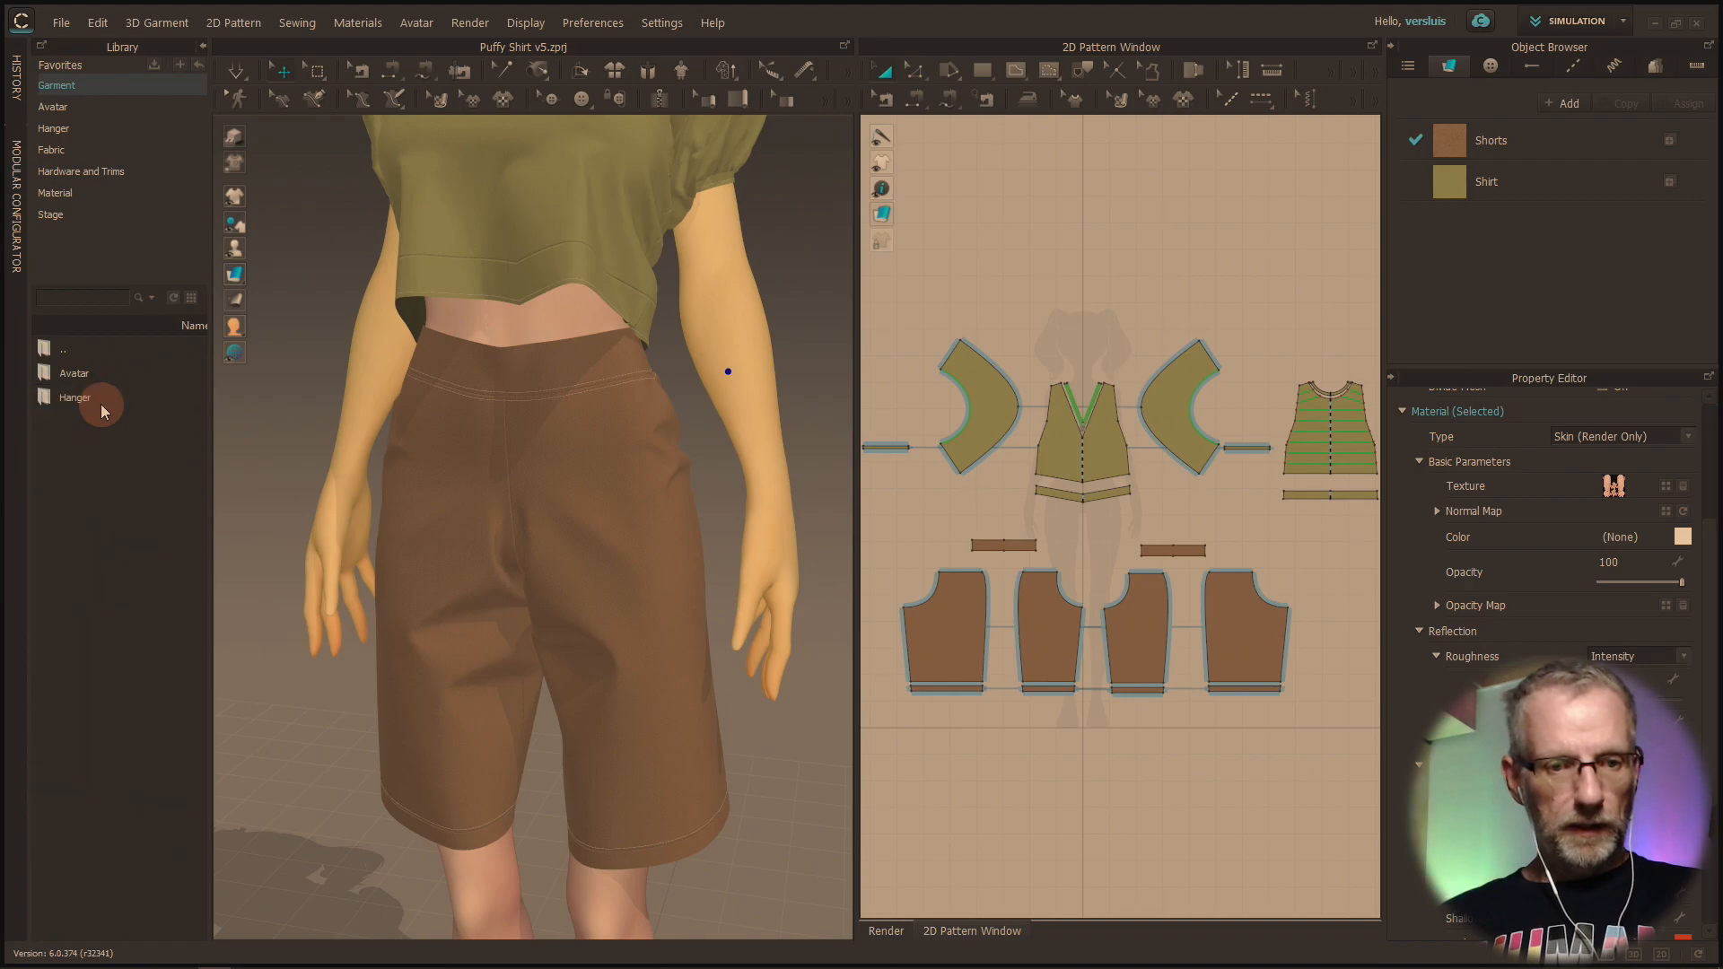
pyautogui.doubleClick(95, 377)
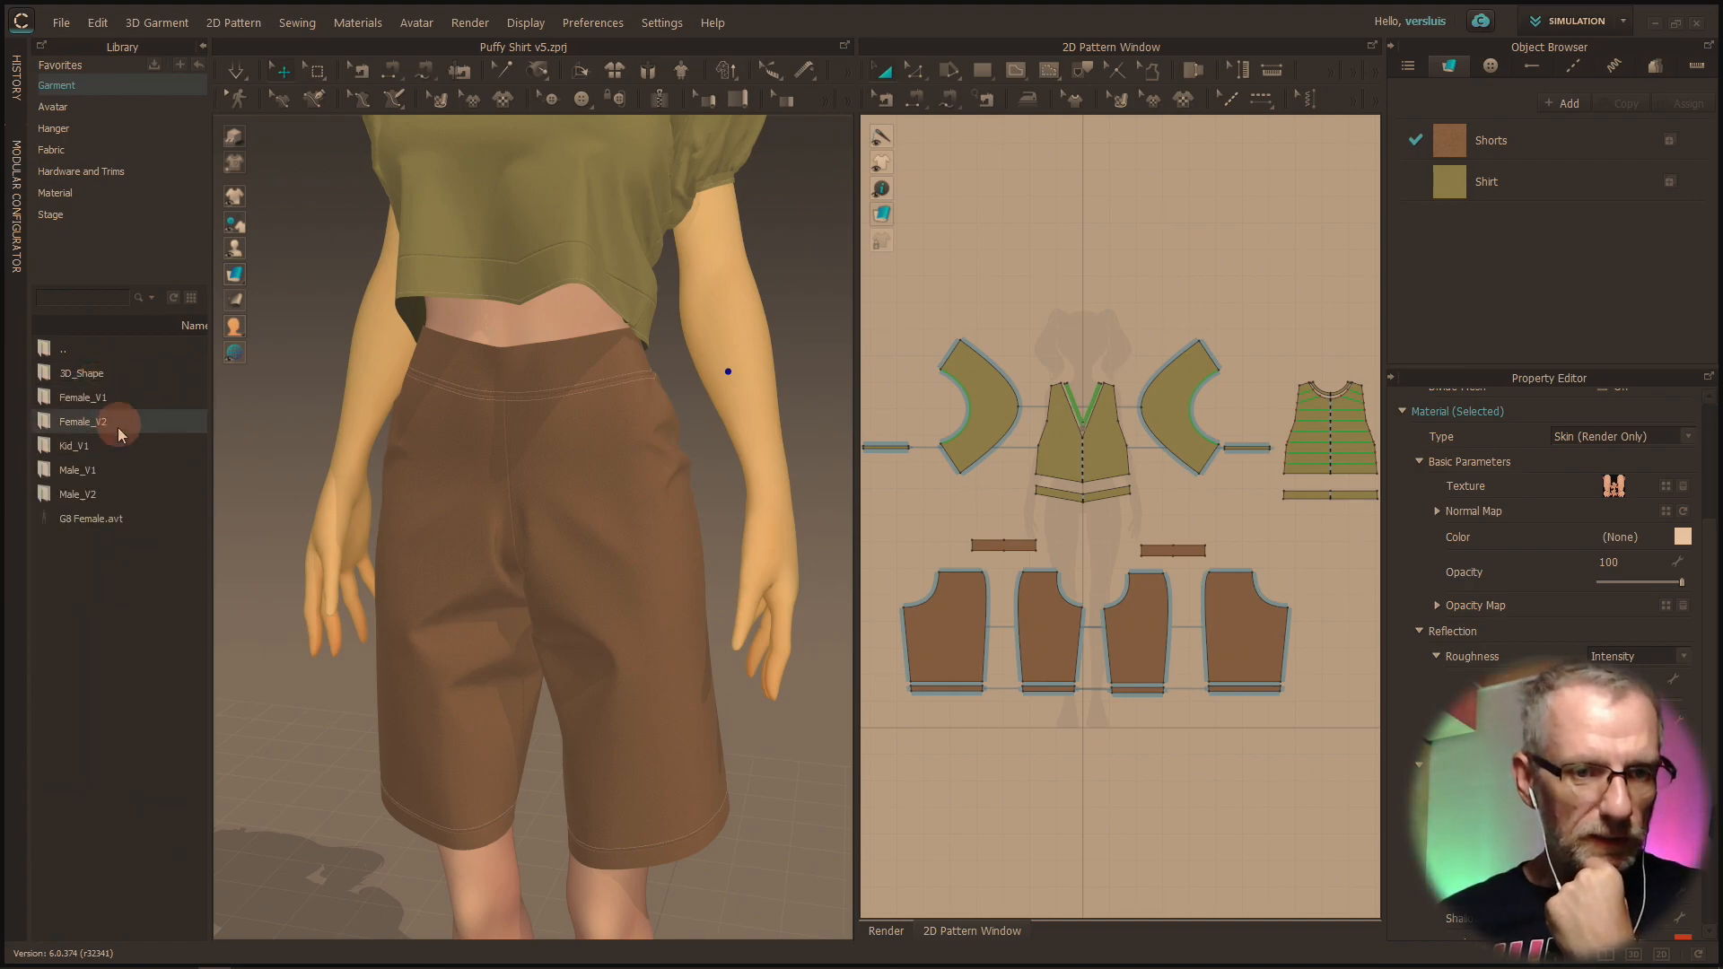
pyautogui.doubleClick(66, 349)
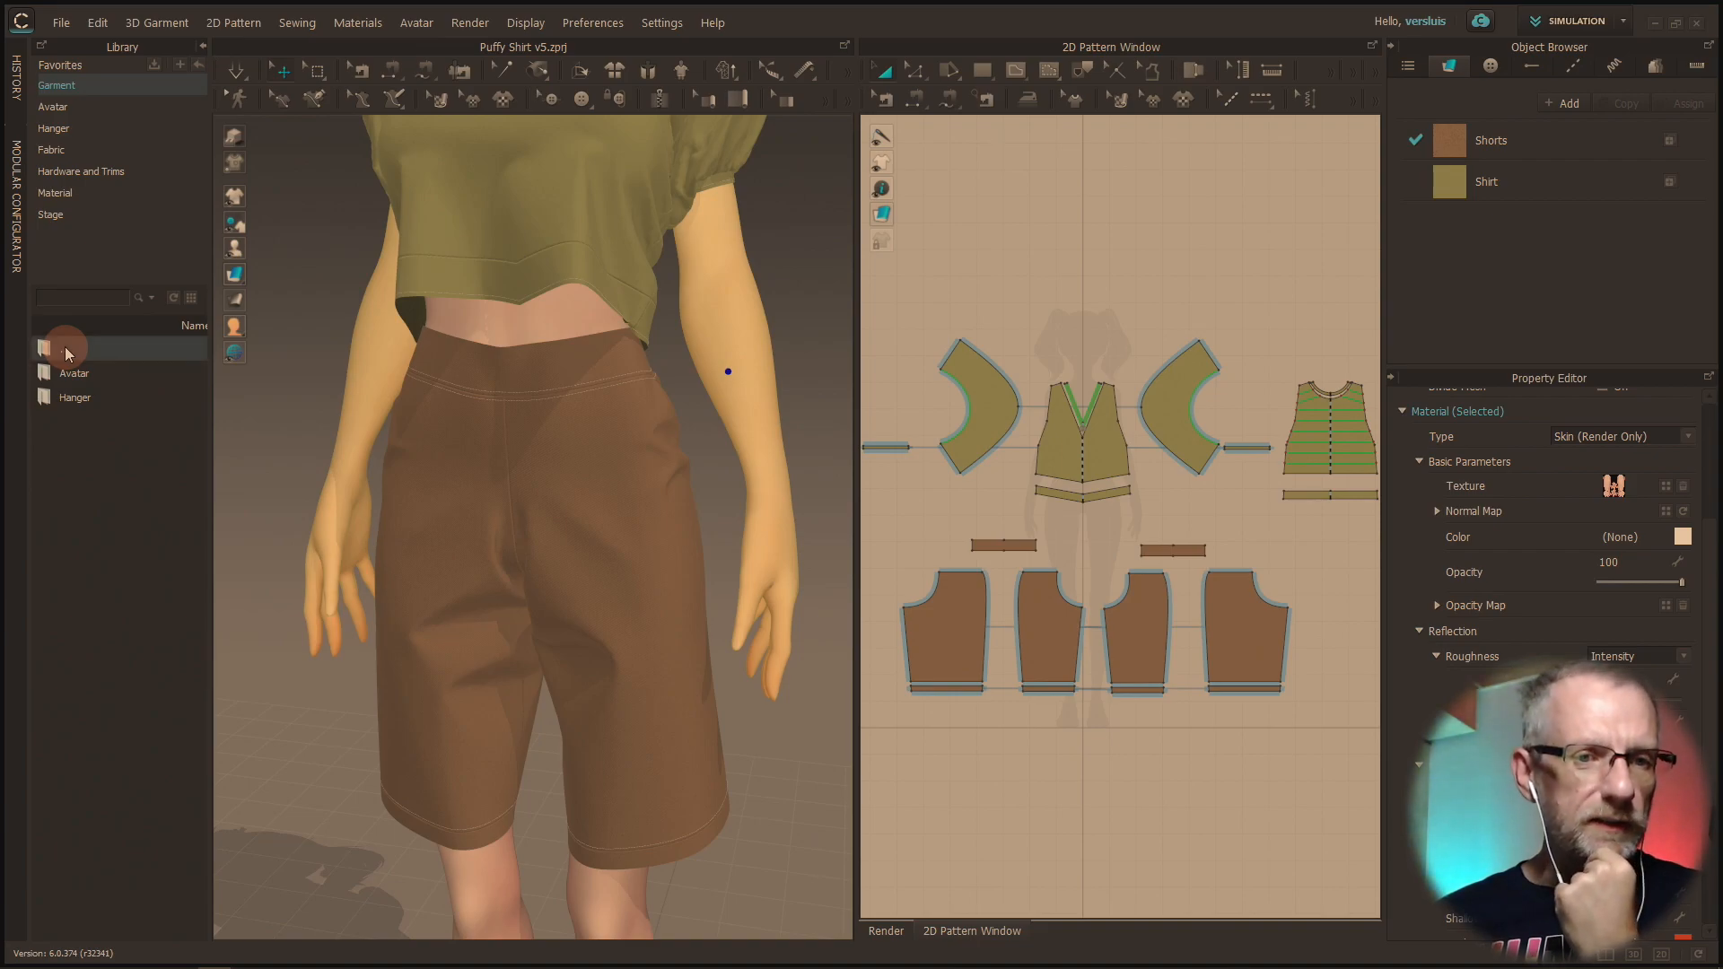
pyautogui.doubleClick(65, 348)
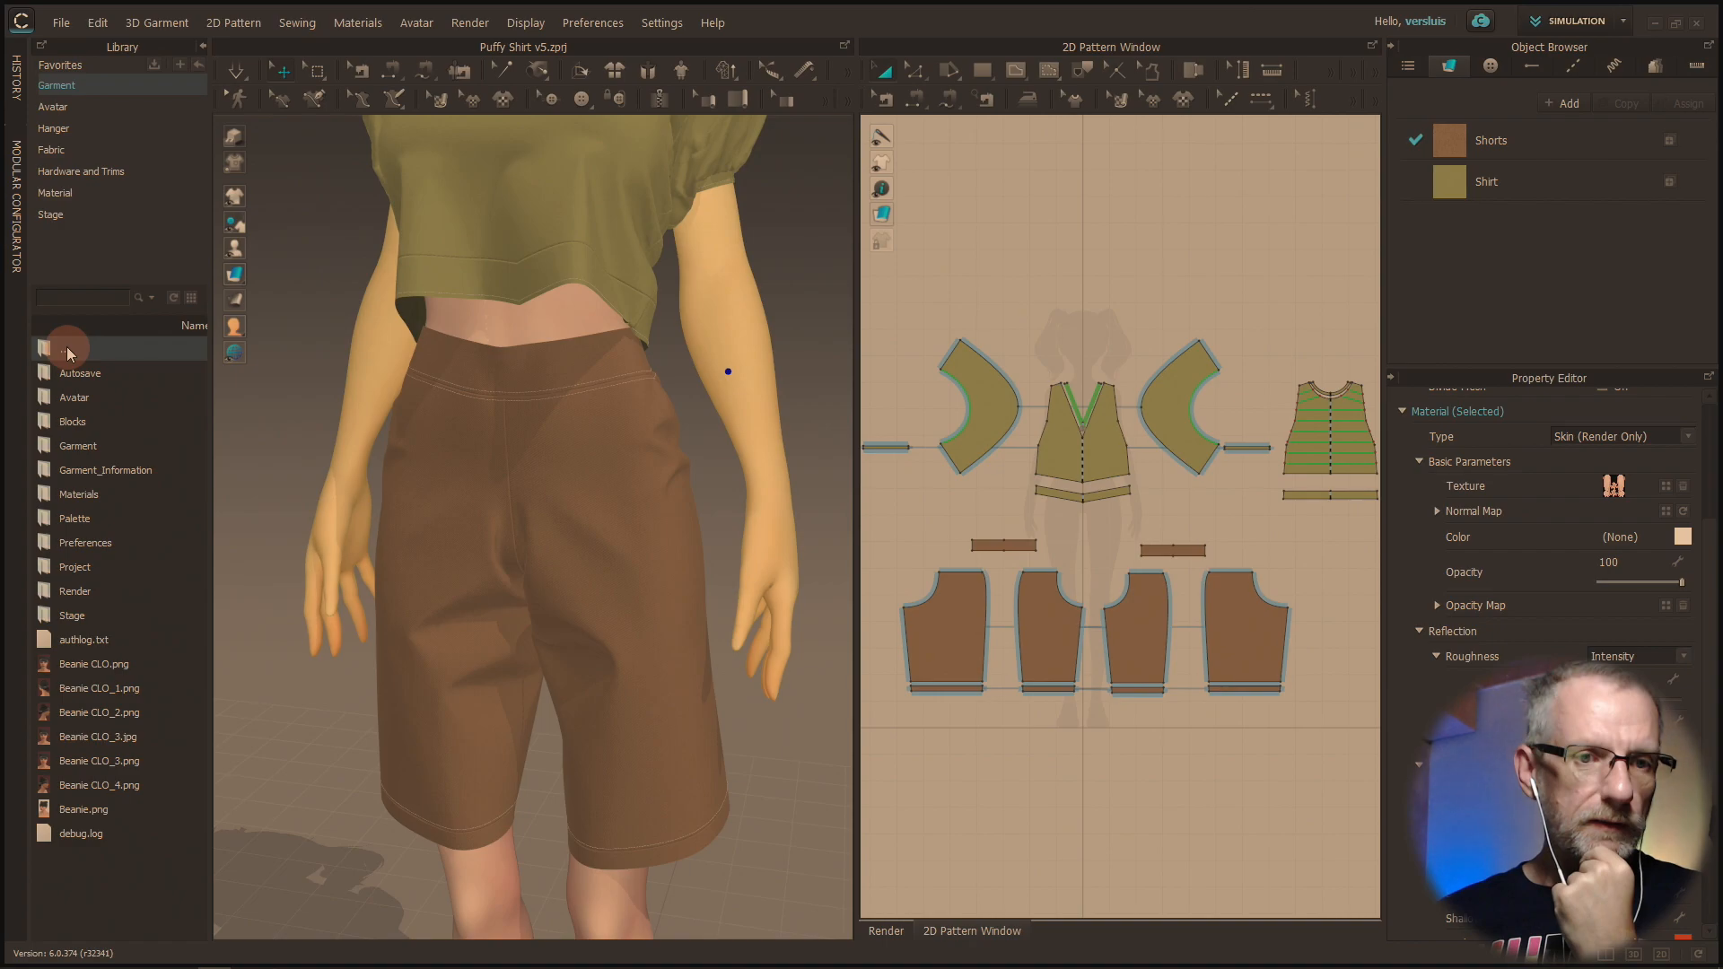
pyautogui.doubleClick(66, 348)
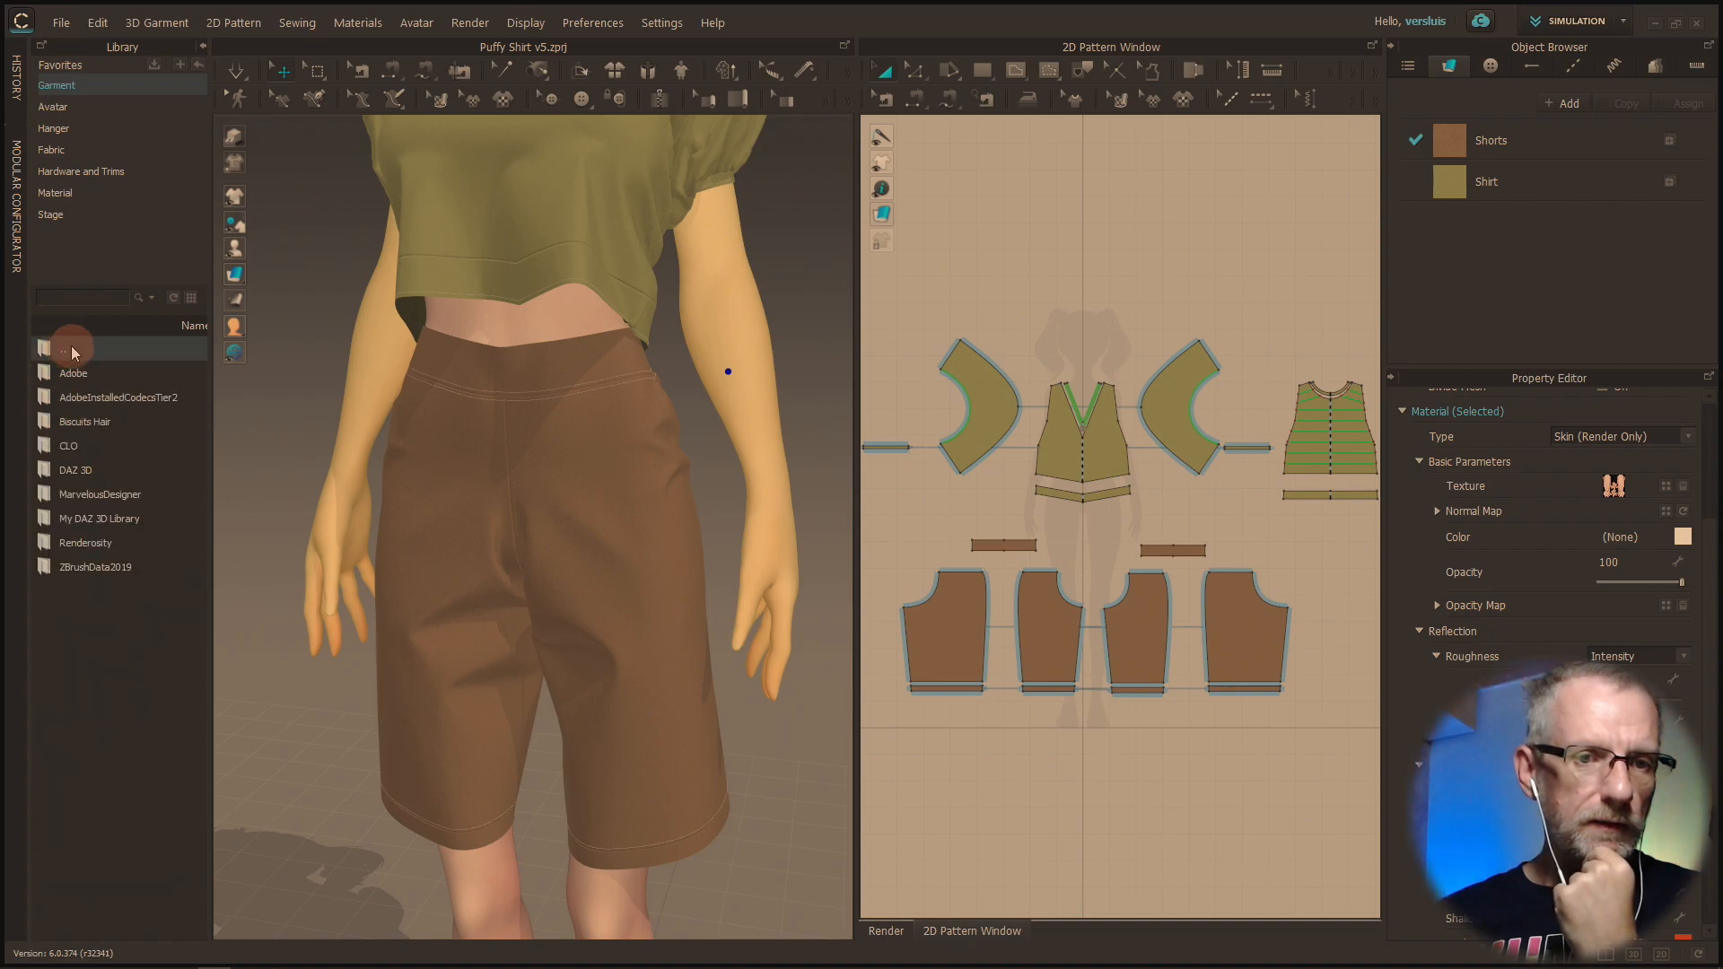
# Step: Load the pose Apose.pos from the MarvelousDesigner Stylized avatar assets onto the avatar and accept the dialogs
pyautogui.doubleClick(120, 493)
pyautogui.doubleClick(111, 448)
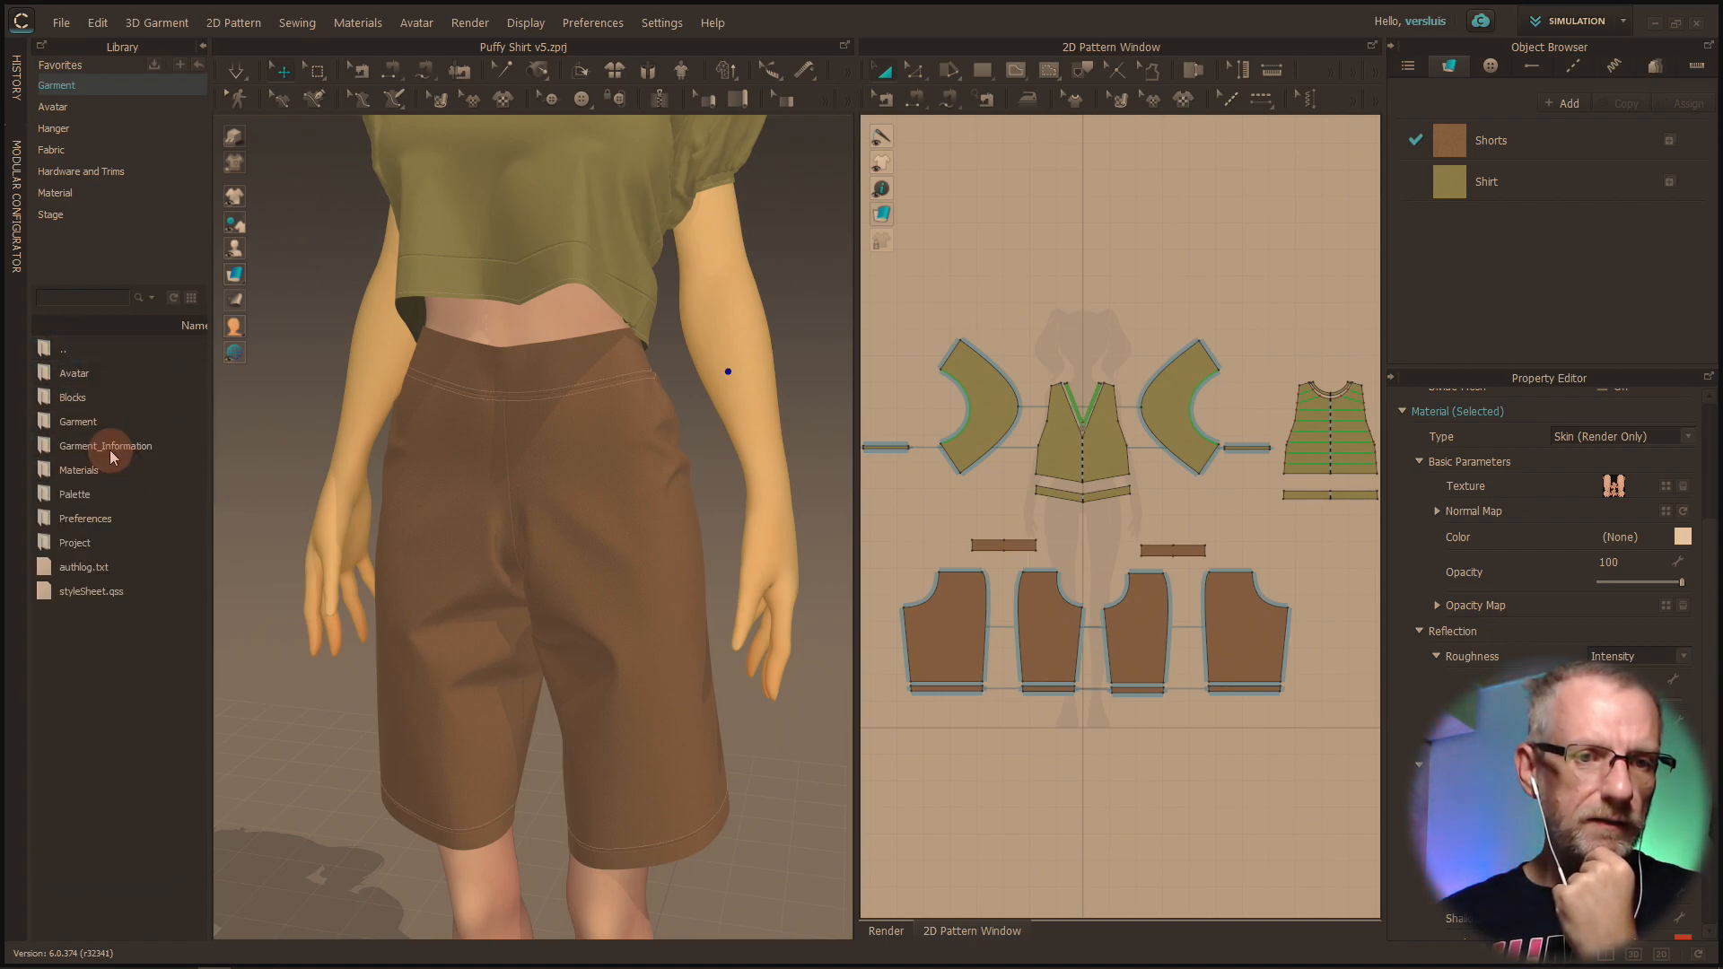
pyautogui.doubleClick(106, 380)
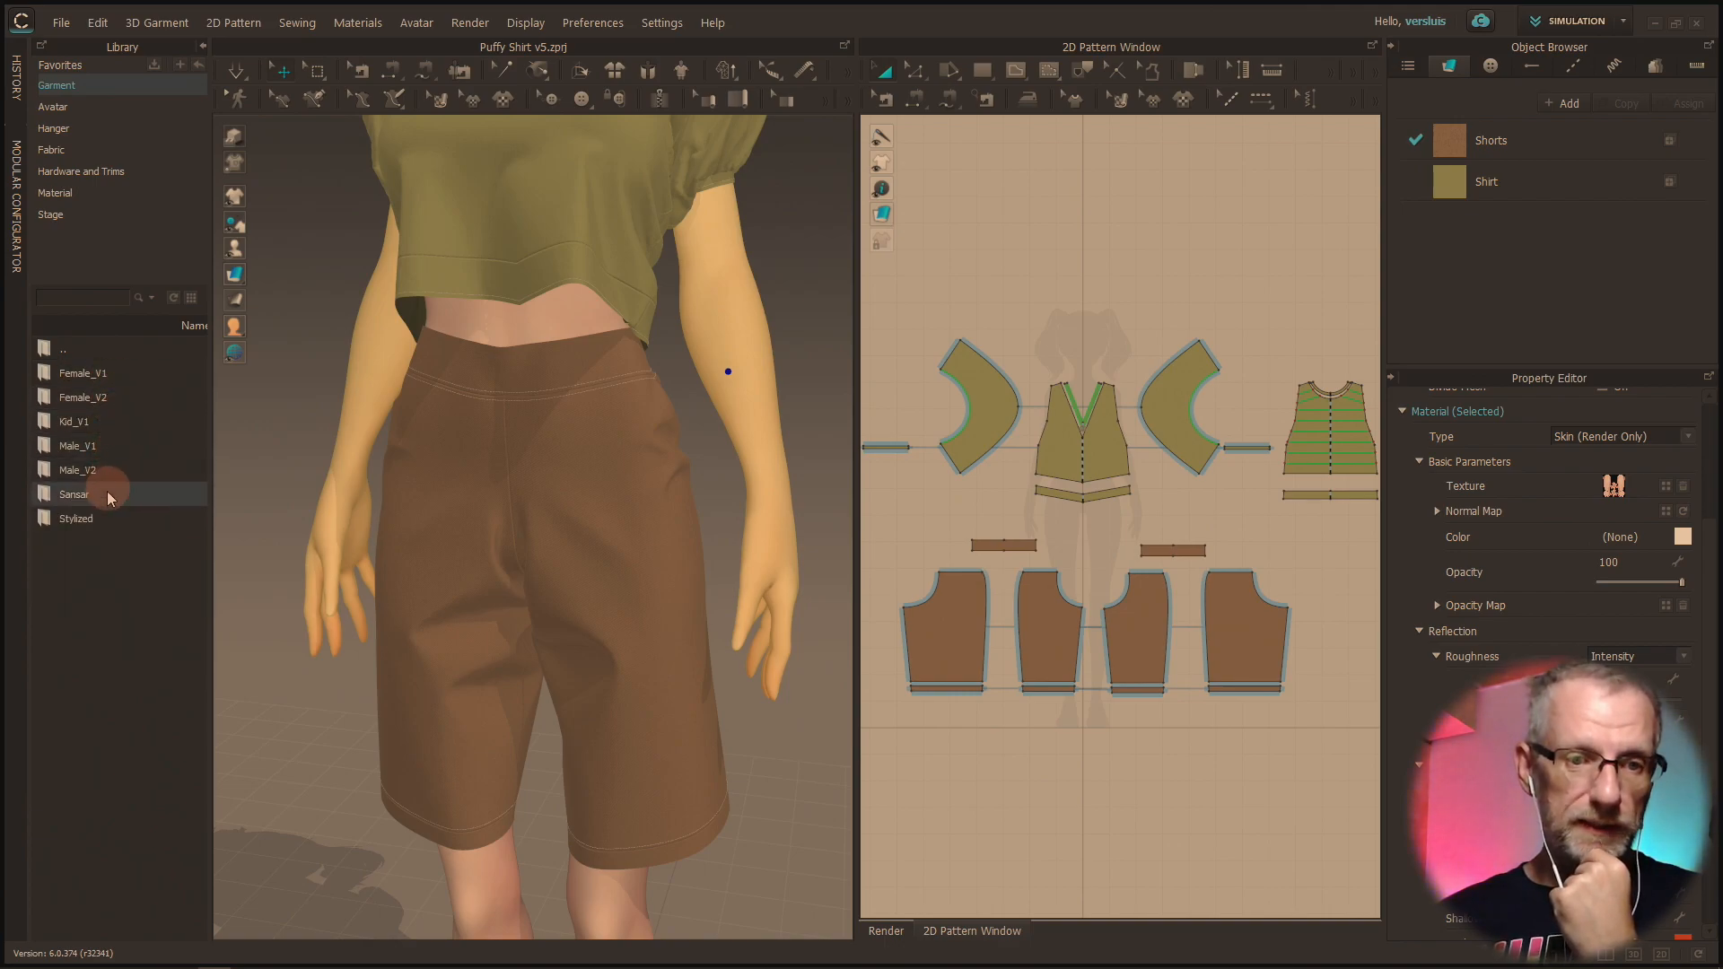
pyautogui.doubleClick(105, 517)
pyautogui.doubleClick(84, 427)
pyautogui.moveTo(99, 379); pyautogui.dragTo(729, 478)
pyautogui.click(869, 546)
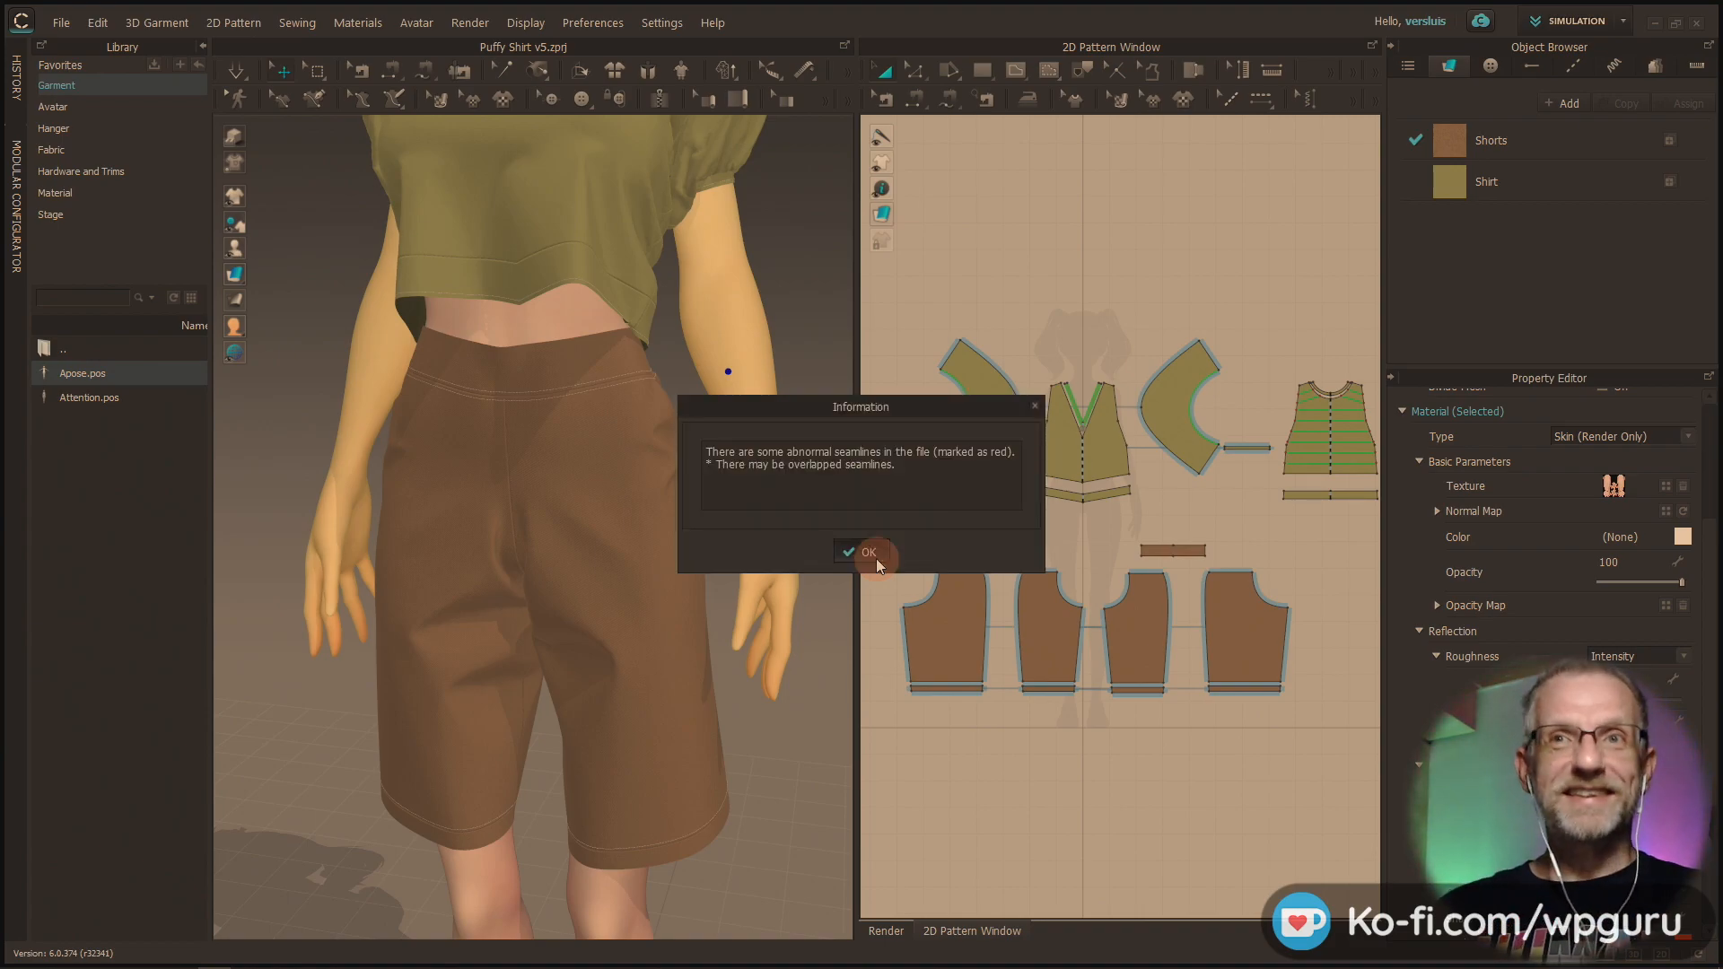
pyautogui.click(857, 554)
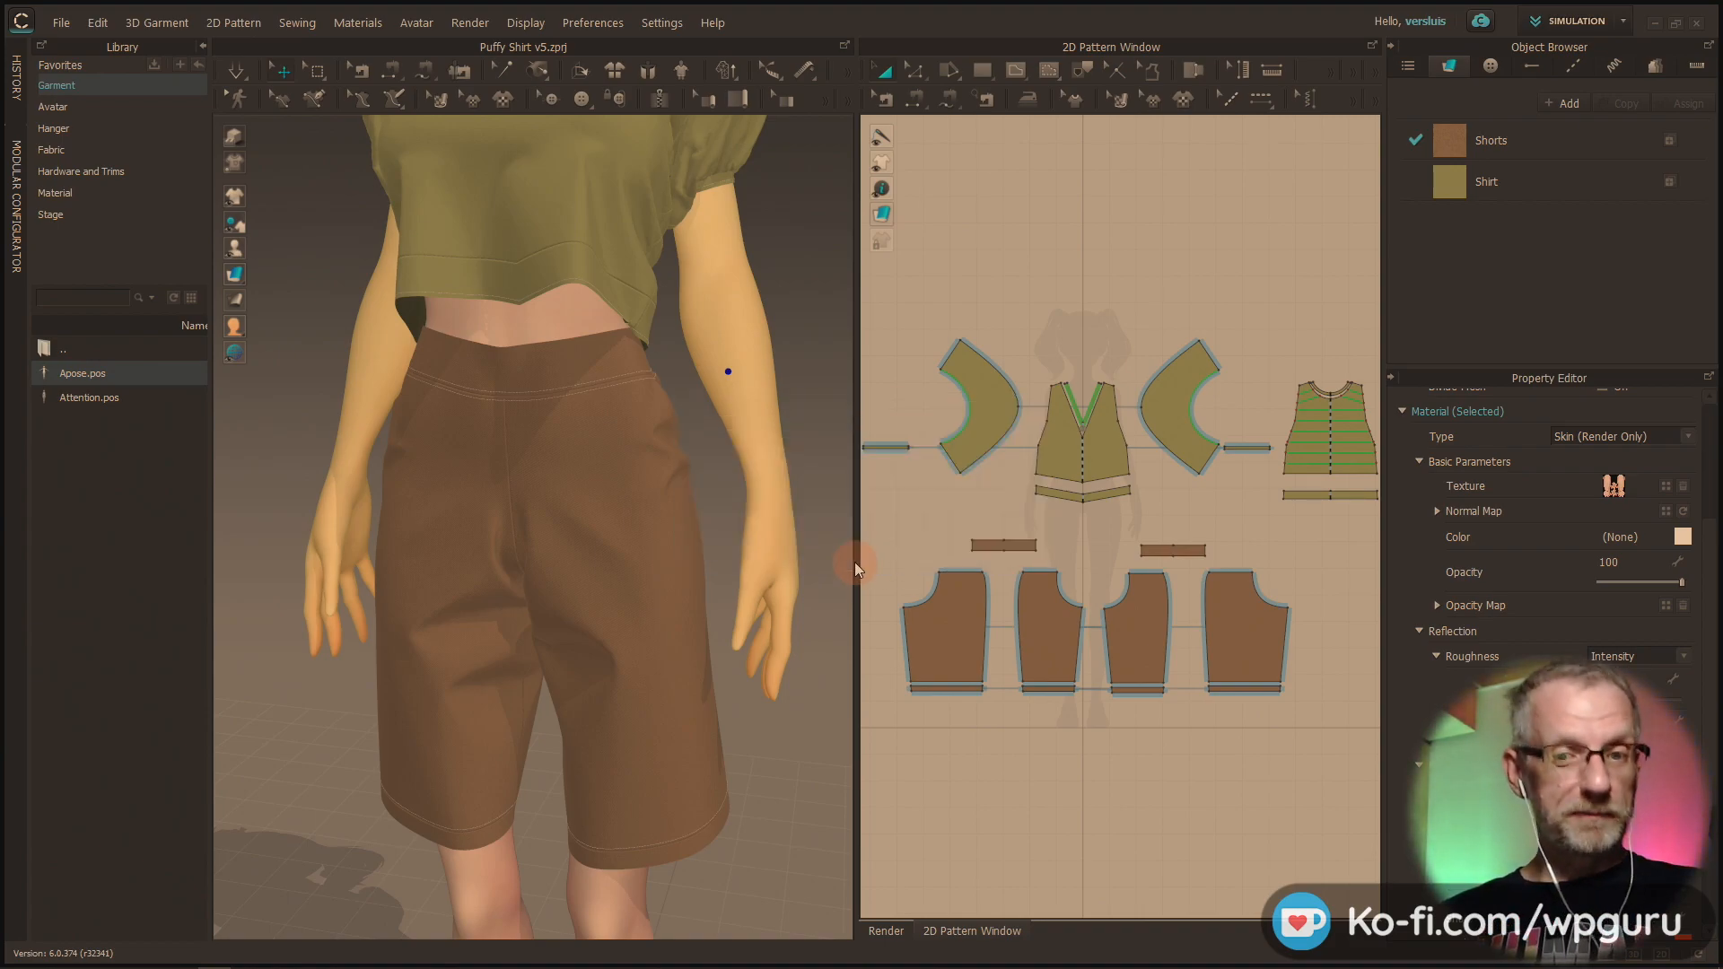
# Step: Run the simulation so the clothes follow the avatar into the A-pose, and check the result from the side
pyautogui.scroll(-5, 752, 628)
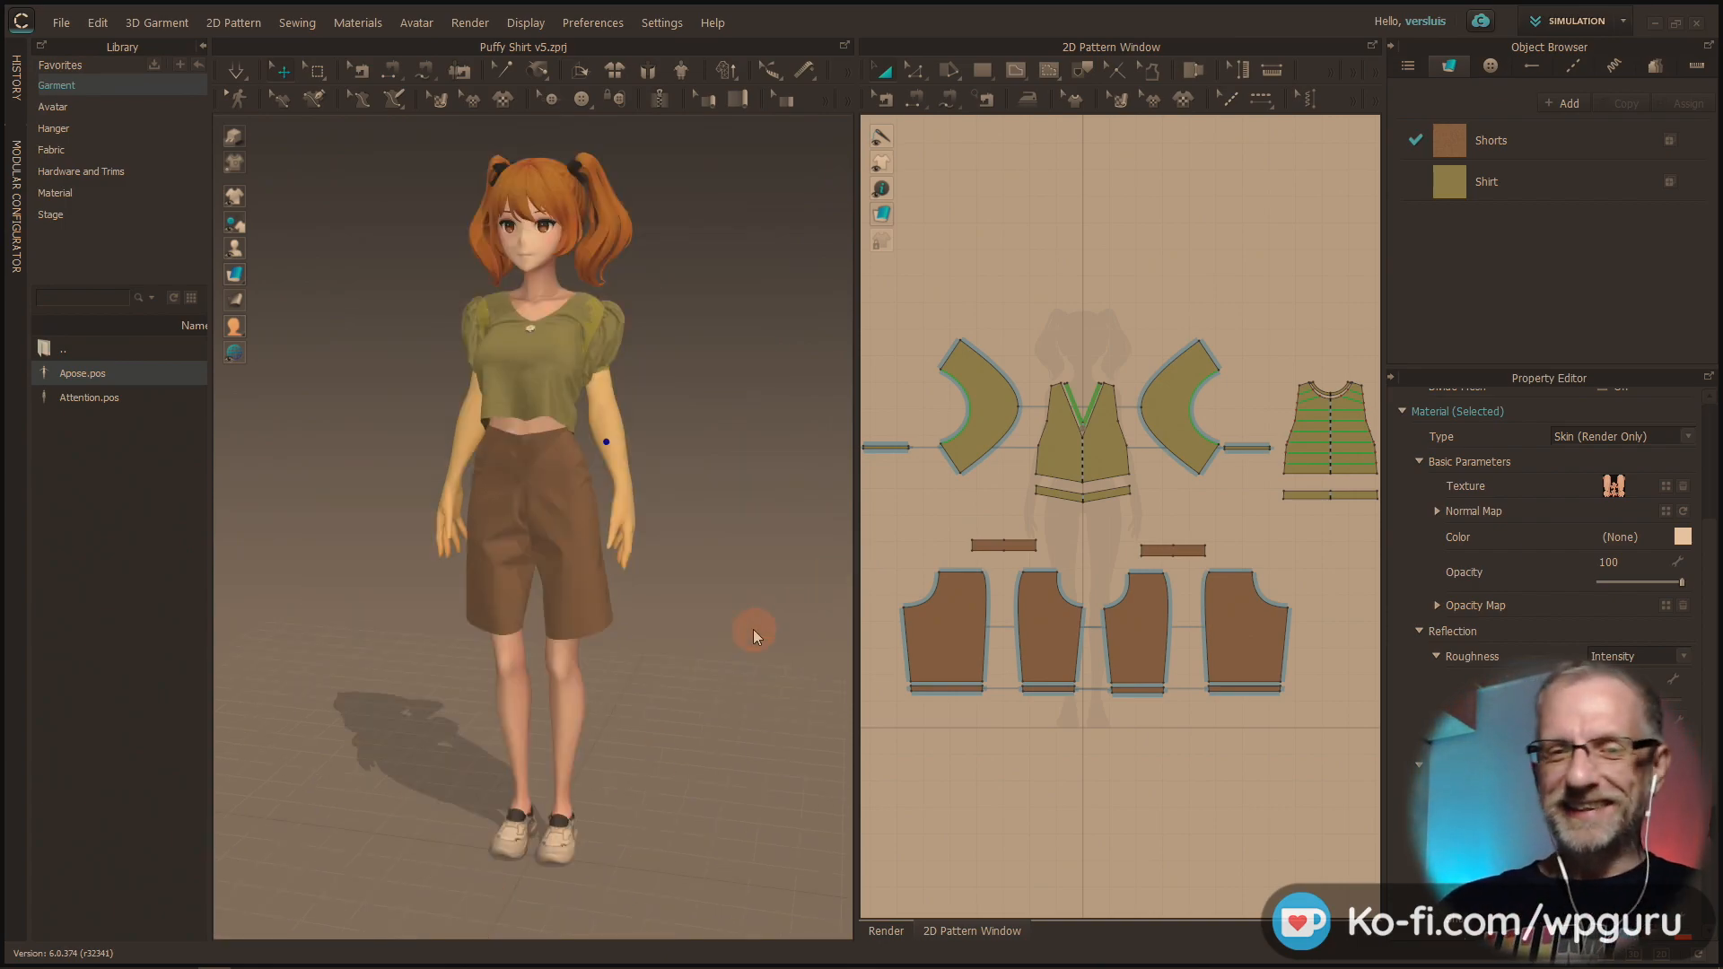
pyautogui.press('space')
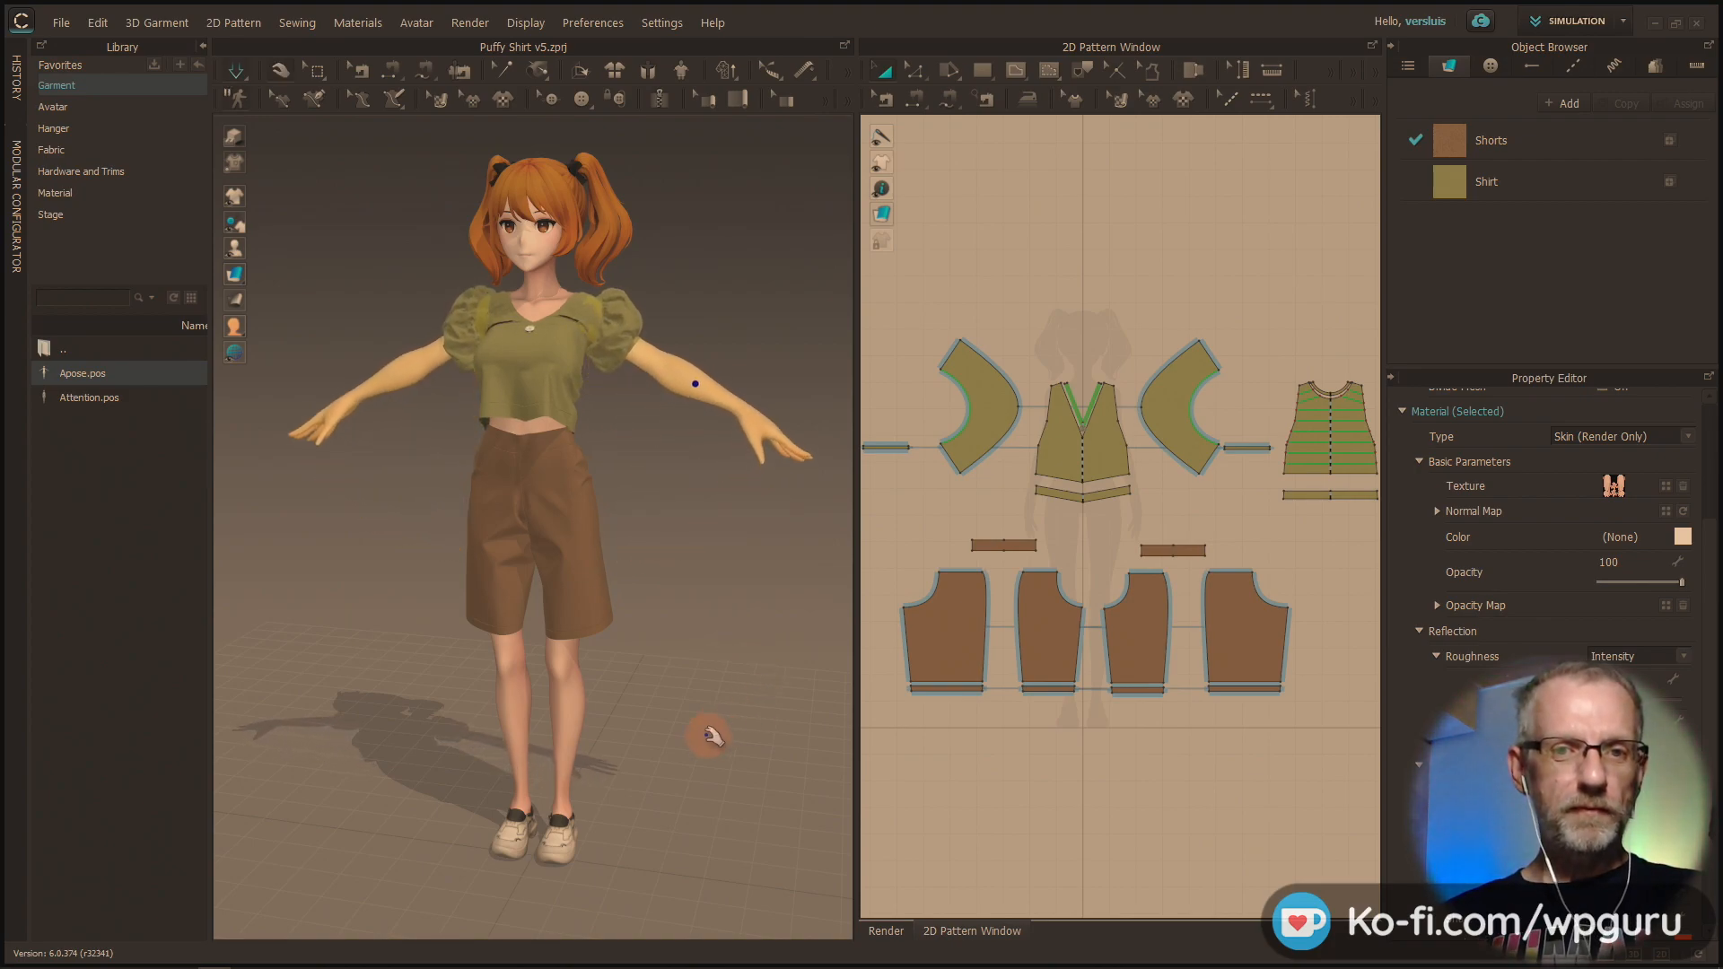
pyautogui.moveTo(684, 628); pyautogui.dragTo(607, 631, button='right')
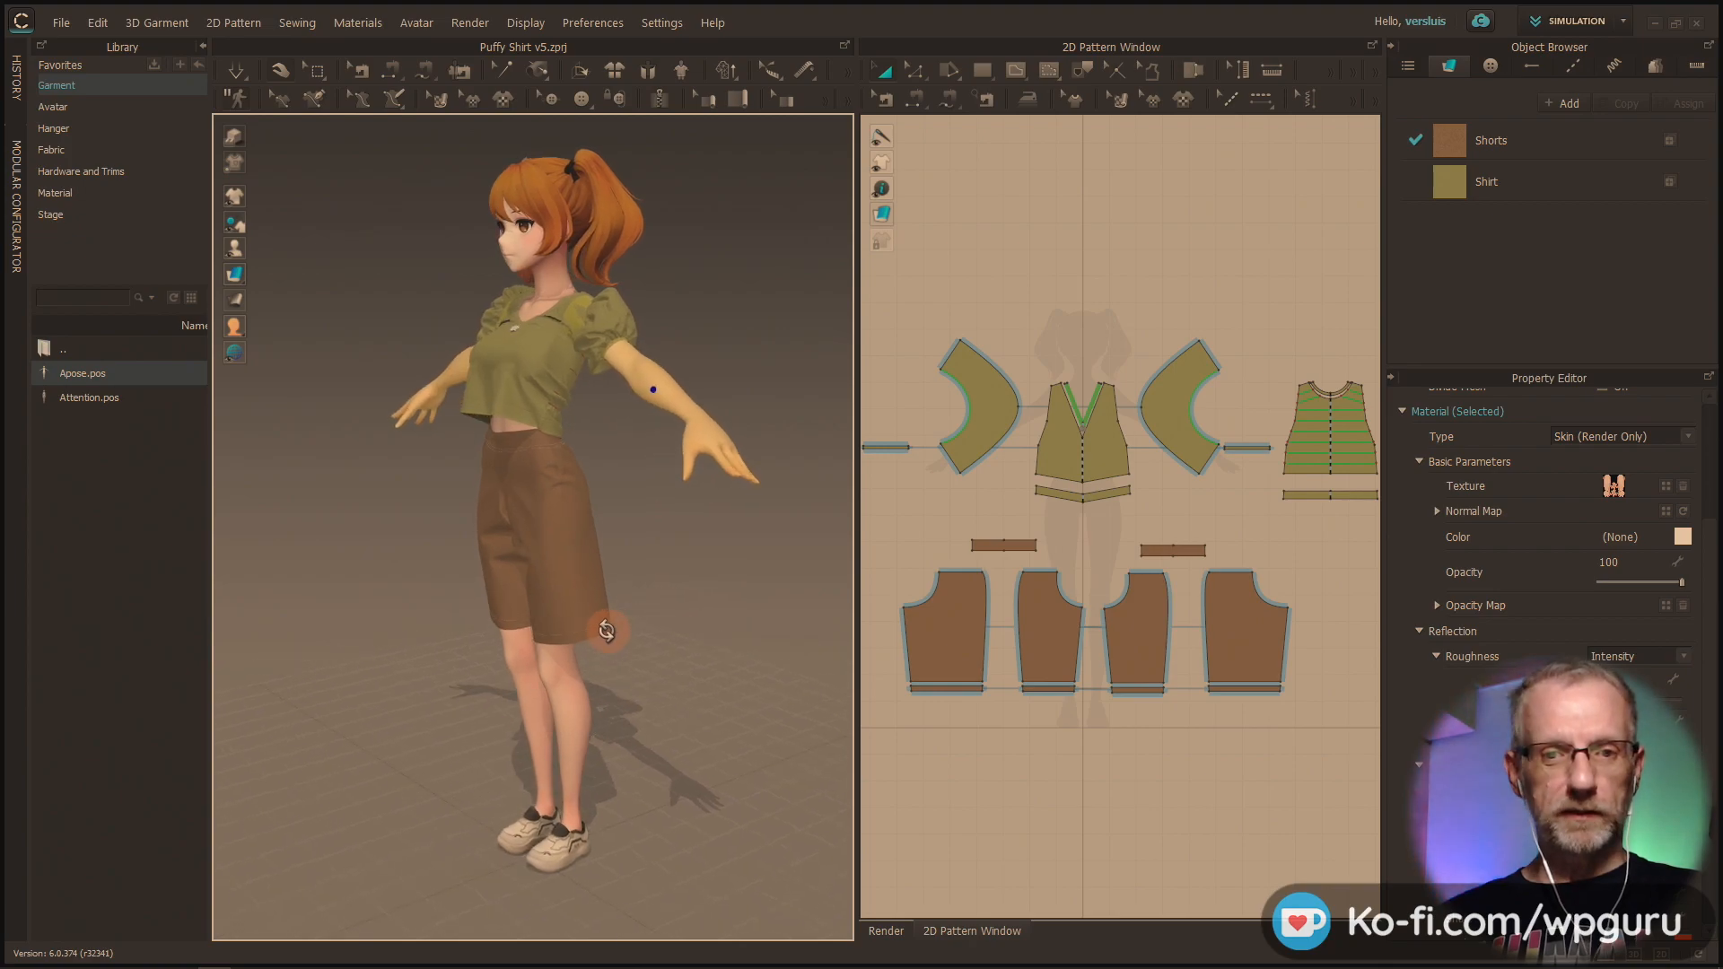
# Step: Hide the asset library and bring the outer side of the shorts' leg into close view in 3D
pyautogui.click(204, 48)
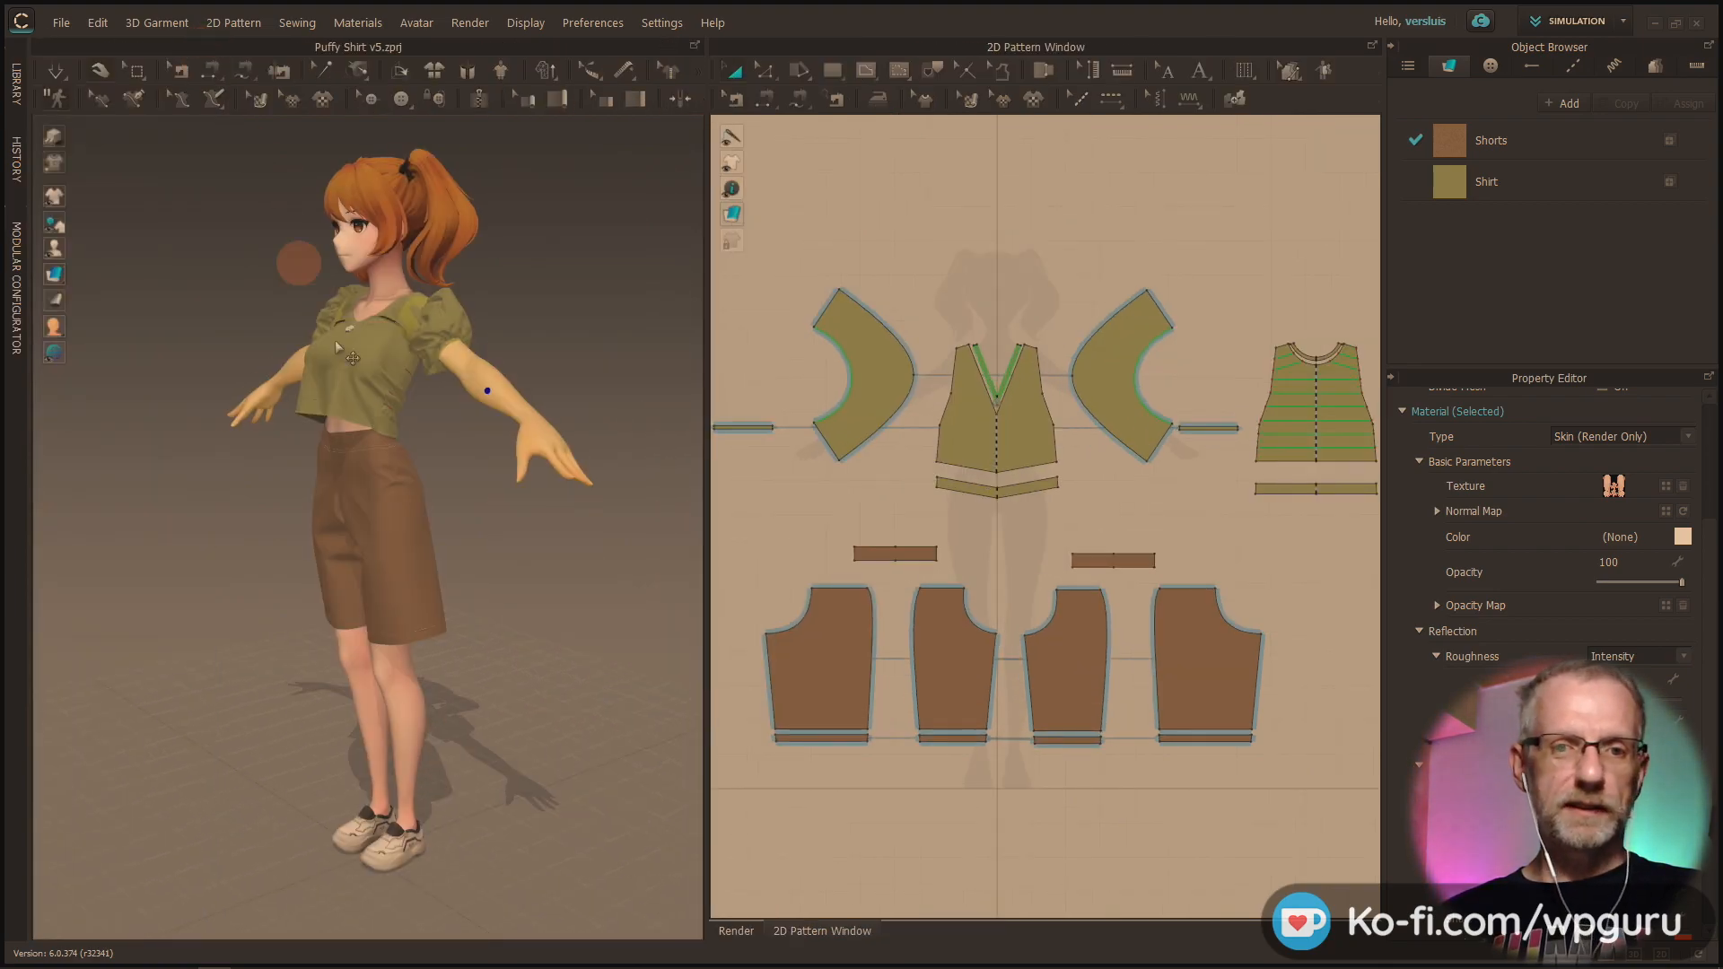
pyautogui.moveTo(400, 493); pyautogui.dragTo(308, 550, button='right')
pyautogui.scroll(10, 364, 481)
pyautogui.moveTo(308, 550); pyautogui.dragTo(312, 513, button='middle')
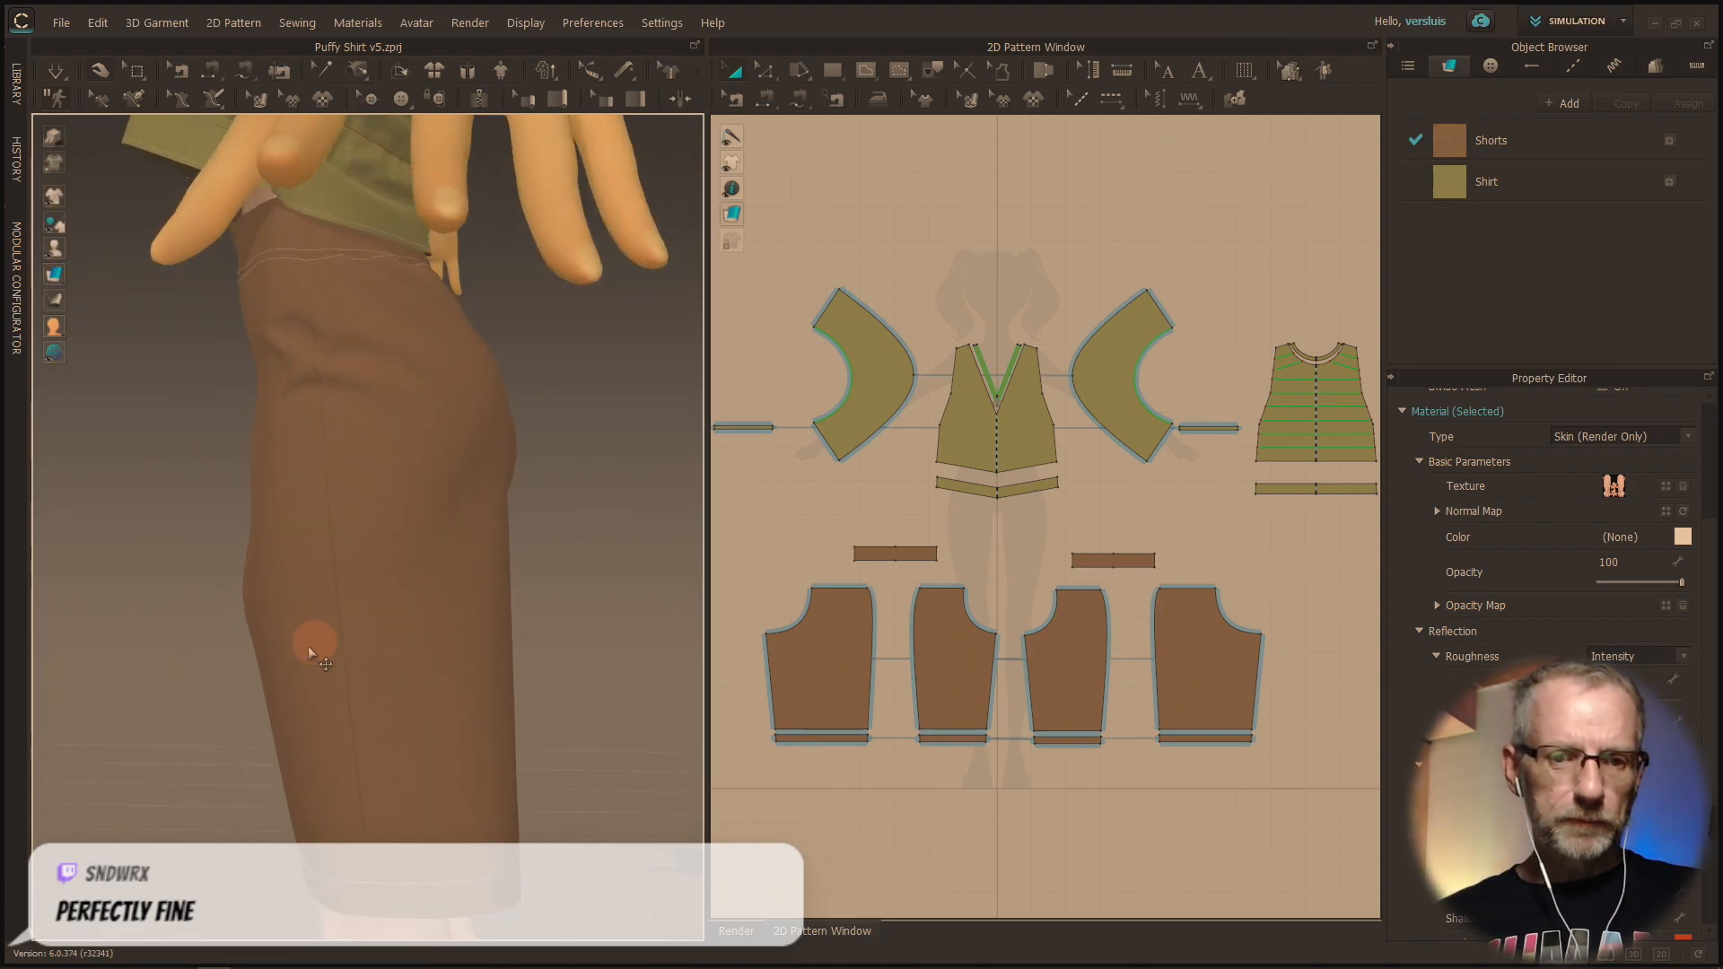
# Step: Examine the shorts' side seam up close and check which front and back leg panels meet there, selecting each panel in 3D
pyautogui.scroll(3, 304, 643)
pyautogui.moveTo(307, 643); pyautogui.dragTo(334, 665, button='right')
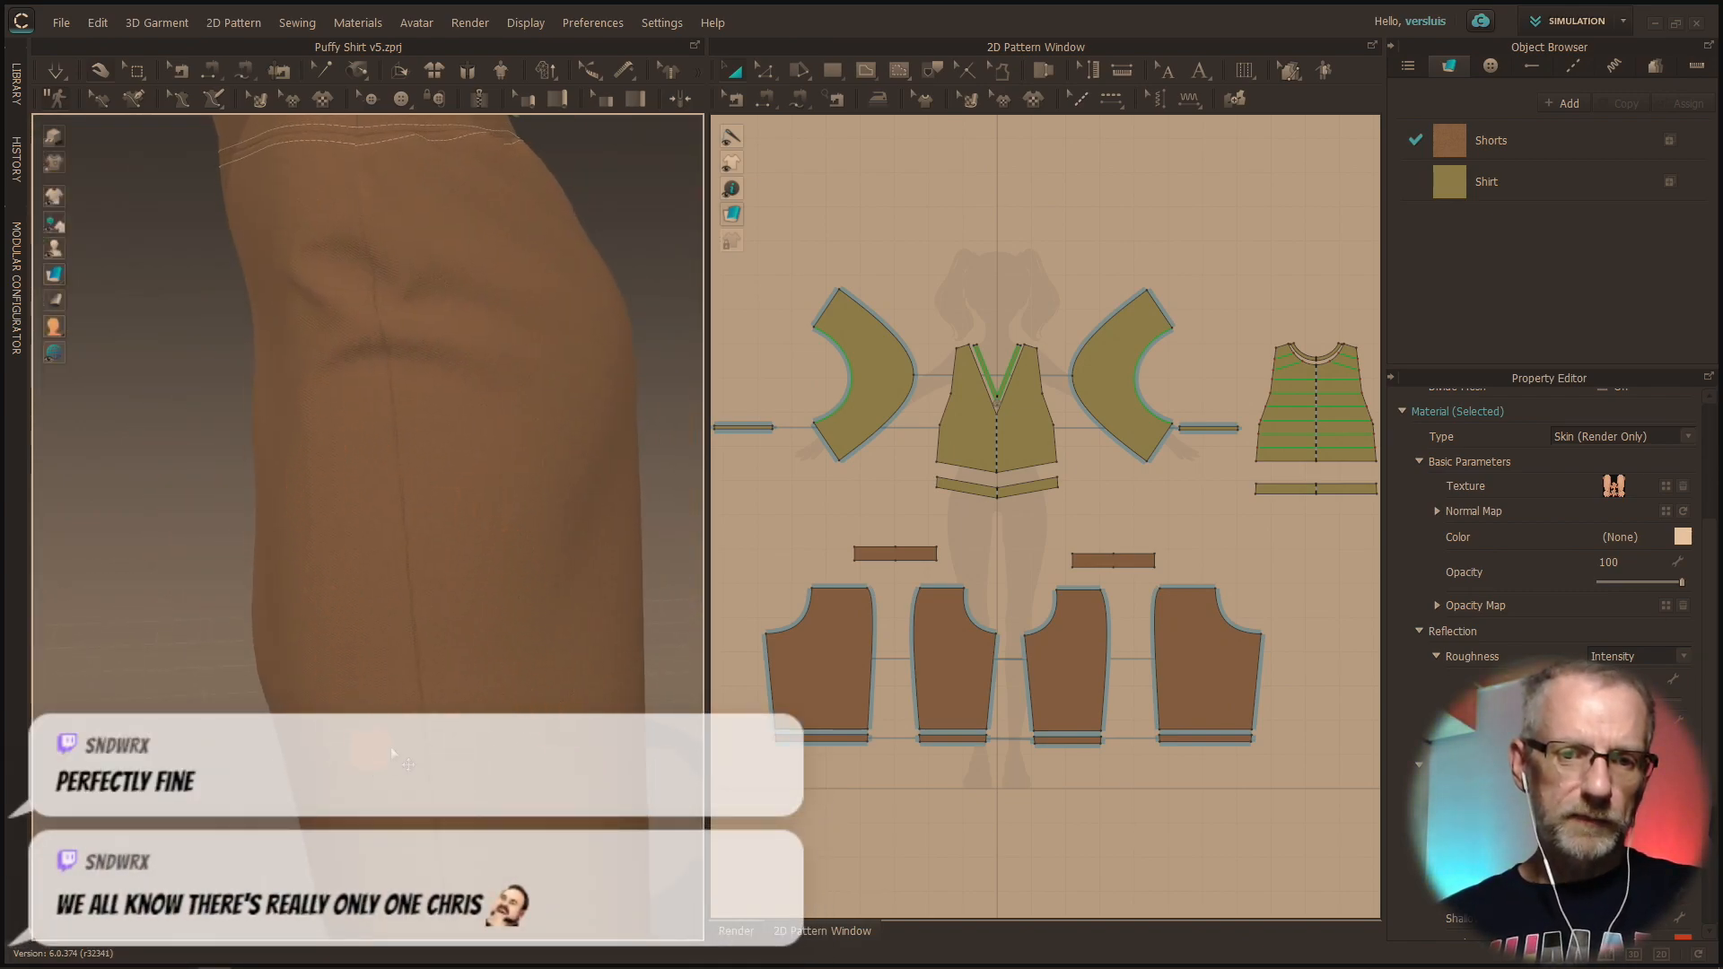
pyautogui.click(327, 459)
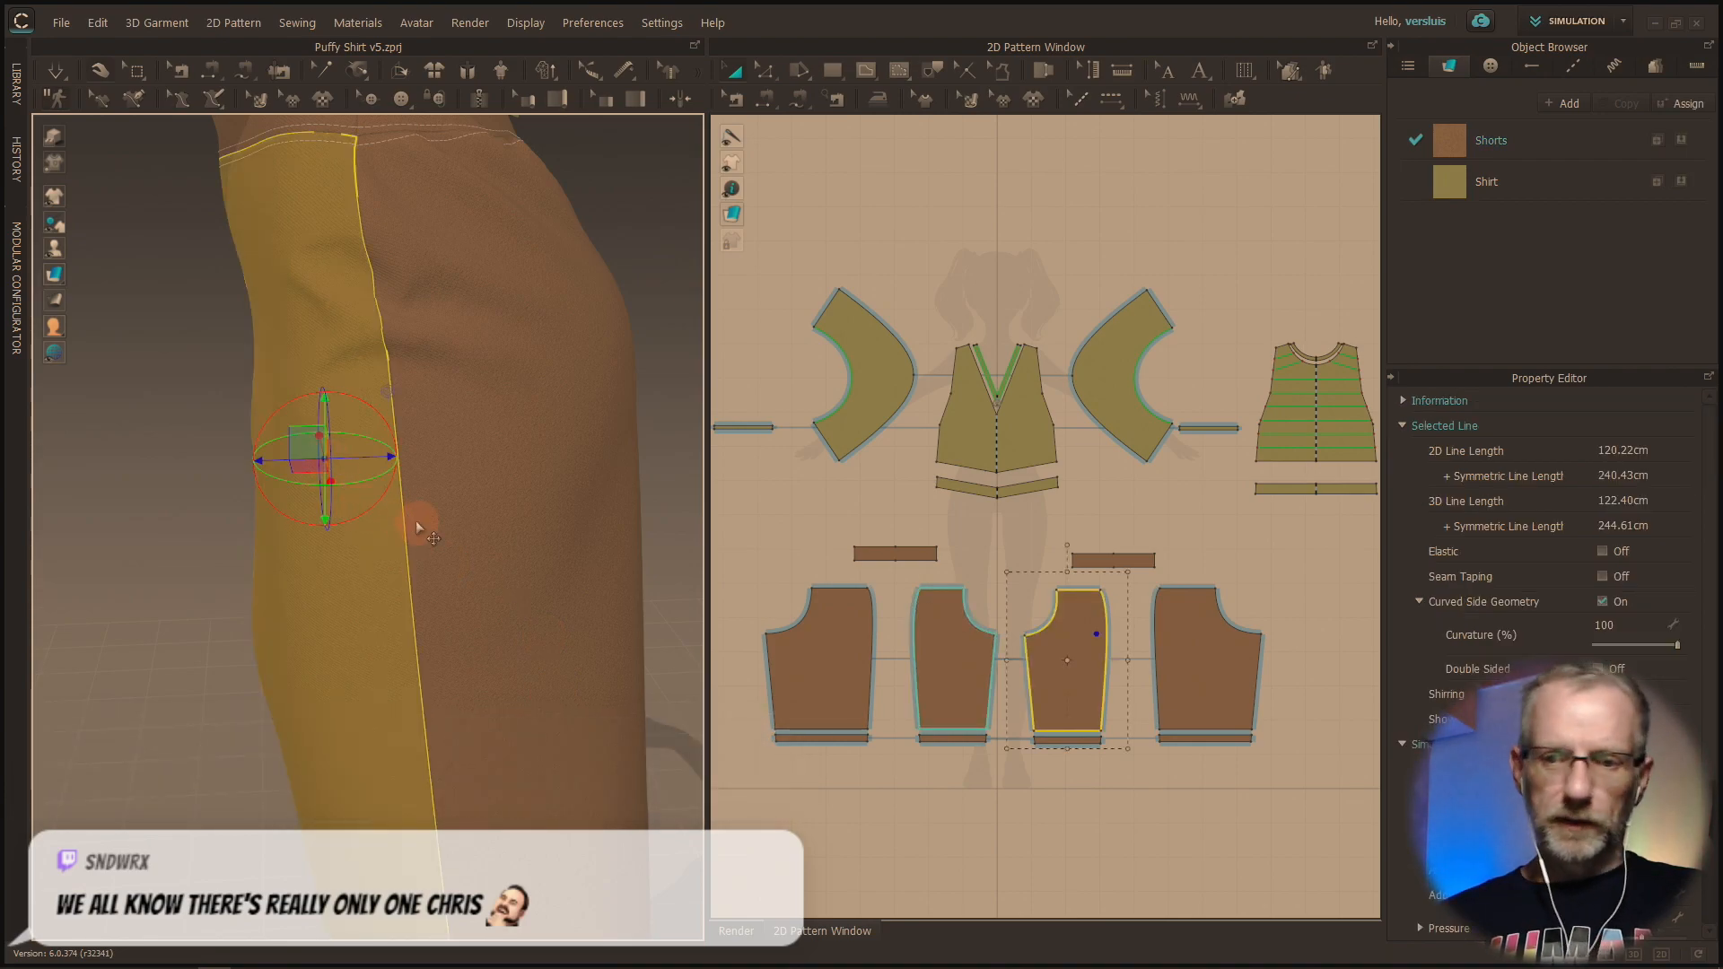
pyautogui.click(337, 661)
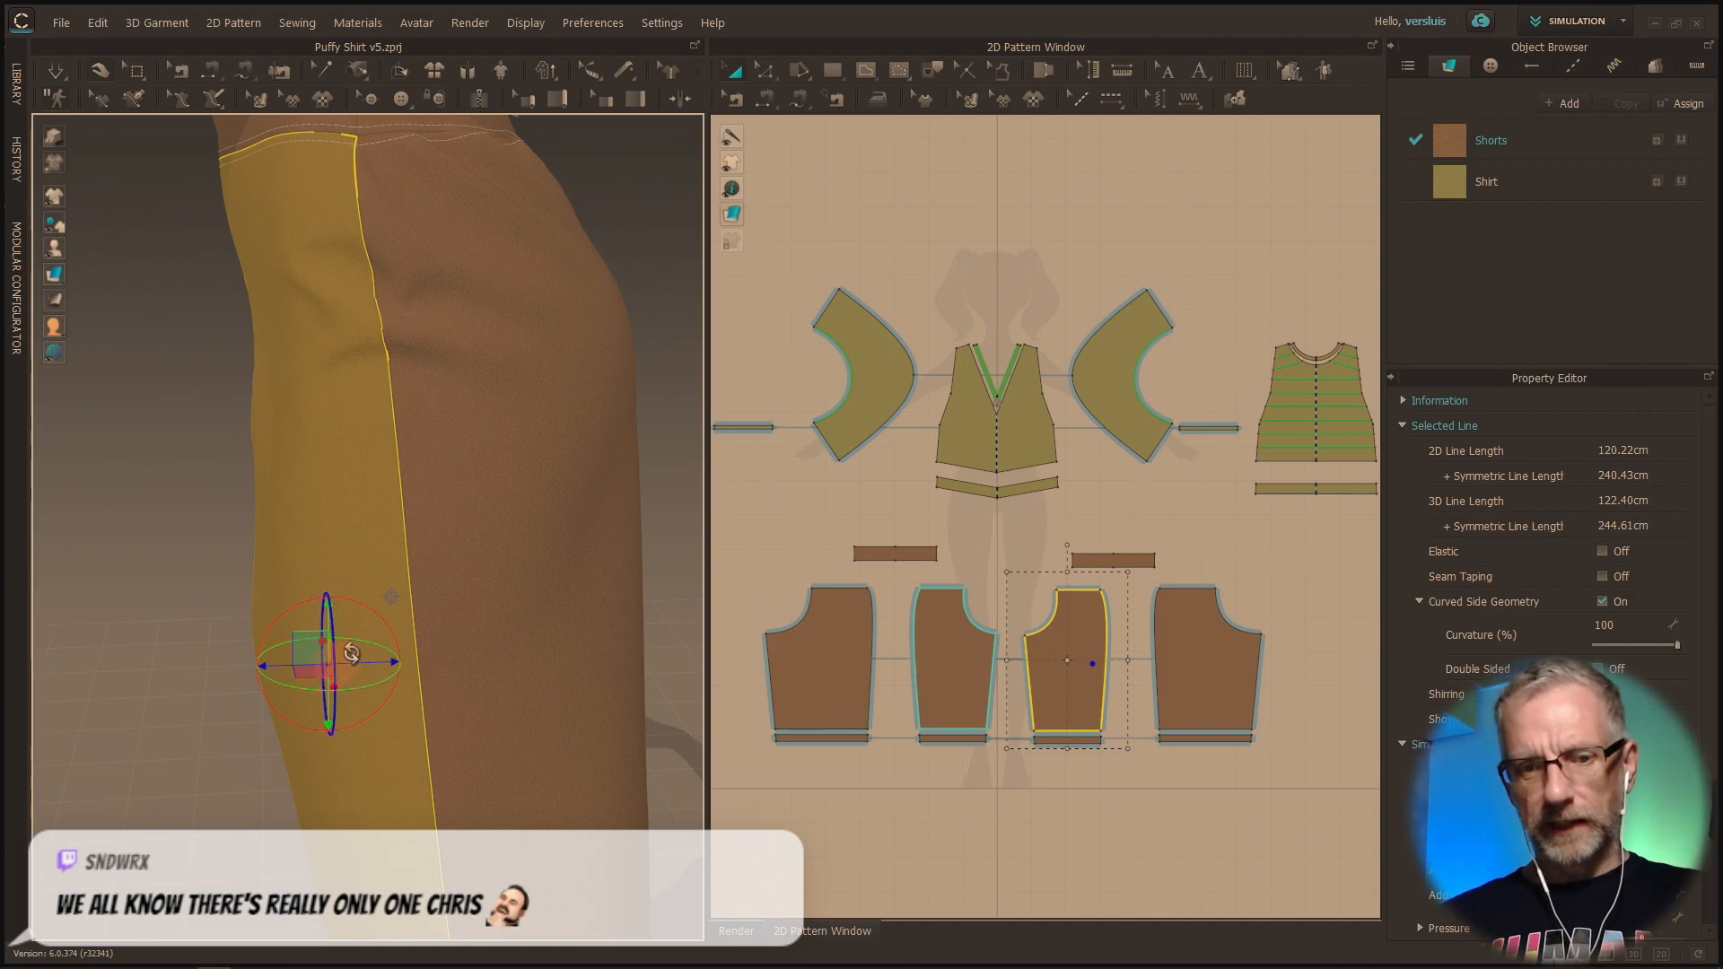
pyautogui.click(544, 414)
pyautogui.click(550, 662)
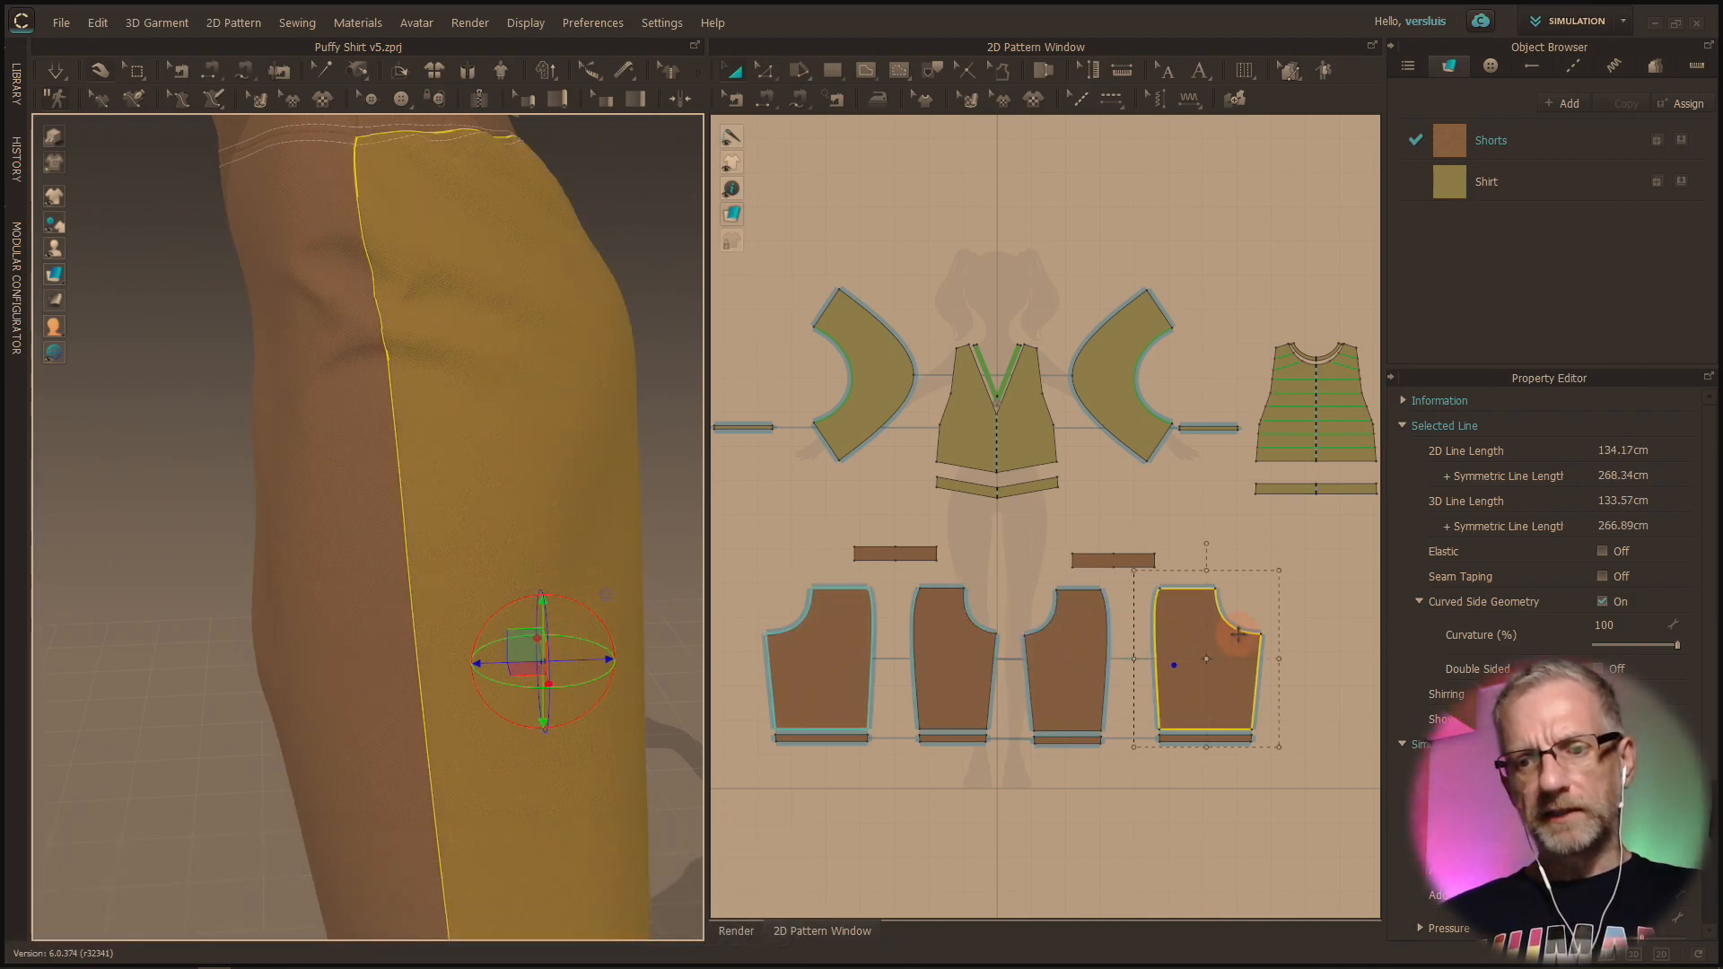
pyautogui.click(356, 492)
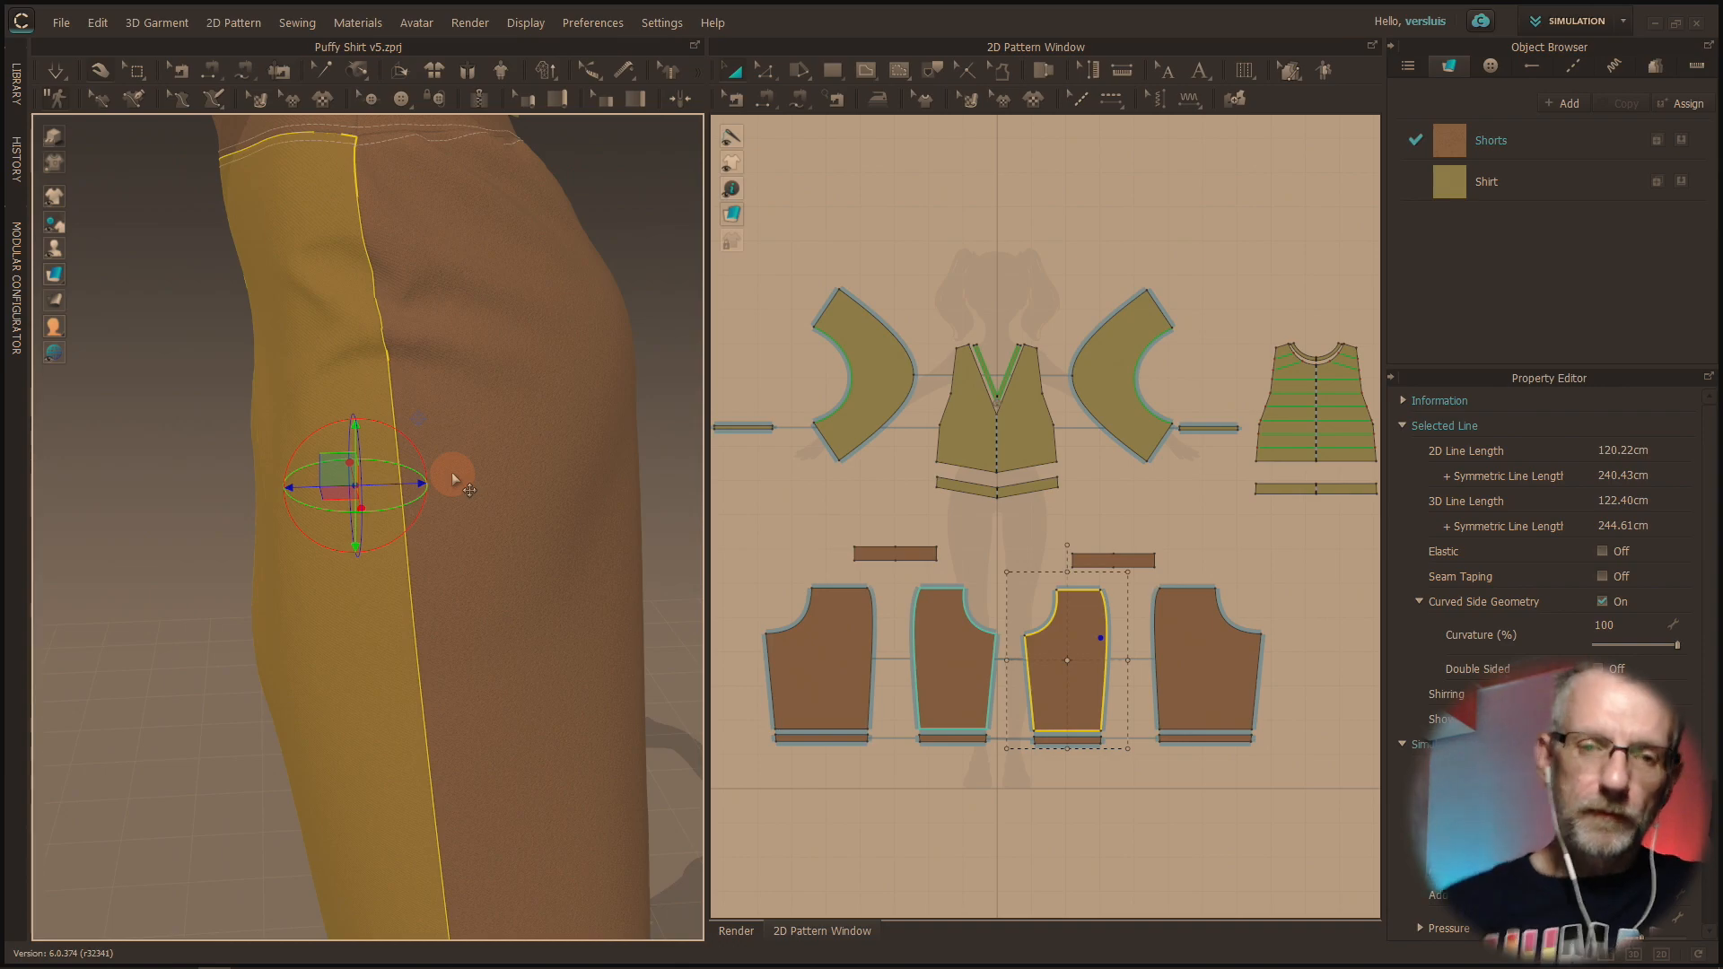
pyautogui.moveTo(376, 569); pyautogui.dragTo(334, 536, button='right')
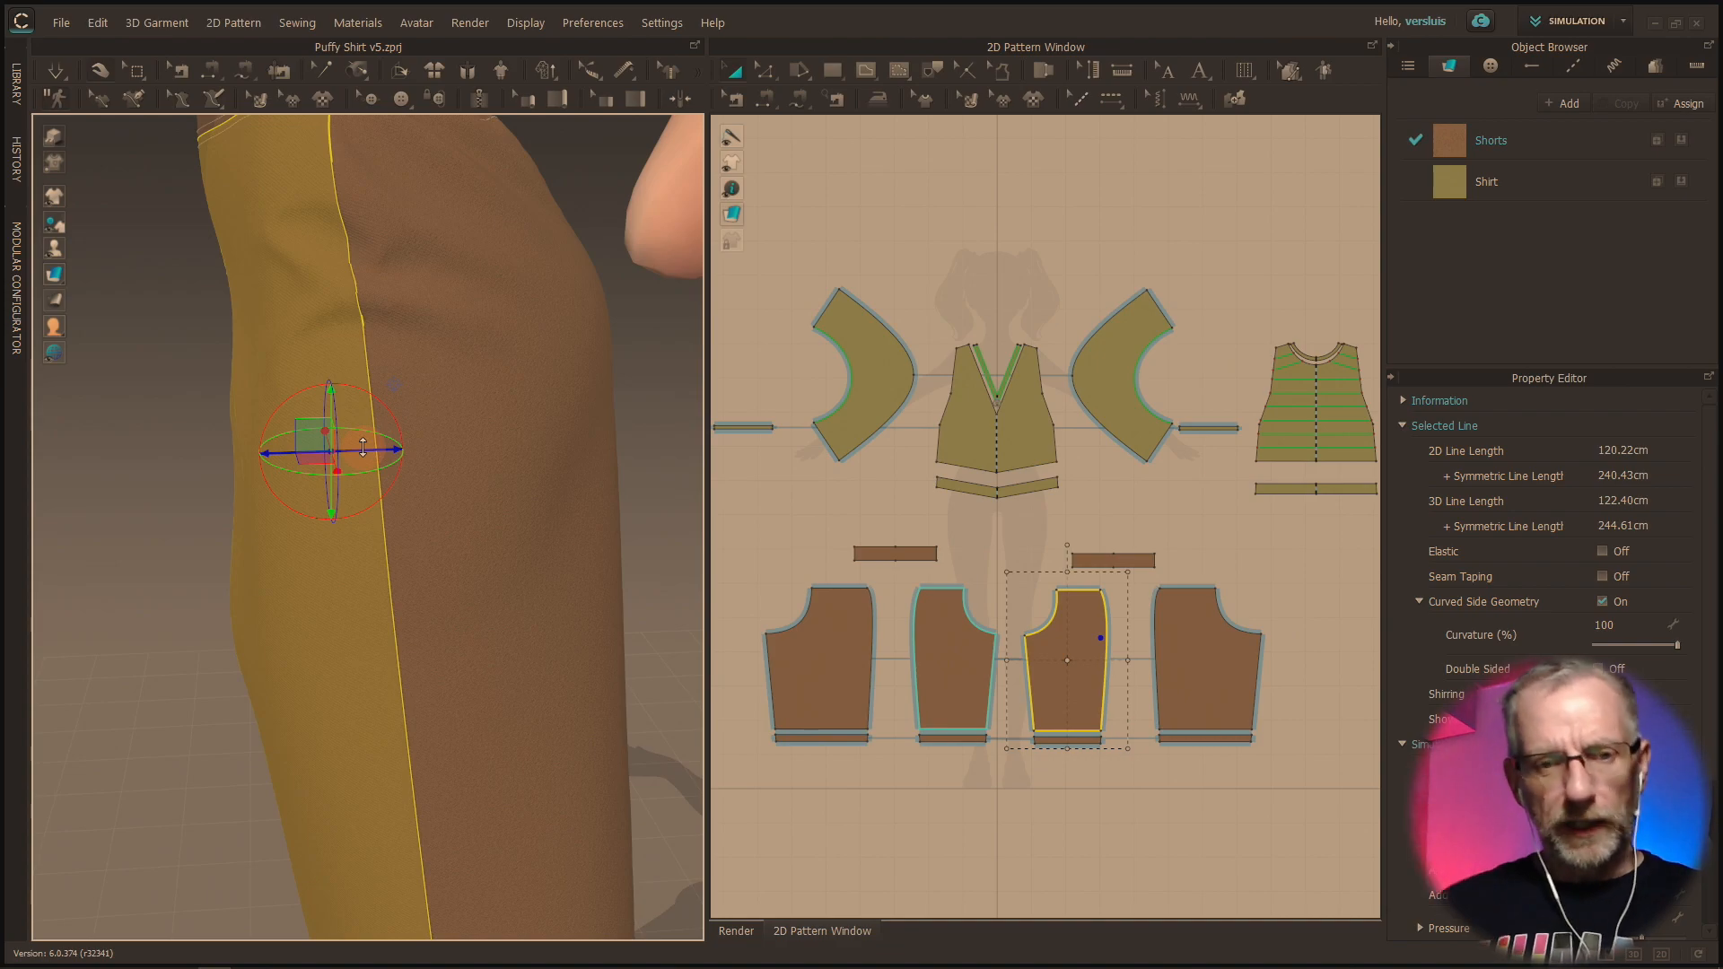
# Step: Create a rectangular pocket pattern 12 cm wide and 16 cm high in the empty area below the shorts' patterns
pyautogui.scroll(3, 902, 670)
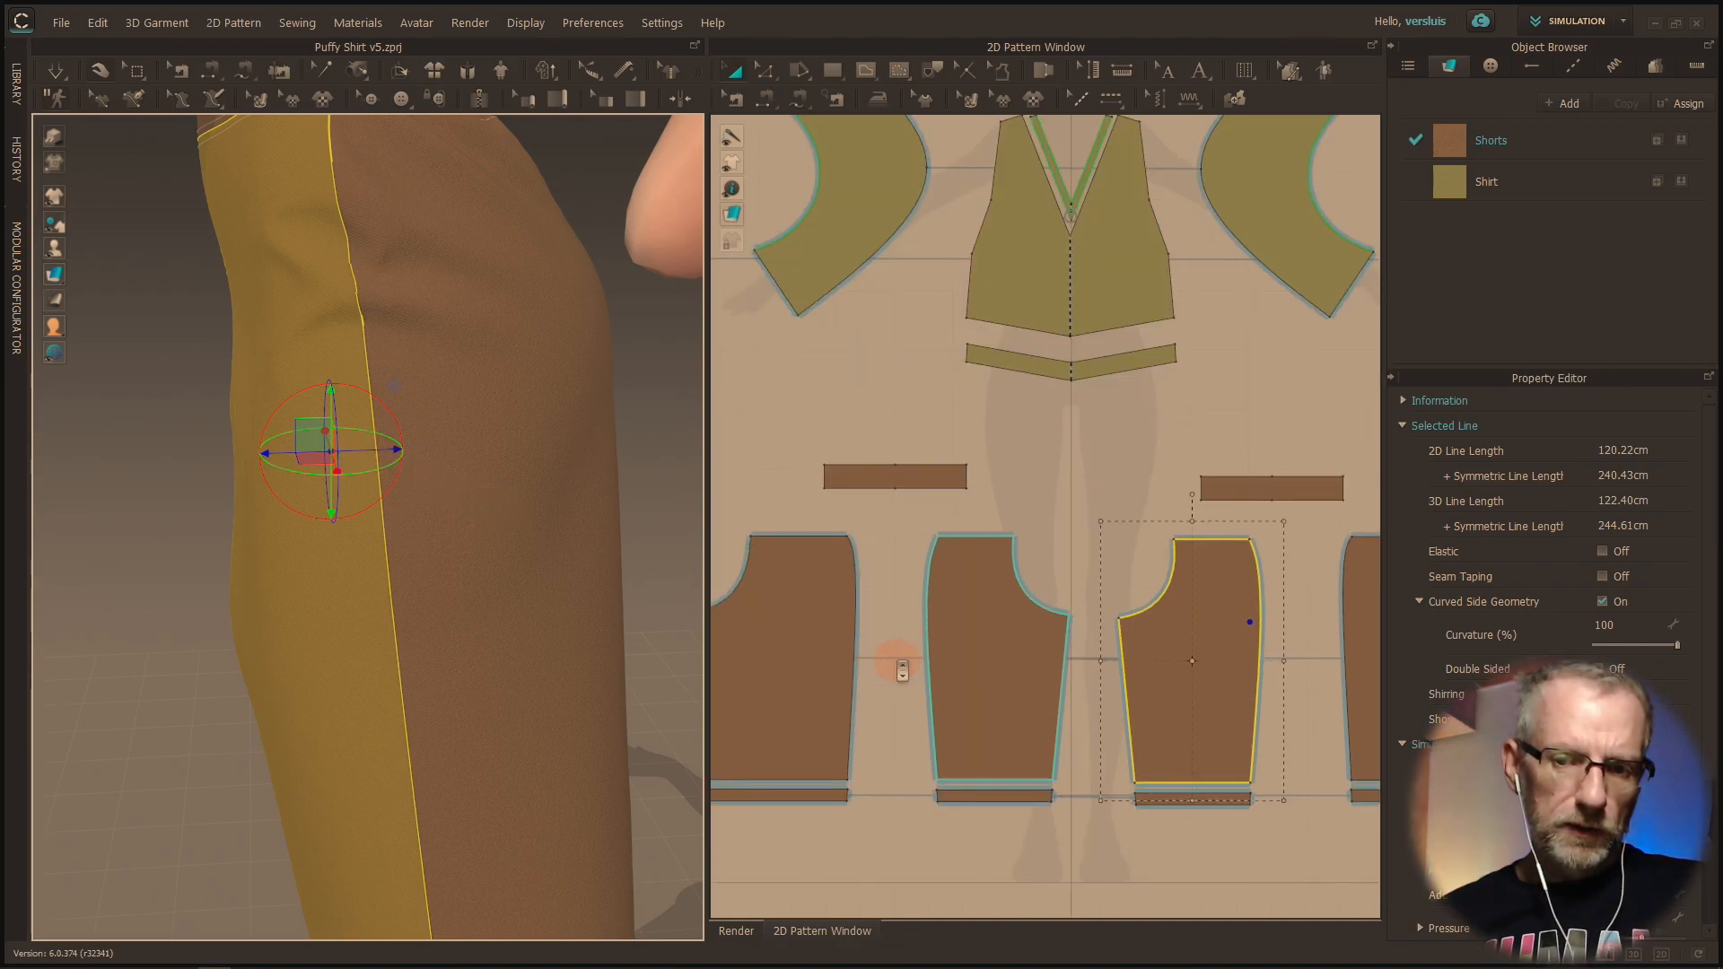
pyautogui.scroll(-1, 902, 670)
pyautogui.moveTo(902, 671); pyautogui.dragTo(897, 423, button='middle')
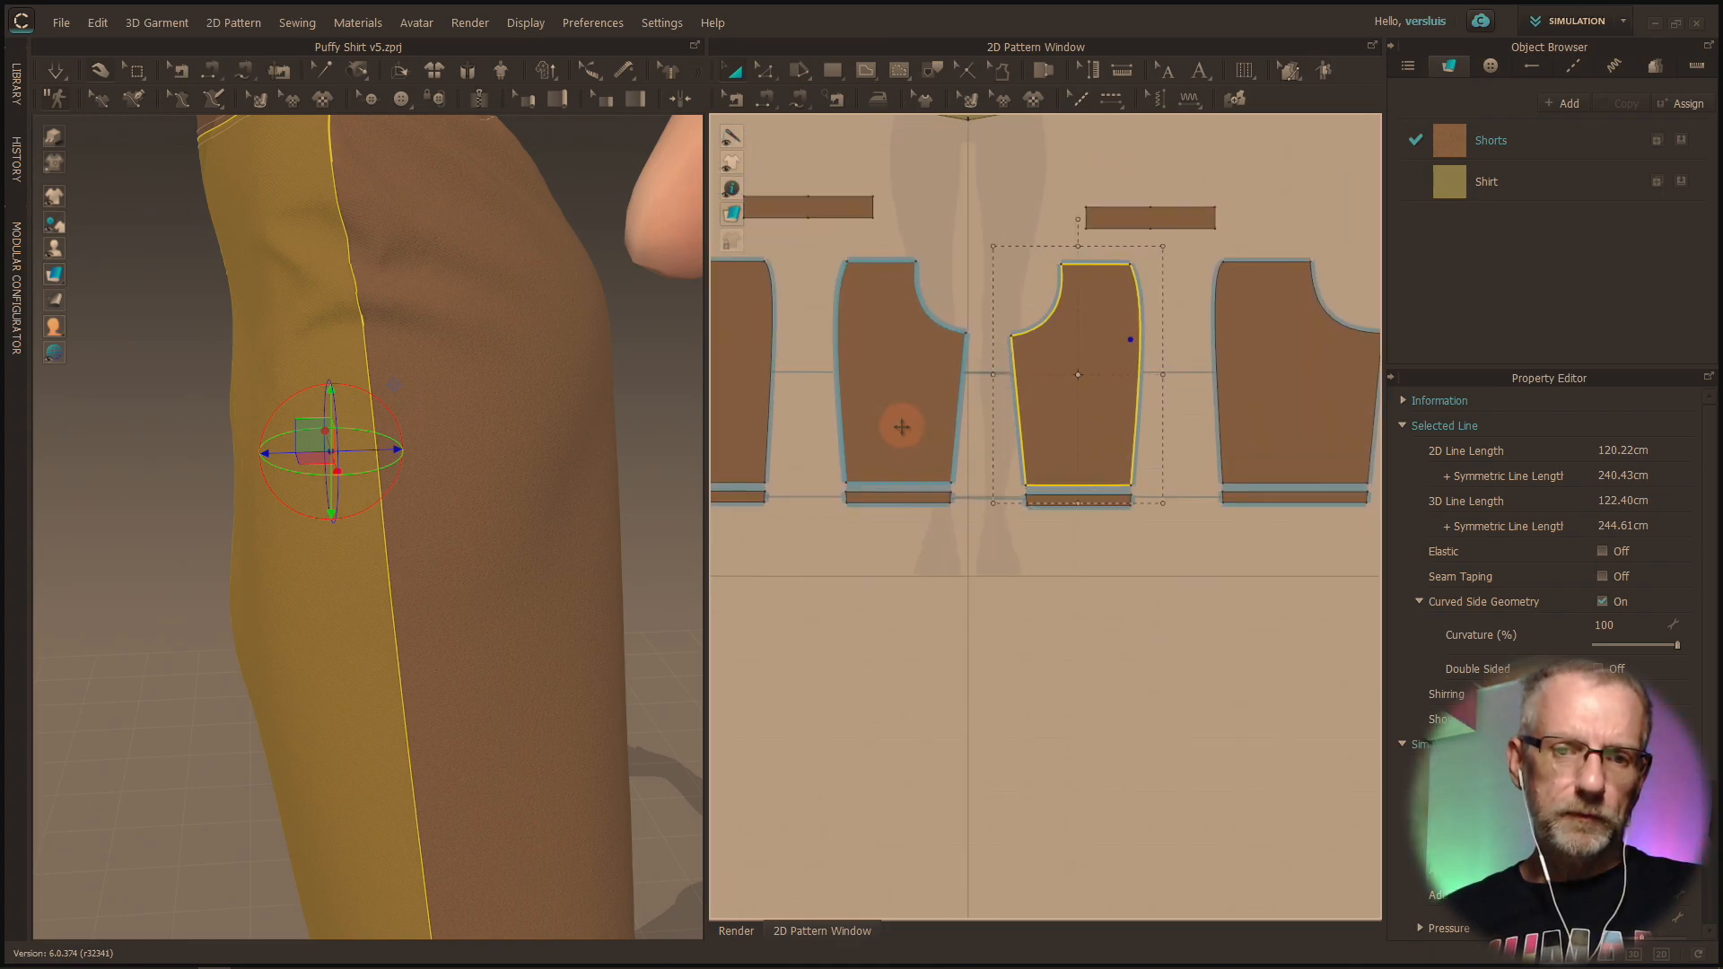
pyautogui.click(956, 676)
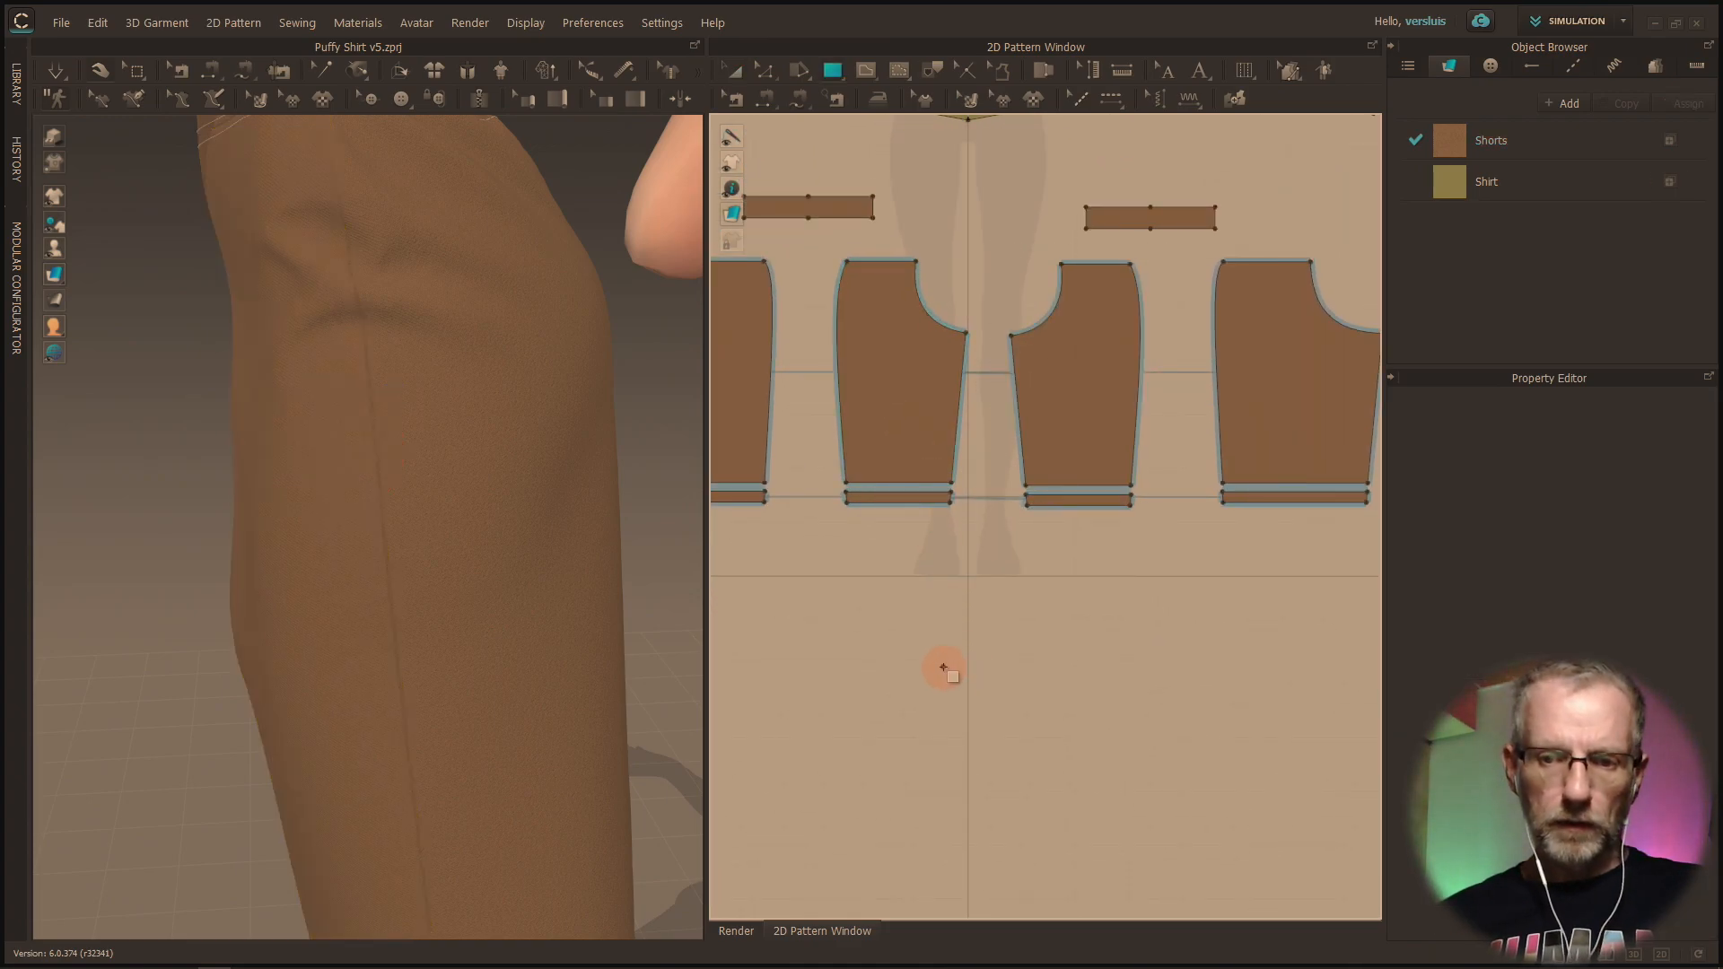
pyautogui.click(944, 667)
pyautogui.write('12')
pyautogui.press('Tab')
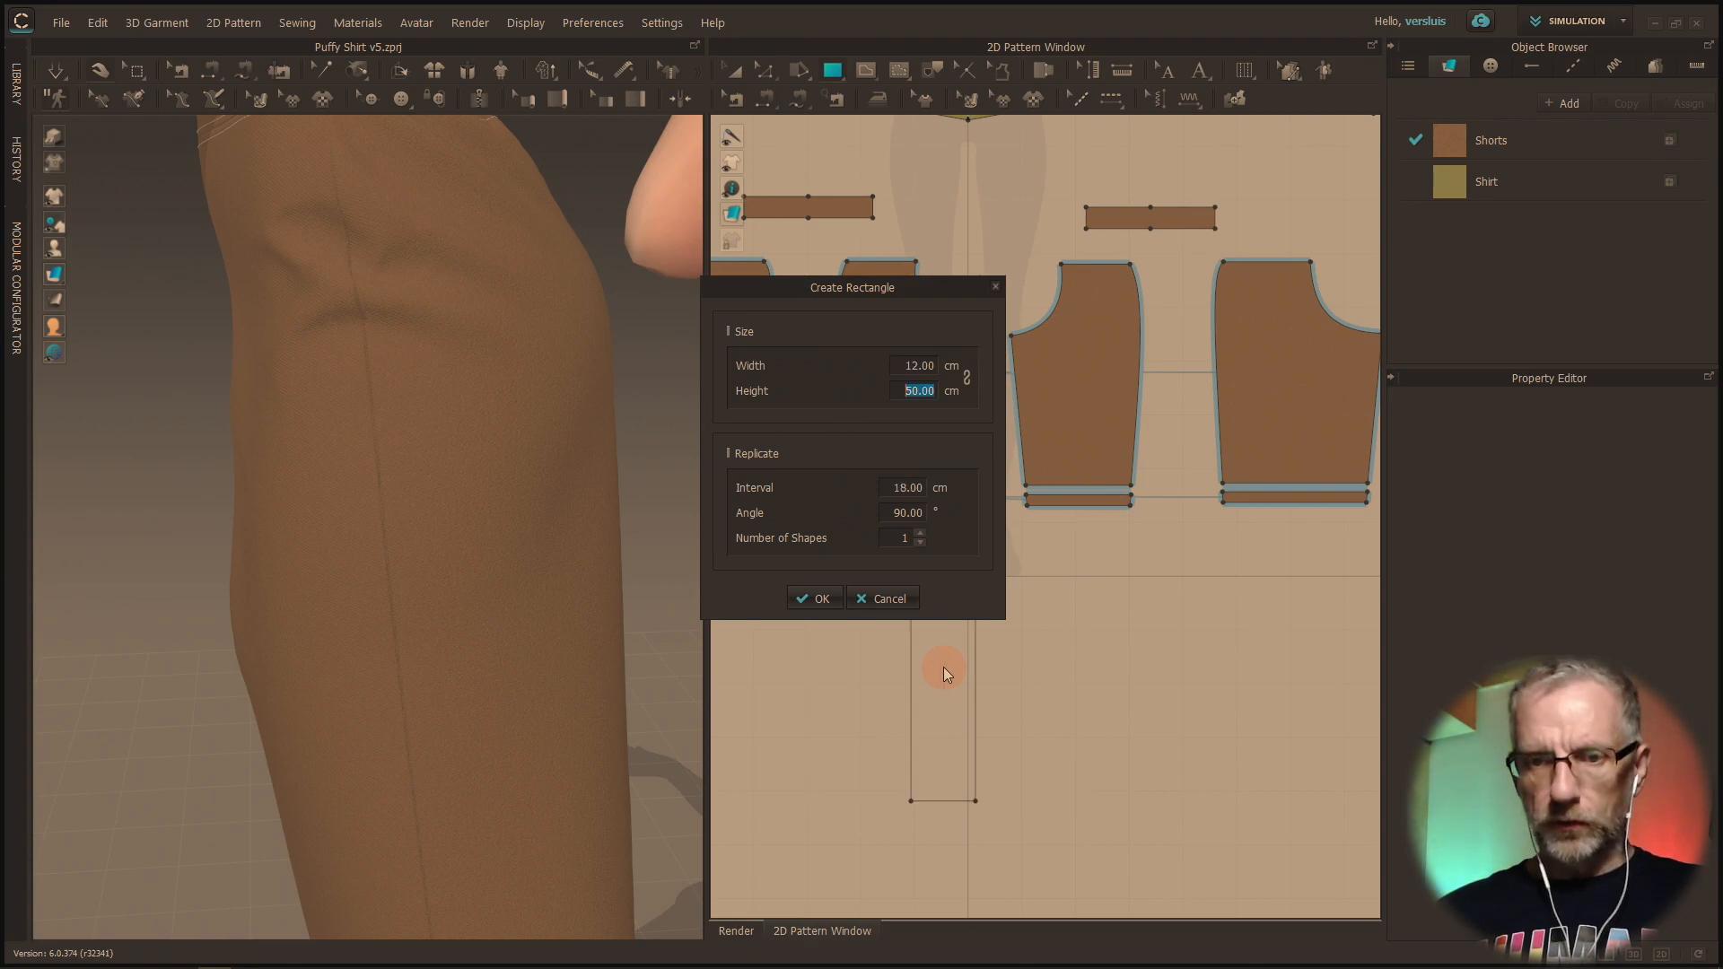
pyautogui.write('12')
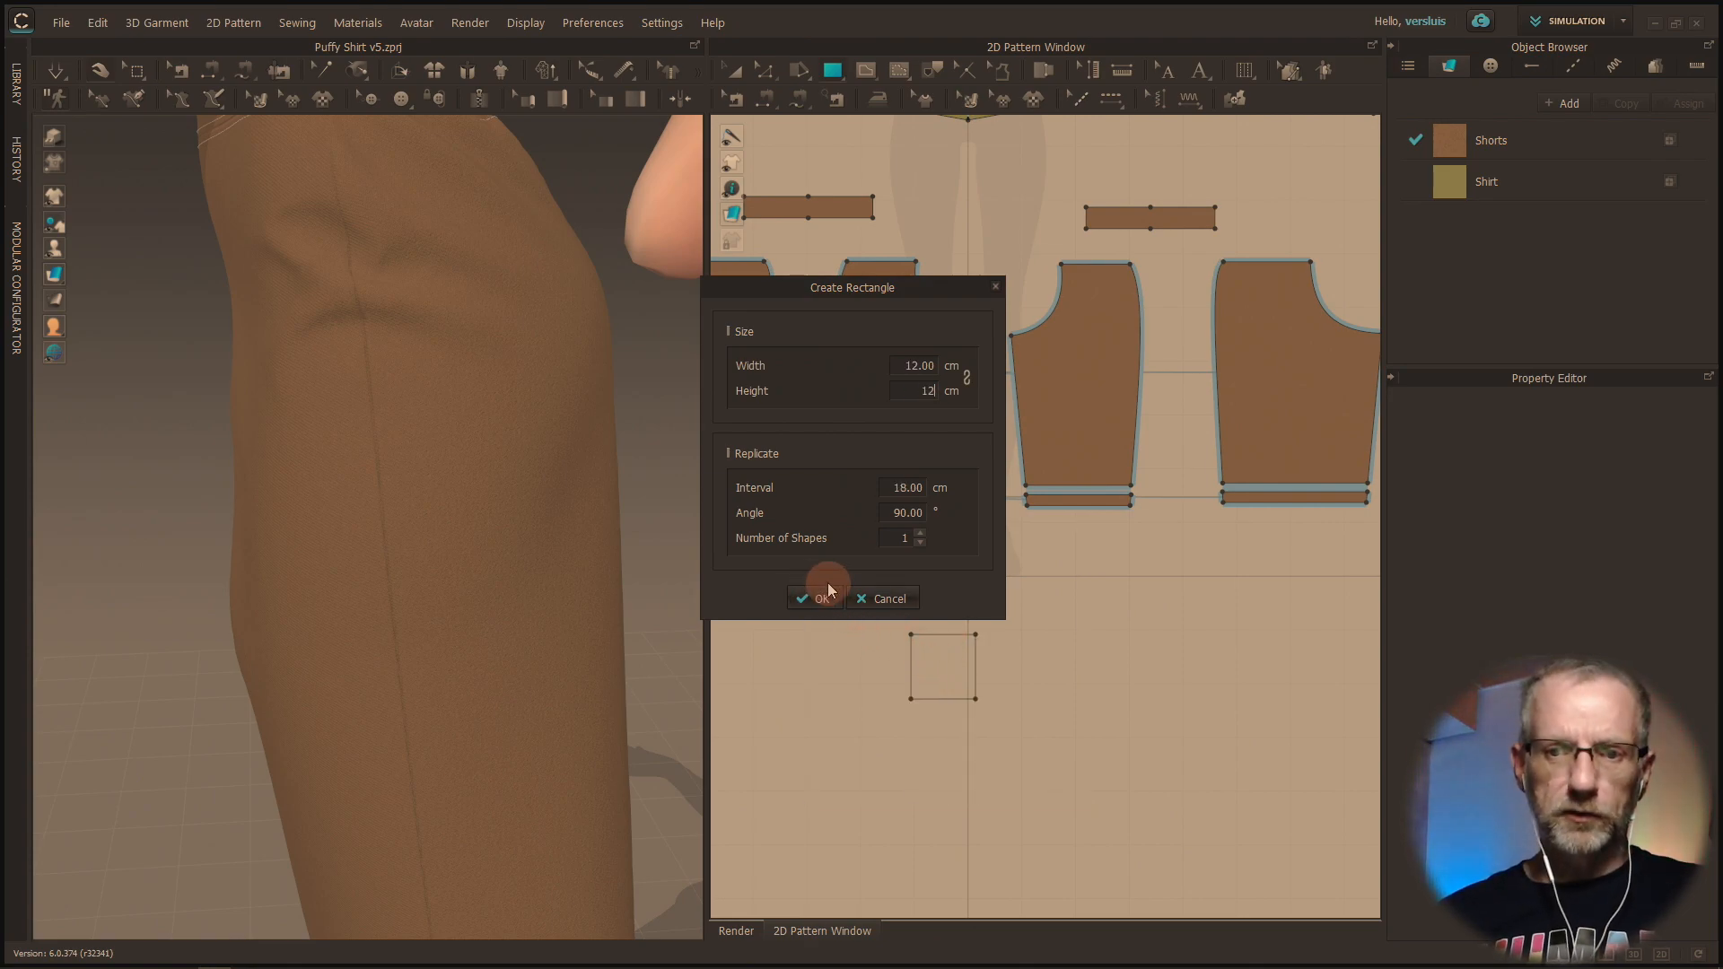
pyautogui.press('BackSpace')
pyautogui.write('6')
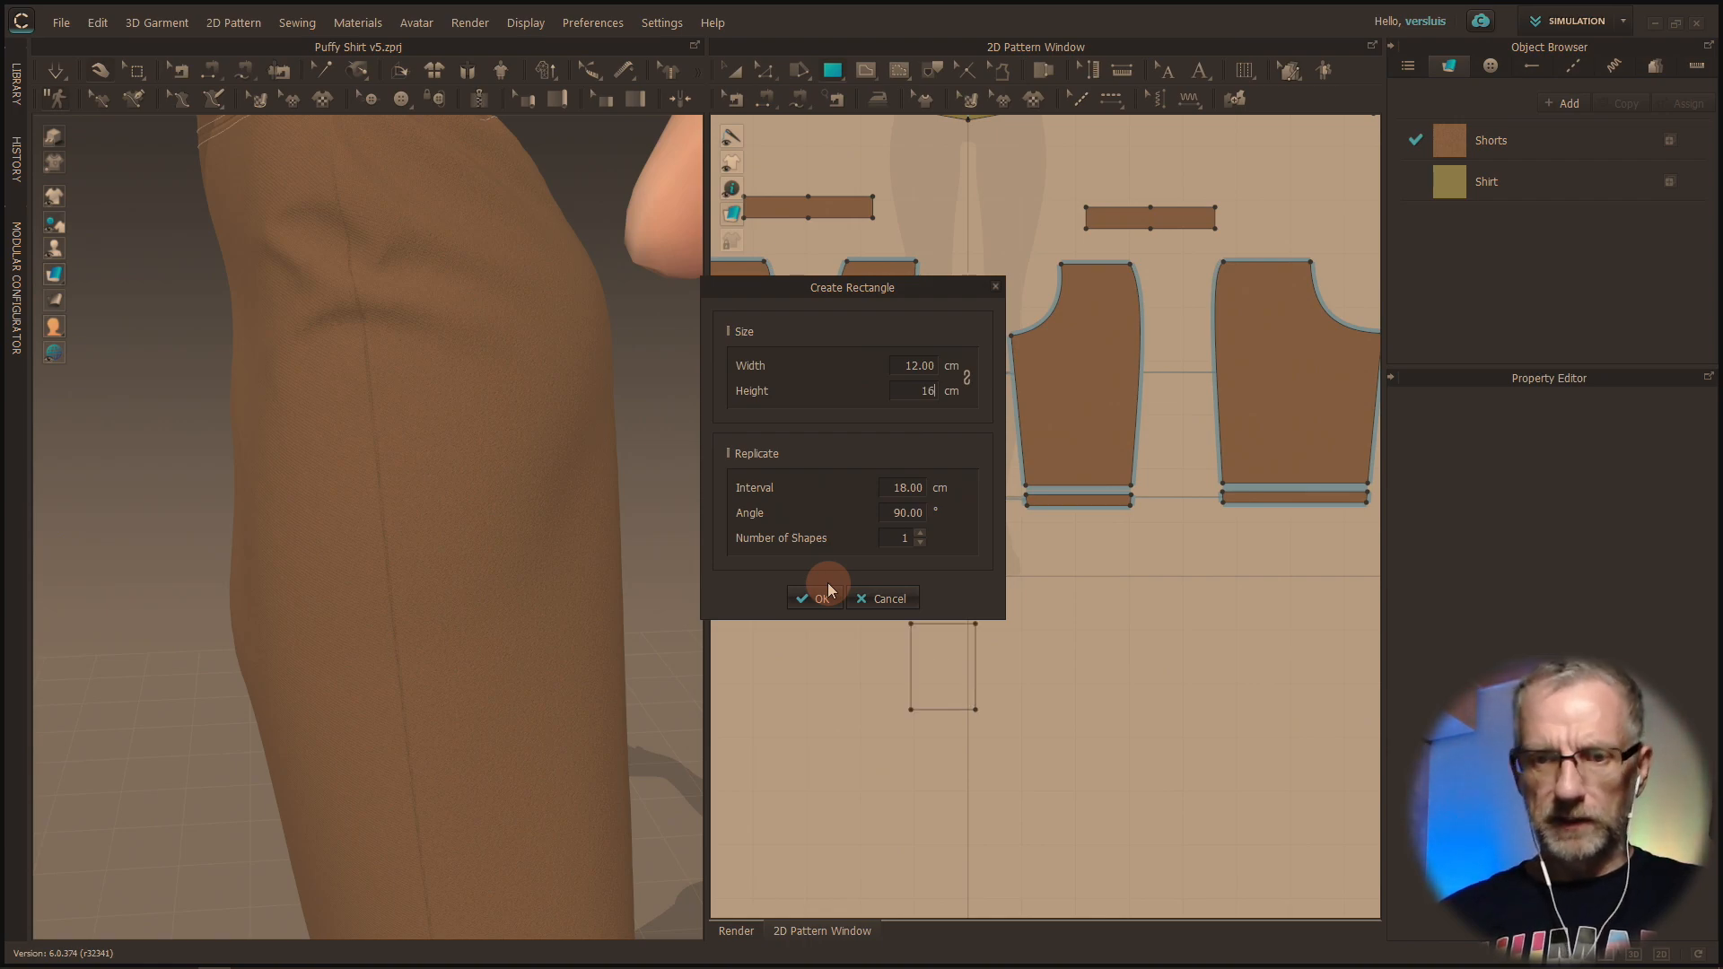
pyautogui.click(824, 597)
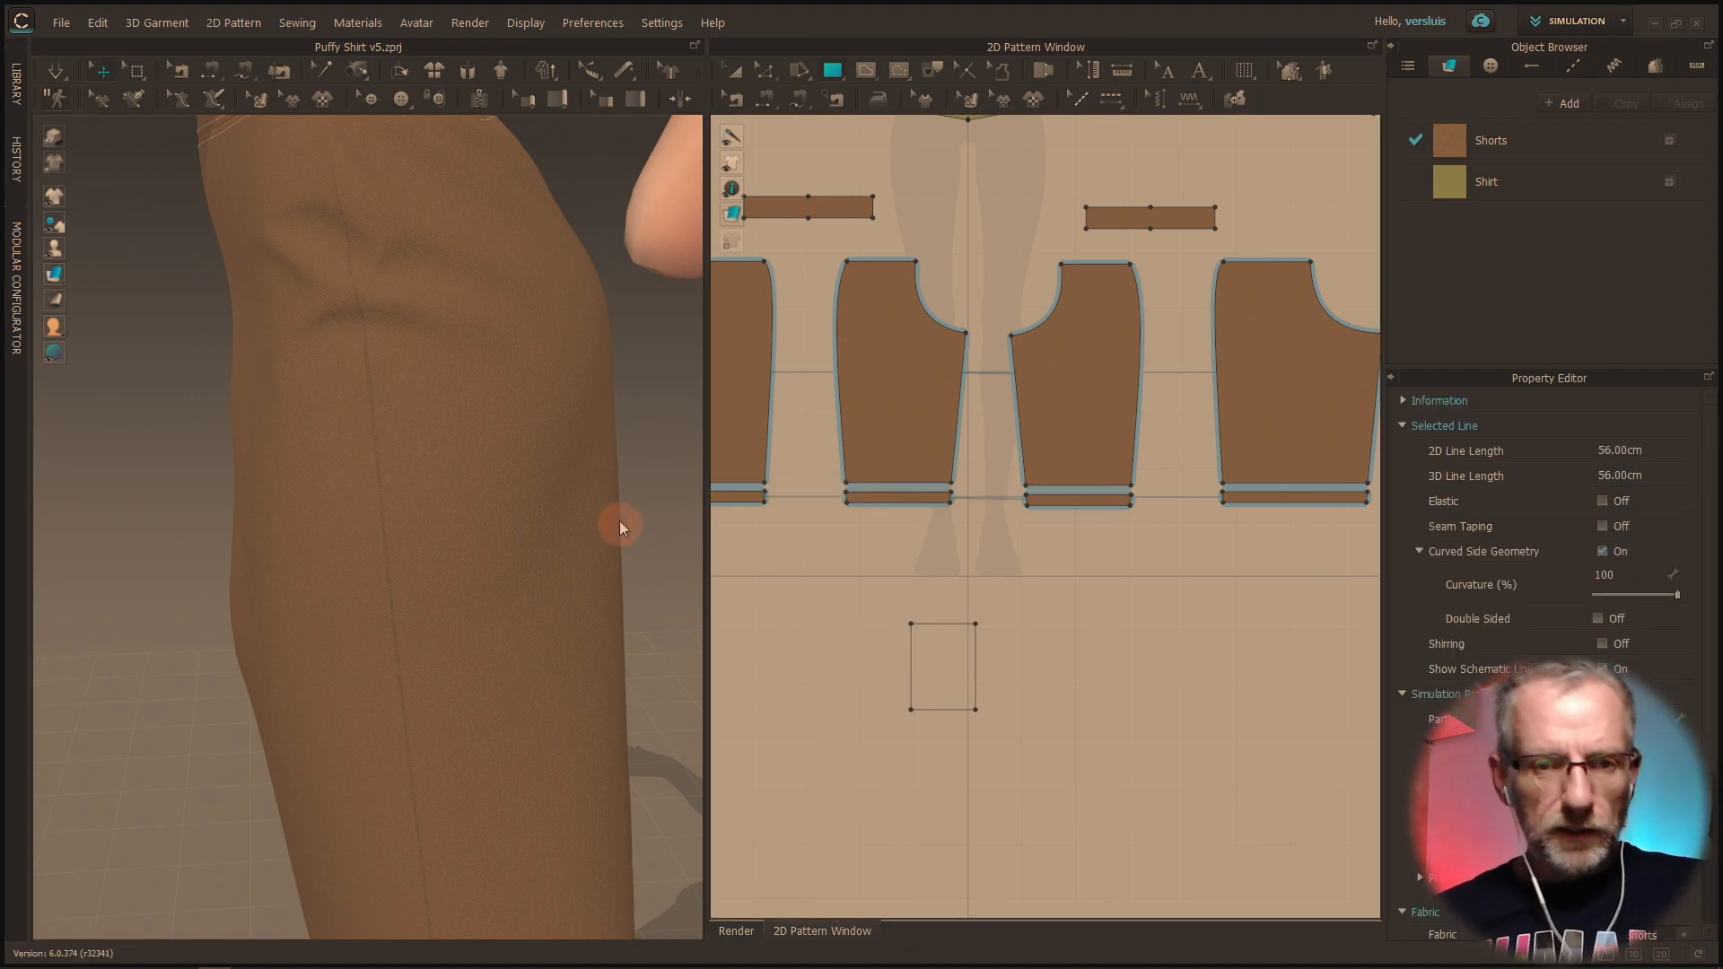
# Step: Select the front leg panel at the side seam in 3D and bring its outer side edge into close view in 2D
pyautogui.moveTo(460, 409)
pyautogui.mouseDown(button='right')
pyautogui.moveTo(488, 443)
pyautogui.moveTo(451, 399)
pyautogui.mouseUp(button='right')
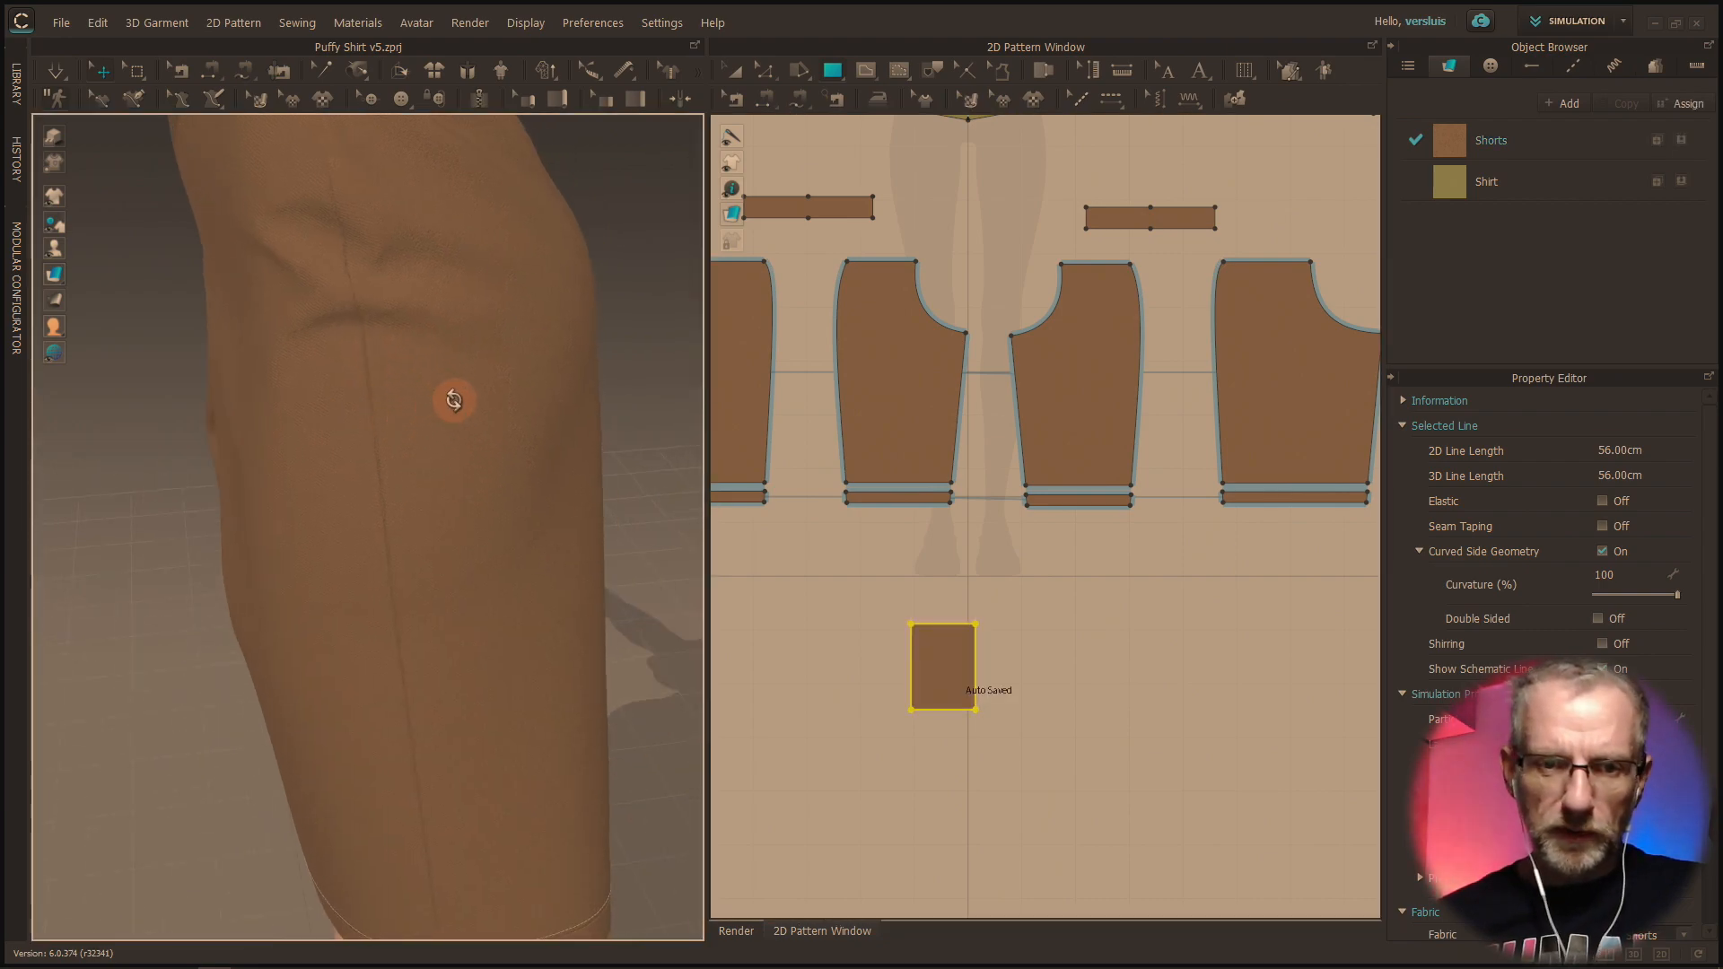
pyautogui.click(293, 343)
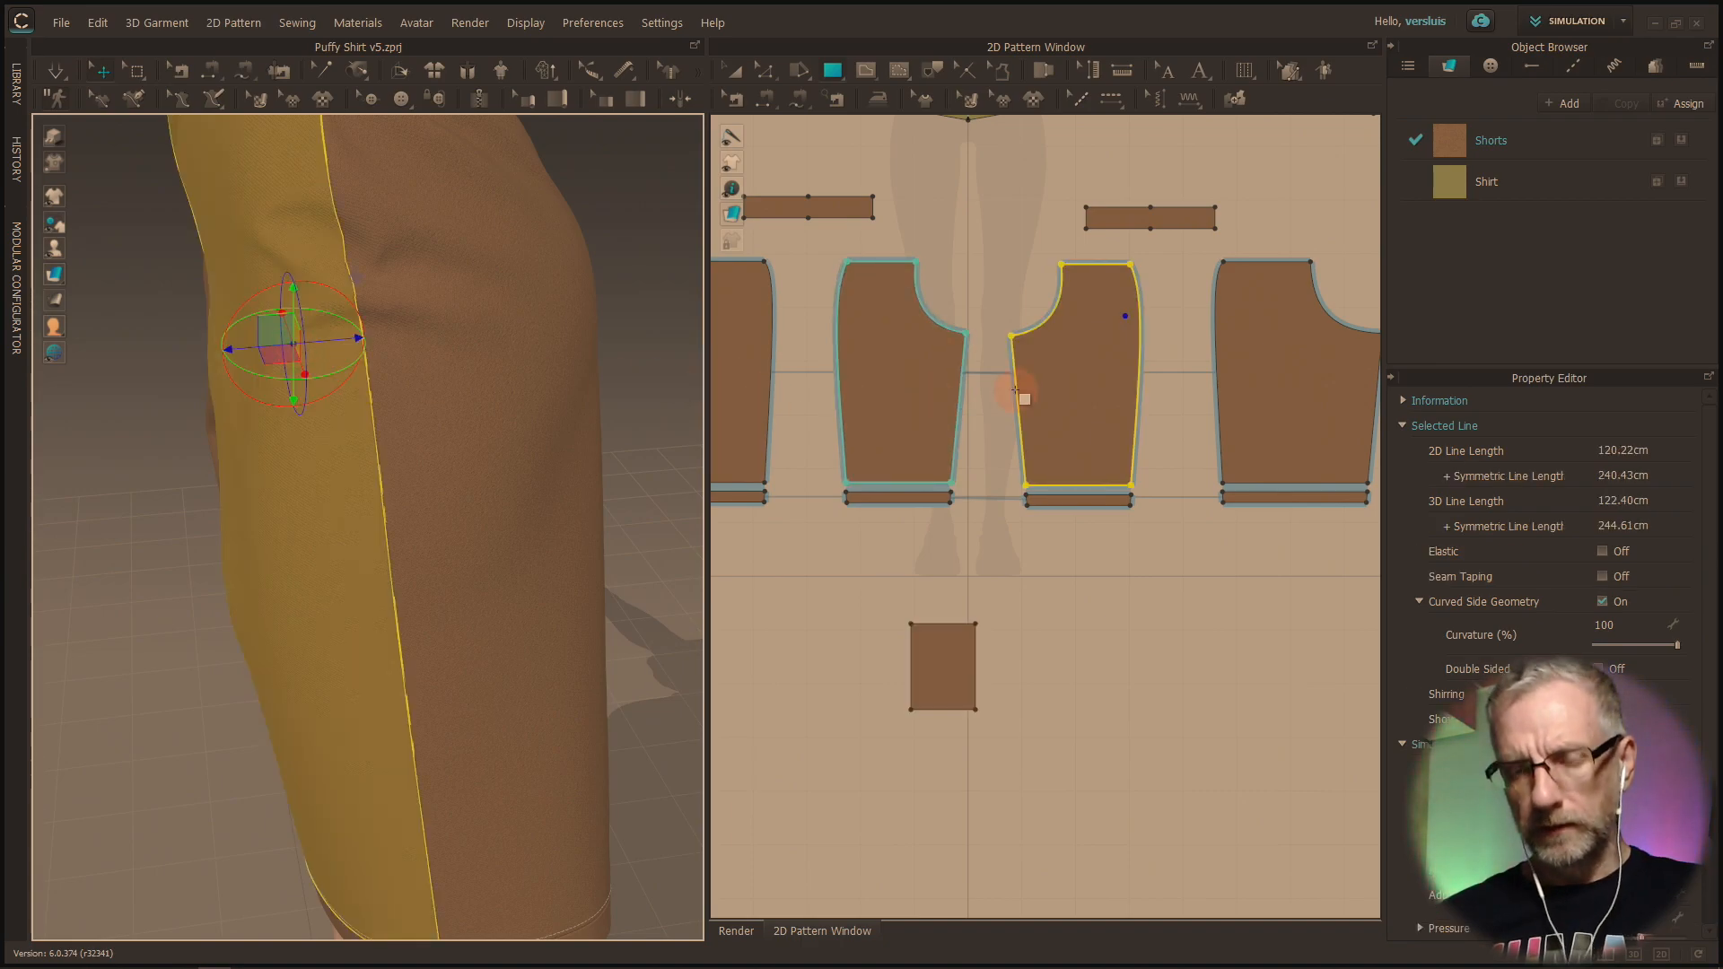
pyautogui.scroll(3, 1107, 373)
pyautogui.moveTo(1108, 373); pyautogui.dragTo(942, 483, button='right')
pyautogui.scroll(-2, 943, 482)
pyautogui.moveTo(943, 483); pyautogui.dragTo(842, 527, button='middle')
pyautogui.scroll(4, 881, 476)
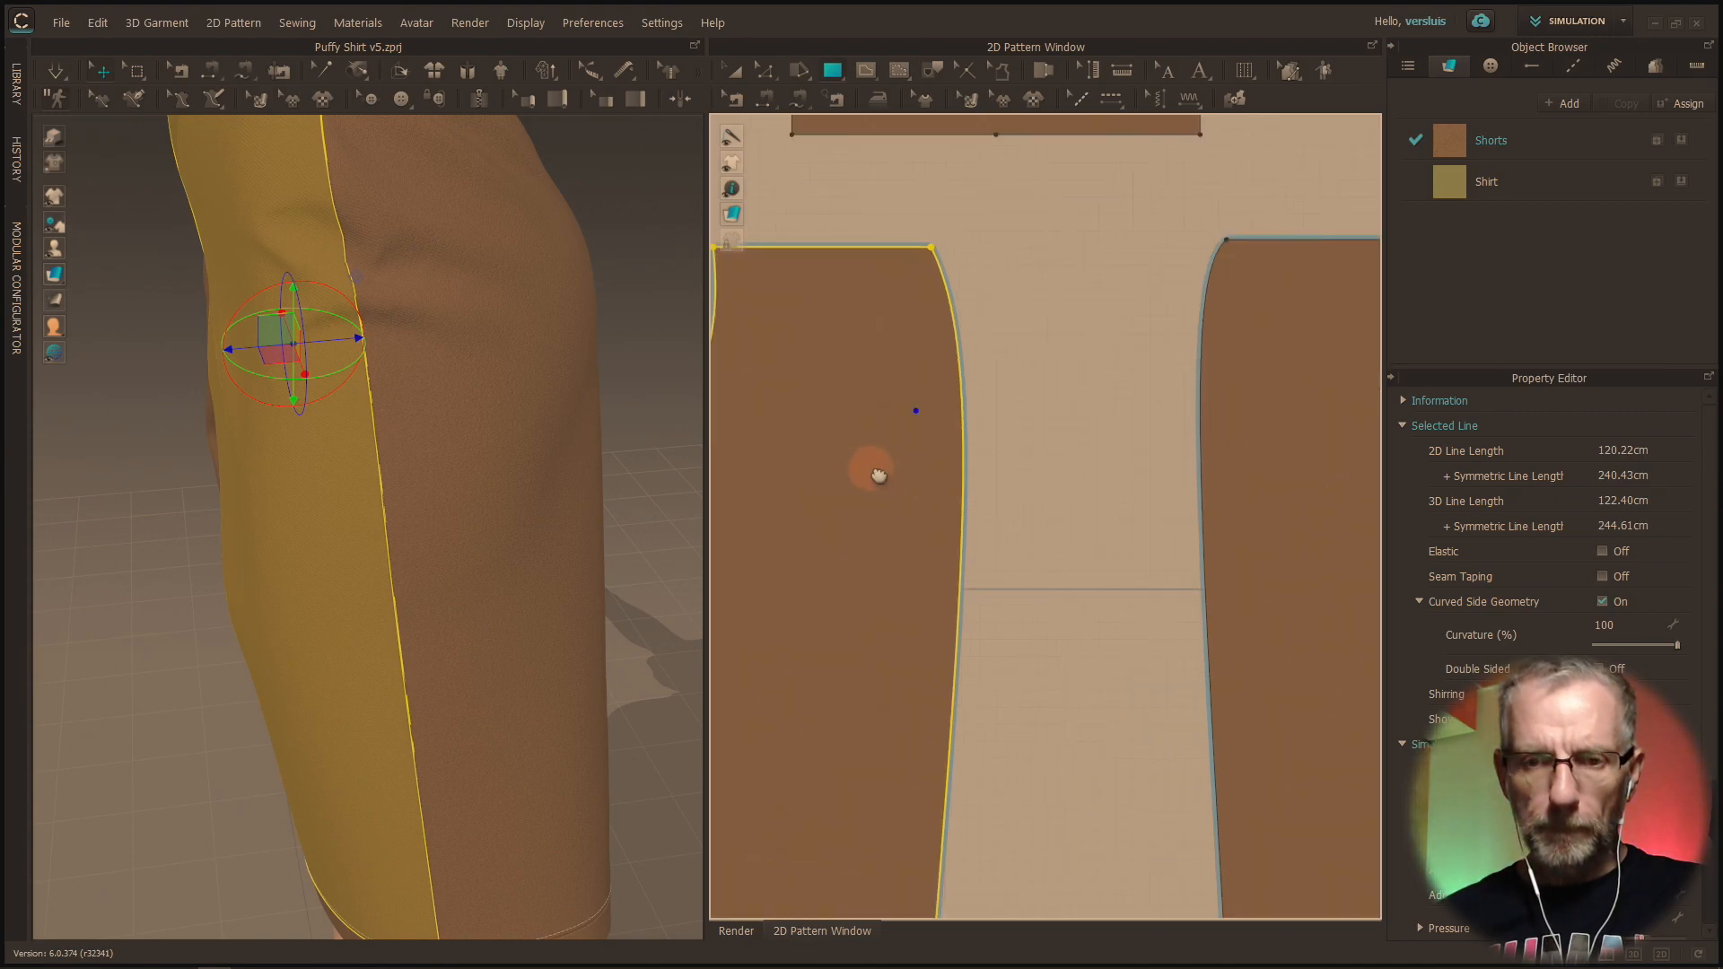
pyautogui.moveTo(877, 469); pyautogui.dragTo(966, 496, button='middle')
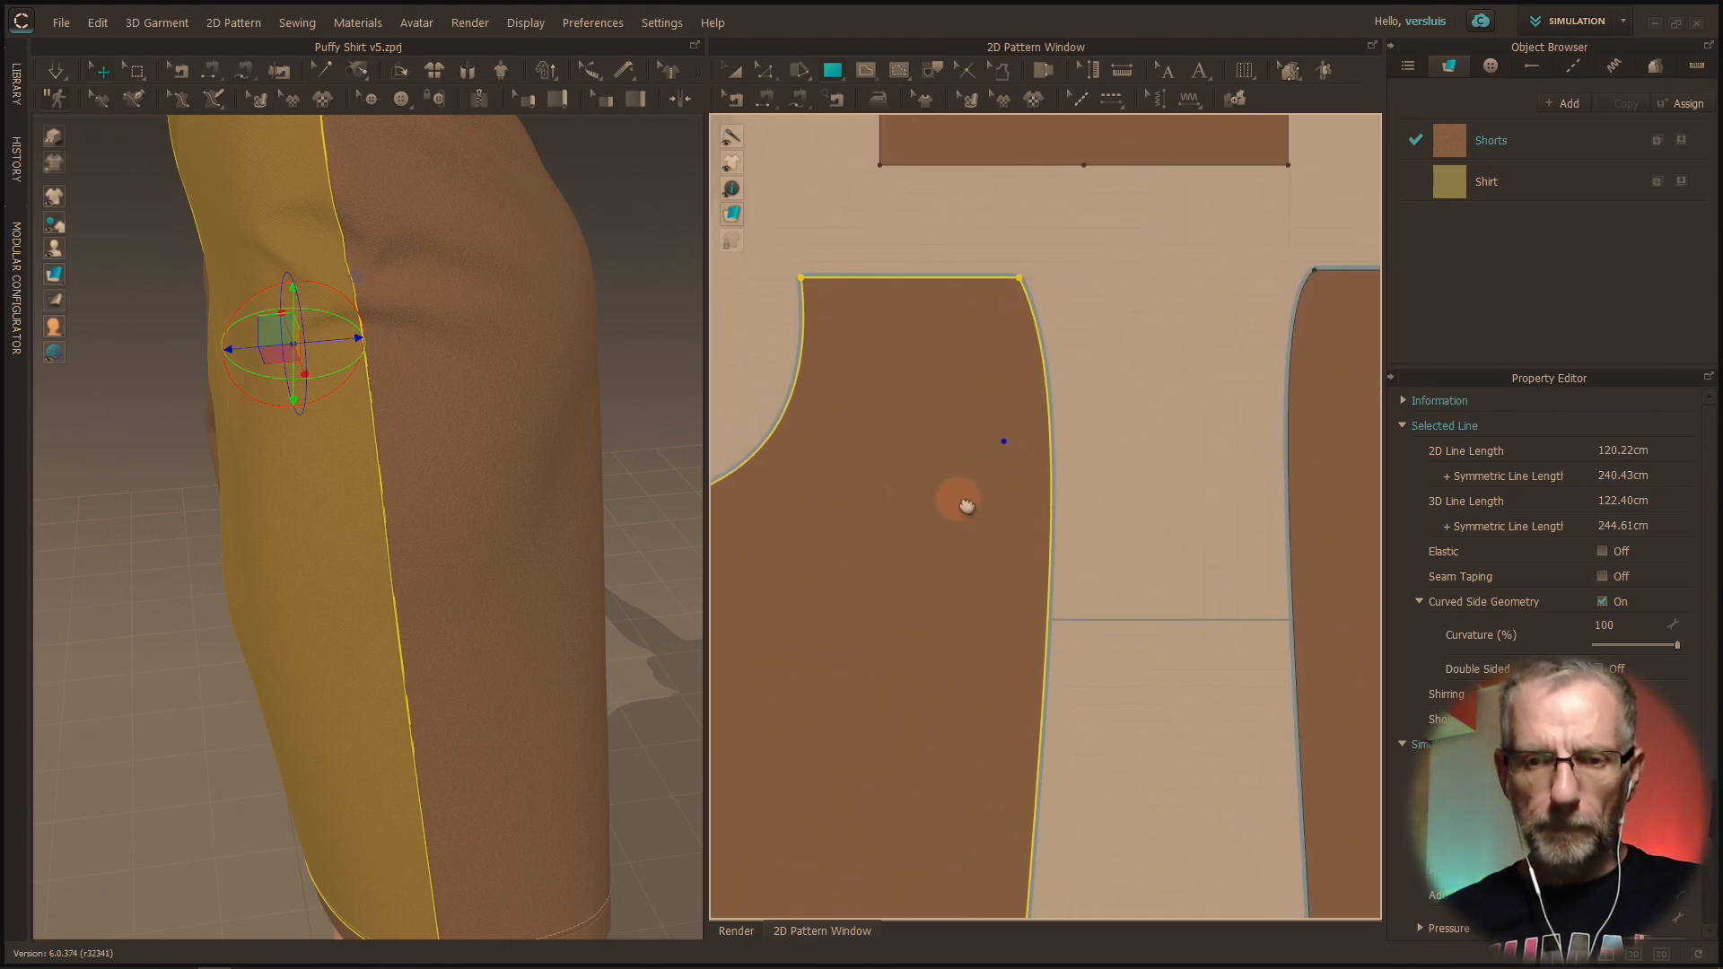
pyautogui.click(1077, 463)
pyautogui.click(888, 596)
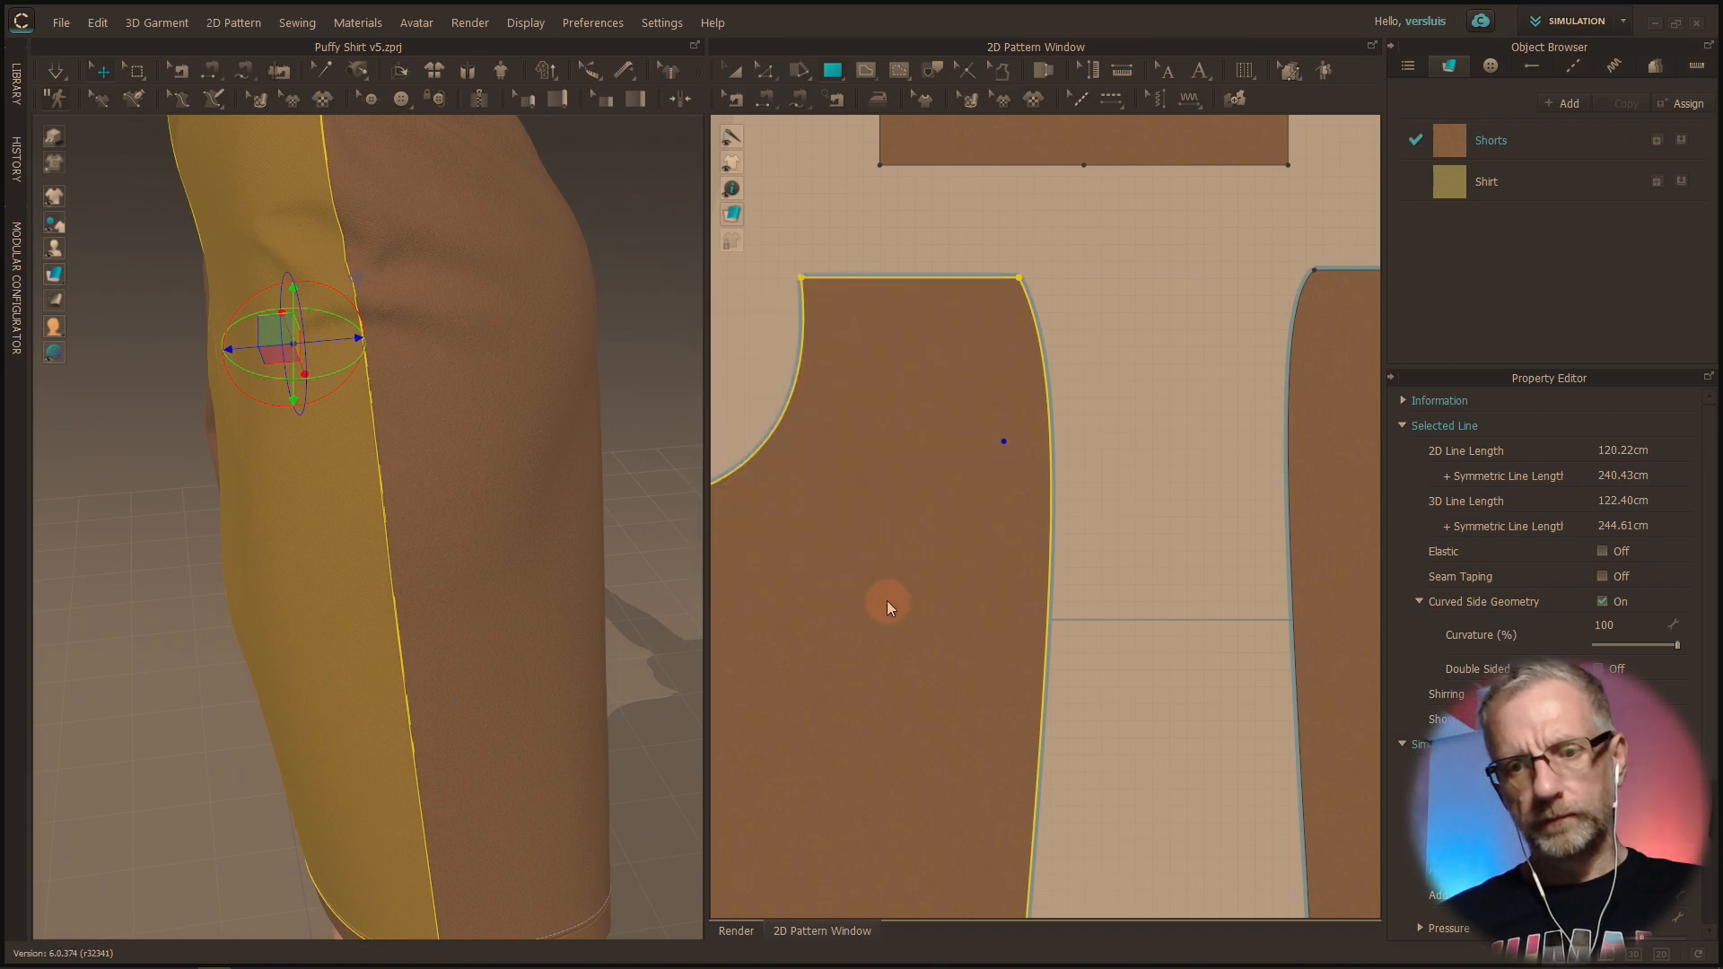
pyautogui.click(900, 76)
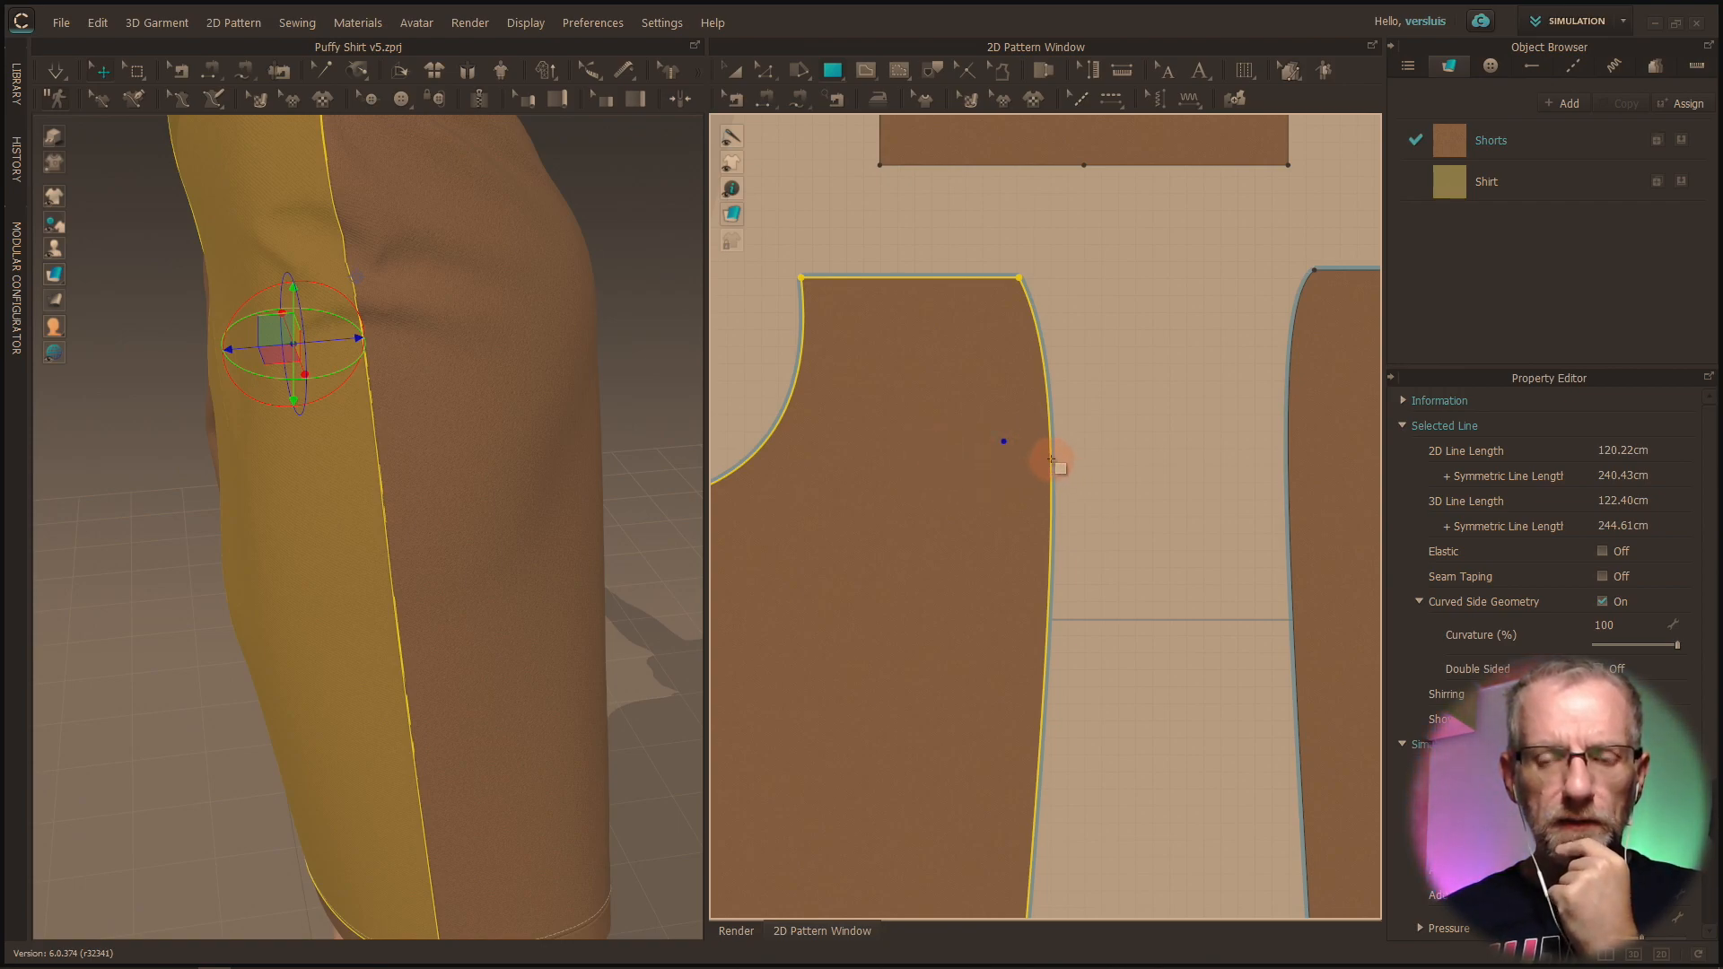
pyautogui.rightClick(1124, 468)
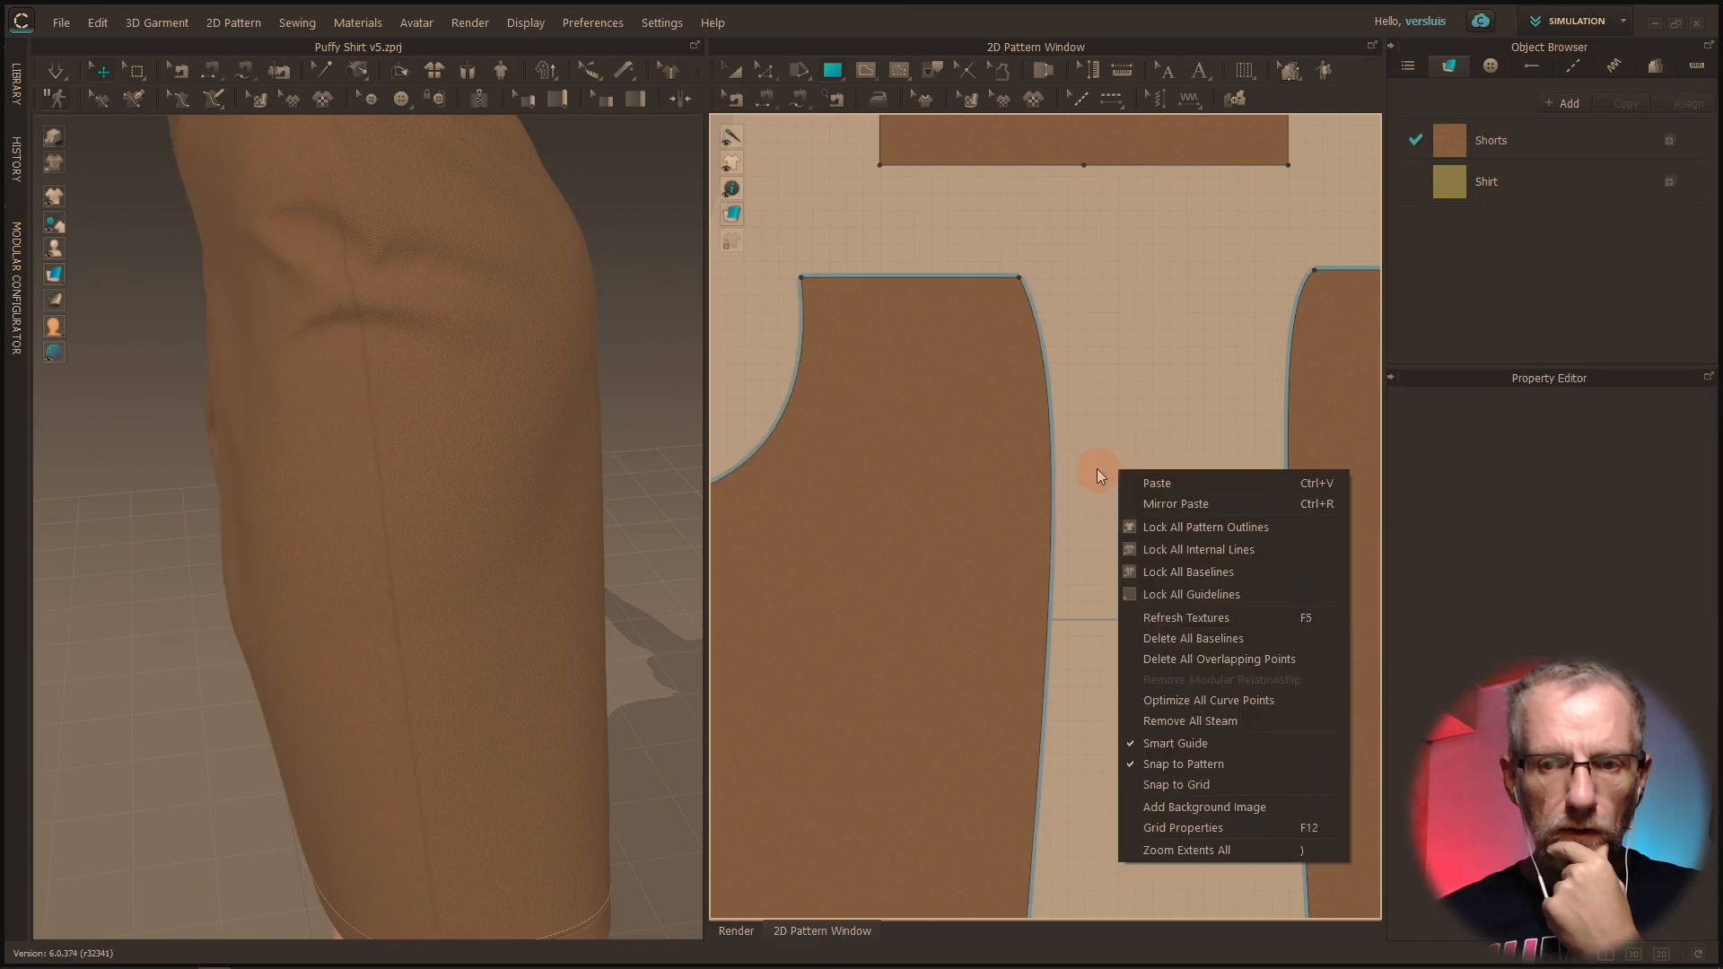
pyautogui.click(1096, 472)
pyautogui.click(884, 599)
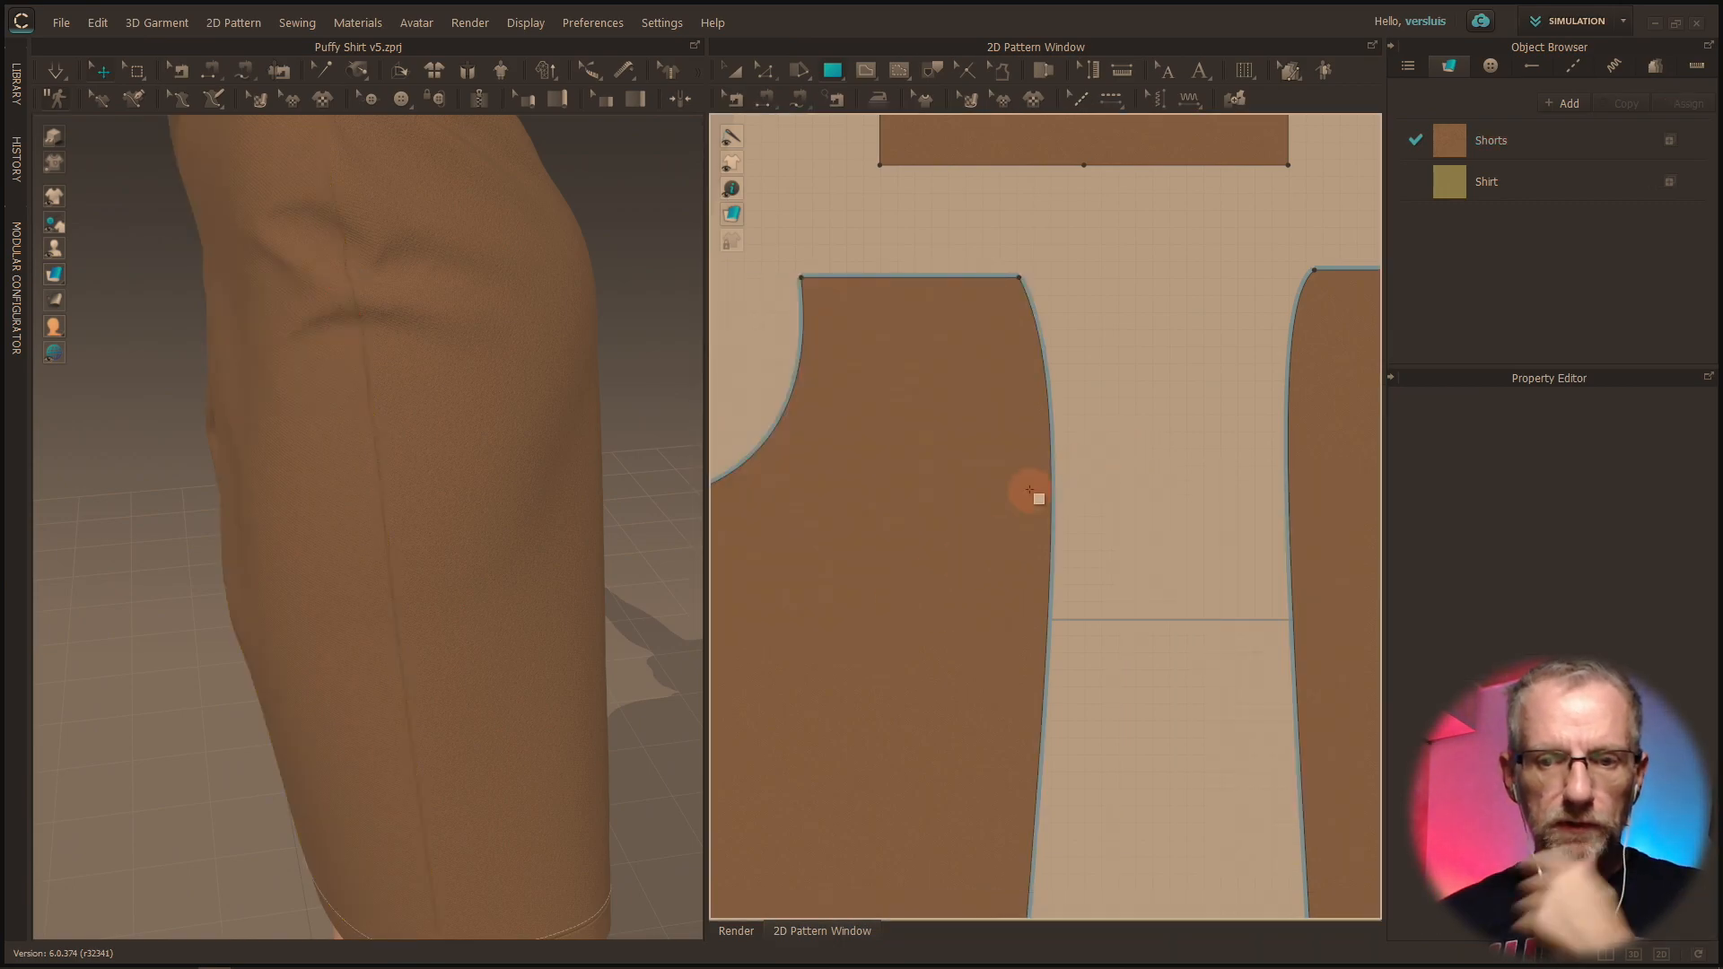
# Step: Split the front leg panel's outer side edge uniformly into 5 segments
pyautogui.press('x')
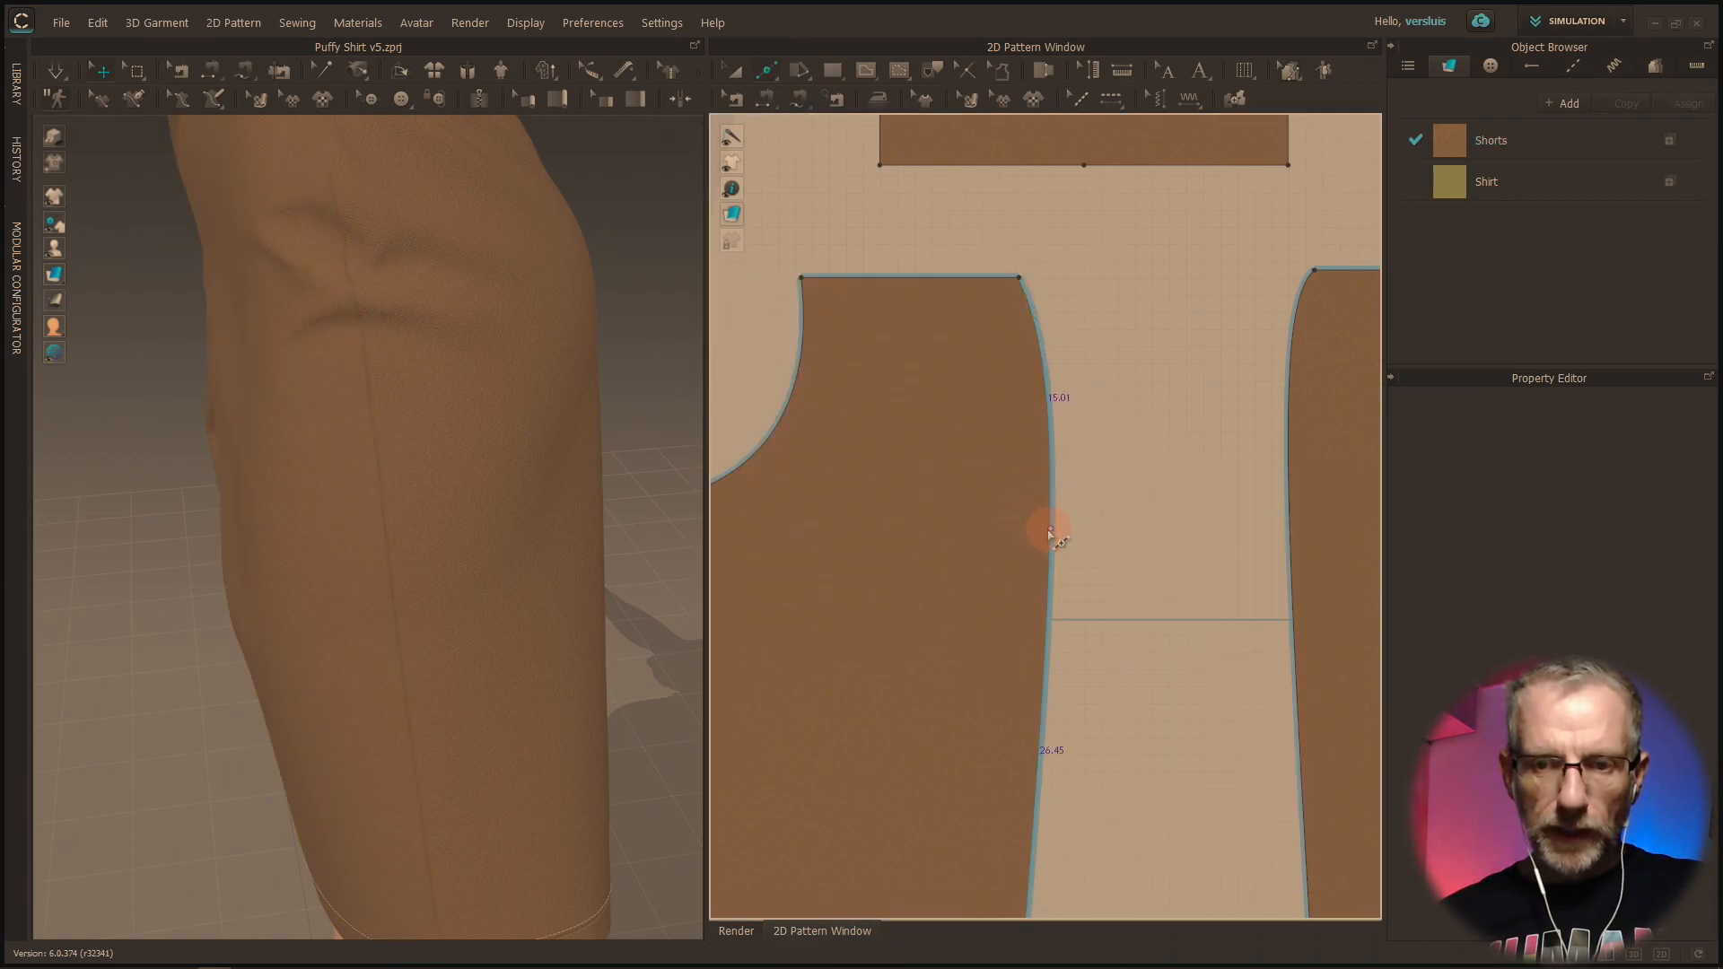
pyautogui.click(1051, 530)
pyautogui.press('z')
pyautogui.click(1053, 536)
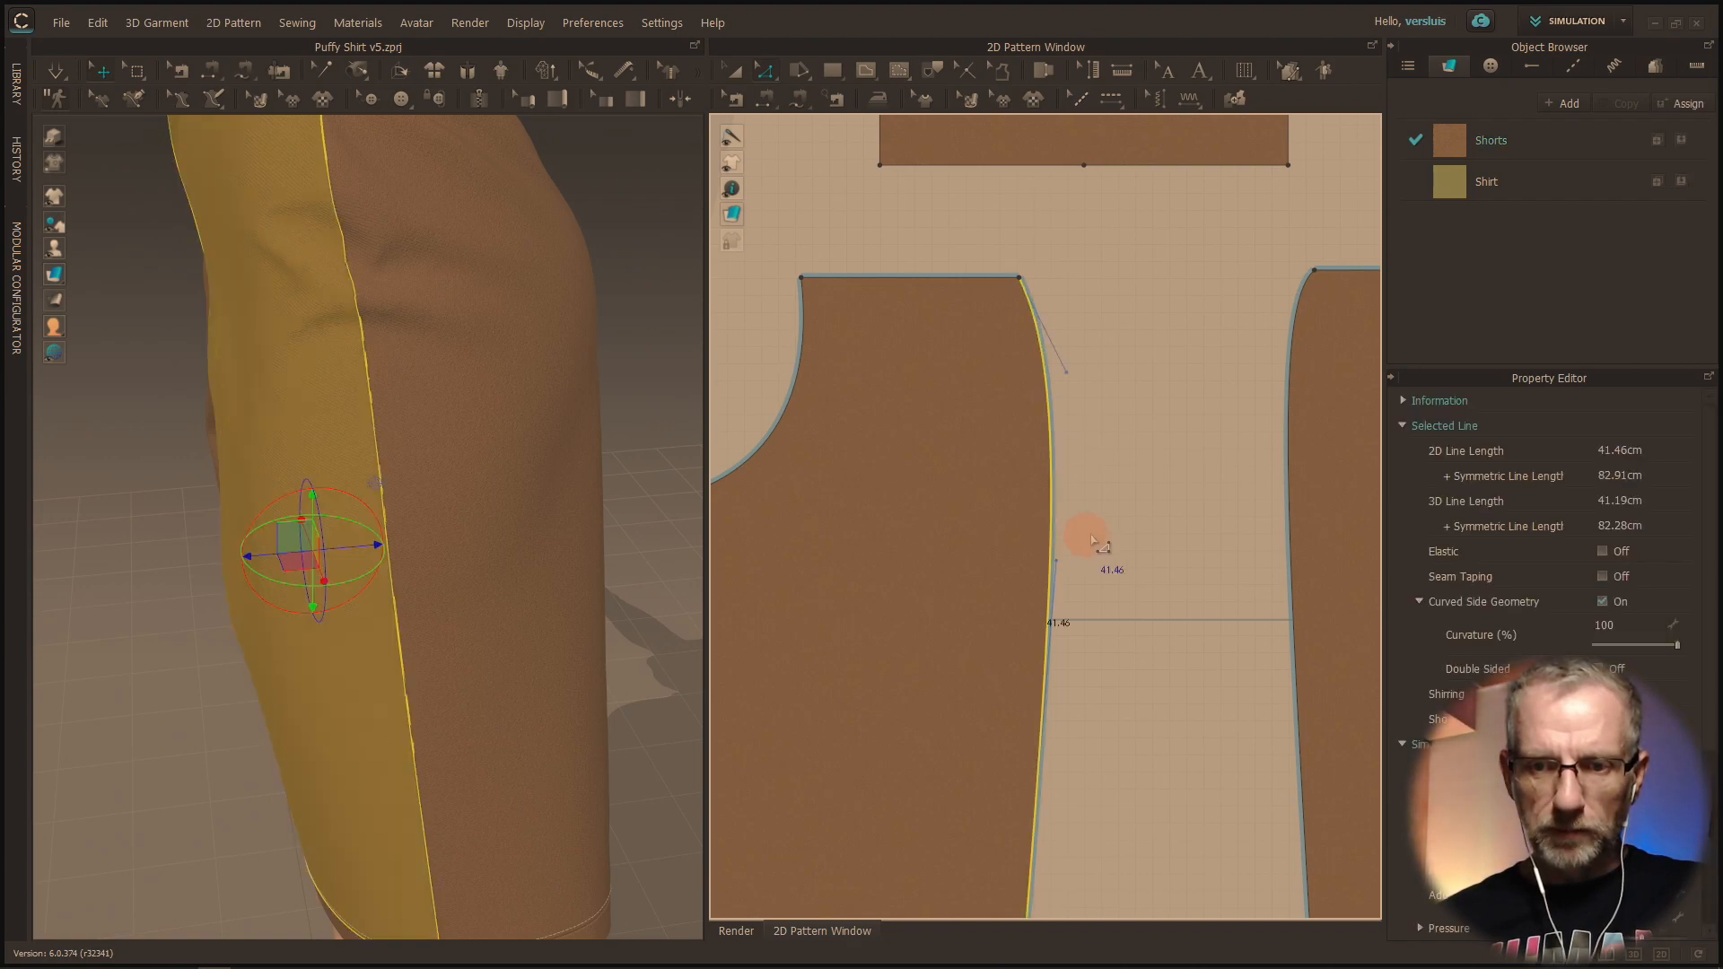
pyautogui.moveTo(1096, 538); pyautogui.dragTo(1147, 424, button='middle')
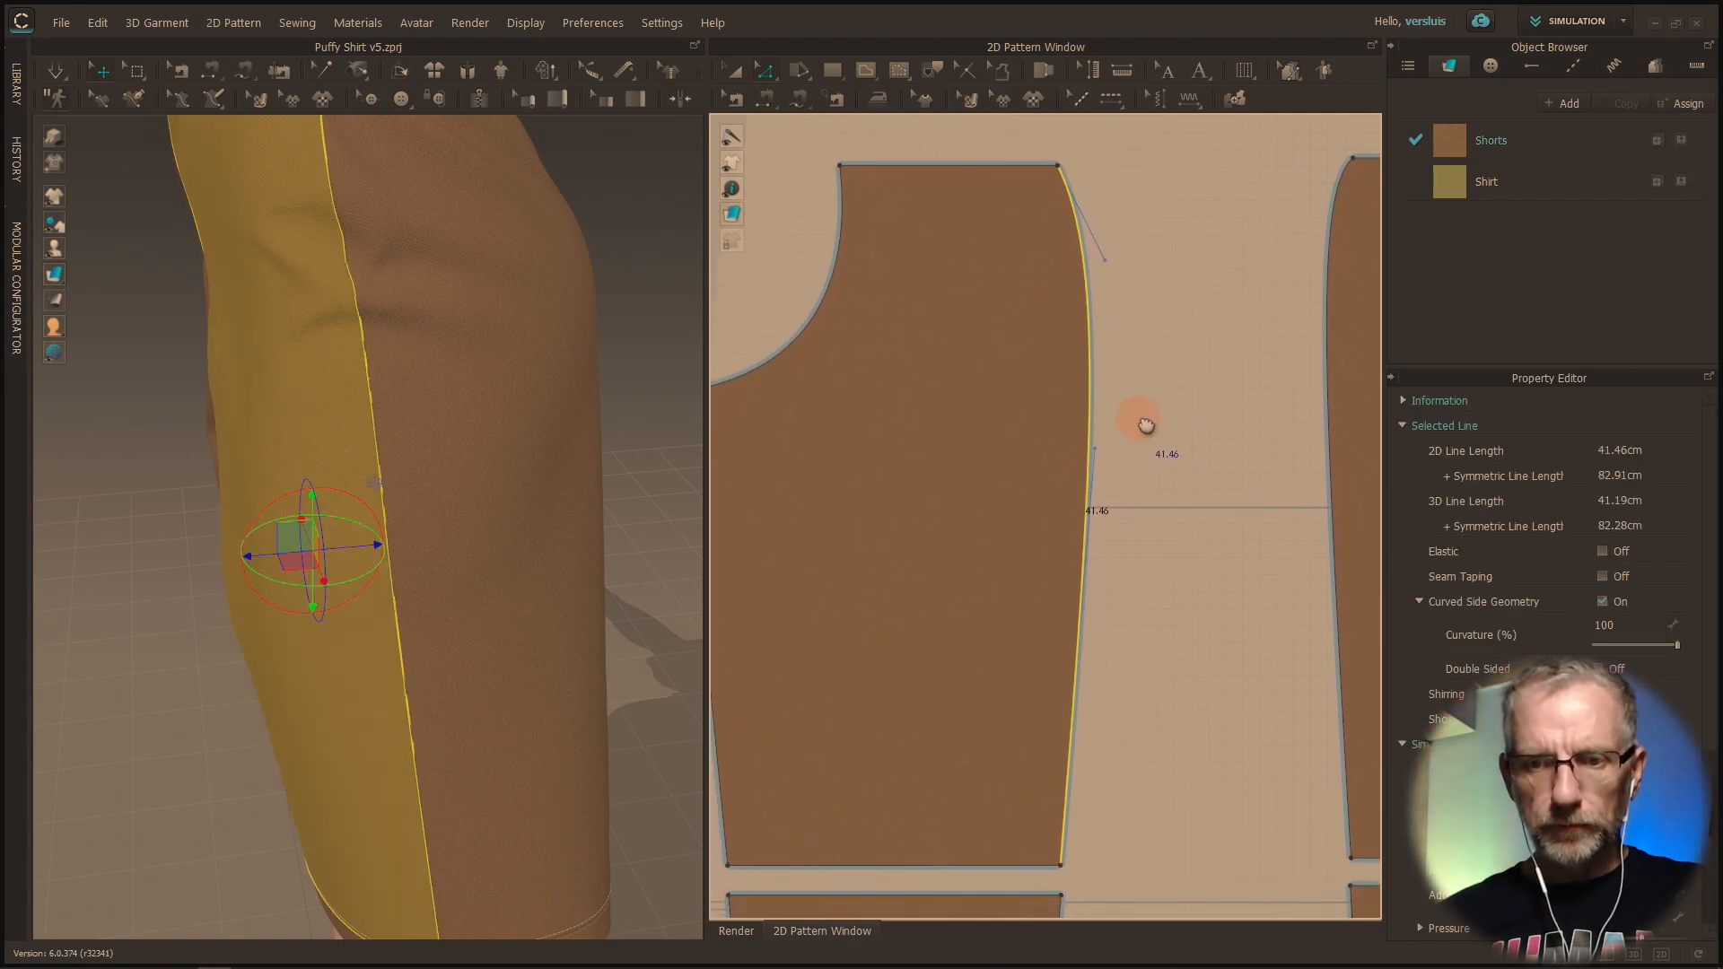
pyautogui.rightClick(1092, 429)
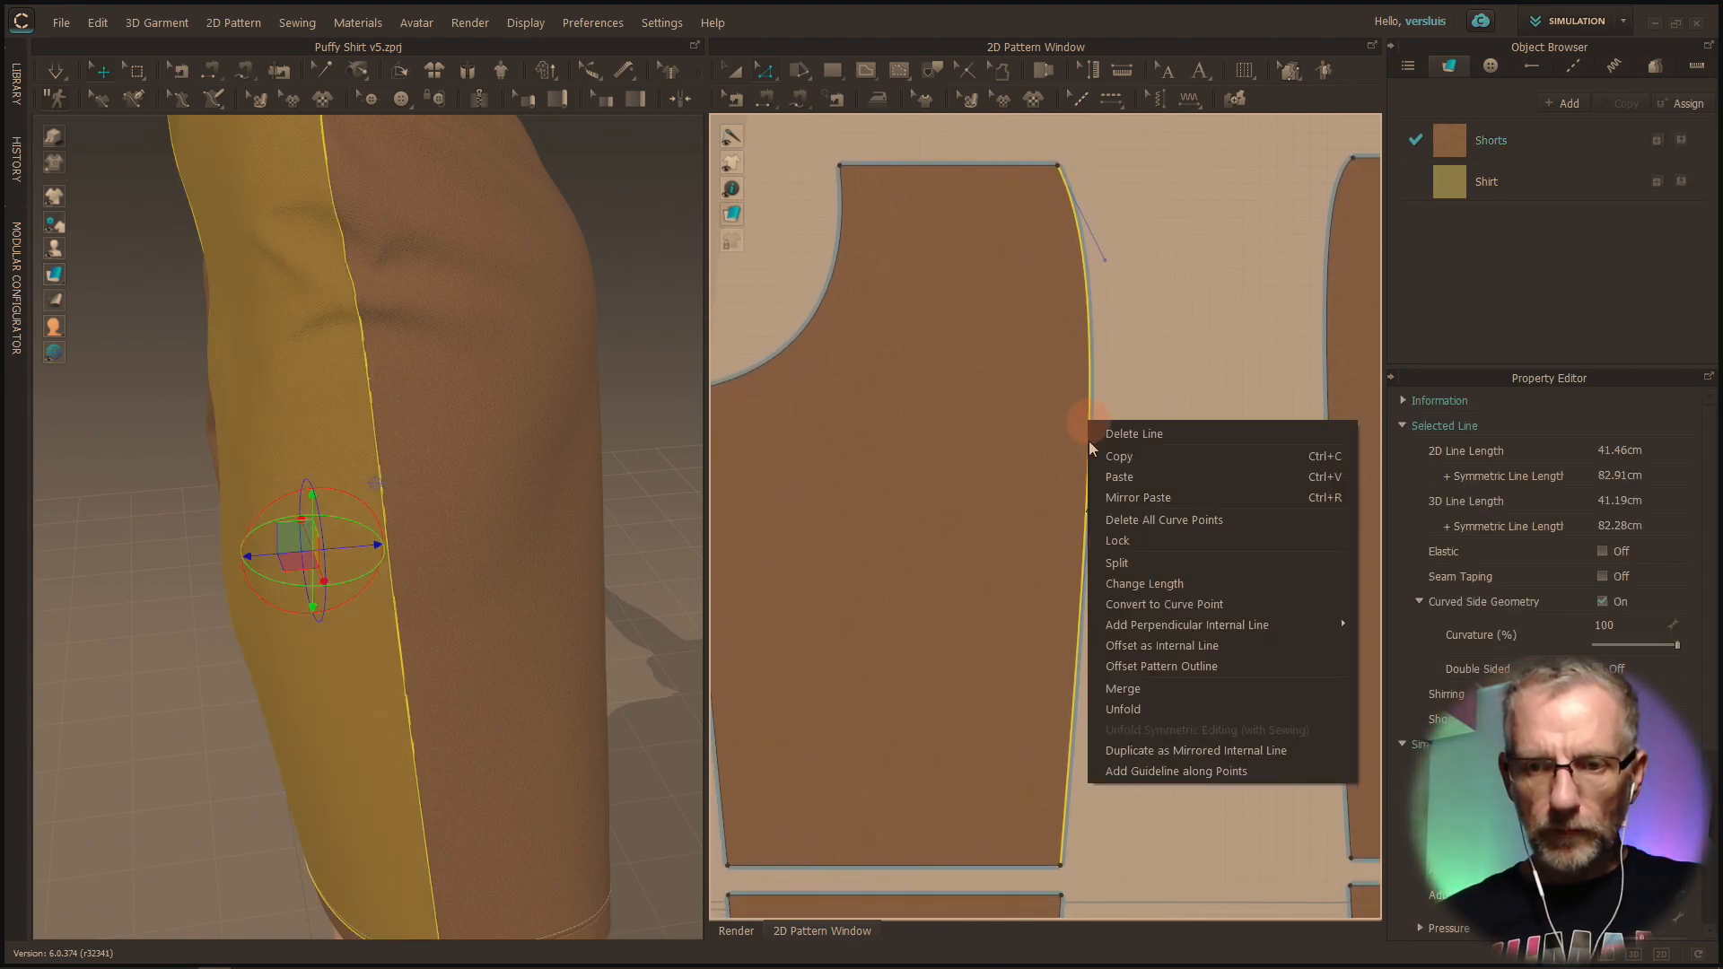
pyautogui.click(1149, 569)
pyautogui.click(773, 516)
pyautogui.click(947, 542)
pyautogui.click(947, 543)
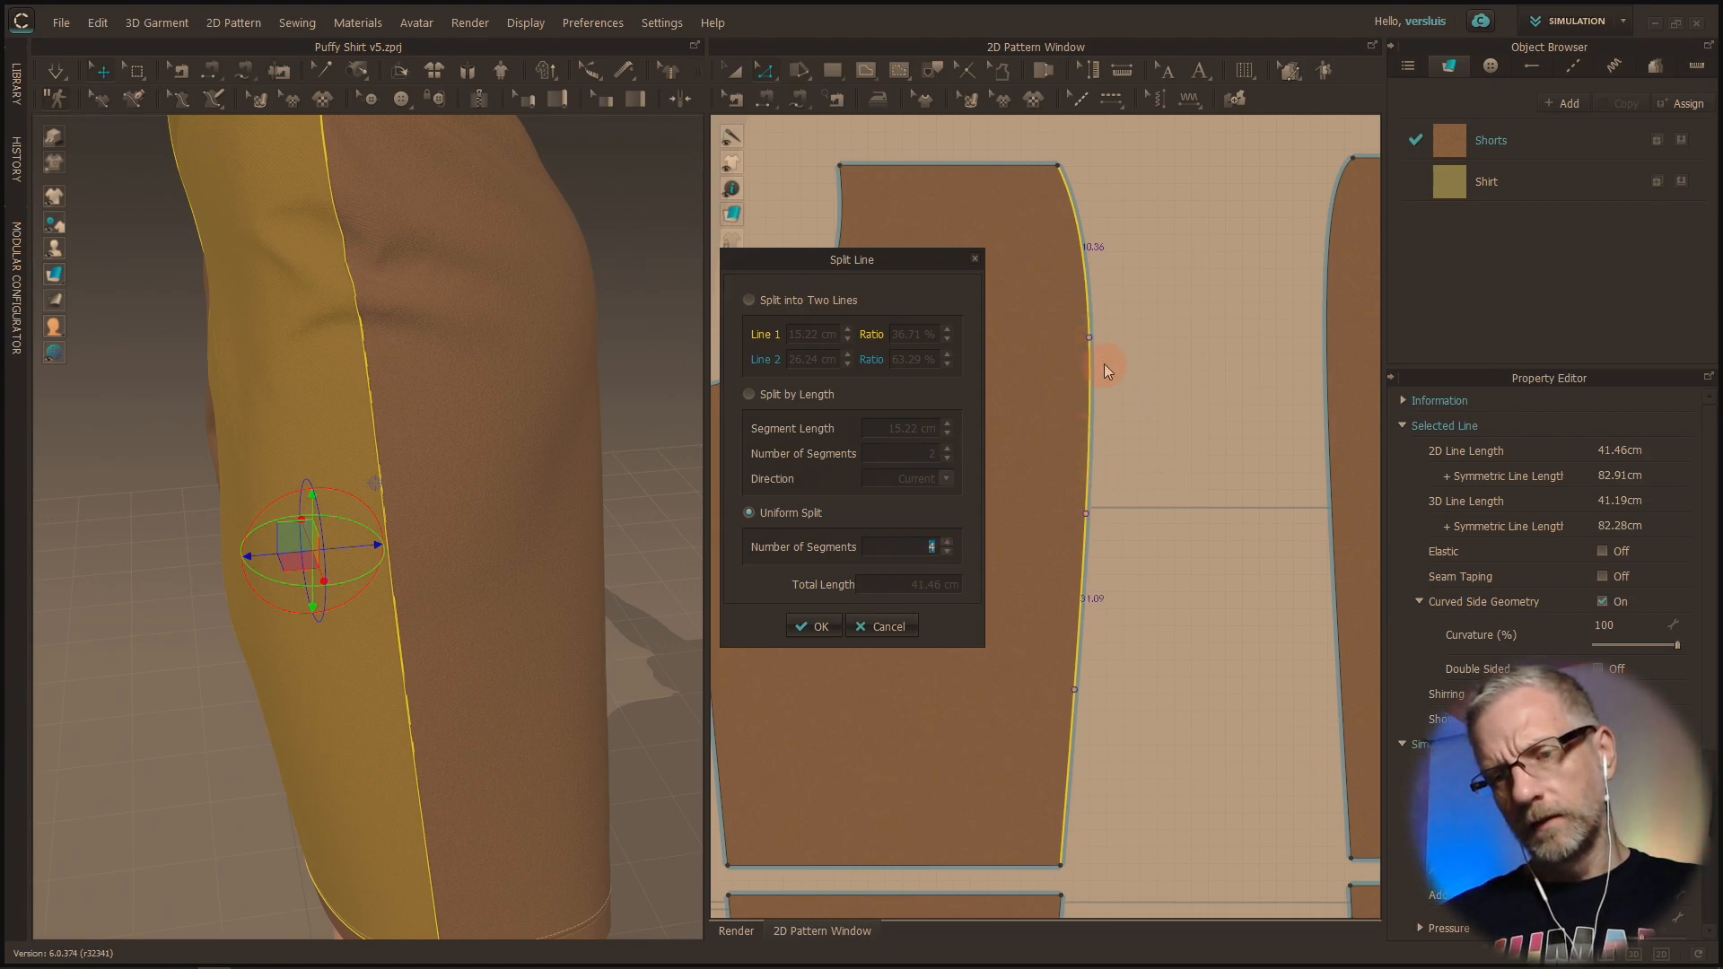
pyautogui.click(951, 541)
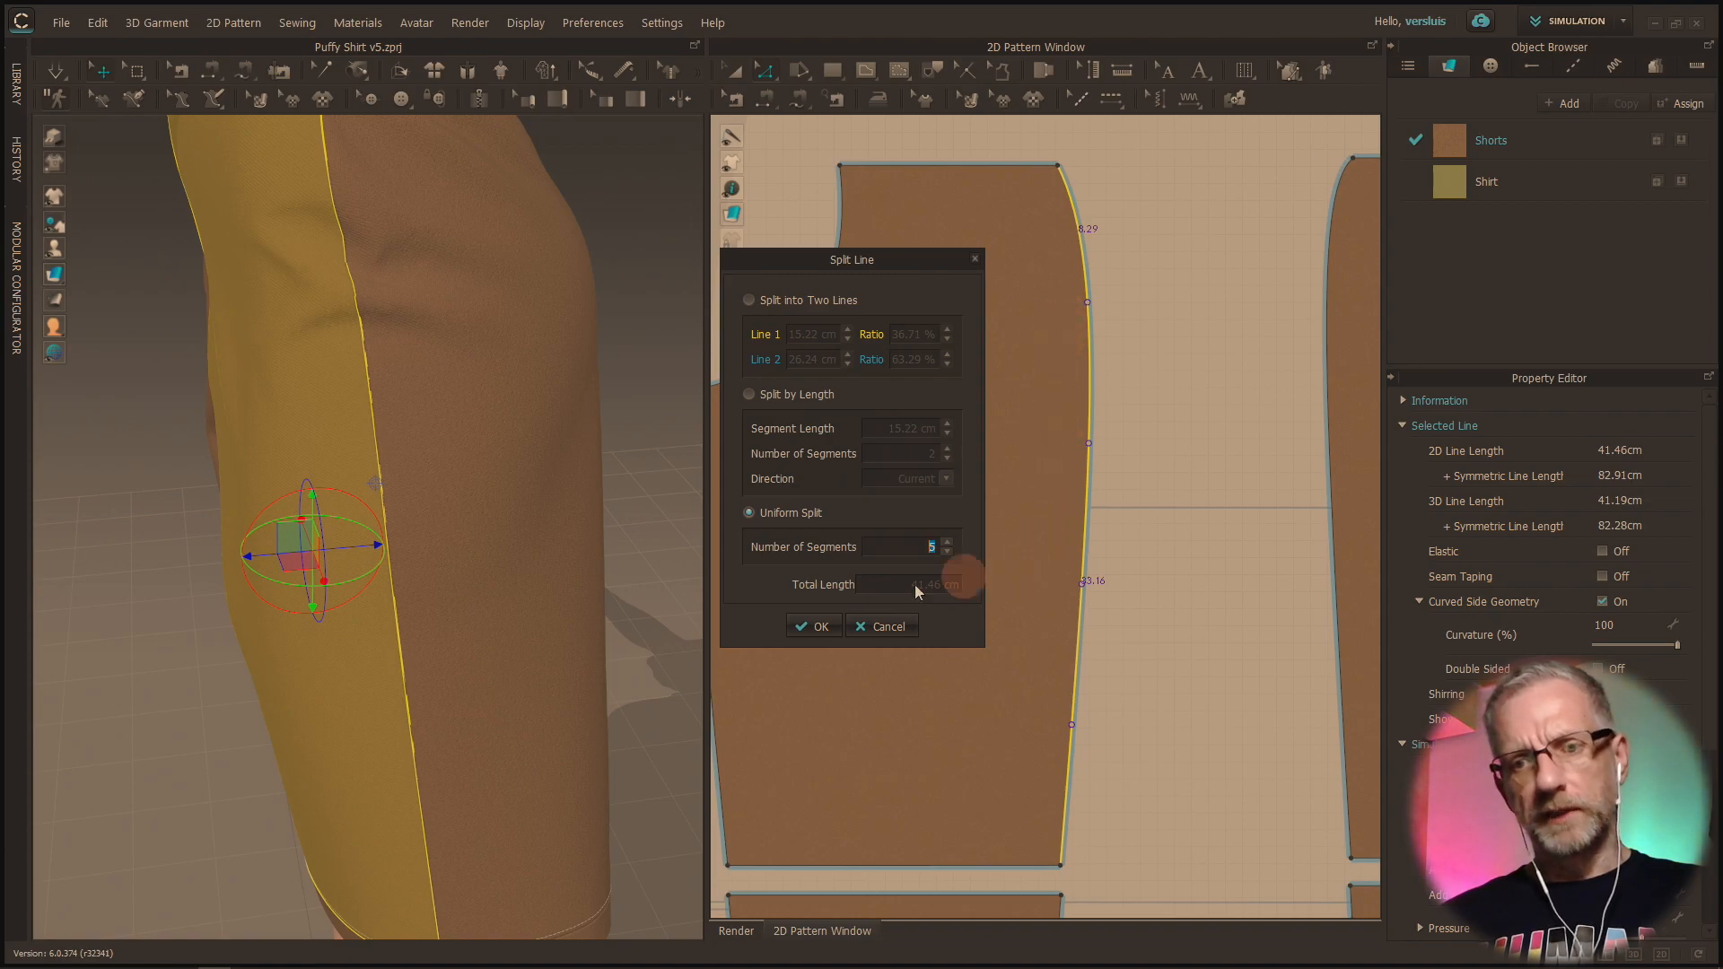
pyautogui.click(813, 630)
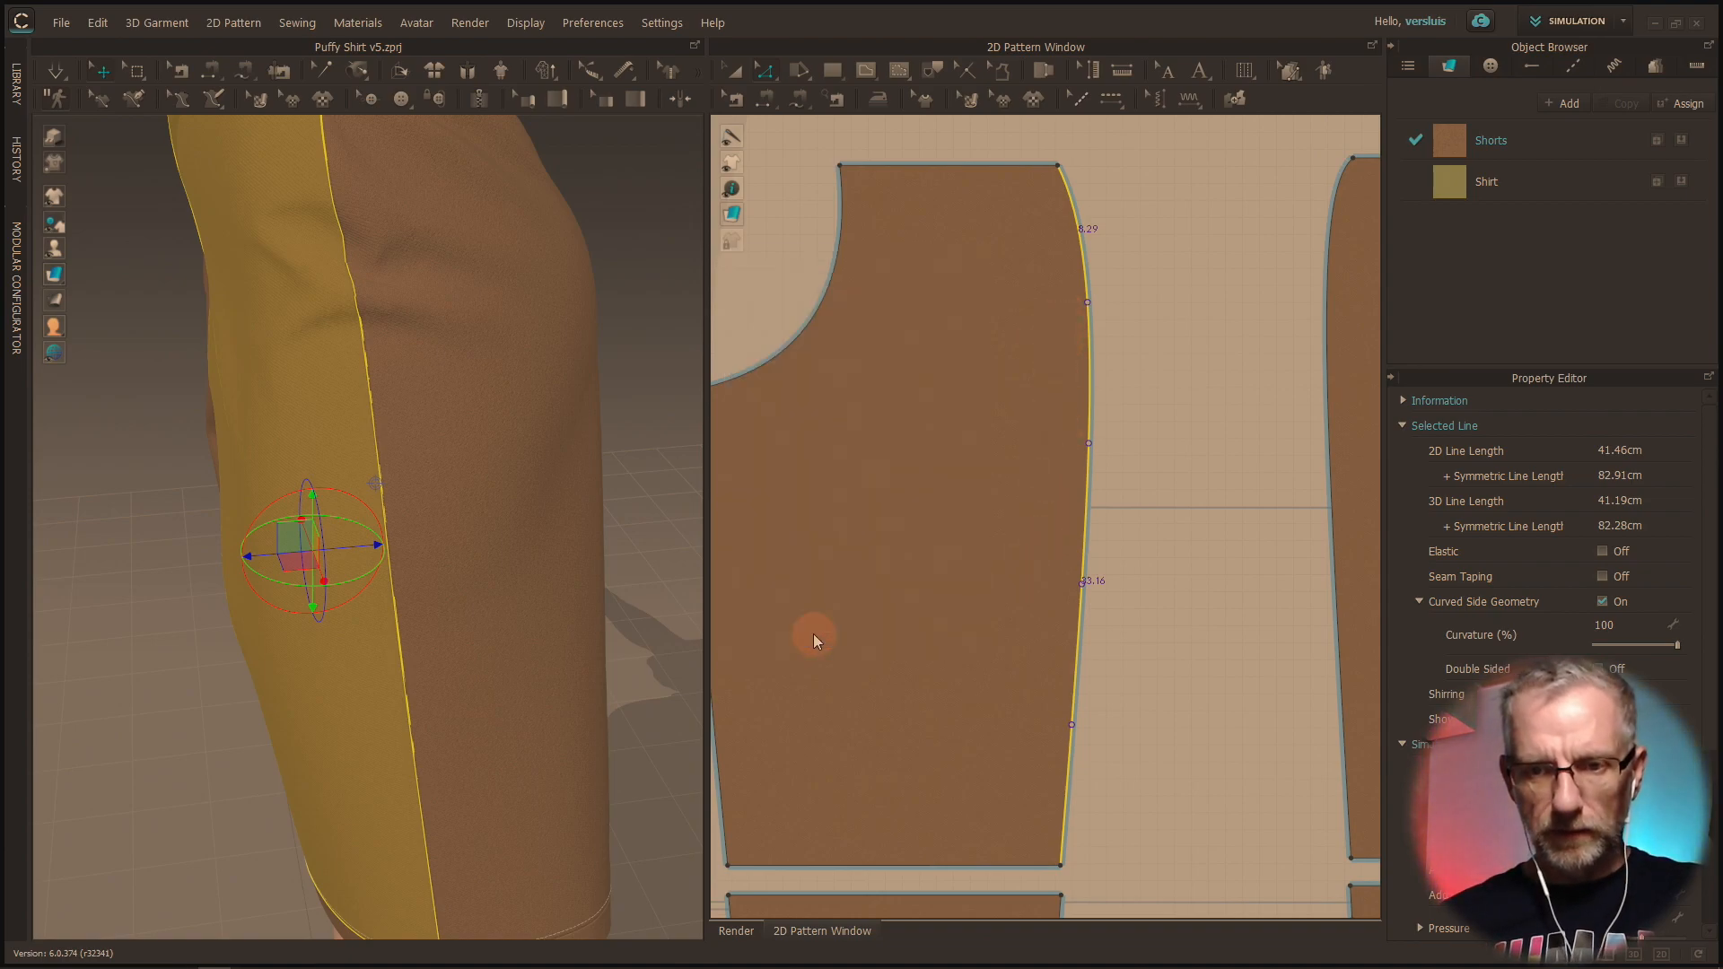
# Step: Split the facing side edge of the adjoining back leg panel uniformly into 5 segments
pyautogui.click(1175, 665)
pyautogui.moveTo(1176, 665); pyautogui.dragTo(1068, 666, button='right')
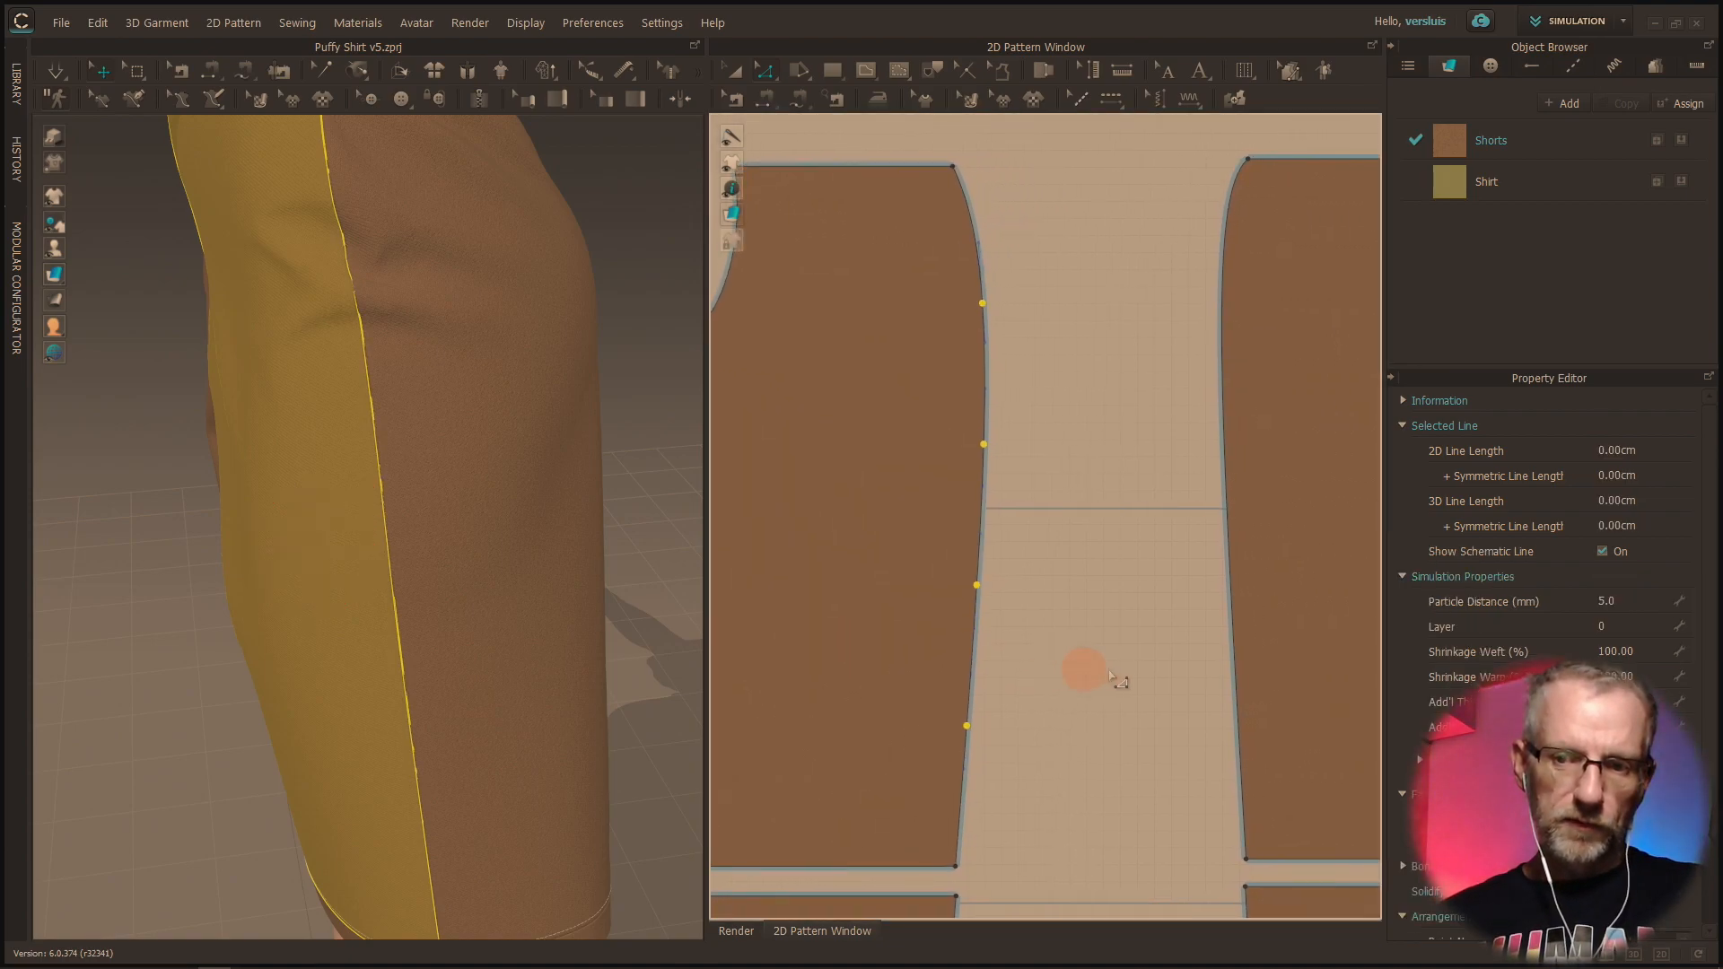
pyautogui.click(1231, 669)
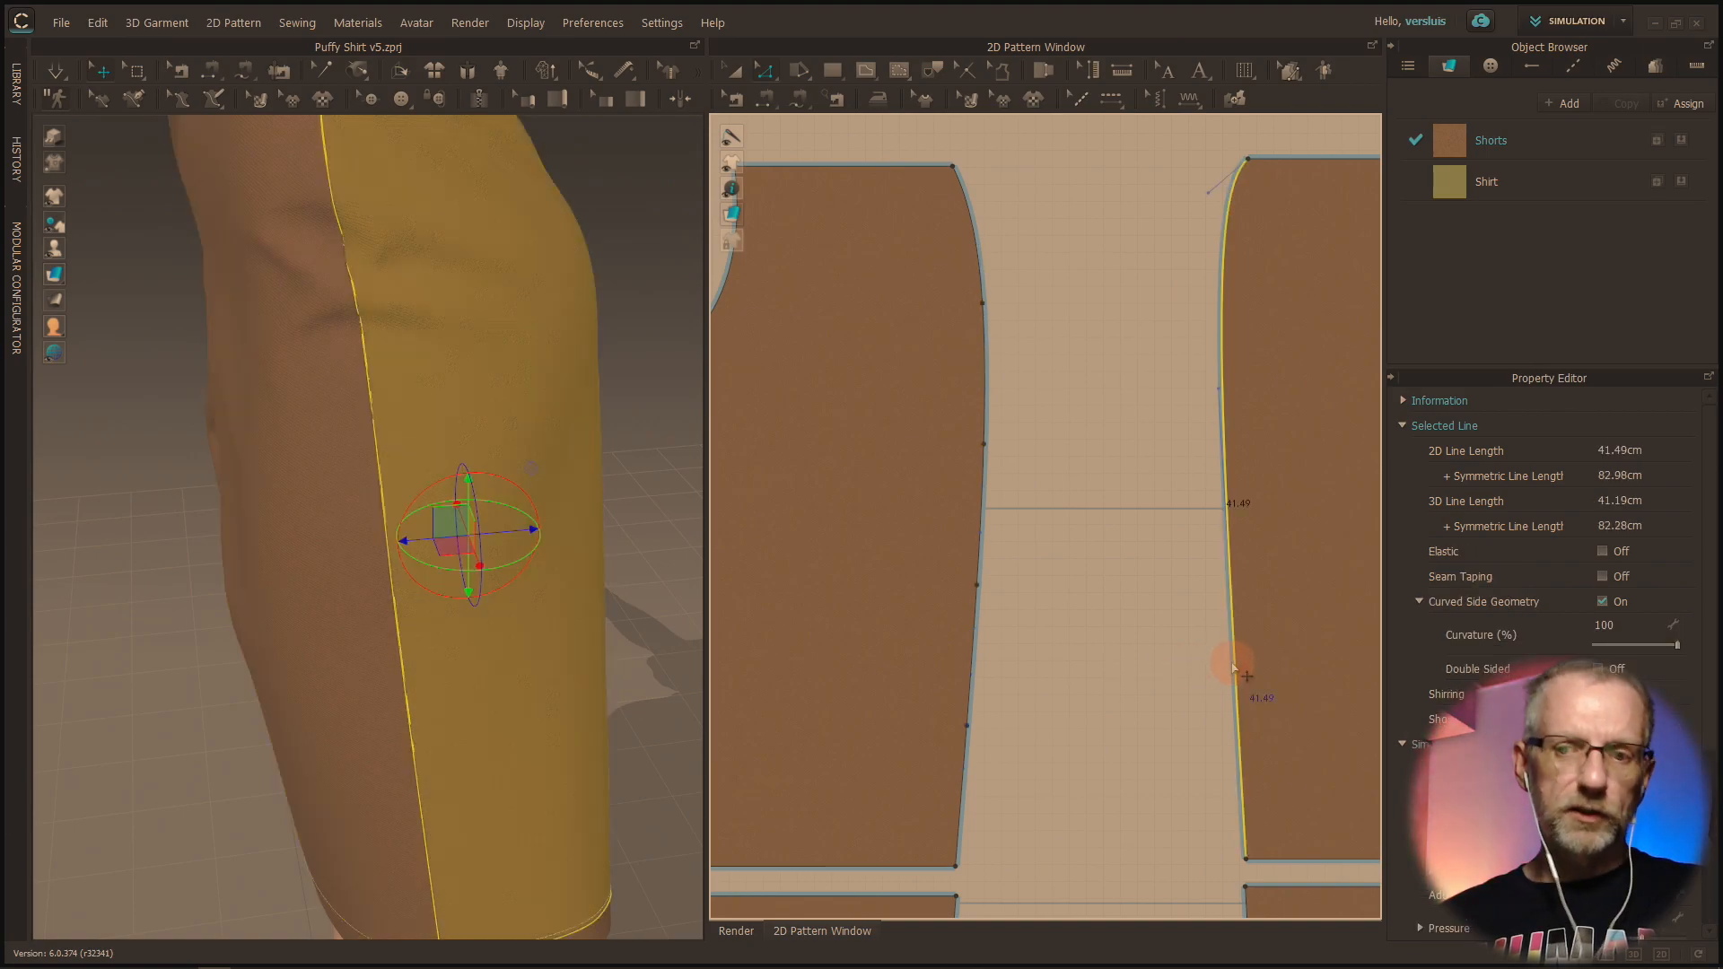
pyautogui.rightClick(1233, 668)
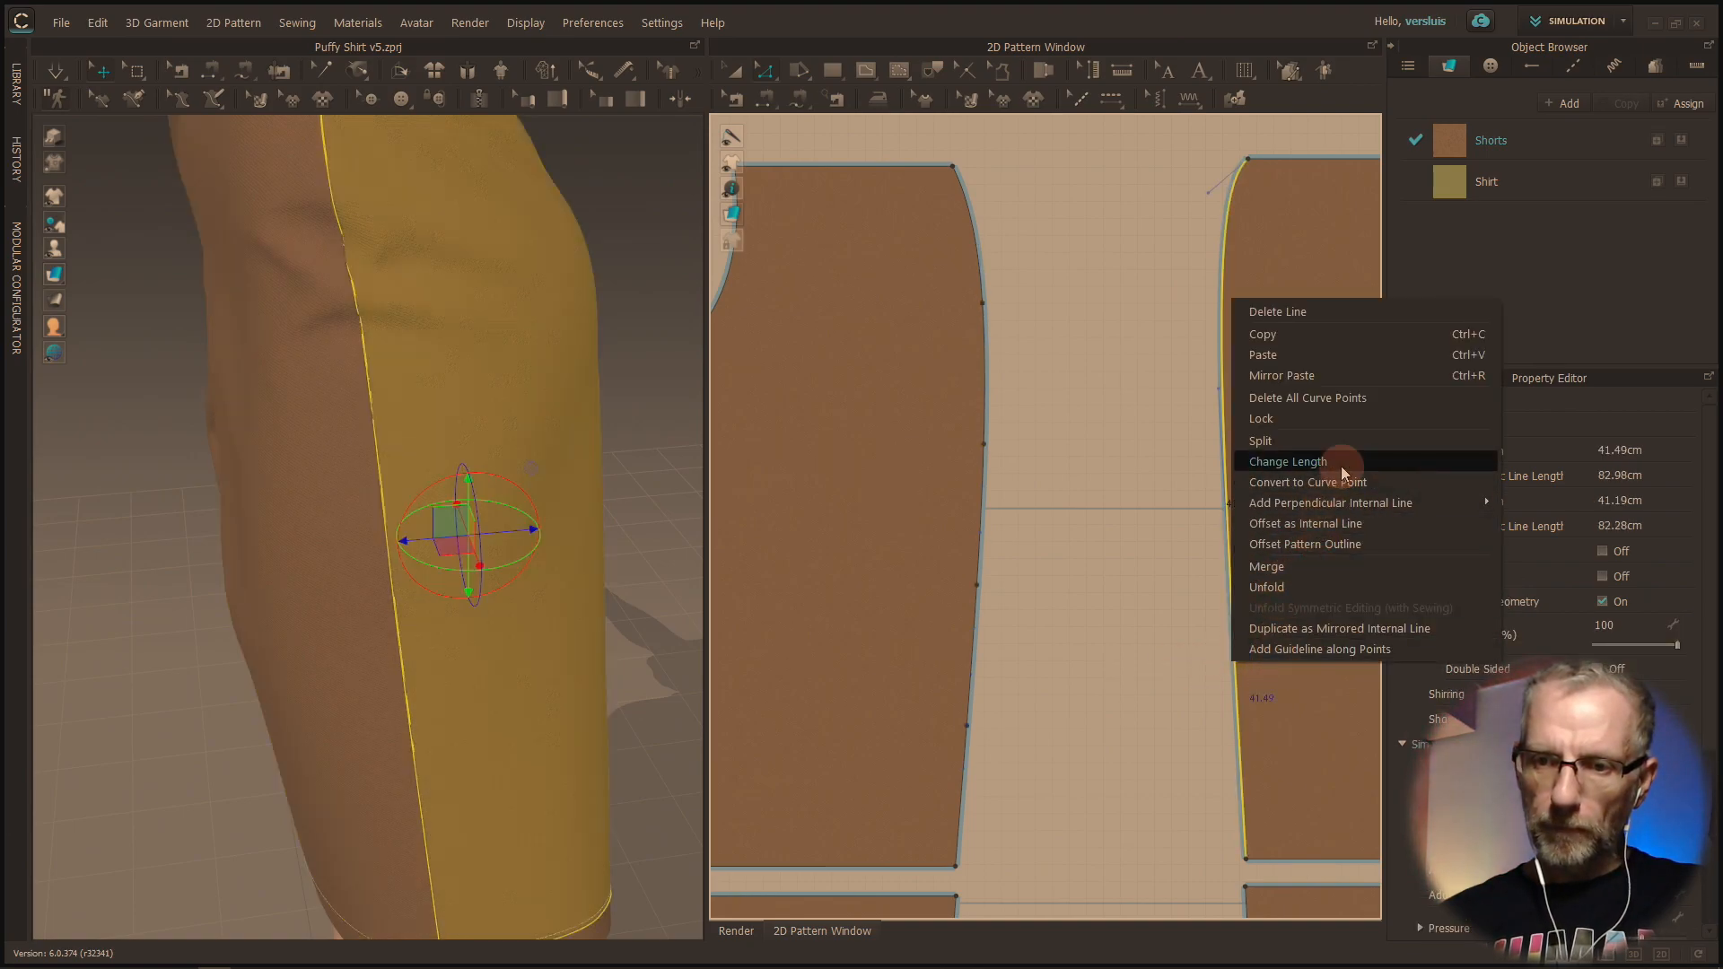
pyautogui.click(1349, 442)
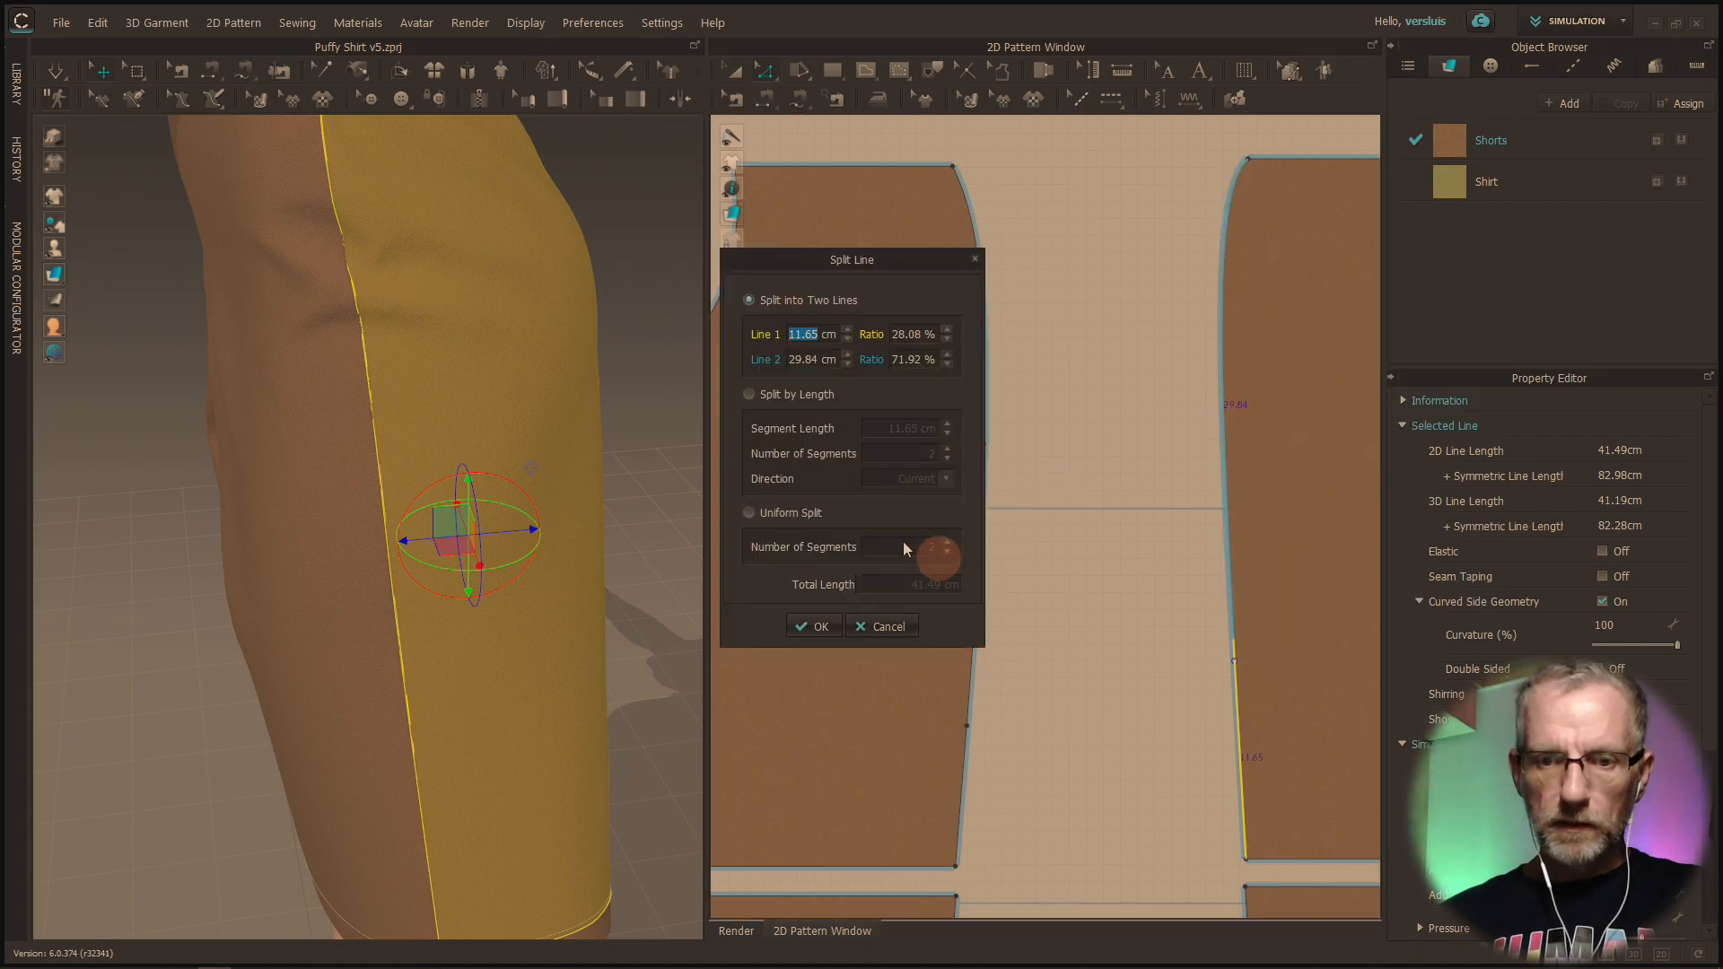
pyautogui.click(751, 513)
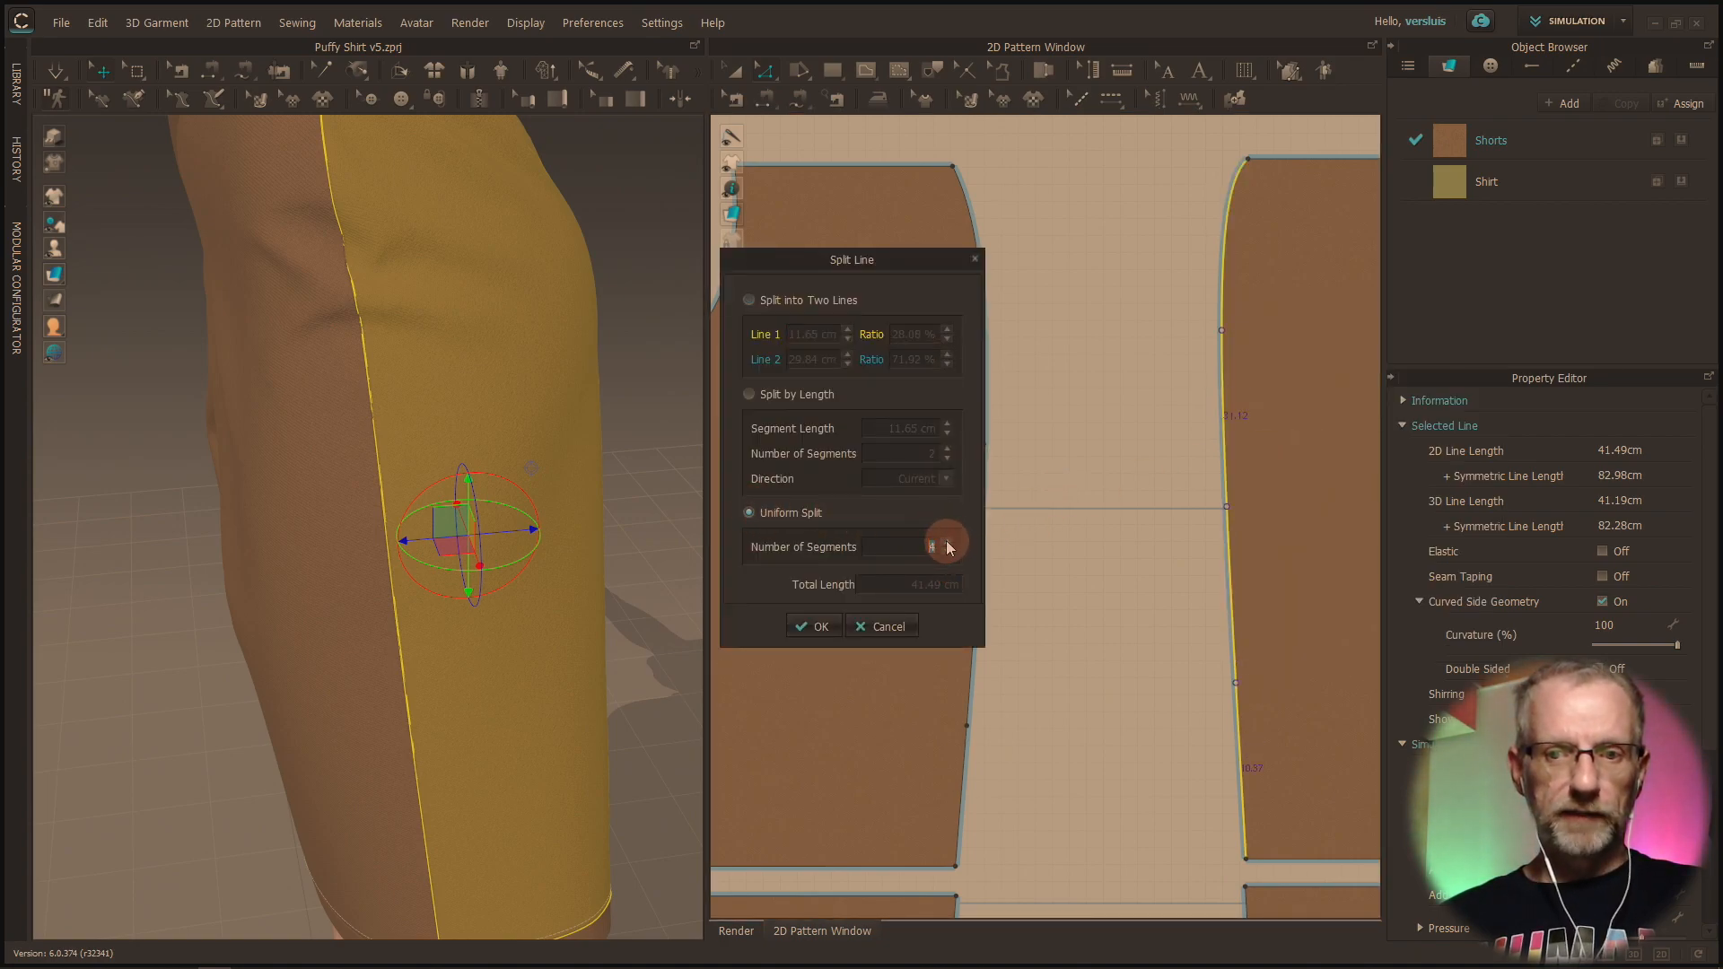
pyautogui.click(821, 627)
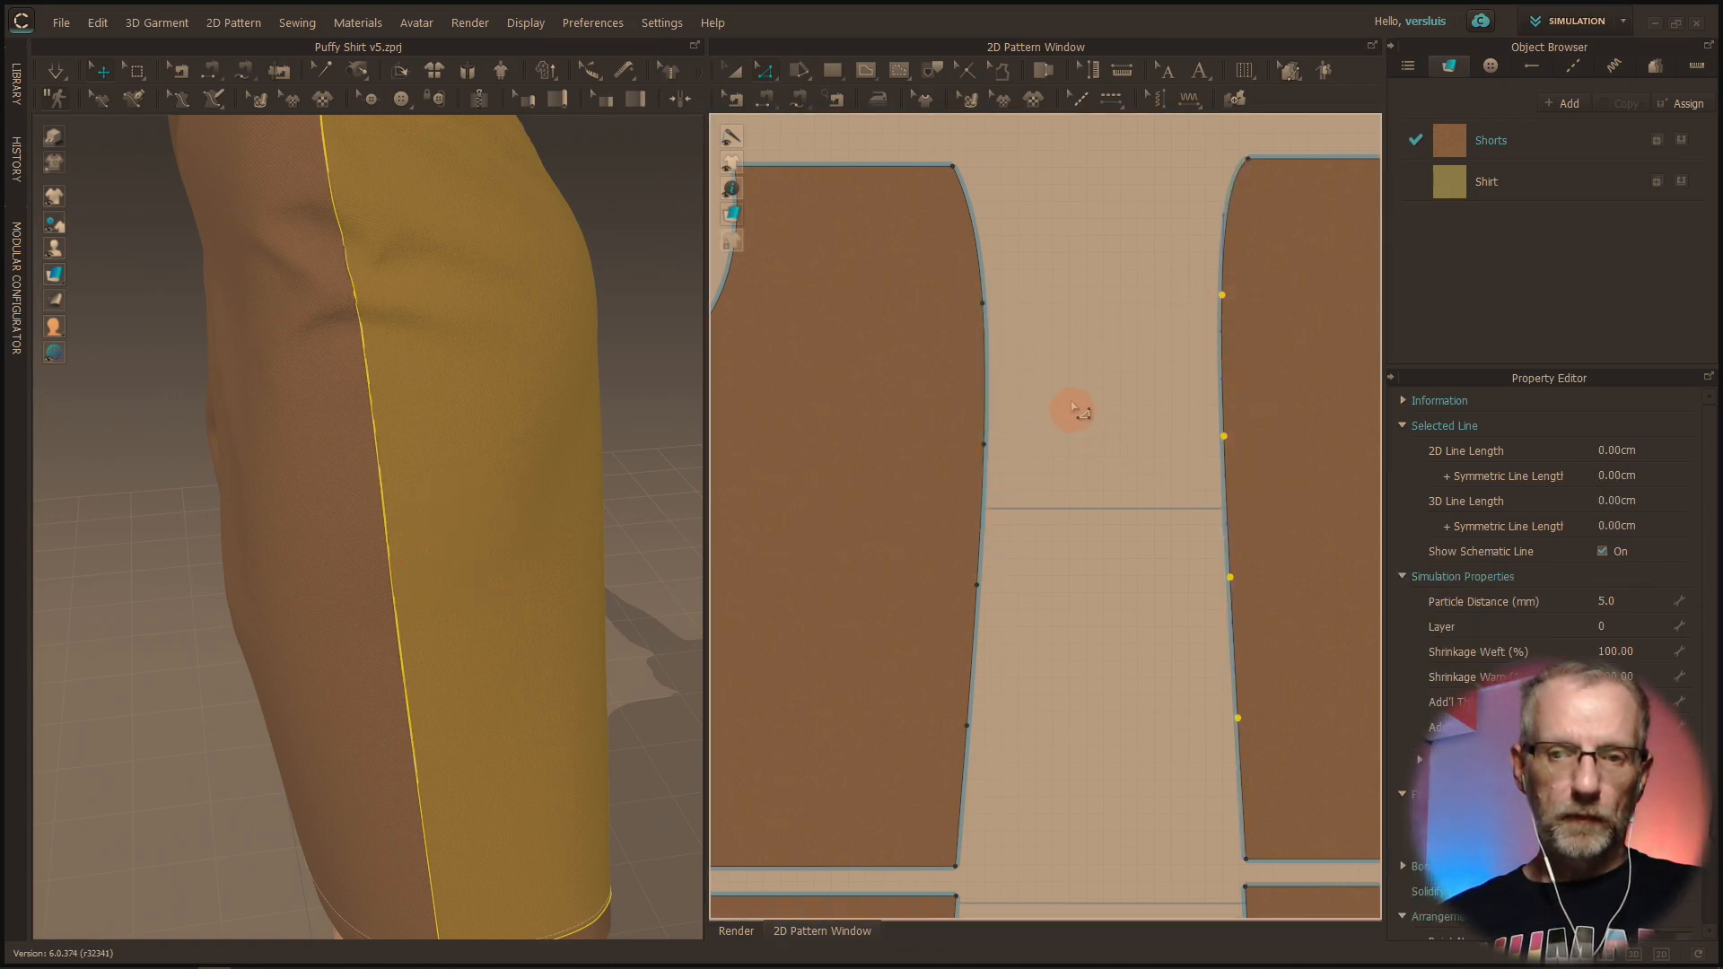
pyautogui.moveTo(1080, 411); pyautogui.dragTo(1197, 376, button='right')
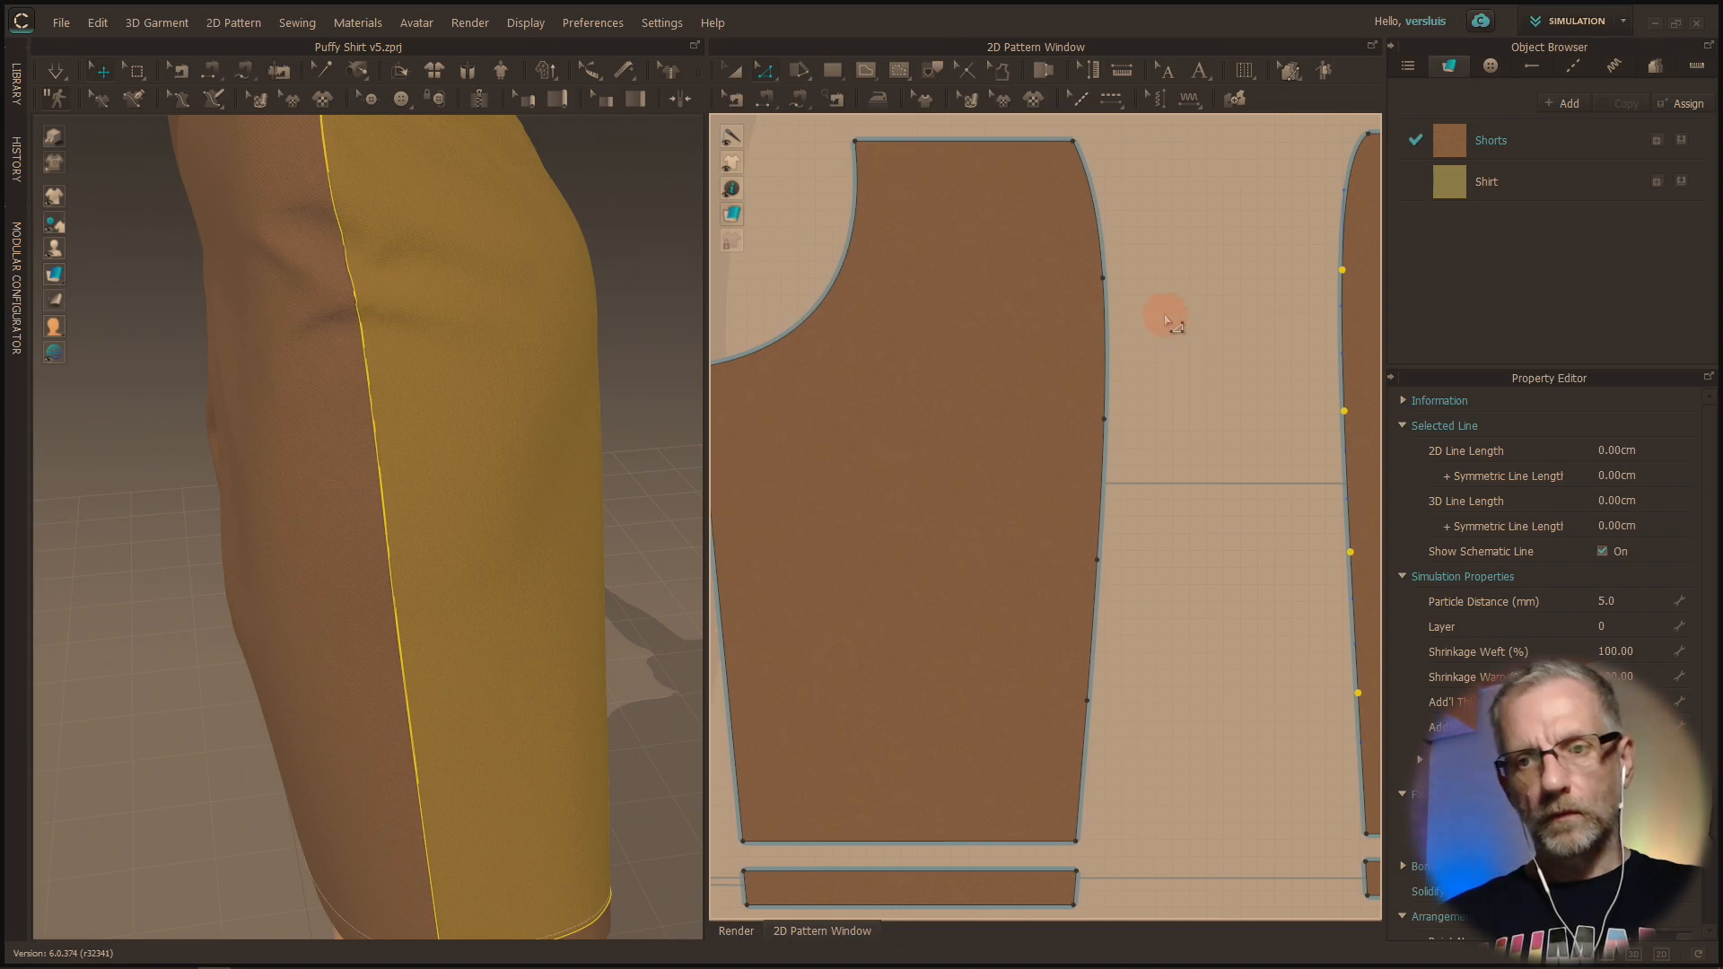
# Step: Try adding an extended perpendicular internal line along the X-axis from the front leg panel's topmost side-edge split point
pyautogui.click(1103, 280)
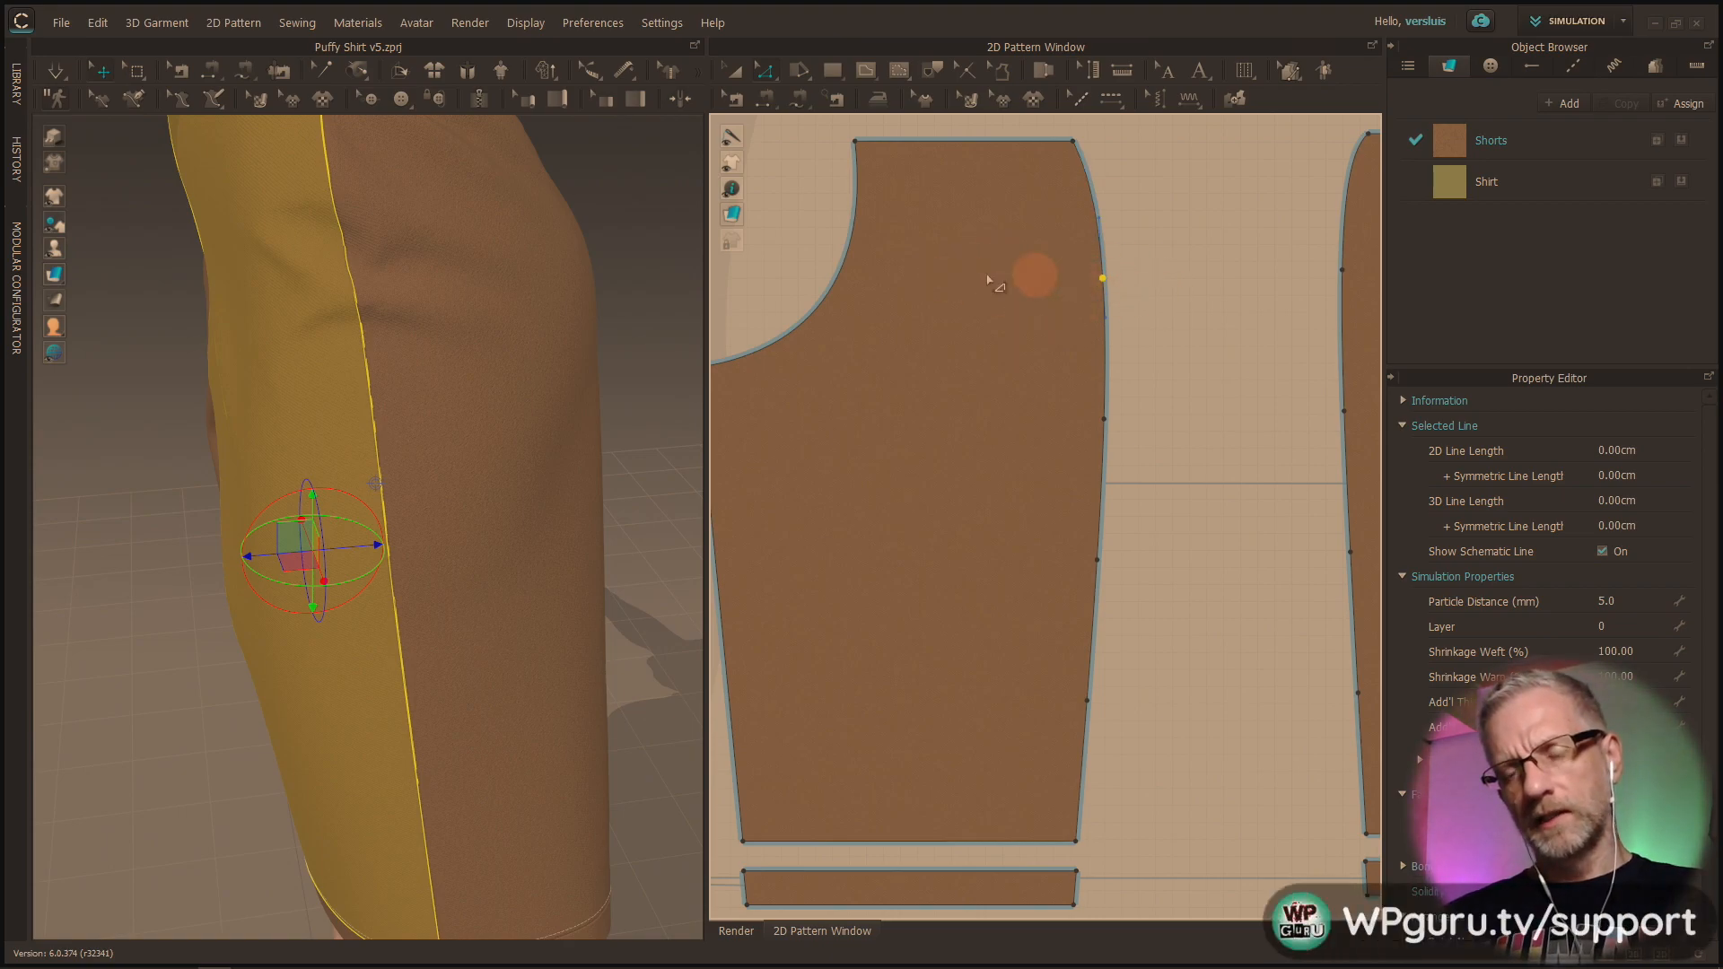
pyautogui.rightClick(1102, 281)
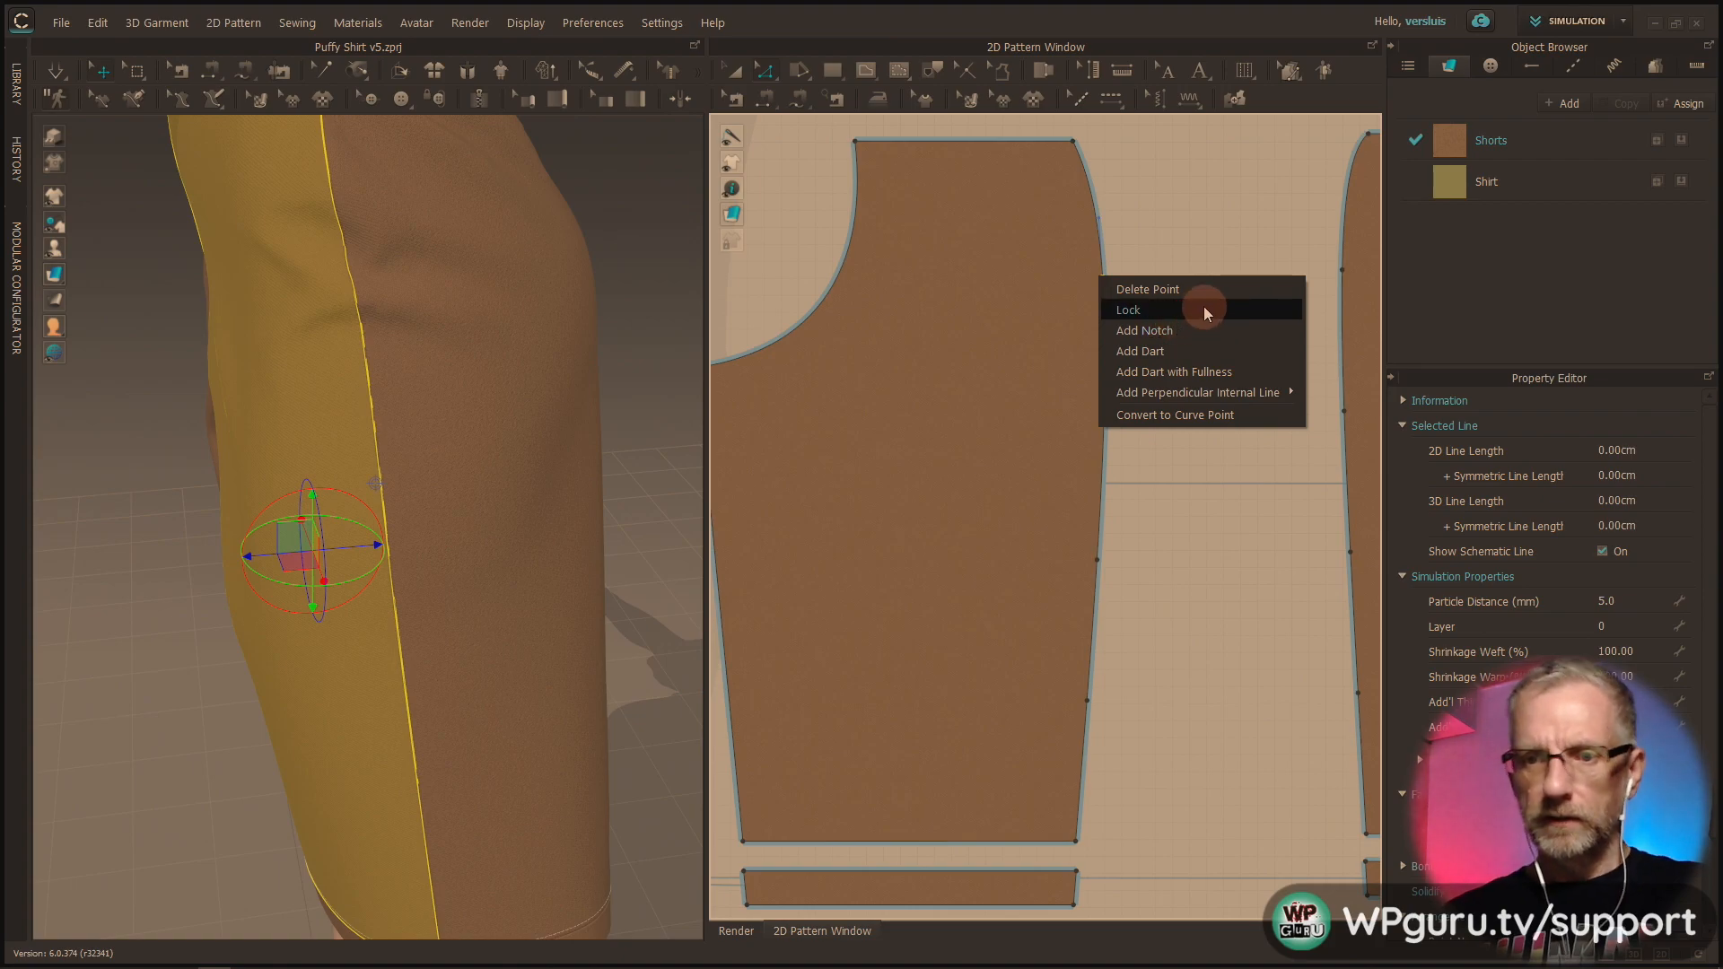
pyautogui.moveTo(1237, 401)
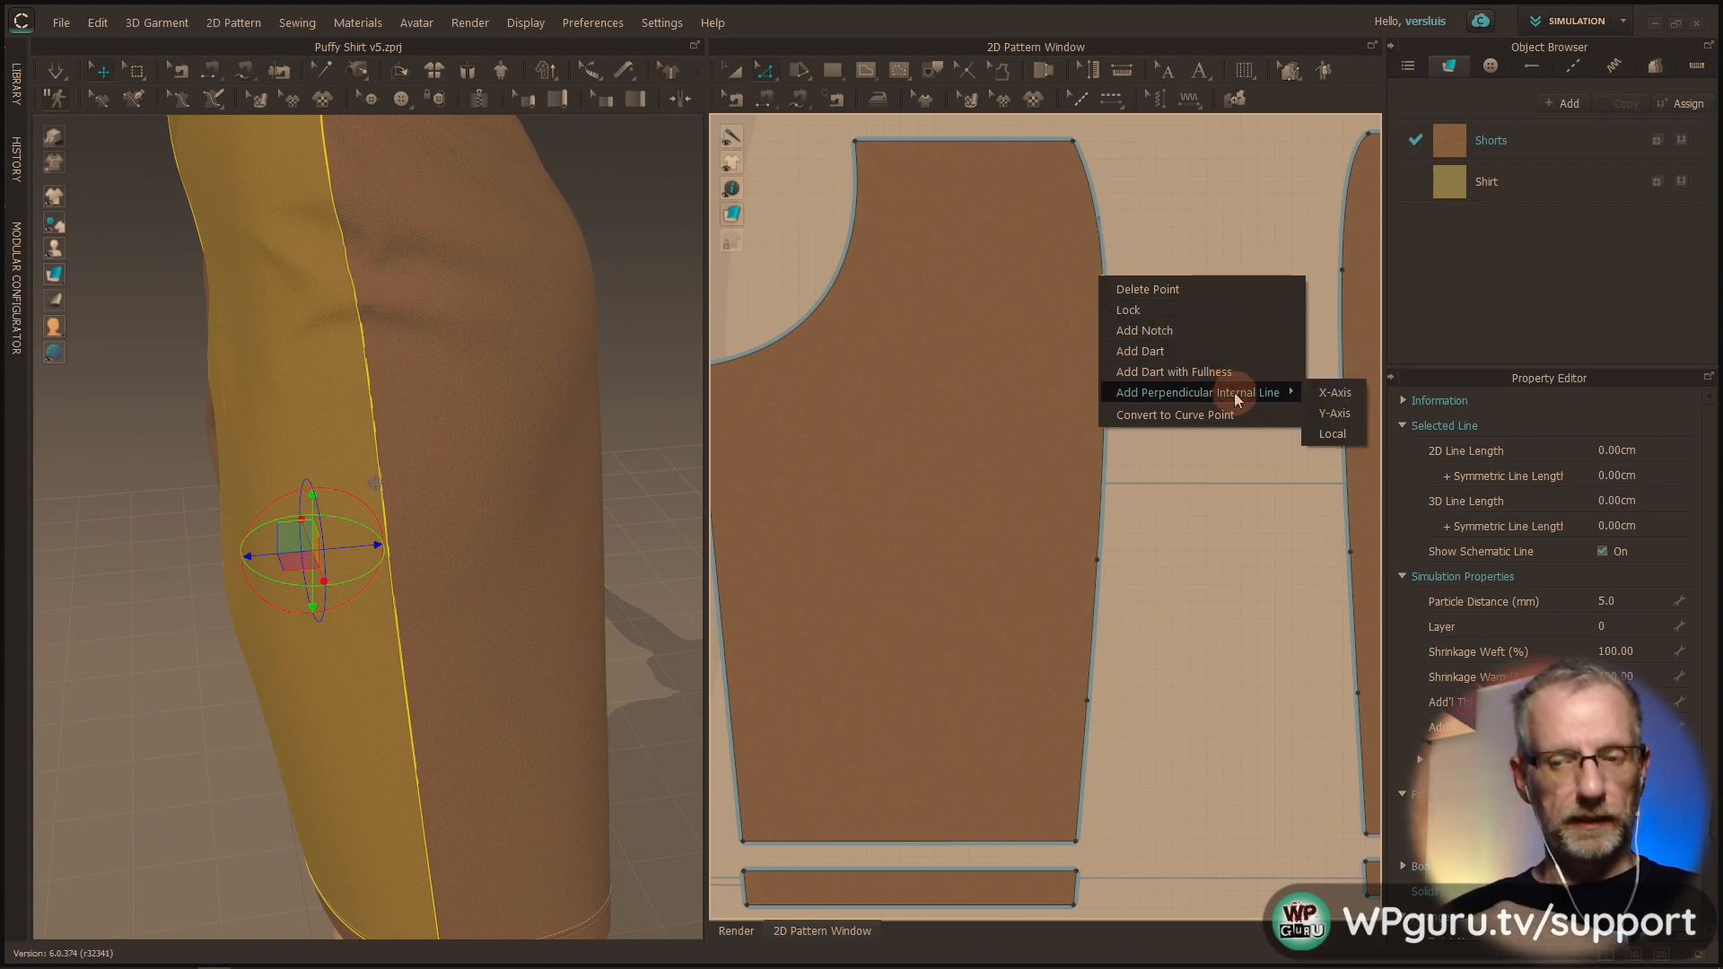
pyautogui.click(1346, 394)
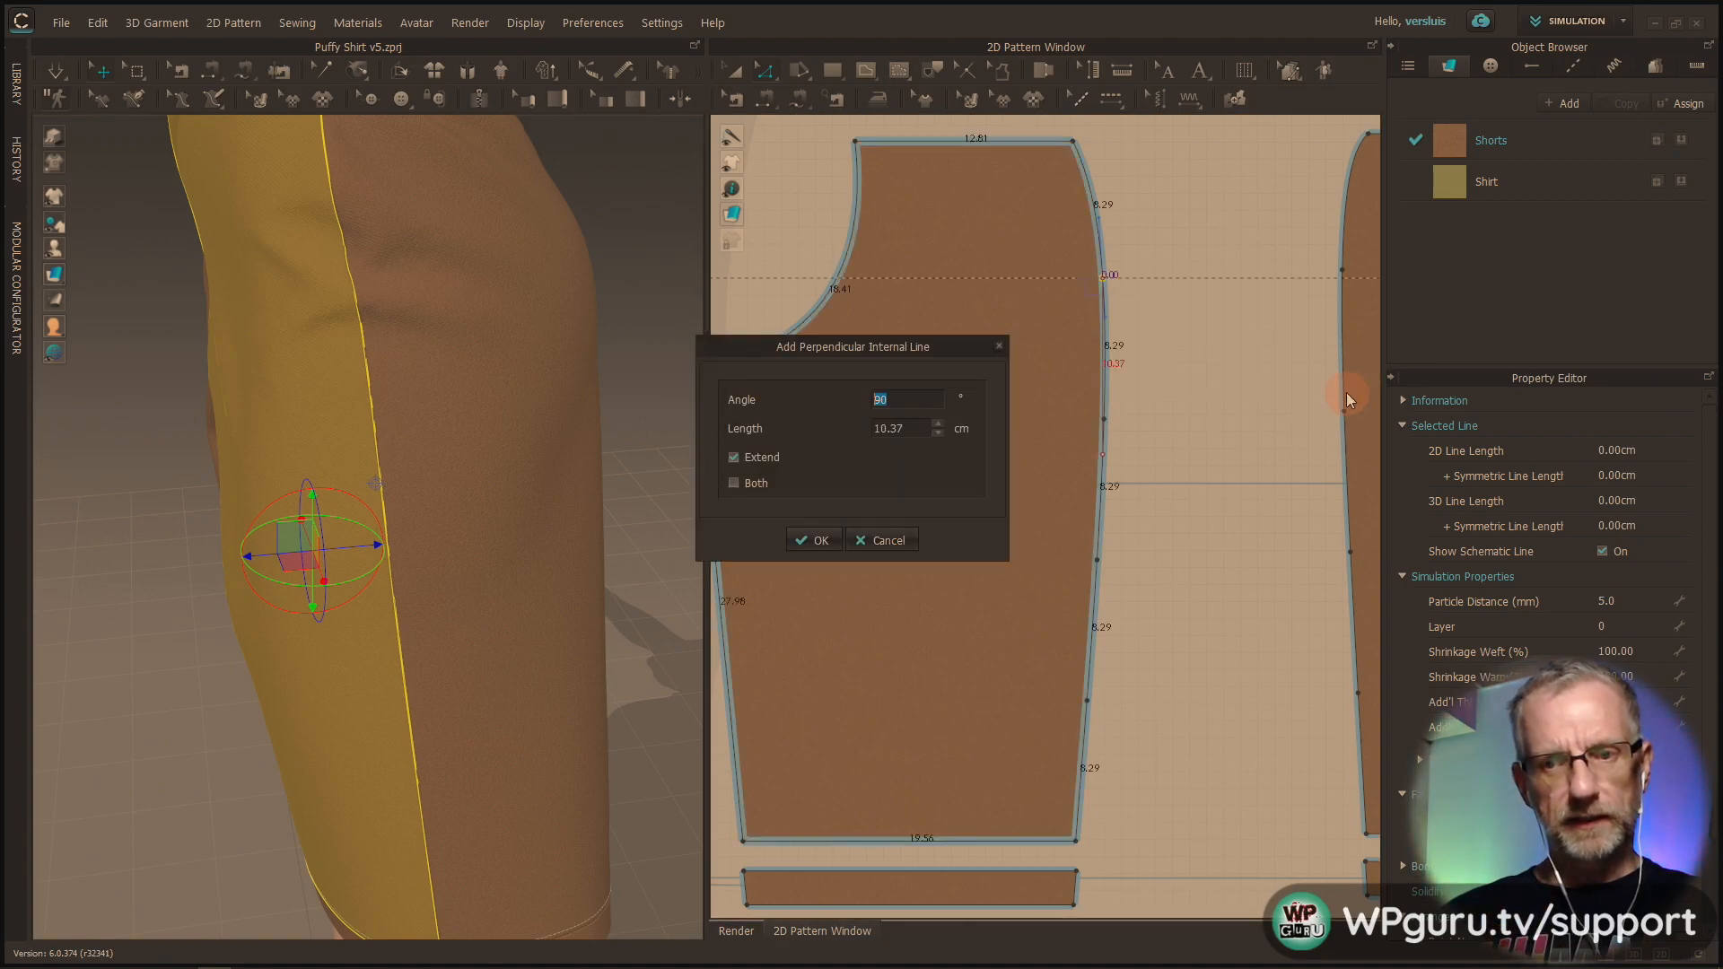
pyautogui.click(820, 541)
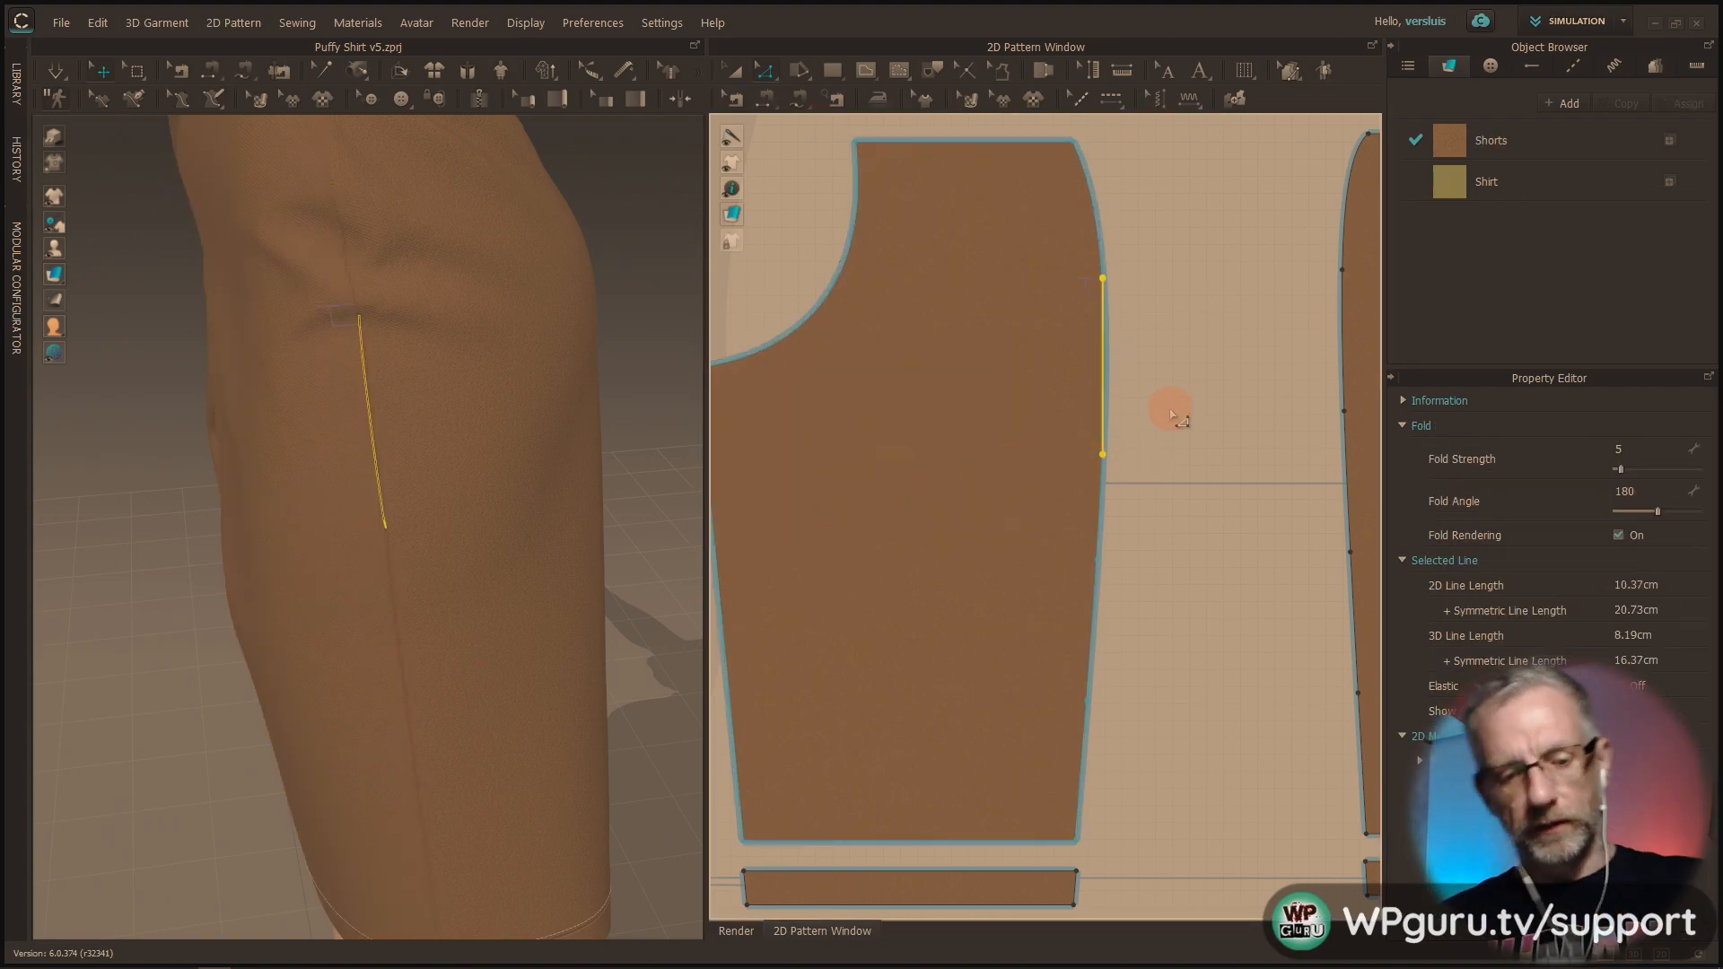
pyautogui.click(1162, 321)
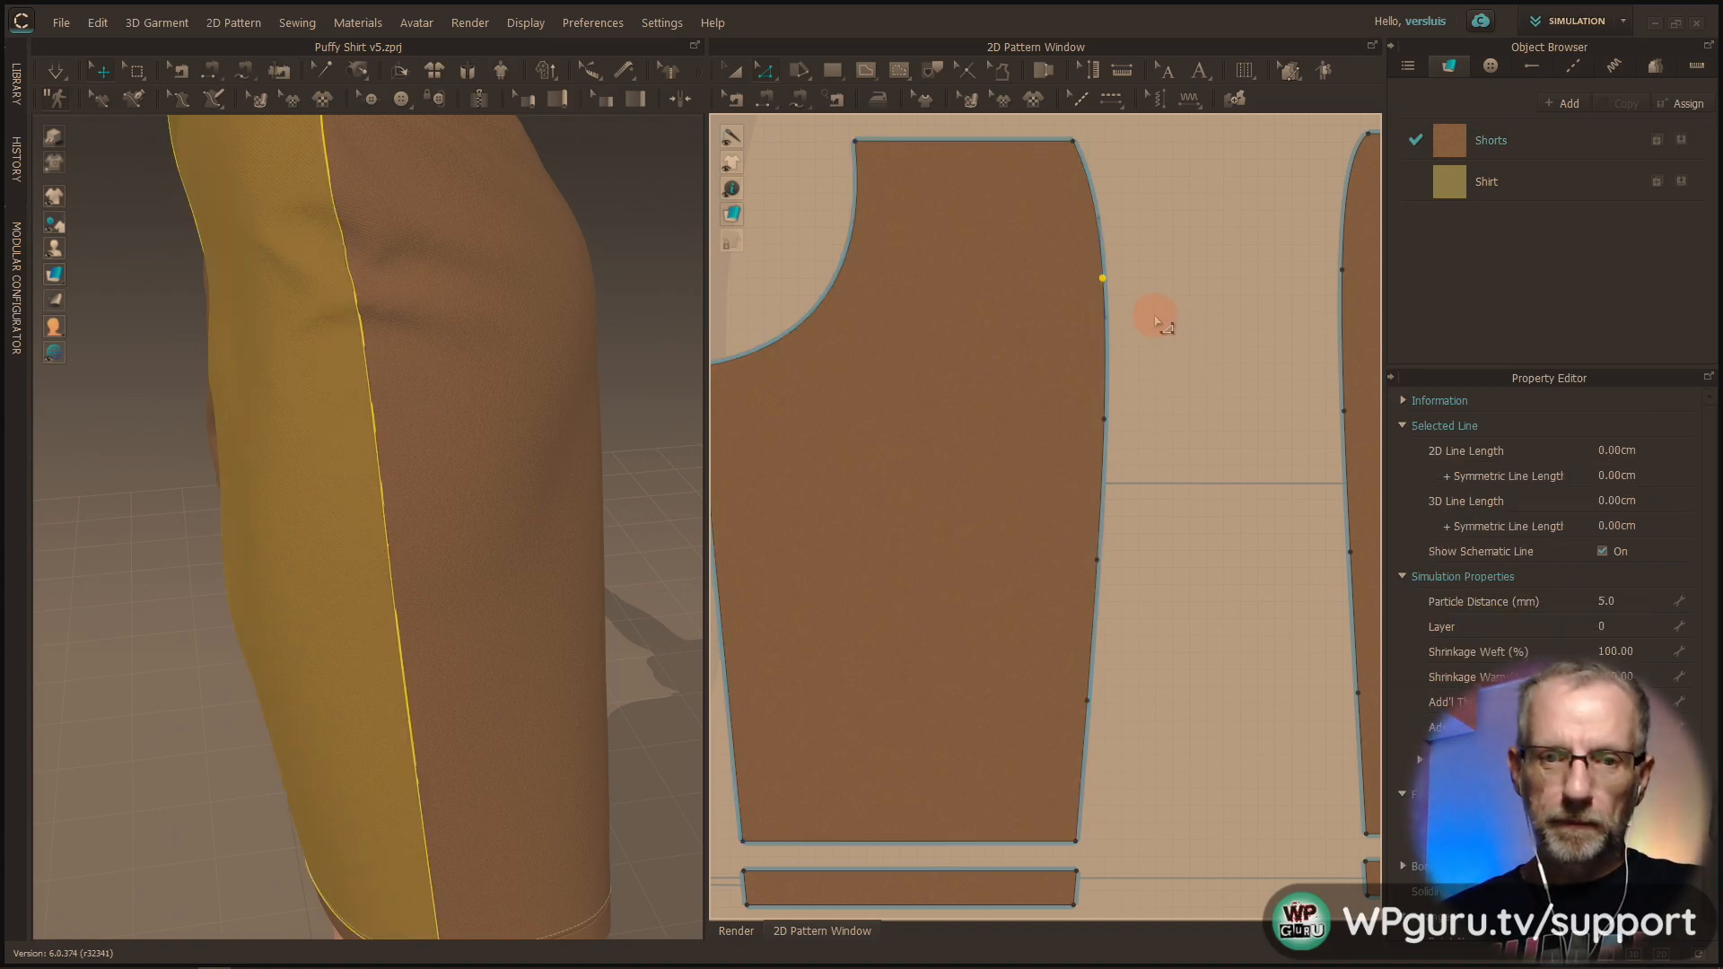
# Step: Add an extended perpendicular internal line at 90° along the Y-axis from the front leg panel's topmost side-edge split point
pyautogui.rightClick(1103, 279)
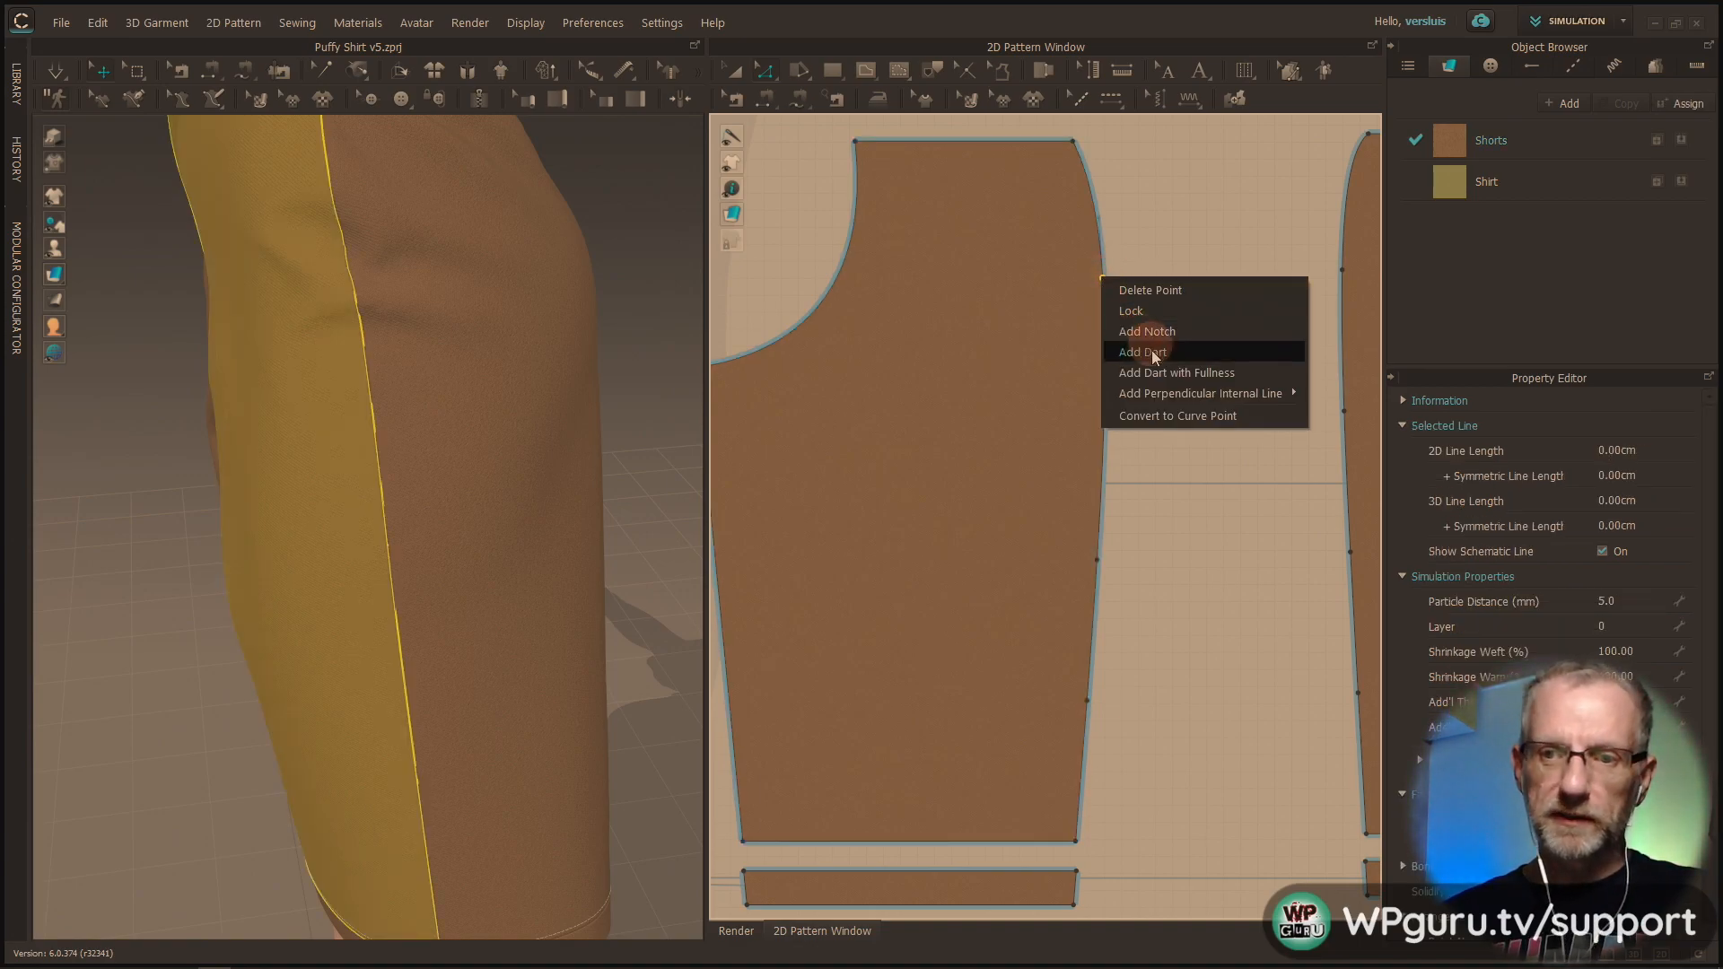
pyautogui.moveTo(1184, 395)
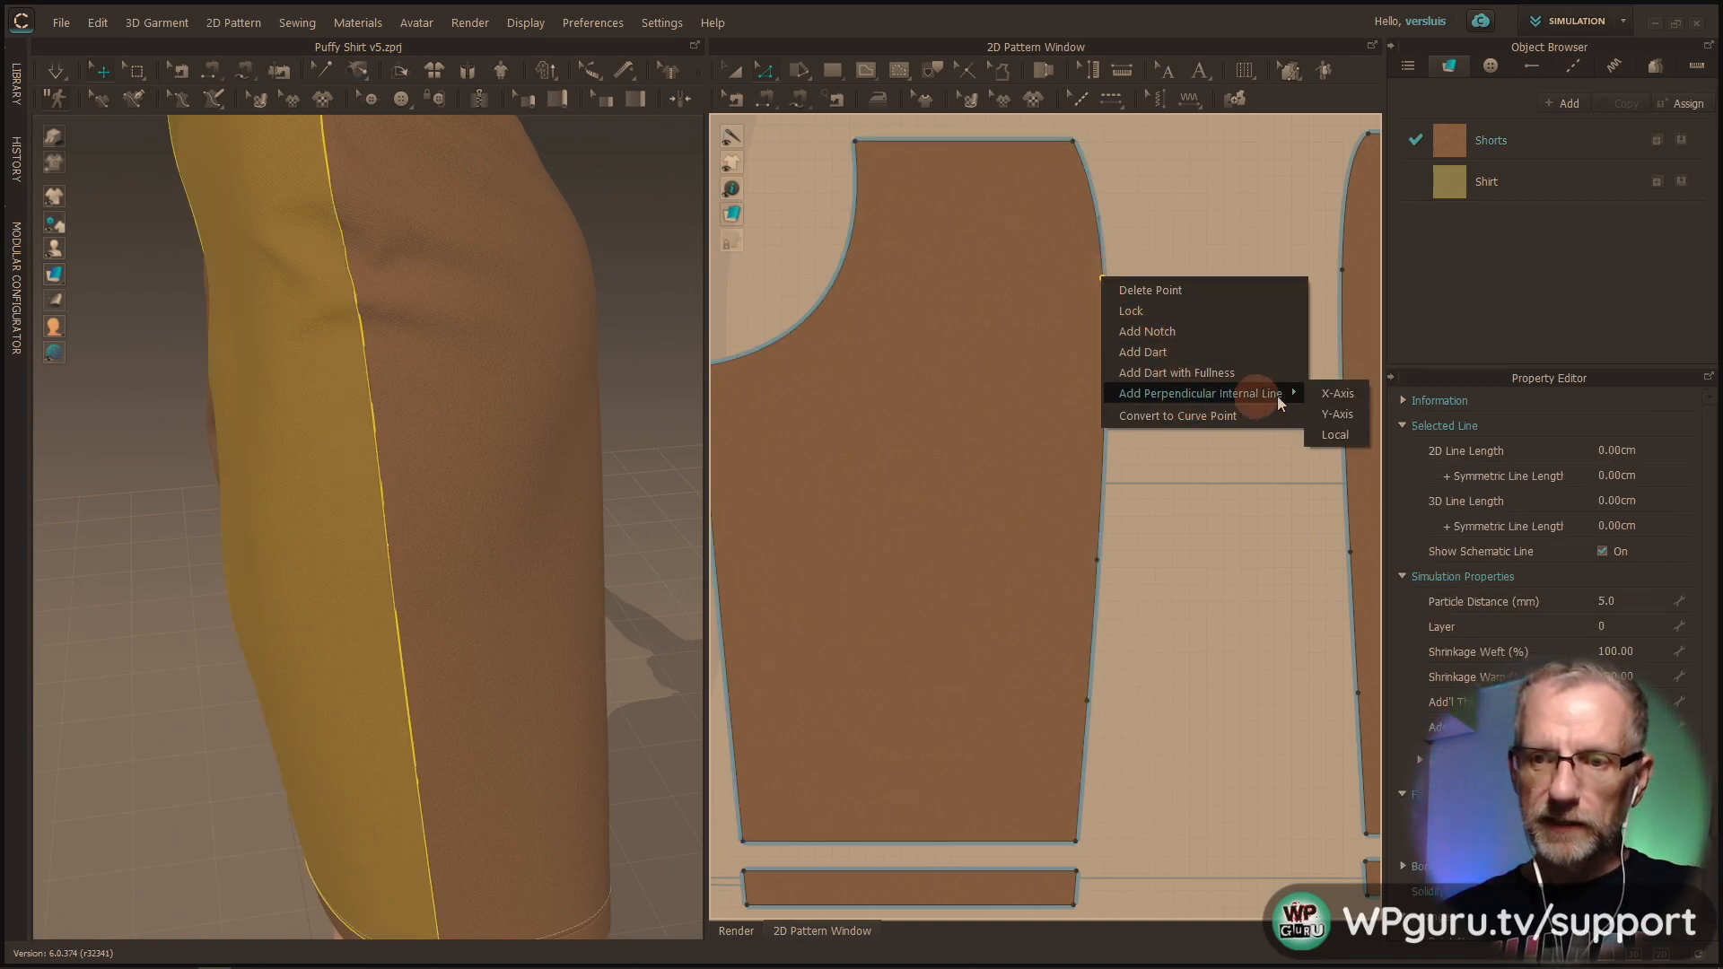
pyautogui.click(1339, 419)
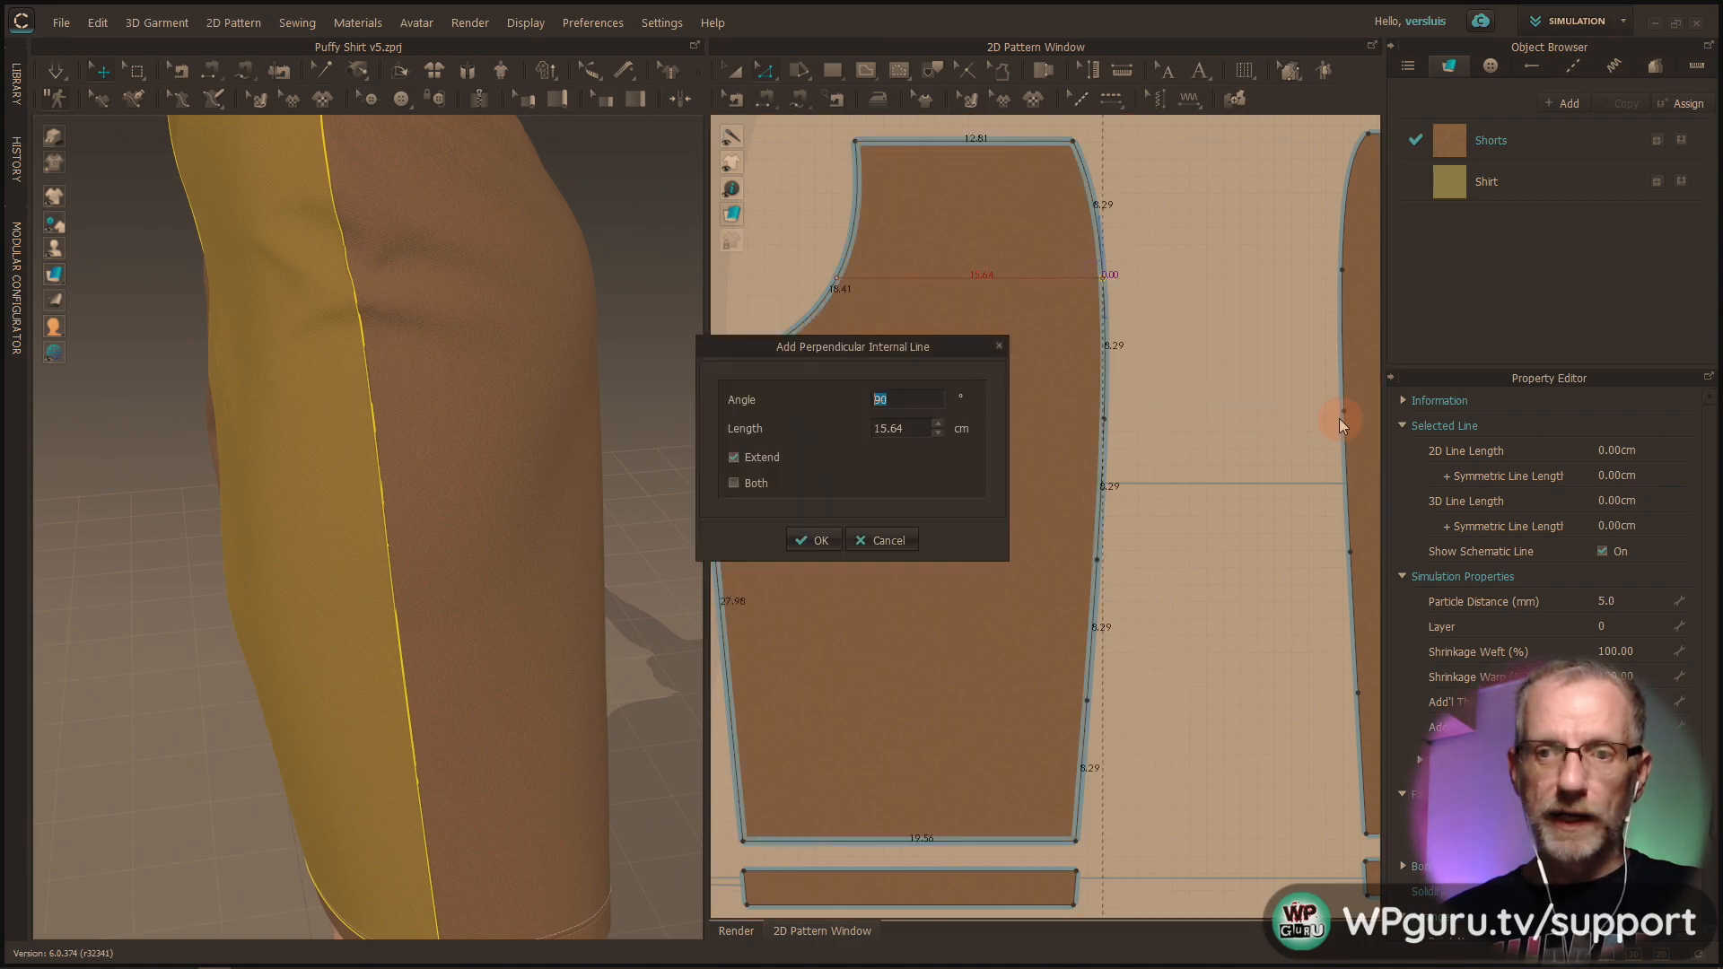
pyautogui.click(815, 541)
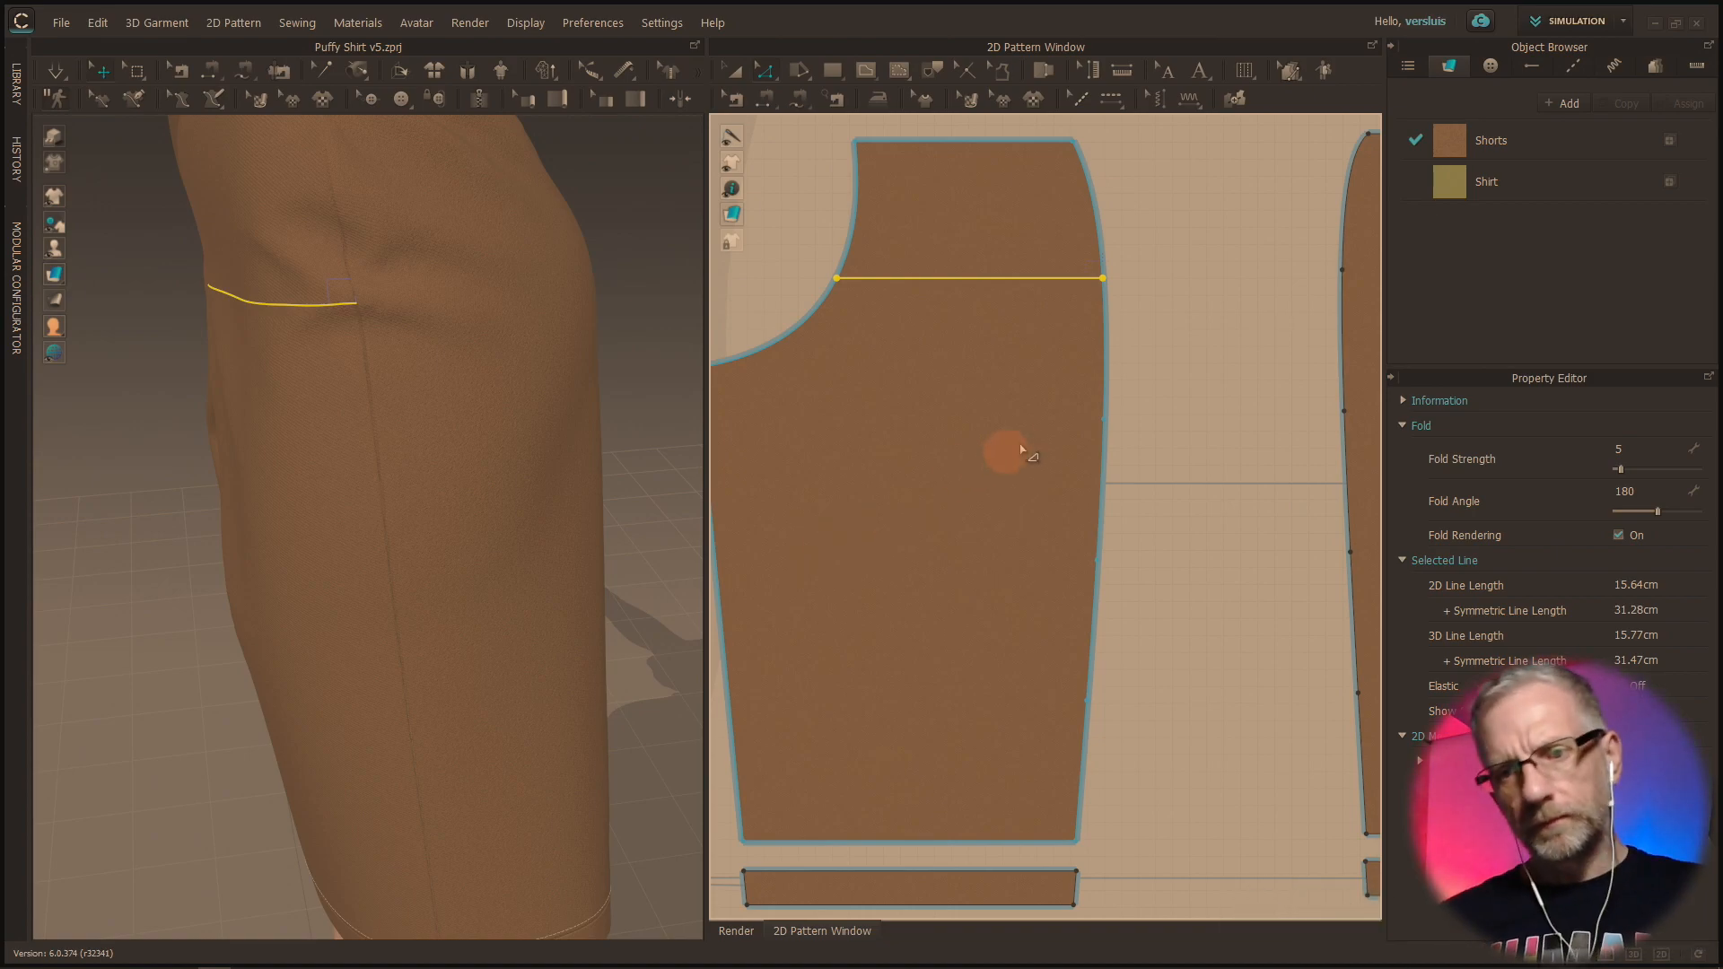
# Step: Add an extended Y-axis perpendicular internal line across the front leg panel from the third split point down its outer side edge
pyautogui.click(1098, 562)
pyautogui.rightClick(1097, 563)
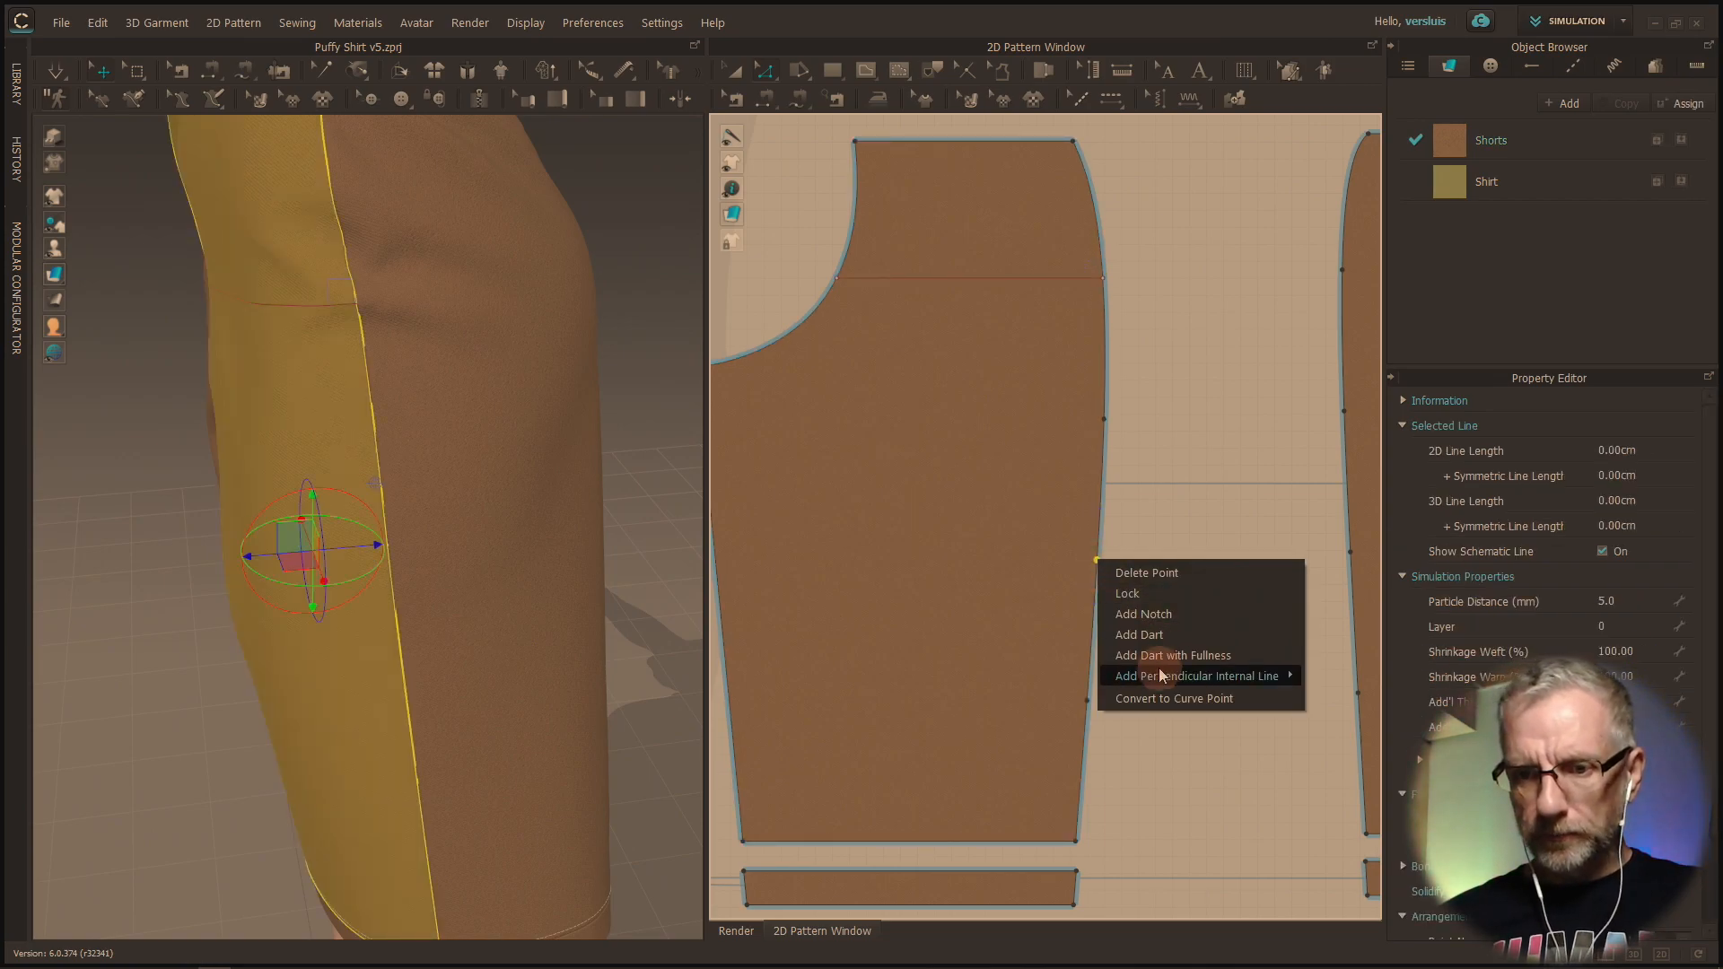
pyautogui.moveTo(1180, 680)
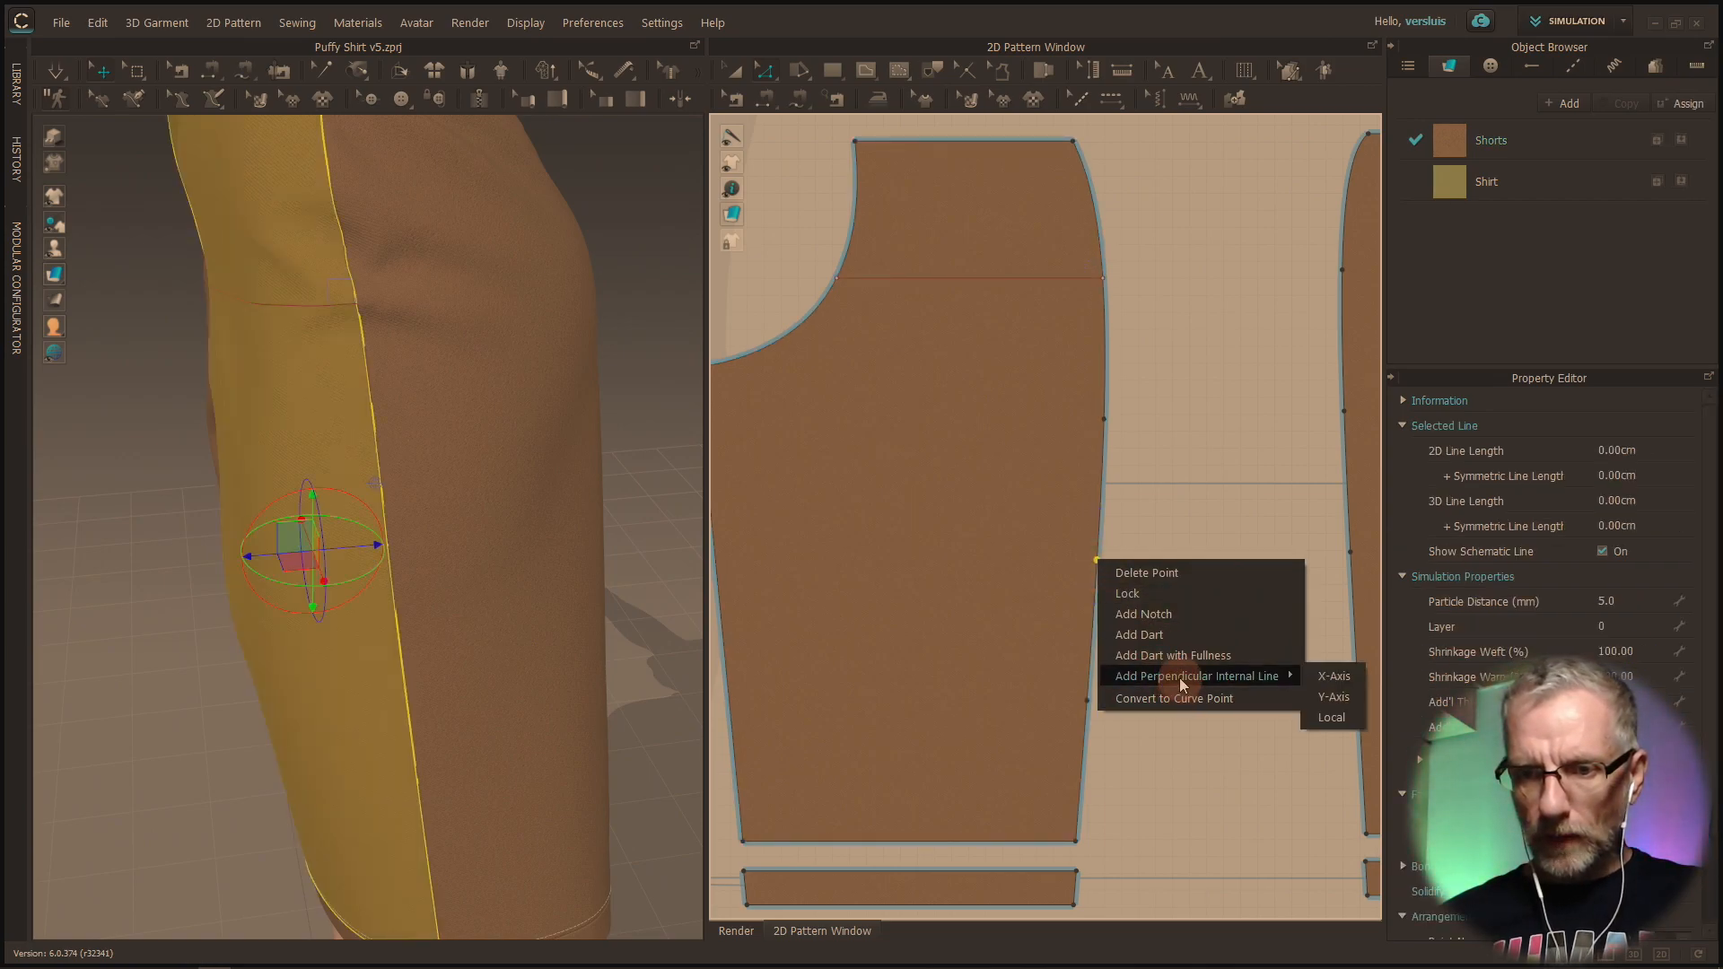
pyautogui.click(1333, 697)
pyautogui.click(817, 540)
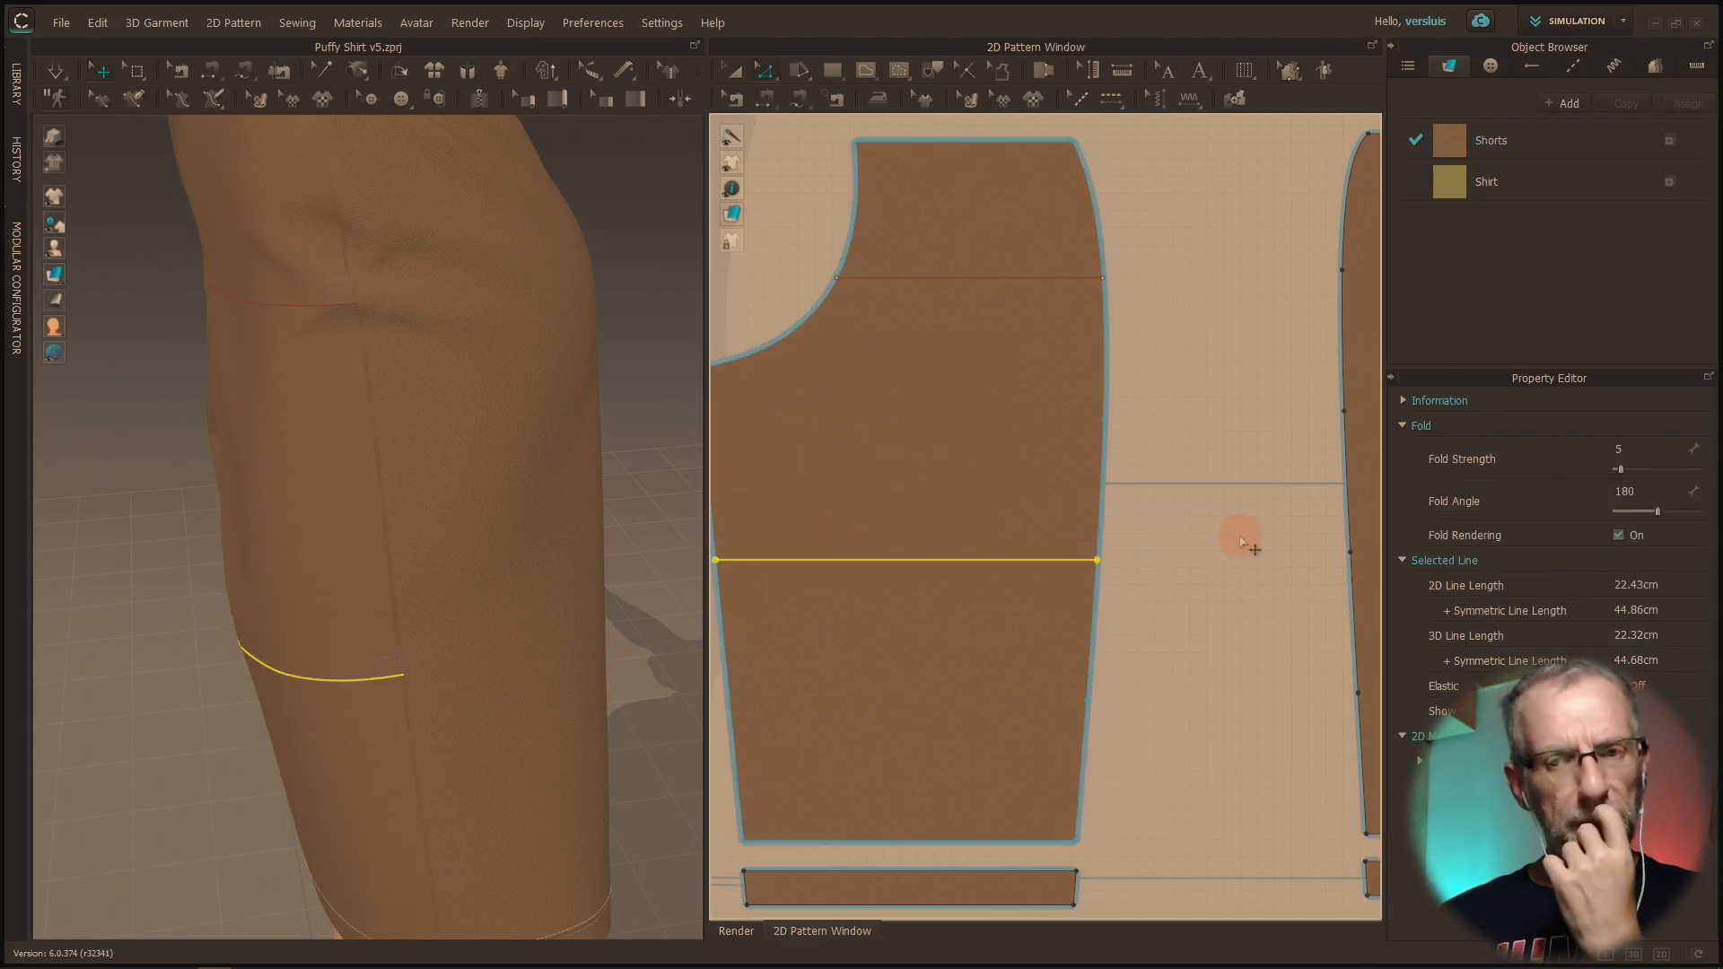
pyautogui.scroll(-3, 1254, 549)
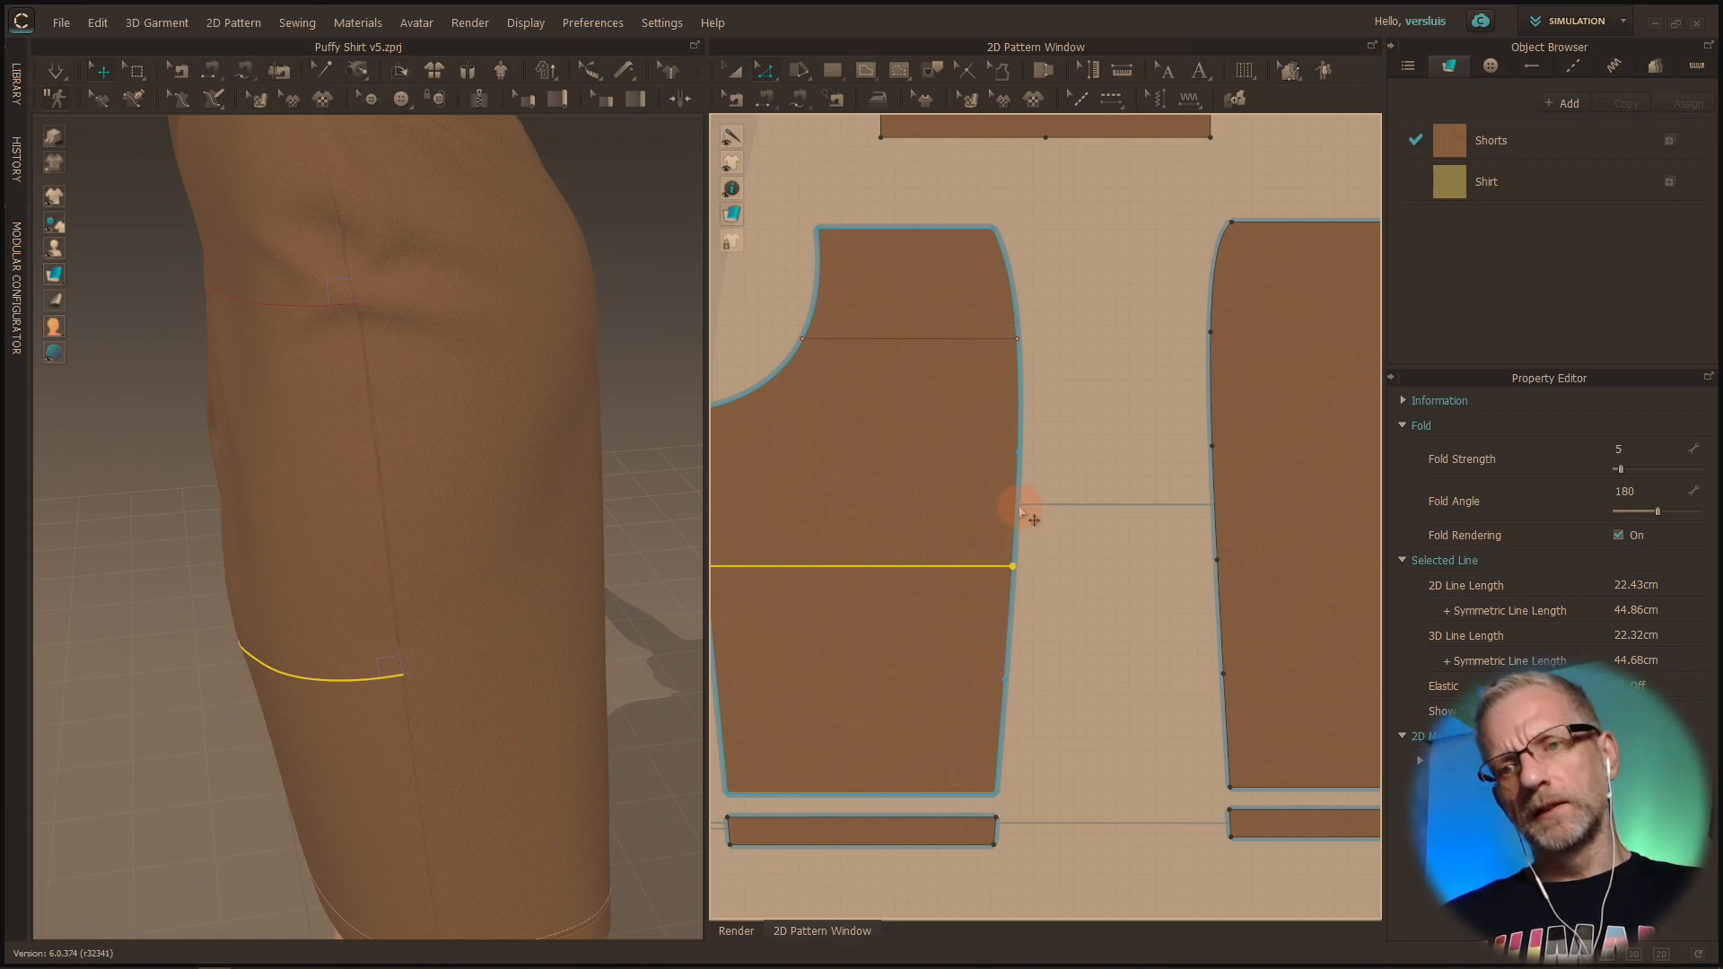
pyautogui.click(1089, 503)
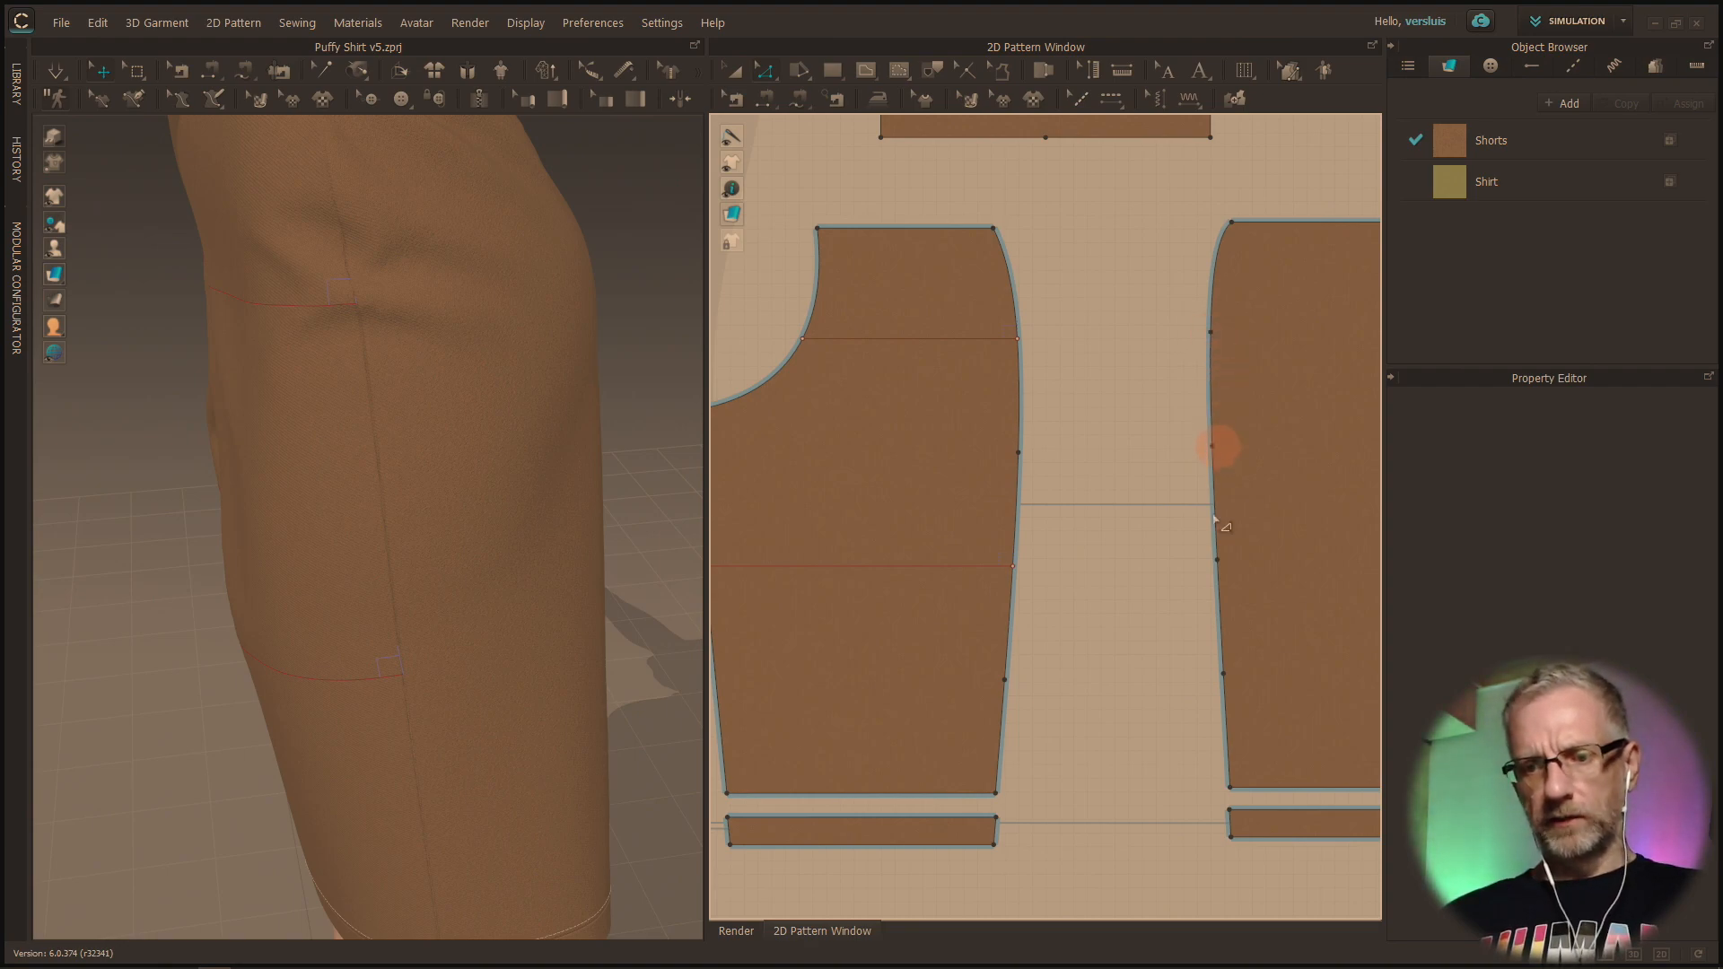
# Step: Add an extended Y-axis perpendicular internal line at 90° from the back leg panel's topmost side-edge split point
pyautogui.click(1209, 334)
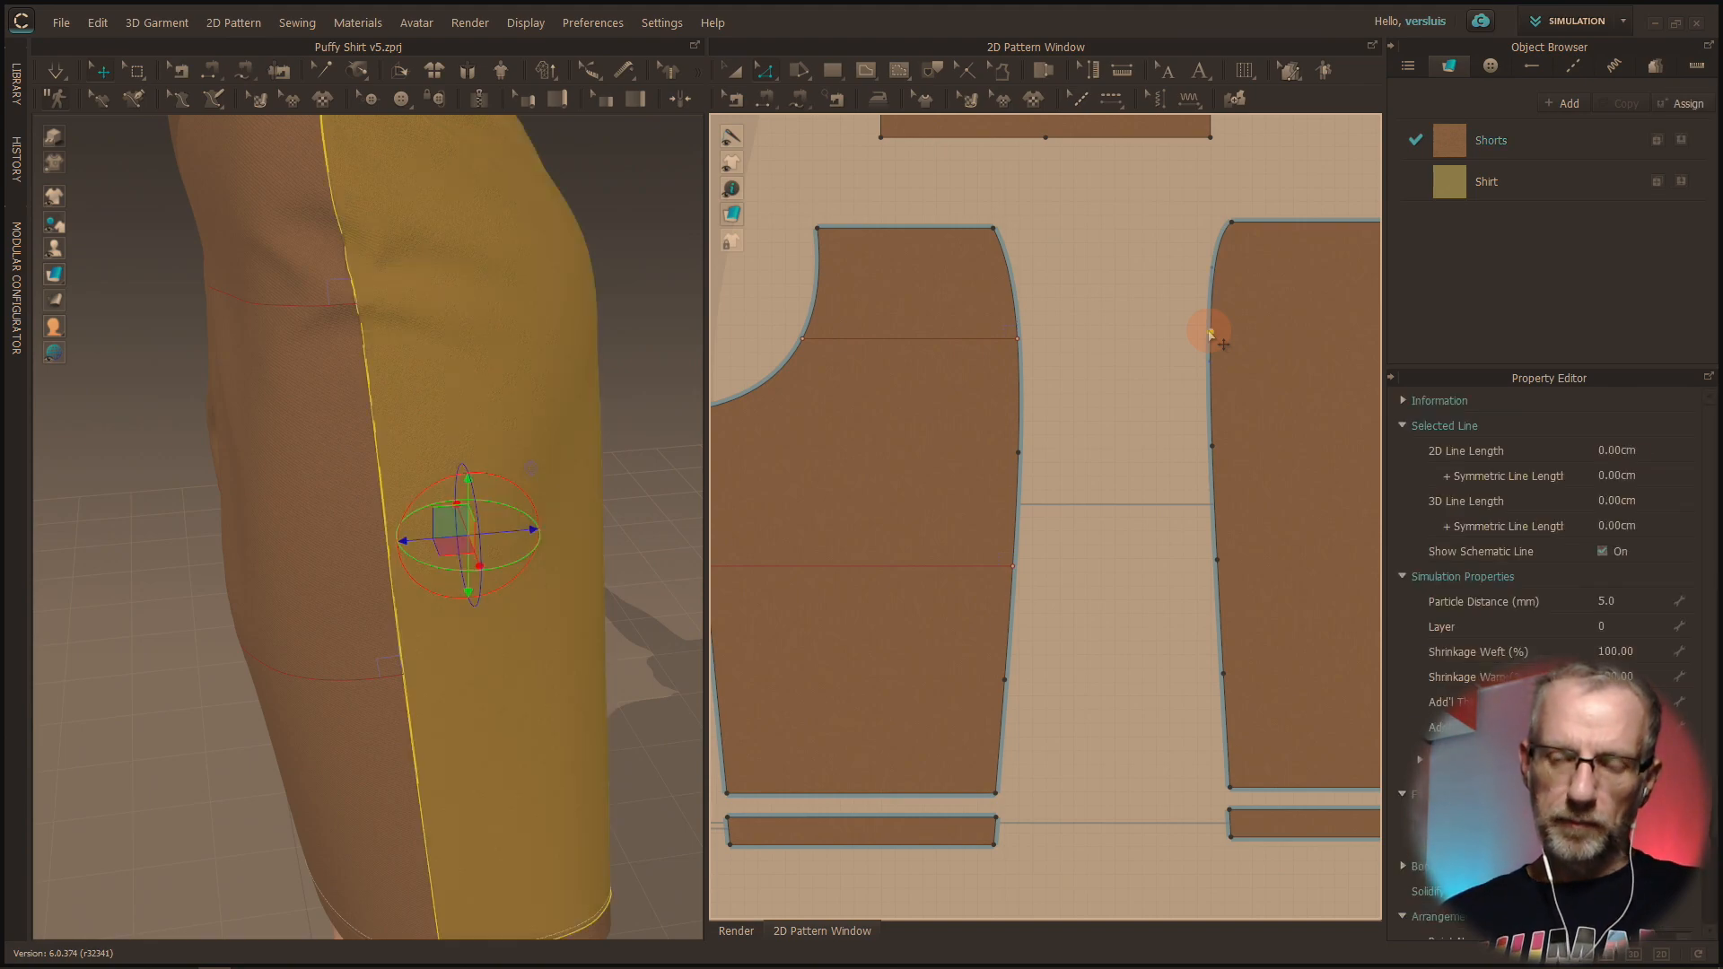
pyautogui.rightClick(1210, 336)
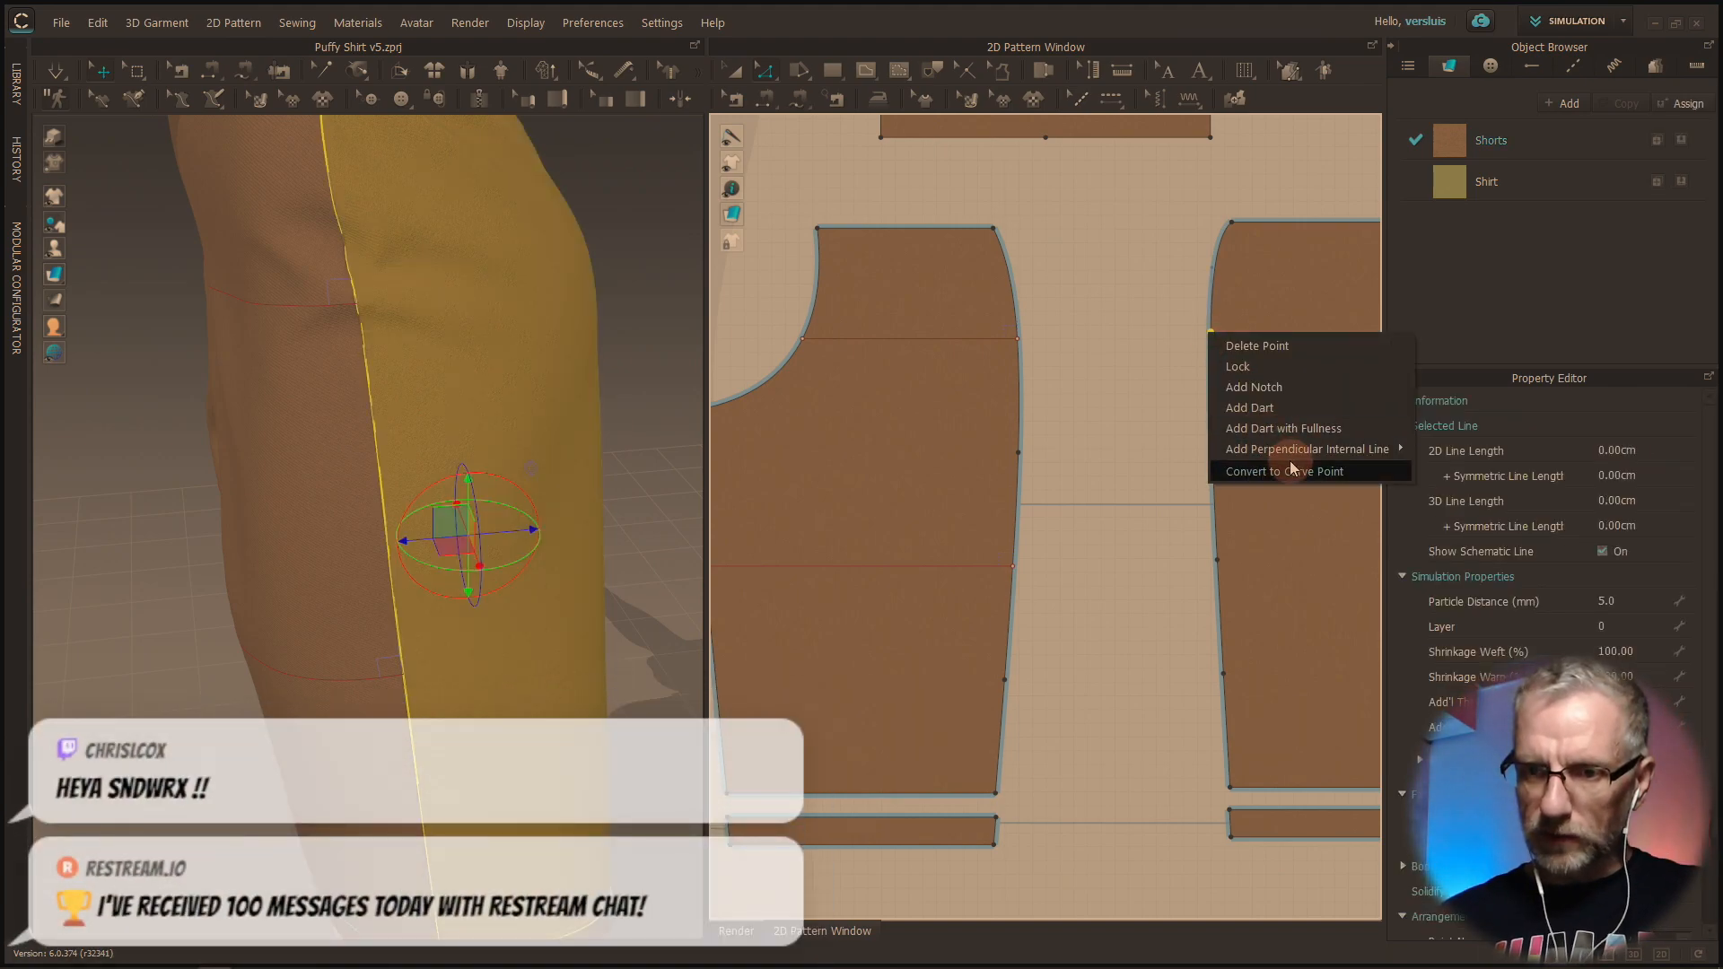
pyautogui.moveTo(1306, 449)
pyautogui.click(1436, 469)
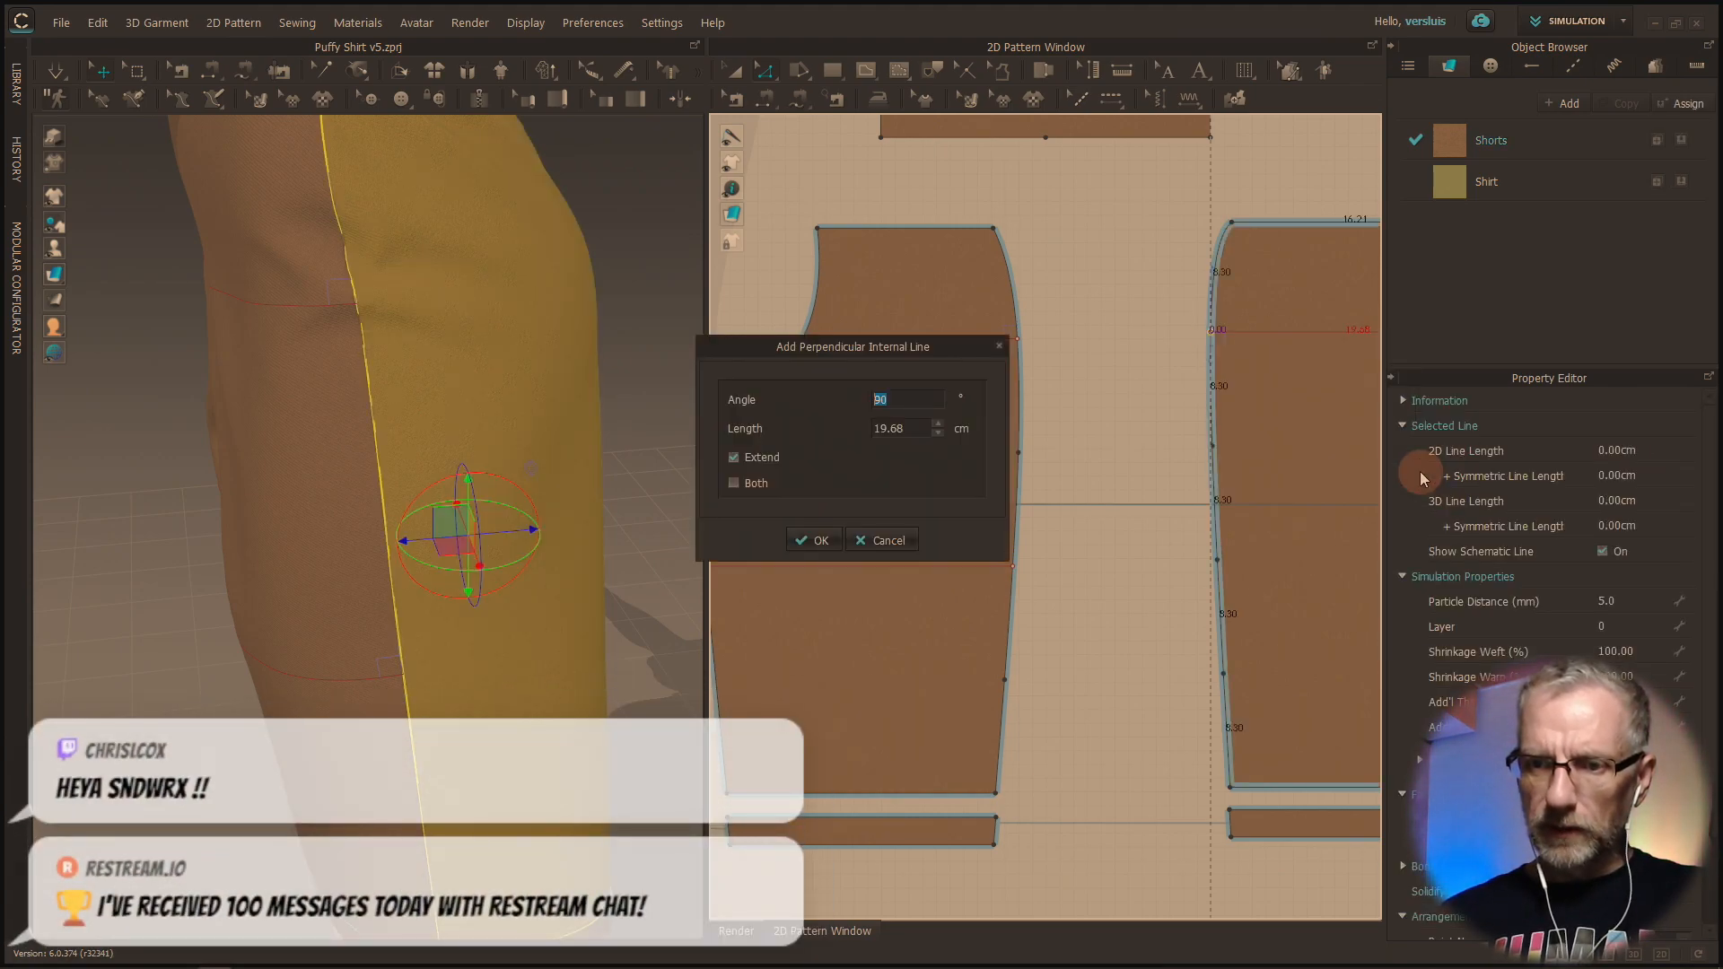
pyautogui.click(820, 539)
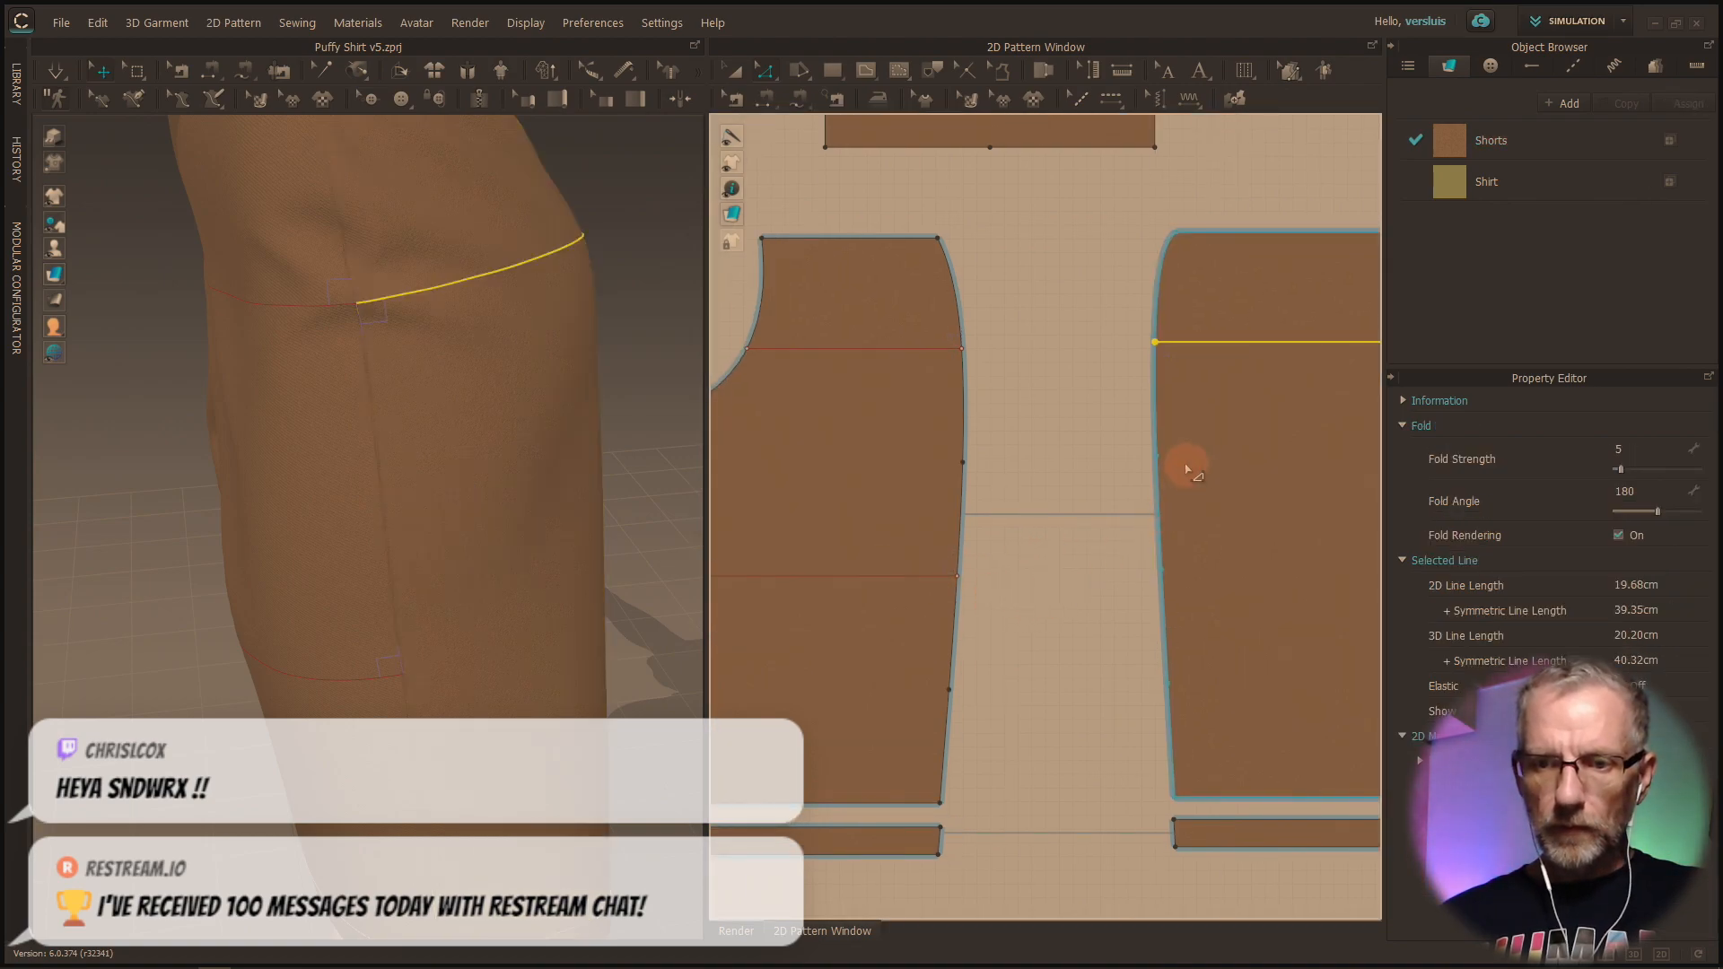
# Step: Add an extended Y-axis perpendicular internal line at 90° across the back leg panel from the third split point down its side edge
pyautogui.click(1163, 572)
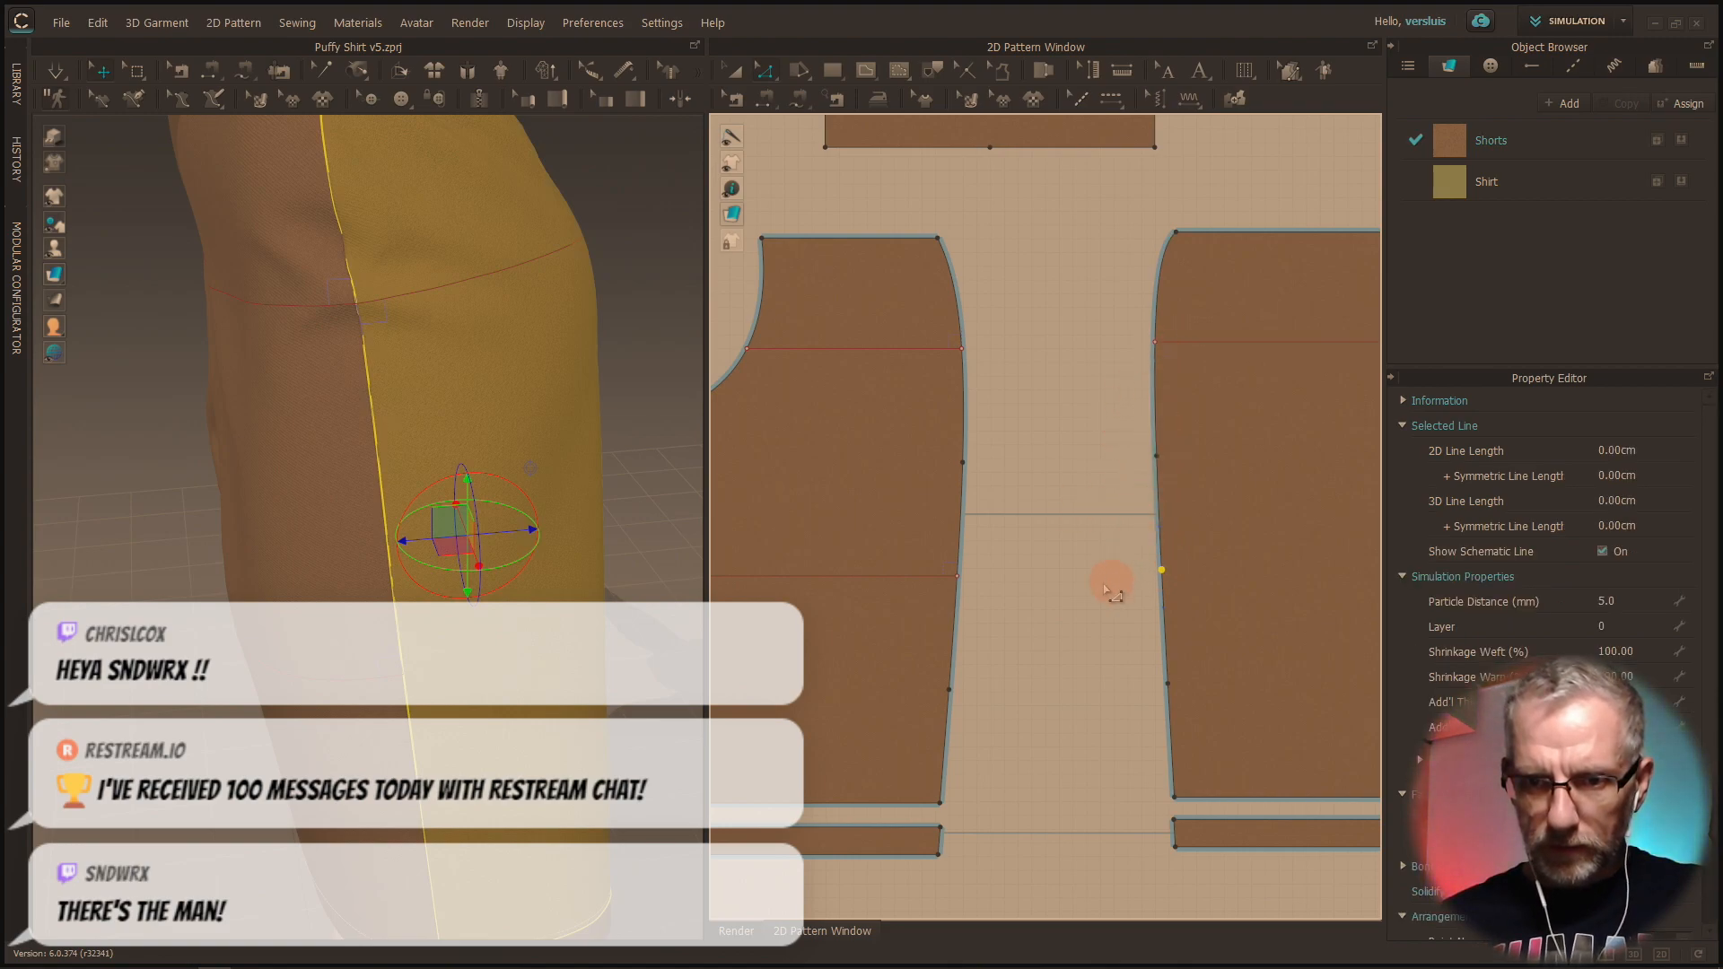
pyautogui.rightClick(1167, 569)
pyautogui.moveTo(1196, 687)
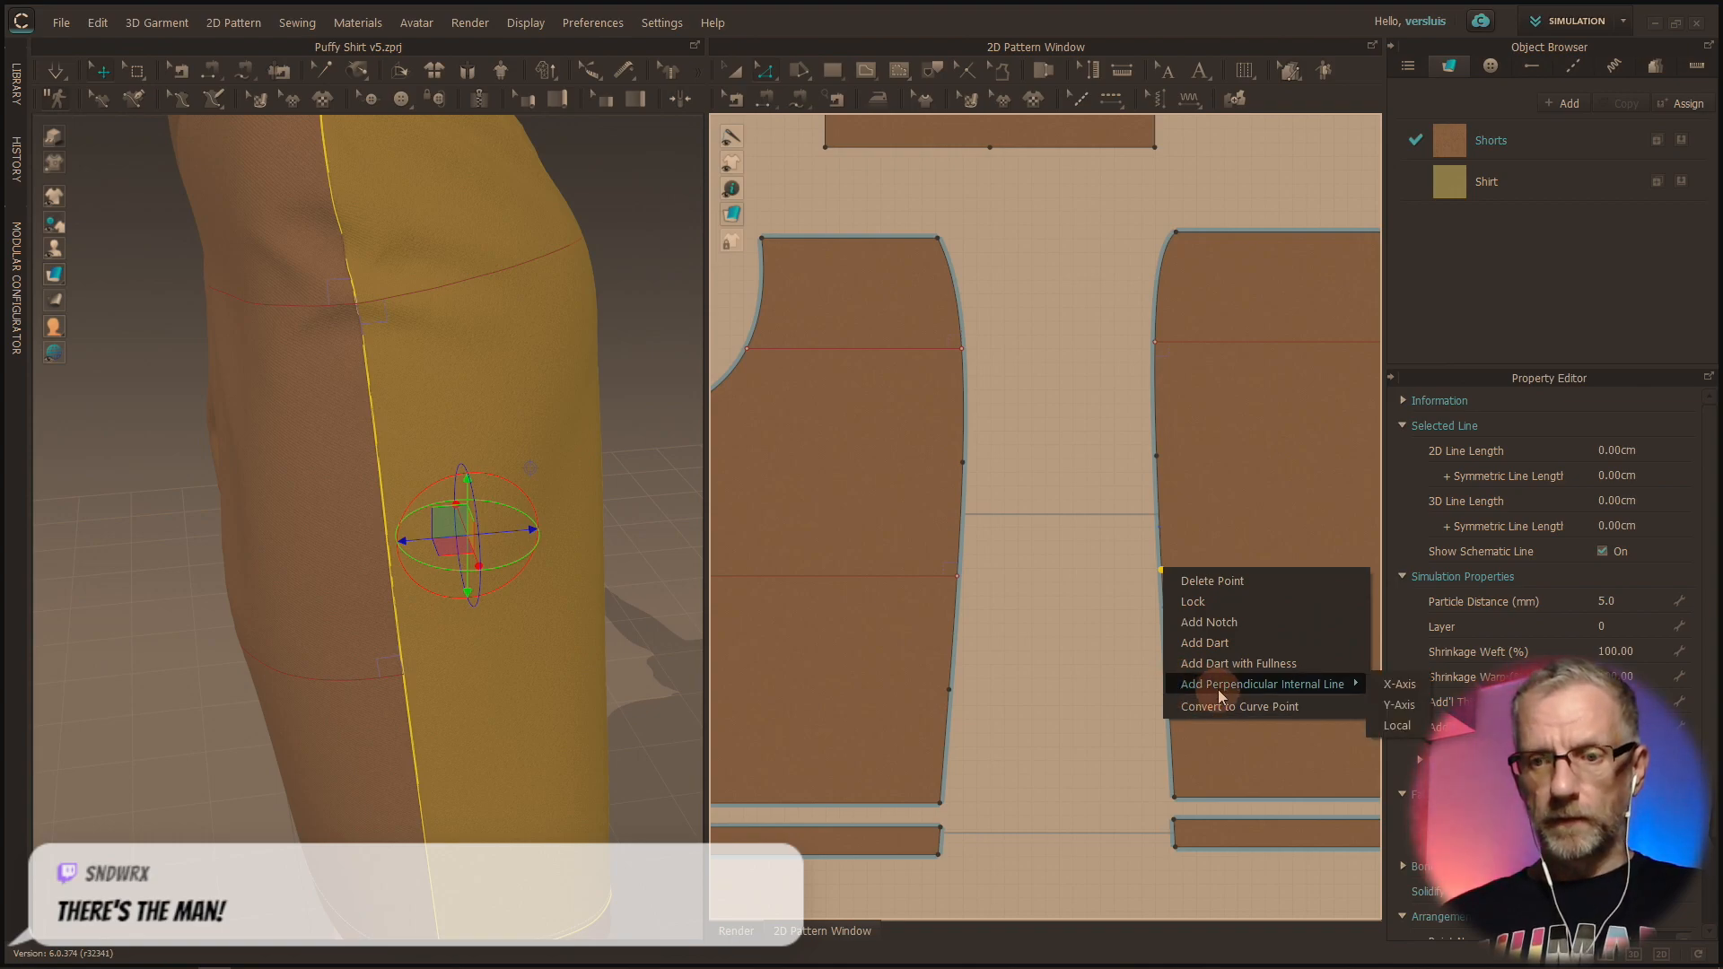
pyautogui.click(1398, 704)
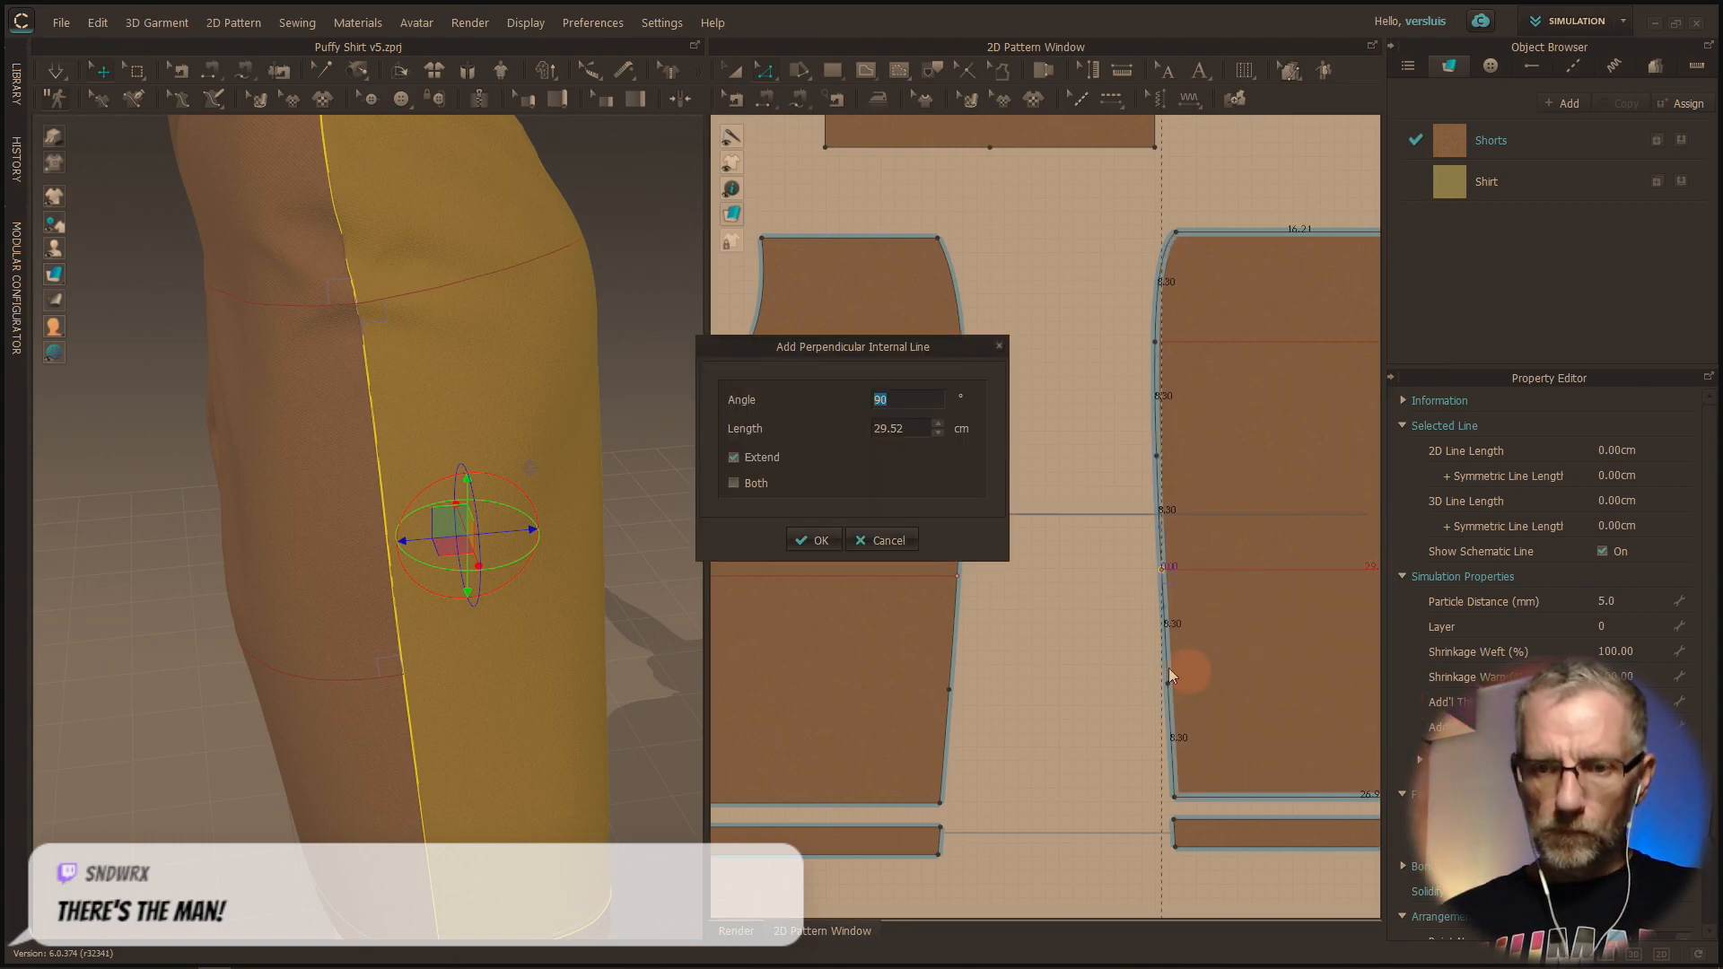
pyautogui.click(813, 540)
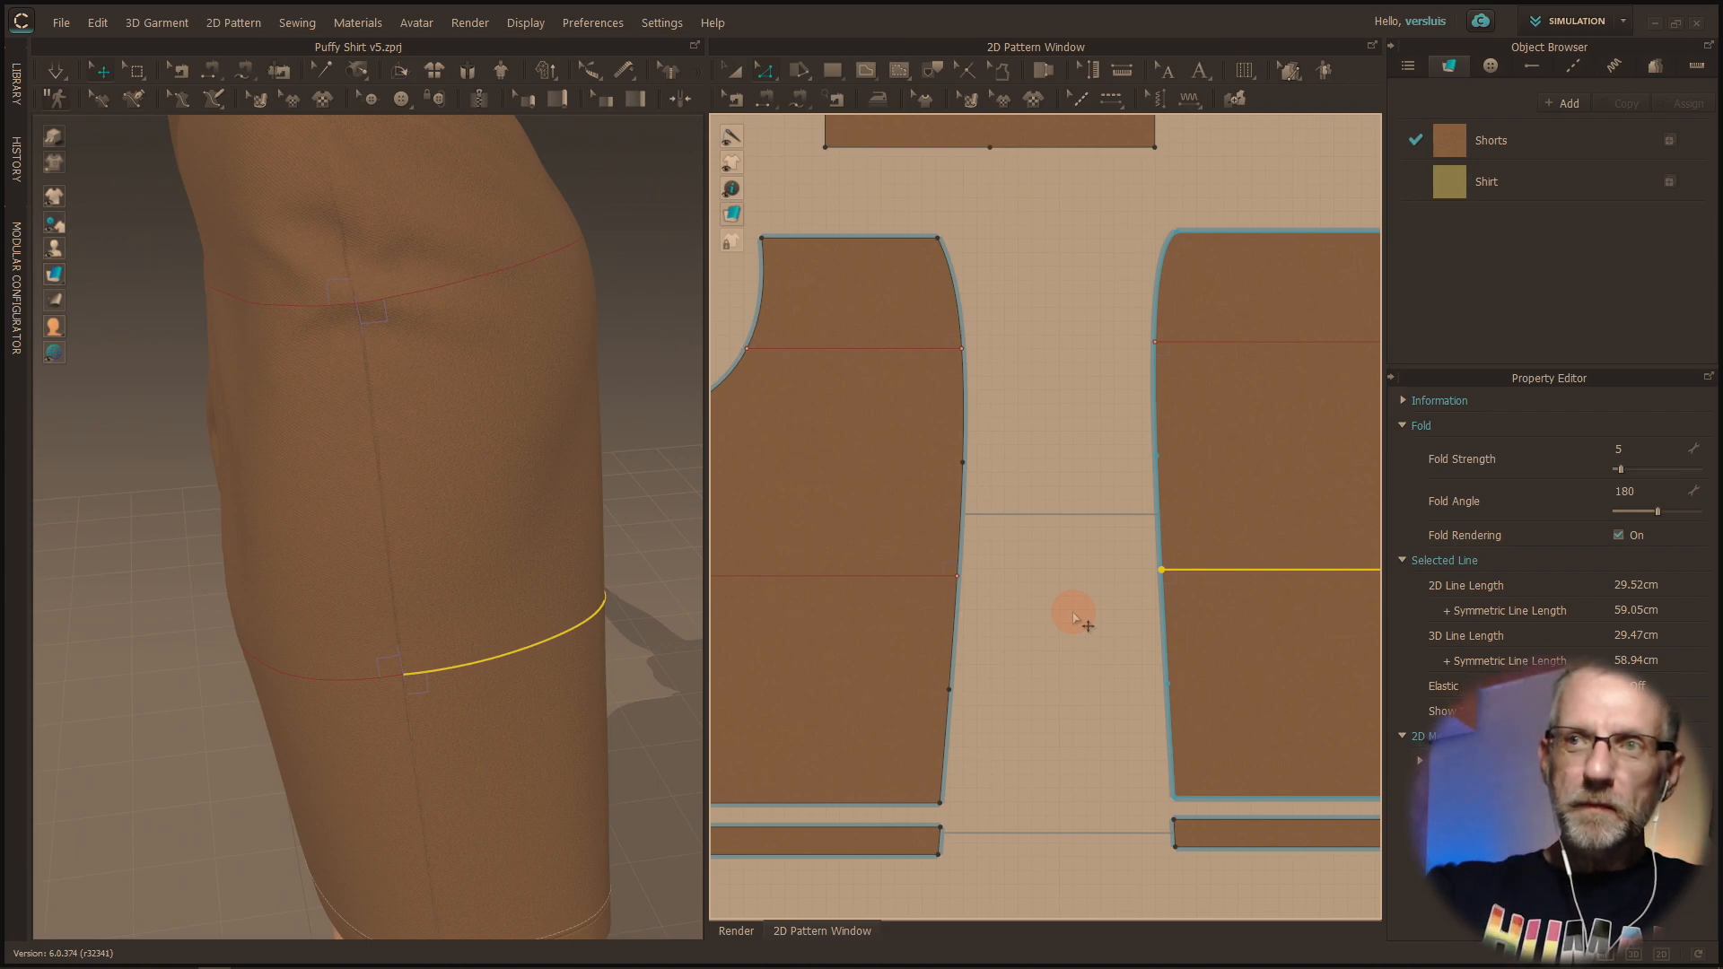
# Step: Split the front leg panel's upper internal line into two lines, with the segment next to the side seam 4 cm long
pyautogui.scroll(-2, 1068, 602)
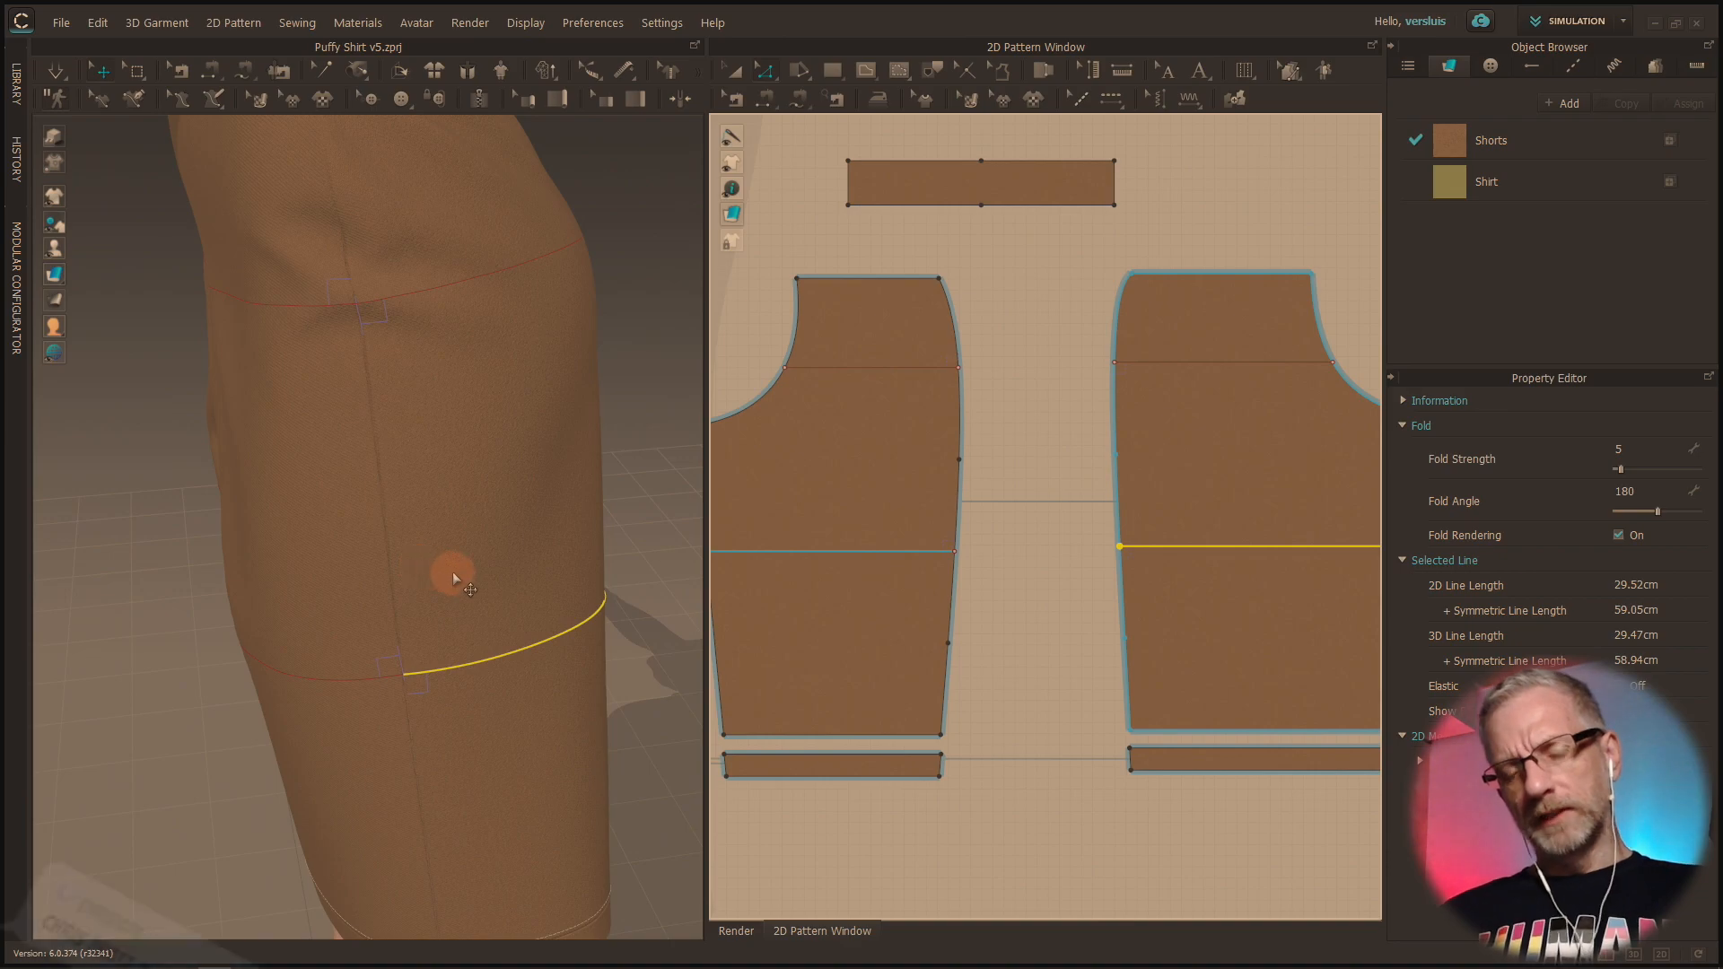
pyautogui.moveTo(337, 624); pyautogui.dragTo(469, 576, button='right')
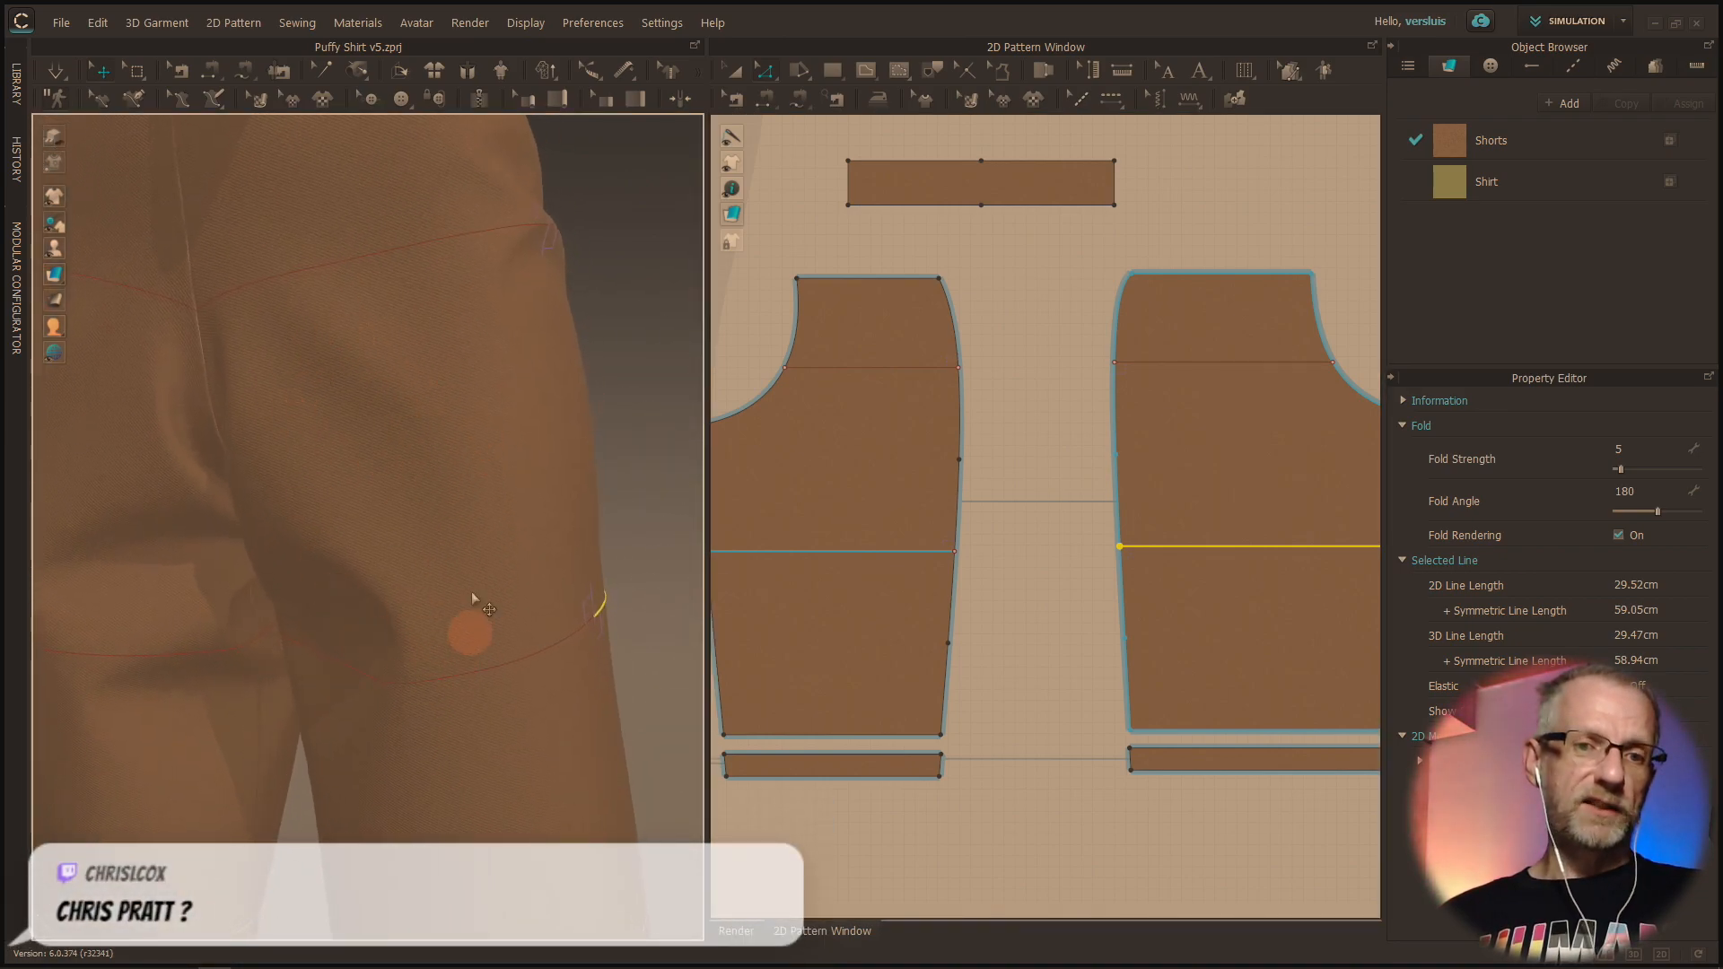
pyautogui.moveTo(535, 531); pyautogui.dragTo(358, 558, button='right')
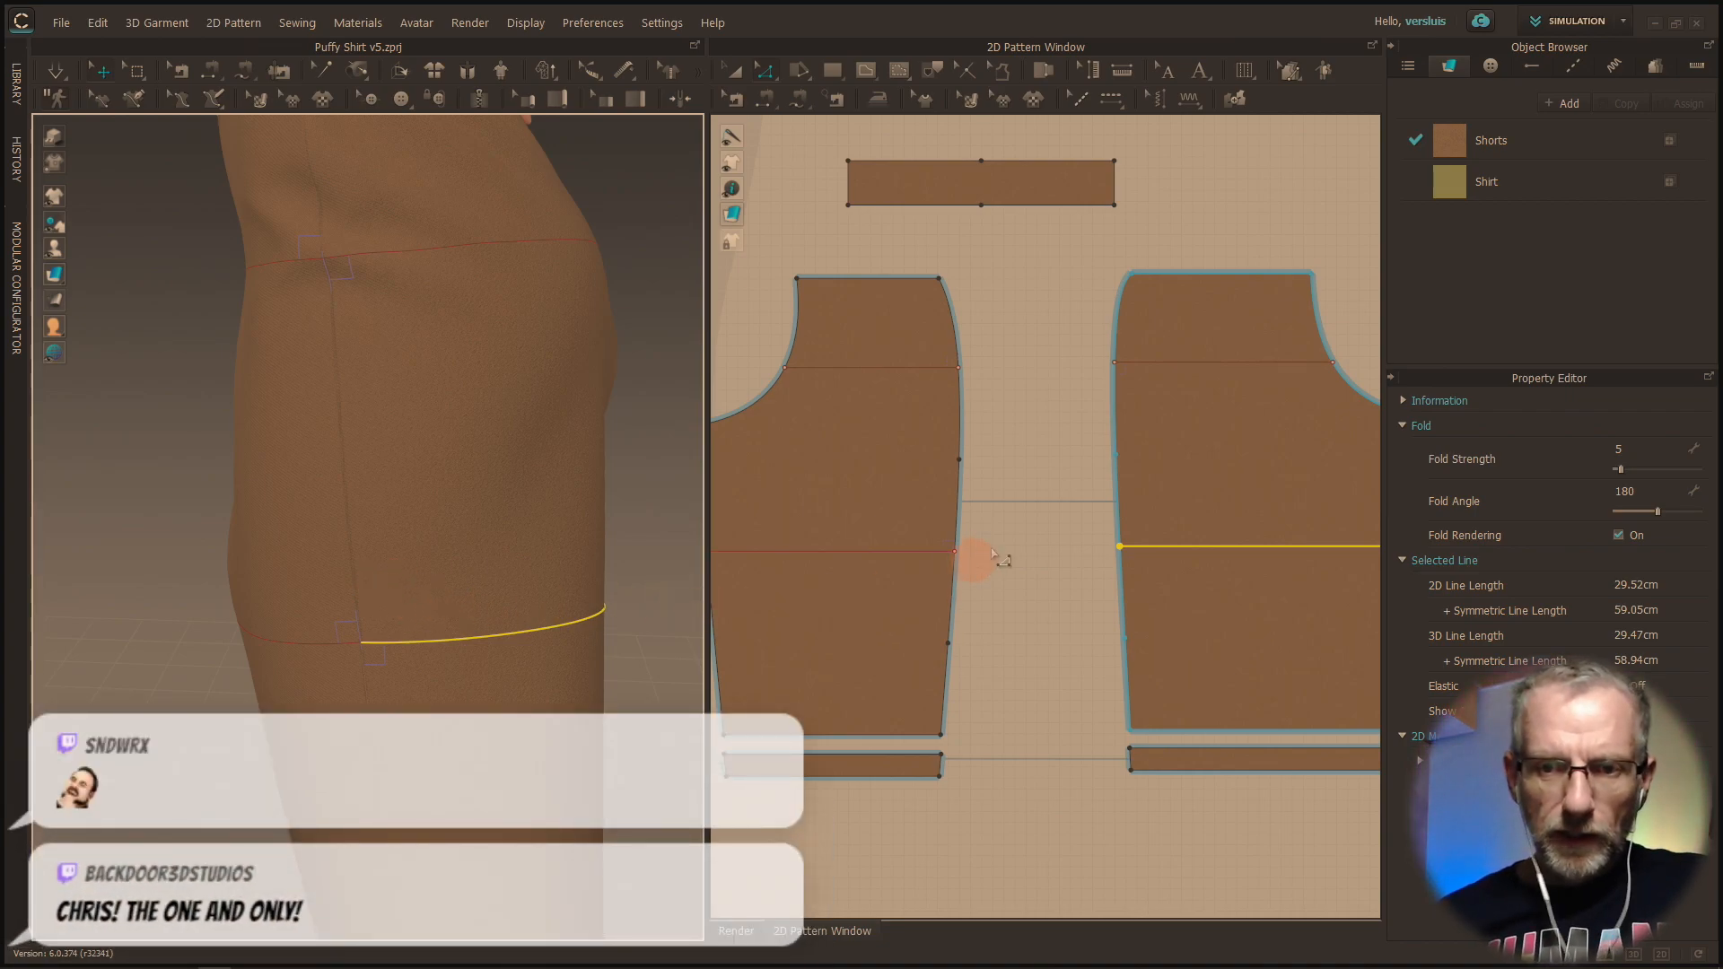
pyautogui.click(929, 372)
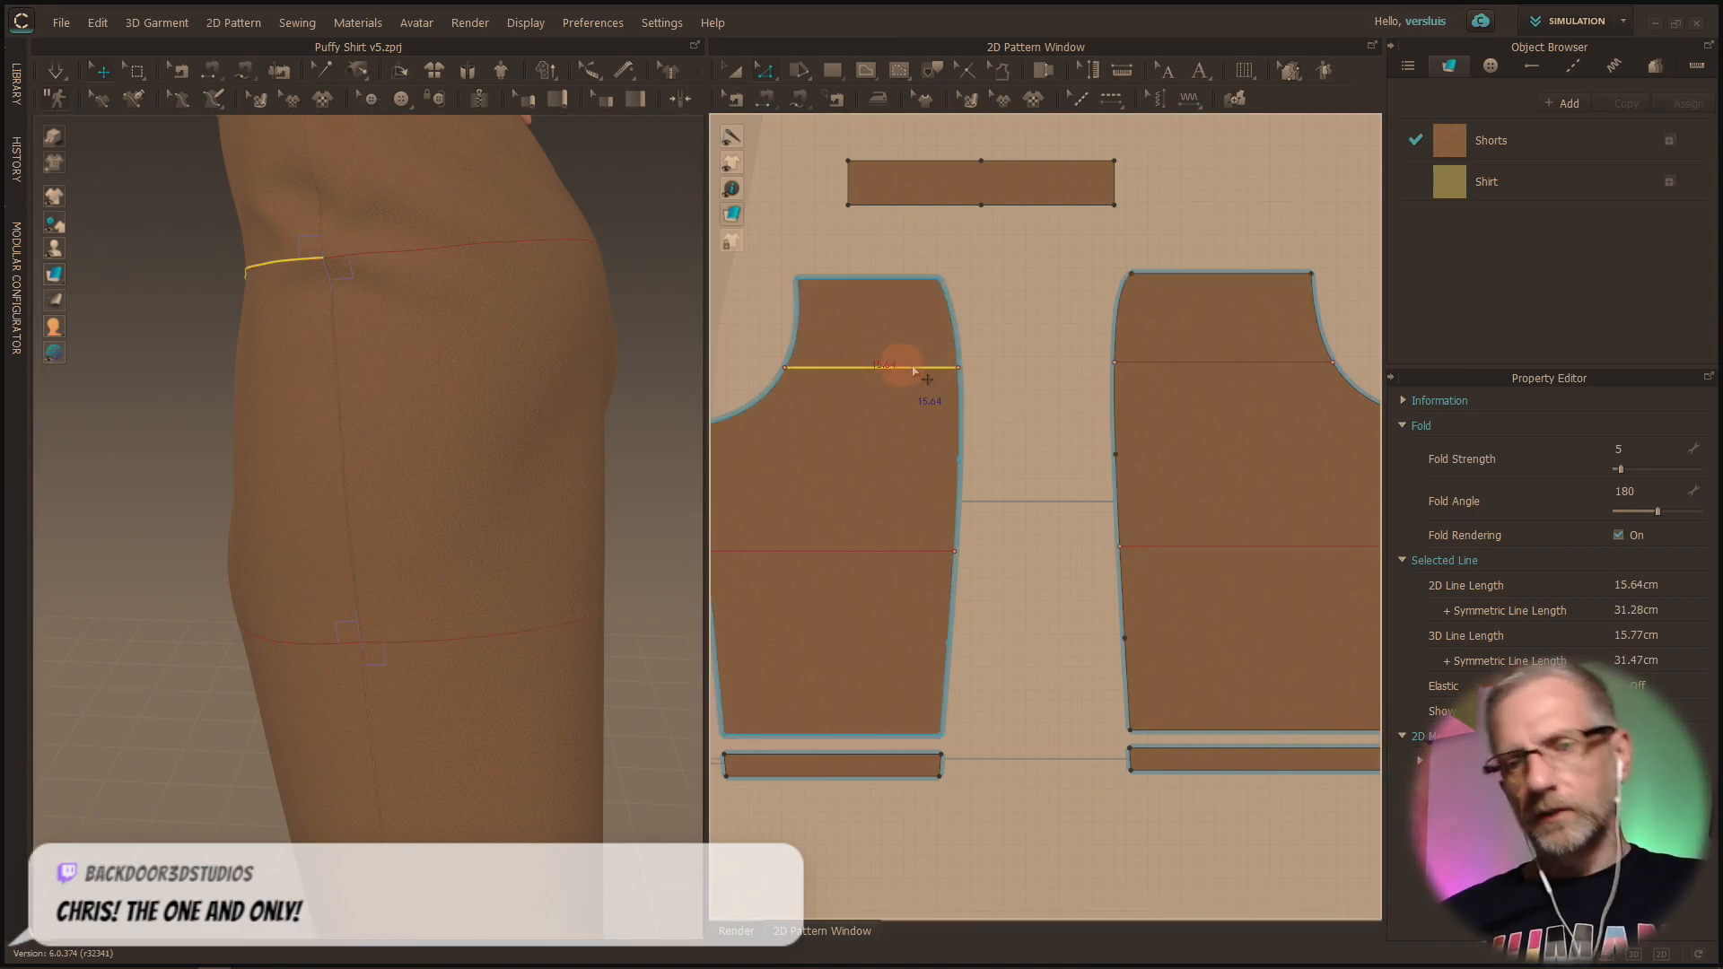
pyautogui.rightClick(910, 370)
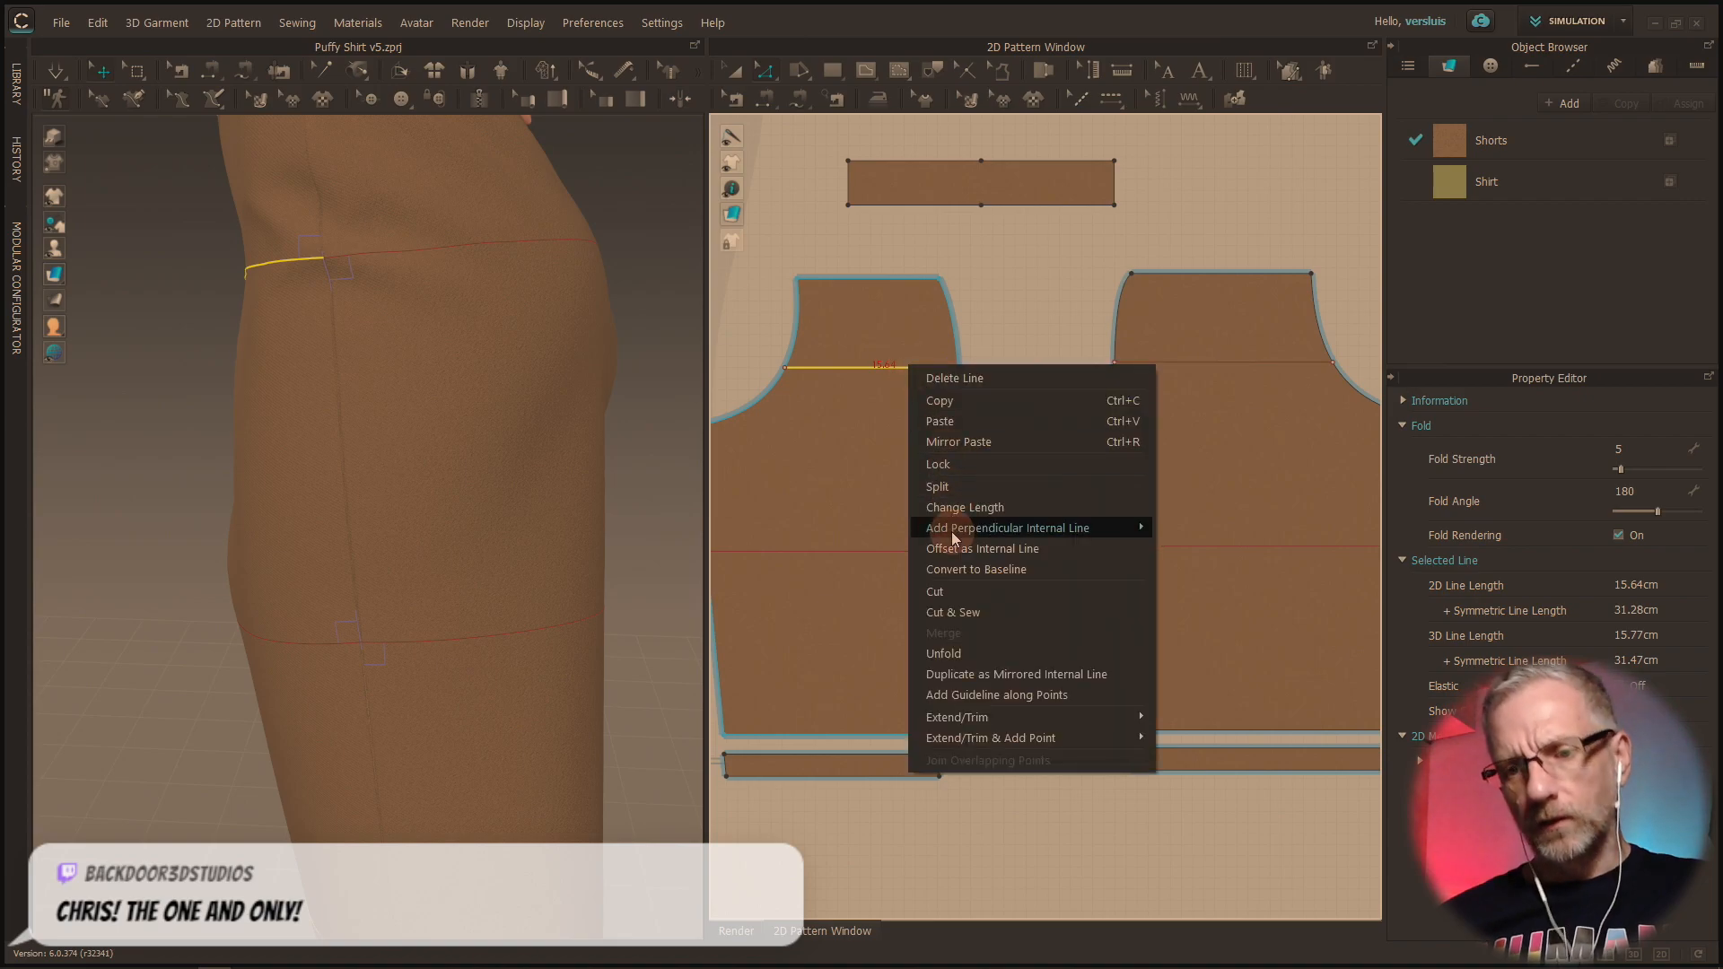
pyautogui.click(1028, 487)
pyautogui.moveTo(908, 262); pyautogui.dragTo(751, 270)
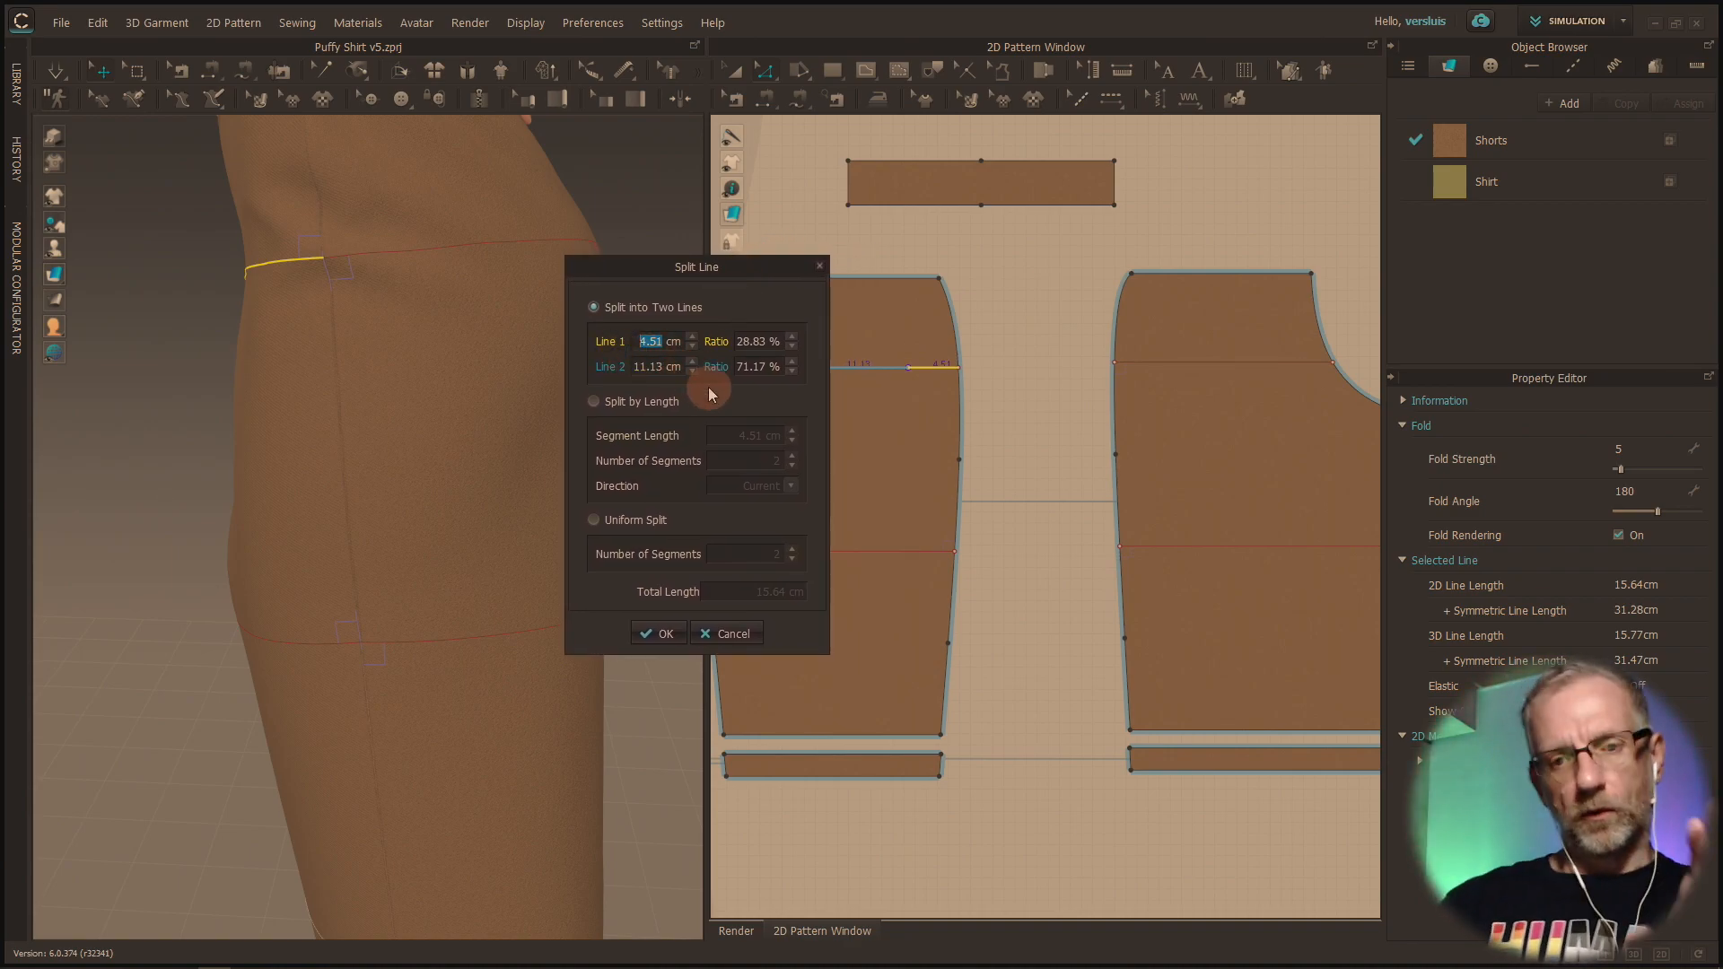
pyautogui.write('4')
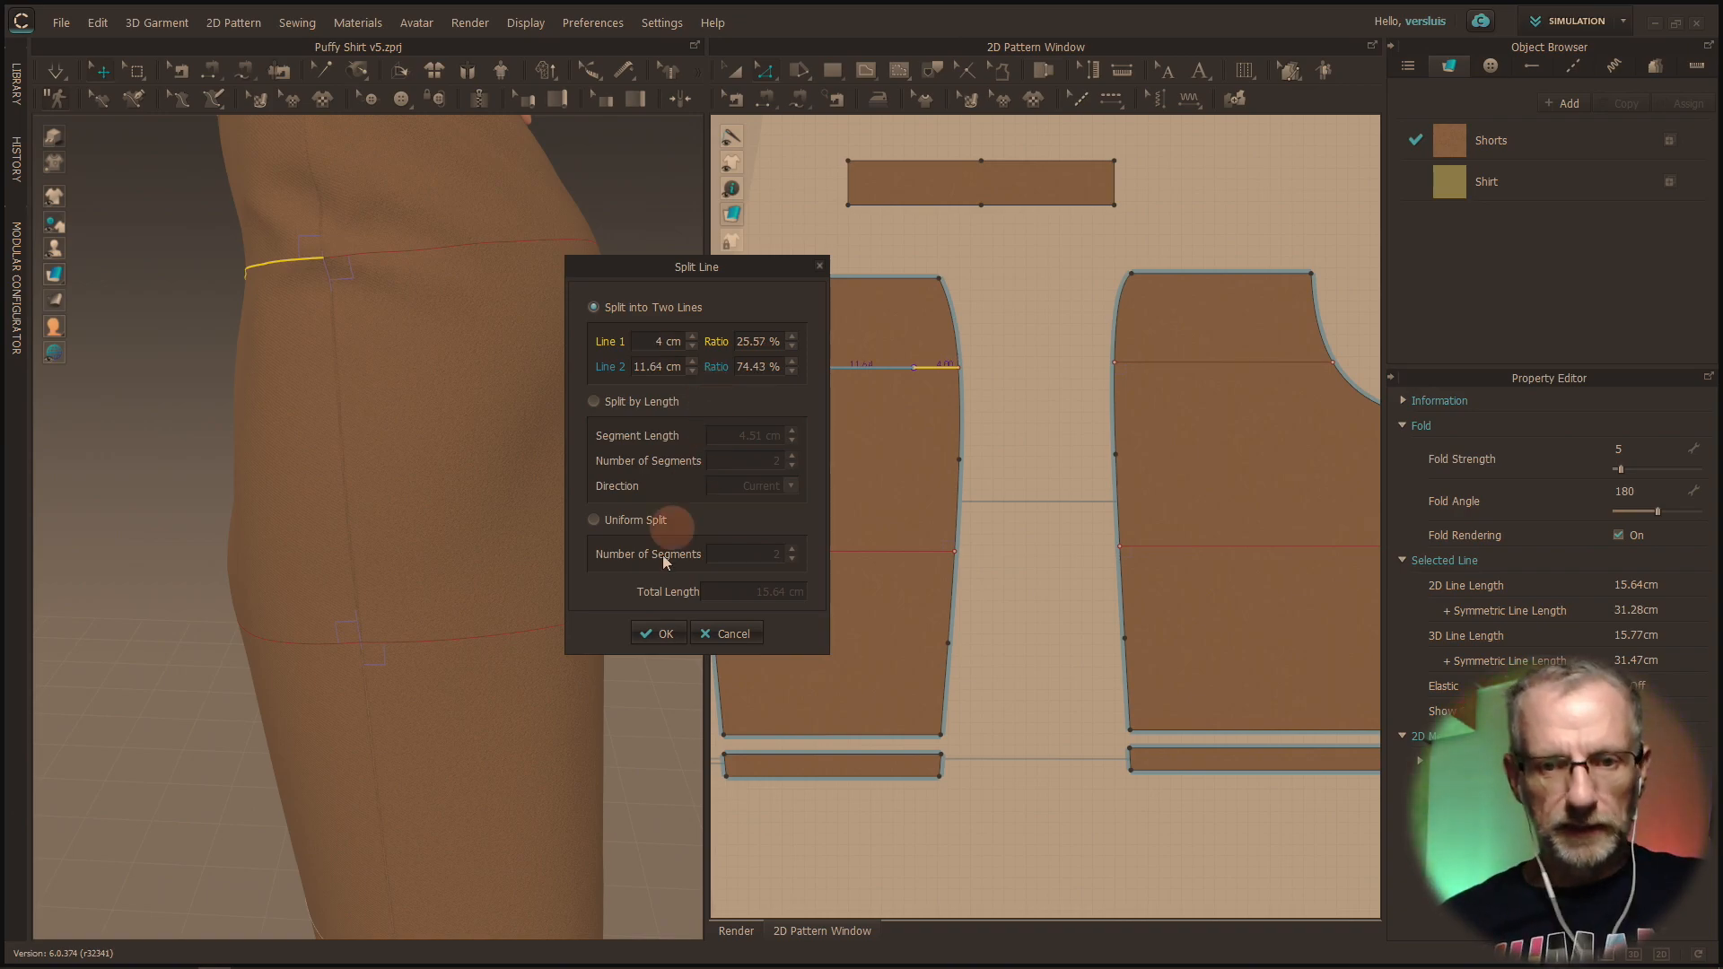
pyautogui.click(664, 634)
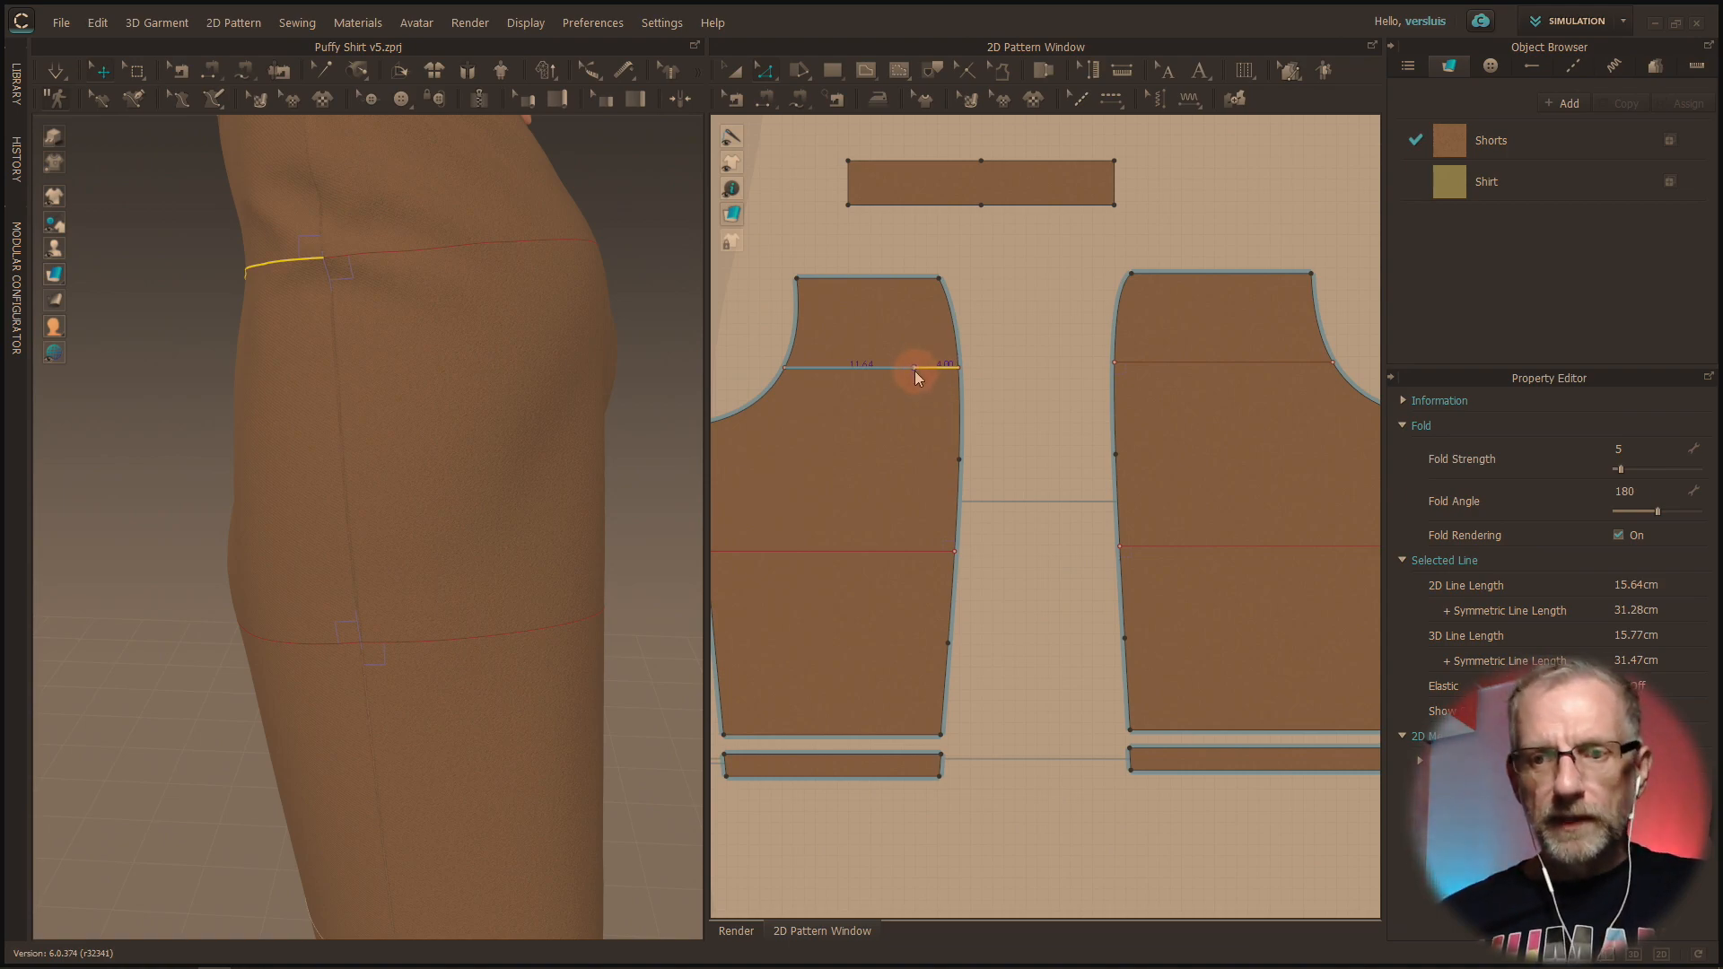
pyautogui.click(985, 386)
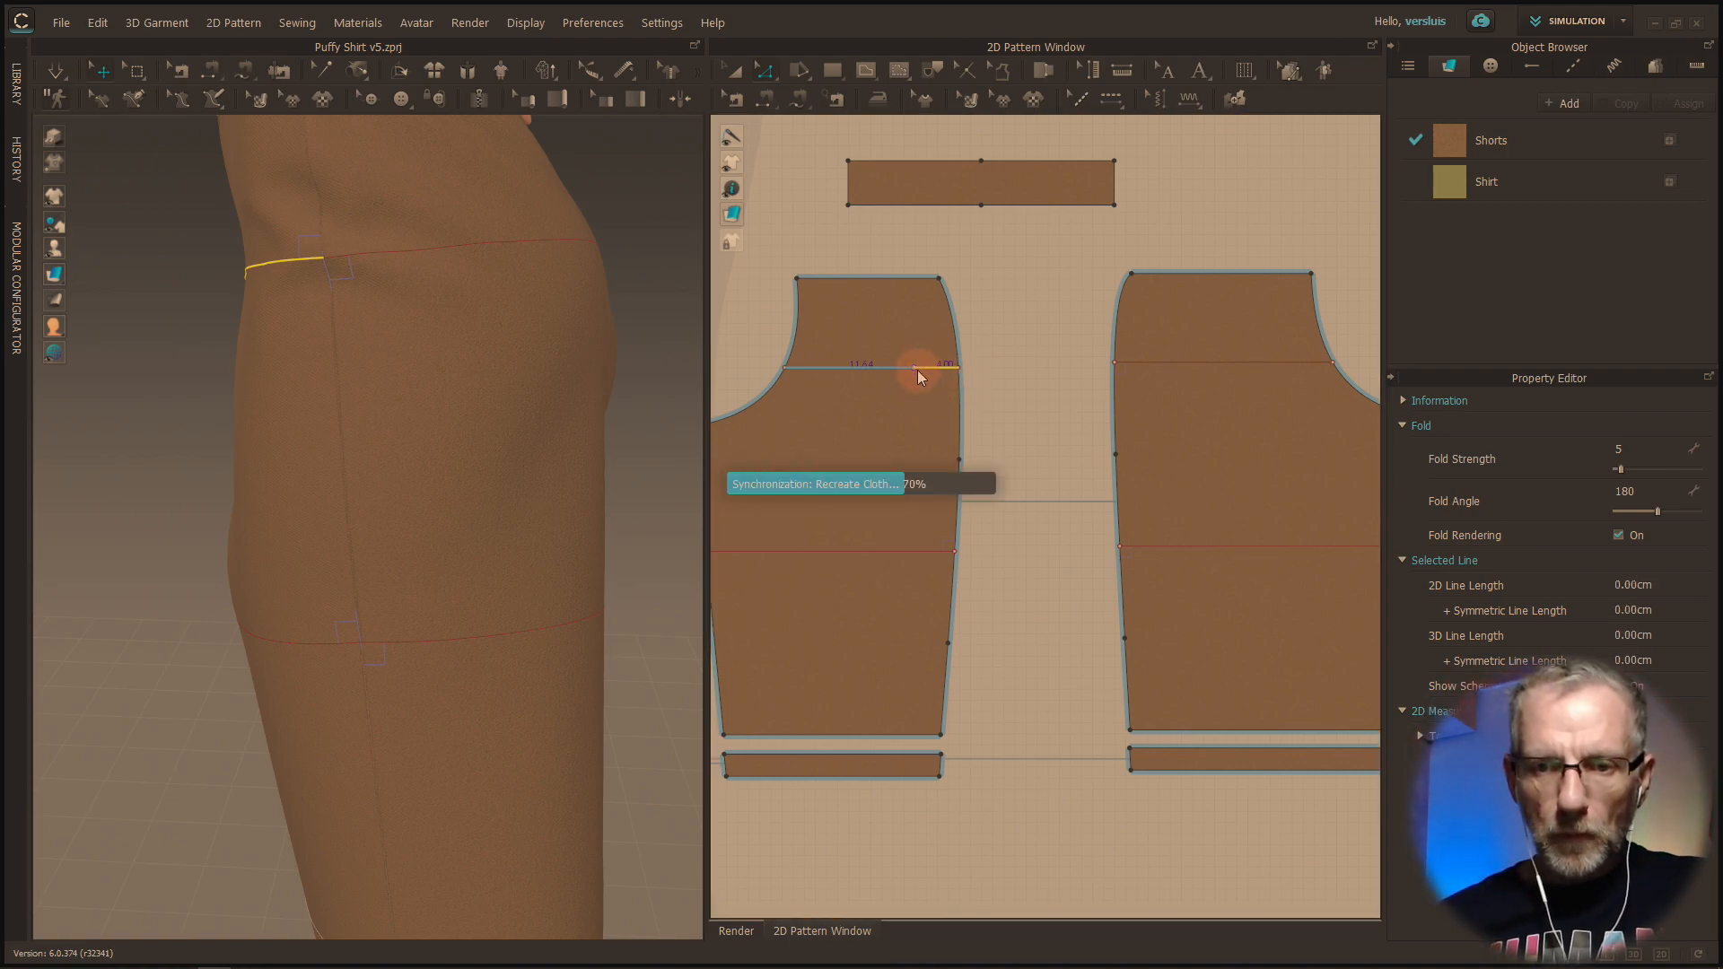
pyautogui.click(1114, 364)
pyautogui.click(1087, 371)
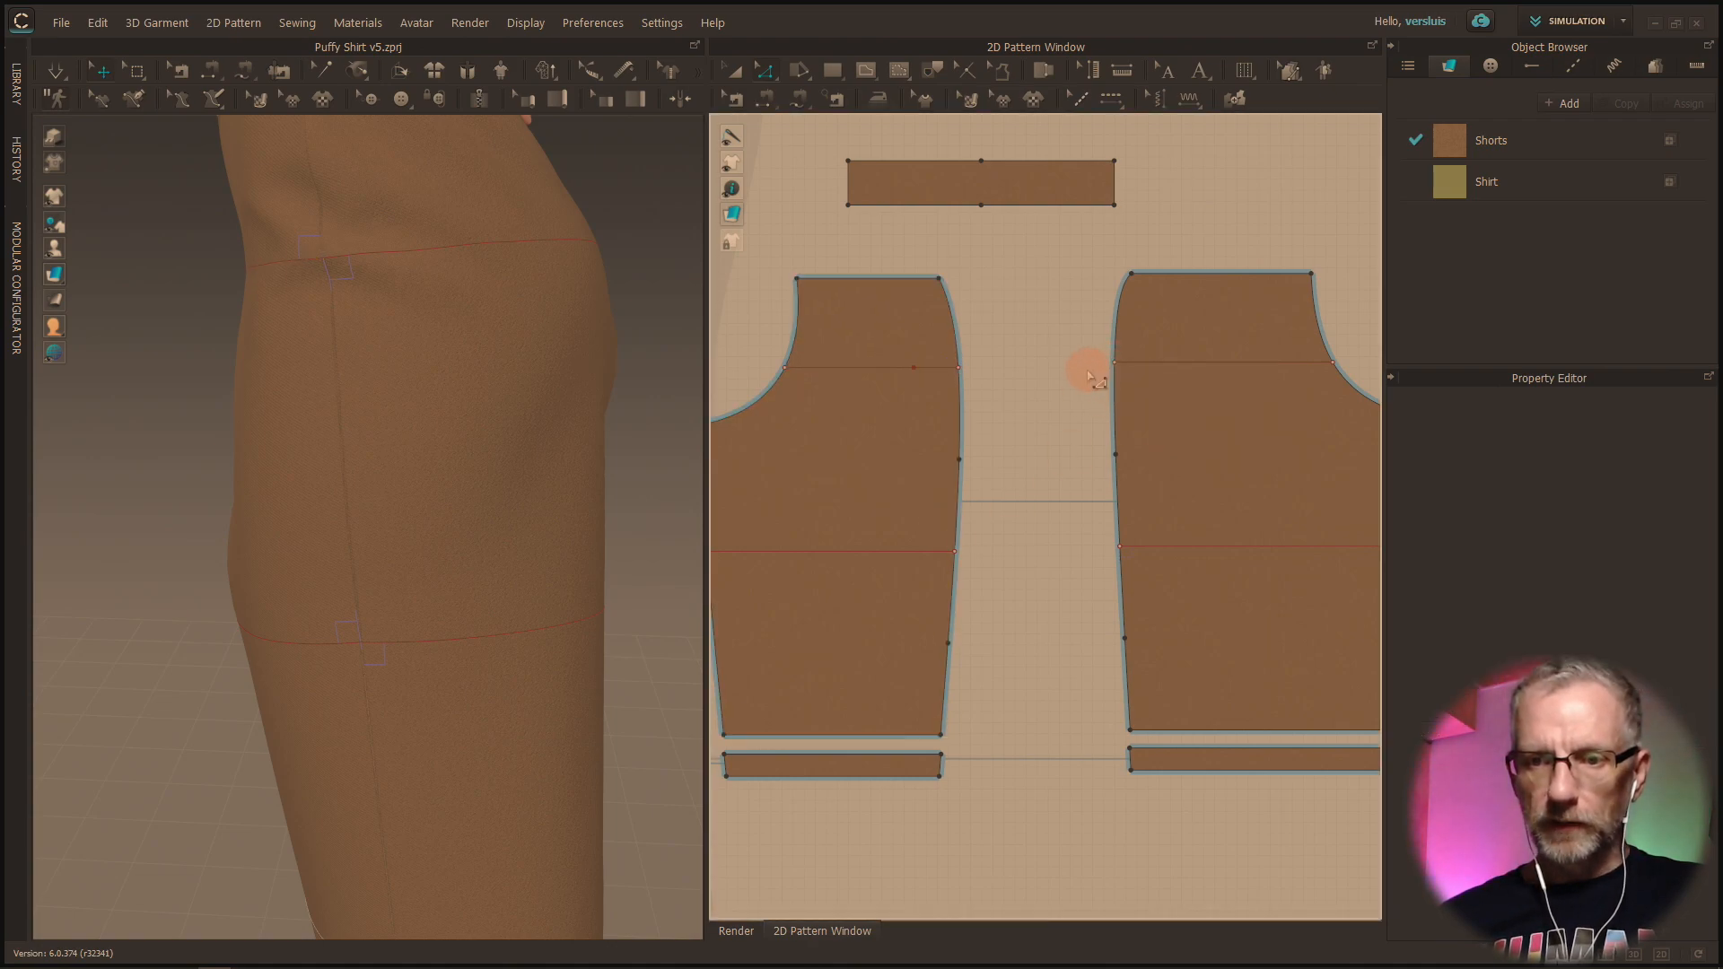
pyautogui.click(1114, 365)
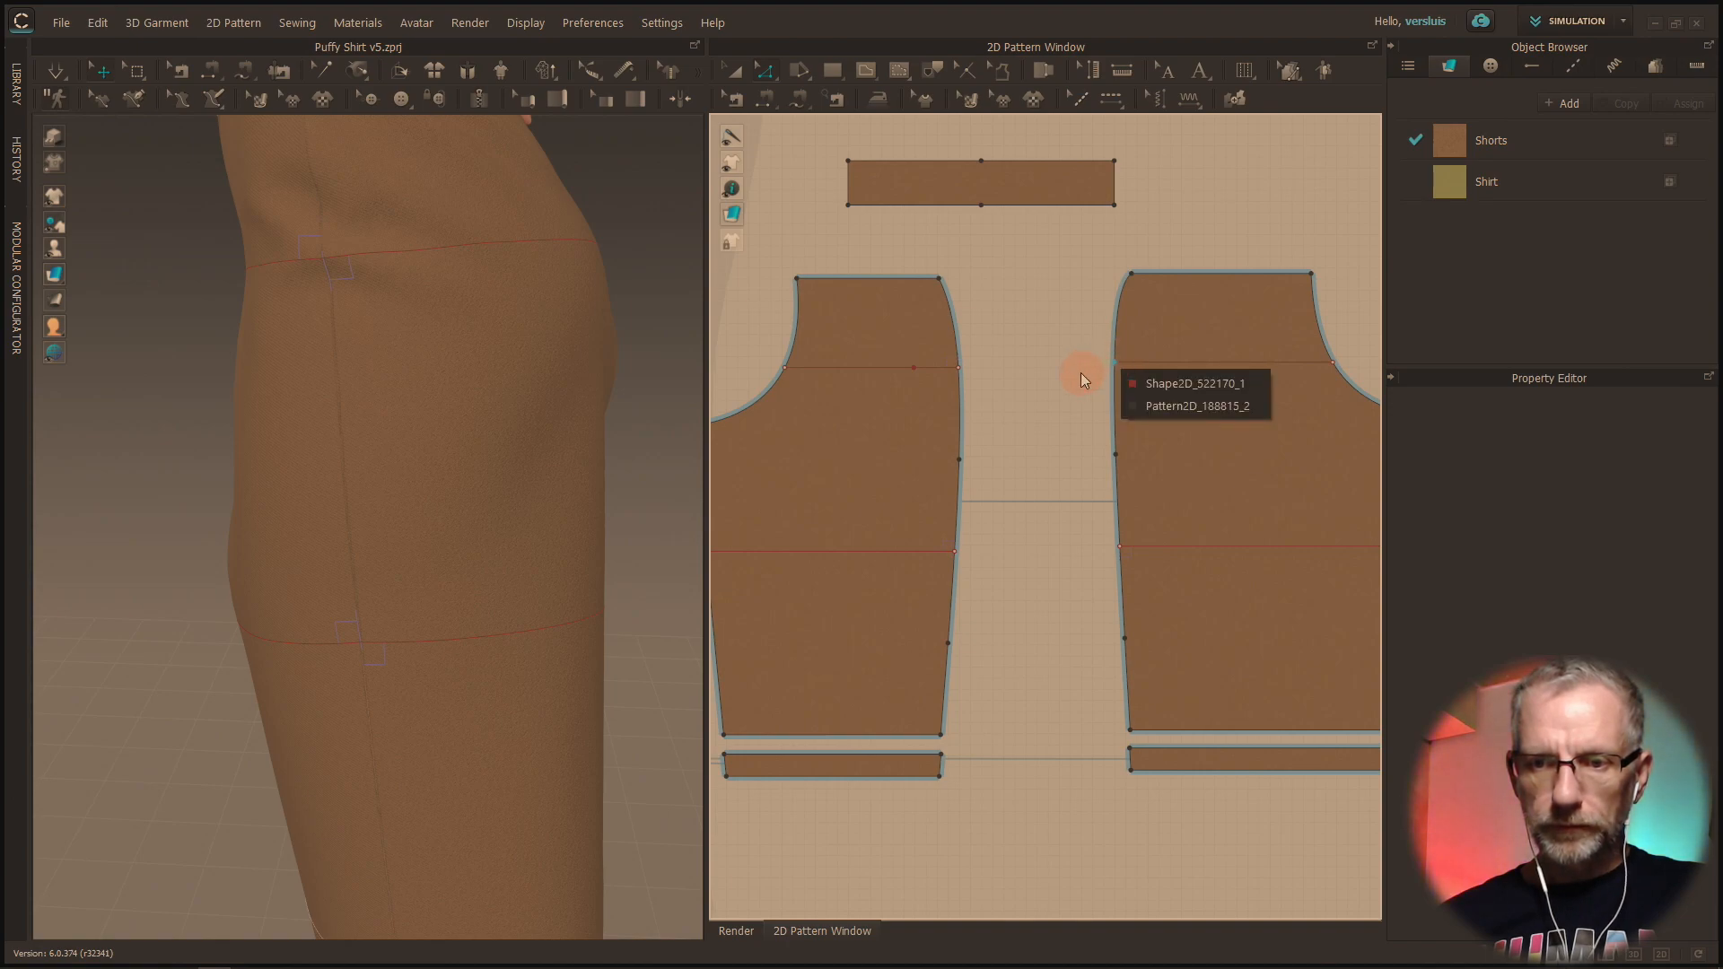
pyautogui.click(1083, 379)
pyautogui.scroll(-3, 1085, 377)
pyautogui.scroll(6, 1085, 377)
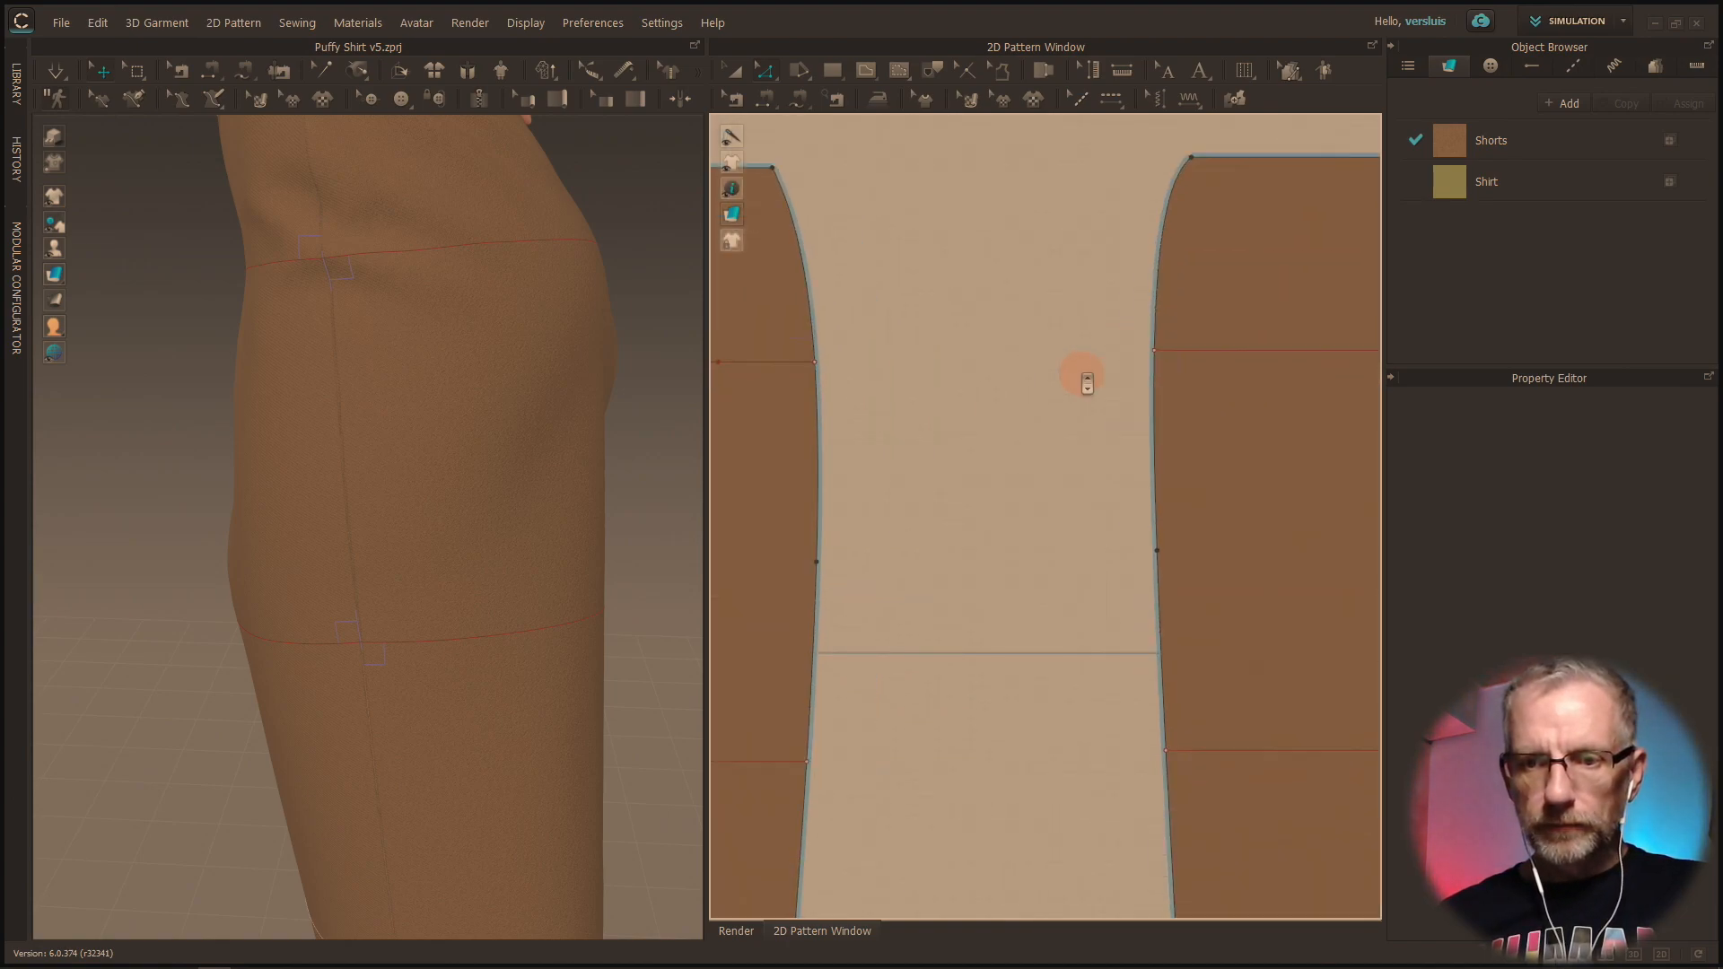
pyautogui.click(1156, 350)
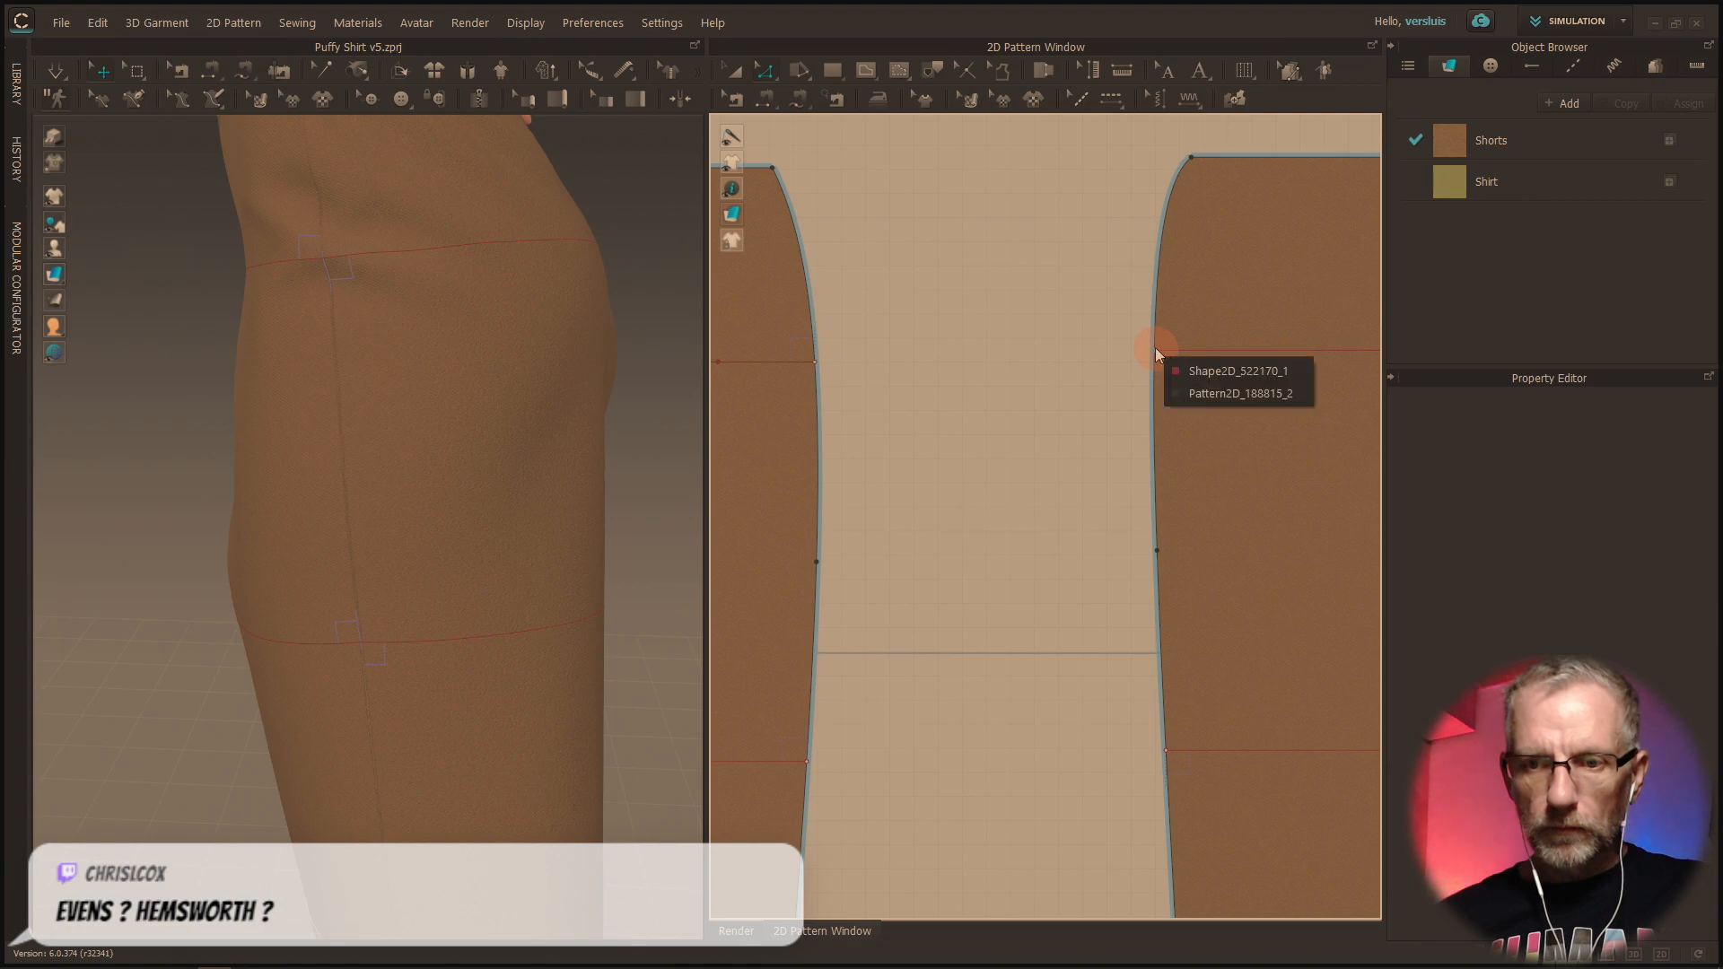
pyautogui.click(1185, 371)
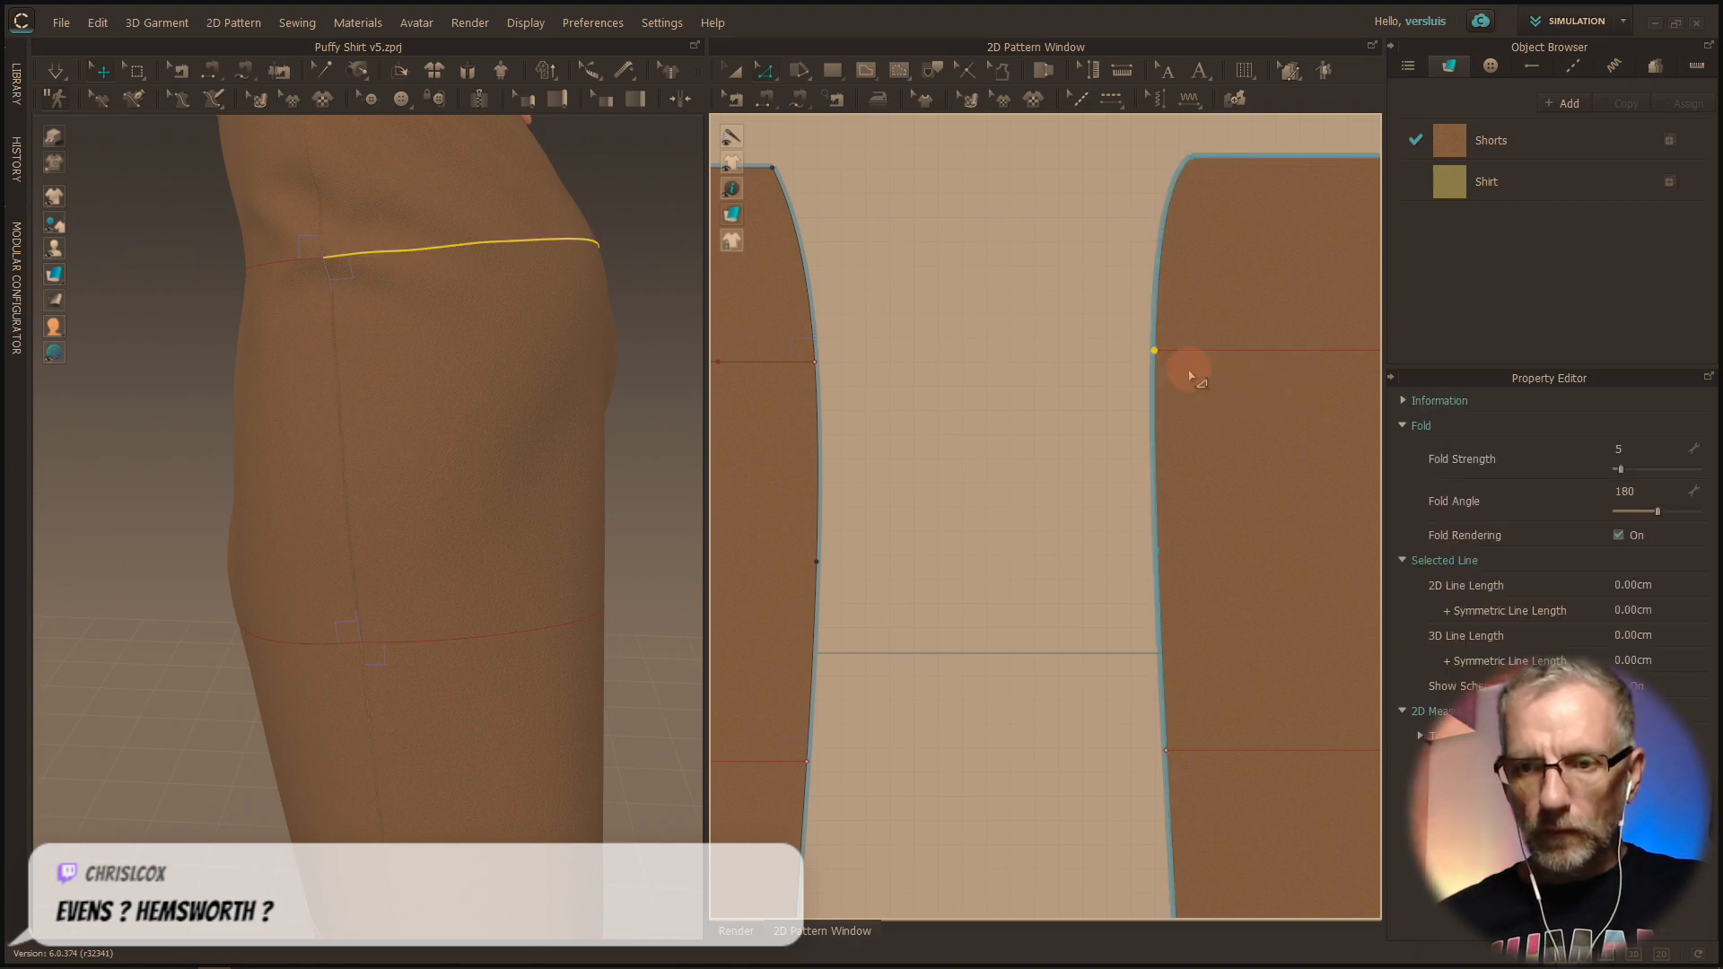
pyautogui.scroll(2, 1091, 398)
pyautogui.moveTo(1089, 395); pyautogui.dragTo(928, 404, button='middle')
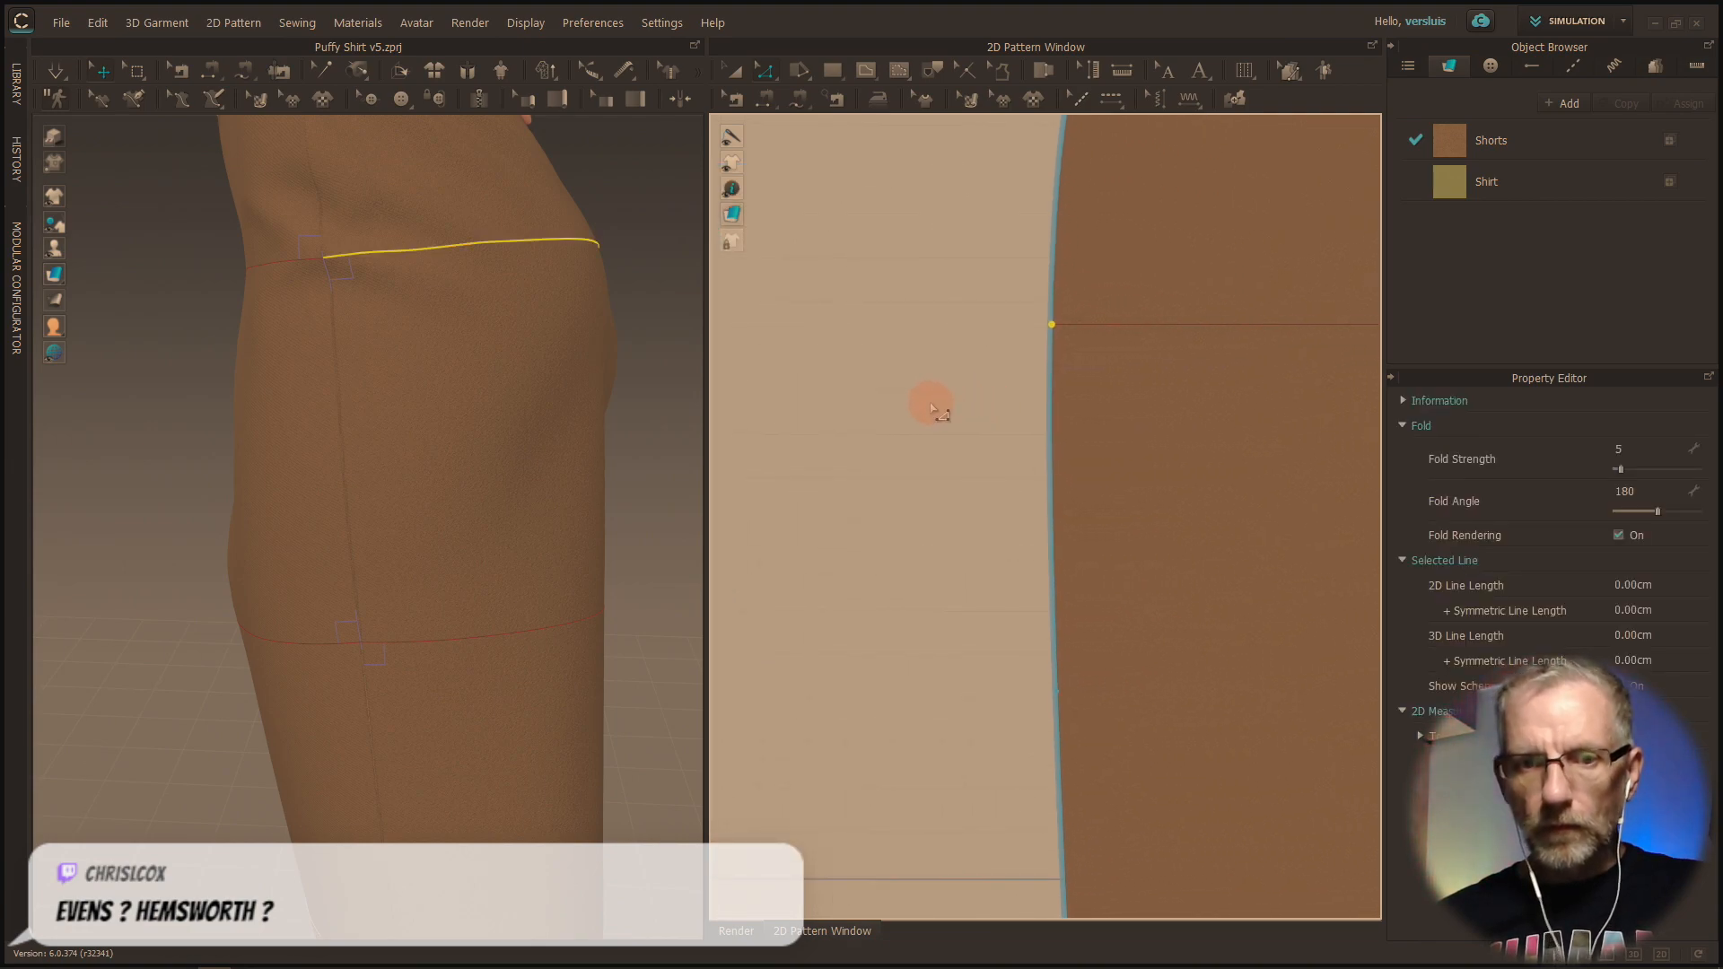
pyautogui.rightClick(1053, 328)
pyautogui.moveTo(1183, 384)
pyautogui.click(1296, 402)
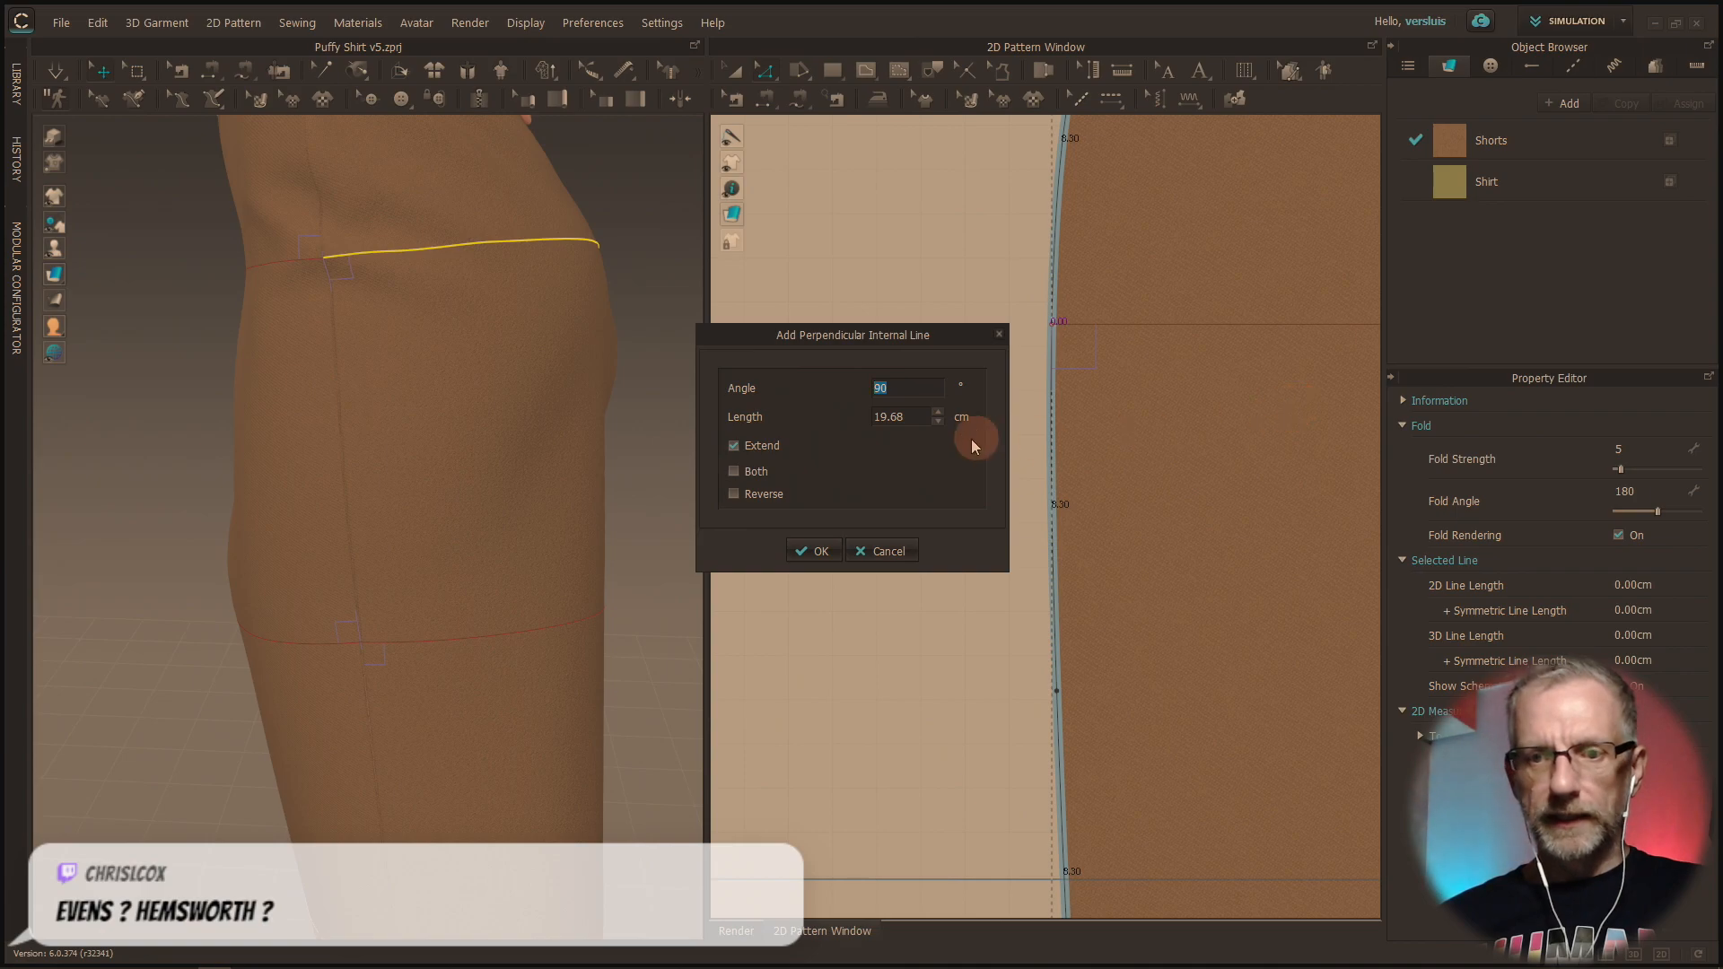
pyautogui.click(882, 550)
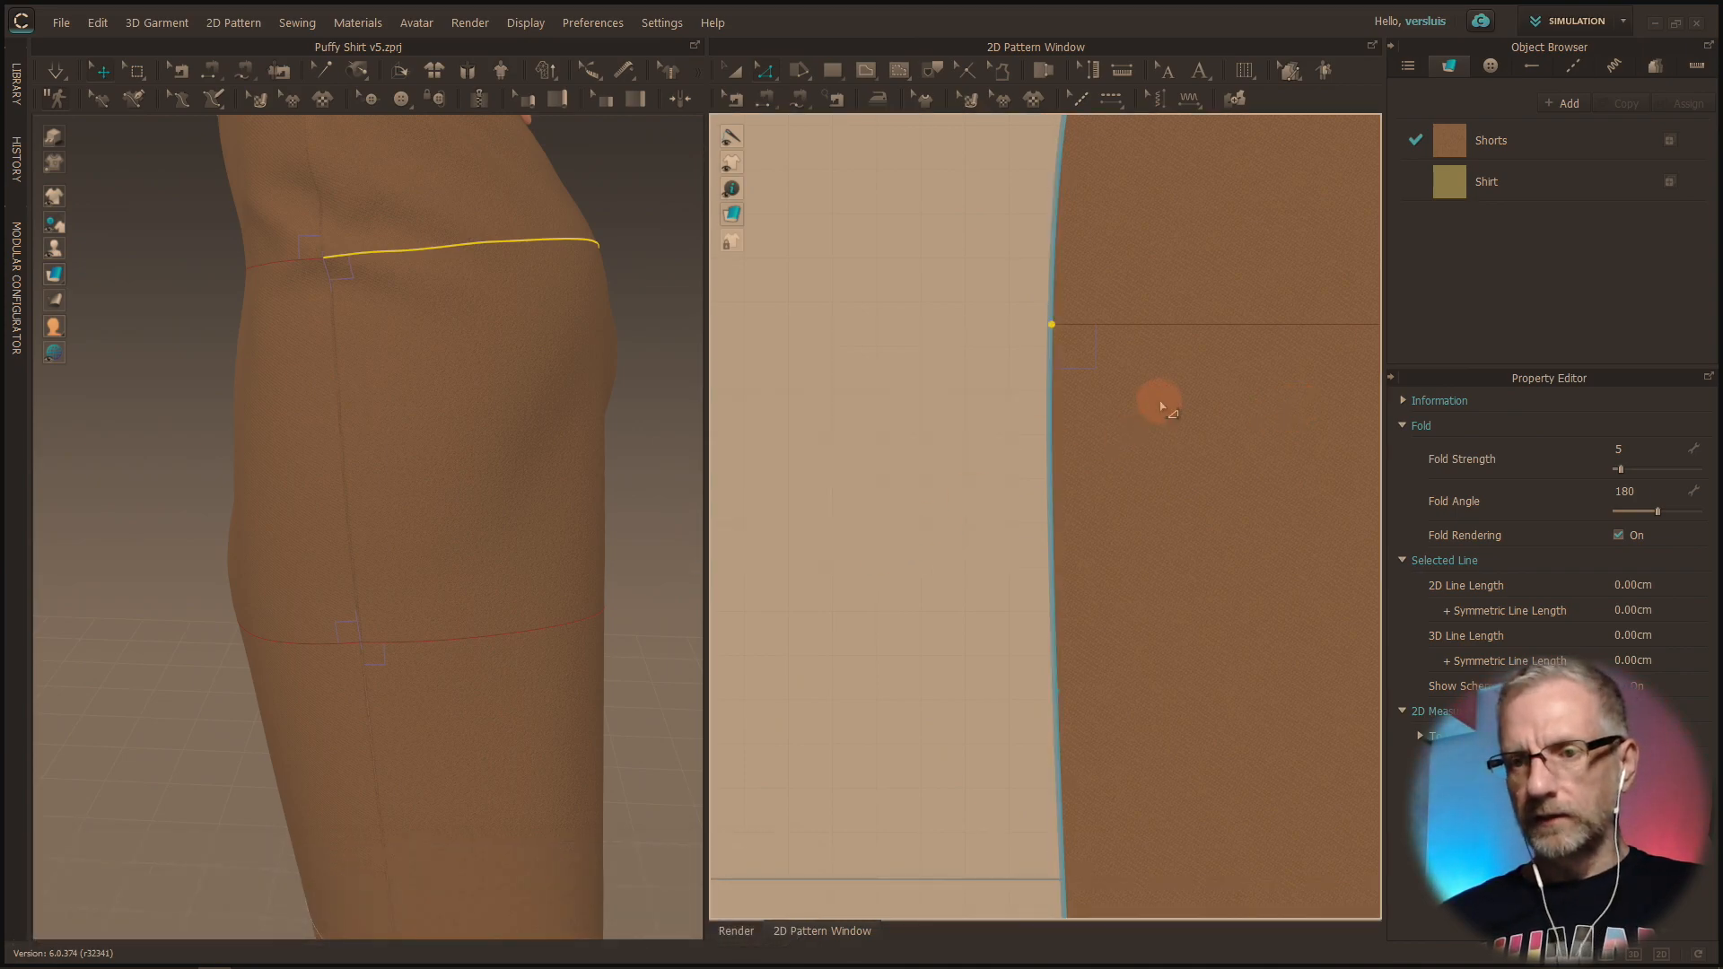
# Step: Split the back leg panel's upper internal line into two lines, with the segment next to the side seam 8 cm long
pyautogui.click(1148, 329)
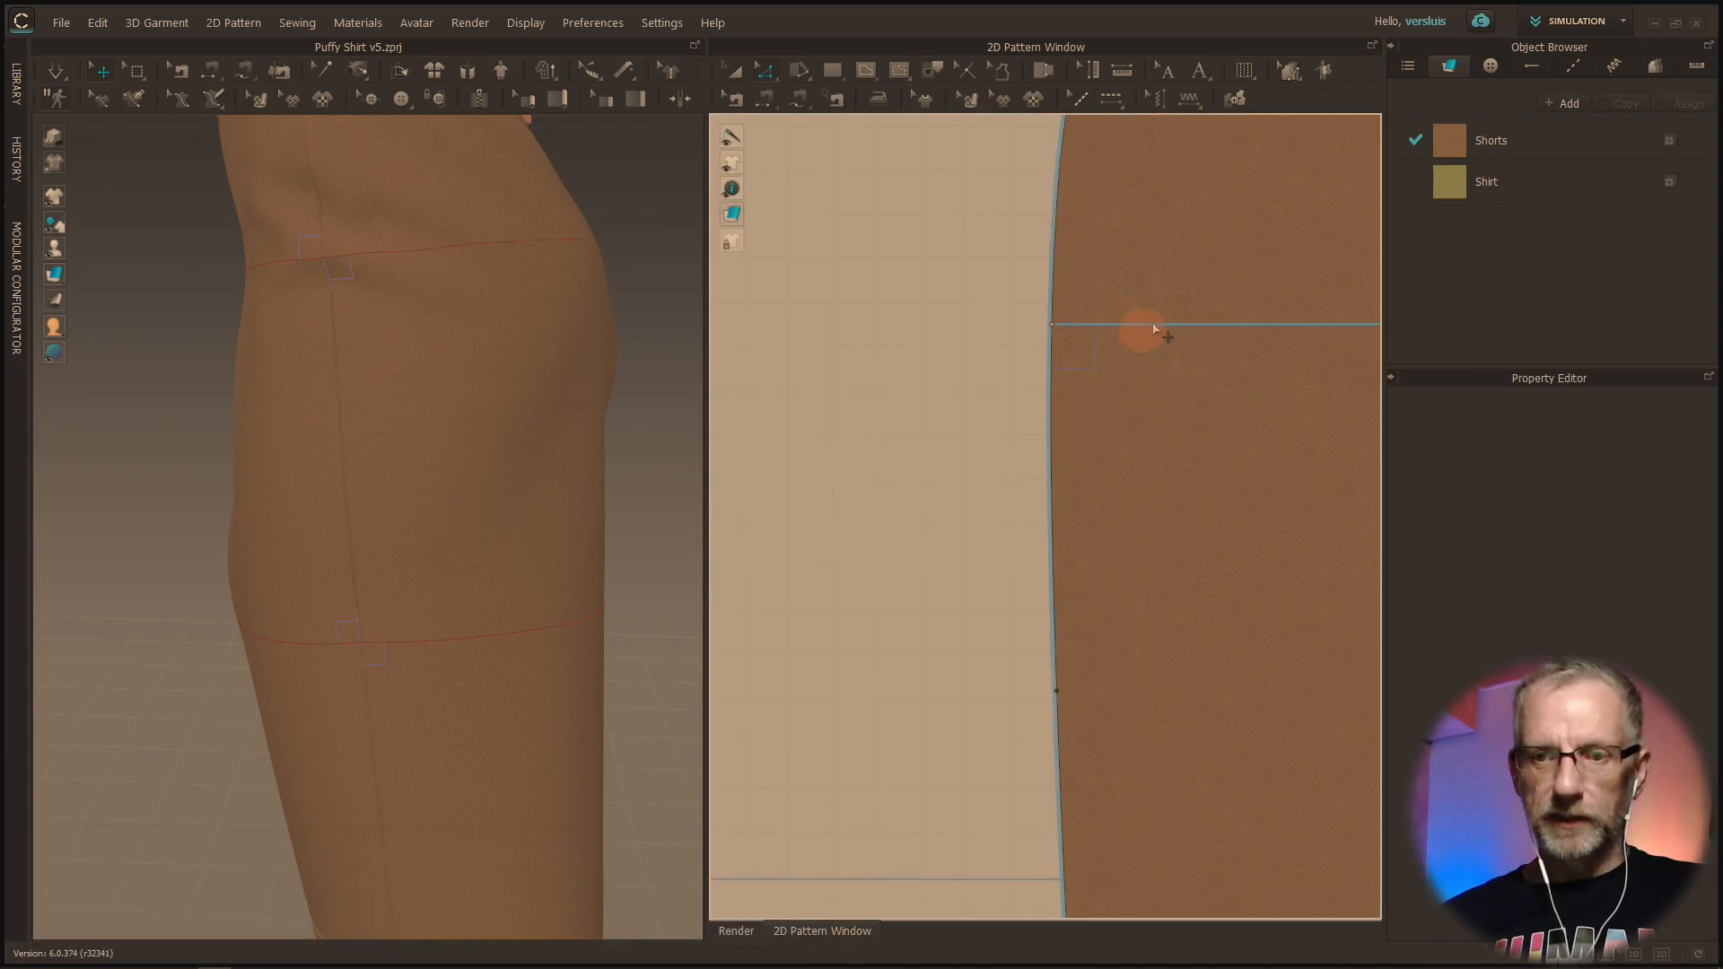
pyautogui.click(1152, 332)
pyautogui.rightClick(1151, 332)
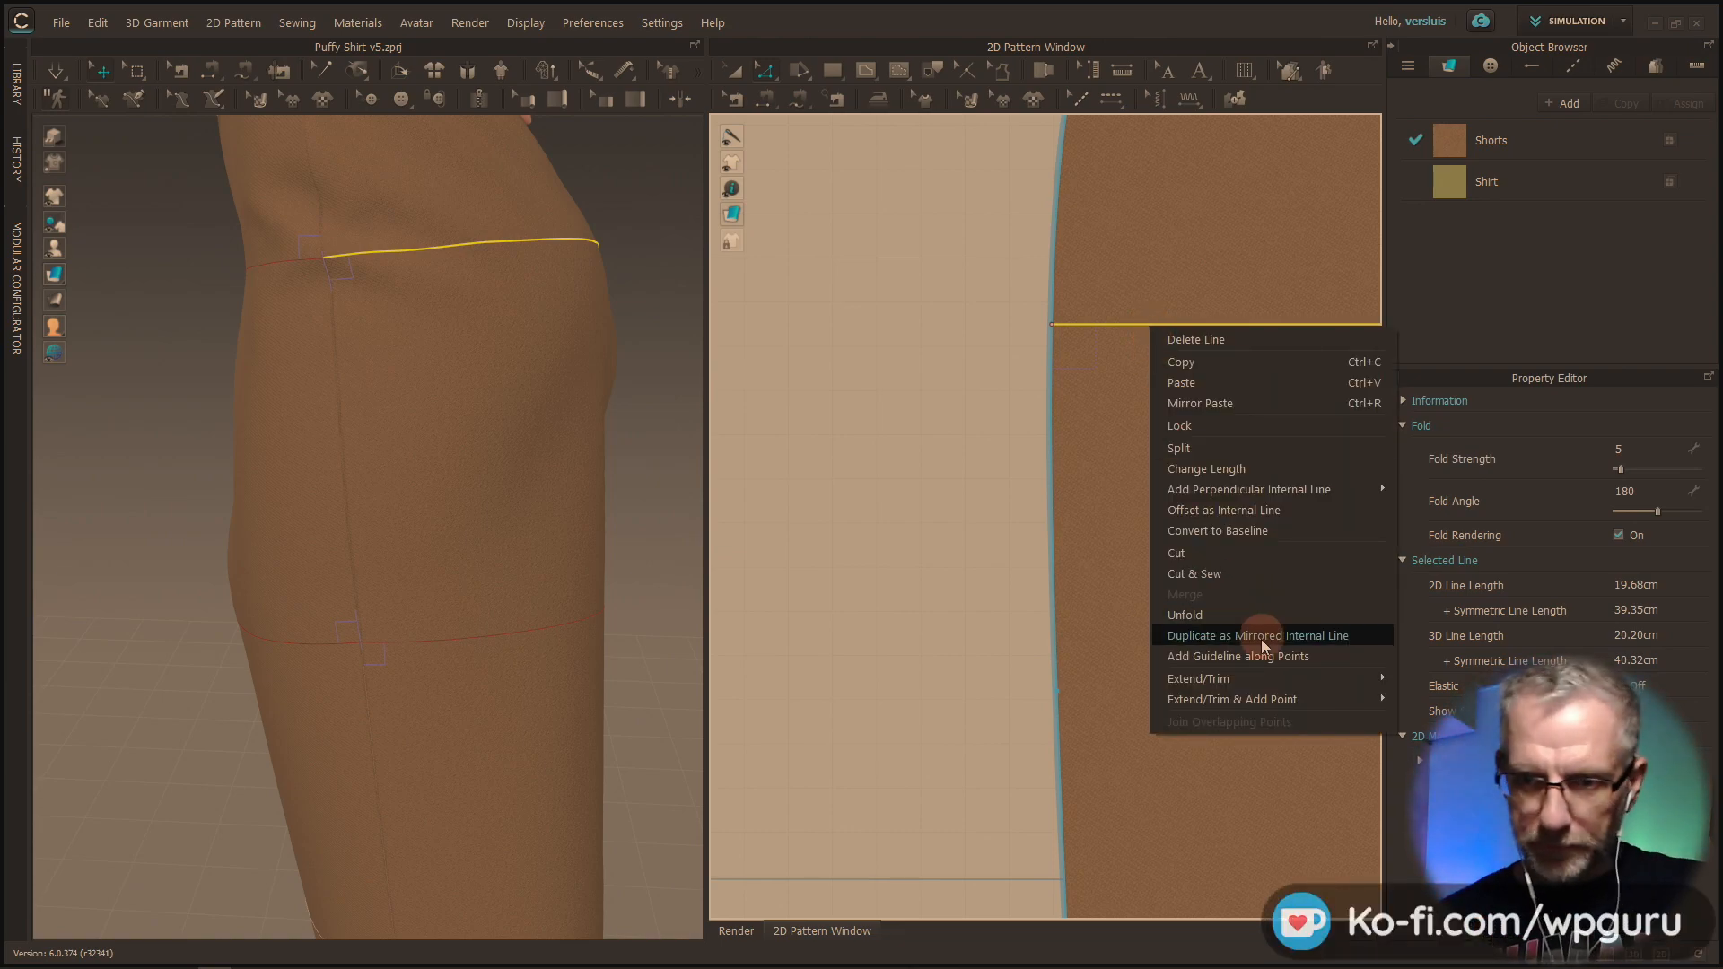
pyautogui.click(1253, 454)
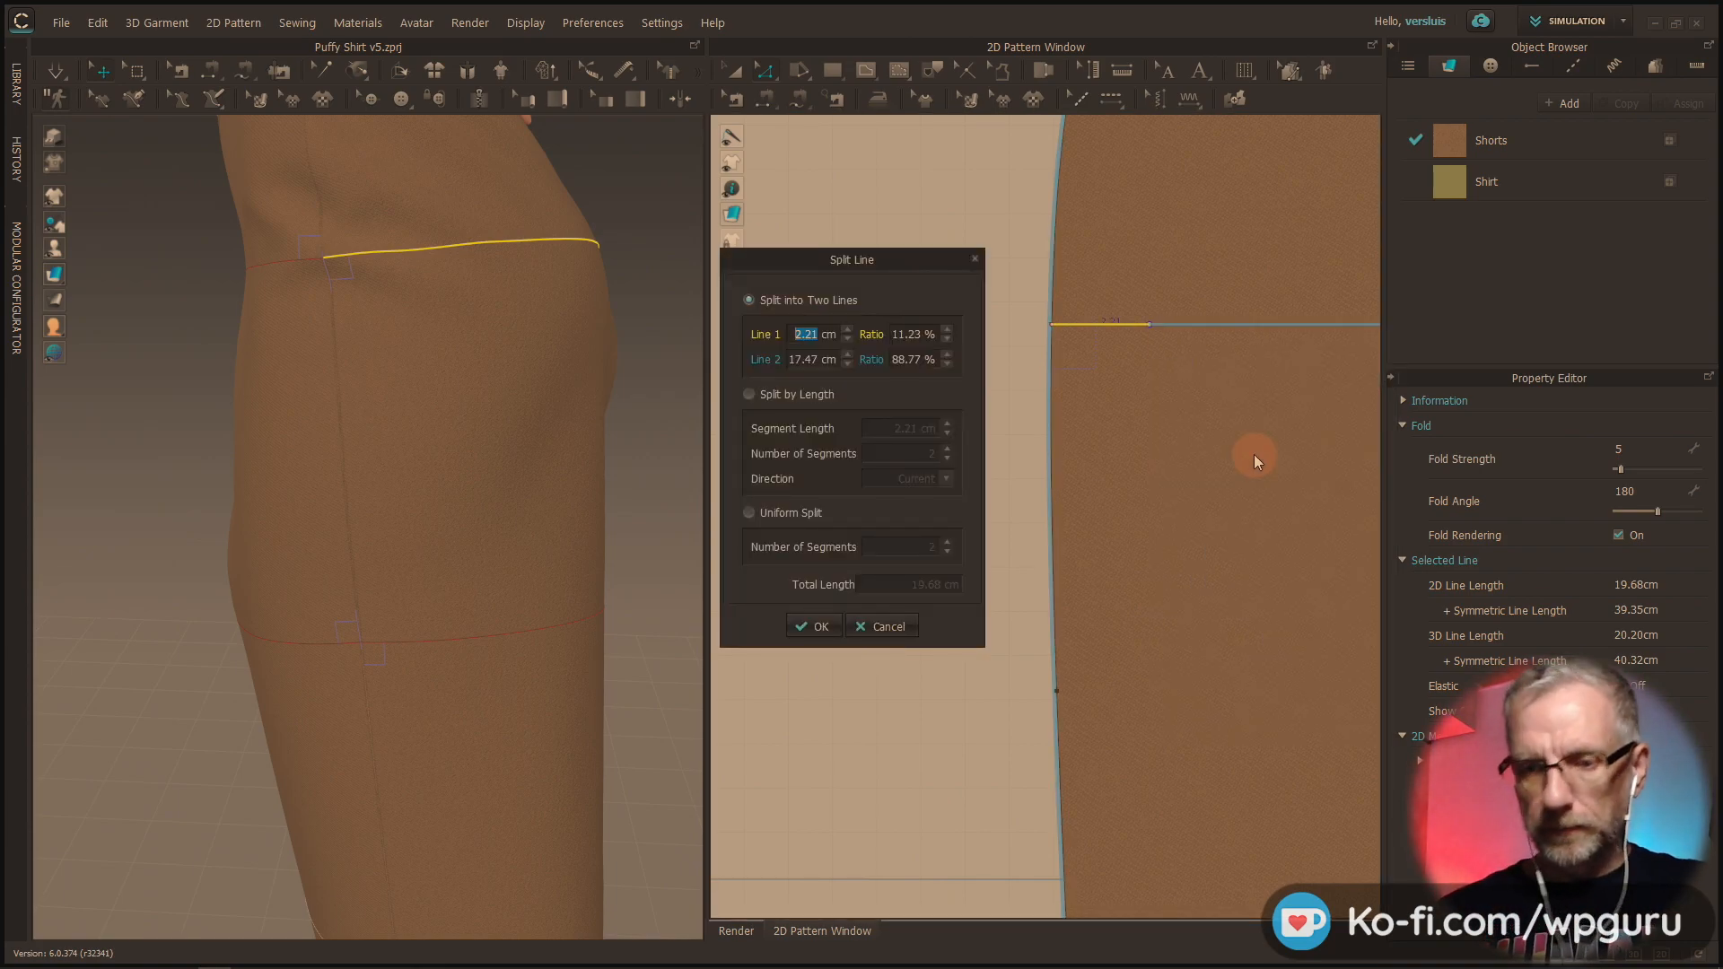
pyautogui.write('8')
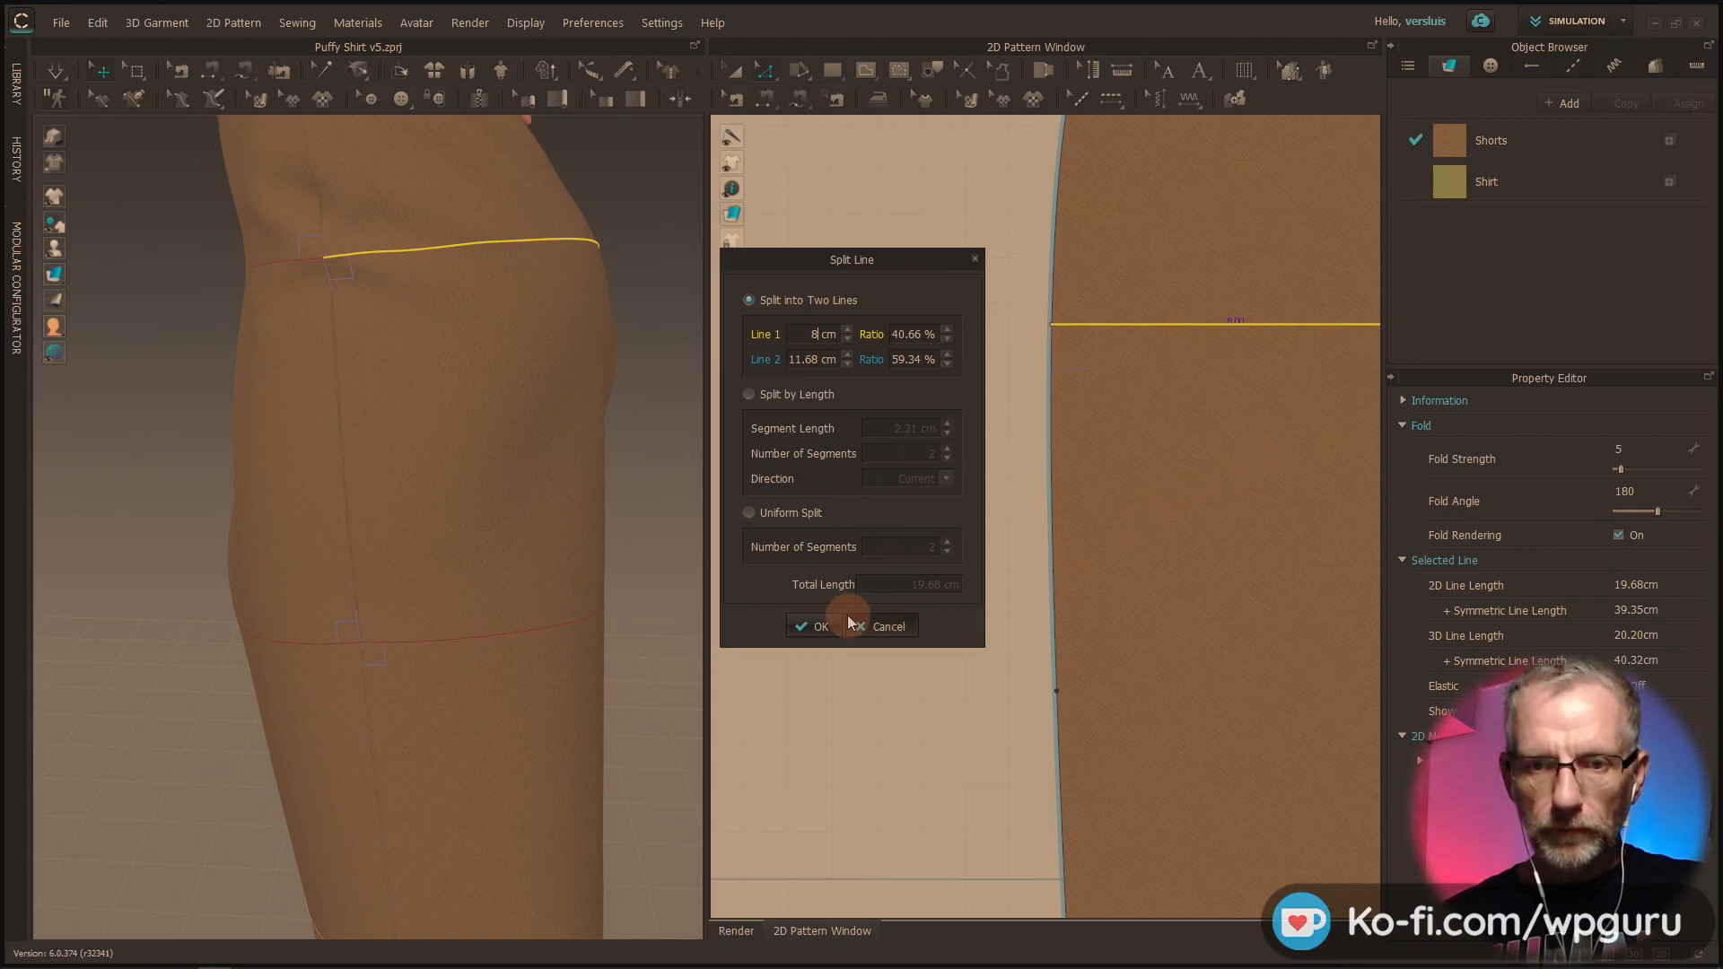
pyautogui.click(808, 629)
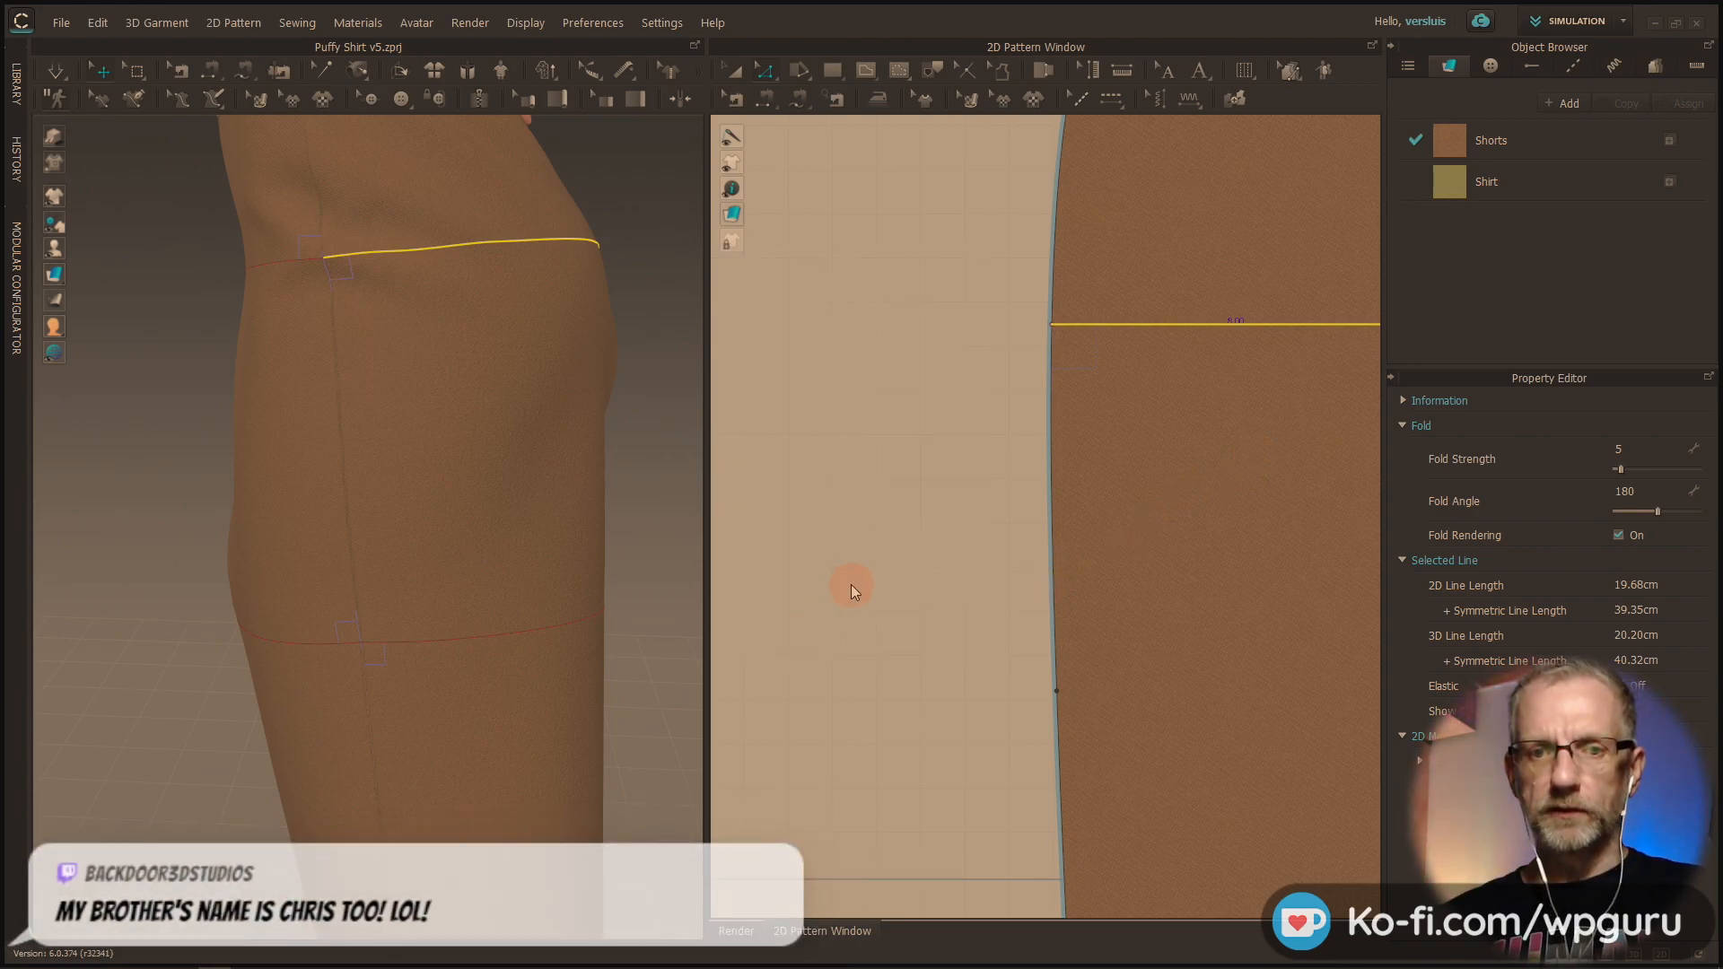
# Step: Try to add an extended X-axis perpendicular internal line at 90° from the split point on the front leg panel's upper internal line
pyautogui.scroll(-5, 851, 585)
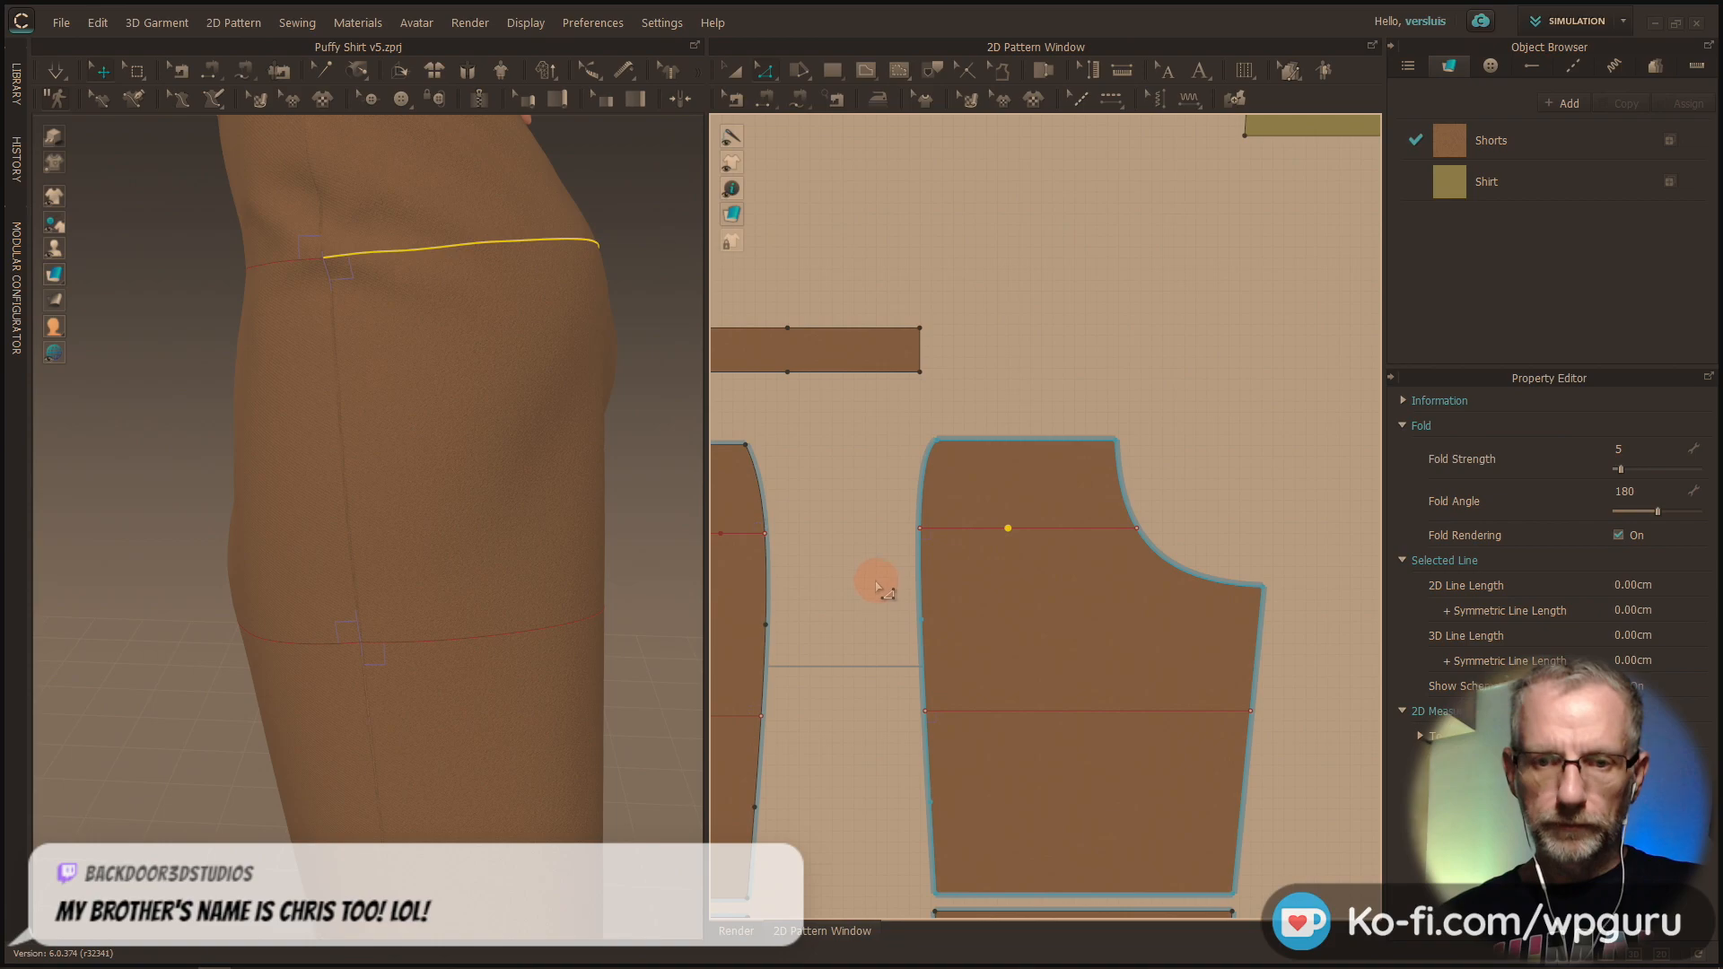
pyautogui.moveTo(866, 588); pyautogui.dragTo(1008, 470, button='middle')
pyautogui.scroll(-2, 1010, 469)
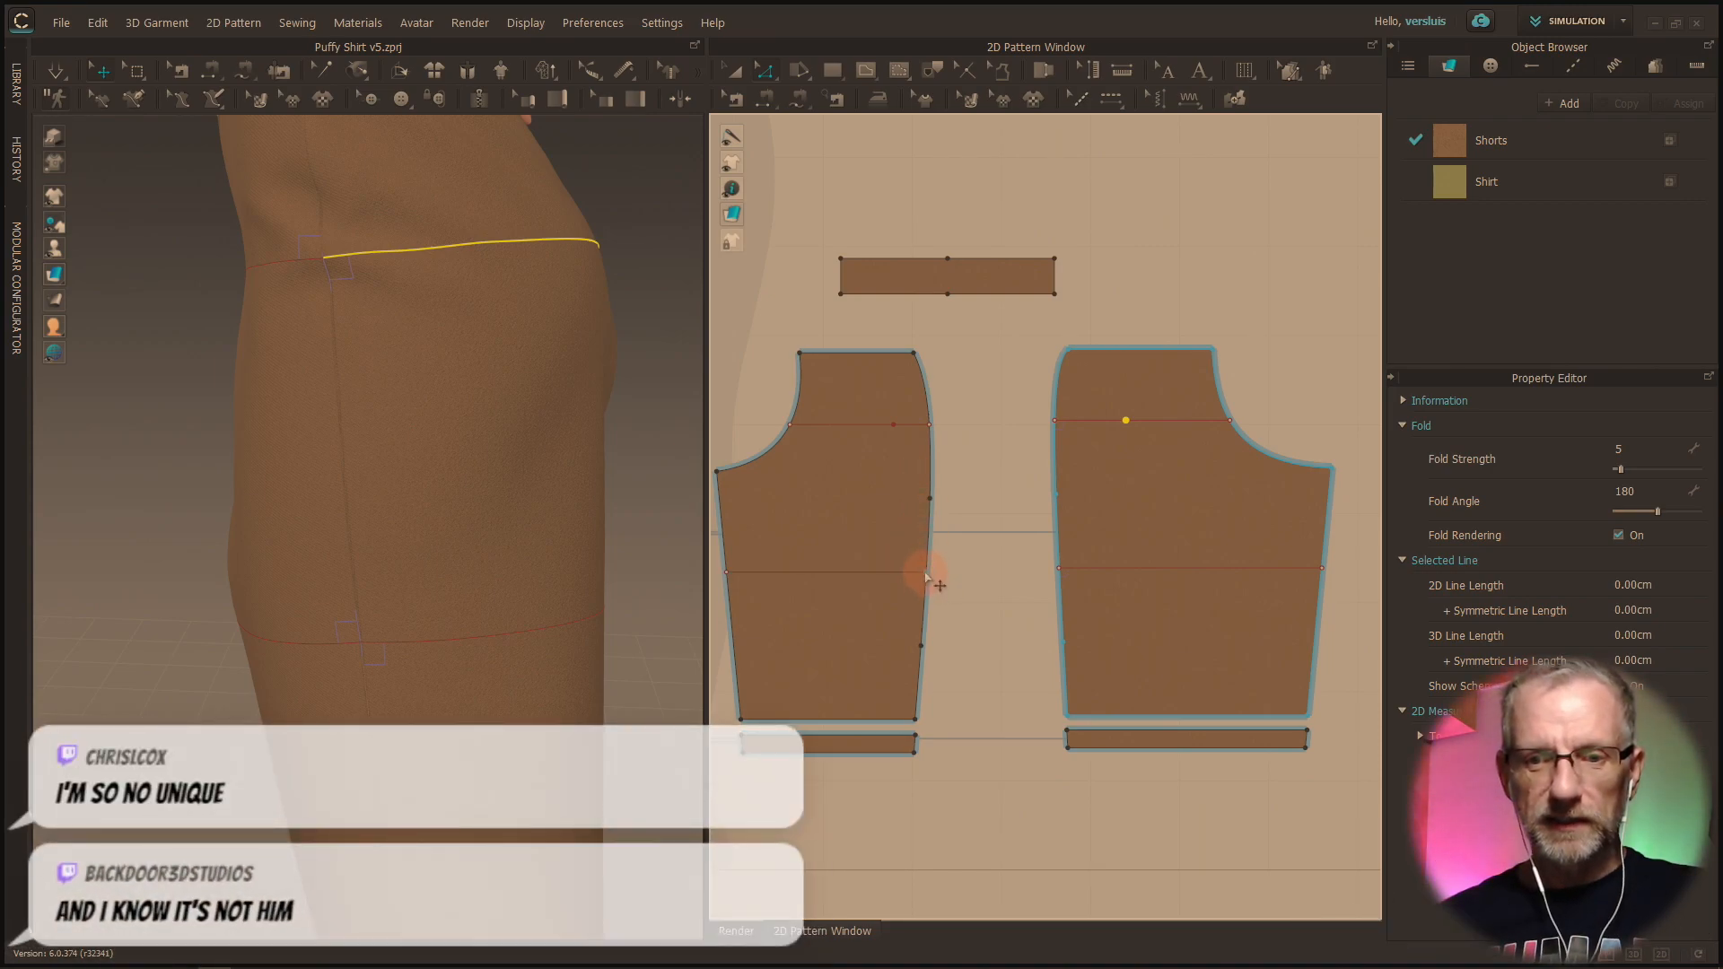
pyautogui.rightClick(895, 426)
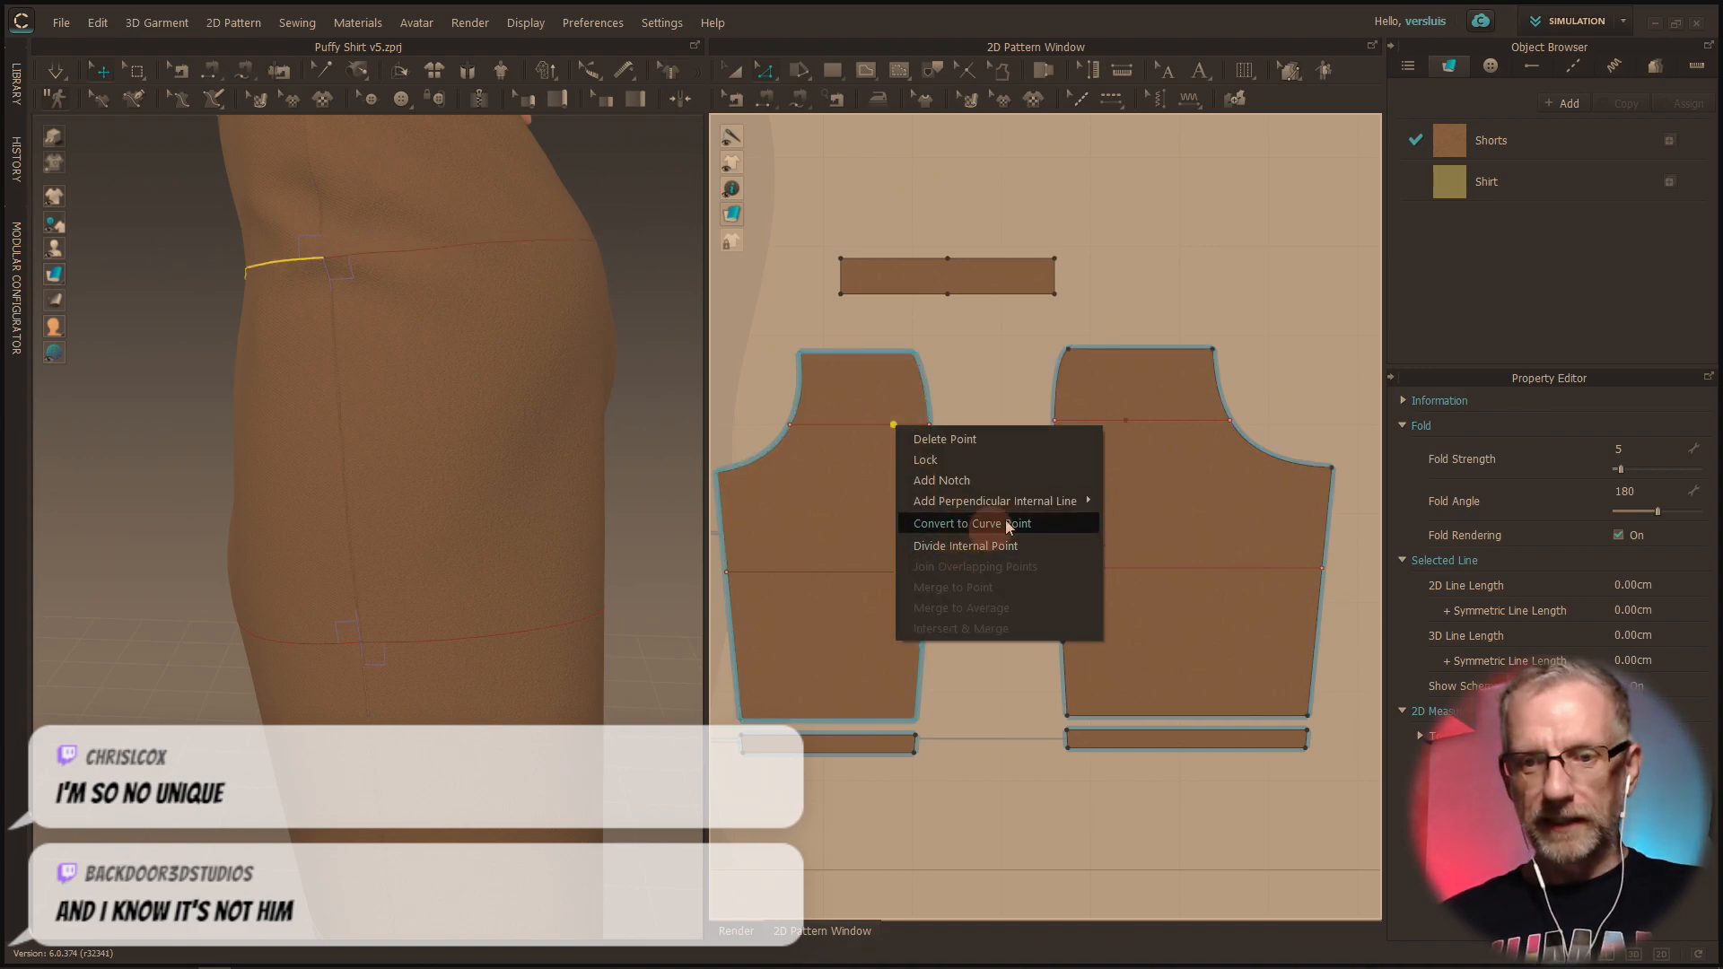
pyautogui.moveTo(1007, 504)
pyautogui.click(1118, 506)
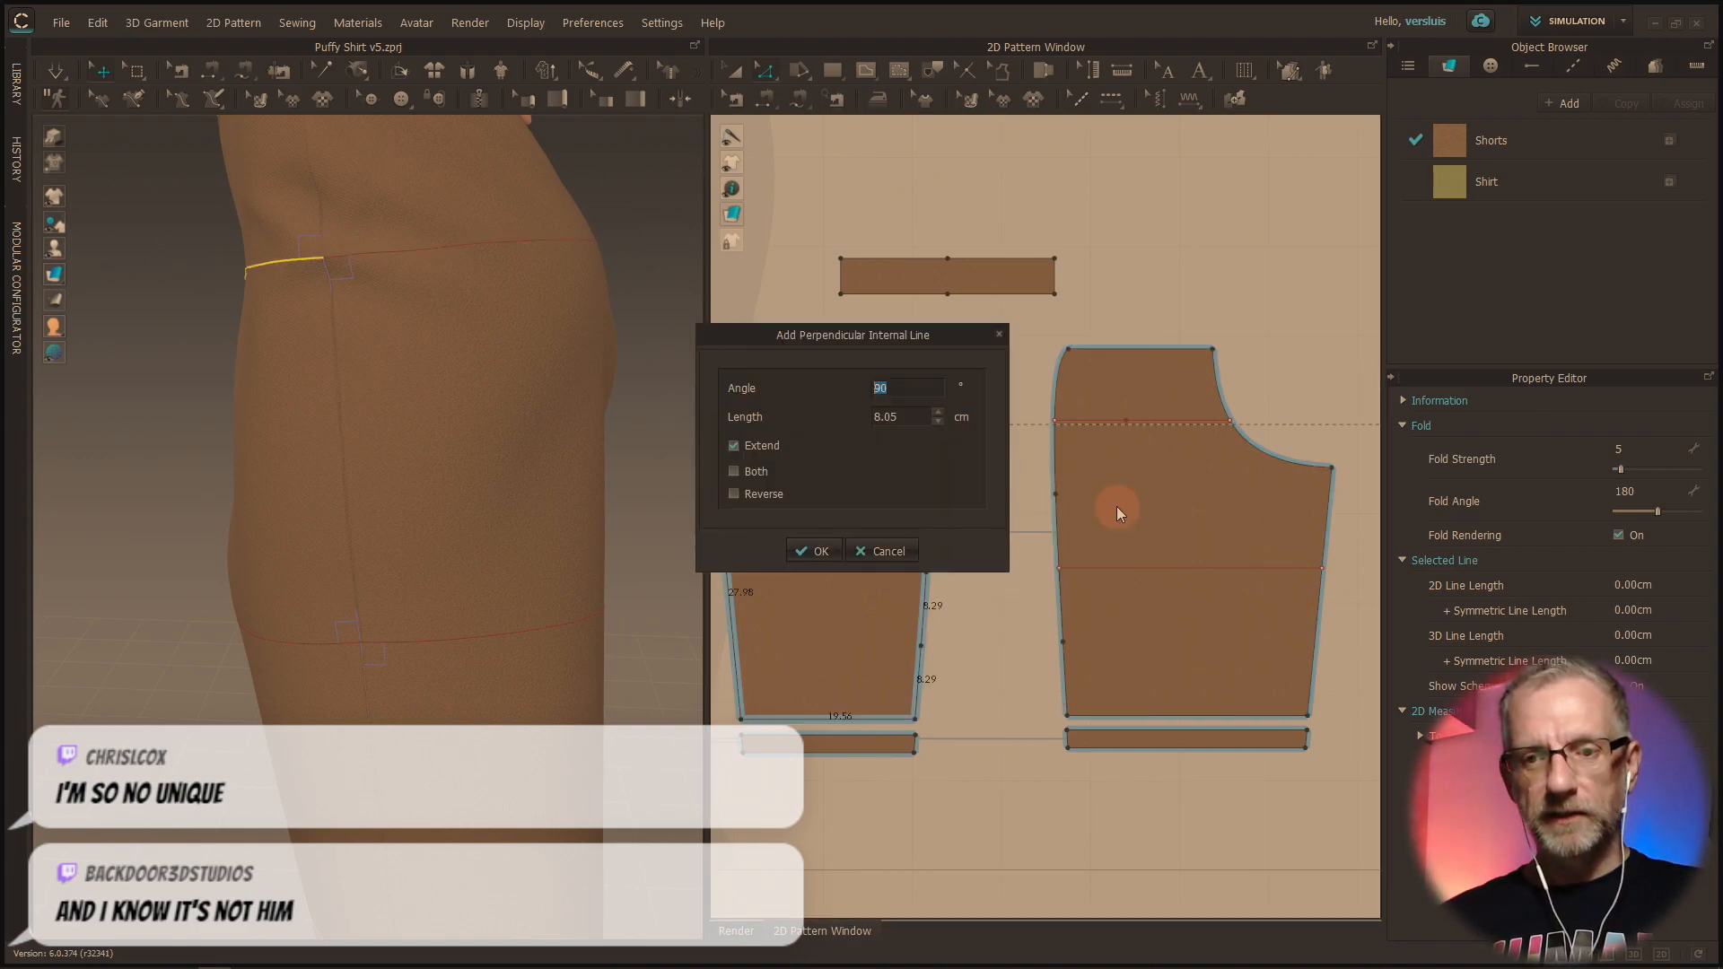
pyautogui.click(816, 551)
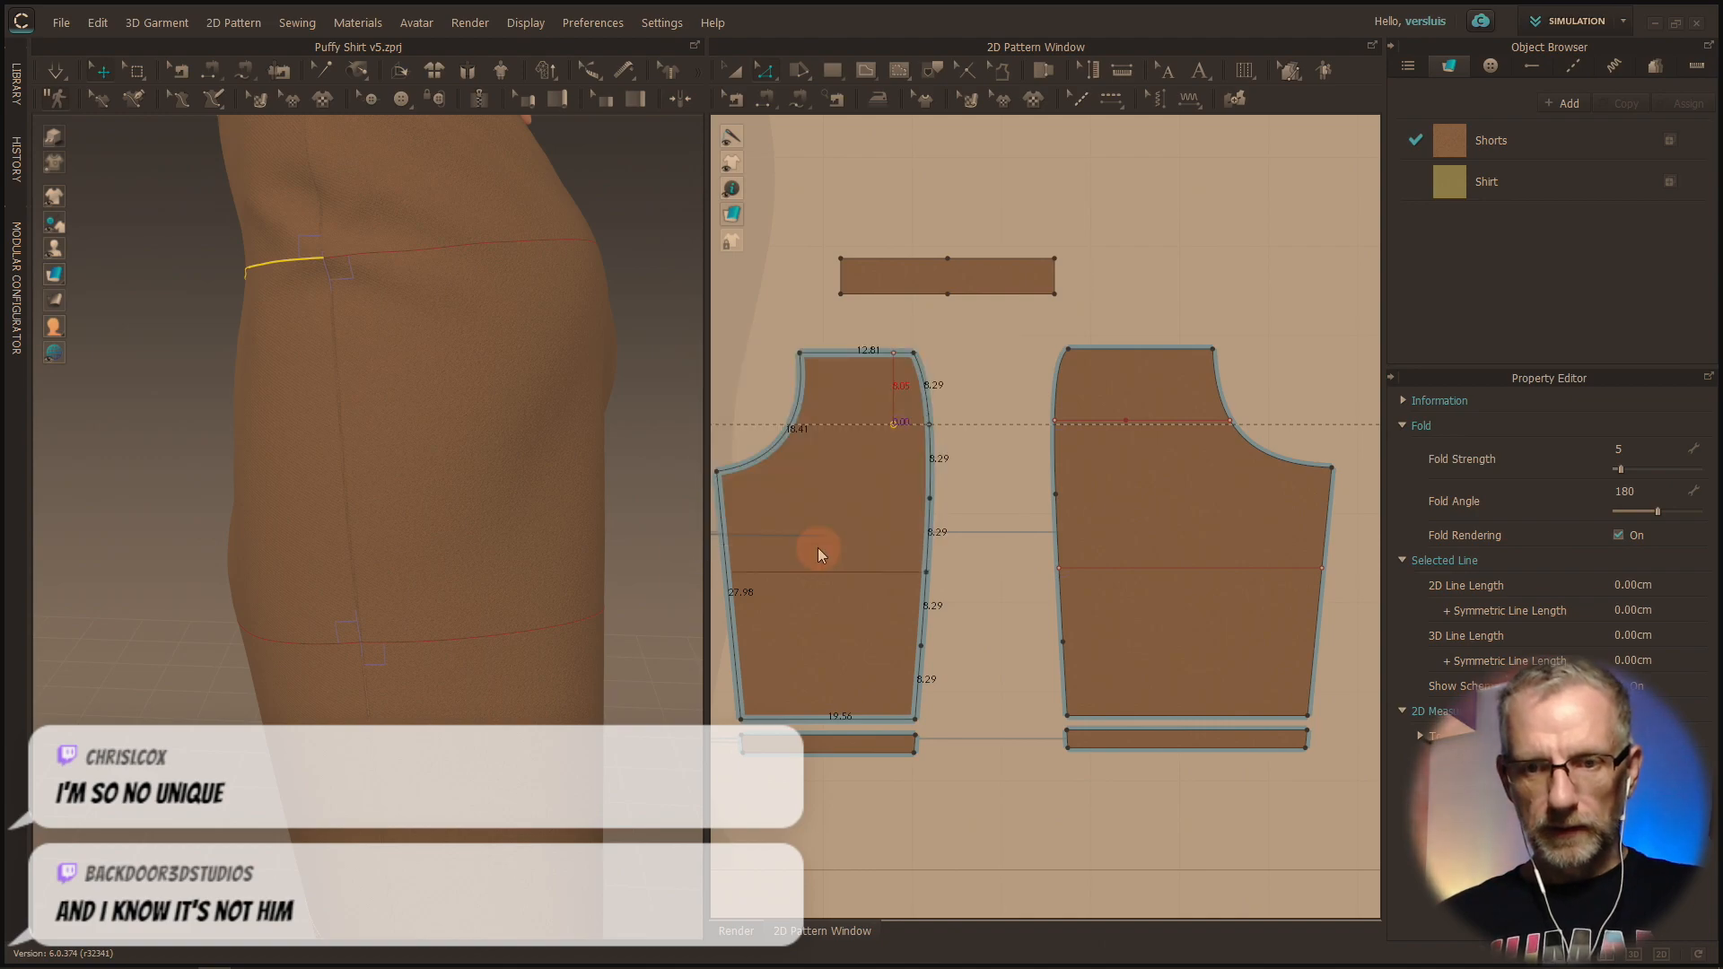
pyautogui.hotkey('ctrl', 'z')
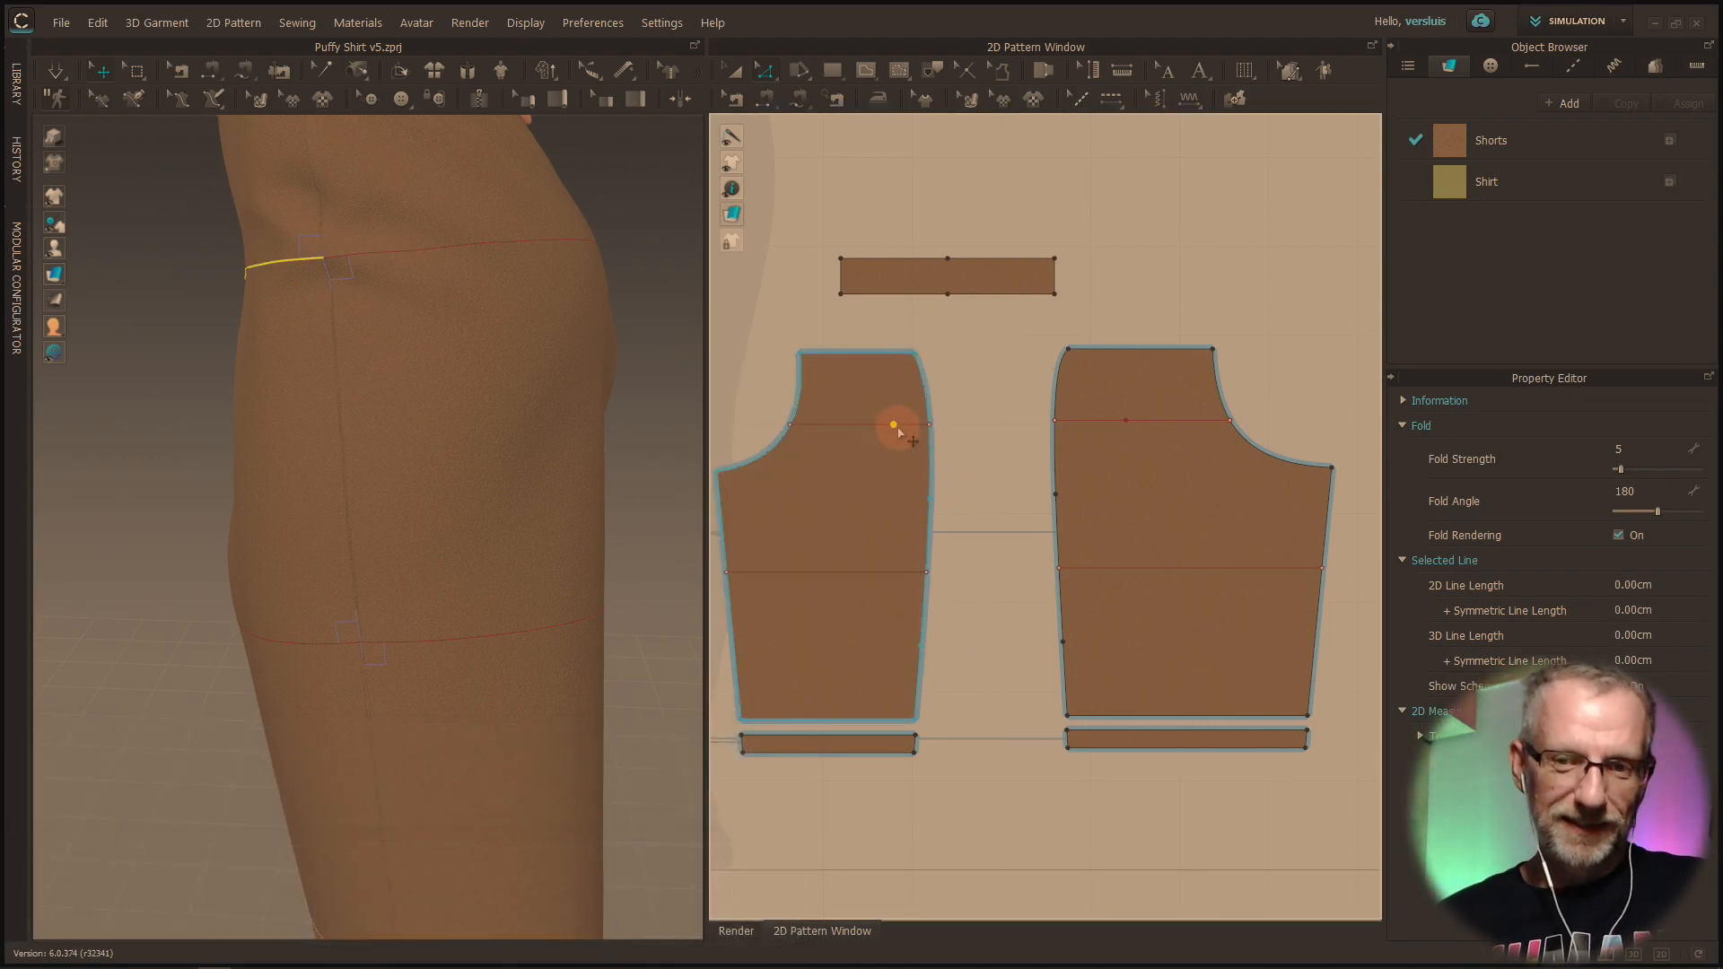
# Step: Add a reversed, extended X-axis perpendicular internal line at 90° from the front leg panel's upper split point down to the hem
pyautogui.rightClick(900, 433)
pyautogui.moveTo(948, 500)
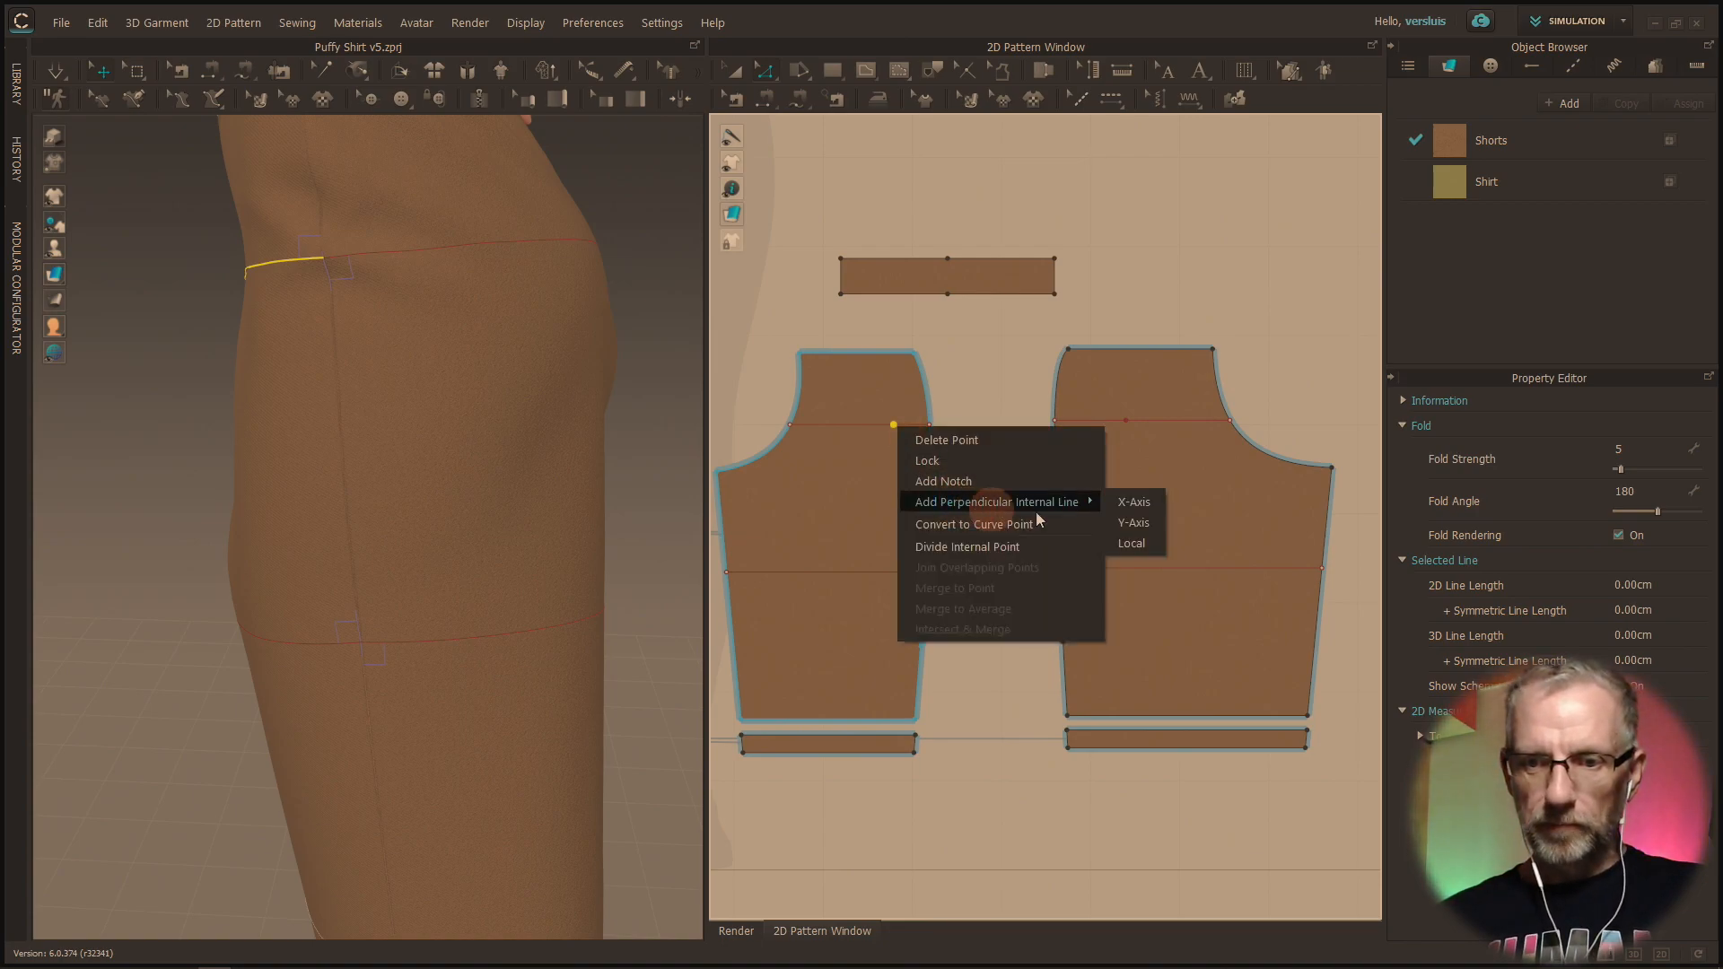
pyautogui.click(1133, 504)
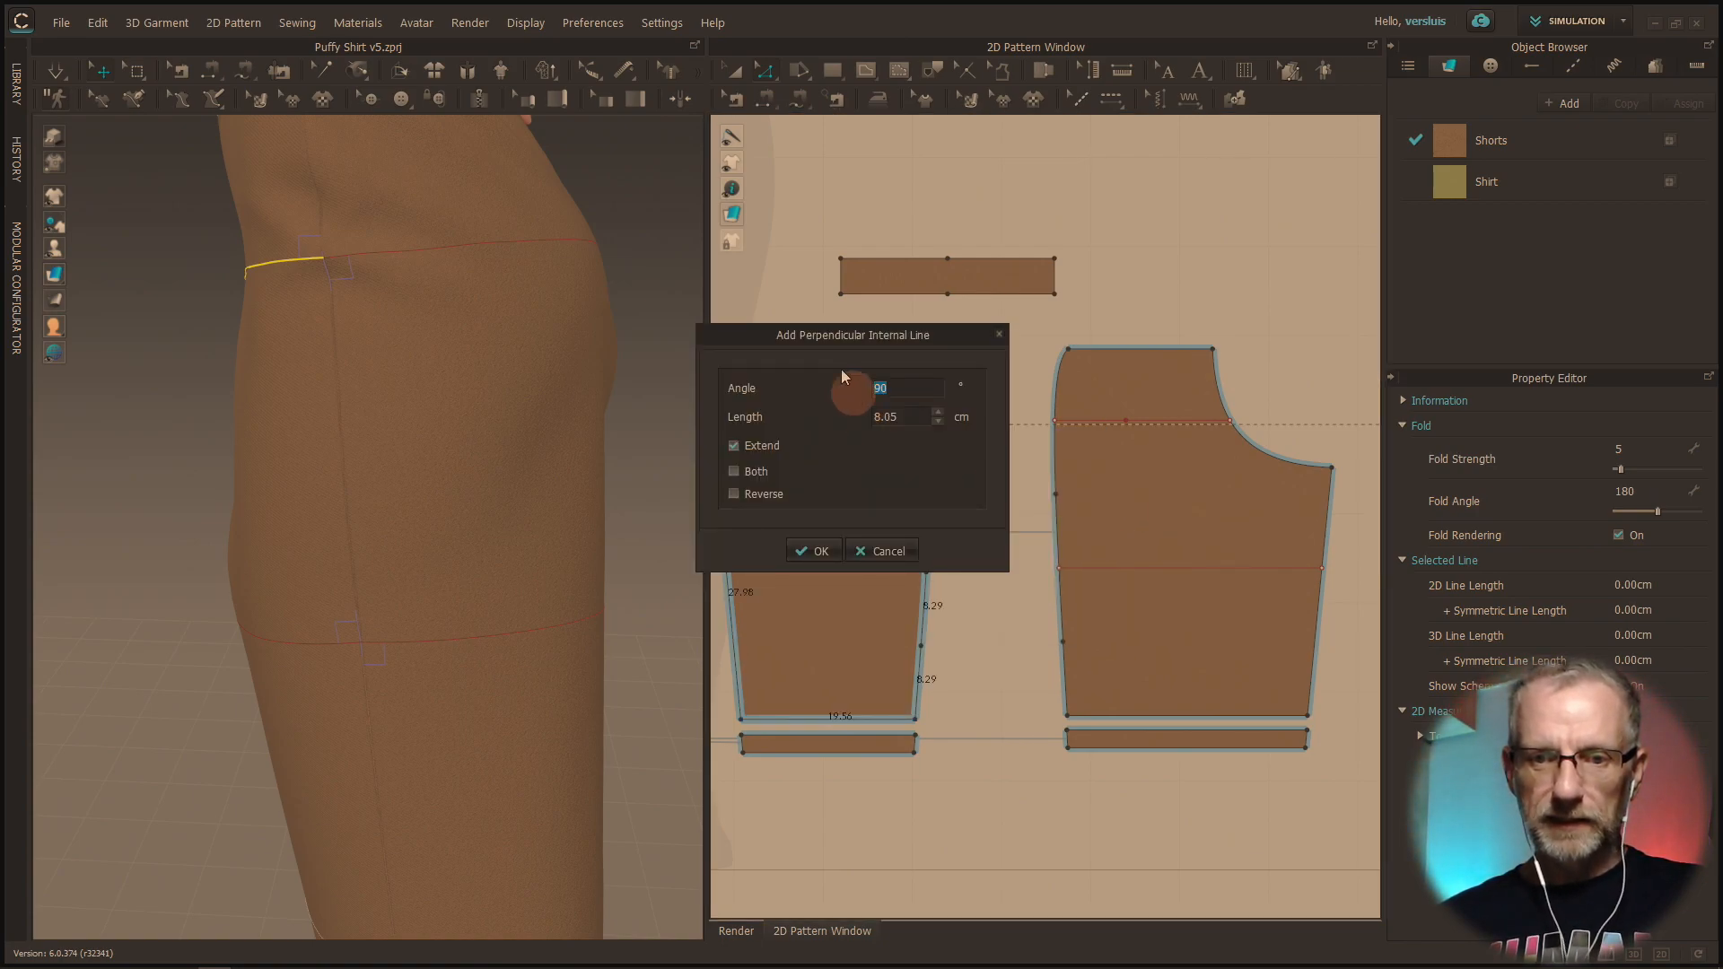
pyautogui.moveTo(842, 341); pyautogui.dragTo(507, 291)
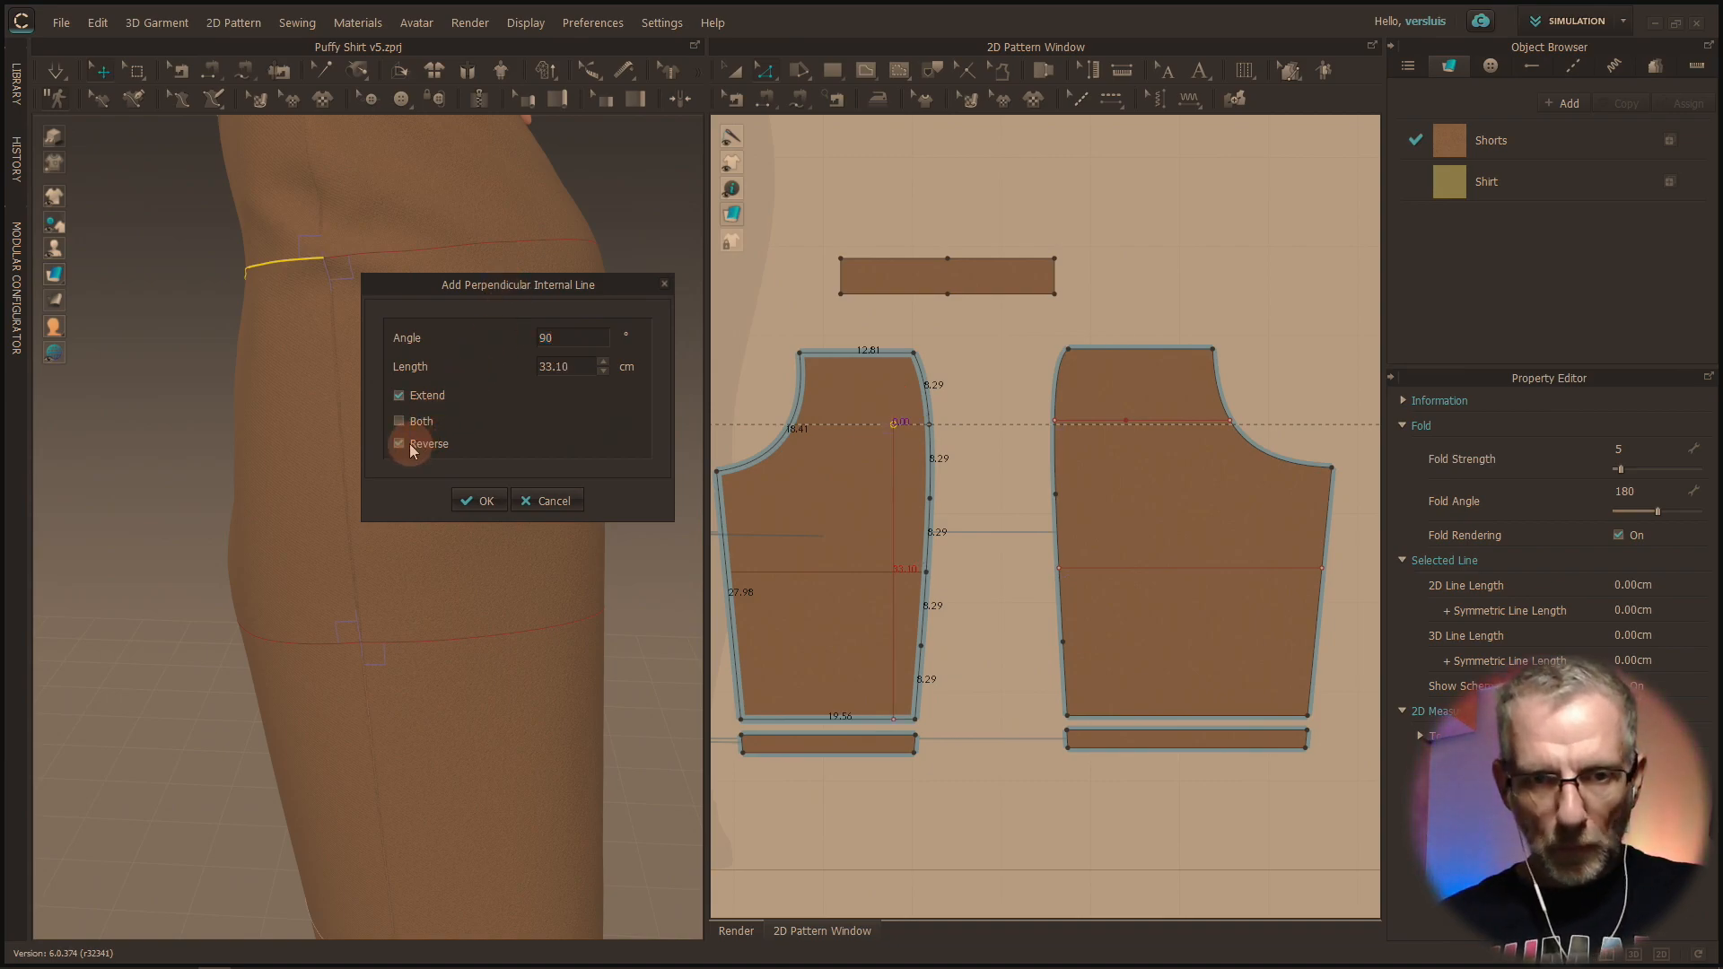
pyautogui.click(487, 500)
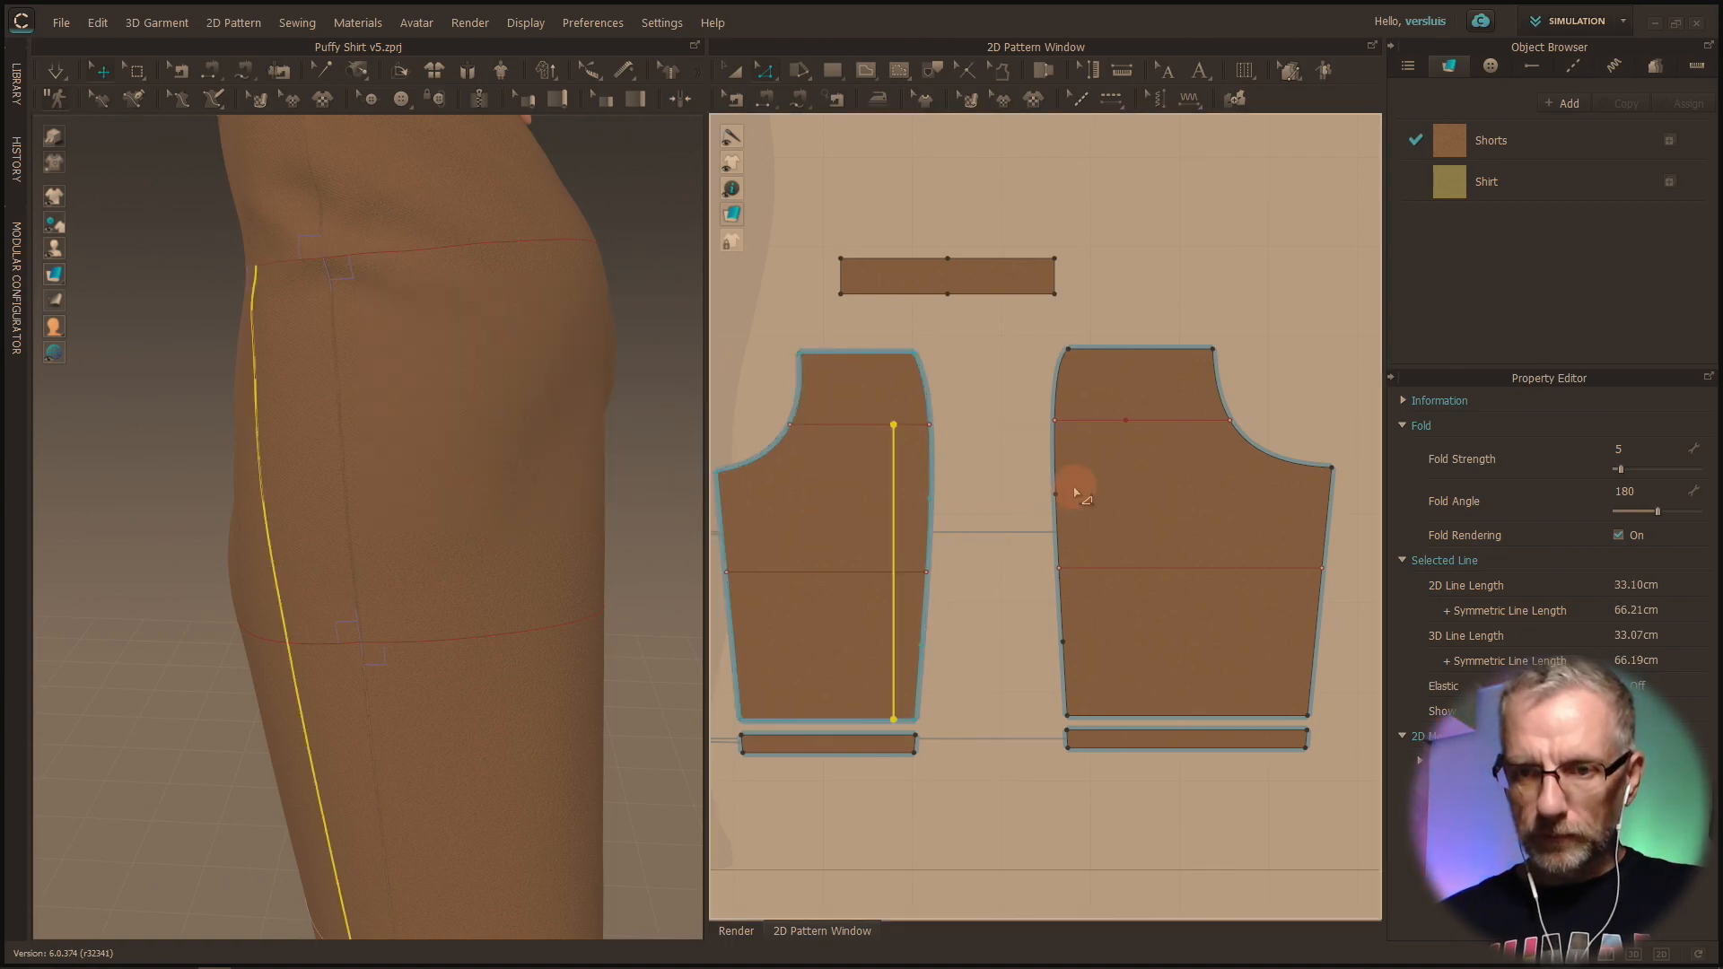
# Step: Add a reversed, extended X-axis perpendicular internal line at 90° from the back leg panel's upper split point down to the hem
pyautogui.click(1126, 421)
pyautogui.rightClick(1127, 422)
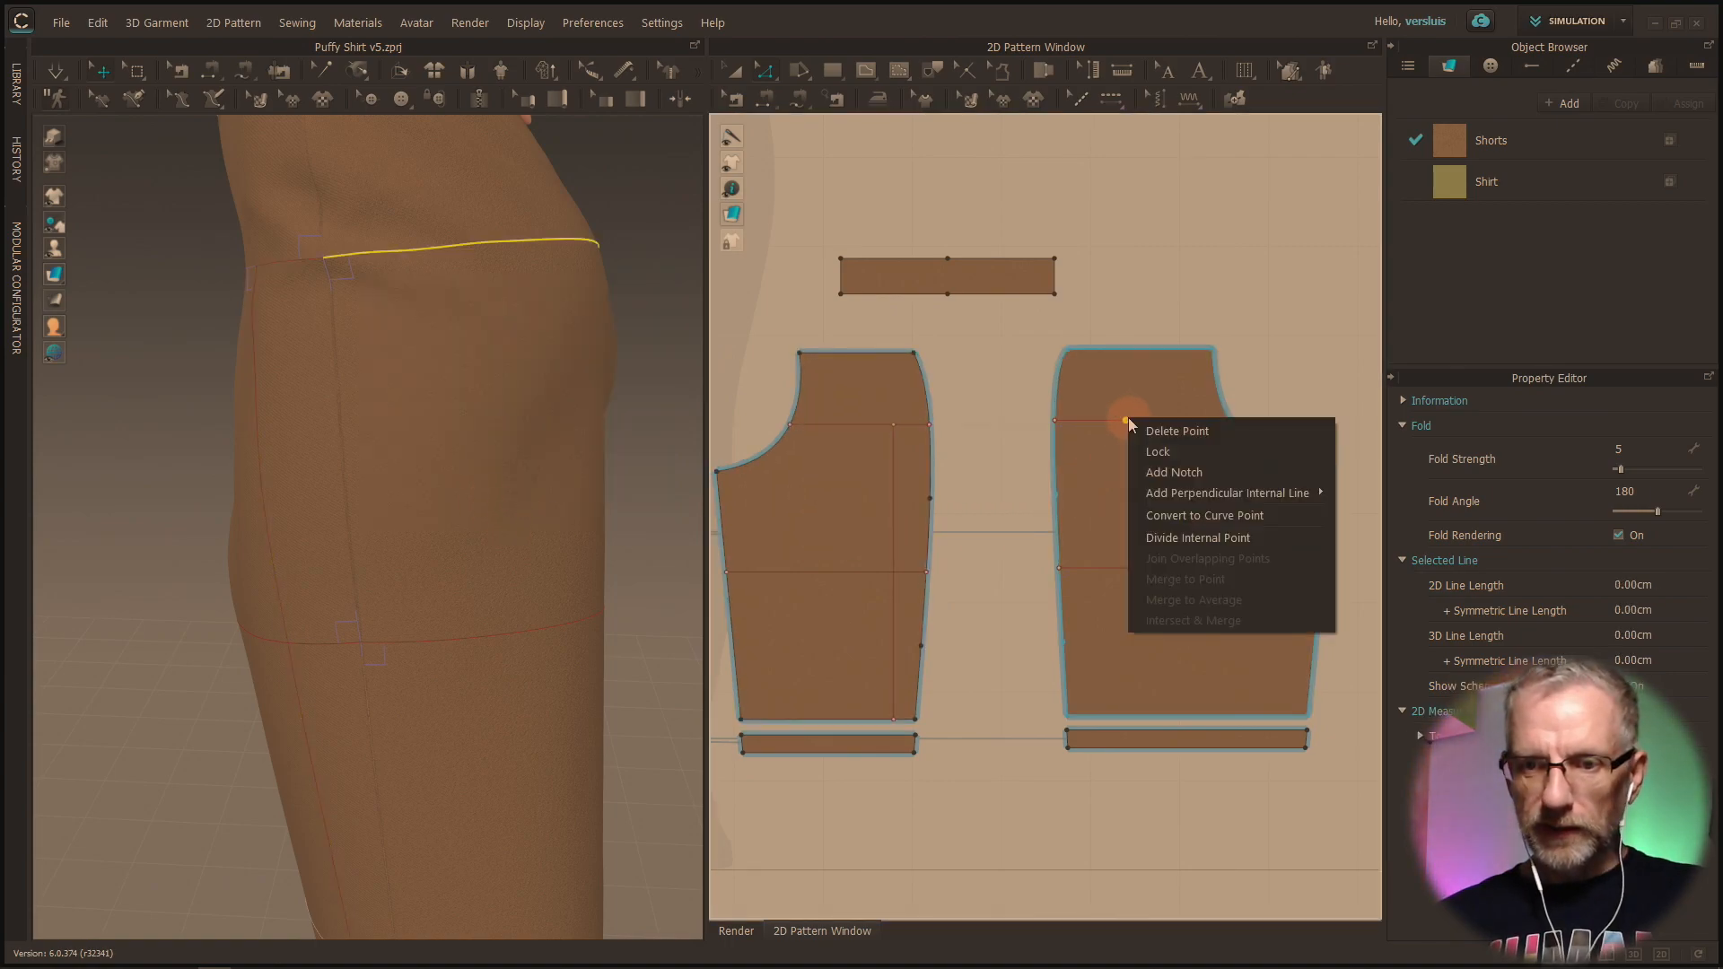
pyautogui.moveTo(1221, 493)
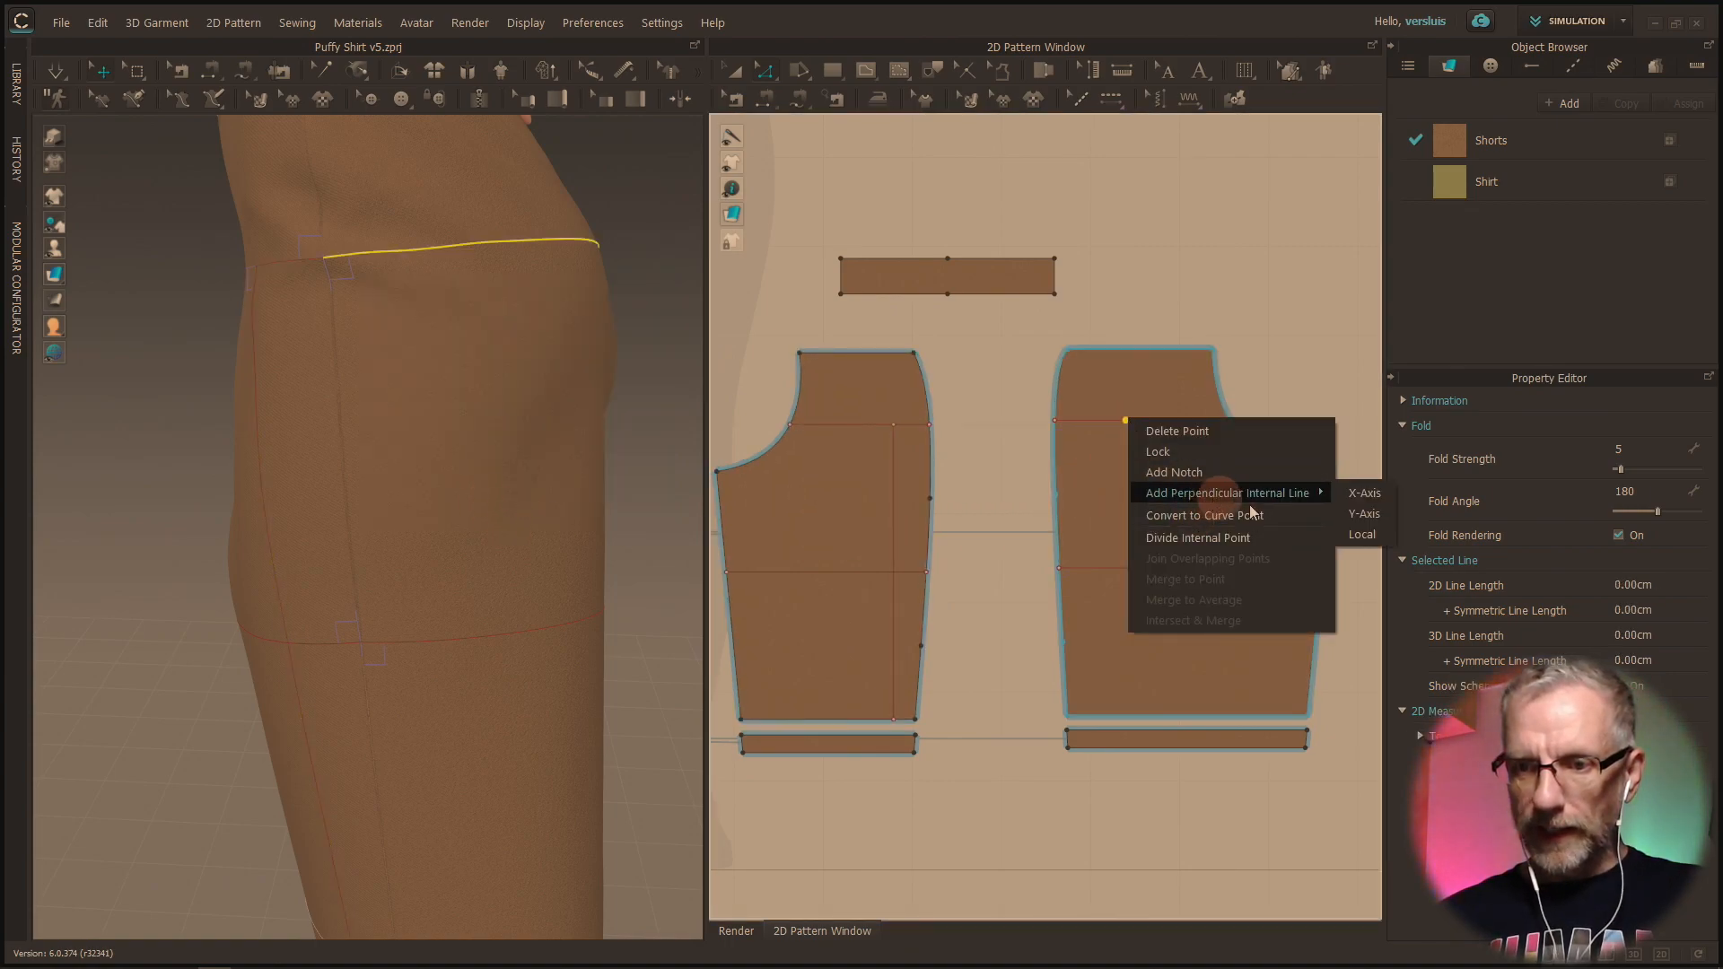
pyautogui.click(1376, 510)
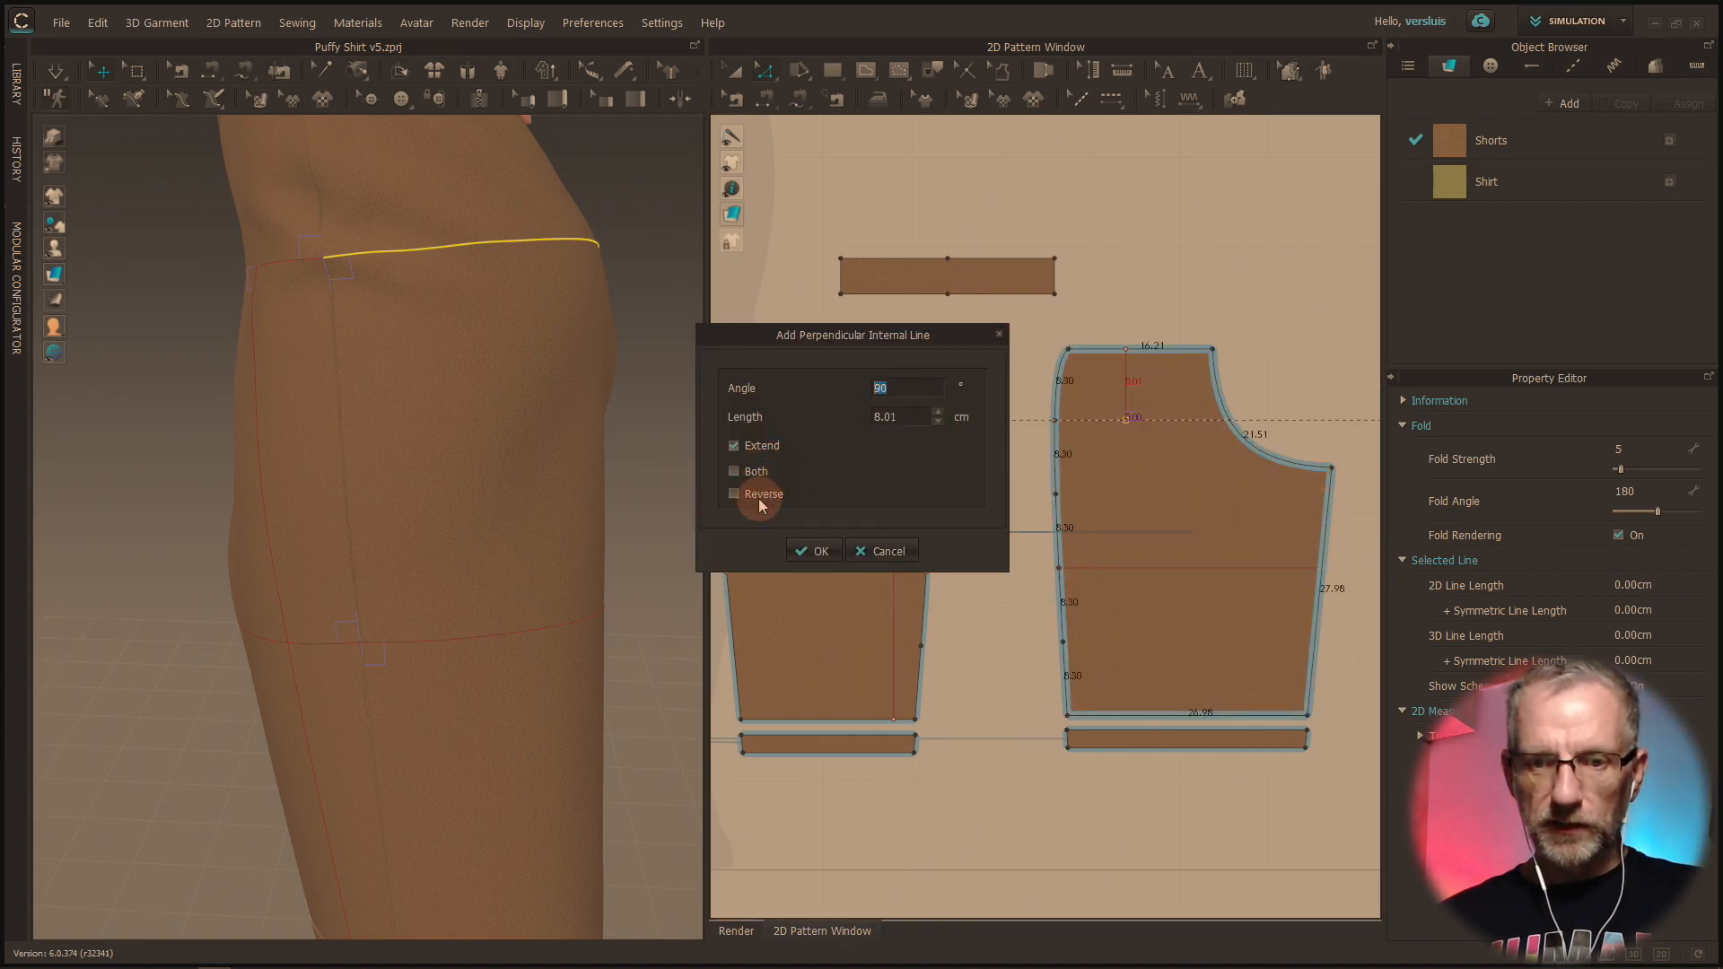
pyautogui.click(817, 551)
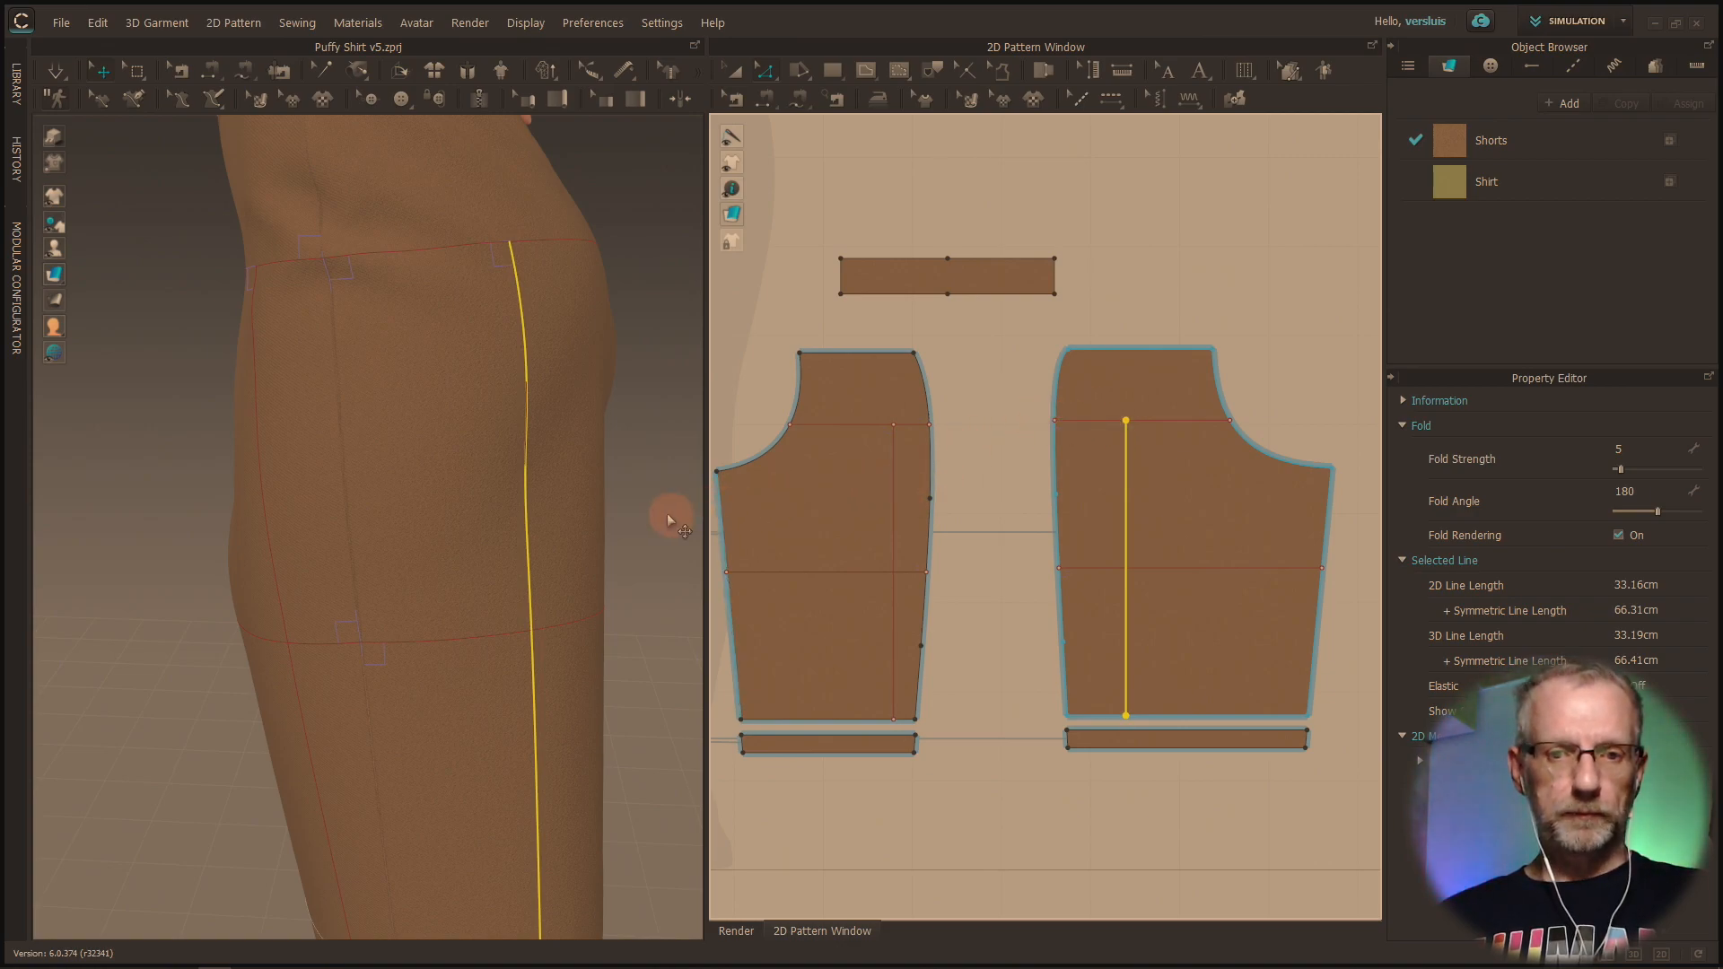
# Step: Select the small pocket rectangle below the shorts panels and check its line lengths
pyautogui.scroll(-3, 884, 608)
pyautogui.scroll(-1, 884, 609)
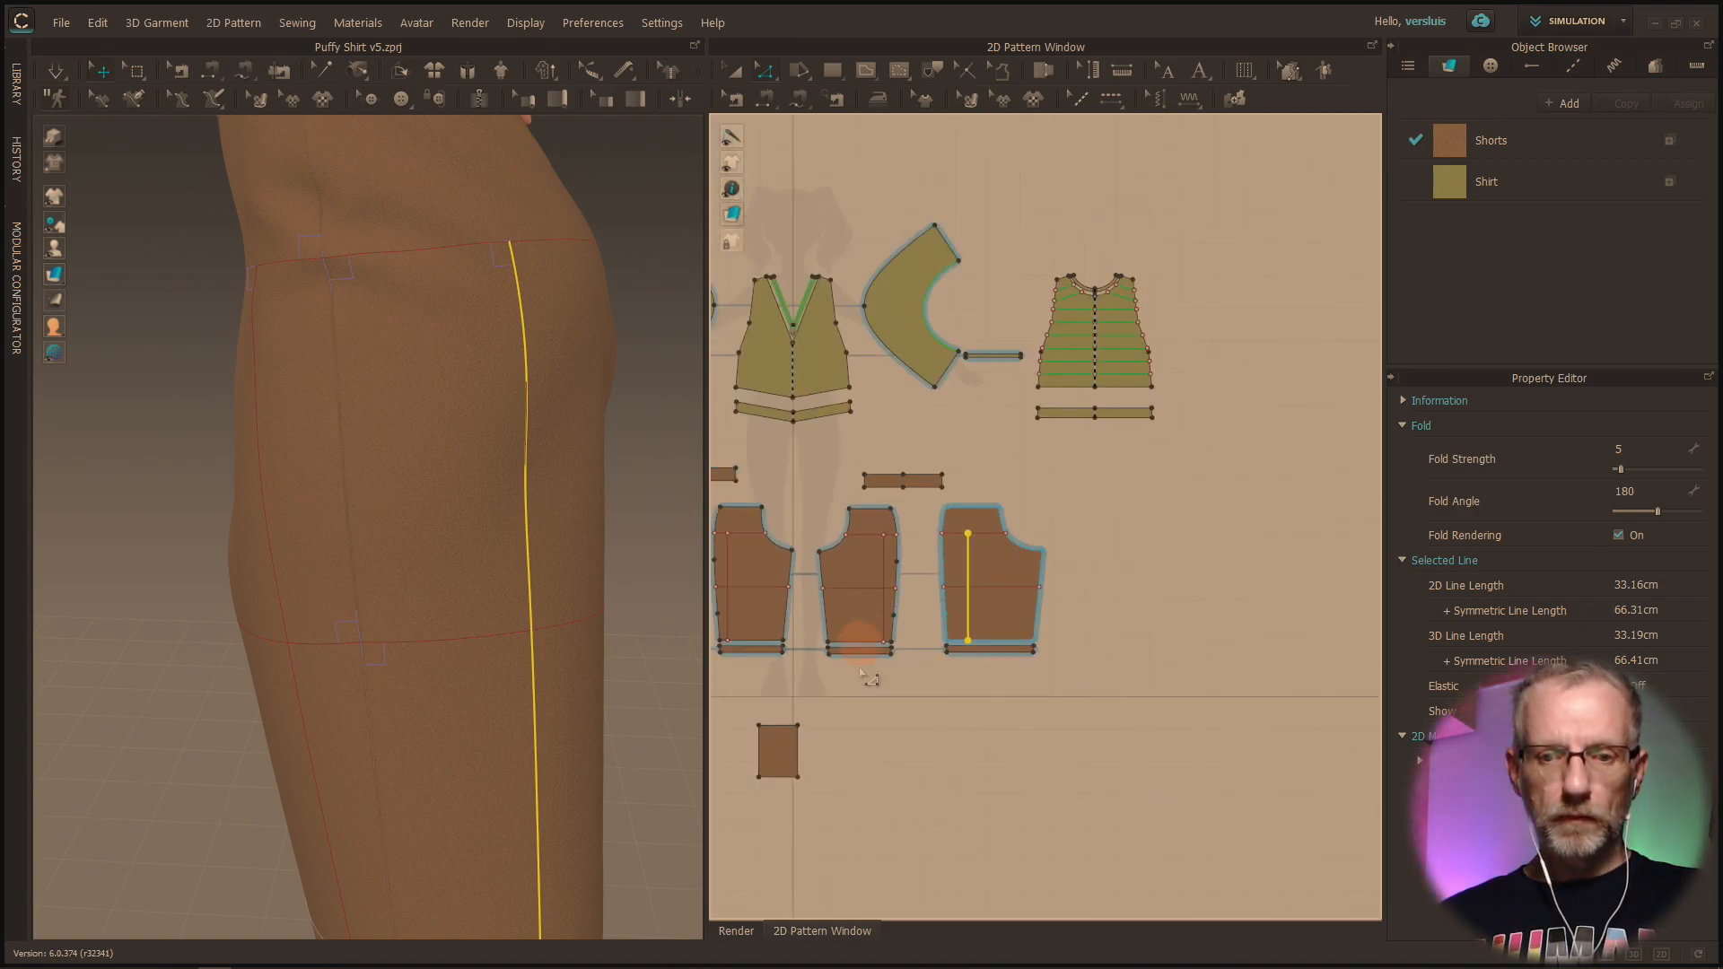
pyautogui.click(773, 755)
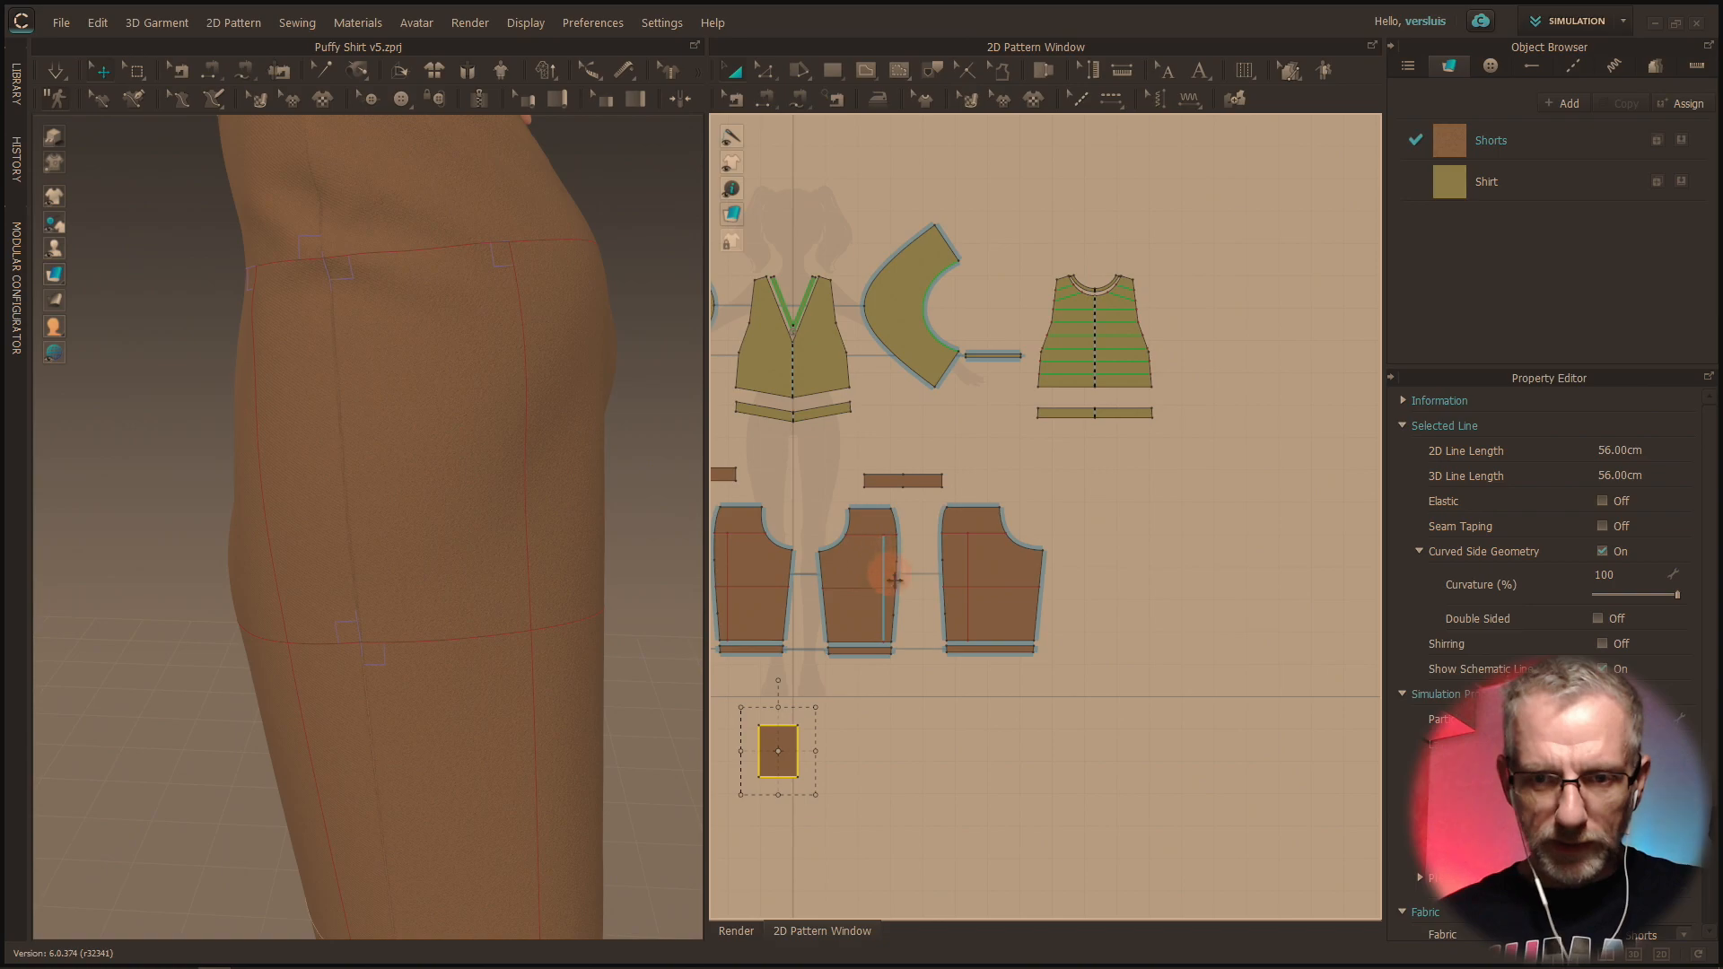
pyautogui.scroll(-1, 935, 618)
pyautogui.scroll(5, 938, 628)
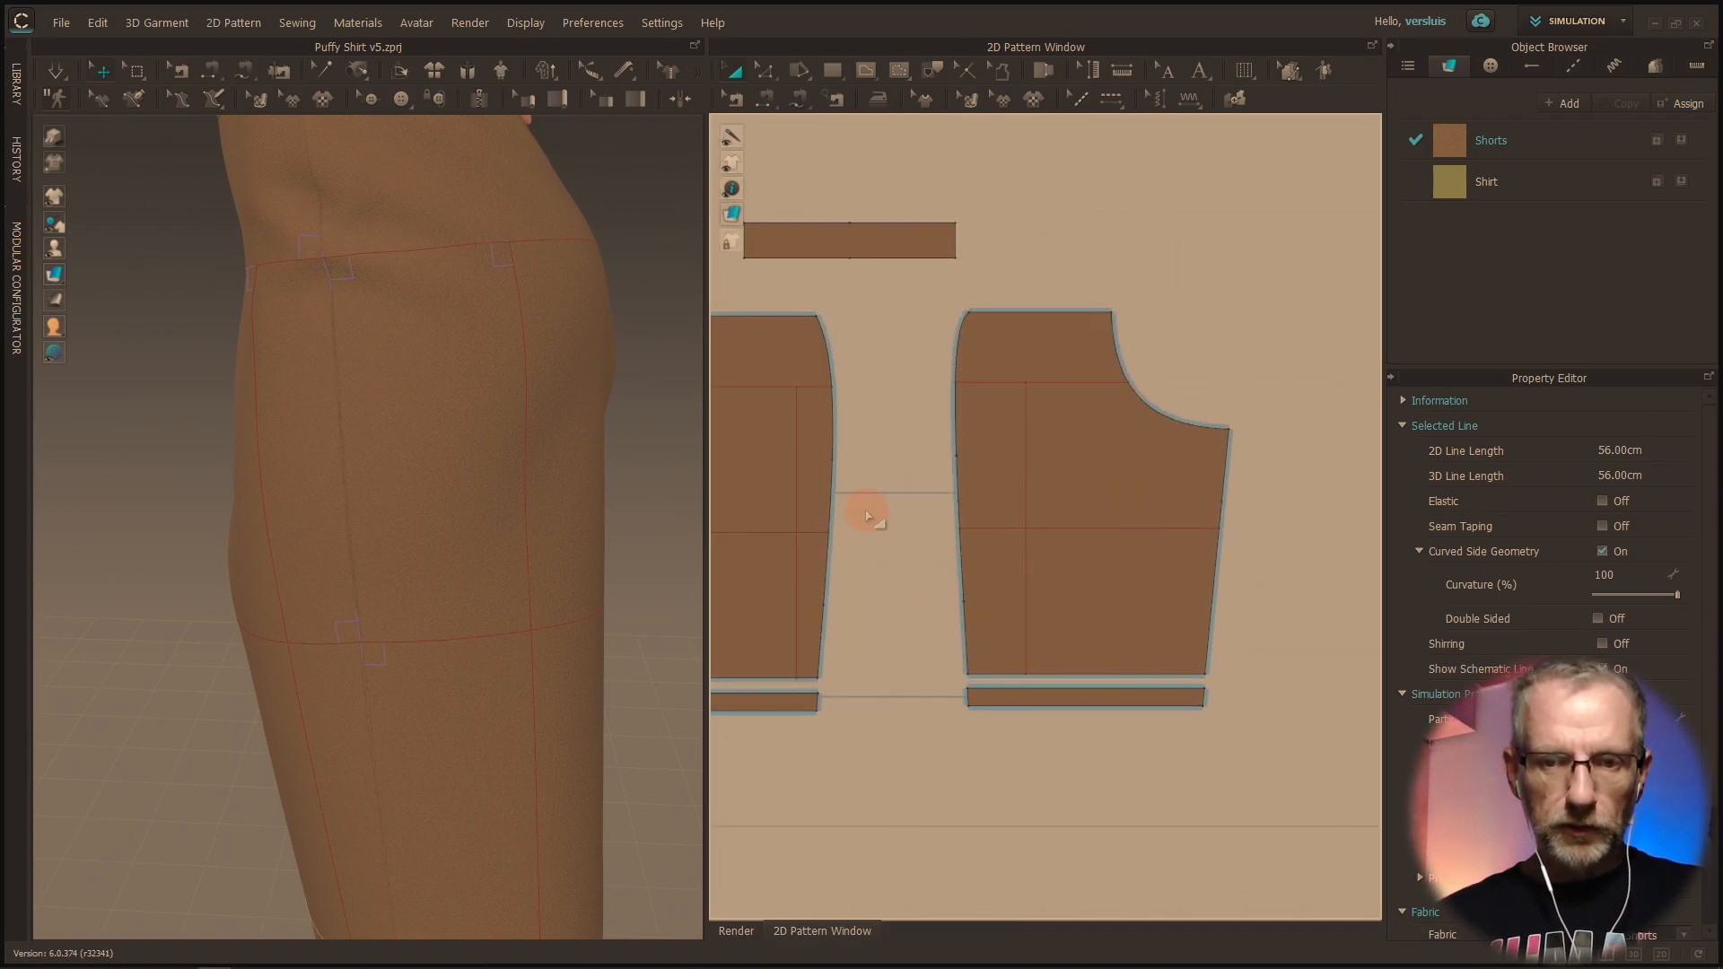
# Step: Draw an internal line on the back leg panel along its vertical line, from the middle crossing up to the upper internal line
pyautogui.click(798, 510)
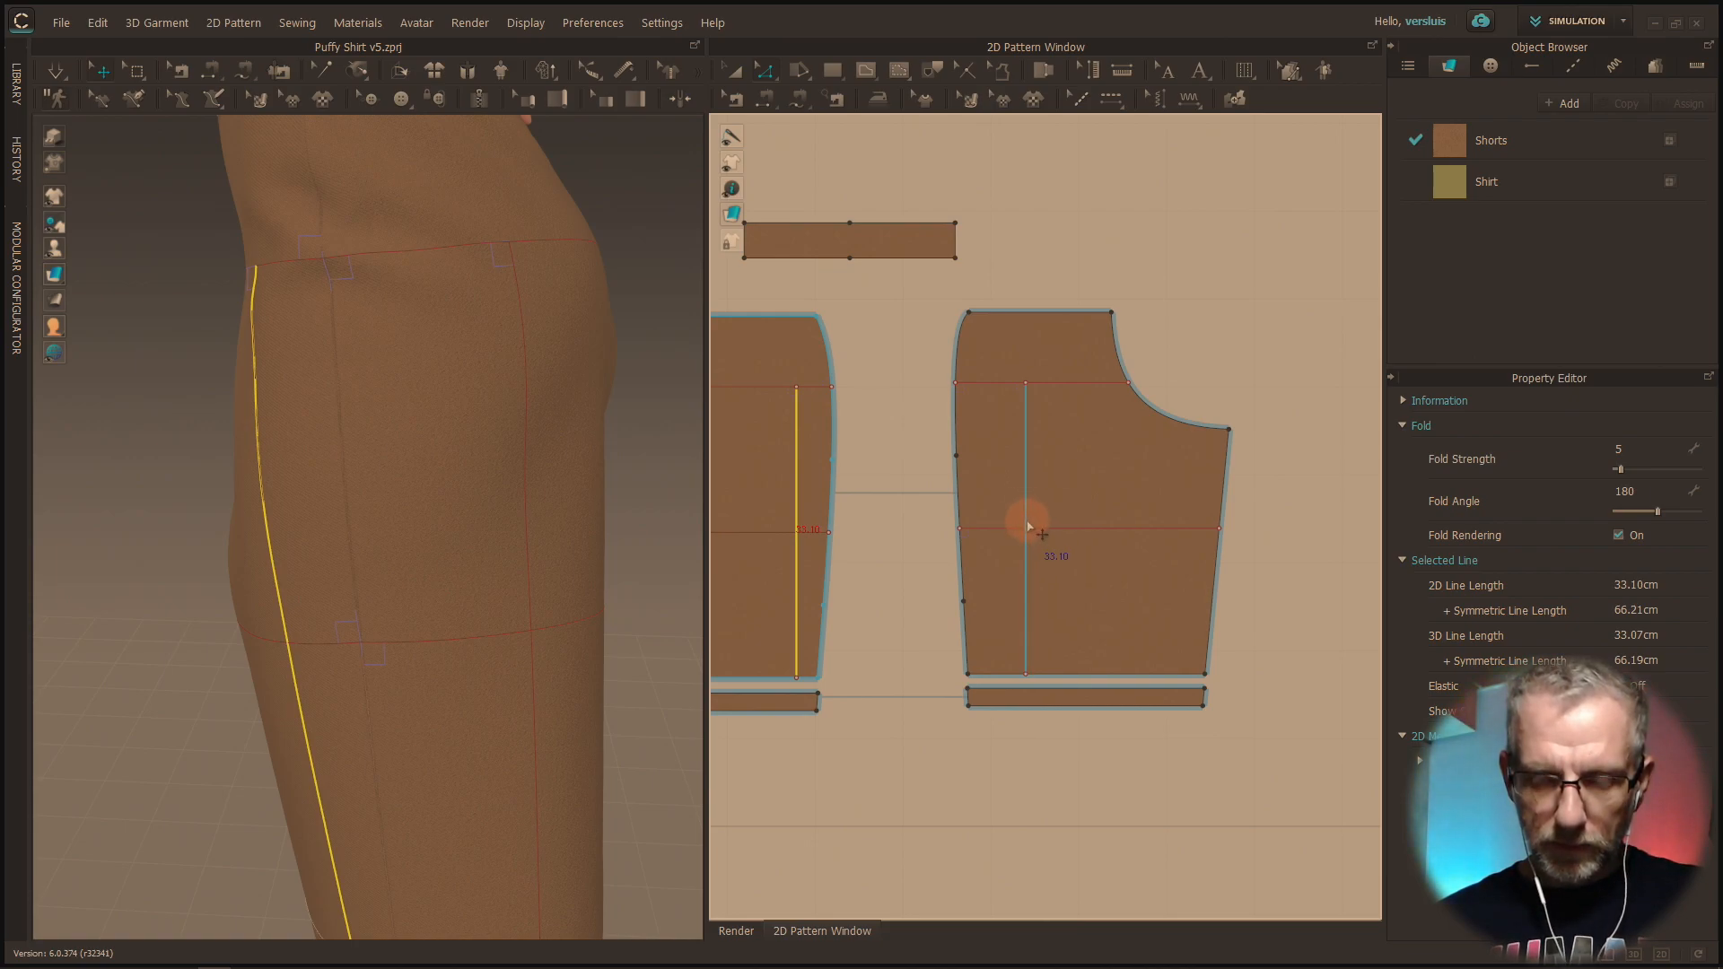
pyautogui.scroll(6, 1029, 526)
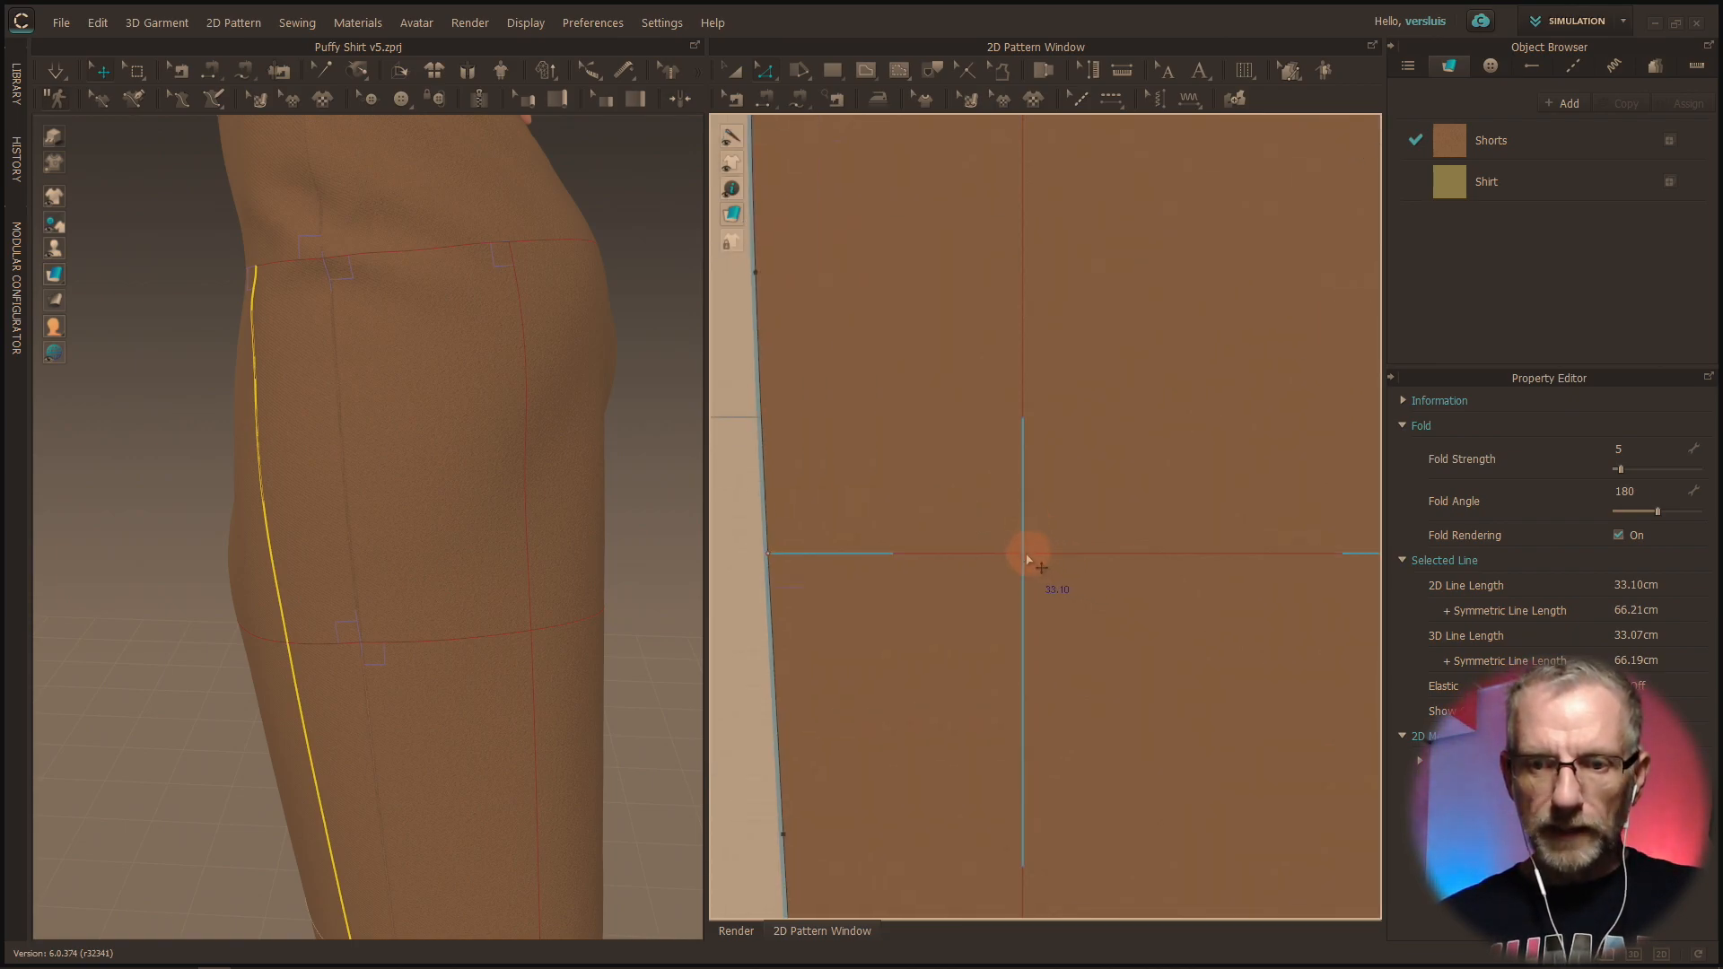
pyautogui.scroll(-3, 1055, 457)
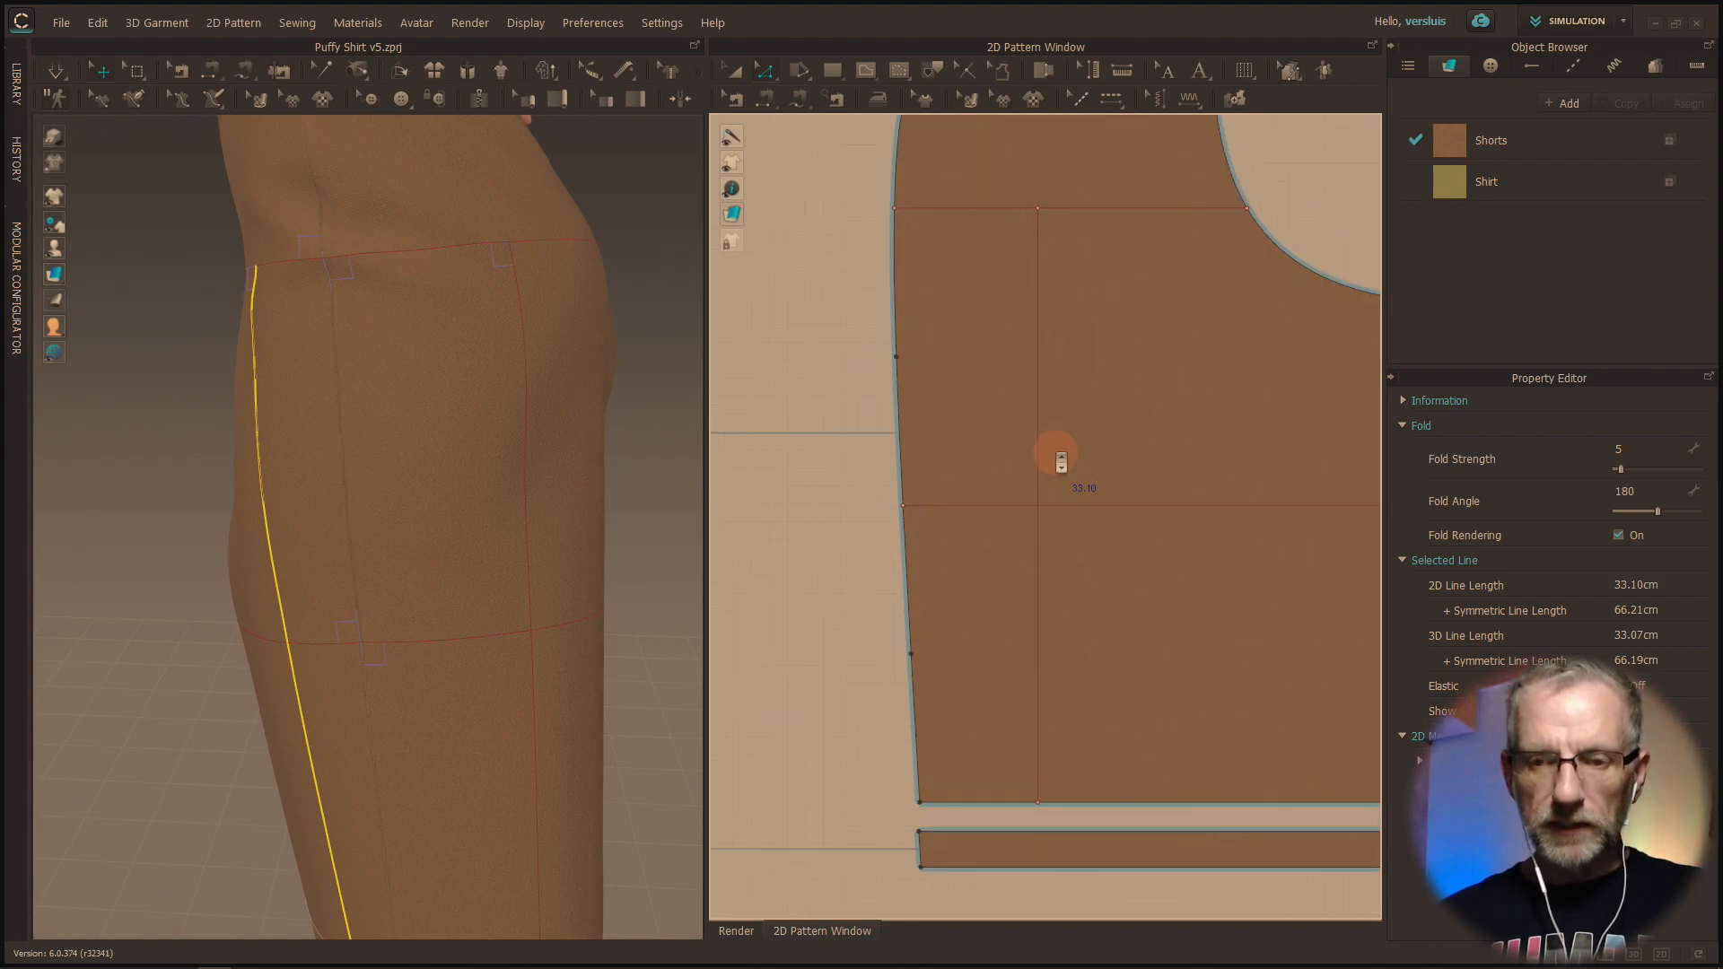
pyautogui.scroll(2, 1061, 459)
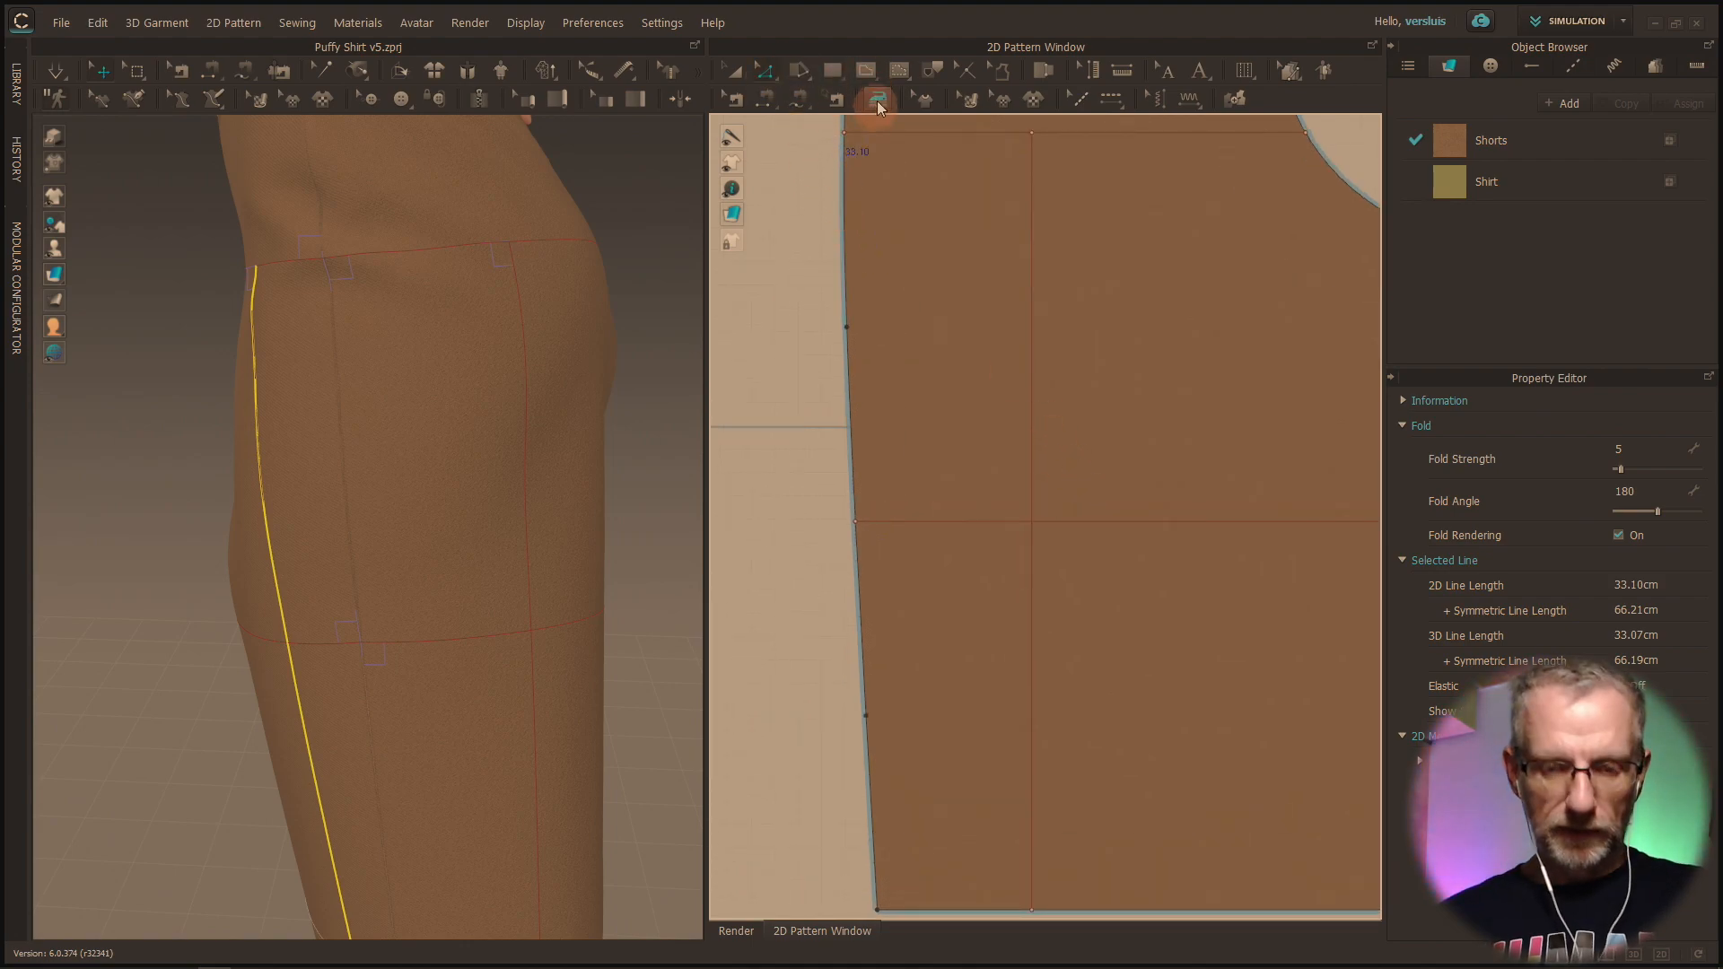
pyautogui.click(871, 79)
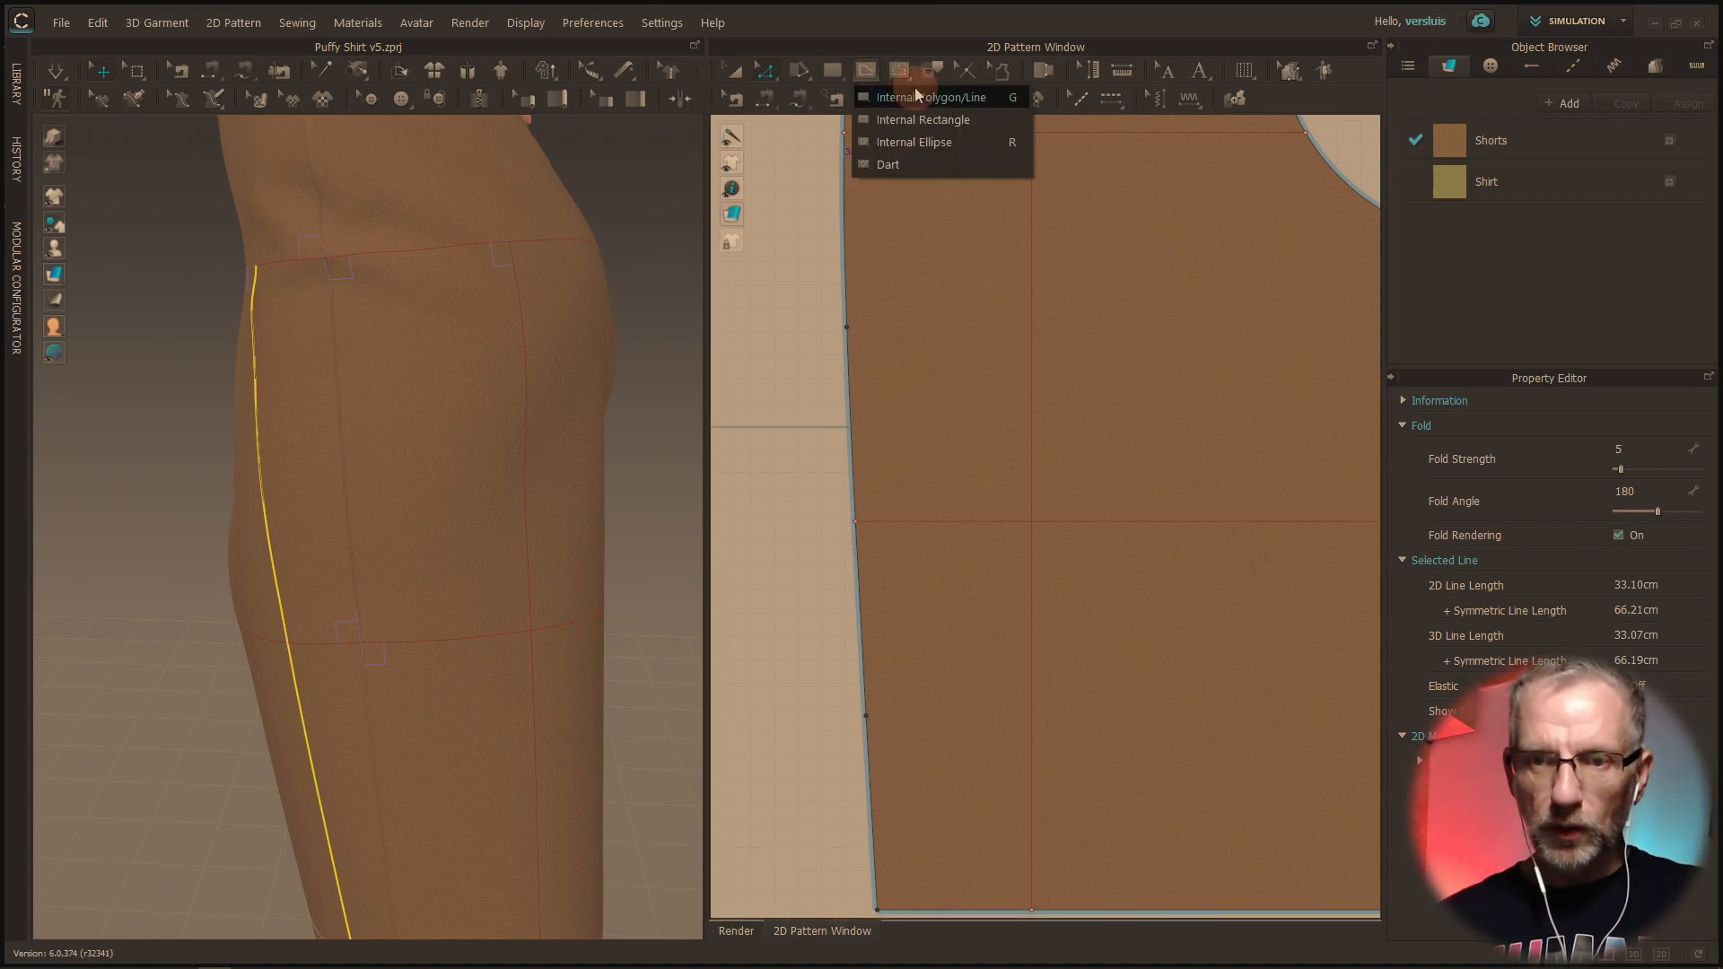
pyautogui.click(923, 120)
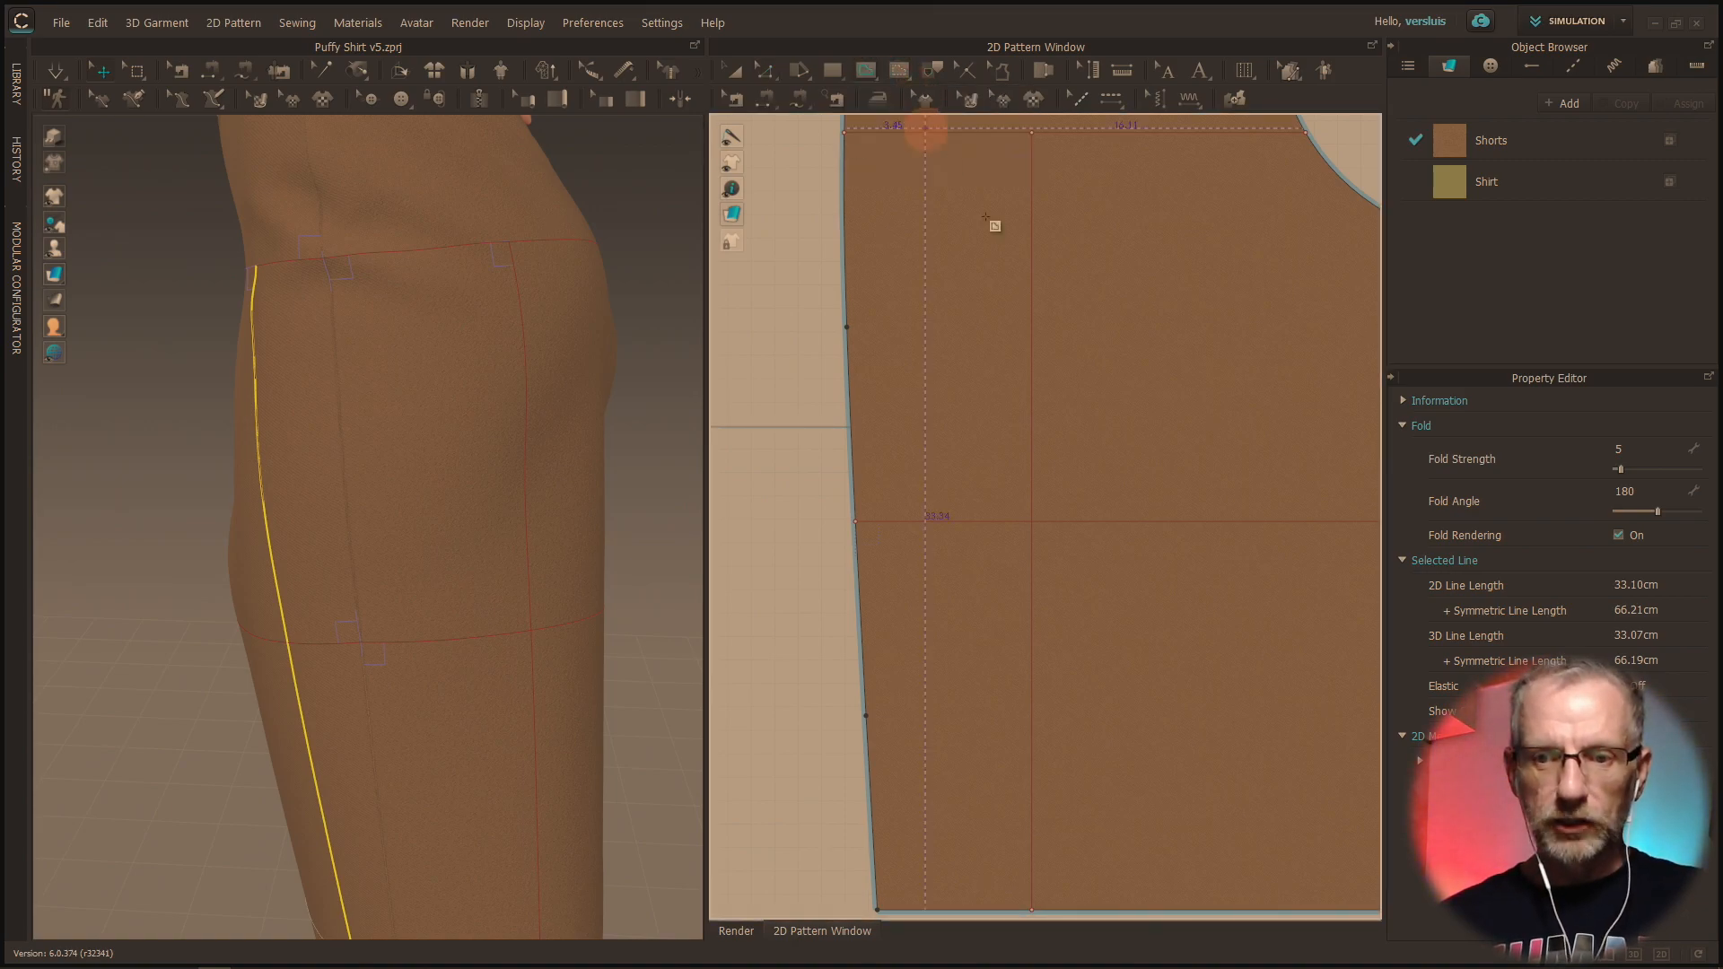
pyautogui.click(1032, 521)
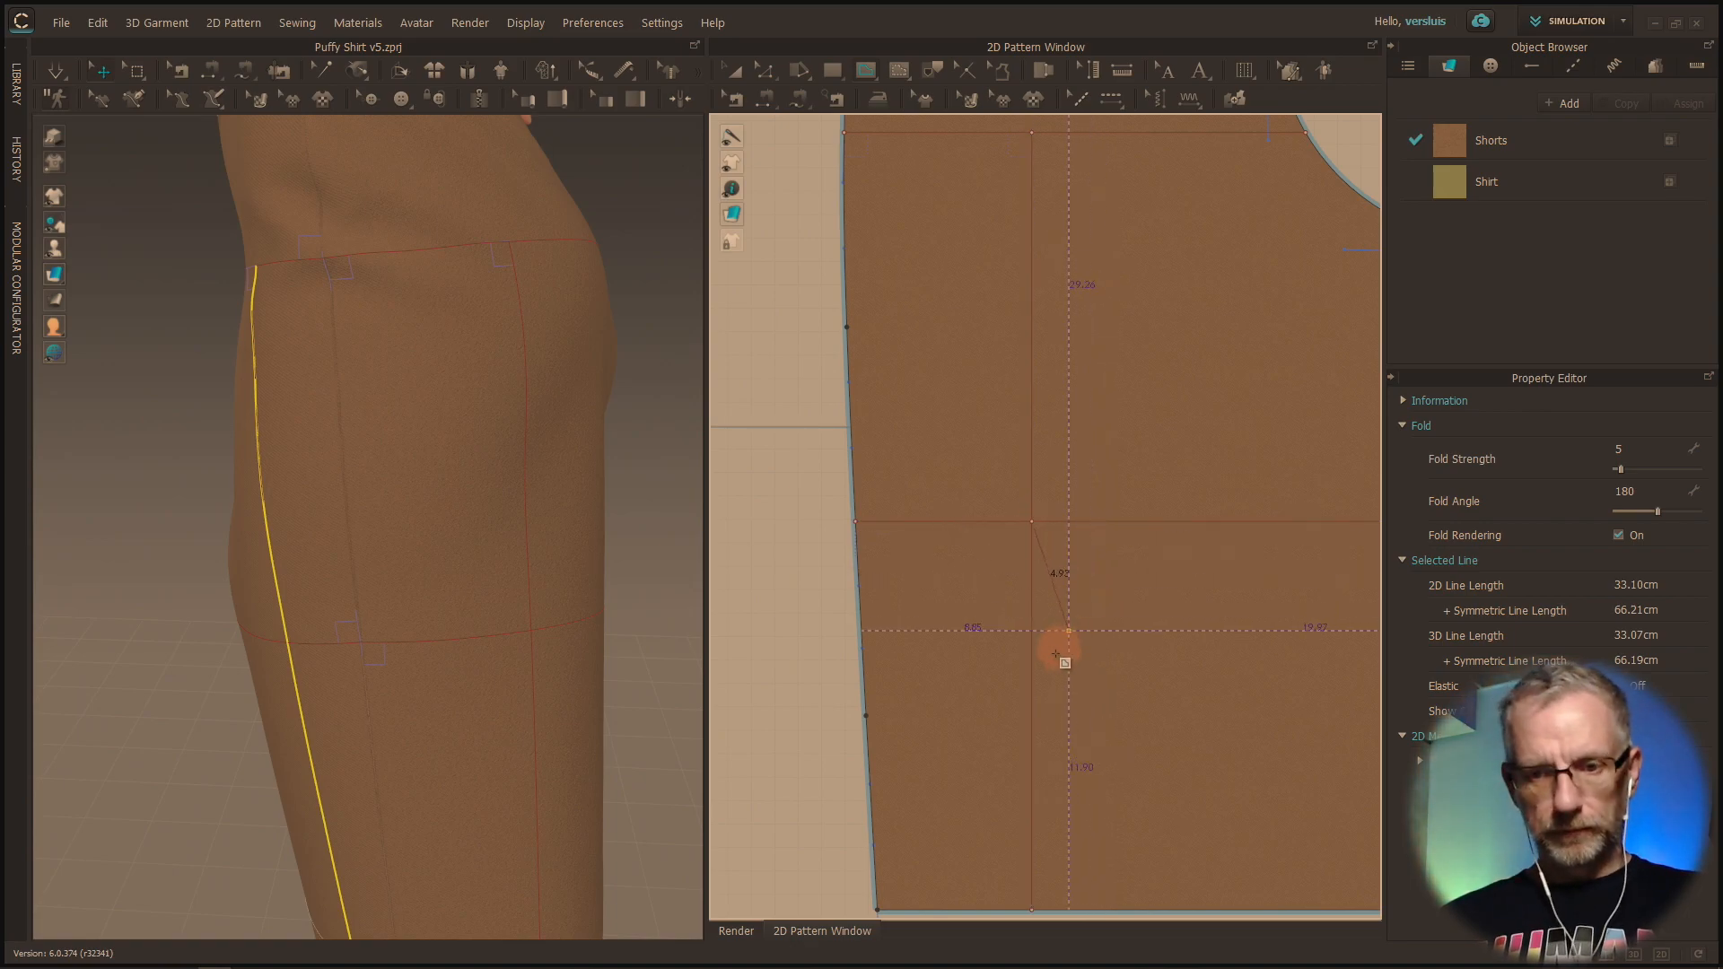
pyautogui.scroll(-1, 1105, 495)
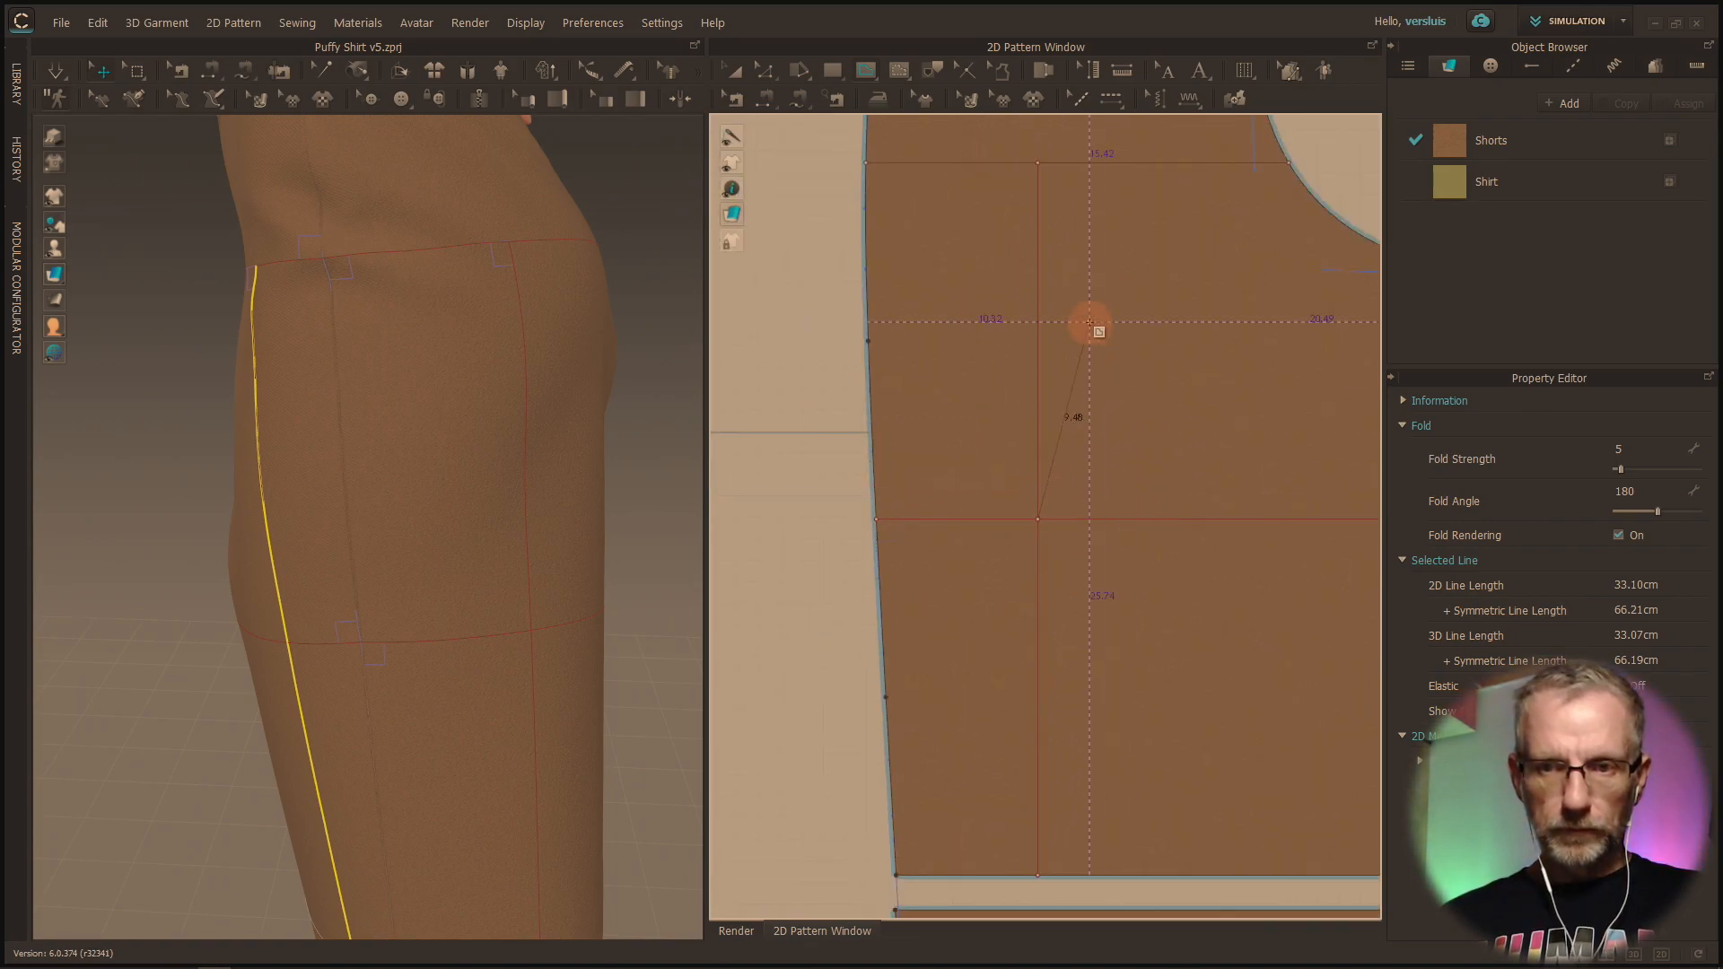
pyautogui.click(1039, 164)
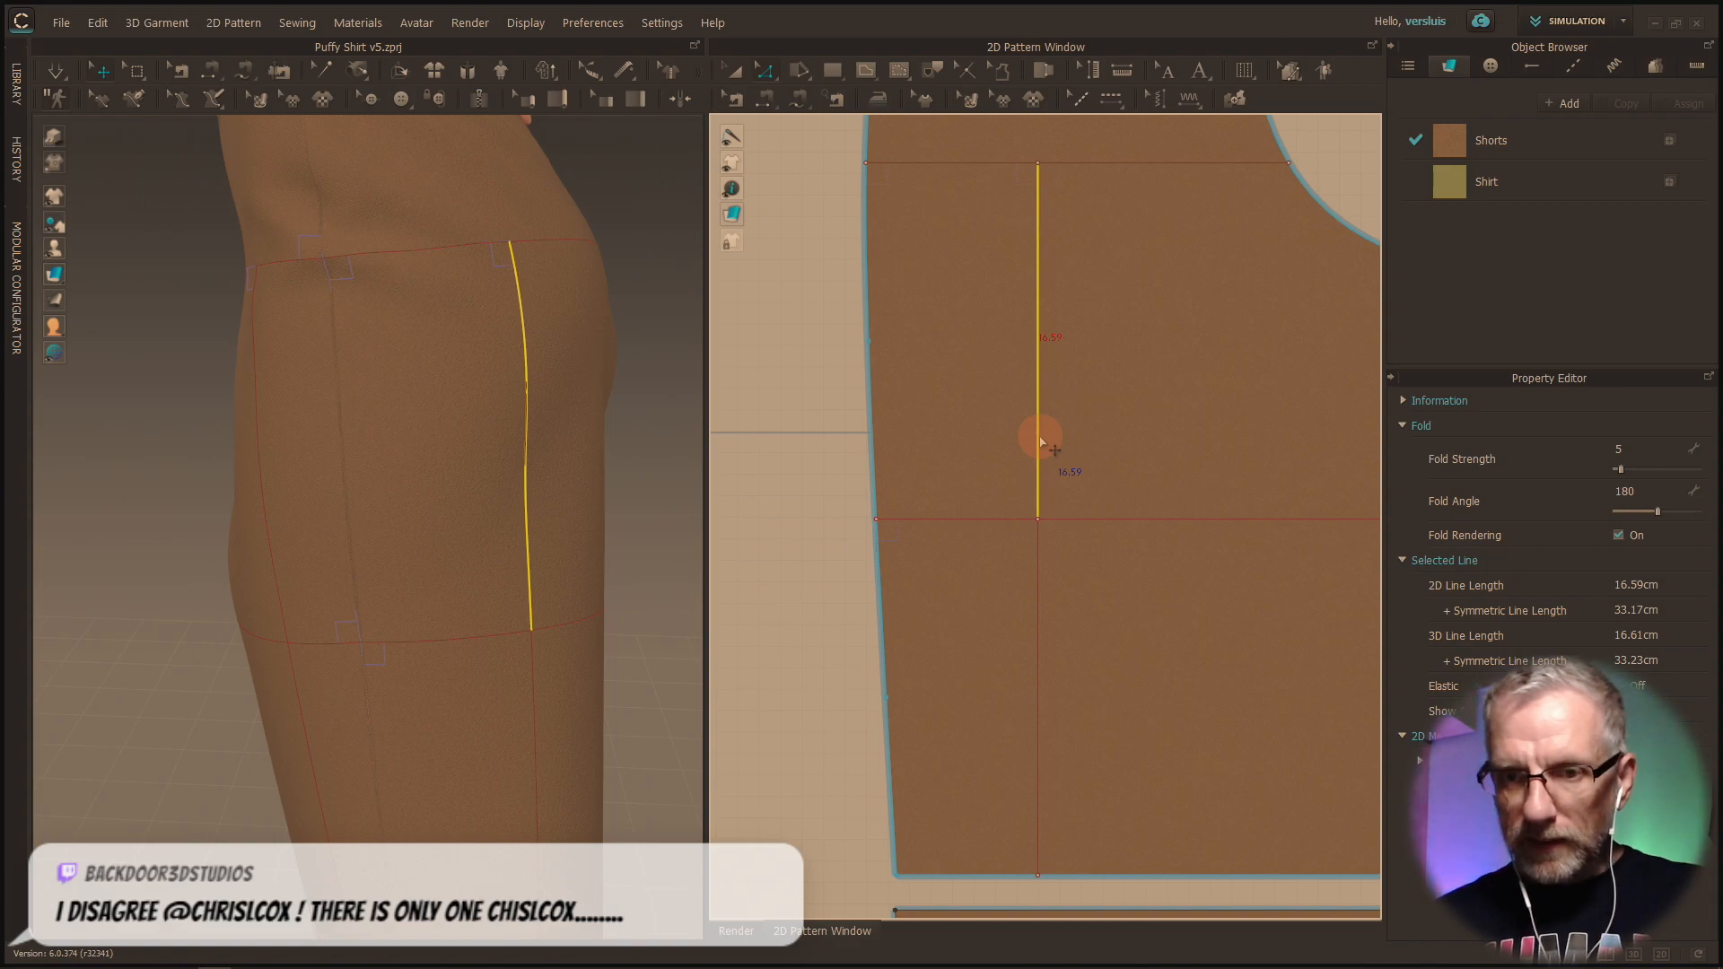
# Step: Move the pocket rectangle to just below the gap between the front and back leg panels and check its side edge's length
pyautogui.scroll(-5, 983, 505)
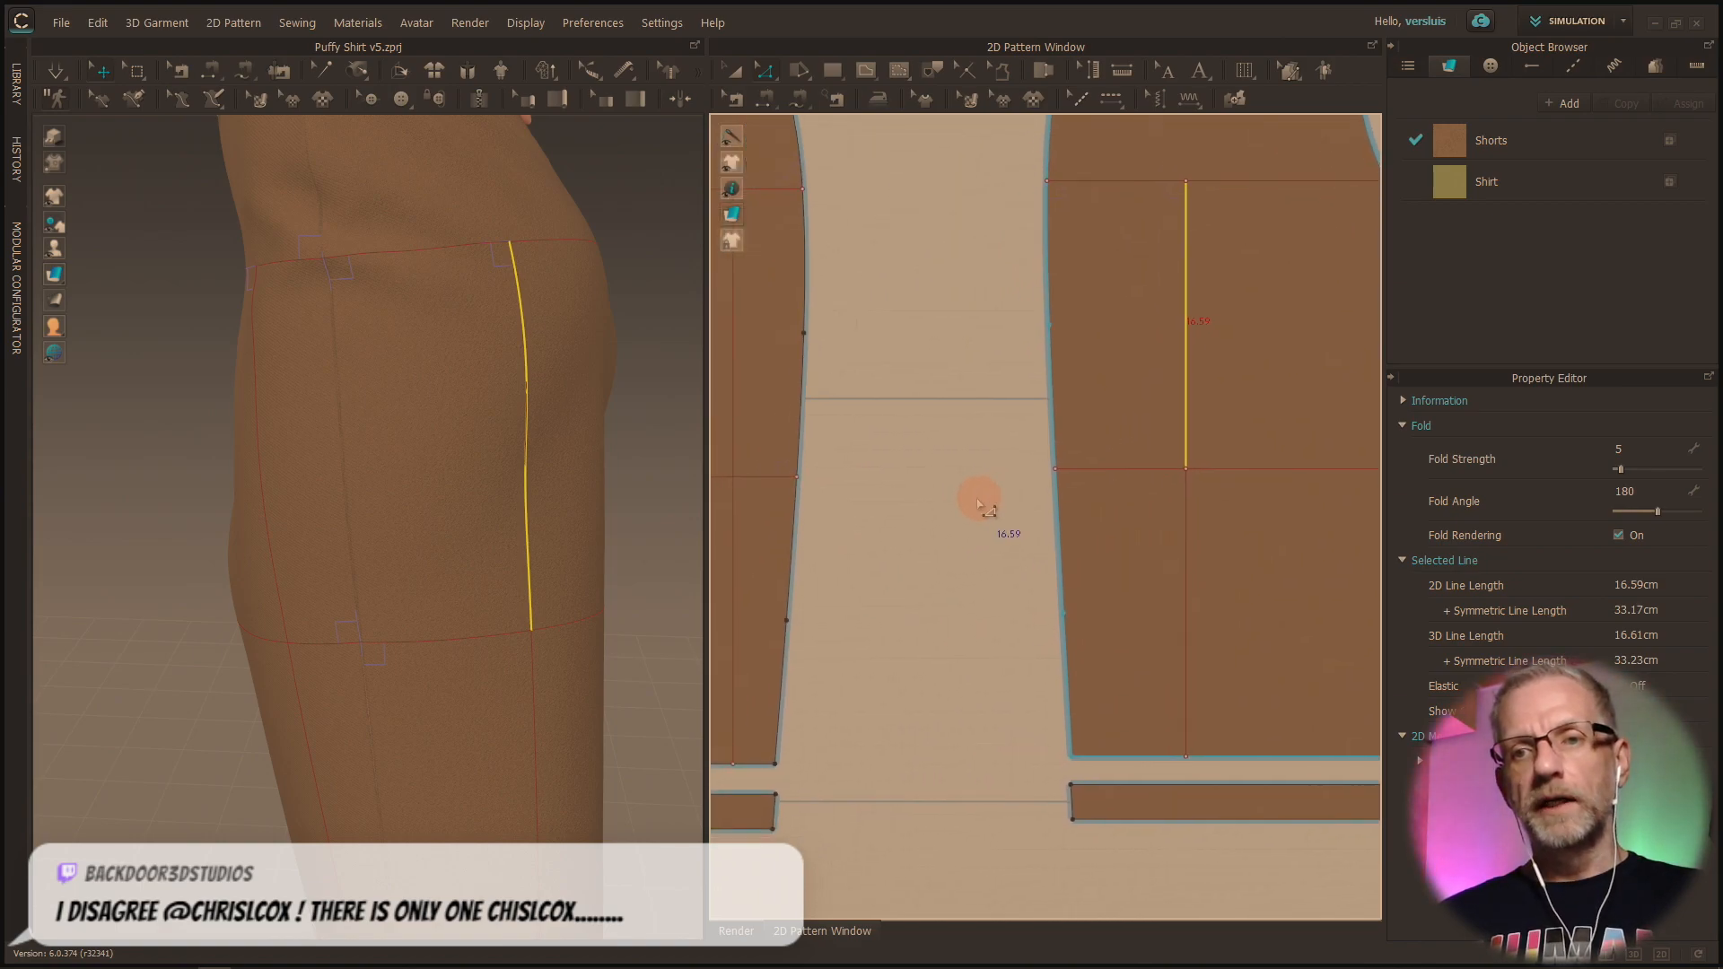
pyautogui.scroll(-2, 978, 499)
pyautogui.moveTo(977, 499); pyautogui.dragTo(1078, 431, button='middle')
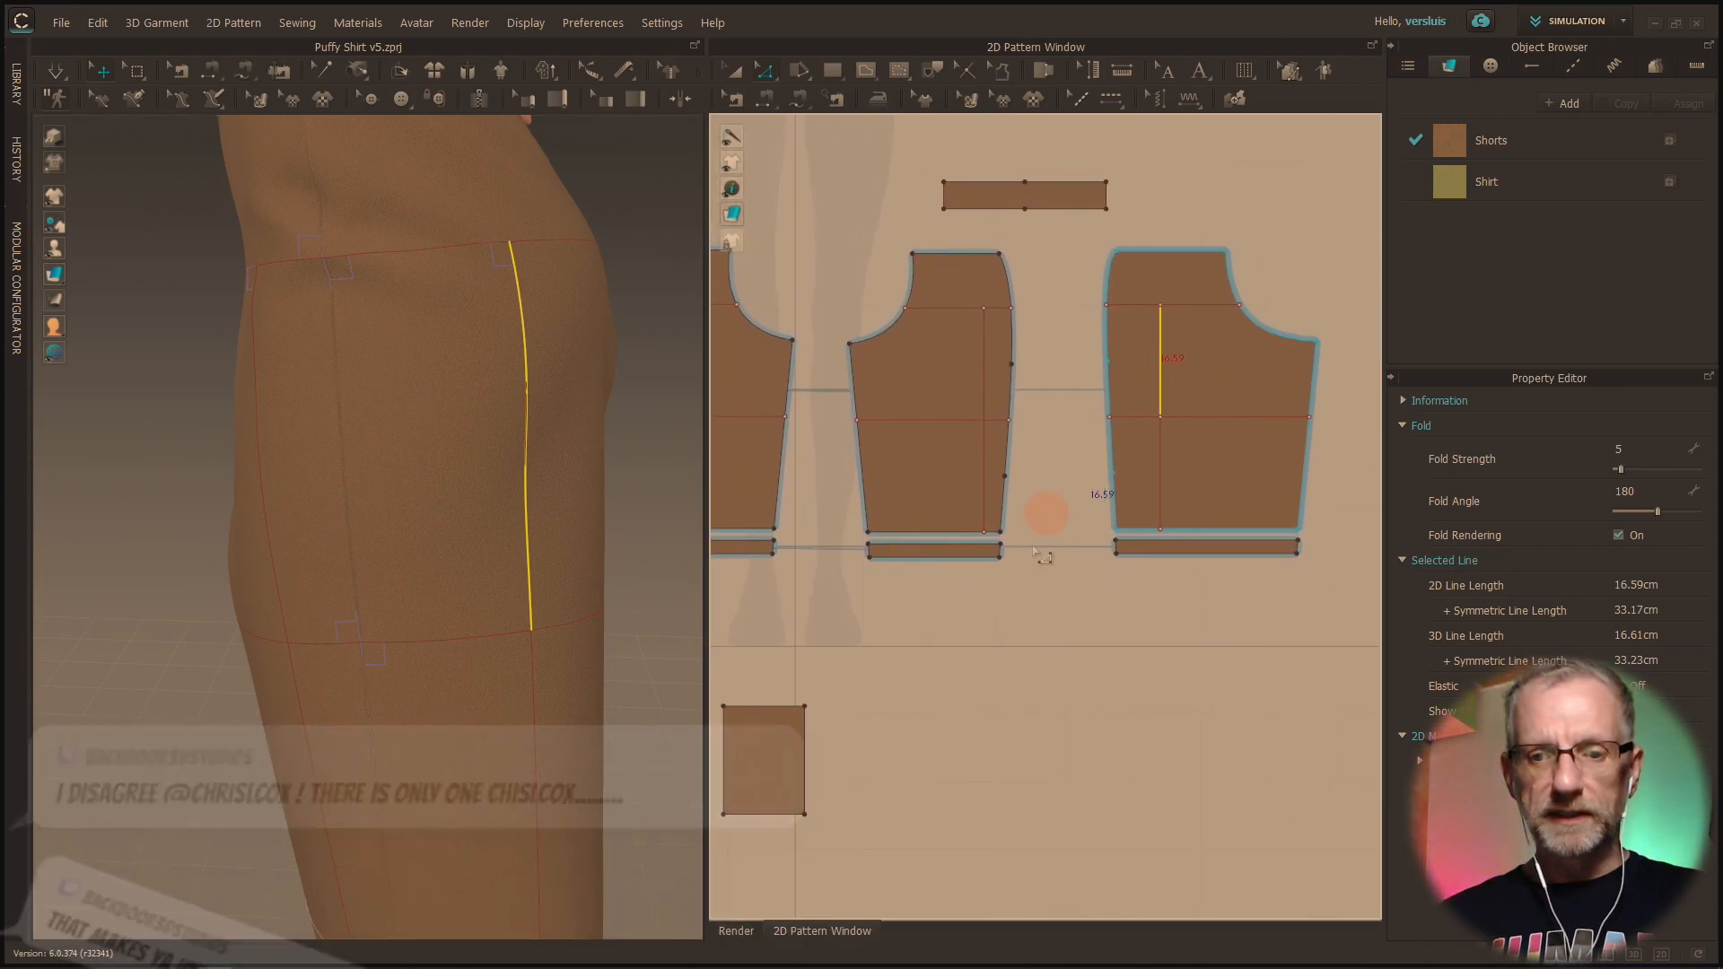
pyautogui.click(805, 779)
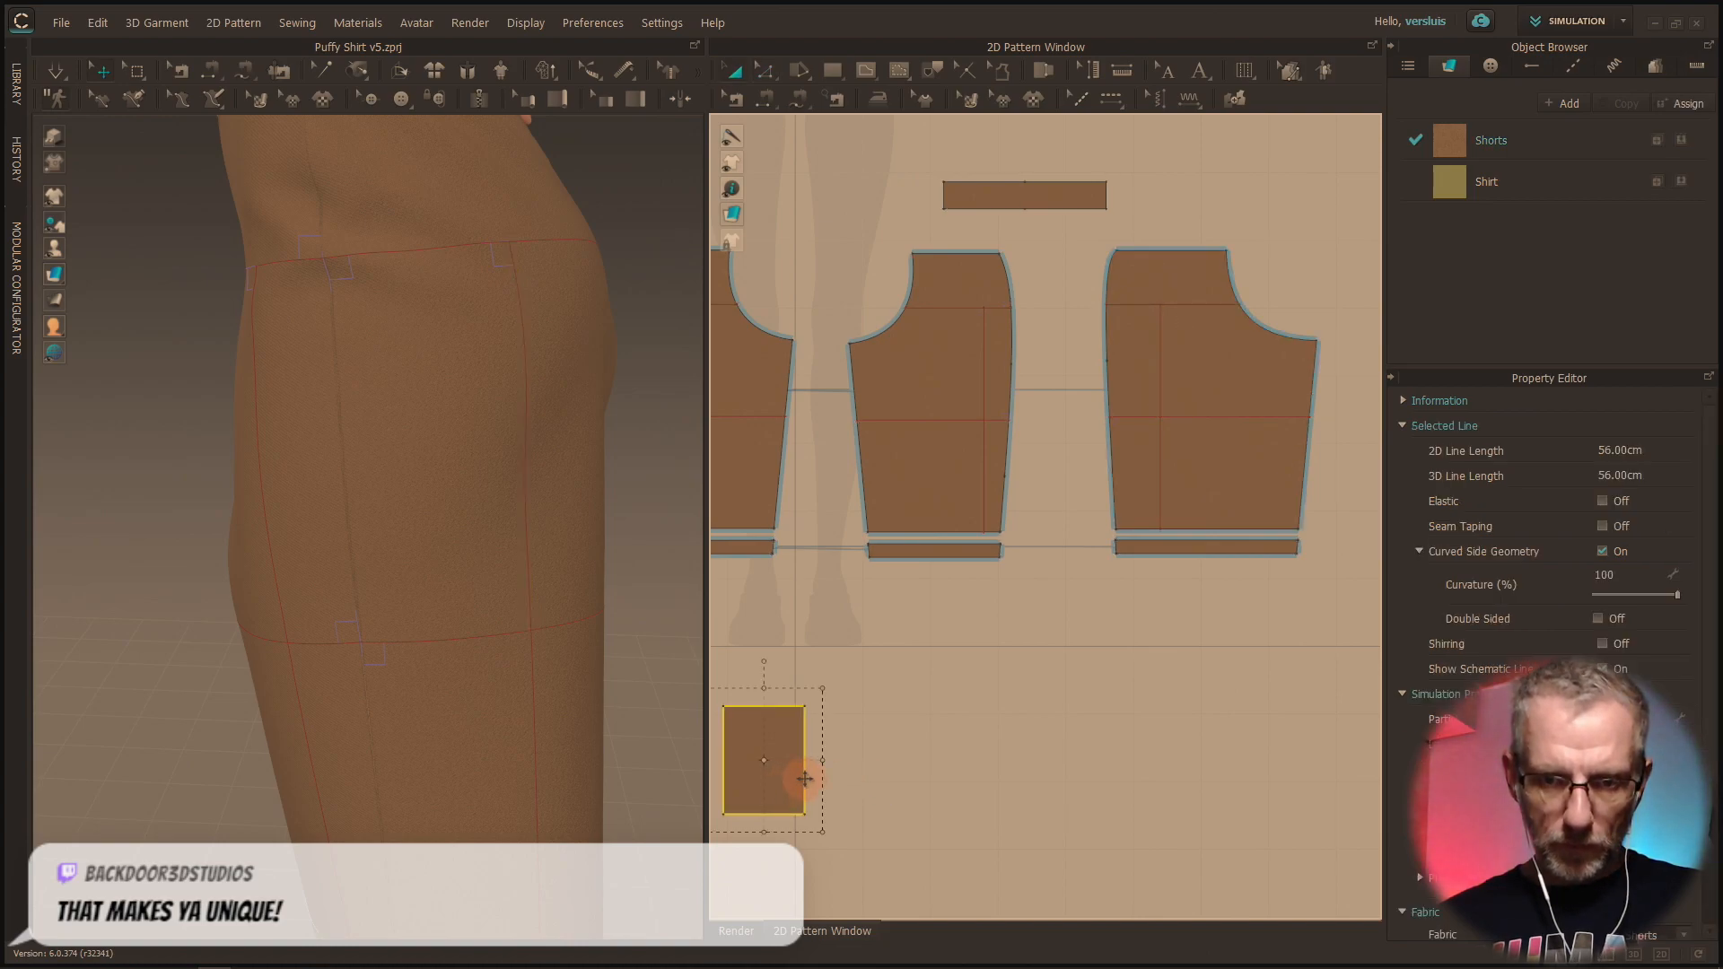
pyautogui.moveTo(770, 782); pyautogui.dragTo(1060, 674)
pyautogui.press('z')
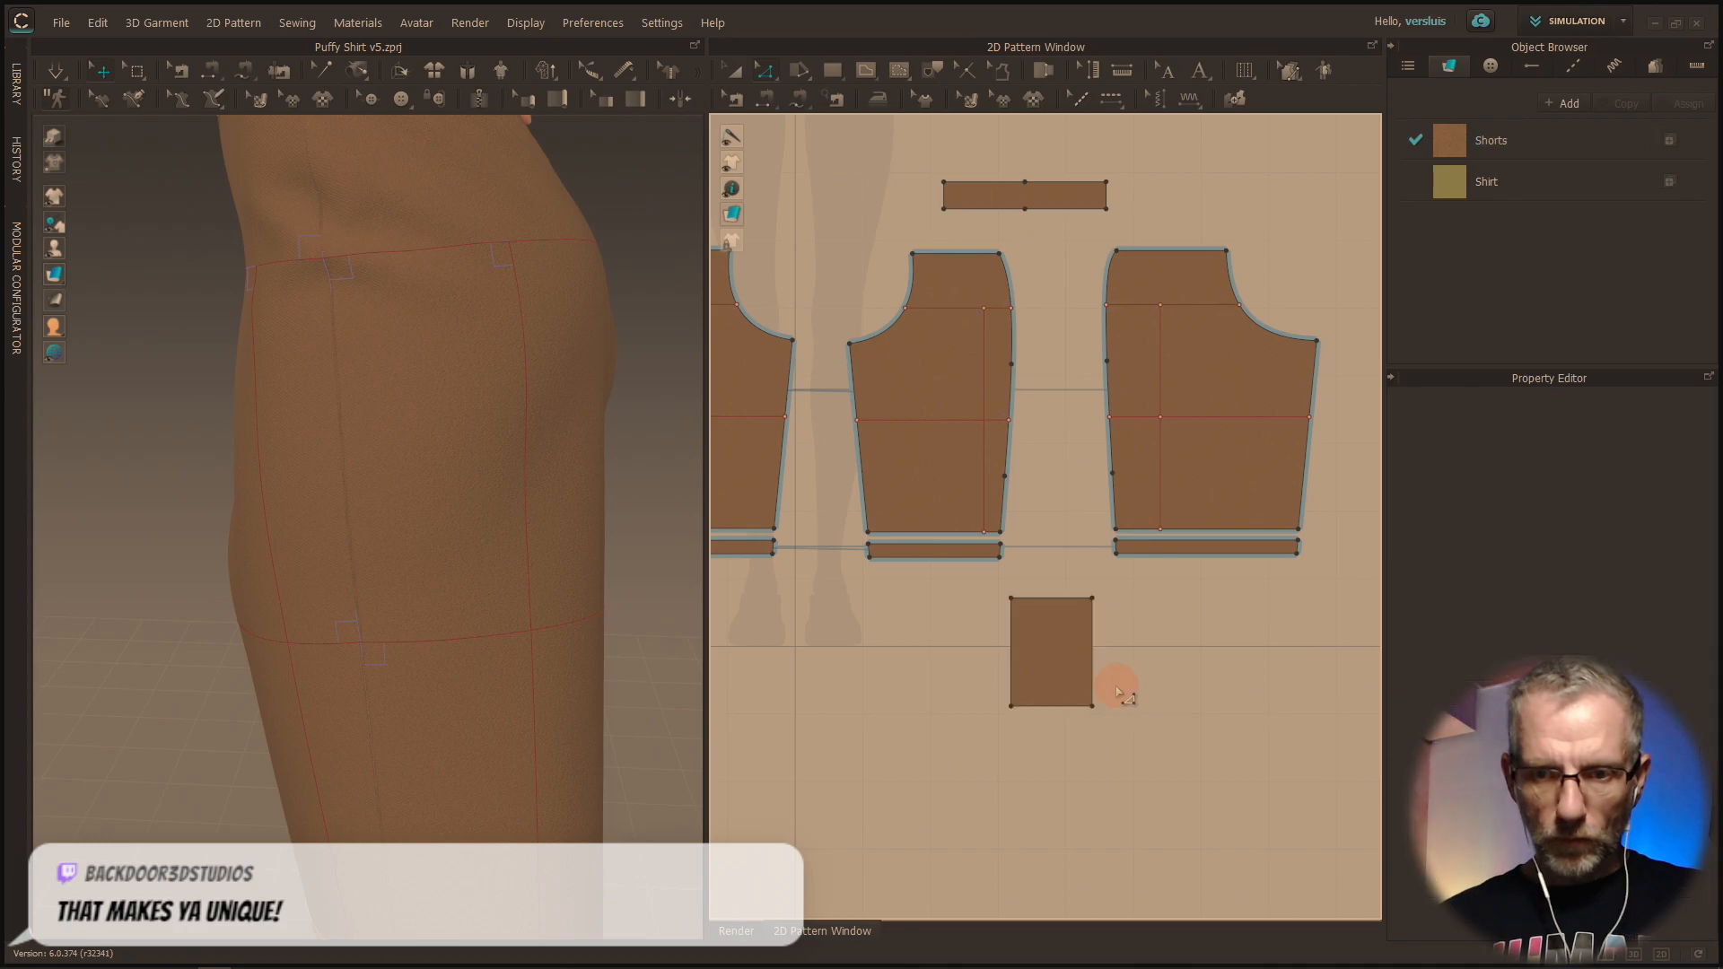
pyautogui.click(1093, 681)
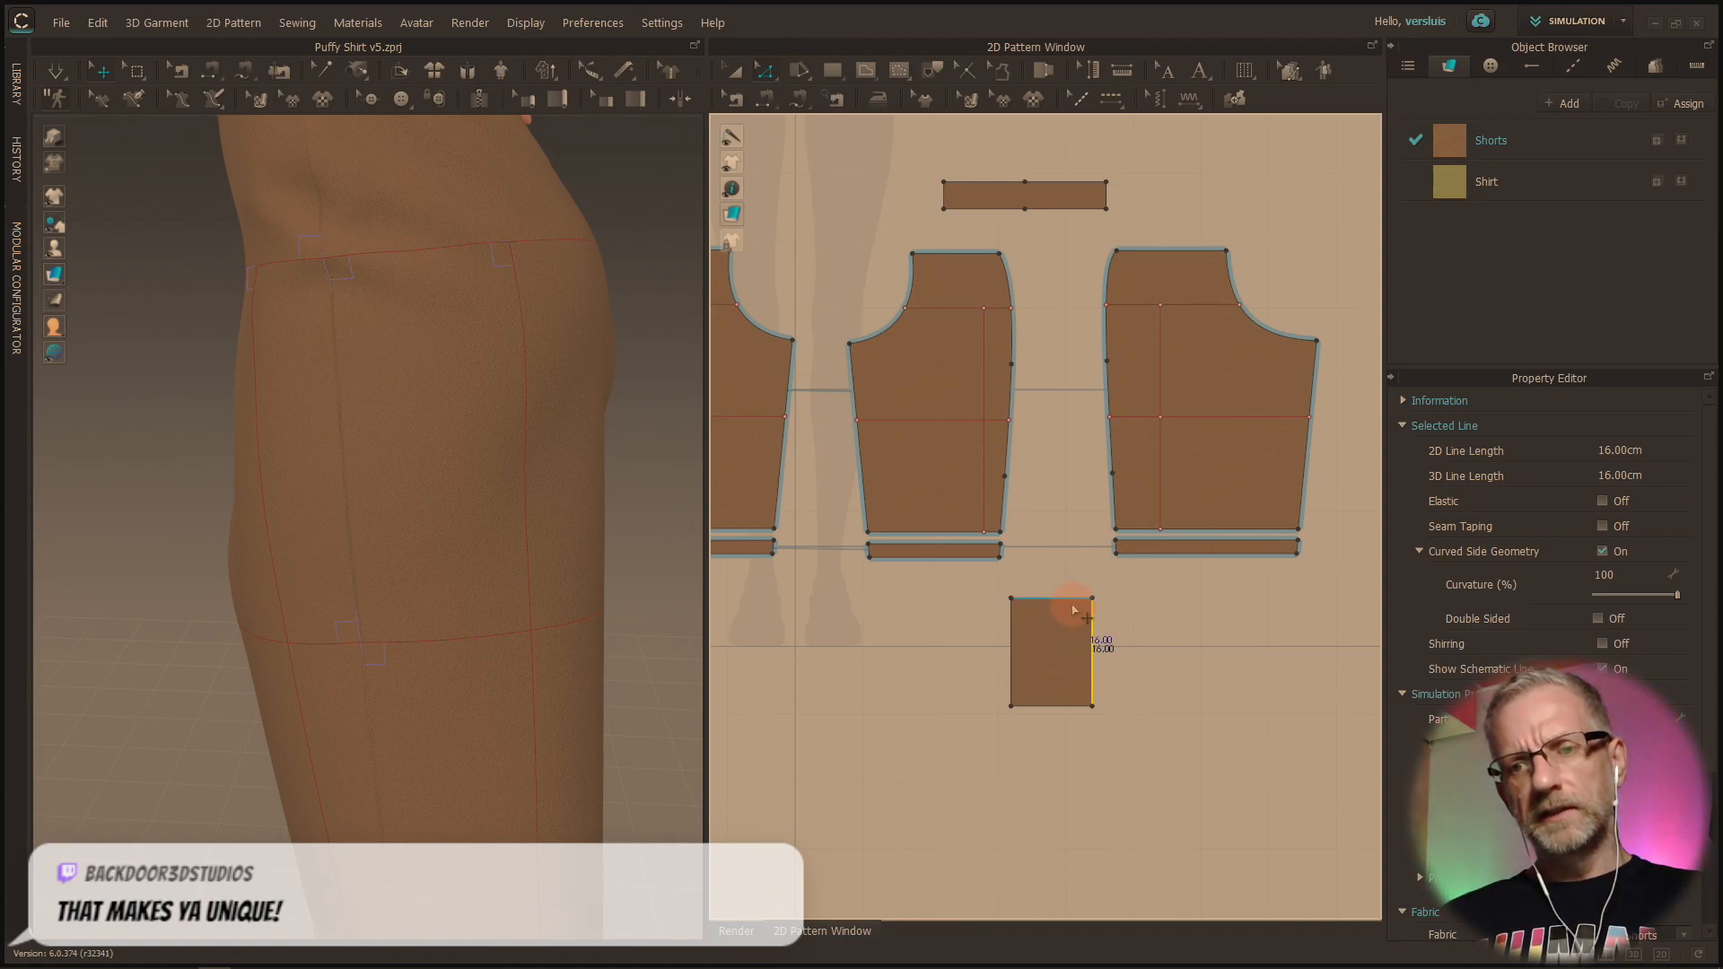
# Step: Place the pocket piece in 3D beside the outer left thigh of the avatar's shorts
pyautogui.scroll(-10, 628, 691)
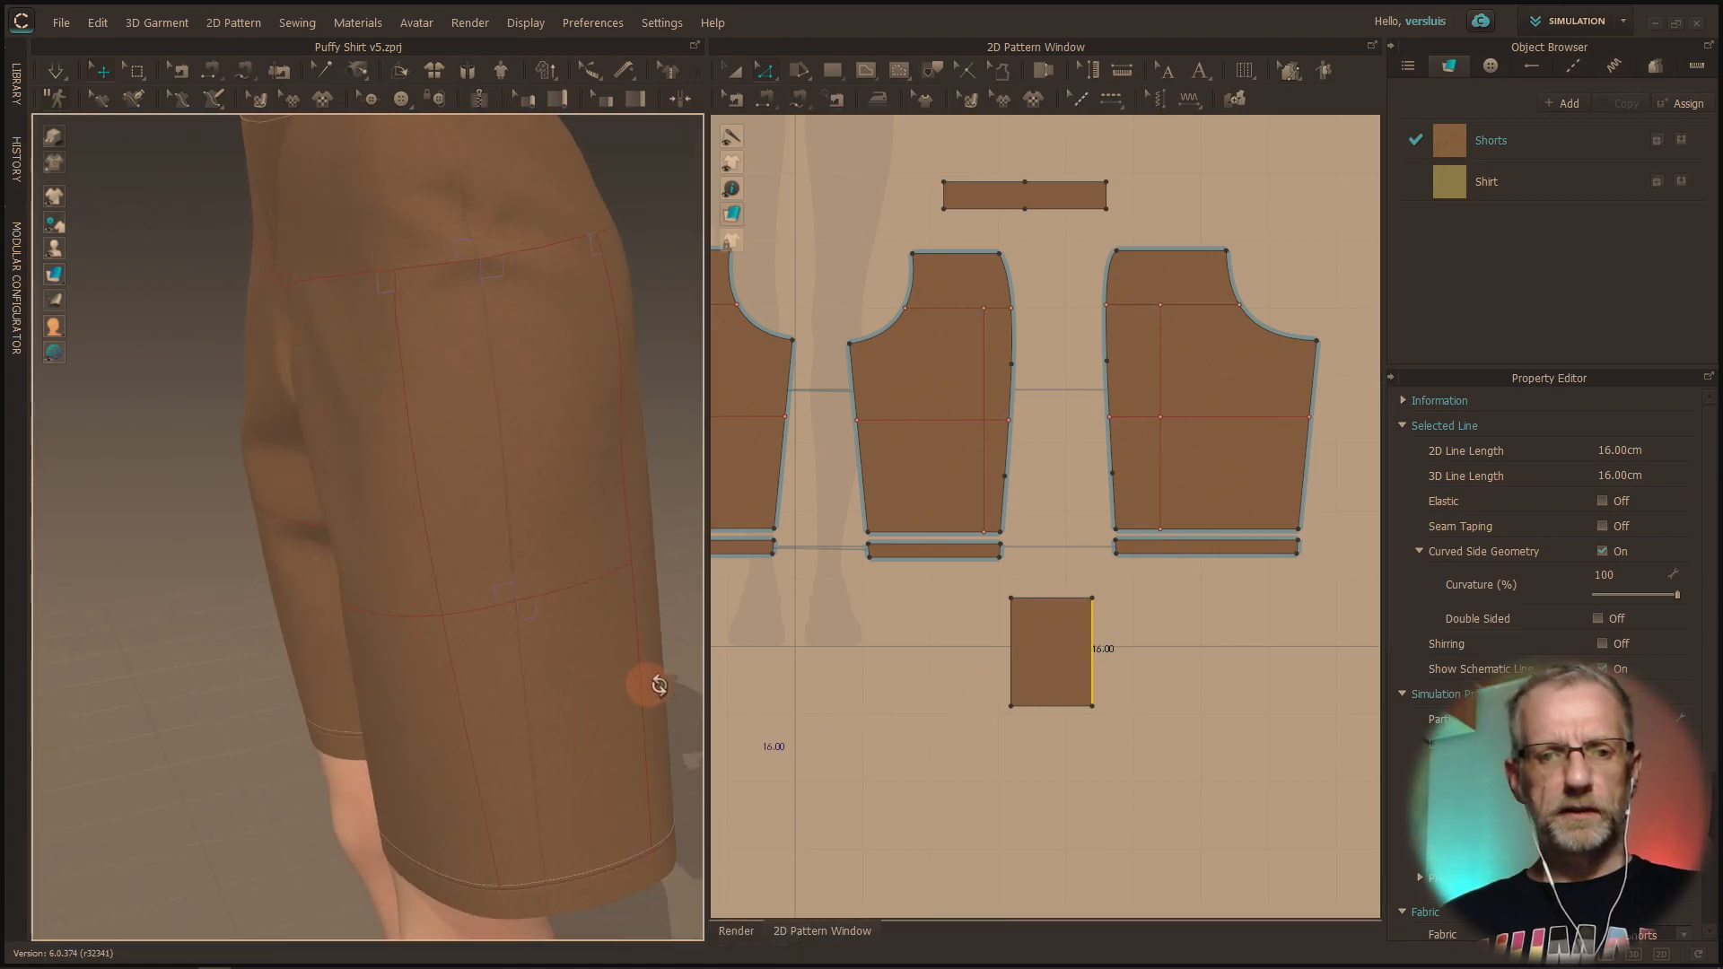
pyautogui.scroll(-10, 668, 696)
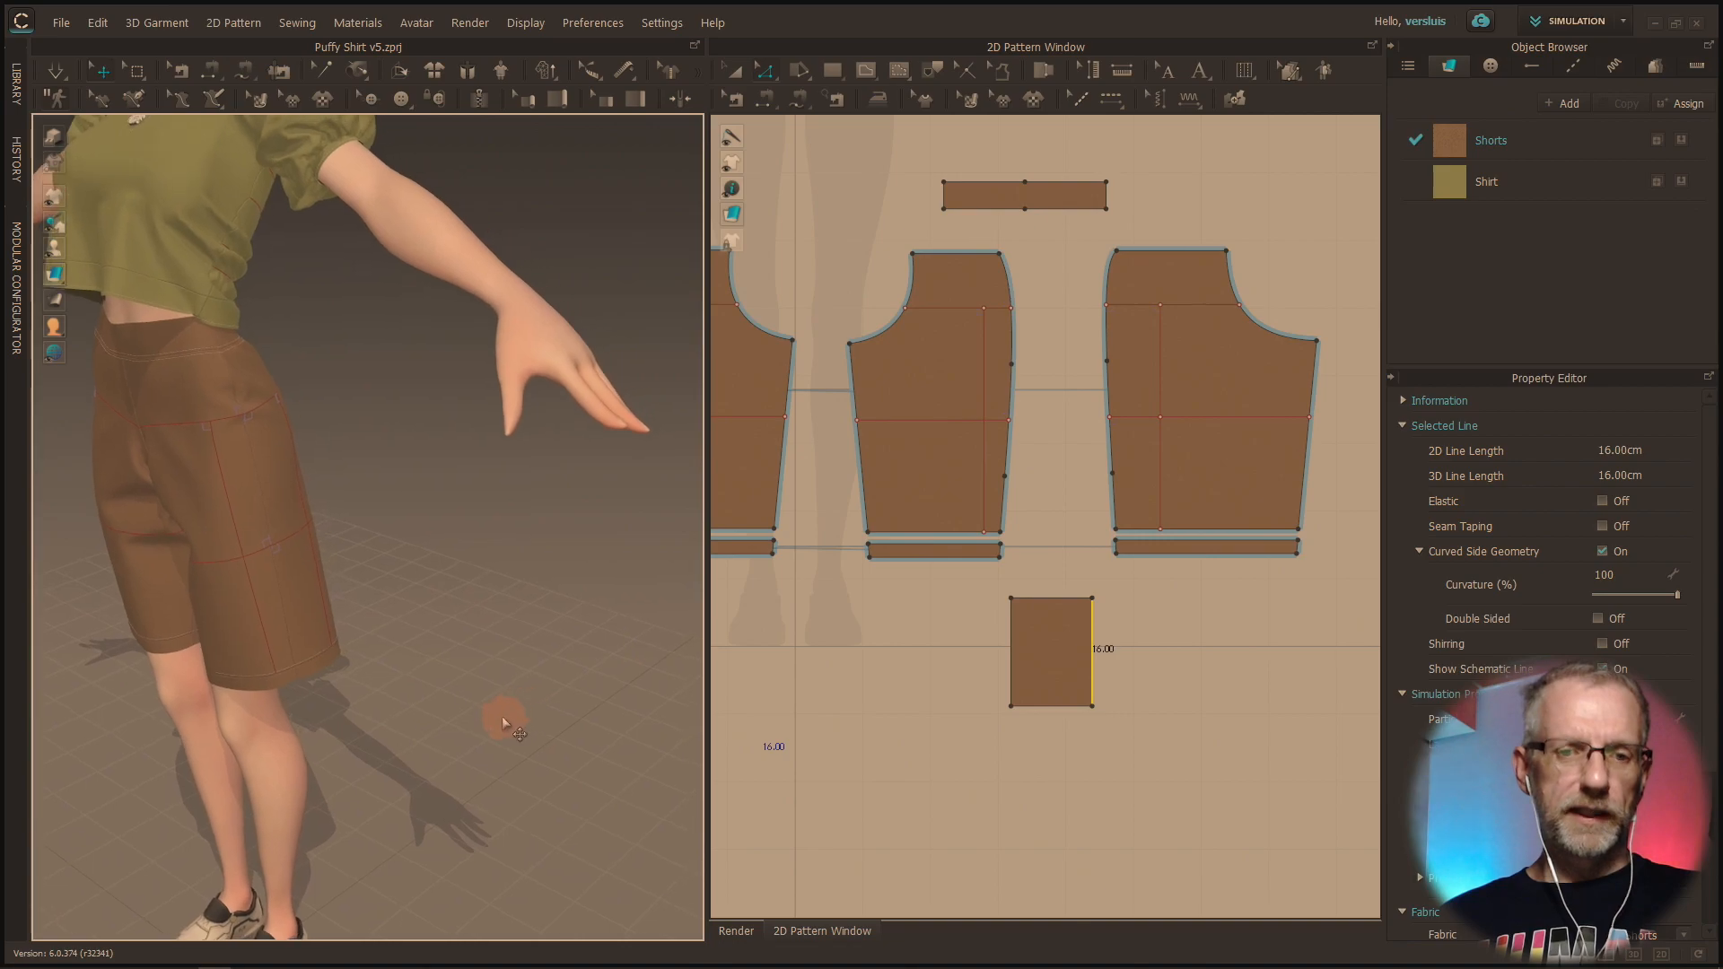
pyautogui.scroll(3, 435, 784)
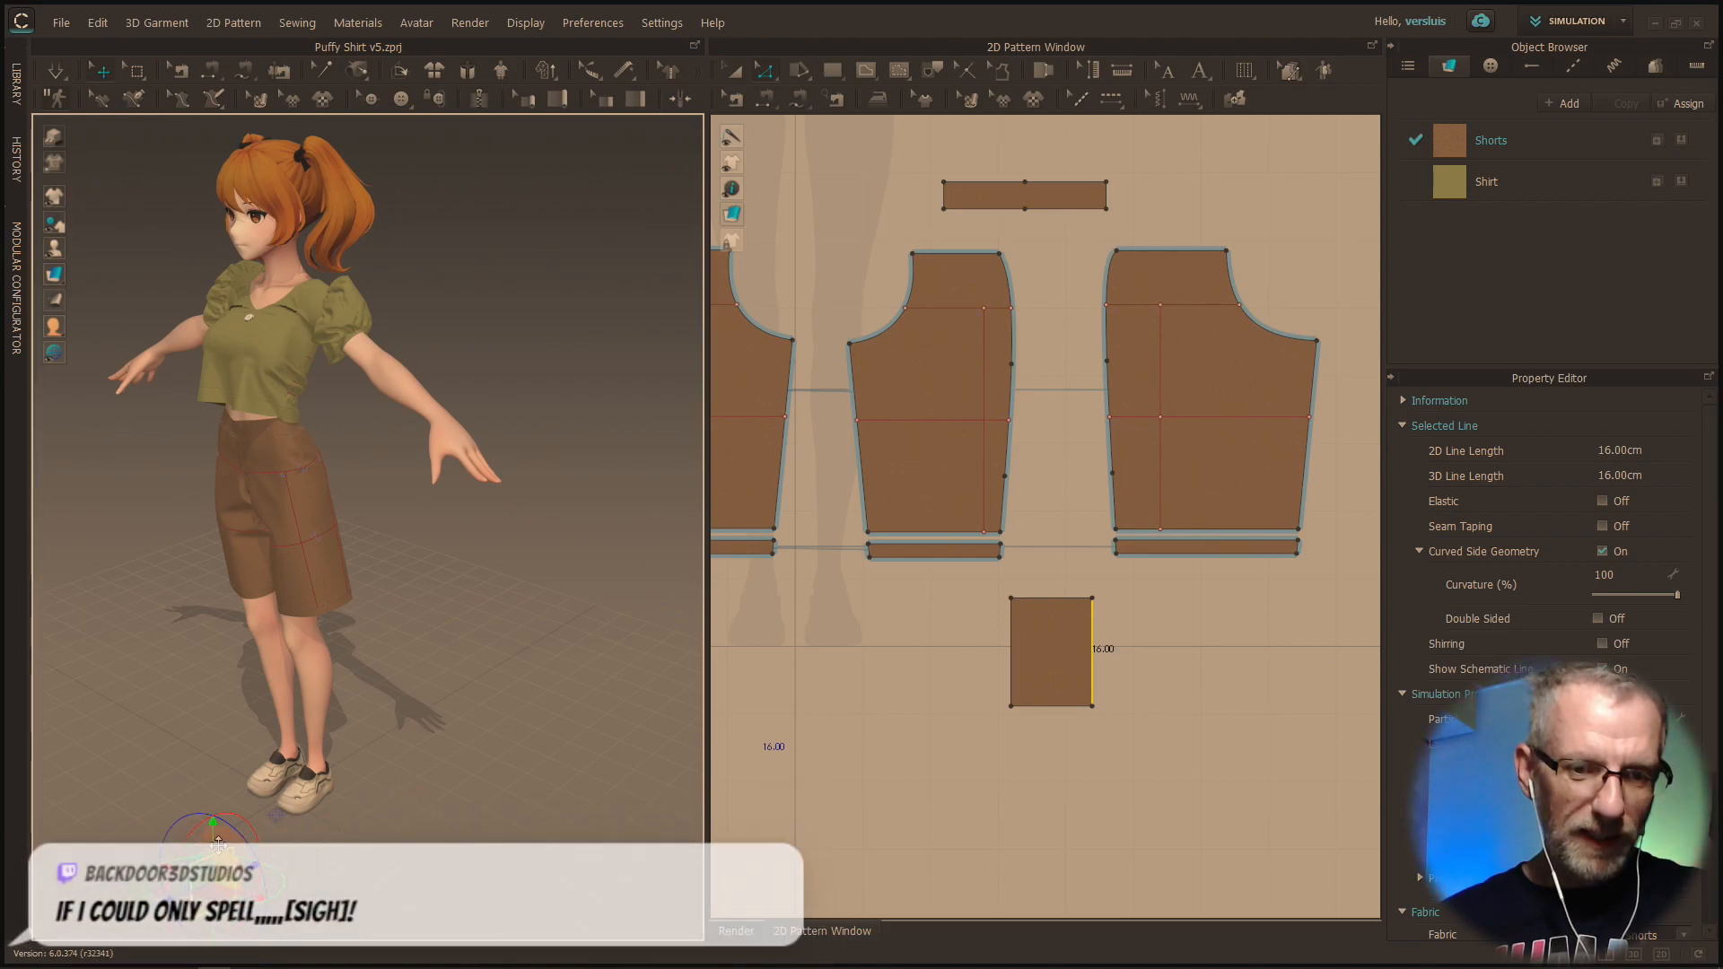
pyautogui.moveTo(211, 837); pyautogui.dragTo(363, 458)
pyautogui.moveTo(357, 487); pyautogui.dragTo(430, 548, button='right')
pyautogui.moveTo(435, 554); pyautogui.dragTo(310, 564)
pyautogui.moveTo(310, 564); pyautogui.dragTo(466, 538, button='right')
pyautogui.moveTo(373, 633); pyautogui.dragTo(475, 637)
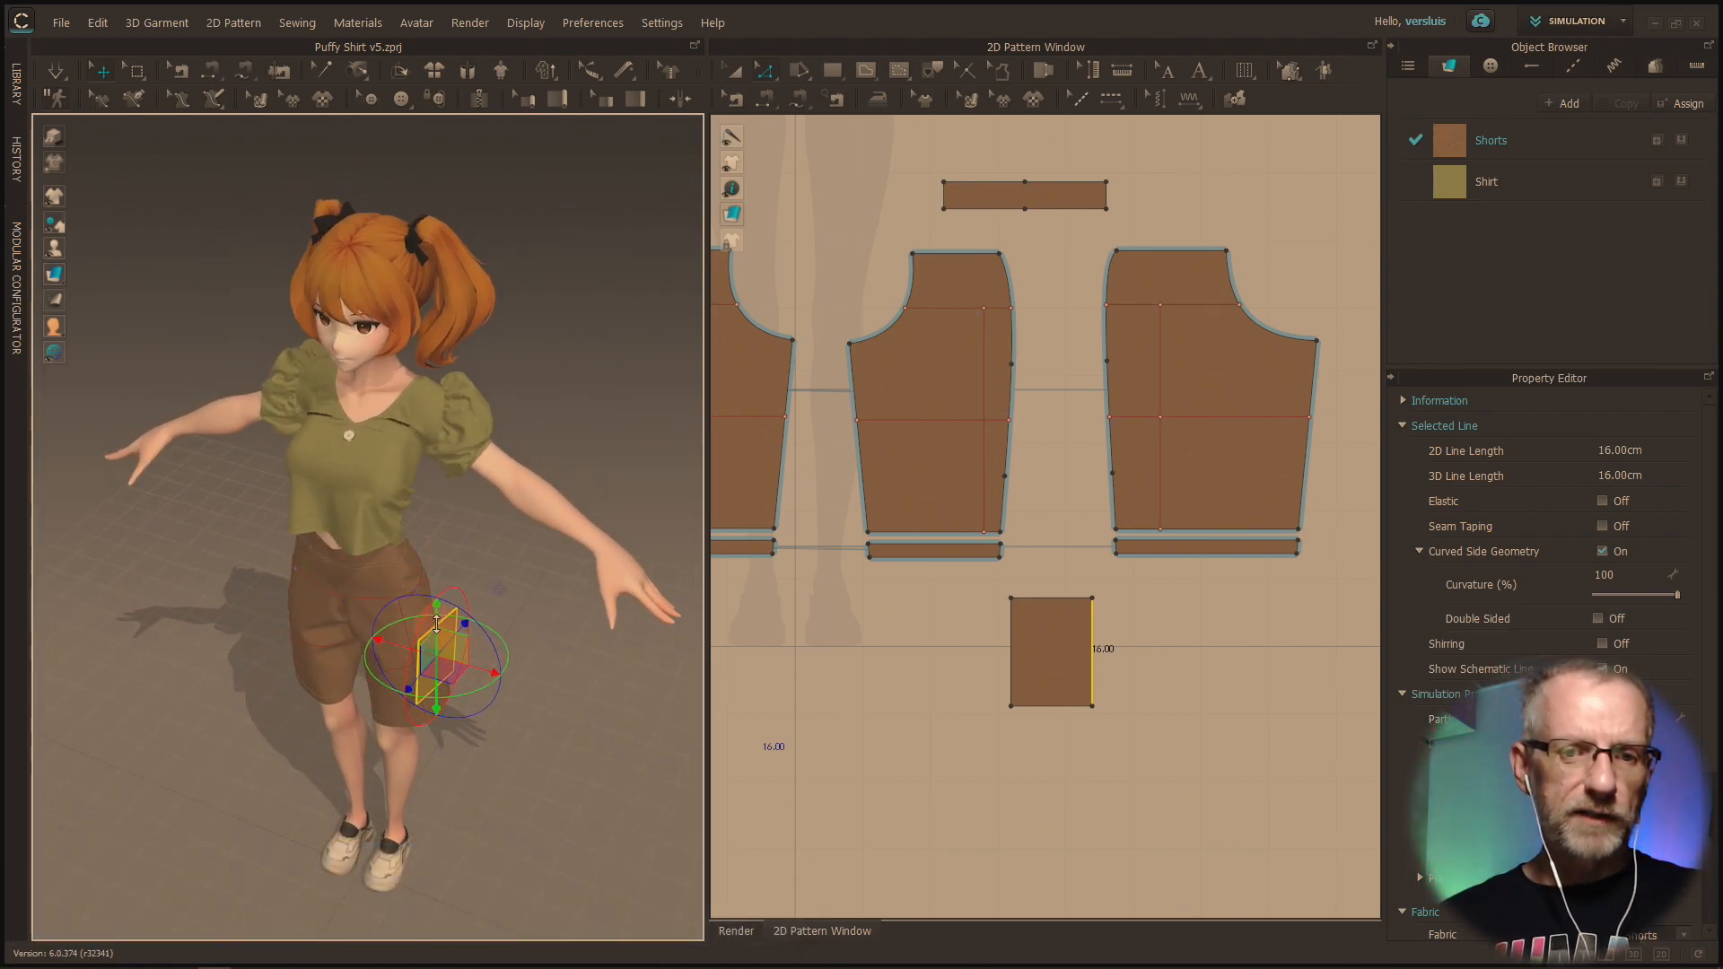
# Step: Examine the pocket piece's 3D placement beside the shorts' left leg from the front and the side
pyautogui.scroll(6, 449, 629)
pyautogui.moveTo(468, 484); pyautogui.dragTo(462, 399, button='right')
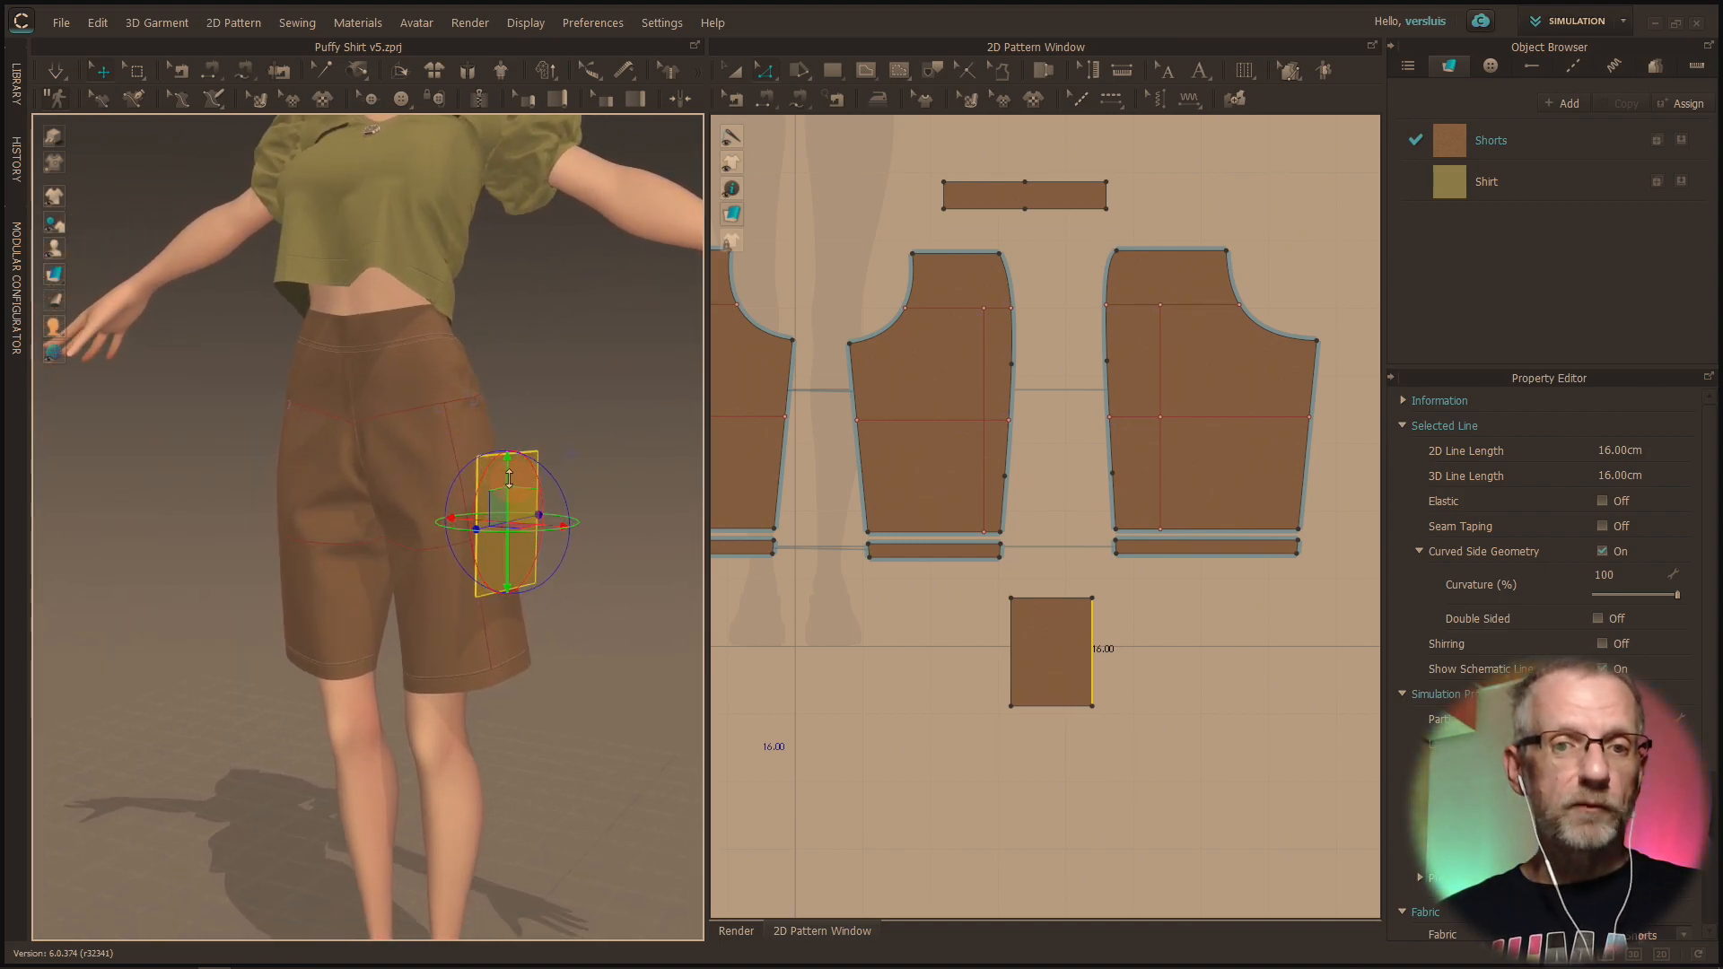
pyautogui.moveTo(503, 481)
pyautogui.mouseDown(button='right')
pyautogui.moveTo(390, 493)
pyautogui.moveTo(365, 520)
pyautogui.moveTo(500, 454)
pyautogui.mouseUp(button='right')
pyautogui.scroll(5, 500, 469)
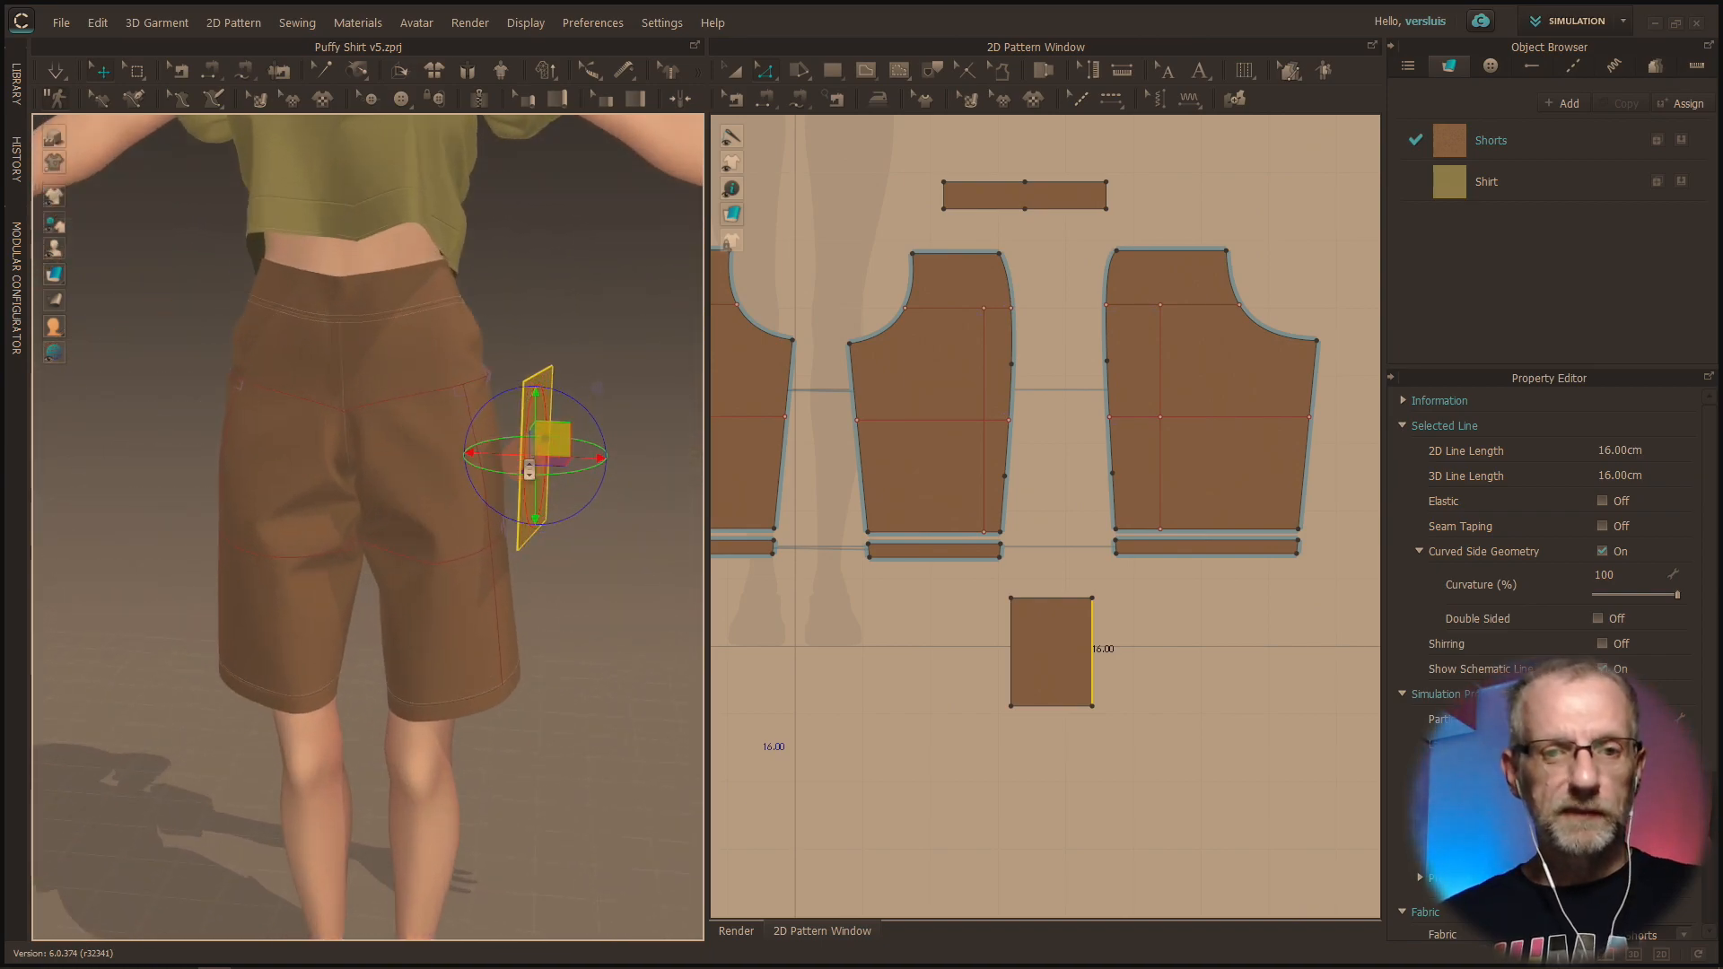
pyautogui.scroll(-2, 507, 692)
pyautogui.moveTo(511, 619); pyautogui.dragTo(456, 686, button='middle')
pyautogui.scroll(-1, 508, 692)
pyautogui.moveTo(455, 686); pyautogui.dragTo(399, 689, button='right')
pyautogui.scroll(4, 399, 689)
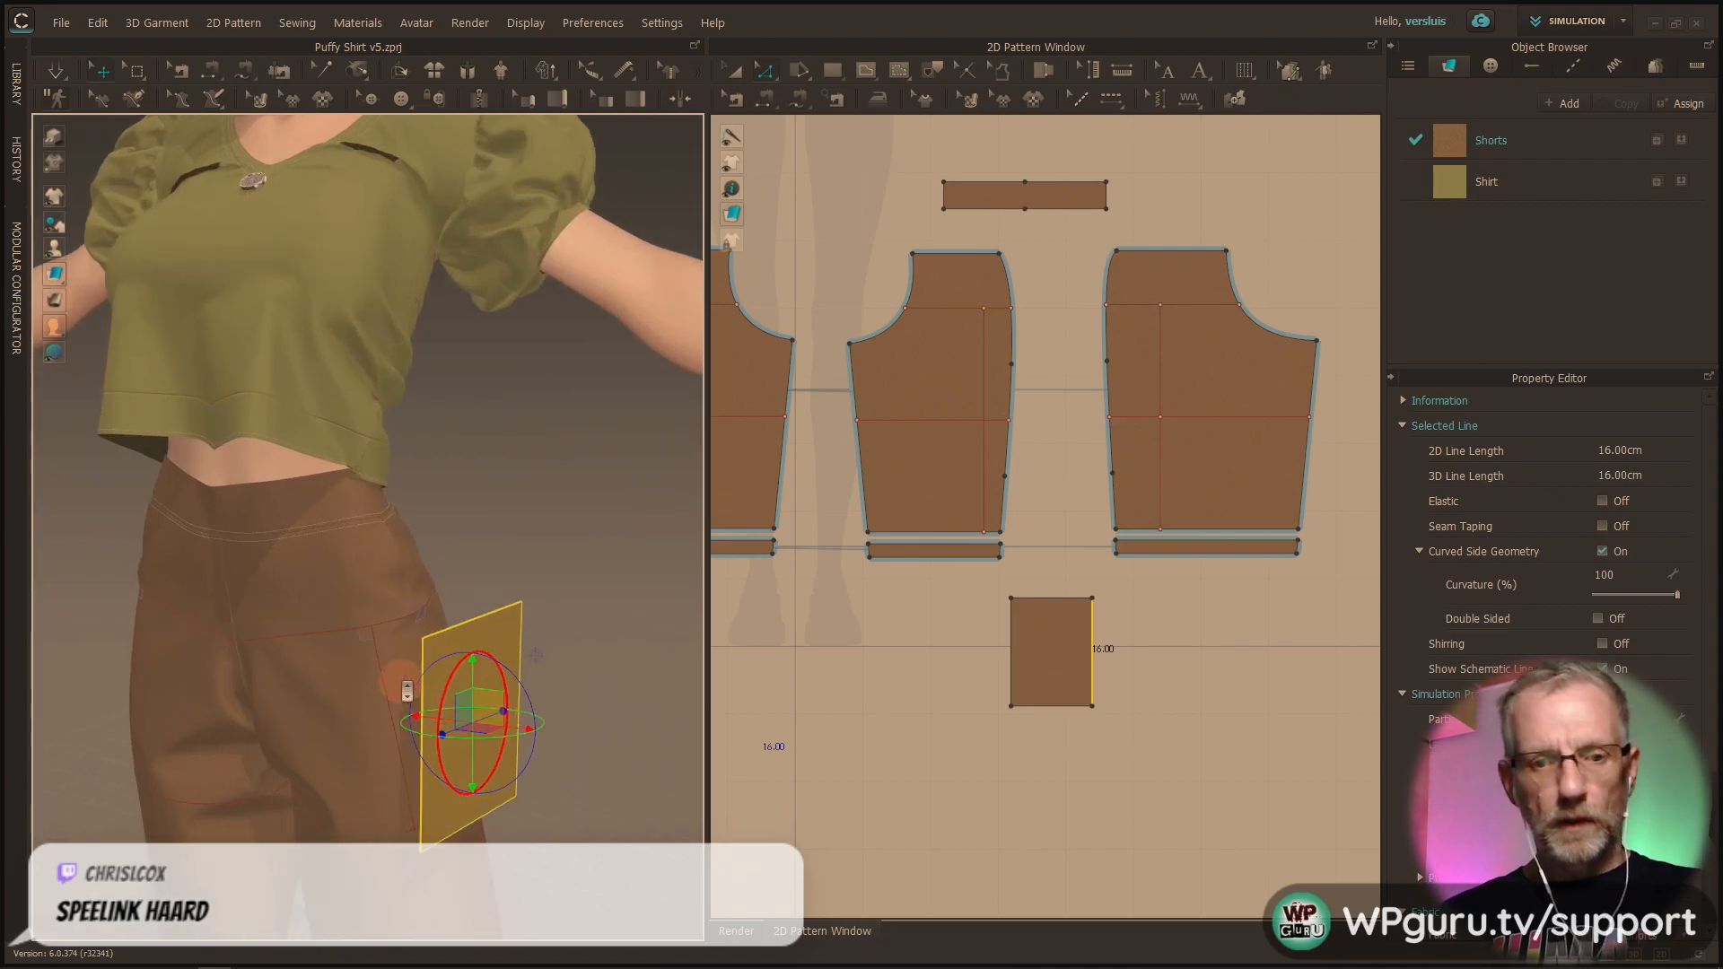
pyautogui.moveTo(410, 687); pyautogui.dragTo(389, 434, button='middle')
pyautogui.scroll(1, 403, 503)
pyautogui.moveTo(410, 487); pyautogui.dragTo(386, 539, button='right')
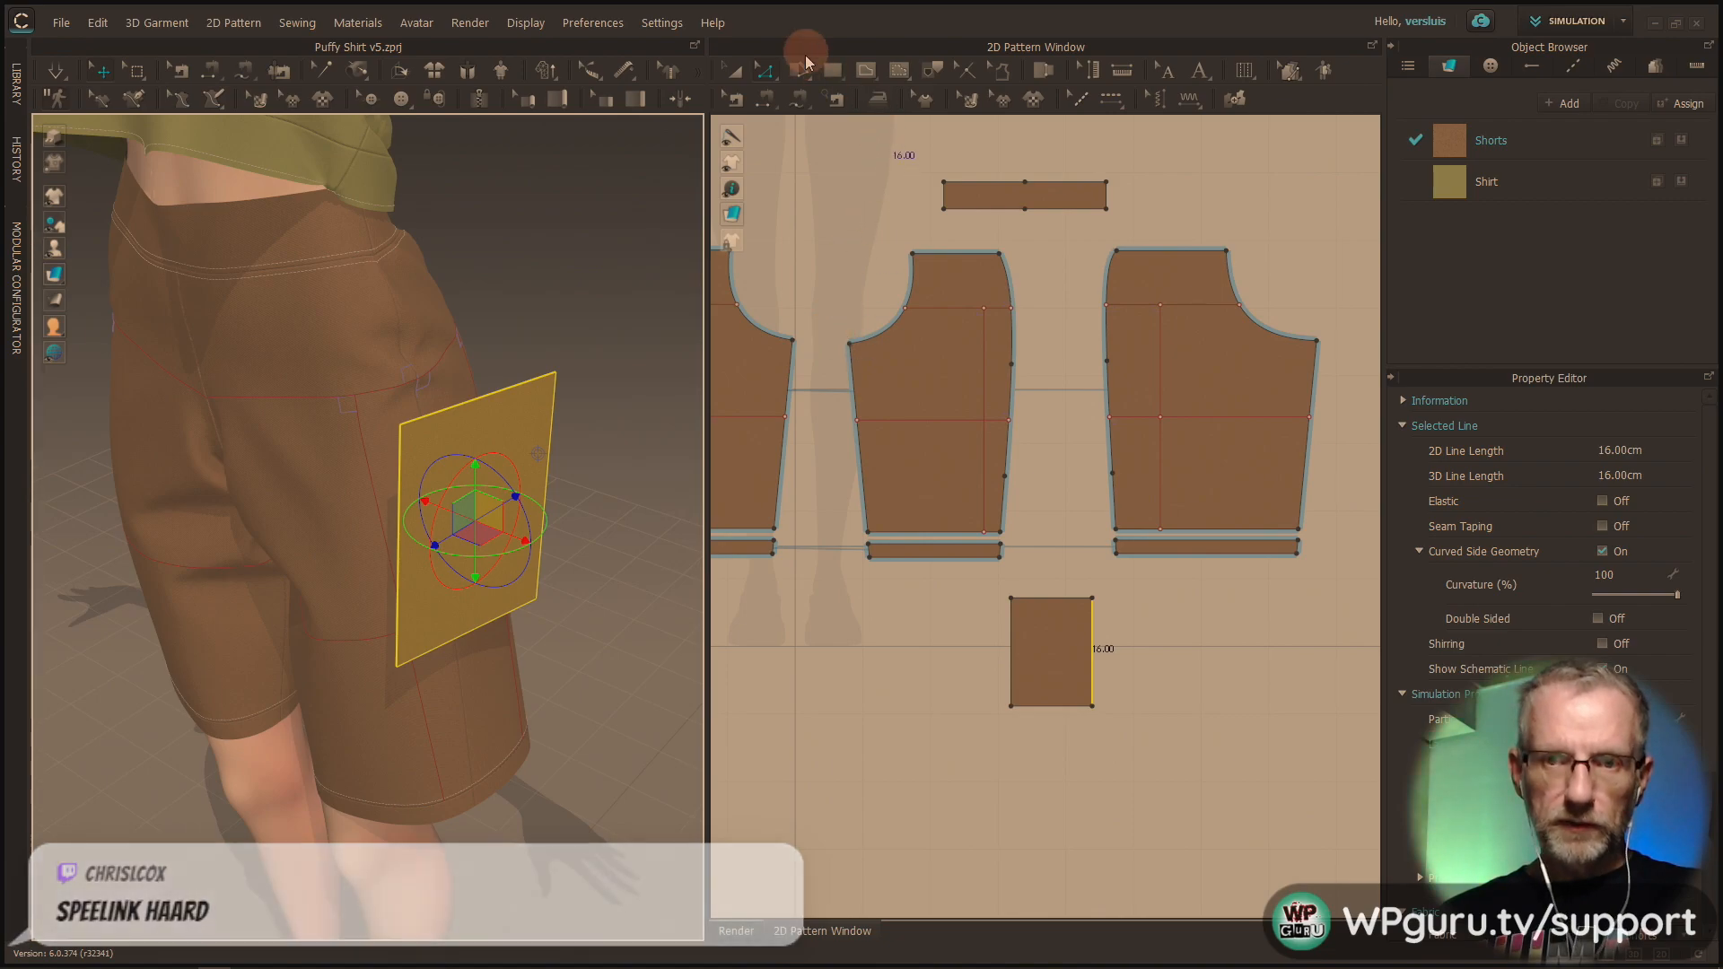
# Step: Try to sew the front leg panel's full vertical internal line to the pocket rectangle's side edge facing the front
pyautogui.click(763, 102)
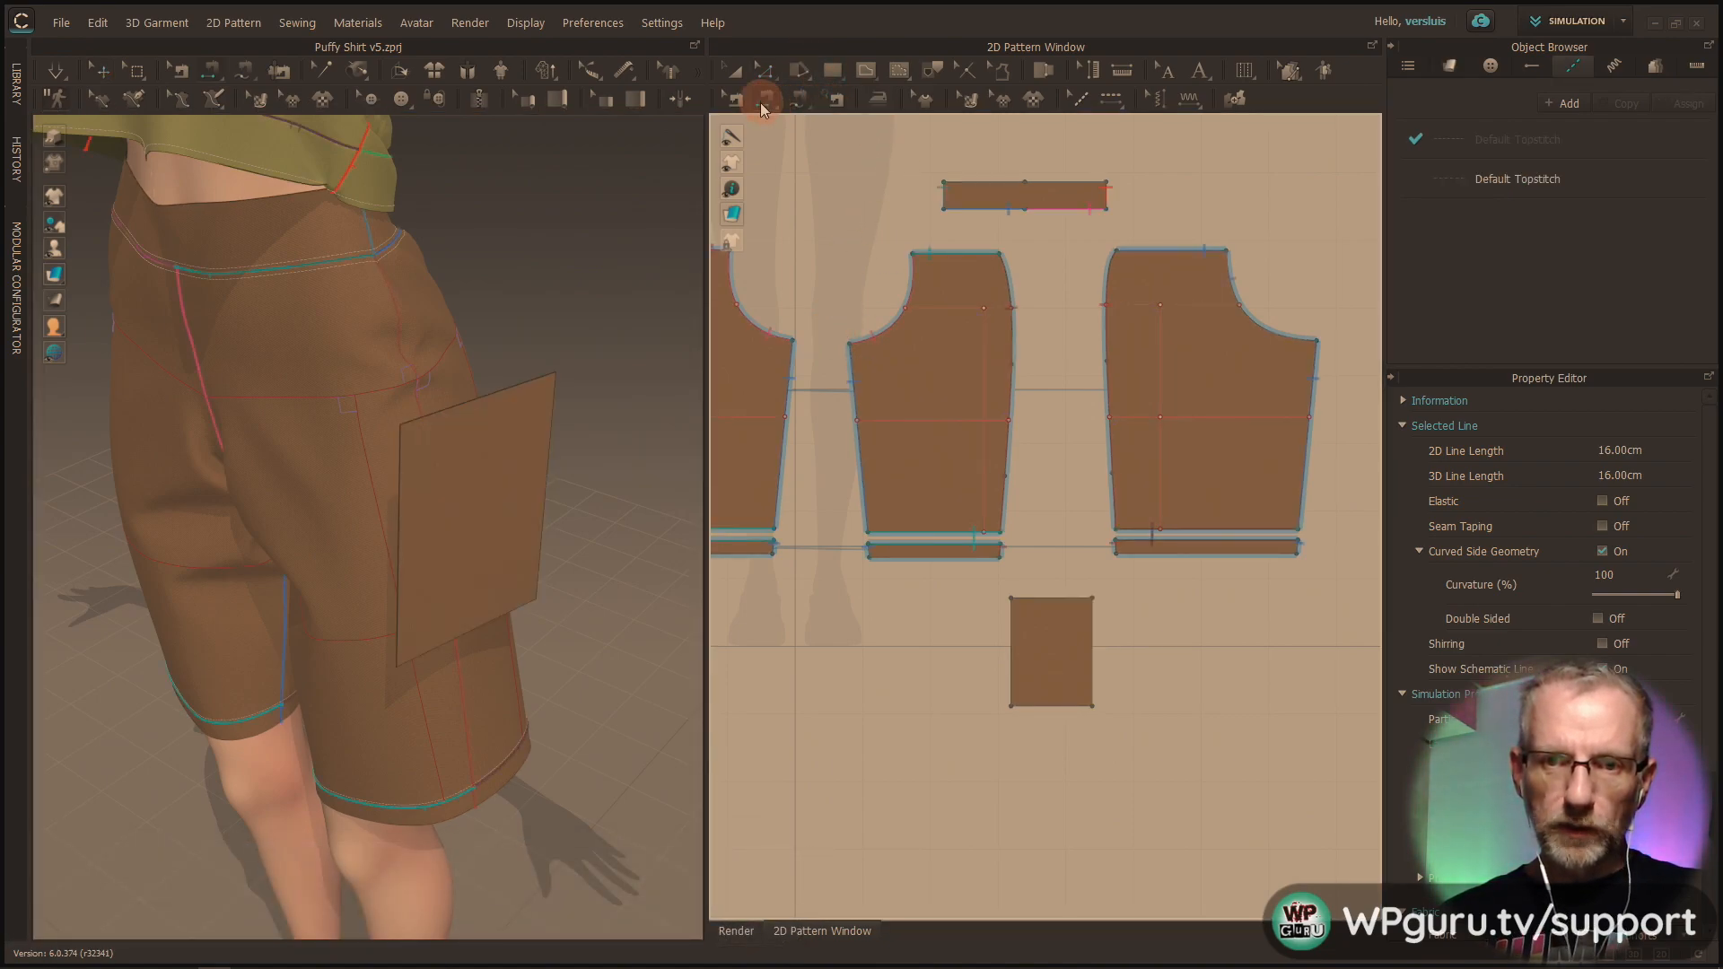
pyautogui.click(983, 356)
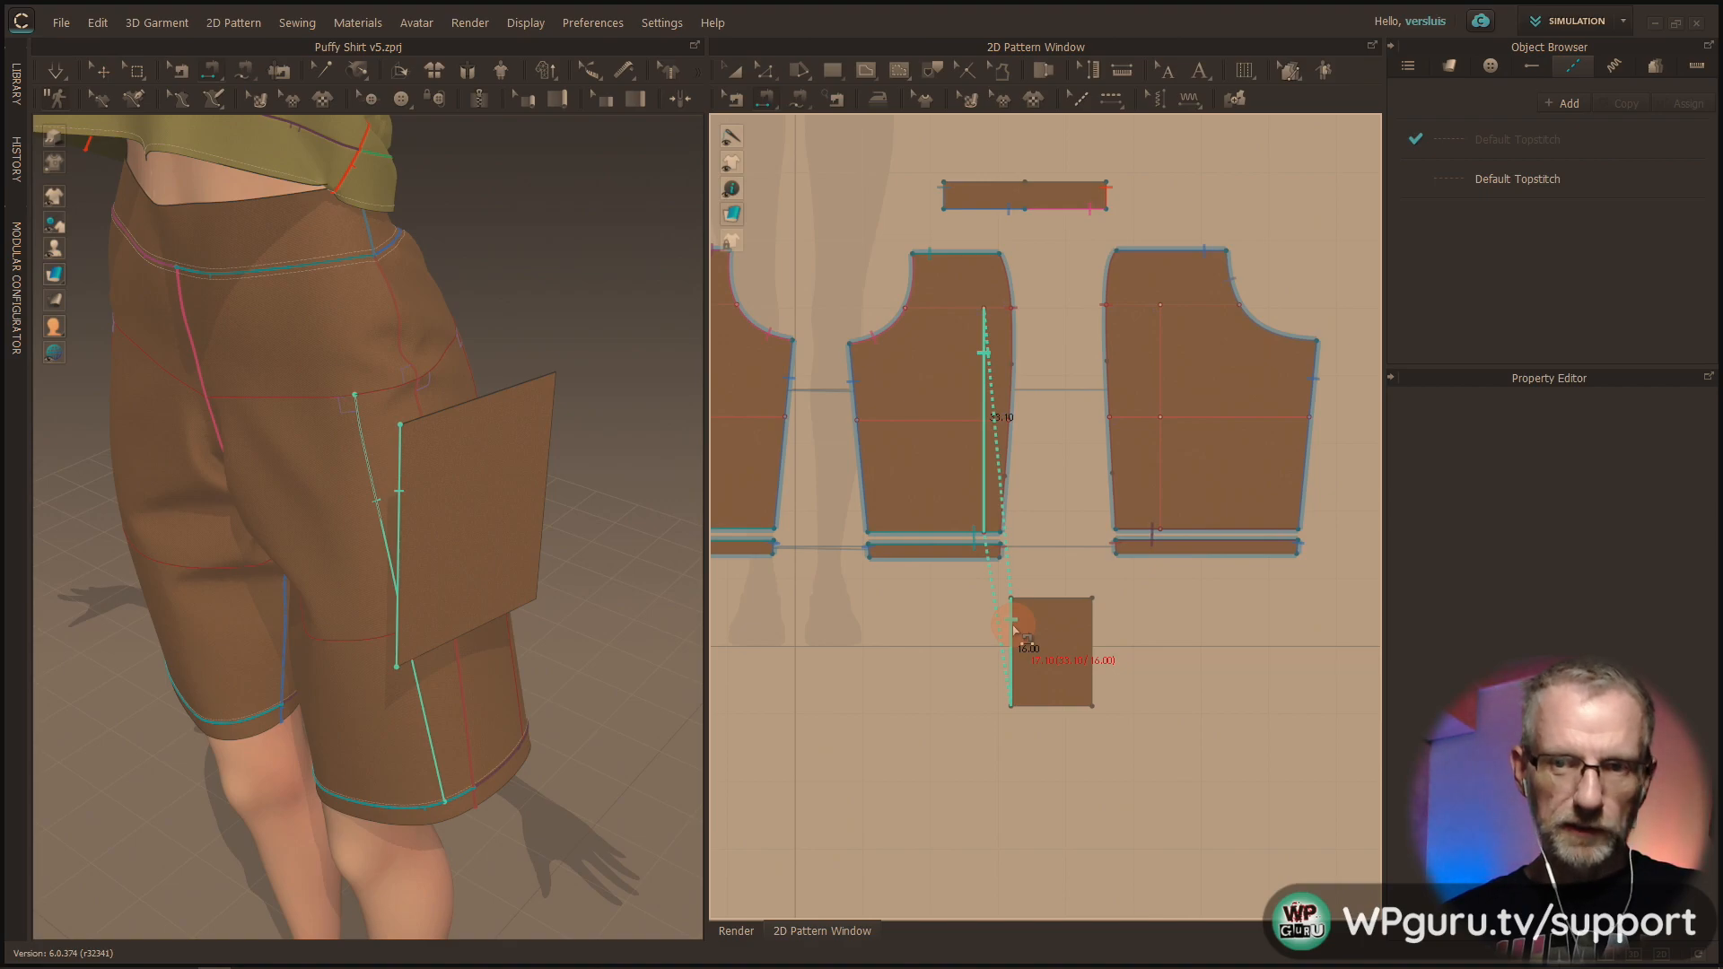
pyautogui.click(1015, 631)
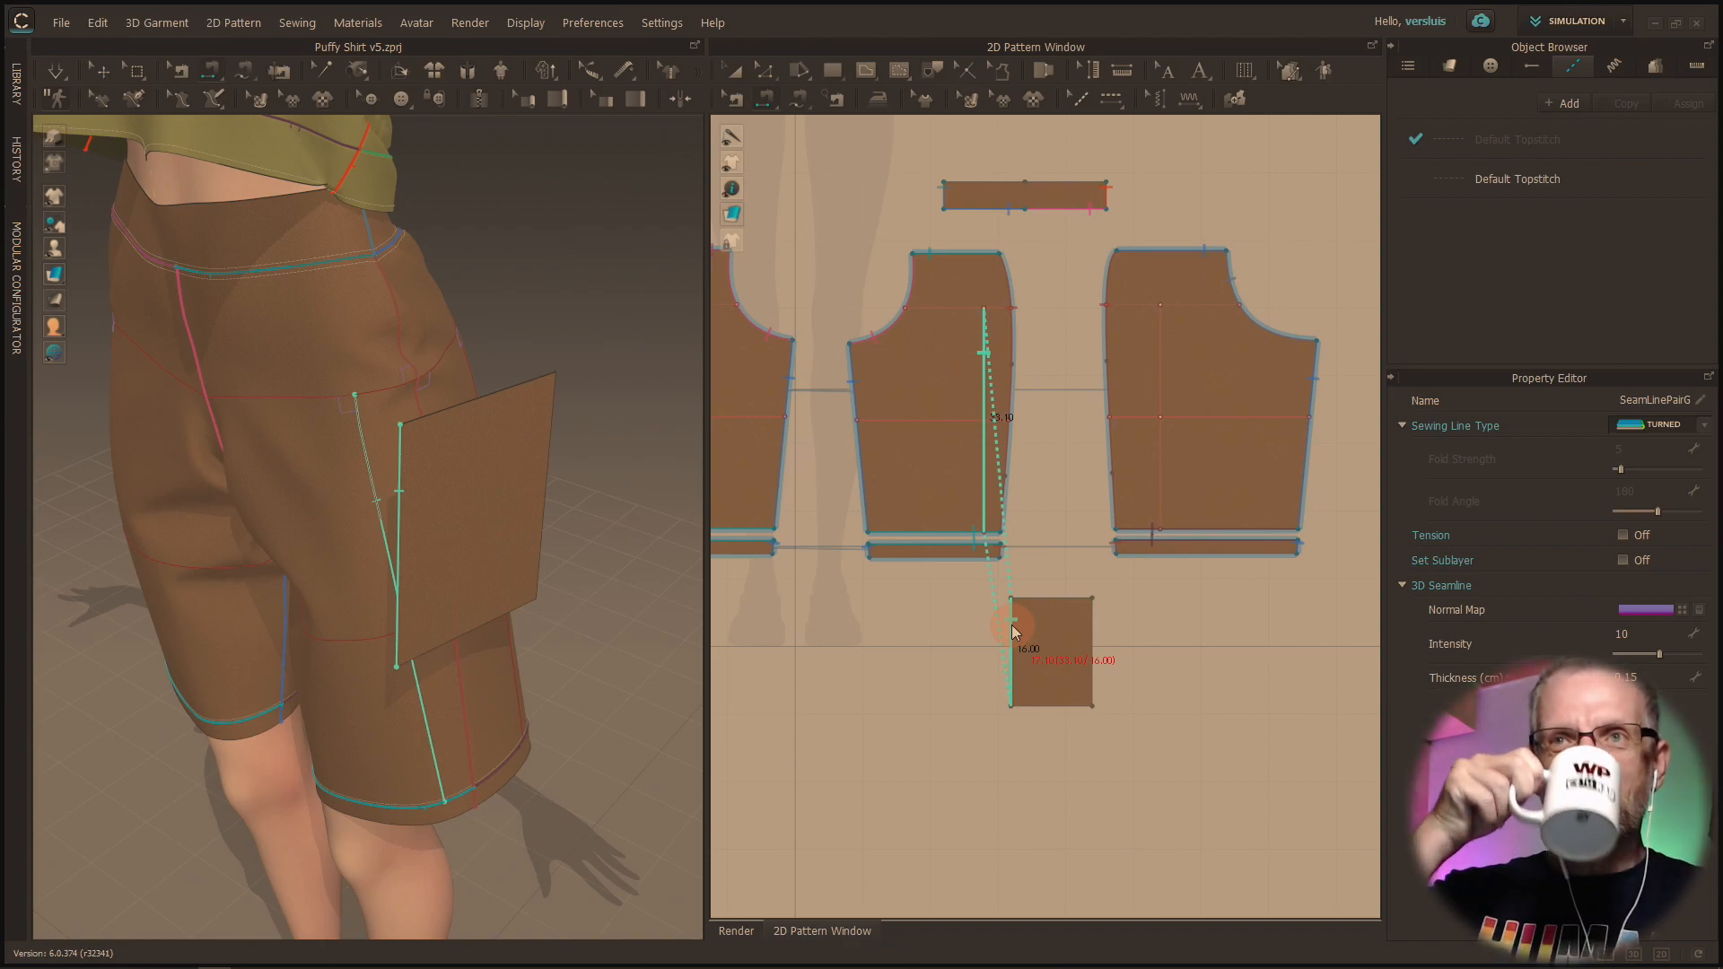
pyautogui.click(1014, 632)
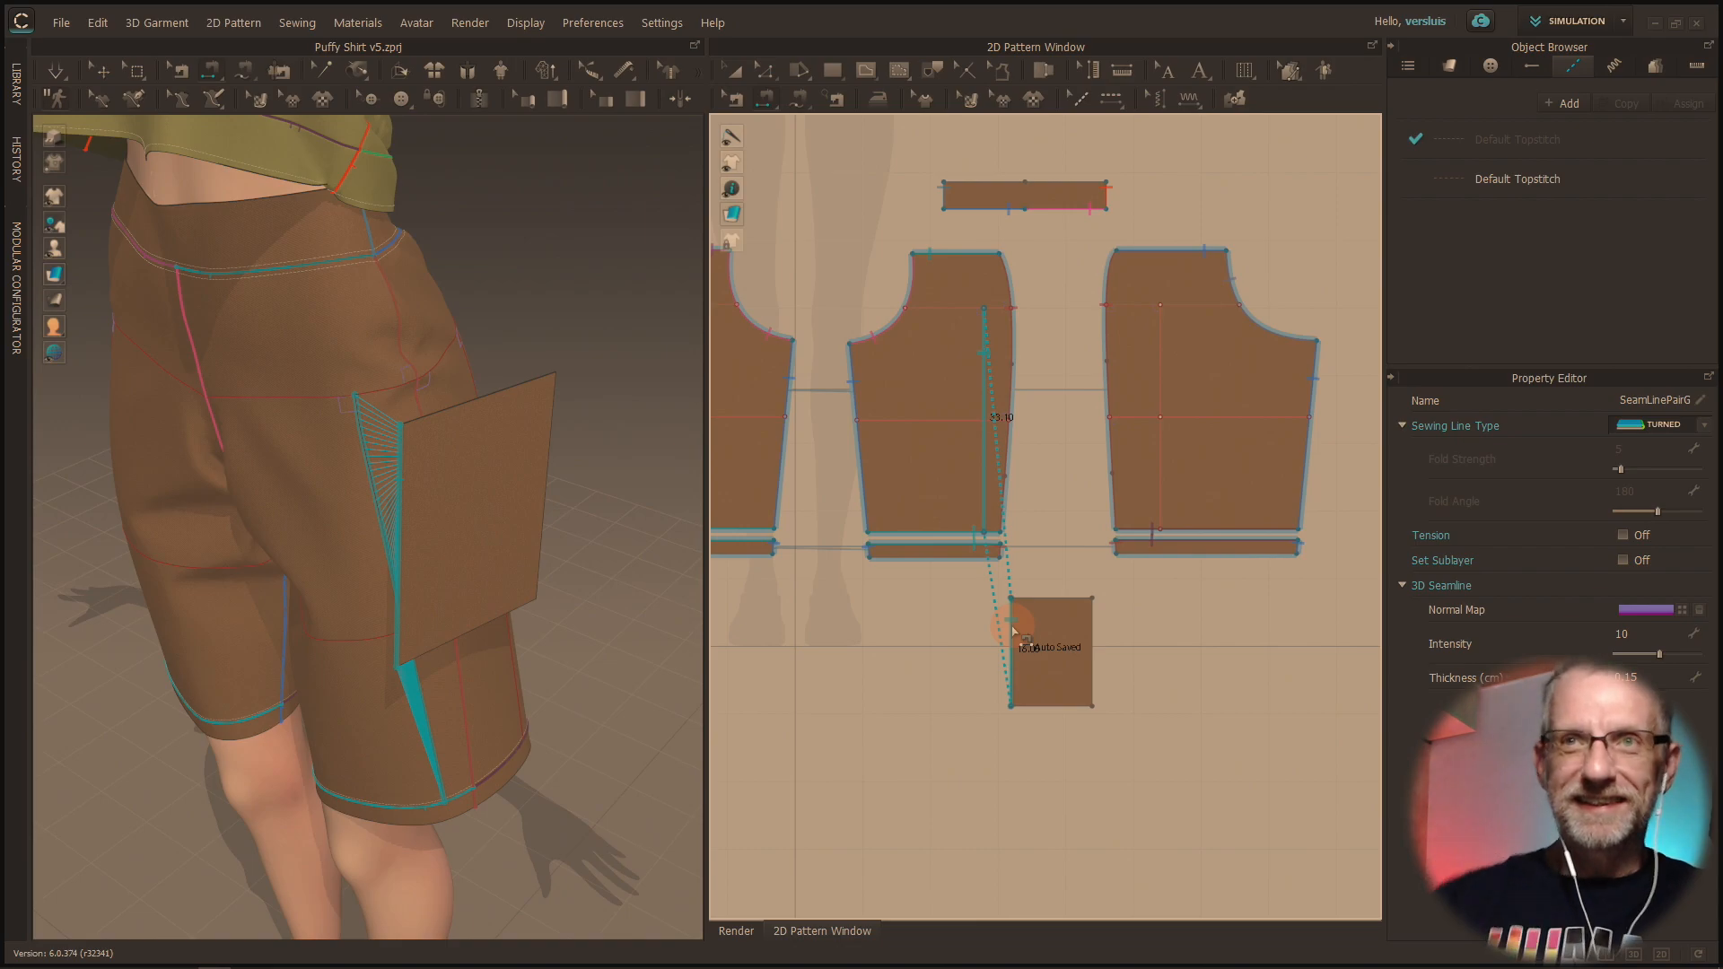
pyautogui.moveTo(526, 463); pyautogui.dragTo(569, 443, button='right')
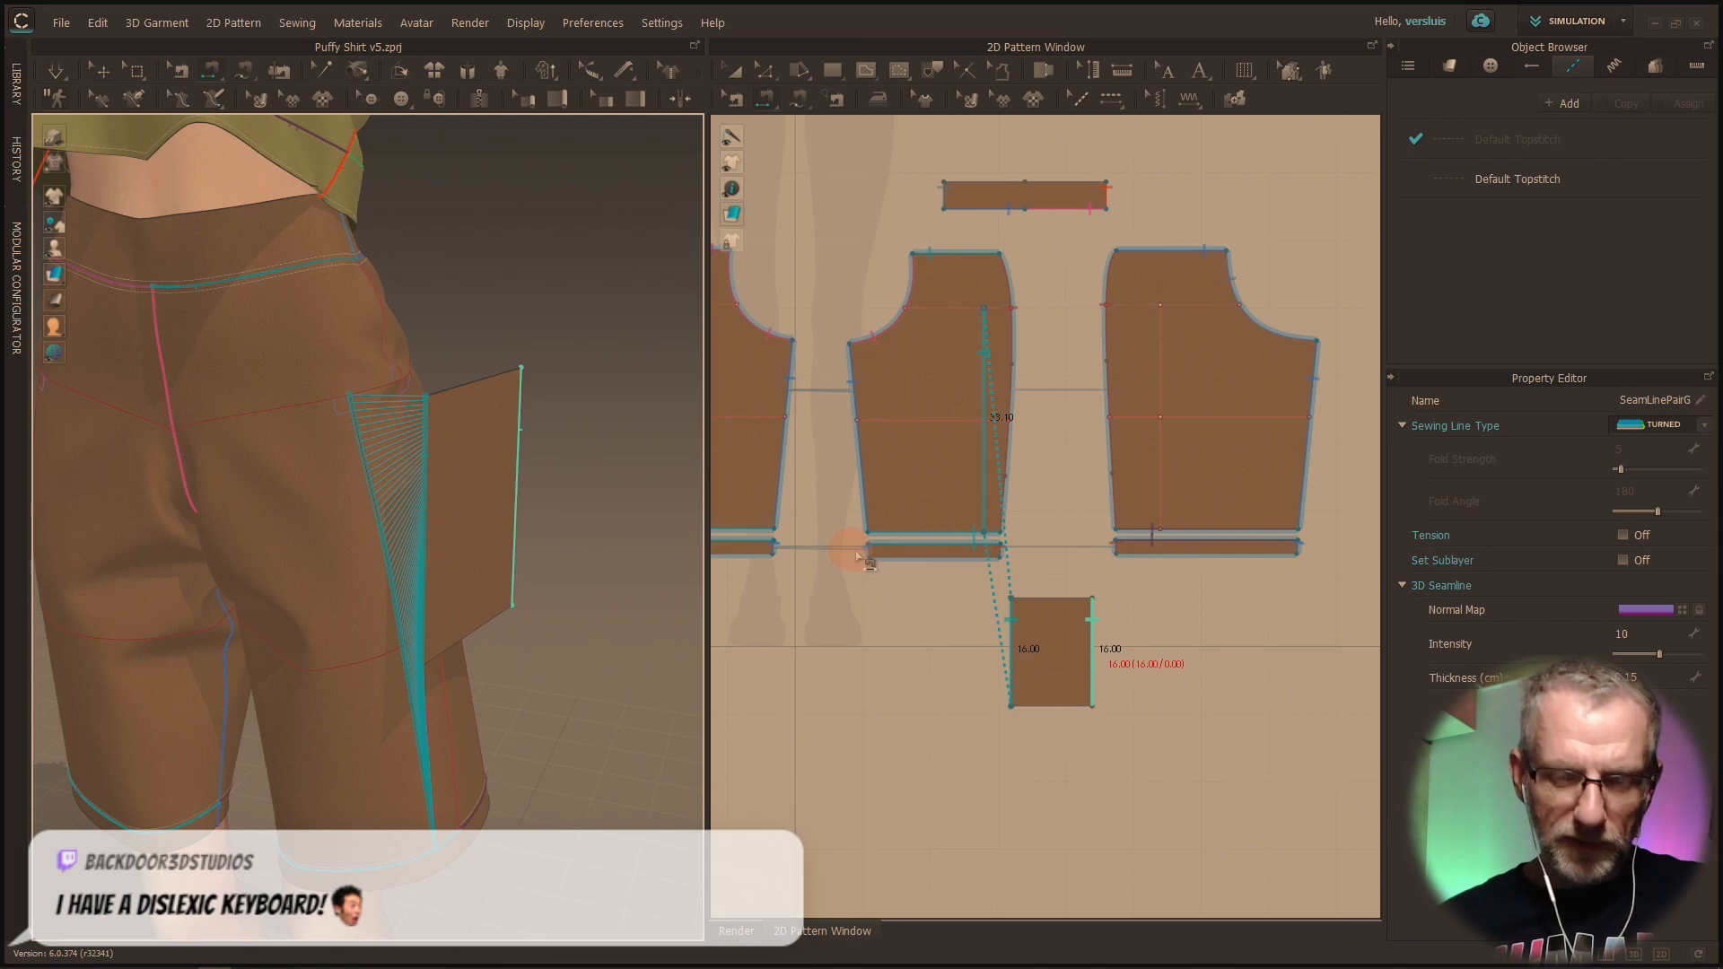
pyautogui.hotkey('ctrl', 'z')
pyautogui.click(924, 280)
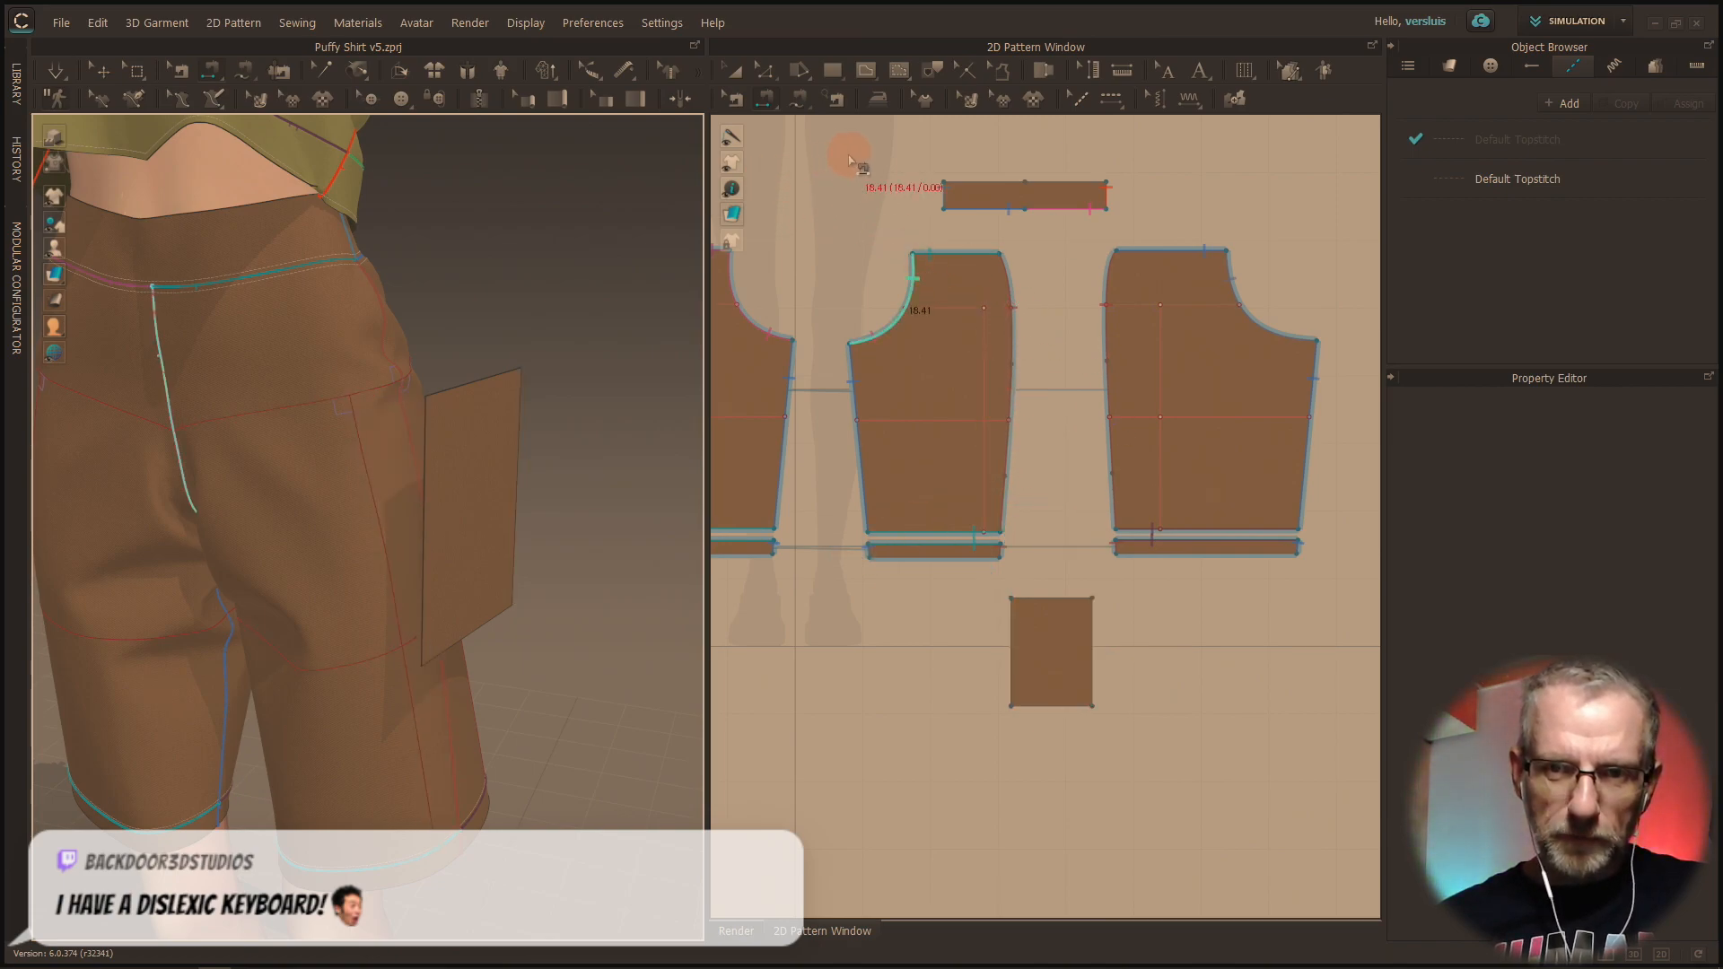
# Step: Draw an internal line on the front leg panel along its vertical line, from the upper internal line down to the middle crossing
pyautogui.press('g')
pyautogui.scroll(-3, 978, 339)
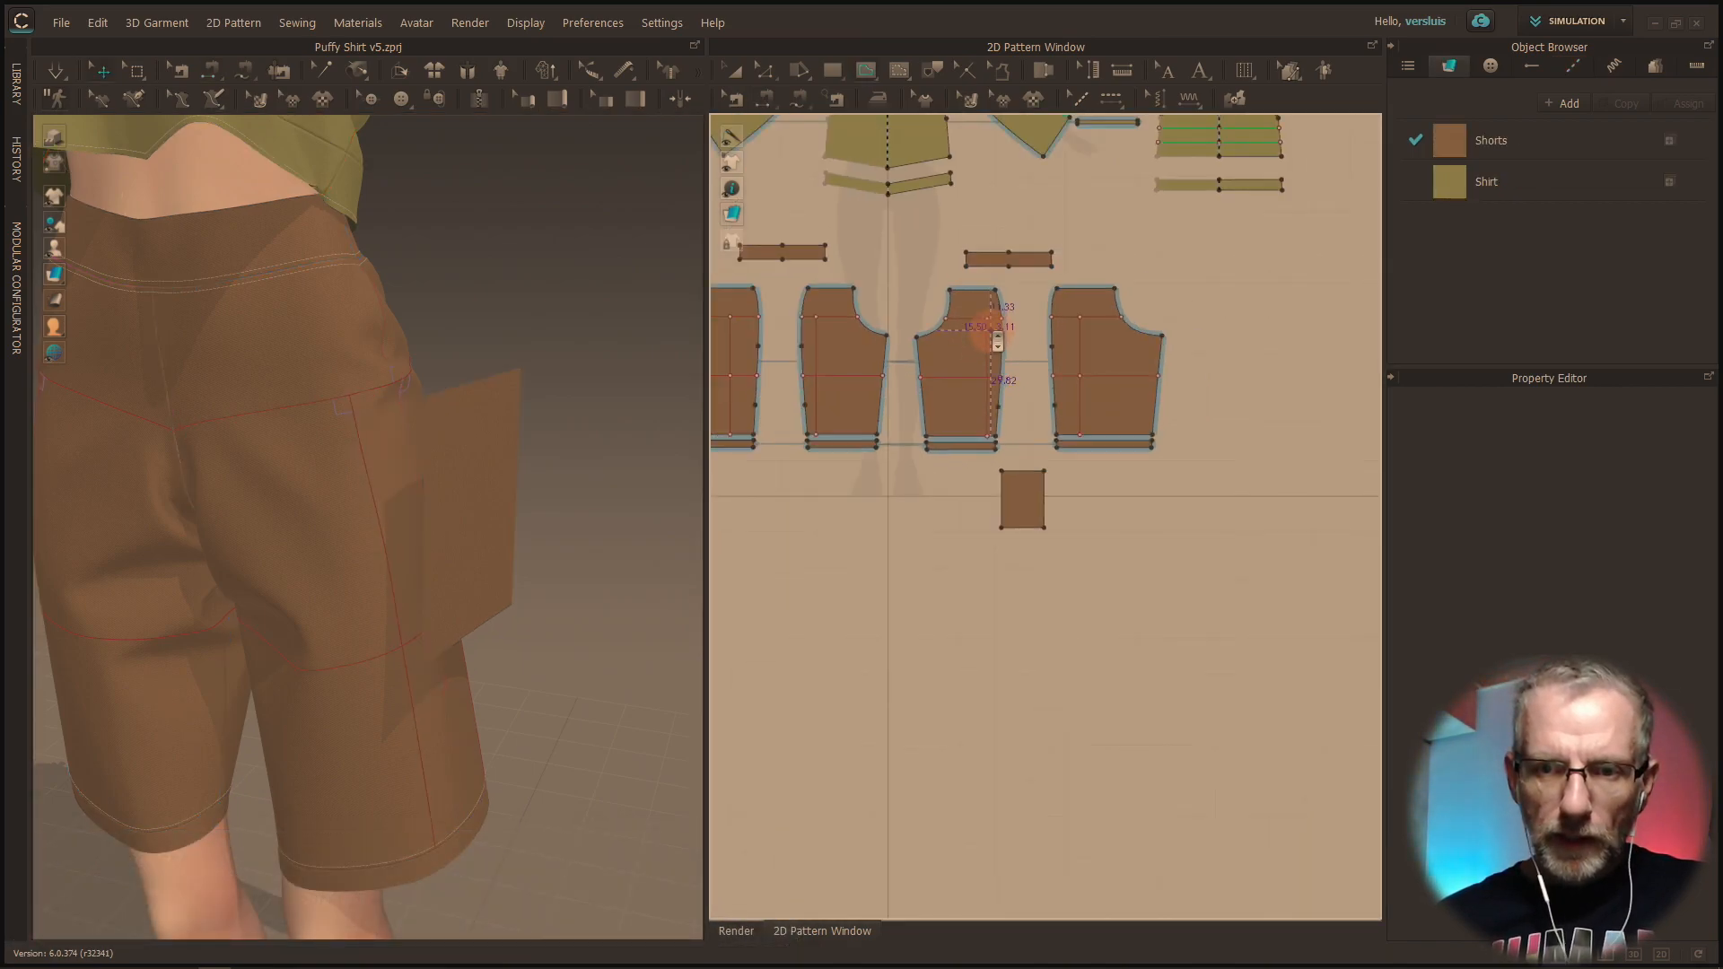
pyautogui.scroll(8, 988, 339)
pyautogui.scroll(2, 993, 336)
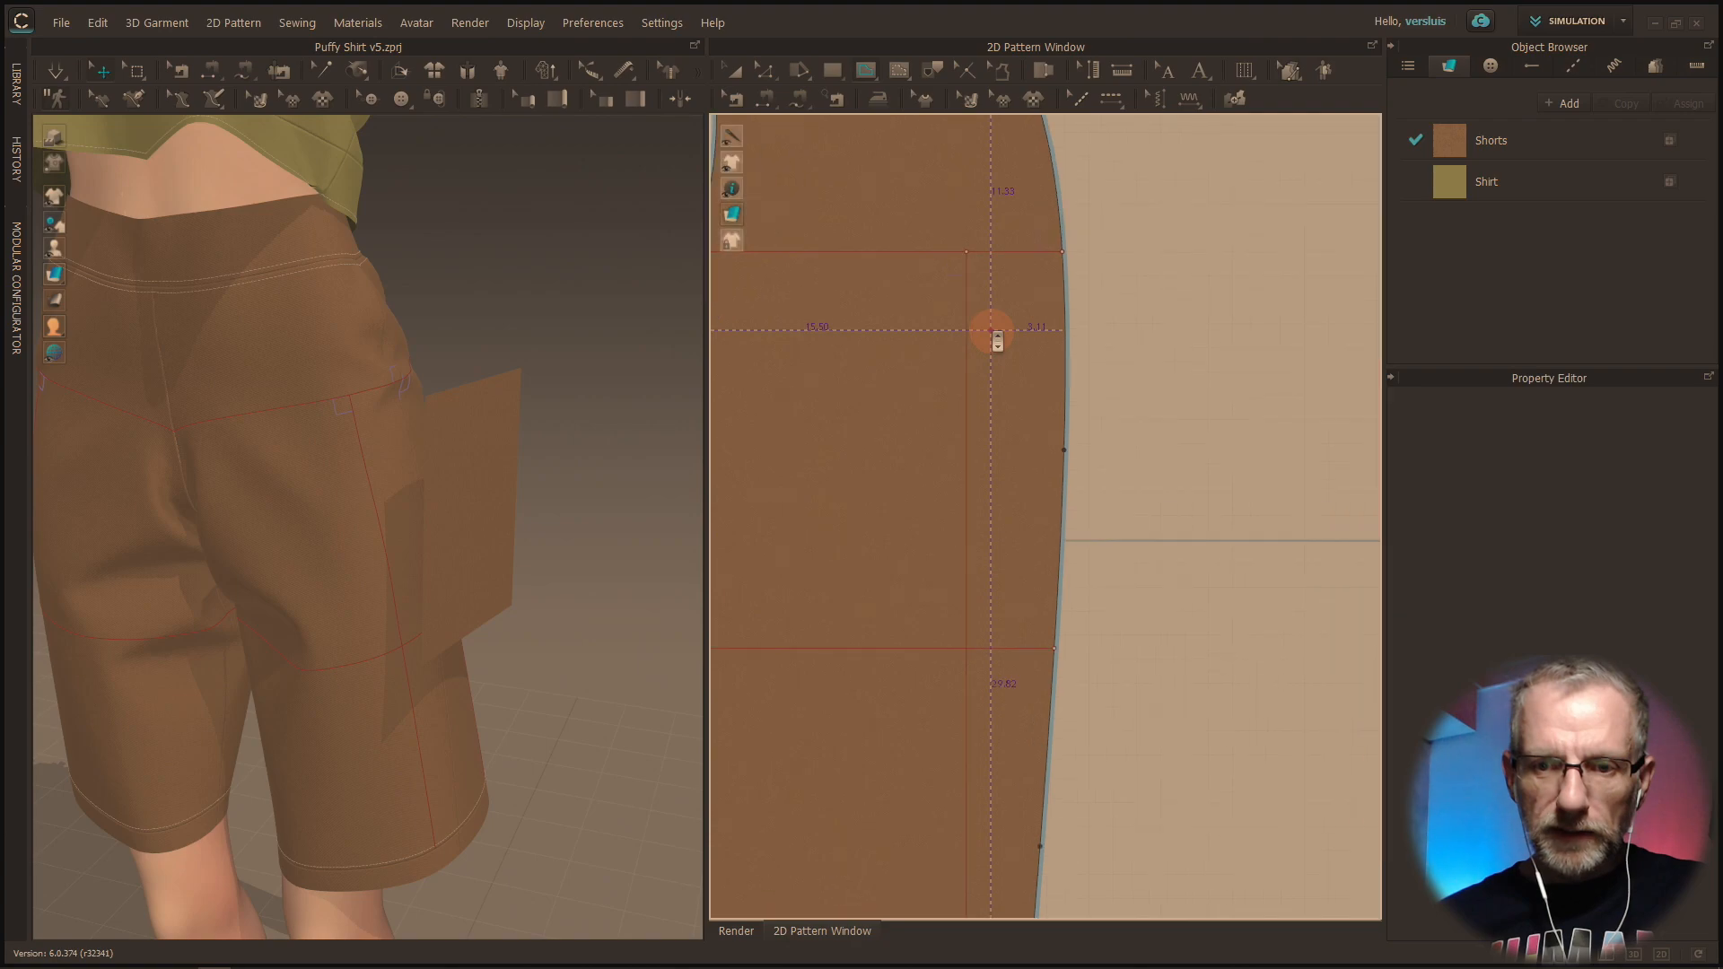
pyautogui.click(970, 252)
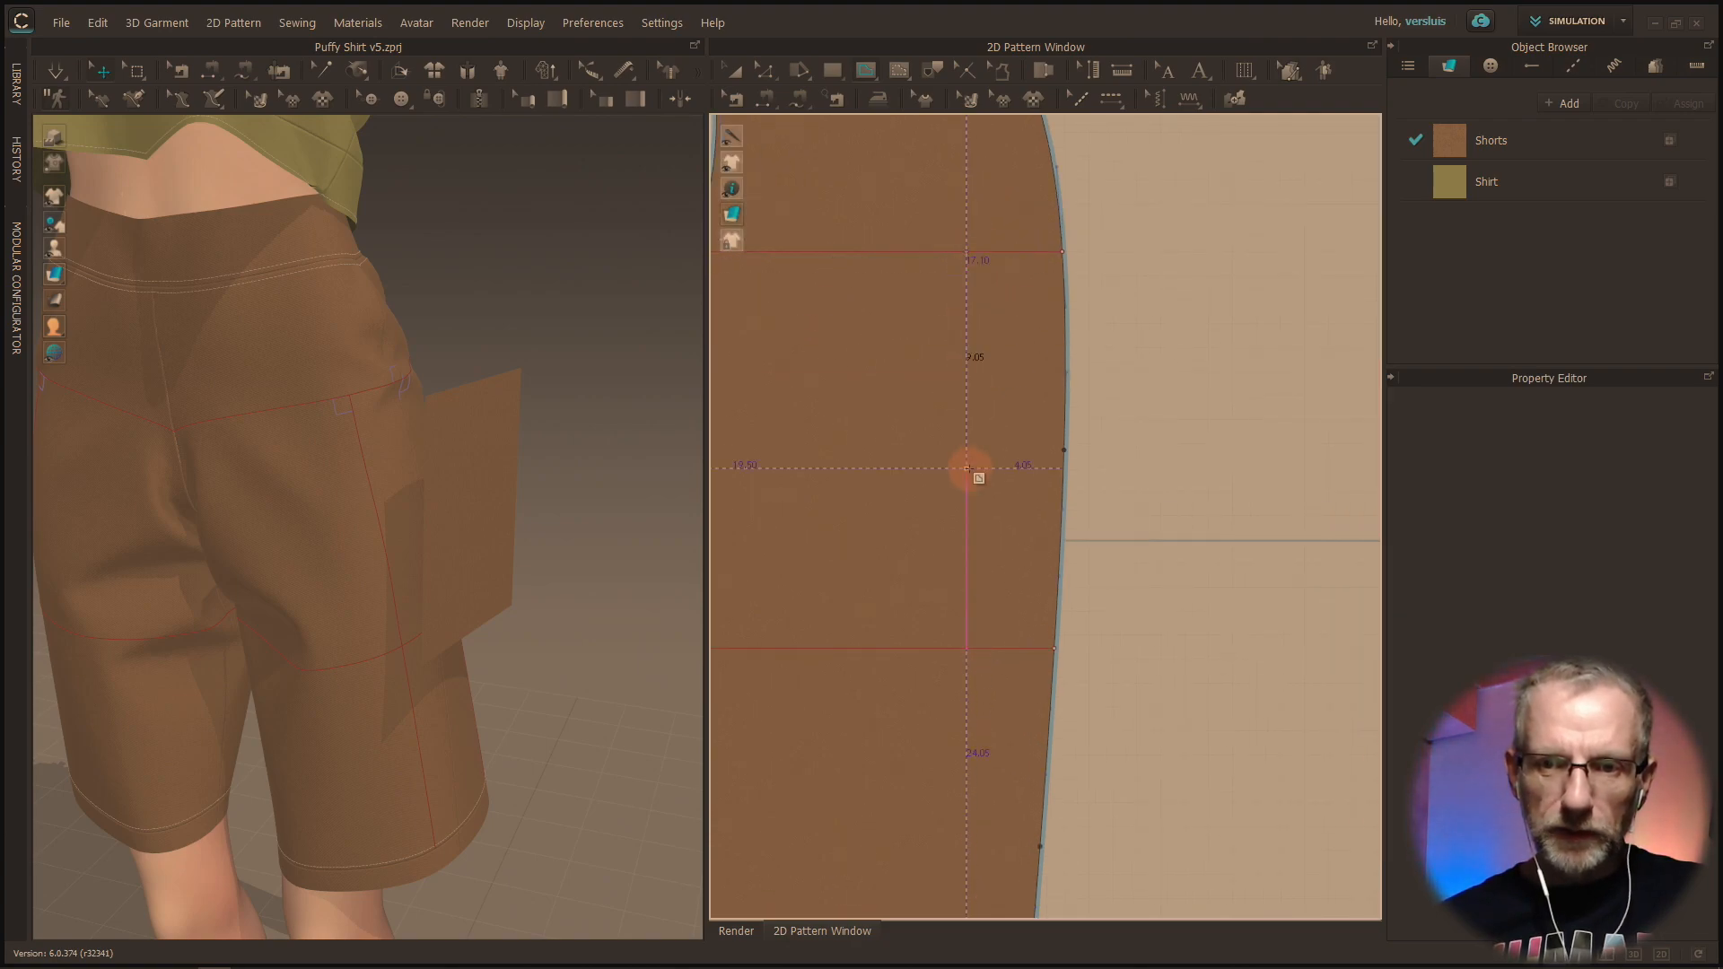
pyautogui.click(967, 648)
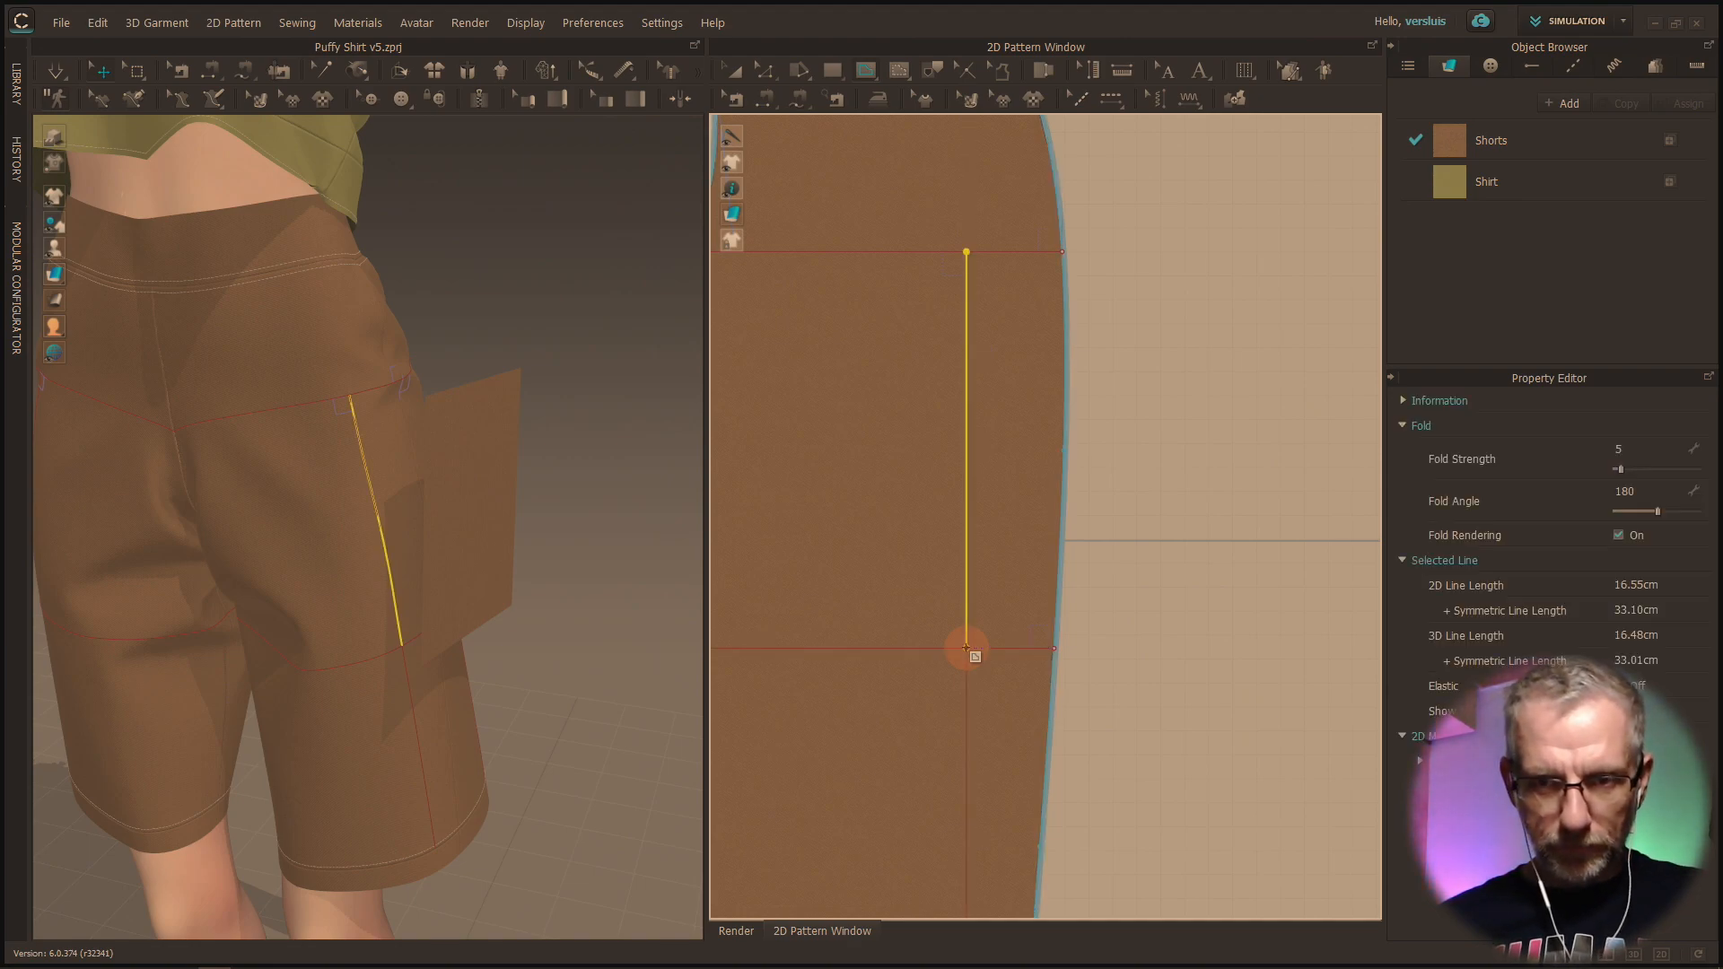
# Step: Draw horizontal internal lines from the middle crossing to the outer side seam on both the front and back leg panels
pyautogui.click(1055, 648)
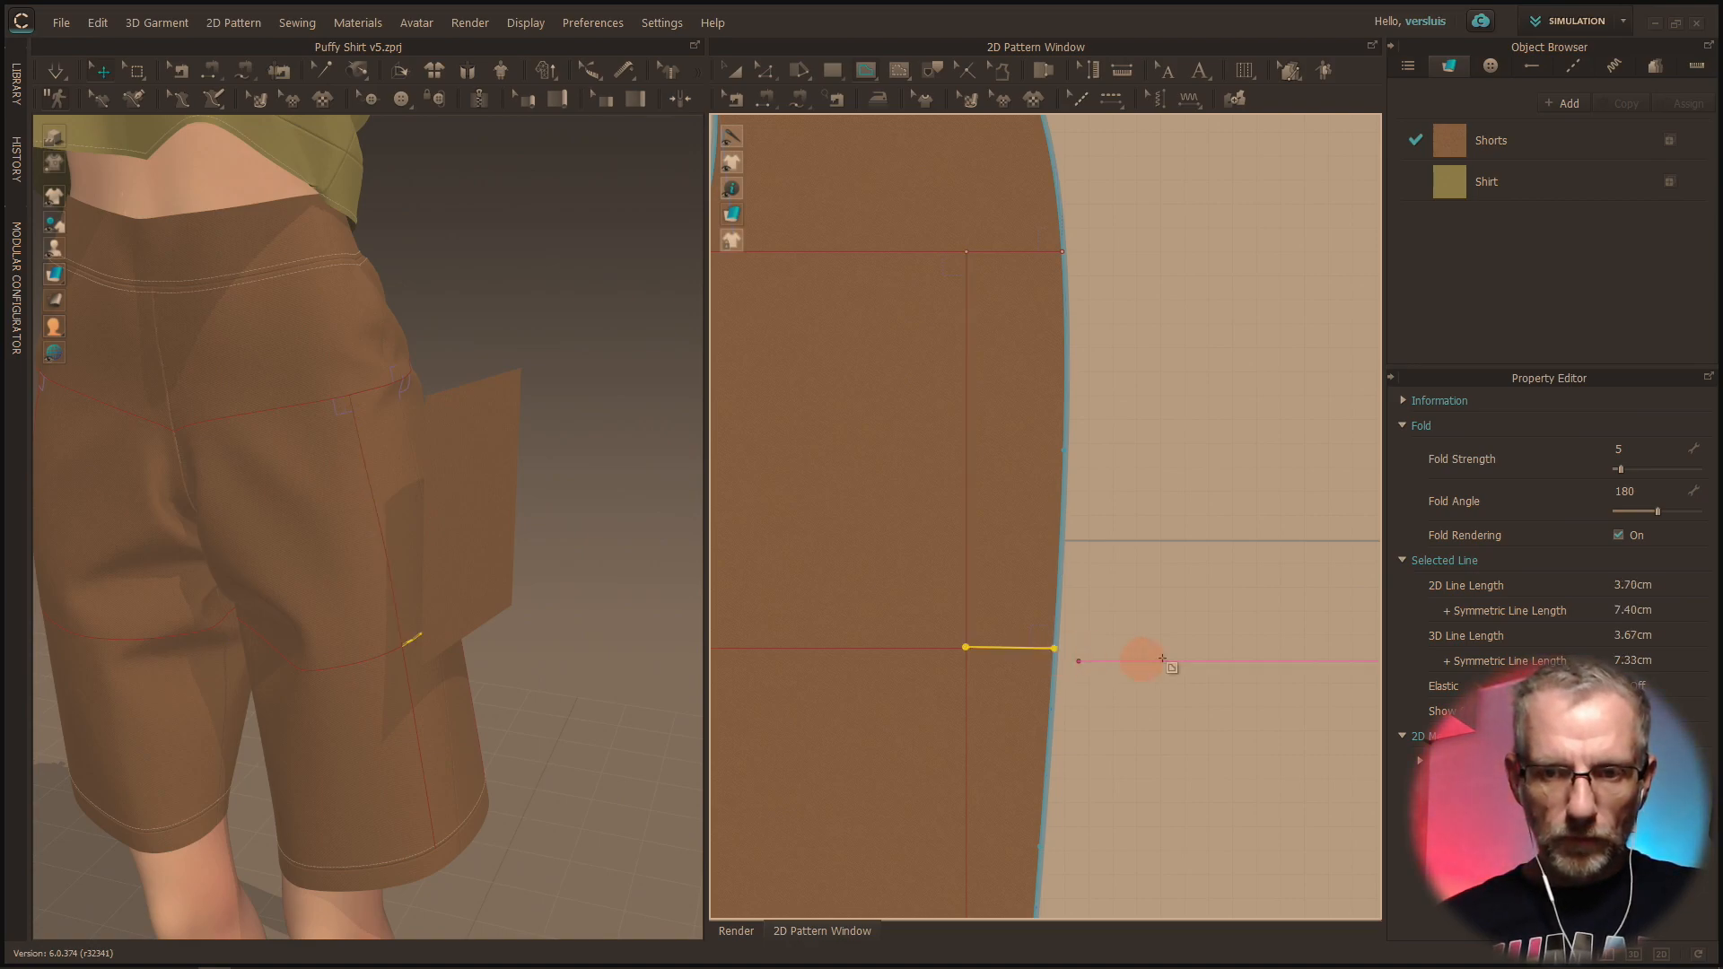
pyautogui.moveTo(1174, 662); pyautogui.dragTo(758, 607, button='middle')
pyautogui.scroll(-1, 758, 608)
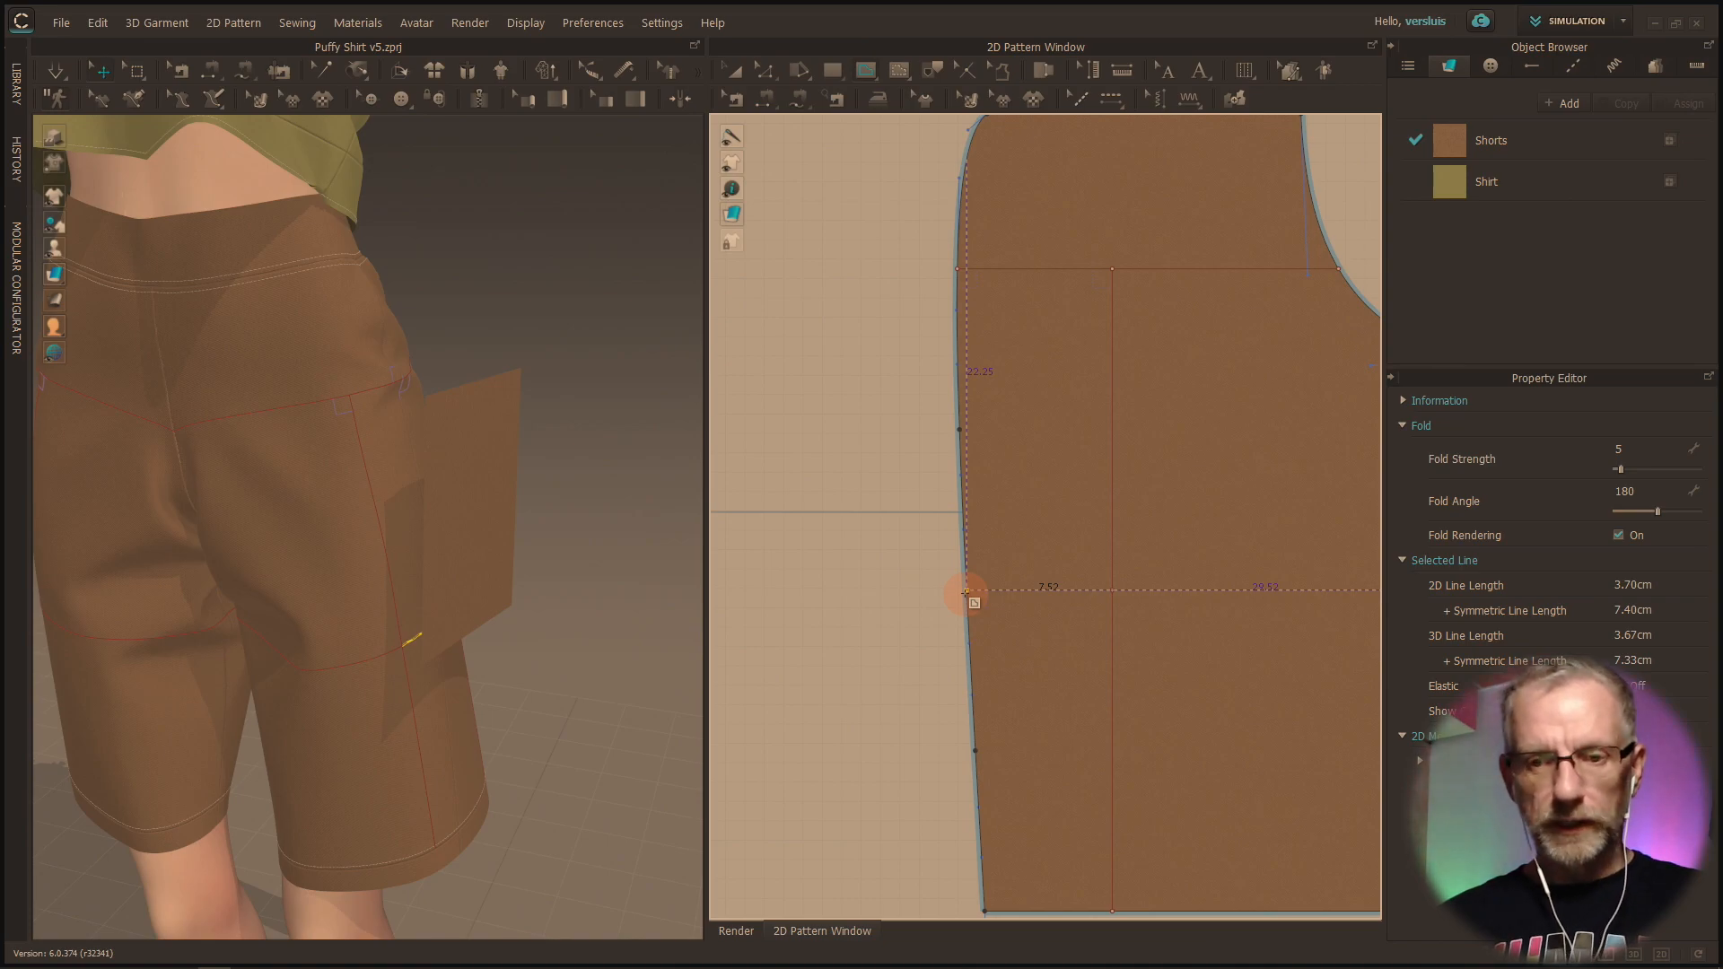
pyautogui.click(966, 592)
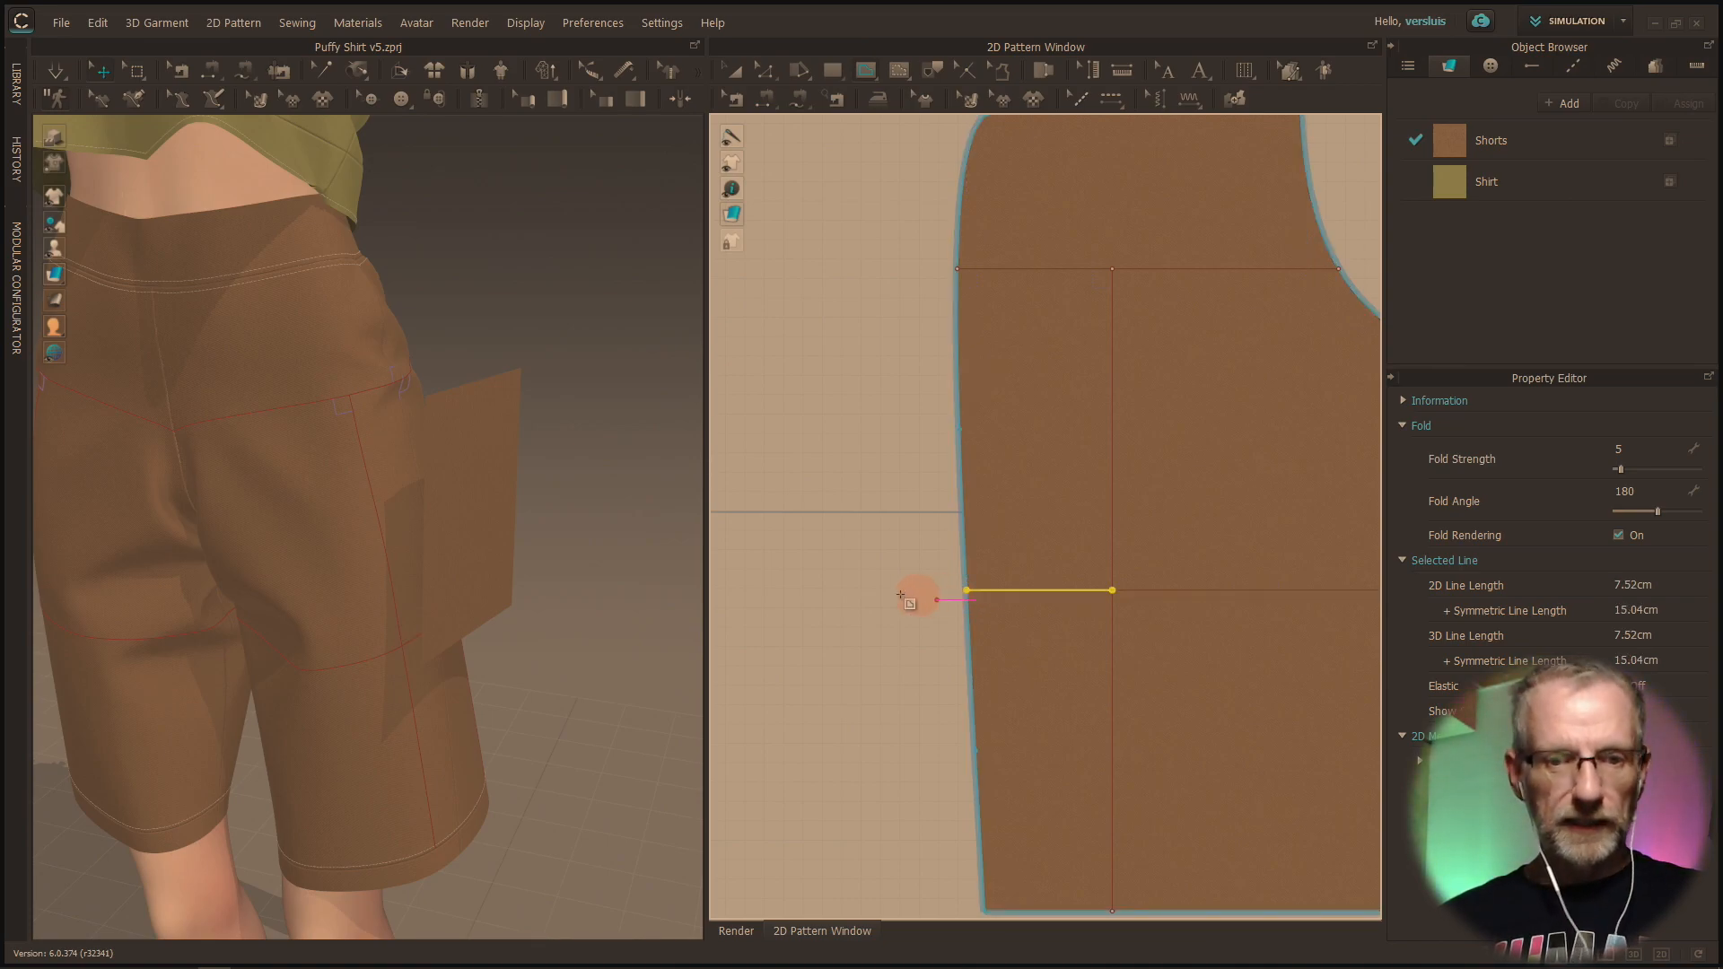
pyautogui.click(771, 99)
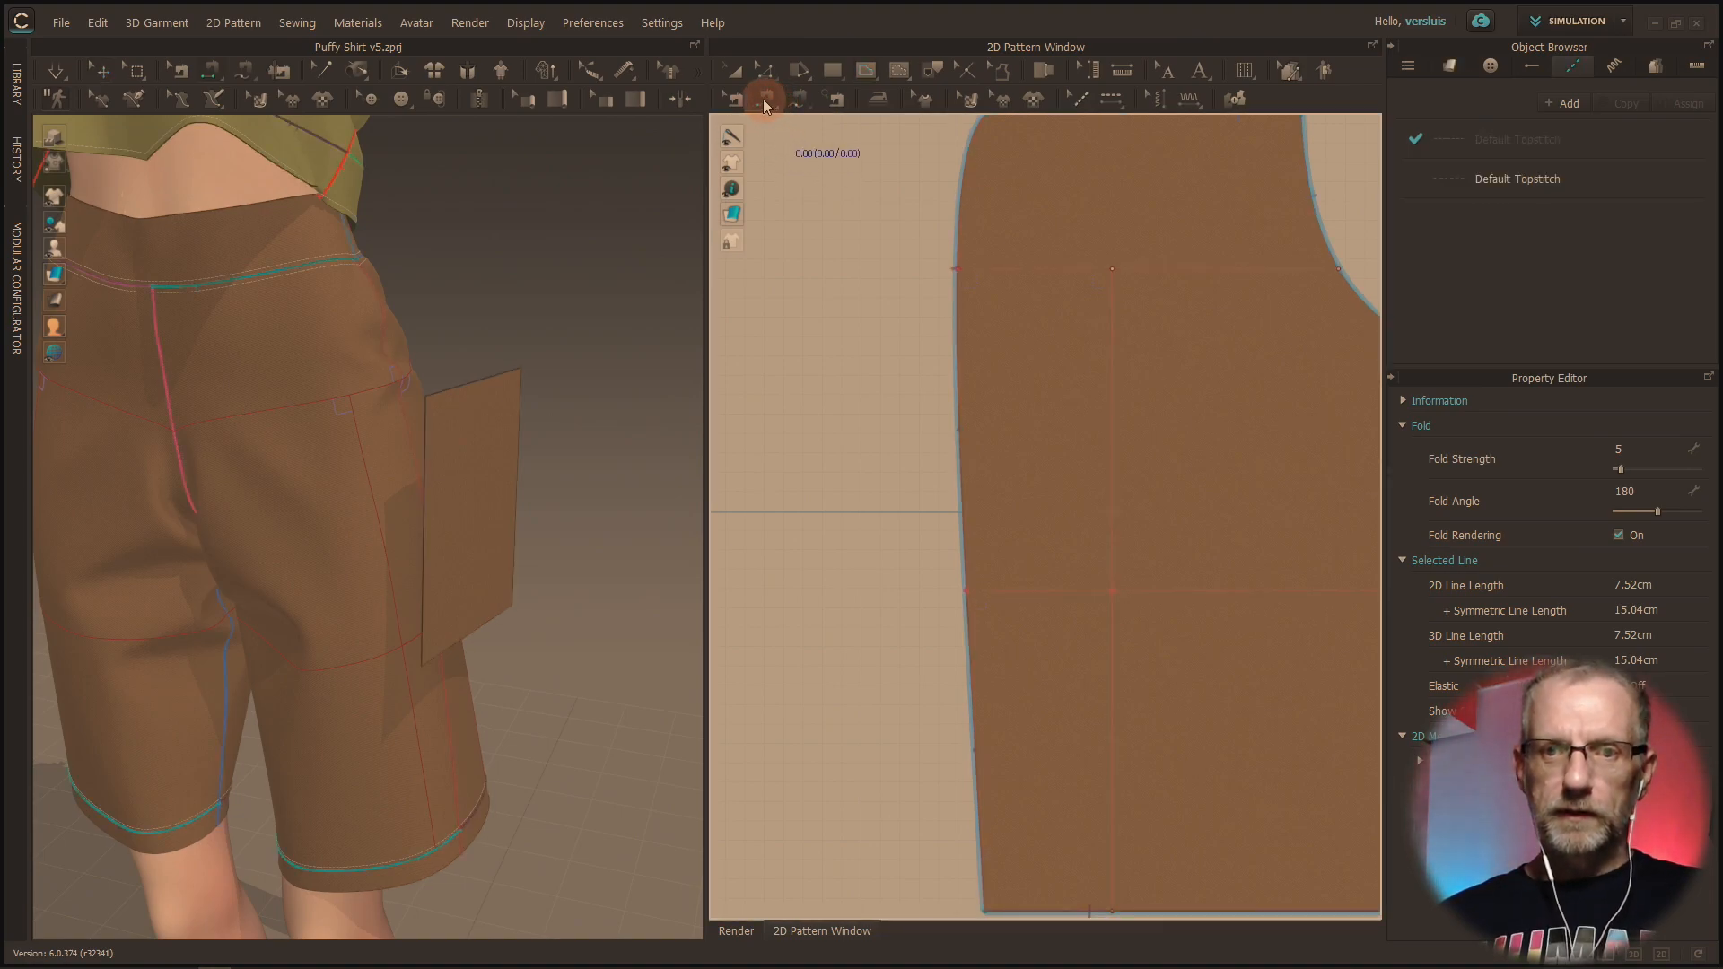
pyautogui.click(766, 102)
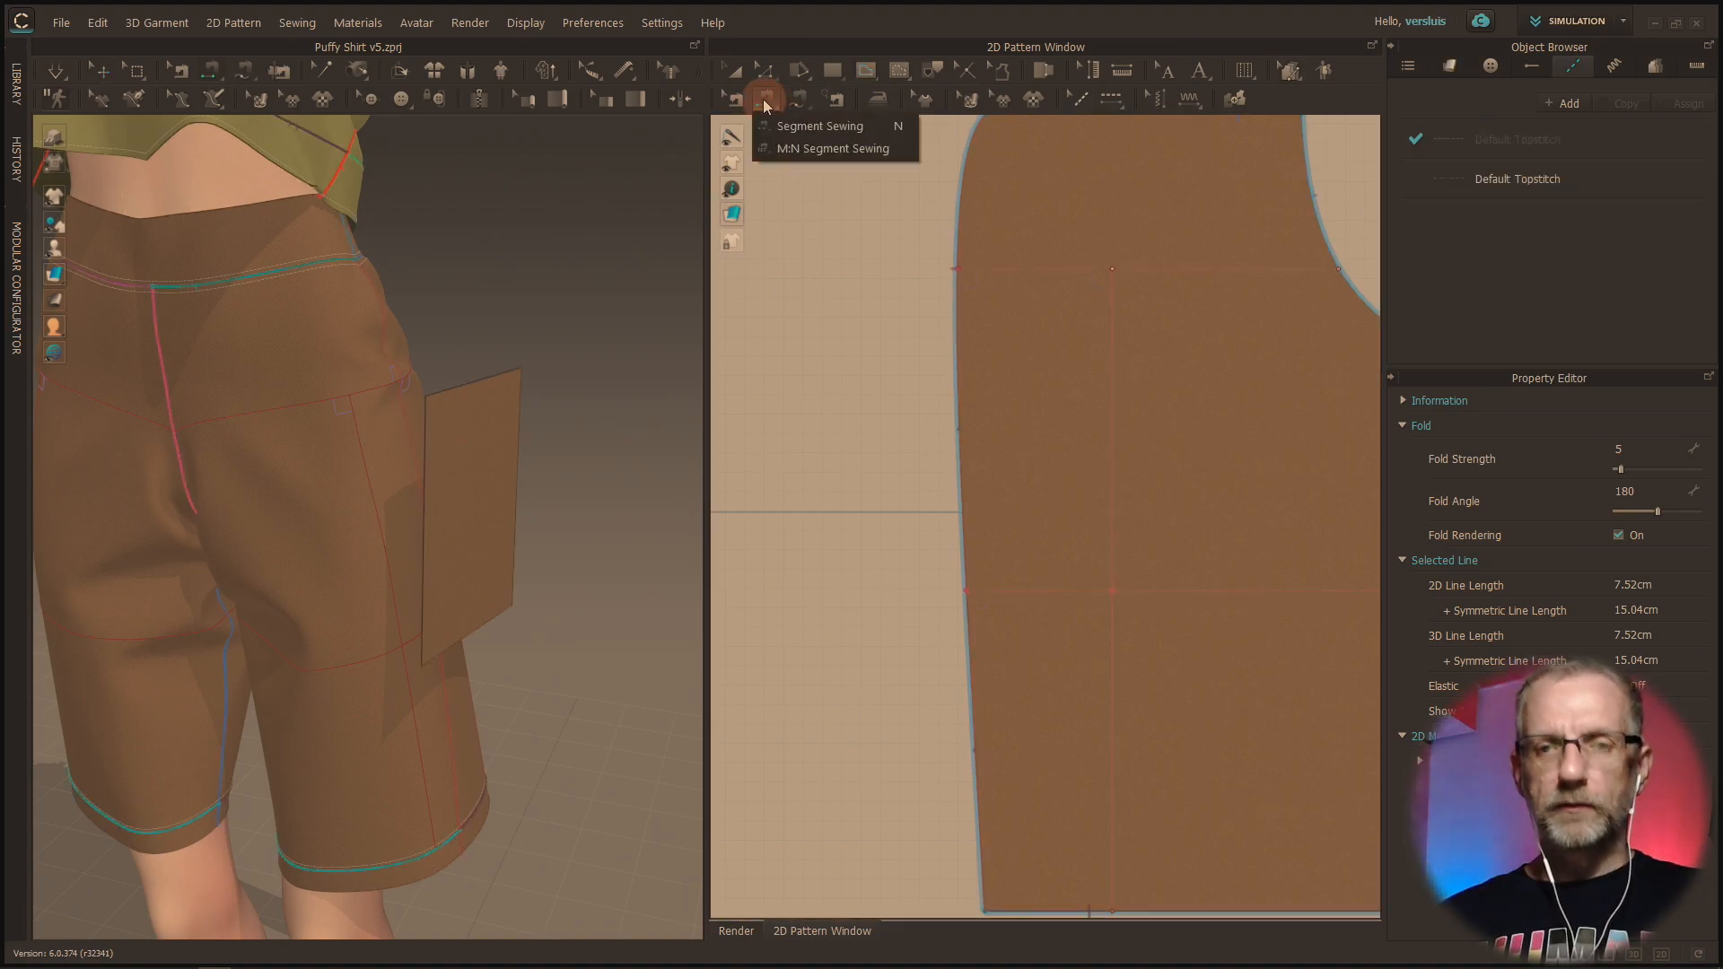
pyautogui.click(815, 135)
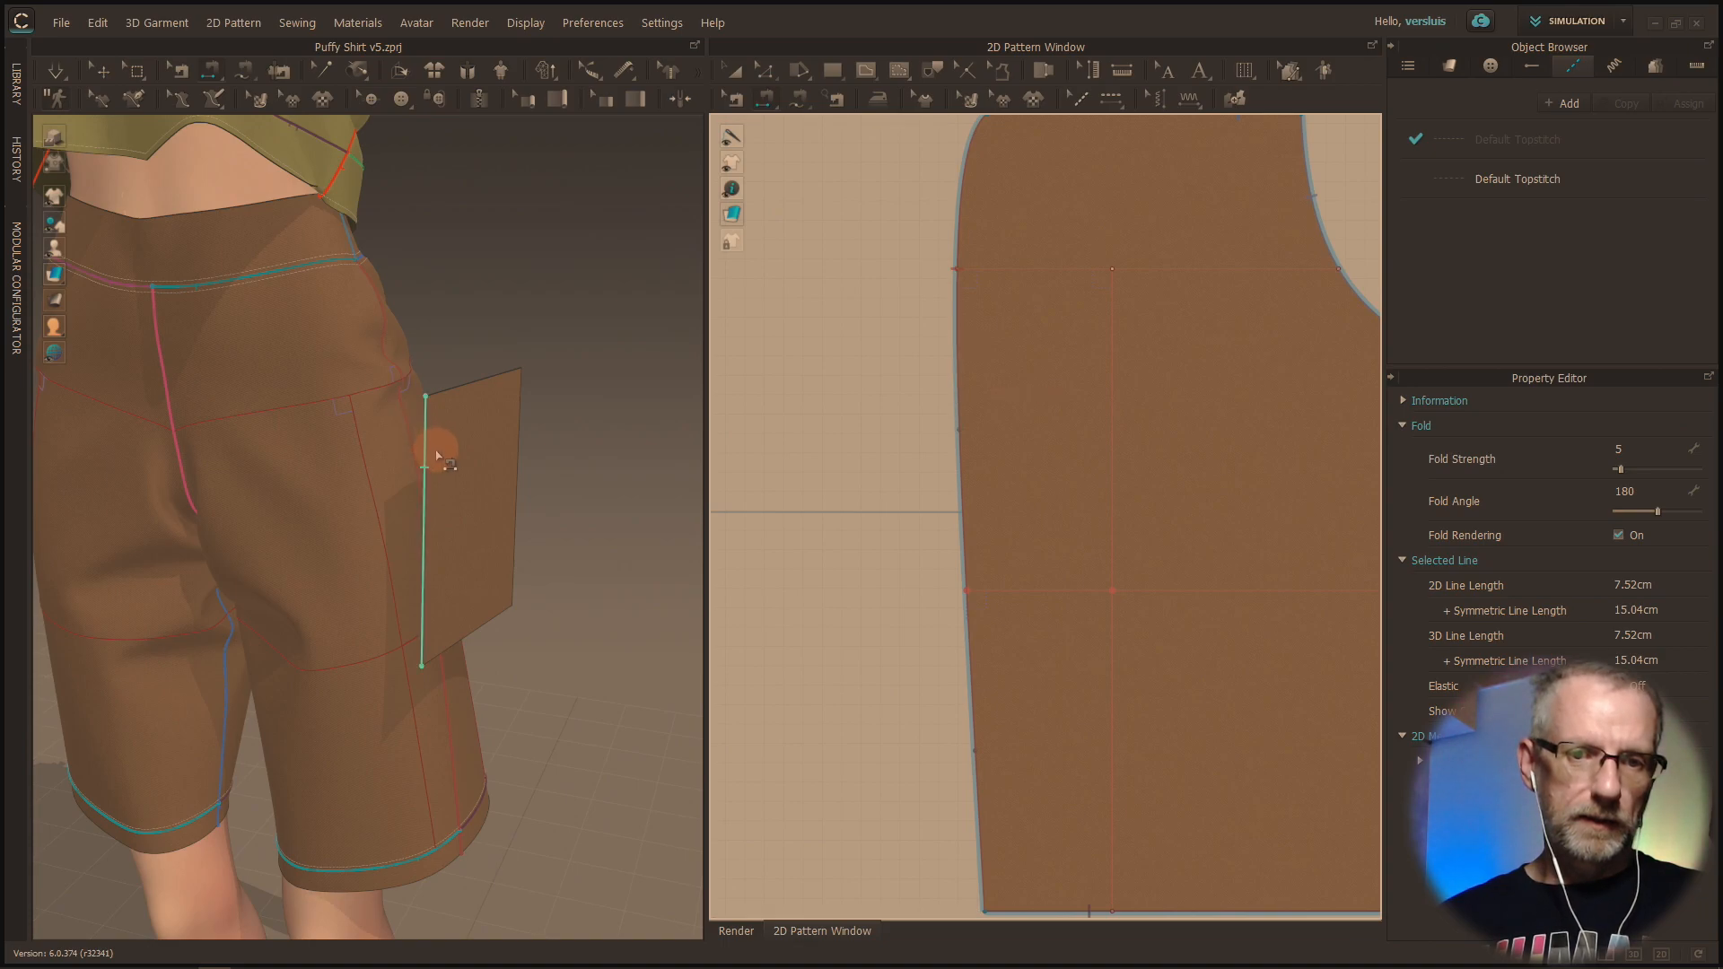
pyautogui.click(366, 461)
pyautogui.scroll(-2, 756, 601)
pyautogui.moveTo(755, 601); pyautogui.dragTo(1248, 552, button='middle')
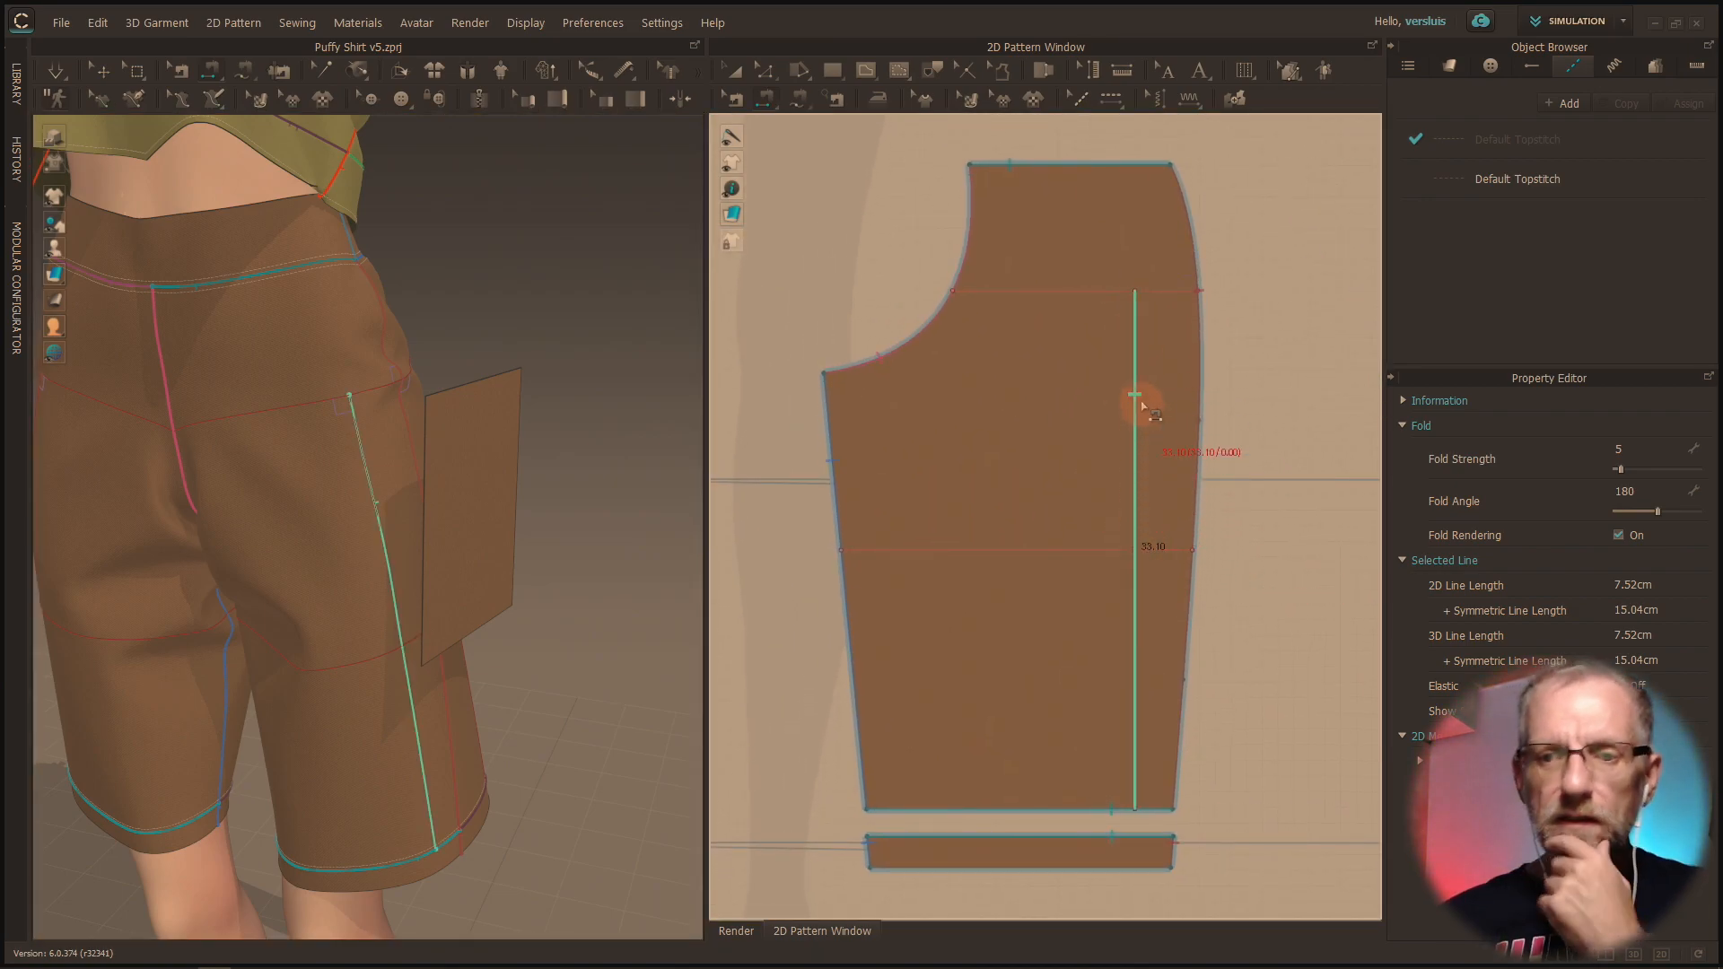
pyautogui.moveTo(1201, 545); pyautogui.dragTo(1031, 520, button='middle')
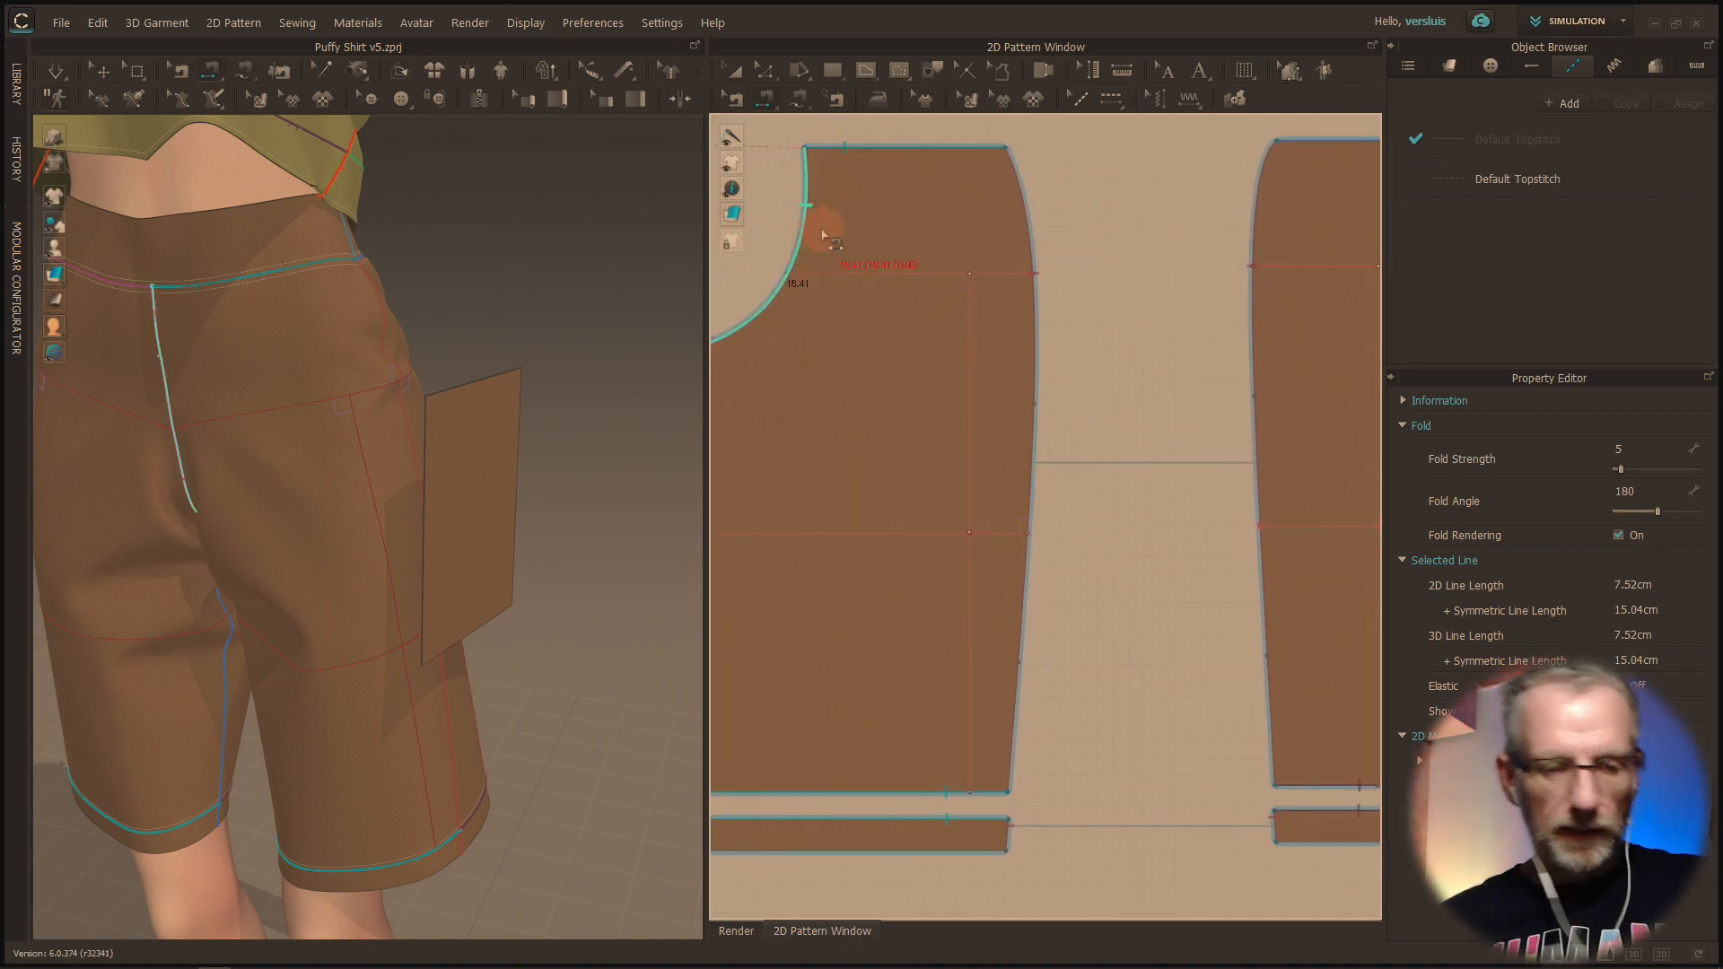
pyautogui.click(765, 105)
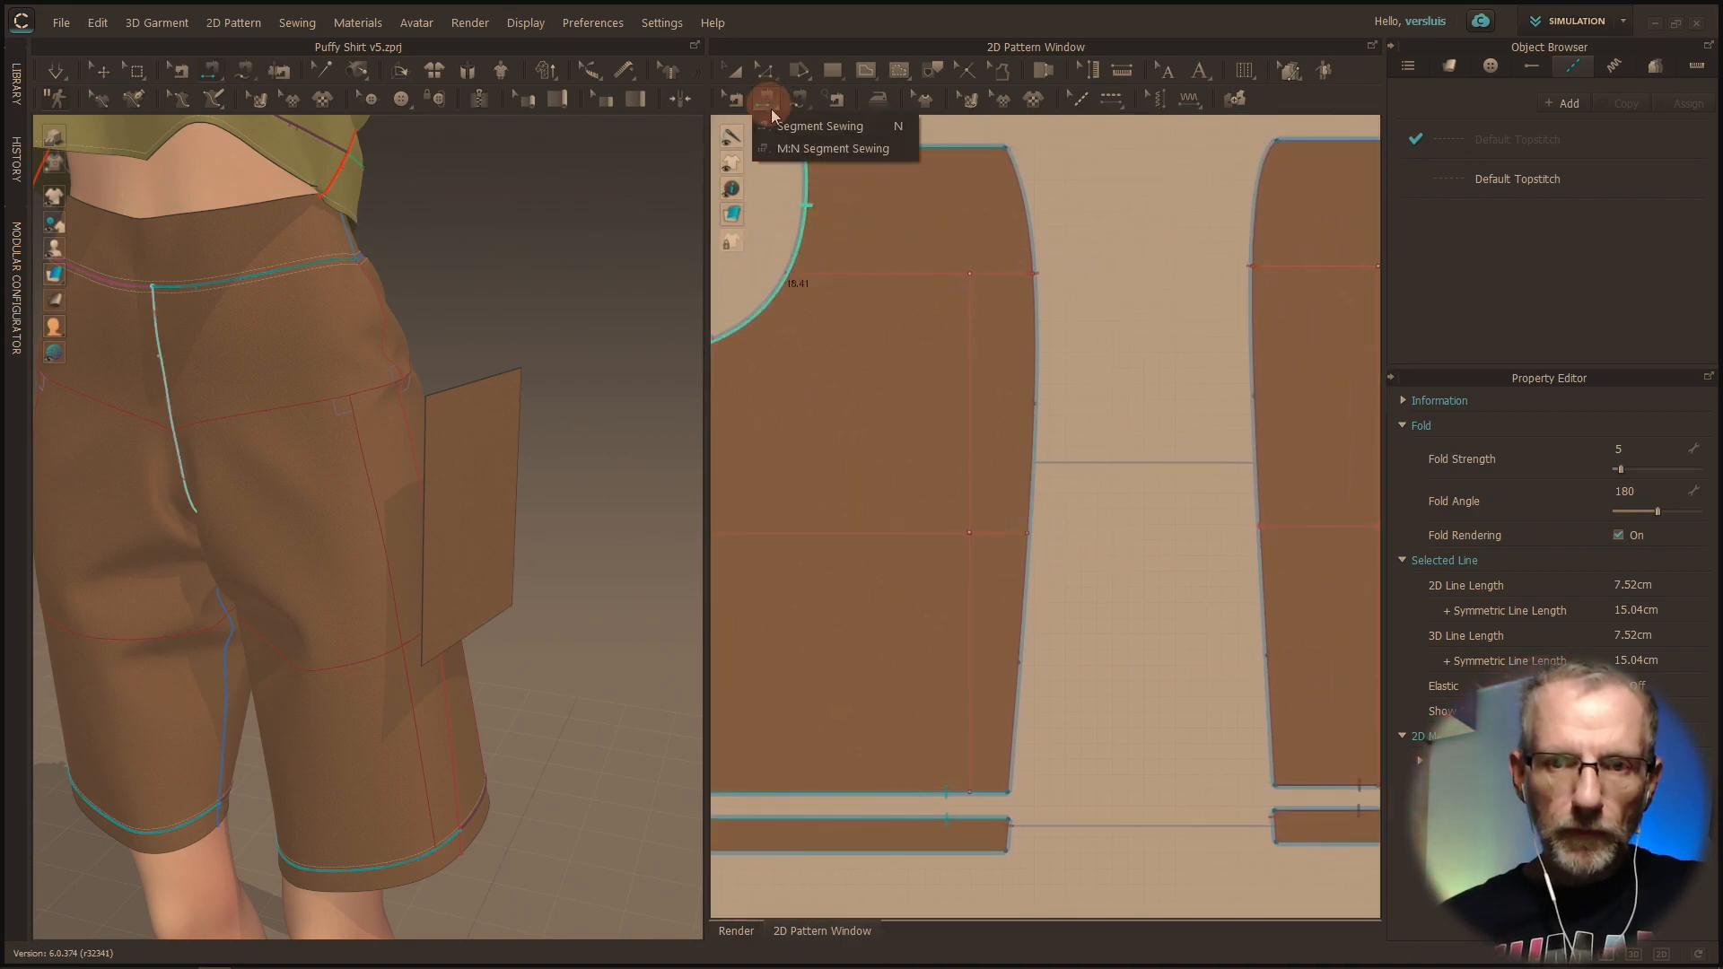
pyautogui.click(820, 126)
# Step: Try to free-sew the front leg panel's vertical internal line, between its two horizontal lines, to the pocket in the 3D view
pyautogui.click(797, 98)
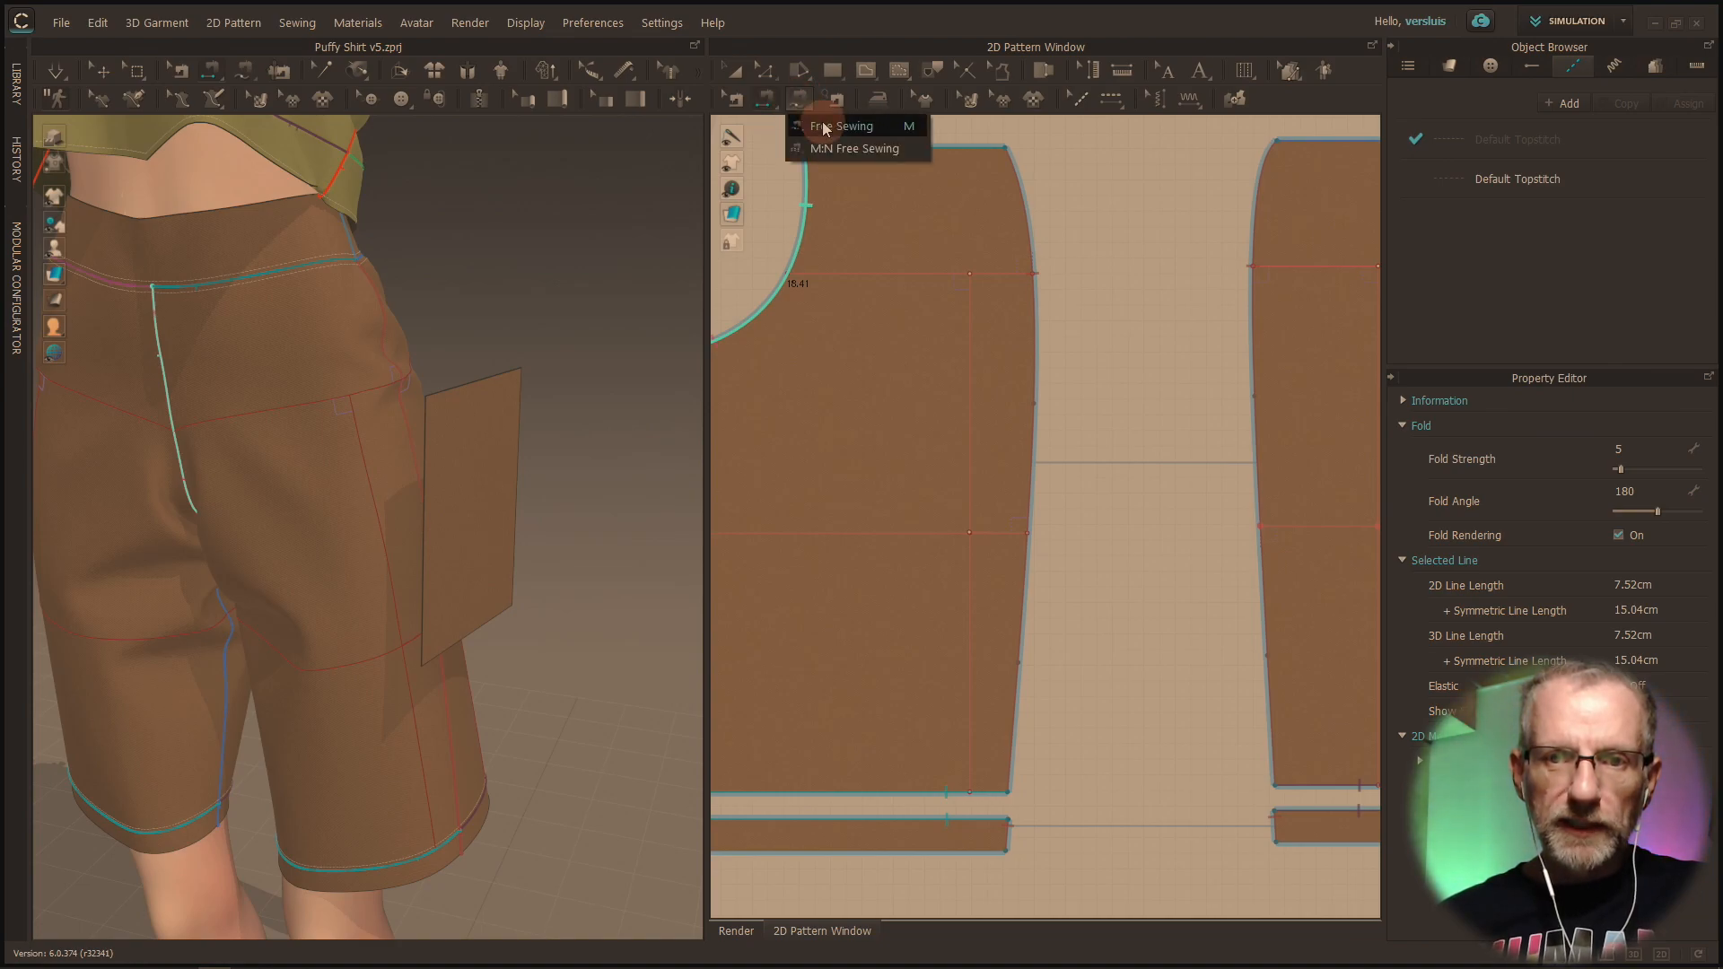
pyautogui.click(824, 127)
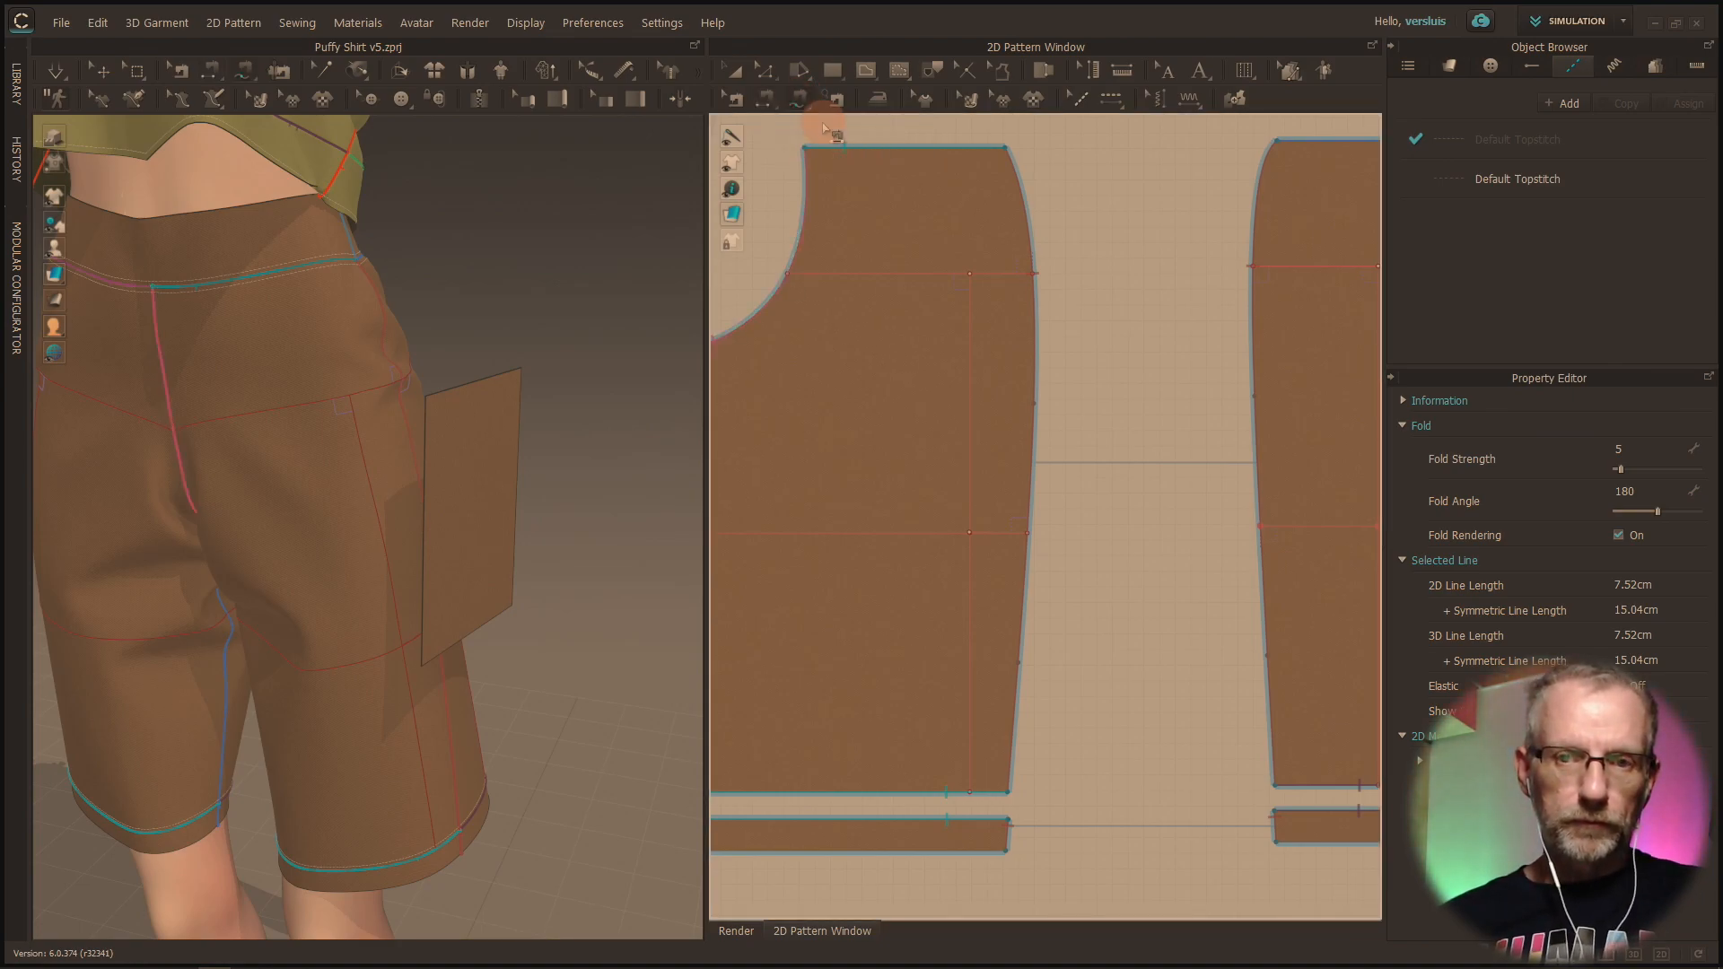
pyautogui.click(350, 397)
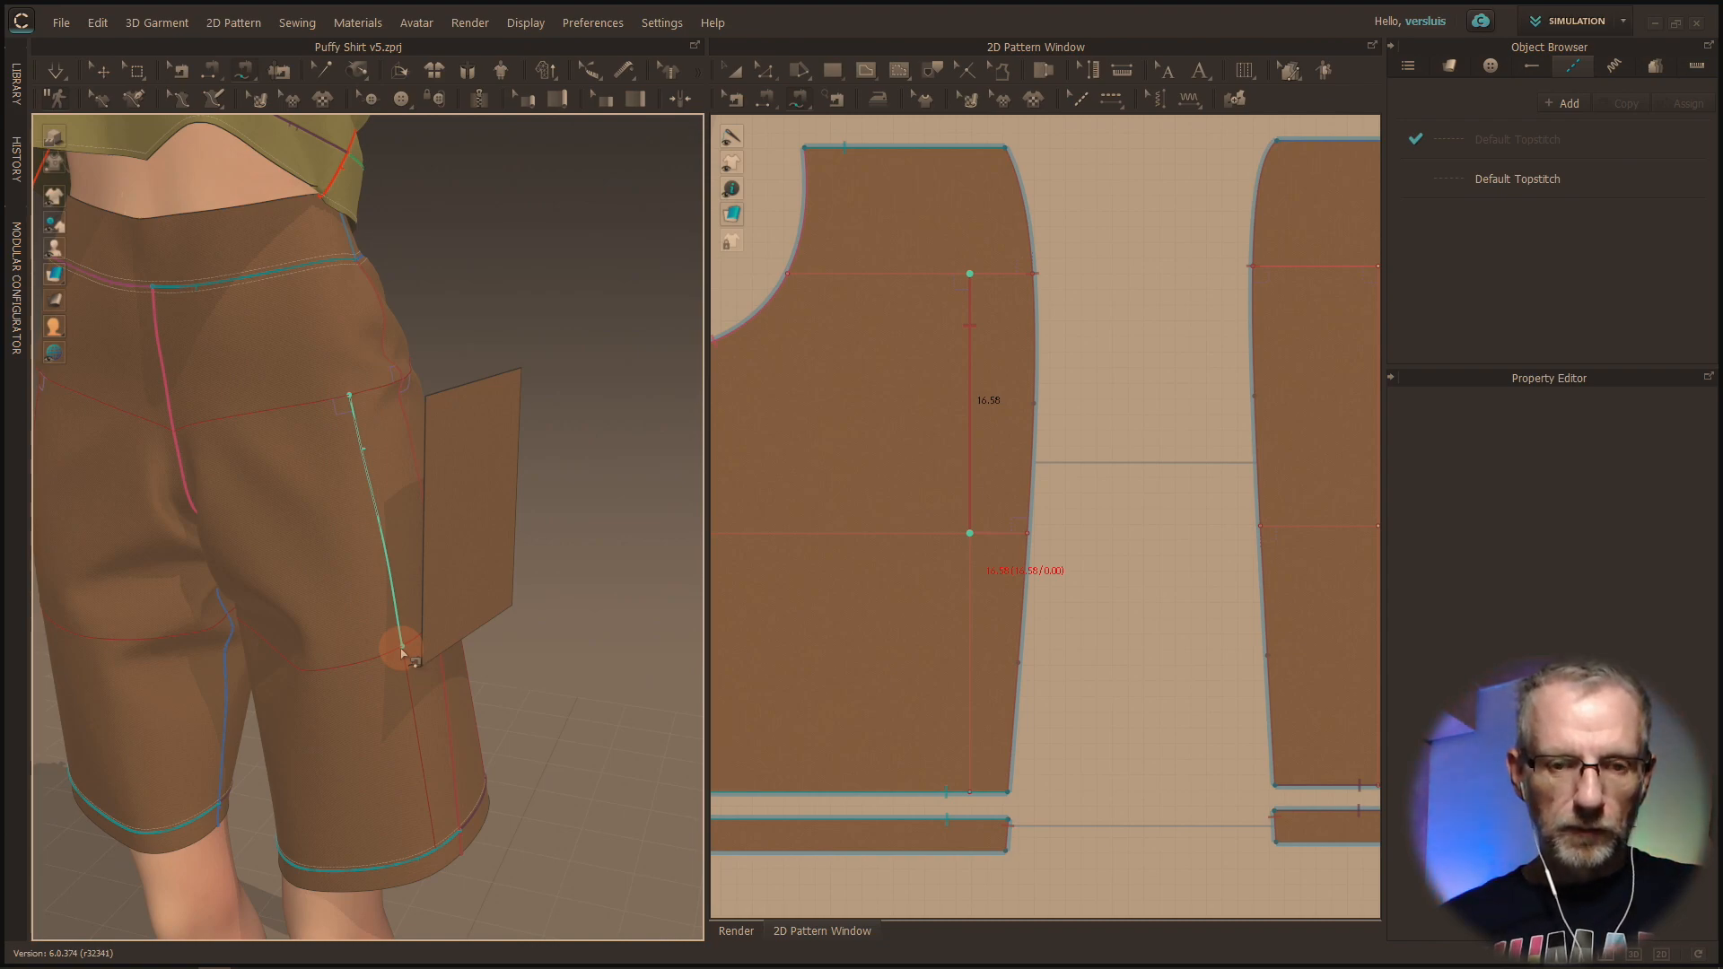
pyautogui.click(402, 653)
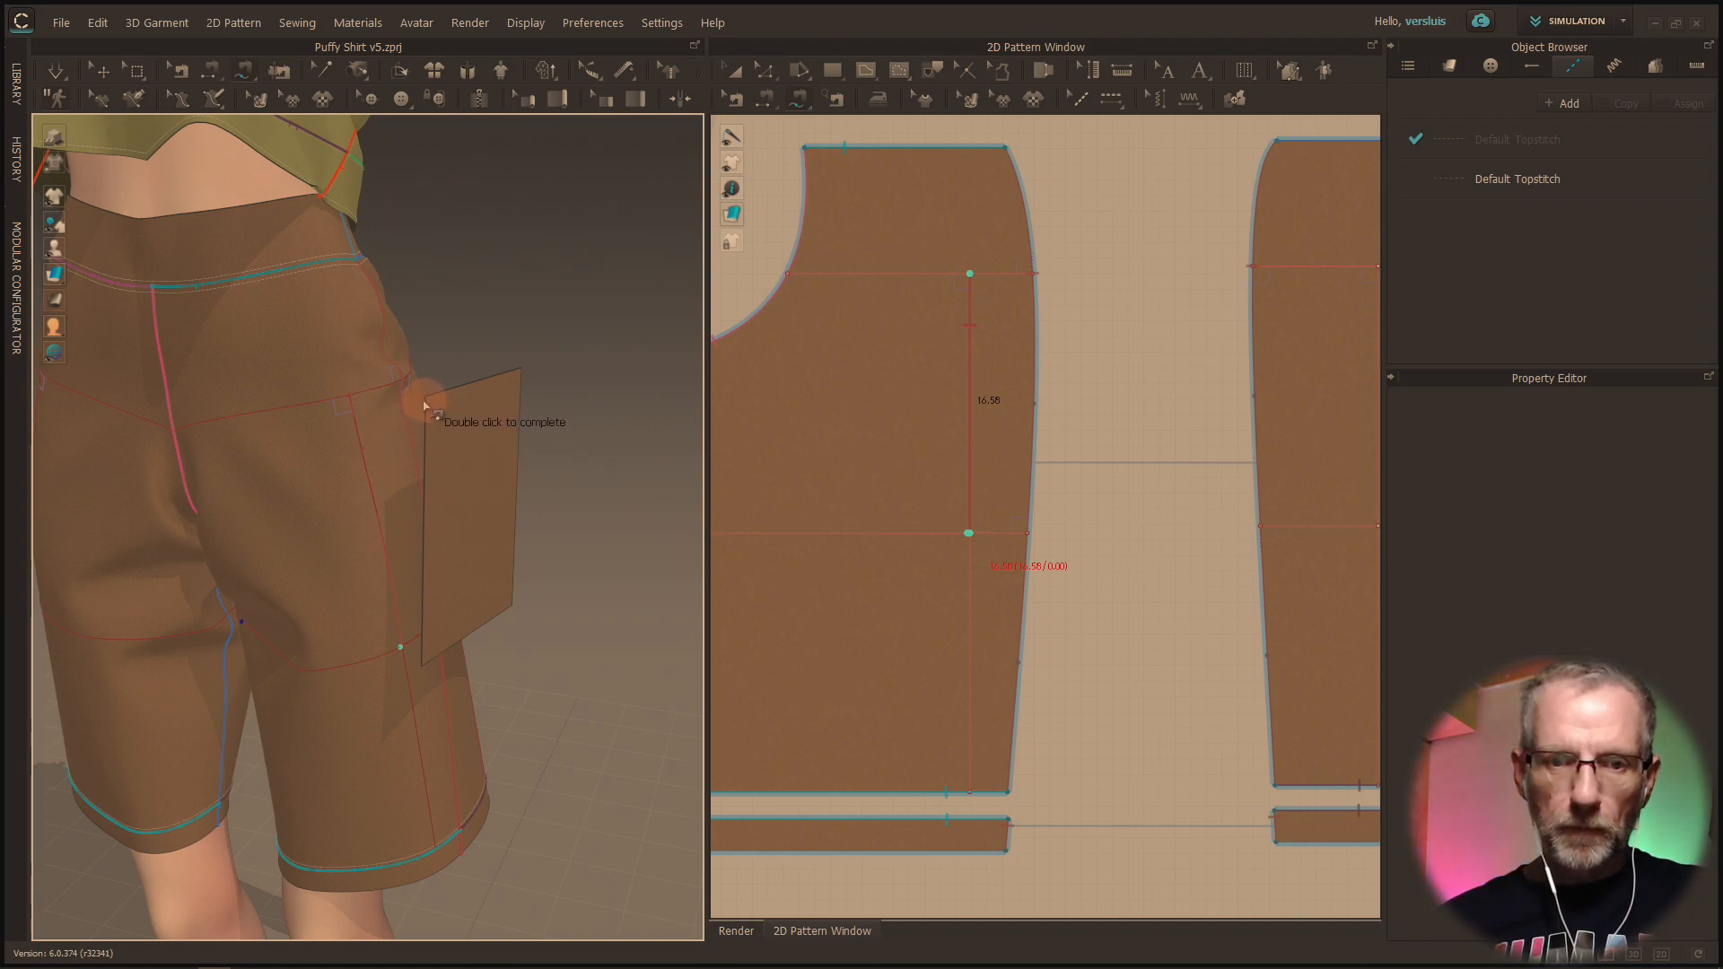
pyautogui.moveTo(458, 484)
pyautogui.mouseDown(button='right')
pyautogui.moveTo(553, 547)
pyautogui.moveTo(478, 506)
pyautogui.mouseUp(button='right')
pyautogui.press('Escape')
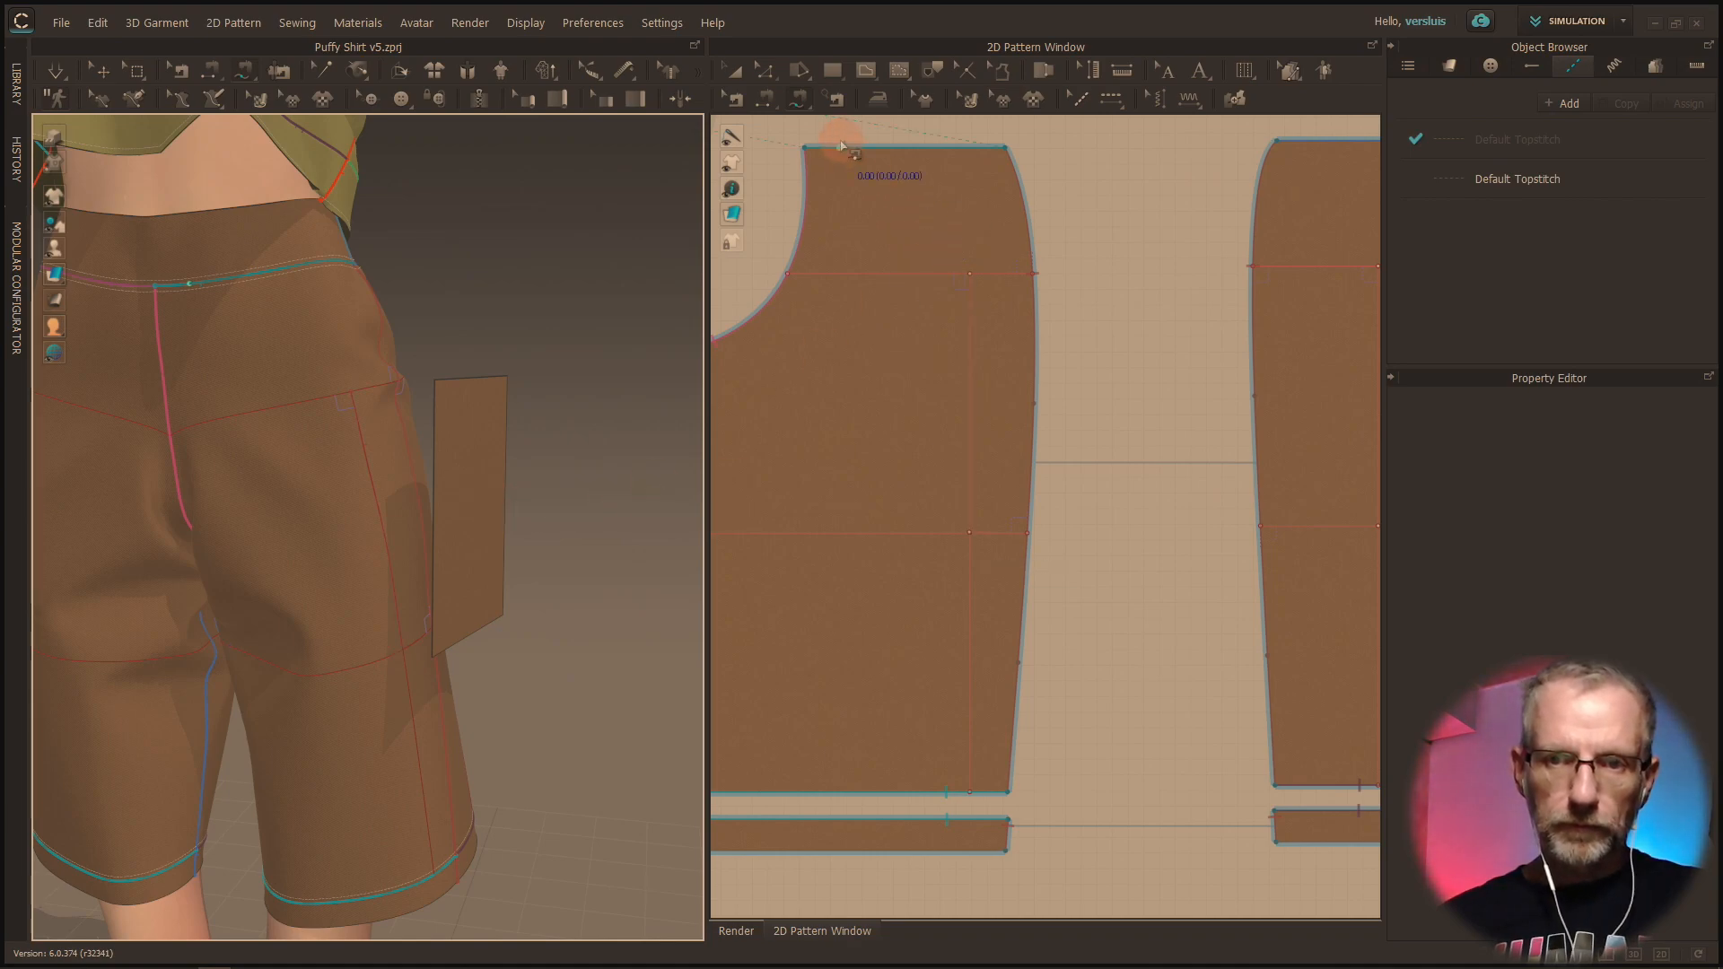
# Step: Place the pocket rectangle between the front and back leg panels in the 2D pattern and shift the back panel outward to make room
pyautogui.click(801, 98)
pyautogui.scroll(-5, 1041, 415)
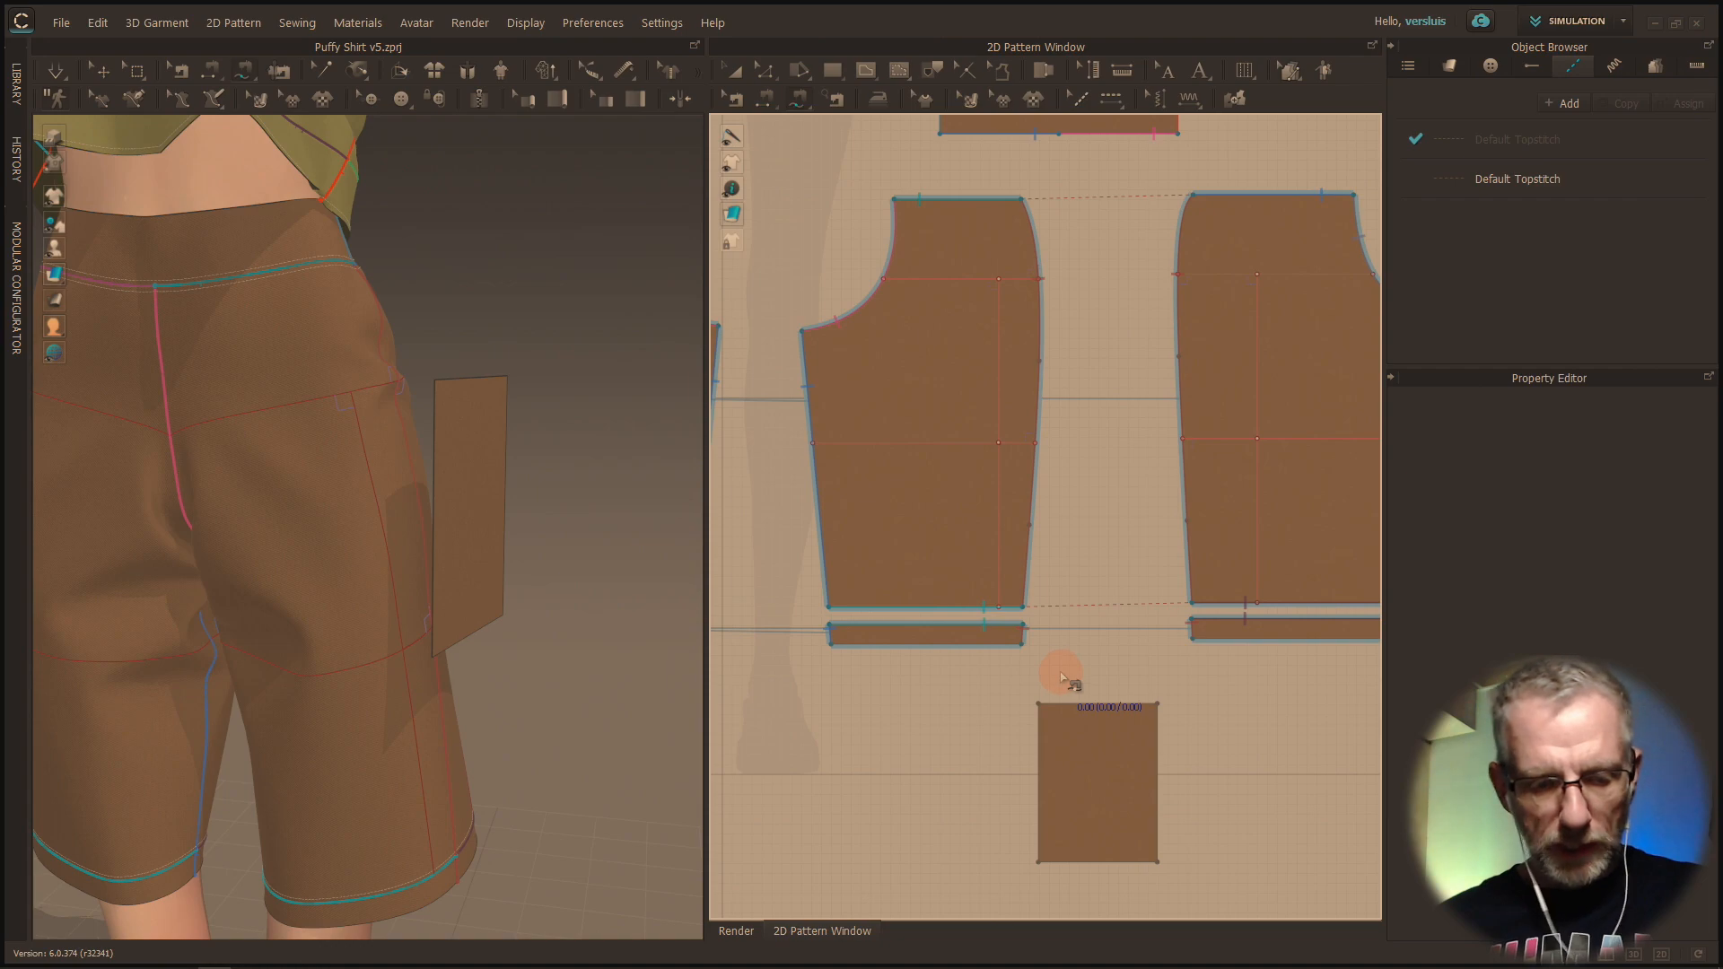
pyautogui.press('a')
pyautogui.moveTo(1109, 788); pyautogui.dragTo(1116, 363)
pyautogui.scroll(-3, 1193, 500)
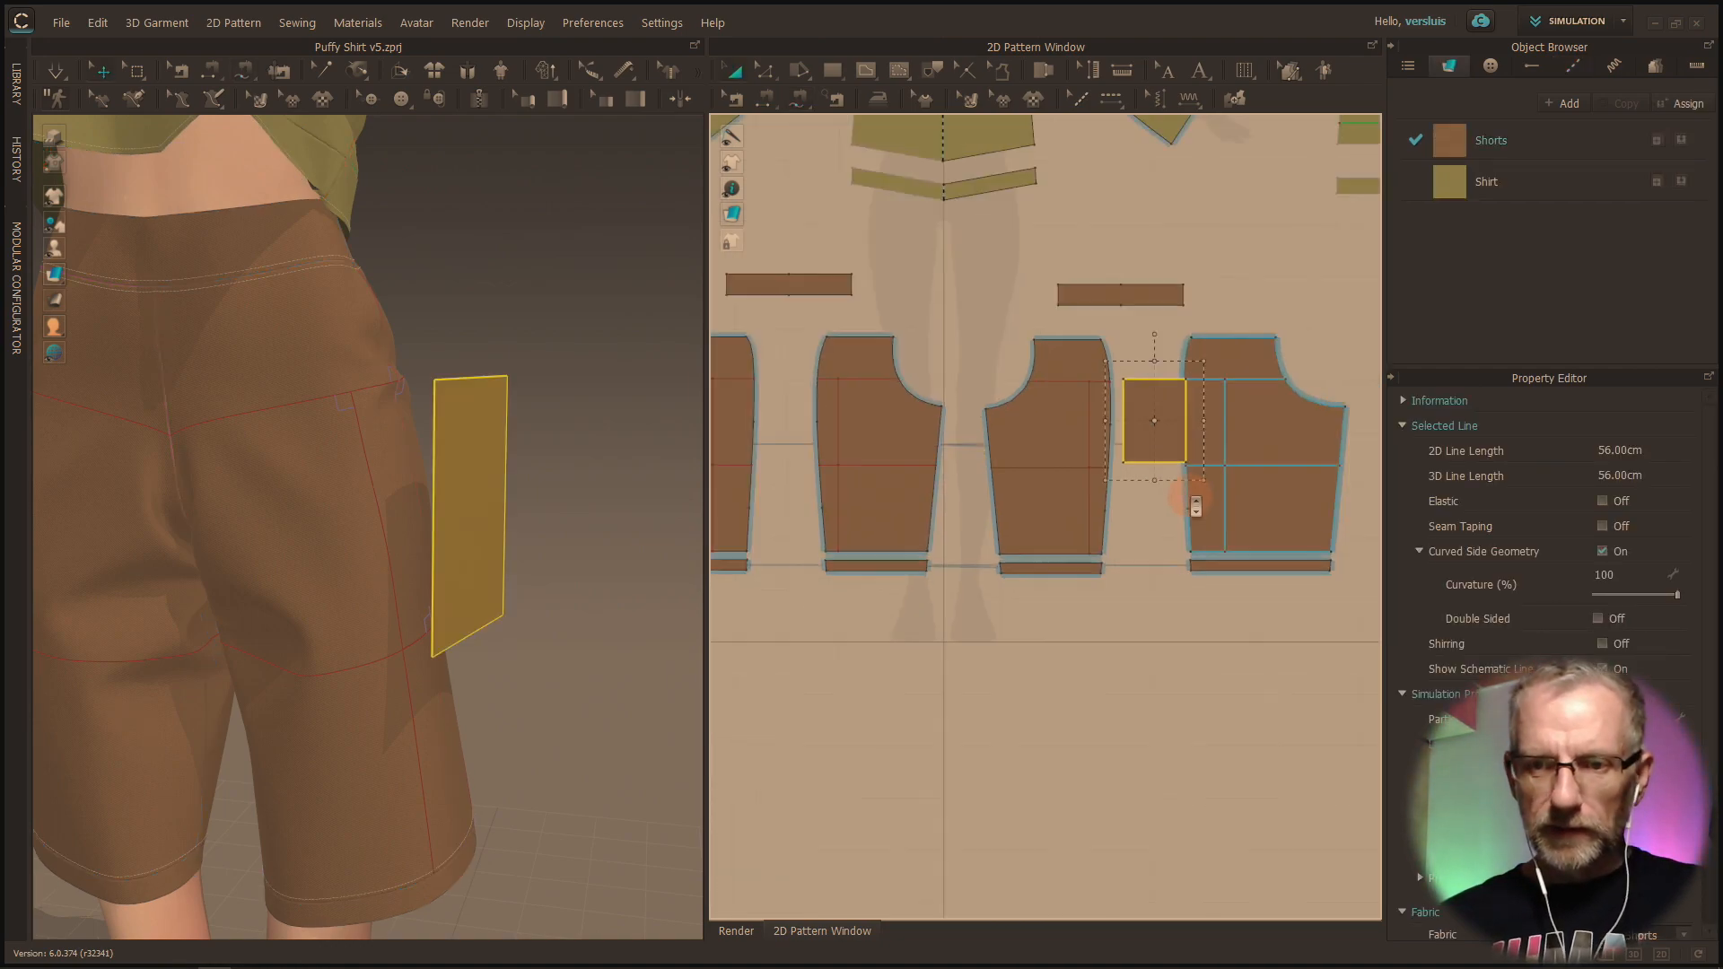
pyautogui.scroll(1, 1193, 495)
pyautogui.click(1302, 452)
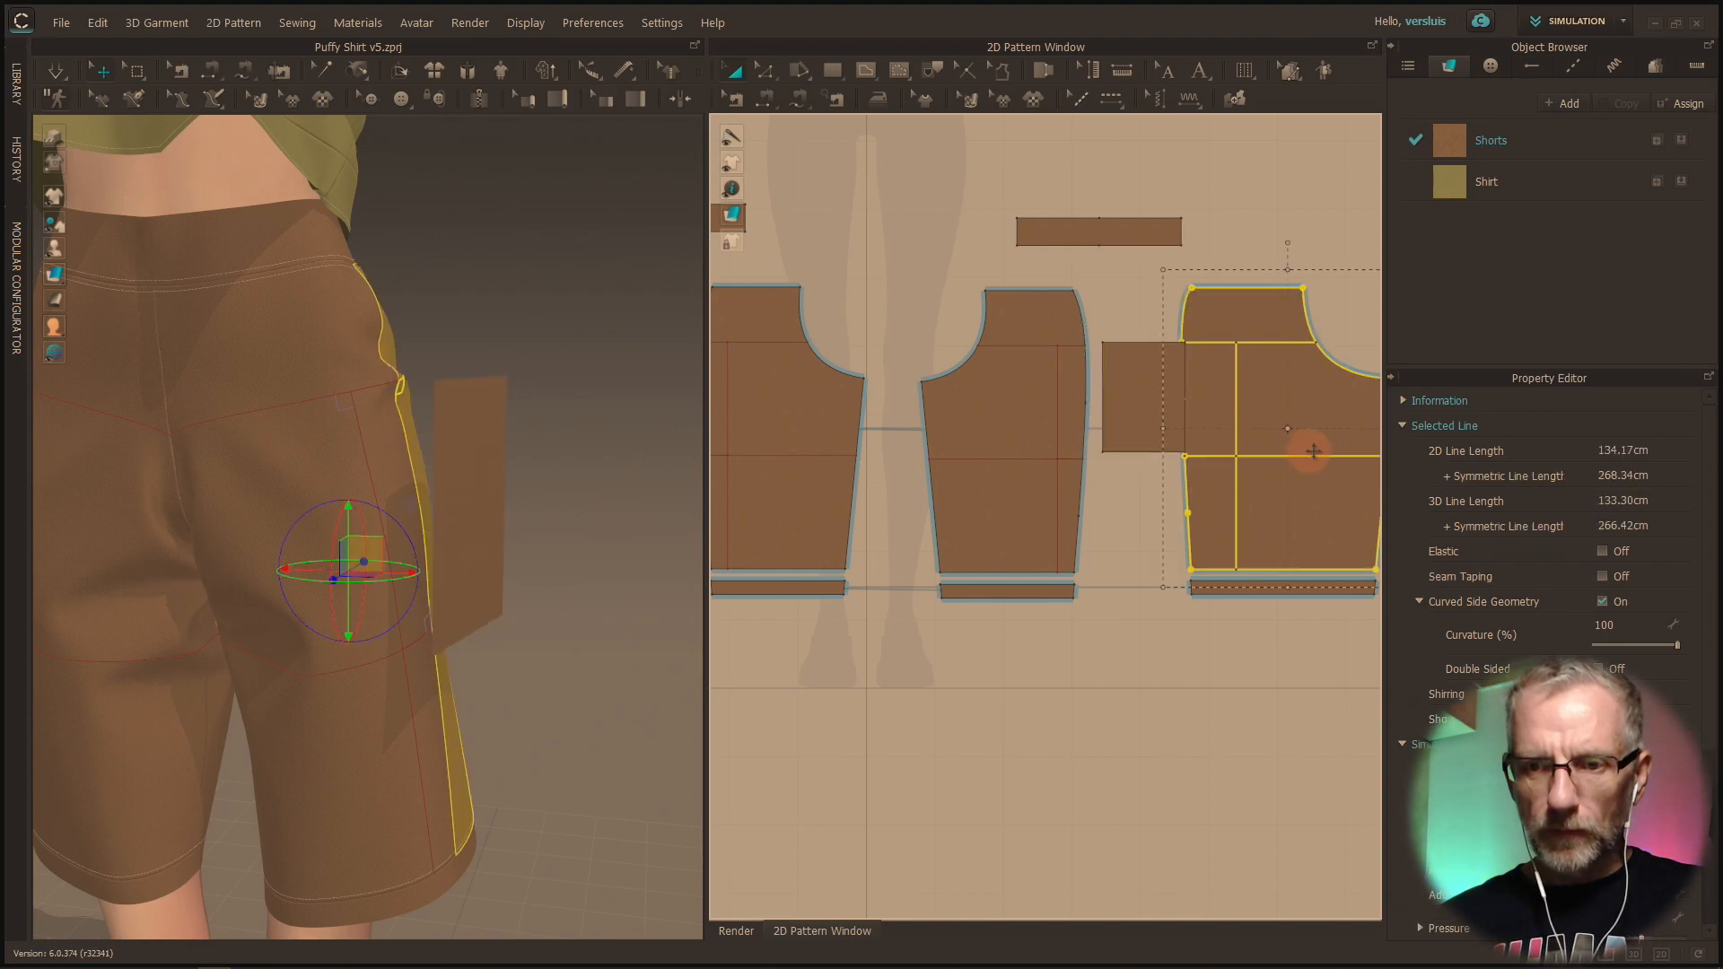
pyautogui.scroll(1, 1172, 513)
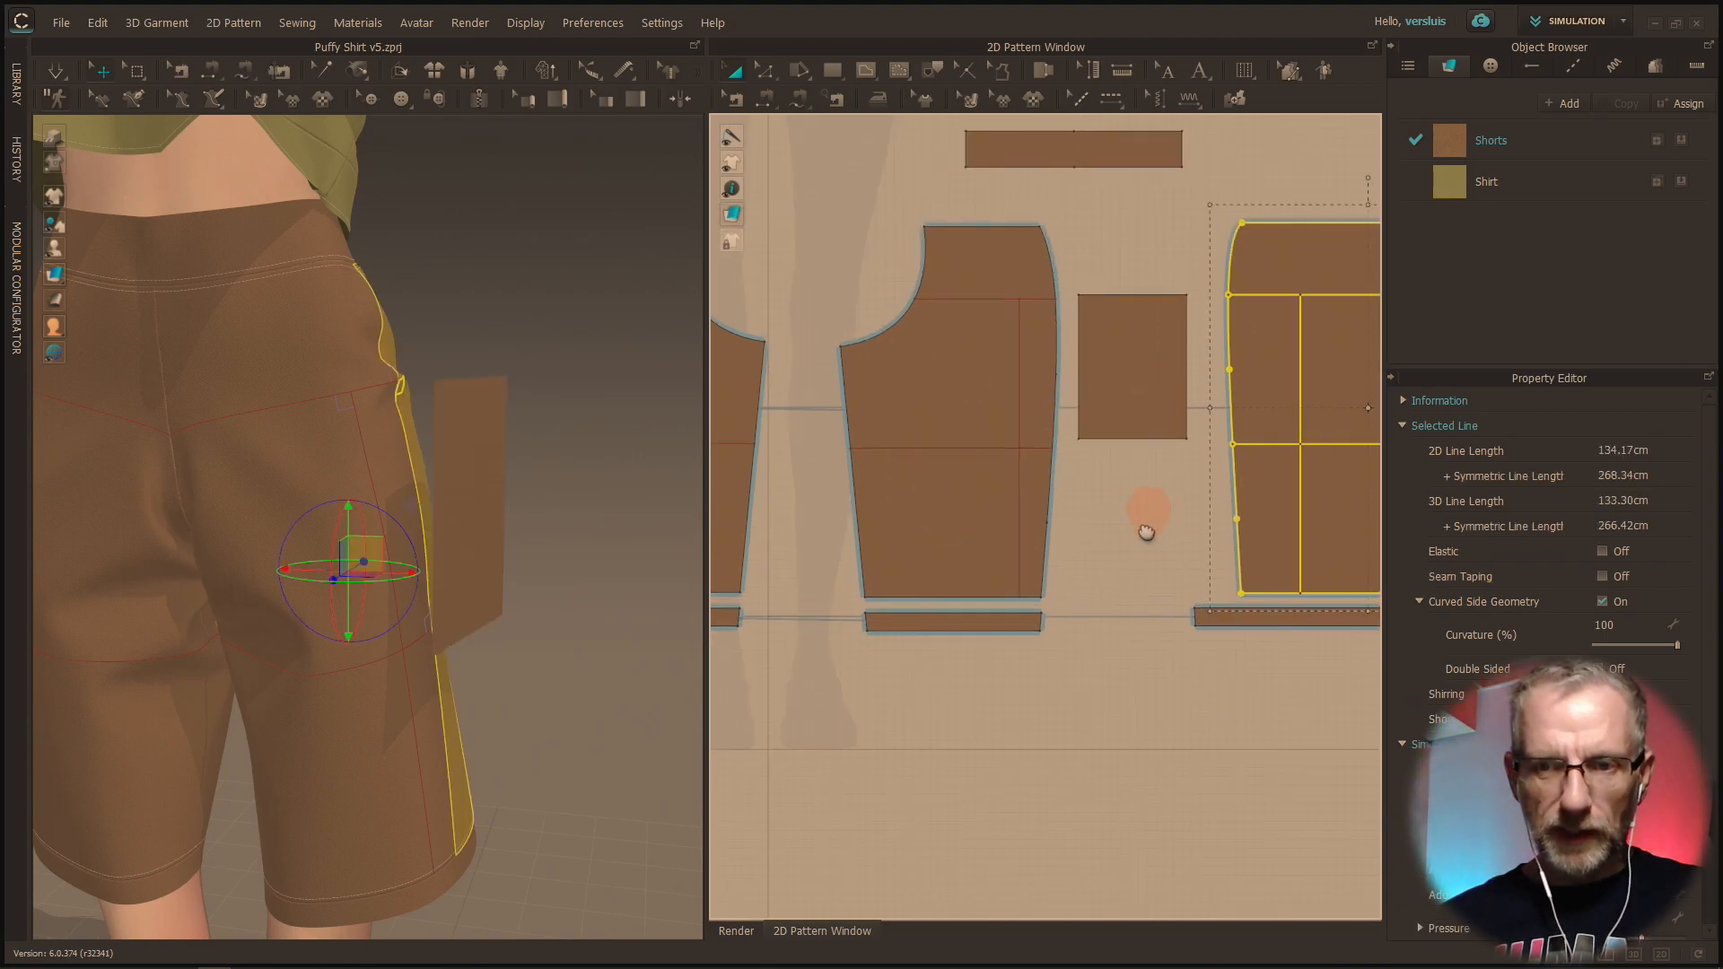
pyautogui.moveTo(1158, 521); pyautogui.dragTo(1058, 654, button='right')
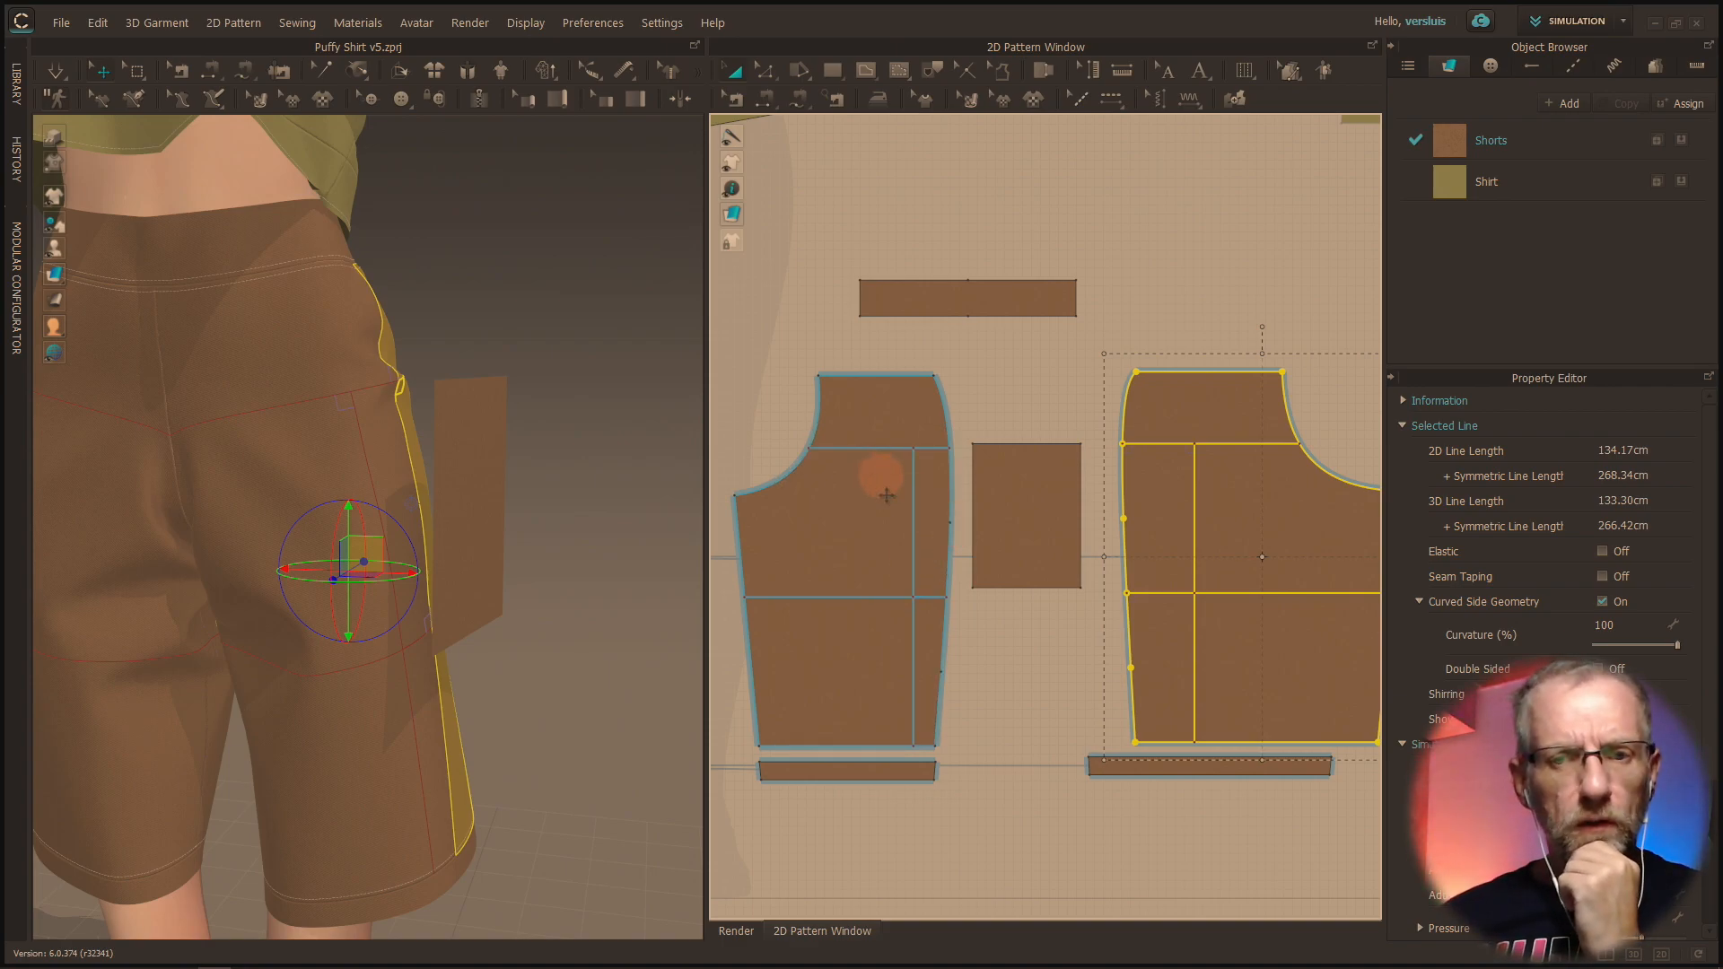
# Step: Free-sew the pocket's front side edge to the front leg panel's vertical internal line, from the upper horizontal line to the middle crossing
pyautogui.click(802, 99)
pyautogui.click(820, 125)
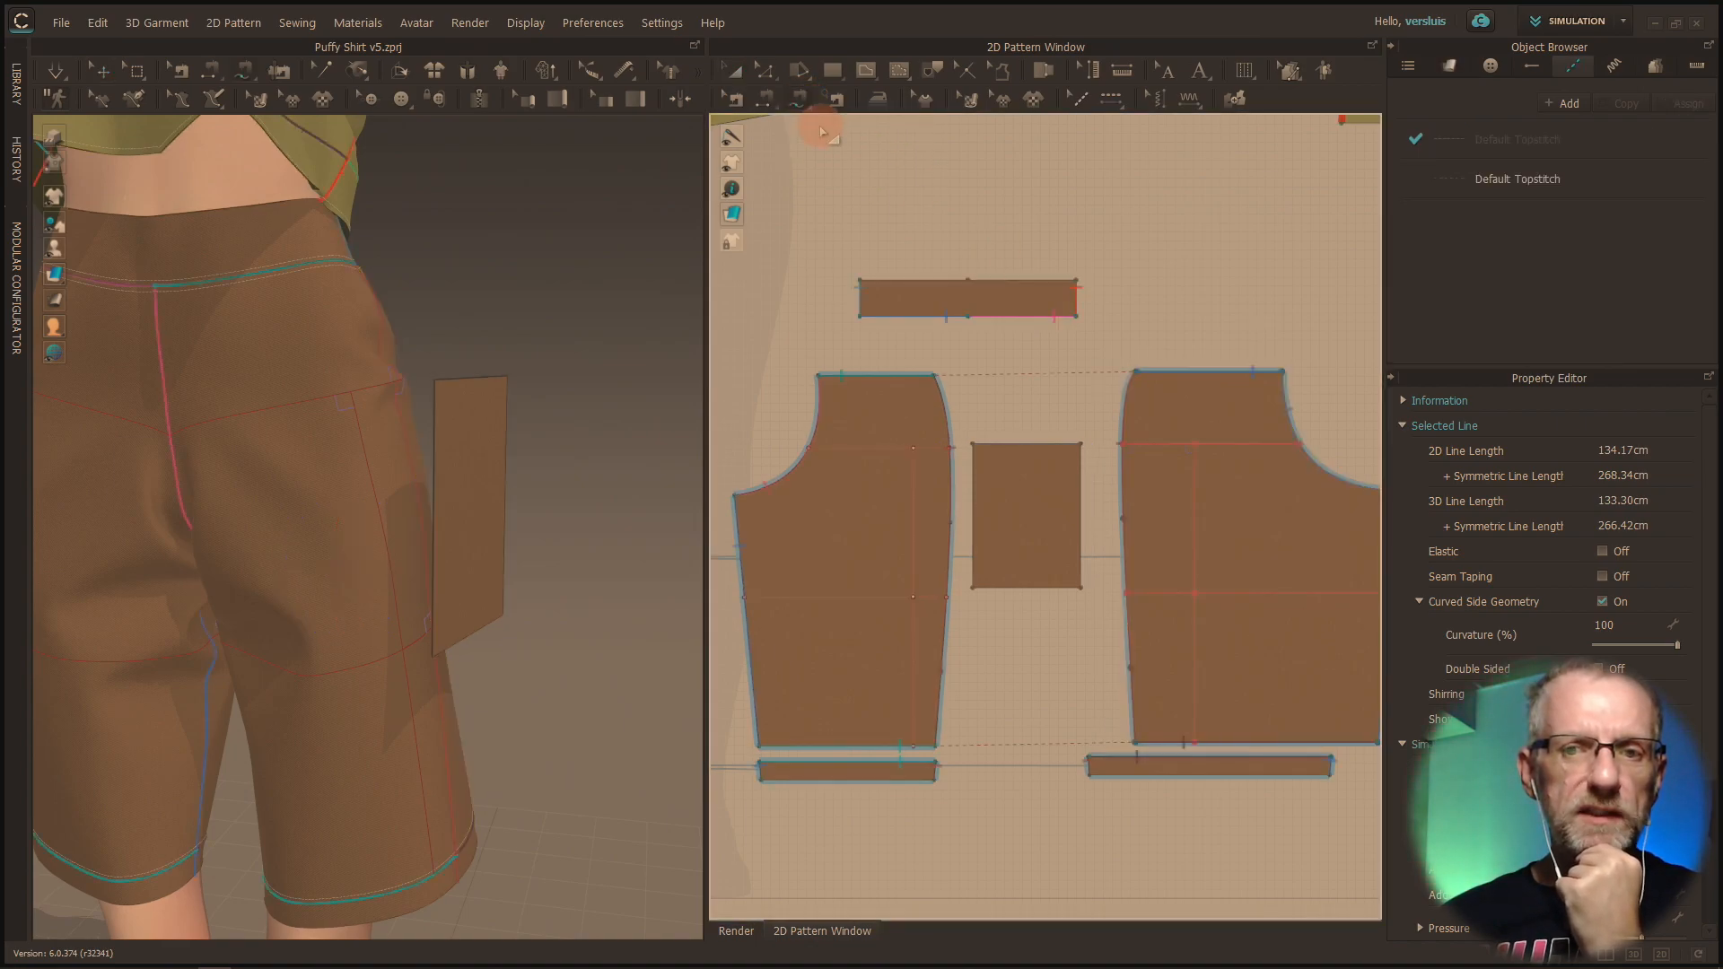
pyautogui.click(975, 447)
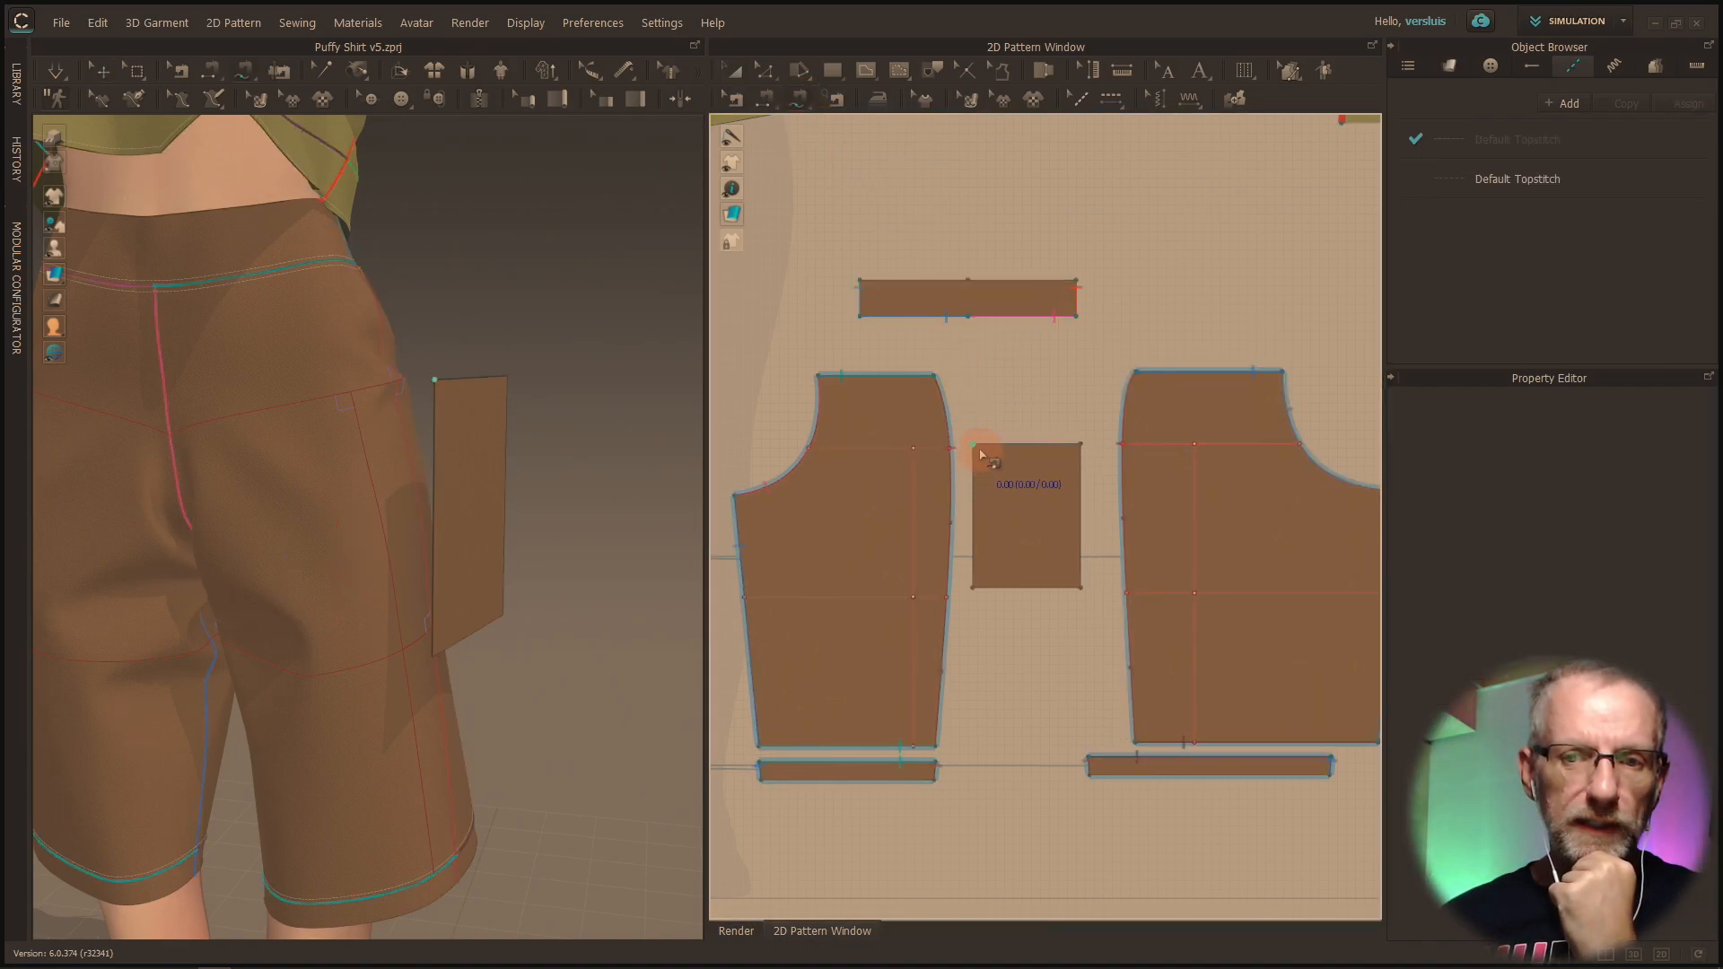
pyautogui.click(977, 593)
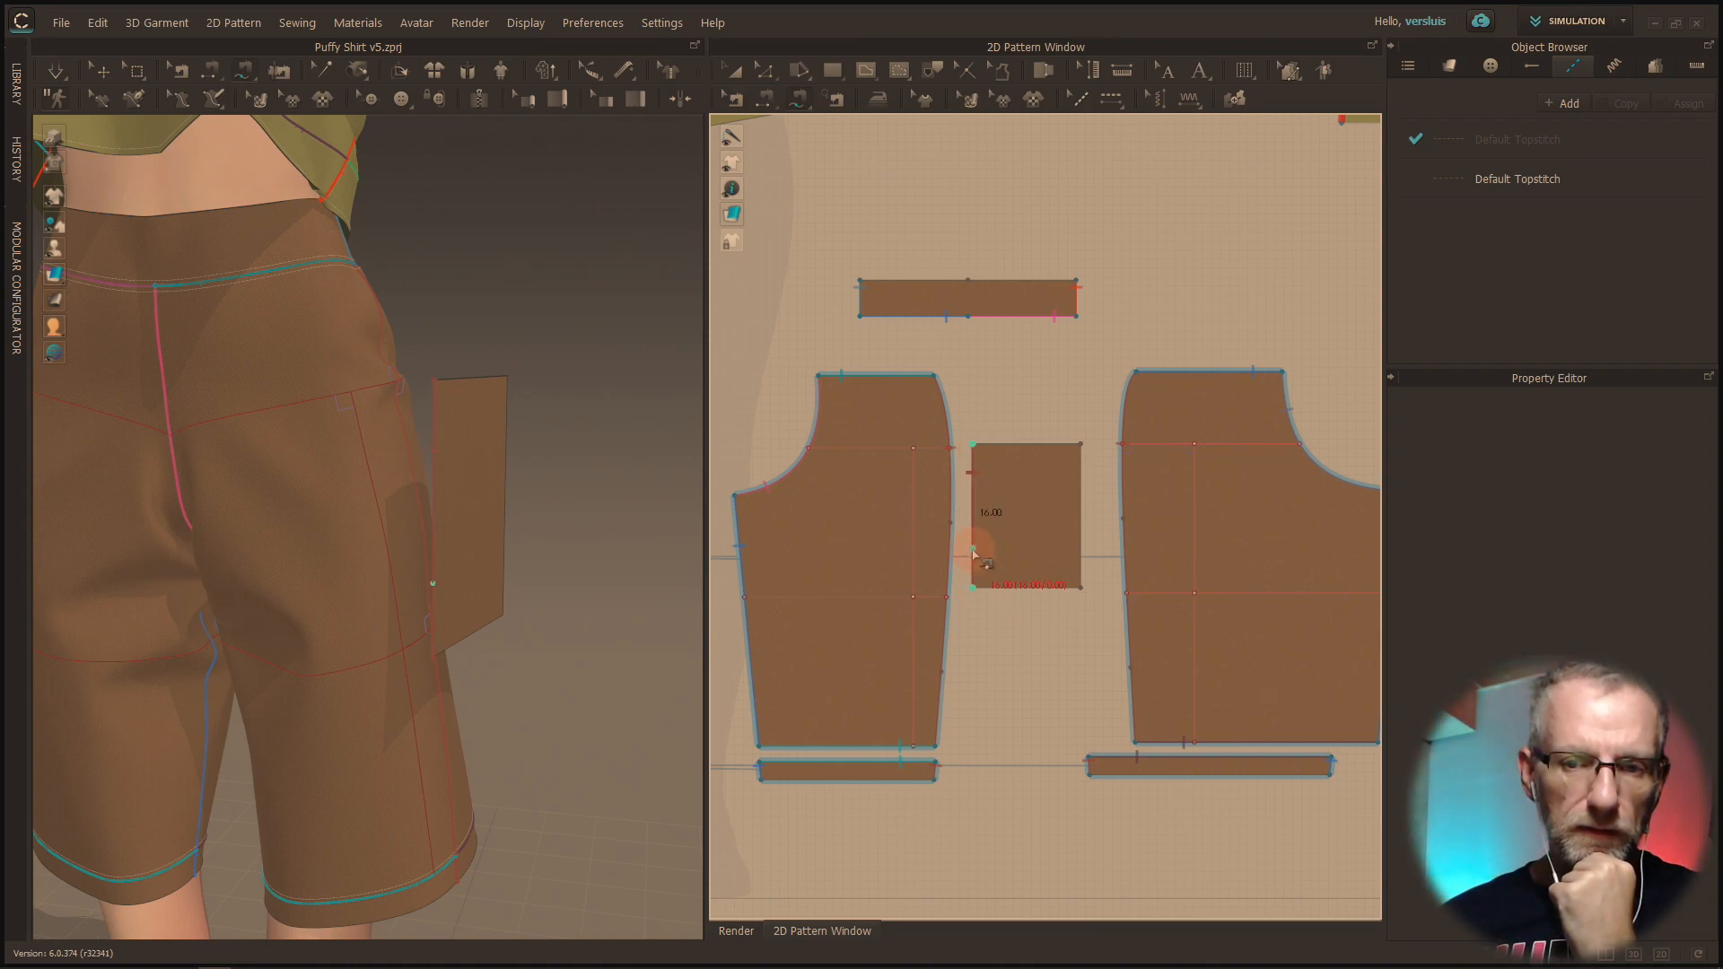
pyautogui.click(913, 449)
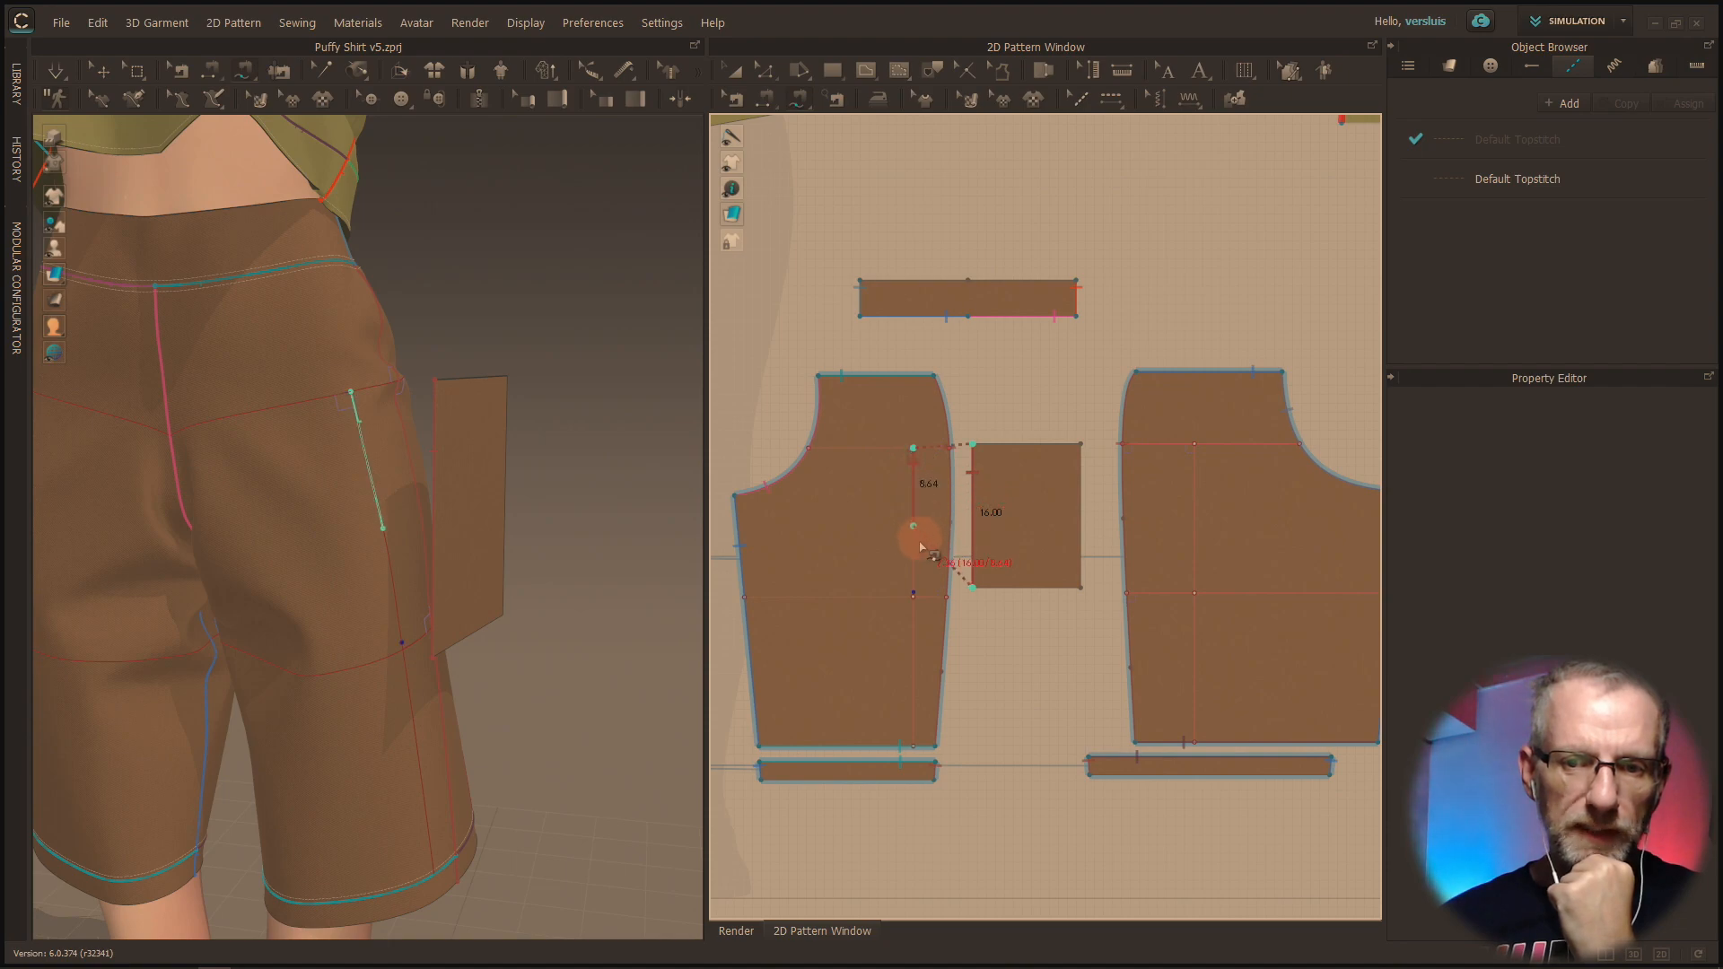
pyautogui.click(915, 595)
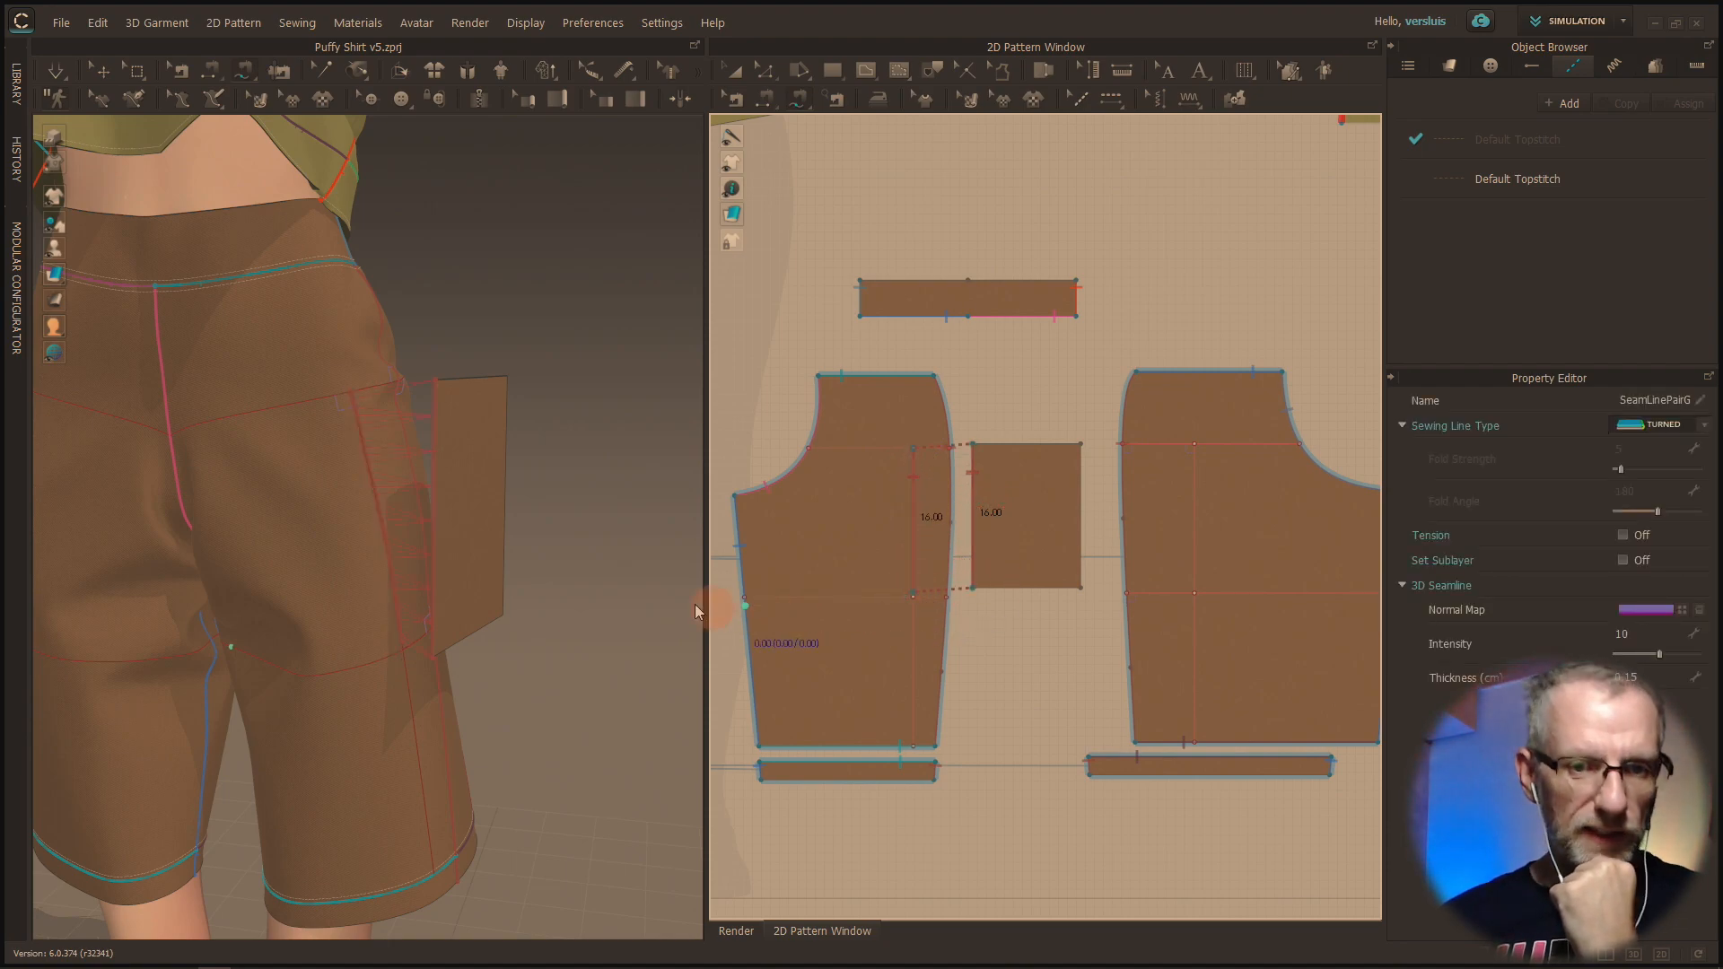
# Step: Free-sew the pocket's back side edge to the back leg panel's outer side seam, between the upper and middle internal lines
pyautogui.moveTo(481, 542); pyautogui.dragTo(363, 458, button='right')
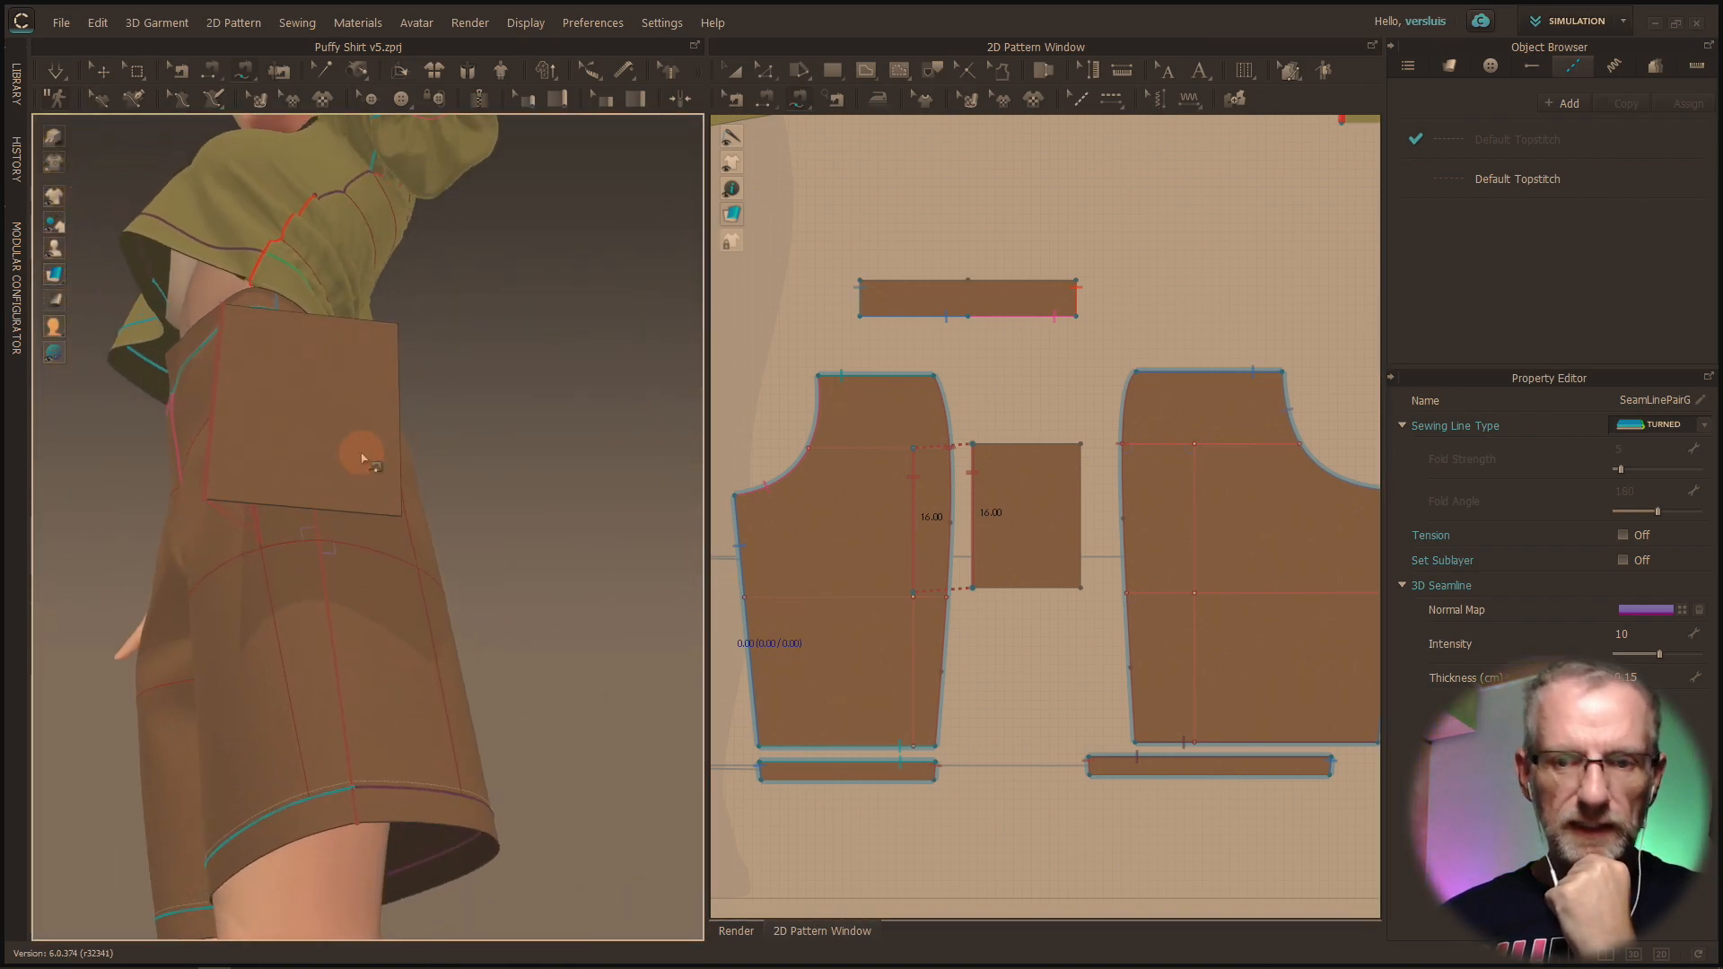
pyautogui.click(1083, 447)
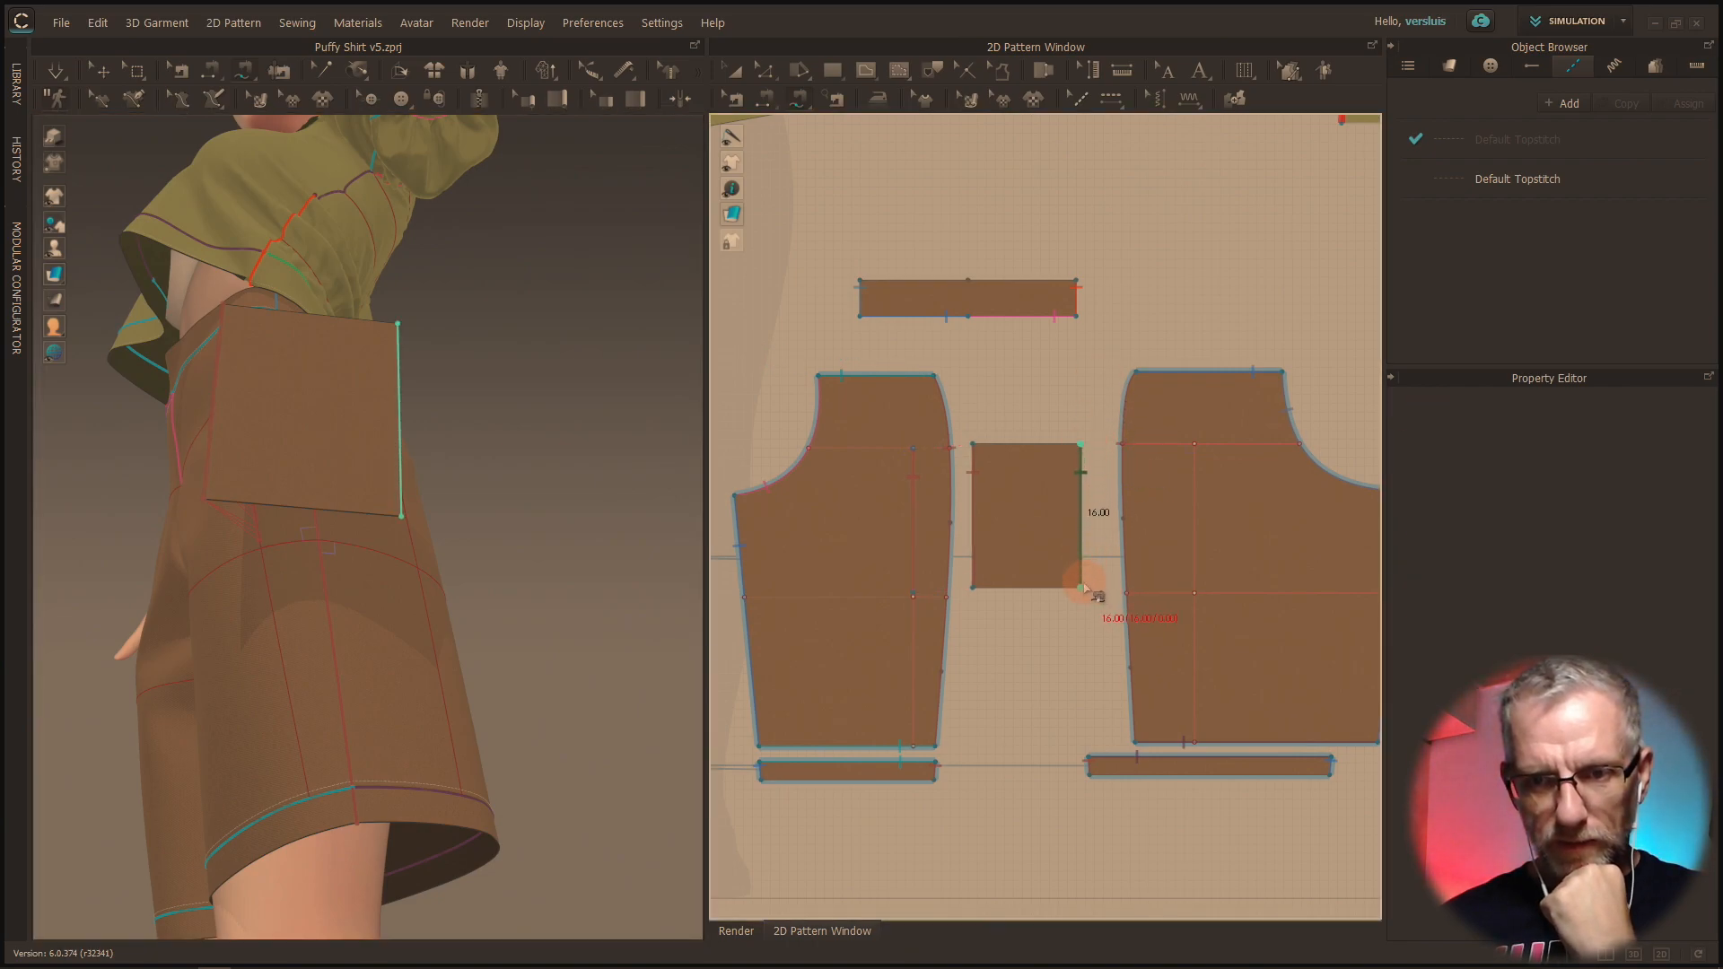
pyautogui.click(1106, 581)
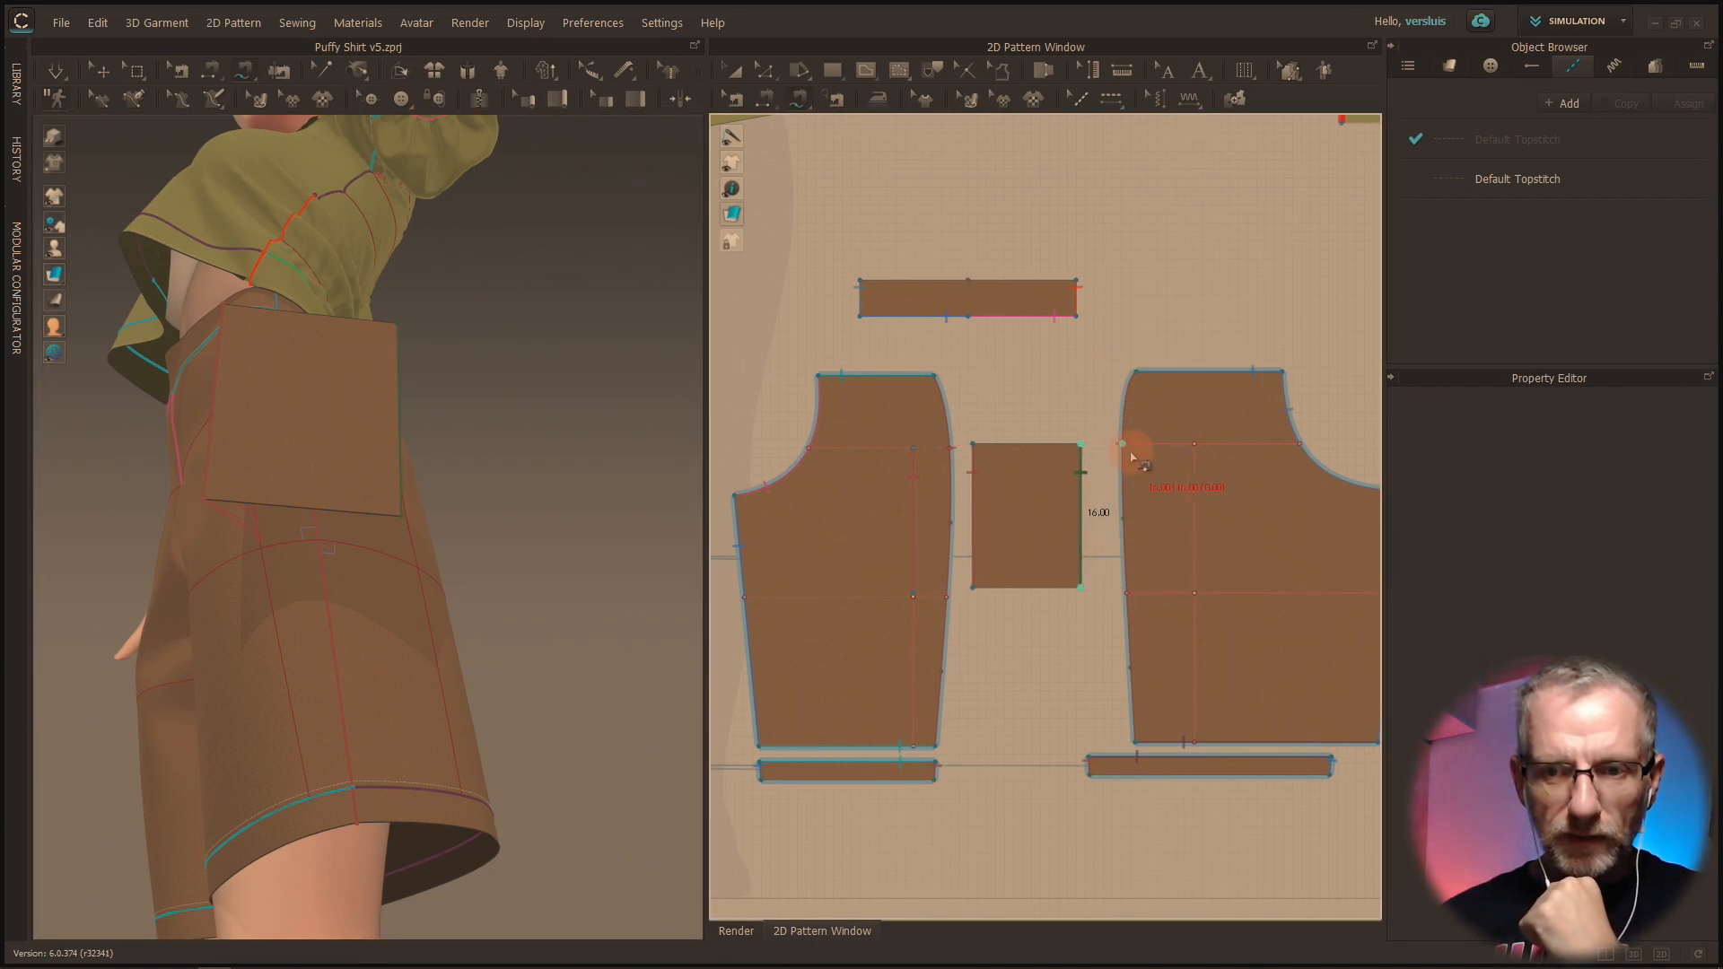
pyautogui.click(1128, 448)
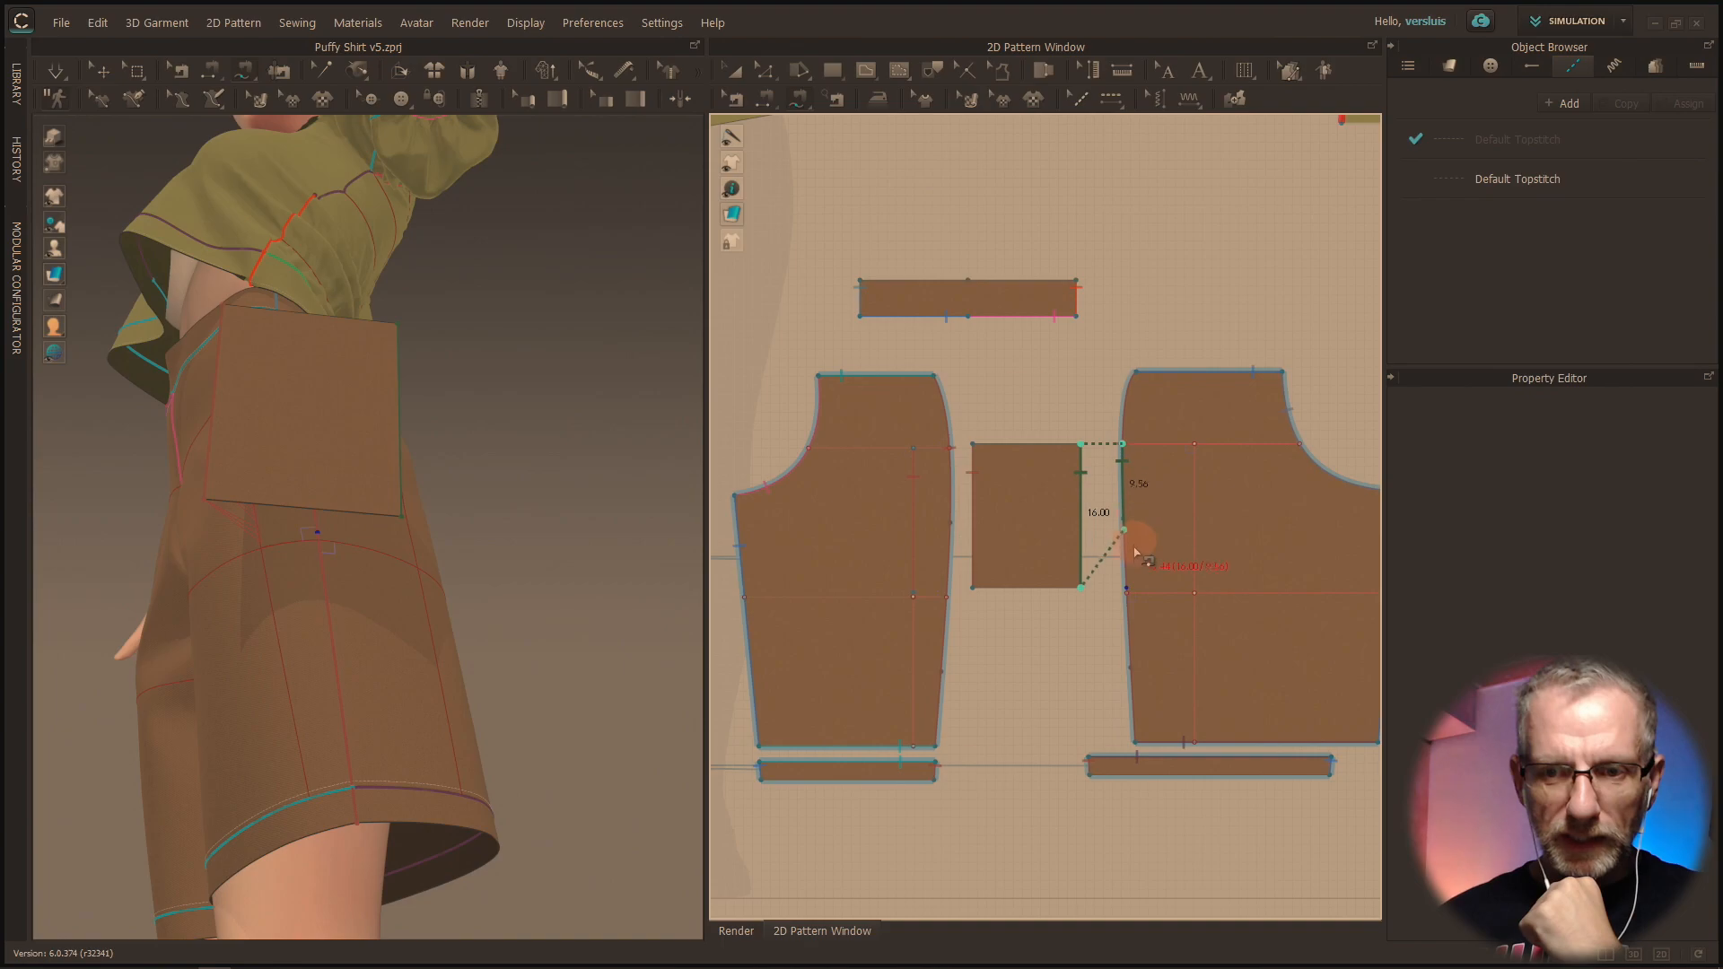
pyautogui.click(1125, 592)
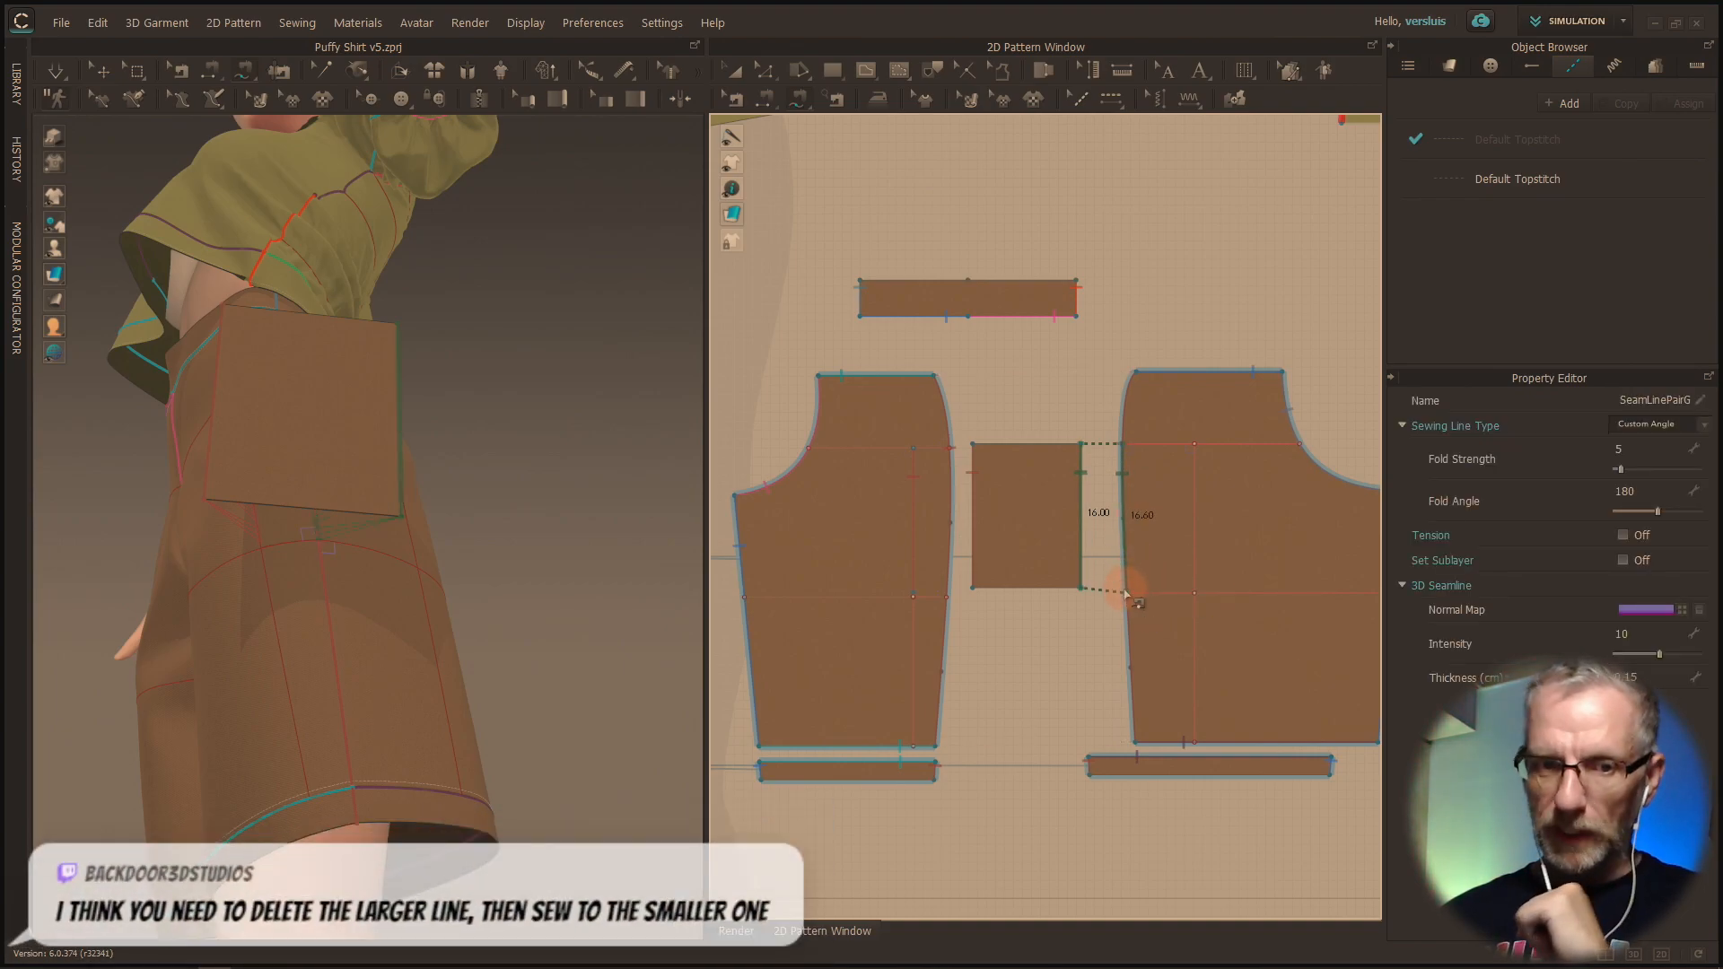
# Step: Start an M:N Free Sewing with the pocket's full bottom edge as the first side
pyautogui.scroll(3, 1126, 593)
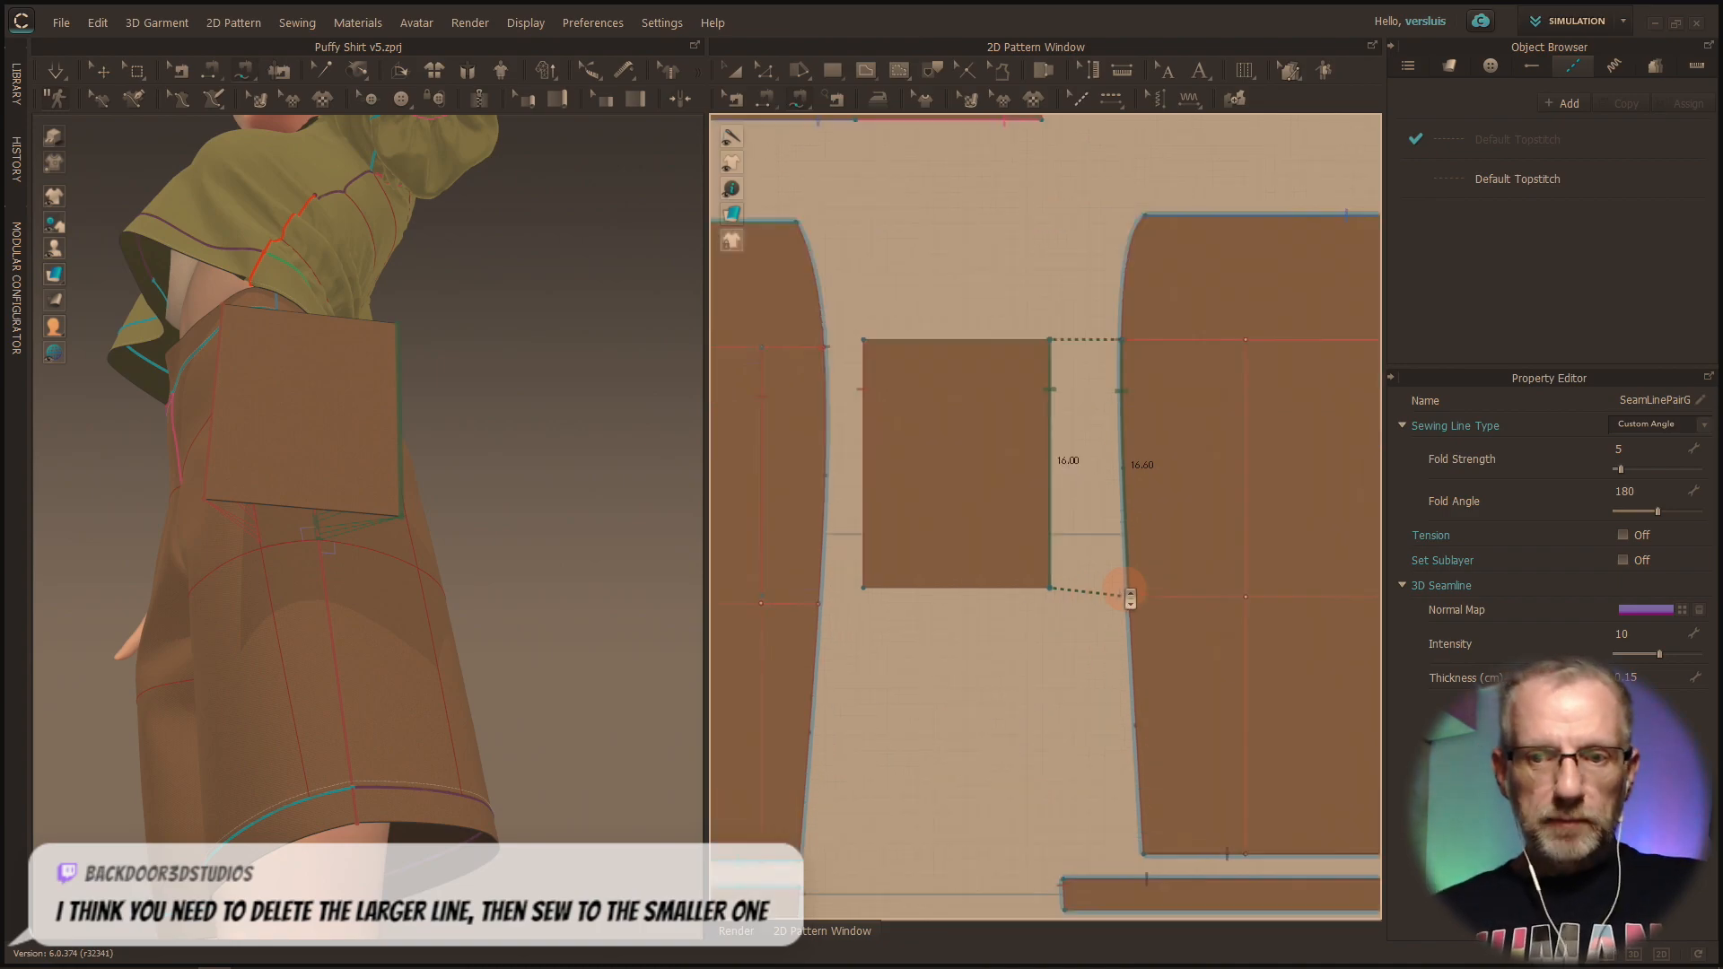
pyautogui.moveTo(1130, 597); pyautogui.dragTo(1215, 539, button='middle')
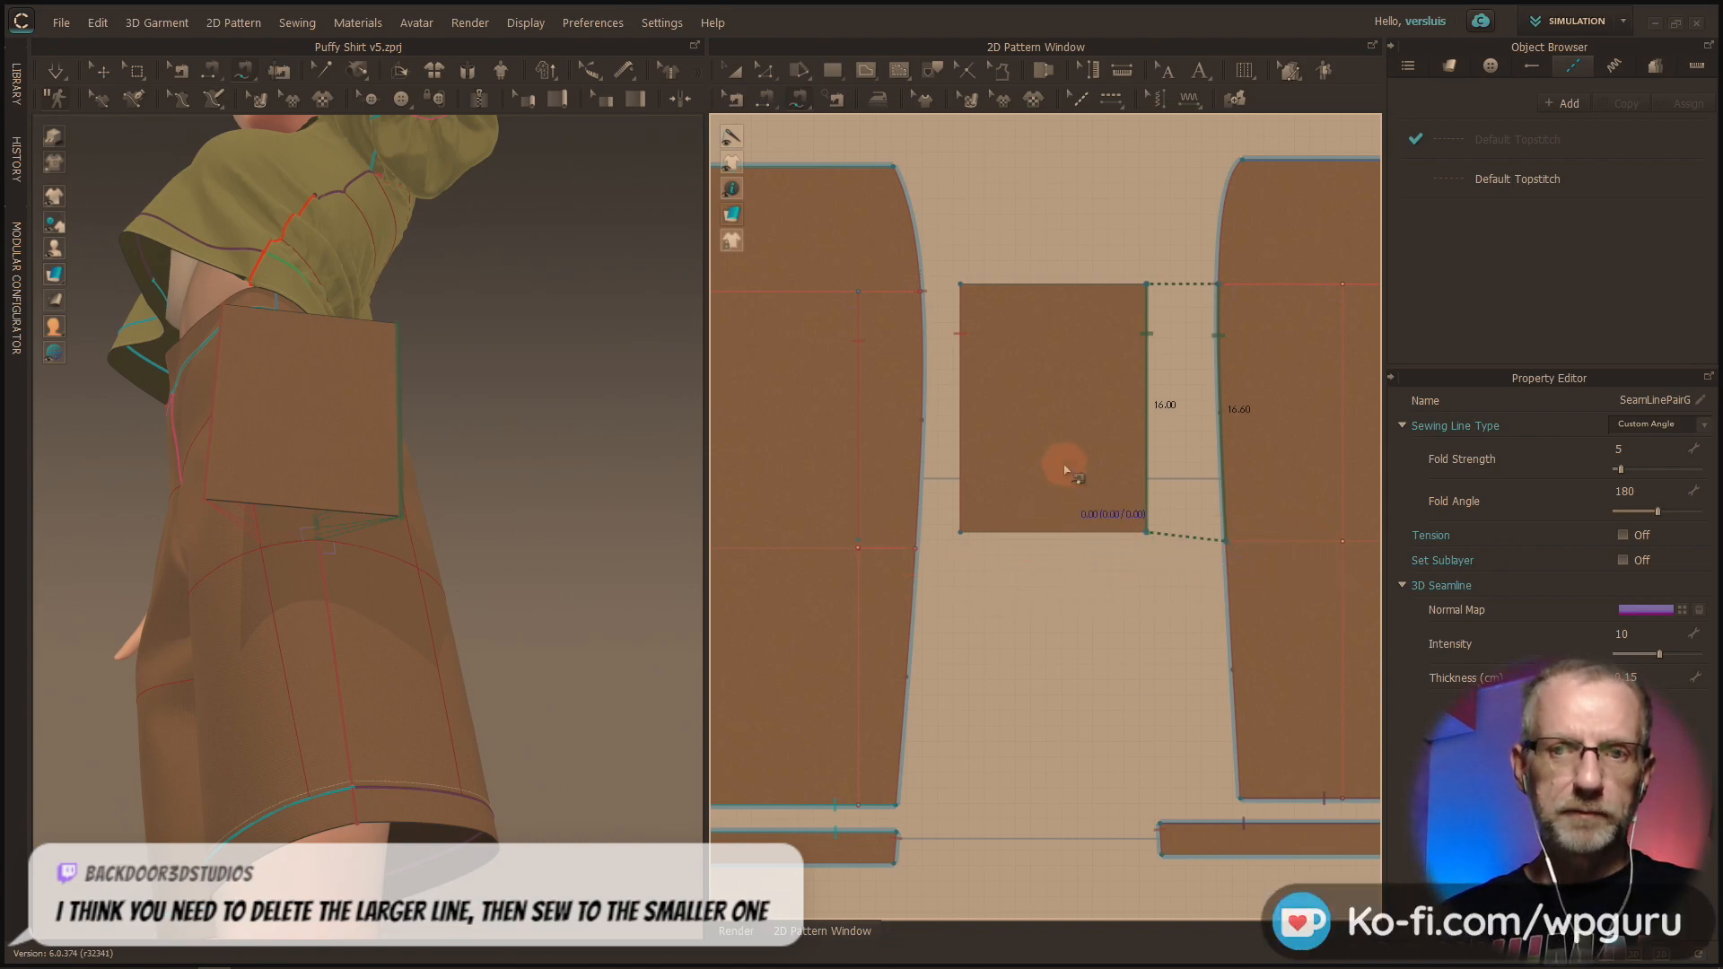
pyautogui.click(801, 100)
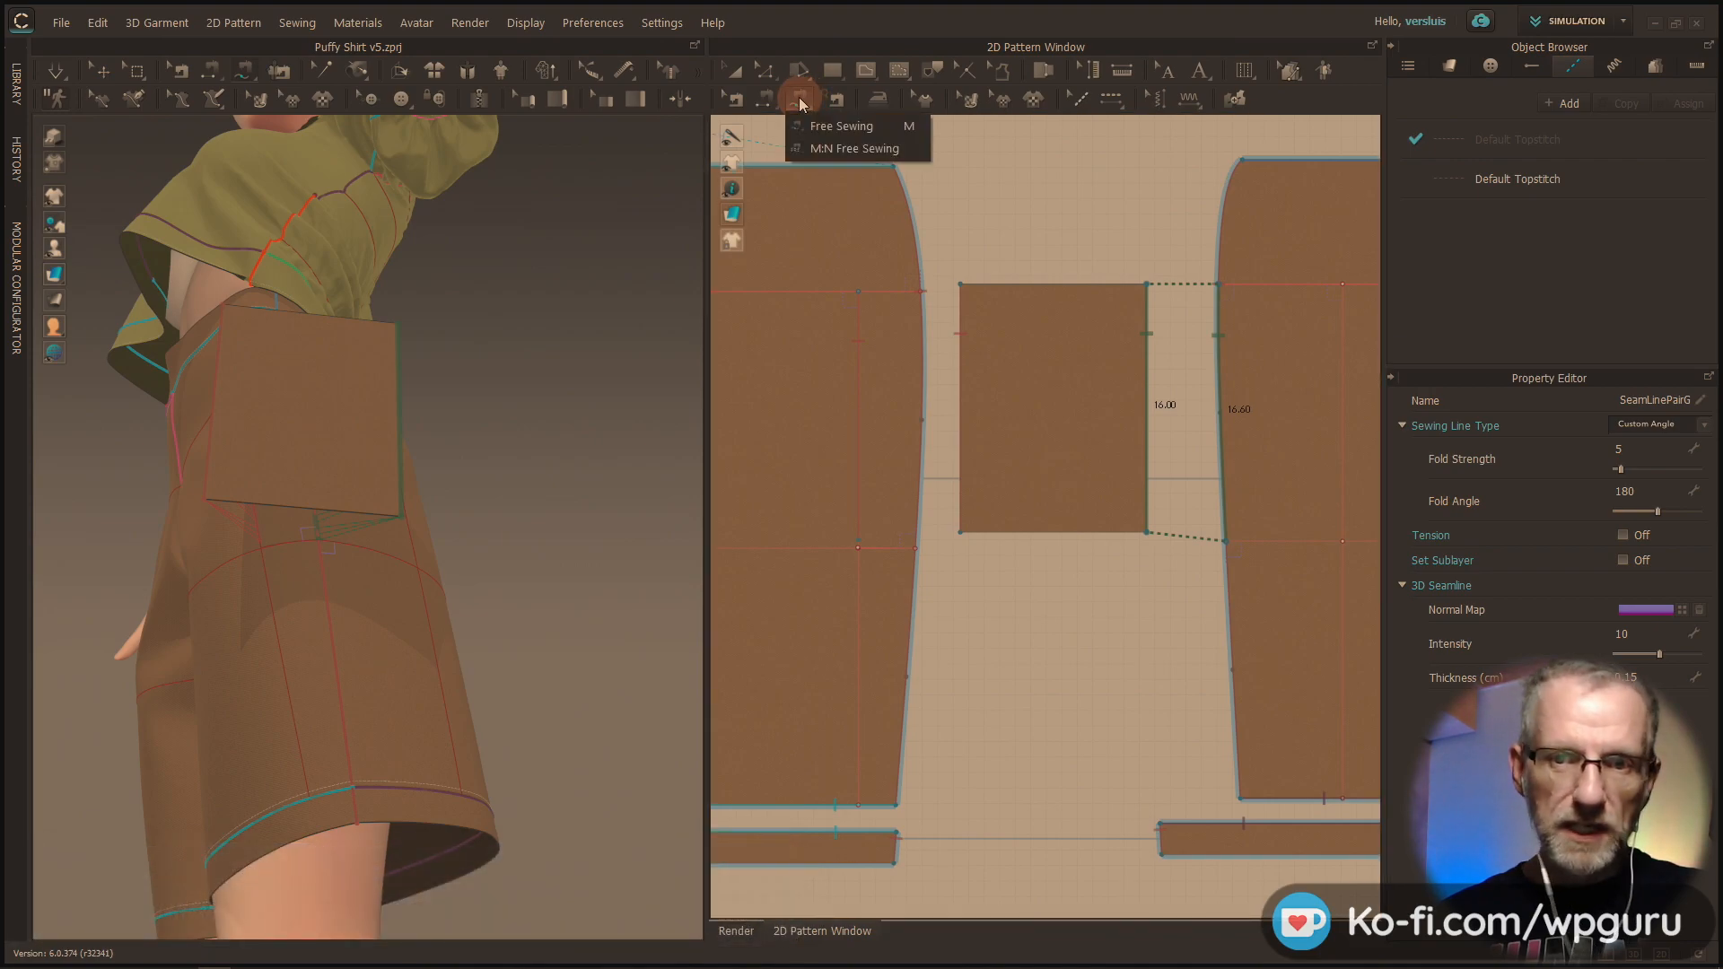
pyautogui.click(835, 149)
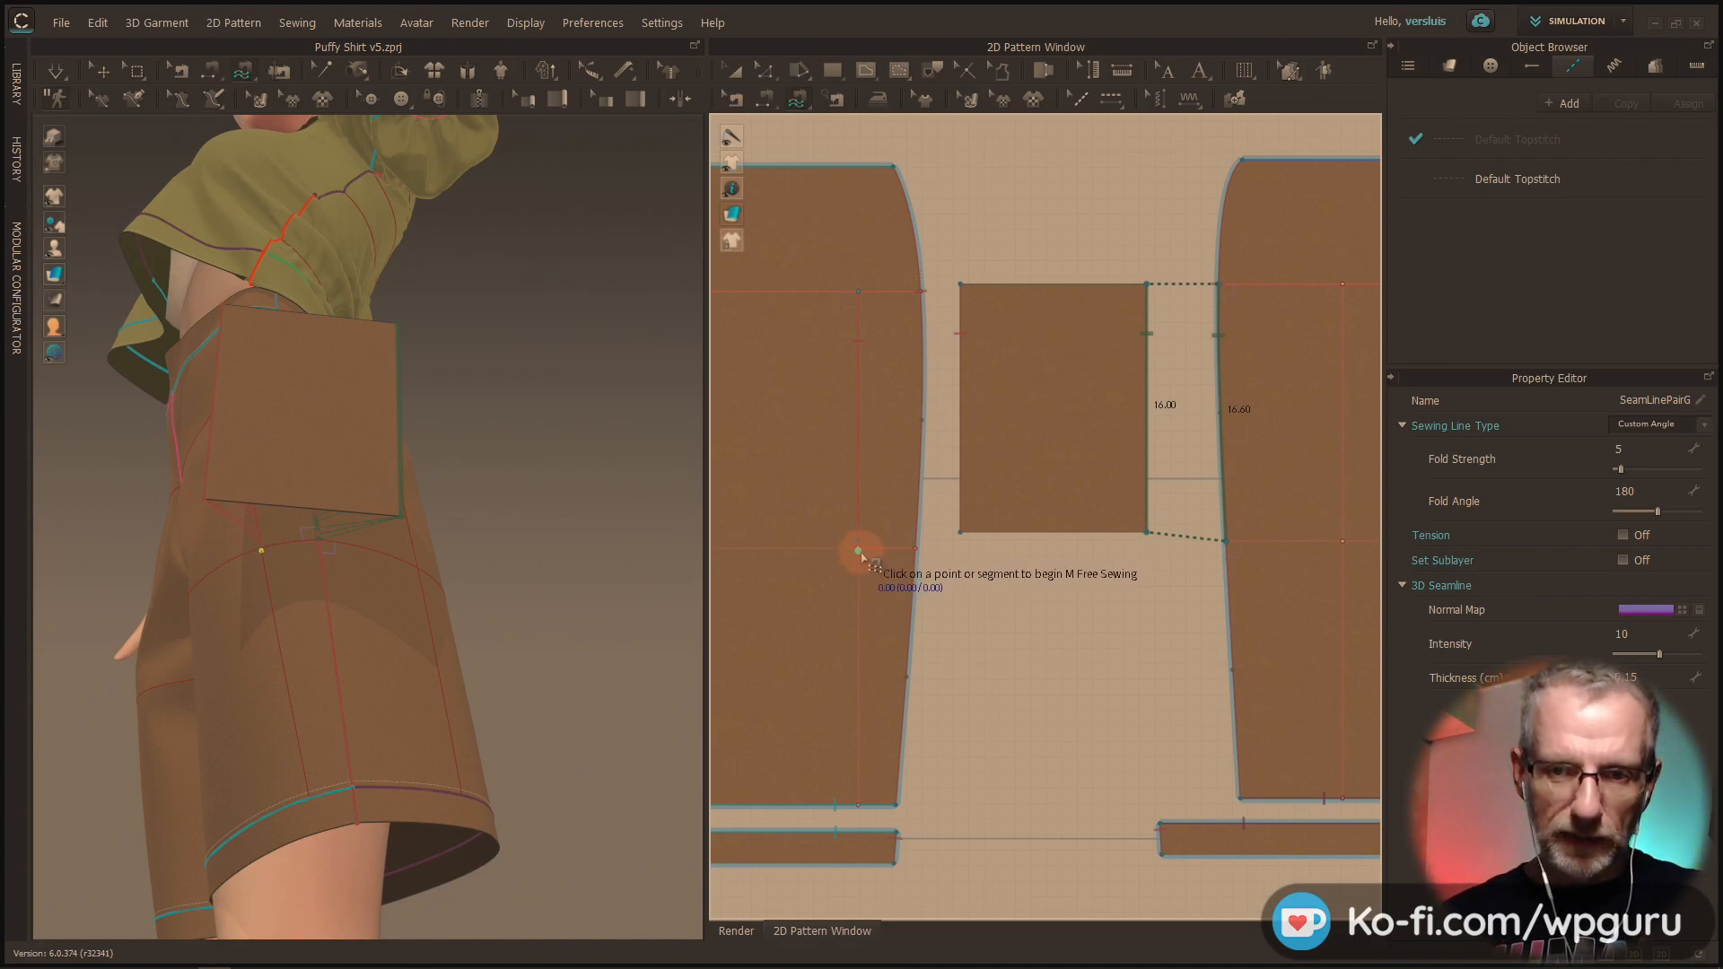
pyautogui.scroll(-3, 862, 551)
pyautogui.scroll(2, 863, 551)
pyautogui.click(949, 546)
pyautogui.click(1103, 549)
pyautogui.press('Return')
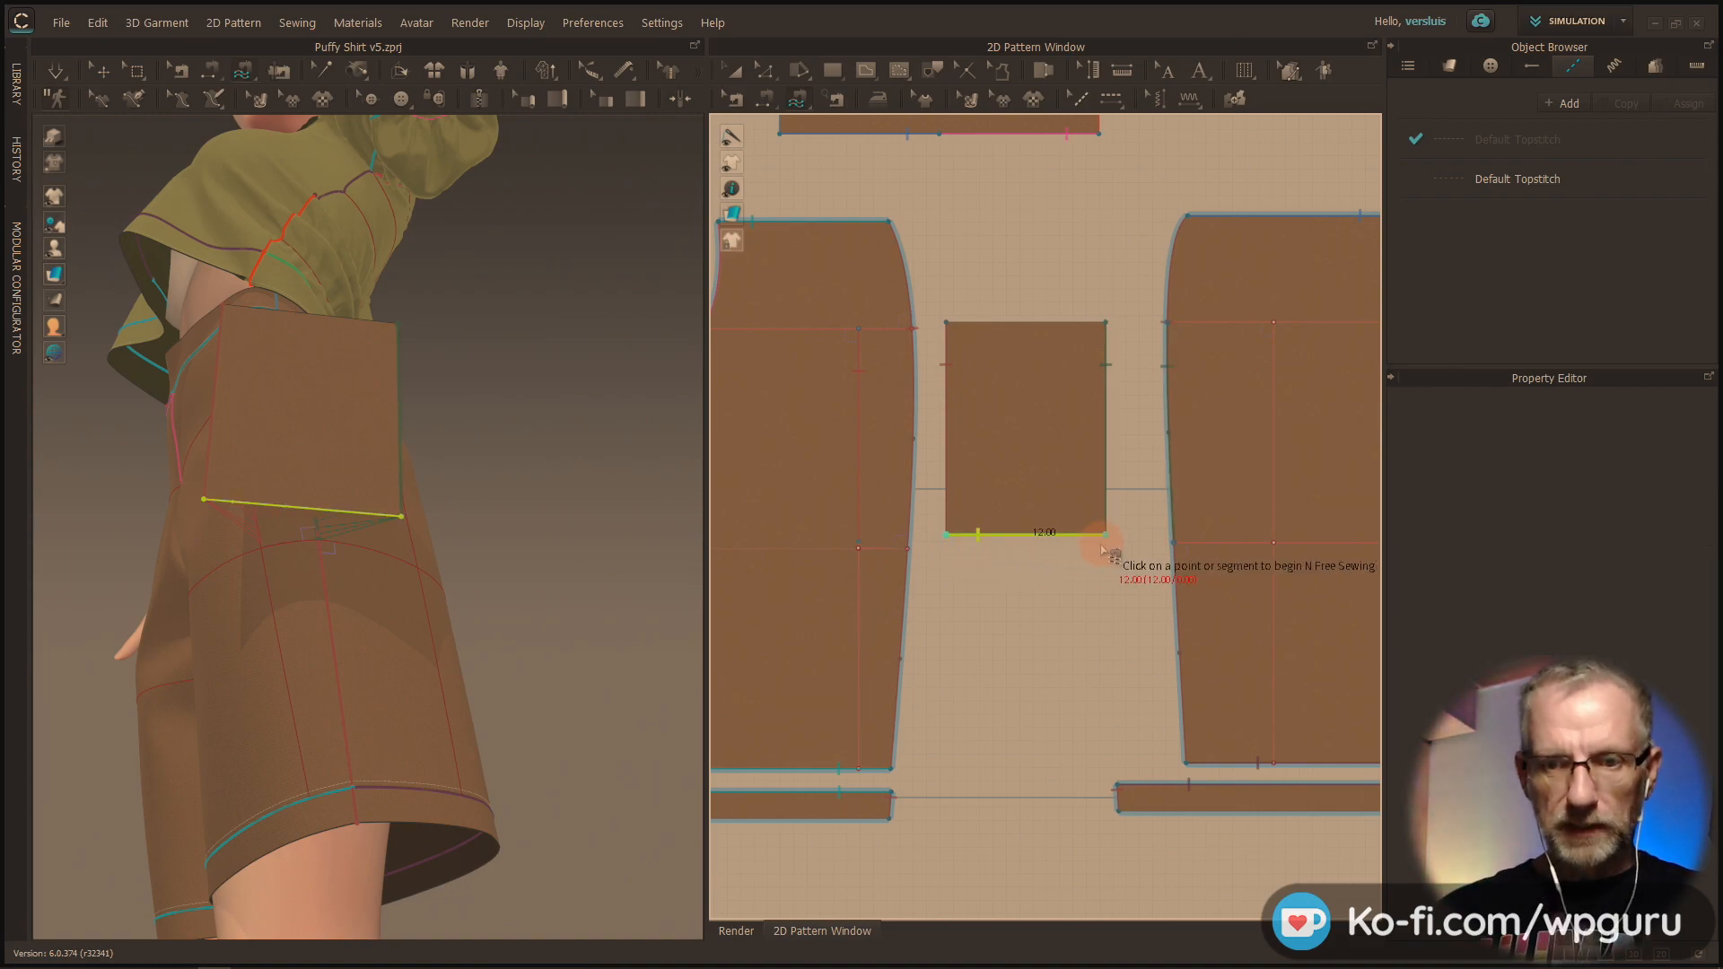
# Step: Sew the pocket's bottom edge to both leg panels' middle horizontal lines, spanning from the front vertical line across the side seam to the back vertical line
pyautogui.scroll(5, 843, 579)
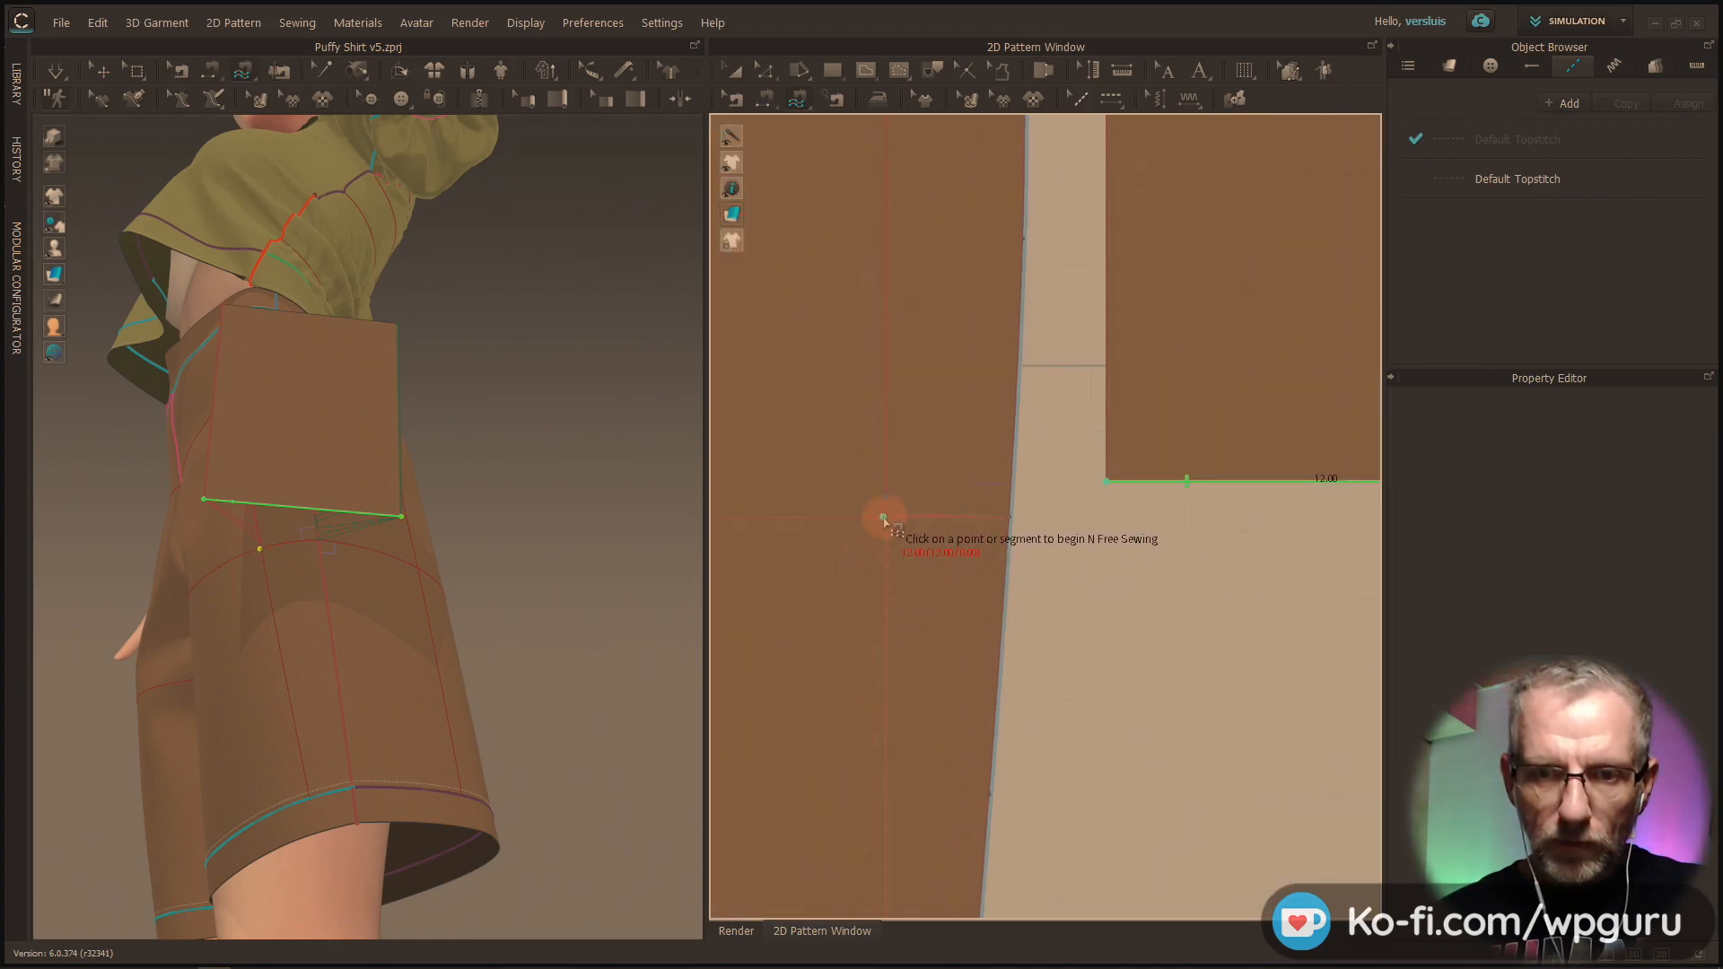
pyautogui.click(885, 519)
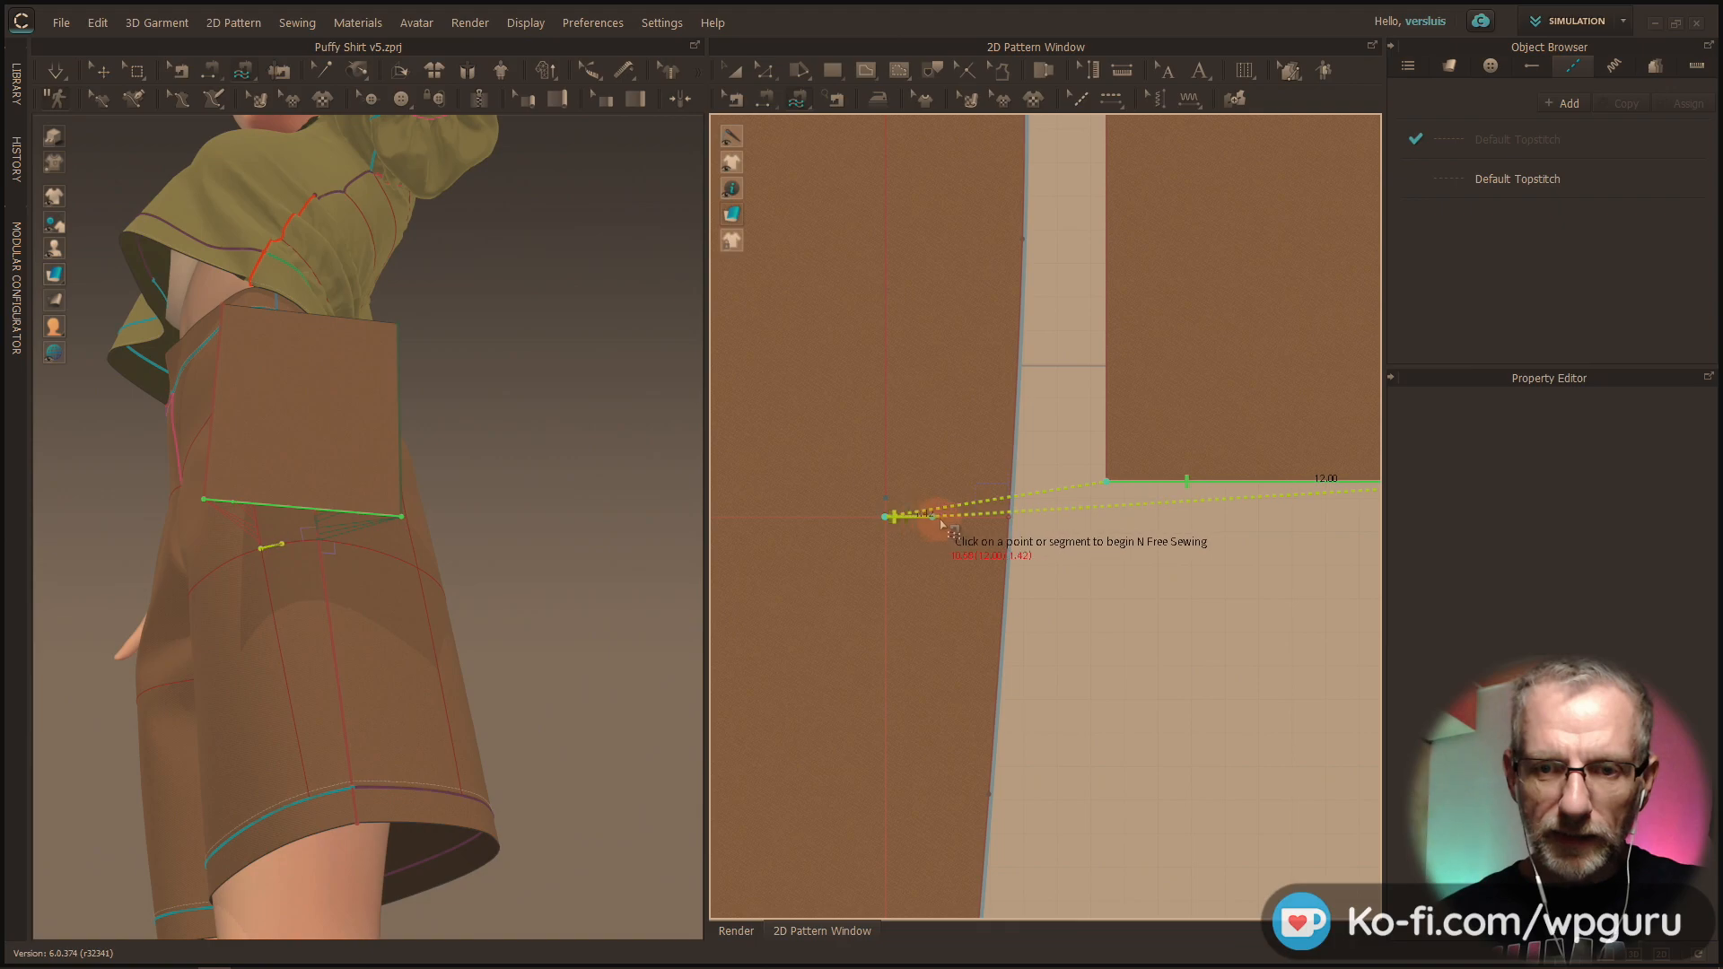
pyautogui.click(1010, 518)
pyautogui.moveTo(1155, 563); pyautogui.dragTo(916, 593, button='middle')
pyautogui.scroll(-3, 857, 592)
pyautogui.scroll(3, 859, 593)
pyautogui.scroll(-2, 859, 592)
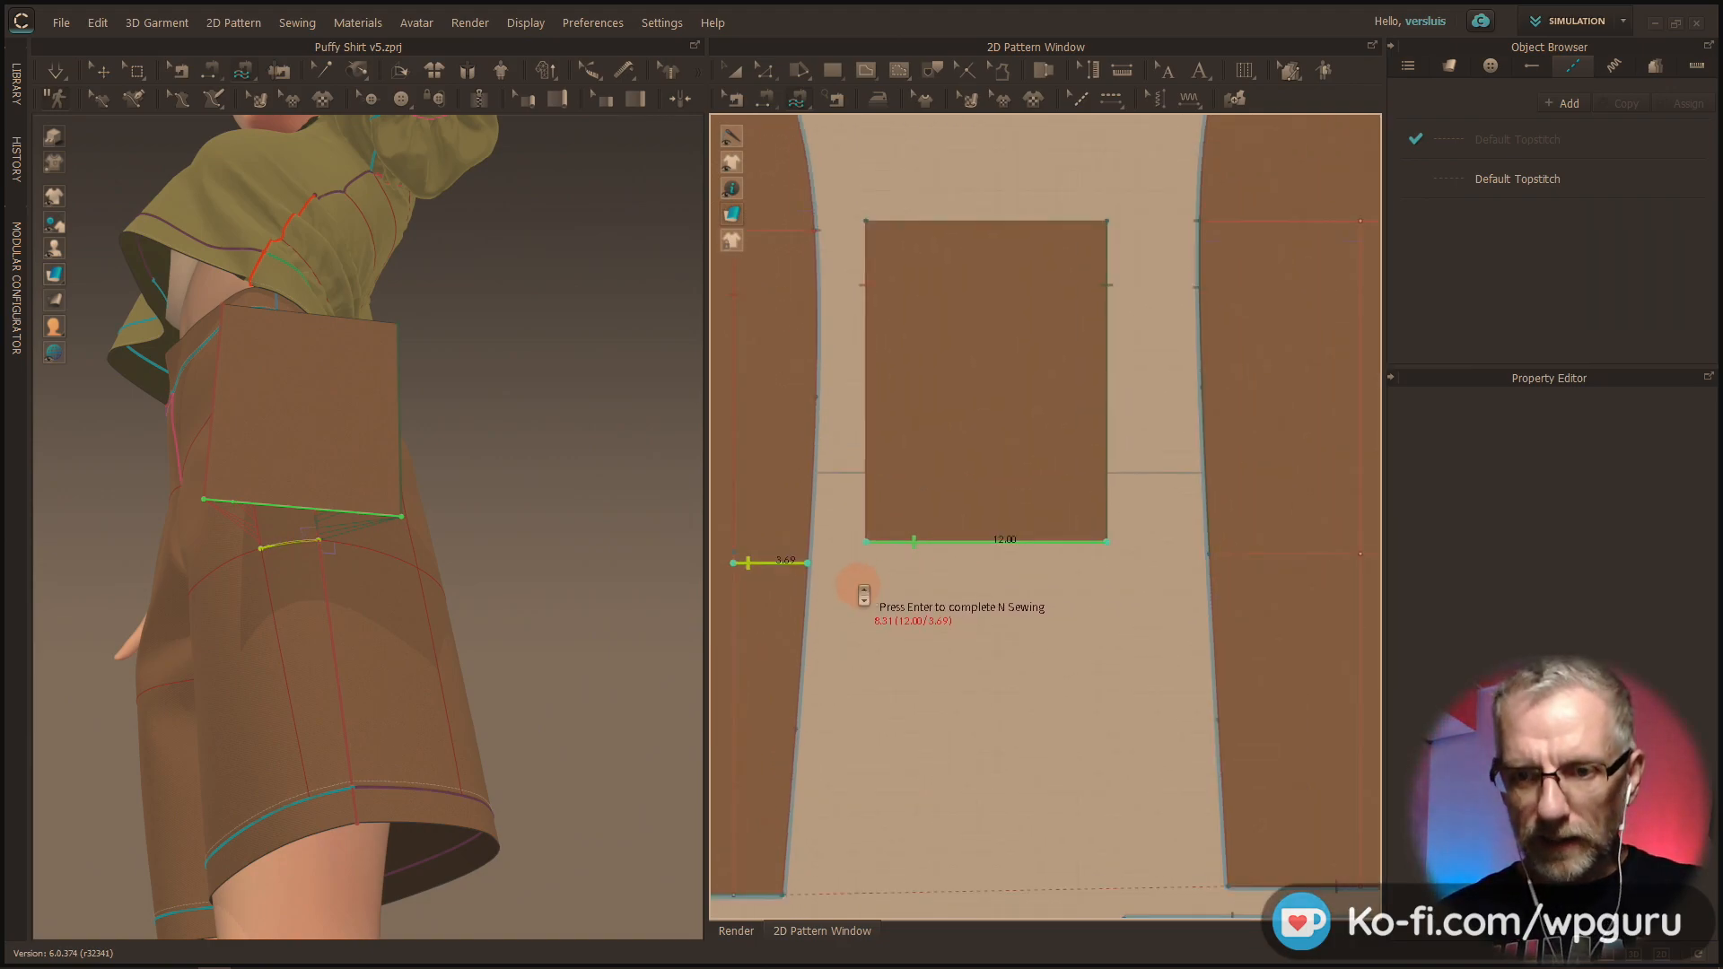
pyautogui.click(1210, 556)
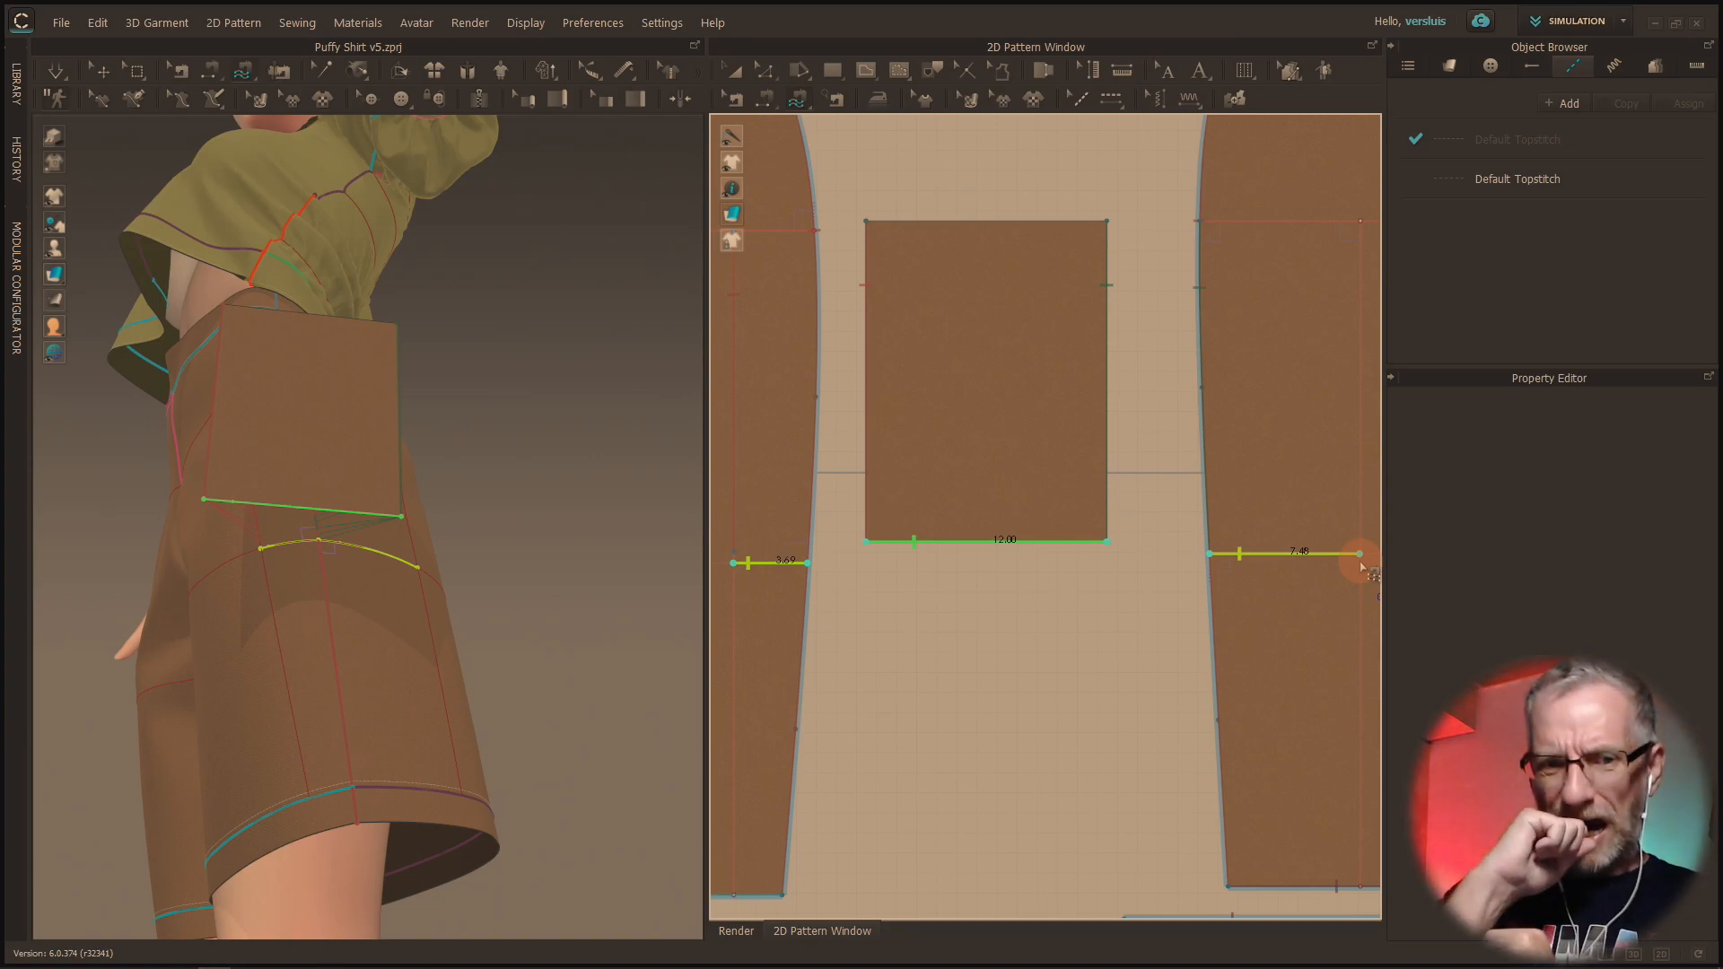
pyautogui.click(1361, 563)
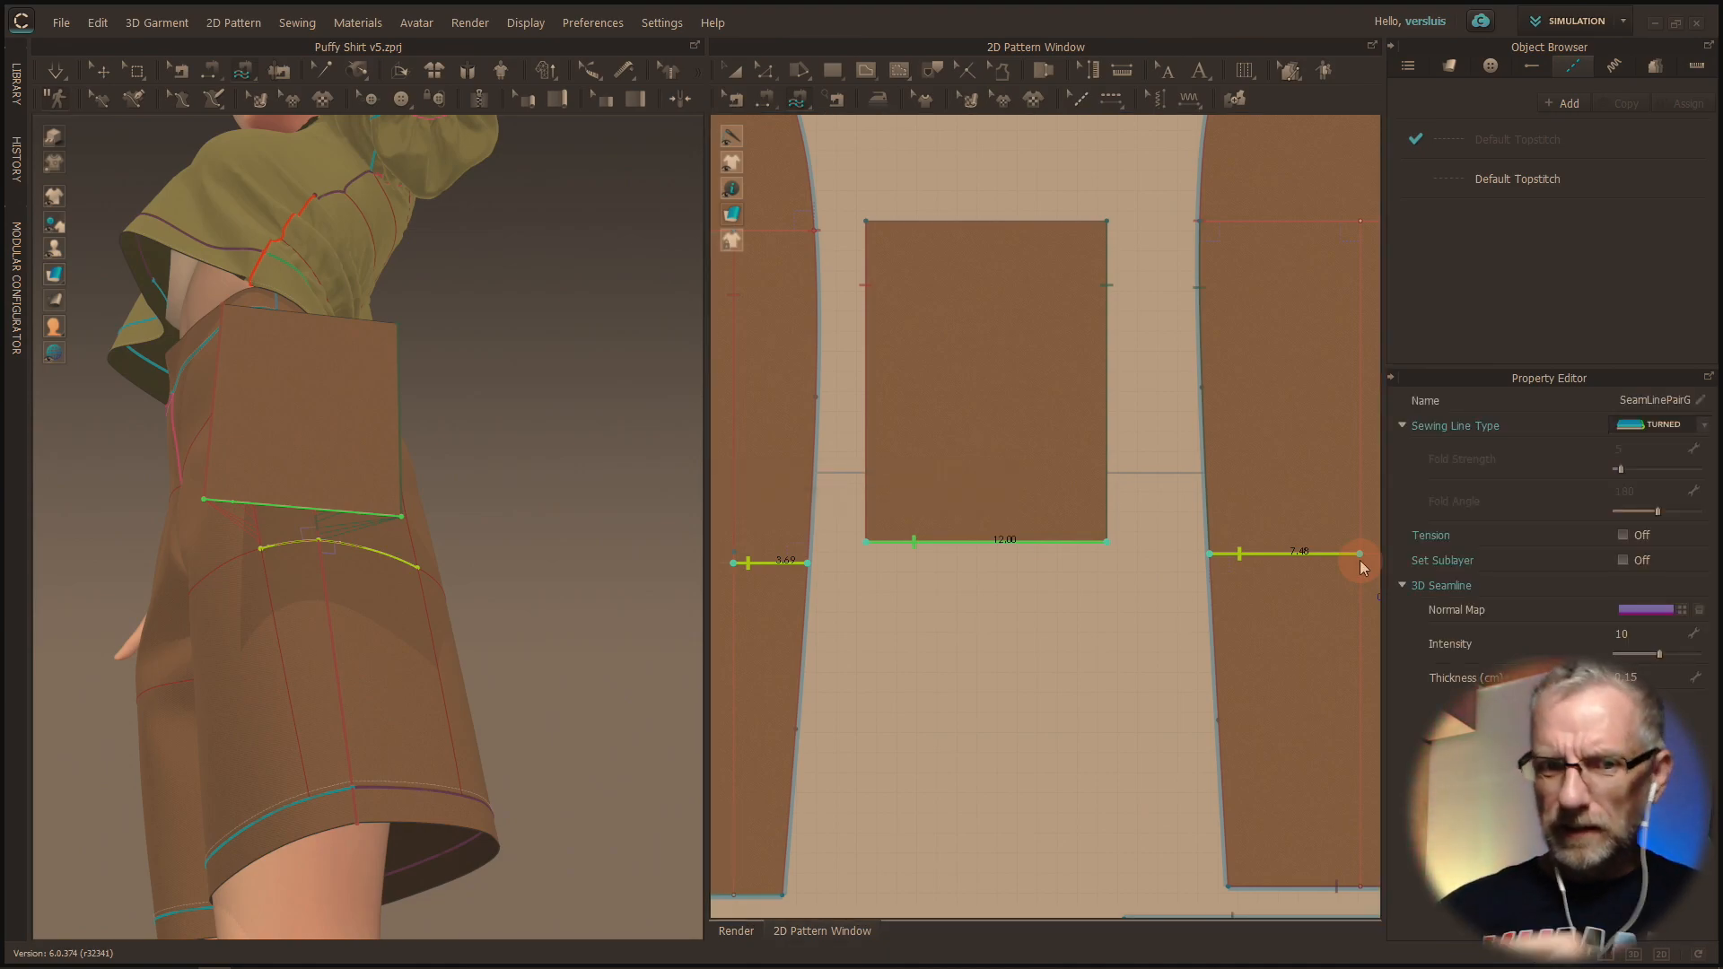
# Step: Delete the sewing between the pocket's back side edge and the back leg panel's outer side seam
pyautogui.click(407, 496)
pyautogui.scroll(2, 410, 489)
pyautogui.moveTo(419, 489); pyautogui.dragTo(285, 726, button='right')
pyautogui.moveTo(310, 728); pyautogui.dragTo(141, 614, button='right')
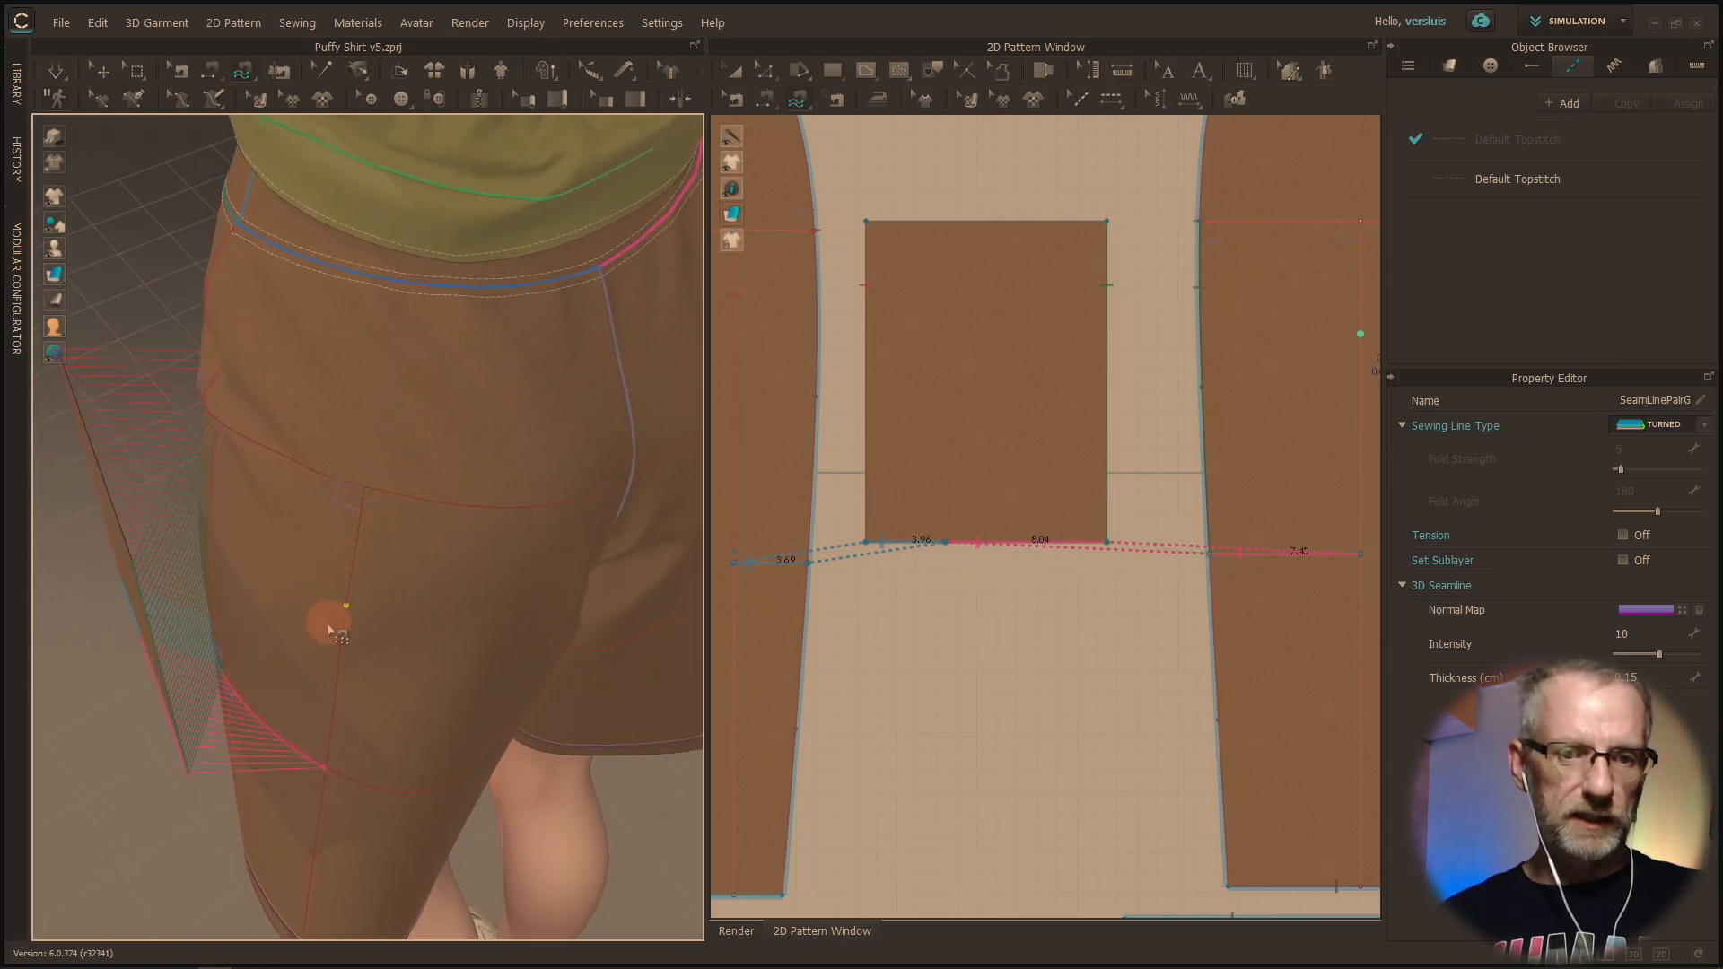
pyautogui.click(761, 102)
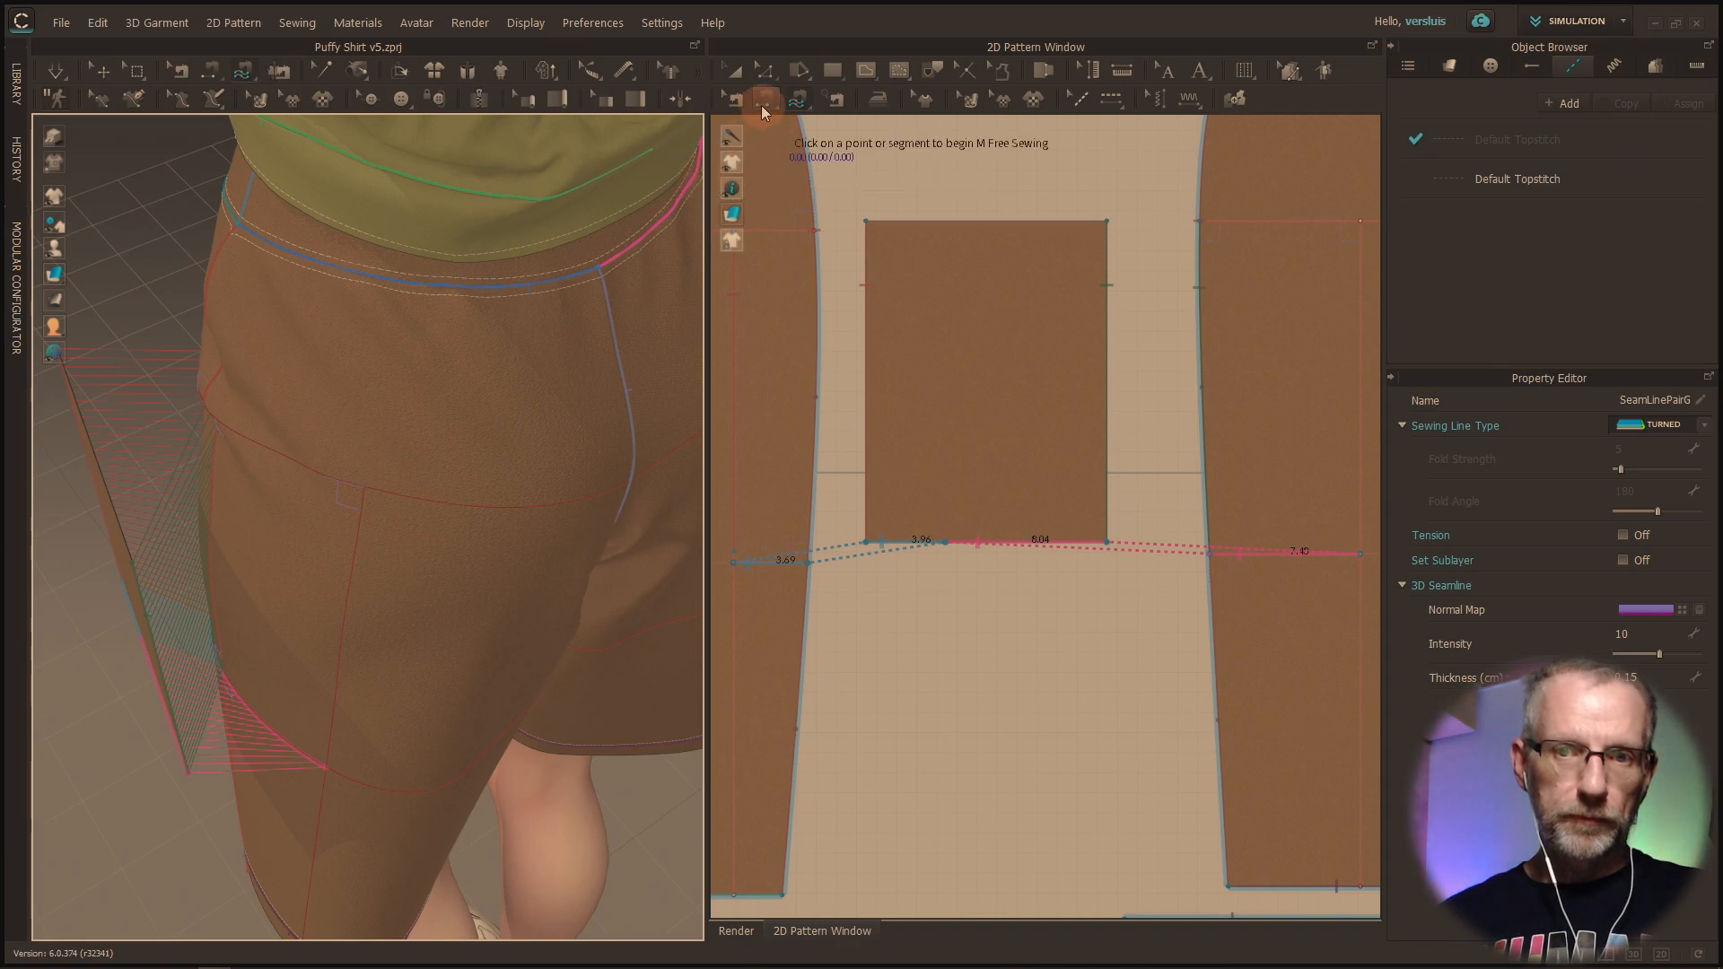
pyautogui.click(148, 609)
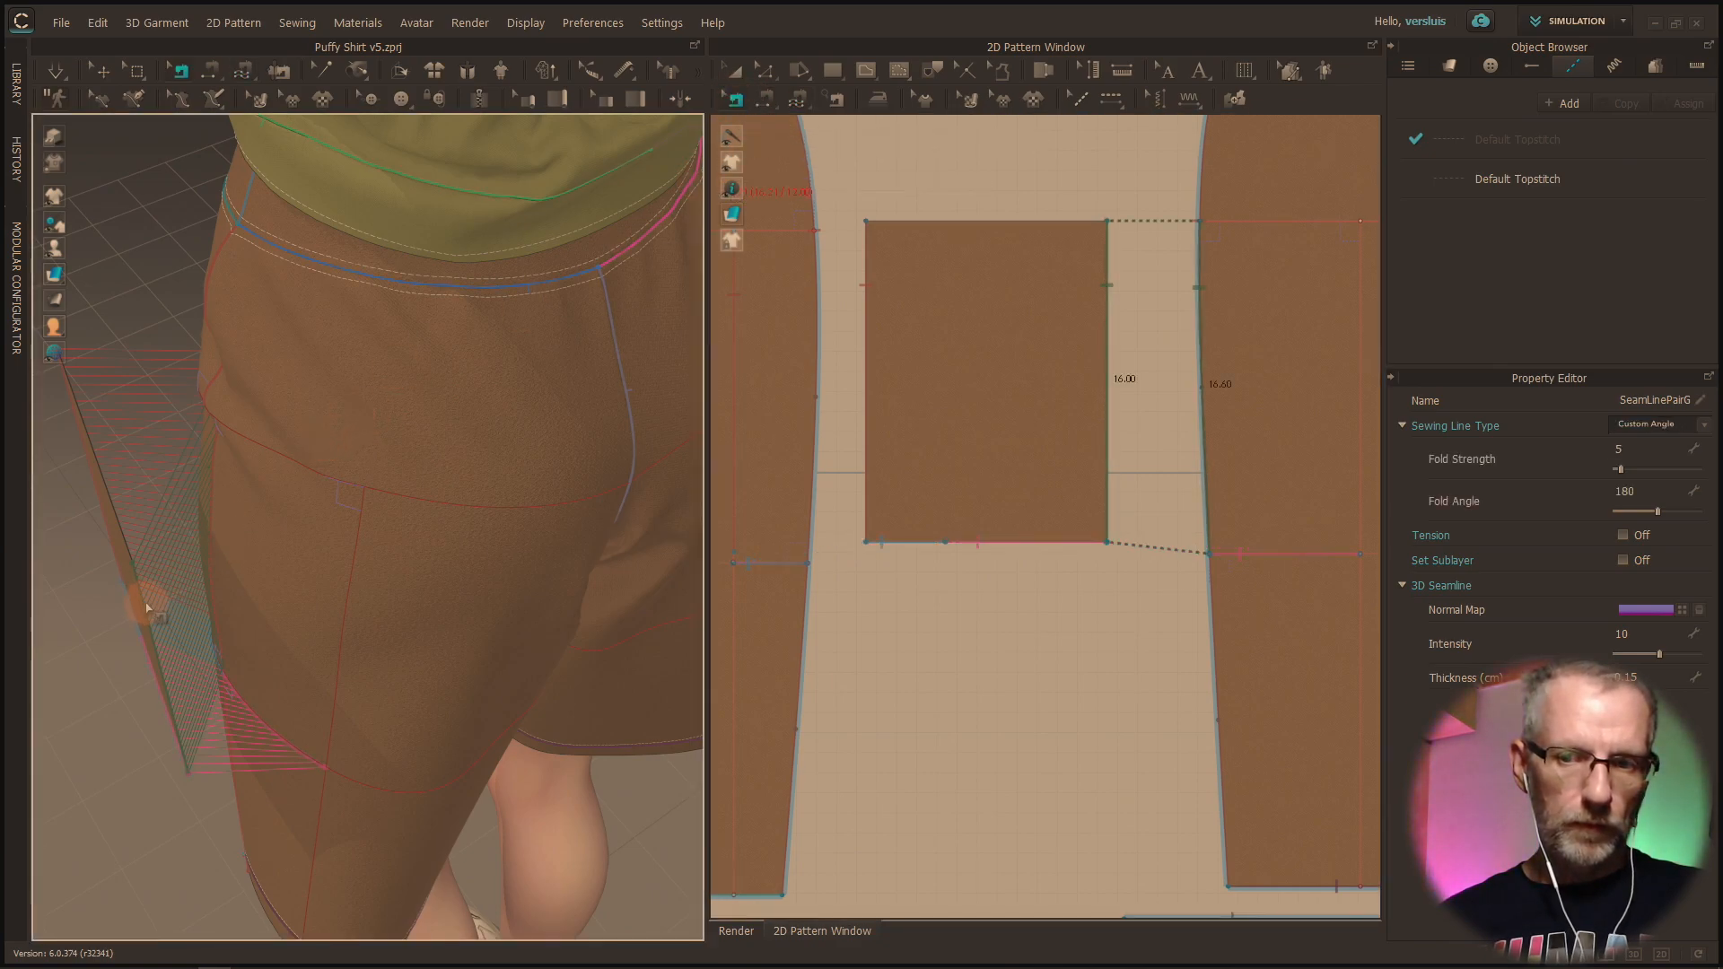
pyautogui.rightClick(1106, 337)
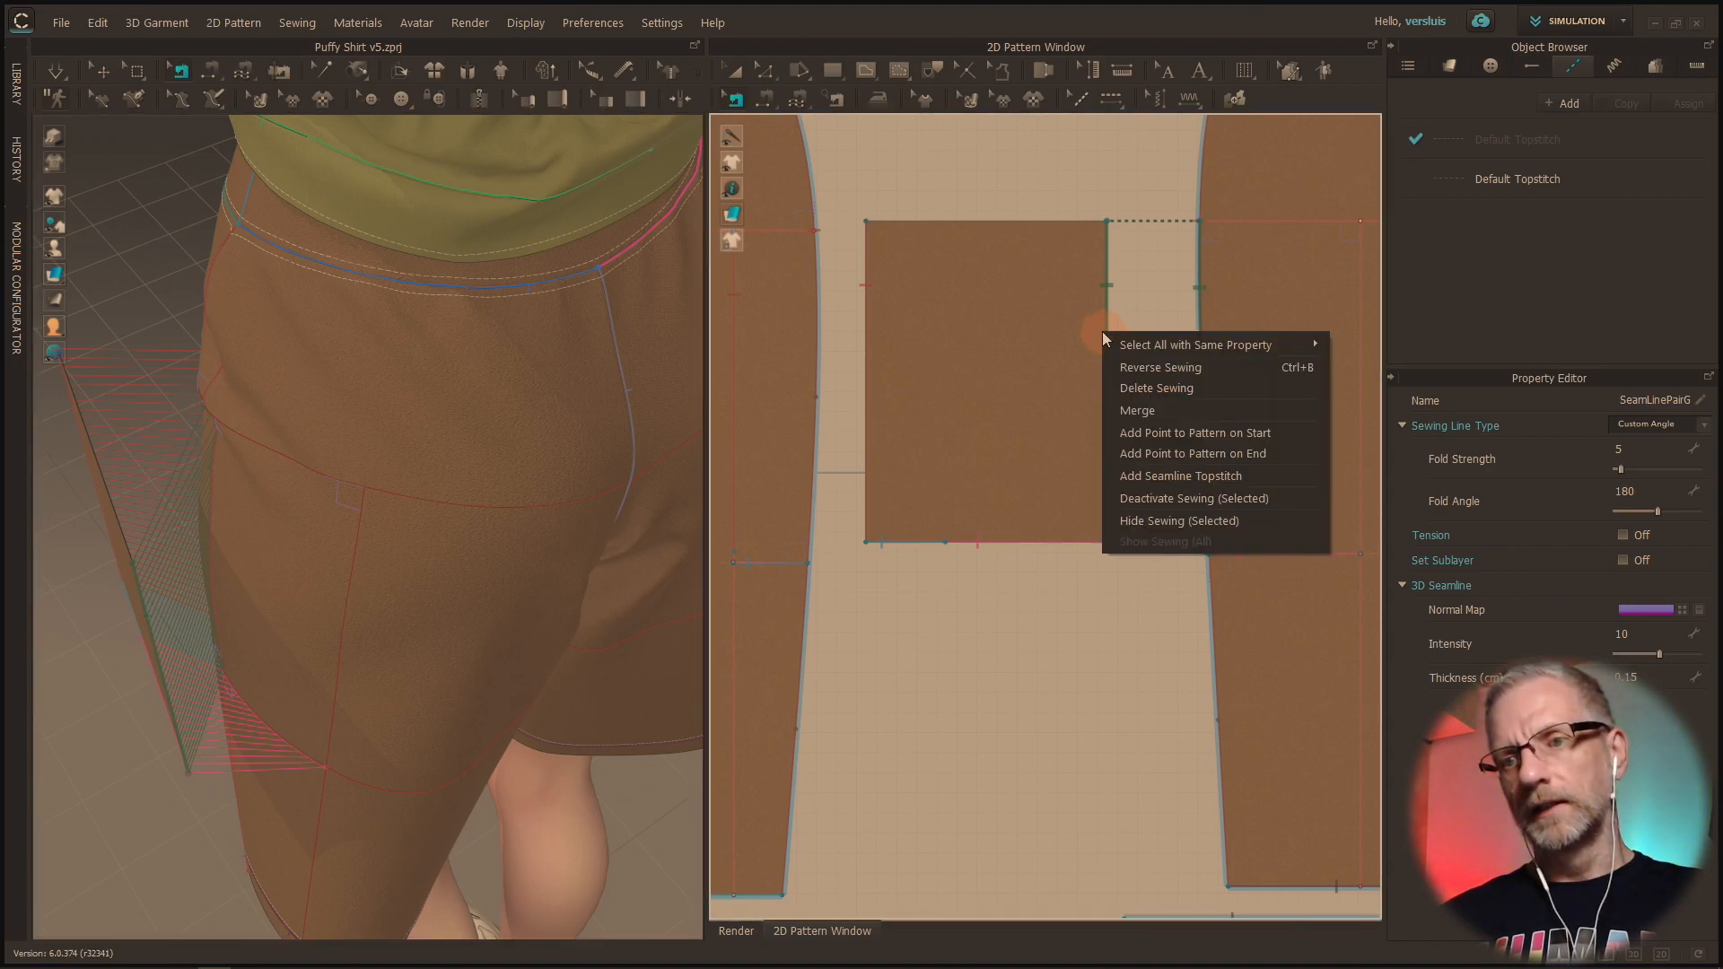
pyautogui.click(1145, 391)
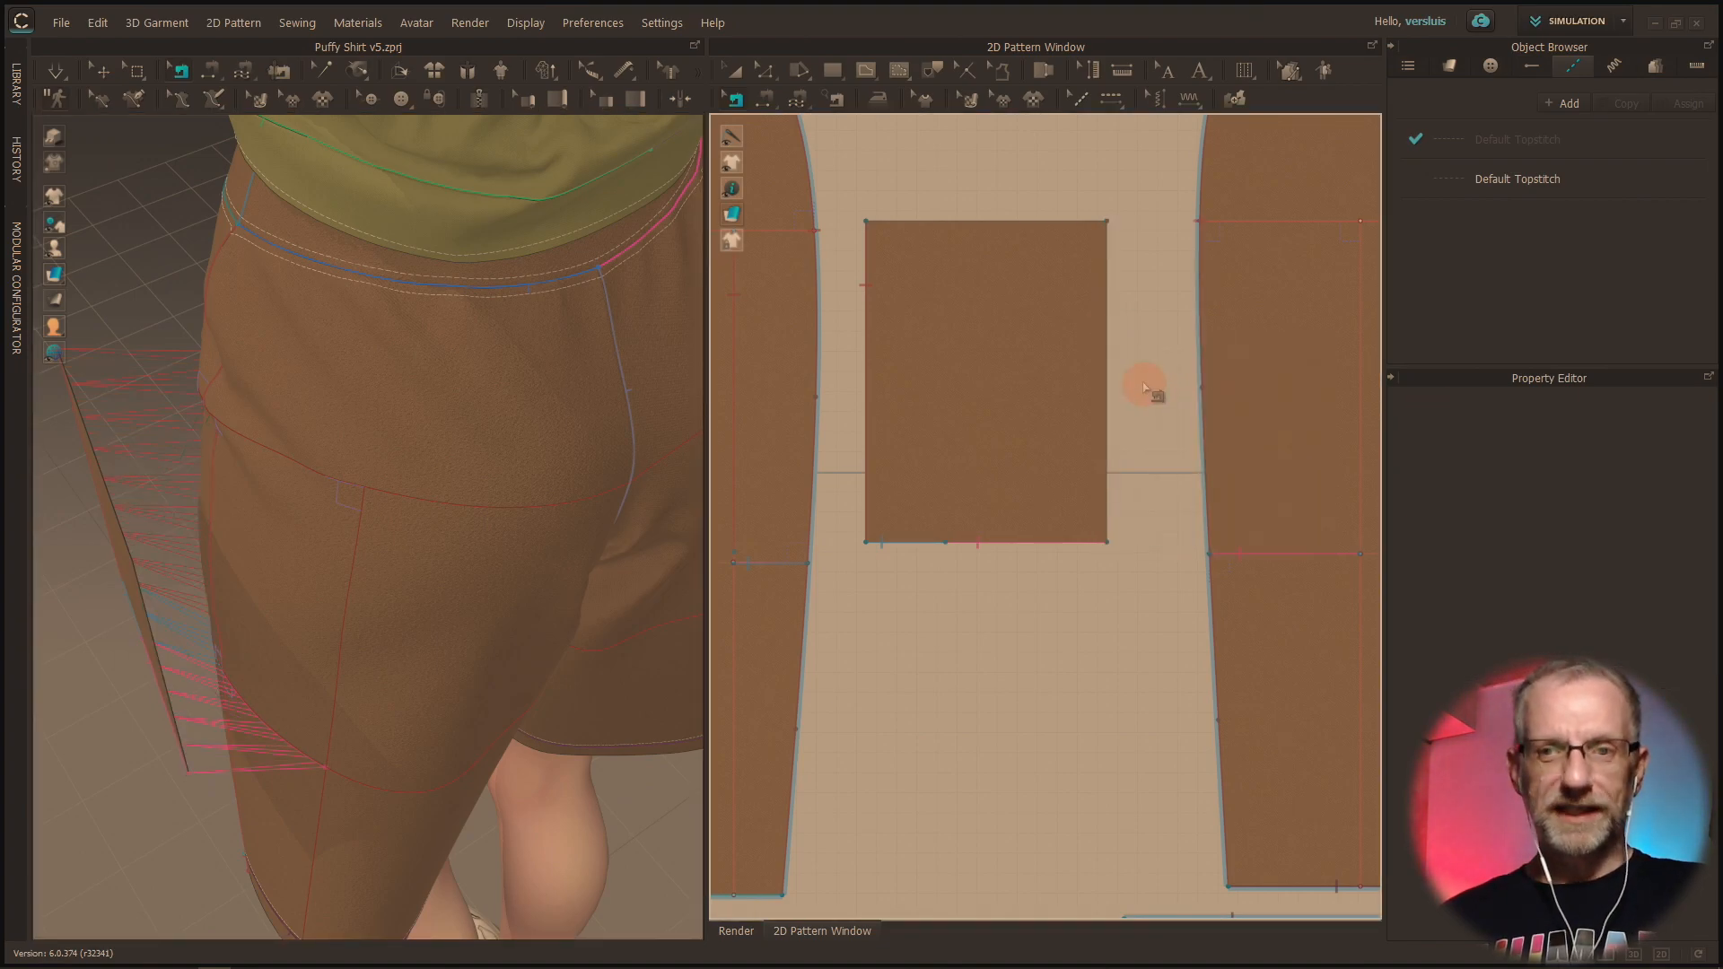
pyautogui.click(798, 99)
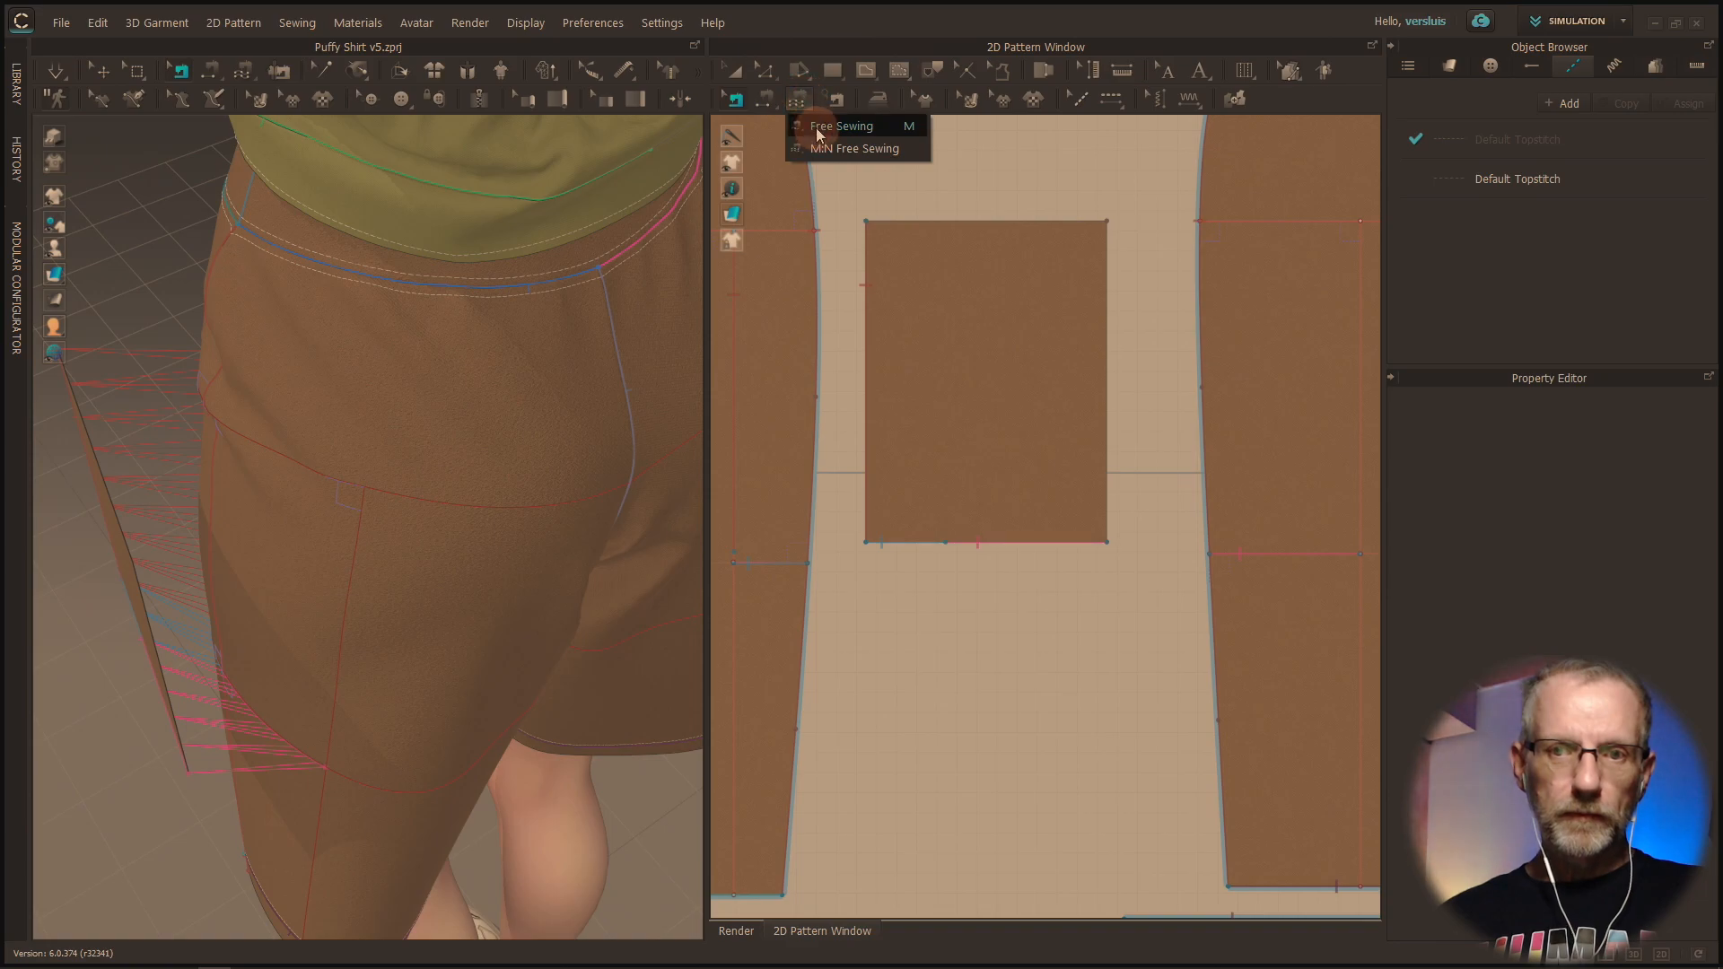
pyautogui.click(817, 126)
pyautogui.scroll(-2, 1093, 362)
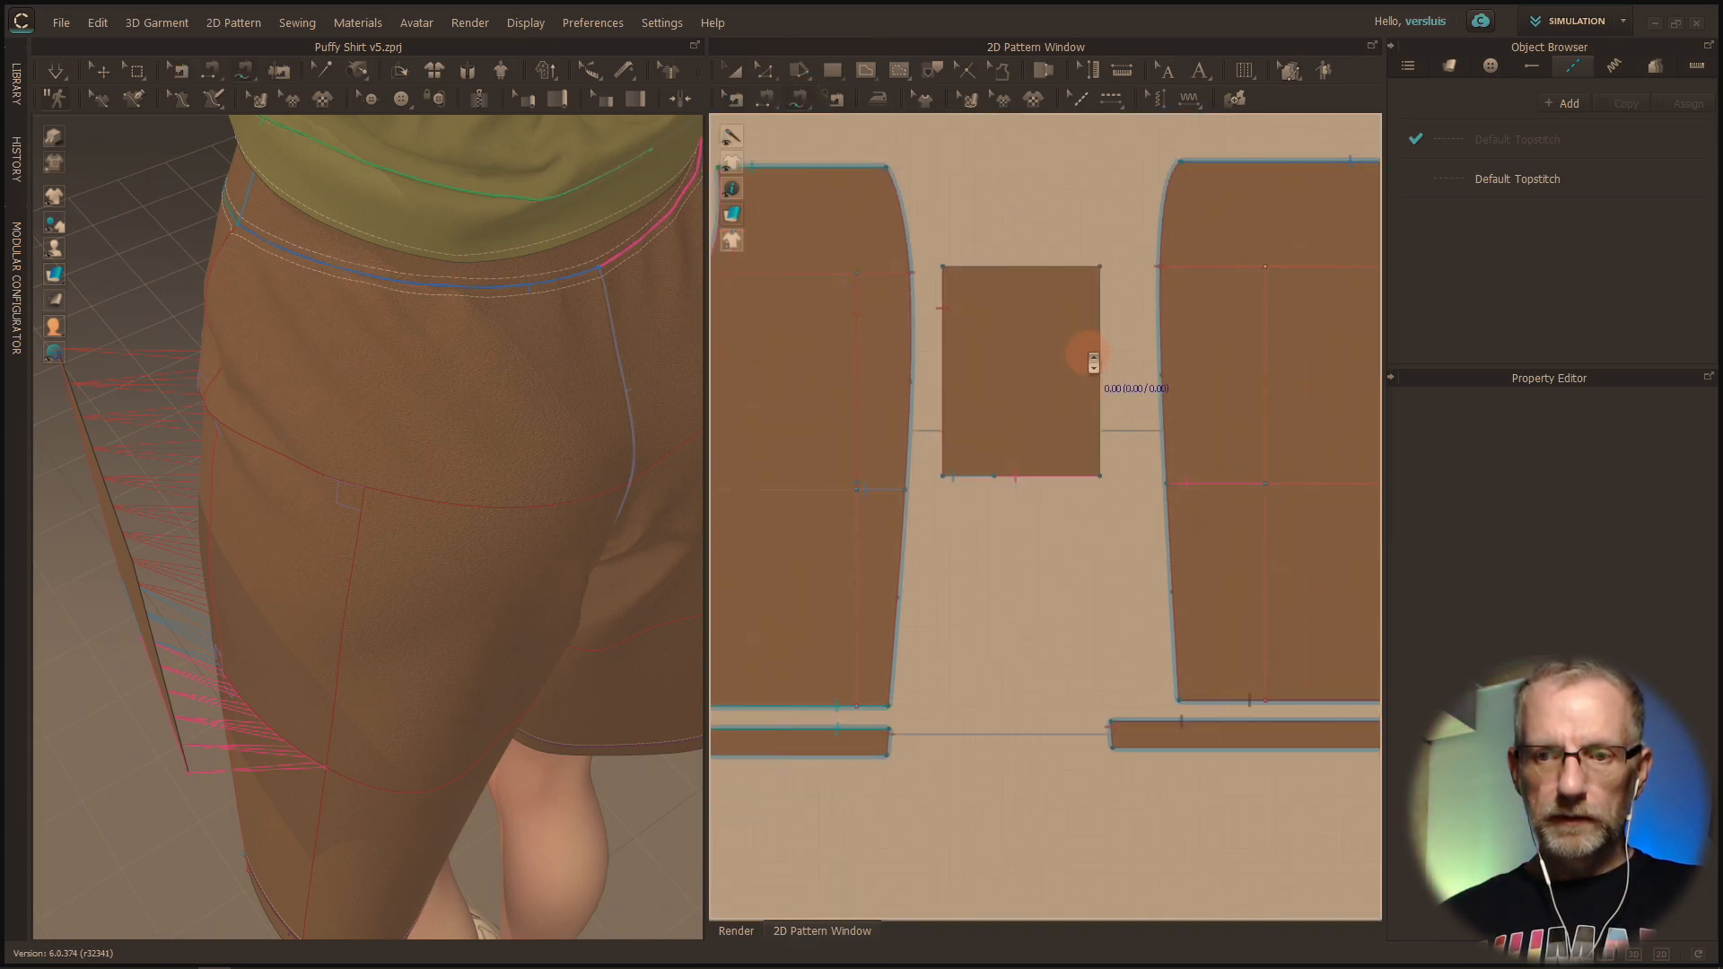
pyautogui.click(773, 98)
pyautogui.click(777, 128)
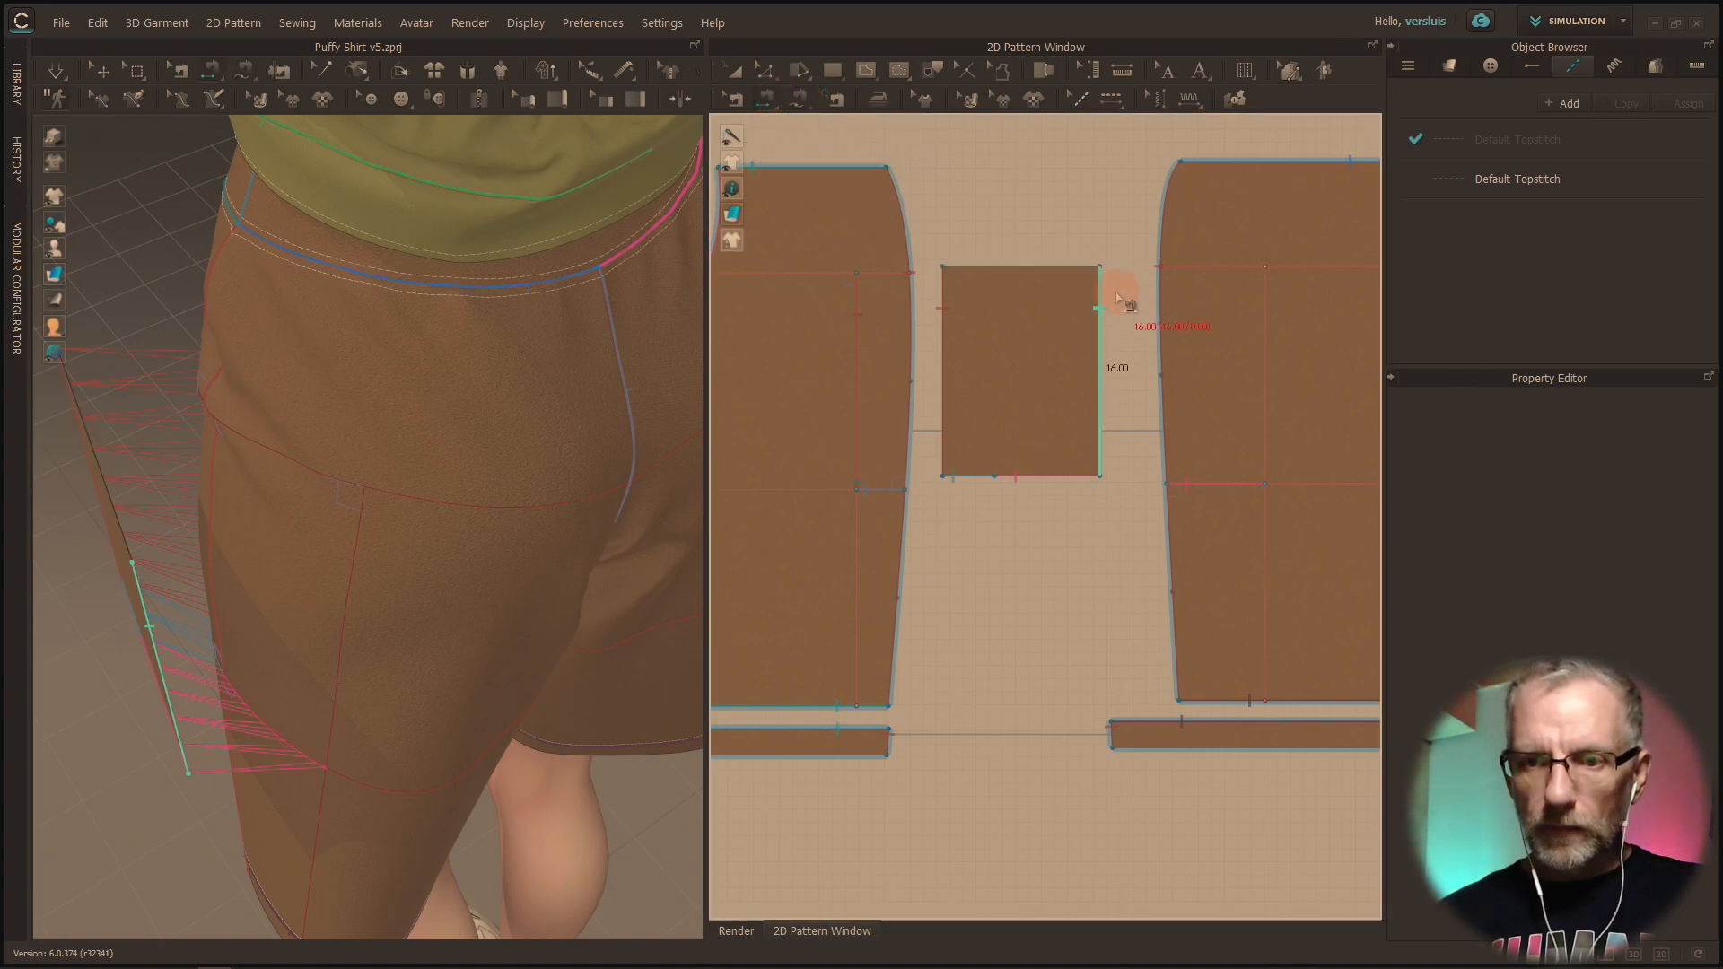
pyautogui.click(1102, 310)
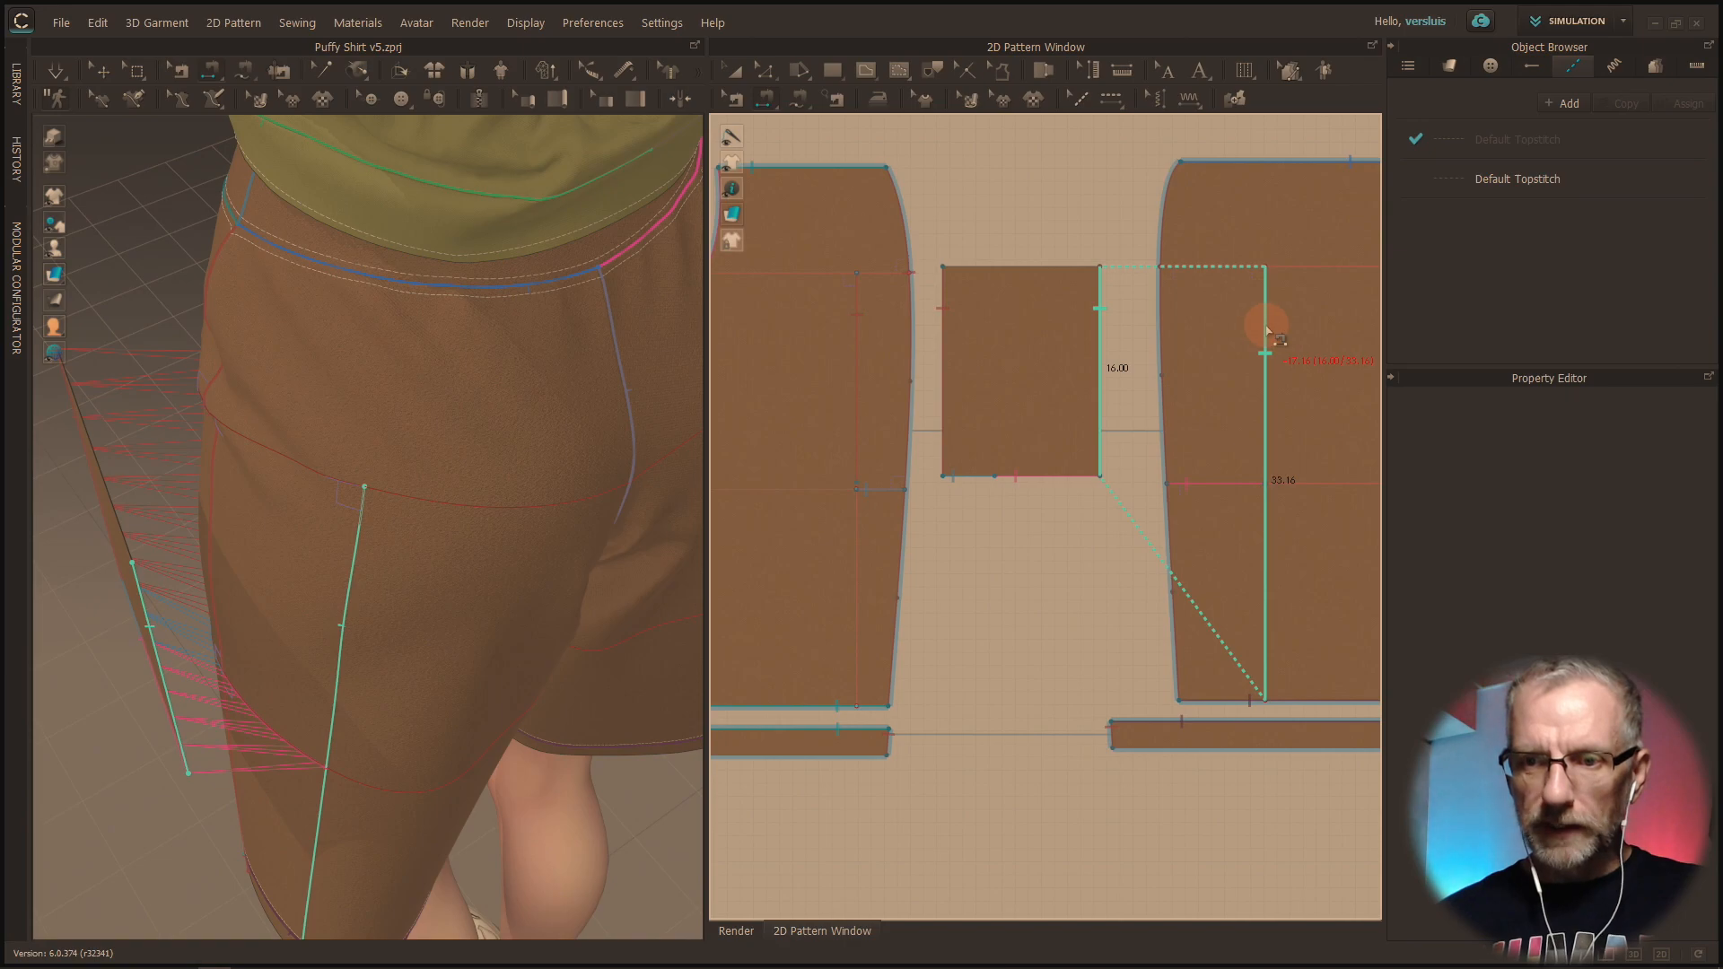
pyautogui.click(1267, 332)
pyautogui.click(765, 99)
pyautogui.click(789, 149)
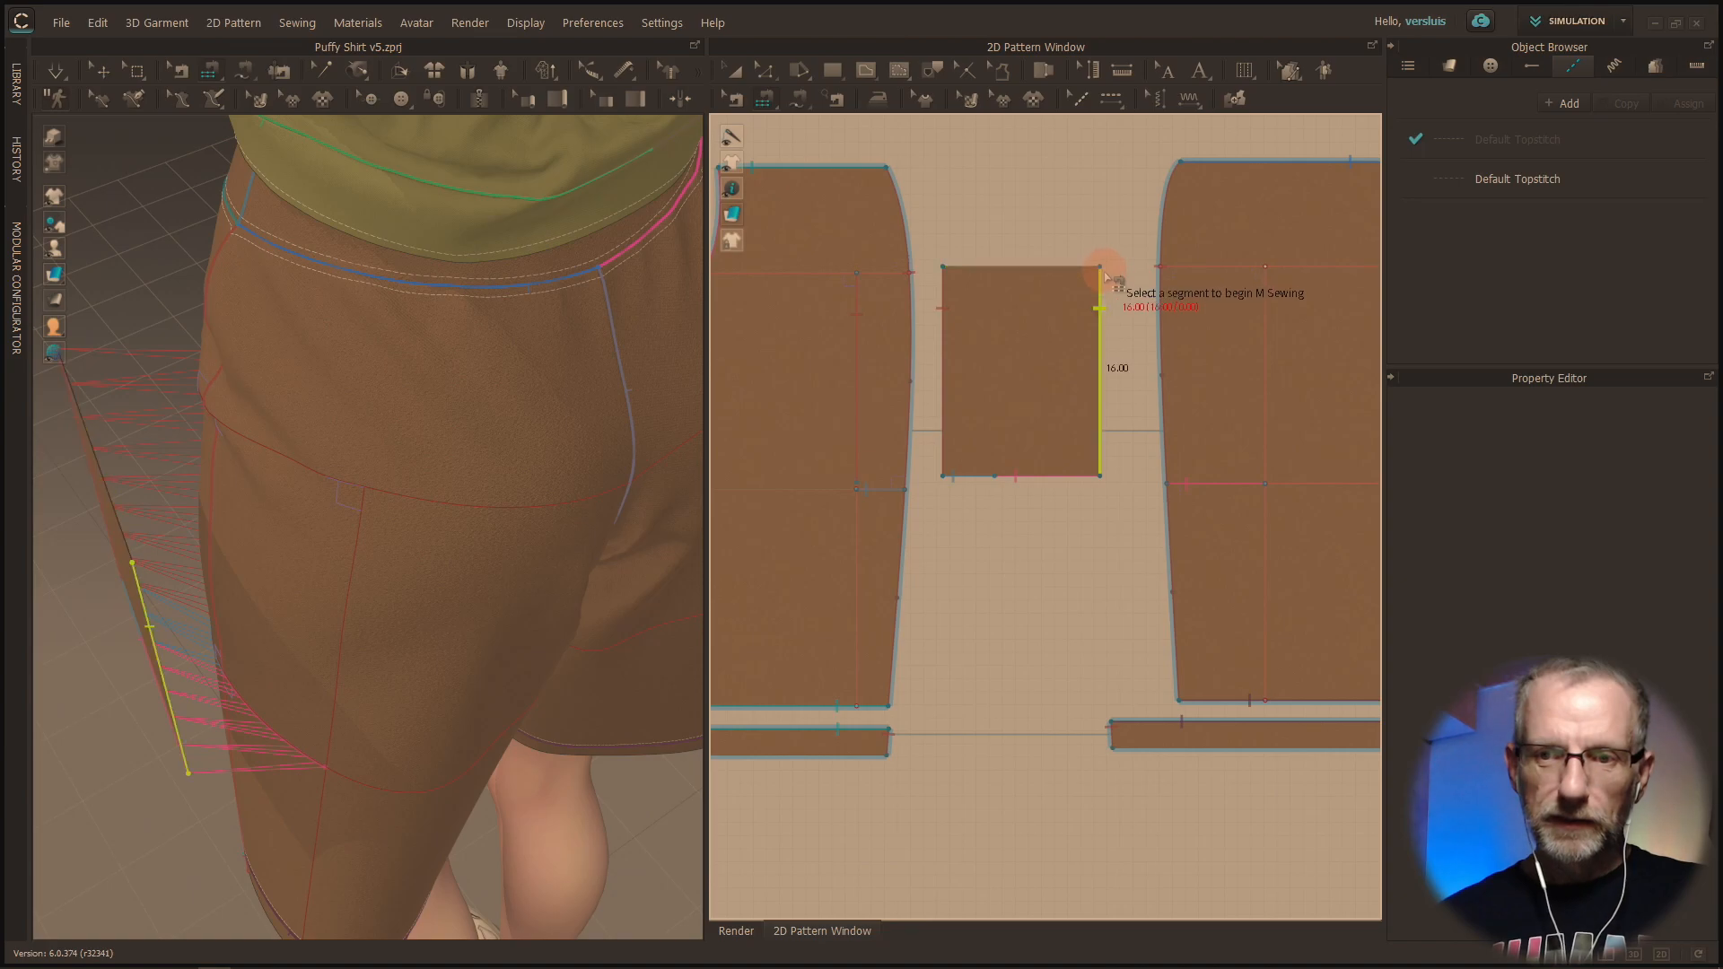
pyautogui.click(765, 99)
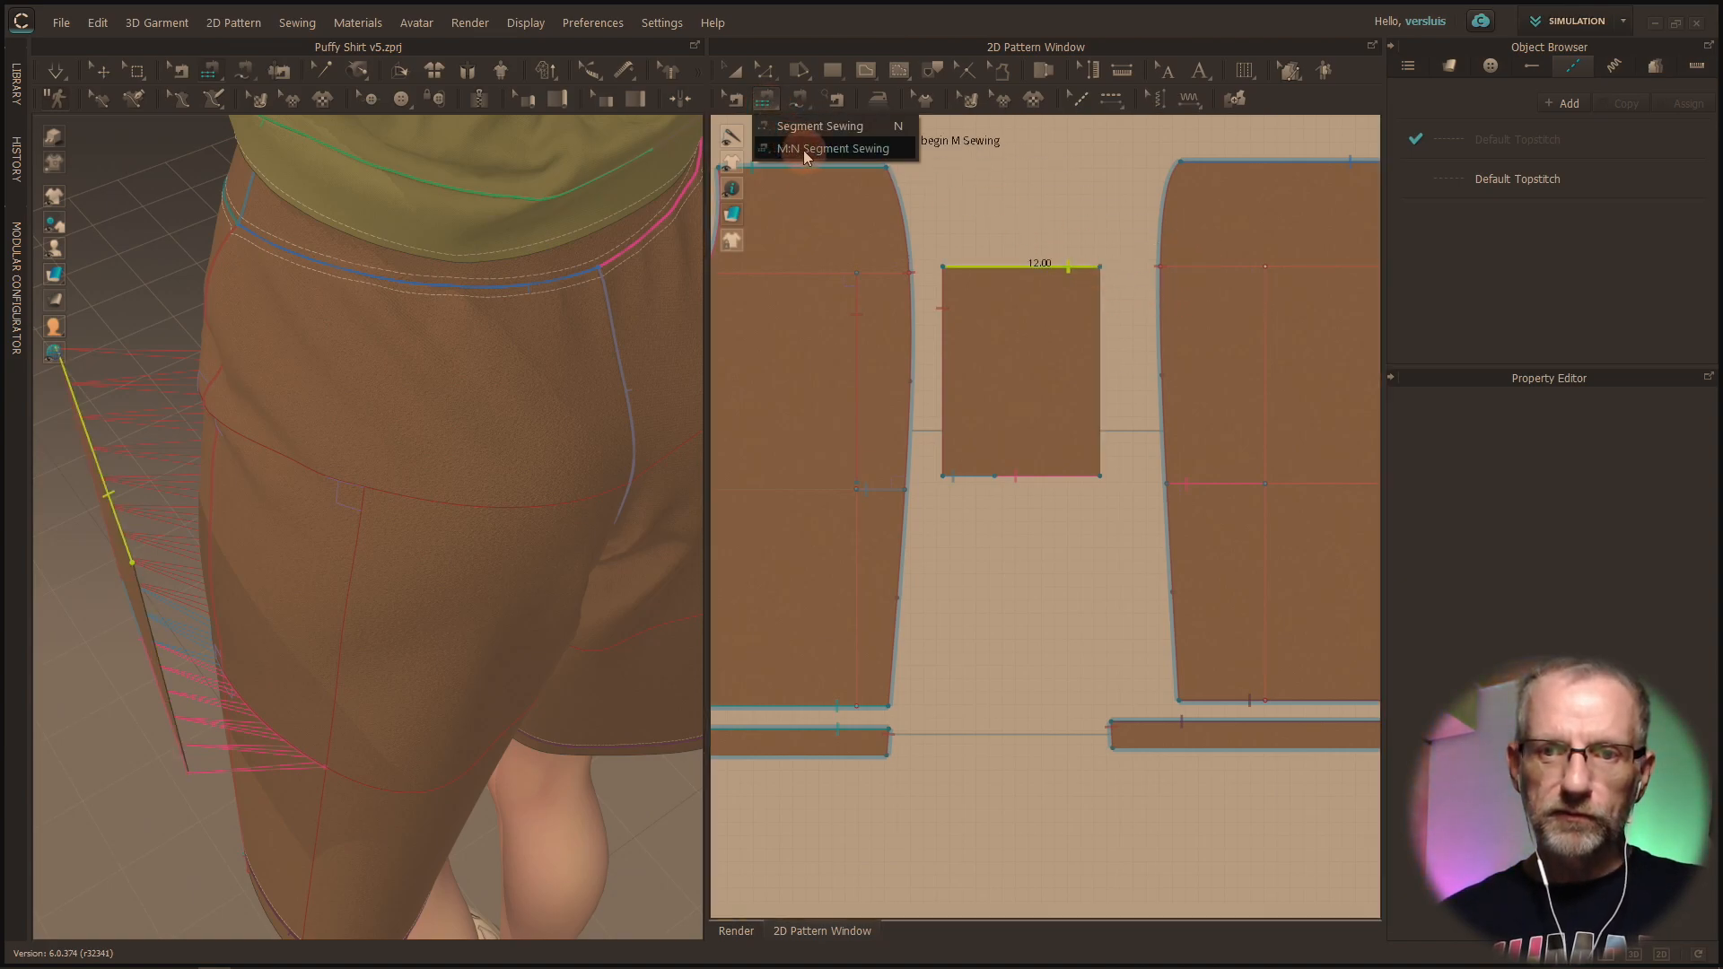
# Step: Free-sew the pocket's back side edge to the back leg panel's vertical internal line, 16 cm down from the upper horizontal line
pyautogui.click(799, 101)
pyautogui.click(792, 105)
pyautogui.click(810, 125)
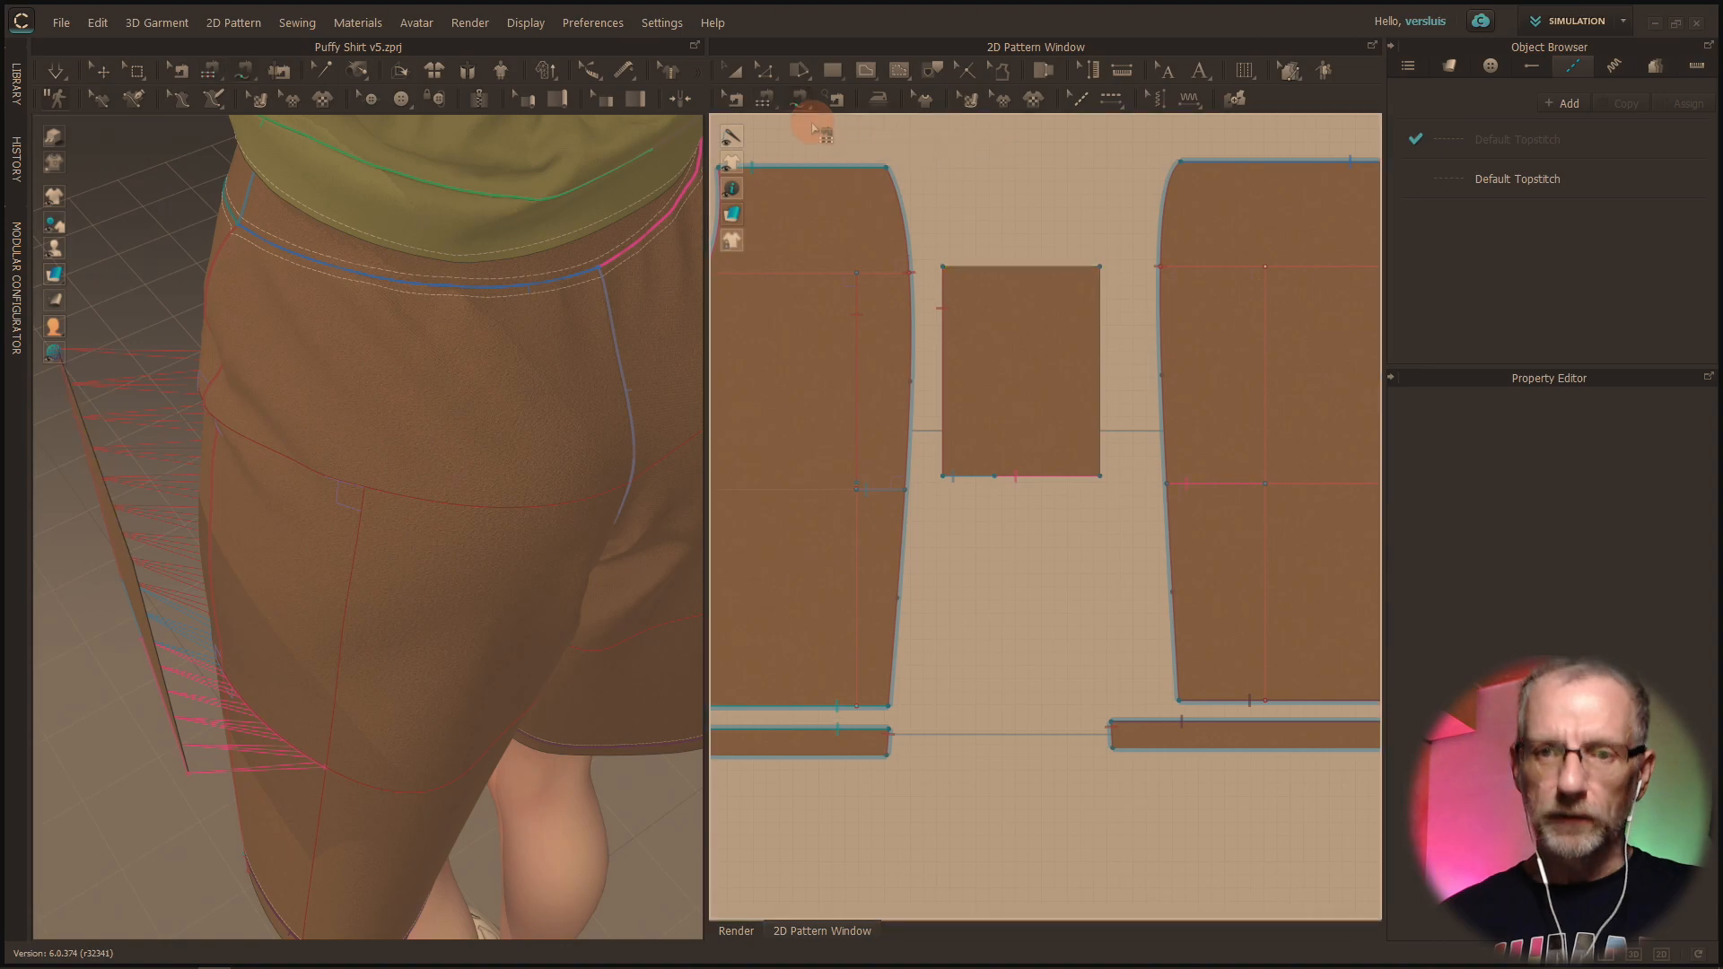
pyautogui.click(1101, 294)
pyautogui.click(1102, 467)
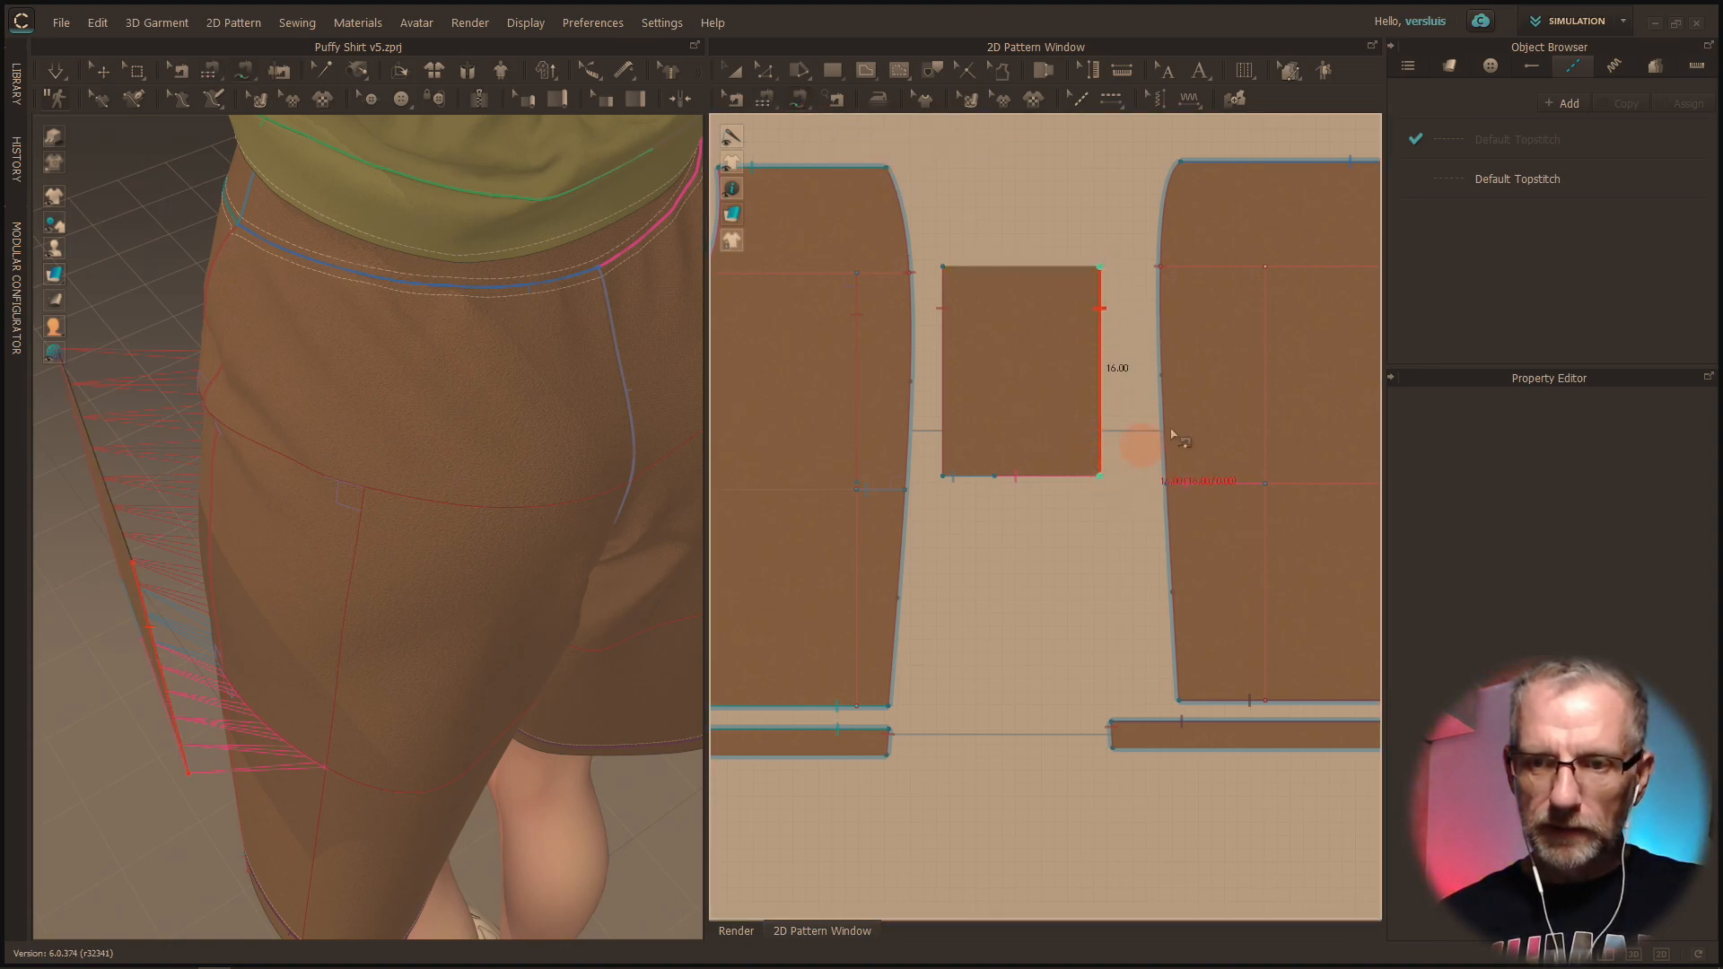
pyautogui.click(1278, 267)
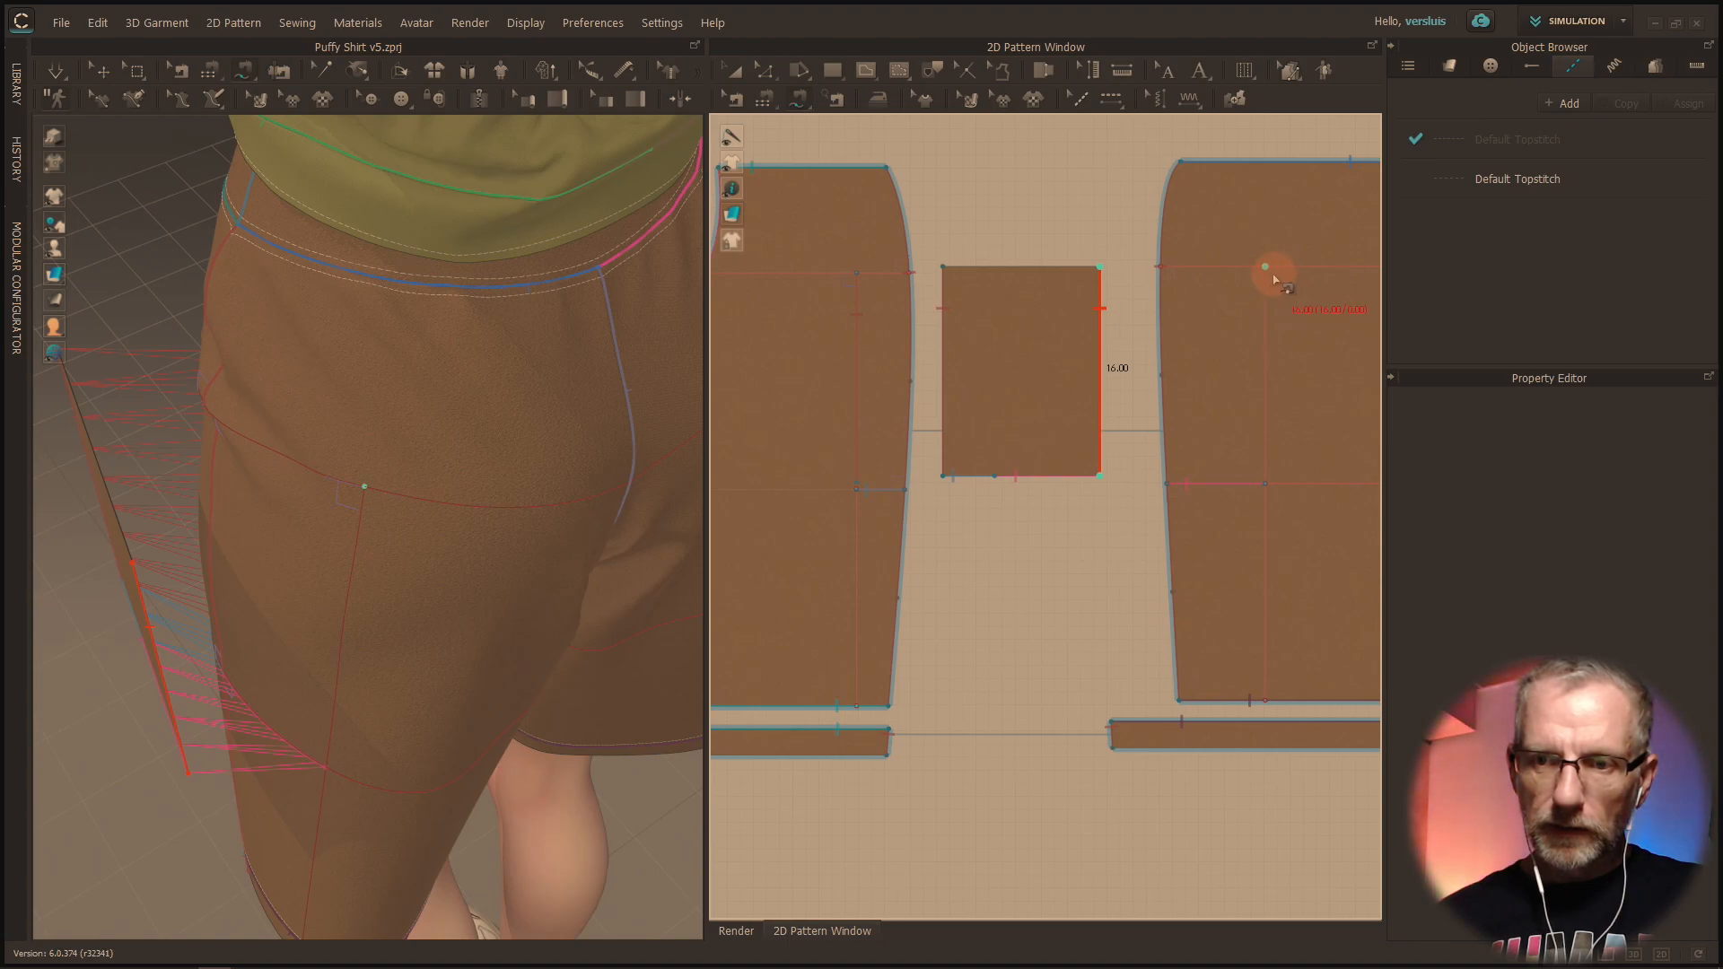
pyautogui.click(1266, 485)
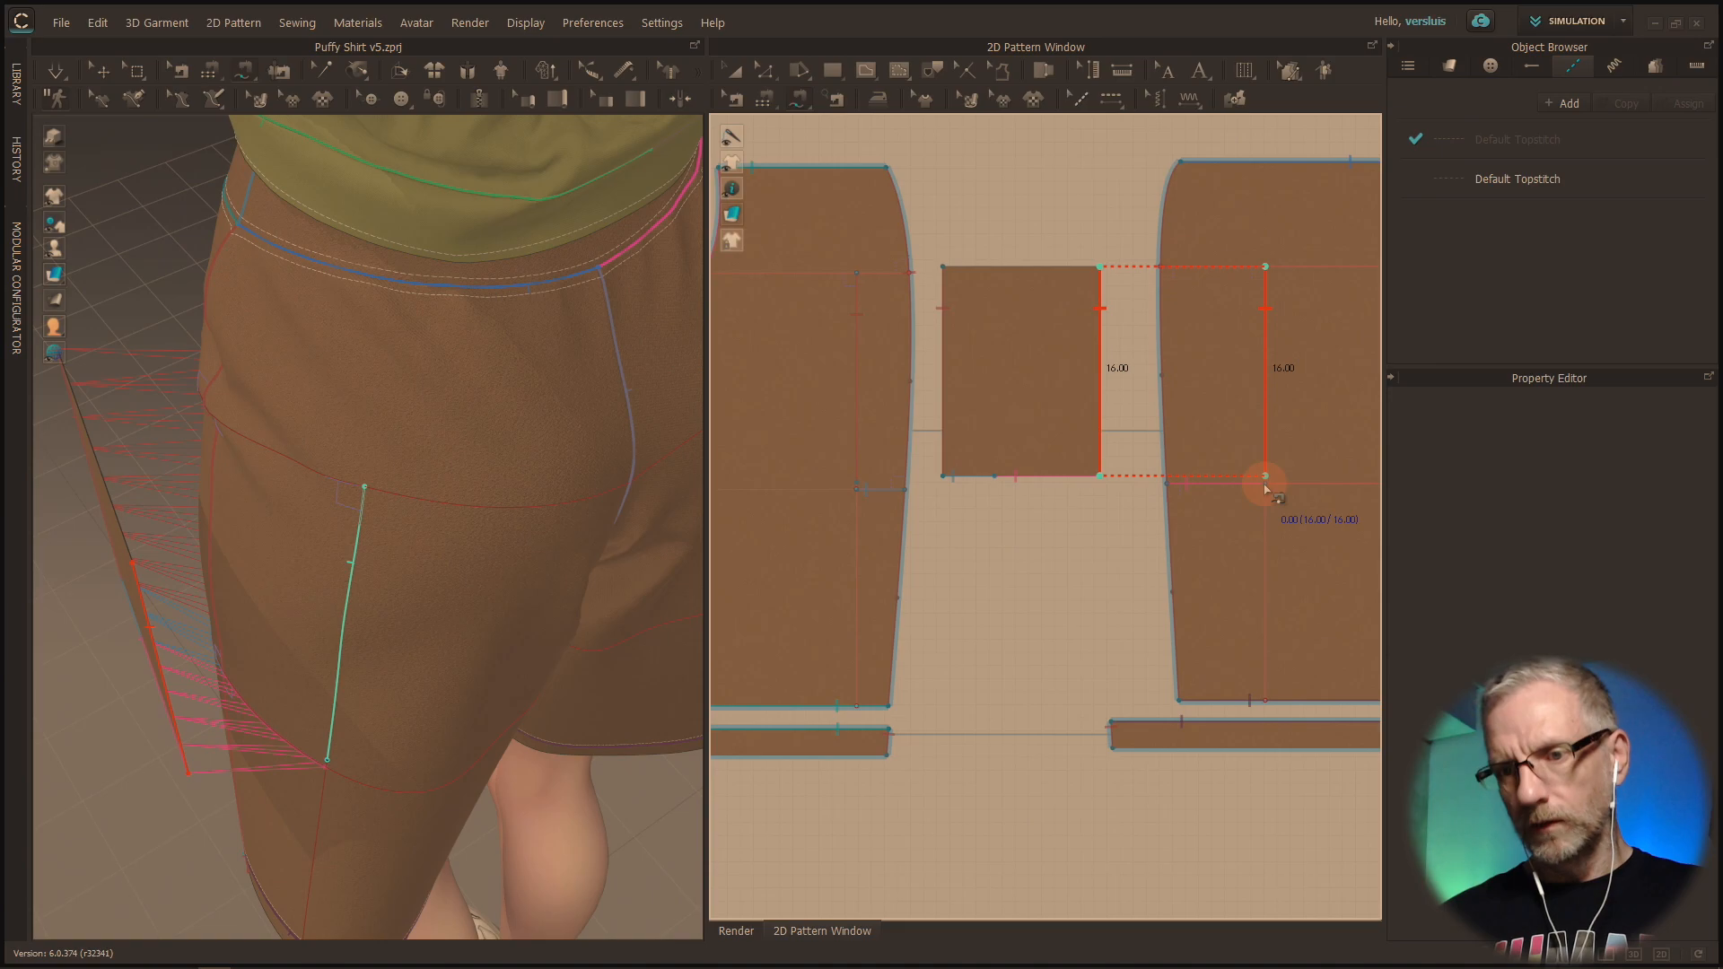
pyautogui.click(1266, 488)
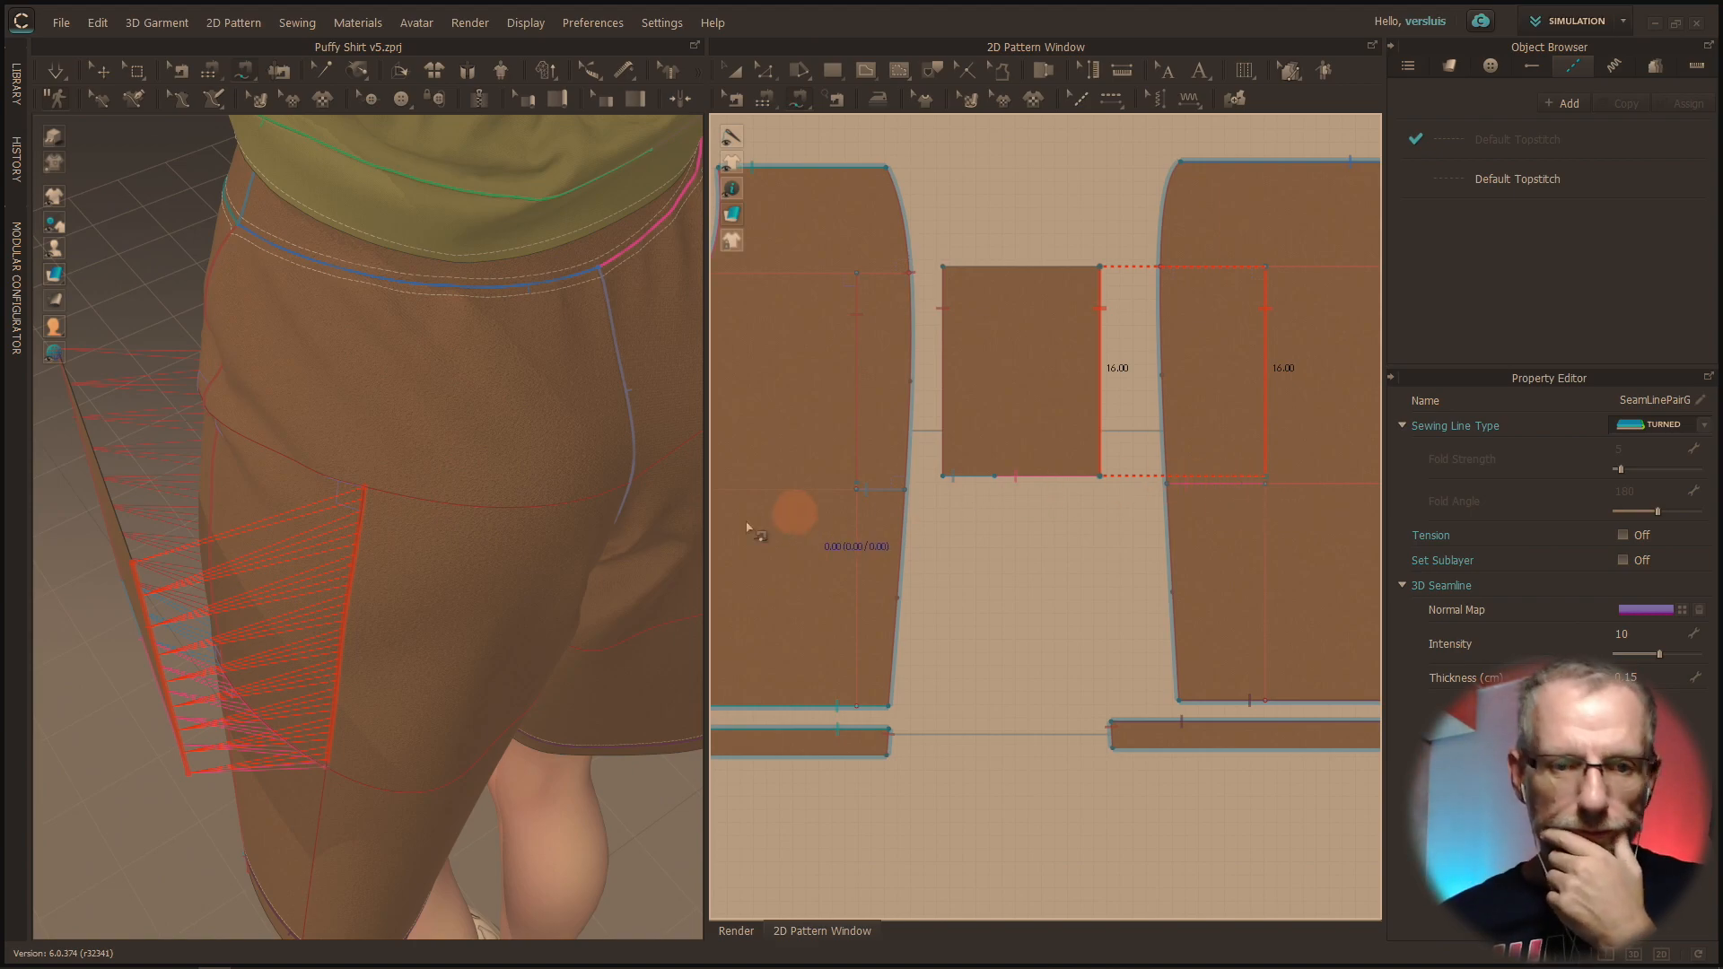
# Step: Simulate the garment so the sewn pocket is drawn onto the side of the leg
pyautogui.moveTo(500, 534); pyautogui.dragTo(743, 454, button='right')
pyautogui.scroll(-2, 751, 454)
pyautogui.scroll(-5, 601, 509)
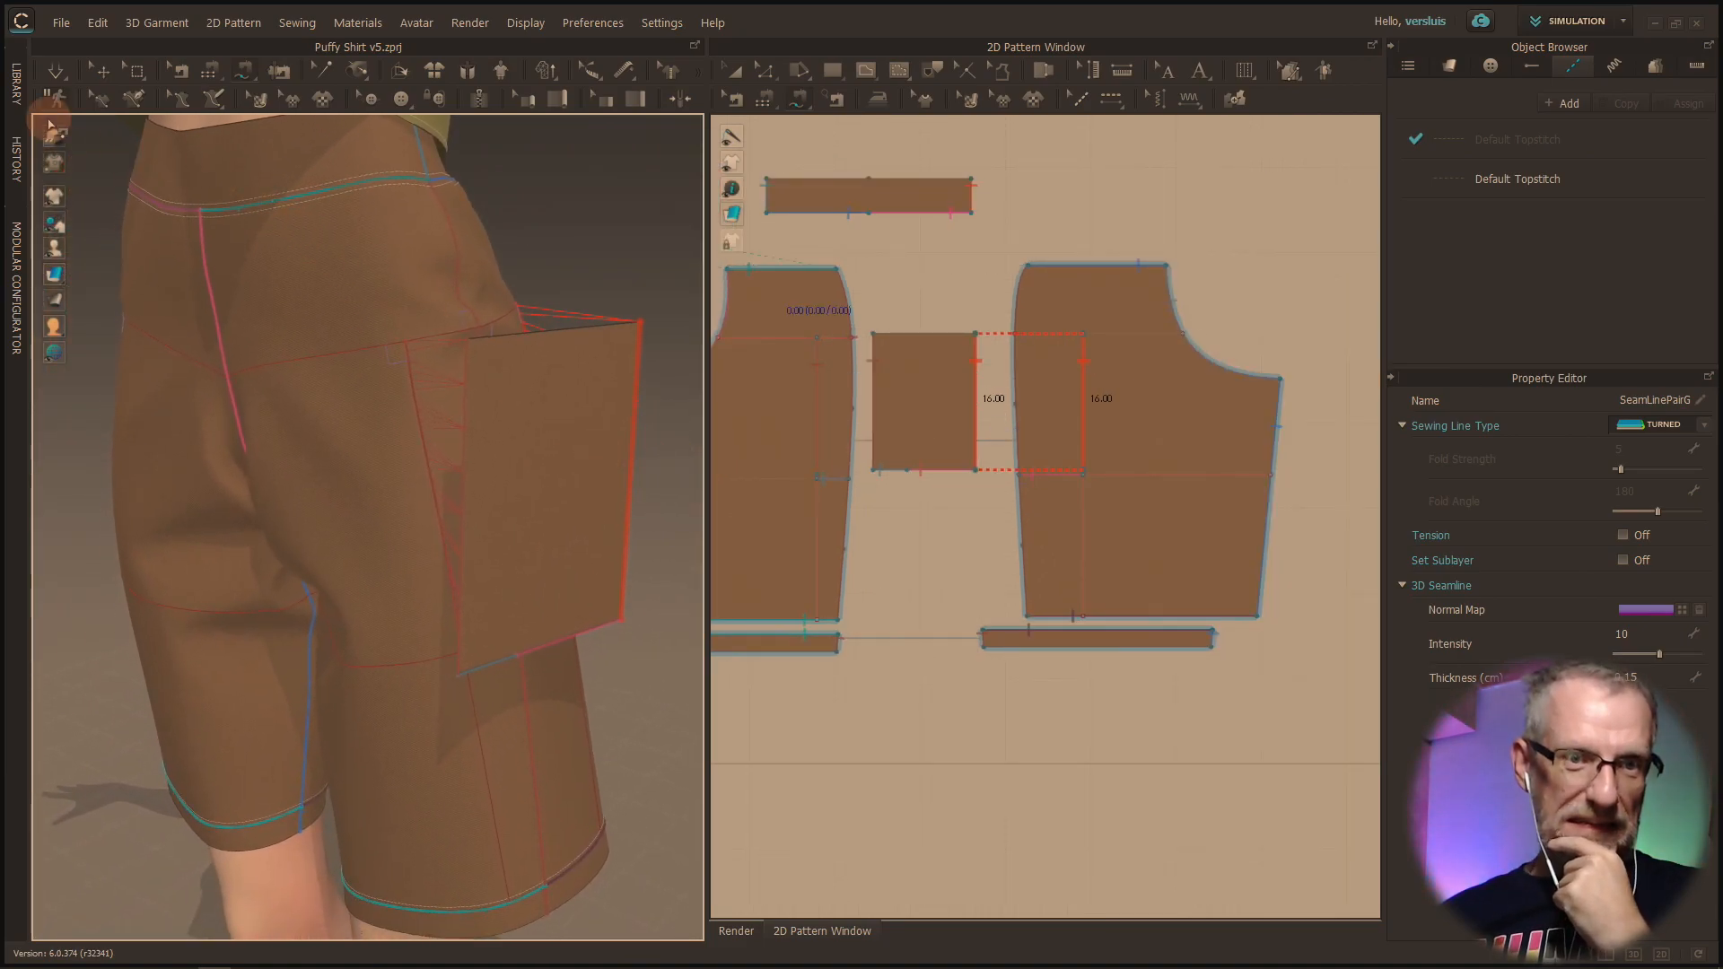
pyautogui.click(54, 72)
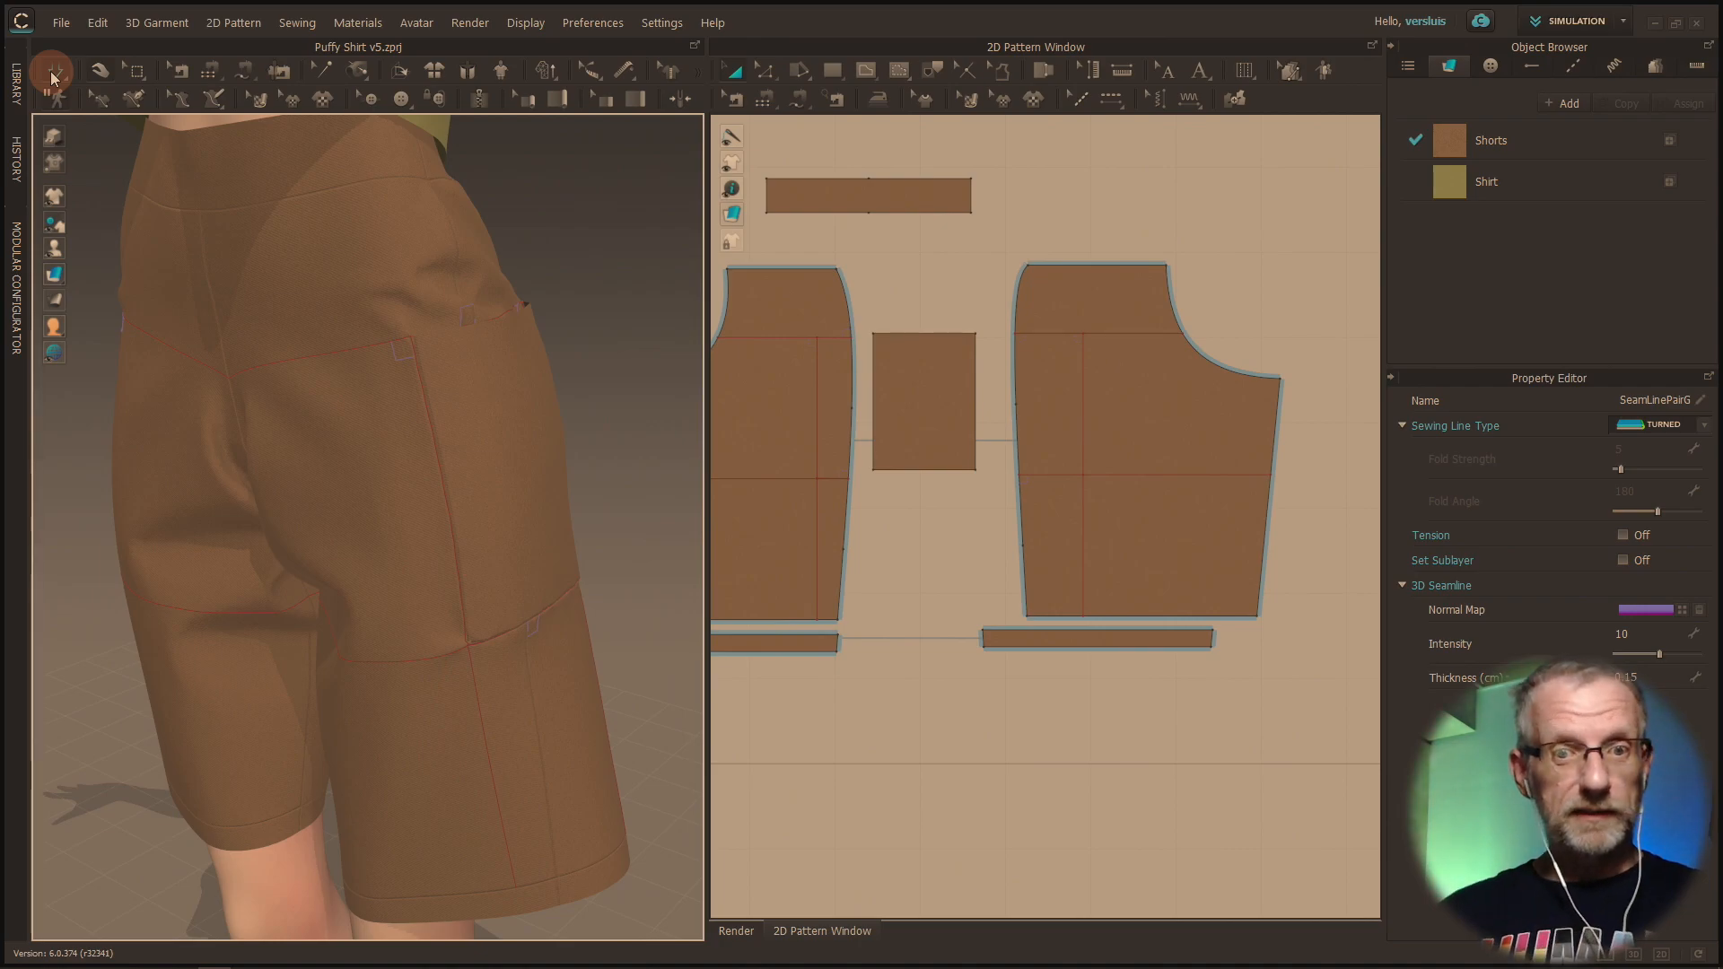
pyautogui.click(51, 74)
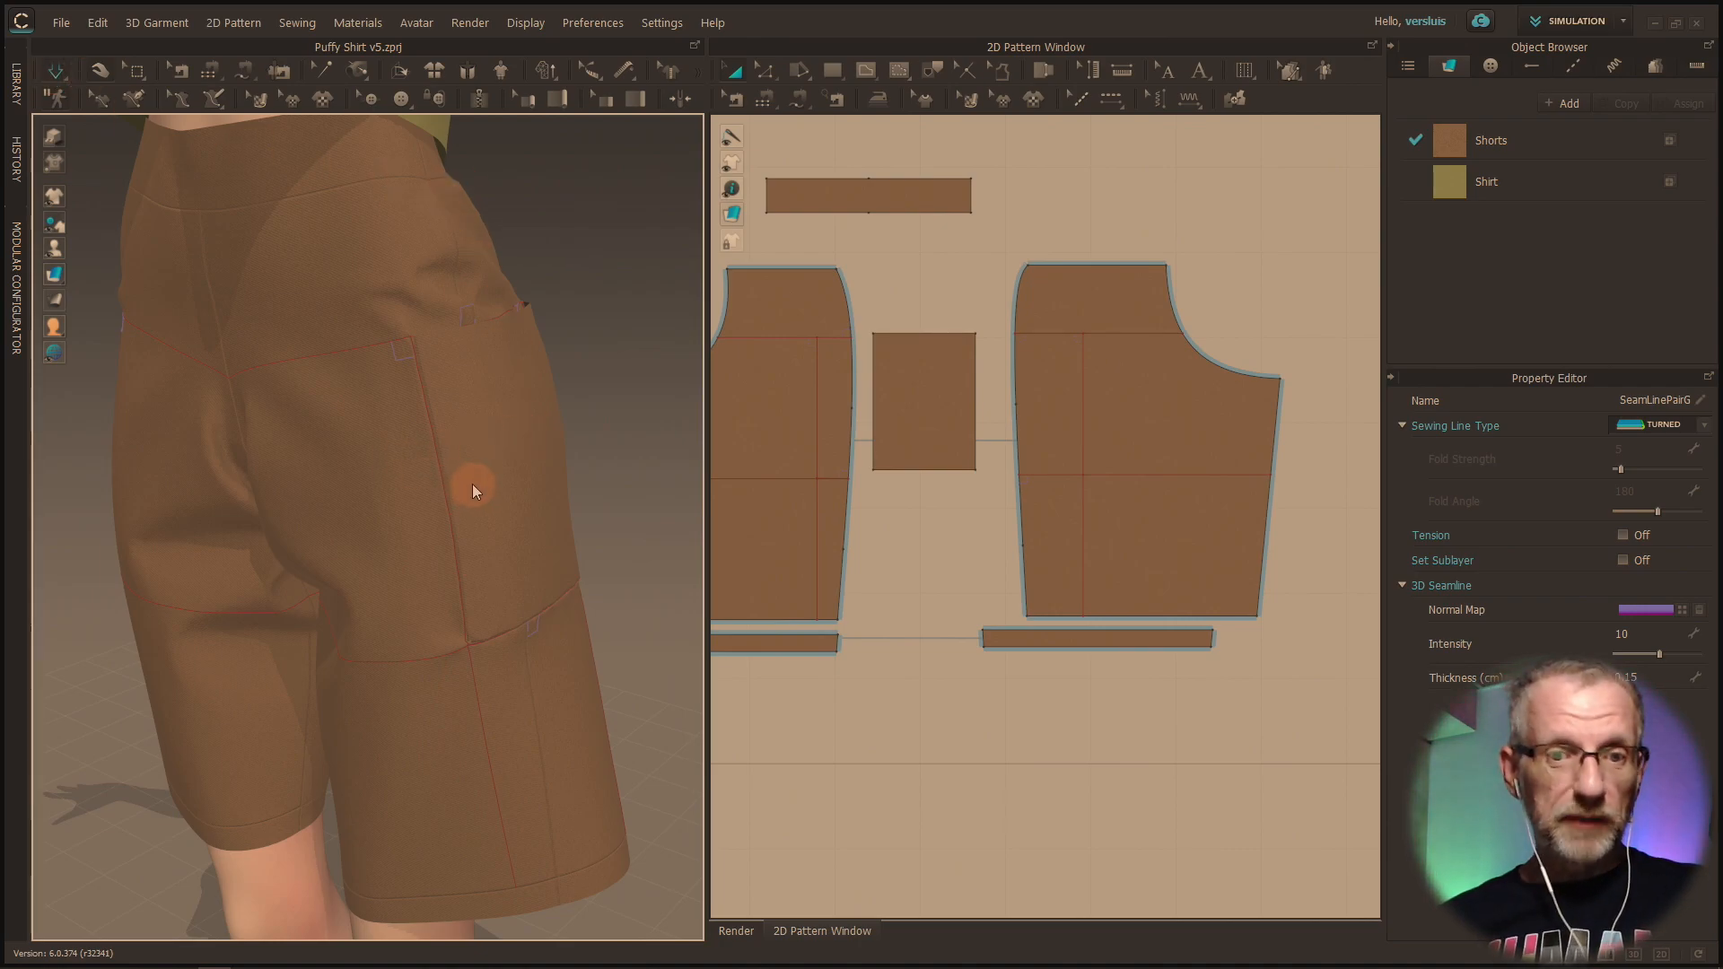
# Step: Pull the pocket cloth out from inside the shorts leg while the simulation runs
pyautogui.scroll(-2, 503, 516)
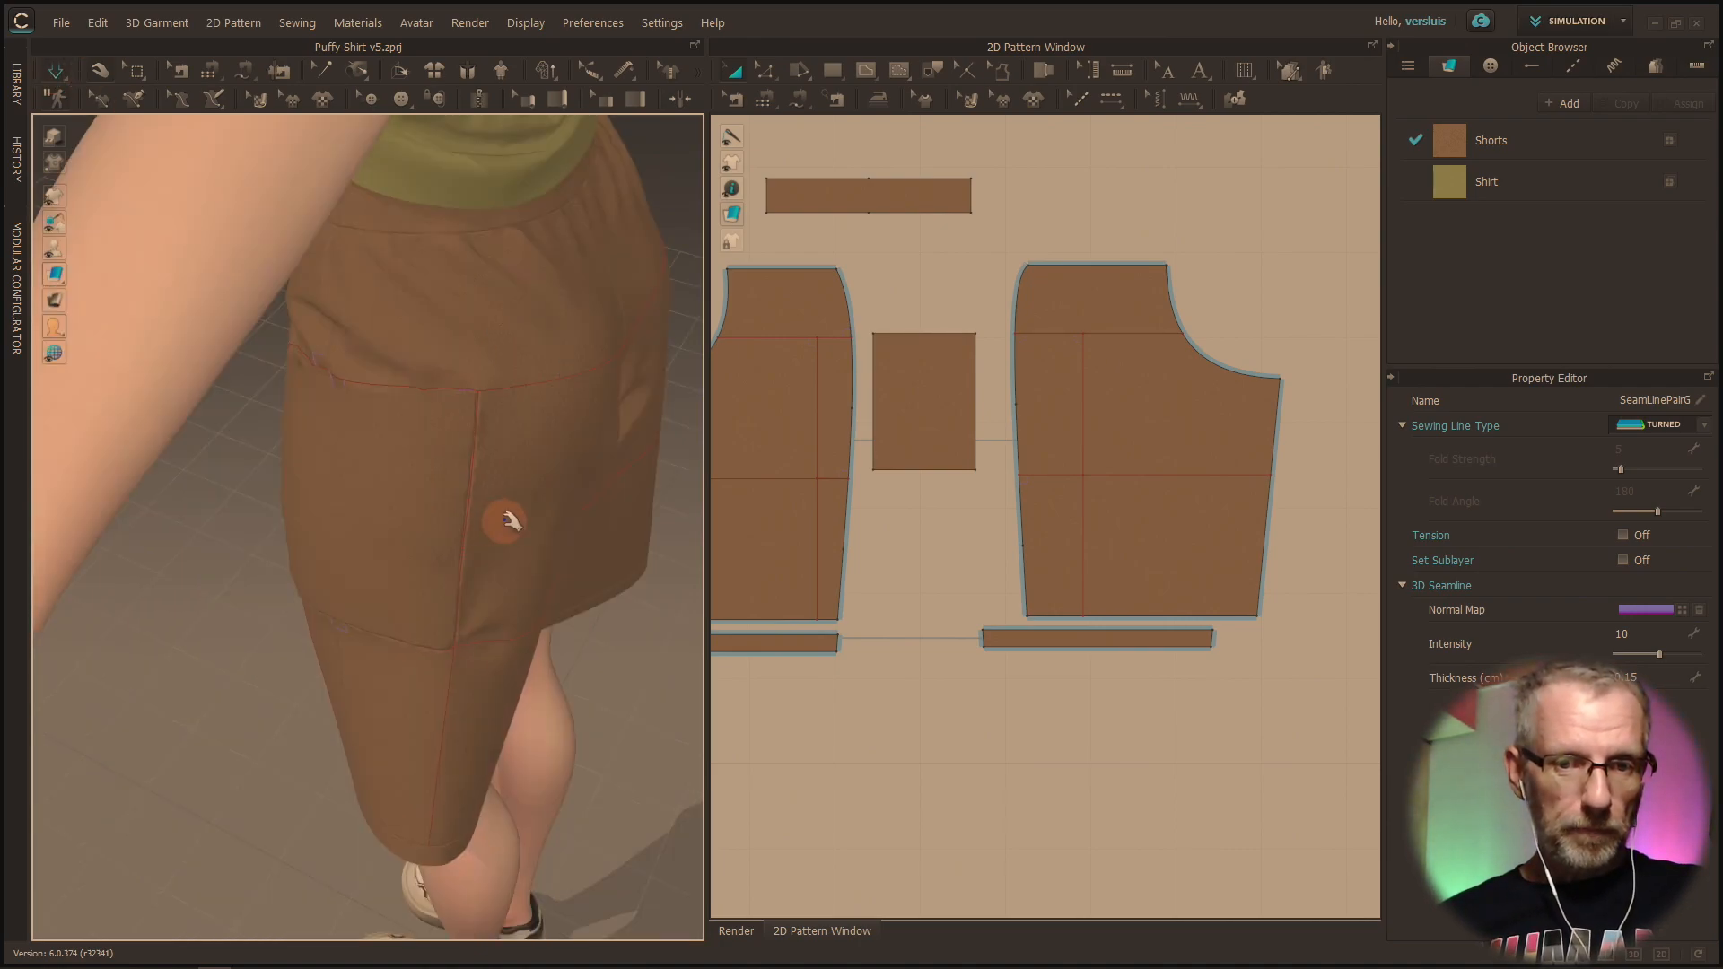
pyautogui.moveTo(492, 493); pyautogui.dragTo(596, 515, button='right')
pyautogui.moveTo(462, 421); pyautogui.dragTo(531, 531)
pyautogui.moveTo(467, 438)
pyautogui.mouseDown(button='right')
pyautogui.moveTo(485, 470)
pyautogui.moveTo(471, 459)
pyautogui.mouseUp(button='right')
pyautogui.moveTo(471, 451); pyautogui.dragTo(564, 471)
pyautogui.moveTo(429, 456); pyautogui.dragTo(503, 421, button='right')
pyautogui.scroll(5, 502, 422)
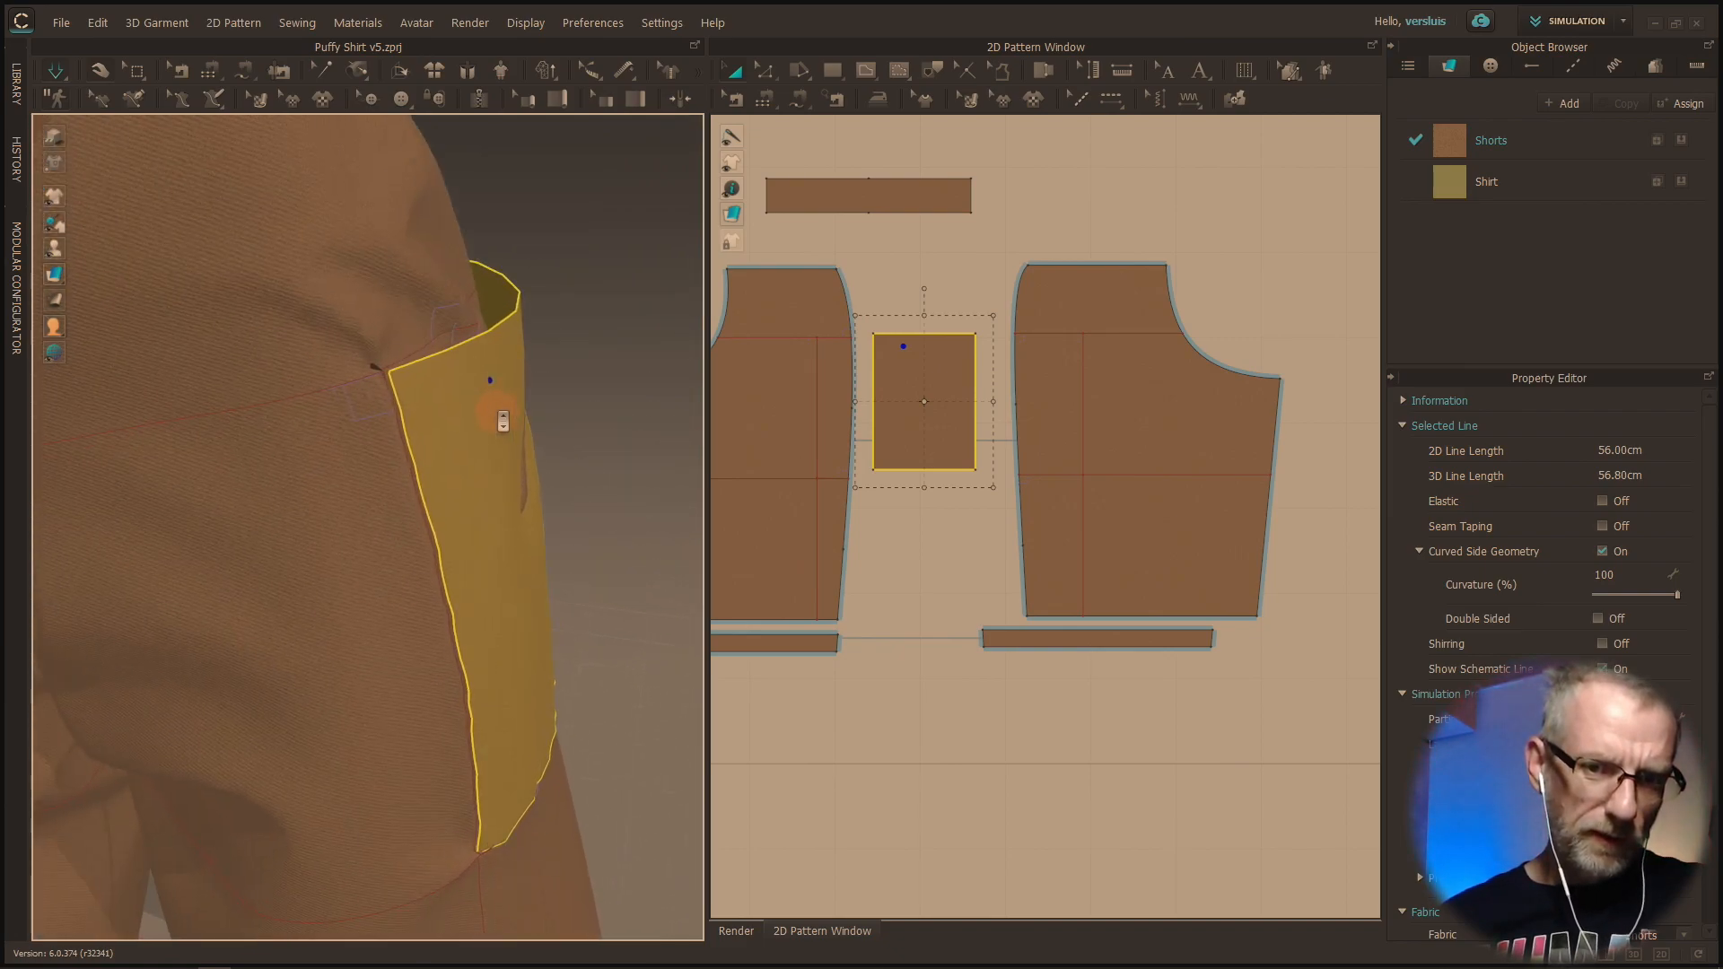
# Step: Tug the pocket further outward to free it from the leg fabric poking through its surface
pyautogui.moveTo(484, 397); pyautogui.dragTo(669, 482)
pyautogui.moveTo(586, 437); pyautogui.dragTo(774, 511)
pyautogui.moveTo(607, 449); pyautogui.dragTo(499, 465, button='right')
pyautogui.moveTo(607, 411); pyautogui.dragTo(569, 338, button='right')
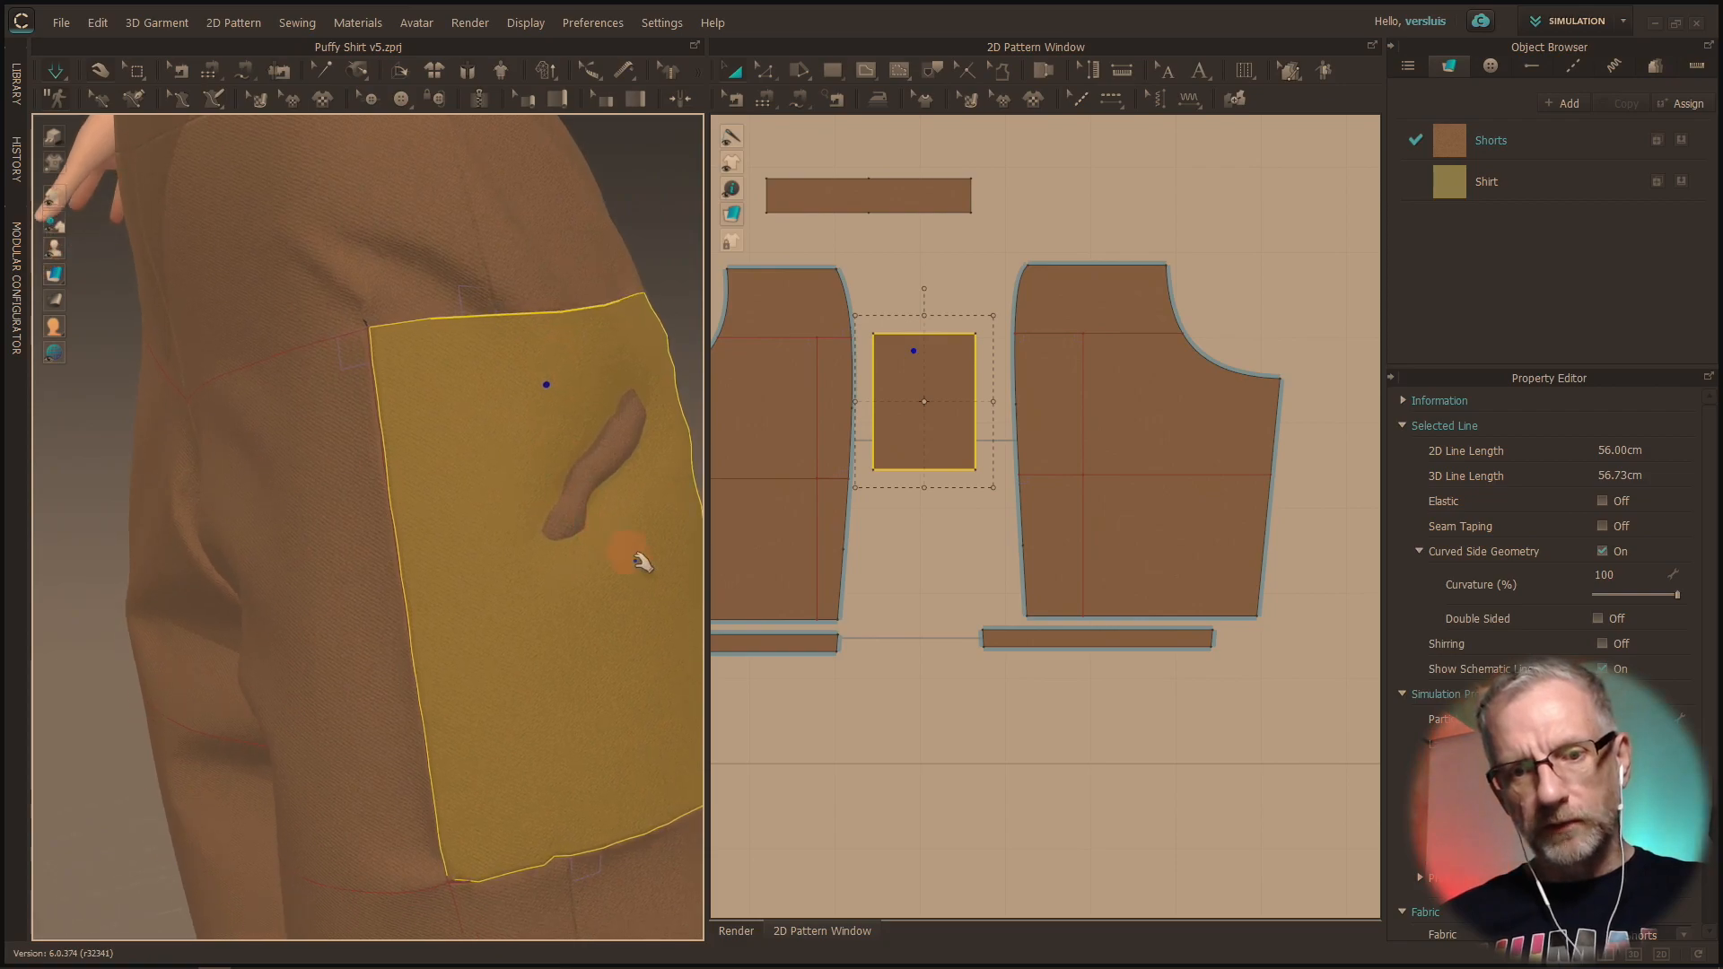
pyautogui.moveTo(634, 729); pyautogui.dragTo(431, 416, button='right')
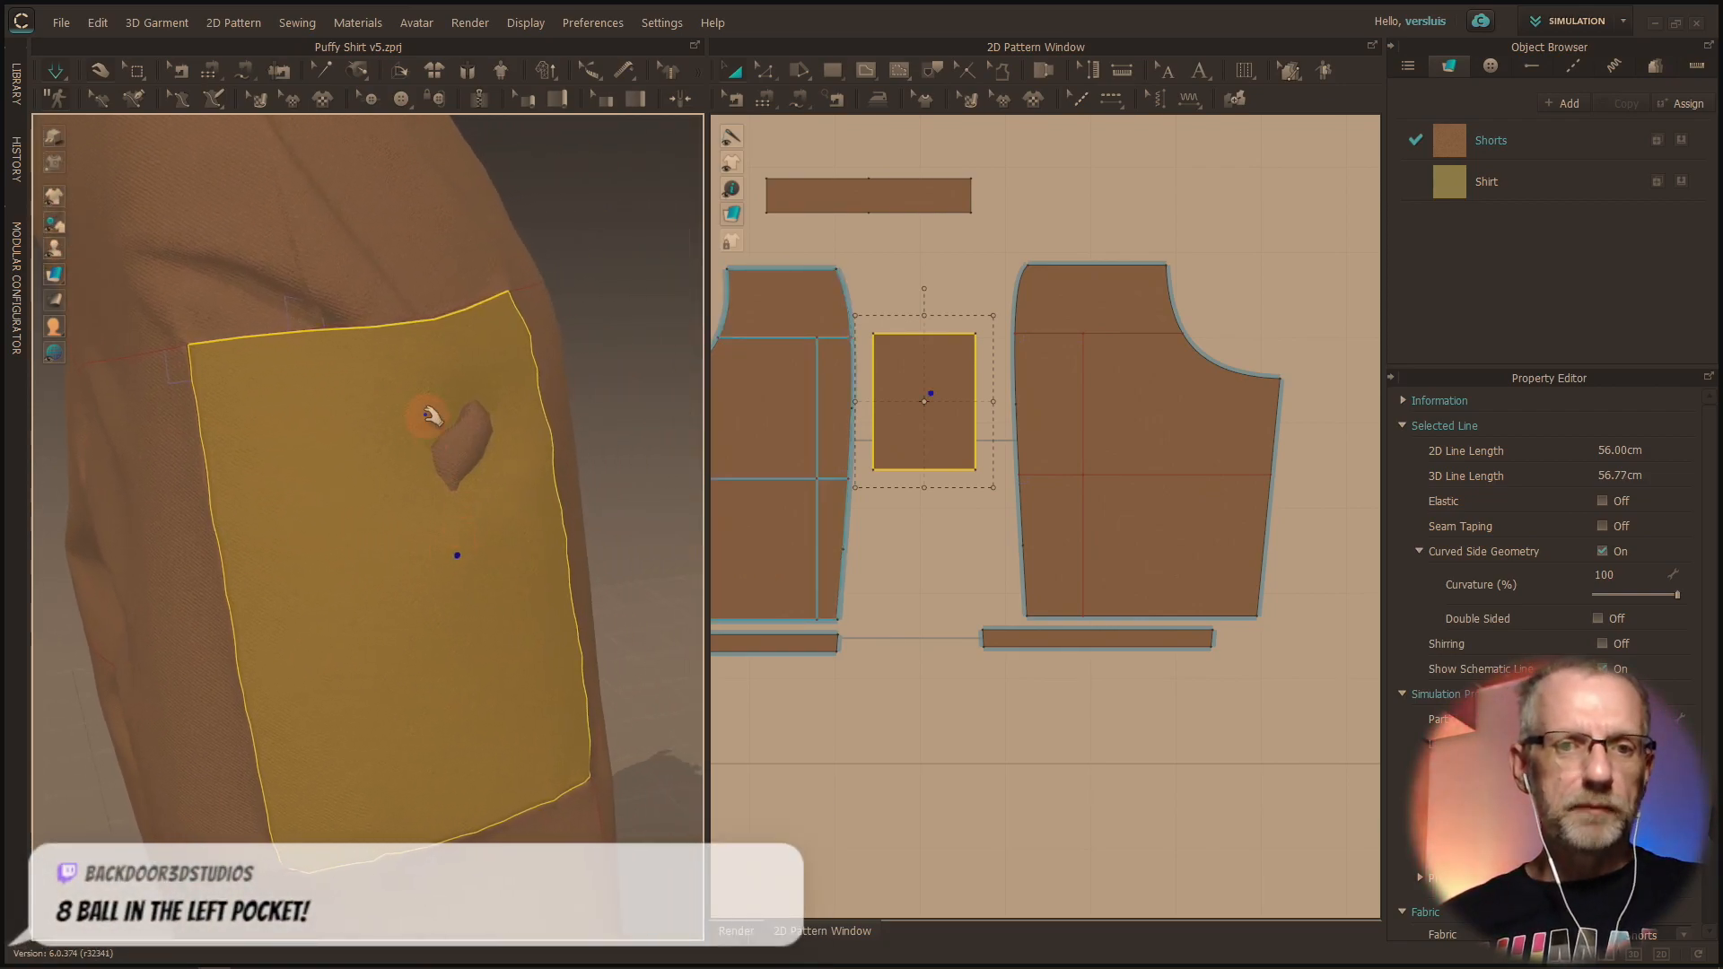
pyautogui.moveTo(563, 428); pyautogui.dragTo(648, 413)
# Step: Tug the pocket's front edge and the hip of the shorts outward to settle the drape
pyautogui.moveTo(487, 512); pyautogui.dragTo(531, 493, button='right')
pyautogui.scroll(-5, 547, 536)
pyautogui.moveTo(530, 493); pyautogui.dragTo(657, 438, button='middle')
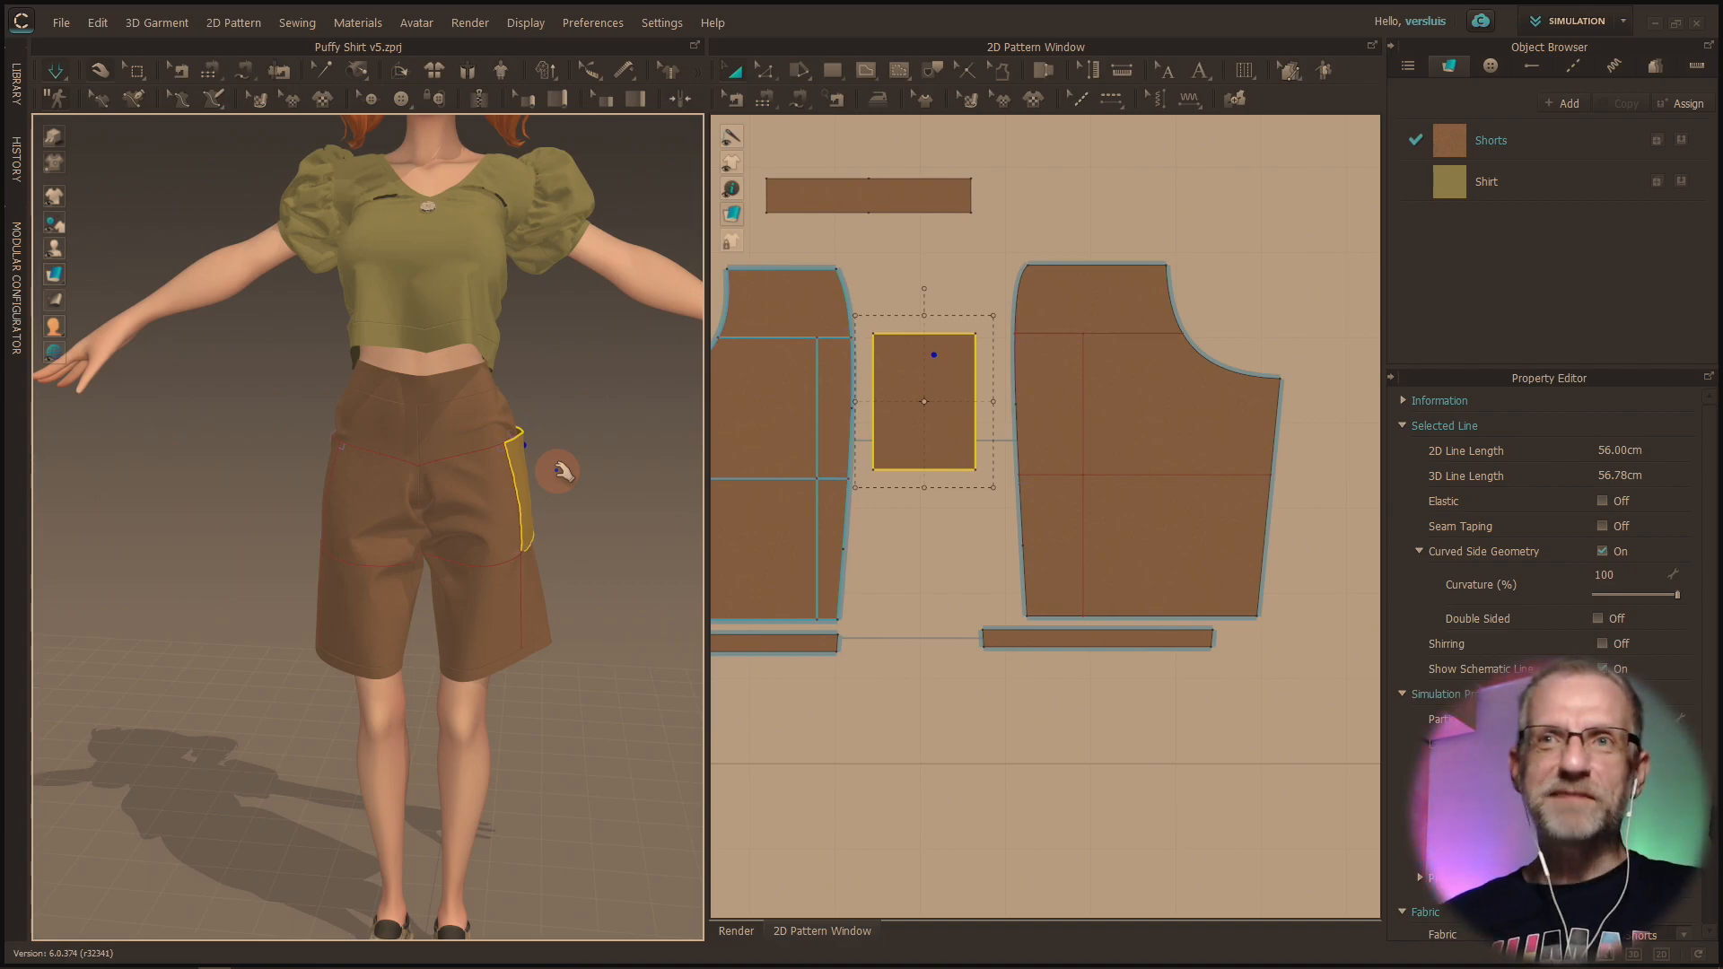
pyautogui.moveTo(535, 504)
pyautogui.mouseDown()
pyautogui.moveTo(566, 736)
pyautogui.moveTo(553, 507)
pyautogui.mouseUp()
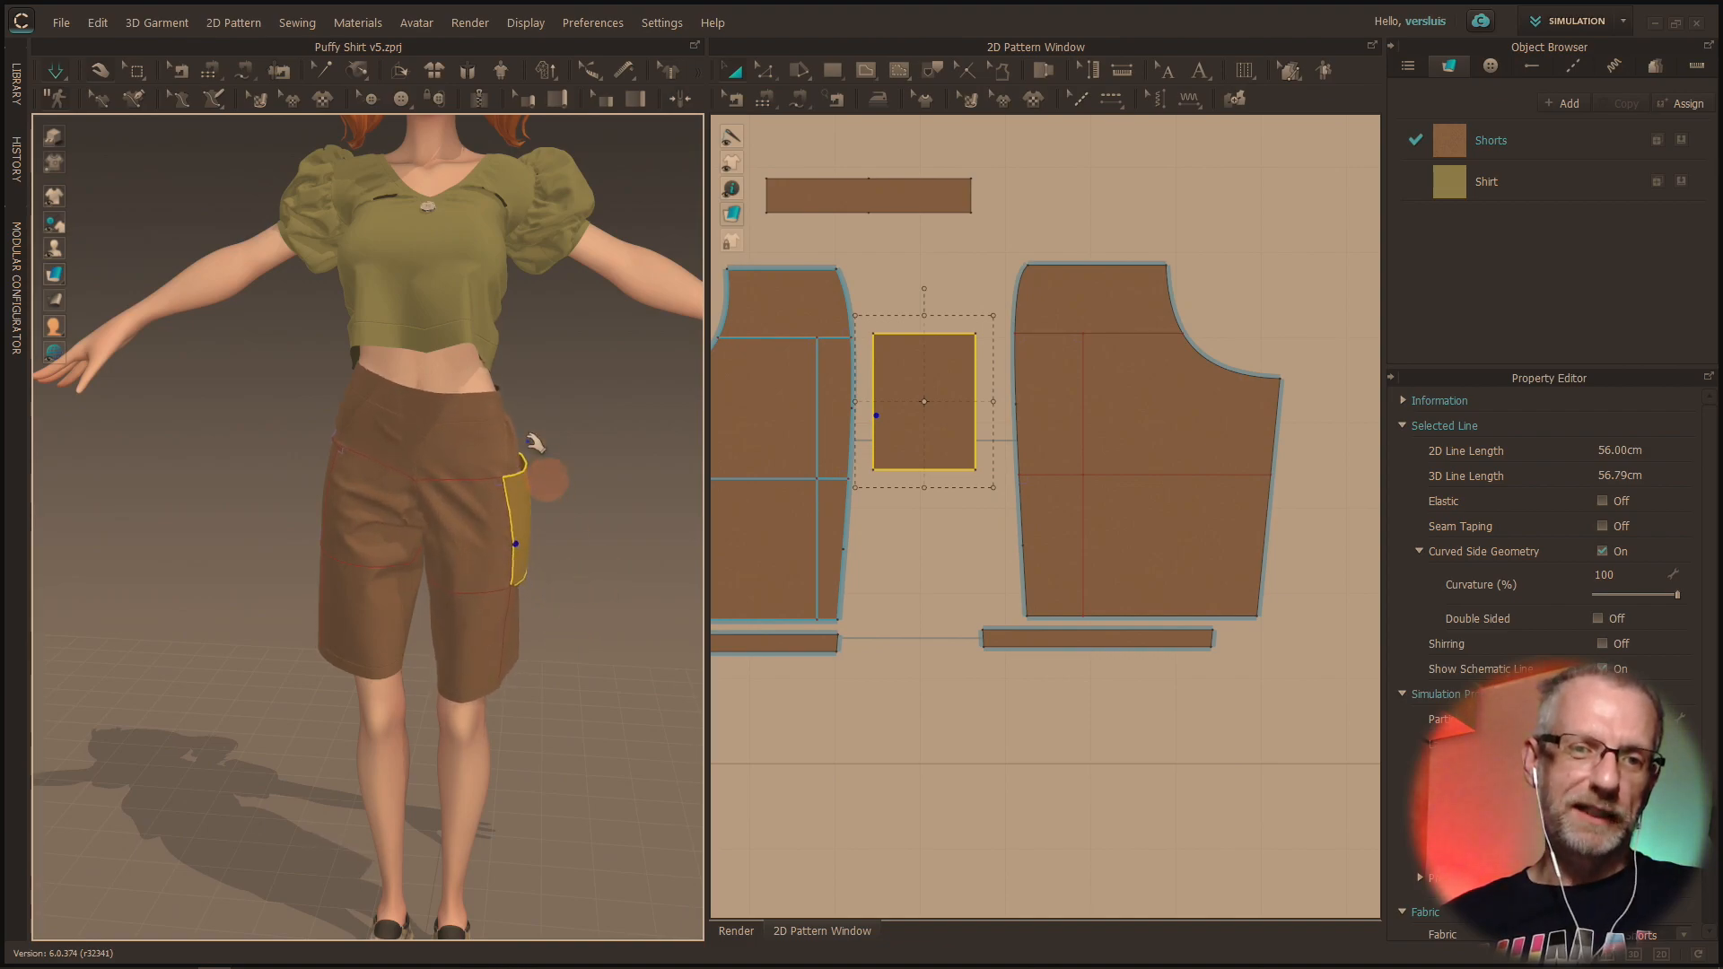
pyautogui.moveTo(499, 403); pyautogui.dragTo(550, 440)
# Step: Examine the attached pocket's seams and fit on the shorts from the side, back and front
pyautogui.moveTo(558, 465); pyautogui.dragTo(289, 345, button='right')
pyautogui.scroll(2, 510, 478)
pyautogui.scroll(-1, 370, 442)
pyautogui.scroll(4, 370, 443)
pyautogui.scroll(2, 375, 451)
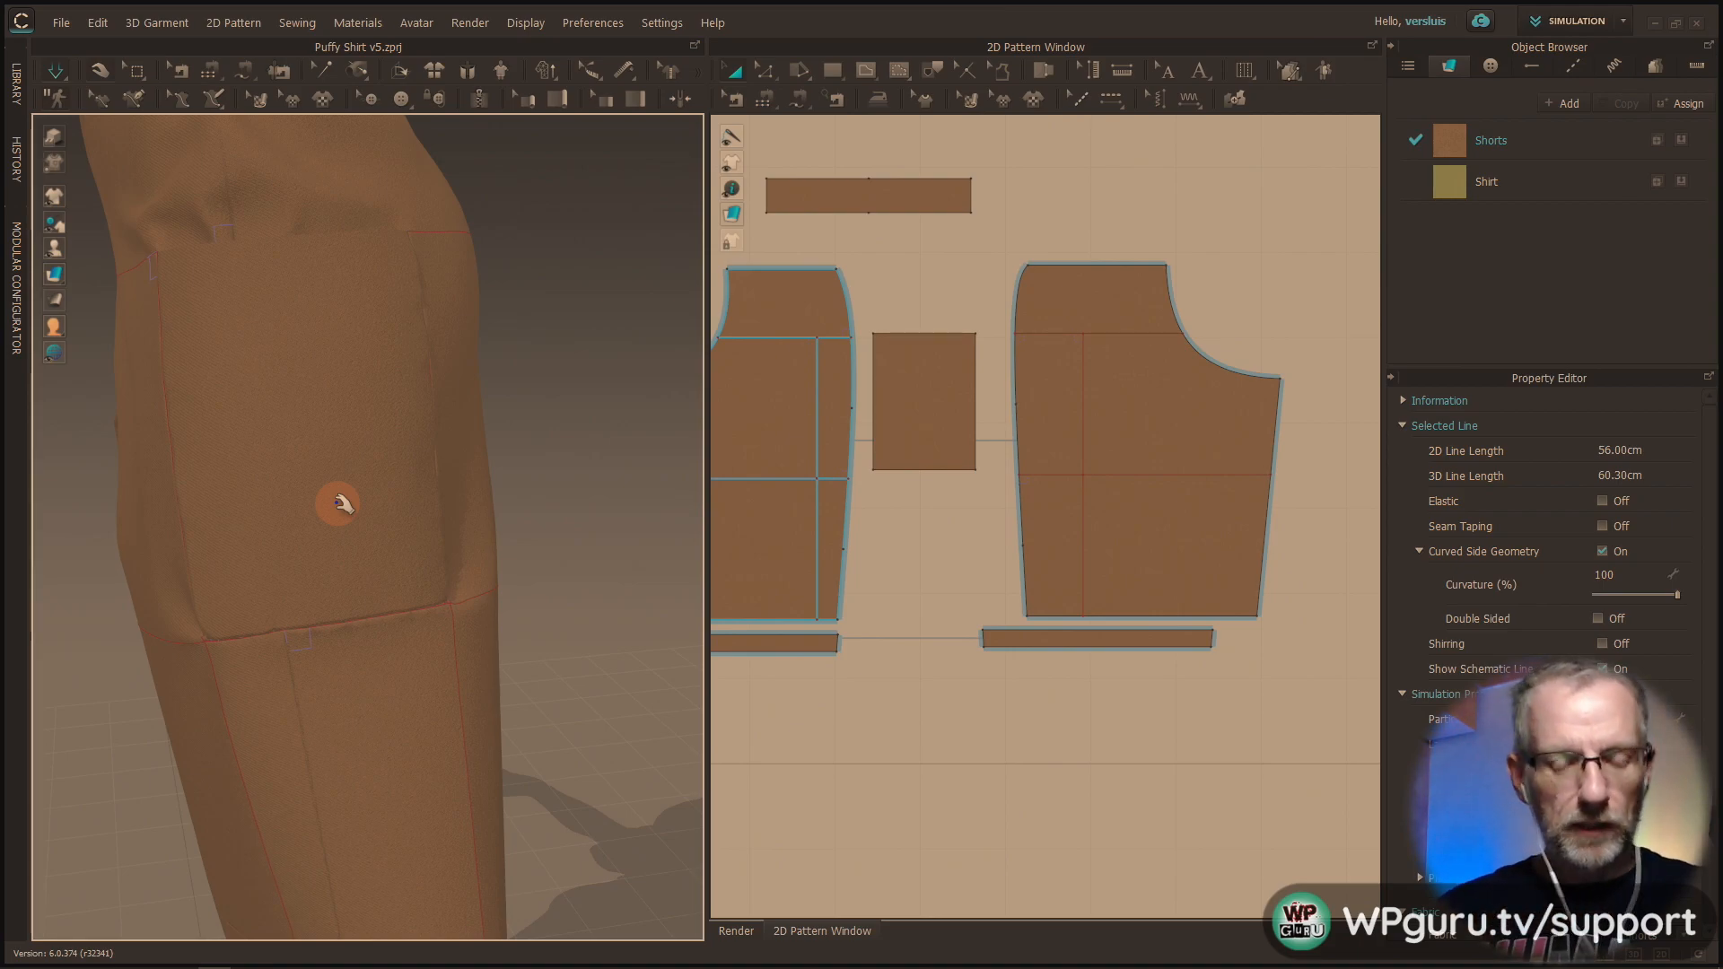
pyautogui.moveTo(358, 535); pyautogui.dragTo(149, 503, button='right')
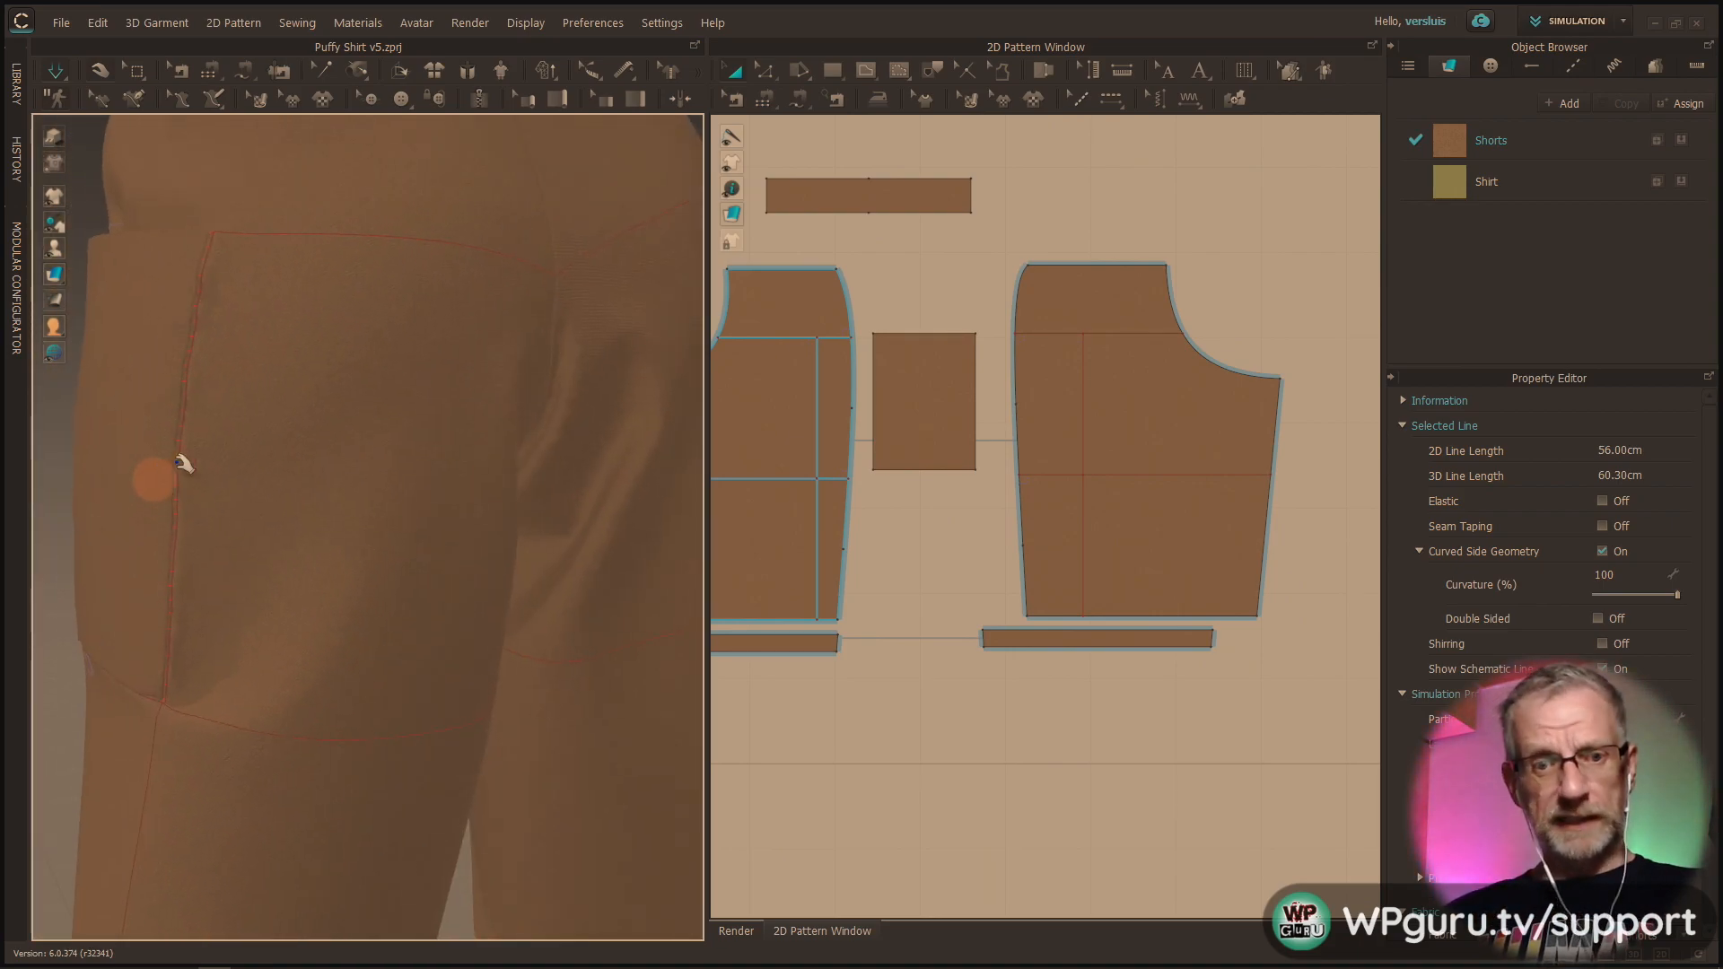
pyautogui.scroll(3, 253, 457)
pyautogui.scroll(-6, 253, 457)
pyautogui.scroll(2, 276, 464)
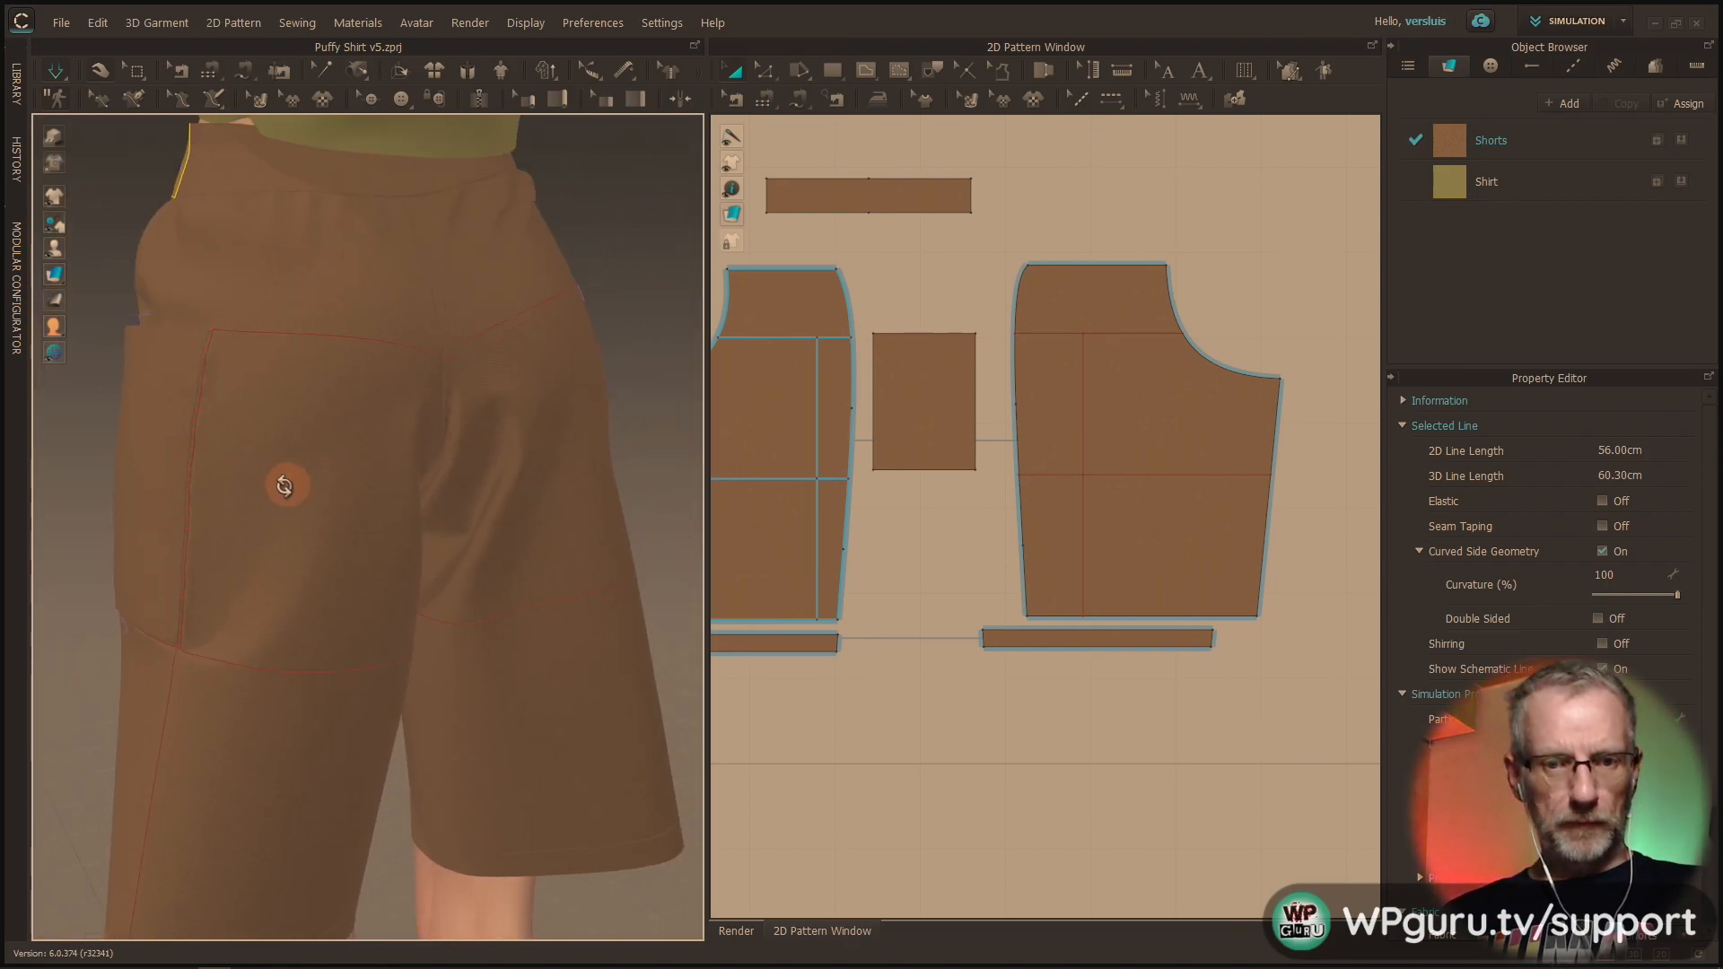
pyautogui.moveTo(293, 485); pyautogui.dragTo(181, 476, button='right')
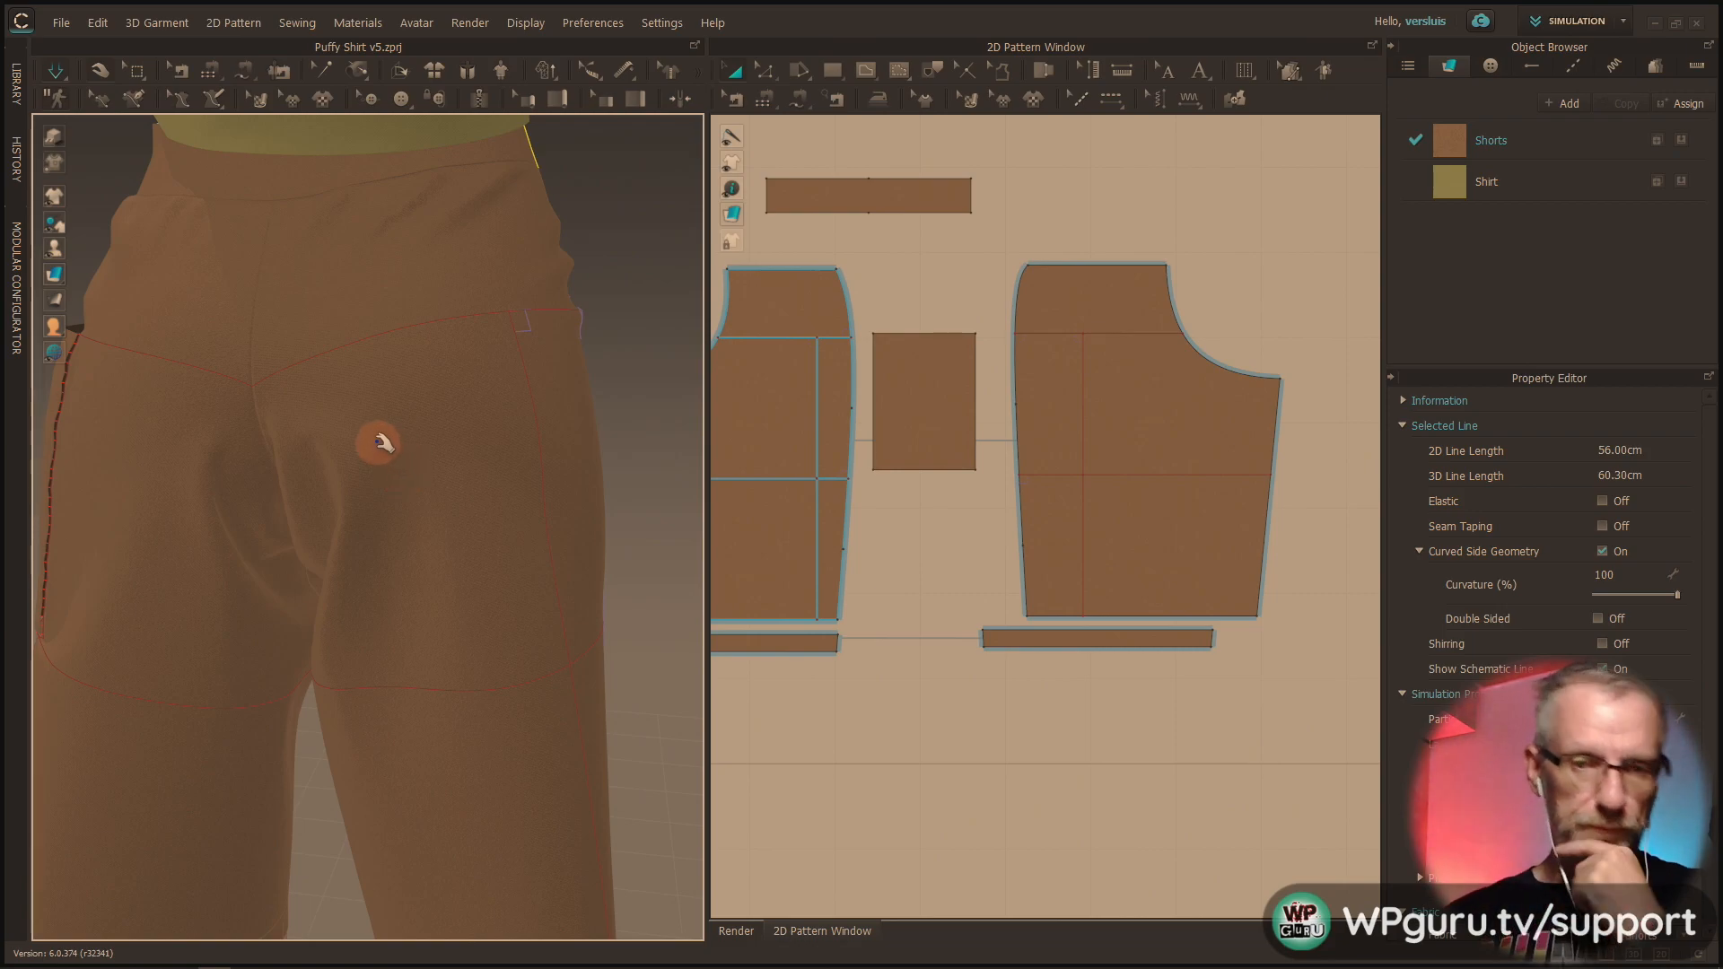
pyautogui.scroll(-3, 412, 450)
pyautogui.moveTo(412, 450); pyautogui.dragTo(703, 446, button='right')
pyautogui.scroll(5, 427, 490)
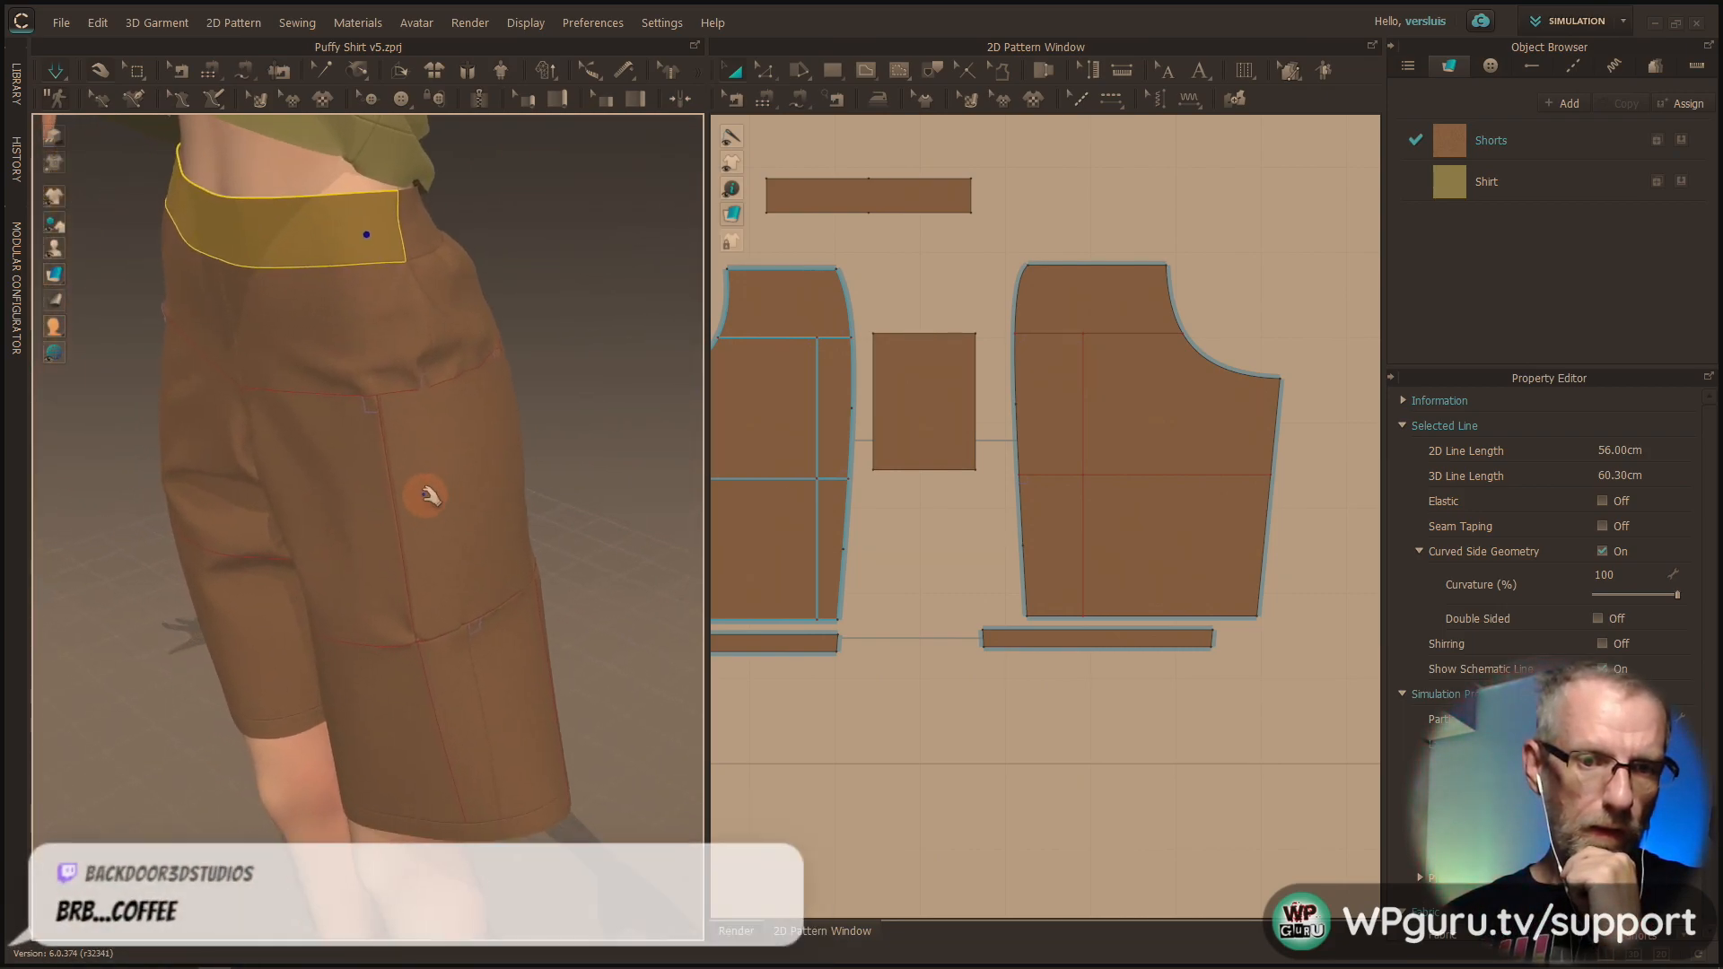
# Step: Move the large leg panel and the pocket rectangle further right in the pattern layout, spreading the pieces apart
pyautogui.moveTo(420, 491); pyautogui.dragTo(397, 496, button='middle')
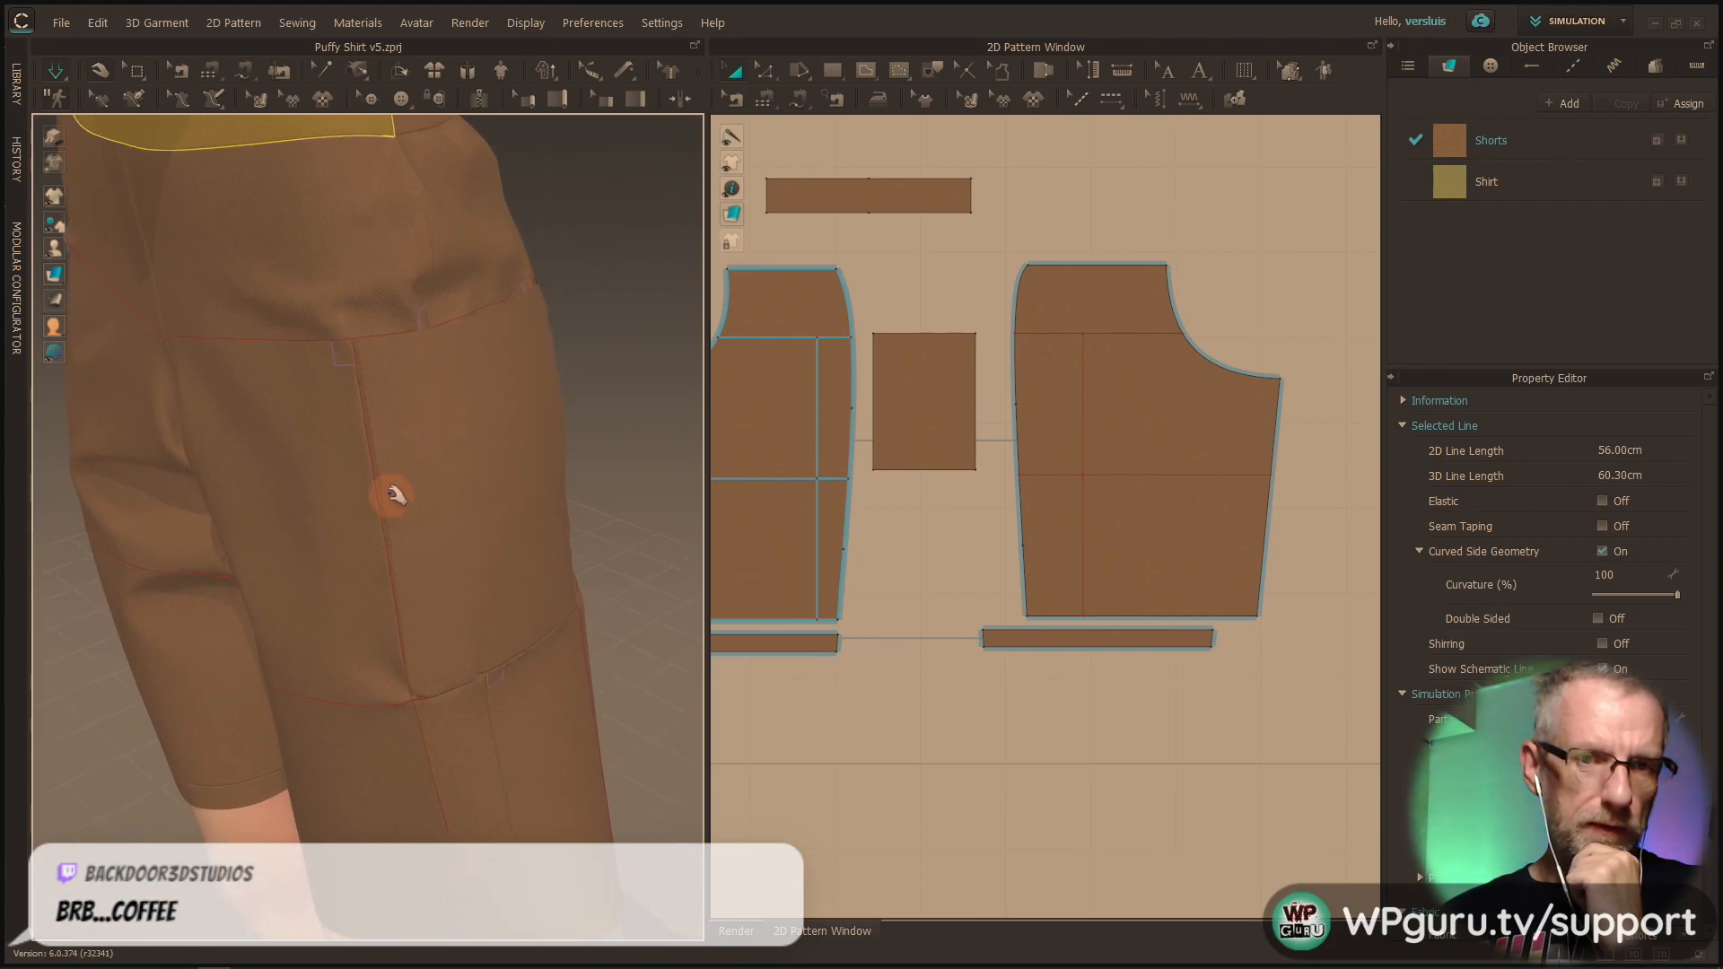
pyautogui.moveTo(462, 500); pyautogui.dragTo(562, 463, button='right')
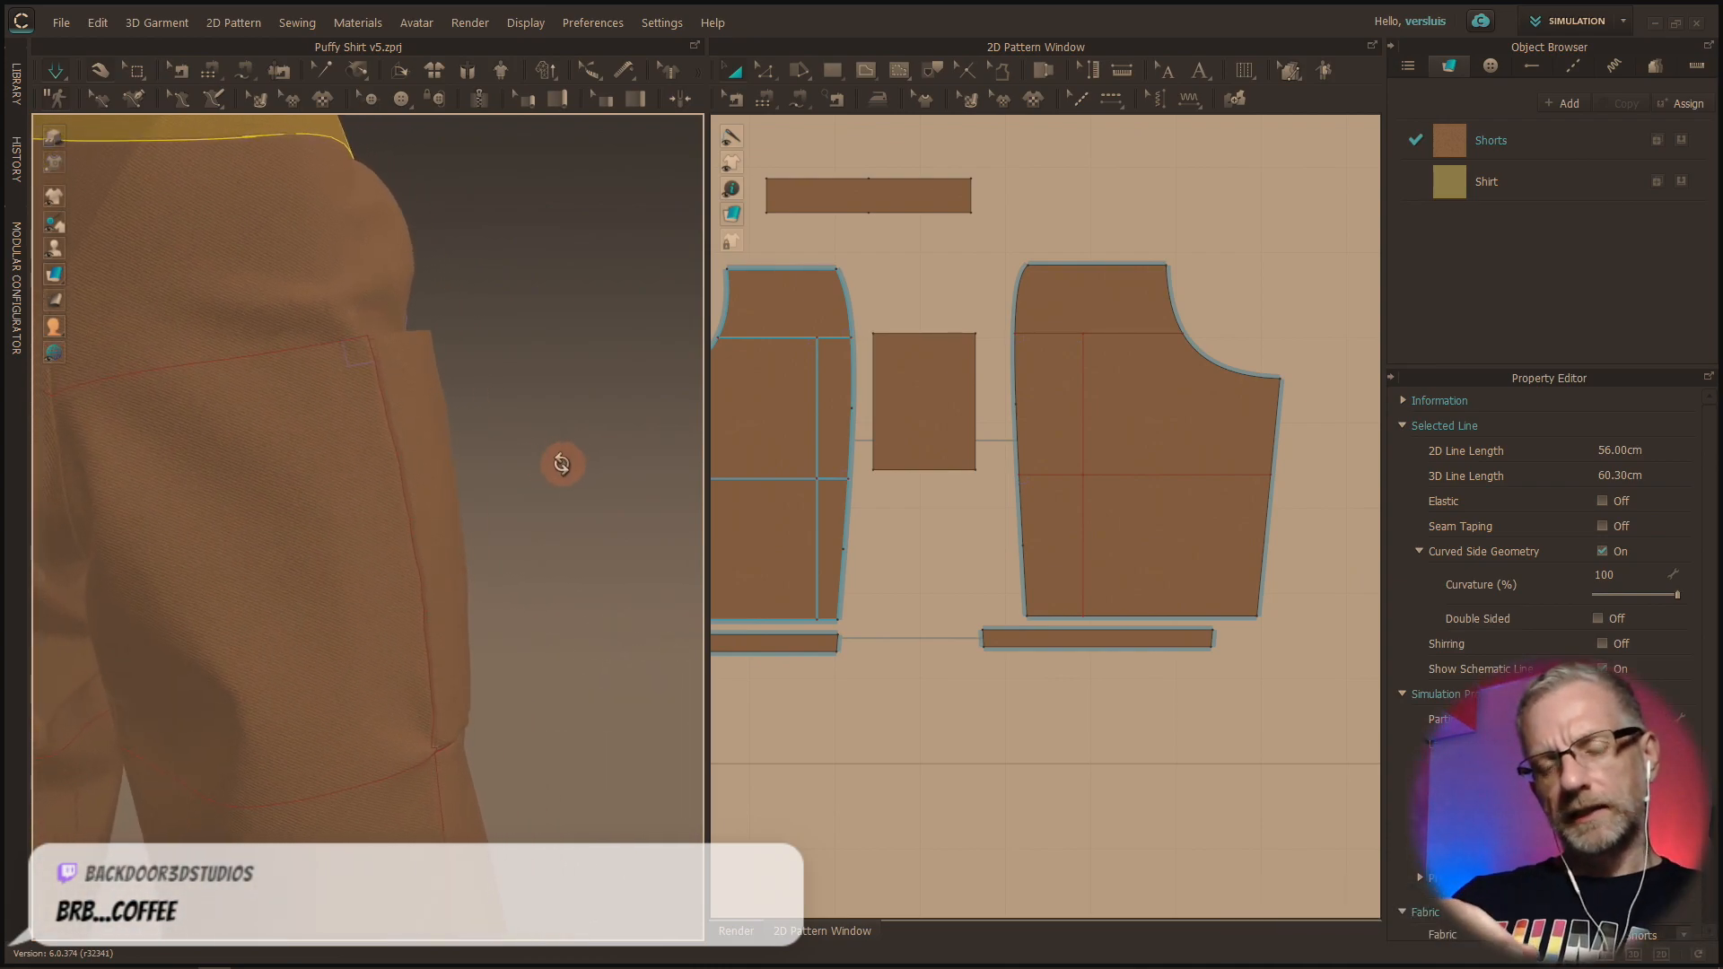
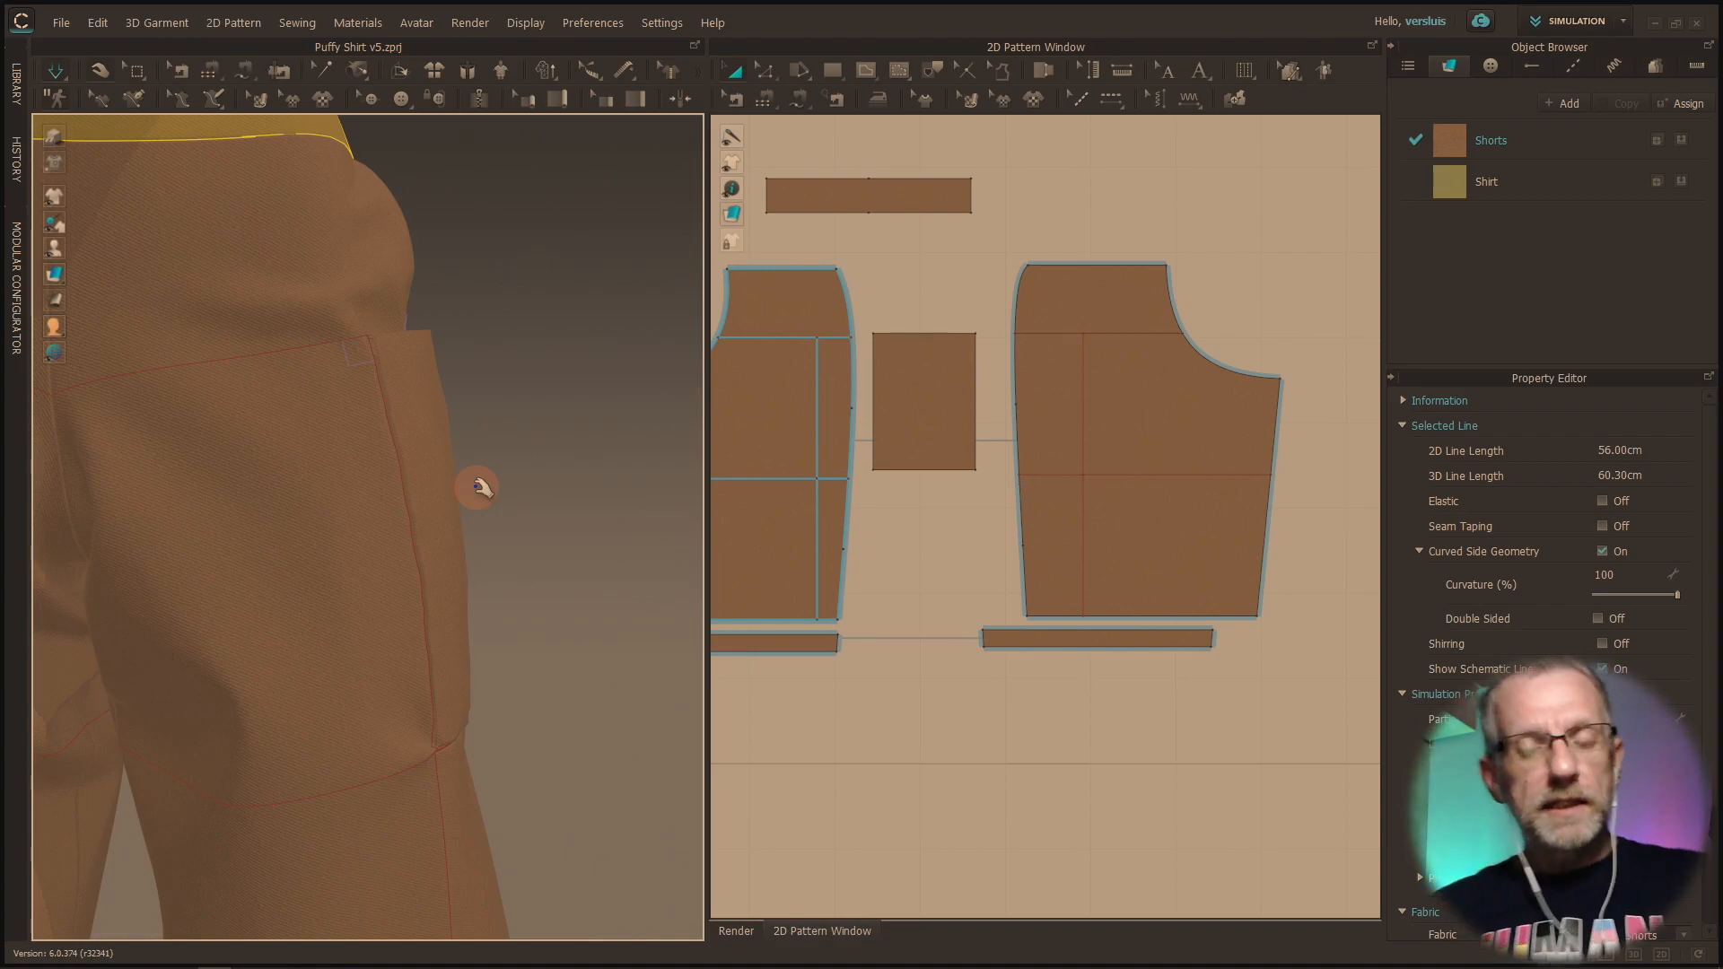
pyautogui.scroll(8, 989, 517)
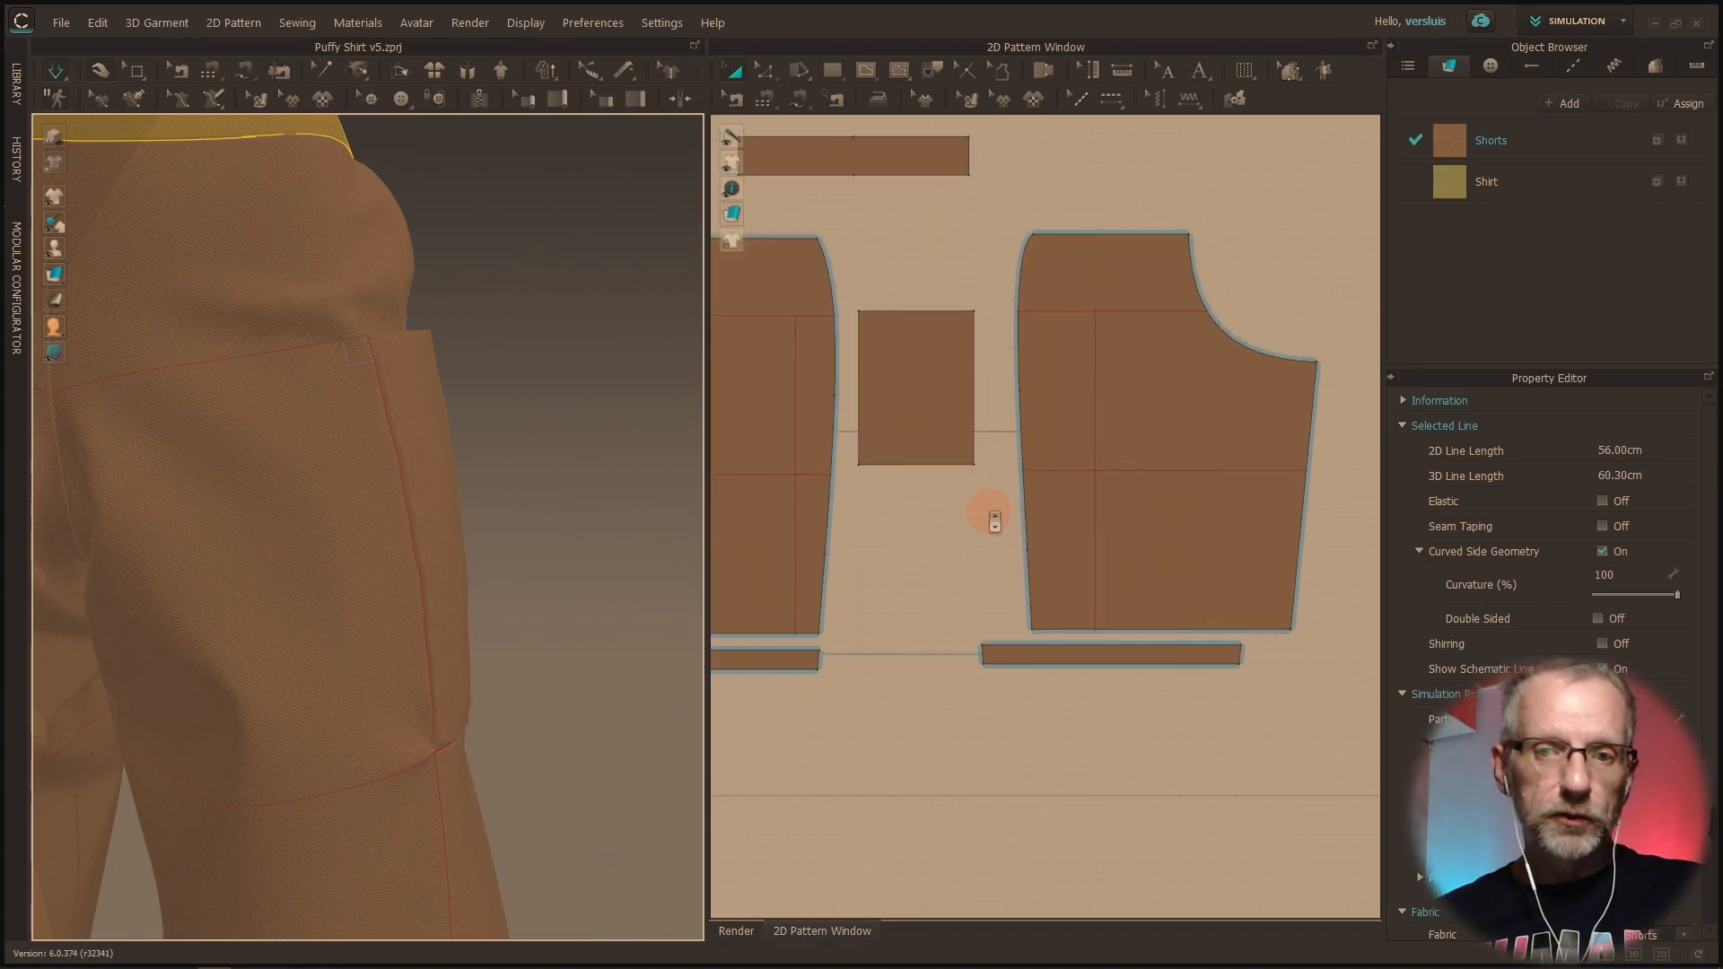
pyautogui.moveTo(992, 518); pyautogui.dragTo(1206, 751, button='middle')
pyautogui.scroll(-2, 1194, 662)
pyautogui.scroll(-4, 1141, 703)
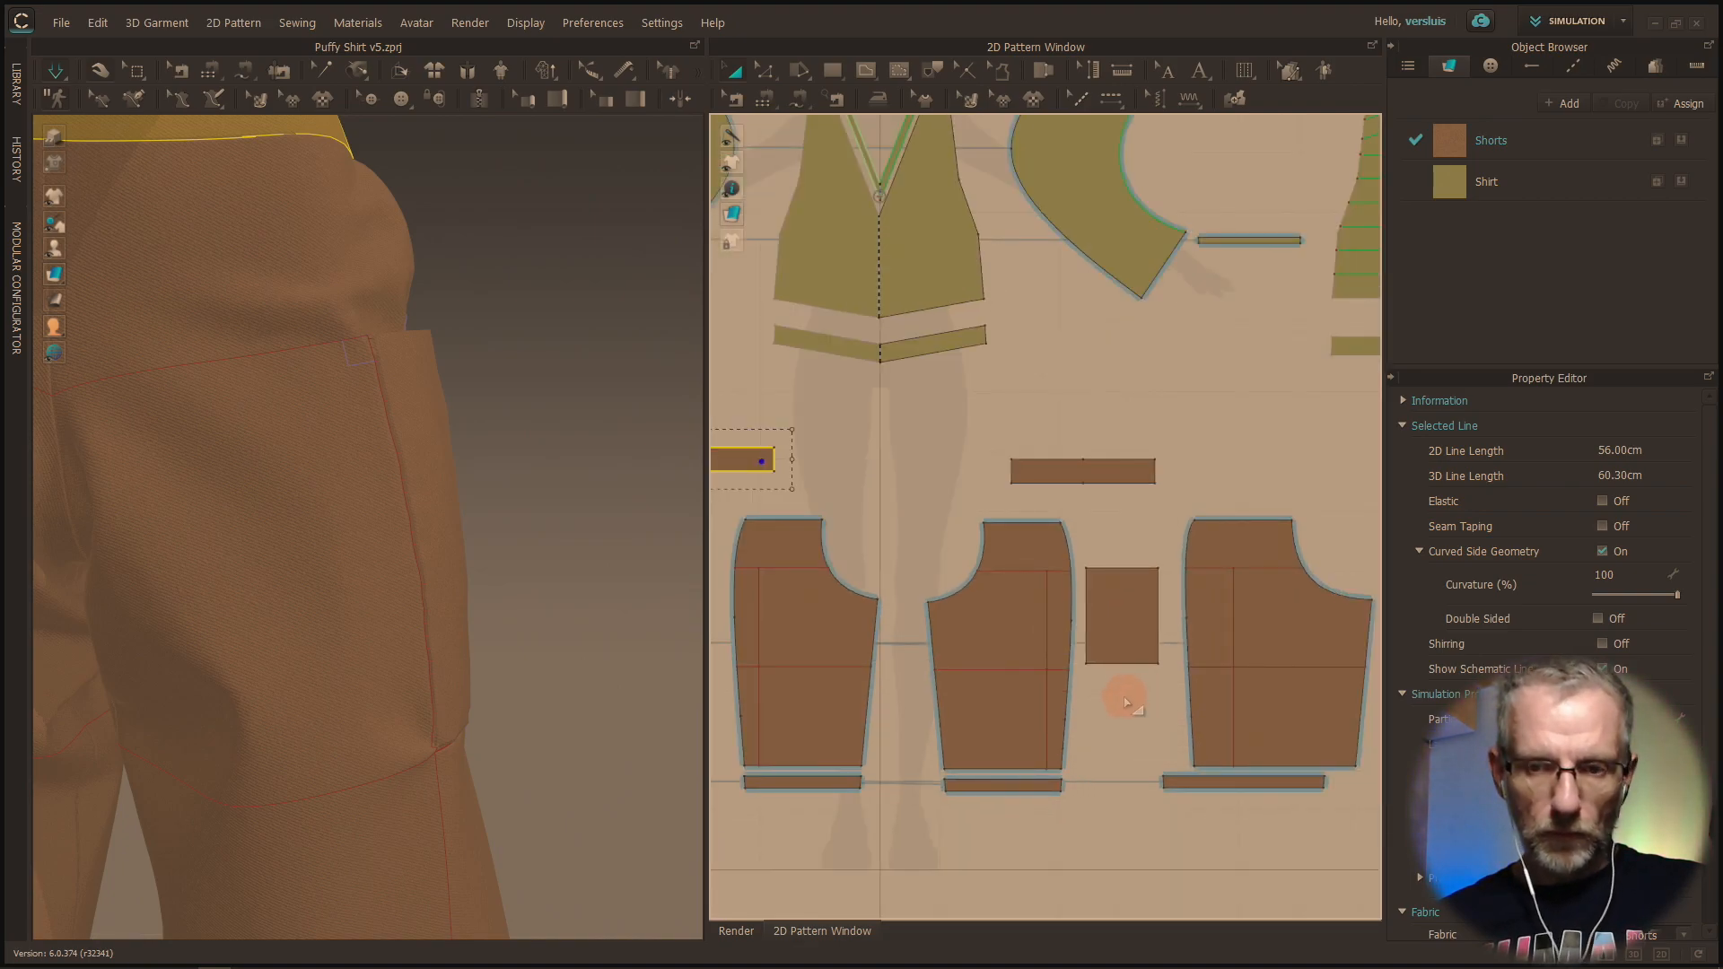
pyautogui.click(1213, 589)
pyautogui.moveTo(1214, 589); pyautogui.dragTo(1279, 595)
pyautogui.moveTo(1127, 601); pyautogui.dragTo(1177, 607)
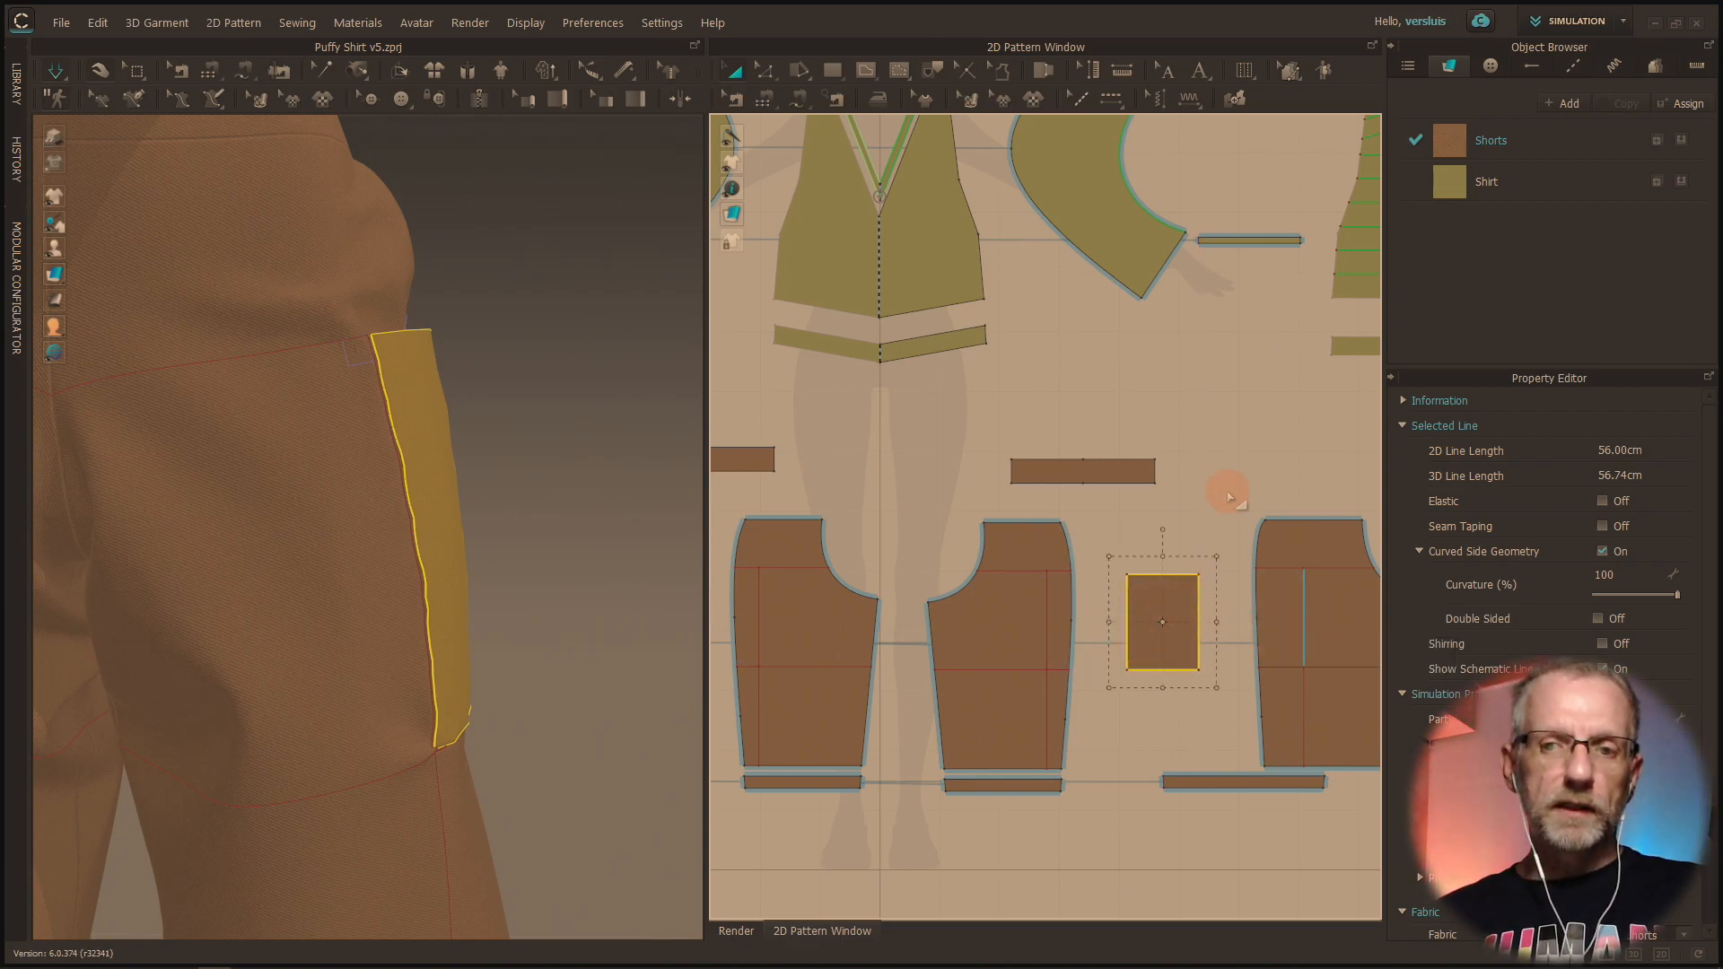
# Step: Delete all the seams joining the pocket rectangle's side and lower edges to the leg panels
pyautogui.click(1113, 628)
pyautogui.scroll(-3, 1129, 623)
pyautogui.scroll(10, 1133, 631)
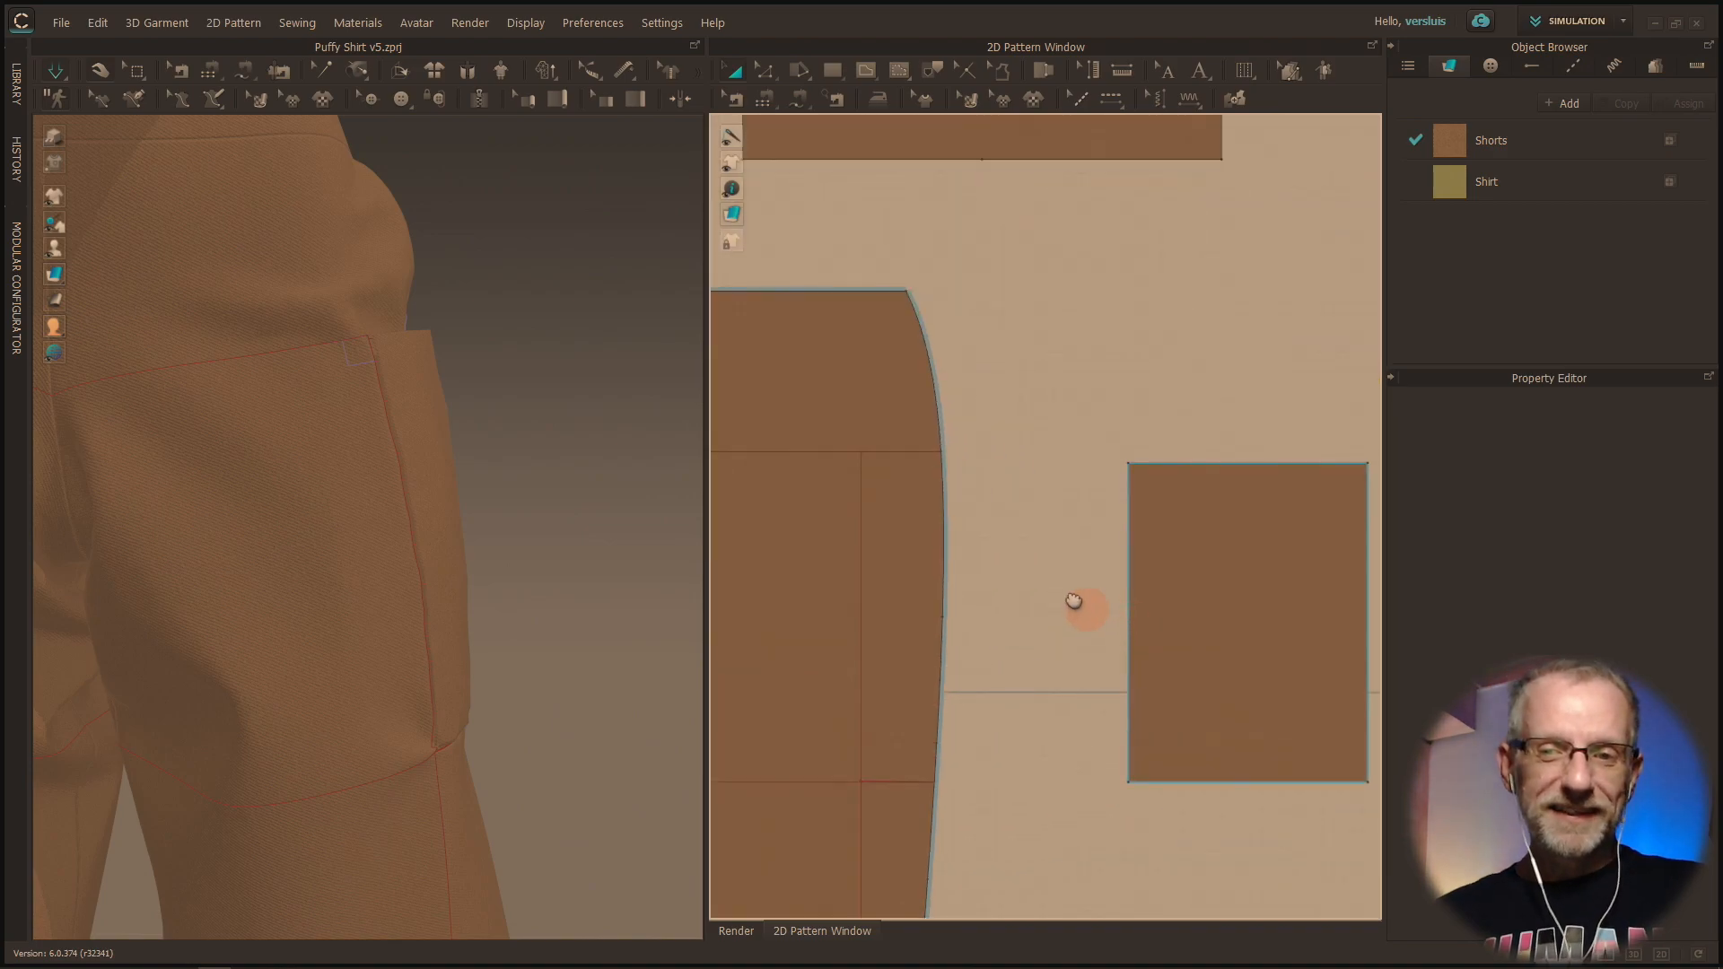
pyautogui.scroll(-2, 989, 529)
pyautogui.scroll(-1, 992, 544)
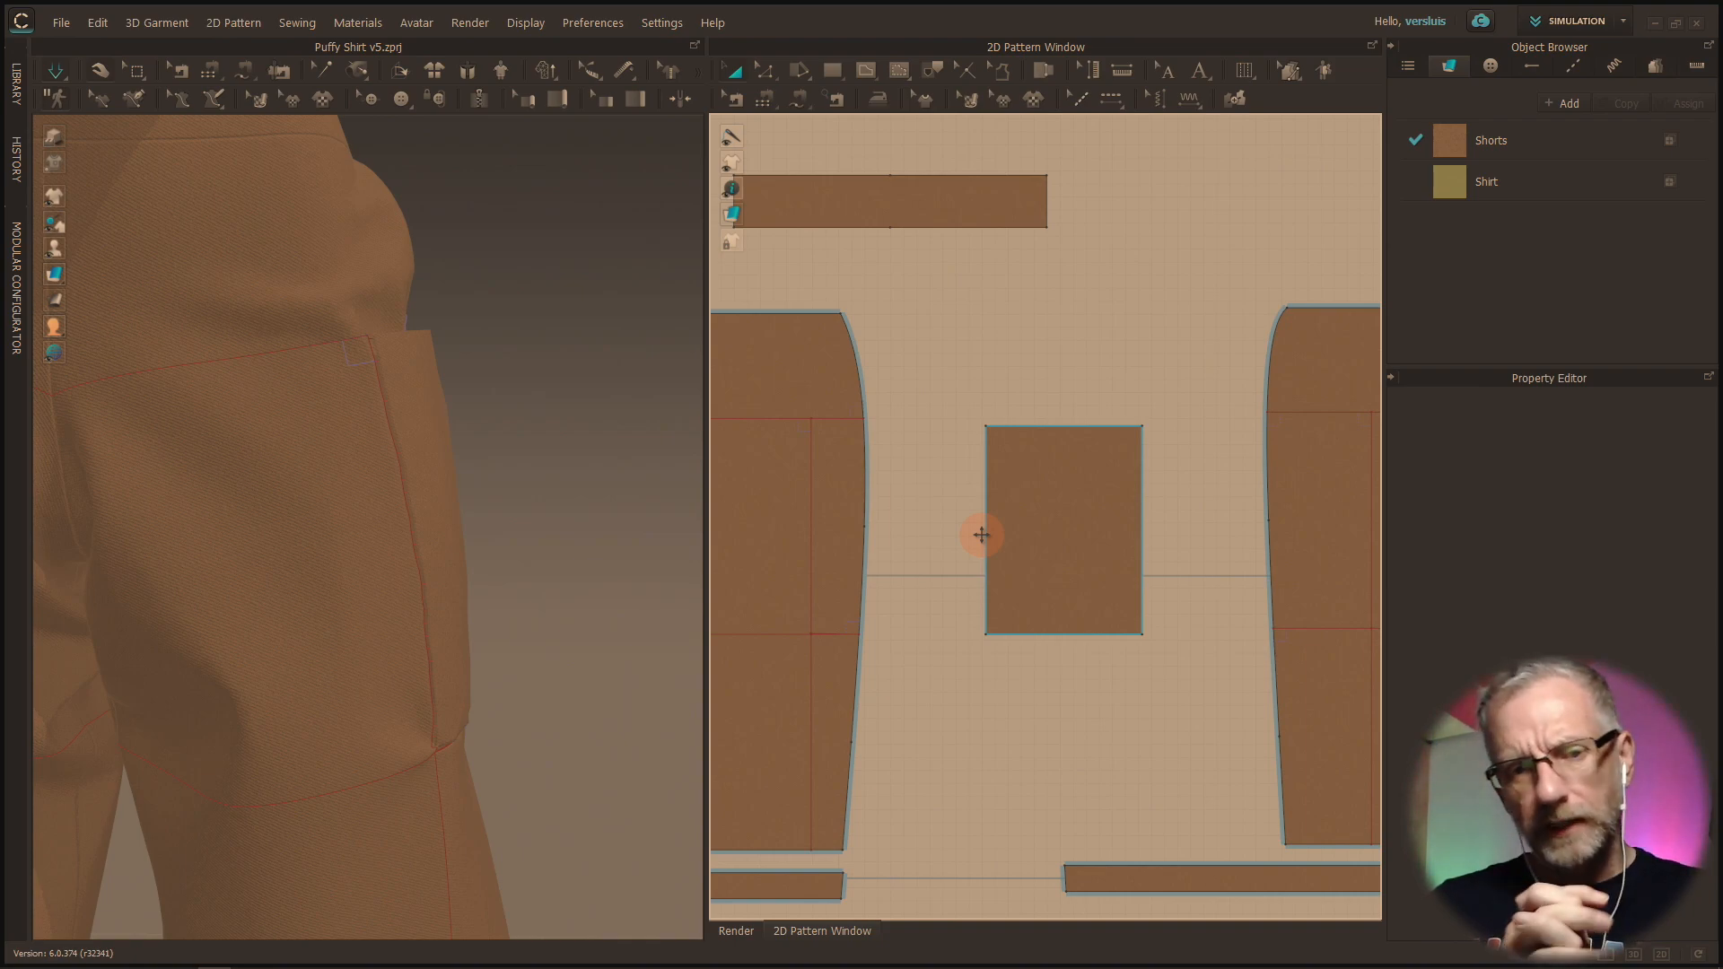
pyautogui.moveTo(643, 627); pyautogui.dragTo(512, 675, button='right')
pyautogui.click(946, 648)
pyautogui.click(1046, 616)
pyautogui.click(1052, 488)
pyautogui.moveTo(936, 361); pyautogui.dragTo(1217, 702)
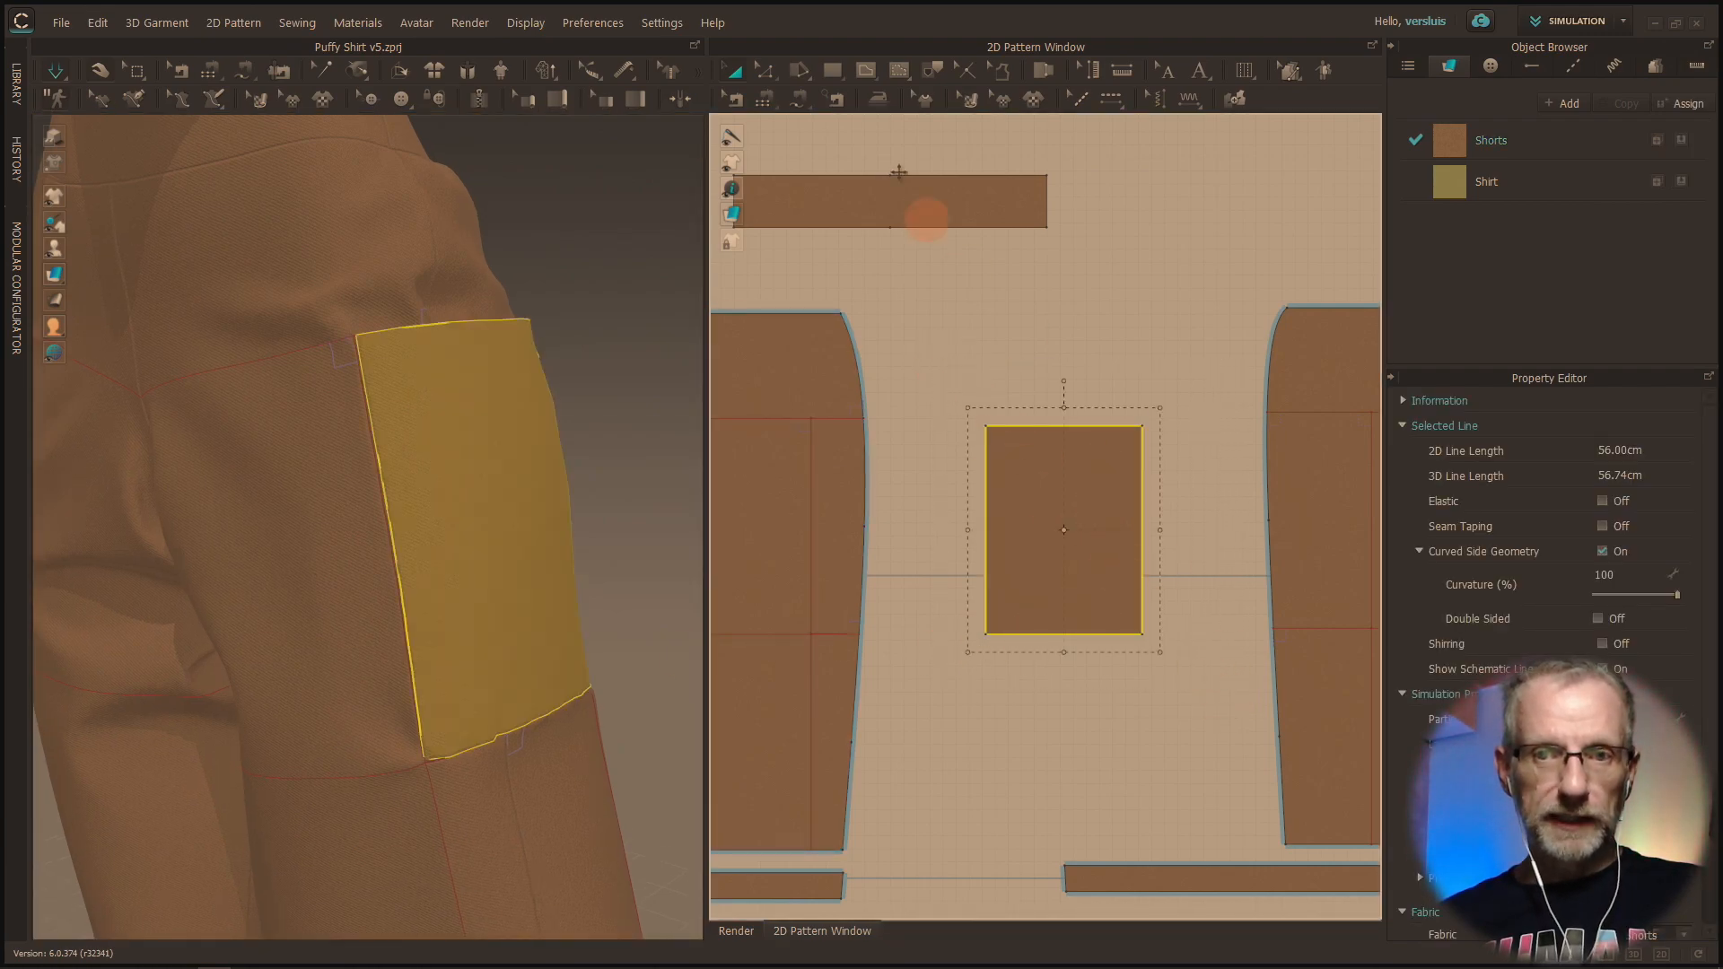
pyautogui.click(736, 99)
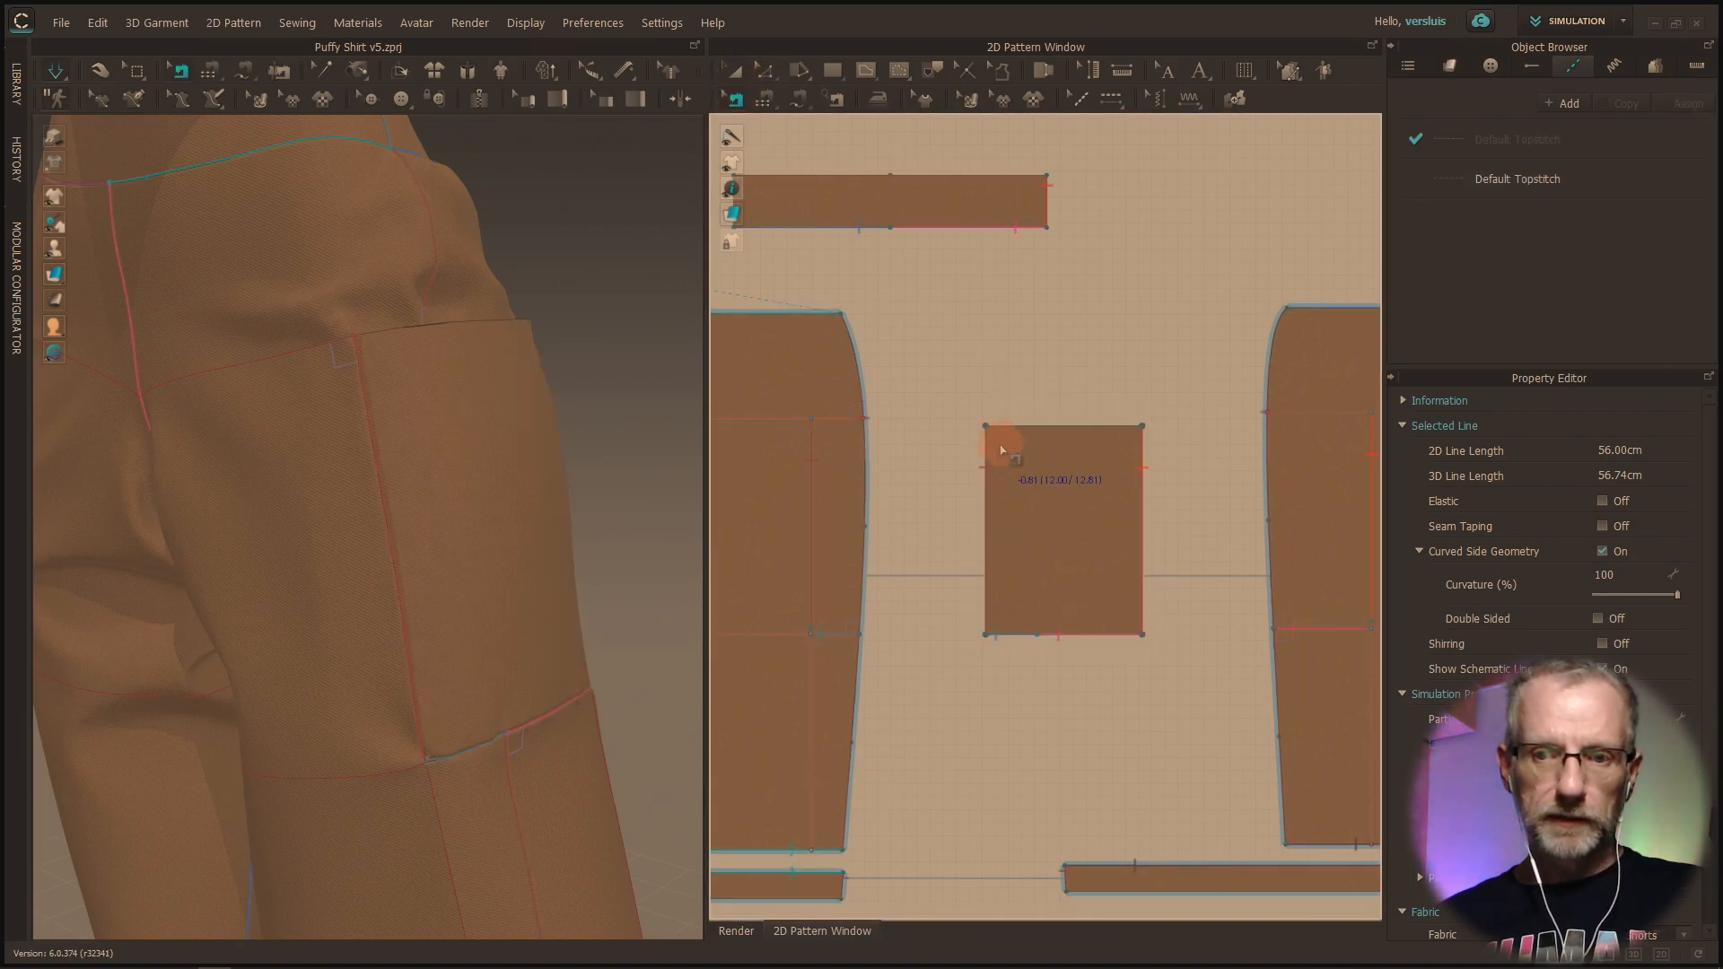
pyautogui.moveTo(936, 377); pyautogui.dragTo(1181, 682)
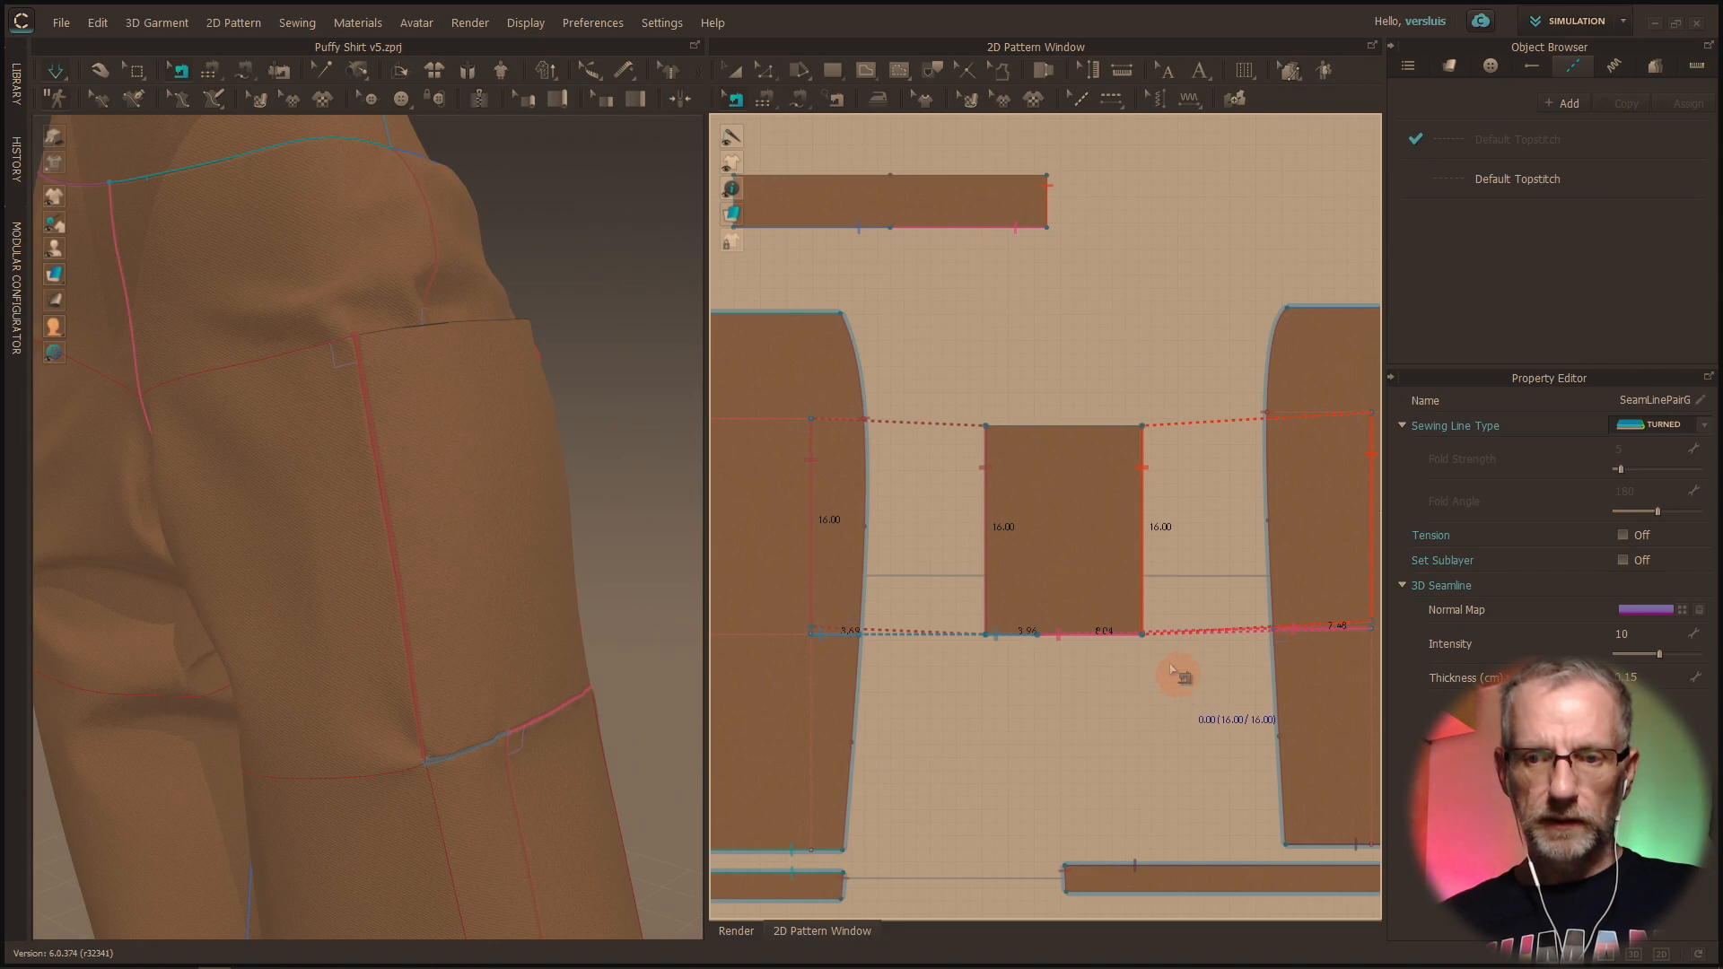
pyautogui.rightClick(1143, 621)
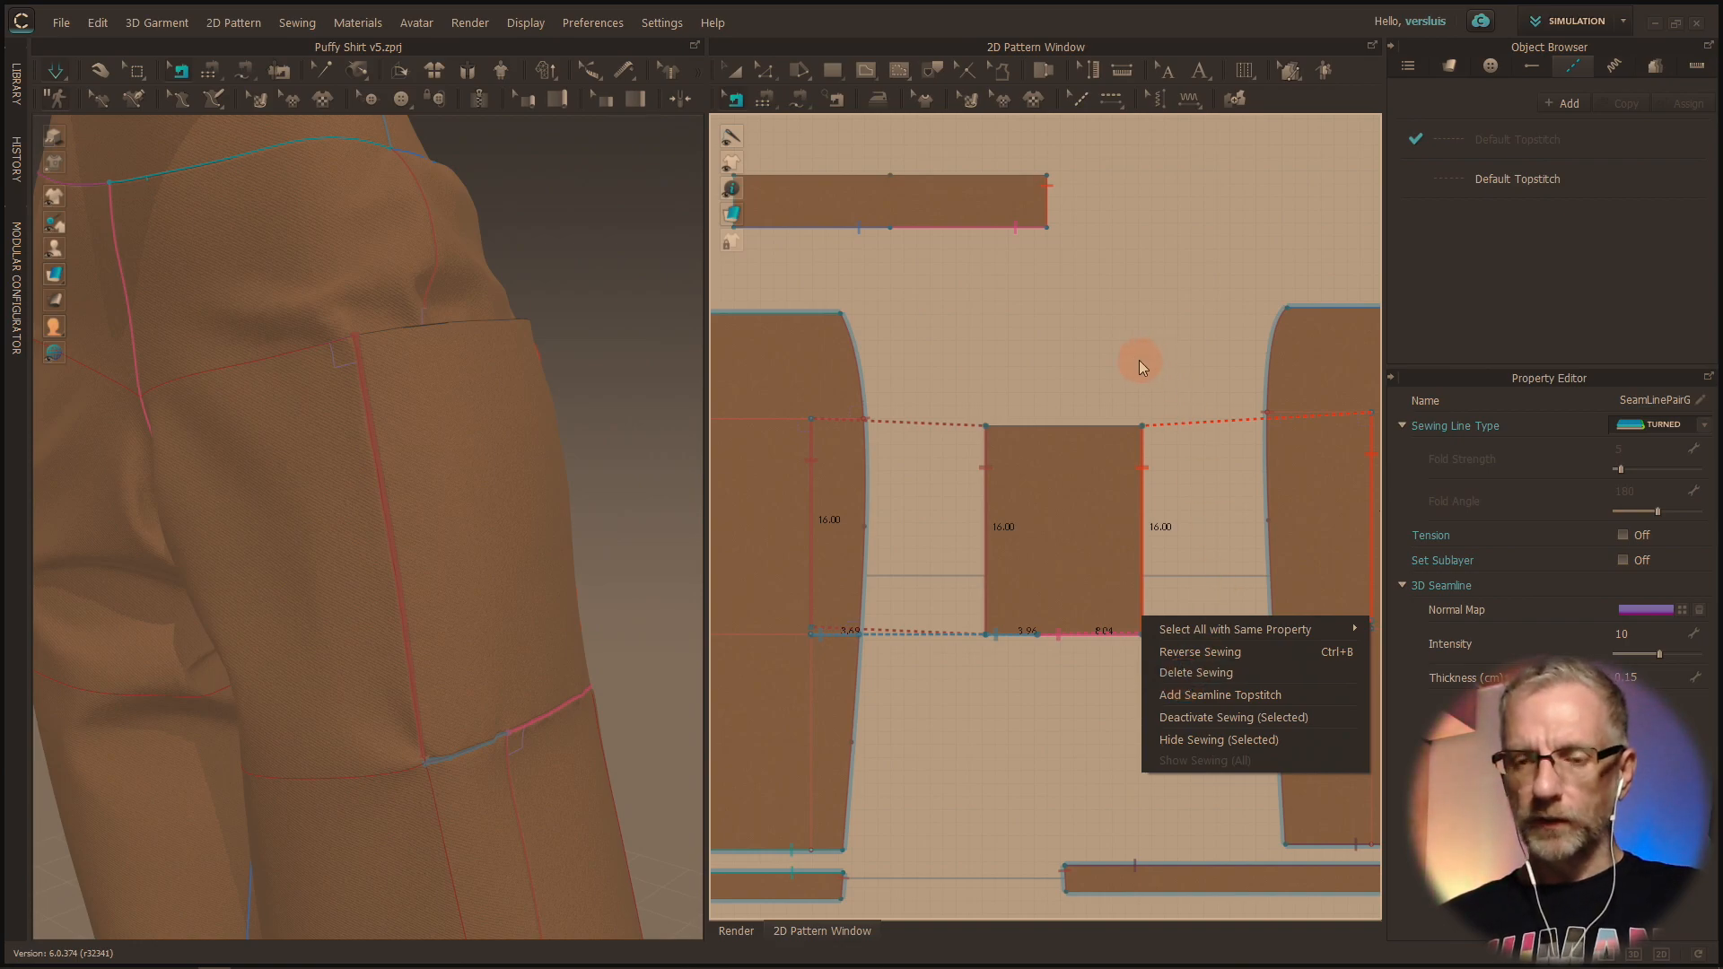
pyautogui.click(1209, 674)
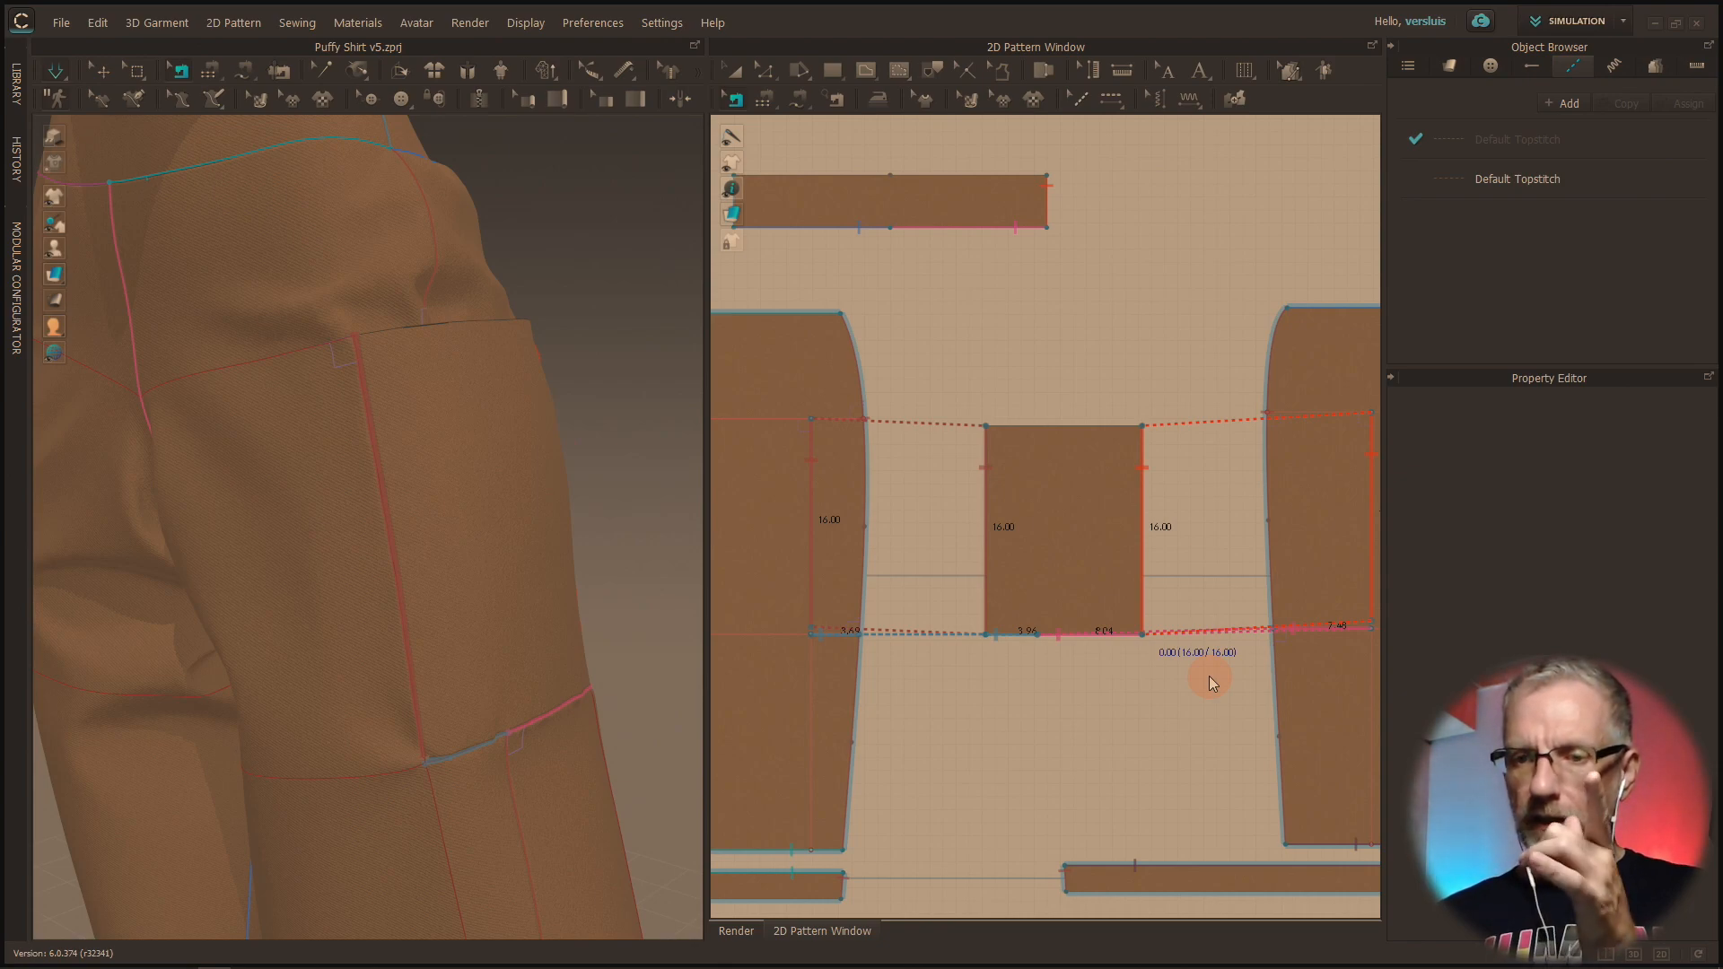
pyautogui.click(1185, 694)
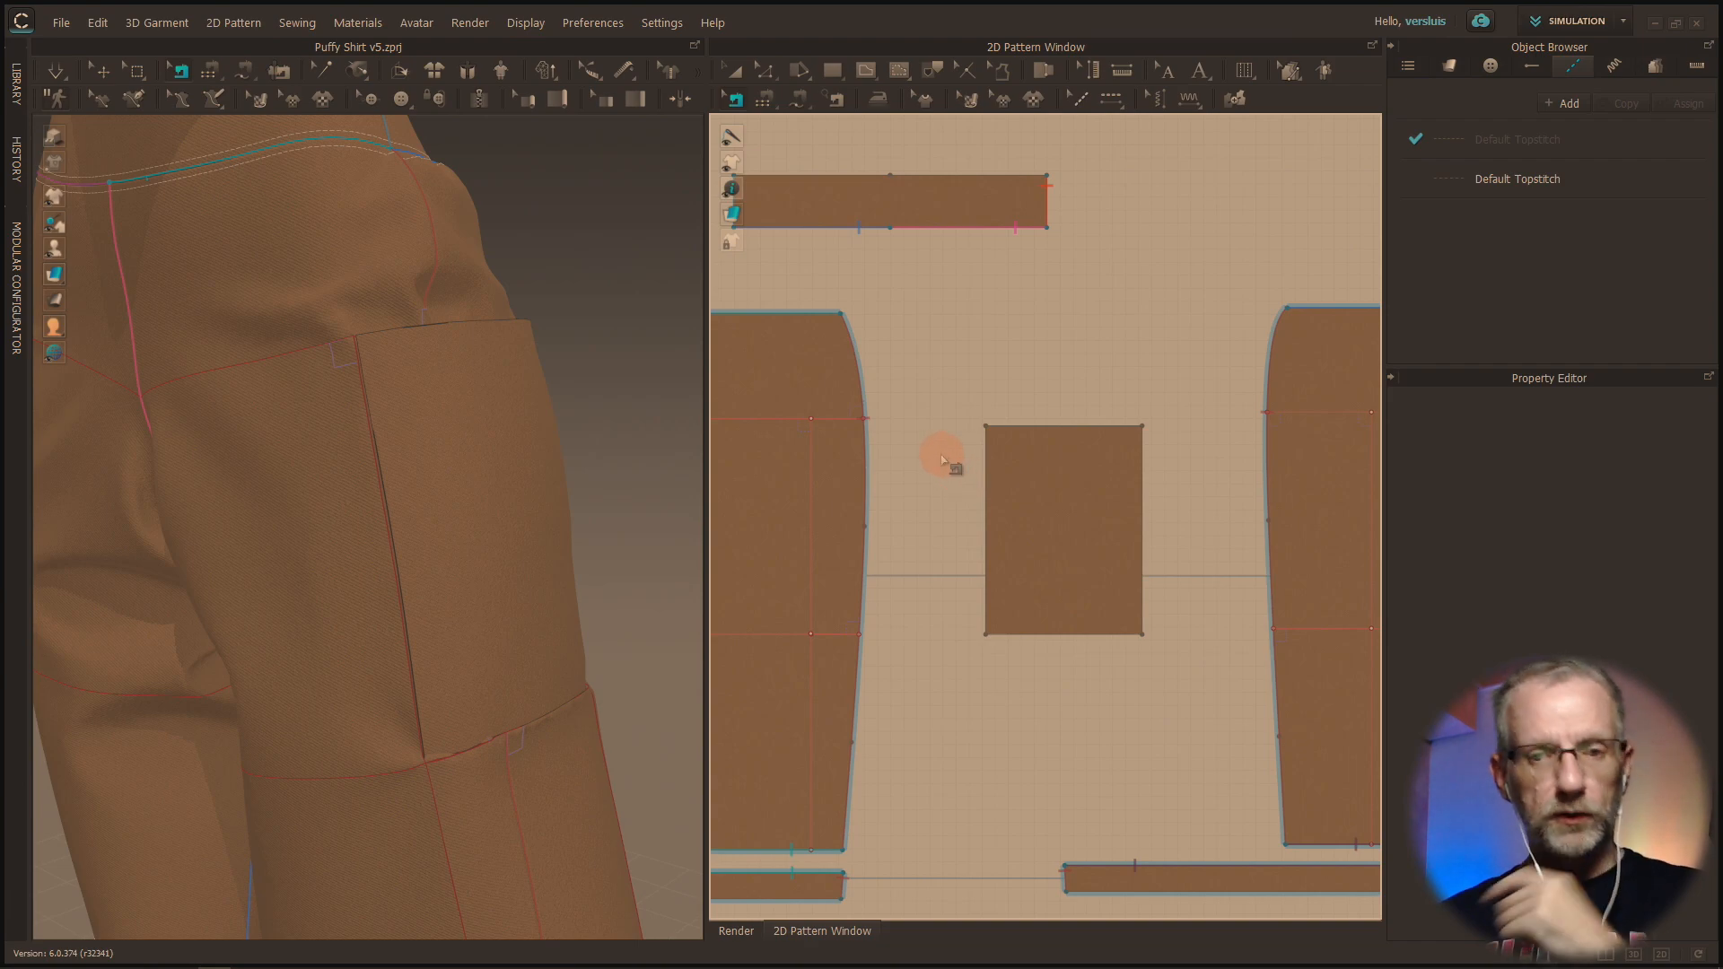
# Step: Select the pocket rectangle's left edge with the Edit Pattern tool
pyautogui.press('z')
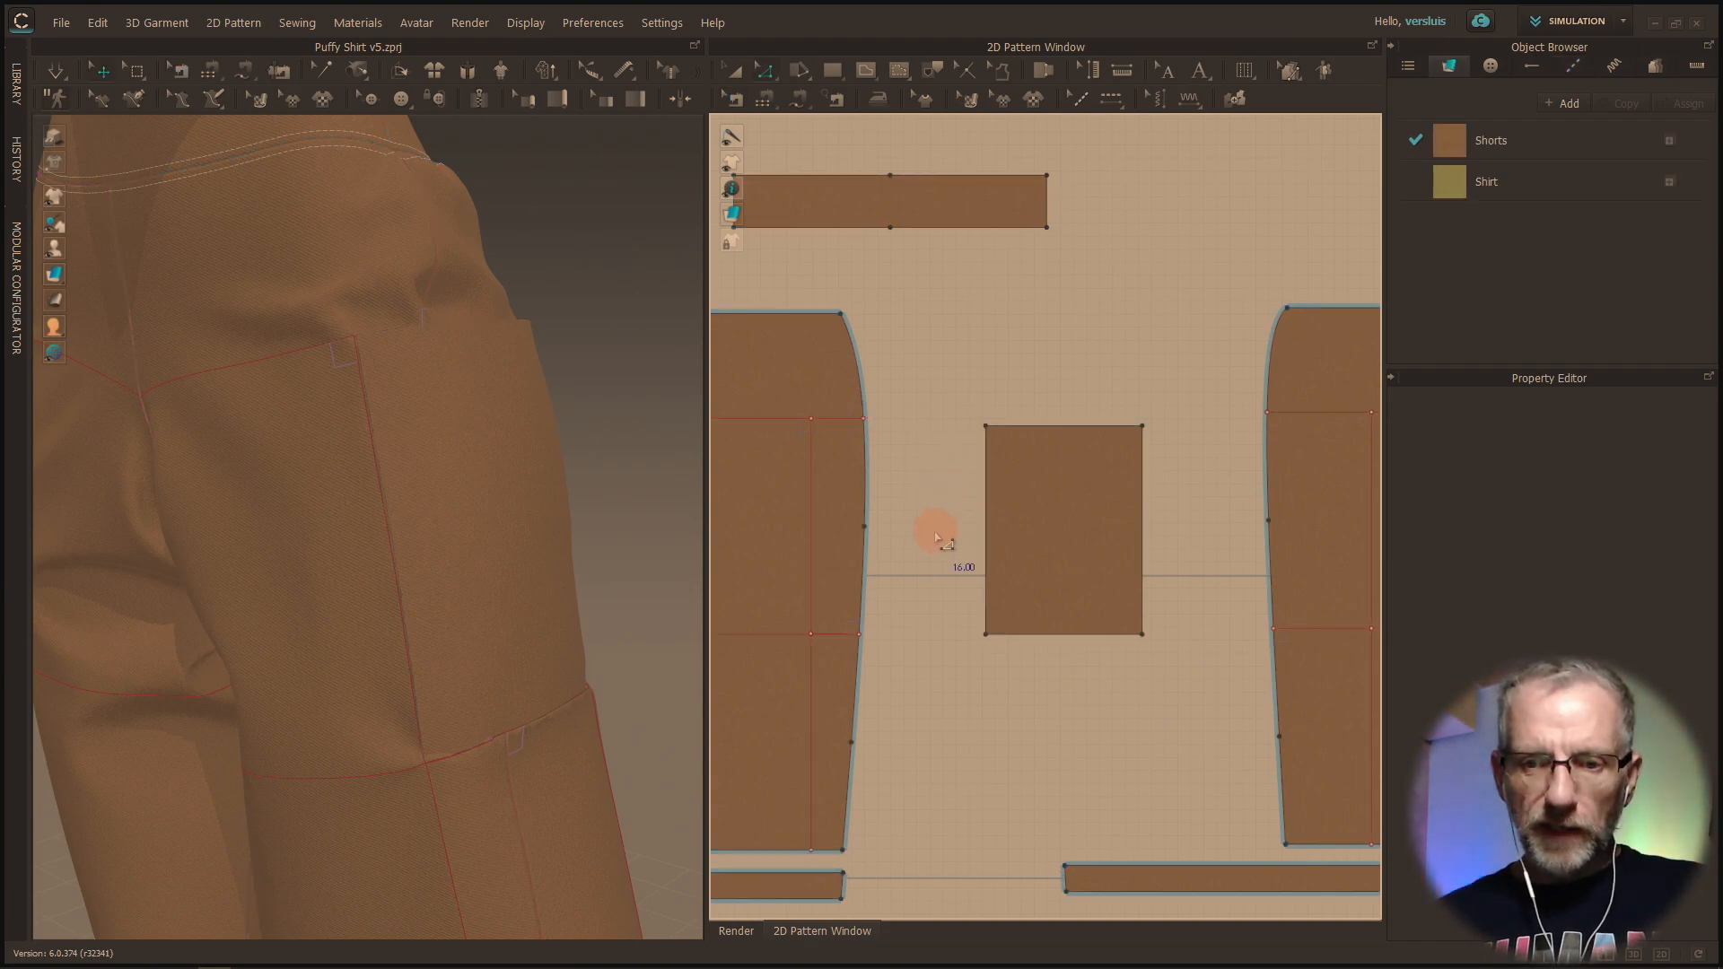
pyautogui.scroll(3, 936, 535)
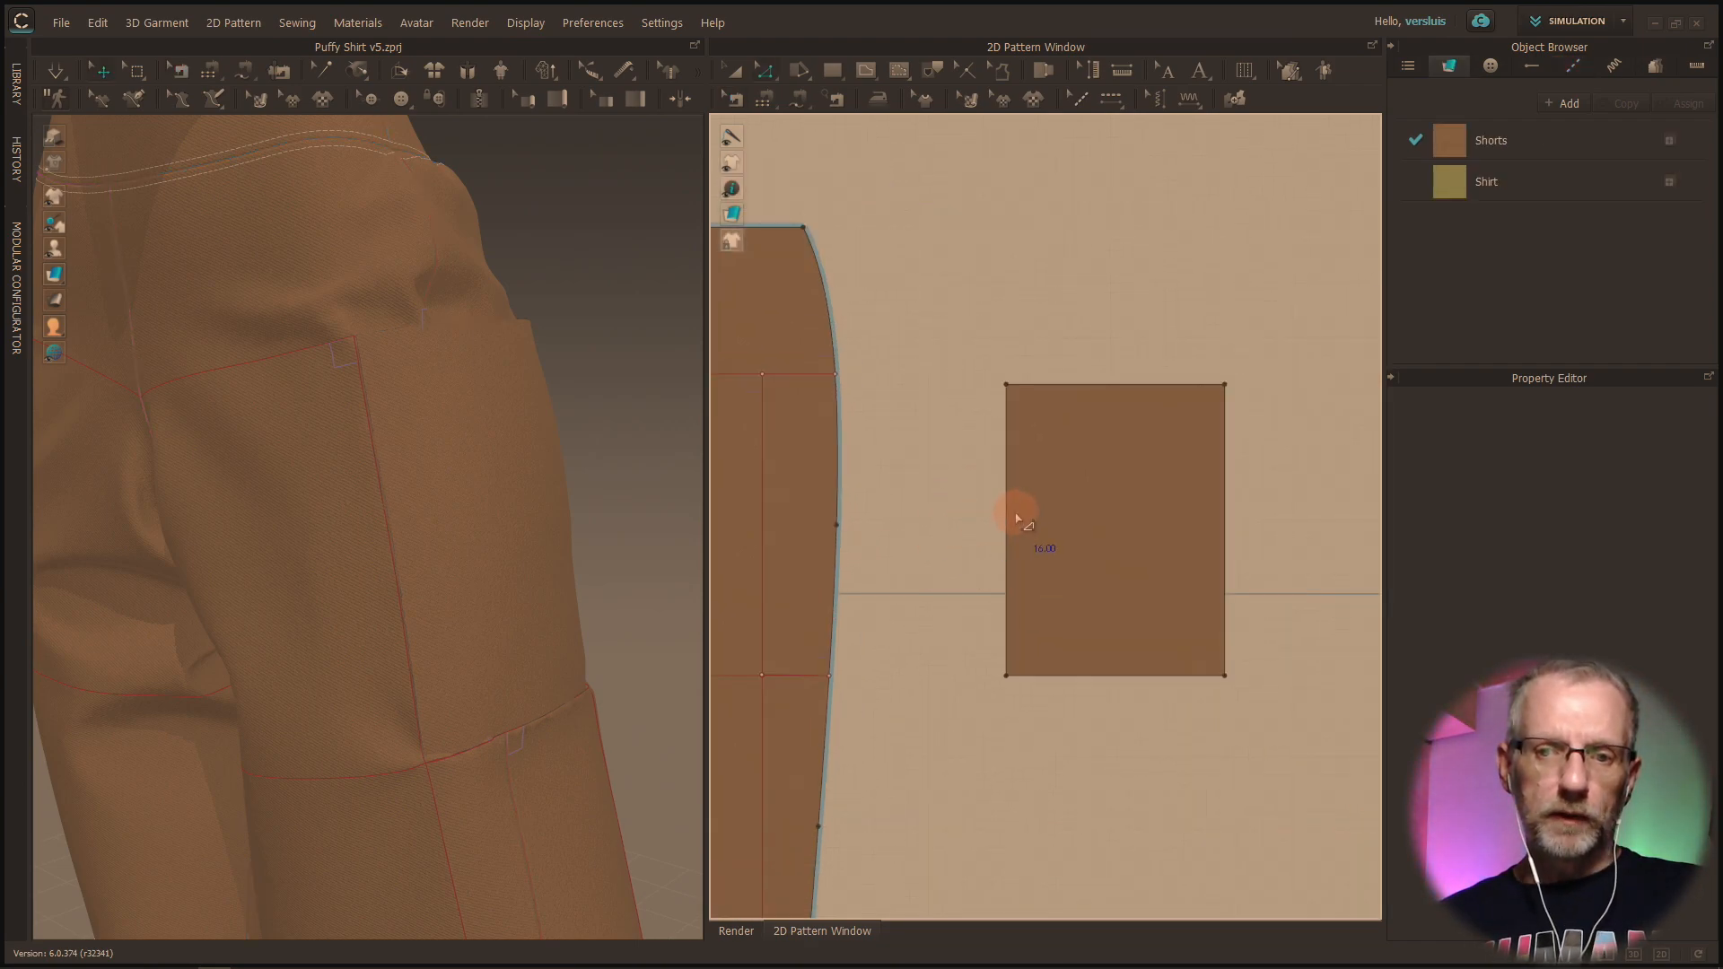
pyautogui.click(1007, 522)
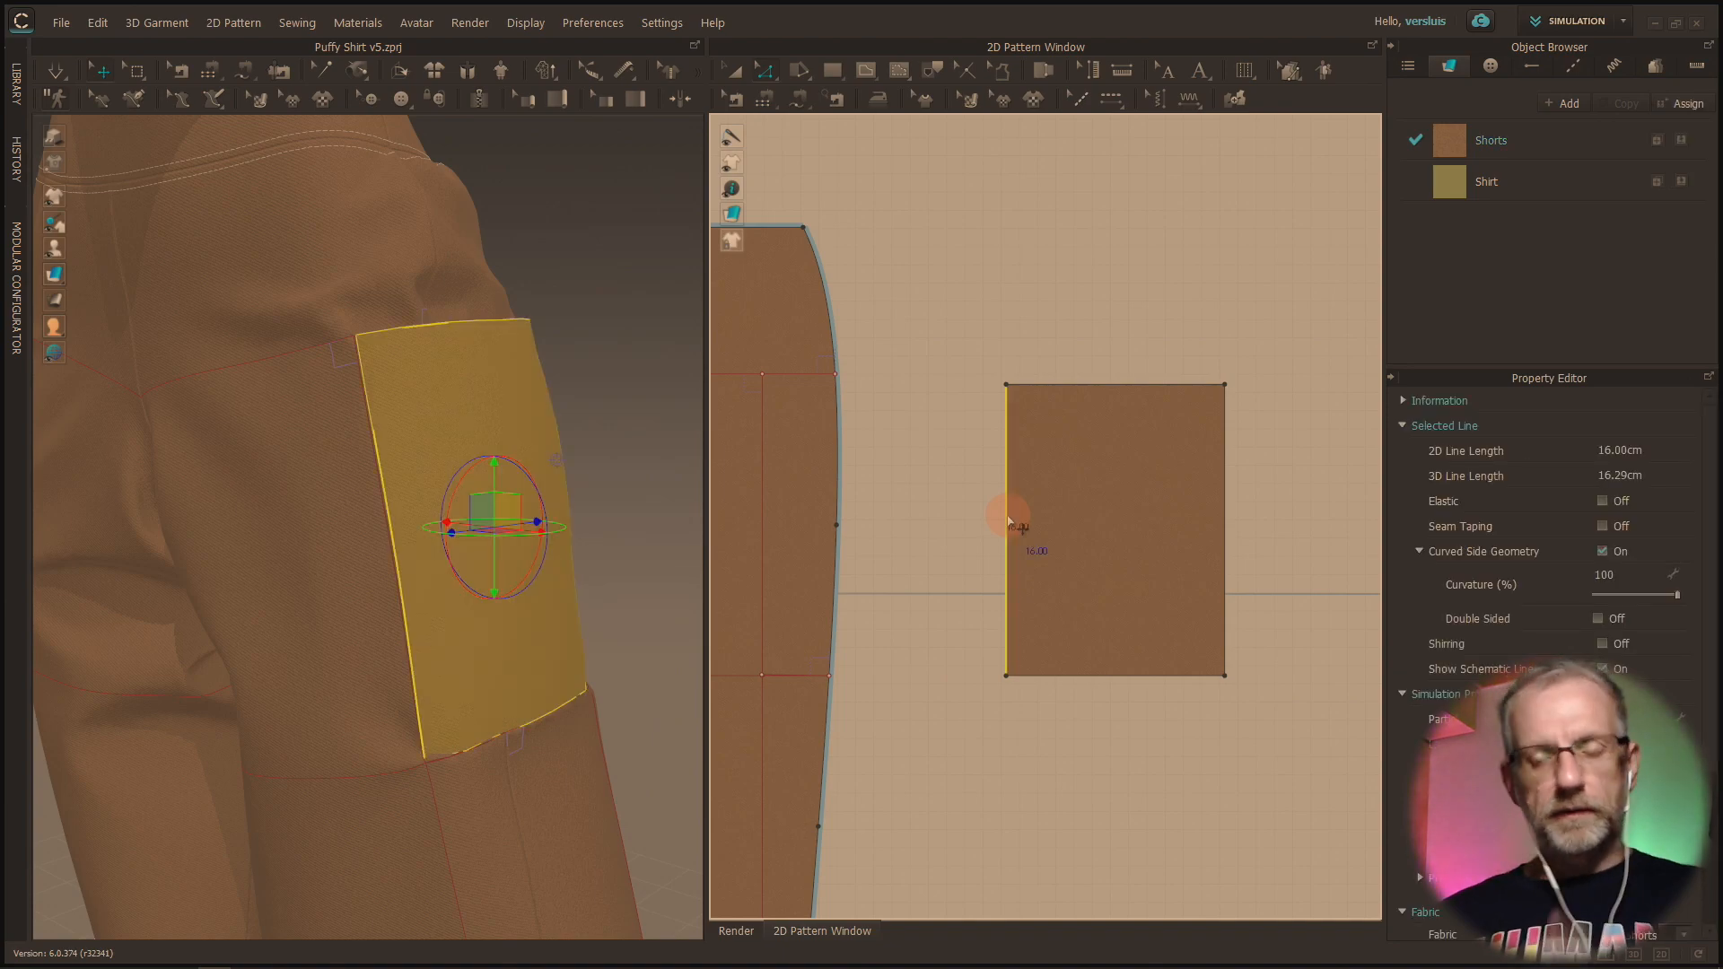
pyautogui.rightClick(1008, 522)
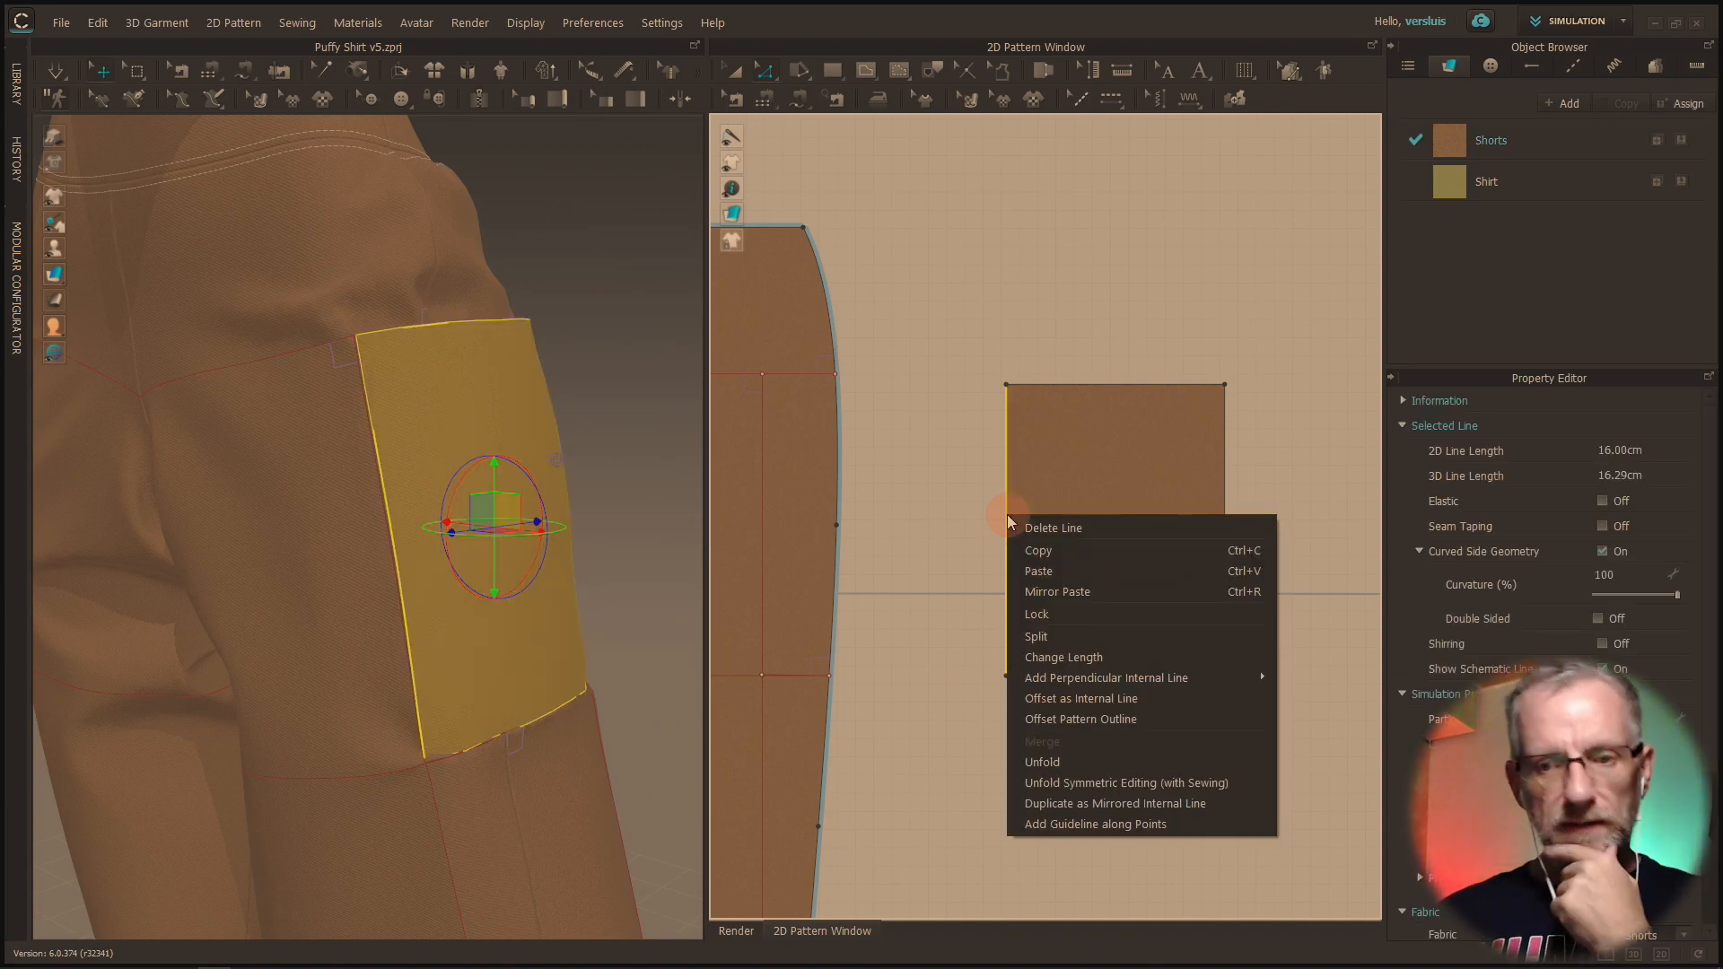
pyautogui.click(1145, 732)
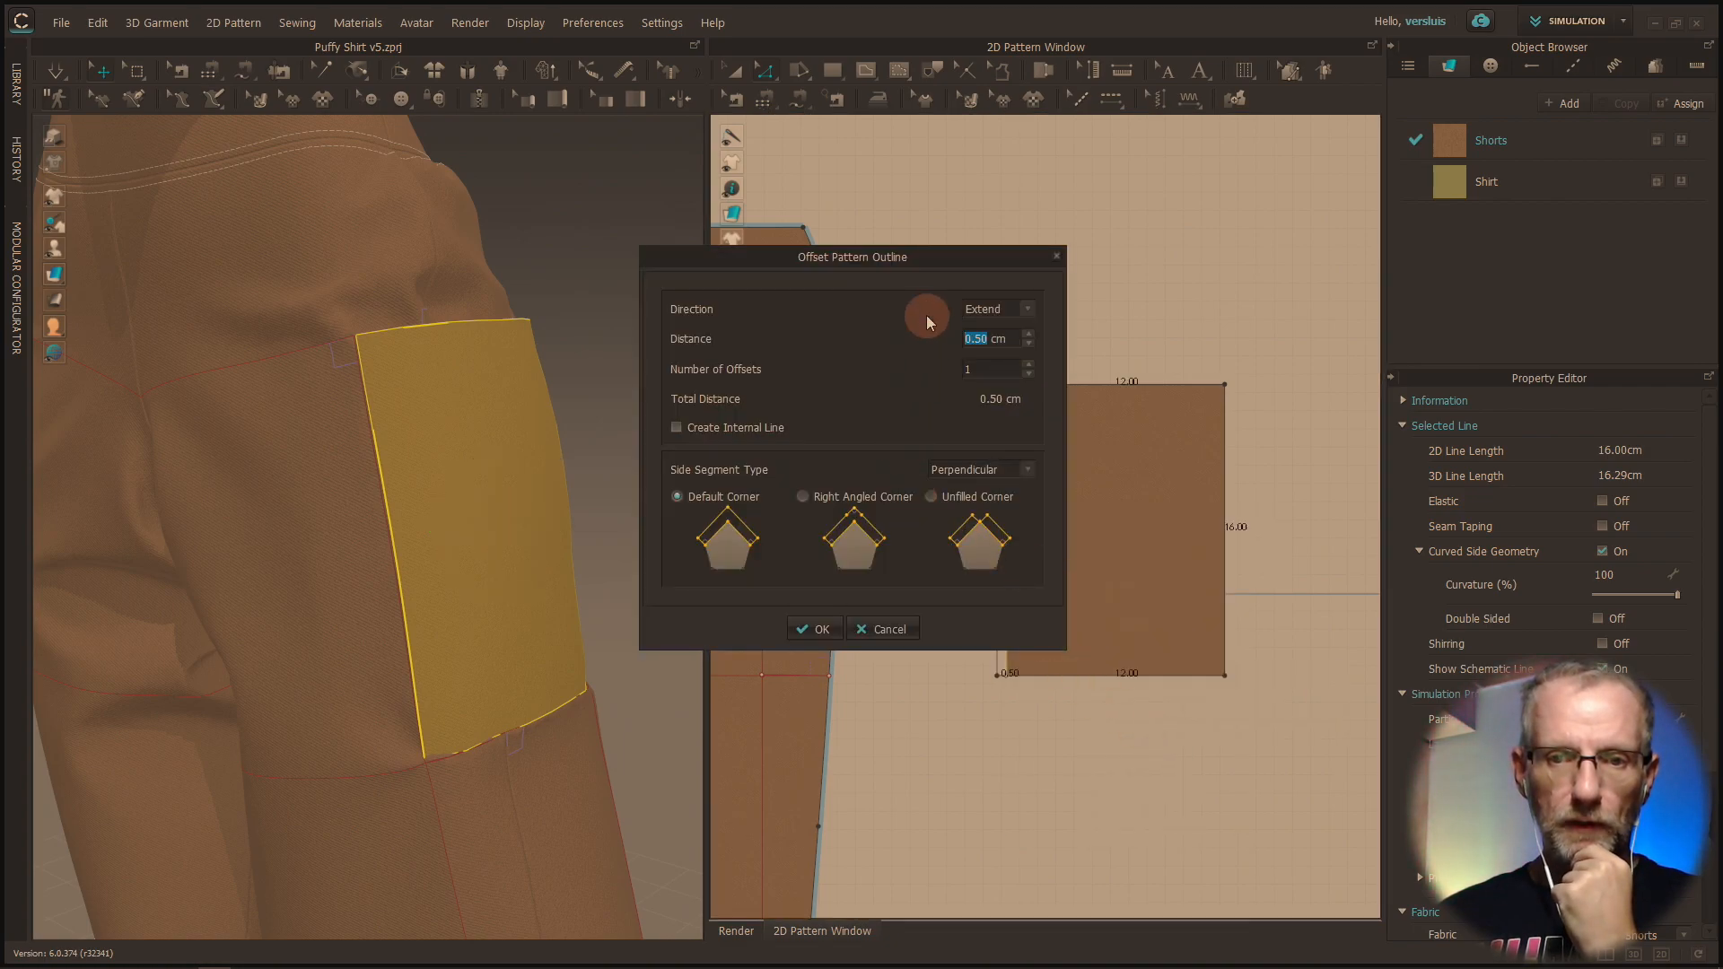
pyautogui.moveTo(924, 255); pyautogui.dragTo(736, 191)
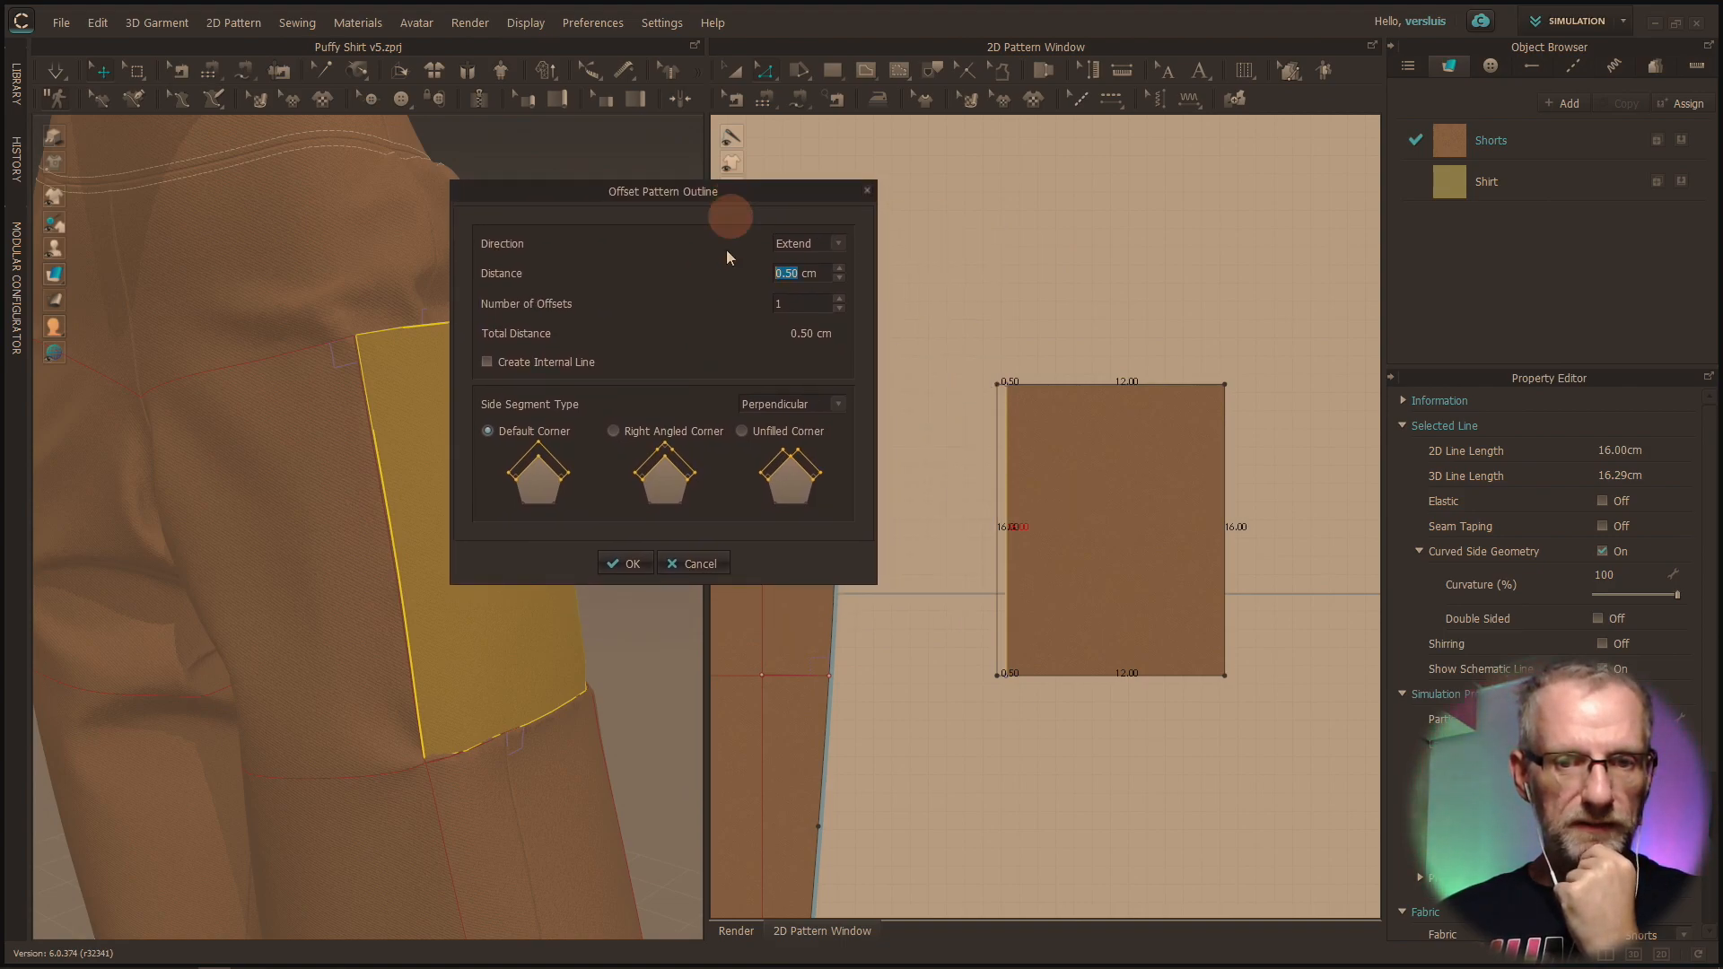
pyautogui.click(680, 561)
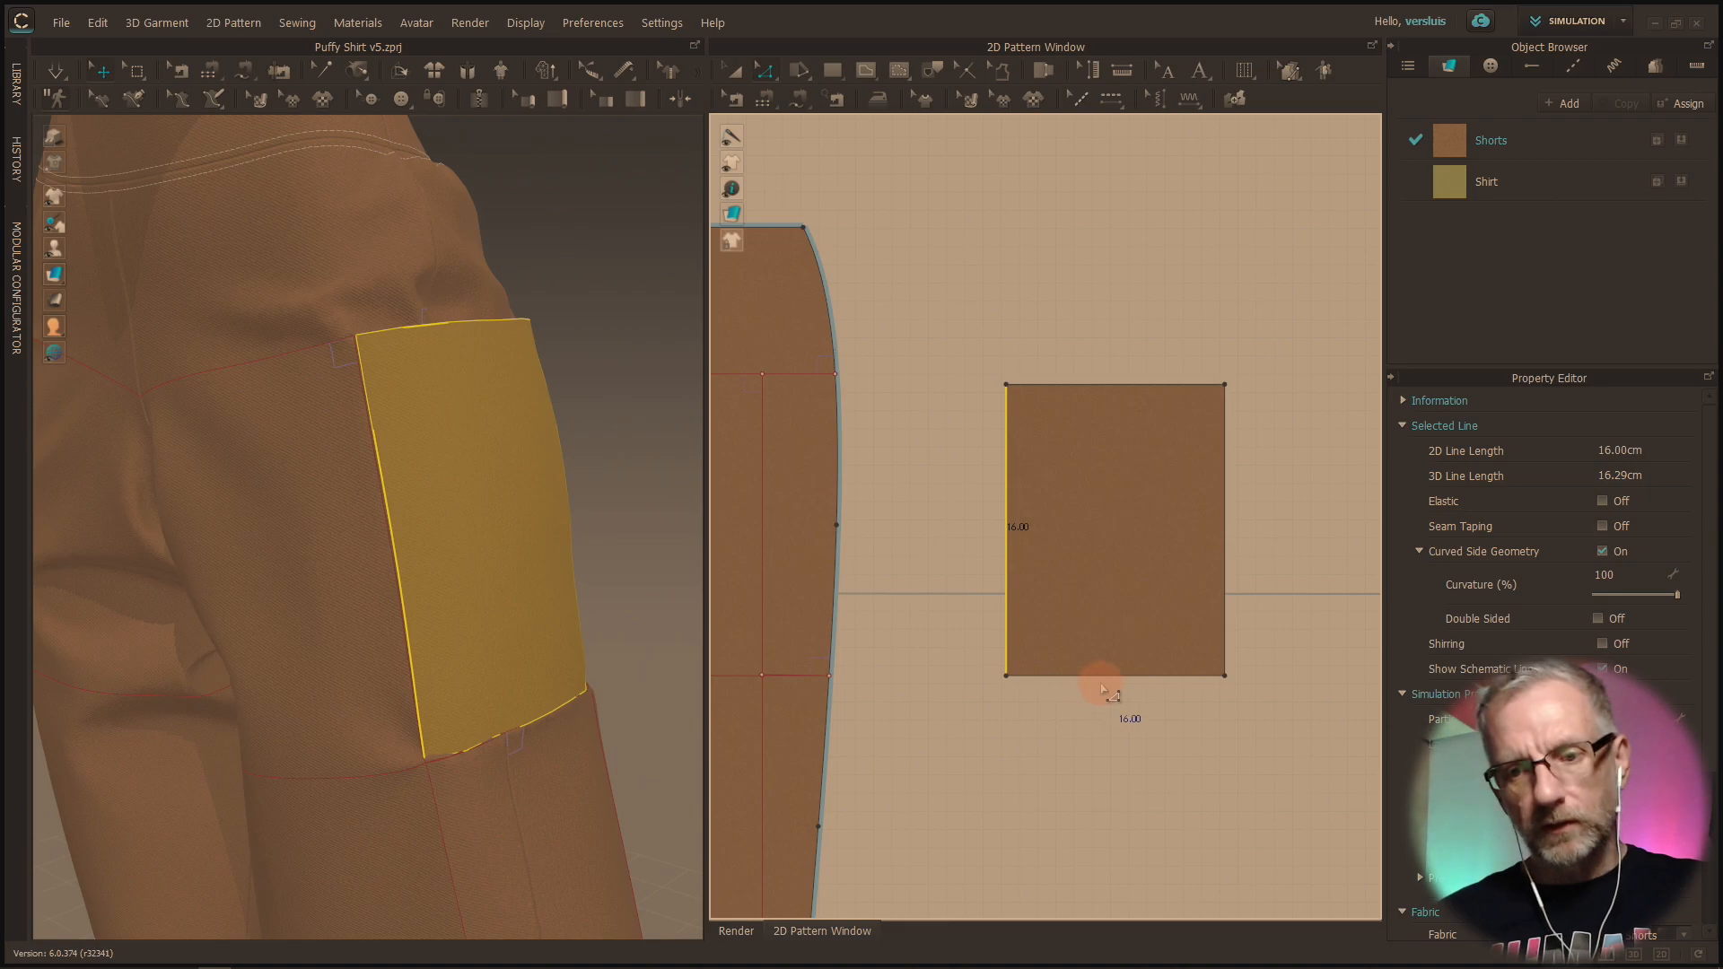
# Step: Add the pocket's lower and right edges to the selection and start Offset Pattern Outline with Unfilled Corner
pyautogui.keyDown('shift'); pyautogui.click(1106, 688); pyautogui.keyUp('shift')
pyautogui.keyDown('shift'); pyautogui.click(1227, 648); pyautogui.keyUp('shift')
pyautogui.rightClick(1226, 638)
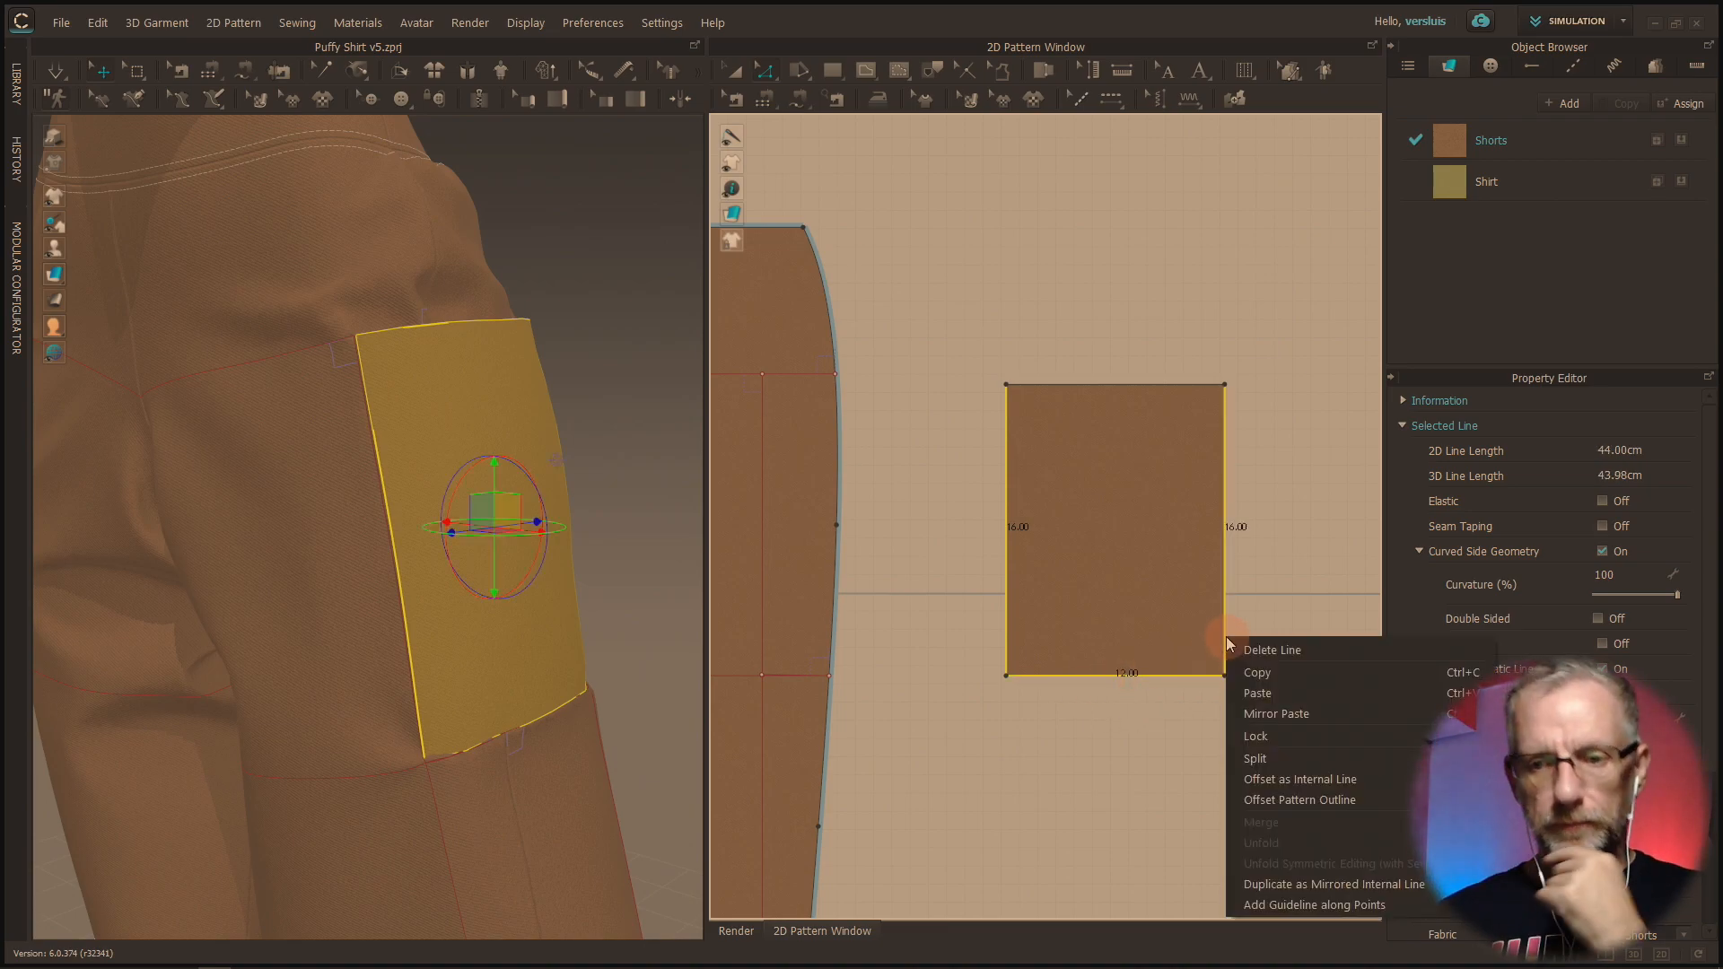
pyautogui.click(1337, 801)
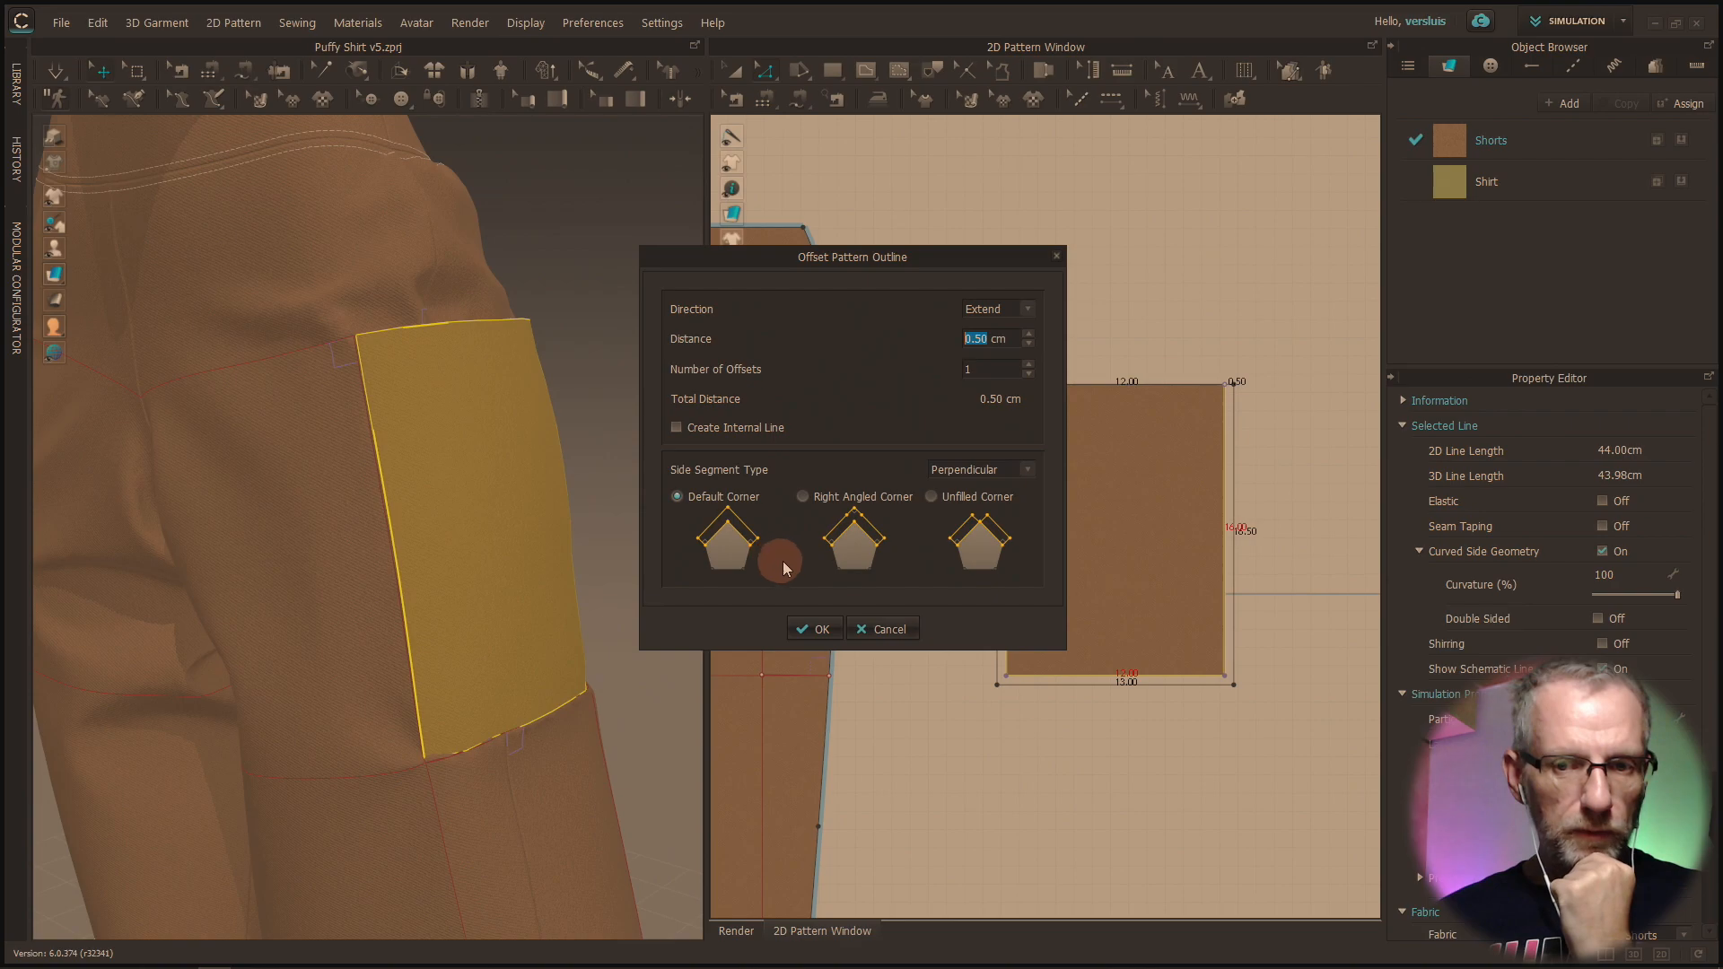
pyautogui.click(963, 500)
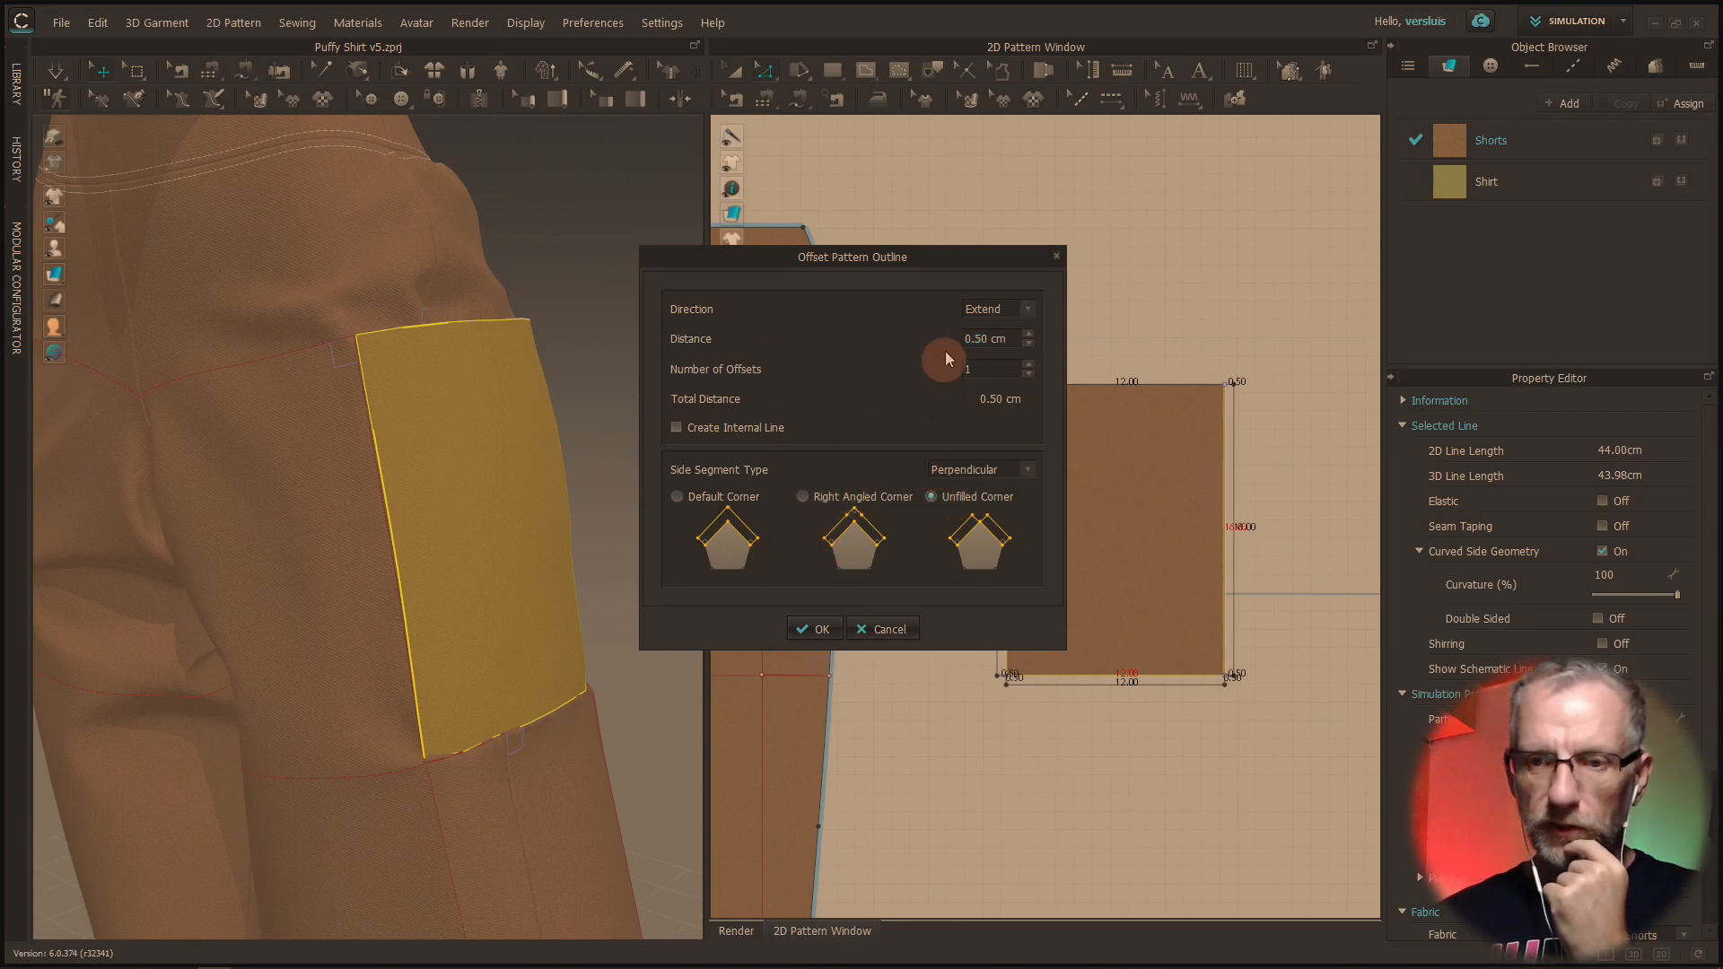
pyautogui.moveTo(978, 257); pyautogui.dragTo(827, 220)
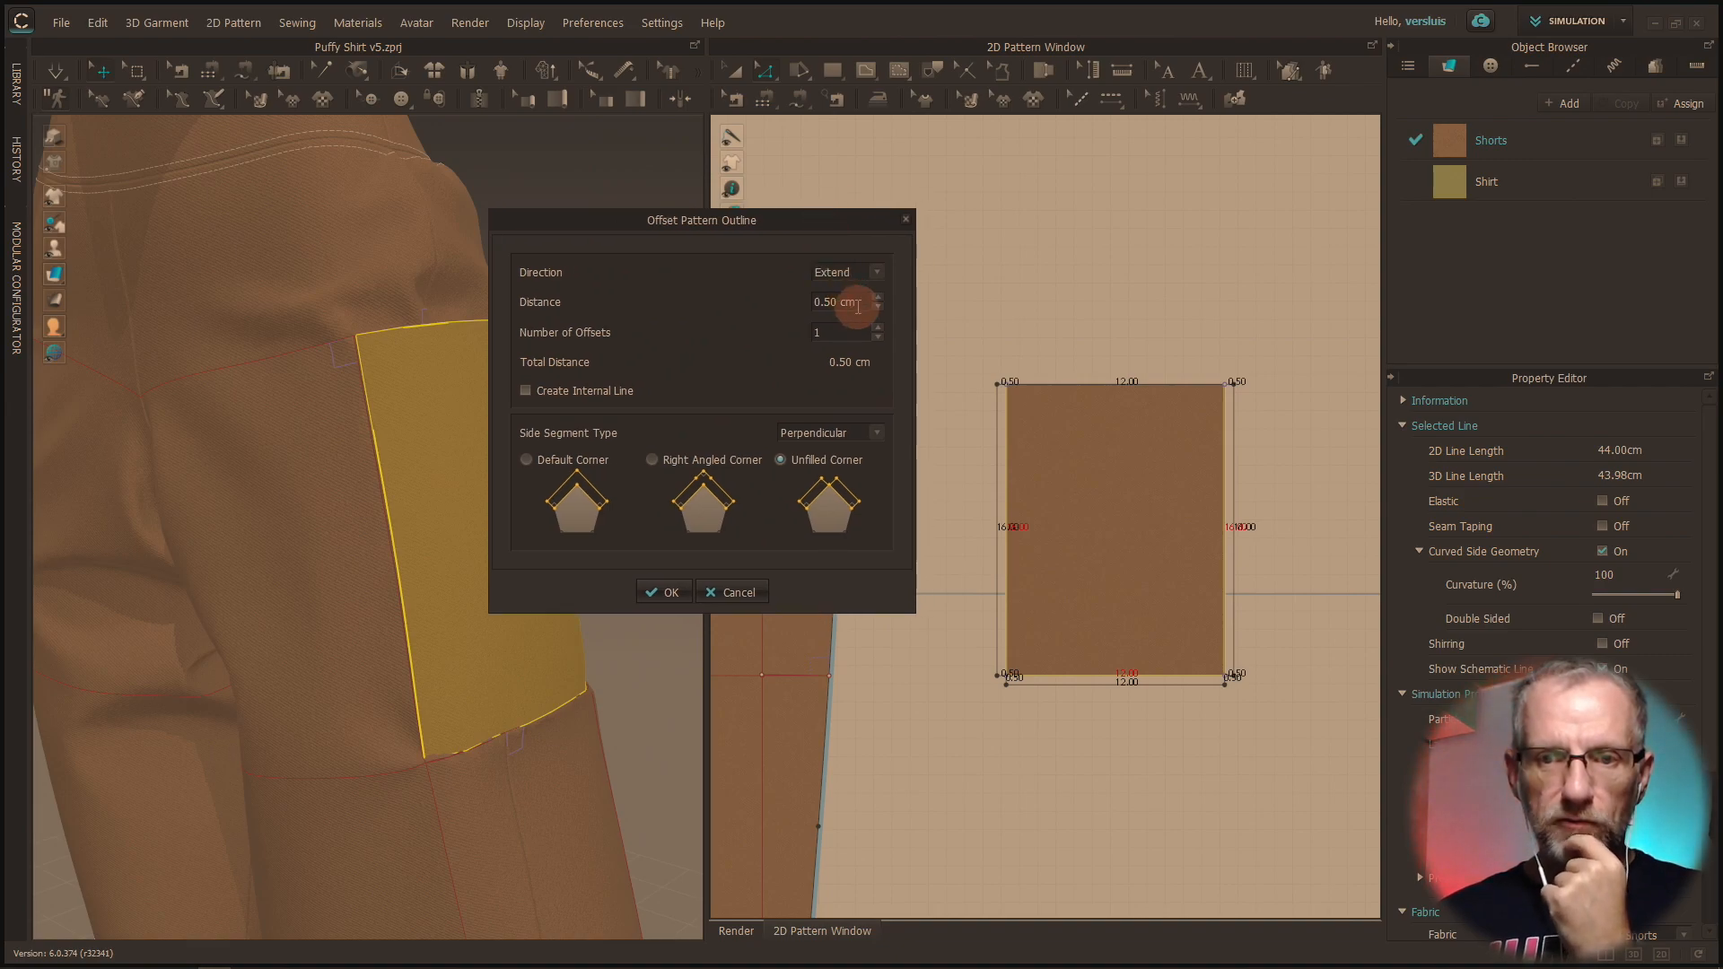
# Step: Set the outline offset to two offsets at a distance of 1 cm each
pyautogui.click(826, 314)
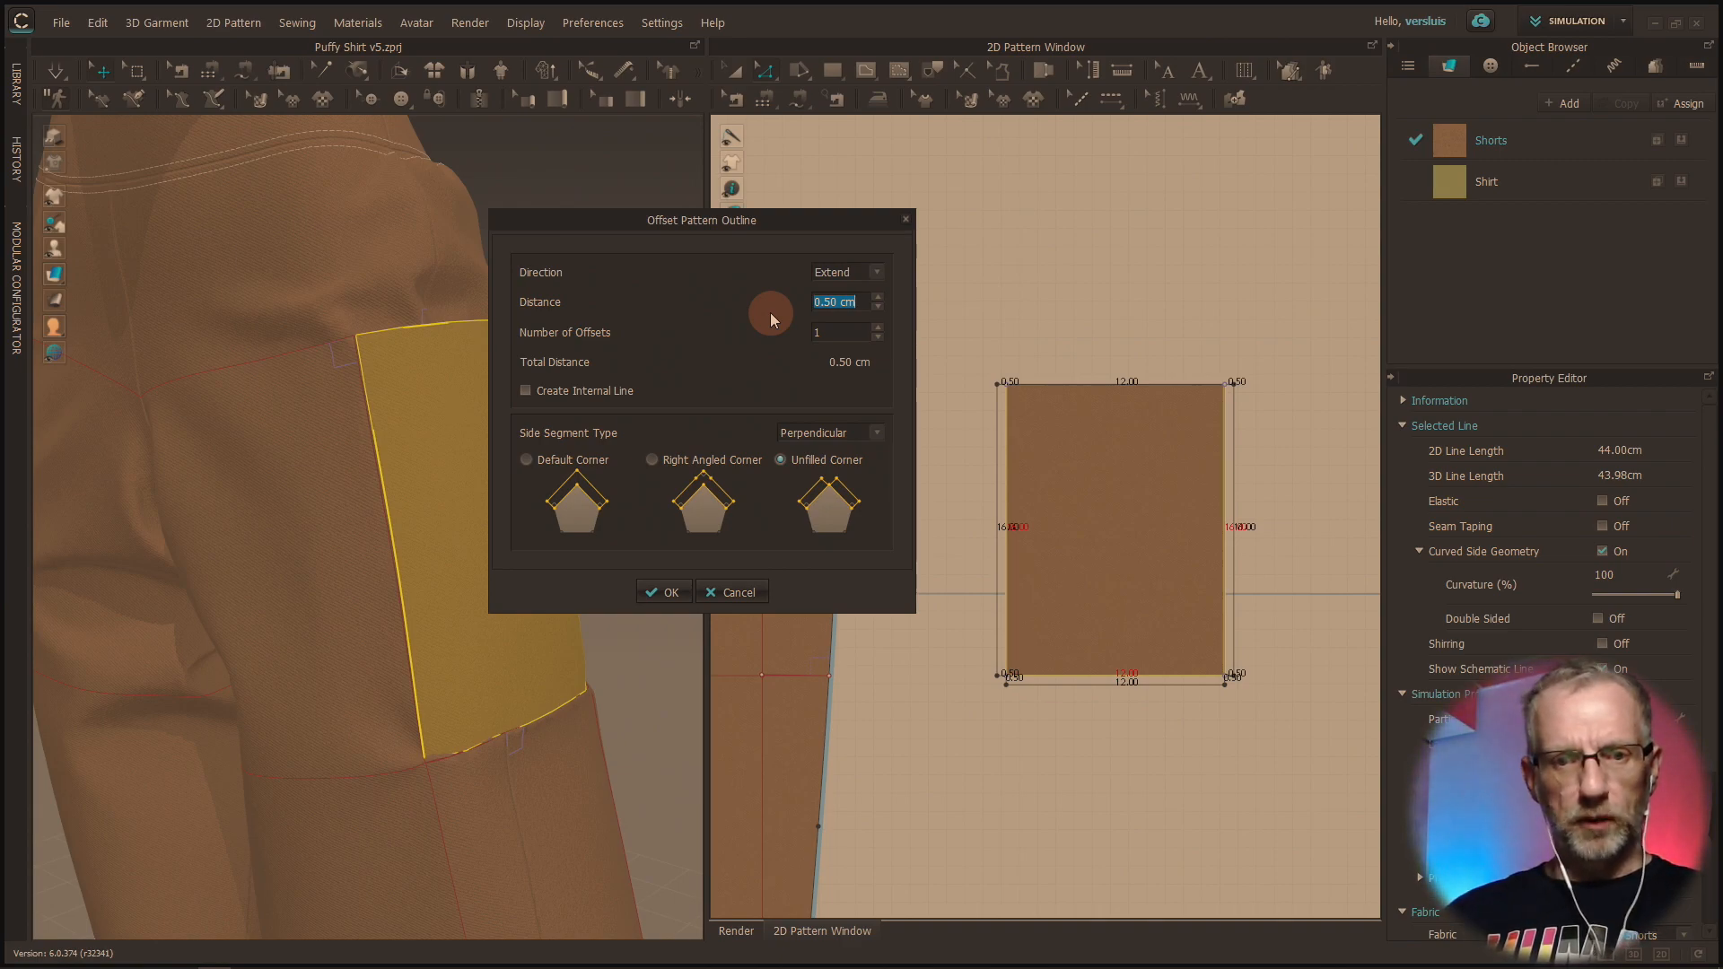
pyautogui.click(879, 328)
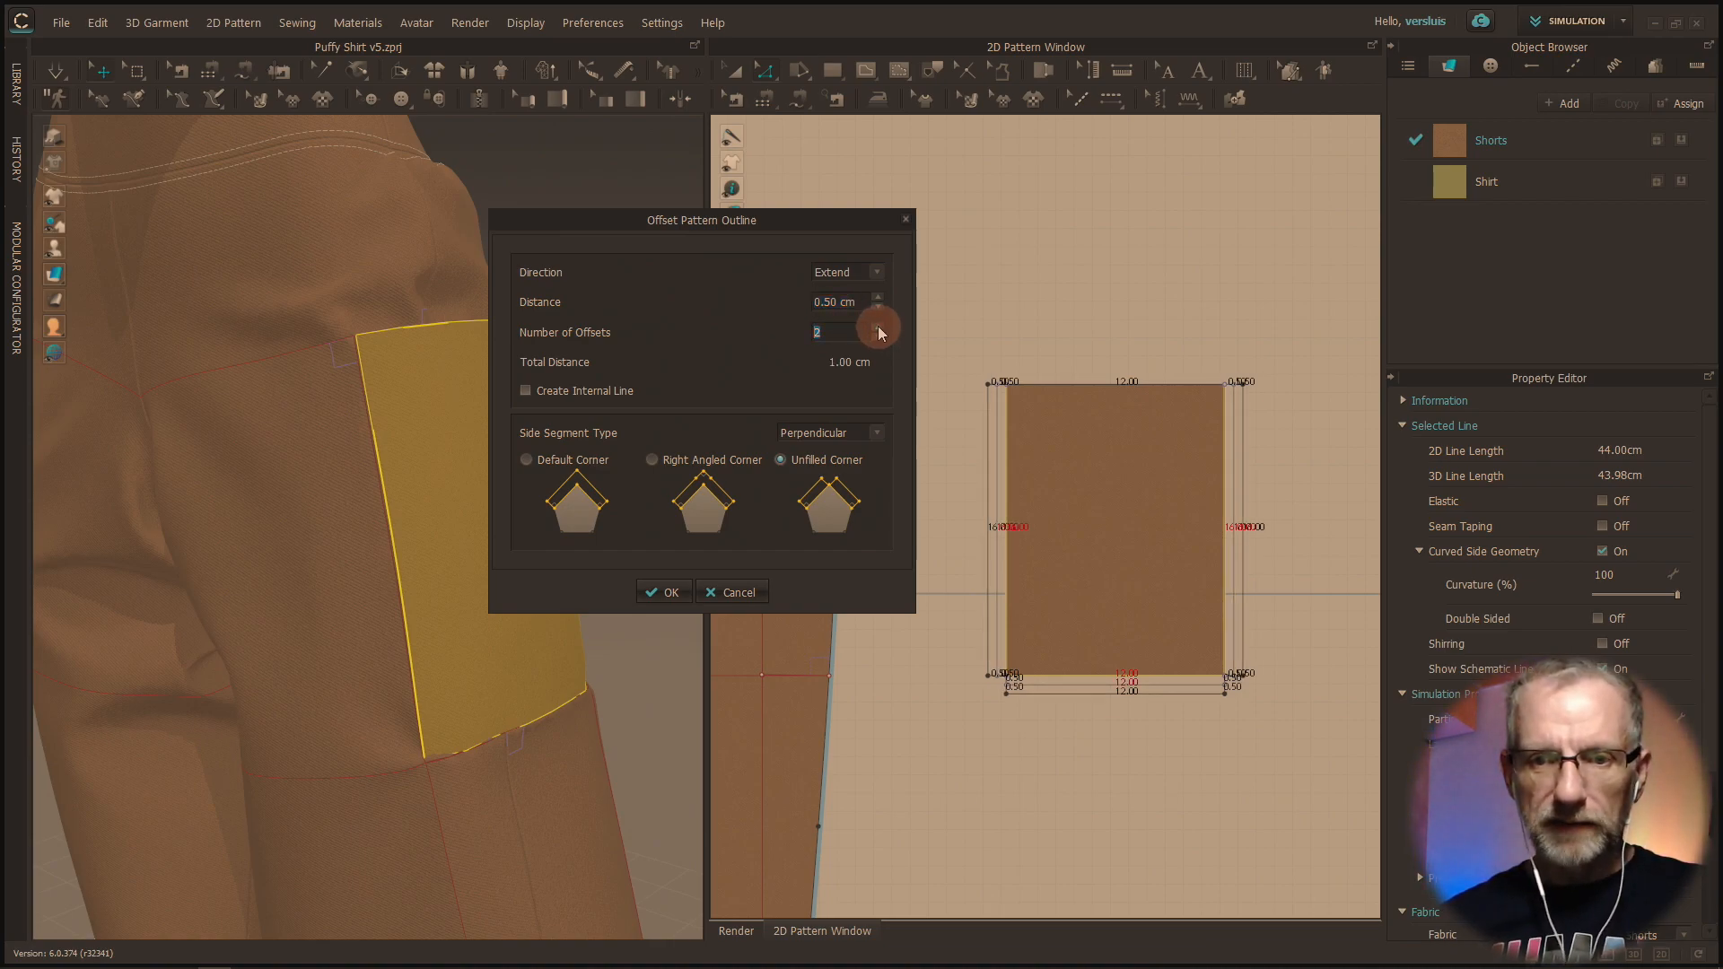
pyautogui.click(865, 307)
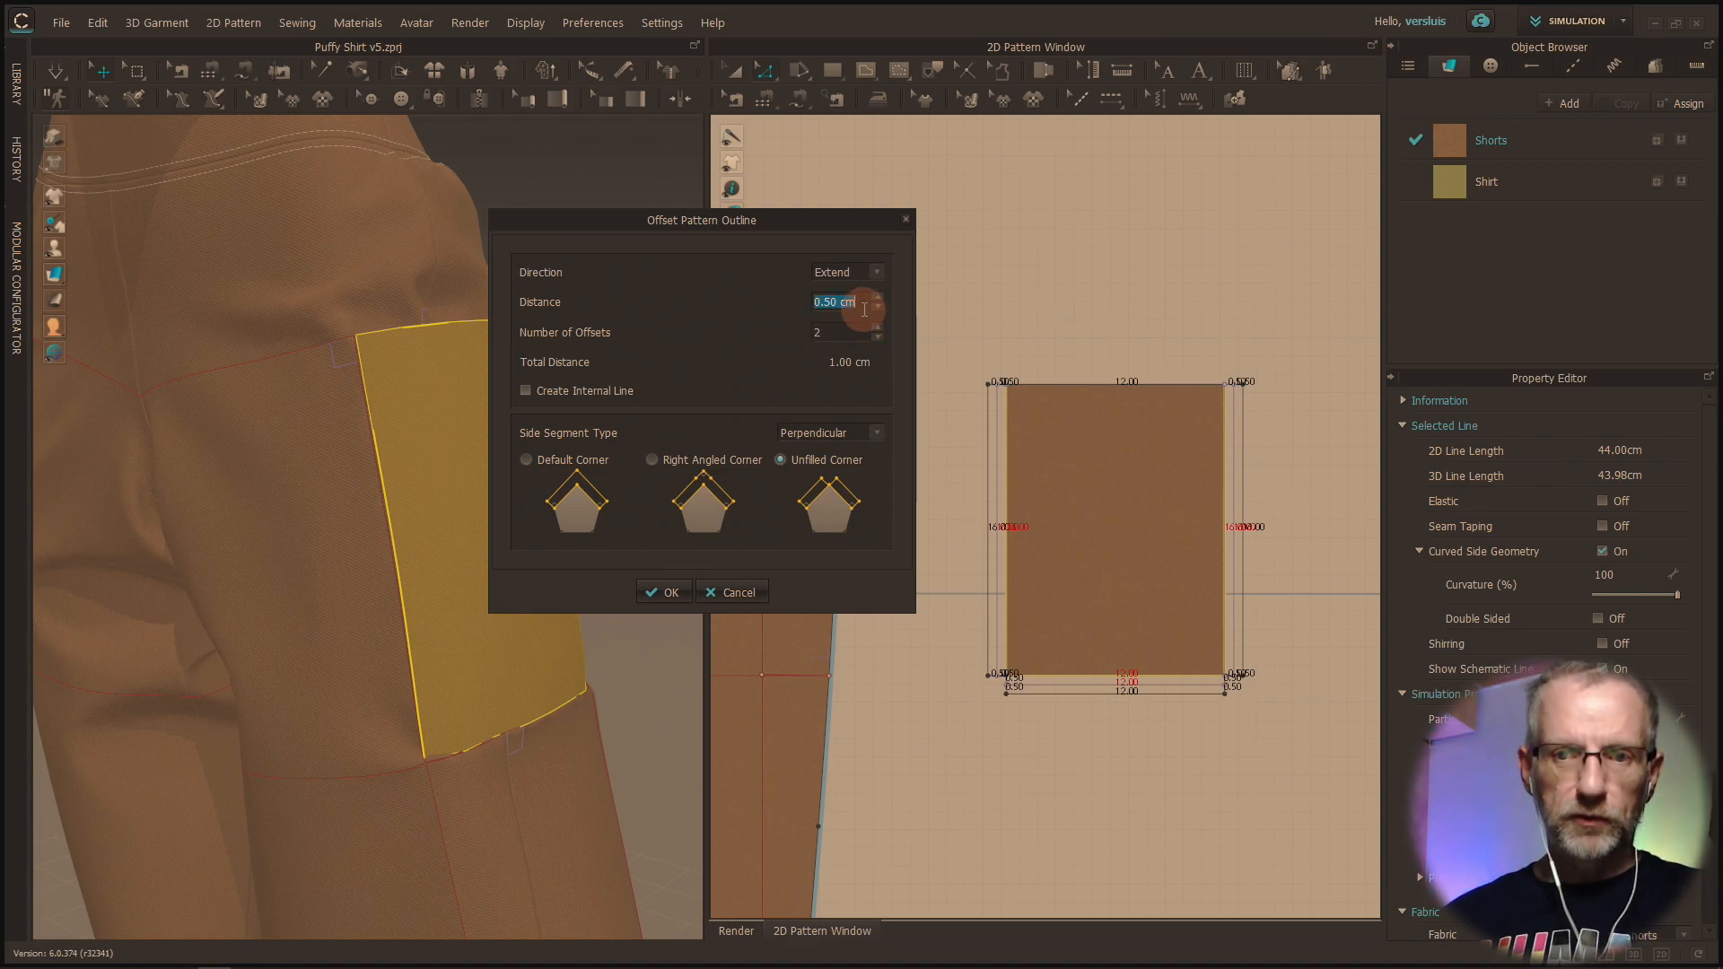
pyautogui.write('1')
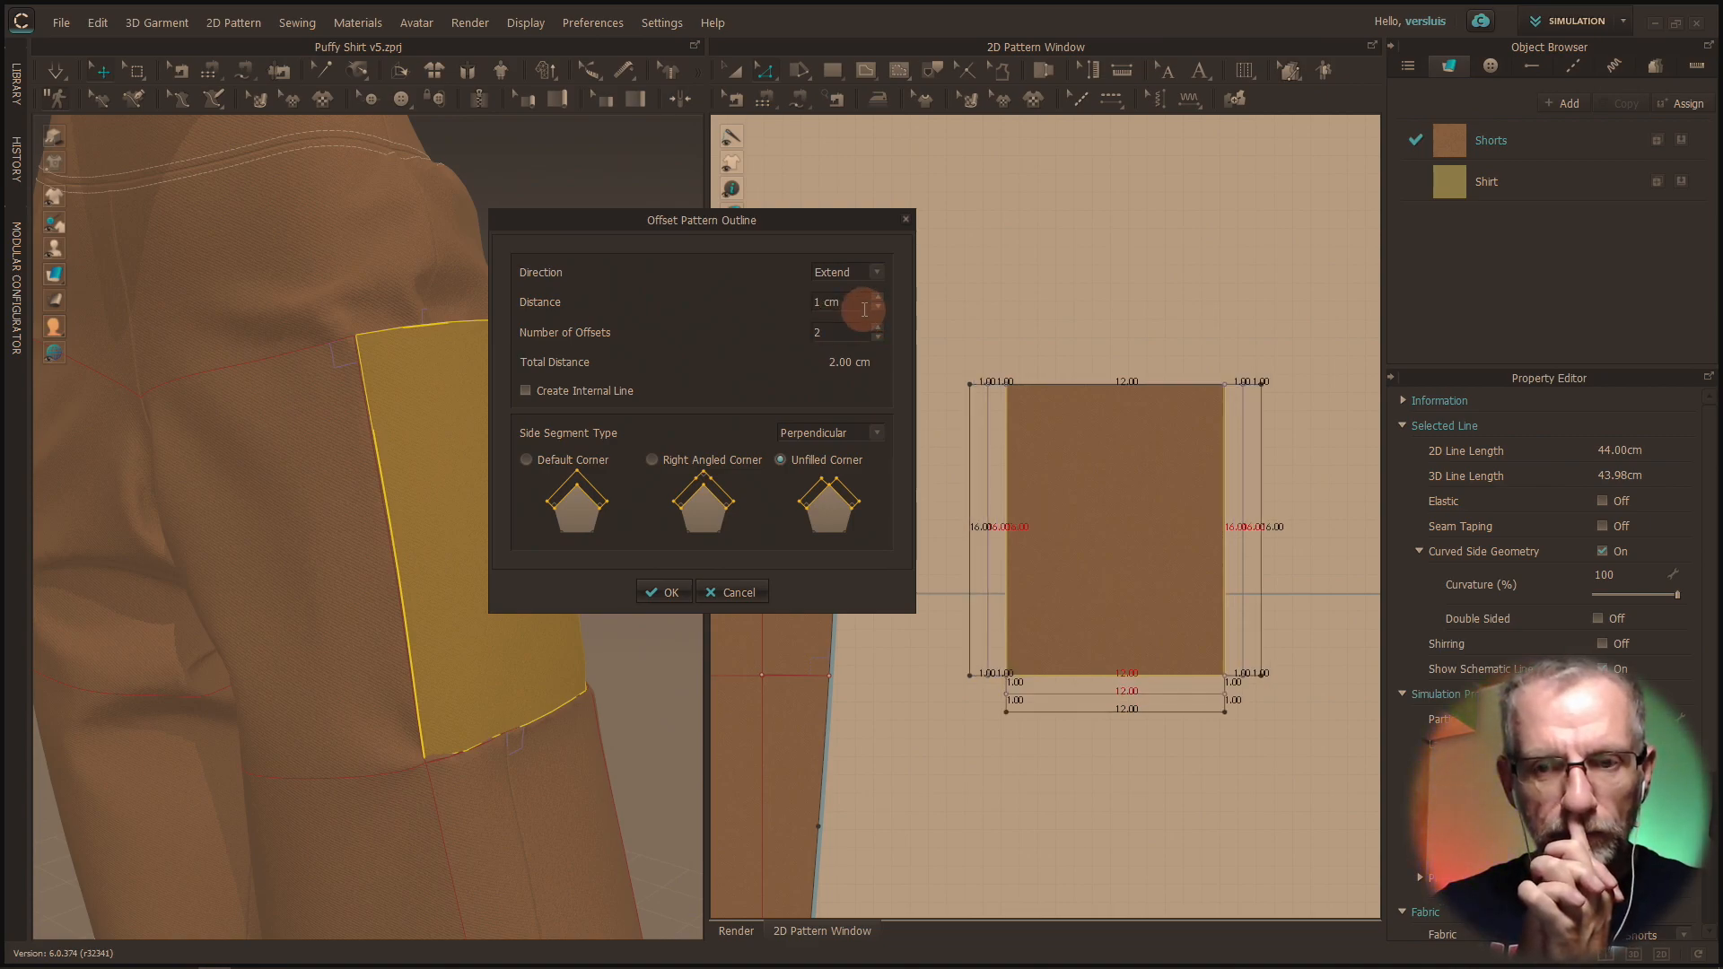
# Step: Try the Extend and Mirror side segment types, return to Perpendicular and apply the offset to the pocket outline
pyautogui.click(877, 434)
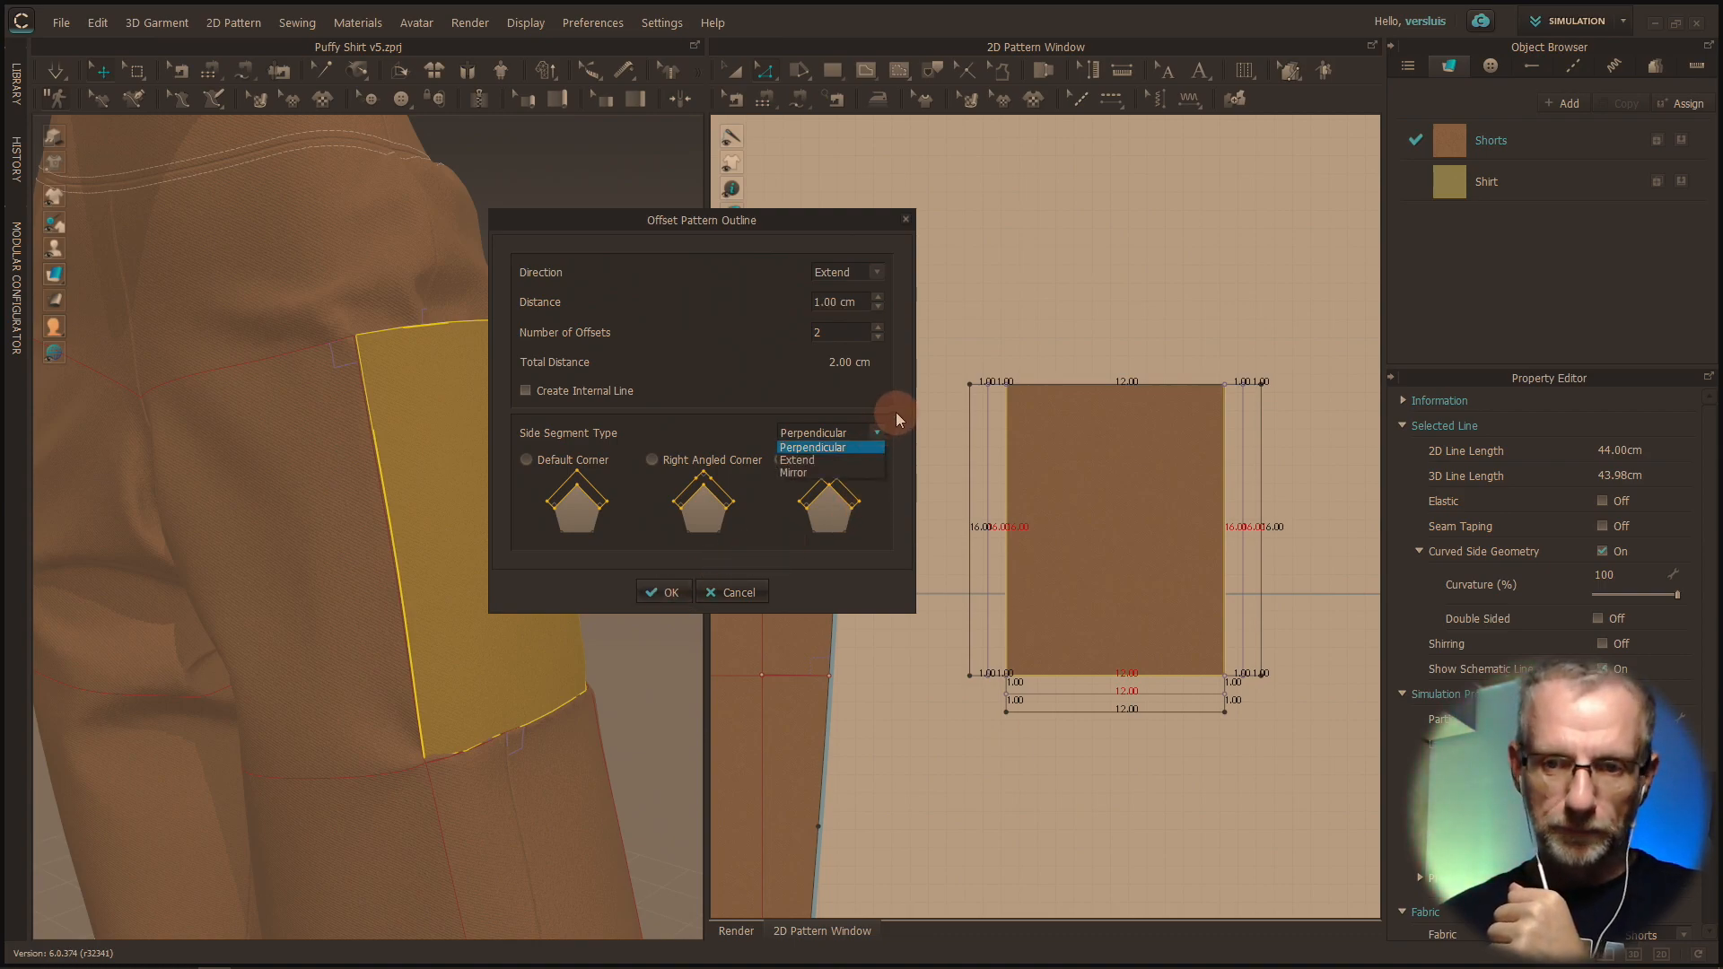
pyautogui.click(896, 419)
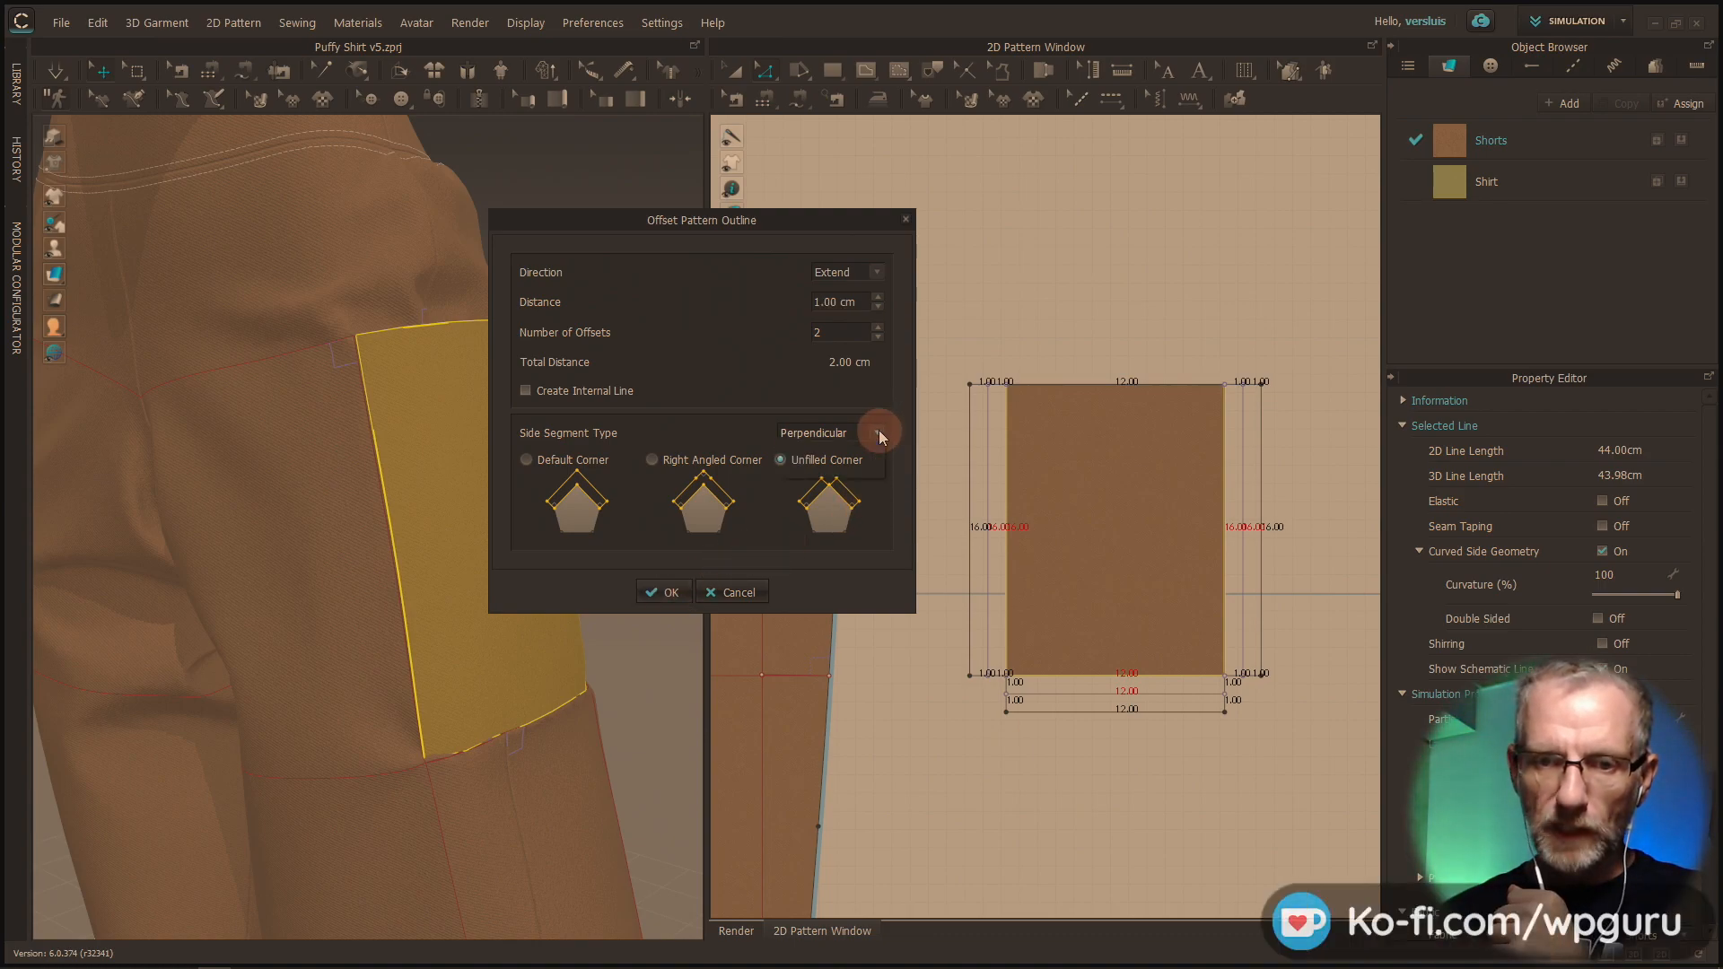
pyautogui.click(880, 431)
pyautogui.click(804, 460)
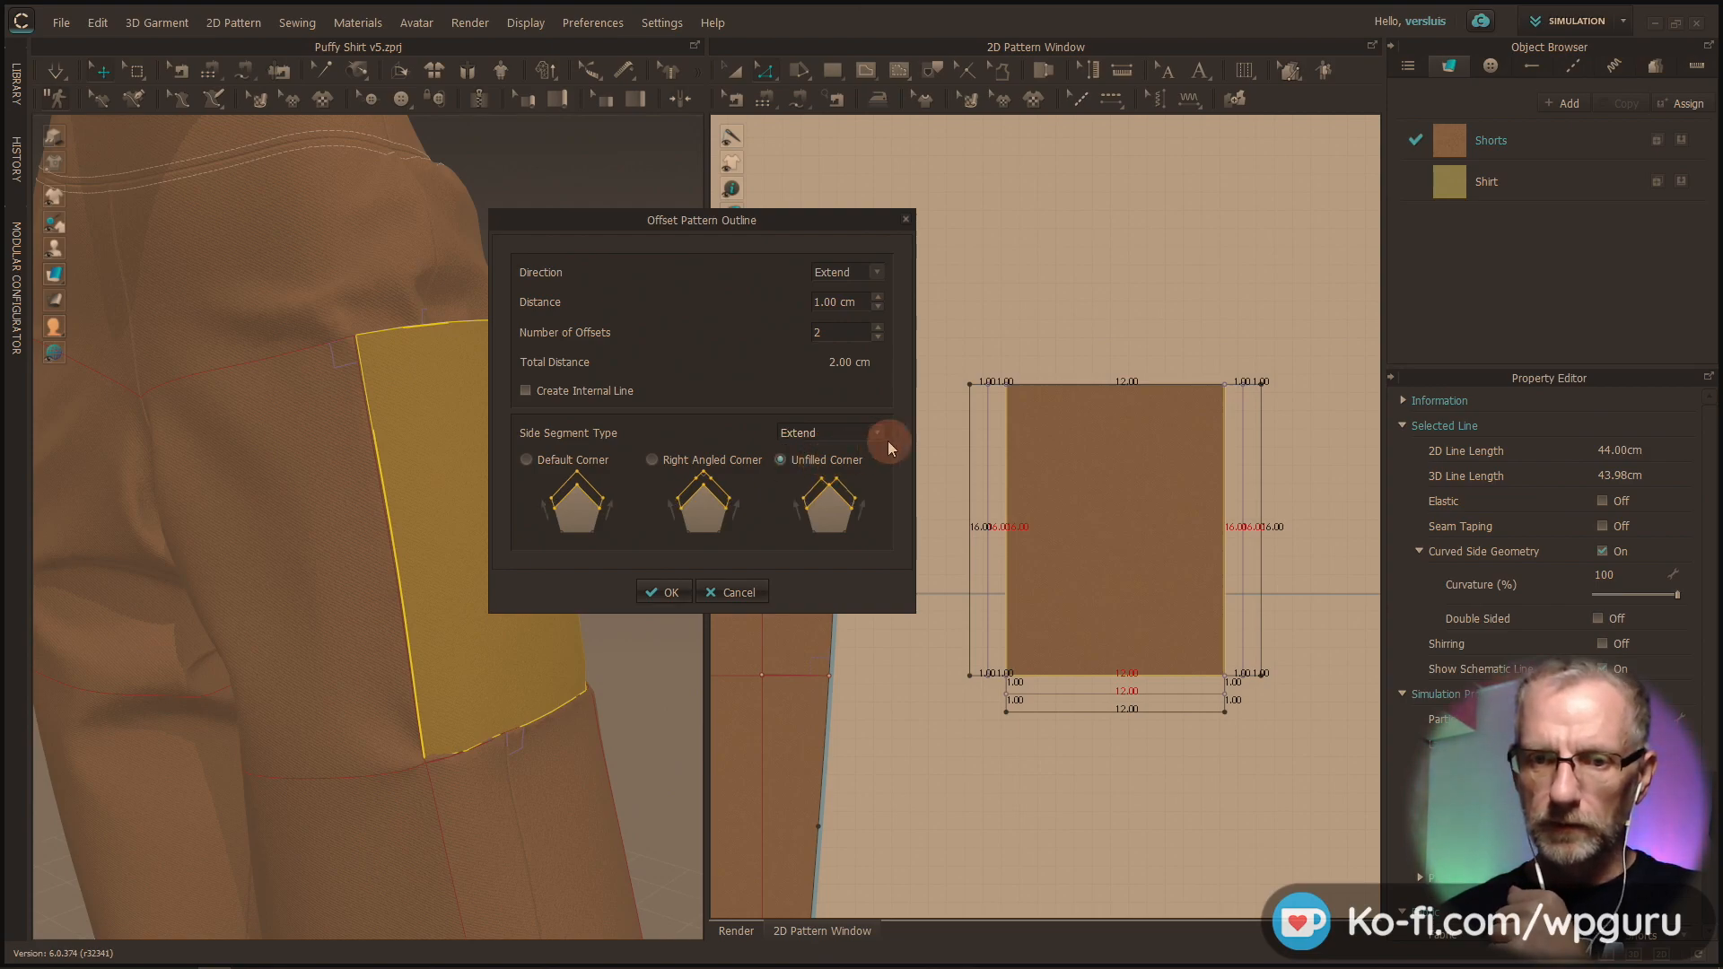
pyautogui.click(876, 433)
pyautogui.click(840, 473)
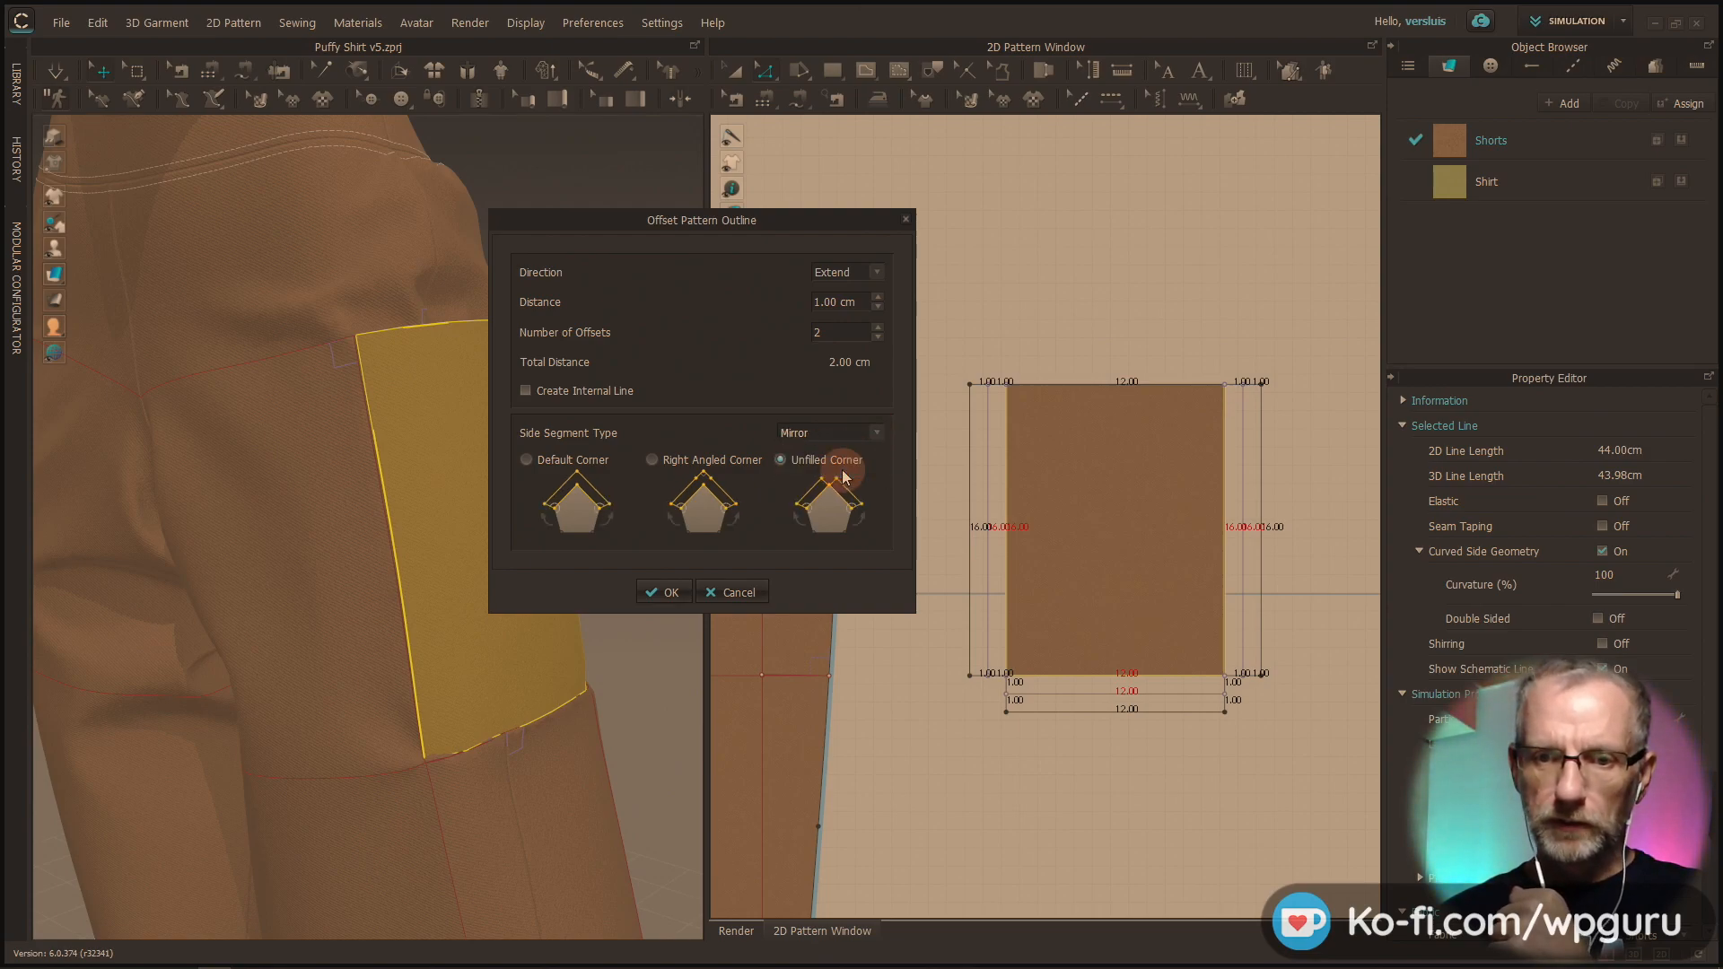
pyautogui.click(874, 436)
pyautogui.click(857, 445)
pyautogui.click(669, 596)
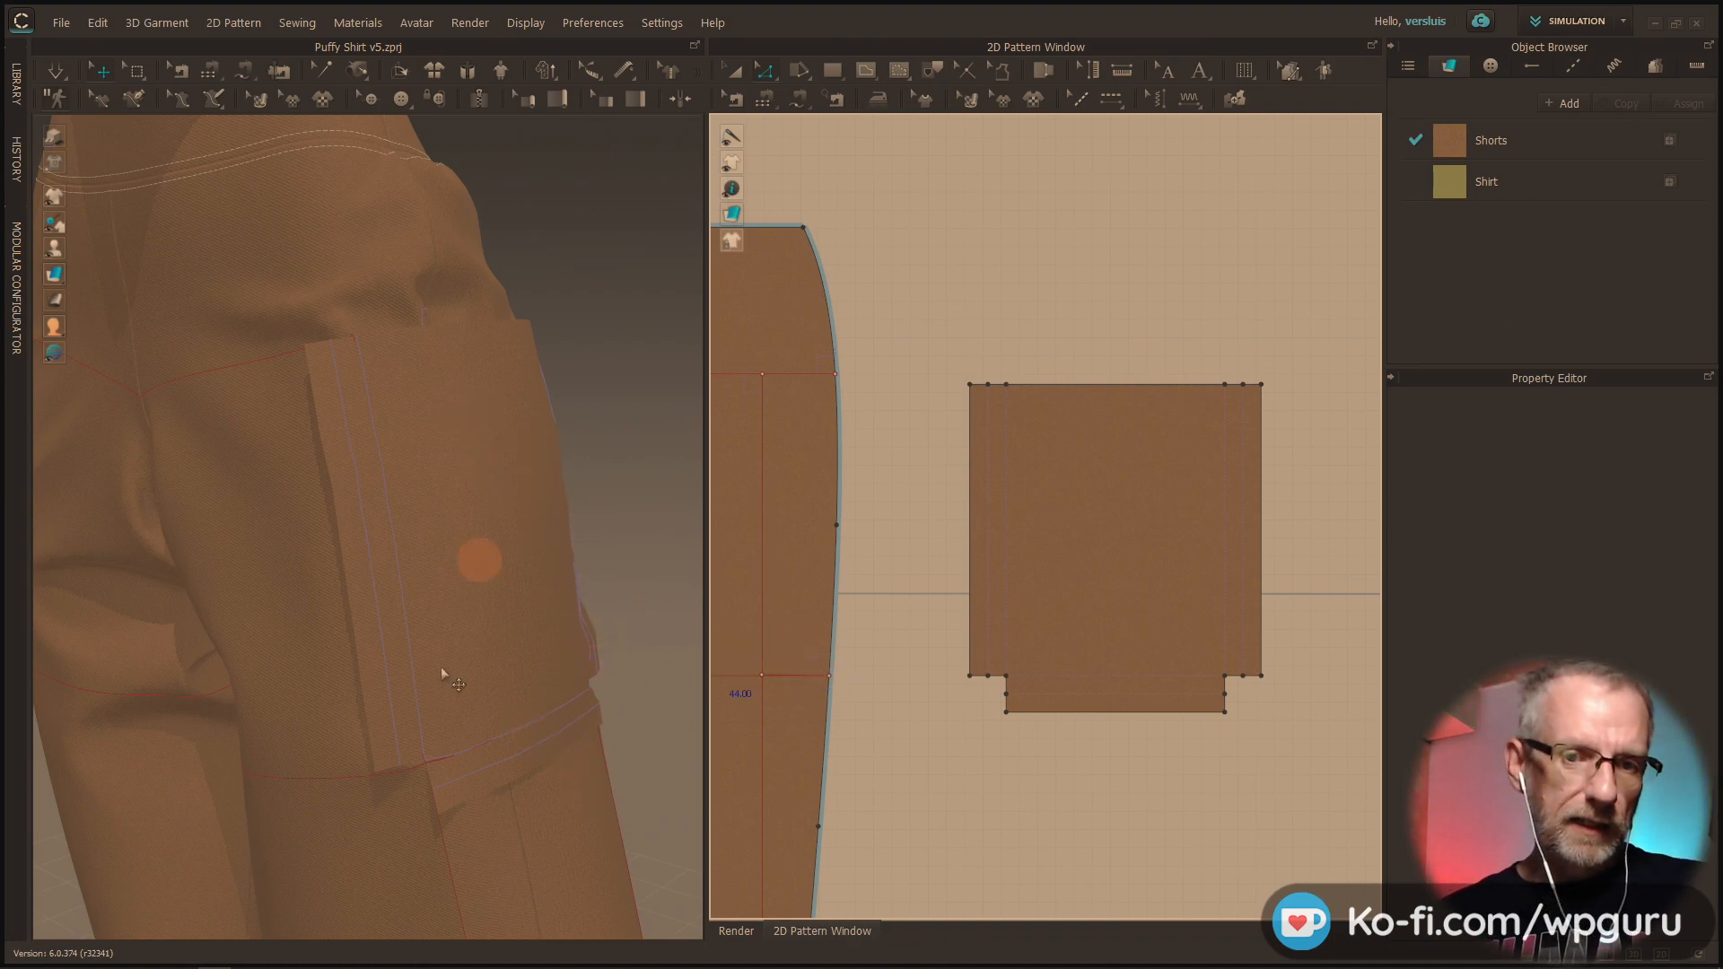
# Step: Duplicate the Shorts fabric and rename the copy Pockets
pyautogui.click(1579, 148)
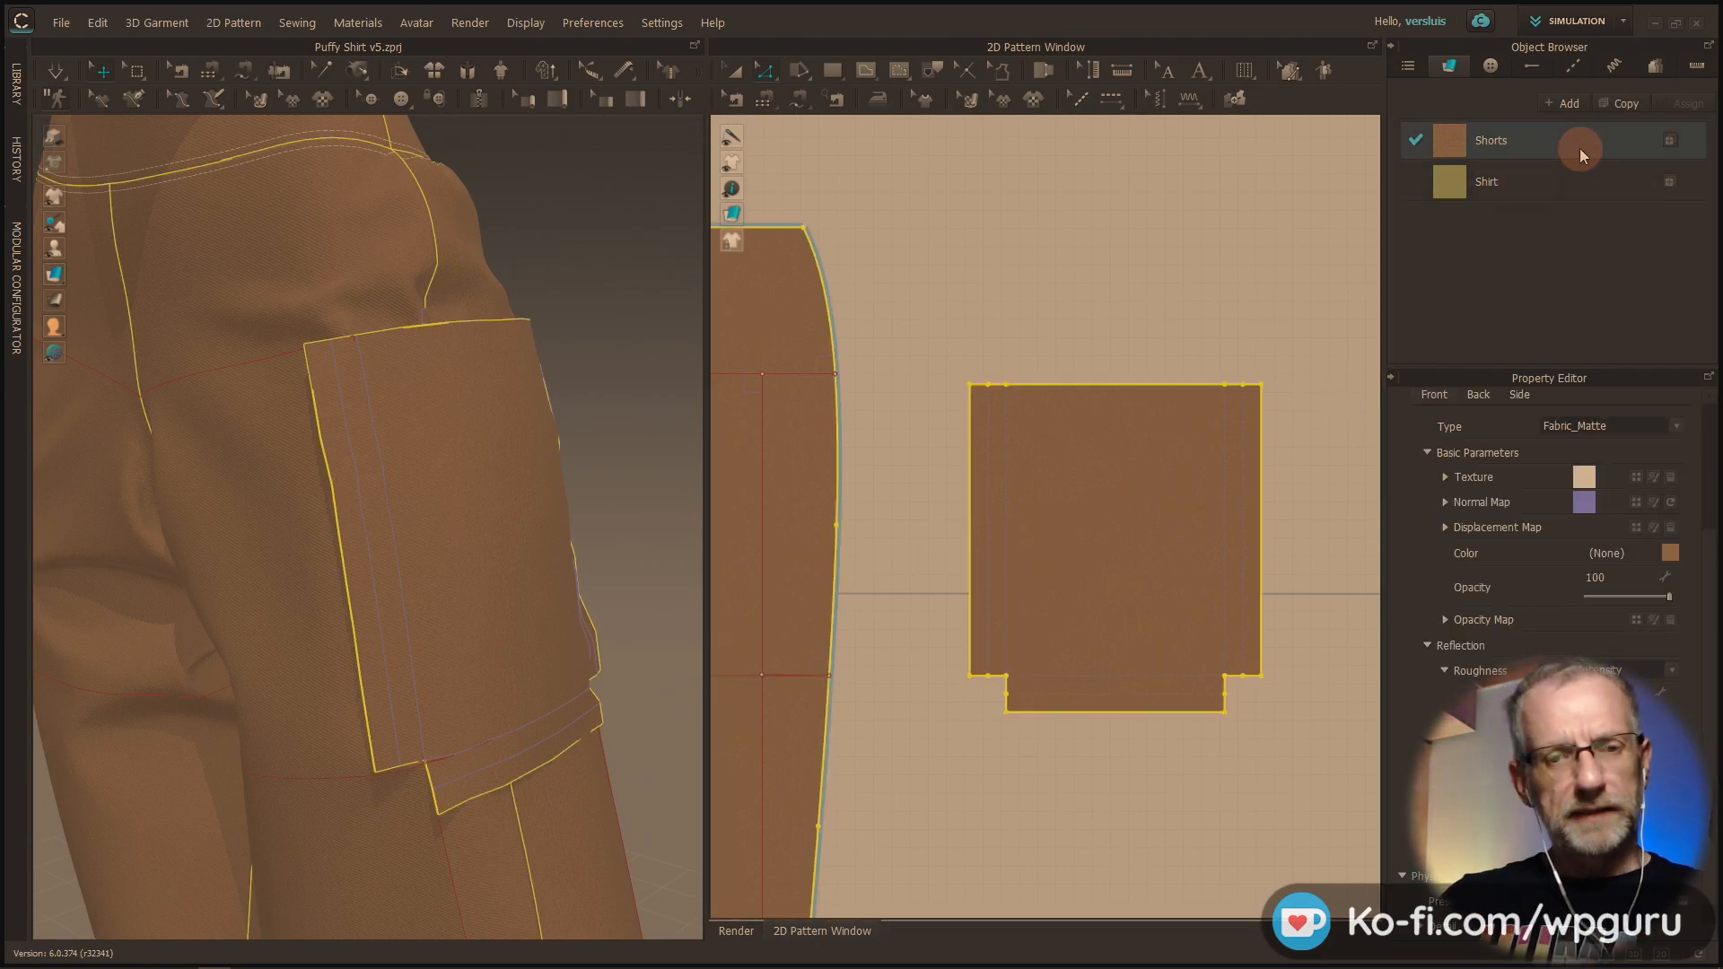
pyautogui.rightClick(1580, 148)
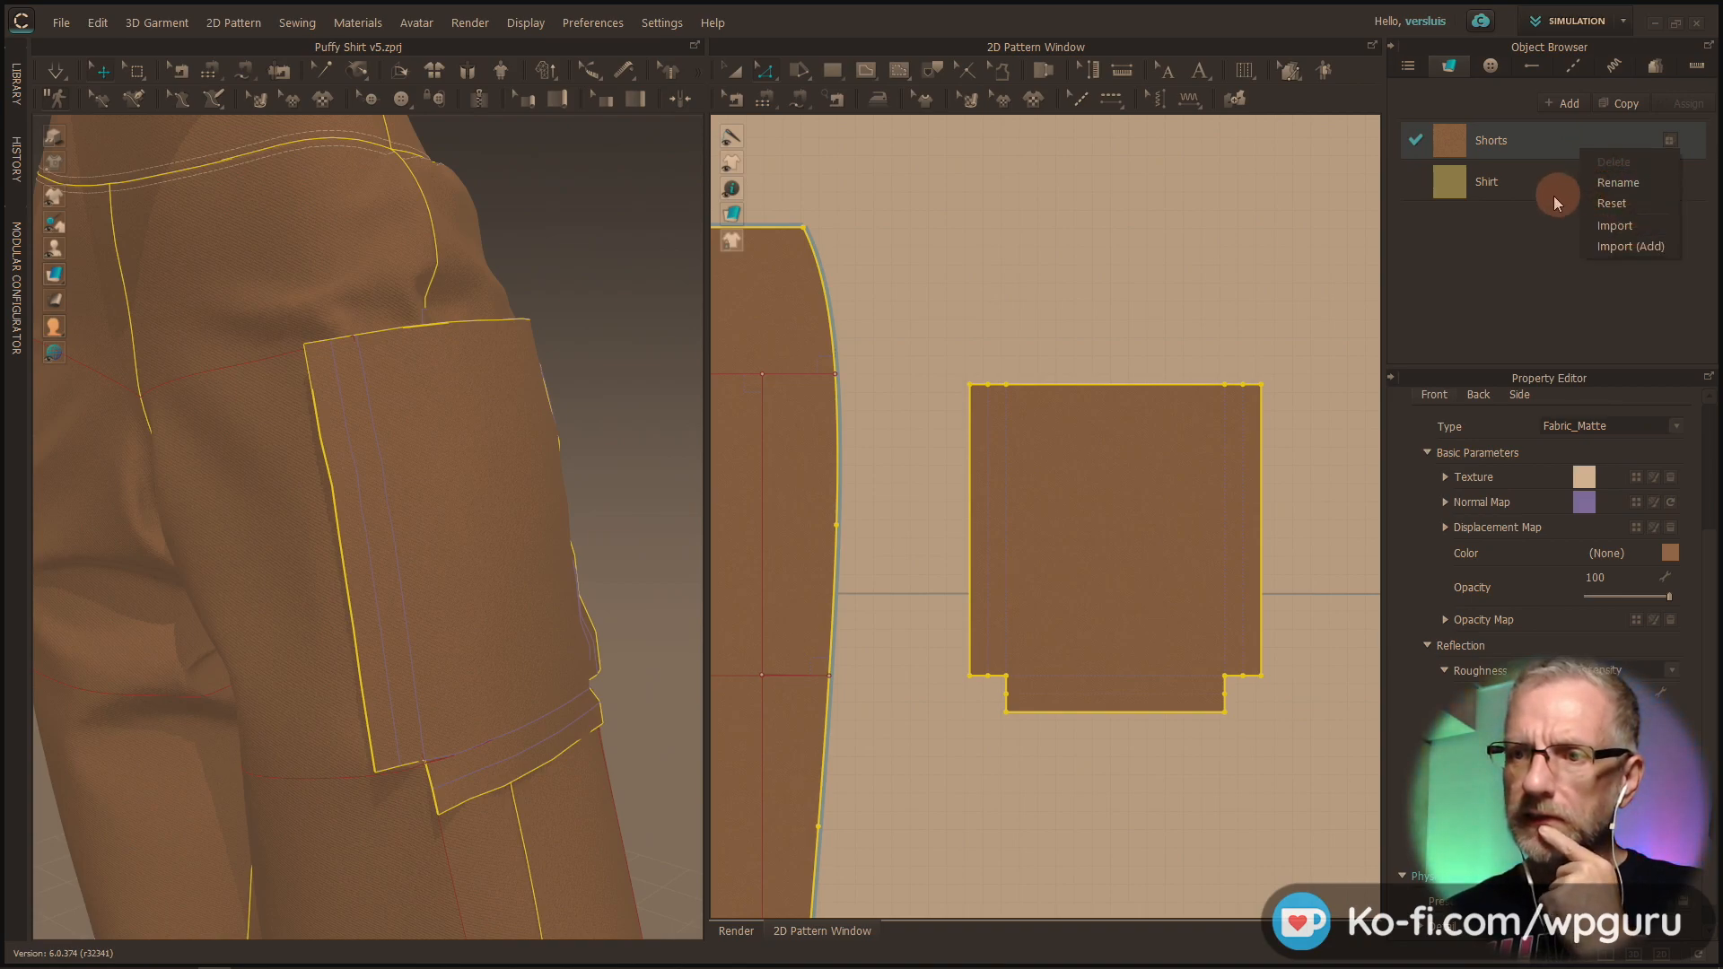
pyautogui.click(1628, 103)
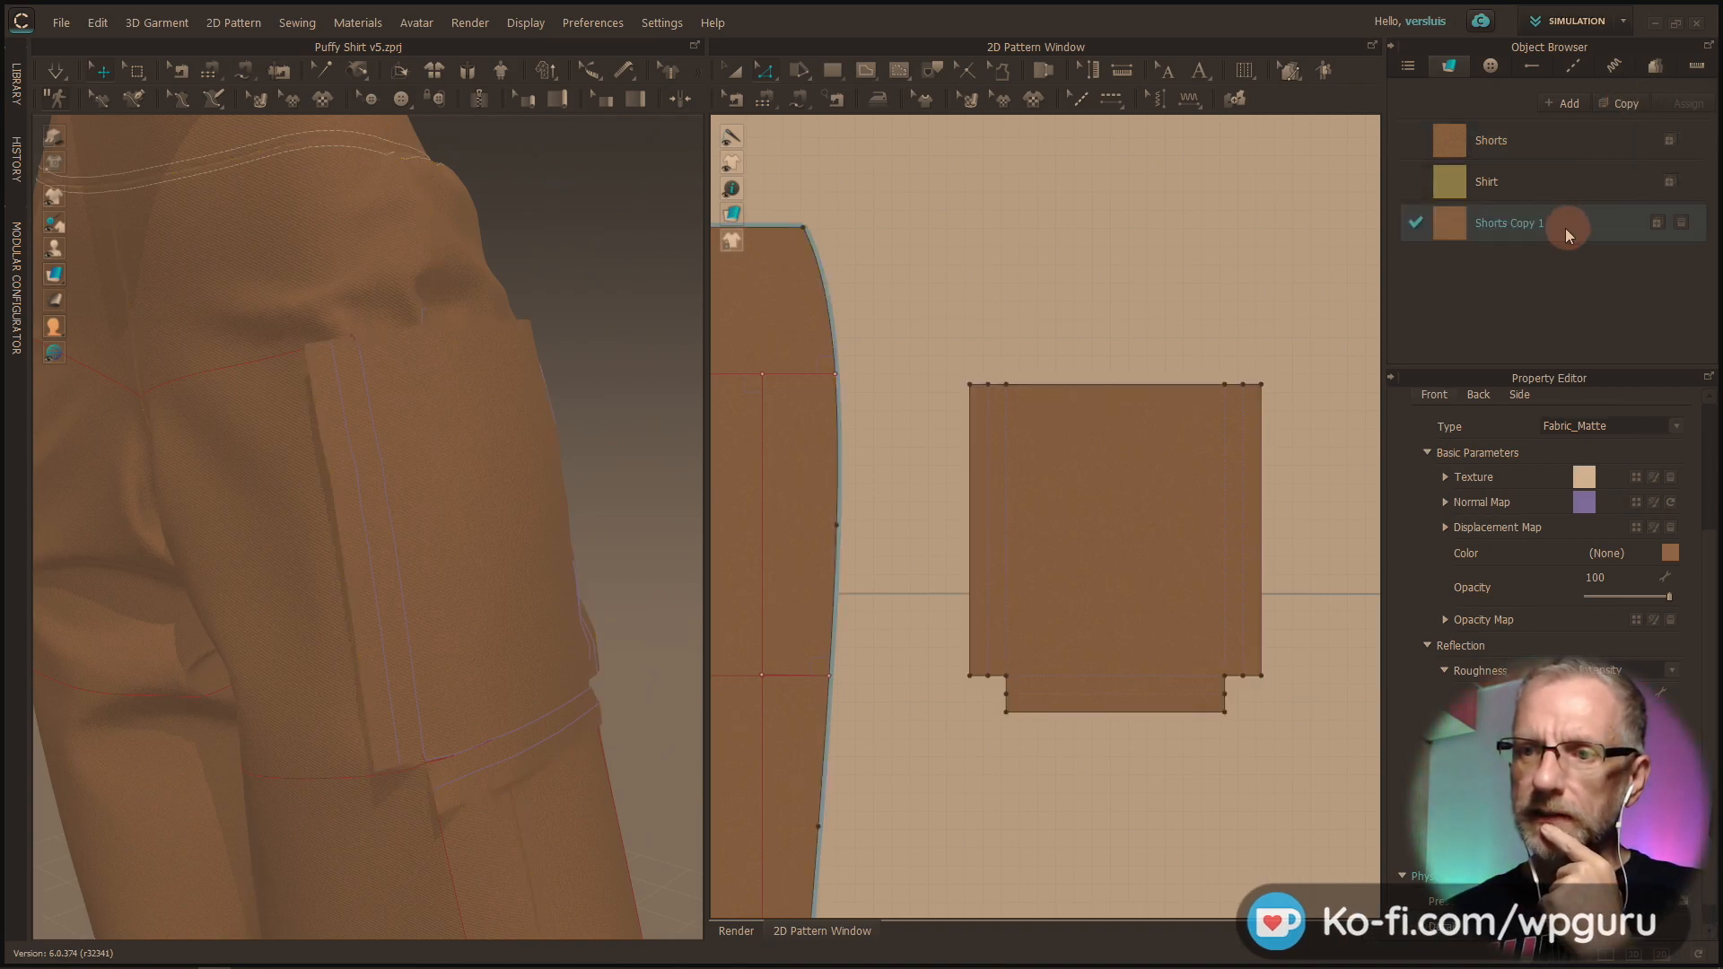
pyautogui.doubleClick(1523, 222)
pyautogui.write('Pockets')
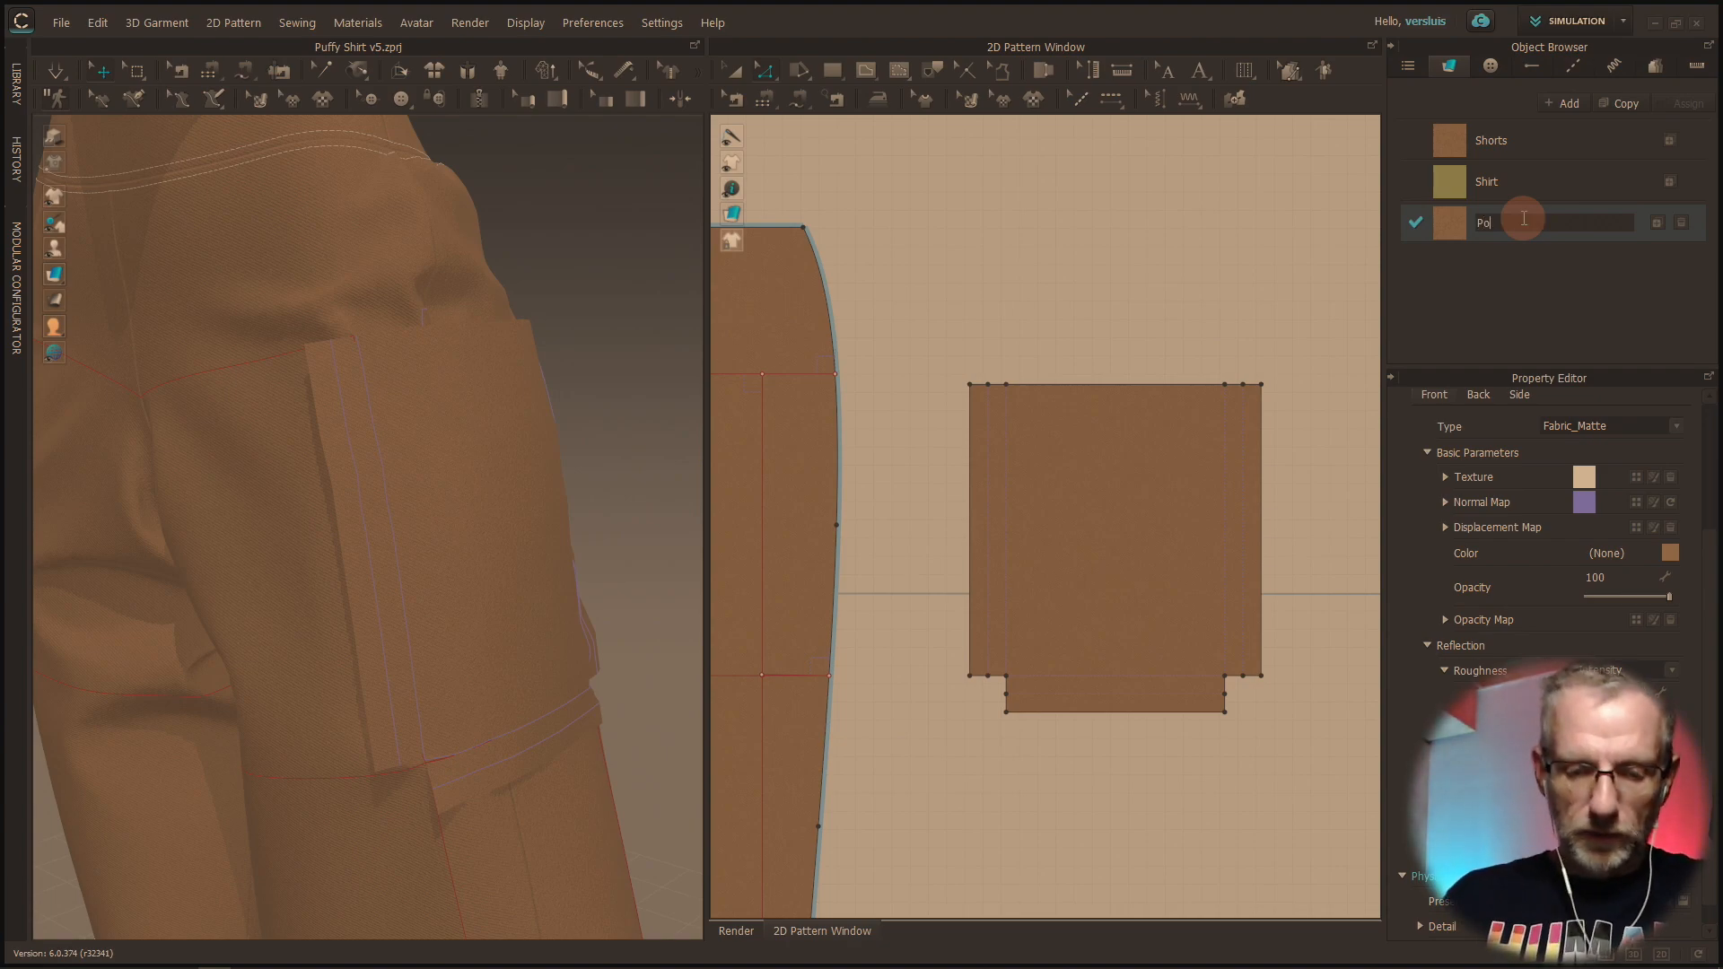
pyautogui.press('Return')
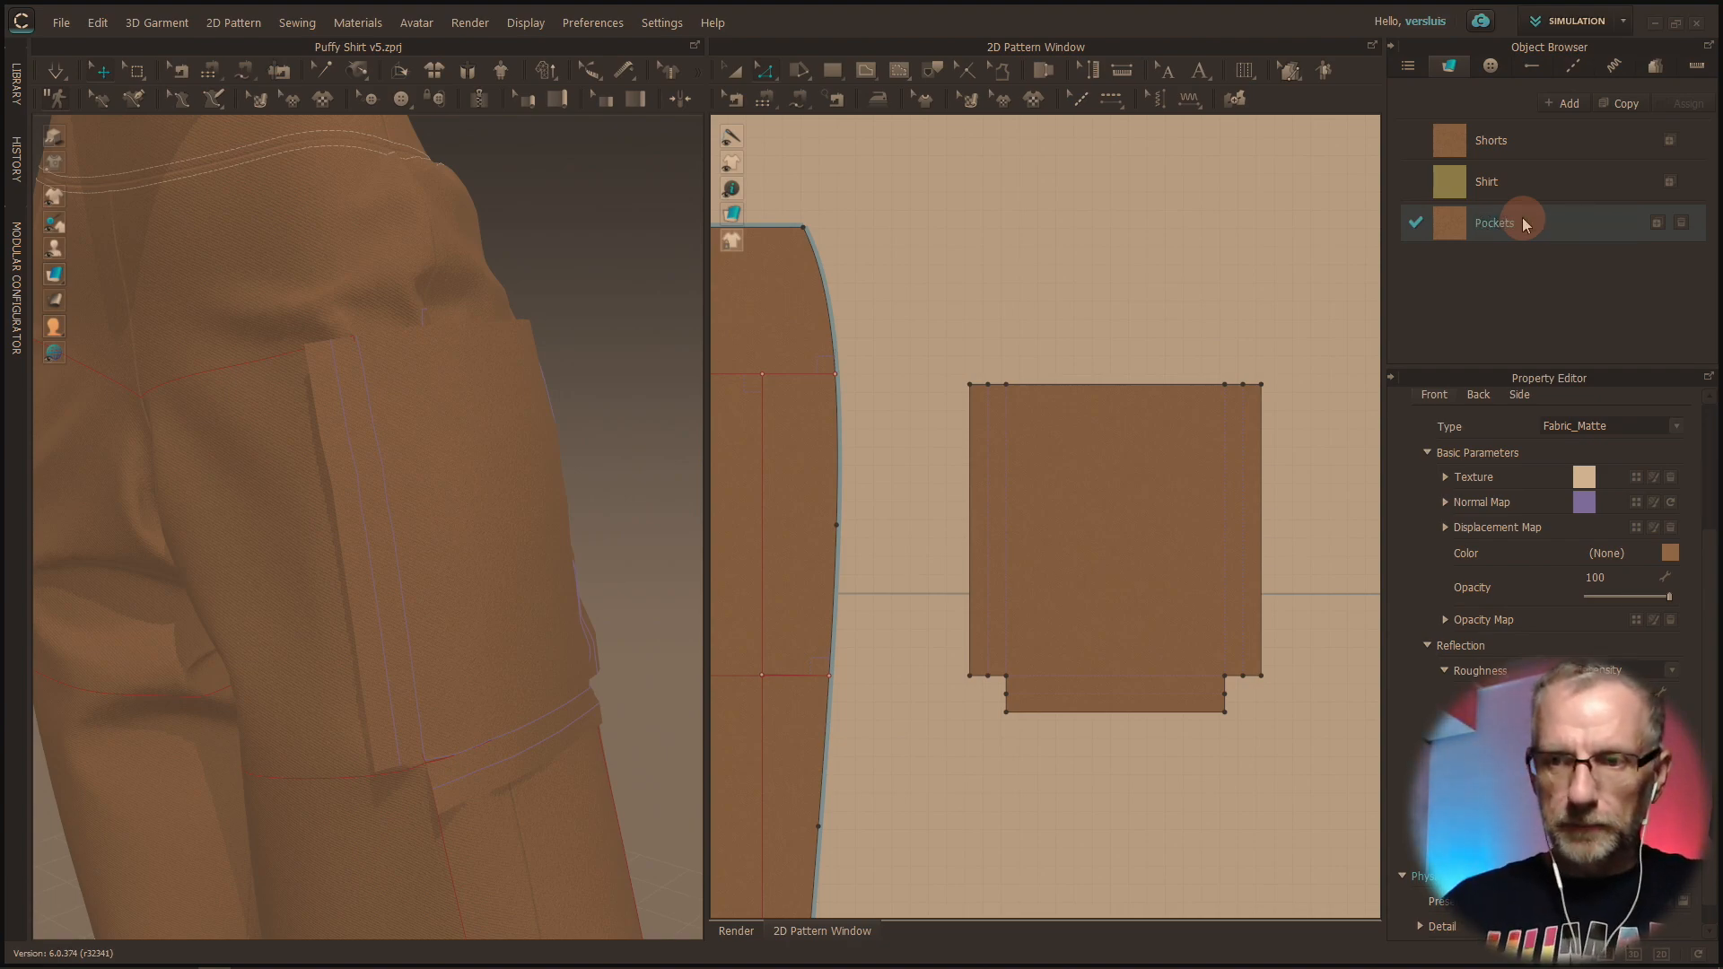
# Step: Change the Pockets fabric colour to the Pantone swatch Peach Echo
pyautogui.click(1670, 552)
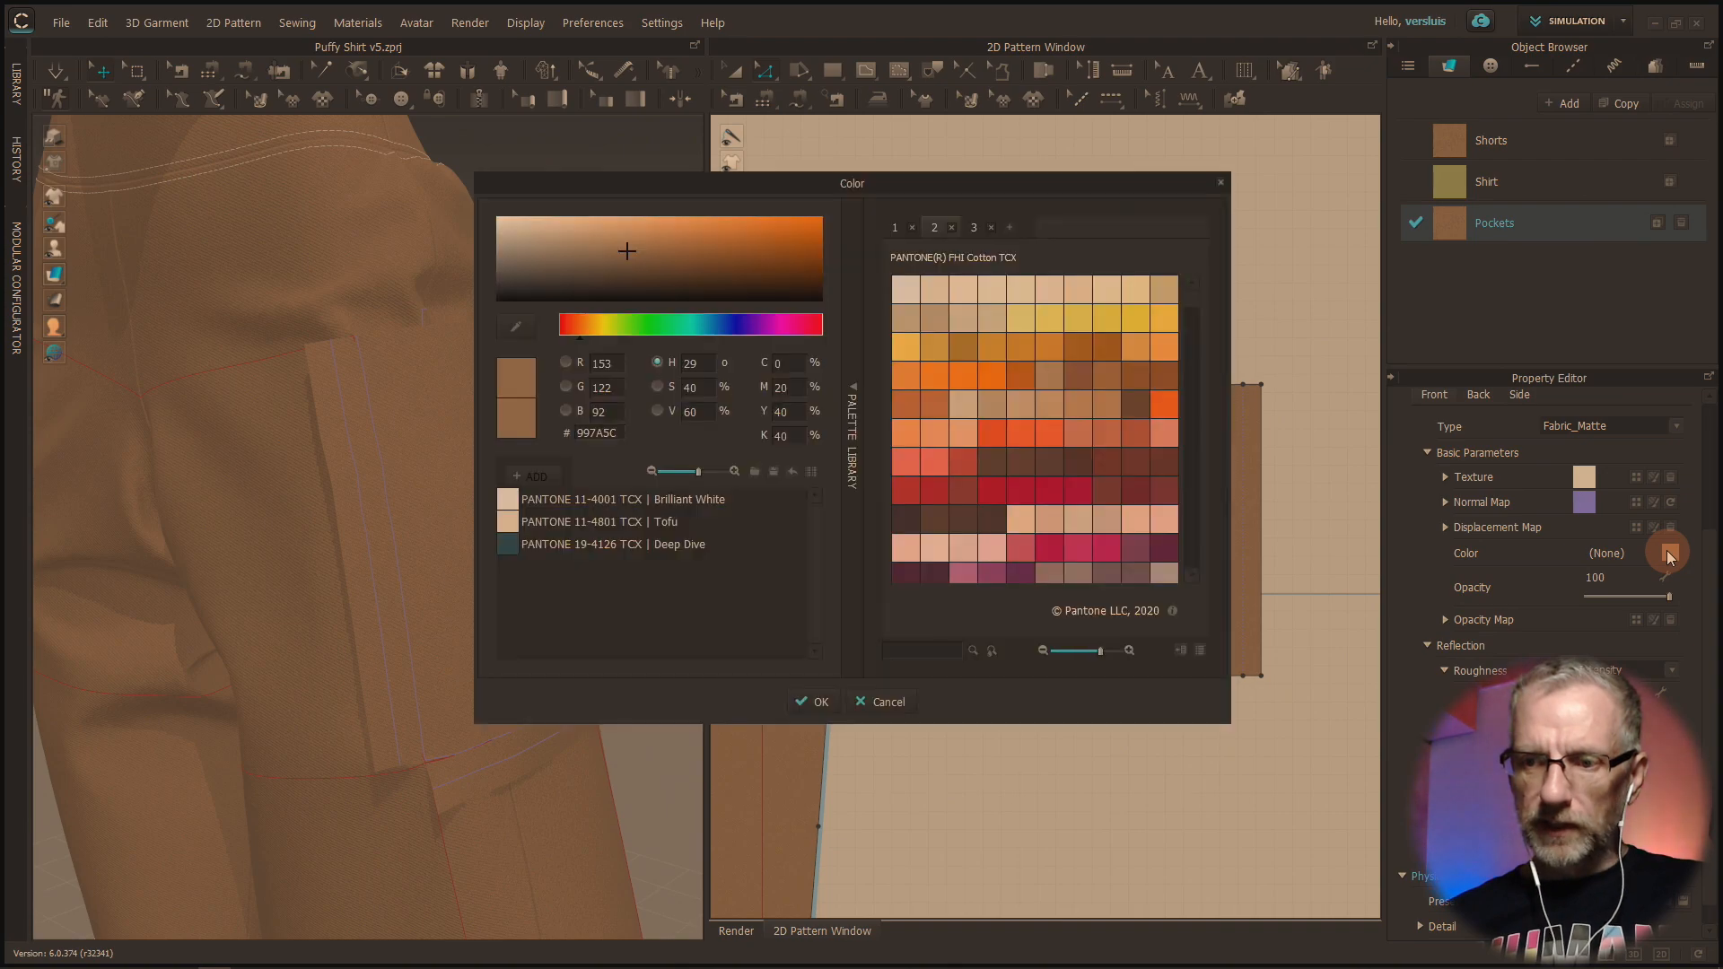
pyautogui.click(913, 469)
pyautogui.moveTo(957, 184); pyautogui.dragTo(815, 136)
pyautogui.click(669, 673)
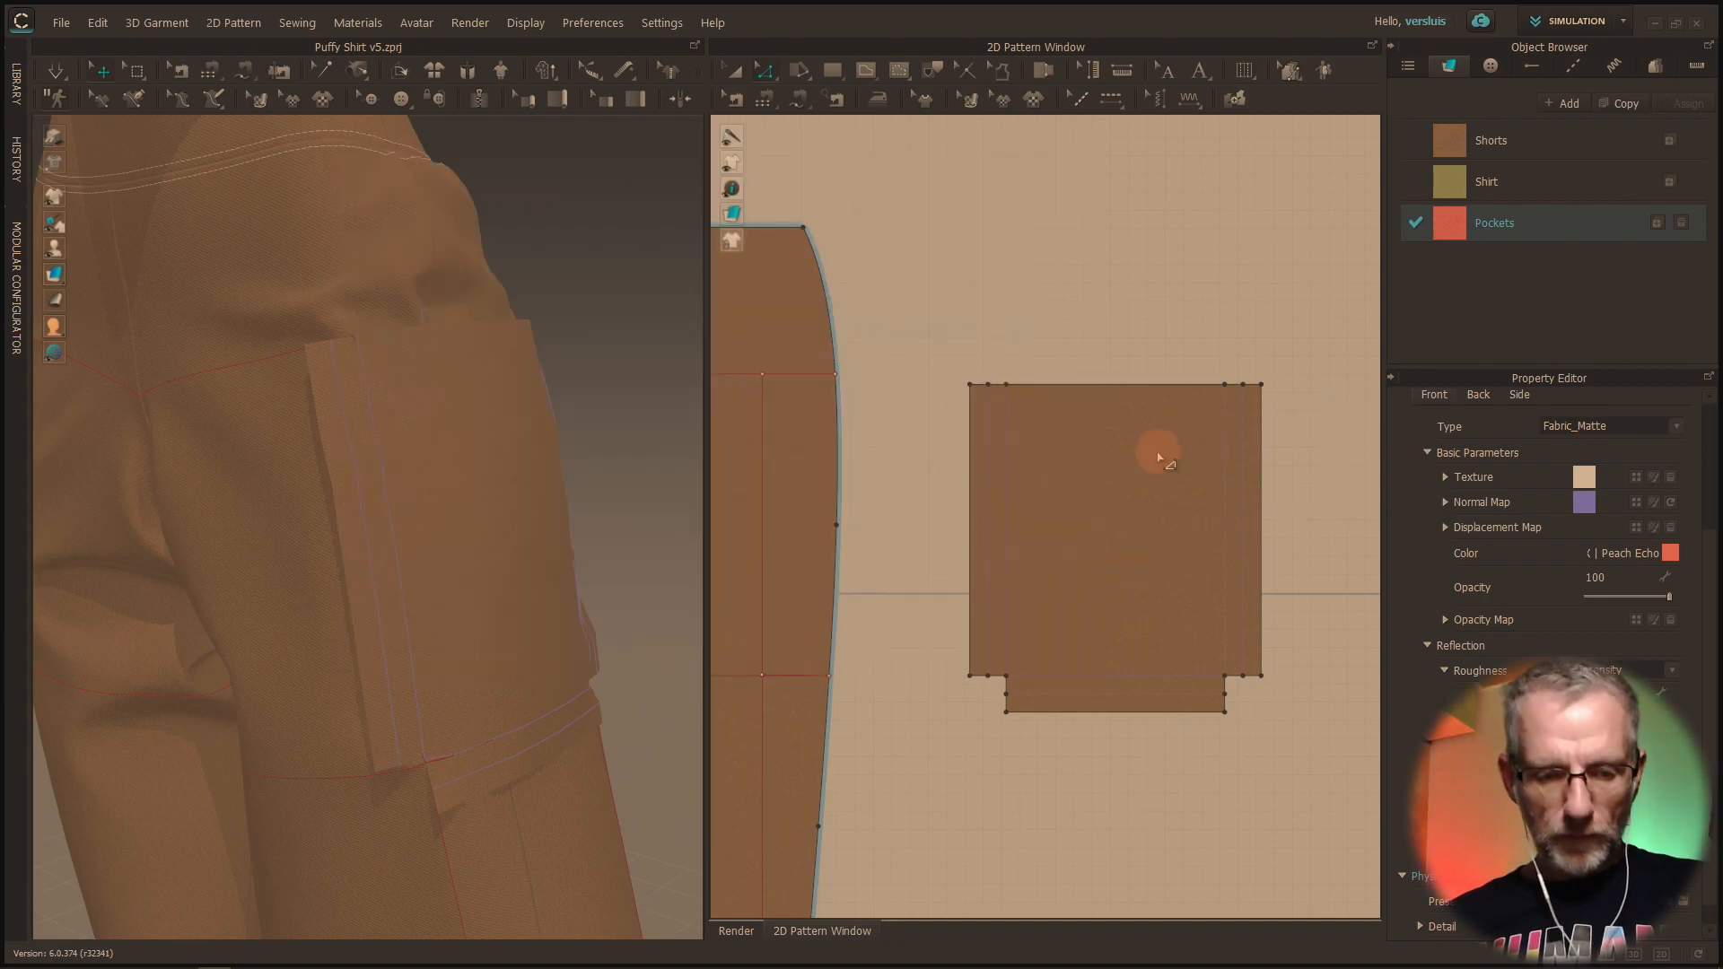
# Step: Assign the Pockets fabric to the cargo pocket pattern piece and deselect it
pyautogui.click(1111, 492)
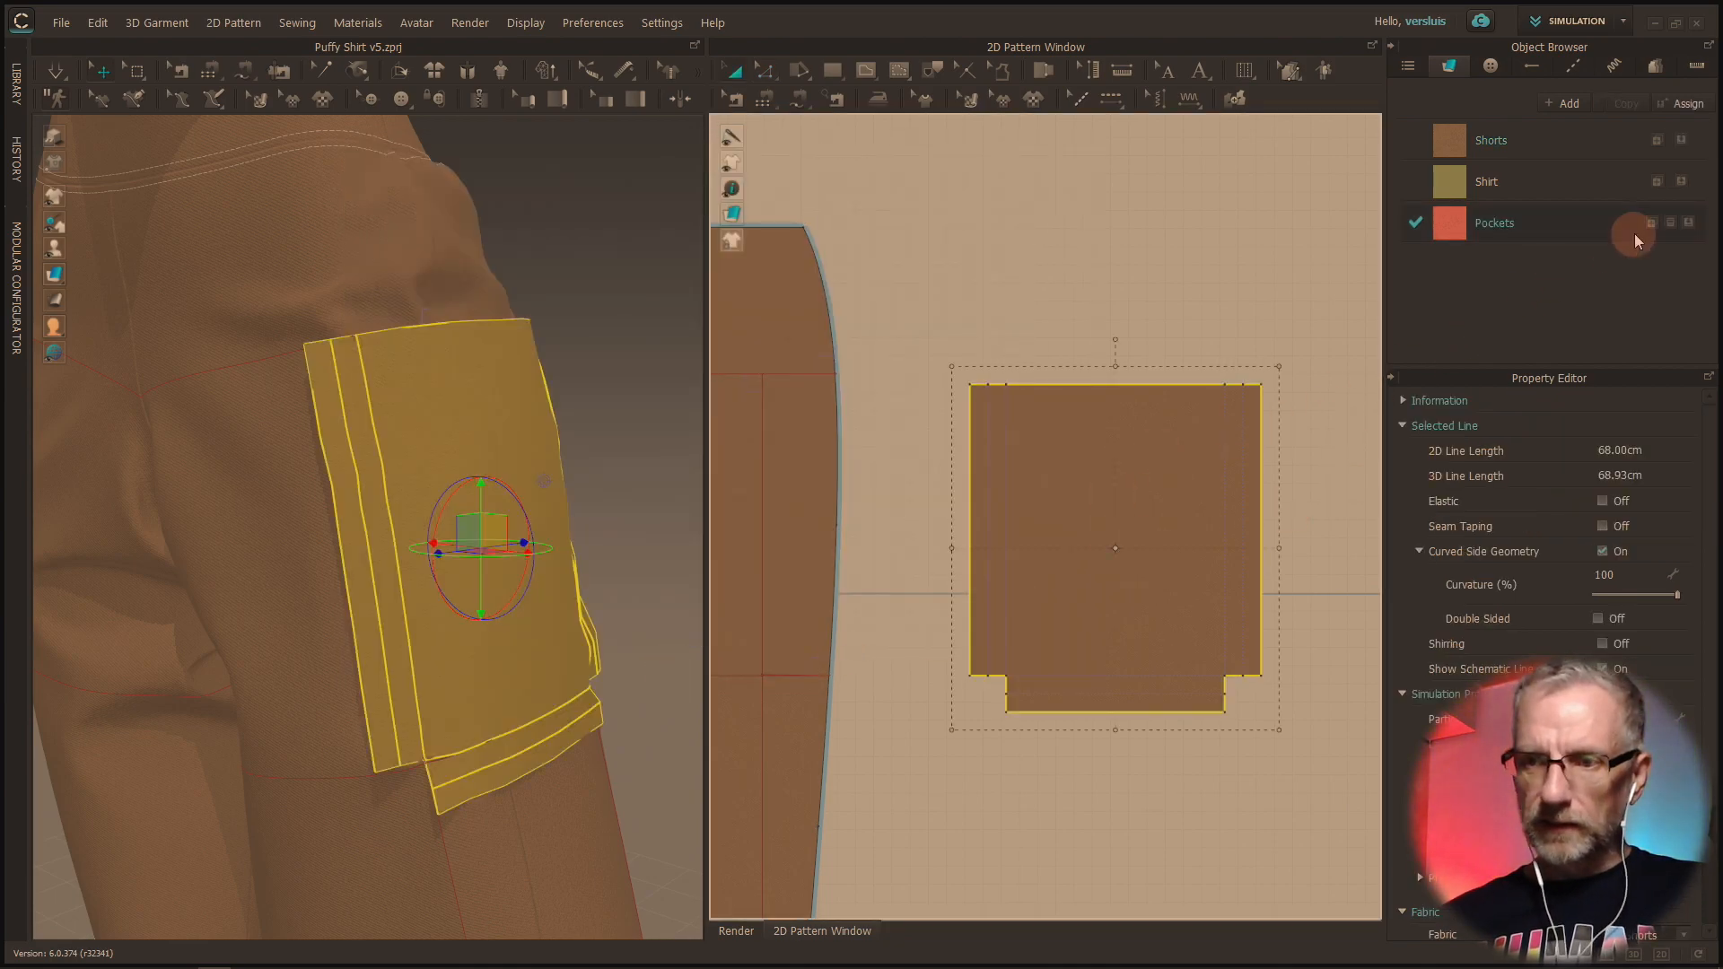
pyautogui.click(1688, 224)
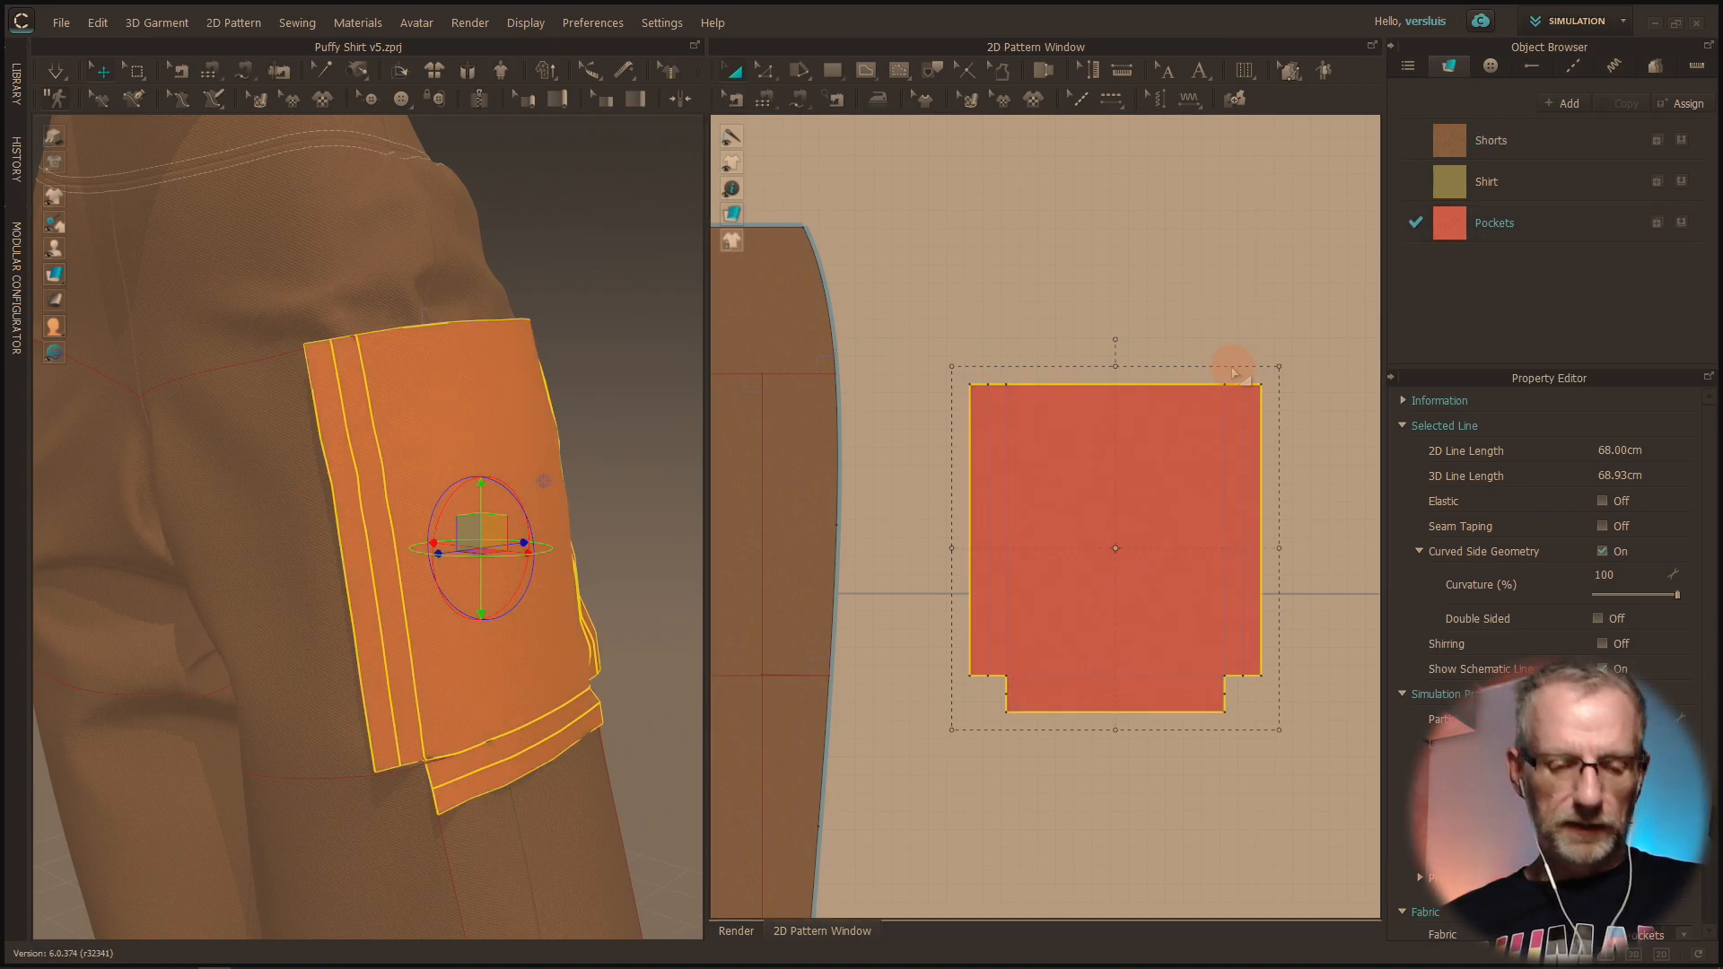
pyautogui.click(1141, 301)
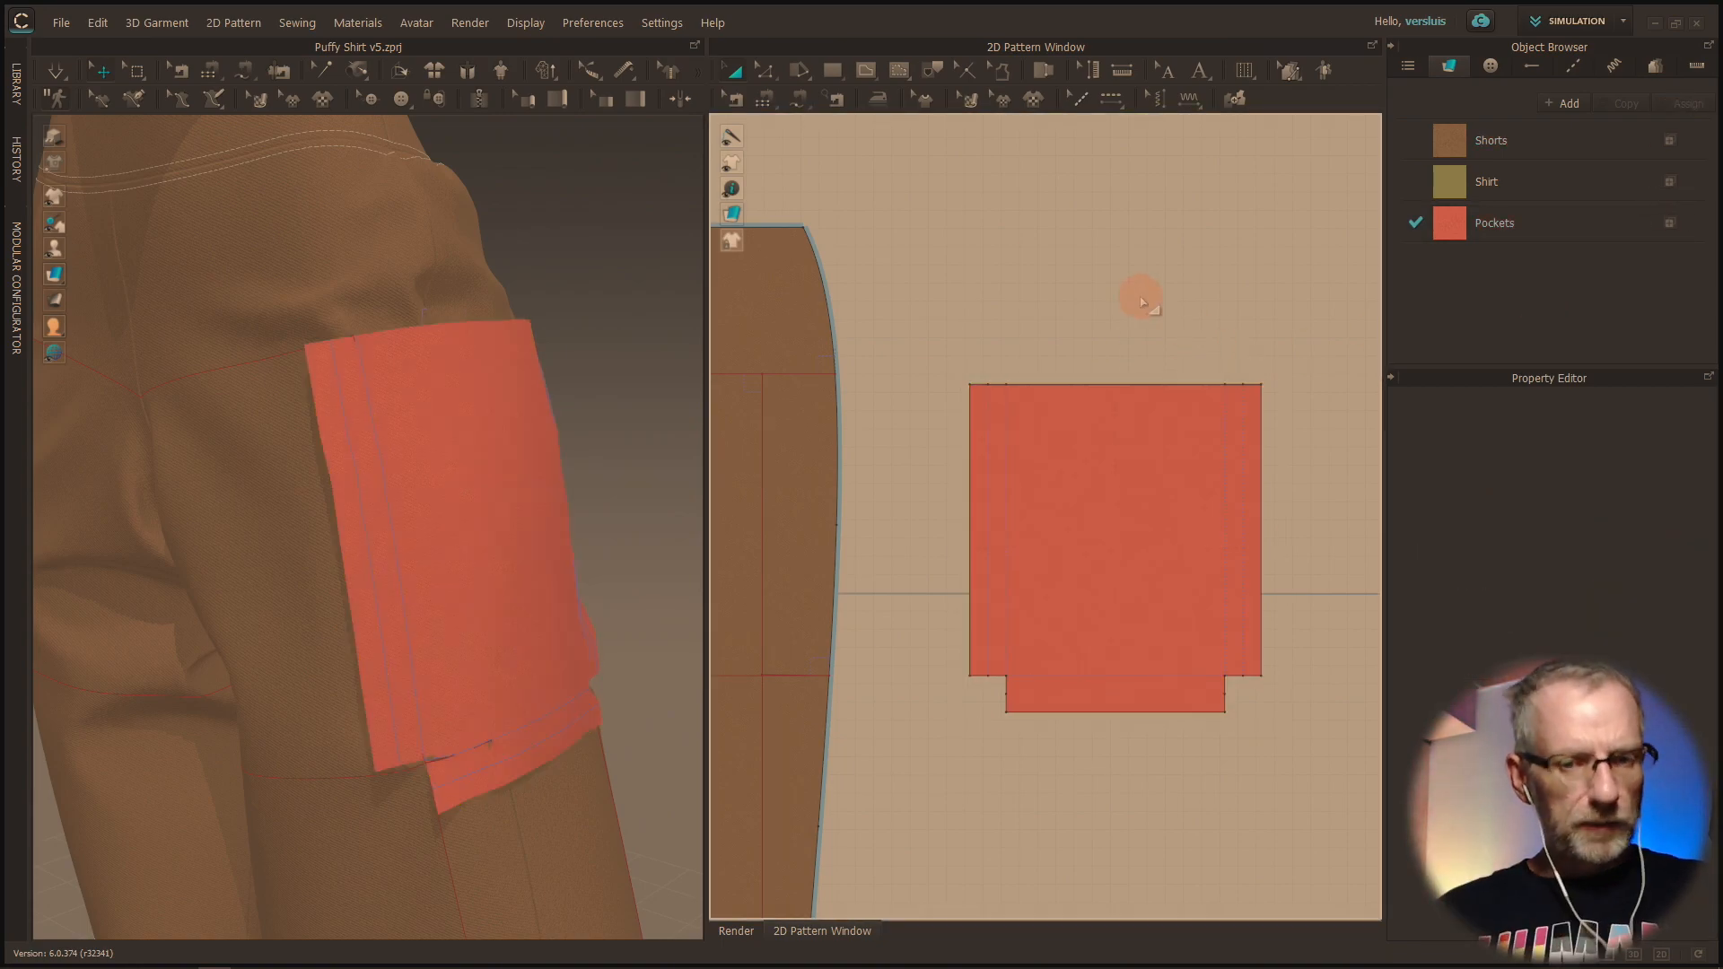
pyautogui.click(1214, 274)
# Step: Recolour the Pockets fabric with the Pantone swatch Arctic Dusk
pyautogui.click(1560, 230)
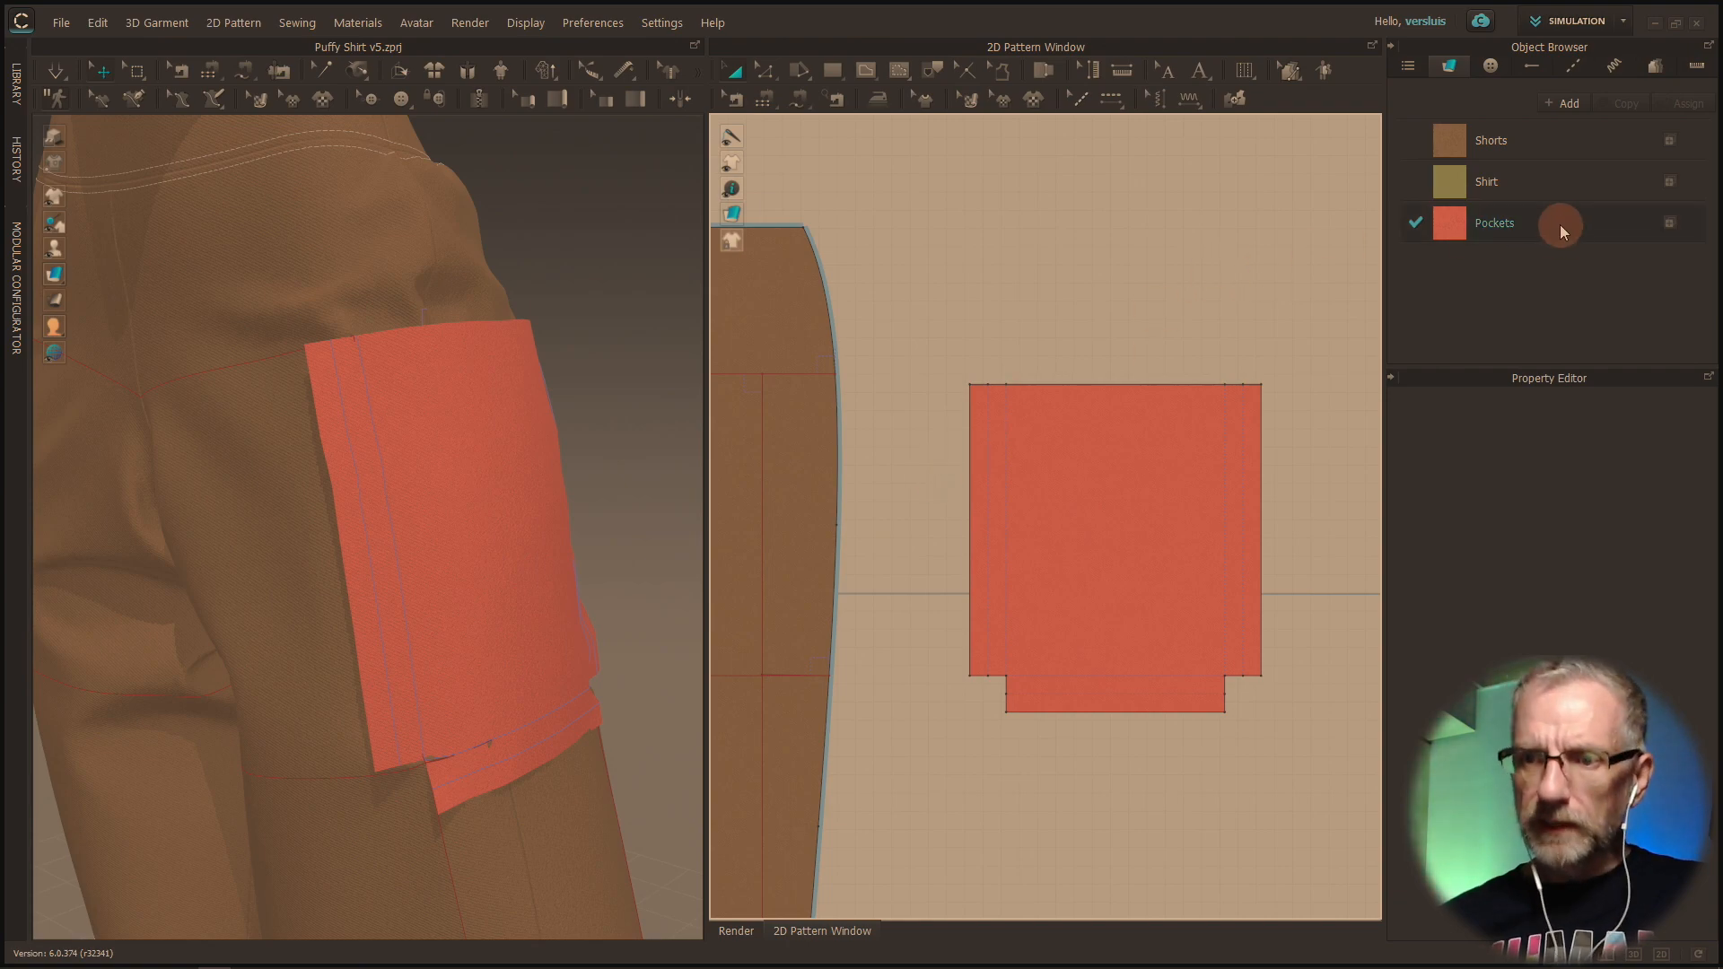
pyautogui.click(1669, 554)
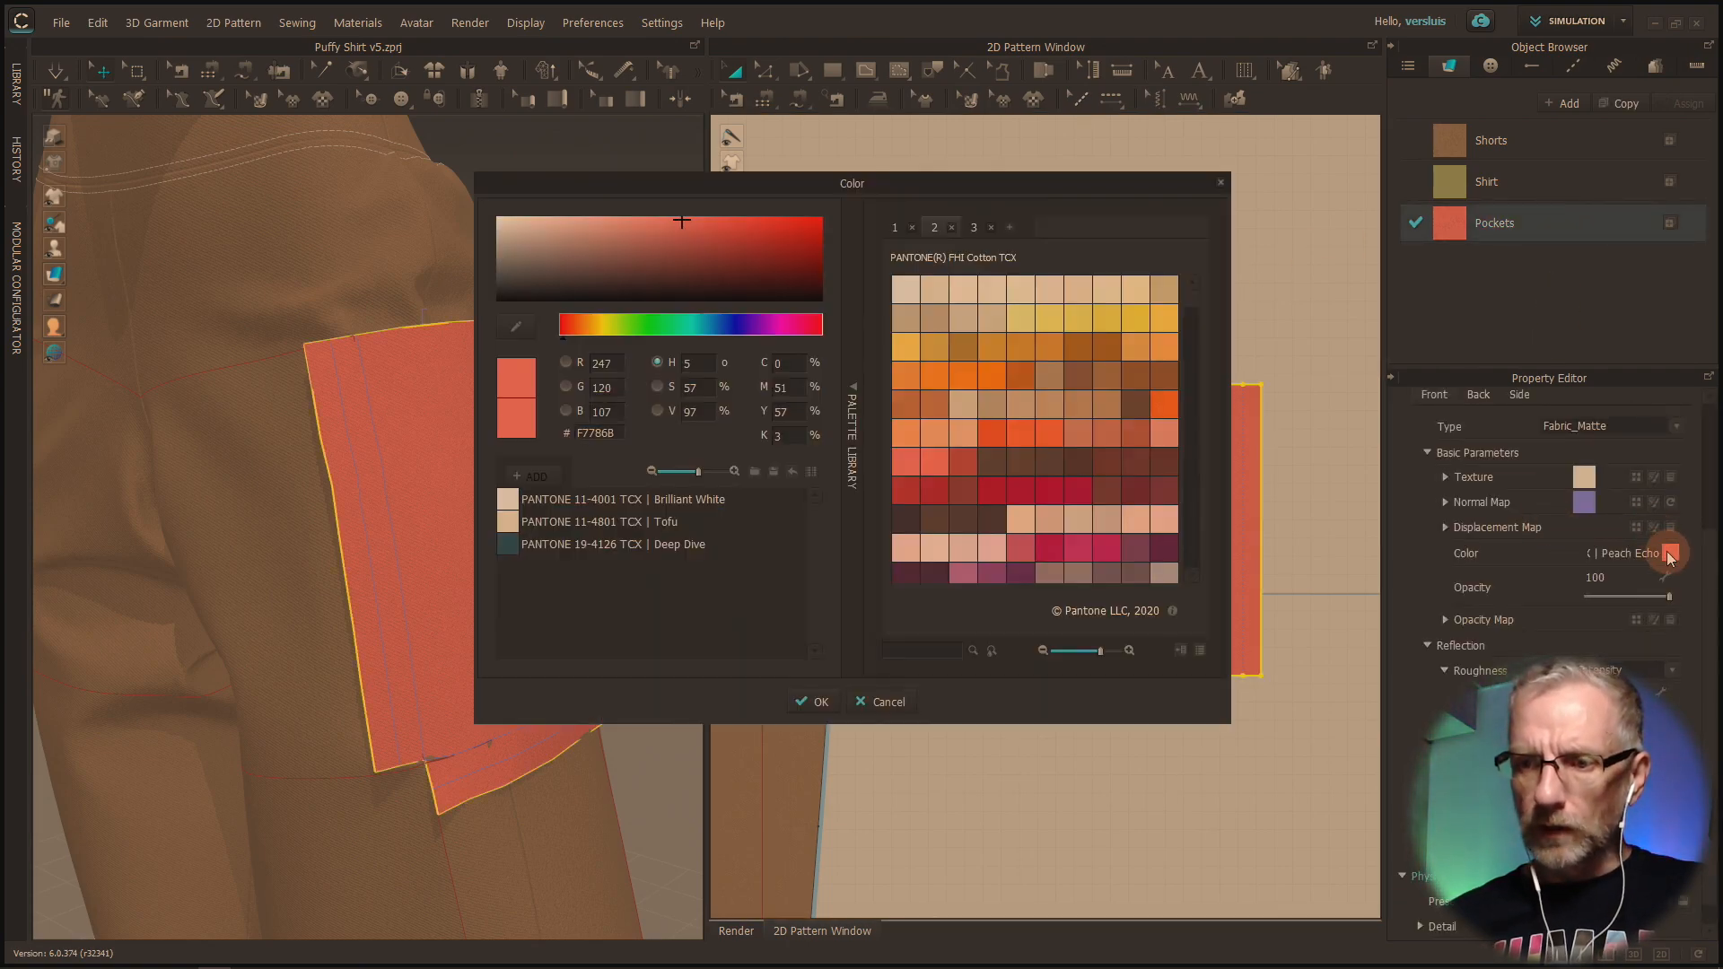
pyautogui.click(1101, 573)
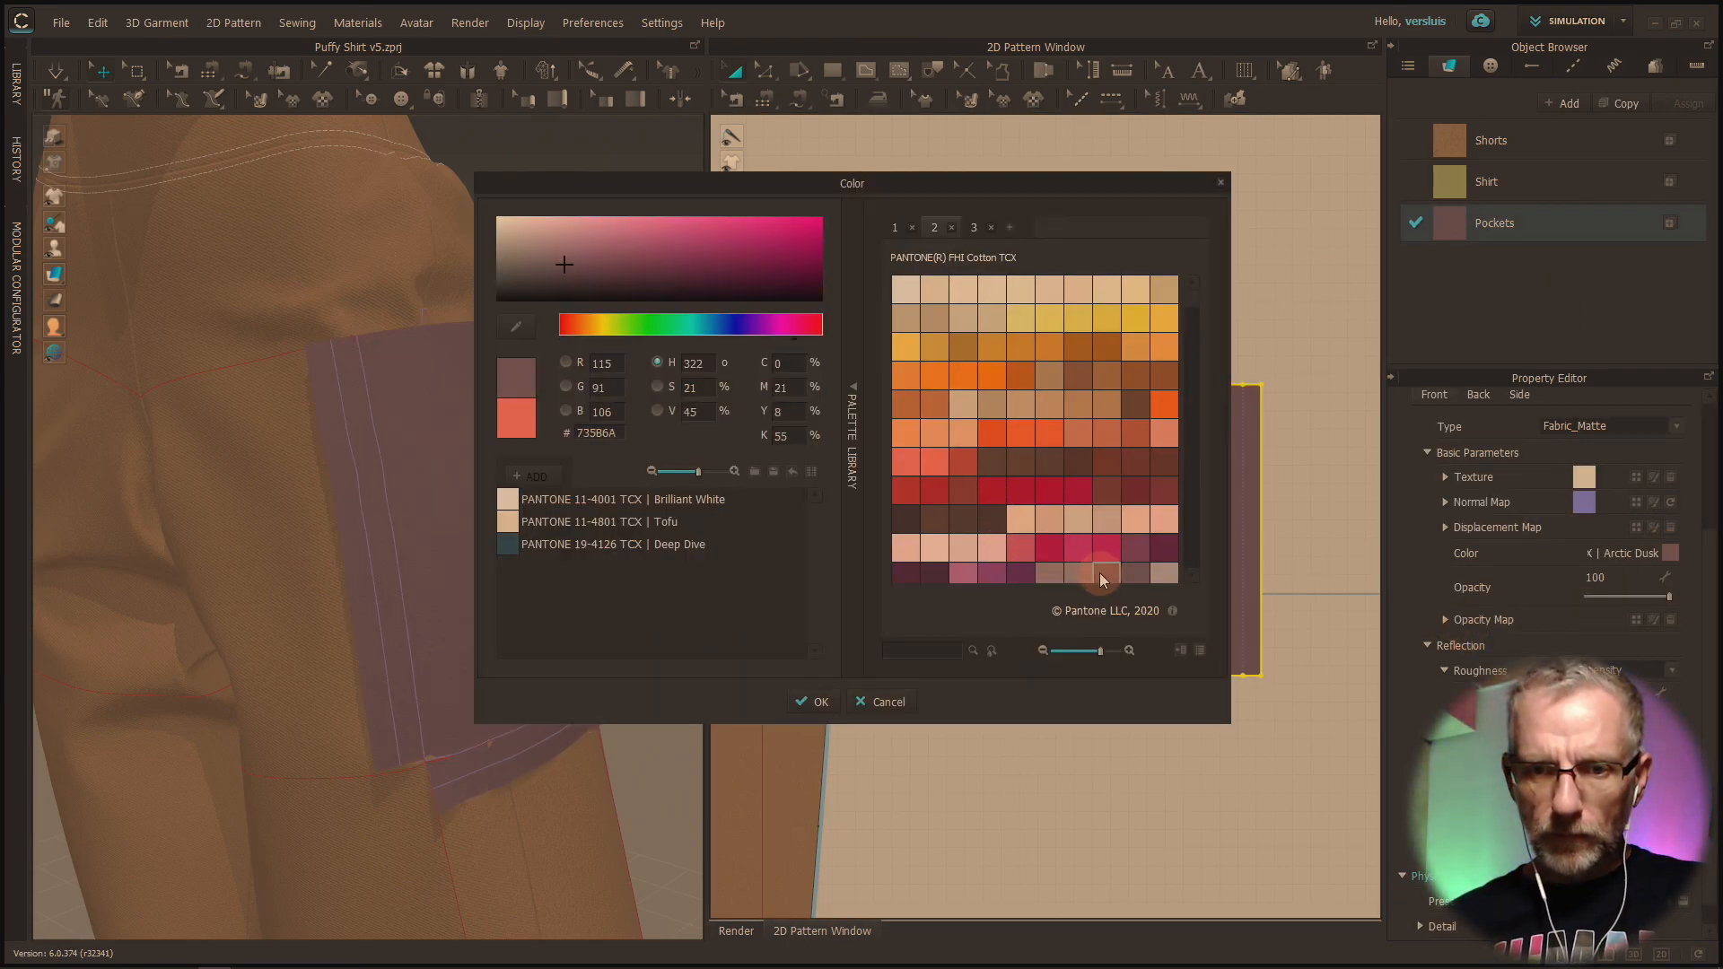
pyautogui.click(801, 702)
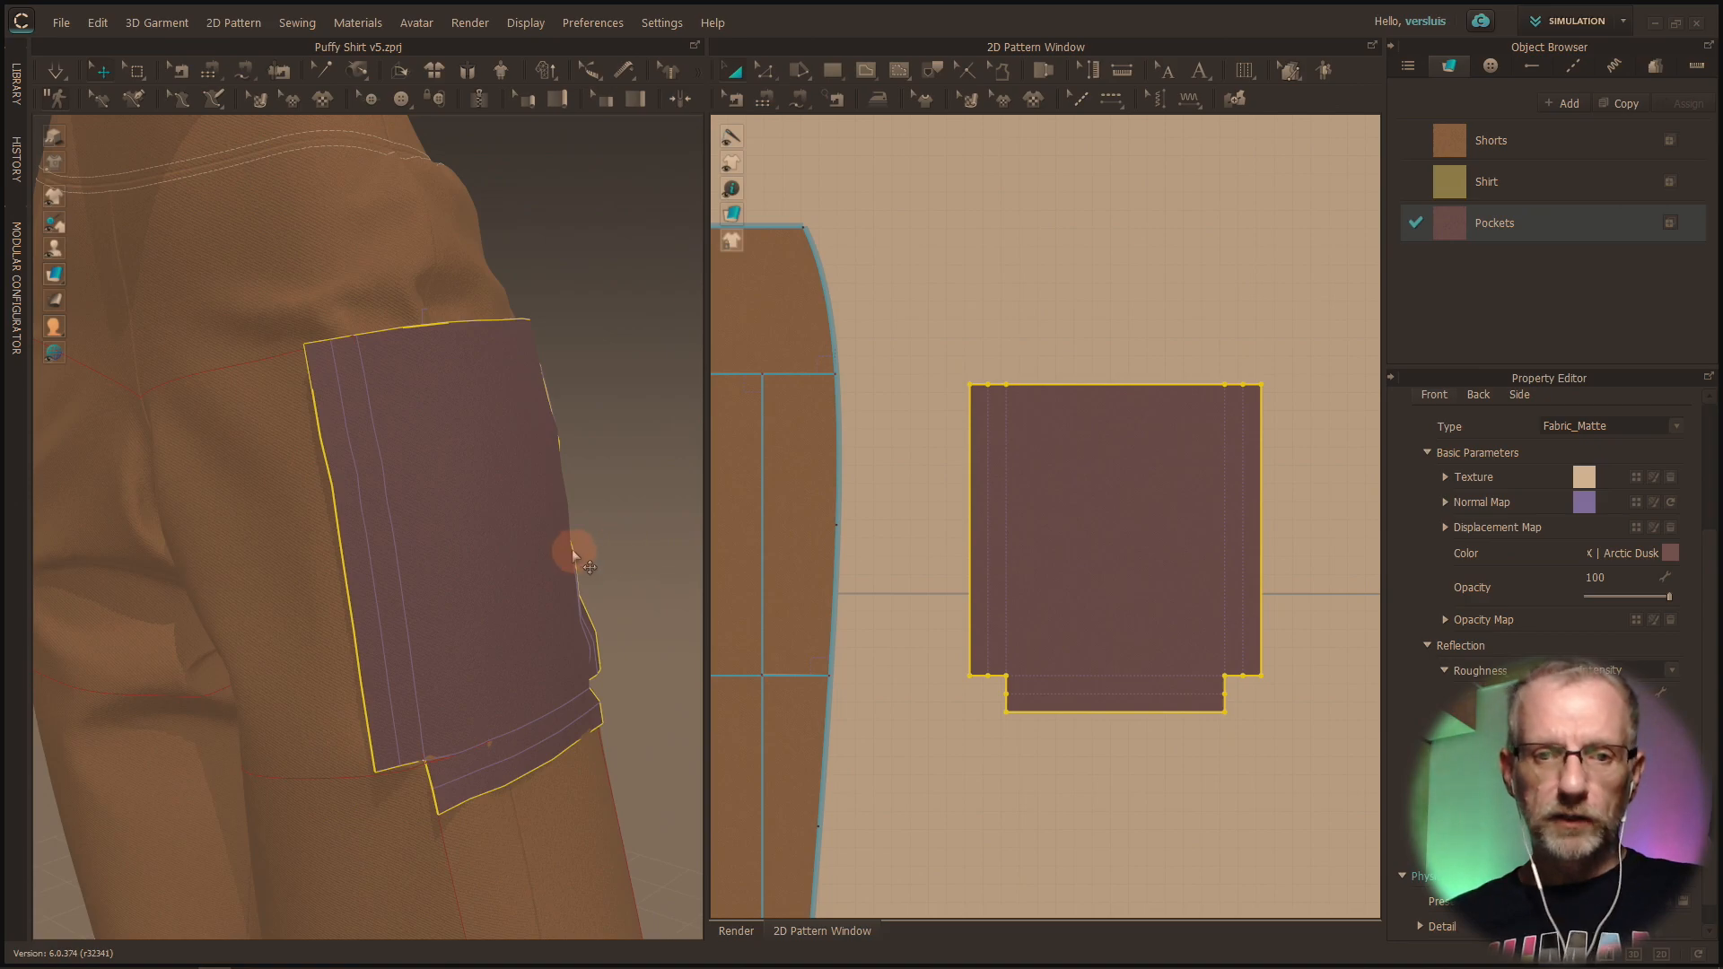
# Step: Move the pocket outward from the leg in the 3D view
pyautogui.click(498, 547)
pyautogui.moveTo(536, 548); pyautogui.dragTo(583, 555)
pyautogui.moveTo(520, 552); pyautogui.dragTo(540, 648, button='right')
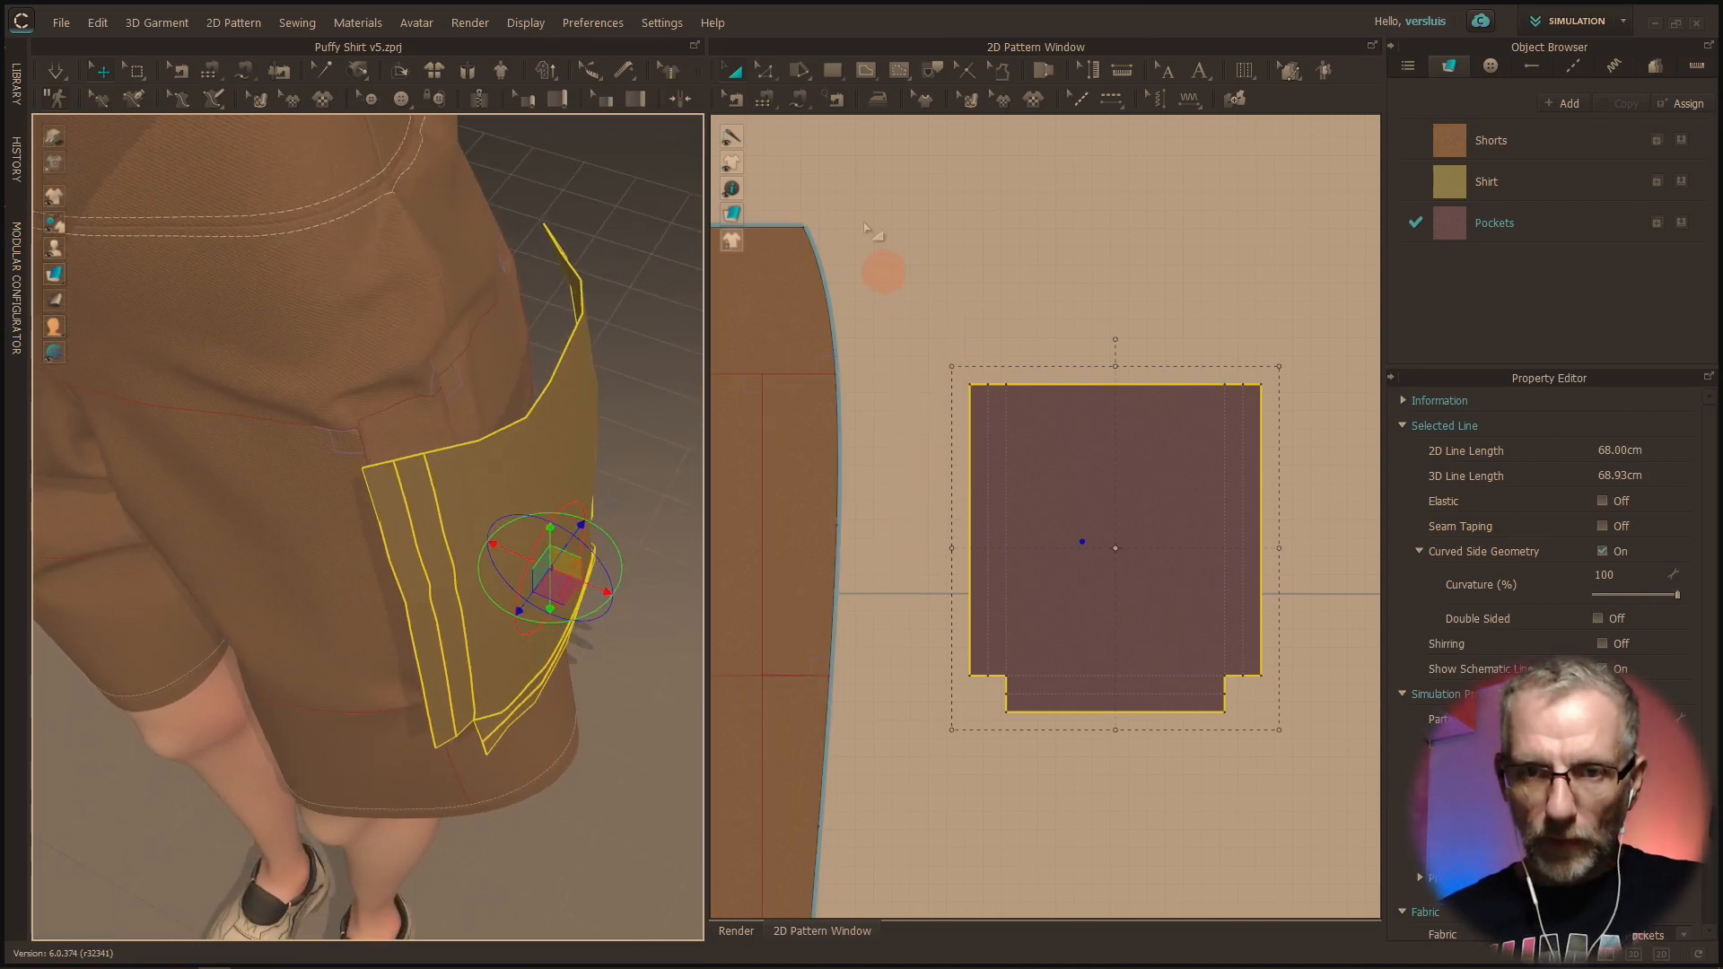
# Step: Free-sew the pocket's outer left edge to the vertical internal line on the left leg panel, between its two horizontal lines
pyautogui.press('n')
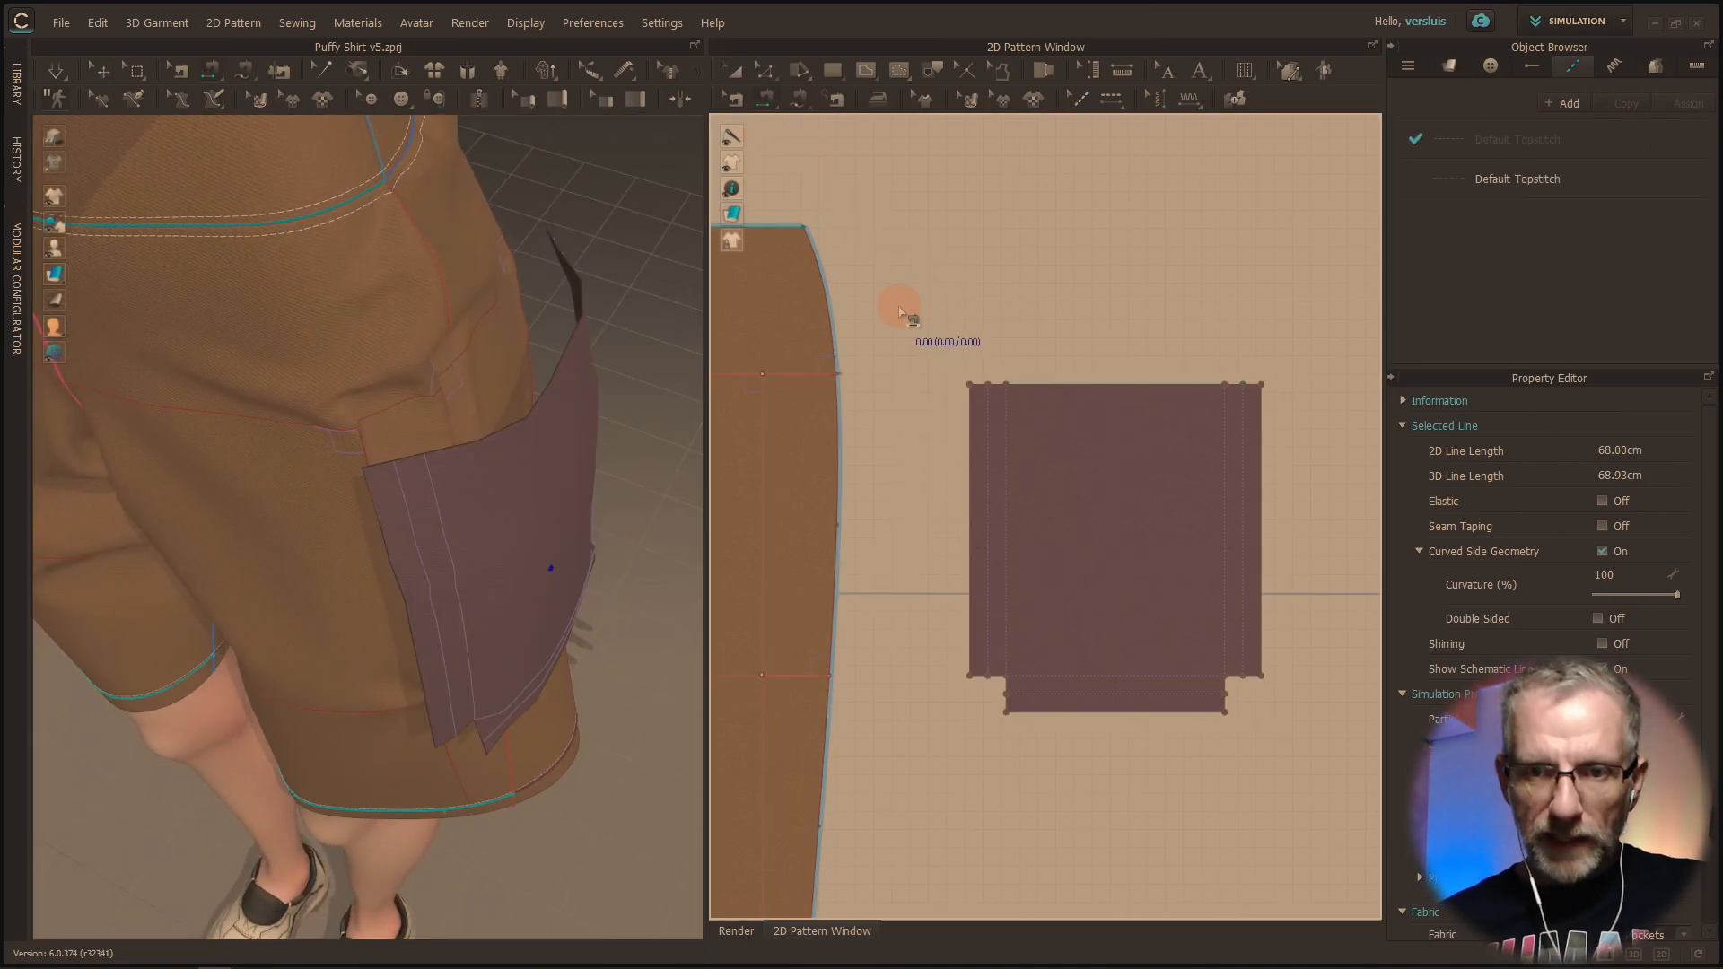
pyautogui.click(971, 412)
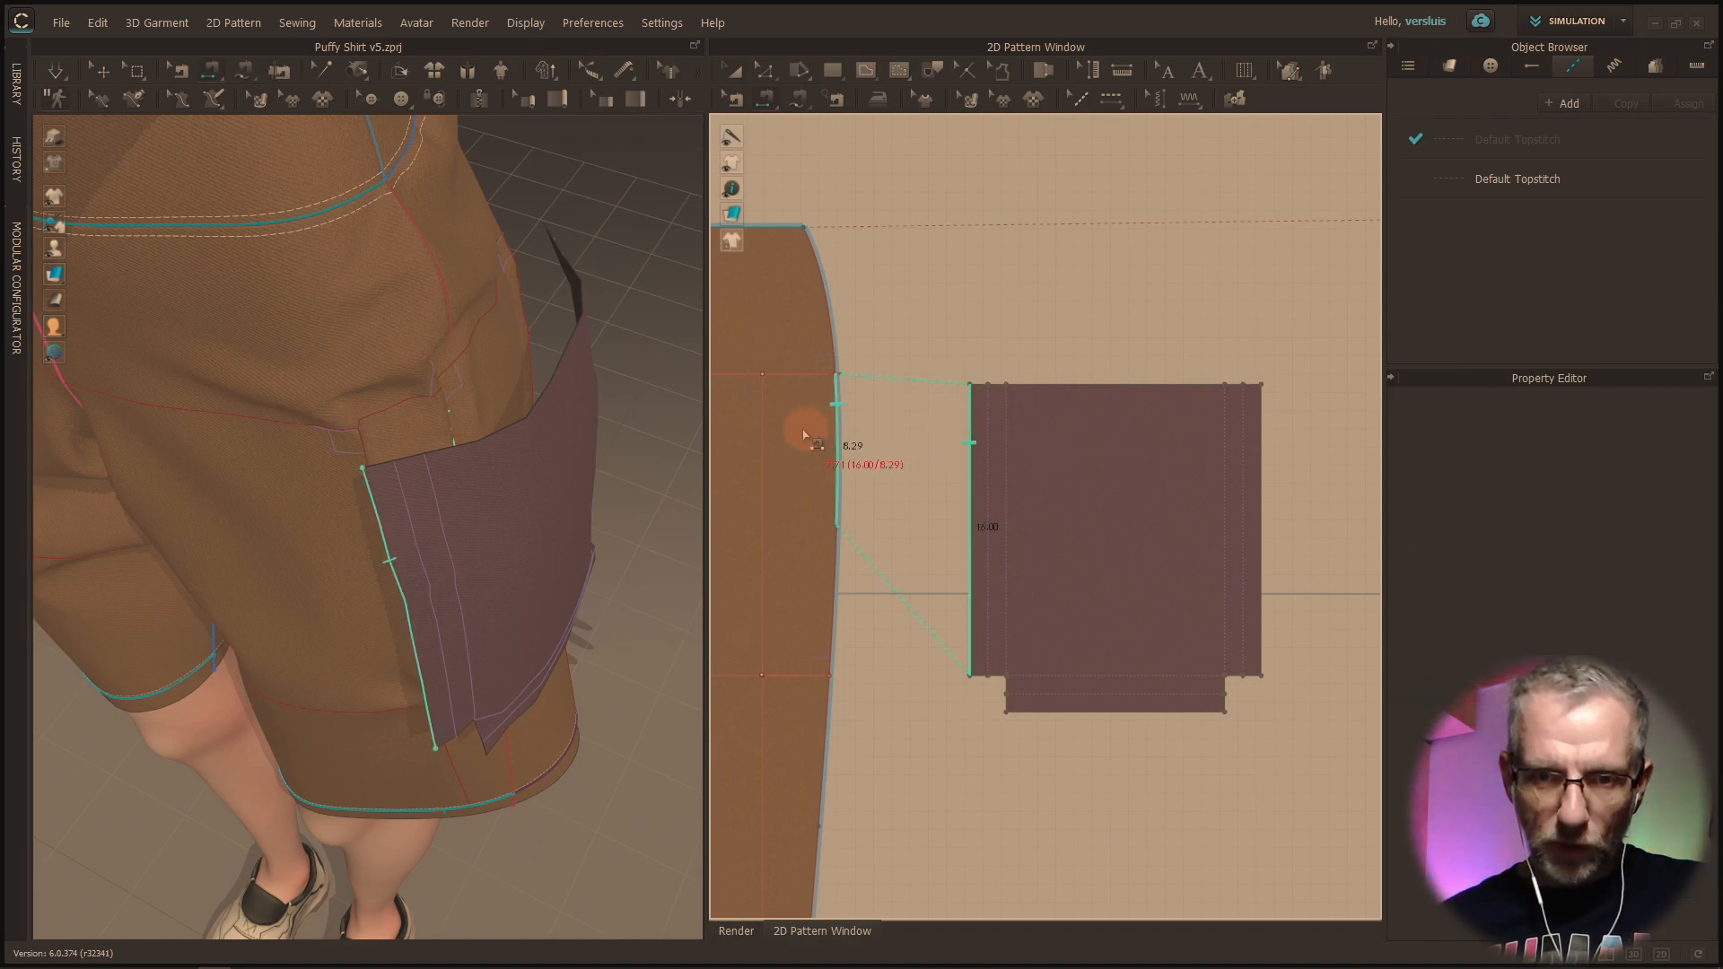
pyautogui.click(797, 100)
pyautogui.click(839, 125)
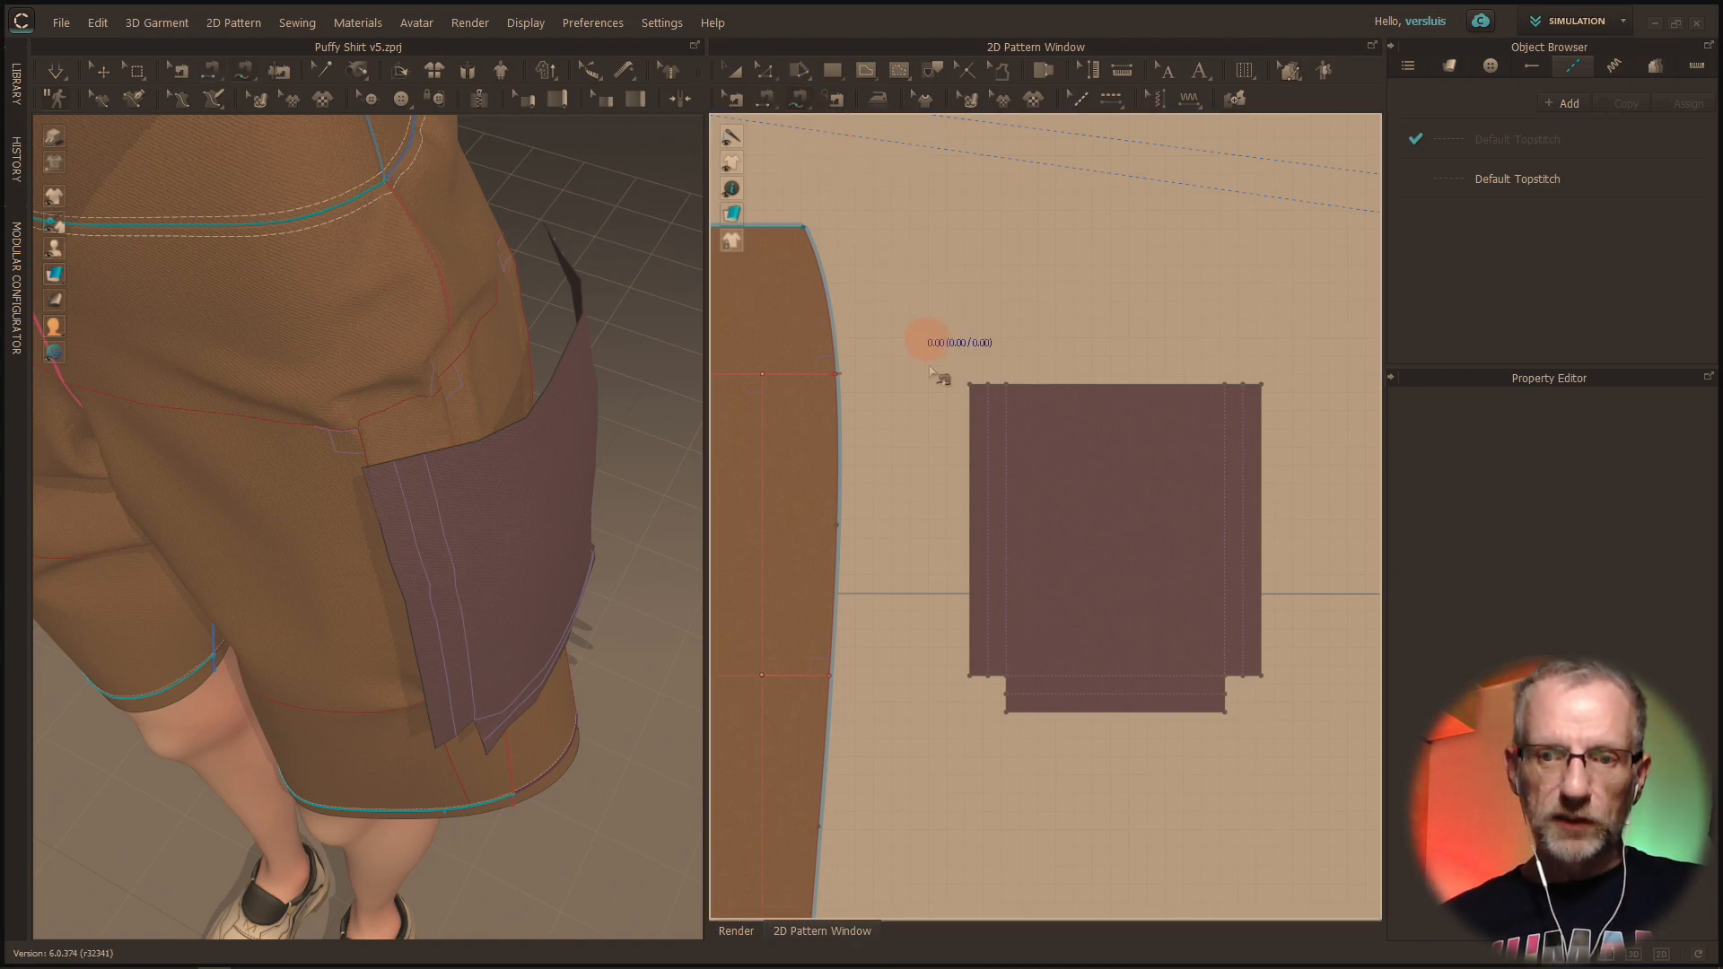
pyautogui.click(970, 387)
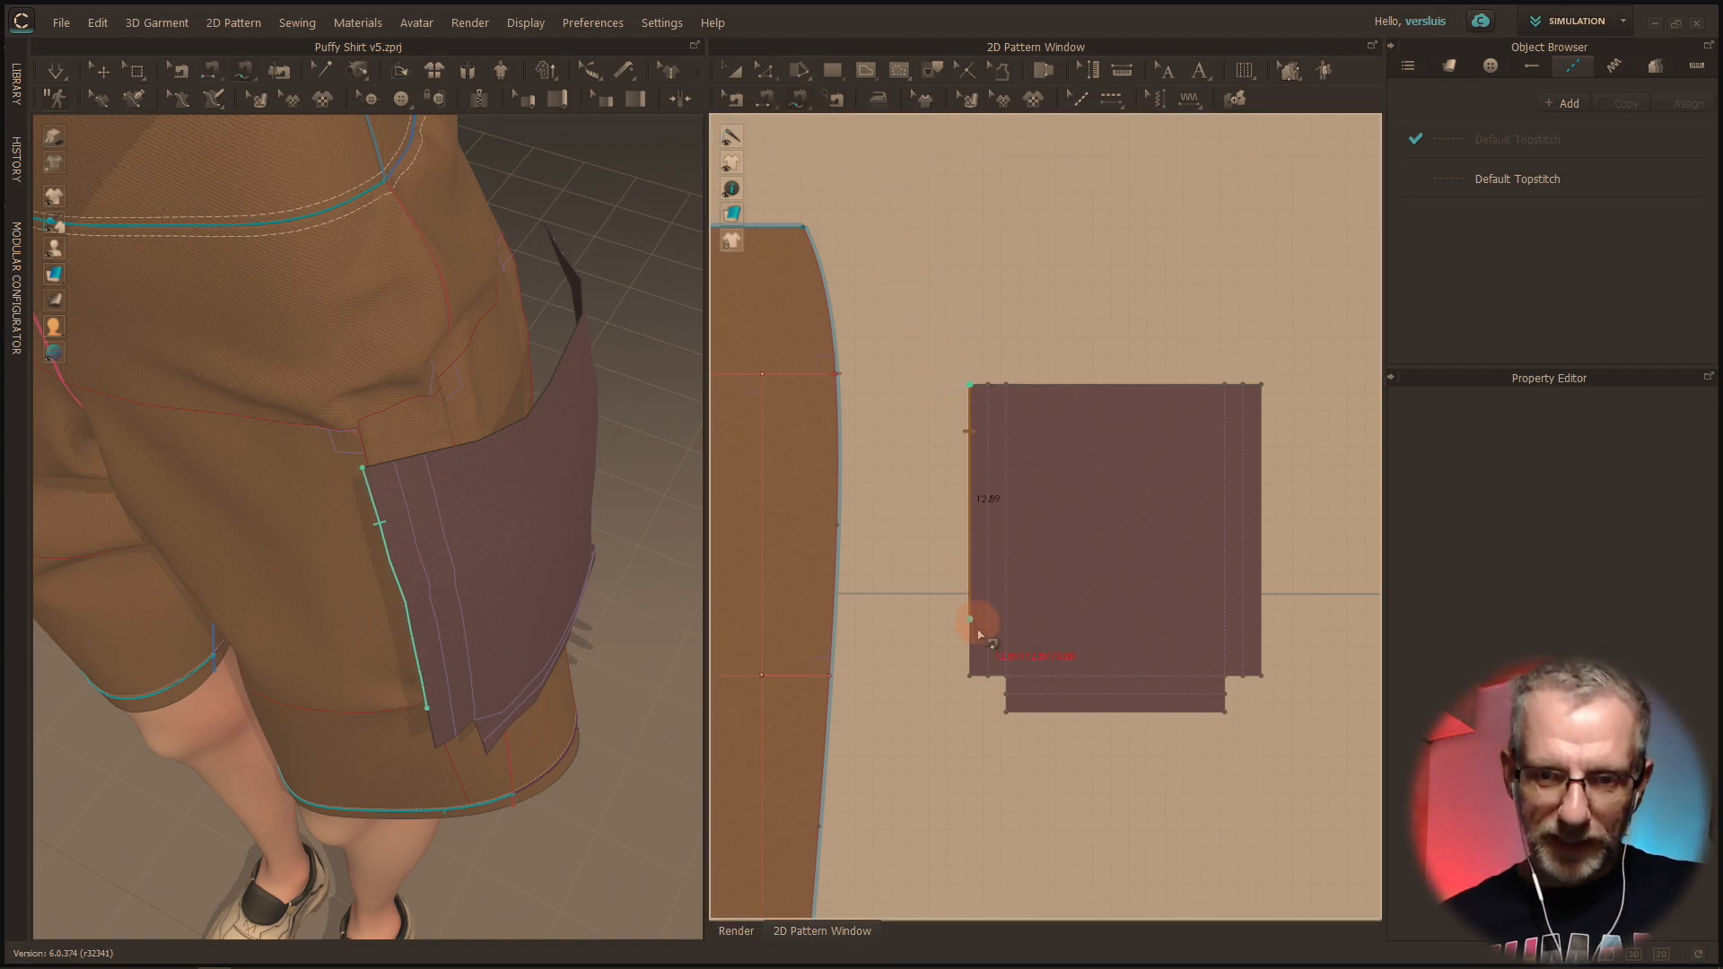
pyautogui.click(971, 676)
pyautogui.click(762, 373)
pyautogui.click(758, 676)
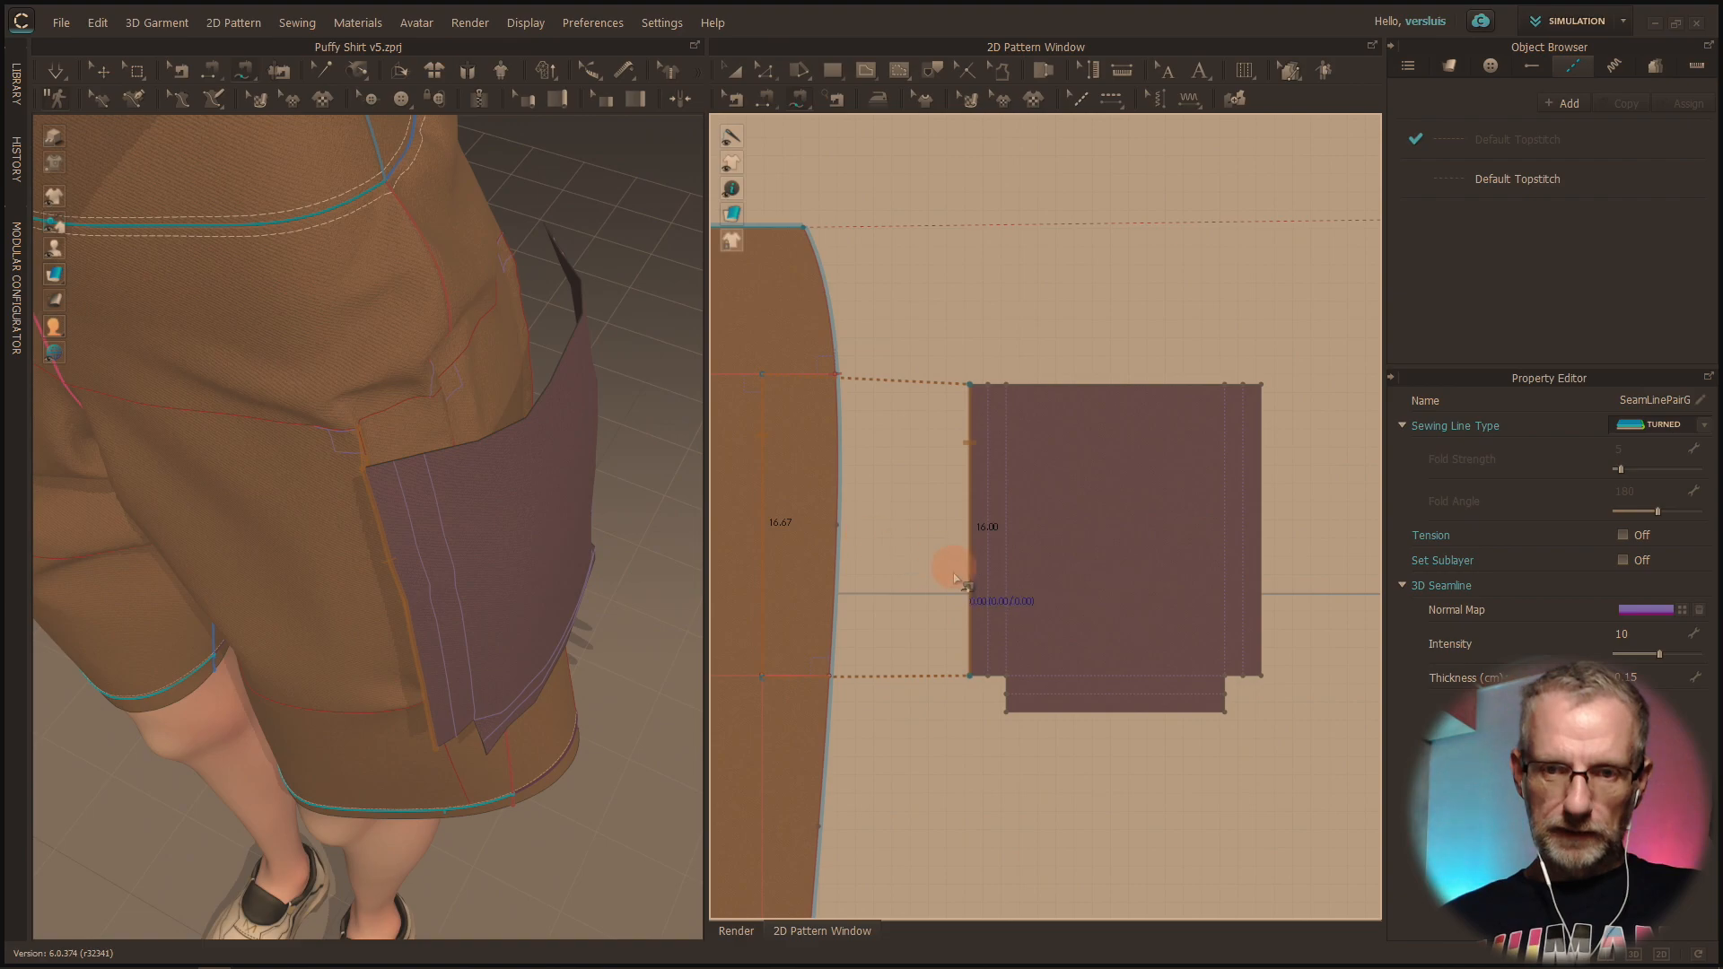
# Step: Free-sew the pocket's outer right edge to the vertical internal line on the right leg panel, starting at the upper horizontal line
pyautogui.moveTo(960, 585); pyautogui.dragTo(720, 566, button='middle')
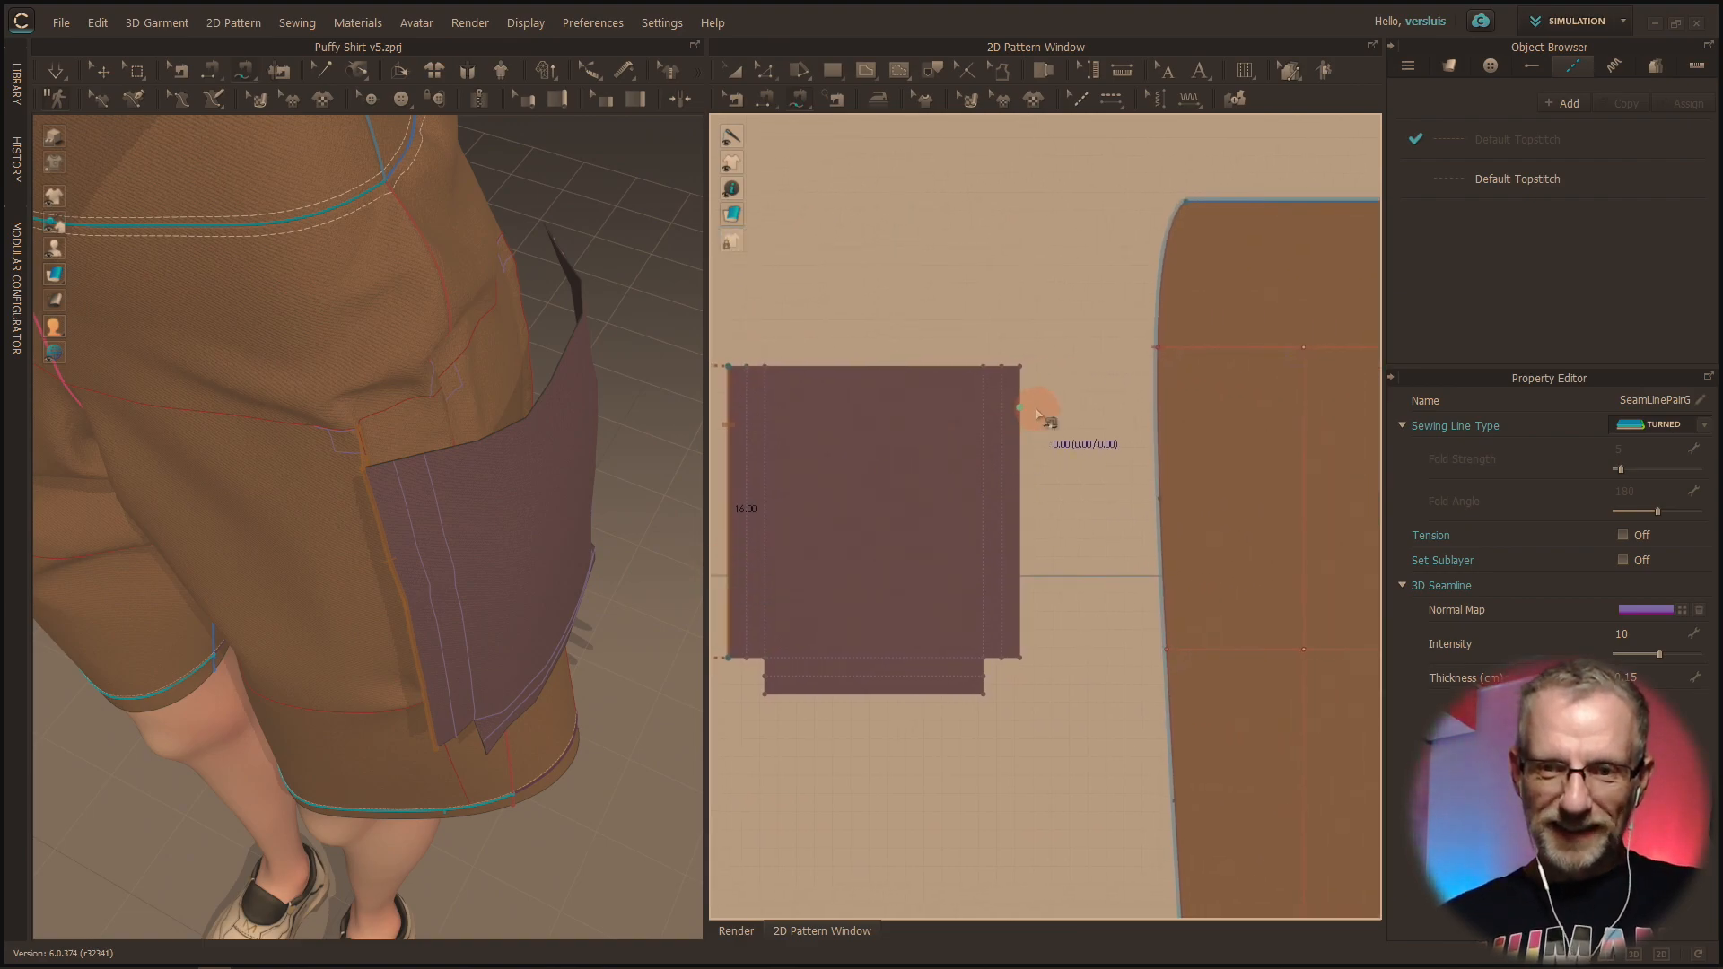
pyautogui.click(1037, 380)
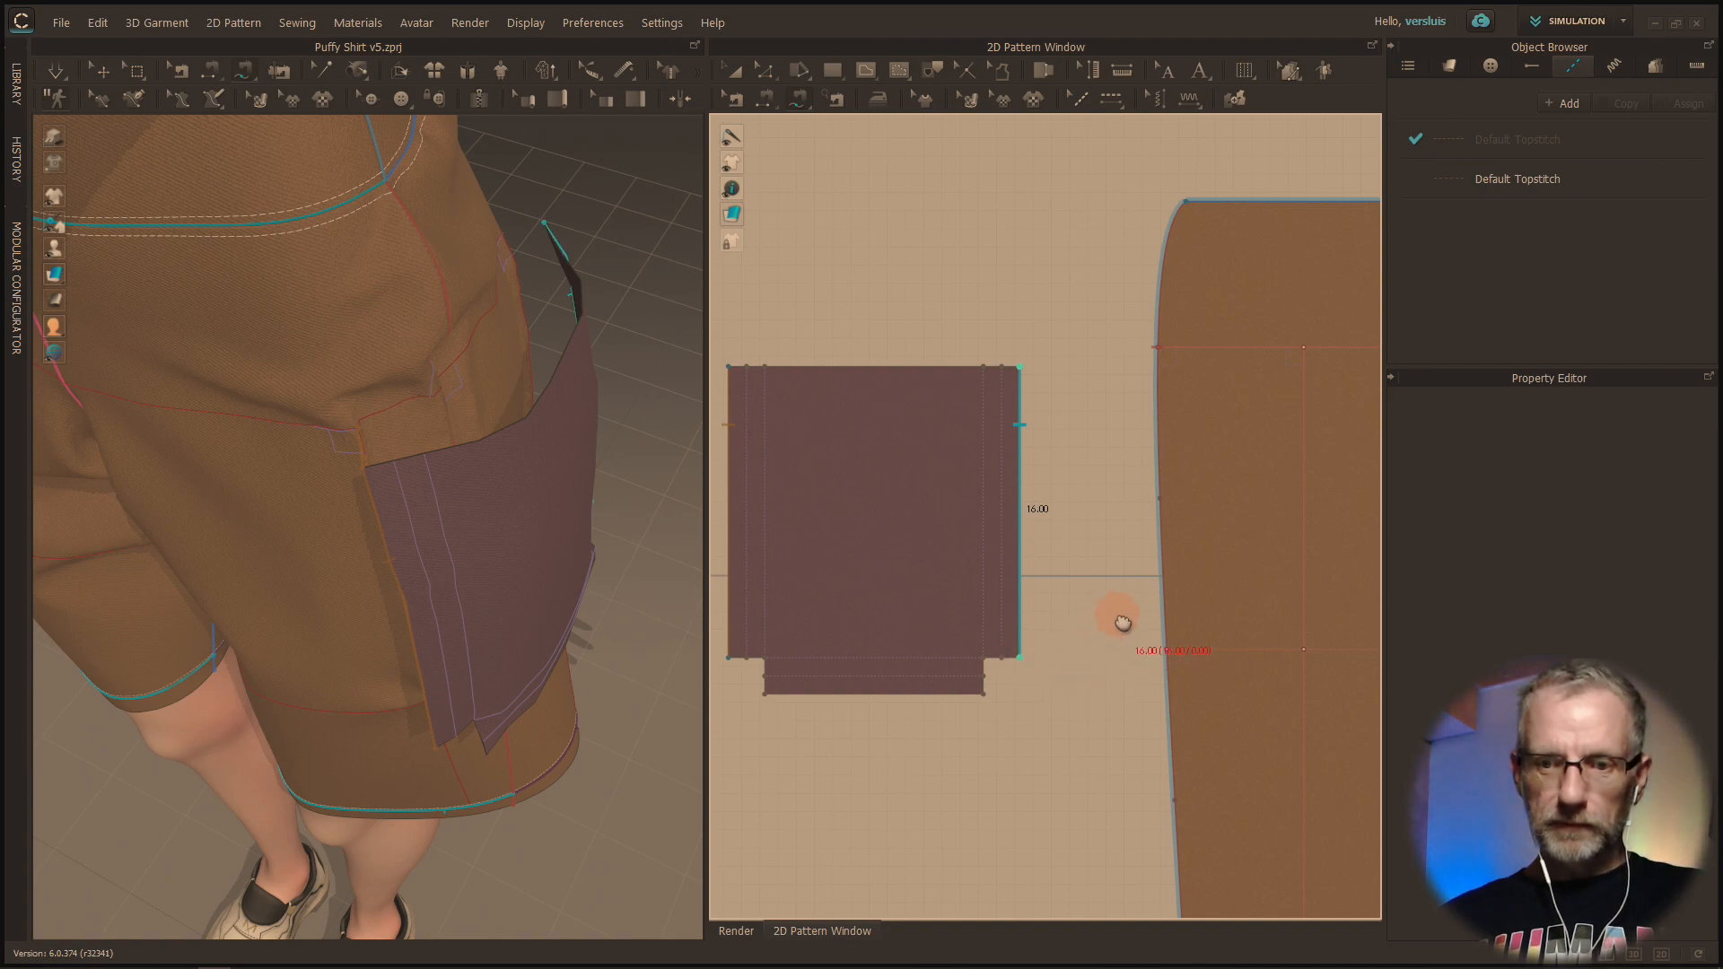
pyautogui.moveTo(1122, 619); pyautogui.dragTo(973, 623, button='middle')
pyautogui.scroll(-2, 969, 628)
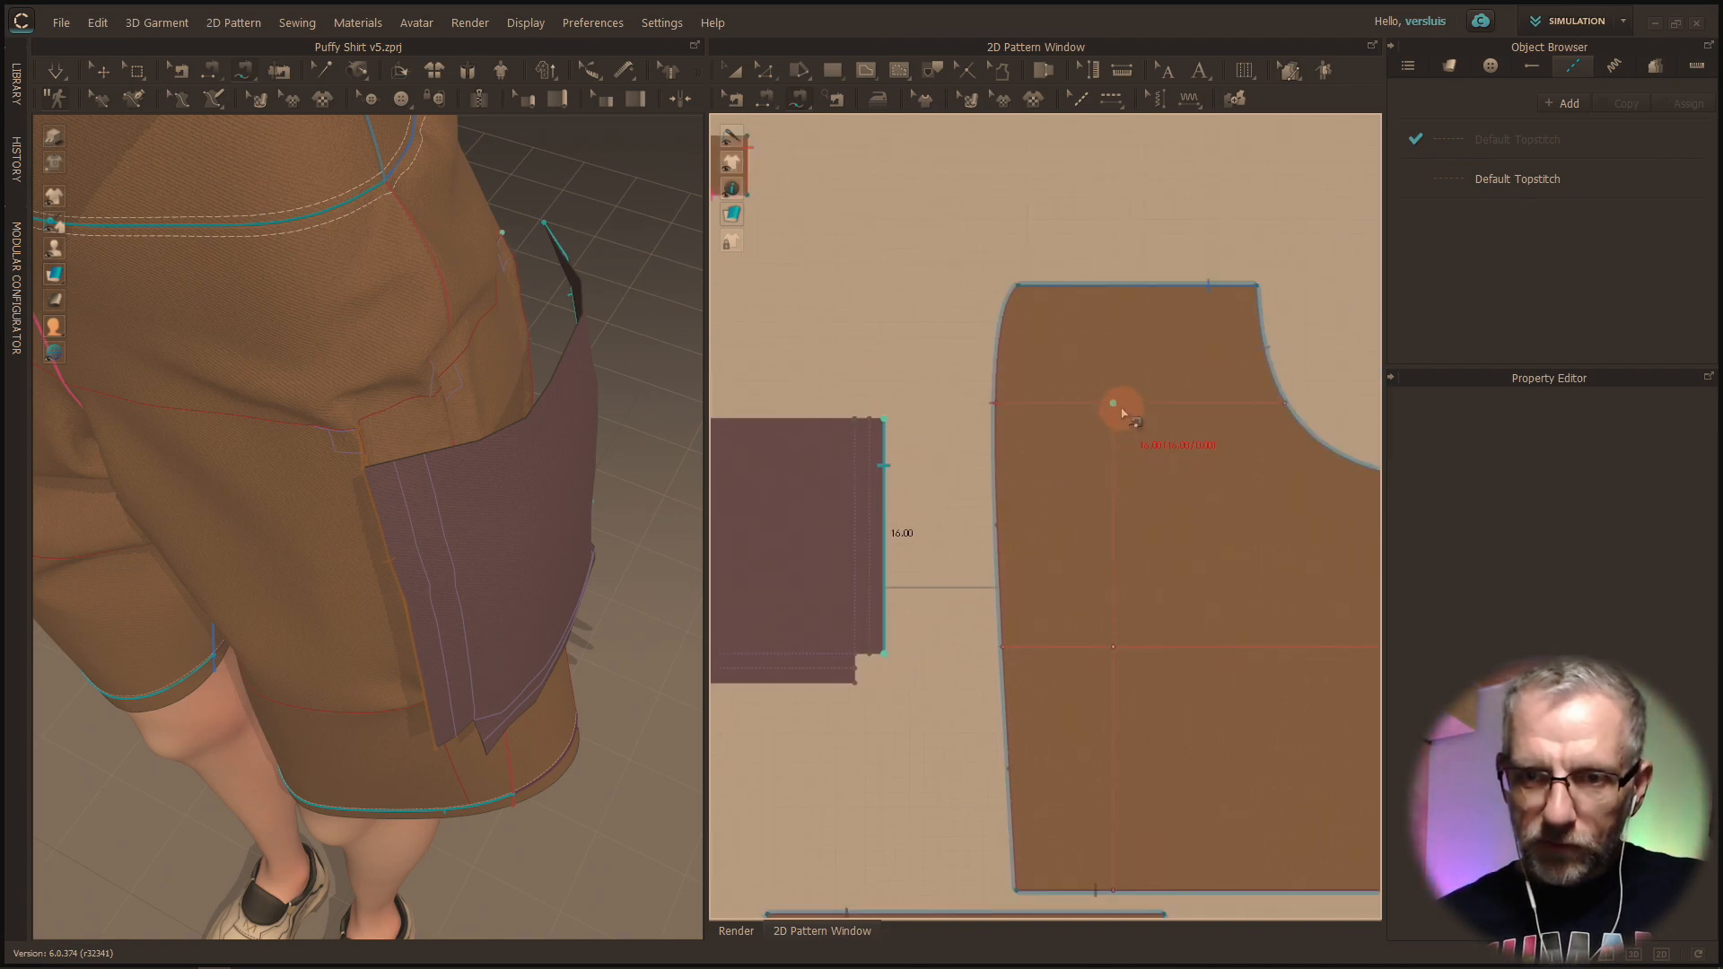
pyautogui.click(1117, 415)
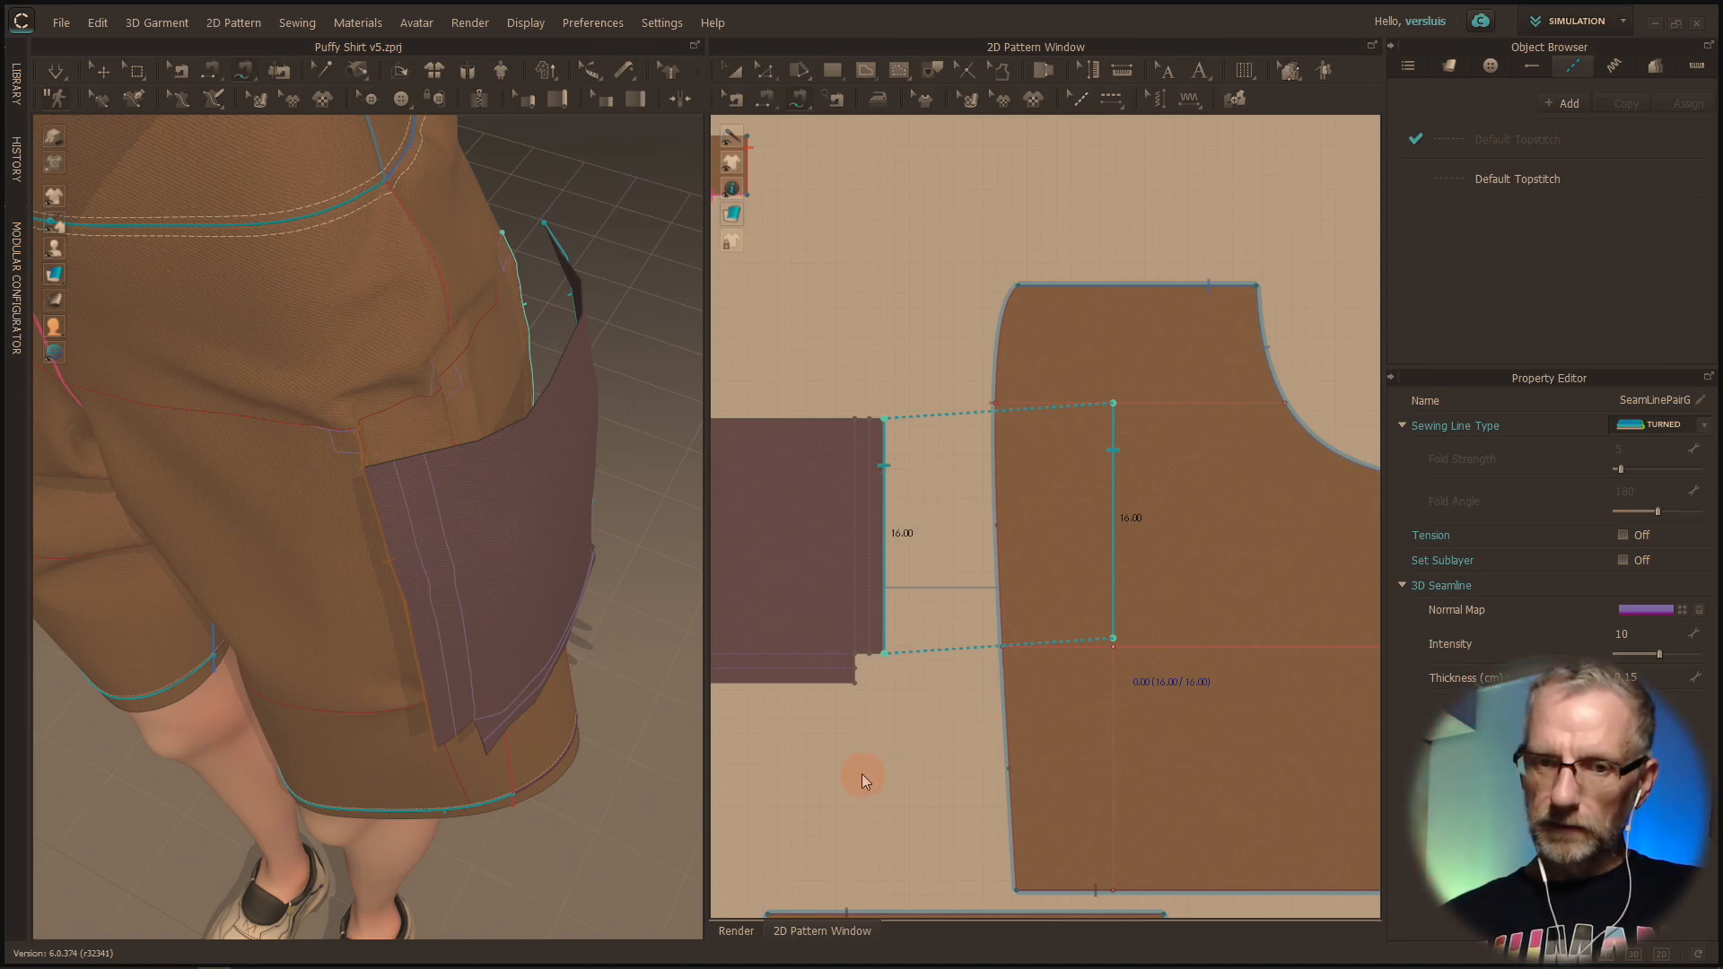
# Step: Start M:N Free Sewing and define the pocket's full bottom edge as the M side
pyautogui.scroll(-2, 862, 773)
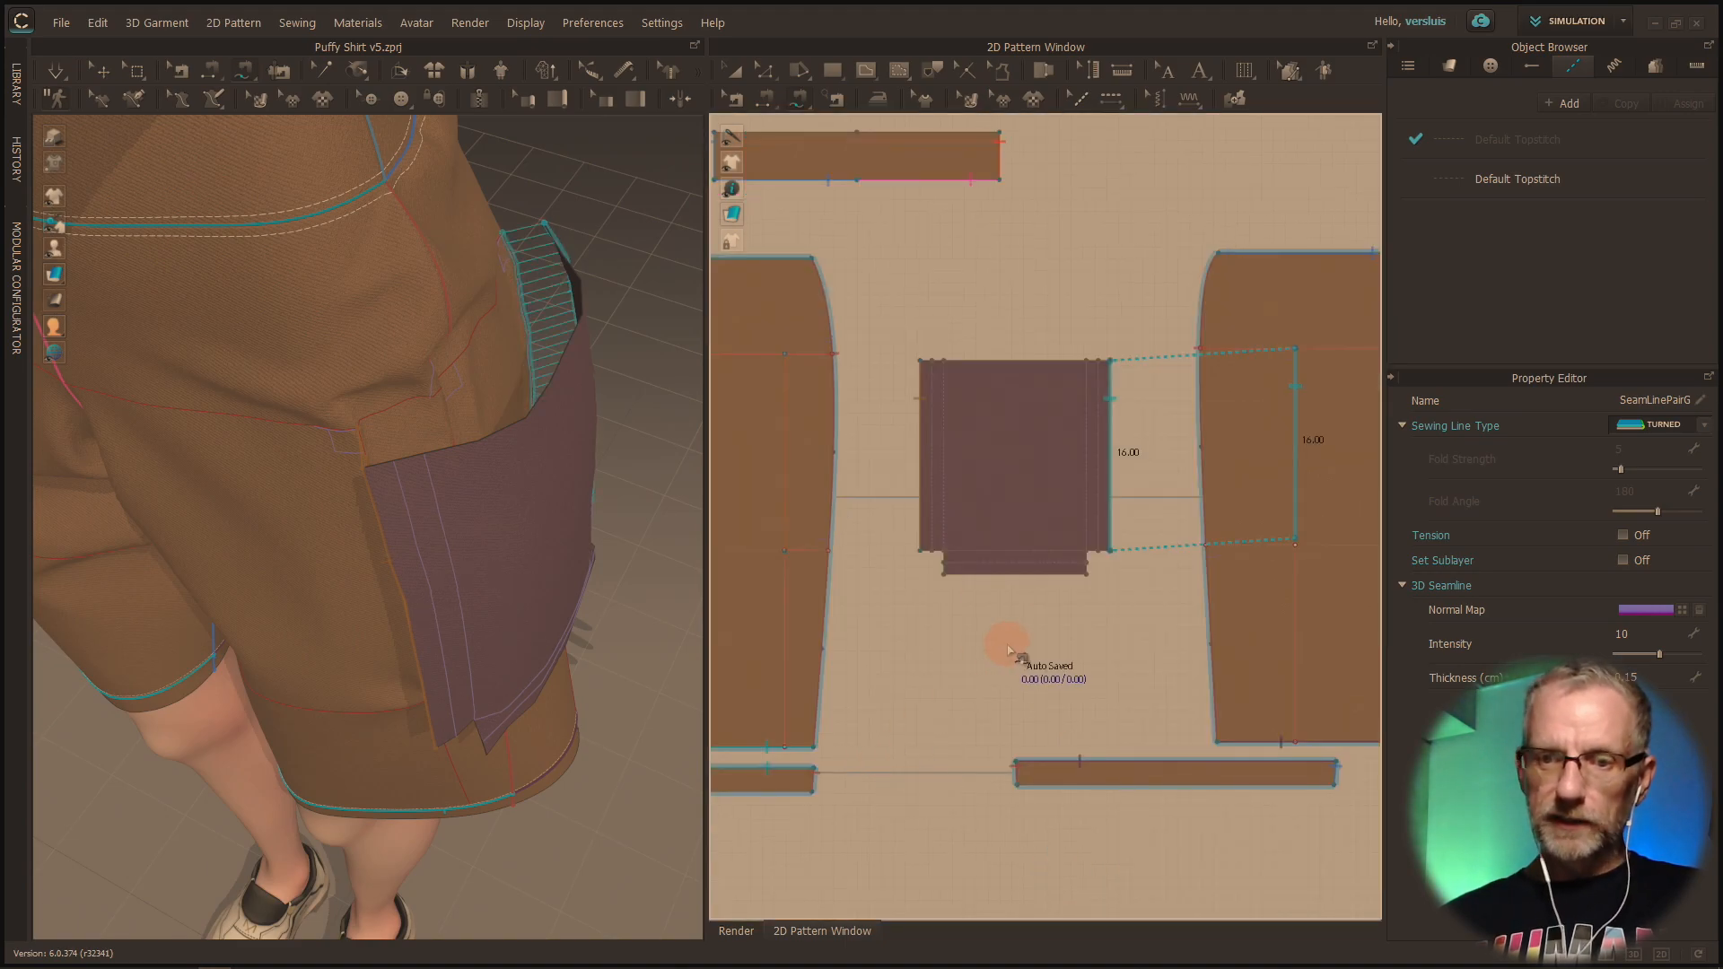
pyautogui.moveTo(477, 611); pyautogui.dragTo(512, 414, button='right')
pyautogui.moveTo(929, 611); pyautogui.dragTo(1060, 505, button='middle')
pyautogui.scroll(2, 1057, 510)
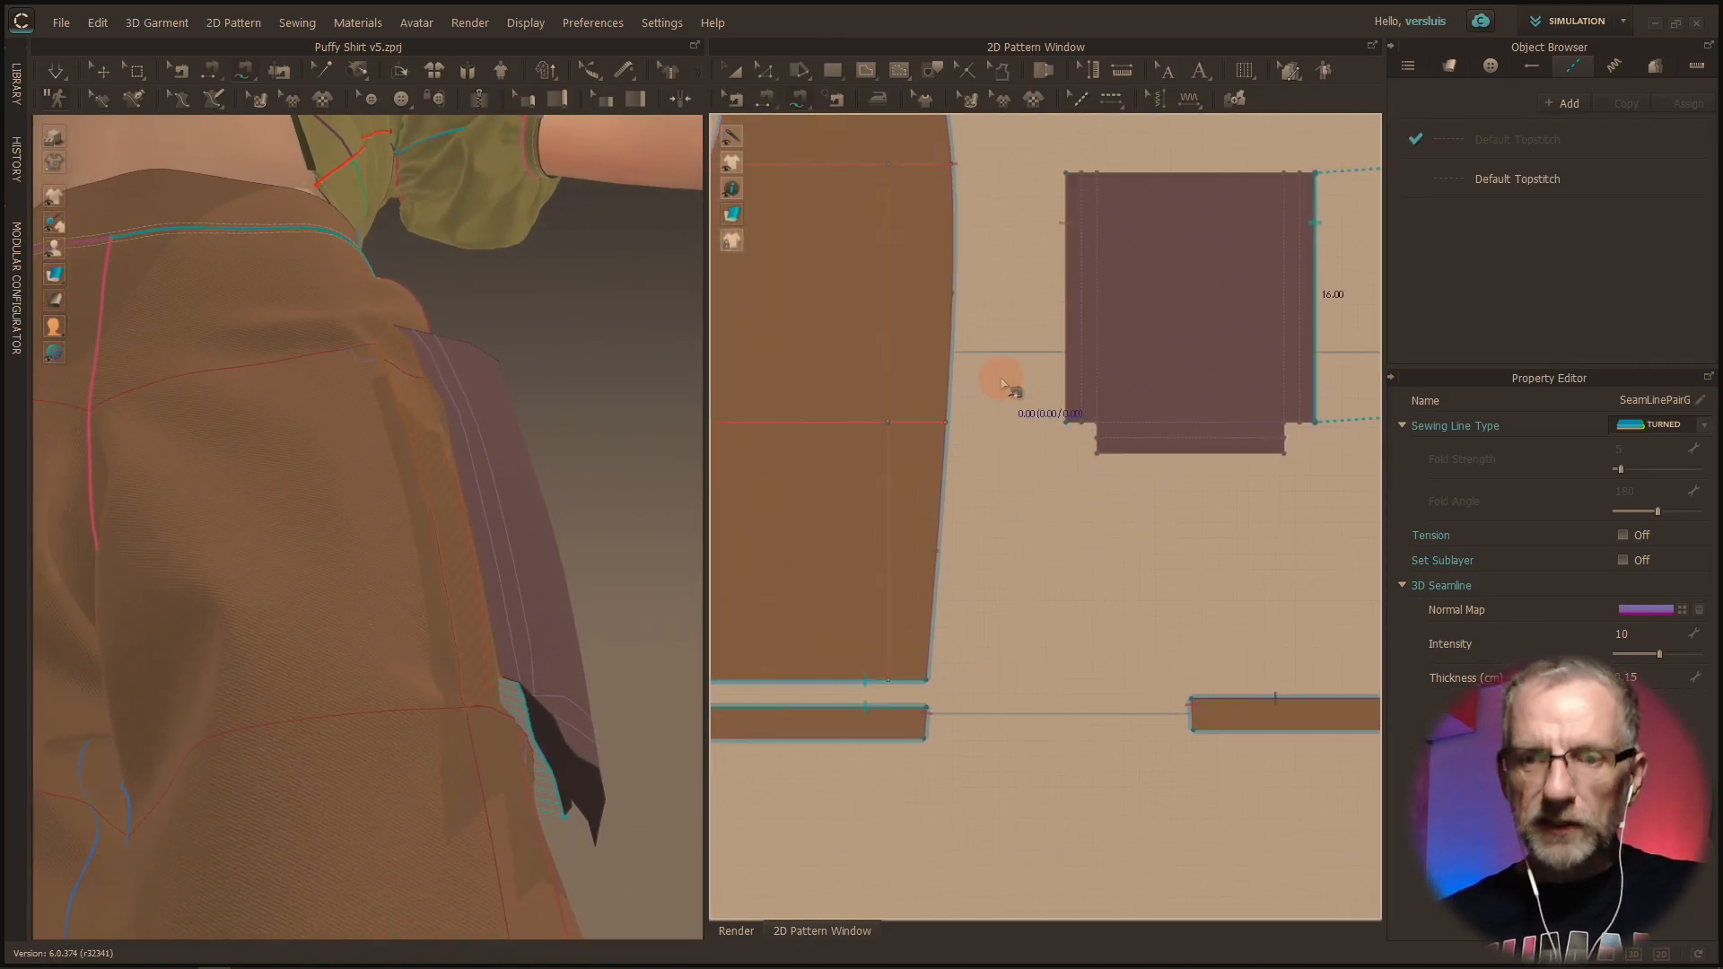
pyautogui.click(800, 100)
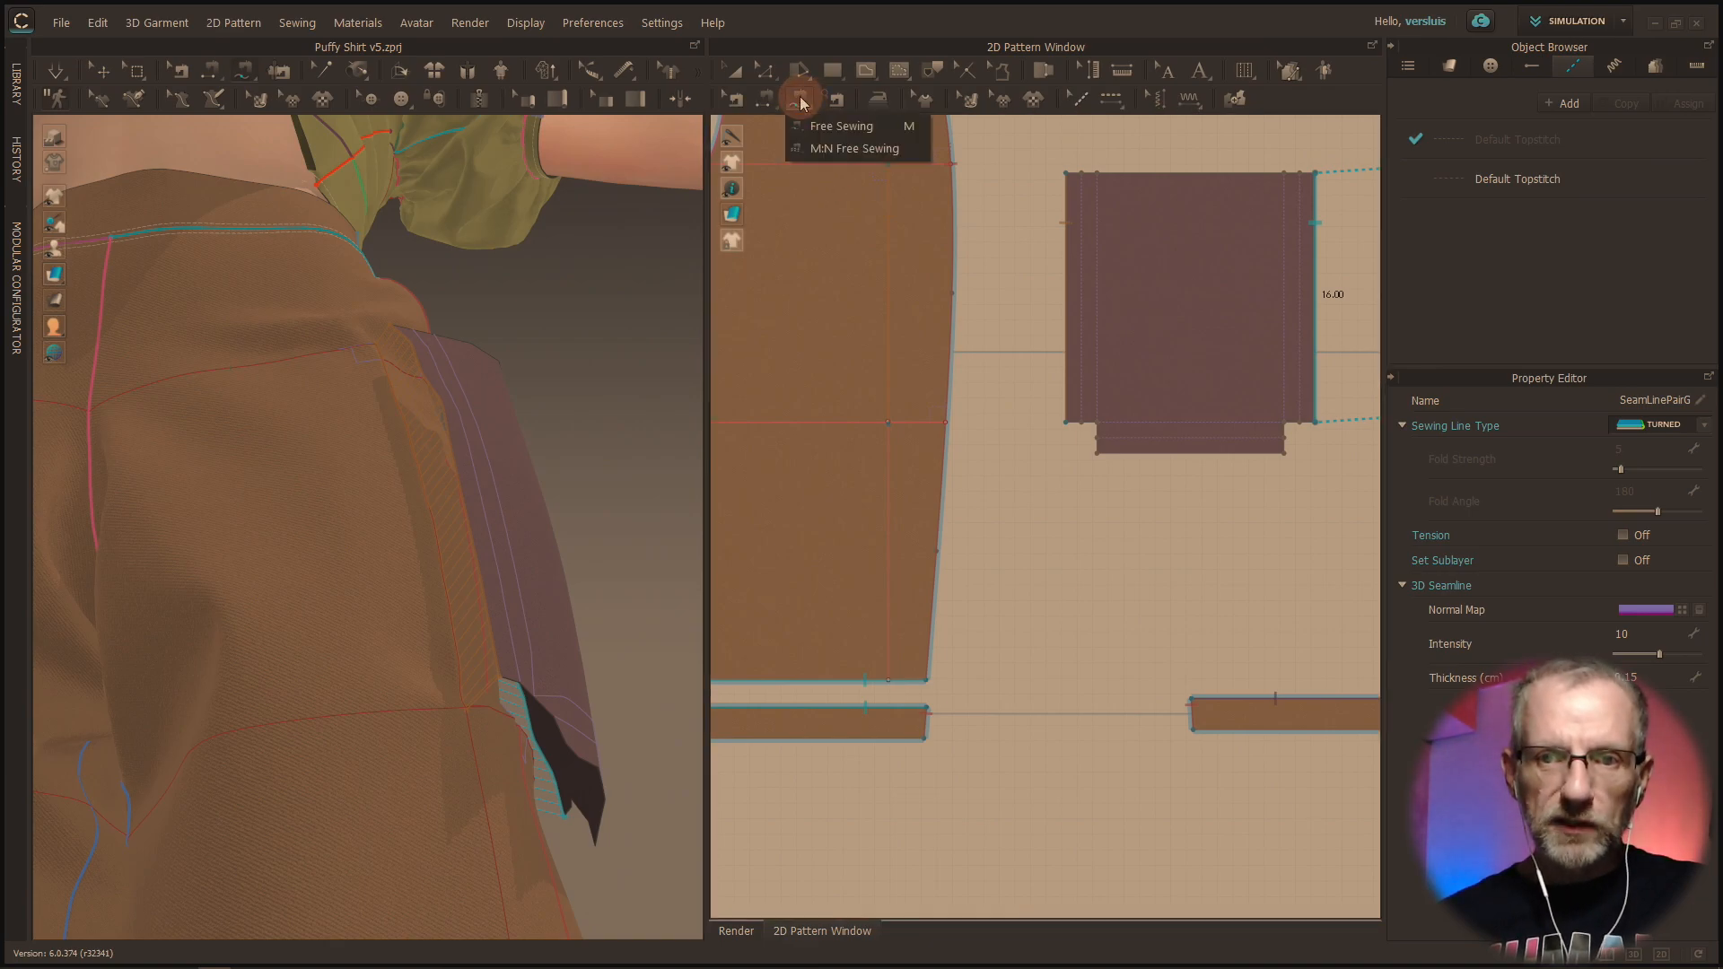
pyautogui.click(834, 149)
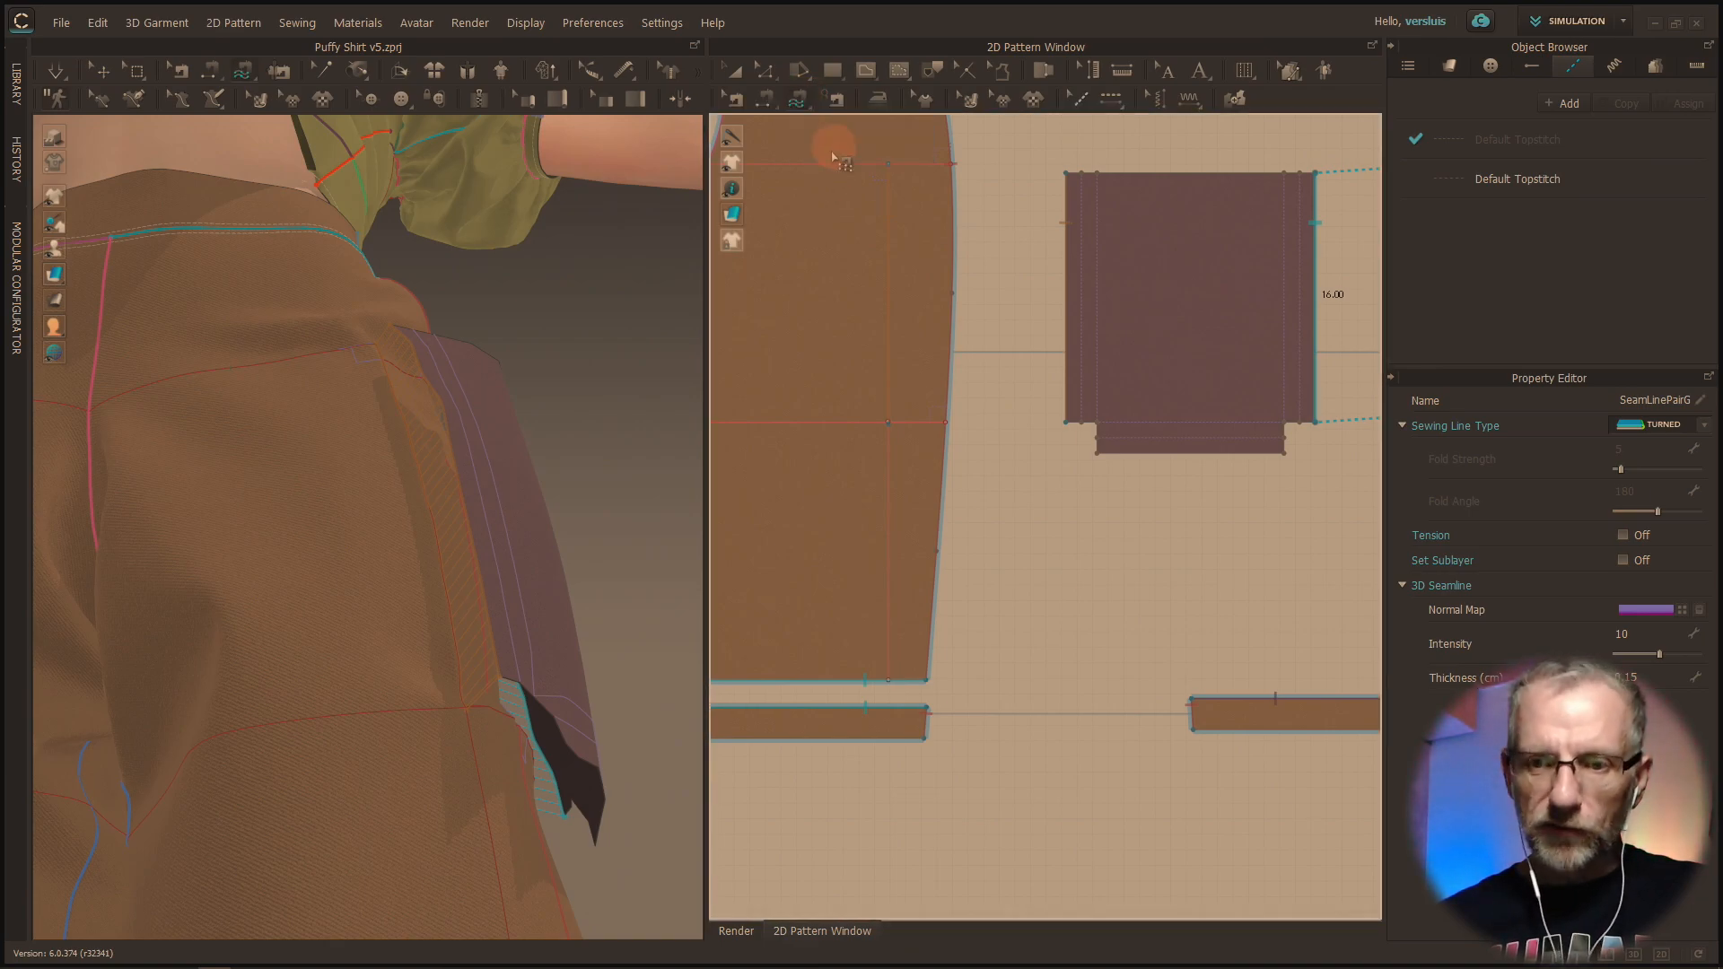
pyautogui.click(1099, 454)
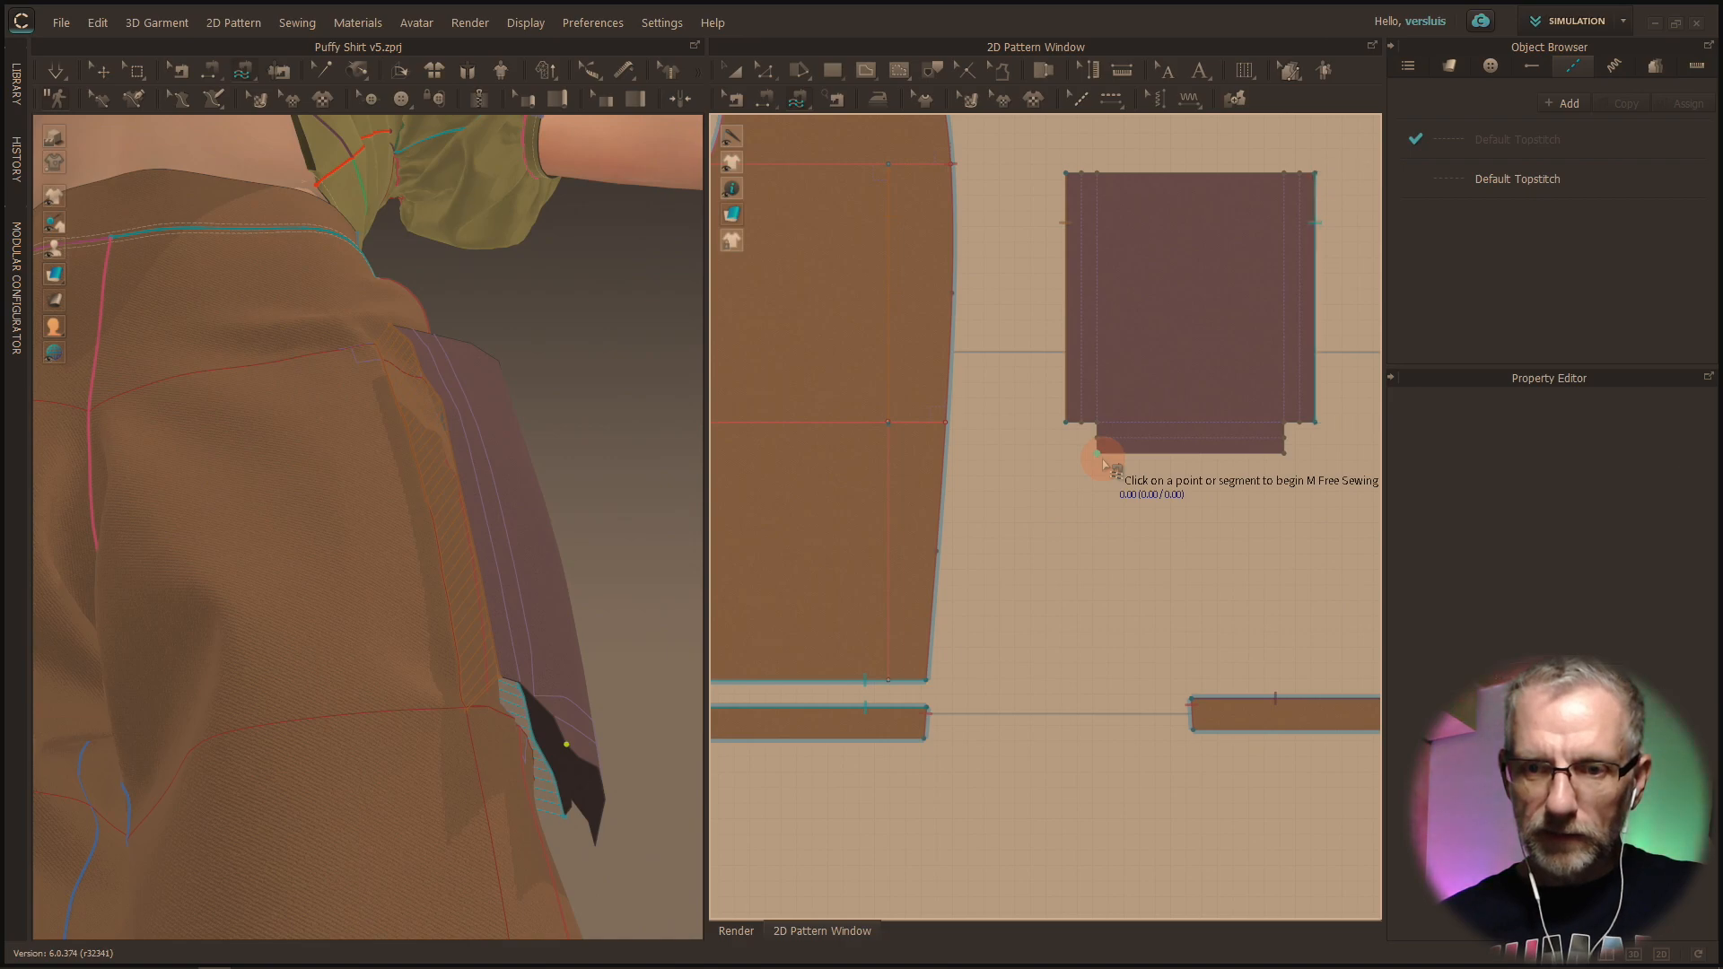
pyautogui.click(1288, 469)
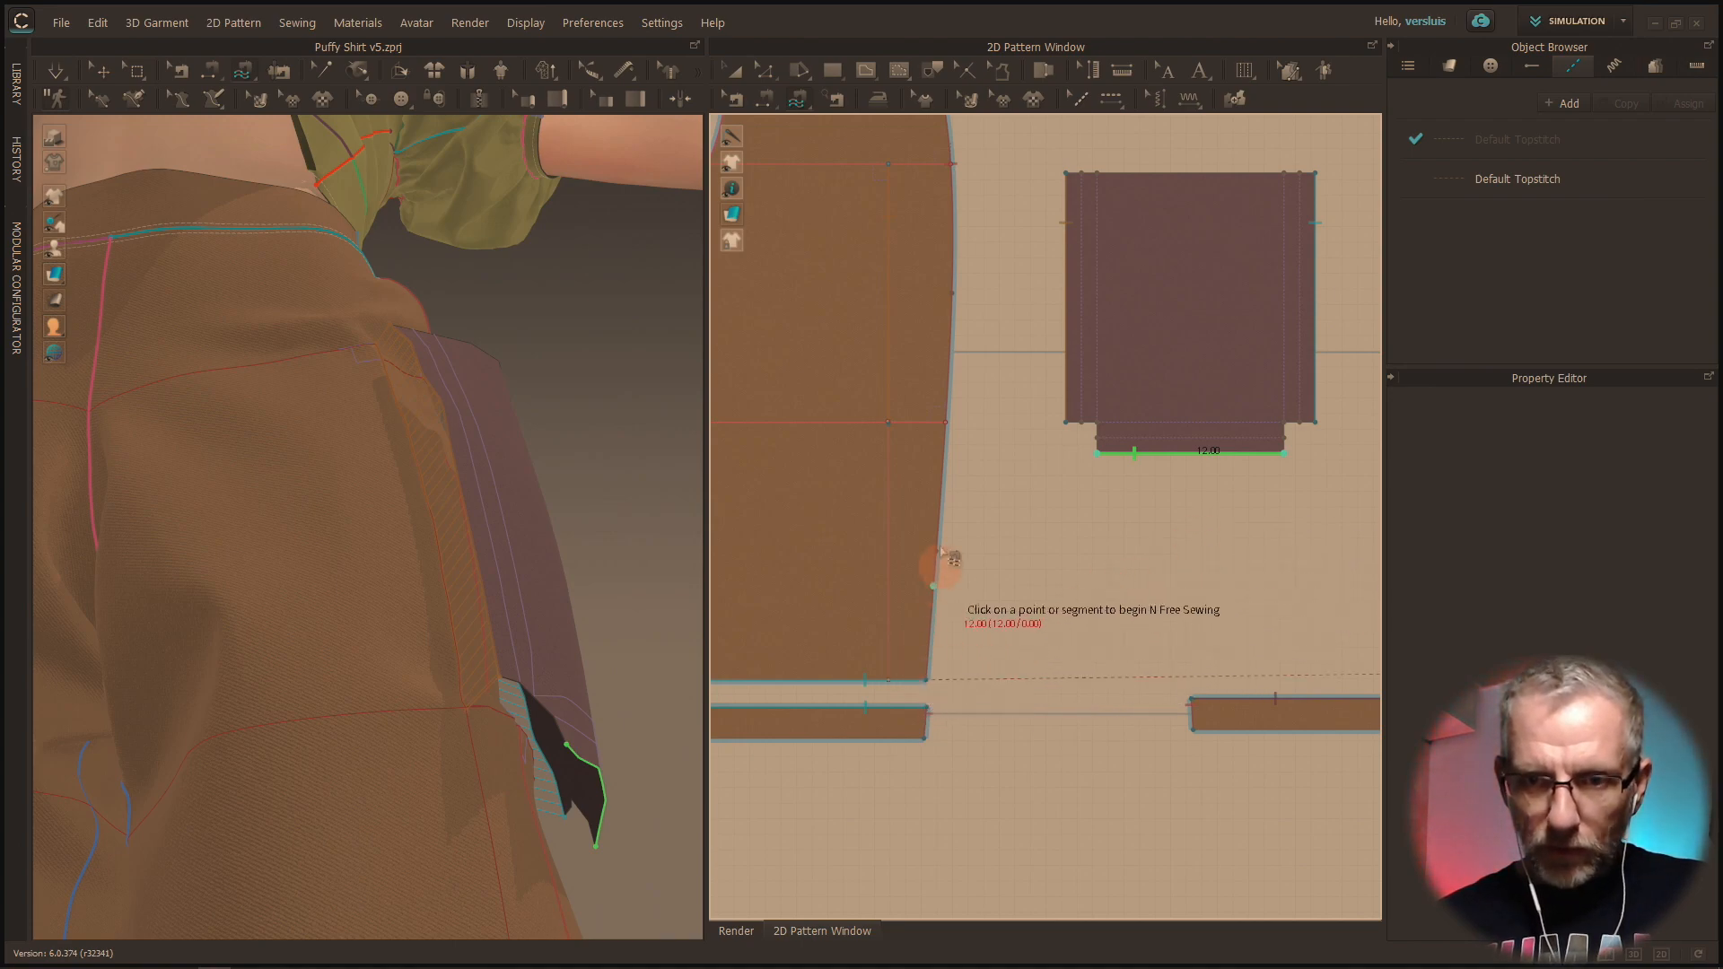
# Step: Sew the pocket's bottom edge to the lower horizontal internal lines on both leg panels, ending at their vertical lines, and complete the M:N sewing
pyautogui.click(900, 431)
pyautogui.click(946, 422)
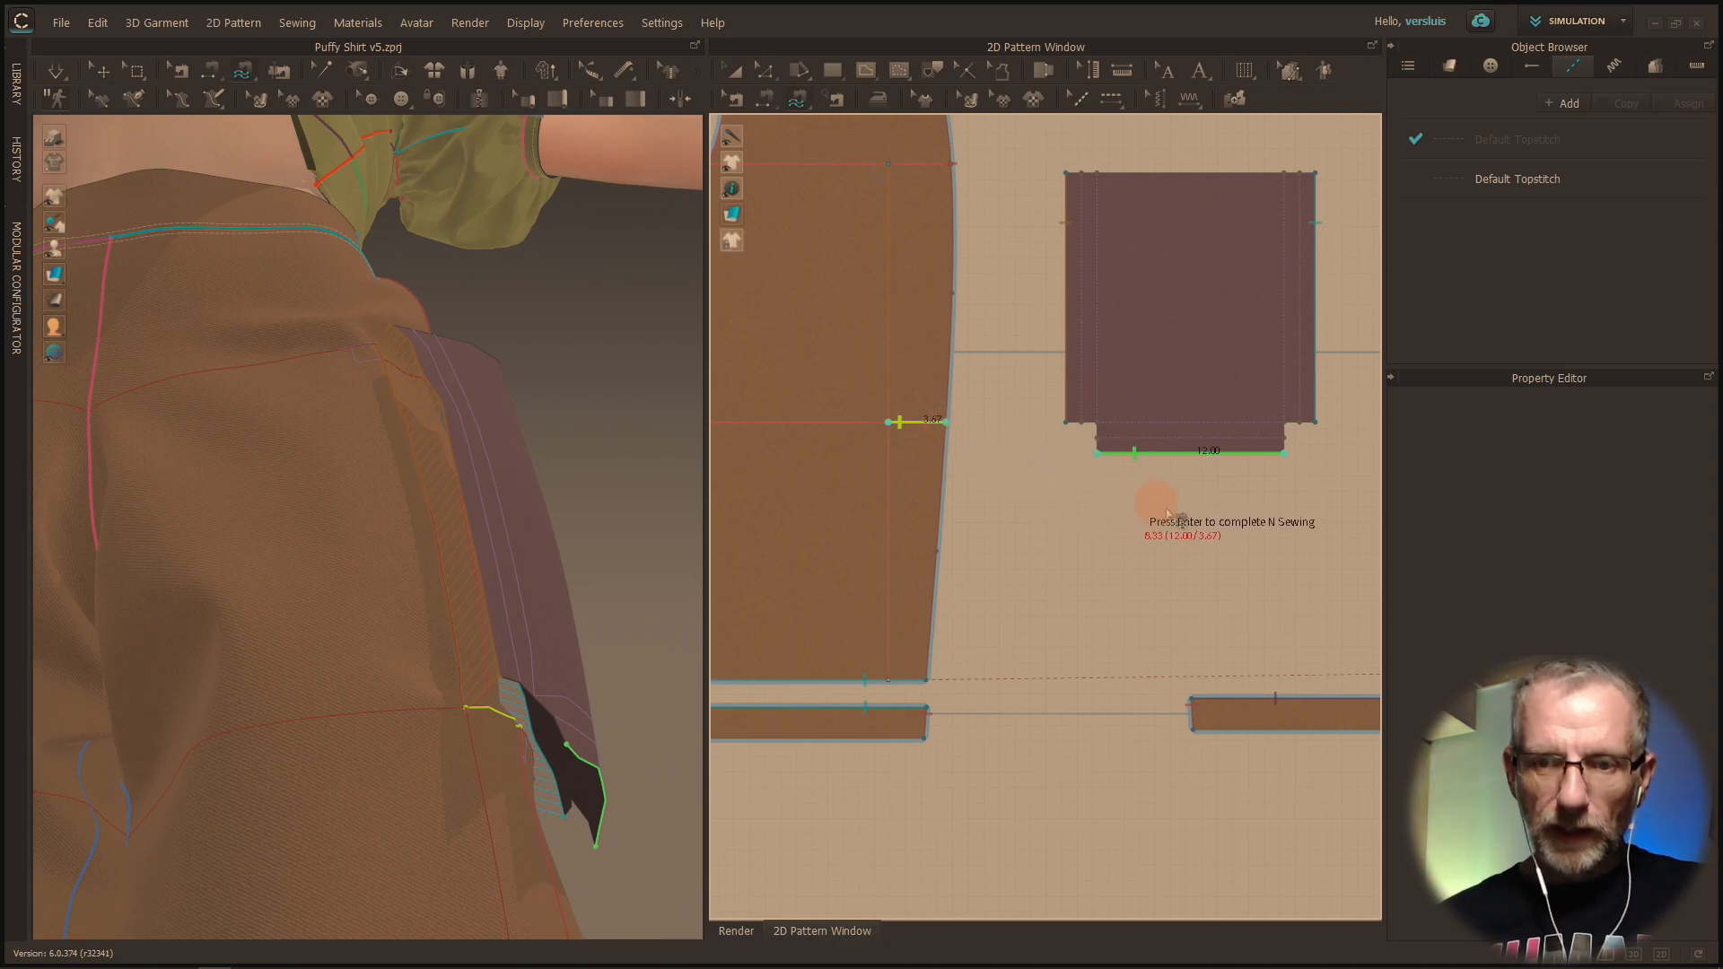
pyautogui.moveTo(1197, 535); pyautogui.dragTo(1008, 562, button='middle')
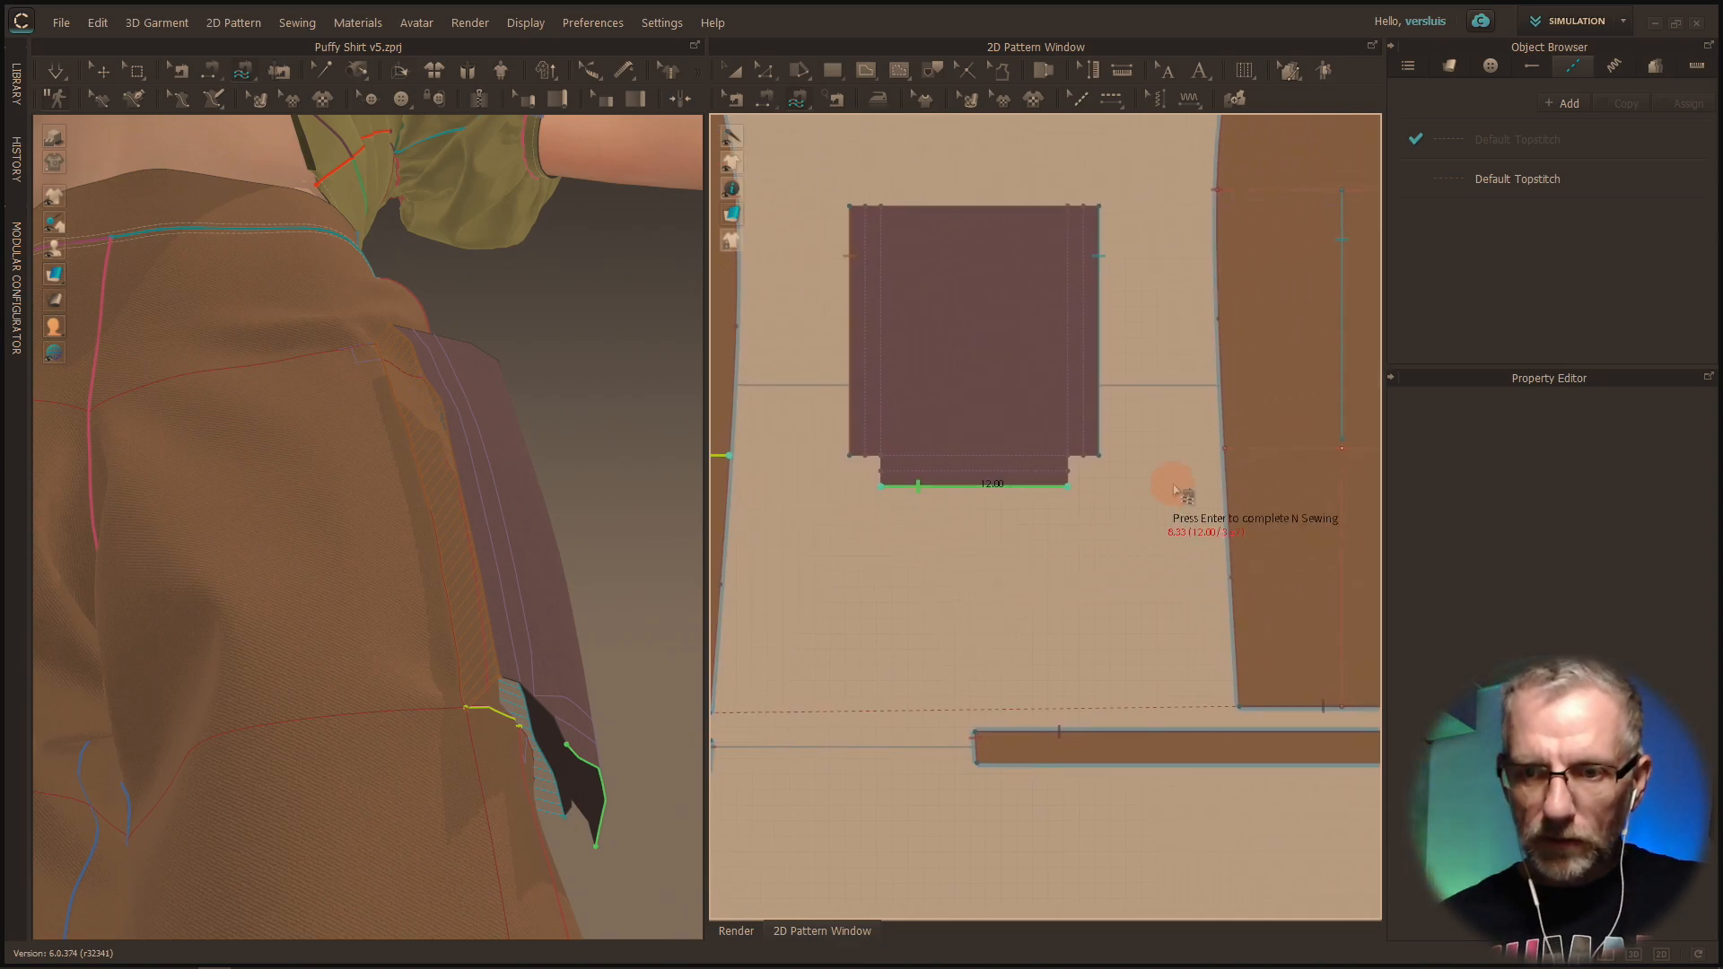
pyautogui.click(1232, 454)
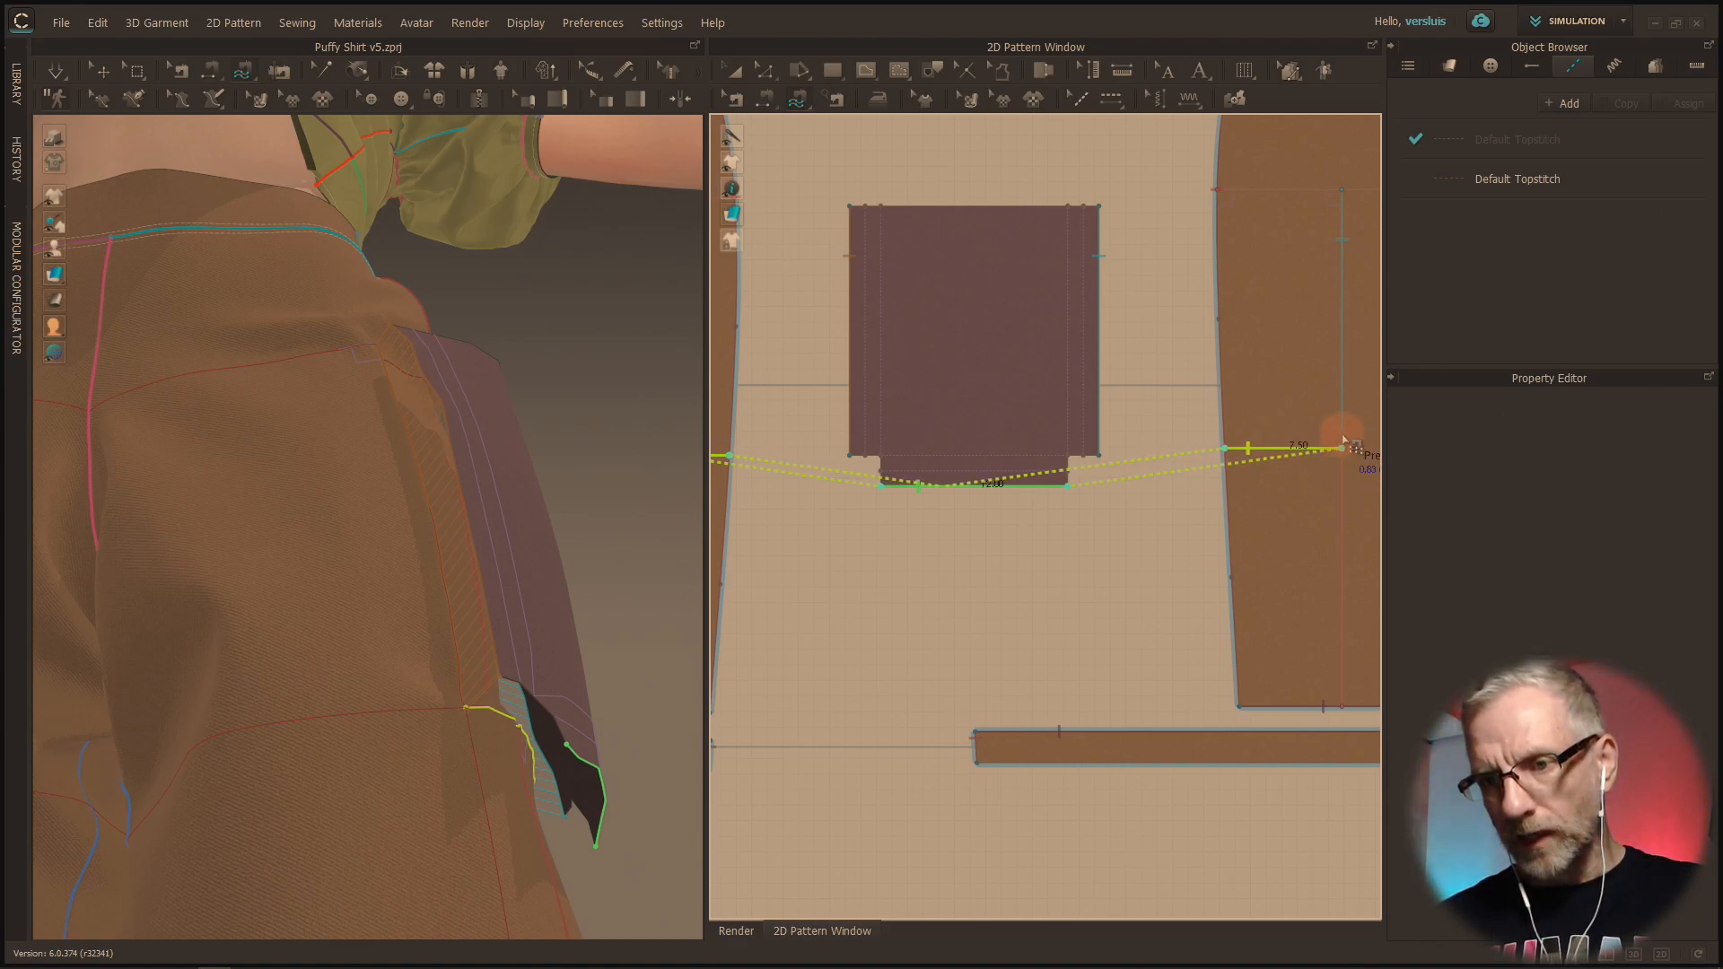
pyautogui.scroll(-3, 1337, 450)
pyautogui.scroll(5, 1339, 454)
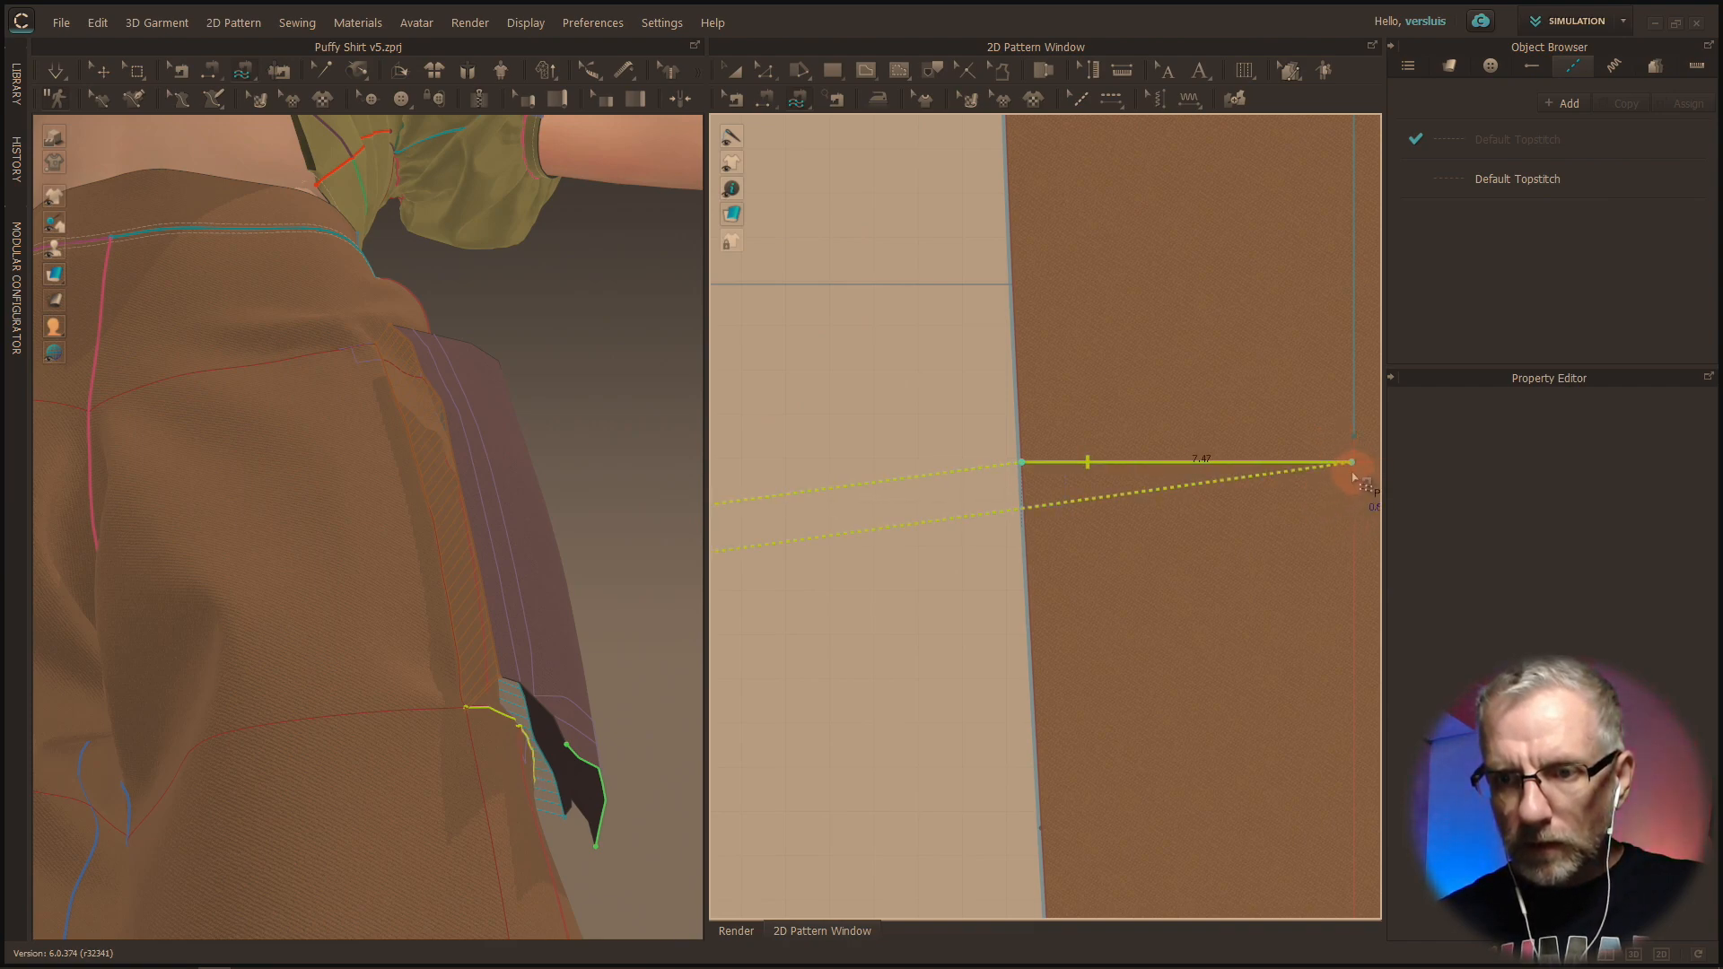
pyautogui.click(1353, 474)
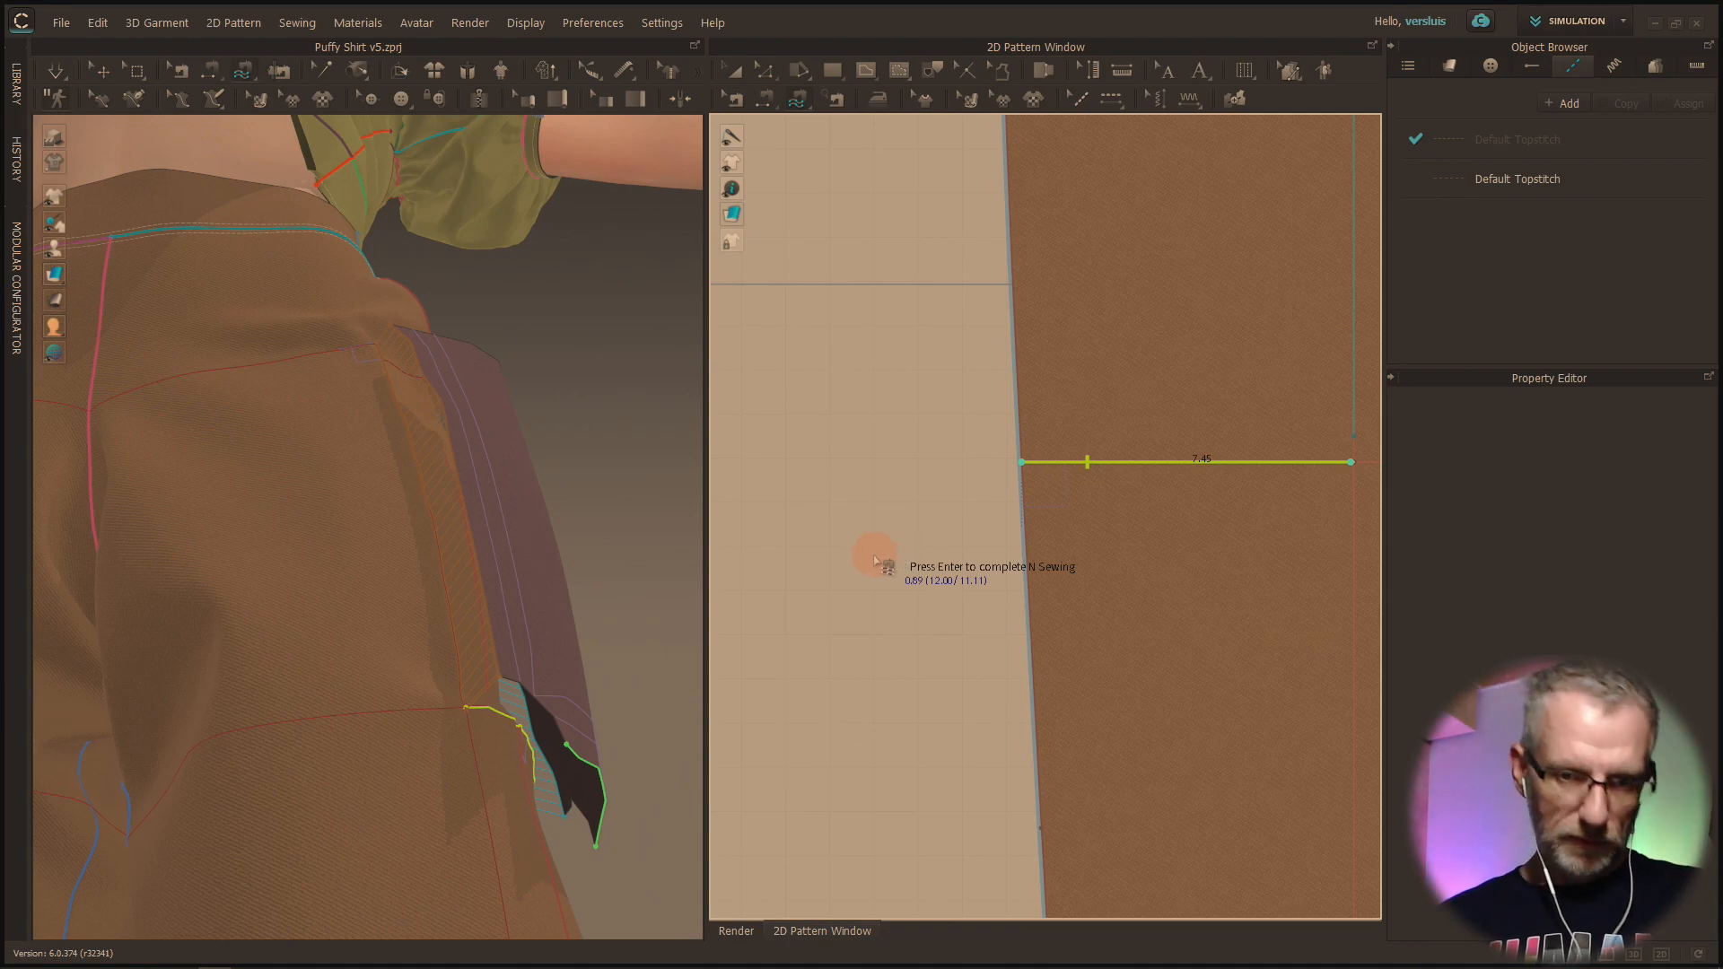
pyautogui.press('Return')
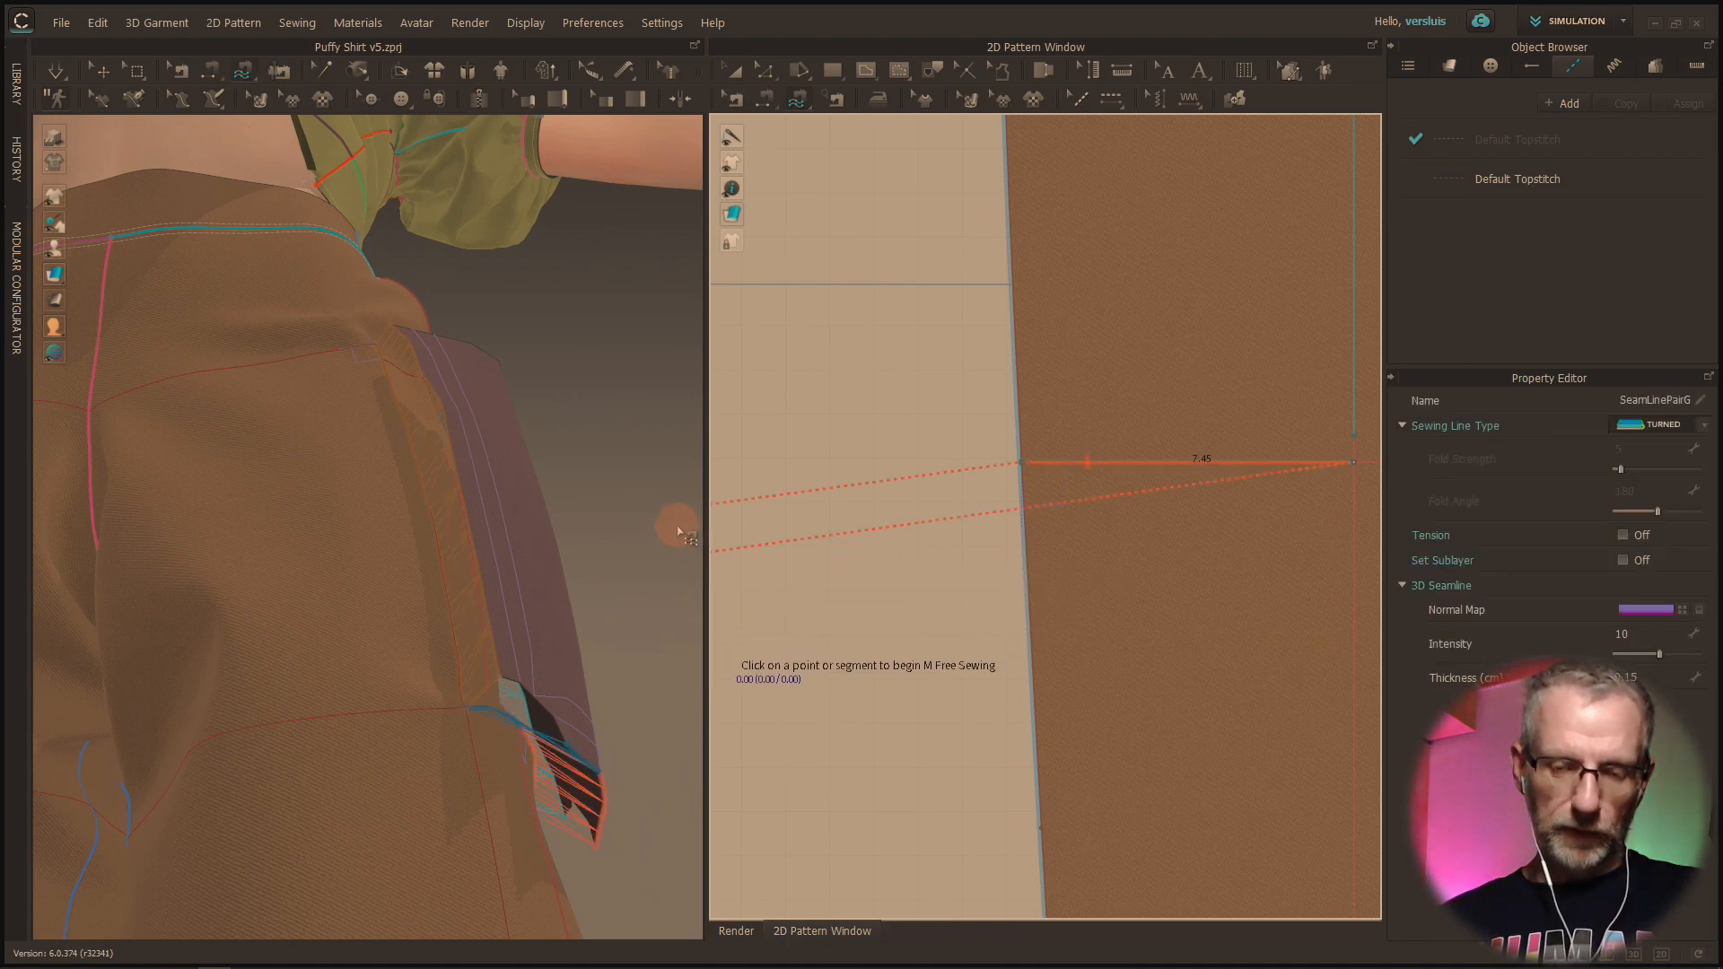
# Step: Simulate the garment to draw the sewn pocket onto the side of the shorts leg
pyautogui.scroll(-5, 602, 492)
pyautogui.moveTo(596, 488); pyautogui.dragTo(527, 623, button='right')
pyautogui.click(68, 74)
pyautogui.click(52, 75)
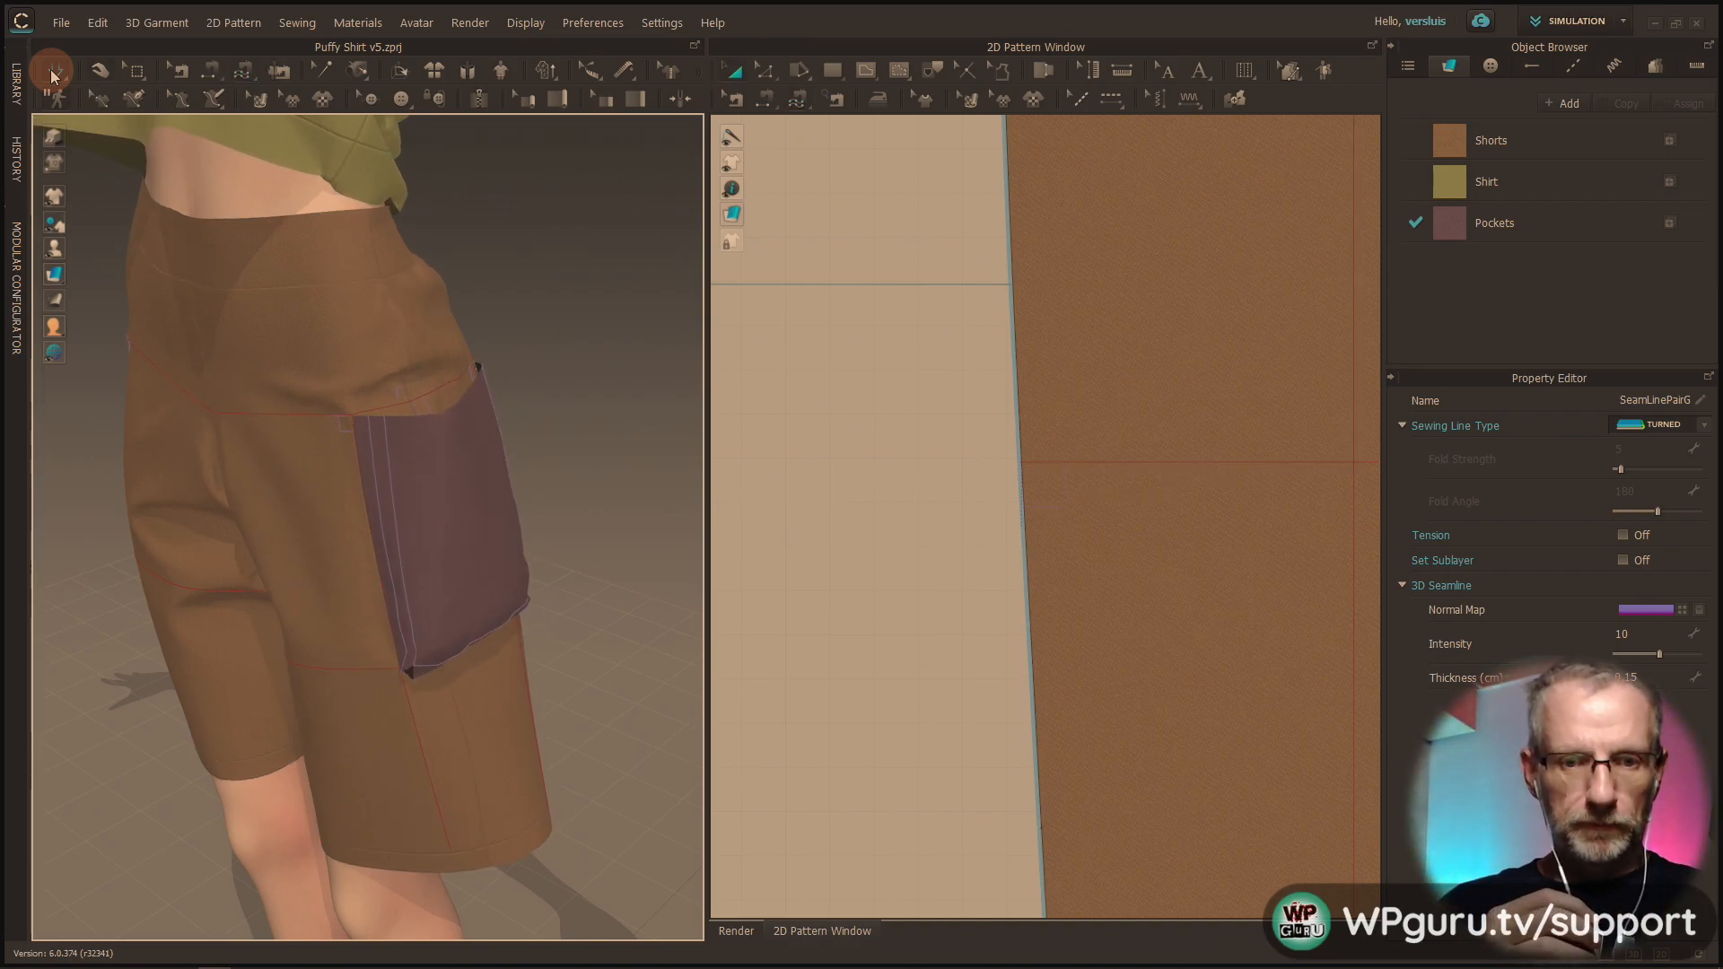
pyautogui.click(350, 583)
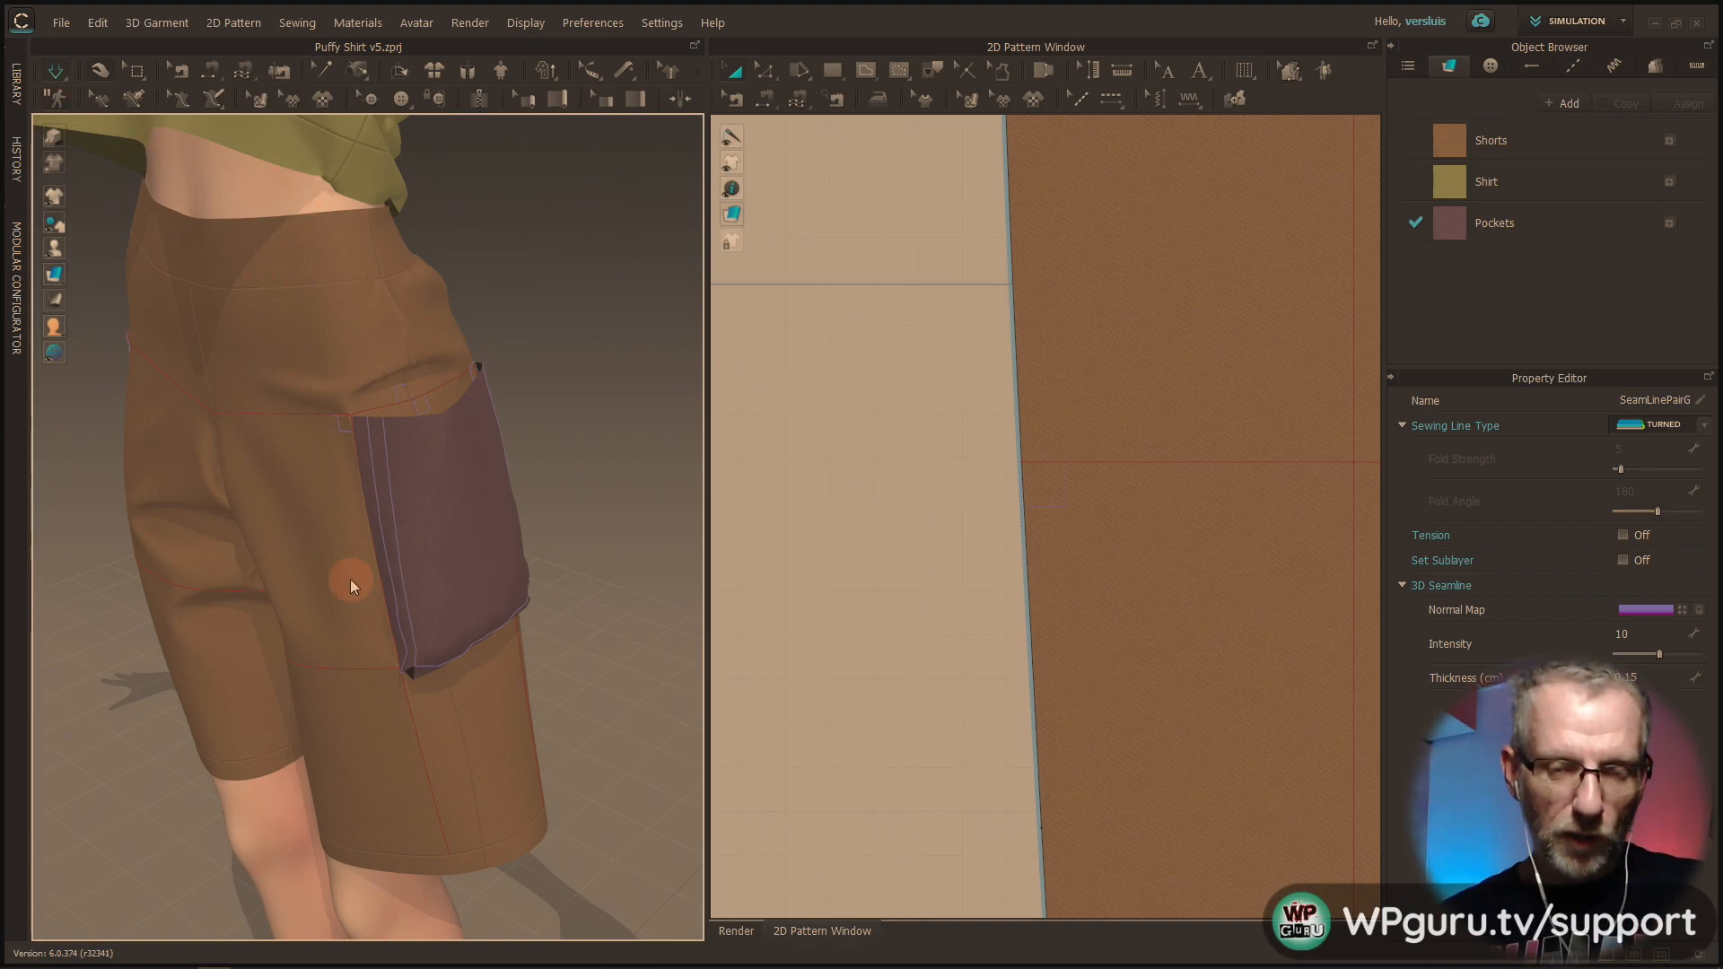
pyautogui.click(393, 528)
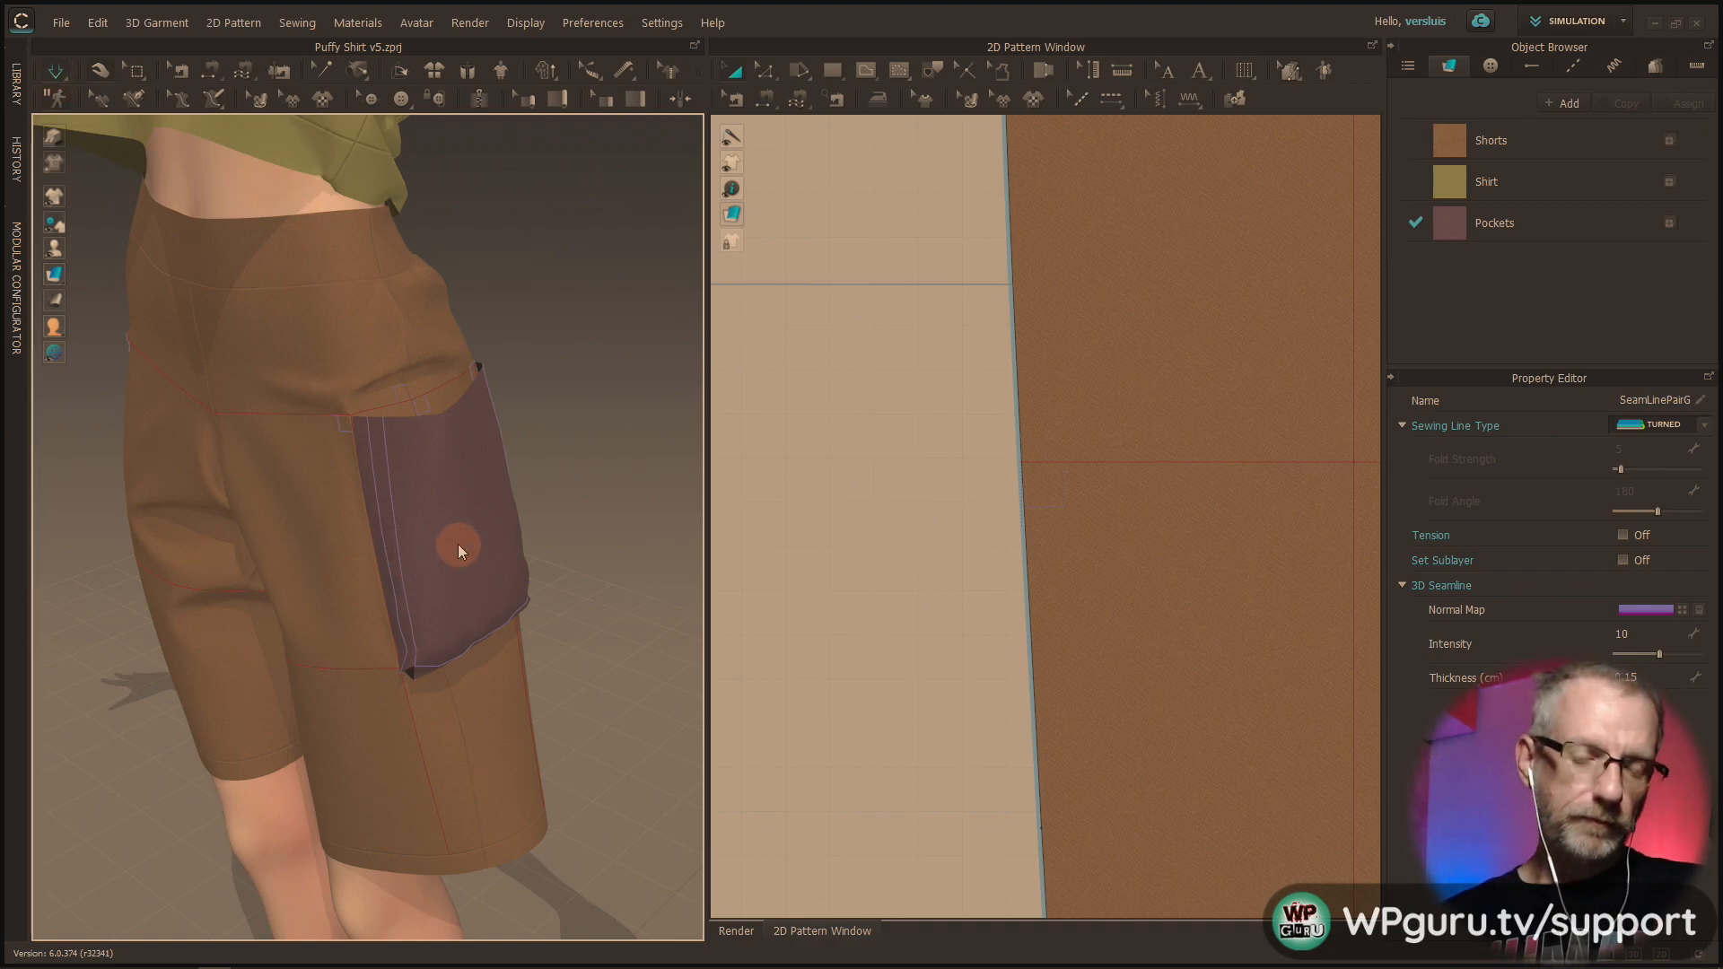
pyautogui.scroll(-1, 441, 533)
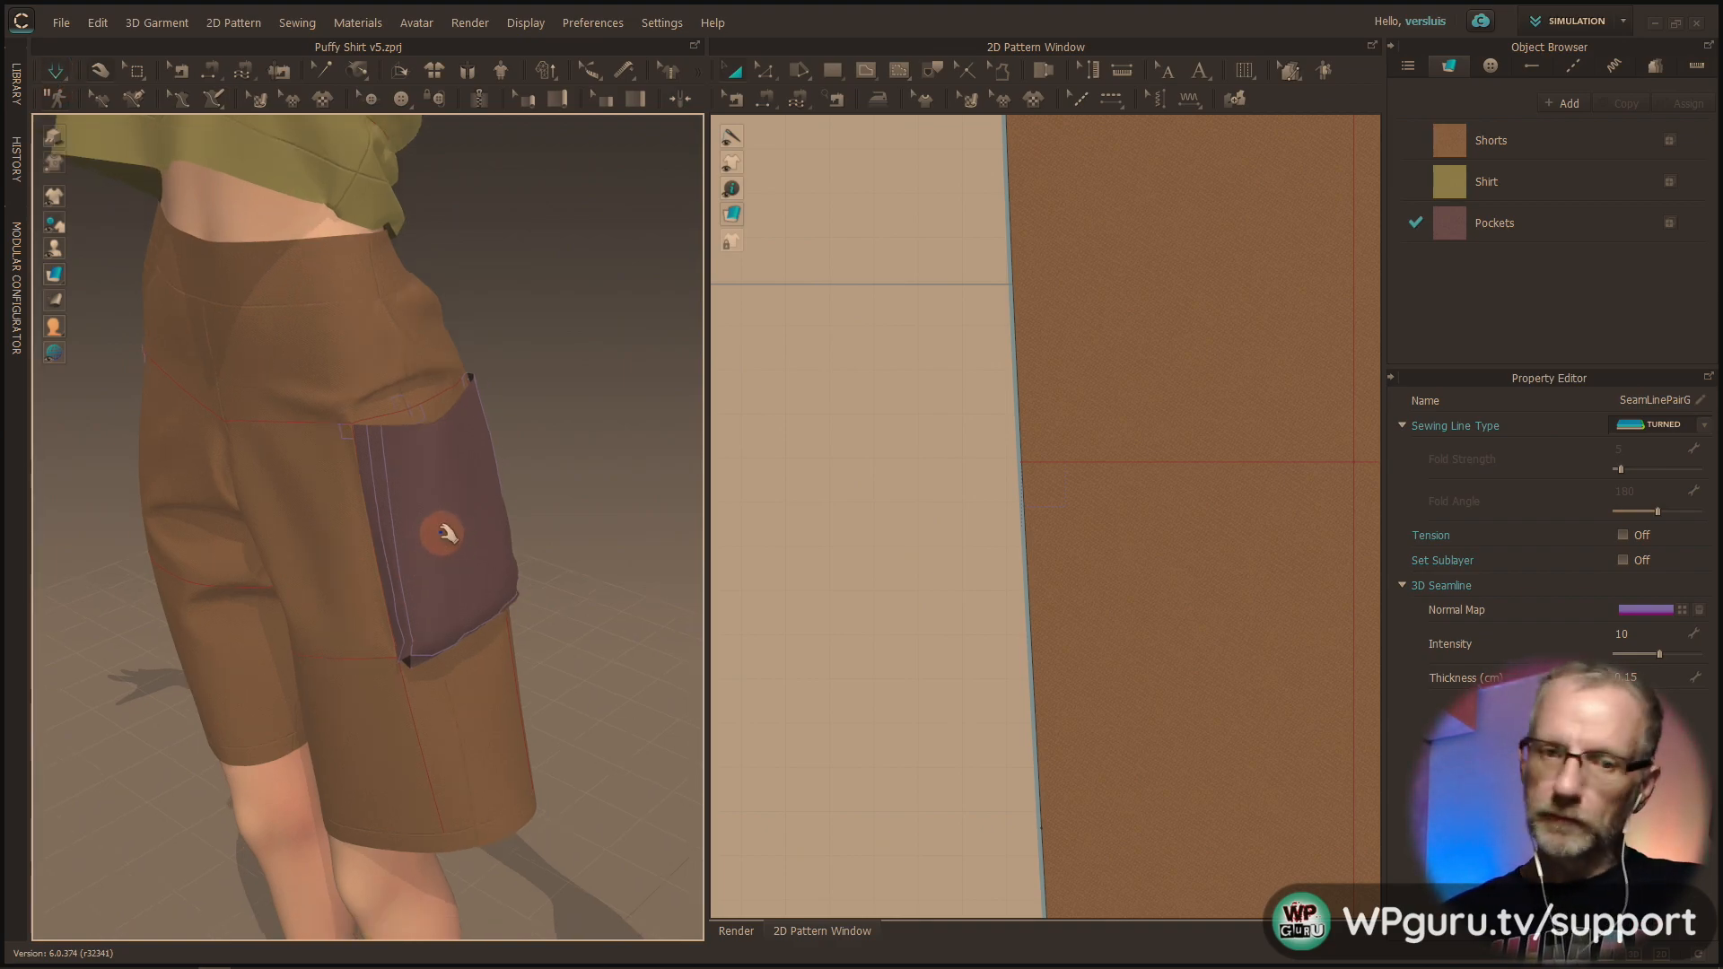
# Step: Pull the pocket's front side fabric in the 3D view during simulation to adjust how its side folds sit
pyautogui.scroll(5, 441, 534)
pyautogui.moveTo(443, 535)
pyautogui.mouseDown(button='right')
pyautogui.moveTo(467, 619)
pyautogui.moveTo(542, 469)
pyautogui.moveTo(528, 403)
pyautogui.moveTo(466, 374)
pyautogui.moveTo(369, 416)
pyautogui.moveTo(535, 496)
pyautogui.moveTo(385, 442)
pyautogui.moveTo(223, 428)
pyautogui.moveTo(185, 442)
pyautogui.moveTo(506, 464)
pyautogui.moveTo(542, 512)
pyautogui.moveTo(588, 665)
pyautogui.moveTo(562, 643)
pyautogui.moveTo(513, 646)
pyautogui.moveTo(574, 642)
pyautogui.moveTo(389, 527)
pyautogui.moveTo(377, 490)
pyautogui.moveTo(431, 449)
pyautogui.moveTo(489, 477)
pyautogui.moveTo(531, 578)
pyautogui.mouseUp(button='right')
pyautogui.click(216, 427)
pyautogui.moveTo(235, 435)
pyautogui.mouseDown()
pyautogui.moveTo(257, 389)
pyautogui.moveTo(173, 450)
pyautogui.moveTo(231, 429)
pyautogui.moveTo(191, 446)
pyautogui.moveTo(224, 431)
pyautogui.moveTo(173, 396)
pyautogui.moveTo(212, 401)
pyautogui.moveTo(180, 373)
pyautogui.moveTo(226, 477)
pyautogui.moveTo(319, 523)
pyautogui.mouseUp()
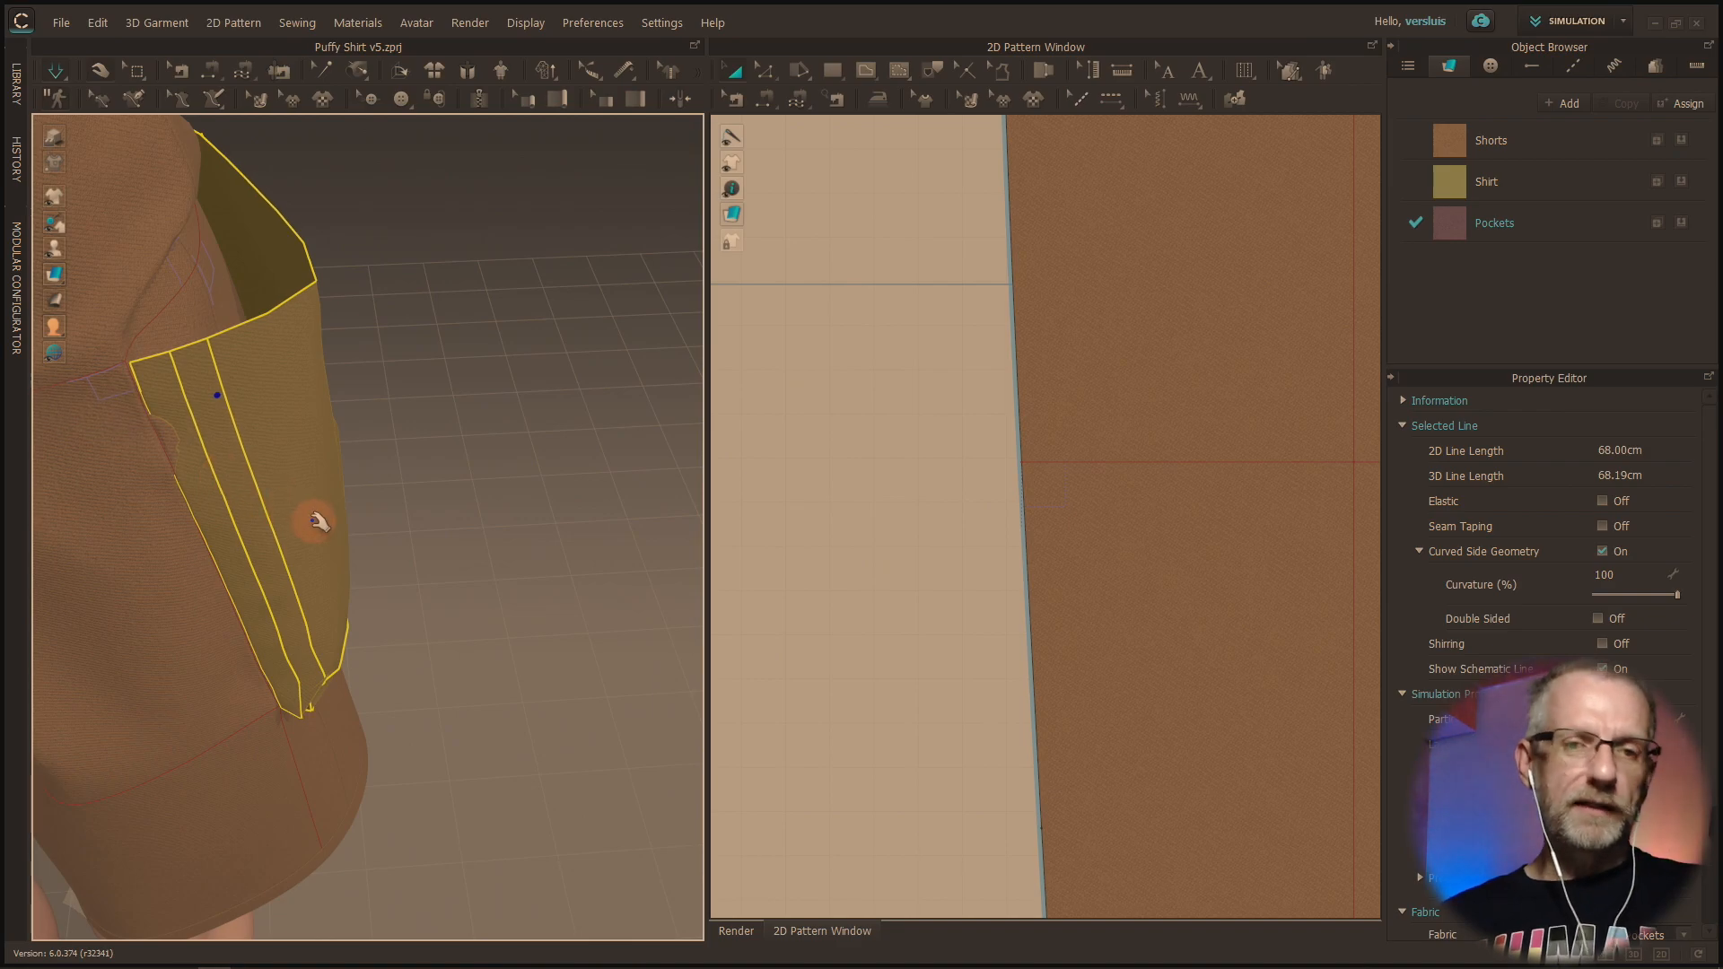
pyautogui.moveTo(314, 521); pyautogui.dragTo(257, 494, button='right')
pyautogui.moveTo(257, 494); pyautogui.dragTo(378, 410, button='middle')
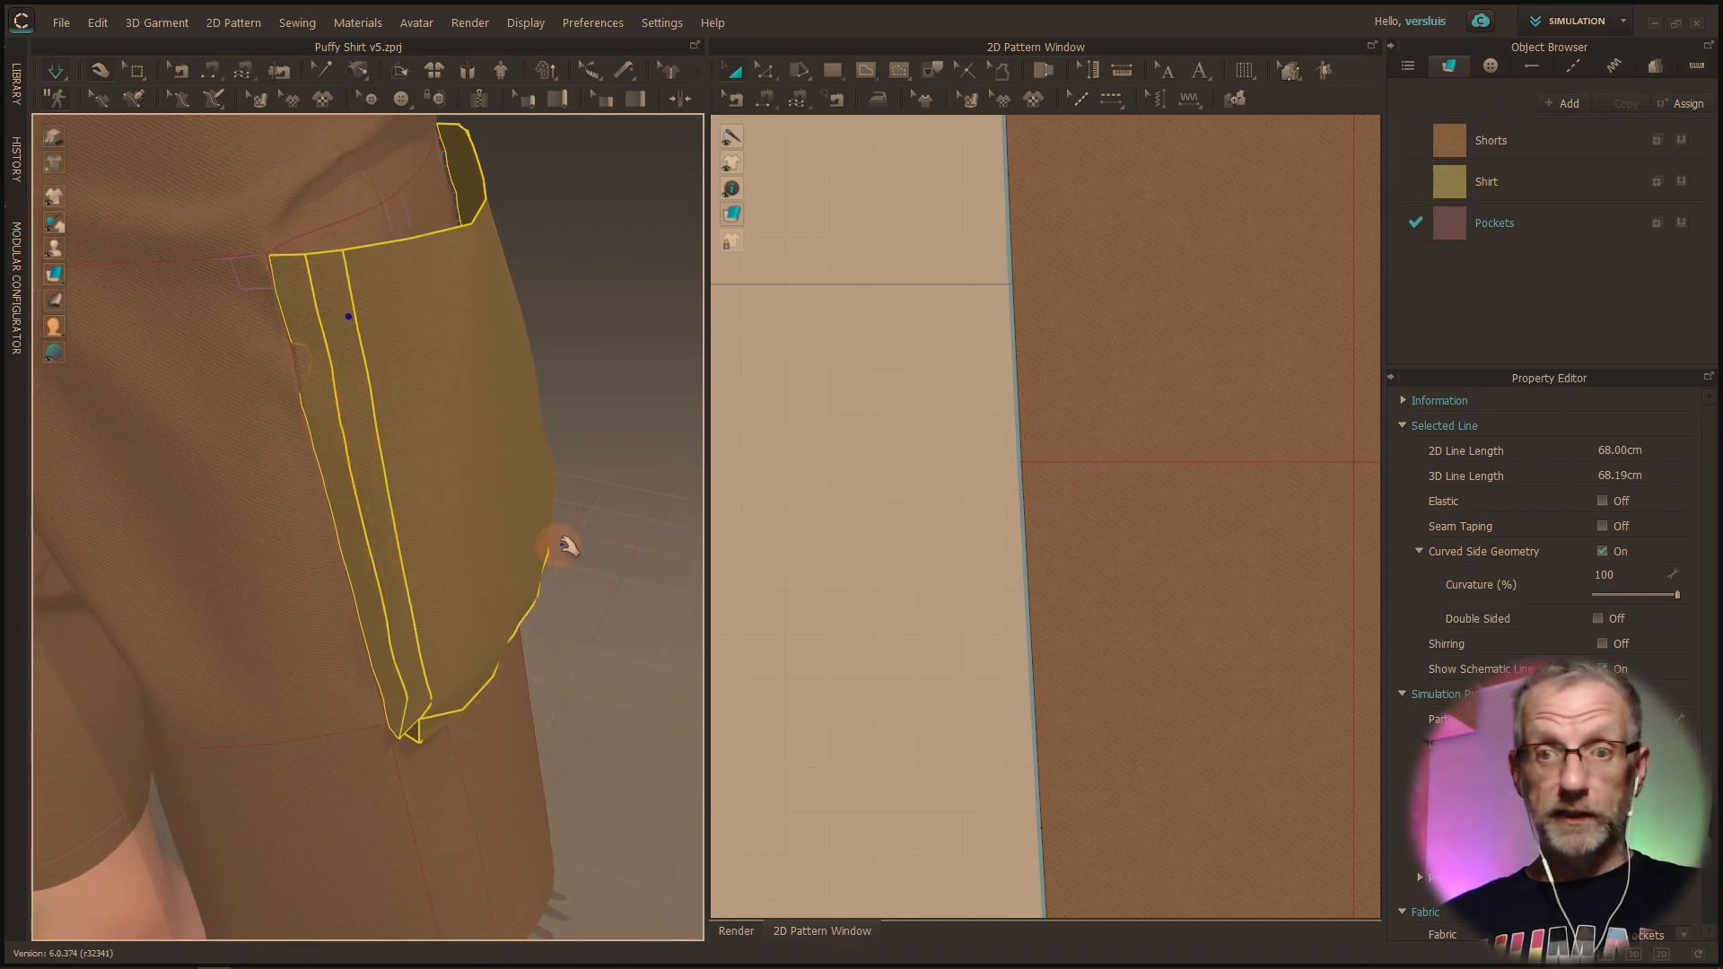
# Step: Try to select the left vertical fold guides on the pocket pattern with Edit Pattern
pyautogui.scroll(-6, 781, 530)
pyautogui.moveTo(1162, 597); pyautogui.dragTo(1179, 598, button='right')
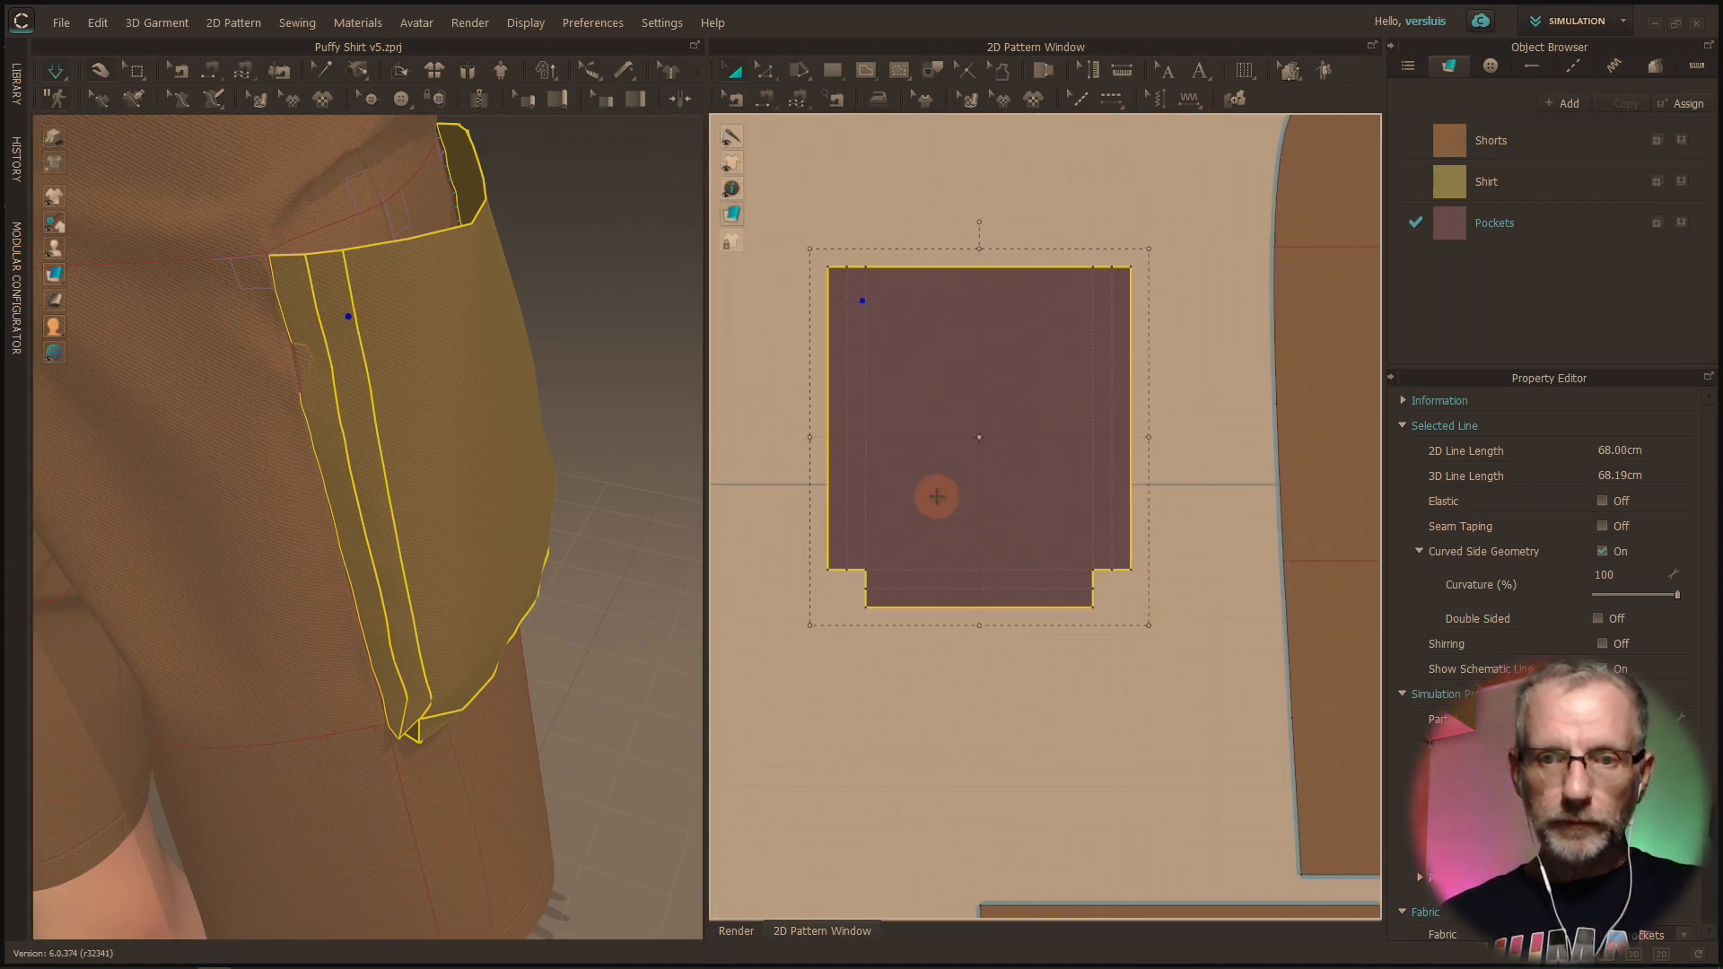
pyautogui.press('z')
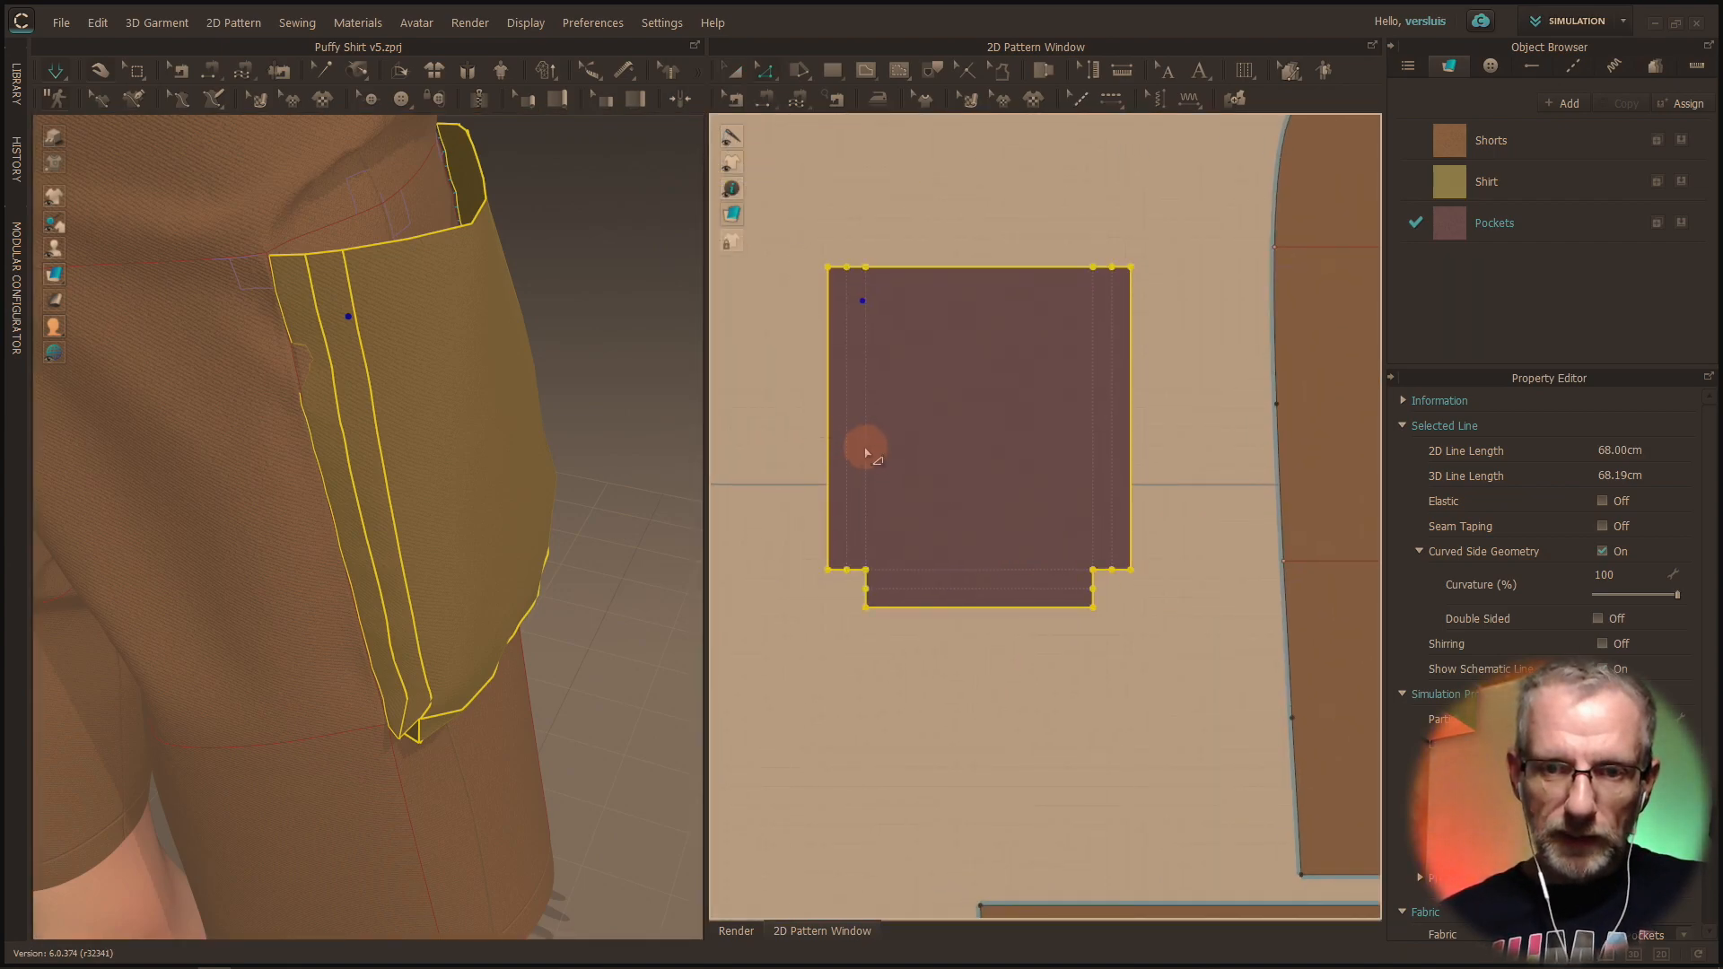
pyautogui.click(848, 455)
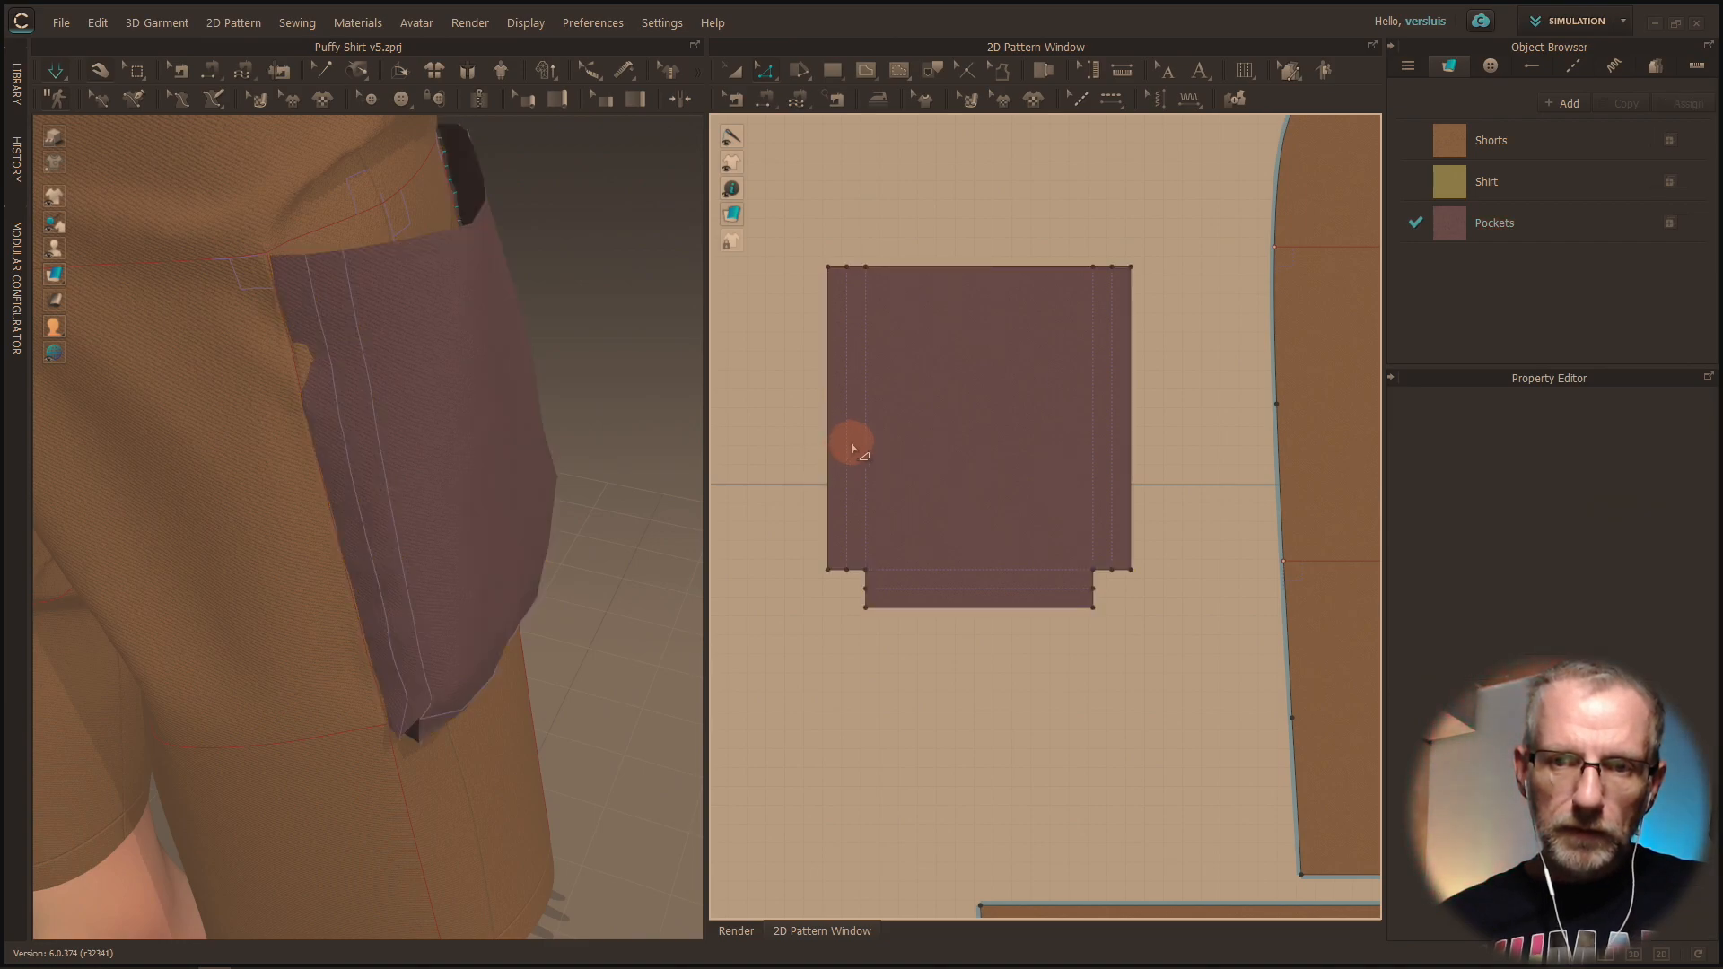
pyautogui.scroll(4, 853, 277)
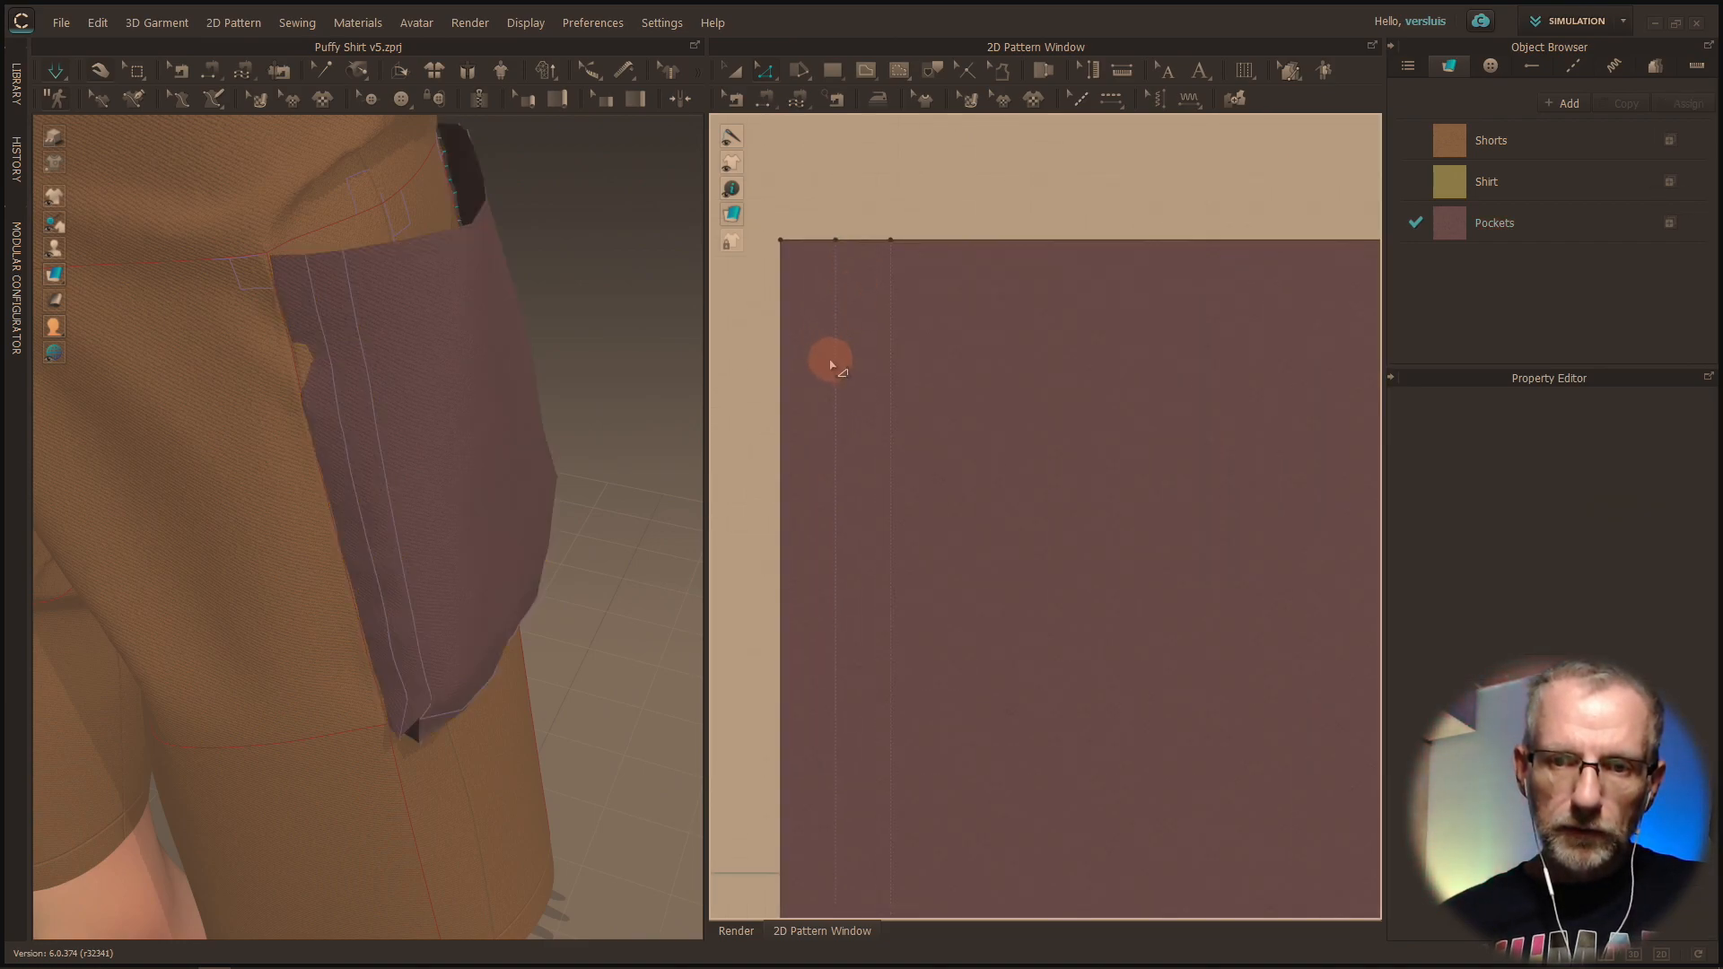
pyautogui.click(864, 69)
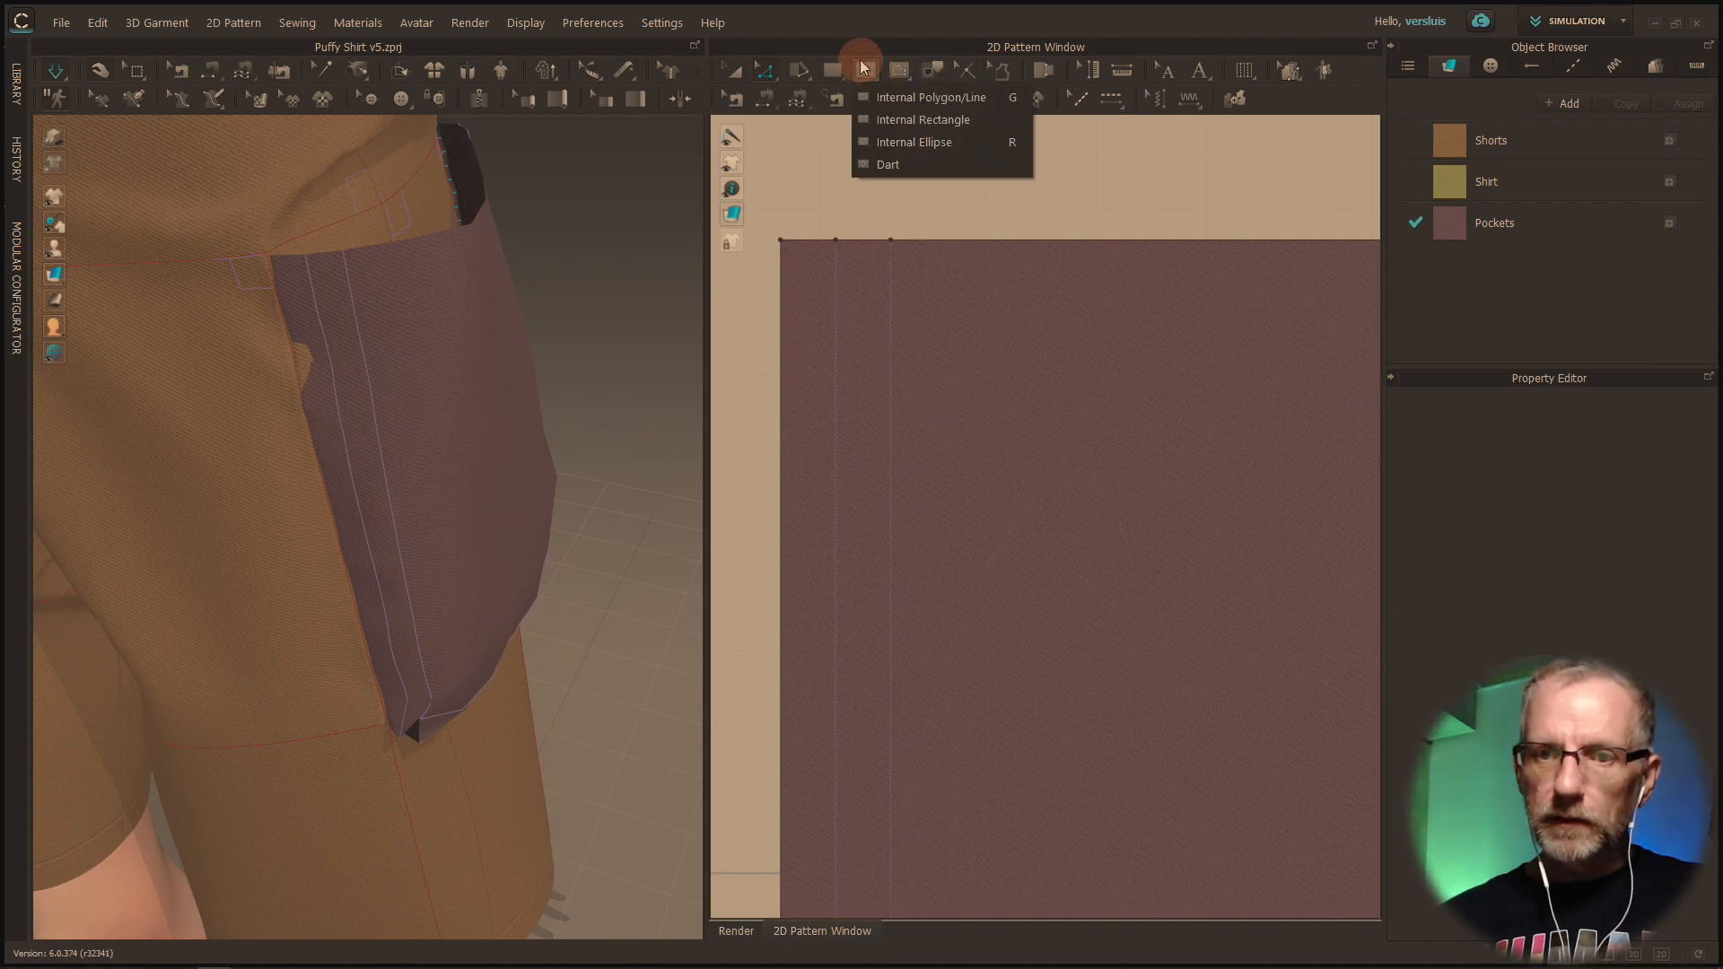
pyautogui.click(765, 71)
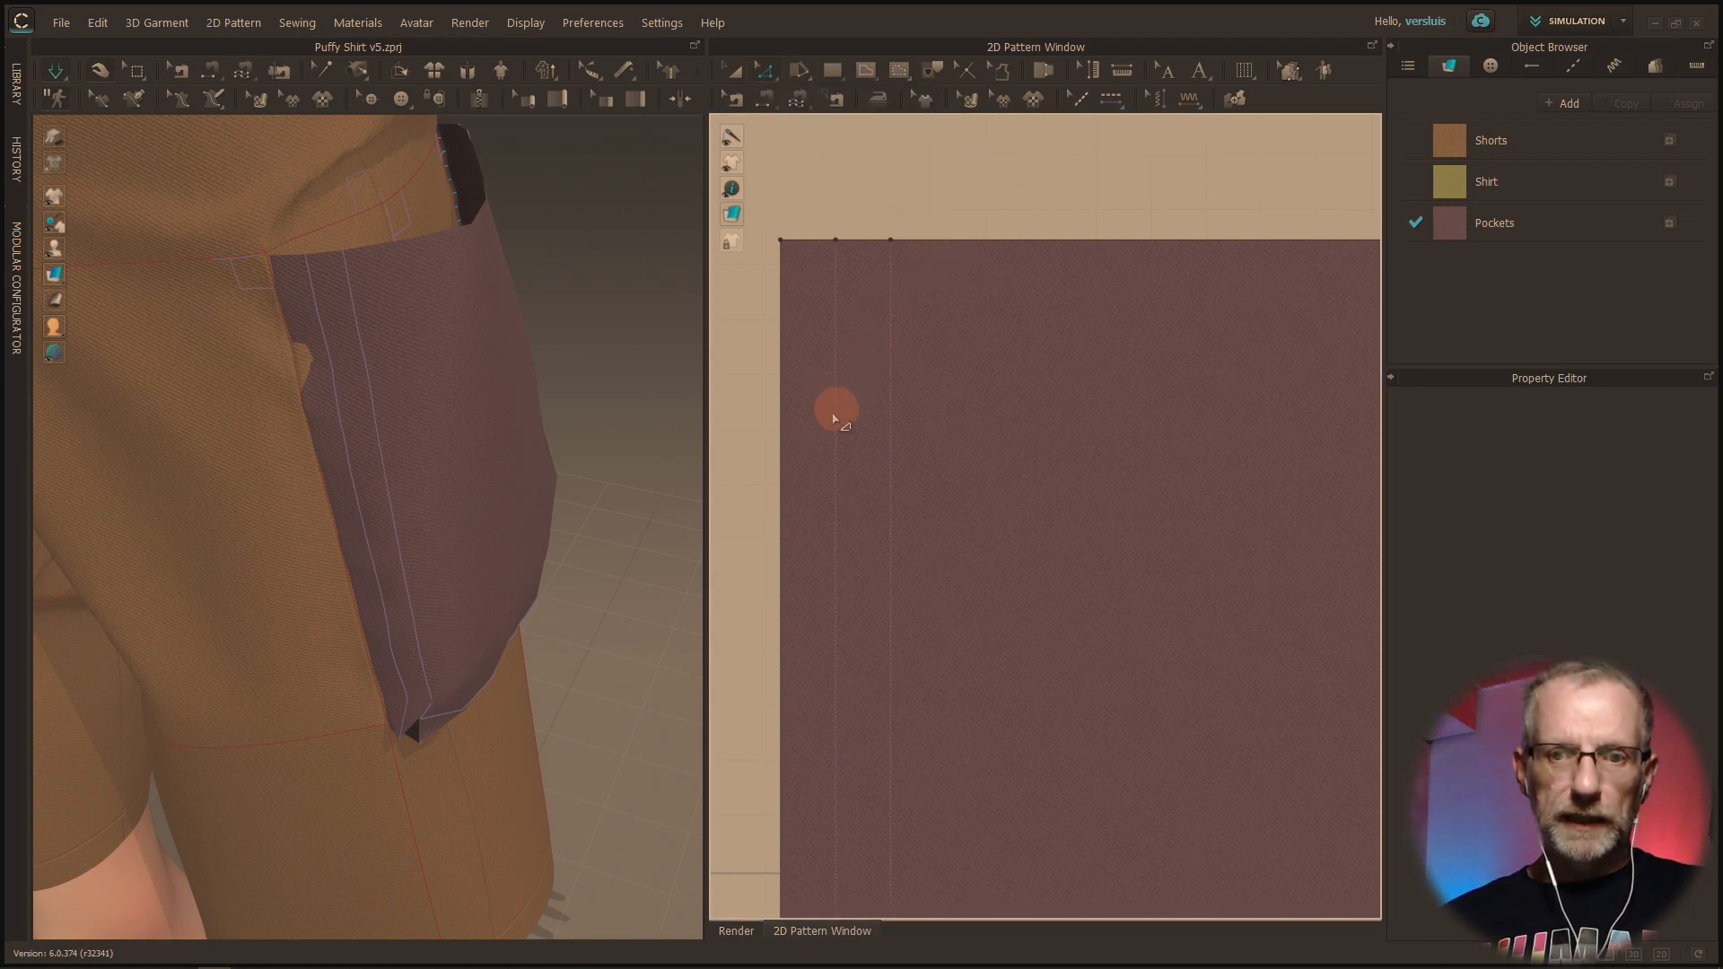
pyautogui.click(781, 433)
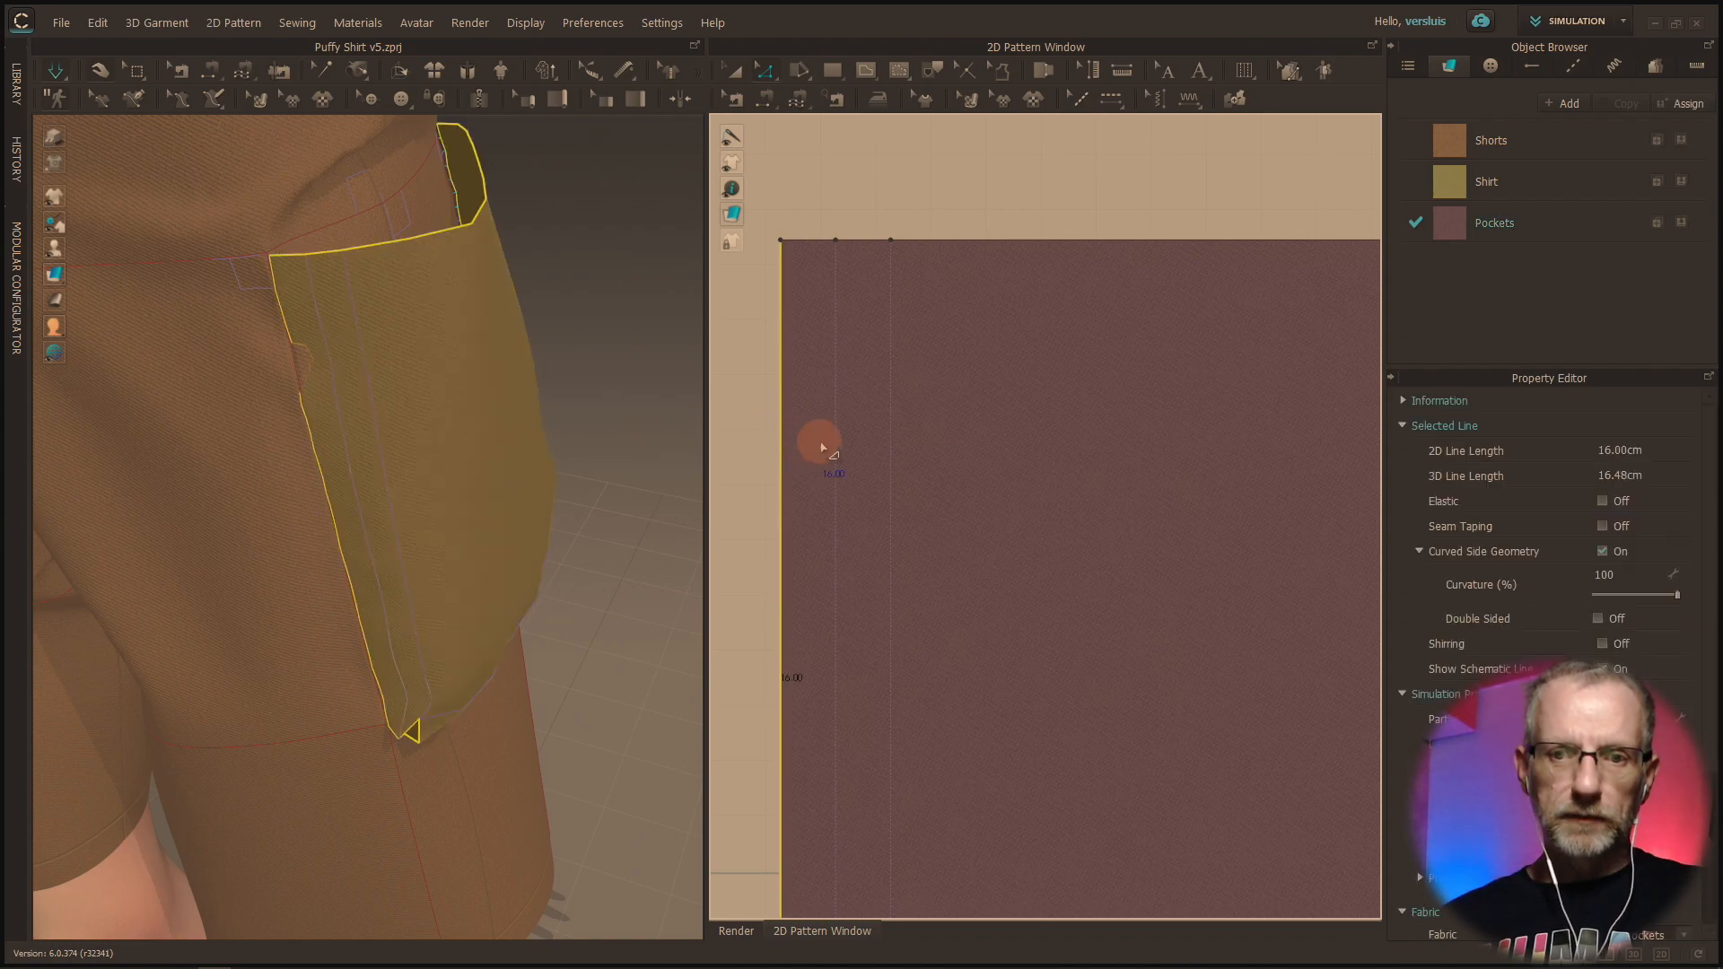
pyautogui.click(836, 449)
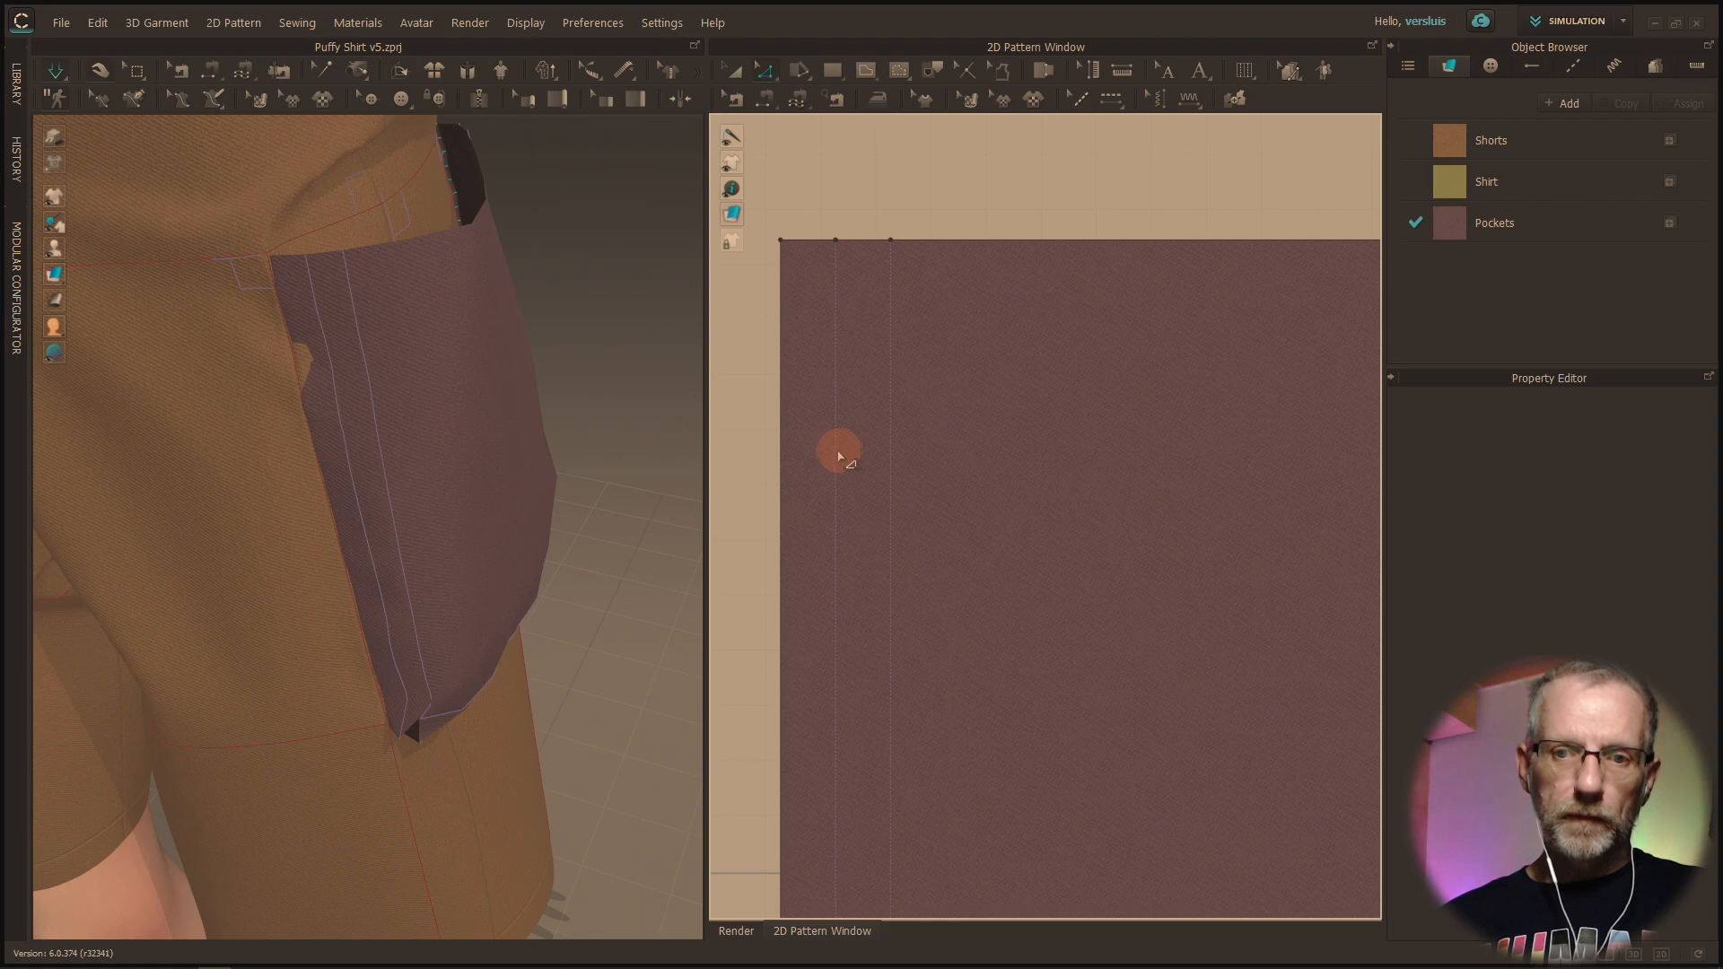
# Step: Select the end points of the pocket's outer left fold guide and check which point operations are available
pyautogui.scroll(-4, 838, 458)
pyautogui.moveTo(838, 457); pyautogui.dragTo(901, 298, button='right')
pyautogui.scroll(3, 889, 454)
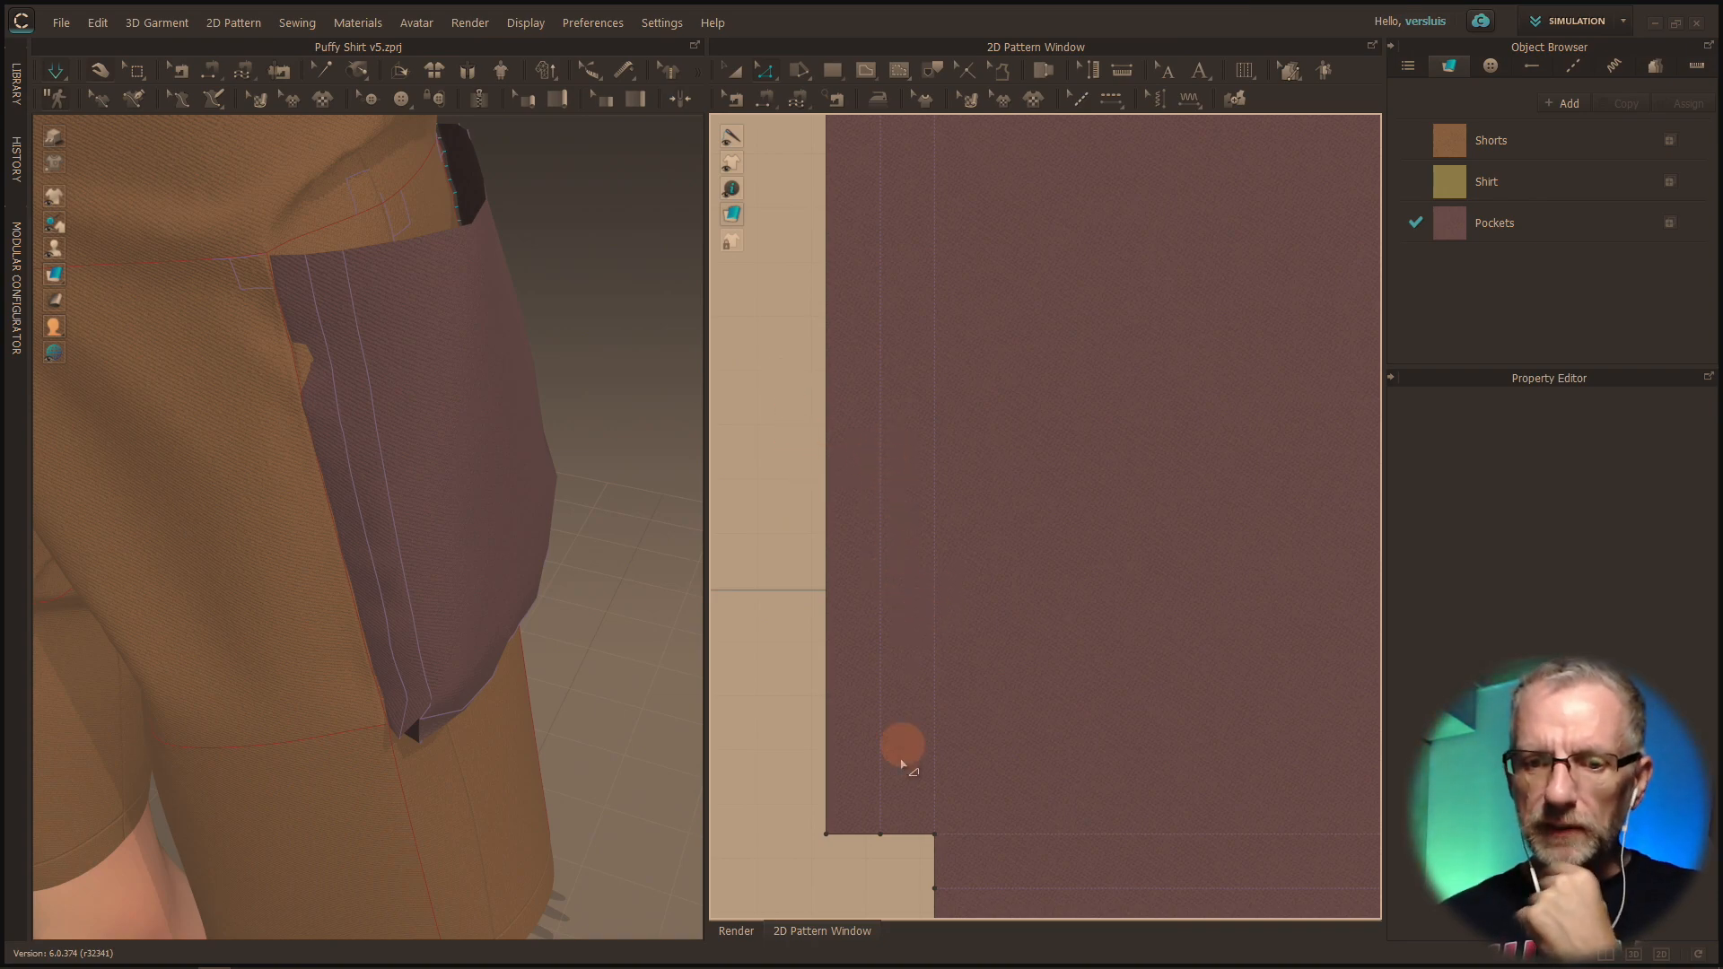
pyautogui.click(881, 836)
pyautogui.scroll(-2, 902, 687)
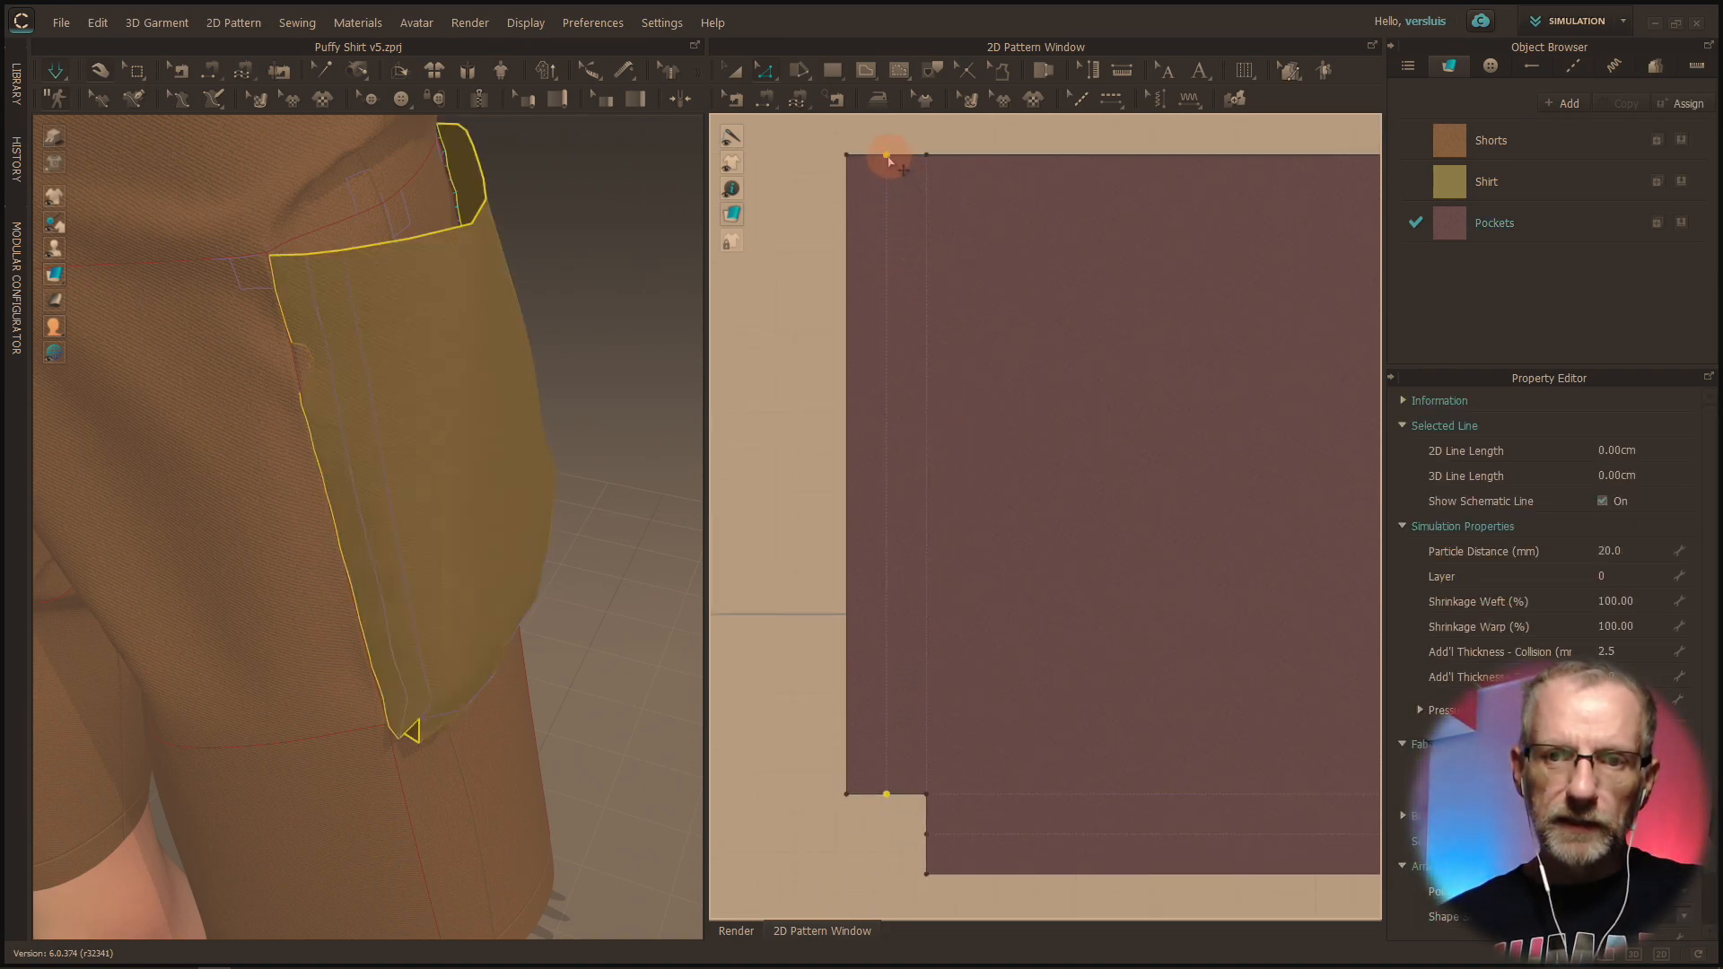
pyautogui.rightClick(887, 158)
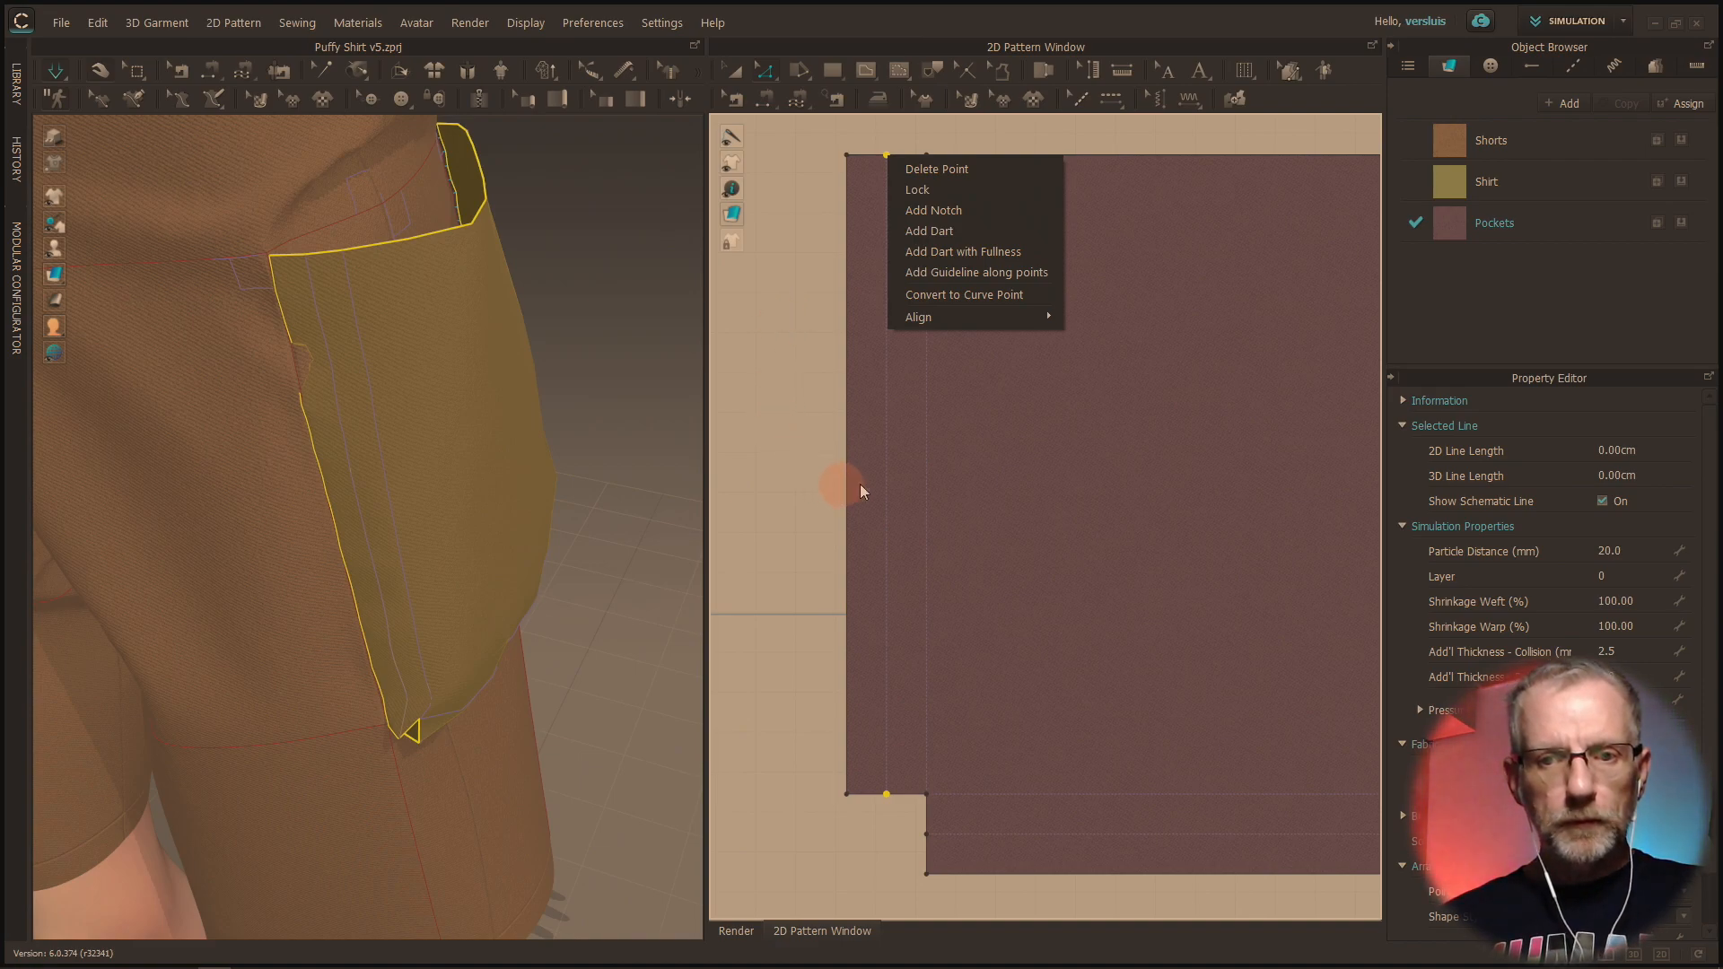
pyautogui.click(907, 490)
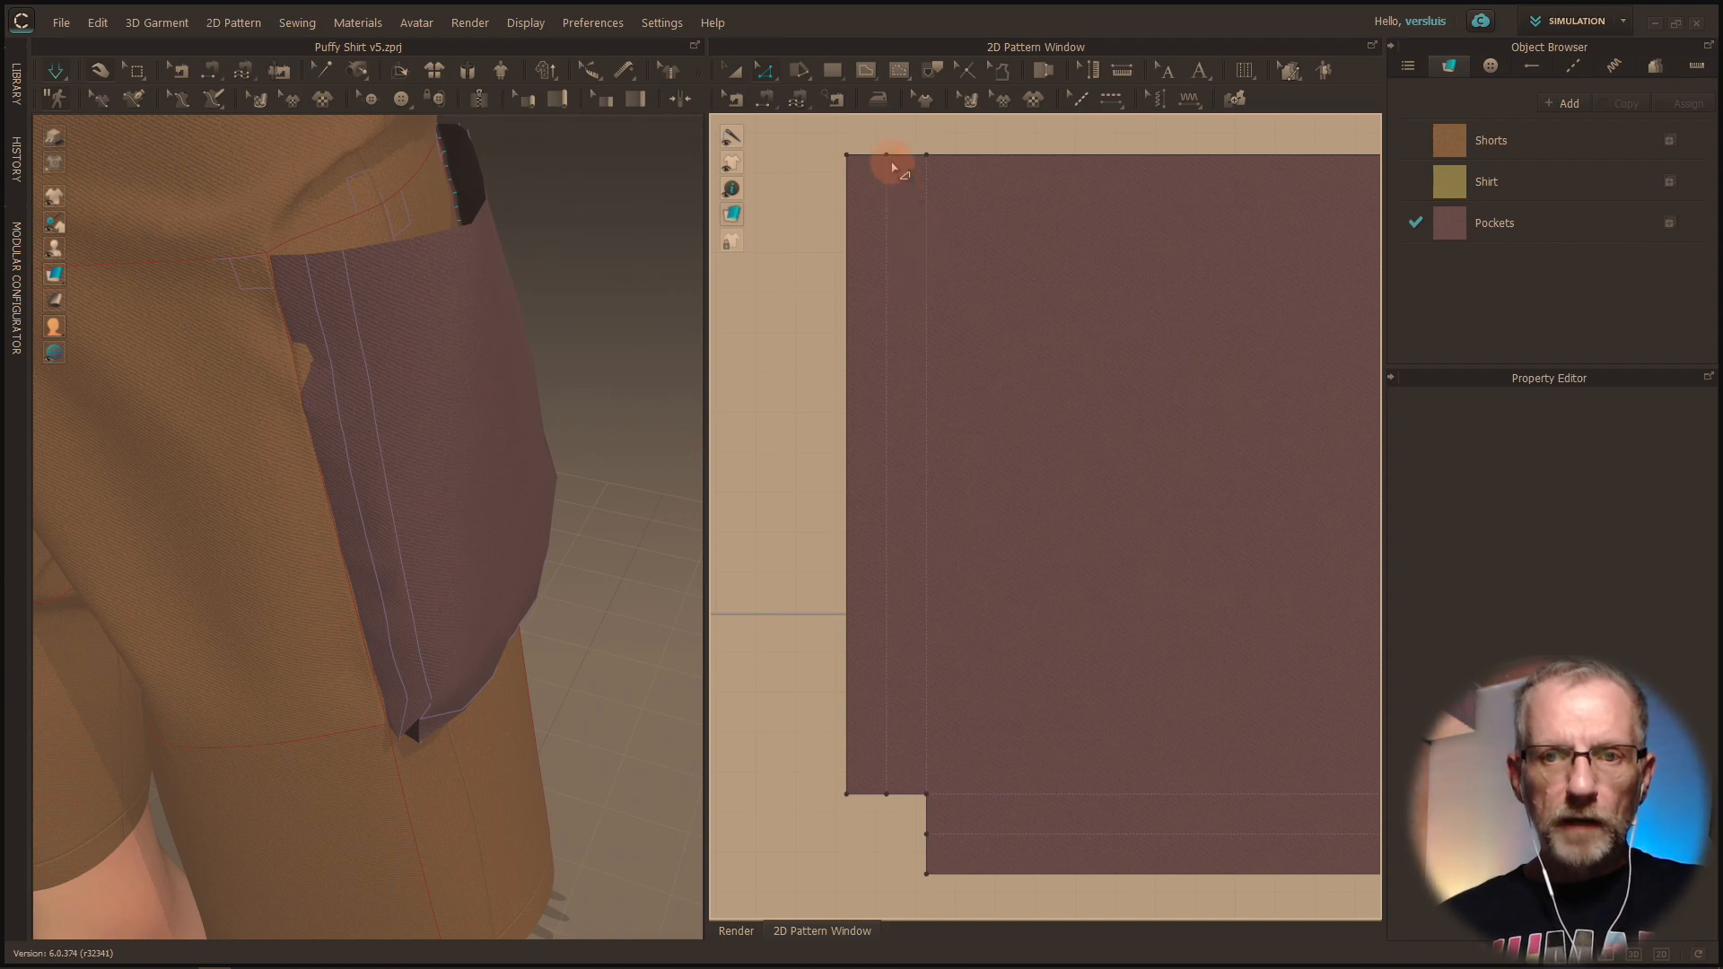
# Step: Draw two 16 cm internal lines along the pocket's left fold guides, from the top edge to the bottom corner points
pyautogui.click(865, 70)
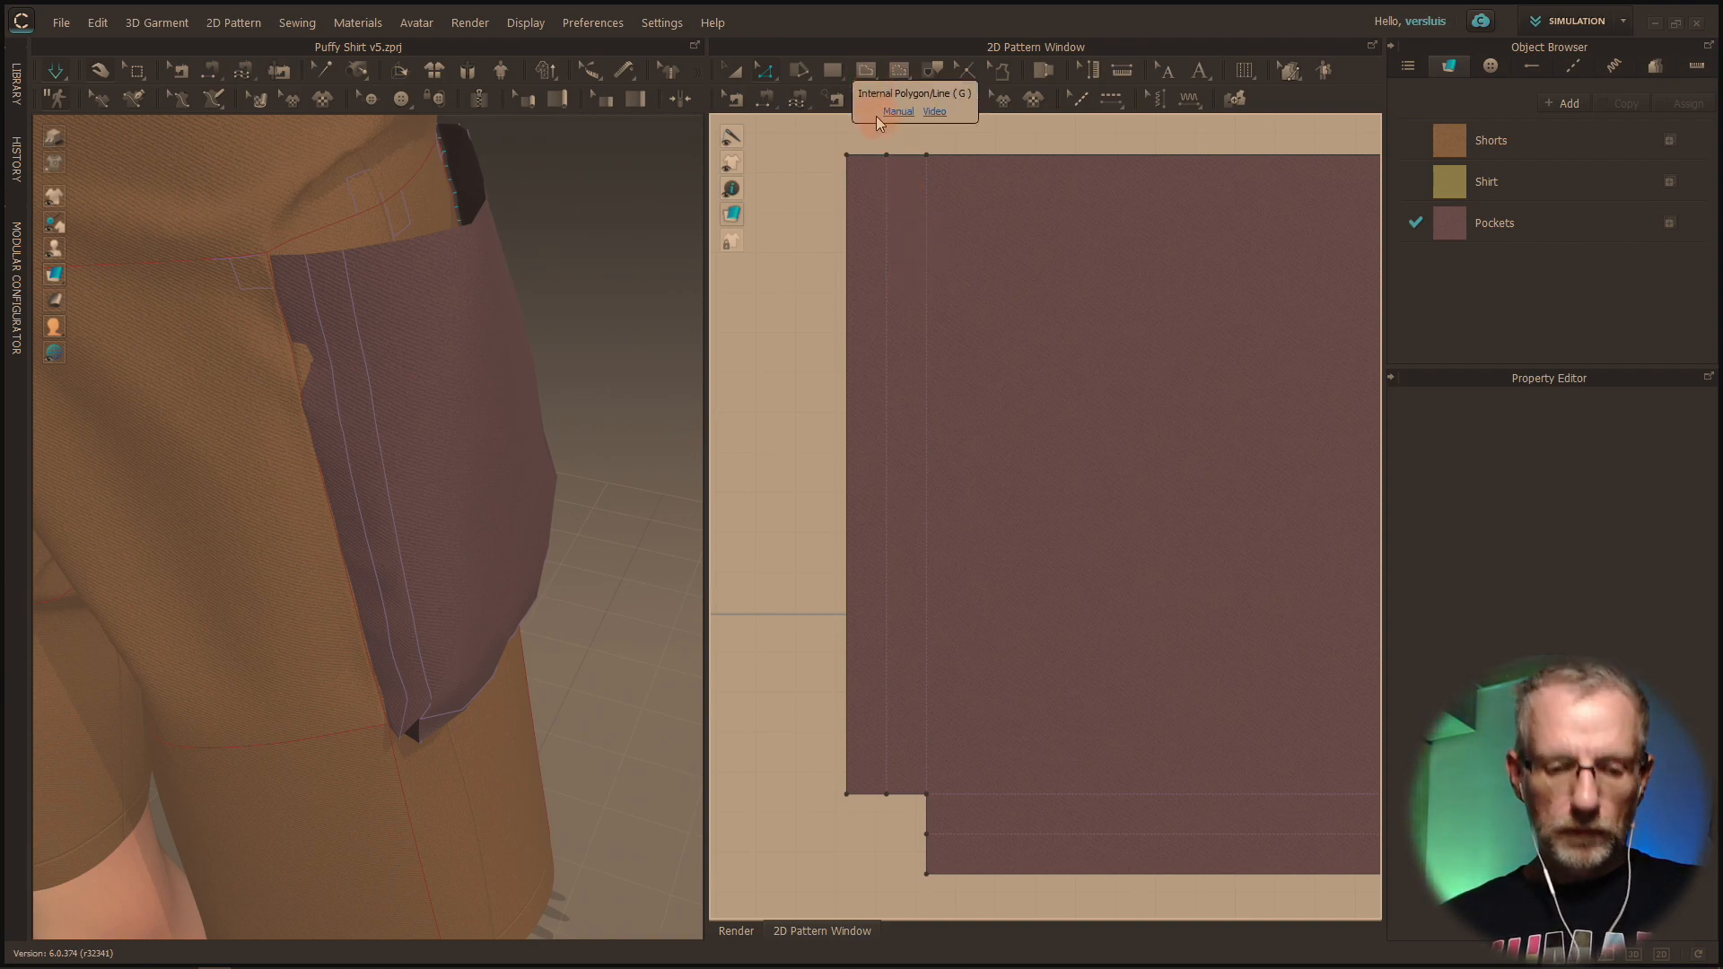
pyautogui.click(887, 155)
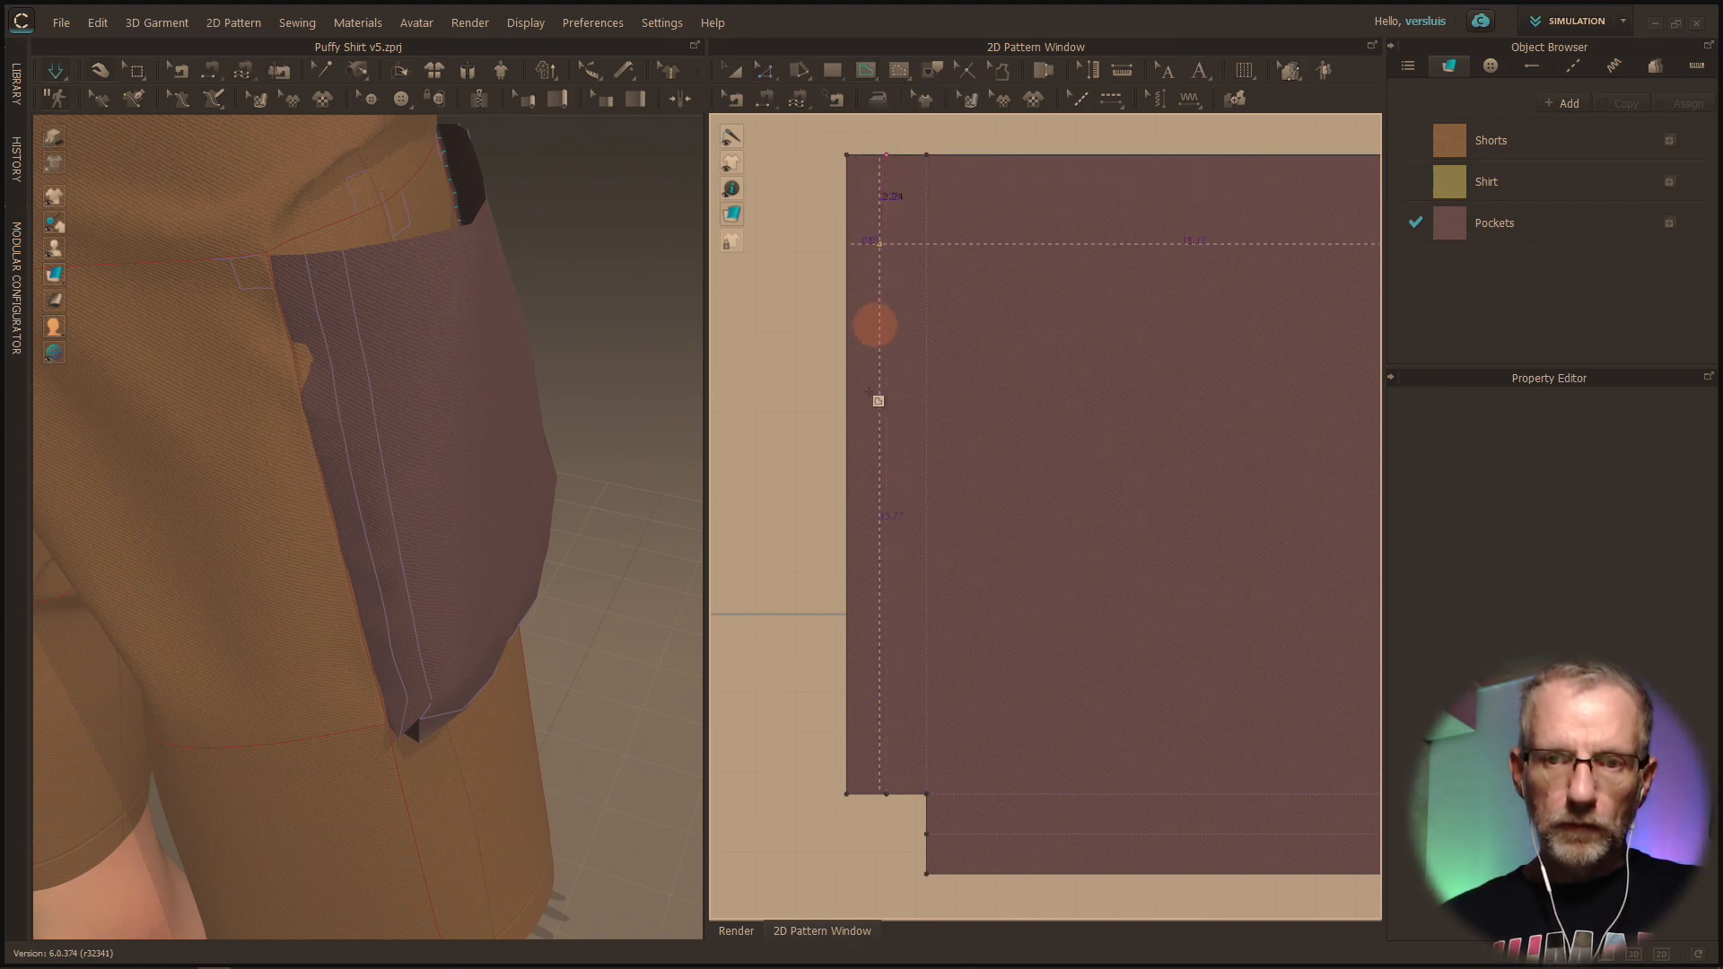
pyautogui.click(887, 795)
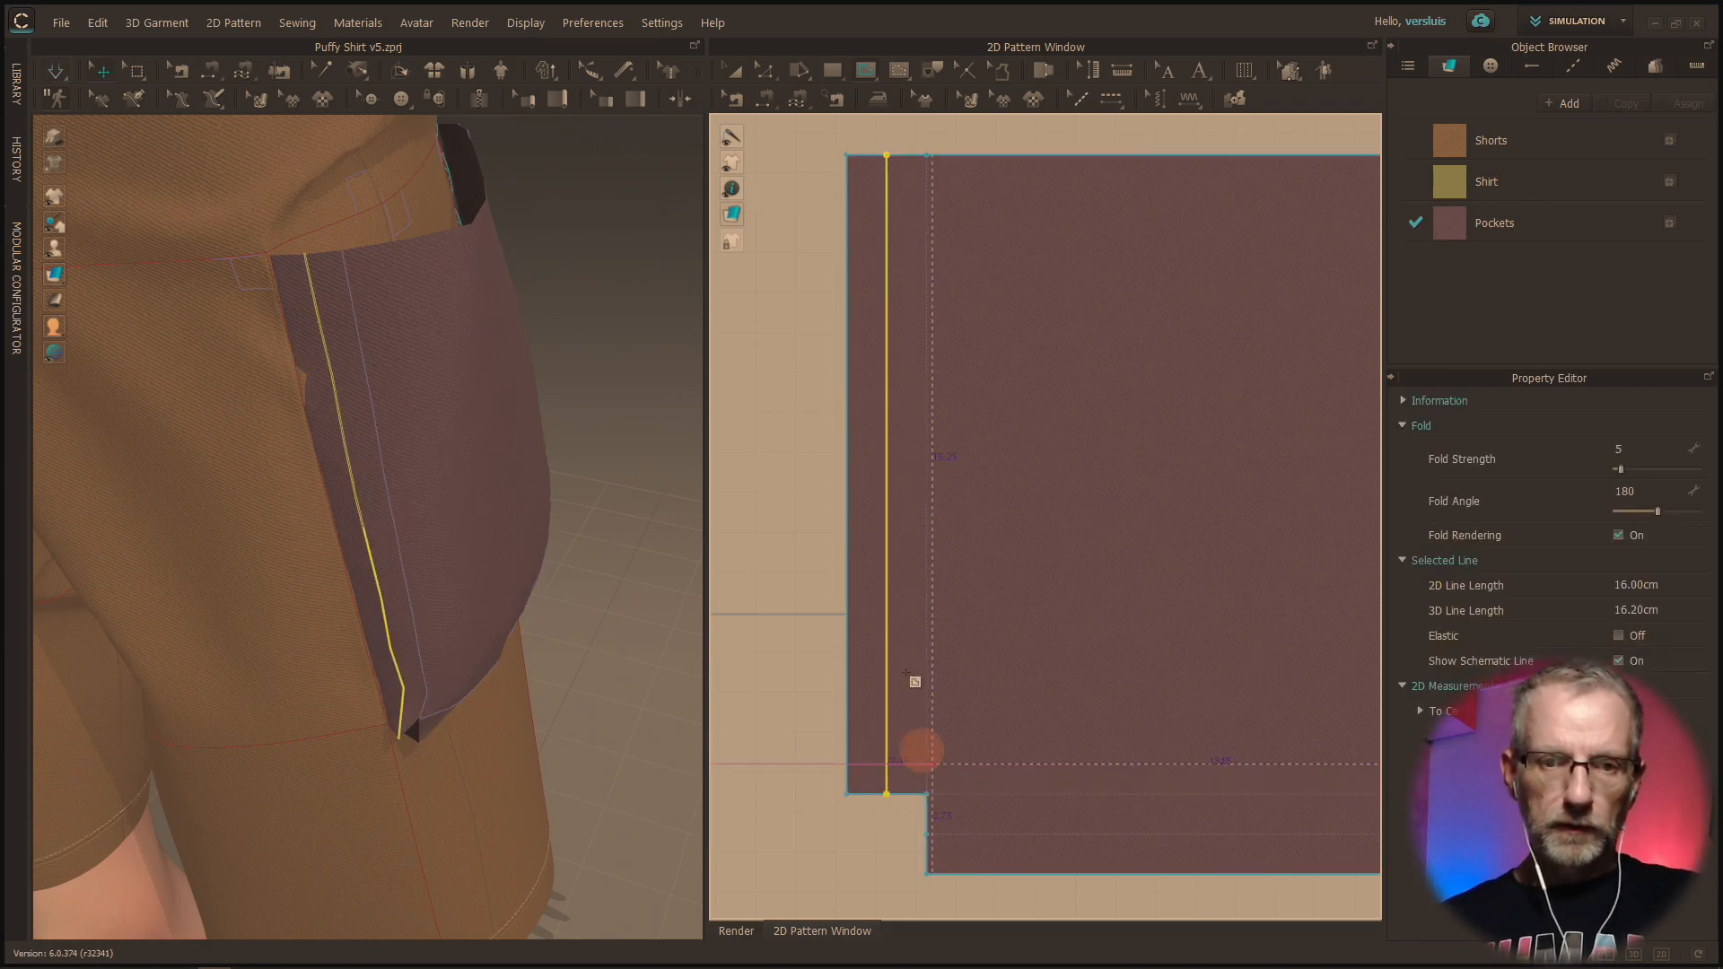
pyautogui.click(927, 156)
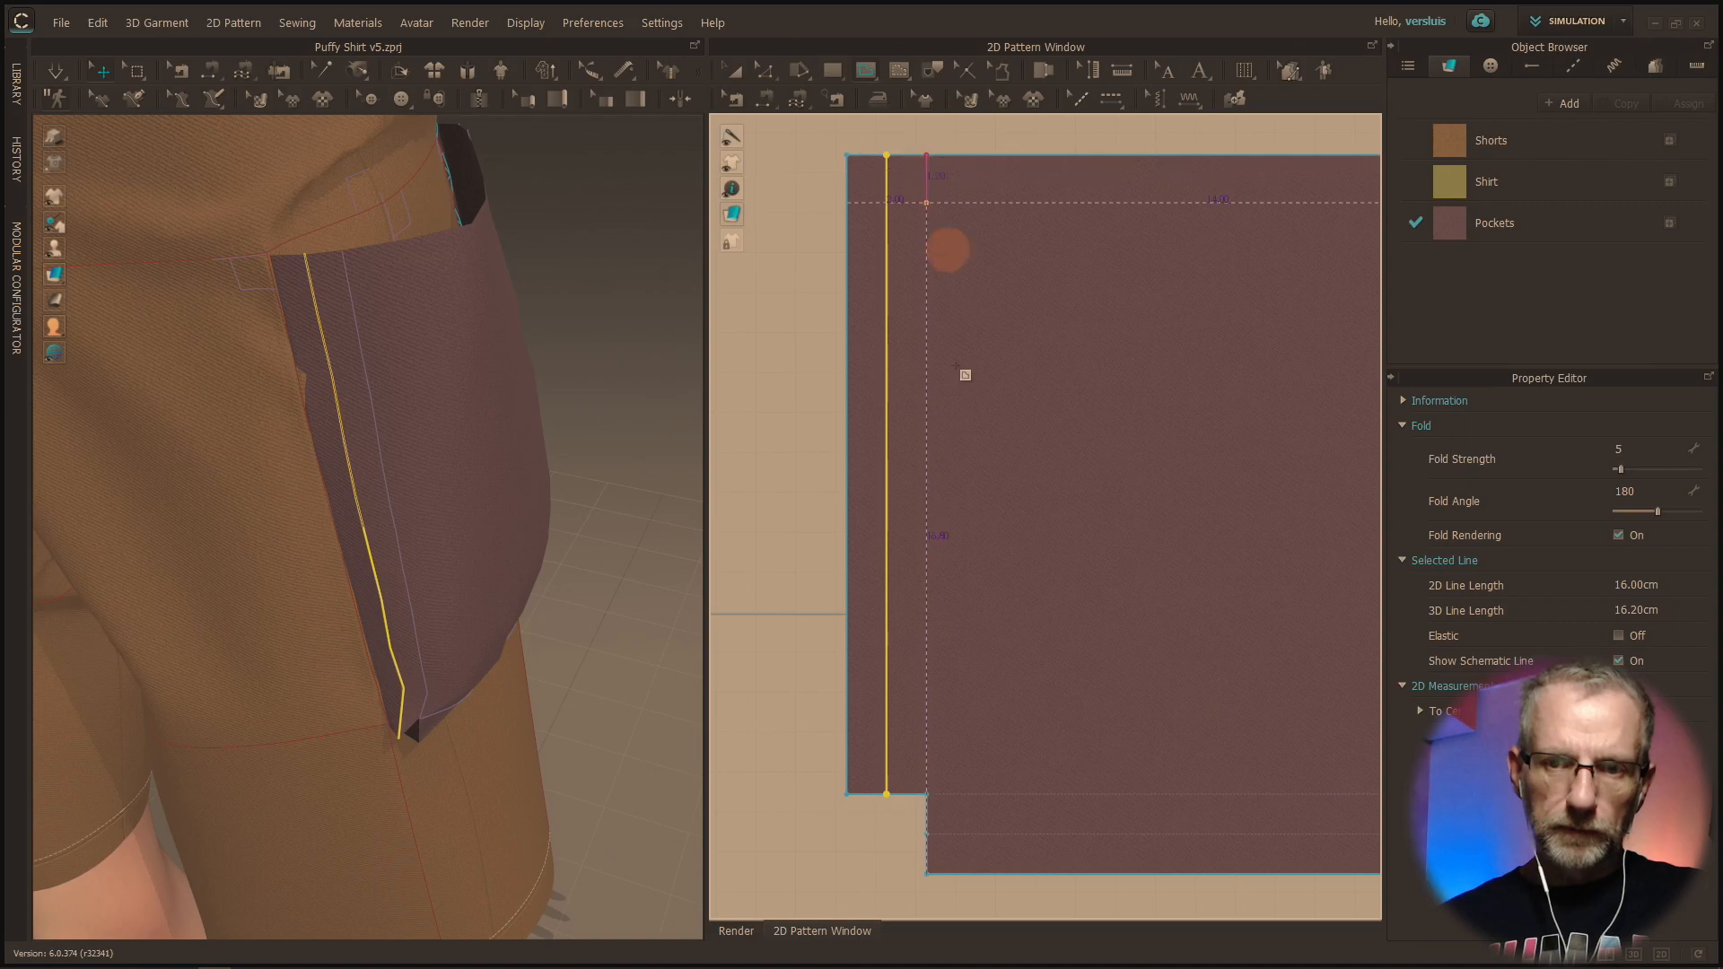
pyautogui.click(927, 794)
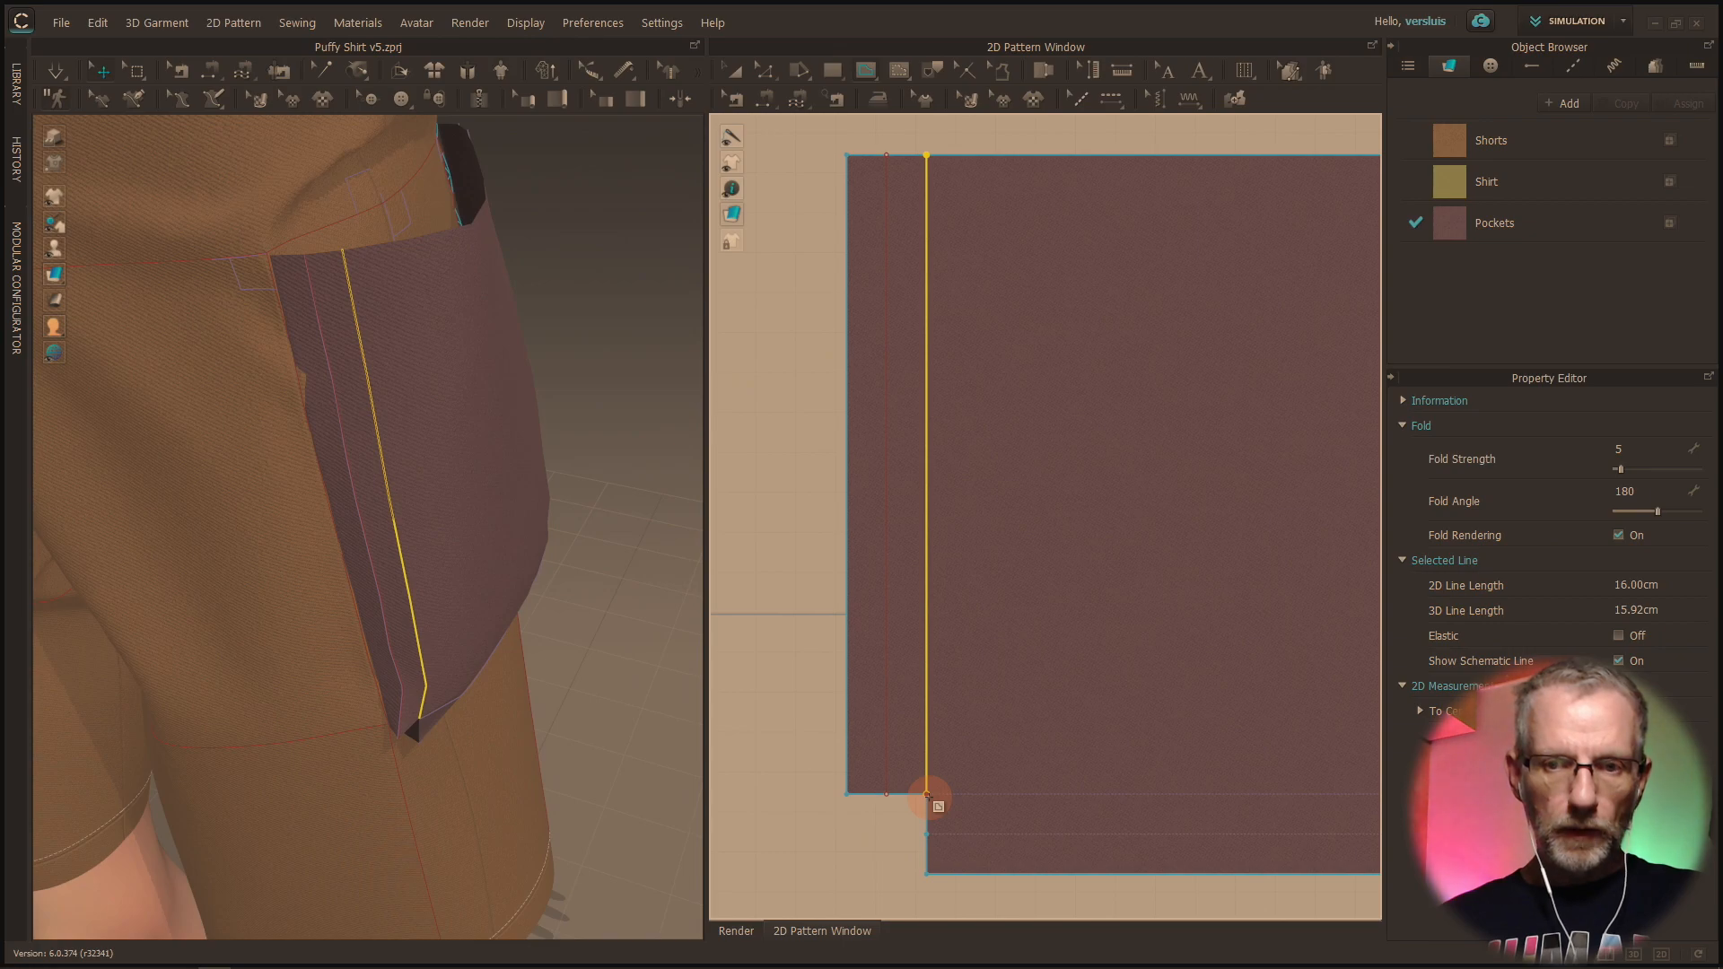
pyautogui.click(888, 702)
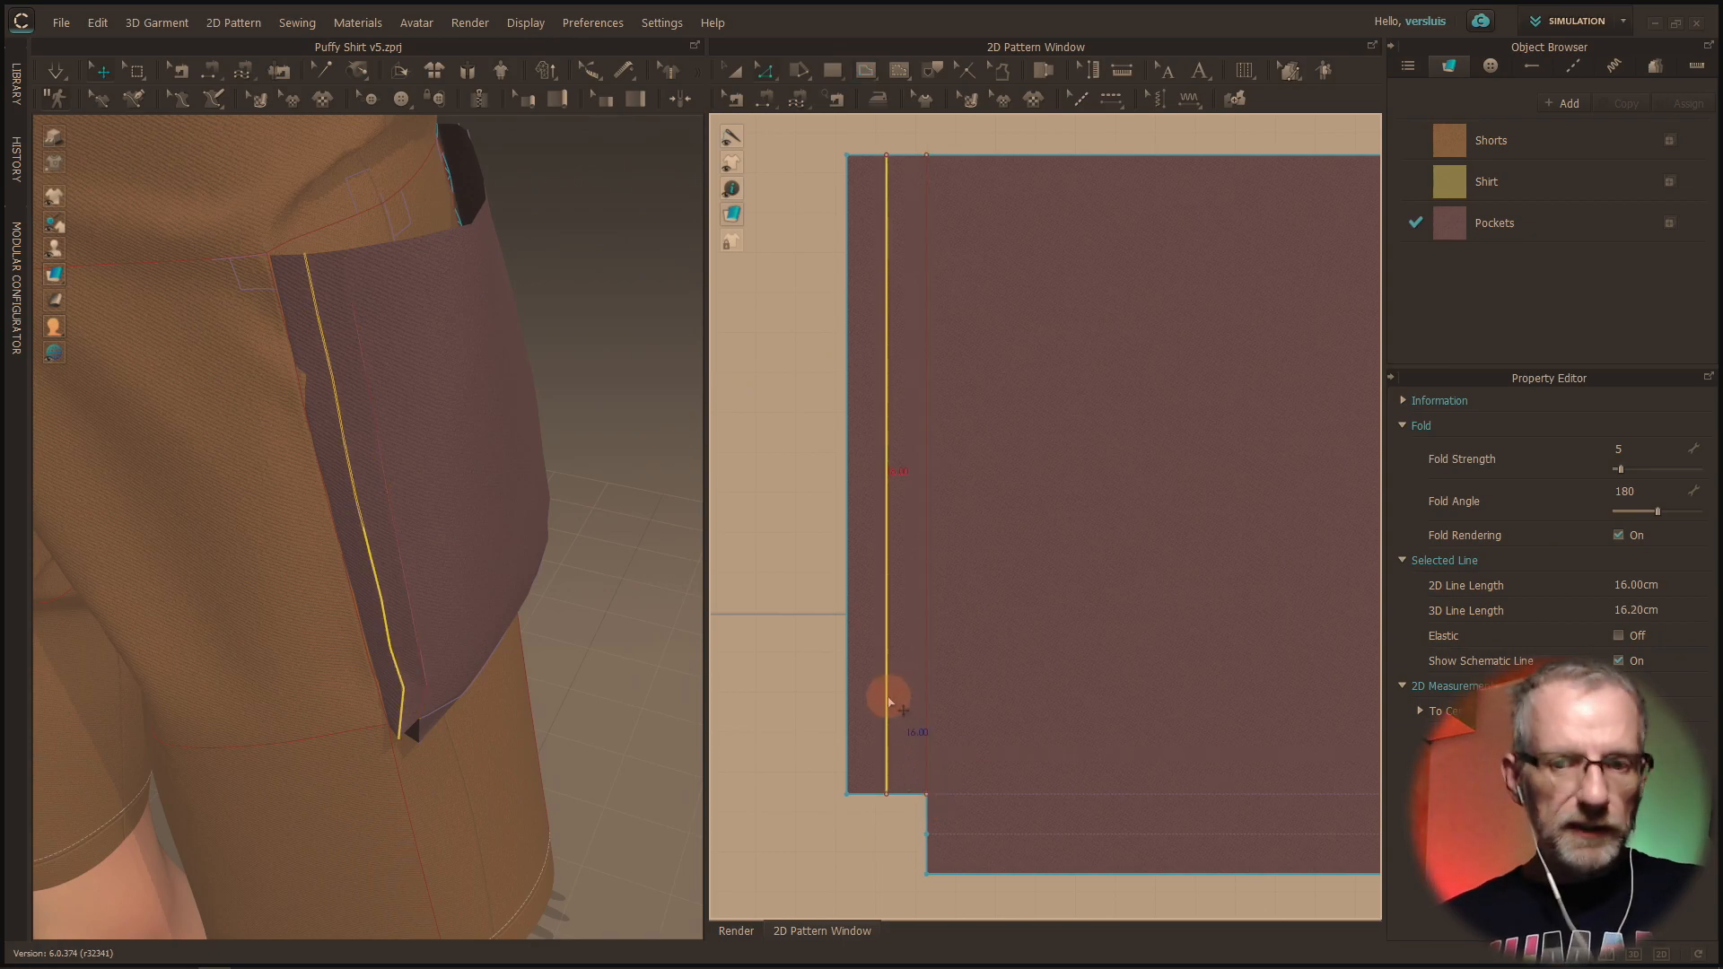
pyautogui.click(926, 702)
pyautogui.click(898, 699)
# Step: Draw a 12 cm internal line along the upper guide of the pocket's bottom strip, between the two inner corners
pyautogui.scroll(2, 923, 674)
pyautogui.scroll(-2, 922, 674)
pyautogui.moveTo(922, 674); pyautogui.dragTo(817, 579, button='right')
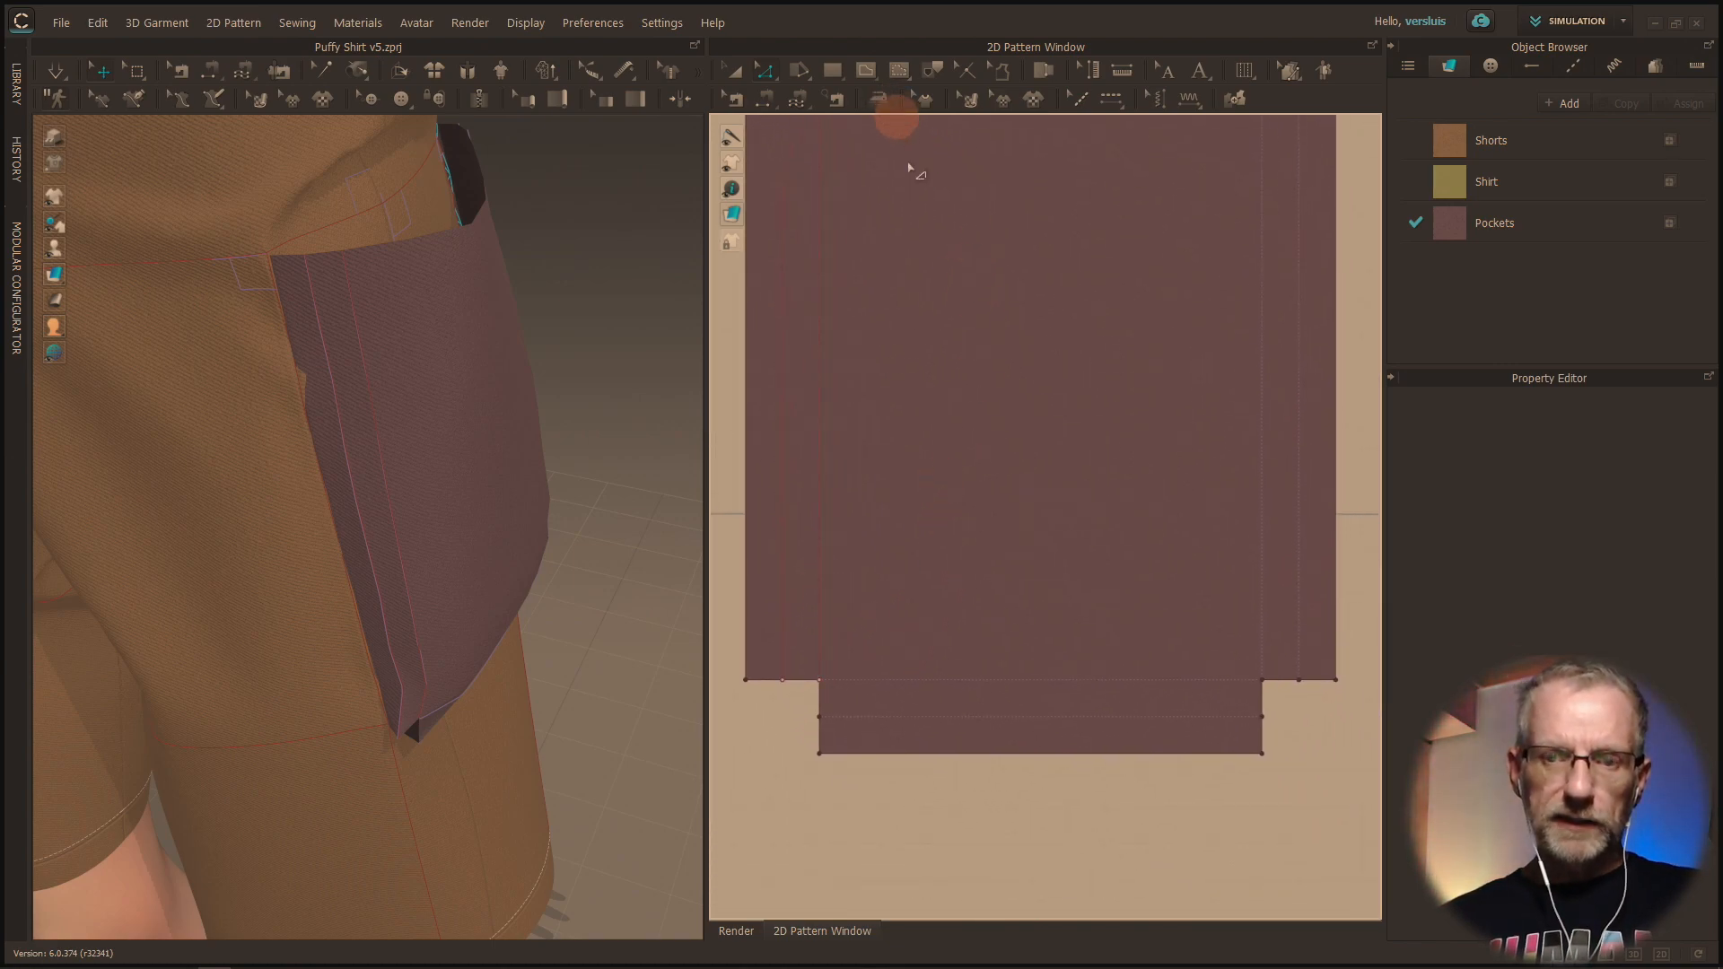
pyautogui.press('g')
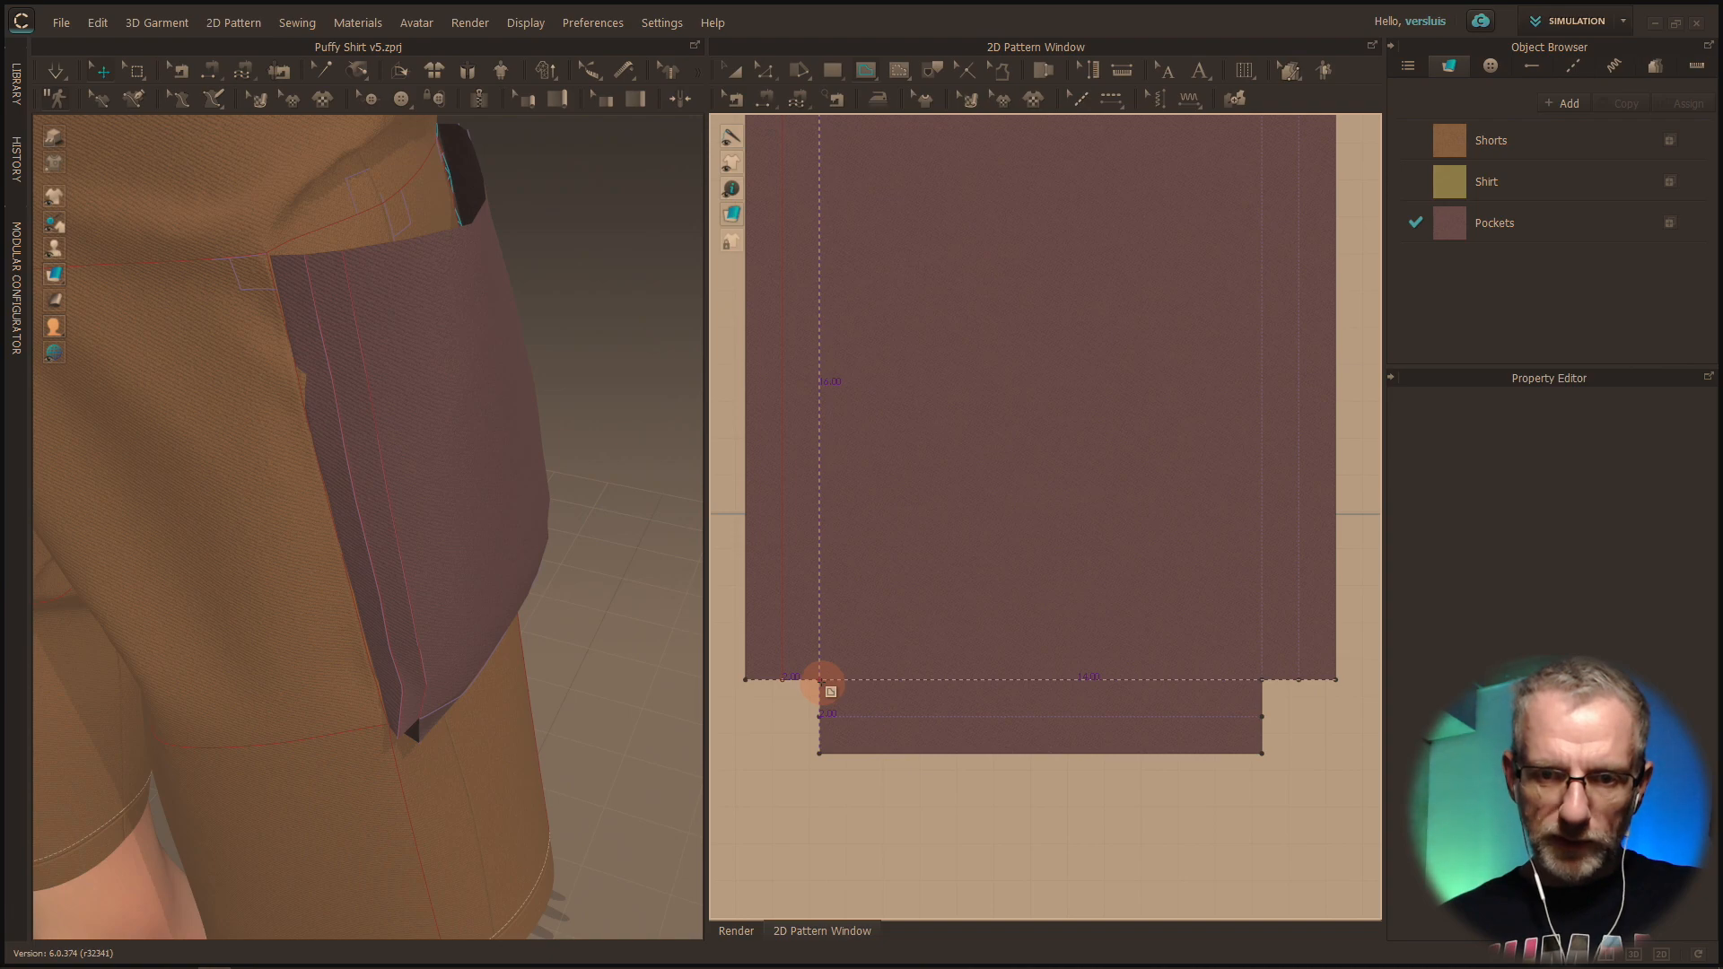
pyautogui.click(1264, 715)
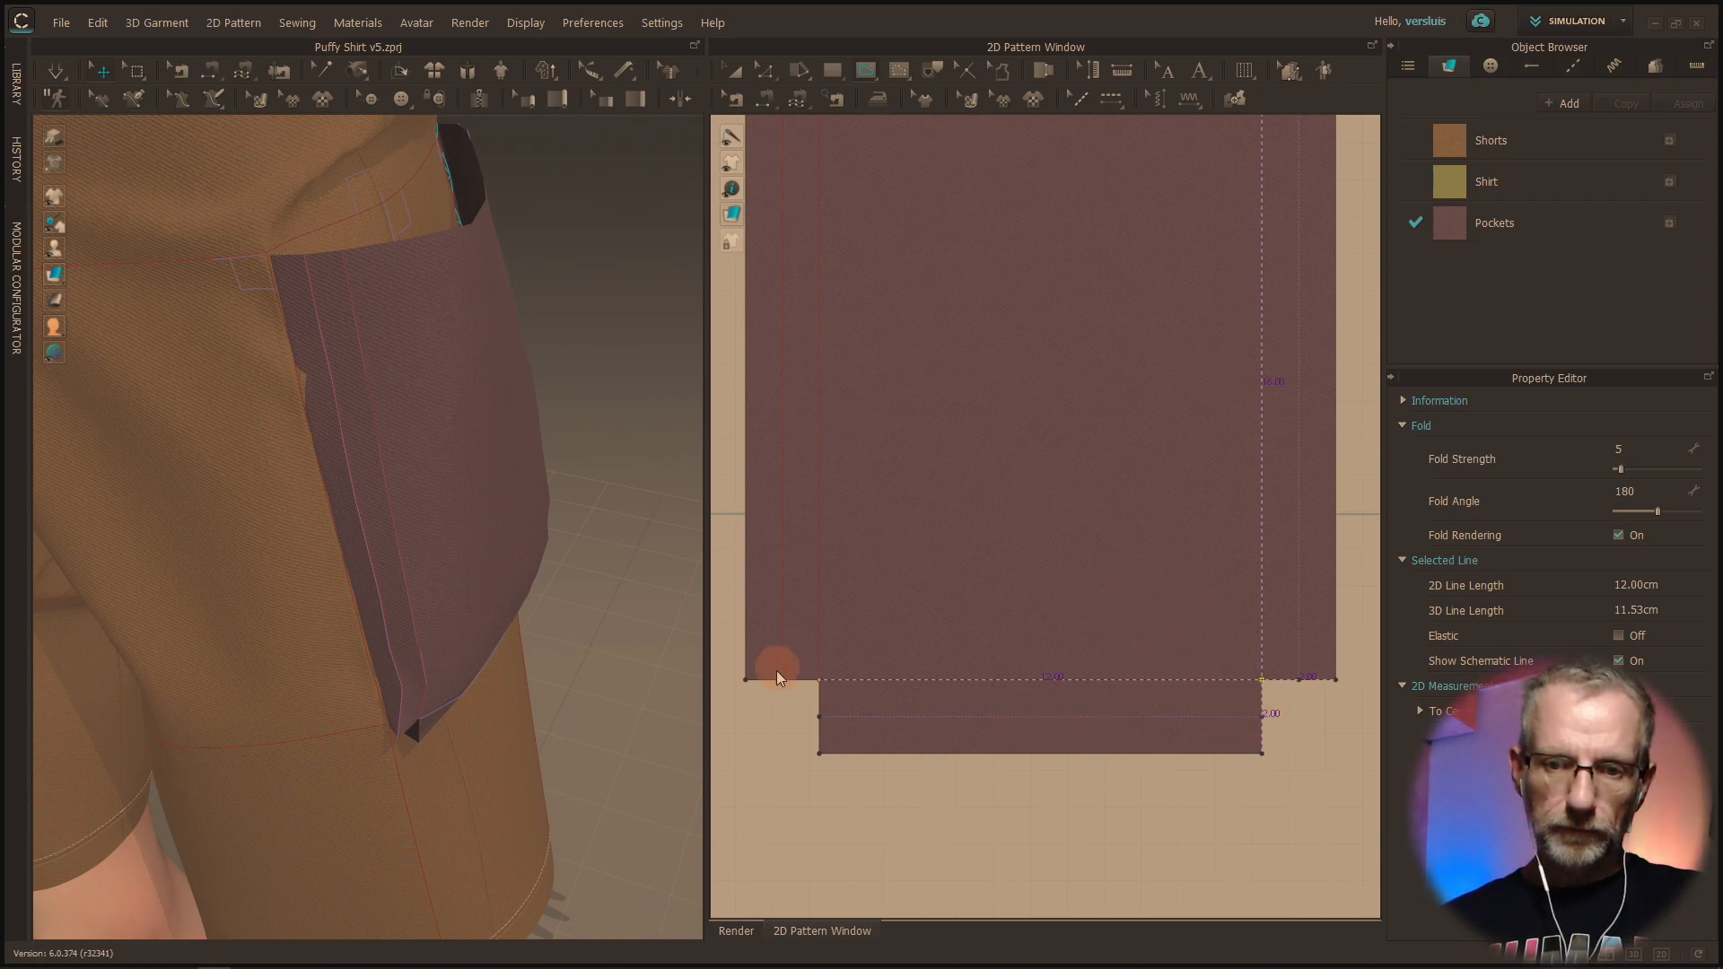
pyautogui.click(886, 684)
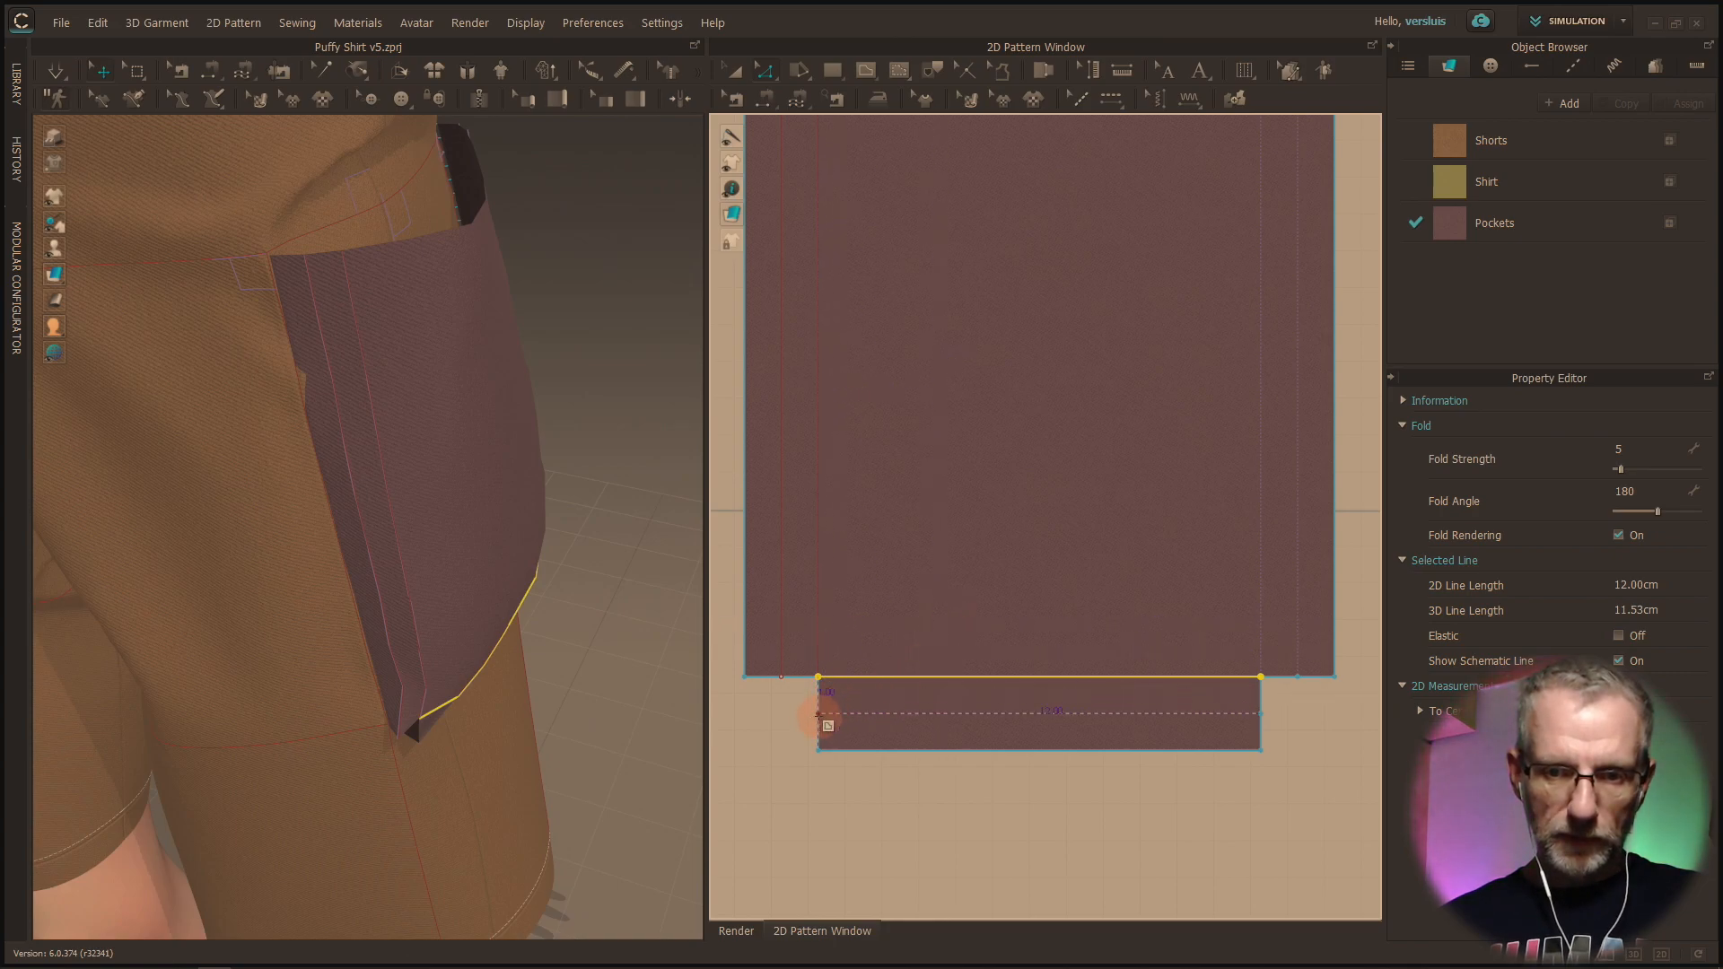
pyautogui.scroll(2, 819, 714)
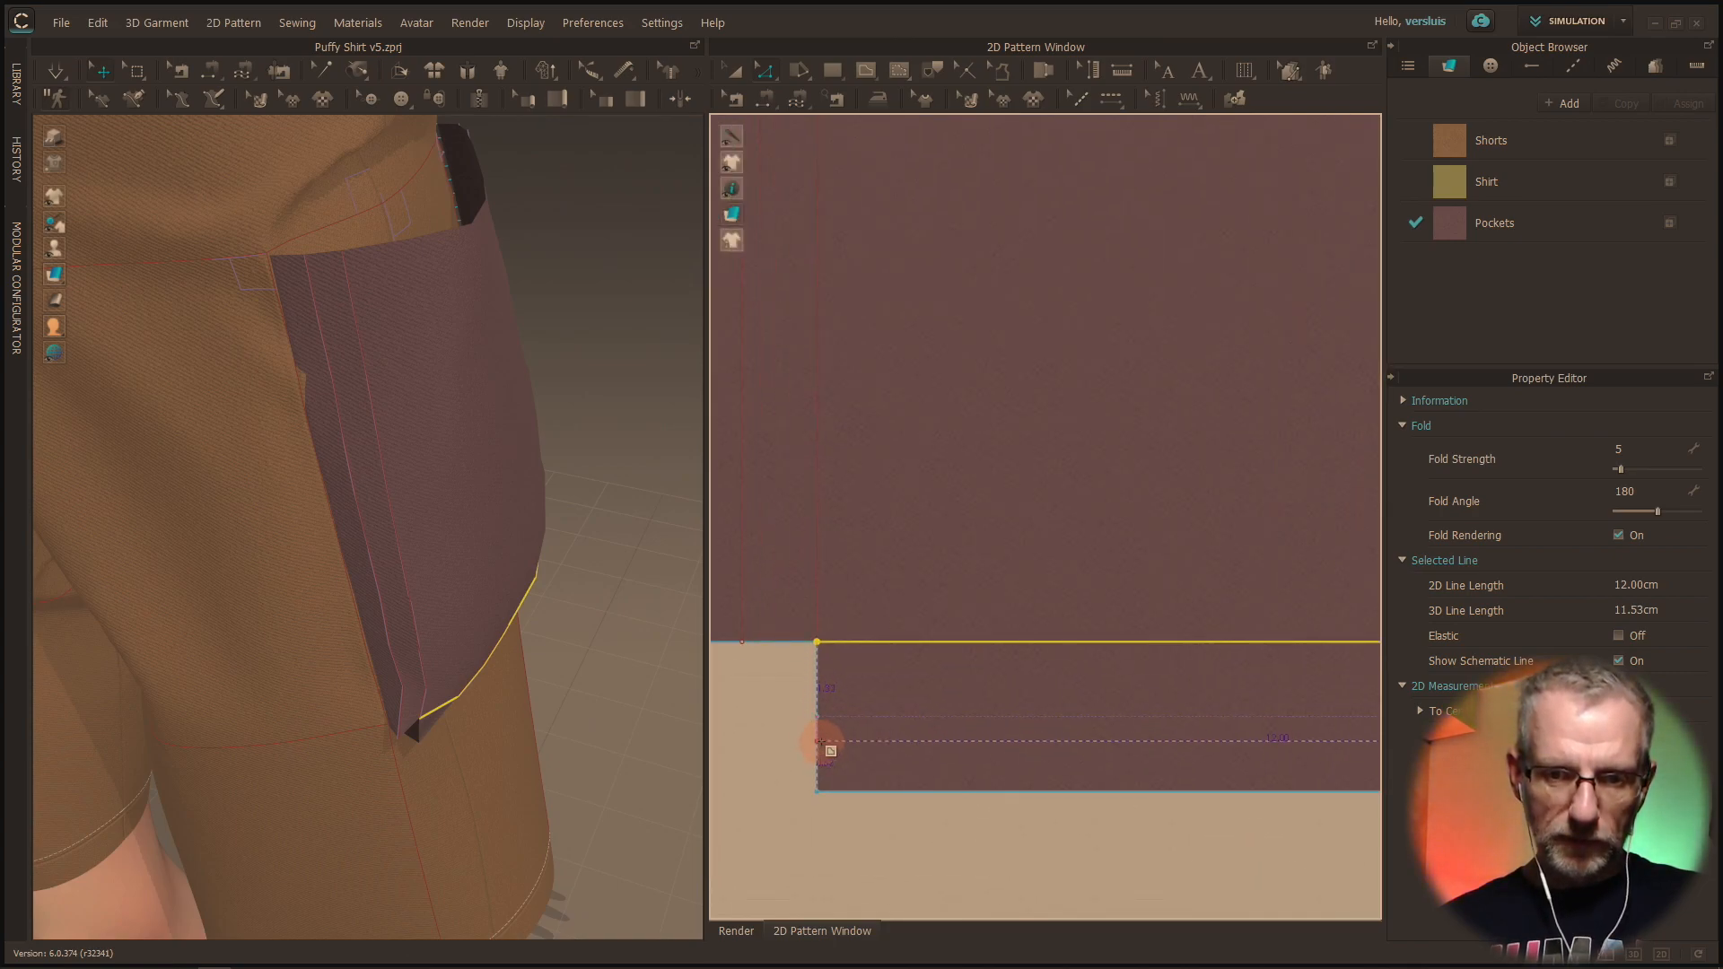
# Step: Draw a 12 cm internal line along the lower guide of the pocket's bottom strip, from side to side
pyautogui.scroll(-2, 887, 724)
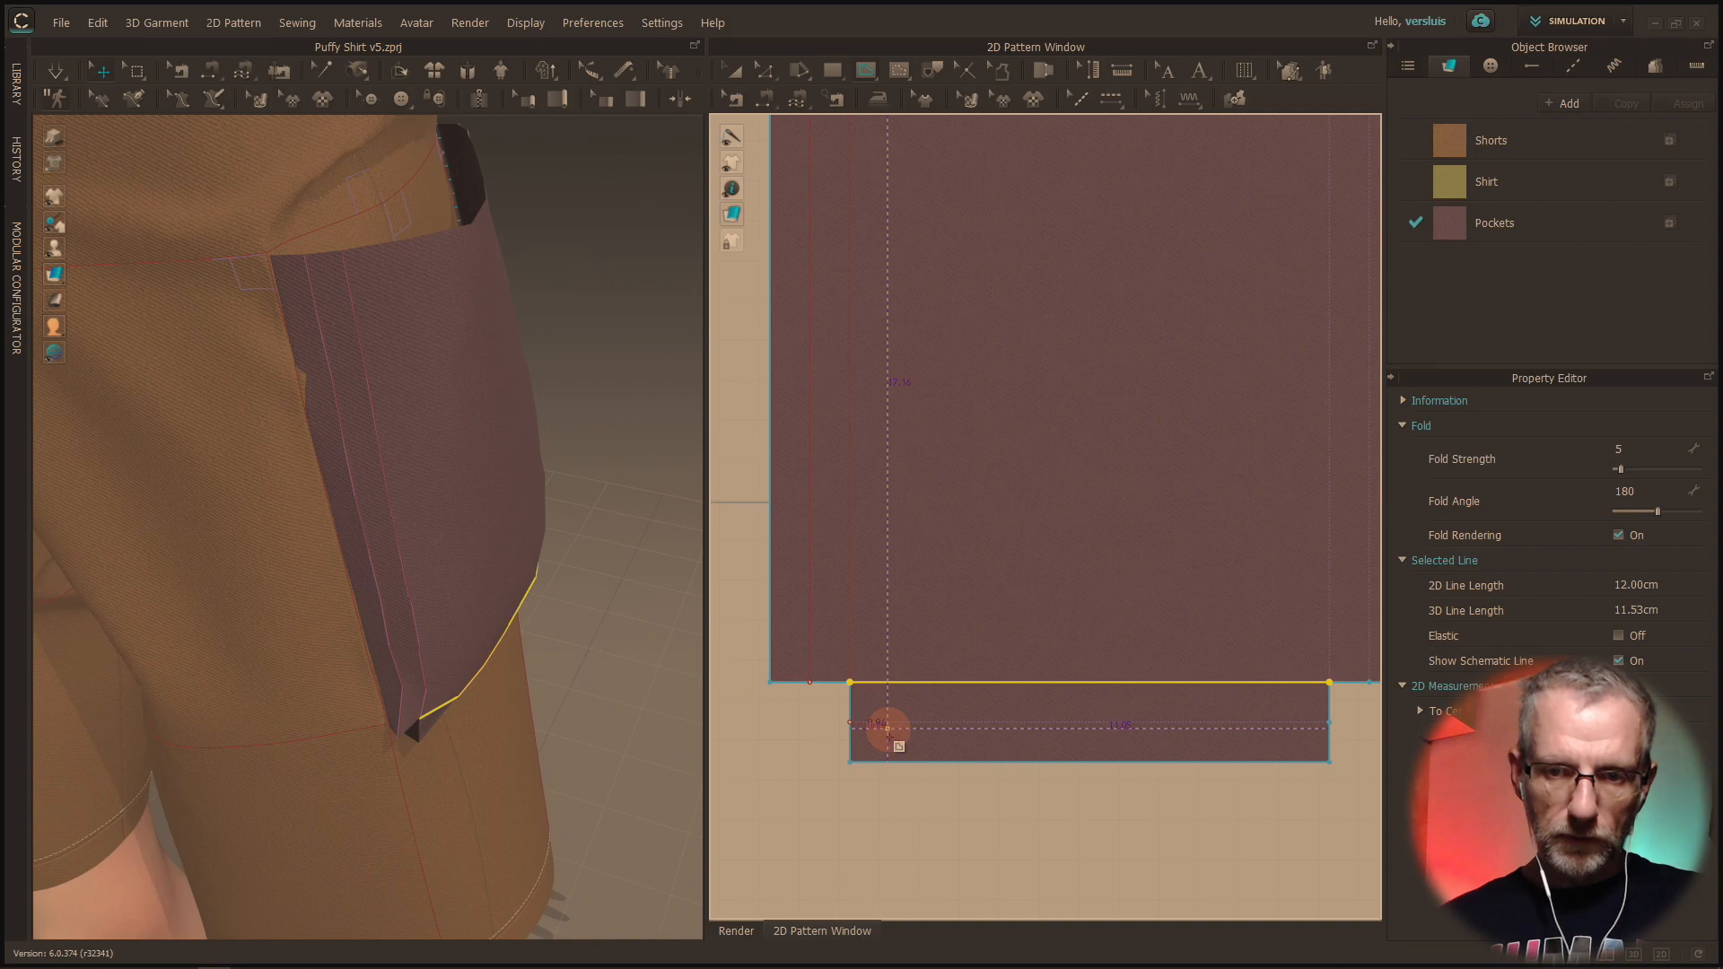
pyautogui.moveTo(1315, 722); pyautogui.dragTo(1330, 724)
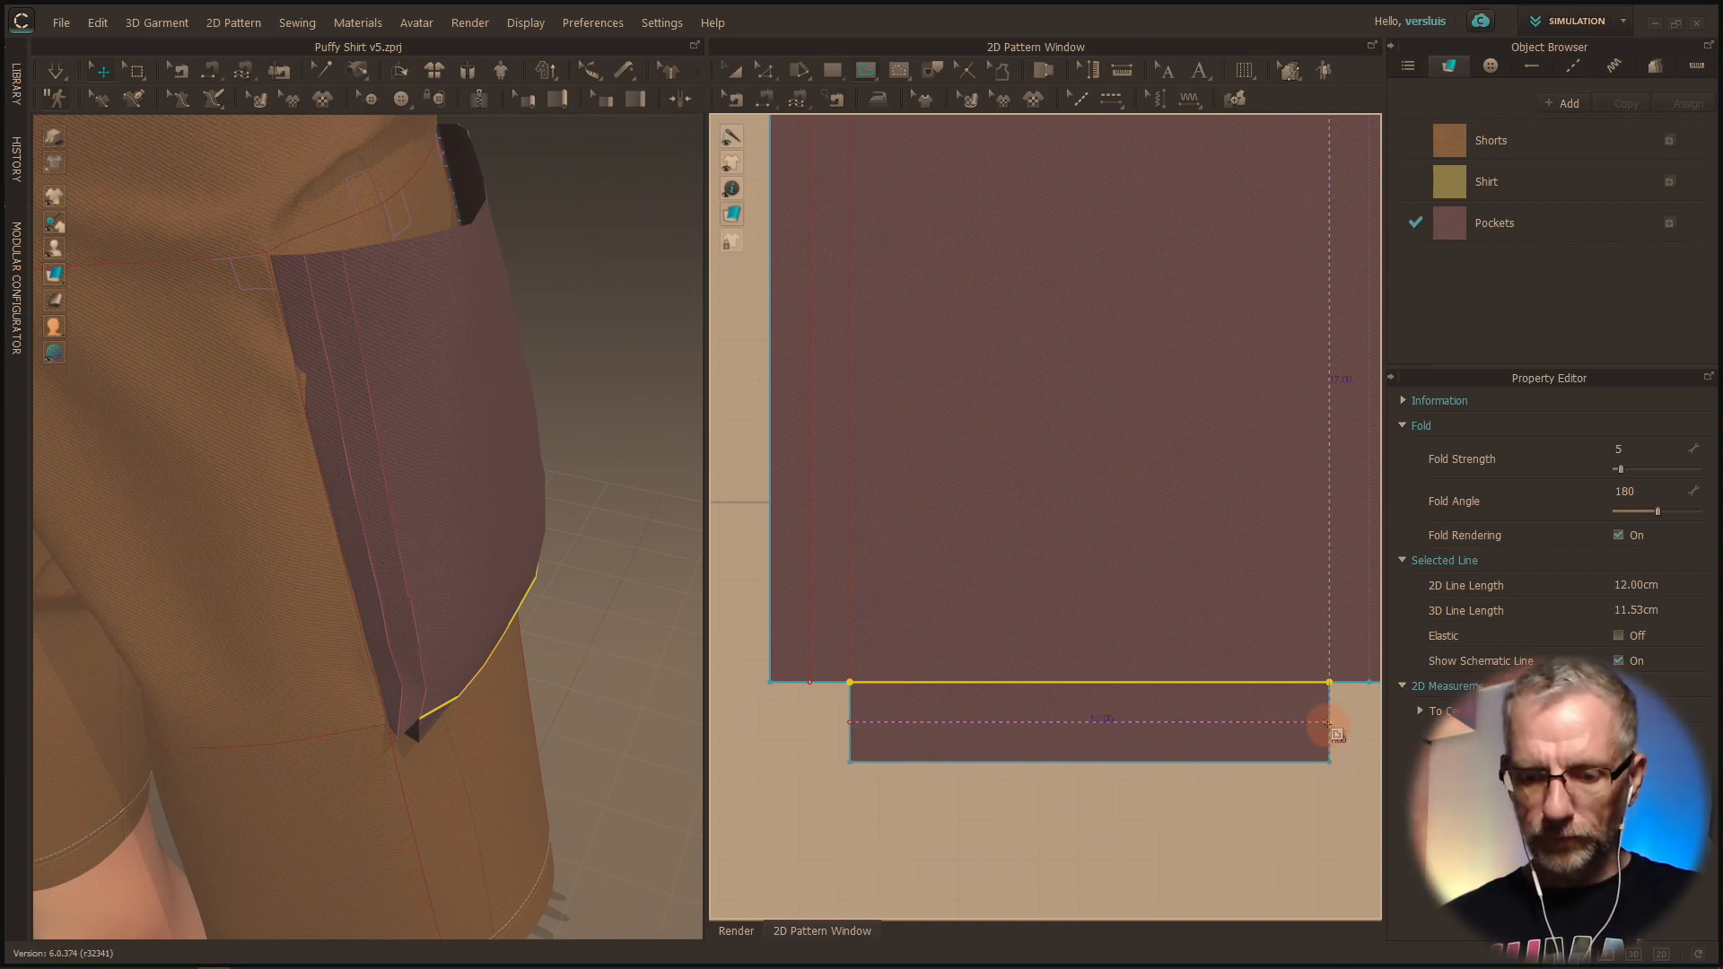
pyautogui.click(1328, 723)
pyautogui.click(1331, 760)
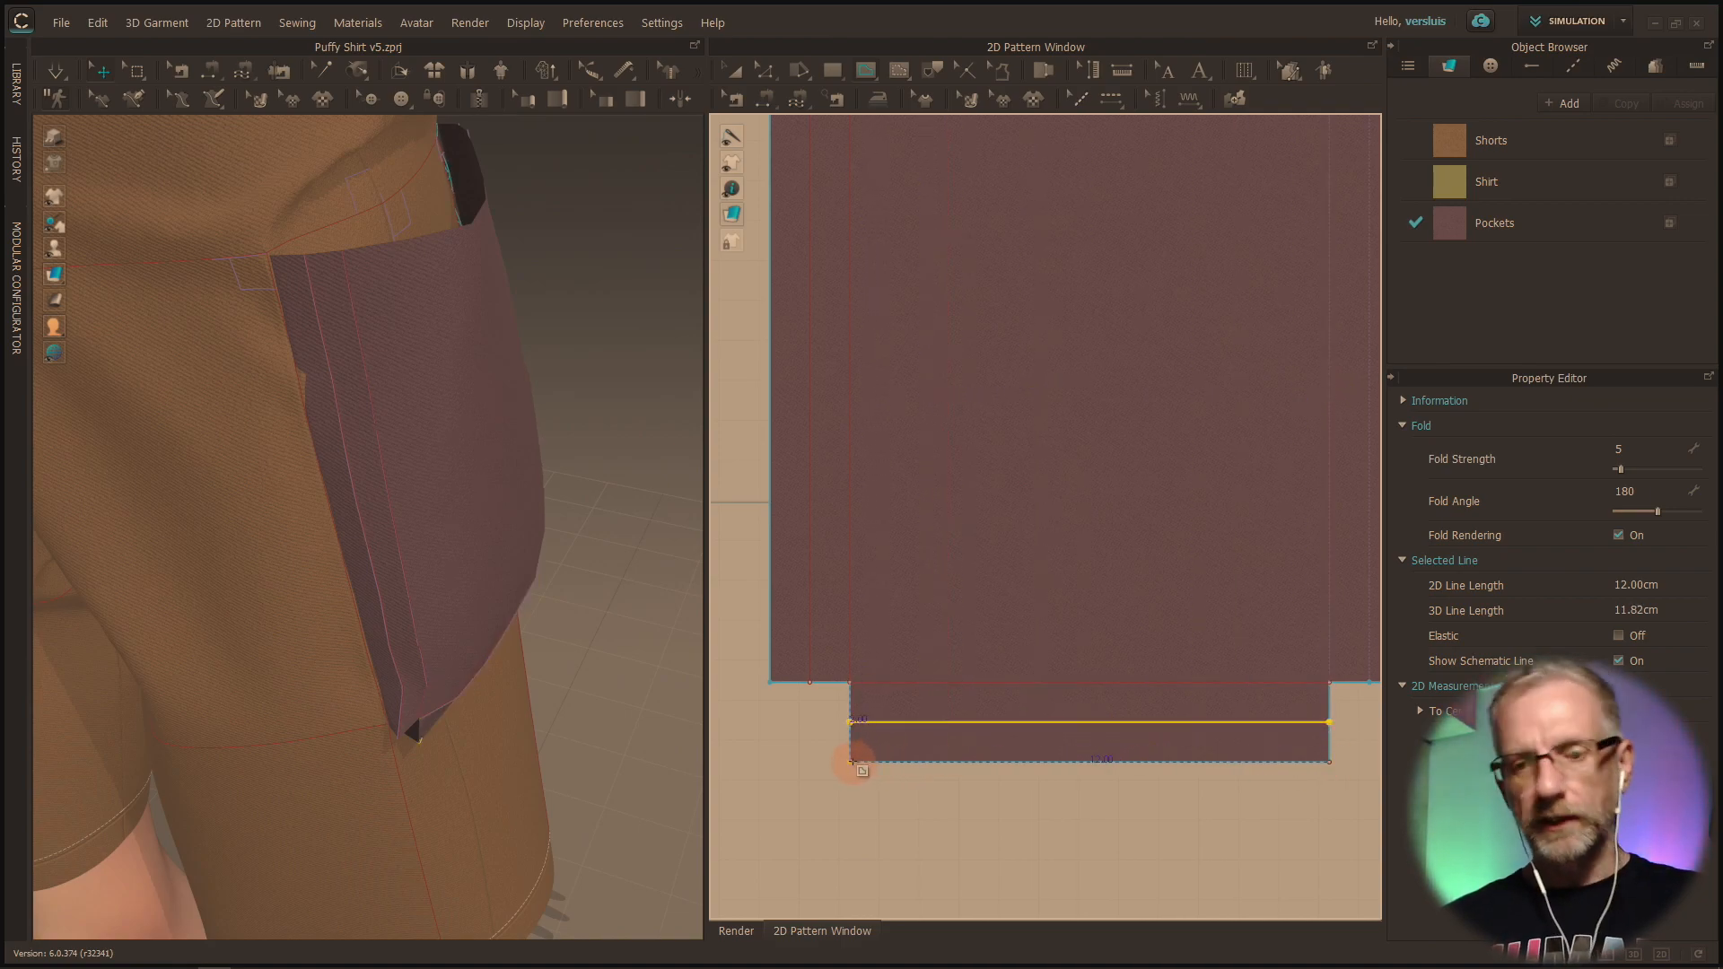
# Step: Draw two 16 cm internal lines along the pocket's right fold guides, between the top edge and the bottom corner points
pyautogui.moveTo(1120, 815); pyautogui.dragTo(924, 877, button='middle')
pyautogui.scroll(-1, 926, 878)
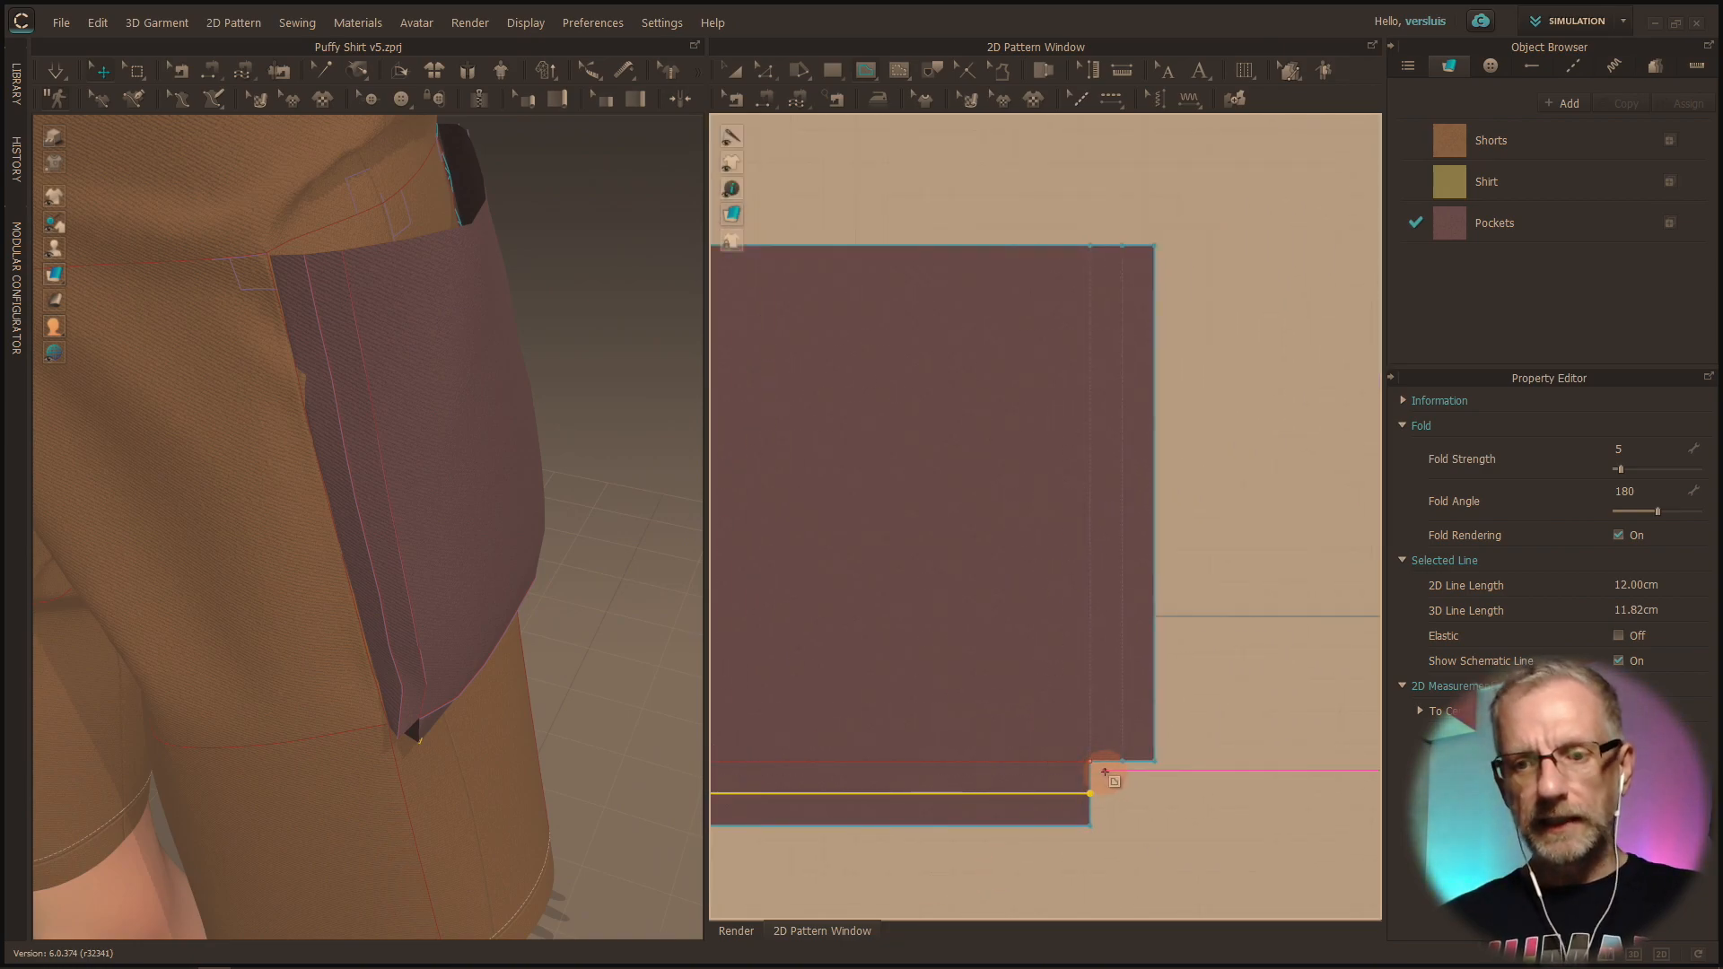
pyautogui.click(1090, 762)
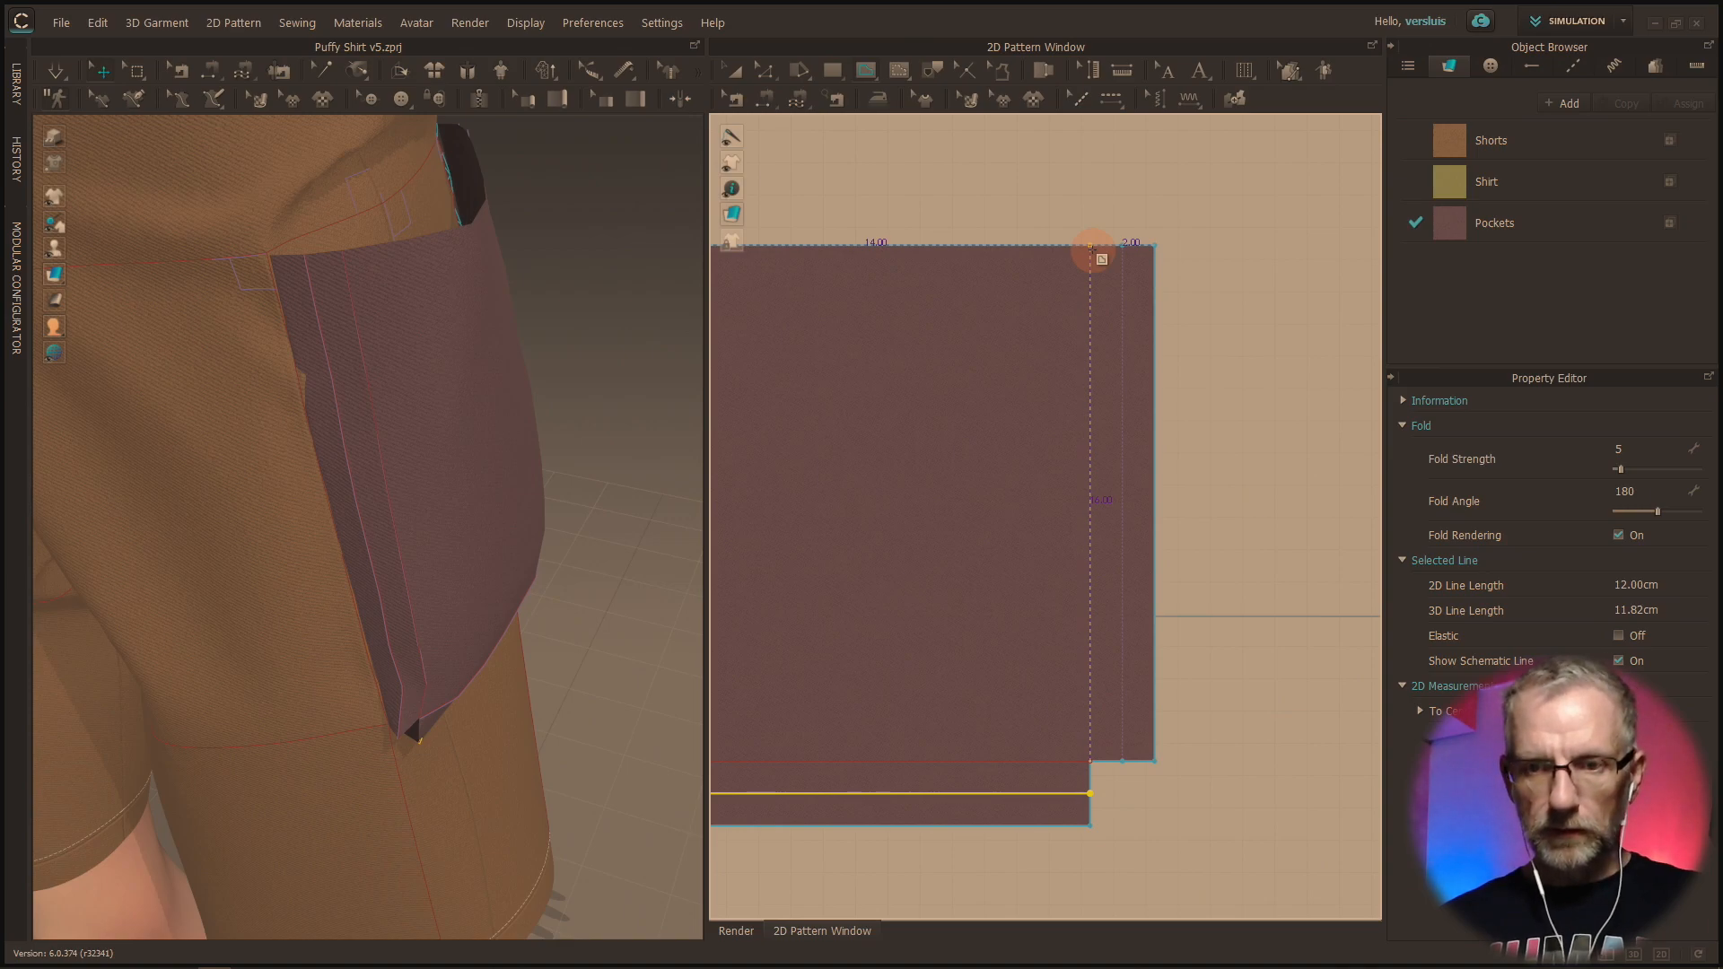
pyautogui.click(1092, 250)
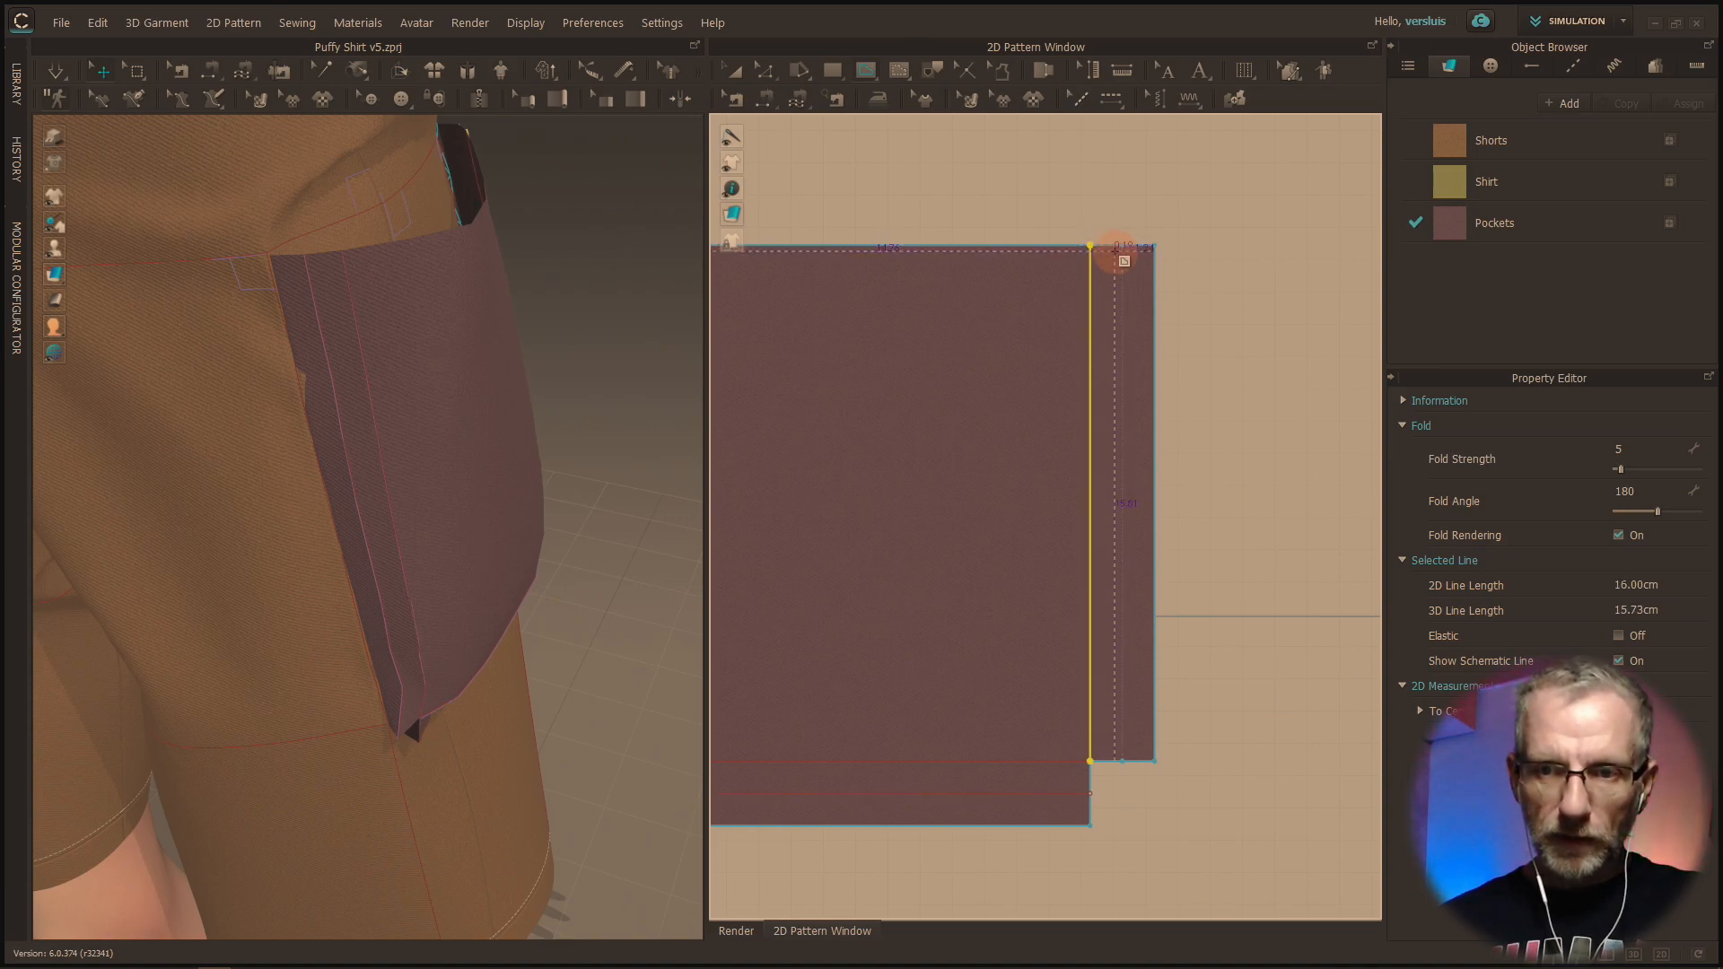
pyautogui.click(1126, 761)
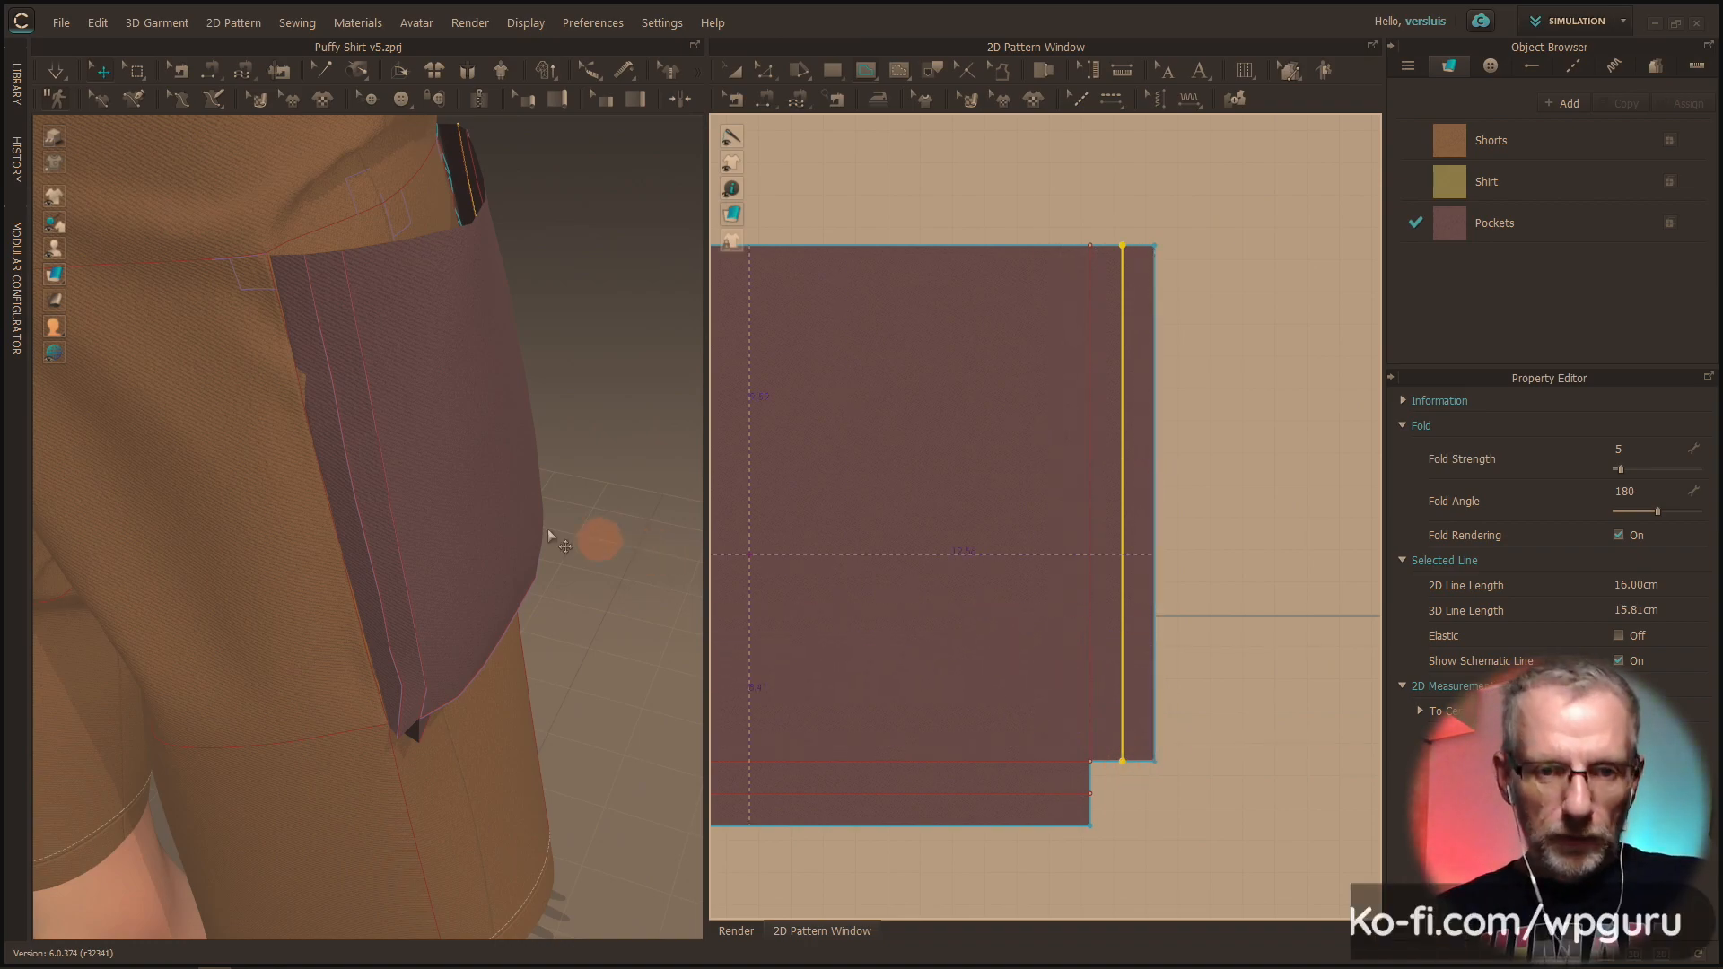
# Step: Set the fold angle of the pocket's outer left fold line to 0 and simulate the garment
pyautogui.moveTo(797, 532); pyautogui.dragTo(1079, 502, button='middle')
pyautogui.click(952, 552)
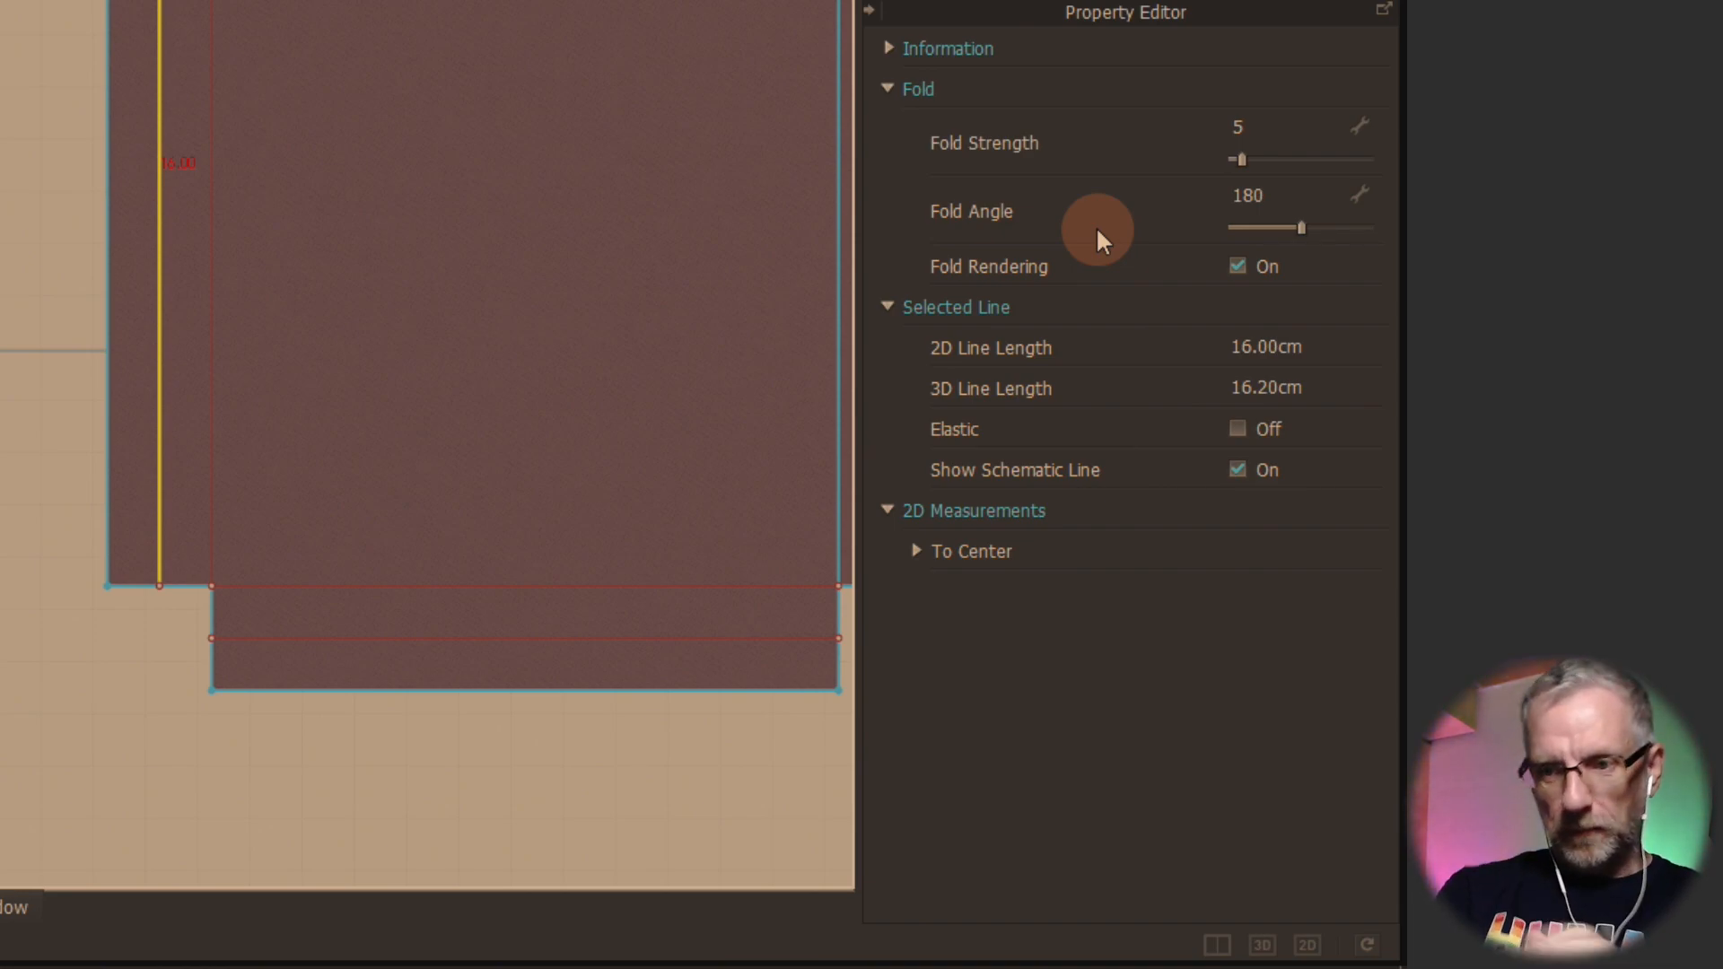
pyautogui.click(1248, 198)
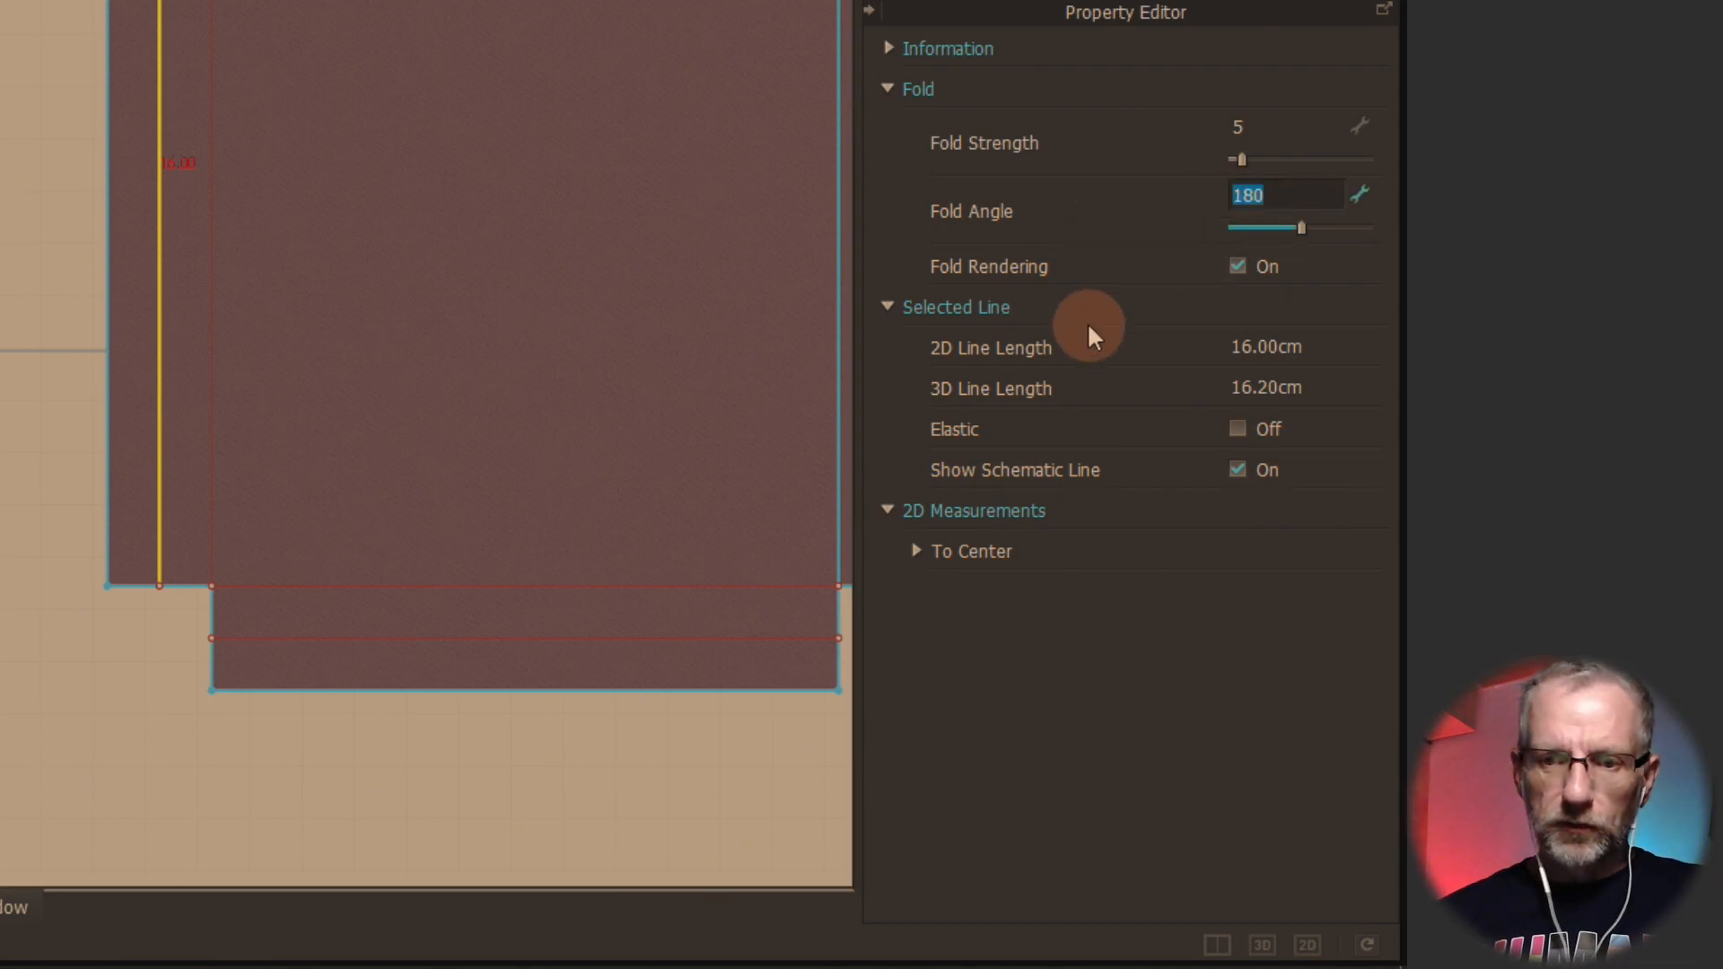
pyautogui.write('0')
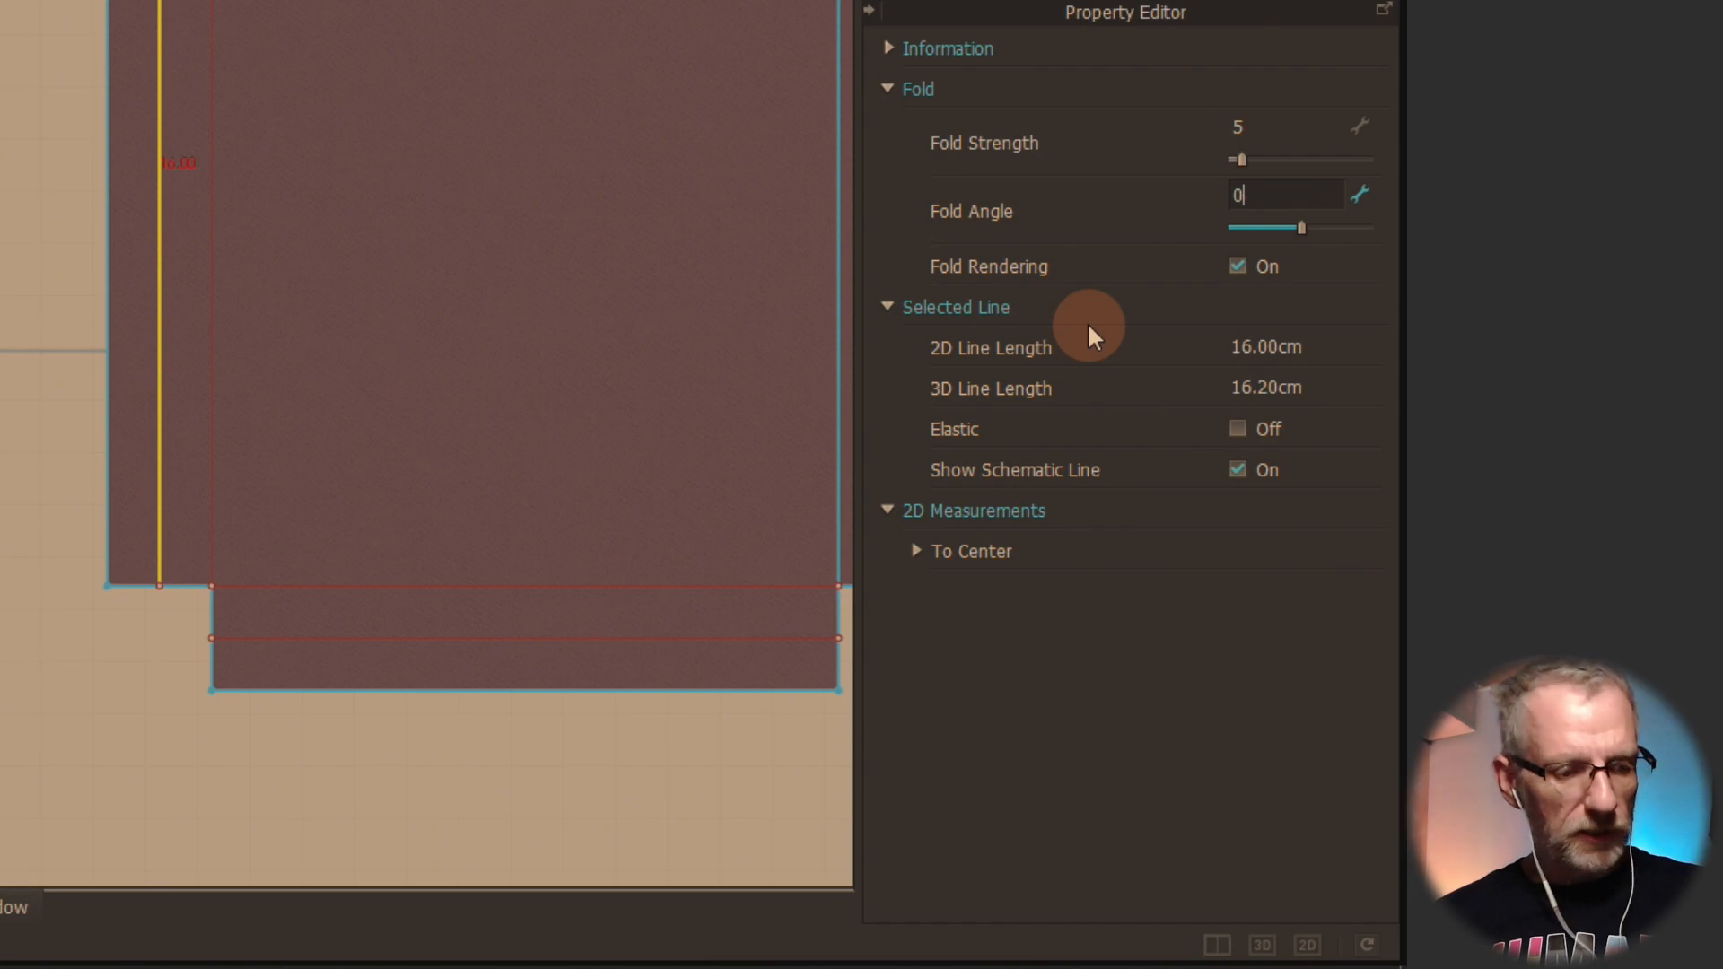
pyautogui.press('Return')
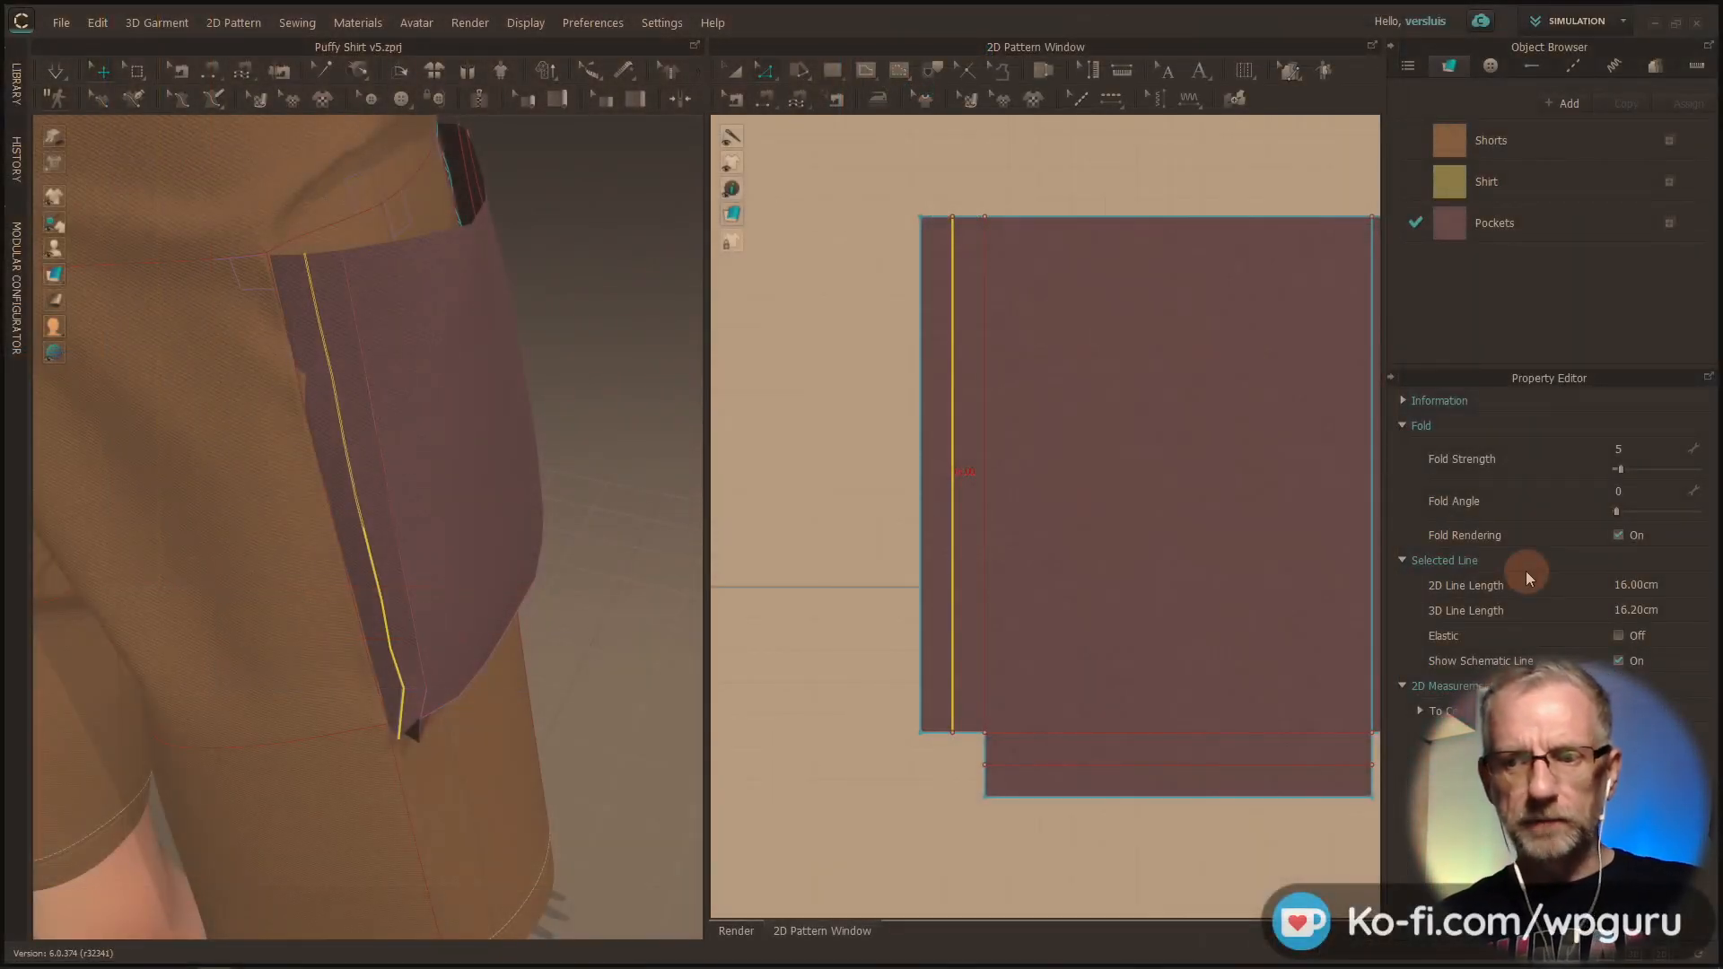
pyautogui.click(59, 76)
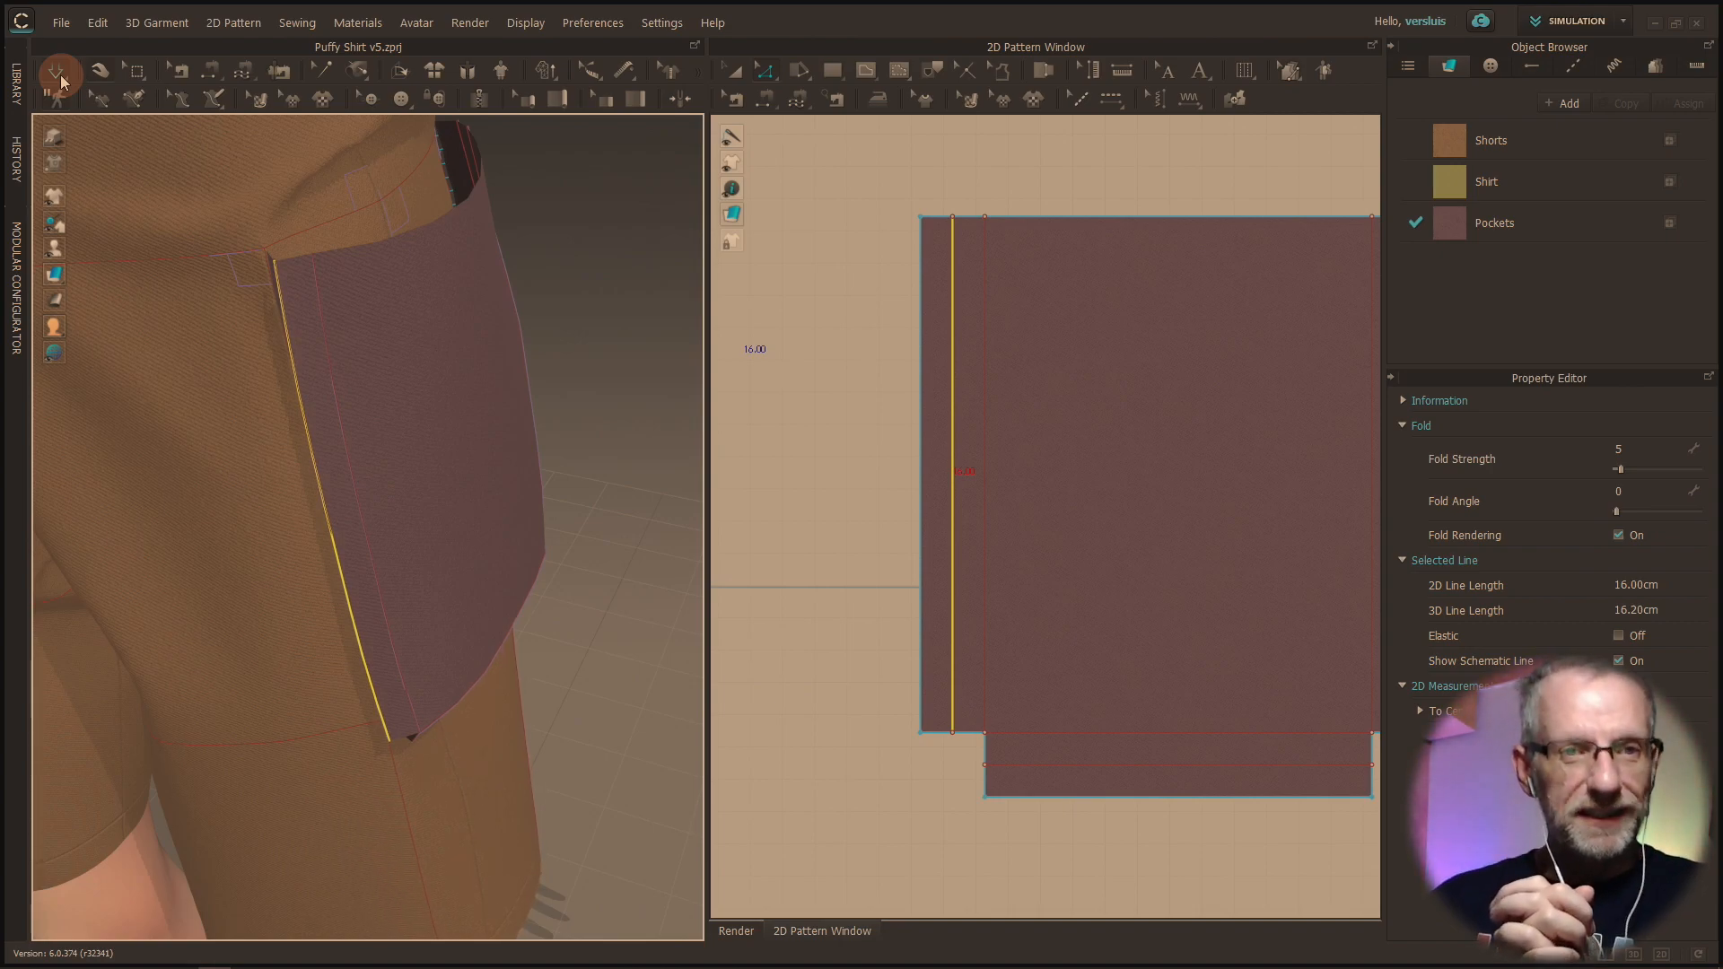
# Step: Set the fold angle of the pocket's outer left fold line to 360 and simulate the garment again
pyautogui.click(1618, 491)
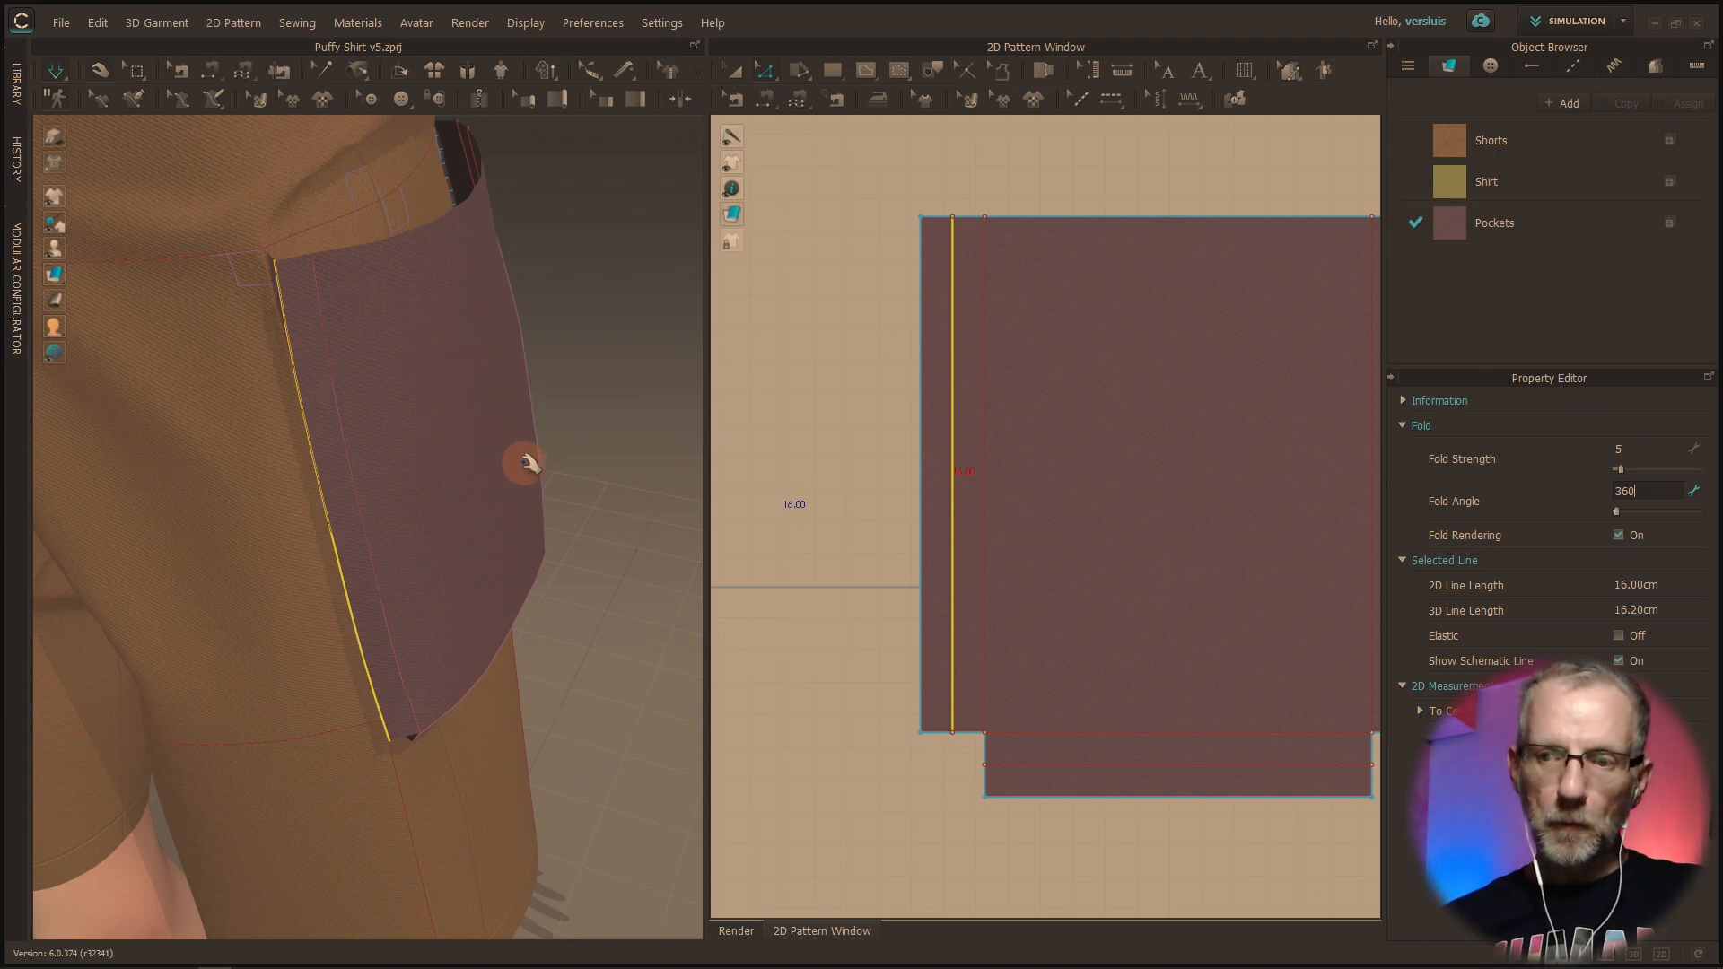
pyautogui.press('Return')
pyautogui.moveTo(481, 450); pyautogui.dragTo(547, 517, button='right')
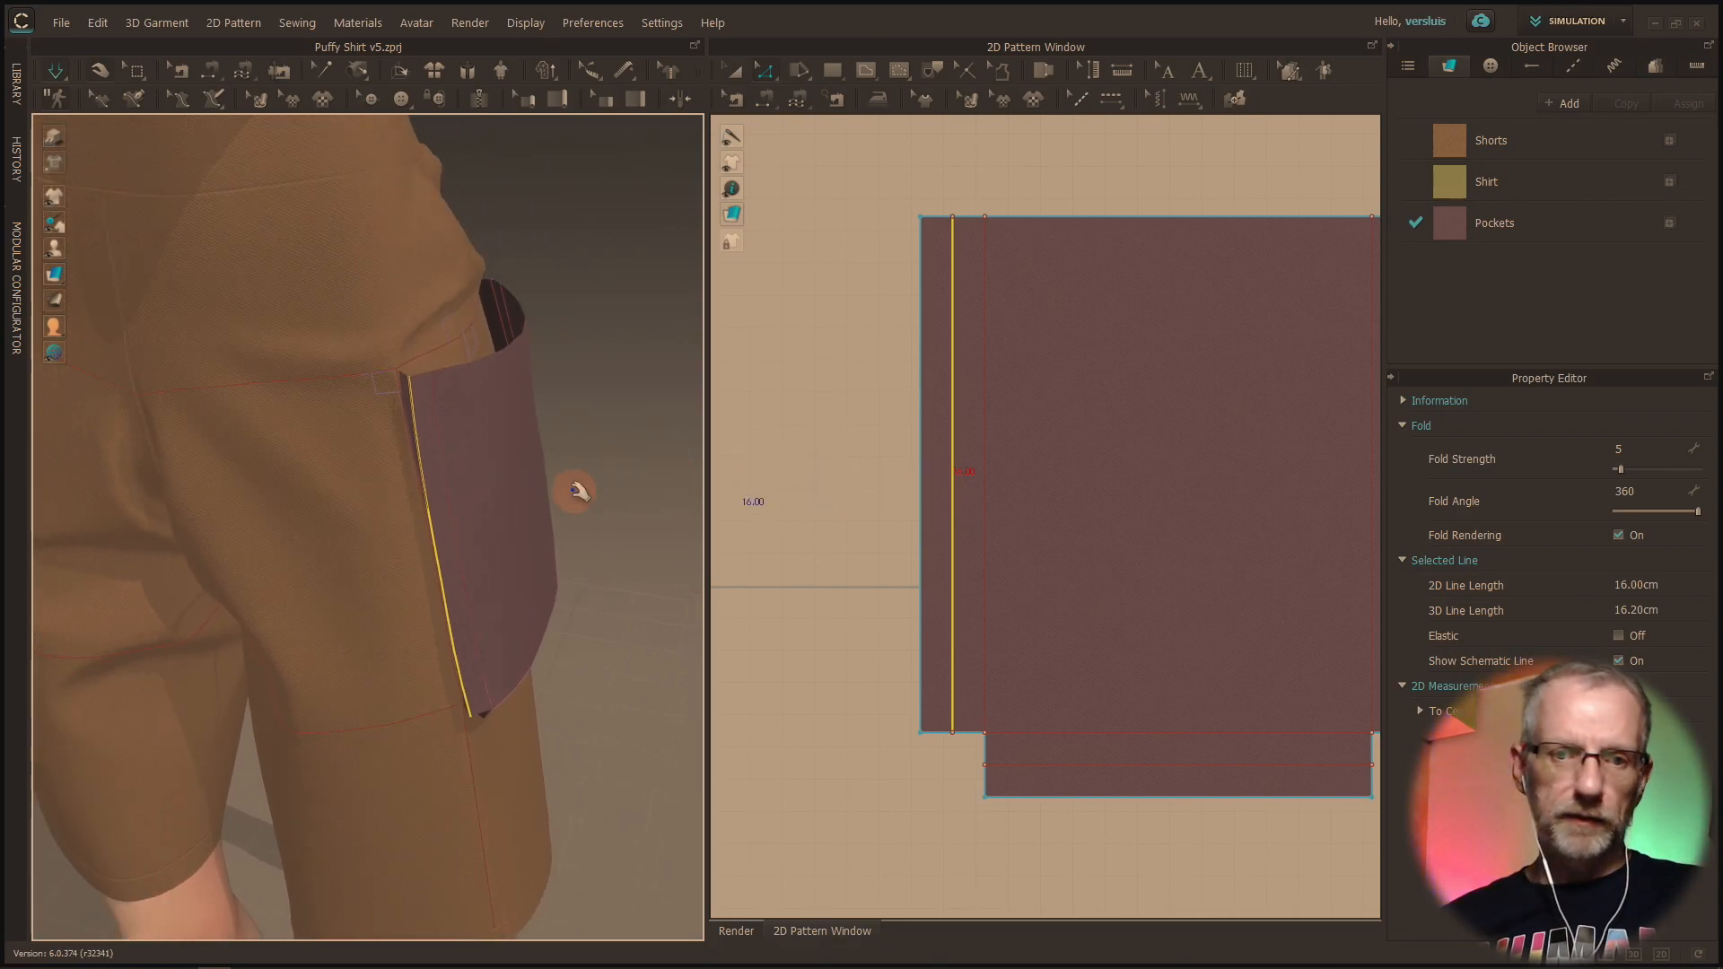
pyautogui.press('space')
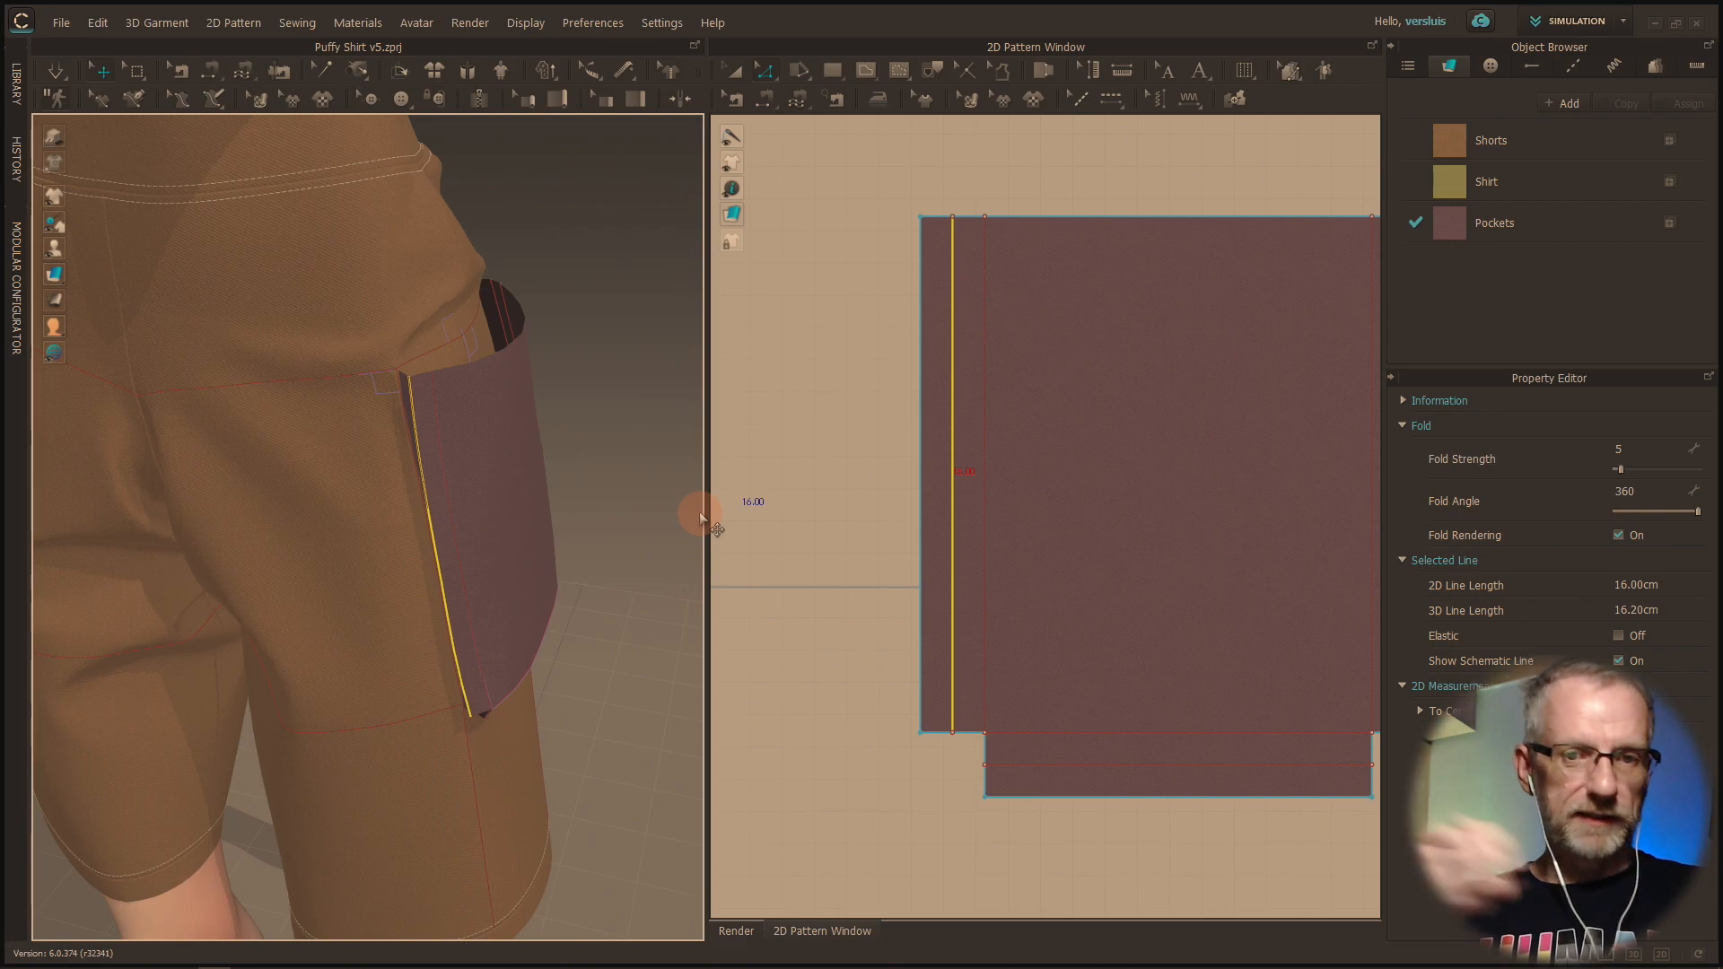
pyautogui.moveTo(700, 513); pyautogui.dragTo(555, 399, button='right')
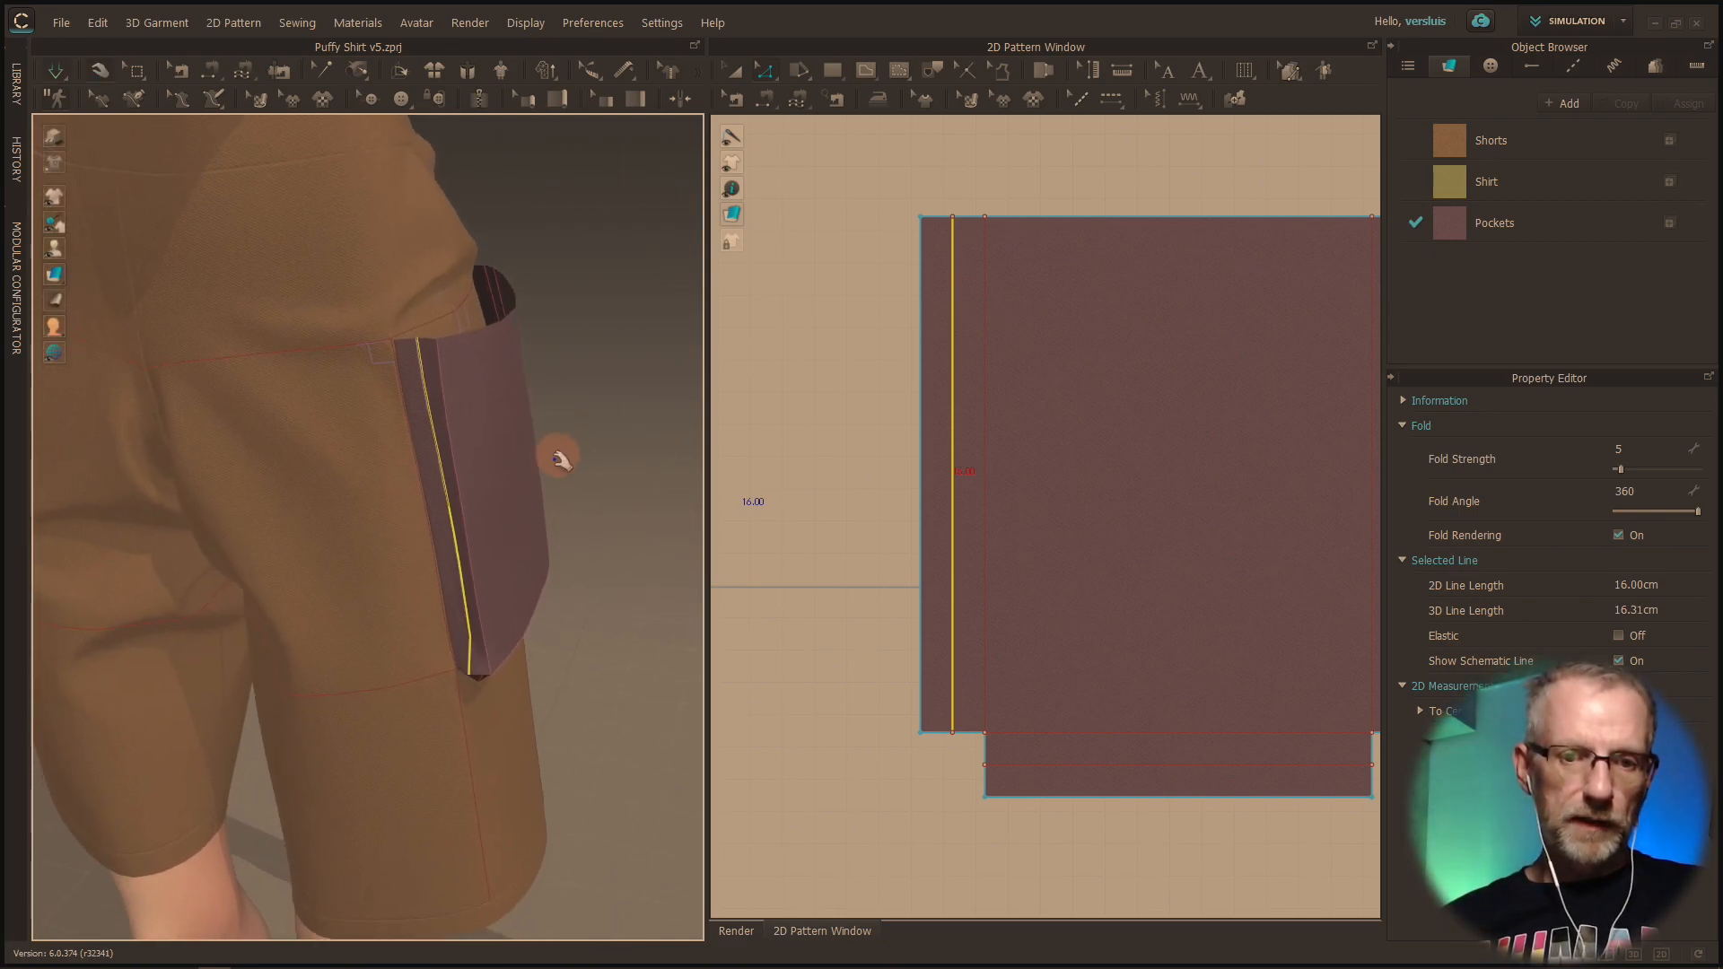
# Step: Examine the folded side of the pocket up close on the 3D shorts
pyautogui.scroll(-2, 501, 465)
pyautogui.scroll(5, 500, 465)
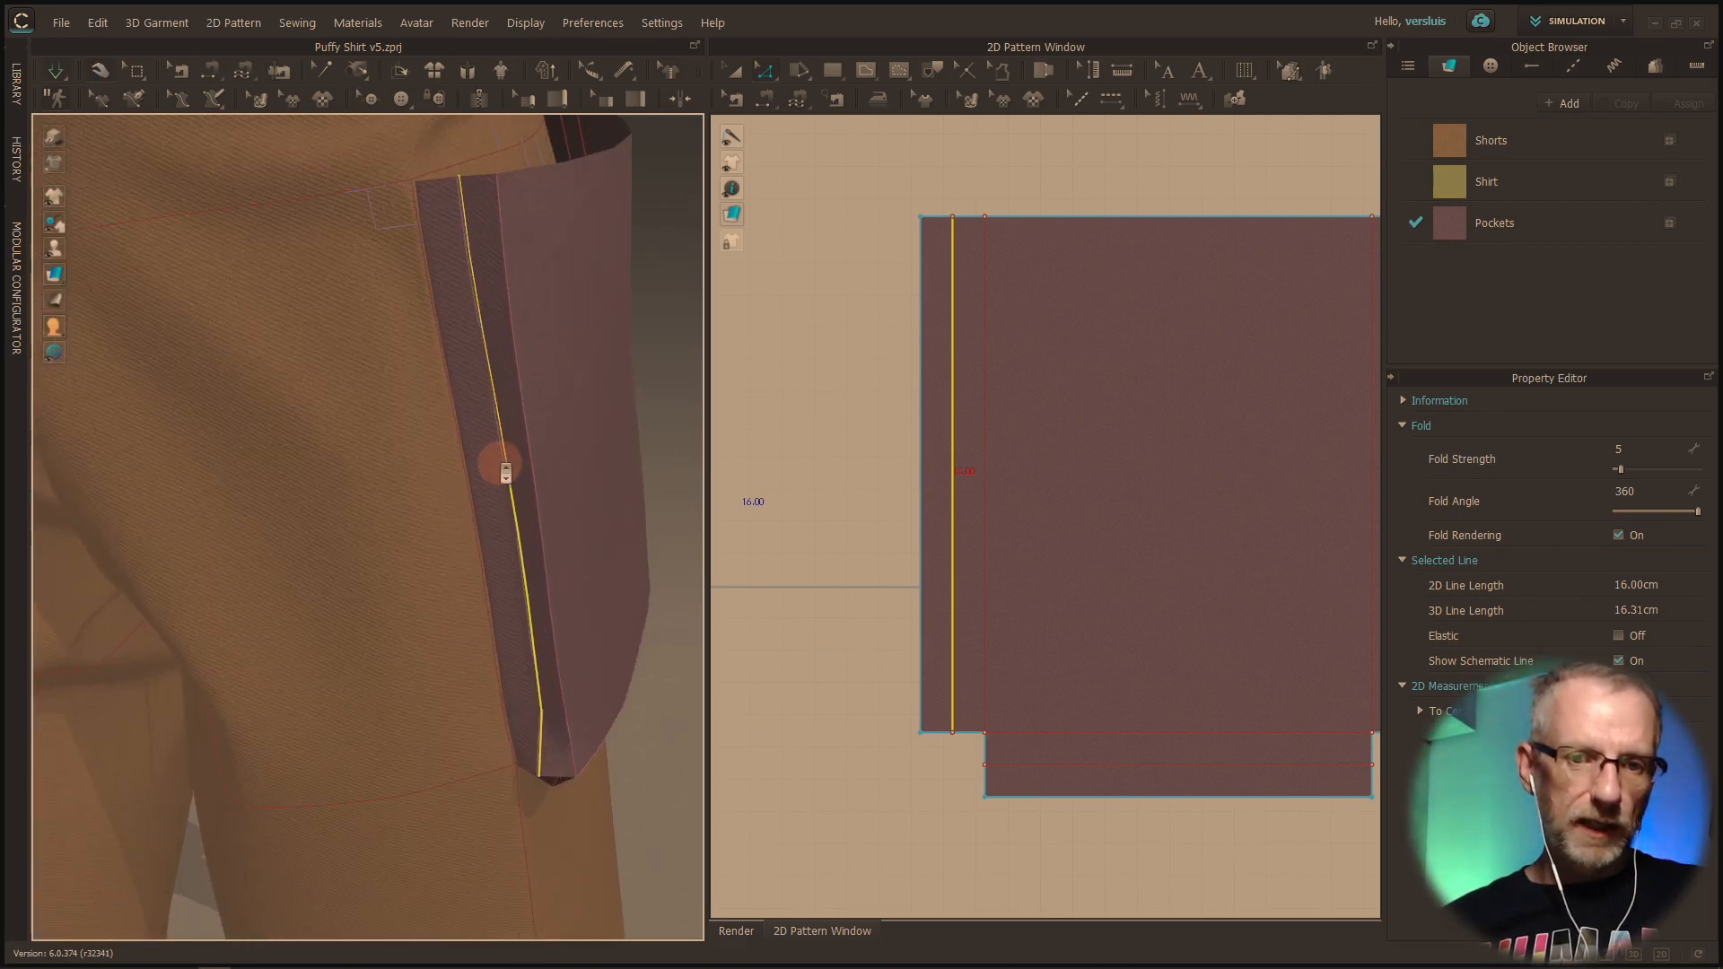
pyautogui.scroll(-1, 539, 445)
pyautogui.moveTo(539, 445); pyautogui.dragTo(515, 504, button='middle')
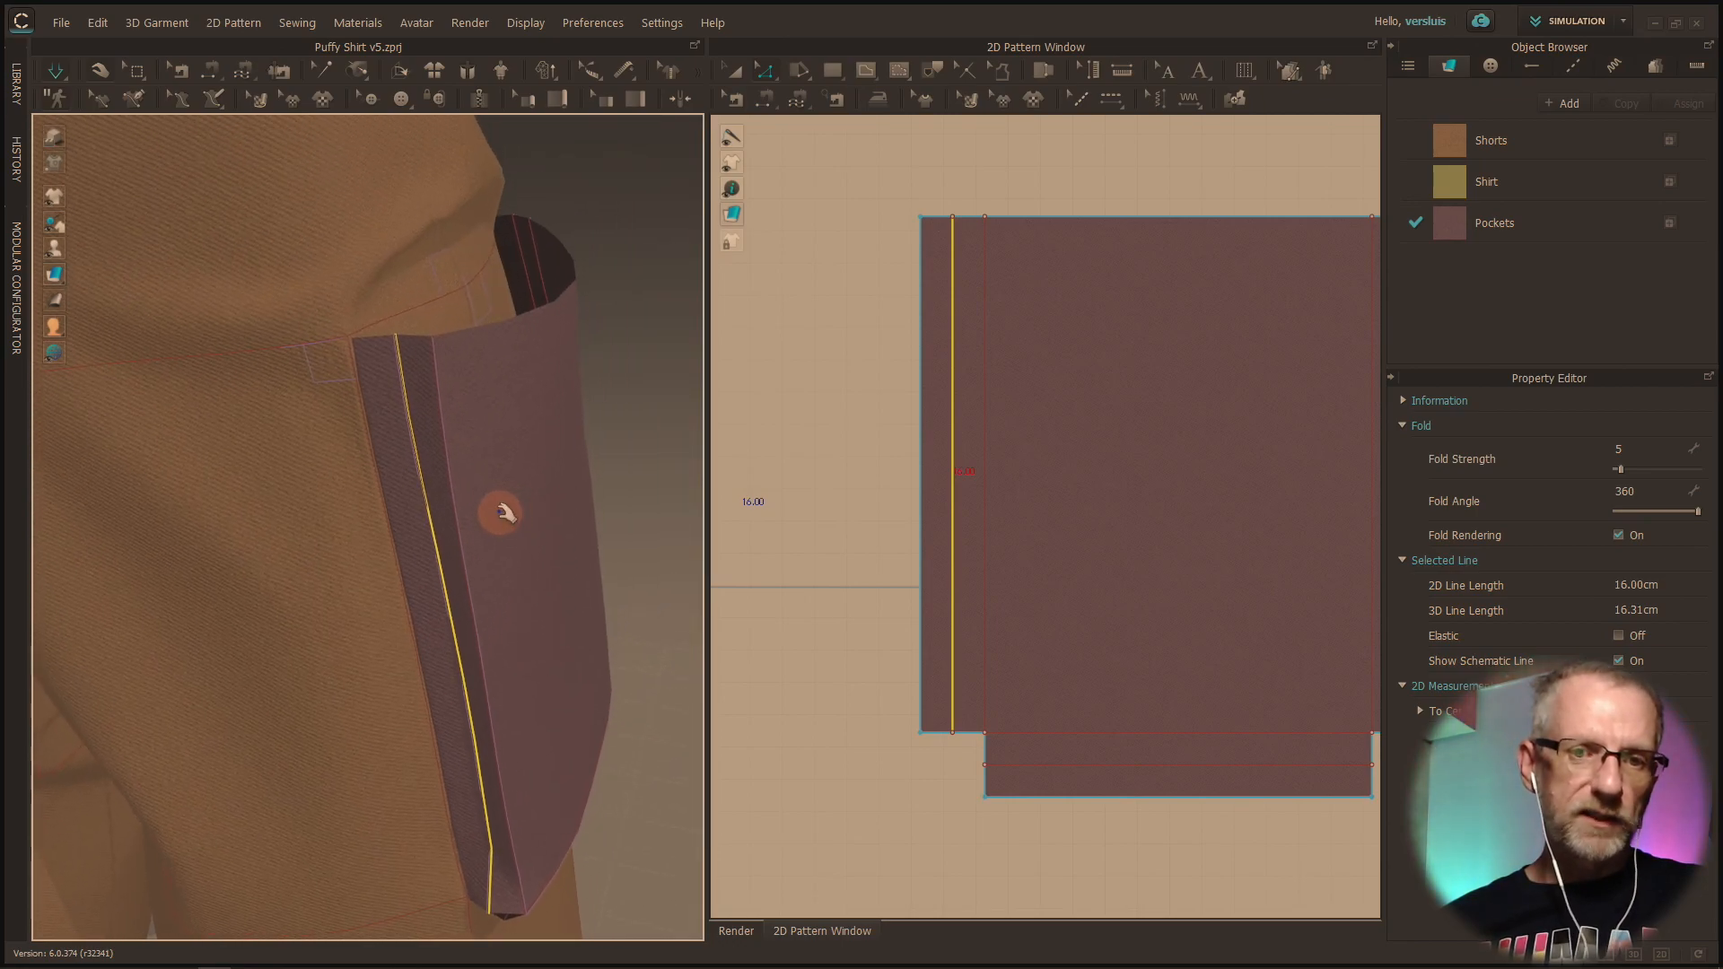
pyautogui.scroll(2, 511, 507)
pyautogui.scroll(2, 512, 504)
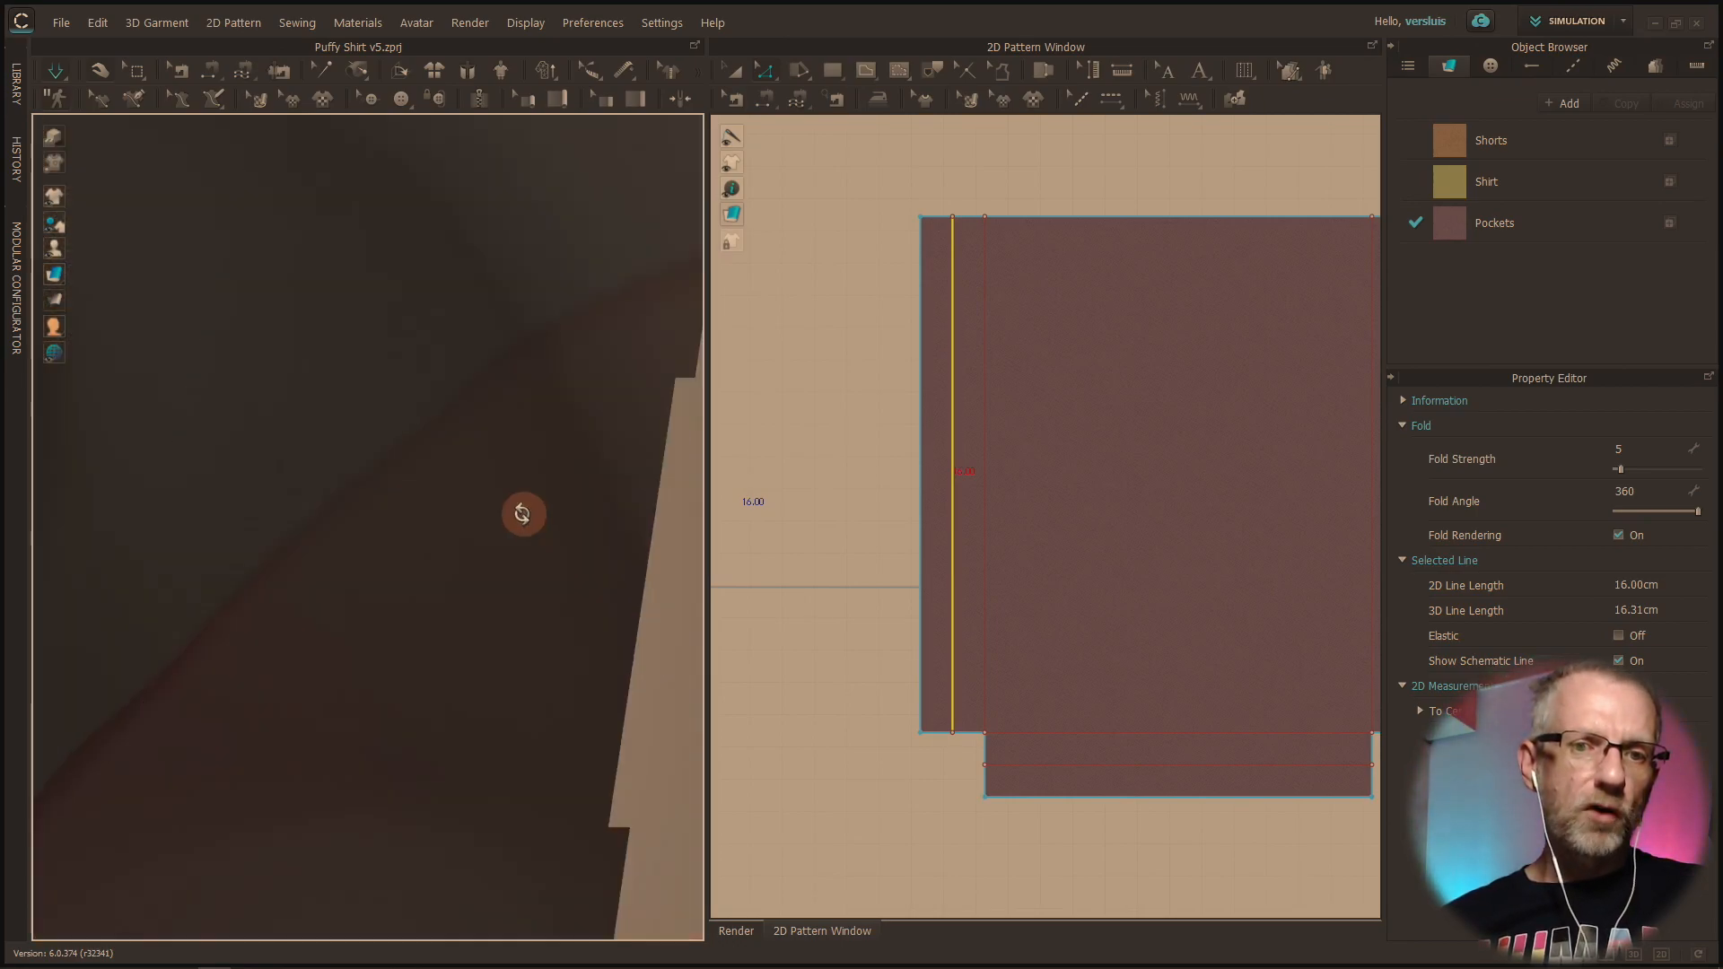
pyautogui.scroll(-4, 527, 511)
pyautogui.scroll(2, 531, 500)
pyautogui.click(492, 501)
pyautogui.moveTo(493, 501)
pyautogui.mouseDown(button='right')
pyautogui.moveTo(386, 652)
pyautogui.moveTo(519, 626)
pyautogui.moveTo(531, 650)
pyautogui.moveTo(551, 527)
pyautogui.moveTo(500, 546)
pyautogui.moveTo(493, 527)
pyautogui.mouseUp(button='right')
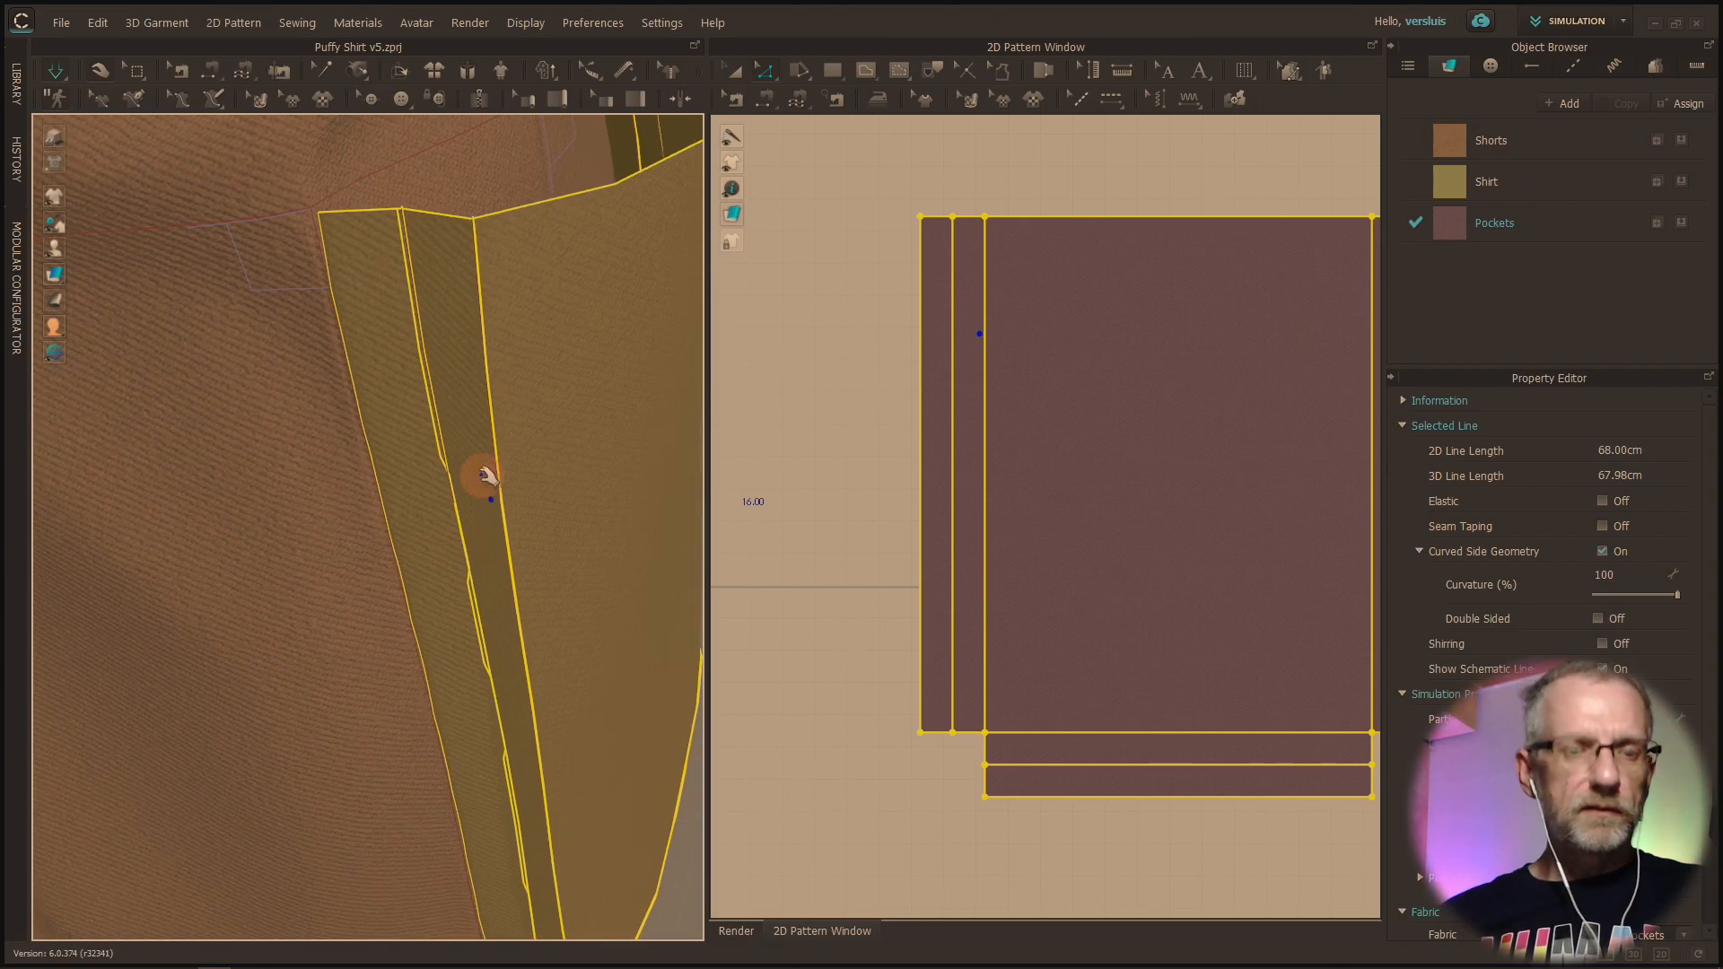
# Step: Raise the fold strength of the pocket's outer left fold line to 43 and simulate the garment
pyautogui.click(853, 474)
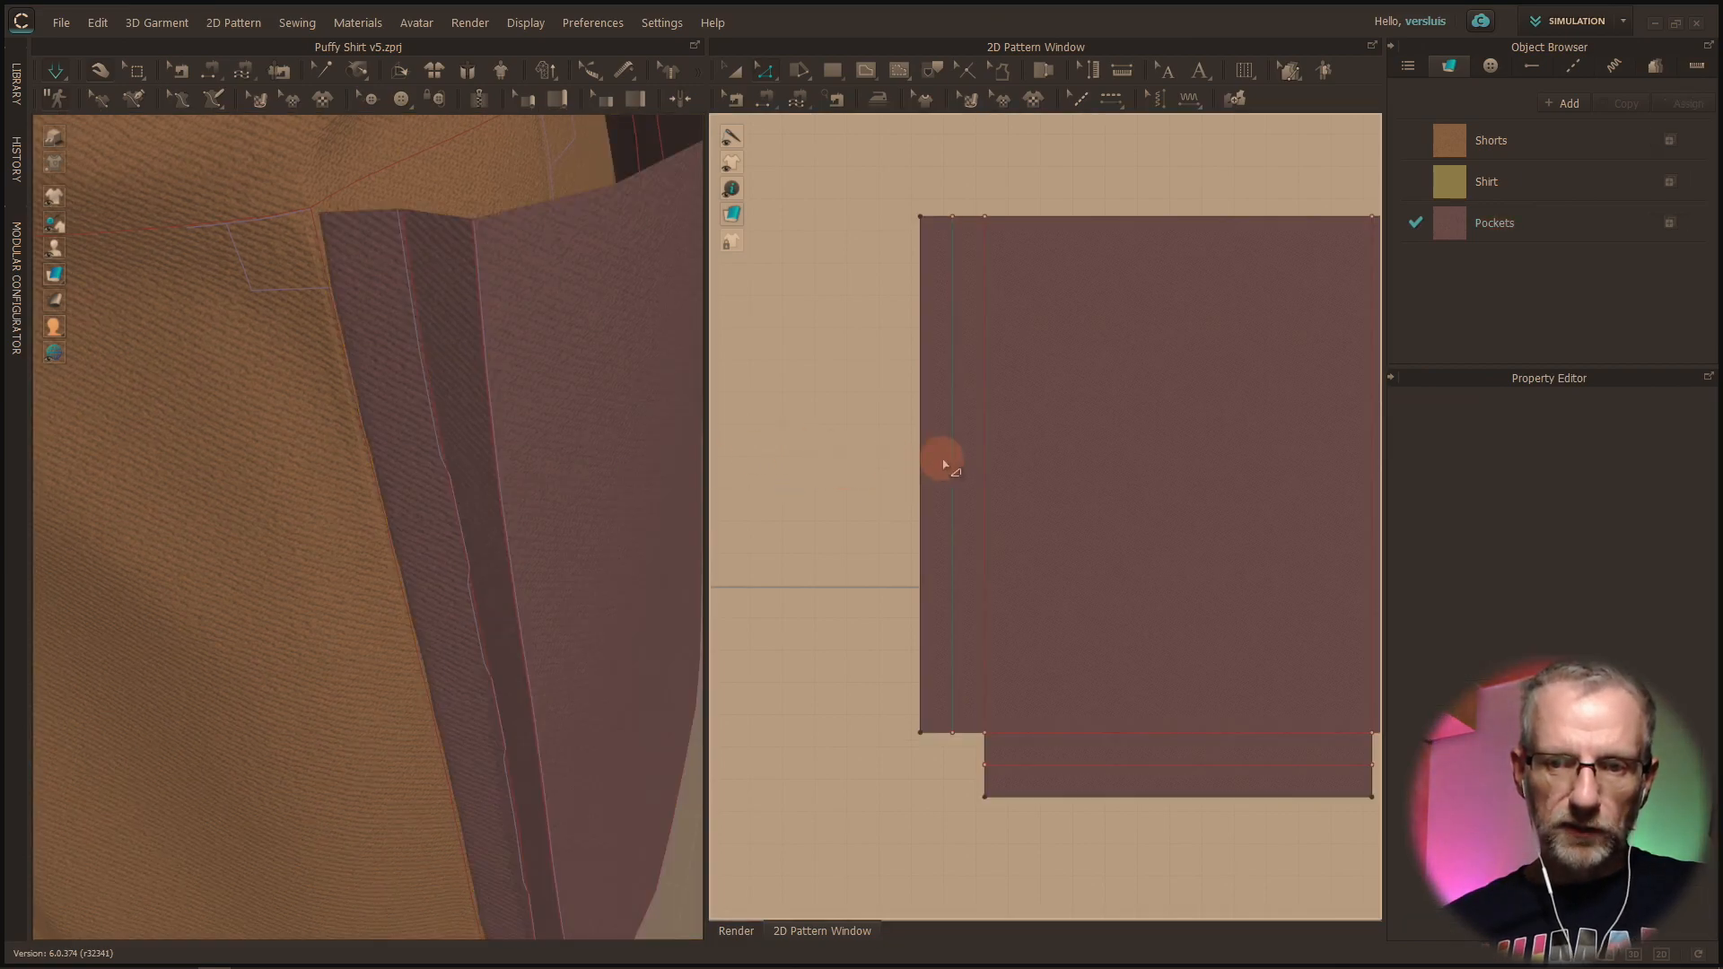
pyautogui.click(953, 471)
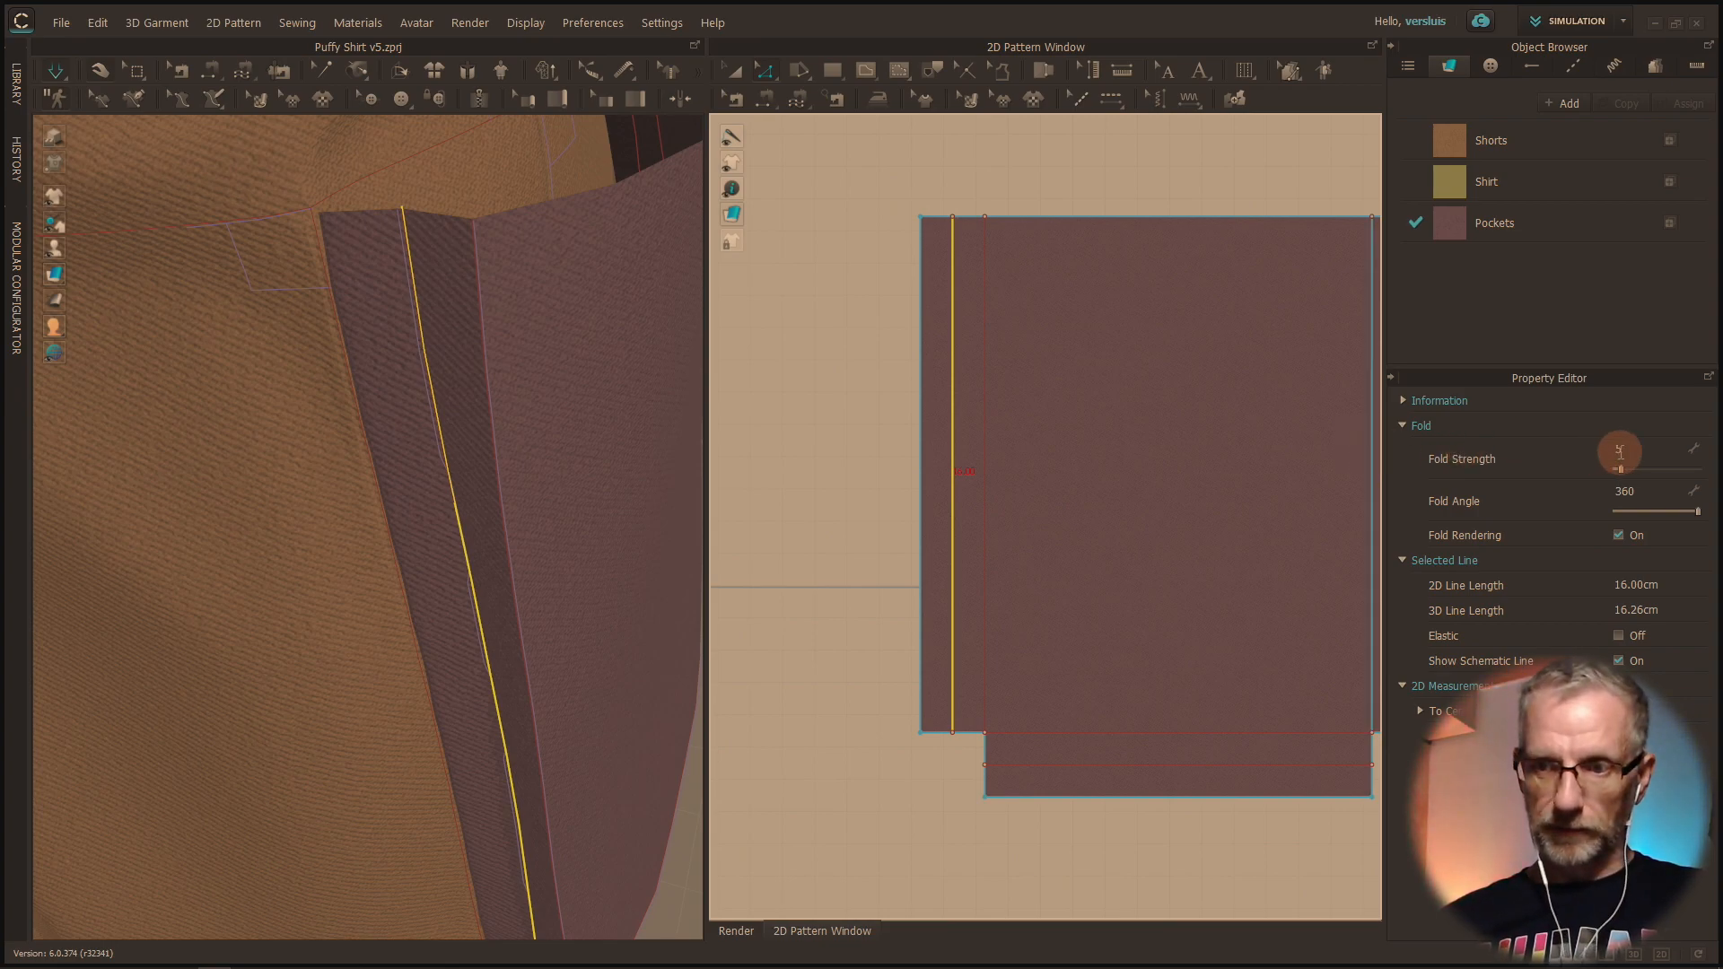
pyautogui.moveTo(1623, 471)
pyautogui.mouseDown()
pyautogui.moveTo(1718, 475)
pyautogui.moveTo(1651, 490)
pyautogui.moveTo(1653, 475)
pyautogui.mouseUp()
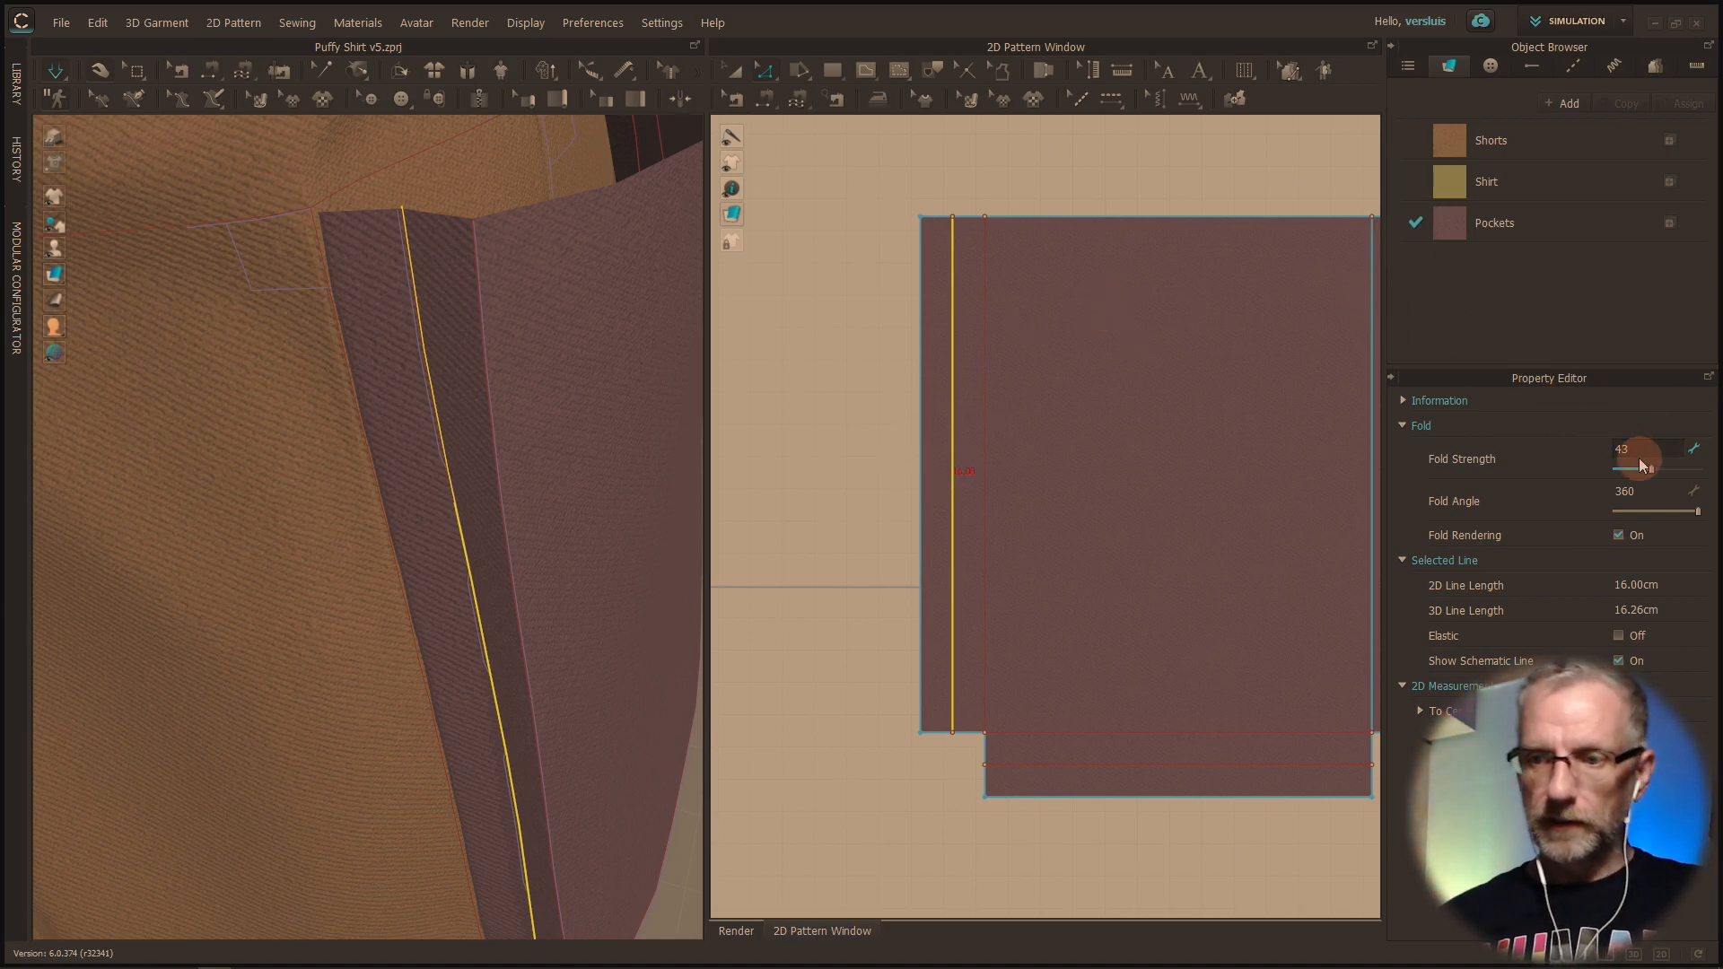
pyautogui.click(866, 453)
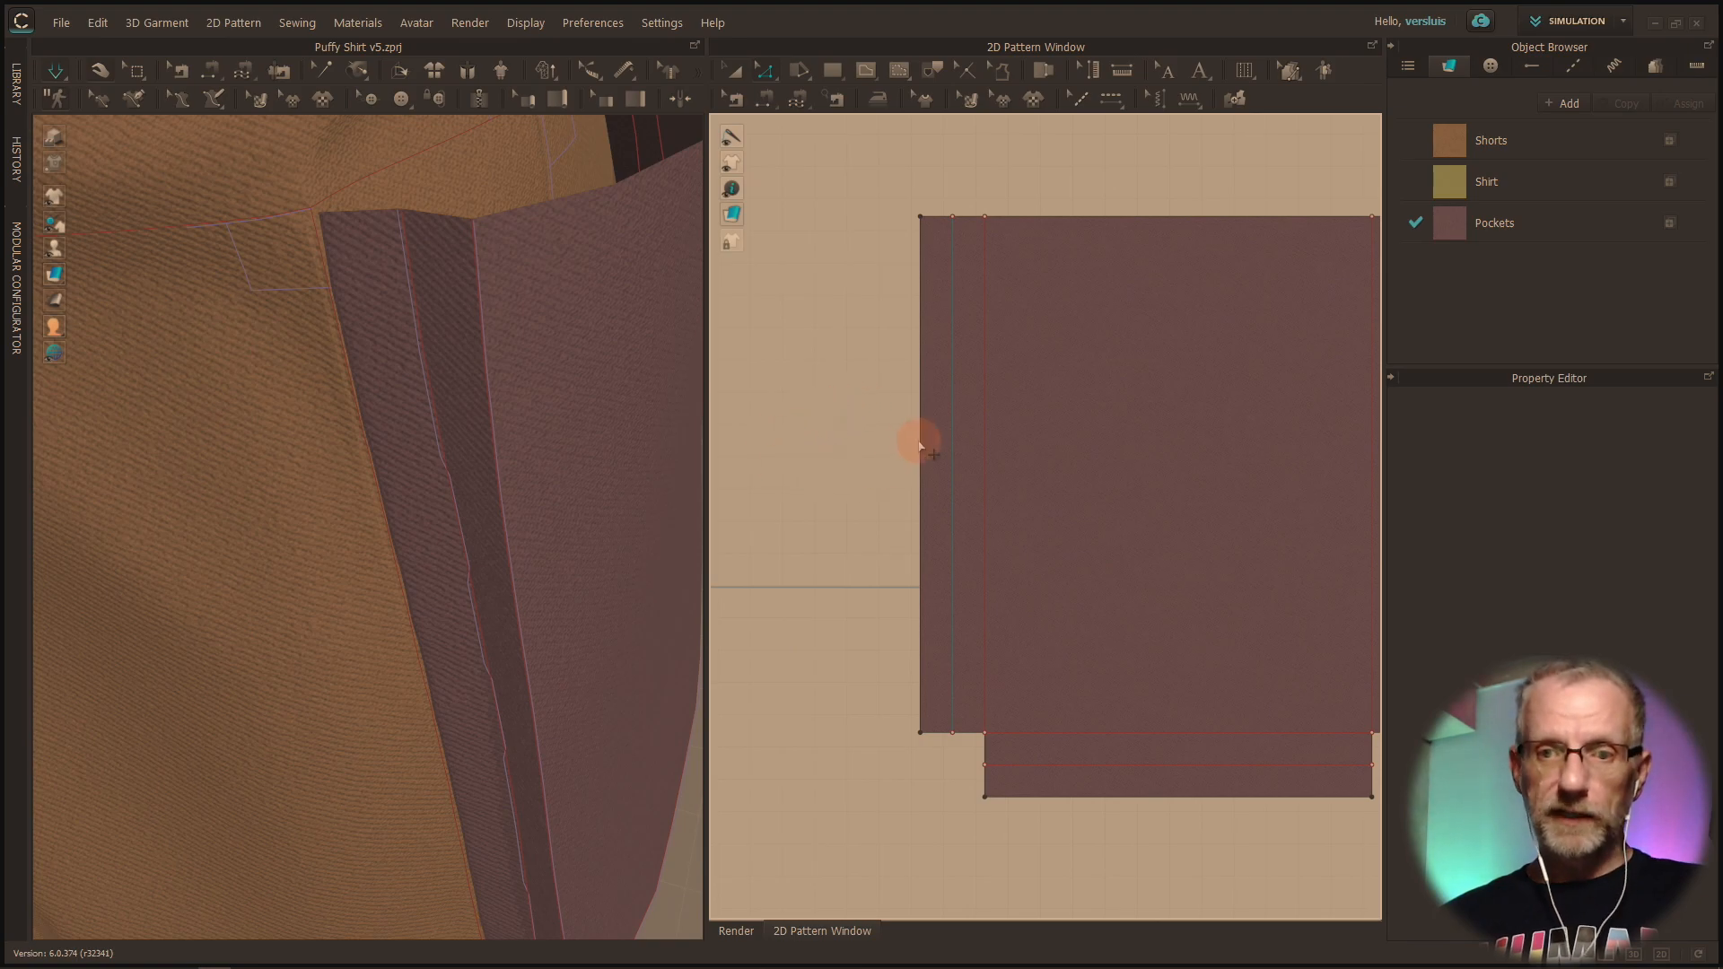
pyautogui.click(957, 484)
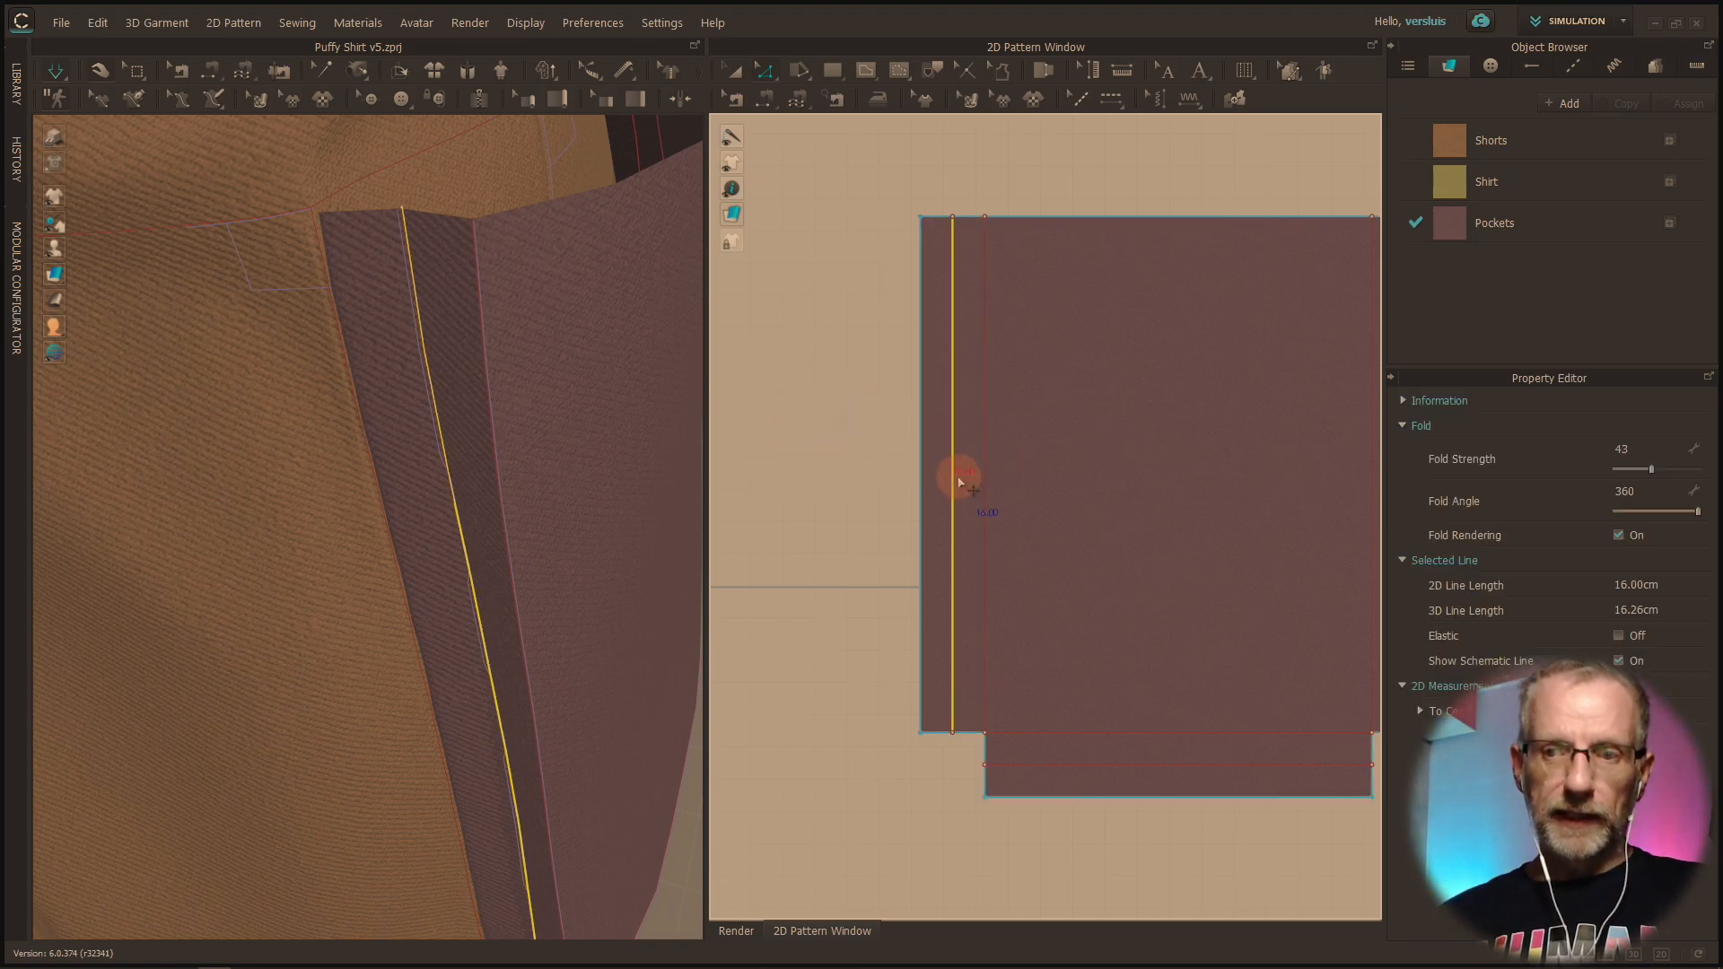
pyautogui.click(55, 70)
pyautogui.click(193, 213)
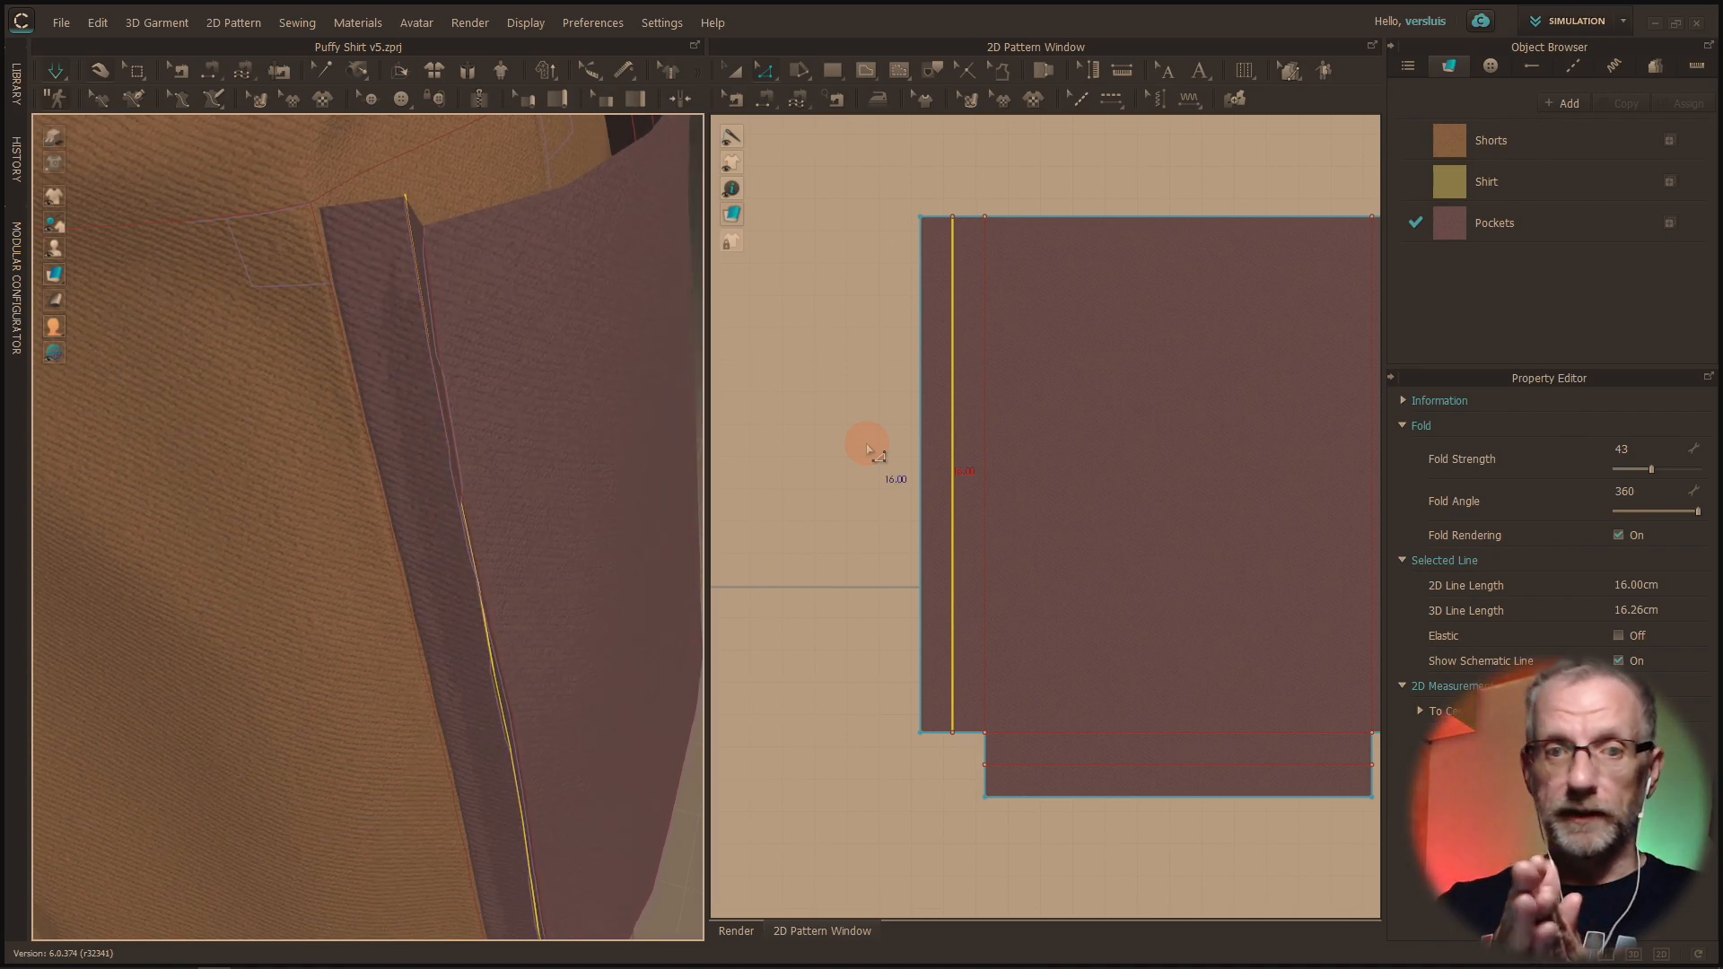
# Step: Set the outer left fold line's fold strength to 70 and rerun the simulation
pyautogui.moveTo(546, 542)
pyautogui.mouseDown(button='right')
pyautogui.moveTo(570, 554)
pyautogui.moveTo(542, 543)
pyautogui.mouseUp(button='right')
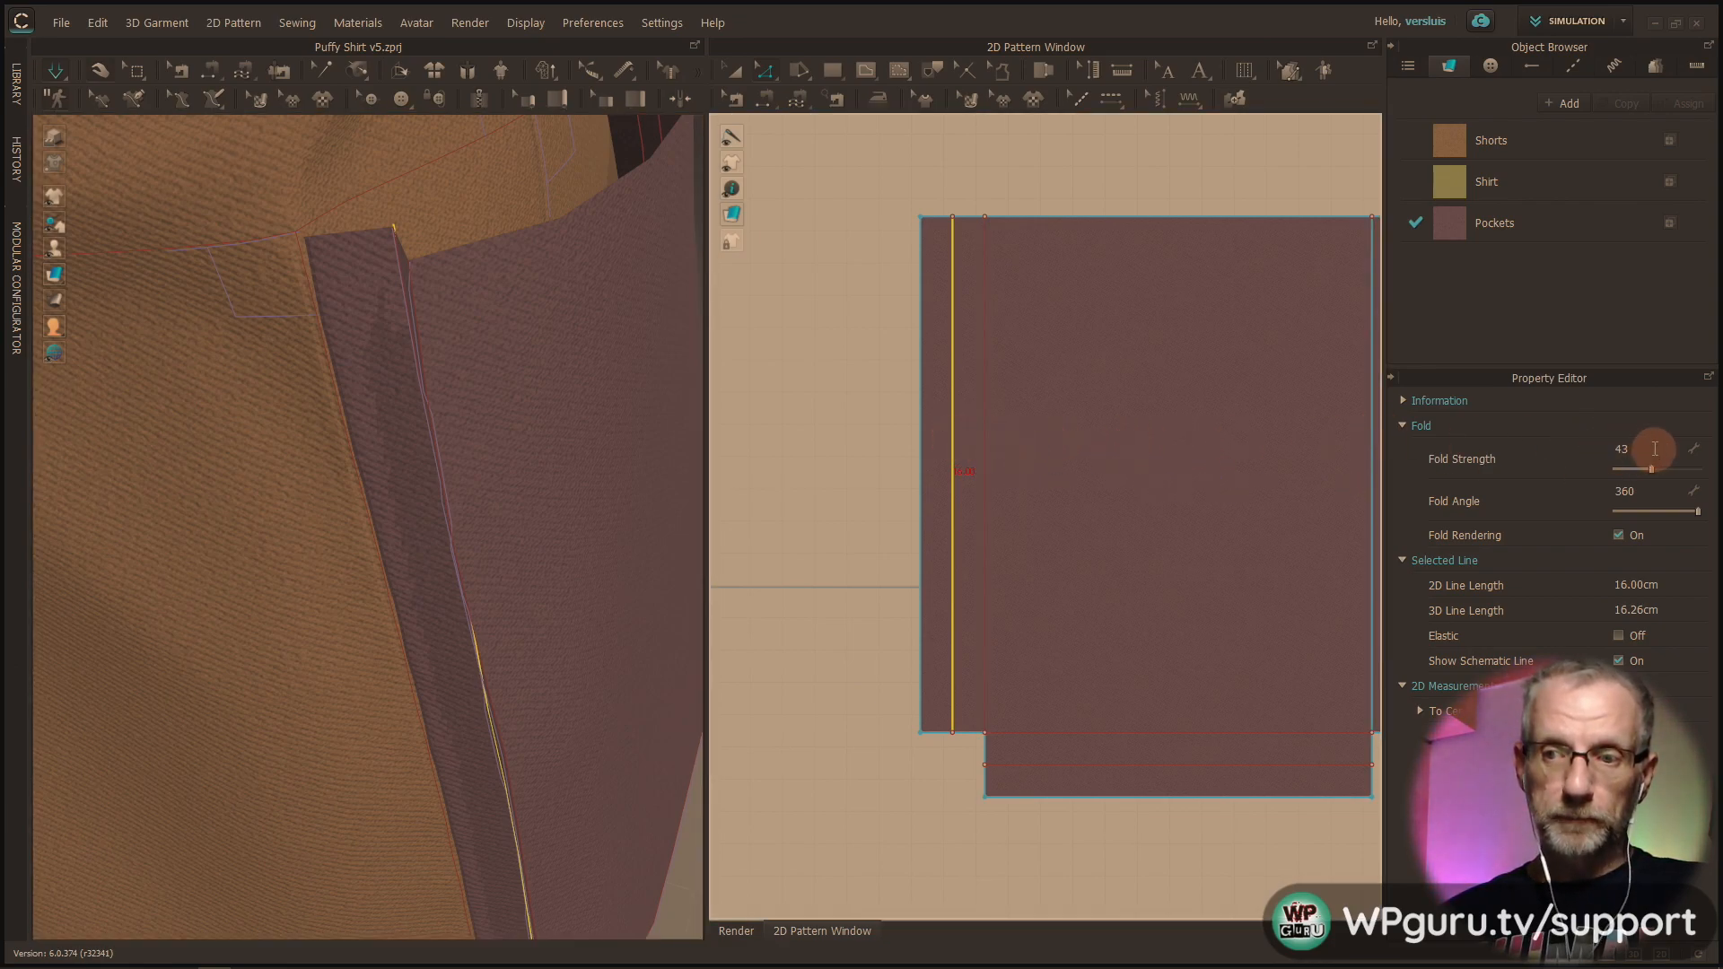
pyautogui.doubleClick(1652, 447)
pyautogui.write('70')
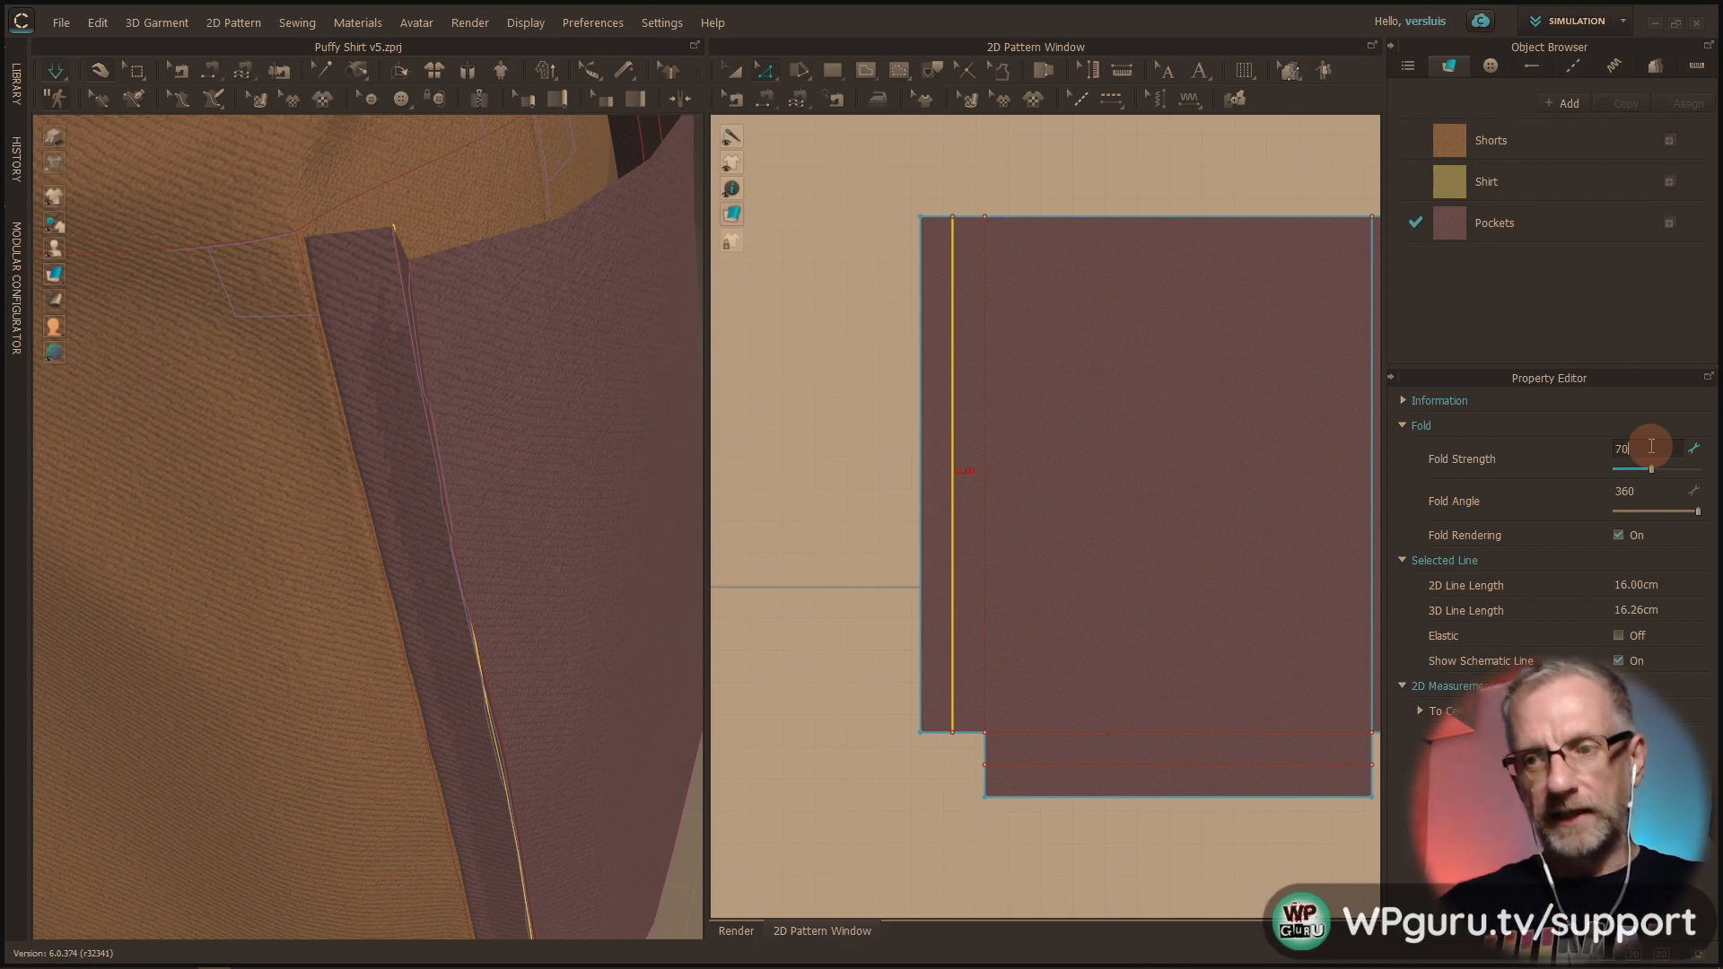
pyautogui.click(875, 501)
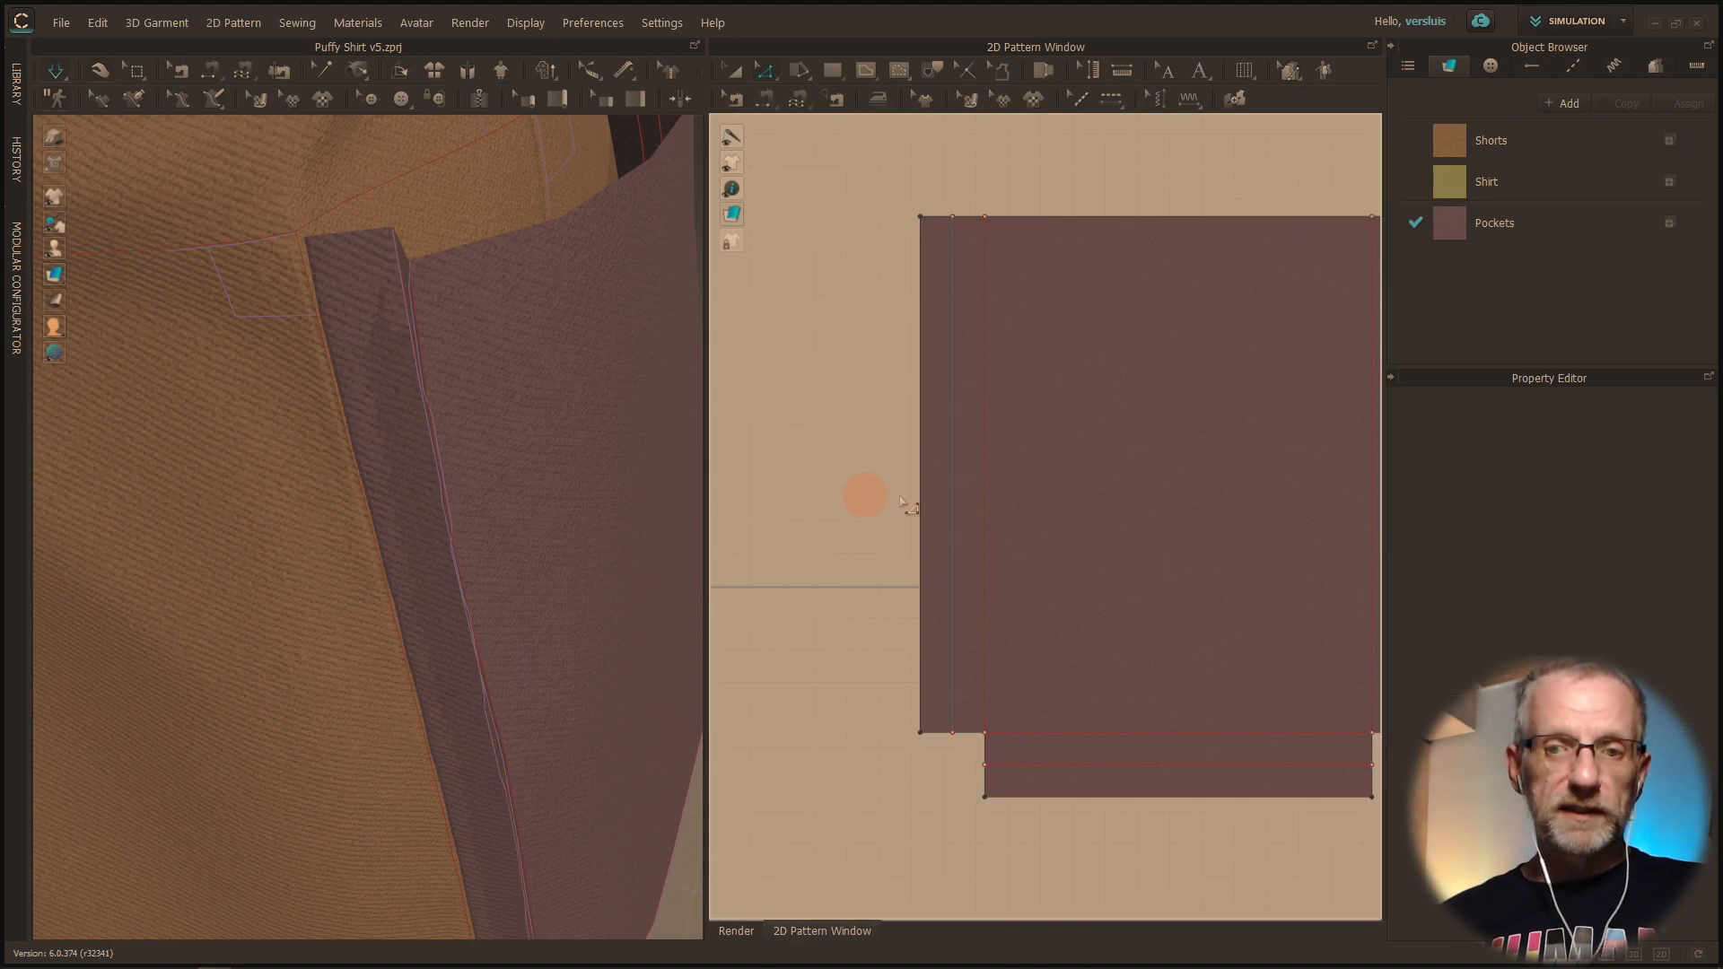
pyautogui.click(954, 488)
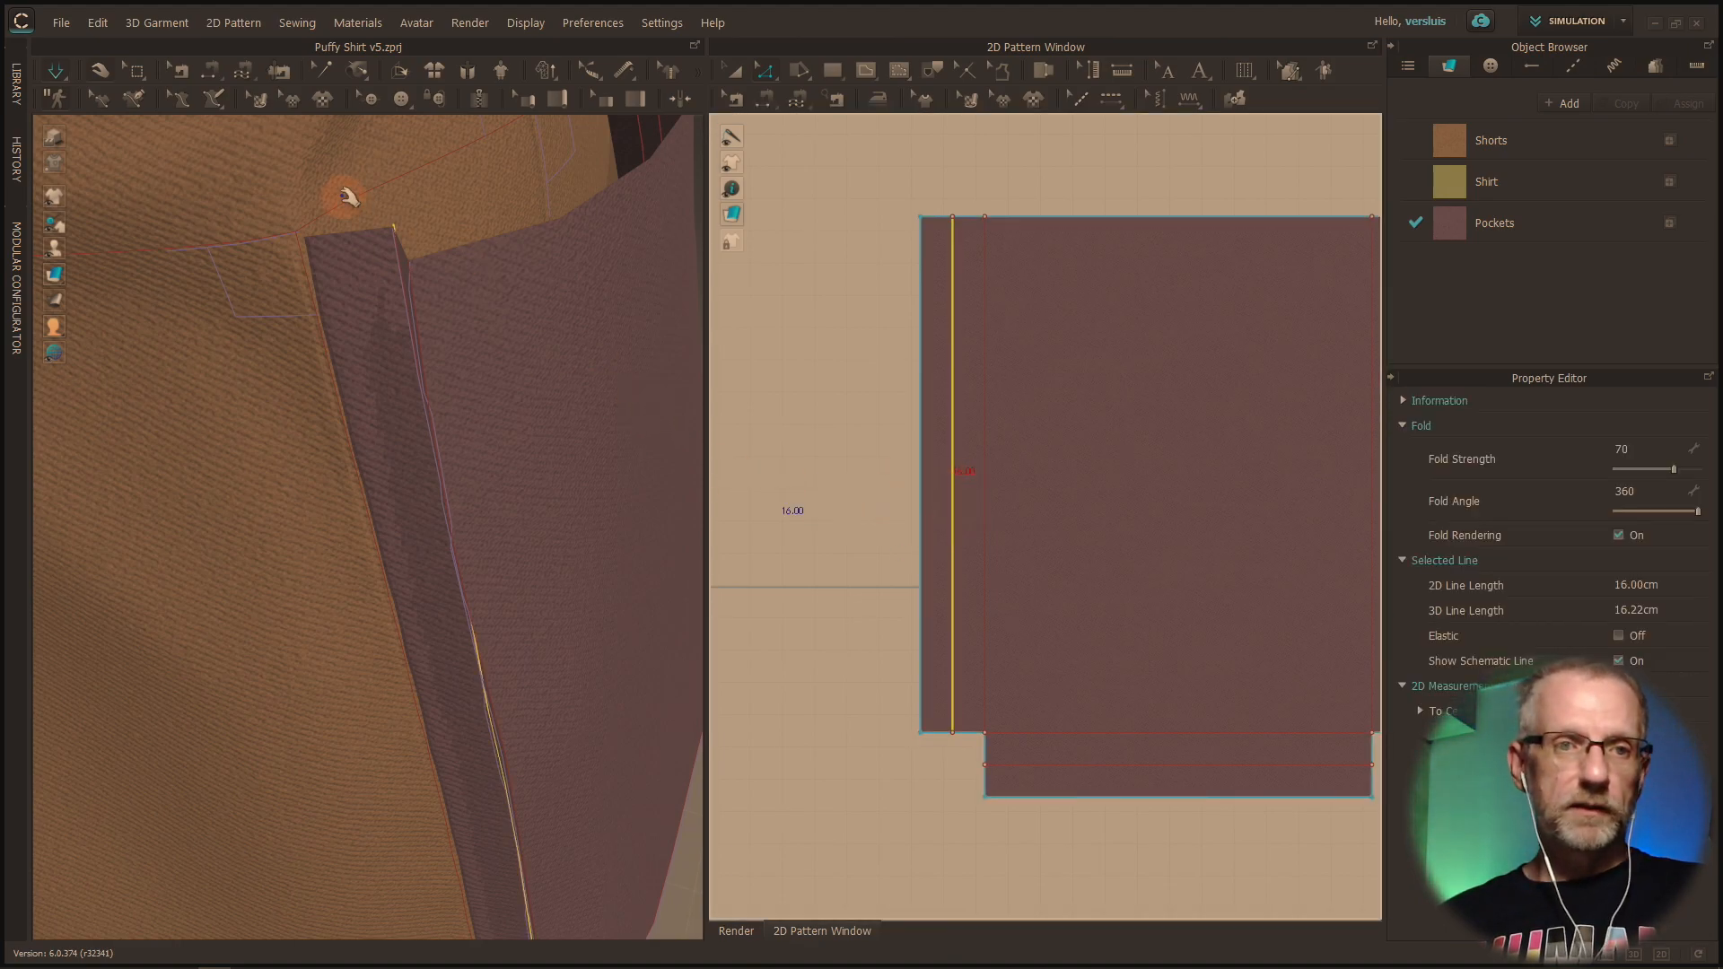
pyautogui.click(59, 79)
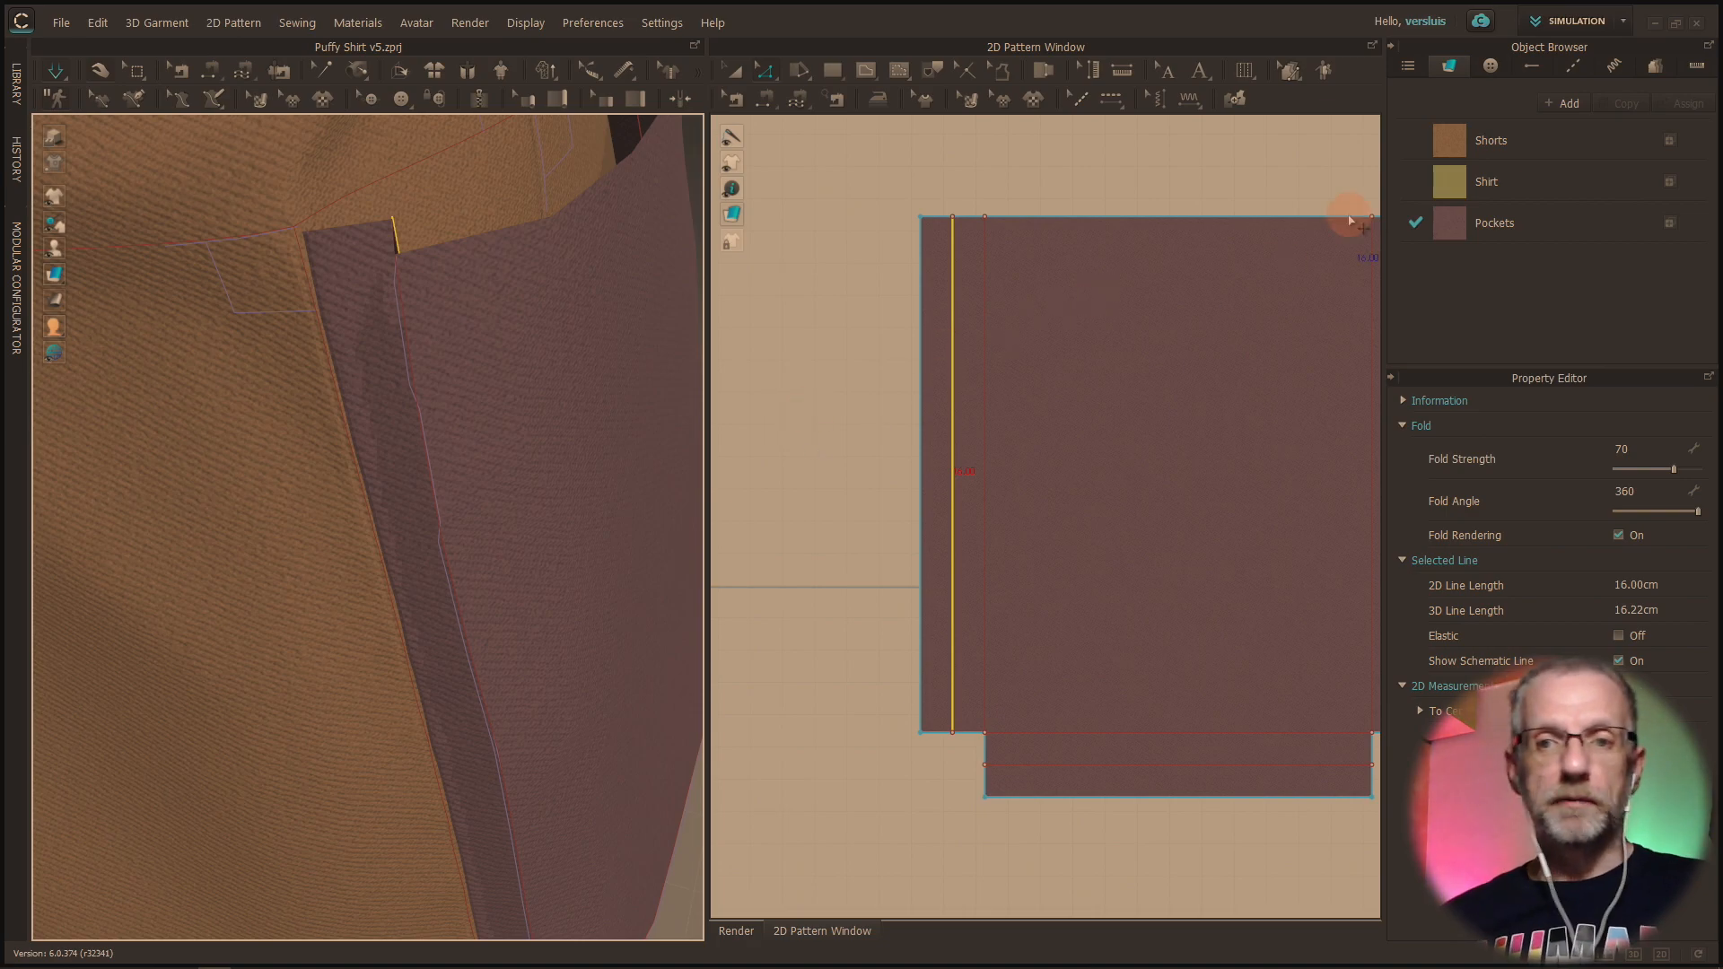
# Step: Switch the workspace to Colorway mode and open the list of available modes
pyautogui.click(1588, 20)
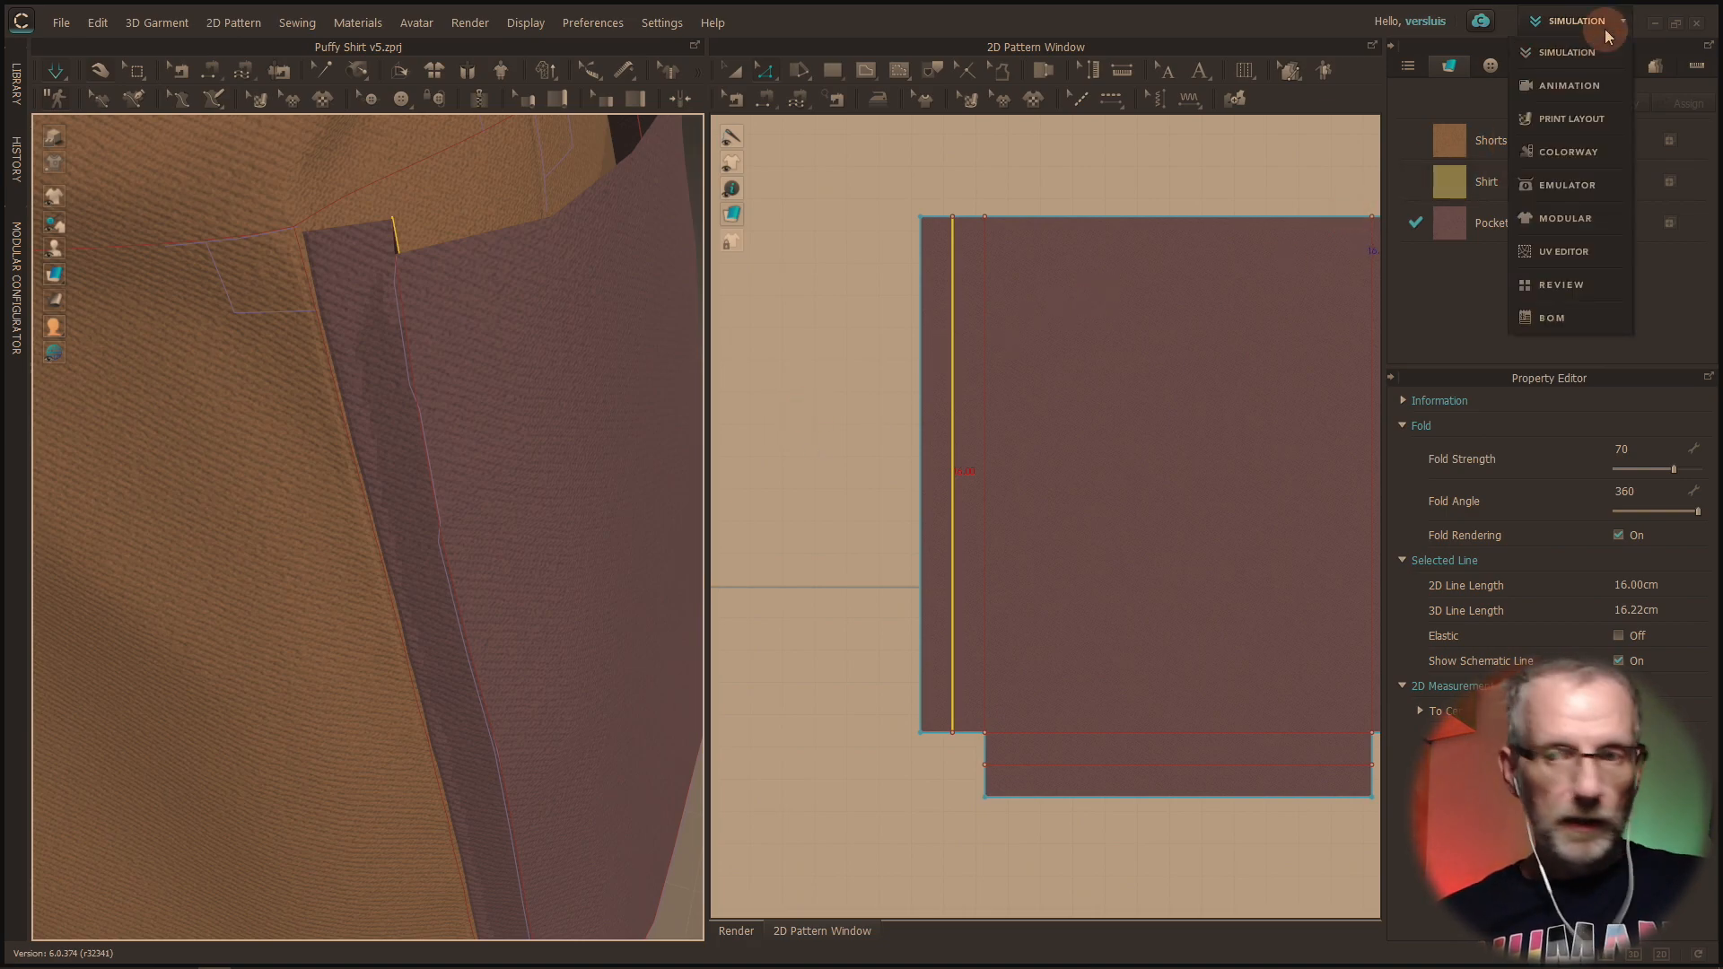
pyautogui.click(1568, 154)
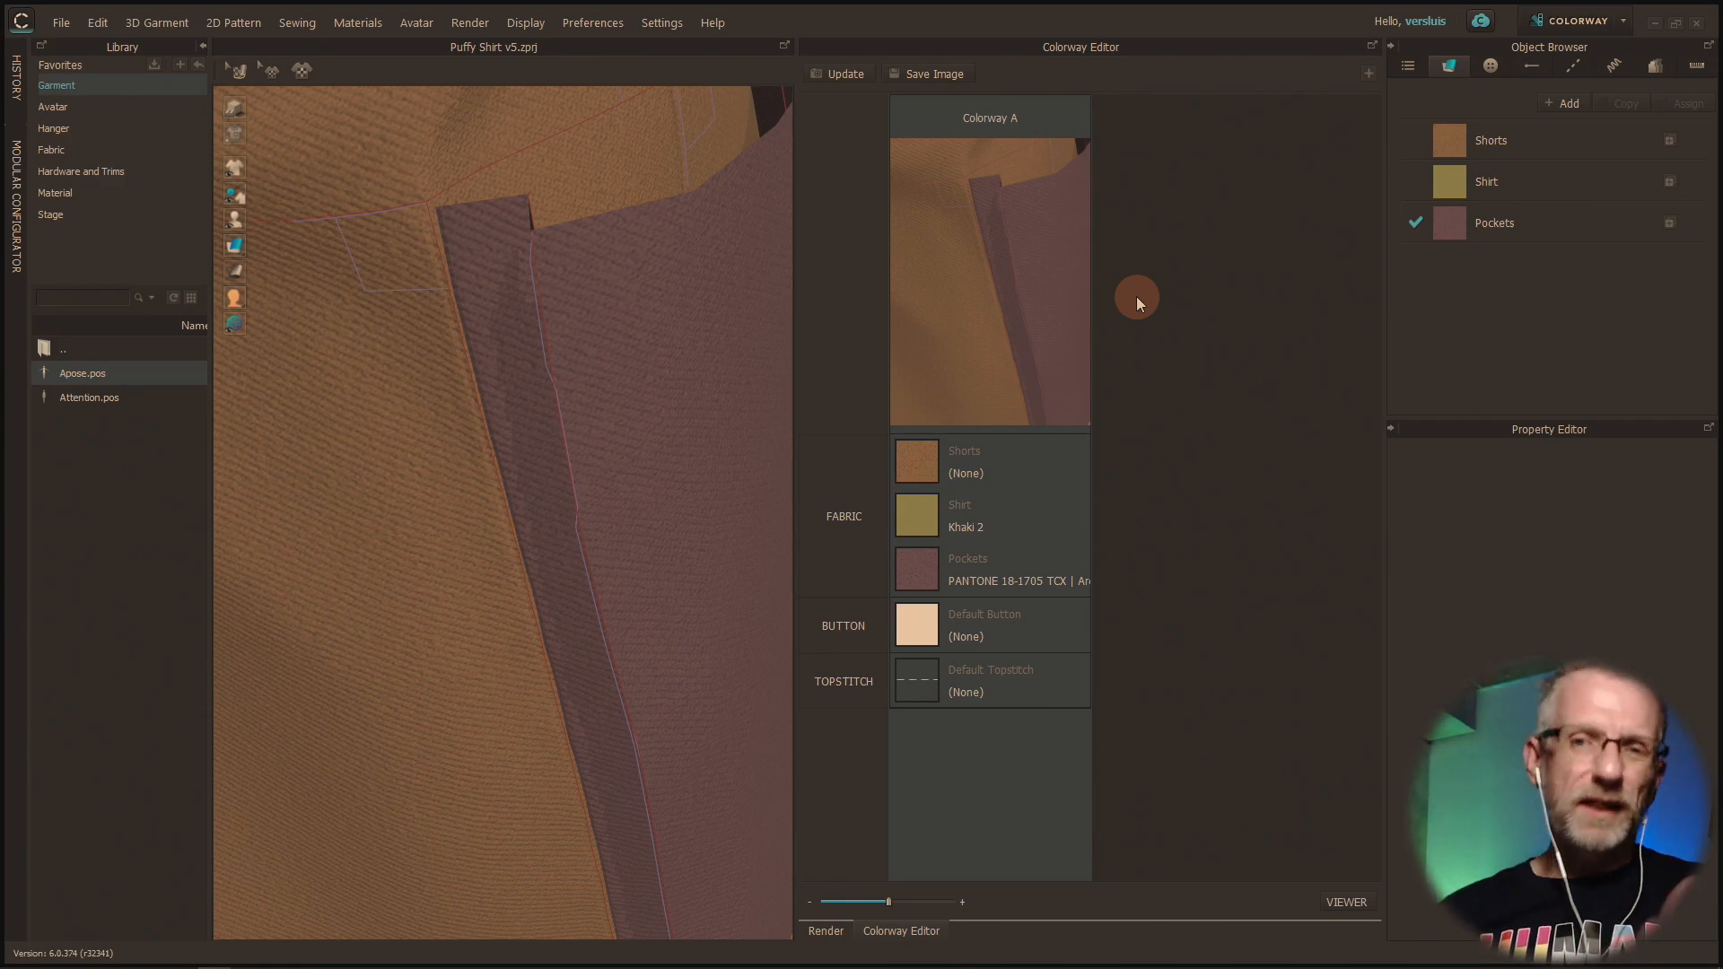
pyautogui.click(1613, 21)
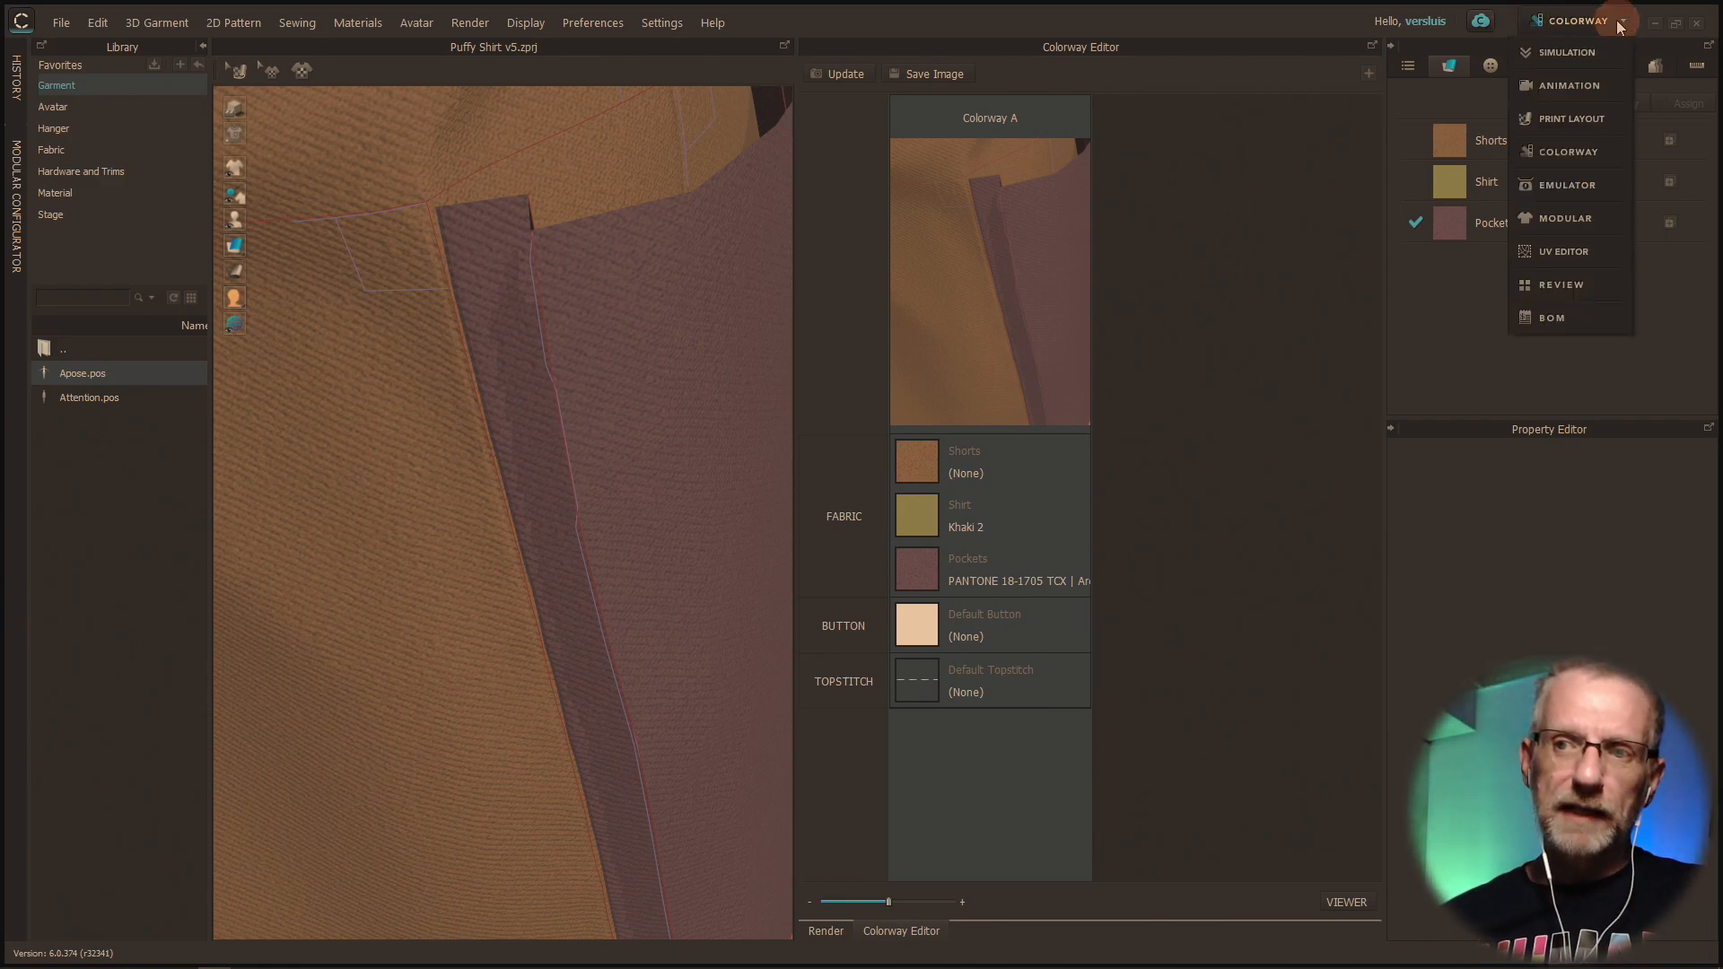
# Step: Switch to the simulation workspace and bring the whole cargo pocket on the shorts into view
pyautogui.click(1569, 52)
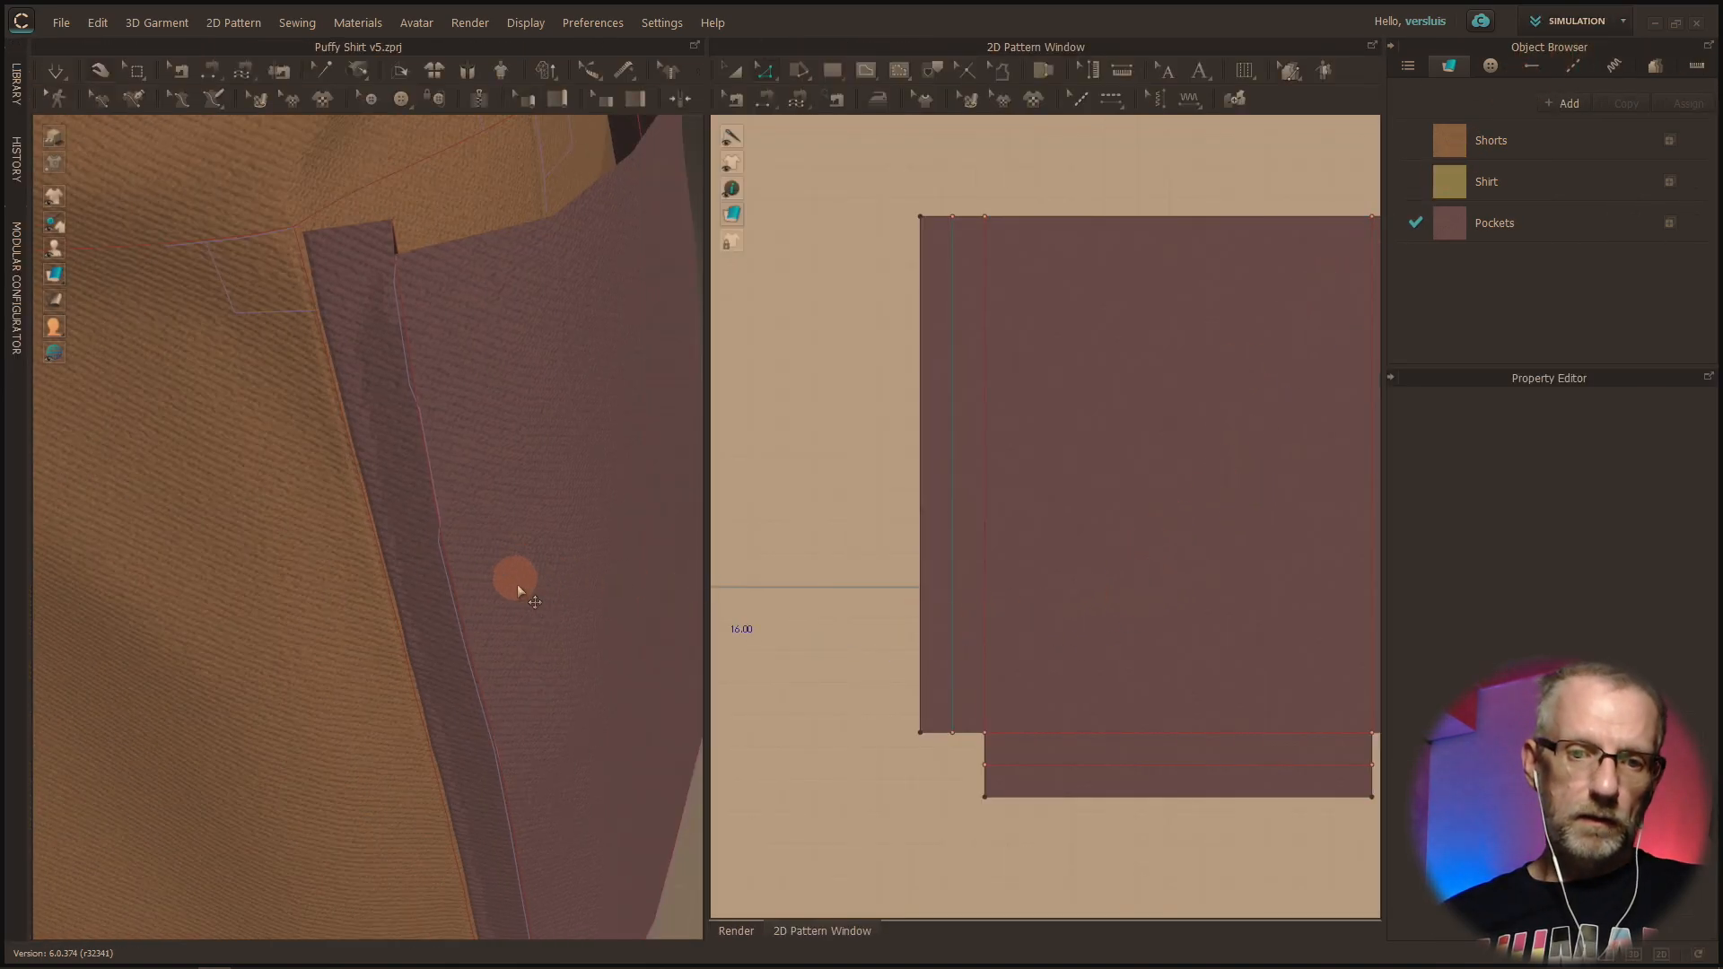
pyautogui.moveTo(497, 592); pyautogui.dragTo(517, 506, button='right')
pyautogui.click(536, 536)
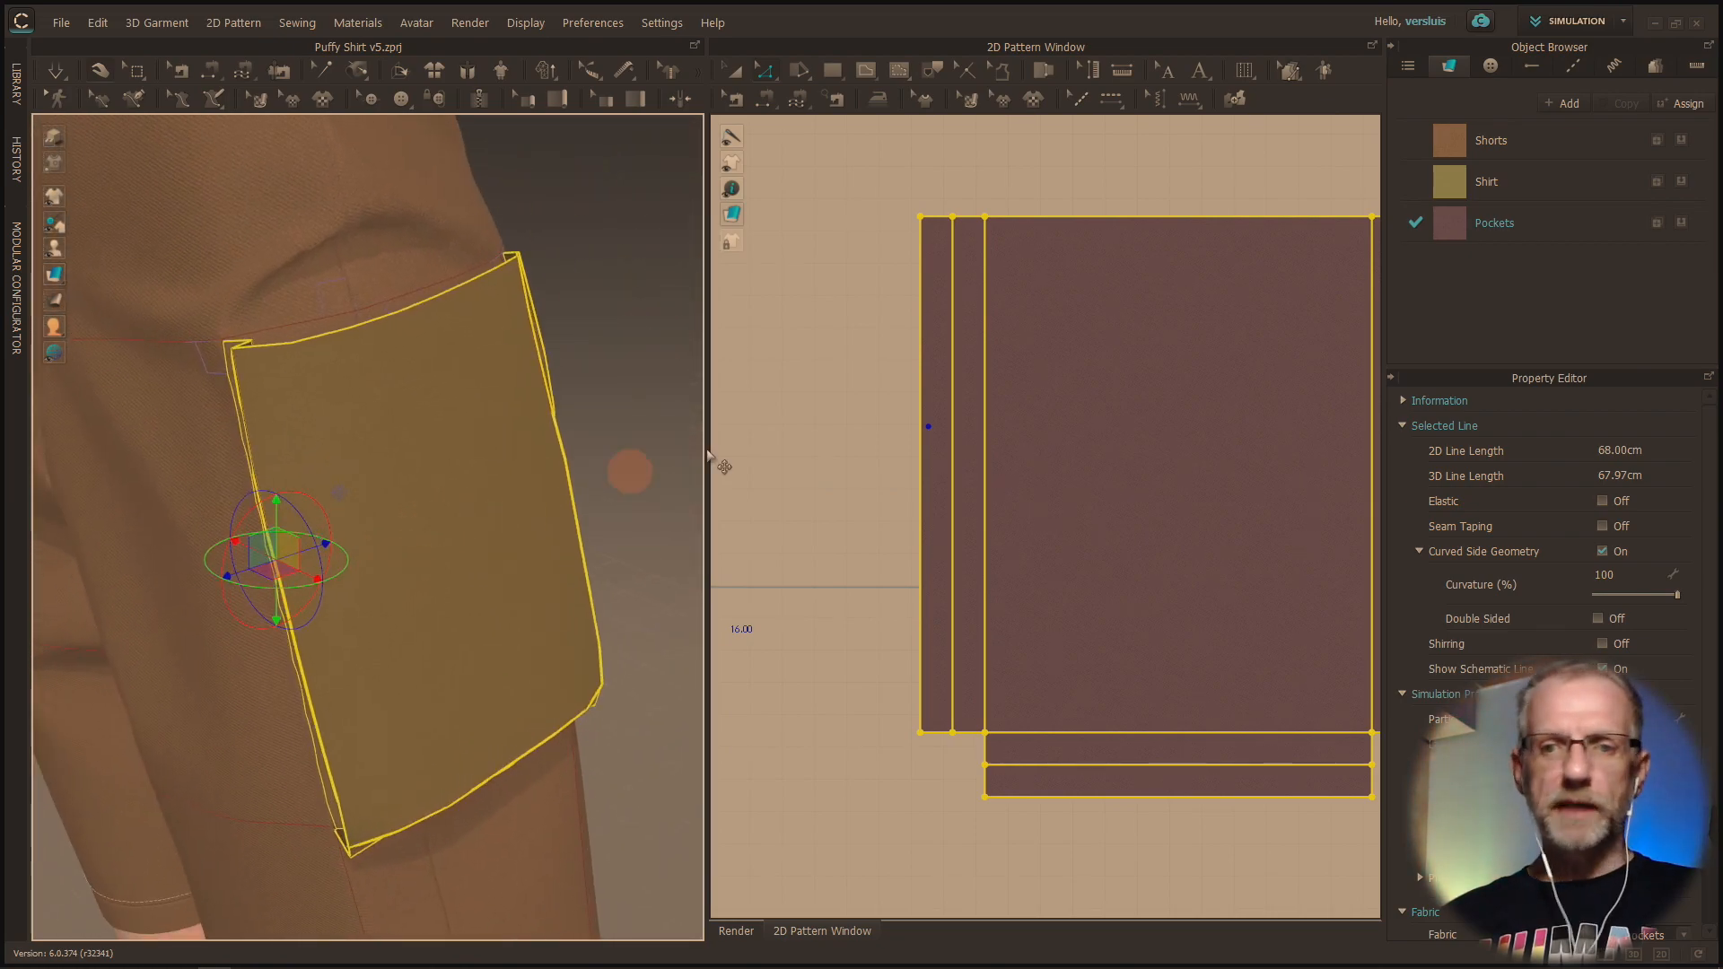
pyautogui.click(856, 496)
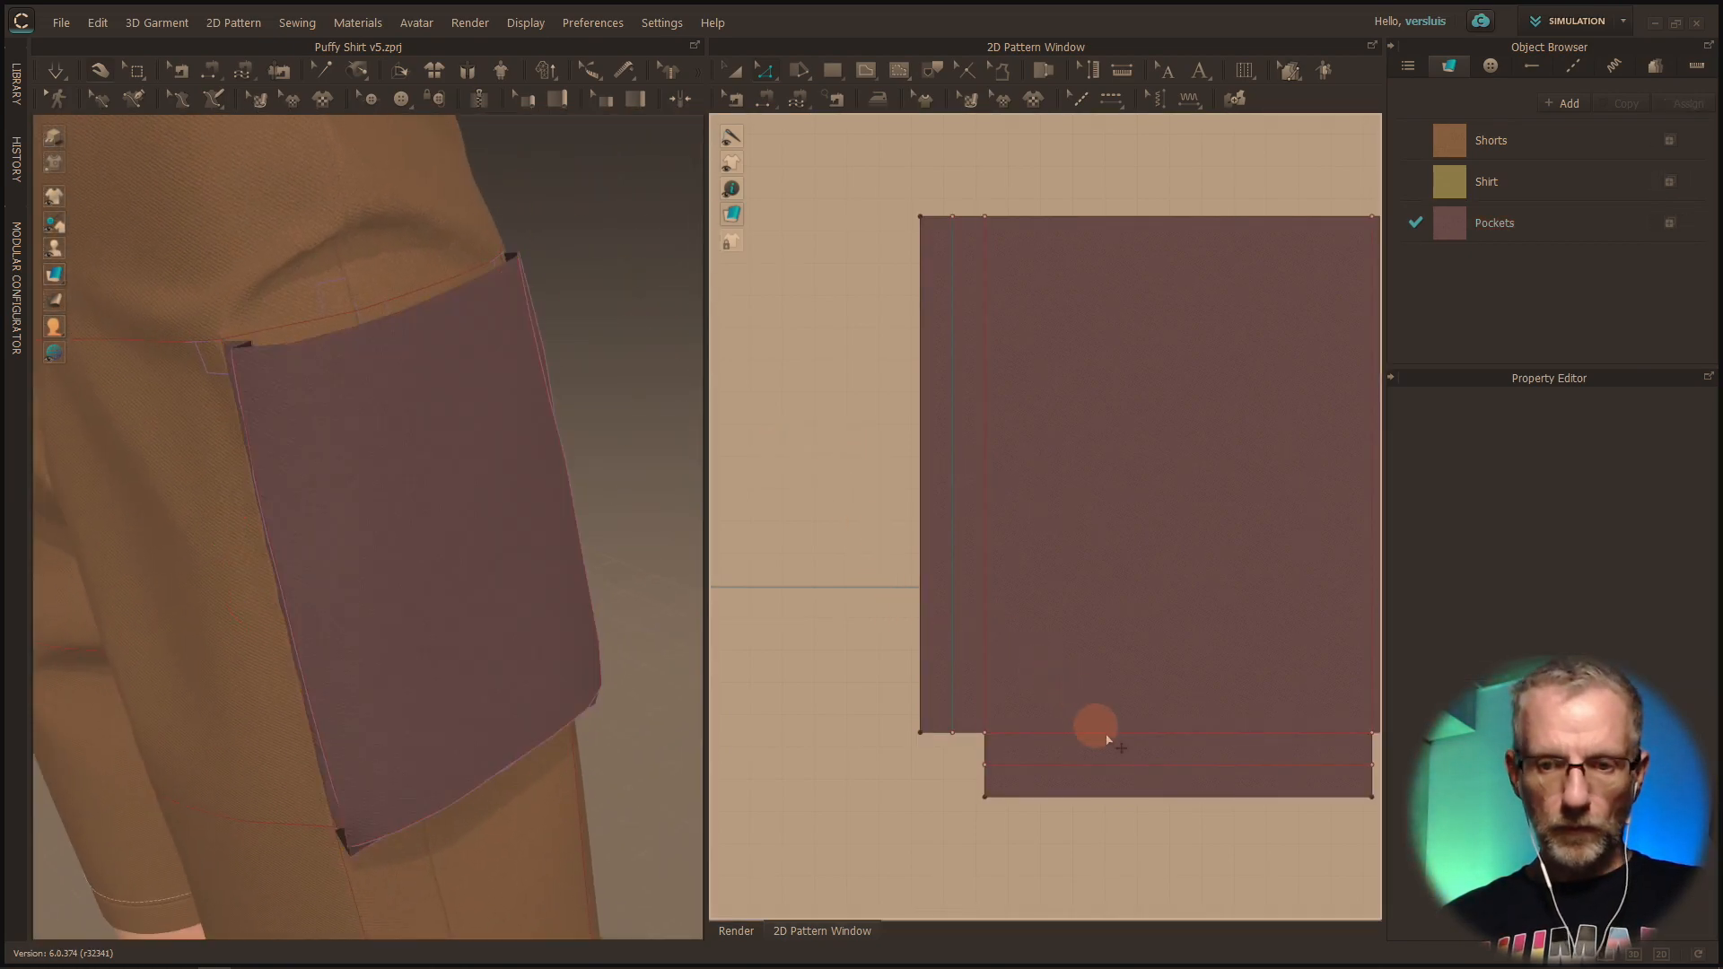
# Step: Compare the fold settings of the middle fold lines on the pocket's bottom and right flaps with those of the left flap
pyautogui.click(1117, 766)
pyautogui.scroll(-2, 1121, 693)
pyautogui.moveTo(1121, 693); pyautogui.dragTo(1033, 704, button='middle')
pyautogui.click(1256, 641)
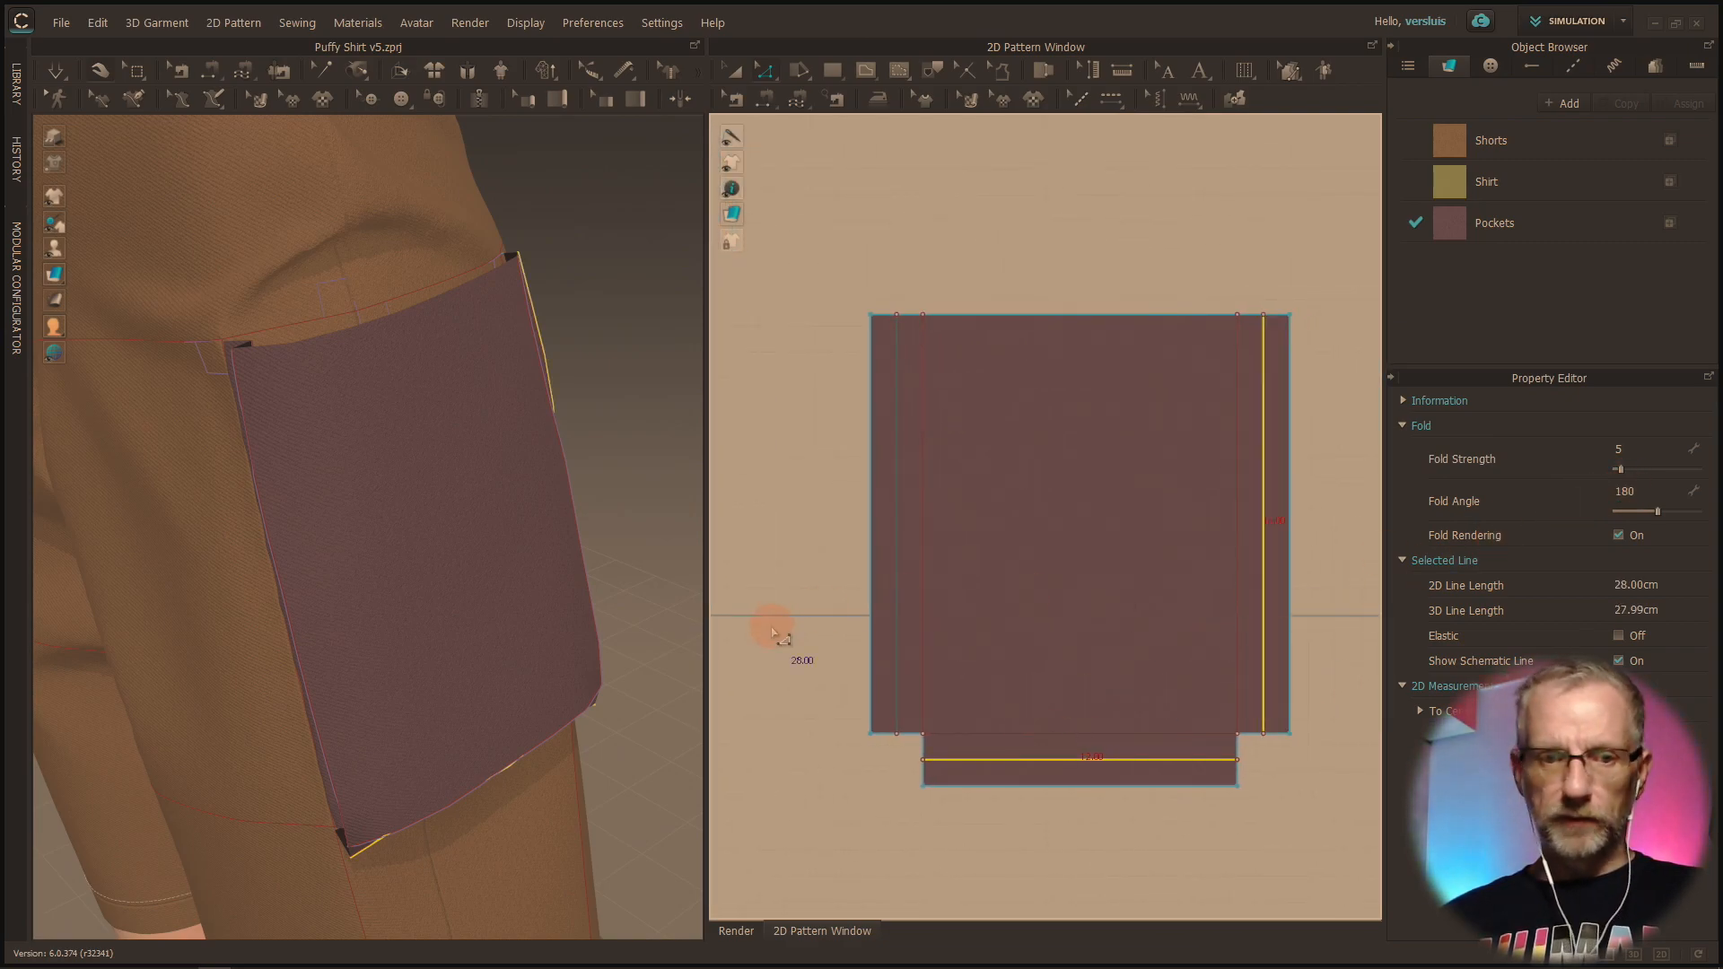
pyautogui.click(896, 620)
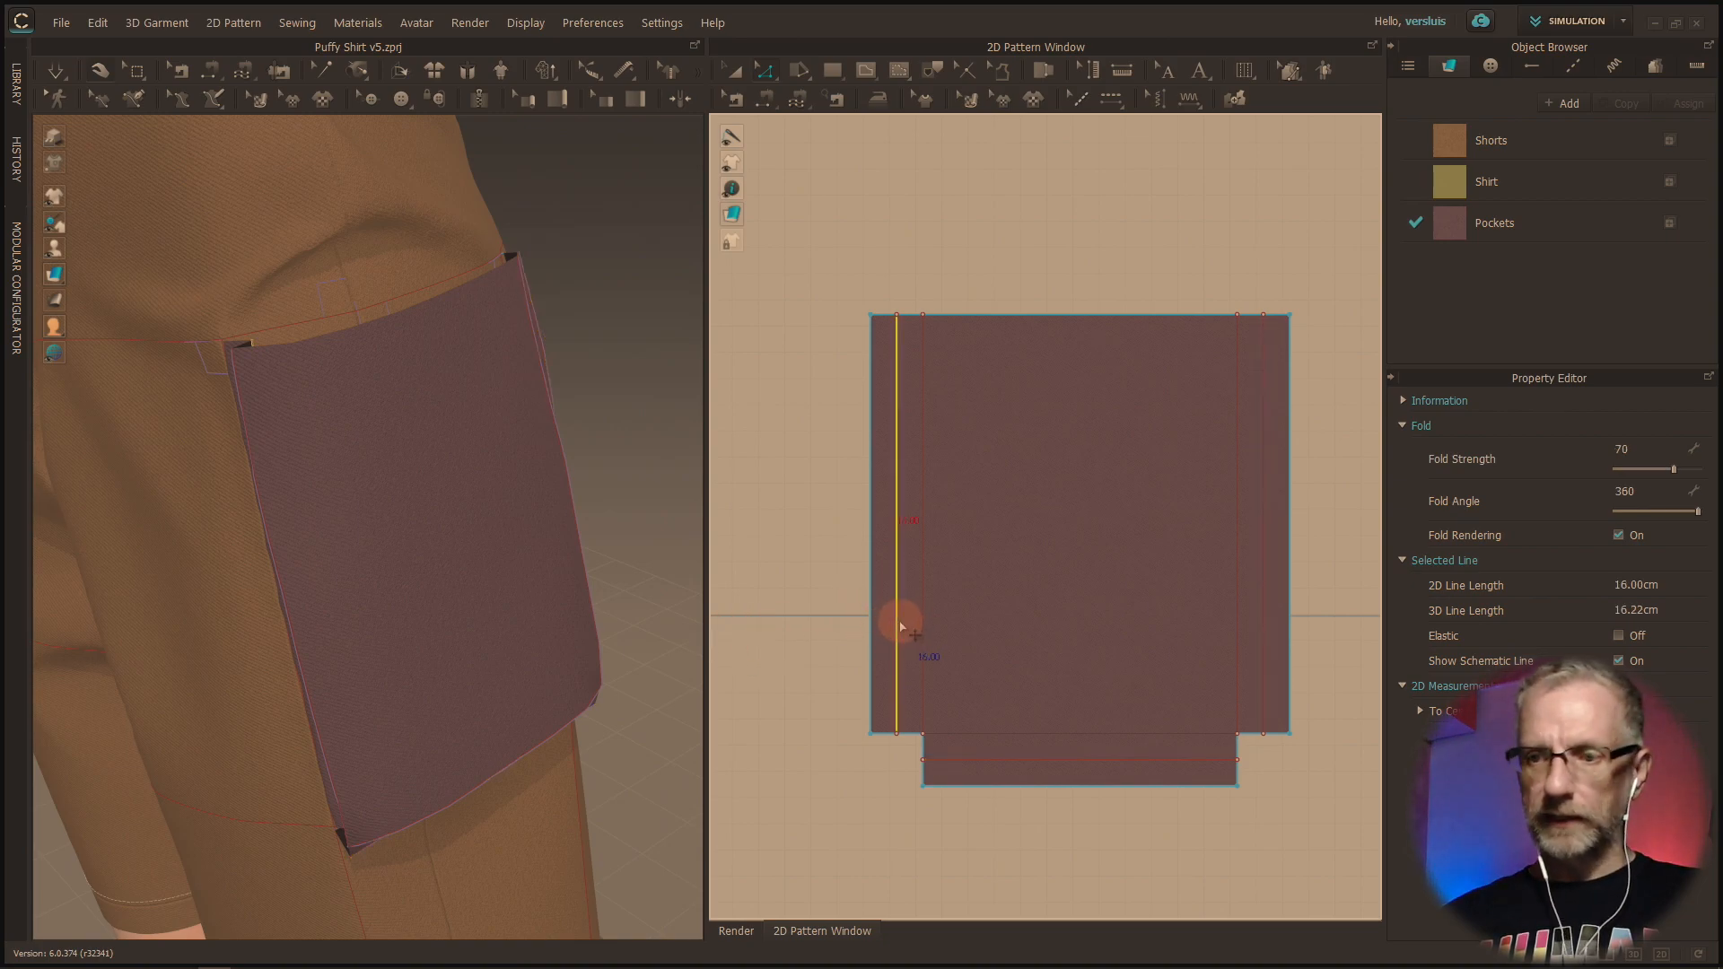
# Step: Set the middle fold lines of the pocket's bottom and right flaps to fold angle 360 and fold strength 70
pyautogui.click(1063, 759)
pyautogui.keyDown('shift'); pyautogui.click(1263, 653); pyautogui.keyUp('shift')
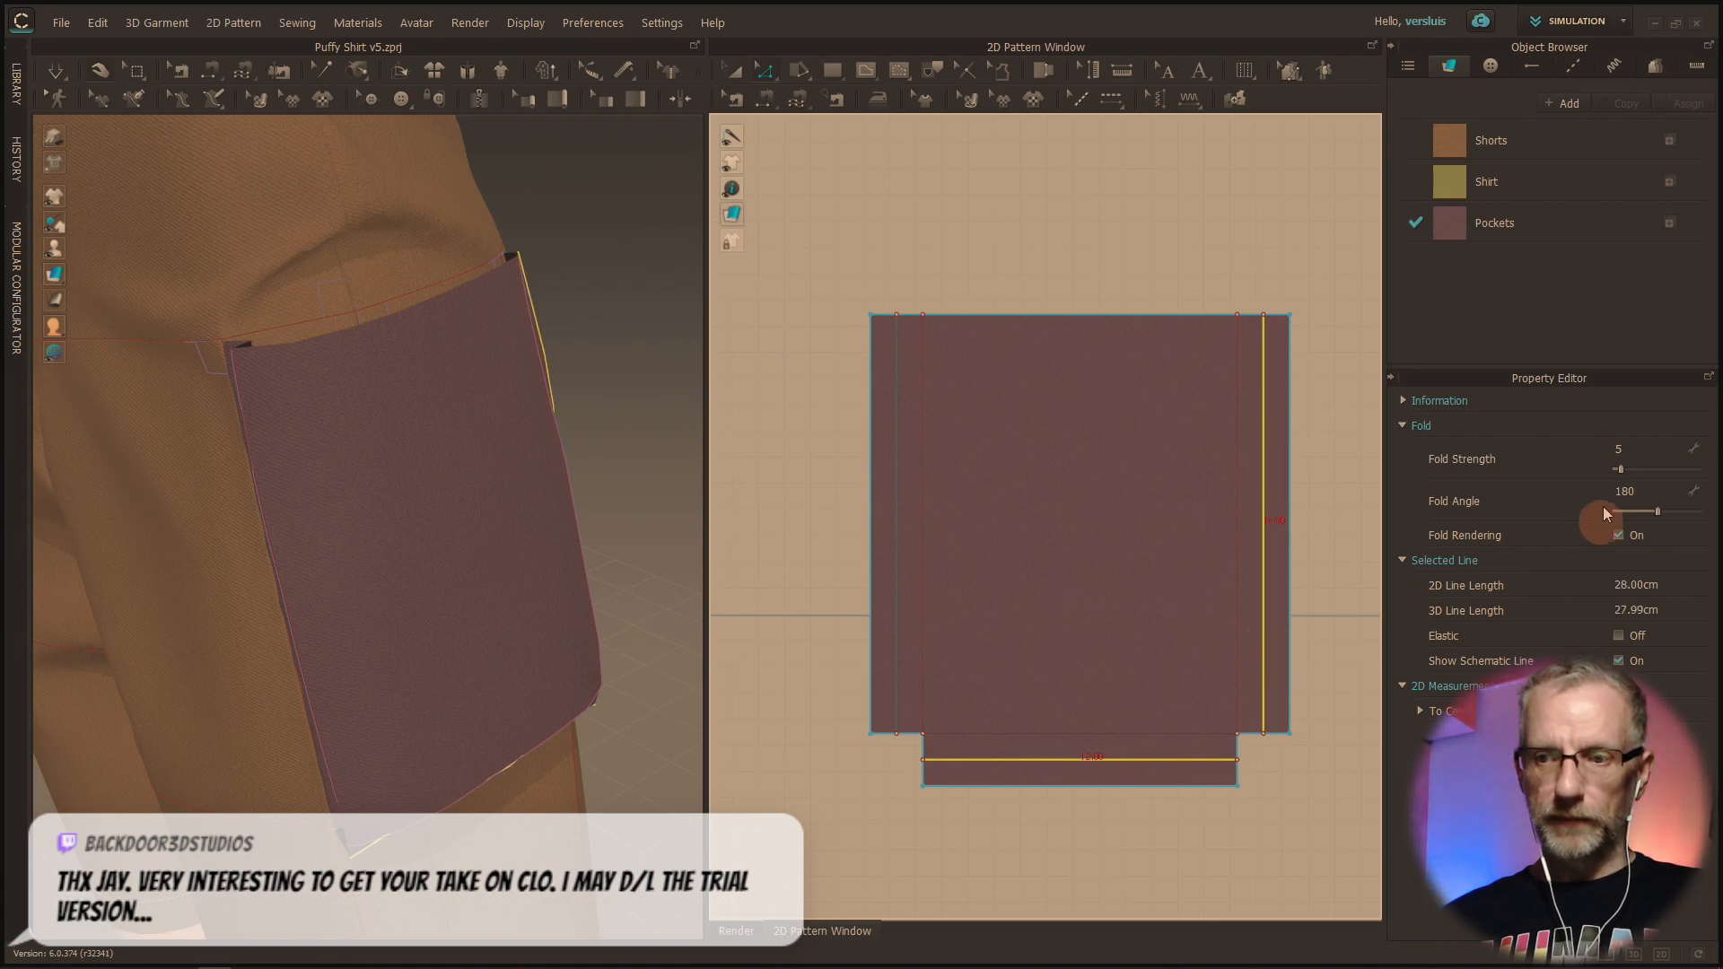
pyautogui.doubleClick(1648, 492)
pyautogui.write('360')
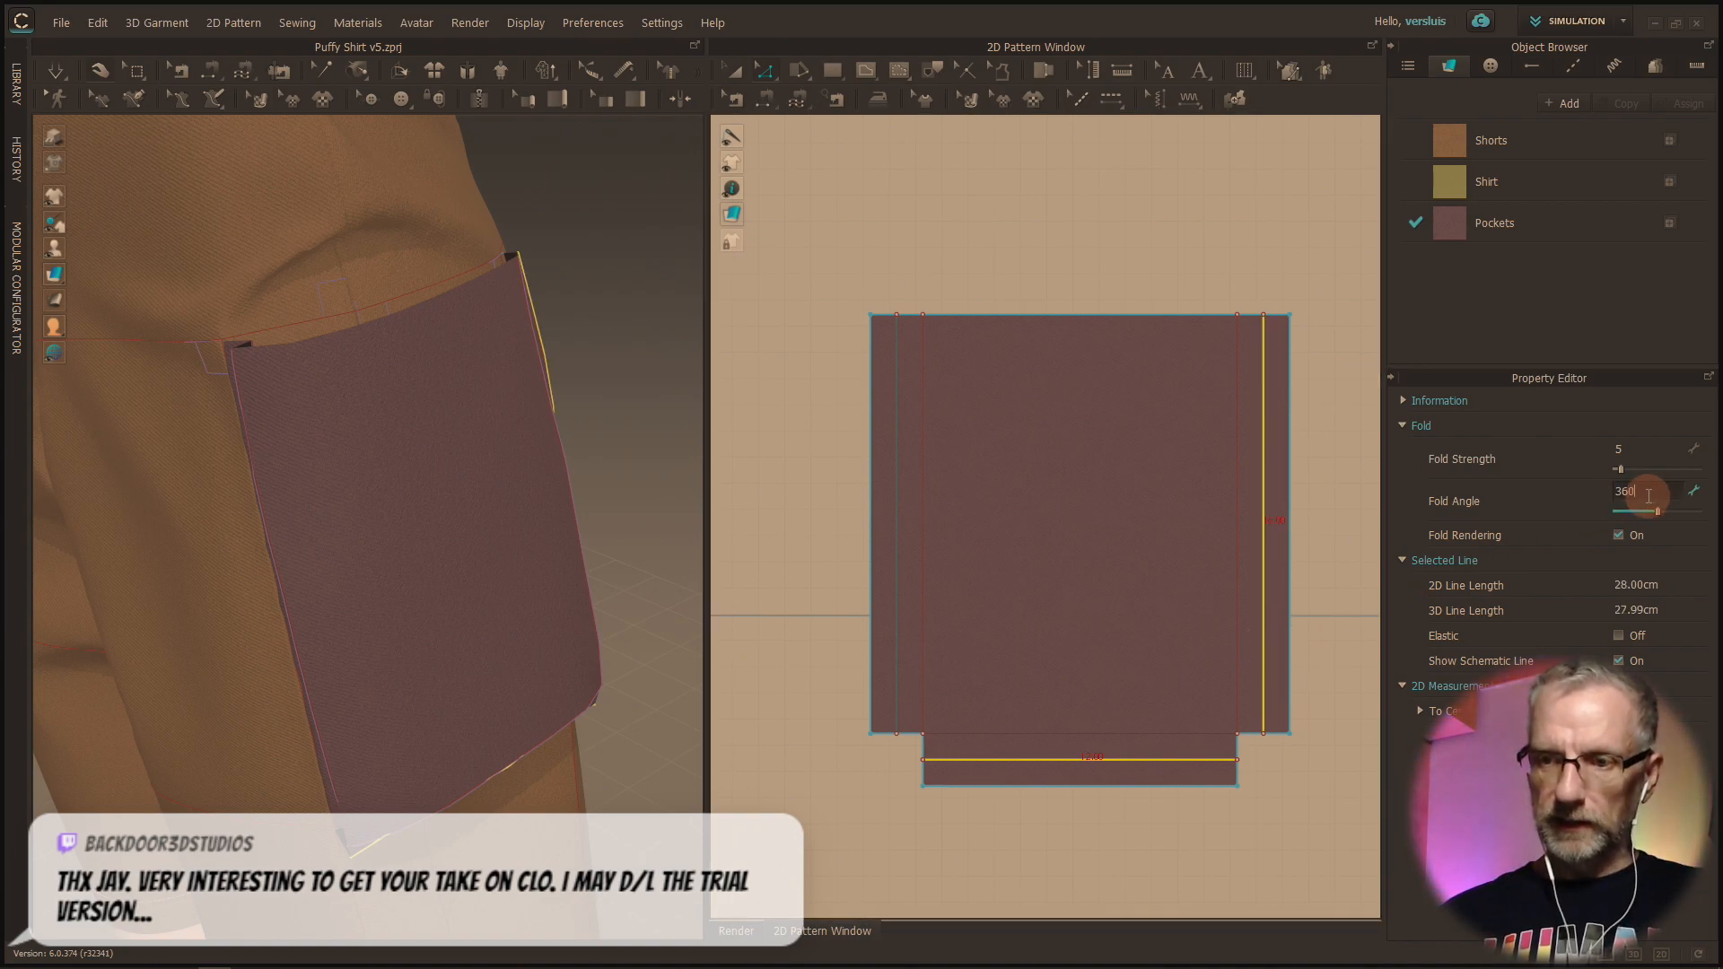
pyautogui.press('Return')
pyautogui.doubleClick(1631, 449)
pyautogui.write('70')
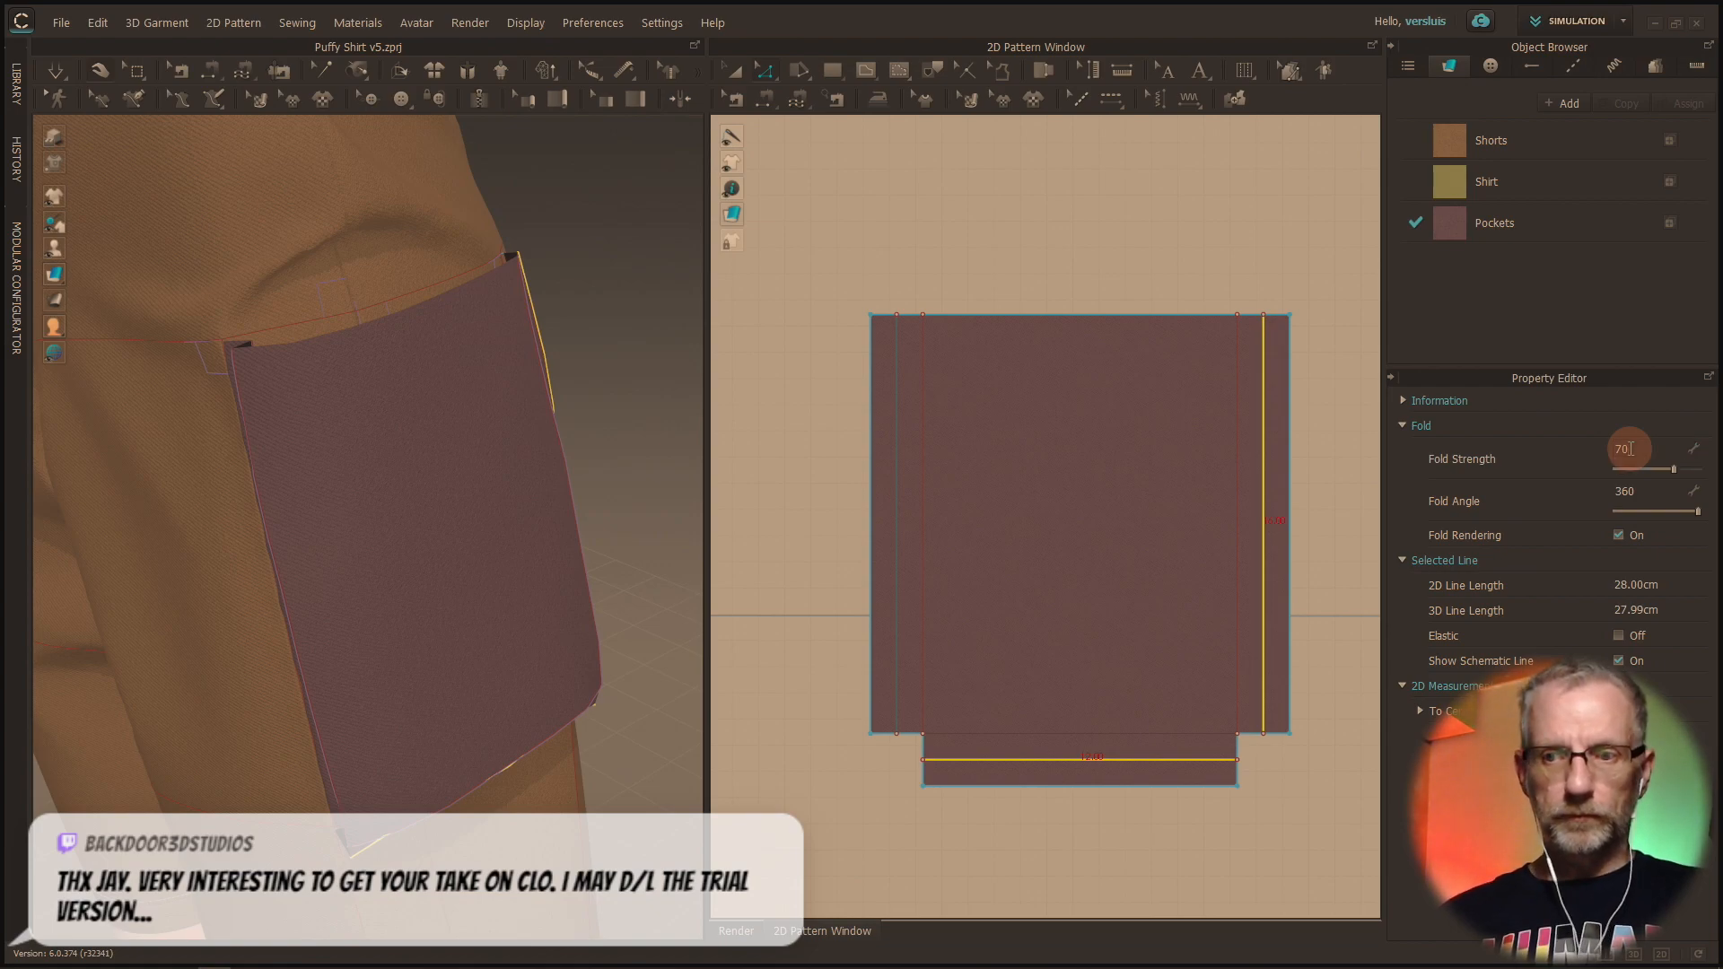
pyautogui.click(896, 634)
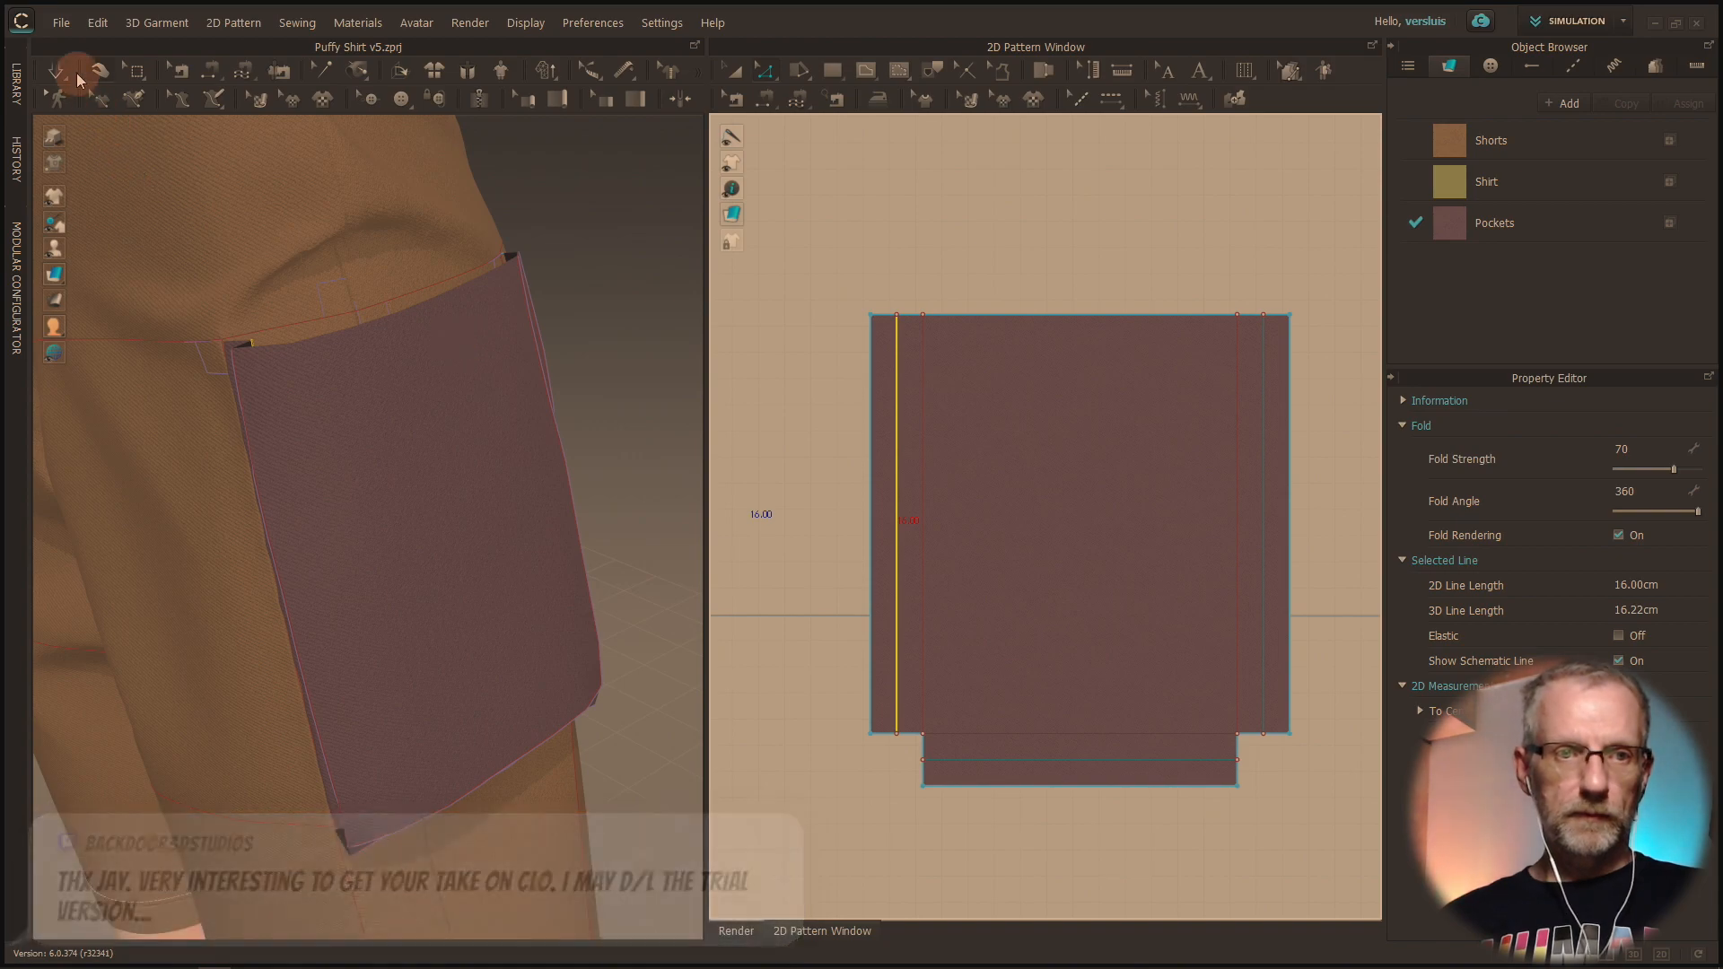
# Step: Simulate the garment and inspect the pocket's folded side edge in 3D against its fold lines on the pattern
pyautogui.click(56, 71)
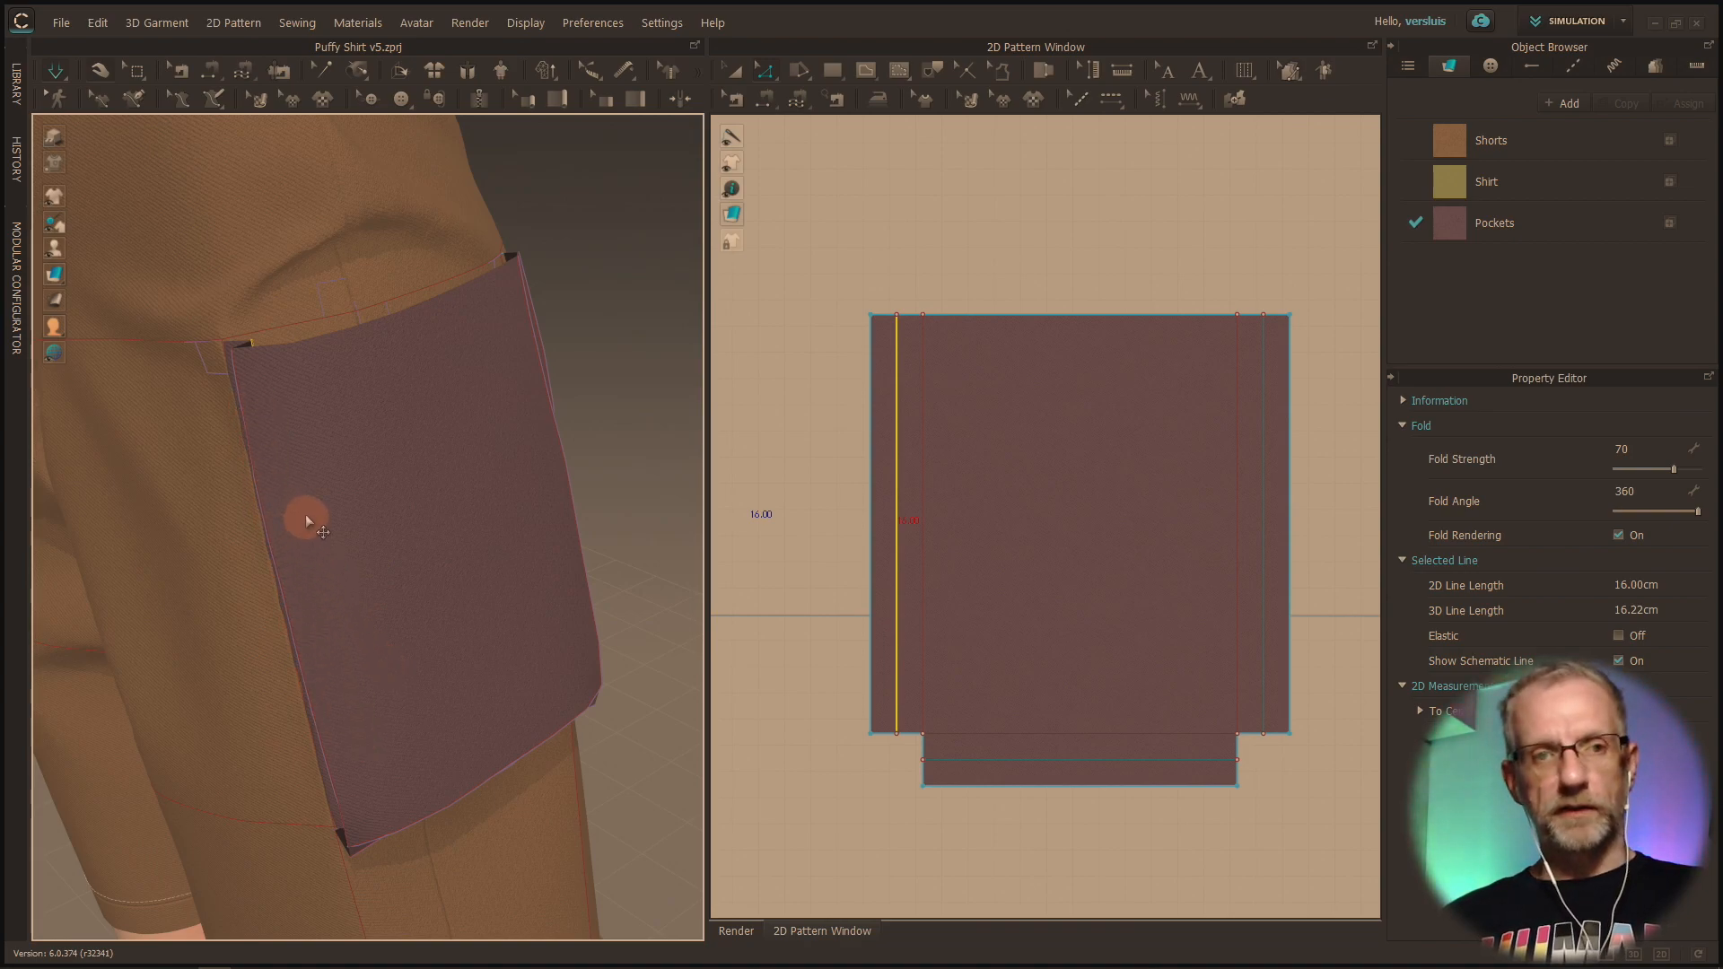
pyautogui.moveTo(348, 508); pyautogui.dragTo(528, 535, button='right')
pyautogui.click(533, 519)
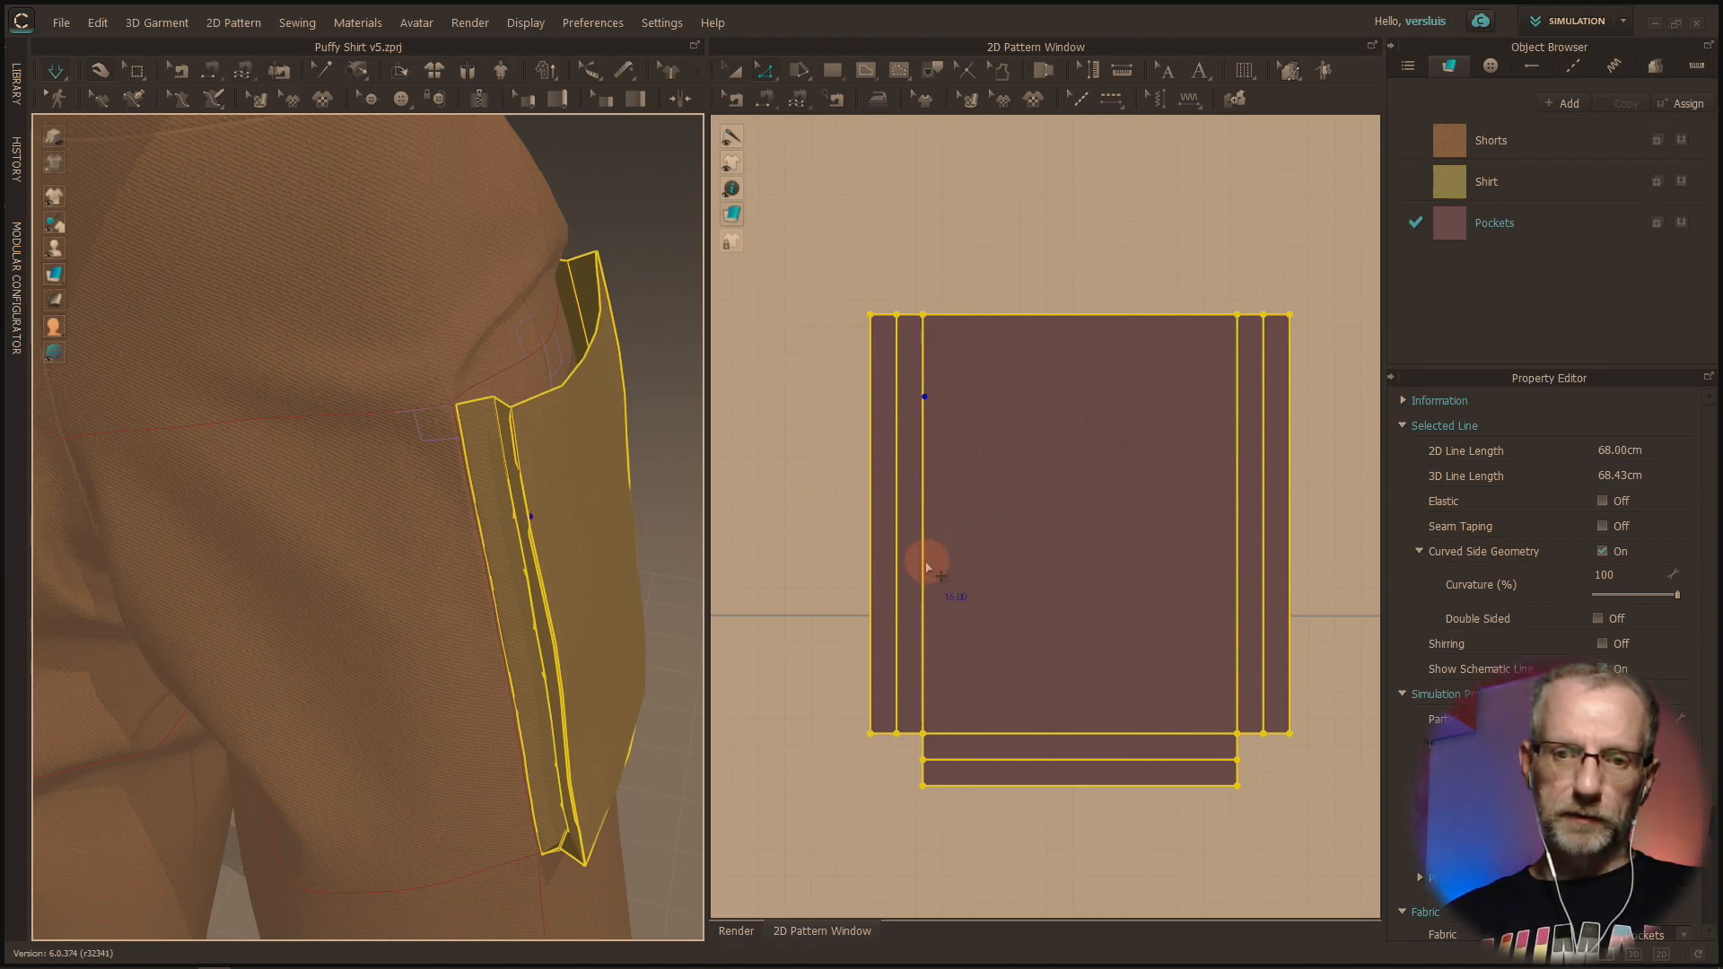
pyautogui.moveTo(662, 569); pyautogui.dragTo(406, 600, button='right')
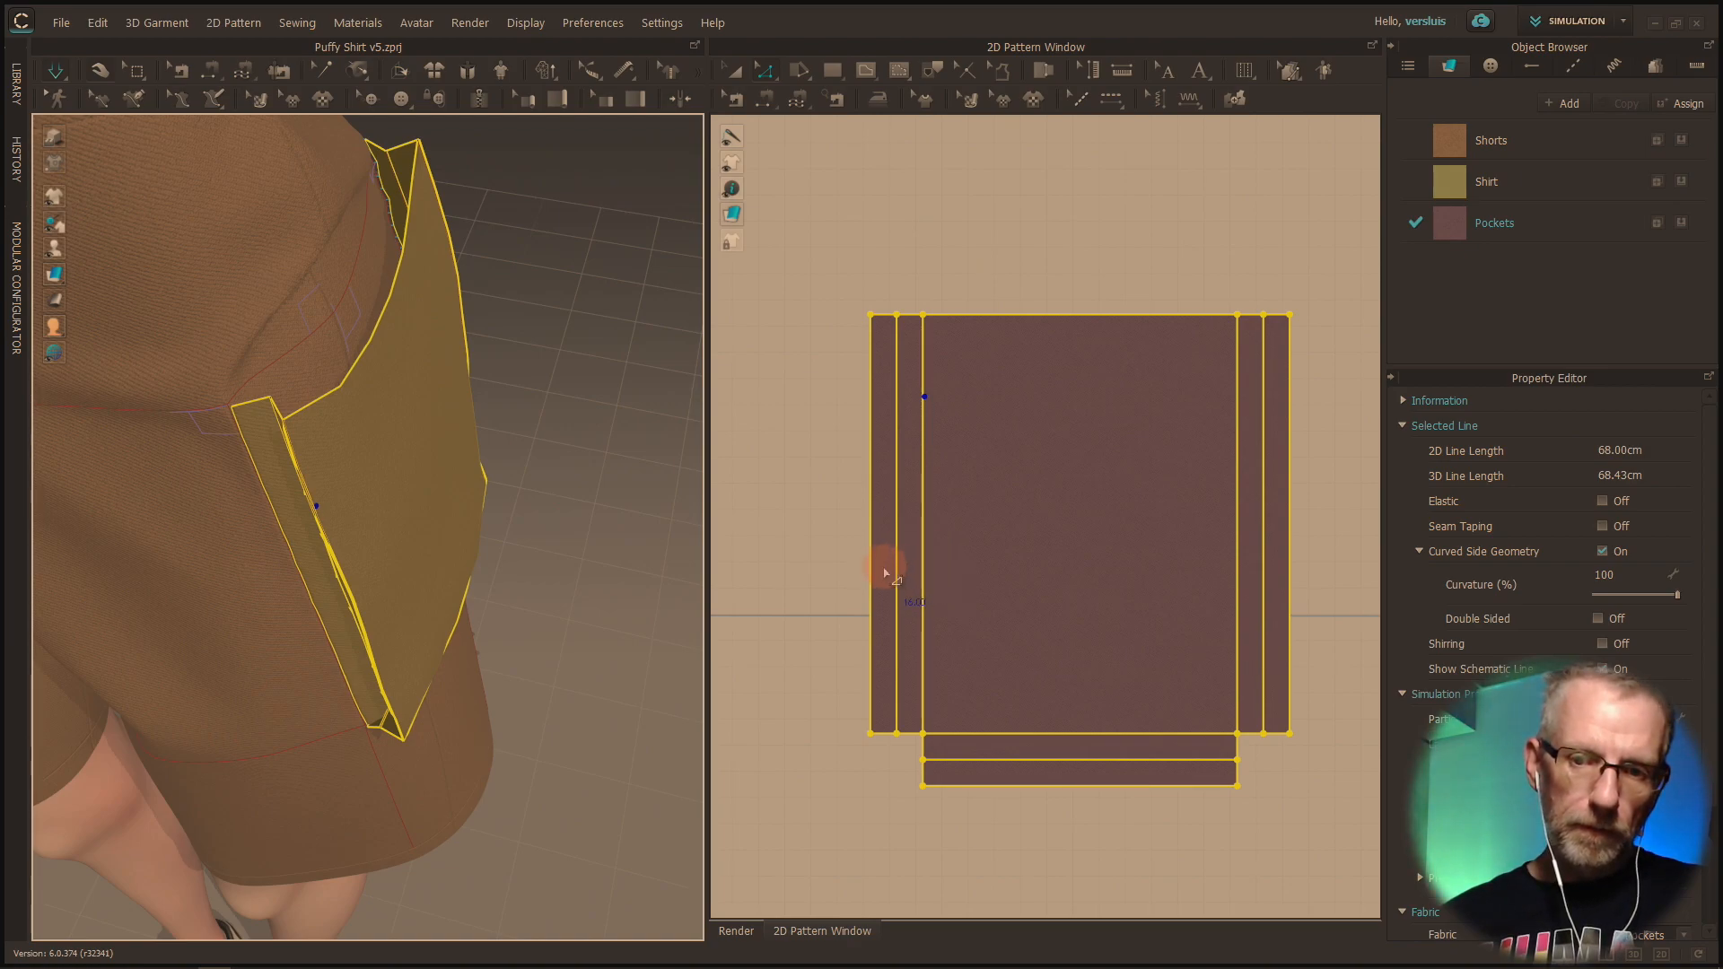
pyautogui.click(899, 569)
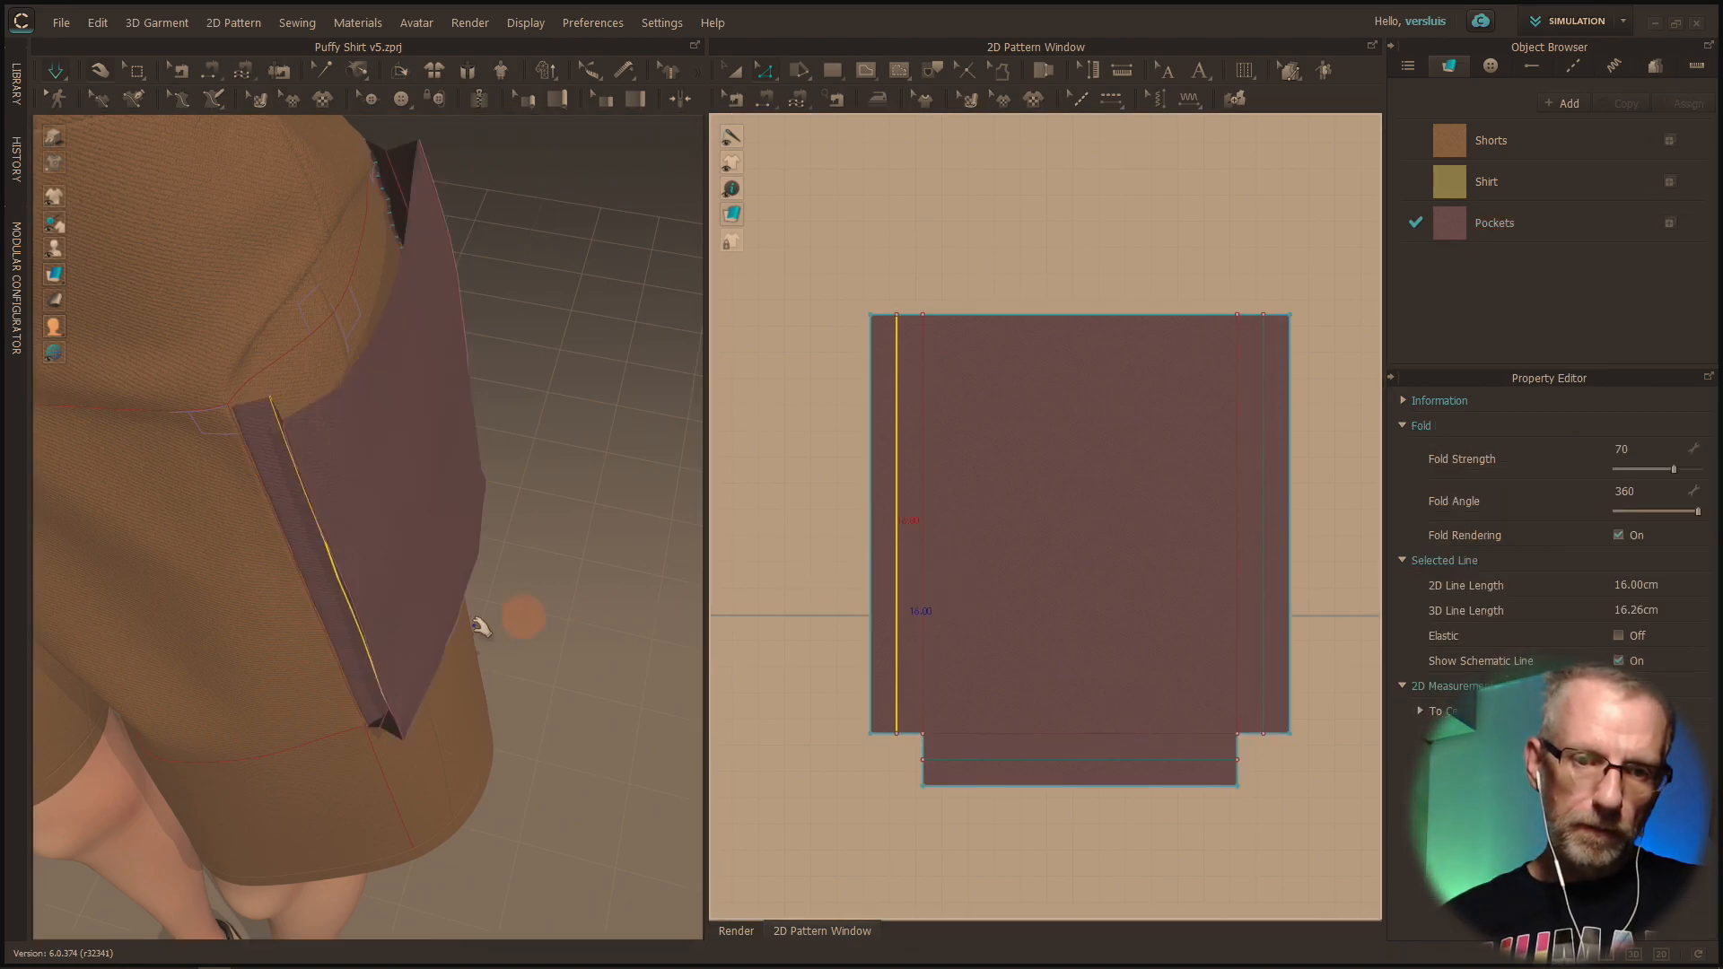
pyautogui.click(377, 633)
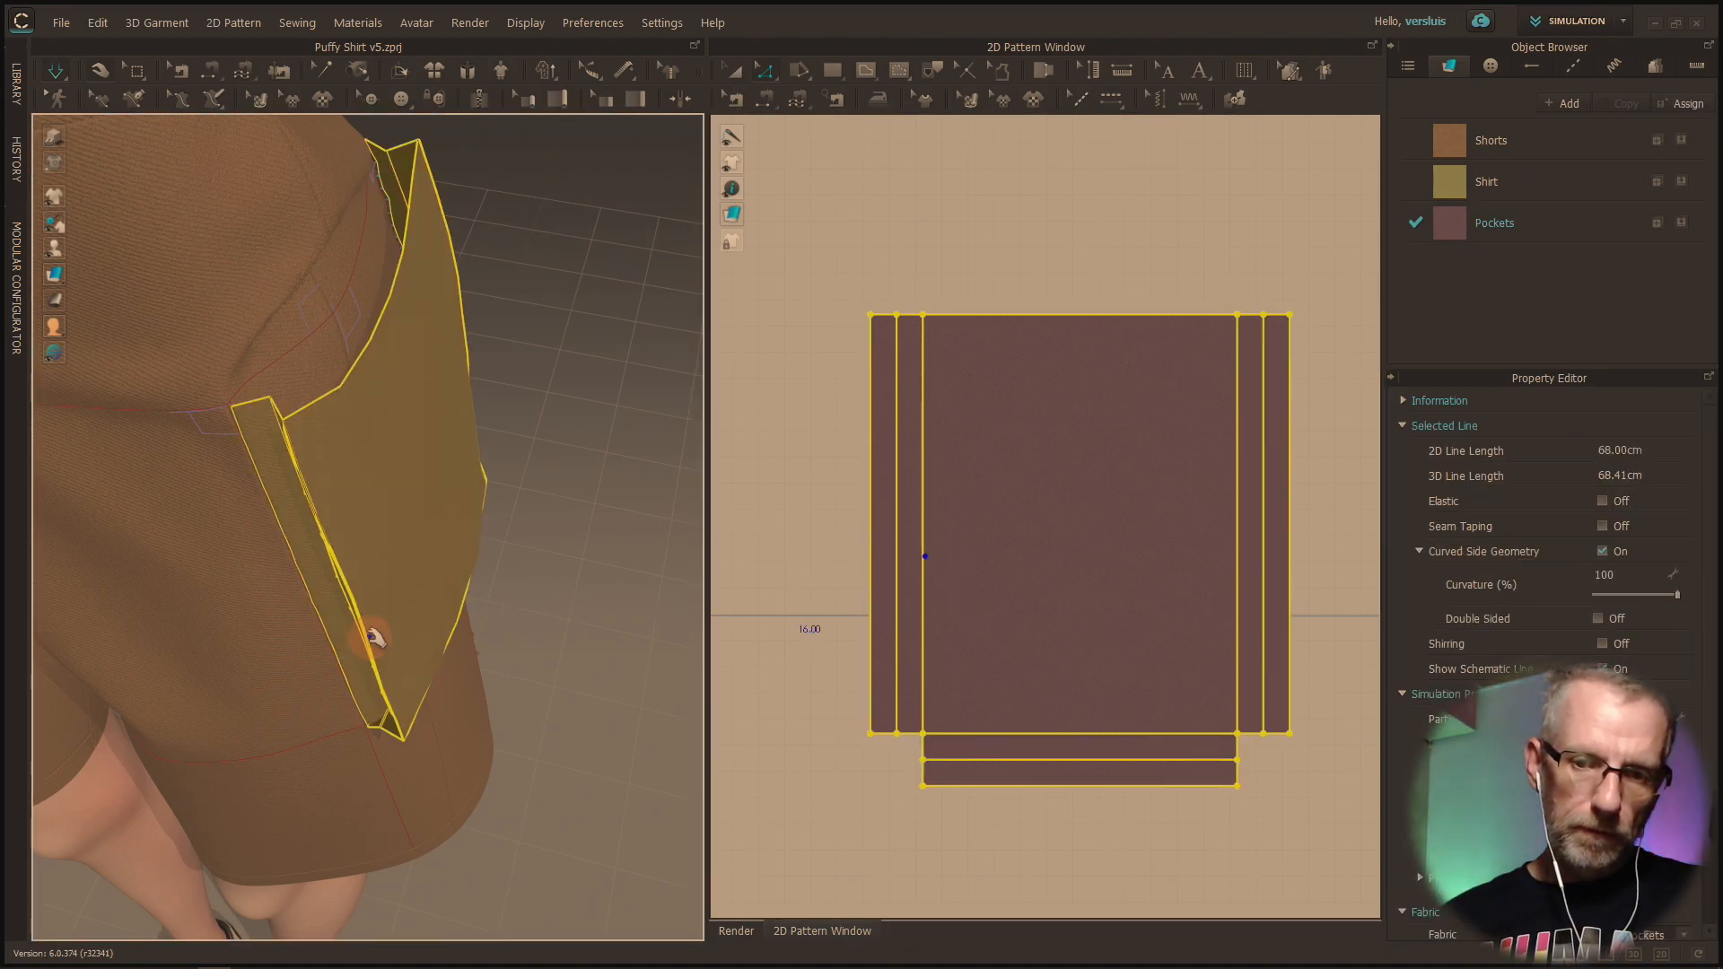
# Step: Set the three inner fold lines around the pocket's front face to fold angle 0 and fold strength 70
pyautogui.click(924, 643)
pyautogui.keyDown('shift'); pyautogui.click(1105, 734); pyautogui.keyUp('shift')
pyautogui.keyDown('shift'); pyautogui.click(1239, 686); pyautogui.keyUp('shift')
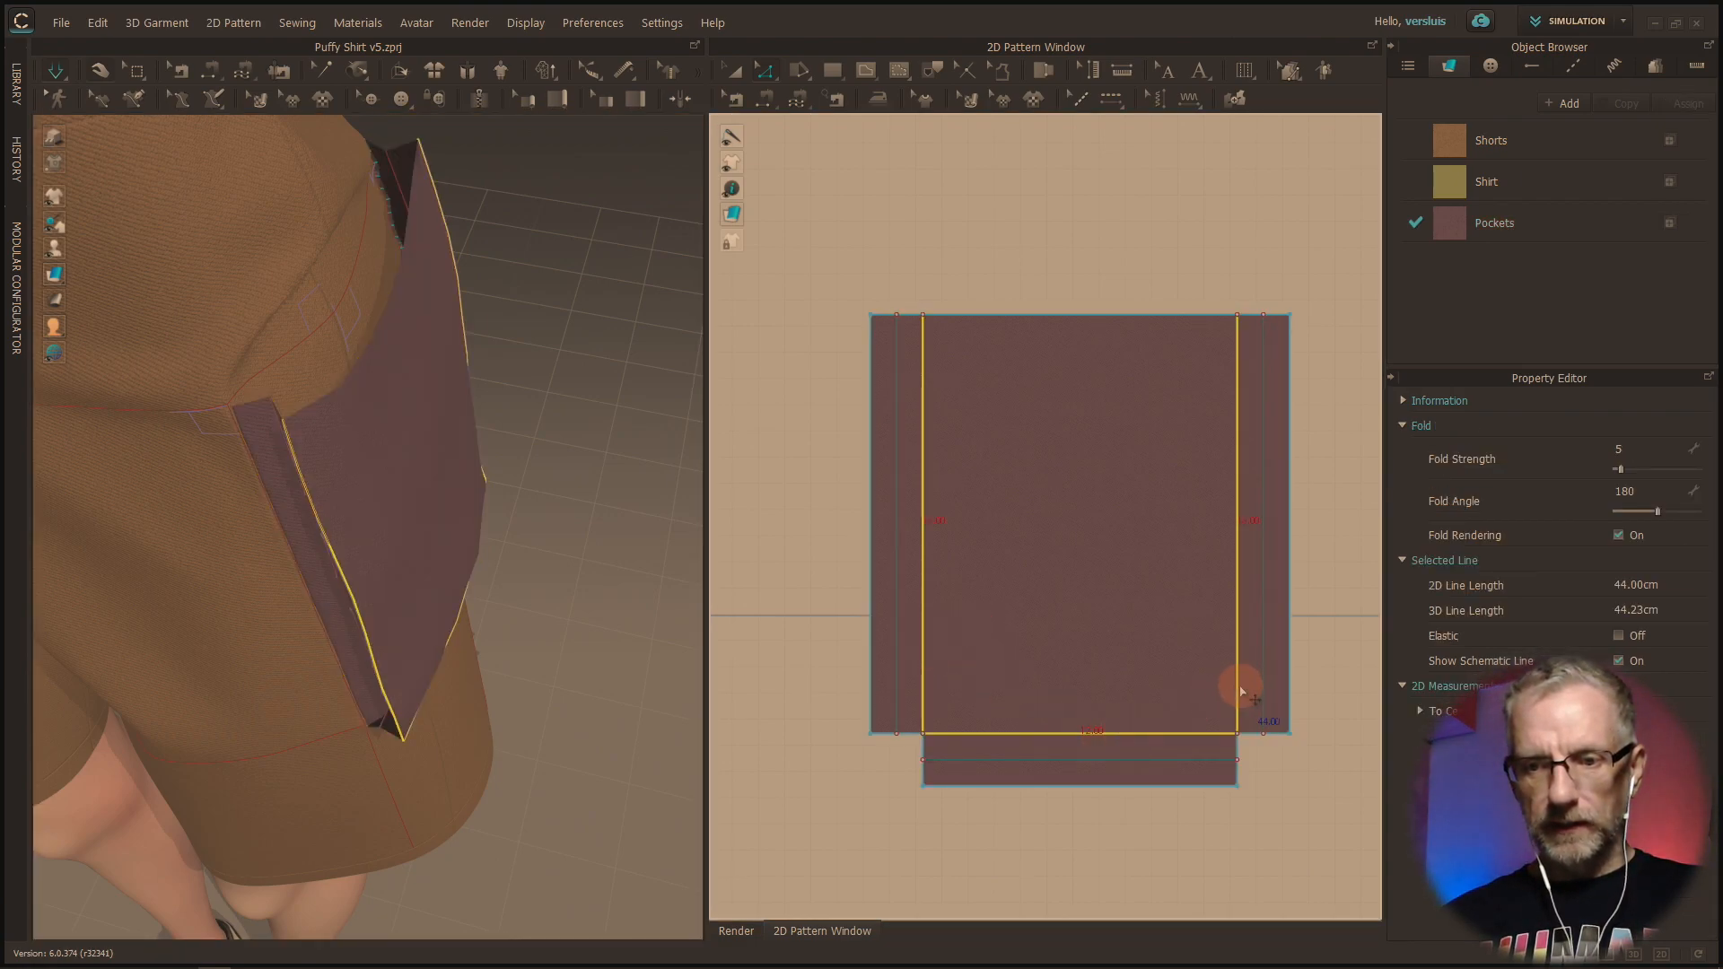
pyautogui.click(1636, 493)
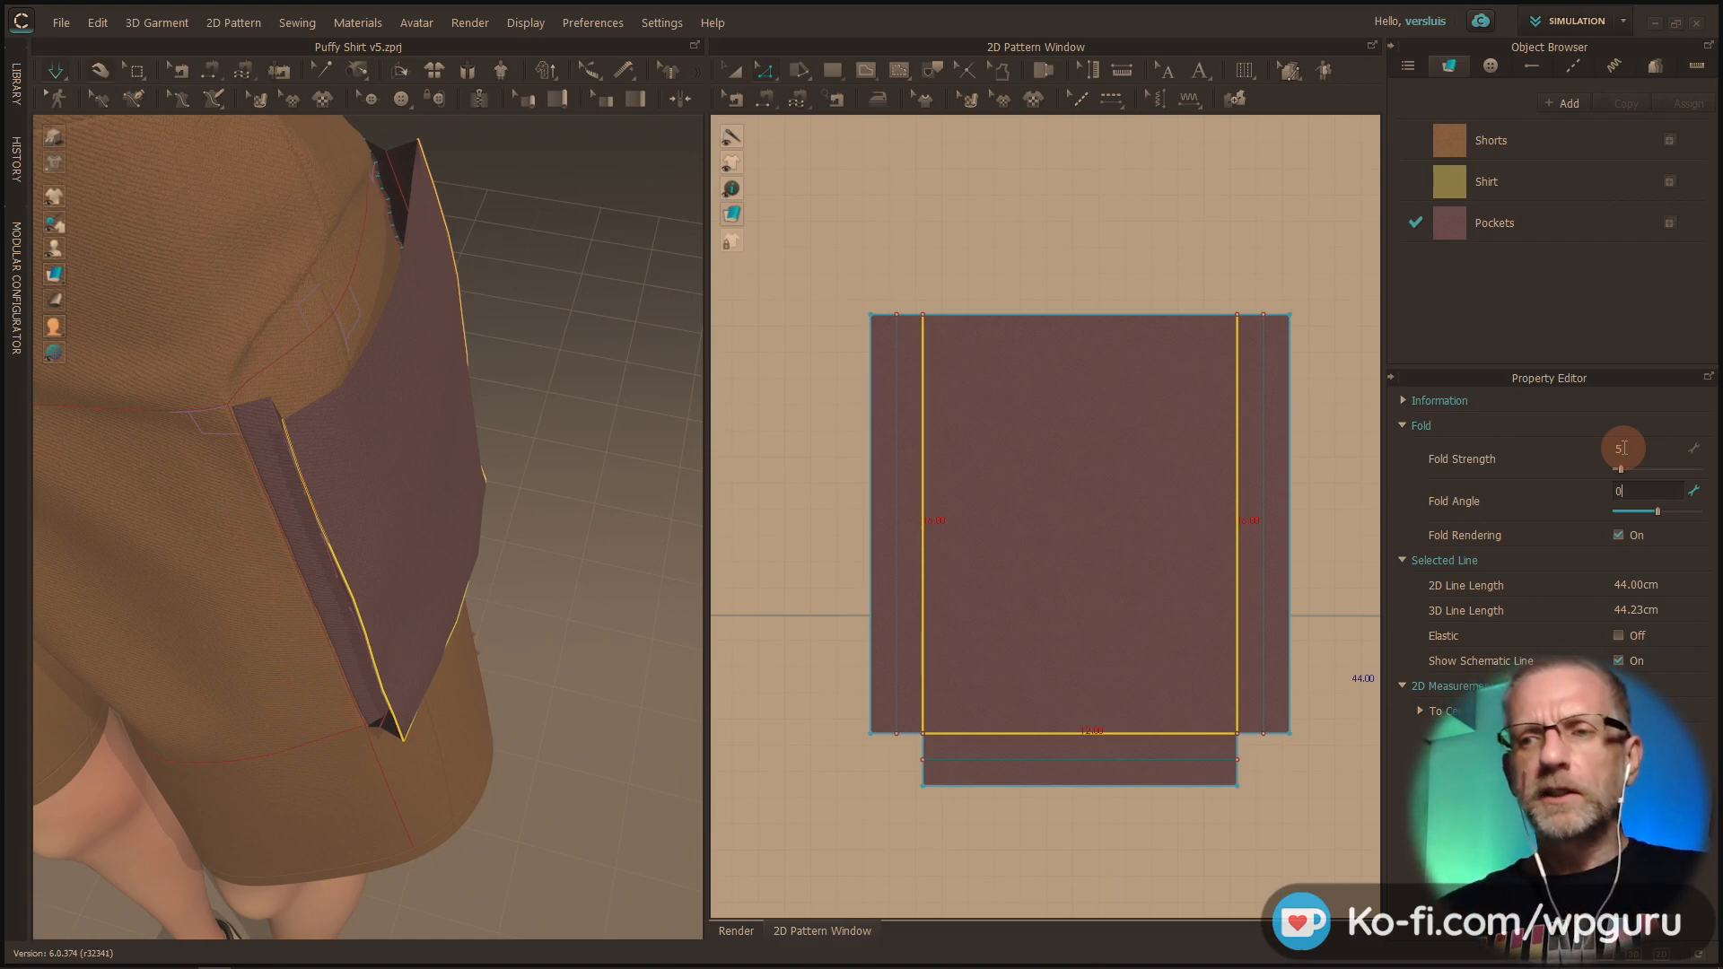
pyautogui.press('Return')
pyautogui.click(1654, 450)
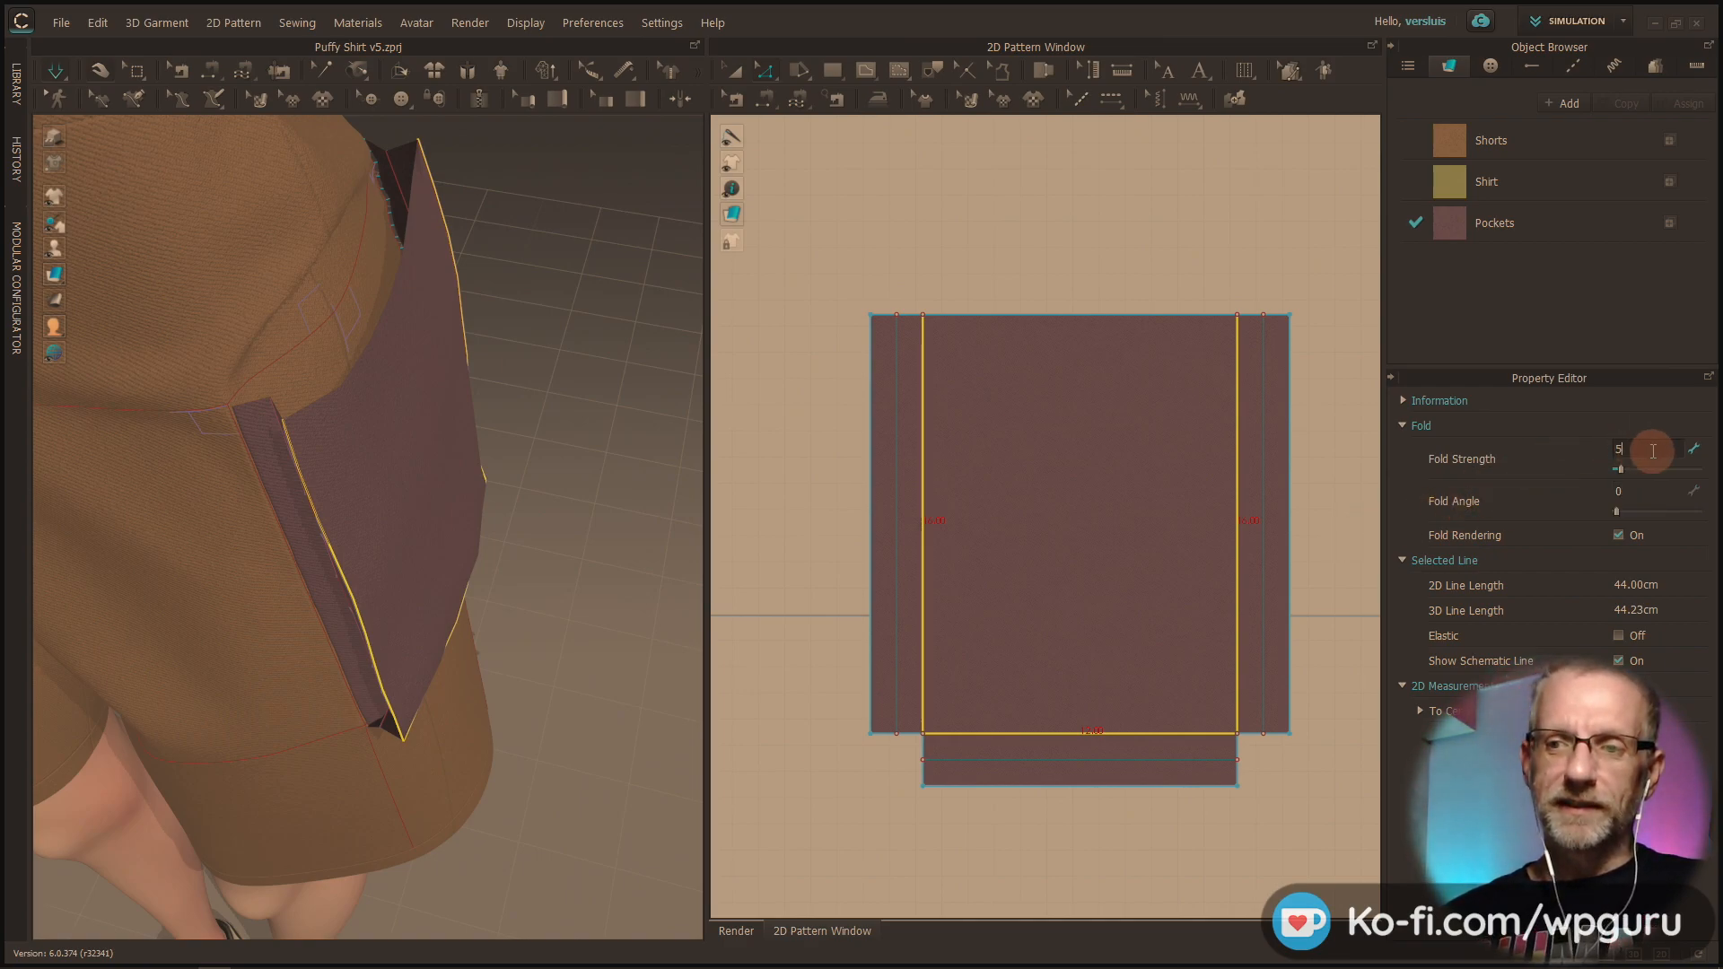
pyautogui.write('70')
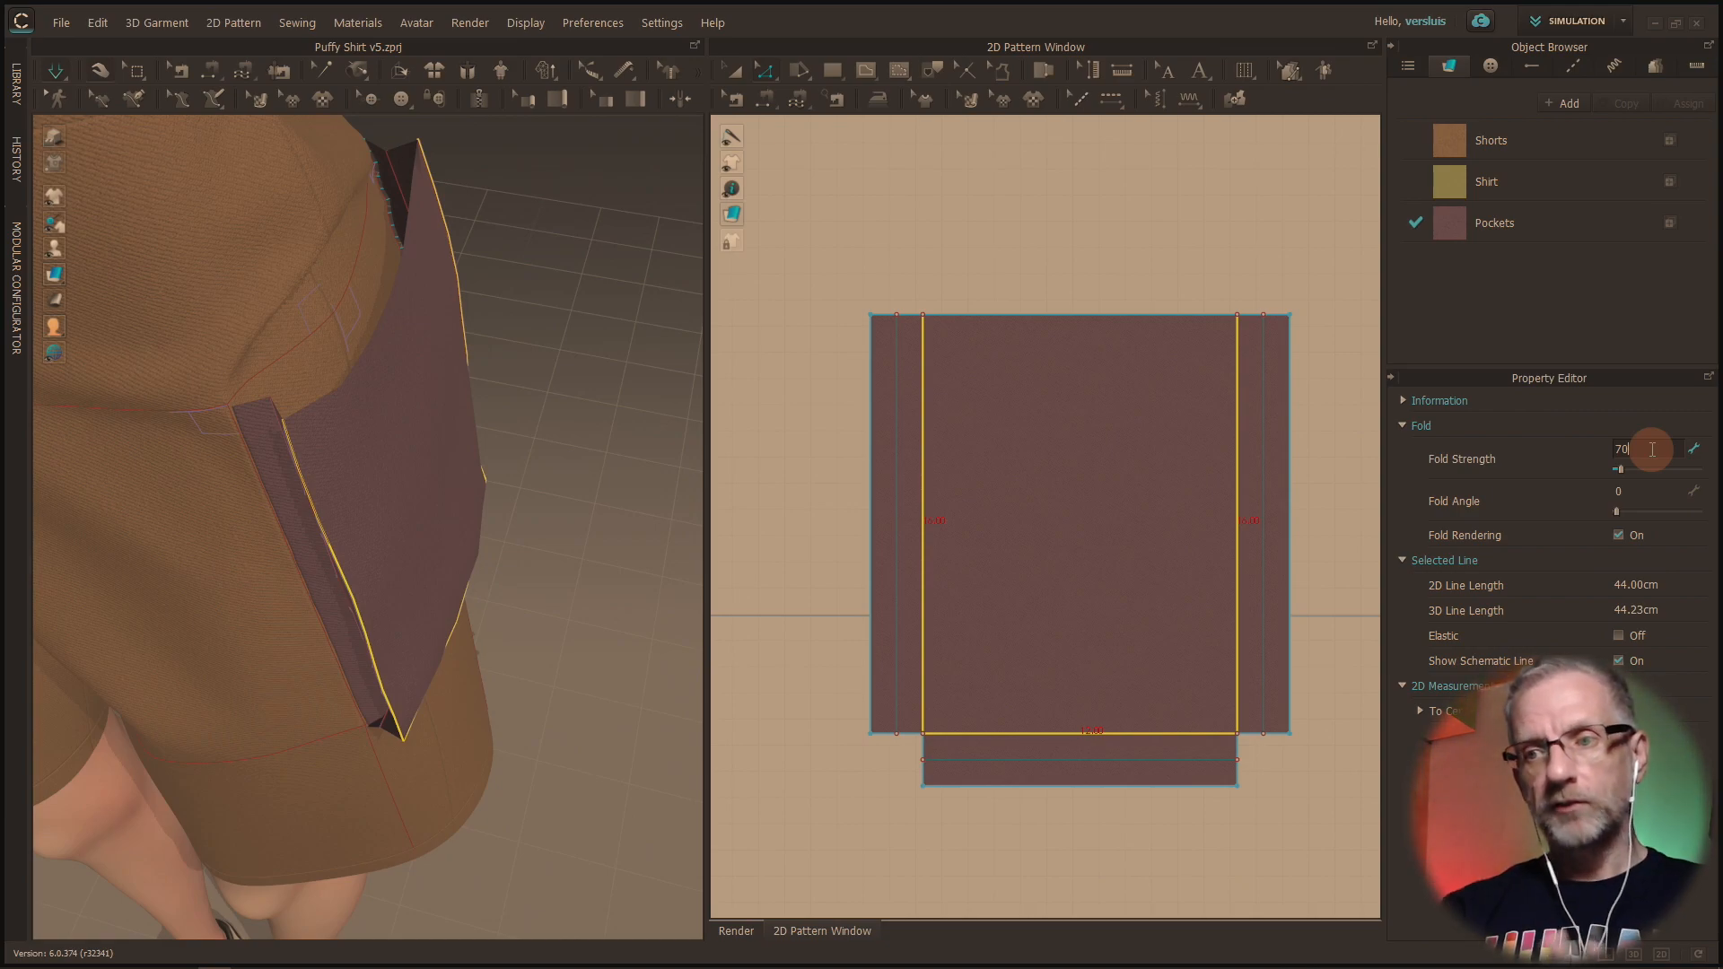
pyautogui.click(1351, 593)
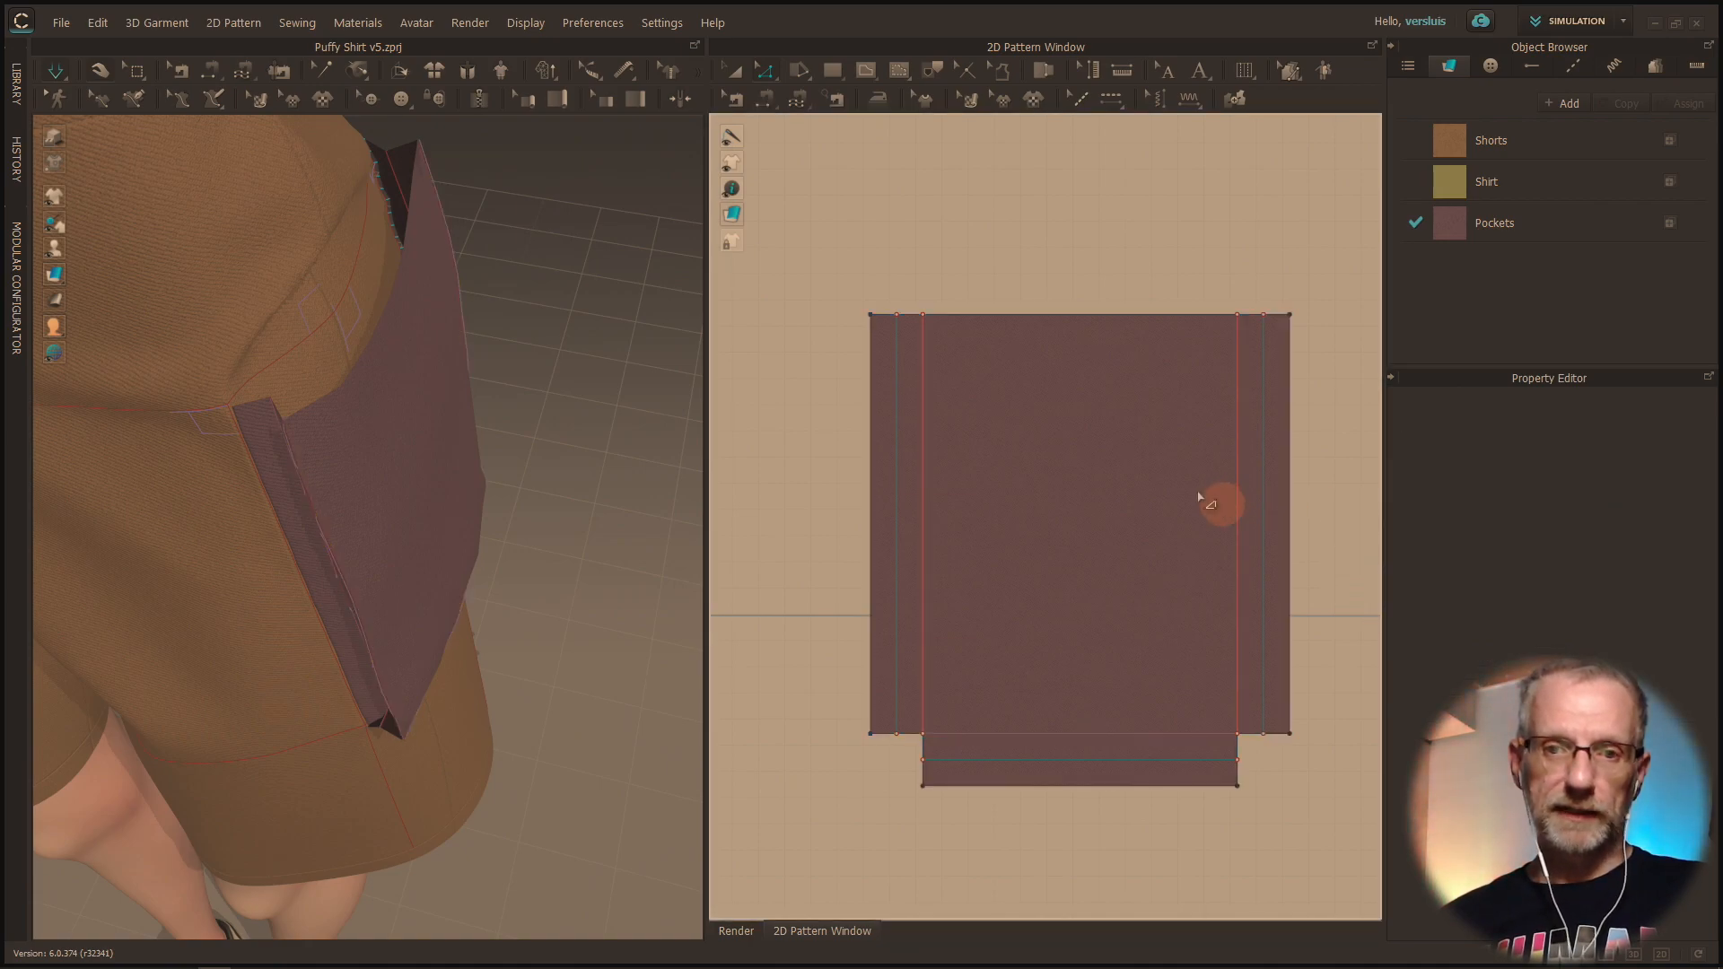
# Step: Restart the simulation and examine the refolded pocket from above
pyautogui.click(56, 72)
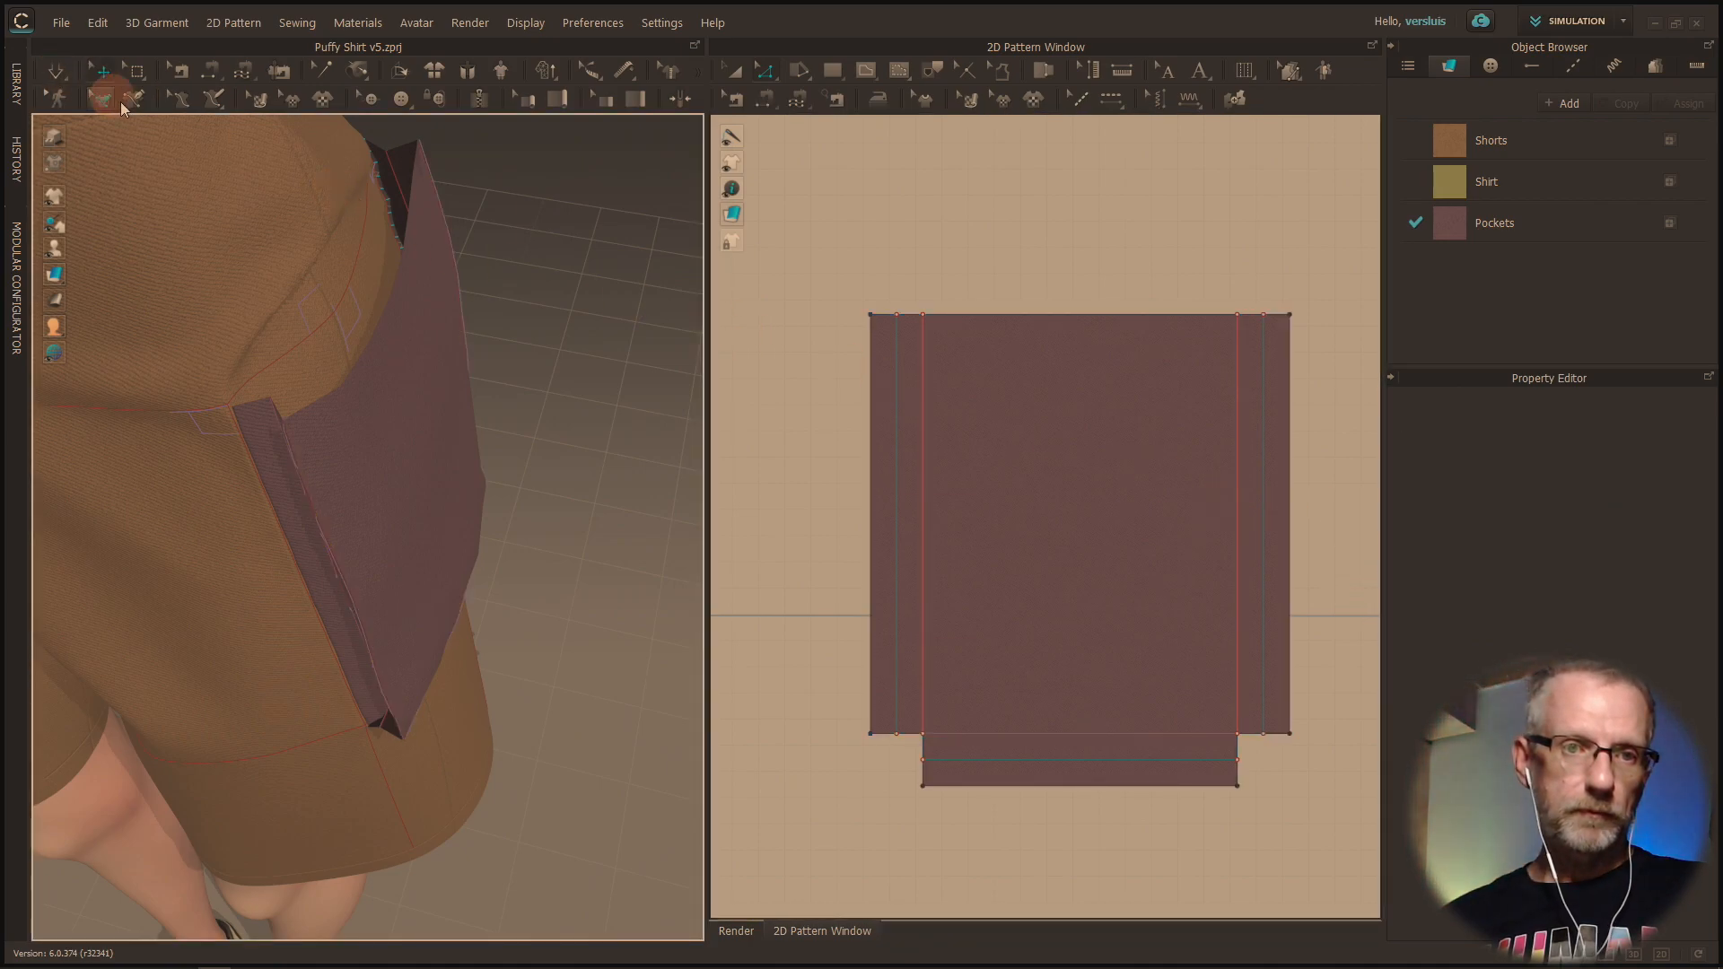
pyautogui.click(435, 406)
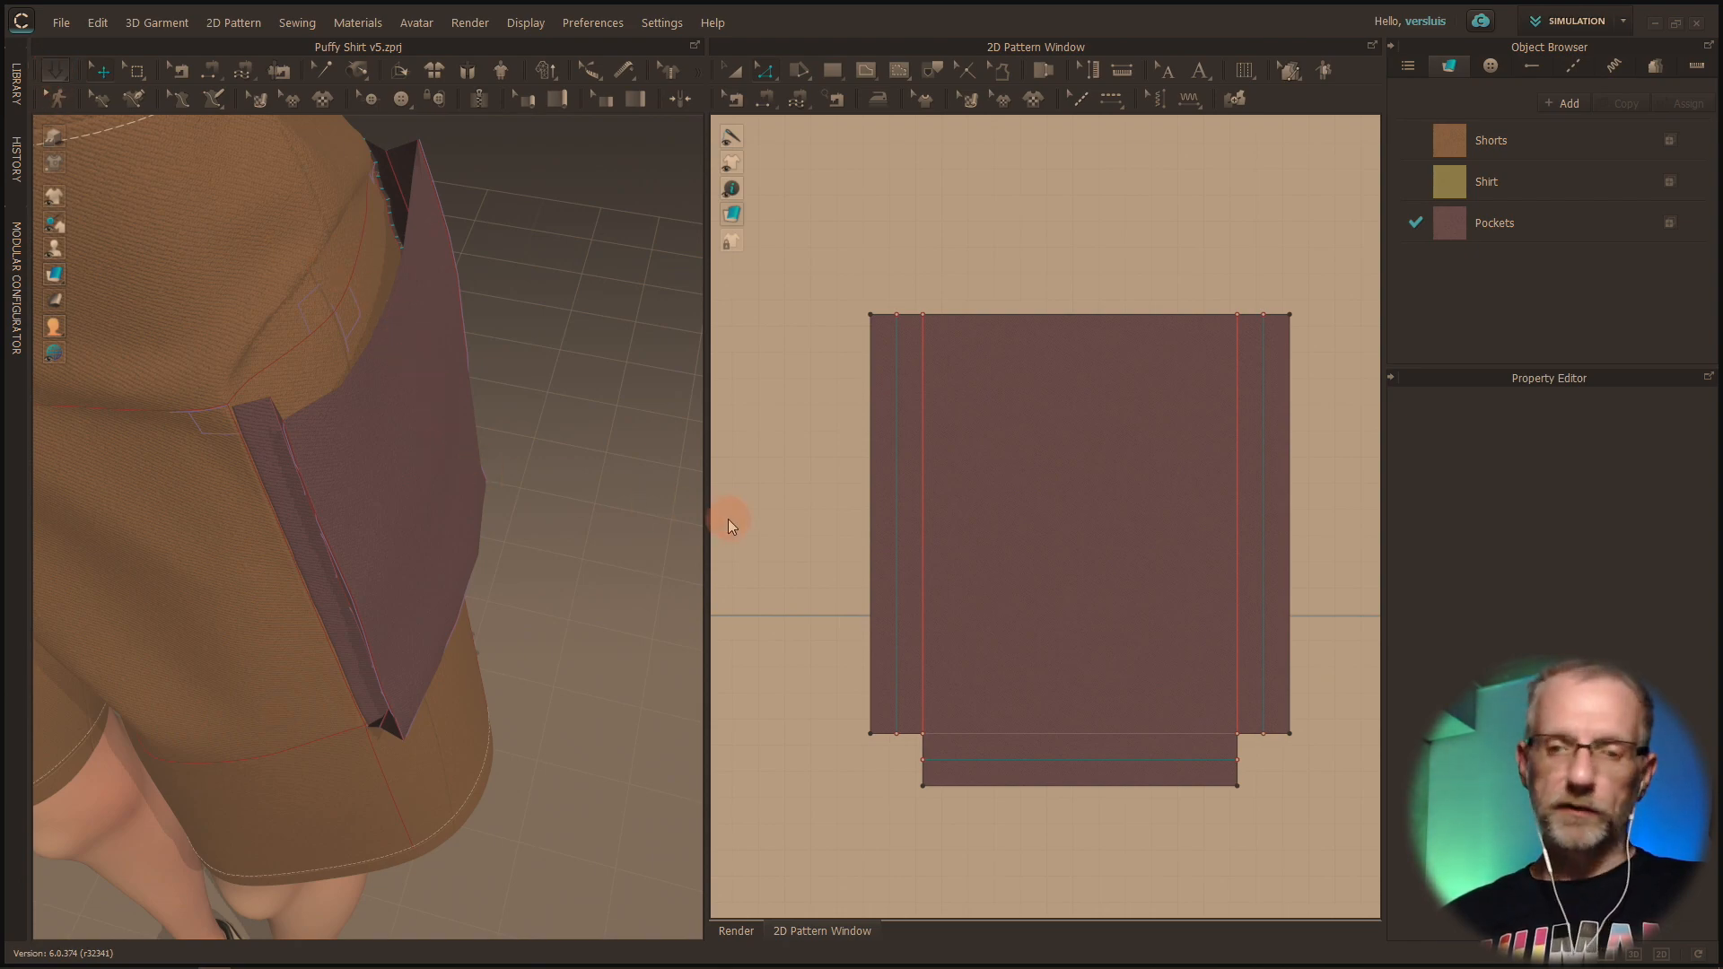
pyautogui.click(462, 449)
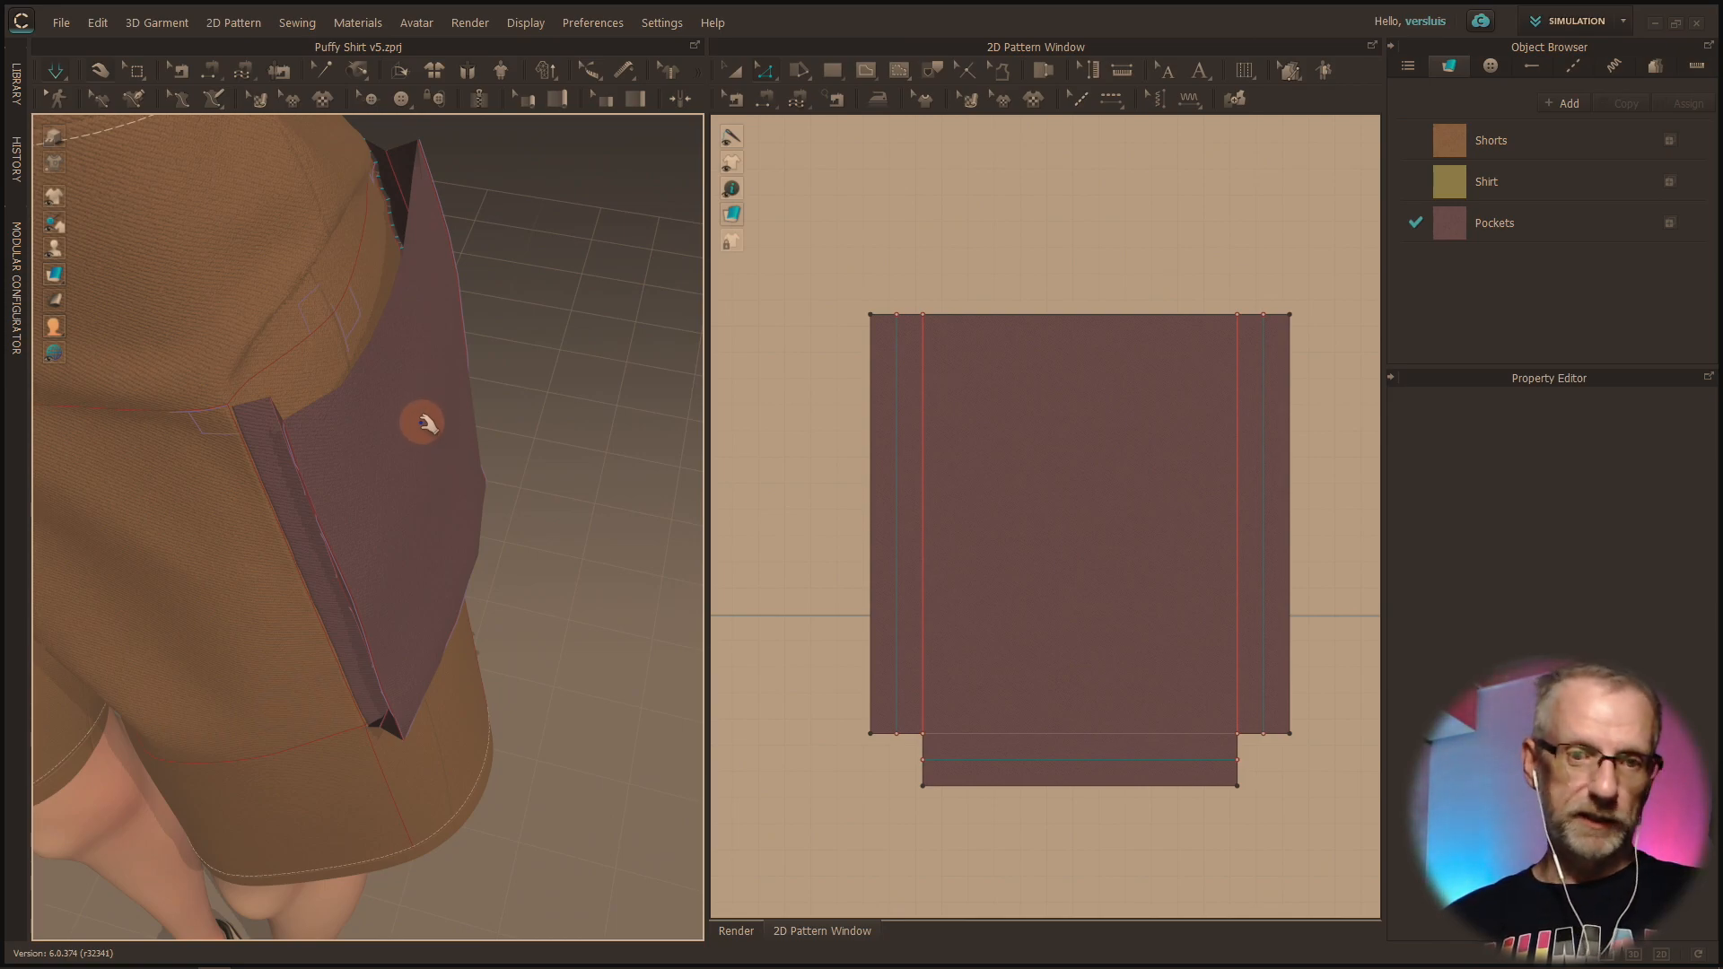
pyautogui.moveTo(369, 423); pyautogui.dragTo(449, 385, button='right')
pyautogui.hotkey('ctrl', 'a')
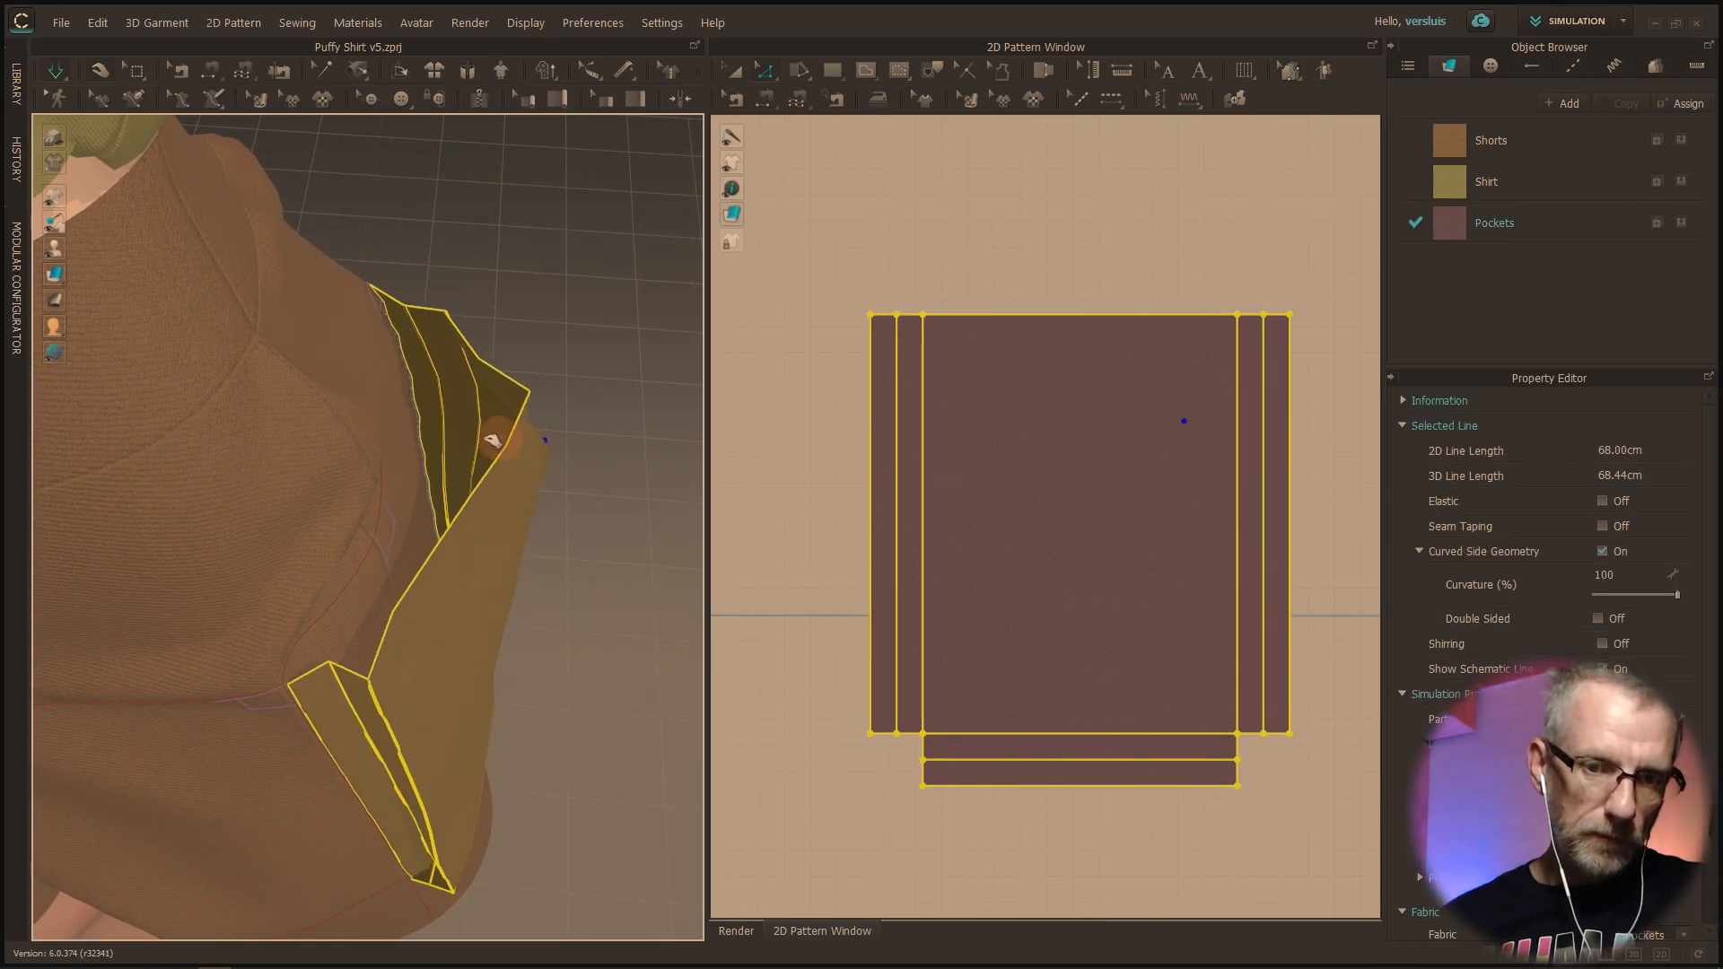
# Step: Nudge the pocket's inner left fold line slightly inward on the pattern and stop the simulation
pyautogui.click(922, 485)
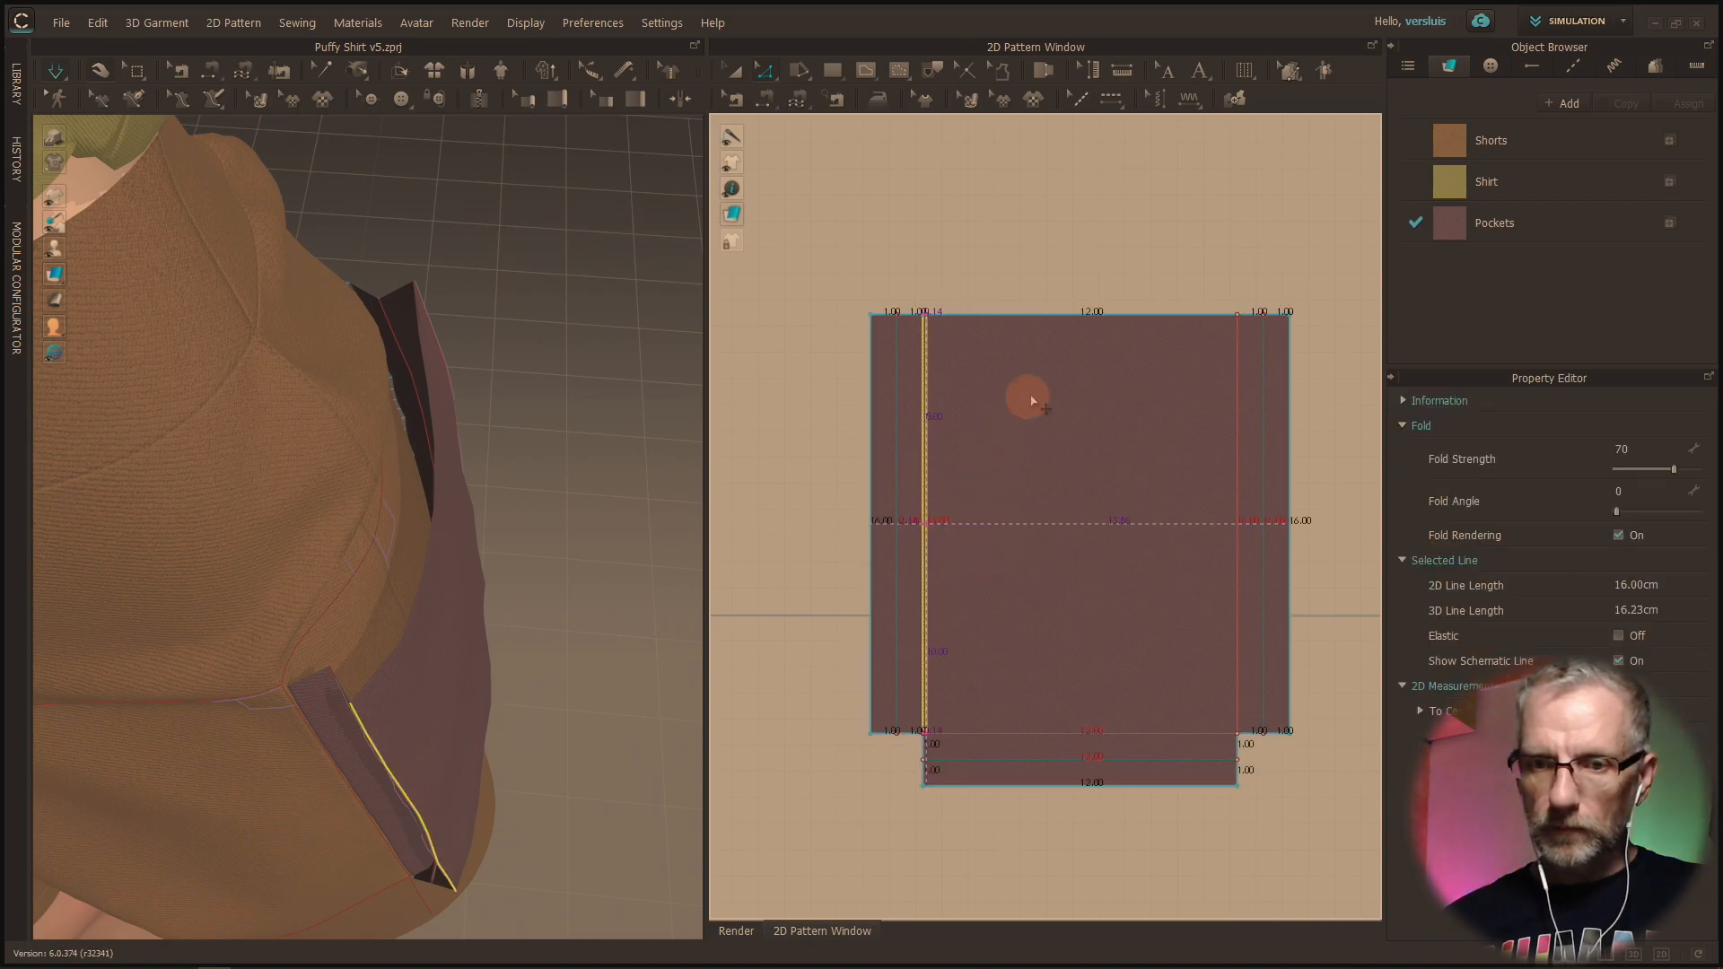
pyautogui.press('space')
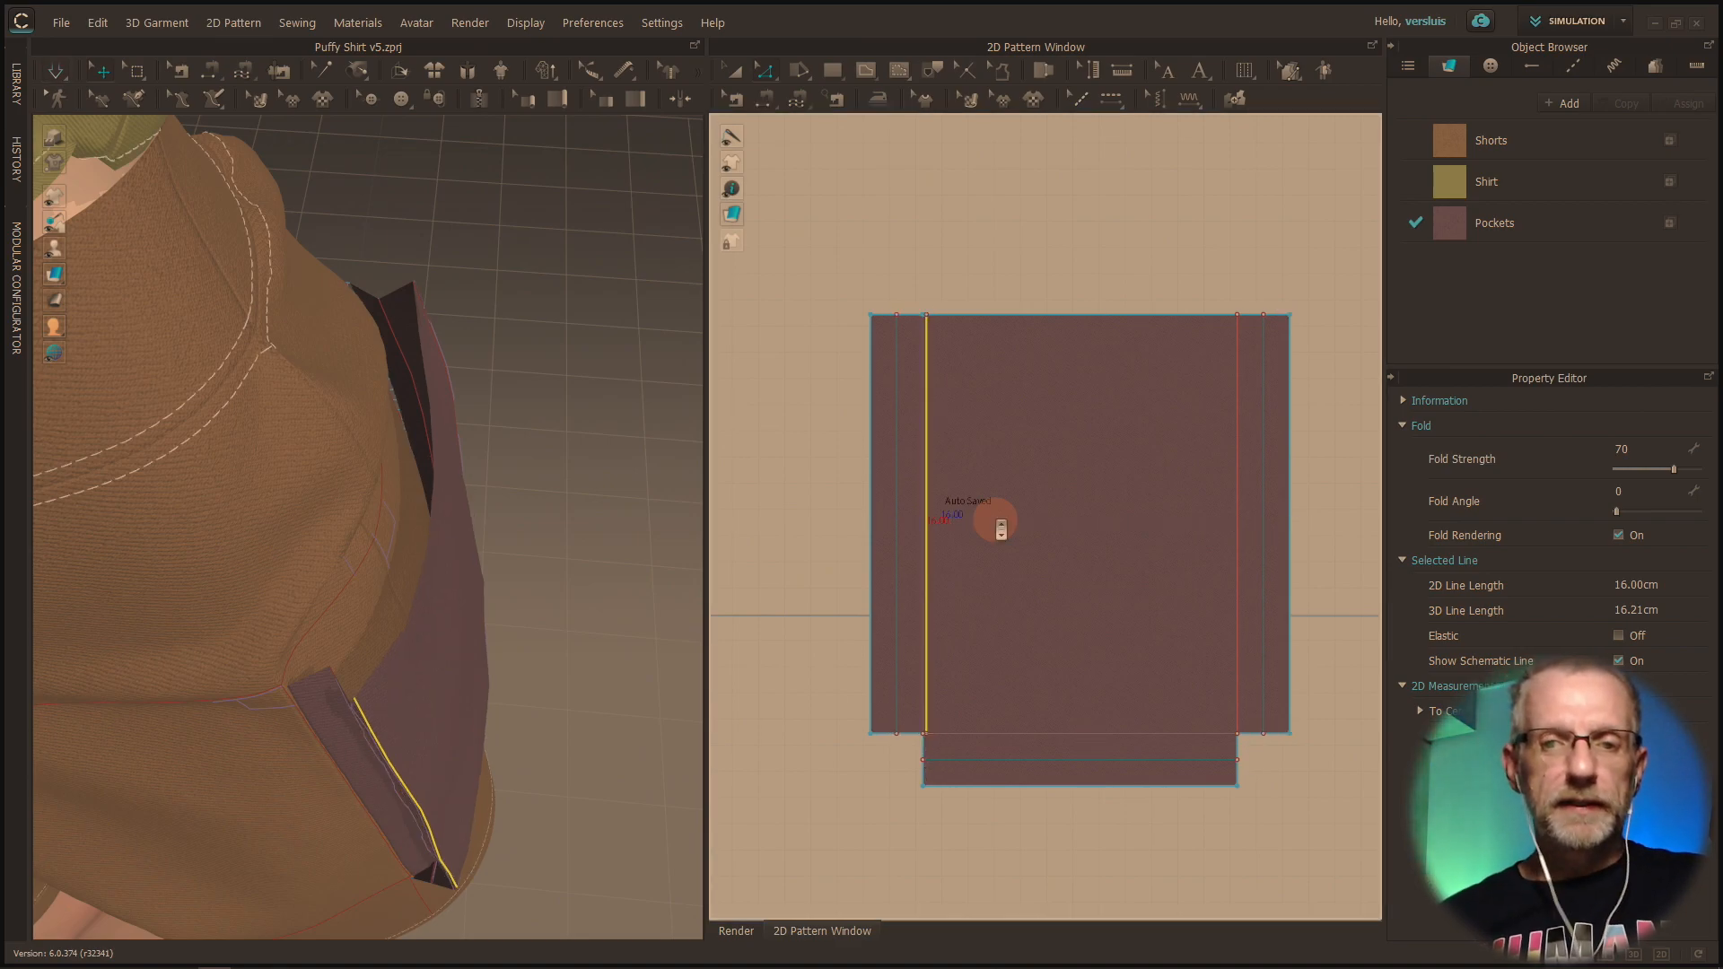
# Step: Compare the fold settings of the pocket's two left fold lines and review the pocket on the shorts from the front
pyautogui.scroll(3, 1002, 528)
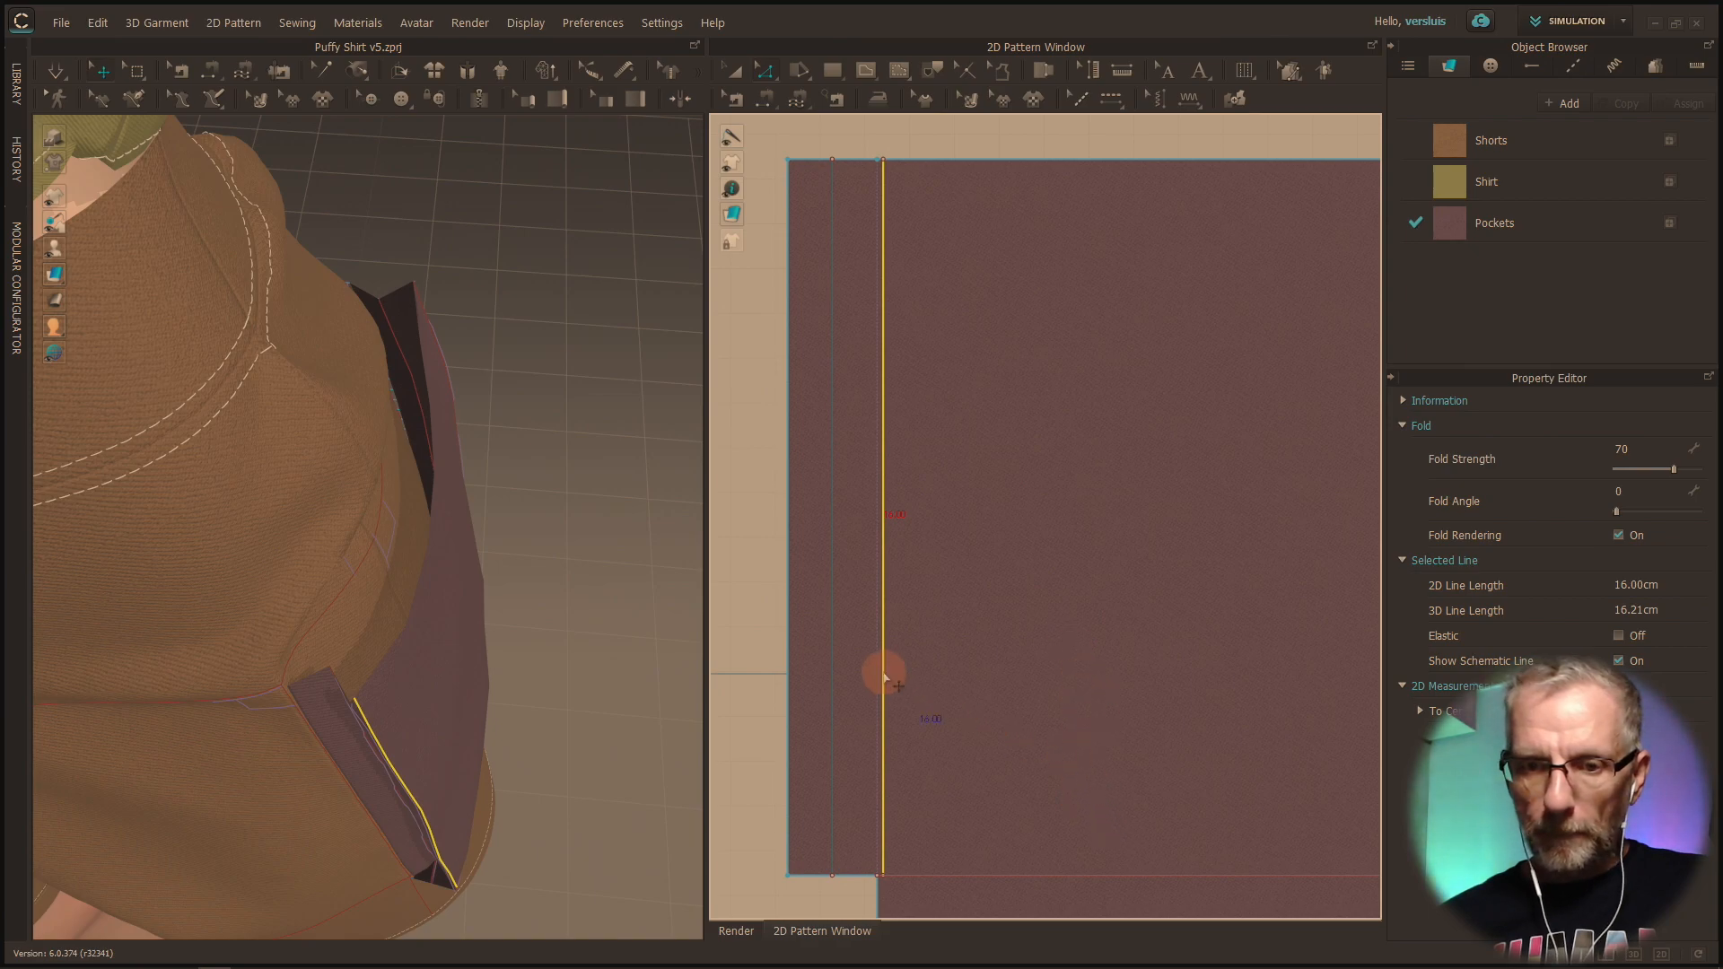
pyautogui.click(837, 705)
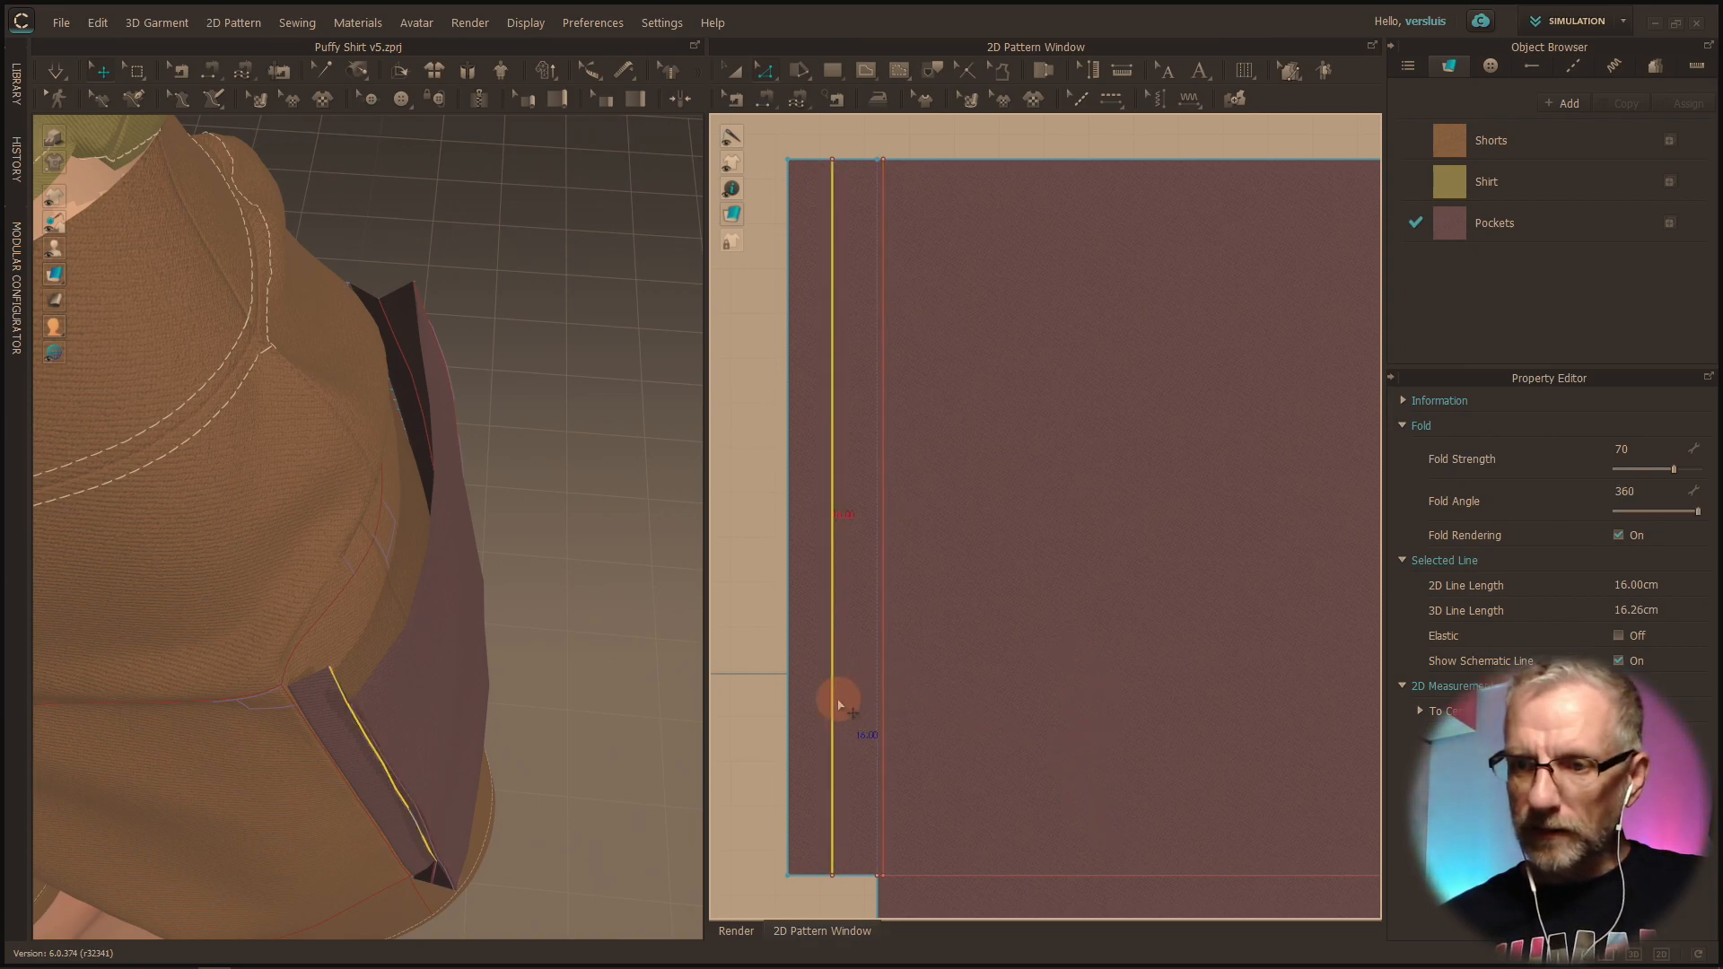
pyautogui.click(885, 705)
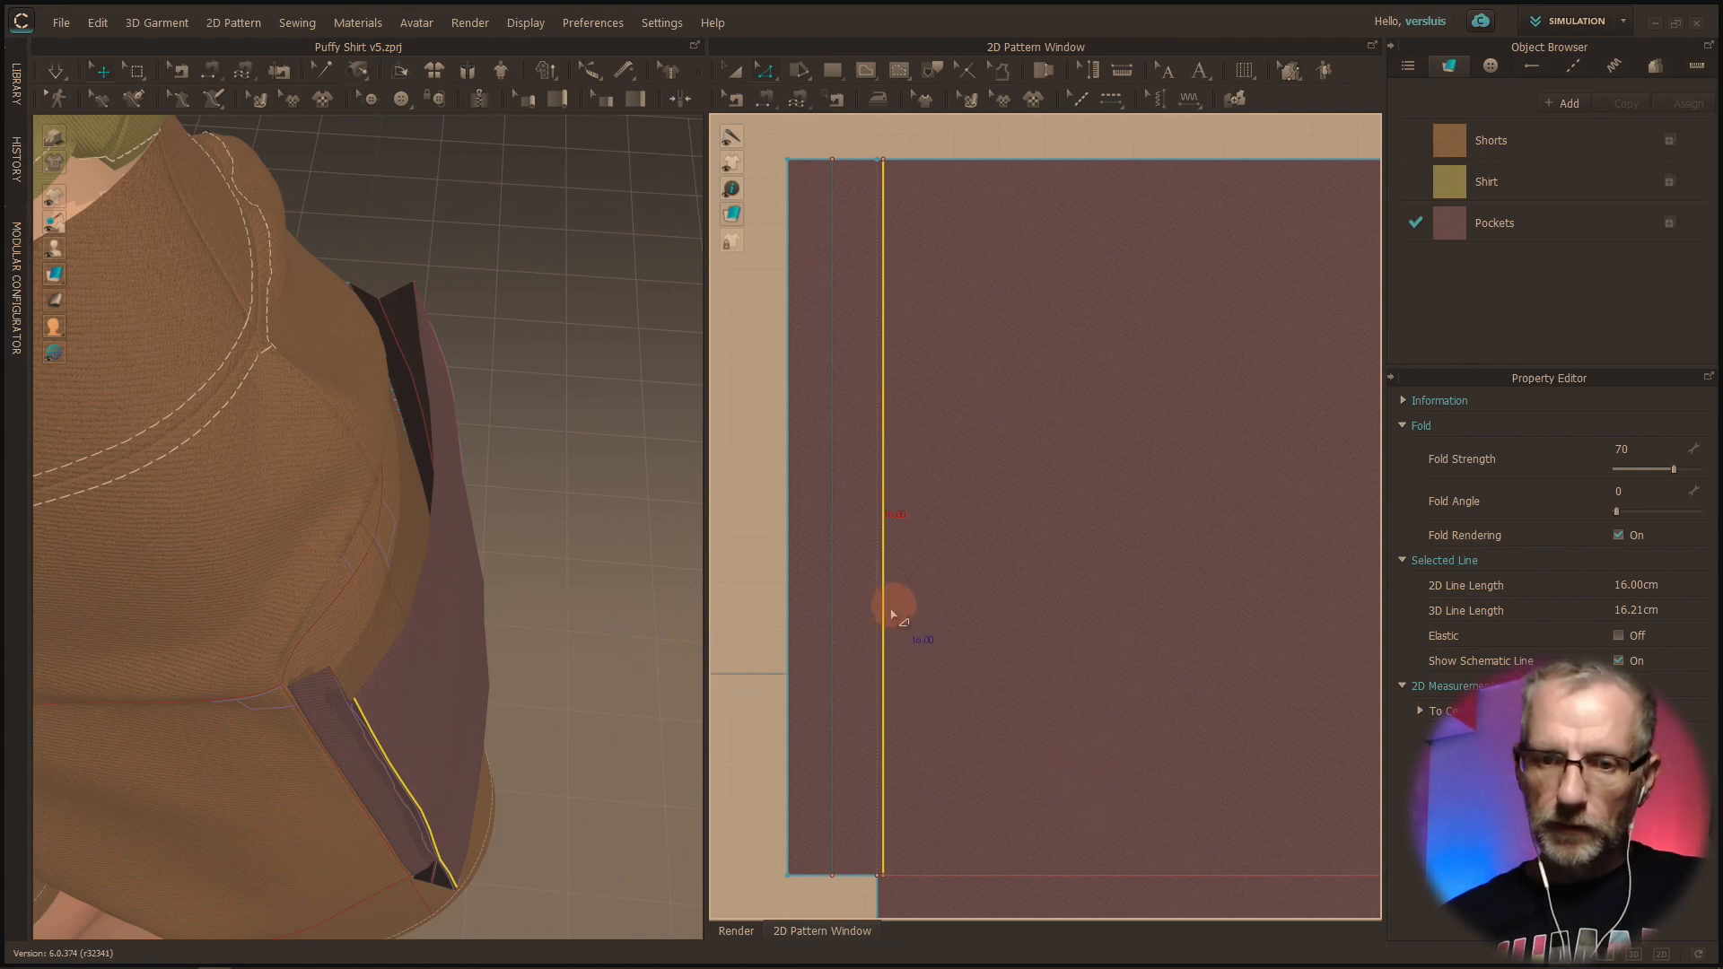
pyautogui.moveTo(550, 655); pyautogui.dragTo(545, 754, button='right')
pyautogui.click(479, 571)
pyautogui.moveTo(480, 571); pyautogui.dragTo(444, 538, button='right')
pyautogui.scroll(-4, 393, 546)
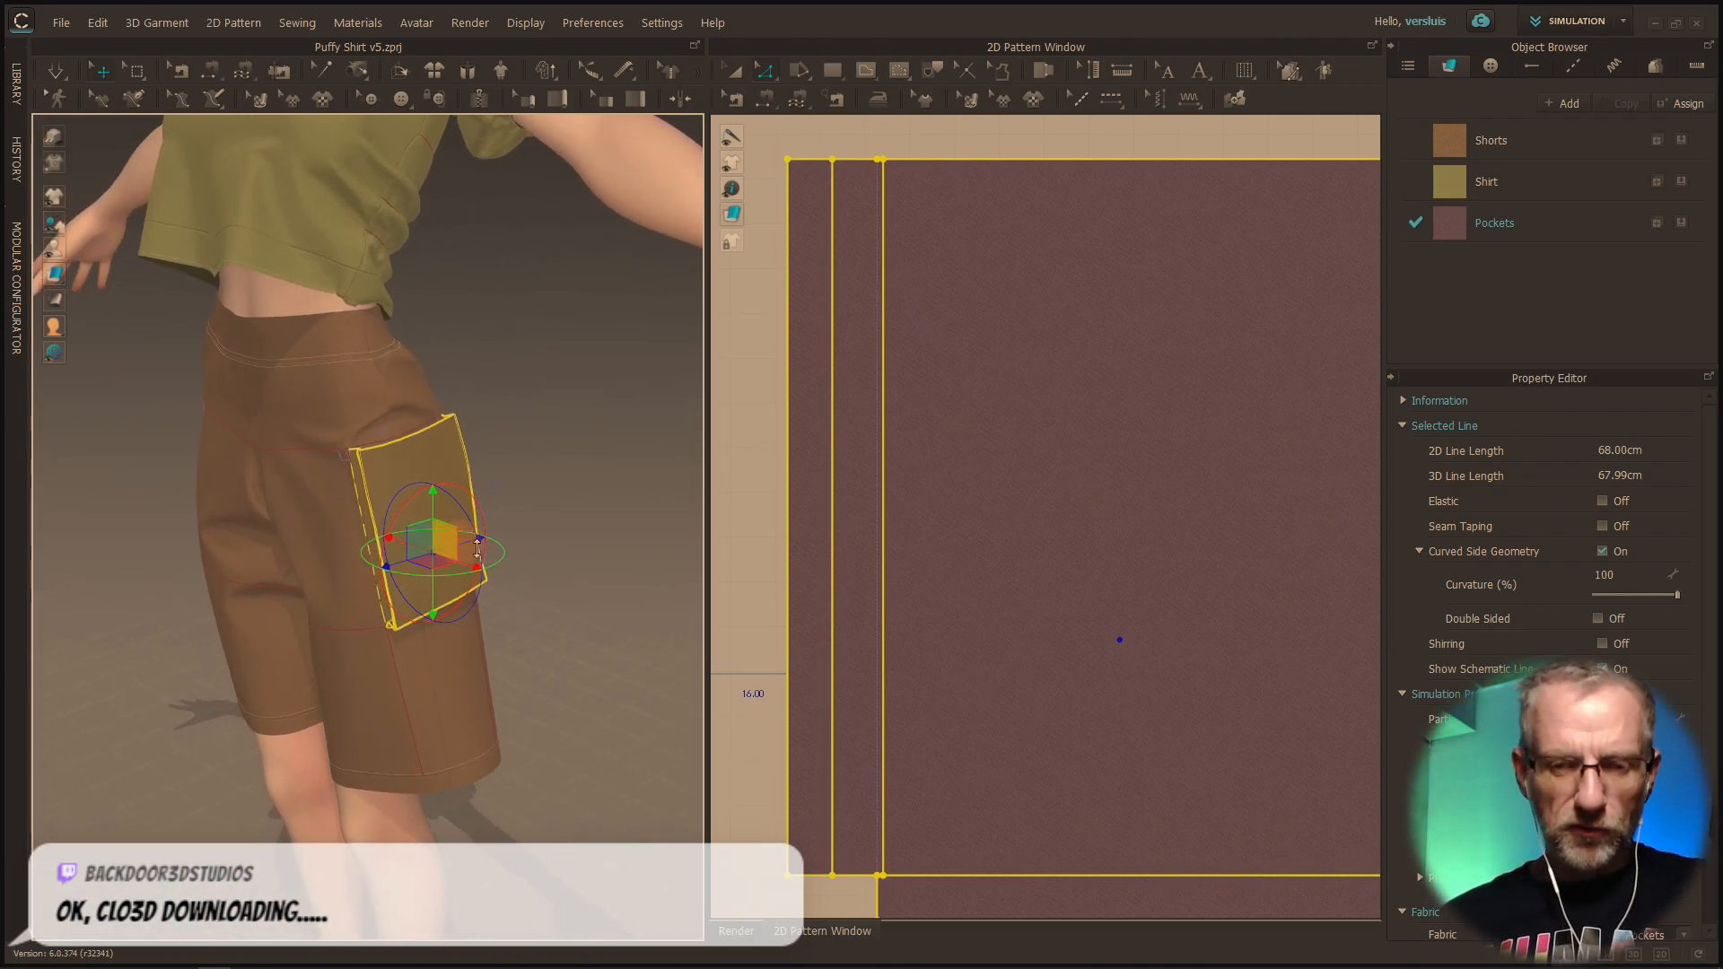
# Step: Set the fold strength of the three inner fold lines around the pocket's front face to 100
pyautogui.click(886, 593)
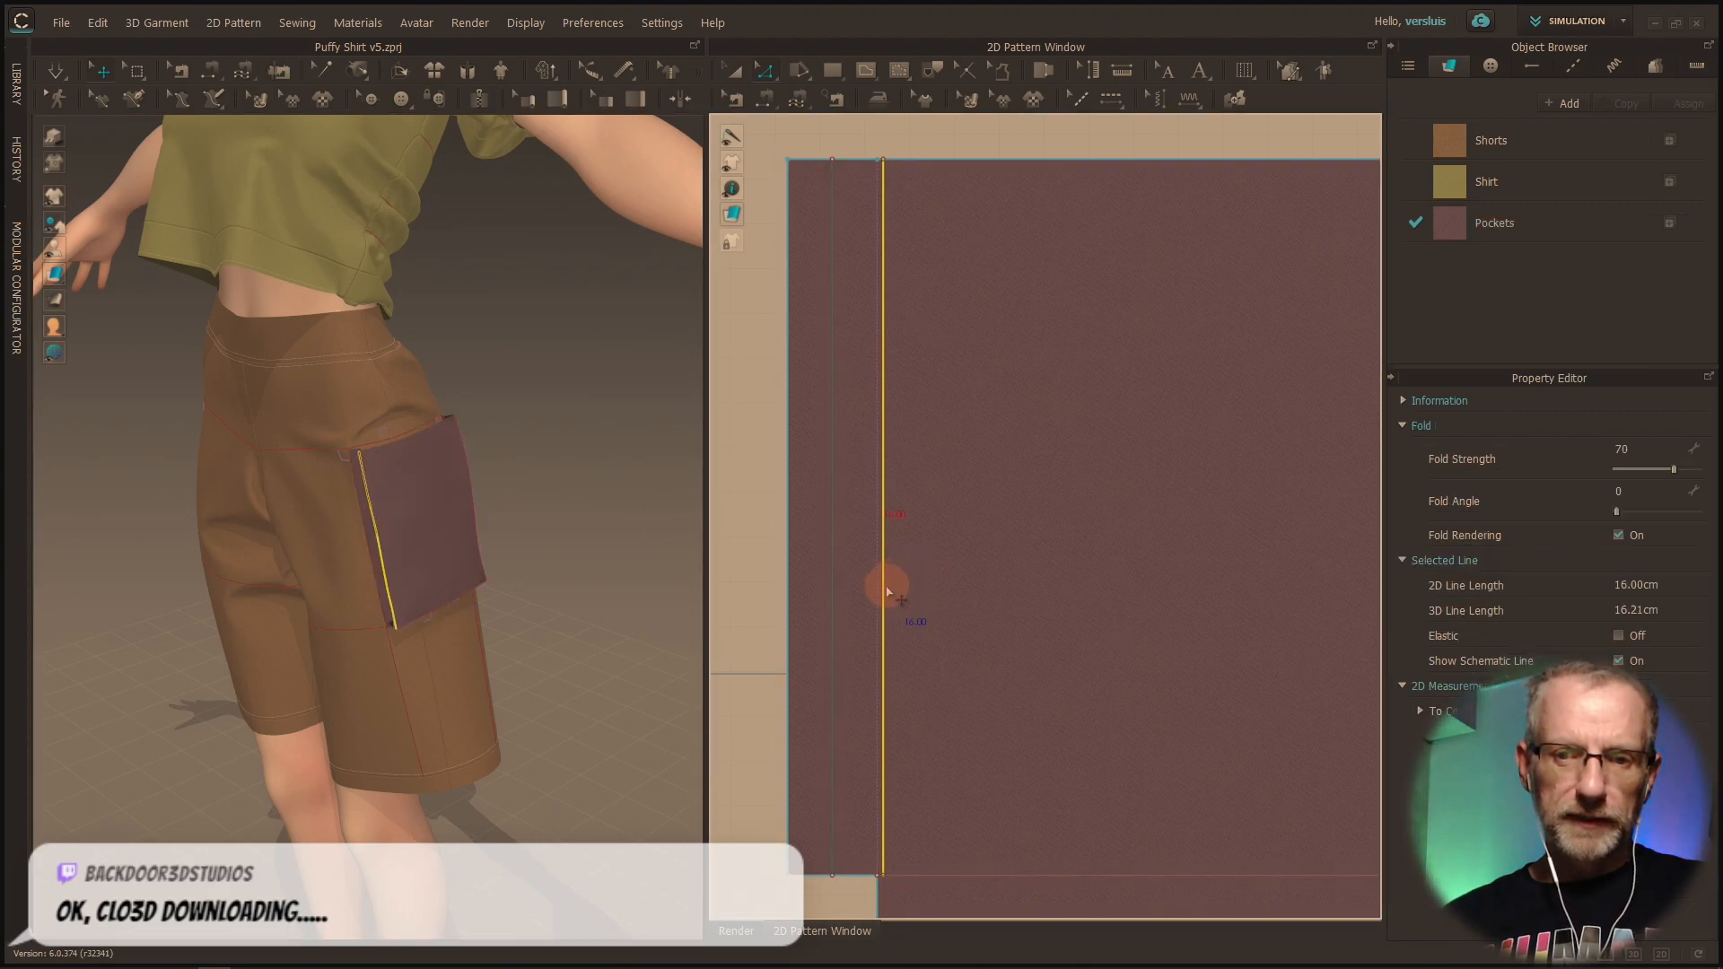
pyautogui.moveTo(921, 607); pyautogui.dragTo(890, 473, button='middle')
pyautogui.scroll(-2, 891, 493)
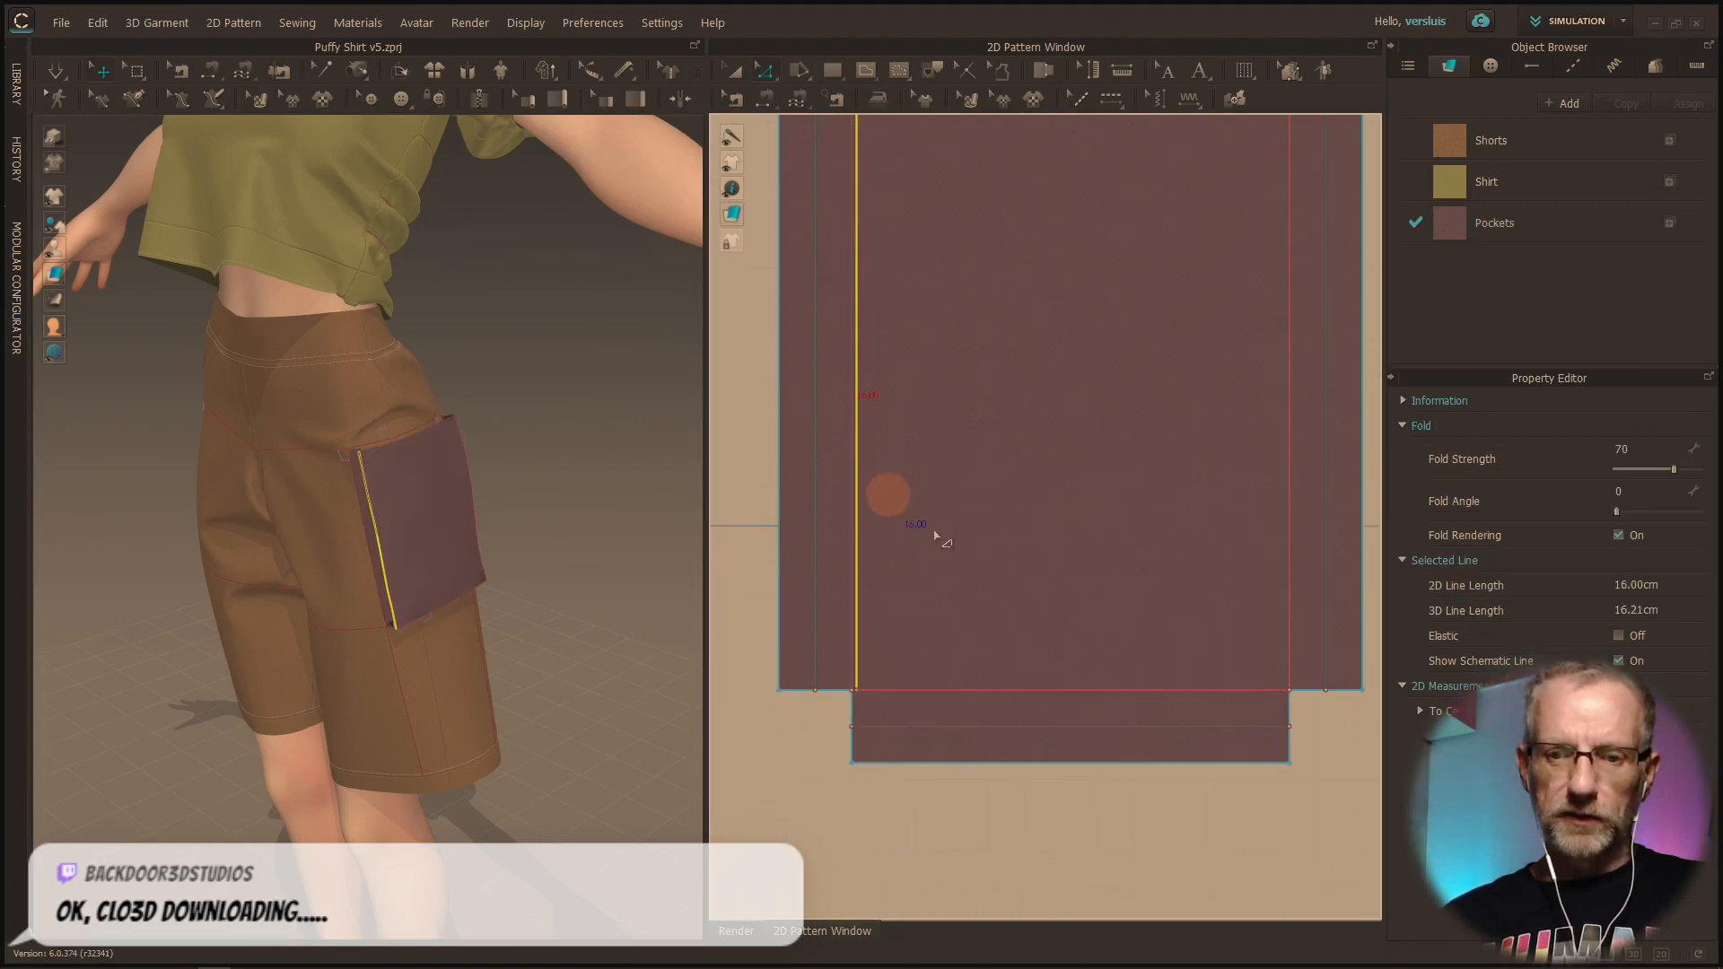
pyautogui.keyDown('shift'); pyautogui.click(1032, 691); pyautogui.keyUp('shift')
pyautogui.keyDown('shift'); pyautogui.click(1289, 566); pyautogui.keyUp('shift')
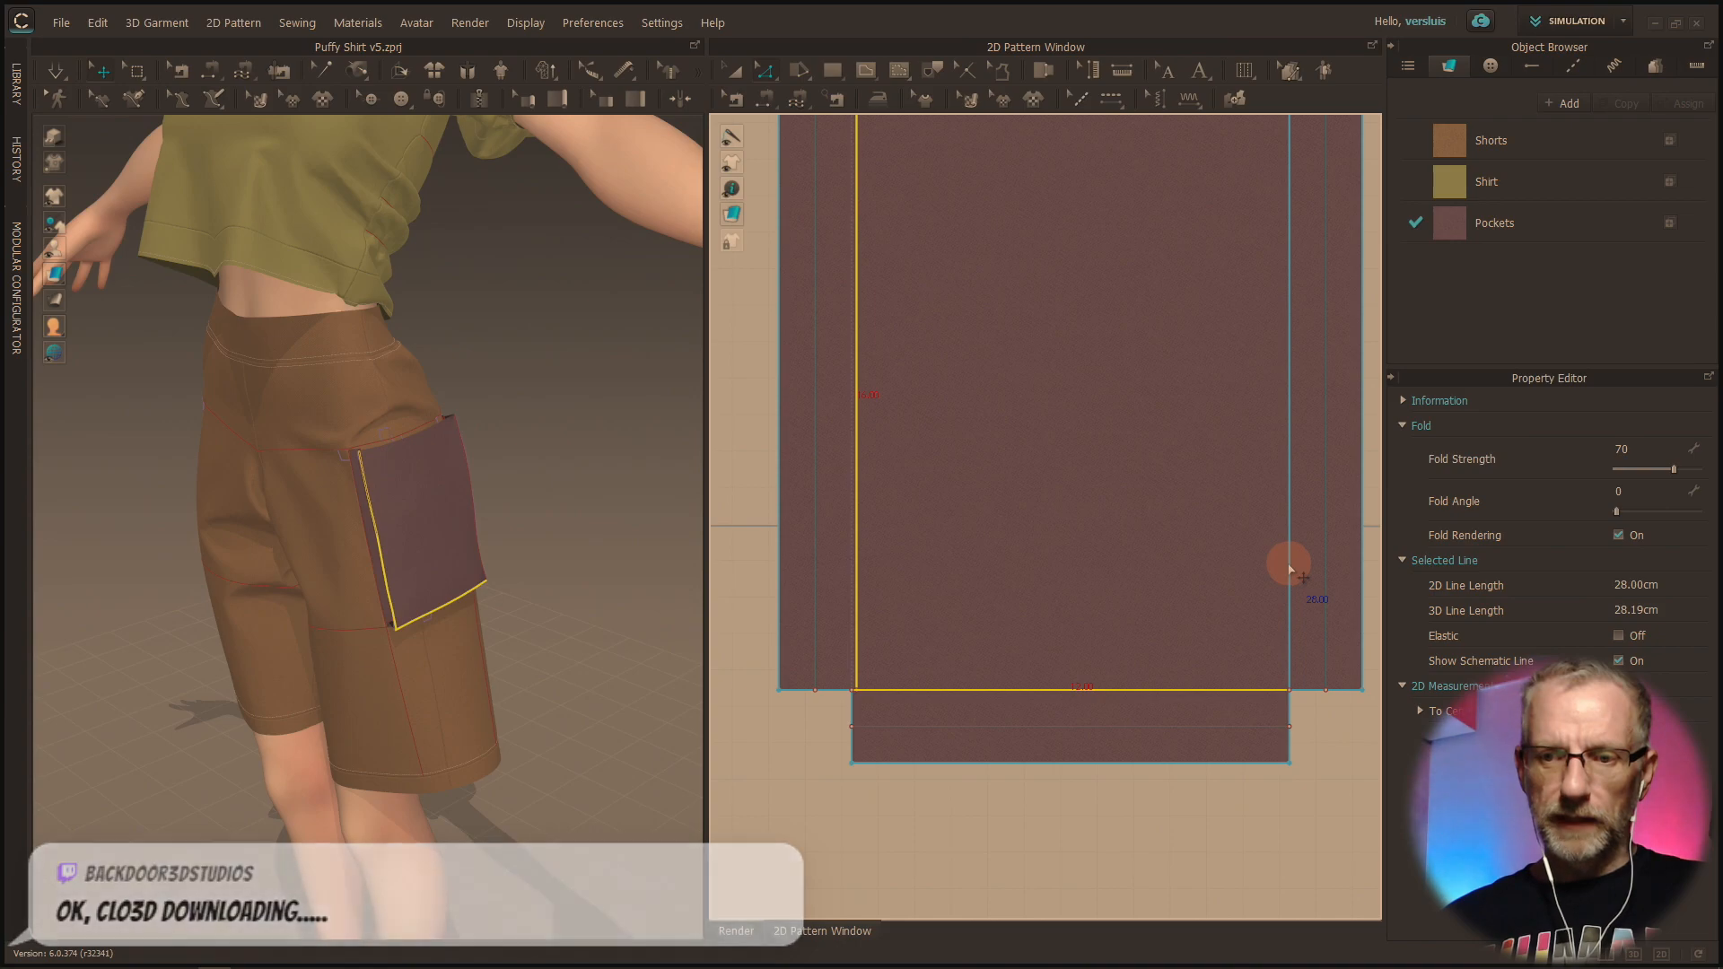
pyautogui.click(1623, 449)
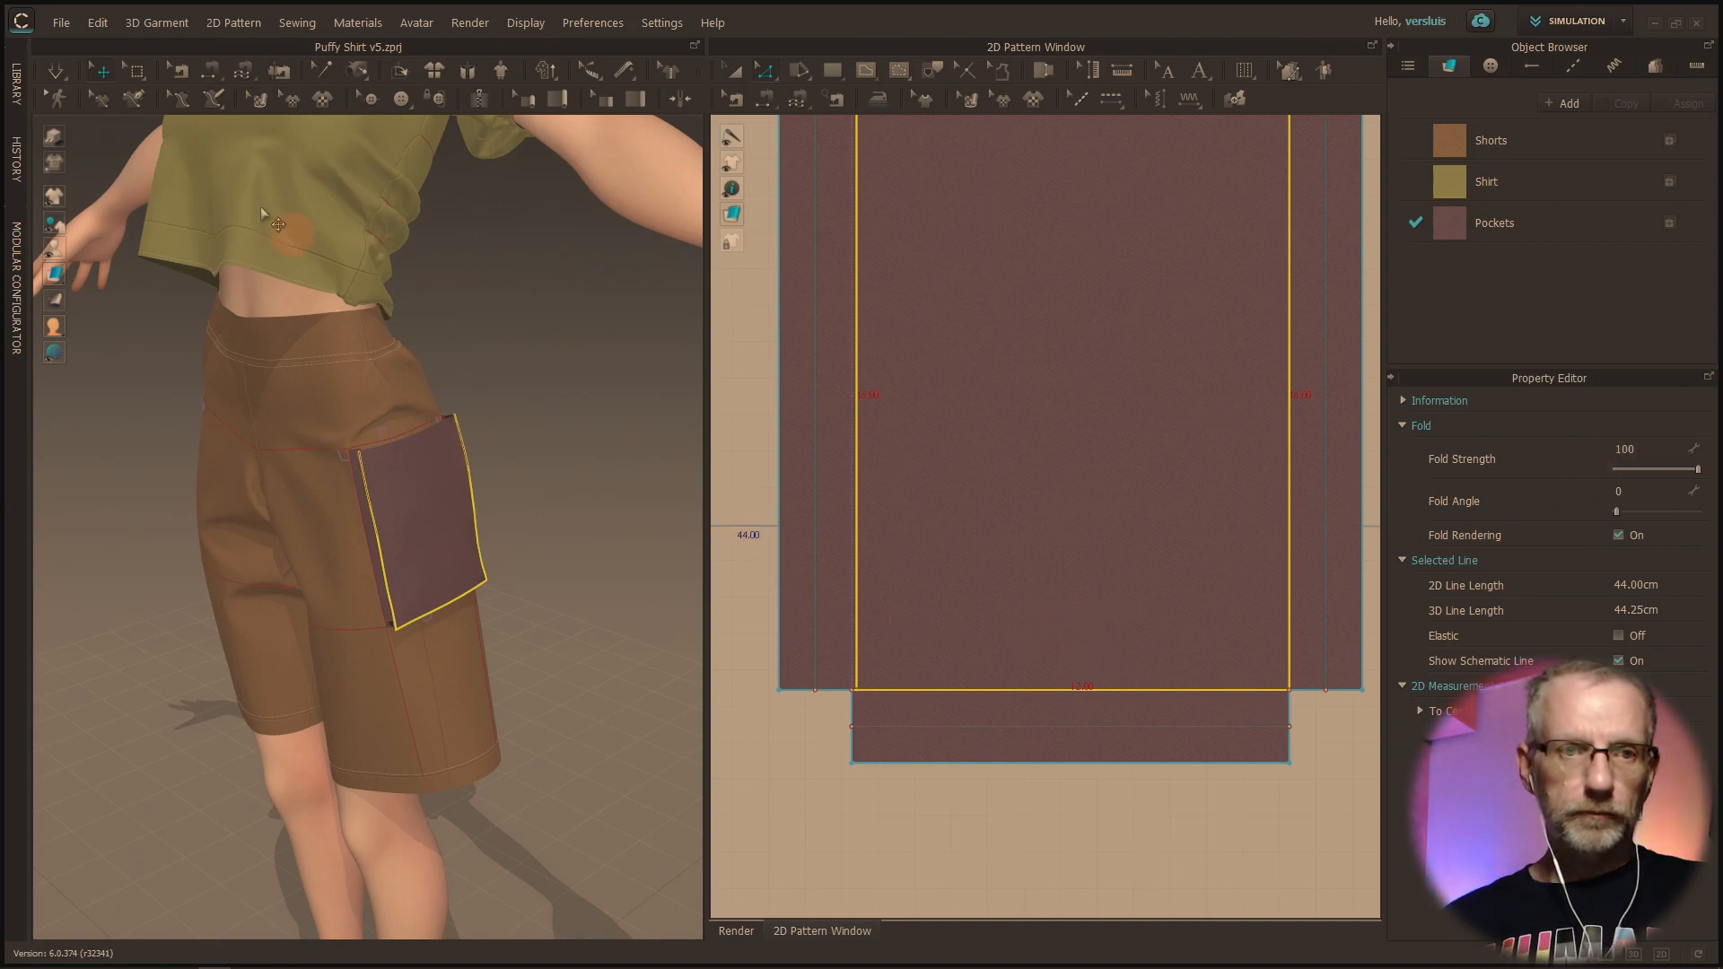
# Step: Simulate the garment with the stronger inner folds and examine the pocket's side flap up close
pyautogui.click(53, 78)
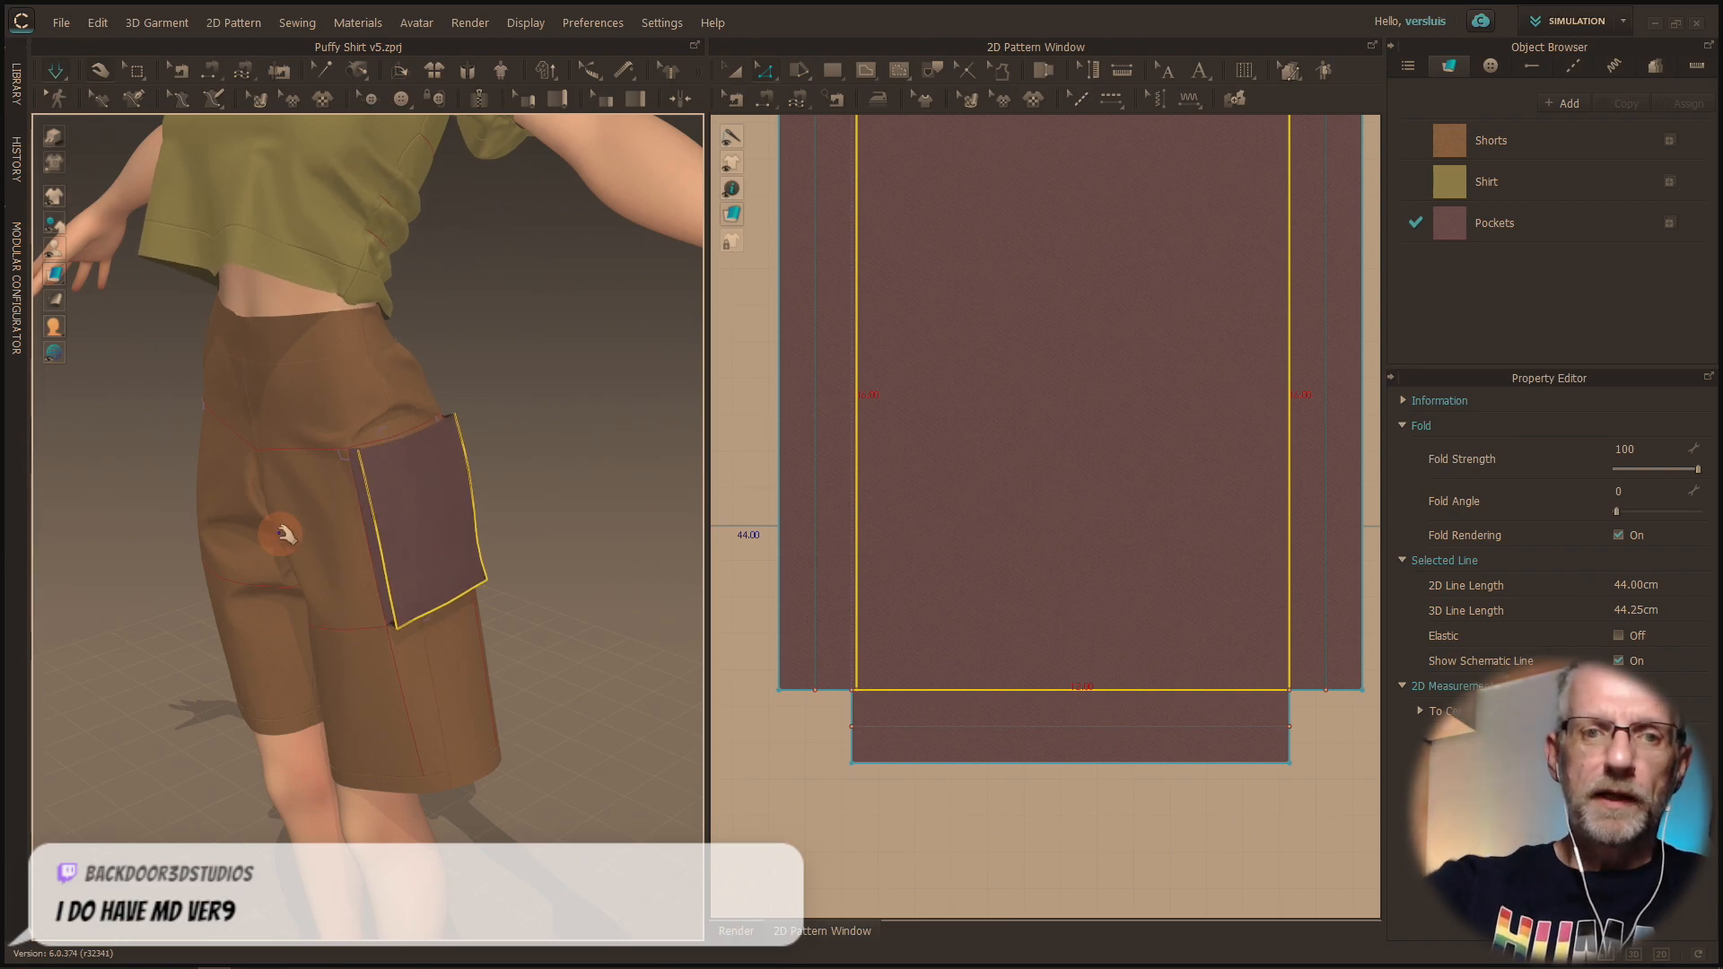
pyautogui.scroll(-3, 364, 485)
pyautogui.scroll(8, 364, 491)
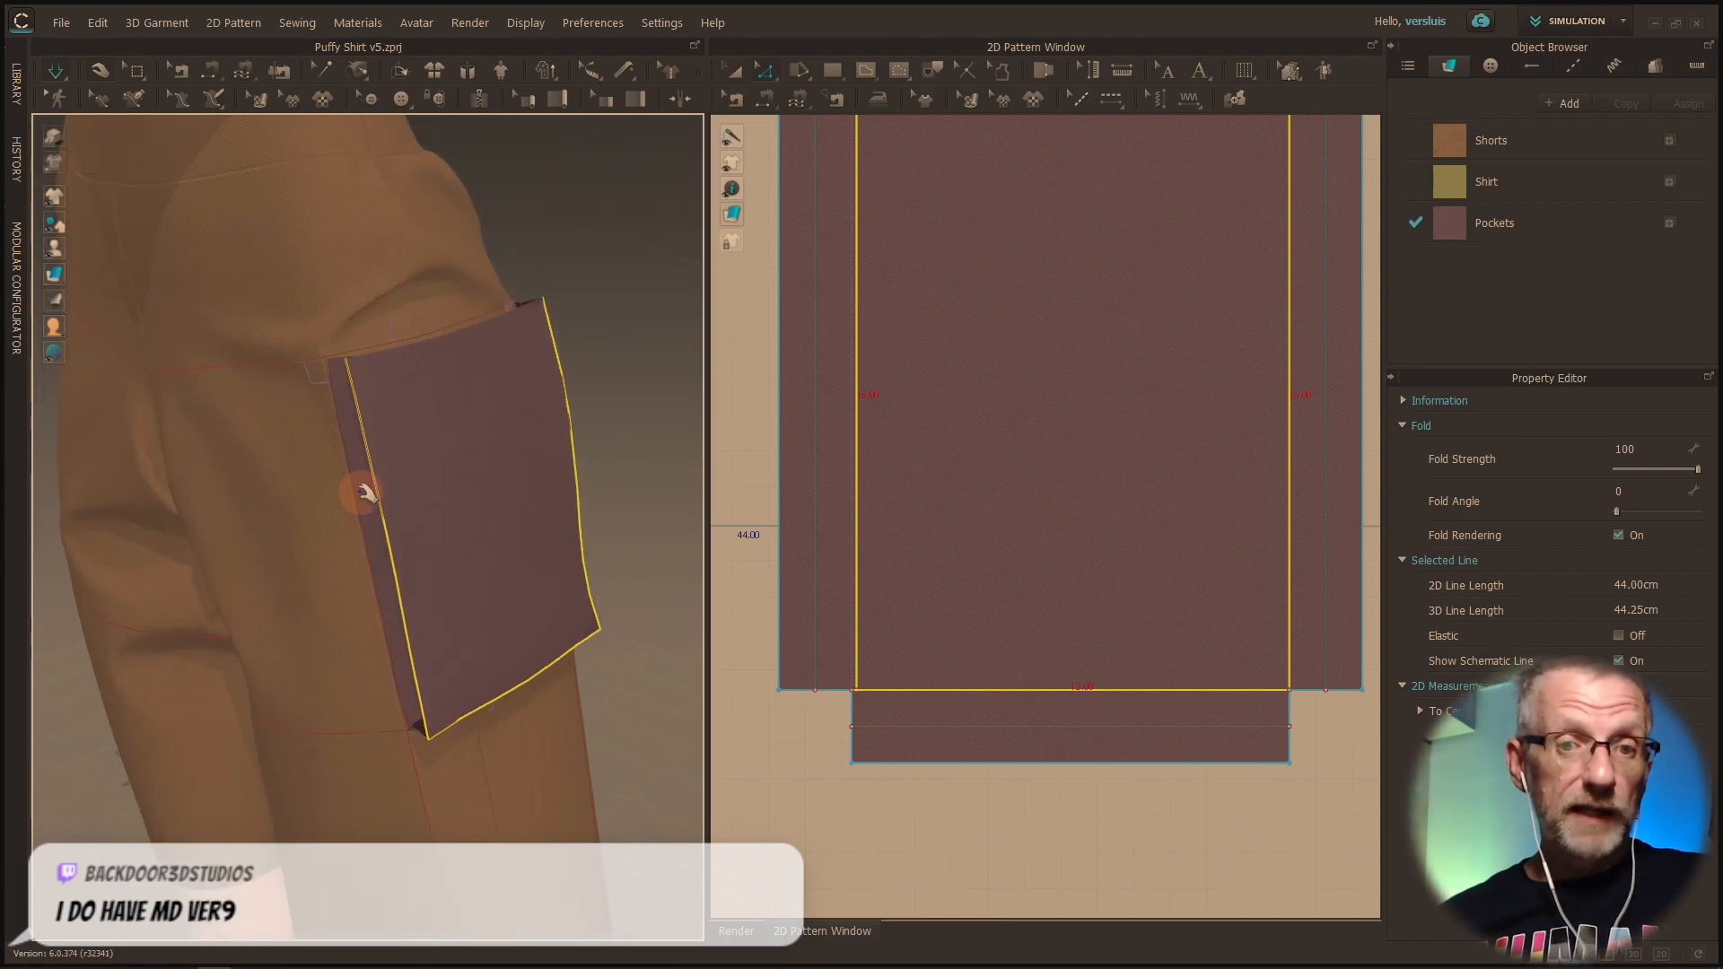
# Step: Tug the pocket's front face outward during simulation to open its side folds, and examine the flap from the side
pyautogui.moveTo(361, 496)
pyautogui.mouseDown(button='right')
pyautogui.moveTo(395, 535)
pyautogui.moveTo(360, 504)
pyautogui.mouseUp(button='right')
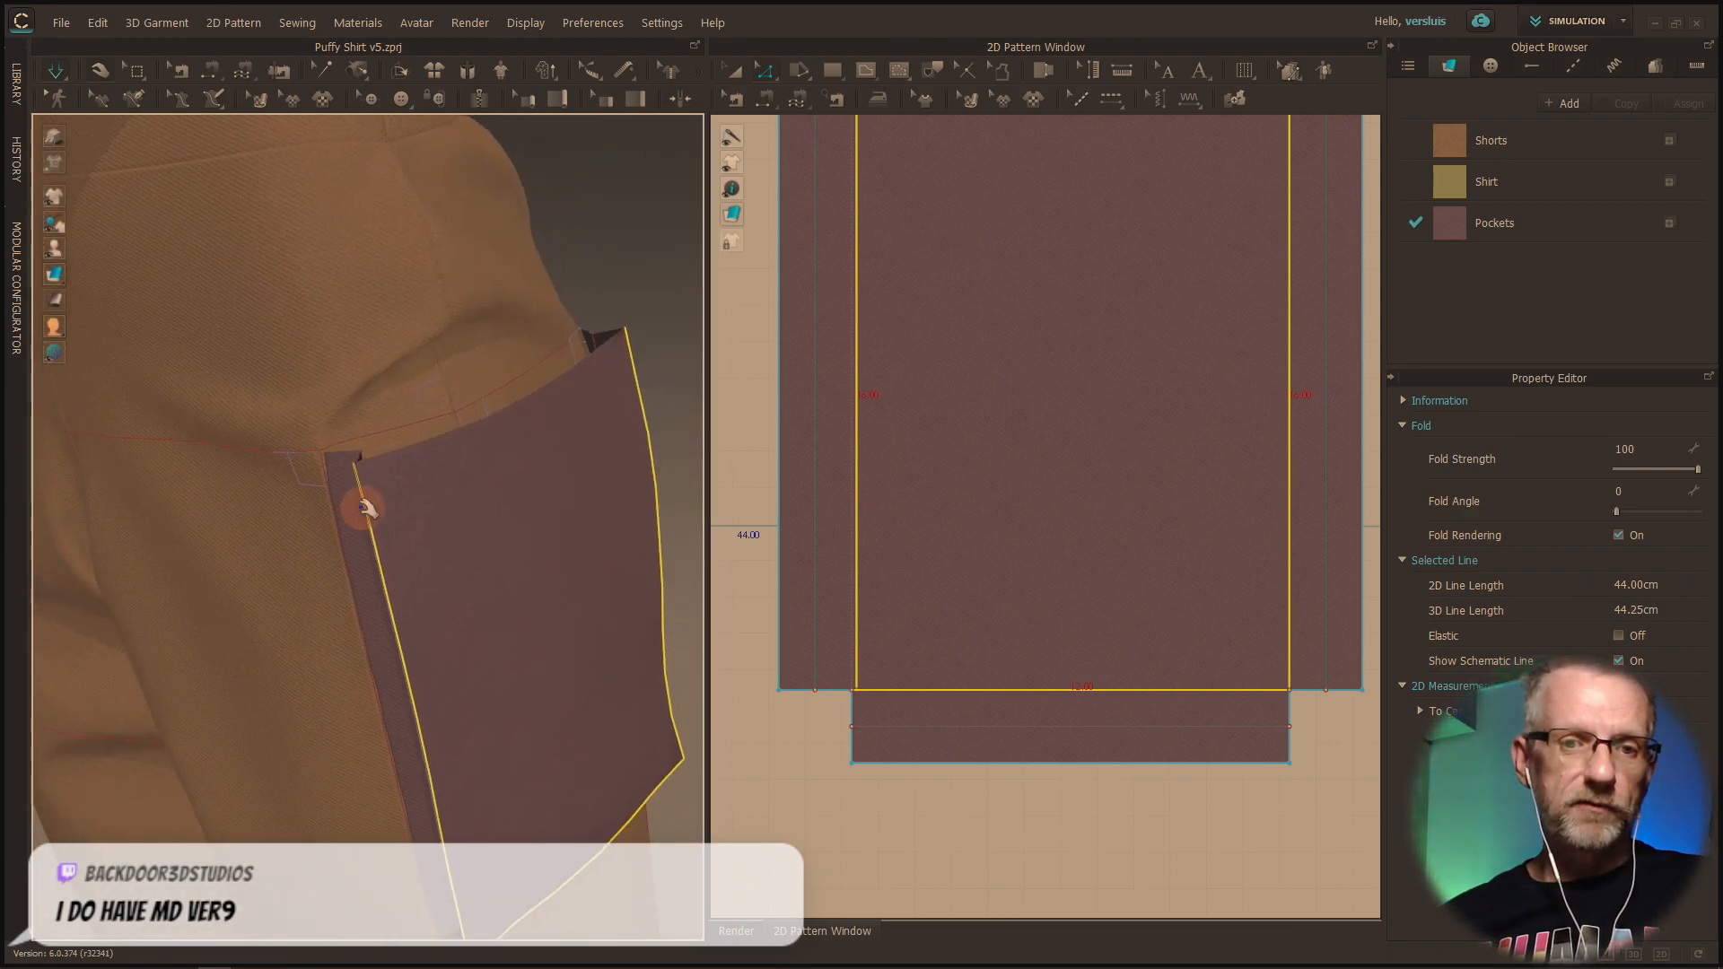
pyautogui.click(481, 527)
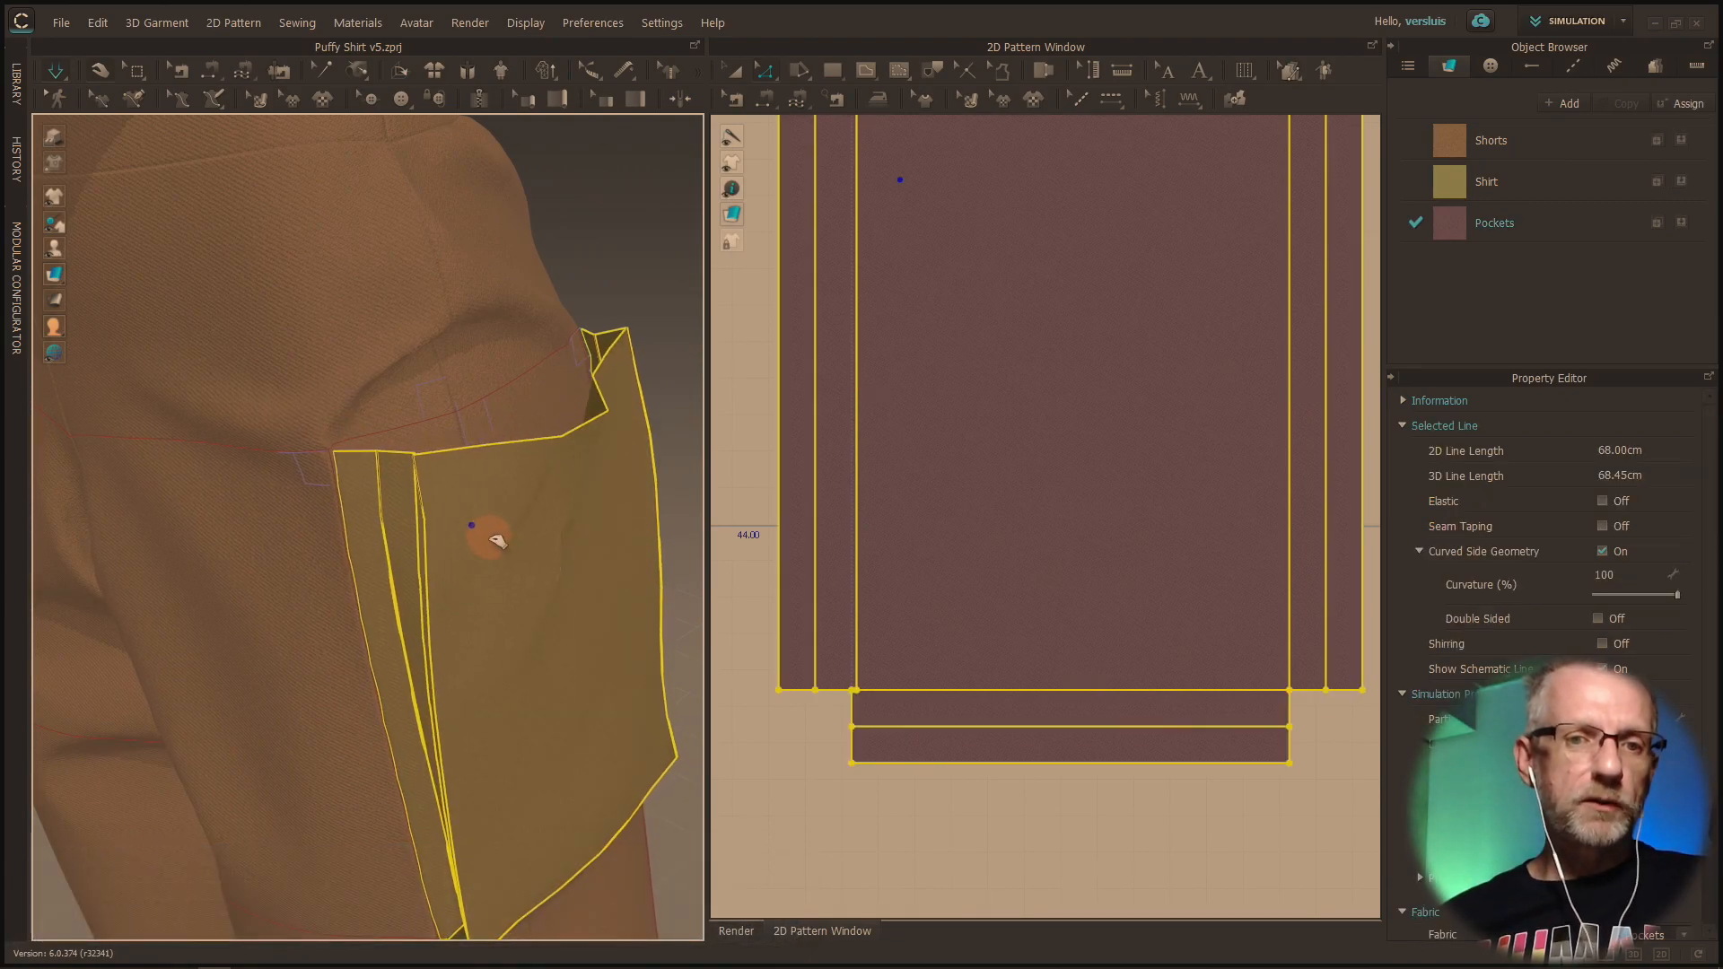
pyautogui.moveTo(495, 527); pyautogui.dragTo(604, 559)
pyautogui.moveTo(434, 482)
pyautogui.mouseDown(button='right')
pyautogui.moveTo(423, 473)
pyautogui.moveTo(434, 503)
pyautogui.moveTo(542, 521)
pyautogui.moveTo(443, 513)
pyautogui.mouseUp(button='right')
pyautogui.moveTo(358, 514); pyautogui.dragTo(364, 510)
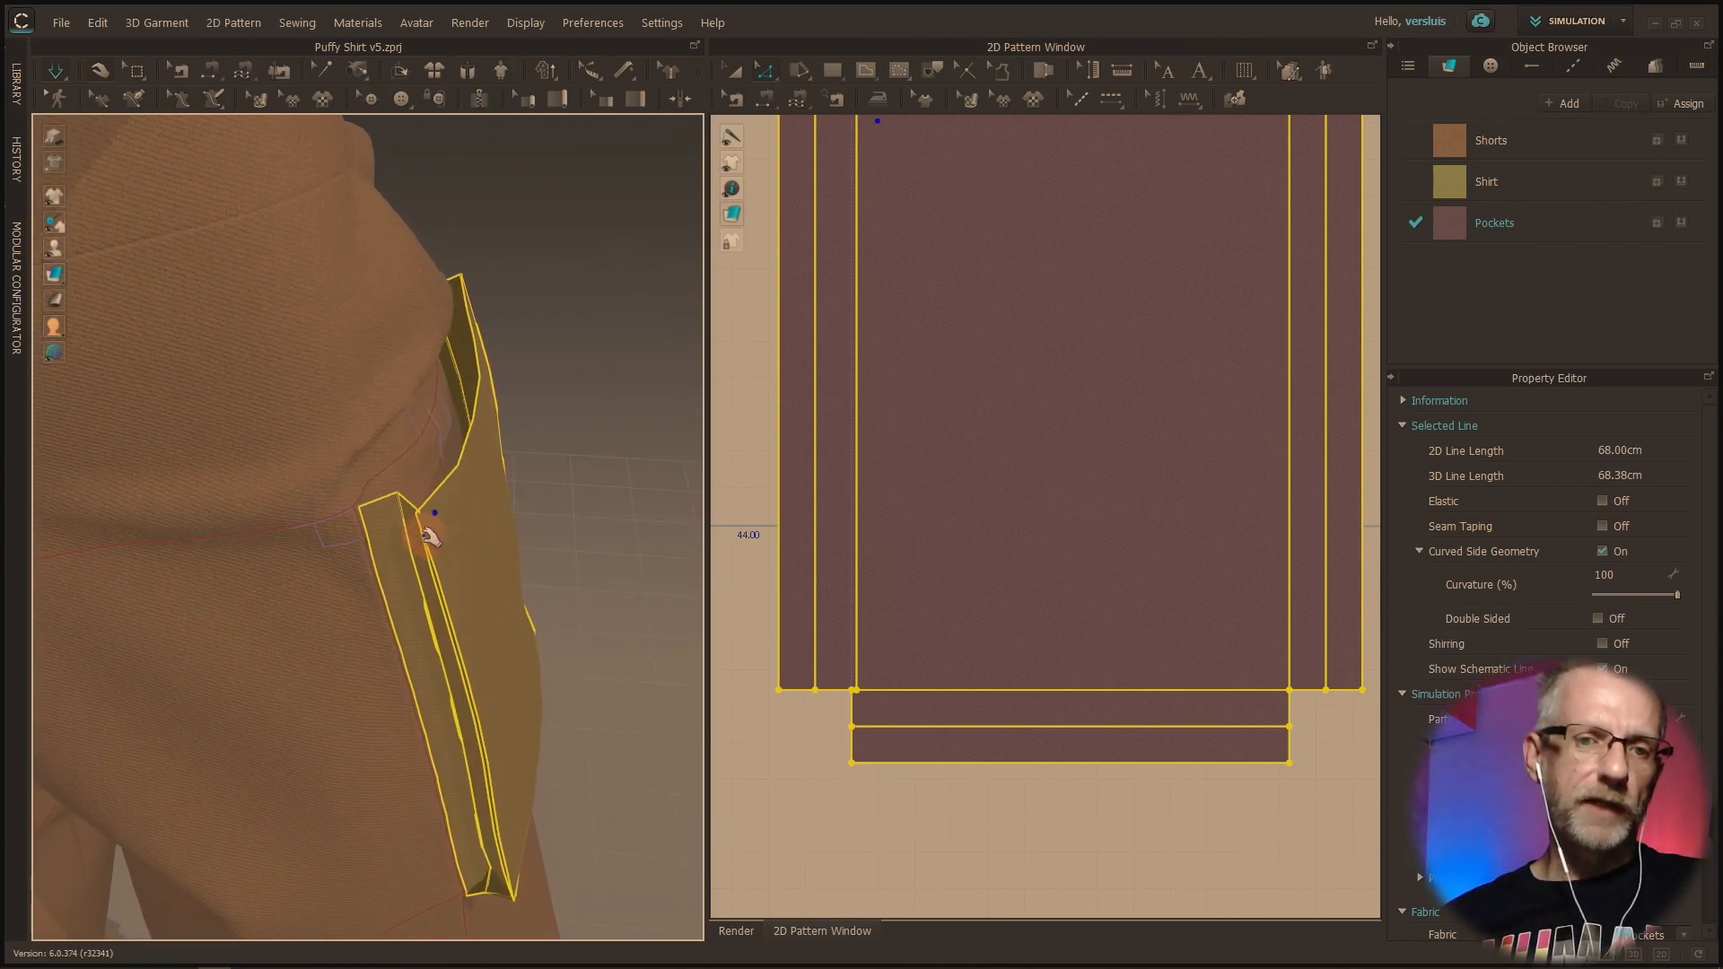
pyautogui.moveTo(368, 622); pyautogui.dragTo(644, 672)
pyautogui.moveTo(503, 565)
pyautogui.mouseDown(button='right')
pyautogui.moveTo(459, 520)
pyautogui.moveTo(538, 569)
pyautogui.moveTo(504, 561)
pyautogui.mouseUp(button='right')
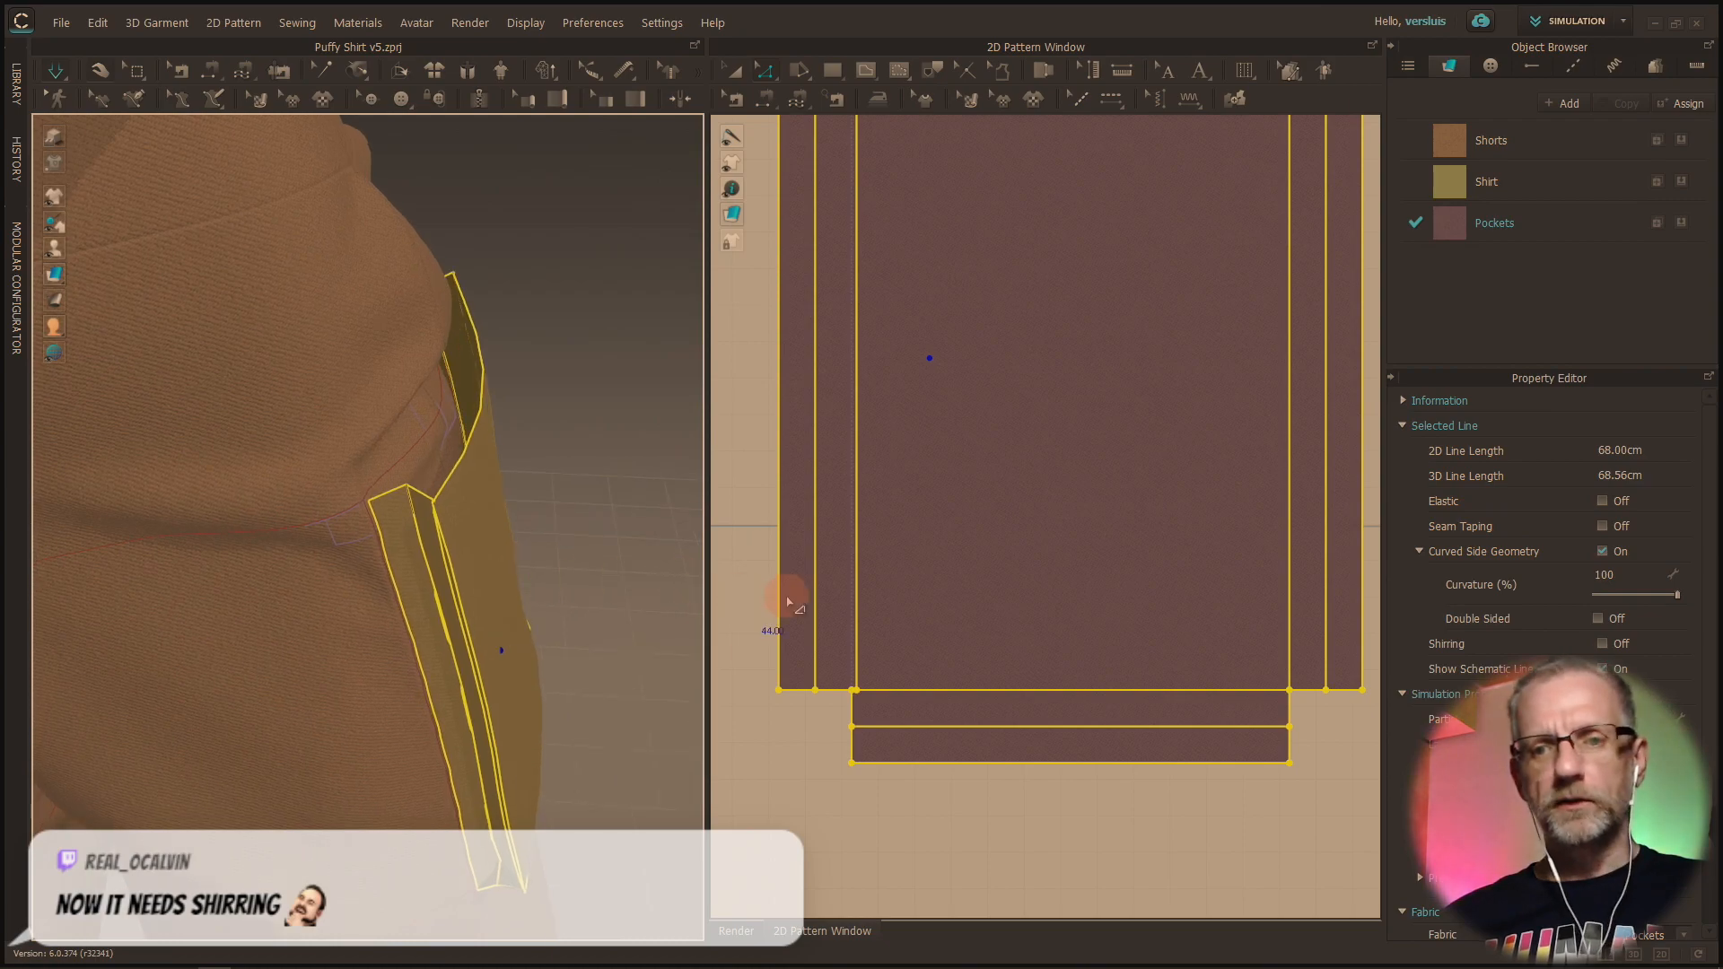
# Step: Set the fold strength of the middle fold lines on the pocket's two side flaps and bottom flap to 100
pyautogui.click(815, 609)
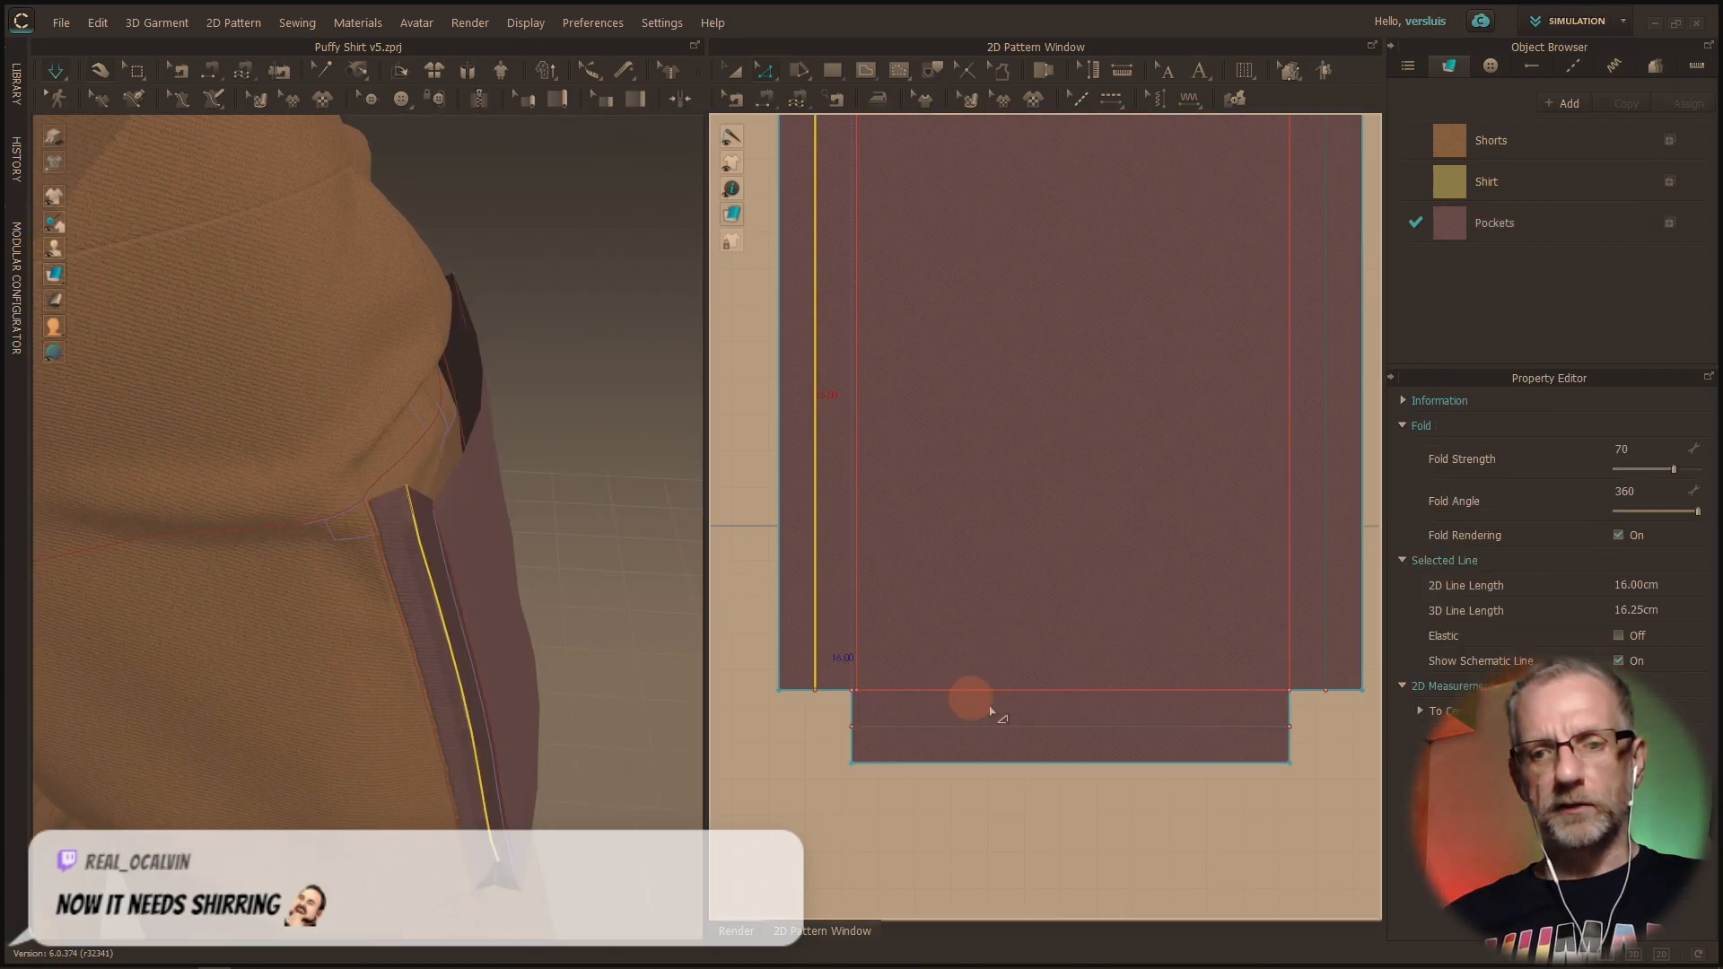
pyautogui.keyDown('shift'); pyautogui.click(1024, 726); pyautogui.keyUp('shift')
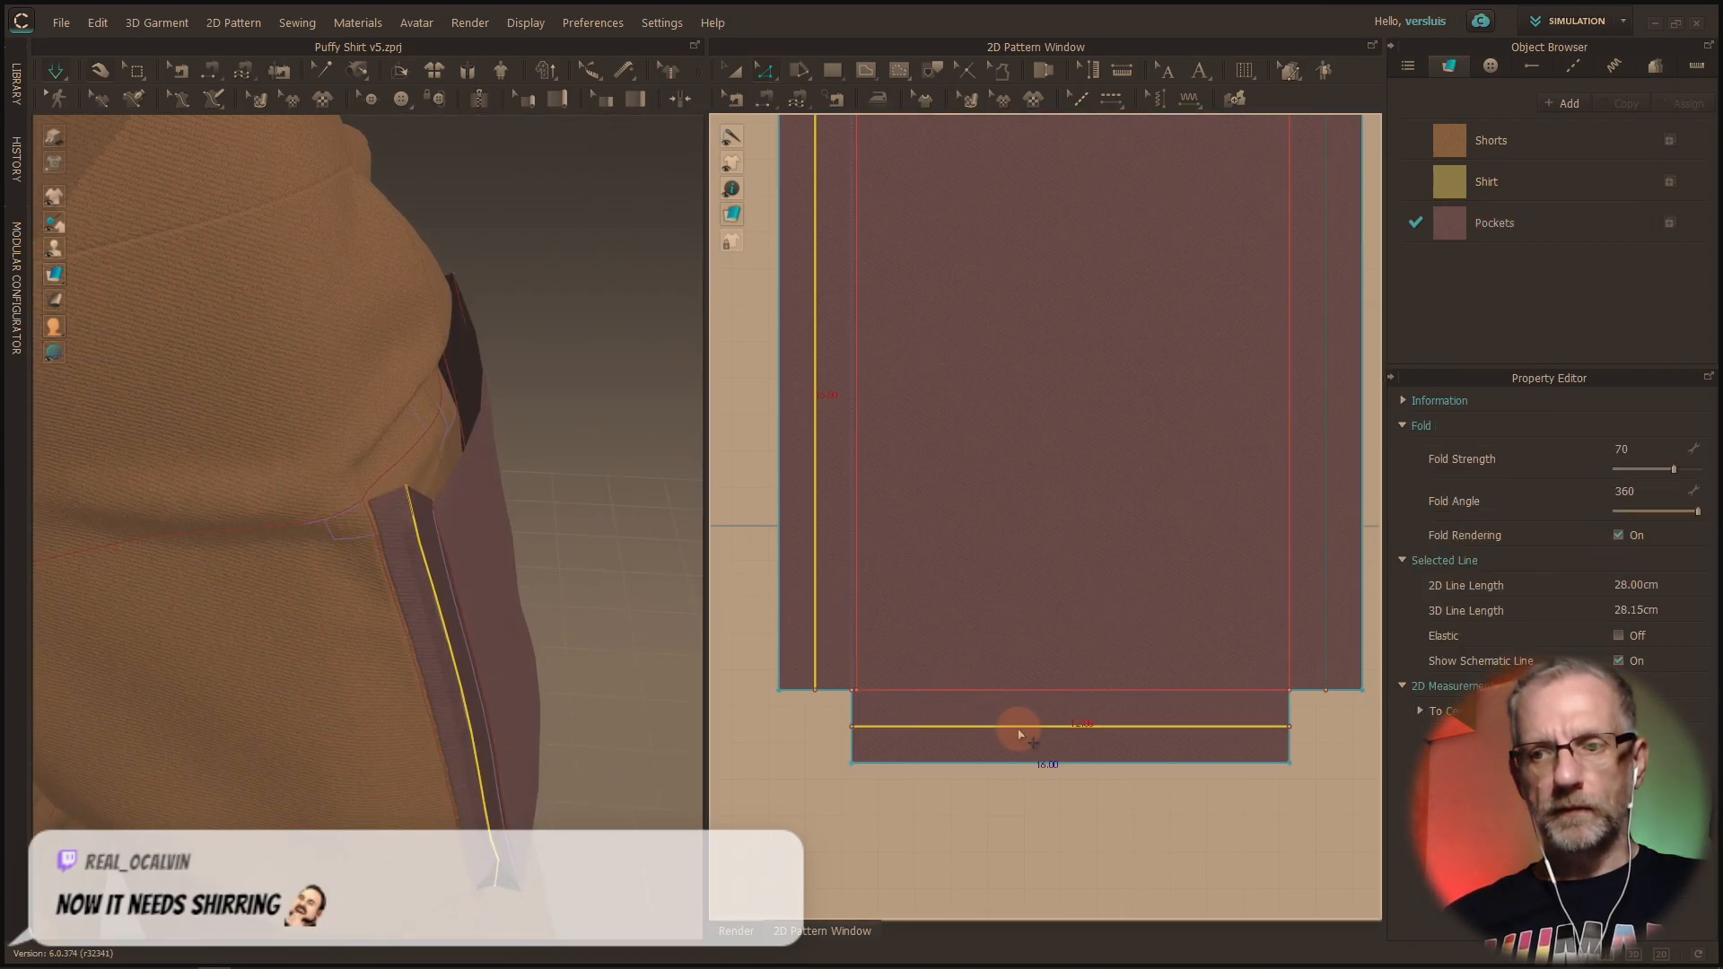
pyautogui.keyDown('shift'); pyautogui.click(1326, 607); pyautogui.keyUp('shift')
pyautogui.click(1647, 455)
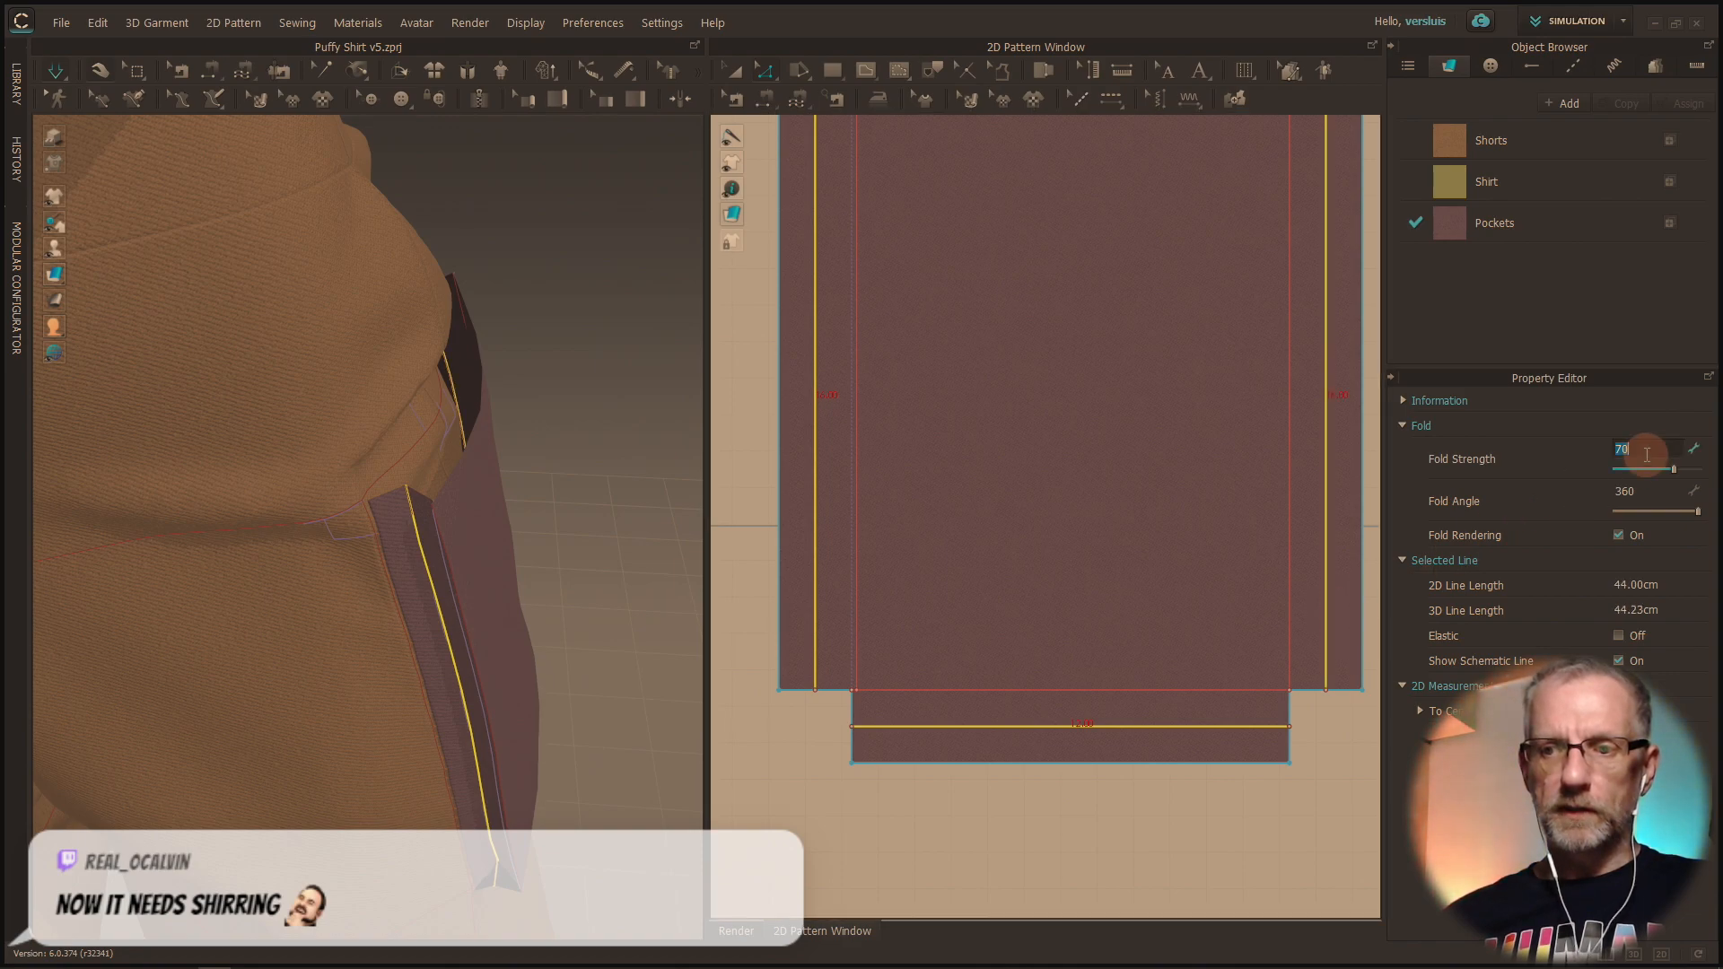
pyautogui.press('Return')
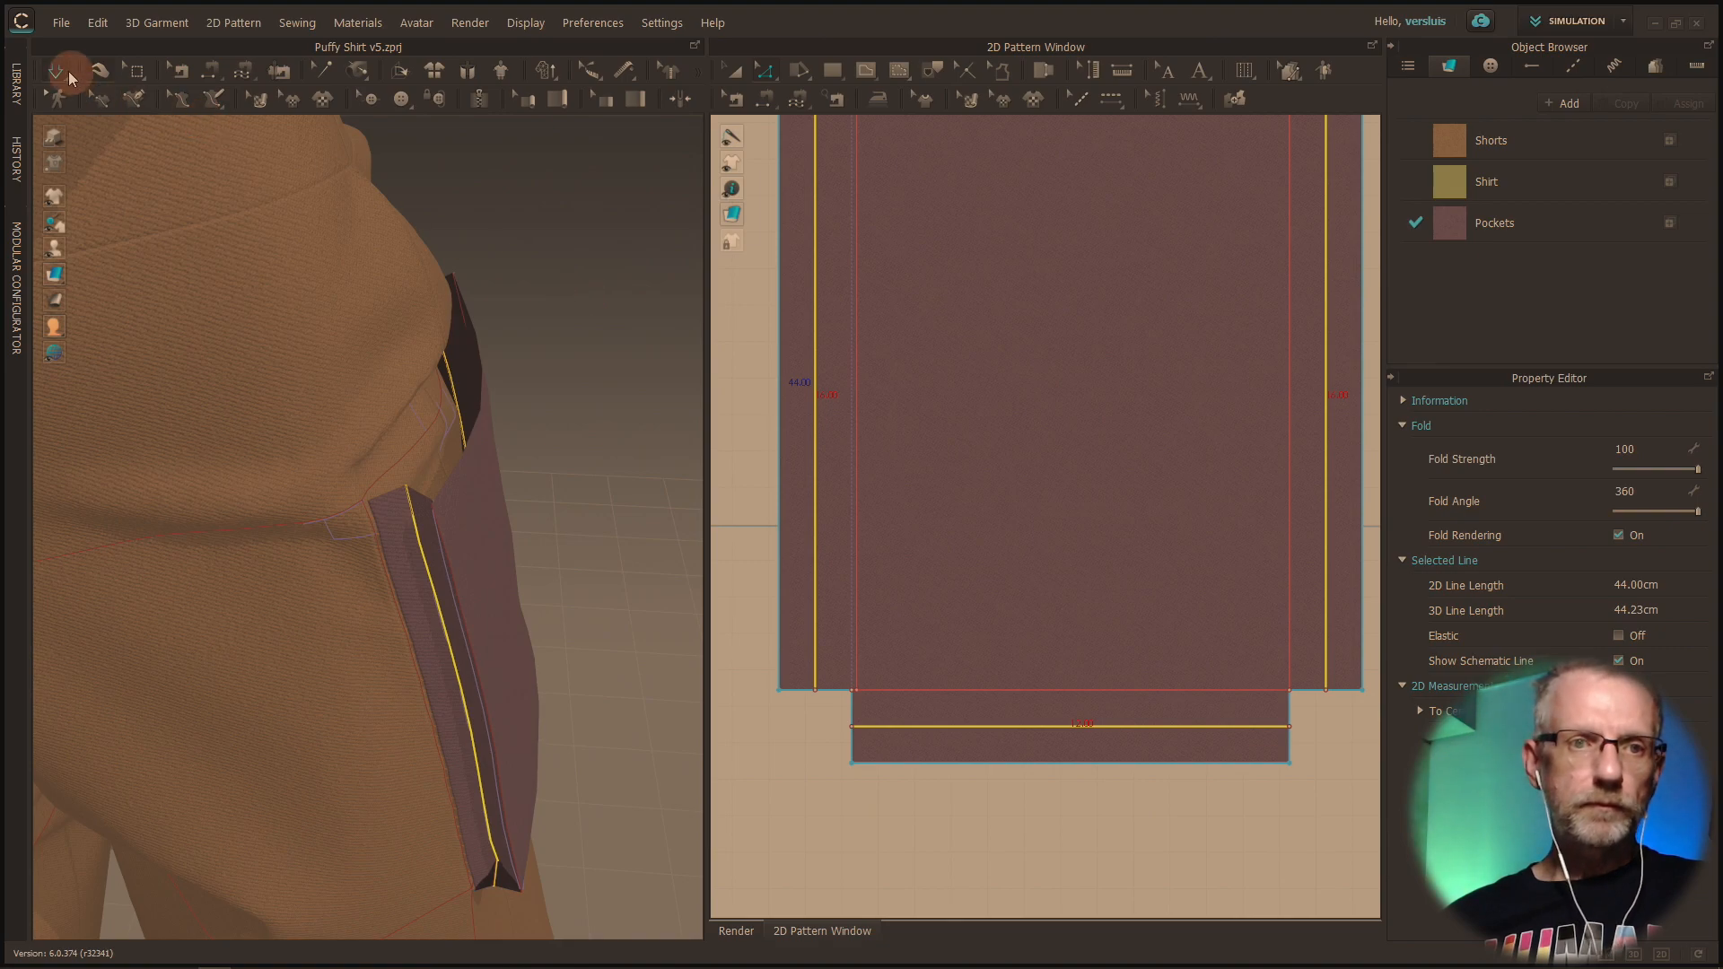
# Step: Simulate the garment with the stronger flap folds and pull the pocket's front face away from the leg
pyautogui.moveTo(404, 400); pyautogui.dragTo(401, 385, button='right')
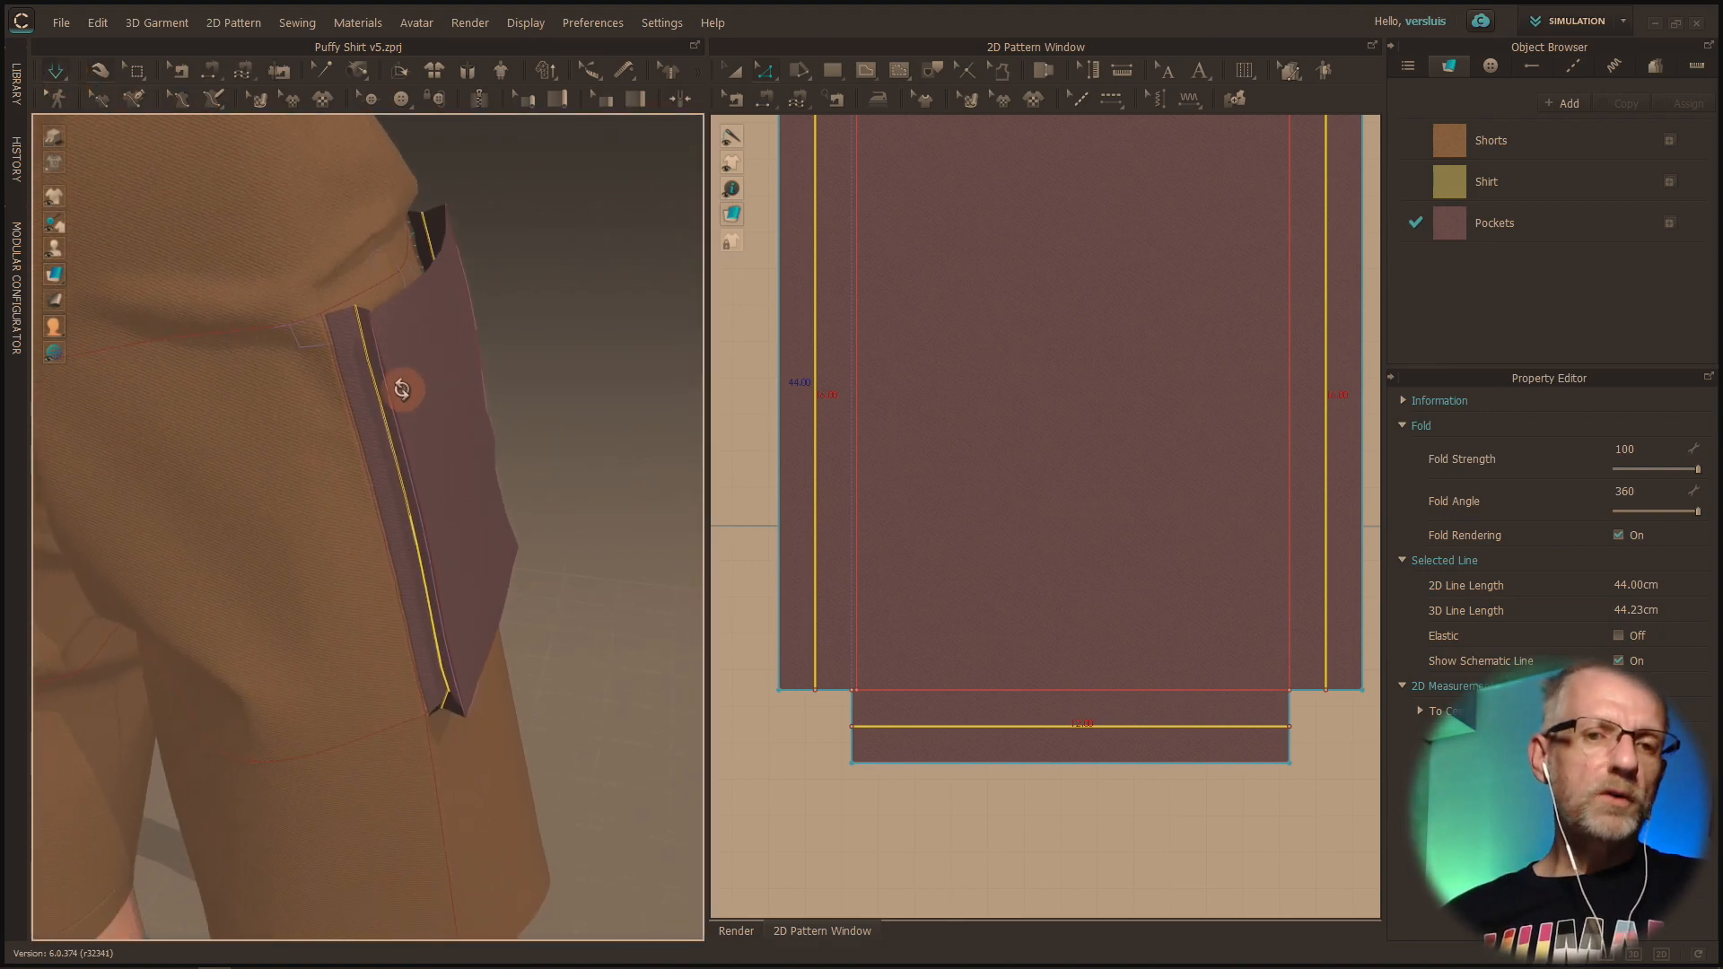
pyautogui.click(56, 77)
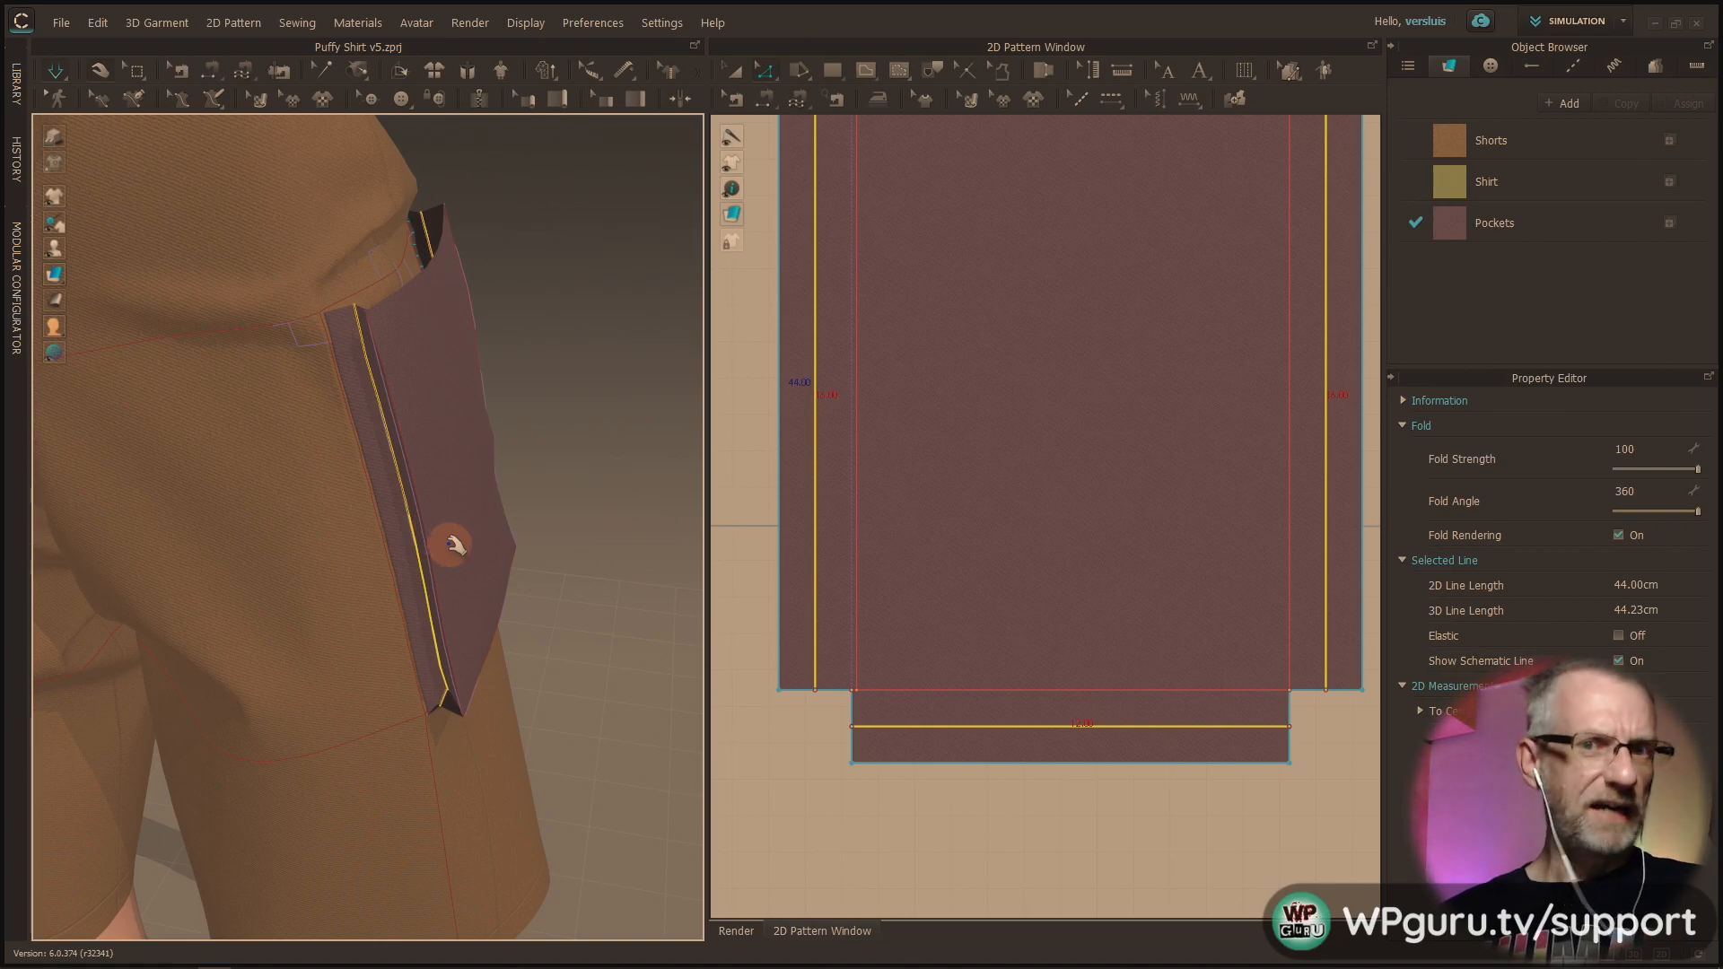
pyautogui.moveTo(449, 549)
pyautogui.mouseDown(button='right')
pyautogui.moveTo(421, 678)
pyautogui.moveTo(473, 654)
pyautogui.moveTo(485, 596)
pyautogui.moveTo(429, 555)
pyautogui.mouseUp(button='right')
pyautogui.click(444, 555)
pyautogui.moveTo(423, 555); pyautogui.dragTo(543, 566)
pyautogui.moveTo(467, 506); pyautogui.dragTo(563, 508)
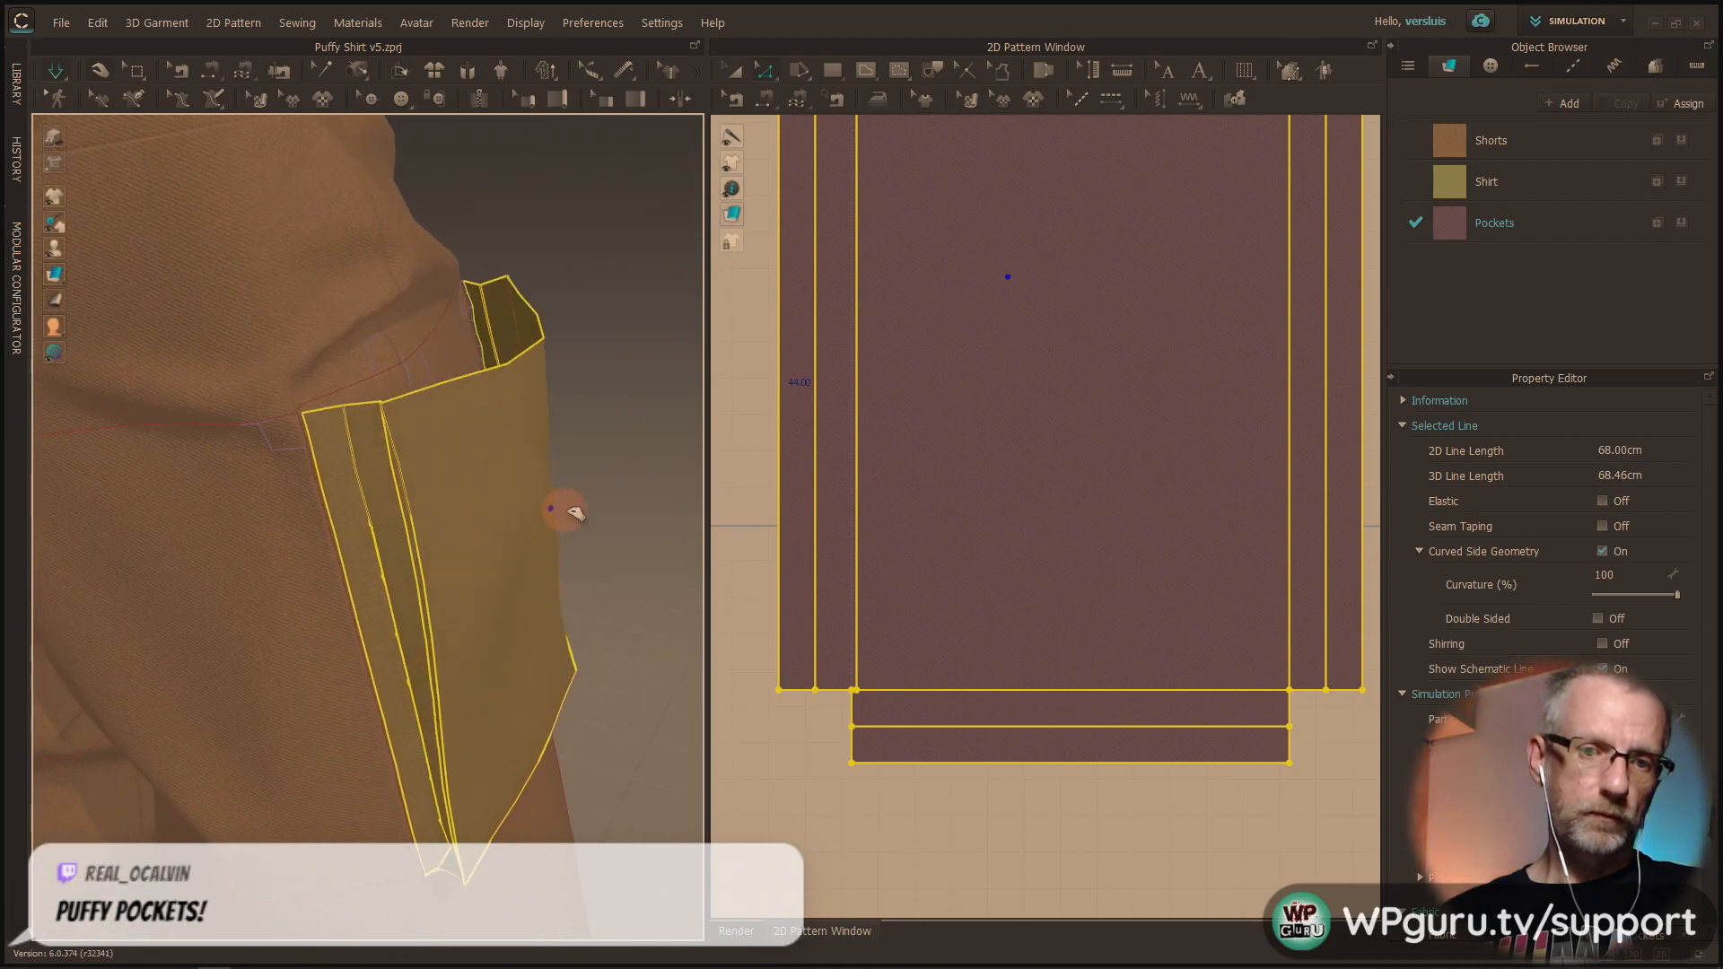
pyautogui.moveTo(441, 468); pyautogui.dragTo(349, 479)
pyautogui.moveTo(359, 482); pyautogui.dragTo(476, 499, button='right')
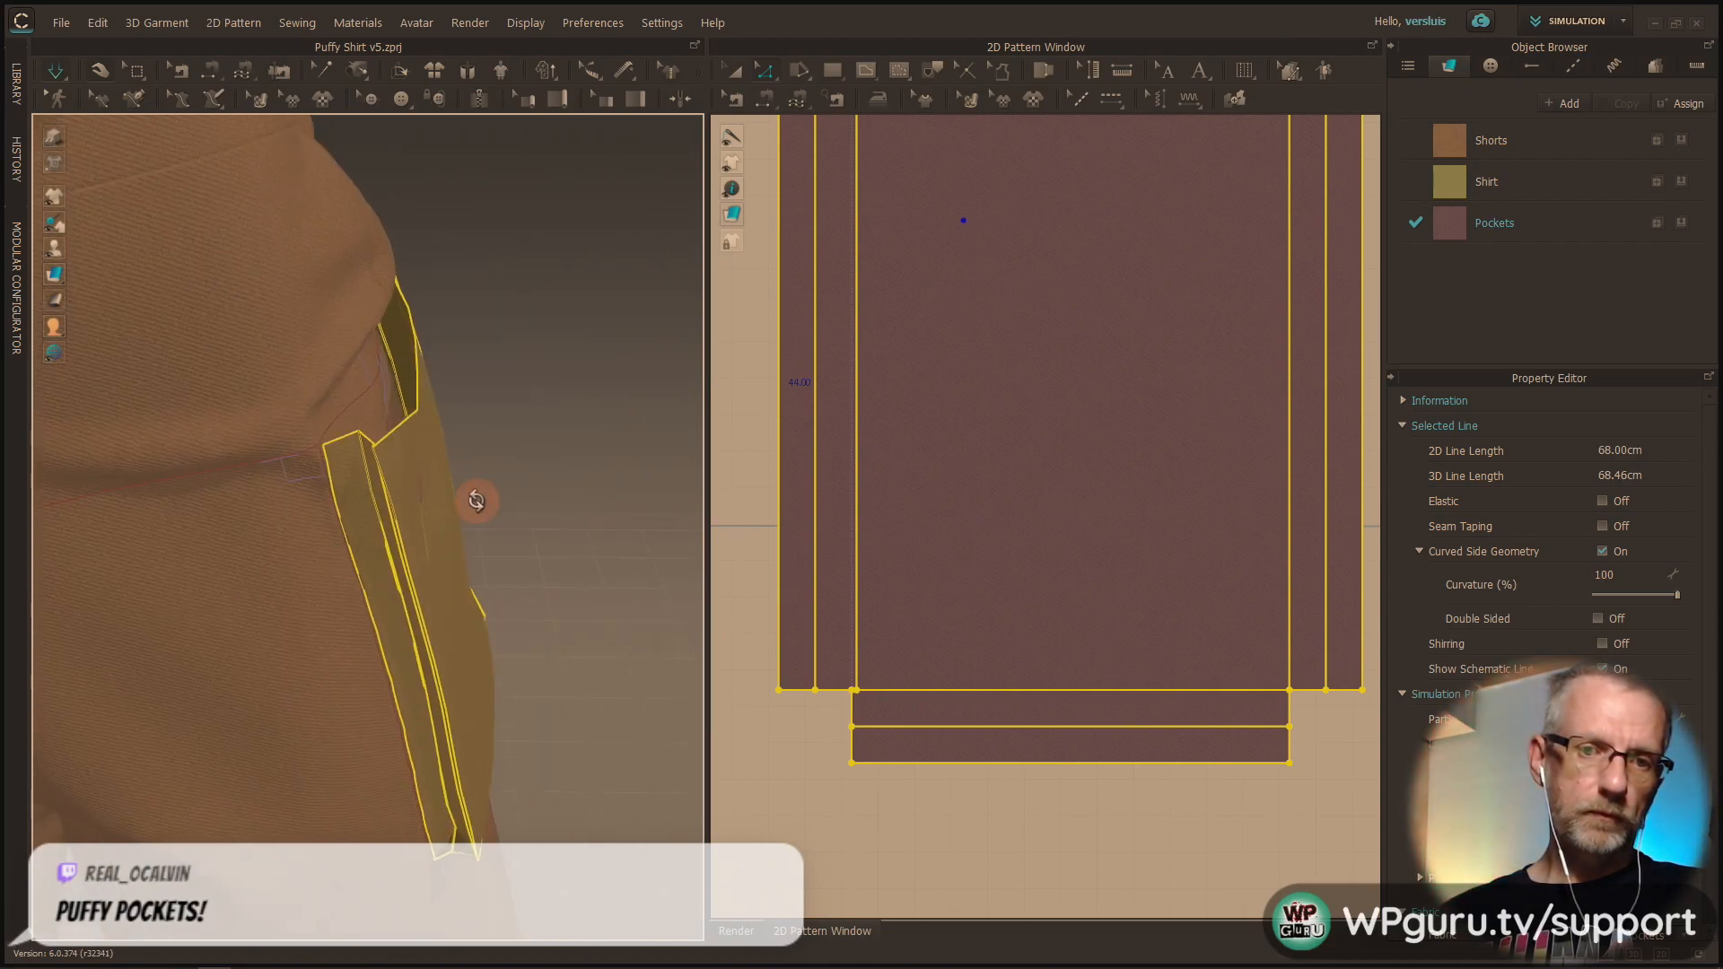
# Step: Pull the pocket's side fold outward once more, deselect it and review the whole pocket on the shorts
pyautogui.moveTo(381, 468); pyautogui.dragTo(541, 519)
pyautogui.click(565, 508)
pyautogui.moveTo(493, 503); pyautogui.dragTo(546, 546, button='right')
pyautogui.click(587, 536)
pyautogui.scroll(5, 384, 485)
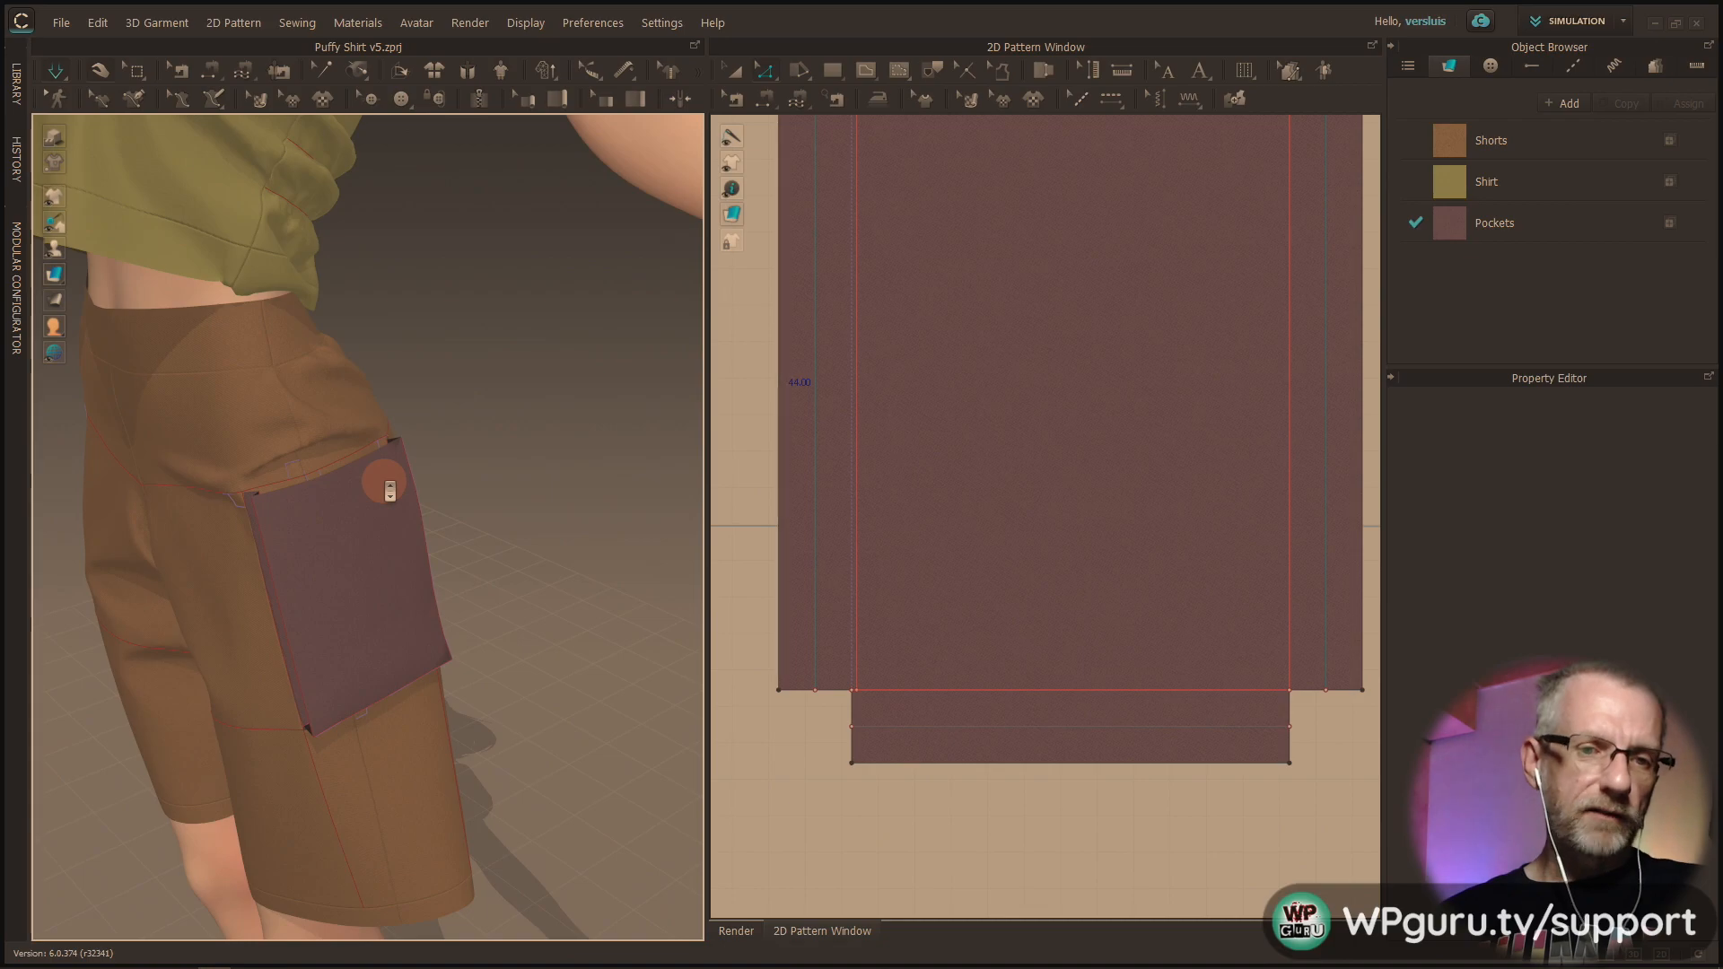
# Step: Tug the shorts fabric above the pocket in simulation to settle its wrinkles around the hip
pyautogui.moveTo(384, 492); pyautogui.dragTo(454, 531, button='right')
pyautogui.click(278, 250)
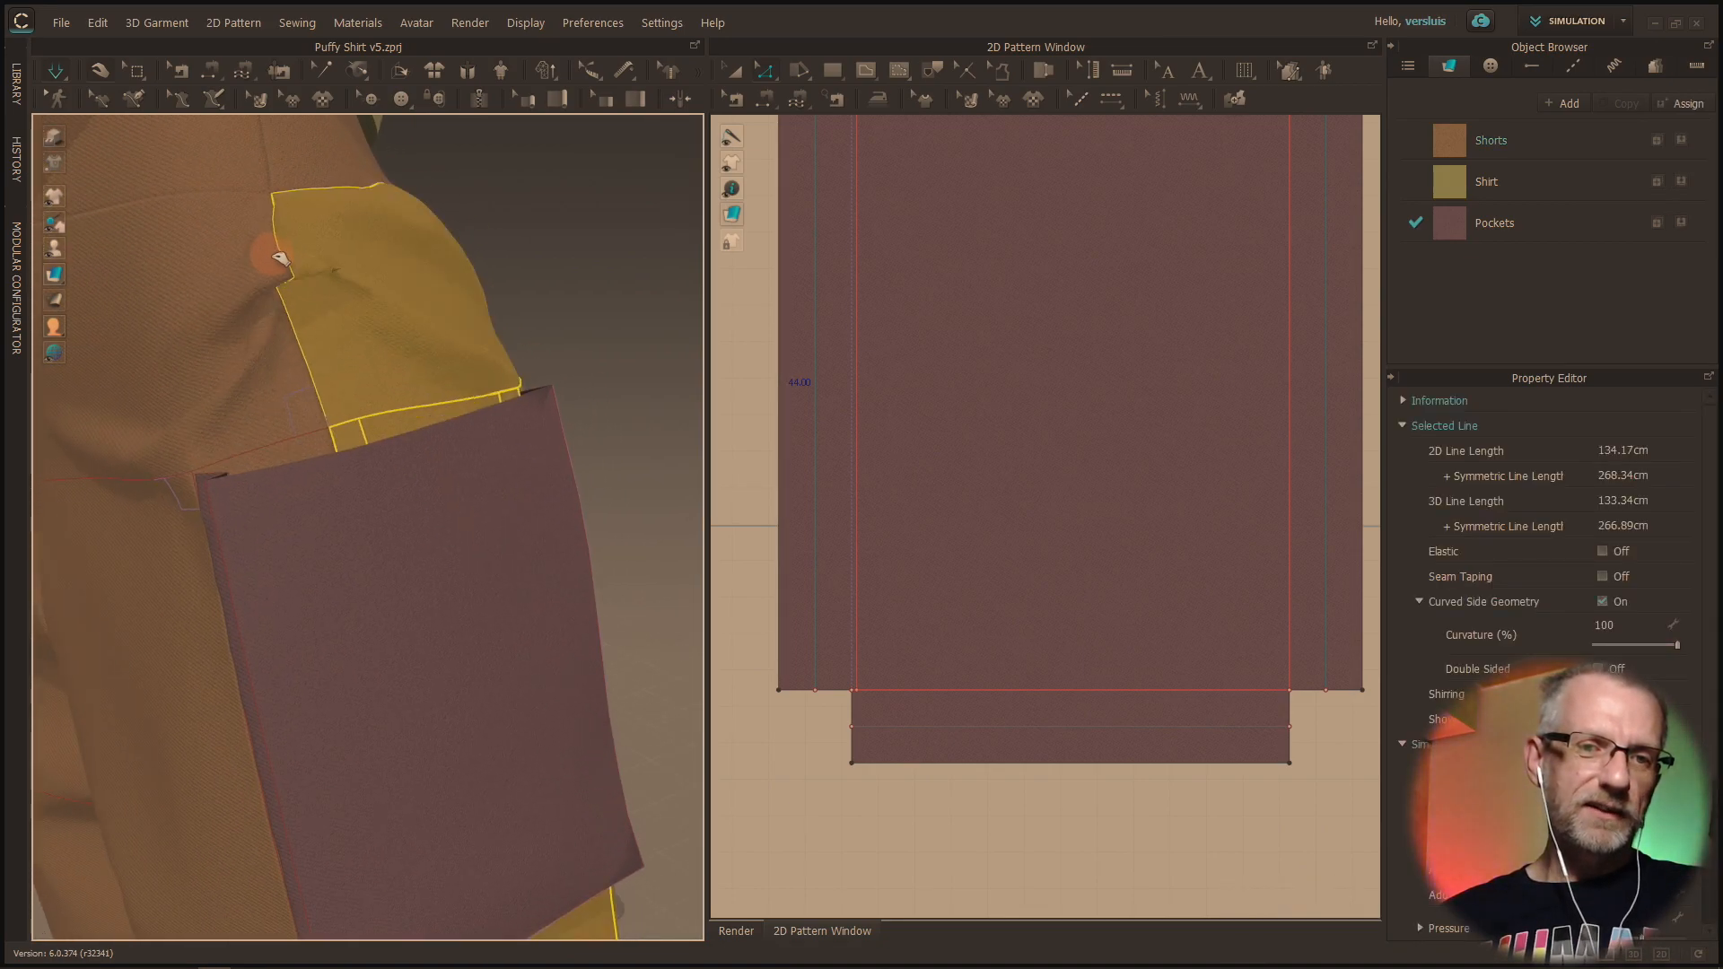
pyautogui.click(333, 401)
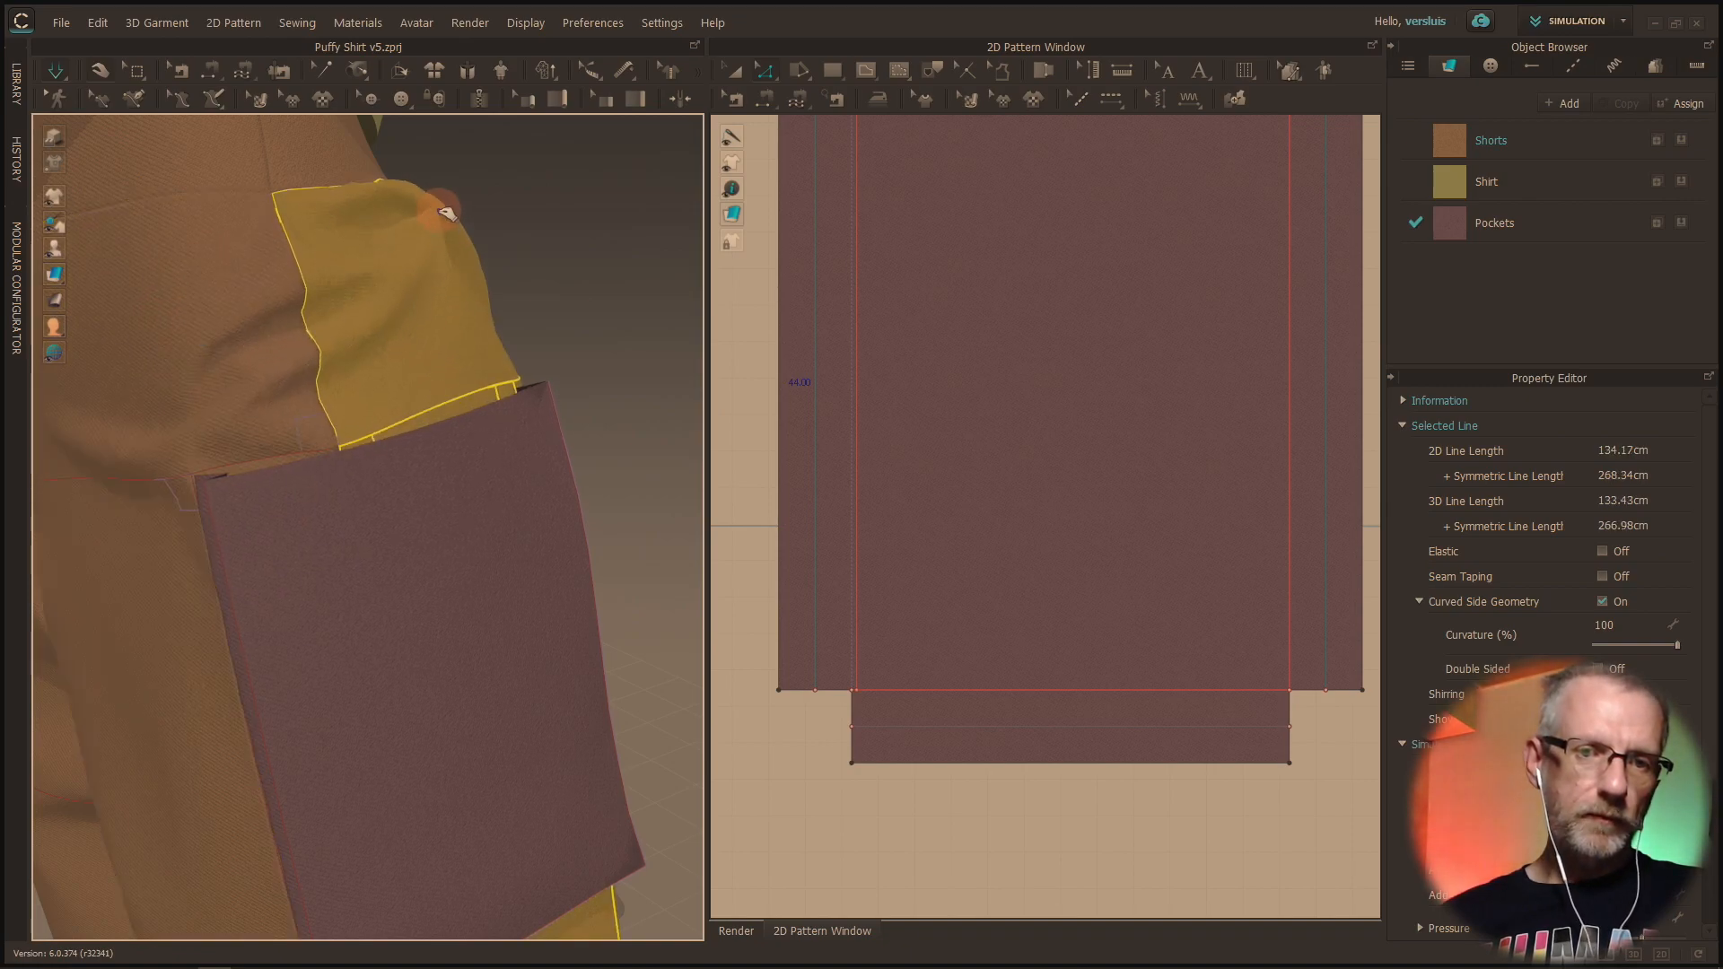
pyautogui.click(170, 294)
pyautogui.moveTo(171, 295); pyautogui.dragTo(213, 386, button='right')
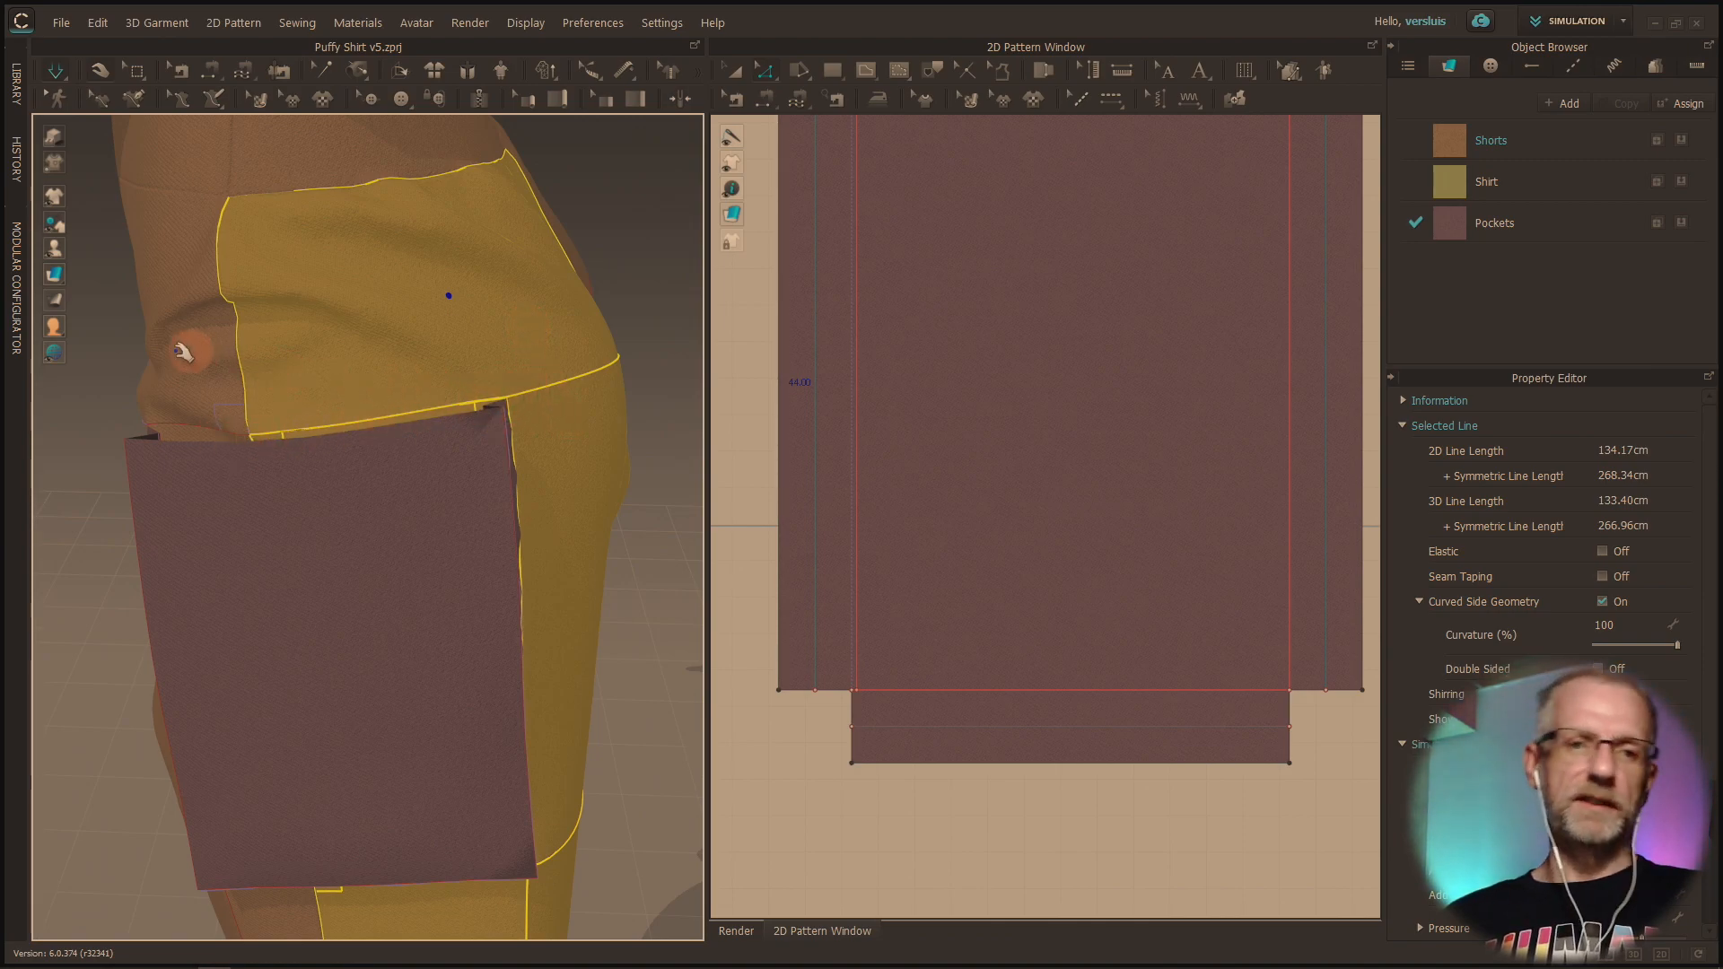
# Step: Examine how the simulated pocket sits and folds on the shorts from the front, side and at different distances
pyautogui.moveTo(314, 410)
pyautogui.mouseDown(button='right')
pyautogui.moveTo(308, 373)
pyautogui.moveTo(297, 401)
pyautogui.mouseUp(button='right')
pyautogui.moveTo(297, 401); pyautogui.dragTo(319, 219, button='middle')
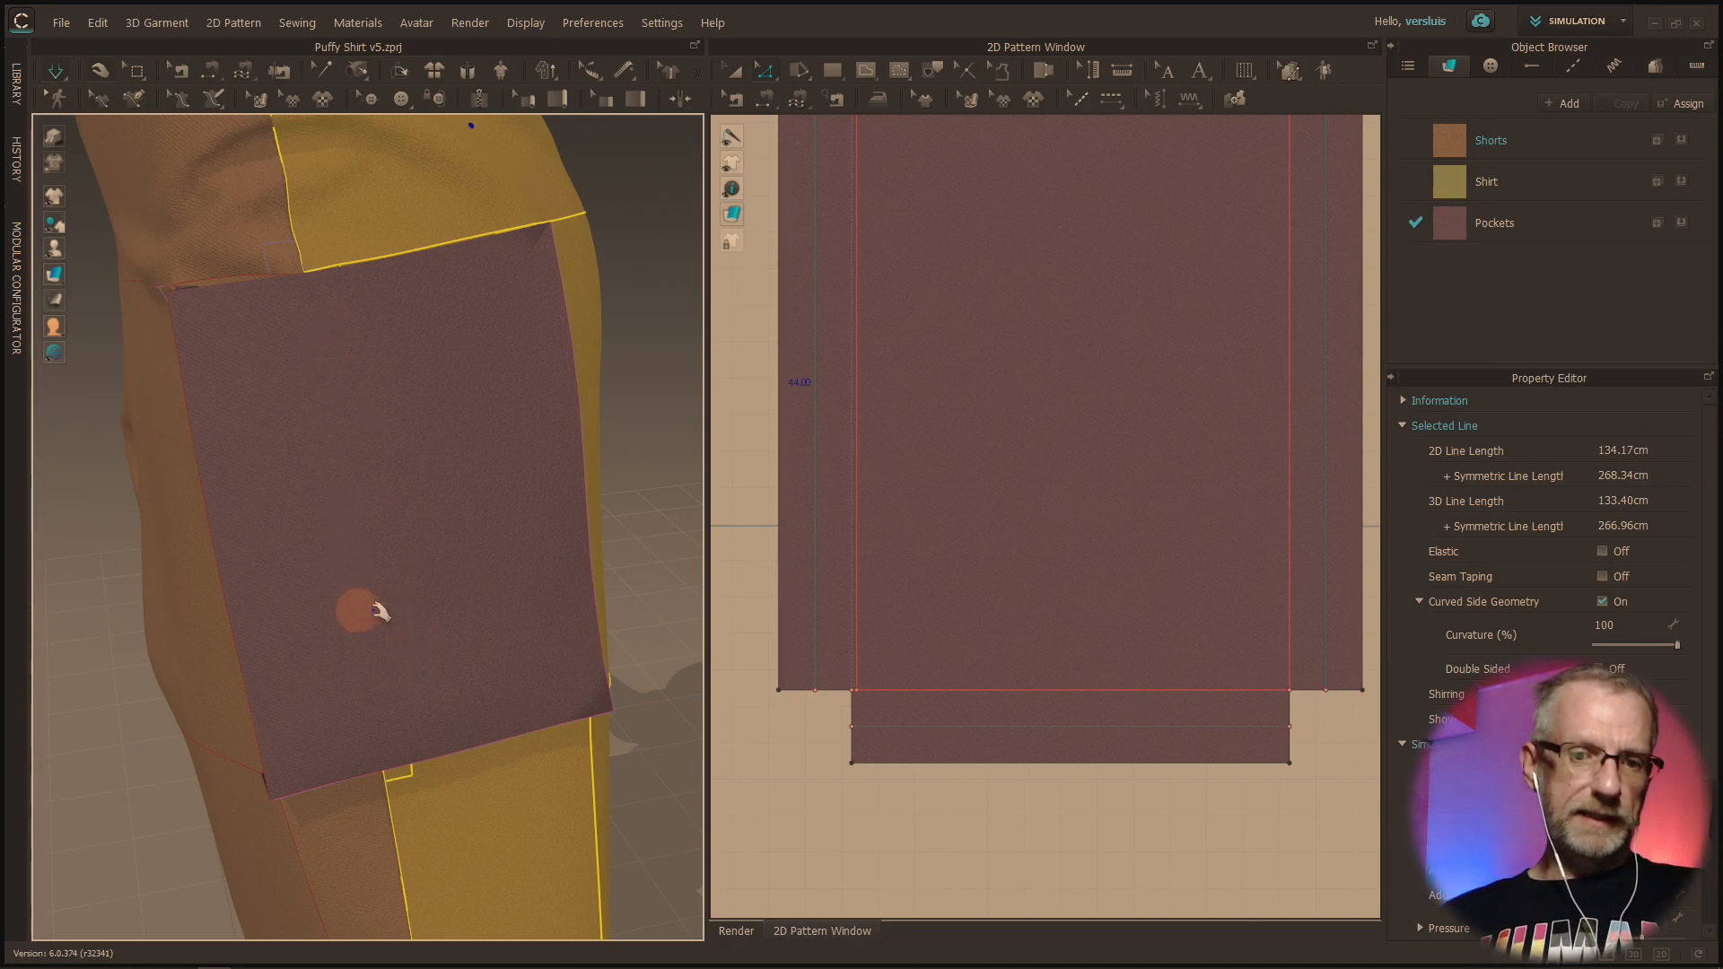
pyautogui.moveTo(339, 512)
pyautogui.mouseDown(button='right')
pyautogui.moveTo(450, 550)
pyautogui.moveTo(489, 589)
pyautogui.moveTo(323, 496)
pyautogui.moveTo(335, 512)
pyautogui.mouseUp(button='right')
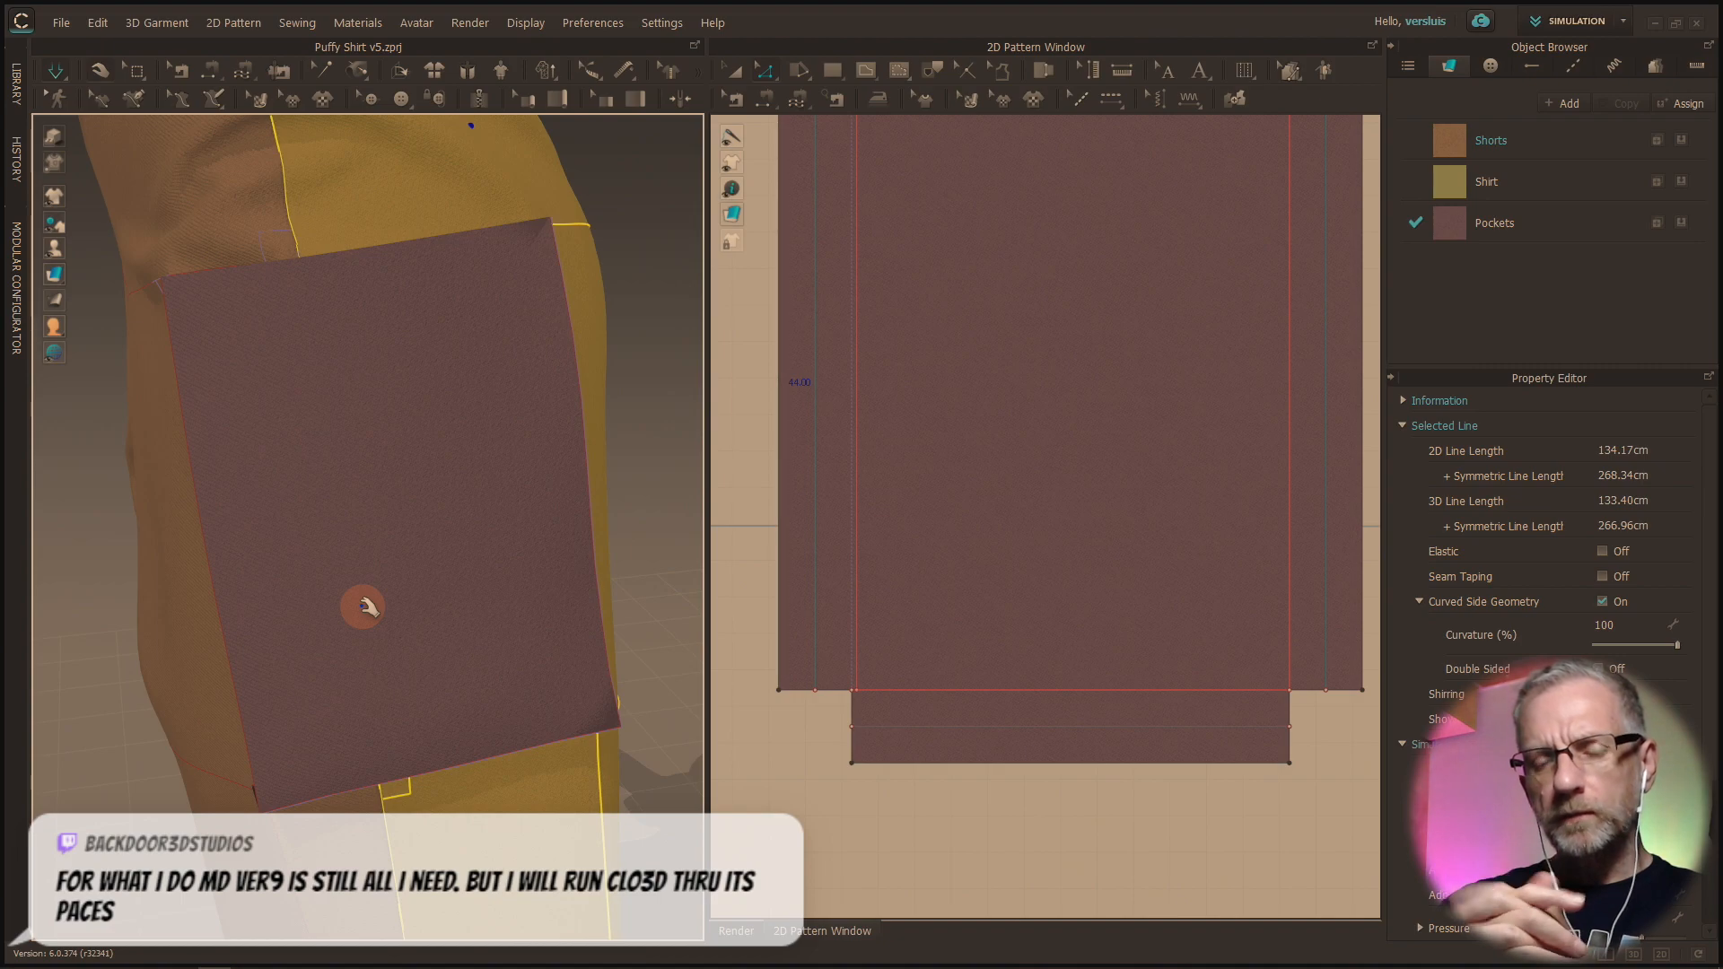
pyautogui.moveTo(377, 450); pyautogui.dragTo(408, 541, button='right')
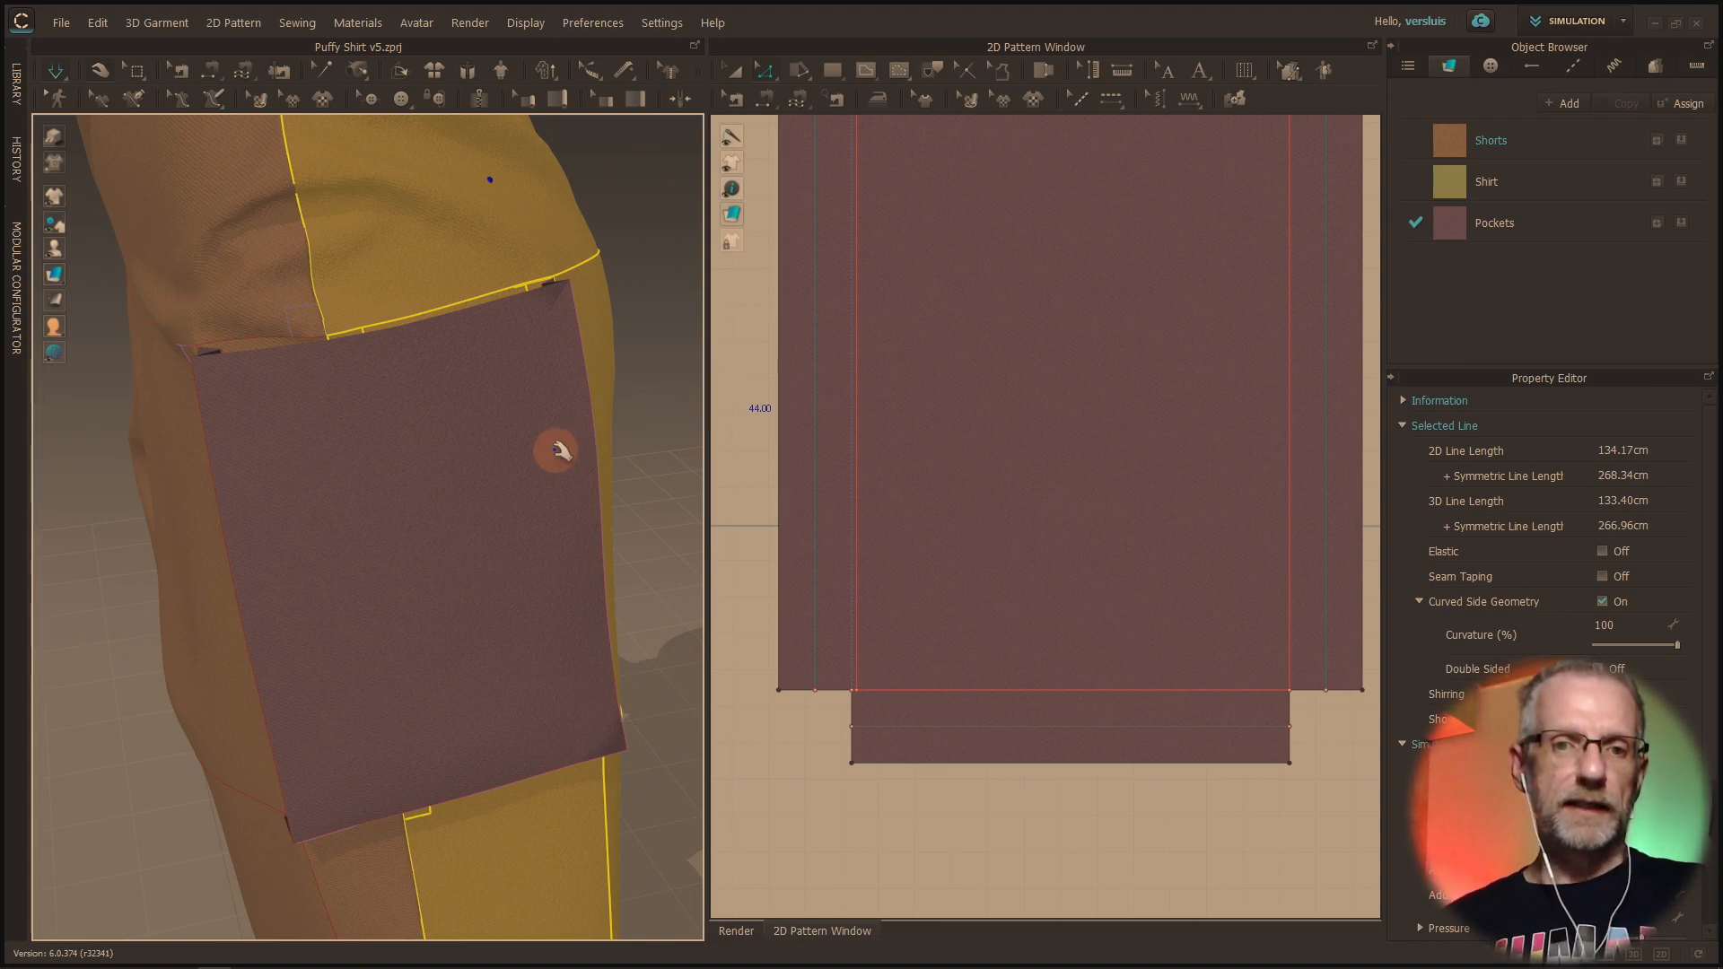
pyautogui.scroll(5, 488, 513)
pyautogui.scroll(-5, 488, 514)
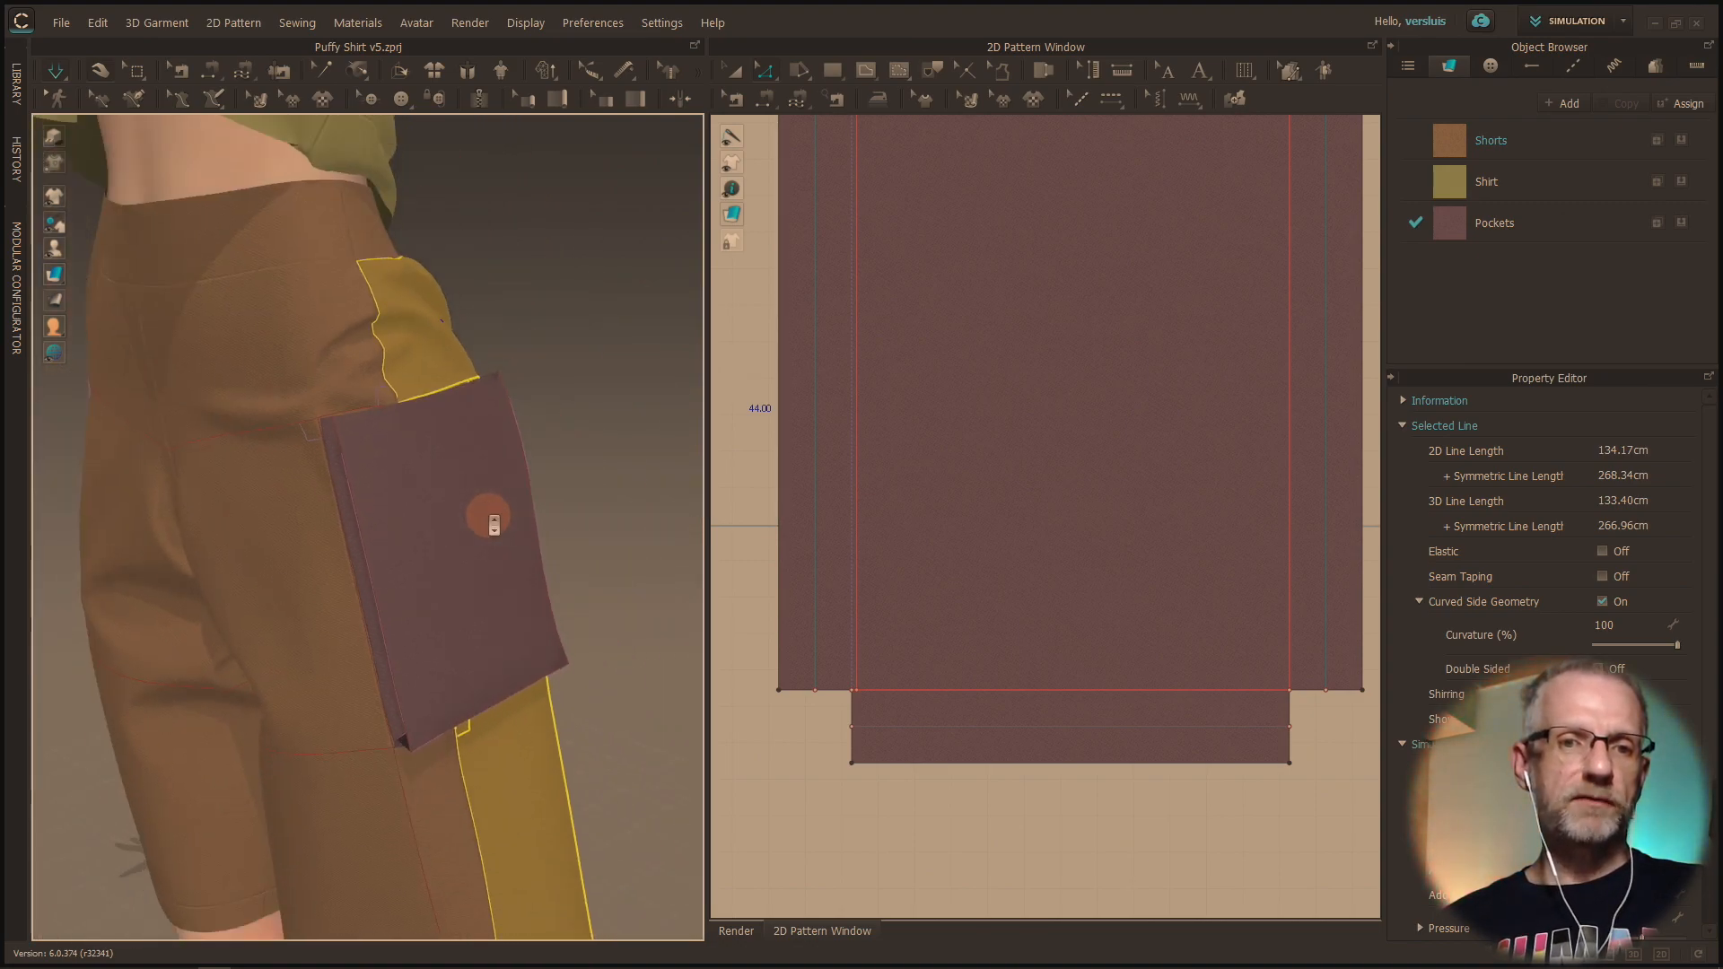
pyautogui.moveTo(484, 512); pyautogui.dragTo(549, 582, button='right')
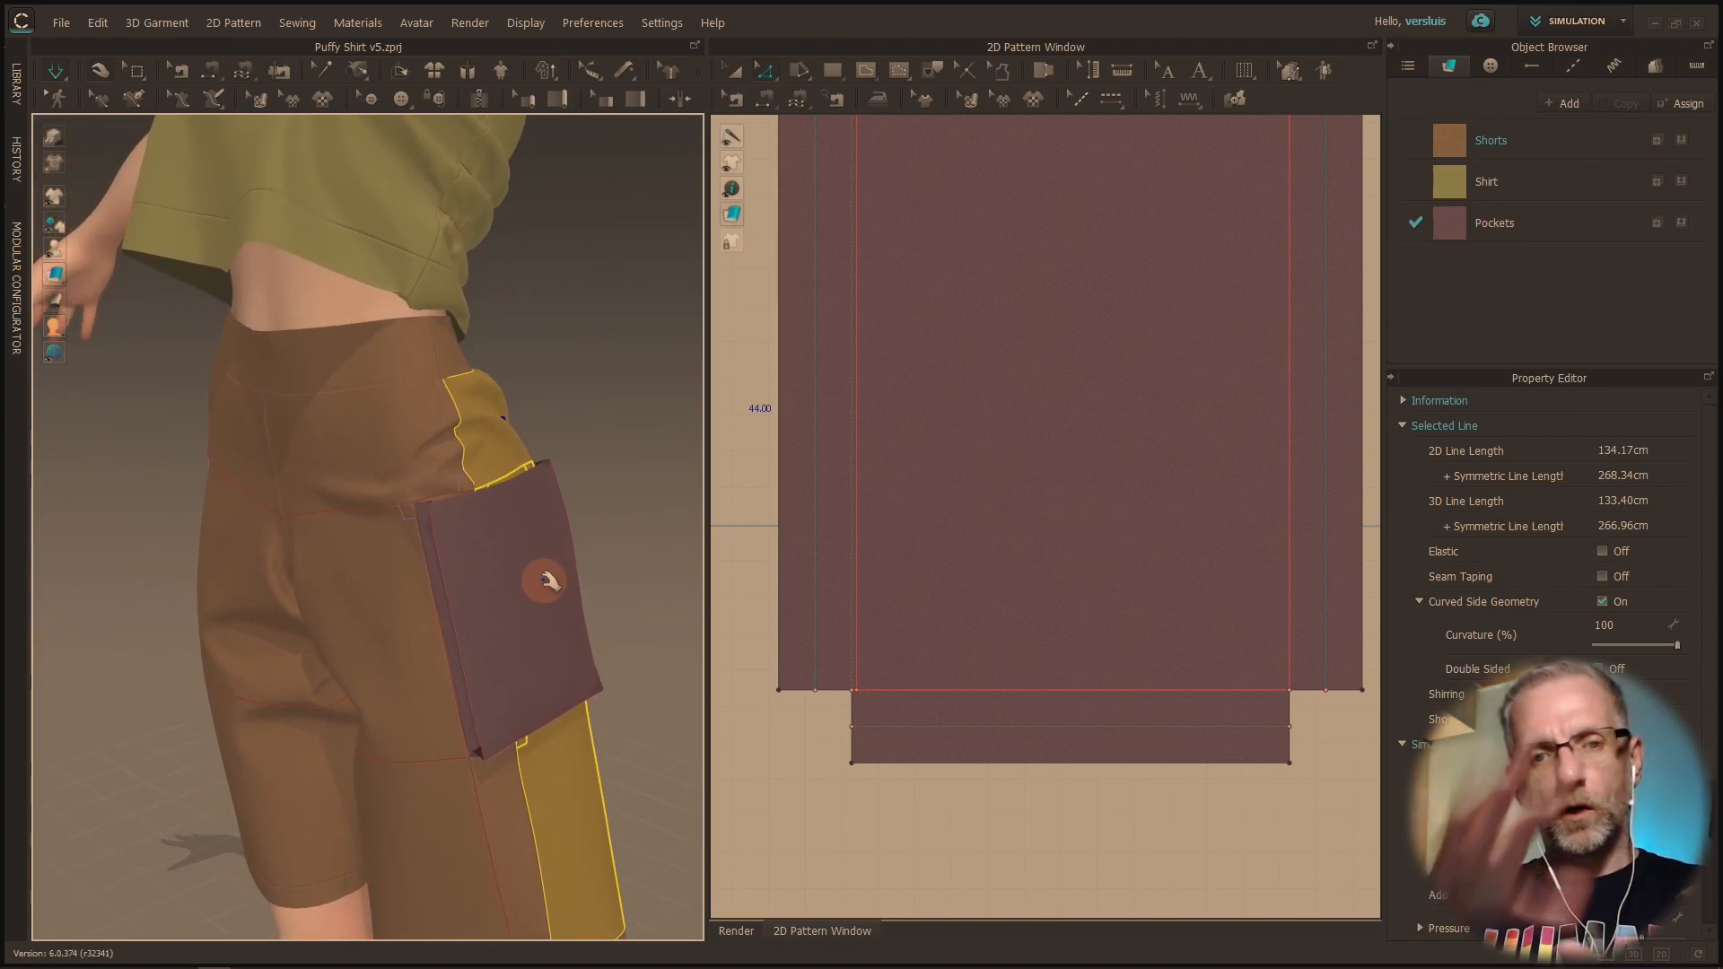
pyautogui.moveTo(466, 538); pyautogui.dragTo(505, 548, button='right')
pyautogui.moveTo(435, 313); pyautogui.dragTo(519, 340)
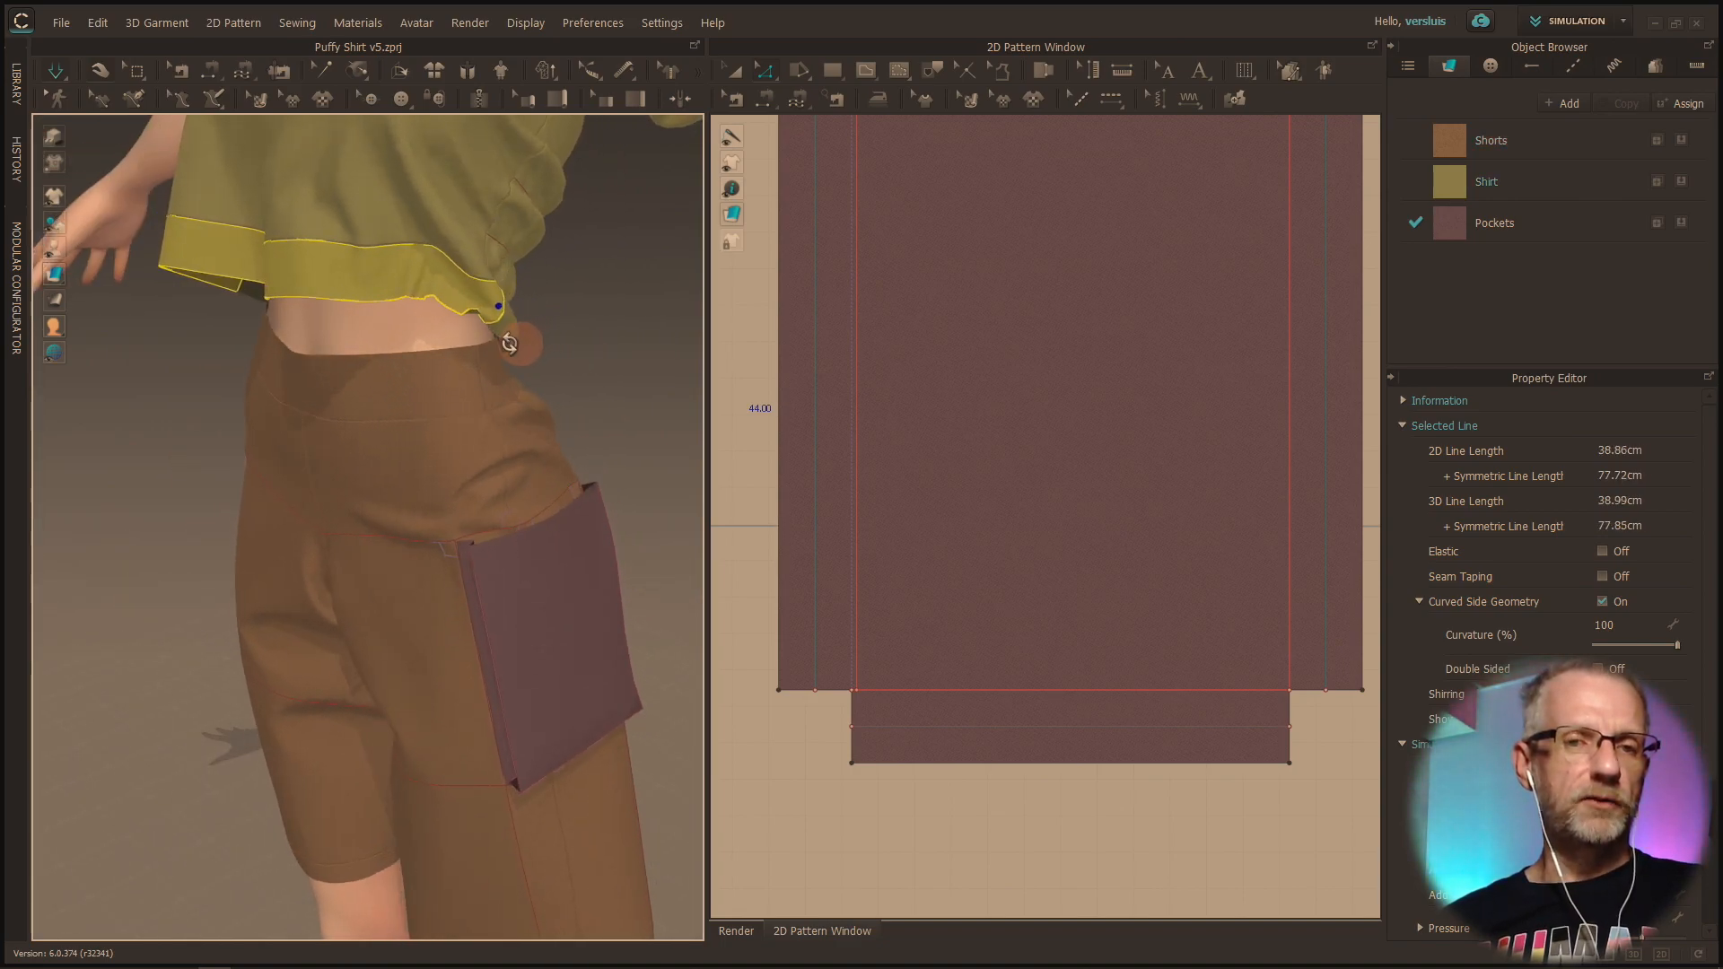
pyautogui.moveTo(520, 342); pyautogui.dragTo(466, 380, button='right')
pyautogui.moveTo(509, 473); pyautogui.dragTo(465, 455, button='right')
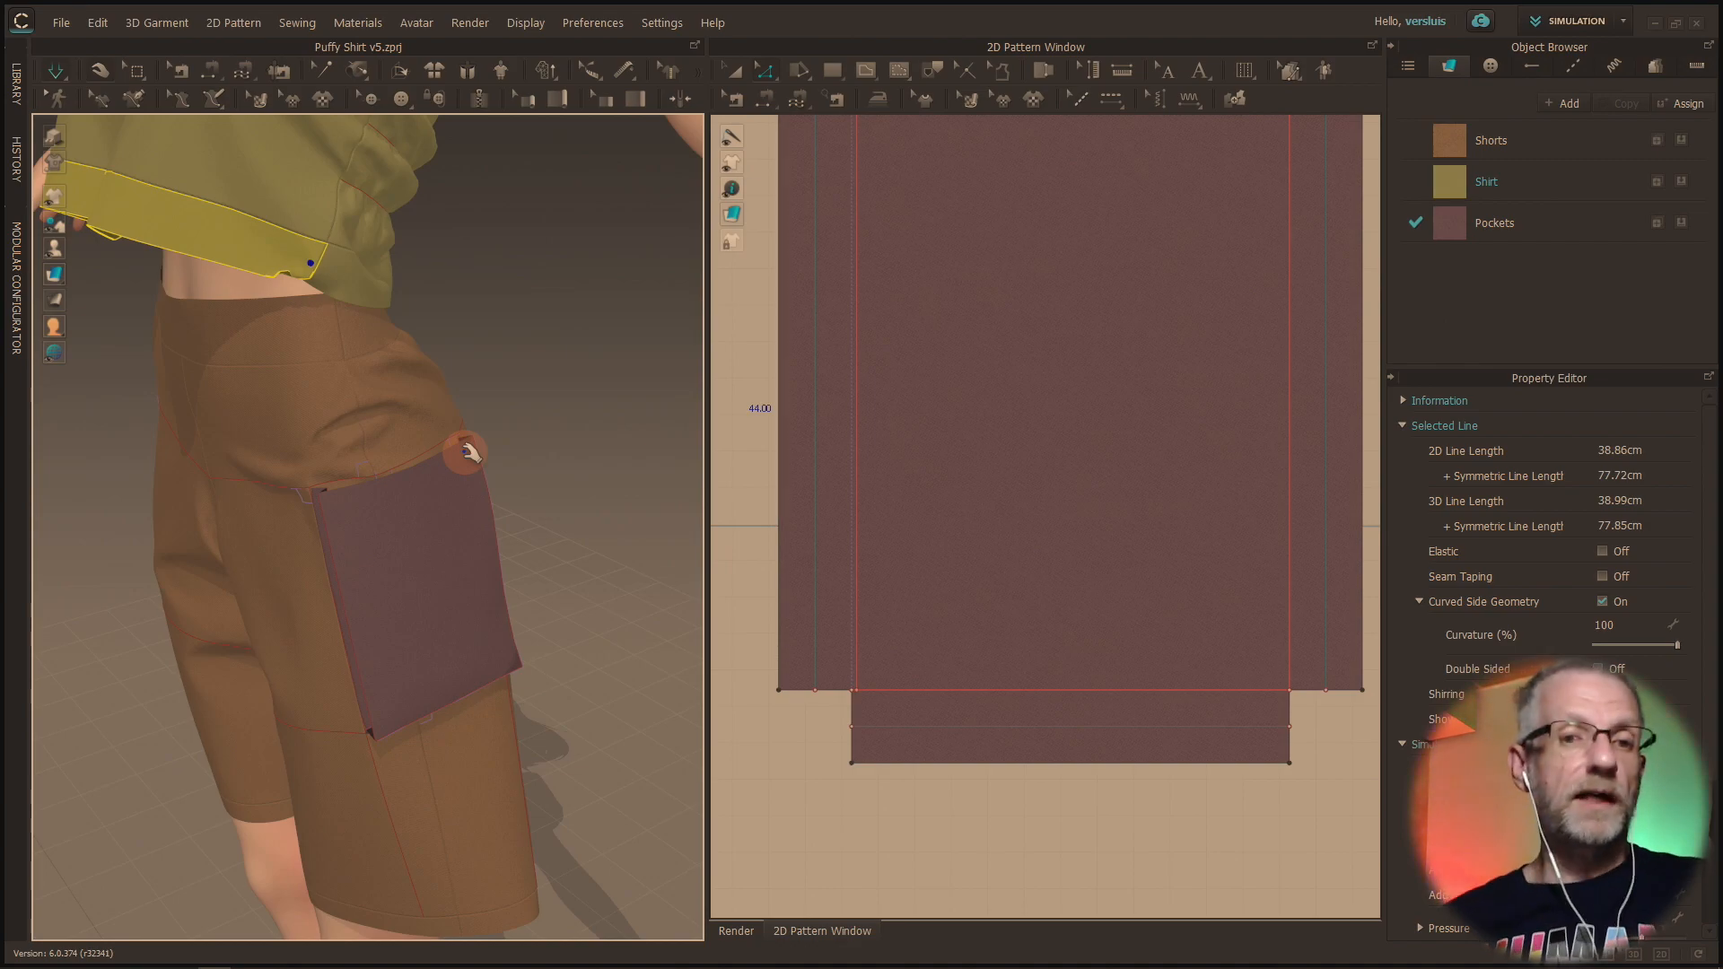
pyautogui.moveTo(466, 512); pyautogui.dragTo(504, 454, button='right')
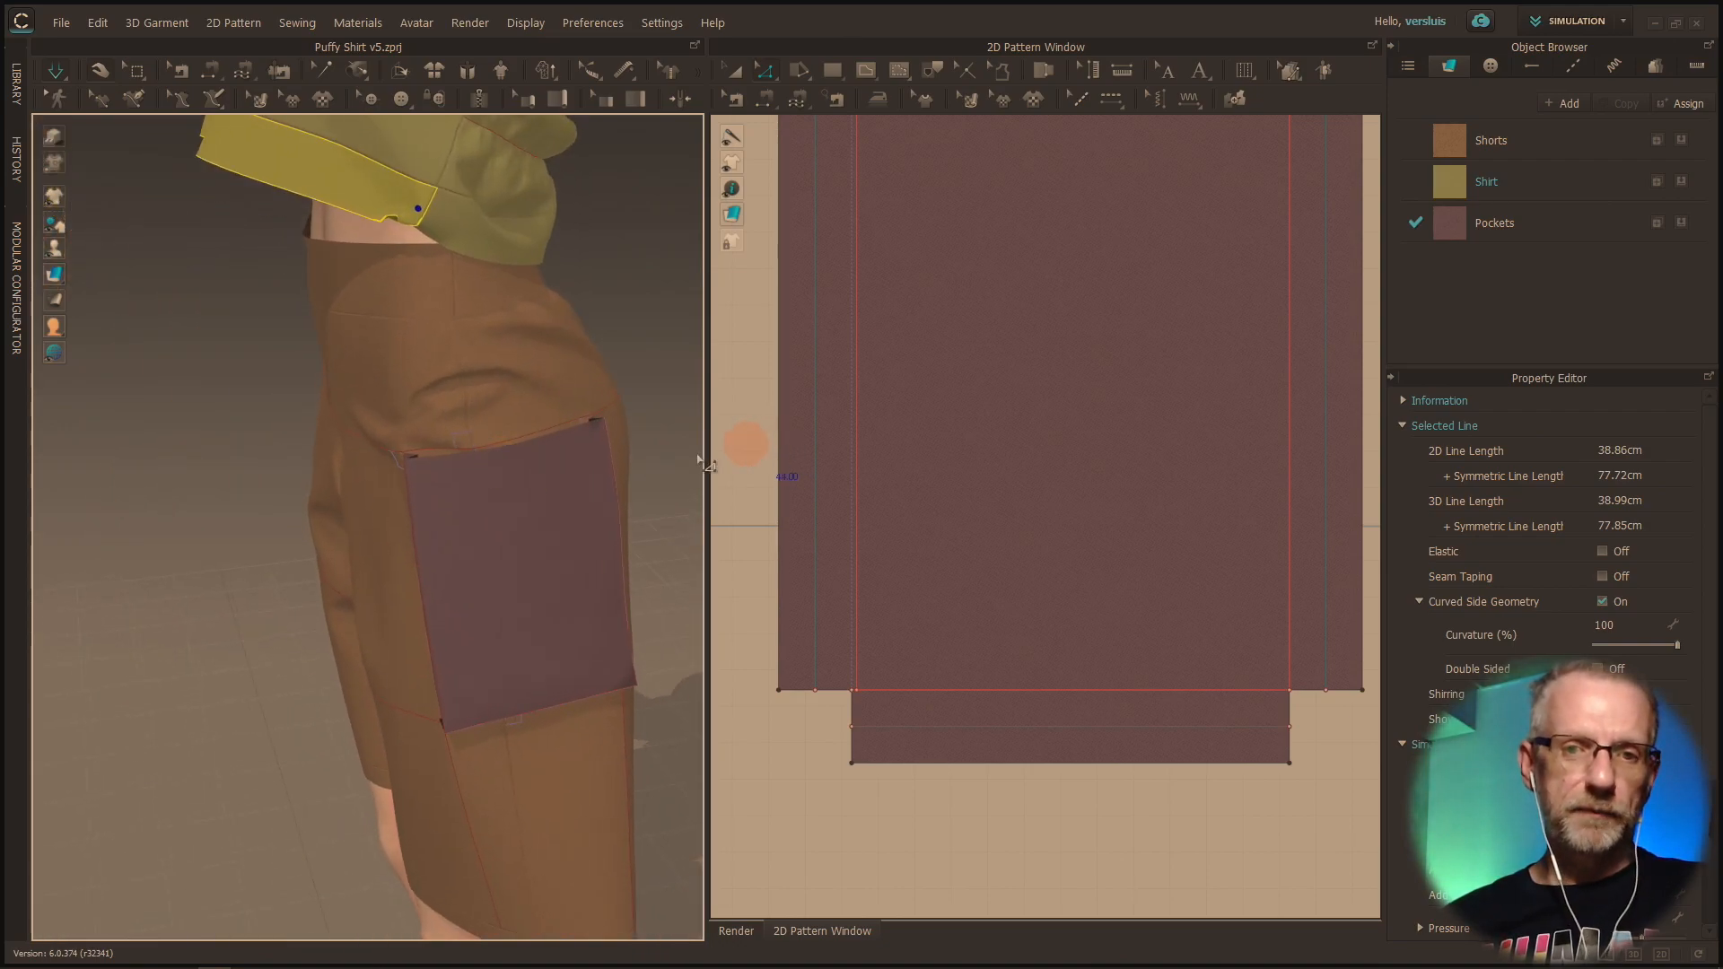
# Step: Split the upper outer side edge of the shorts panel beside the pocket pattern uniformly into 3 segments
pyautogui.scroll(-3, 1096, 623)
pyautogui.scroll(-2, 1096, 628)
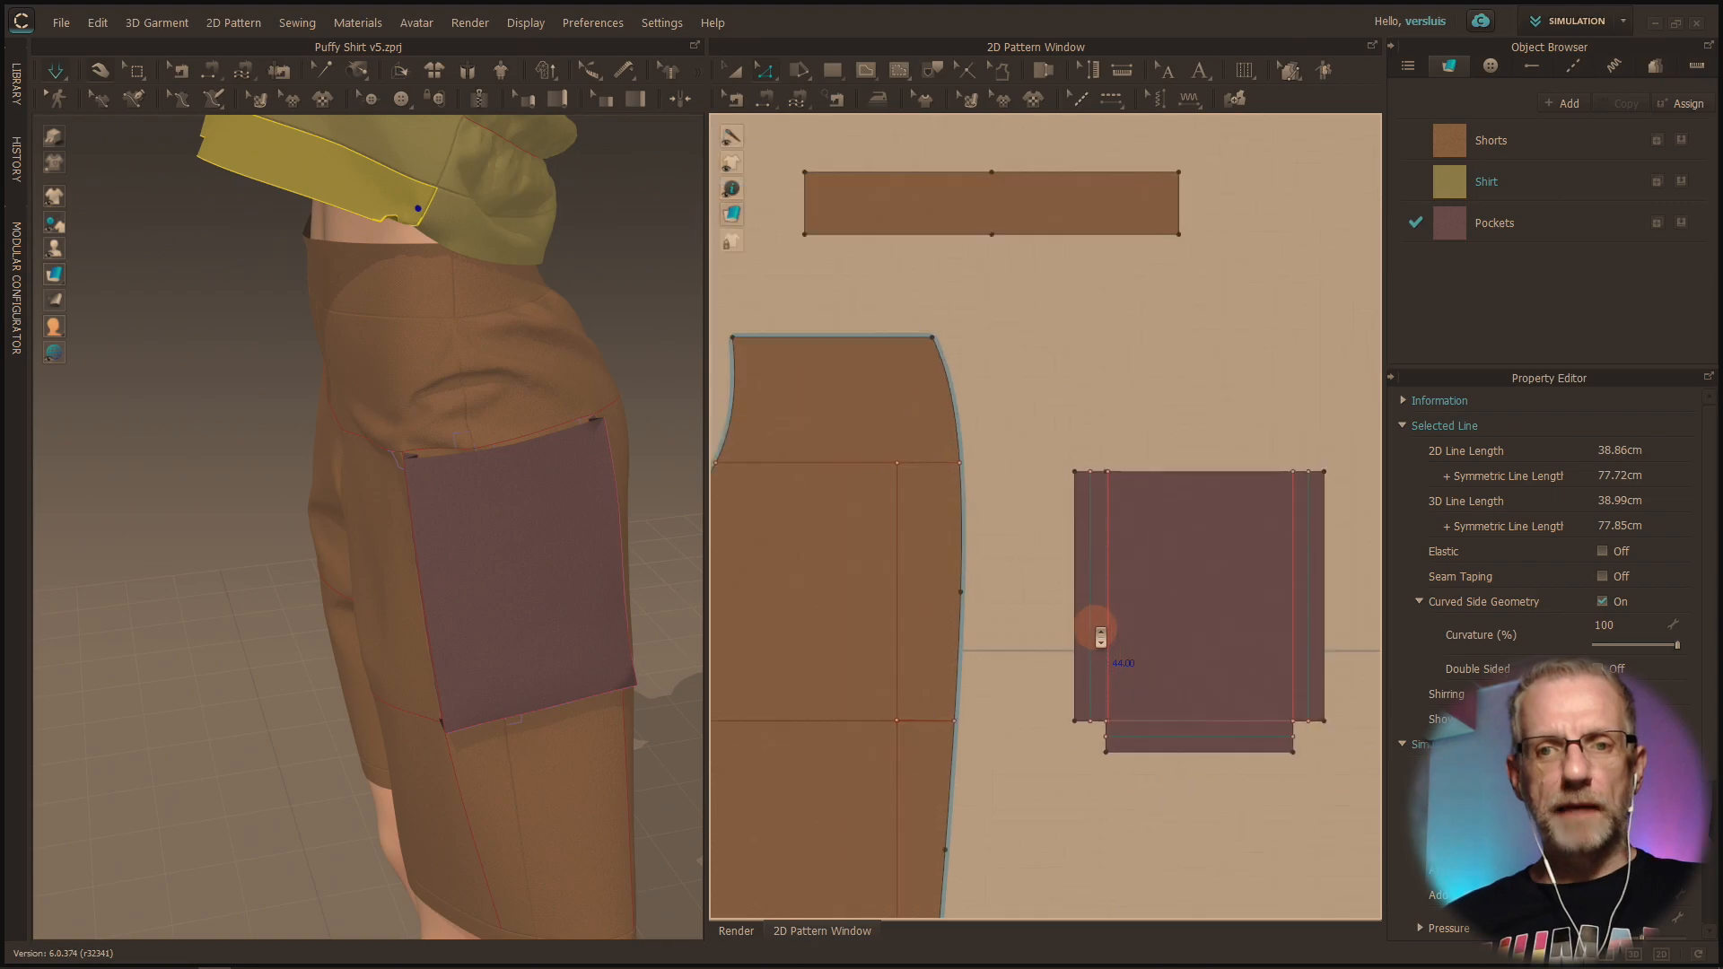
pyautogui.moveTo(1030, 608); pyautogui.dragTo(1213, 552, button='middle')
pyautogui.scroll(-2, 1154, 582)
pyautogui.scroll(-2, 1074, 597)
pyautogui.moveTo(1075, 597); pyautogui.dragTo(1254, 557, button='middle')
pyautogui.scroll(-1, 1154, 584)
pyautogui.moveTo(1154, 585); pyautogui.dragTo(729, 617, button='middle')
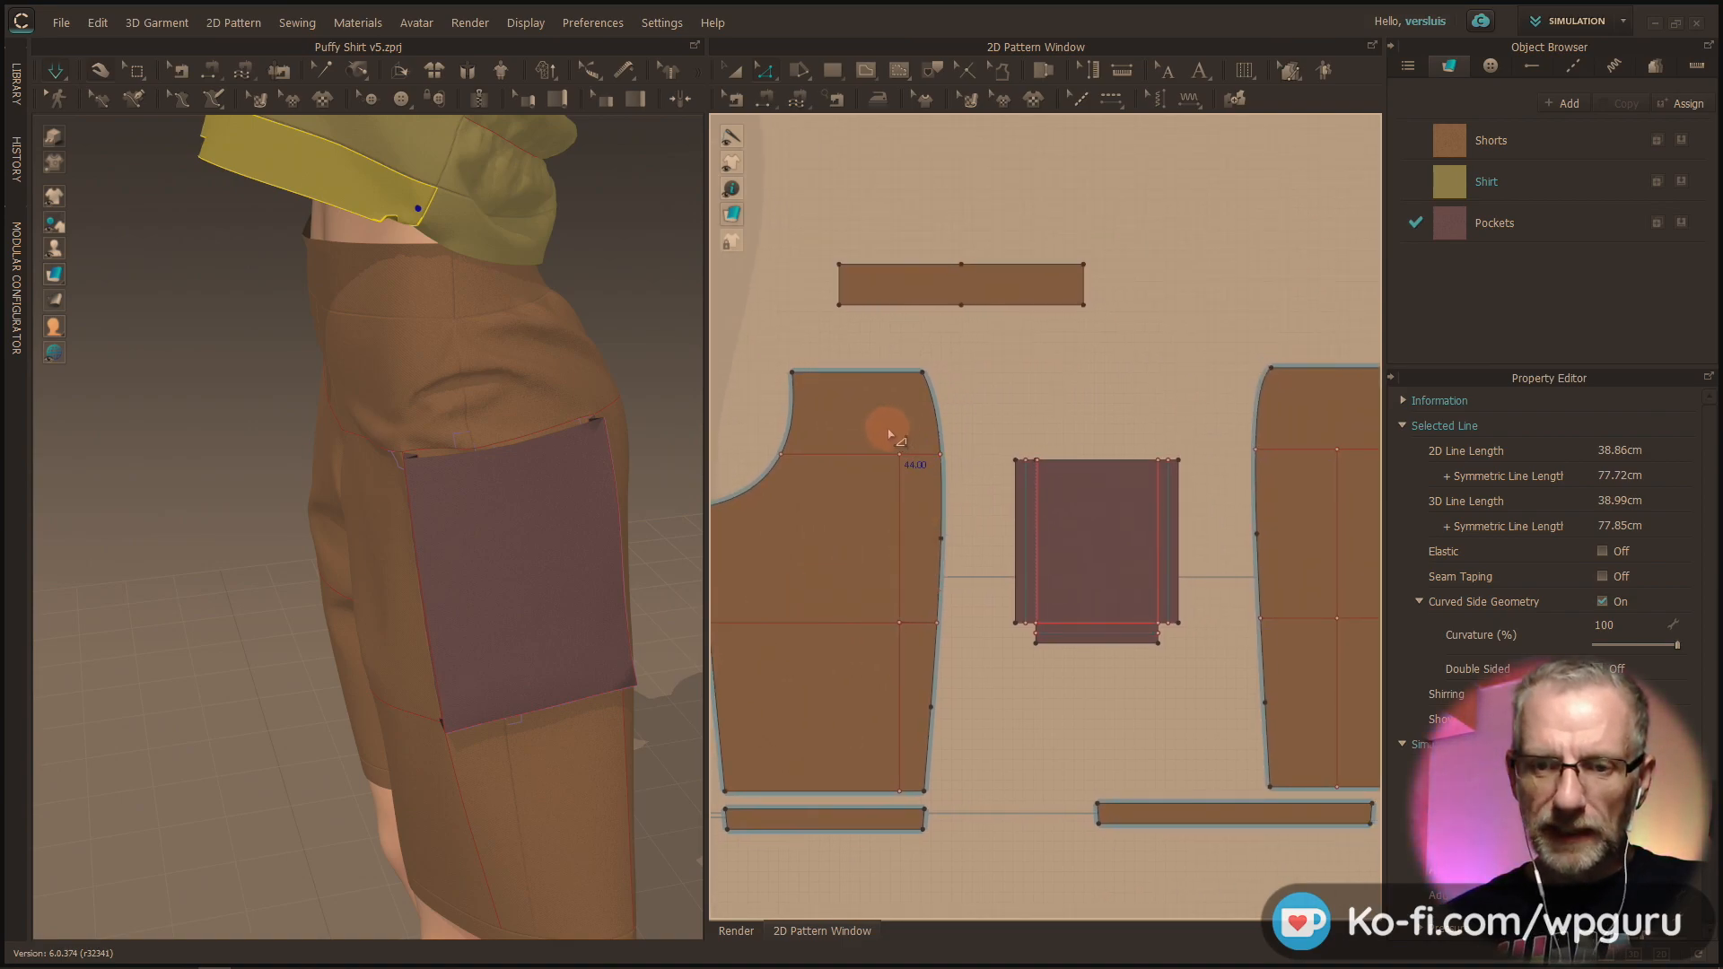
pyautogui.click(941, 433)
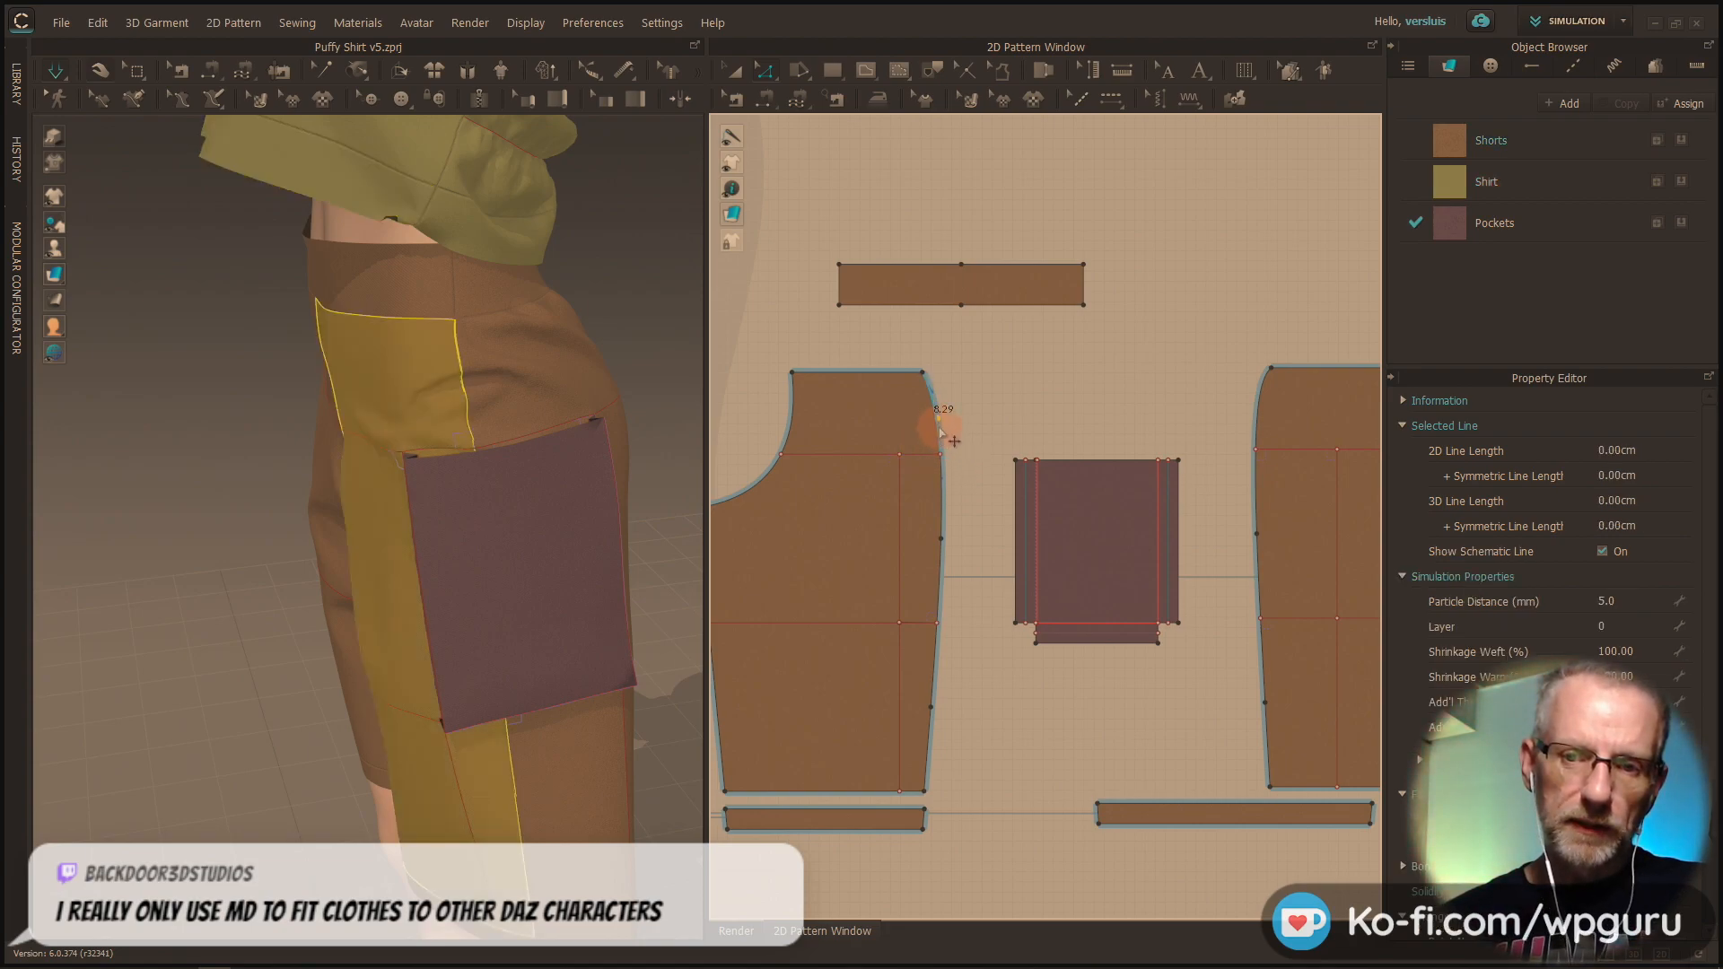
pyautogui.click(939, 434)
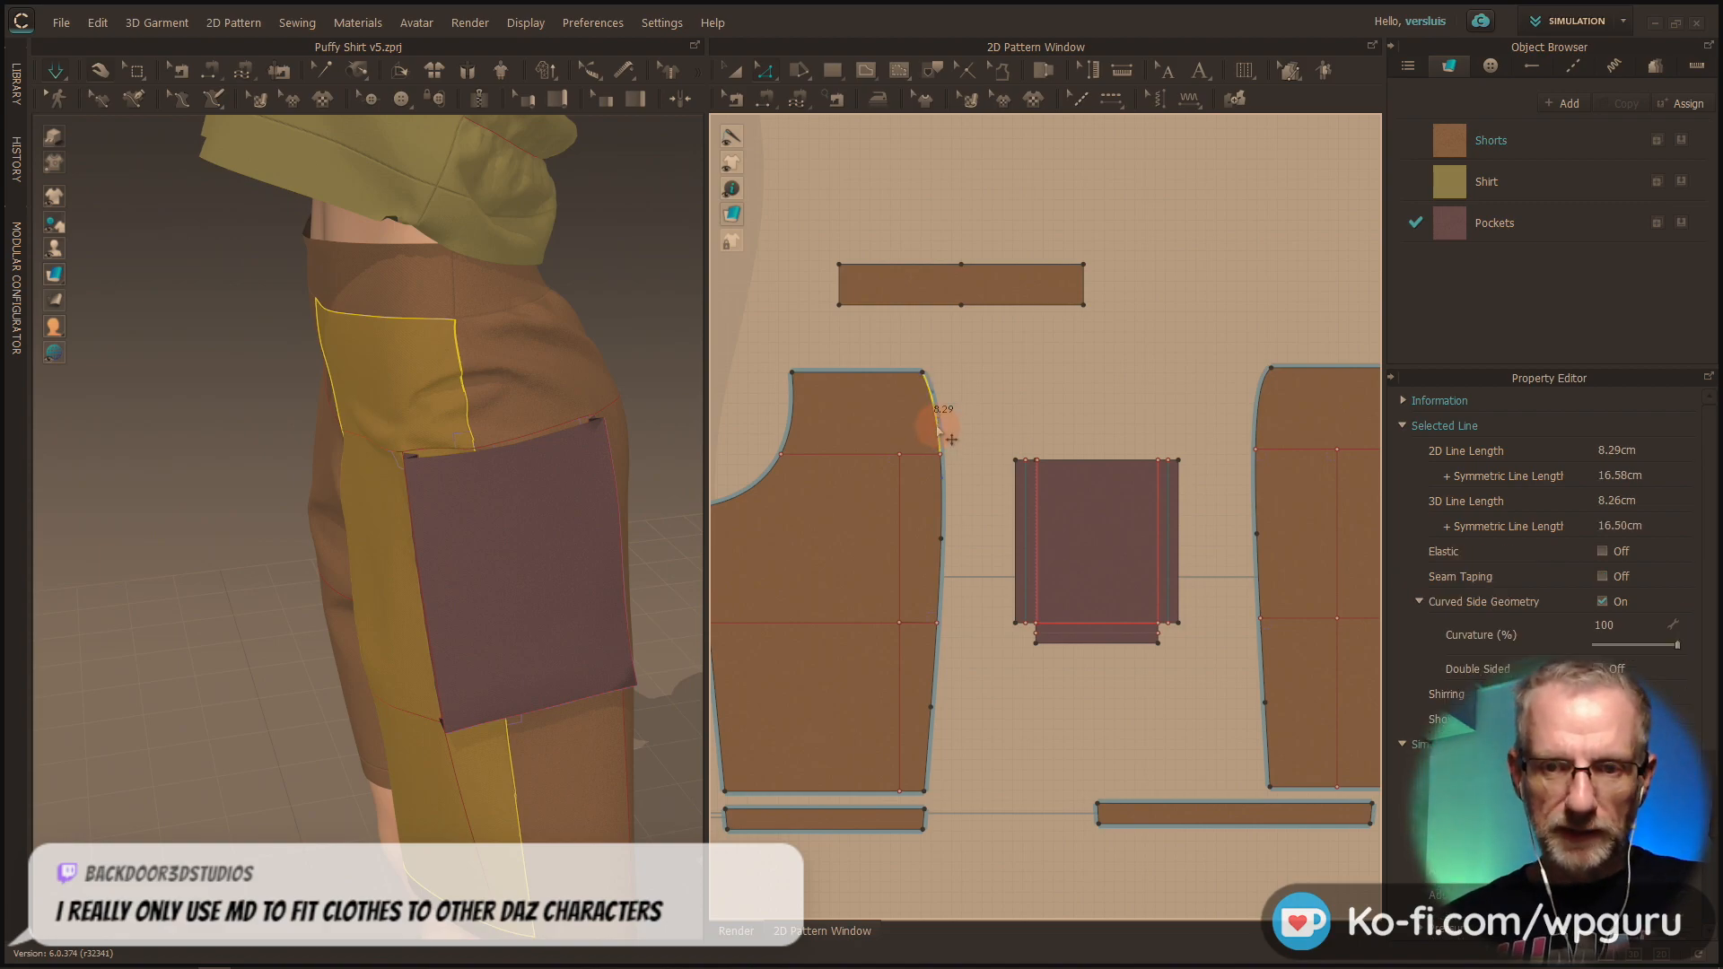
pyautogui.rightClick(939, 434)
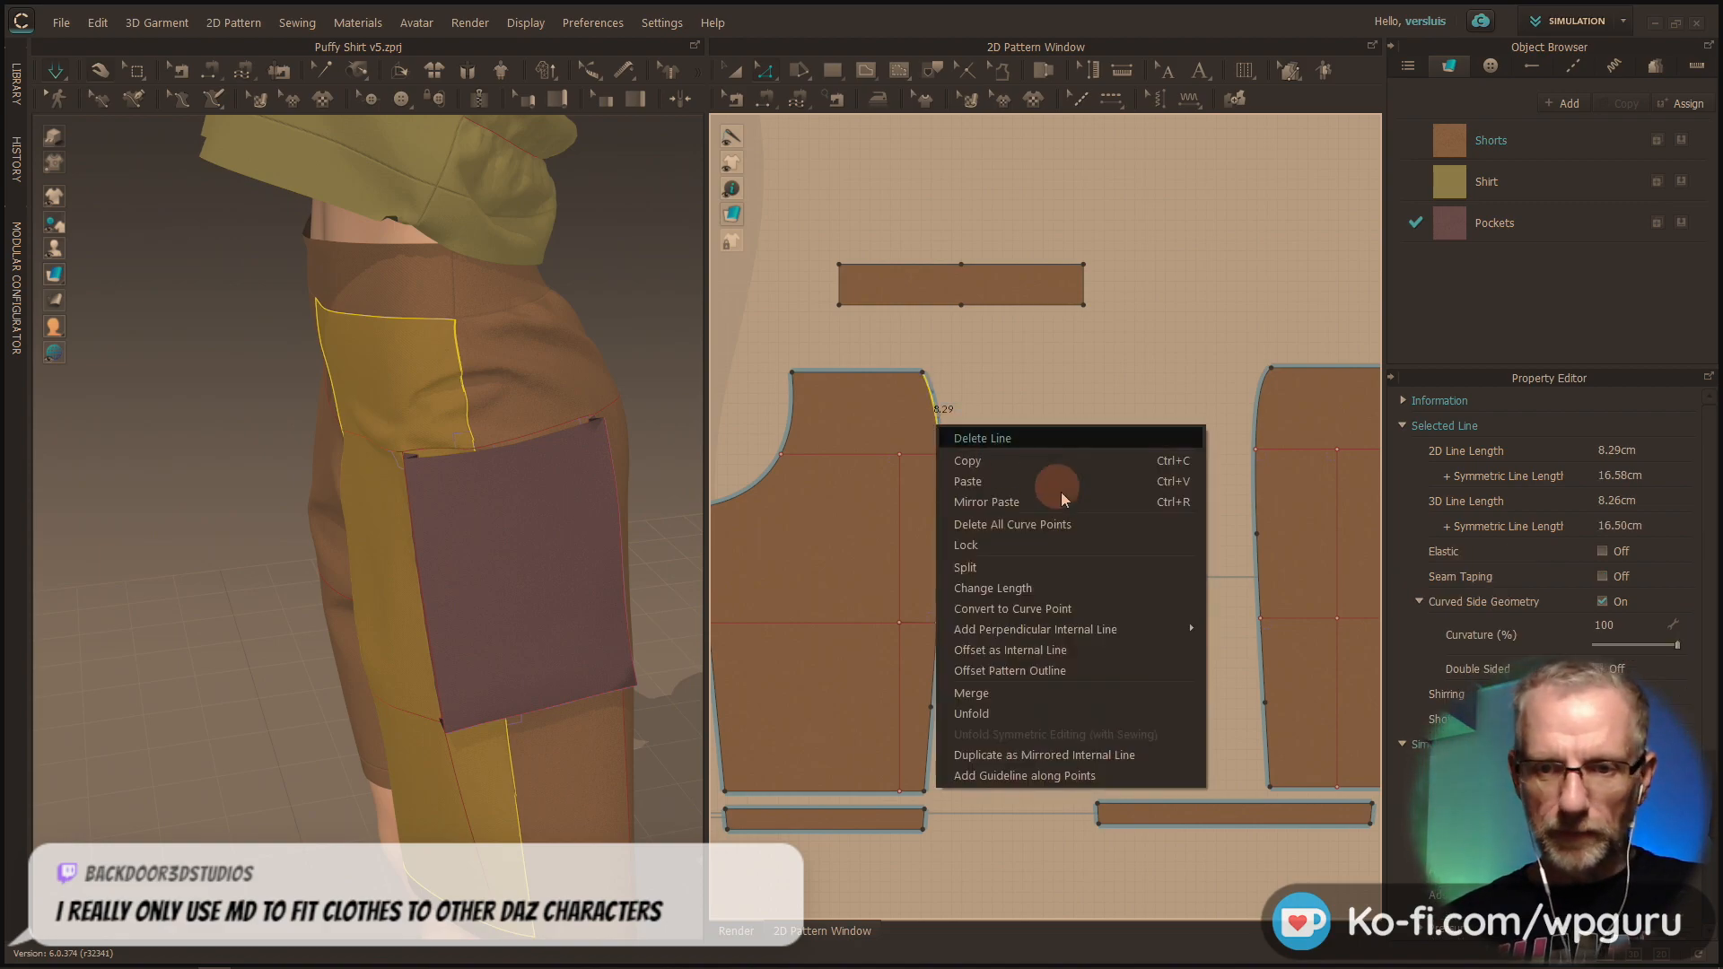
pyautogui.click(1061, 567)
pyautogui.click(754, 513)
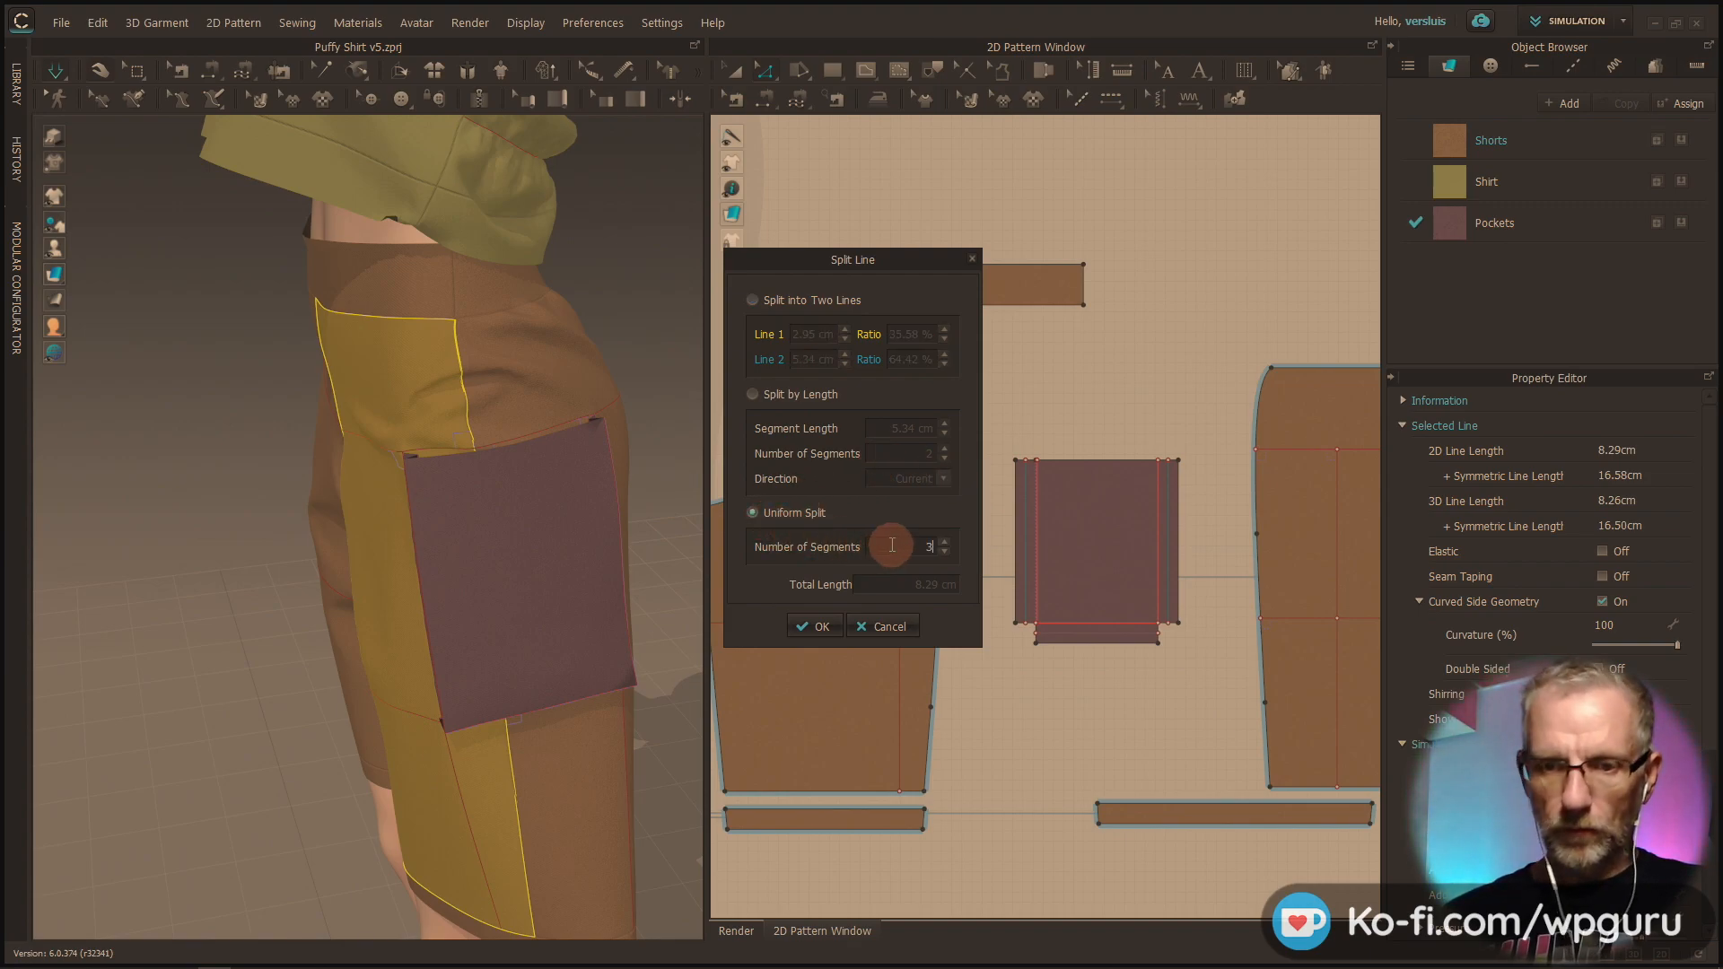
pyautogui.press('Return')
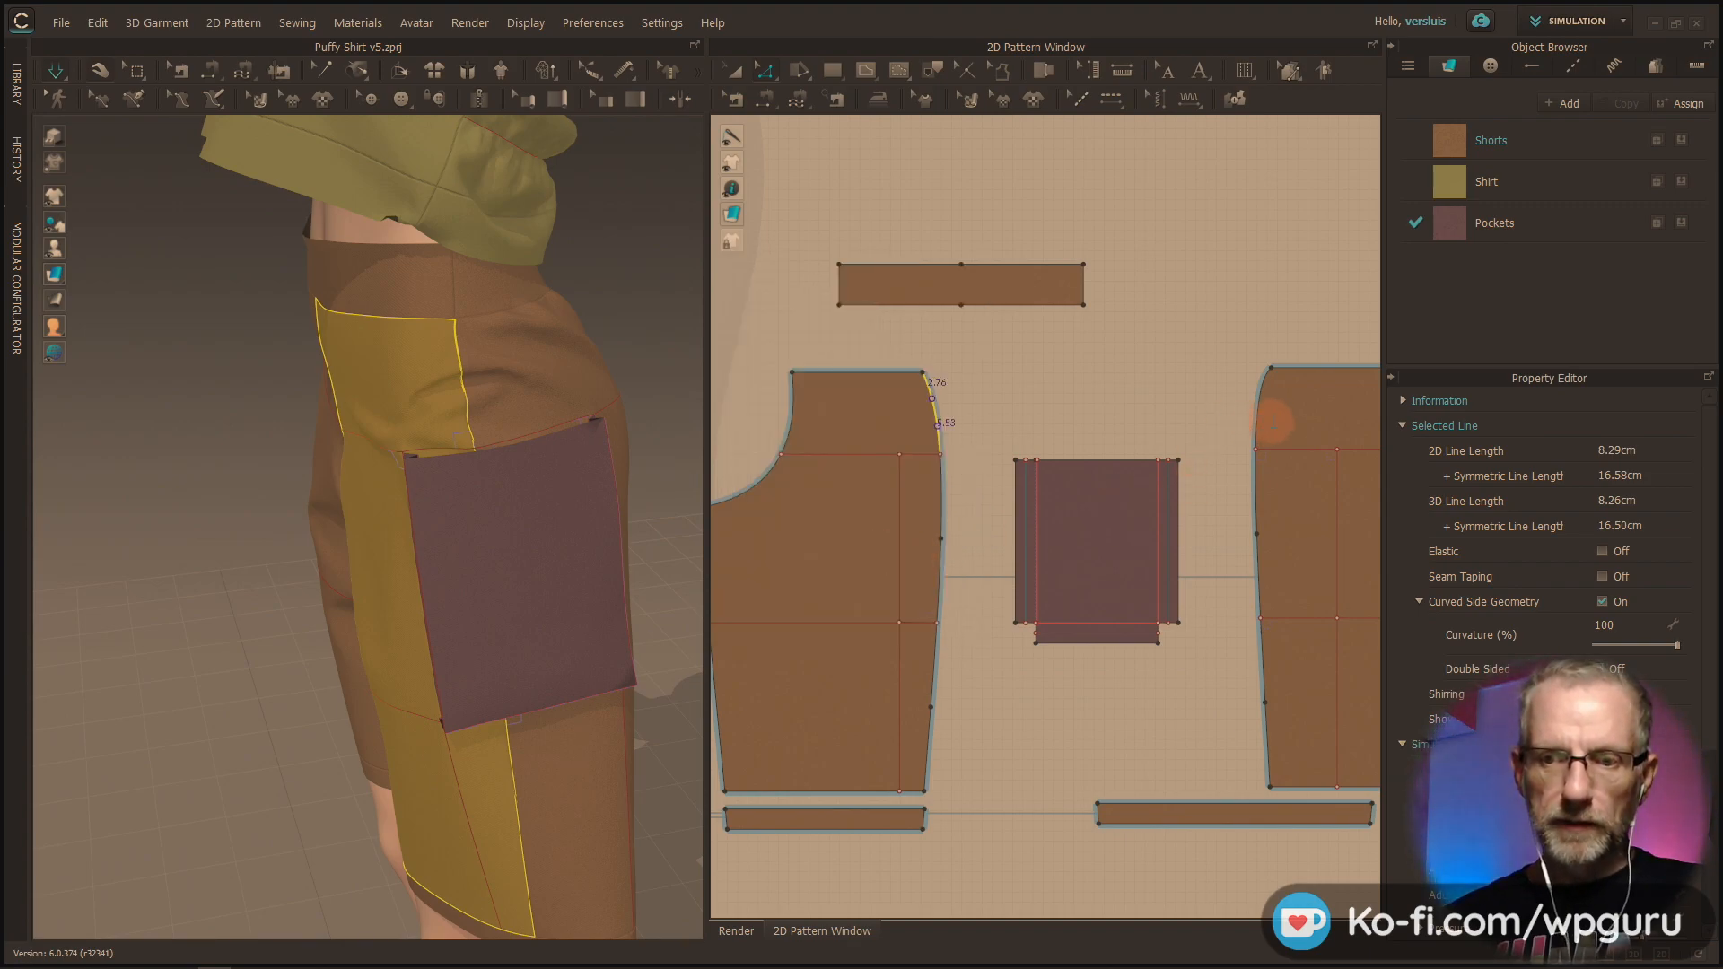
pyautogui.click(938, 429)
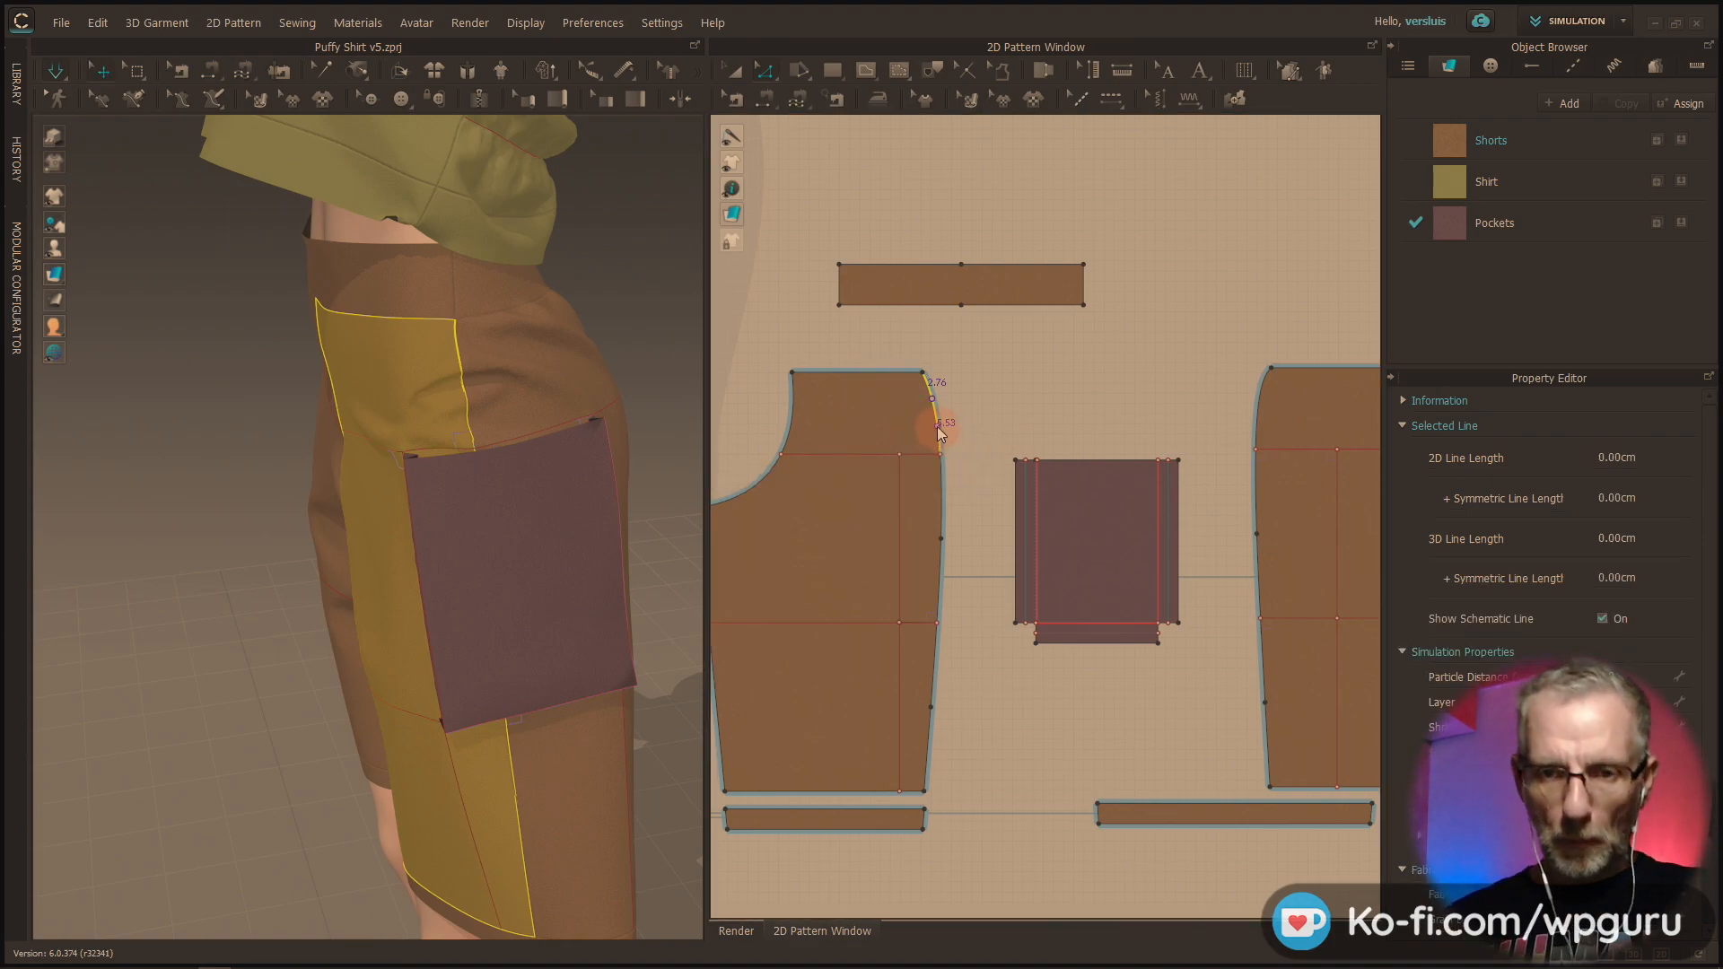
# Step: Split the upper outer side edge of the back shorts panel uniformly into 3 segments
pyautogui.click(1256, 423)
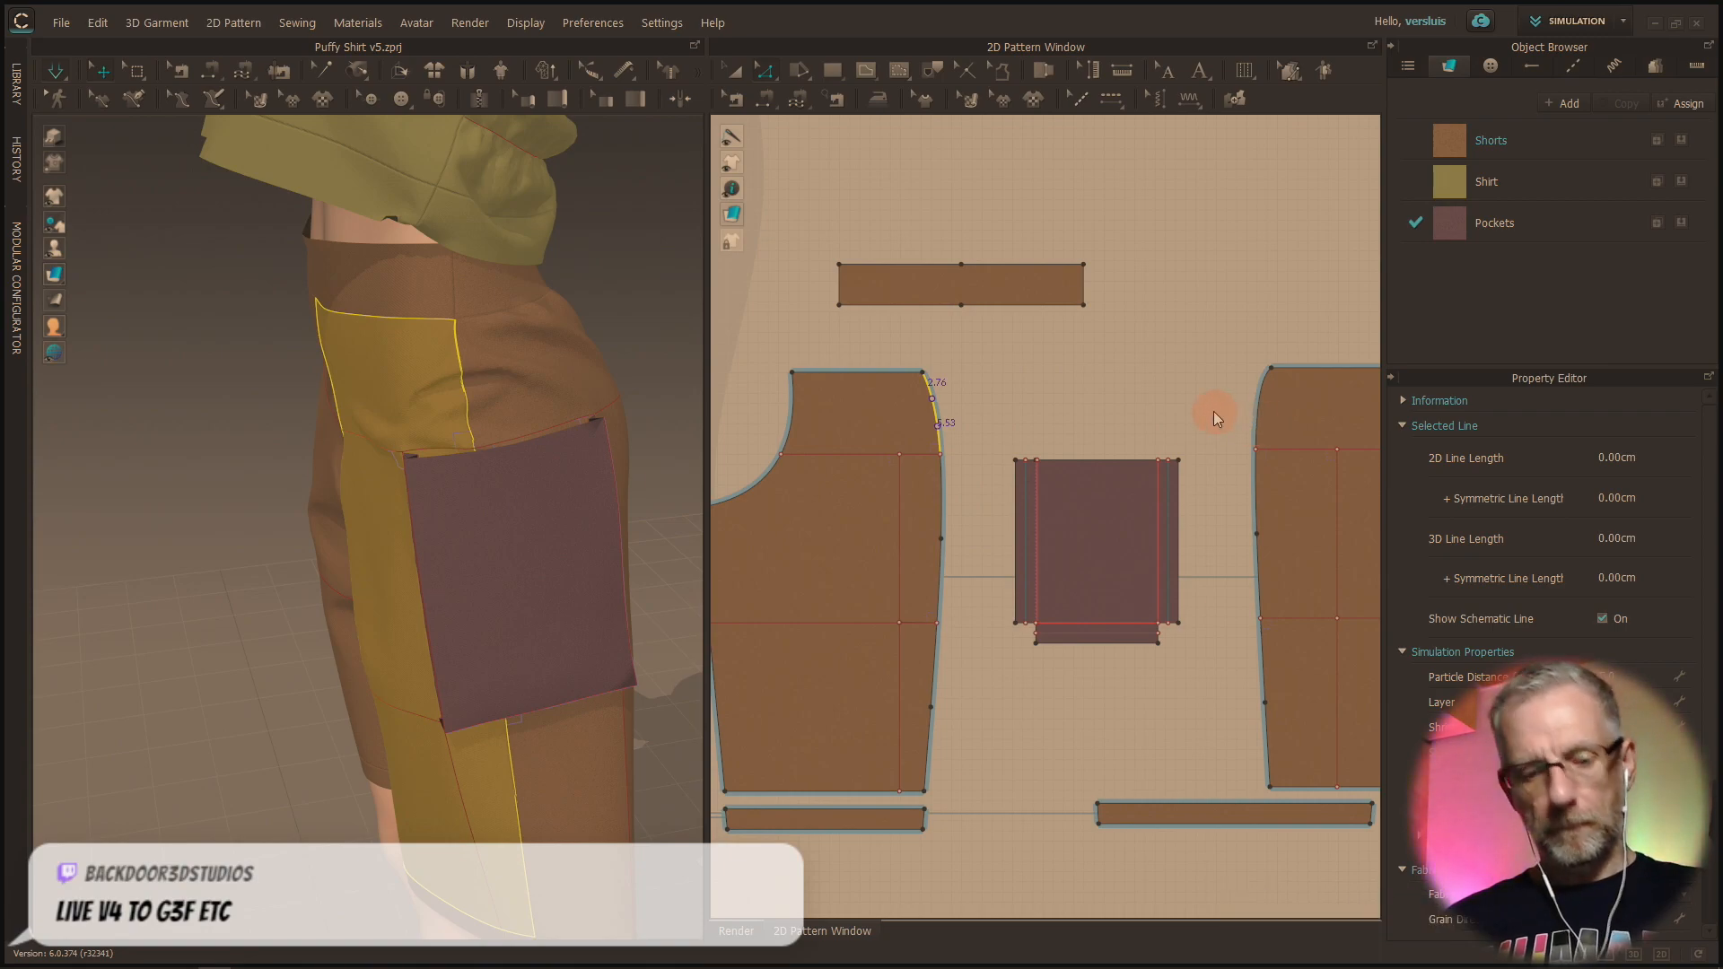
pyautogui.click(1226, 423)
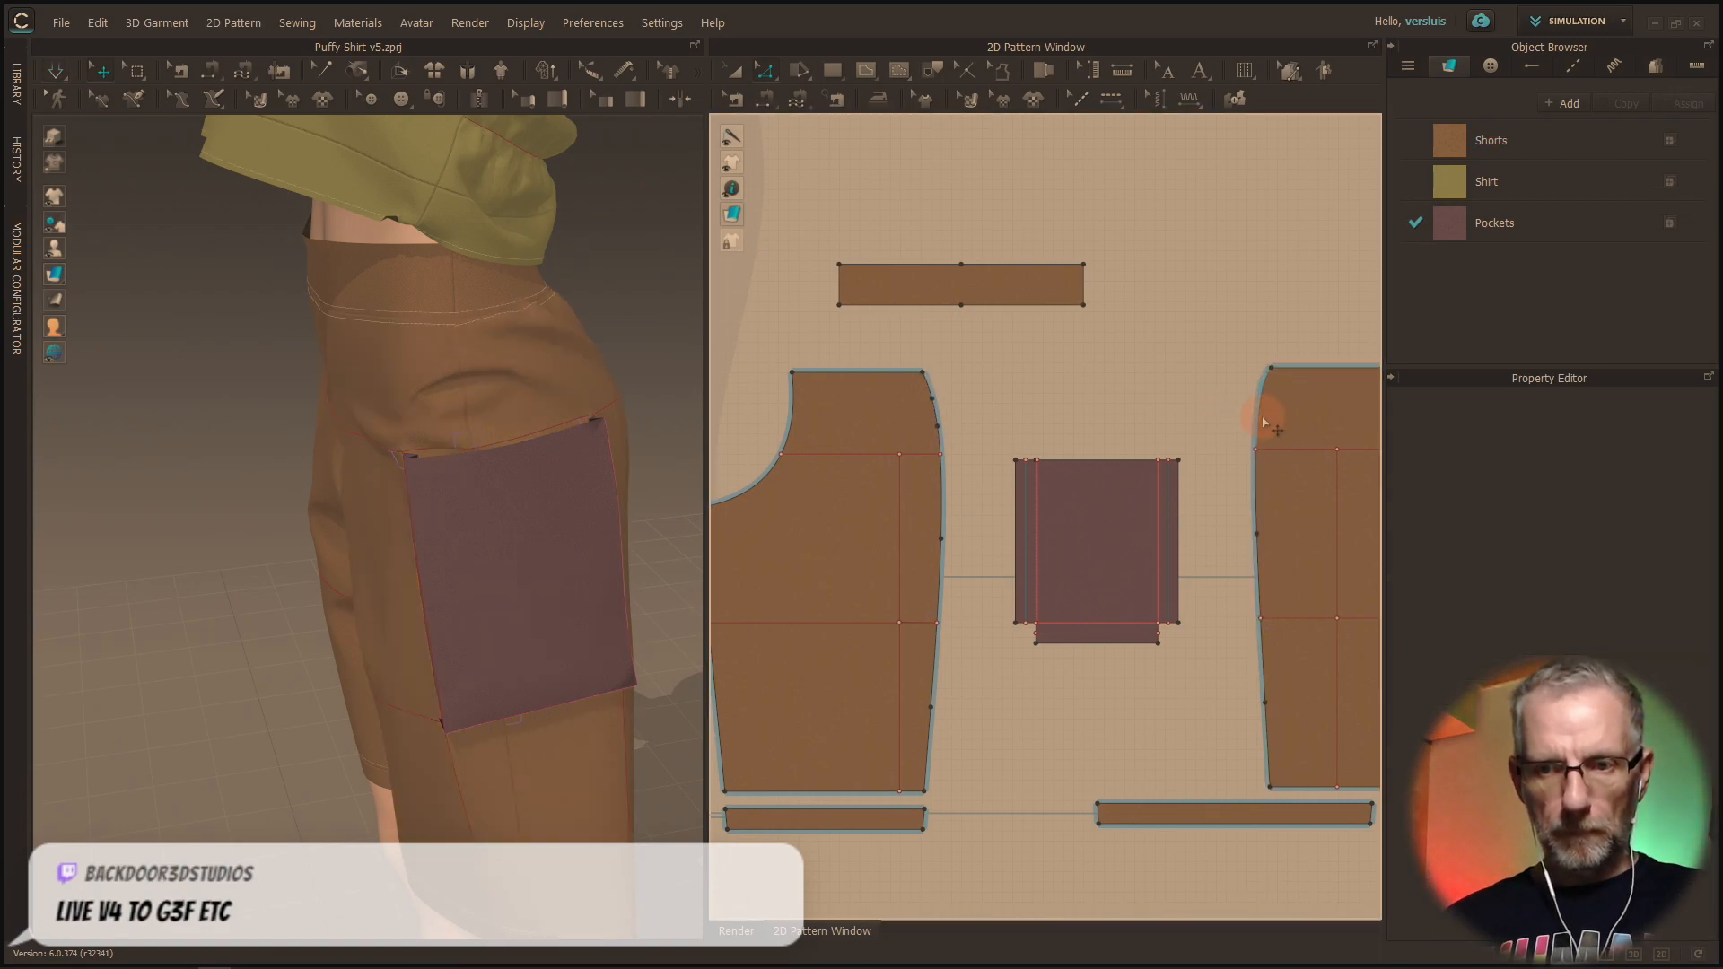
pyautogui.click(1260, 422)
pyautogui.rightClick(1261, 418)
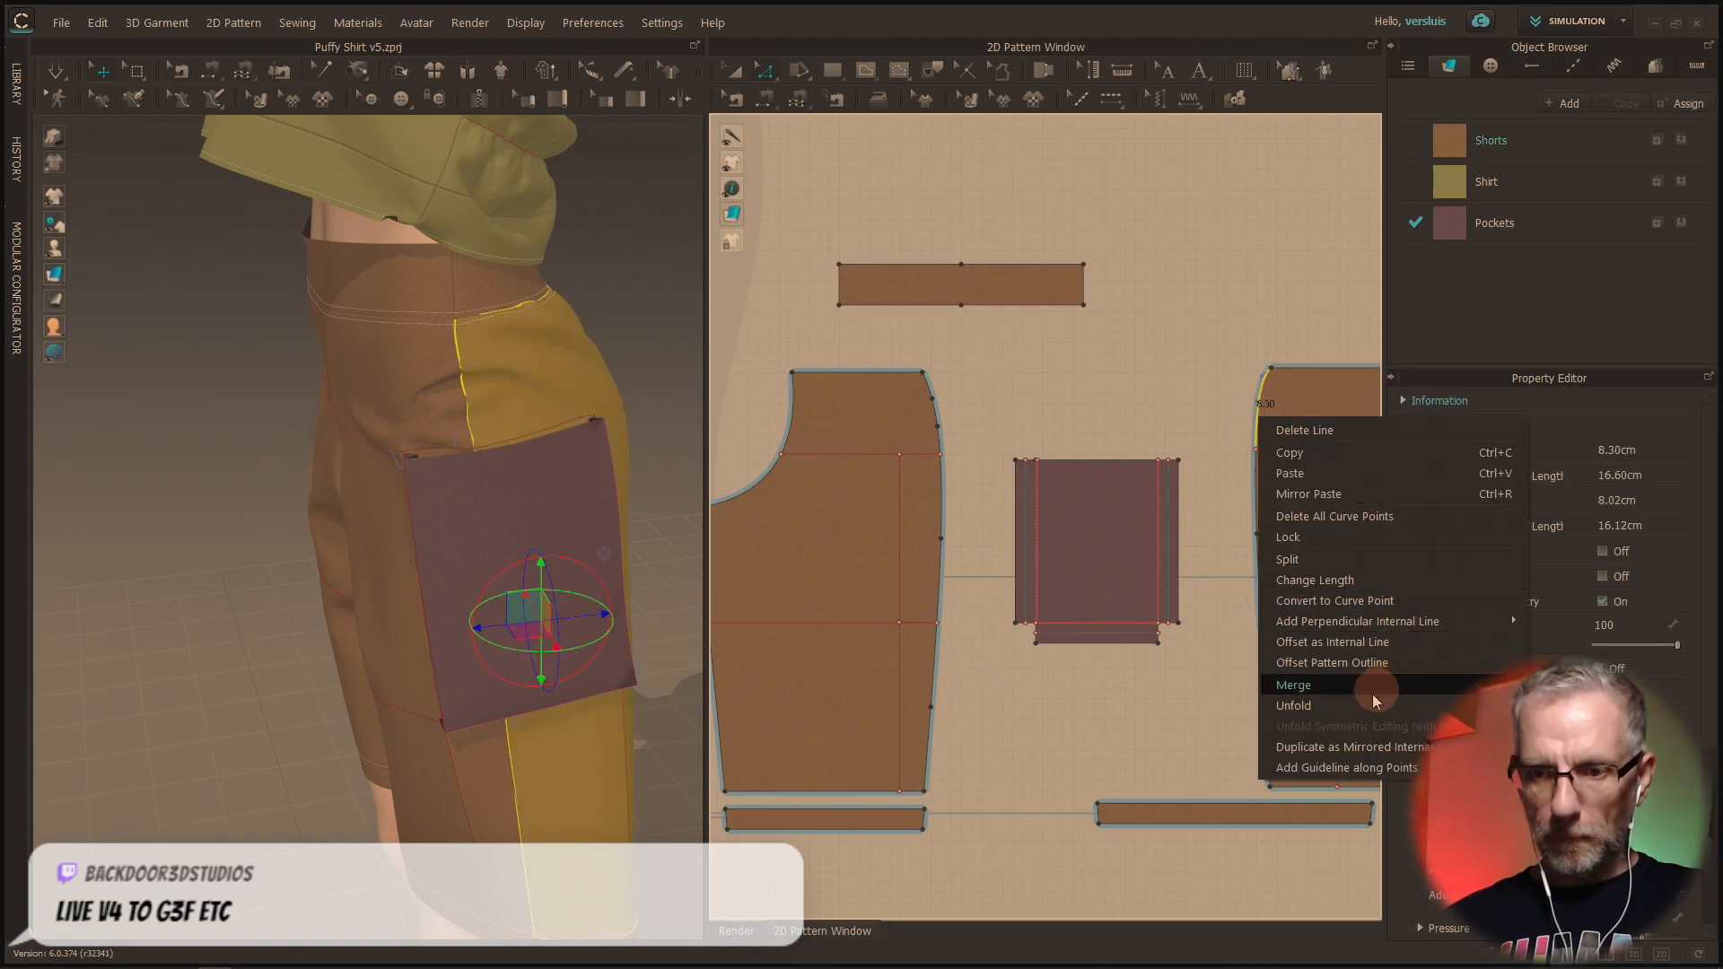
pyautogui.click(1339, 563)
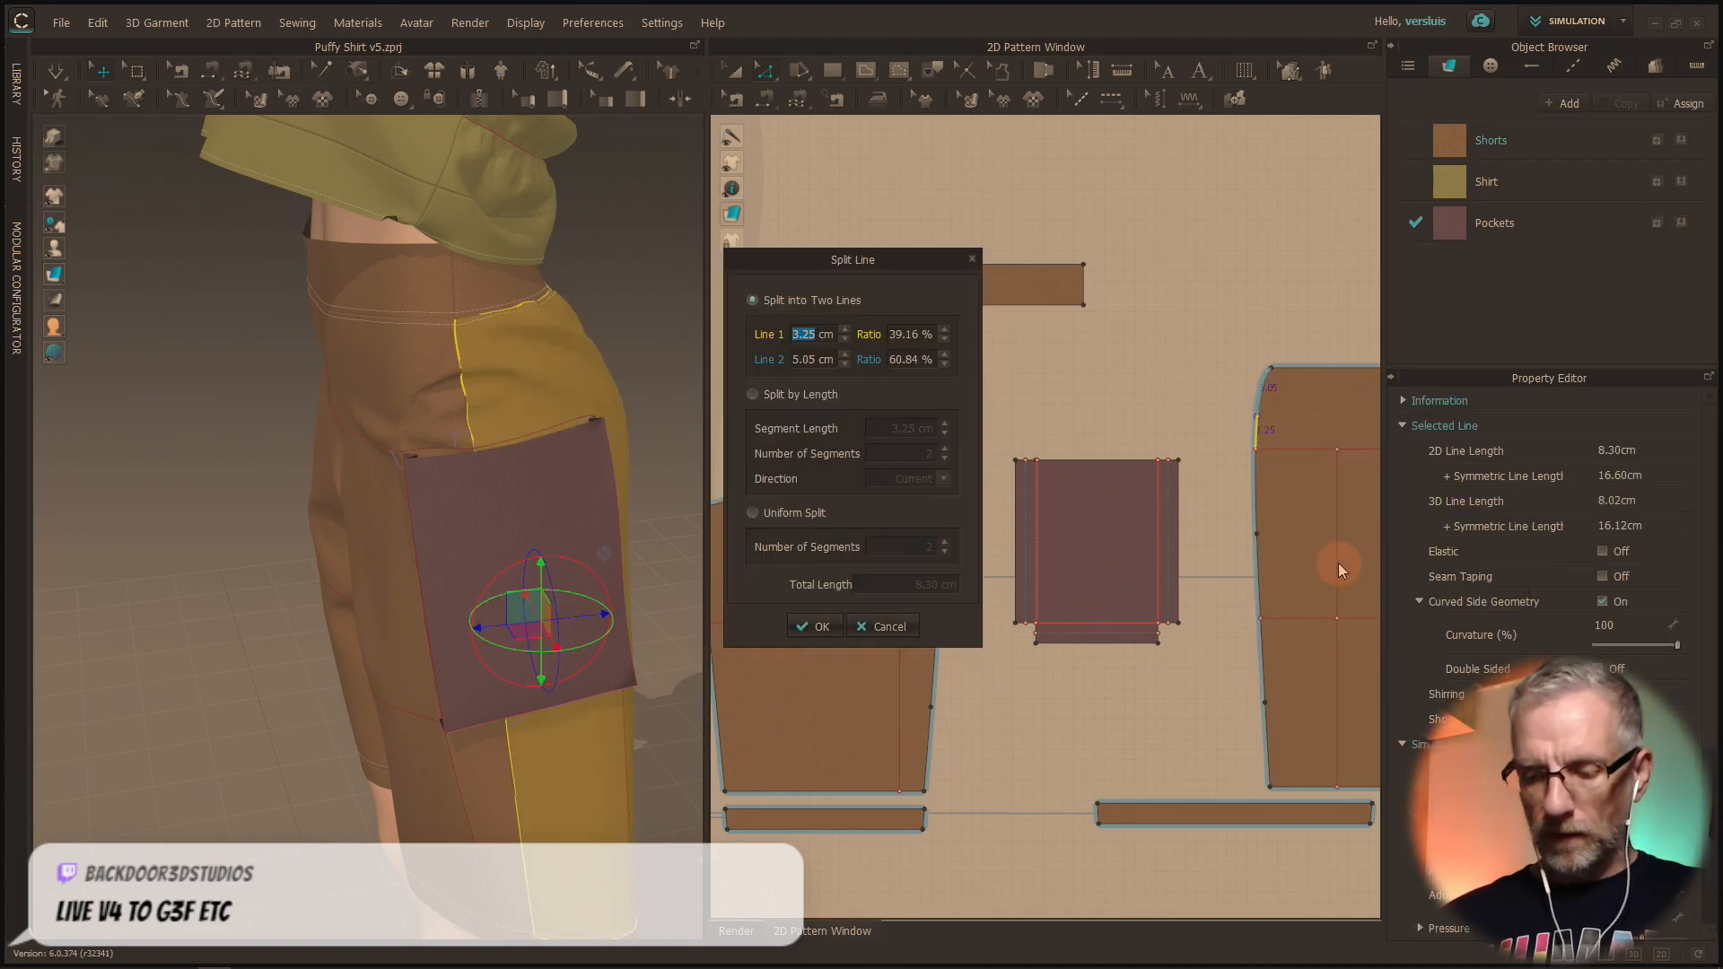
pyautogui.click(763, 513)
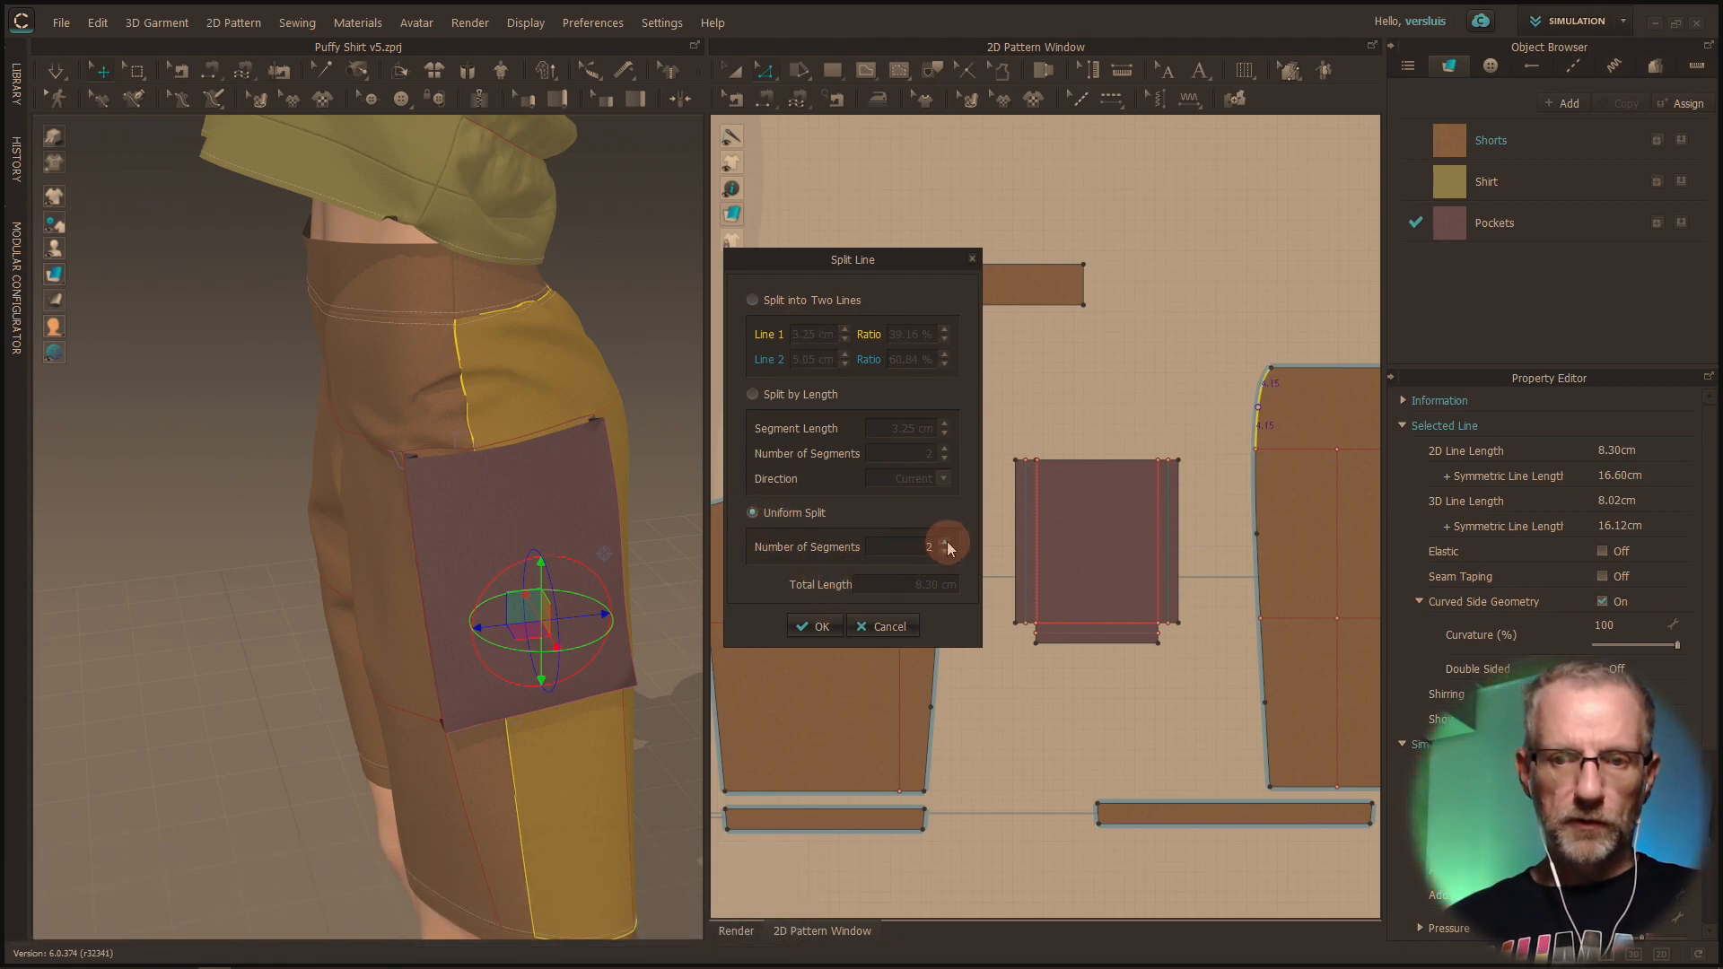
pyautogui.click(822, 627)
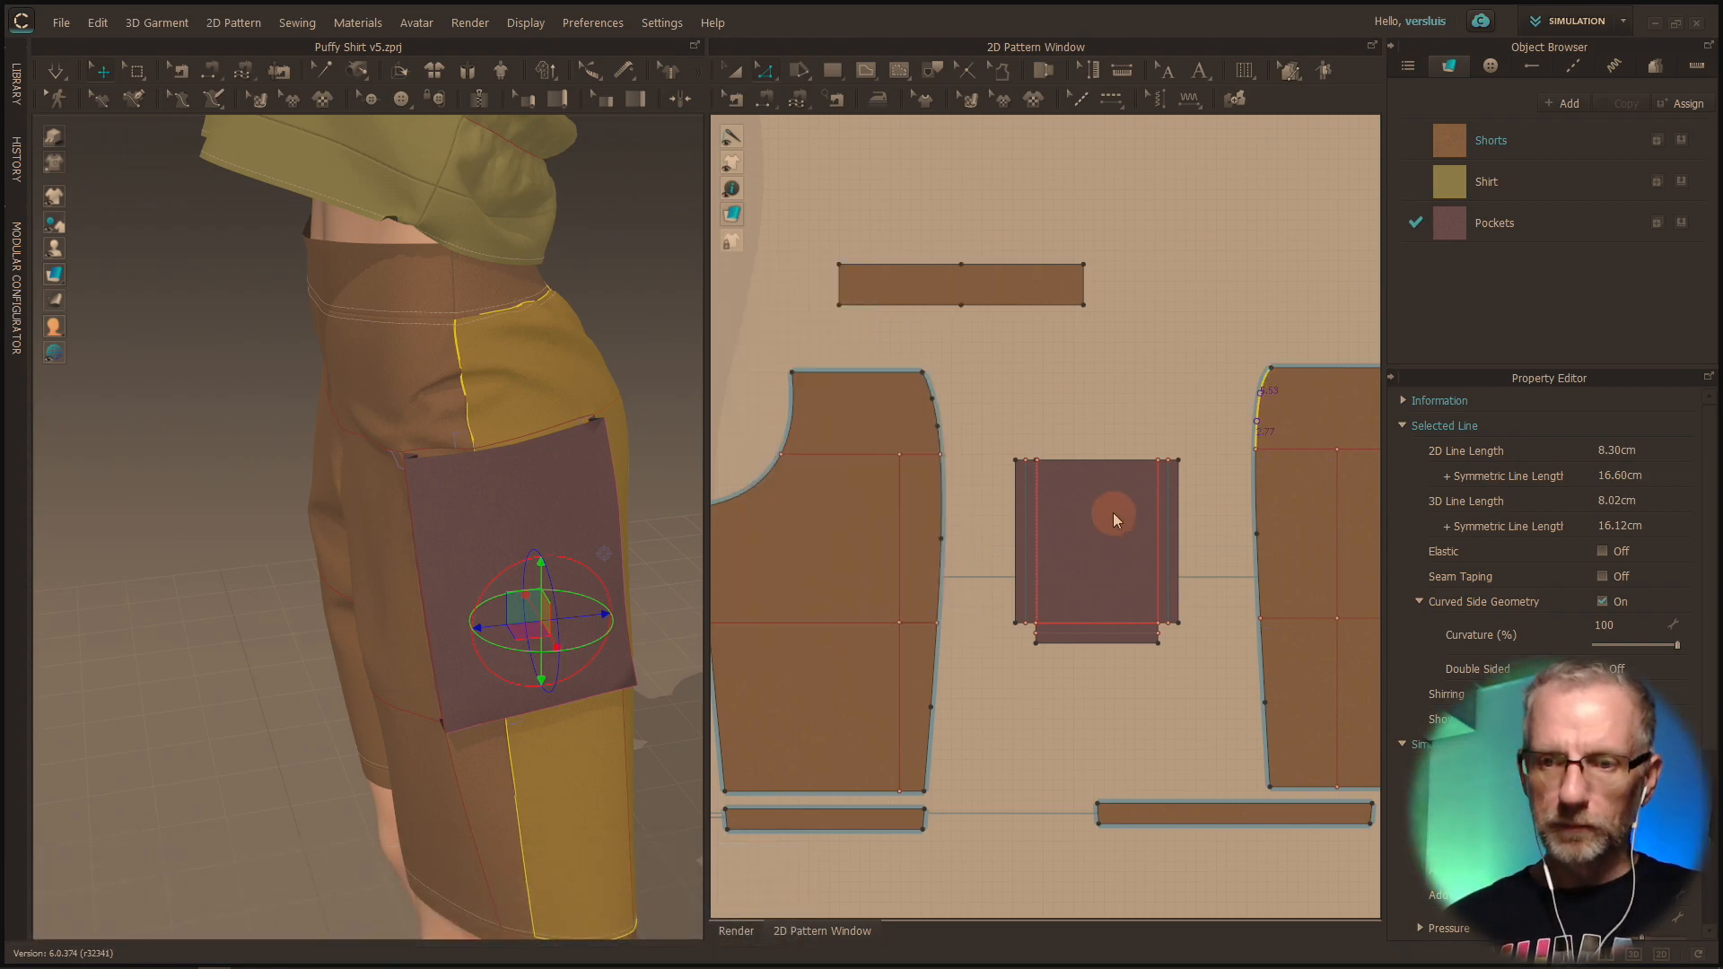
# Step: Add a Y-Axis perpendicular internal line, 90° and 14.44 cm with Extend on, from the lower split point across the front shorts panel
pyautogui.scroll(-2, 988, 466)
pyautogui.scroll(3, 980, 457)
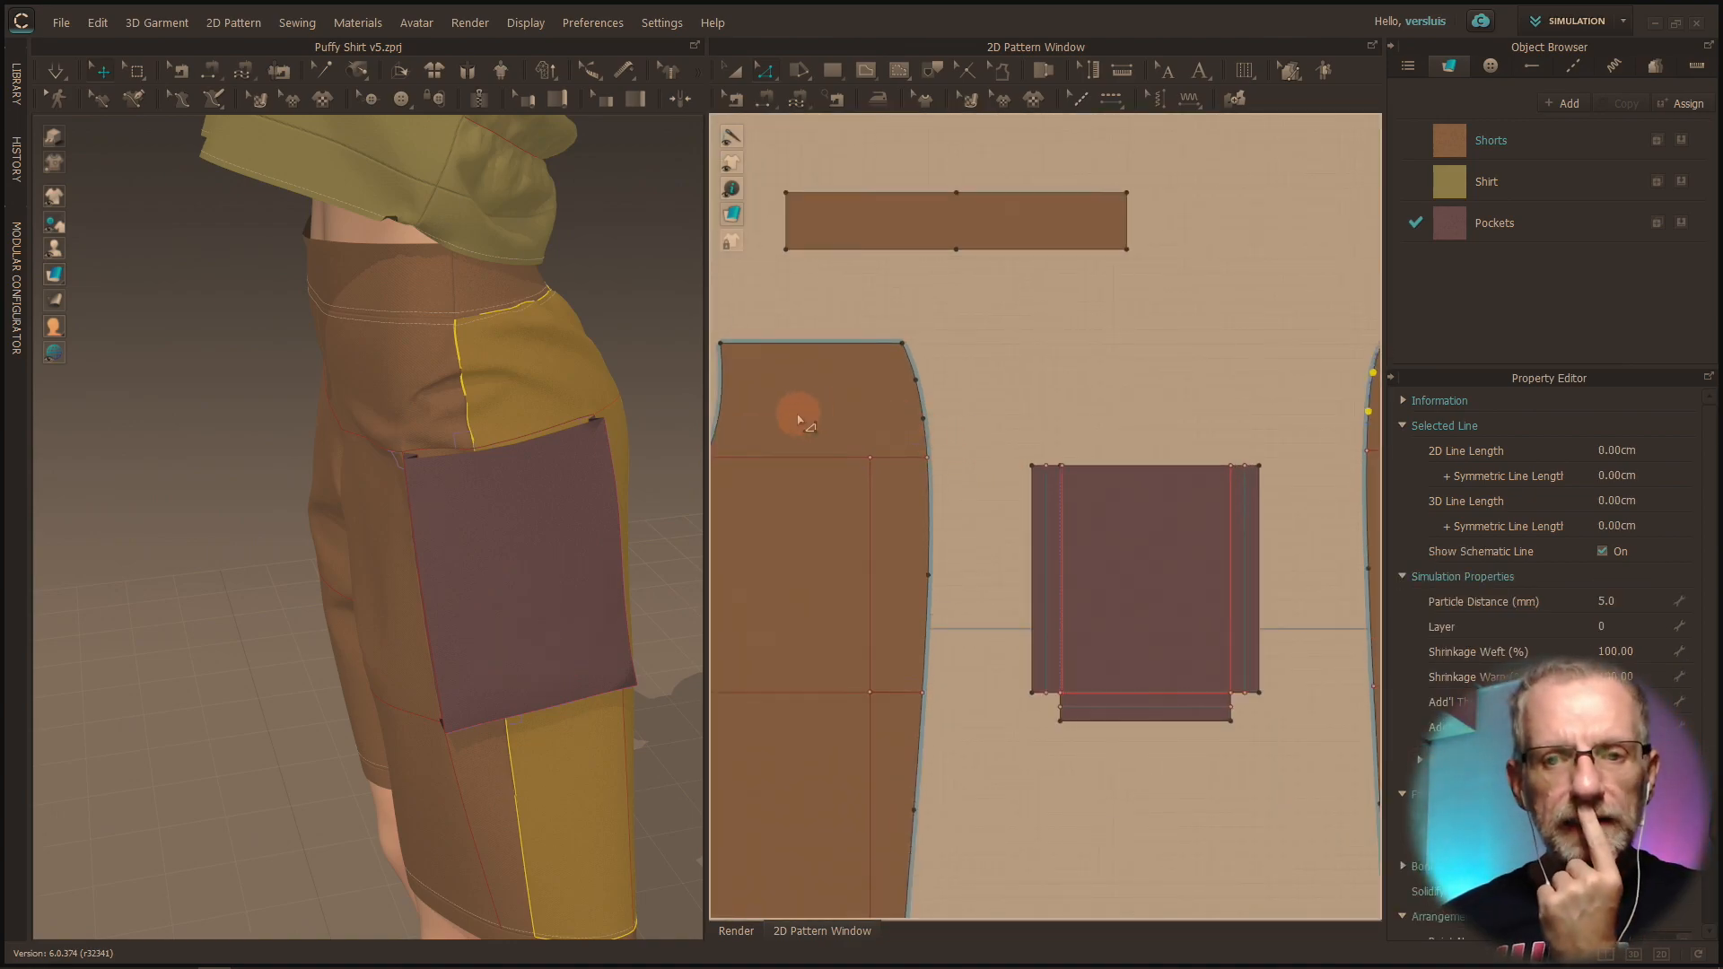
pyautogui.click(924, 419)
pyautogui.rightClick(923, 419)
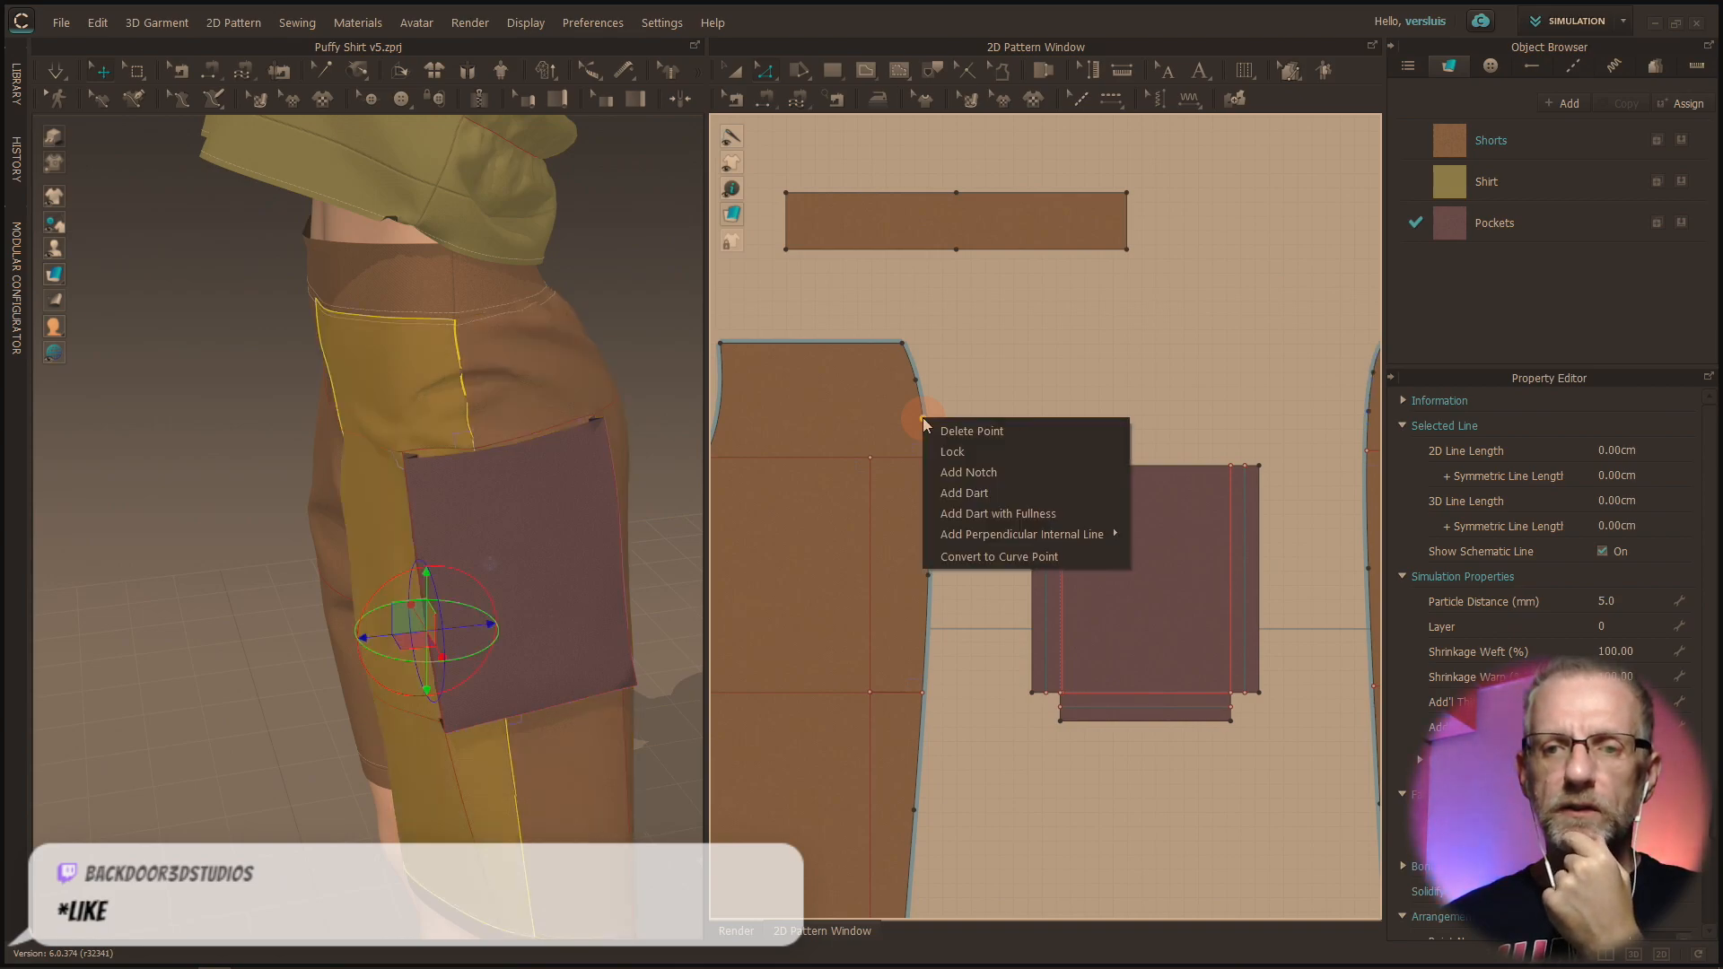
pyautogui.moveTo(1007, 534)
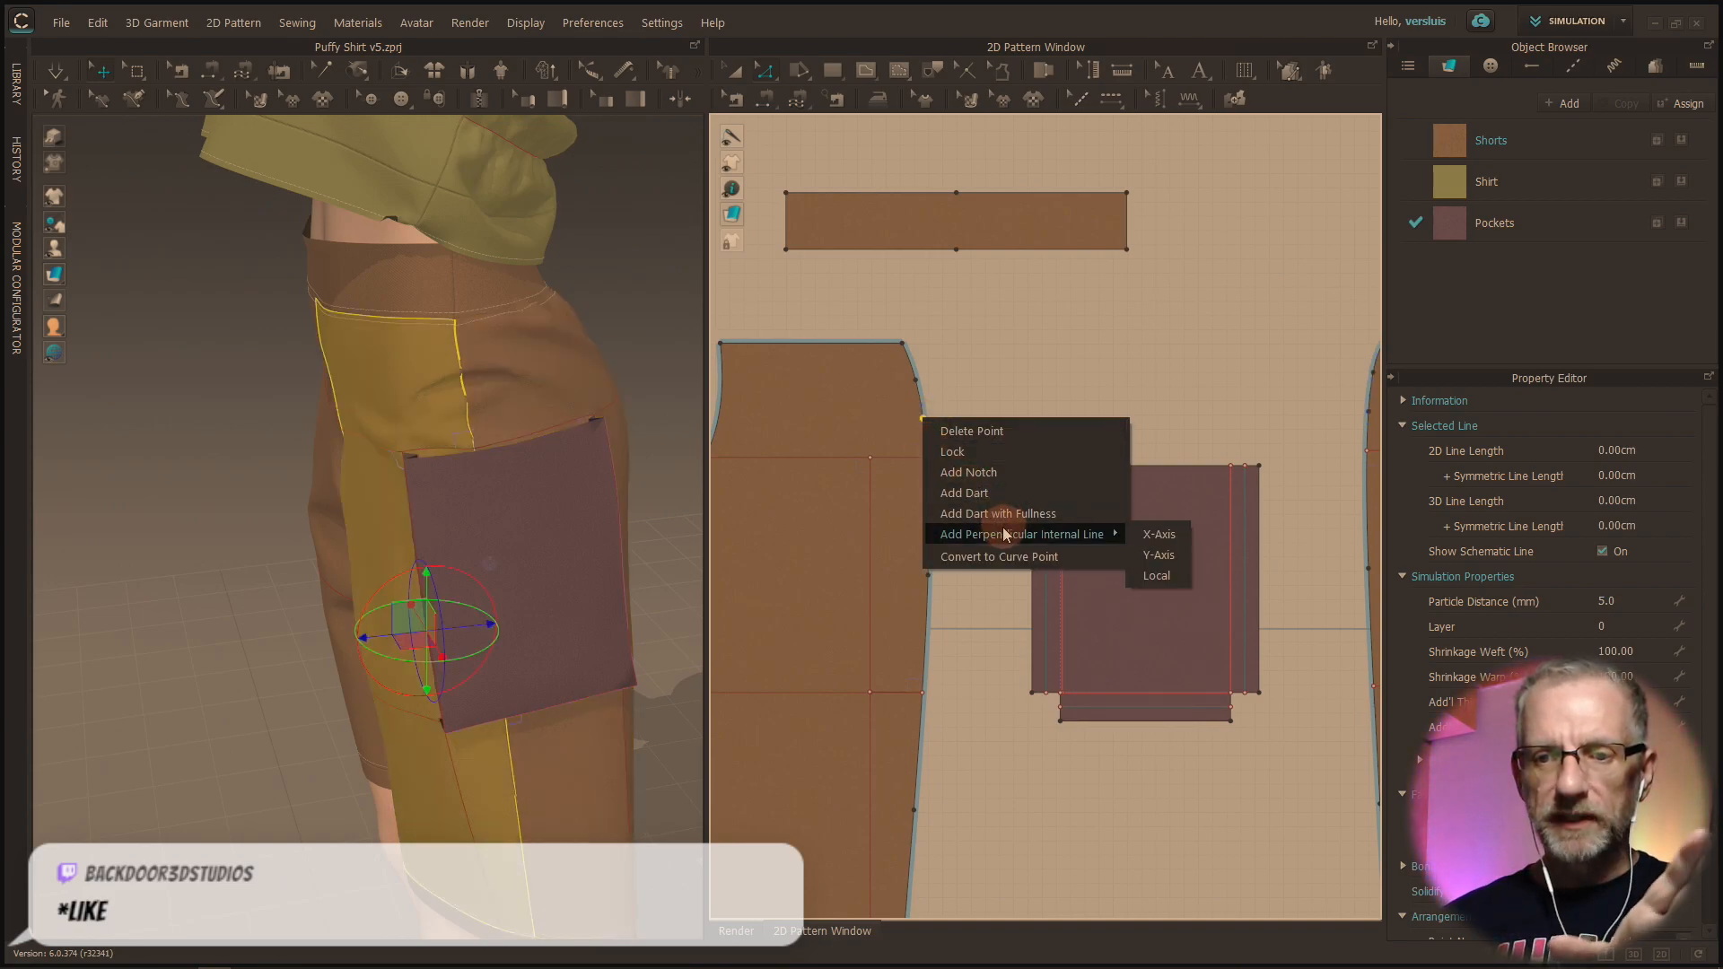
pyautogui.click(1181, 555)
pyautogui.moveTo(939, 331); pyautogui.dragTo(1235, 277)
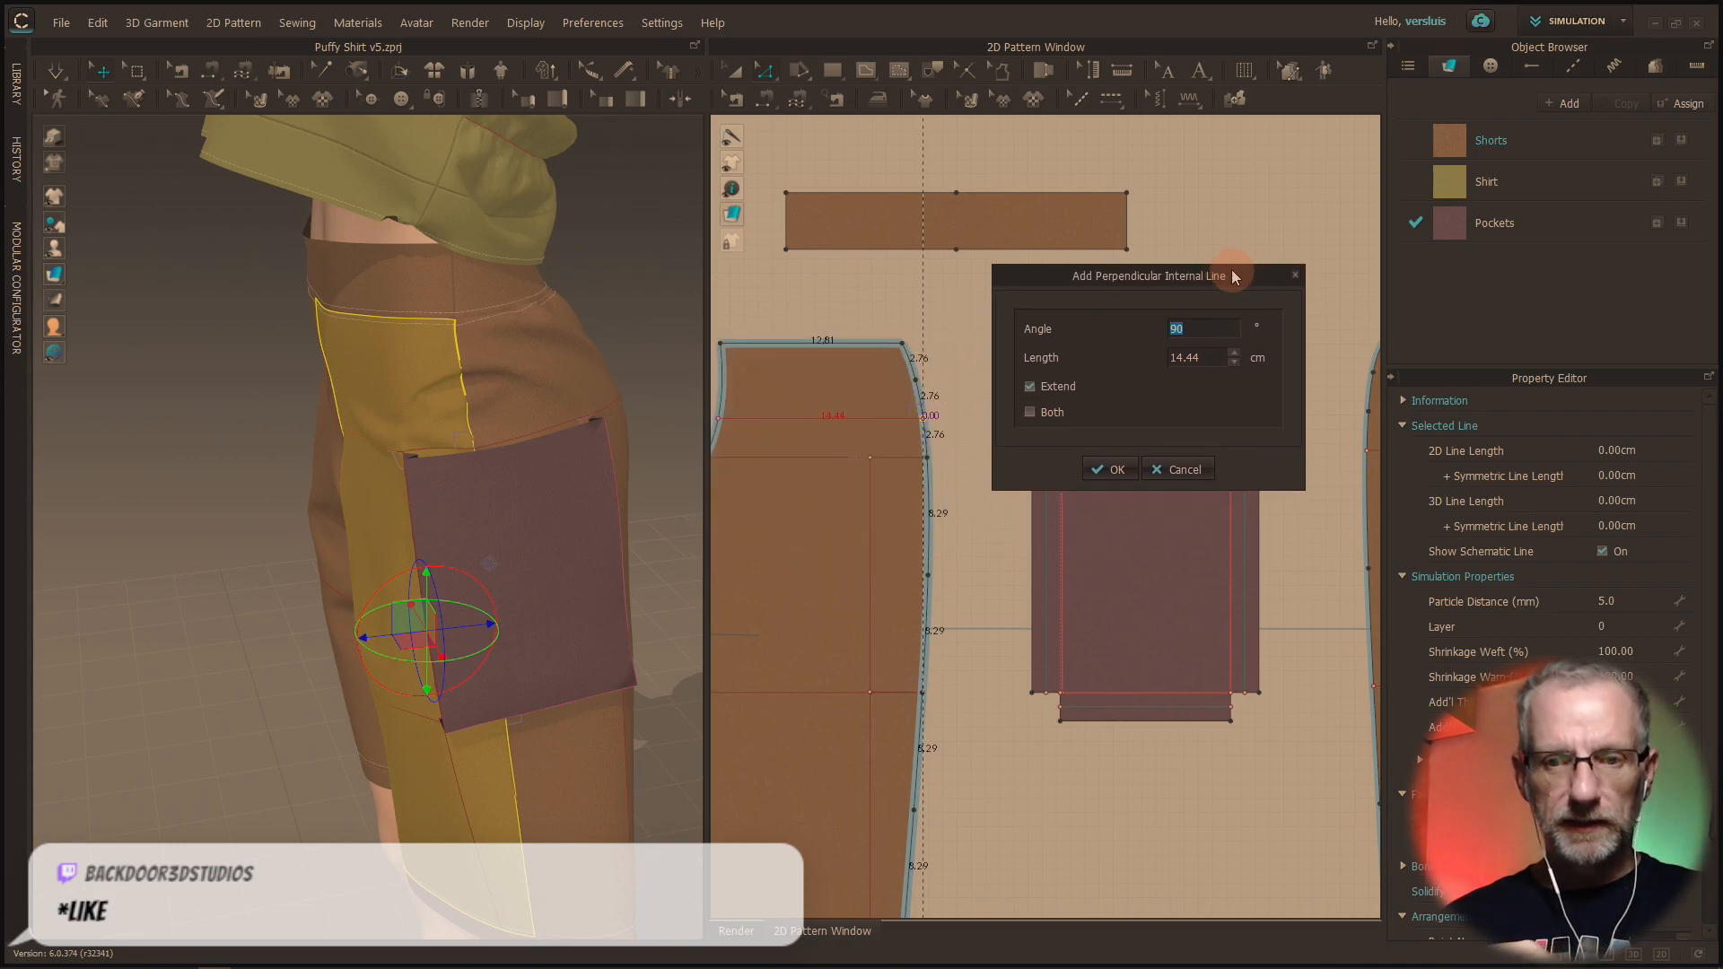
pyautogui.click(1113, 468)
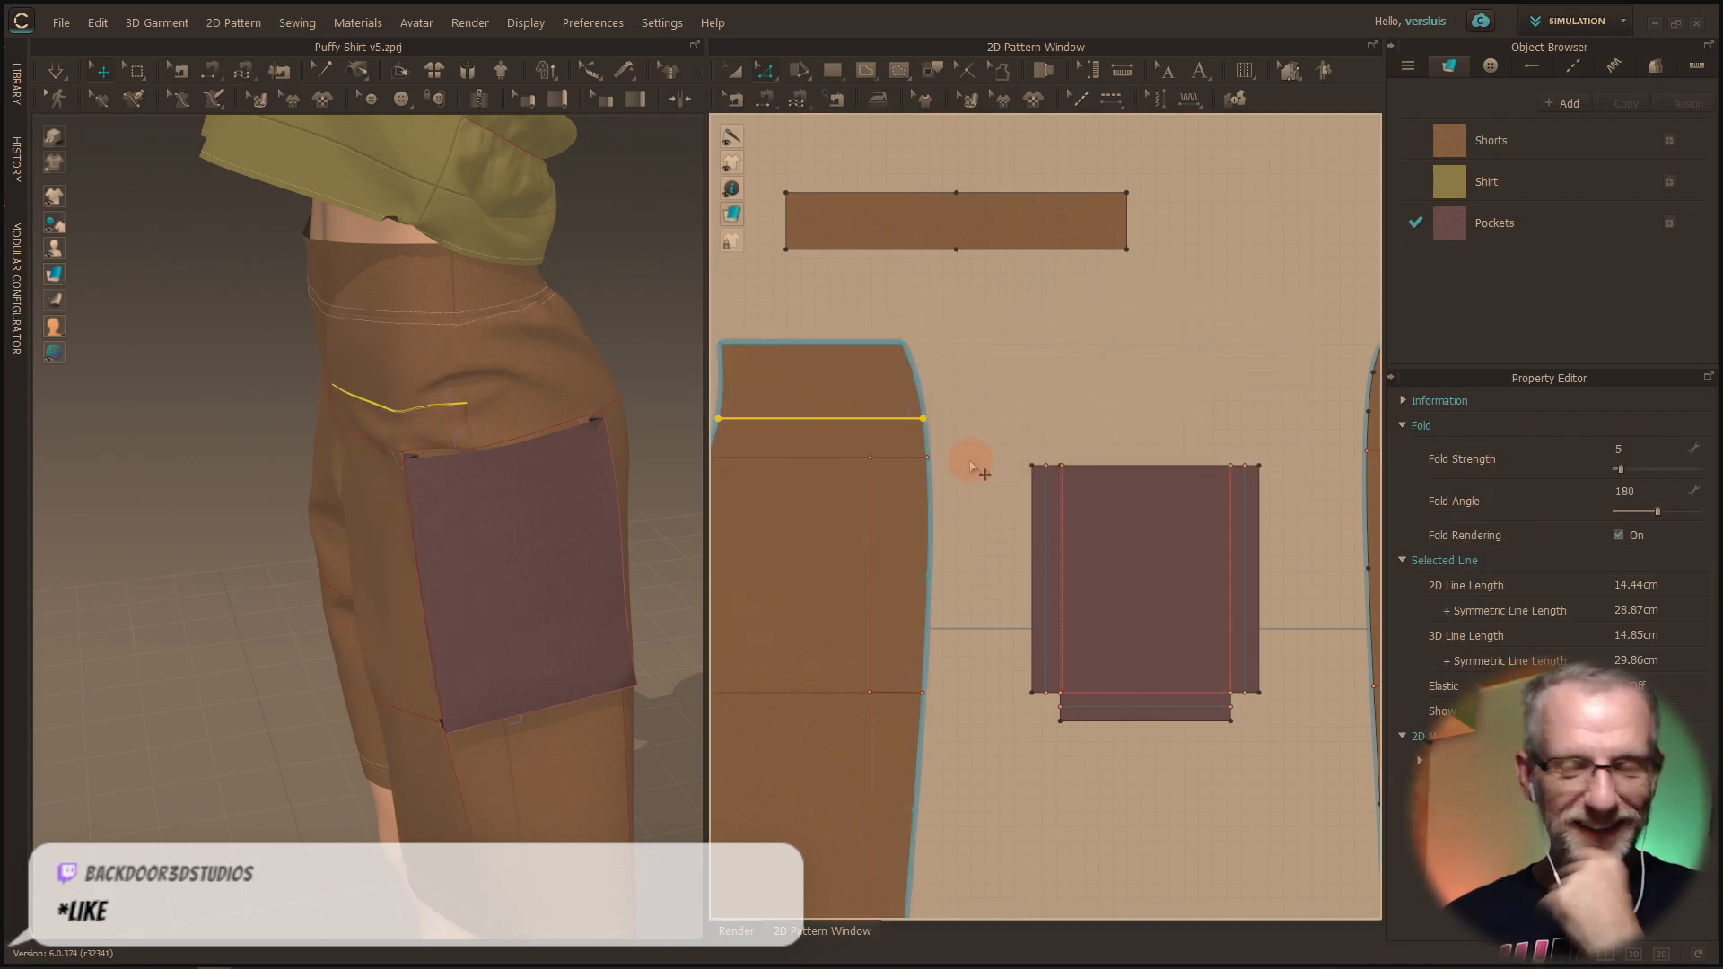
# Step: Add a Y-Axis perpendicular internal line of 18.39 cm from the lower split point across the back shorts panel
pyautogui.moveTo(1019, 378); pyautogui.dragTo(1002, 389, button='middle')
pyautogui.scroll(-1, 928, 385)
pyautogui.scroll(-1, 1077, 443)
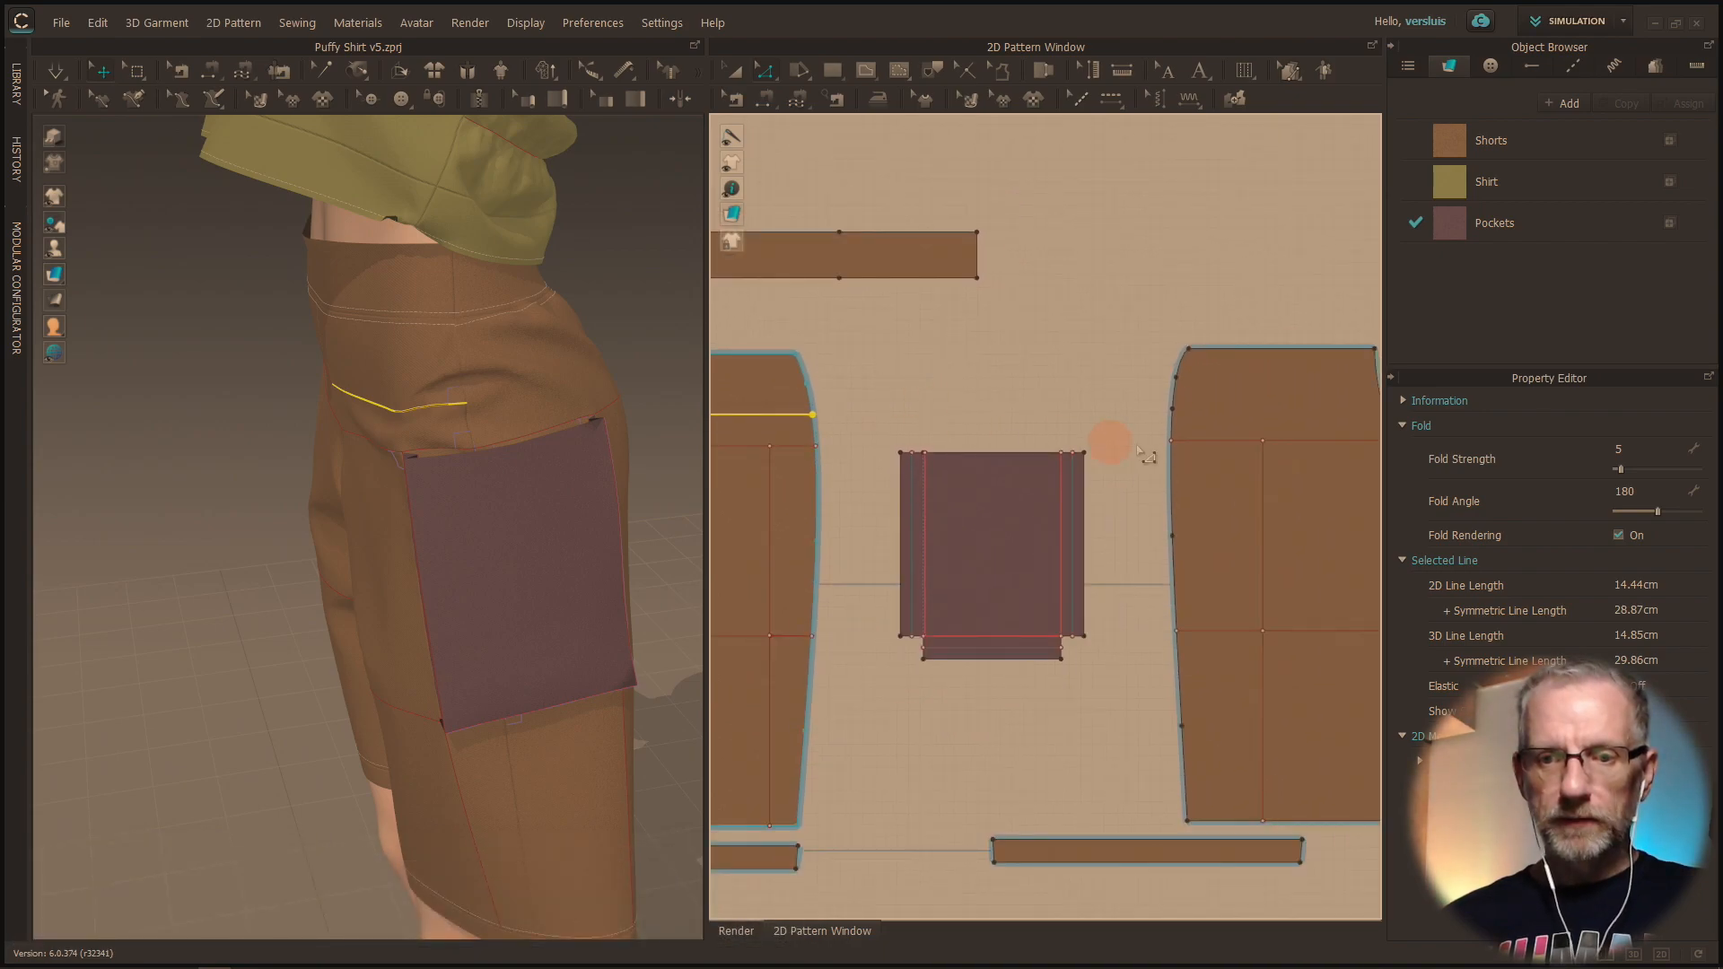
pyautogui.click(1174, 414)
pyautogui.rightClick(1173, 414)
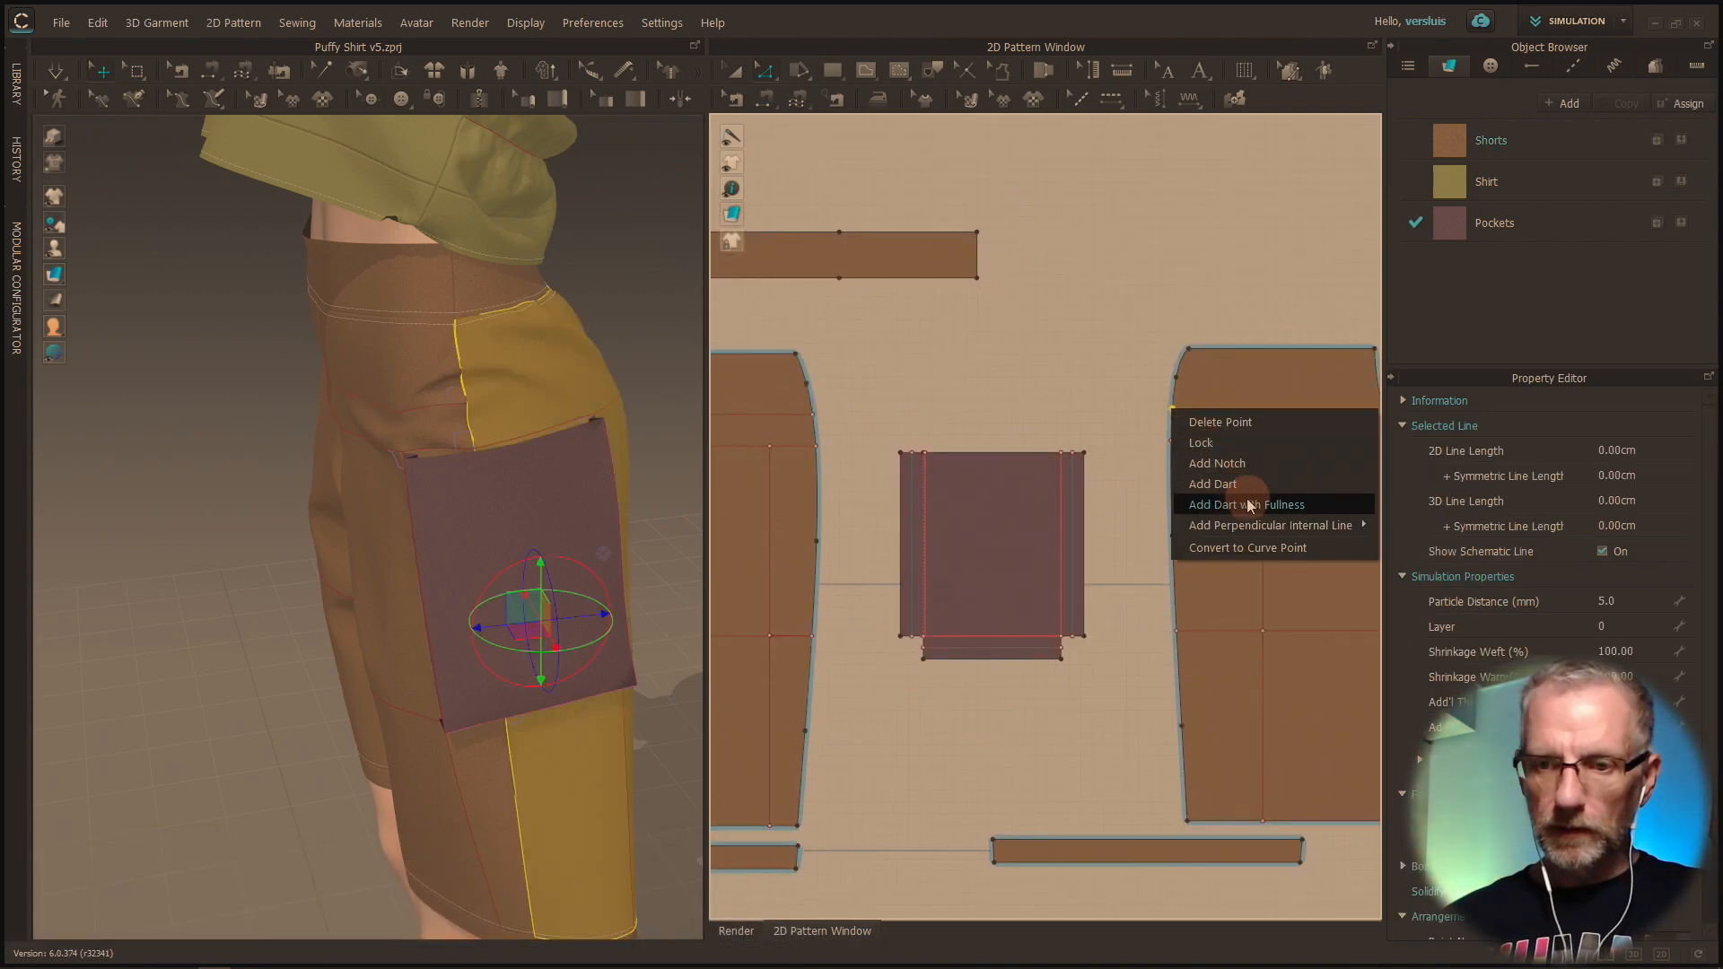
pyautogui.moveTo(1269, 525)
pyautogui.click(1407, 546)
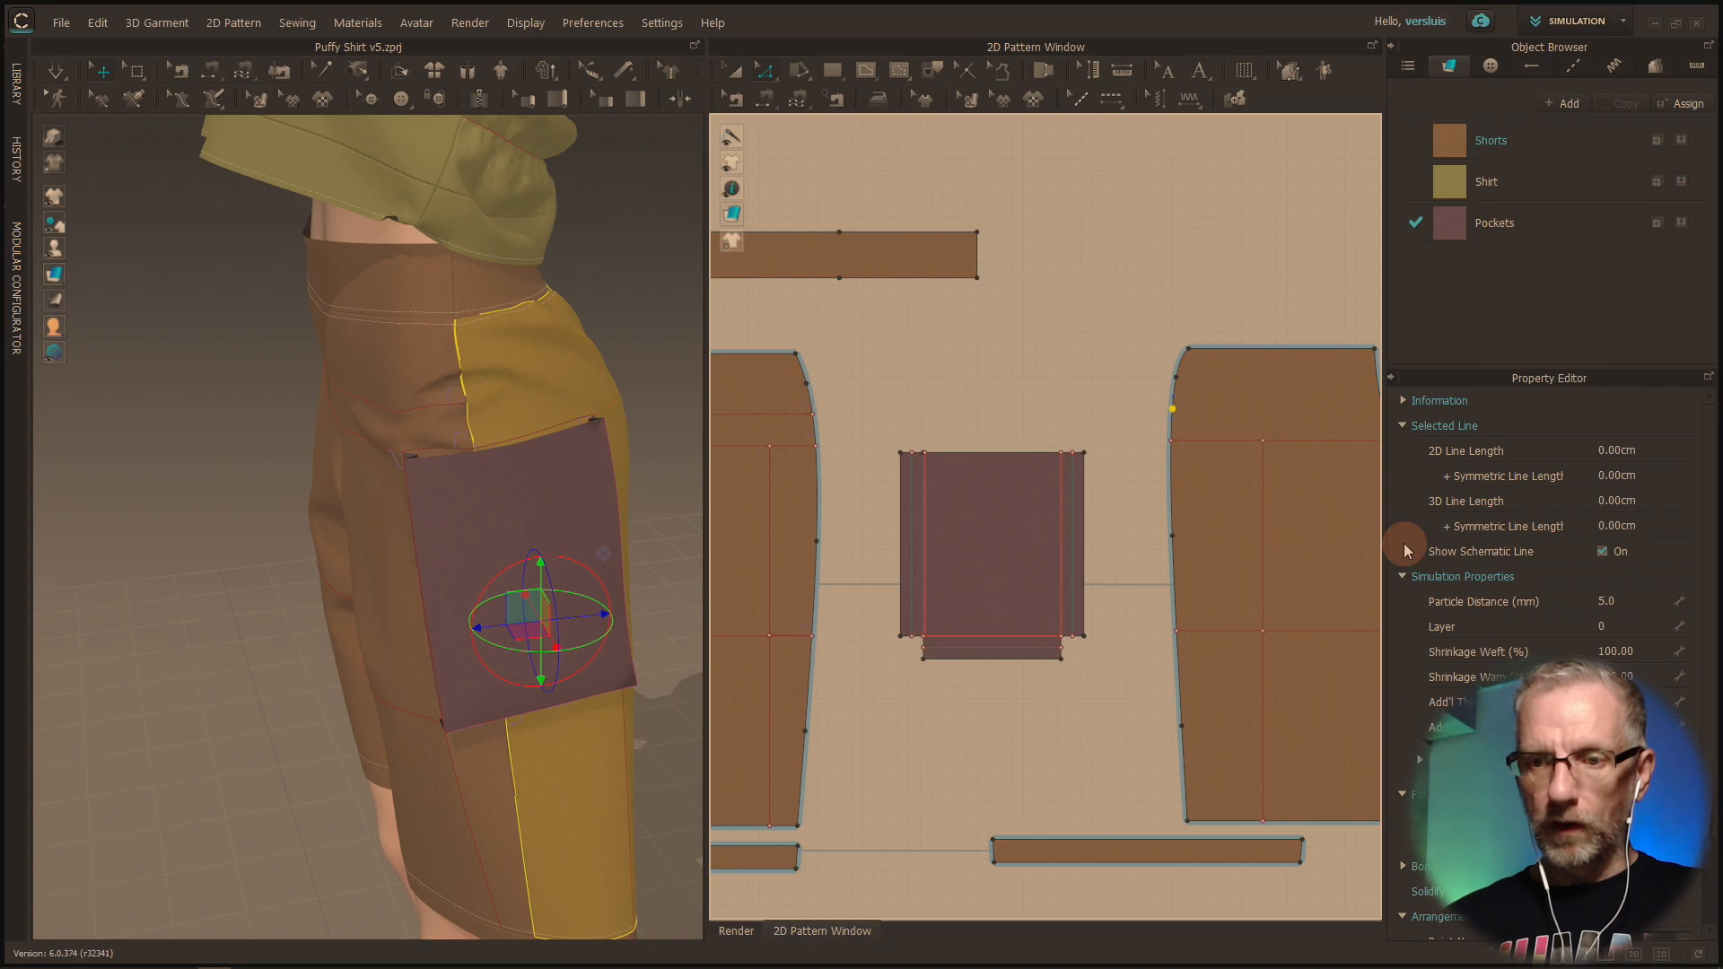
pyautogui.click(802, 544)
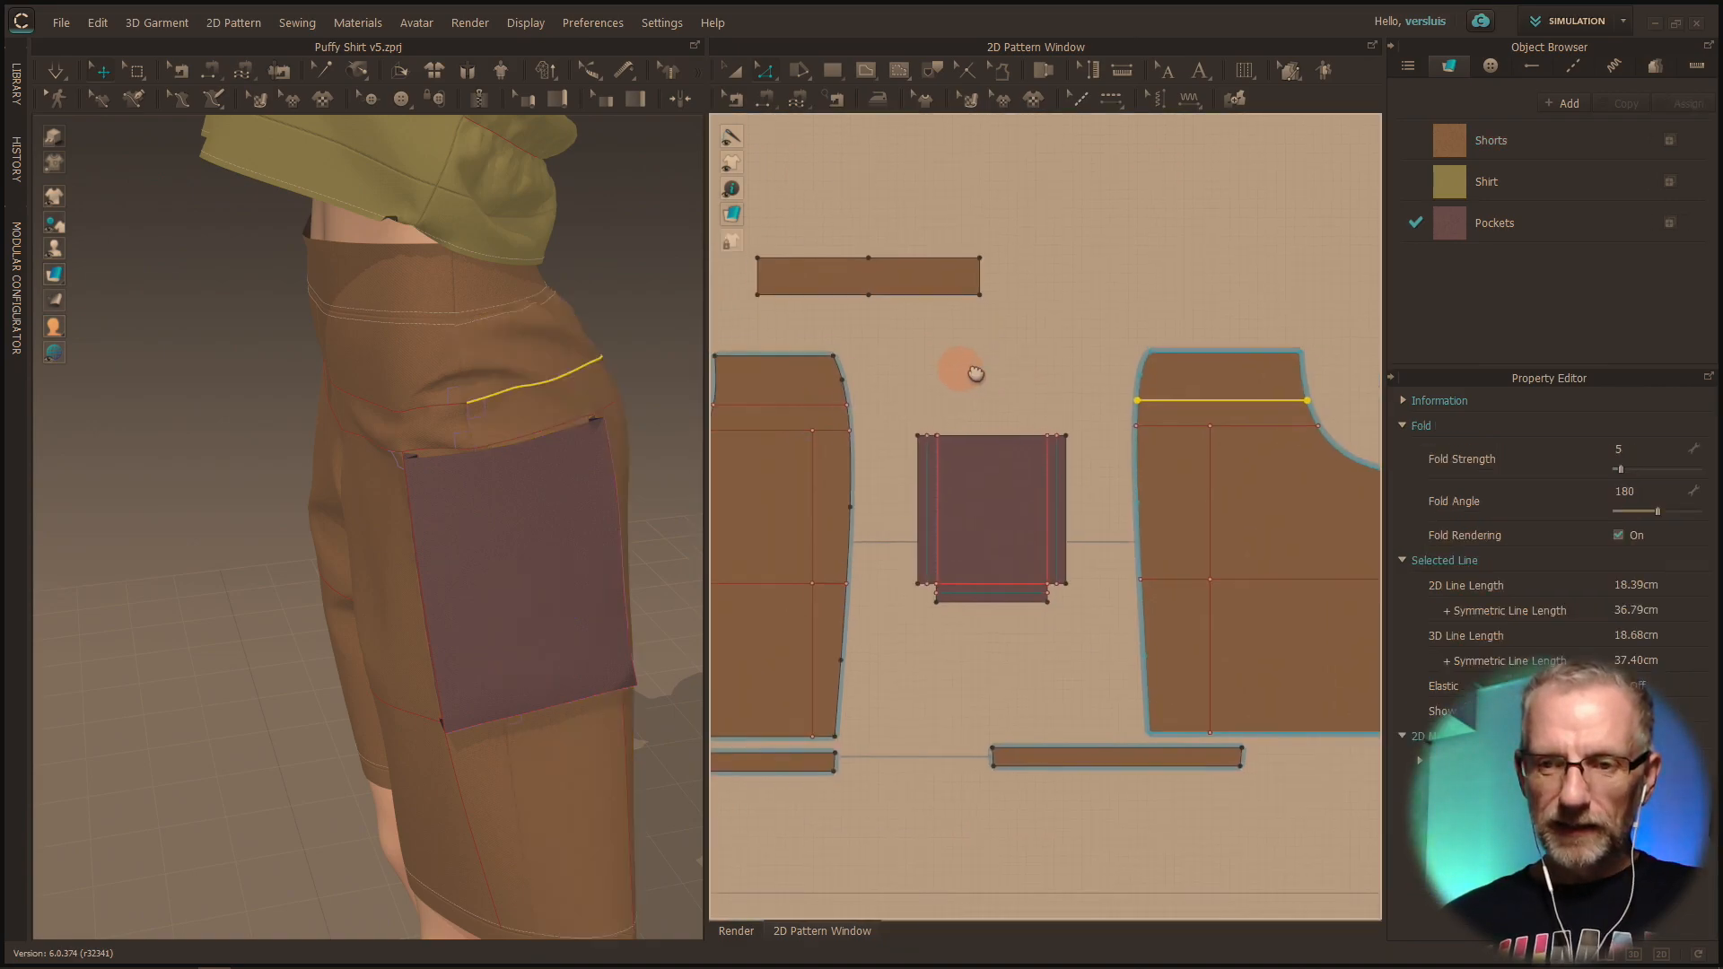
# Step: Draw shorter internal lines along the new horizontal lines from the side edges, about 4.73 cm on the front panel and 9.20 cm on the back
pyautogui.moveTo(963, 375); pyautogui.dragTo(998, 373, button='middle')
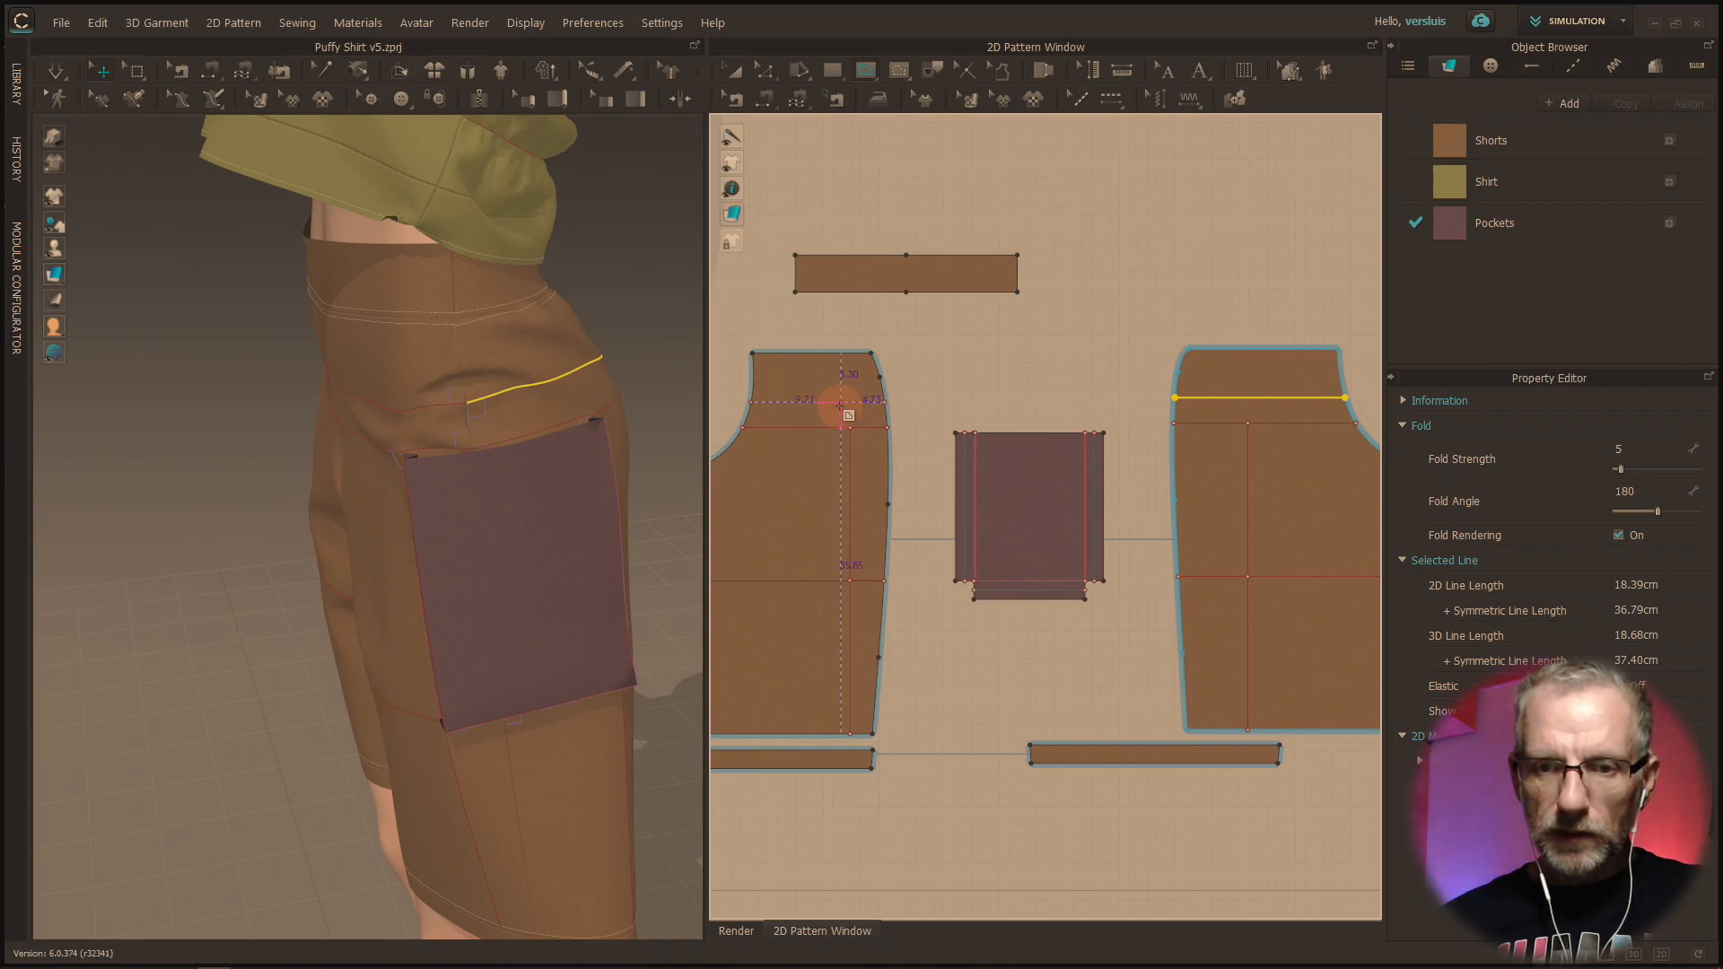
pyautogui.click(841, 402)
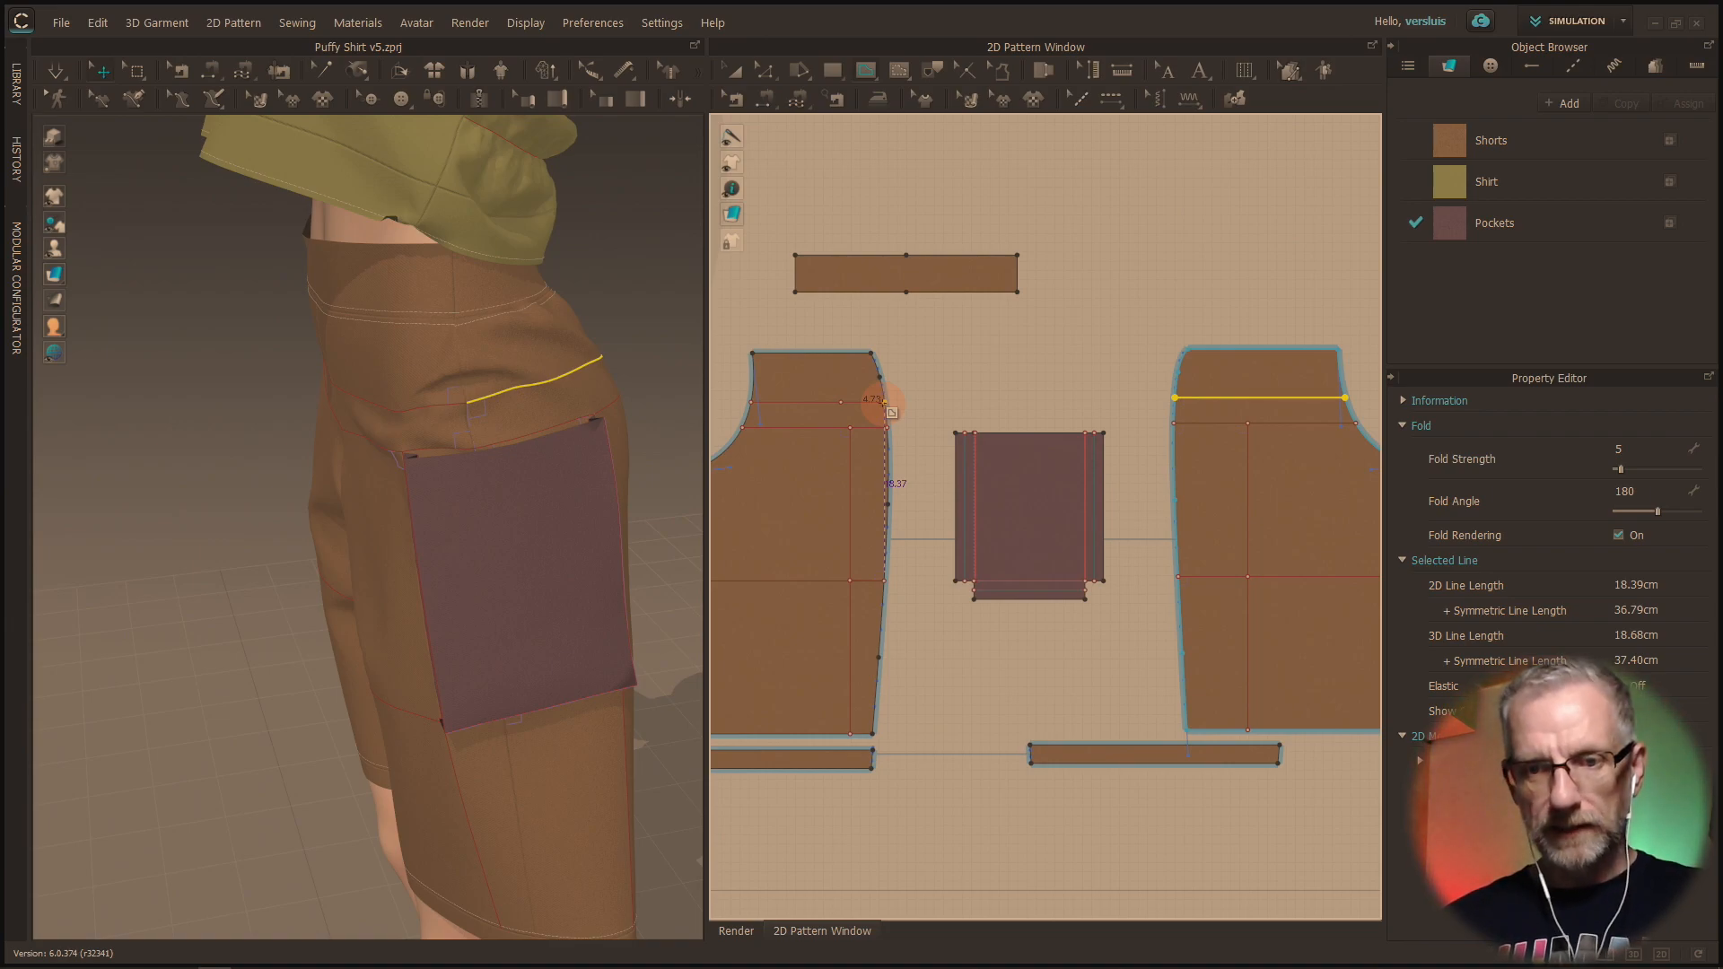
pyautogui.click(885, 403)
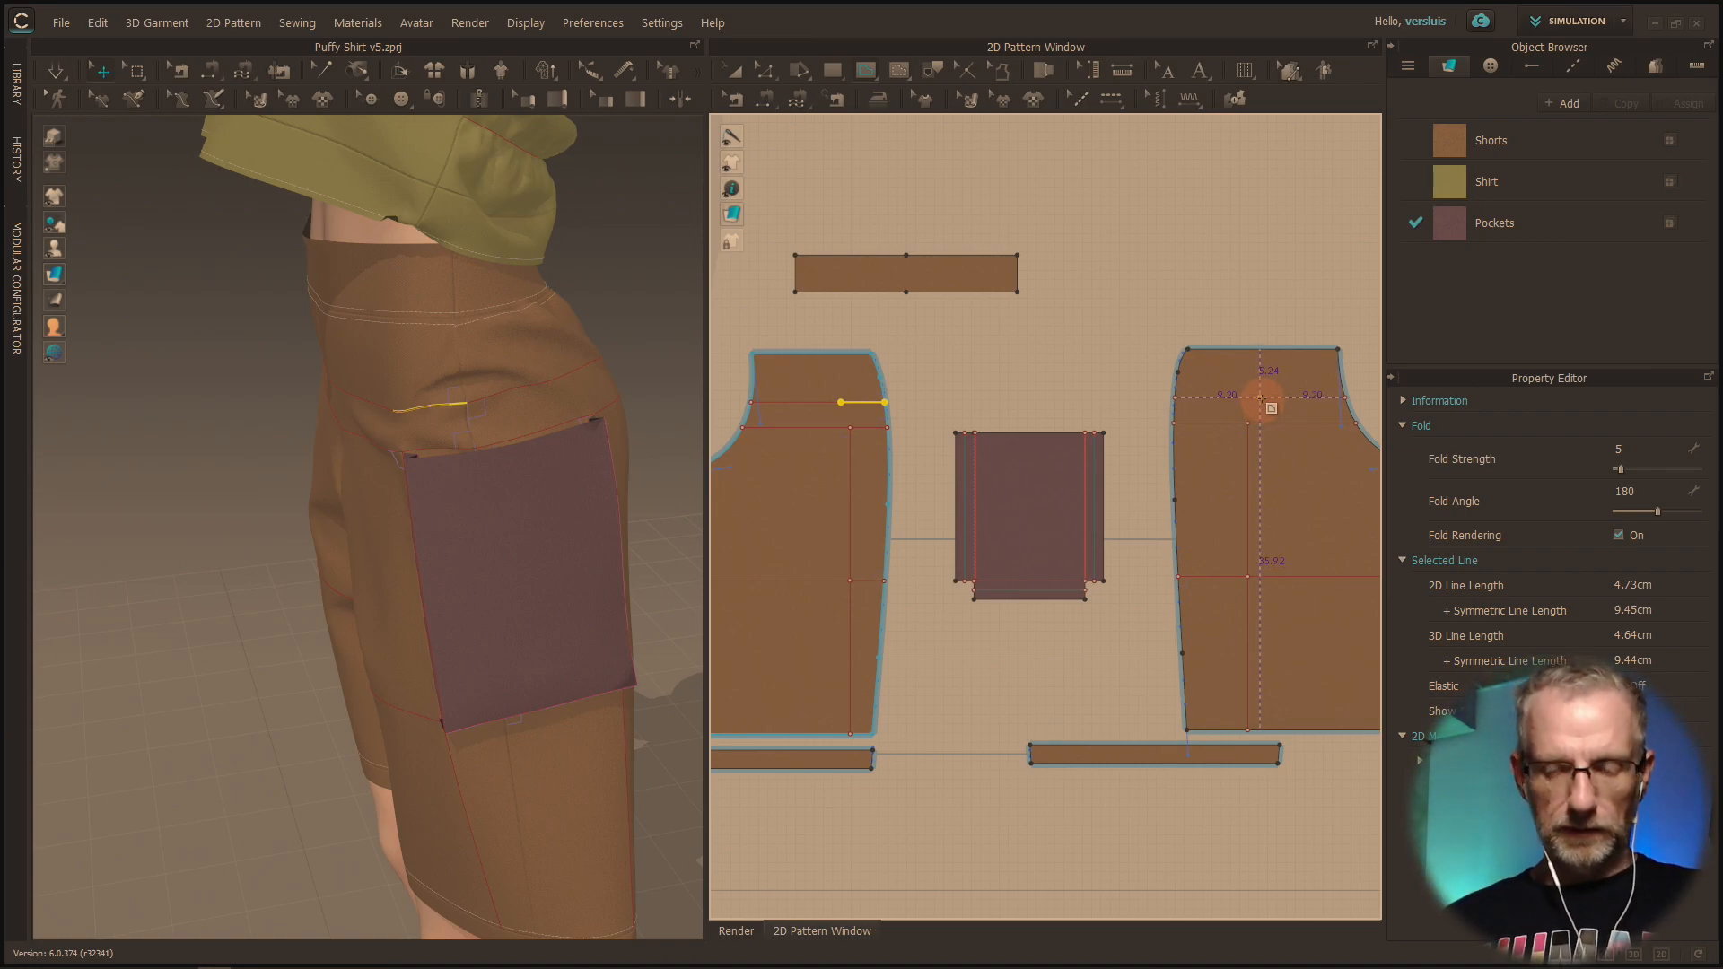
pyautogui.click(1261, 396)
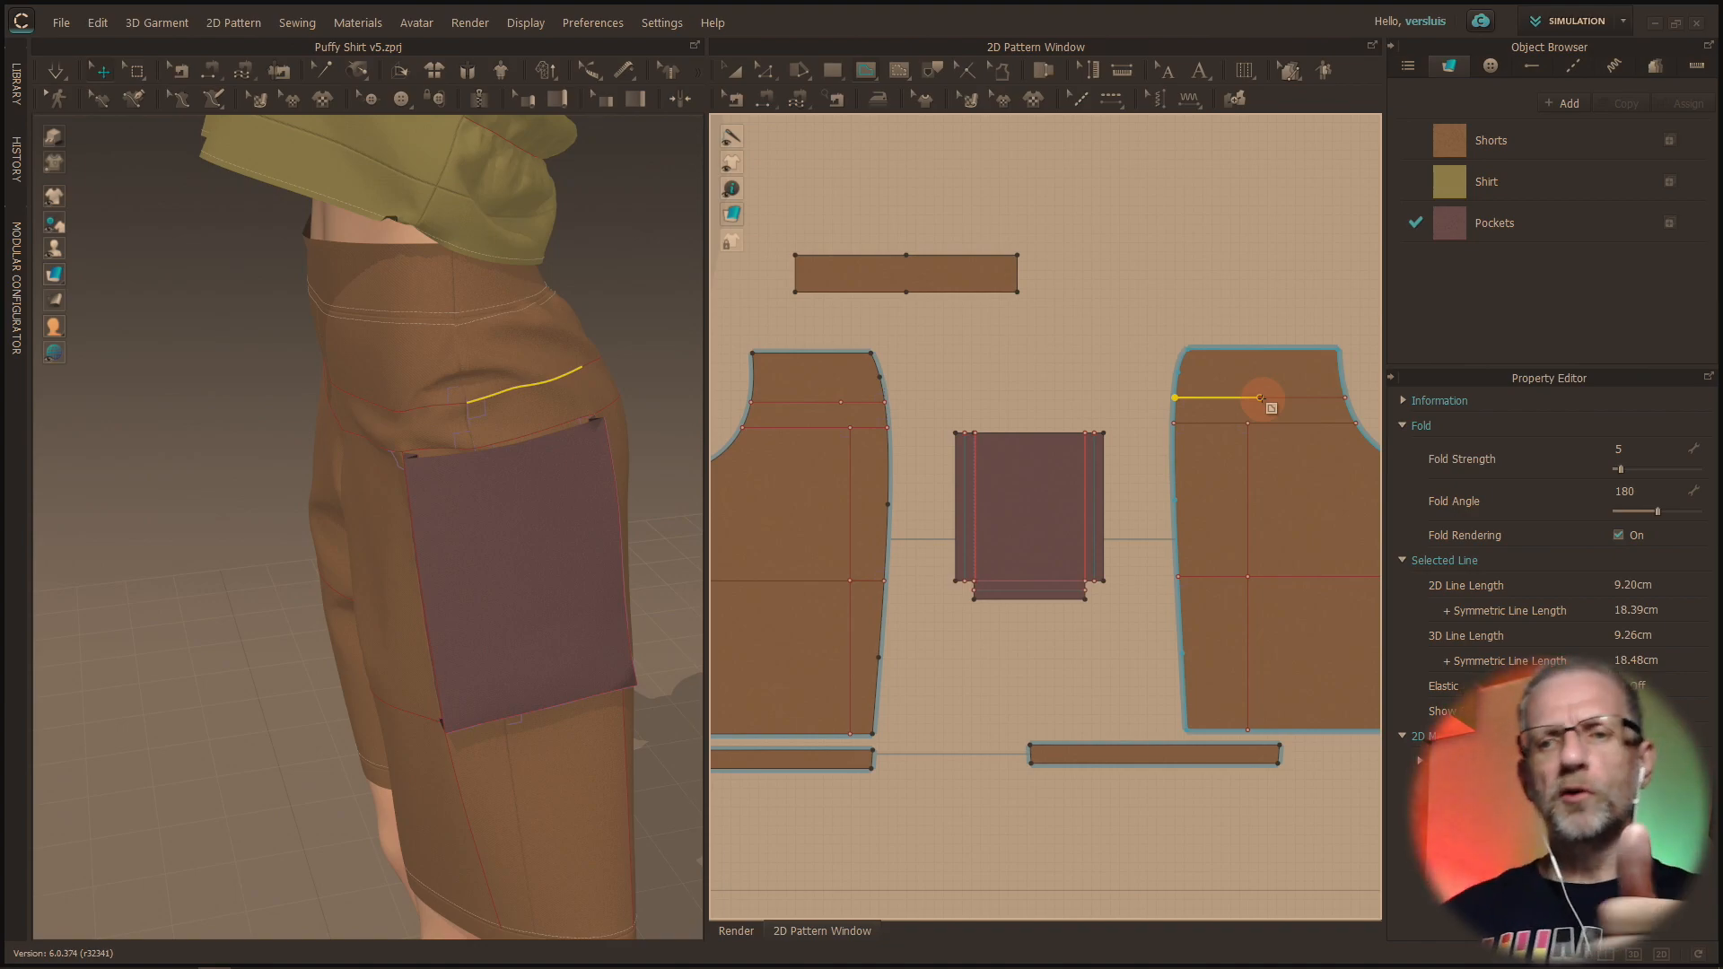
pyautogui.click(1008, 452)
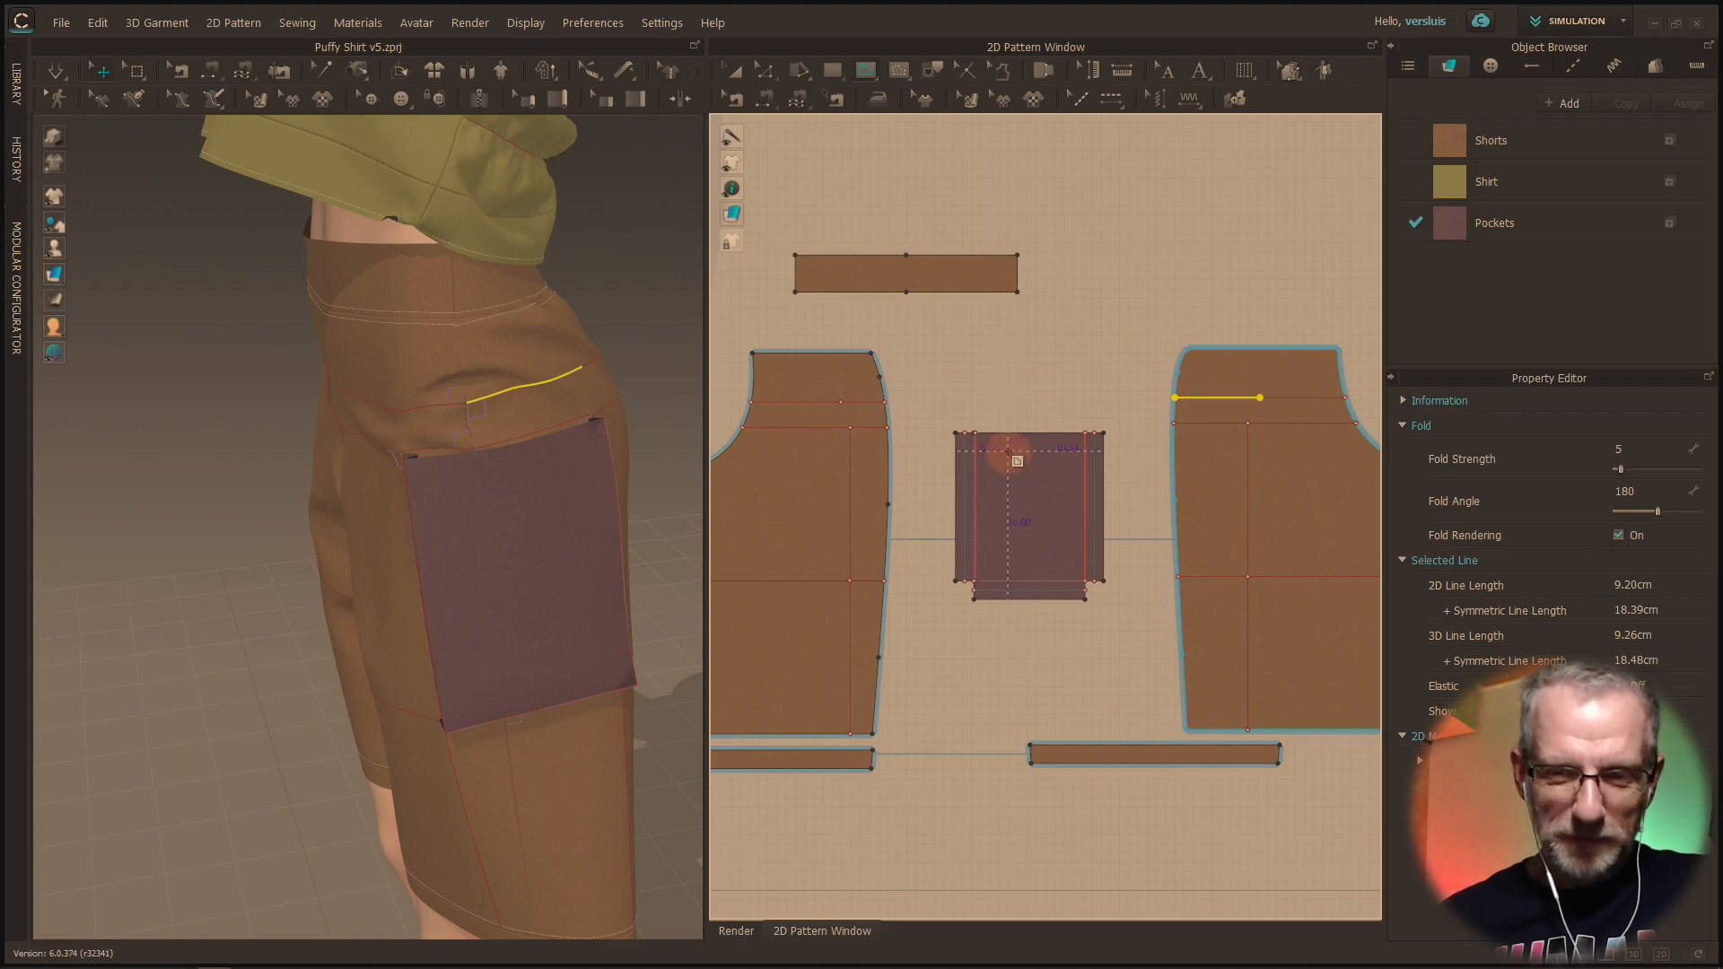
pyautogui.press('s')
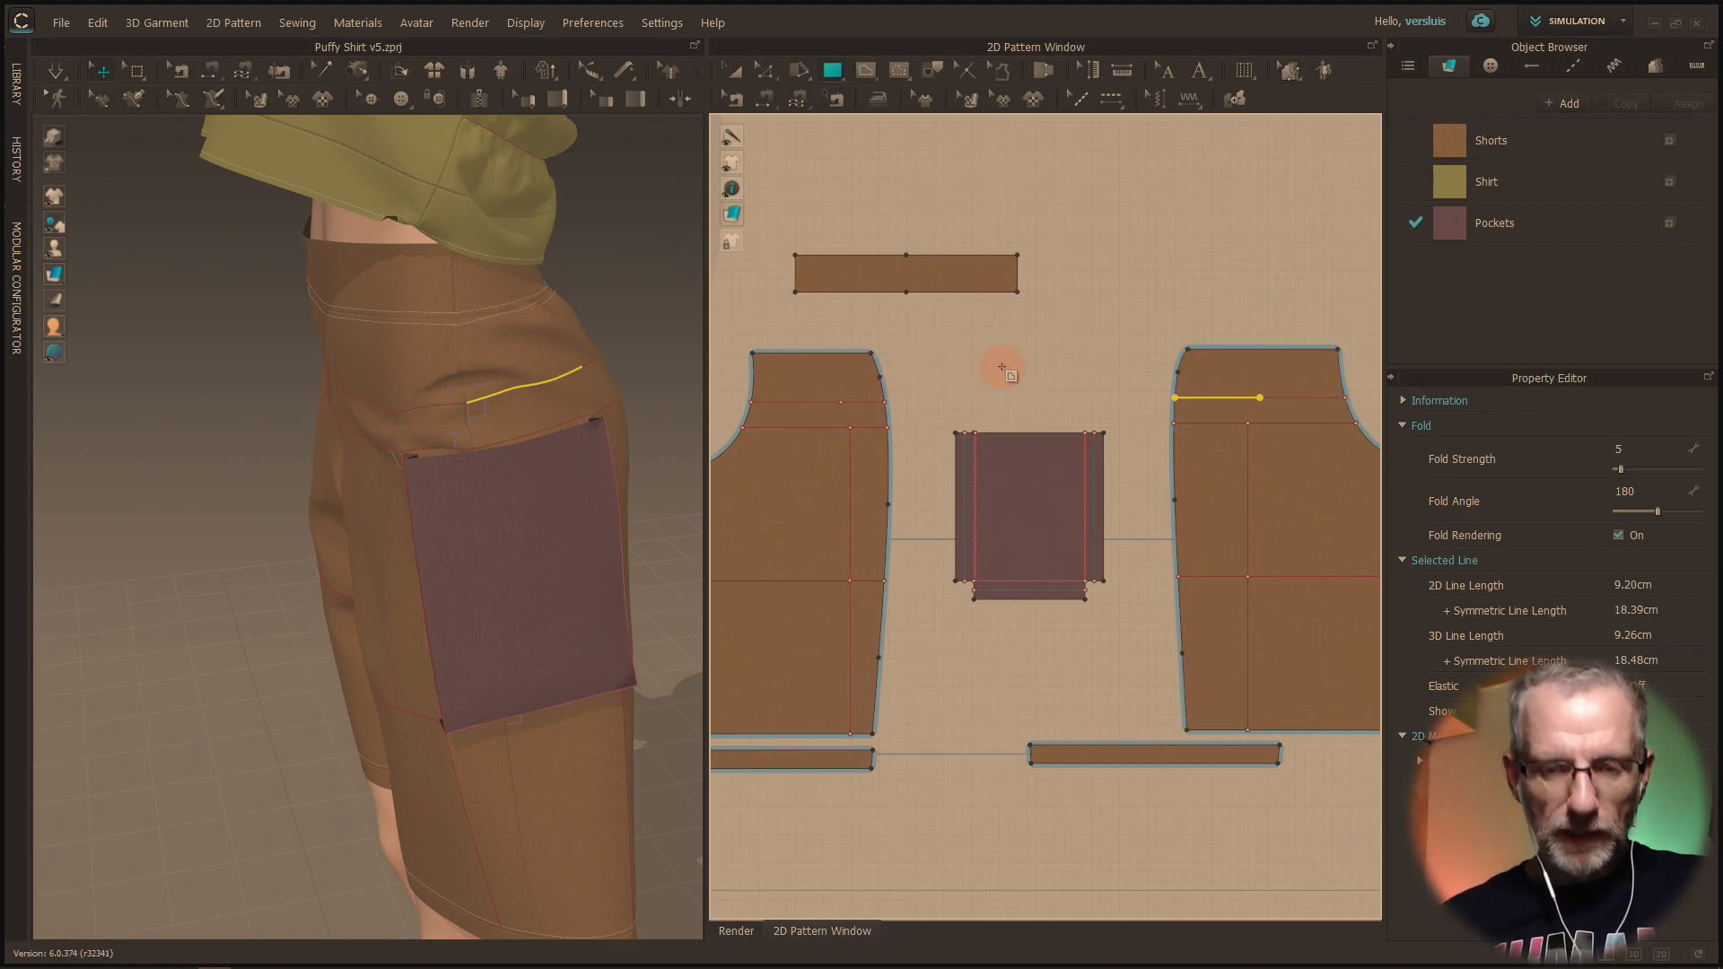
pyautogui.click(955, 342)
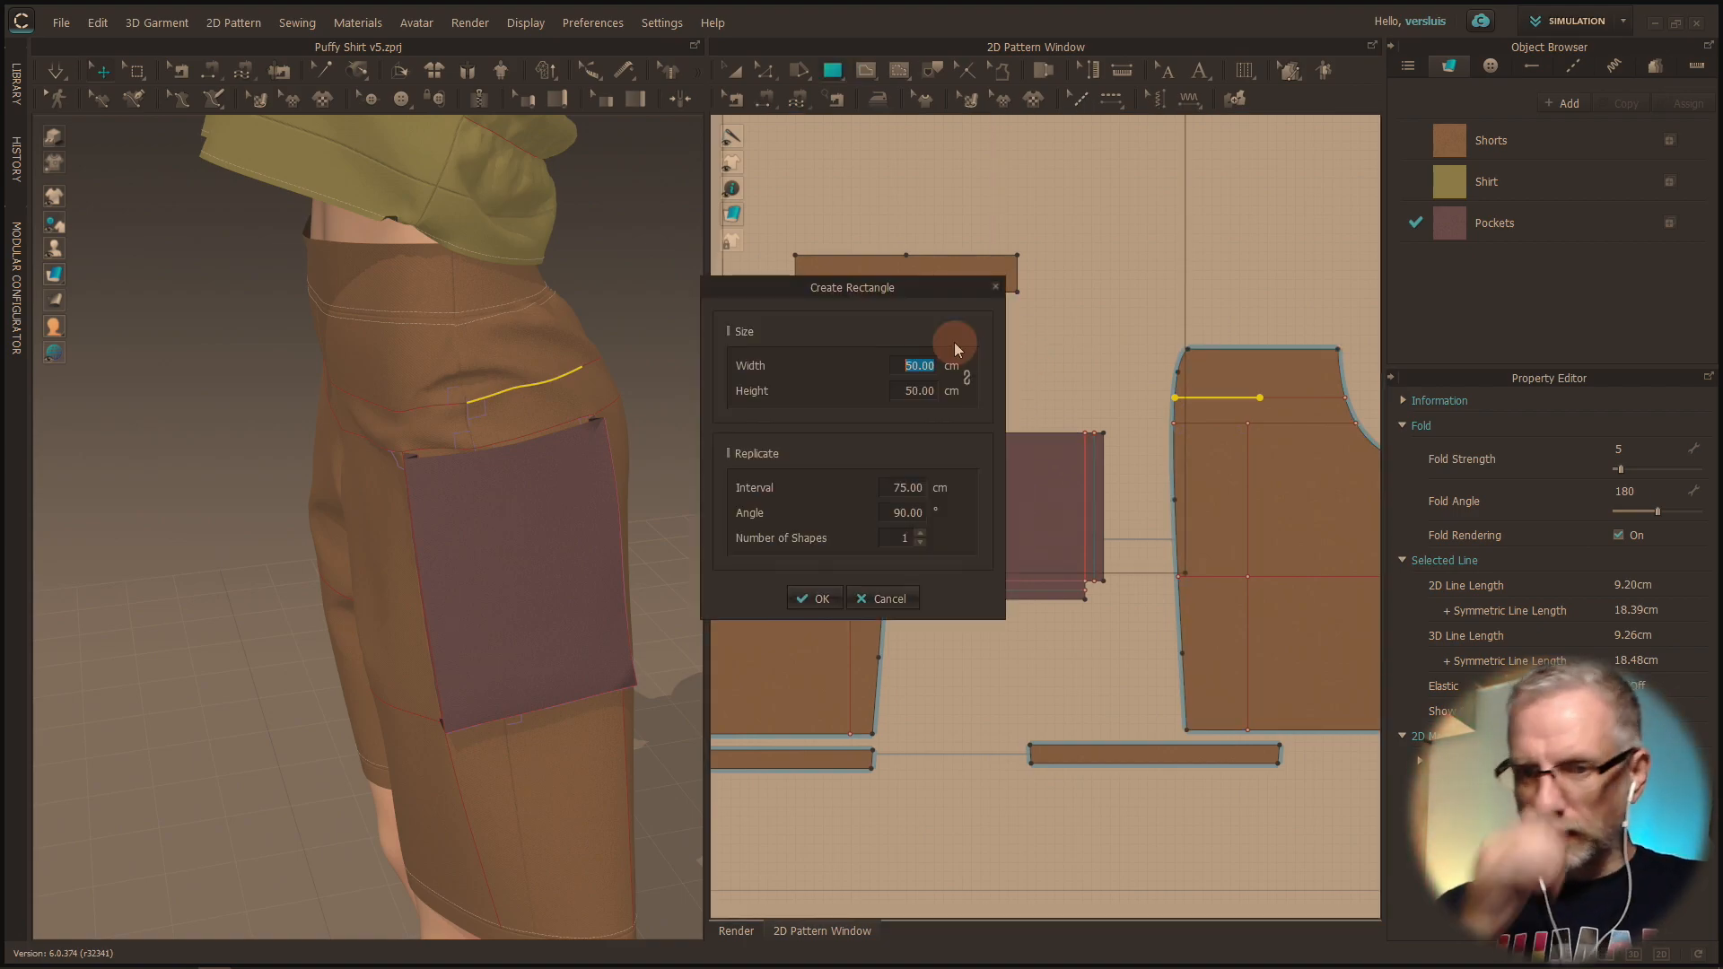
pyautogui.press('Escape')
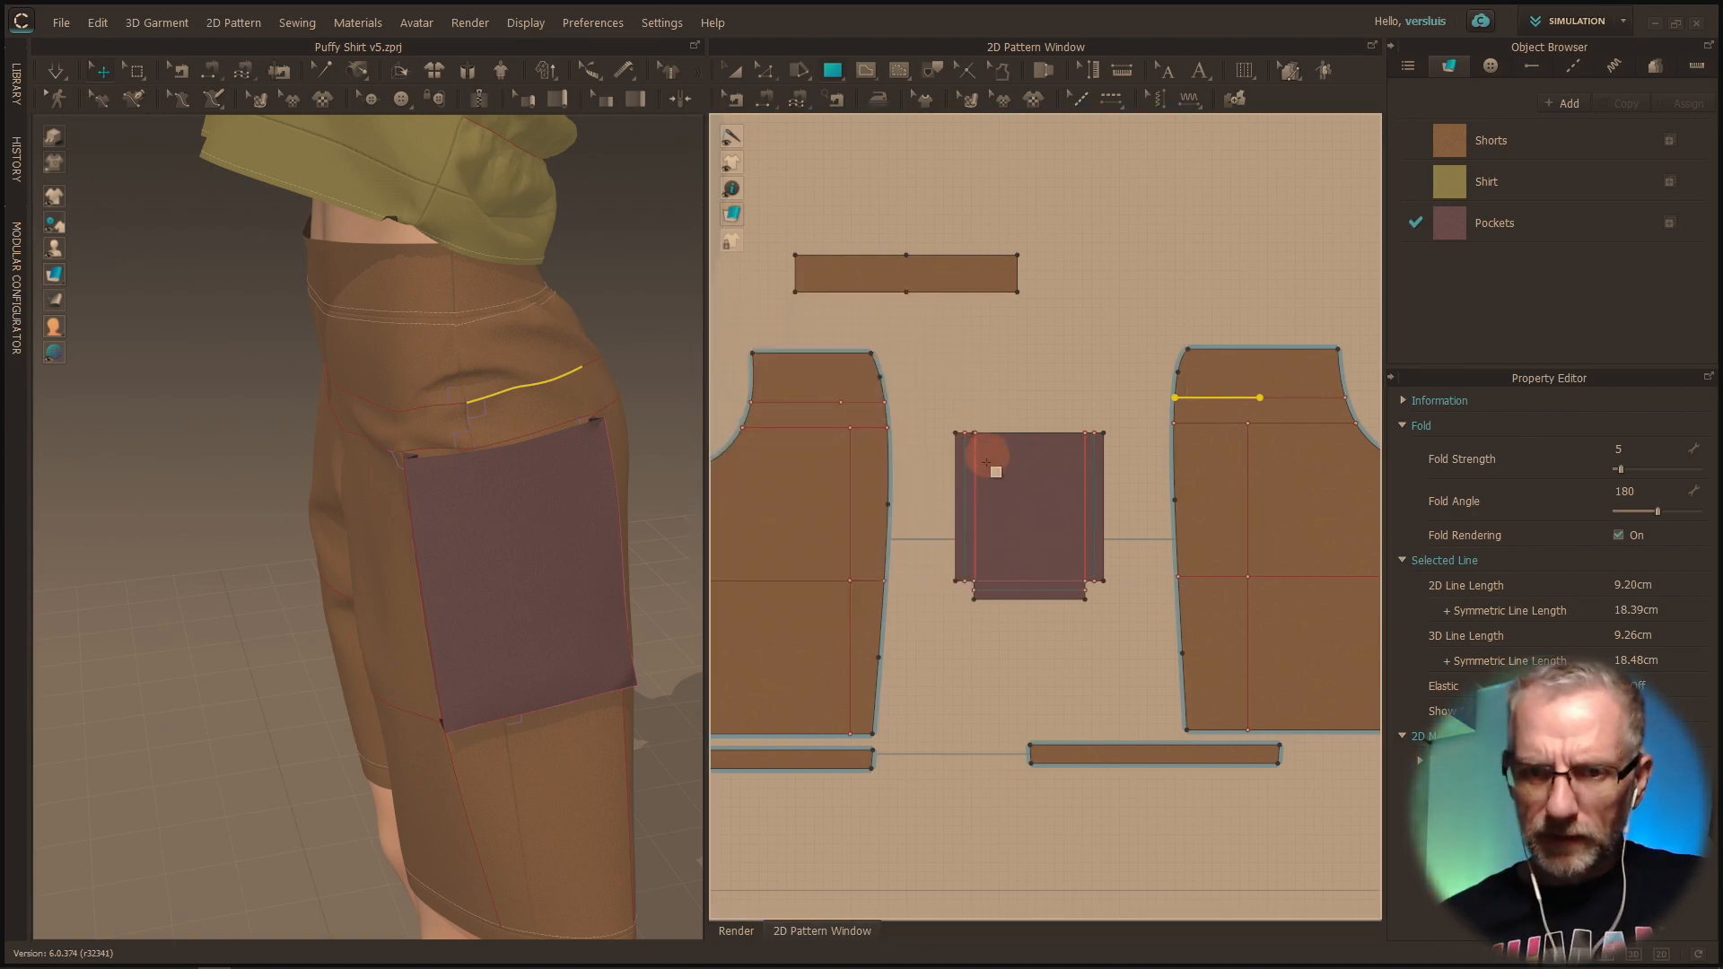
# Step: Check the lengths of the upper side-edge segment and of the internal lines above the pocket on both shorts panels
pyautogui.press('g')
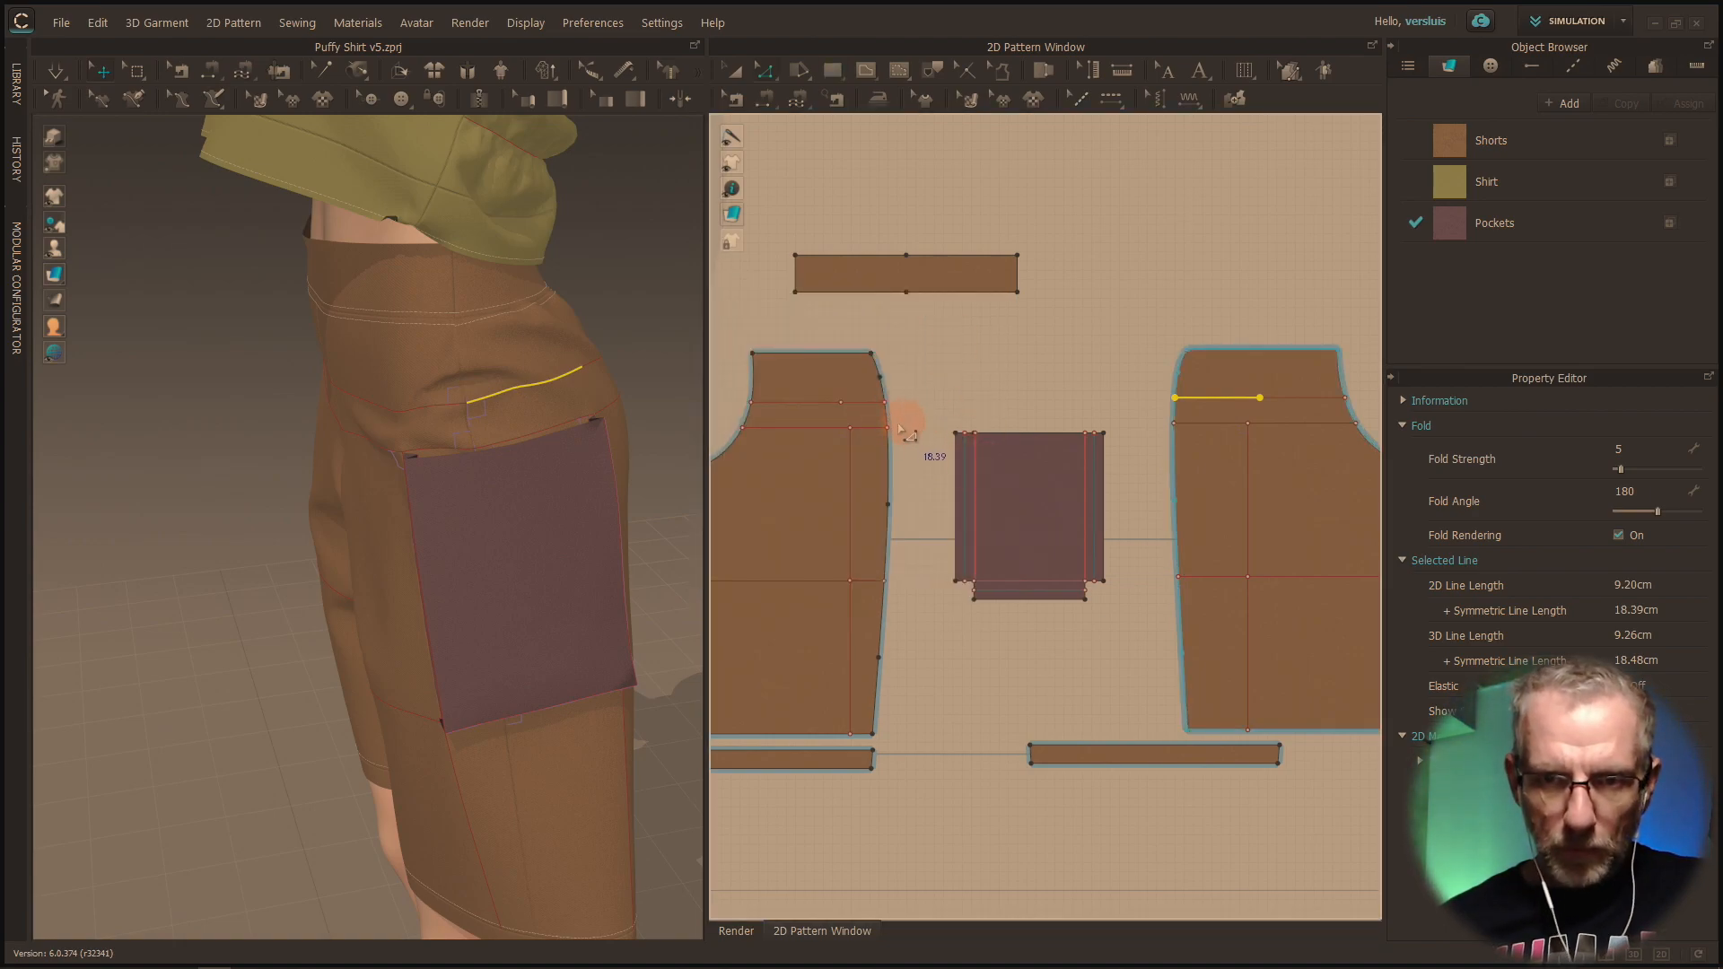
pyautogui.click(888, 419)
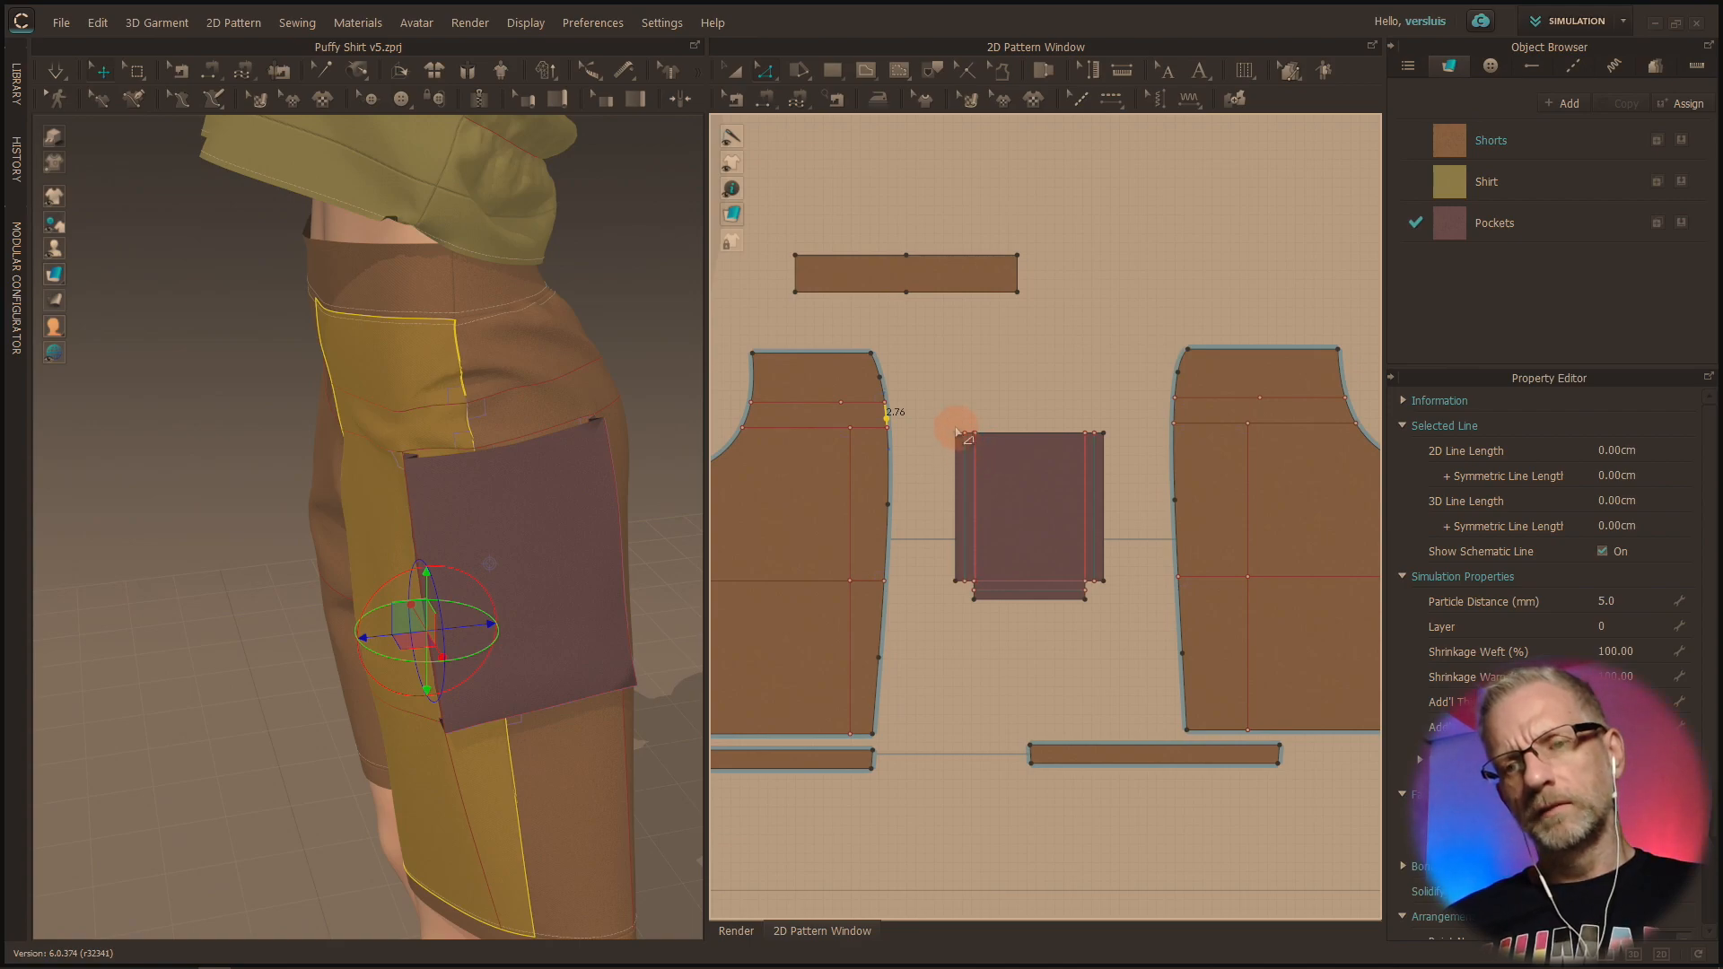
pyautogui.click(963, 398)
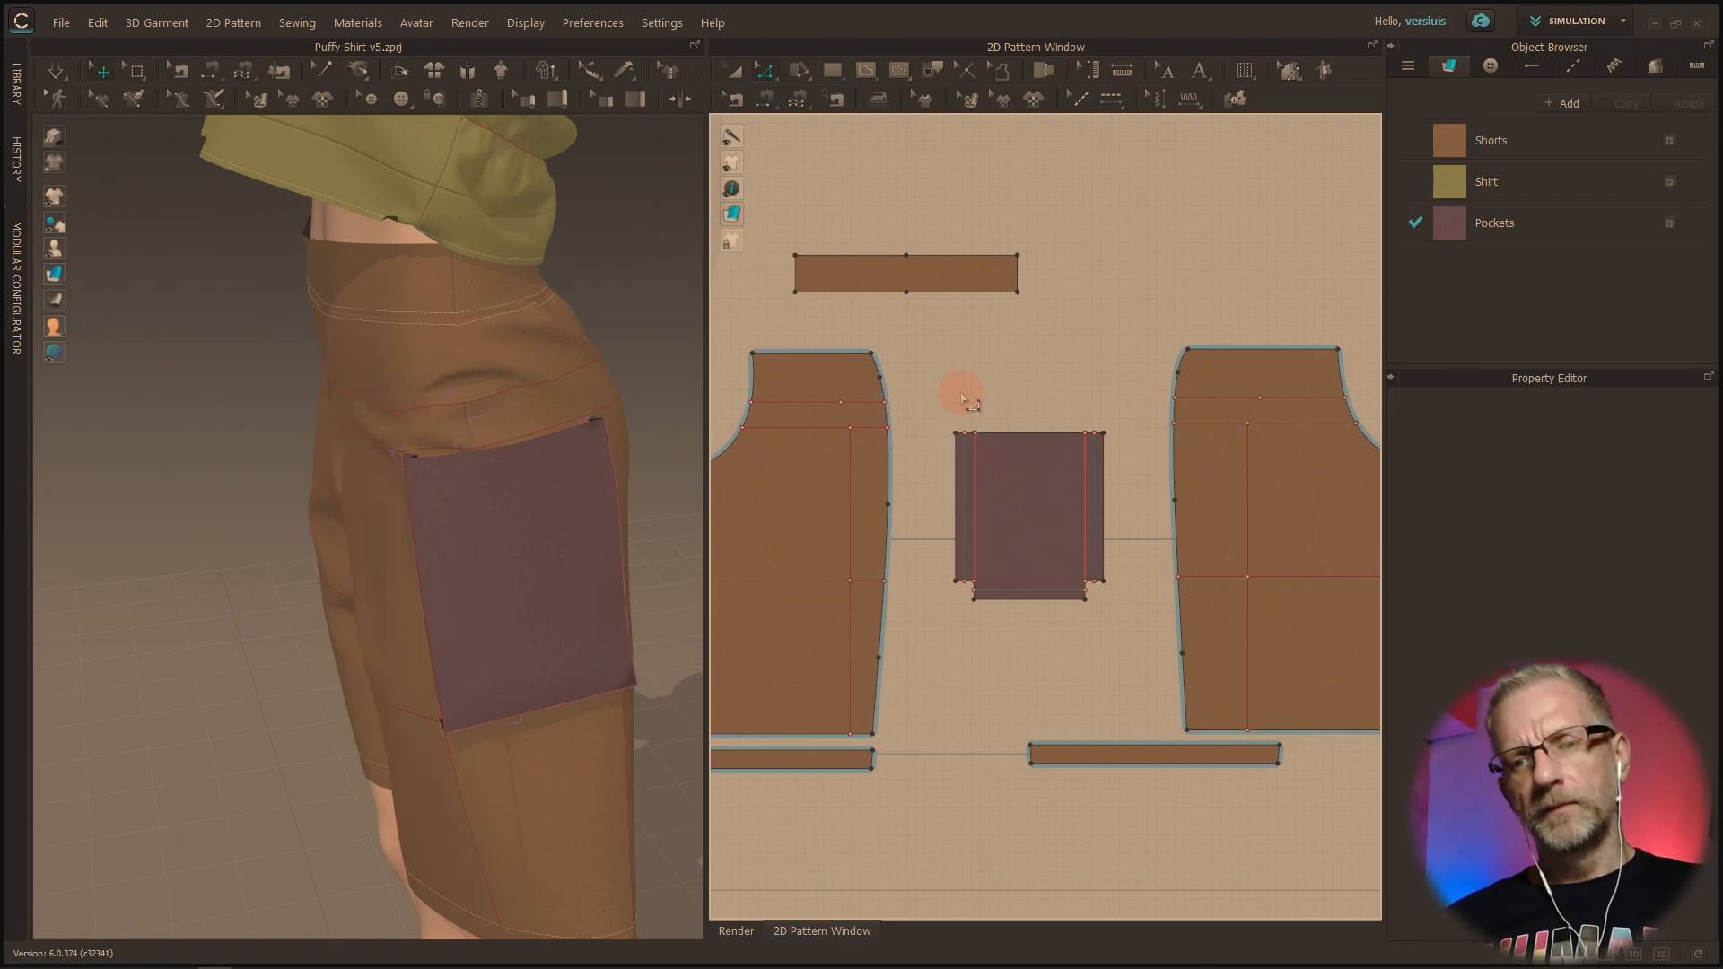
pyautogui.click(871, 429)
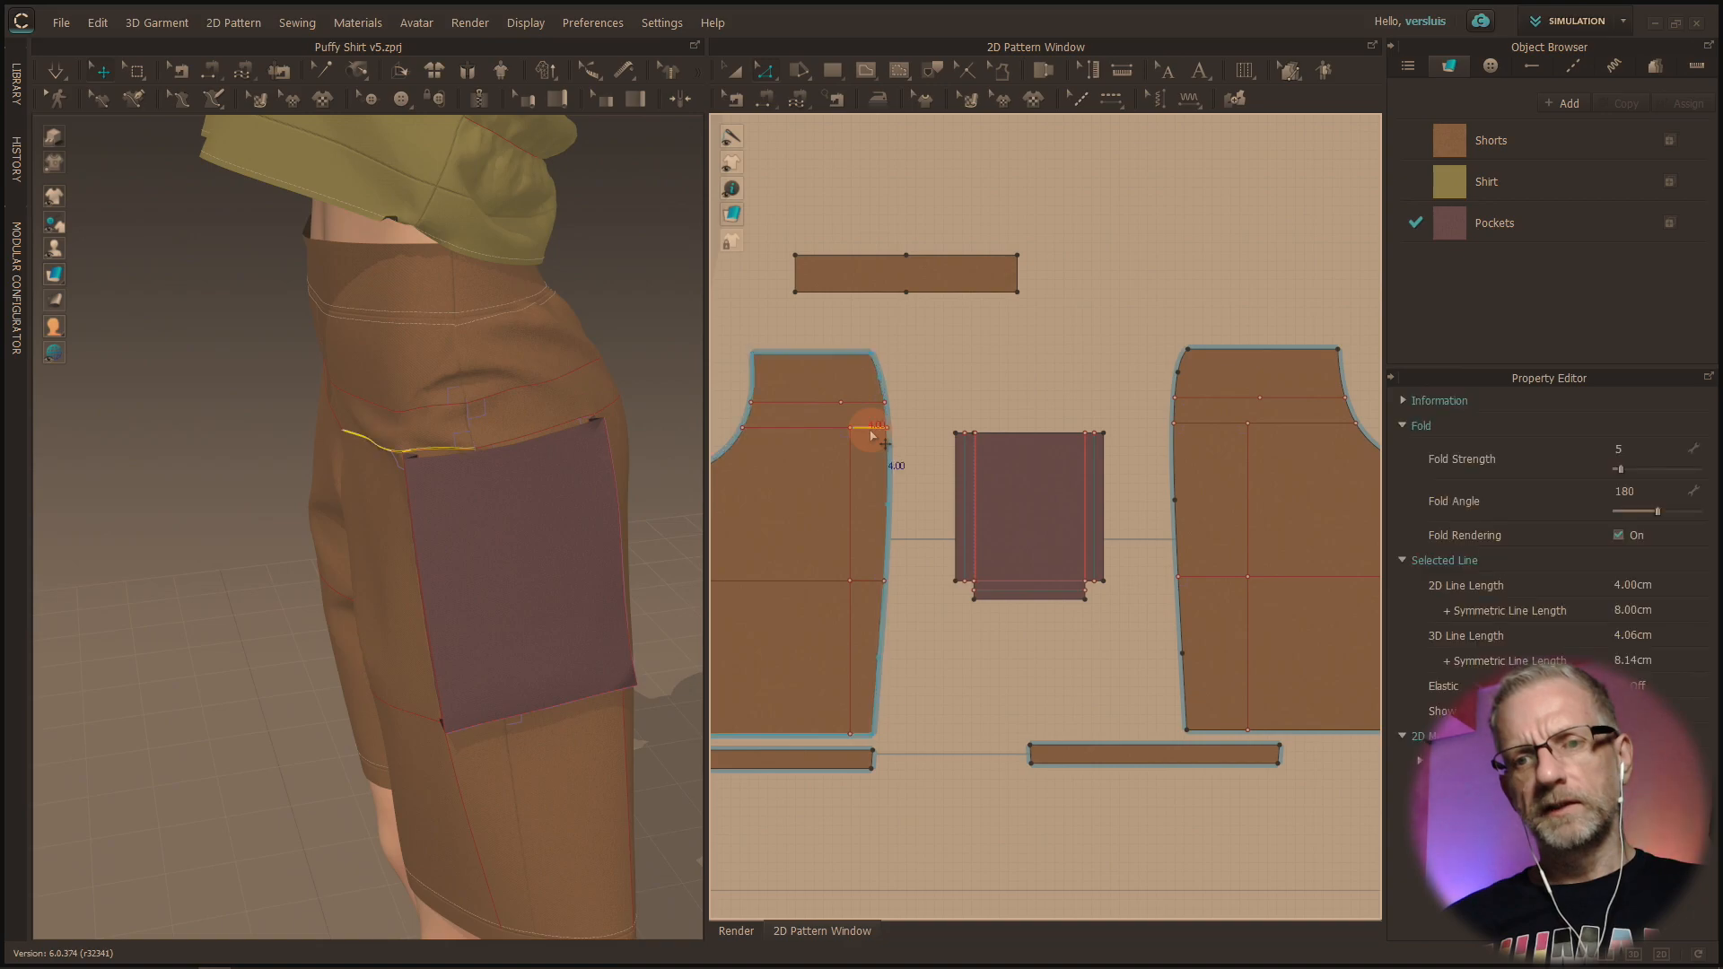
pyautogui.click(1221, 427)
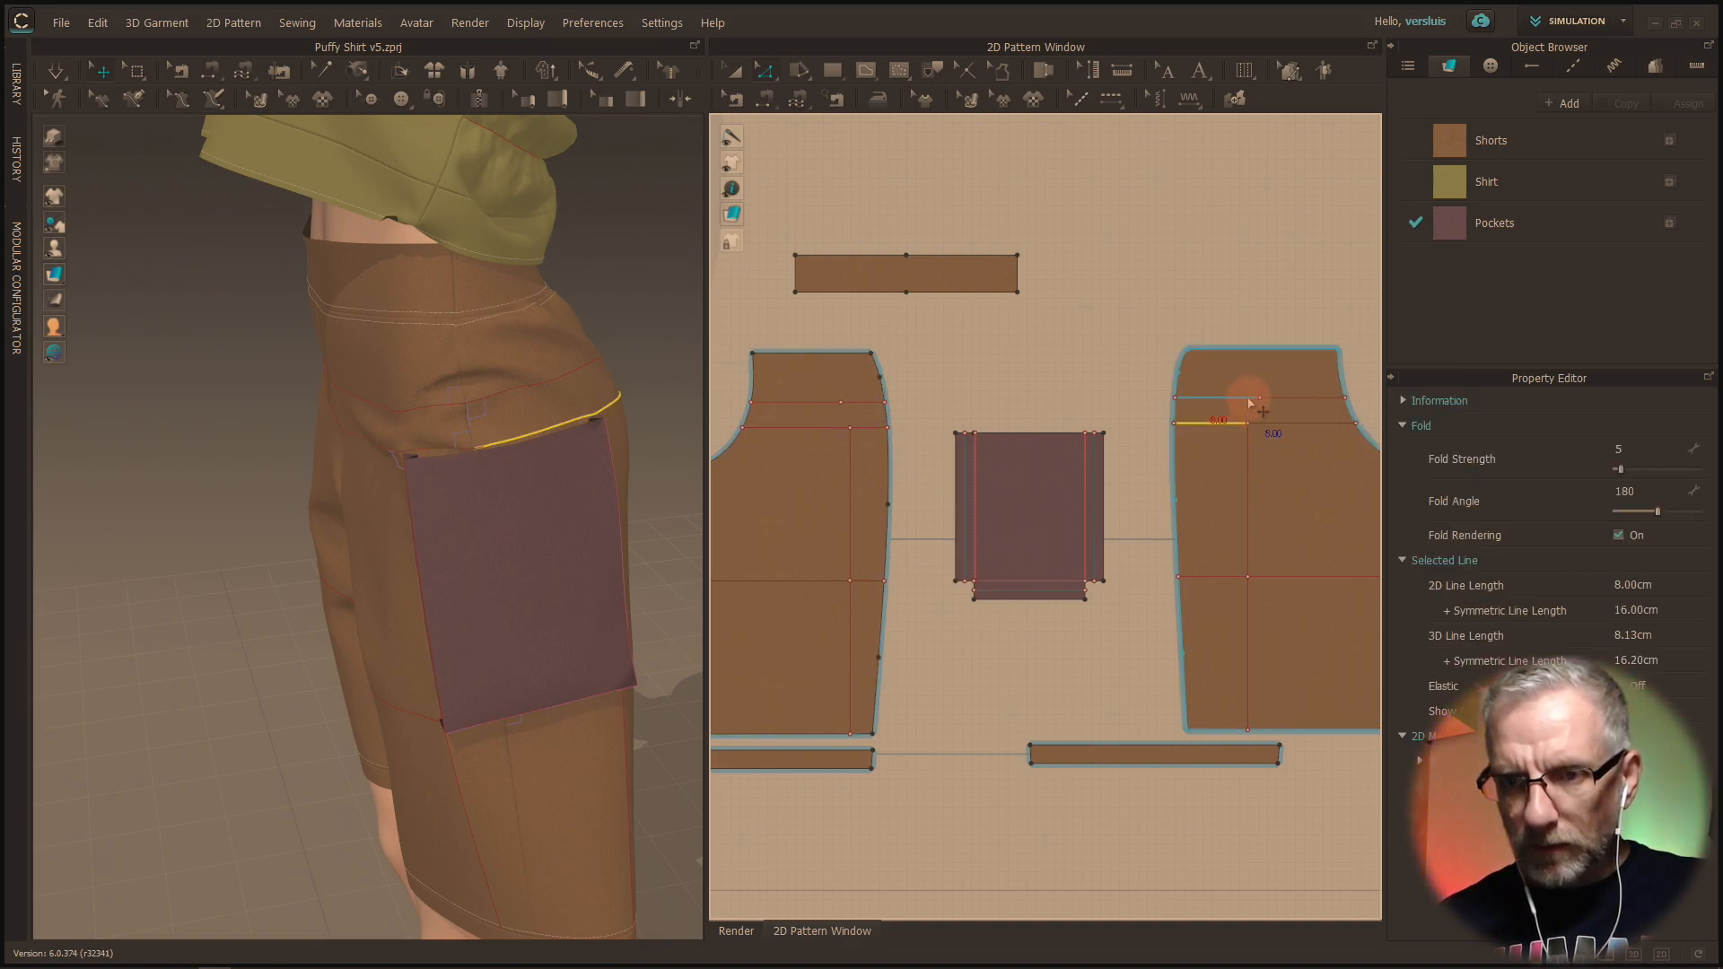
pyautogui.click(1234, 404)
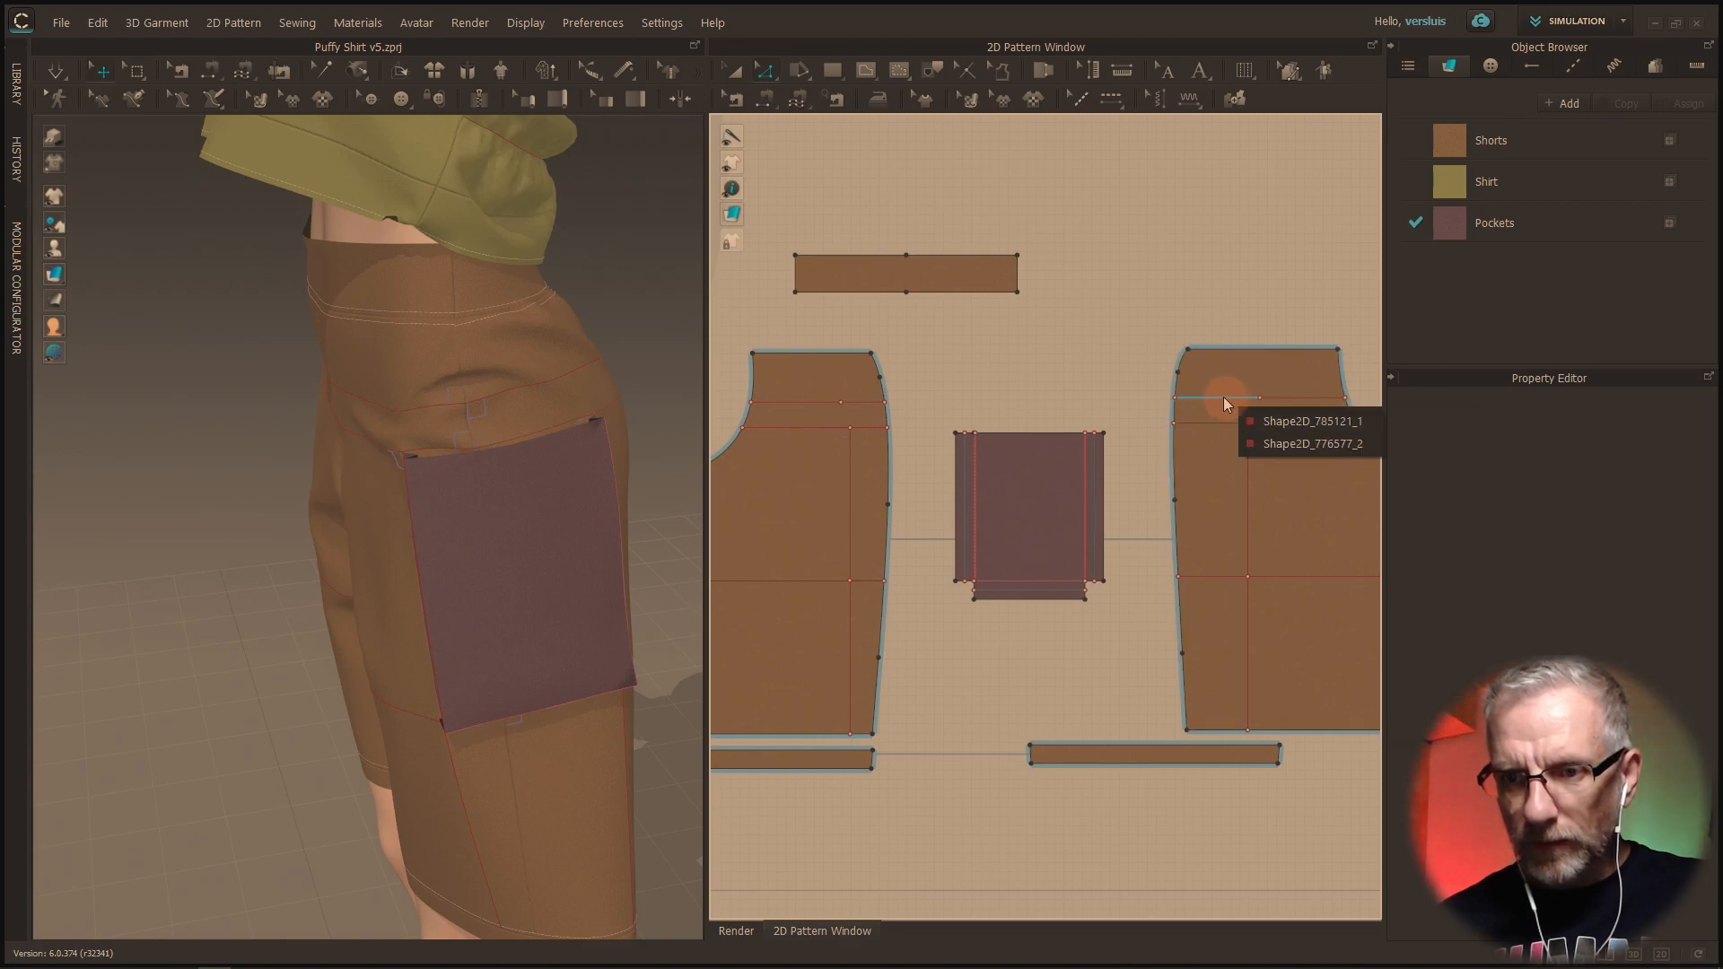
pyautogui.click(1275, 421)
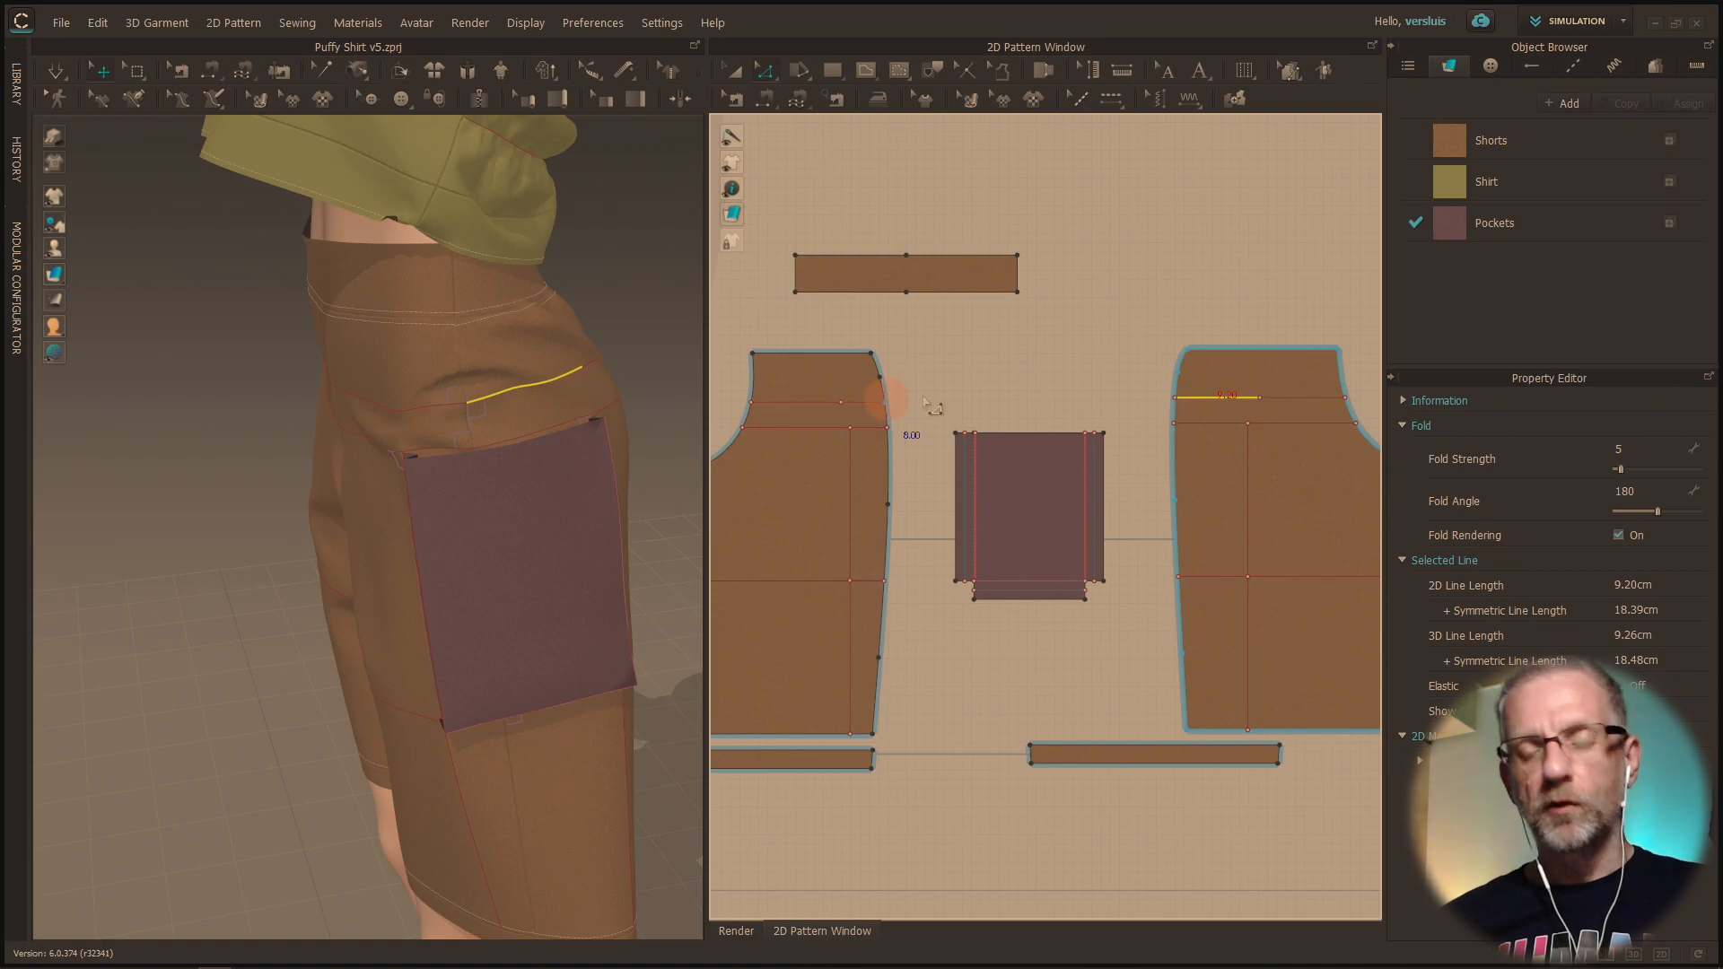
# Step: Create a rectangle pattern 14 cm wide and 5 cm high above the pocket pattern
pyautogui.press('s')
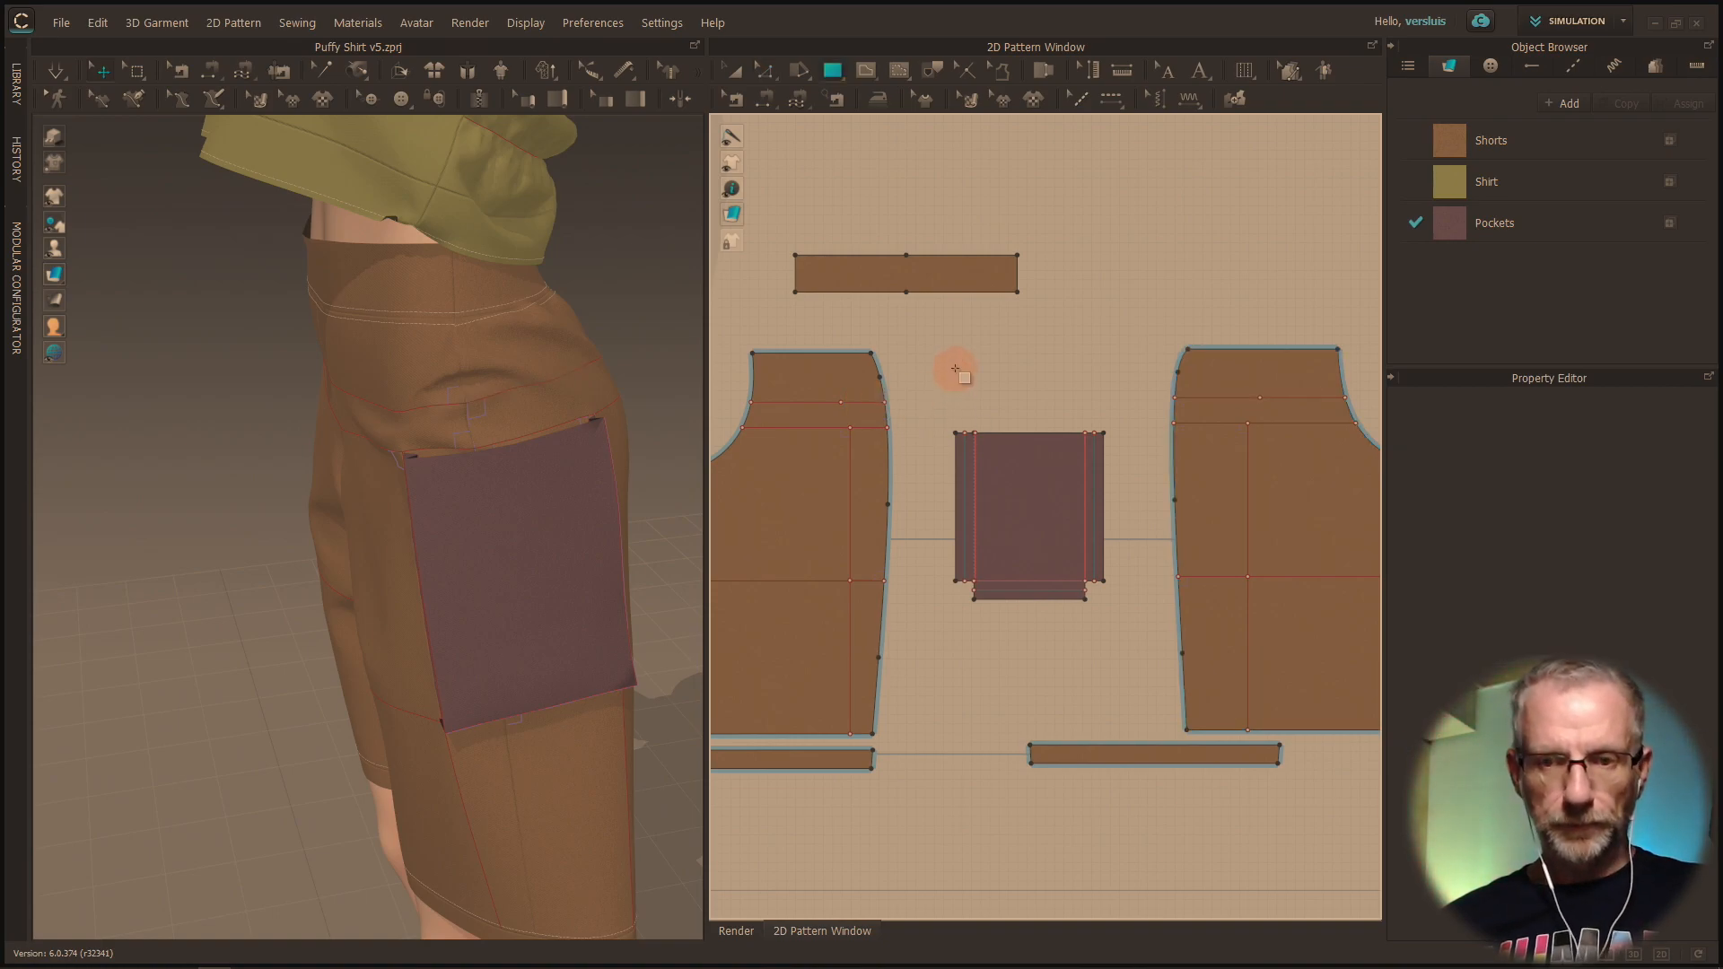
pyautogui.click(958, 370)
pyautogui.write('14')
pyautogui.press('Tab')
pyautogui.write('5')
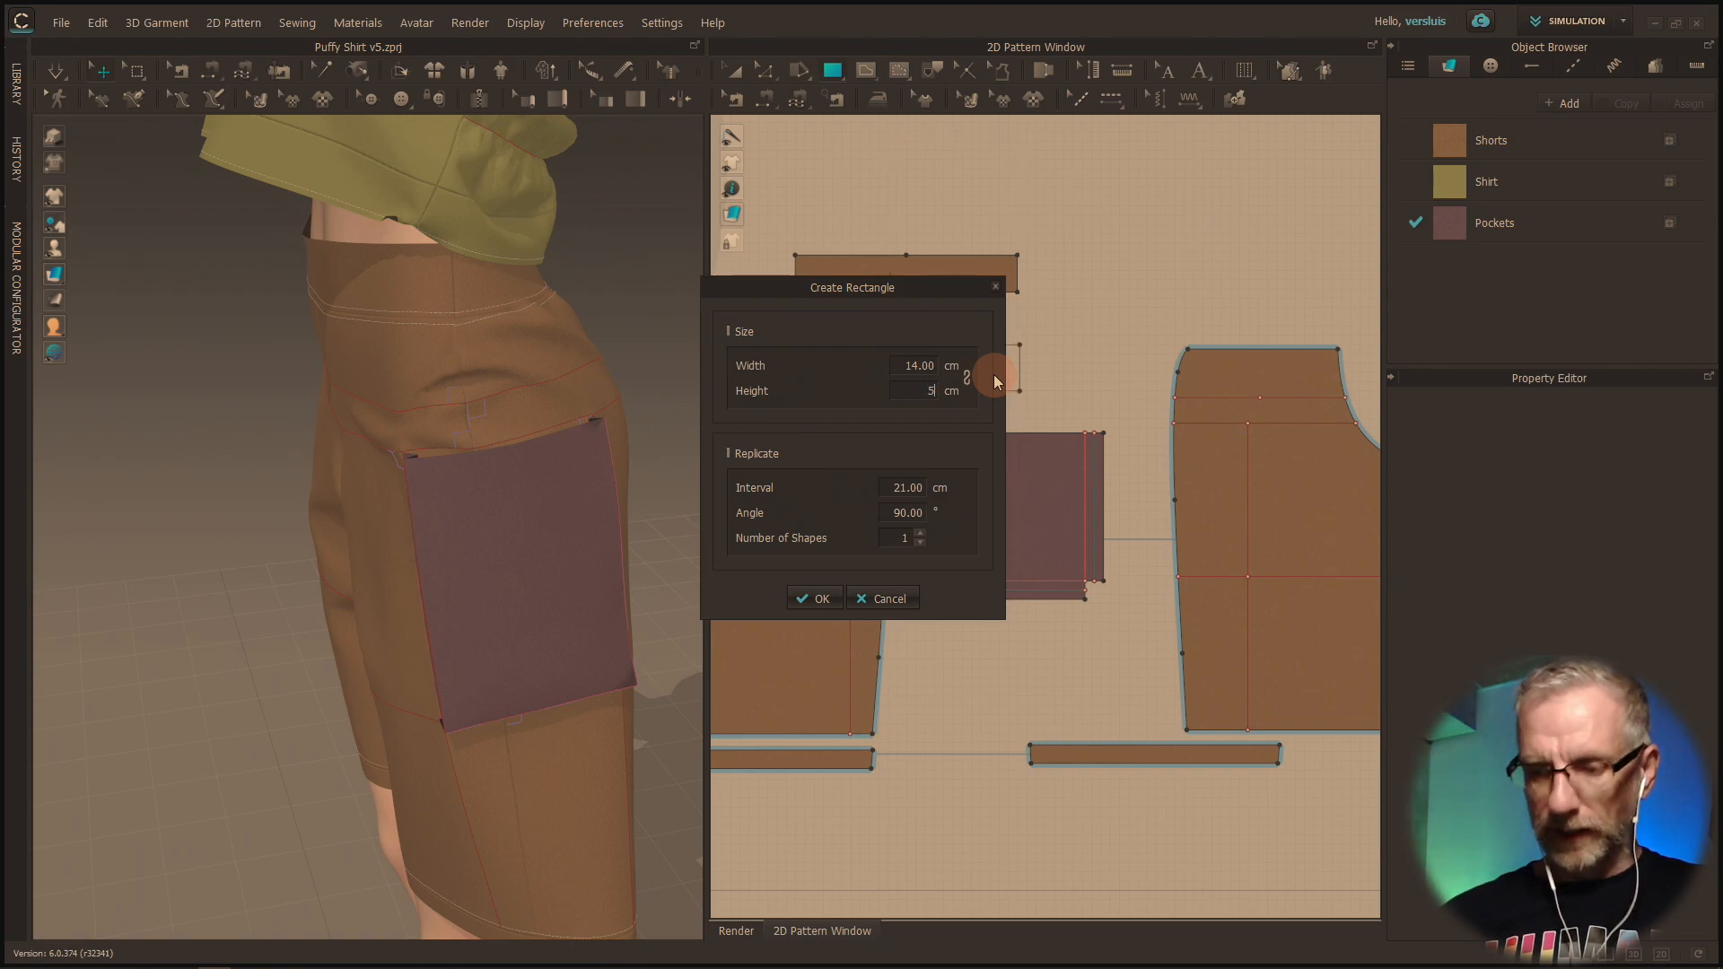
pyautogui.press('Return')
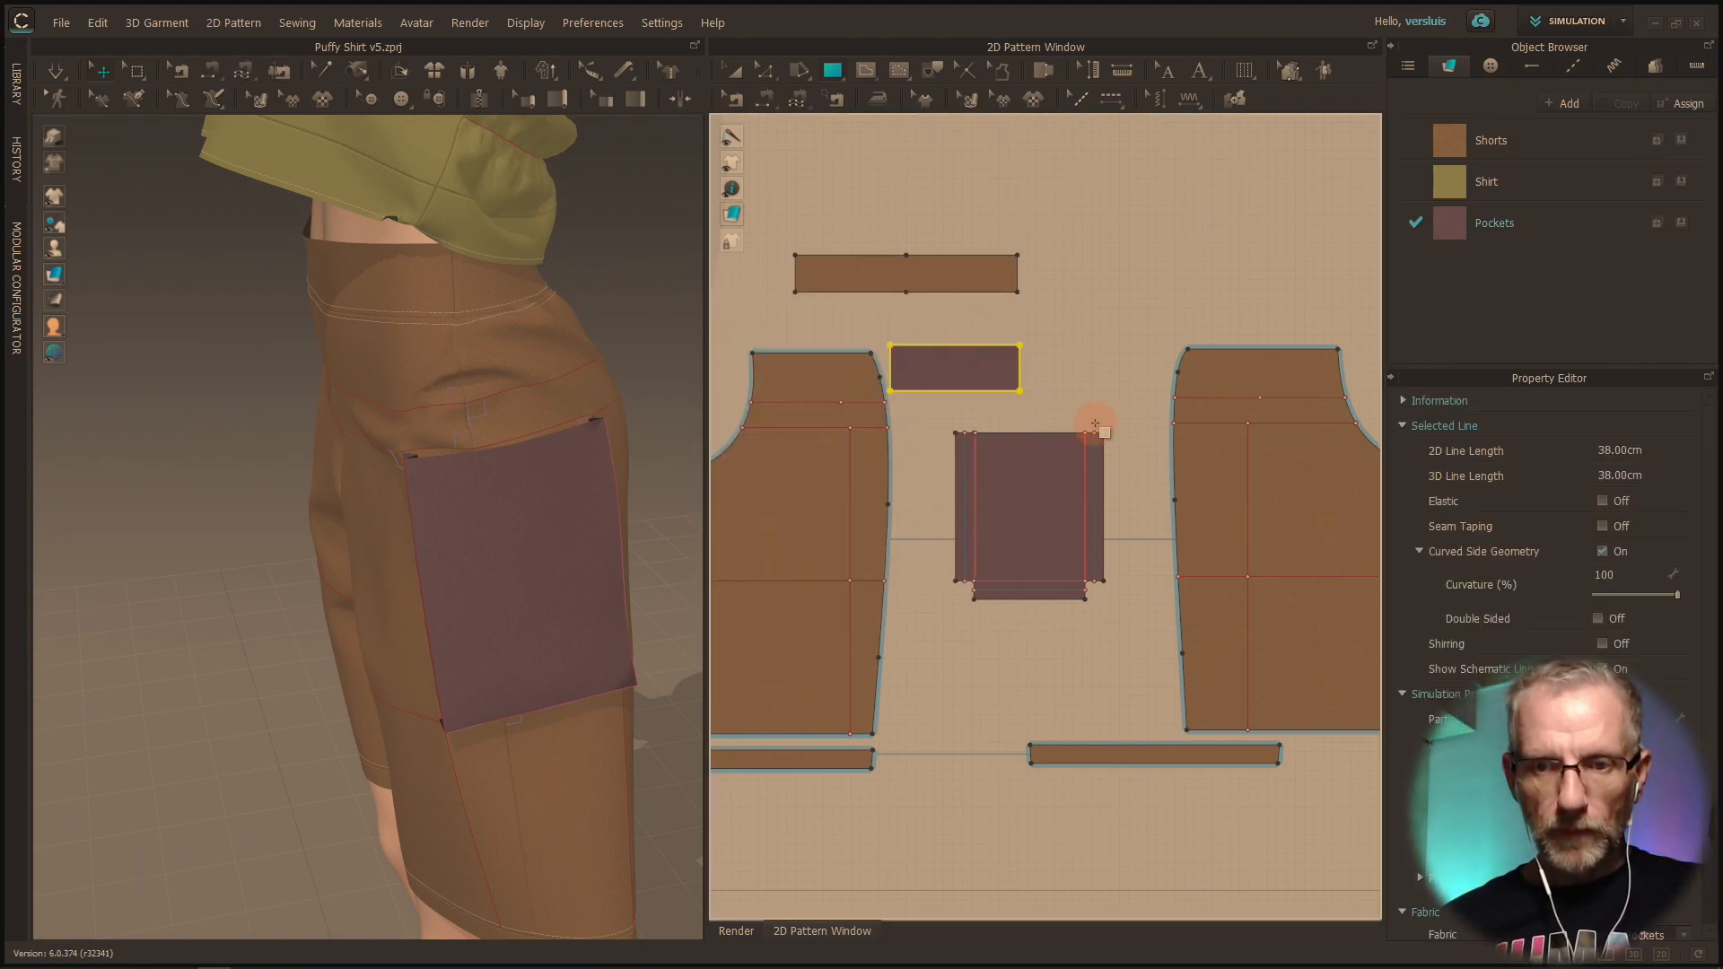
# Step: Move the new rectangle directly above the pocket pattern, lining up its left edge with the pocket's left edge
pyautogui.press('a')
pyautogui.click(973, 384)
pyautogui.moveTo(972, 384); pyautogui.dragTo(1032, 381)
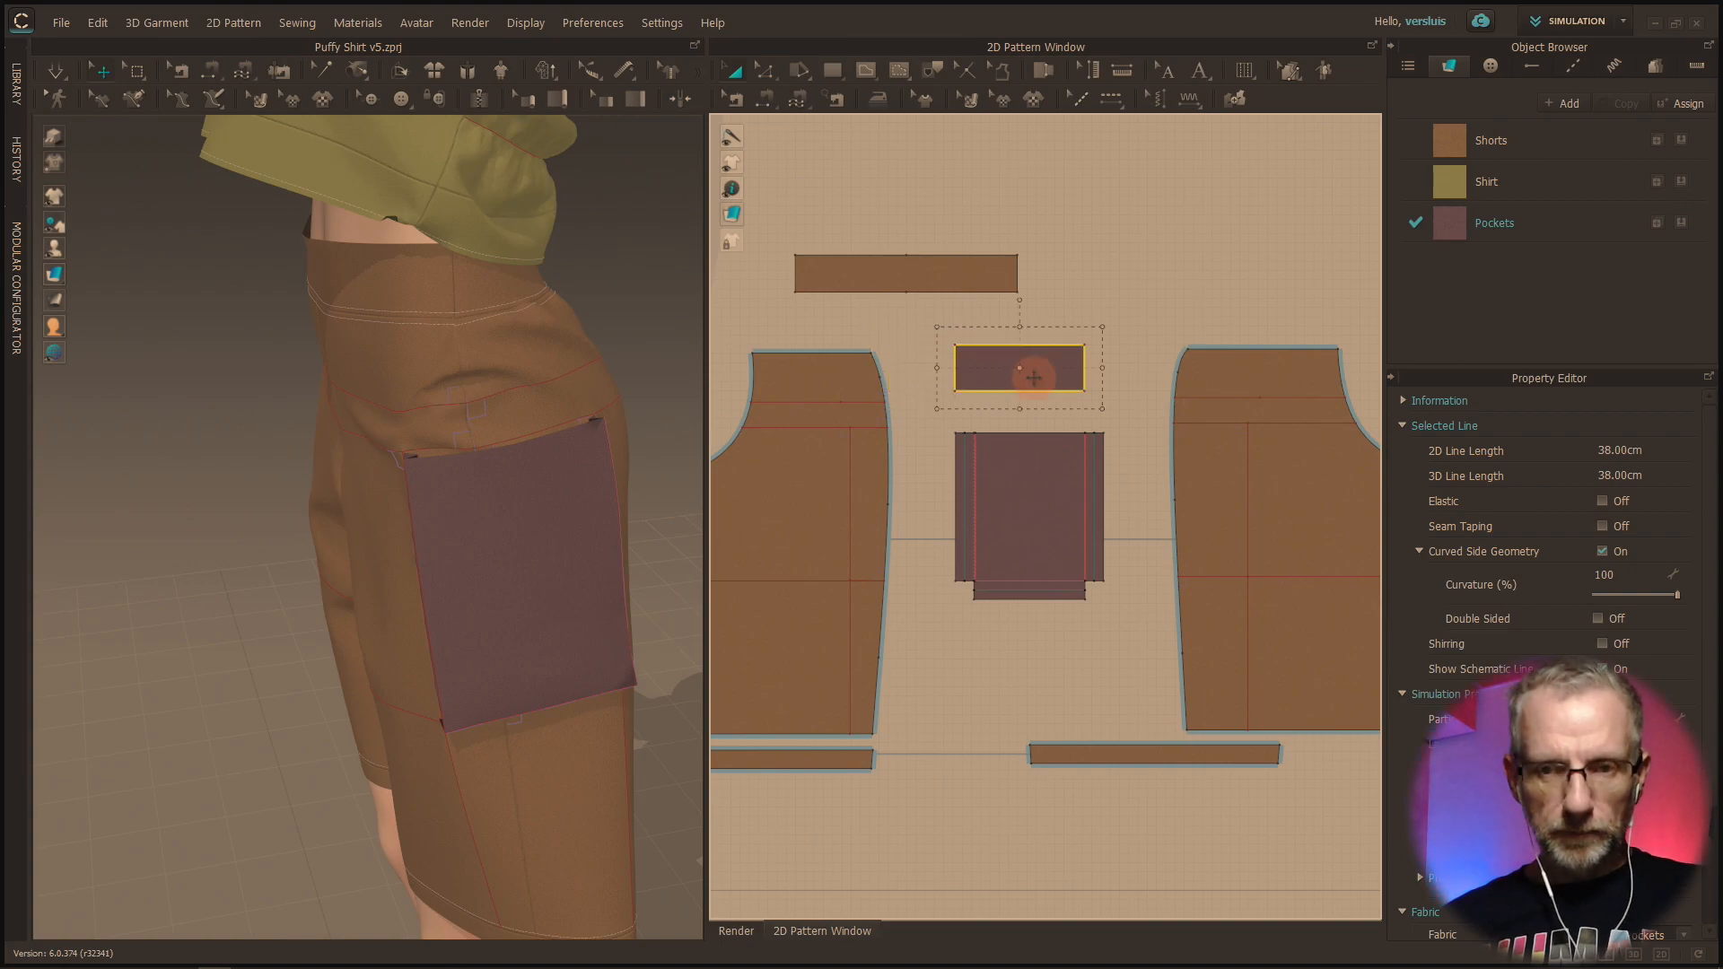
pyautogui.scroll(-2, 1032, 381)
pyautogui.scroll(6, 1034, 384)
pyautogui.scroll(2, 1033, 385)
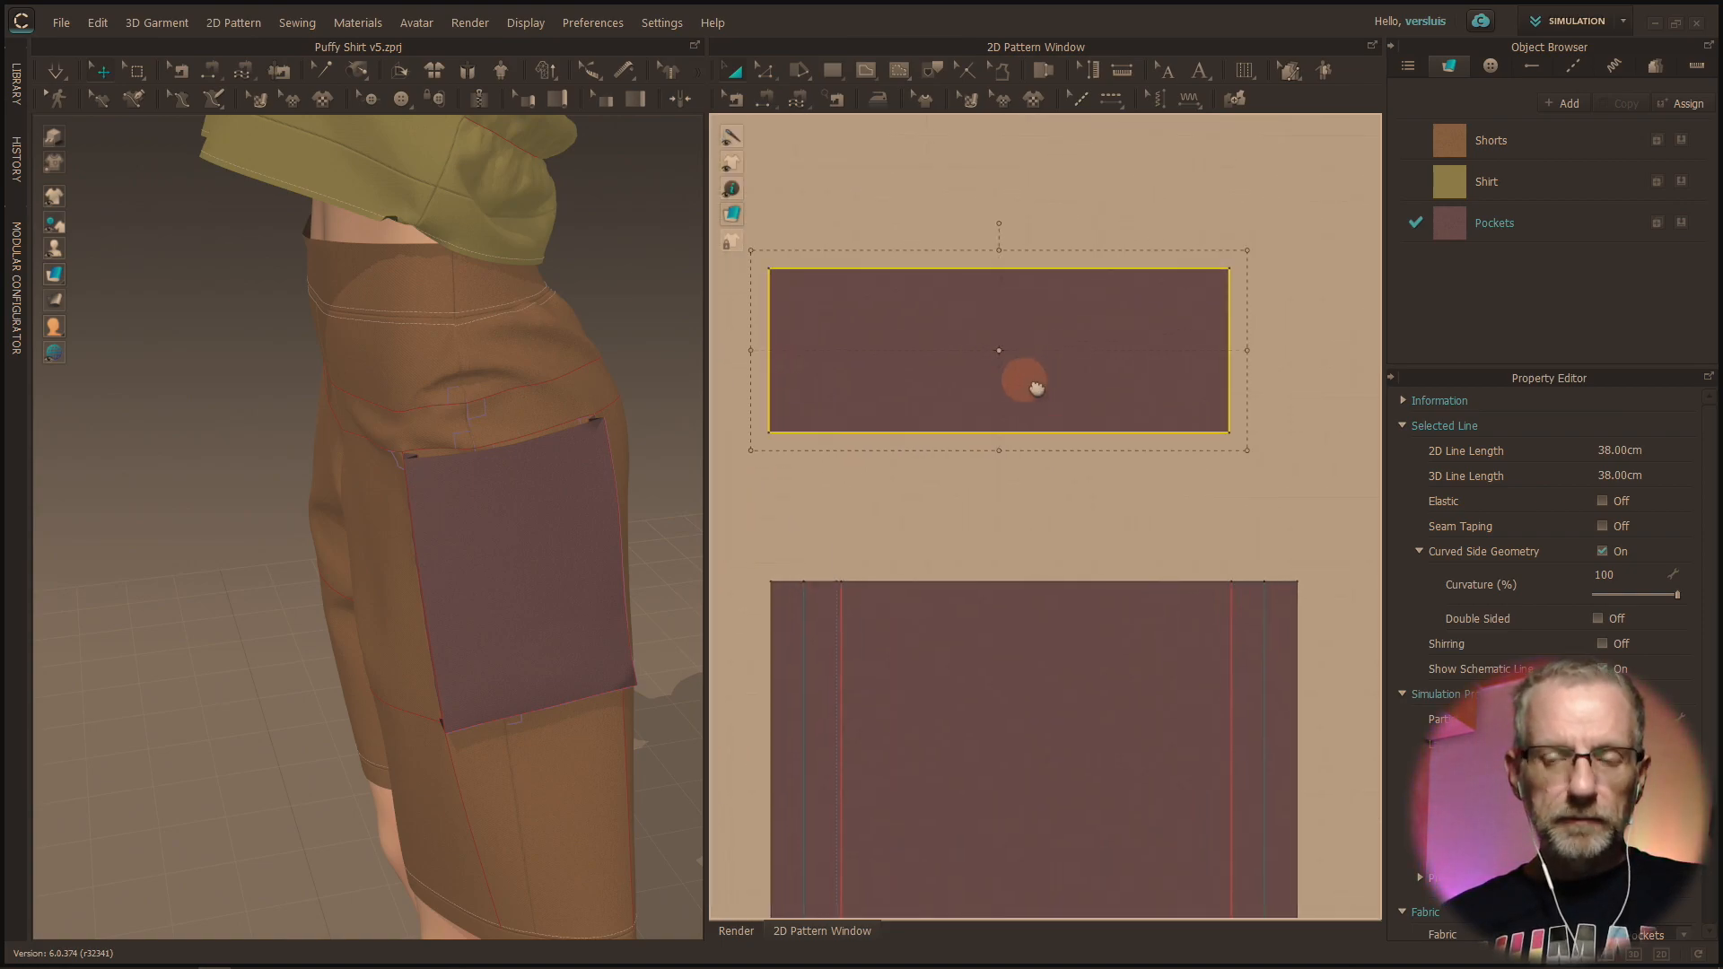
# Step: Split the bottom edge of the new flap rectangle uniformly into 5 segments
pyautogui.moveTo(1030, 377); pyautogui.dragTo(1155, 380, button='middle')
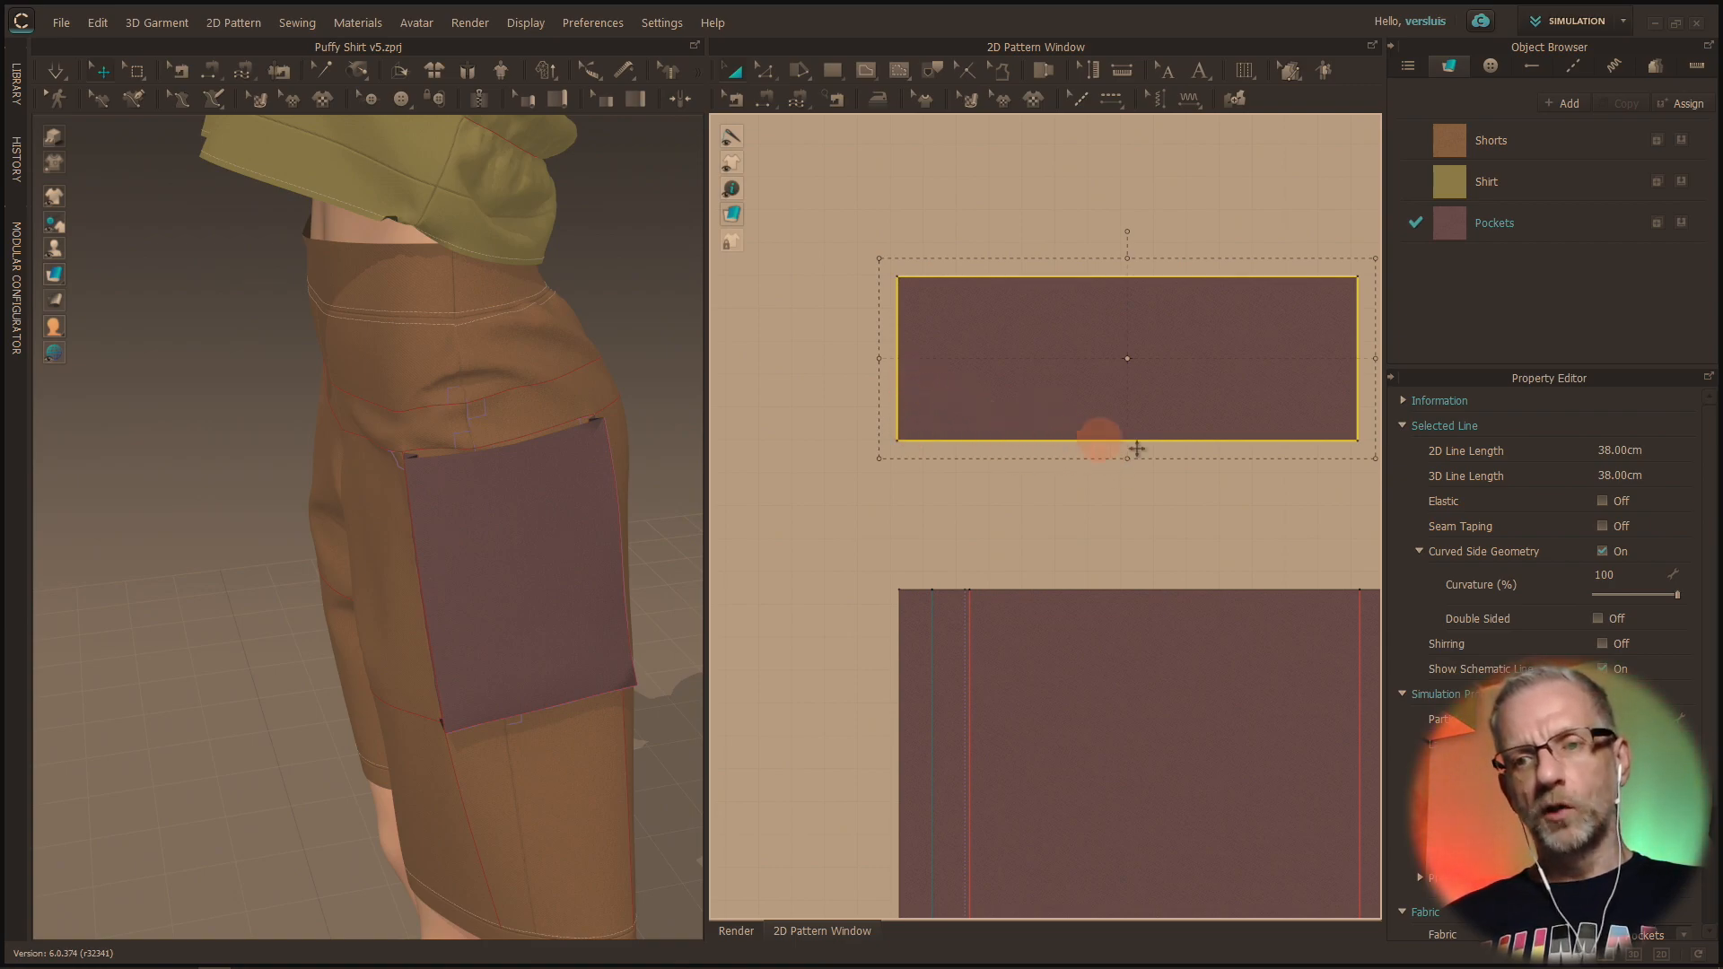
pyautogui.scroll(-2, 1112, 476)
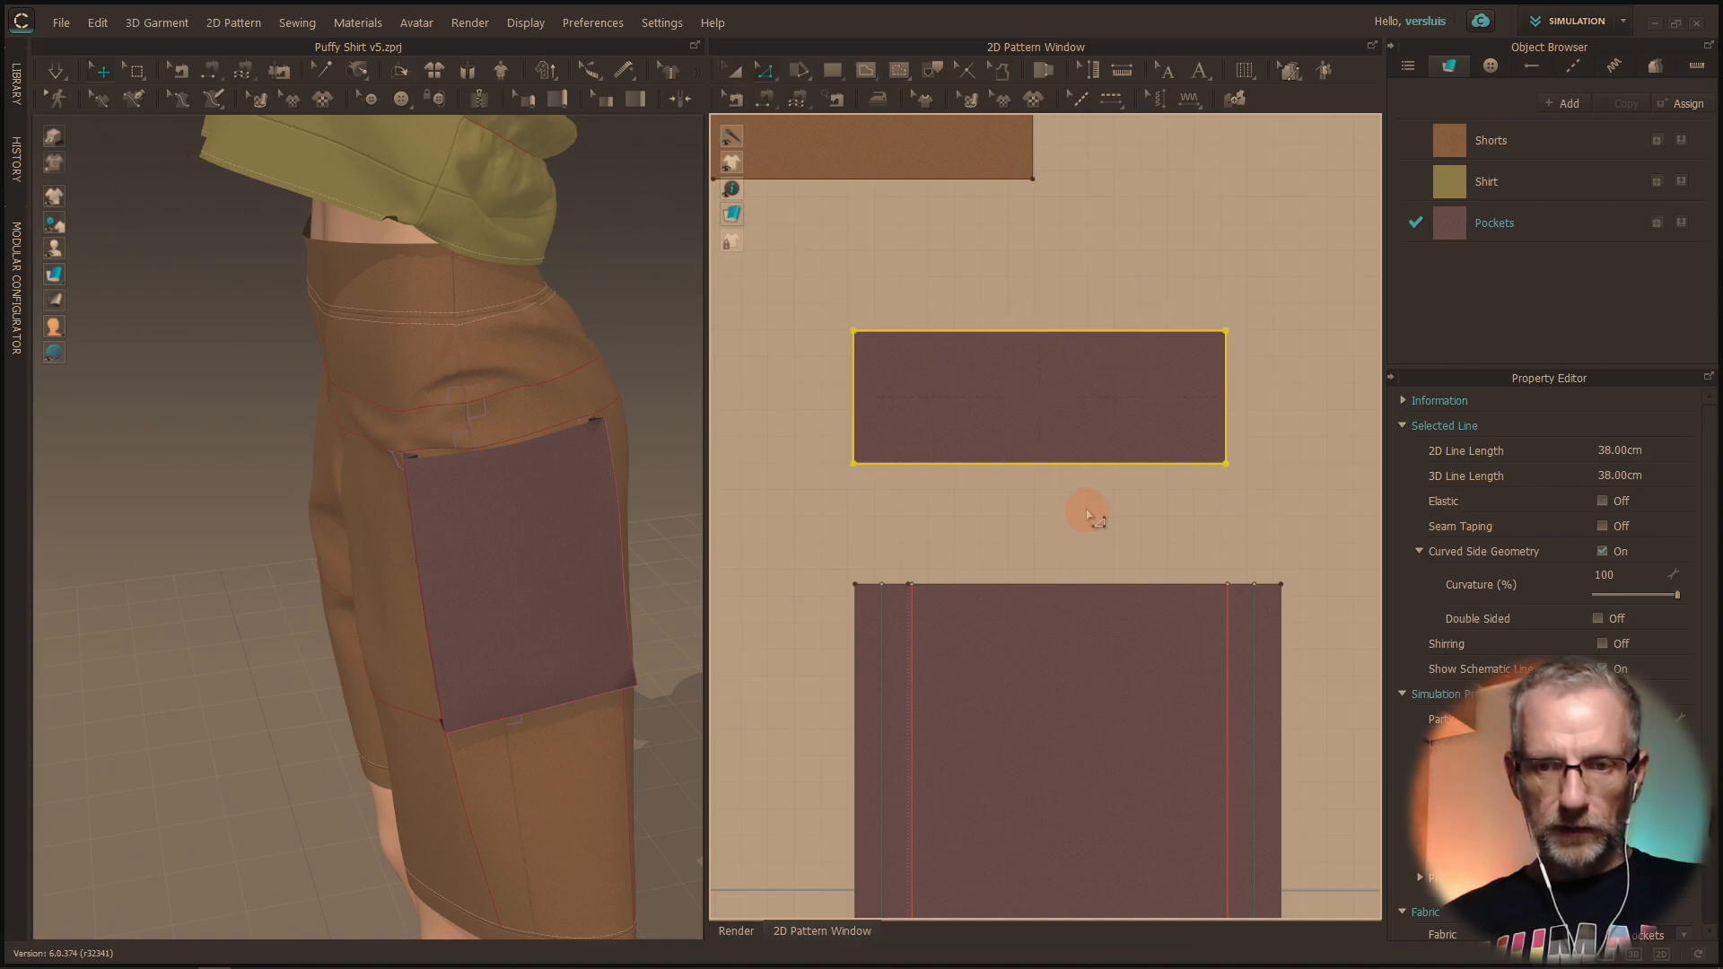
pyautogui.click(1088, 519)
pyautogui.click(1101, 464)
pyautogui.rightClick(1097, 461)
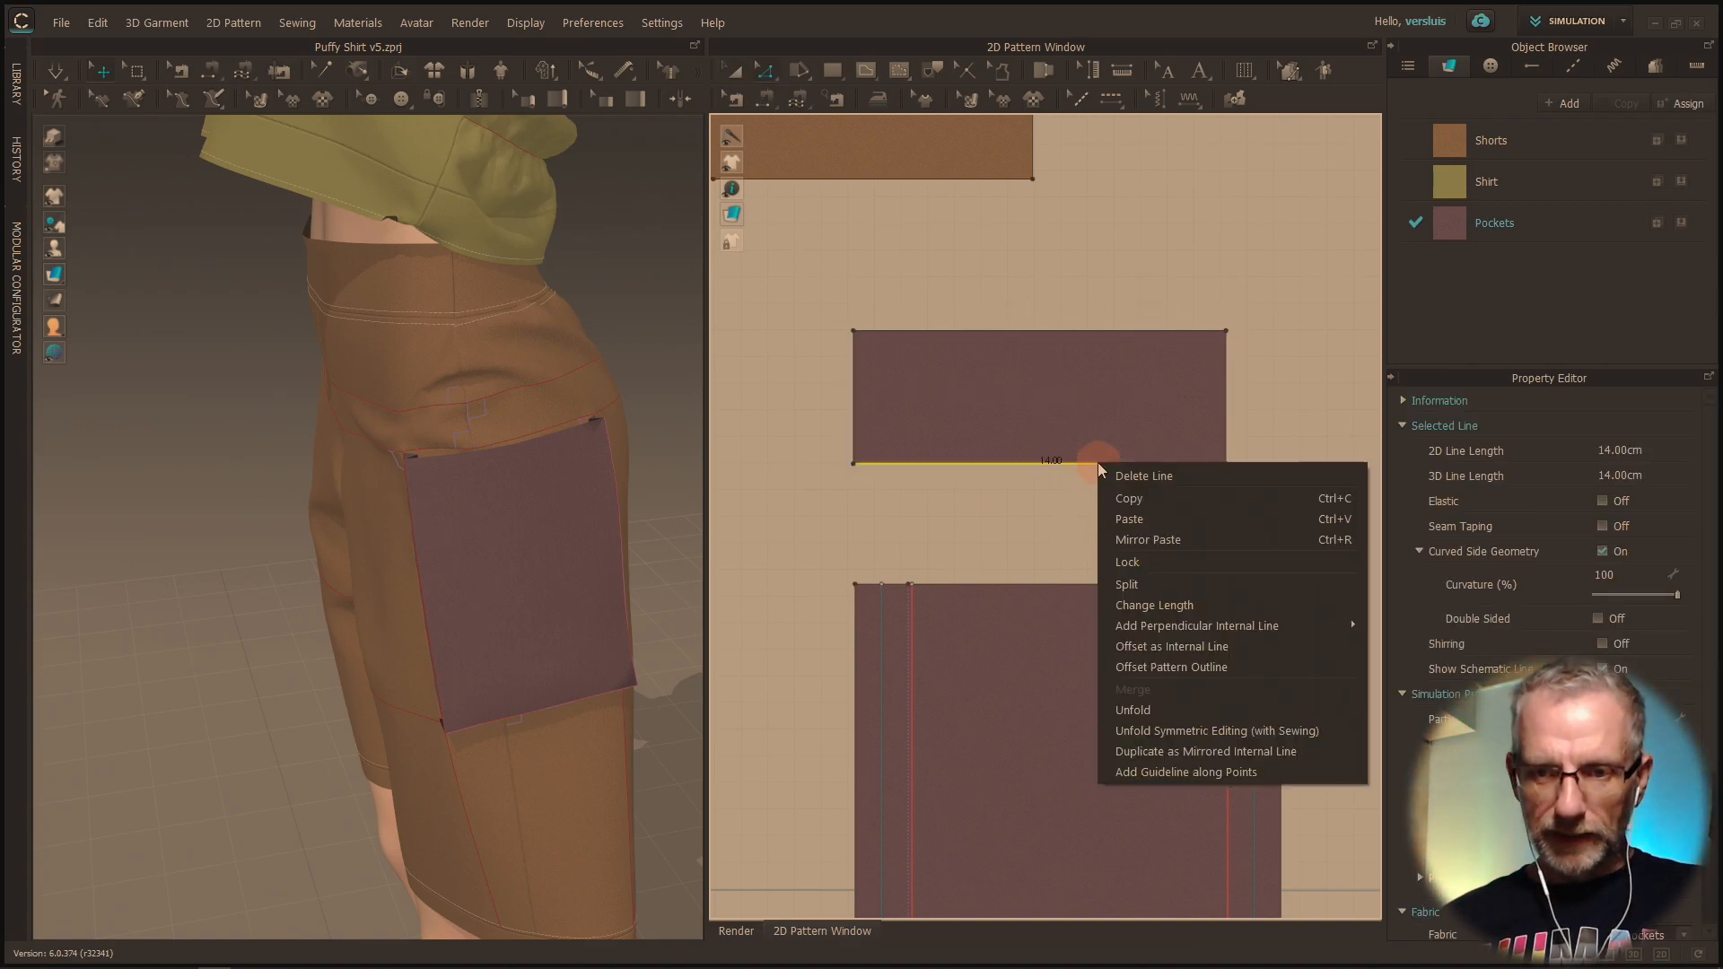
pyautogui.click(1188, 582)
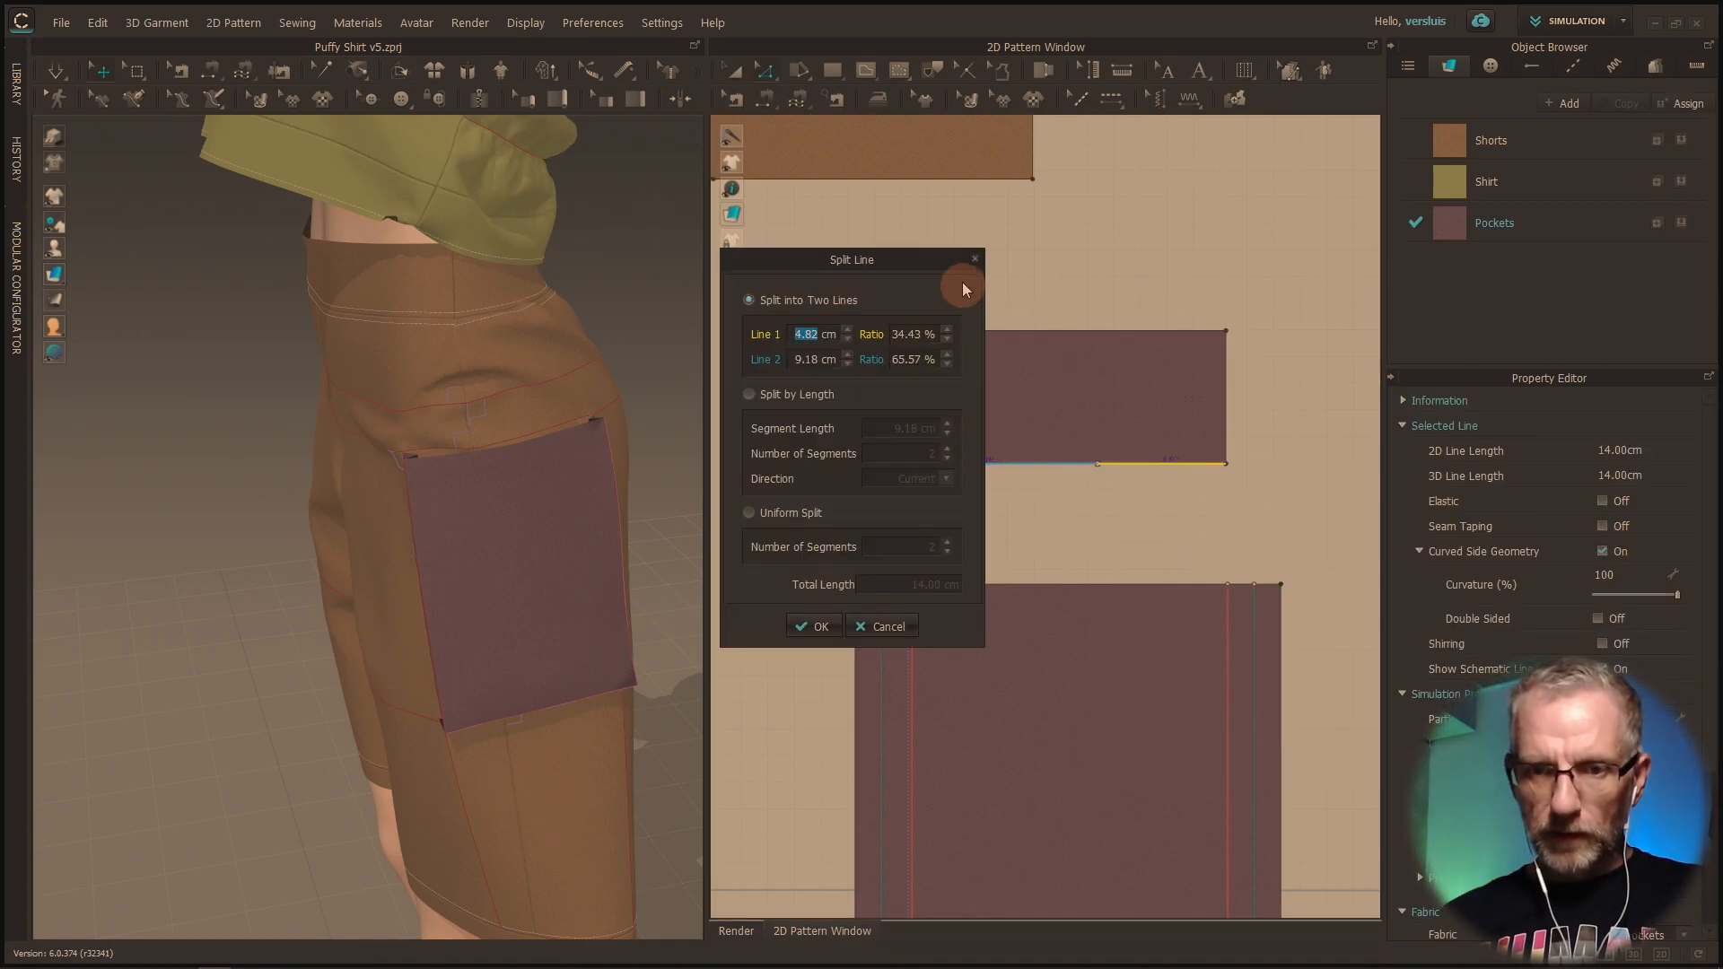
pyautogui.moveTo(921, 260); pyautogui.dragTo(706, 219)
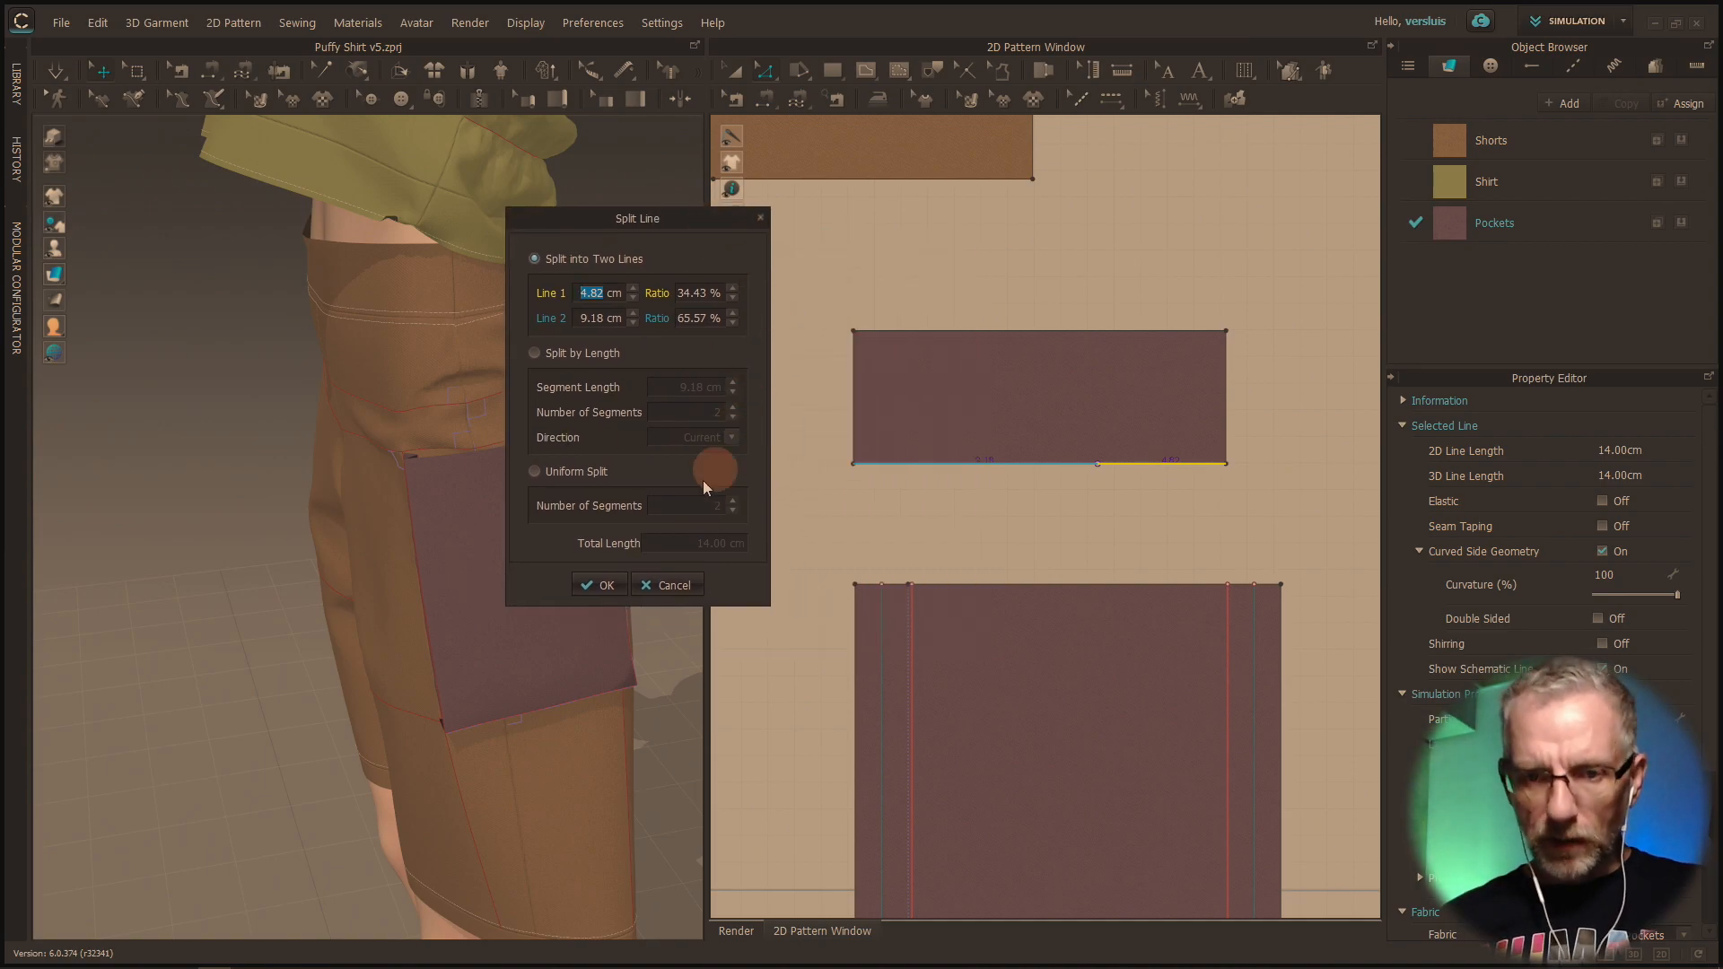
pyautogui.click(562, 475)
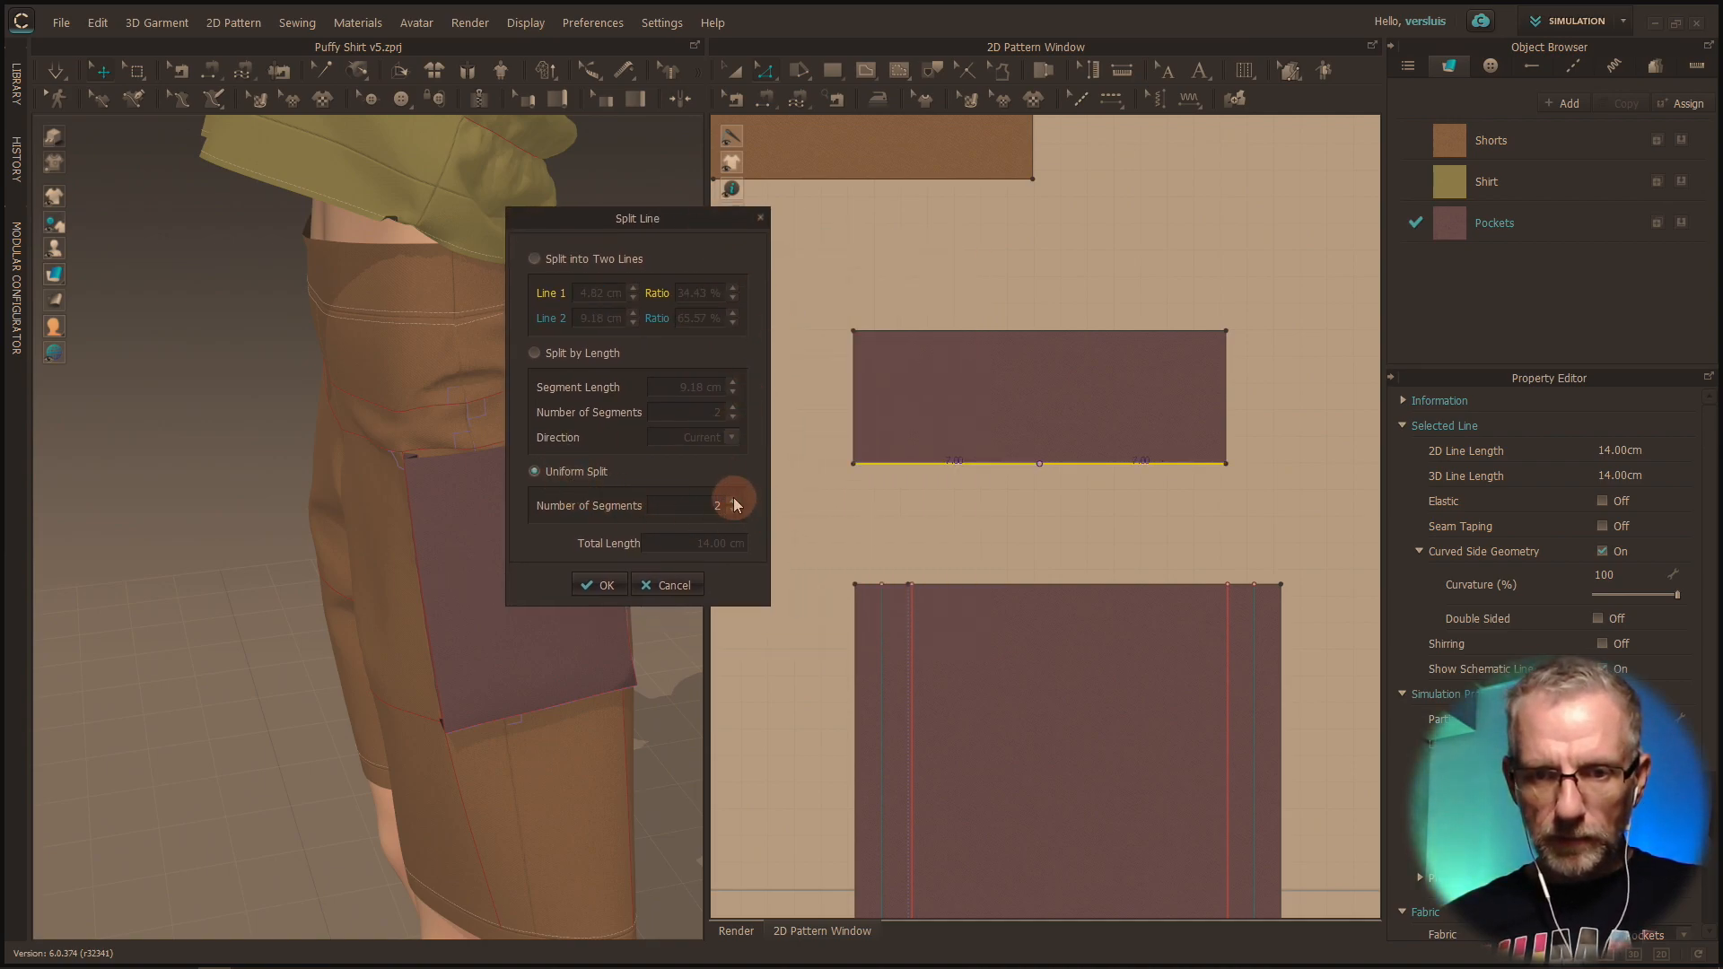
pyautogui.doubleClick(734, 500)
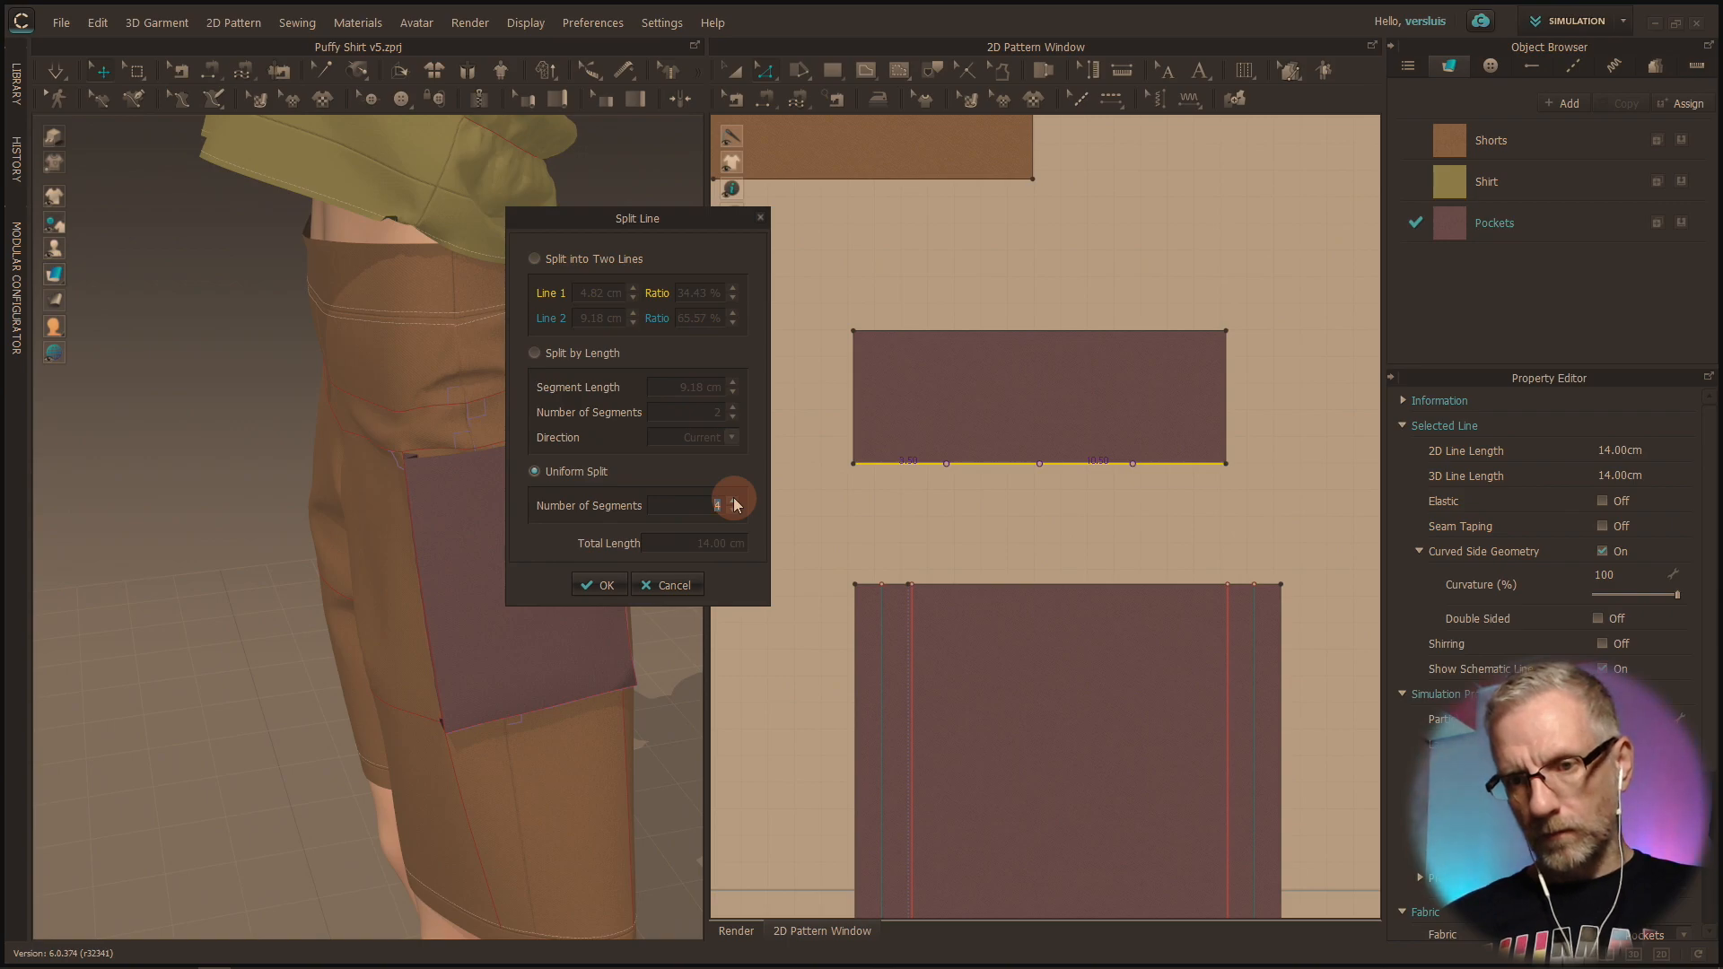
pyautogui.click(733, 501)
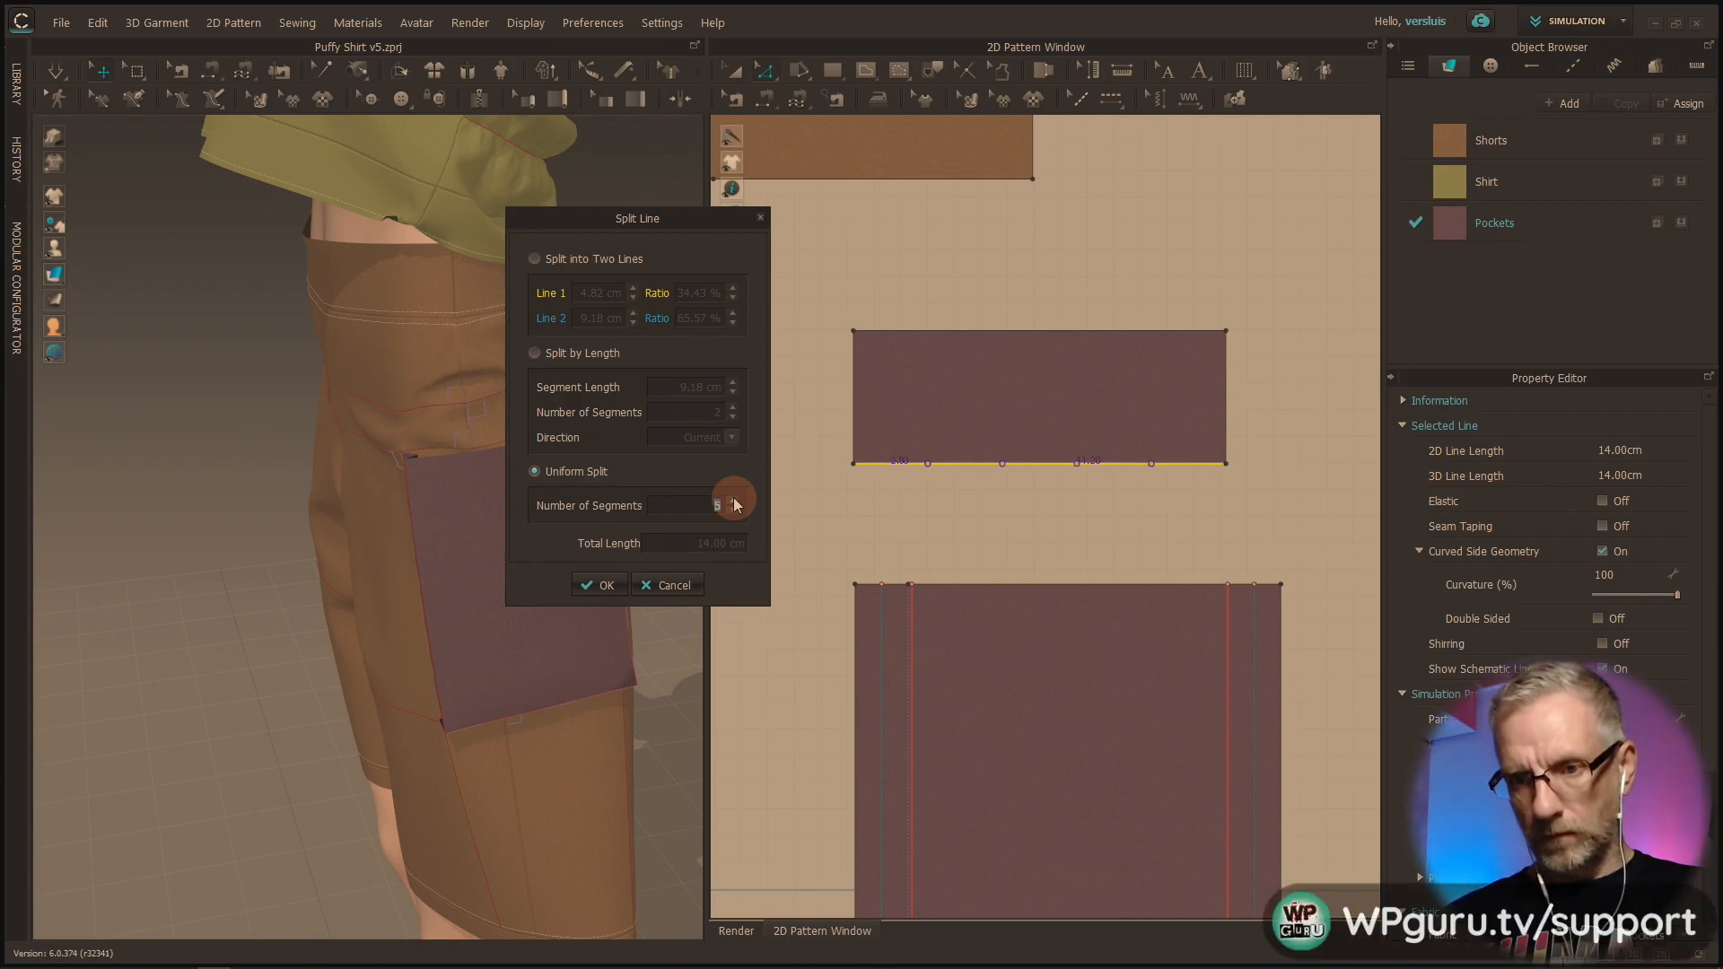
pyautogui.click(607, 585)
# Step: Split the left edge of the flap rectangle uniformly into 3 segments
pyautogui.click(854, 418)
pyautogui.rightClick(854, 420)
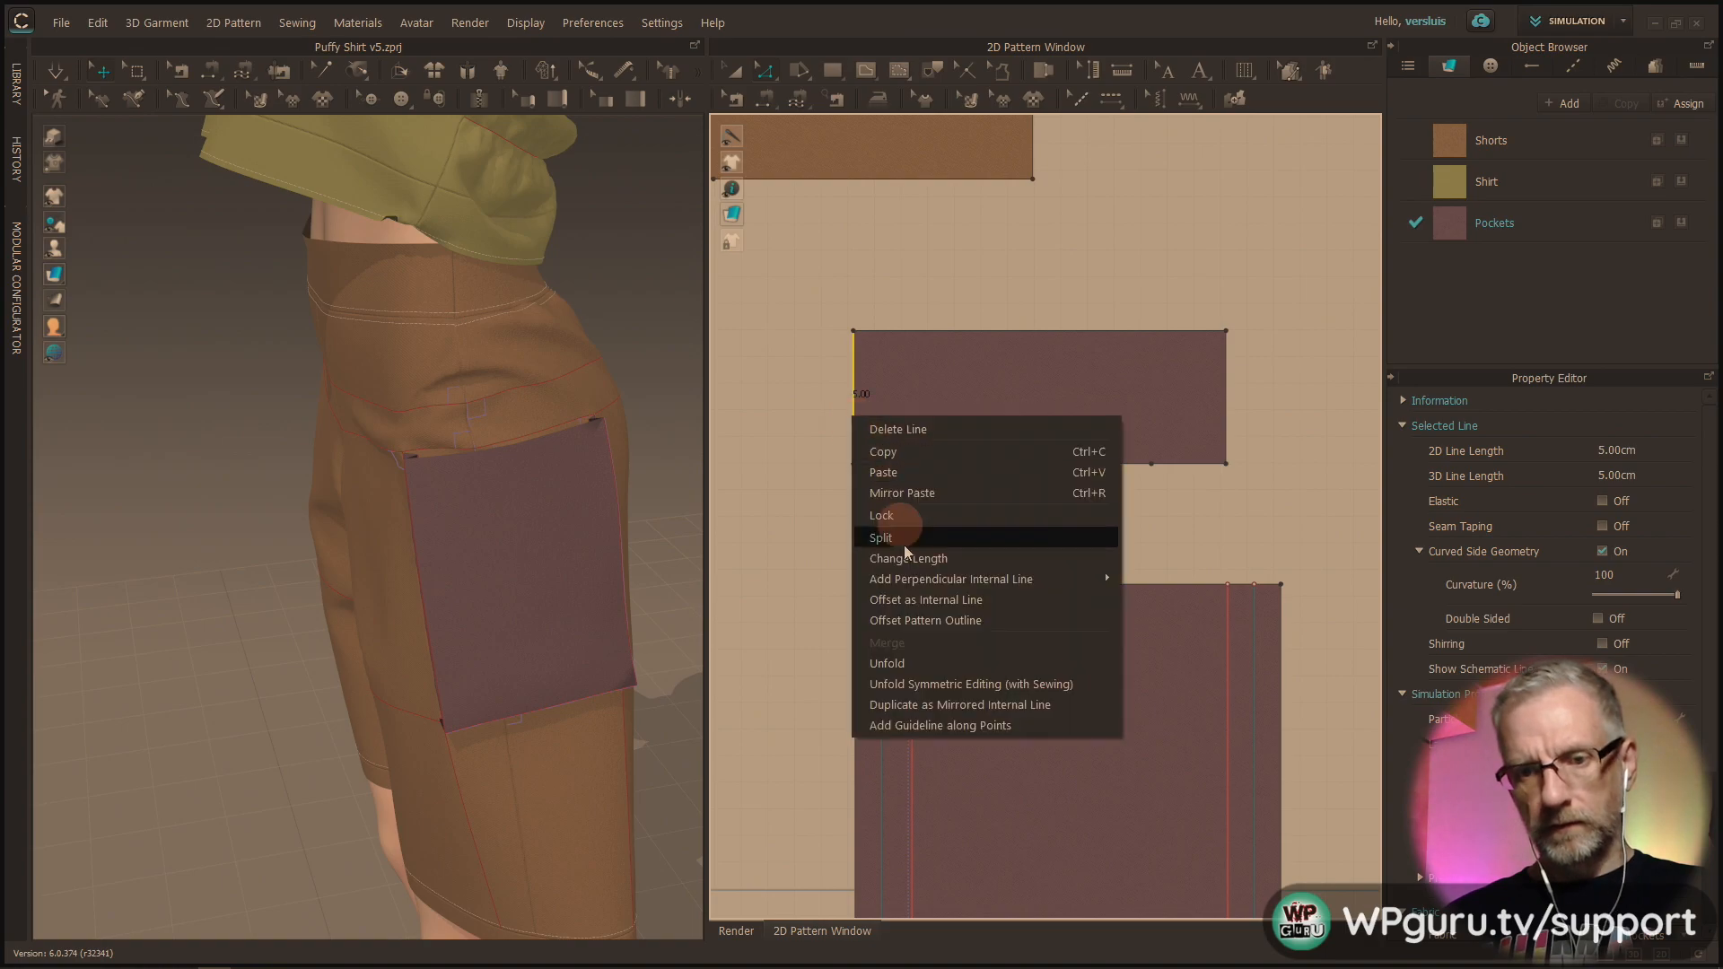
pyautogui.click(923, 540)
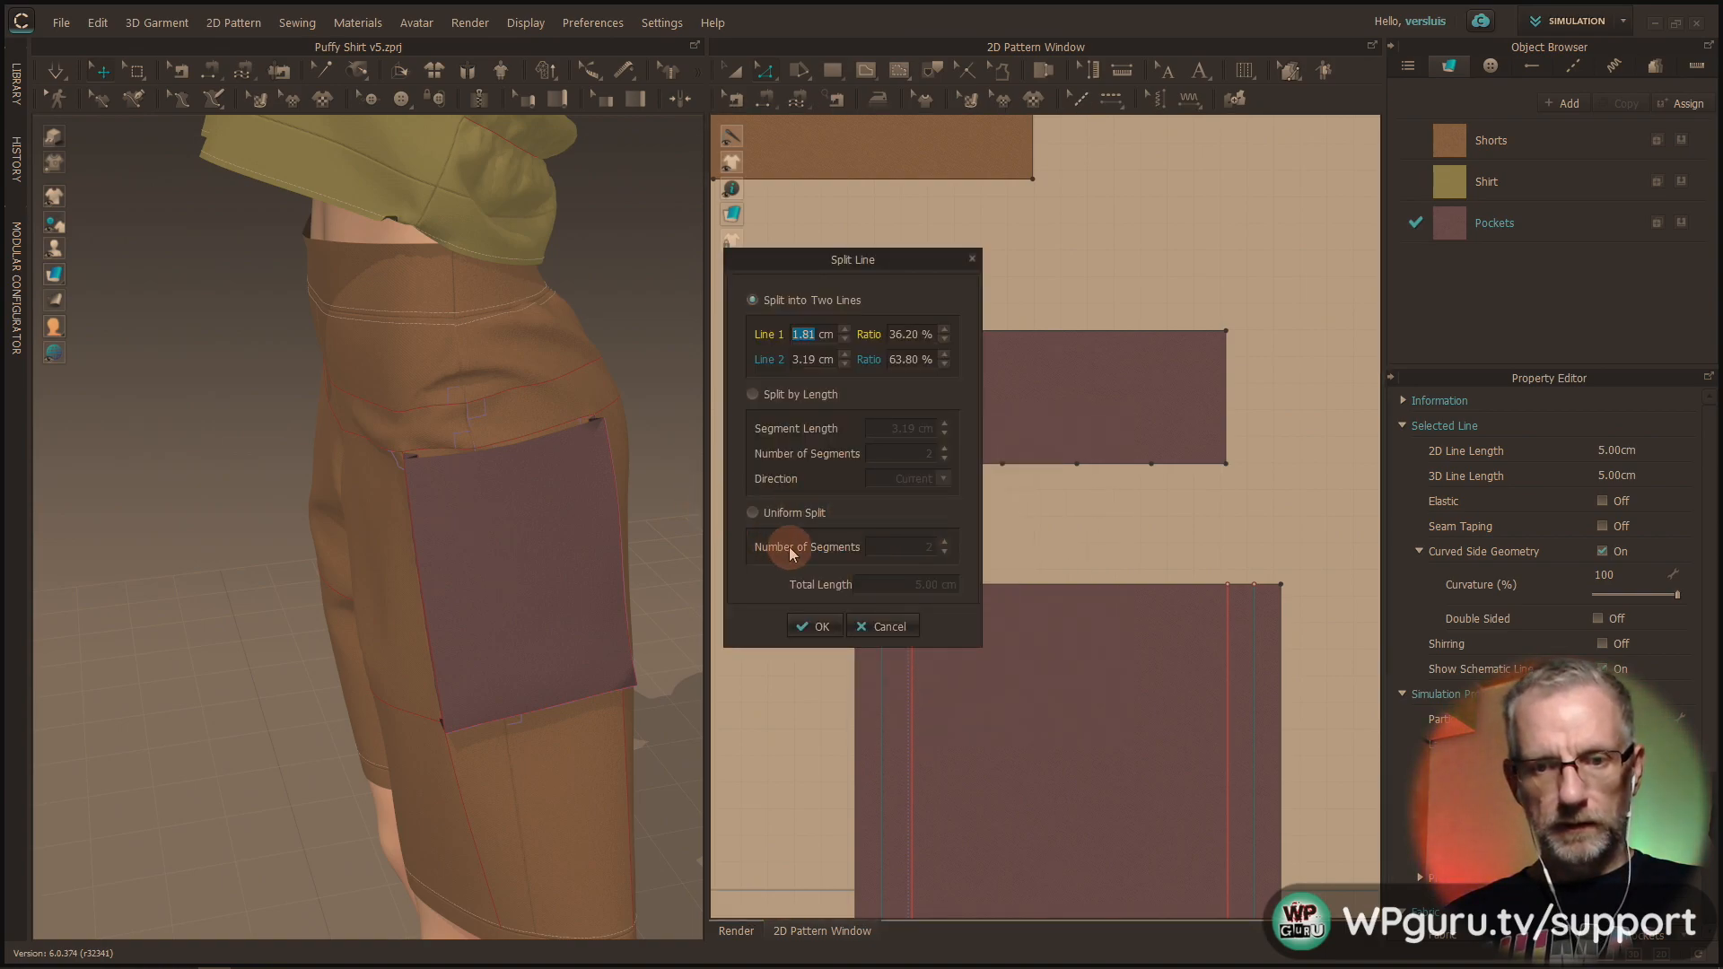
pyautogui.click(765, 512)
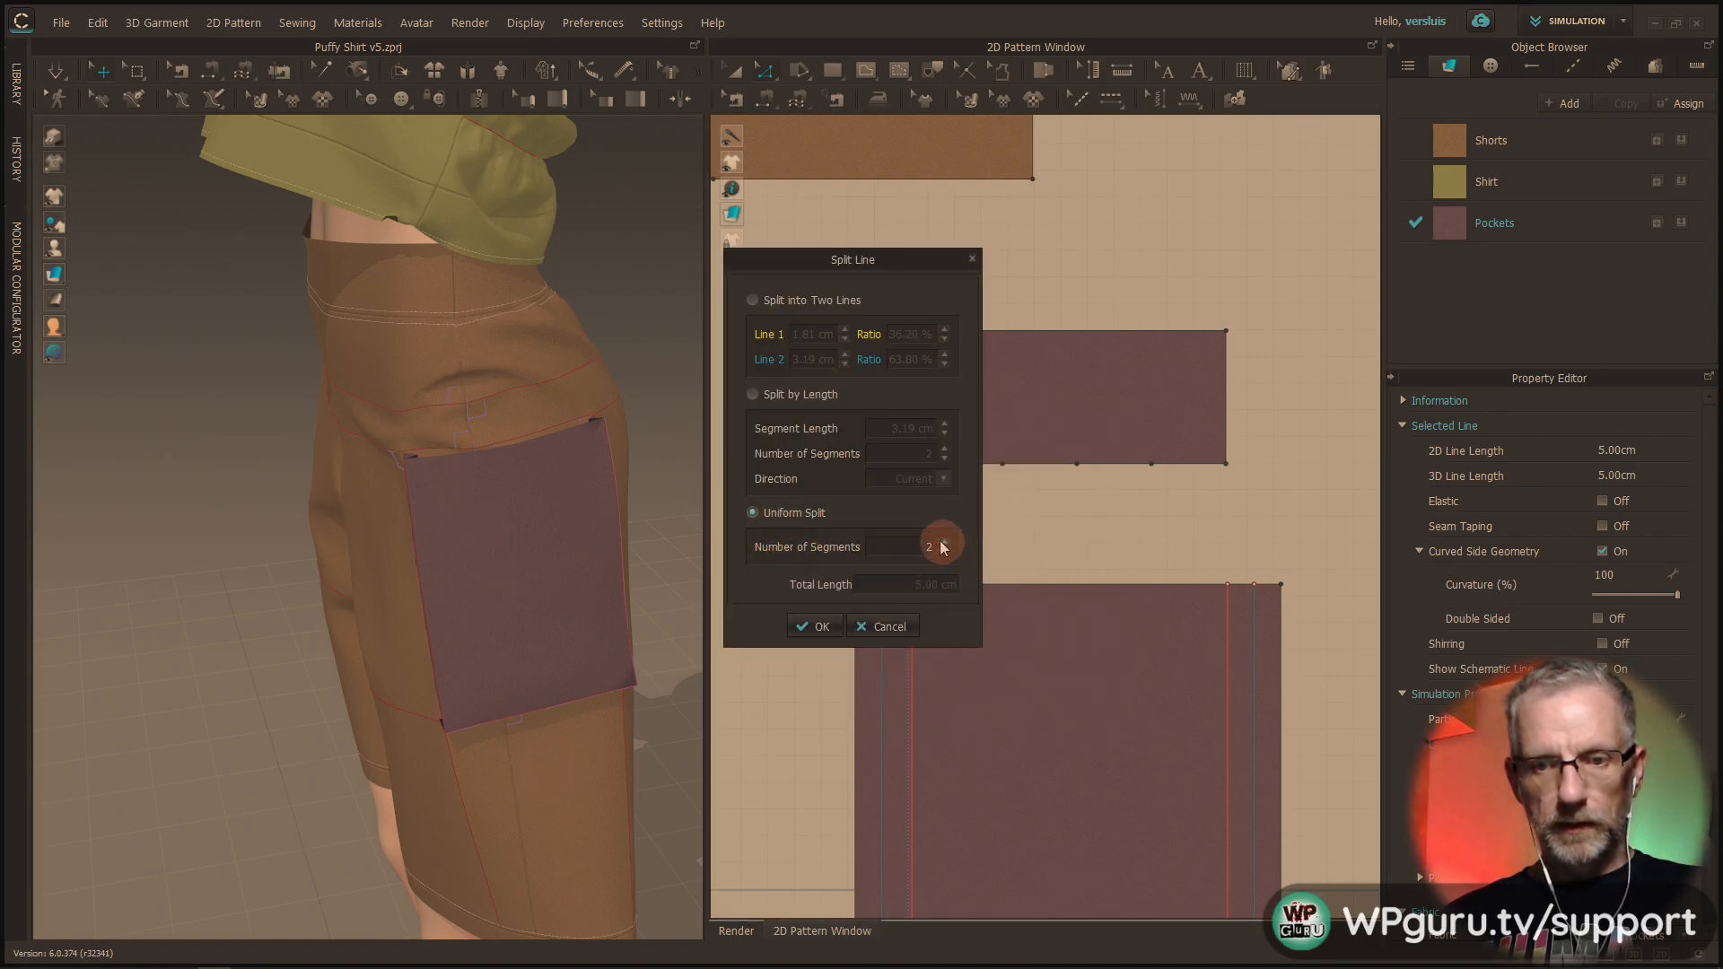
pyautogui.moveTo(903, 264); pyautogui.dragTo(634, 241)
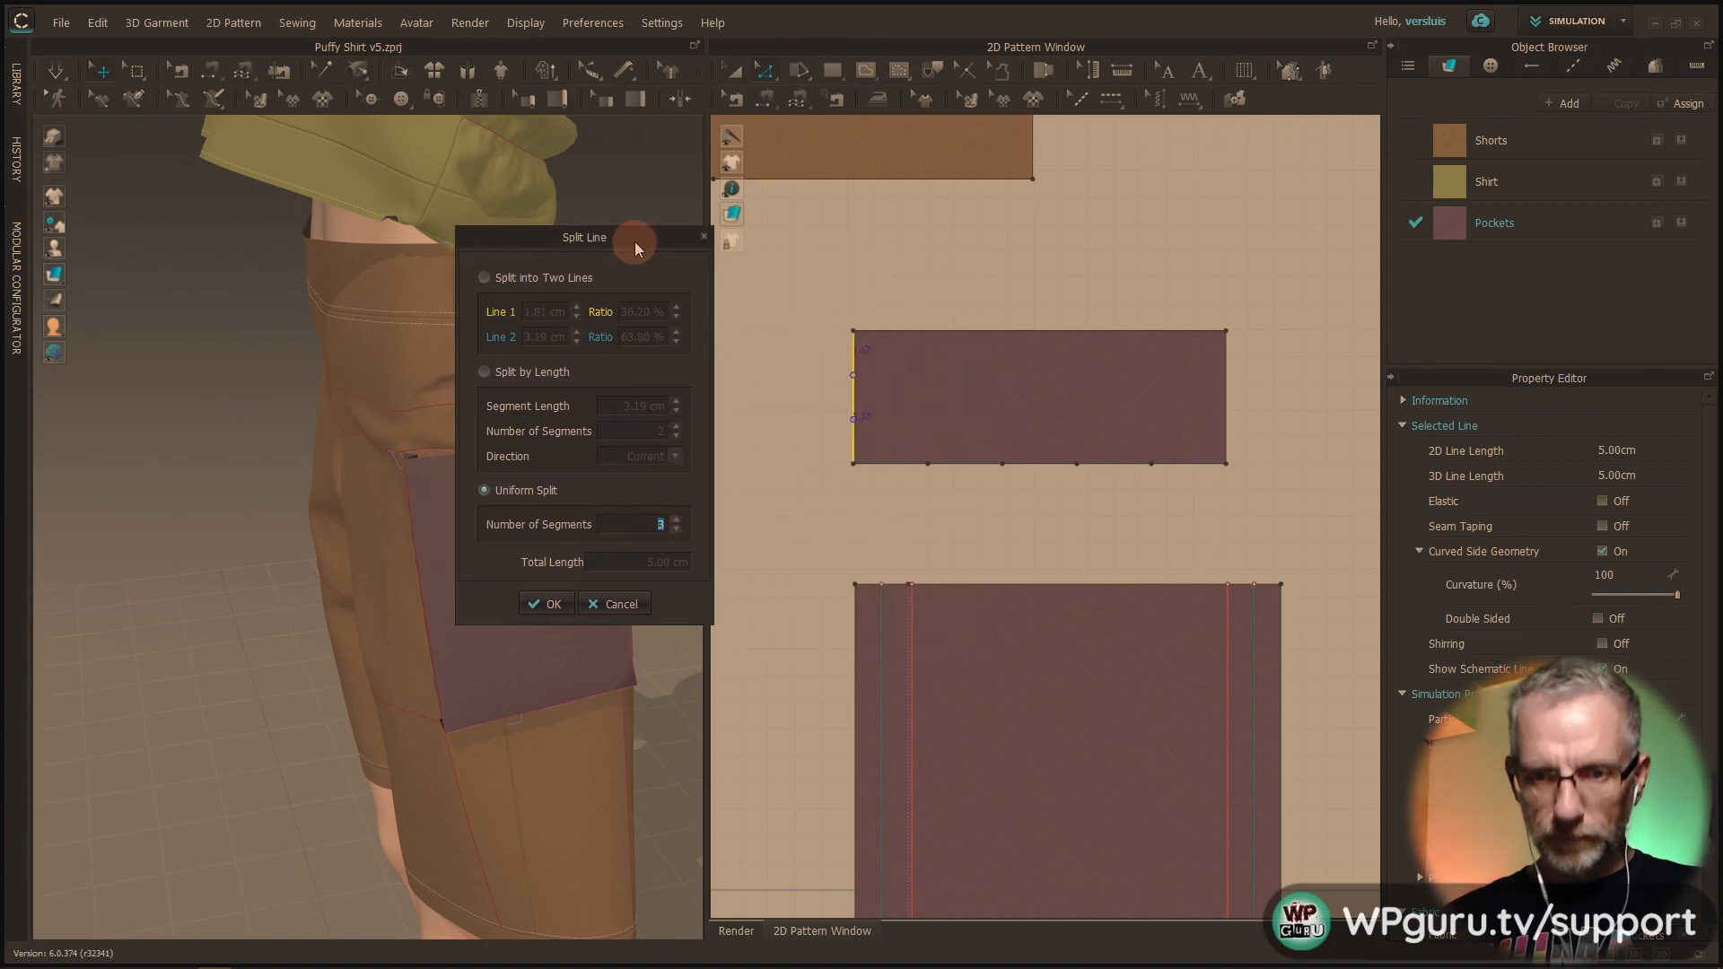
pyautogui.click(545, 603)
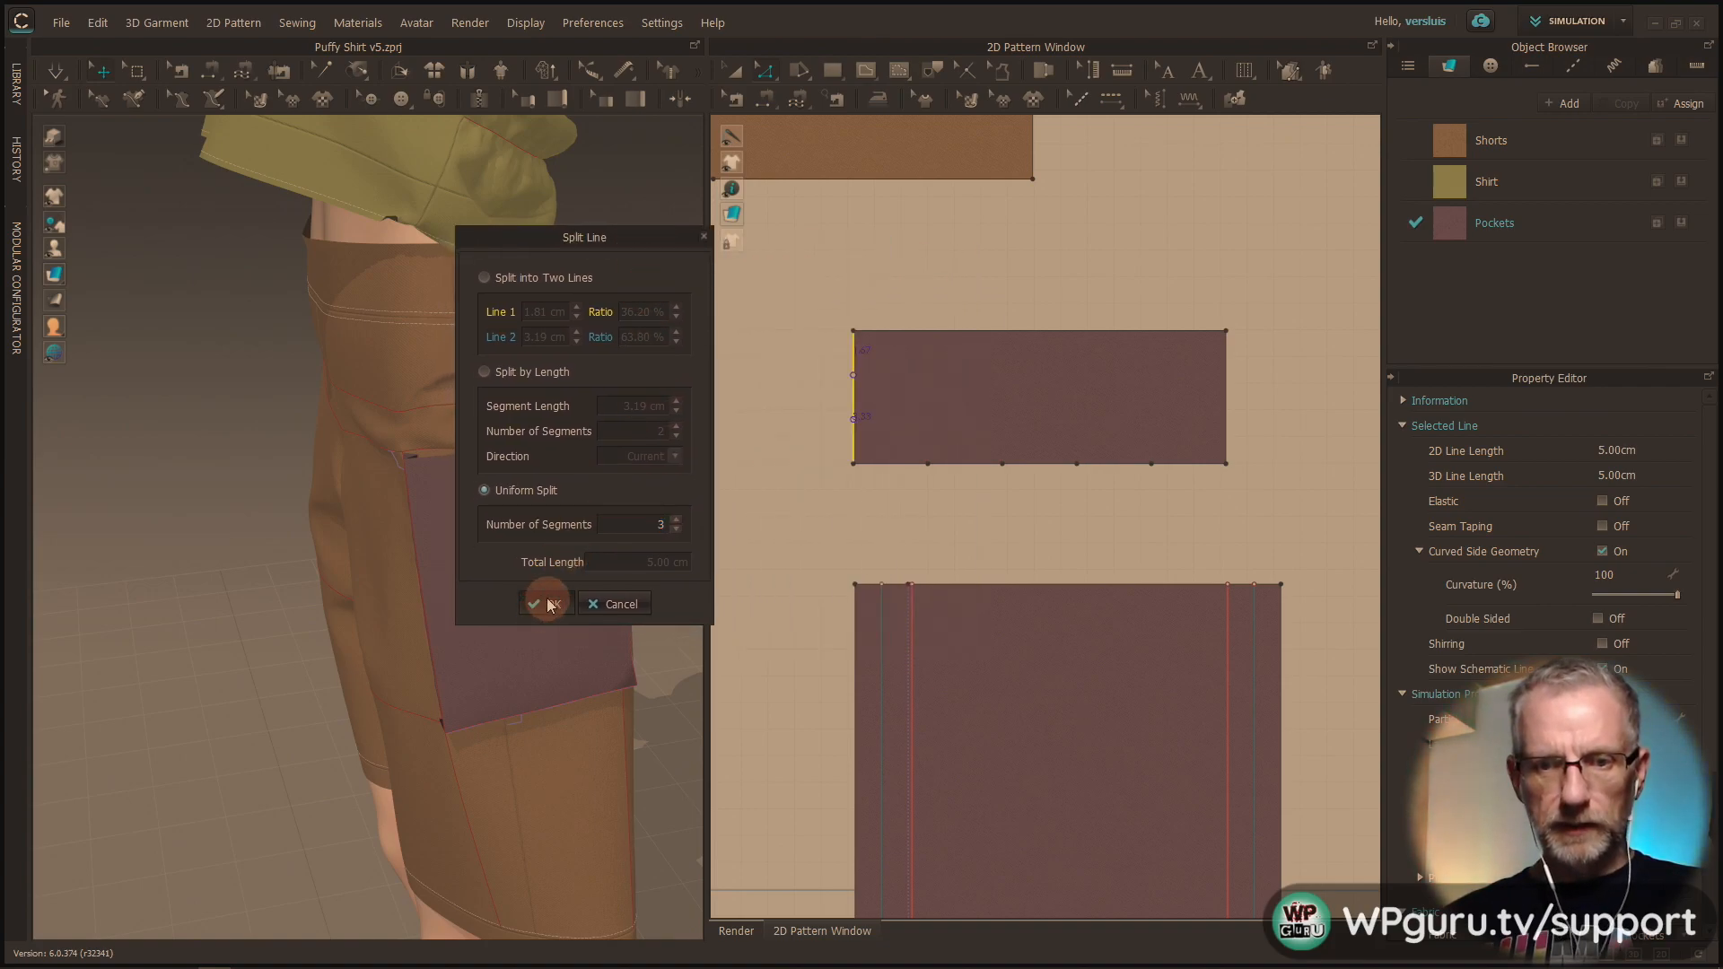
# Step: Split the right edge of the flap rectangle uniformly into 3 segments
pyautogui.click(1226, 440)
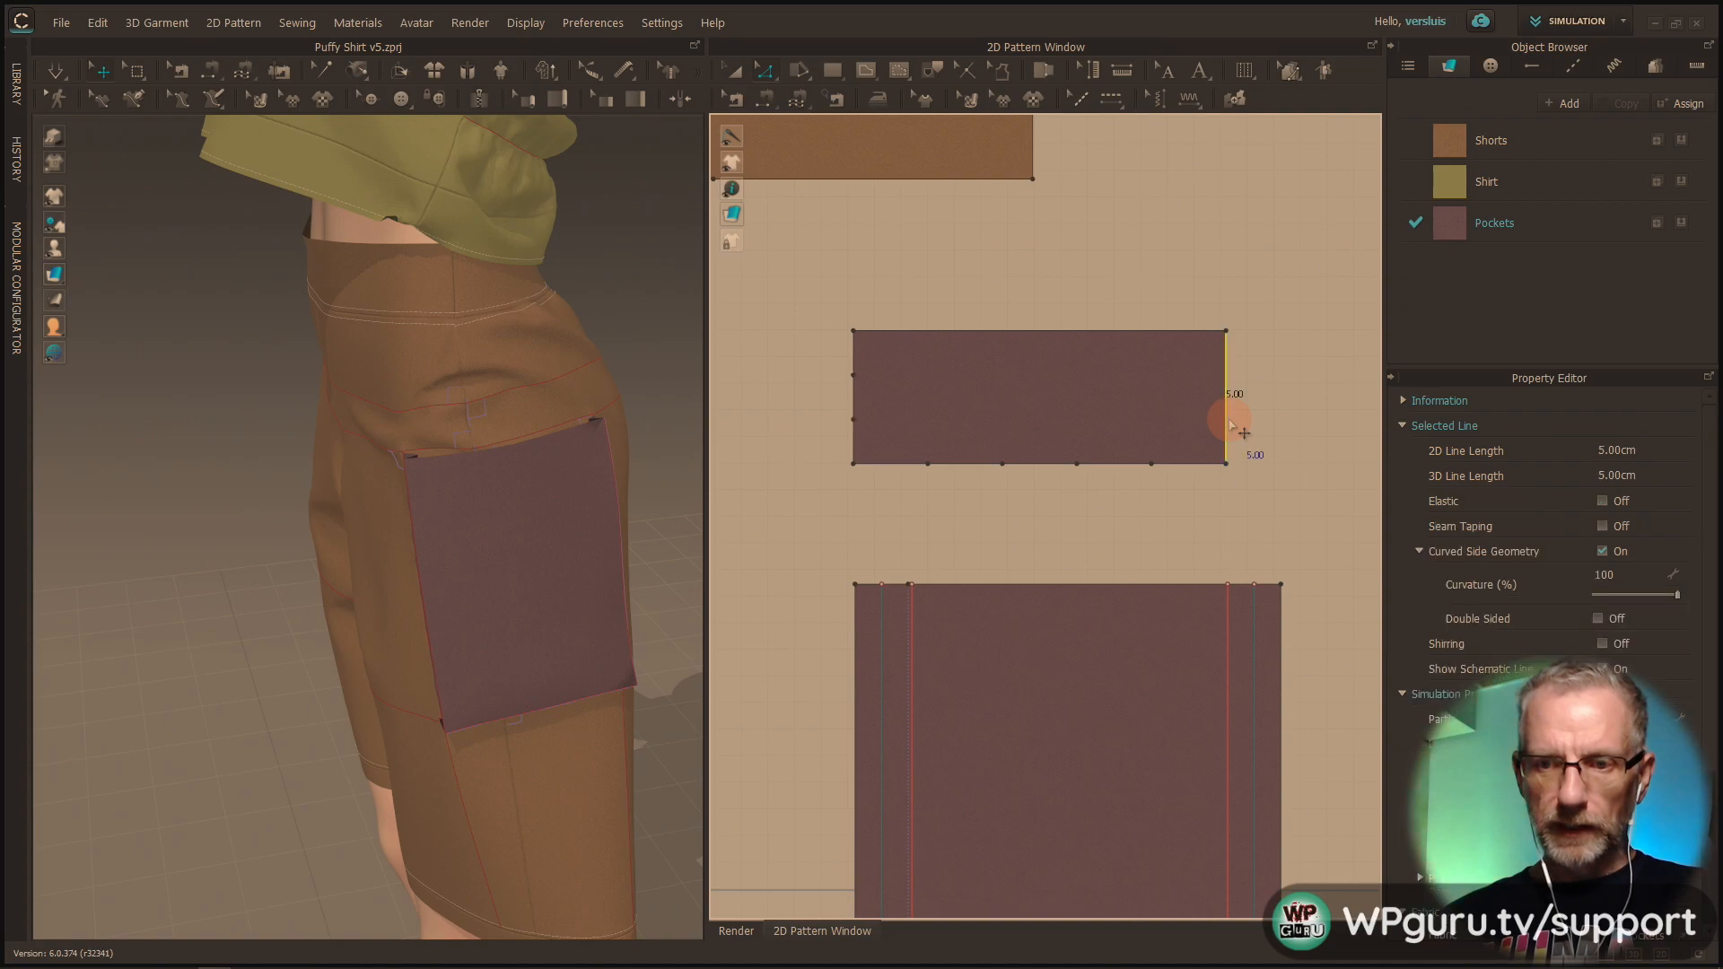
pyautogui.rightClick(1229, 419)
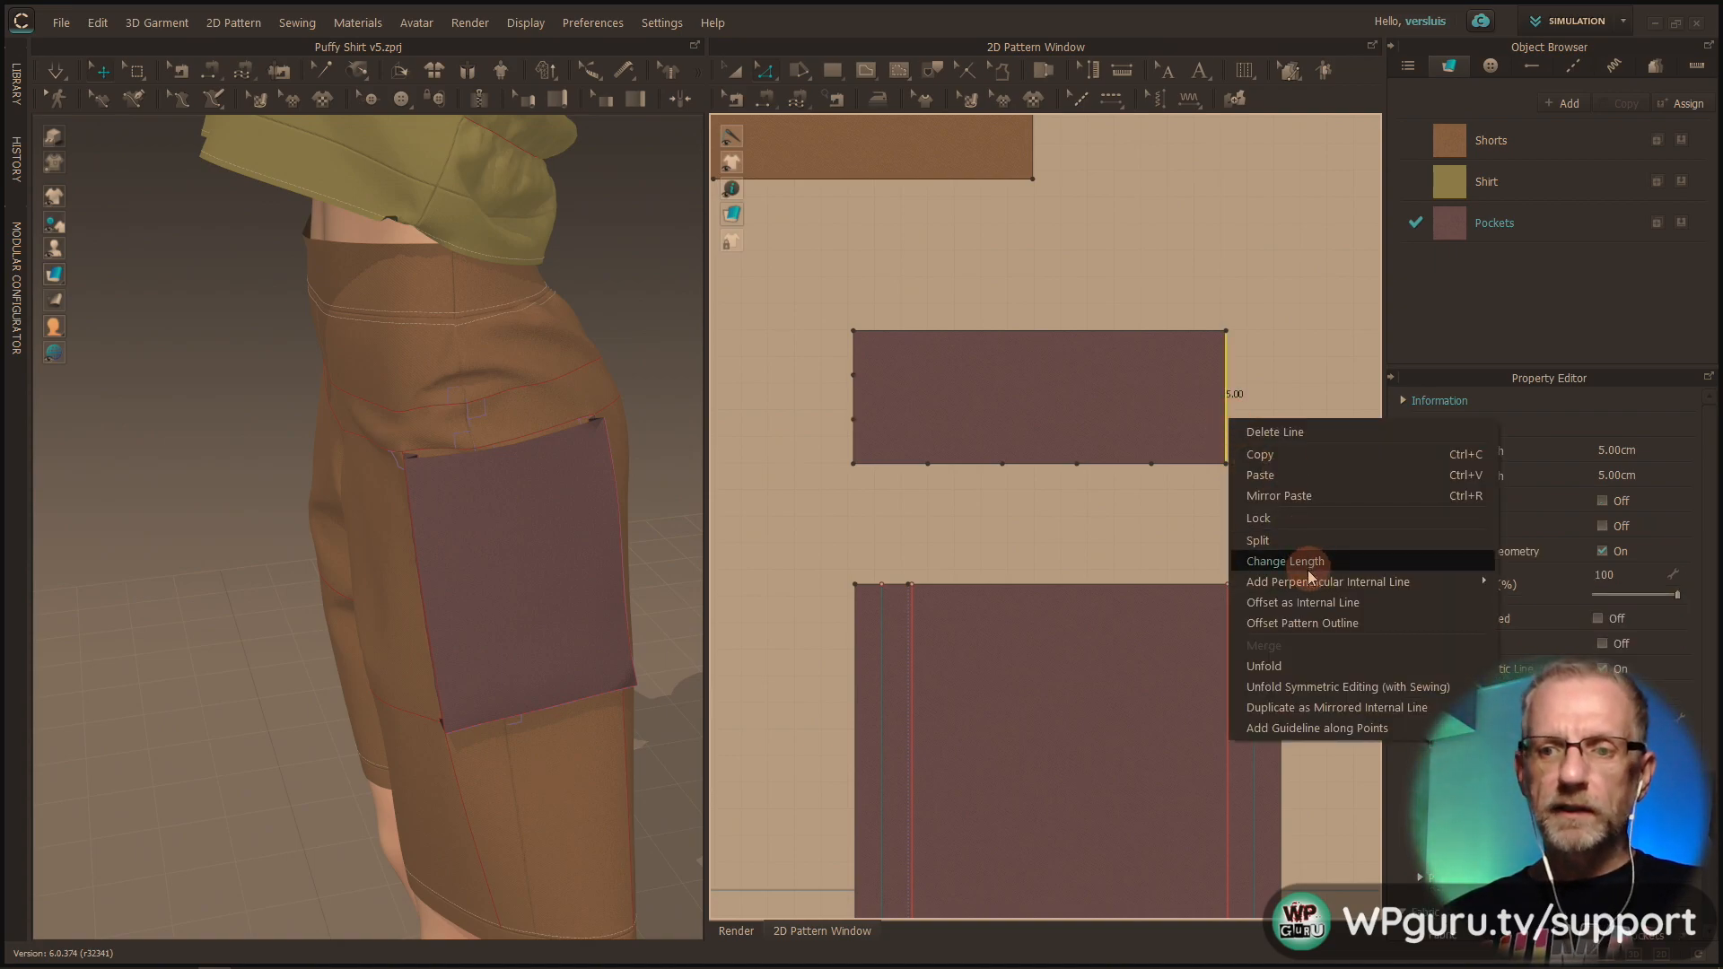
pyautogui.click(1332, 535)
pyautogui.click(777, 517)
pyautogui.click(945, 542)
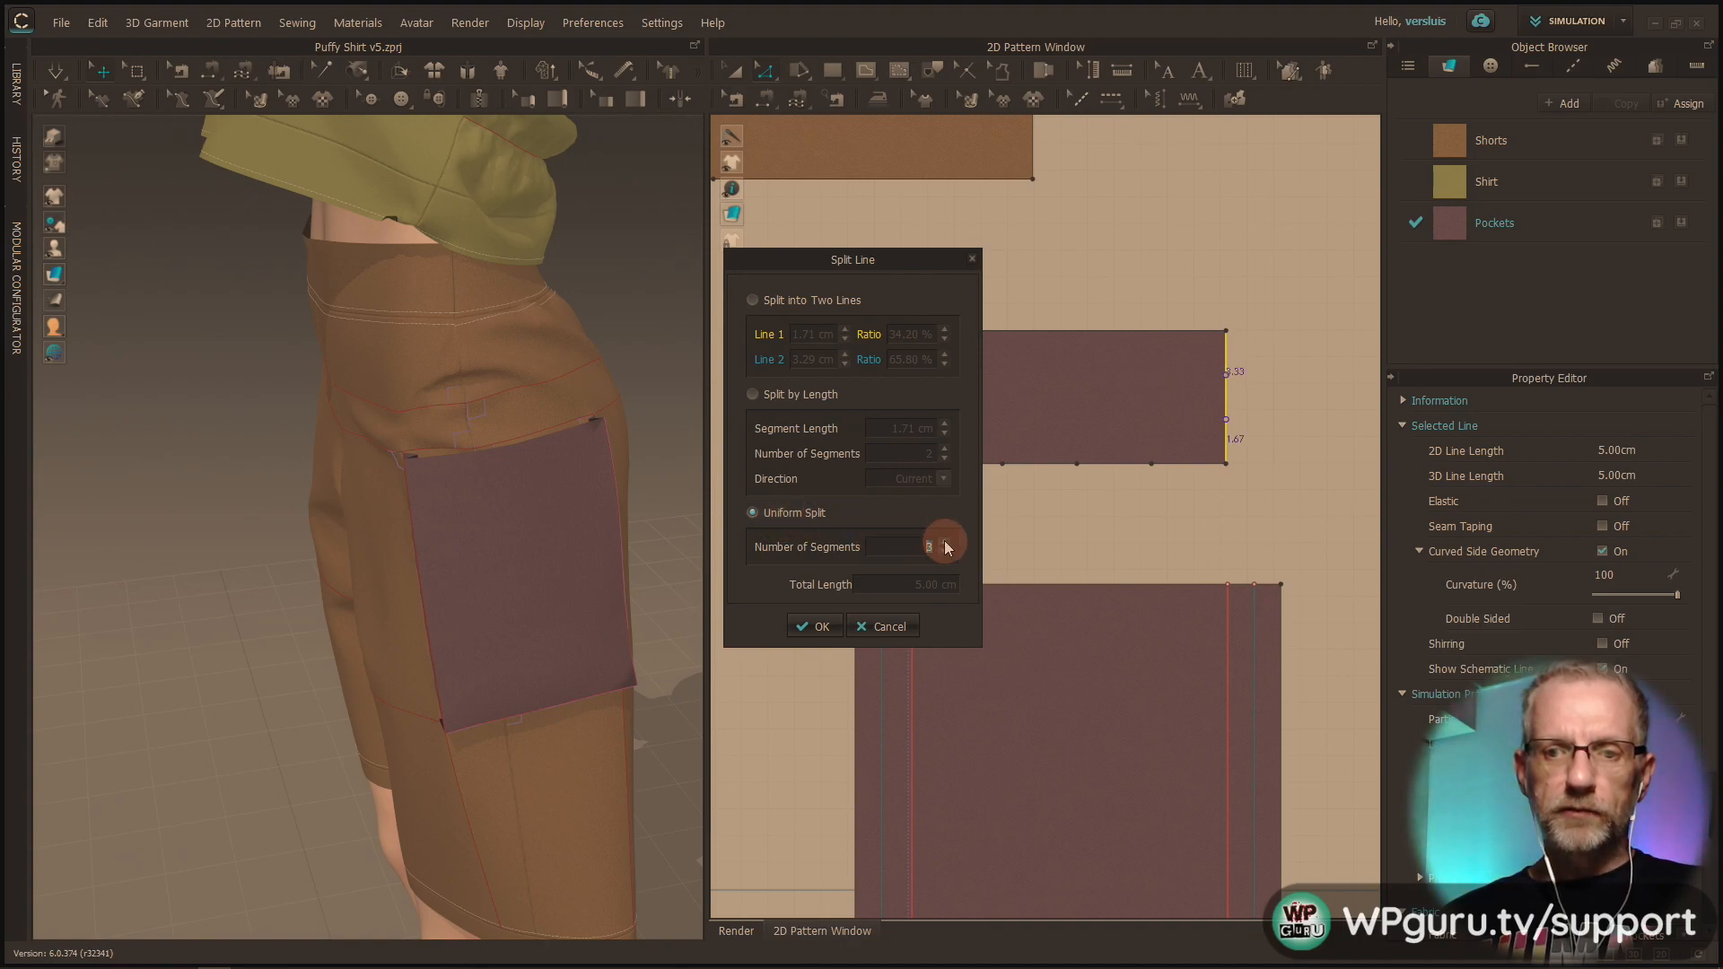
pyautogui.click(801, 628)
pyautogui.click(956, 547)
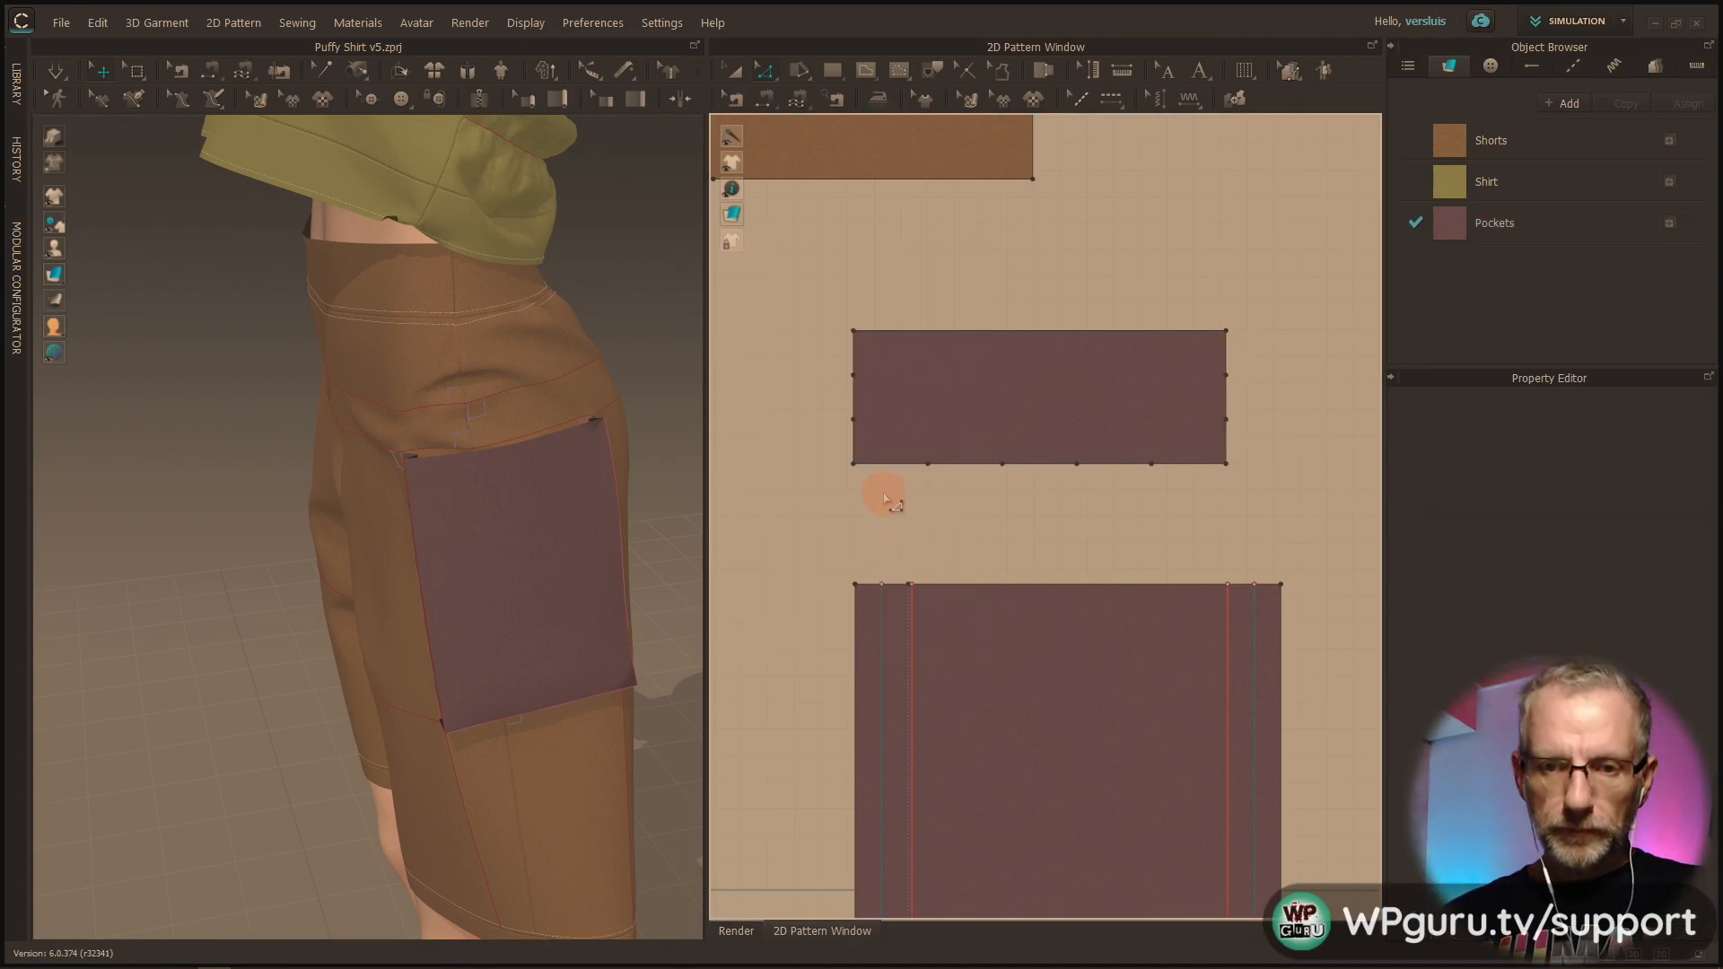
# Step: Delete the flap's two bottom corner points to bevel its lower corners
pyautogui.click(855, 464)
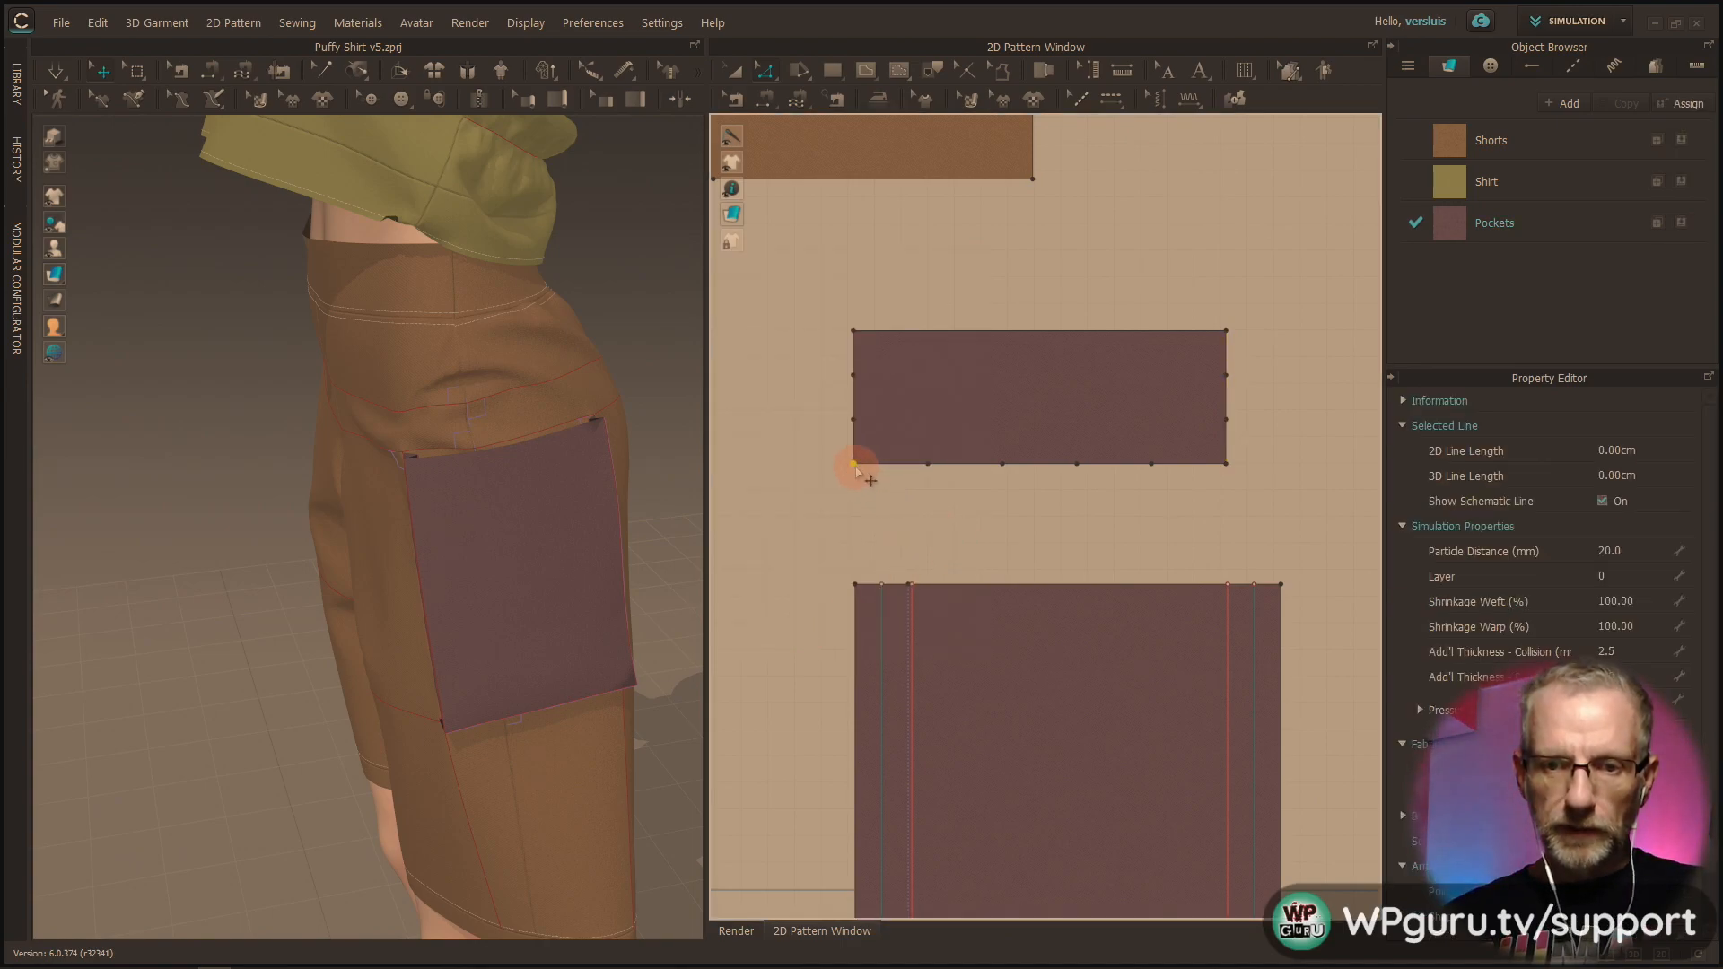
pyautogui.click(1237, 473)
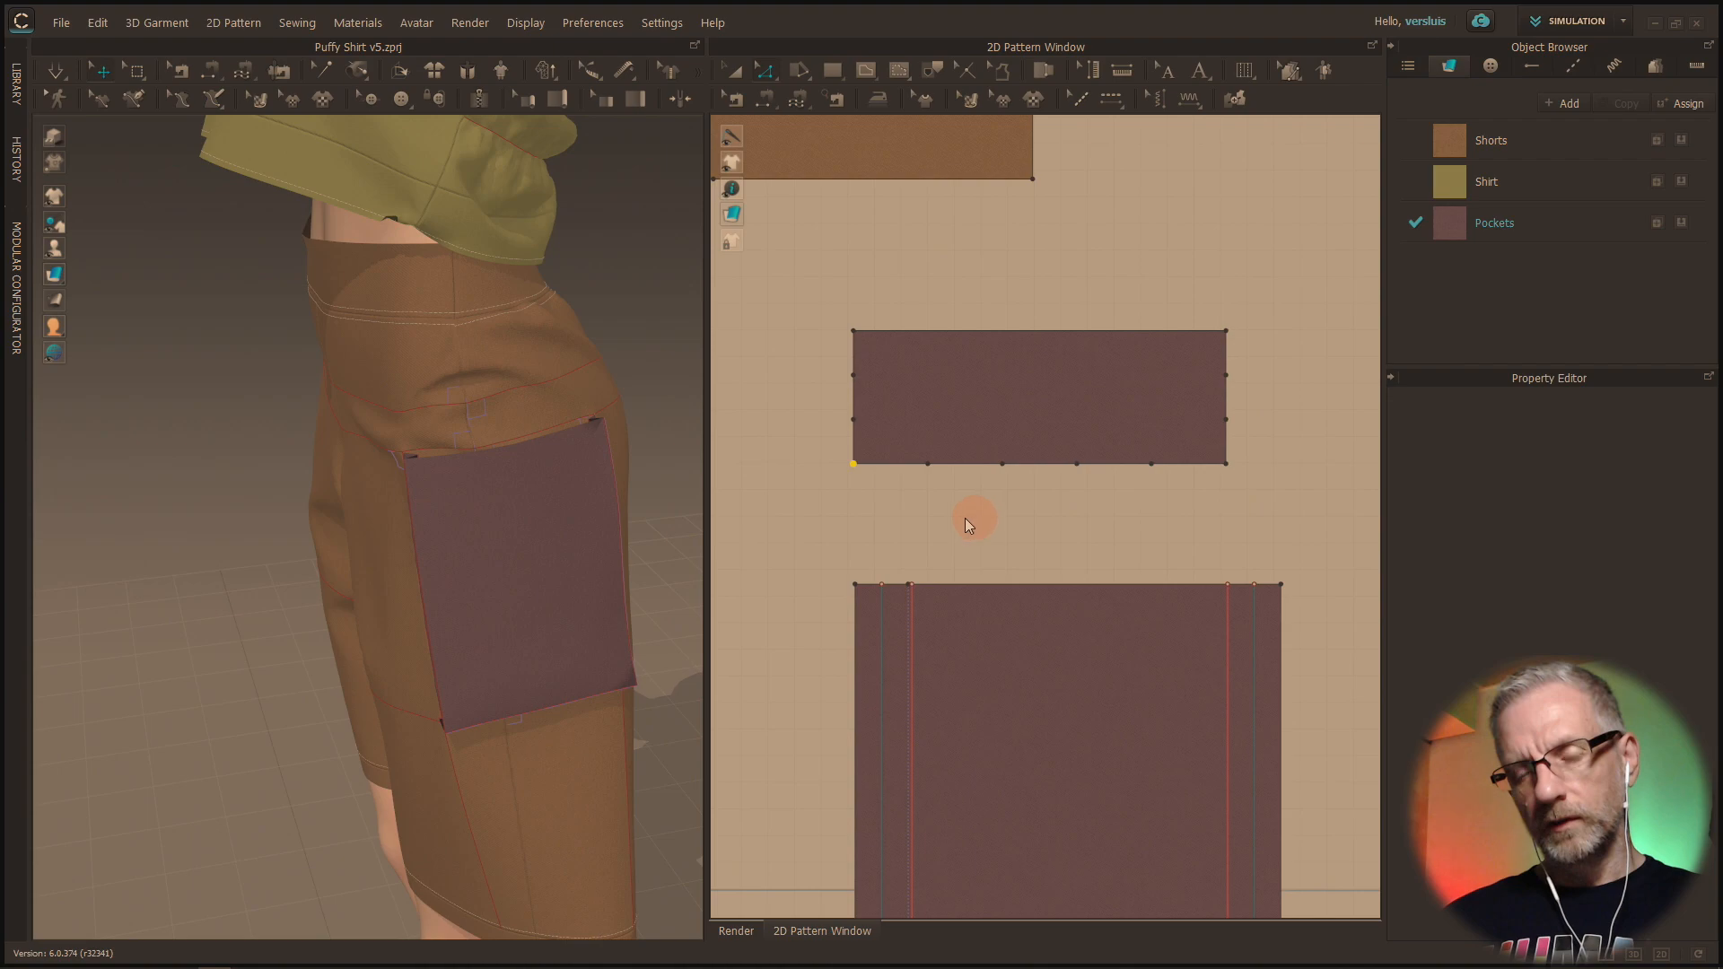
pyautogui.press('Delete')
pyautogui.click(1227, 464)
pyautogui.press('Delete')
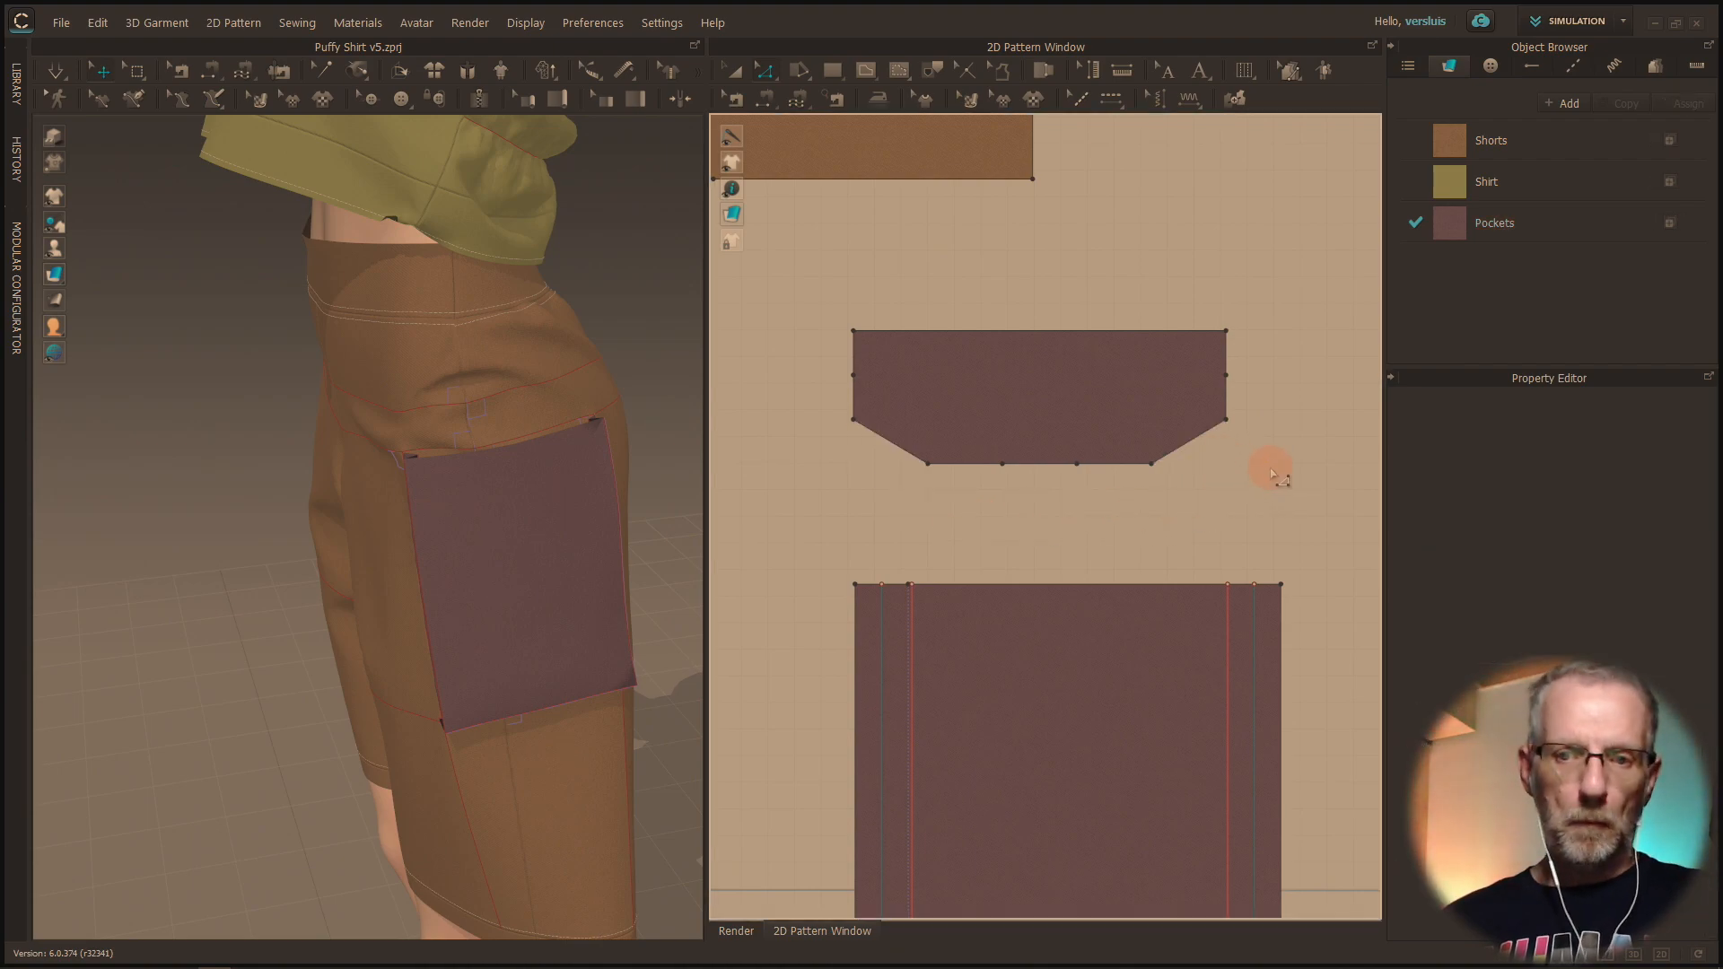
# Step: Delete the outermost remaining points on the flap's bottom edge and the middle point on each vertical side edge
pyautogui.click(928, 465)
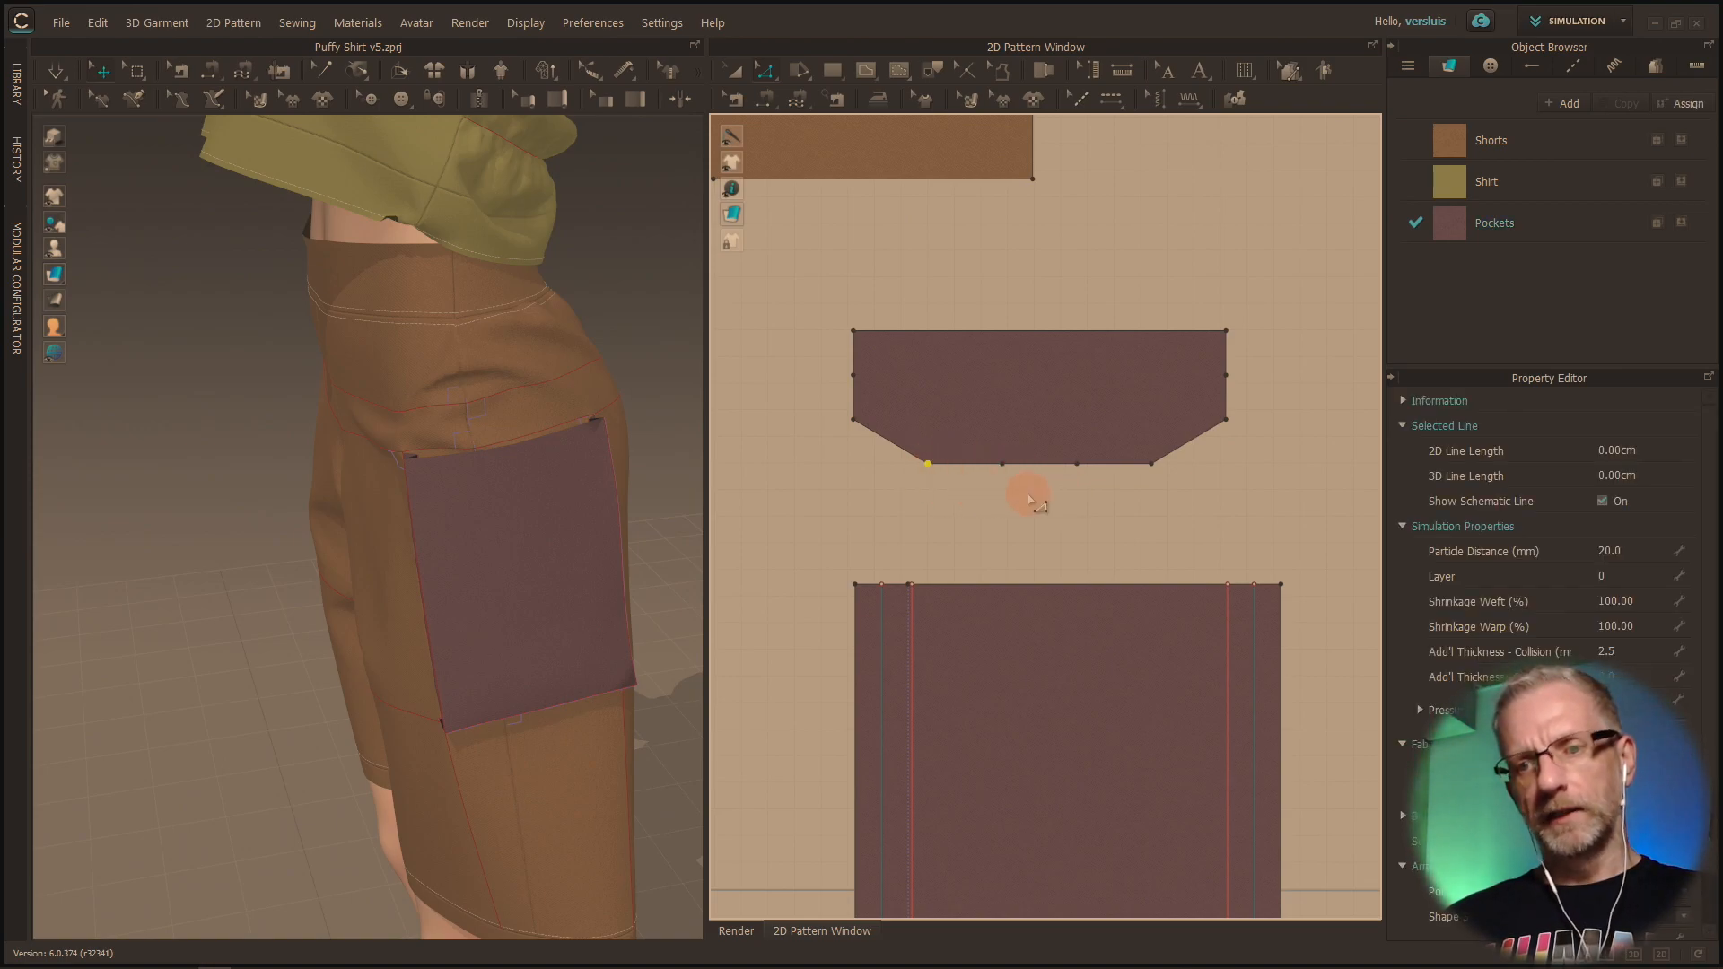
pyautogui.press('Delete')
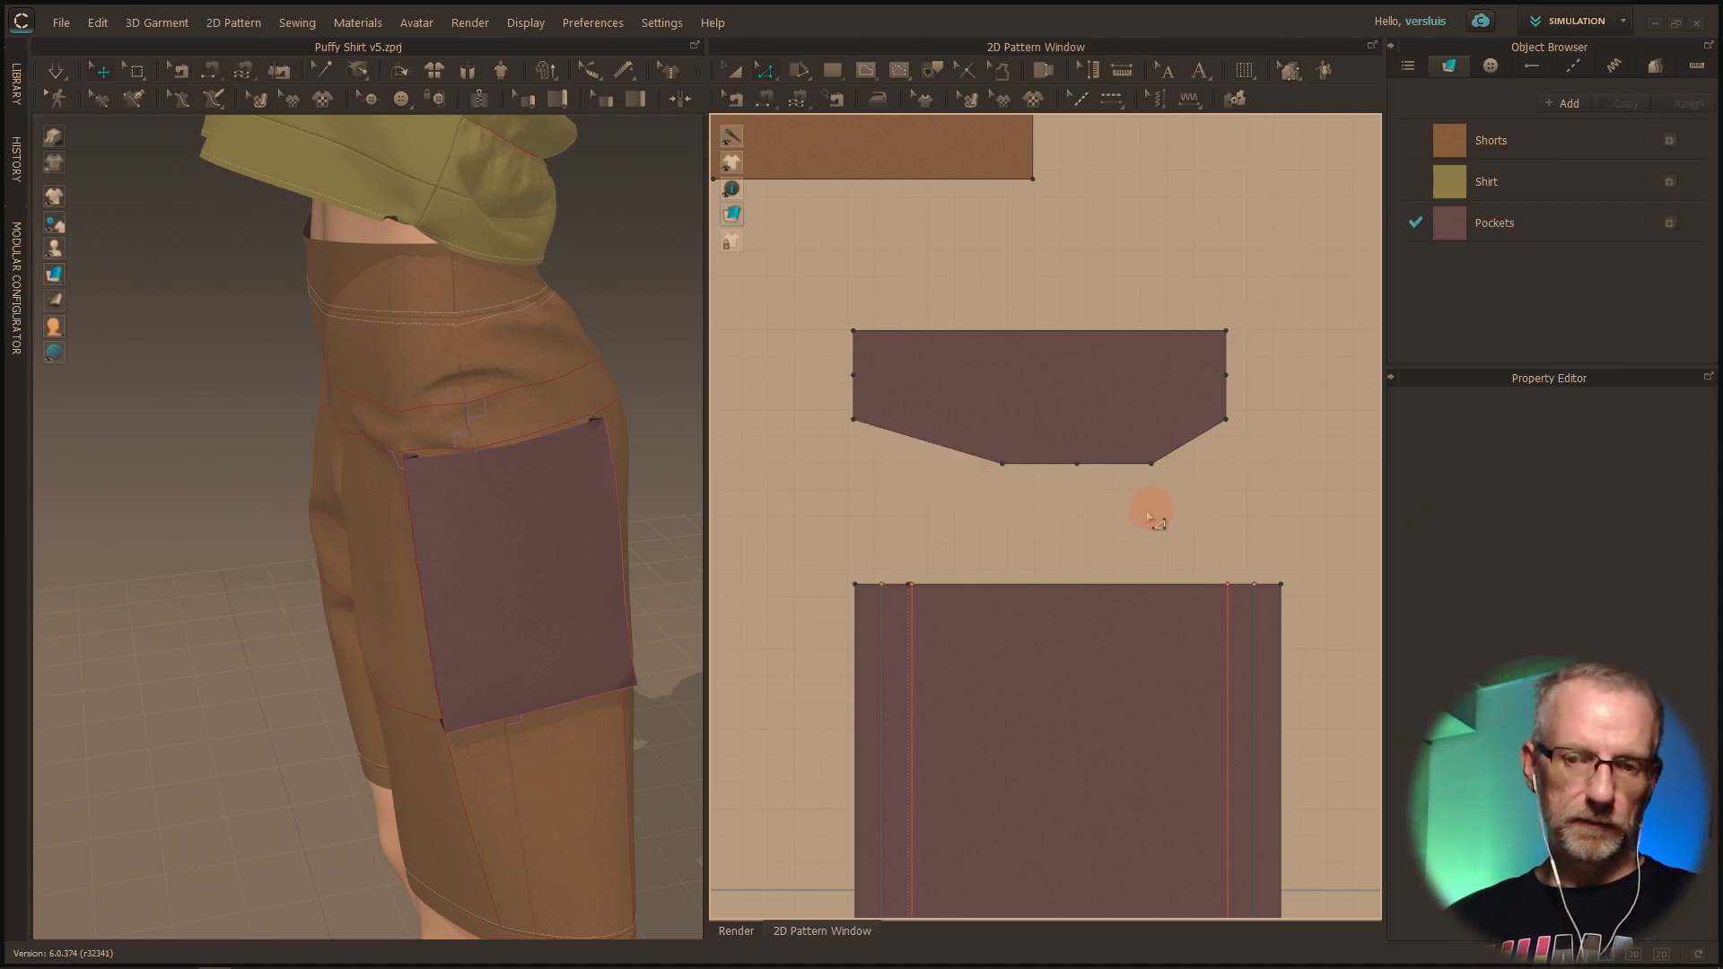
pyautogui.click(1152, 465)
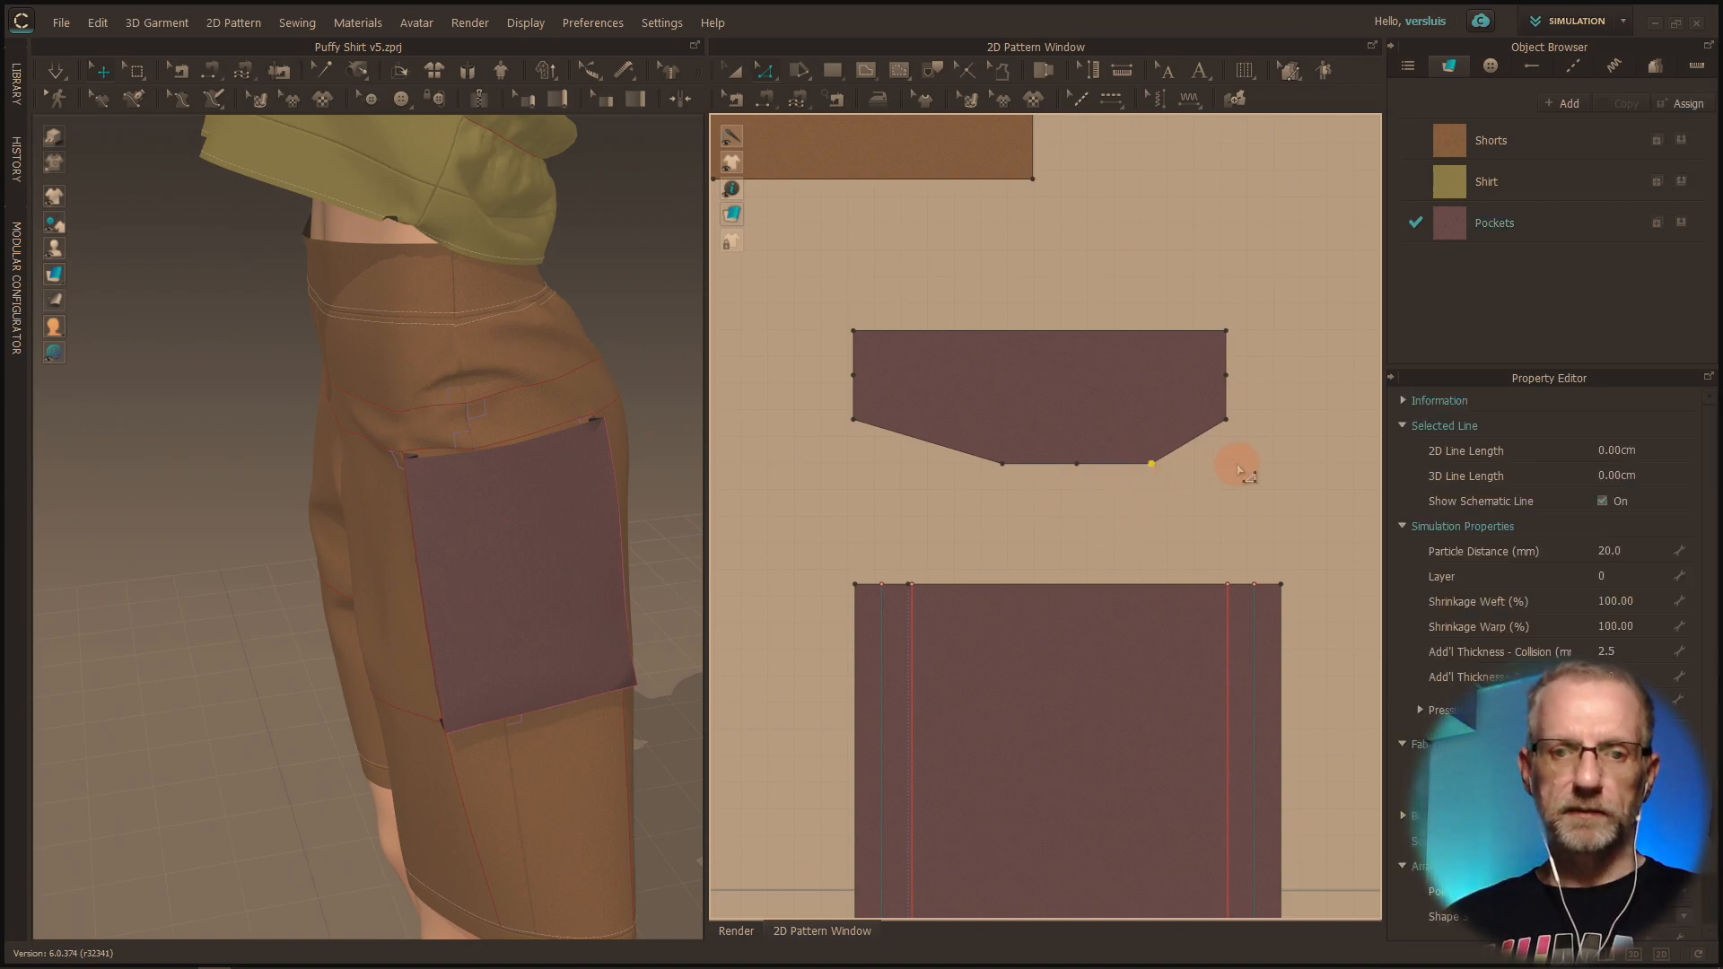
pyautogui.press('Delete')
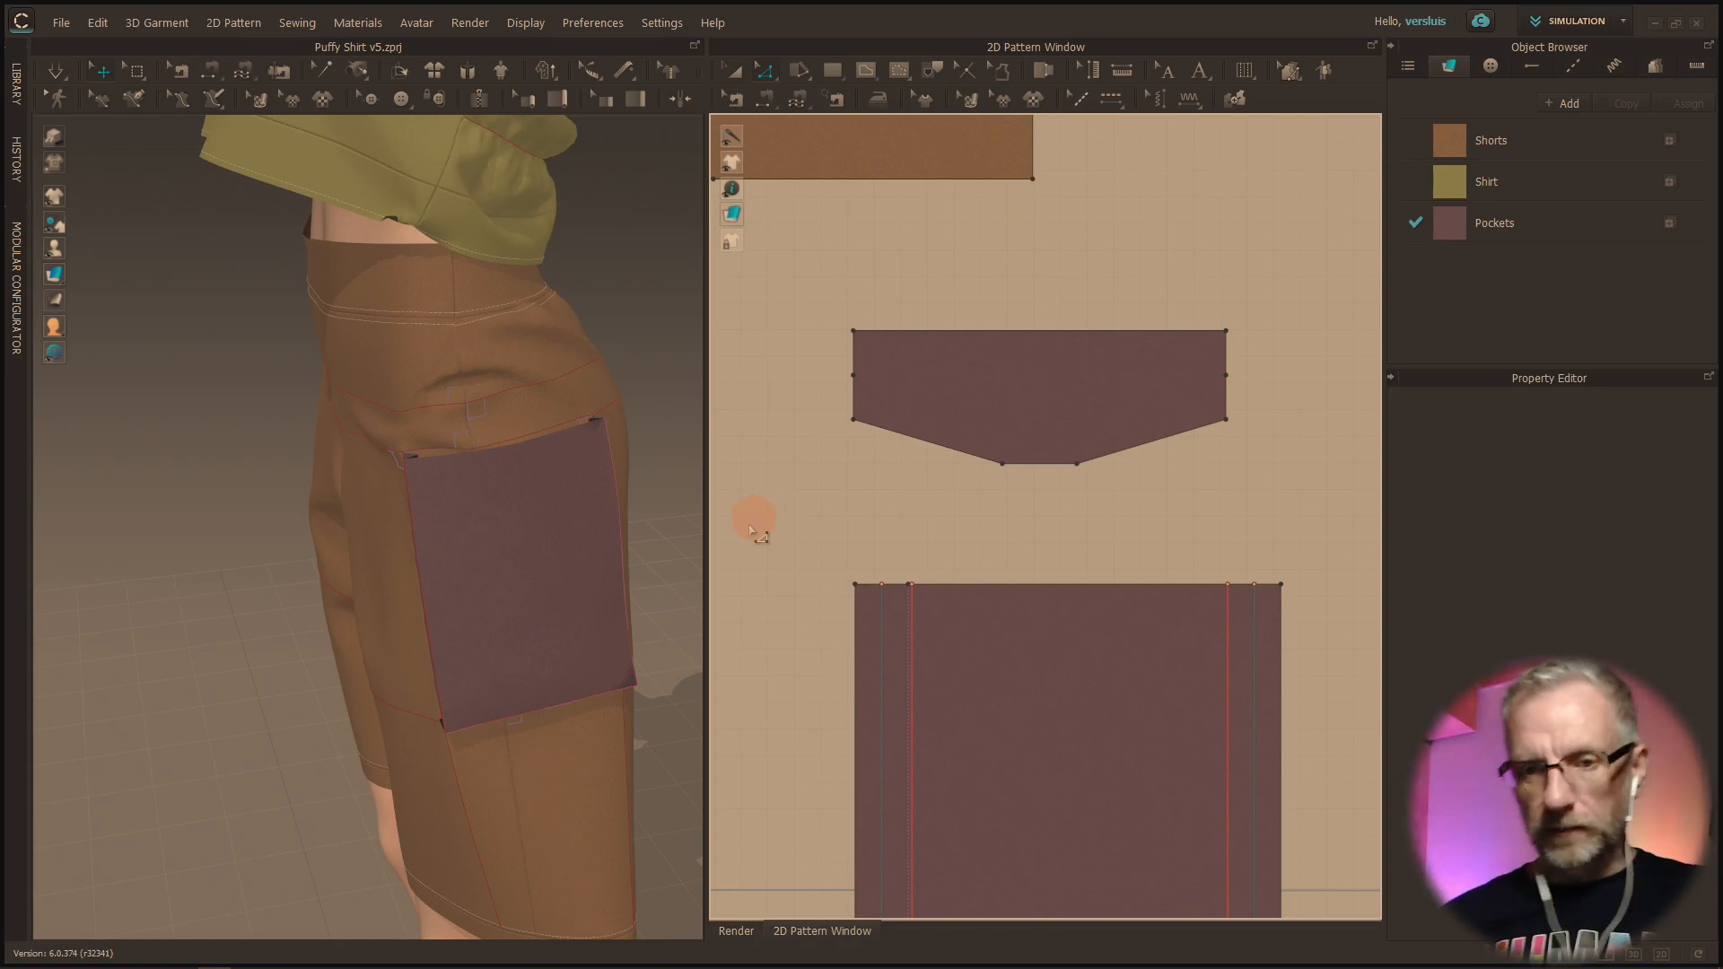
pyautogui.click(854, 377)
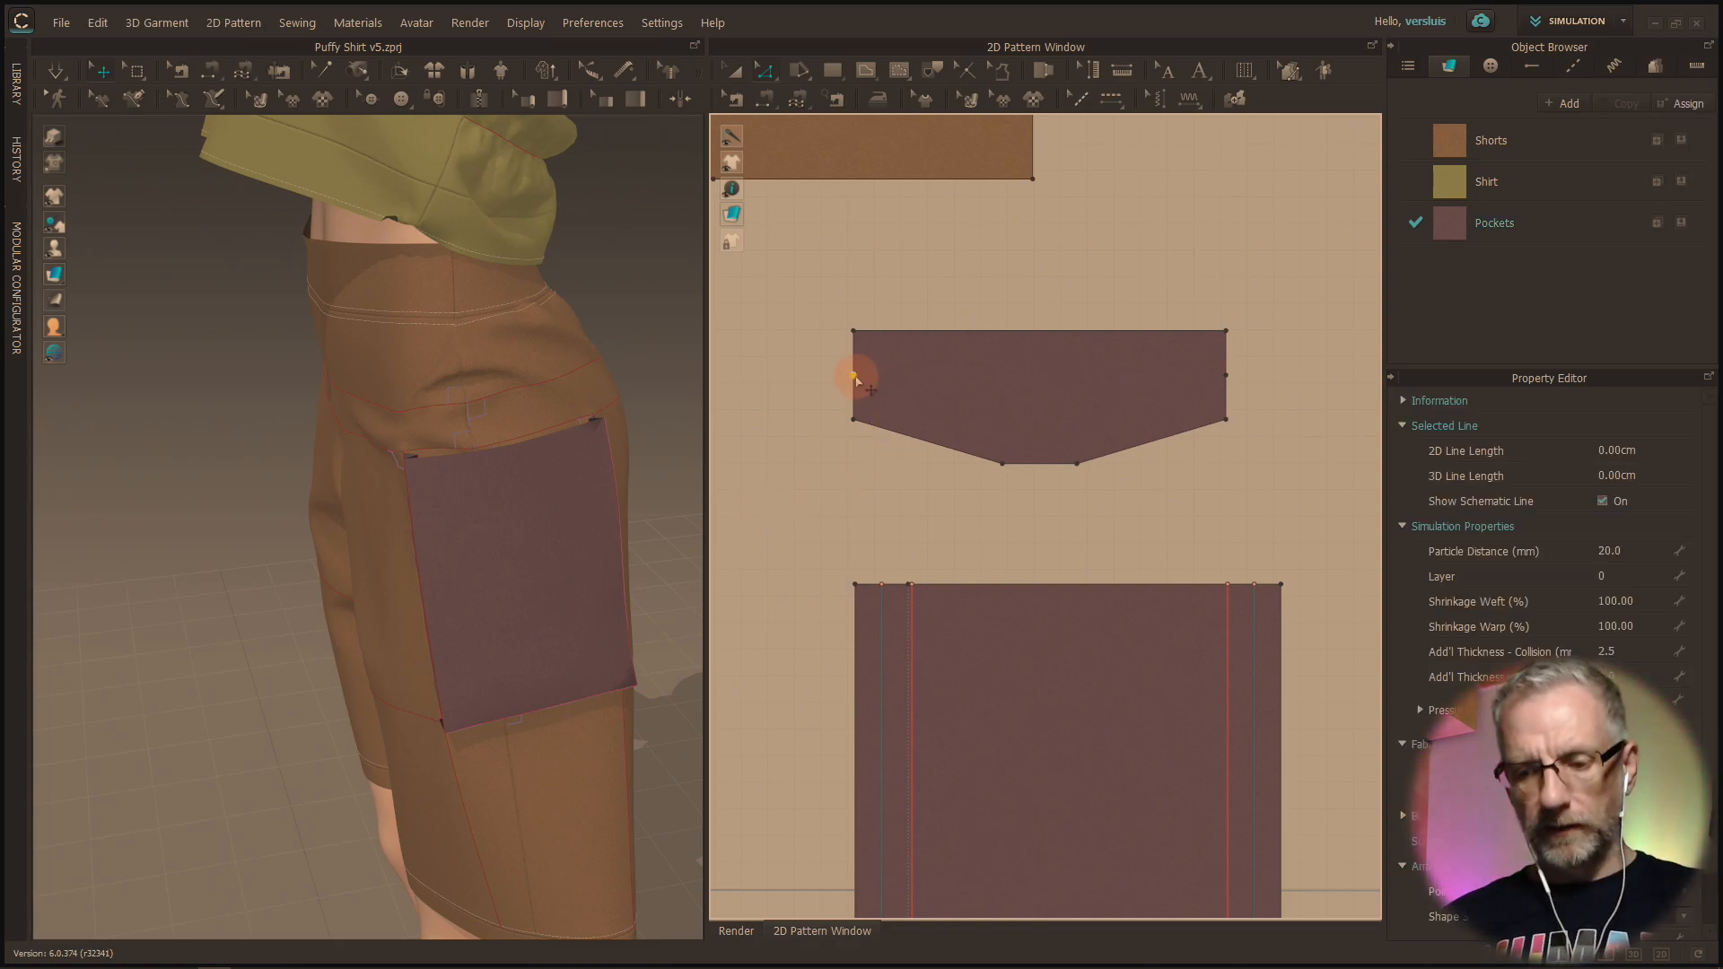
pyautogui.click(1228, 377)
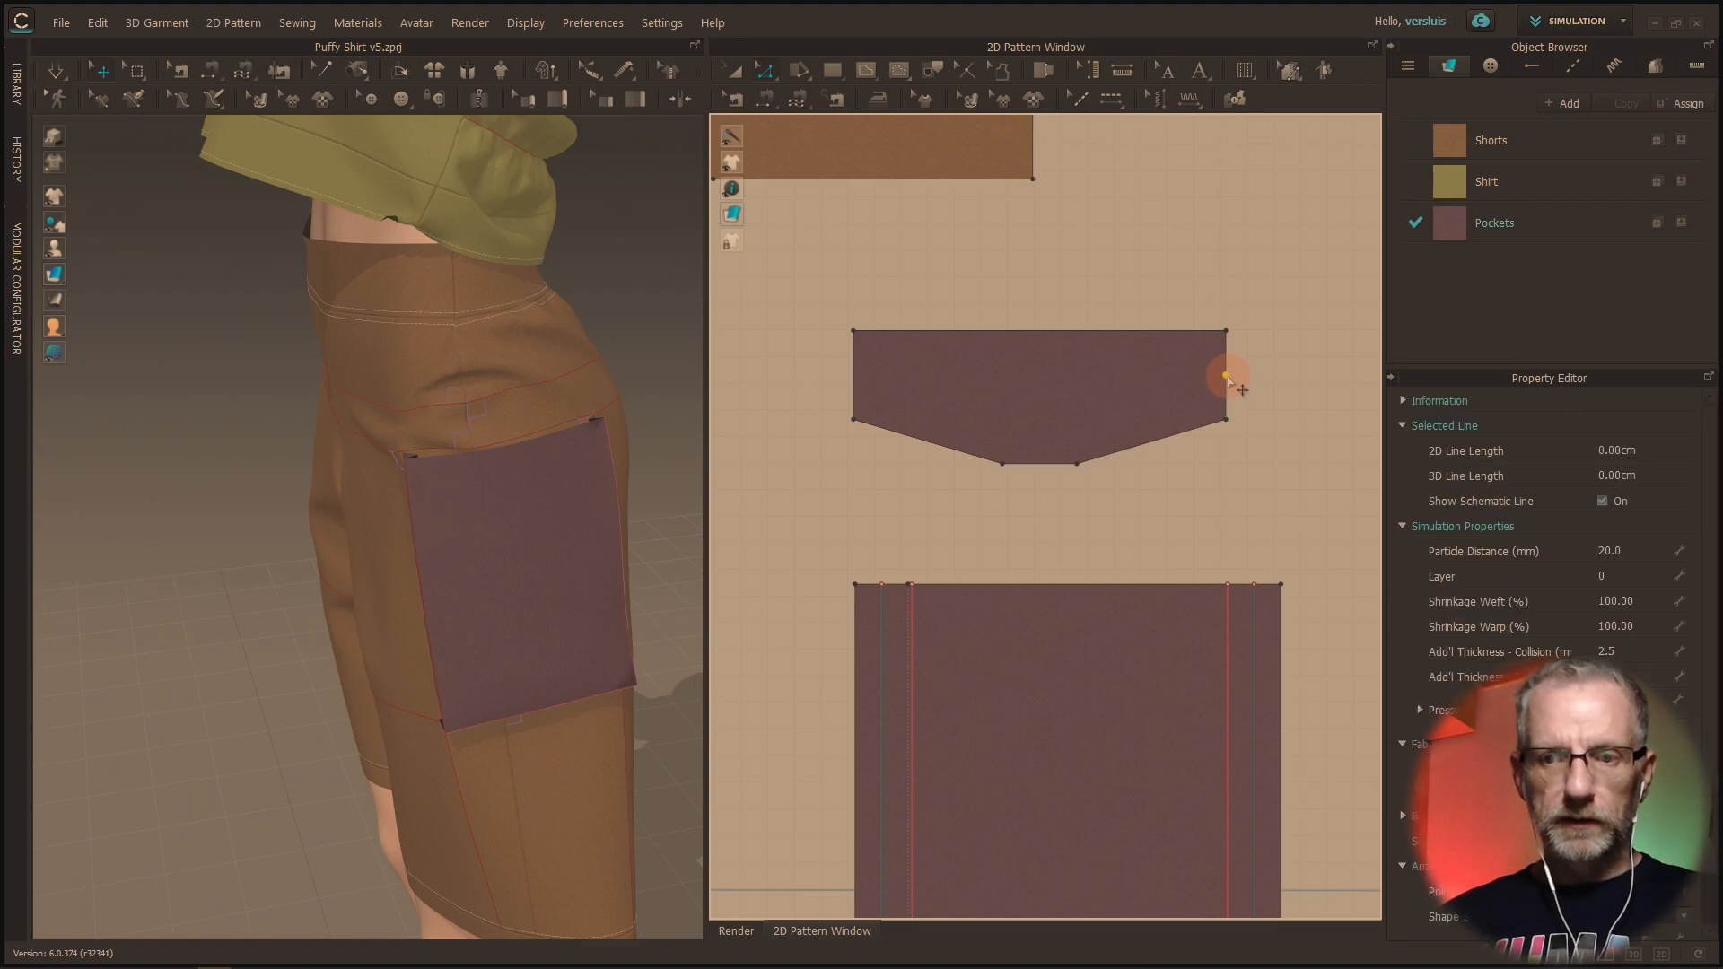
pyautogui.click(1198, 514)
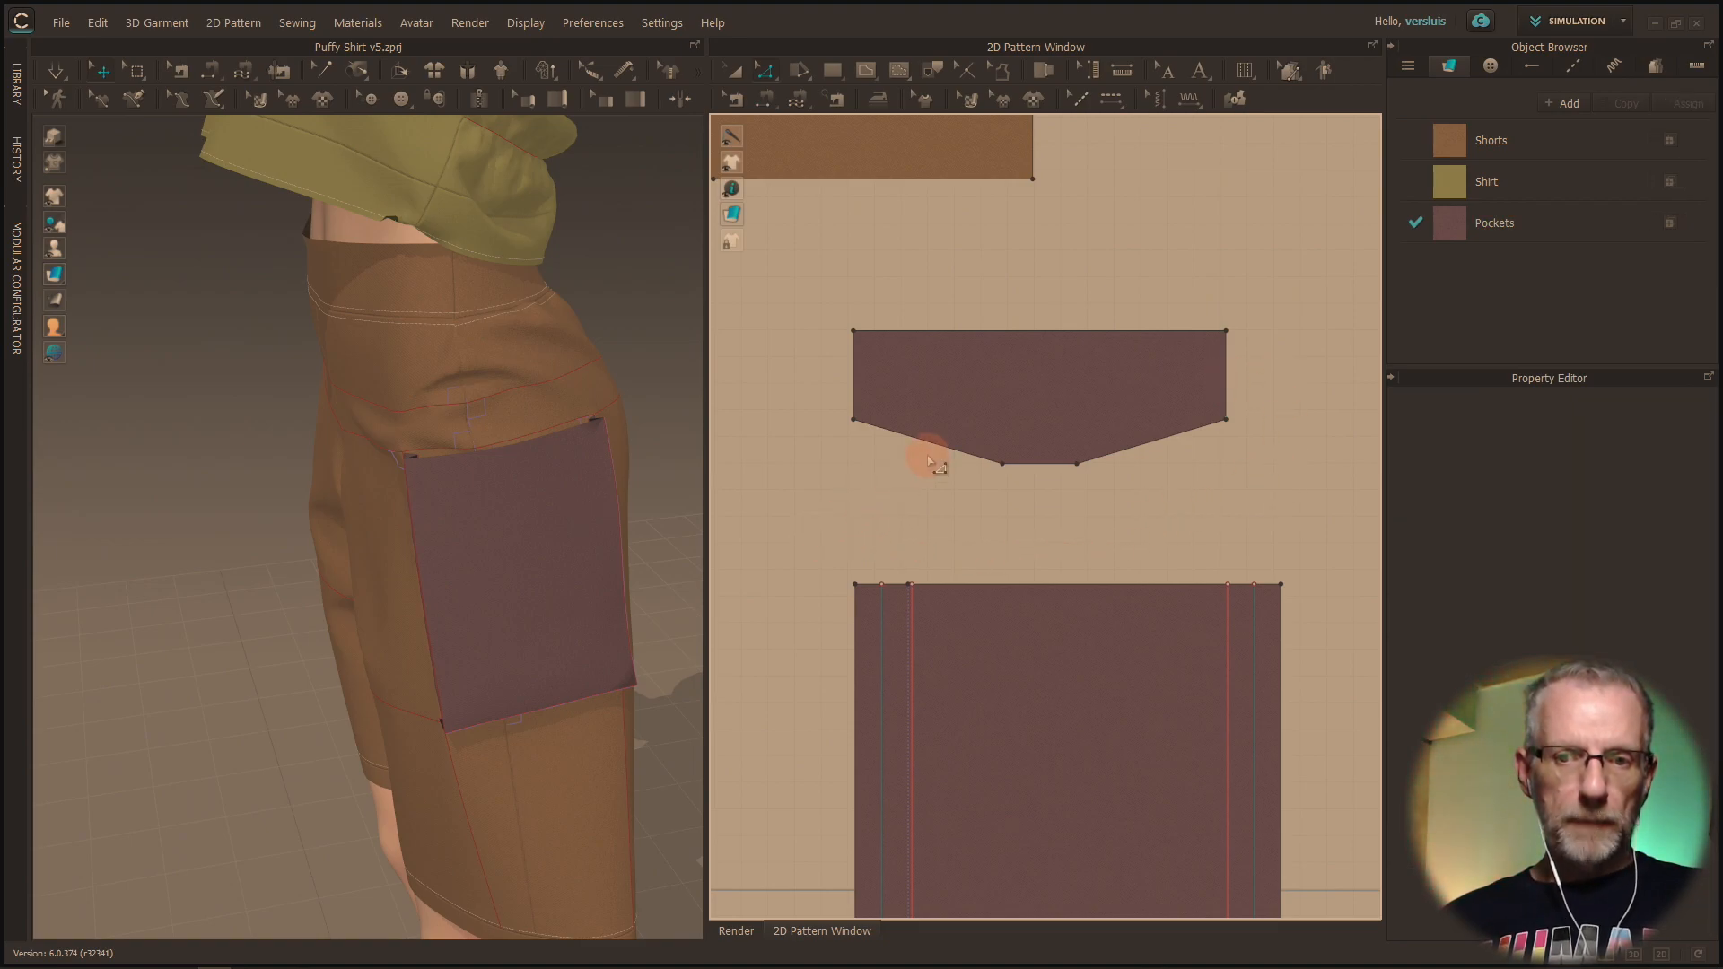
# Step: Try curving the flap's two slanted lower edges outward, and undo both curves
pyautogui.moveTo(932, 445); pyautogui.dragTo(933, 466)
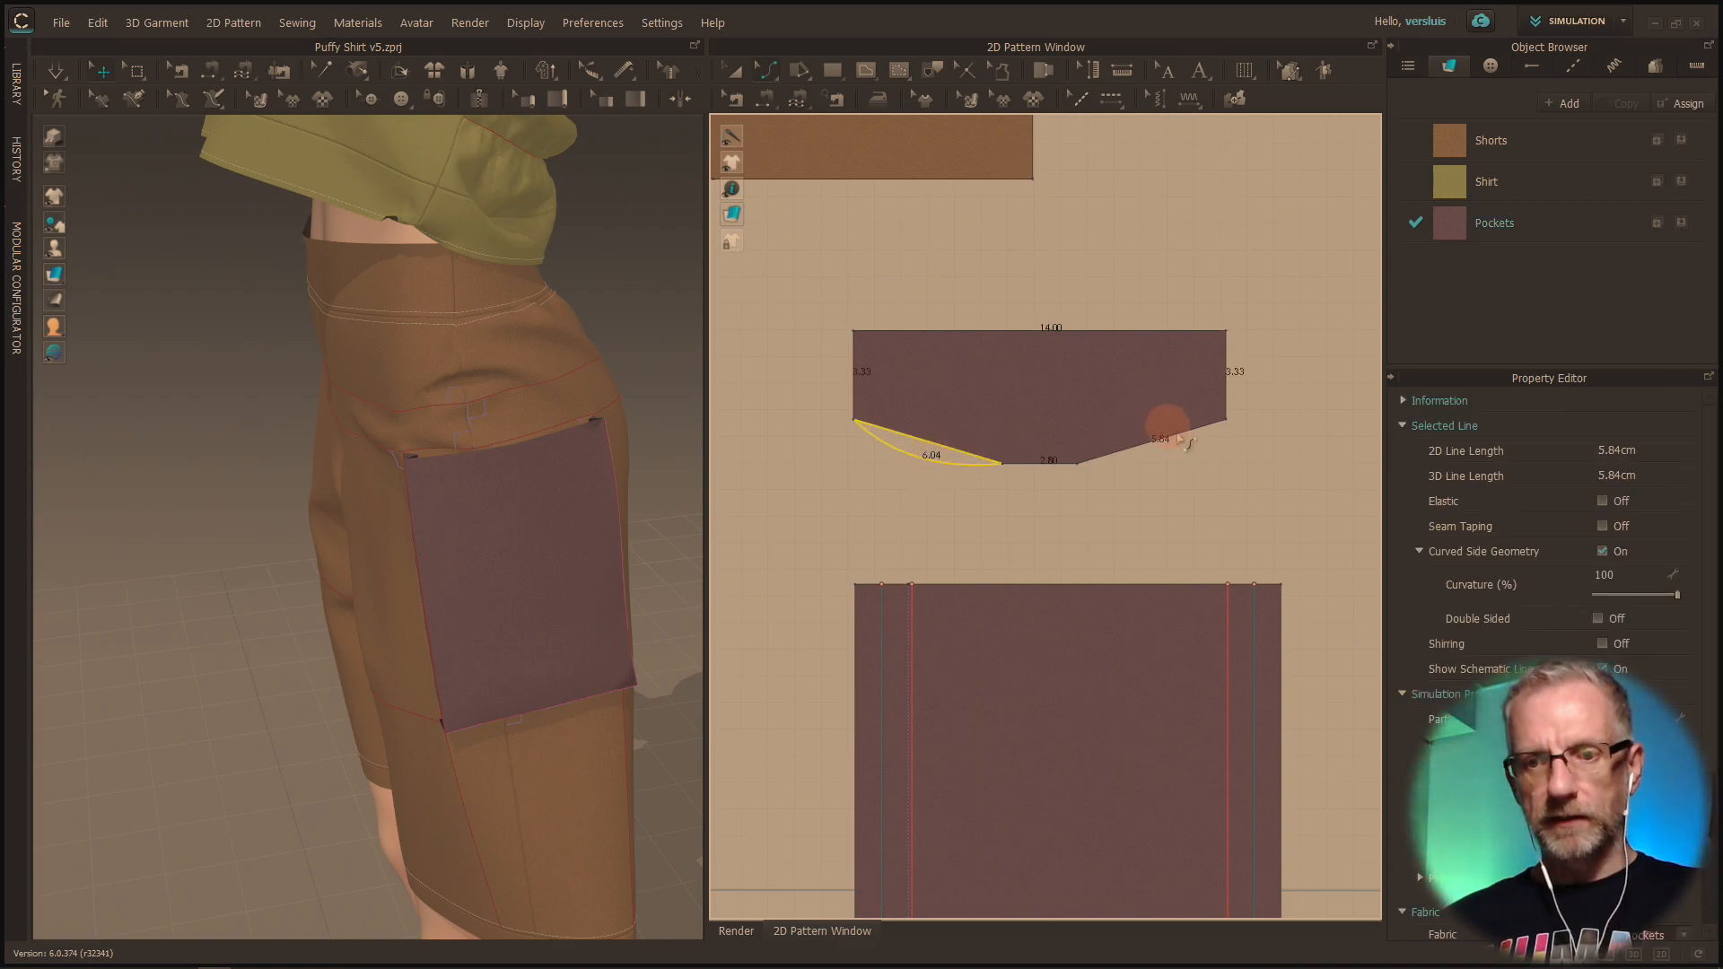
pyautogui.moveTo(1171, 446); pyautogui.dragTo(1189, 460)
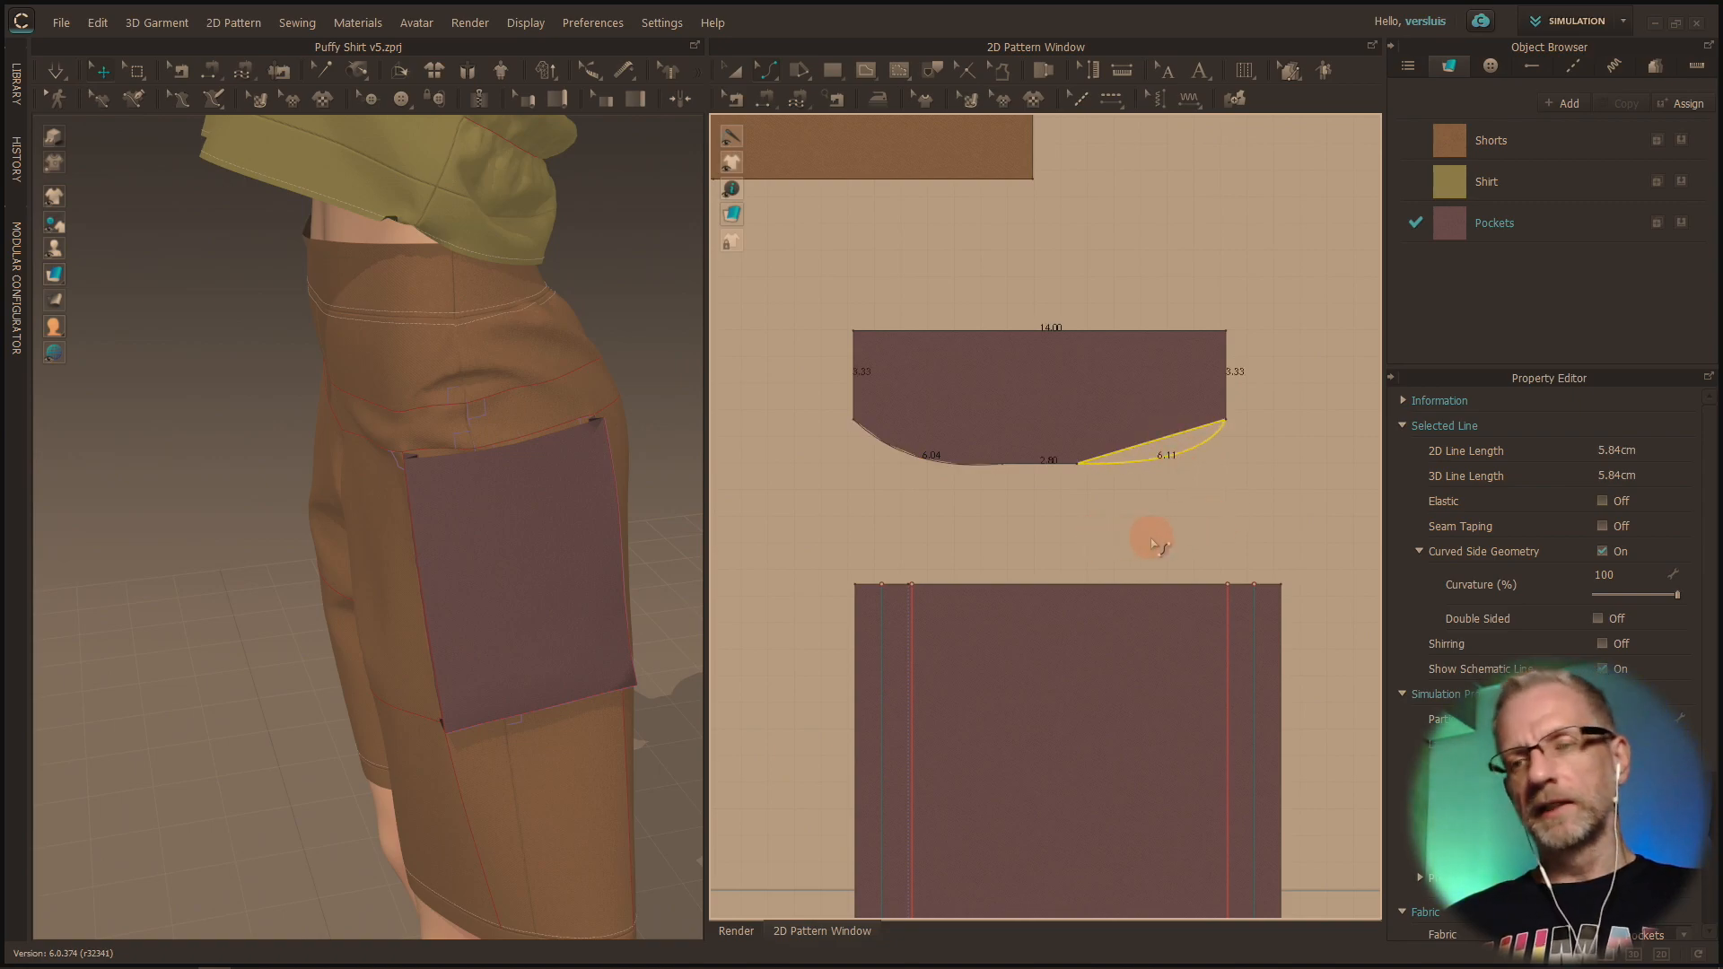
pyautogui.moveTo(1158, 543); pyautogui.dragTo(1167, 545)
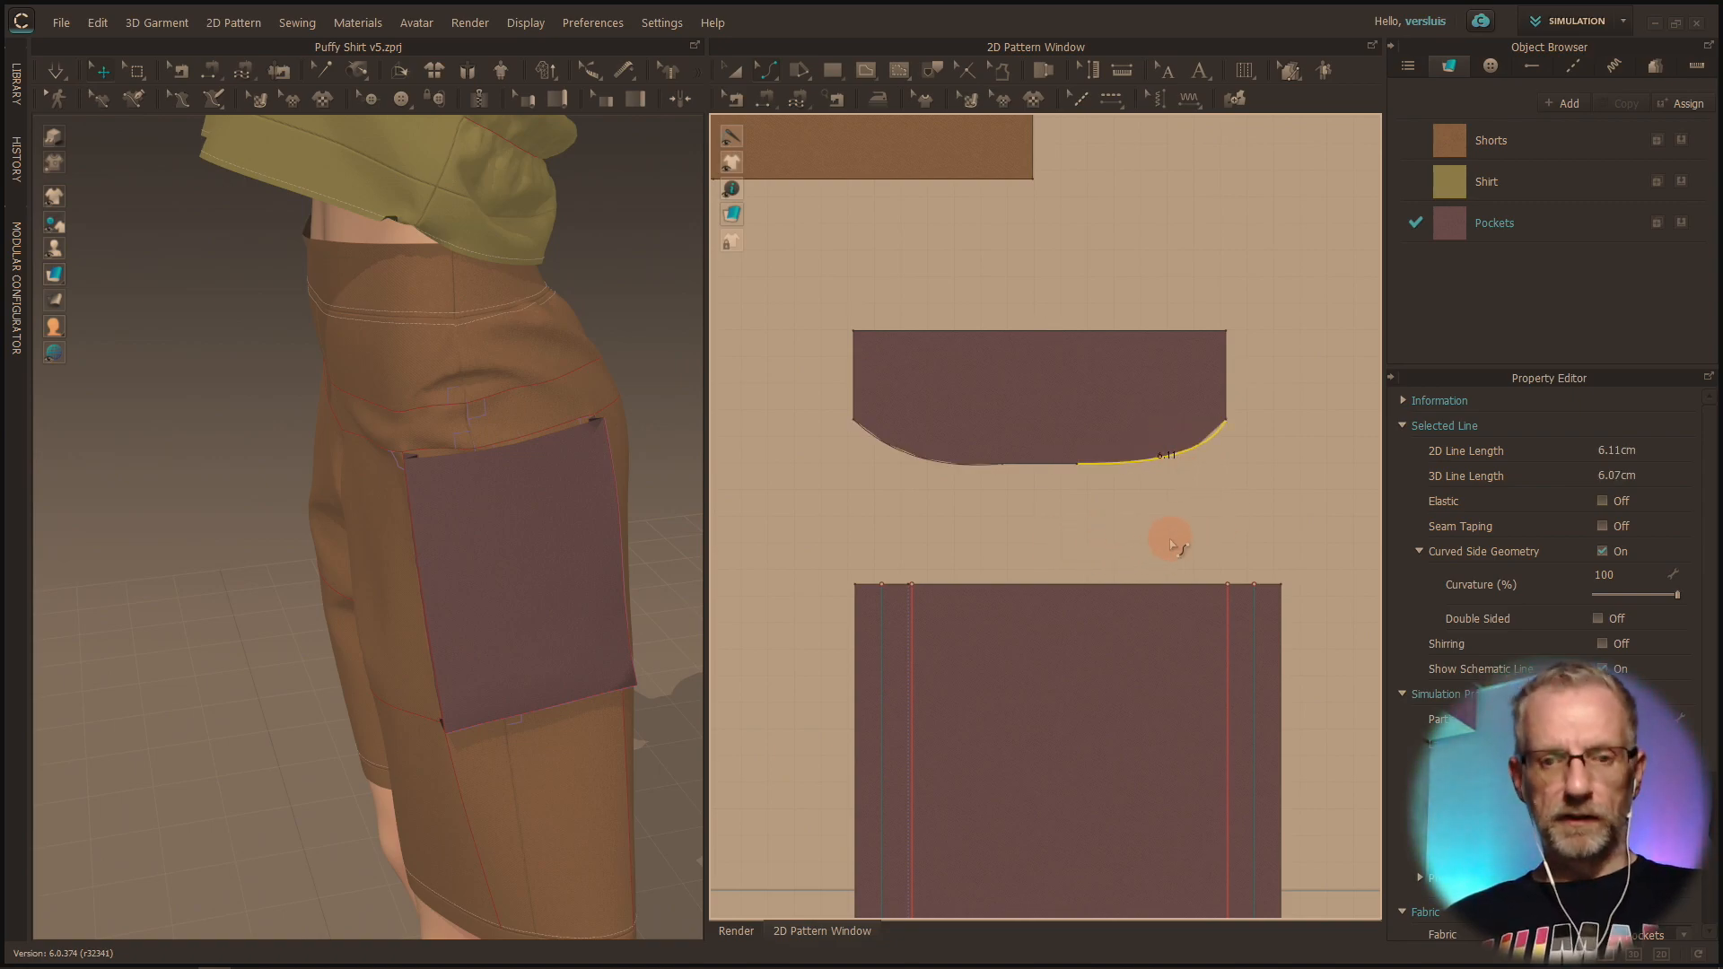
pyautogui.click(1171, 545)
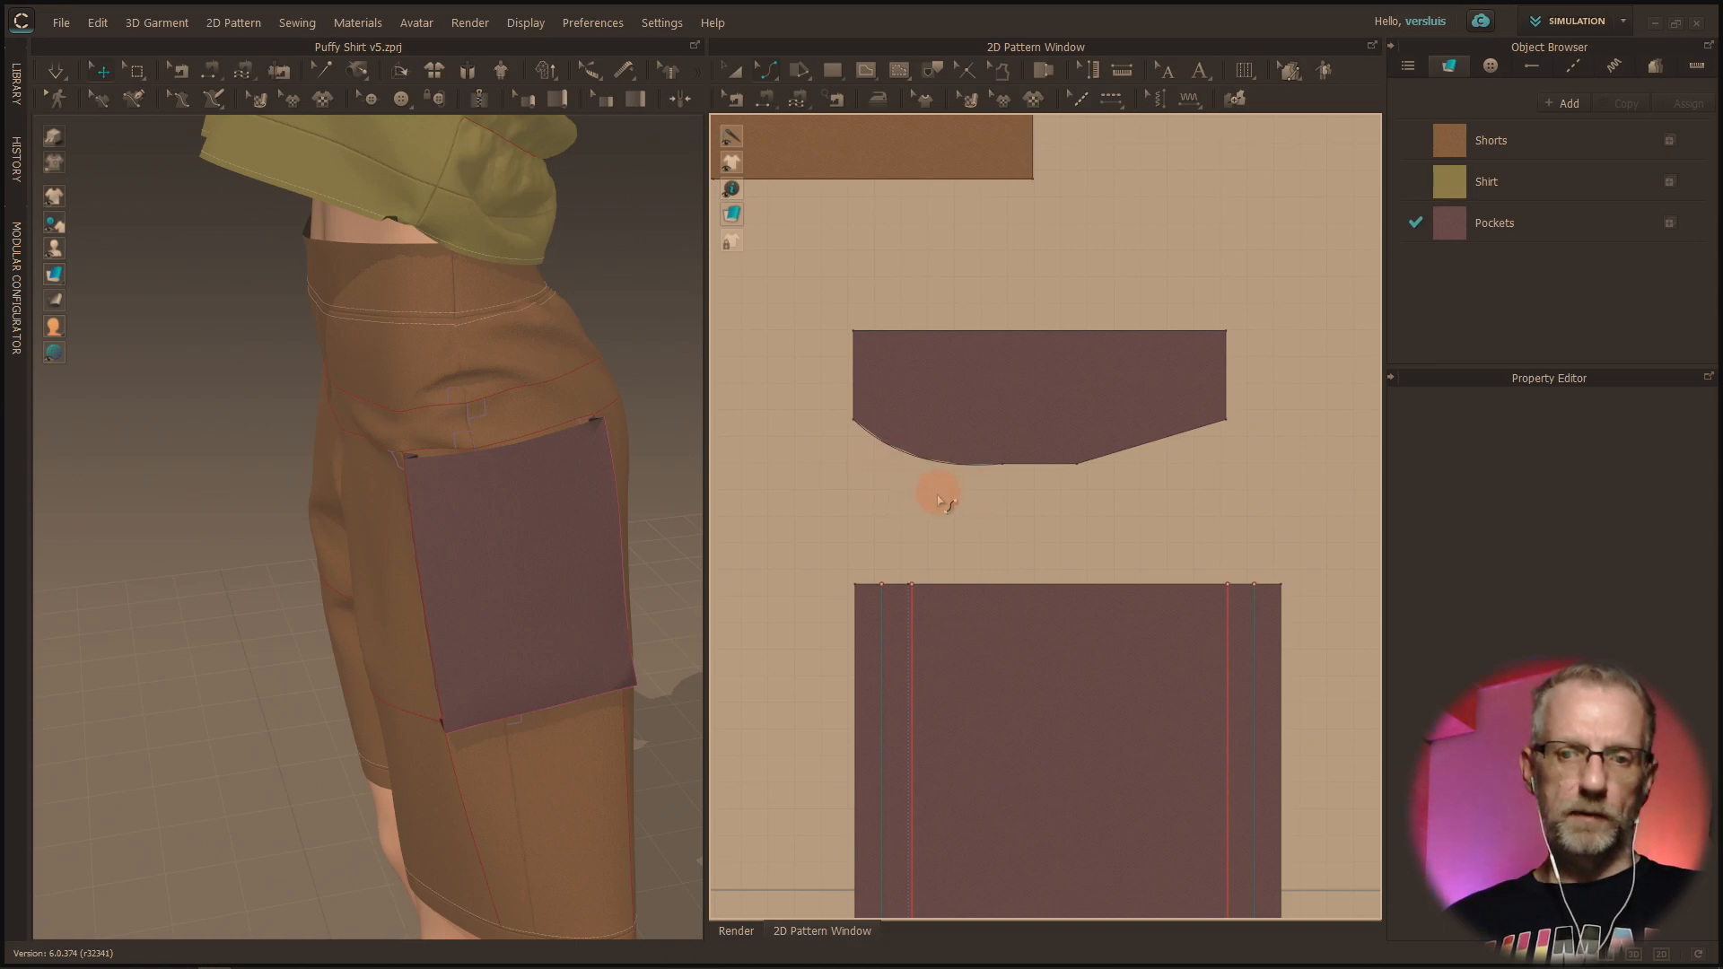
pyautogui.hotkey('ctrl', 'z')
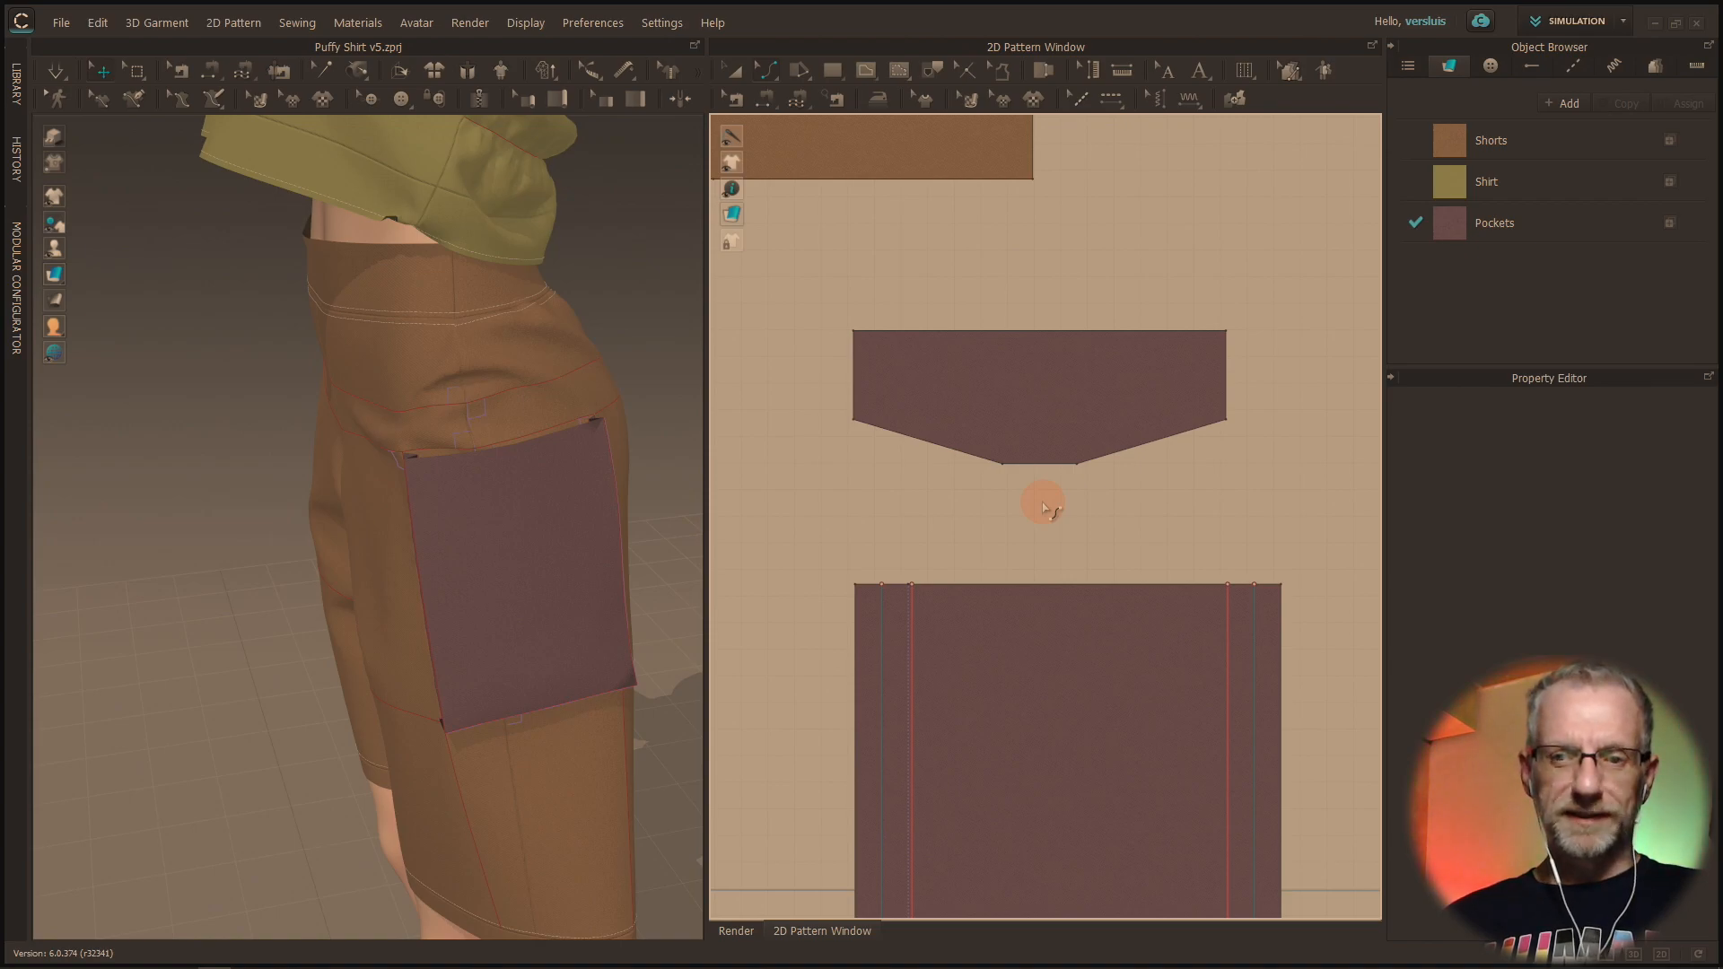
# Step: Lift the flap in the 3D scene from near the floor up beside the shorts' cargo pocket
pyautogui.moveTo(1044, 509); pyautogui.dragTo(1154, 485, button='right')
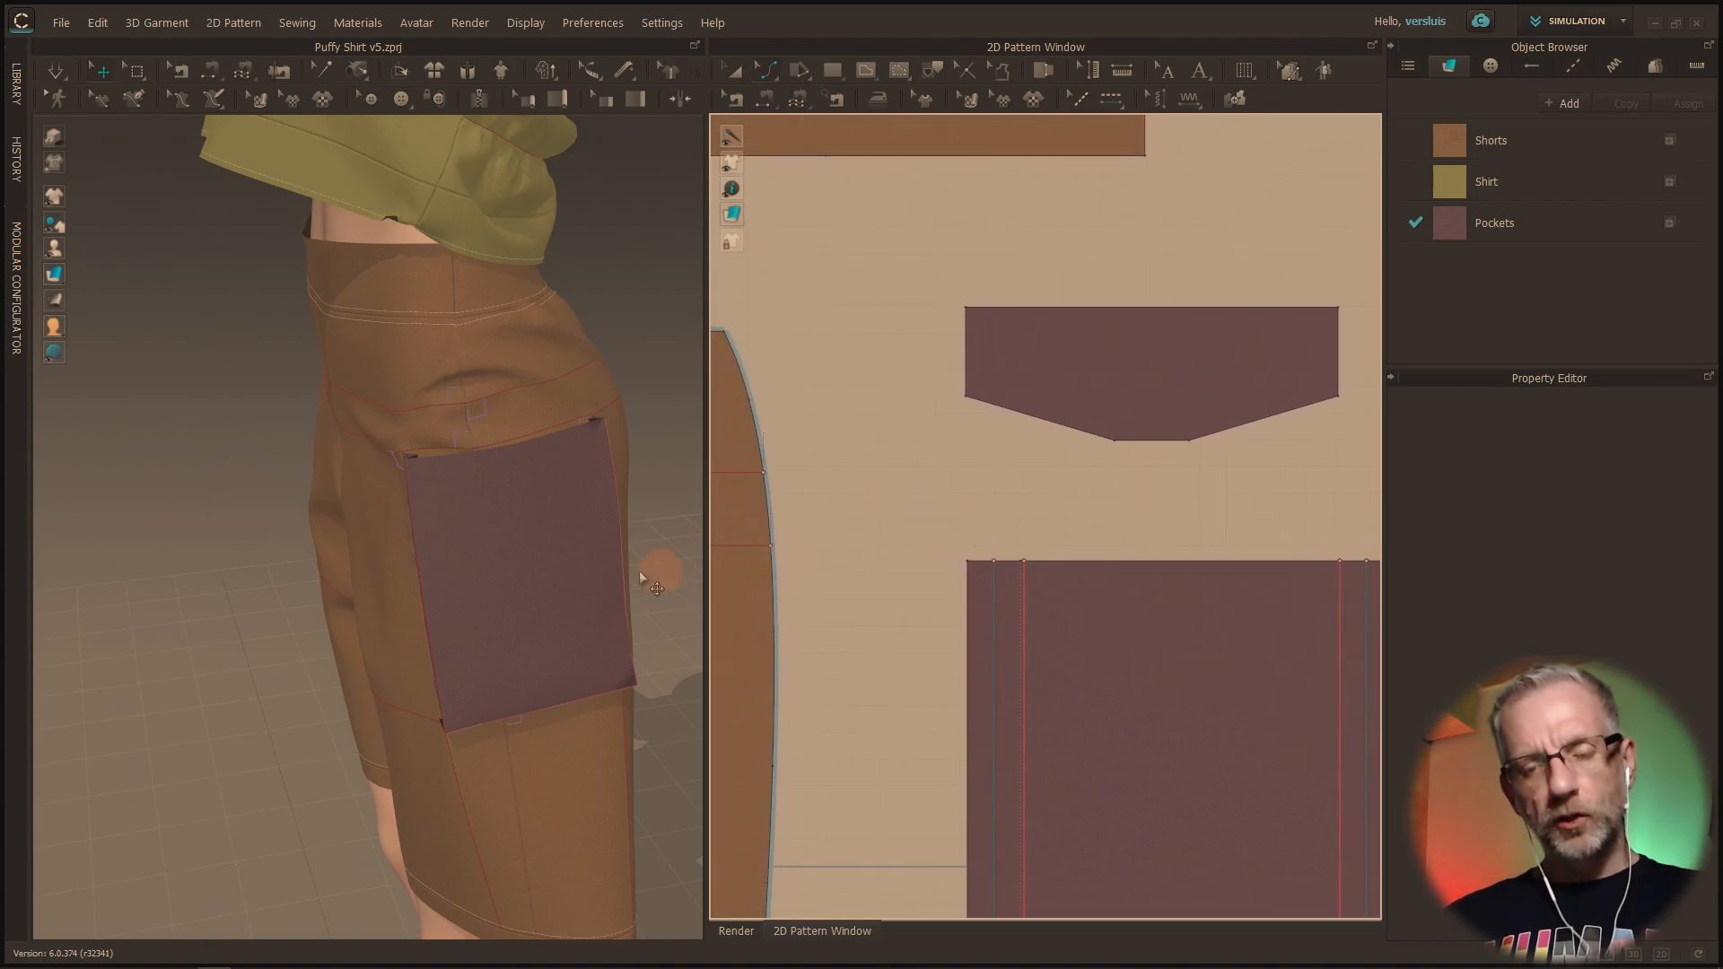
pyautogui.scroll(10, 603, 570)
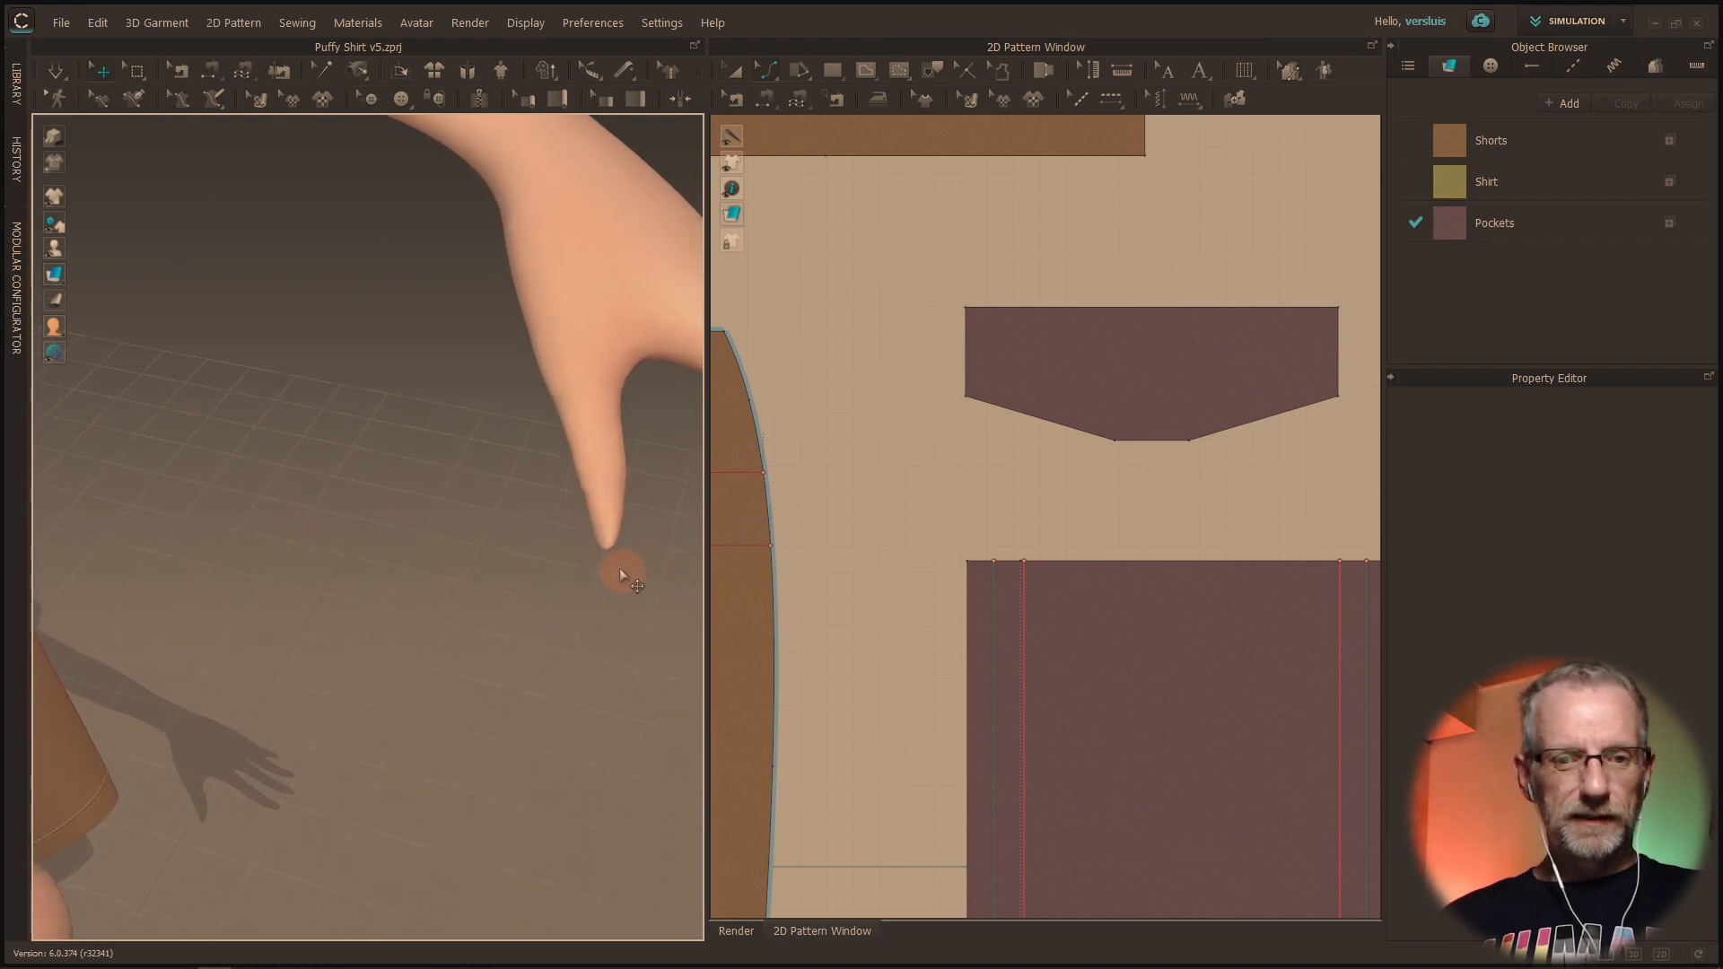
pyautogui.scroll(-8, 621, 572)
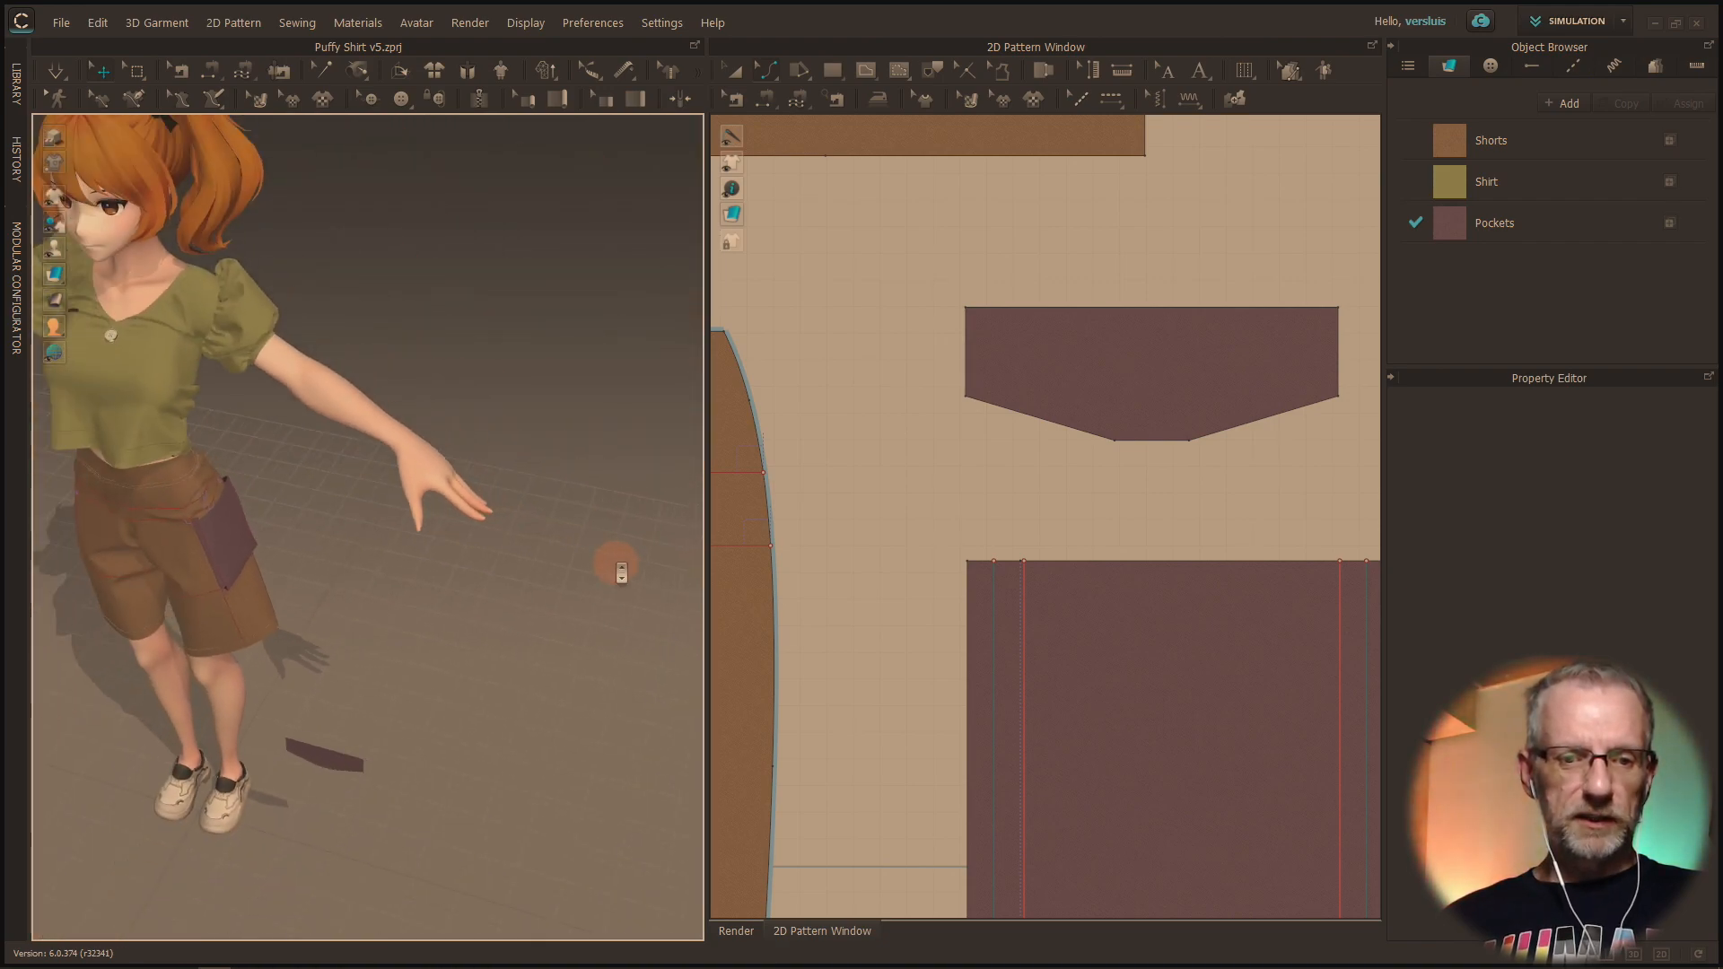
pyautogui.click(316, 752)
pyautogui.moveTo(313, 736); pyautogui.dragTo(493, 473)
pyautogui.press('f')
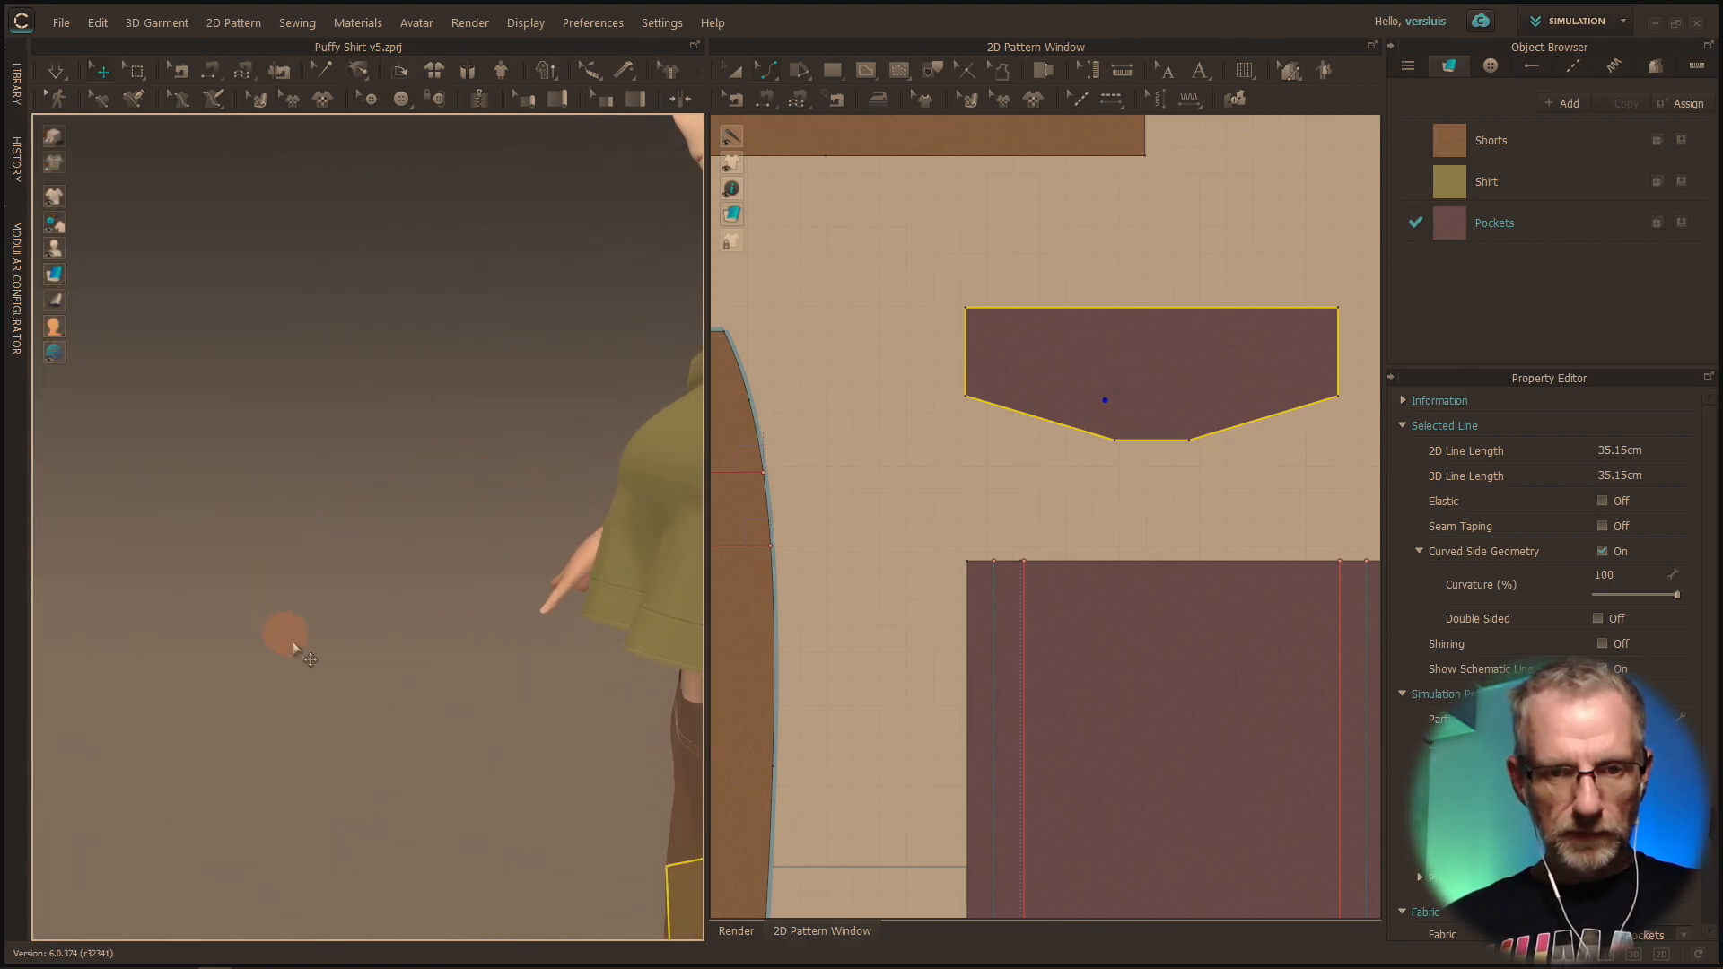
# Step: Turn the flap in the 3D scene so it stands upright beside the shorts, facing outward like the pocket
pyautogui.moveTo(439, 733); pyautogui.dragTo(509, 736, button='right')
pyautogui.moveTo(410, 518); pyautogui.dragTo(593, 466)
pyautogui.moveTo(592, 467); pyautogui.dragTo(515, 470, button='right')
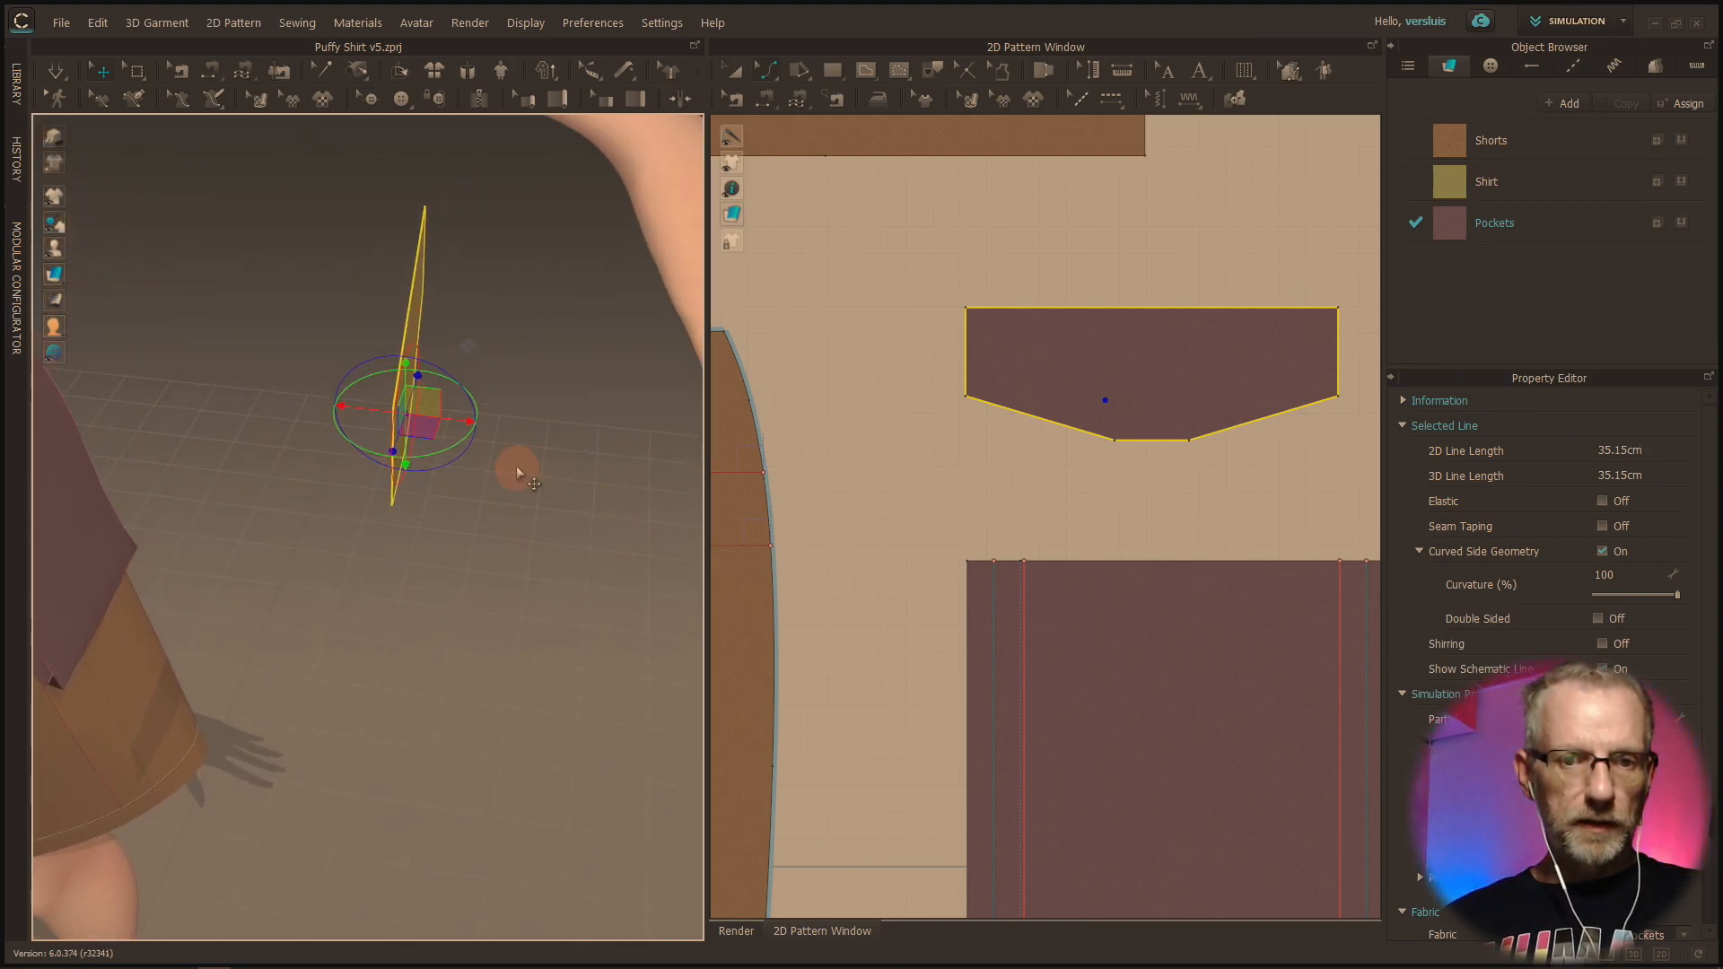
pyautogui.moveTo(457, 419); pyautogui.dragTo(54, 445, button='right')
pyautogui.moveTo(202, 481); pyautogui.dragTo(286, 499, button='right')
pyautogui.moveTo(287, 499); pyautogui.dragTo(761, 576, button='middle')
pyautogui.moveTo(596, 581); pyautogui.dragTo(569, 607, button='right')
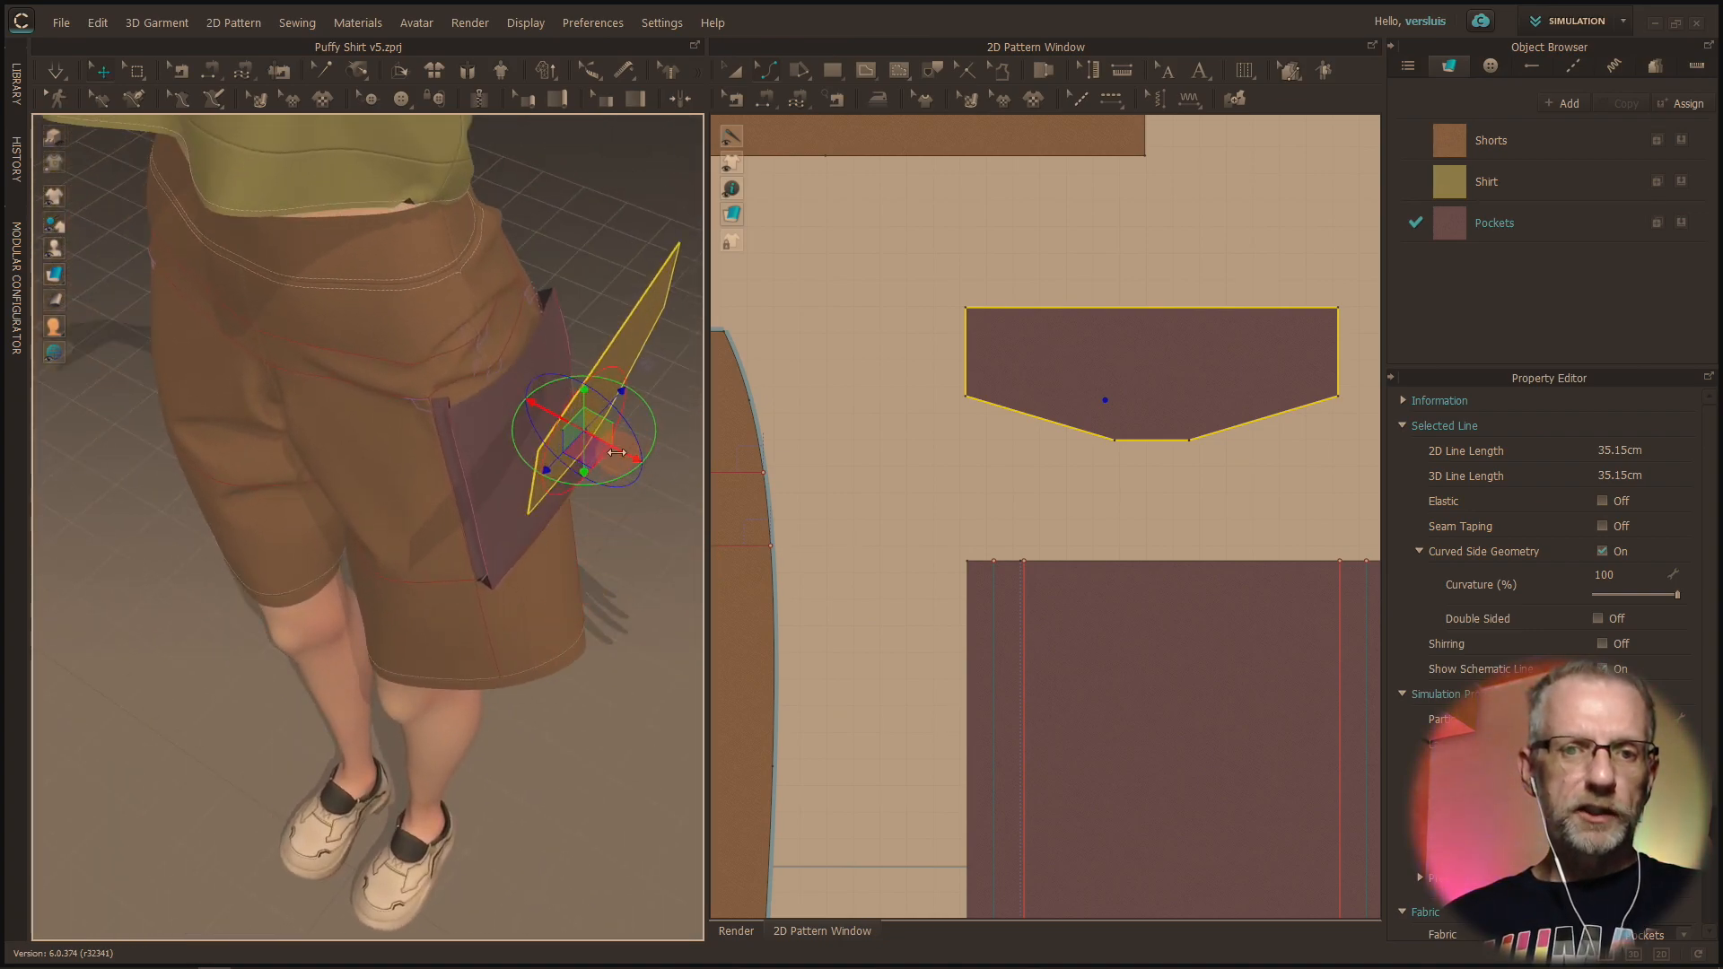
# Step: Move and rotate the flap in 3D so it lies over the pocket's upper edge, aligned with the pocket's tilt
pyautogui.moveTo(613, 449); pyautogui.dragTo(400, 388)
pyautogui.moveTo(415, 313); pyautogui.dragTo(461, 415)
pyautogui.moveTo(550, 466); pyautogui.dragTo(422, 471, button='right')
pyautogui.moveTo(485, 422); pyautogui.dragTo(682, 440)
pyautogui.moveTo(683, 439); pyautogui.dragTo(573, 718, button='right')
pyautogui.scroll(4, 573, 718)
pyautogui.moveTo(573, 719); pyautogui.dragTo(393, 538, button='middle')
pyautogui.moveTo(500, 605); pyautogui.dragTo(491, 582)
pyautogui.moveTo(490, 583)
pyautogui.mouseDown(button='right')
pyautogui.moveTo(492, 625)
pyautogui.moveTo(539, 603)
pyautogui.moveTo(342, 643)
pyautogui.moveTo(458, 634)
pyautogui.moveTo(494, 607)
pyautogui.moveTo(571, 626)
pyautogui.moveTo(557, 597)
pyautogui.moveTo(496, 611)
pyautogui.mouseUp(button='right')
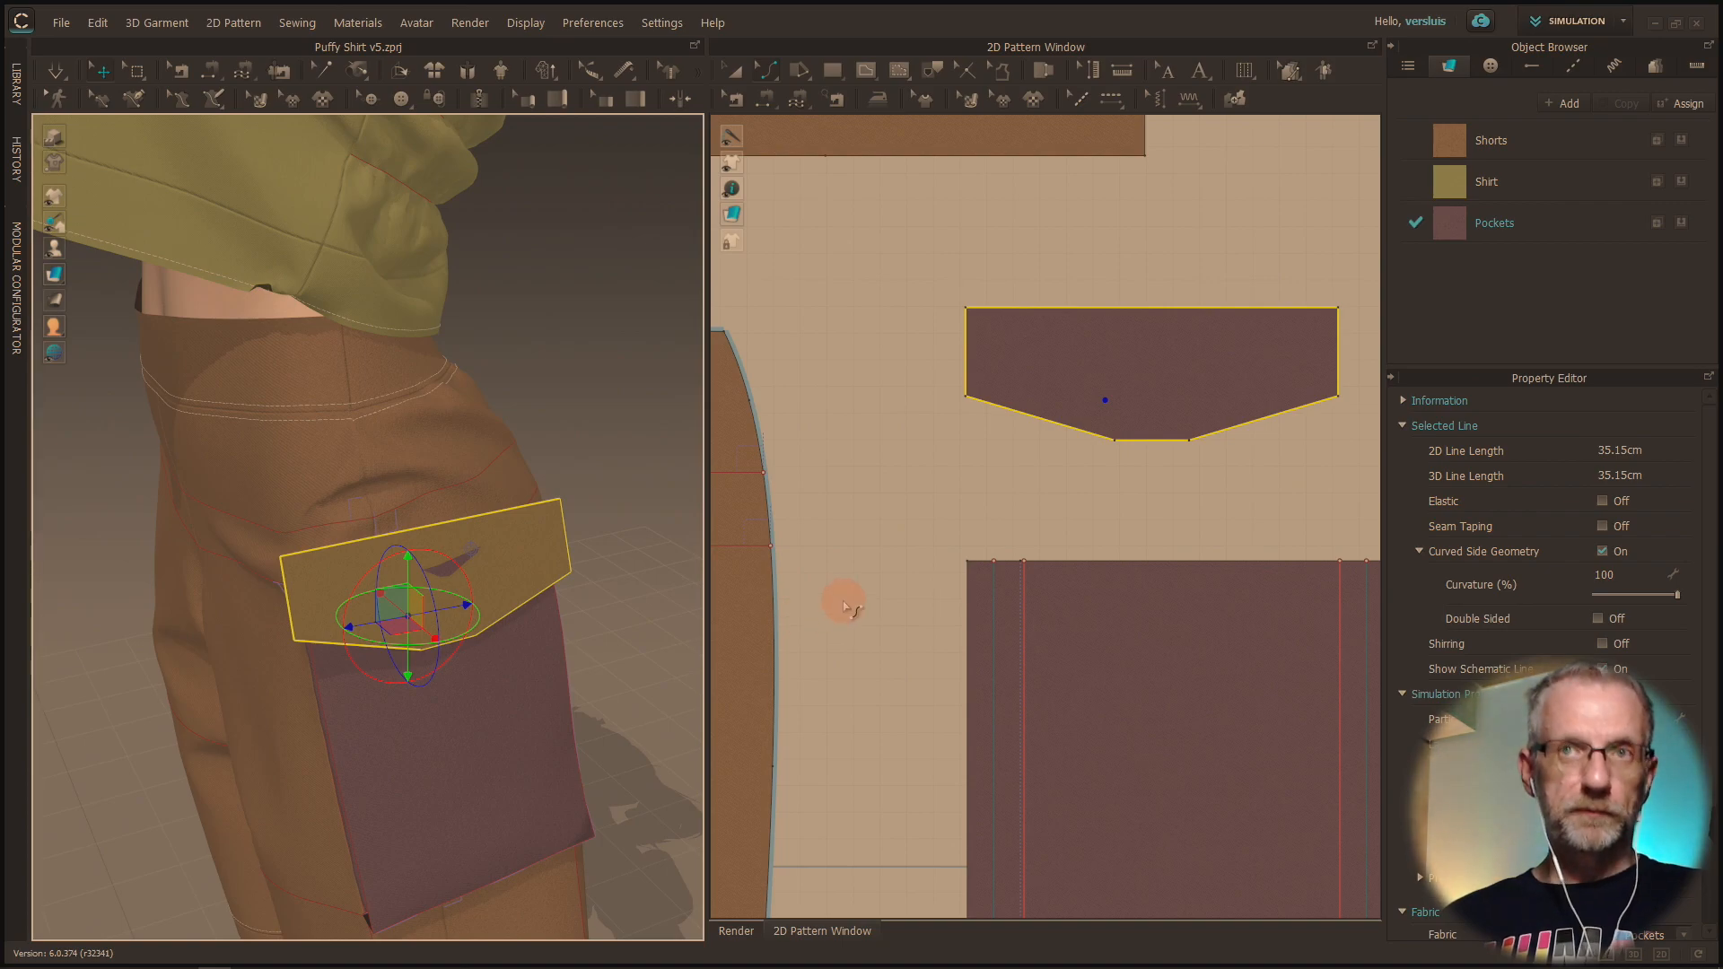
# Step: Move the flap pattern in 2D so it overlaps the upper edge of the pocket pattern
pyautogui.scroll(-5, 996, 661)
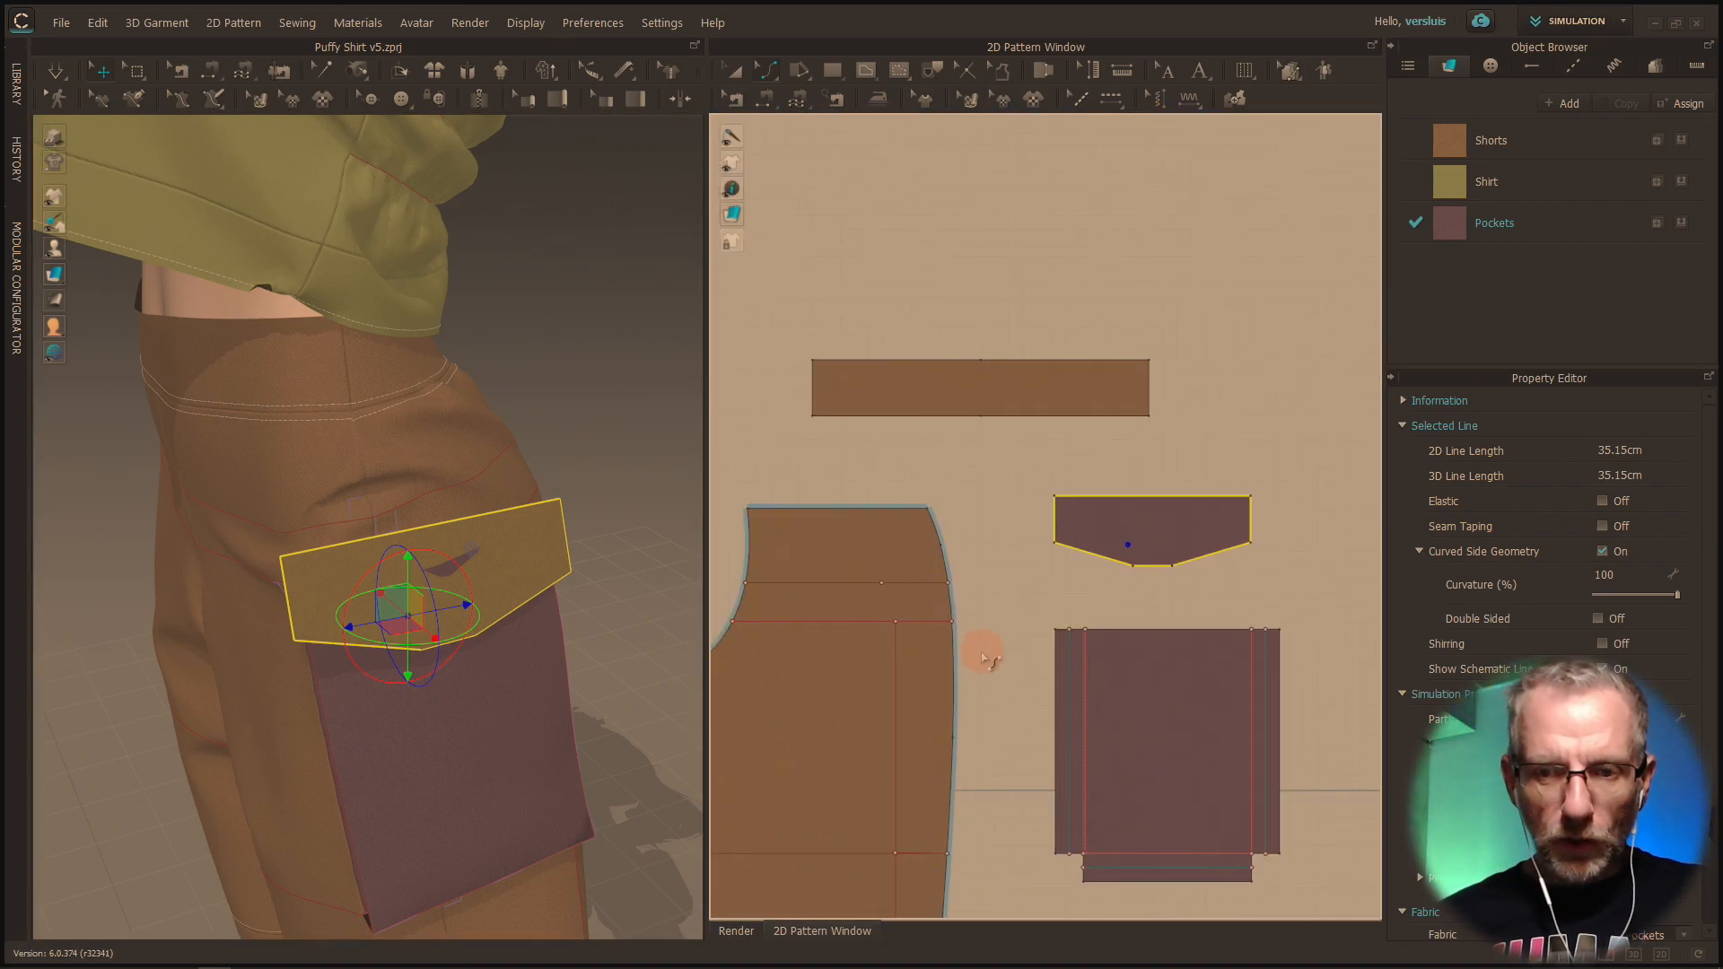
pyautogui.click(1143, 529)
pyautogui.moveTo(1189, 515); pyautogui.dragTo(1204, 624)
pyautogui.moveTo(983, 660); pyautogui.dragTo(984, 544, button='right')
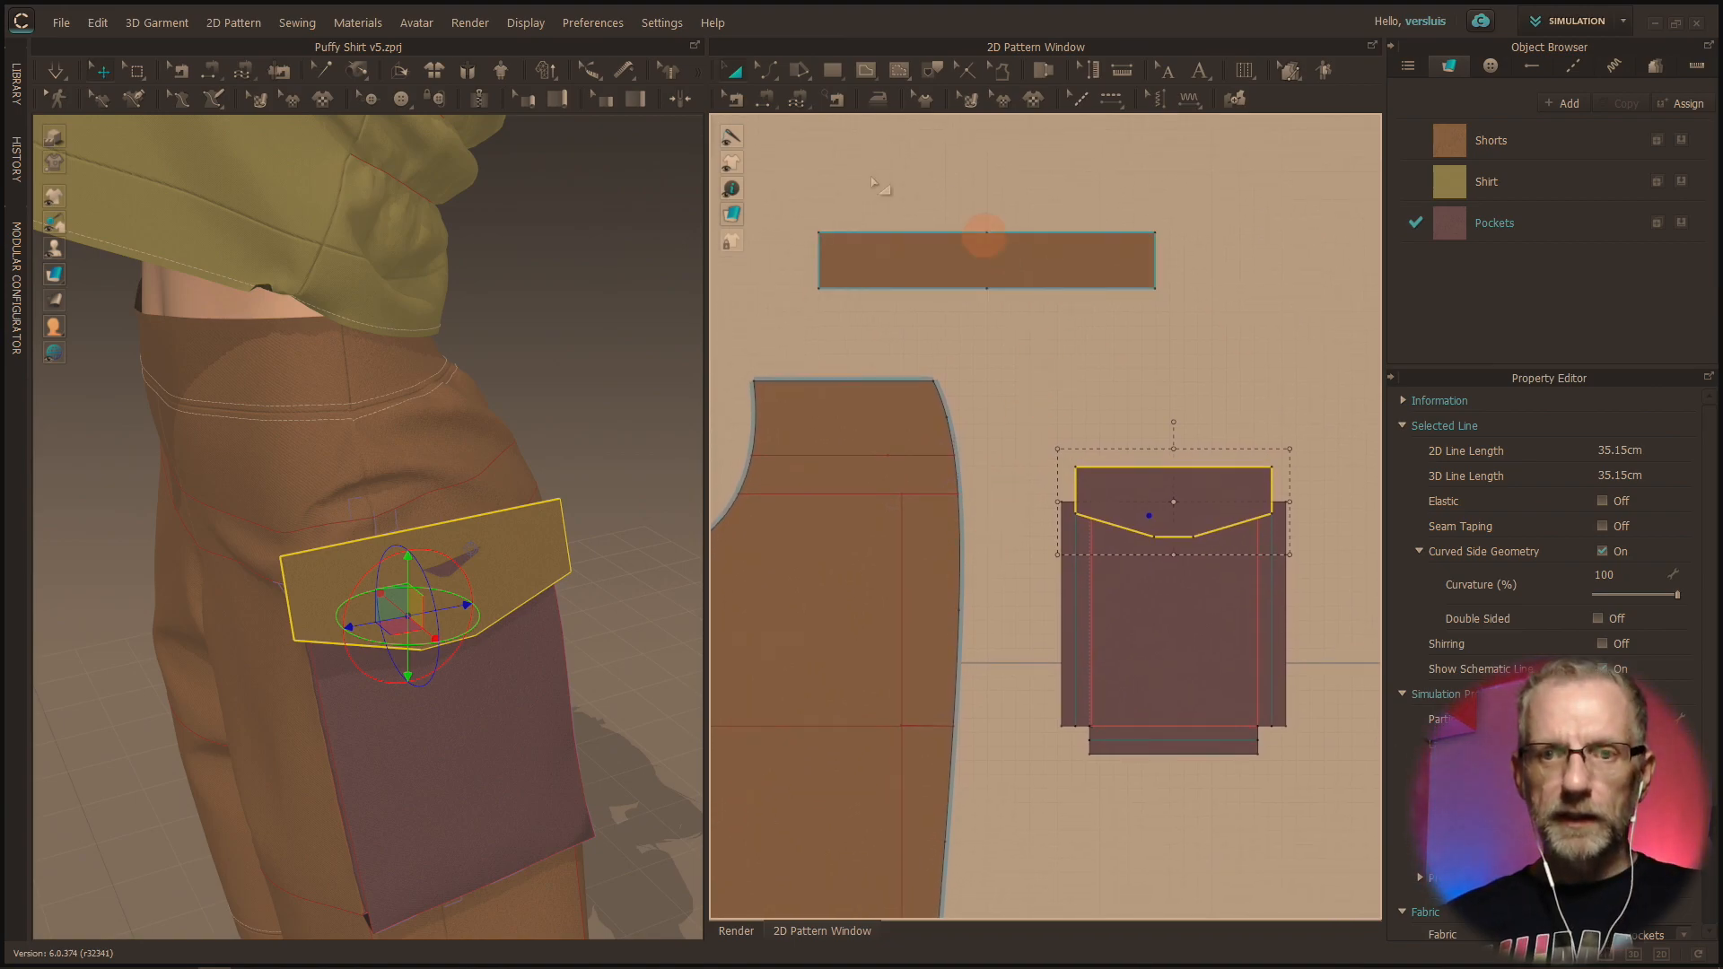
# Step: Draw a 4.73 cm internal line on the front shorts pattern, from the side seam along the upper guide line to its marked point
pyautogui.click(797, 98)
pyautogui.click(812, 131)
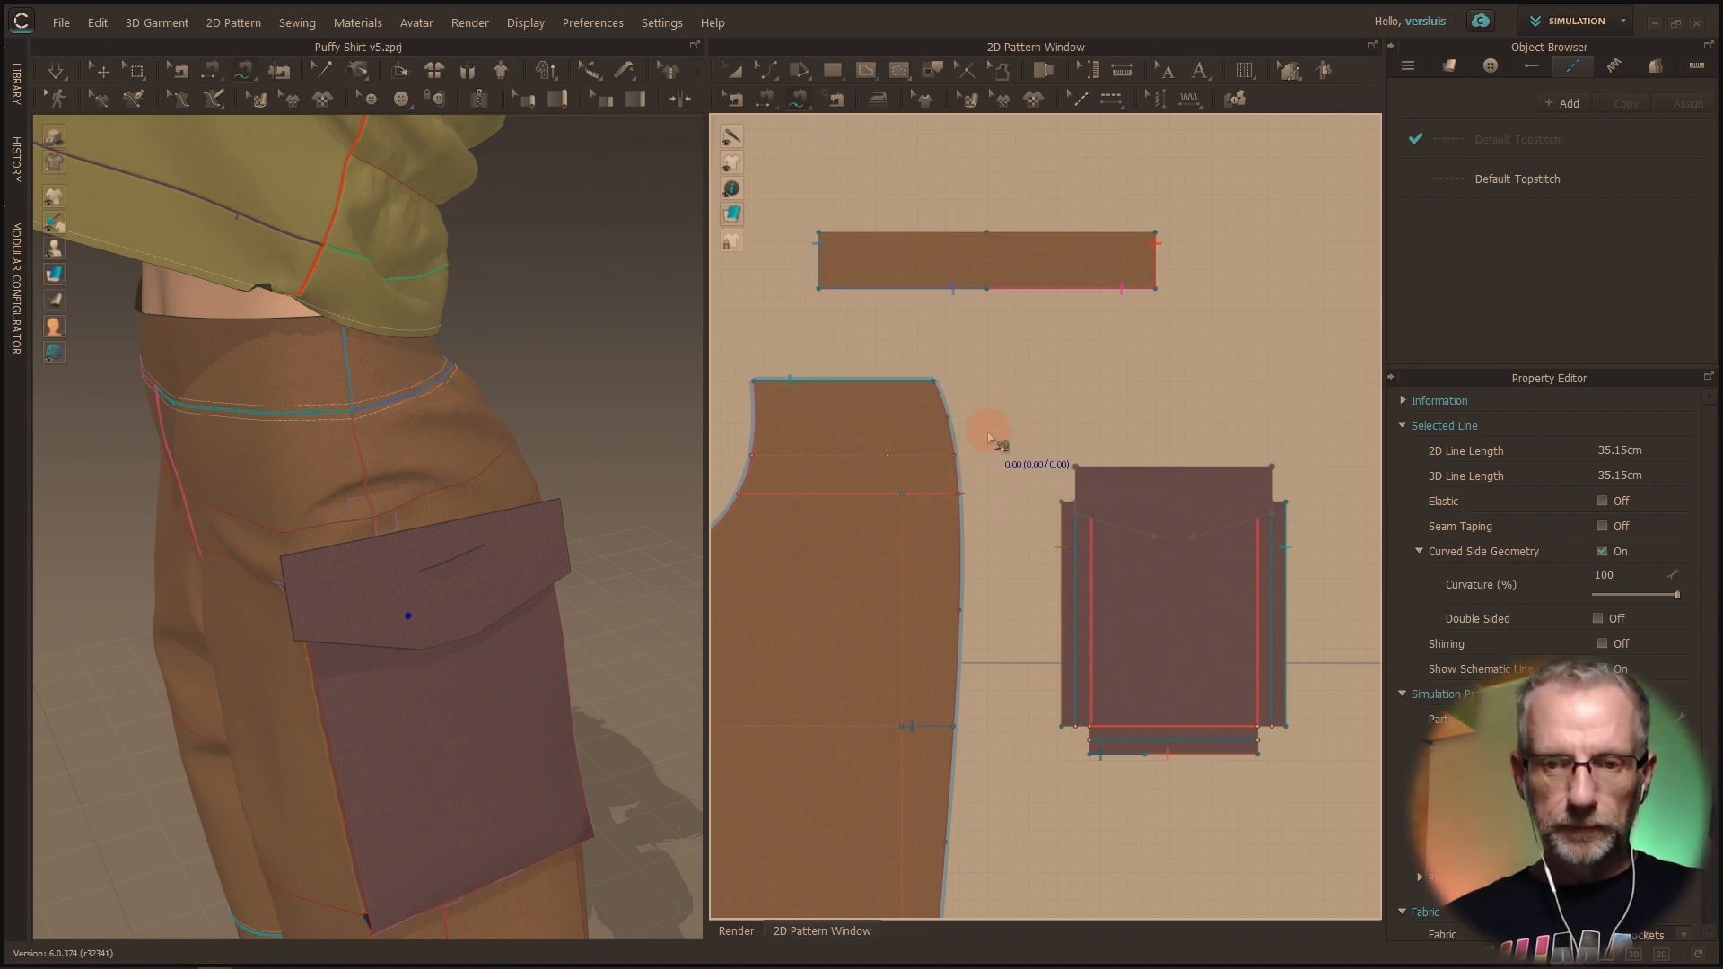
pyautogui.press('g')
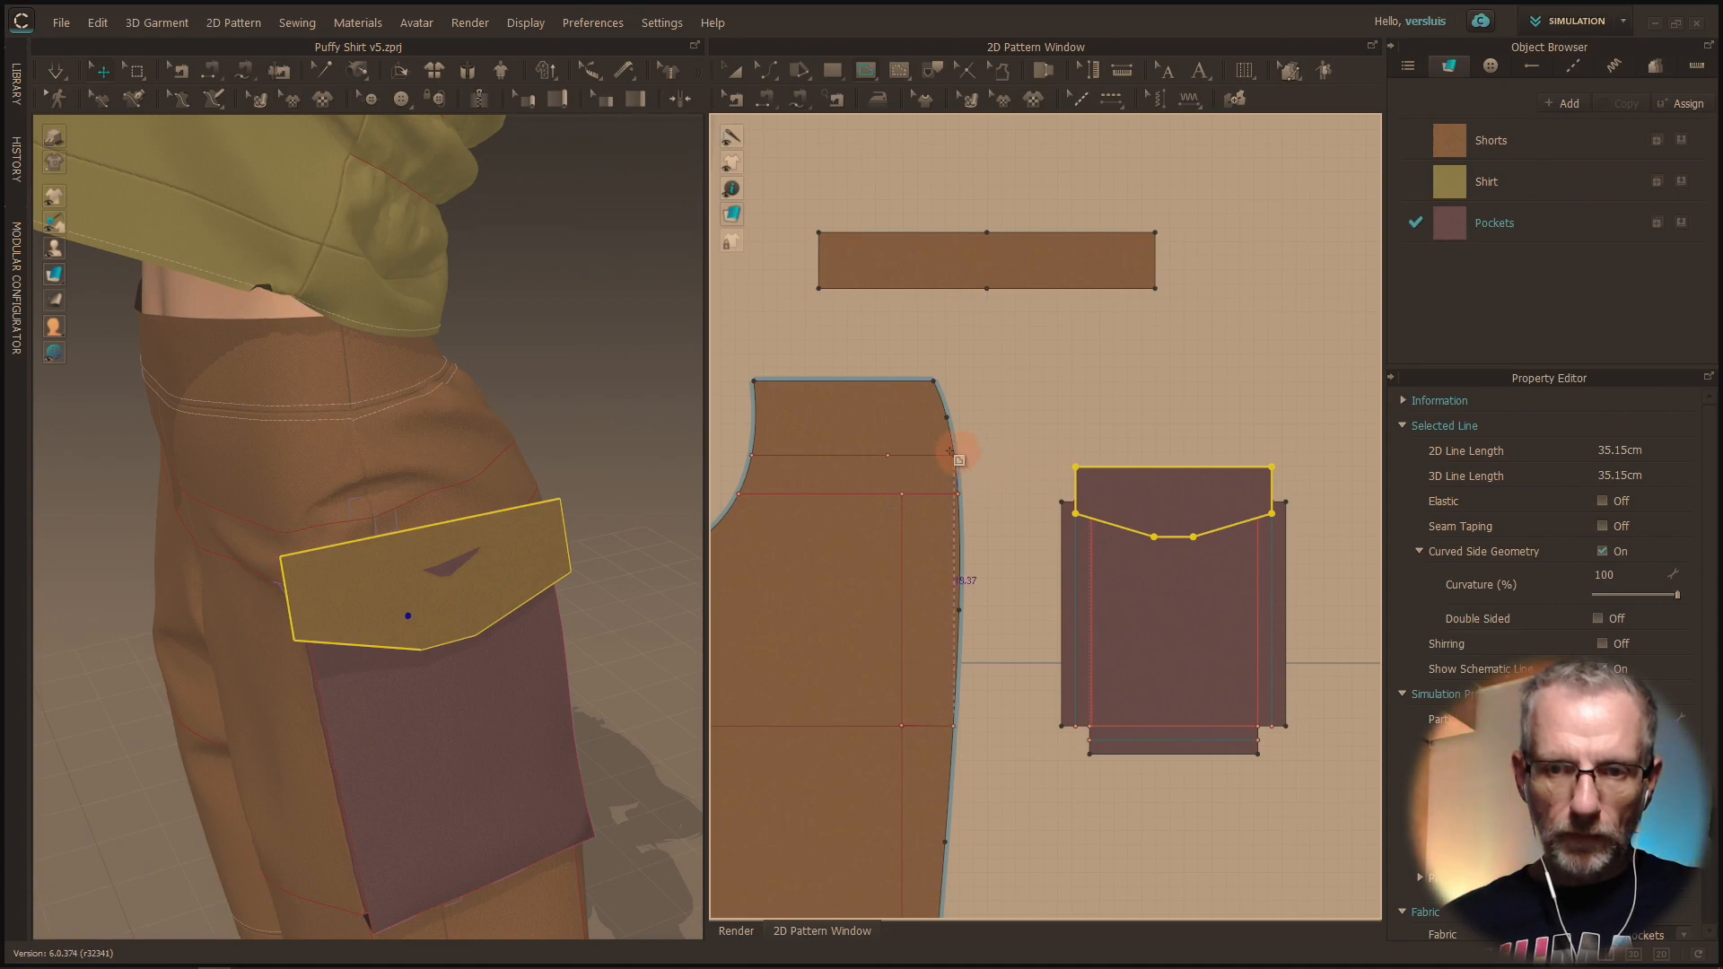
pyautogui.scroll(-1, 953, 460)
pyautogui.scroll(4, 959, 449)
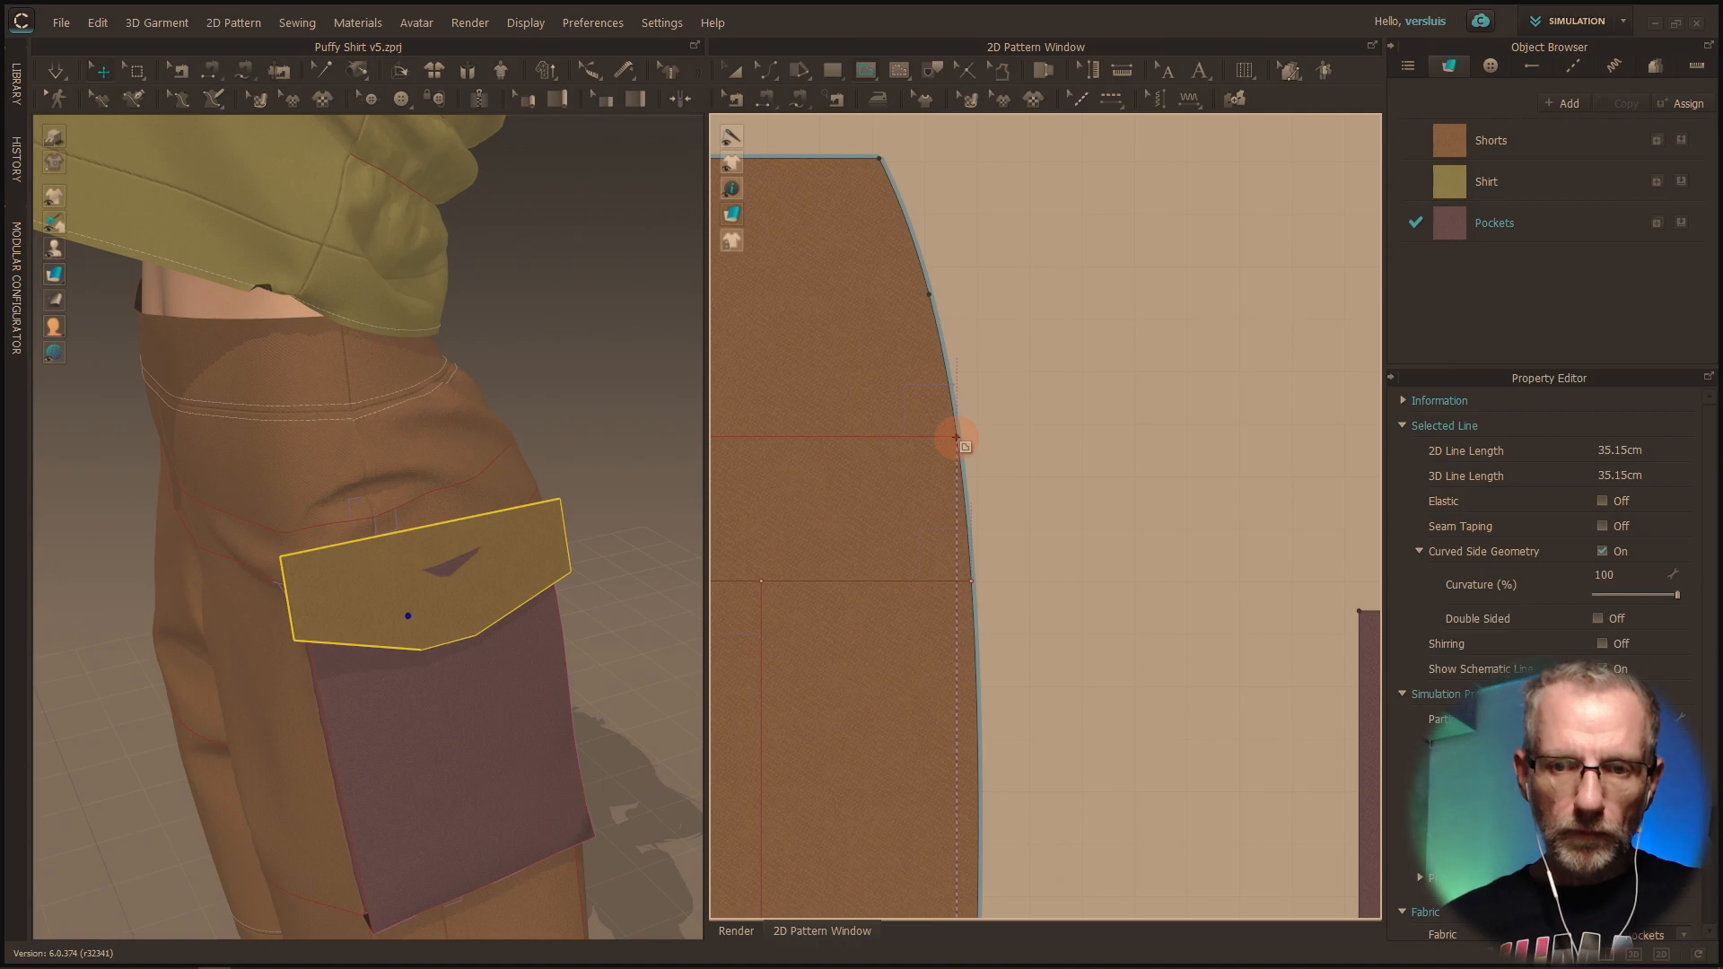
pyautogui.click(869, 70)
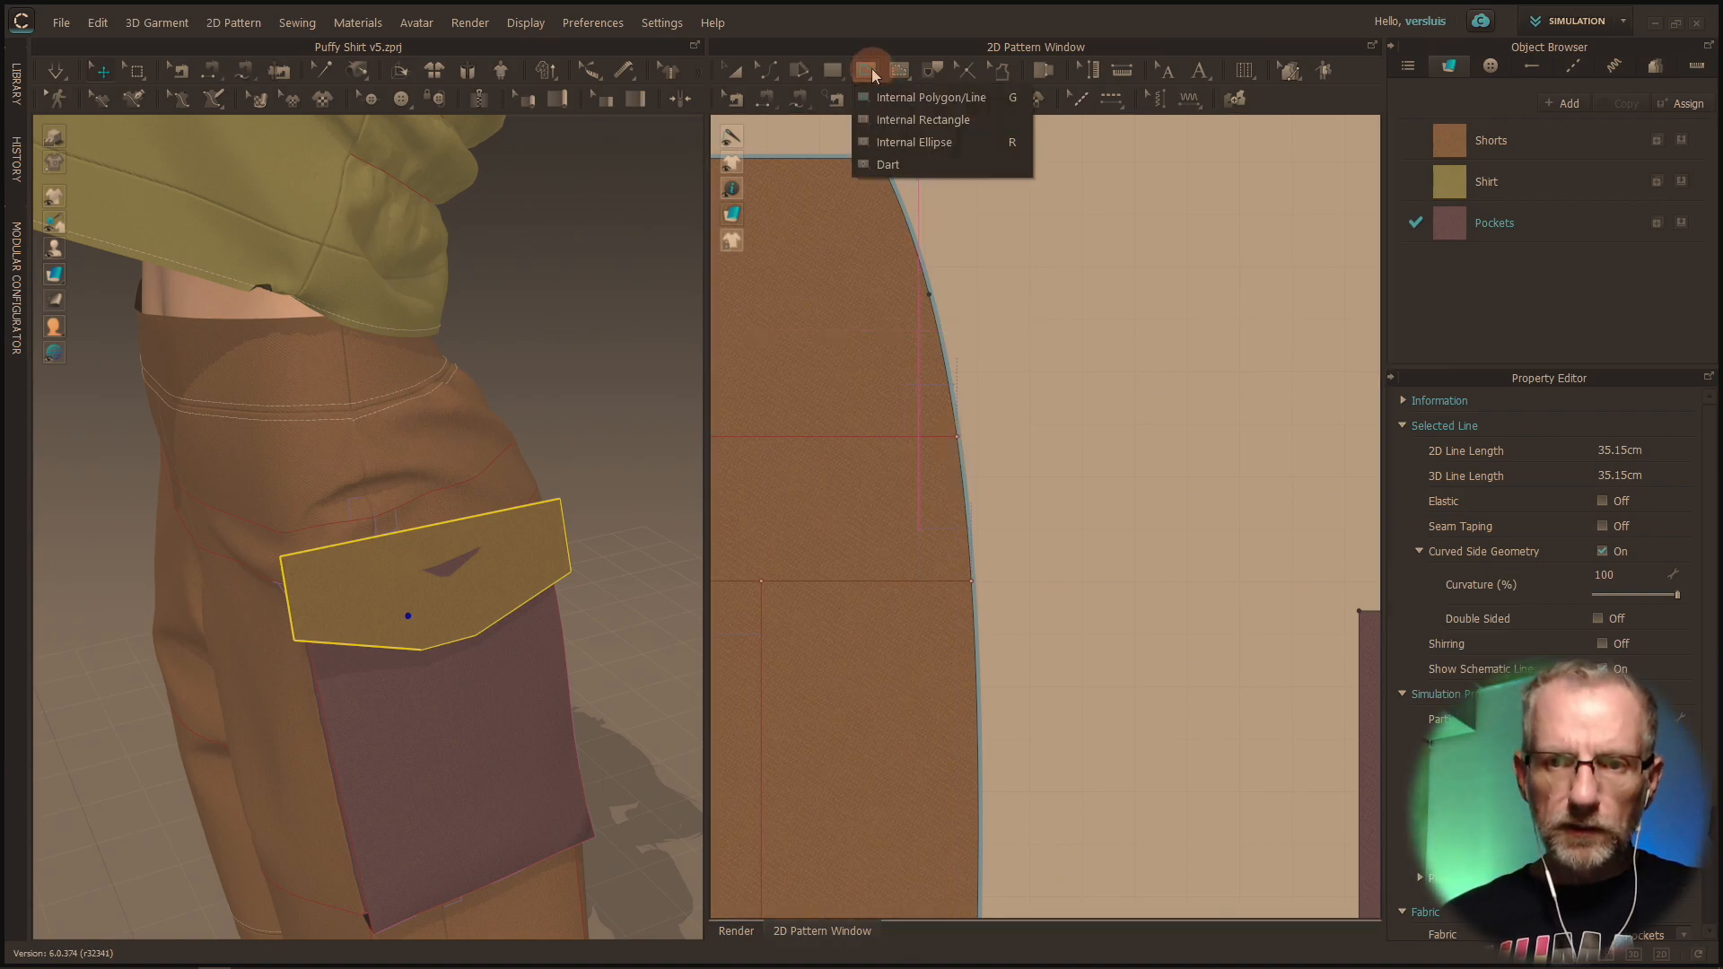
pyautogui.click(898, 97)
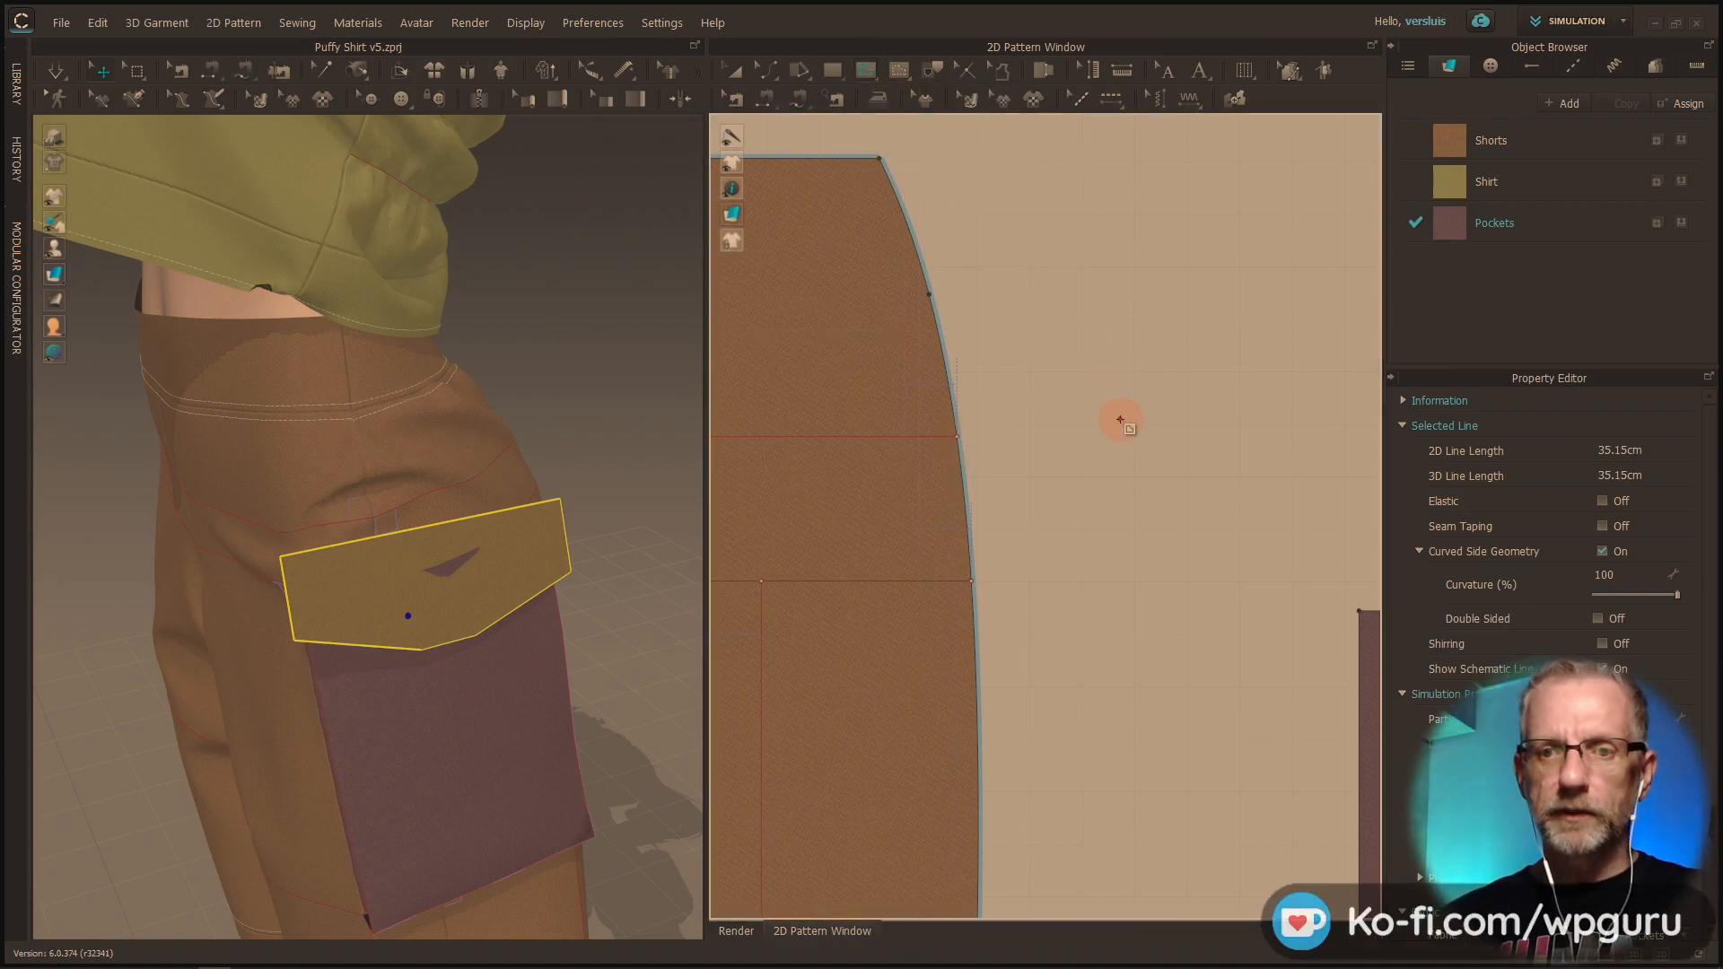
pyautogui.moveTo(1123, 433); pyautogui.dragTo(1297, 443, button='middle')
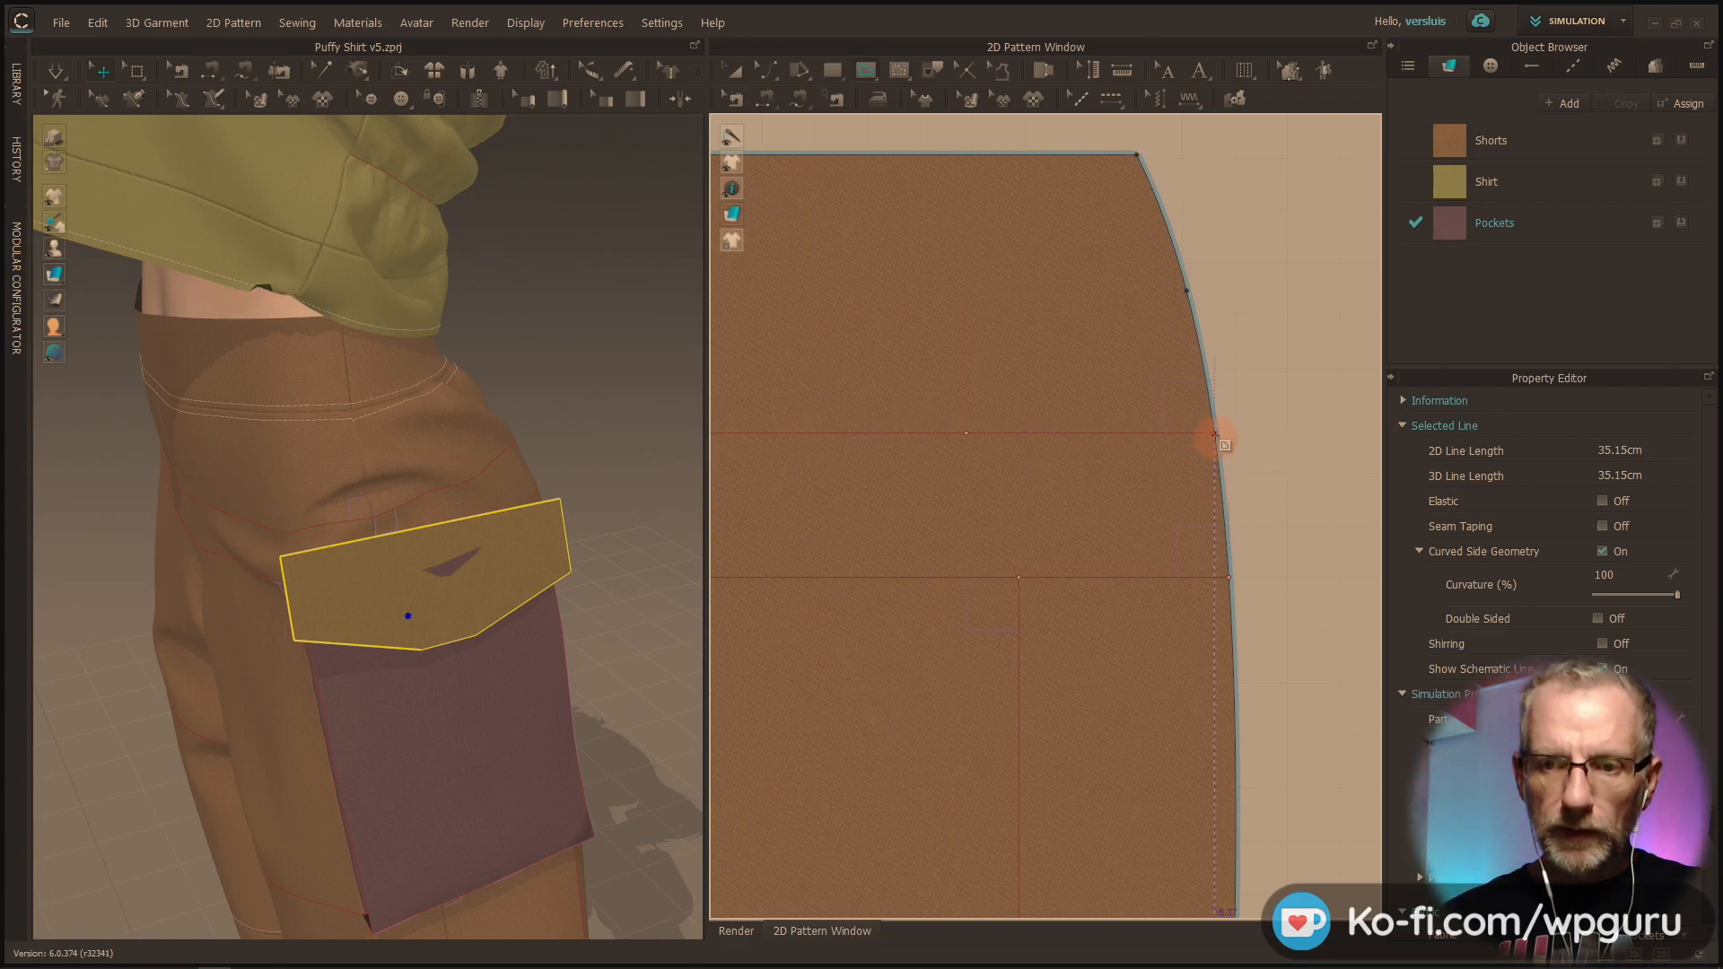
pyautogui.click(1217, 433)
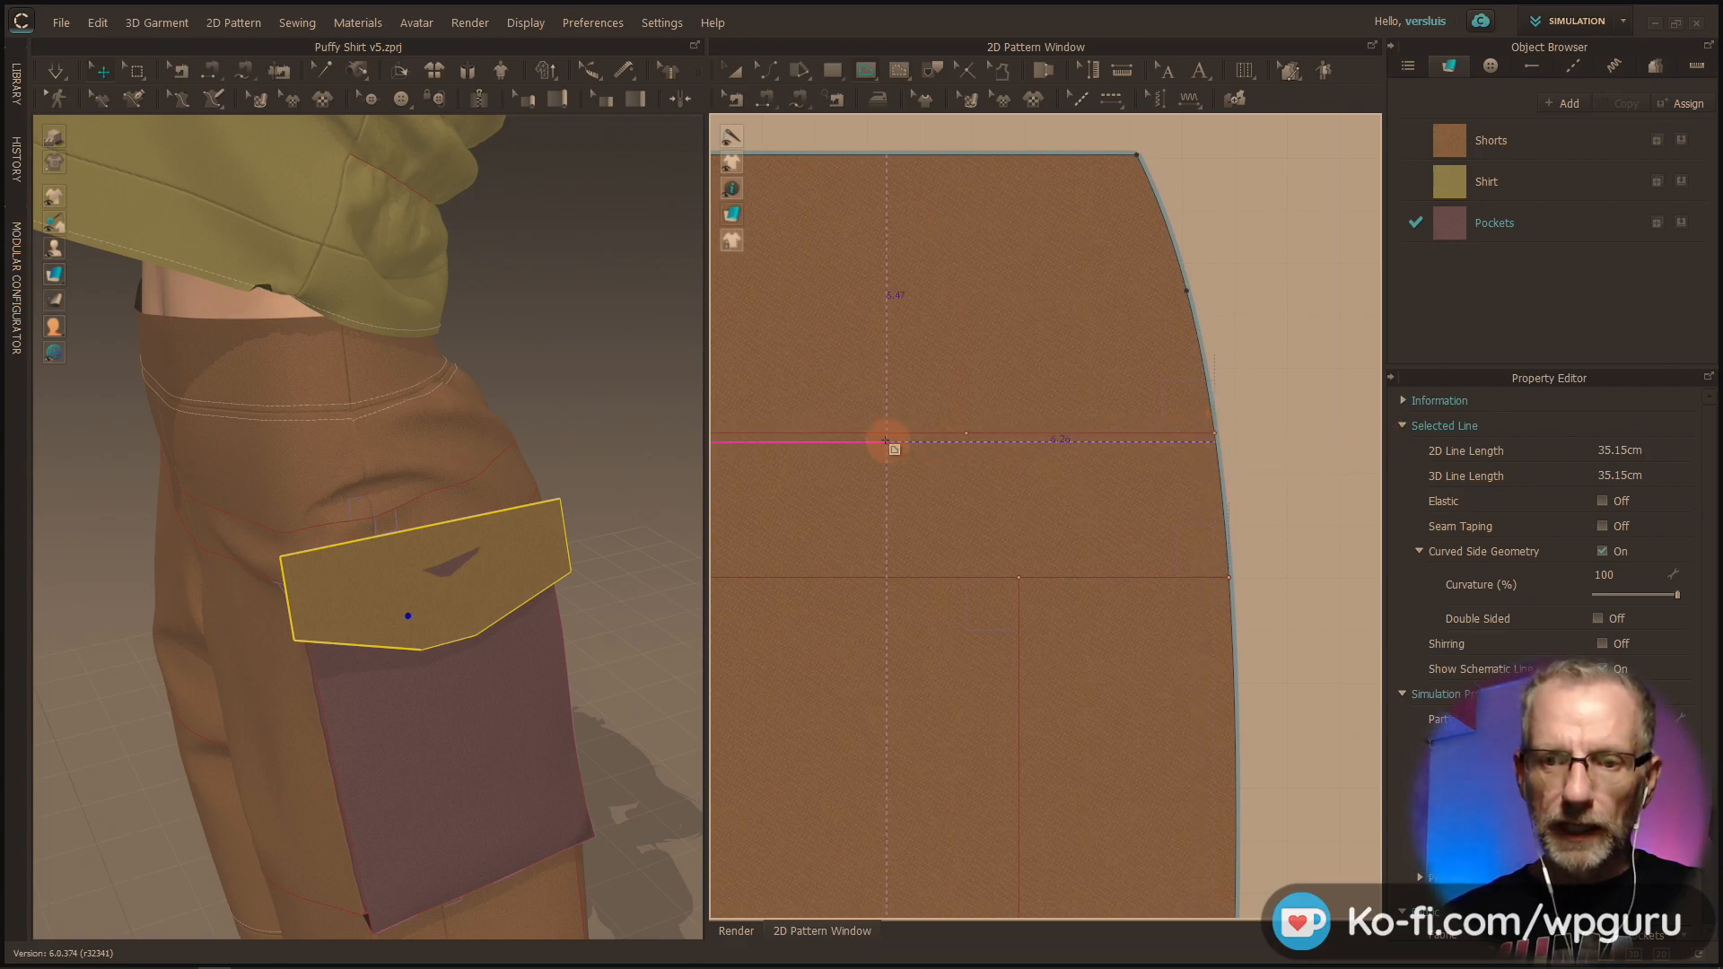
pyautogui.click(966, 433)
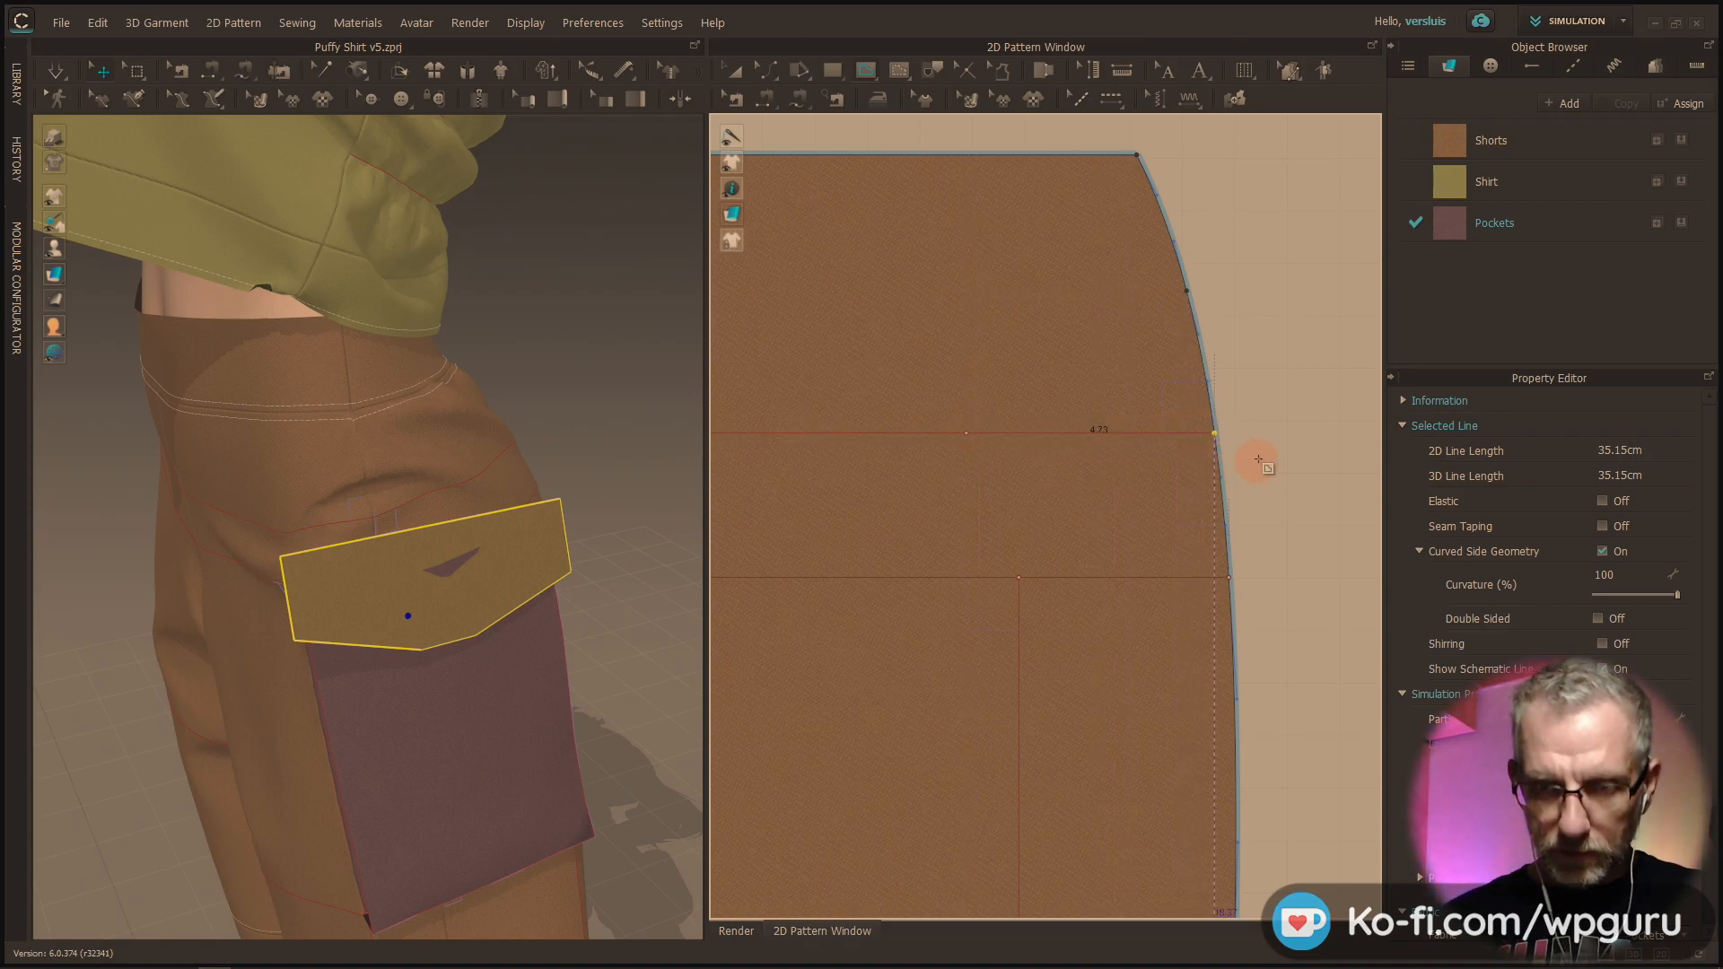
pyautogui.press('Return')
# Step: Draw a 9.20 cm internal line on the back shorts pattern, from the side seam along the upper guide line to its marked point
pyautogui.moveTo(1276, 461); pyautogui.dragTo(1181, 489, button='middle')
pyautogui.scroll(-1, 906, 463)
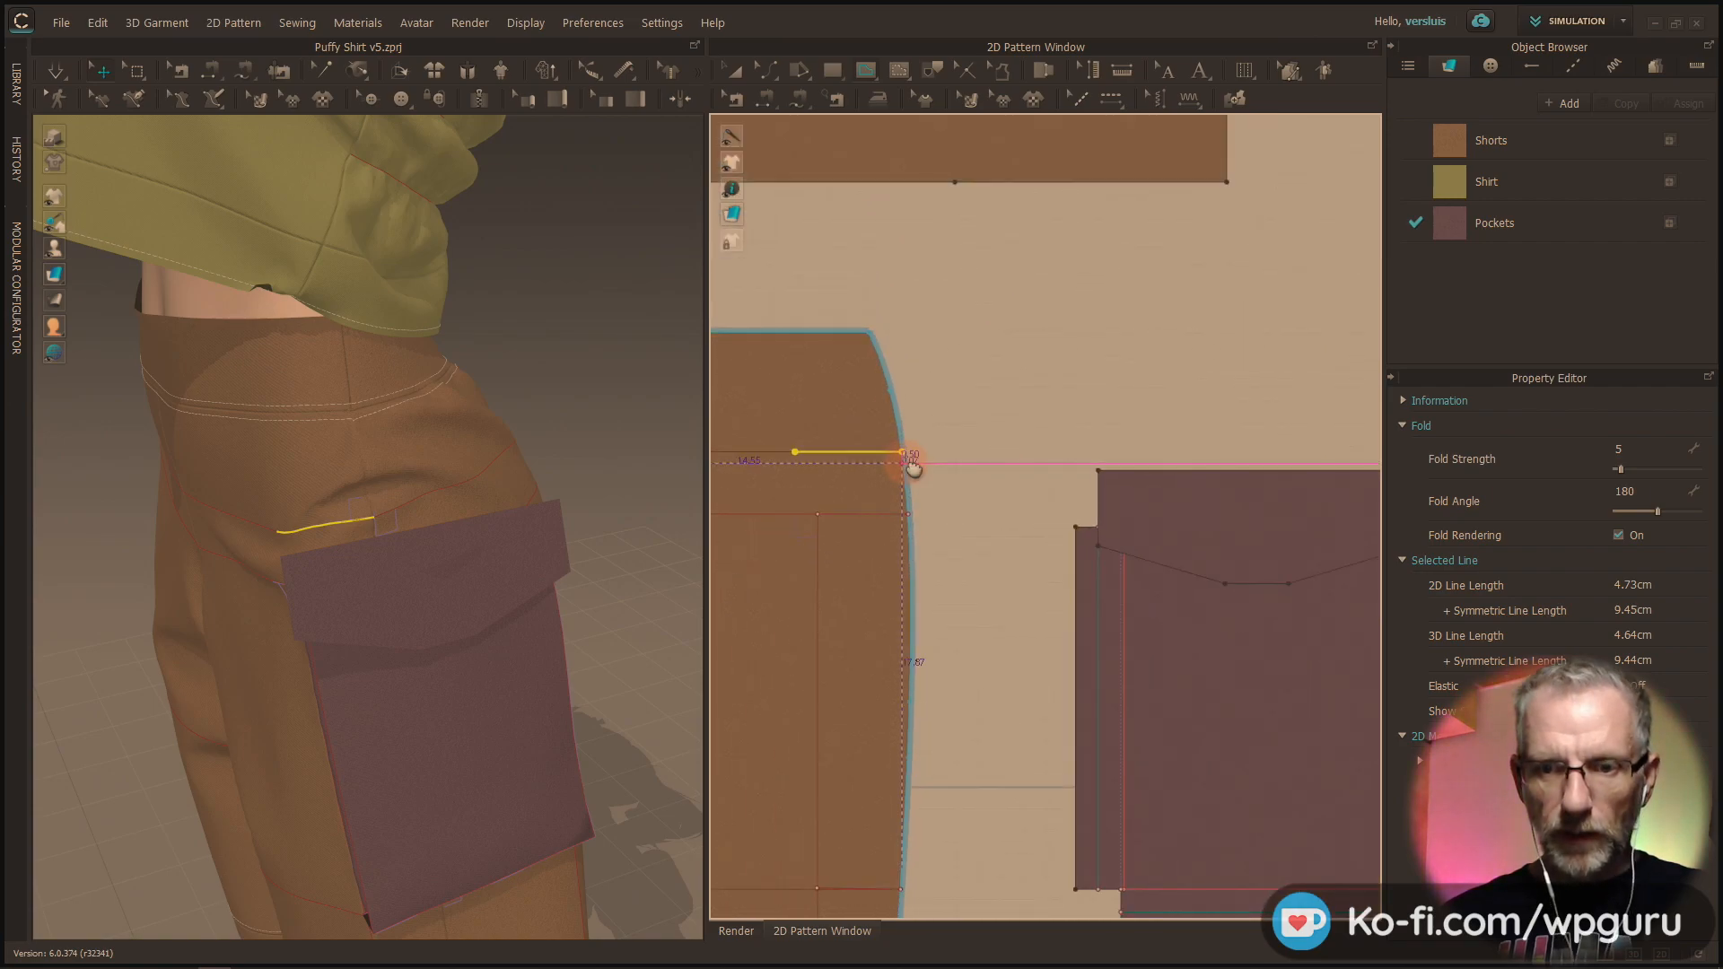
pyautogui.moveTo(908, 463); pyautogui.dragTo(734, 469, button='middle')
pyautogui.scroll(-1, 734, 469)
pyautogui.moveTo(1108, 462); pyautogui.dragTo(947, 464, button='middle')
pyautogui.scroll(-1, 949, 466)
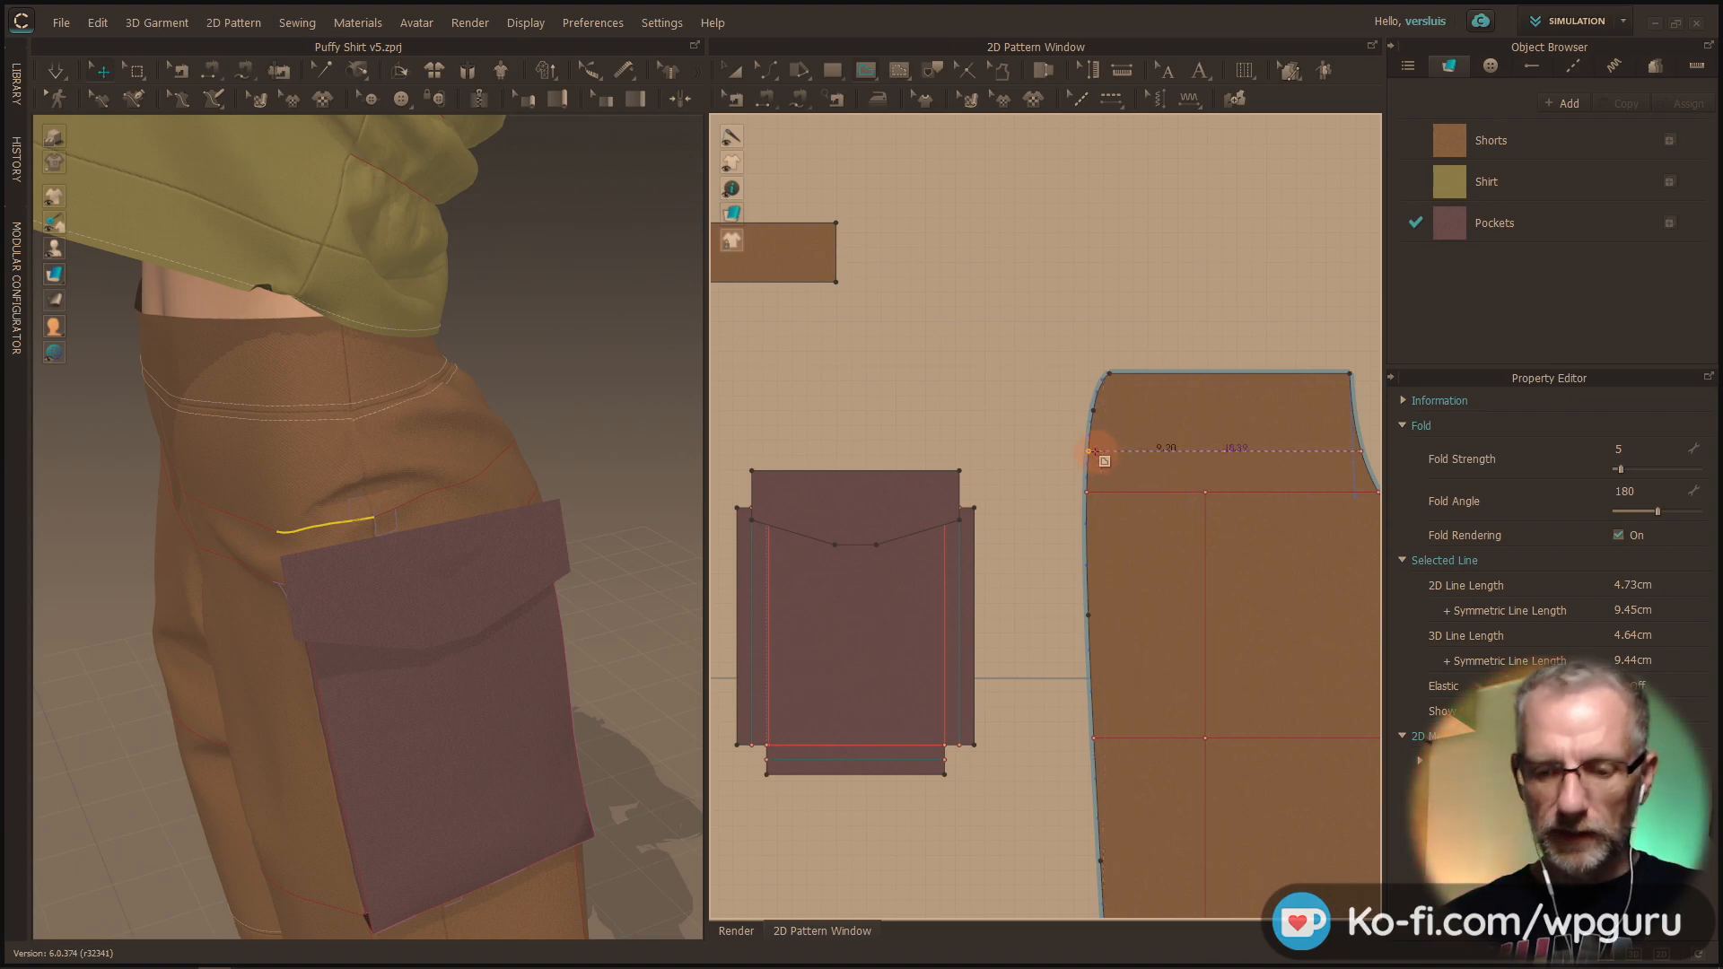
pyautogui.click(927, 449)
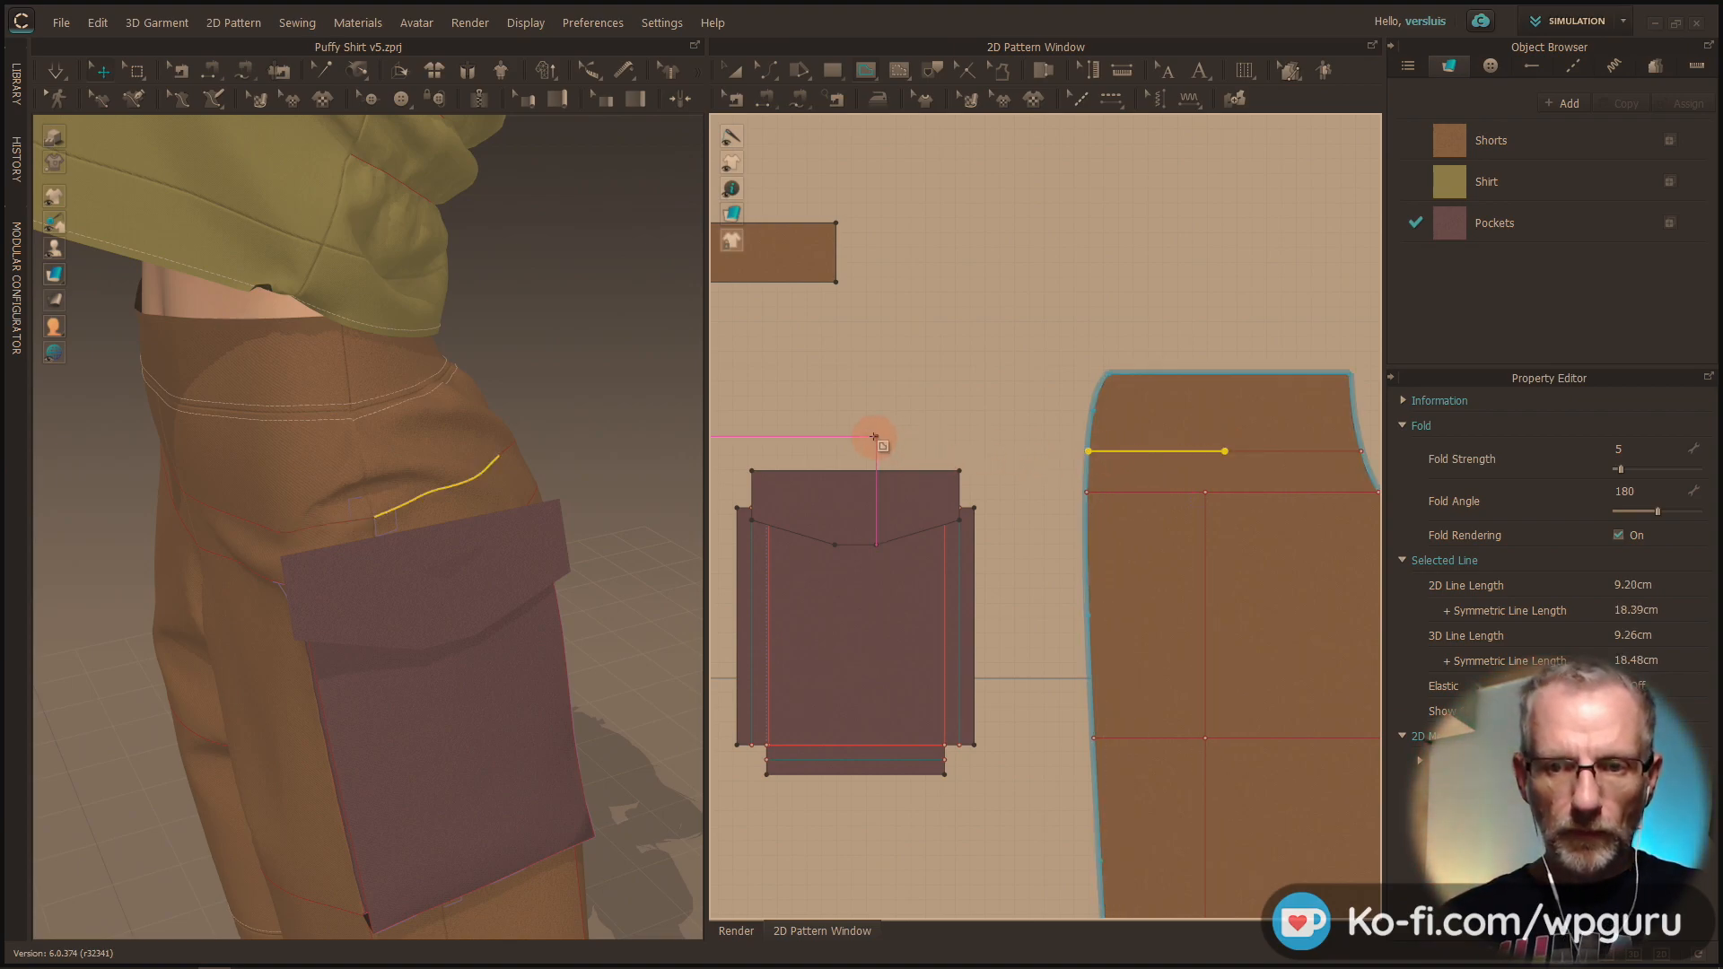
pyautogui.click(961, 449)
pyautogui.scroll(-2, 909, 432)
pyautogui.moveTo(895, 418); pyautogui.dragTo(1022, 441, button='middle')
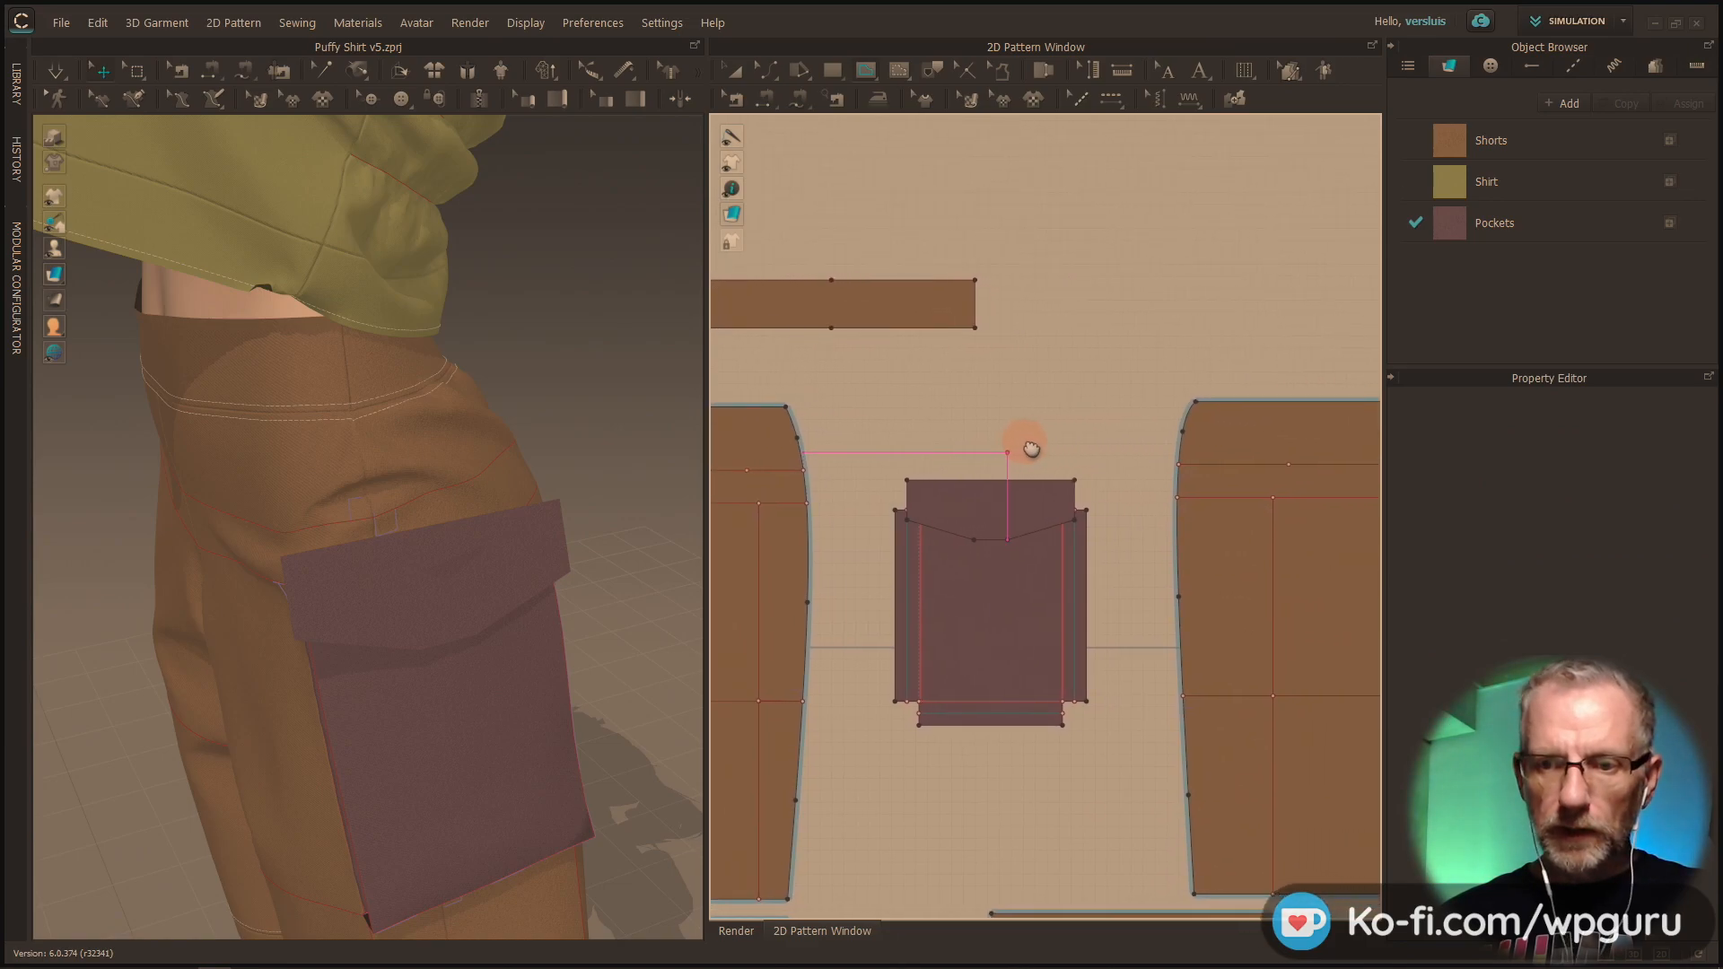
# Step: Start M:N Free Sewing for joining the flap to both shorts patterns
pyautogui.click(771, 103)
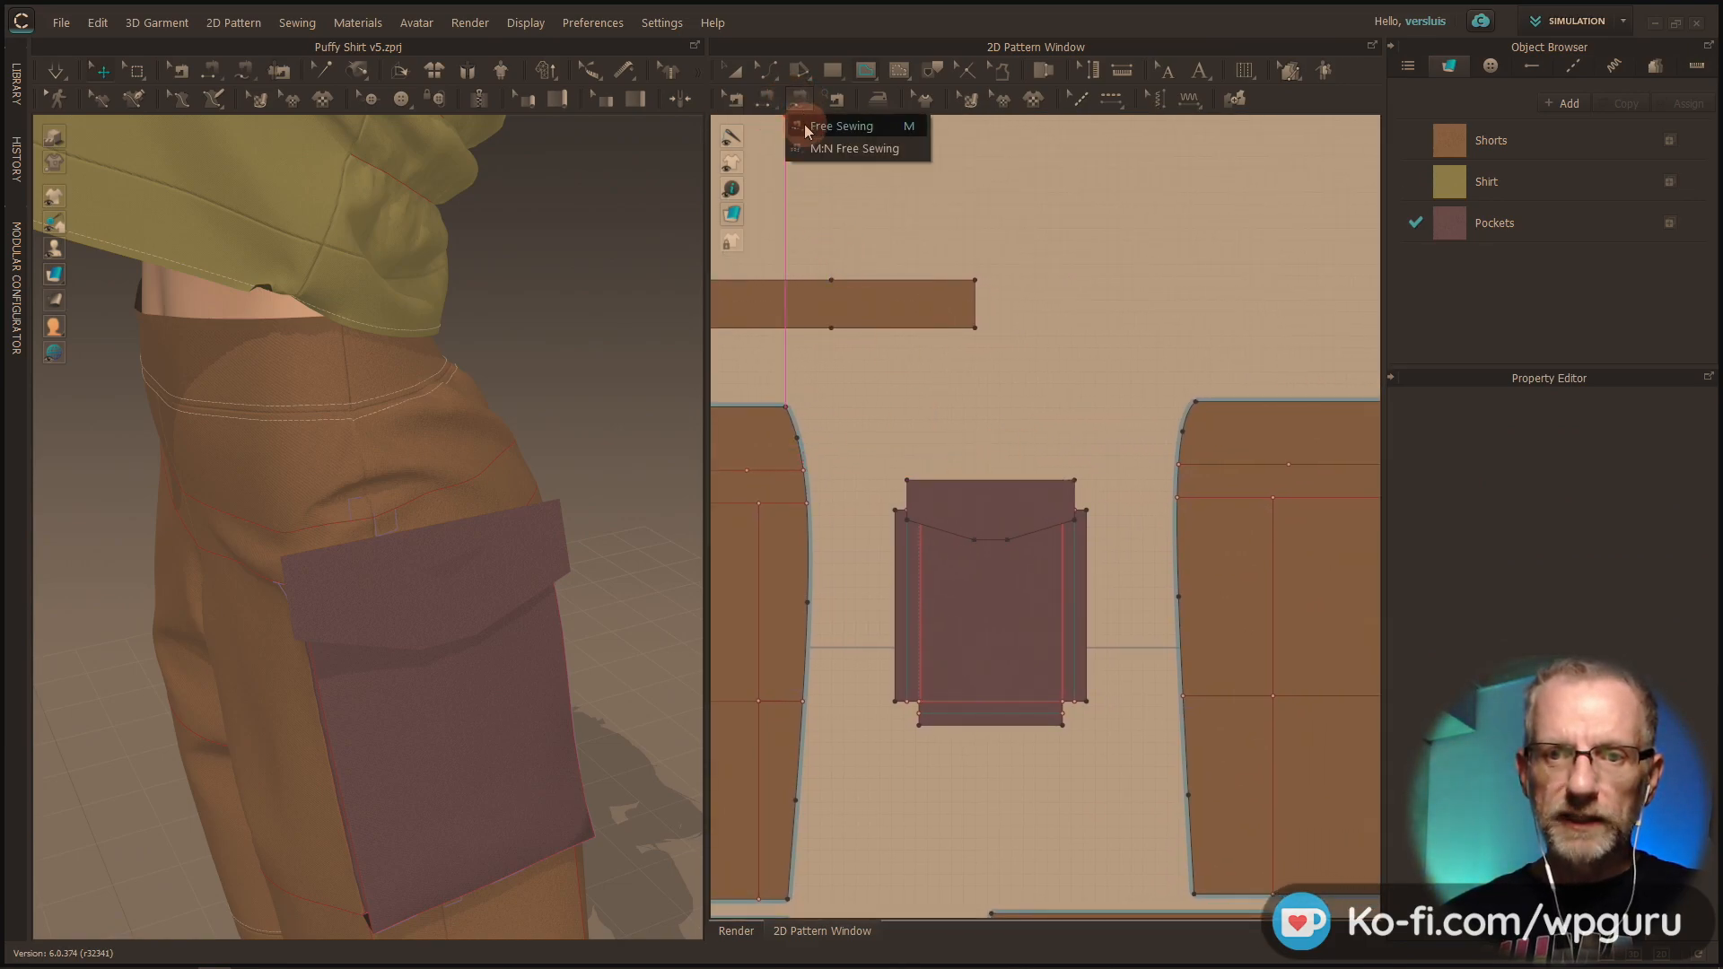
pyautogui.click(804, 126)
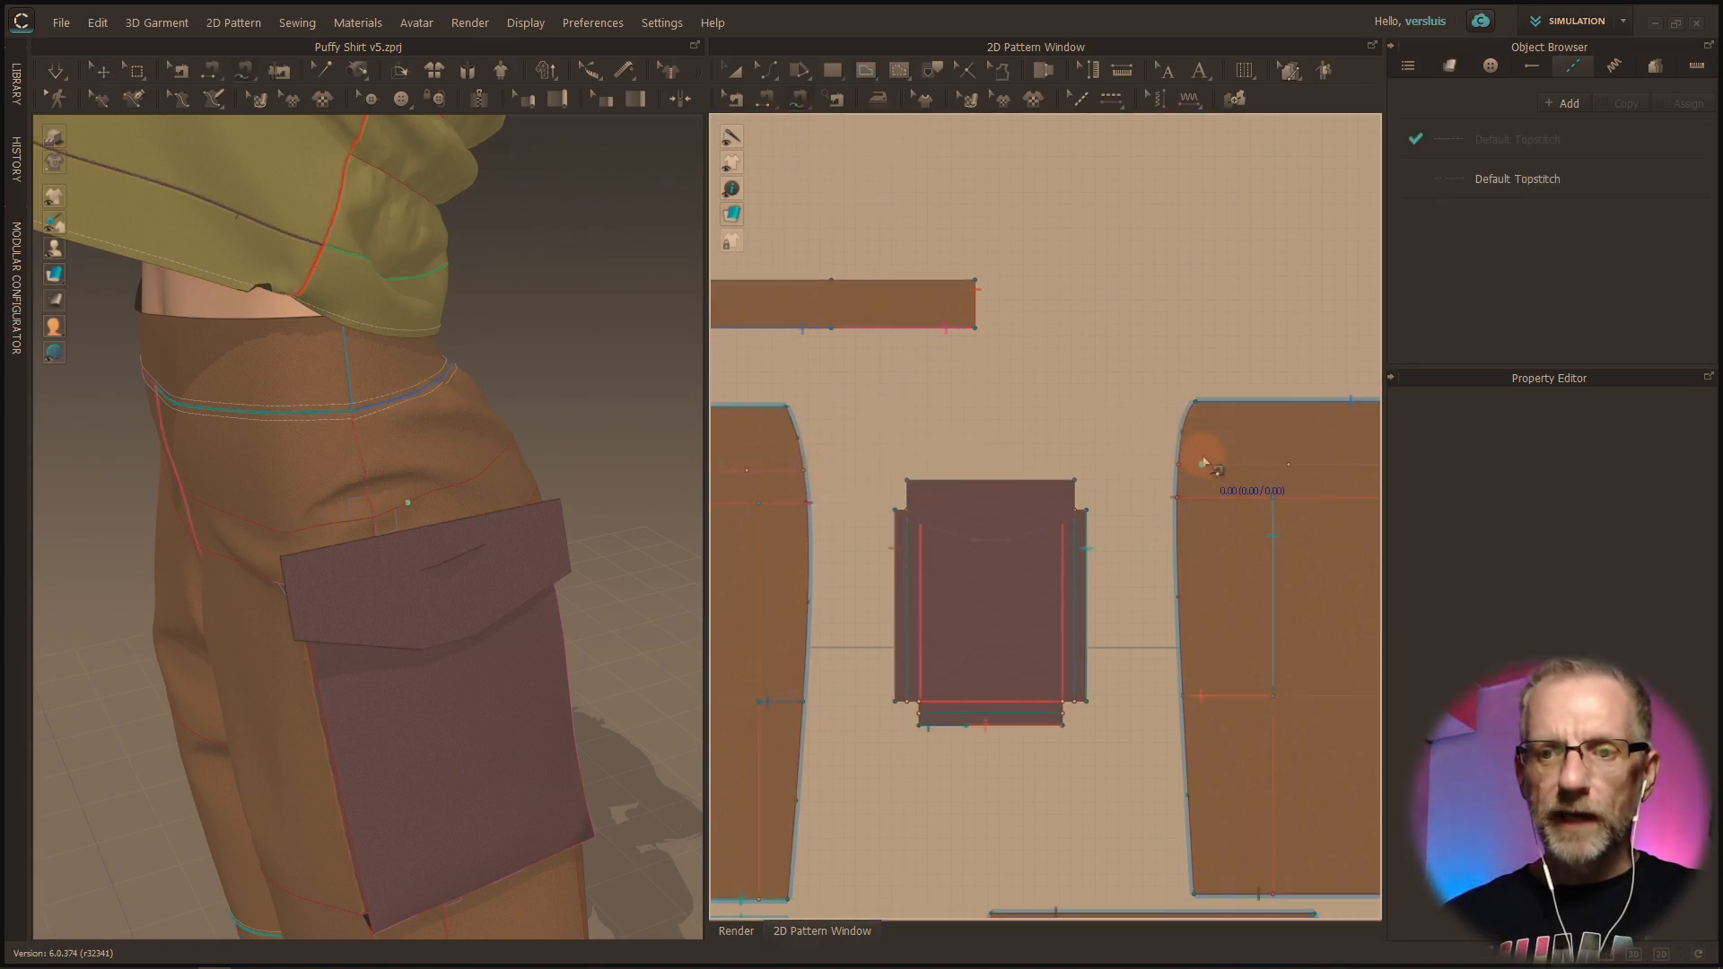
pyautogui.click(800, 99)
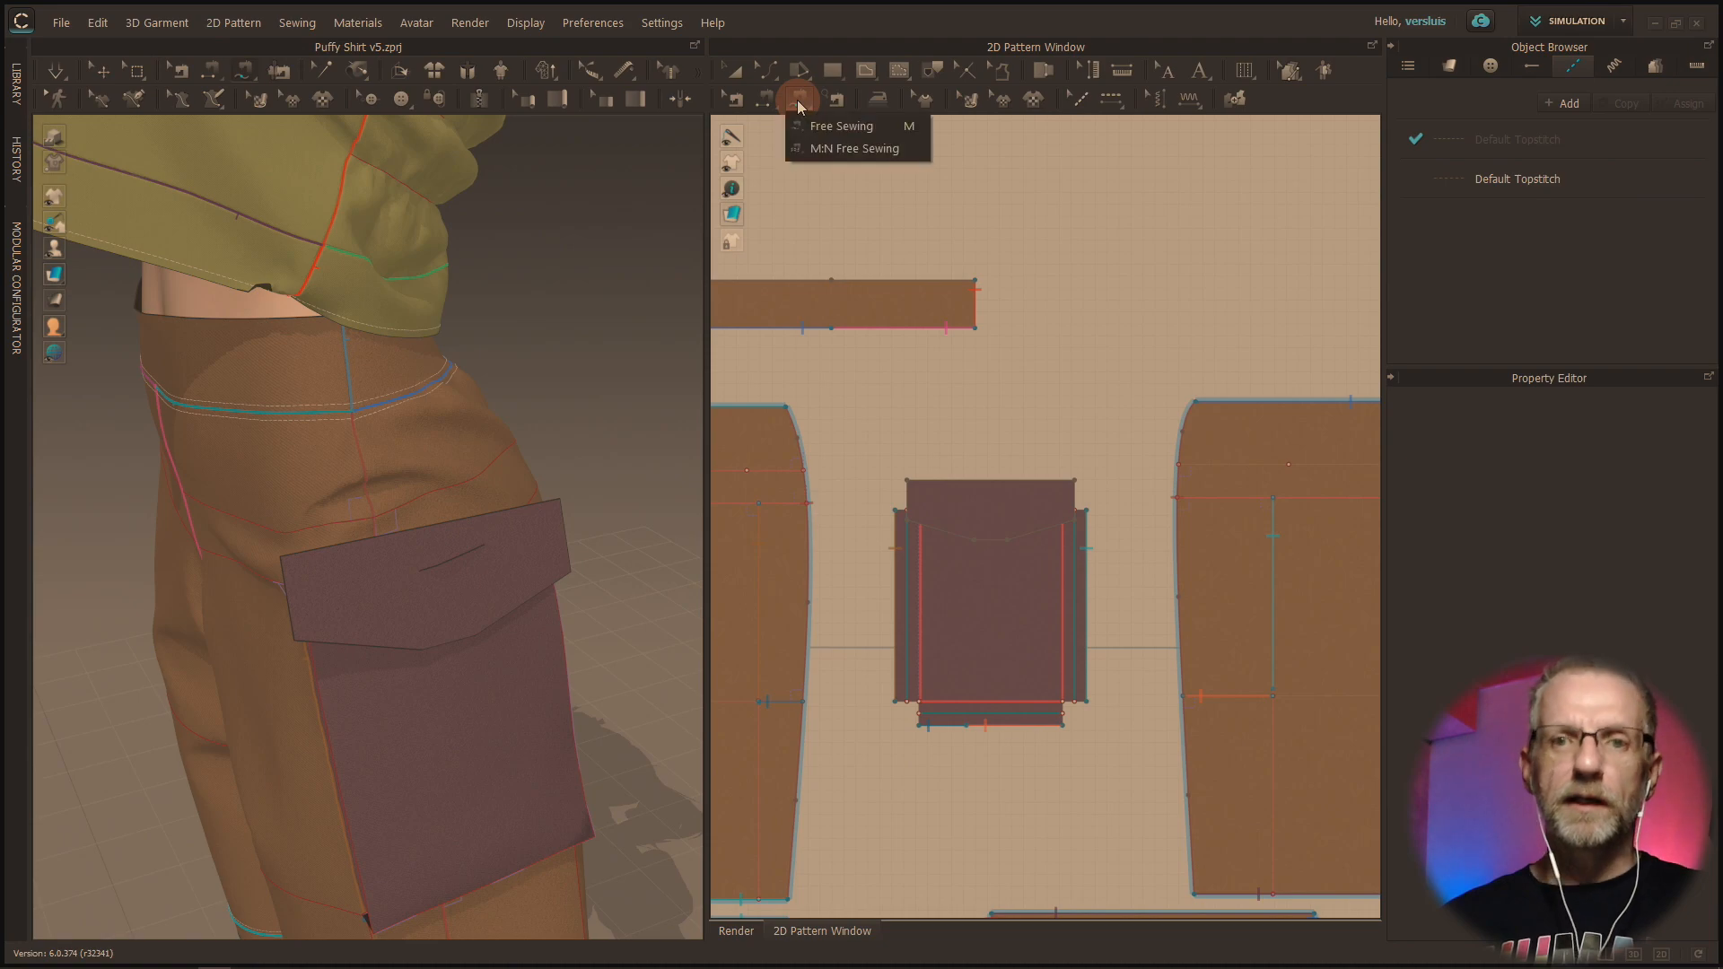
pyautogui.click(855, 148)
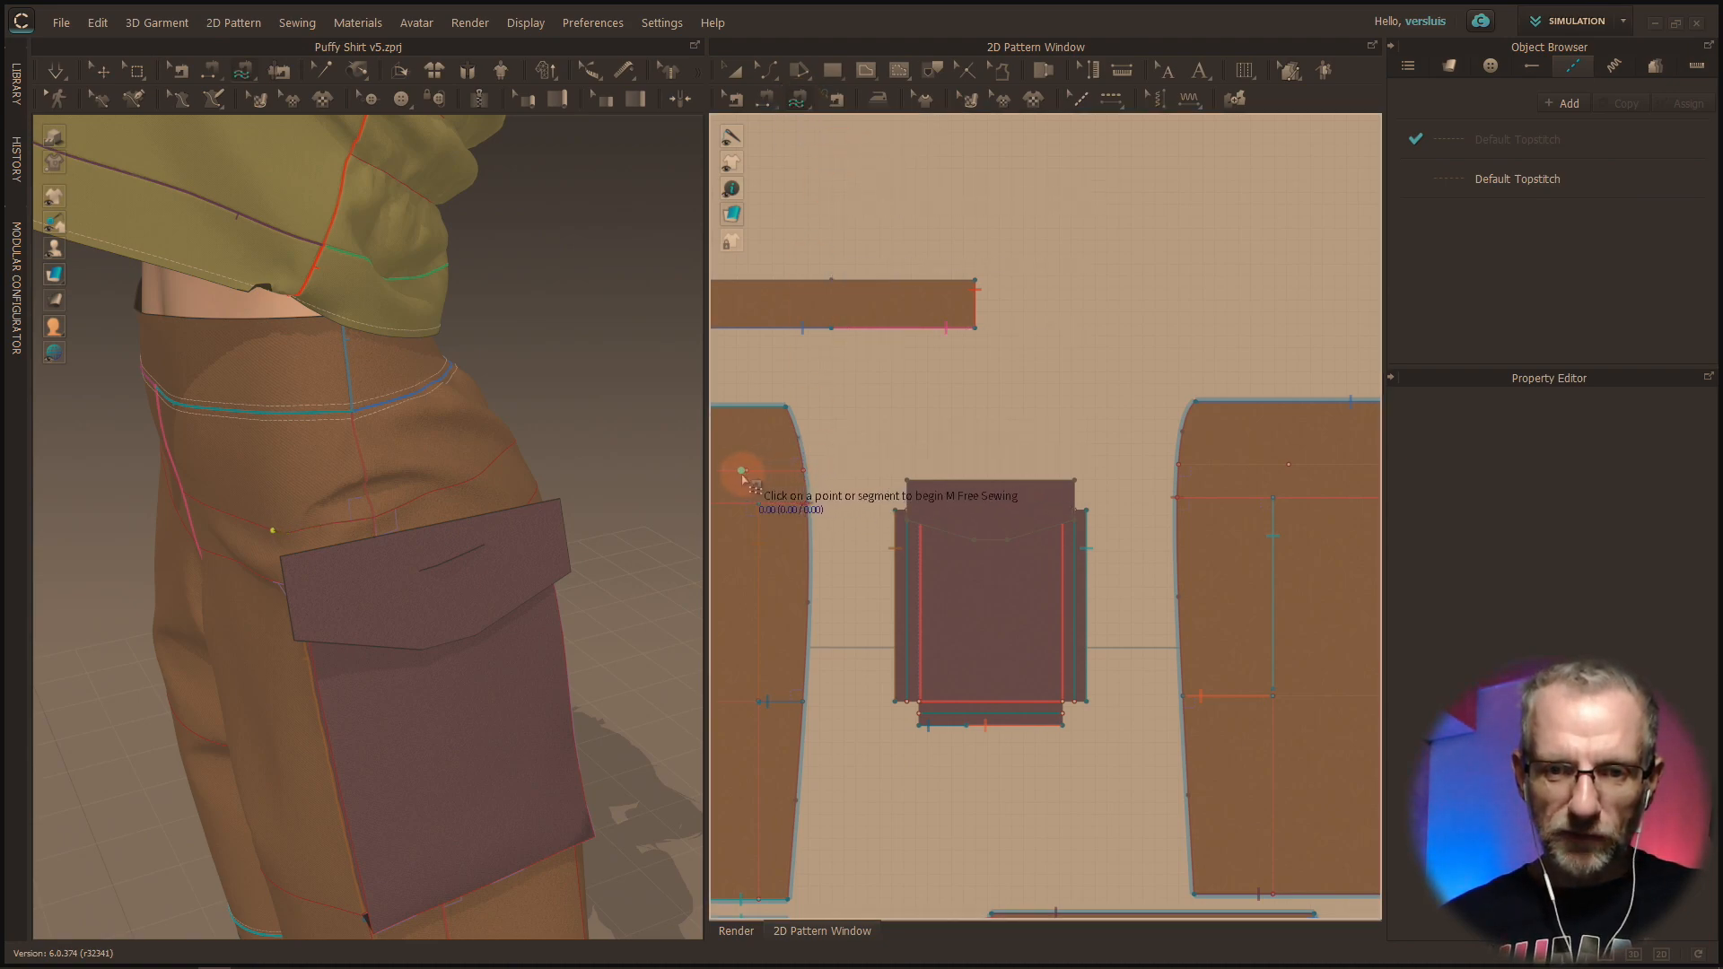
pyautogui.scroll(-2, 754, 482)
pyautogui.scroll(5, 753, 482)
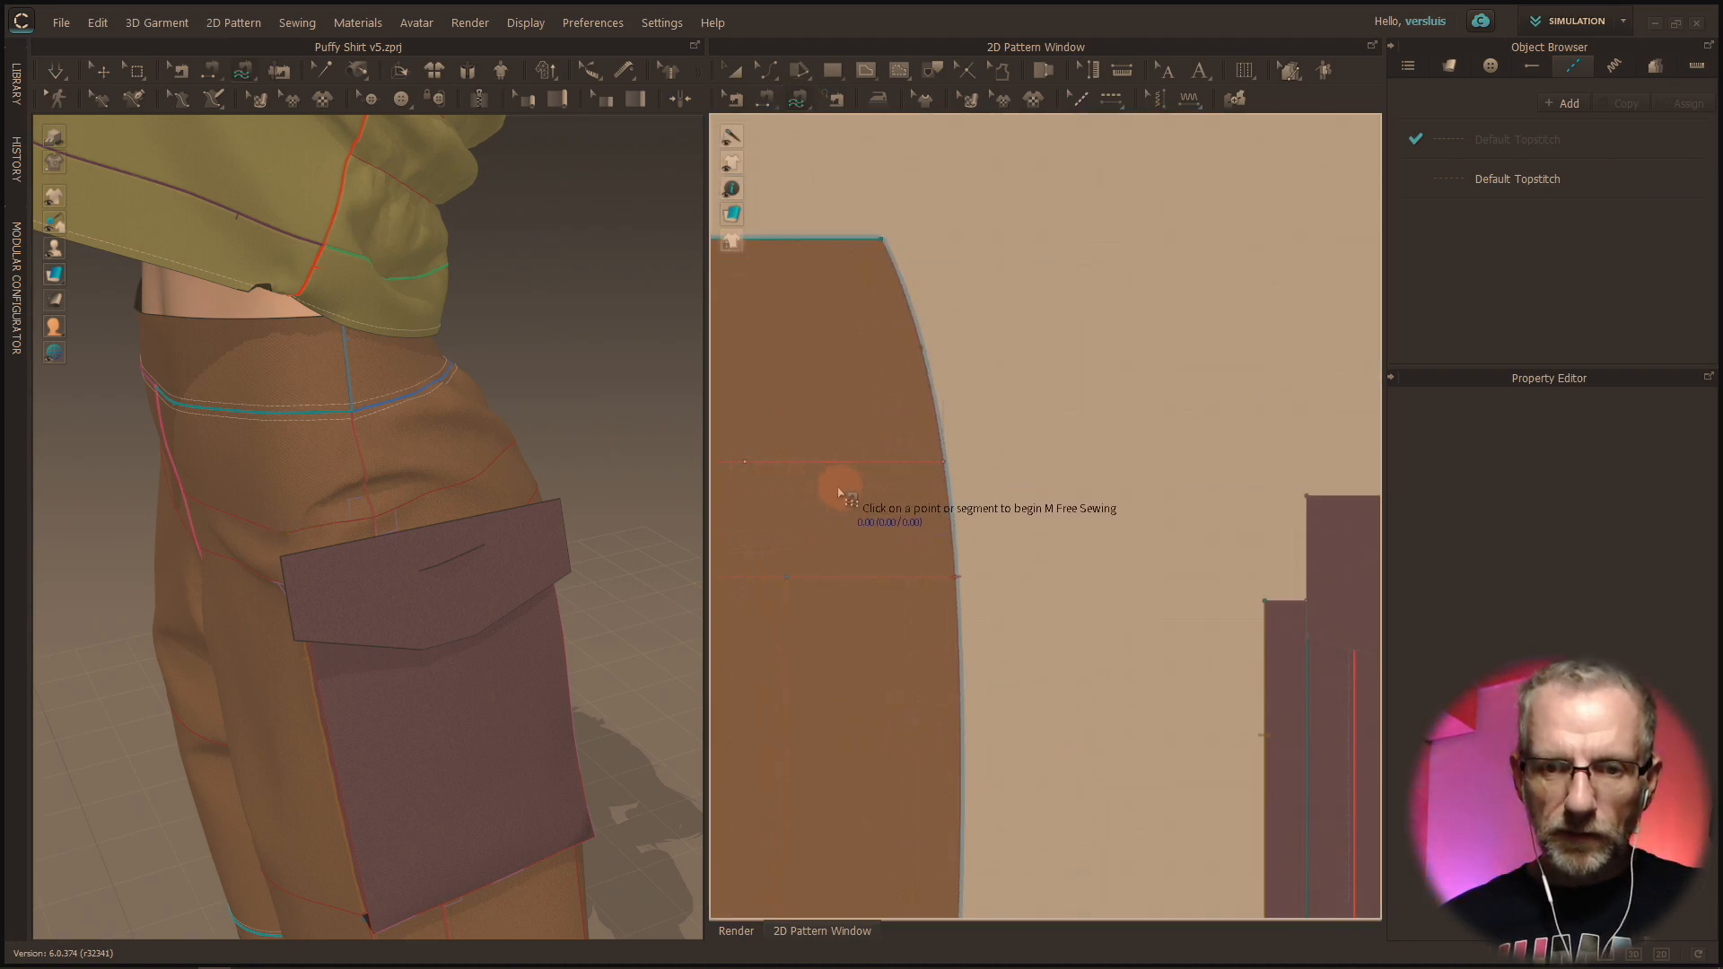
pyautogui.click(747, 462)
pyautogui.click(944, 462)
pyautogui.scroll(-2, 1193, 481)
pyautogui.moveTo(1193, 481); pyautogui.dragTo(815, 460, button='right')
pyautogui.scroll(-2, 815, 459)
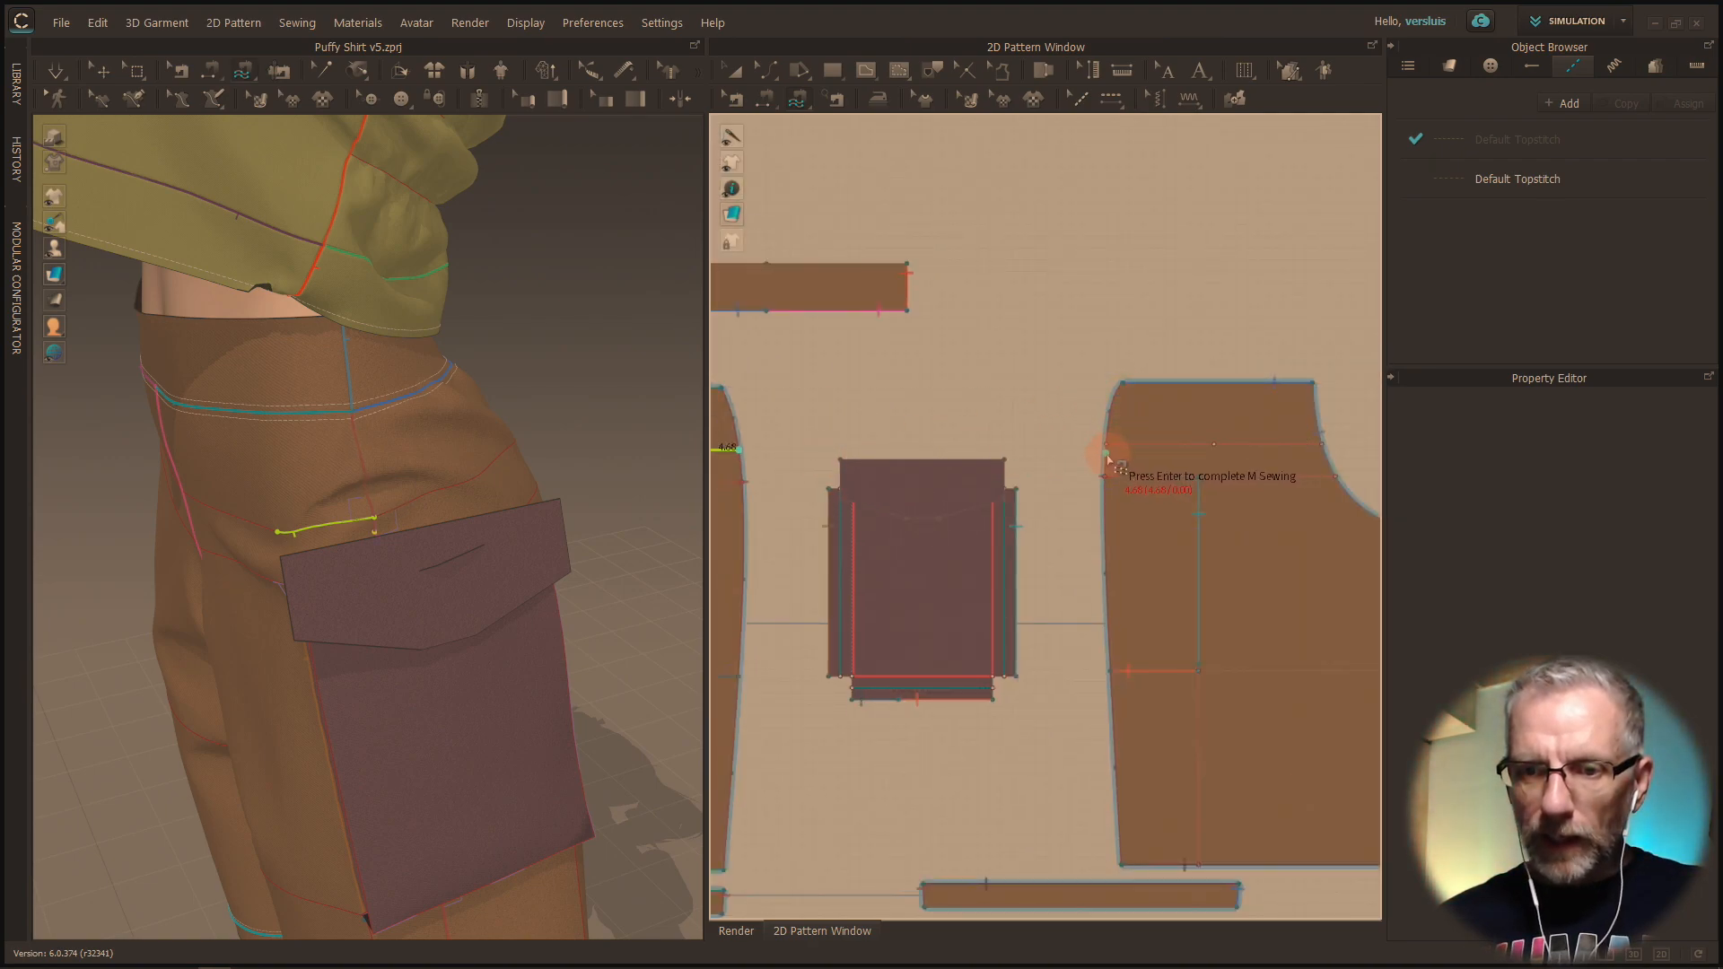
pyautogui.press('Return')
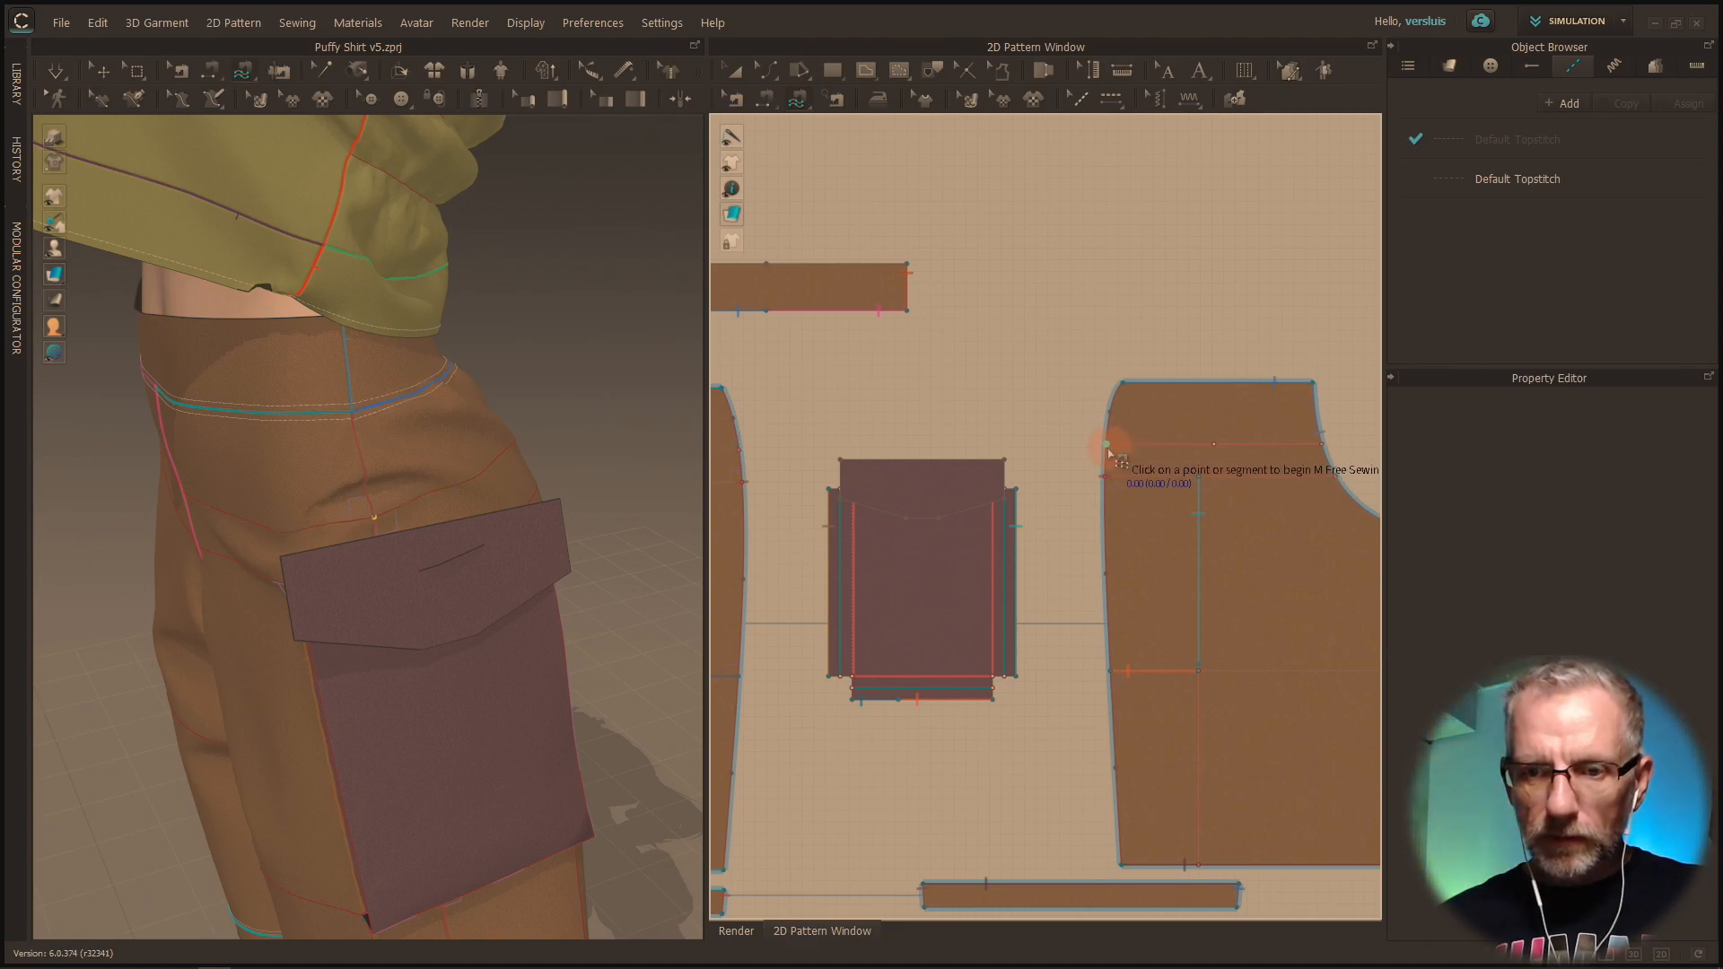
# Step: Sew the upper internal lines of the front and back shorts patterns together as one group to the flap's full top edge
pyautogui.moveTo(923, 404); pyautogui.dragTo(1135, 415, button='right')
pyautogui.scroll(-1, 1135, 416)
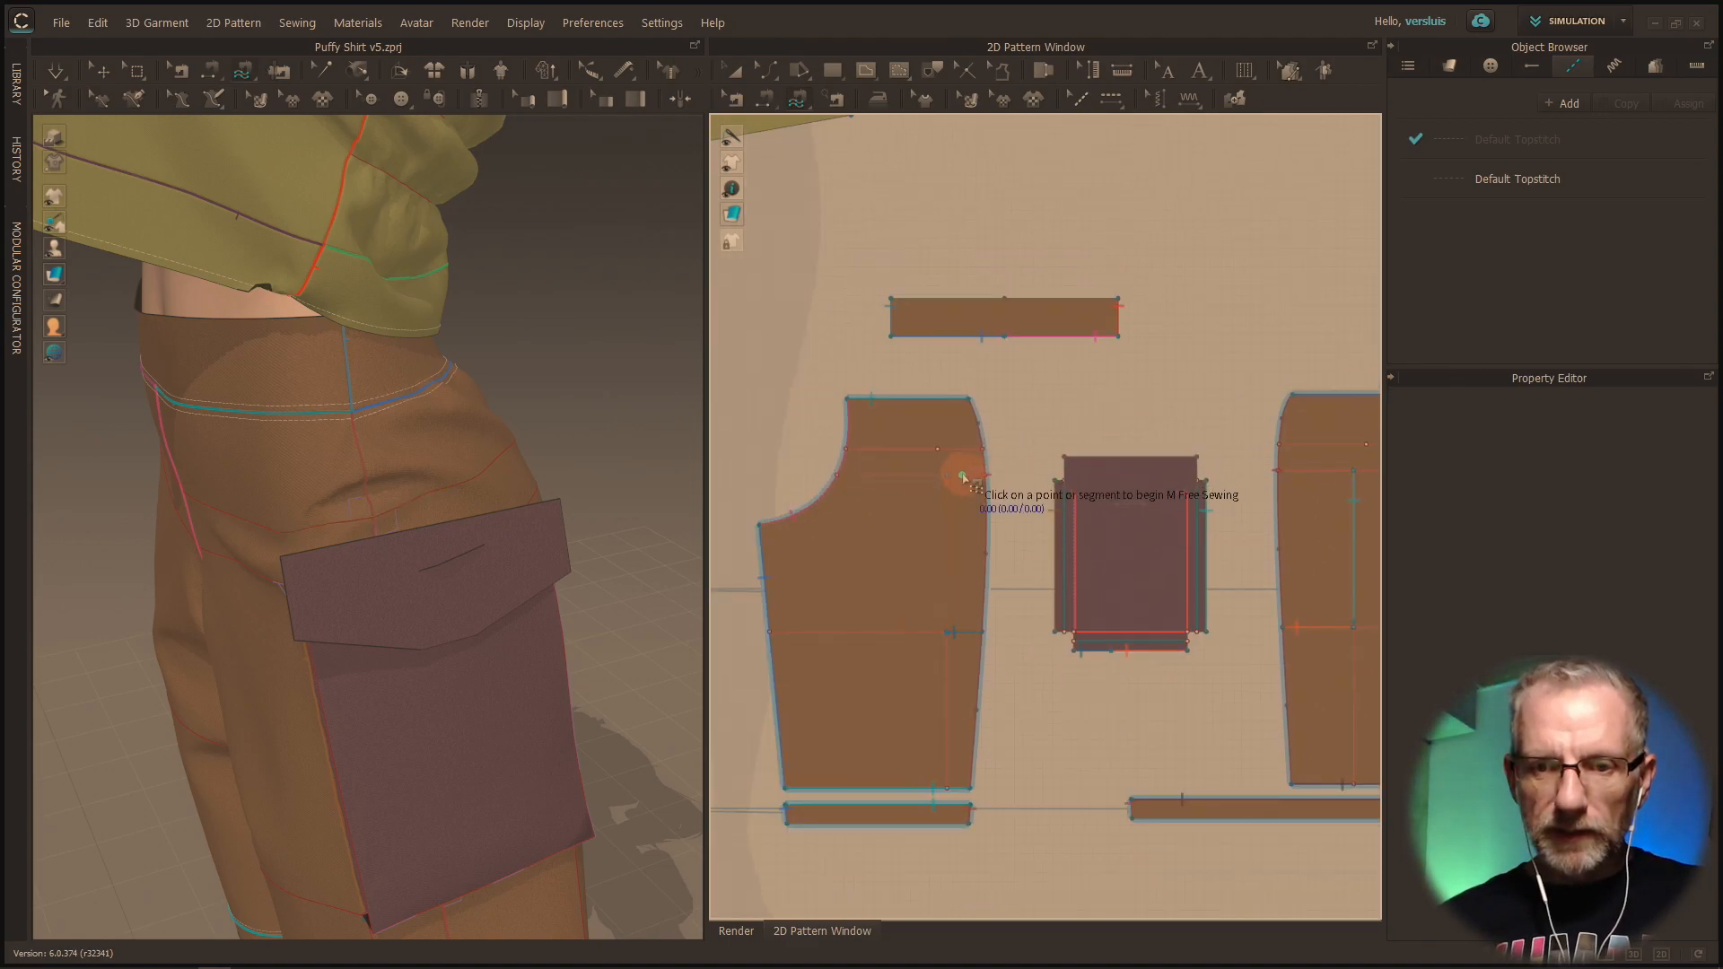
pyautogui.click(941, 448)
pyautogui.click(983, 449)
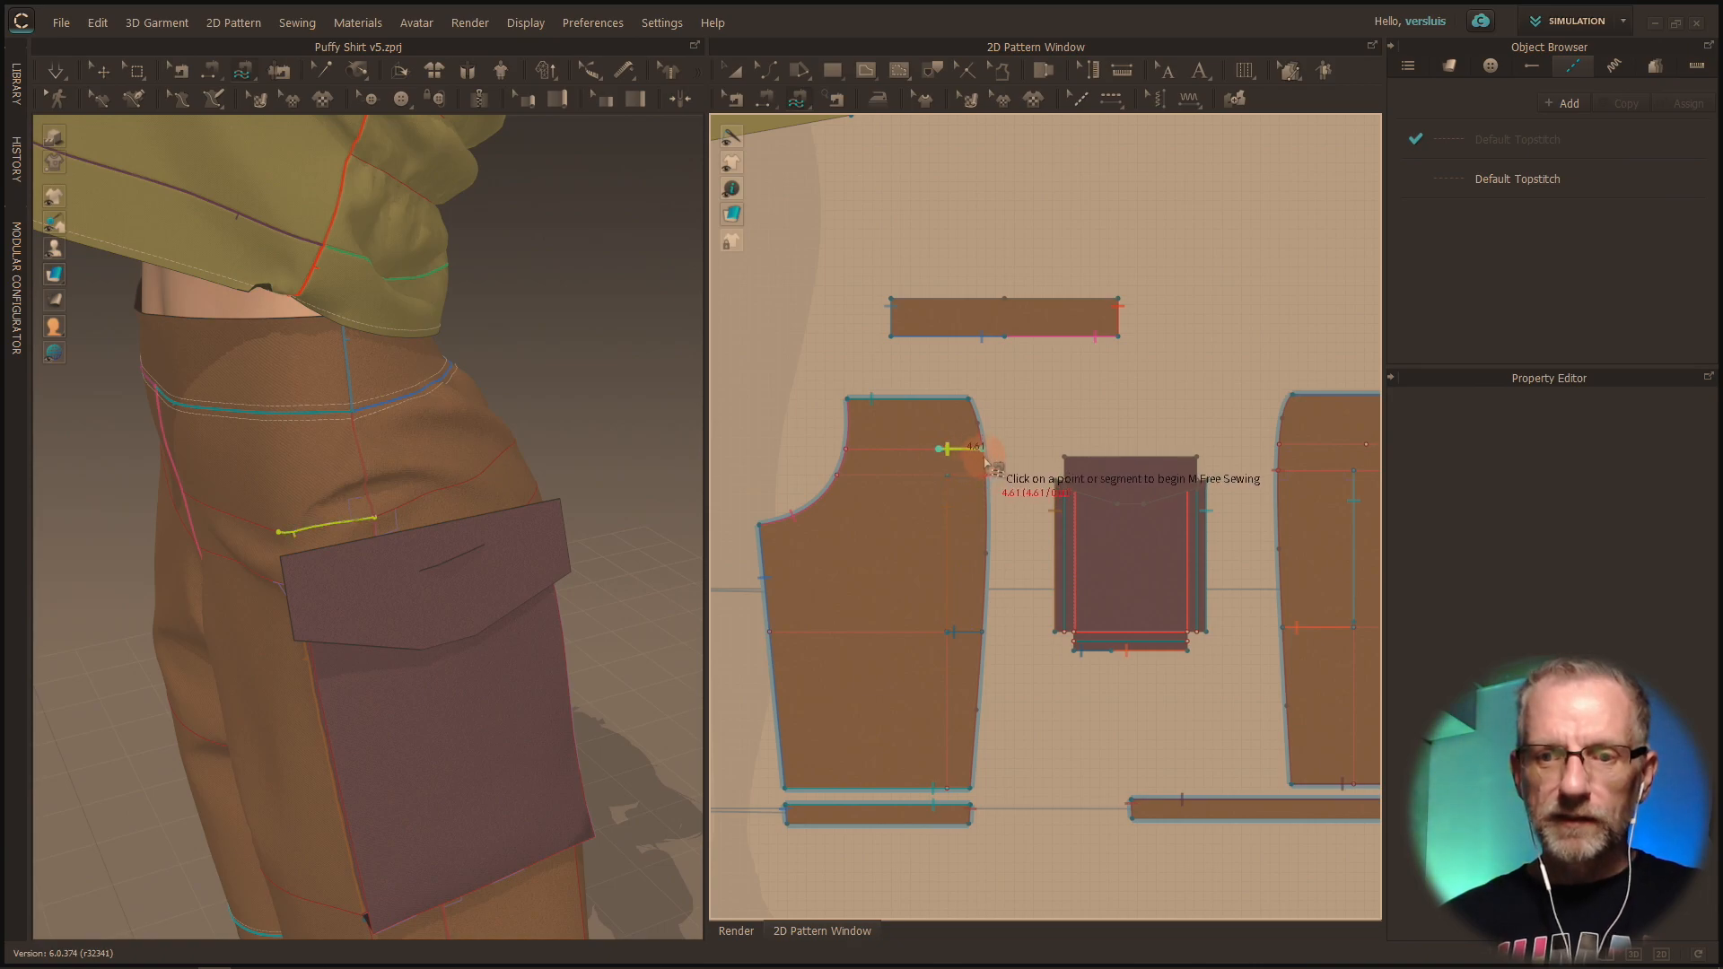
pyautogui.click(1279, 445)
pyautogui.click(1371, 445)
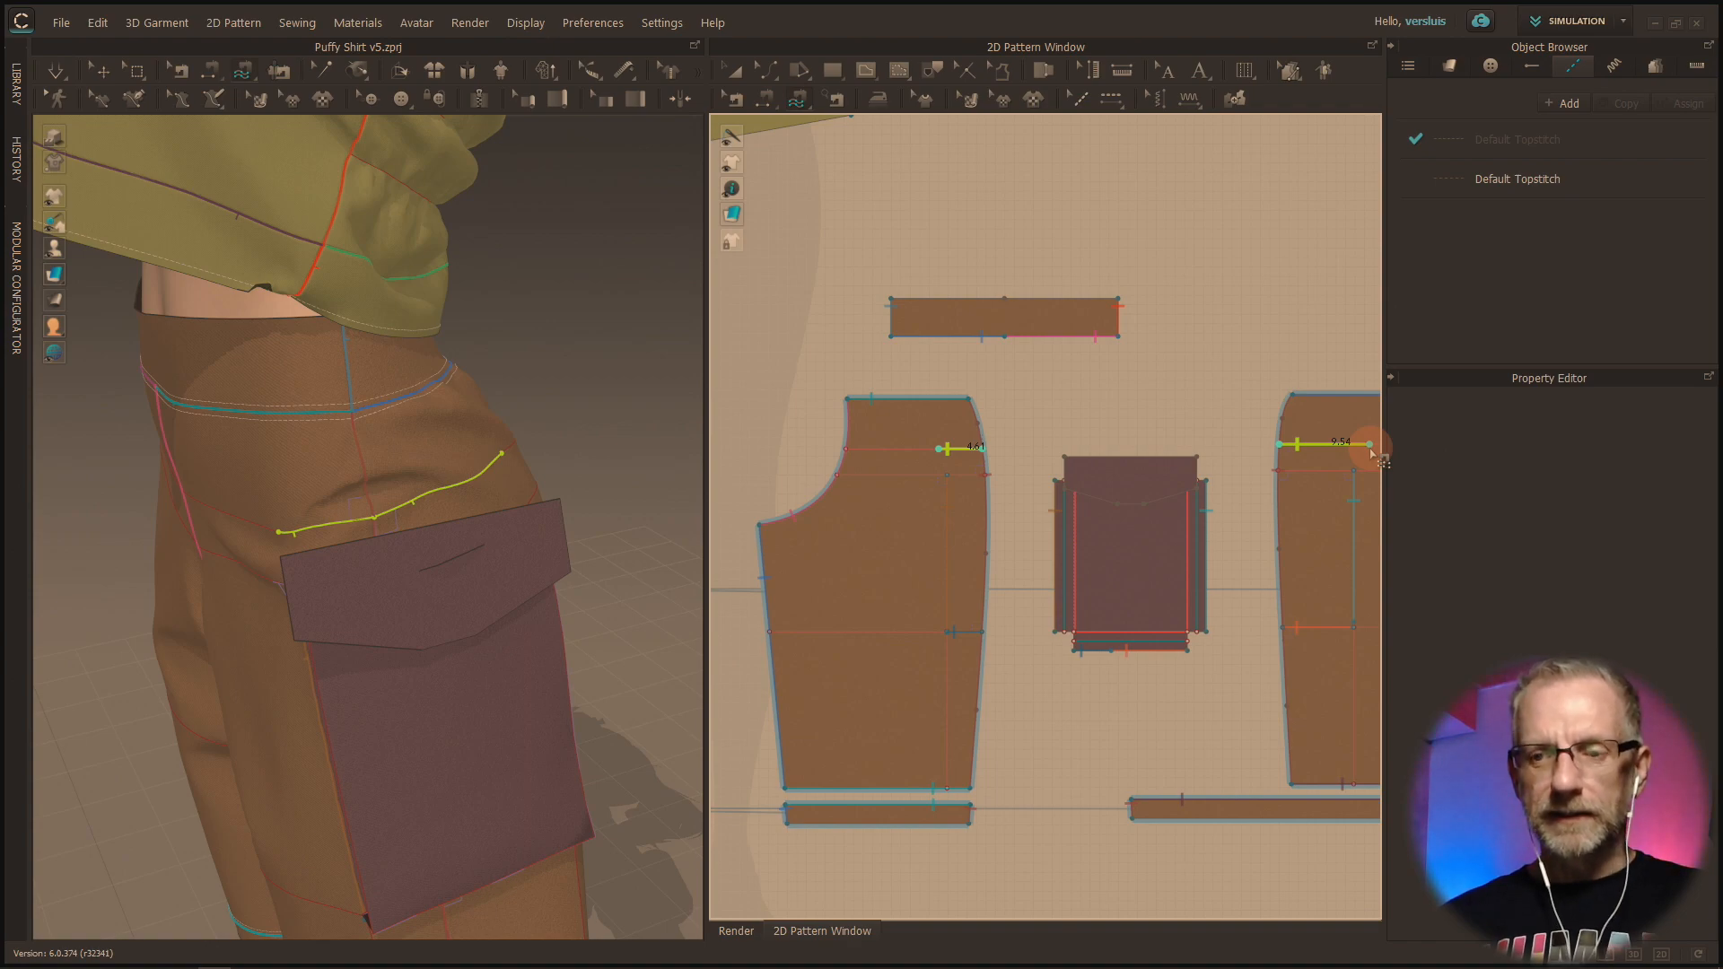
pyautogui.press('Return')
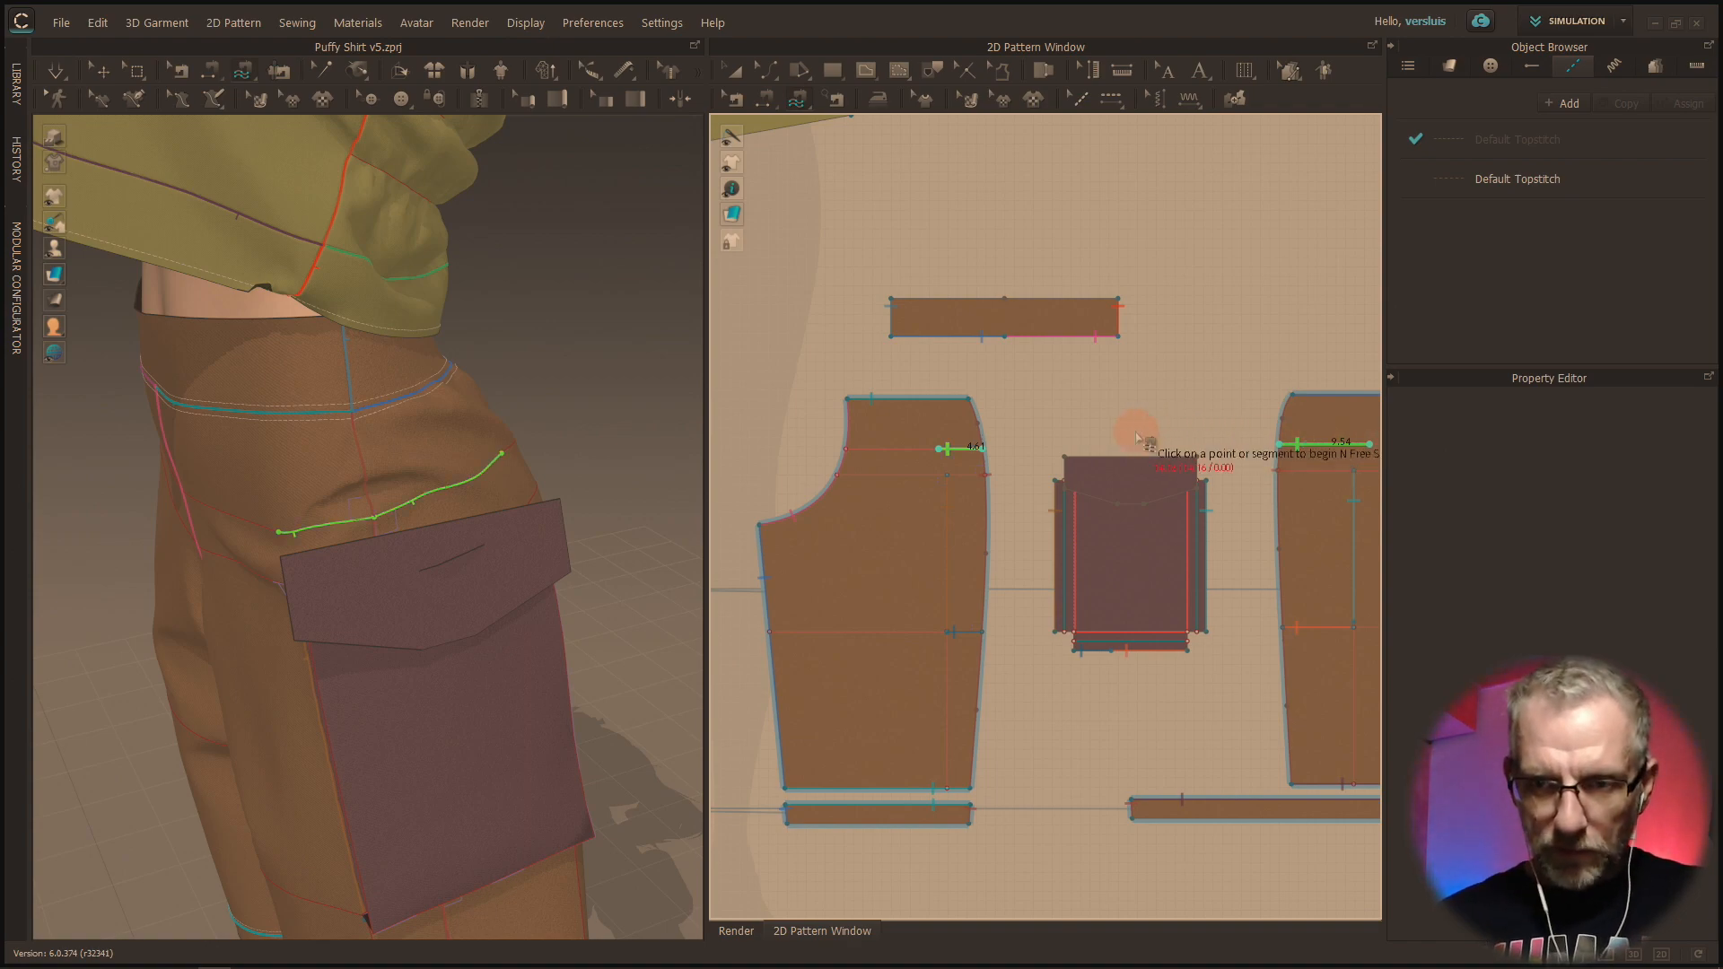
pyautogui.click(1066, 458)
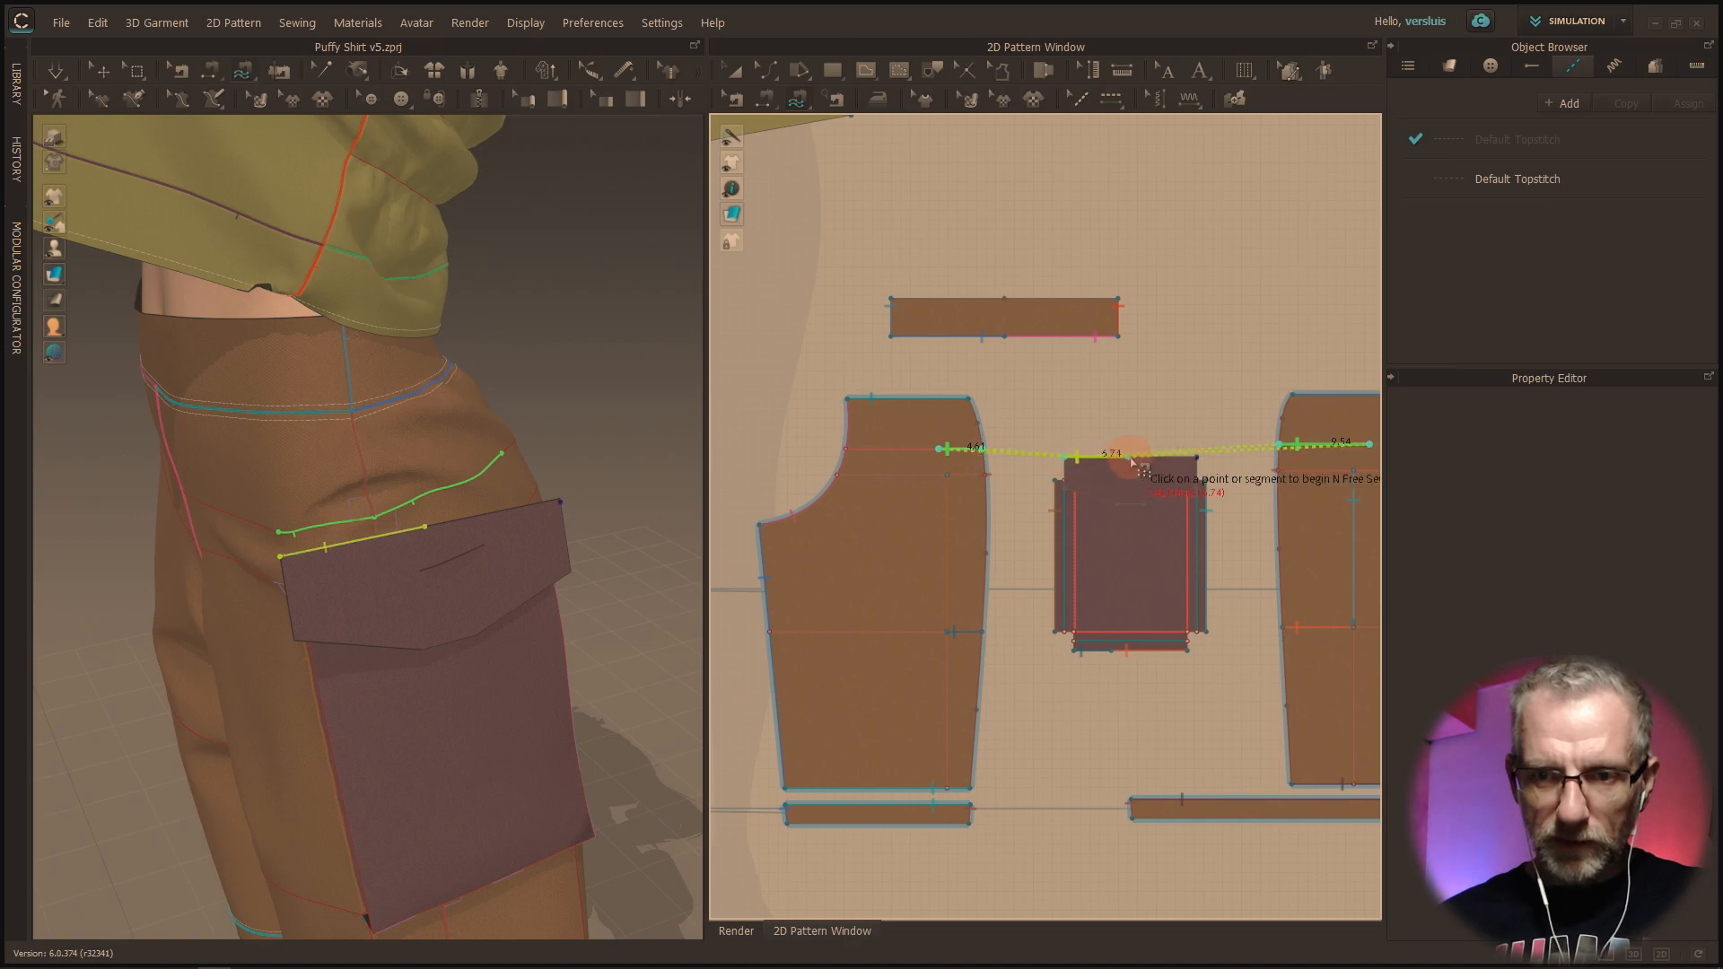
pyautogui.click(1198, 459)
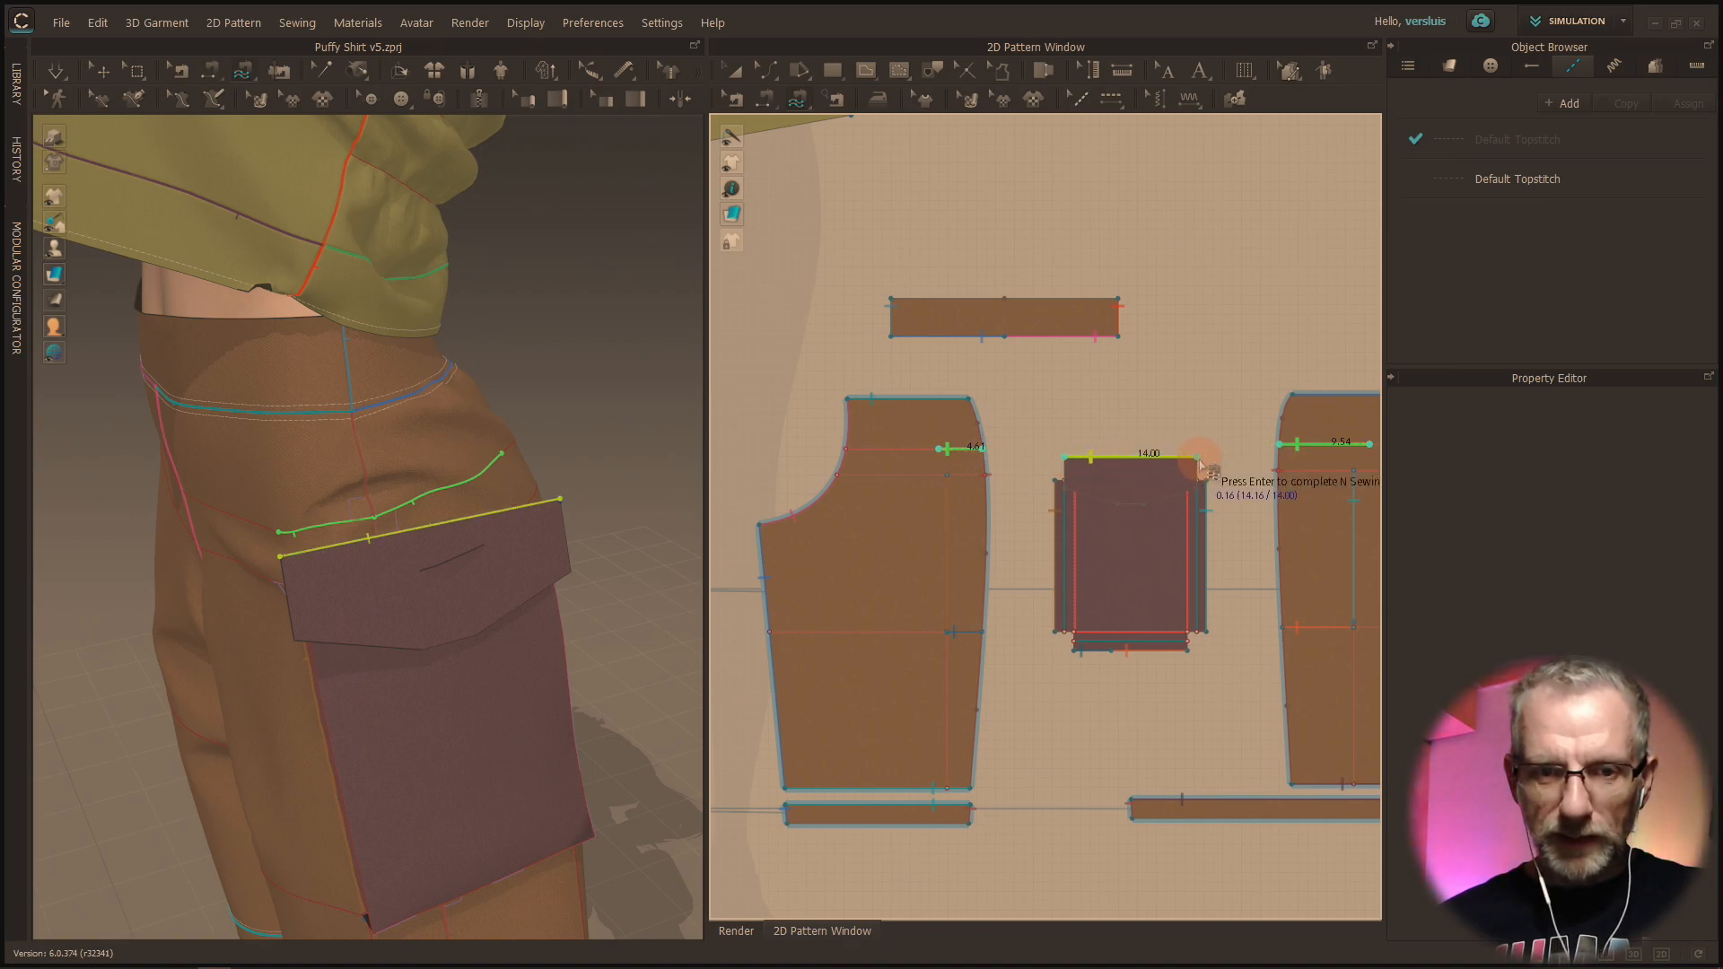
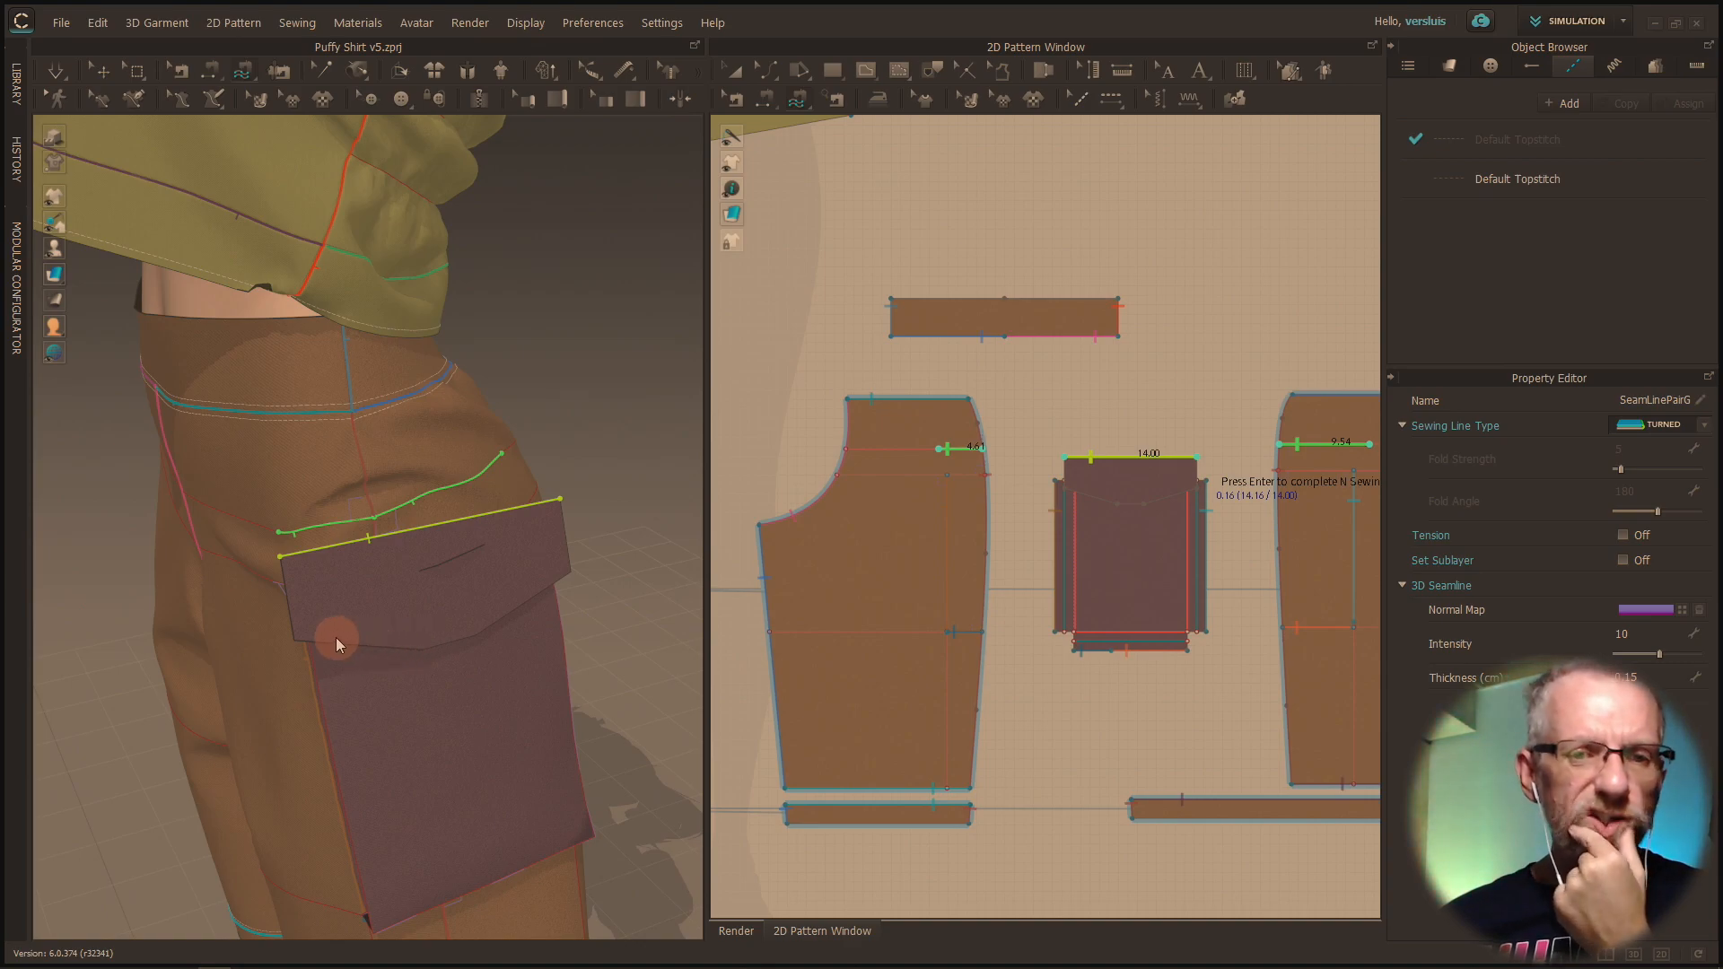
# Step: Complete the M:N sewing between the flap's top edge and the shorts patterns, and simulate the garment
pyautogui.press('Return')
pyautogui.moveTo(323, 633)
pyautogui.mouseDown(button='right')
pyautogui.moveTo(424, 666)
pyautogui.moveTo(488, 566)
pyautogui.moveTo(339, 596)
pyautogui.moveTo(344, 620)
pyautogui.mouseUp(button='right')
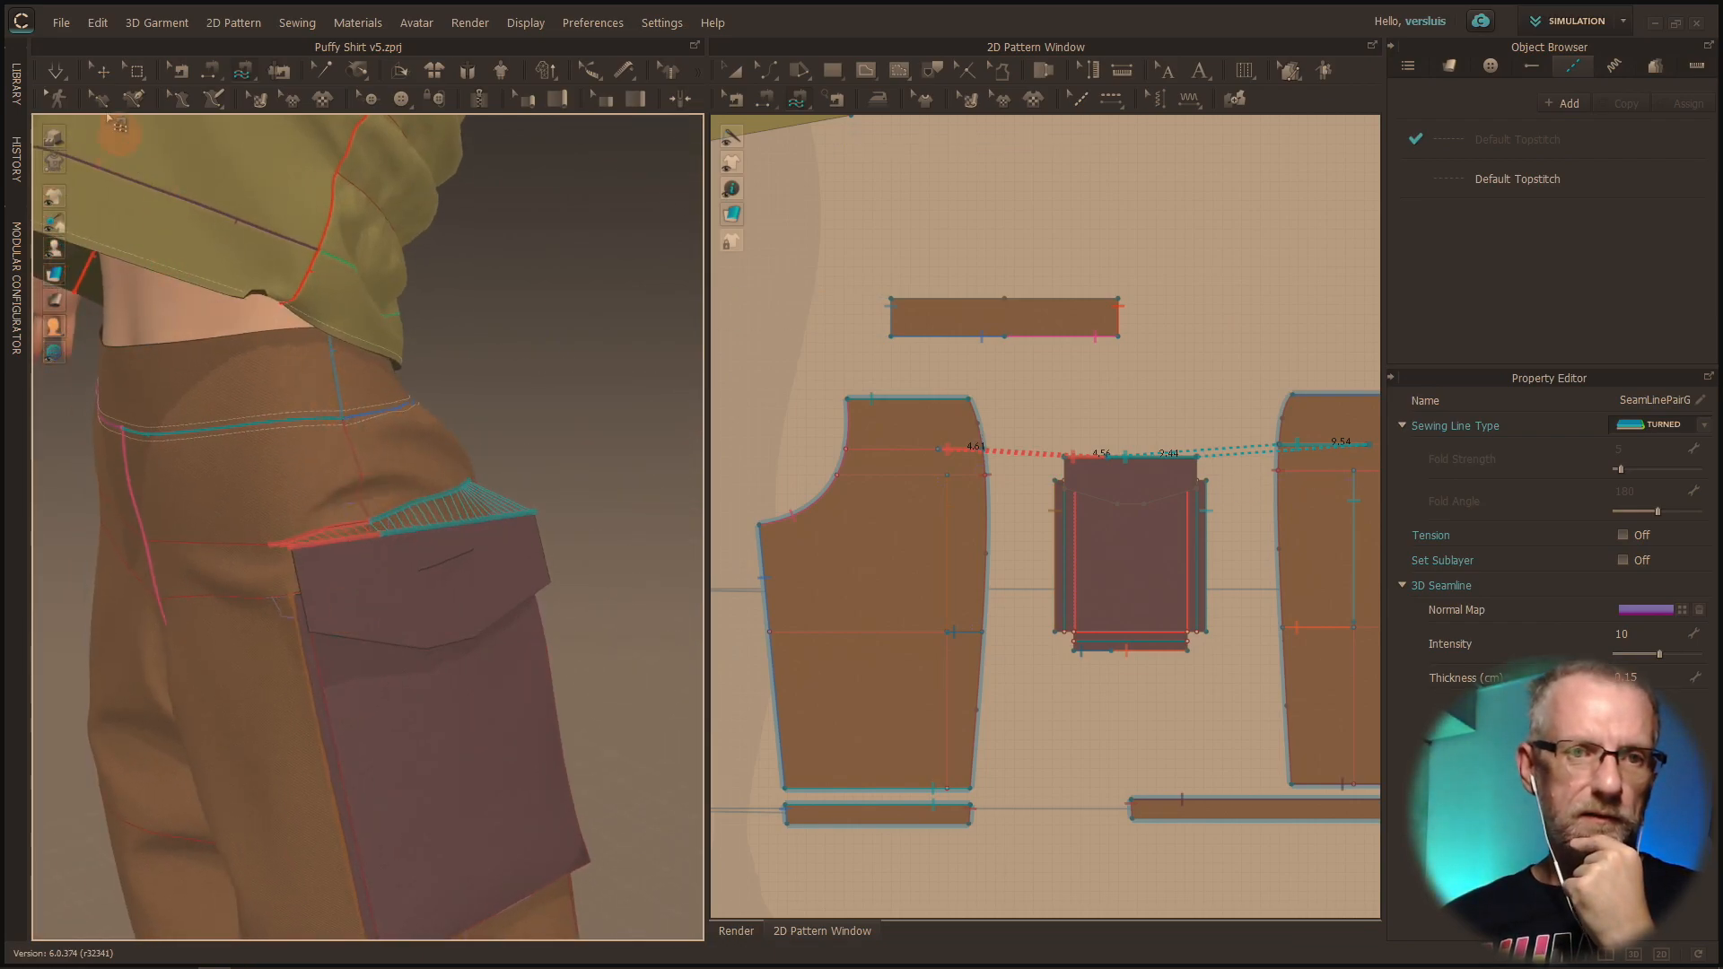
pyautogui.click(56, 71)
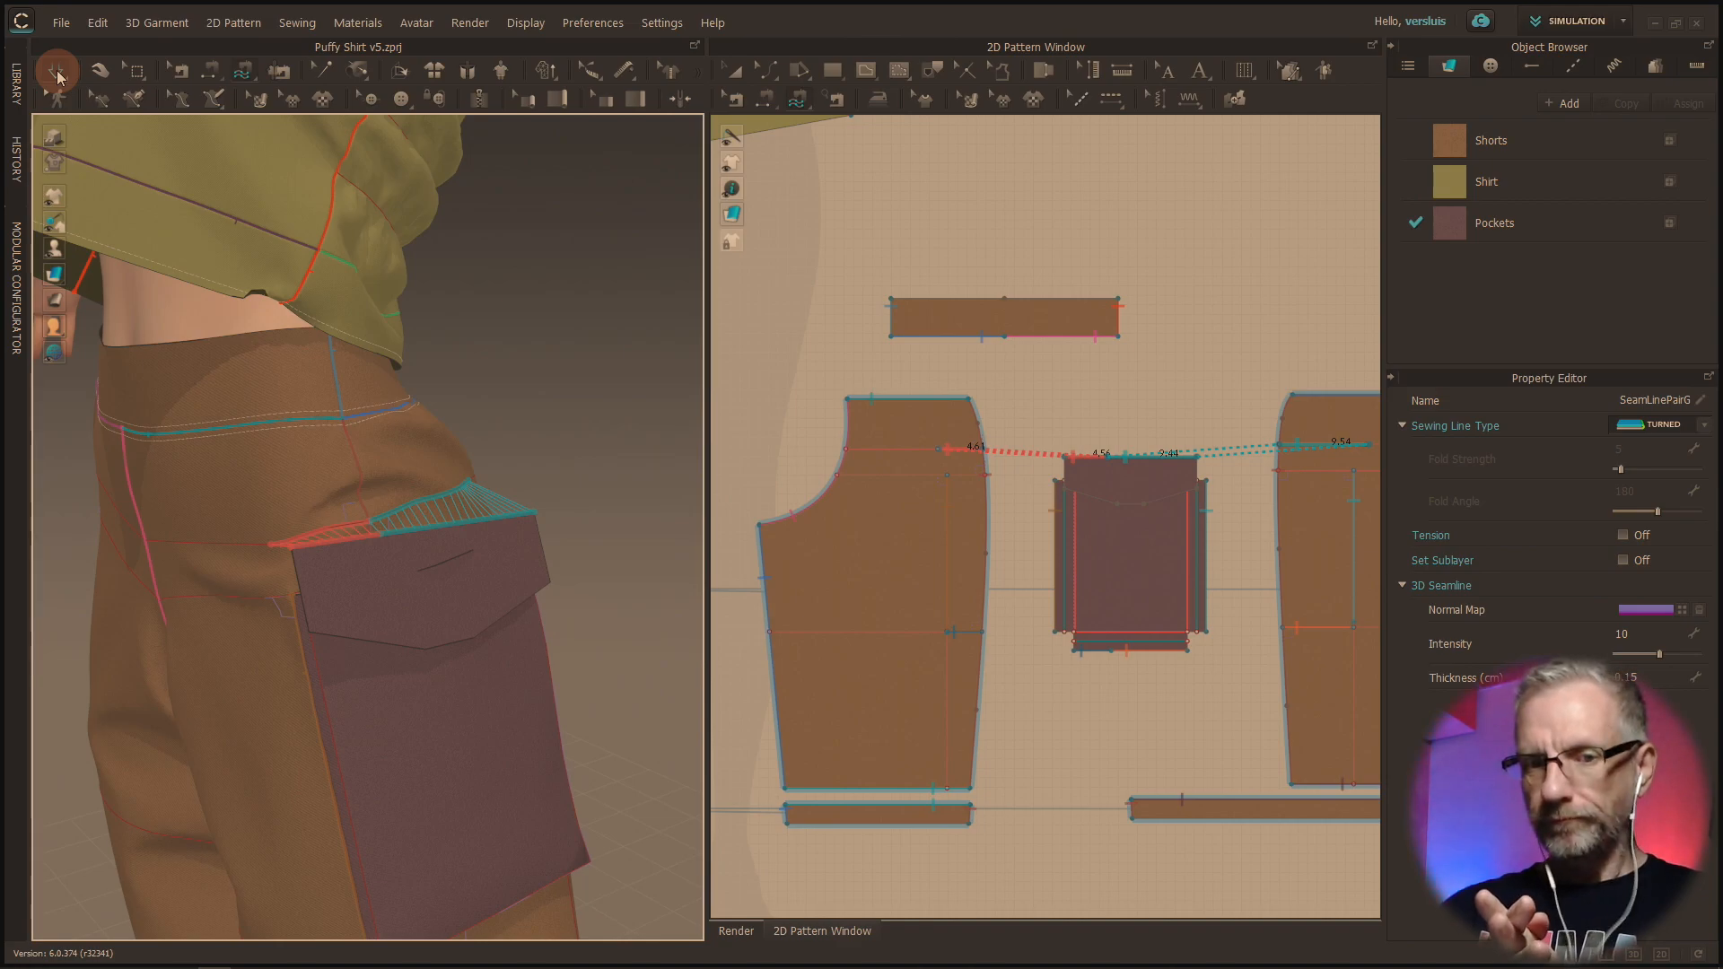
pyautogui.press('a')
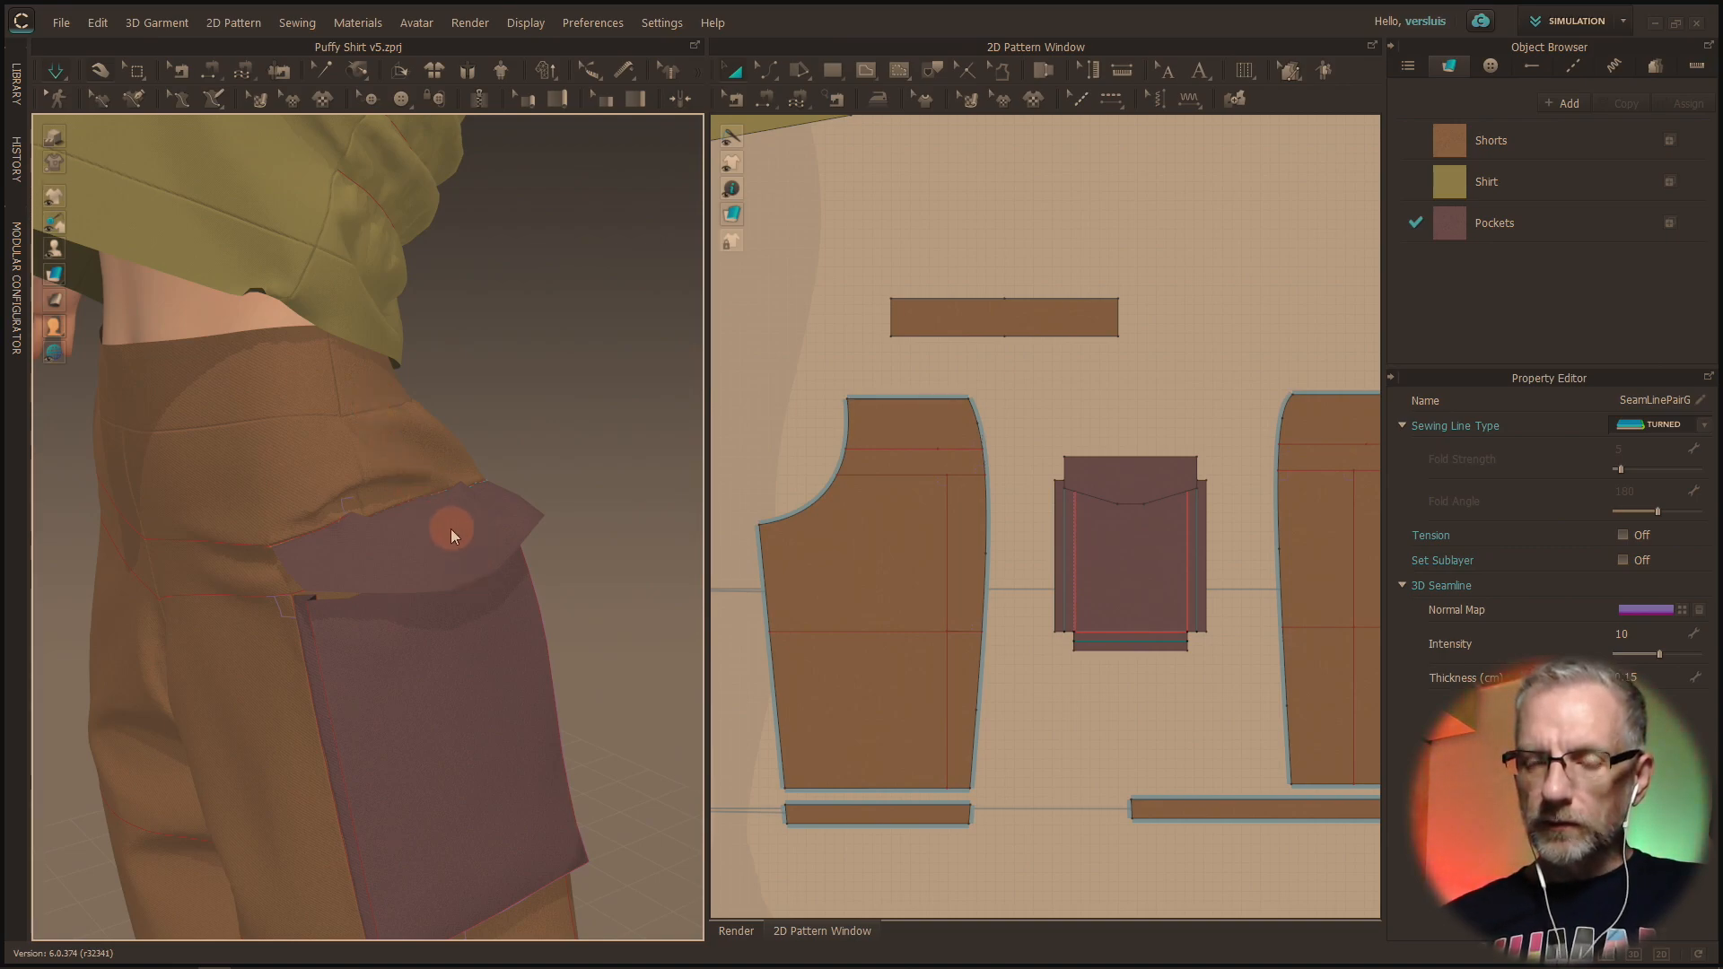
# Step: Inspect the sewn flap's drape close up above the pocket and briefly run the simulation again
pyautogui.scroll(1, 470, 534)
pyautogui.scroll(-1, 490, 540)
pyautogui.scroll(4, 490, 540)
pyautogui.moveTo(495, 540); pyautogui.dragTo(487, 586, button='right')
pyautogui.click(488, 586)
pyautogui.moveTo(488, 685); pyautogui.dragTo(539, 520, button='right')
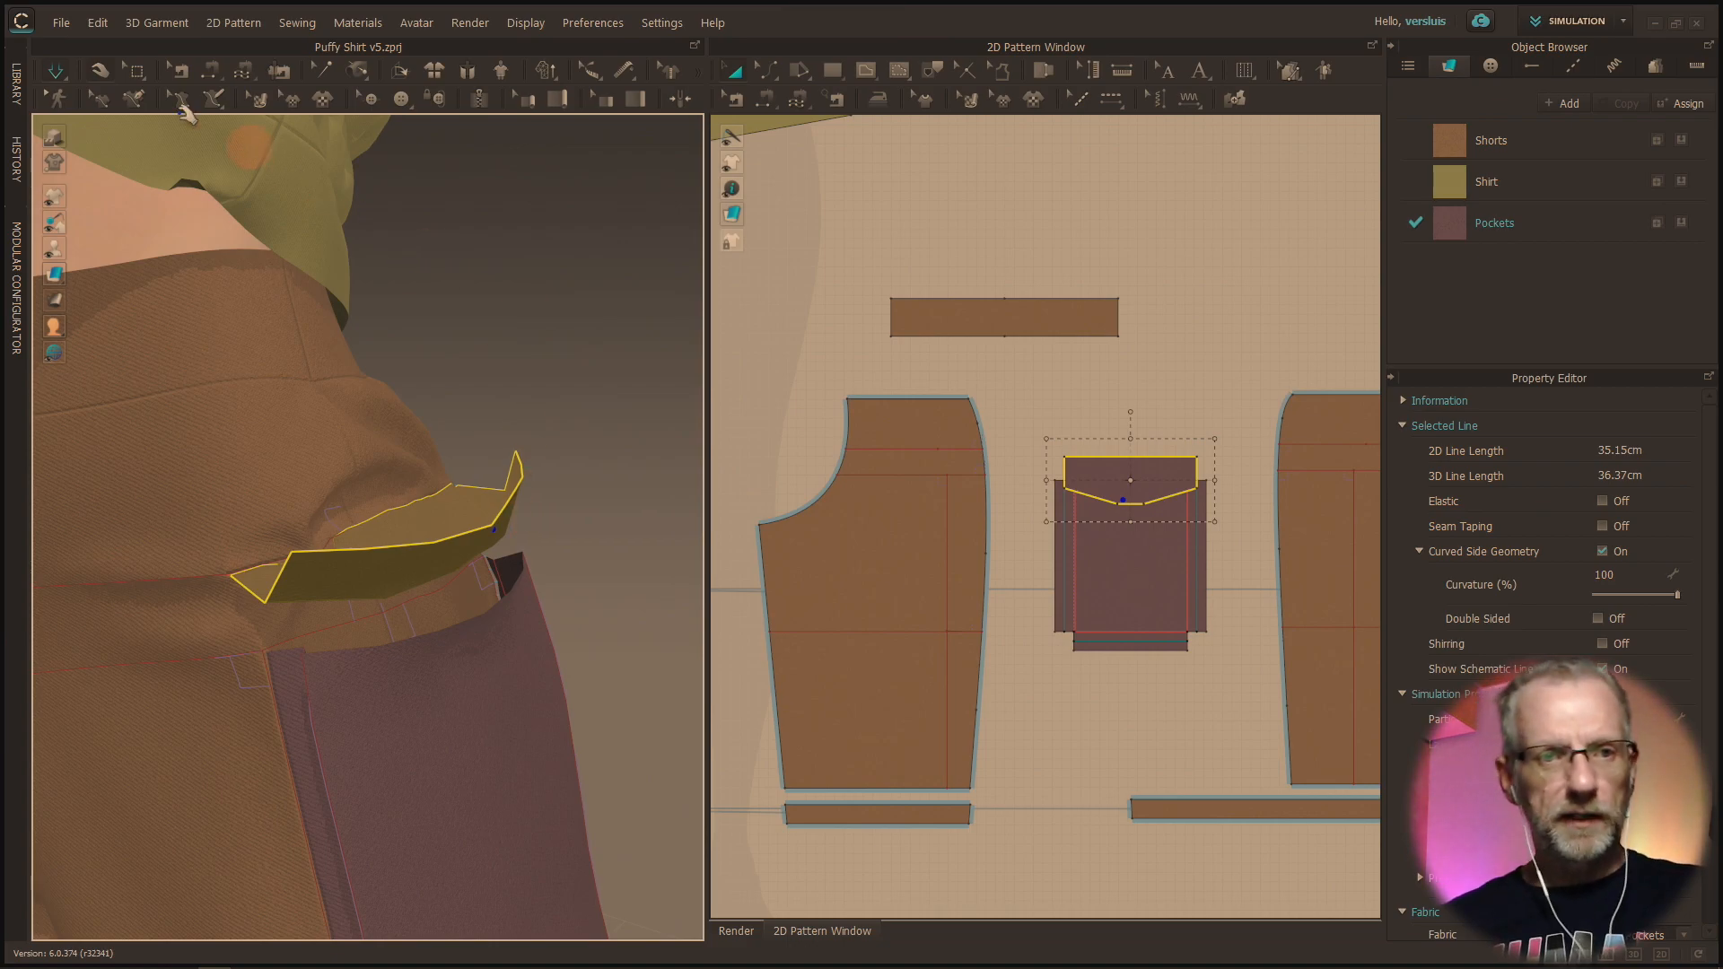
pyautogui.click(59, 78)
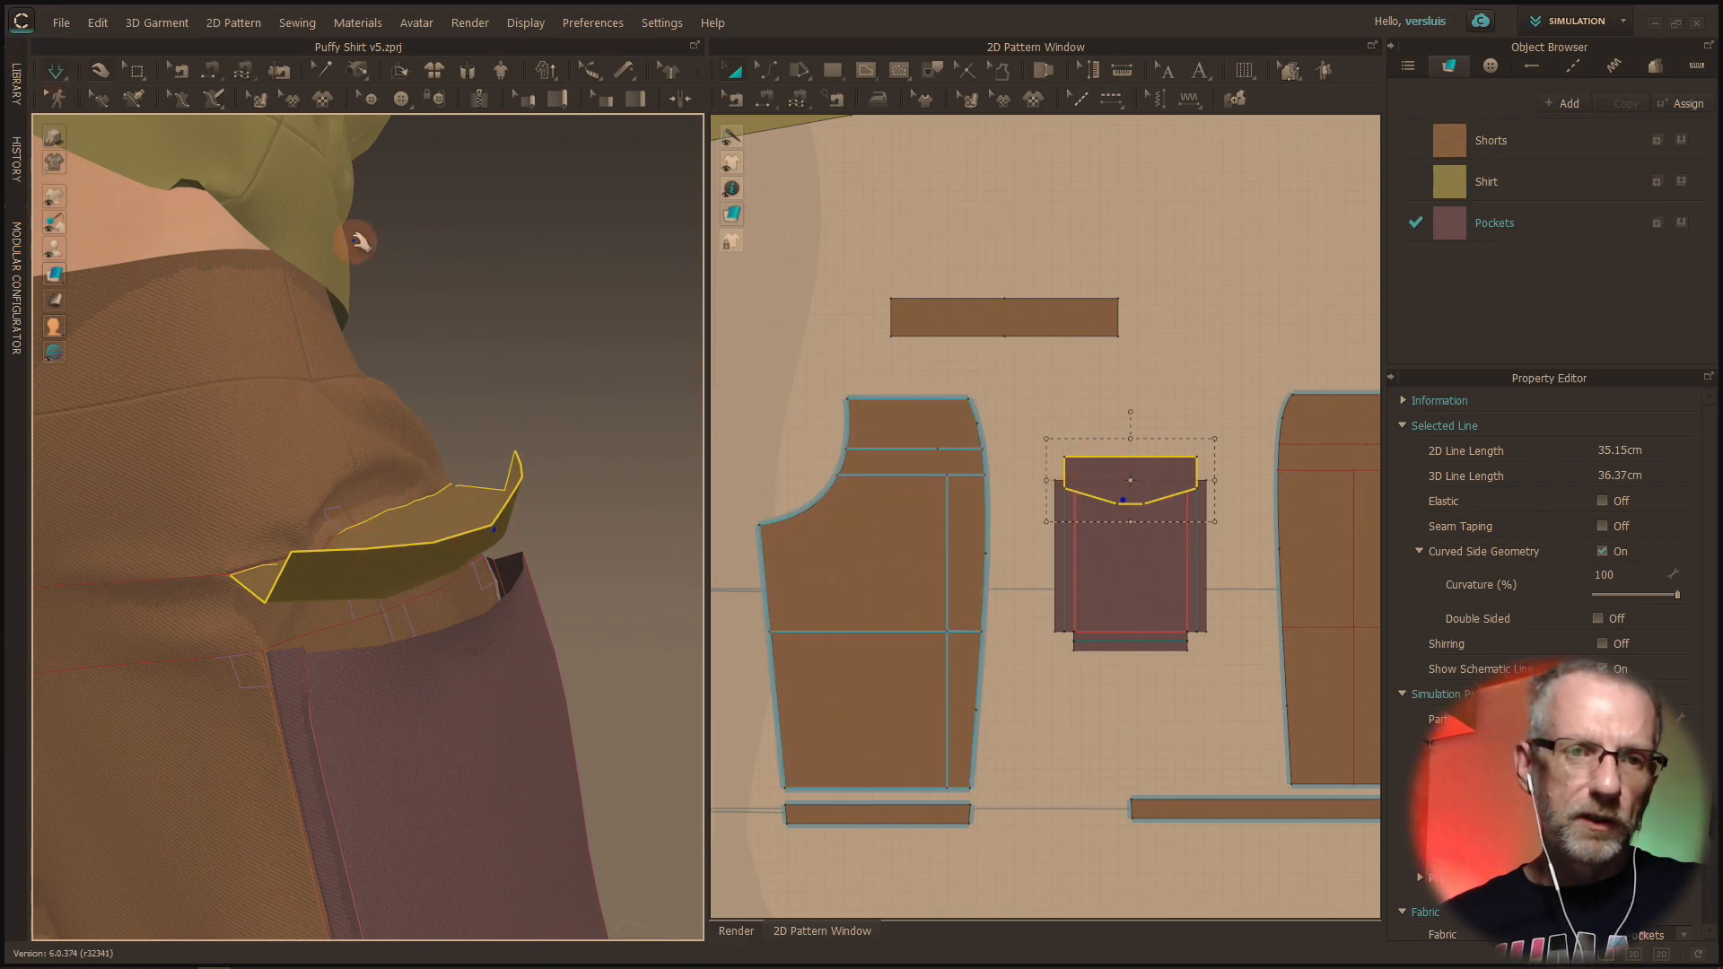
pyautogui.click(55, 70)
# Step: Try to lengthen the flap's top edge to 15 cm using the Start direction, and undo the change
pyautogui.press('m')
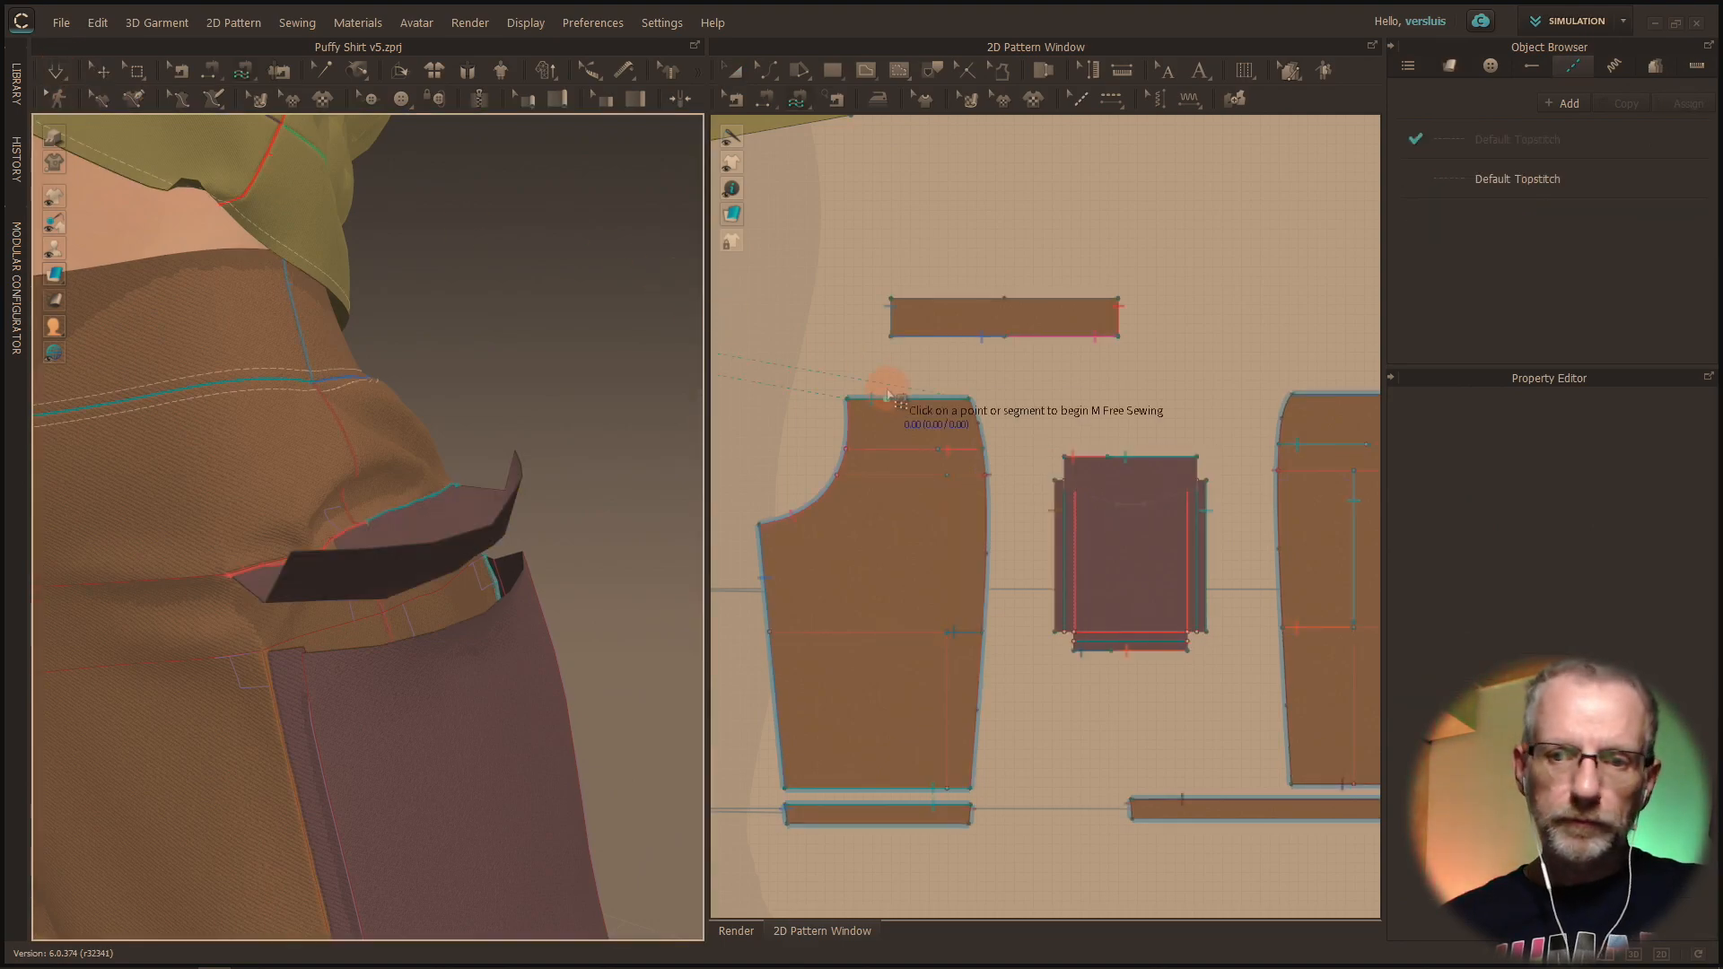
pyautogui.scroll(6, 889, 395)
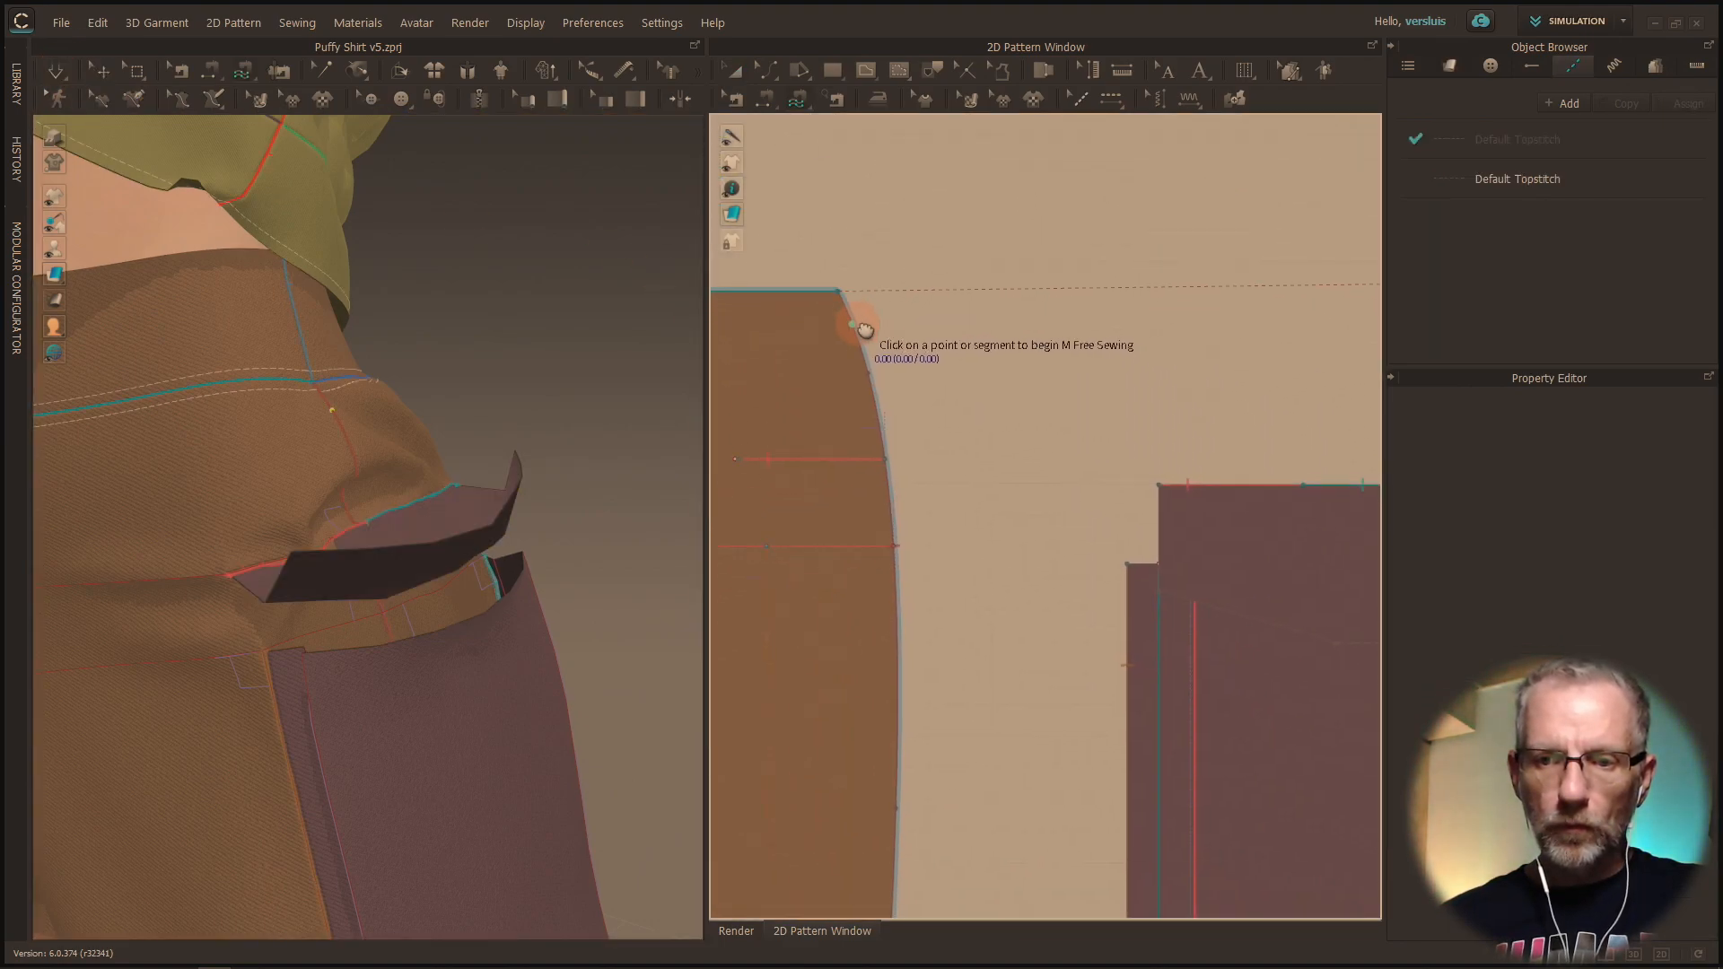
pyautogui.moveTo(865, 330); pyautogui.dragTo(754, 262, button='middle')
pyautogui.press('z')
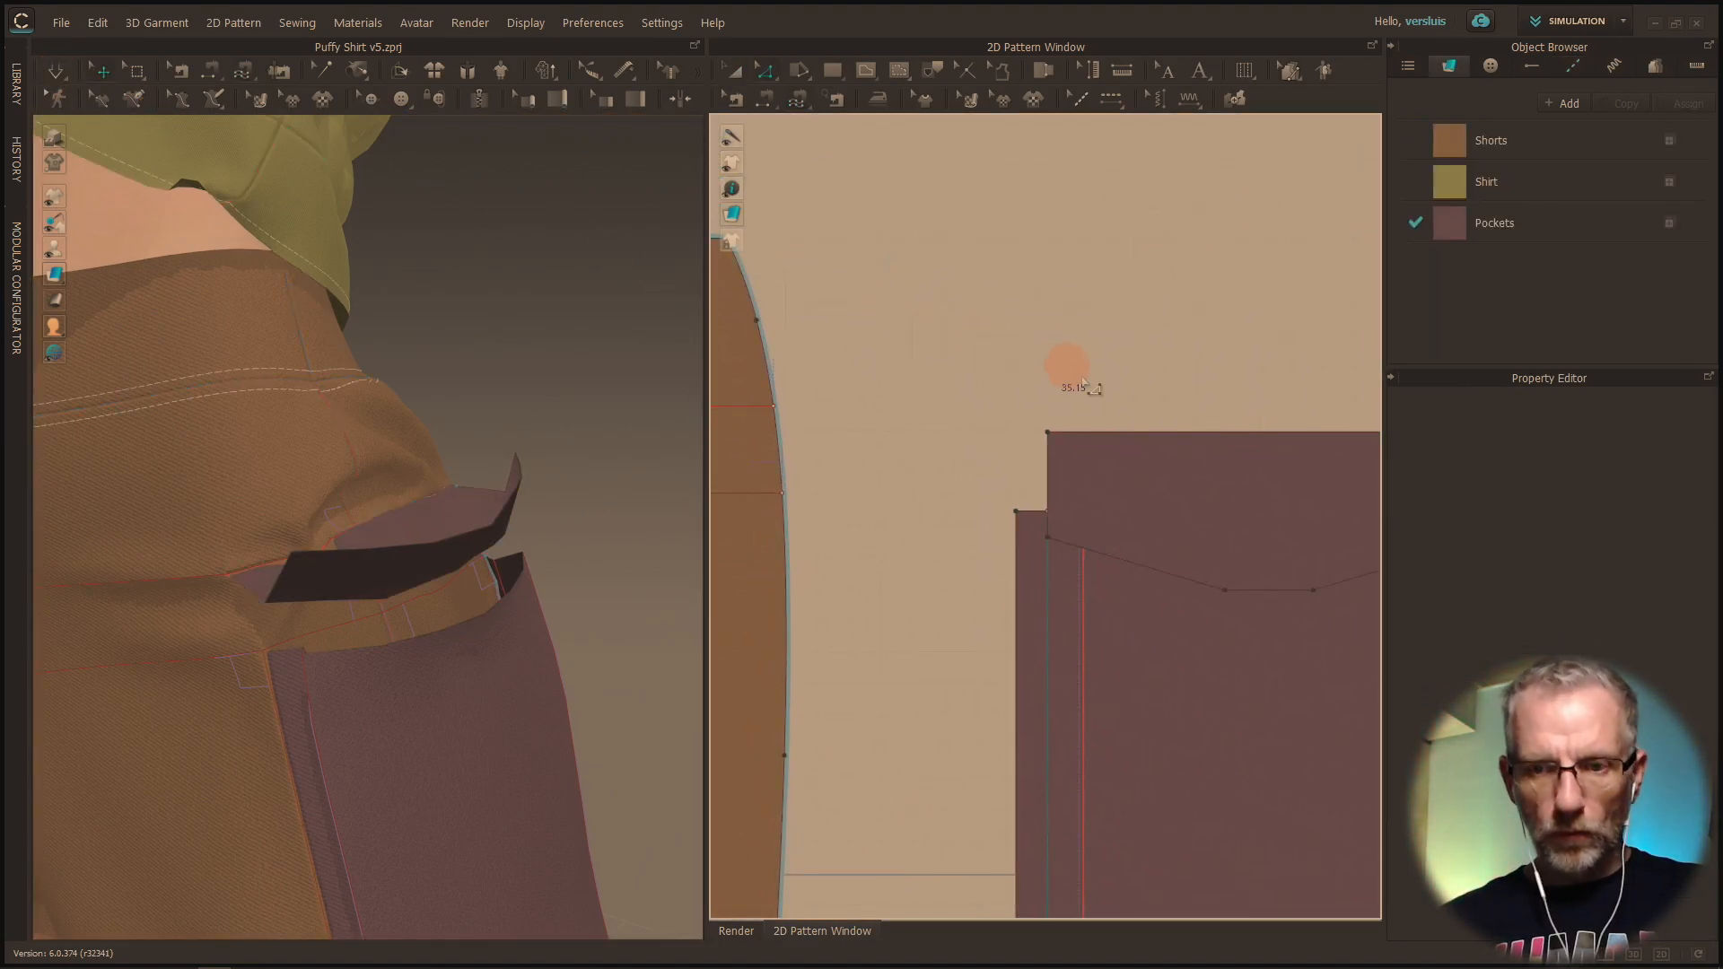
pyautogui.click(1170, 434)
pyautogui.scroll(-2, 1181, 392)
pyautogui.moveTo(1181, 392); pyautogui.dragTo(966, 352, button='middle')
pyautogui.scroll(3, 966, 351)
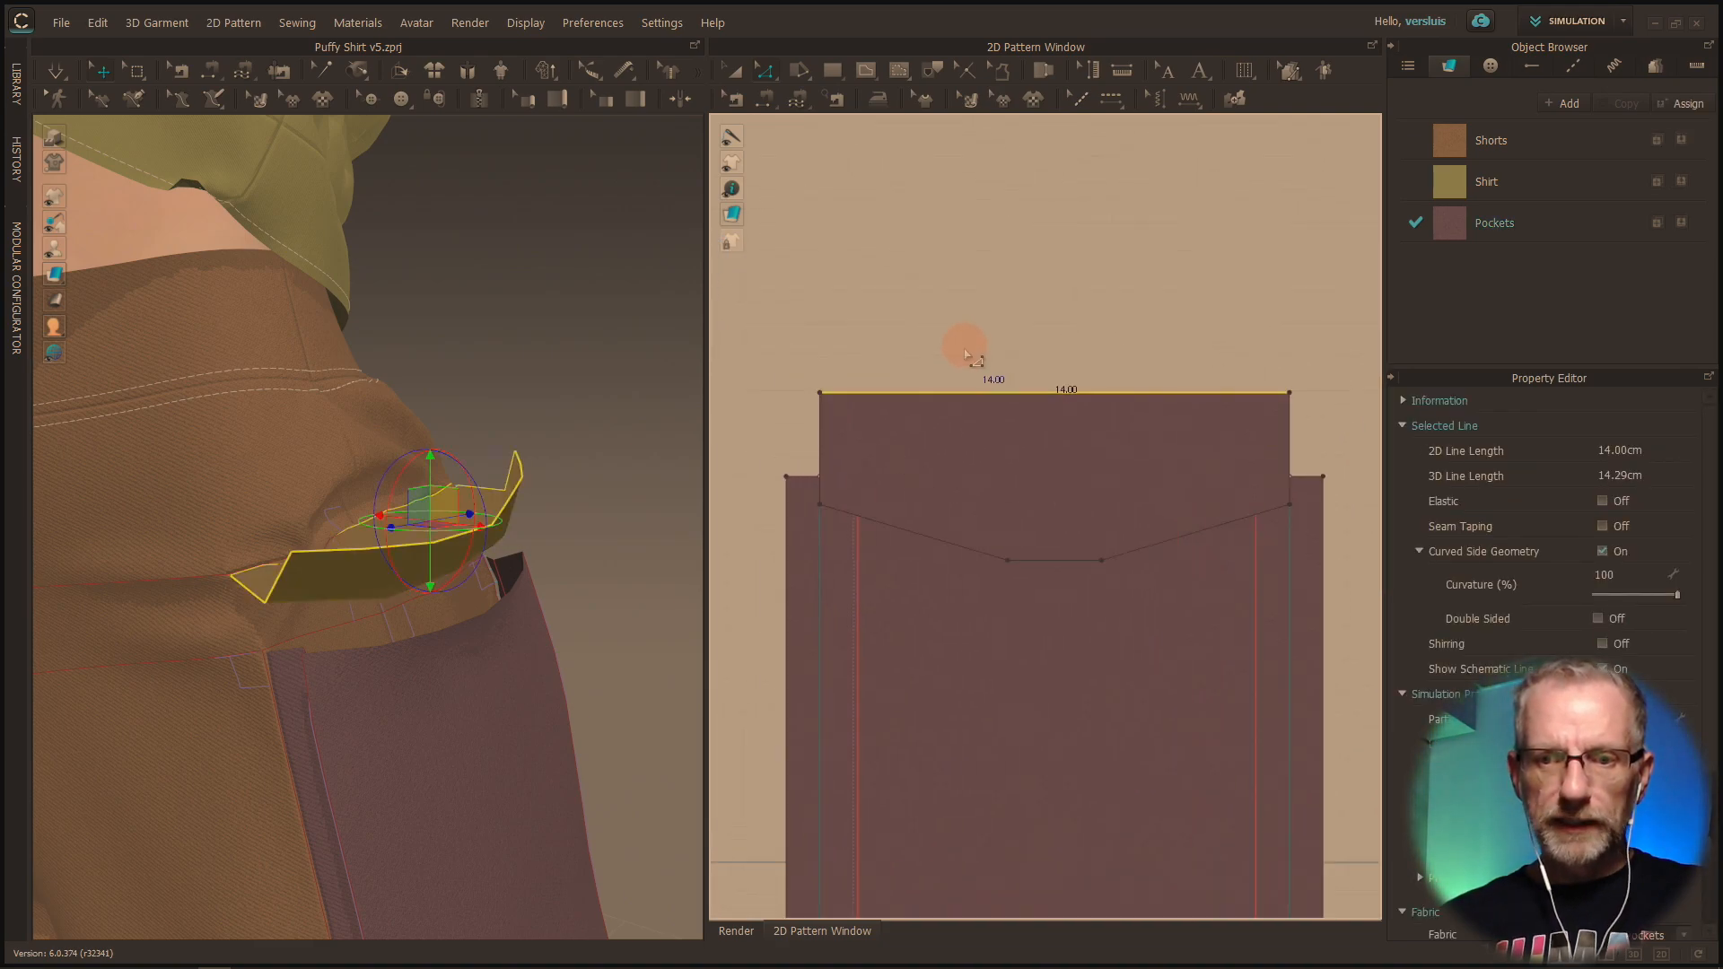
pyautogui.rightClick(985, 397)
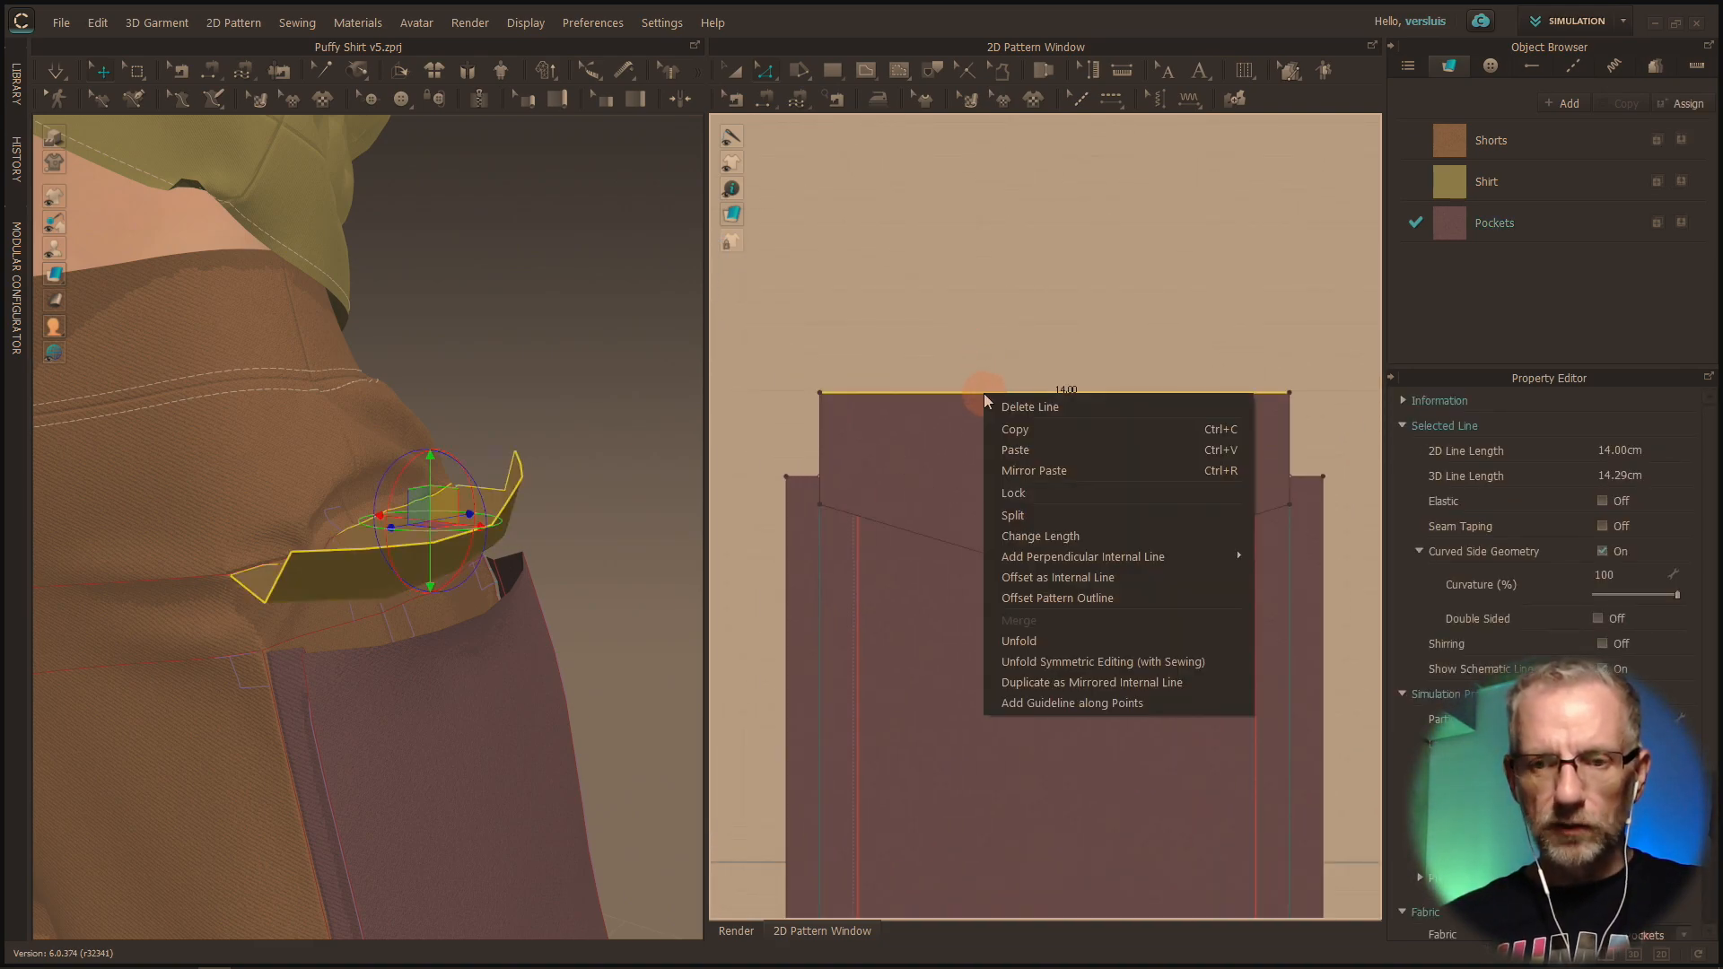
pyautogui.click(1081, 544)
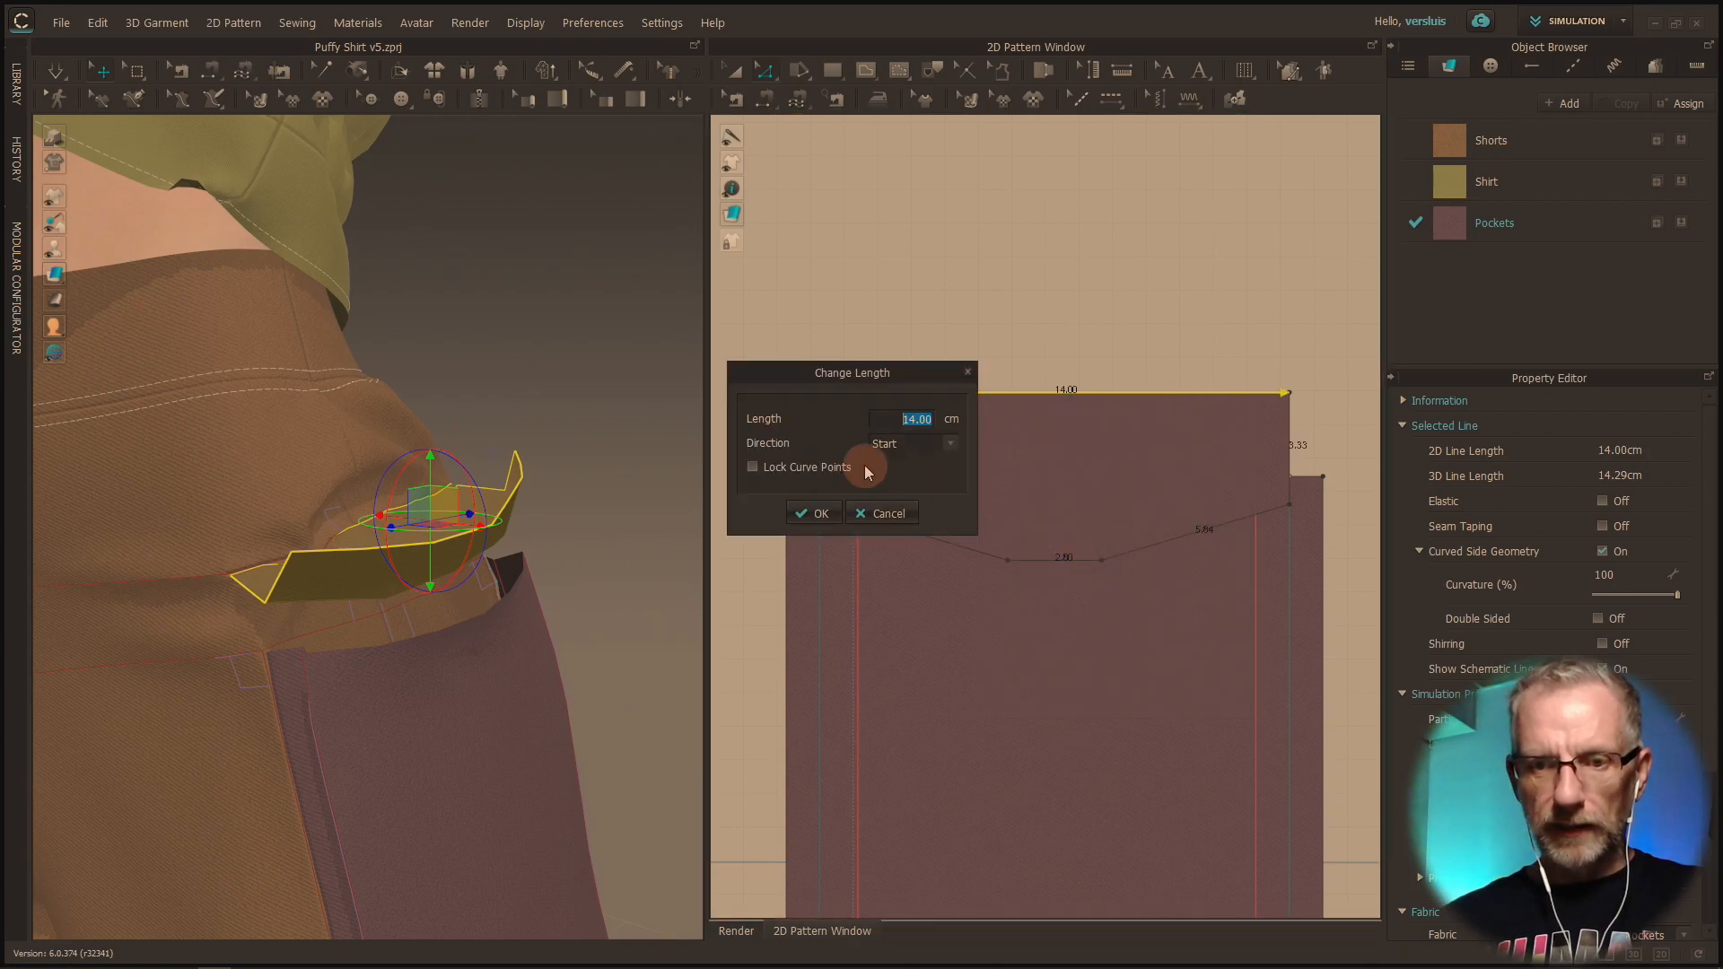
pyautogui.write('15')
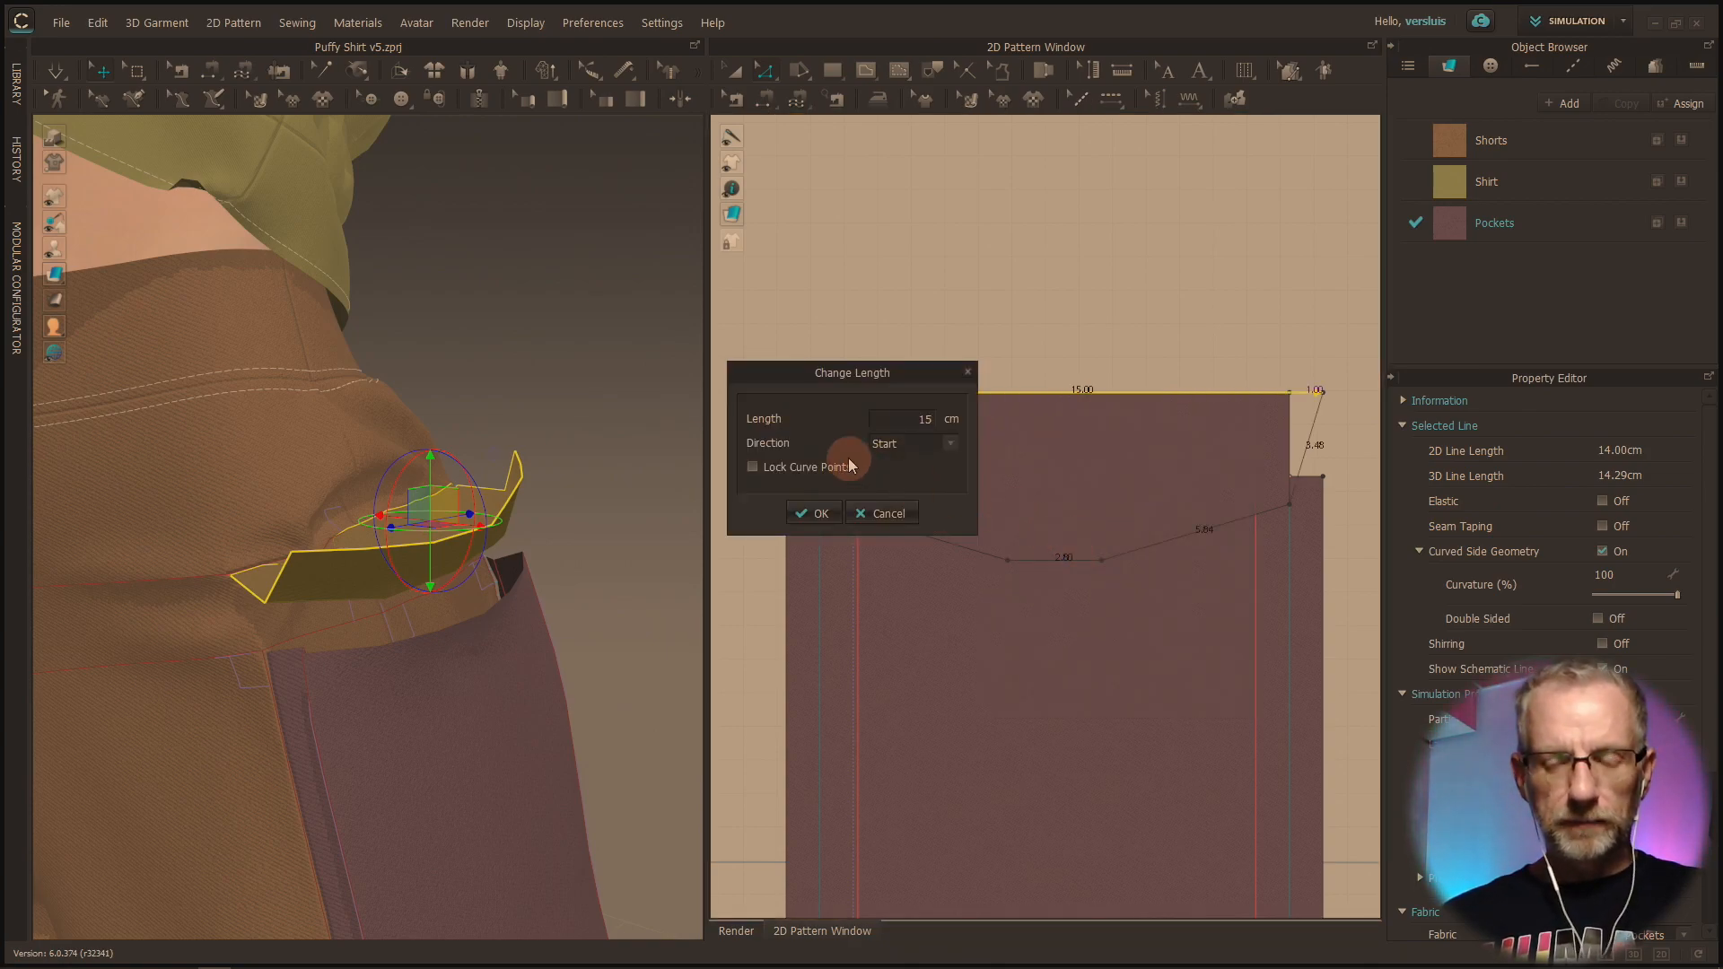
pyautogui.press('Return')
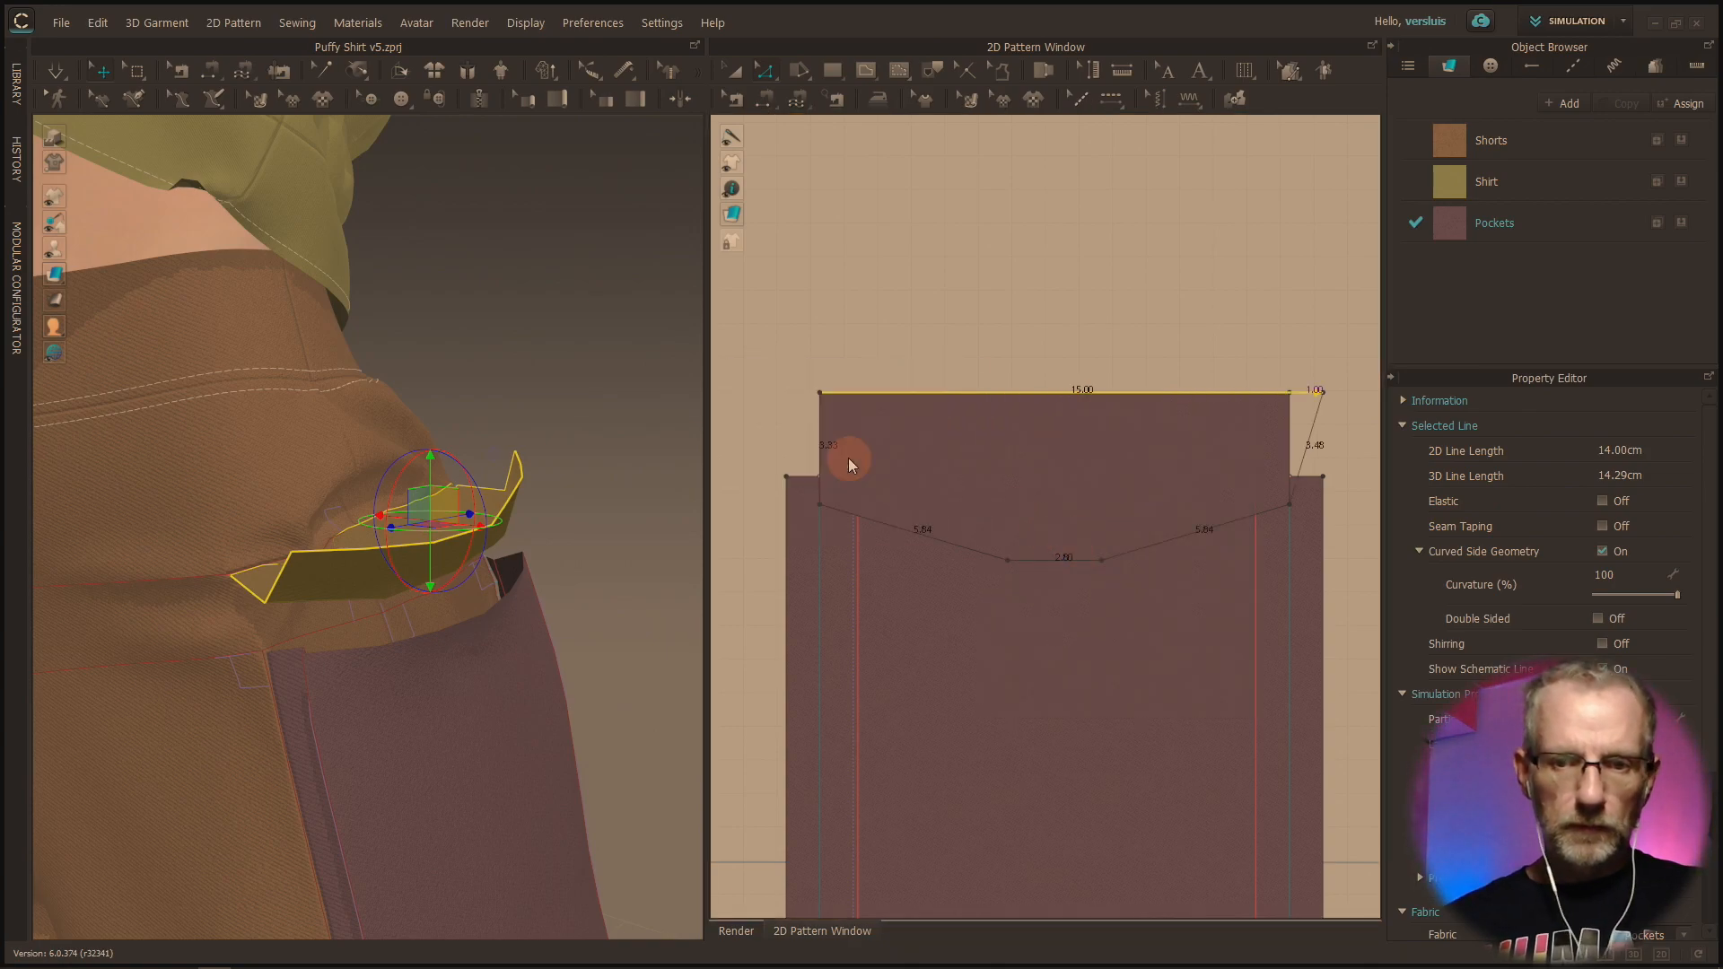
pyautogui.click(896, 386)
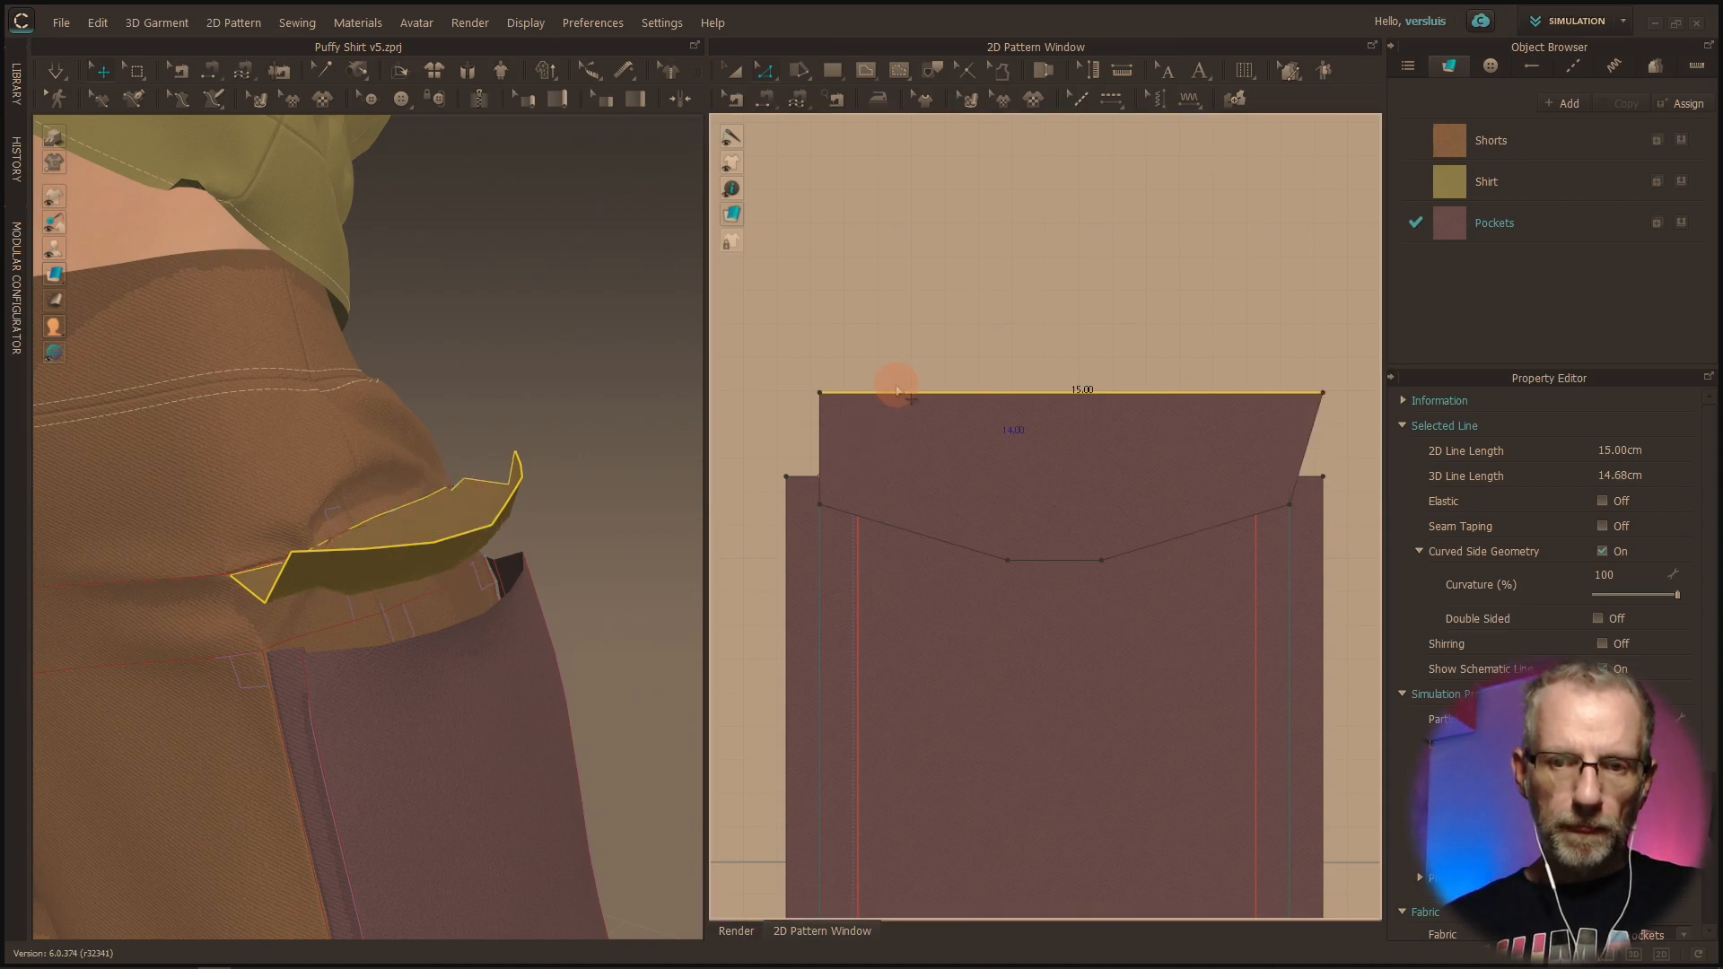
# Step: Set the flap's top edge length to 15 cm with the length change applied in both directions
pyautogui.rightClick(985, 390)
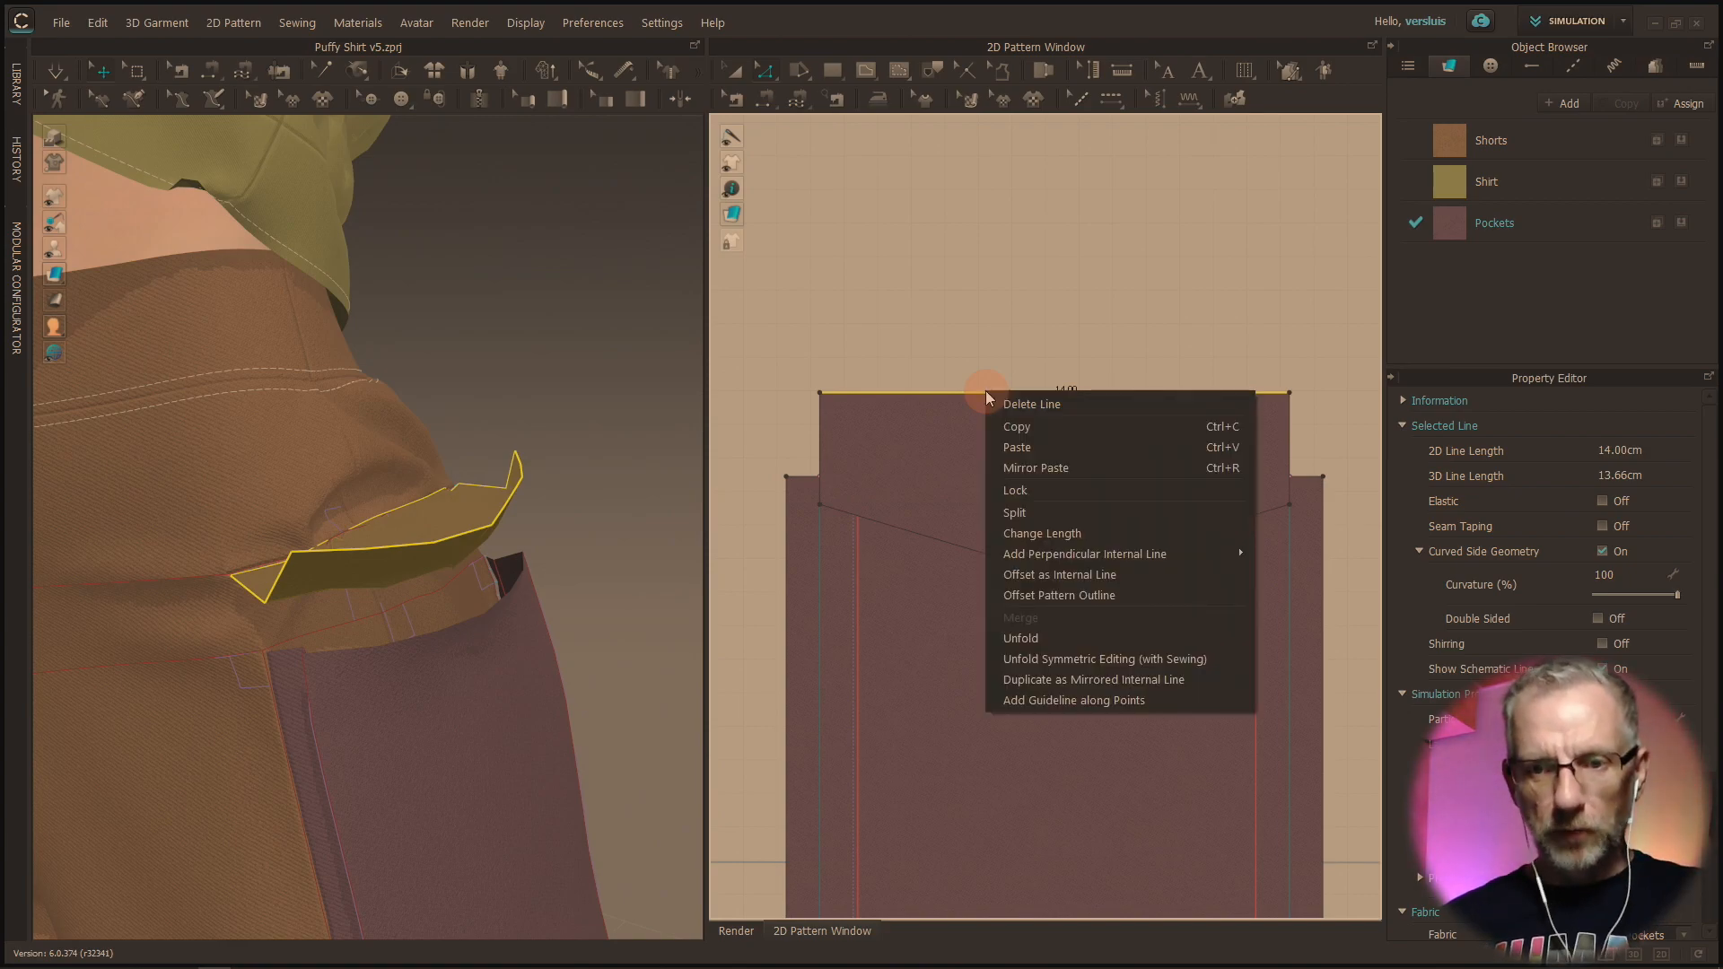
pyautogui.click(1098, 534)
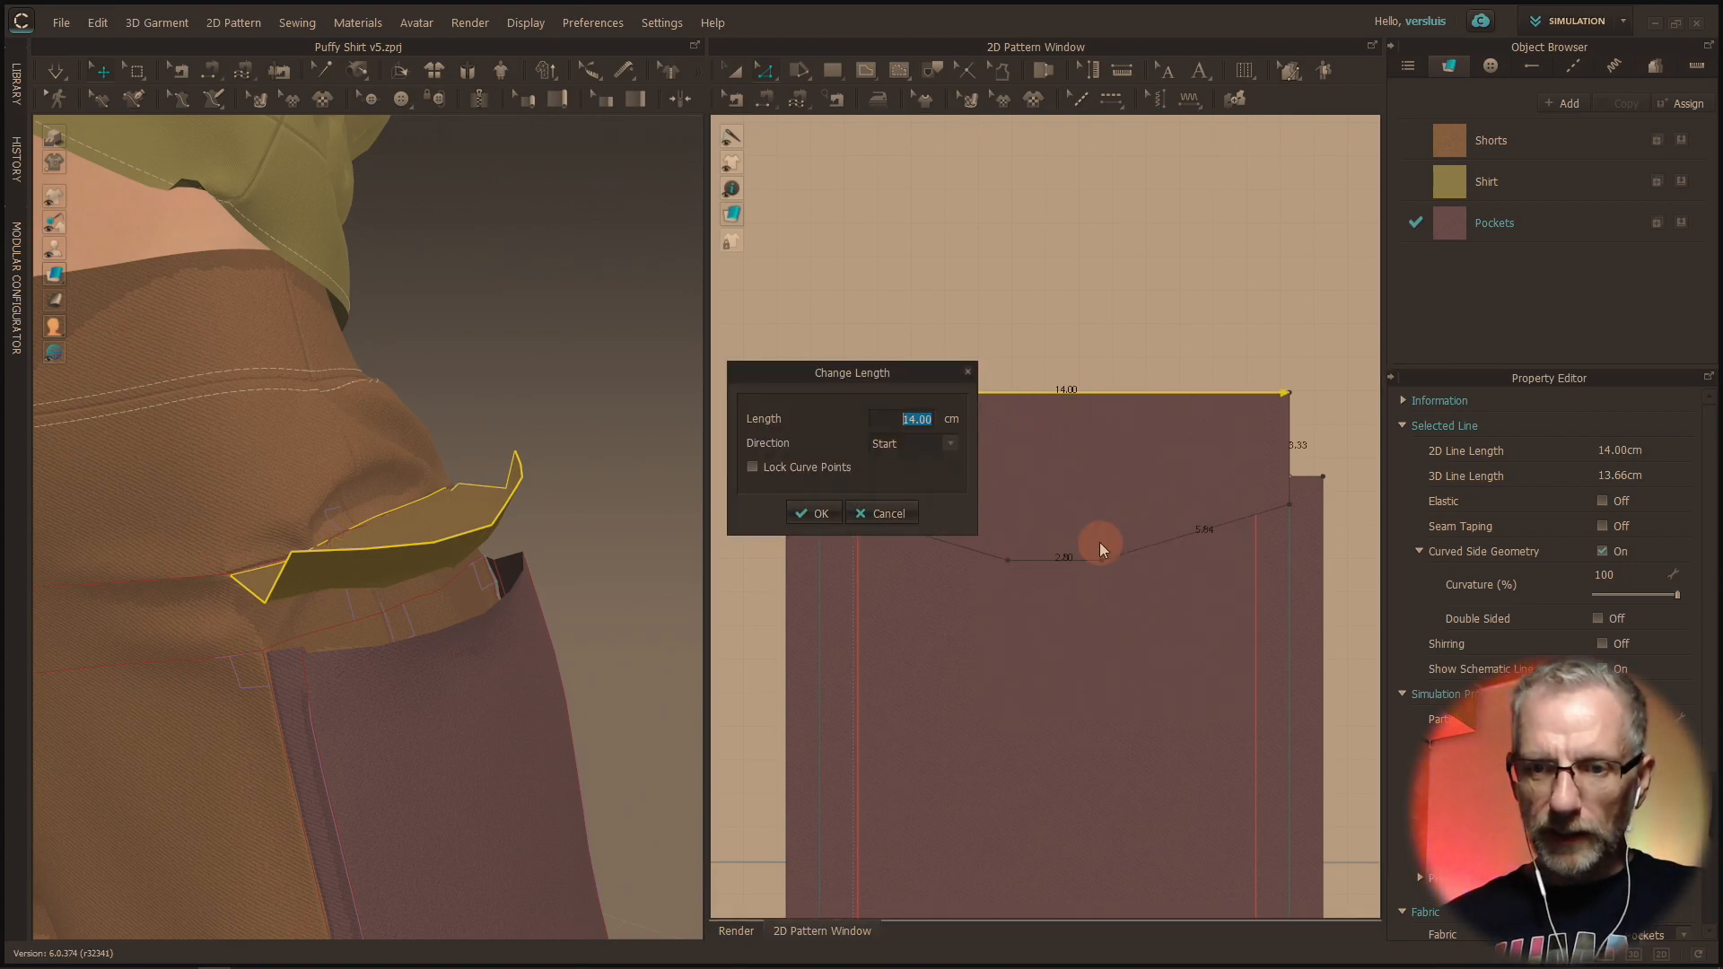
pyautogui.click(949, 445)
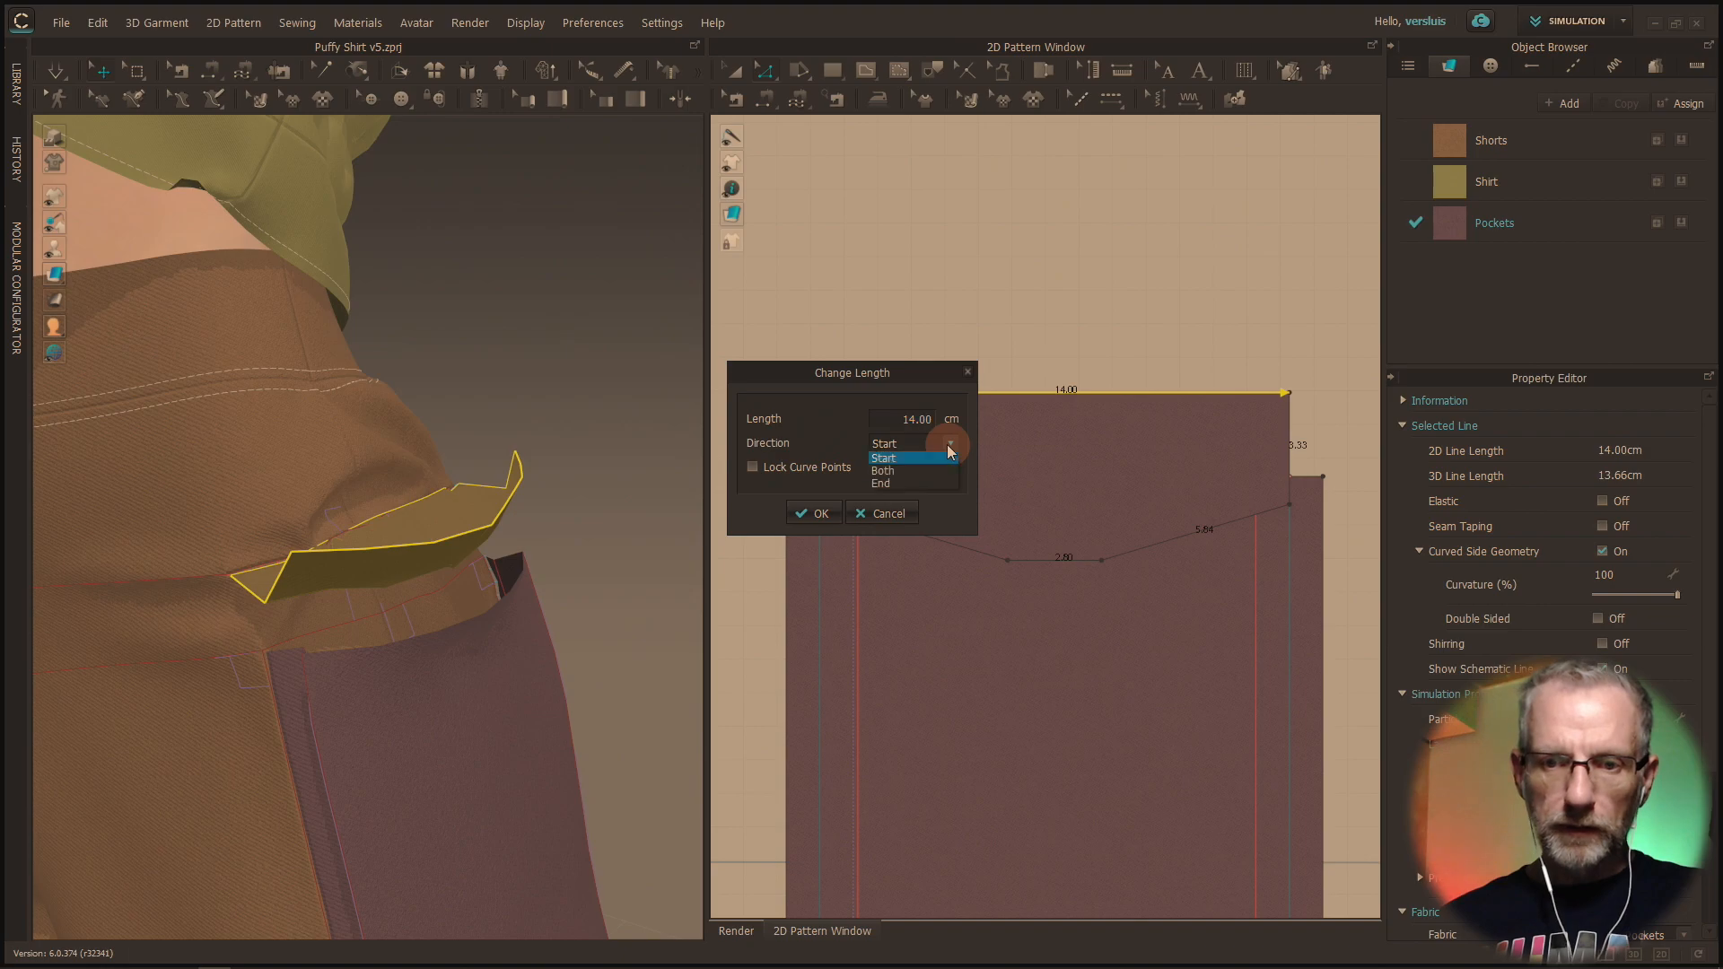
pyautogui.click(925, 471)
pyautogui.doubleClick(893, 422)
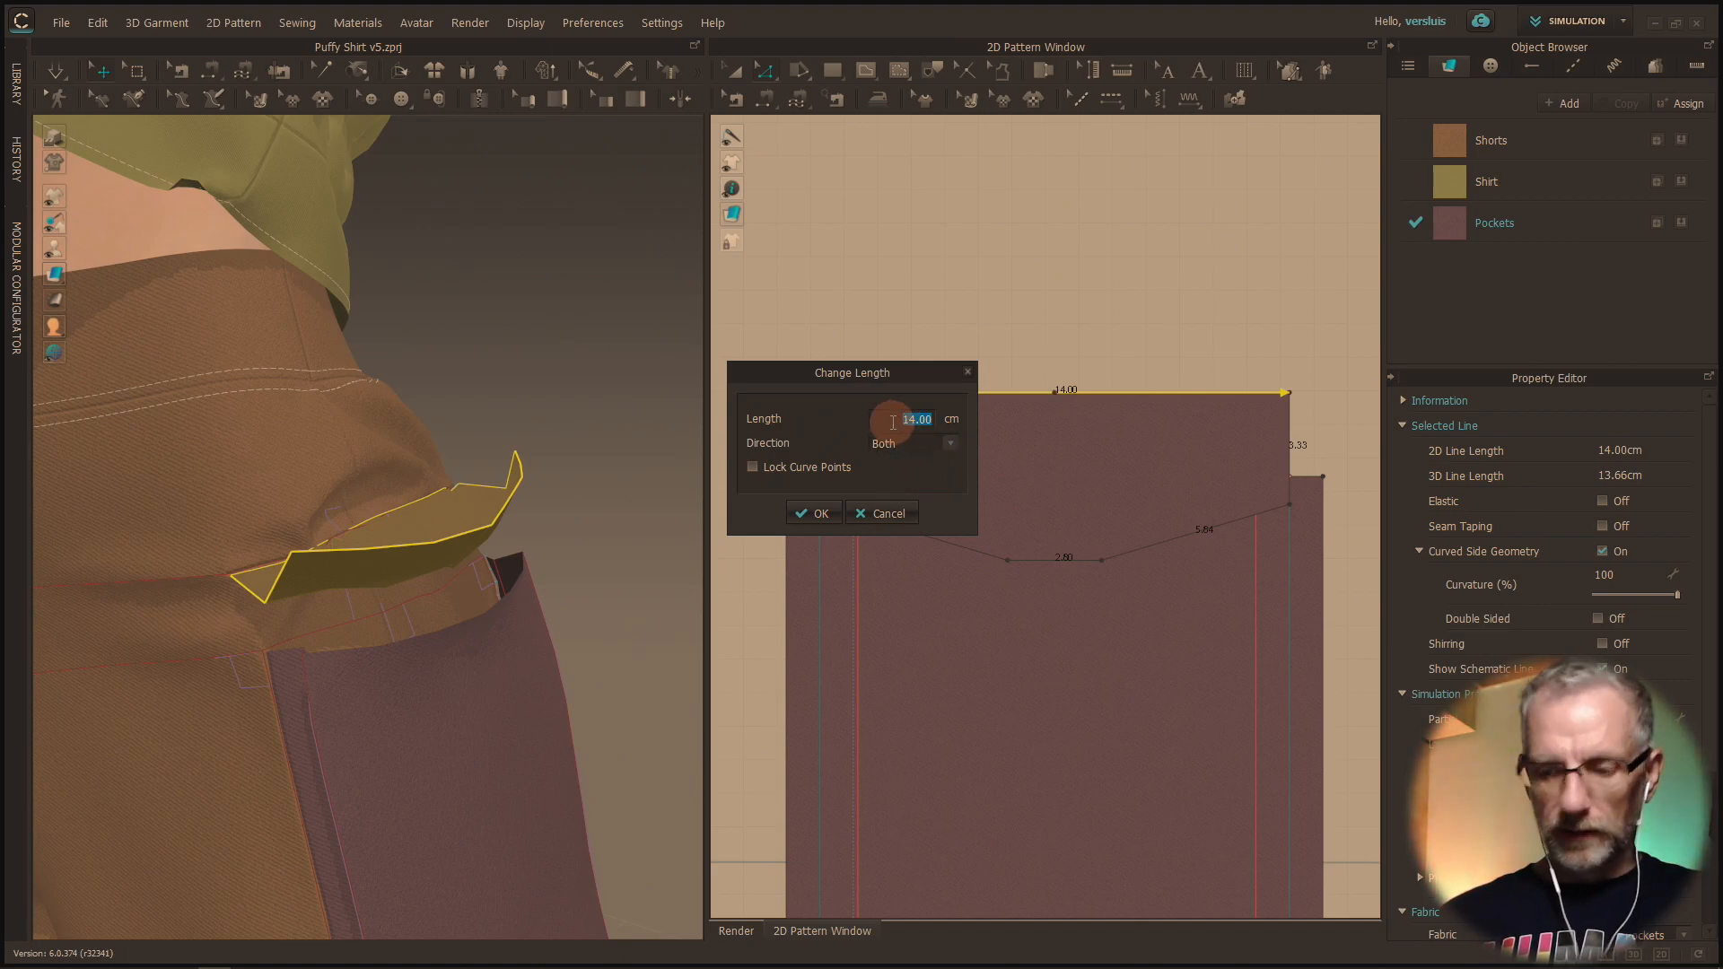
pyautogui.press('Return')
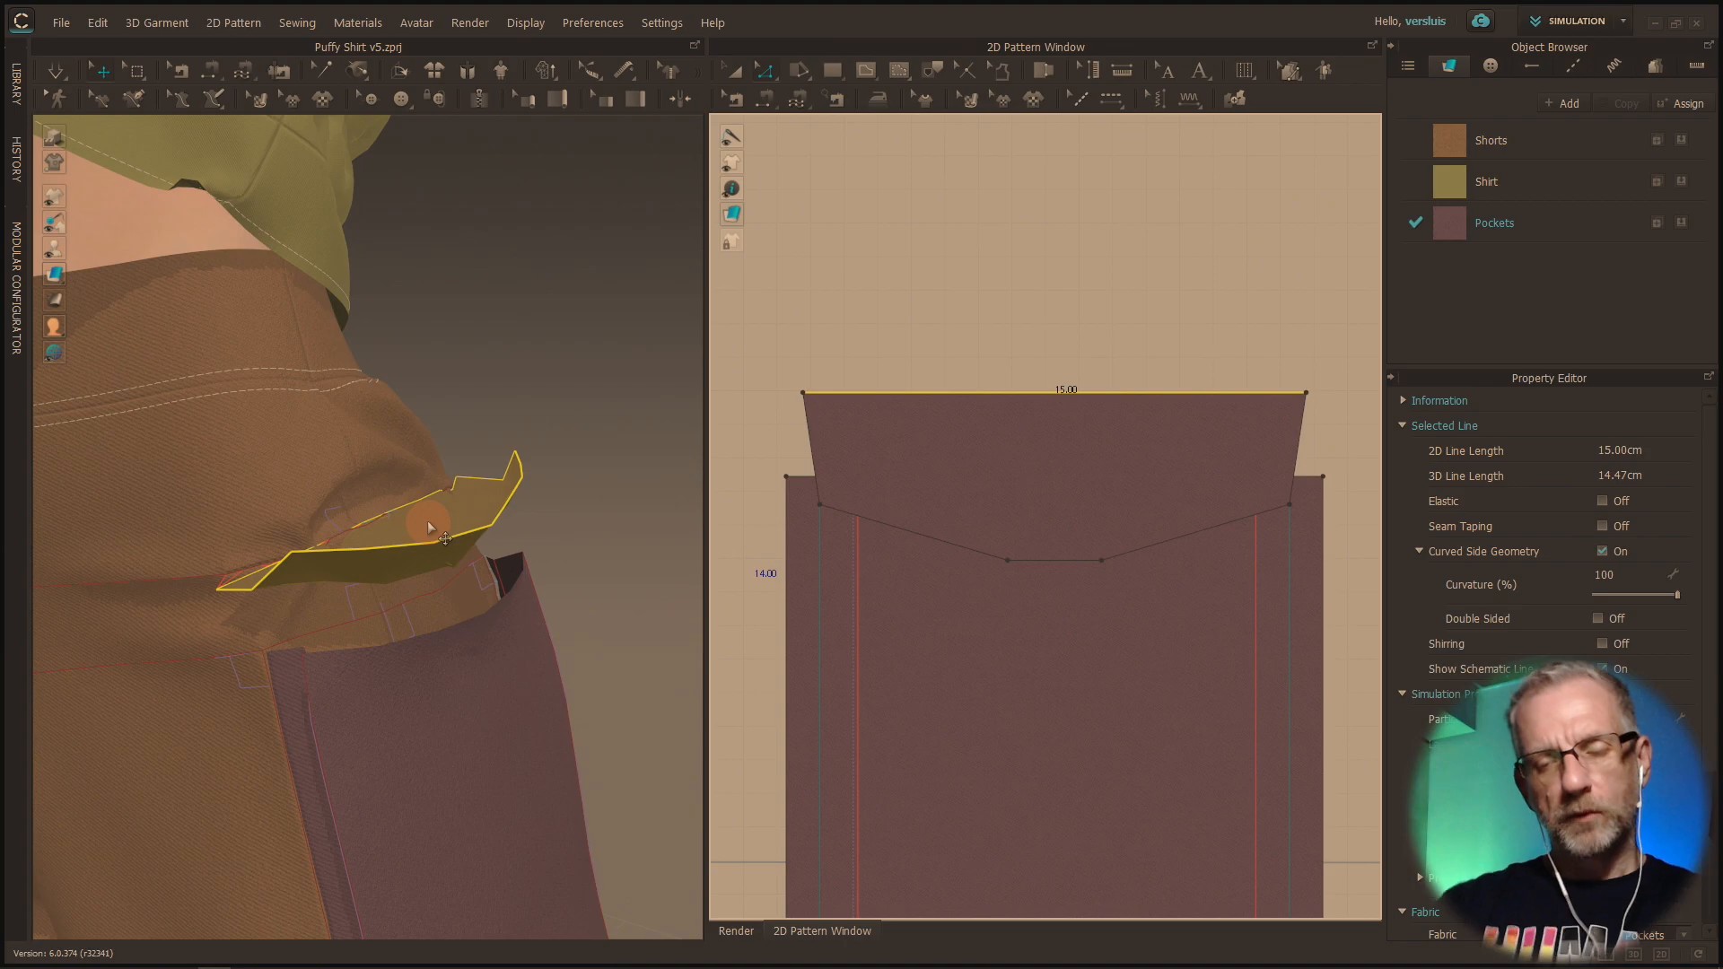
# Step: Extend the flap's pattern outline at its top edge by a single 1 cm offset with perpendicular side segments
pyautogui.scroll(-2, 765, 456)
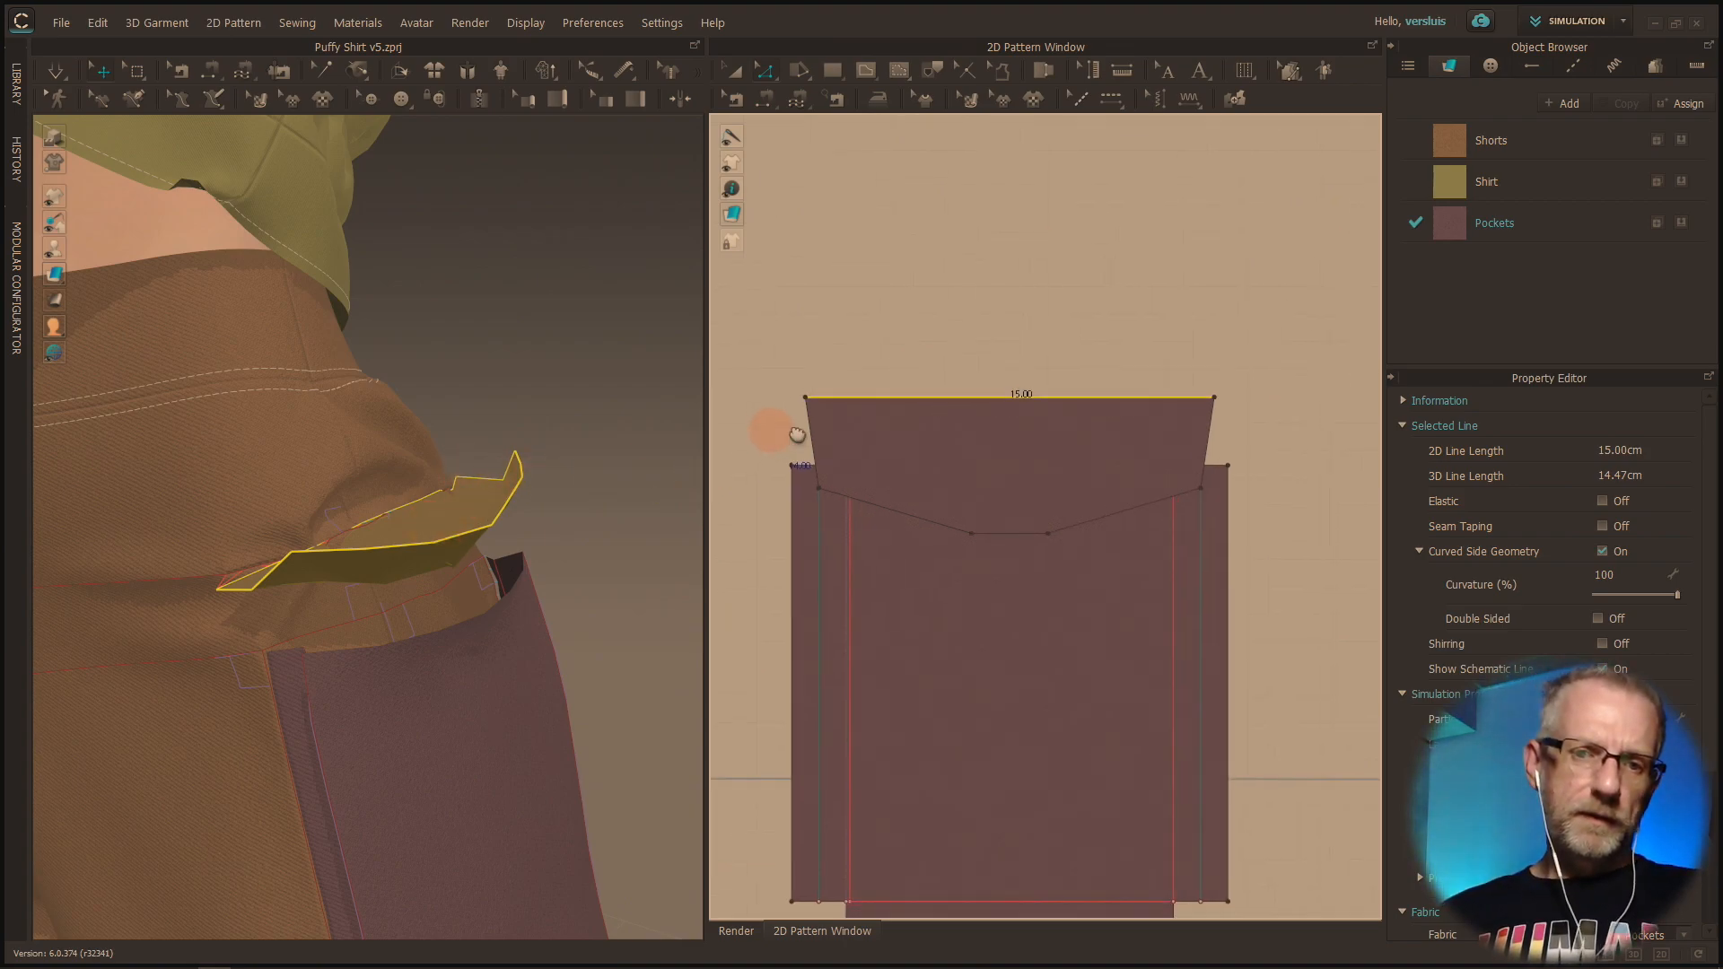
pyautogui.moveTo(782, 424); pyautogui.dragTo(857, 396, button='middle')
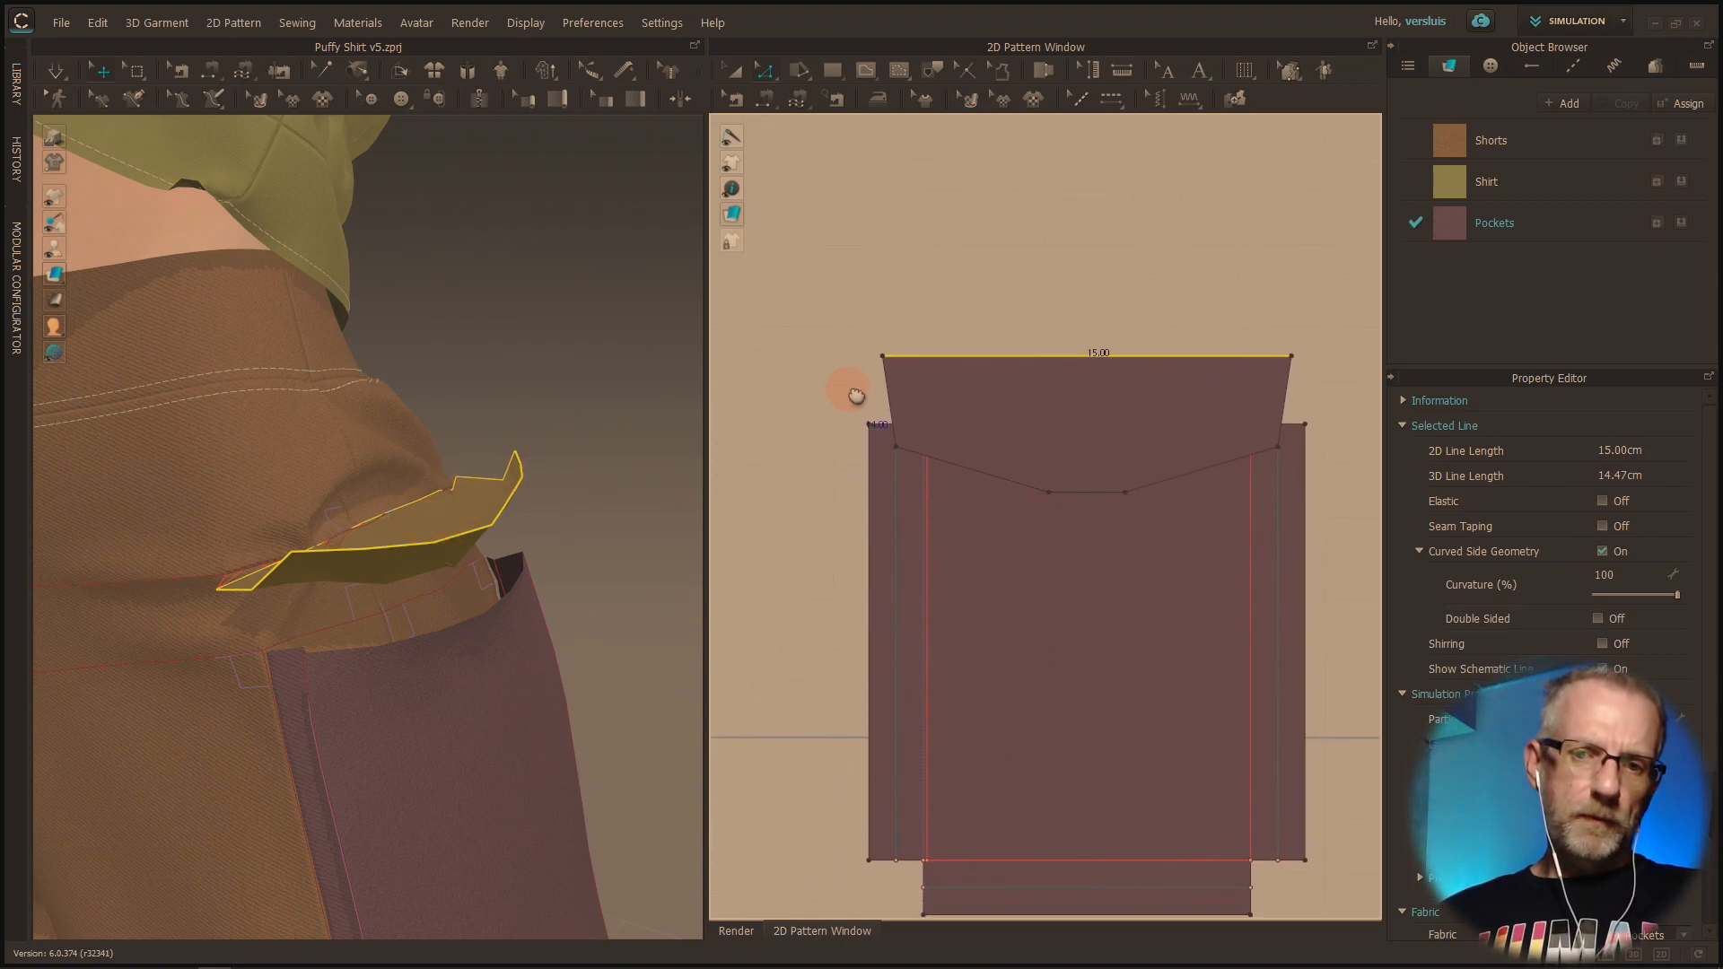
pyautogui.rightClick(1022, 360)
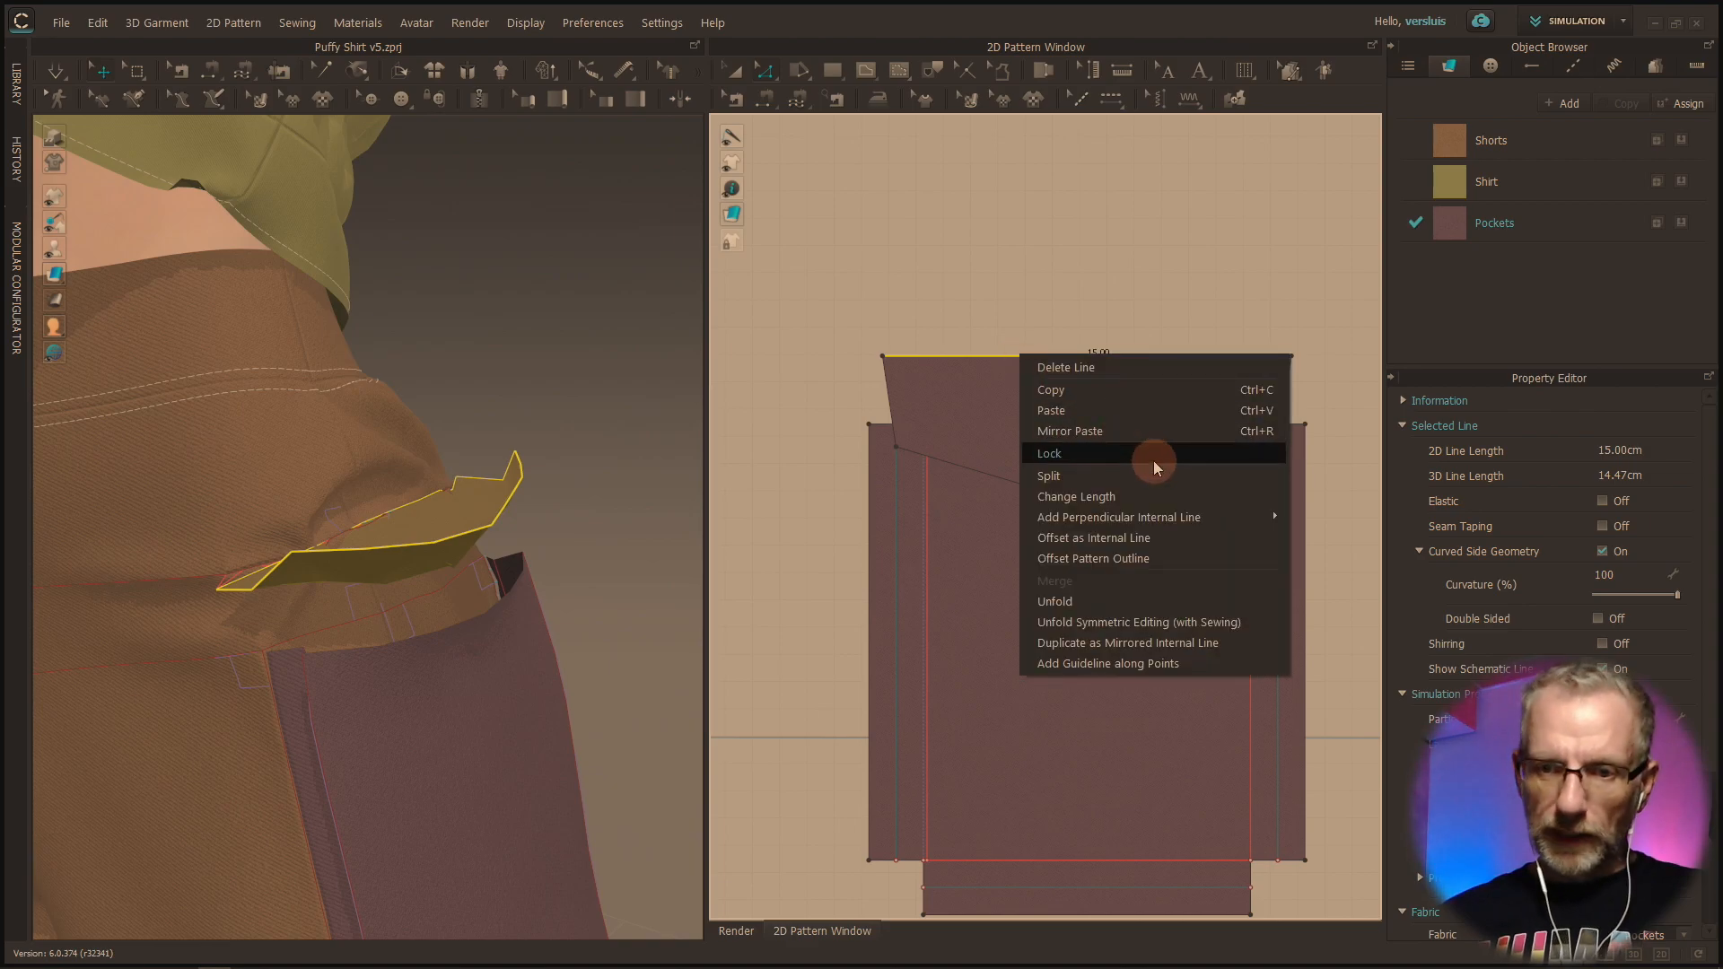
pyautogui.click(1156, 559)
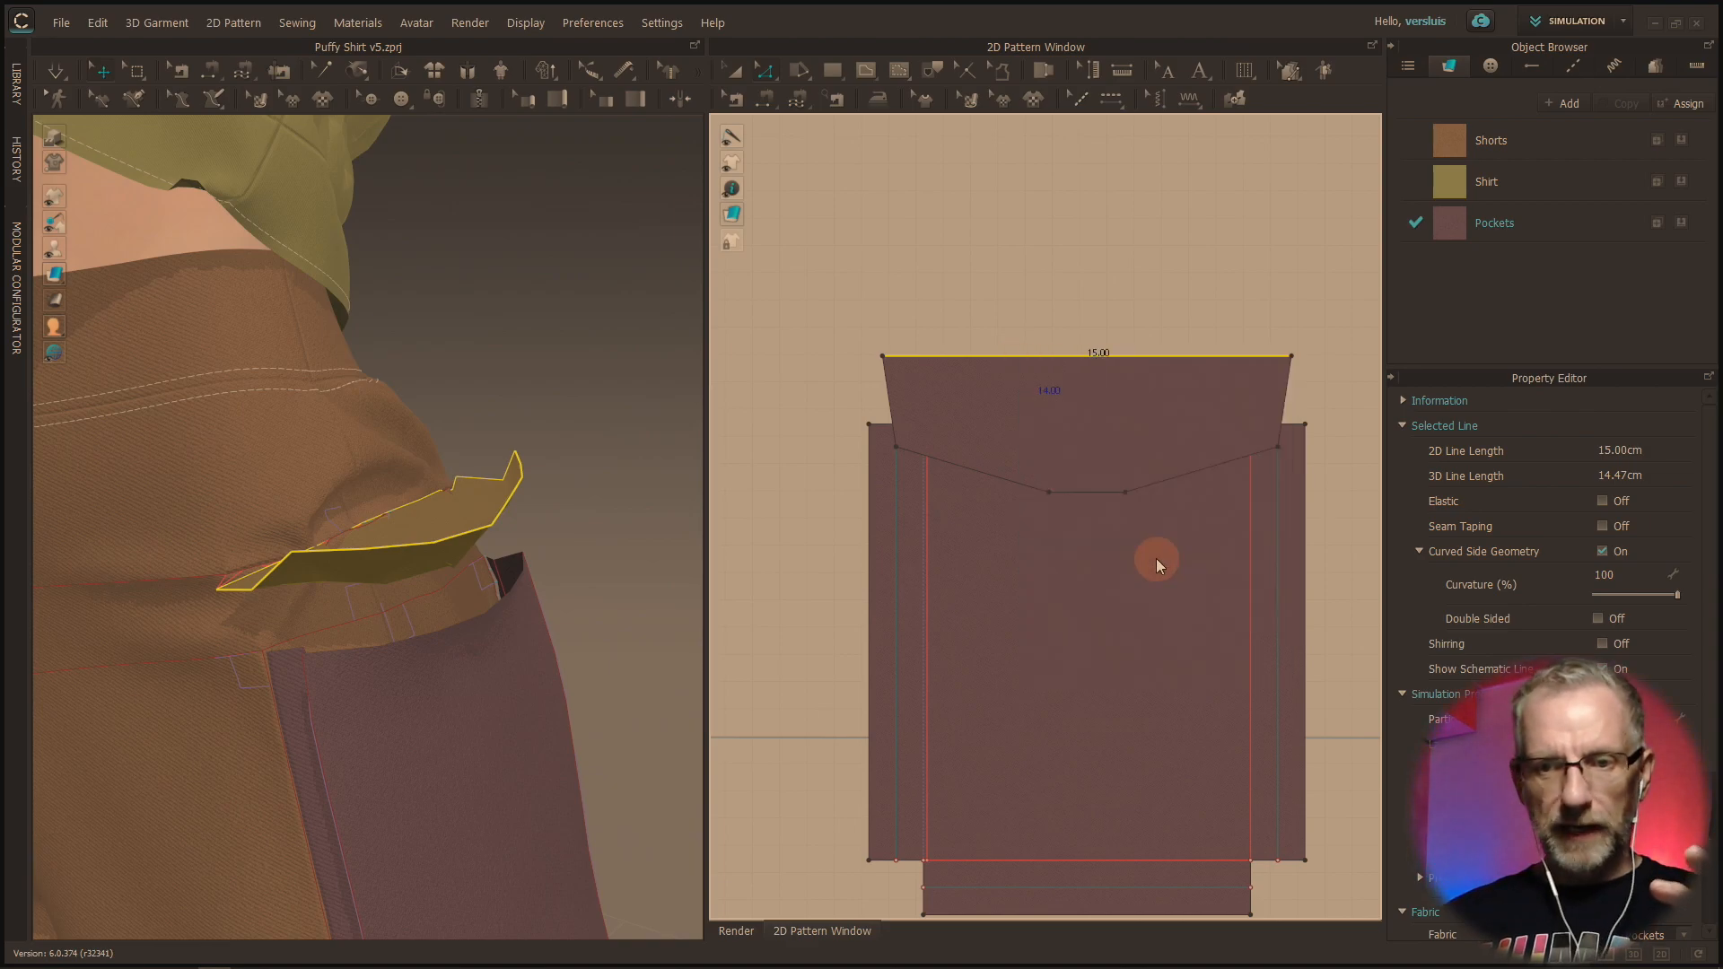
pyautogui.moveTo(920, 259); pyautogui.dragTo(588, 206)
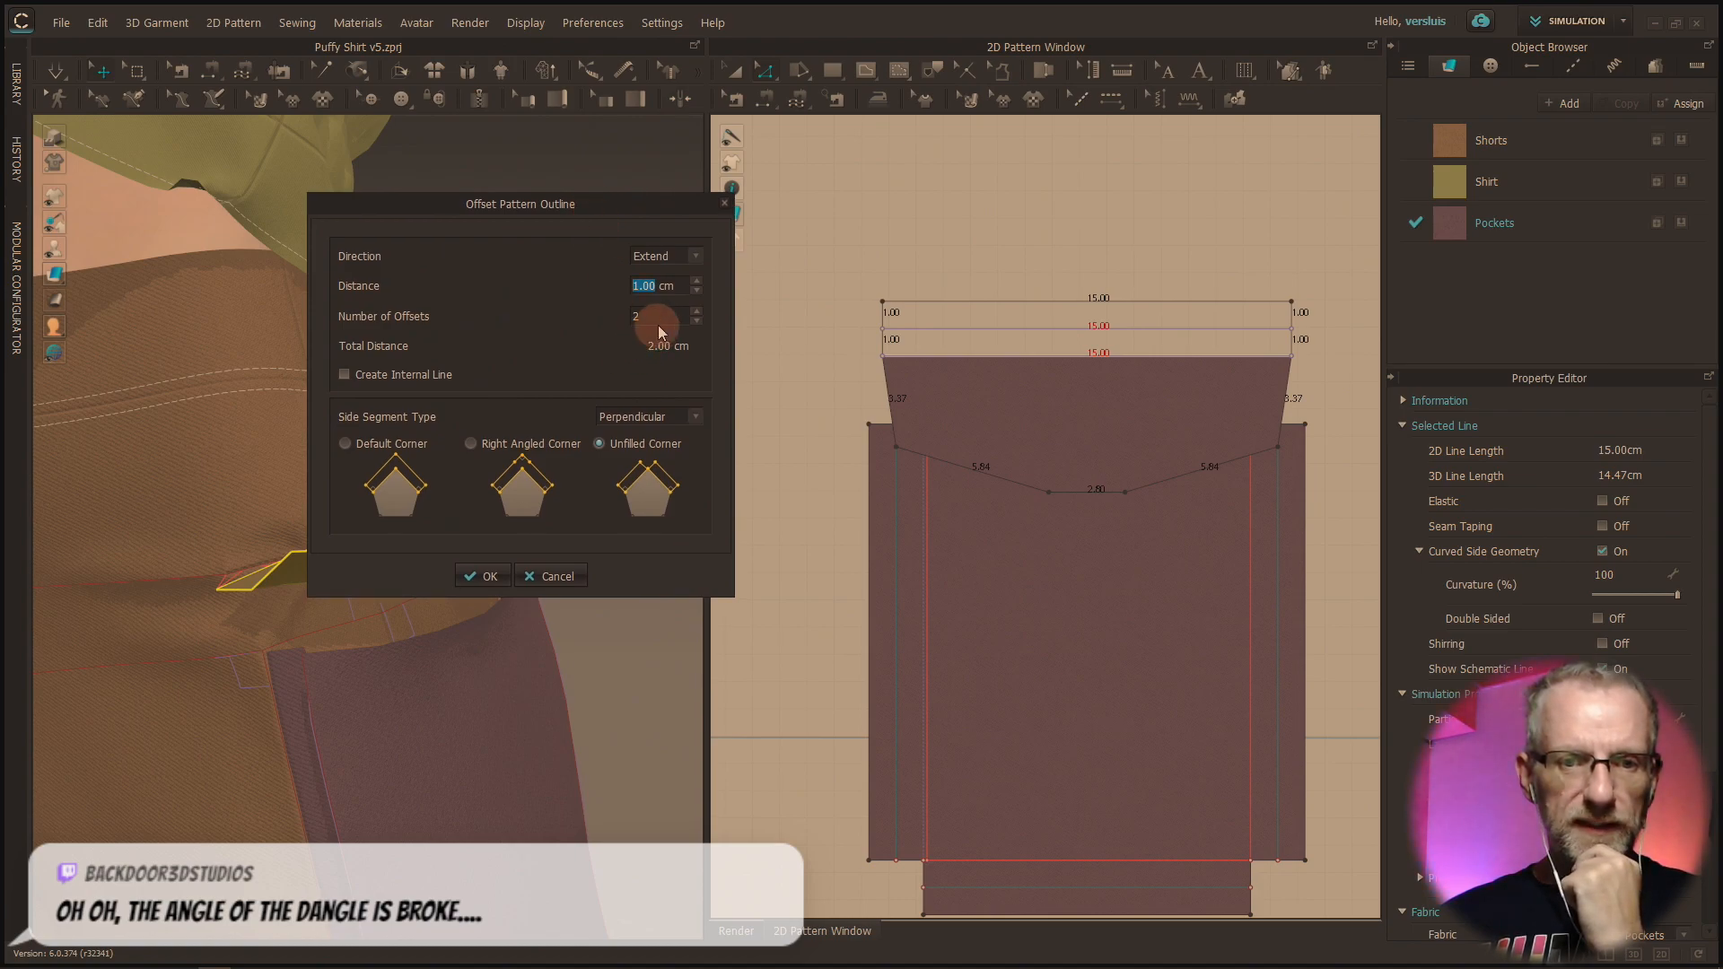
pyautogui.click(696, 321)
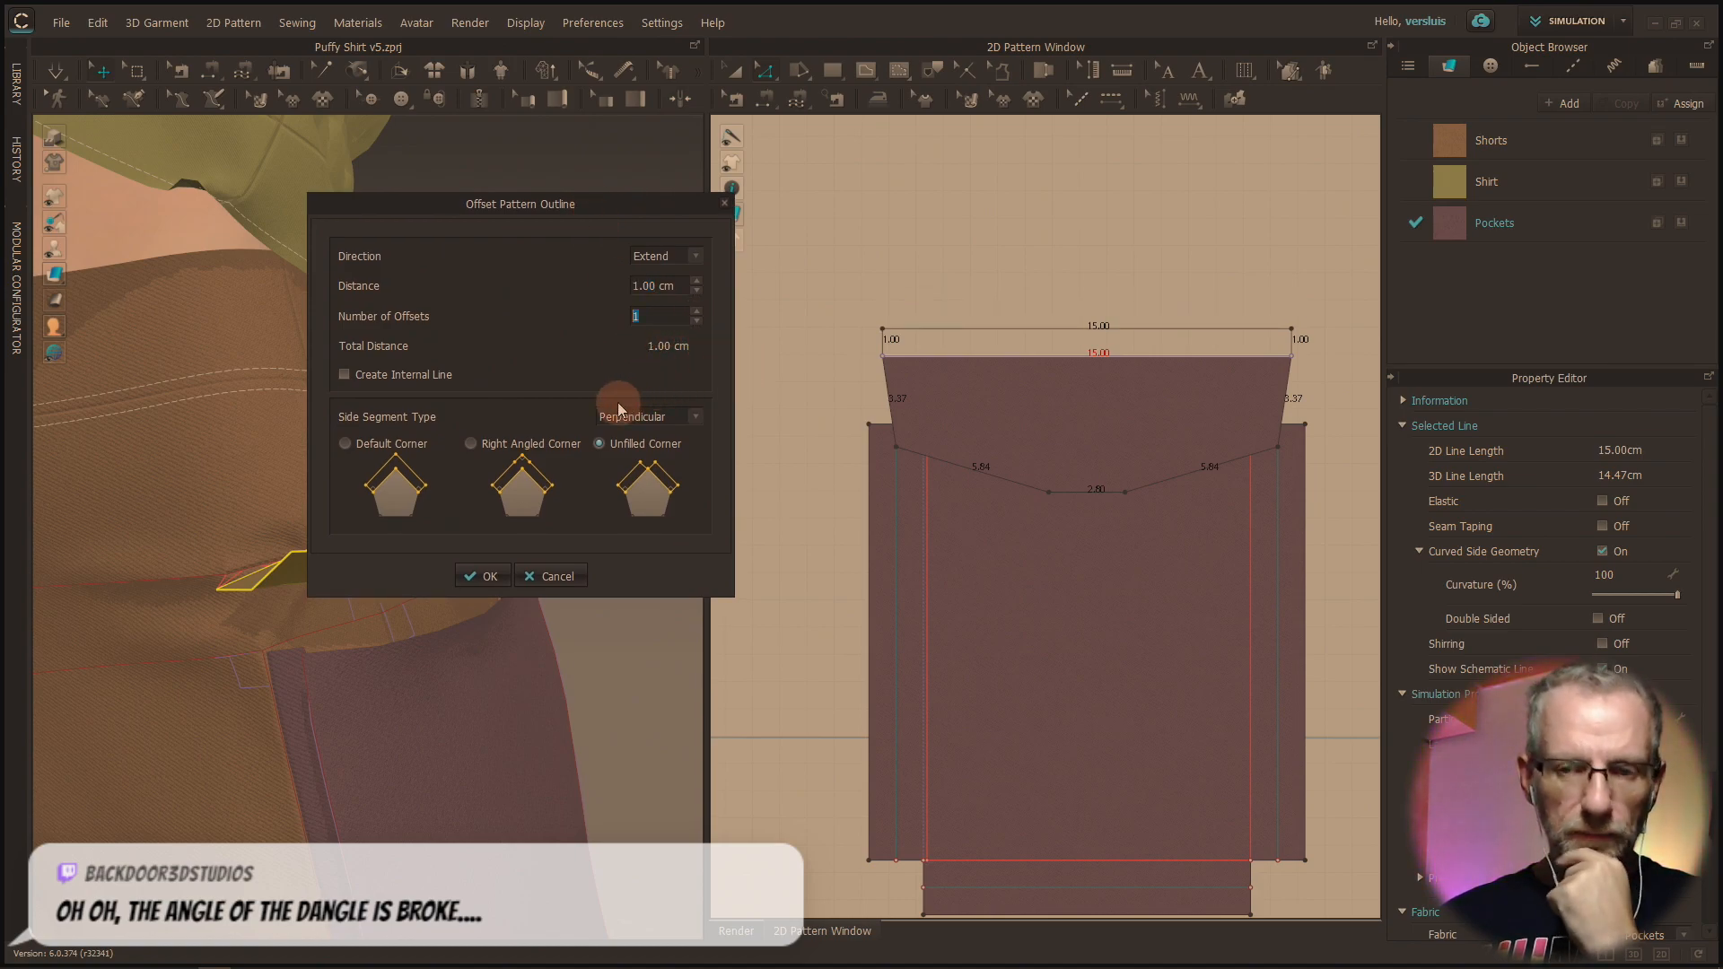
pyautogui.click(489, 577)
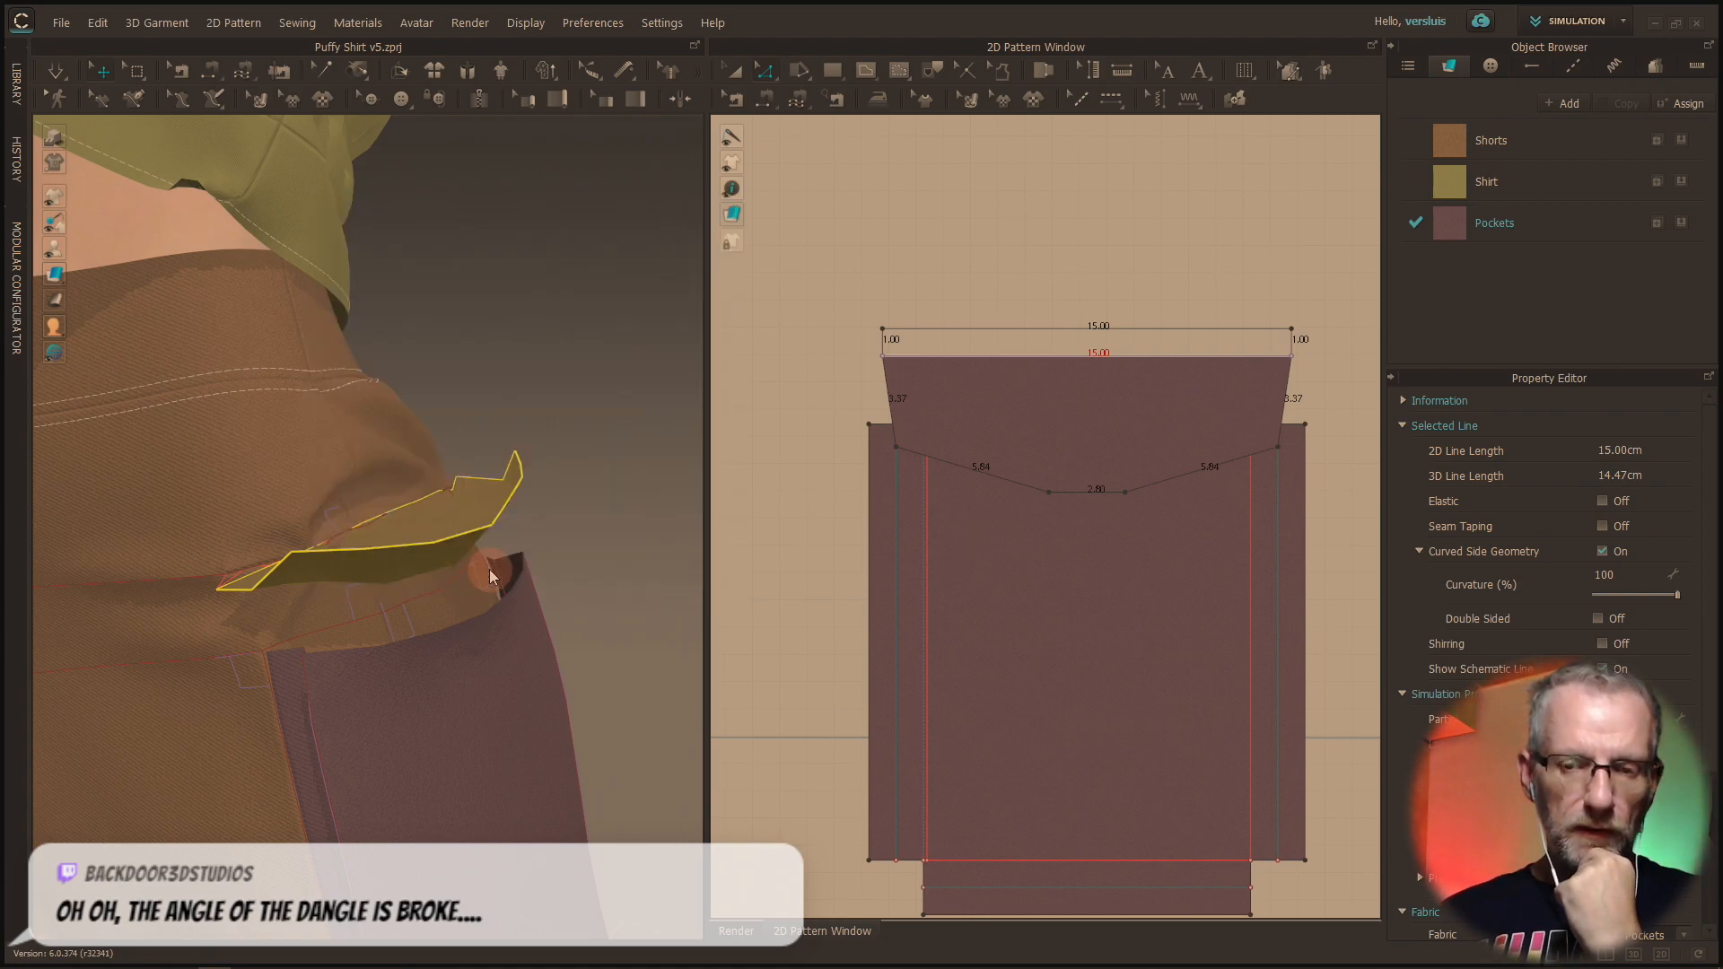
# Step: Draw a 15 cm internal line across the flap 1 cm below its top edge, with fold strength 80 and fold angle 0
pyautogui.click(598, 531)
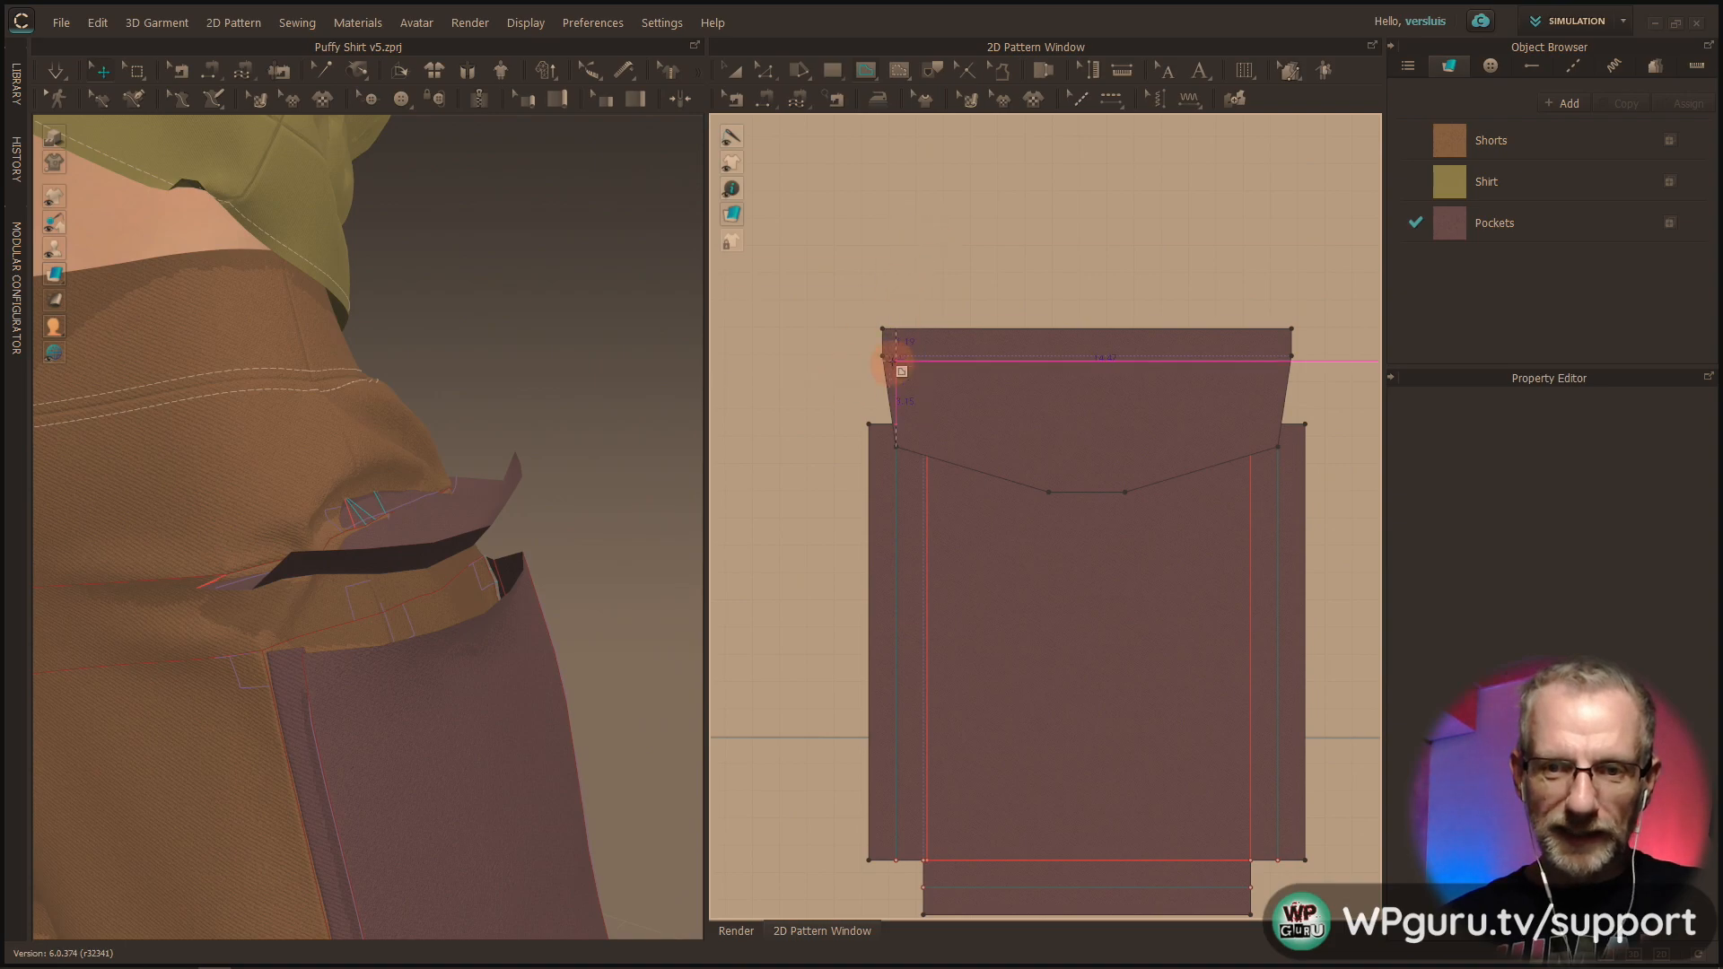
pyautogui.click(1294, 357)
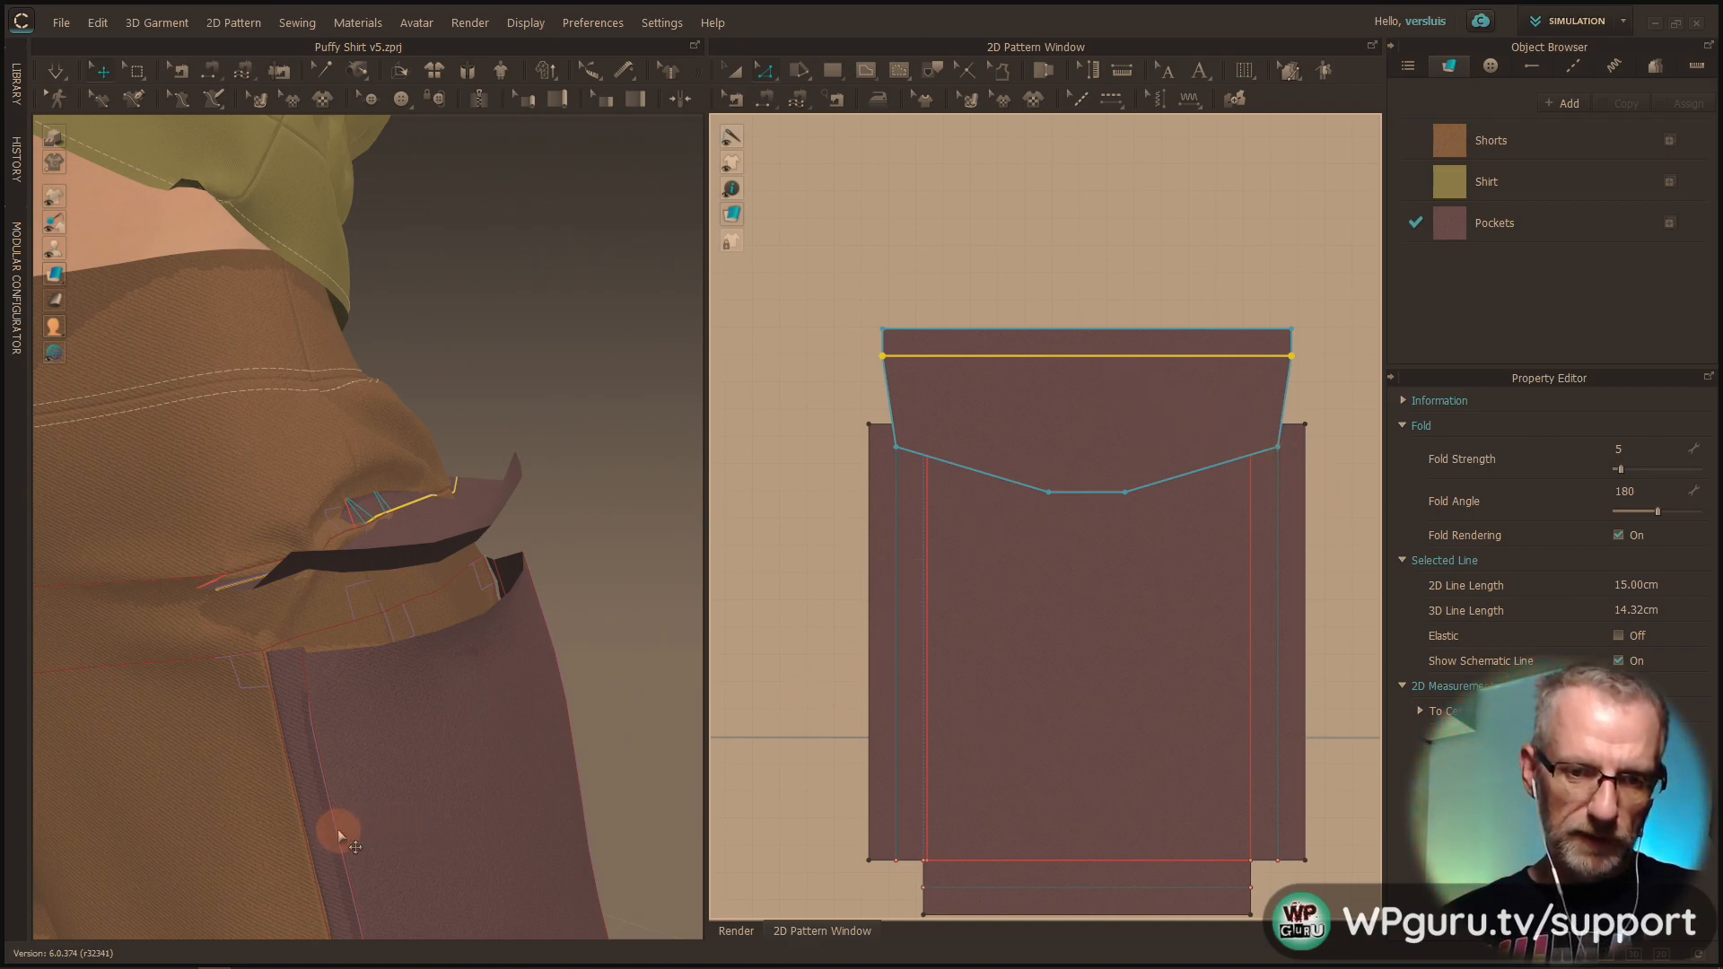
pyautogui.click(895, 659)
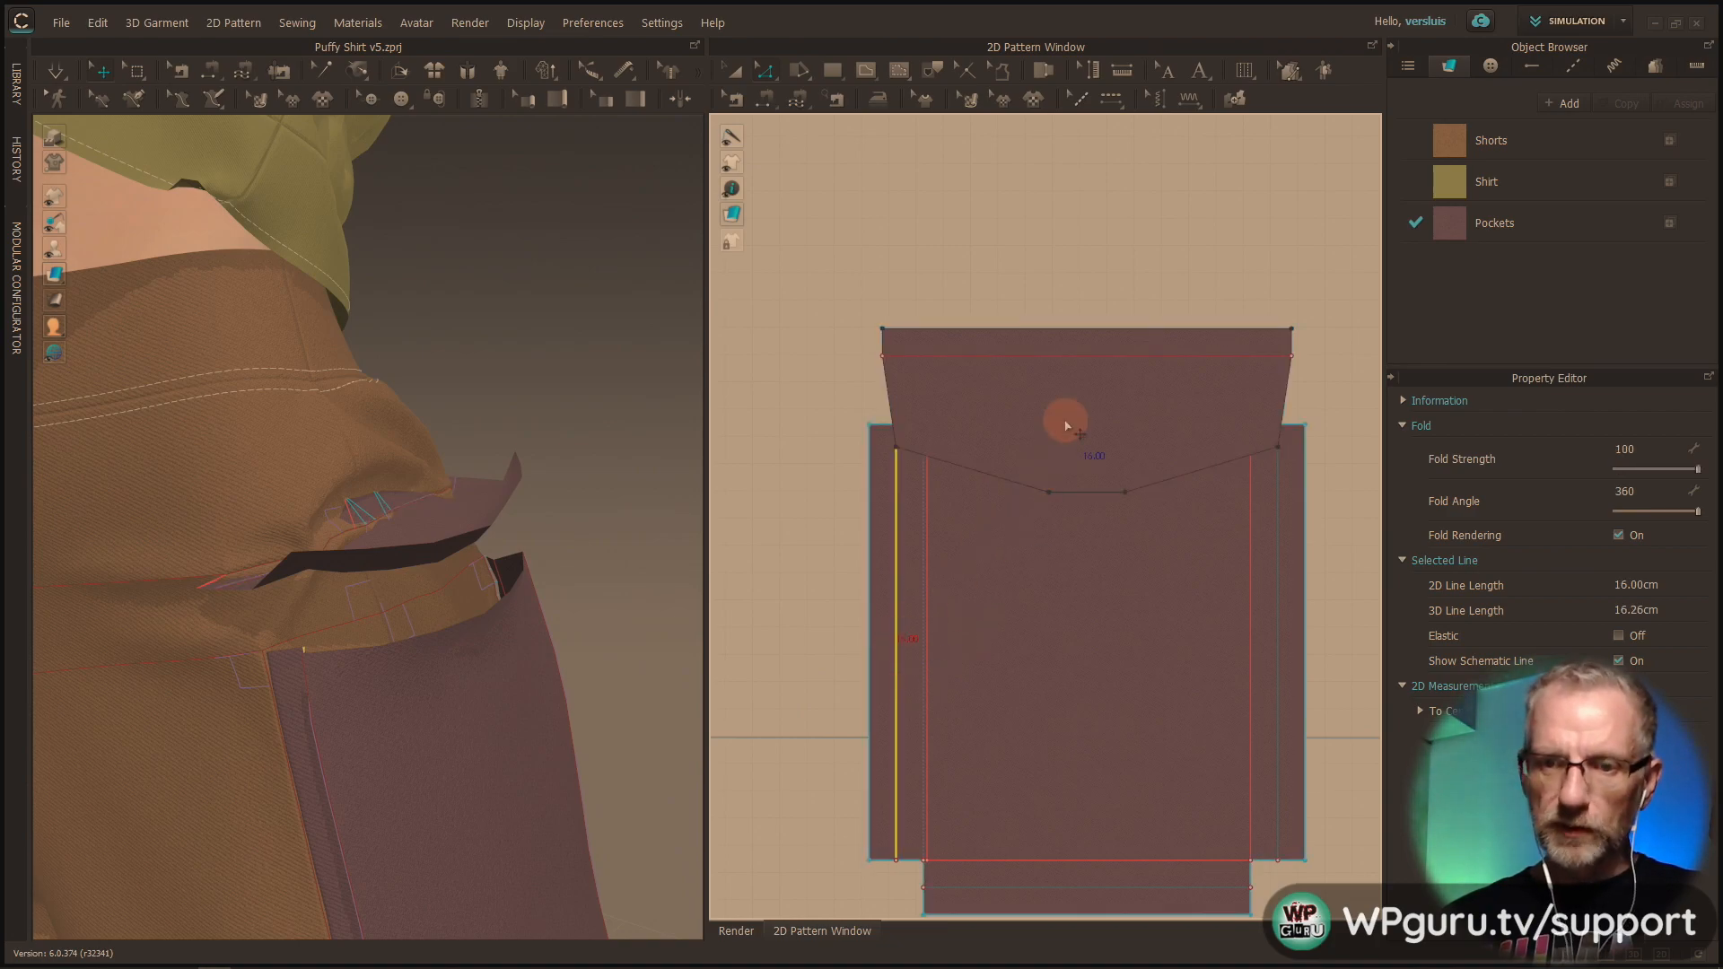
pyautogui.click(1084, 355)
pyautogui.doubleClick(1626, 491)
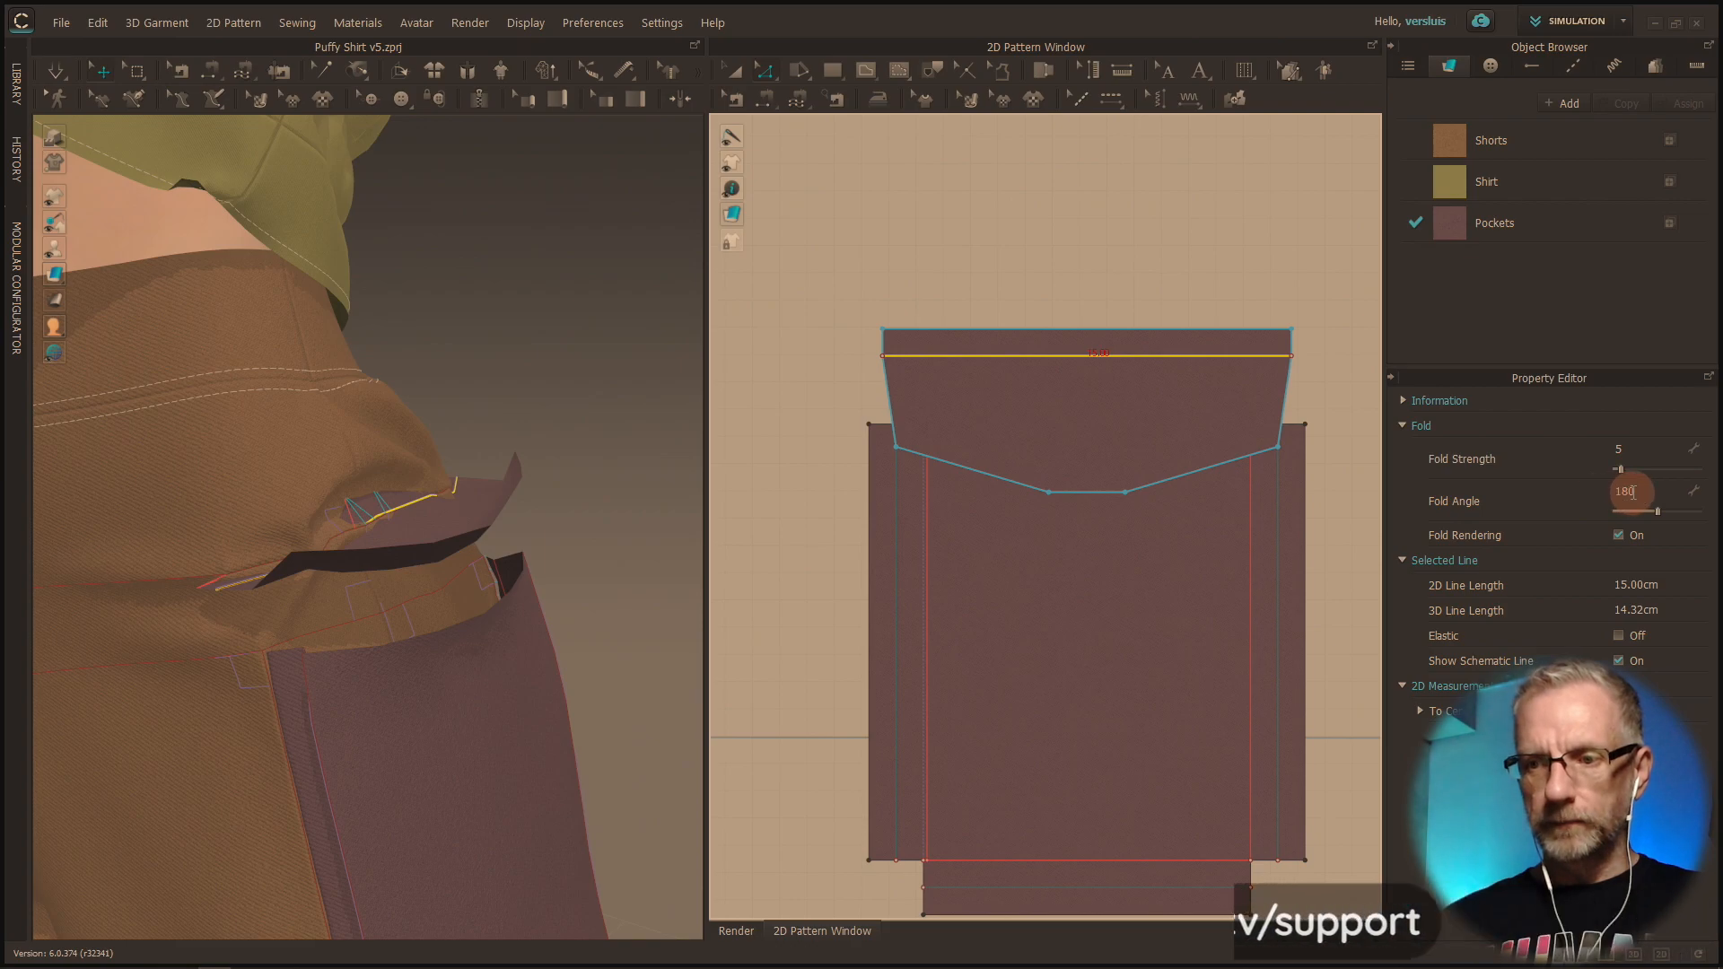
pyautogui.click(1633, 444)
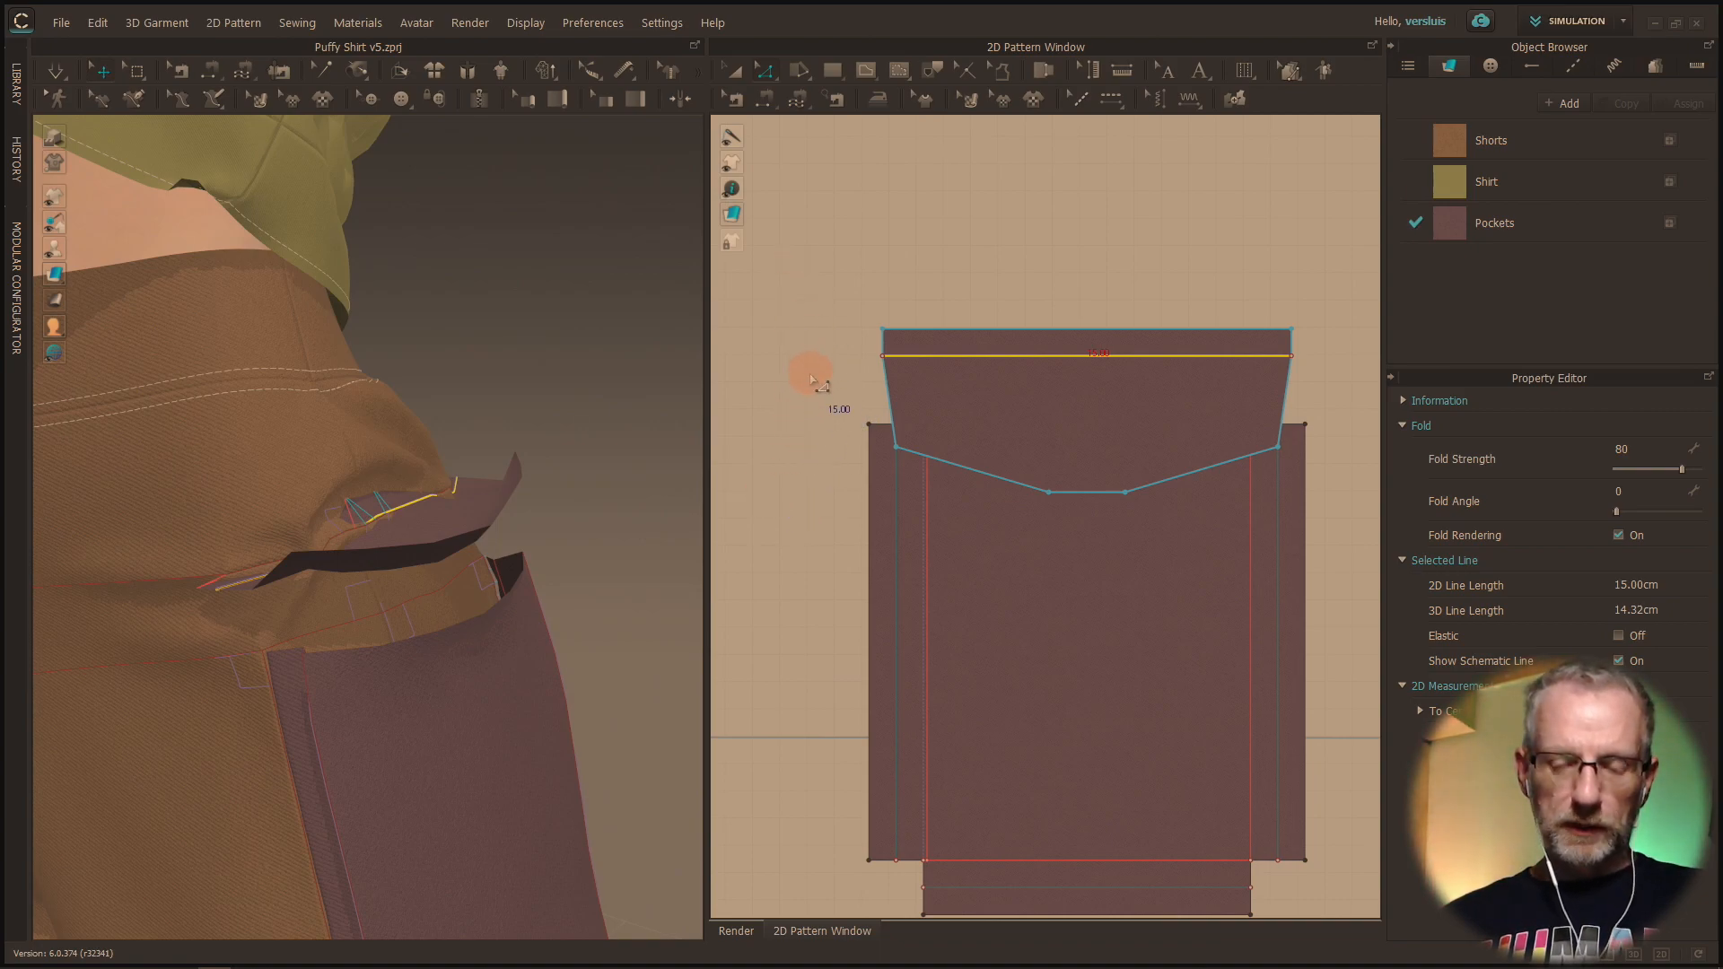
# Step: Move the flap pattern upward so it sits clear above the pocket pattern in the 2D layout
pyautogui.press('a')
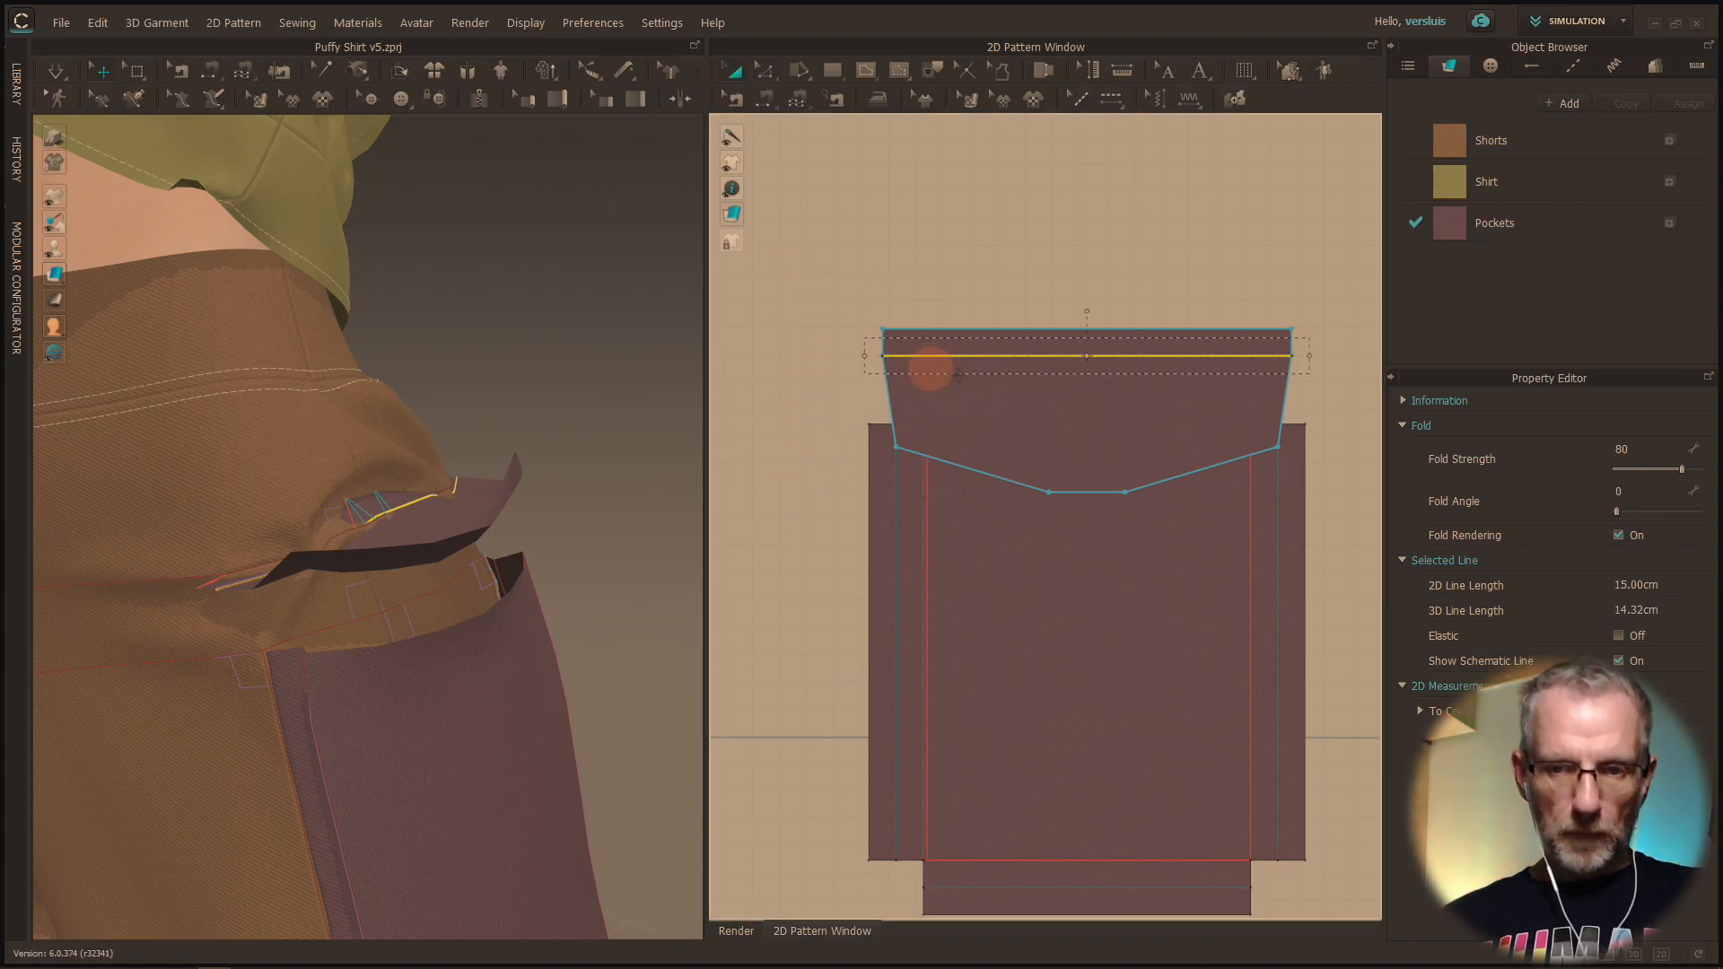
pyautogui.click(1085, 405)
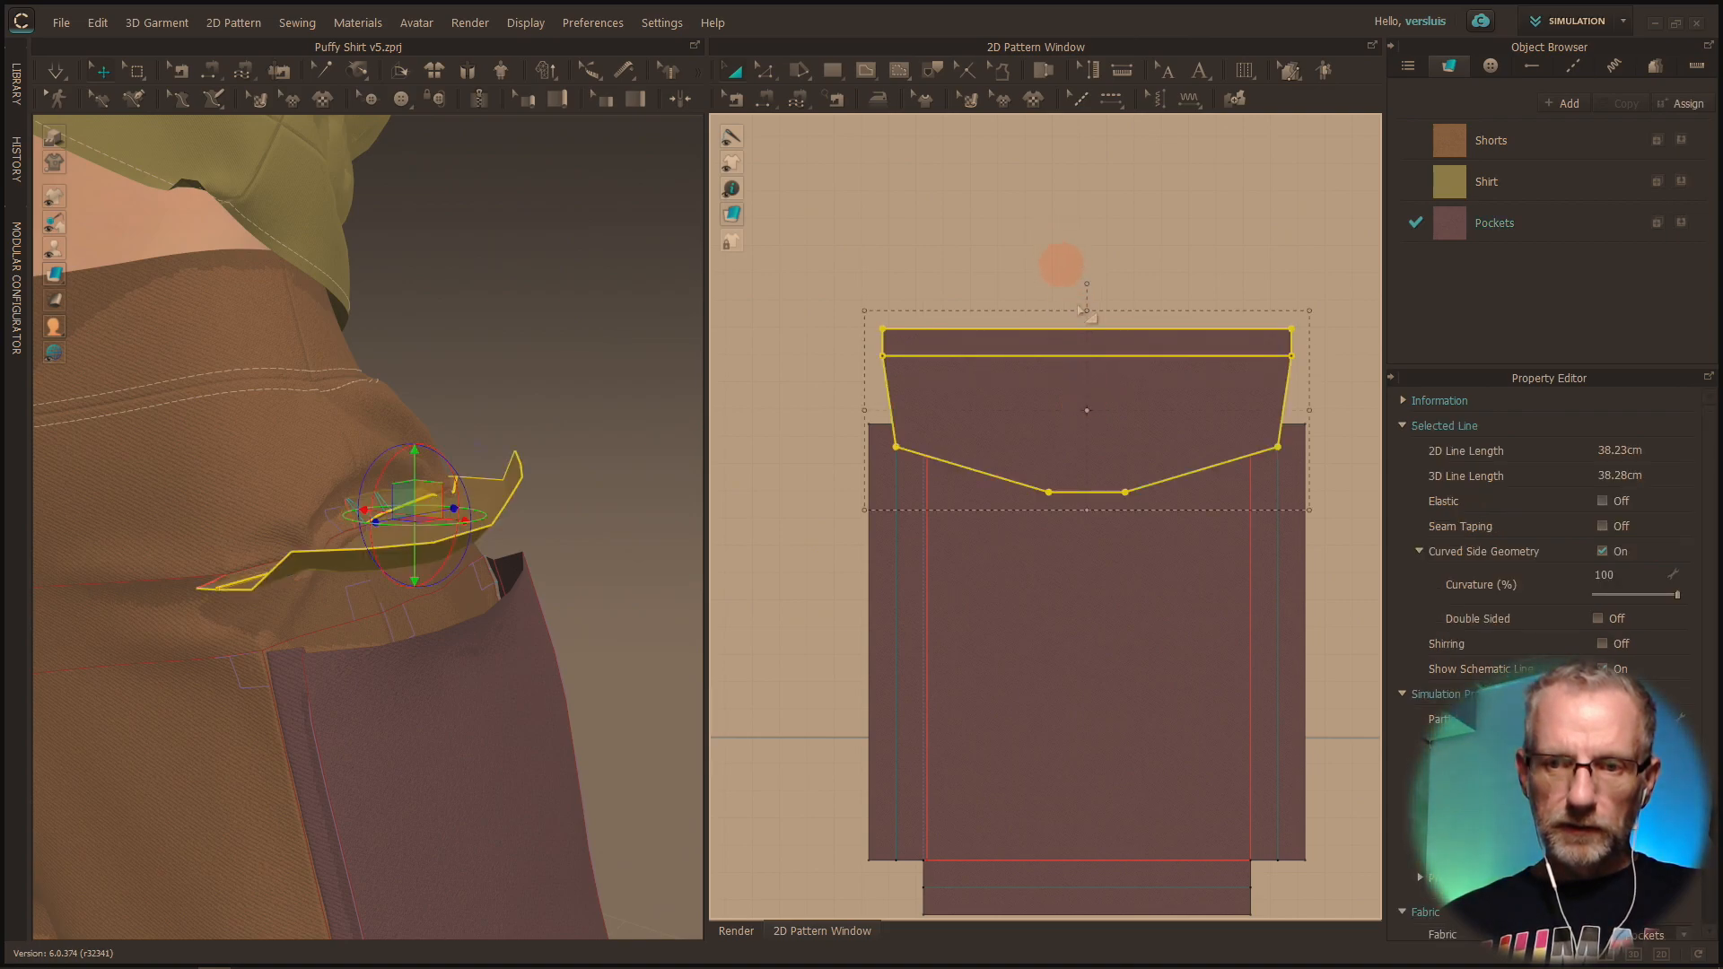
pyautogui.moveTo(1062, 393); pyautogui.dragTo(1062, 221)
pyautogui.scroll(-5, 1081, 430)
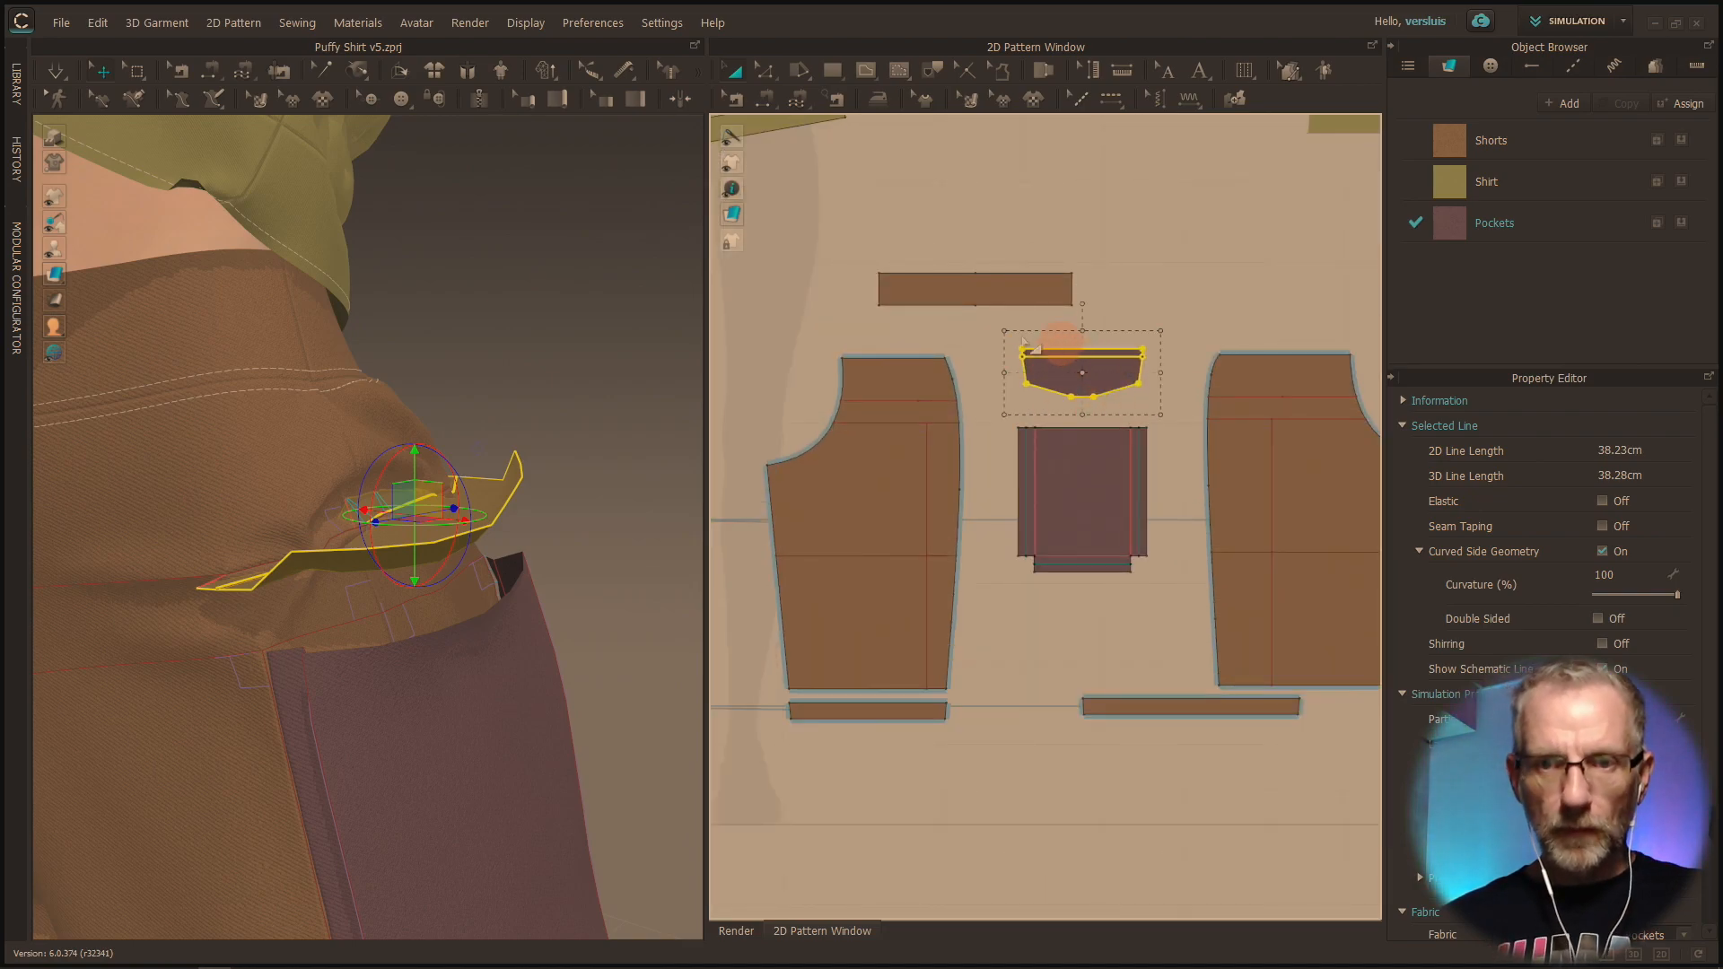
# Step: Delete the existing seams joining the flap's top edge to the internal lines on both shorts patterns
pyautogui.click(735, 98)
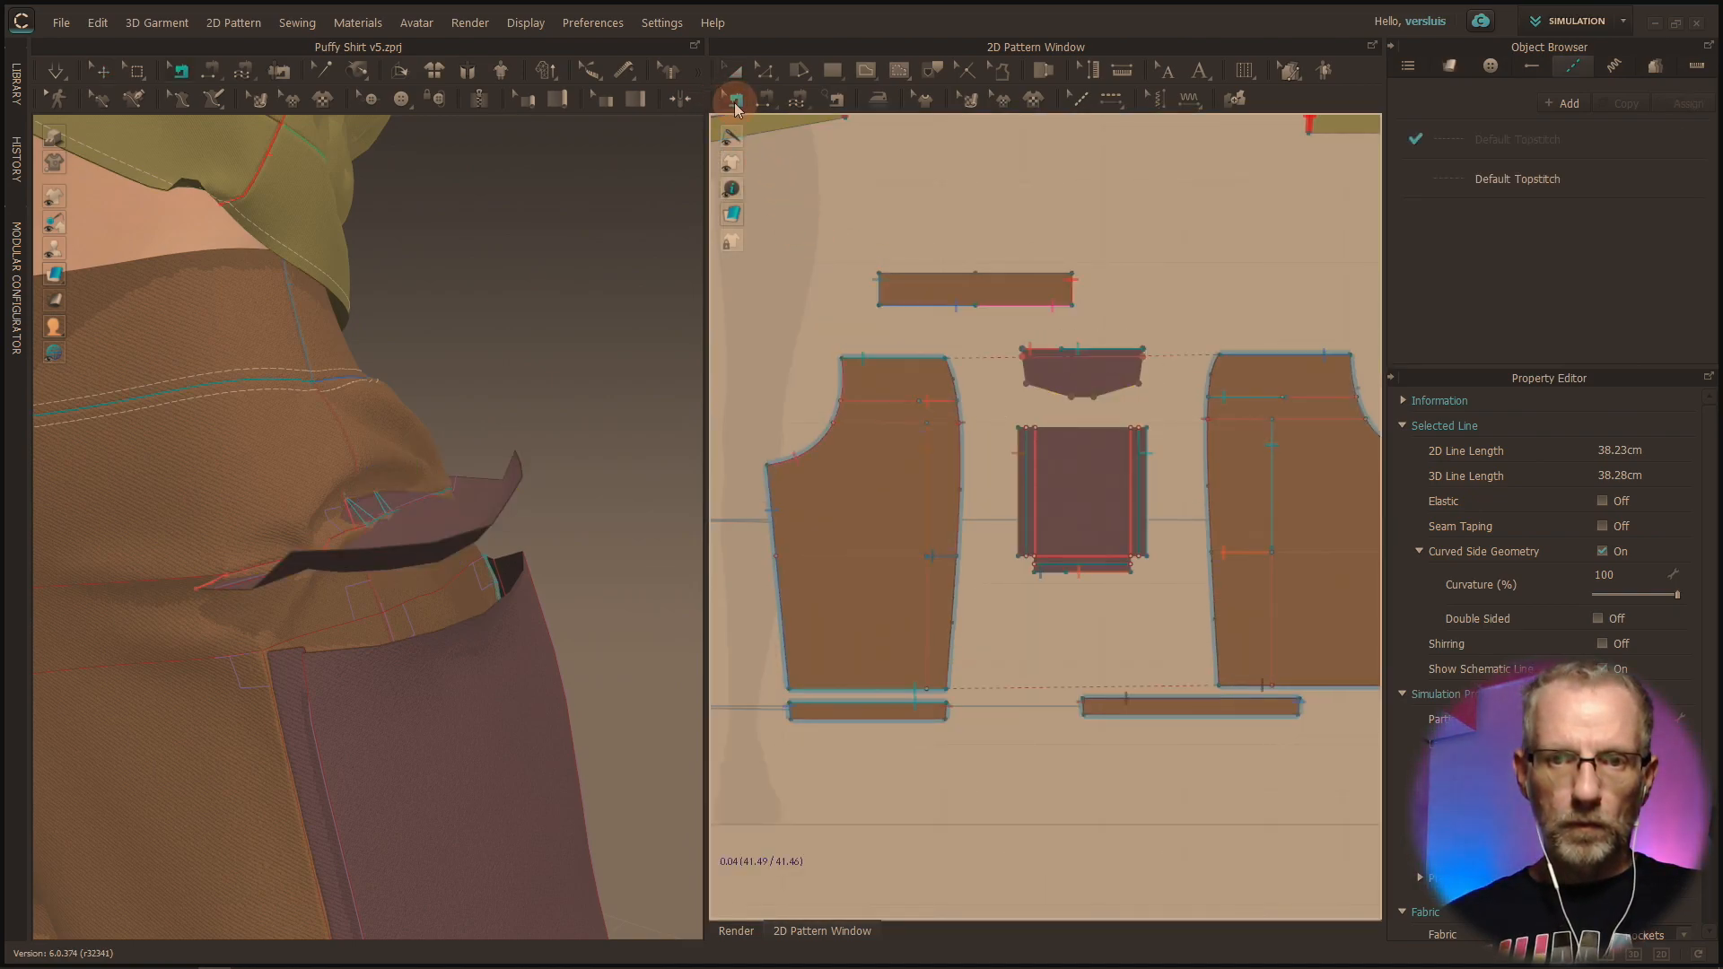
pyautogui.click(1167, 420)
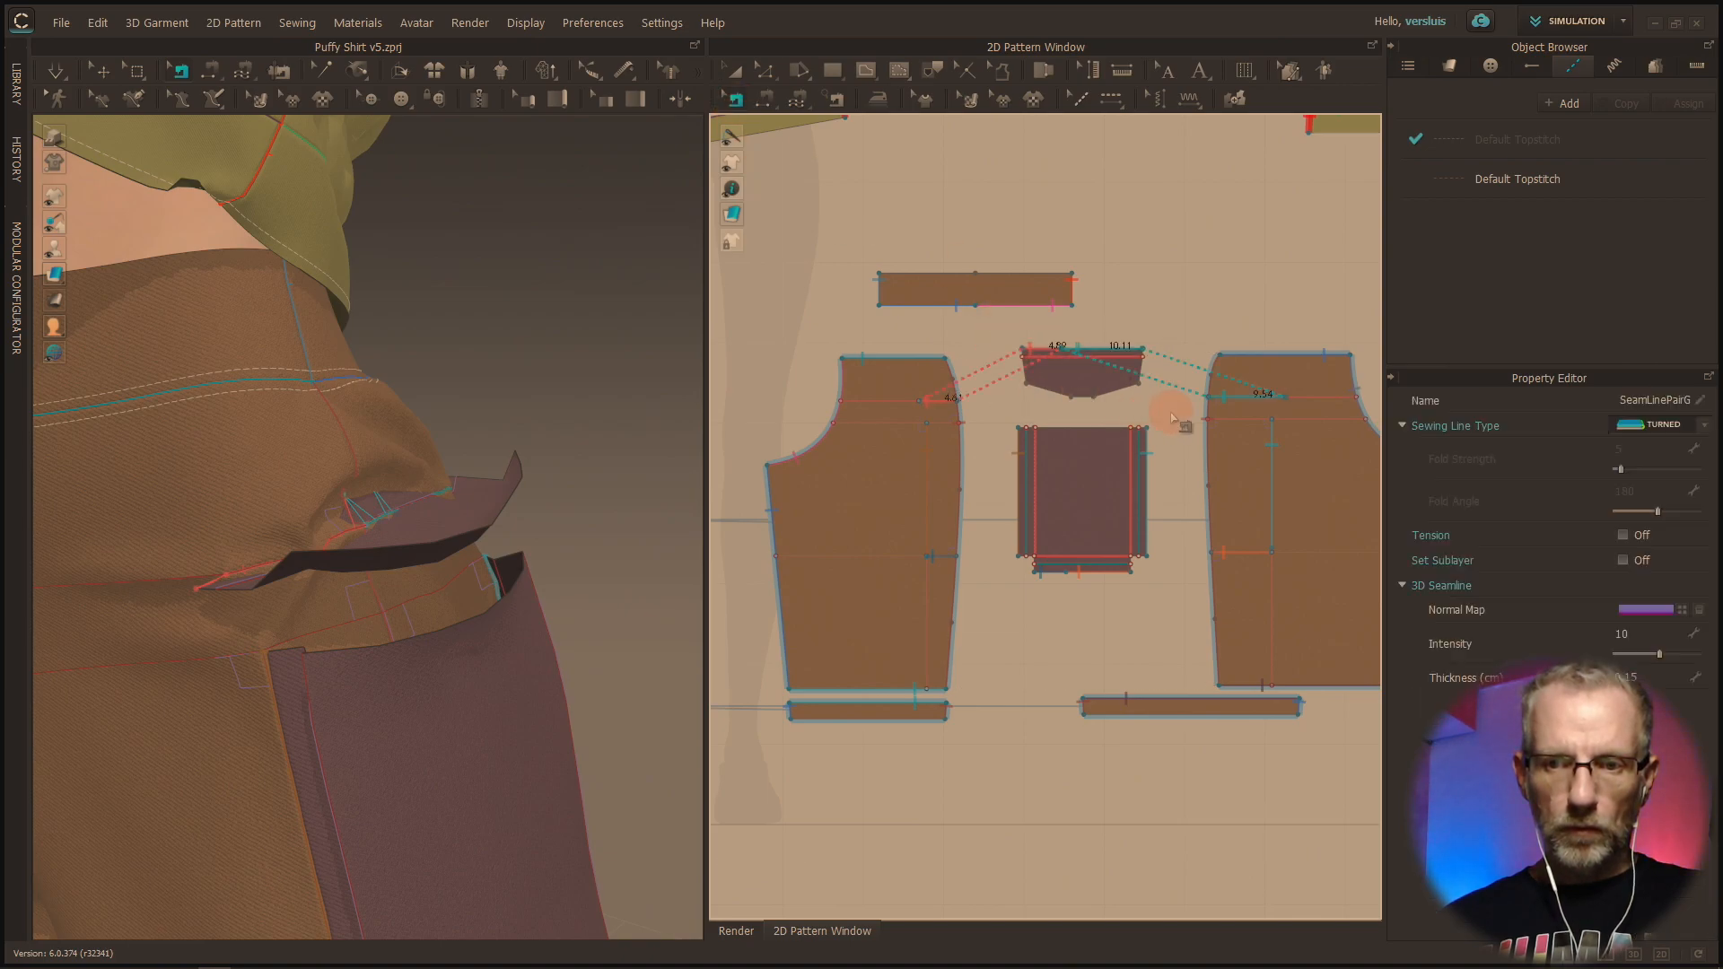
pyautogui.rightClick(1131, 357)
pyautogui.click(1178, 411)
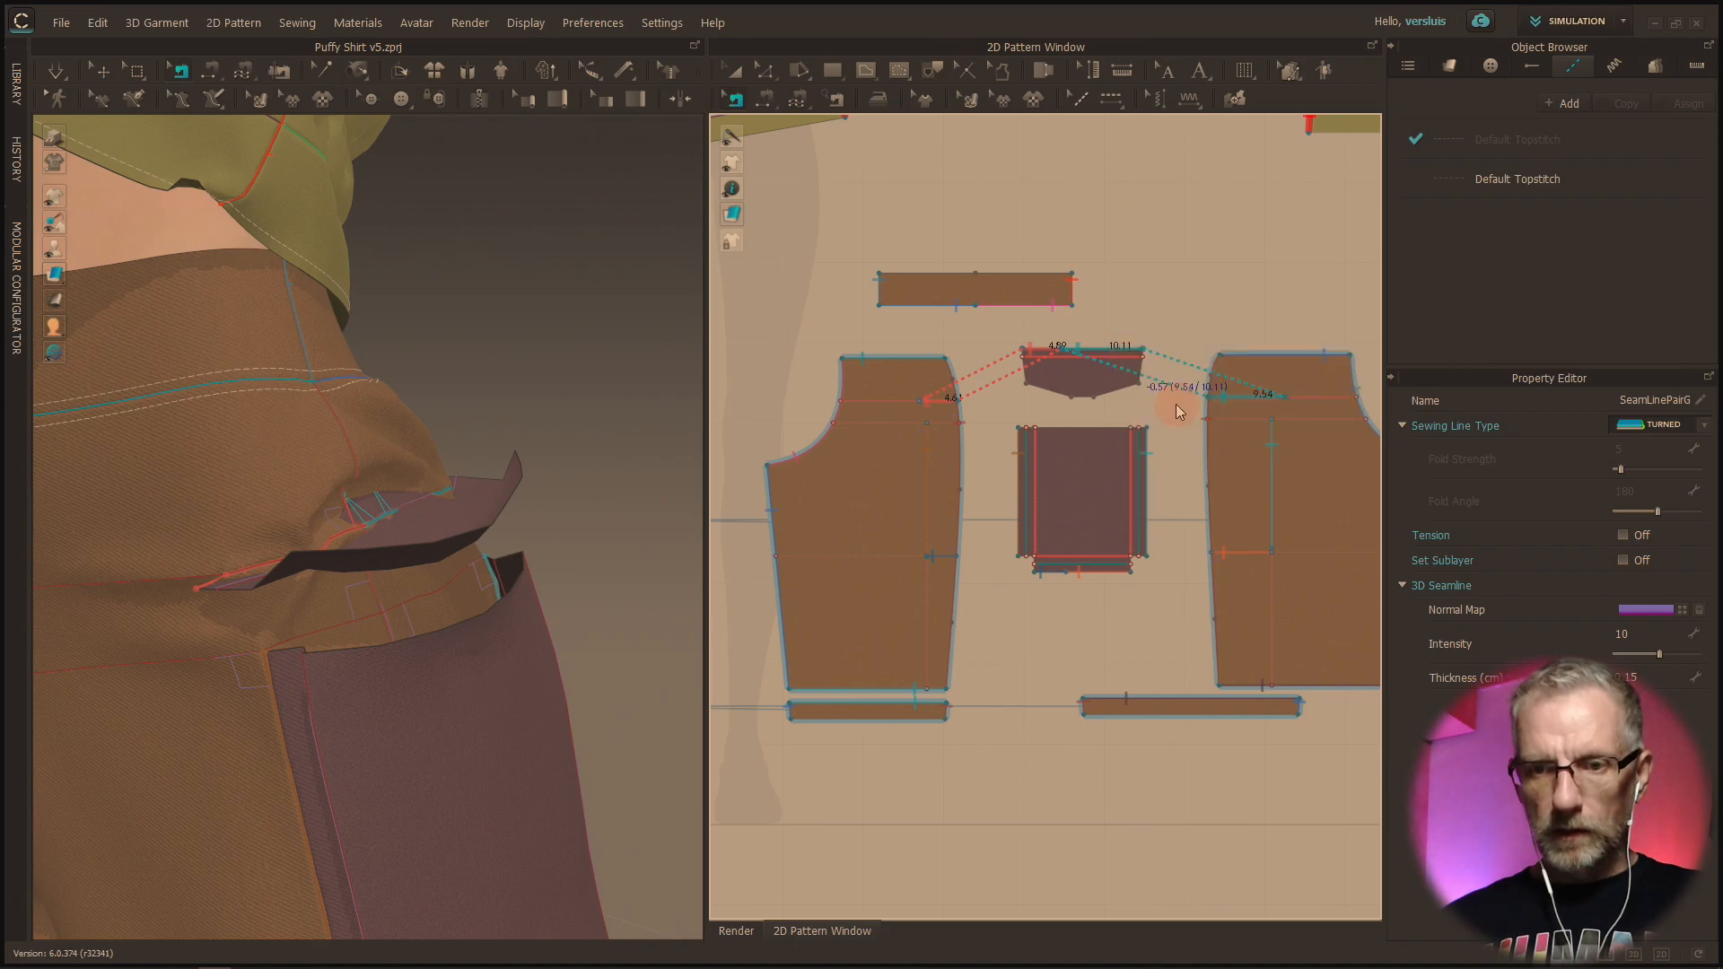
pyautogui.click(841, 456)
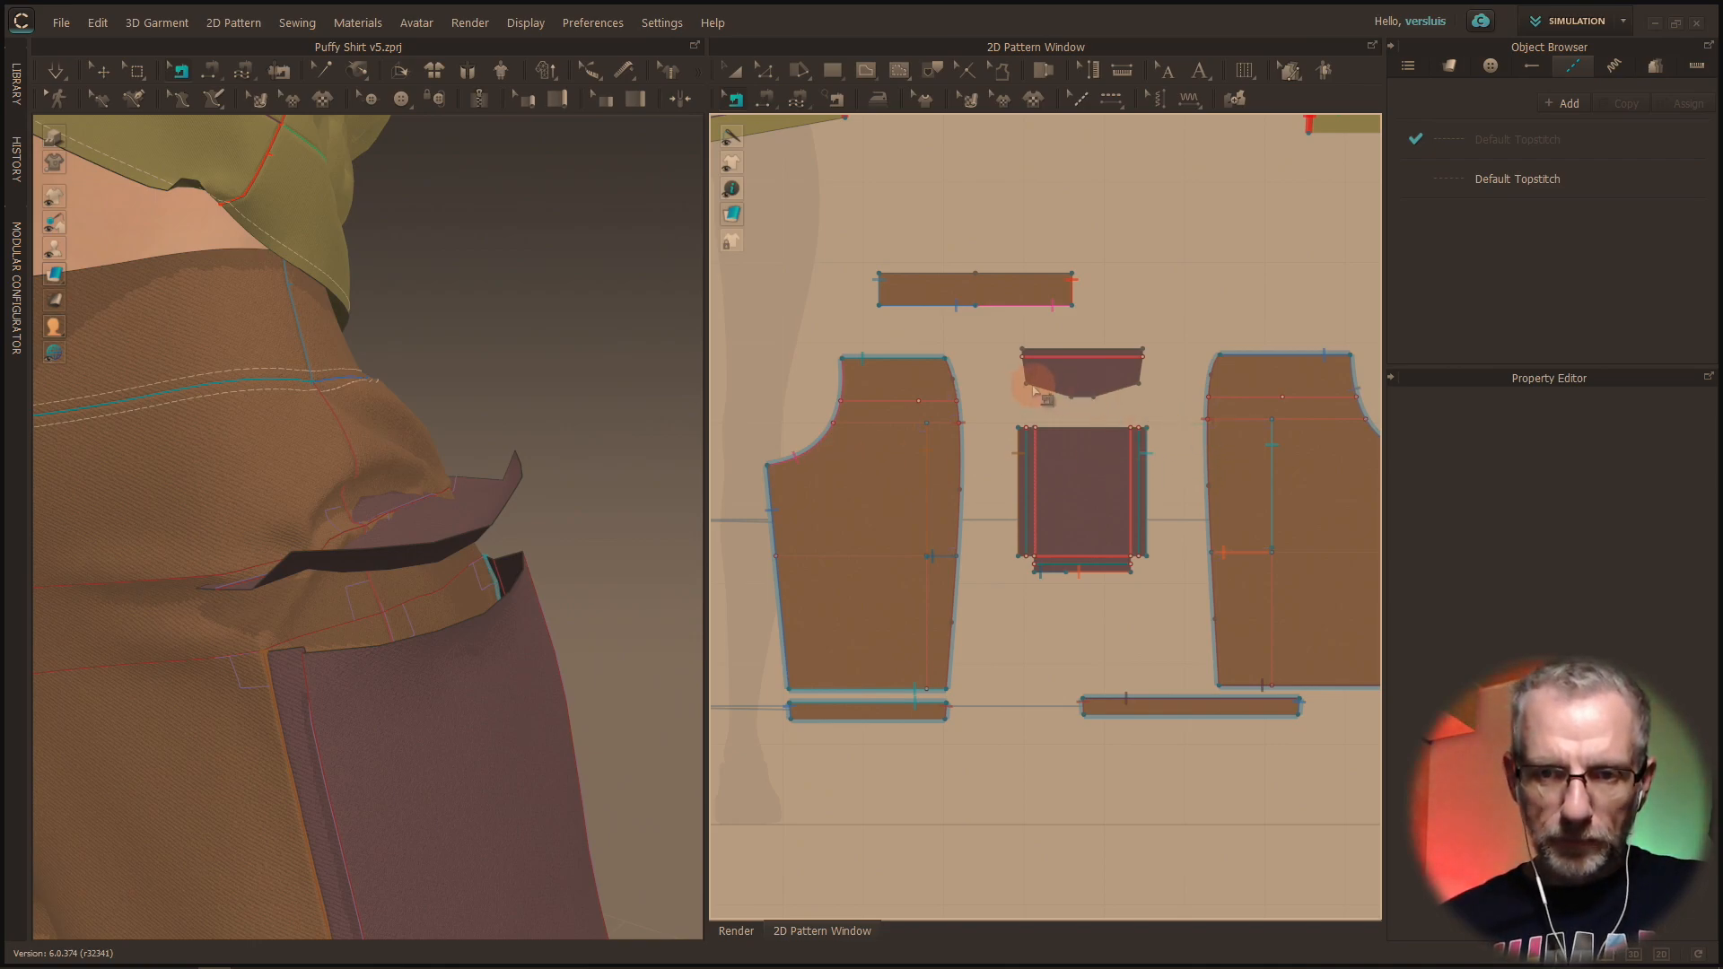
# Step: Define the first side of an M:N free seam along the upper pocket line segments on both shorts patterns
pyautogui.scroll(-1, 1032, 382)
pyautogui.scroll(4, 1032, 377)
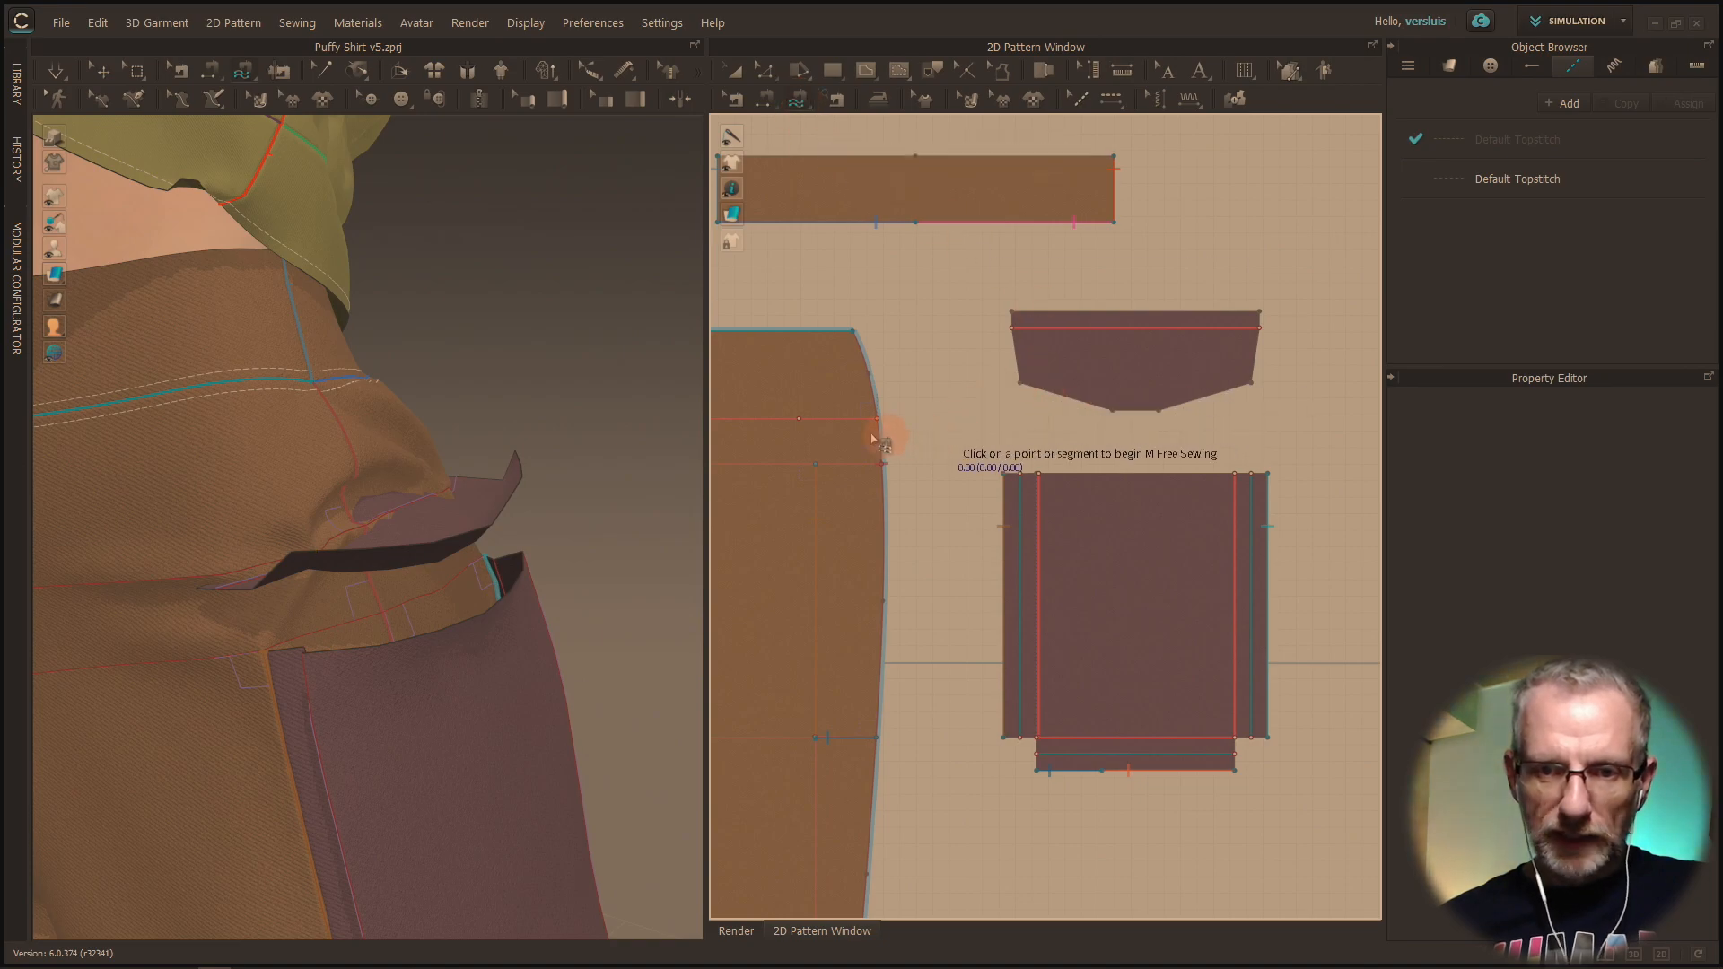
pyautogui.click(800, 420)
pyautogui.click(877, 422)
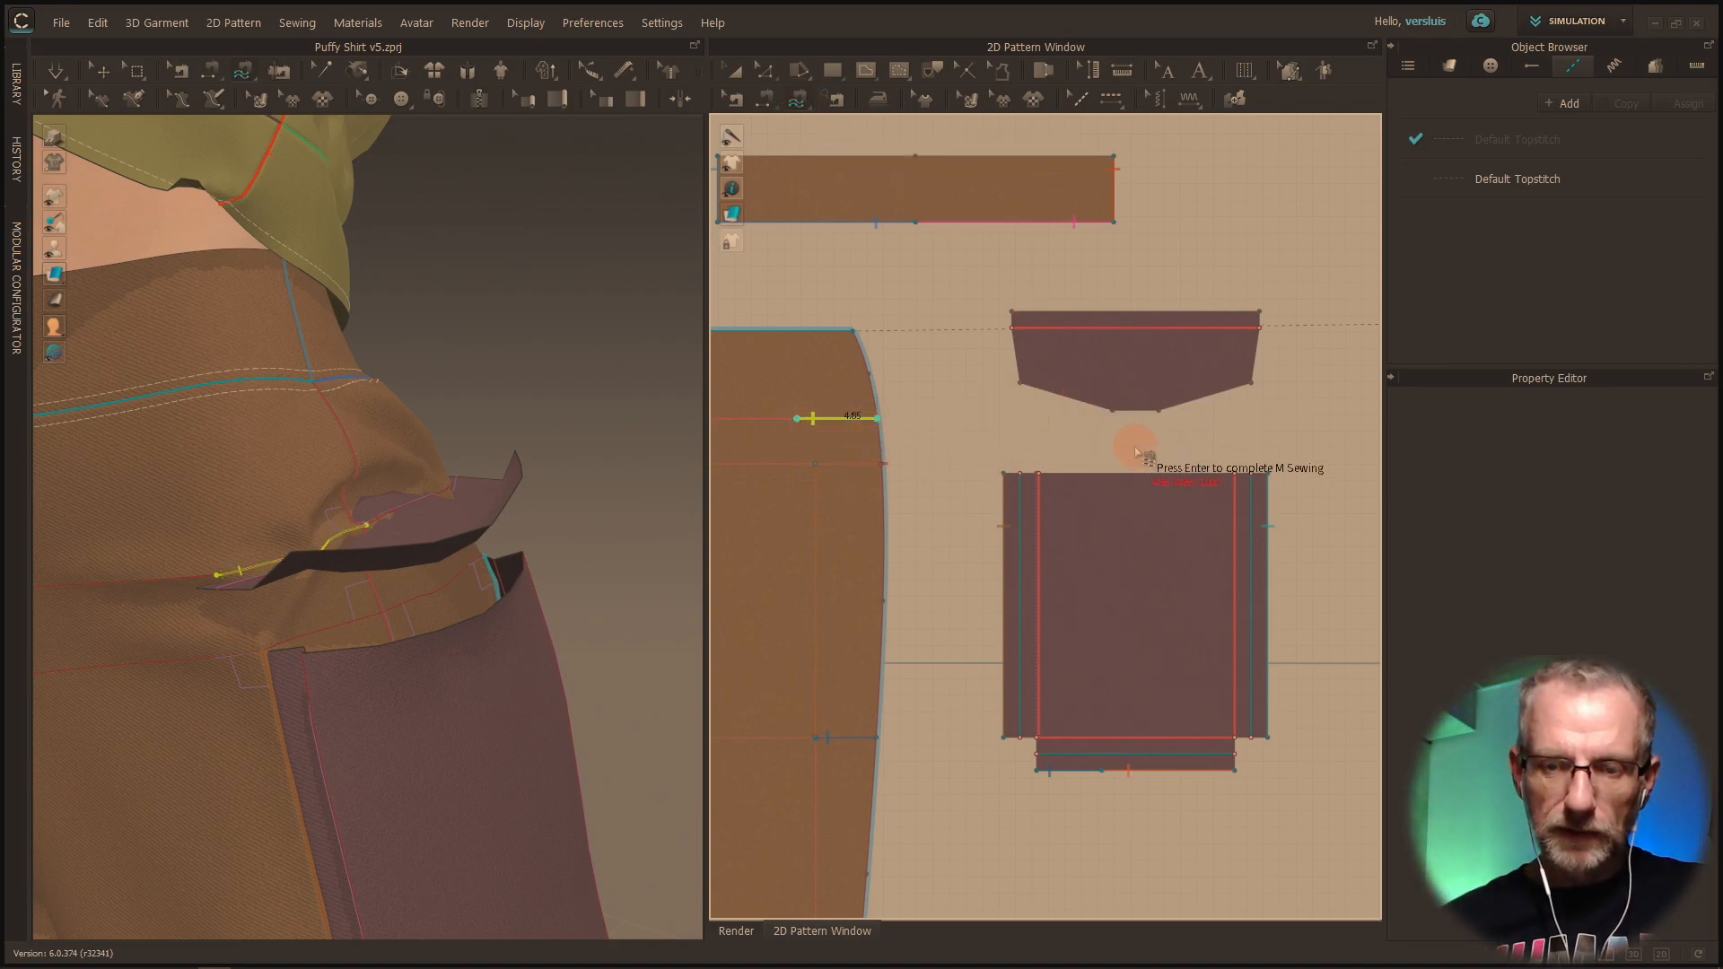
pyautogui.moveTo(1185, 450); pyautogui.dragTo(1028, 477, button='right')
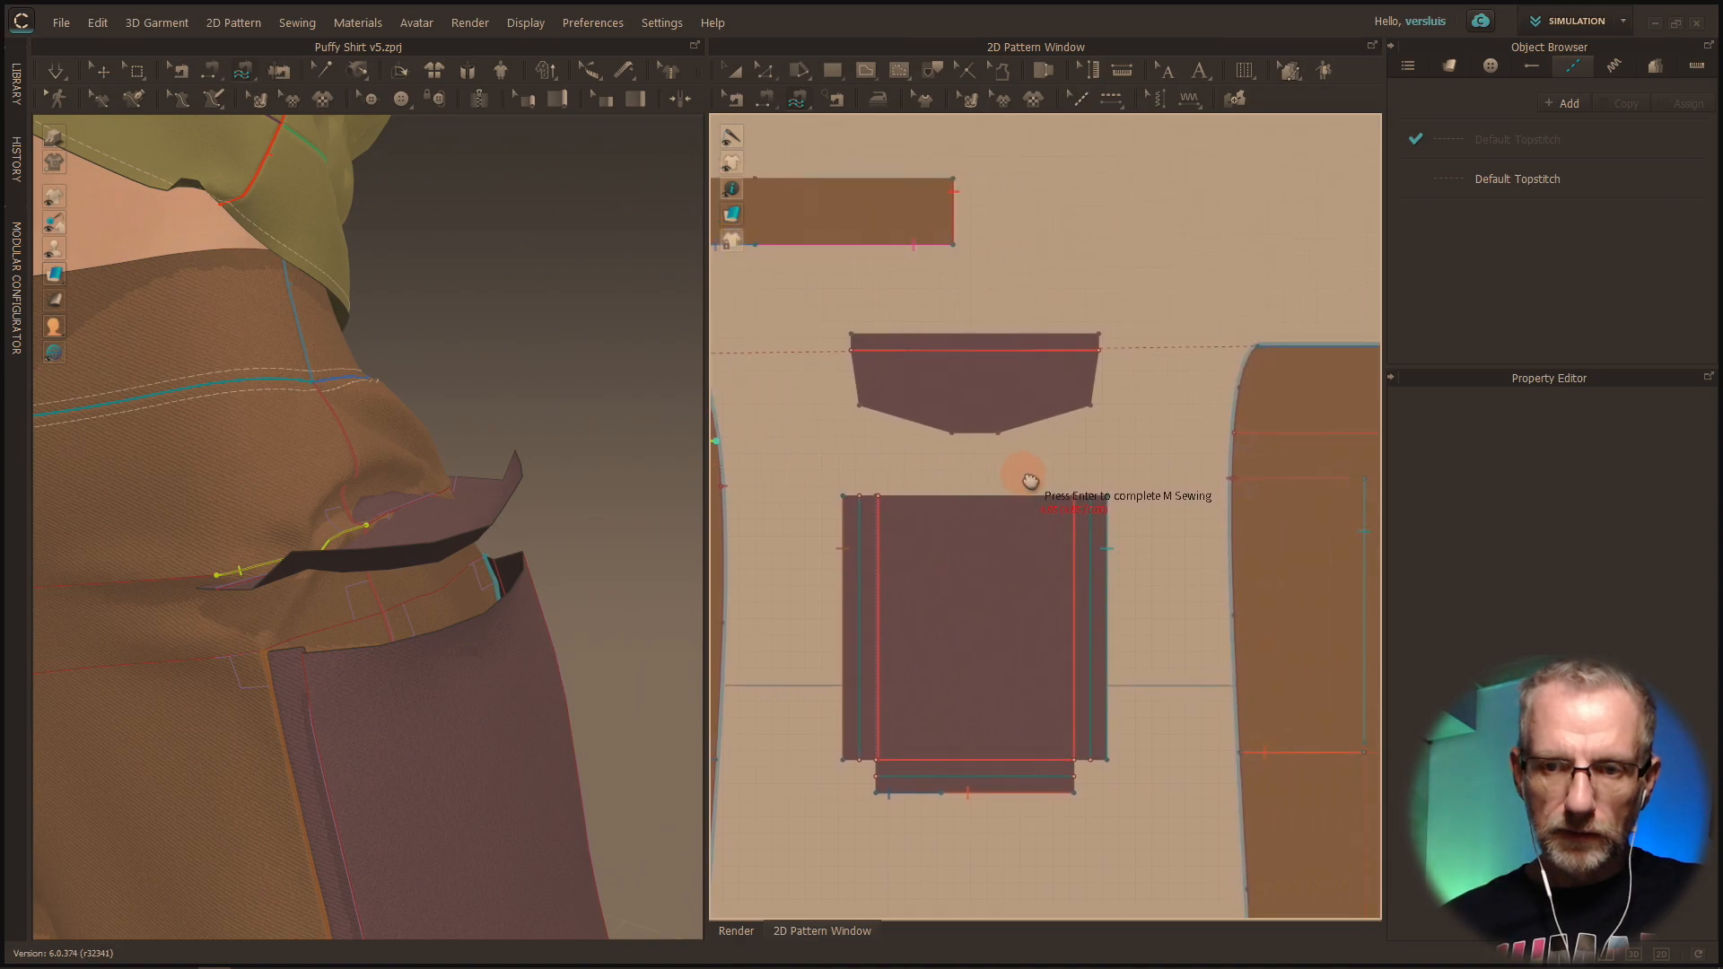
pyautogui.click(1239, 434)
pyautogui.moveTo(1291, 440); pyautogui.dragTo(1225, 458, button='right')
pyautogui.moveTo(1225, 458); pyautogui.dragTo(1221, 459, button='middle')
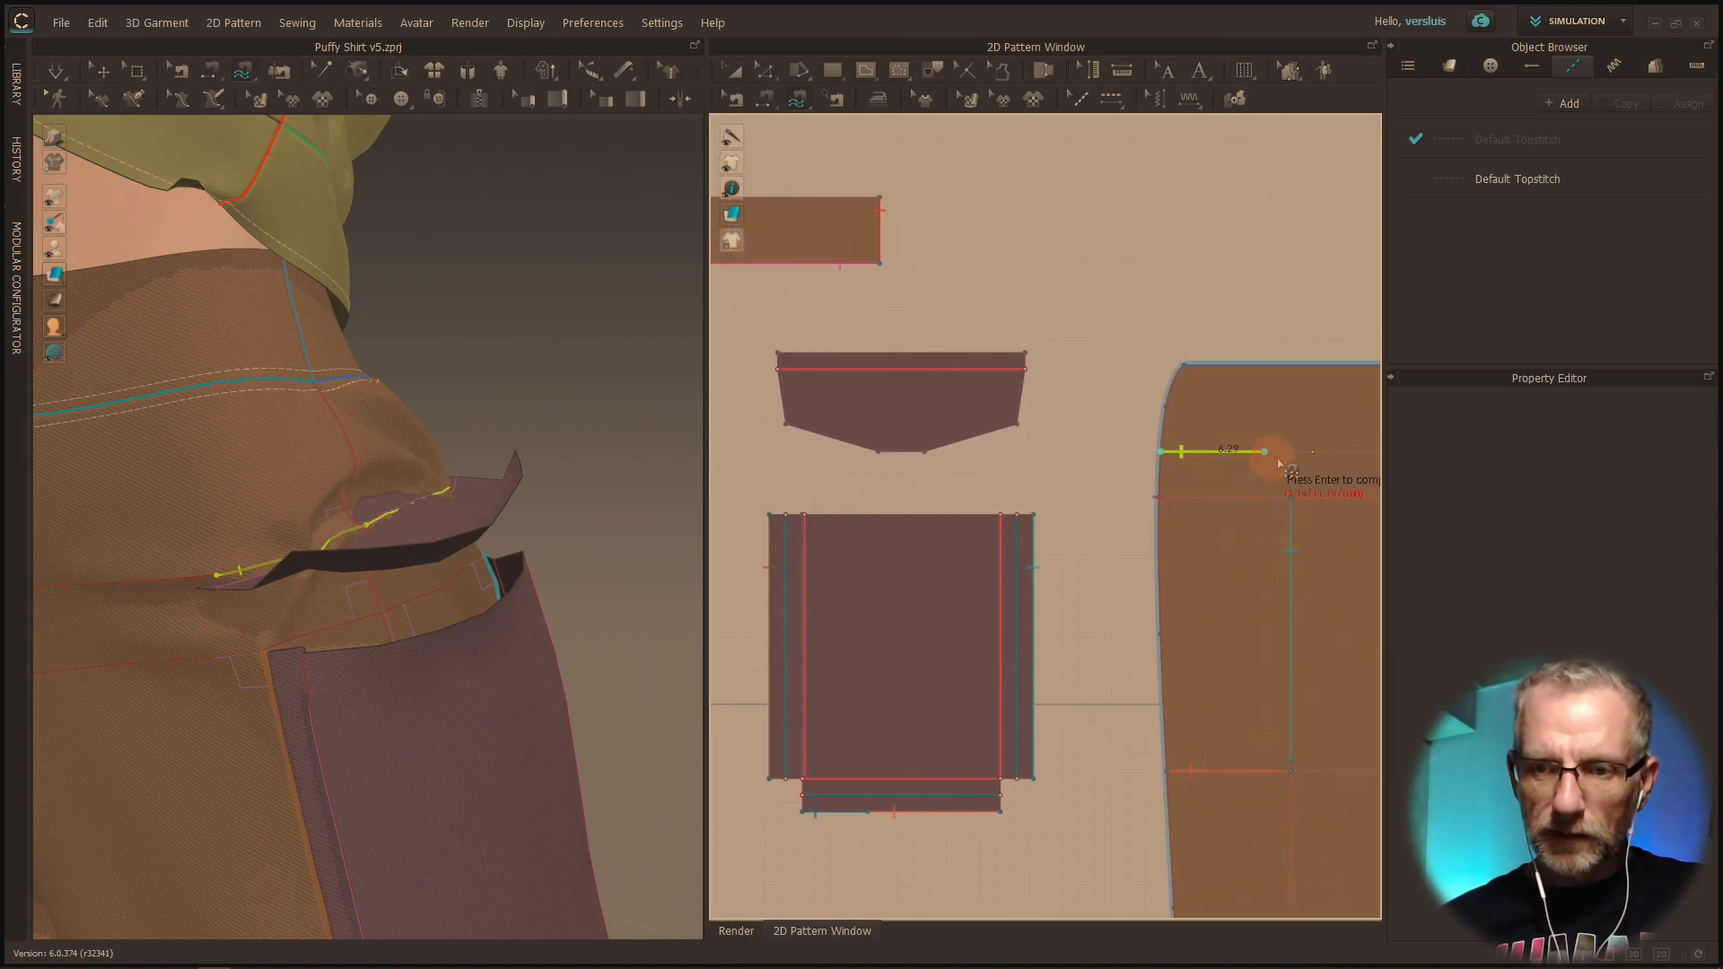
pyautogui.click(1314, 453)
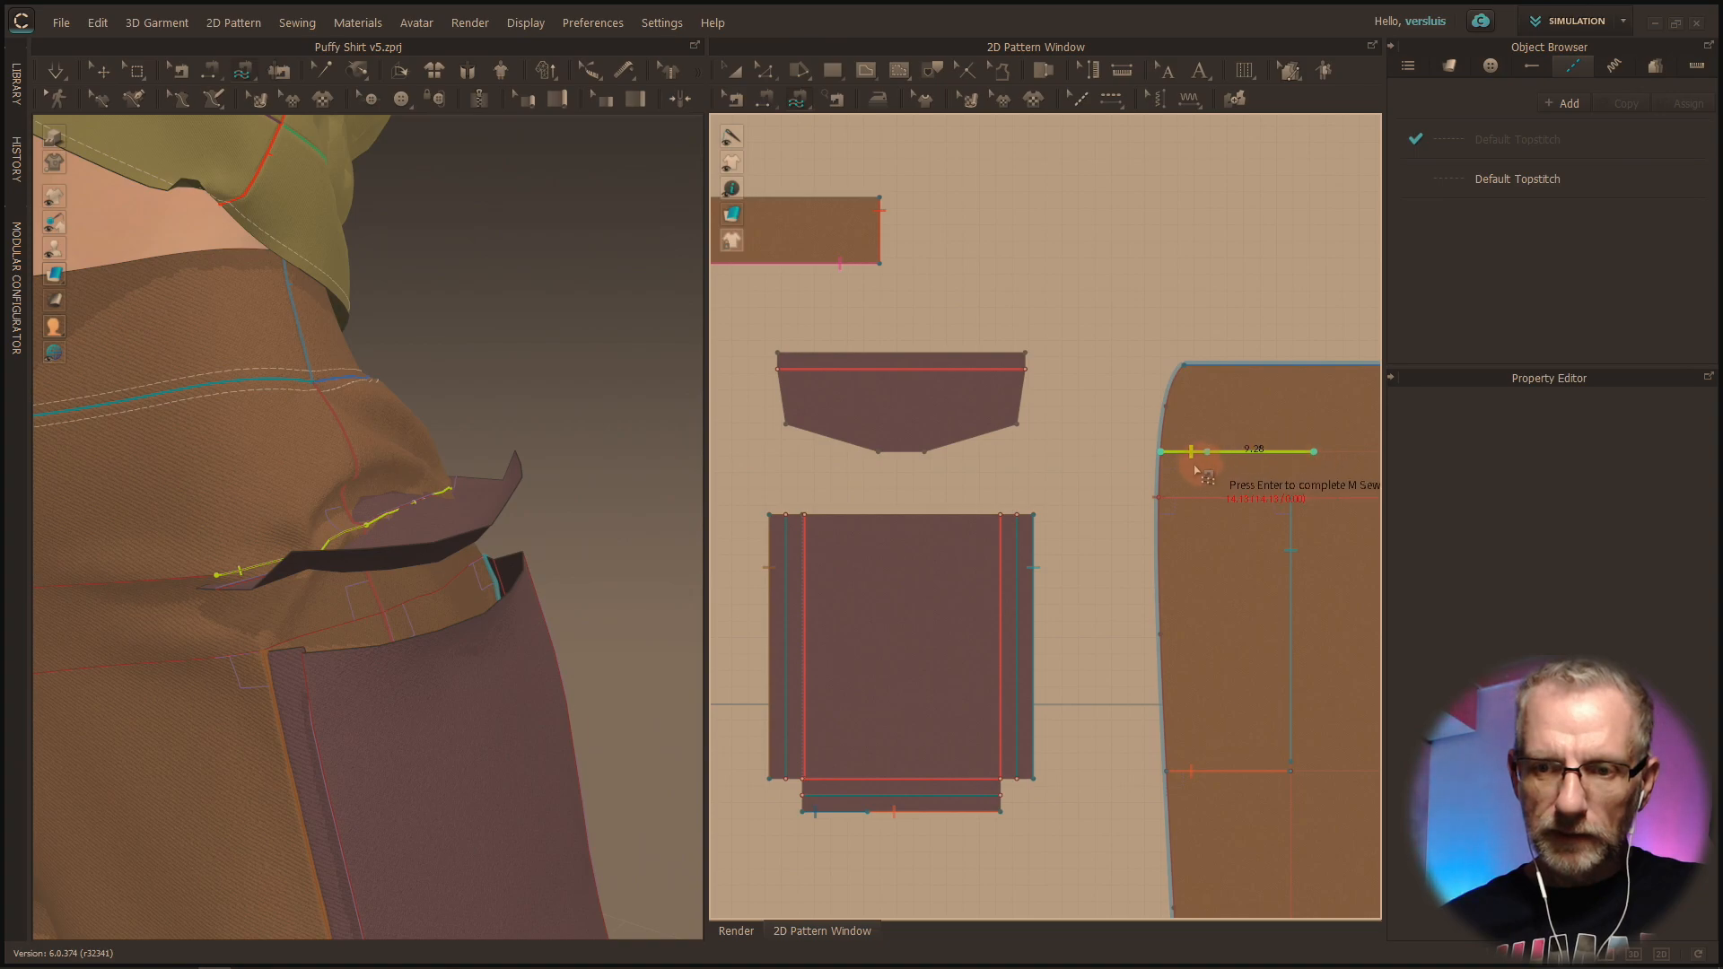
pyautogui.press('Return')
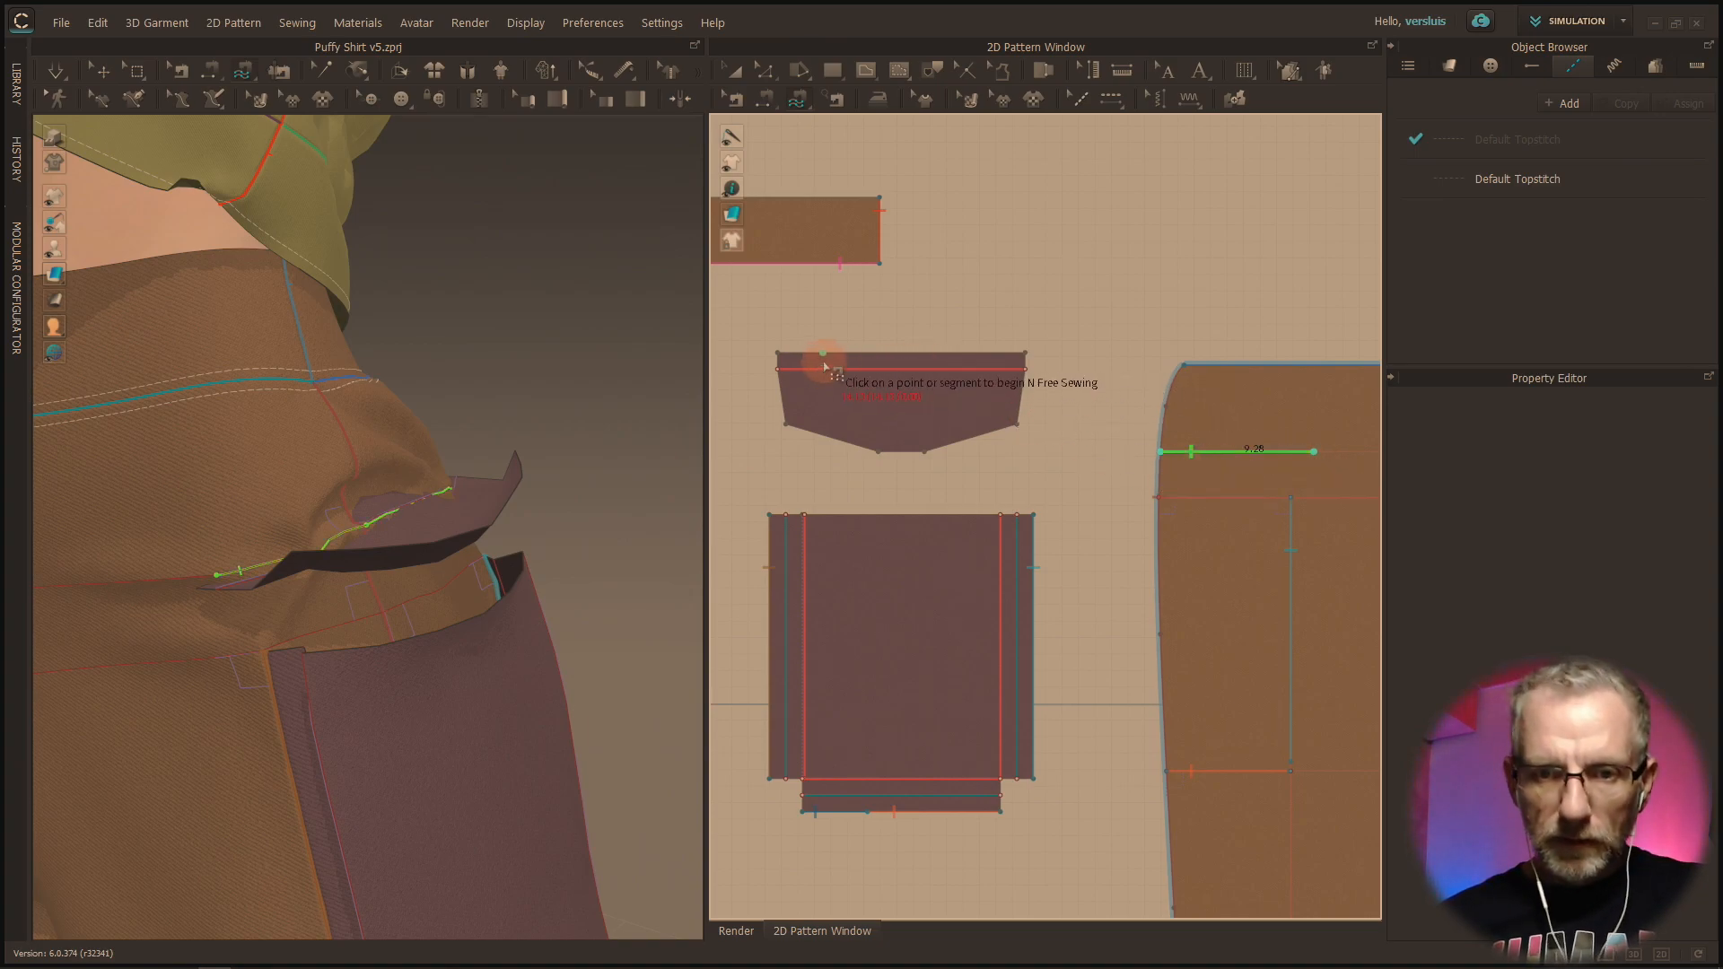
# Step: Complete the M:N seam by sewing it to the flap's full 15 cm top edge
pyautogui.click(779, 355)
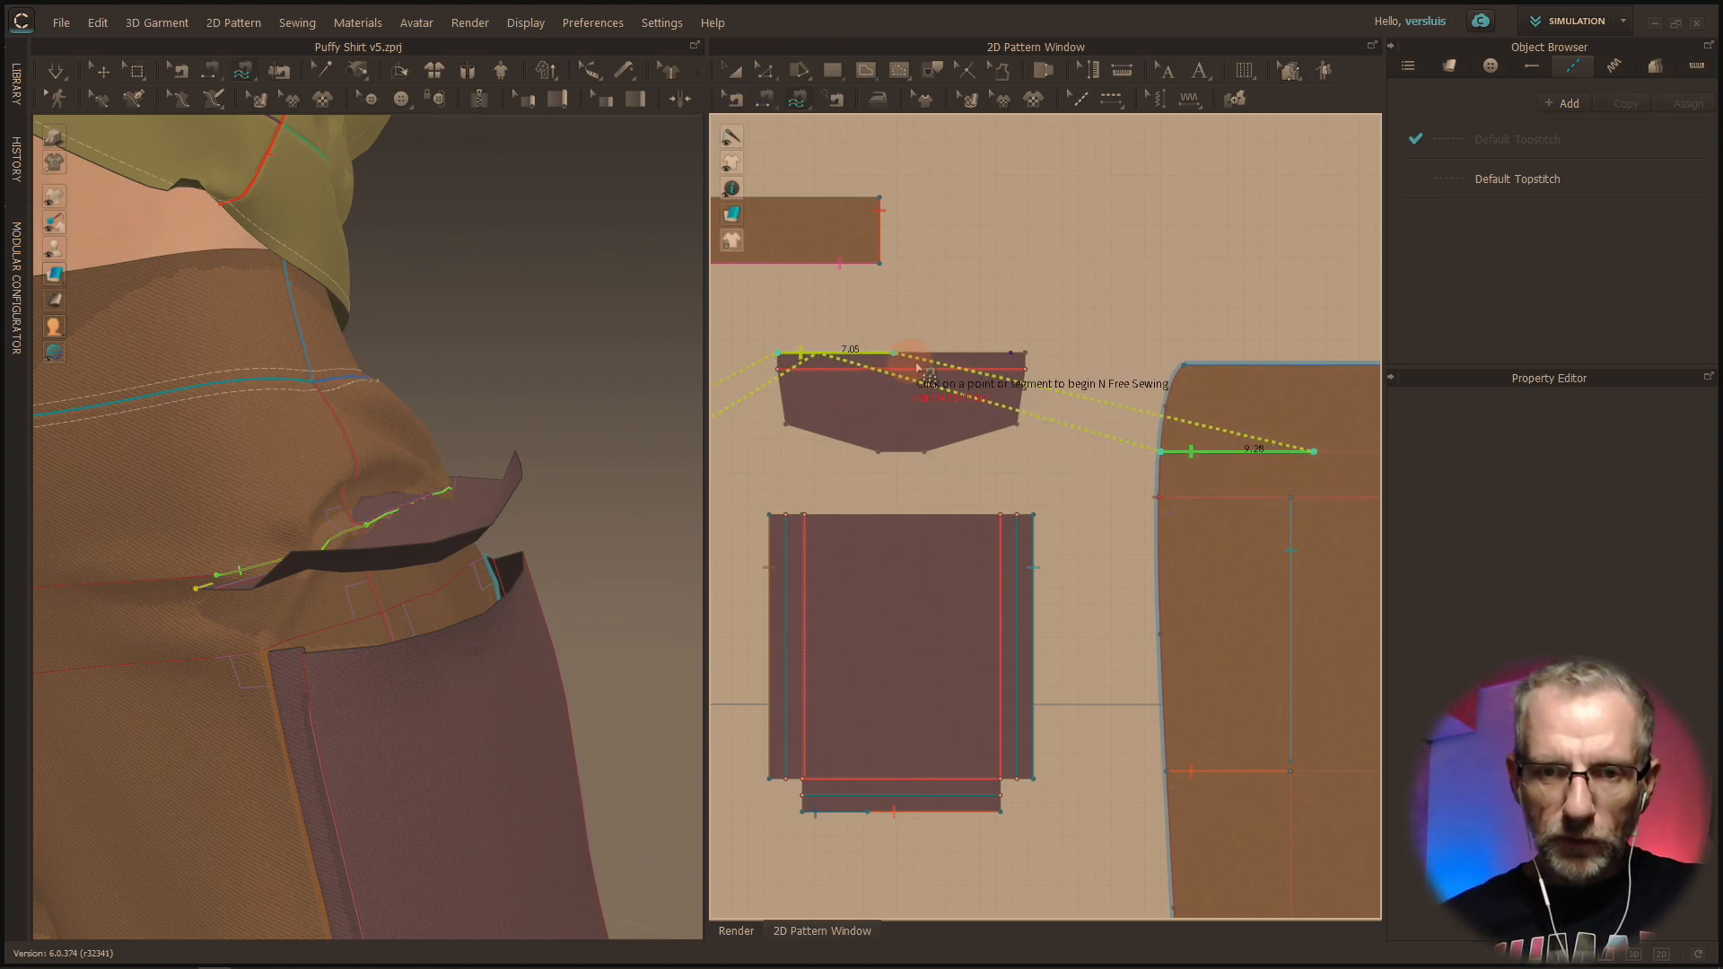
pyautogui.click(1036, 363)
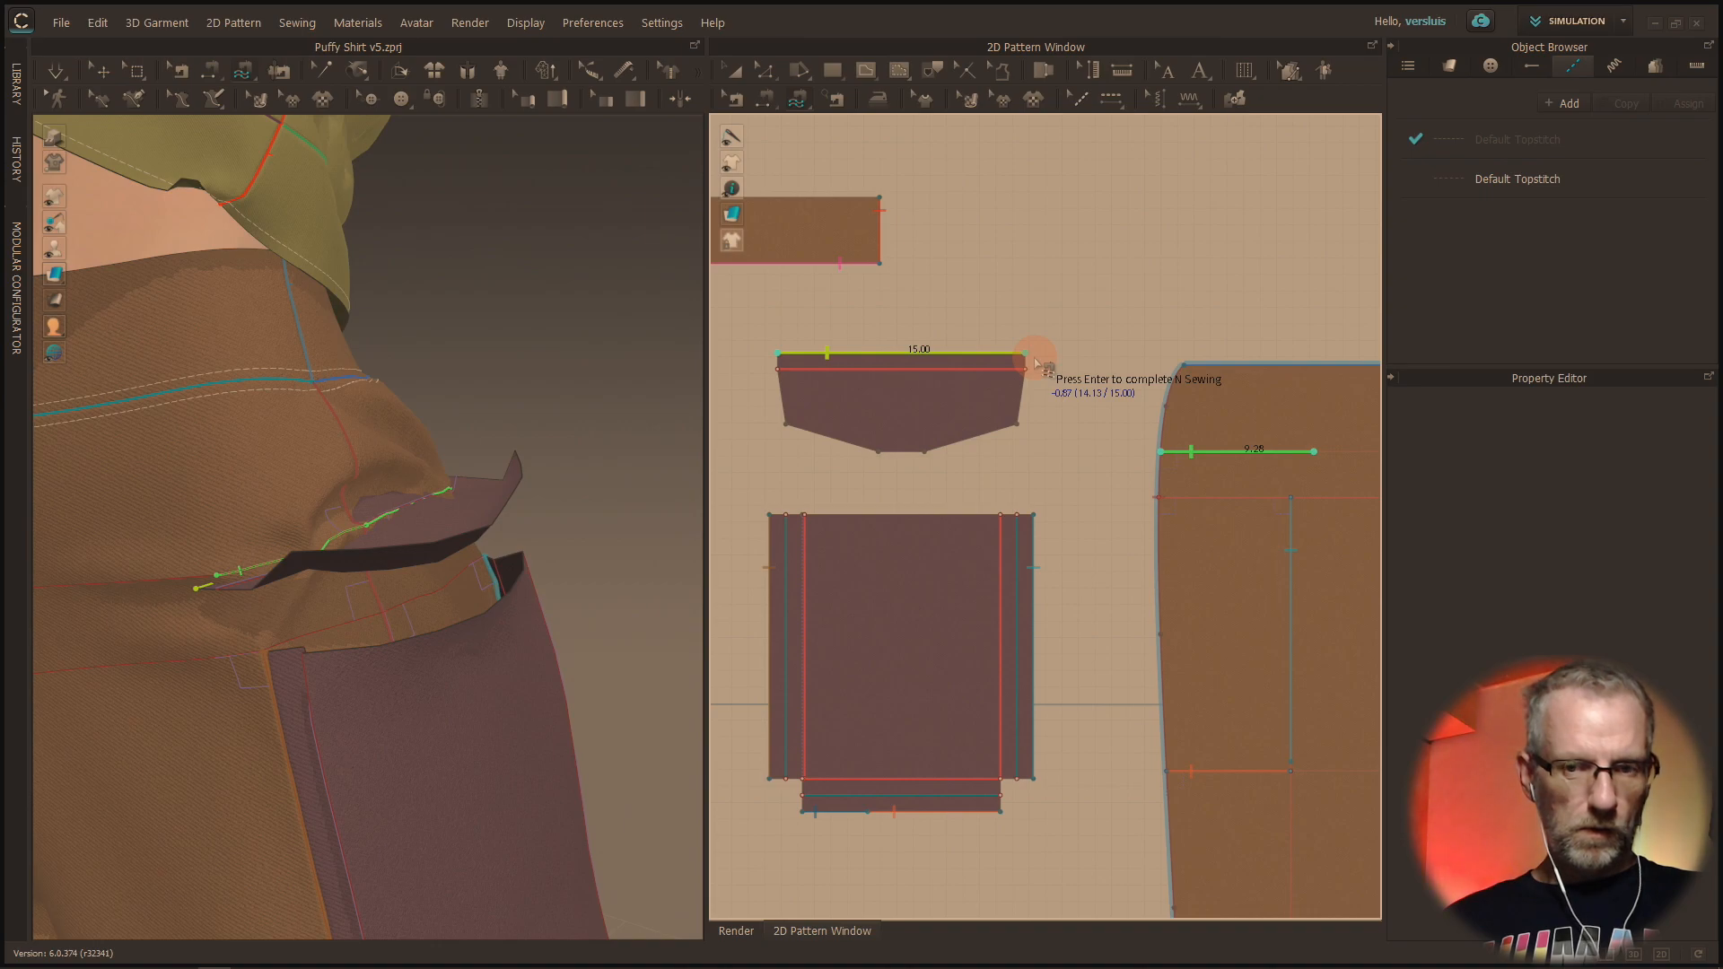
pyautogui.press('Return')
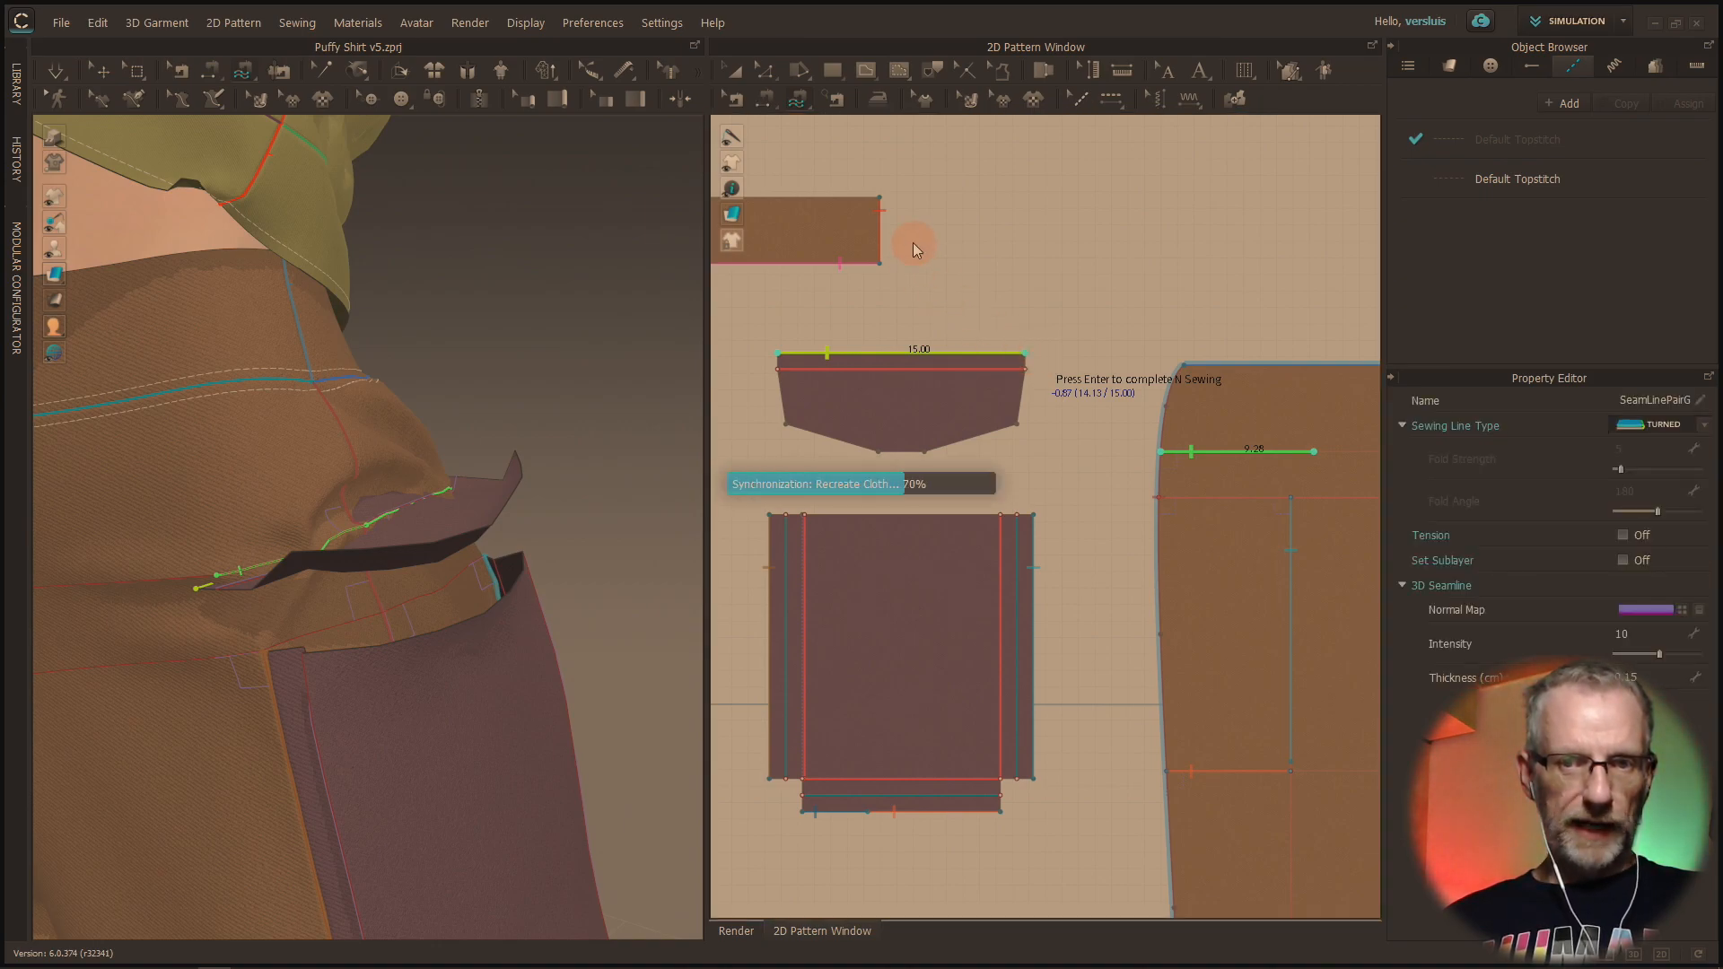
# Step: Move the flap outward from the hip in 3D and simulate the new seam
pyautogui.click(111, 73)
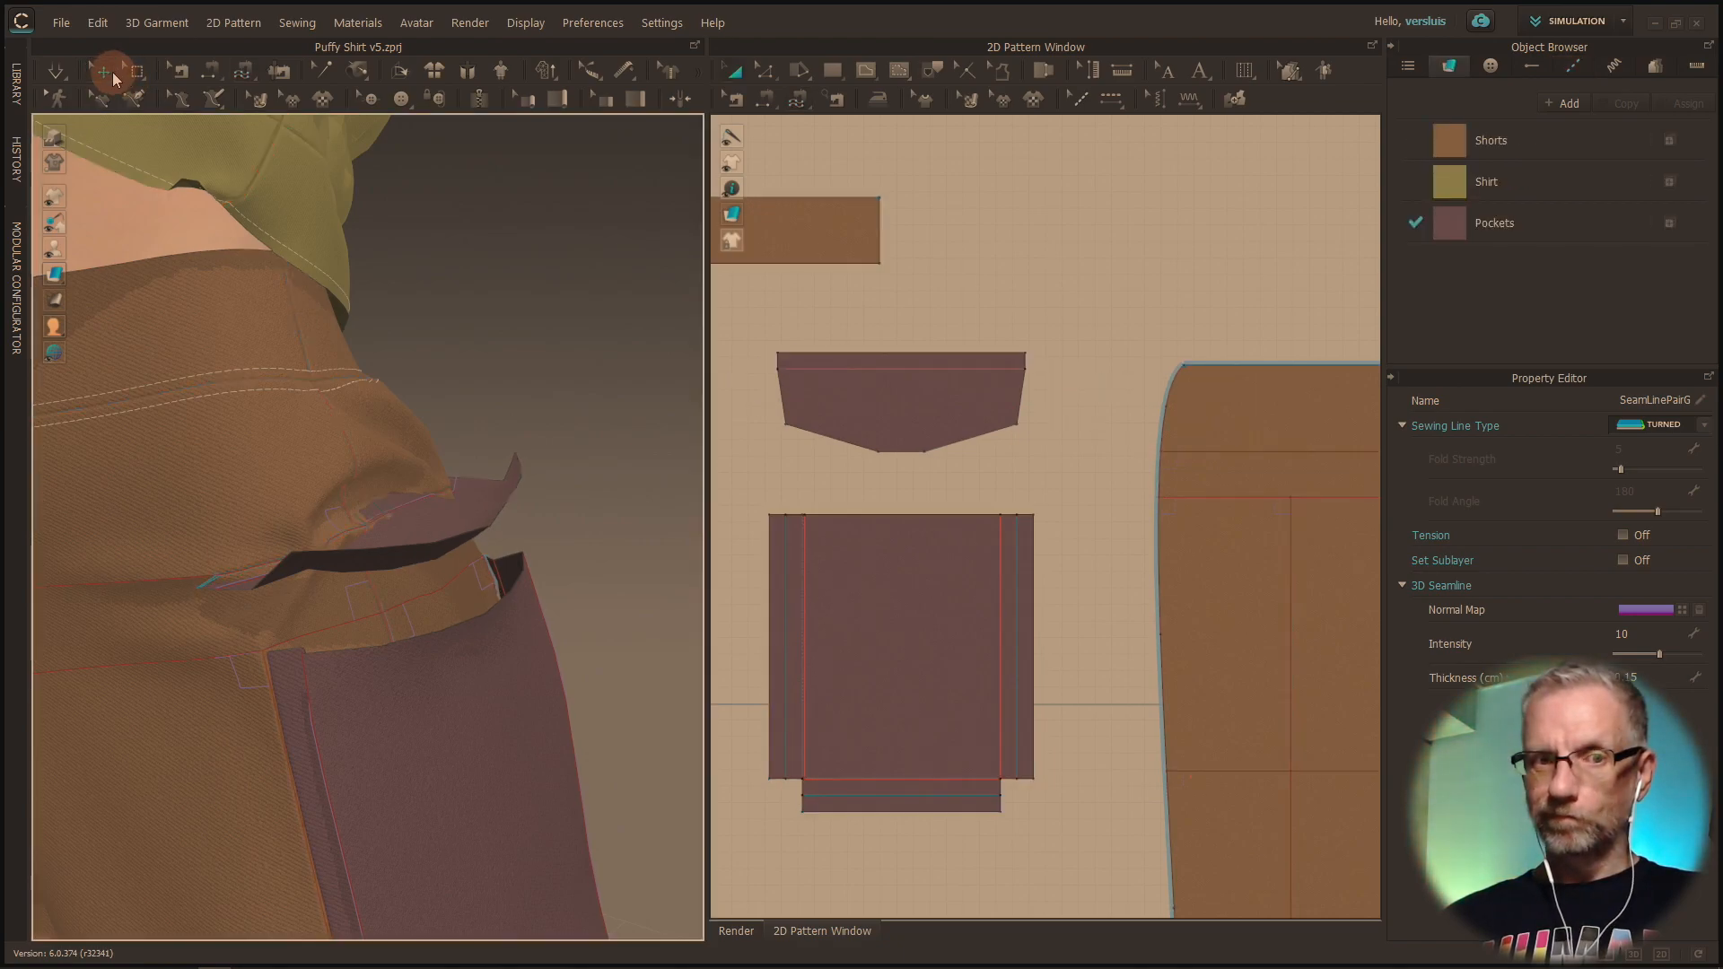
pyautogui.click(478, 537)
pyautogui.moveTo(495, 557); pyautogui.dragTo(511, 598, button='right')
pyautogui.moveTo(505, 533); pyautogui.dragTo(564, 547)
pyautogui.moveTo(575, 561); pyautogui.dragTo(521, 573, button='right')
pyautogui.moveTo(238, 235); pyautogui.dragTo(265, 214, button='right')
pyautogui.click(55, 79)
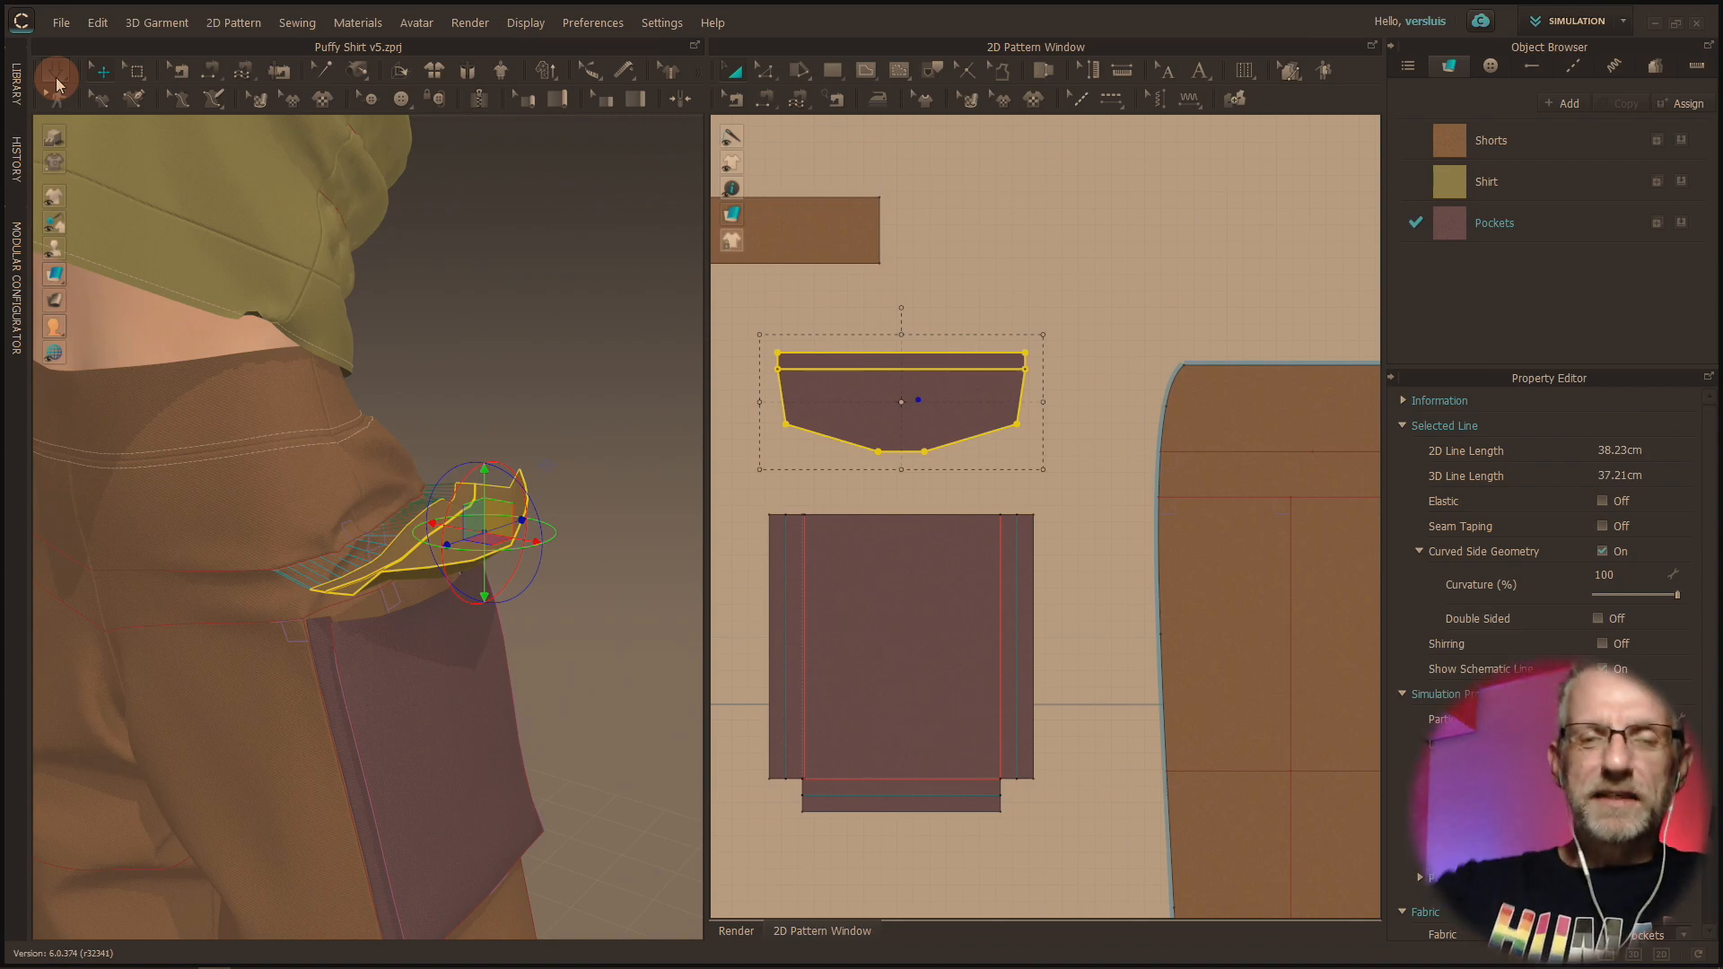
pyautogui.click(56, 79)
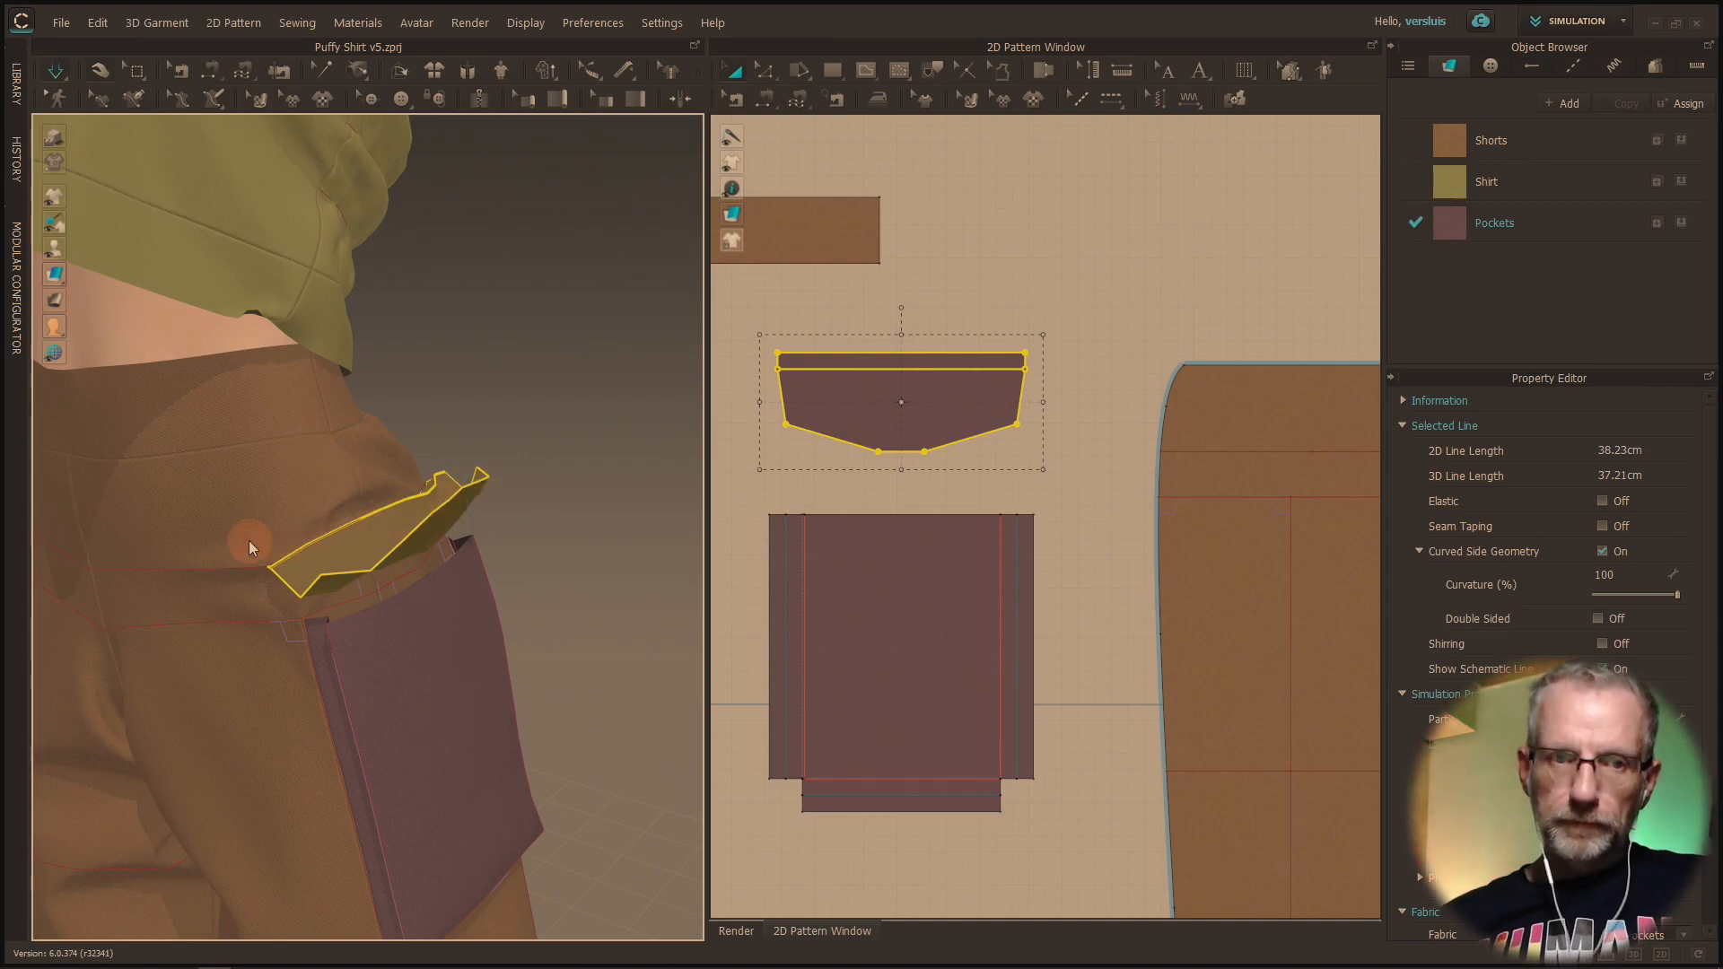
# Step: Try to pull the simulated flap down over the pocket opening so it hangs outside
pyautogui.moveTo(336, 528); pyautogui.dragTo(385, 534, button='right')
pyautogui.moveTo(465, 490); pyautogui.dragTo(362, 857)
pyautogui.moveTo(538, 616); pyautogui.dragTo(177, 773, button='right')
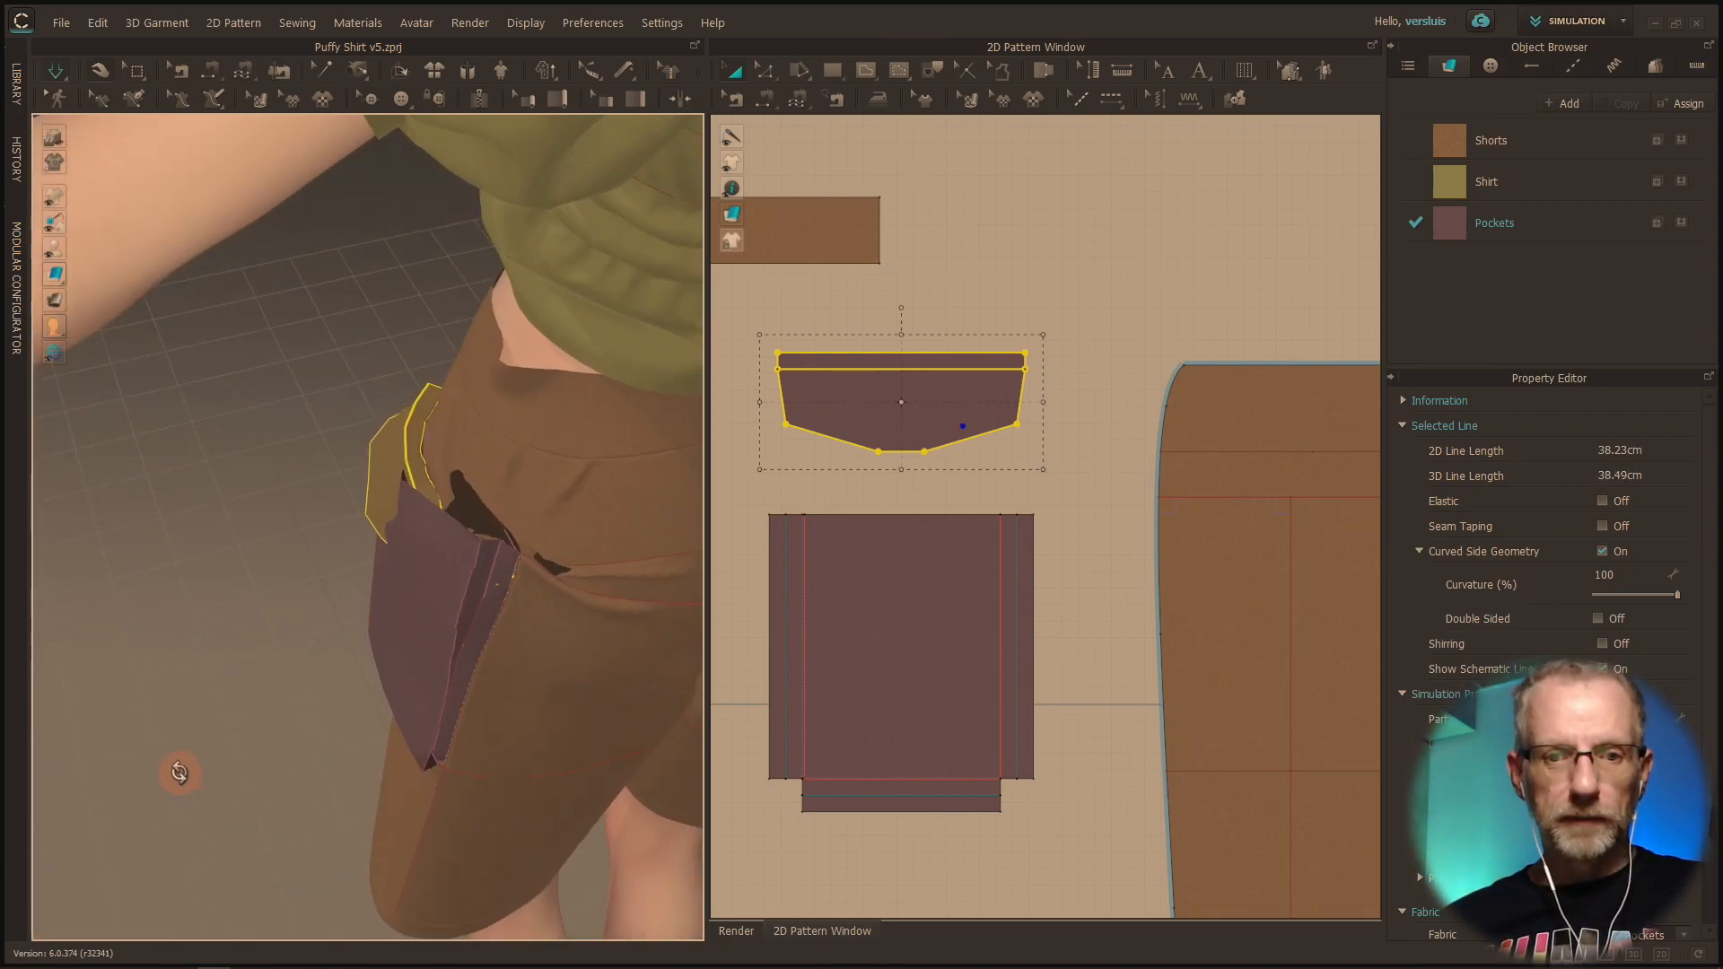
pyautogui.click(593, 401)
pyautogui.moveTo(588, 401); pyautogui.dragTo(550, 346)
pyautogui.click(520, 442)
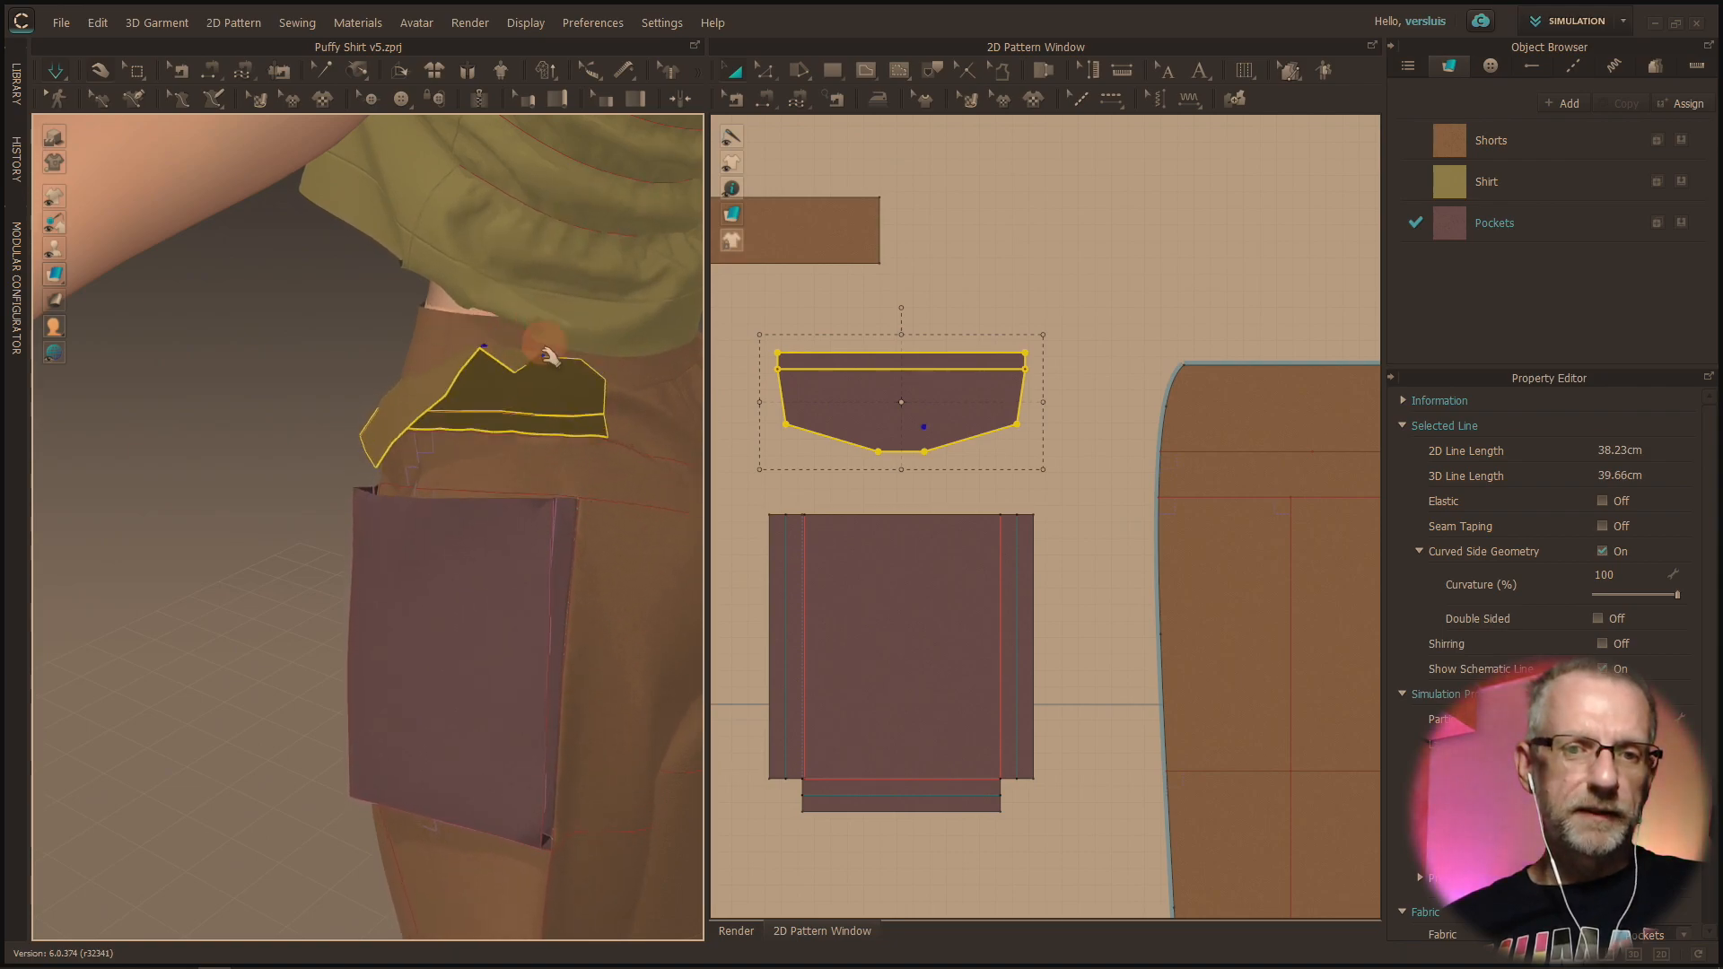
pyautogui.moveTo(536, 449); pyautogui.dragTo(708, 472, button='right')
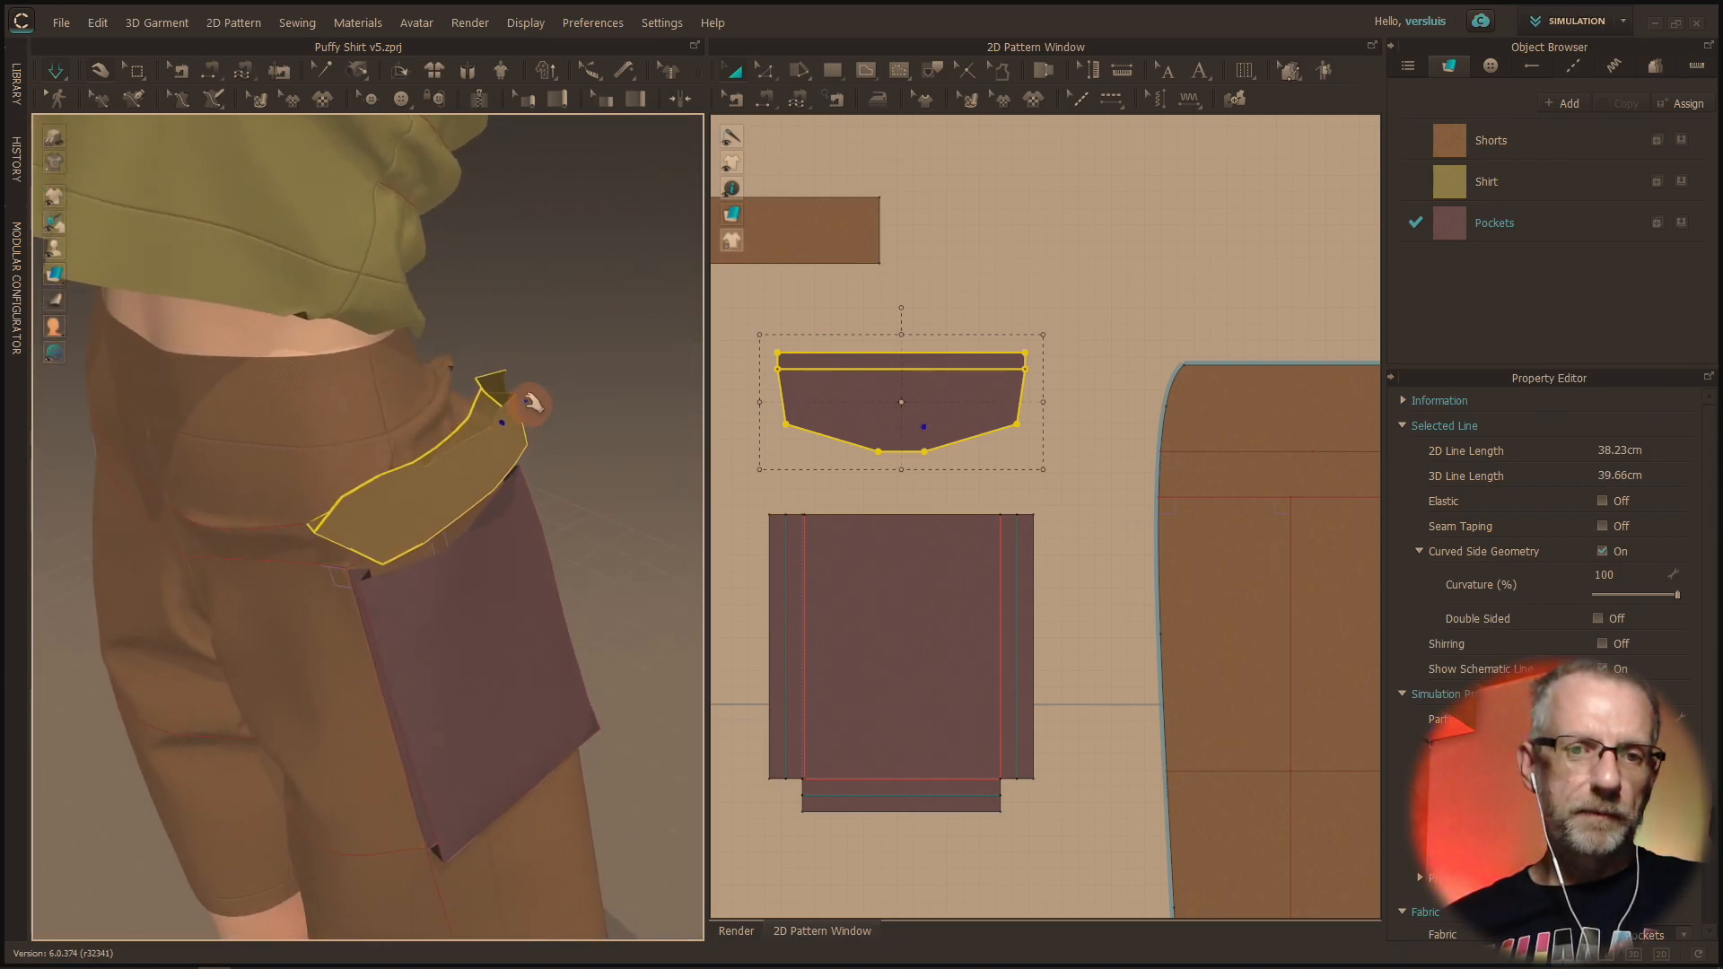
pyautogui.moveTo(635, 417); pyautogui.dragTo(597, 439)
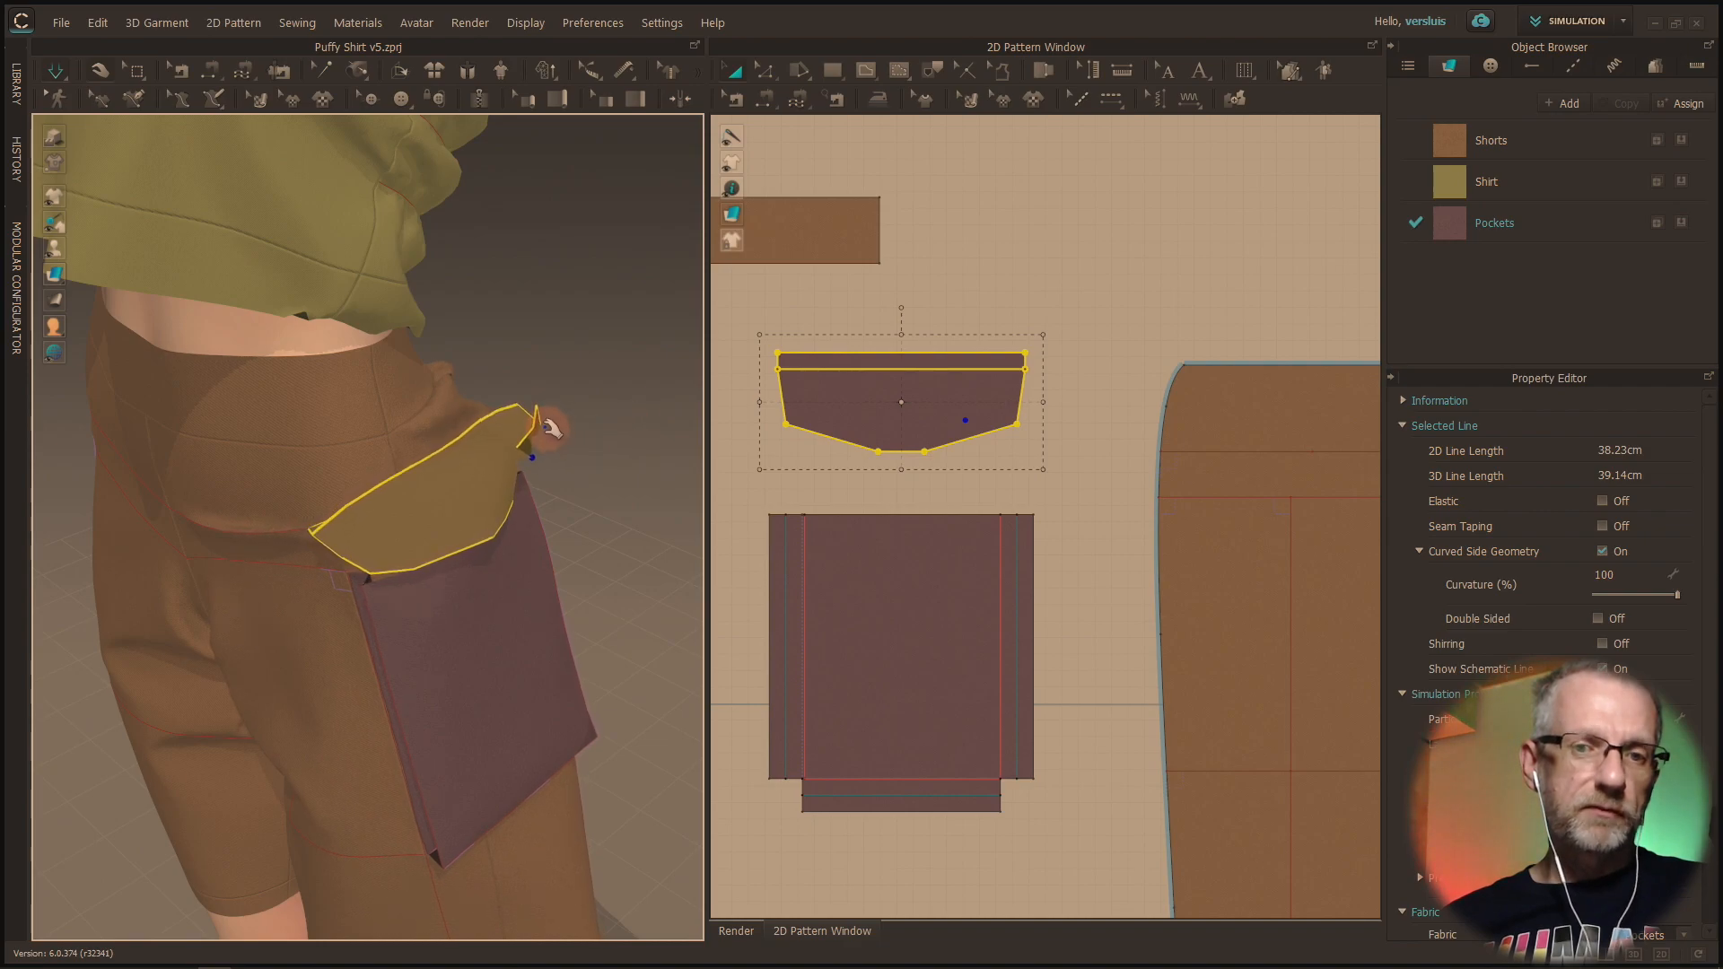
pyautogui.click(600, 444)
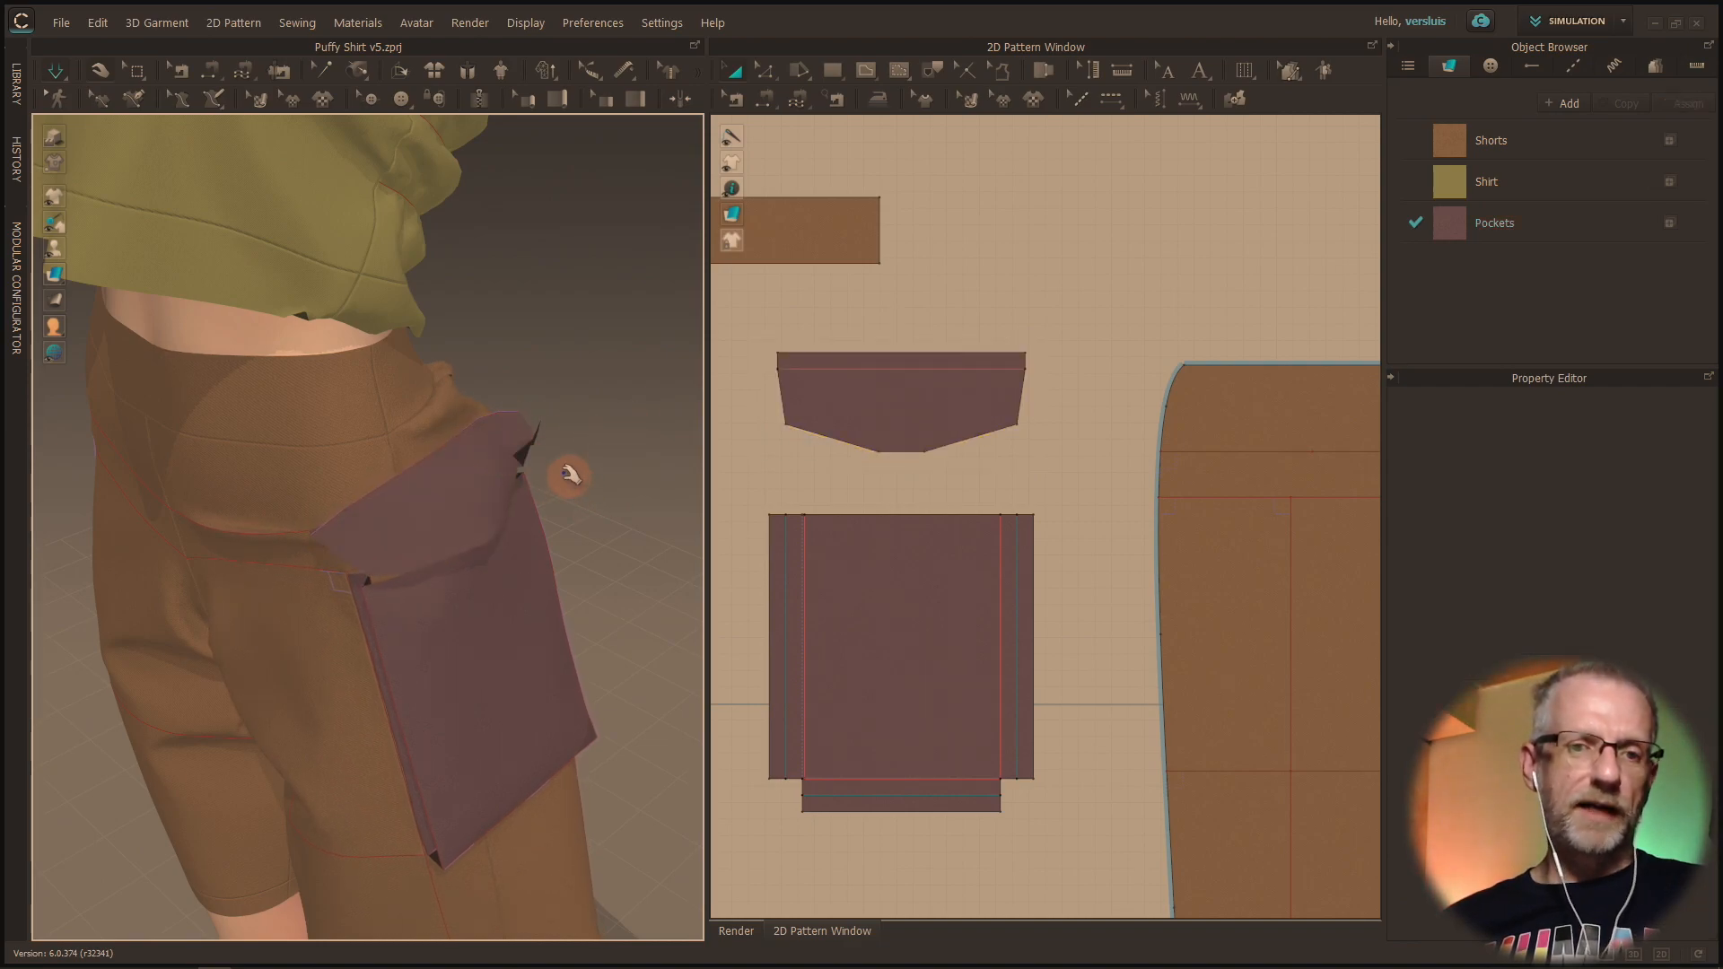
pyautogui.scroll(-2, 571, 477)
pyautogui.scroll(4, 566, 473)
pyautogui.moveTo(567, 473); pyautogui.dragTo(576, 437, button='right')
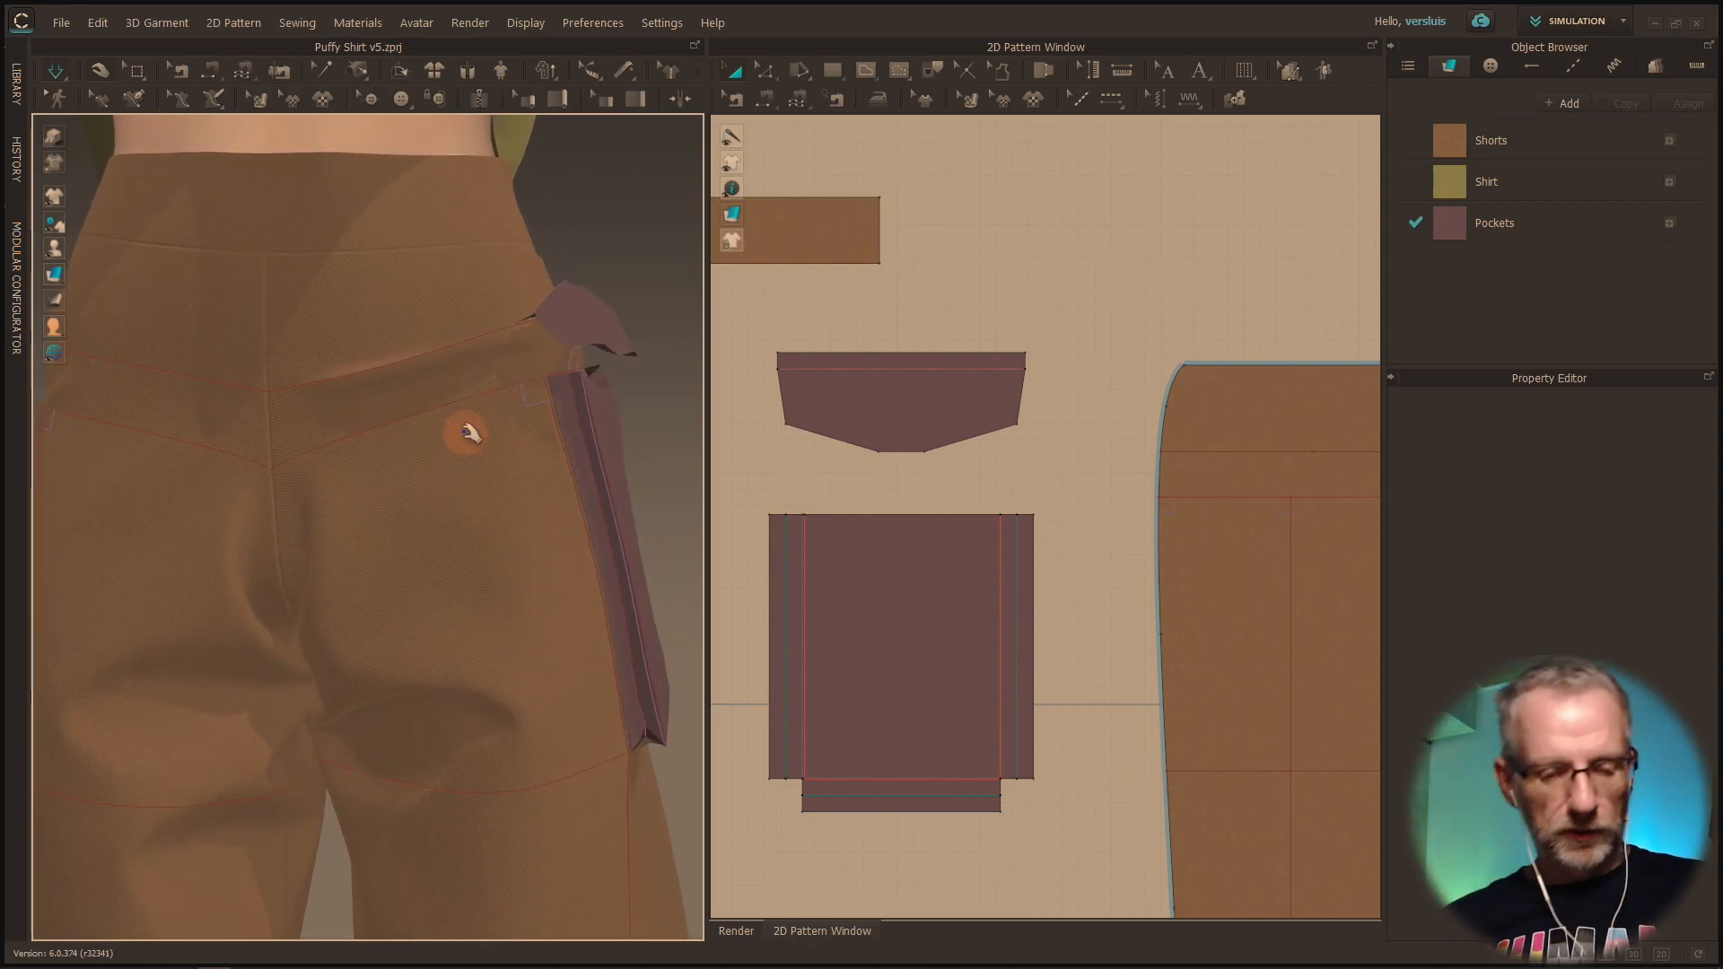
# Step: Undo the last change and reset the flap's 3D arrangement
pyautogui.hotkey('ctrl', 'z')
pyautogui.rightClick(571, 321)
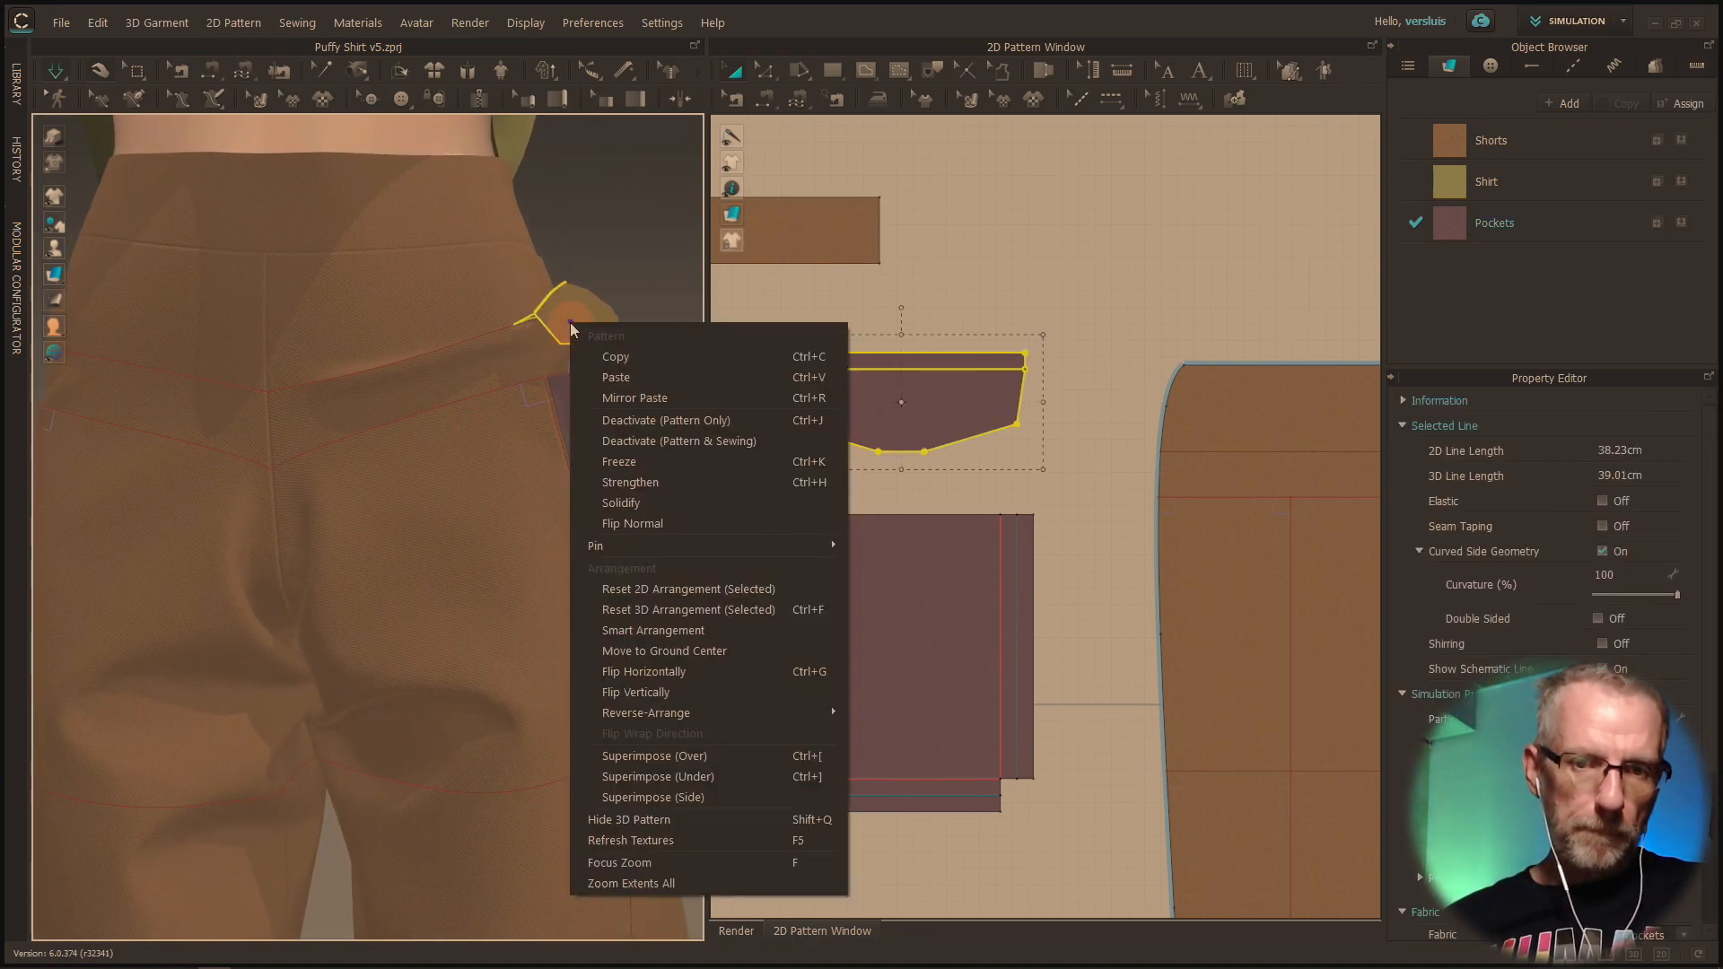
pyautogui.click(705, 609)
pyautogui.scroll(-5, 504, 516)
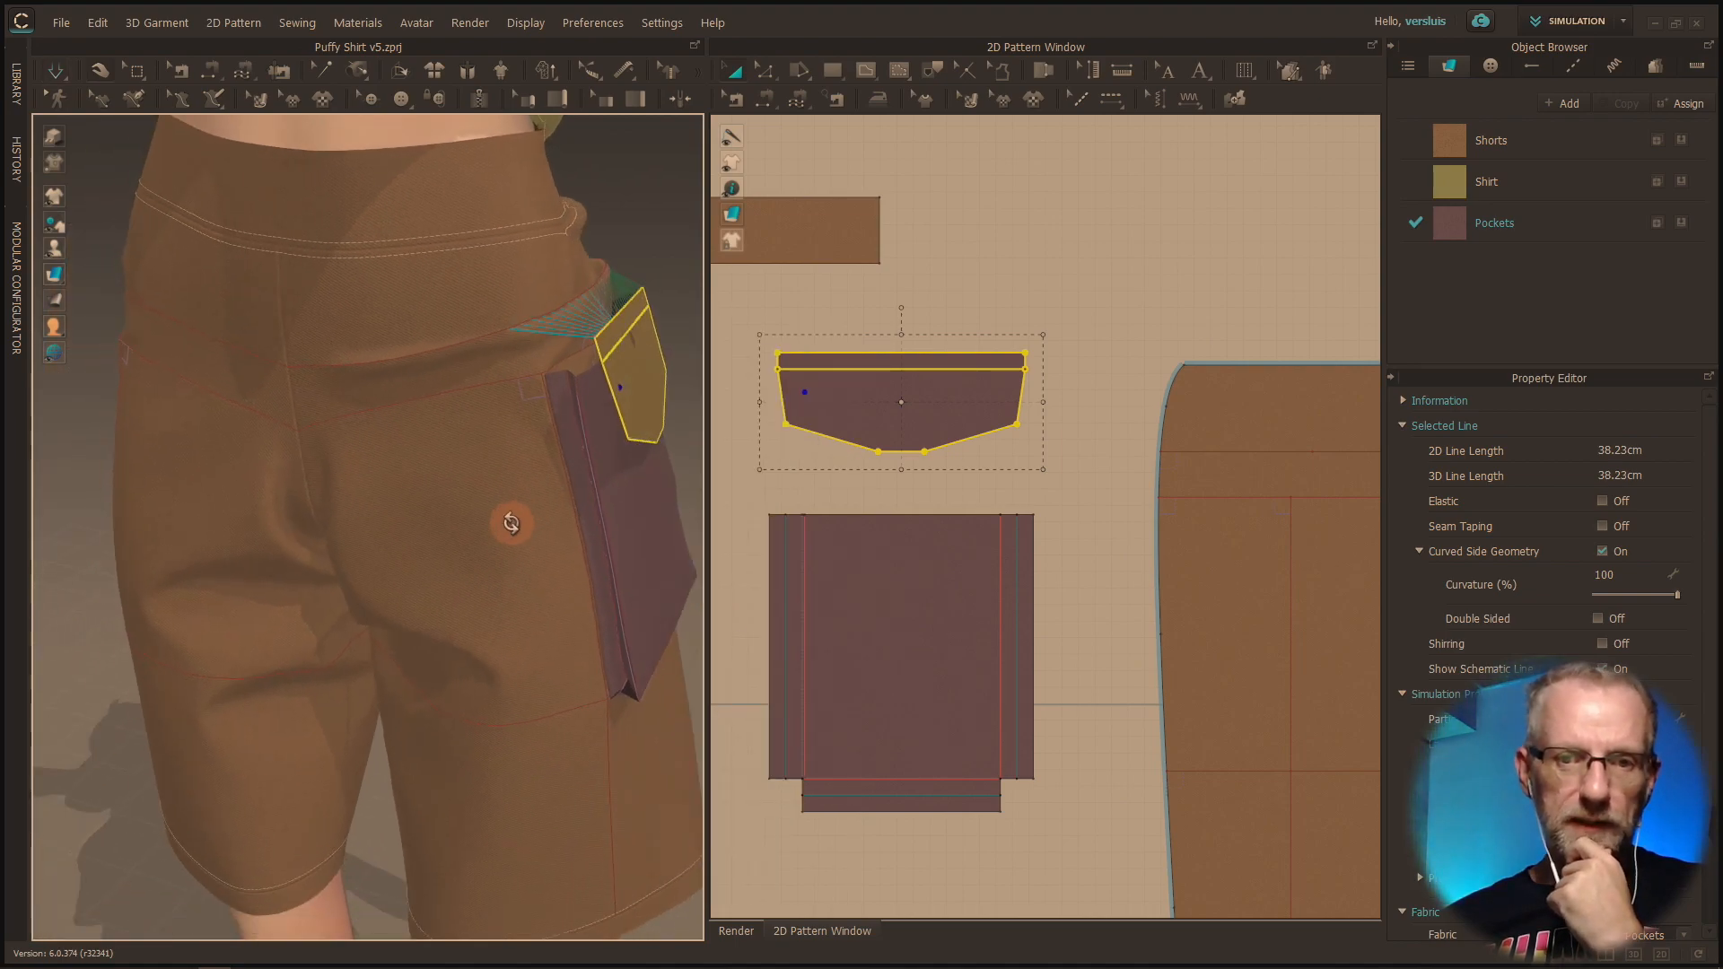
pyautogui.scroll(4, 512, 493)
pyautogui.scroll(-6, 504, 484)
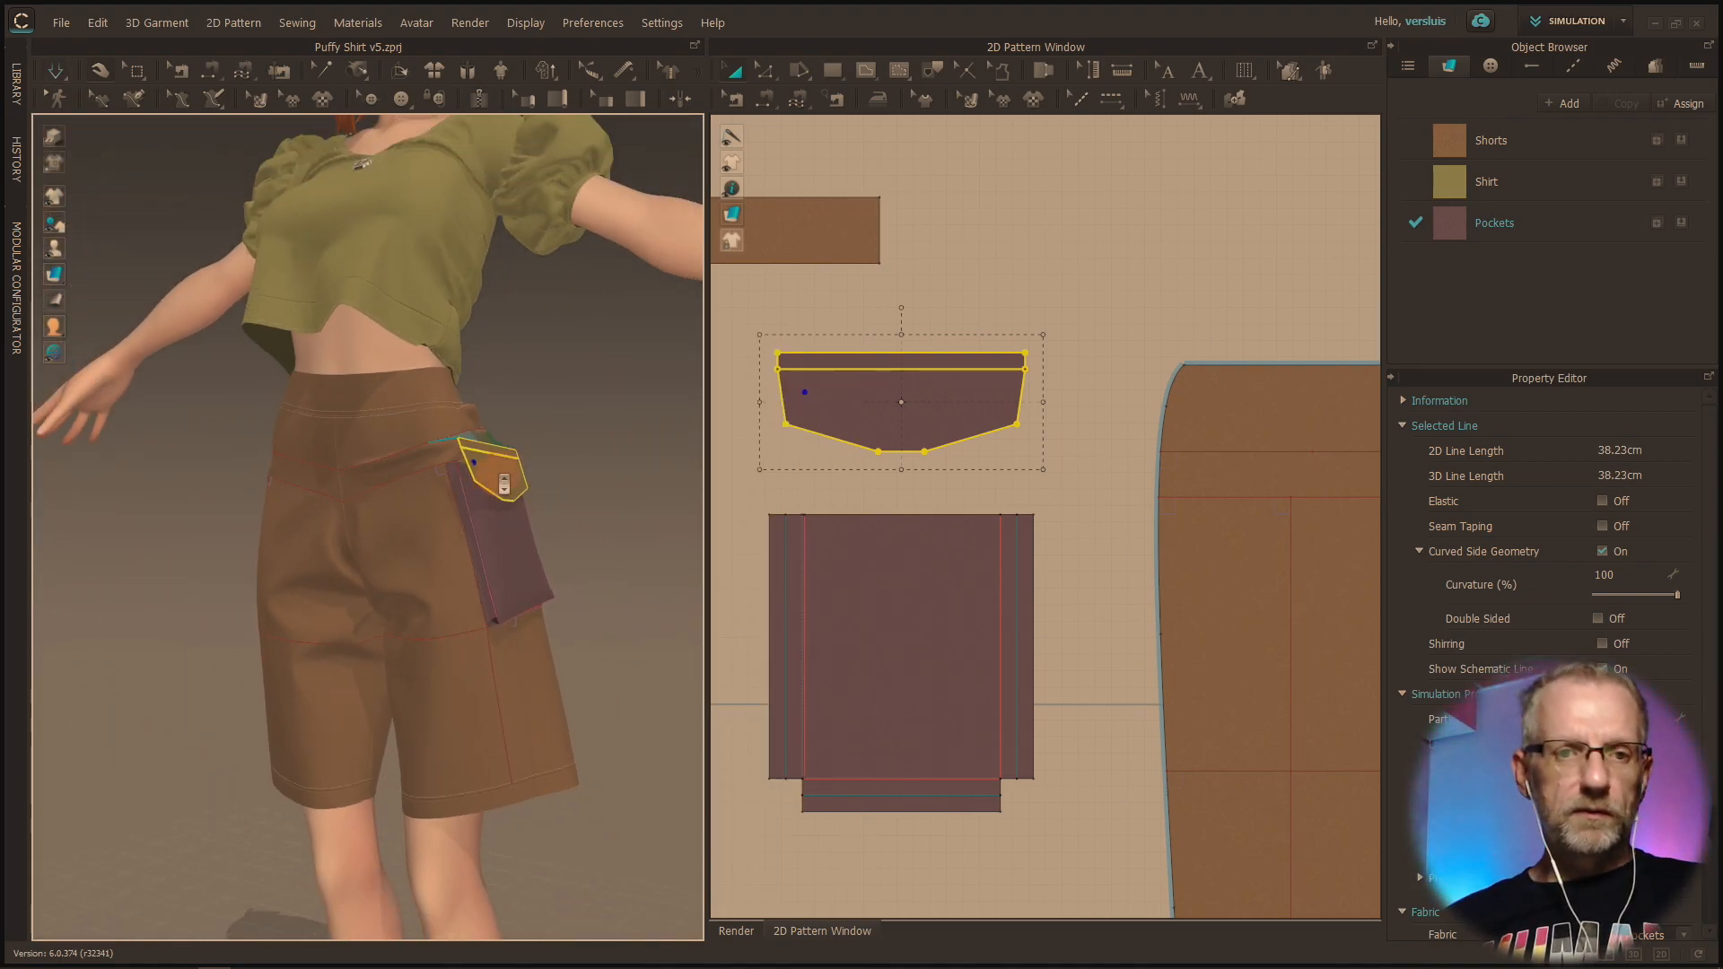
# Step: Freeze all the shirt patterns, including the sleeves, cuffs and hem bands
pyautogui.scroll(-5, 801, 538)
pyautogui.moveTo(801, 539); pyautogui.dragTo(1194, 538, button='right')
pyautogui.scroll(-2, 1182, 540)
pyautogui.moveTo(1181, 543); pyautogui.dragTo(1170, 548, button='middle')
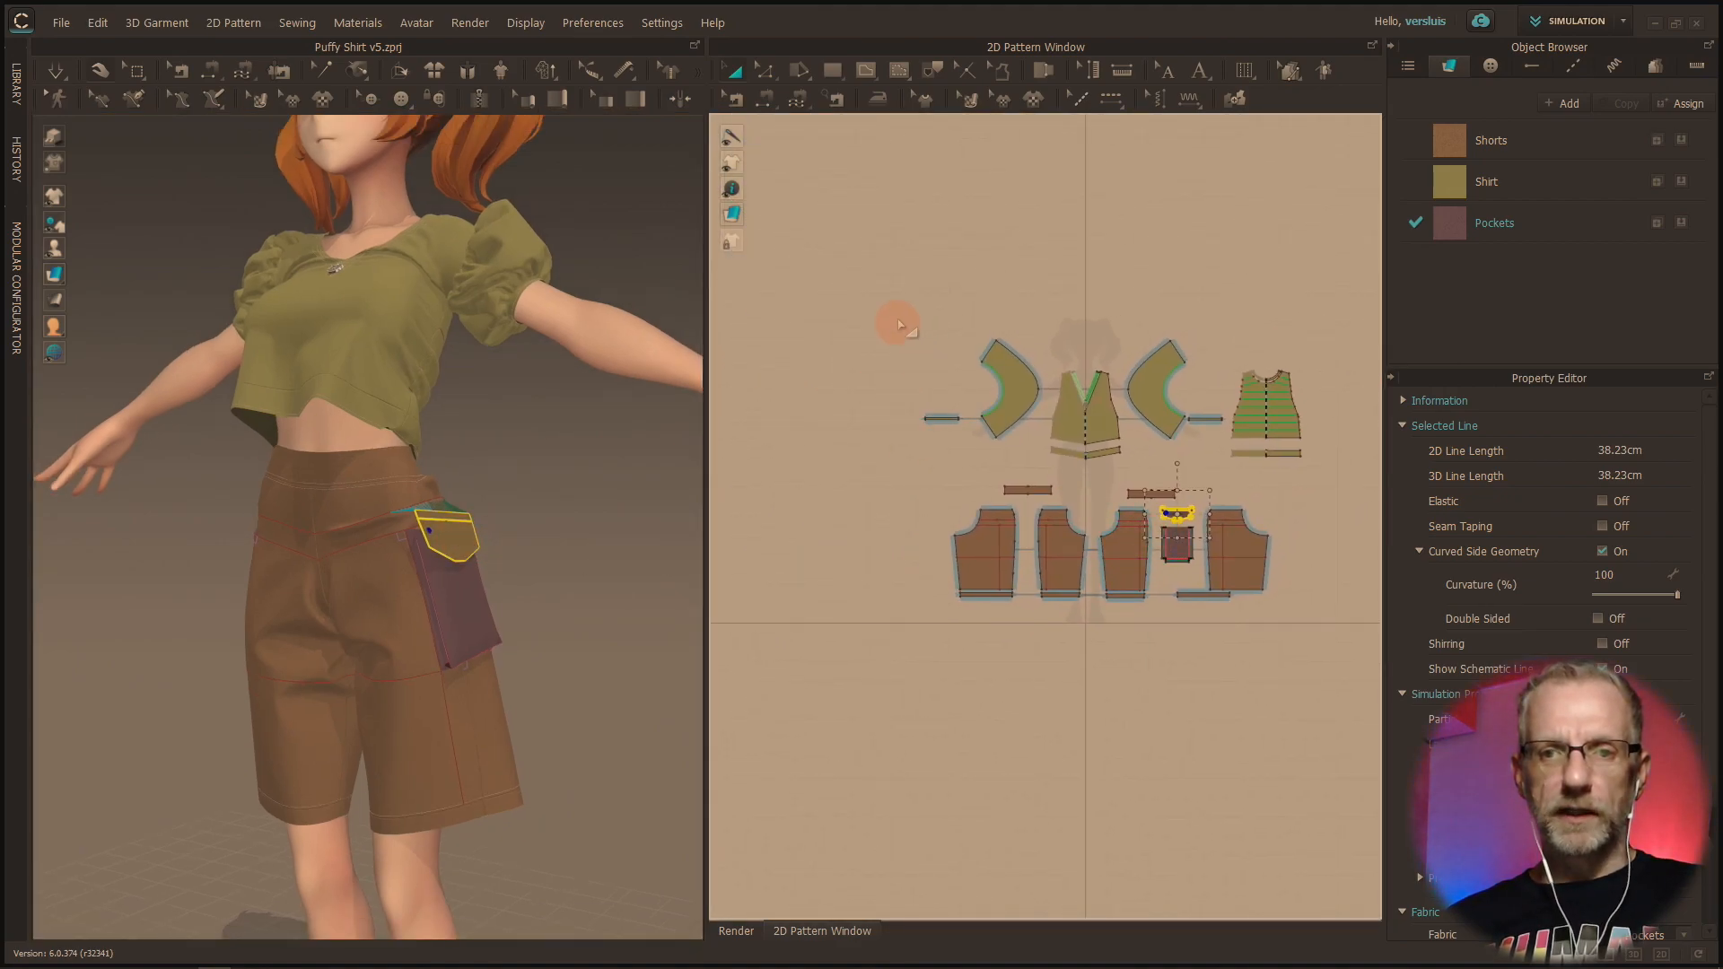
pyautogui.click(902, 289)
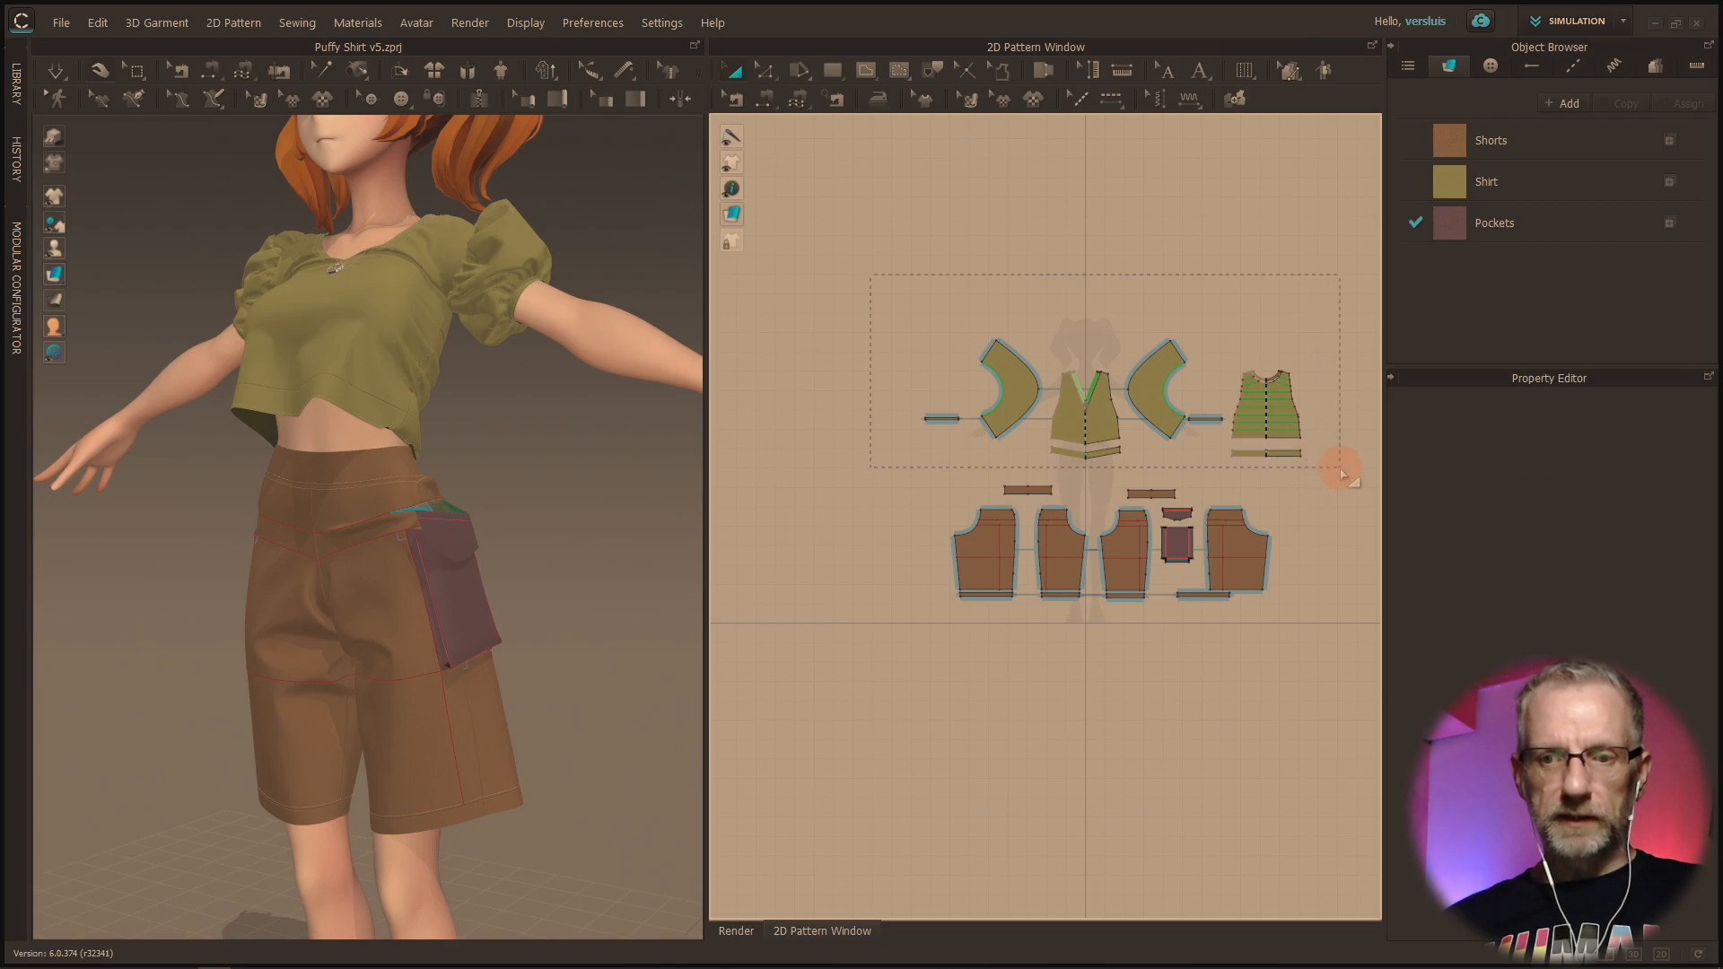
pyautogui.moveTo(1344, 473); pyautogui.dragTo(1342, 471)
pyautogui.rightClick(445, 273)
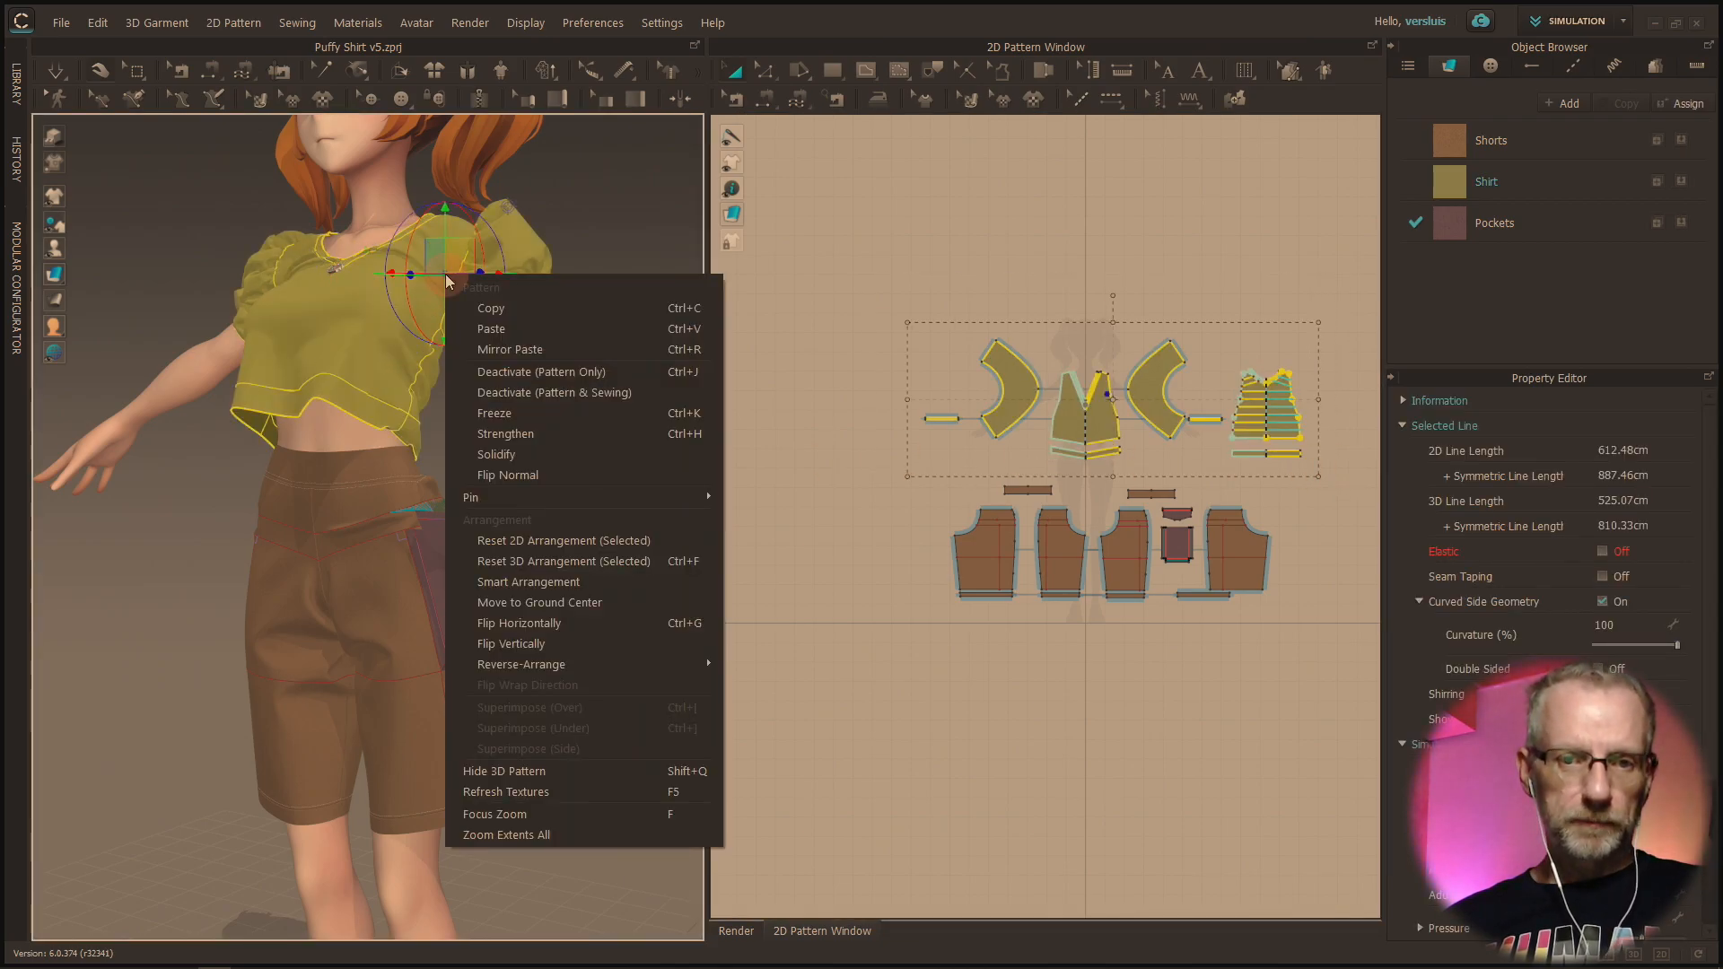
pyautogui.click(571, 417)
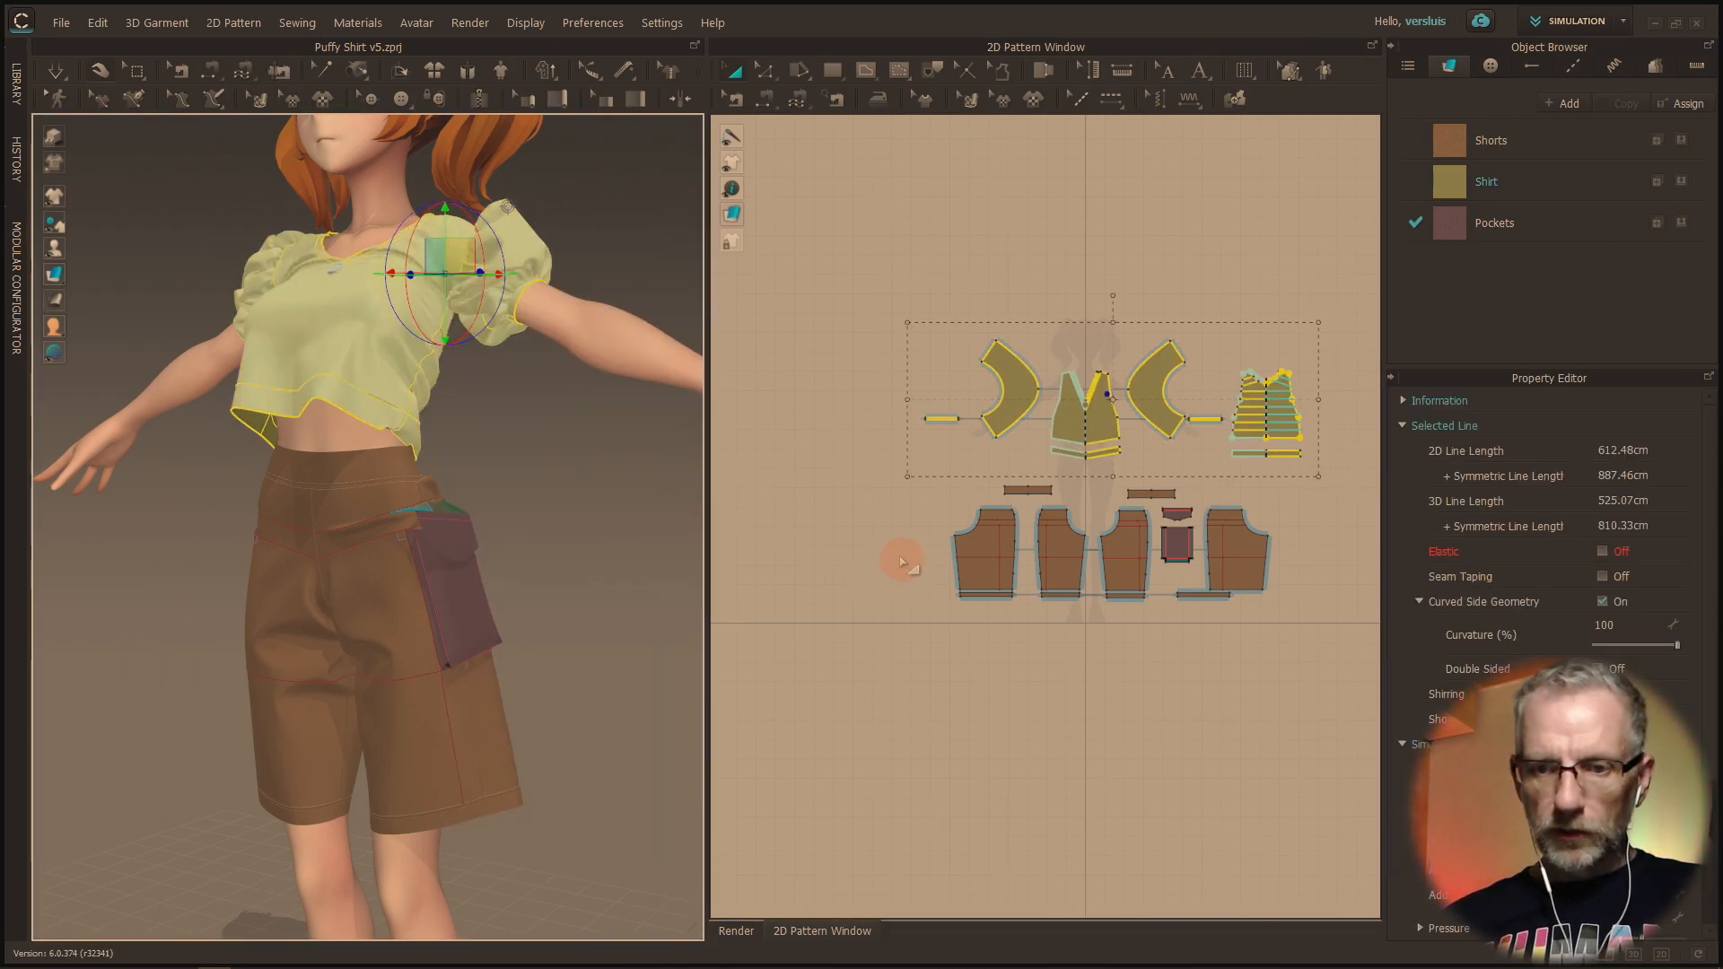
# Step: Freeze the shorts patterns together with both waistband pieces
pyautogui.click(900, 485)
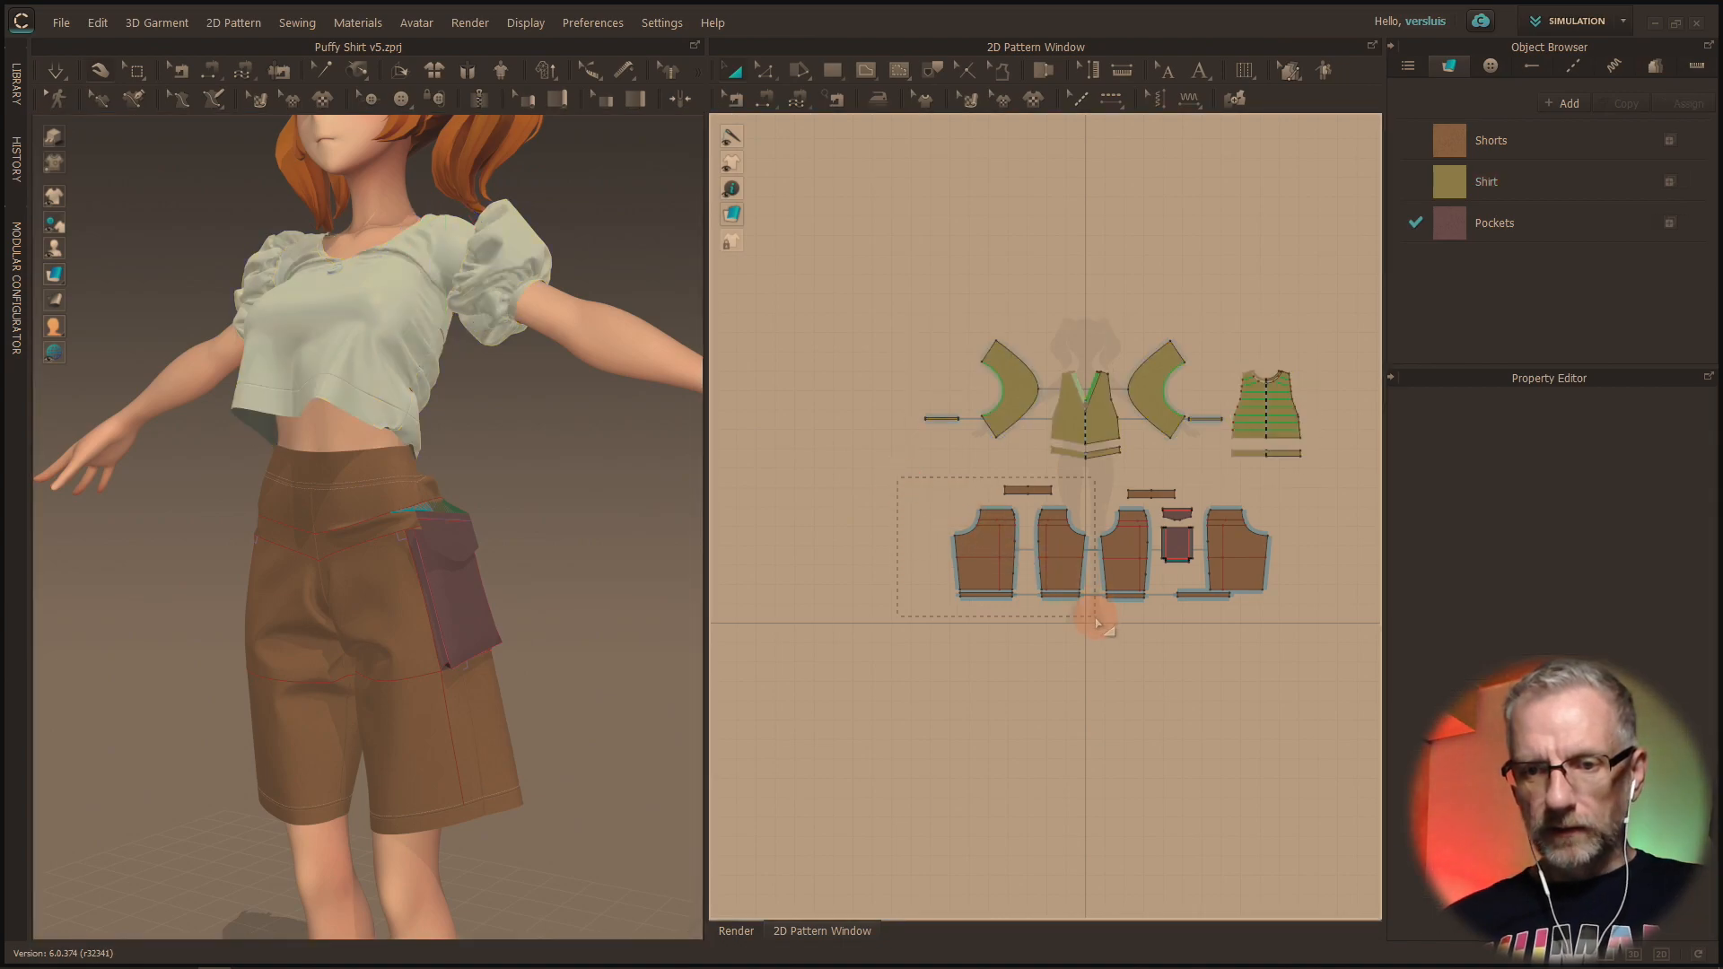
pyautogui.moveTo(1101, 640); pyautogui.dragTo(1094, 647)
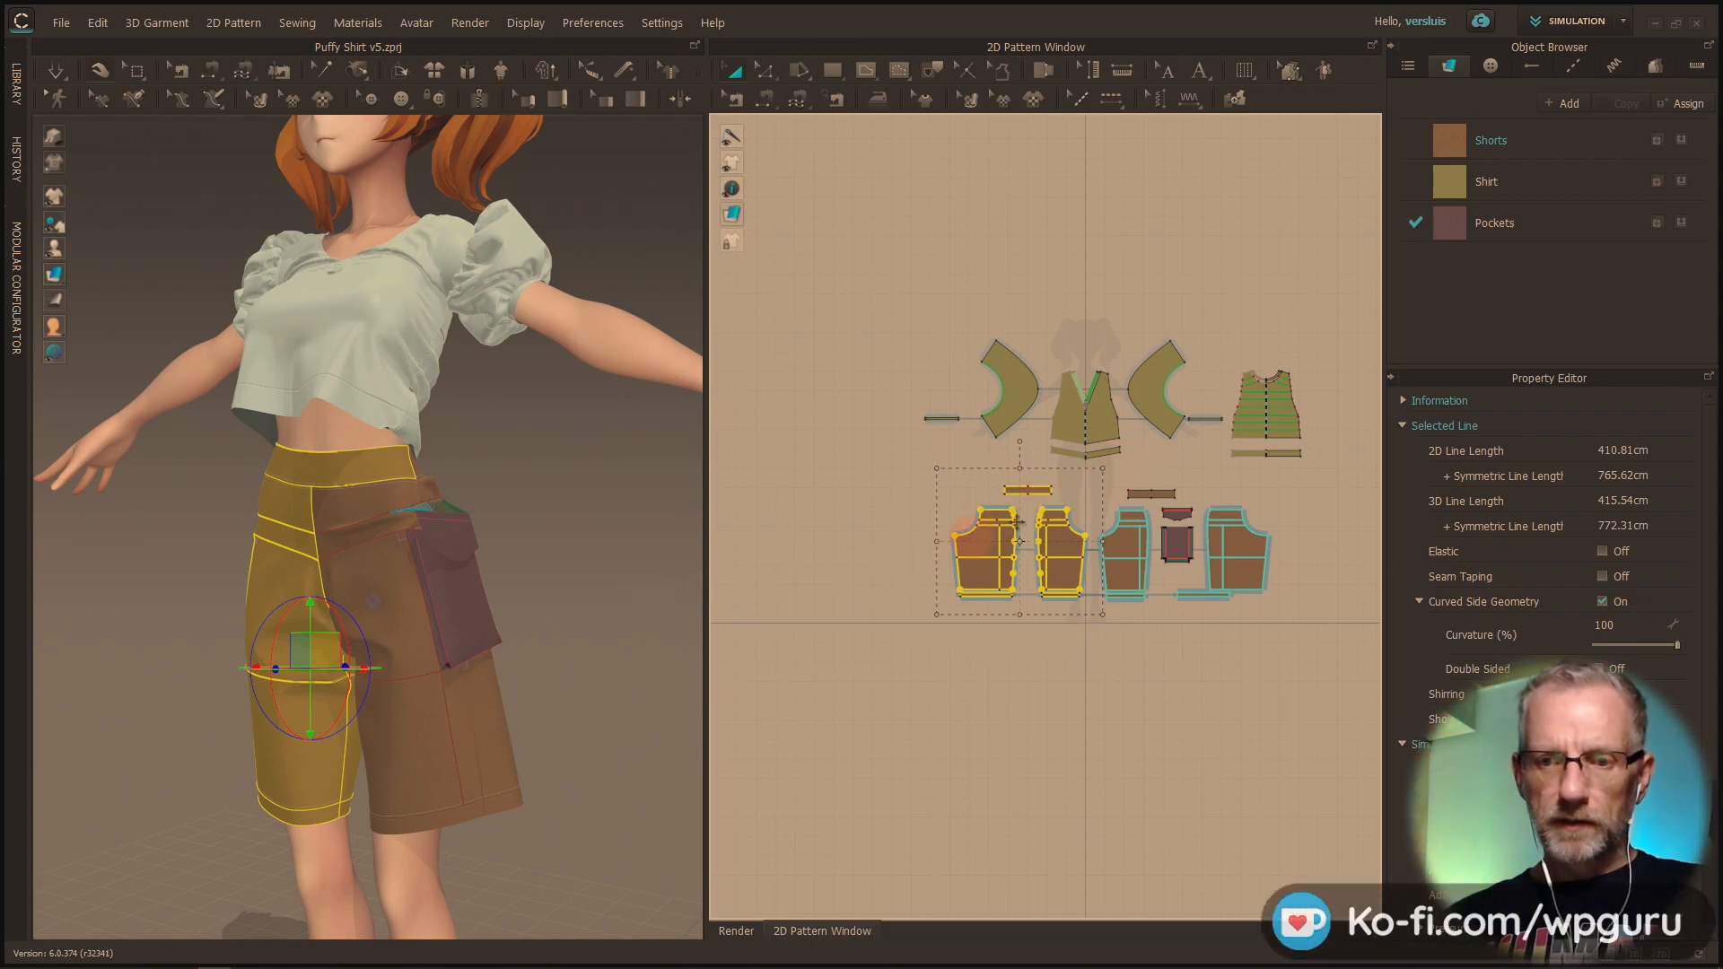
pyautogui.moveTo(374, 602); pyautogui.dragTo(381, 568)
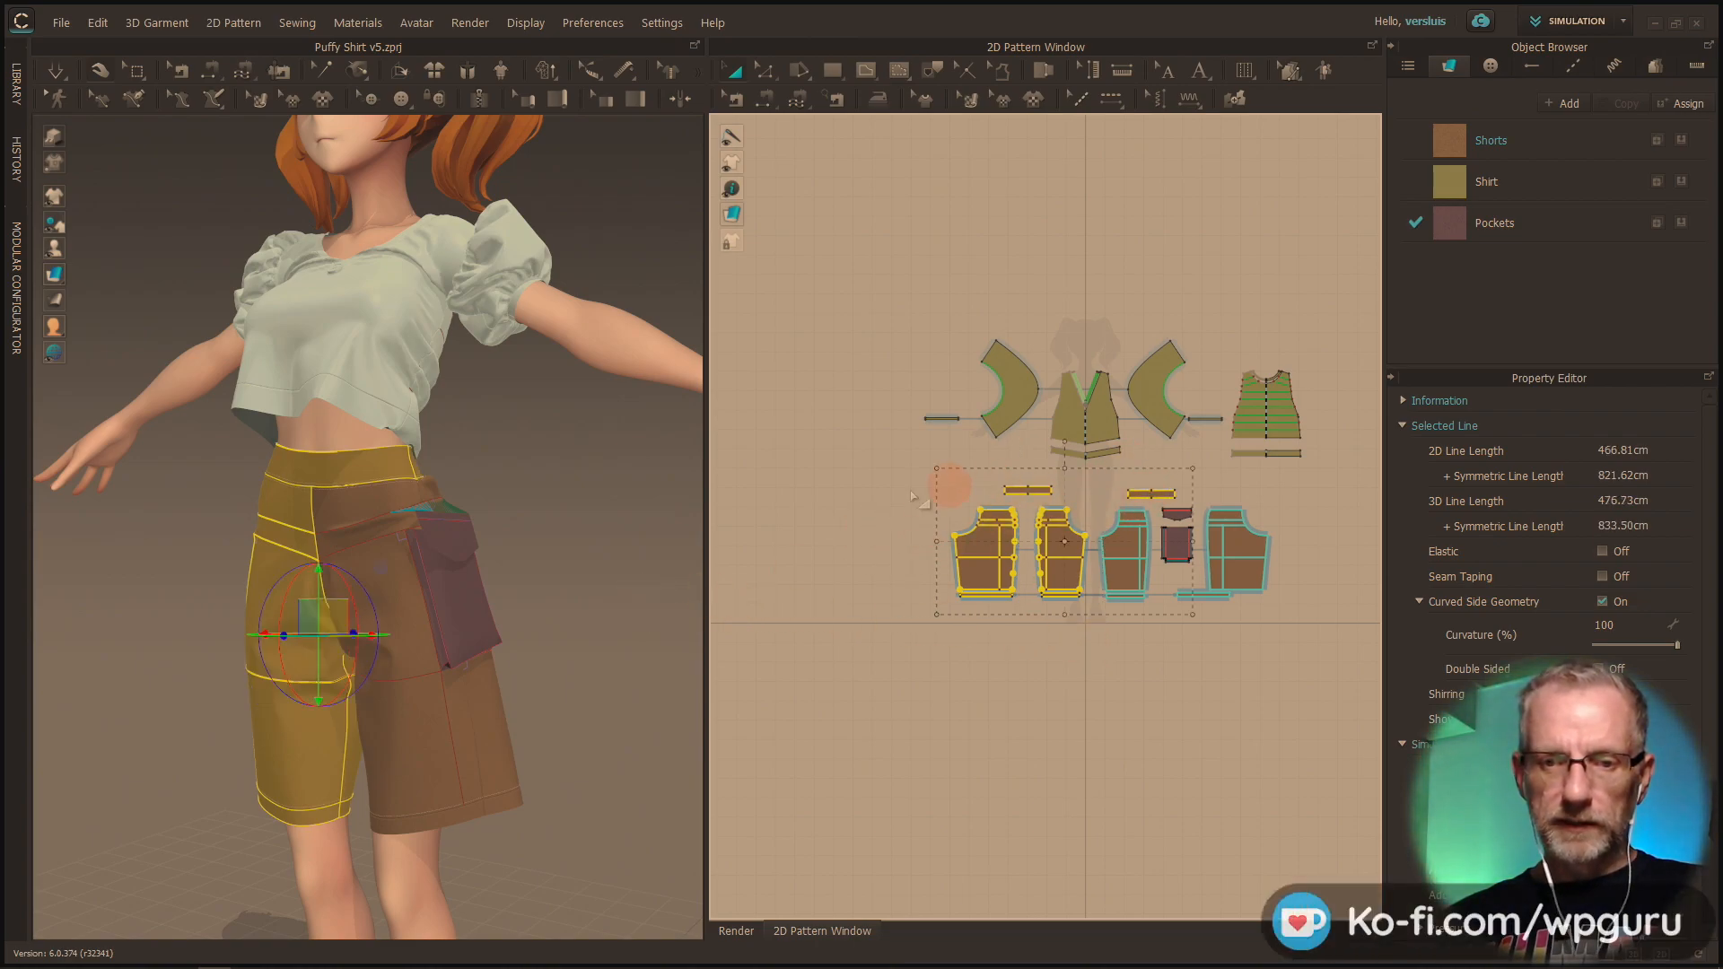
pyautogui.rightClick(389, 460)
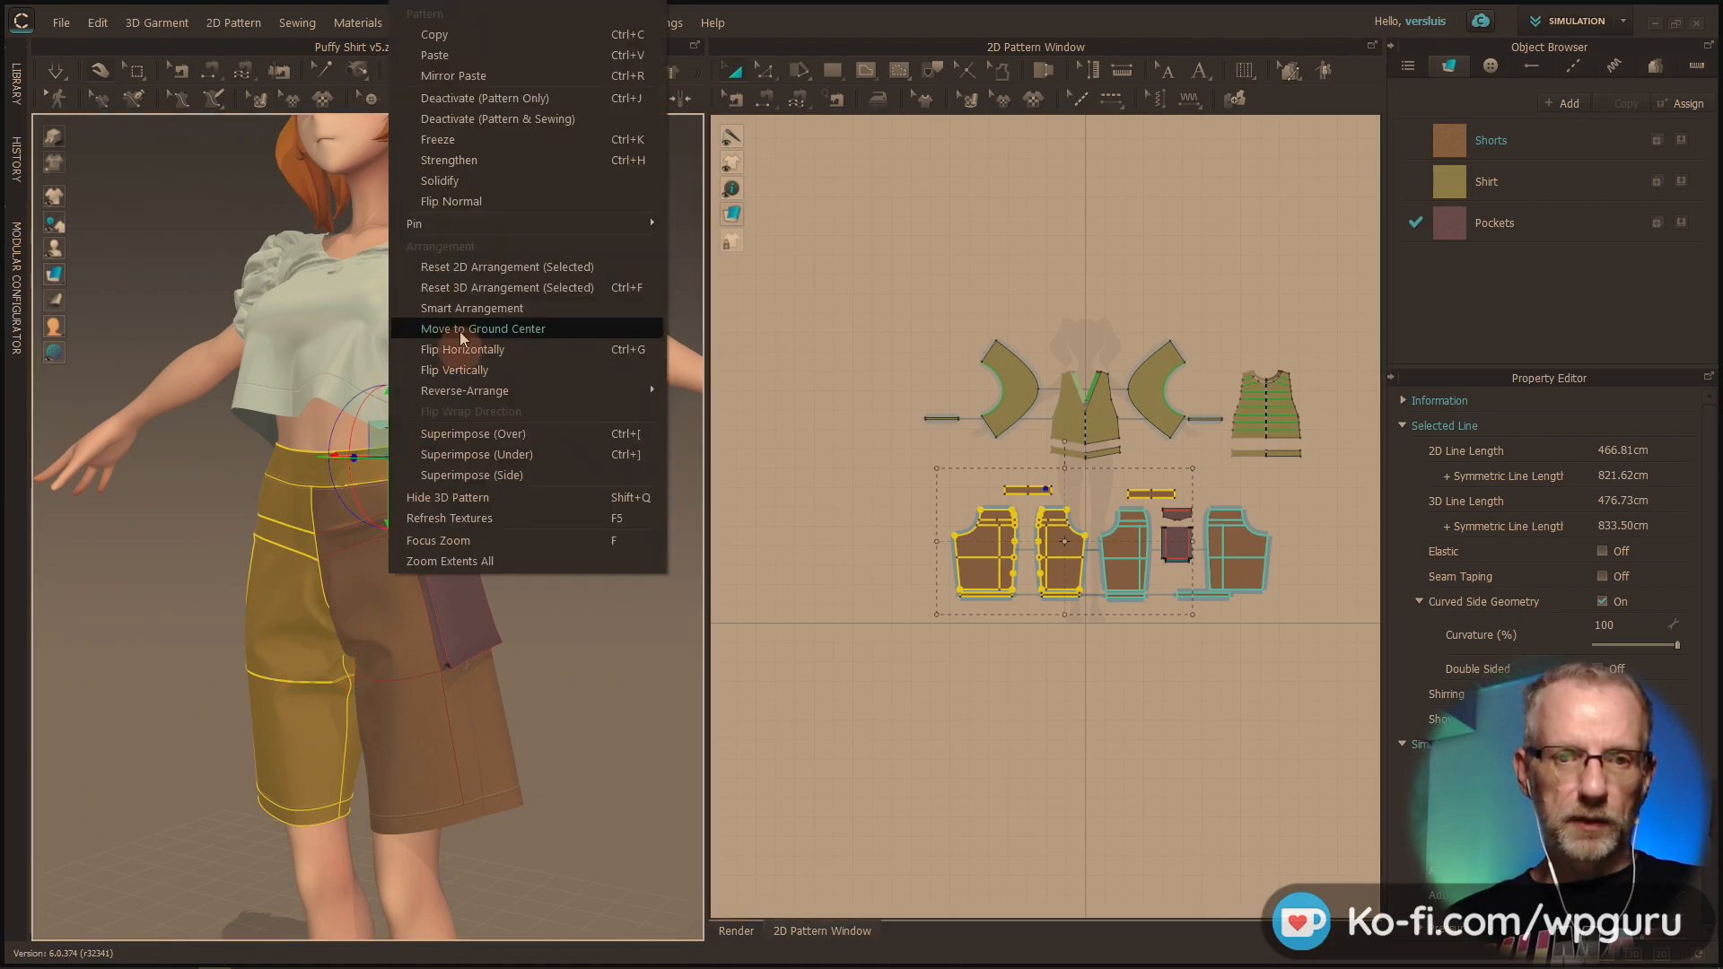
pyautogui.click(497, 143)
# Step: Simulate the unfrozen flap so it drapes down over the pocket on the frozen garment
pyautogui.moveTo(484, 489); pyautogui.dragTo(426, 493, button='right')
pyautogui.scroll(3, 427, 501)
pyautogui.moveTo(433, 503); pyautogui.dragTo(312, 379, button='middle')
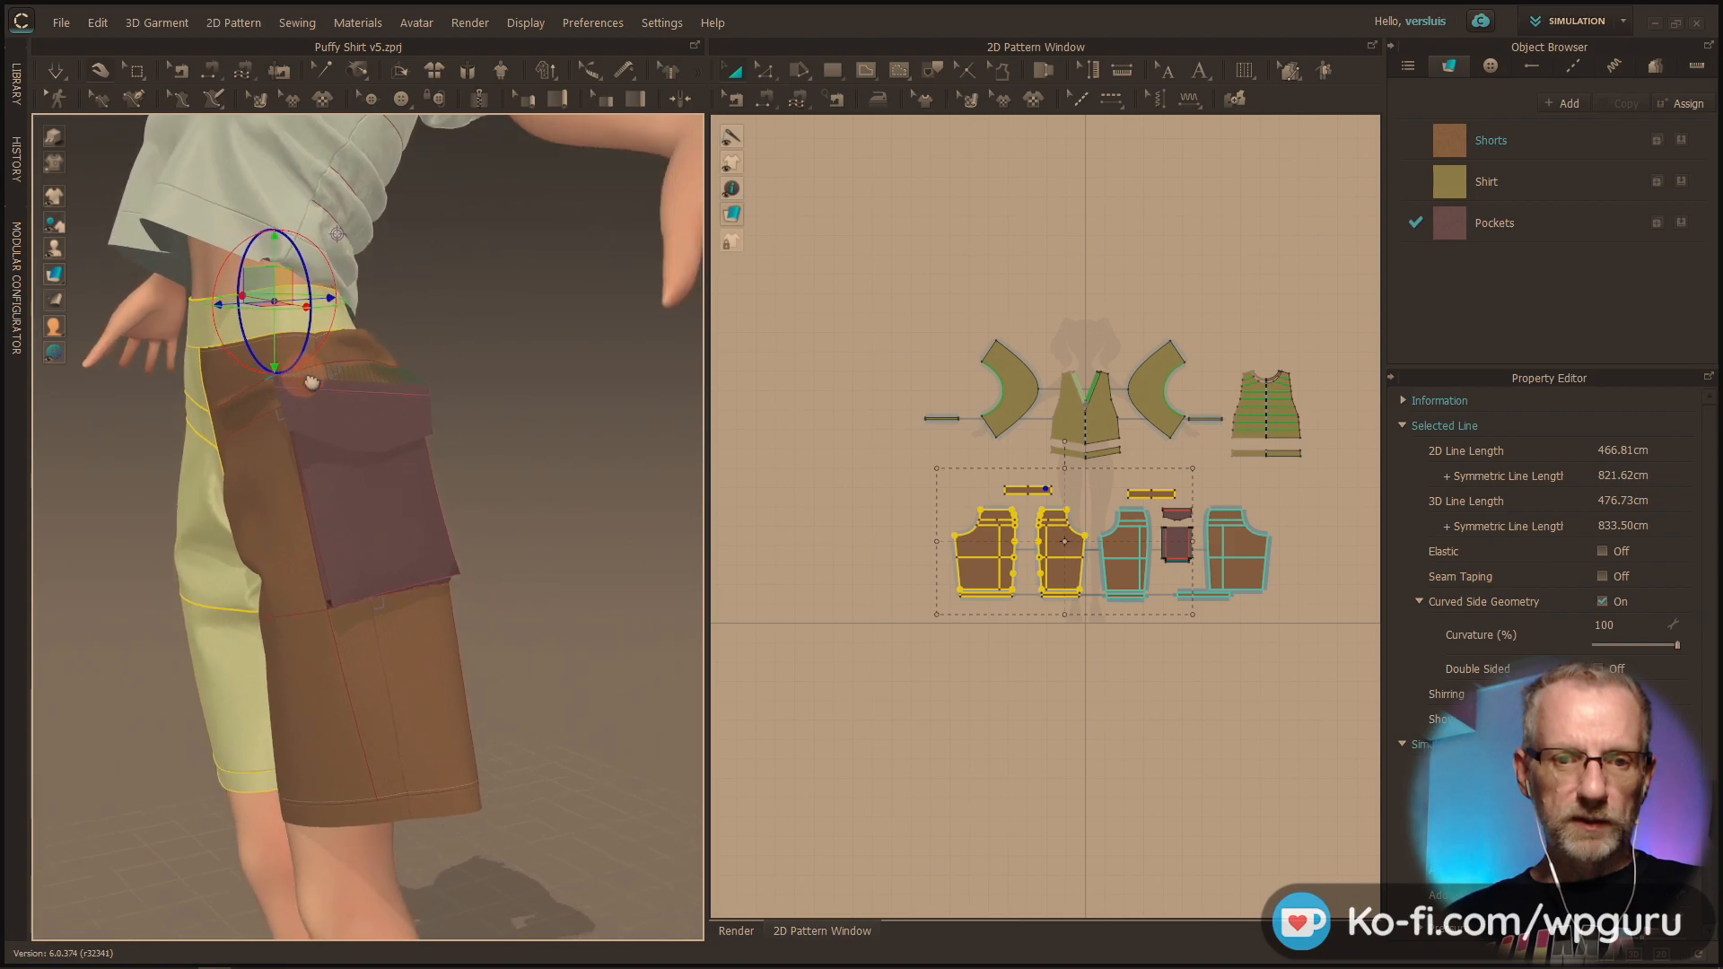
pyautogui.scroll(4, 278, 384)
pyautogui.moveTo(279, 386)
pyautogui.mouseDown(button='right')
pyautogui.moveTo(296, 469)
pyautogui.moveTo(273, 477)
pyautogui.moveTo(239, 434)
pyautogui.moveTo(79, 412)
pyautogui.moveTo(389, 380)
pyautogui.moveTo(283, 420)
pyautogui.mouseUp(button='right')
pyautogui.click(54, 71)
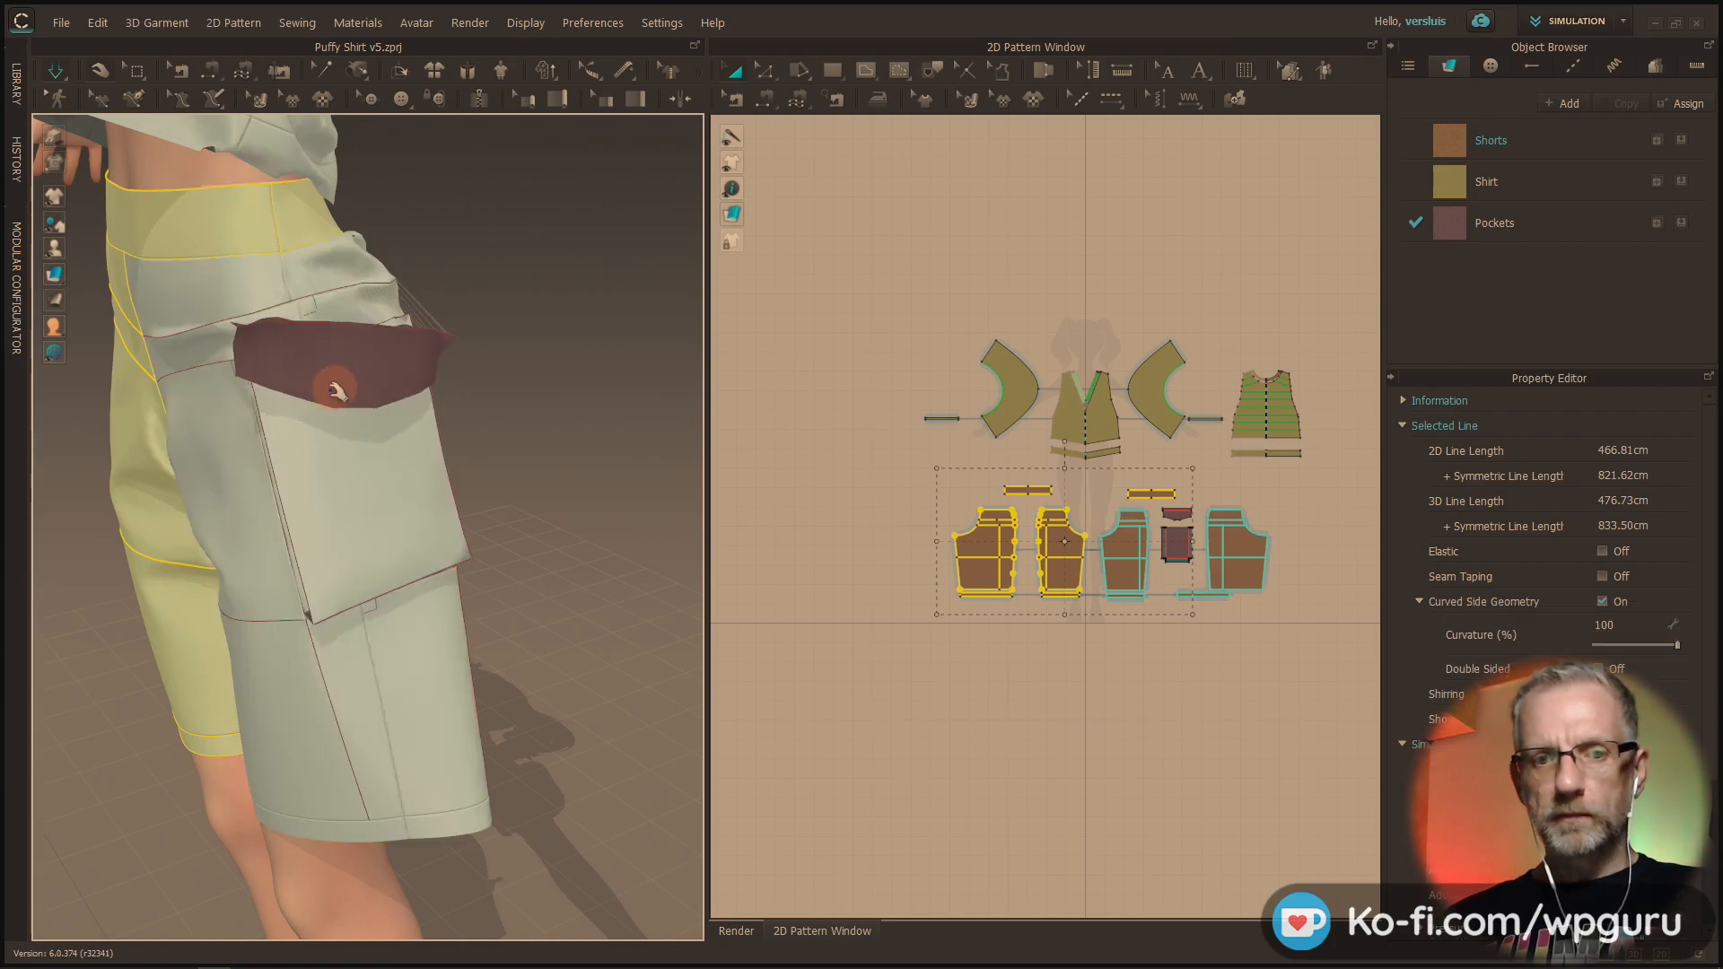
# Step: Pull the pocket flap outward and down over the cargo pocket while the simulation runs
pyautogui.moveTo(367, 417); pyautogui.dragTo(299, 354, button='right')
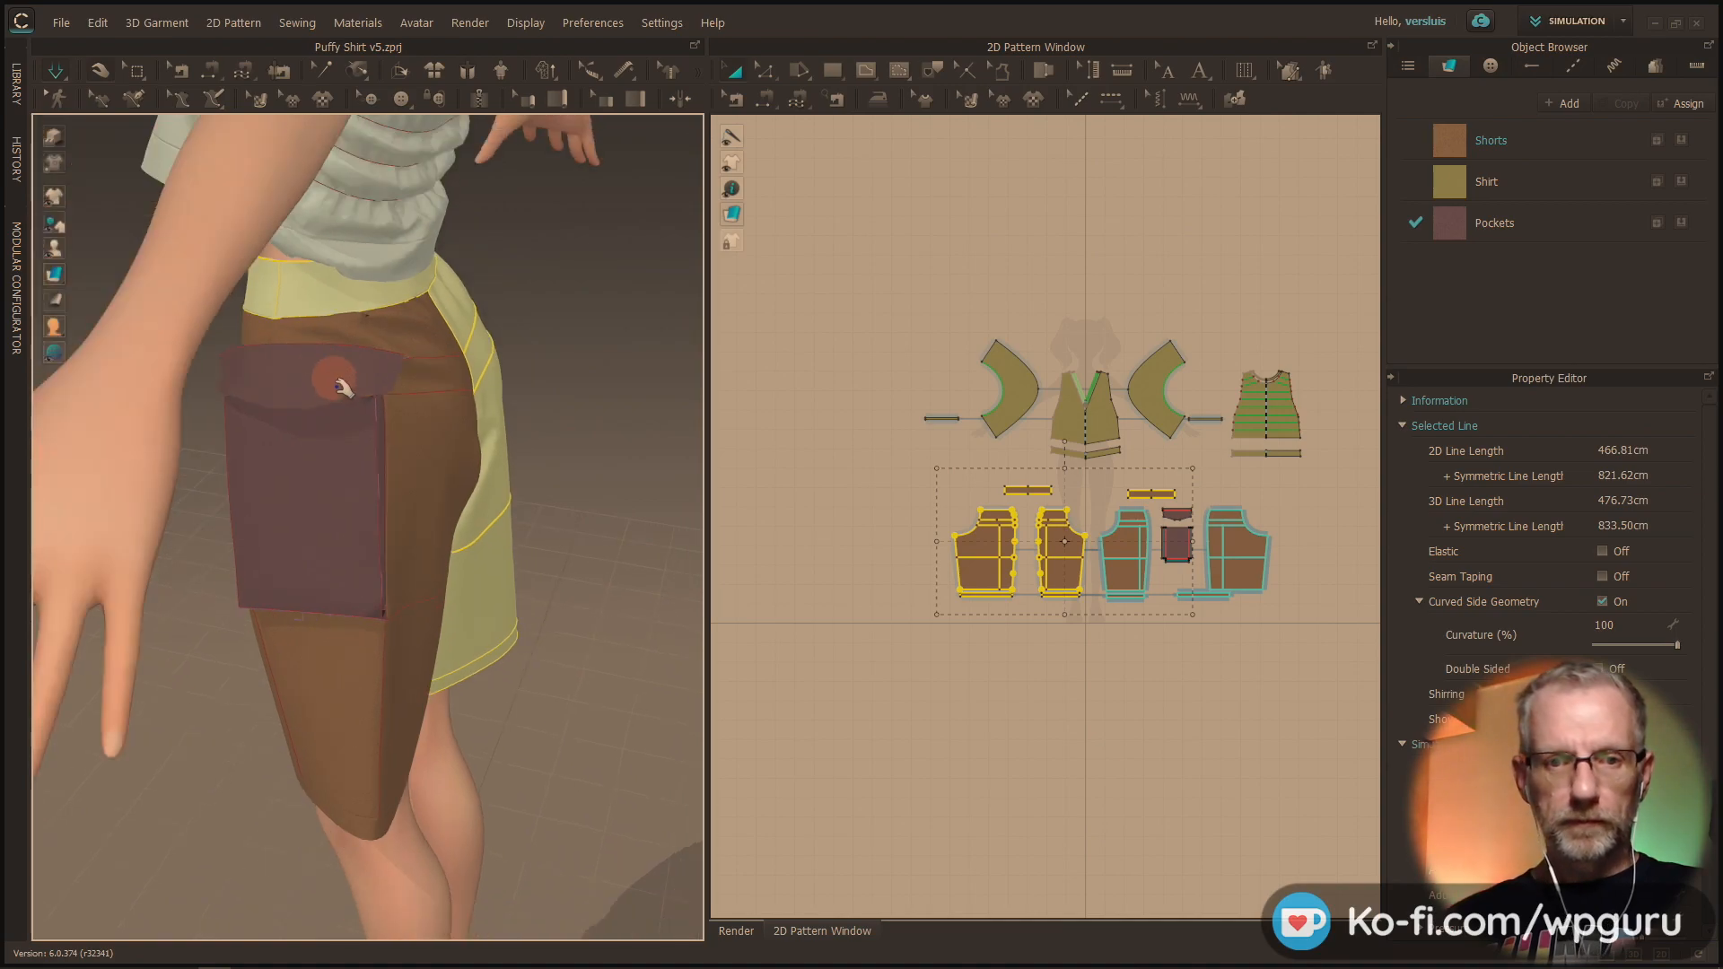
pyautogui.scroll(4, 327, 391)
pyautogui.scroll(-3, 331, 396)
pyautogui.moveTo(329, 395); pyautogui.dragTo(423, 434, button='right')
pyautogui.click(384, 289)
pyautogui.moveTo(368, 303); pyautogui.dragTo(486, 373)
pyautogui.moveTo(418, 345); pyautogui.dragTo(348, 295, button='right')
pyautogui.moveTo(384, 288); pyautogui.dragTo(494, 376)
# Step: Tug the buckled front and rear parts of the flap to straighten it along its seam on the shorts
pyautogui.moveTo(334, 363); pyautogui.dragTo(434, 298, button='right')
pyautogui.moveTo(354, 241); pyautogui.dragTo(300, 331, button='right')
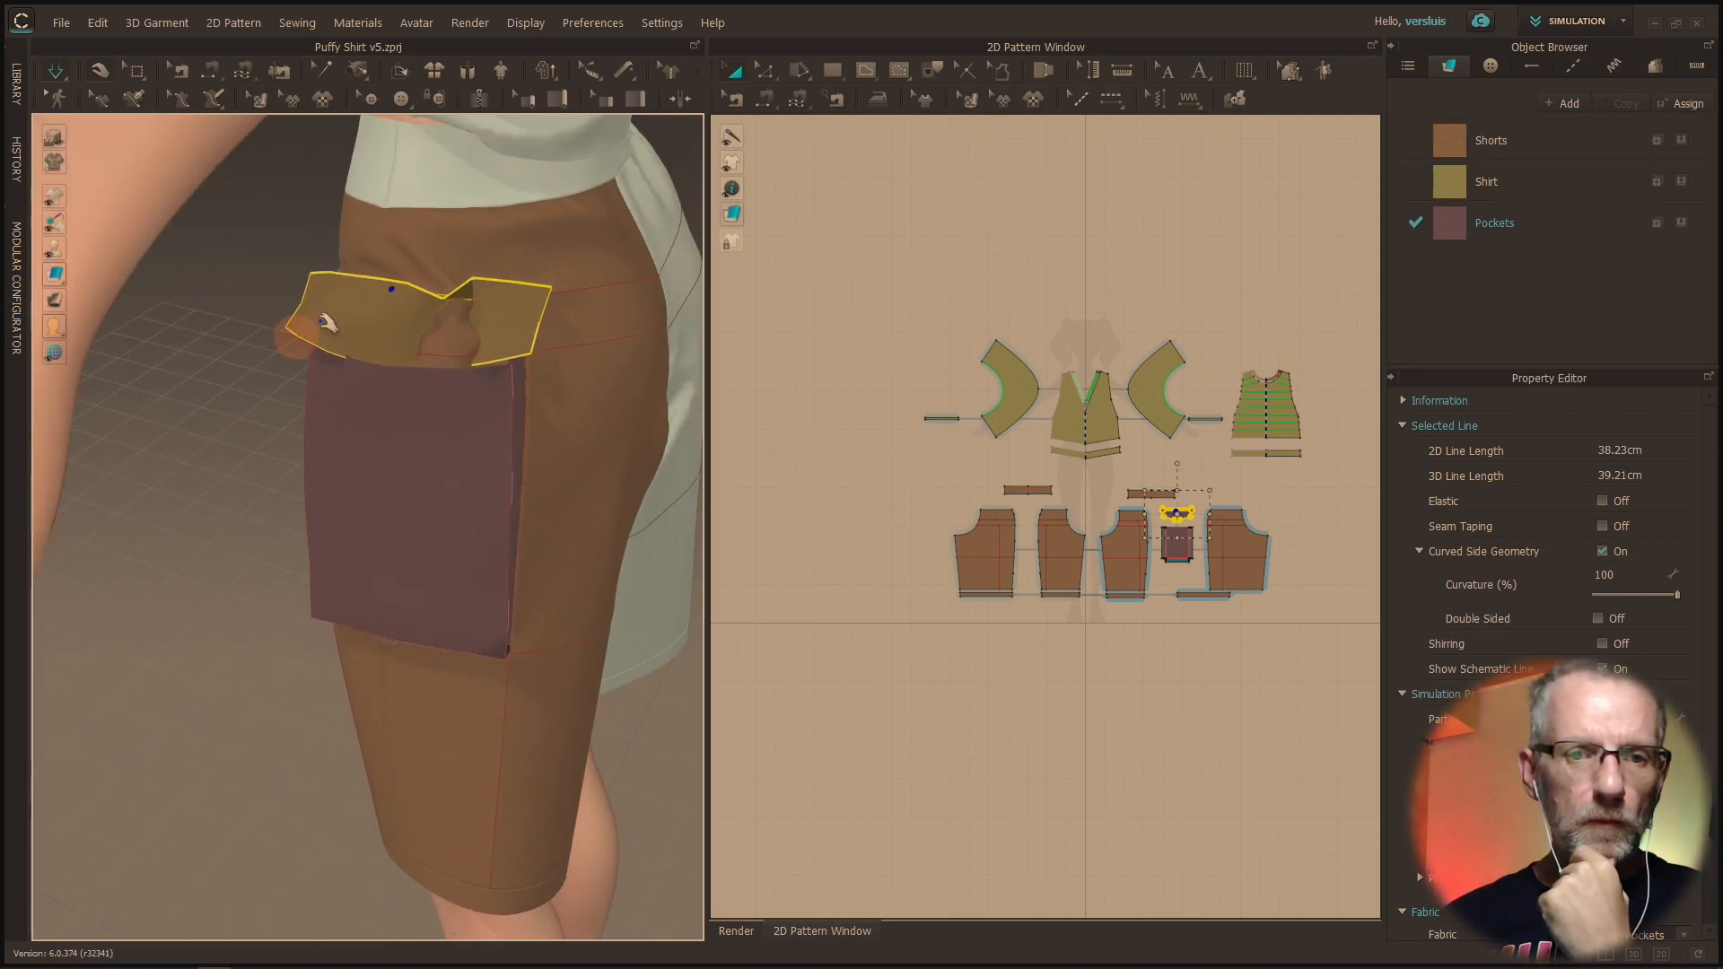
pyautogui.moveTo(373, 310); pyautogui.dragTo(353, 280)
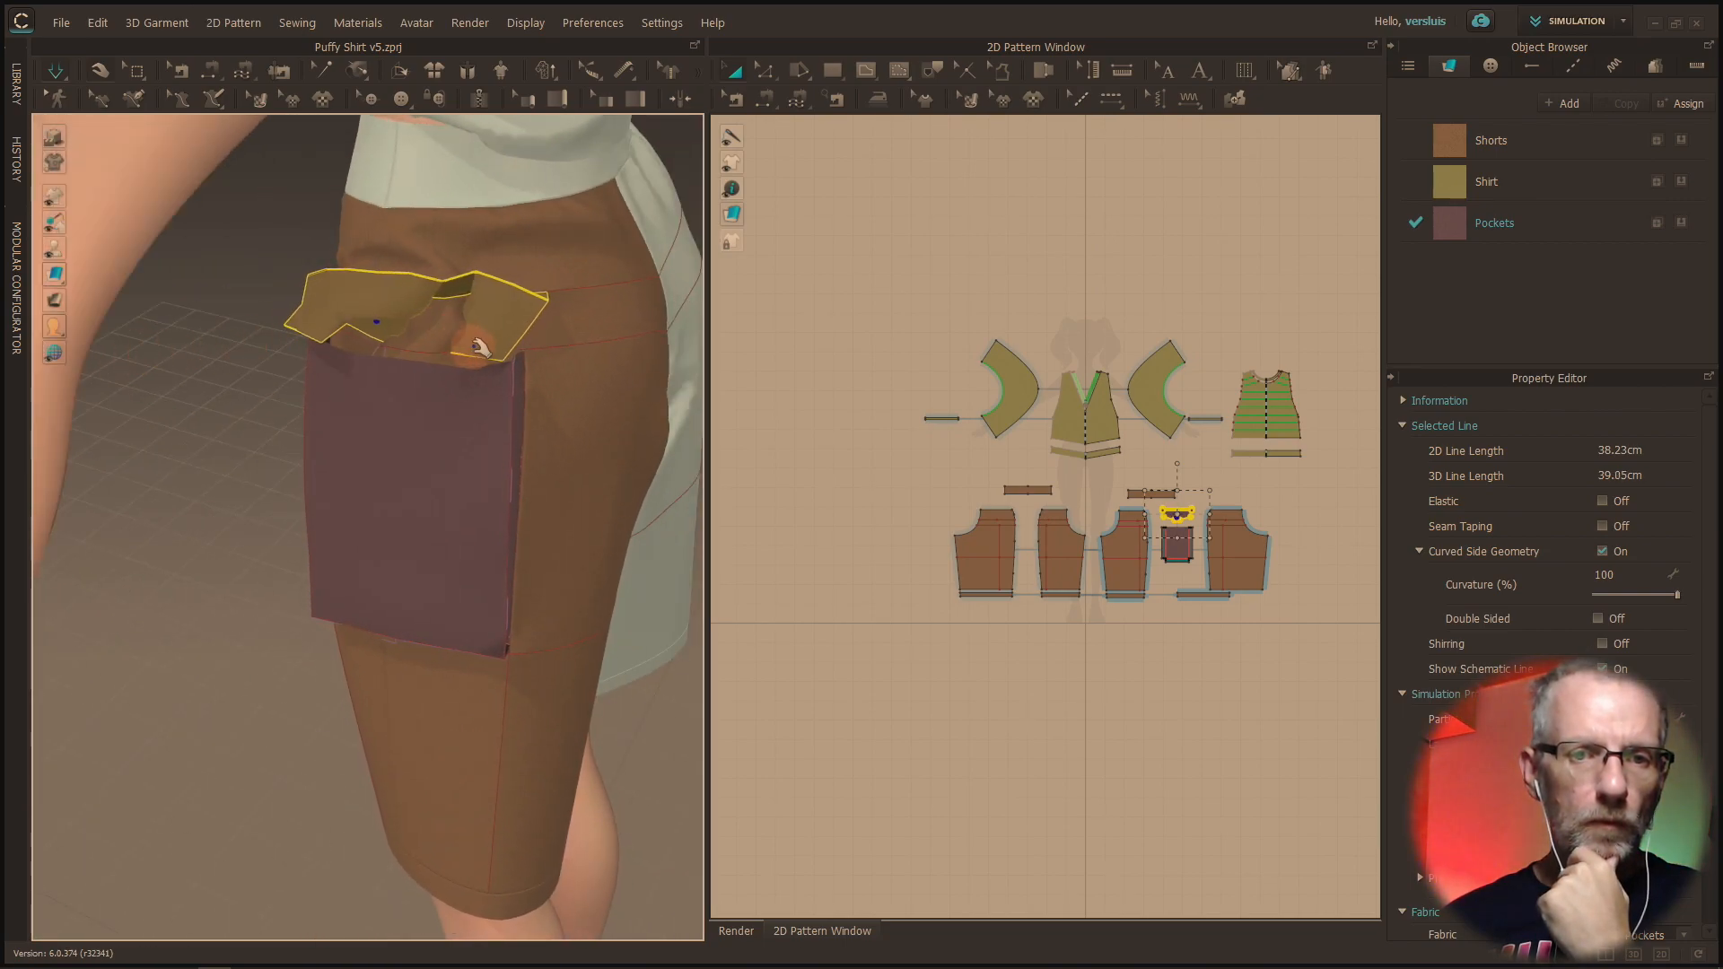
pyautogui.moveTo(498, 318); pyautogui.dragTo(579, 367)
pyautogui.moveTo(539, 347); pyautogui.dragTo(585, 397, button='right')
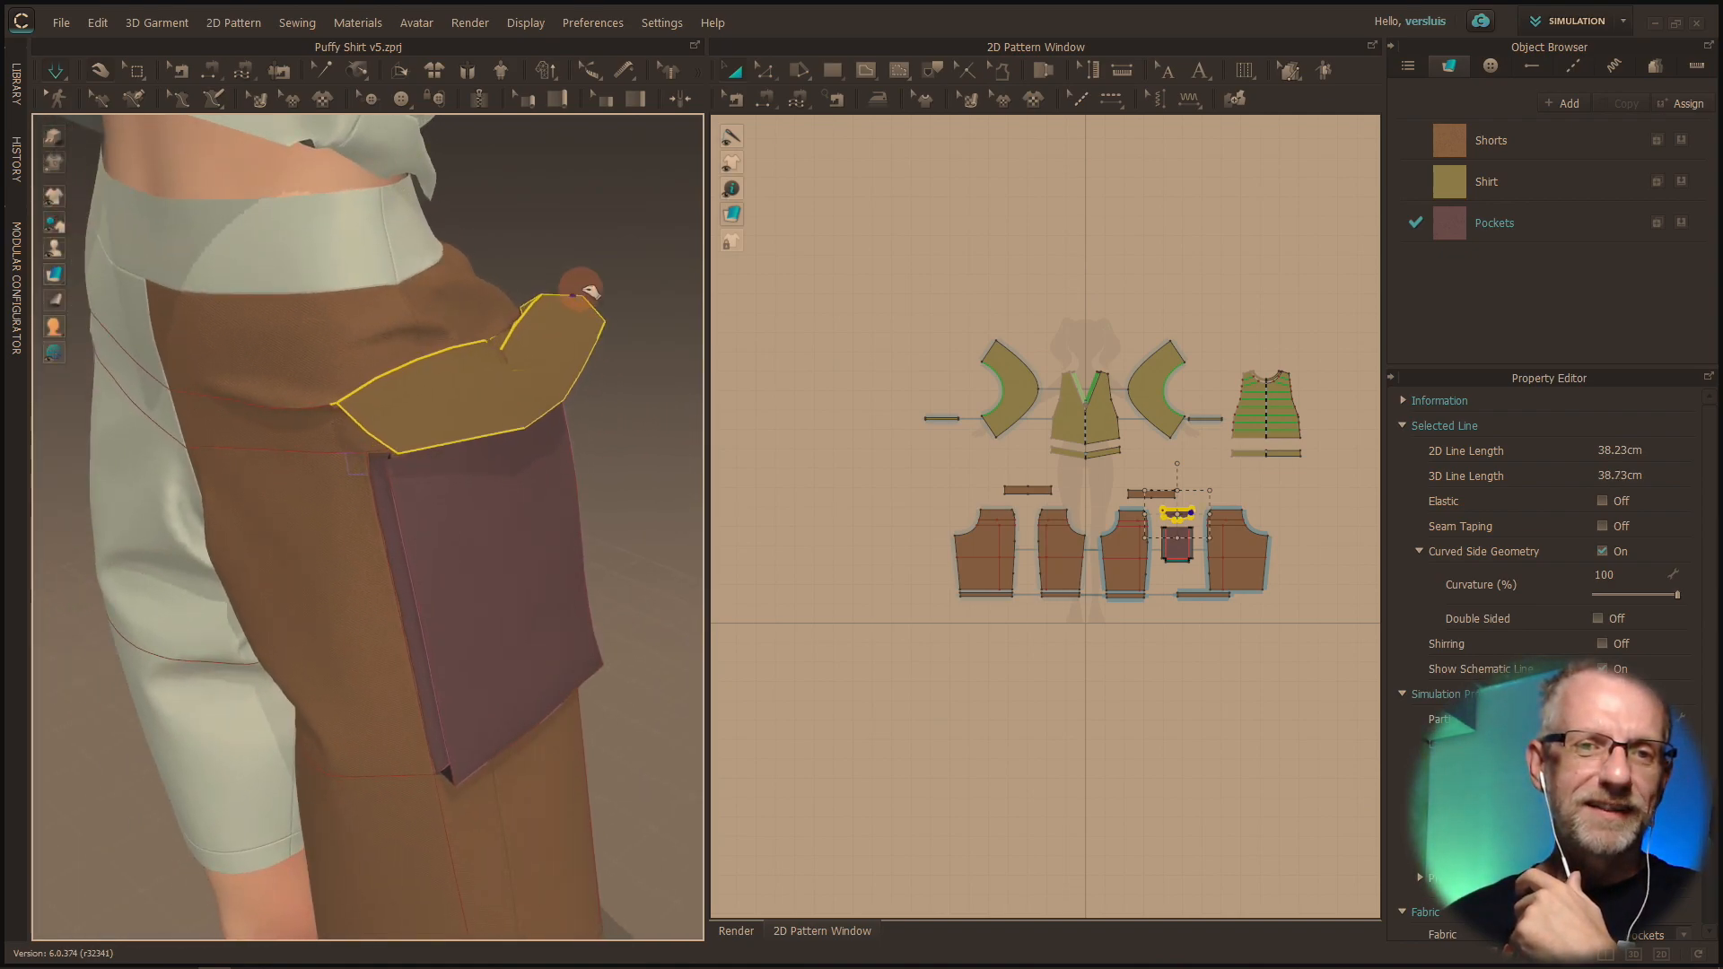
pyautogui.moveTo(318, 481); pyautogui.dragTo(468, 409)
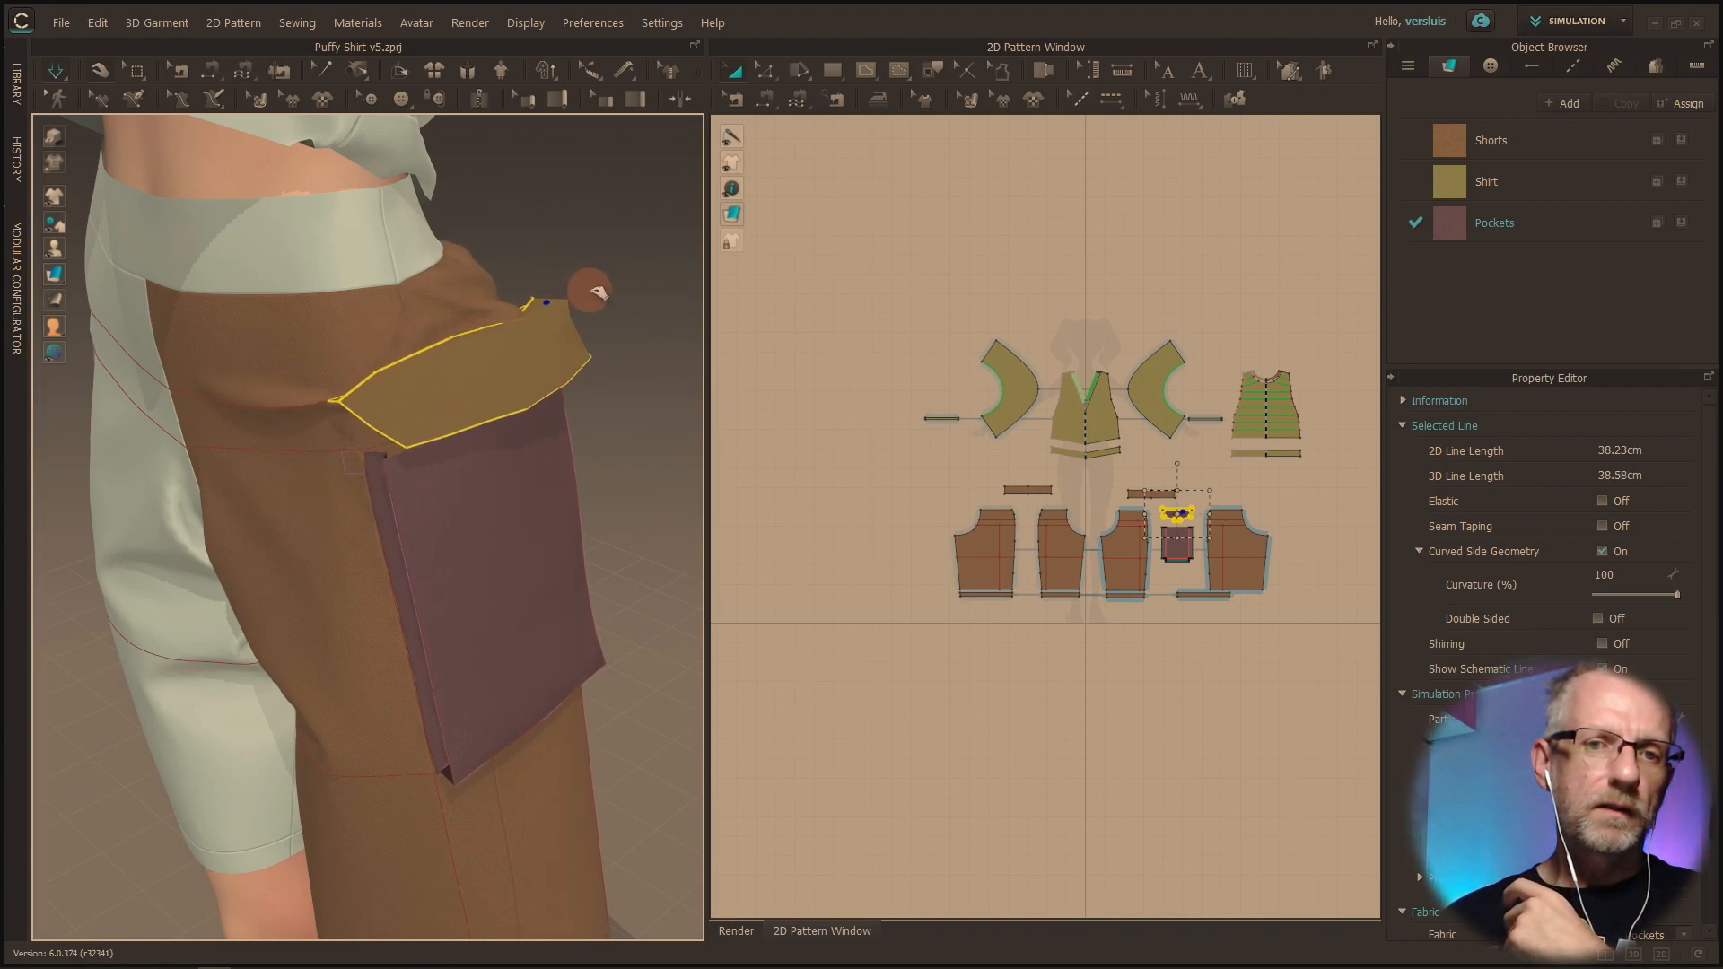
# Step: Pull the flap's lower edge once more to try to lay it flat against the pocket
pyautogui.moveTo(542, 380); pyautogui.dragTo(601, 311, button='right')
pyautogui.scroll(3, 490, 333)
pyautogui.scroll(-3, 495, 341)
pyautogui.moveTo(601, 311); pyautogui.dragTo(636, 228, button='middle')
pyautogui.moveTo(589, 403); pyautogui.dragTo(541, 435, button='right')
pyautogui.scroll(2, 541, 436)
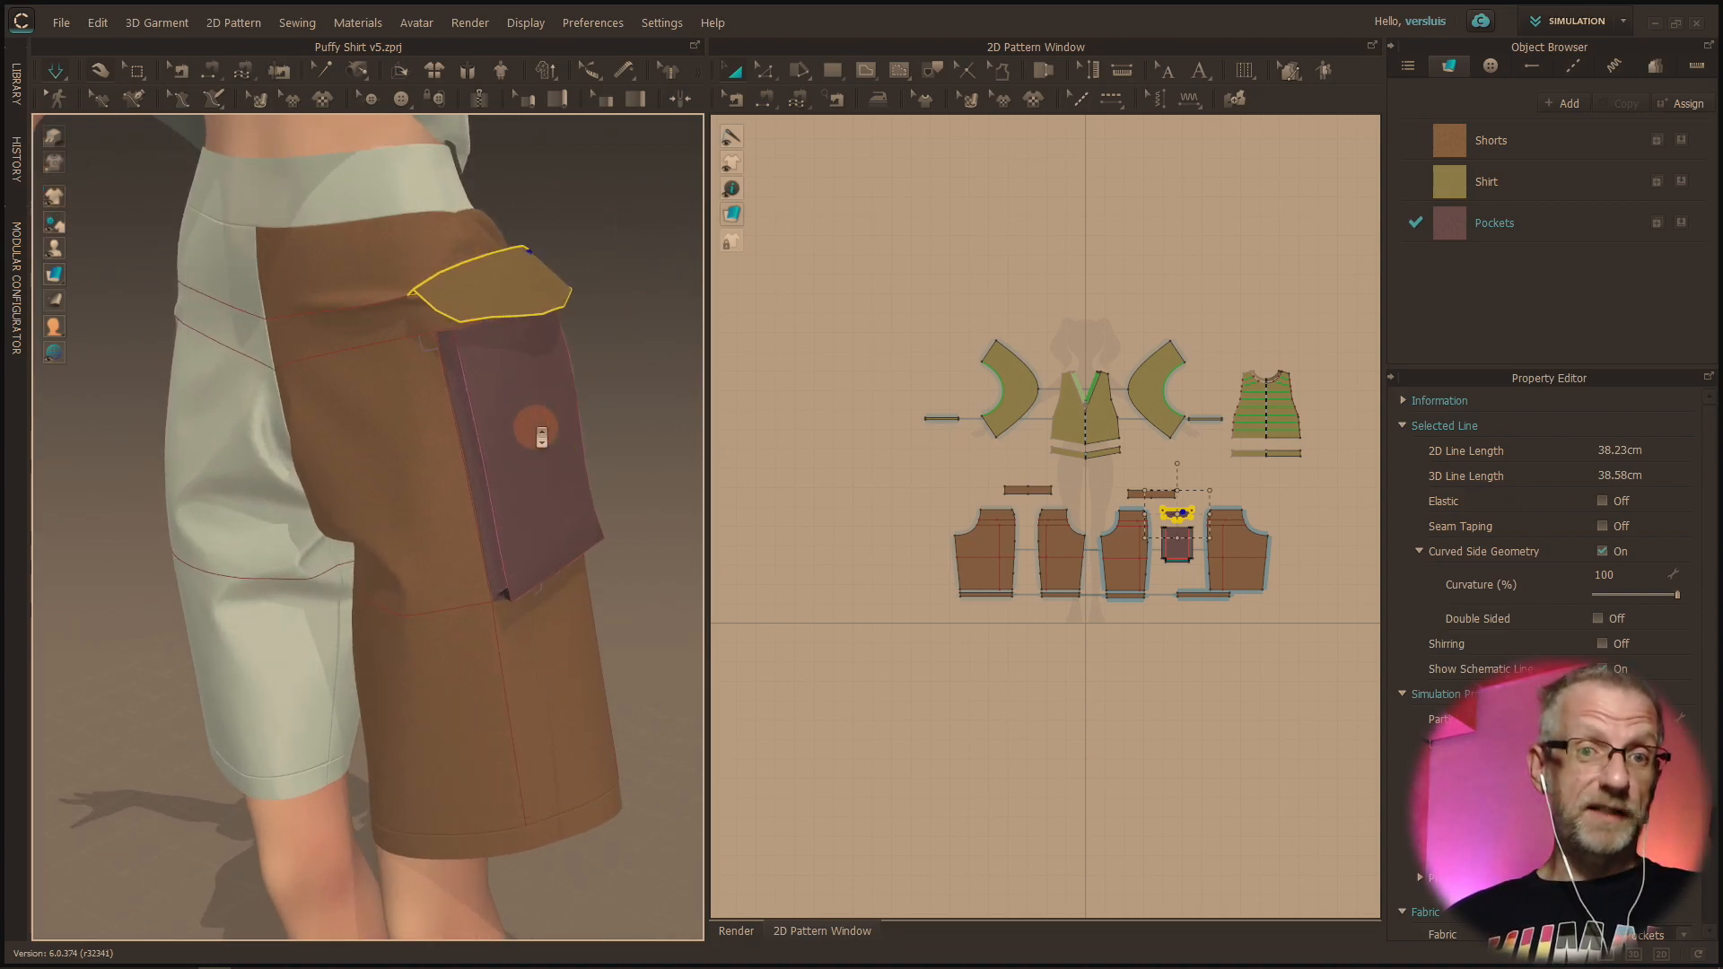
pyautogui.scroll(-1, 541, 437)
pyautogui.moveTo(536, 324); pyautogui.dragTo(571, 303)
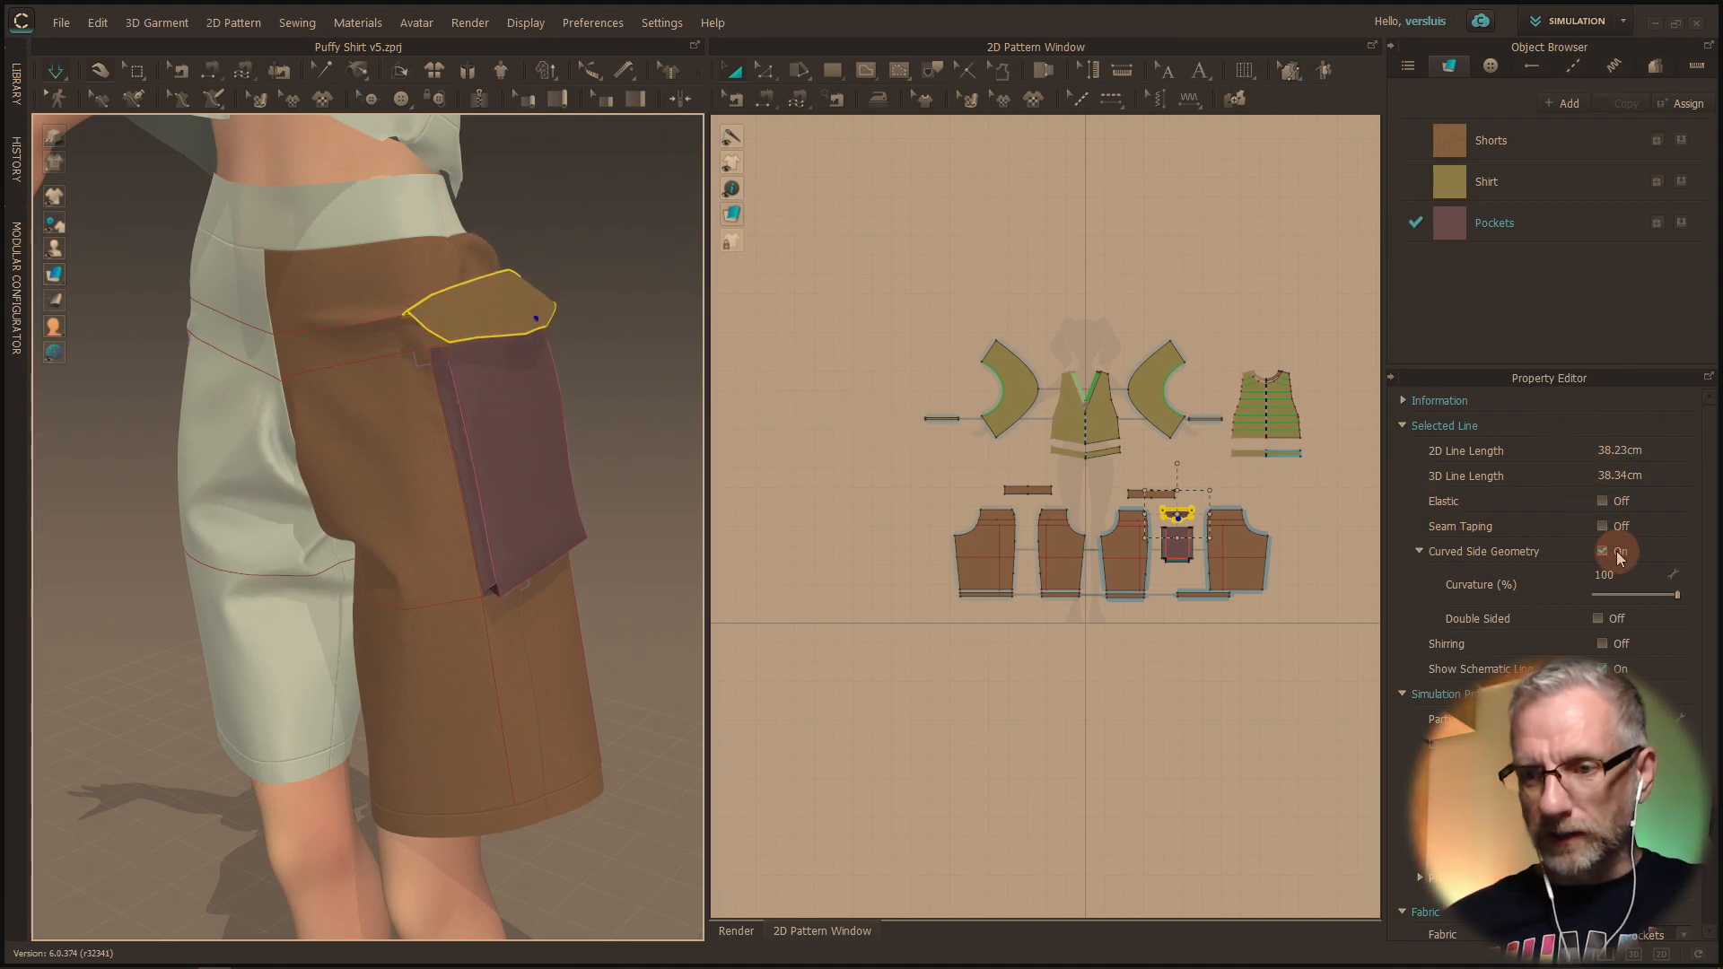
# Step: Open the Pockets fabric's properties and choose a different physical property preset
pyautogui.scroll(-3, 1615, 557)
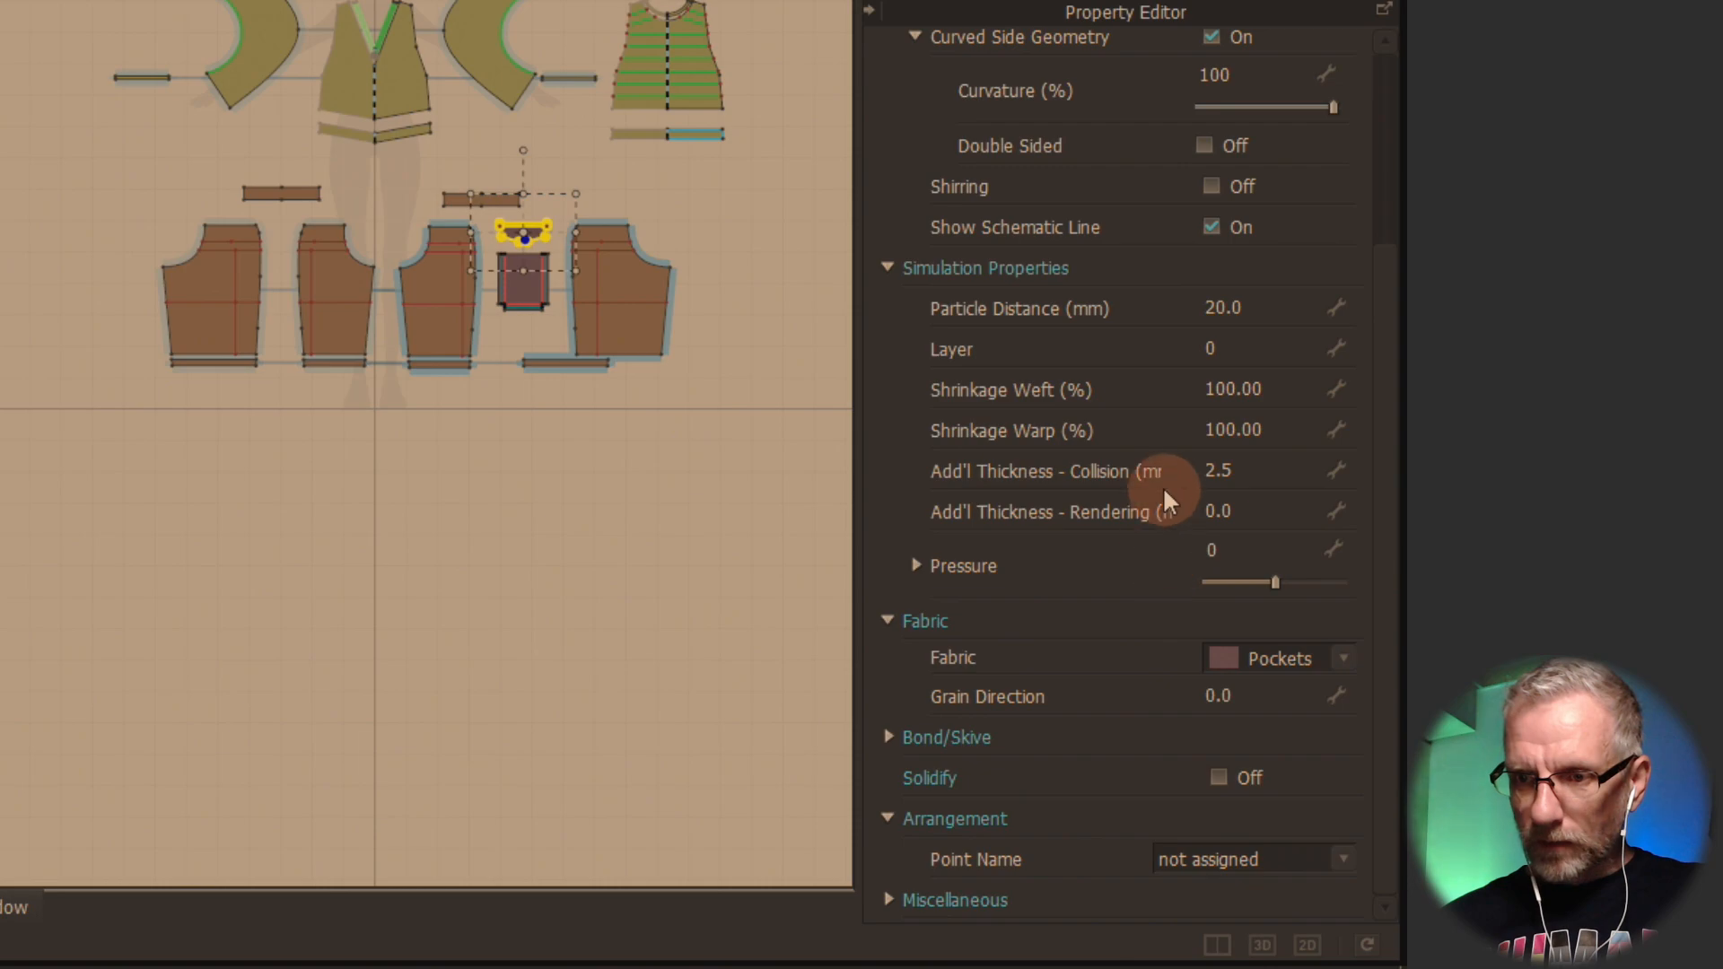
pyautogui.scroll(-1, 1199, 491)
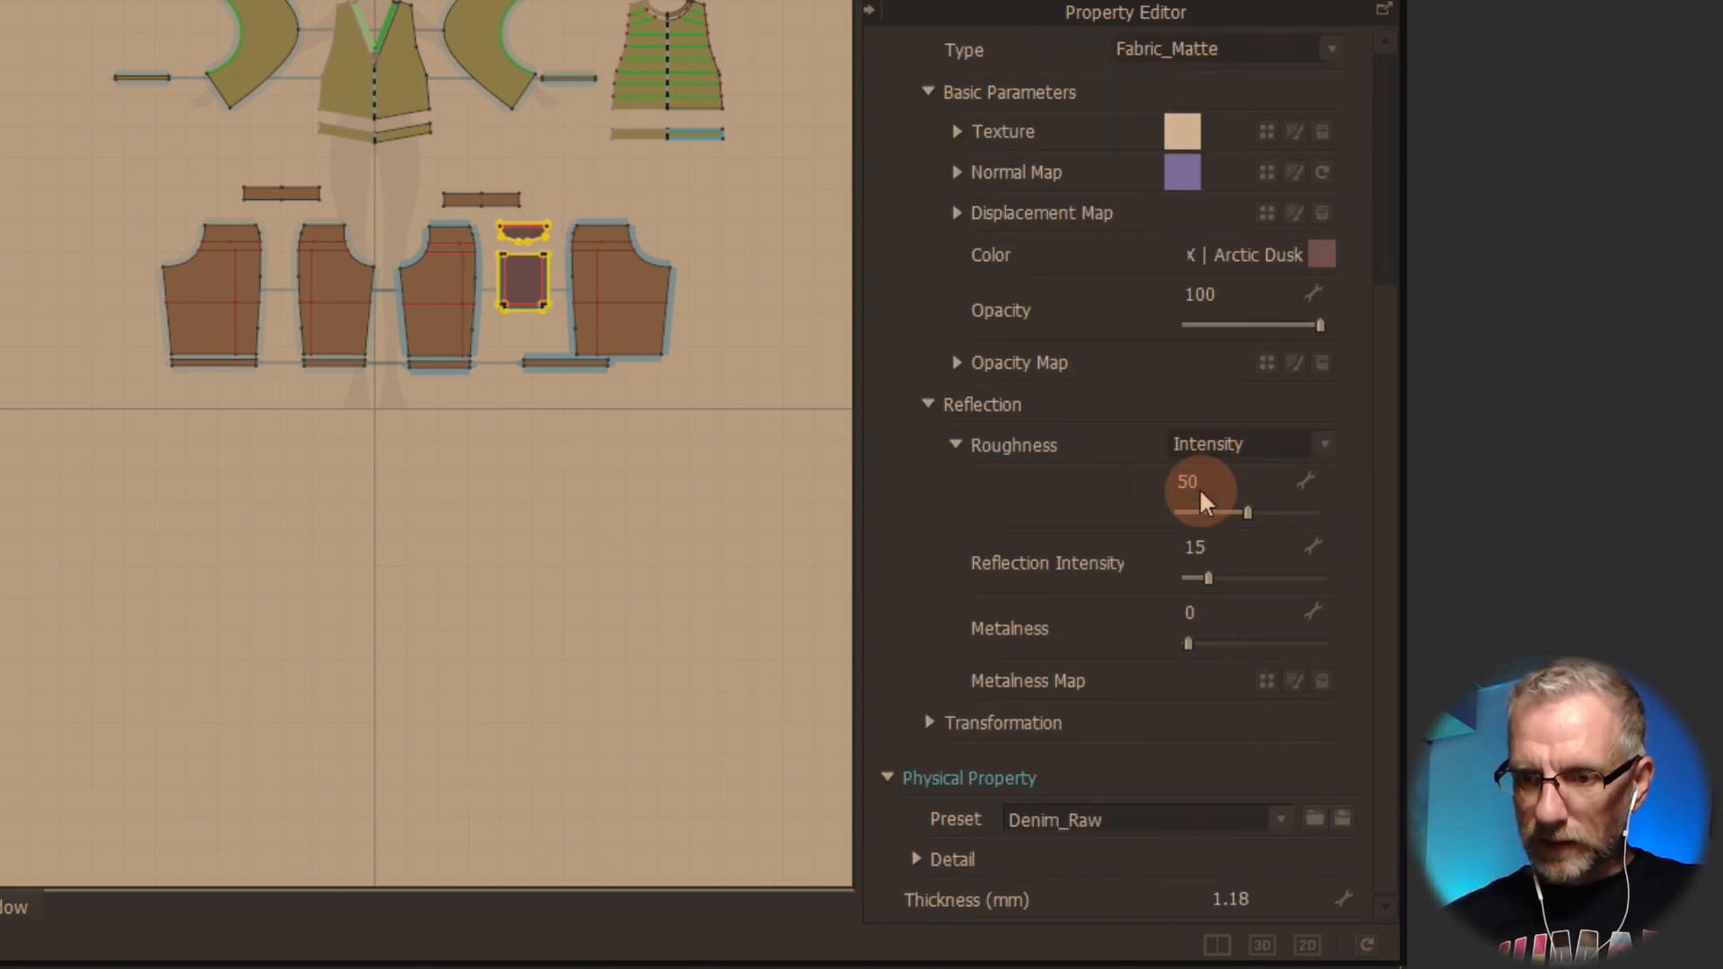
pyautogui.click(1192, 814)
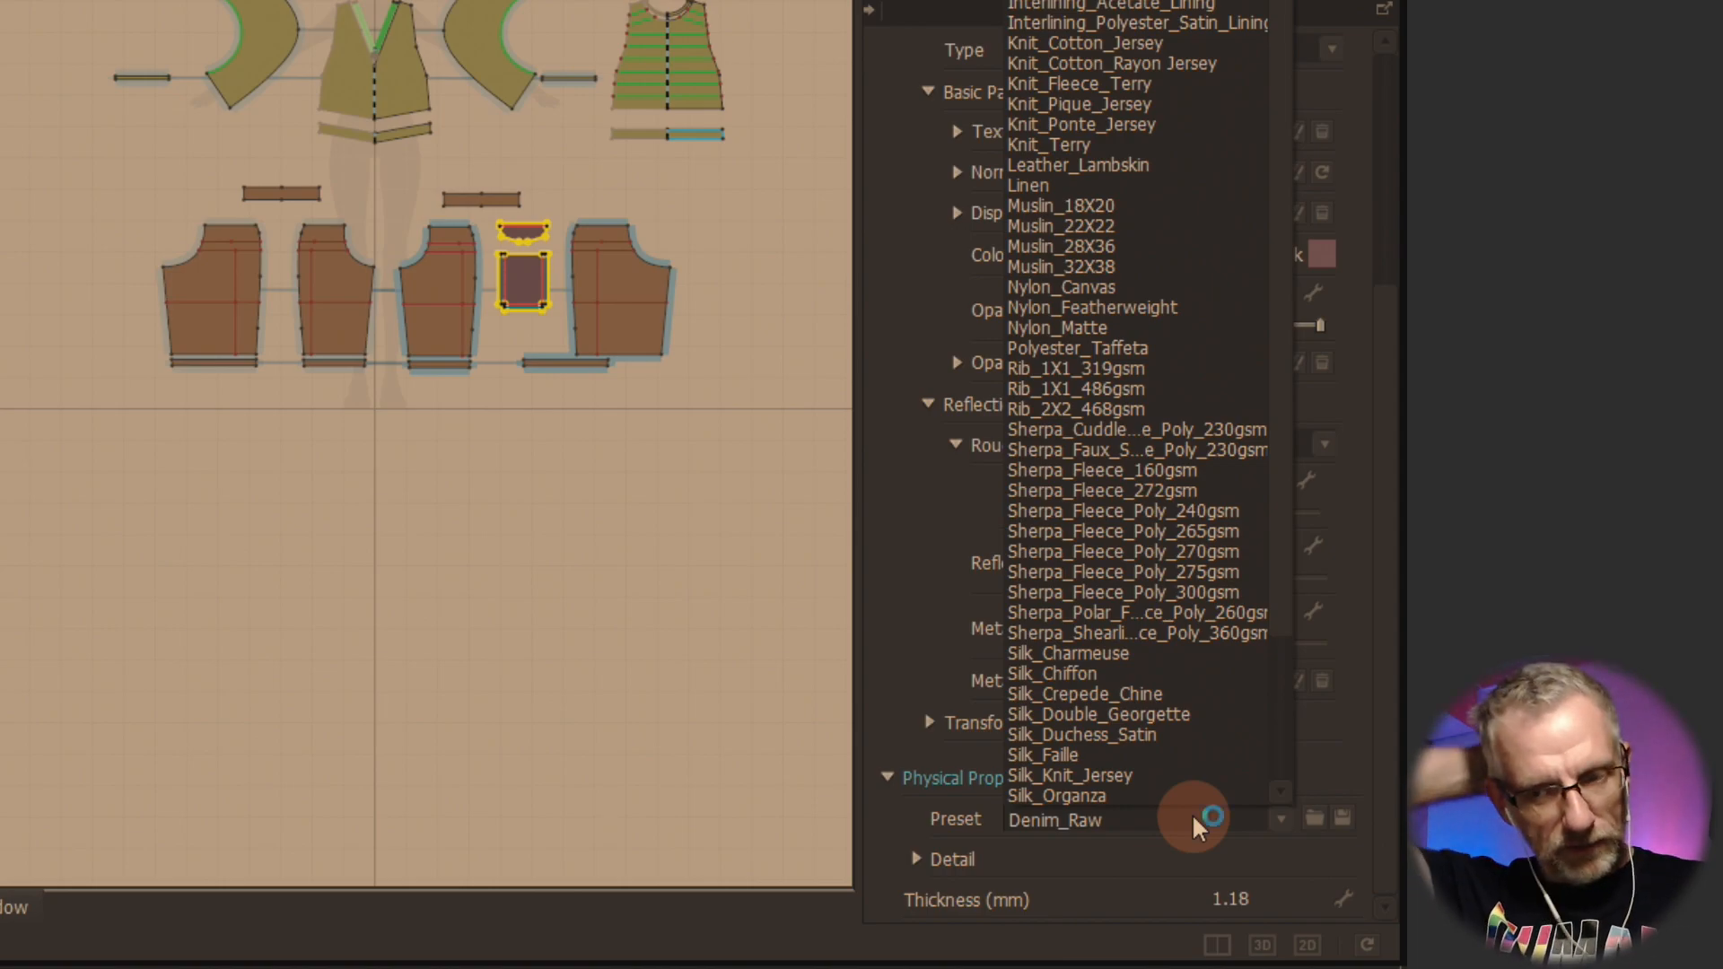
pyautogui.click(1191, 736)
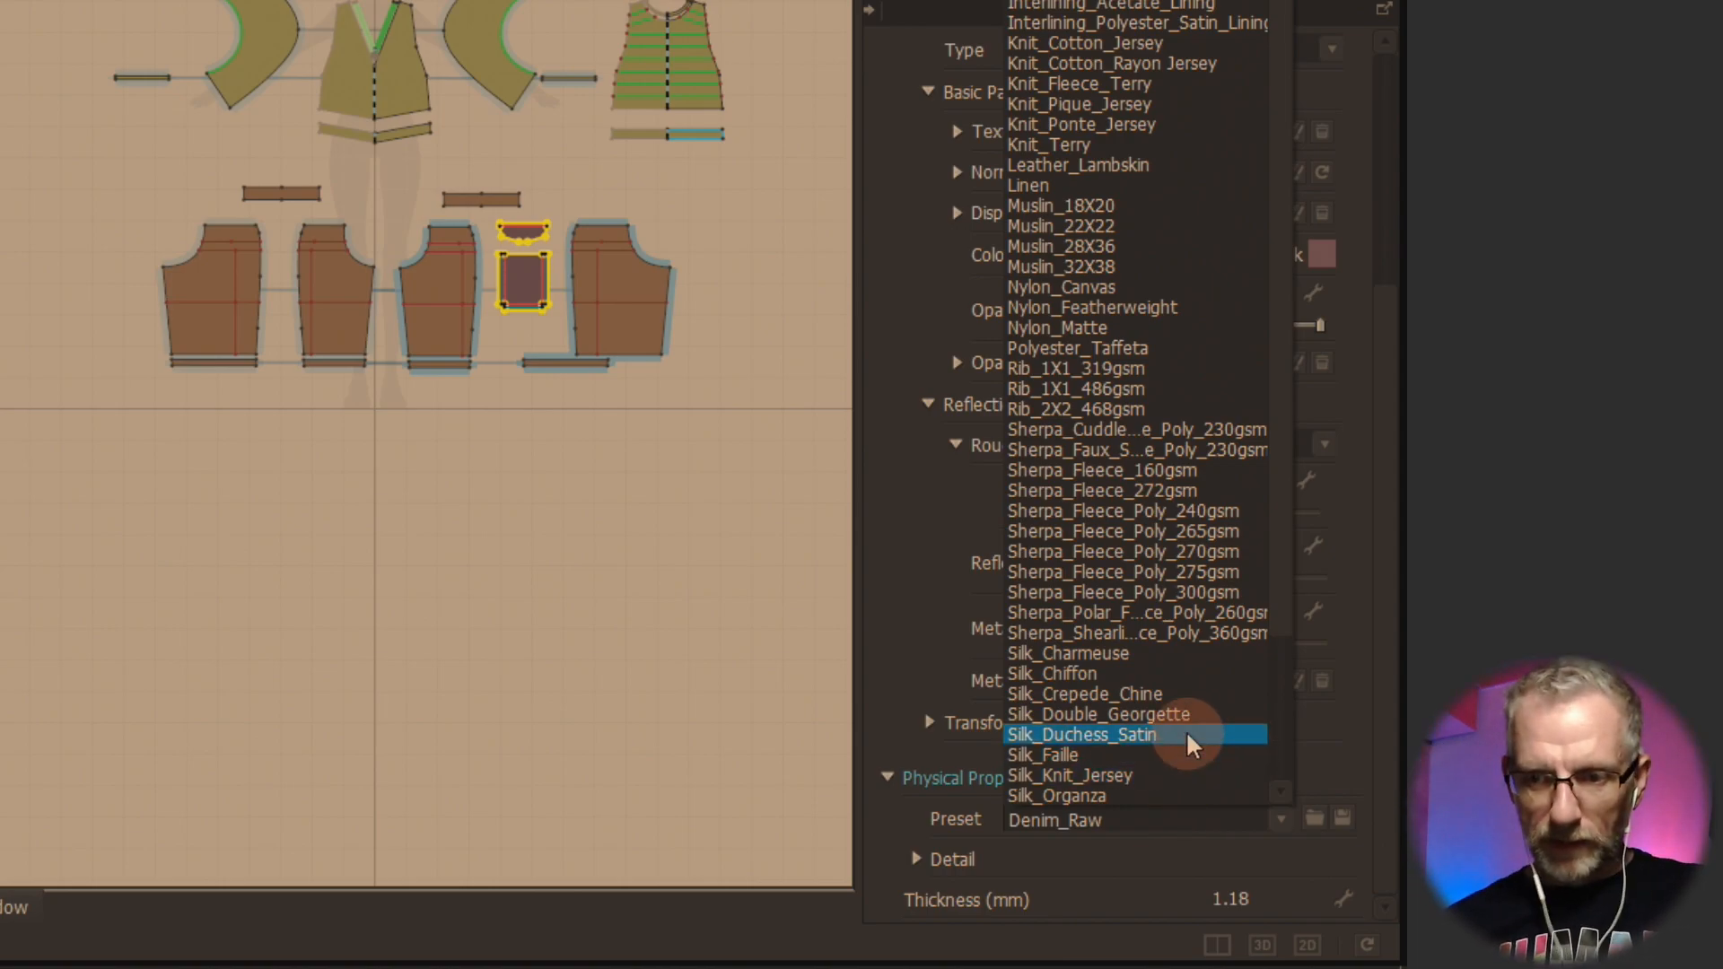
pyautogui.click(1146, 655)
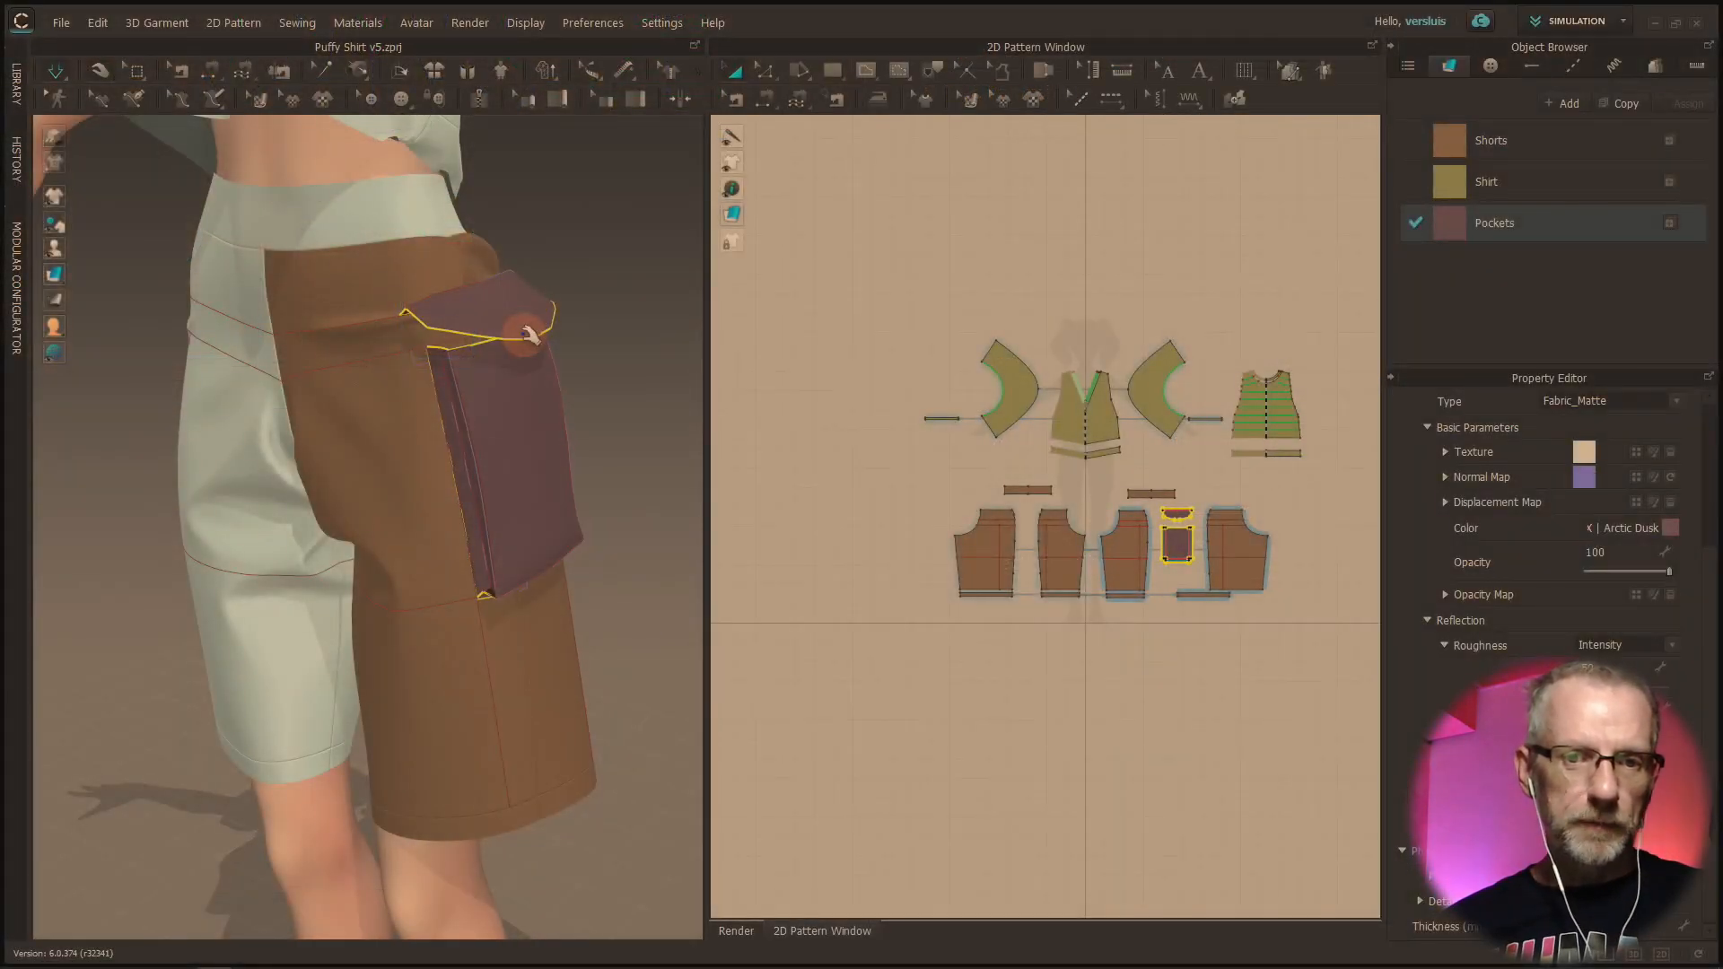
# Step: Pull the middle of the flap's lower edge down over the pocket using the changed fabric preset
pyautogui.moveTo(527, 335); pyautogui.dragTo(513, 386)
pyautogui.moveTo(556, 395); pyautogui.dragTo(634, 269, button='right')
pyautogui.moveTo(617, 314); pyautogui.dragTo(513, 387)
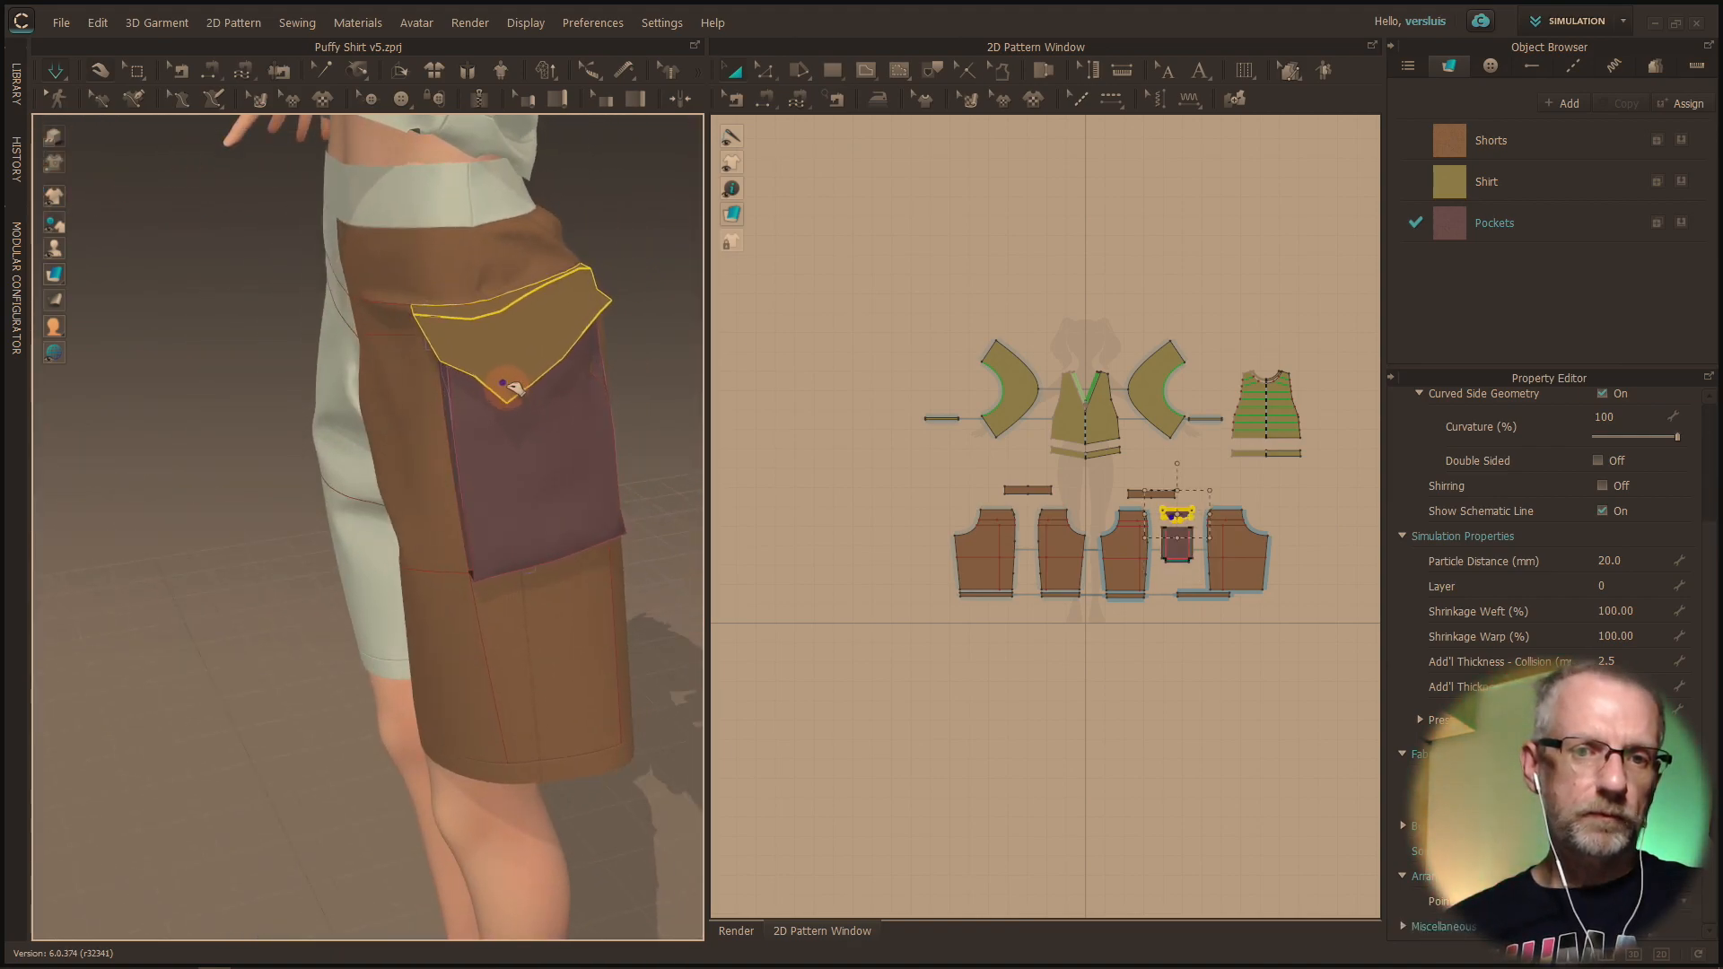
pyautogui.moveTo(544, 328); pyautogui.dragTo(547, 380)
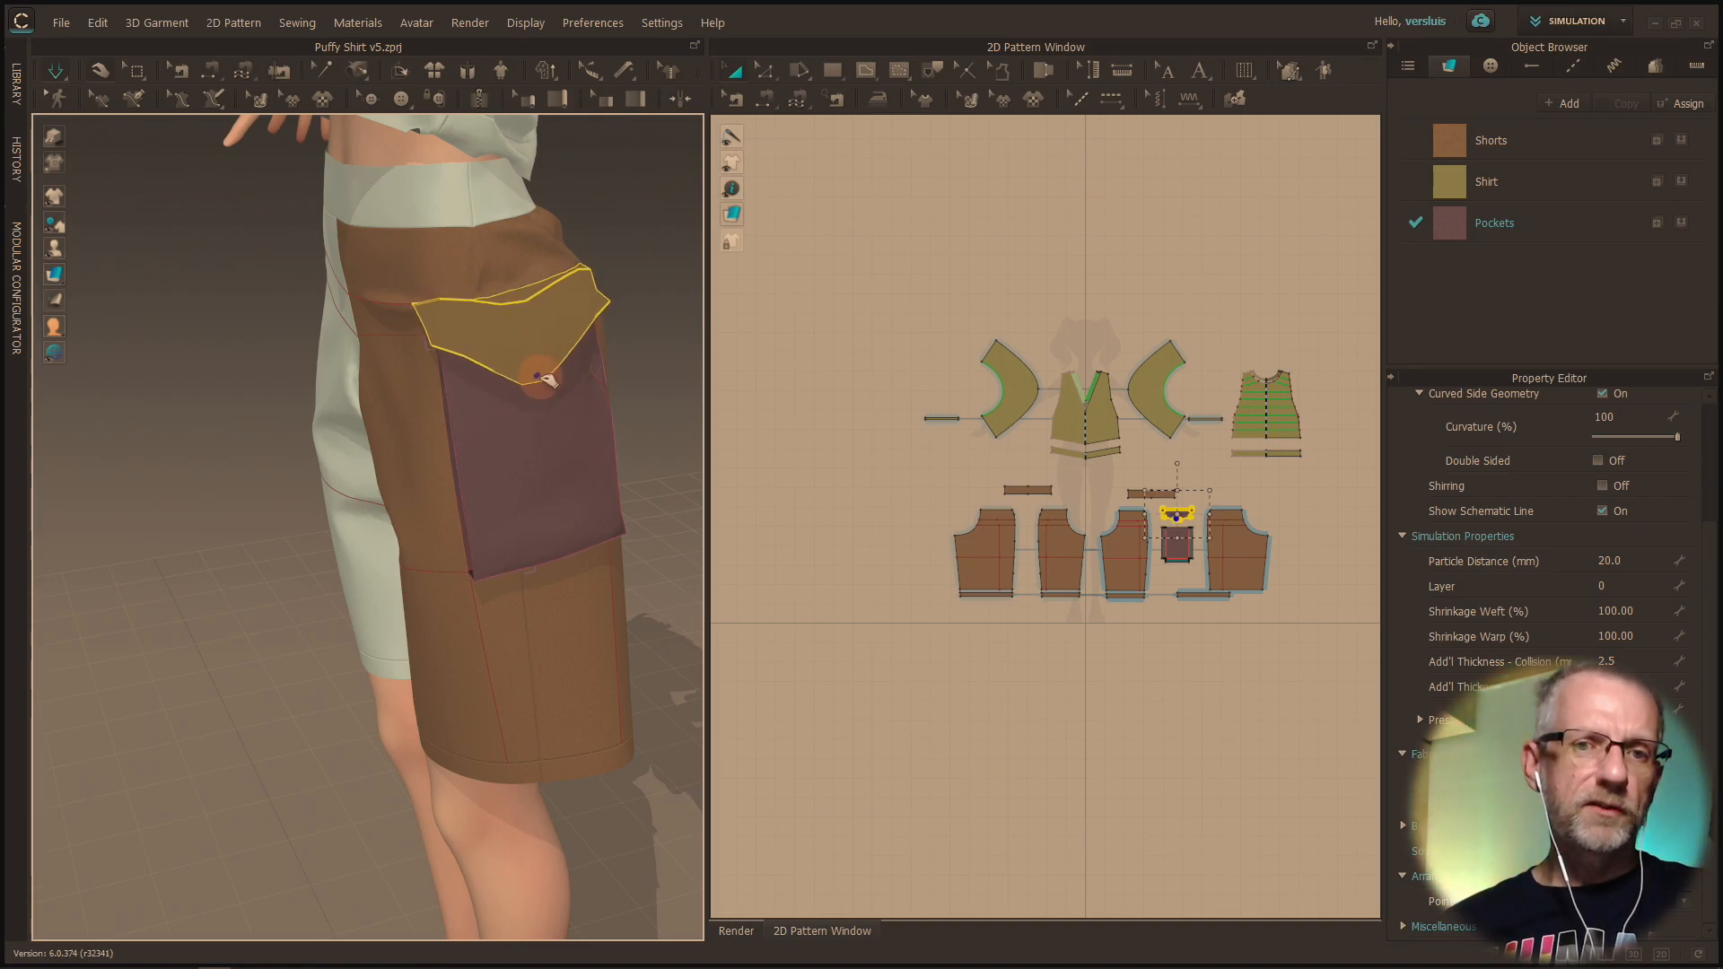
# Step: Test how the flap folds by tugging it down from the front and back of the shorts
pyautogui.moveTo(544, 391); pyautogui.dragTo(635, 367, button='right')
pyautogui.moveTo(635, 366); pyautogui.dragTo(515, 384, button='middle')
pyautogui.scroll(3, 515, 384)
pyautogui.moveTo(516, 383); pyautogui.dragTo(432, 325, button='right')
pyautogui.moveTo(419, 294); pyautogui.dragTo(446, 385)
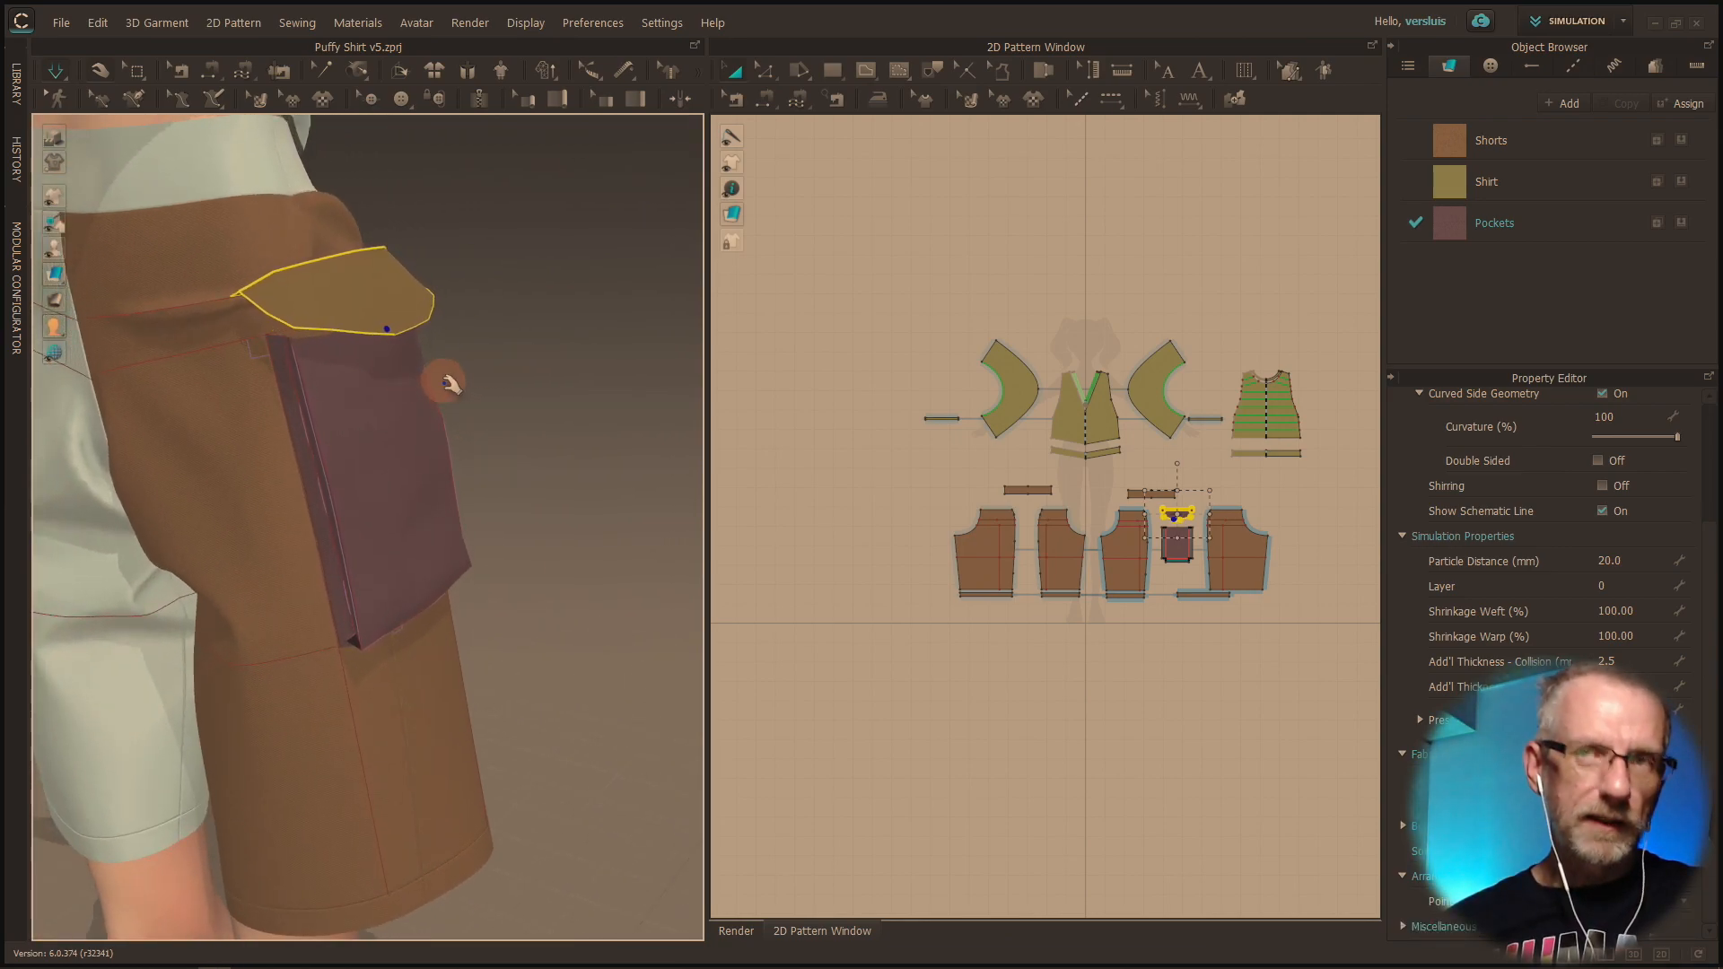
pyautogui.moveTo(453, 382); pyautogui.dragTo(18, 305, button='right')
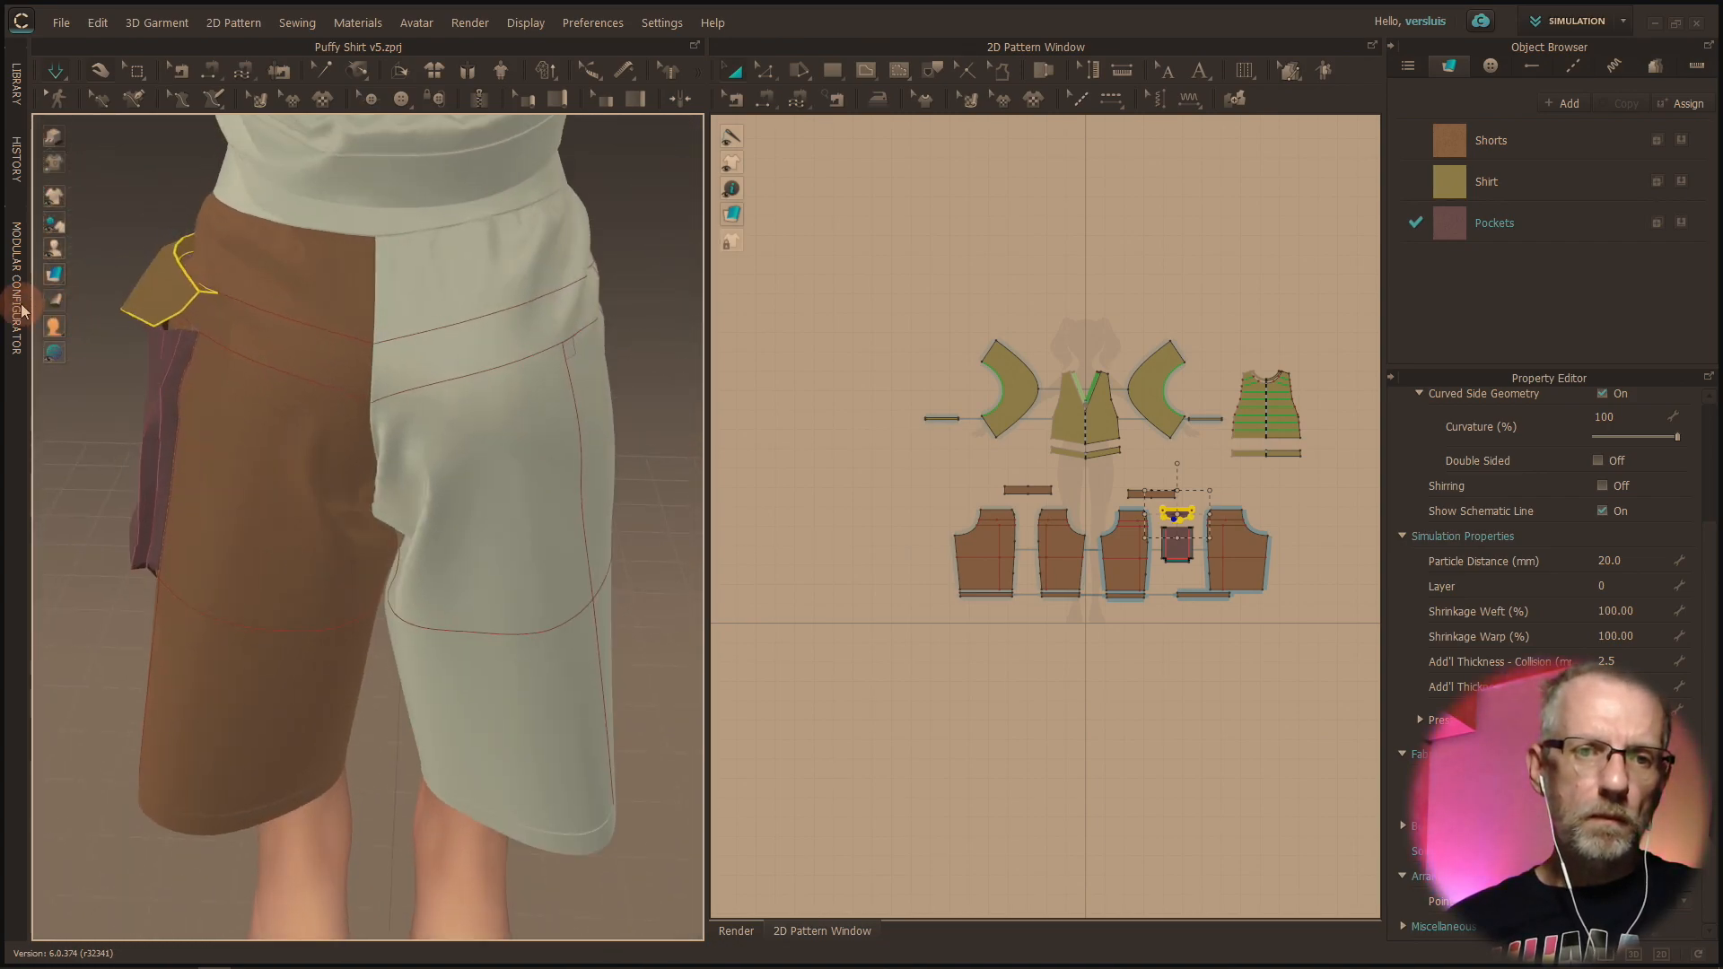
pyautogui.moveTo(132, 323); pyautogui.dragTo(271, 542, button='right')
pyautogui.scroll(3, 216, 314)
pyautogui.moveTo(269, 415)
pyautogui.mouseDown()
pyautogui.moveTo(258, 381)
pyautogui.moveTo(200, 423)
pyautogui.moveTo(177, 500)
pyautogui.moveTo(218, 518)
pyautogui.moveTo(209, 503)
pyautogui.moveTo(329, 450)
pyautogui.moveTo(413, 451)
pyautogui.moveTo(331, 444)
pyautogui.moveTo(395, 462)
pyautogui.mouseUp()
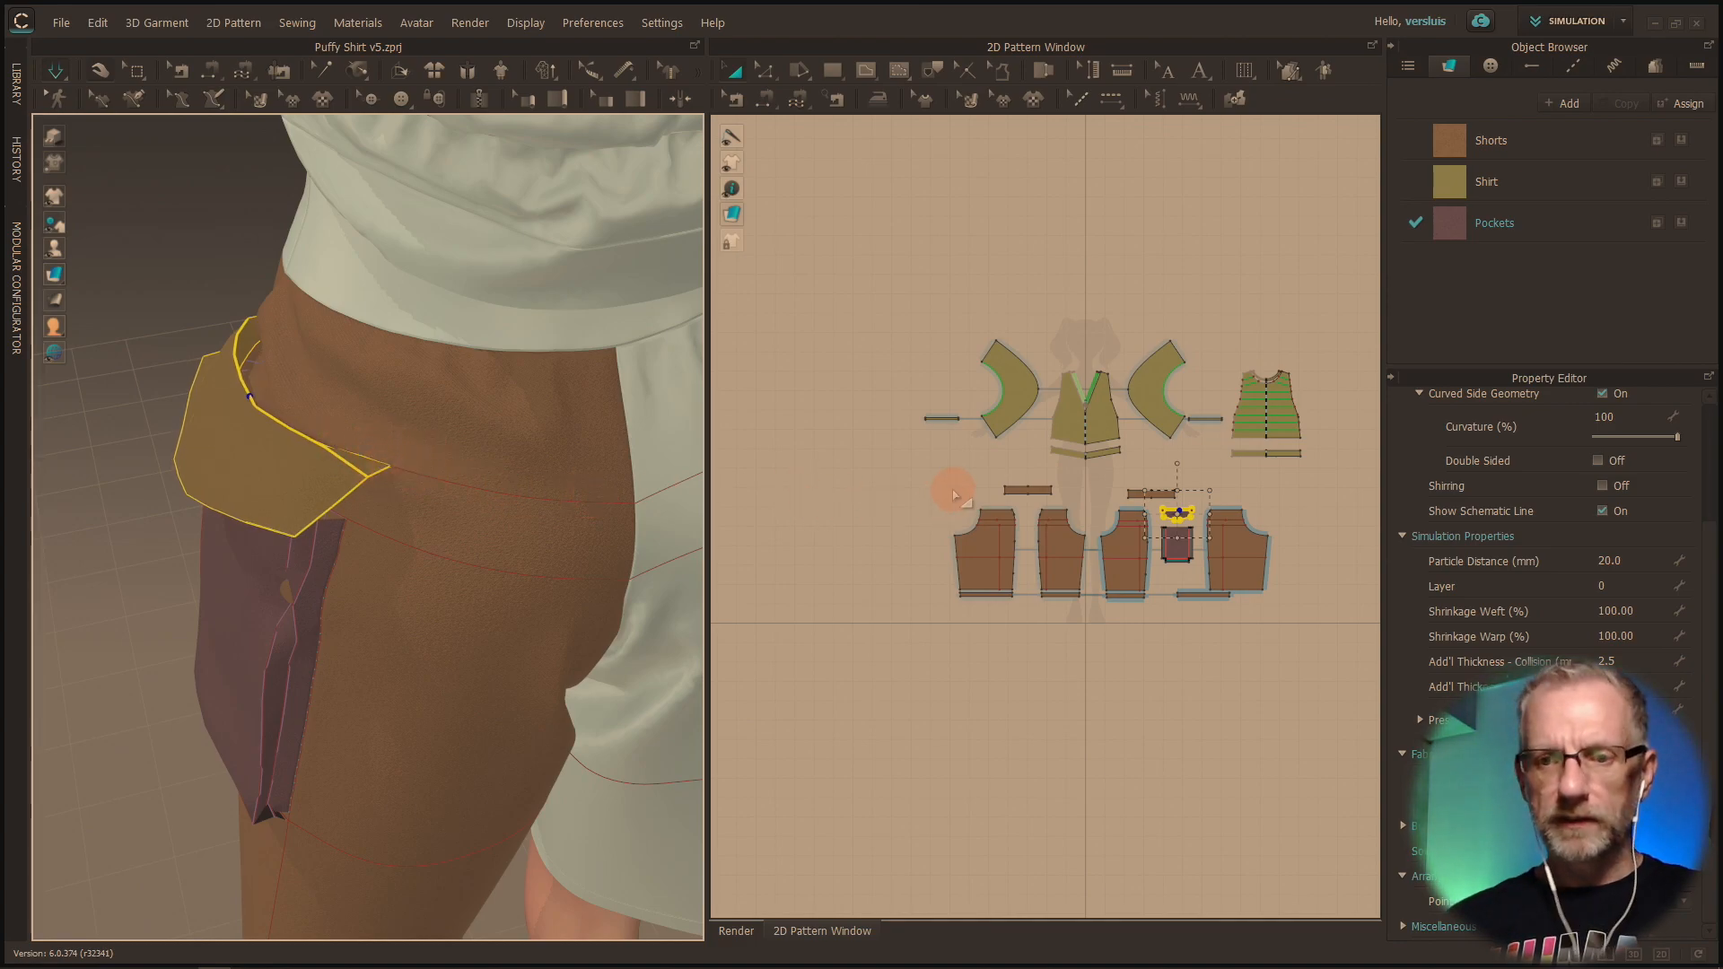
# Step: Examine the flap's upper edge and internal fold line in the 2D pattern, including their fold, simulation and arrangement properties
pyautogui.scroll(5, 954, 495)
pyautogui.moveTo(1131, 481); pyautogui.dragTo(753, 382, button='right')
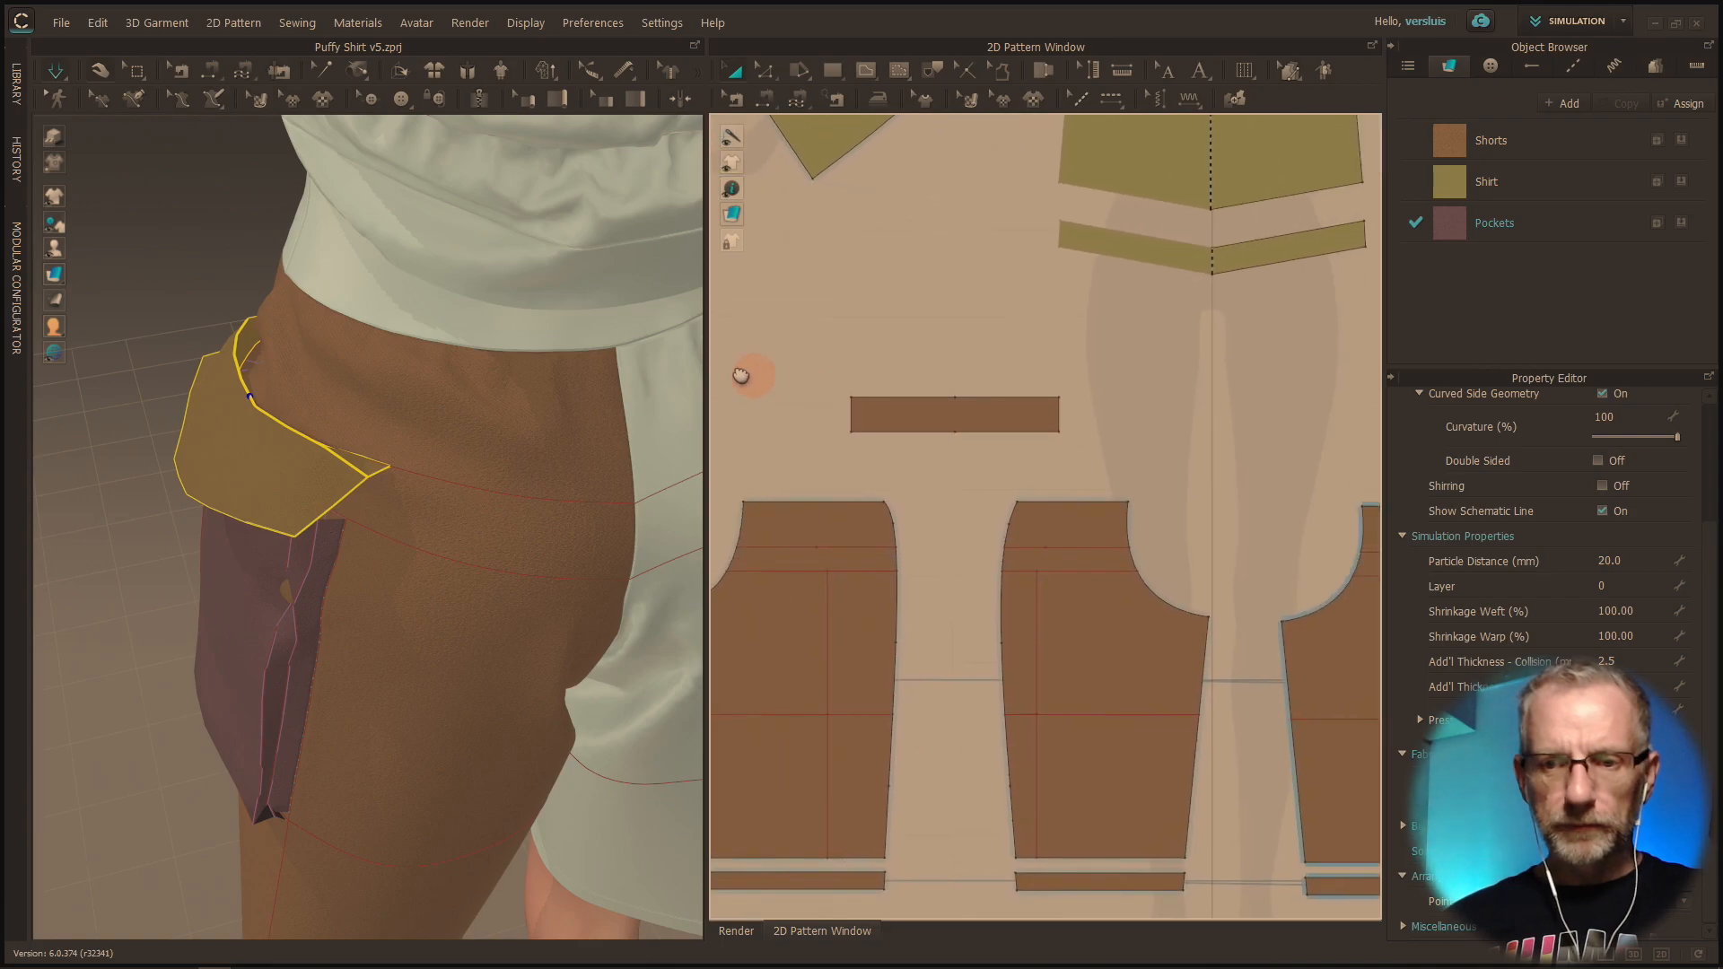
pyautogui.moveTo(752, 381); pyautogui.dragTo(696, 364, button='middle')
pyautogui.moveTo(1204, 417); pyautogui.dragTo(794, 345, button='middle')
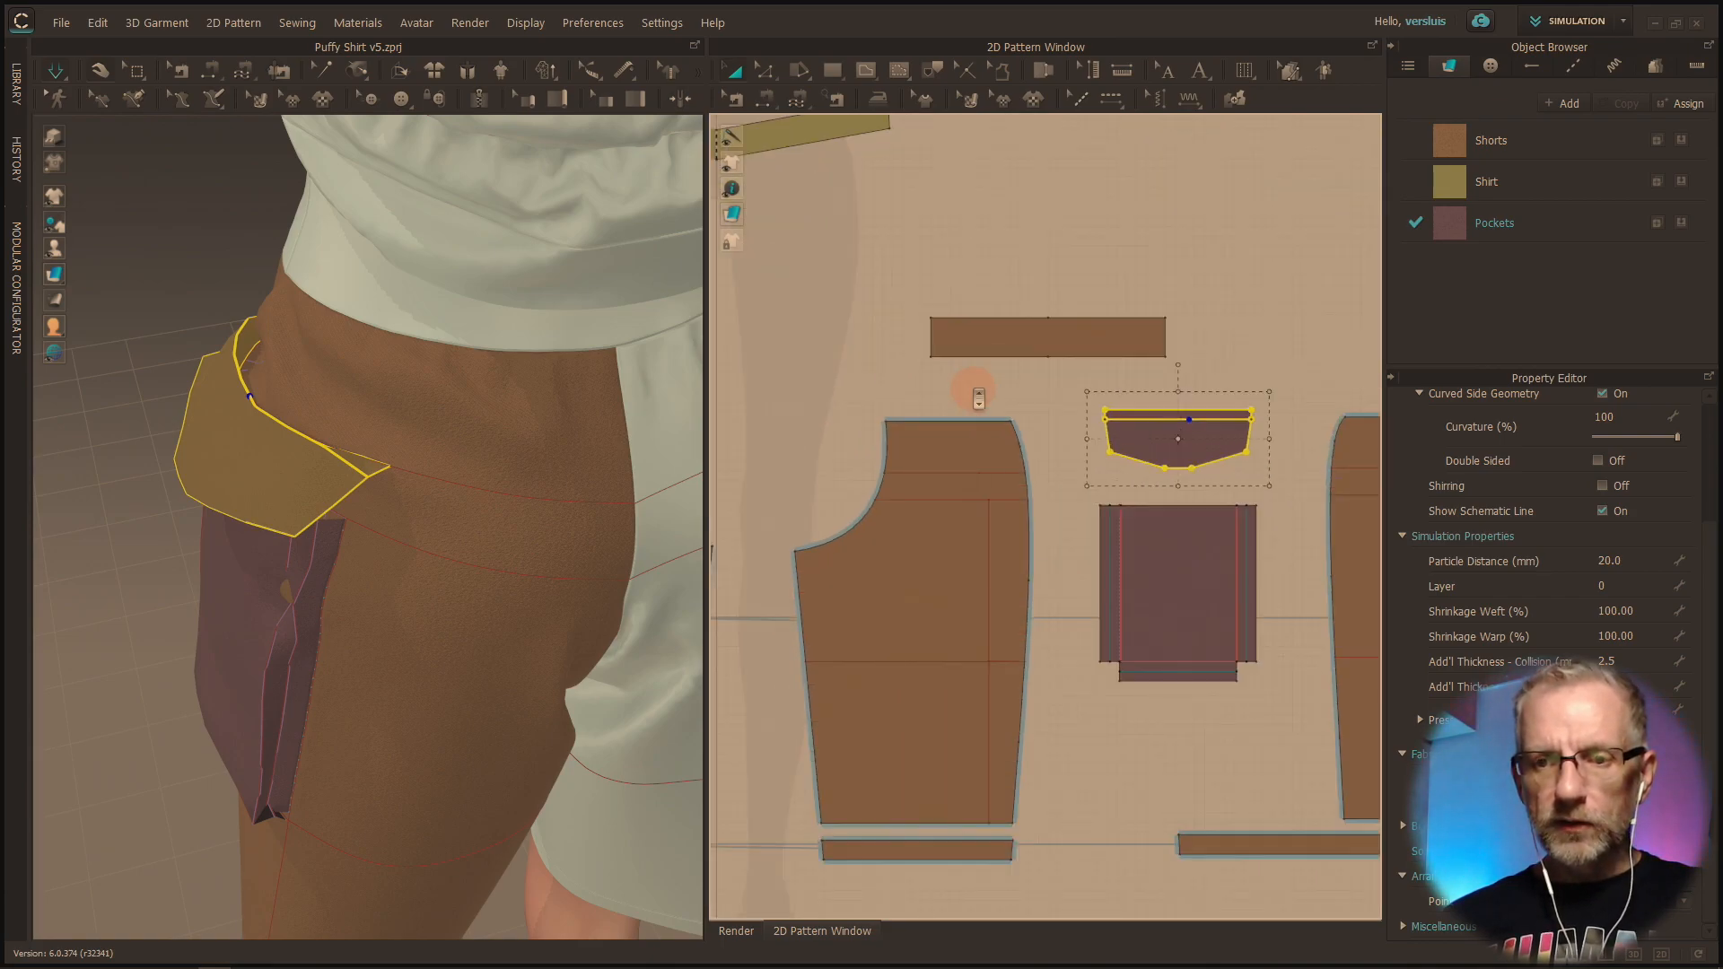
pyautogui.scroll(5, 975, 387)
pyautogui.click(976, 314)
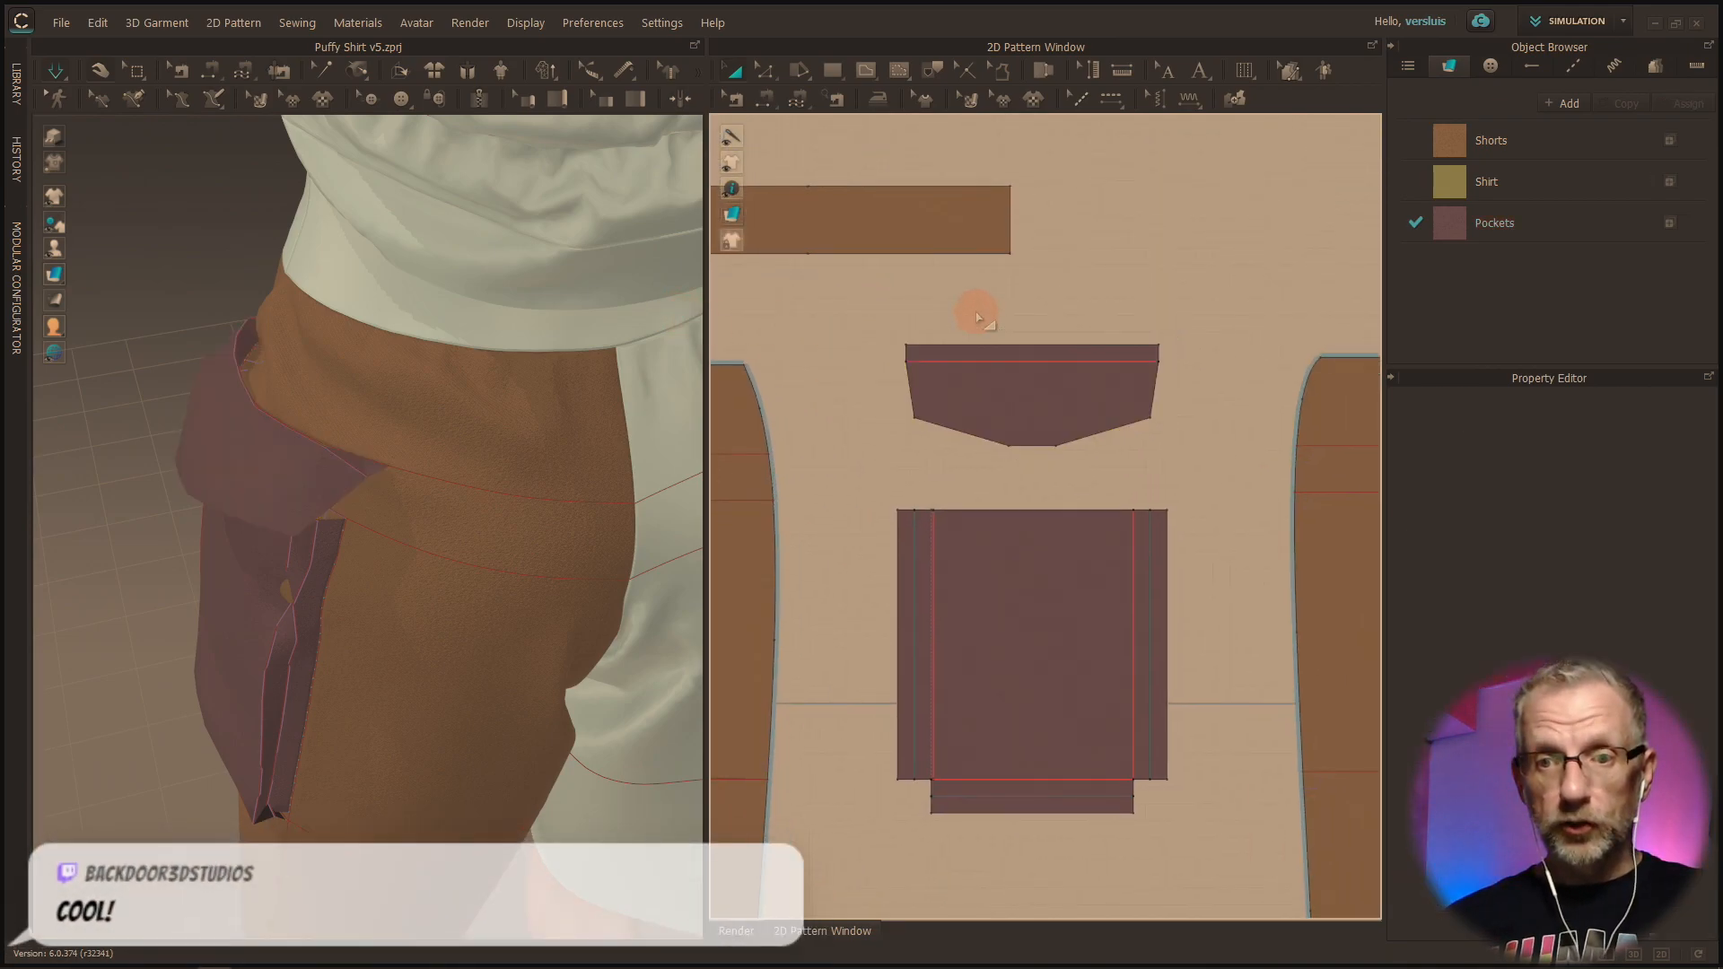
pyautogui.click(988, 344)
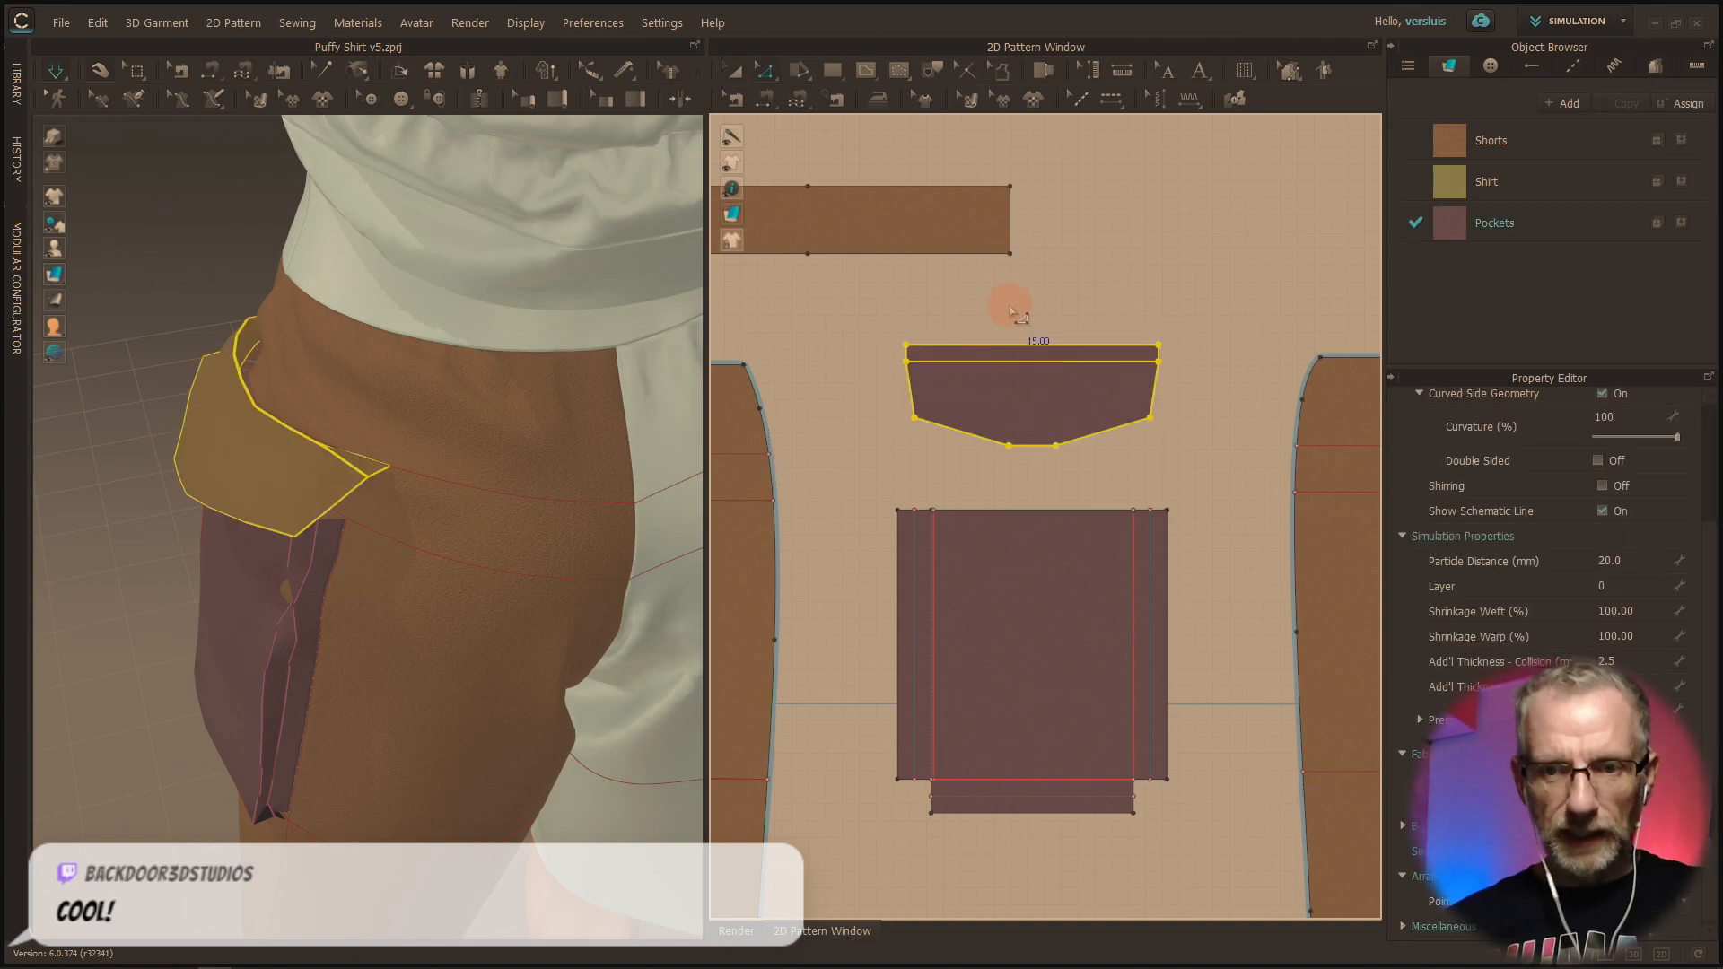
pyautogui.click(1011, 314)
pyautogui.click(1011, 350)
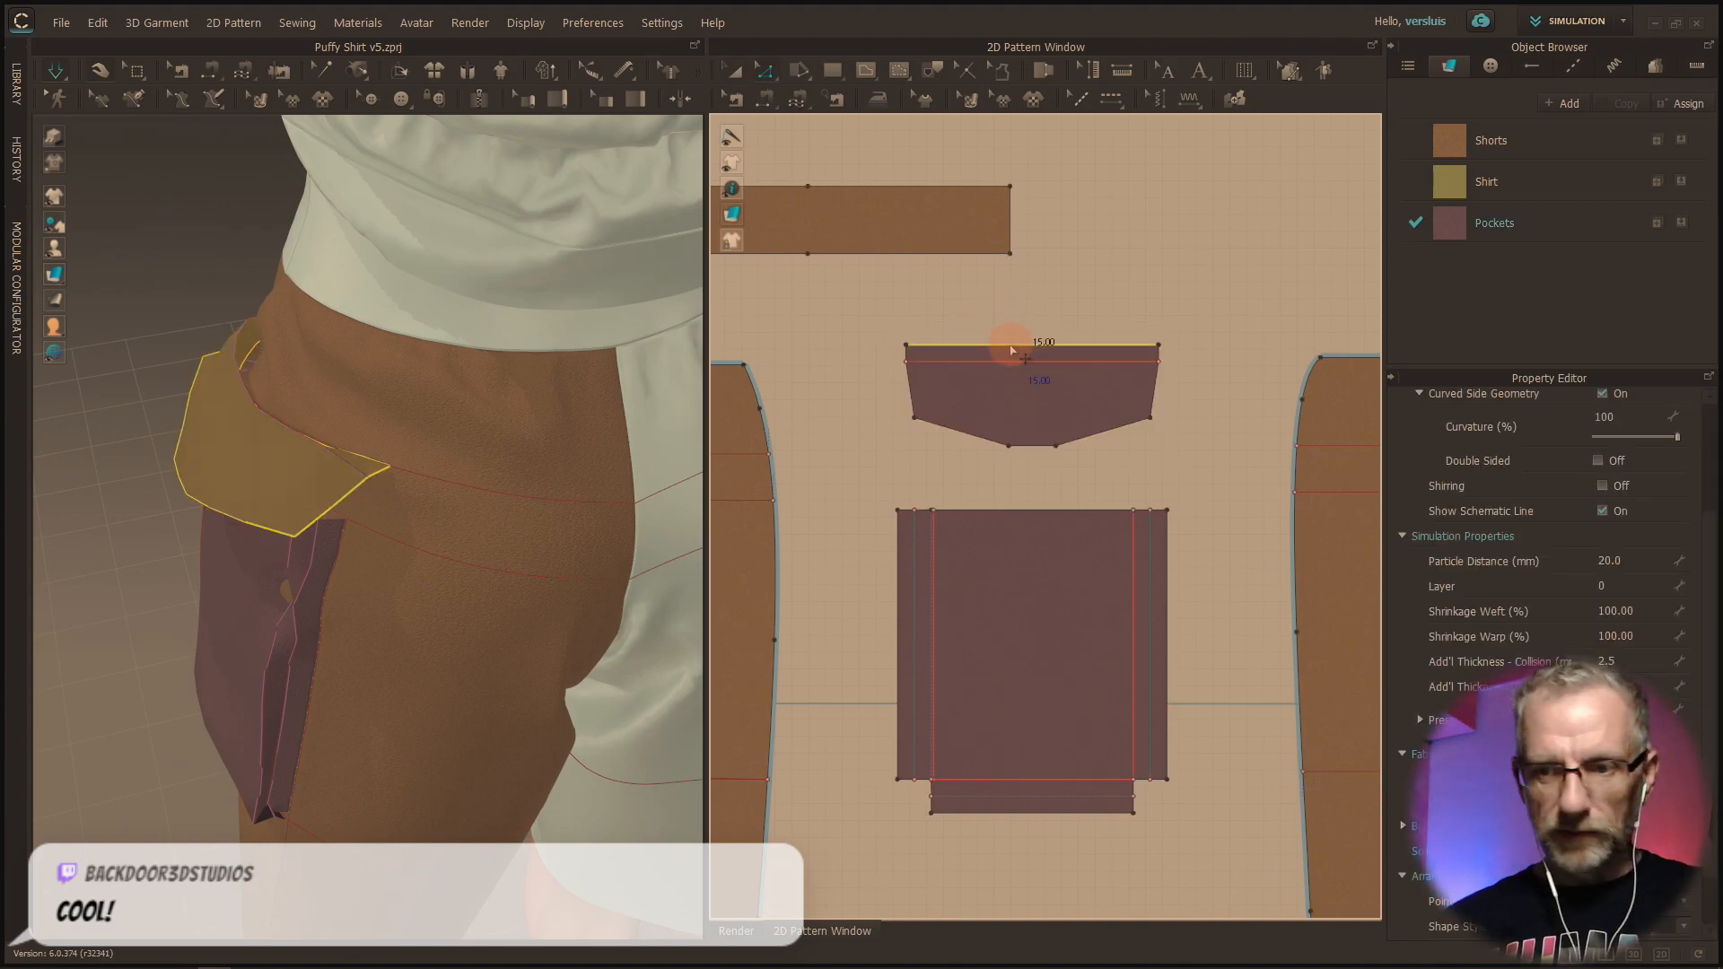
pyautogui.scroll(4, 1545, 658)
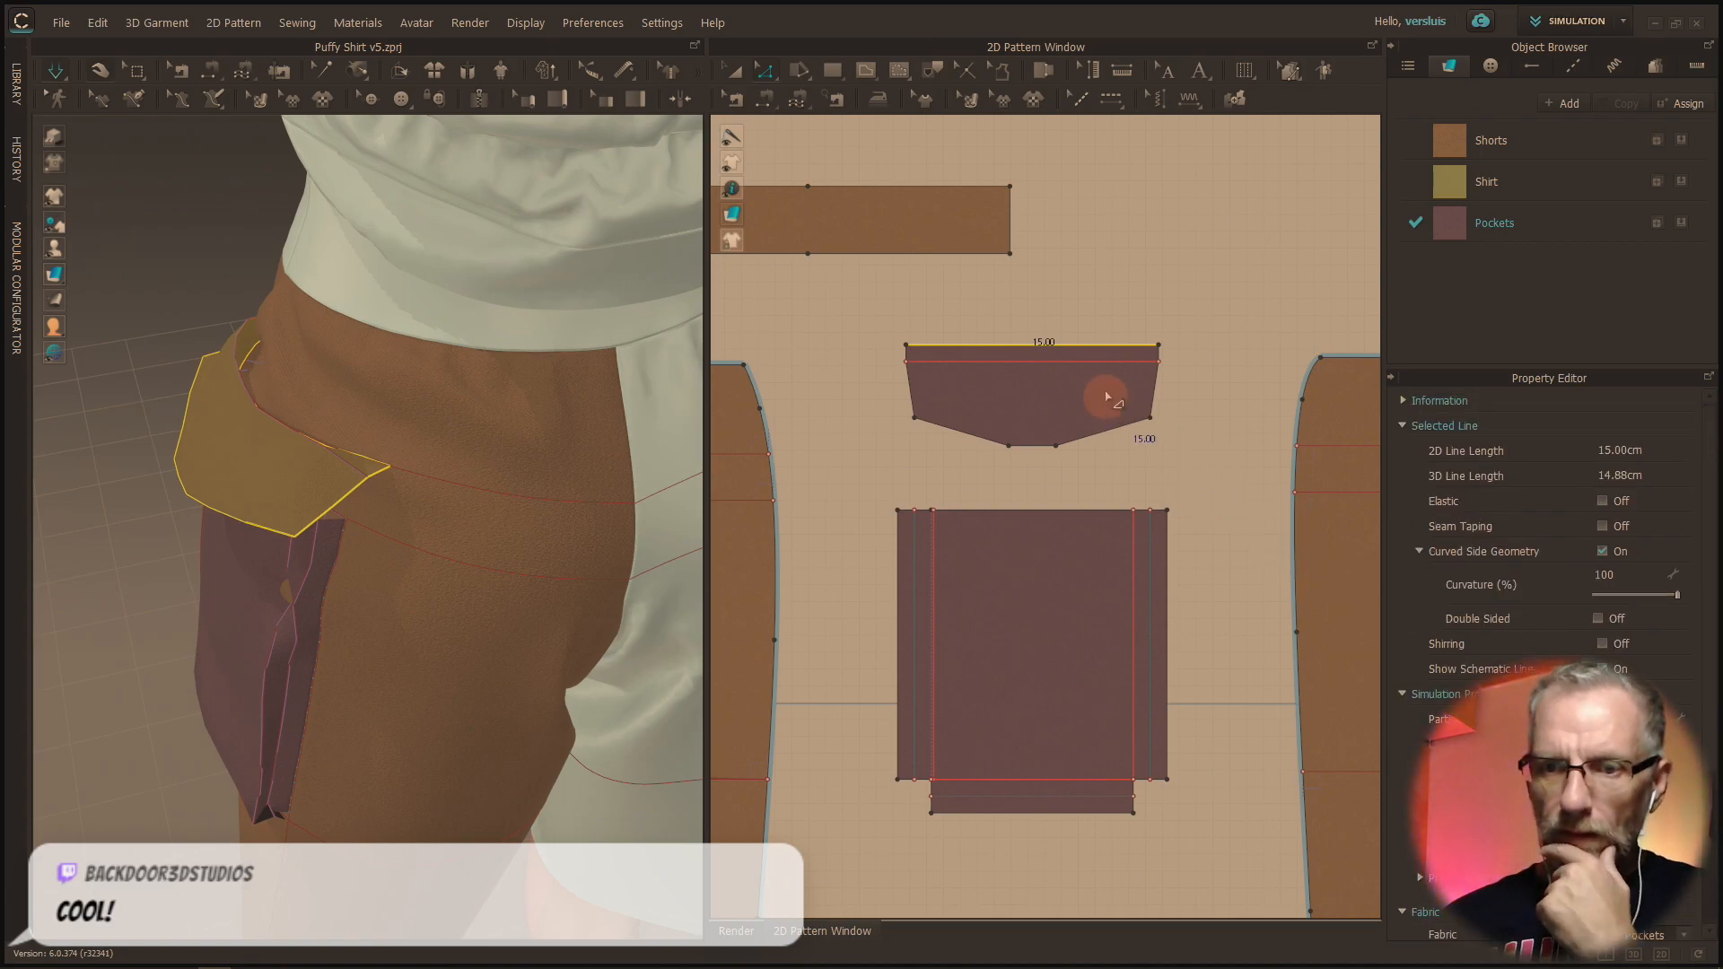
pyautogui.click(1108, 362)
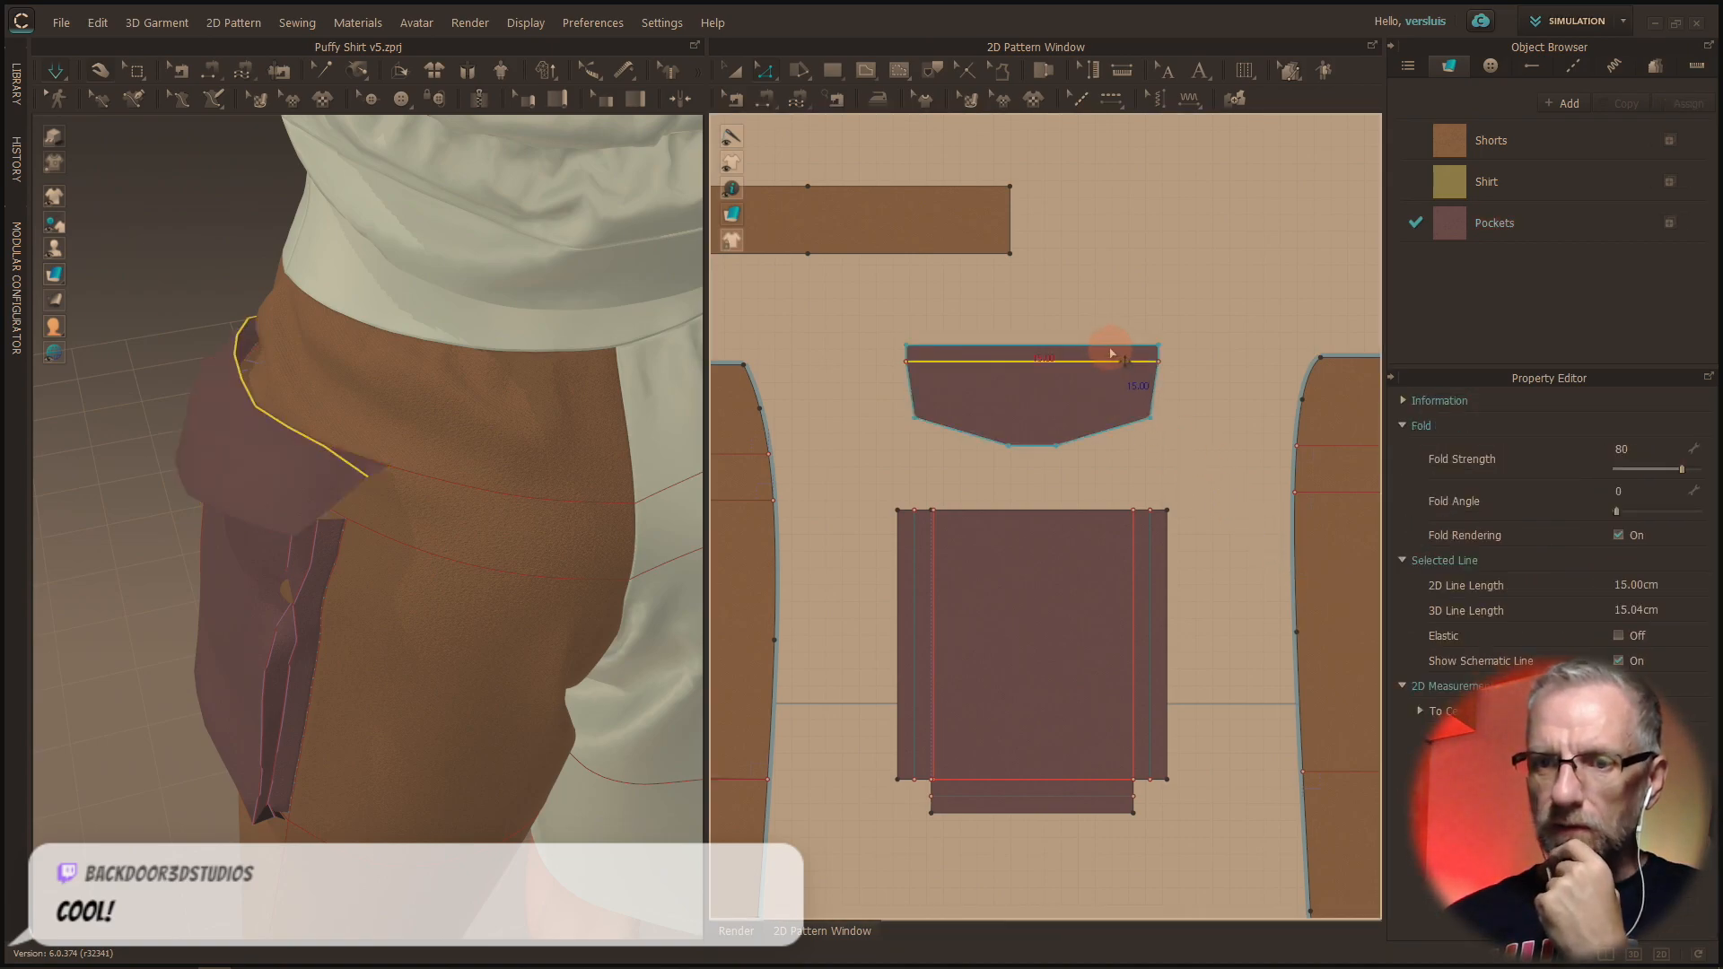
pyautogui.click(1115, 347)
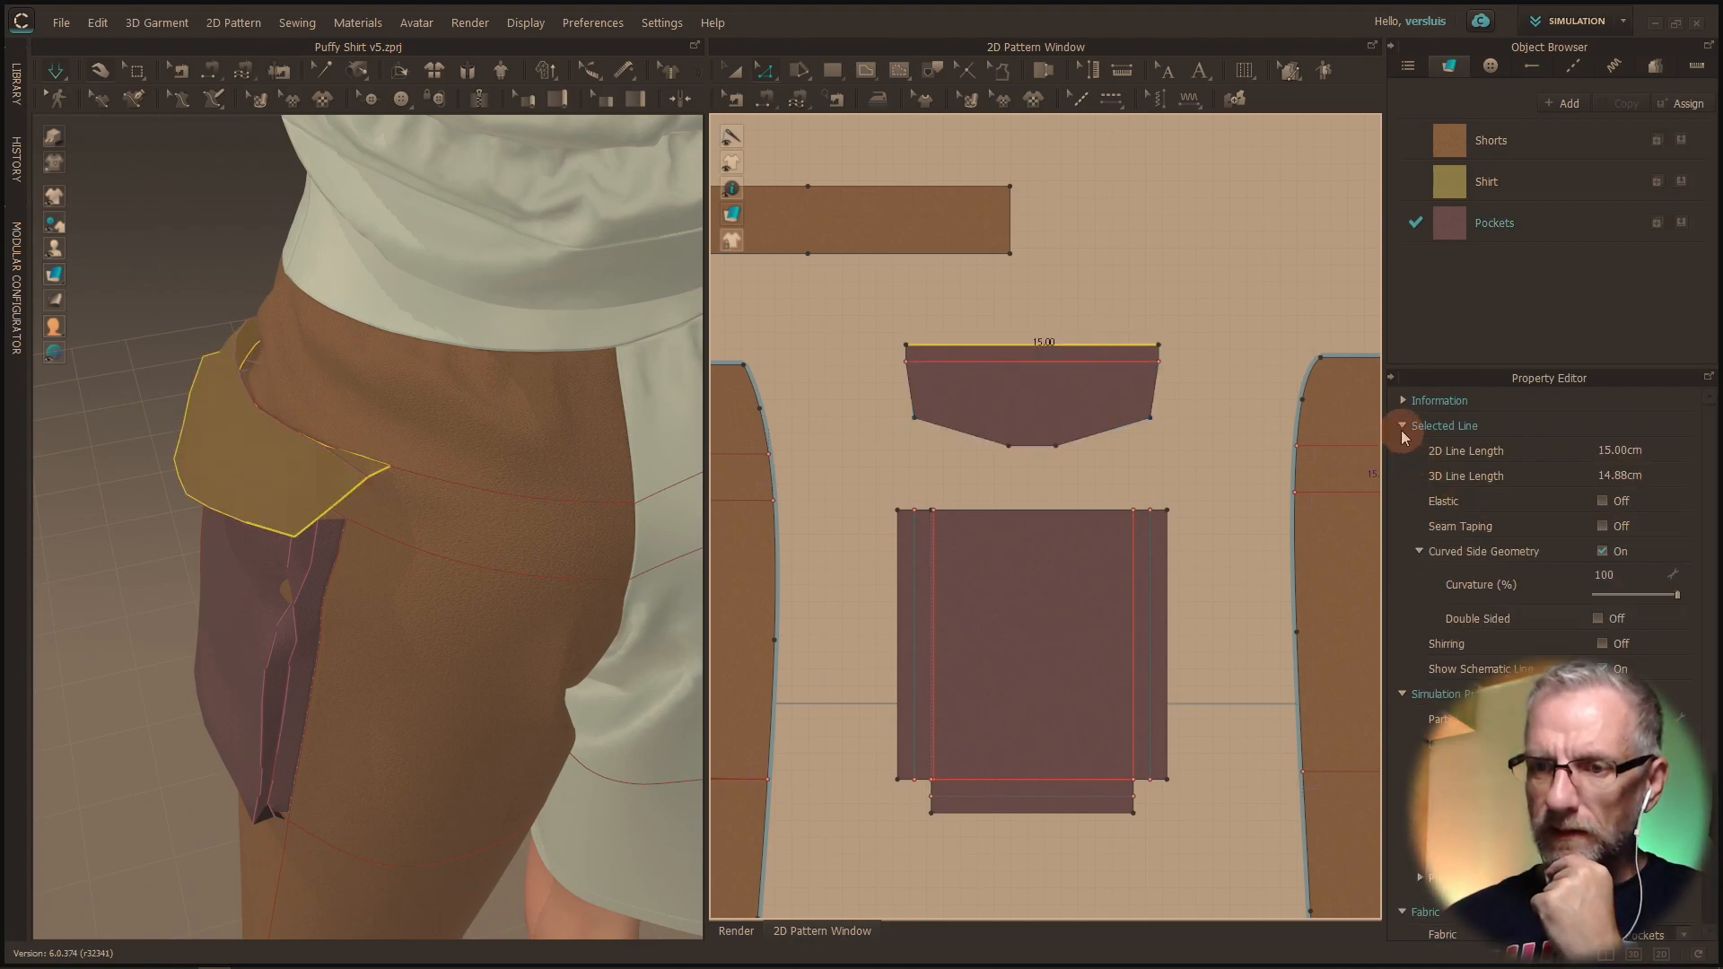
pyautogui.click(1404, 427)
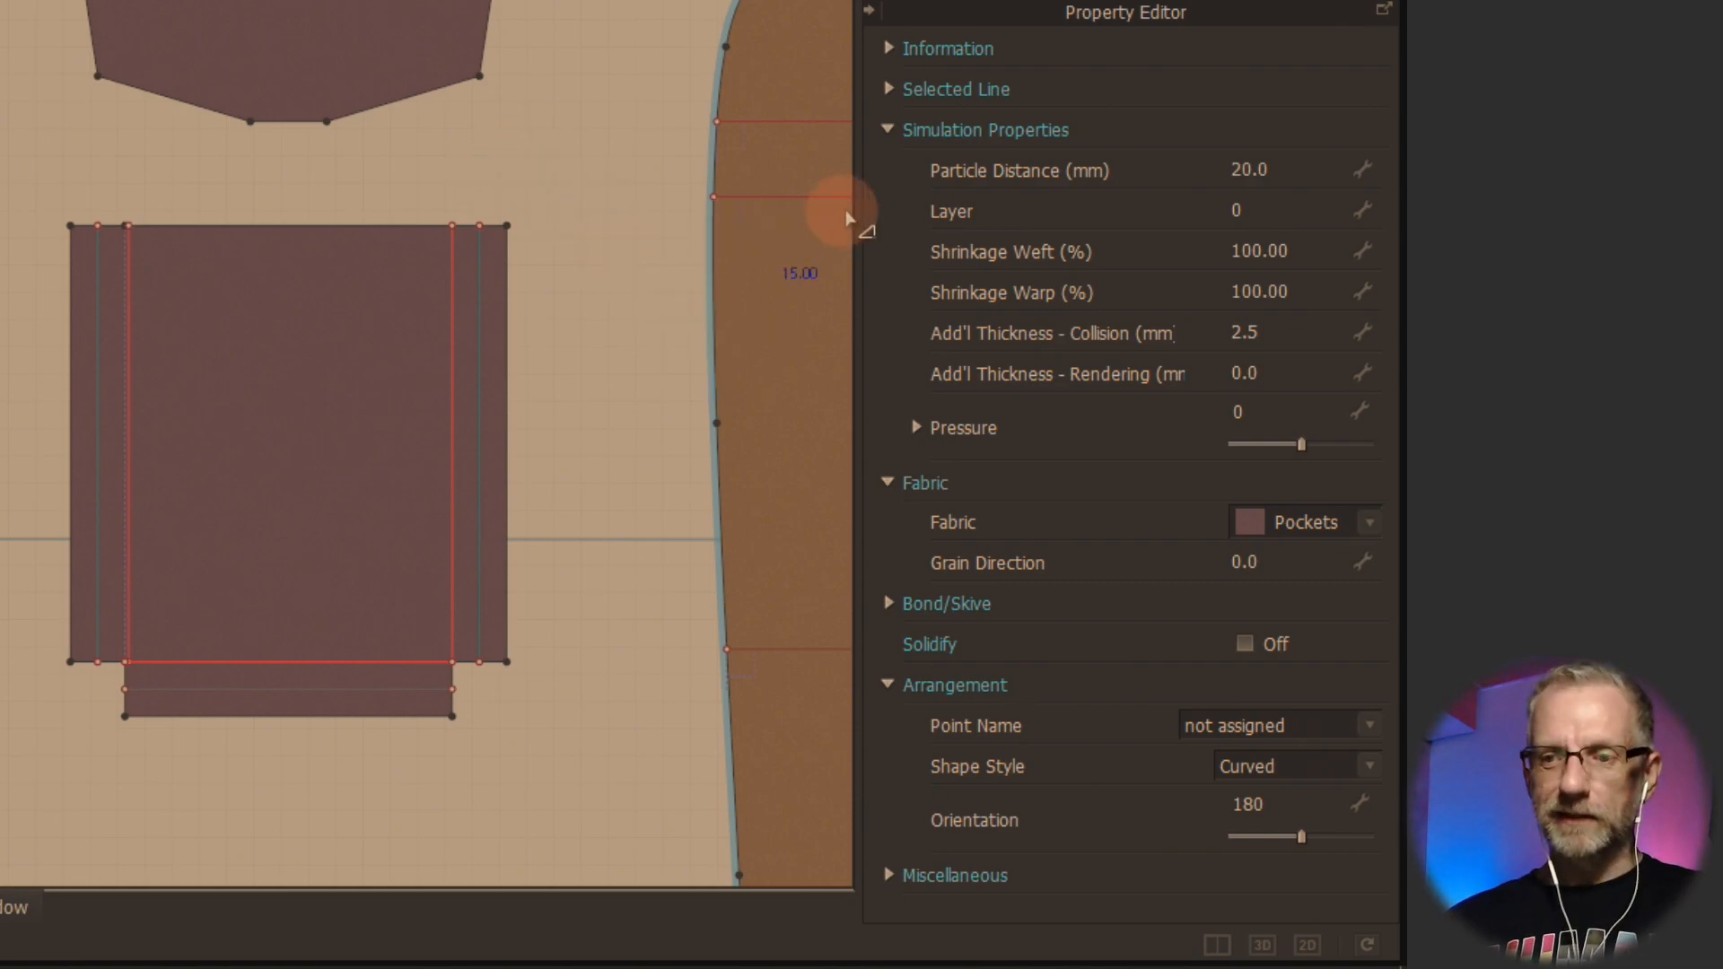
pyautogui.click(884, 134)
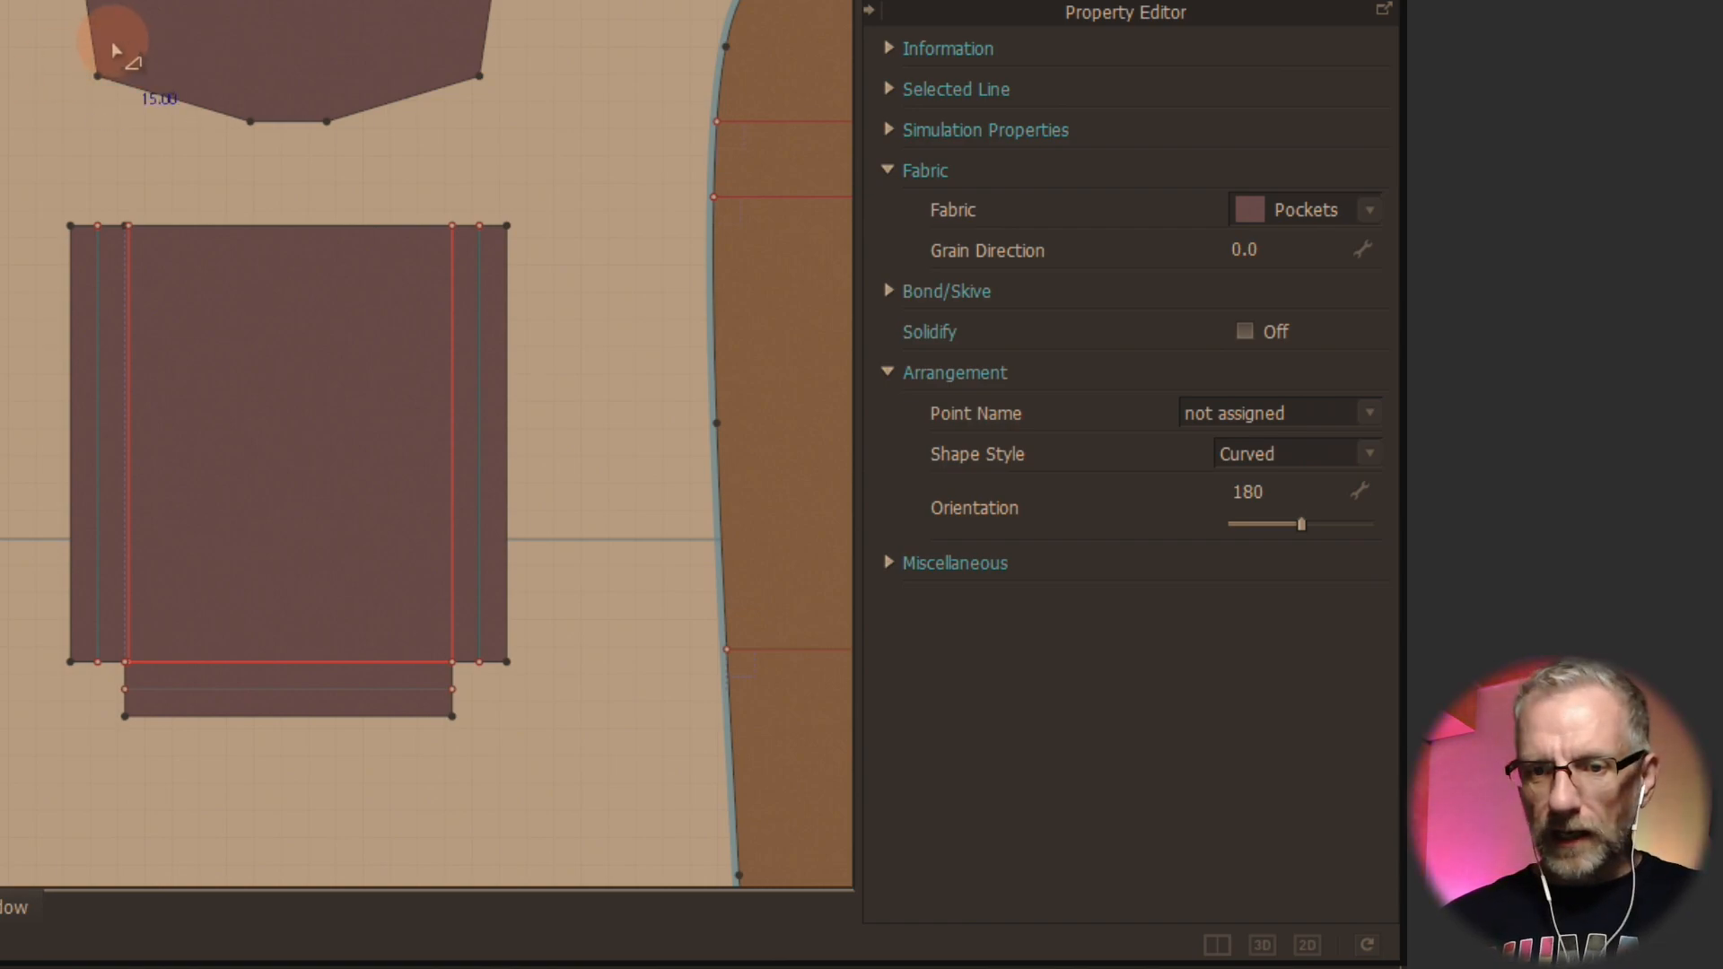
# Step: Set the short upper internal line where the flap attaches on the first shorts pattern to fold angle 360 and fold strength 80
pyautogui.moveTo(0, 71); pyautogui.dragTo(300, 51, button='middle')
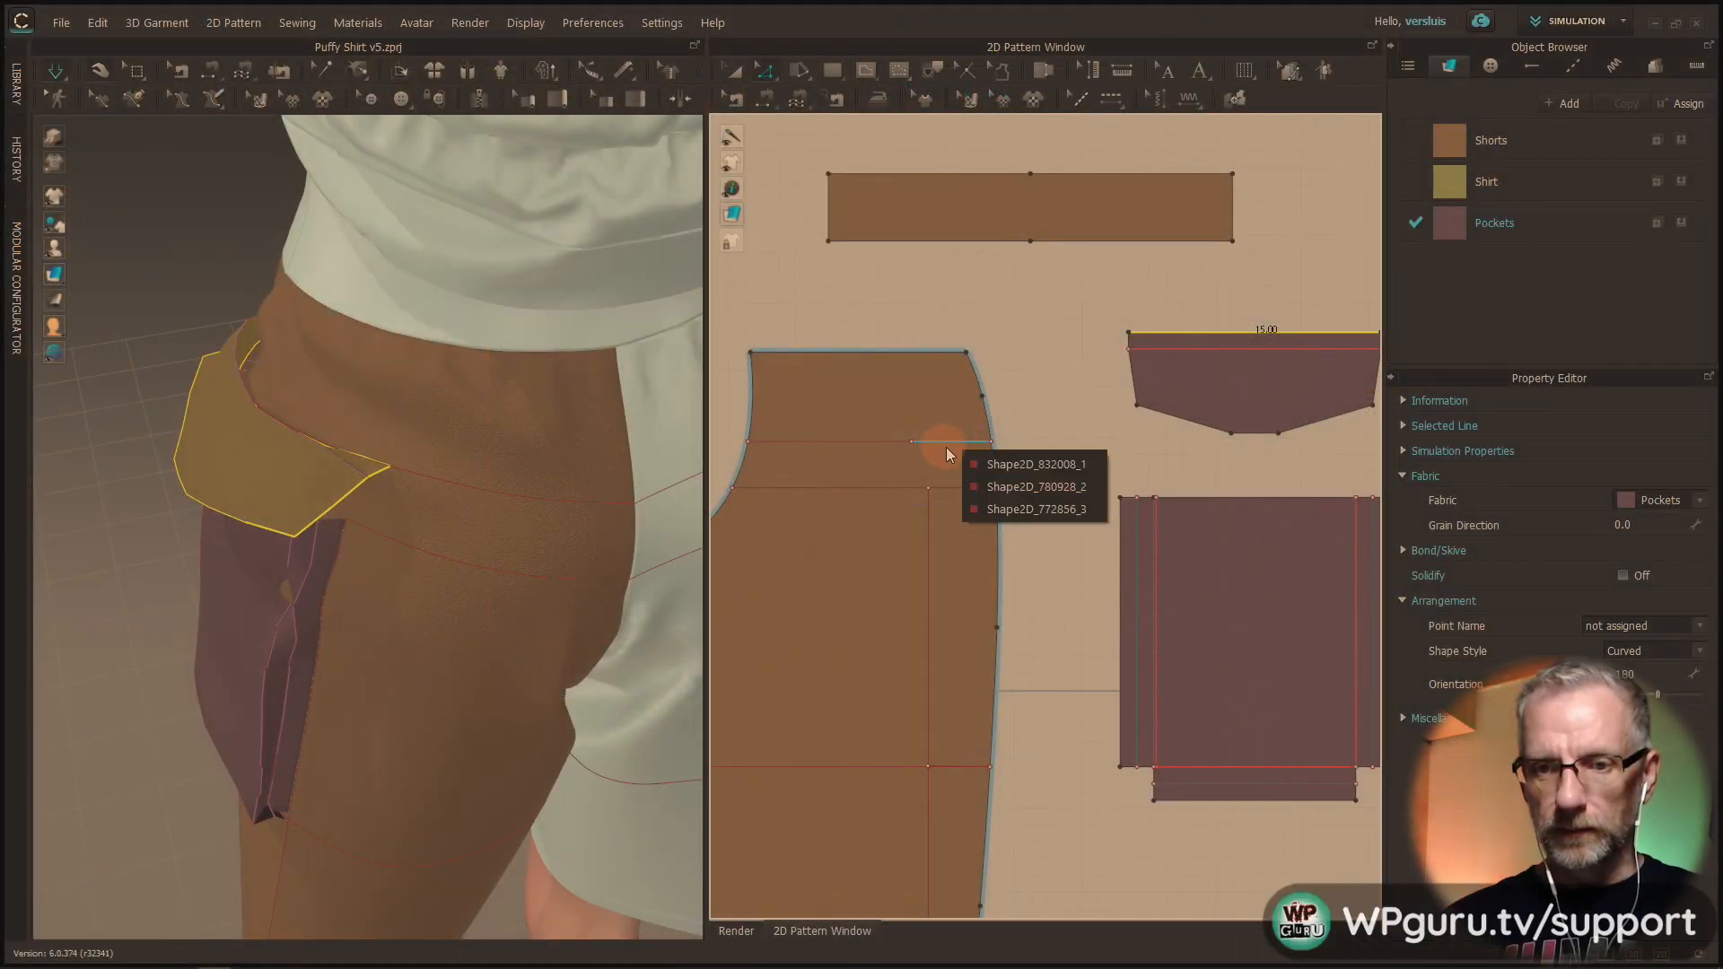
pyautogui.click(961, 463)
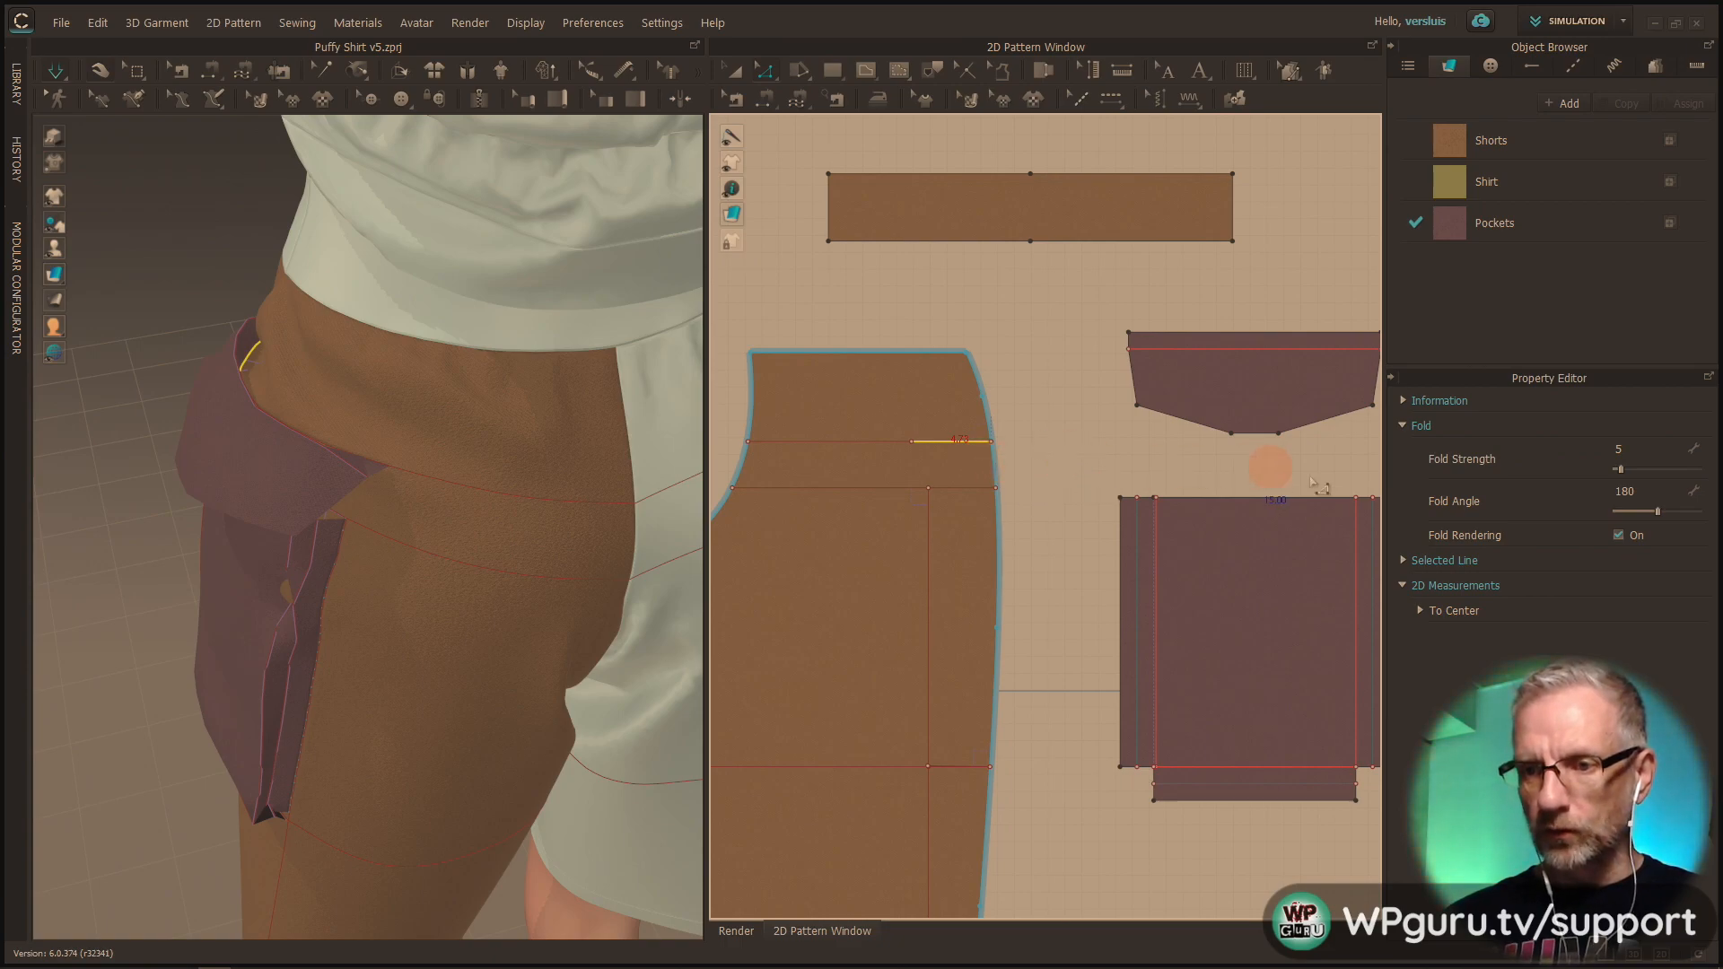
pyautogui.click(1624, 491)
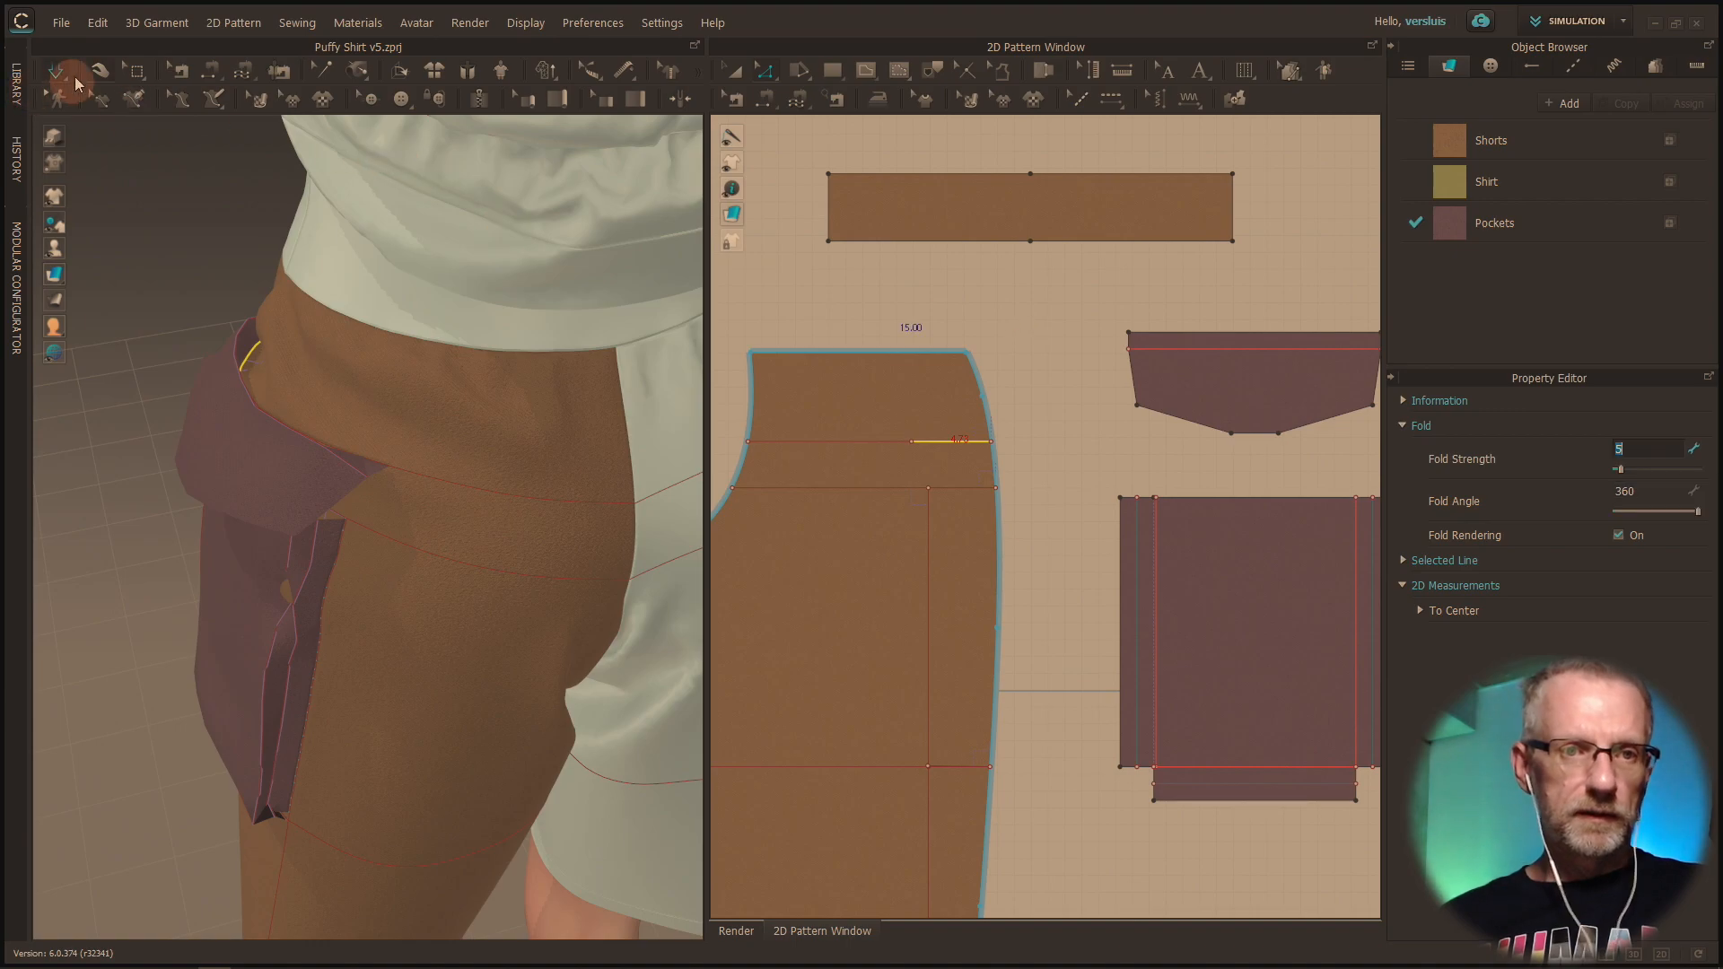
pyautogui.click(139, 142)
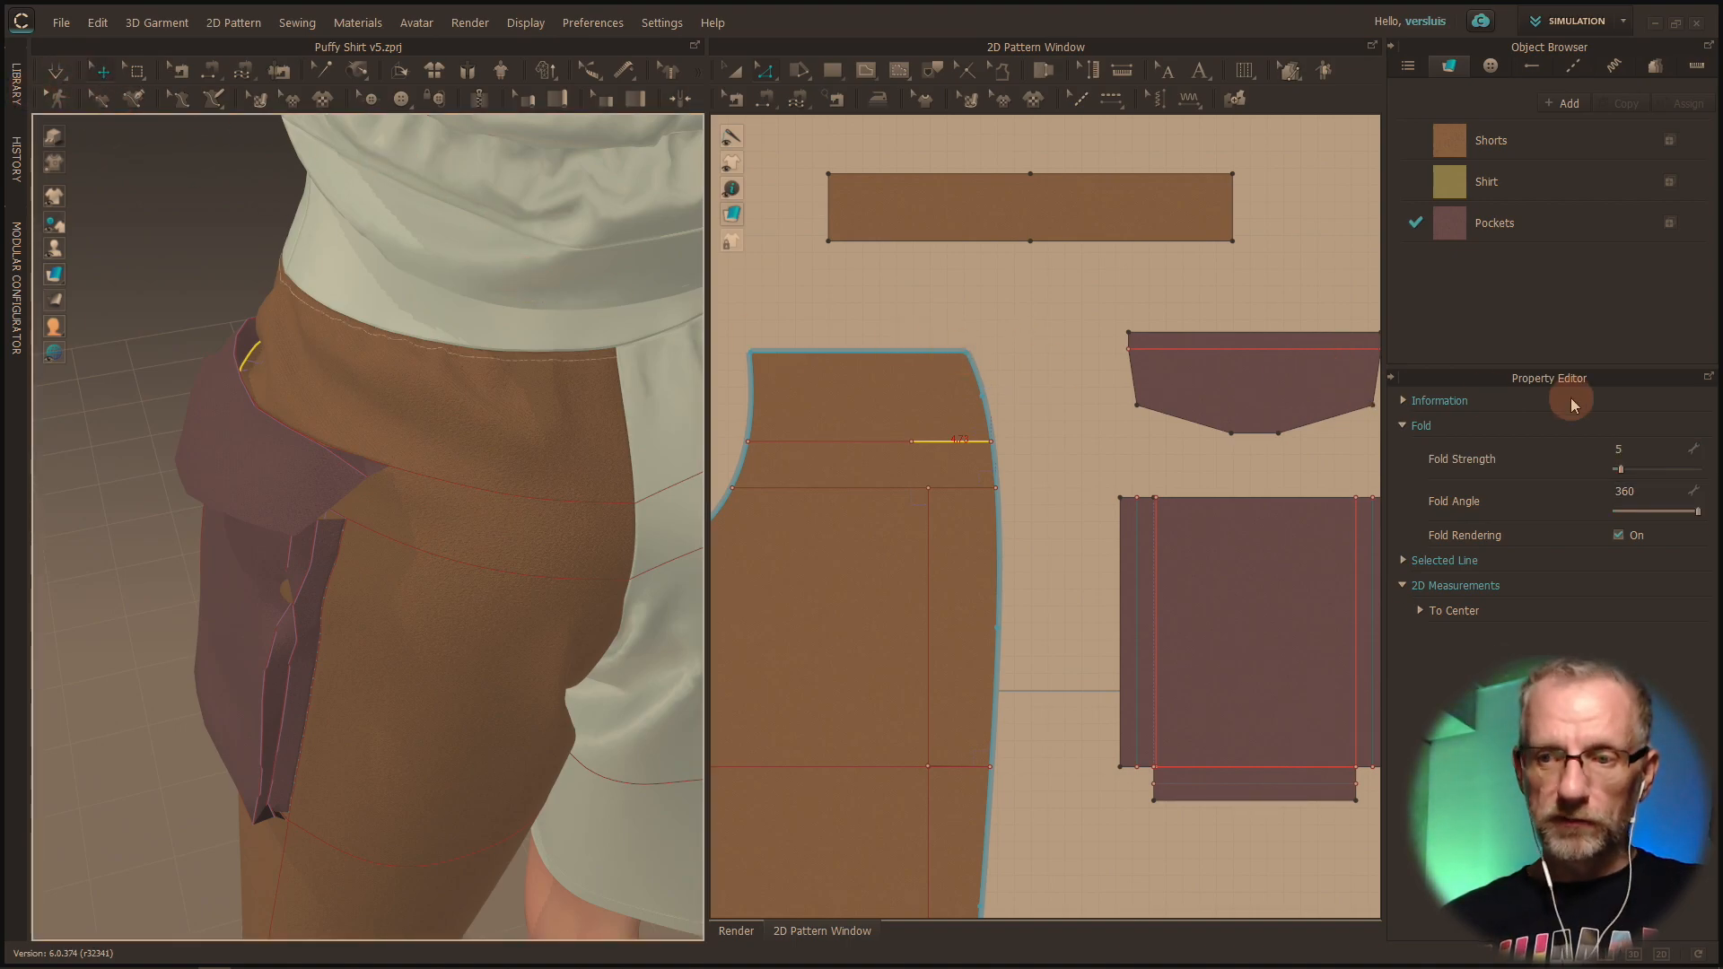
pyautogui.click(1630, 447)
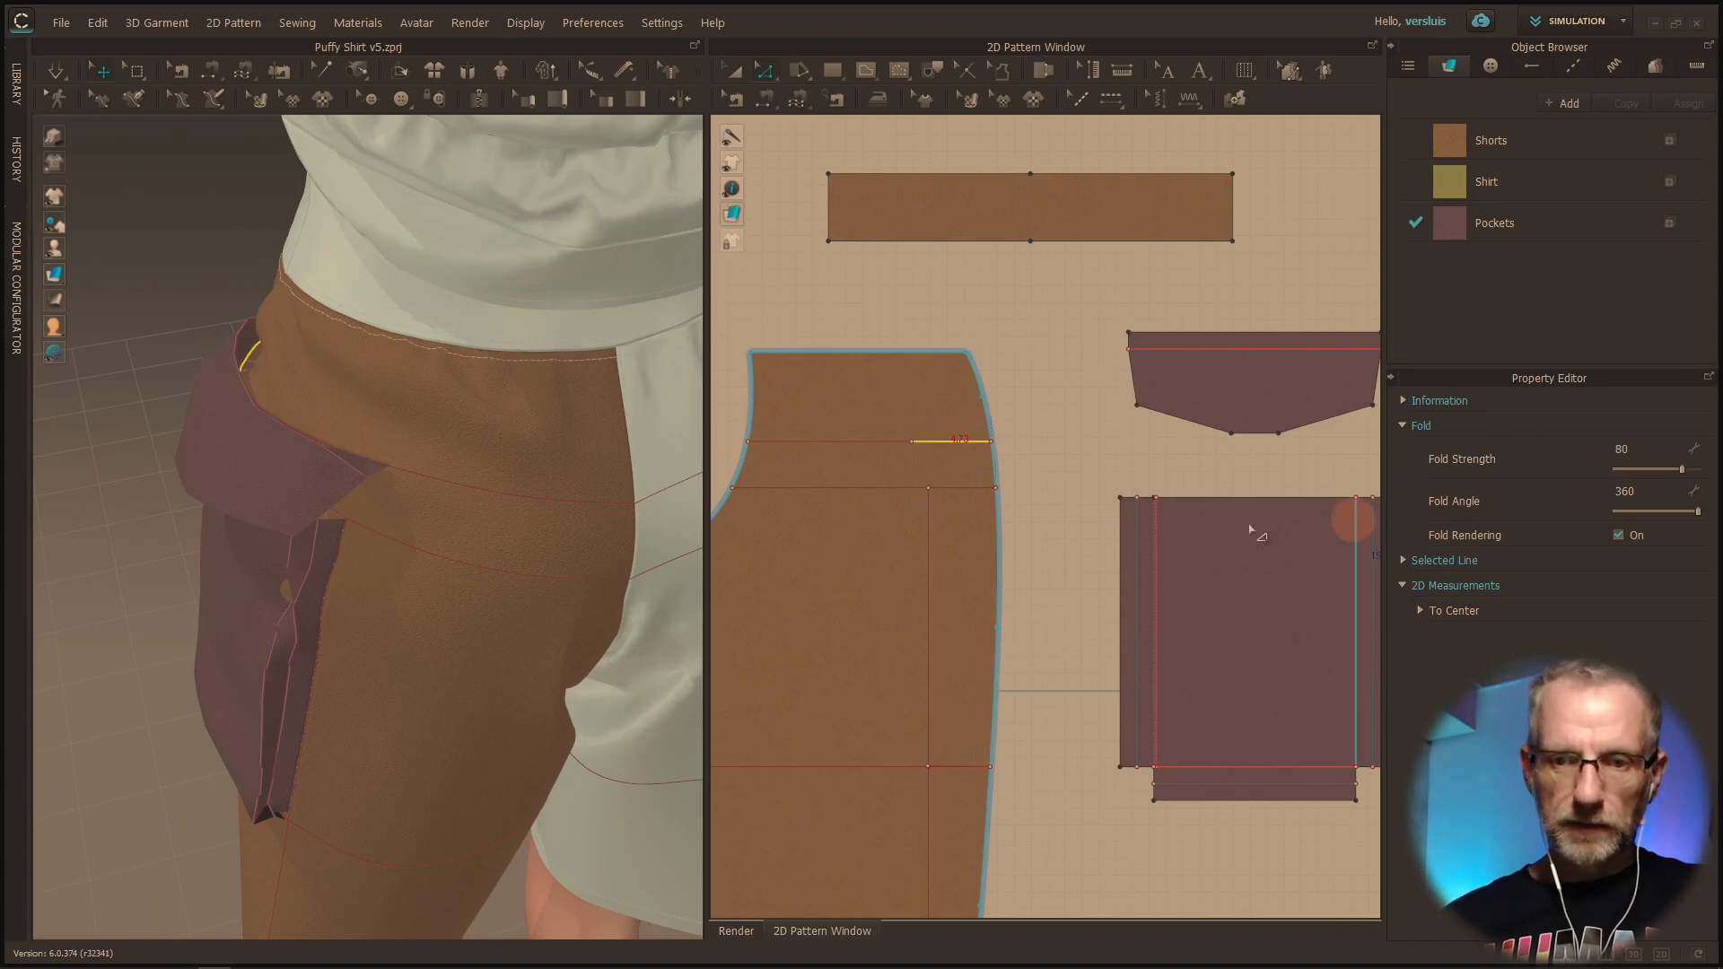
# Step: Set the short upper internal line where the flap attaches on the second shorts pattern to fold angle 360 and fold strength 80
pyautogui.moveTo(1179, 480); pyautogui.dragTo(894, 510, button='middle')
pyautogui.scroll(-2, 894, 510)
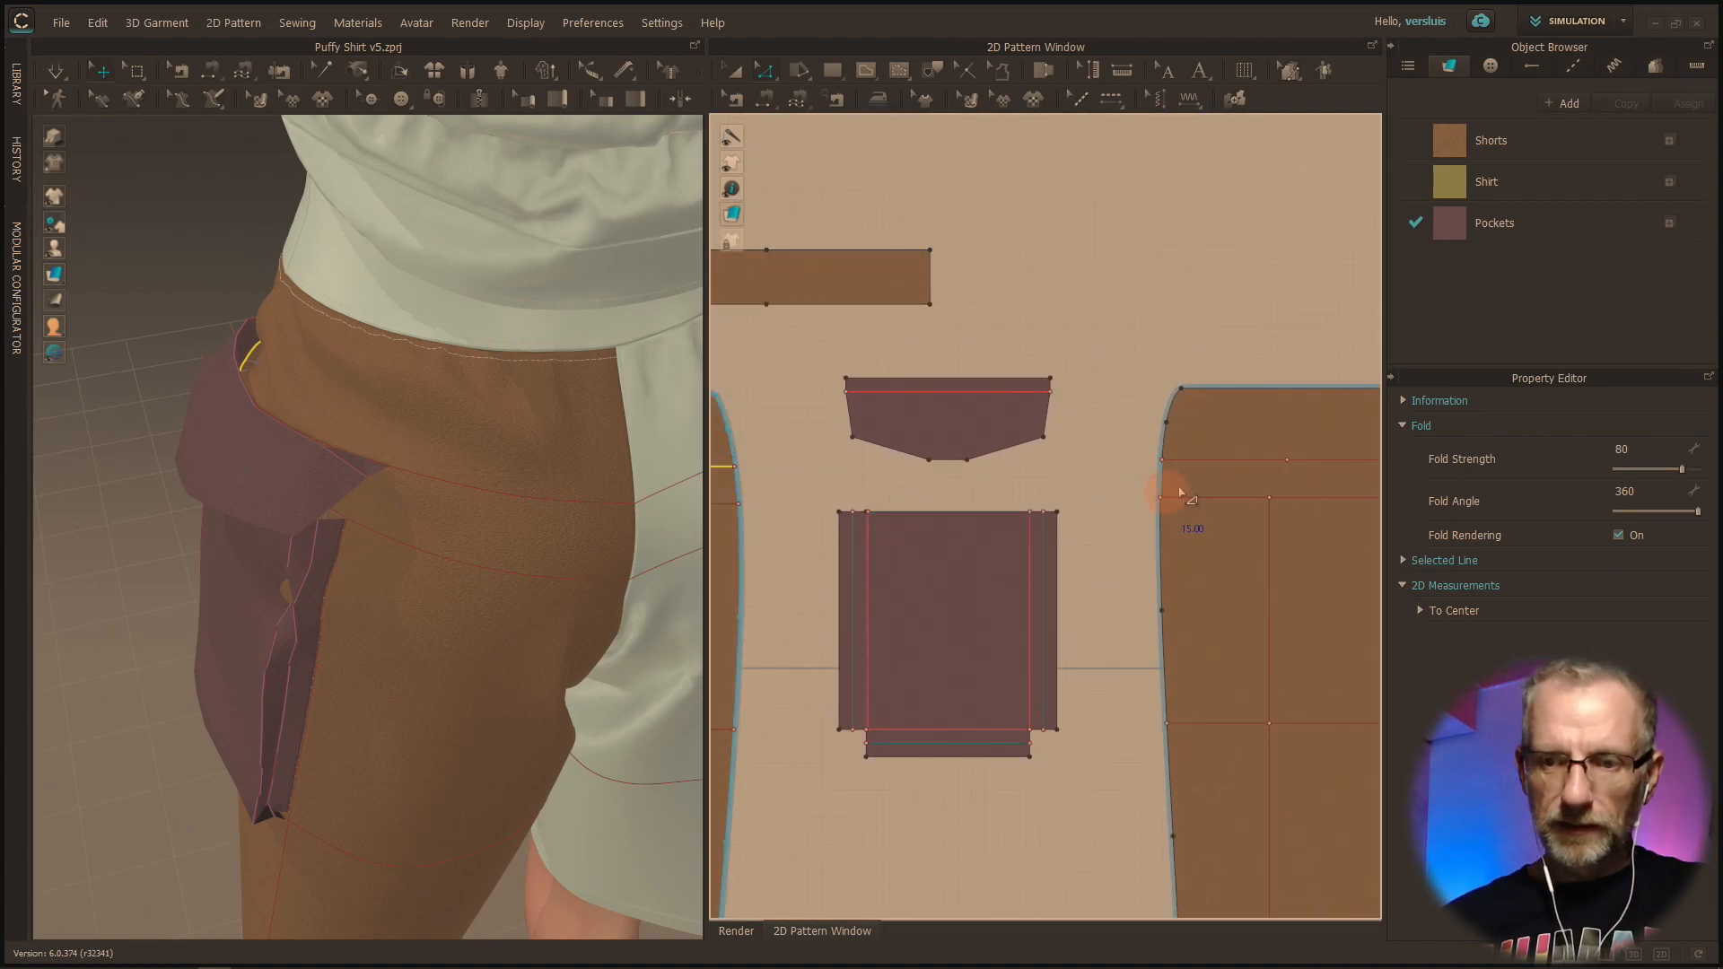
pyautogui.click(1231, 462)
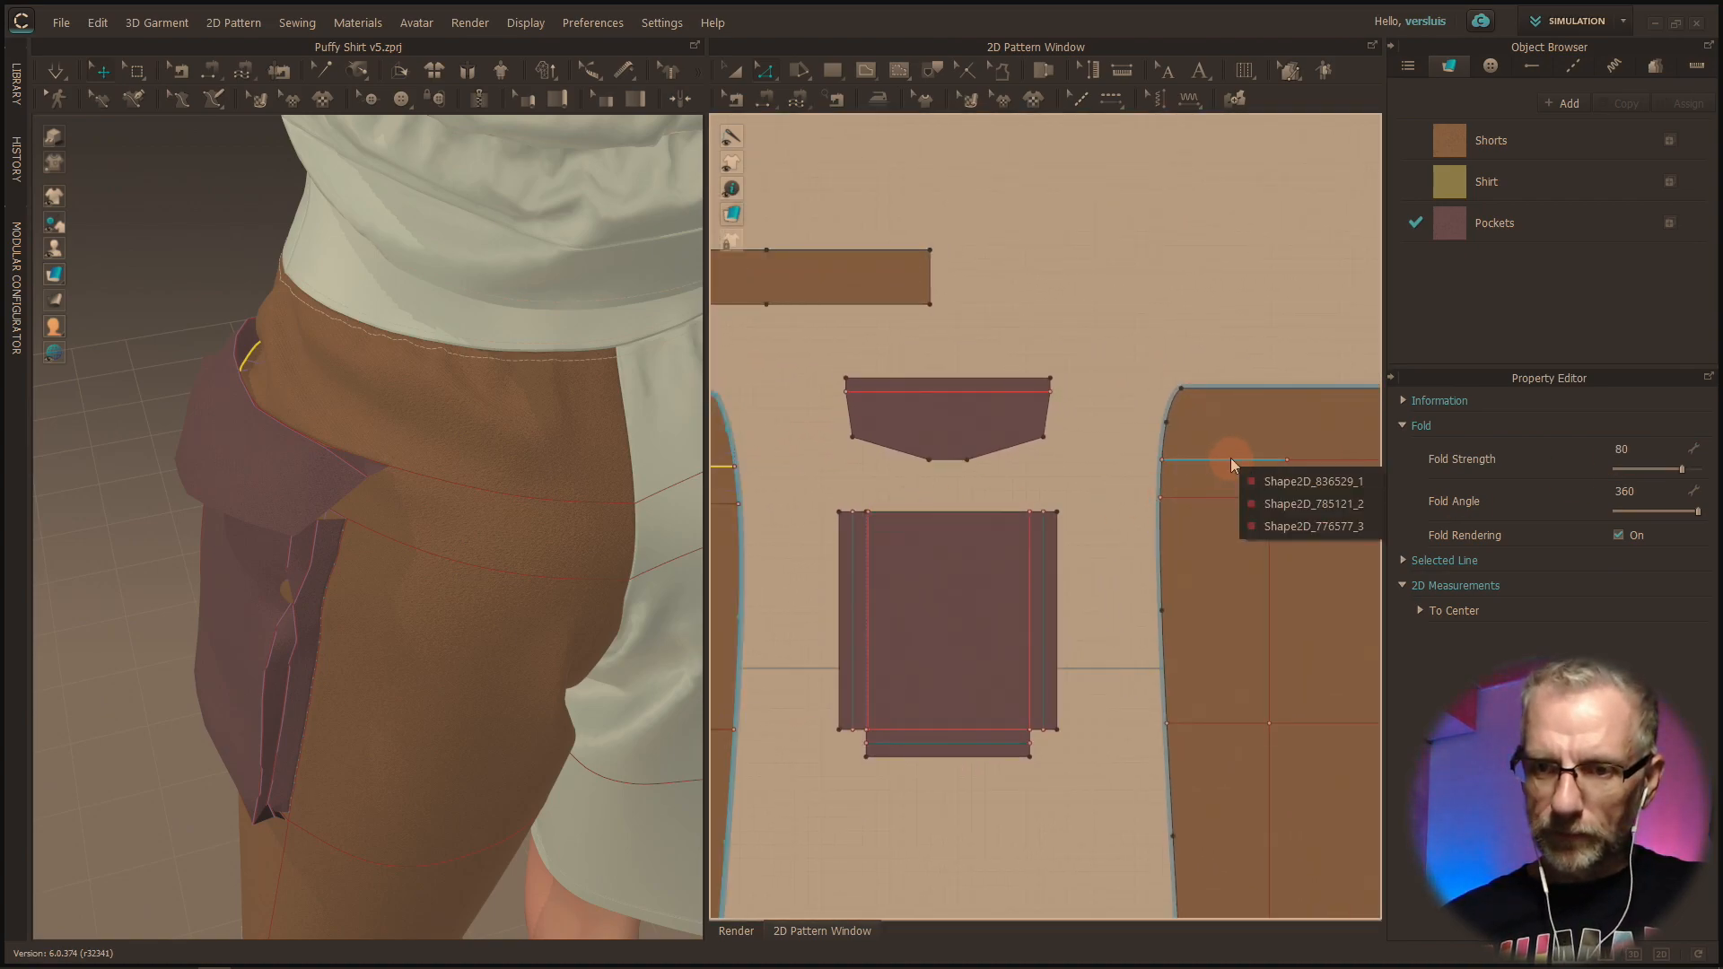
pyautogui.click(1272, 482)
pyautogui.click(1634, 490)
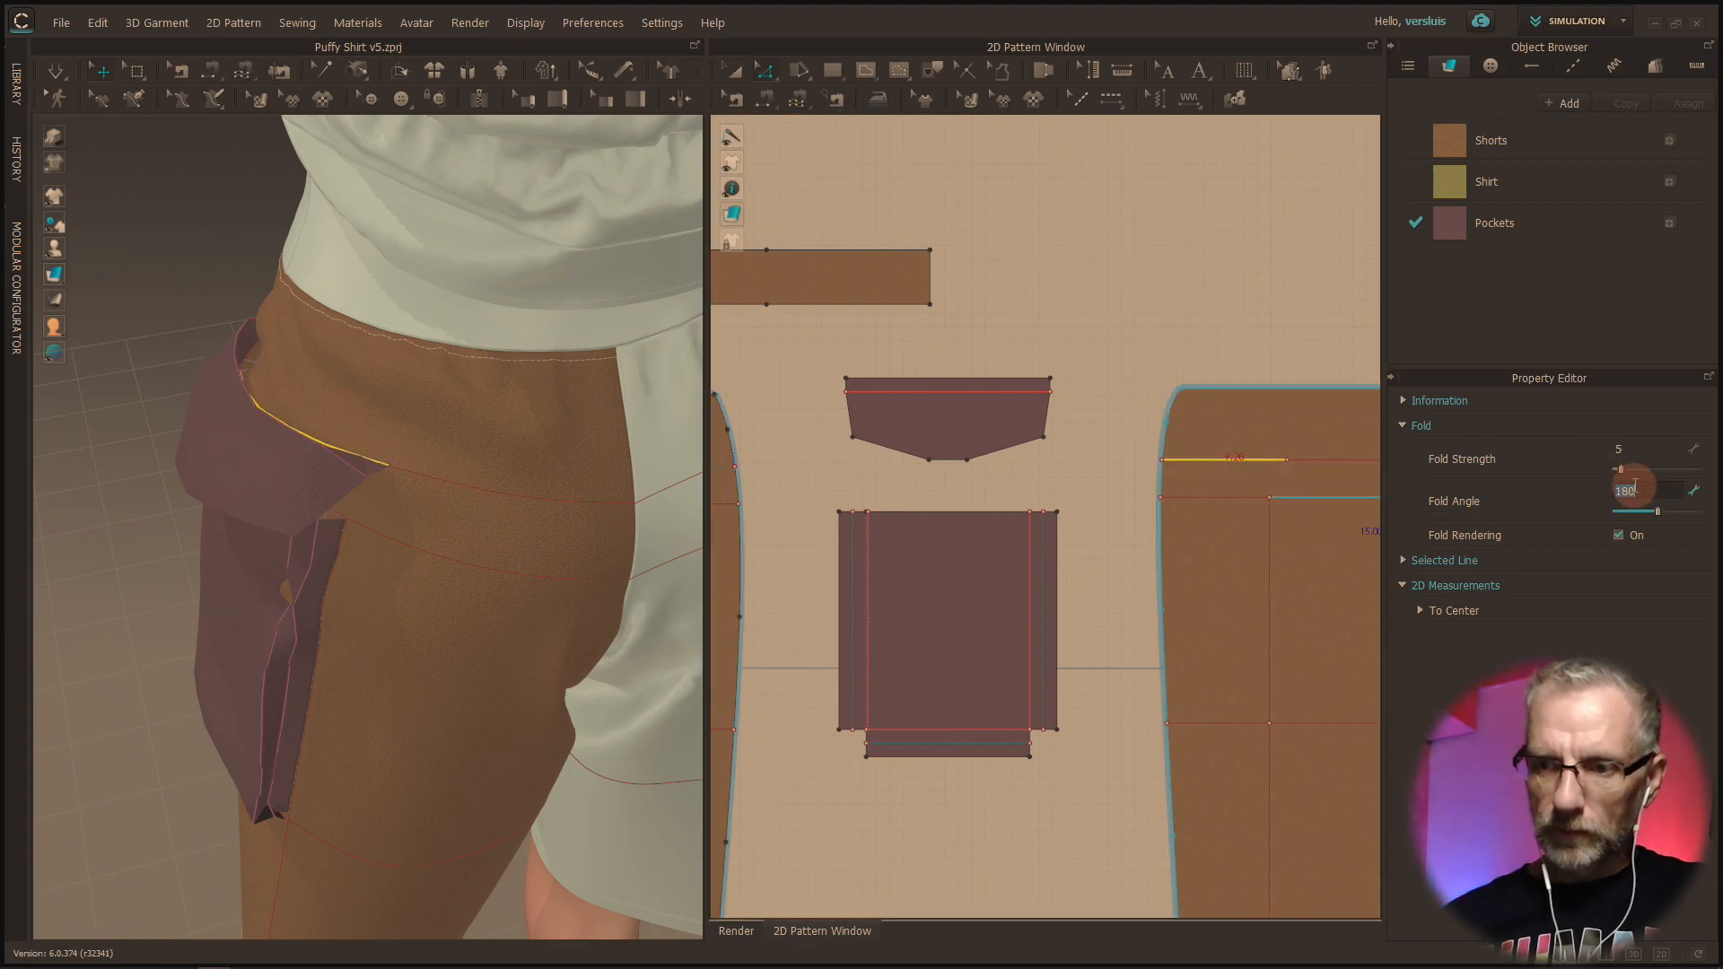
pyautogui.click(1623, 450)
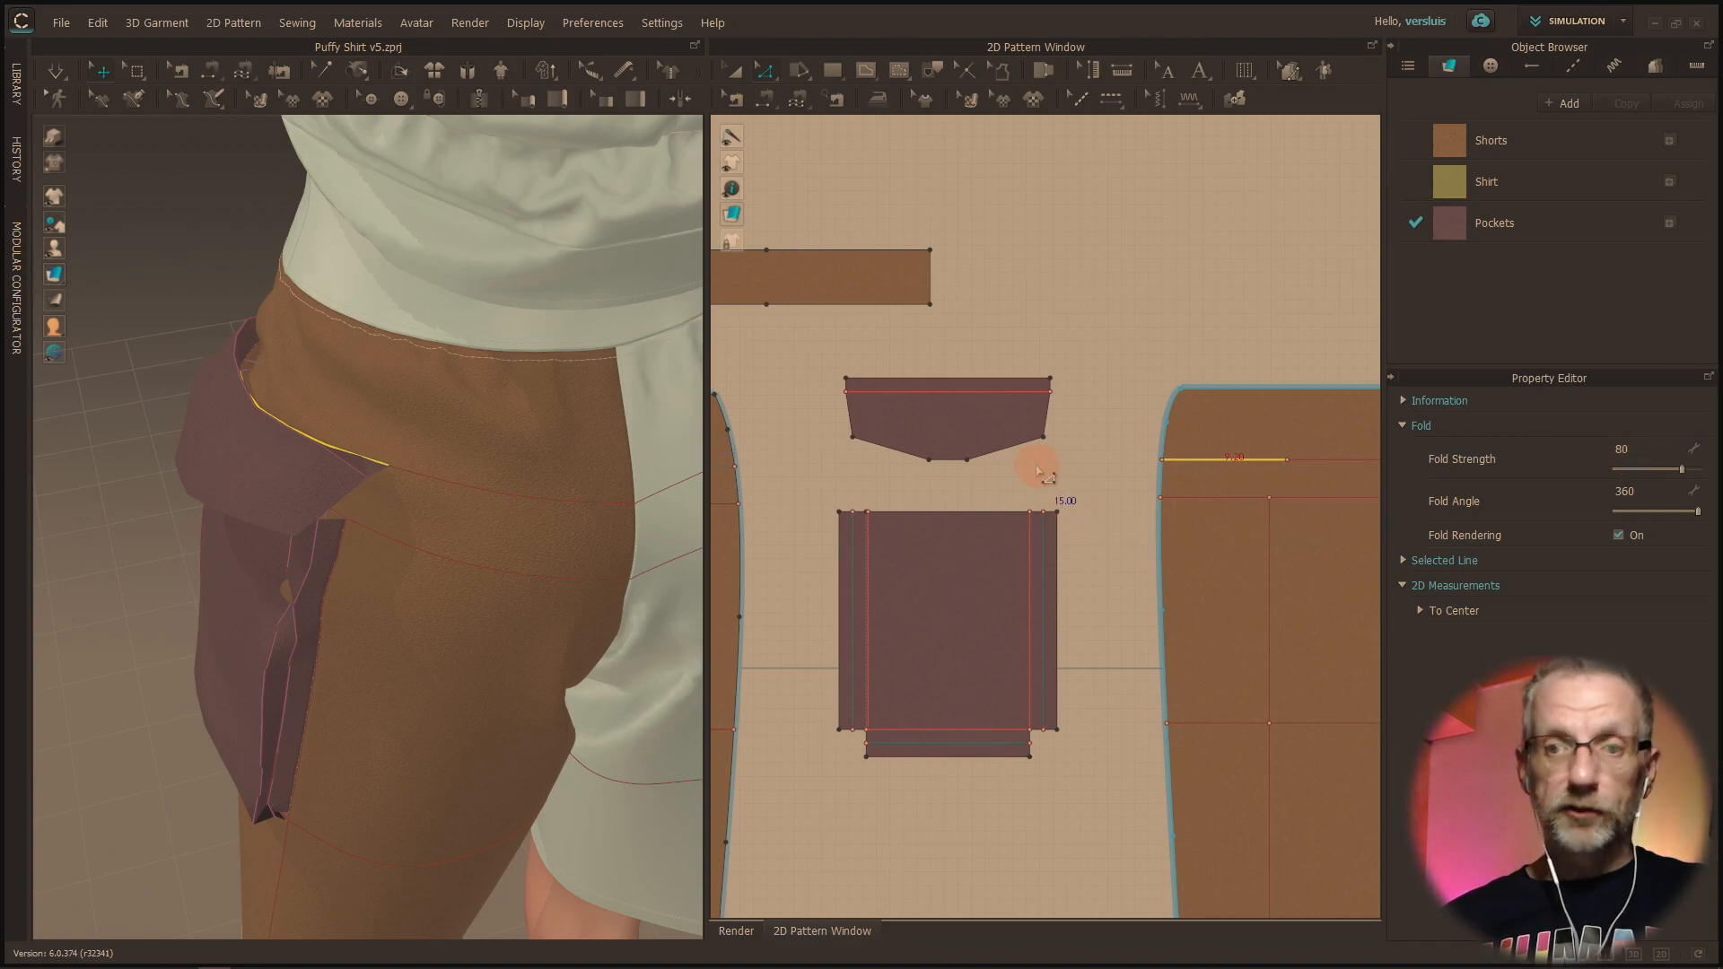
# Step: Select the flap's internal fold line and run the simulation with the changed attachment line folds
pyautogui.moveTo(433, 392); pyautogui.dragTo(462, 415, button='right')
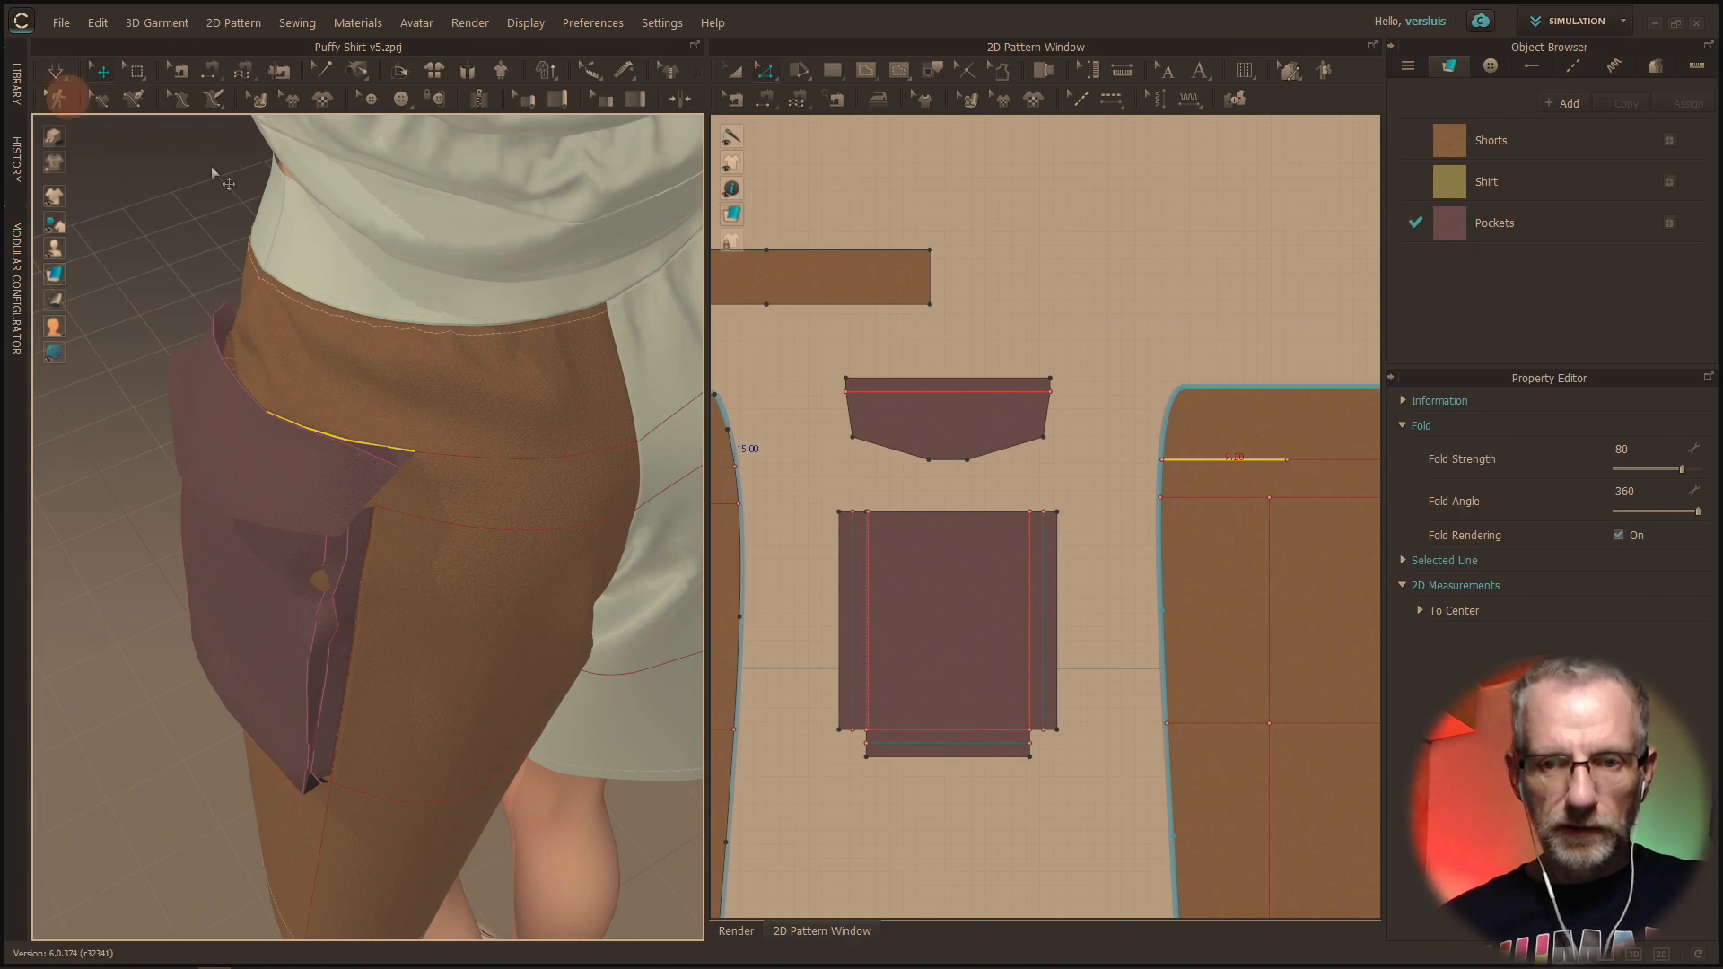
pyautogui.click(1024, 392)
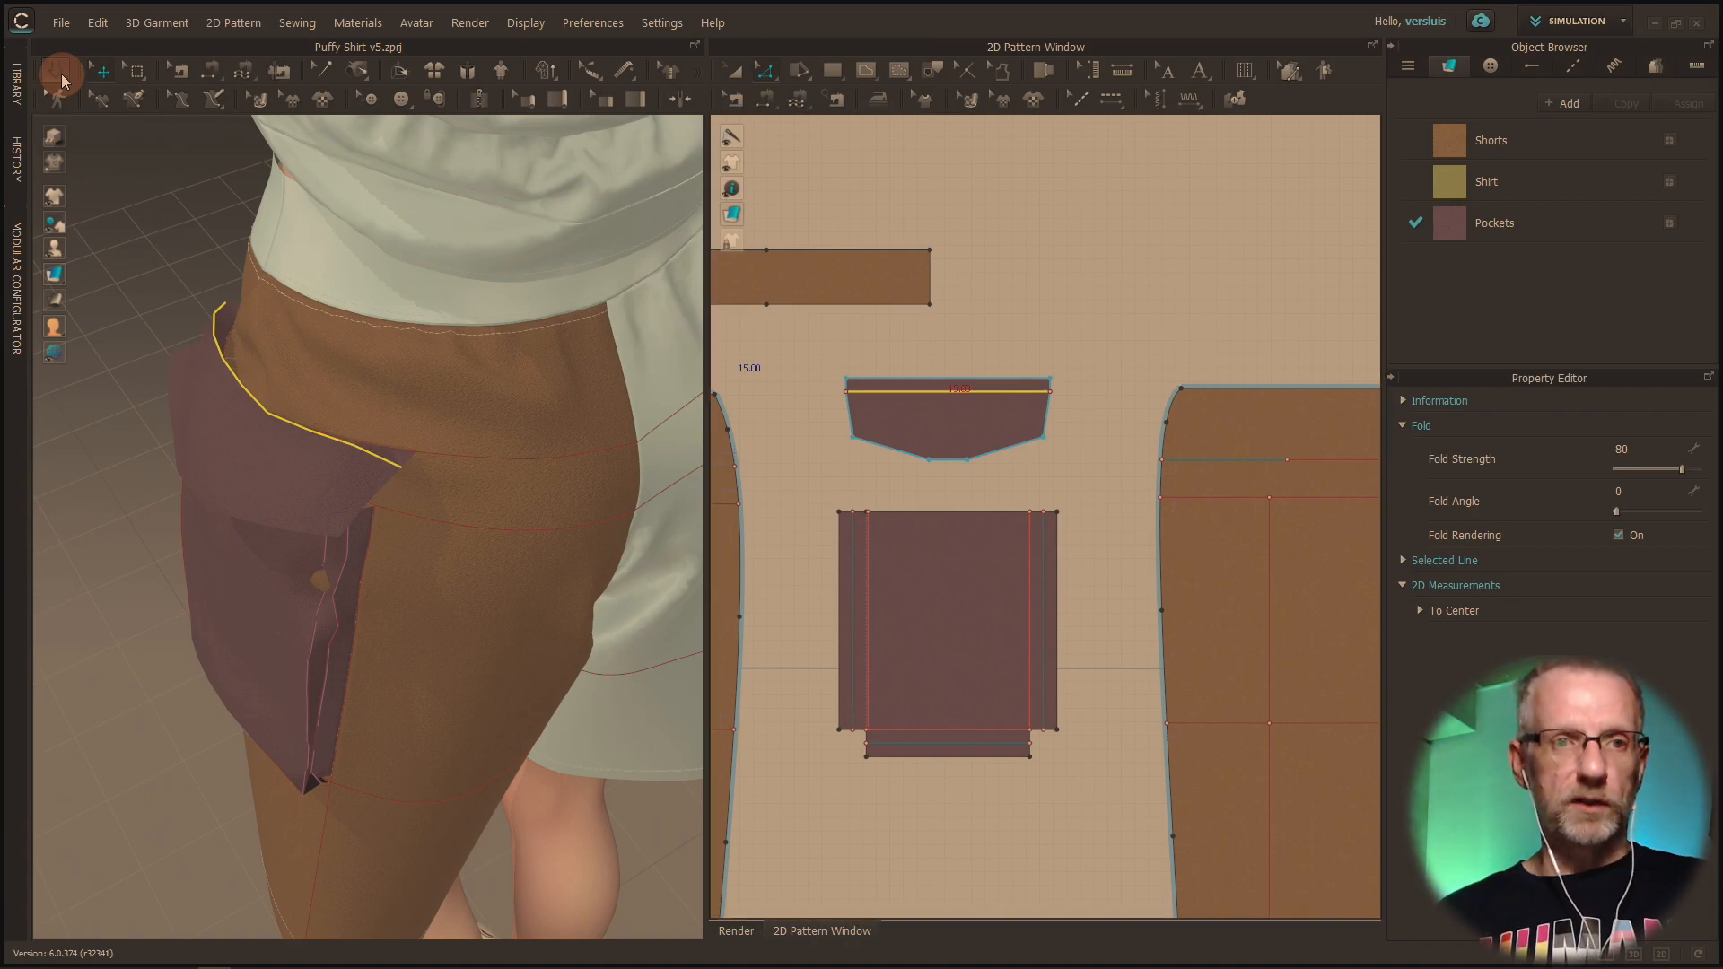
pyautogui.click(434, 531)
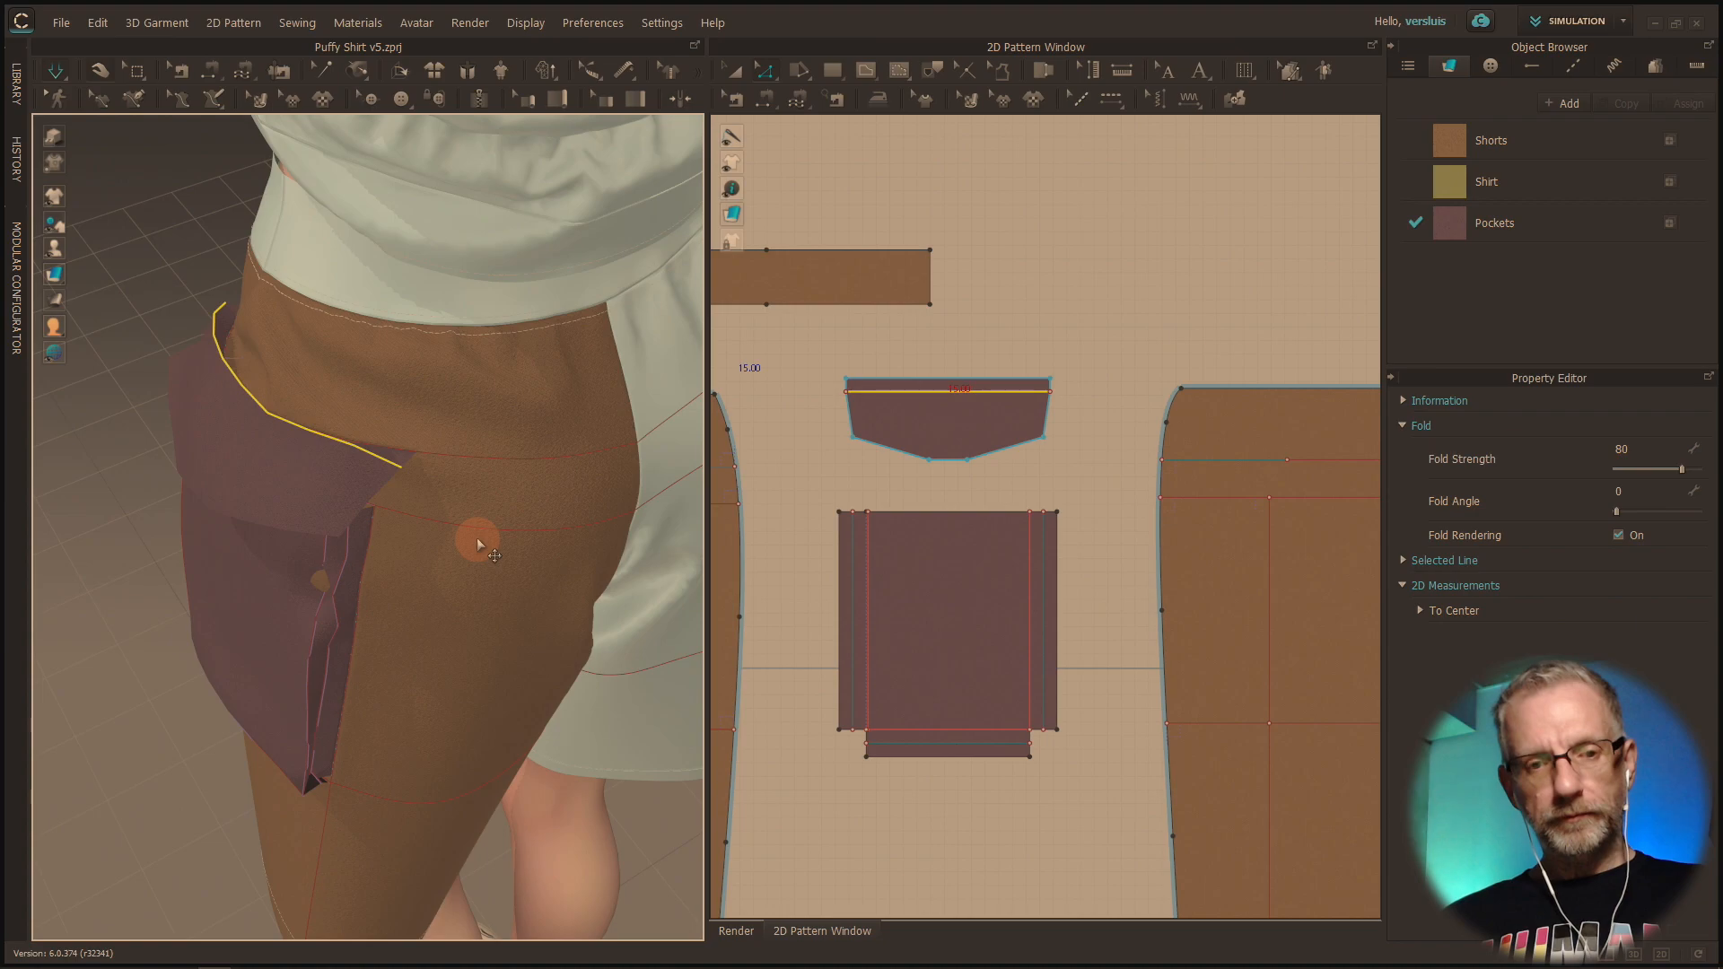
pyautogui.moveTo(478, 539); pyautogui.dragTo(482, 541)
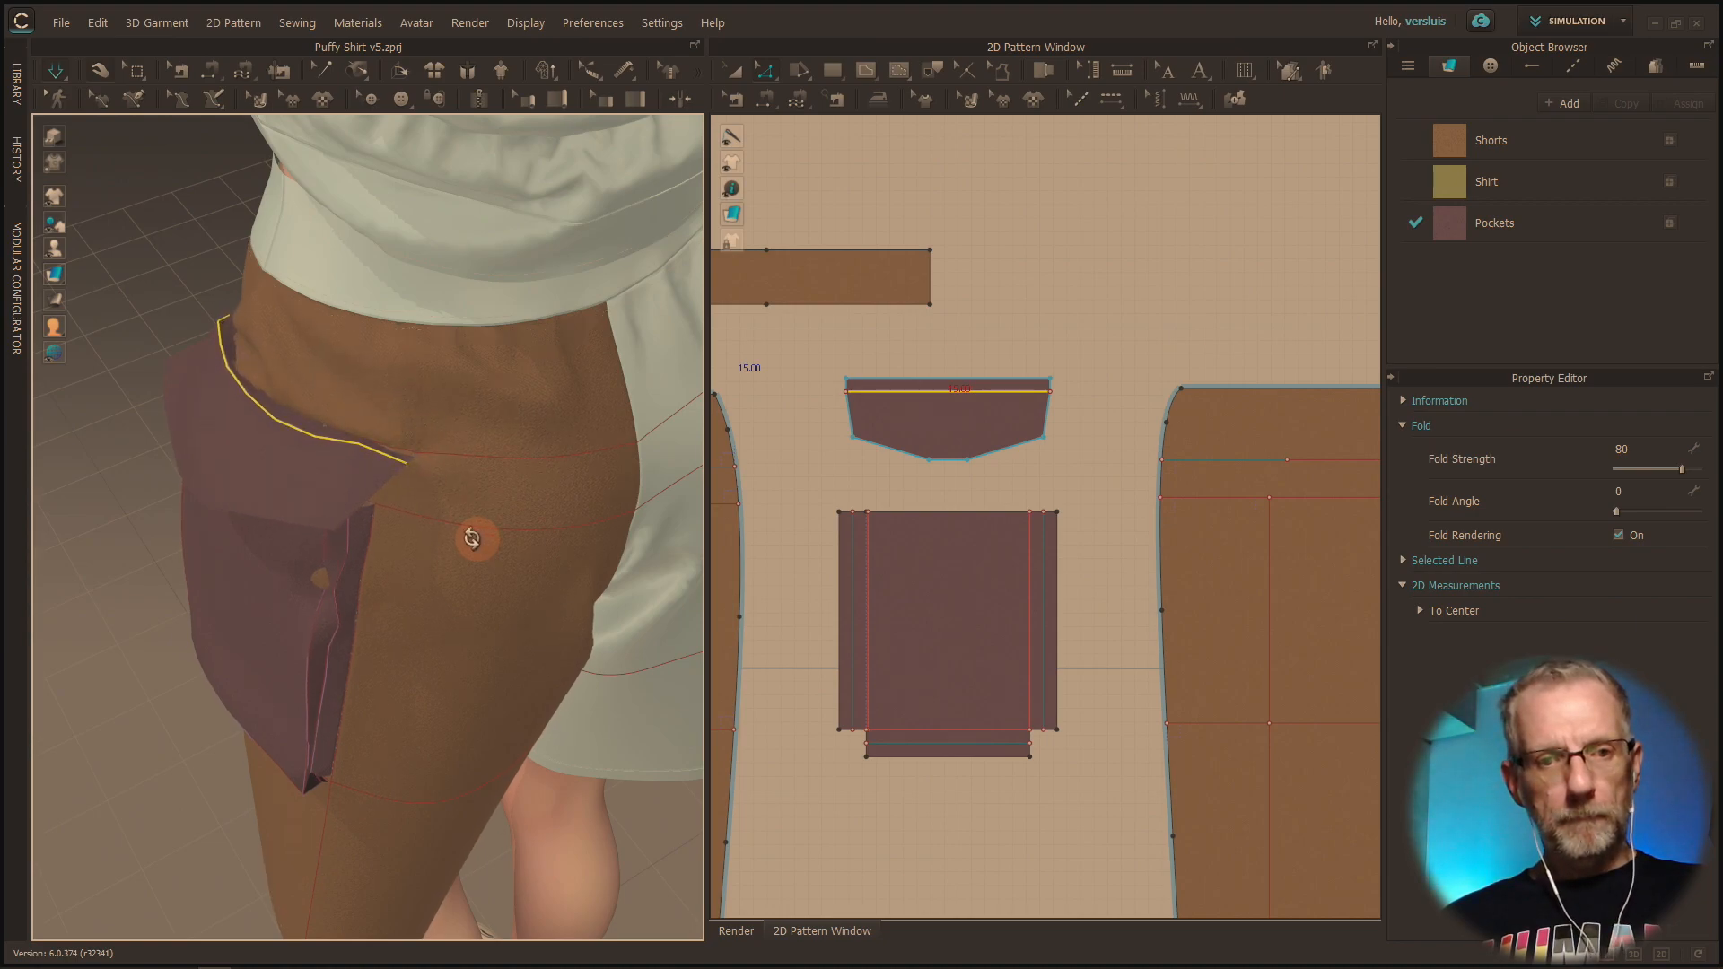
# Step: Tug the flap's outer edge and lower corner down over the pocket in the running simulation
pyautogui.moveTo(476, 538); pyautogui.dragTo(423, 530, button='right')
pyautogui.moveTo(229, 334); pyautogui.dragTo(237, 323)
pyautogui.moveTo(237, 323); pyautogui.dragTo(502, 388, button='right')
pyautogui.moveTo(503, 388); pyautogui.dragTo(406, 525)
pyautogui.moveTo(503, 369); pyautogui.dragTo(470, 503)
pyautogui.moveTo(470, 503); pyautogui.dragTo(533, 335, button='right')
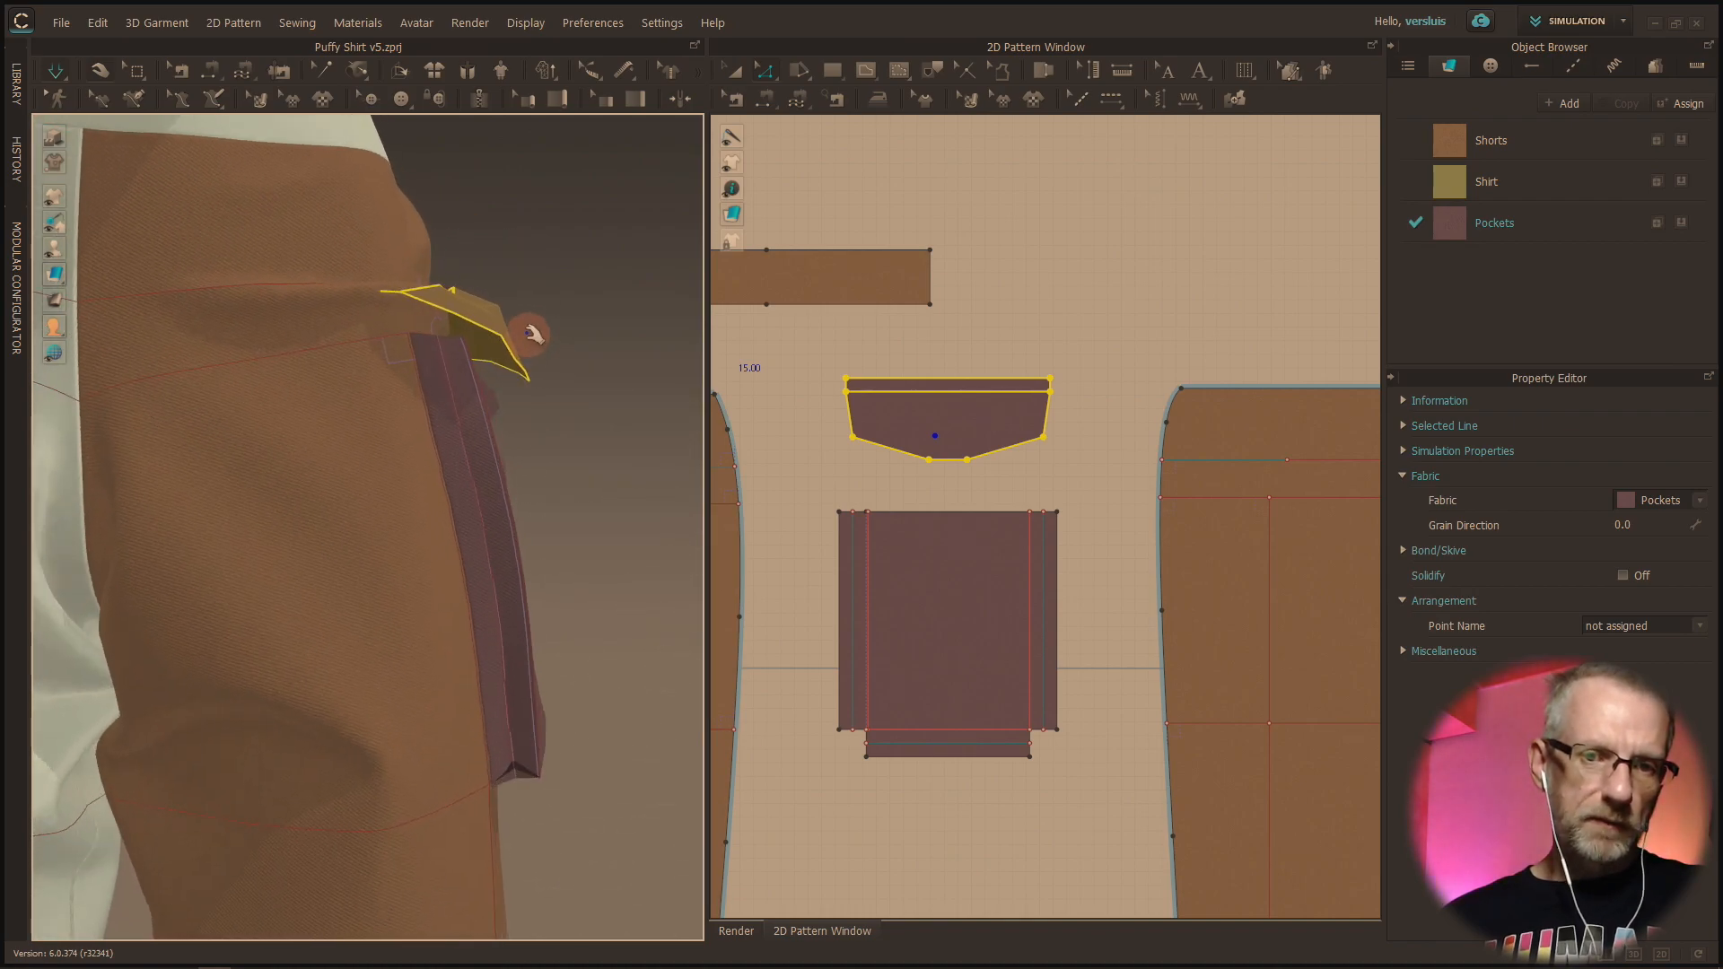
pyautogui.click(532, 335)
pyautogui.moveTo(500, 316); pyautogui.dragTo(449, 462)
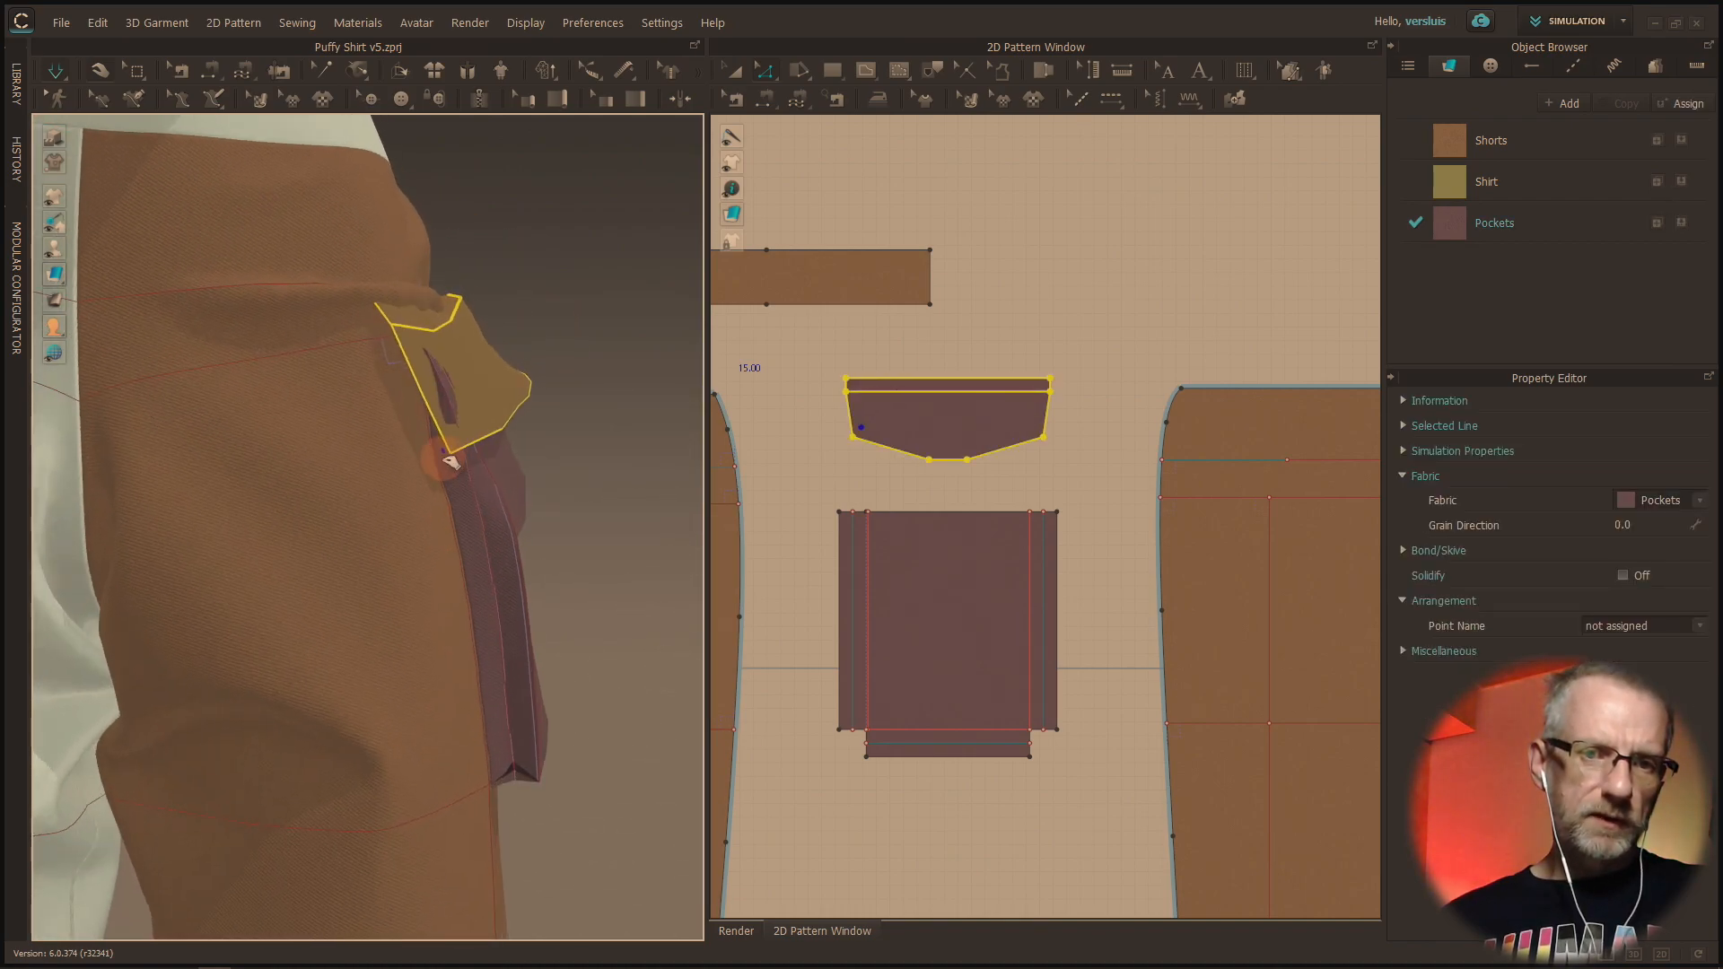
# Step: Tug the flap again while viewing it from above and from the side to test how its attachment edge folds
pyautogui.moveTo(515, 328); pyautogui.dragTo(529, 388, button='right')
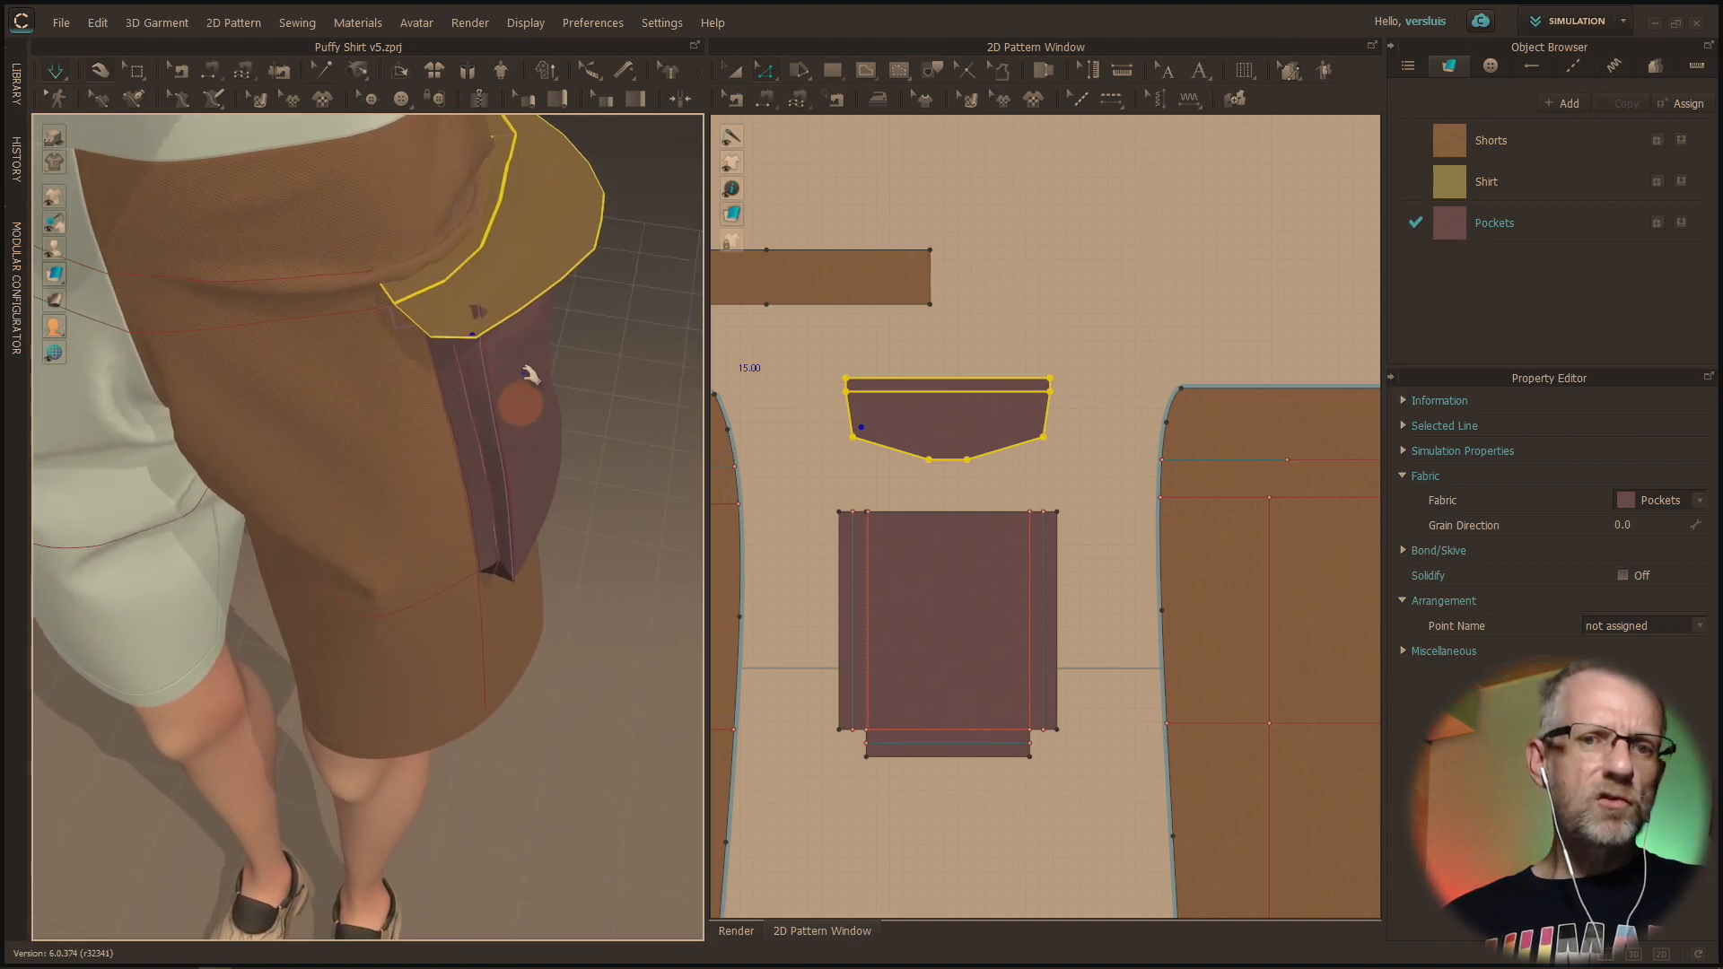
pyautogui.moveTo(616, 315); pyautogui.dragTo(569, 269, button='right')
pyautogui.moveTo(569, 269); pyautogui.dragTo(503, 379, button='middle')
pyautogui.moveTo(500, 494); pyautogui.dragTo(546, 371)
pyautogui.moveTo(545, 372); pyautogui.dragTo(655, 358, button='right')
pyautogui.moveTo(388, 428); pyautogui.dragTo(449, 361)
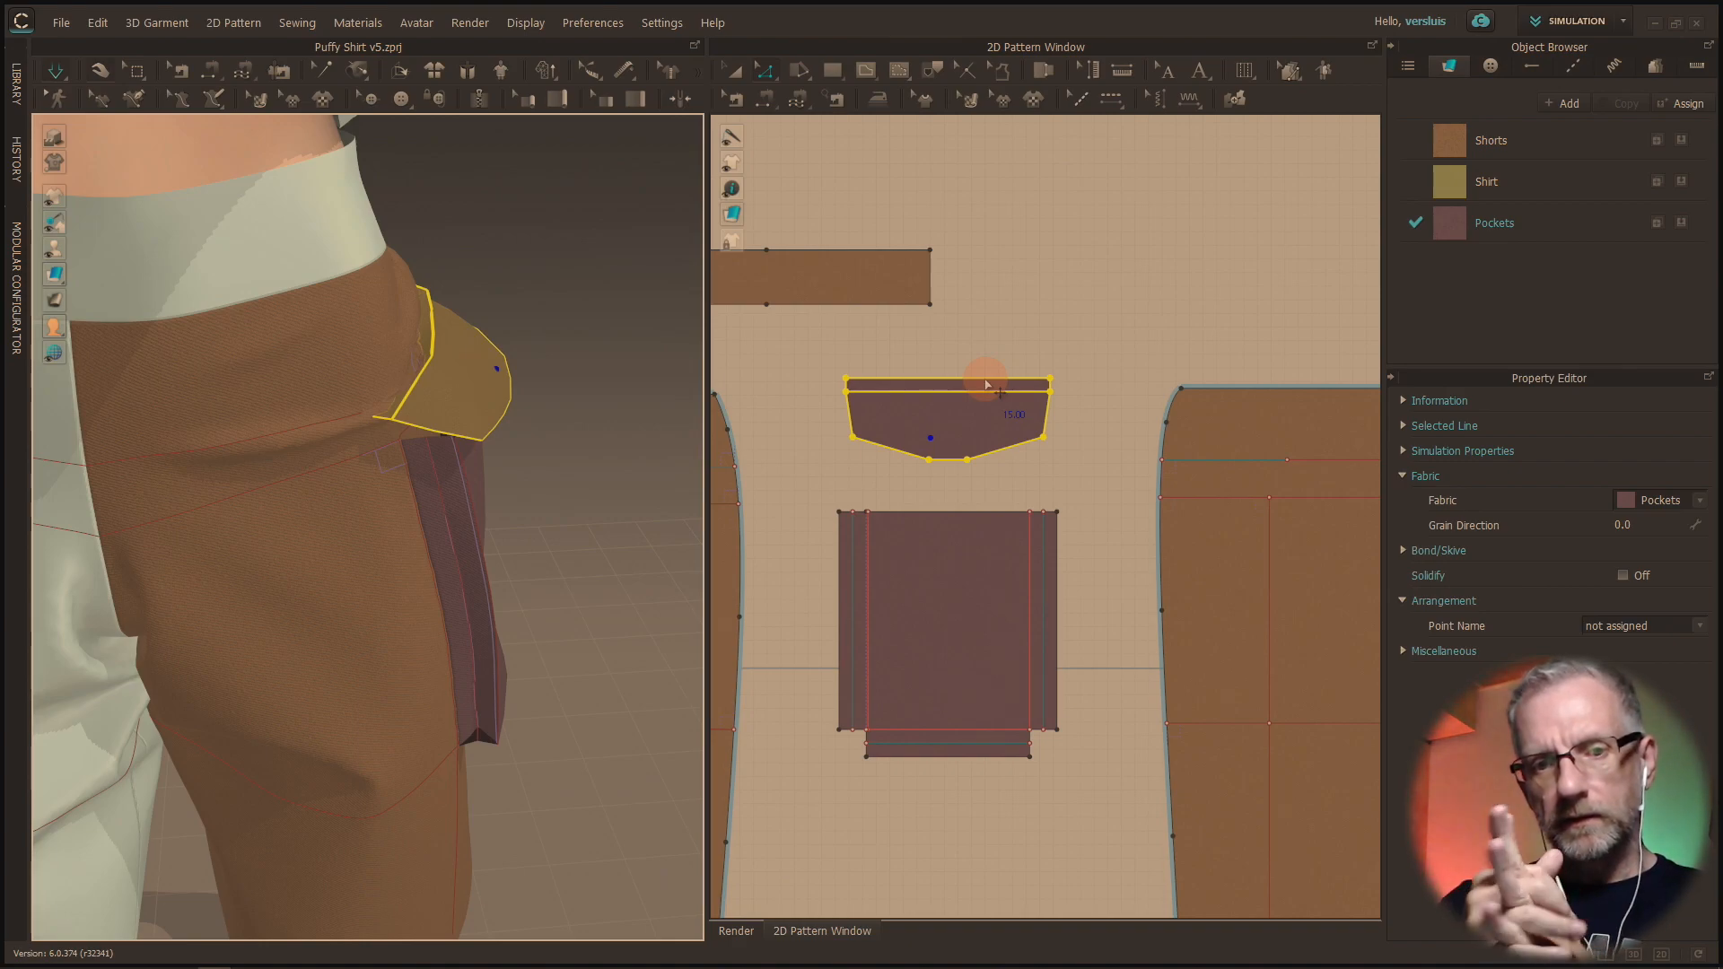
# Step: Stop the simulation and set the flap attachment lines on both shorts patterns to fold angle 0
pyautogui.scroll(-2, 805, 500)
pyautogui.moveTo(806, 498); pyautogui.dragTo(933, 461, button='middle')
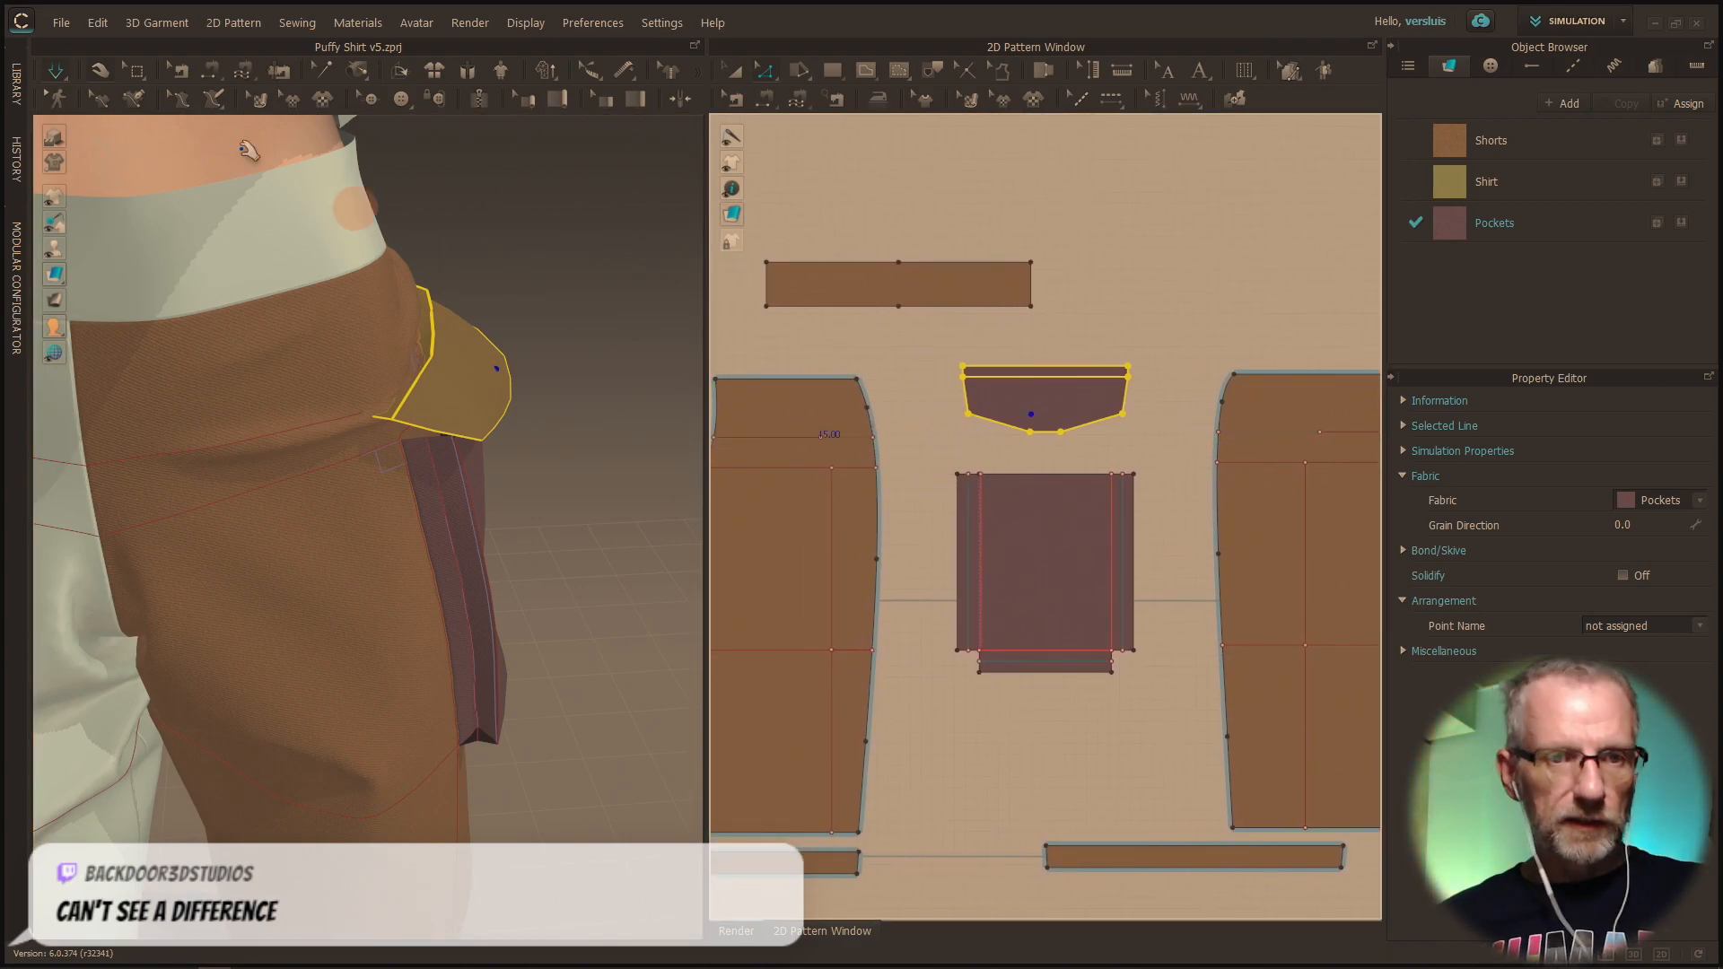
pyautogui.click(56, 70)
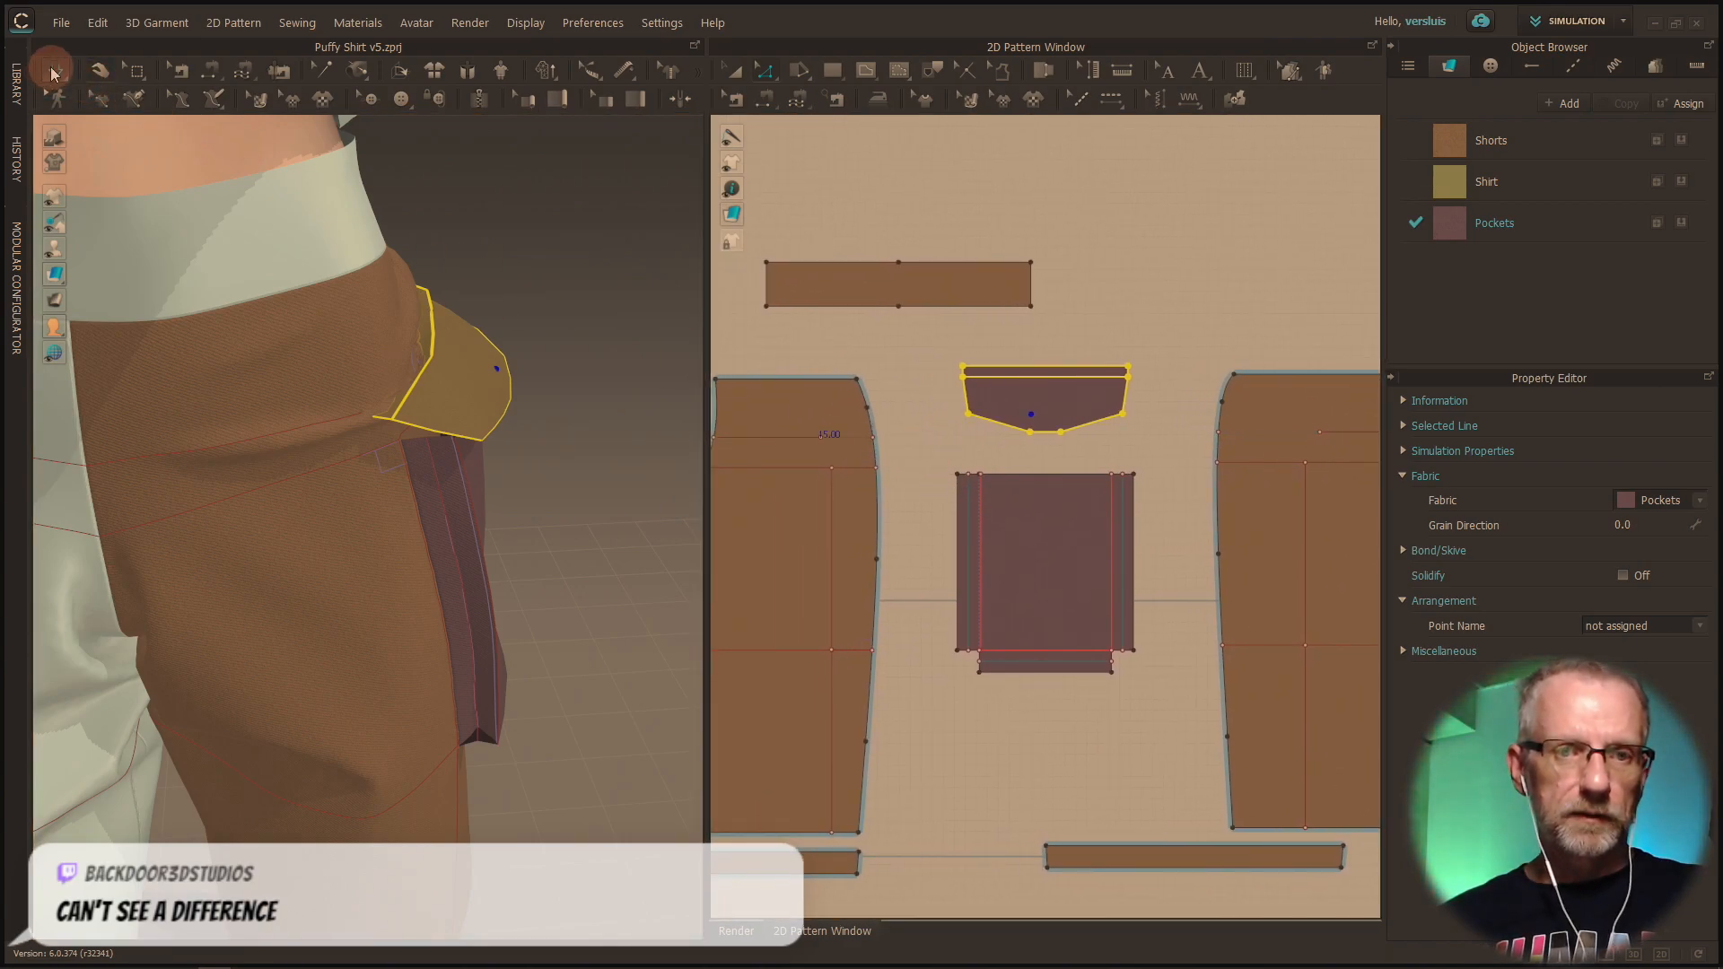
pyautogui.rightClick(856, 440)
pyautogui.click(895, 459)
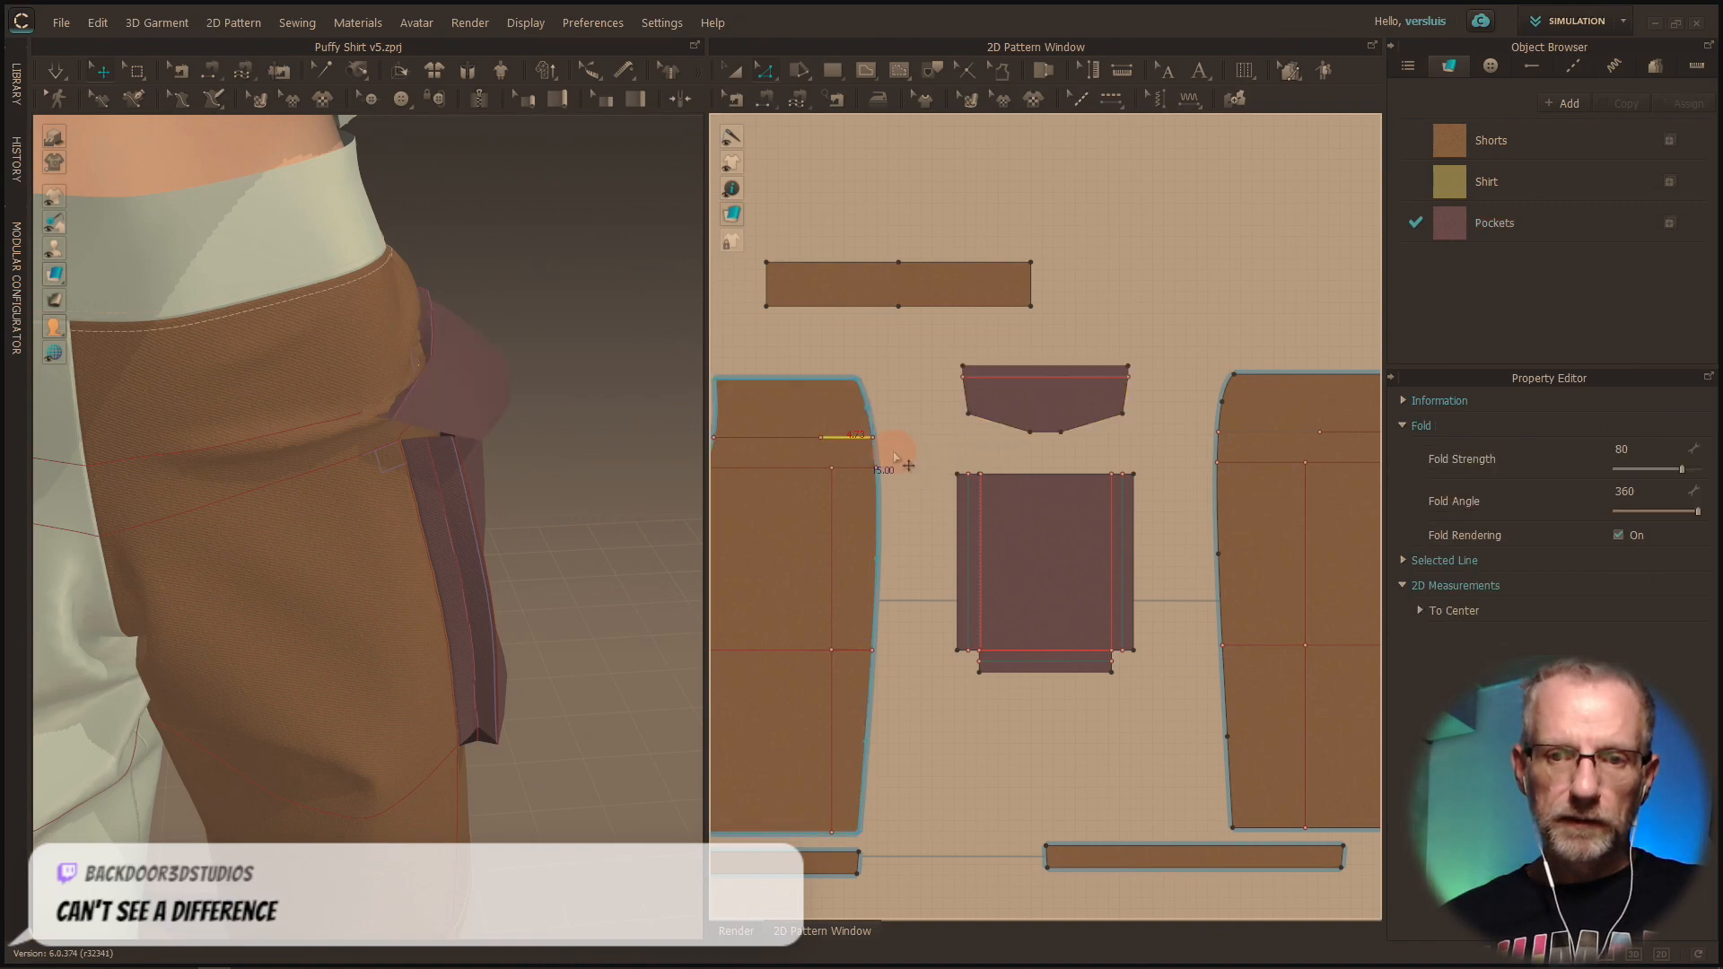
pyautogui.rightClick(1256, 440)
pyautogui.click(1282, 454)
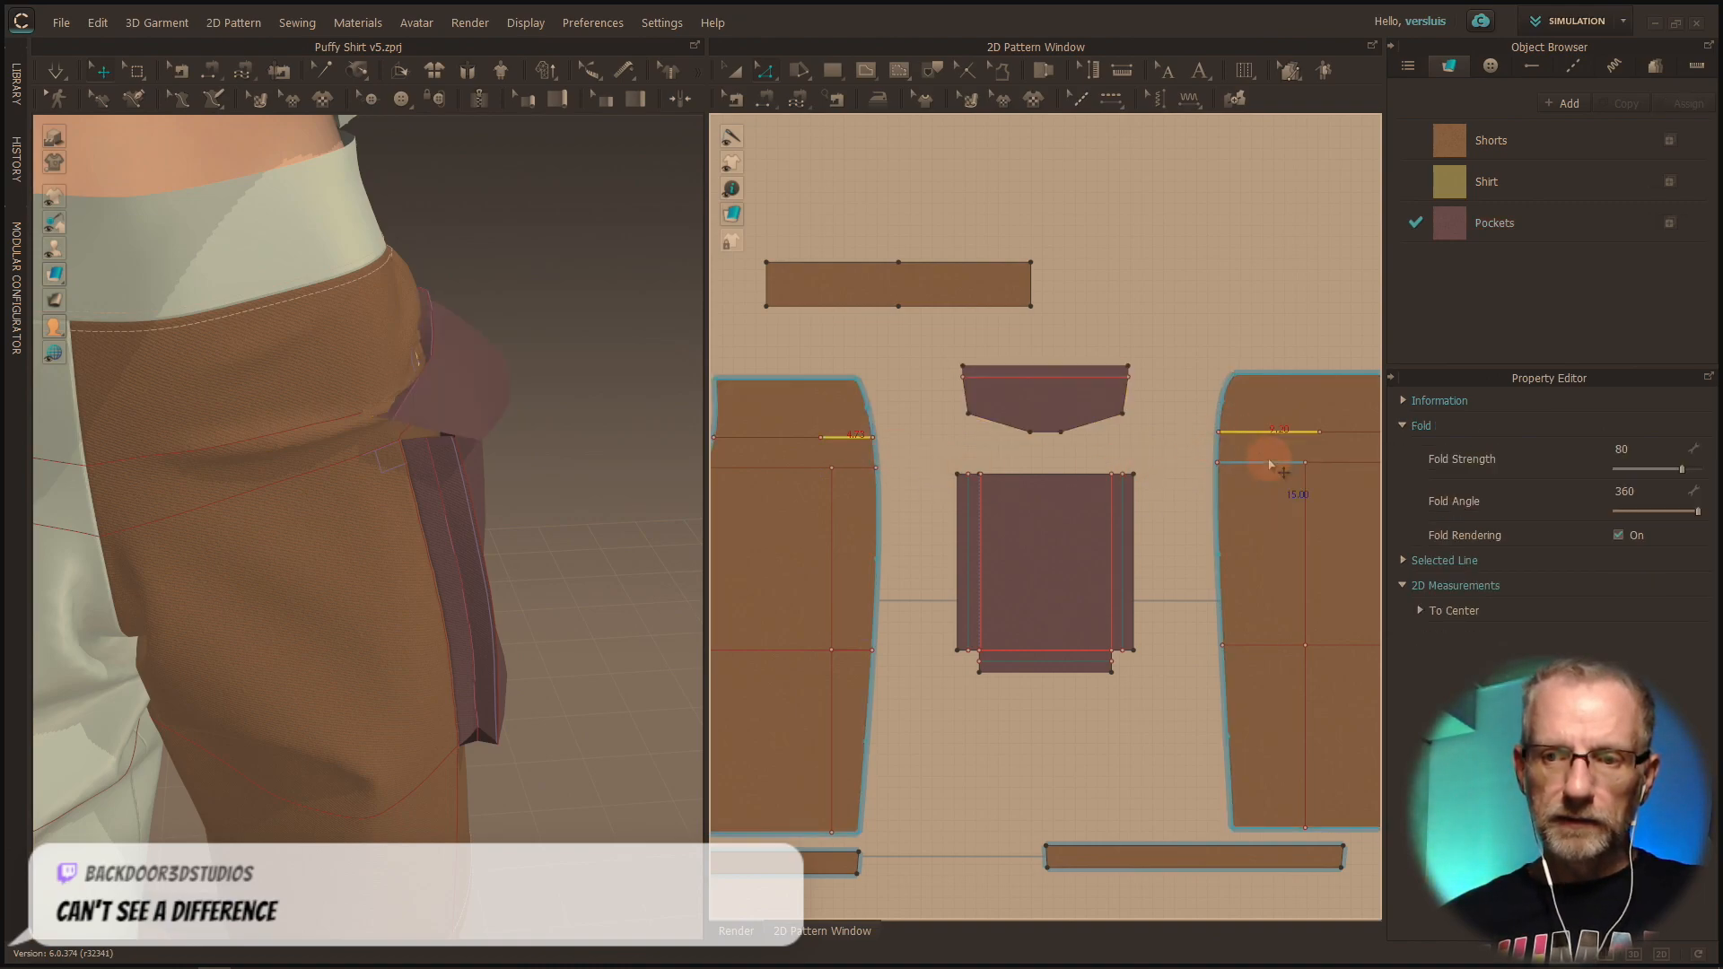
pyautogui.click(1640, 490)
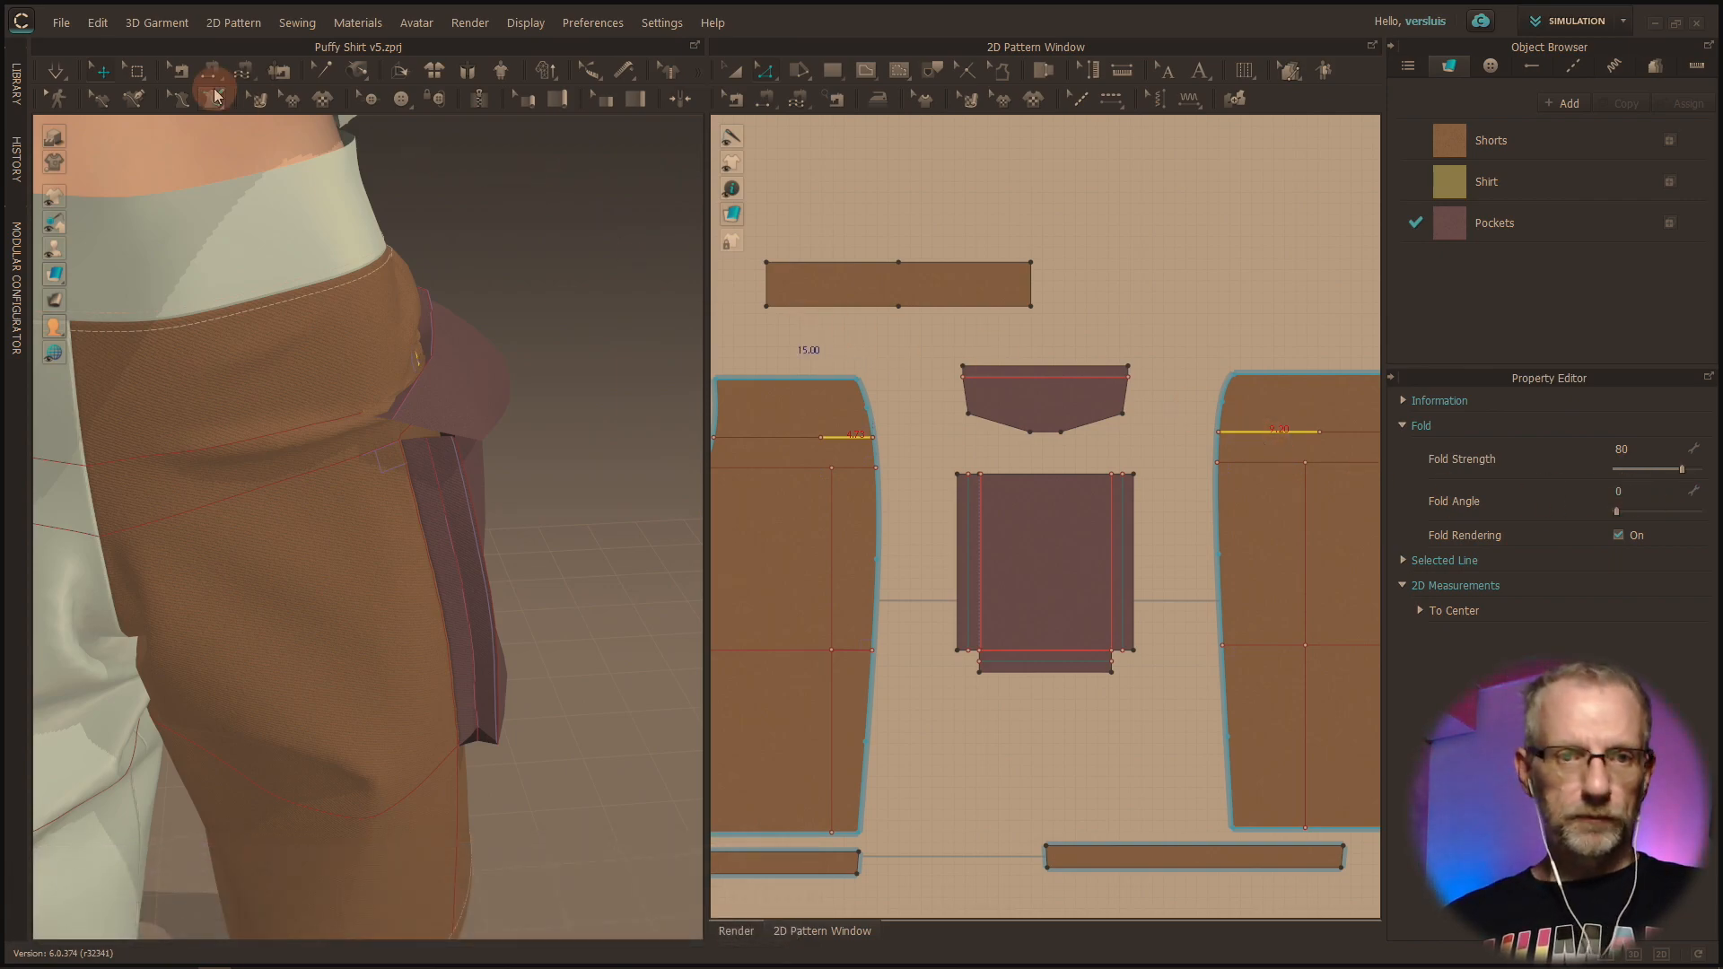
# Step: Simulate the garment and tug the flap from several sides to test the attachment lines' new fold angle
pyautogui.click(287, 167)
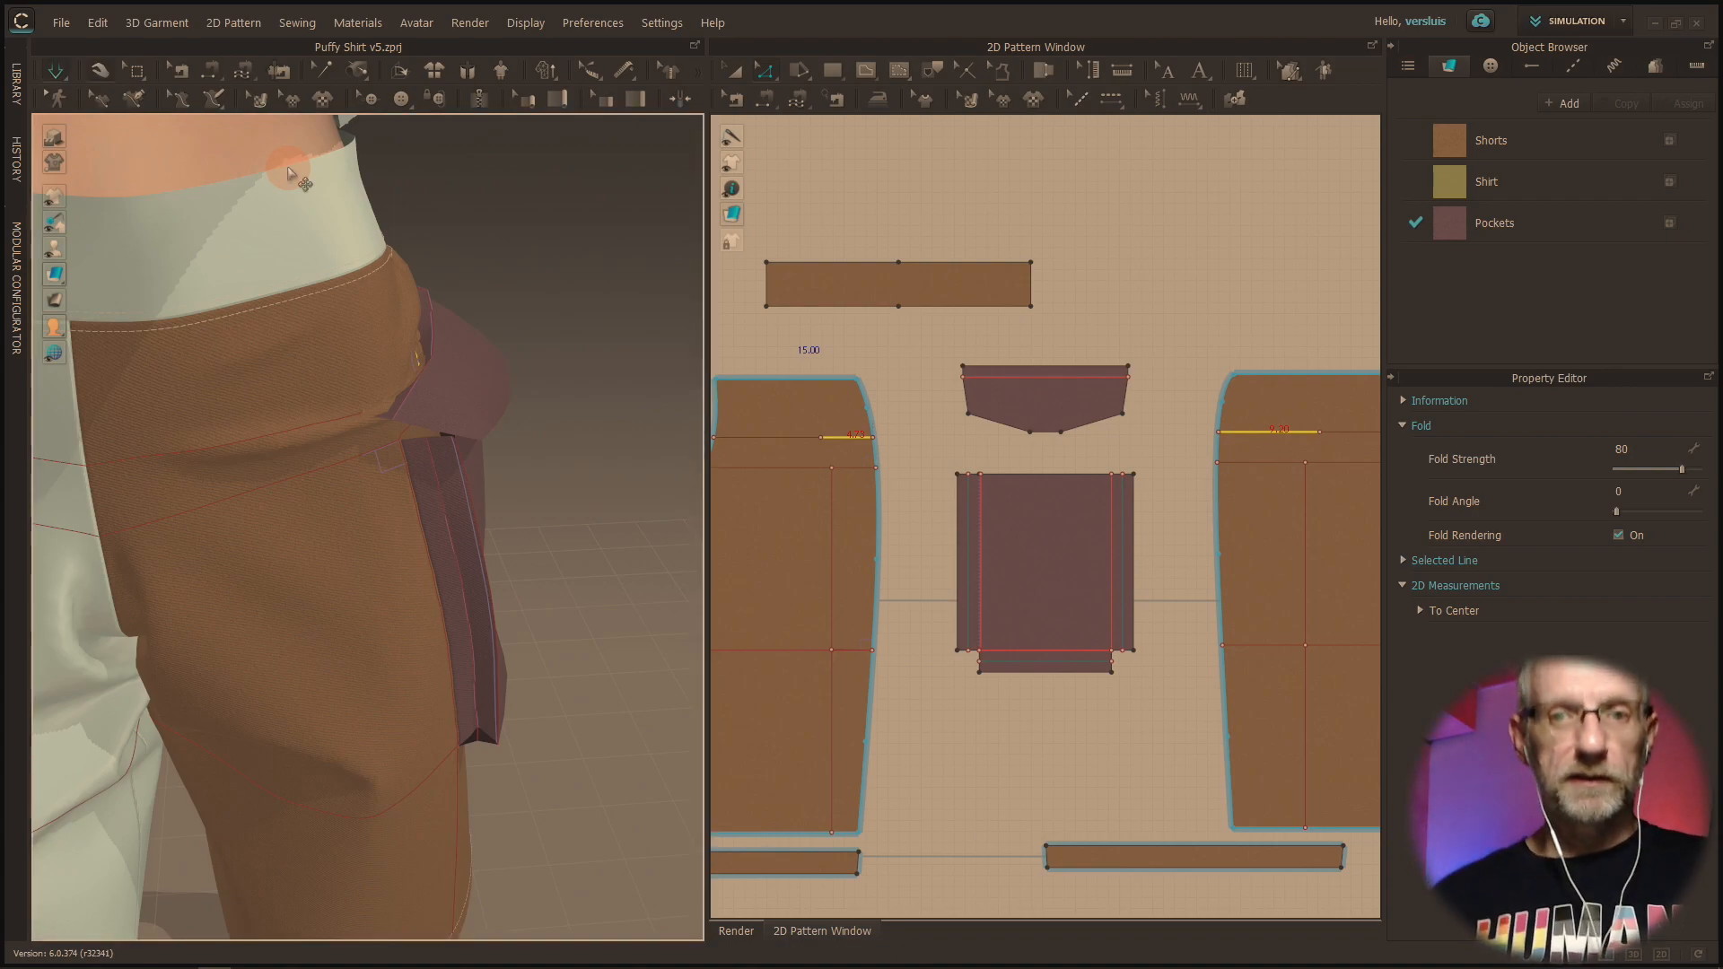
pyautogui.moveTo(621, 456)
pyautogui.mouseDown(button='right')
pyautogui.moveTo(567, 472)
pyautogui.moveTo(625, 455)
pyautogui.mouseUp(button='right')
pyautogui.moveTo(499, 386); pyautogui.dragTo(454, 530)
pyautogui.moveTo(512, 515); pyautogui.dragTo(373, 485, button='right')
pyautogui.moveTo(511, 408); pyautogui.dragTo(589, 481)
pyautogui.moveTo(588, 481); pyautogui.dragTo(520, 355, button='right')
pyautogui.moveTo(592, 348); pyautogui.dragTo(579, 392)
pyautogui.moveTo(579, 394); pyautogui.dragTo(281, 475, button='right')
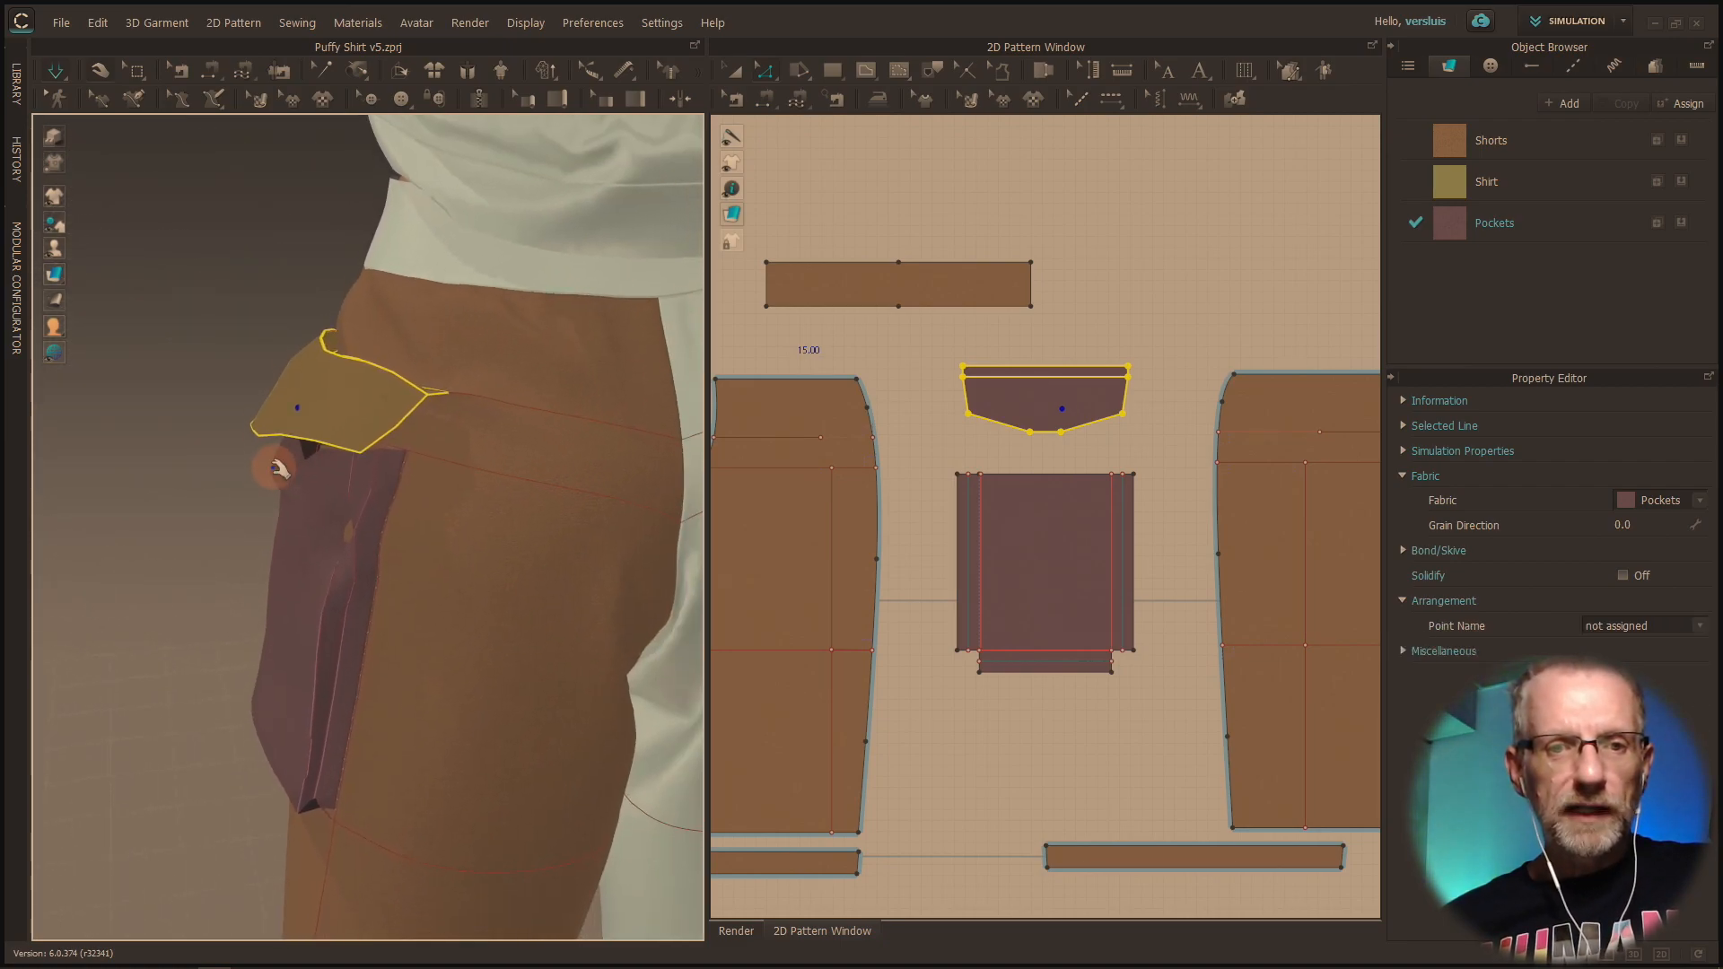
pyautogui.moveTo(386, 433); pyautogui.dragTo(361, 505, button='right')
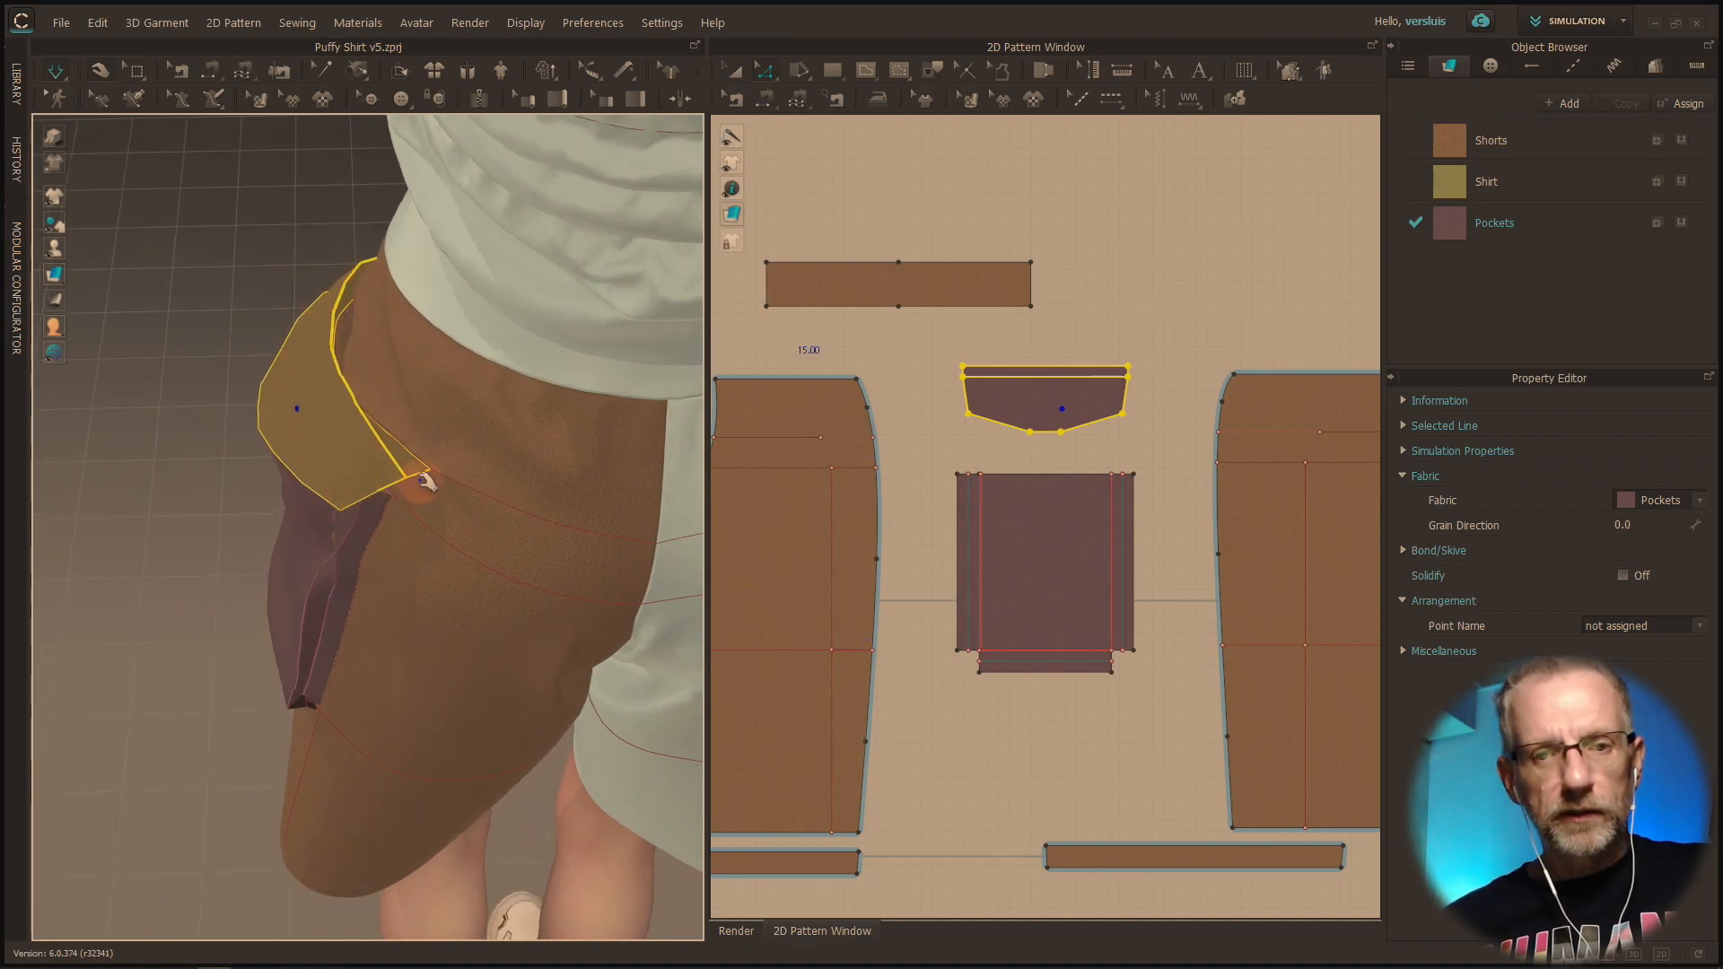
# Step: Offset the flap's internal fold line 0.50 cm toward its upper edge as one extended internal line
pyautogui.scroll(-2, 942, 396)
pyautogui.scroll(6, 934, 413)
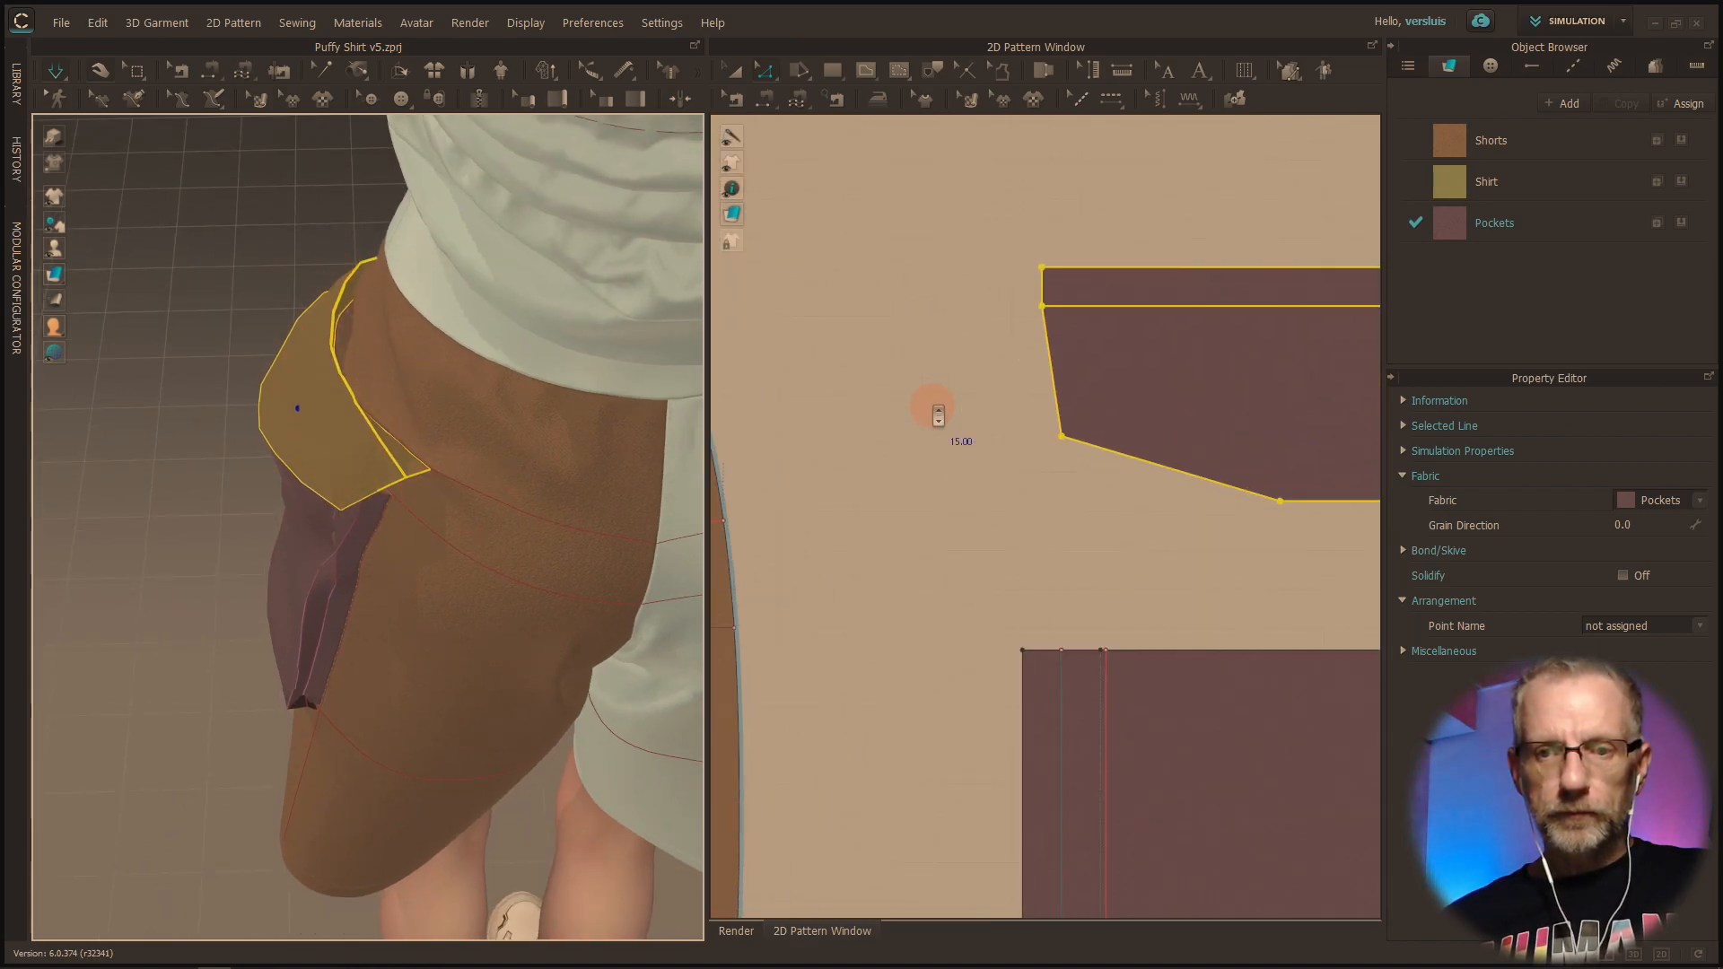
pyautogui.scroll(-2, 938, 414)
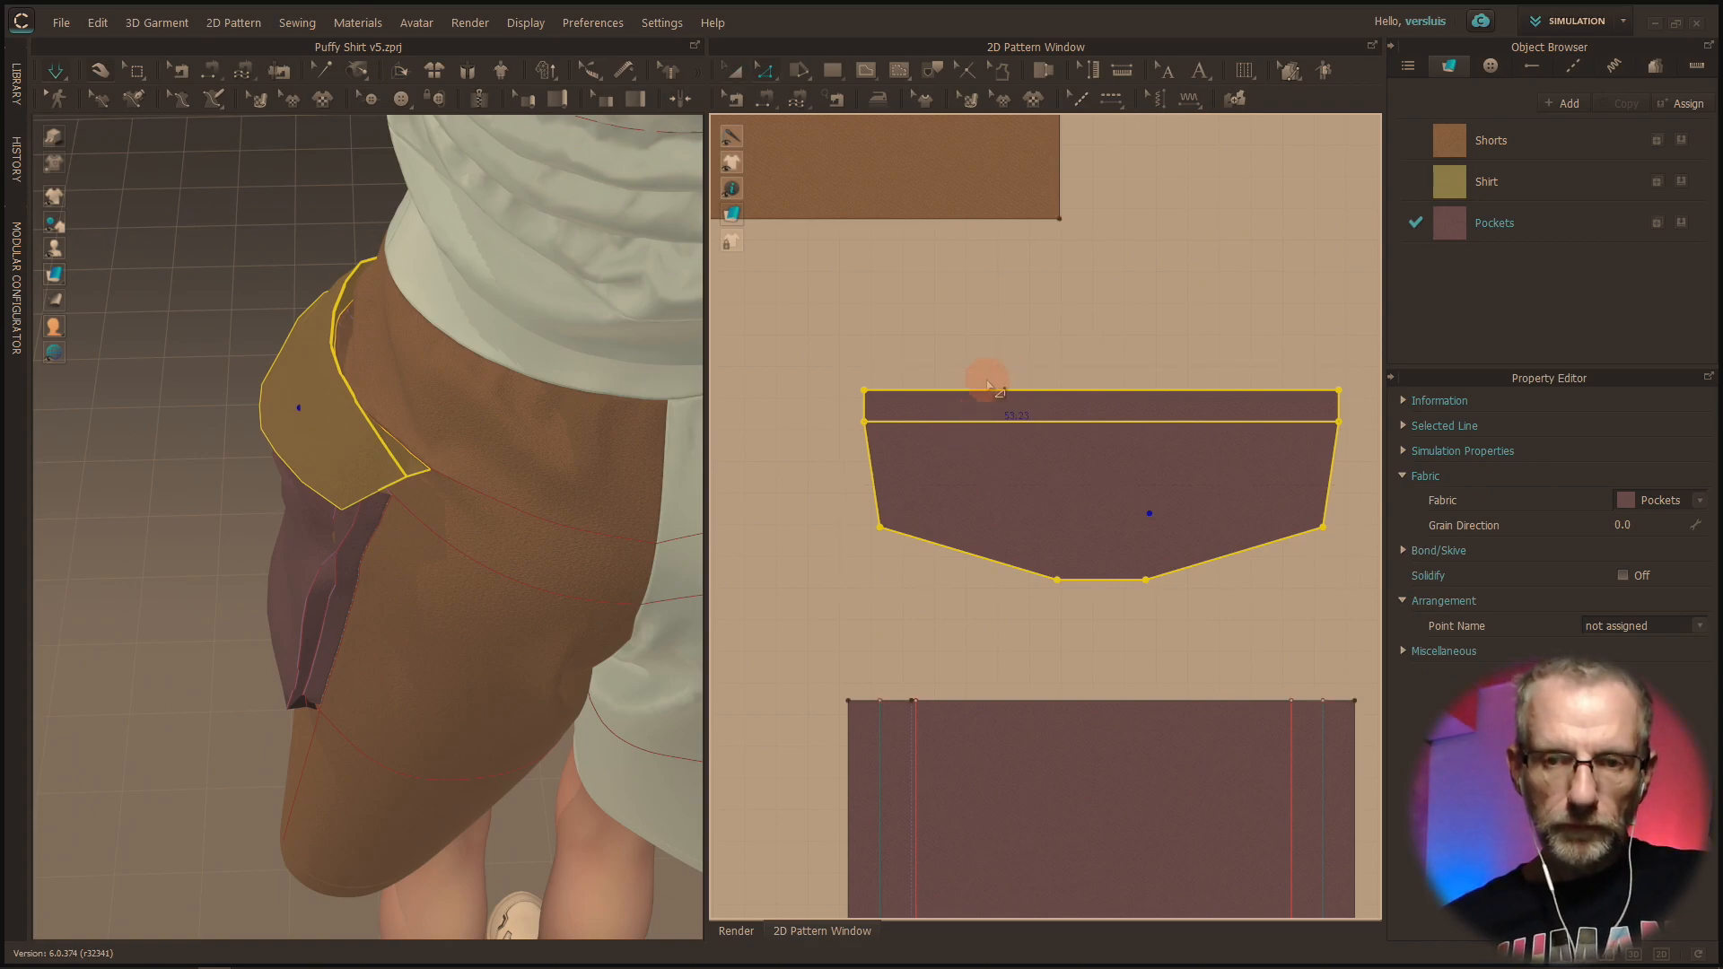
pyautogui.click(998, 368)
pyautogui.click(977, 391)
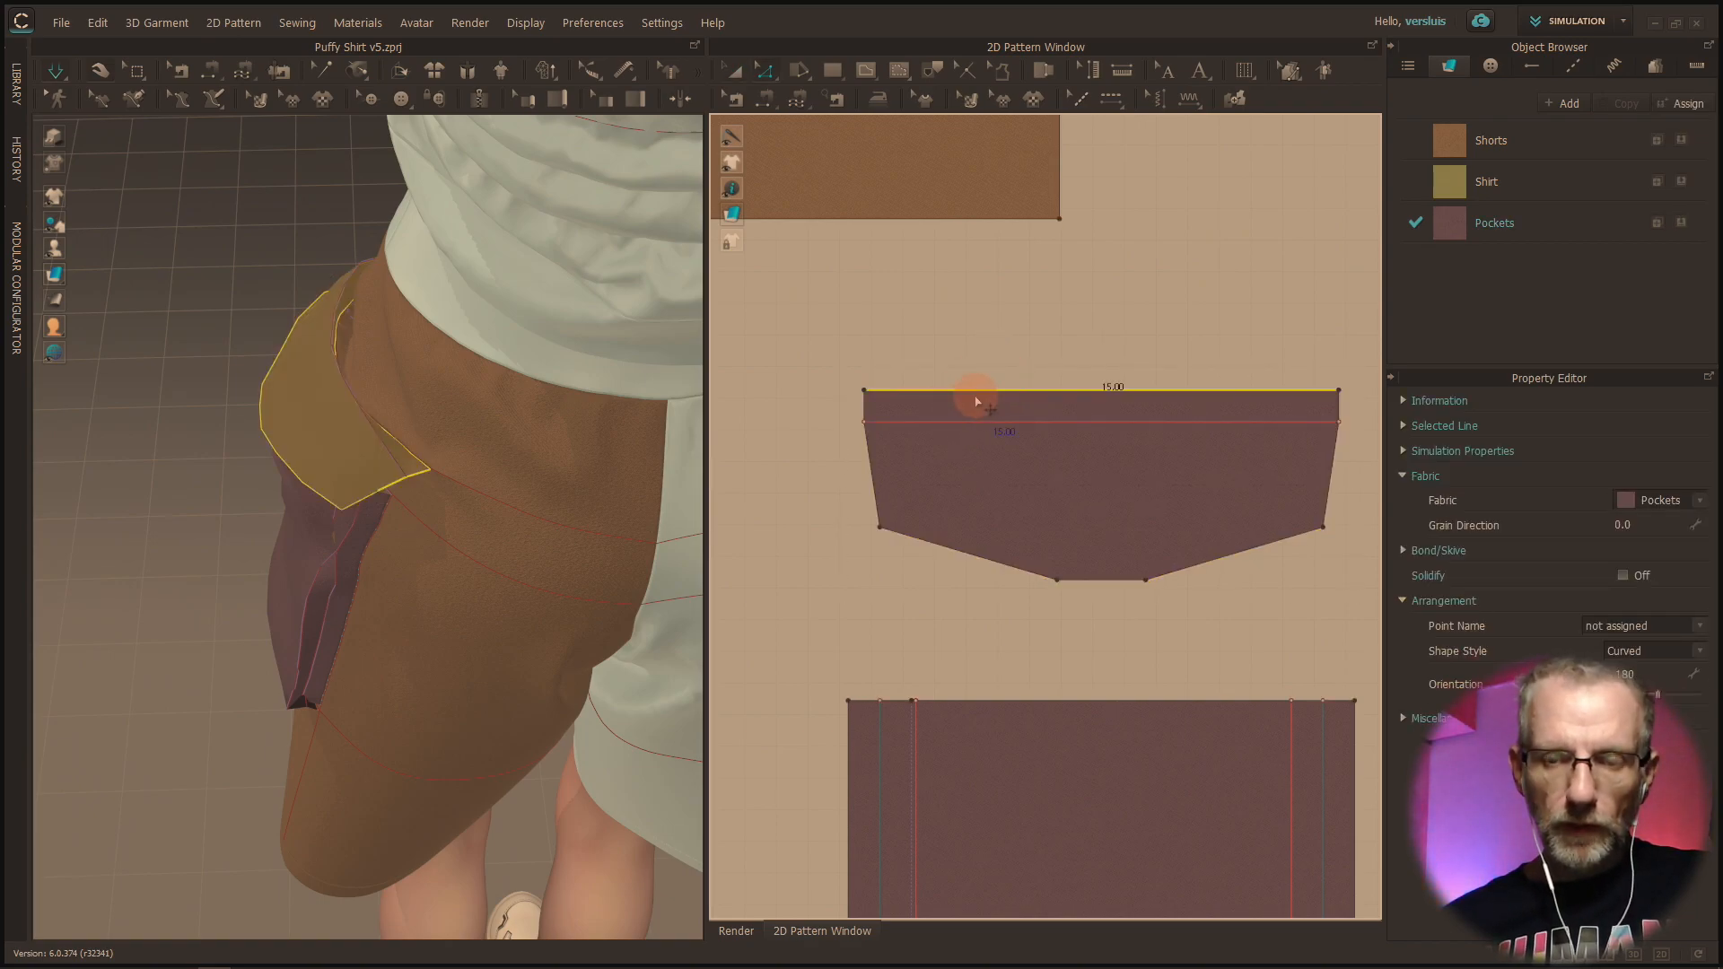
pyautogui.click(1027, 421)
pyautogui.rightClick(1027, 421)
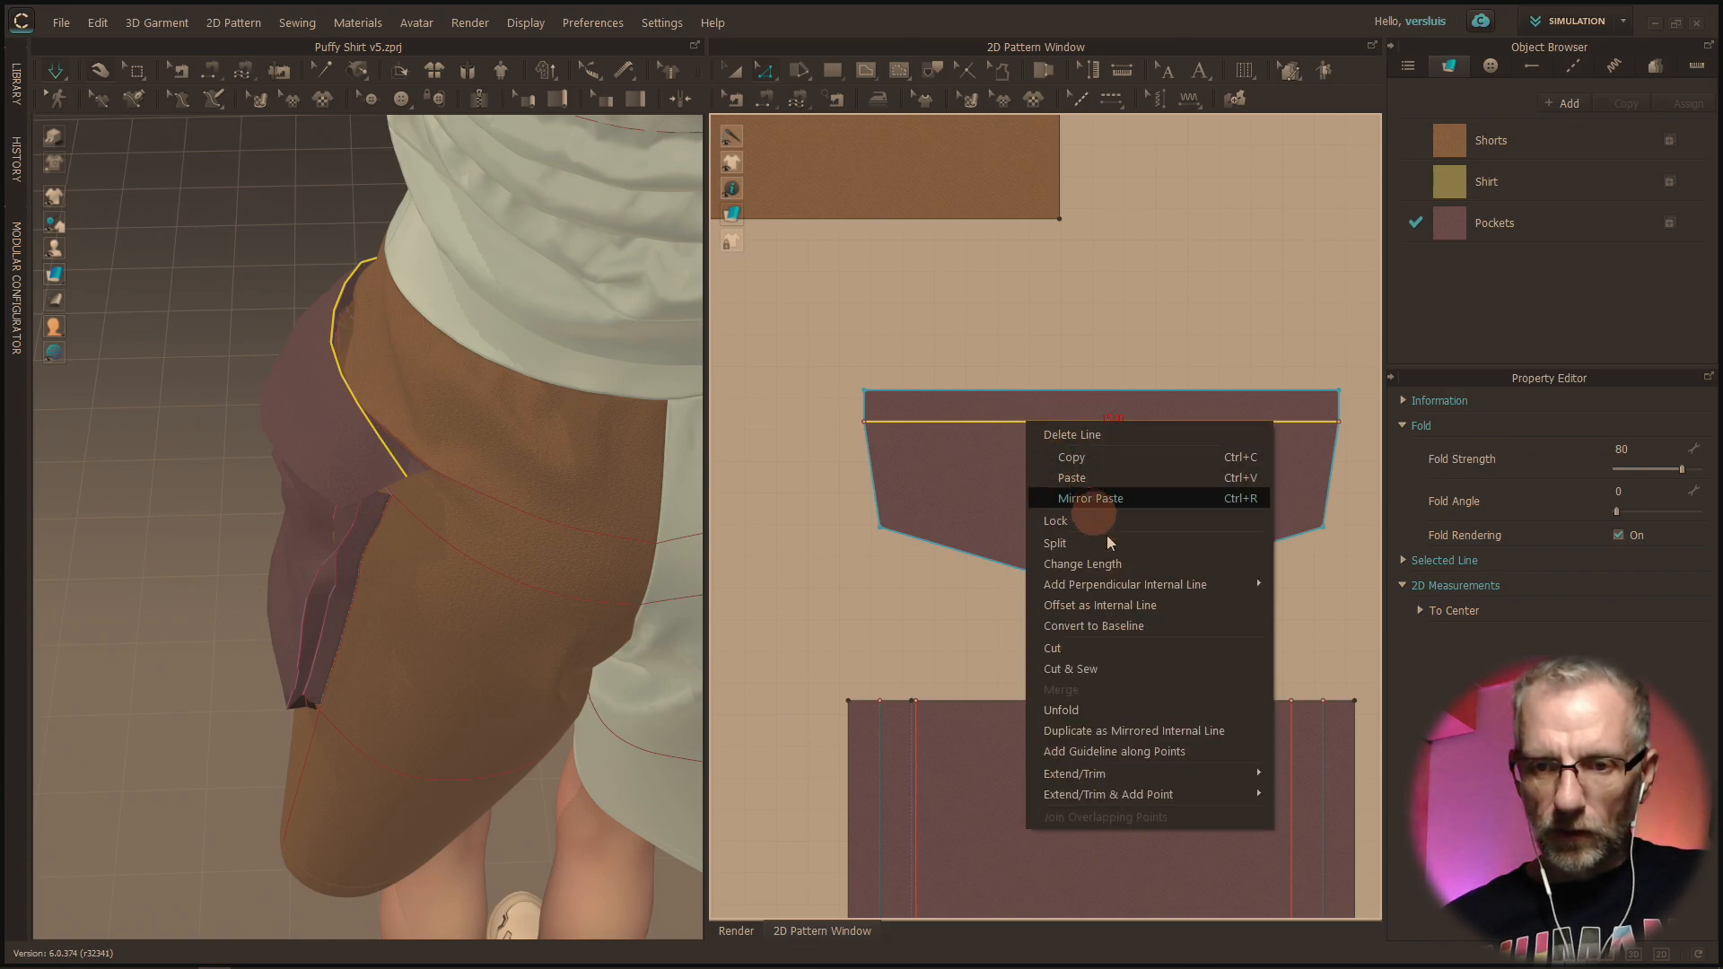
pyautogui.click(1156, 606)
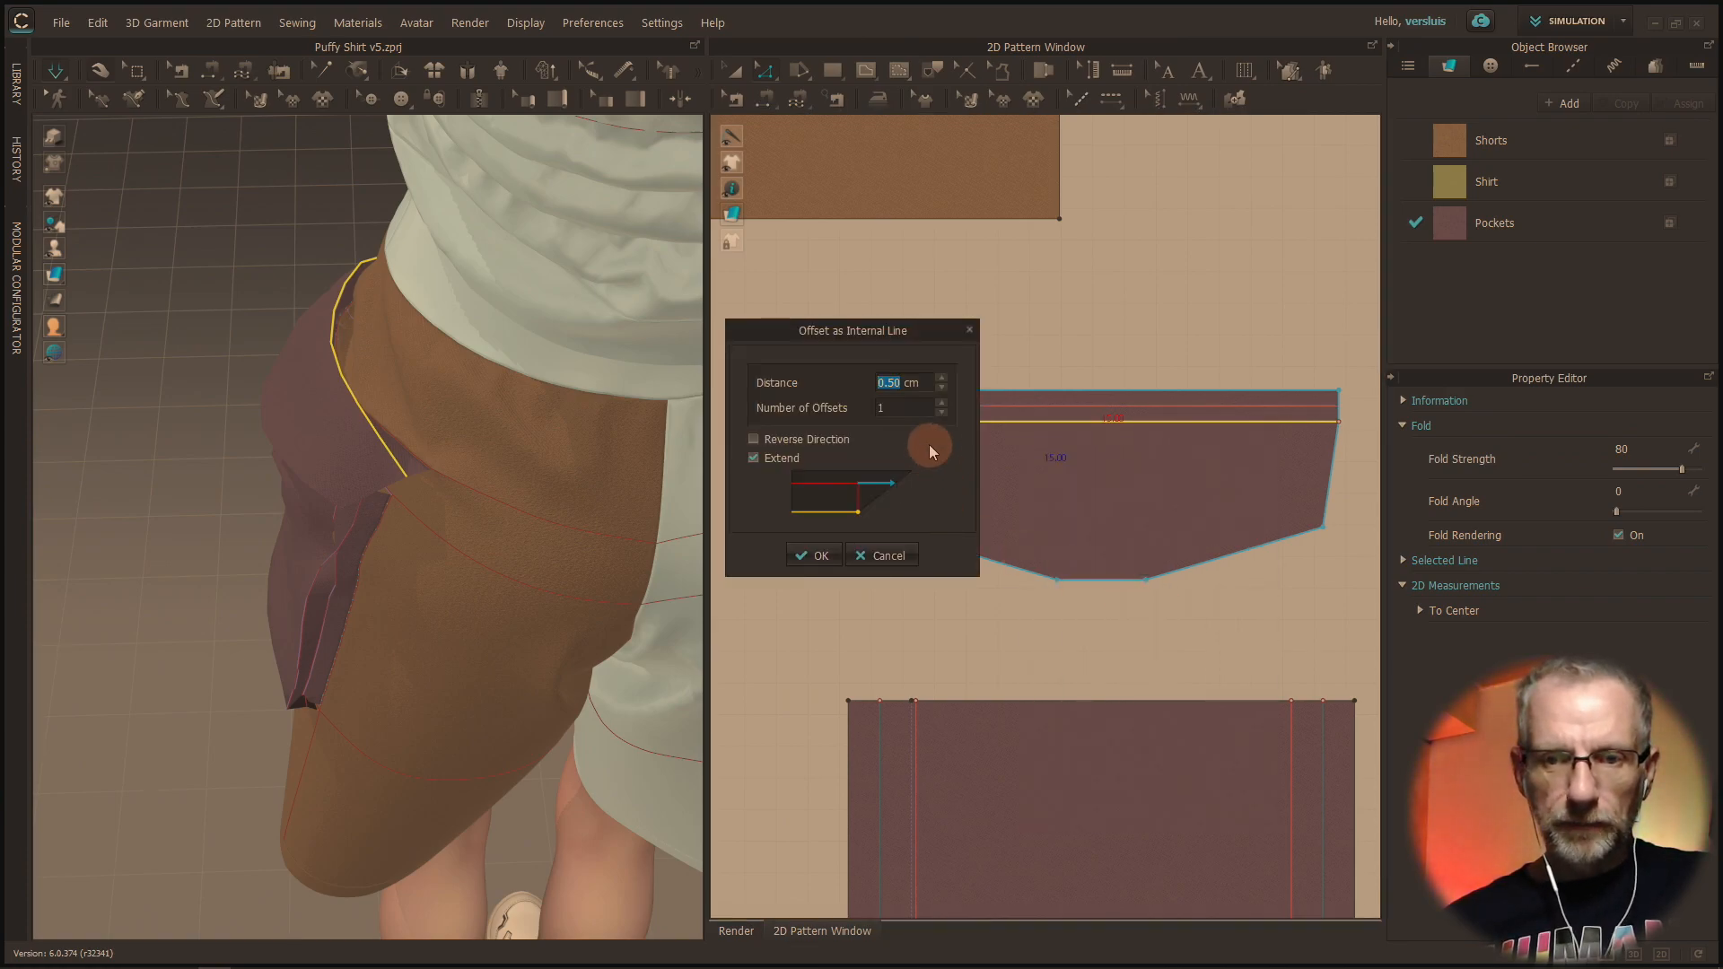
pyautogui.moveTo(866, 326); pyautogui.dragTo(728, 329)
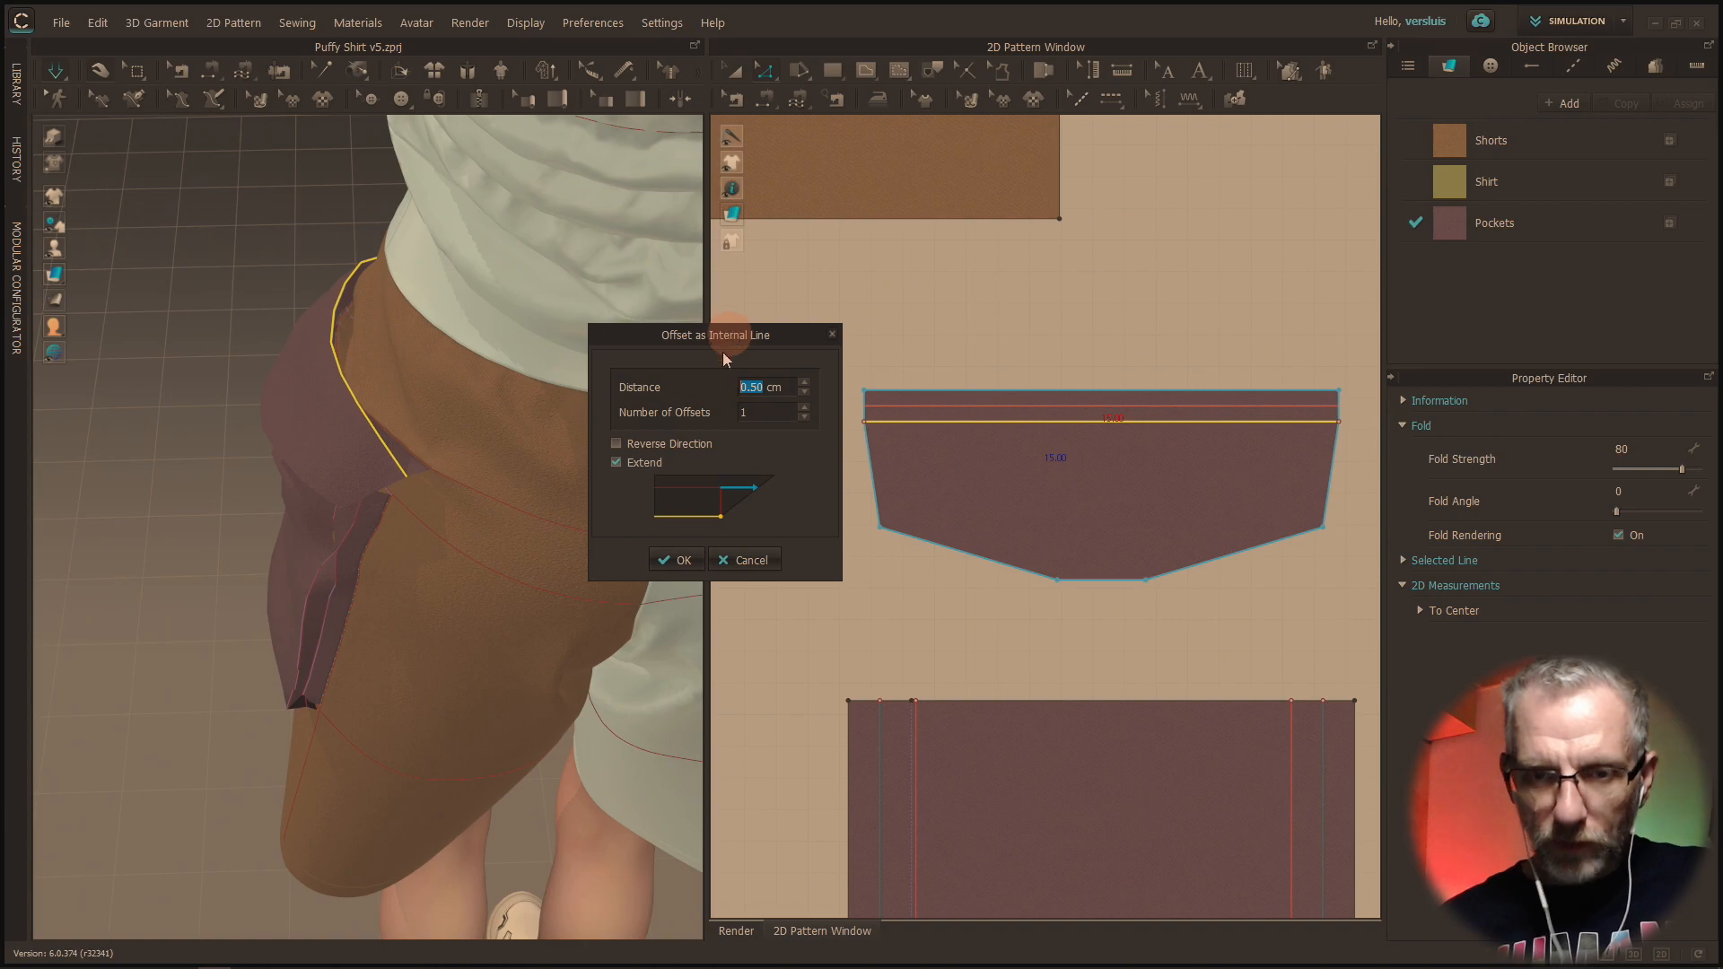
pyautogui.click(681, 560)
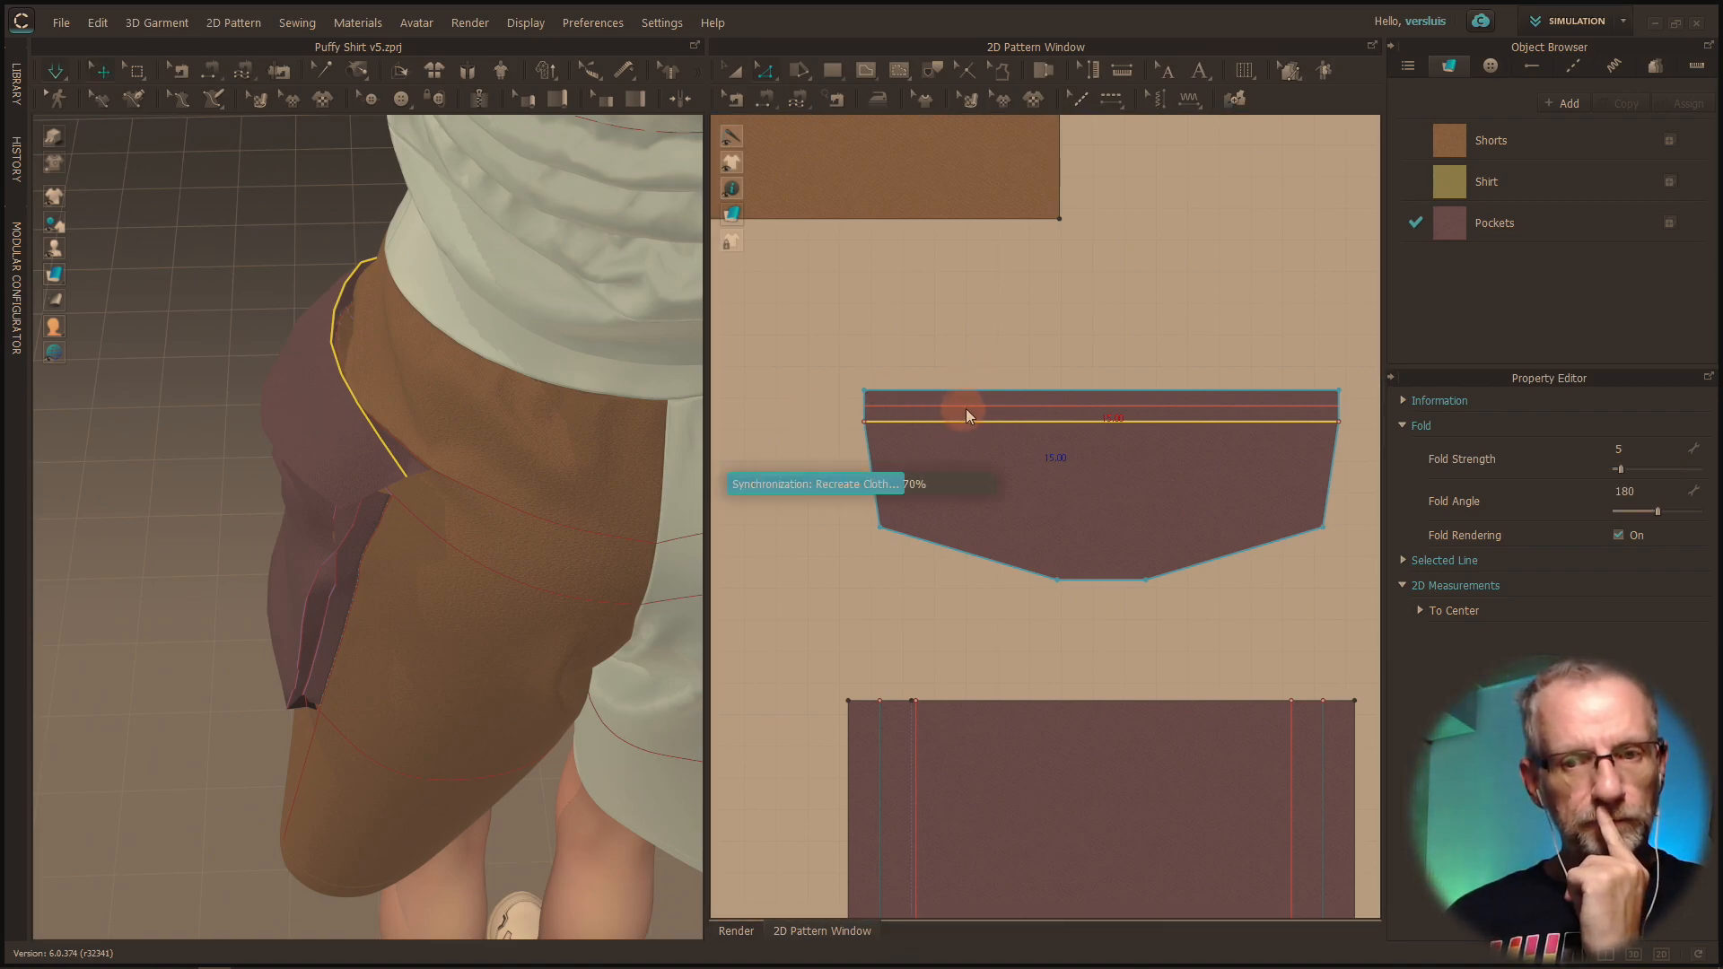
# Step: Set the added internal line between the flap's upper edge and fold line to fold angle 0 and fold strength 80
pyautogui.hotkey('ctrl', 'z')
pyautogui.hotkey('ctrl', 'z')
pyautogui.click(1021, 422)
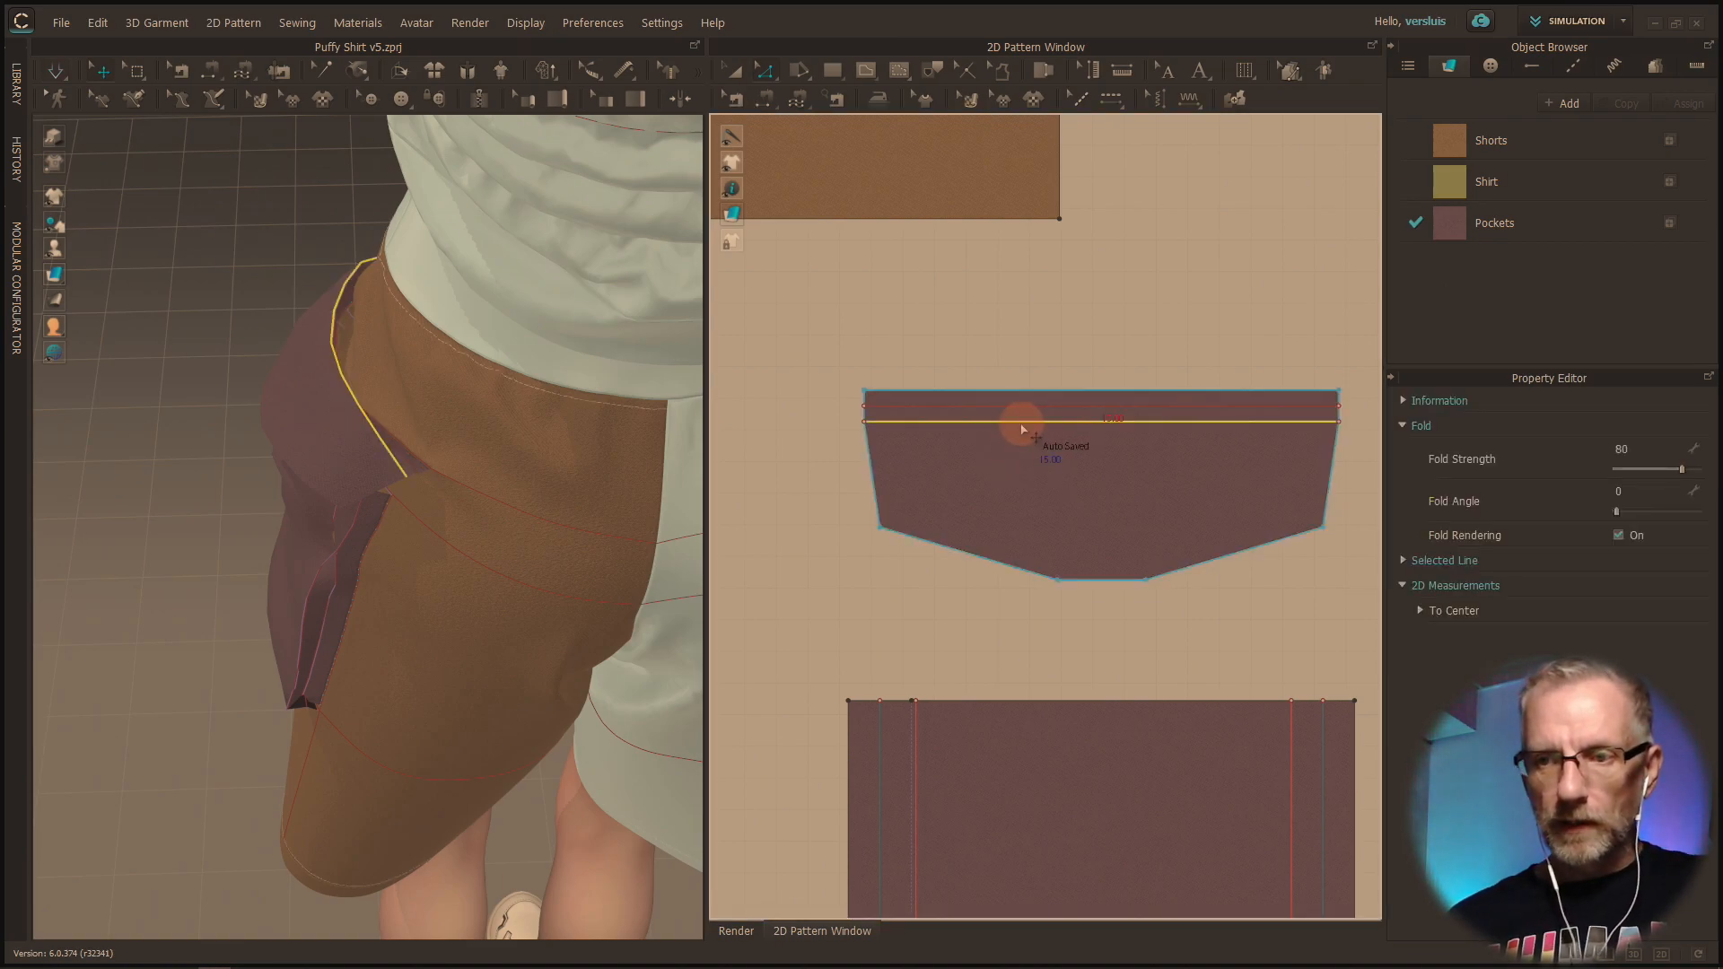
pyautogui.click(1030, 407)
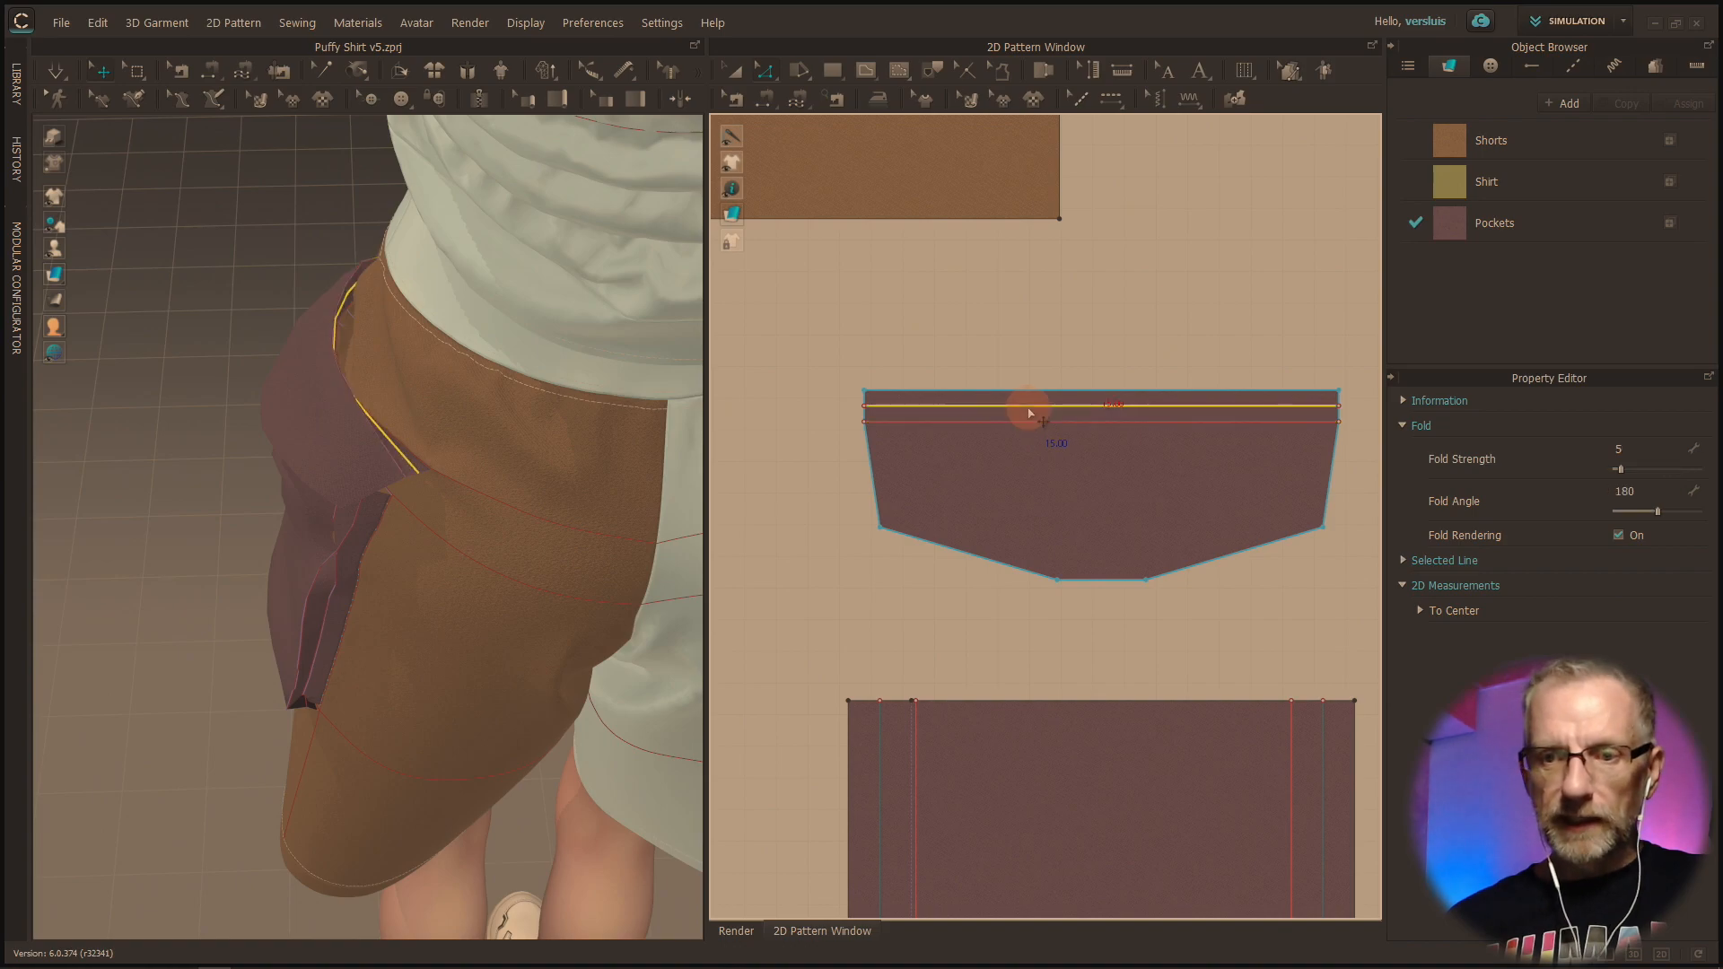
pyautogui.click(1628, 492)
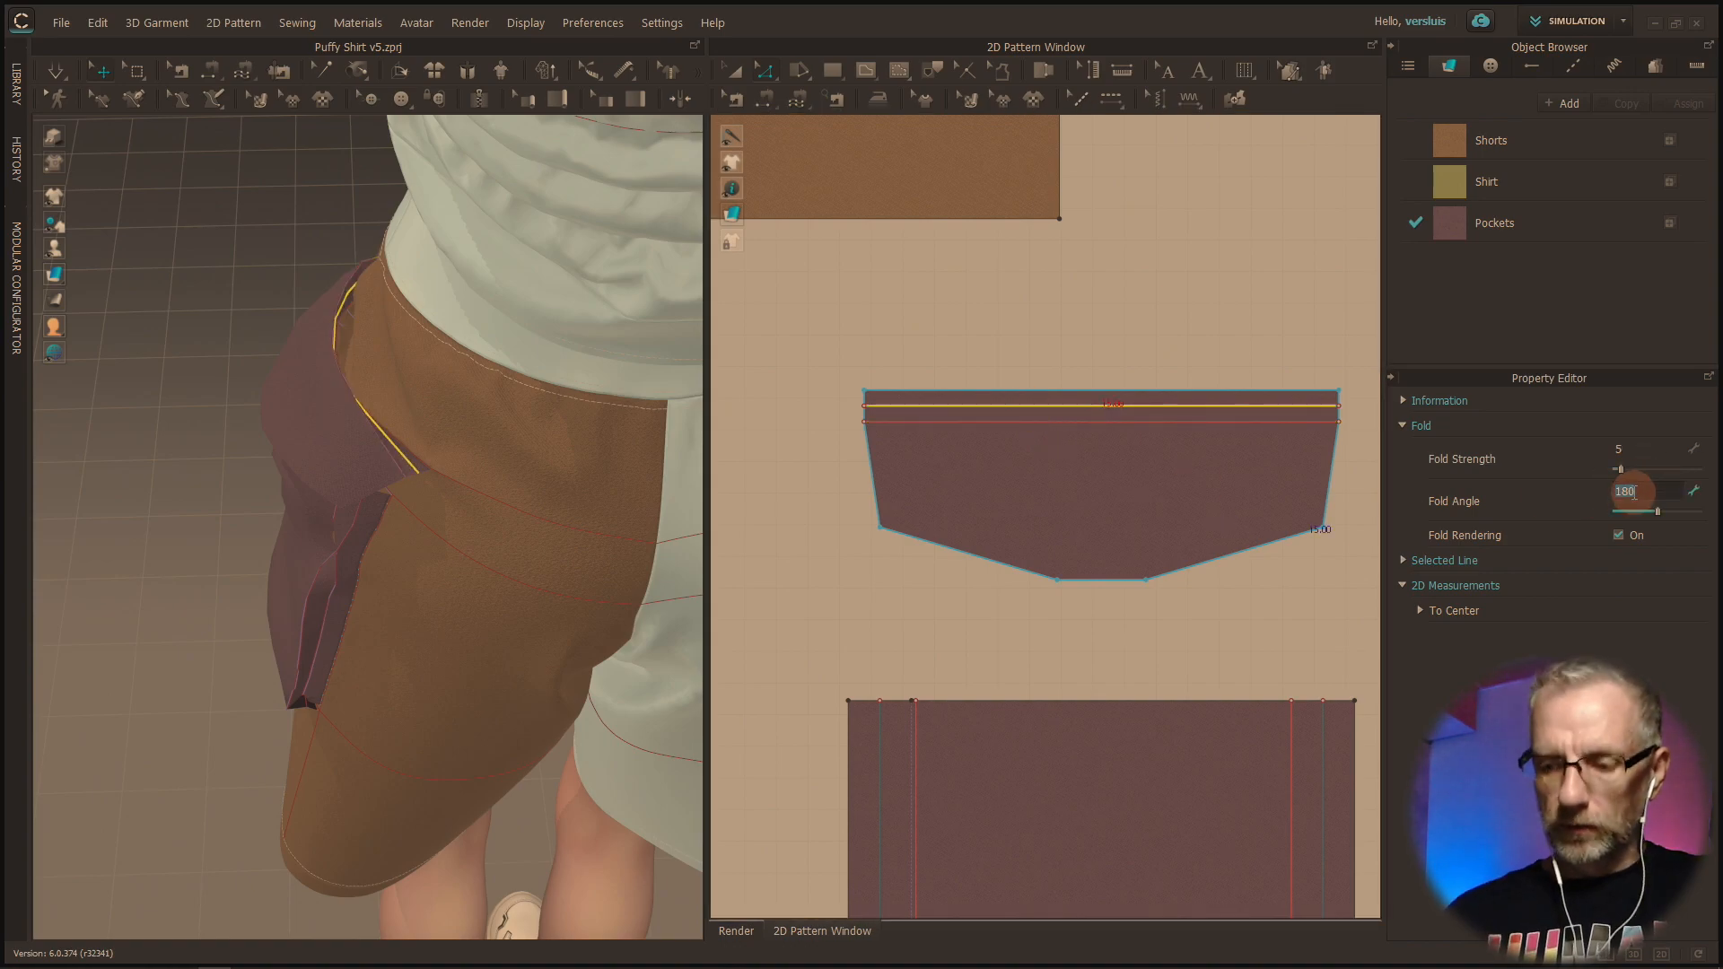
pyautogui.click(1620, 447)
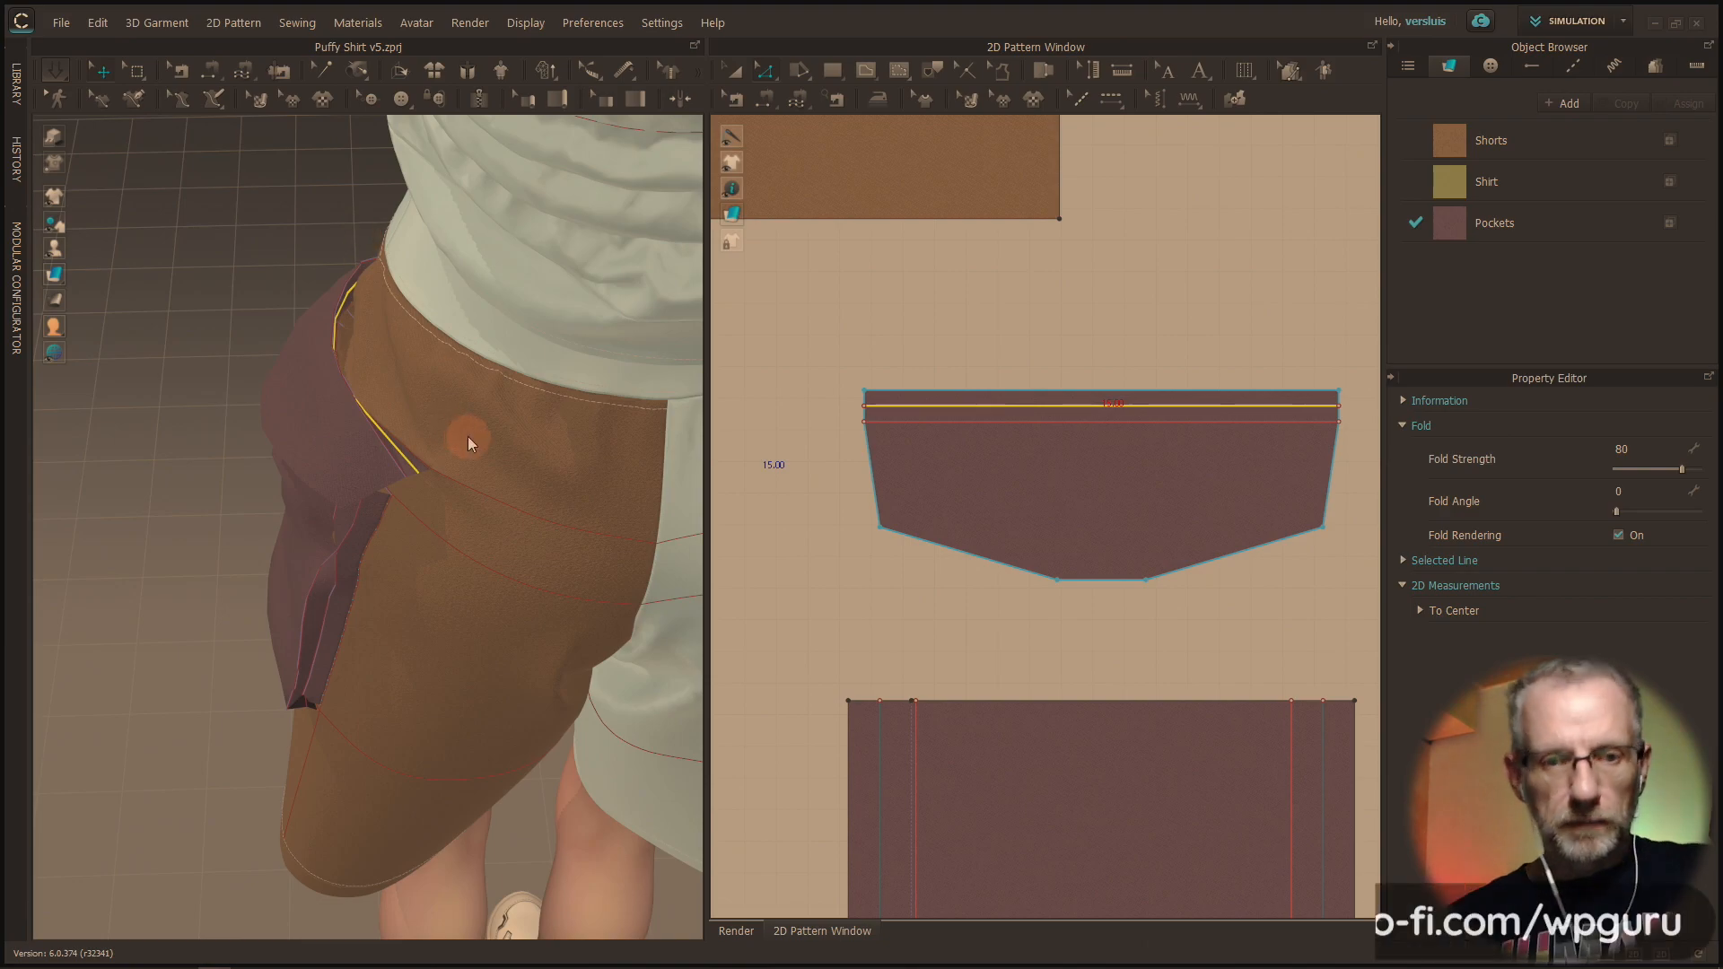
# Step: Simulate the garment and tug the flap outward and down from one side to test its double fold line
pyautogui.click(408, 483)
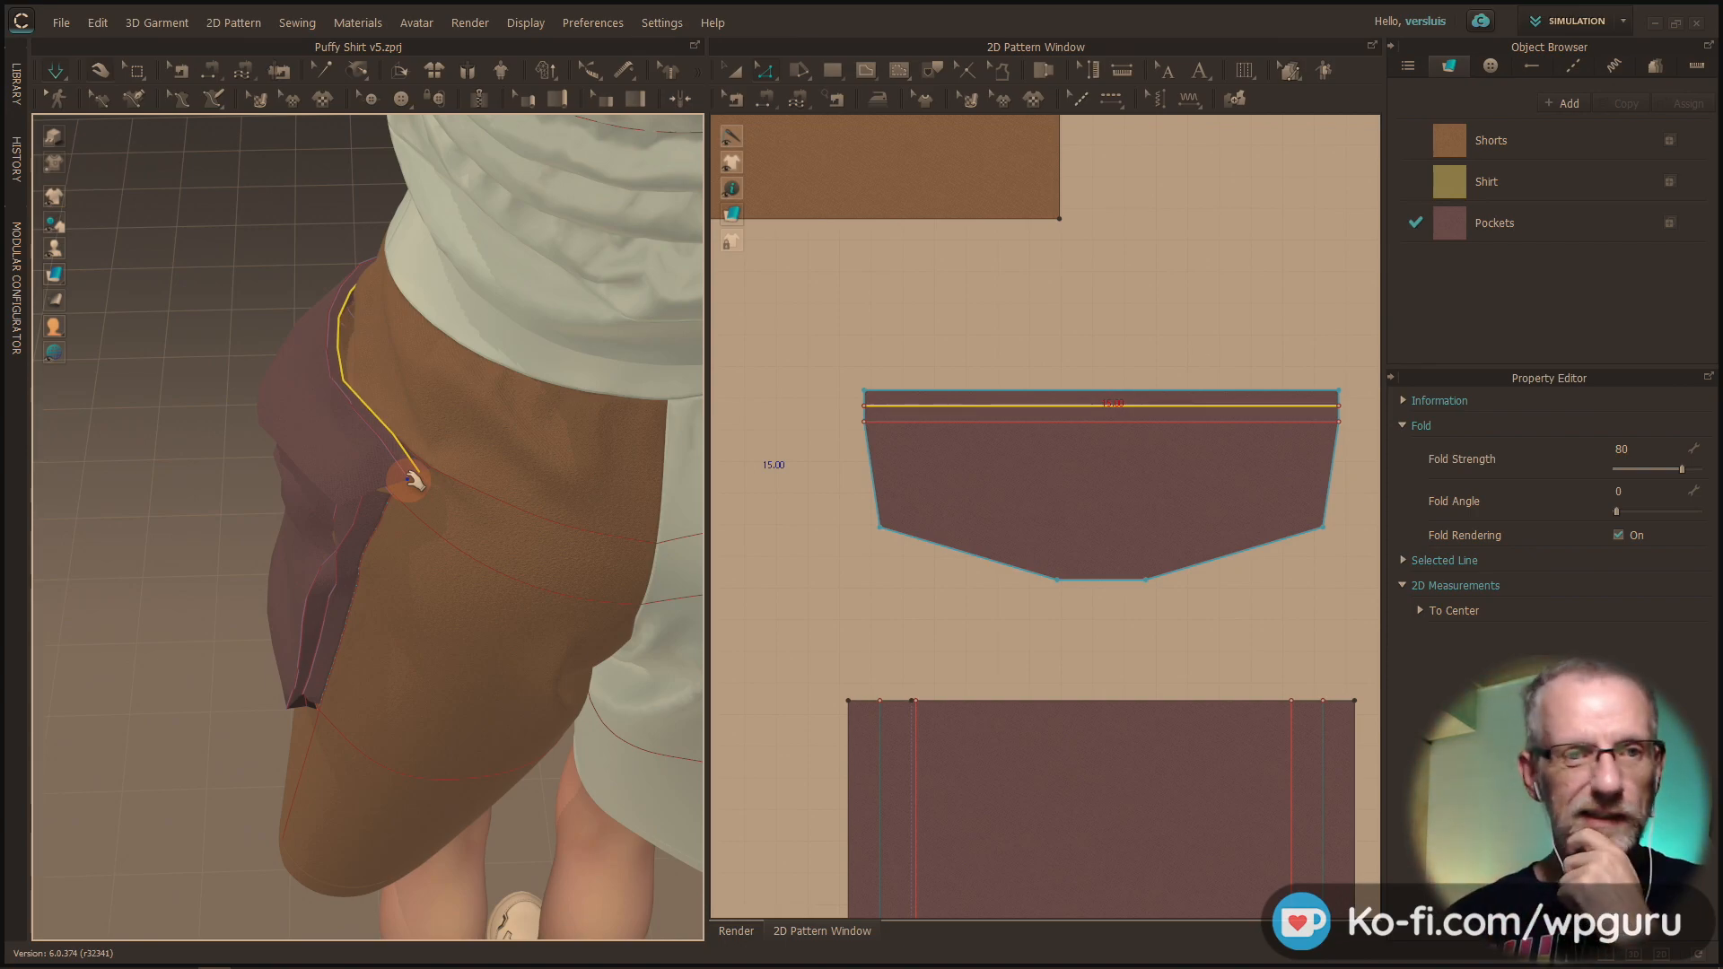
pyautogui.moveTo(411, 480)
pyautogui.mouseDown(button='right')
pyautogui.moveTo(361, 452)
pyautogui.moveTo(427, 484)
pyautogui.moveTo(444, 474)
pyautogui.mouseUp(button='right')
pyautogui.click(307, 411)
pyautogui.moveTo(262, 492); pyautogui.dragTo(661, 434, button='right')
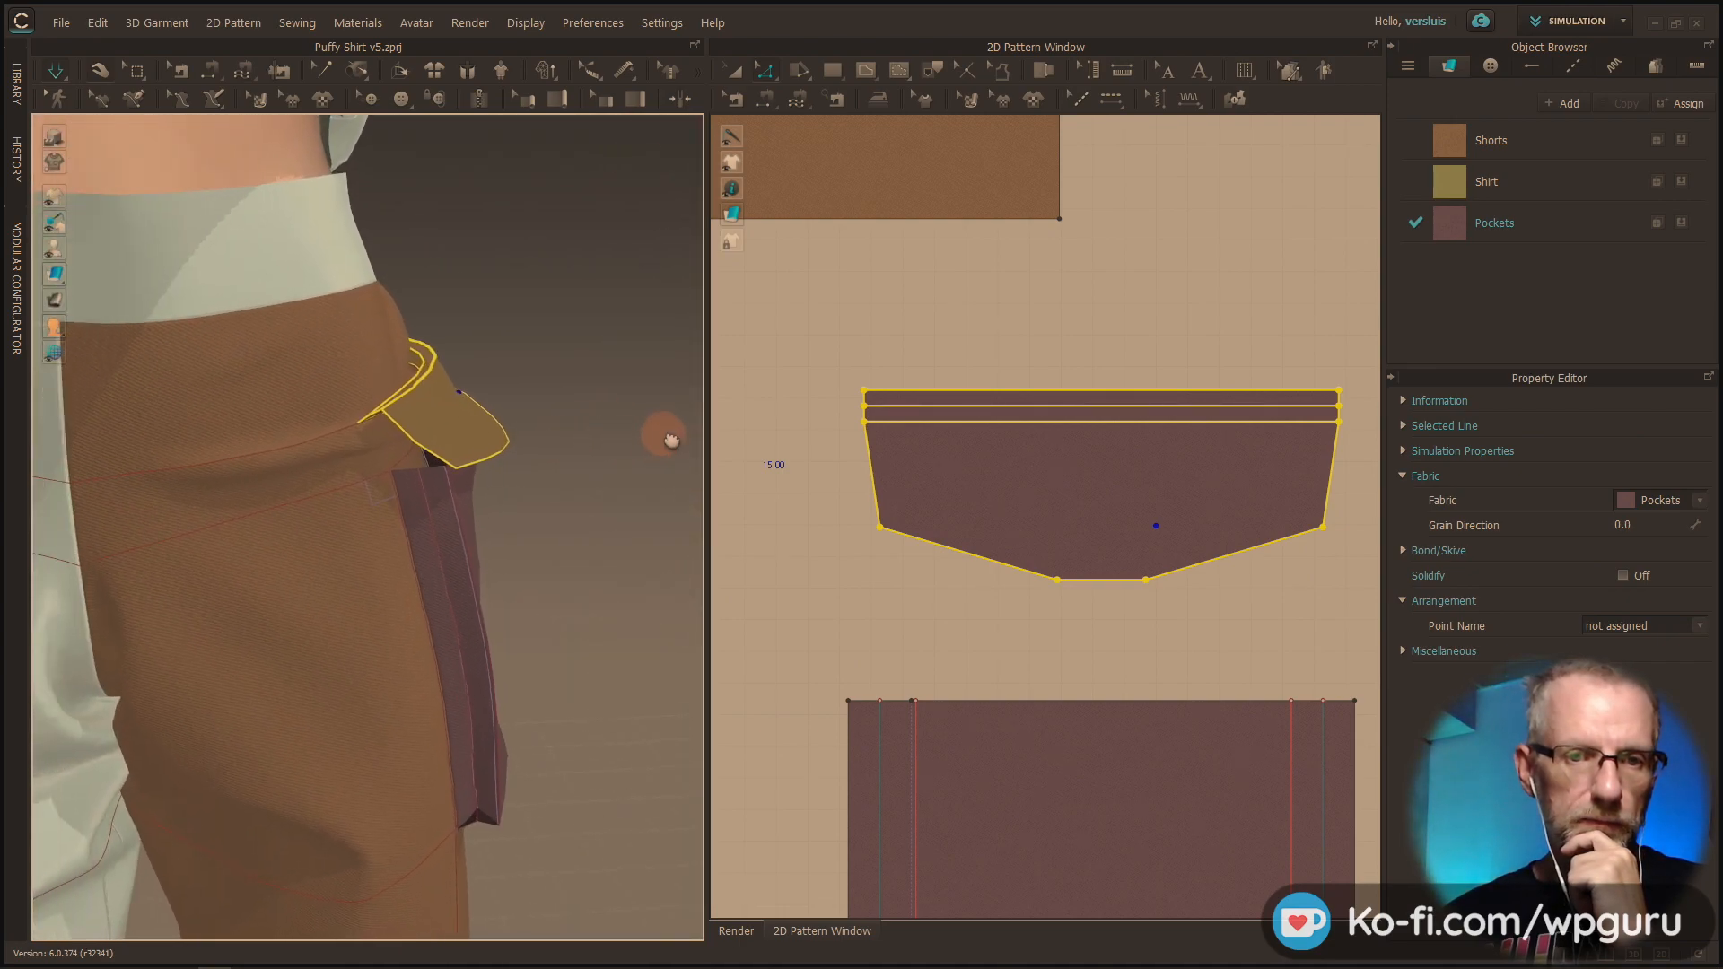
pyautogui.moveTo(489, 430); pyautogui.dragTo(569, 473)
pyautogui.moveTo(569, 473); pyautogui.dragTo(443, 511, button='right')
pyautogui.moveTo(609, 492); pyautogui.dragTo(628, 546)
pyautogui.moveTo(628, 545); pyautogui.dragTo(684, 506, button='right')
pyautogui.moveTo(525, 462); pyautogui.dragTo(620, 539)
# Step: Pull the flap down toward the pocket from the opposite side and examine how it sits above the pocket opening
pyautogui.moveTo(620, 538); pyautogui.dragTo(134, 521, button='right')
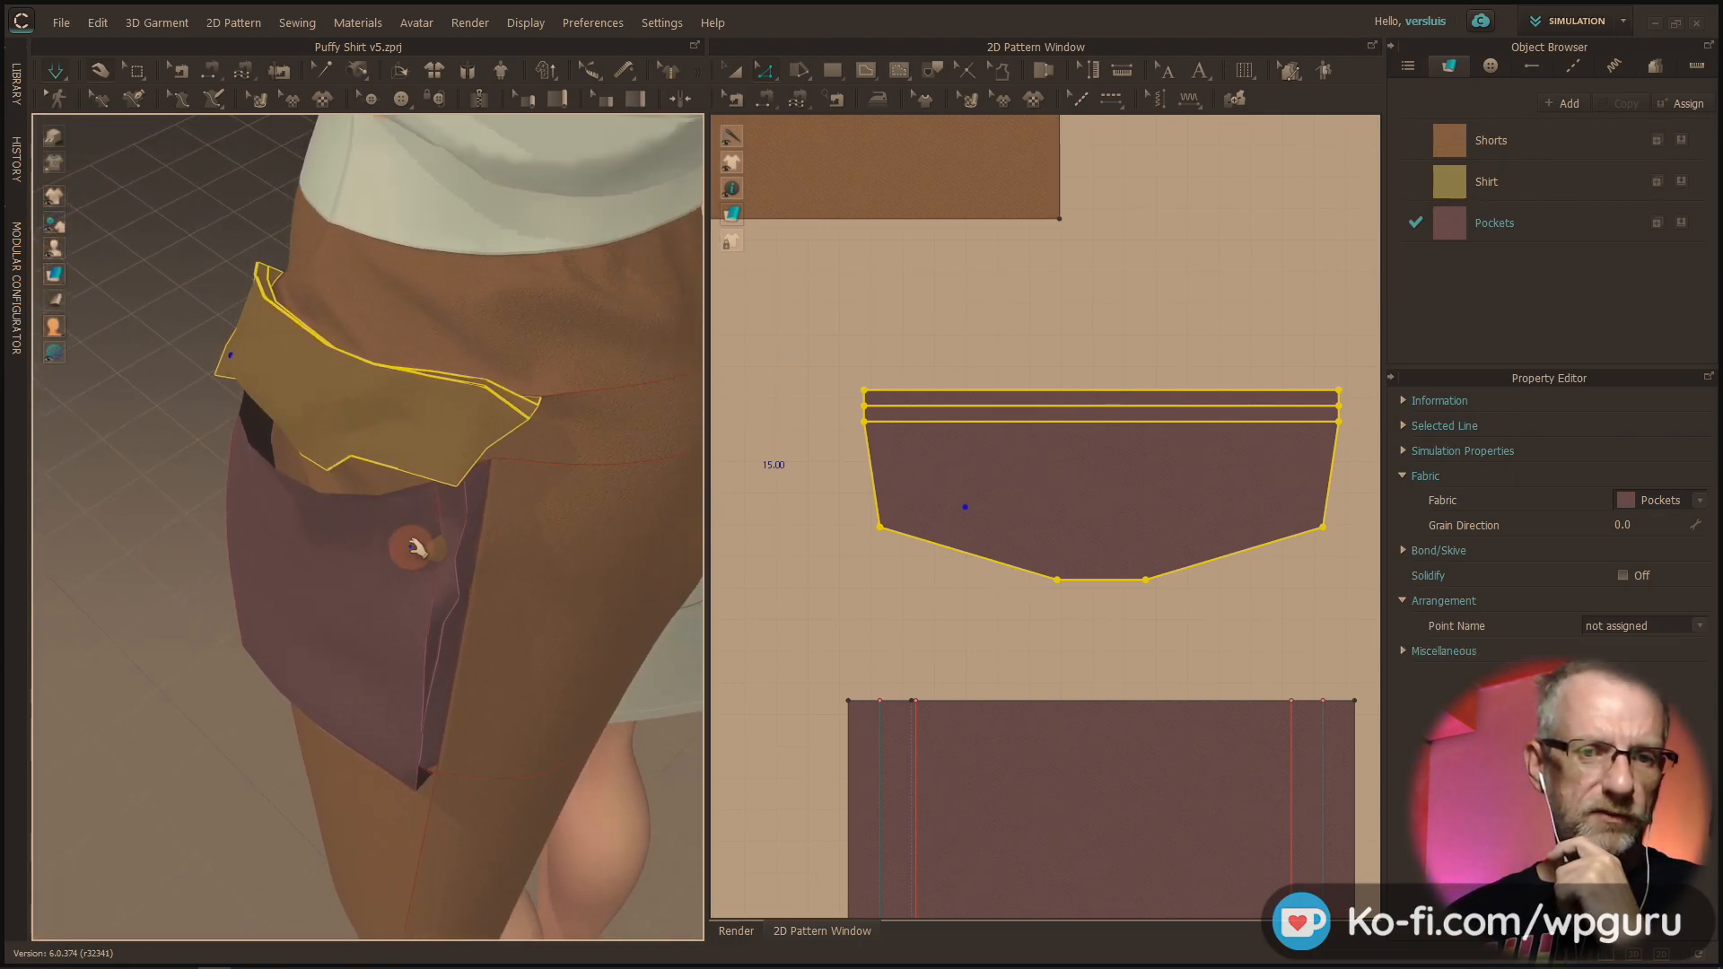
pyautogui.moveTo(394, 451); pyautogui.dragTo(353, 473)
pyautogui.moveTo(353, 473); pyautogui.dragTo(205, 473, button='right')
pyautogui.moveTo(404, 580); pyautogui.dragTo(448, 580, button='right')
pyautogui.click(448, 580)
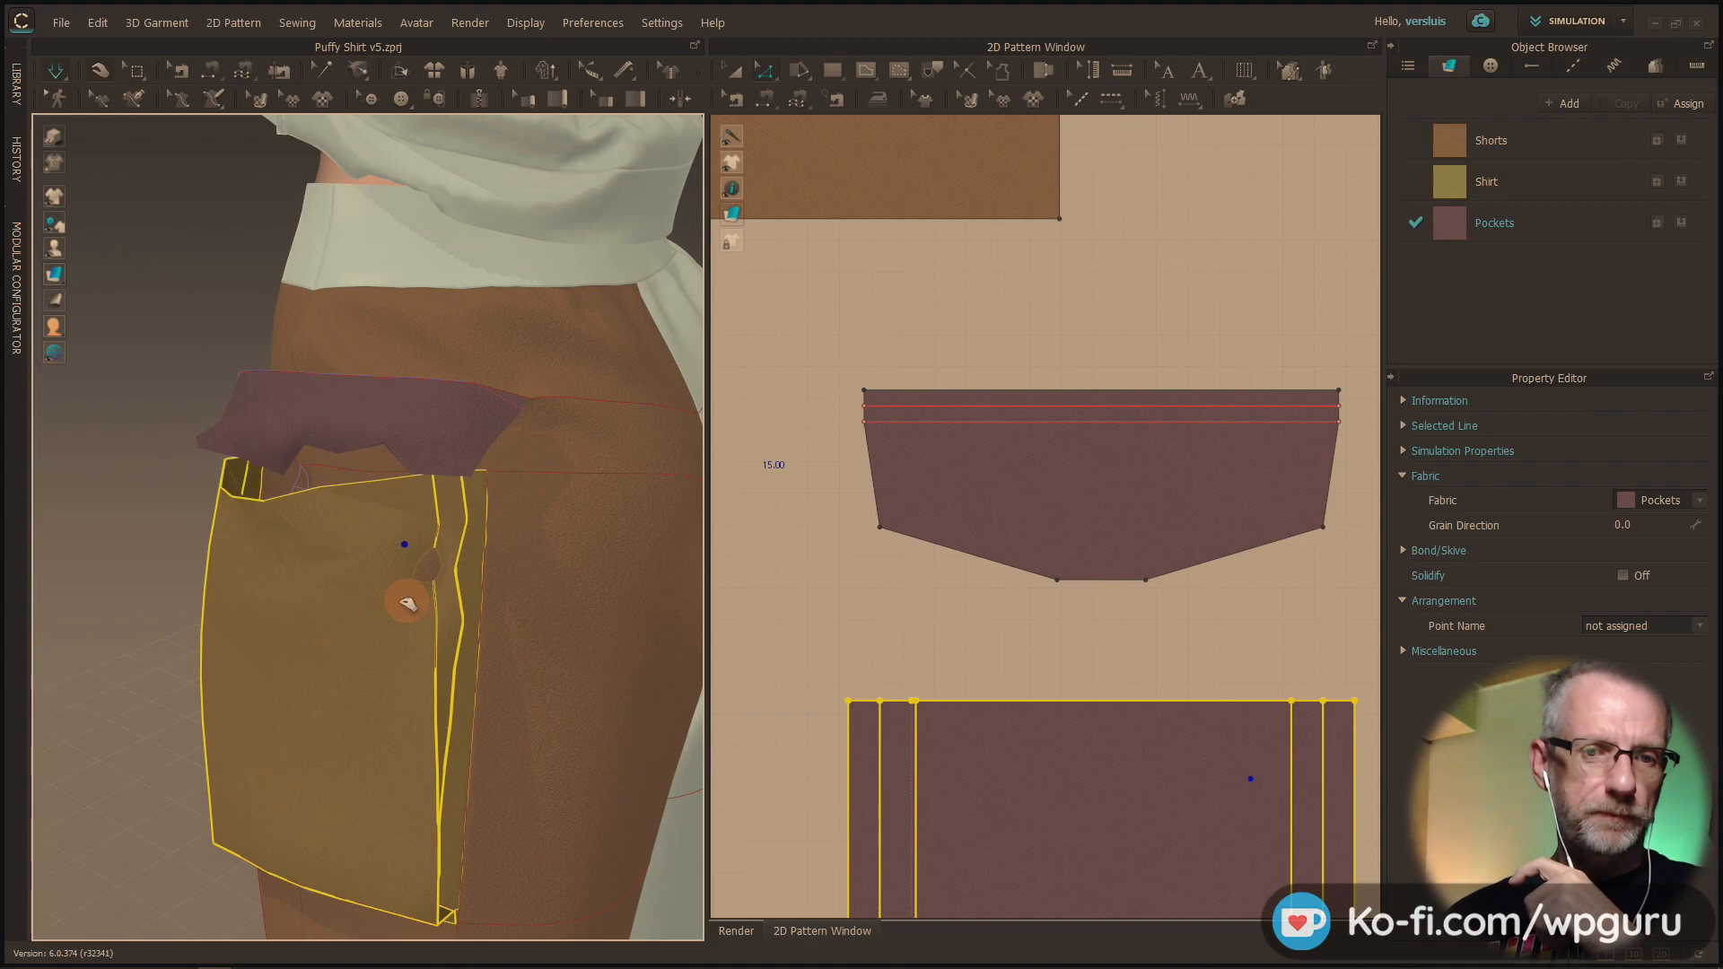
# Step: Pull the flap outward and down over the pocket from several sides to test how it folds along its two fold lines
pyautogui.moveTo(162, 590); pyautogui.dragTo(167, 589)
pyautogui.moveTo(478, 529); pyautogui.dragTo(345, 453)
pyautogui.moveTo(374, 604); pyautogui.dragTo(498, 458, button='right')
pyautogui.click(547, 504)
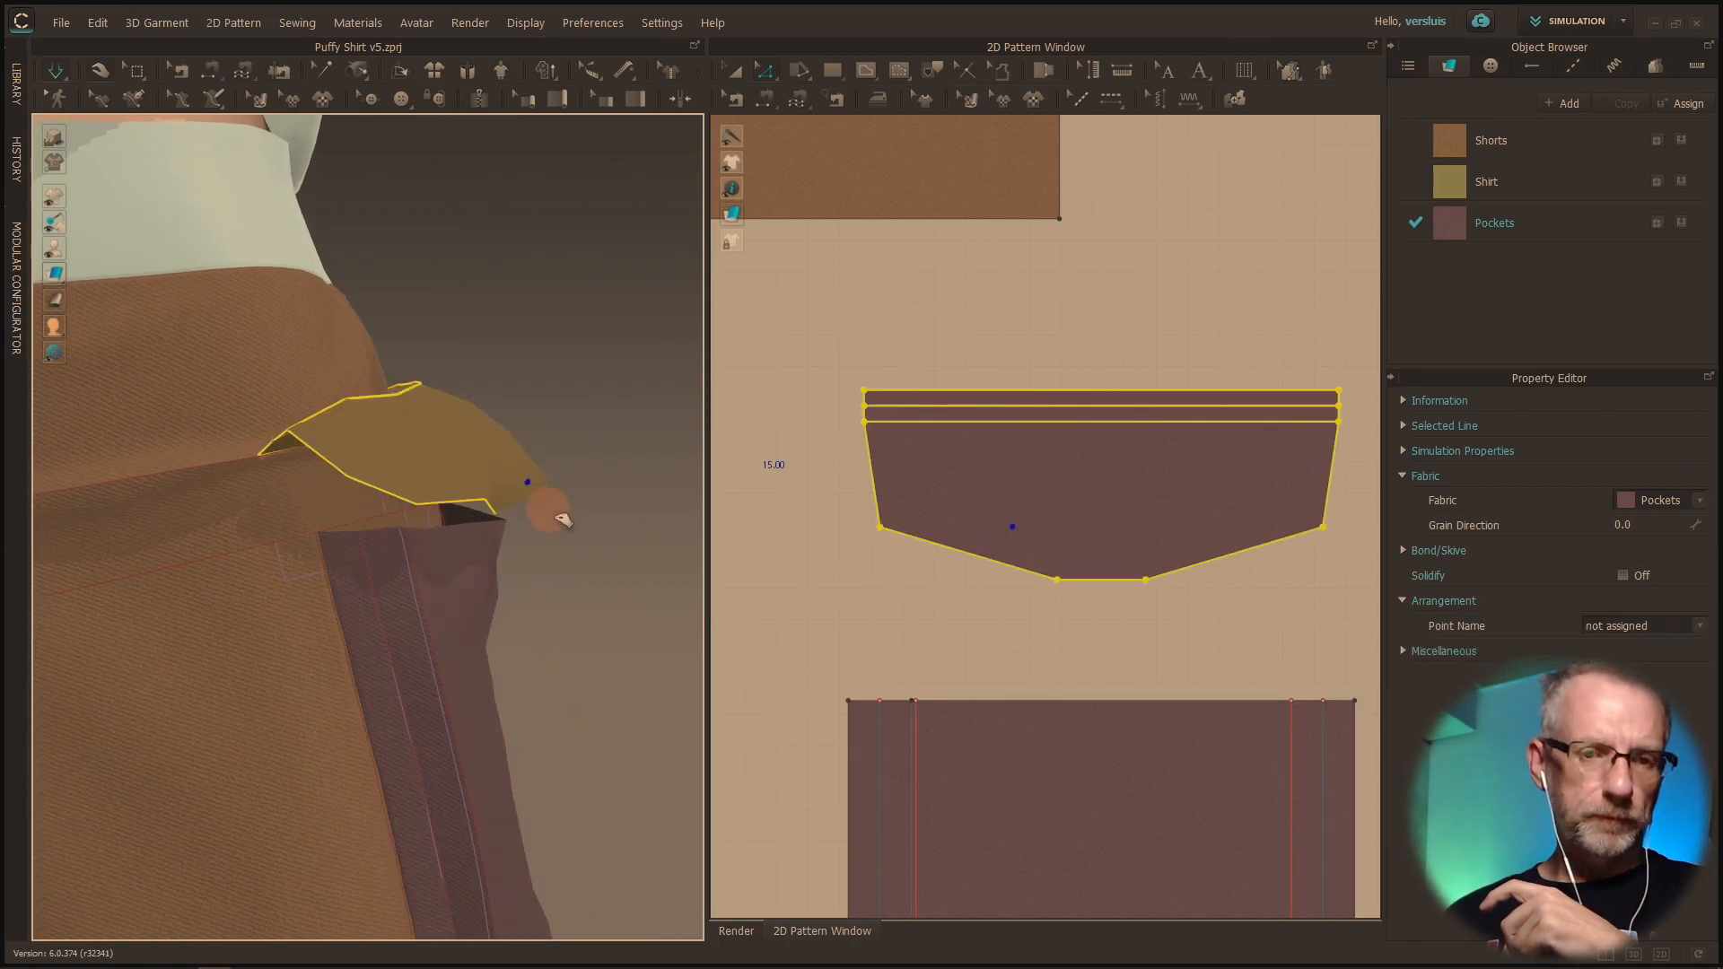
pyautogui.moveTo(667, 537); pyautogui.dragTo(608, 554)
pyautogui.moveTo(539, 575); pyautogui.dragTo(364, 552, button='right')
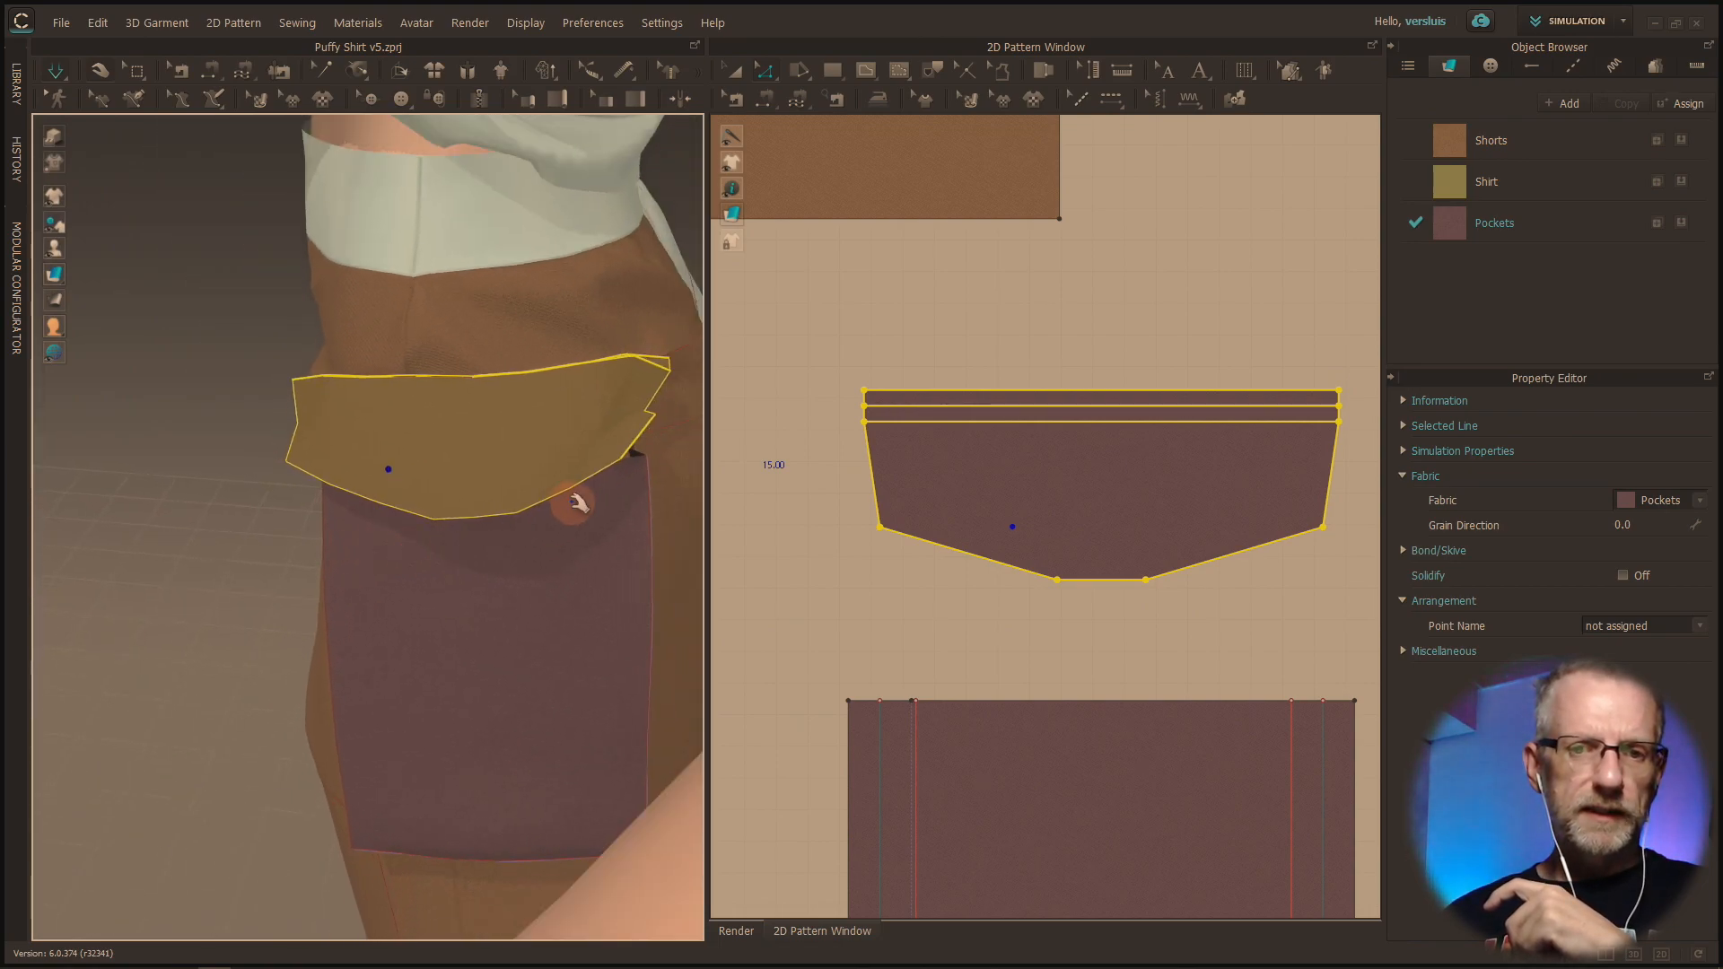
pyautogui.moveTo(612, 451); pyautogui.dragTo(639, 541)
pyautogui.moveTo(633, 492); pyautogui.dragTo(732, 466, button='right')
pyautogui.moveTo(618, 588); pyautogui.dragTo(574, 443)
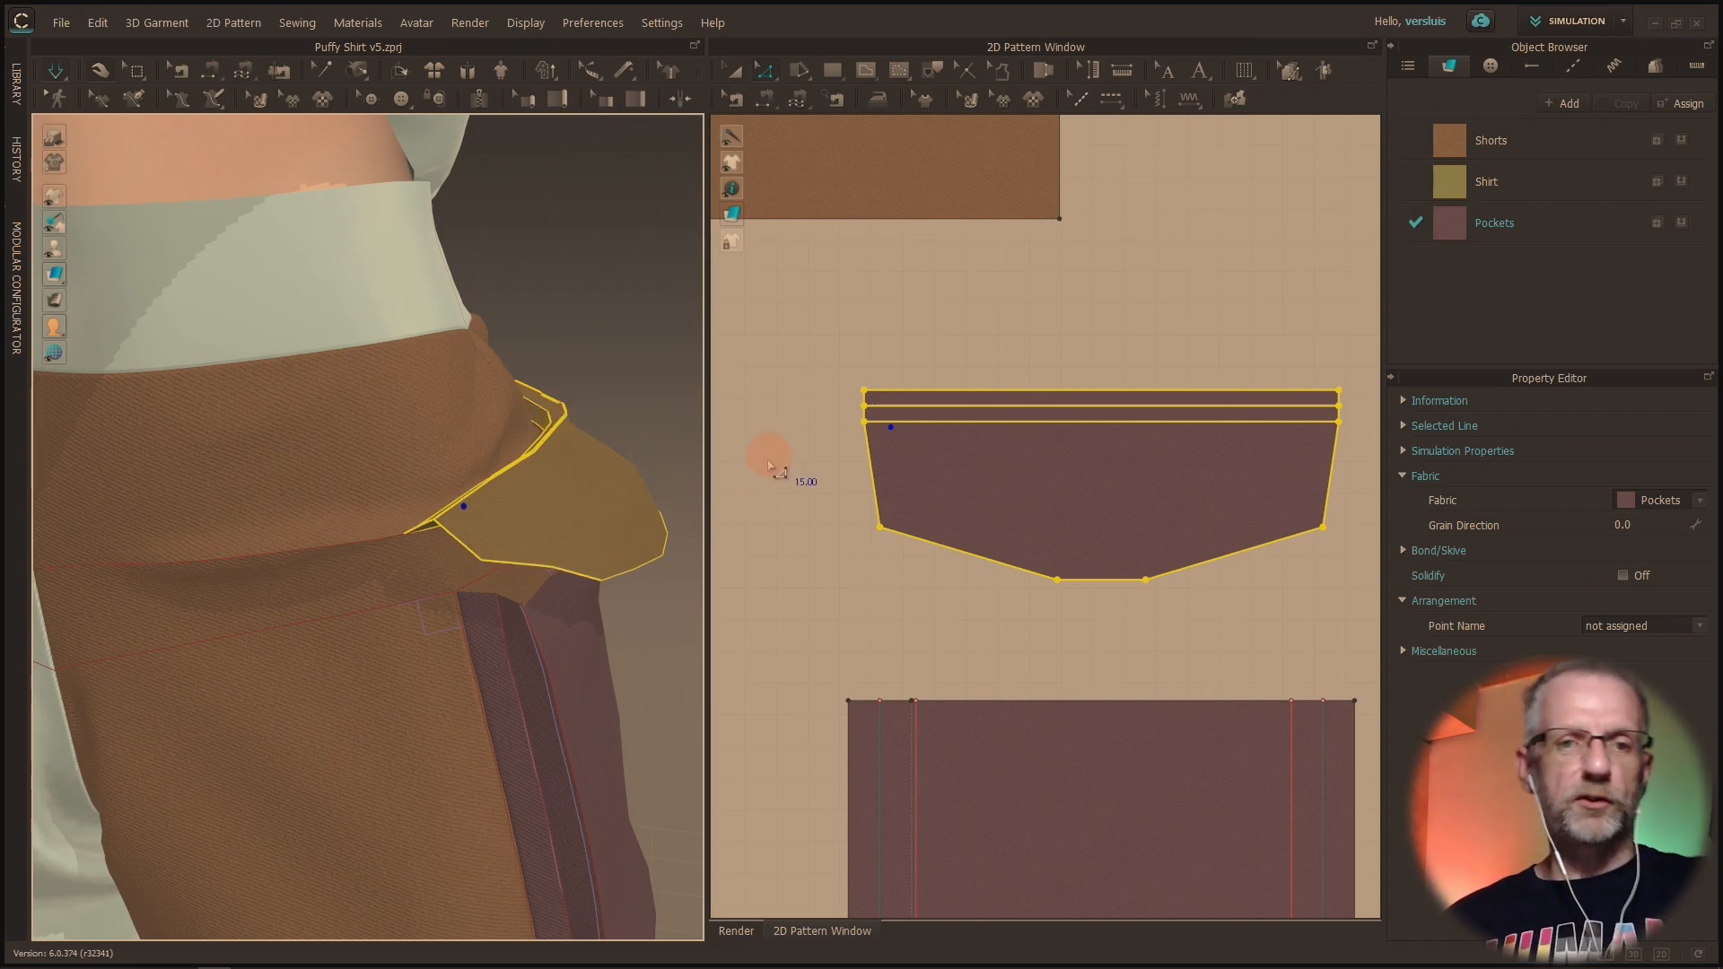
# Step: Shorten the flap's upper edge to 13 cm, applying the length change in both directions
pyautogui.click(781, 435)
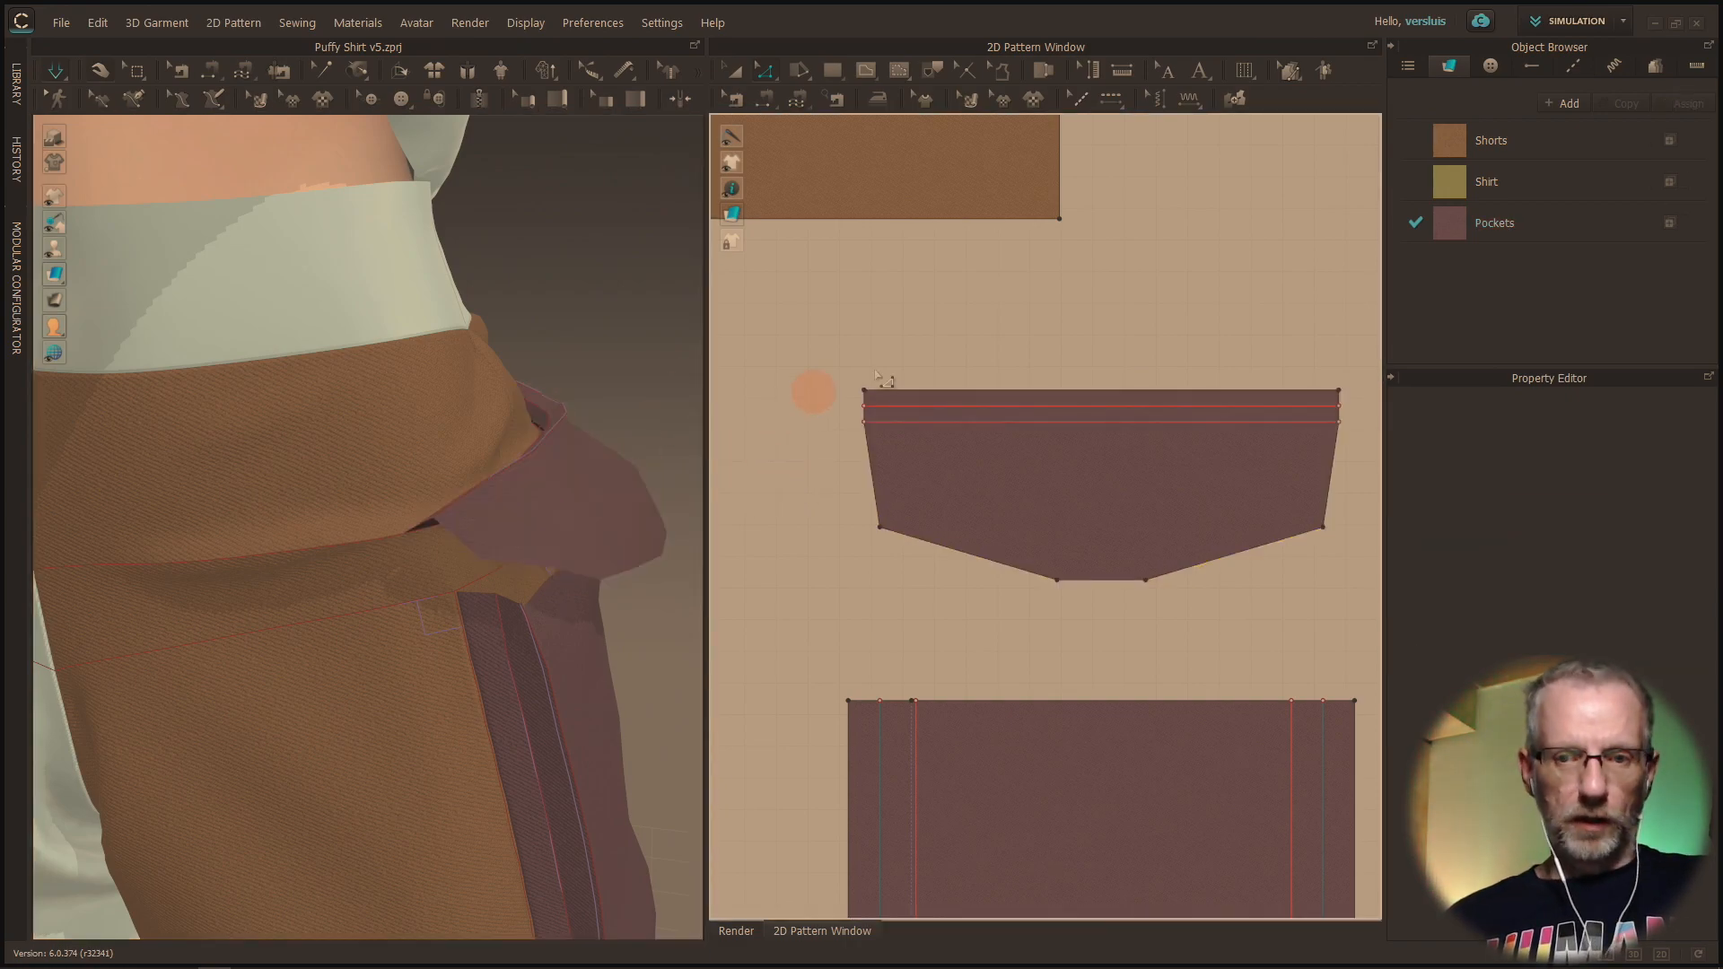
pyautogui.click(975, 395)
pyautogui.rightClick(974, 394)
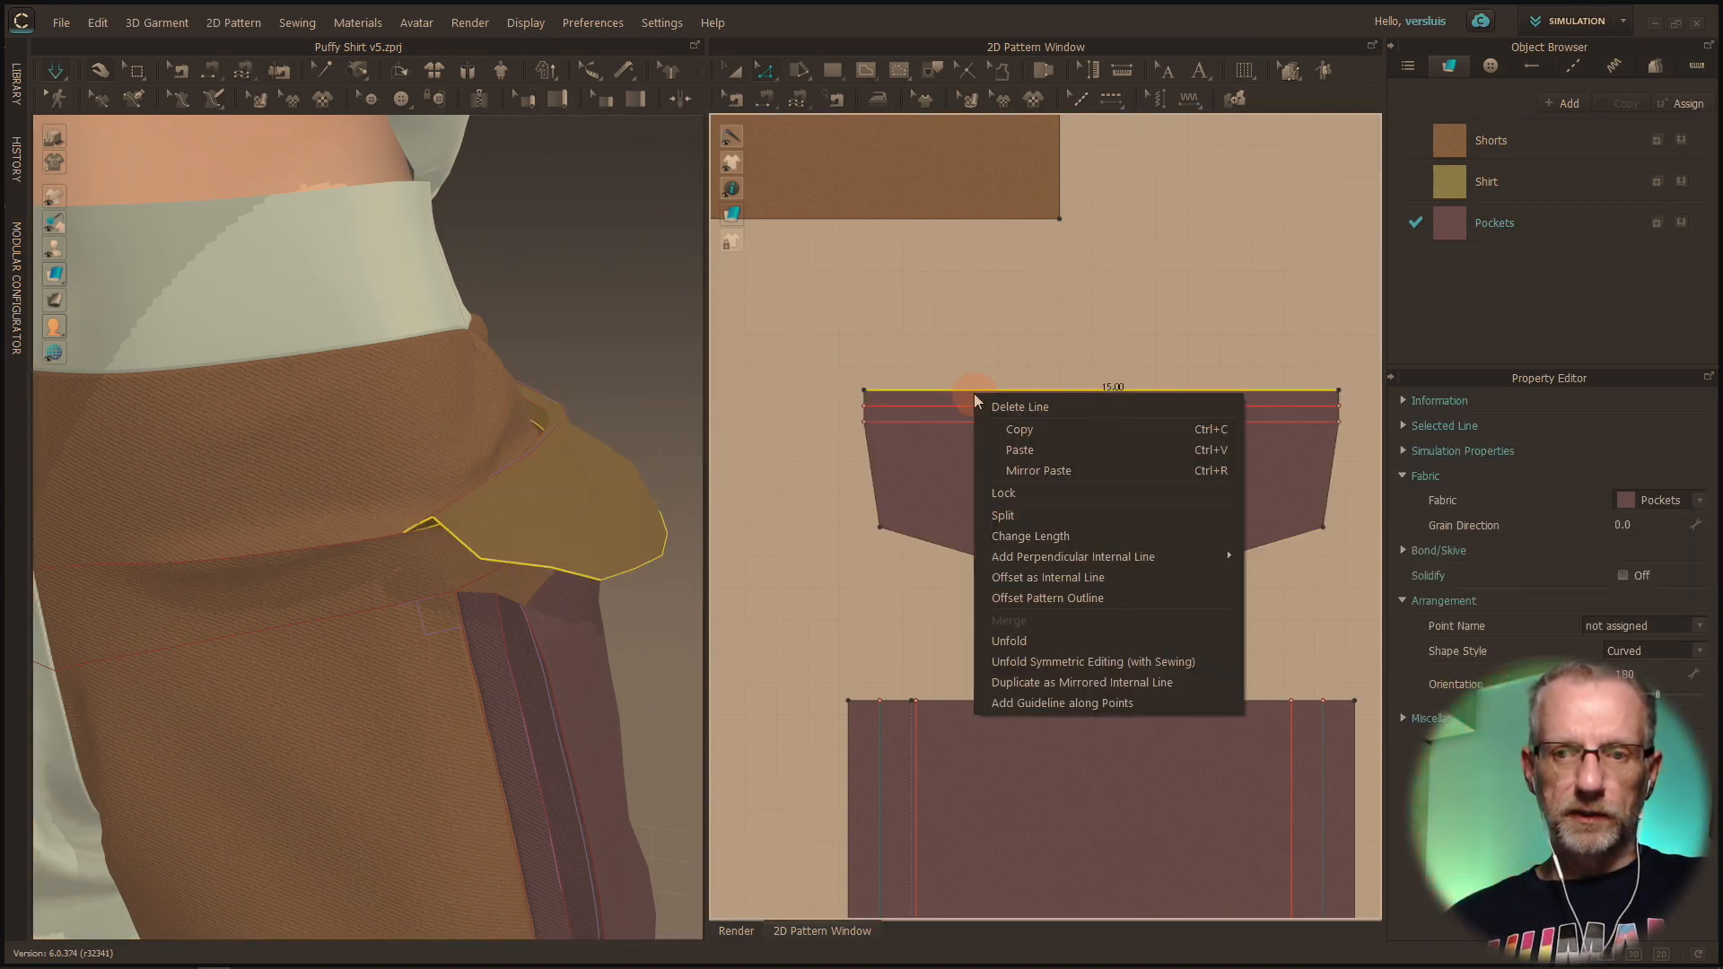
pyautogui.click(1119, 535)
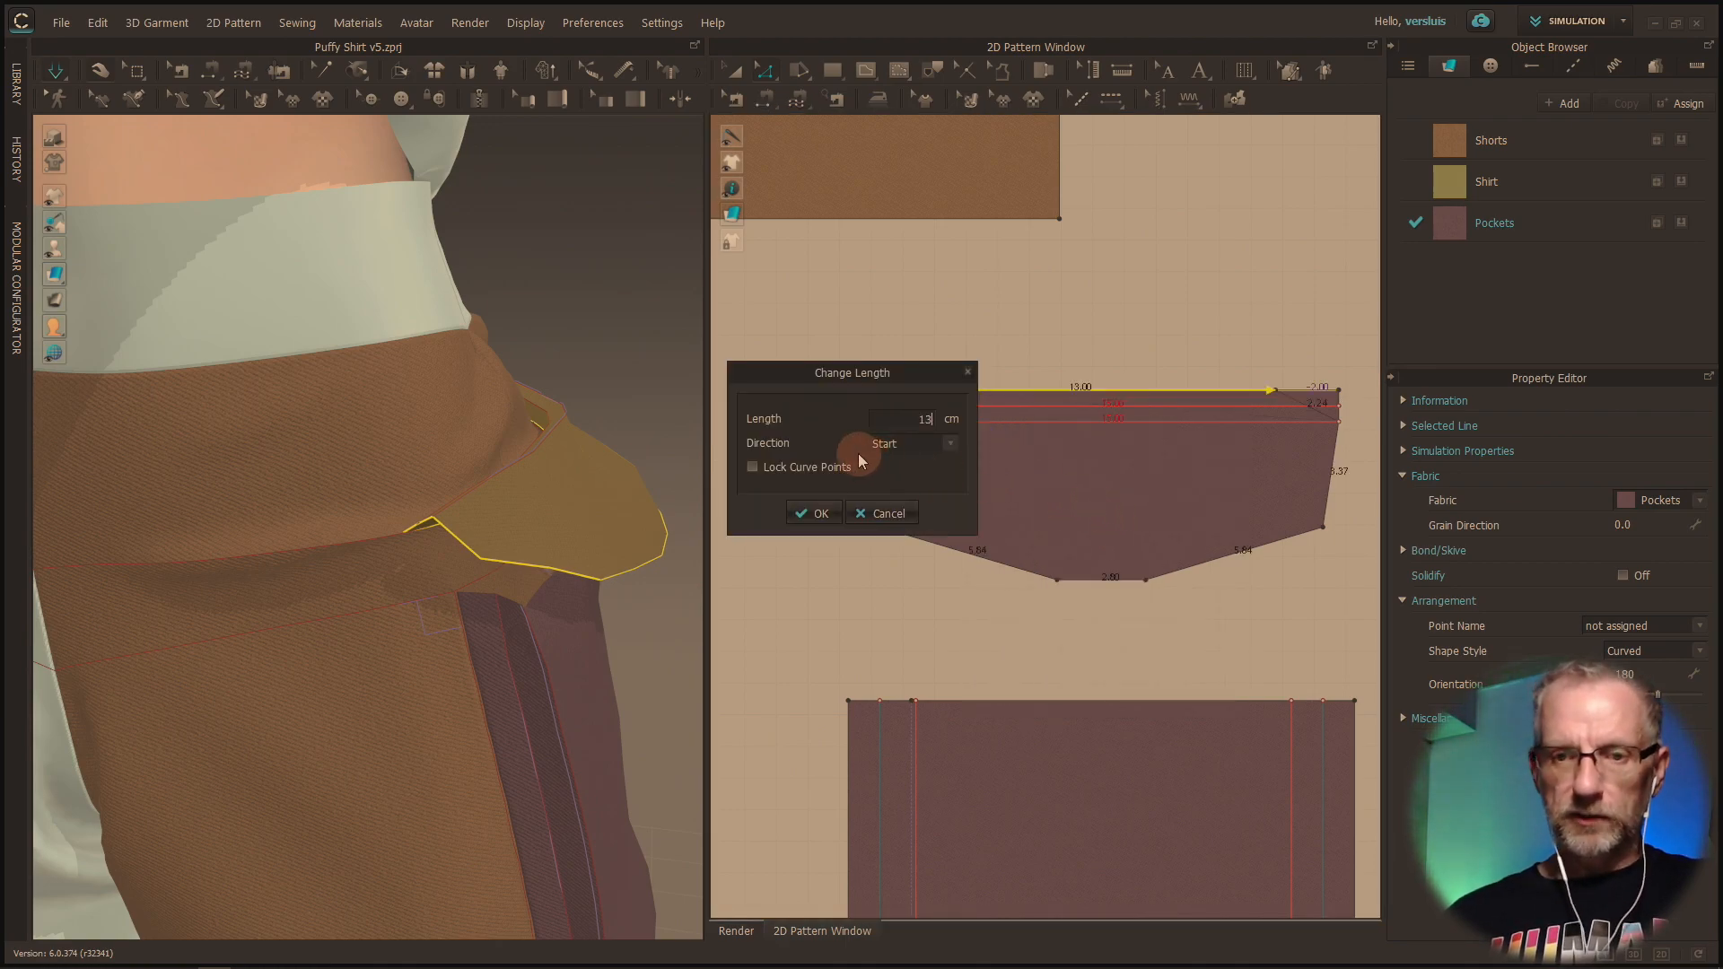
pyautogui.click(912, 443)
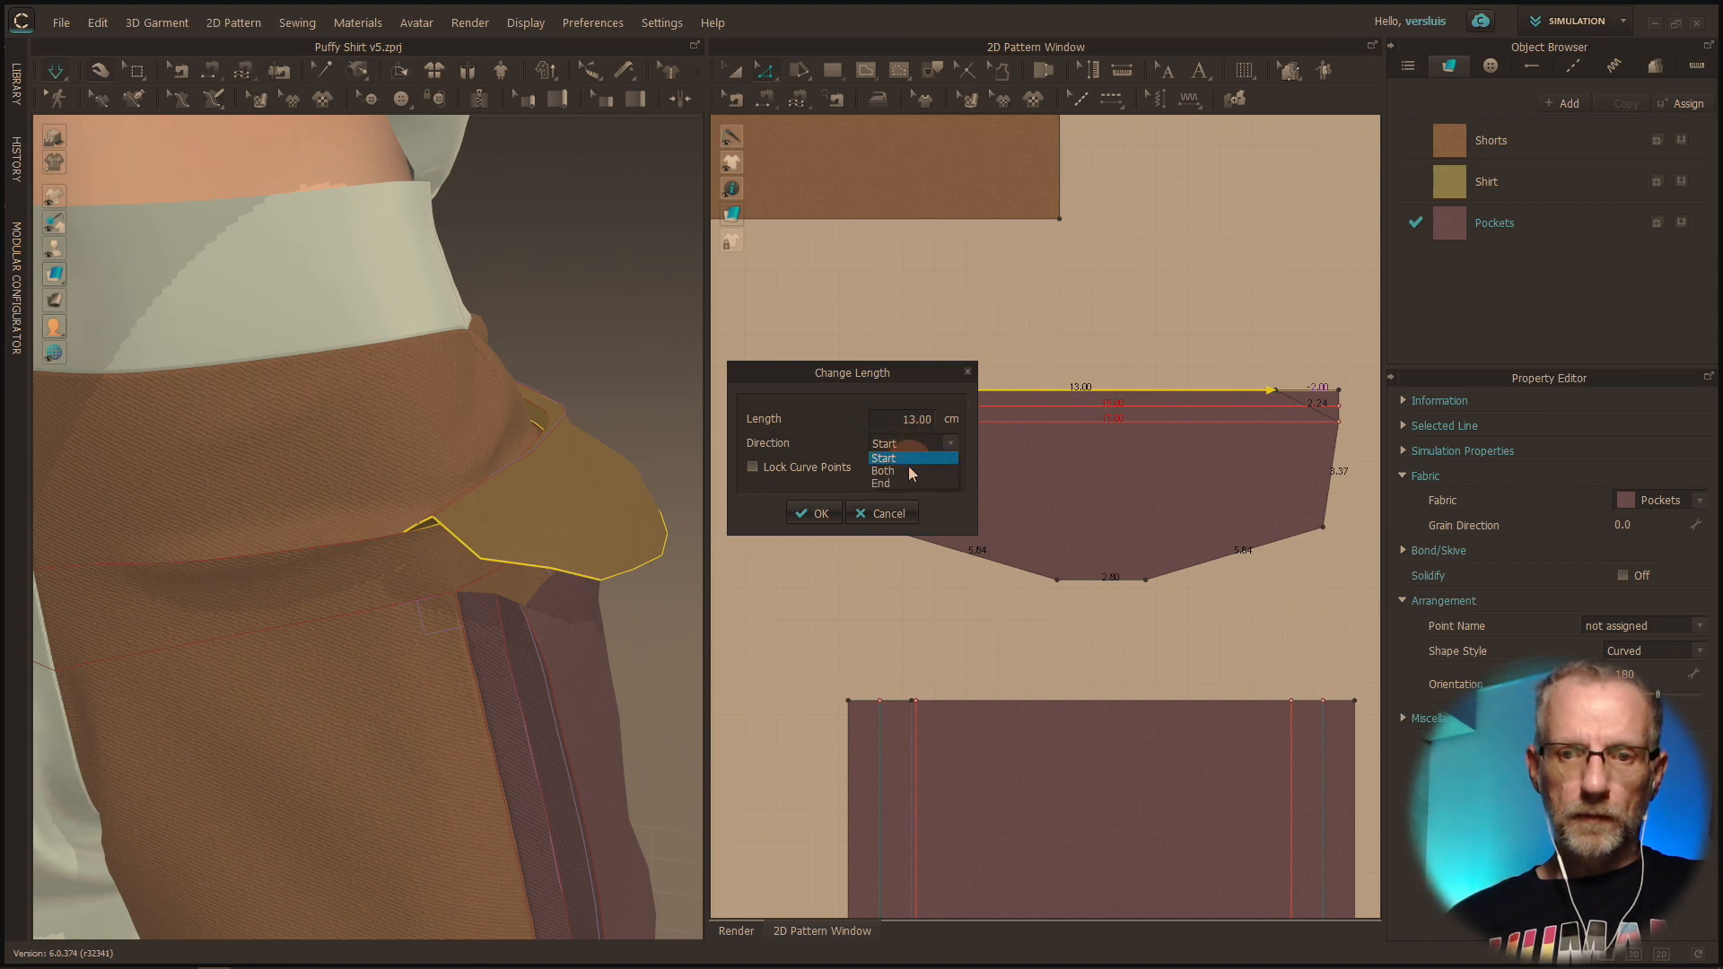
pyautogui.click(909, 470)
pyautogui.click(819, 513)
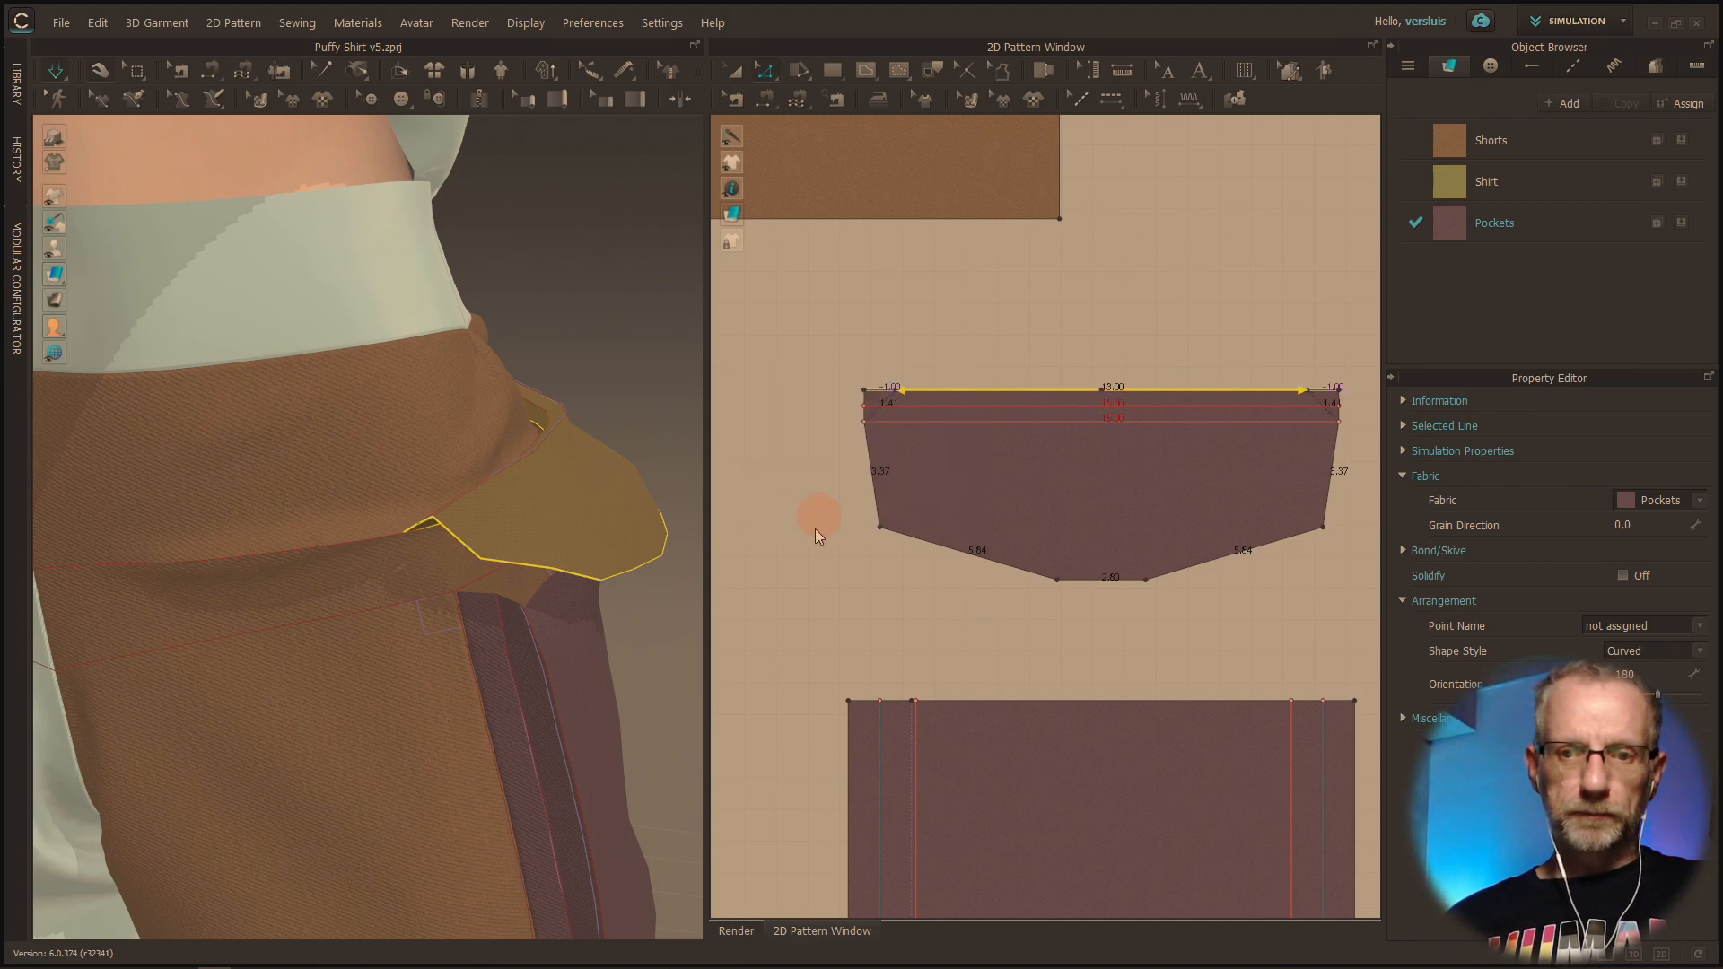
# Step: Simulate the garment with the tapered flap edge and tug the flap up and down to reshape its drape
pyautogui.click(767, 623)
pyautogui.click(82, 72)
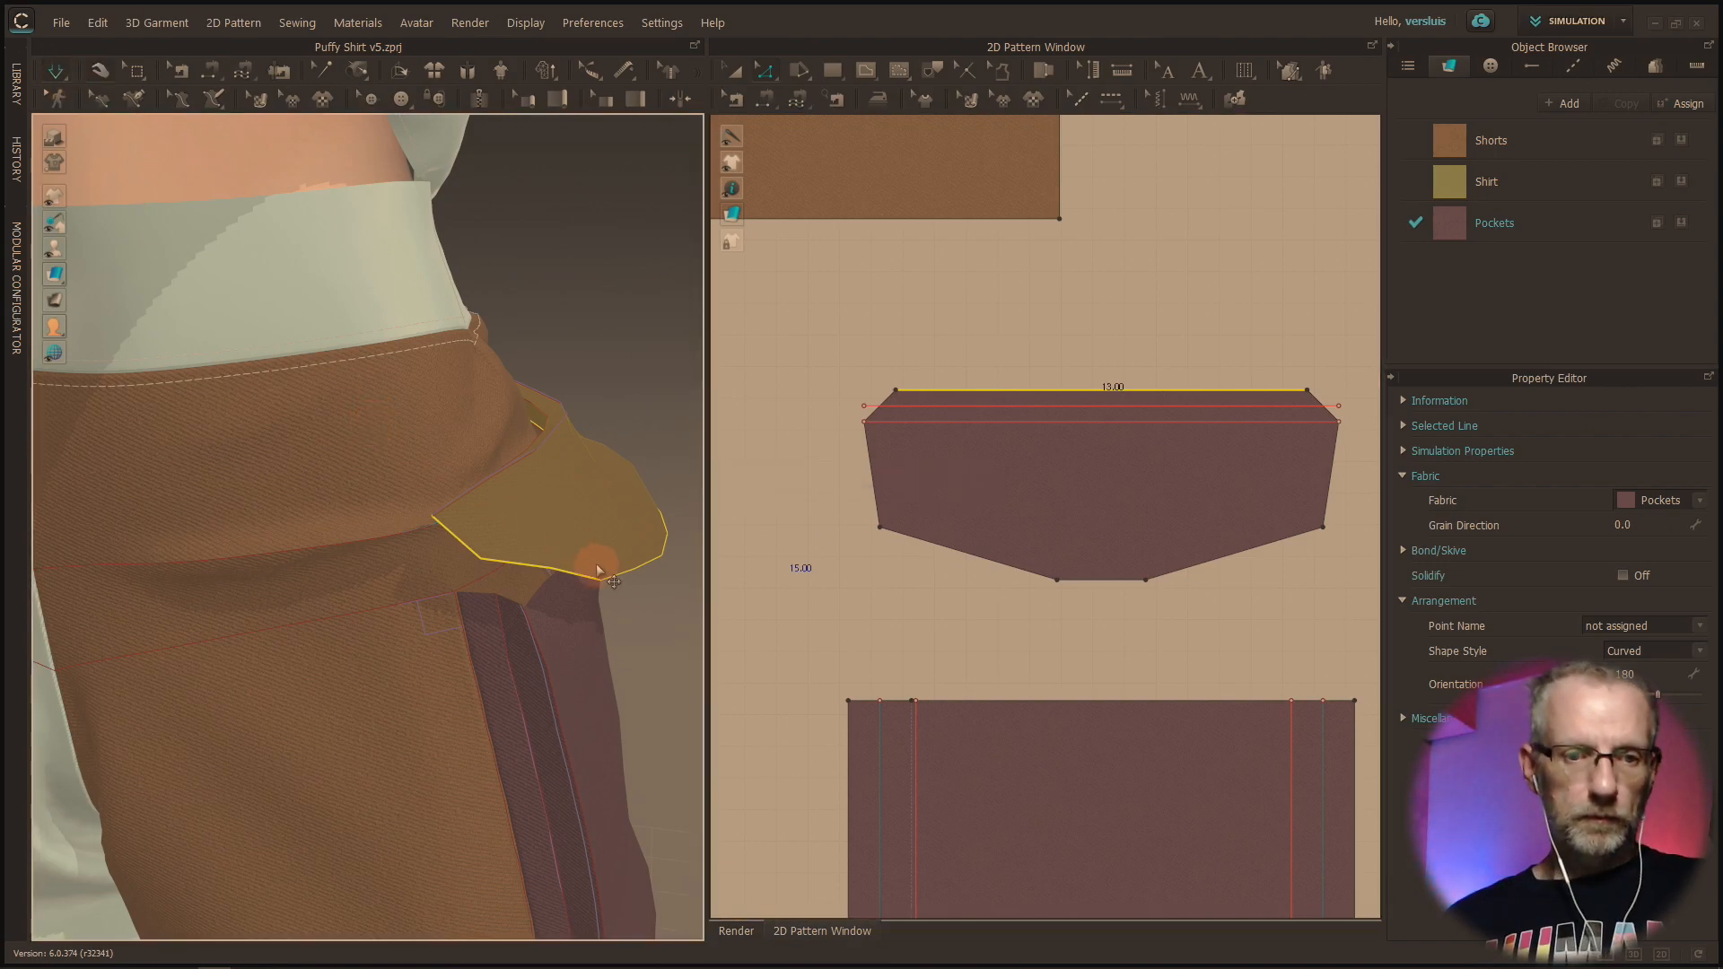
pyautogui.moveTo(627, 519); pyautogui.dragTo(639, 525)
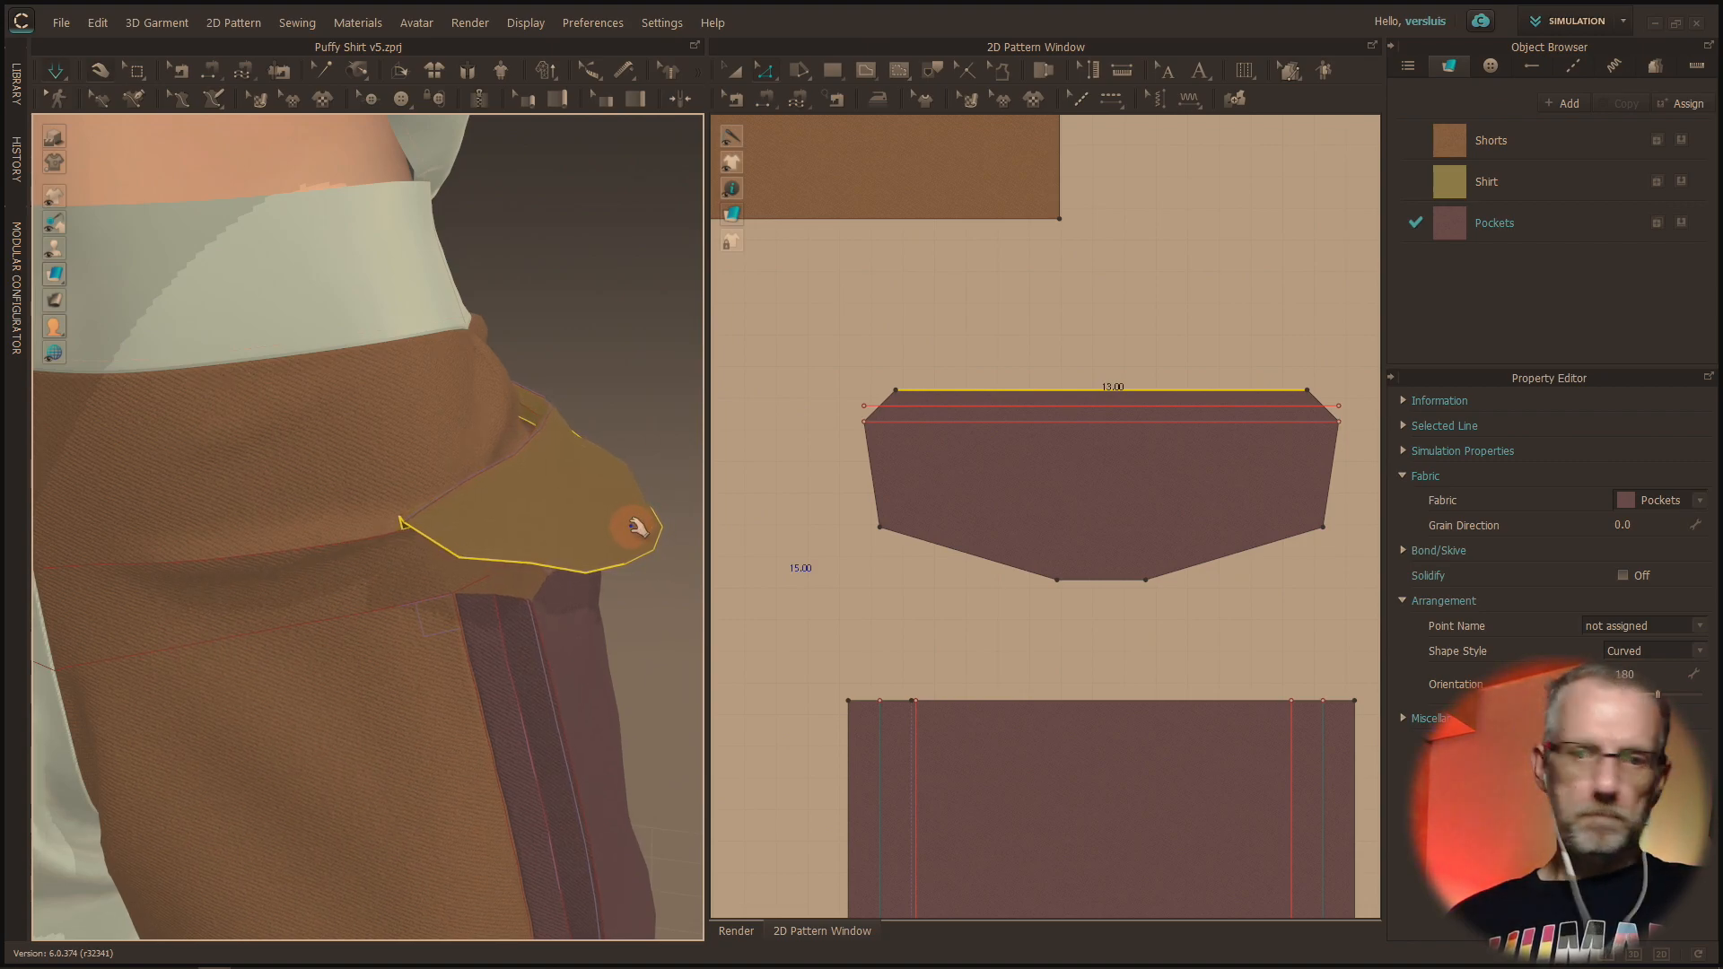
pyautogui.moveTo(638, 530); pyautogui.dragTo(658, 296)
pyautogui.moveTo(658, 296); pyautogui.dragTo(682, 438, button='right')
pyautogui.moveTo(561, 363); pyautogui.dragTo(718, 538)
pyautogui.scroll(-6, 604, 442)
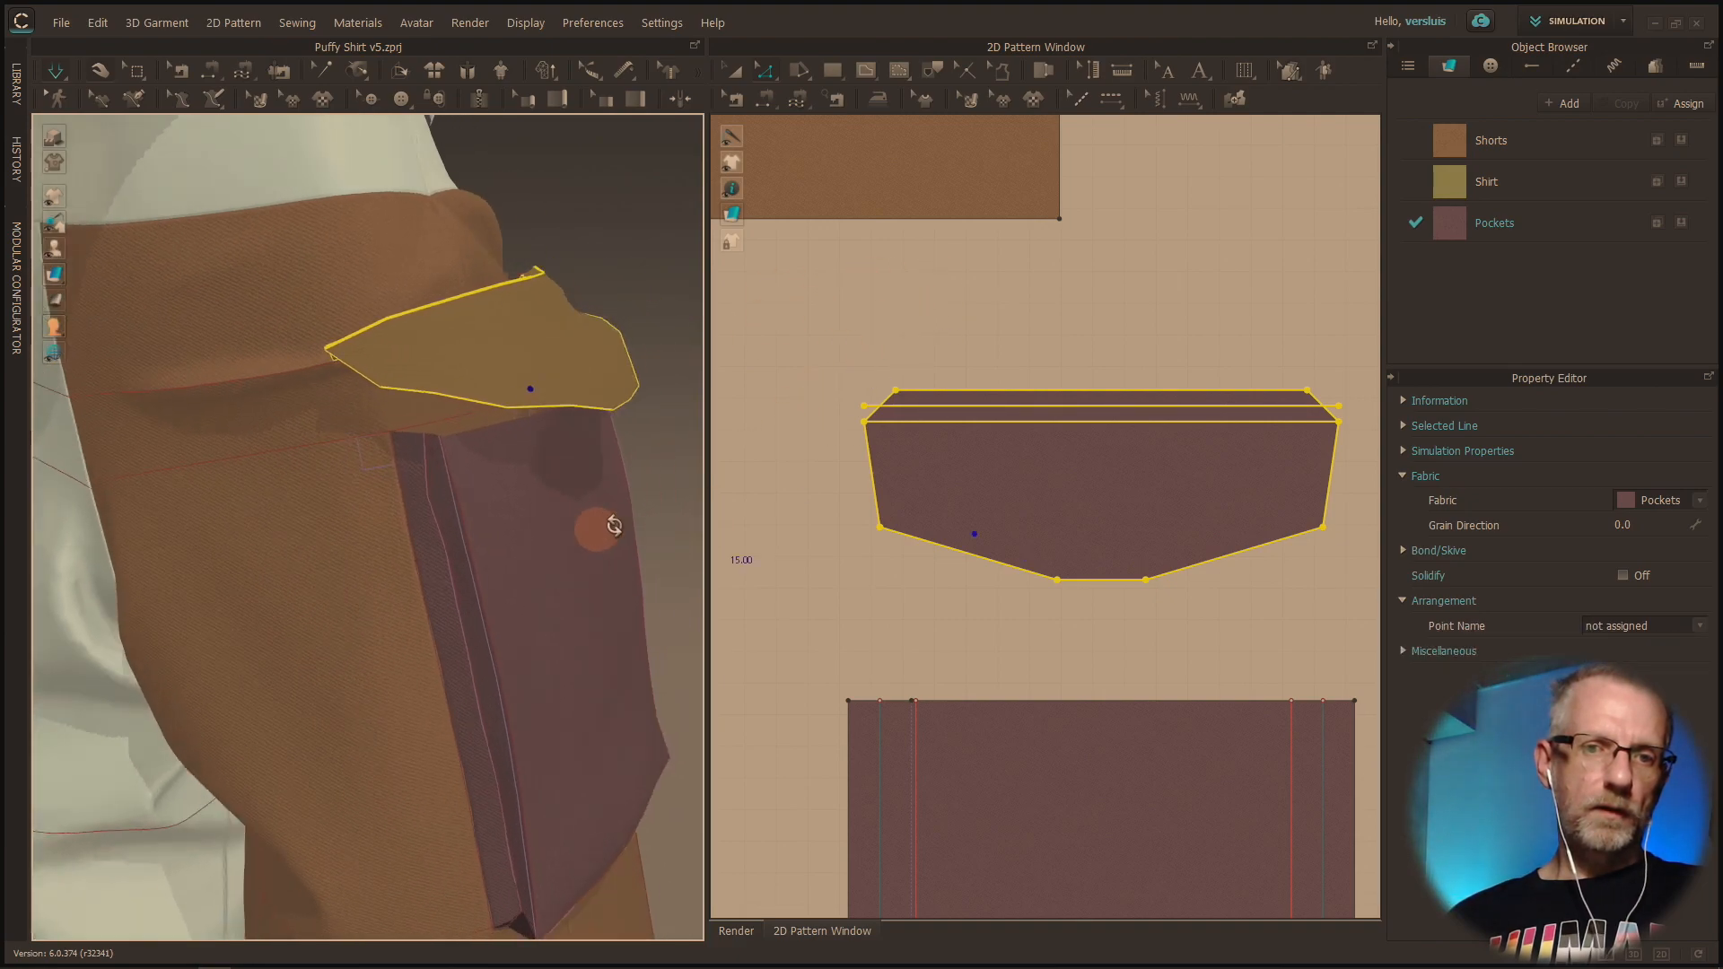
# Step: Nudge the pocket and pull the flap down over its opening, checking the drape from the front and back
pyautogui.moveTo(641, 479); pyautogui.dragTo(558, 558, button='right')
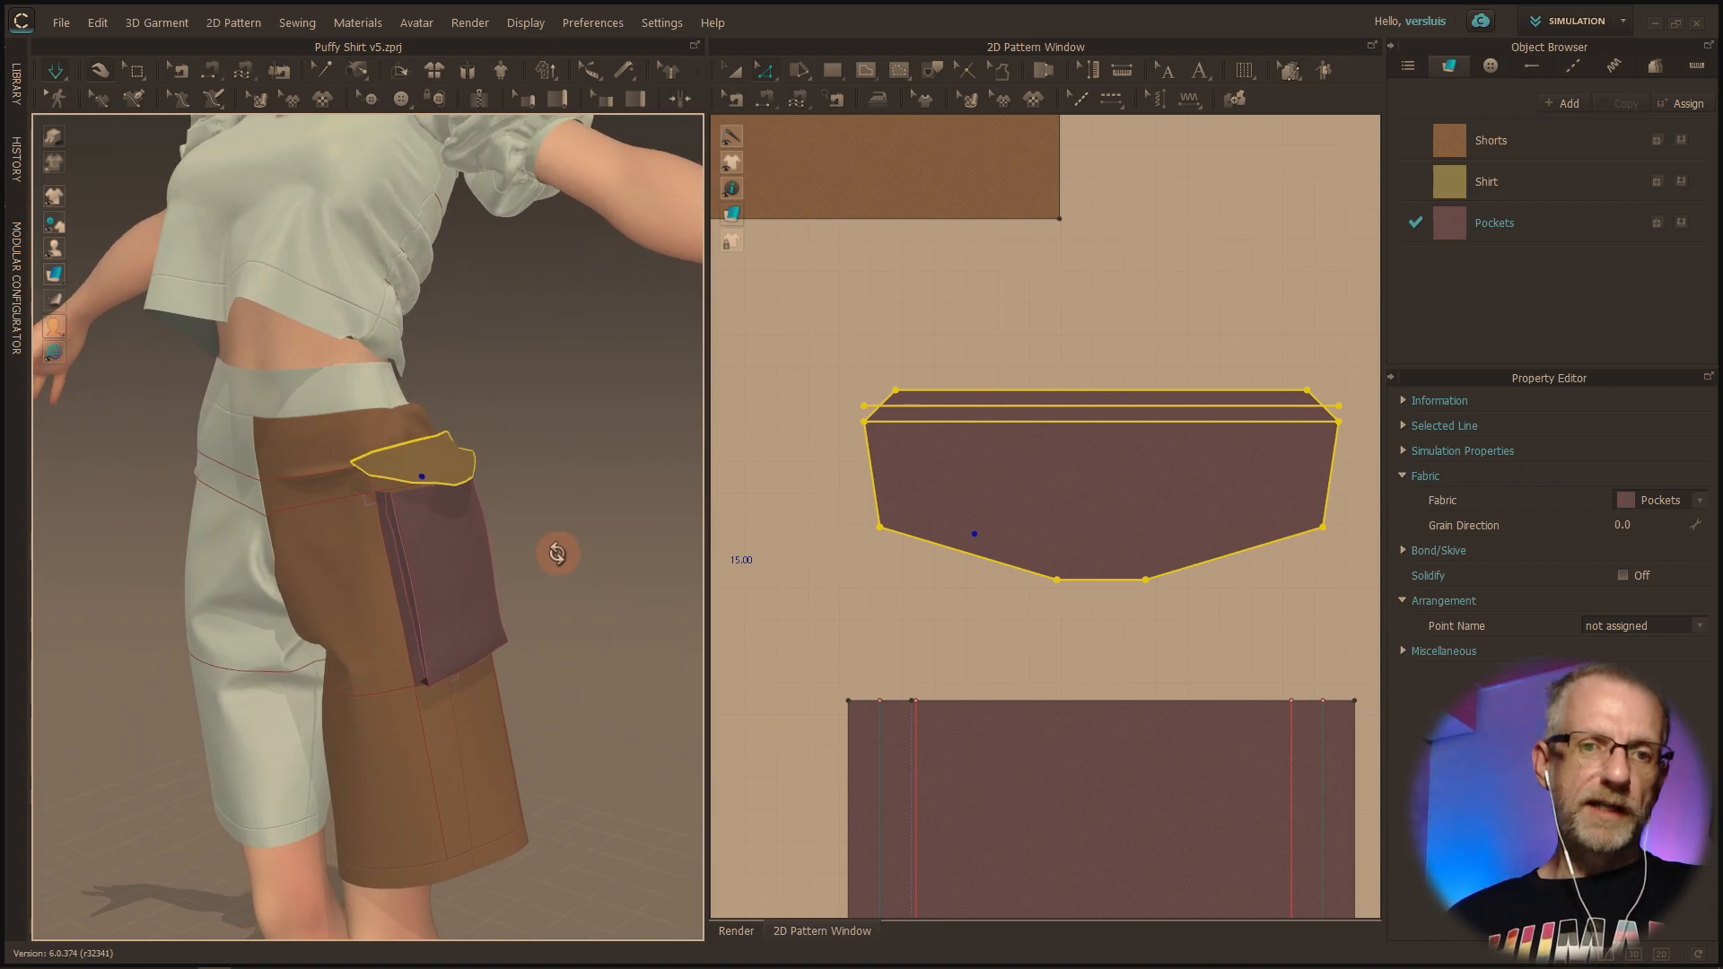
pyautogui.click(445, 545)
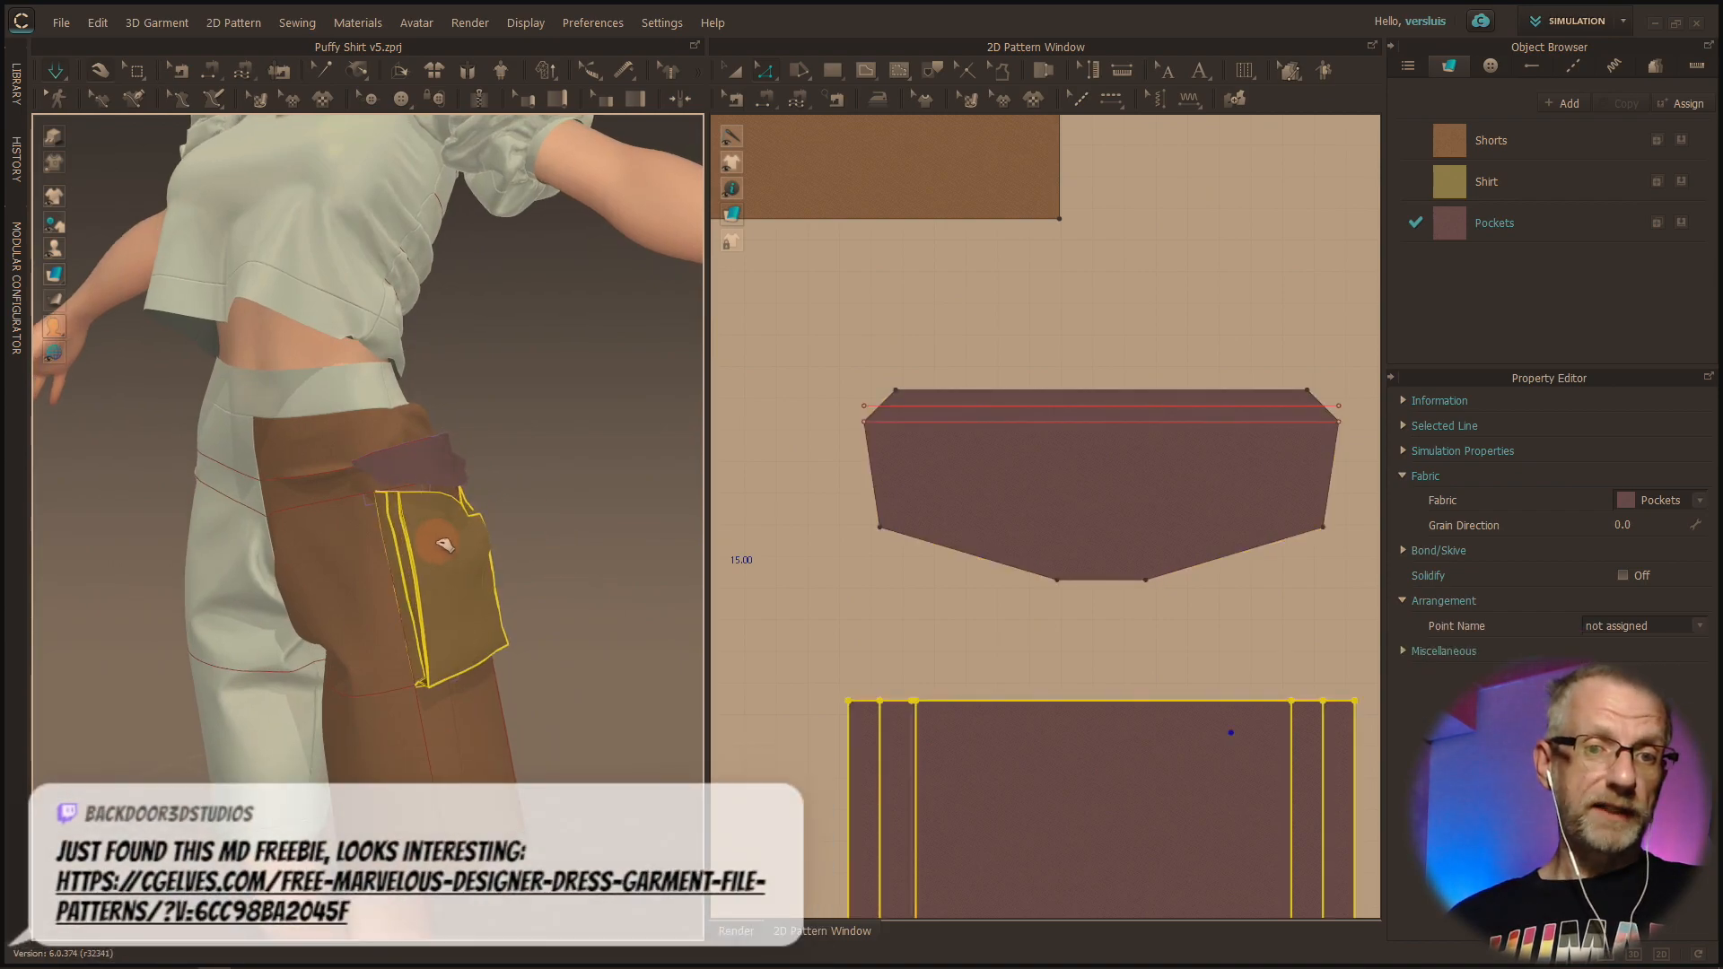
pyautogui.click(461, 465)
pyautogui.moveTo(446, 522); pyautogui.dragTo(201, 584, button='right')
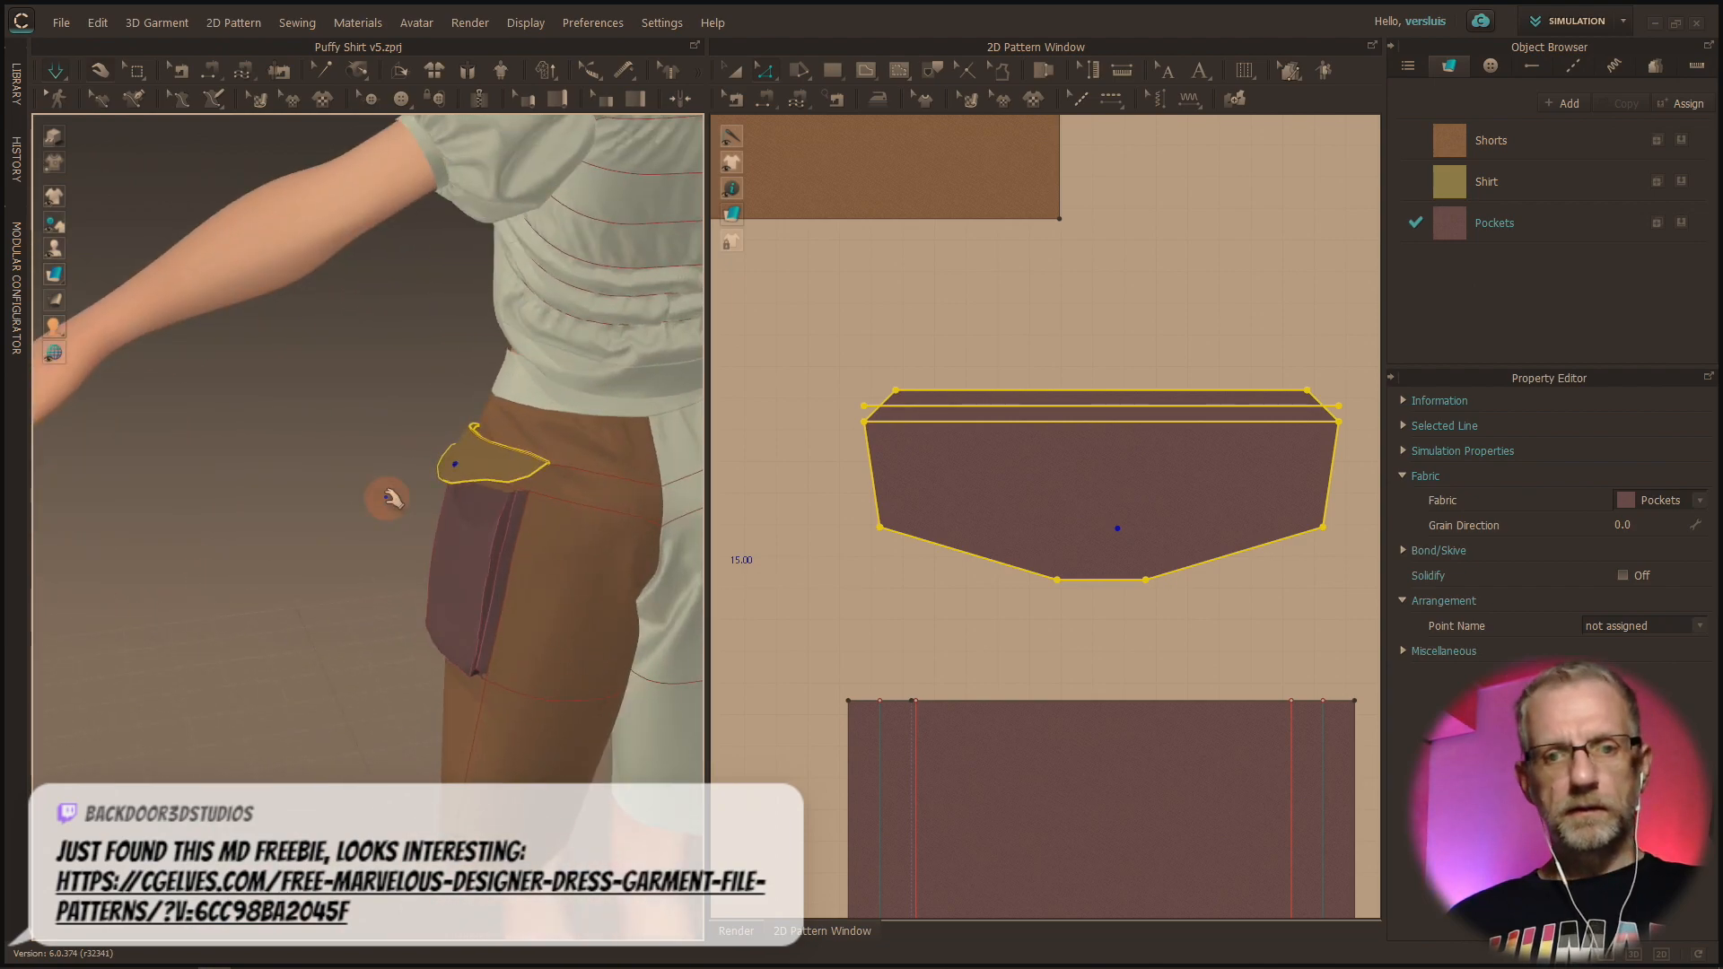
pyautogui.moveTo(492, 476)
pyautogui.mouseDown()
pyautogui.moveTo(494, 530)
pyautogui.moveTo(477, 470)
pyautogui.moveTo(524, 525)
pyautogui.mouseUp()
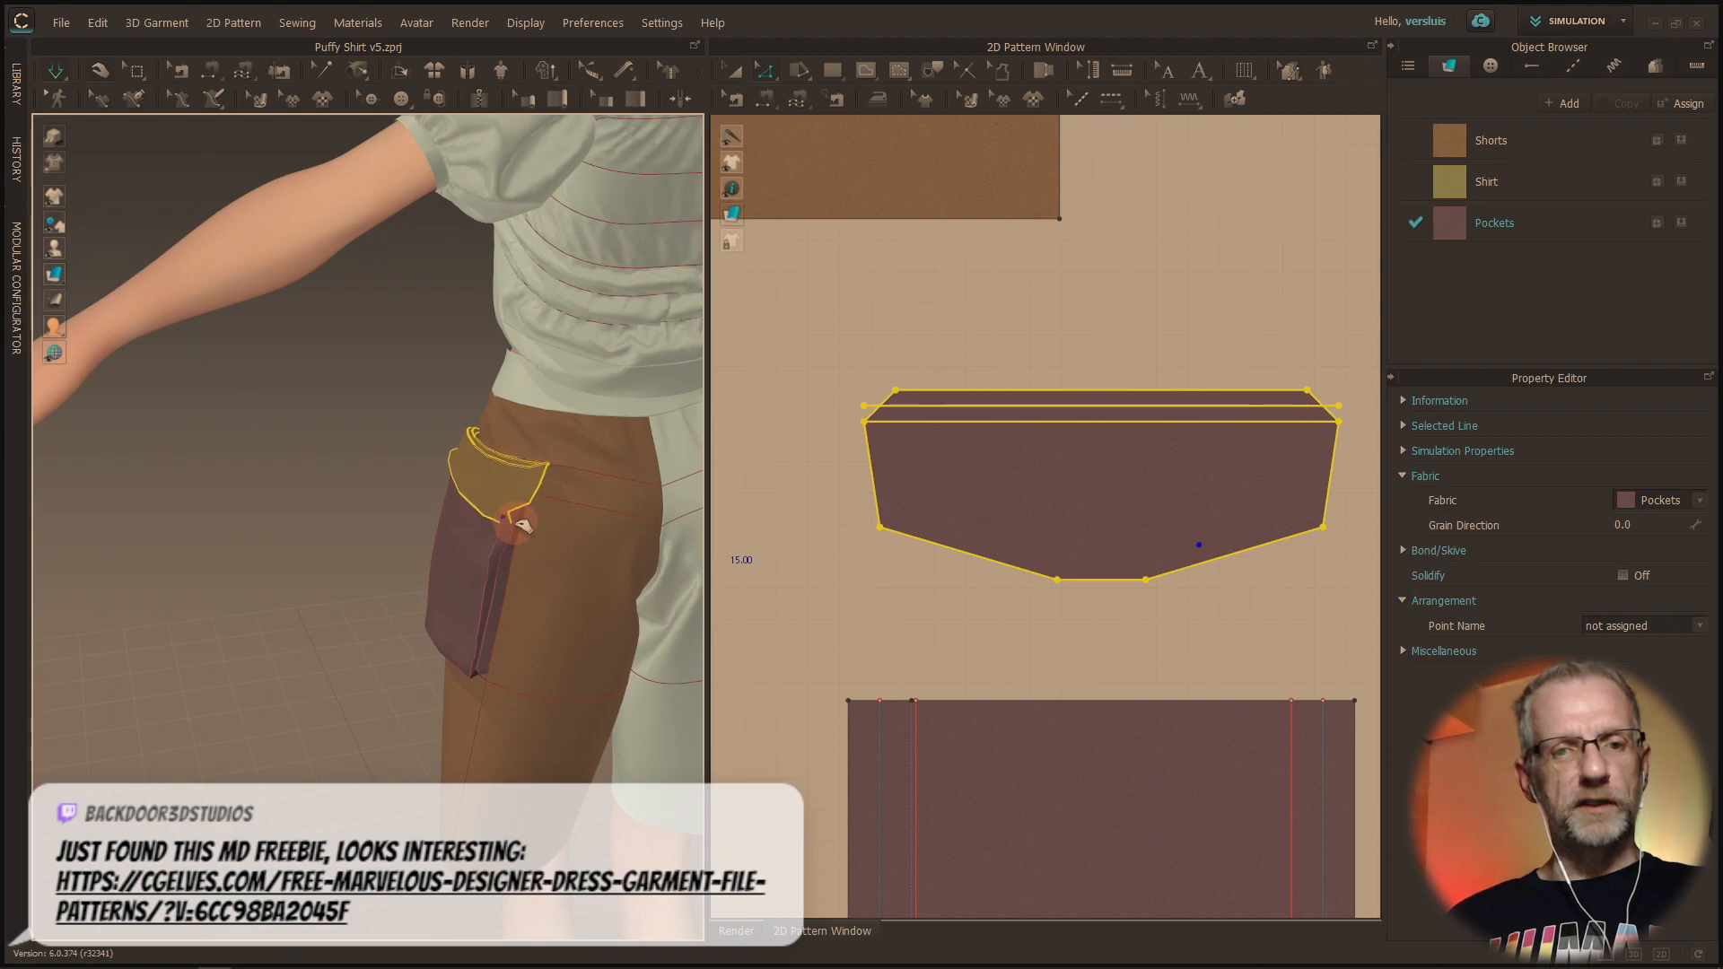
pyautogui.moveTo(523, 525); pyautogui.dragTo(765, 489, button='right')
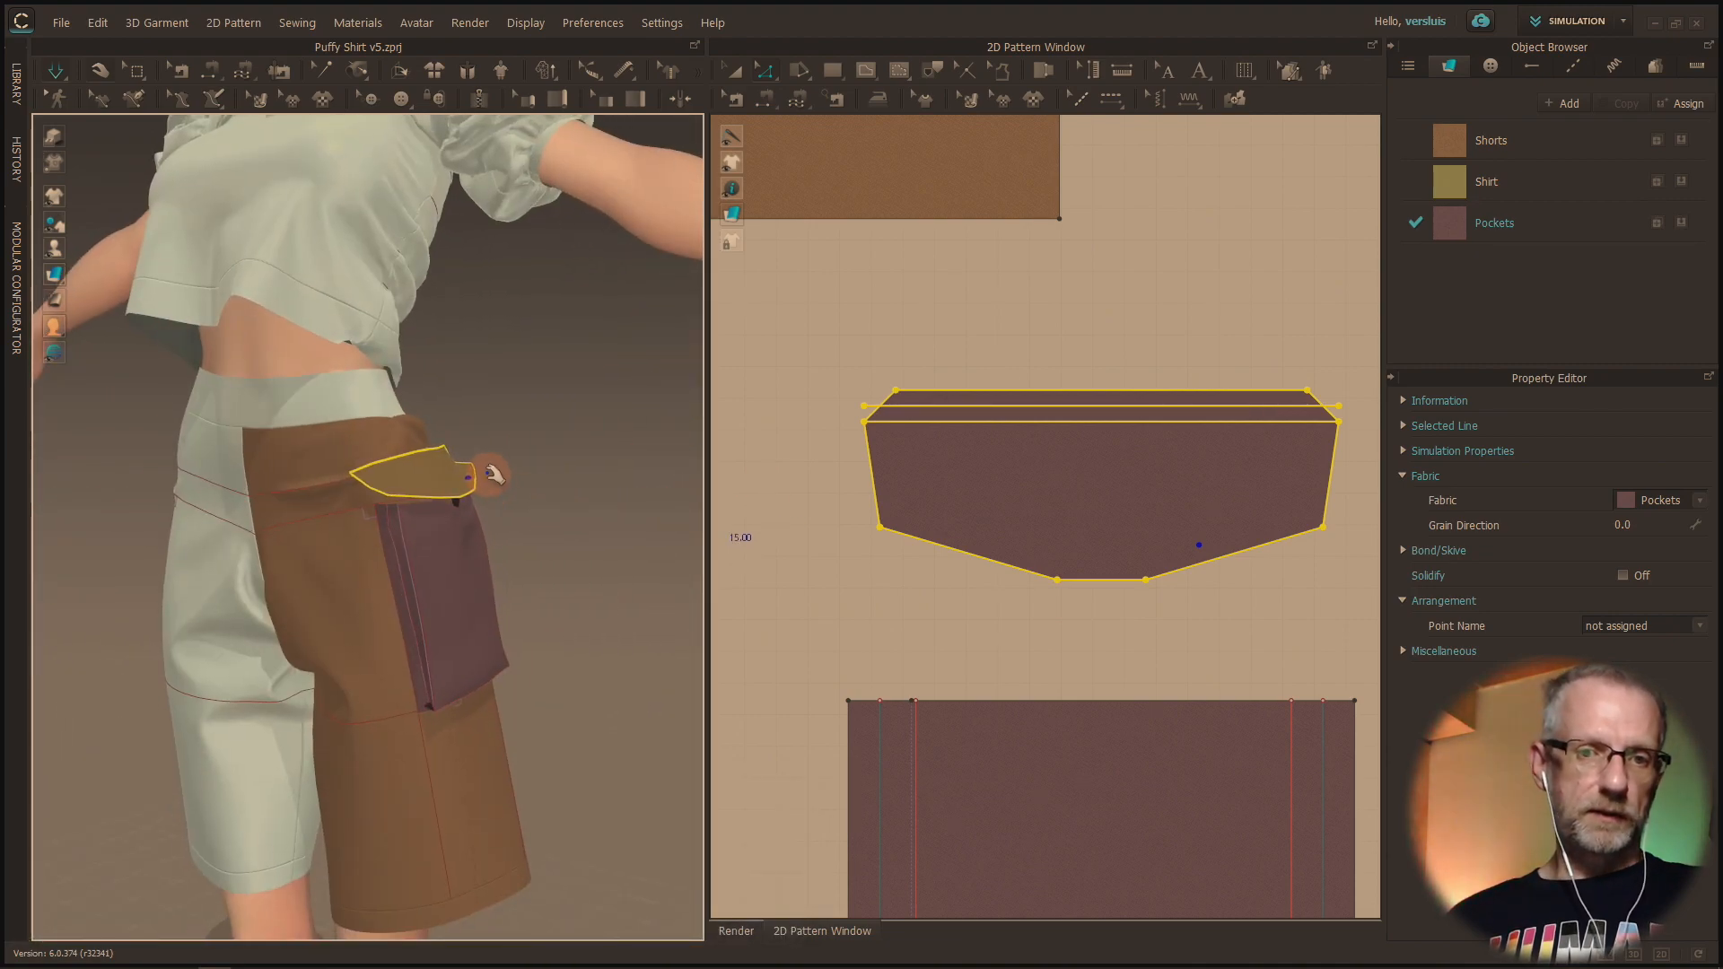
# Step: Freeze the main cargo pocket pattern so that only the flap reacts to the simulation
pyautogui.scroll(-6, 840, 559)
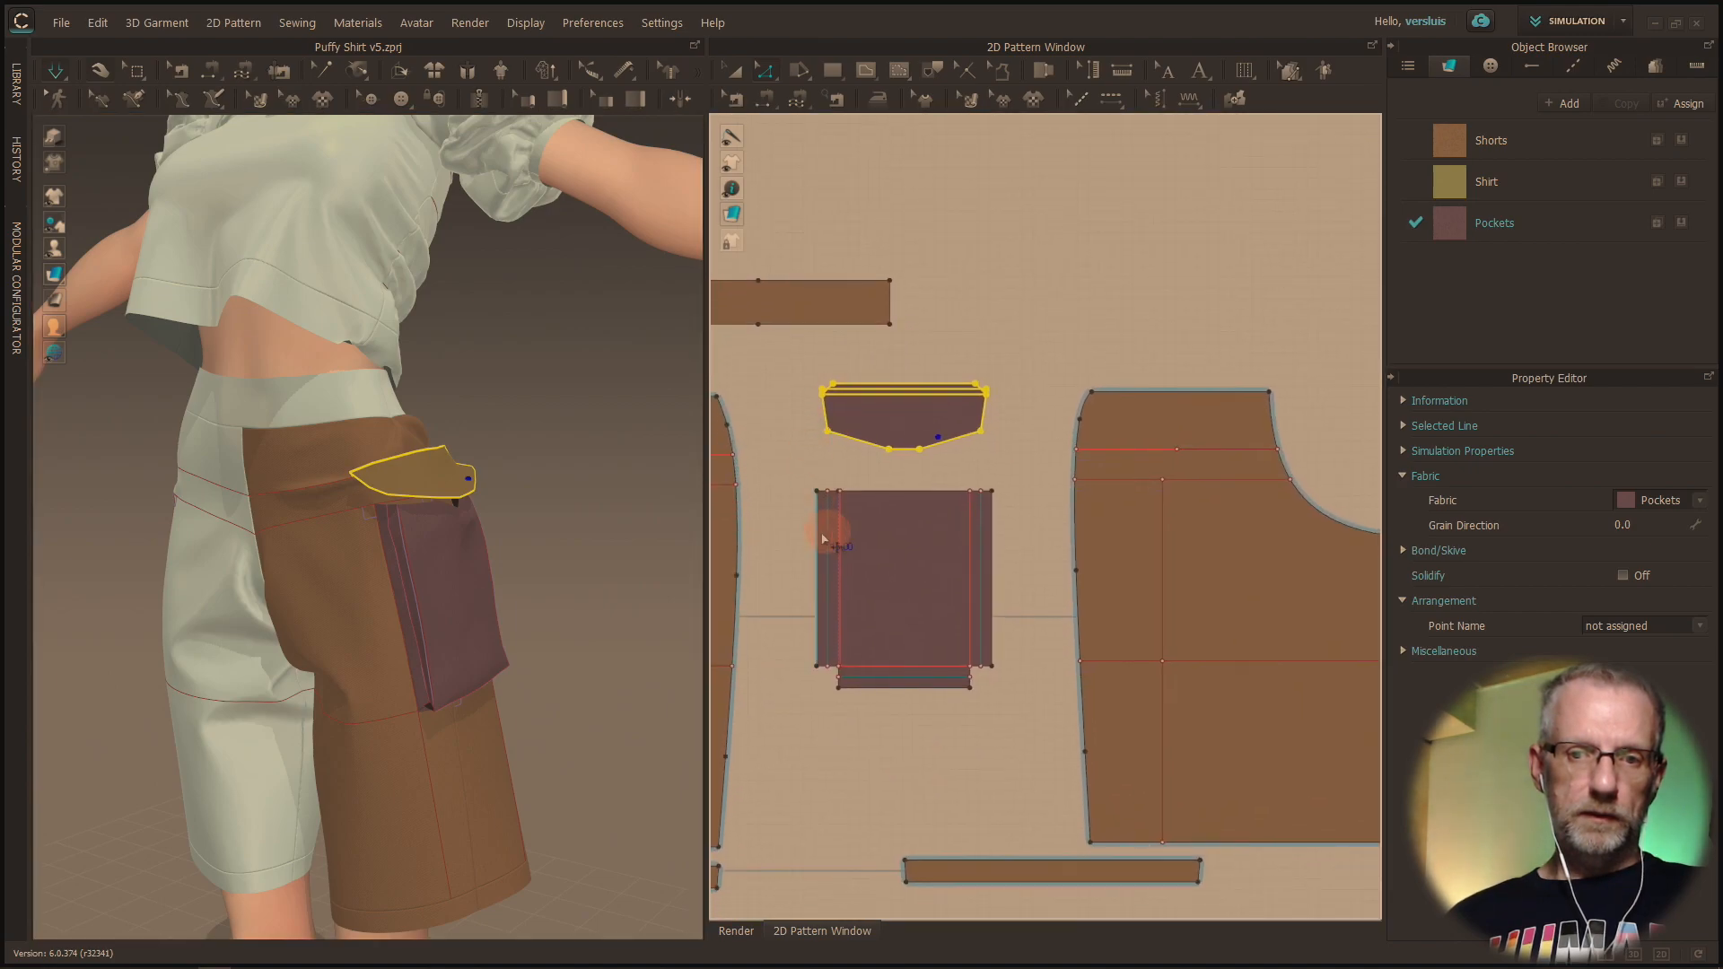
pyautogui.moveTo(777, 484); pyautogui.dragTo(919, 600)
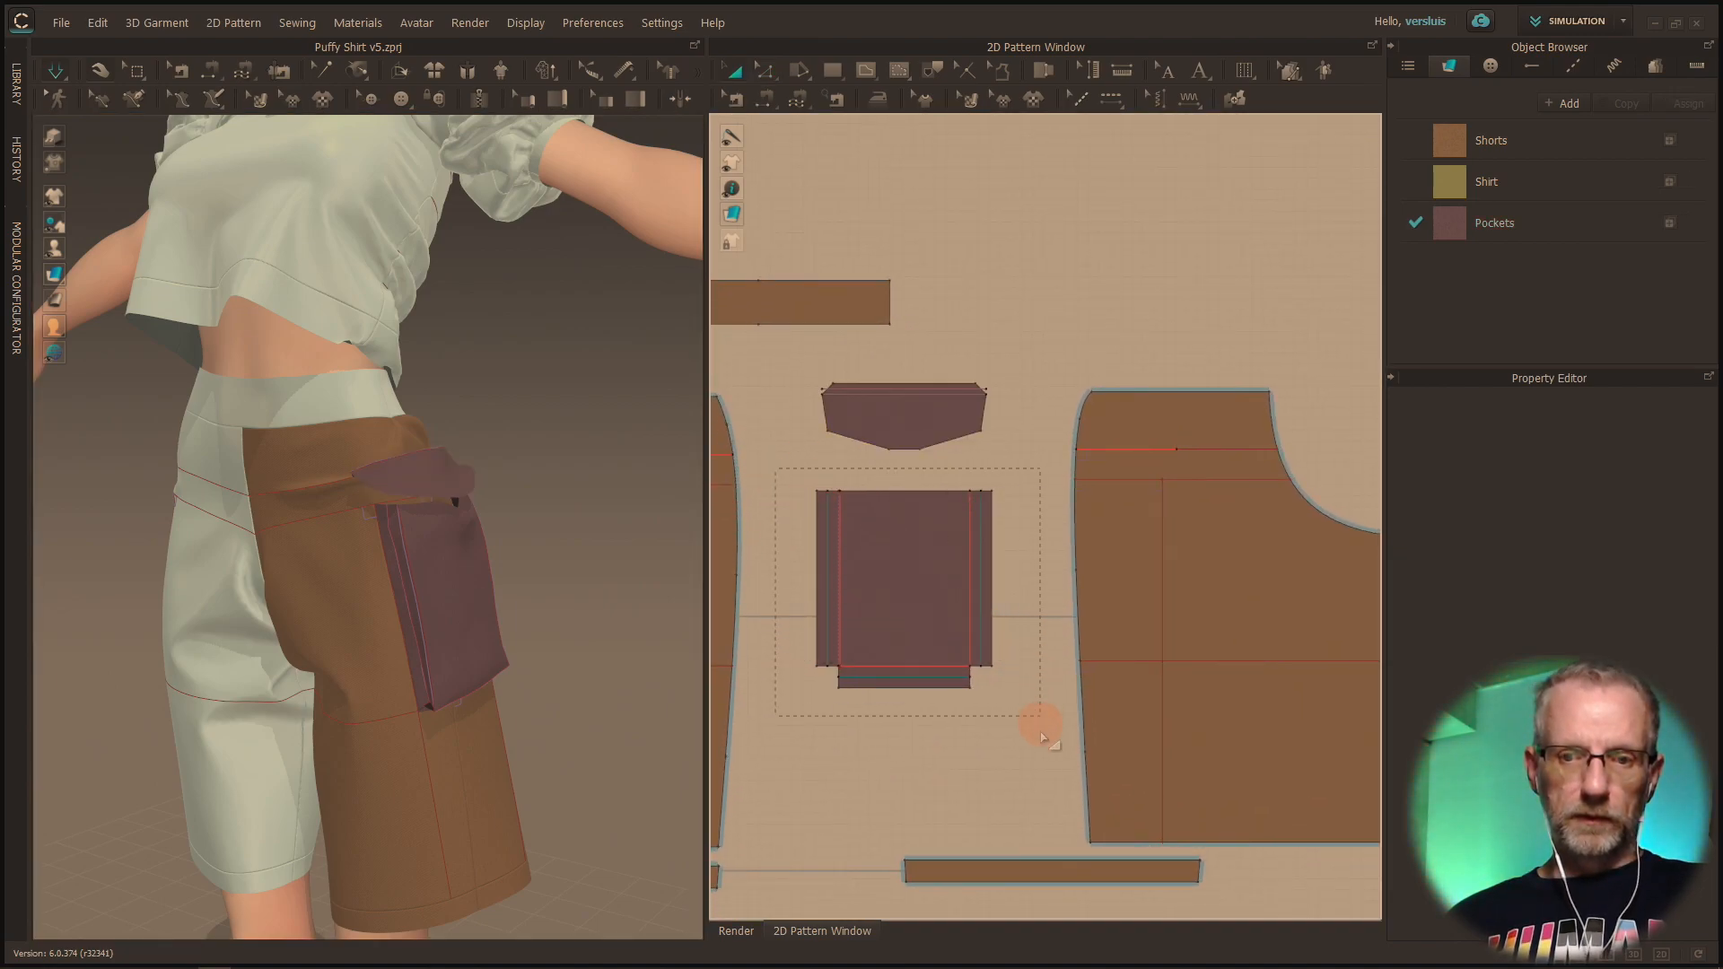
pyautogui.moveTo(1041, 734); pyautogui.dragTo(1044, 750)
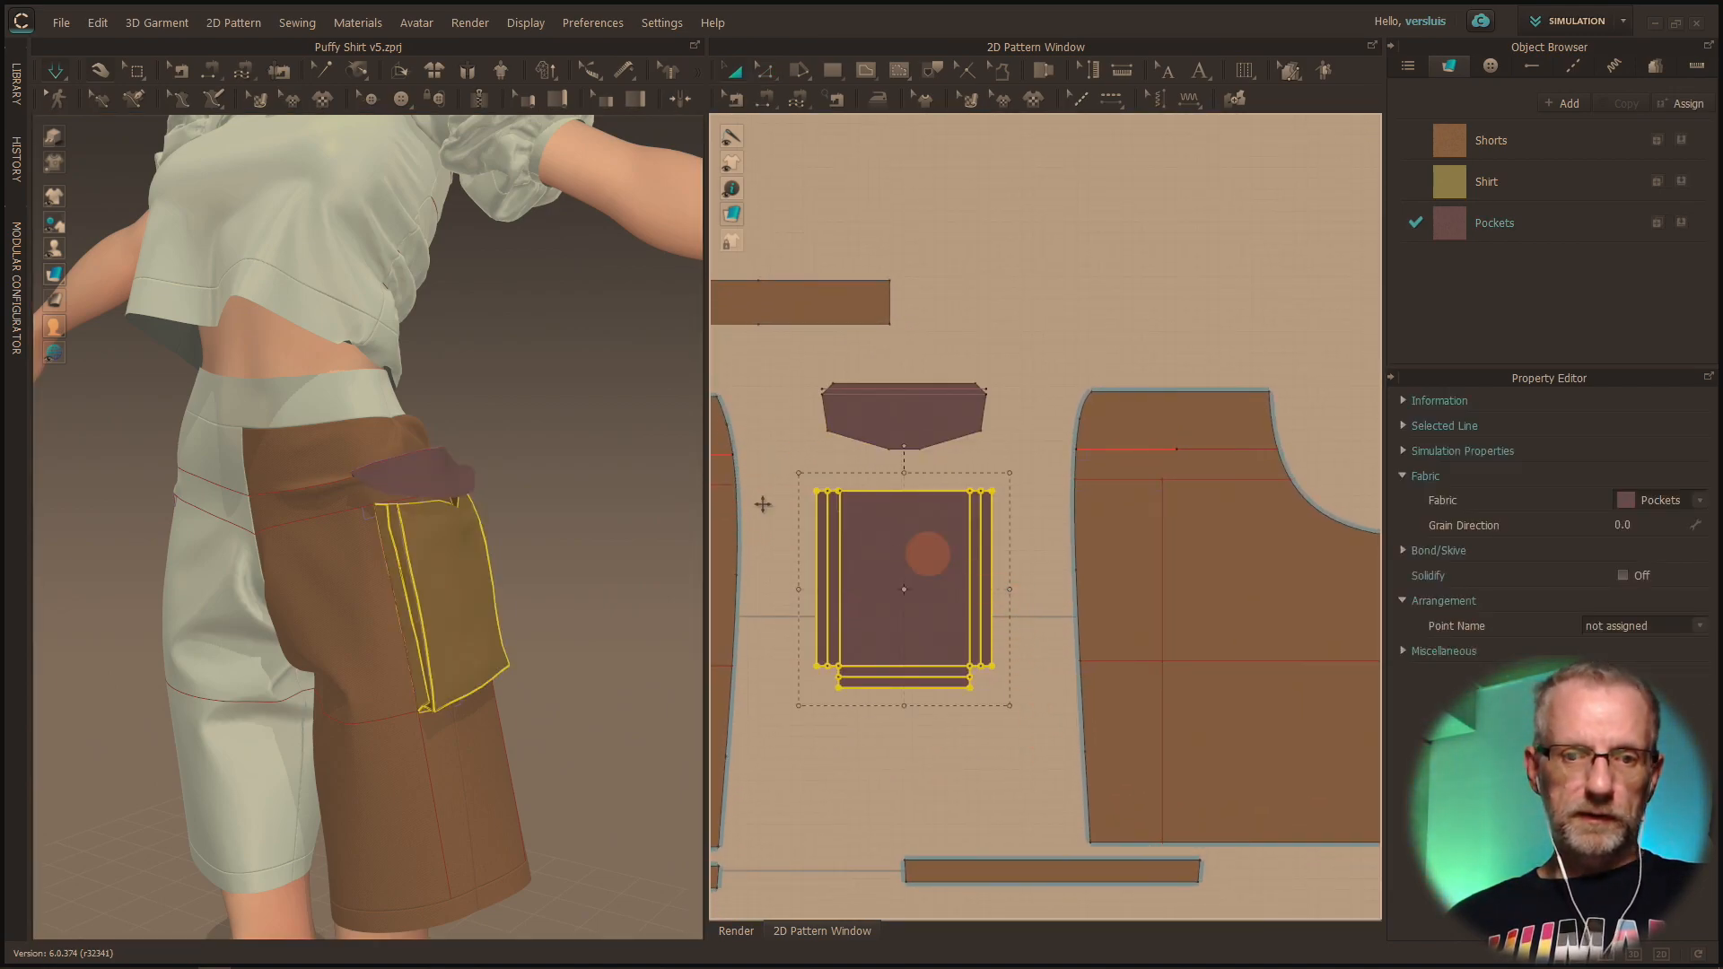
pyautogui.rightClick(428, 567)
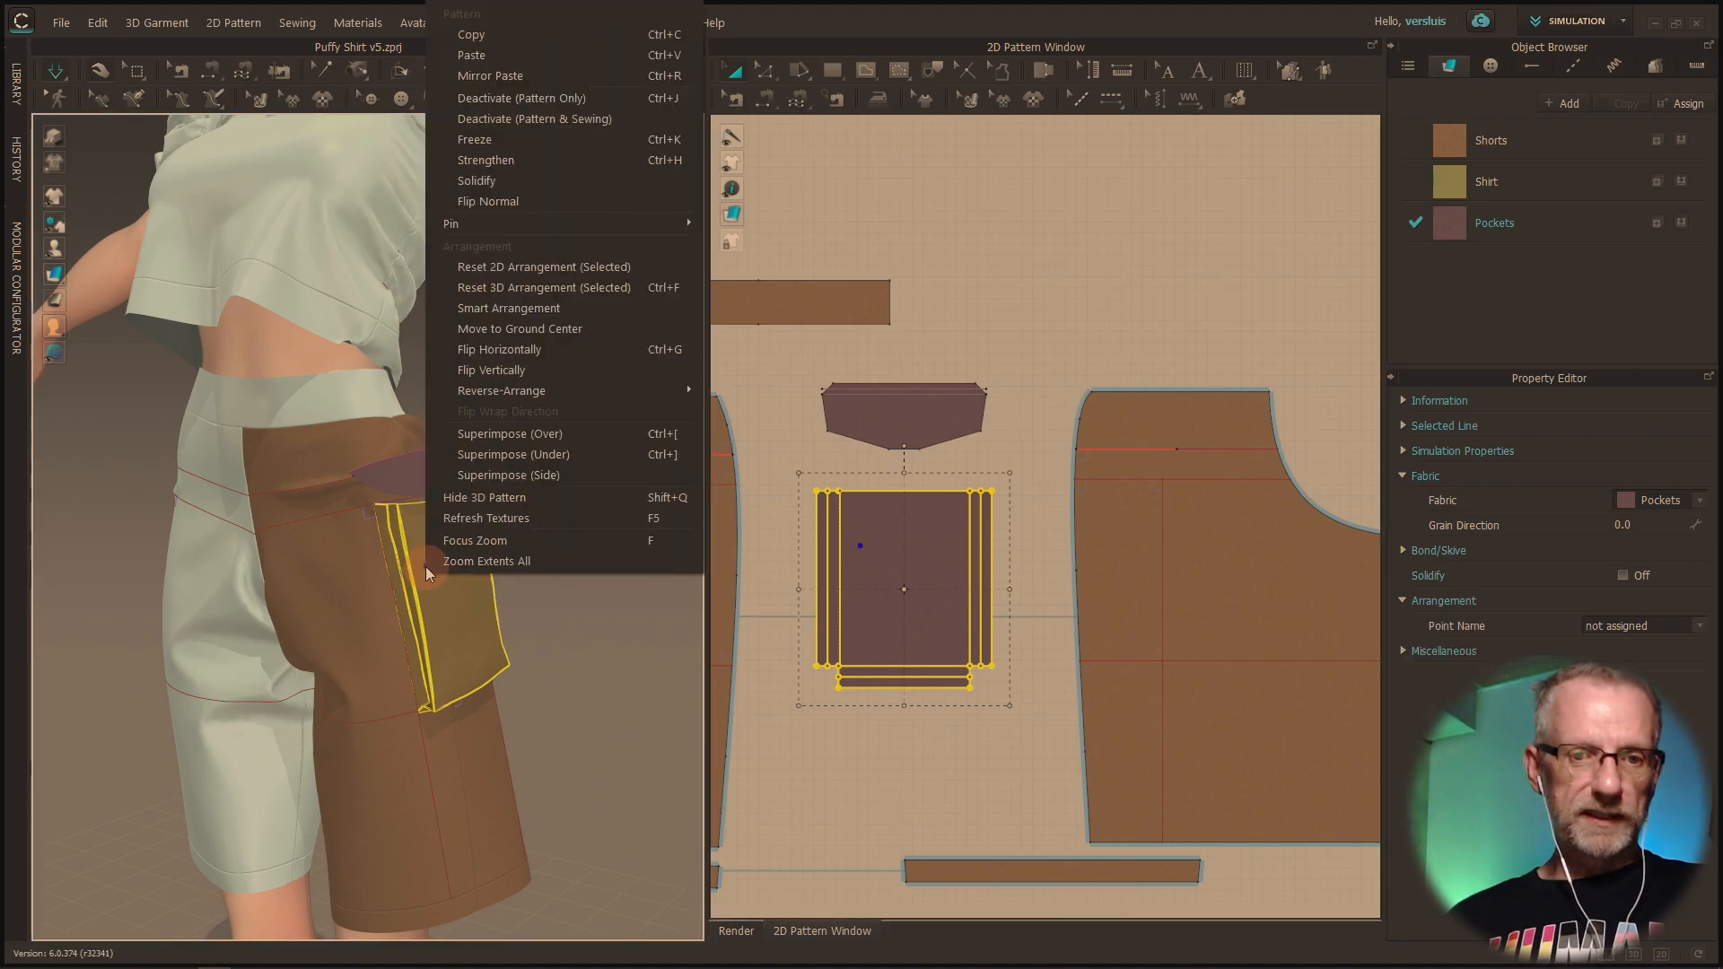
pyautogui.click(533, 142)
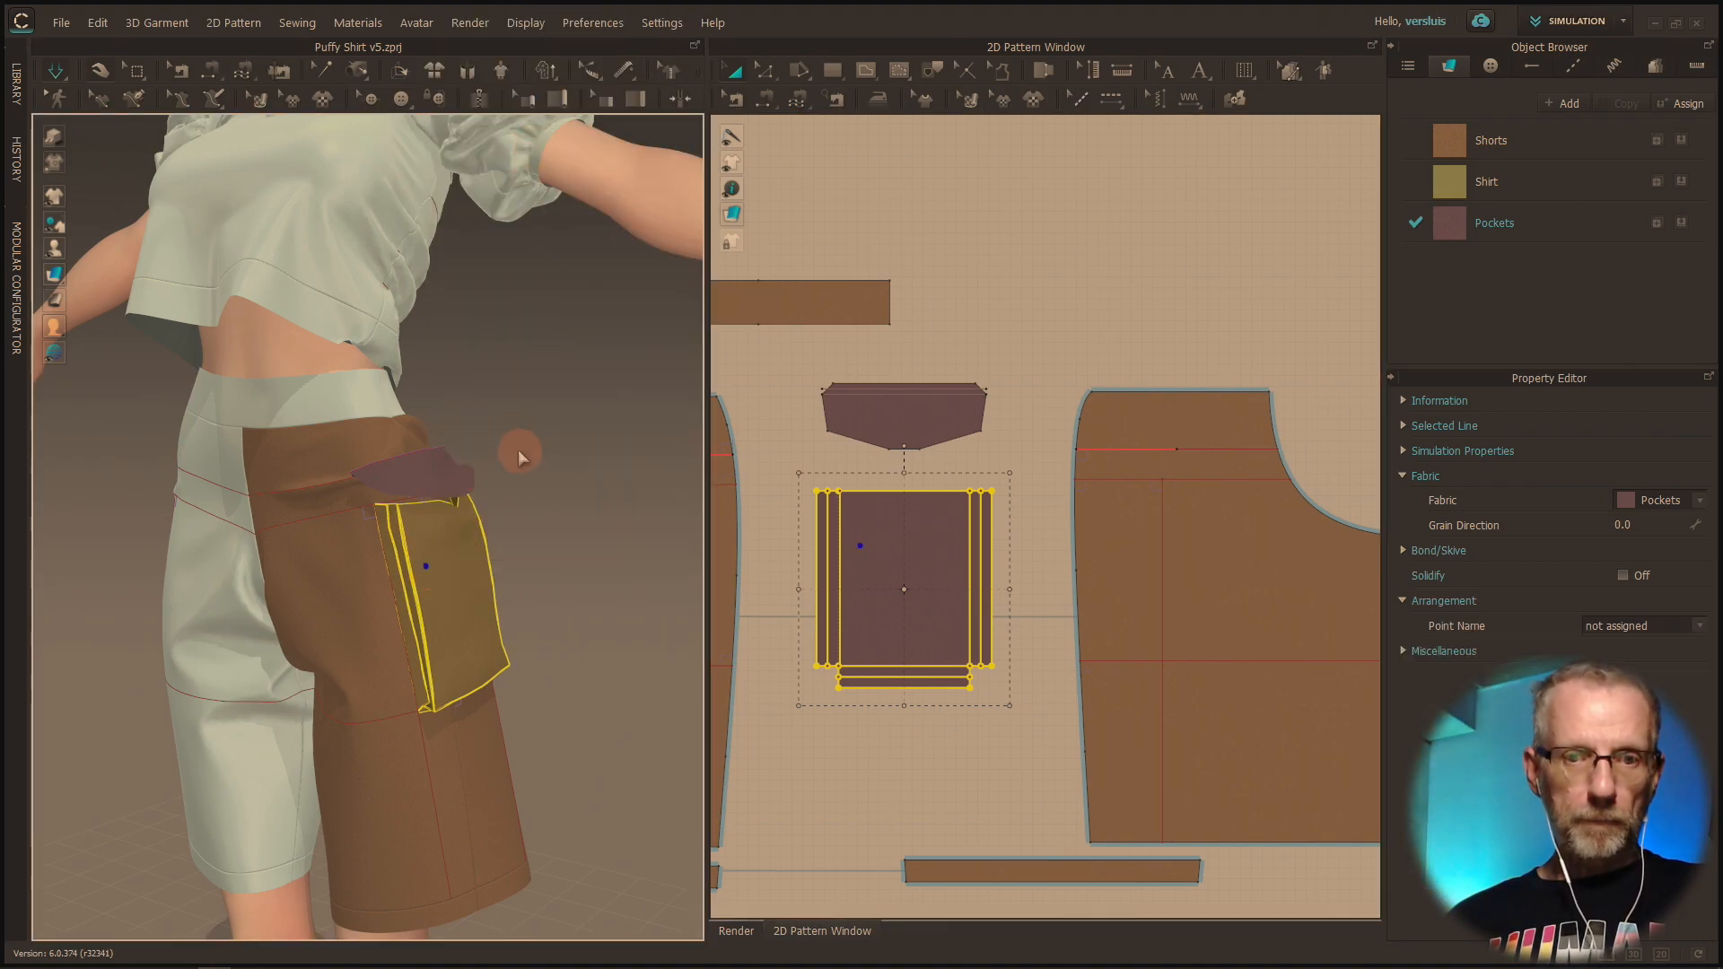
# Step: Pull the flap outward over the frozen pocket from both sides so it drapes across the opening
pyautogui.moveTo(449, 481); pyautogui.dragTo(521, 508)
pyautogui.moveTo(540, 529); pyautogui.dragTo(422, 571, button='right')
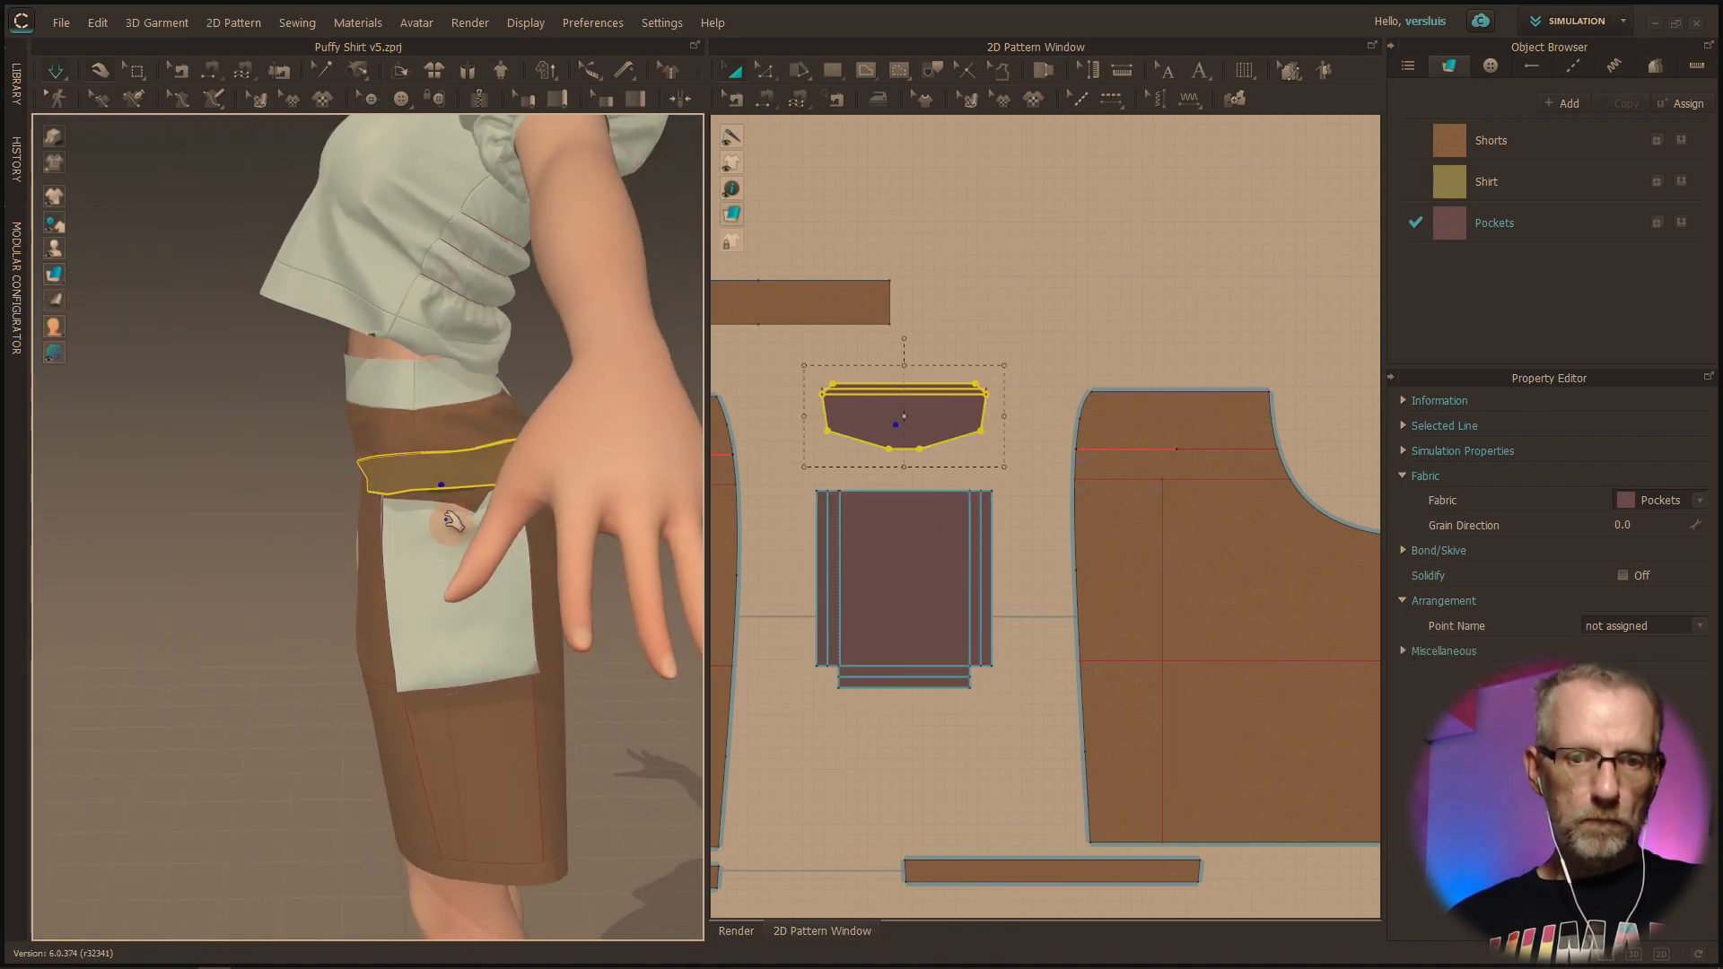
pyautogui.scroll(3, 461, 521)
pyautogui.moveTo(539, 481); pyautogui.dragTo(408, 469, button='right')
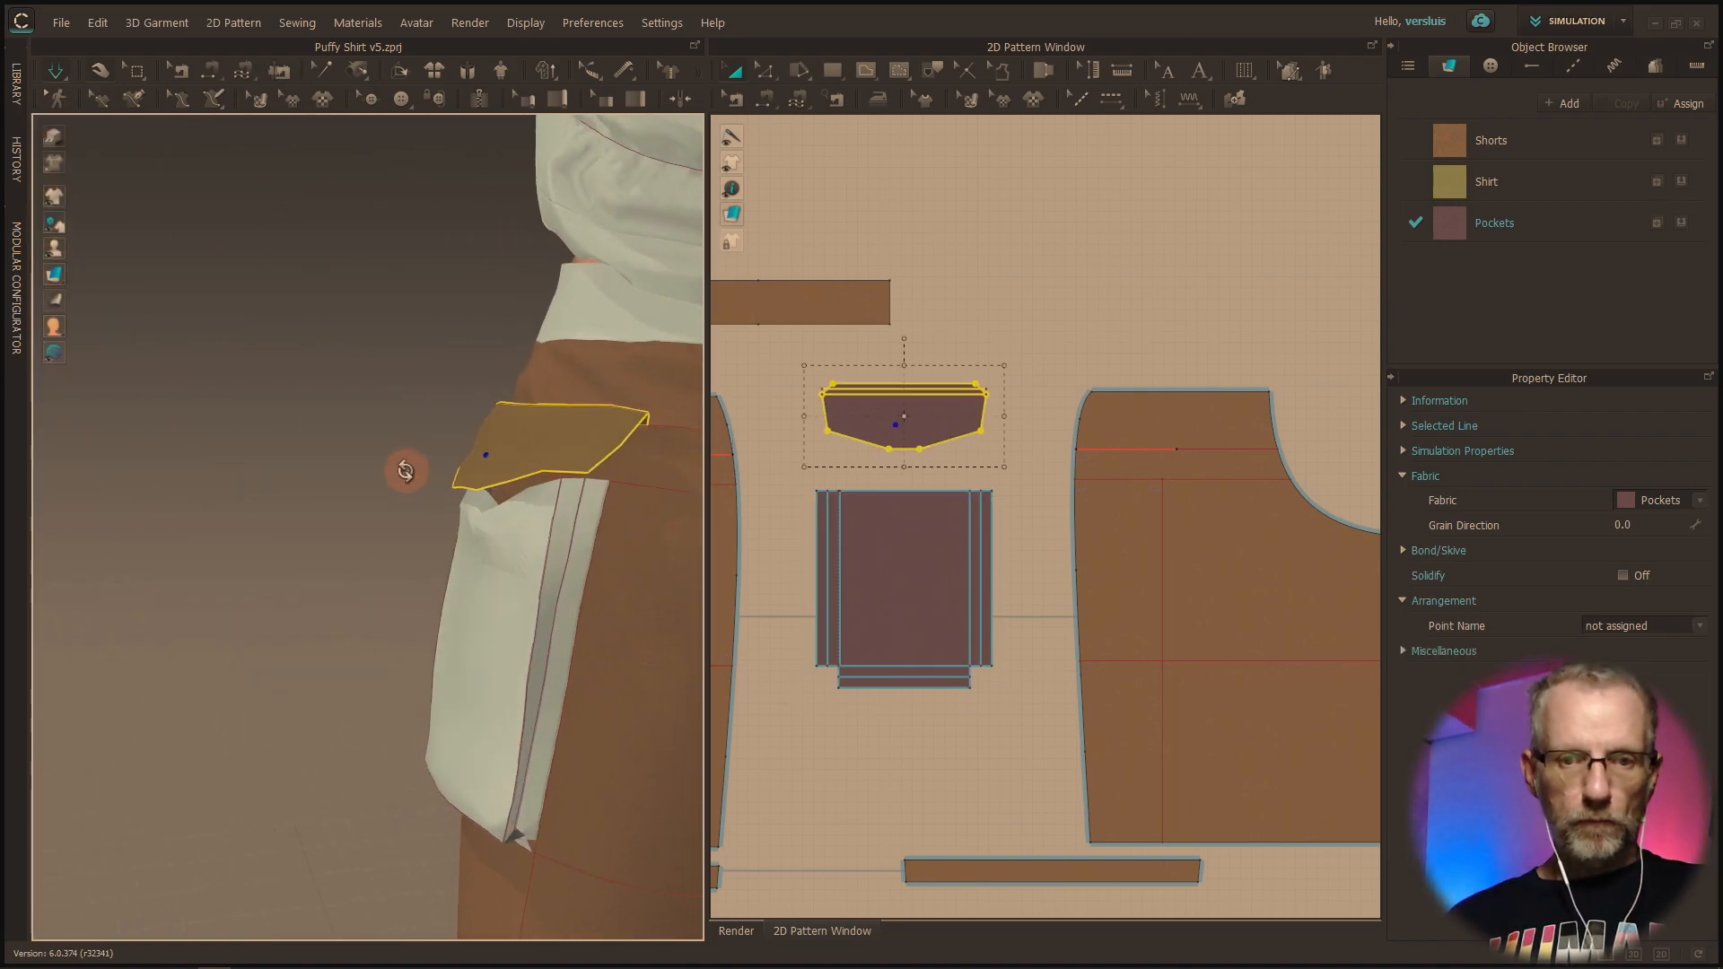
pyautogui.moveTo(534, 473)
pyautogui.mouseDown()
pyautogui.moveTo(539, 525)
pyautogui.moveTo(493, 474)
pyautogui.moveTo(550, 460)
pyautogui.moveTo(509, 464)
pyautogui.mouseUp()
pyautogui.moveTo(476, 471); pyautogui.dragTo(688, 482, button='right')
pyautogui.scroll(-2, 660, 514)
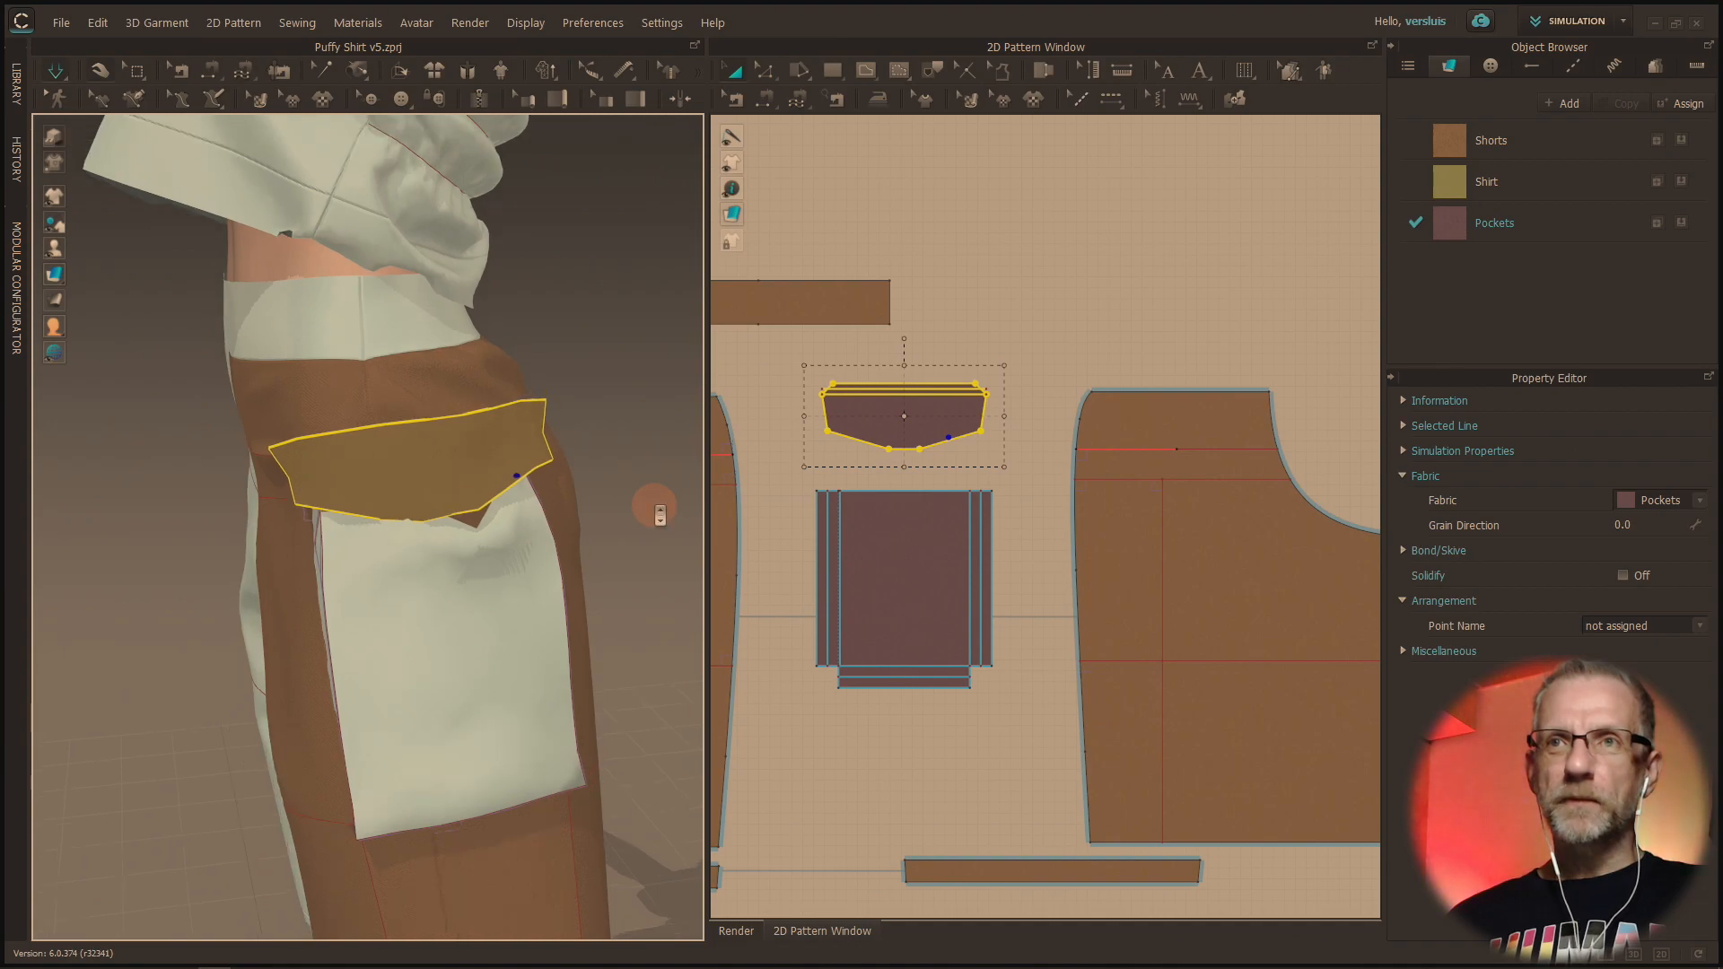
# Step: Tug the flap's lower edge down over the frozen pocket and check it from the opposite side
pyautogui.moveTo(654, 500); pyautogui.dragTo(630, 417, button='middle')
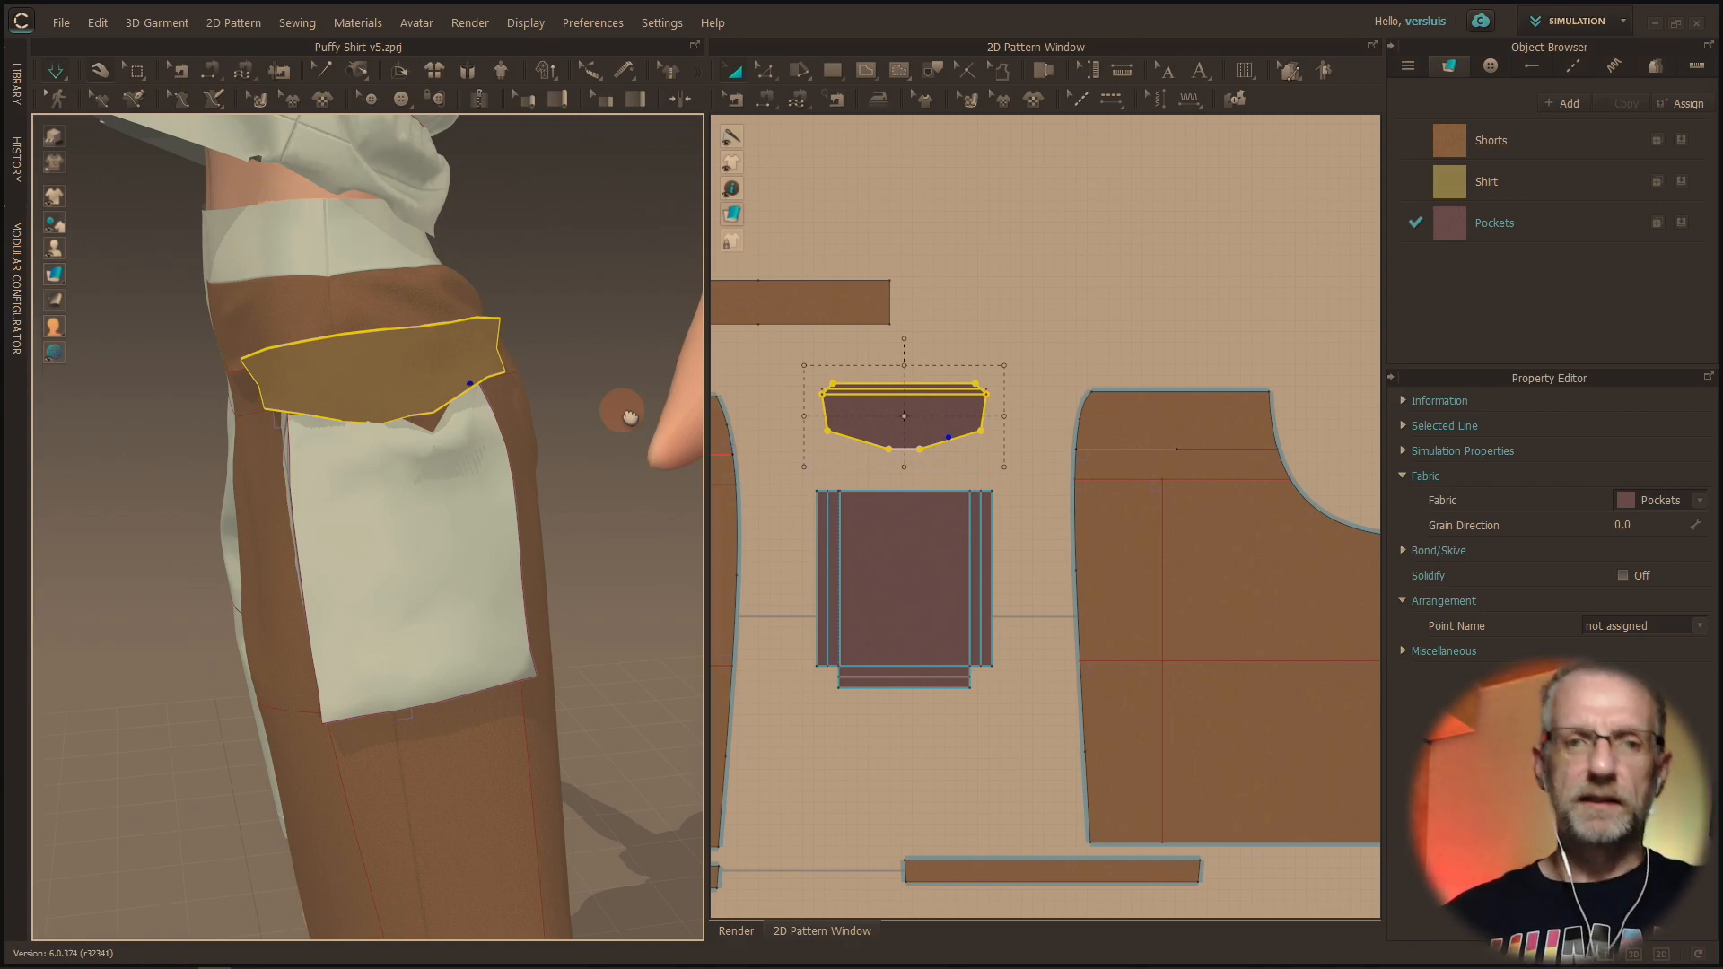
pyautogui.moveTo(433, 522)
pyautogui.mouseDown(button='right')
pyautogui.moveTo(482, 514)
pyautogui.moveTo(429, 522)
pyautogui.mouseUp(button='right')
pyautogui.moveTo(425, 409)
pyautogui.mouseDown()
pyautogui.moveTo(445, 354)
pyautogui.moveTo(447, 424)
pyautogui.moveTo(486, 415)
pyautogui.moveTo(459, 431)
pyautogui.mouseUp()
pyautogui.moveTo(431, 471)
pyautogui.mouseDown(button='right')
pyautogui.moveTo(471, 485)
pyautogui.moveTo(556, 443)
pyautogui.moveTo(473, 446)
pyautogui.moveTo(654, 395)
pyautogui.moveTo(488, 461)
pyautogui.moveTo(434, 520)
pyautogui.moveTo(374, 500)
pyautogui.moveTo(208, 498)
pyautogui.mouseUp(button='right')
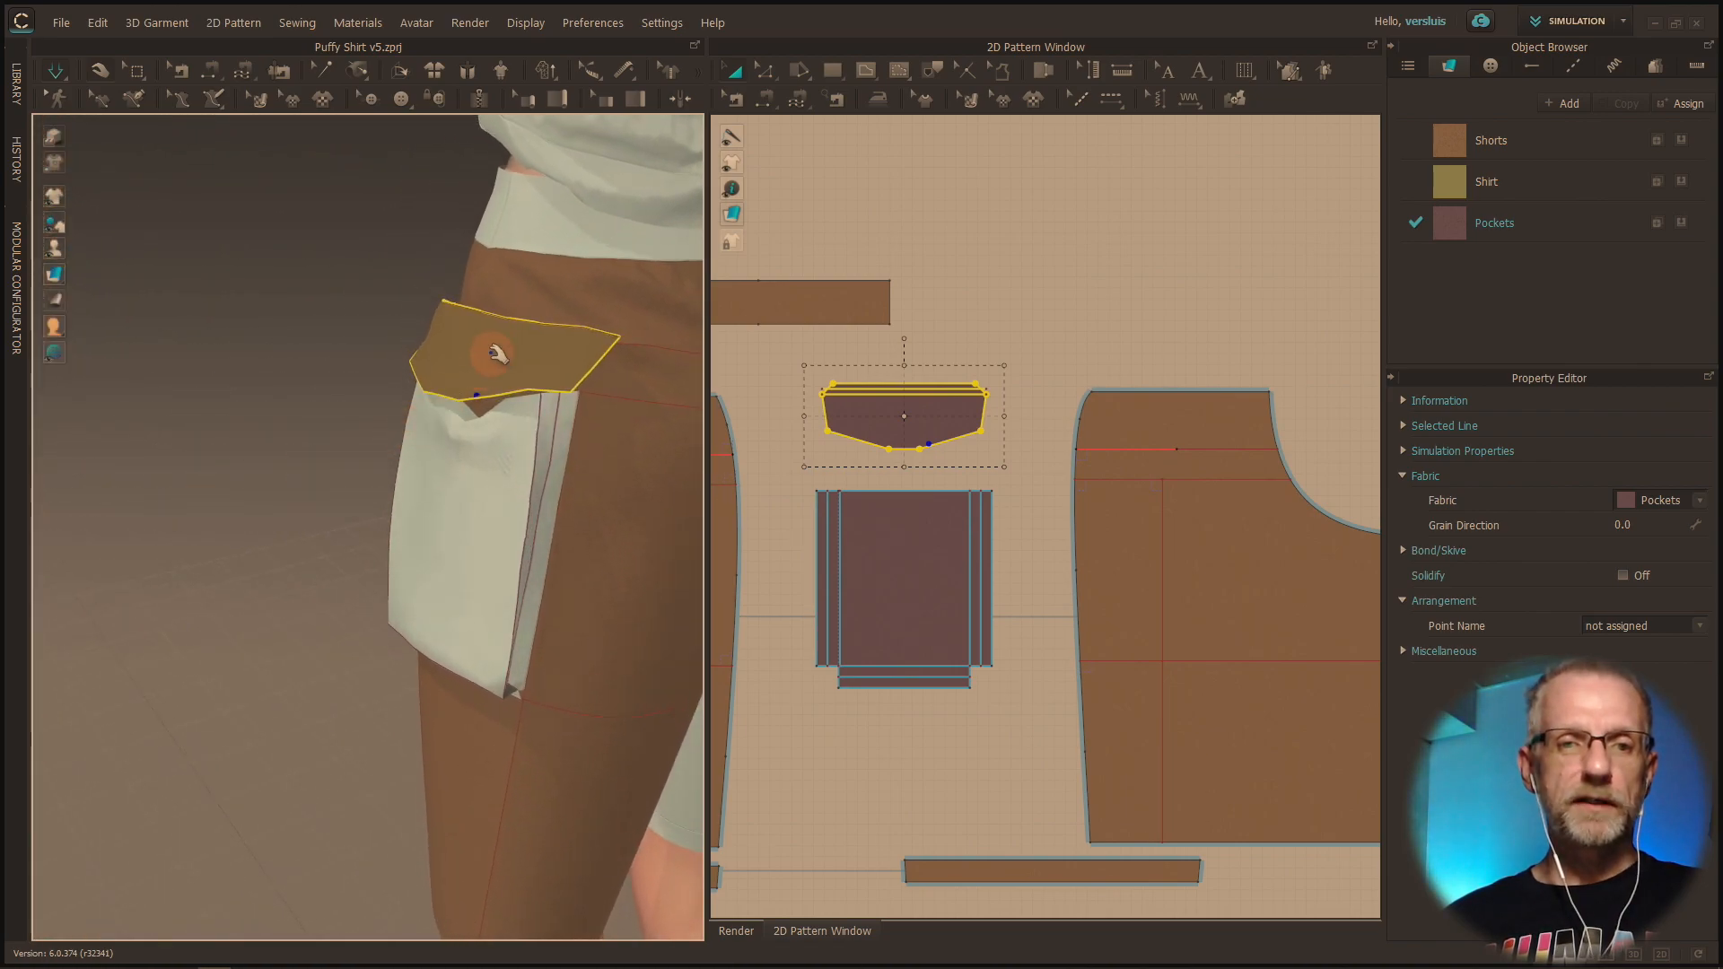
# Step: Inspect the flap and pocket placement on the shorts from the front, back and side
pyautogui.moveTo(505, 398); pyautogui.dragTo(377, 407, button='right')
pyautogui.moveTo(377, 408); pyautogui.dragTo(332, 354, button='middle')
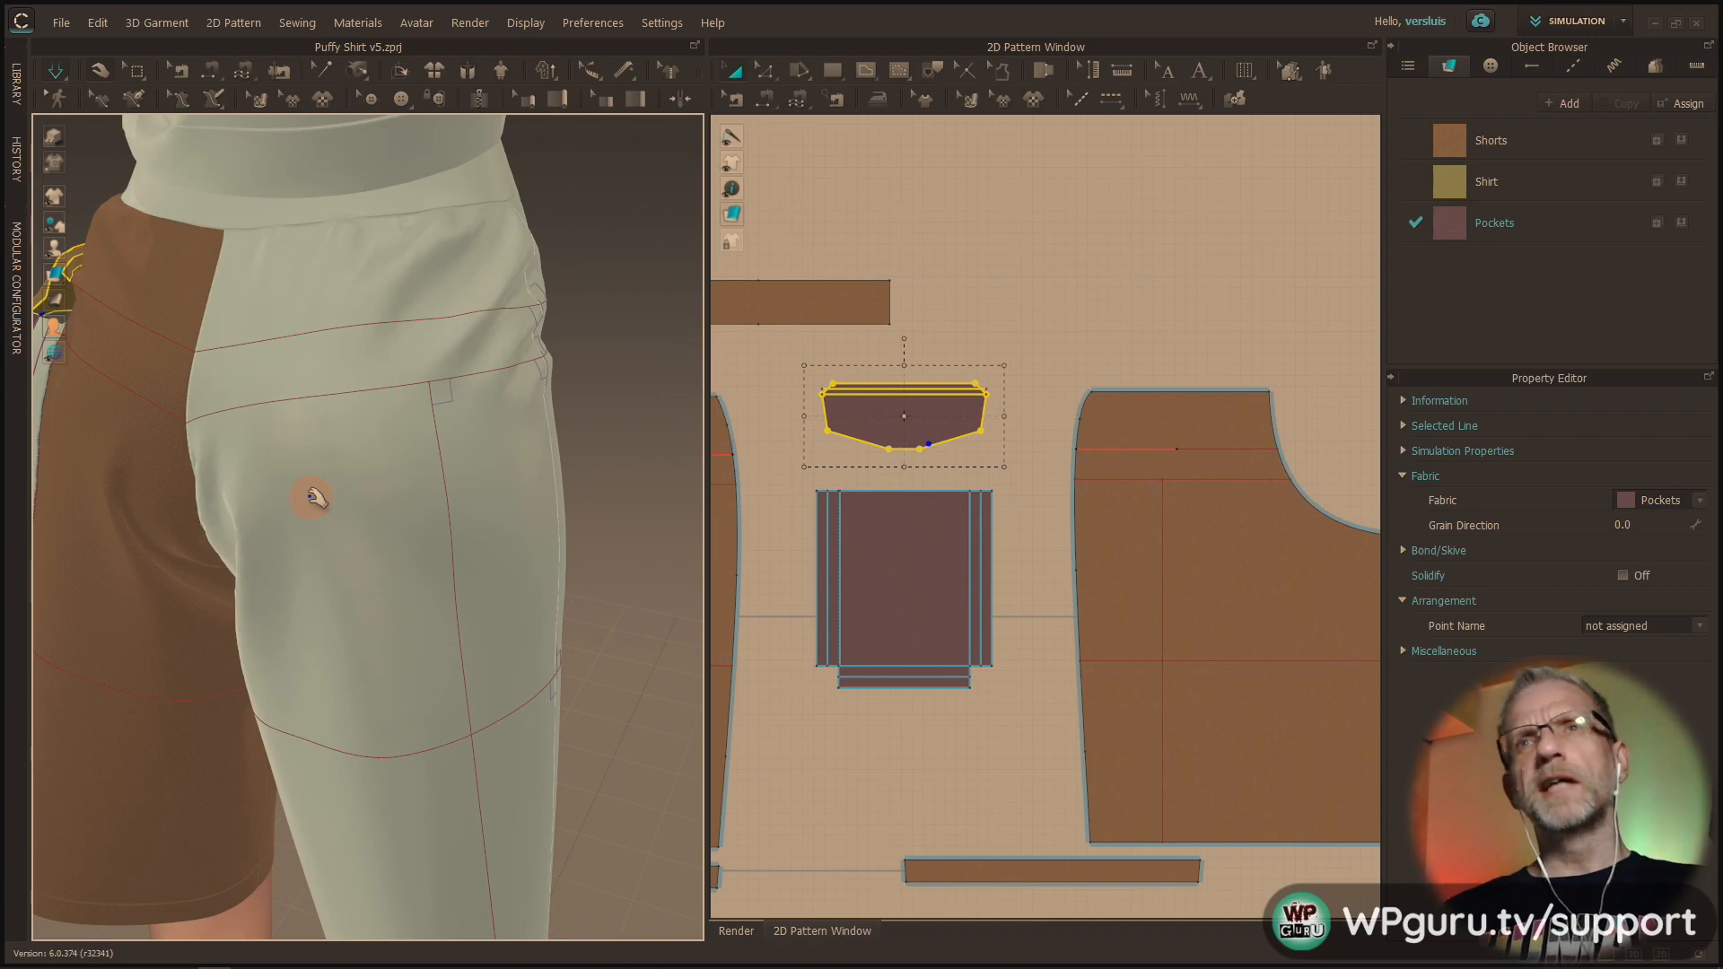
pyautogui.moveTo(404, 461)
pyautogui.mouseDown(button='right')
pyautogui.moveTo(401, 483)
pyautogui.moveTo(390, 471)
pyautogui.mouseUp(button='right')
pyautogui.moveTo(391, 471); pyautogui.dragTo(455, 504, button='middle')
pyautogui.scroll(-3, 455, 505)
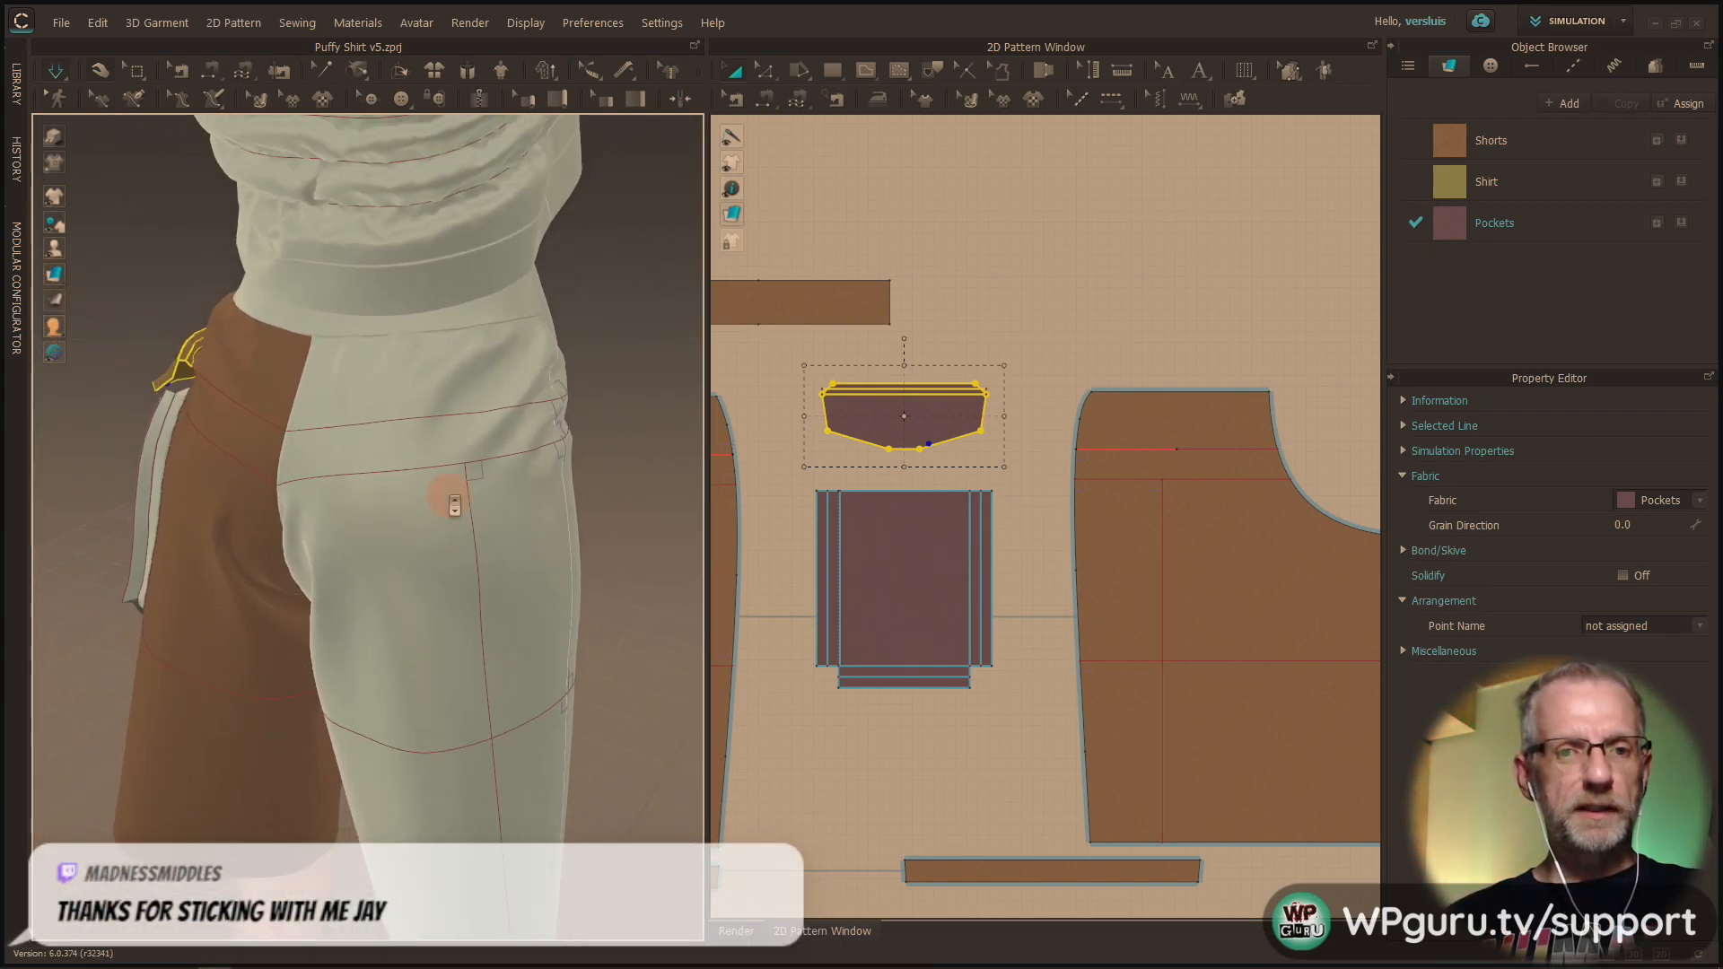
pyautogui.scroll(-1, 456, 505)
pyautogui.moveTo(449, 499); pyautogui.dragTo(158, 514, button='right')
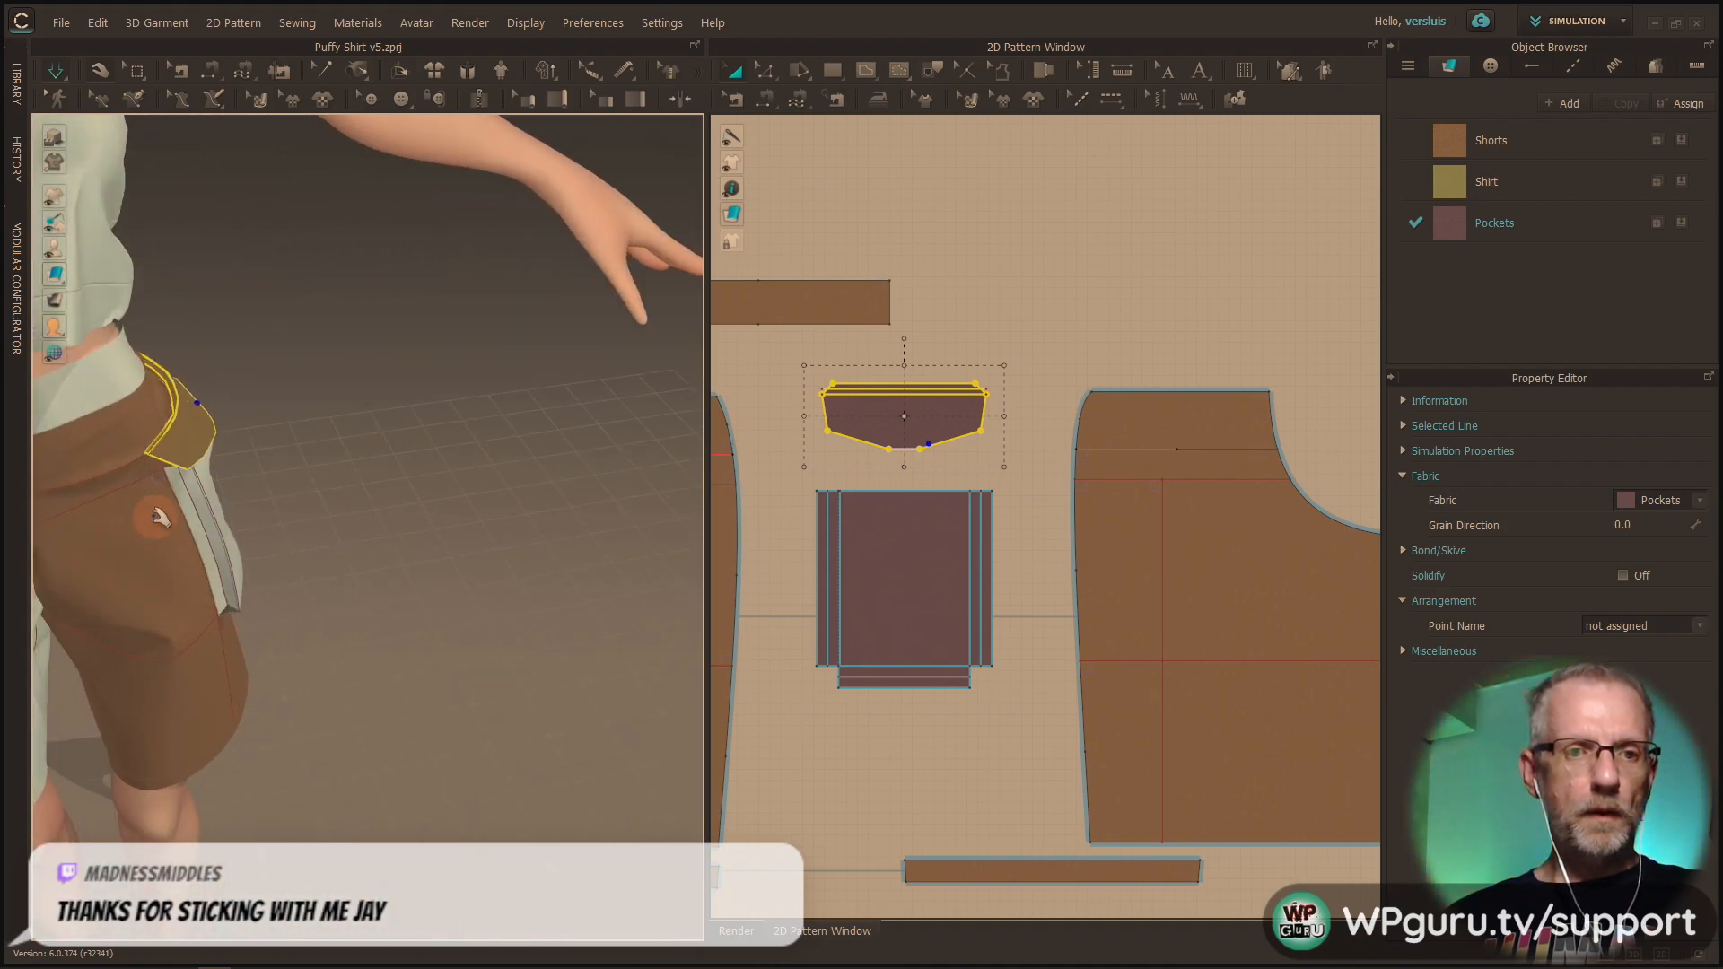
pyautogui.moveTo(158, 514); pyautogui.dragTo(503, 608, button='middle')
pyautogui.moveTo(438, 603); pyautogui.dragTo(321, 579, button='right')
pyautogui.moveTo(322, 579); pyautogui.dragTo(292, 533, button='middle')
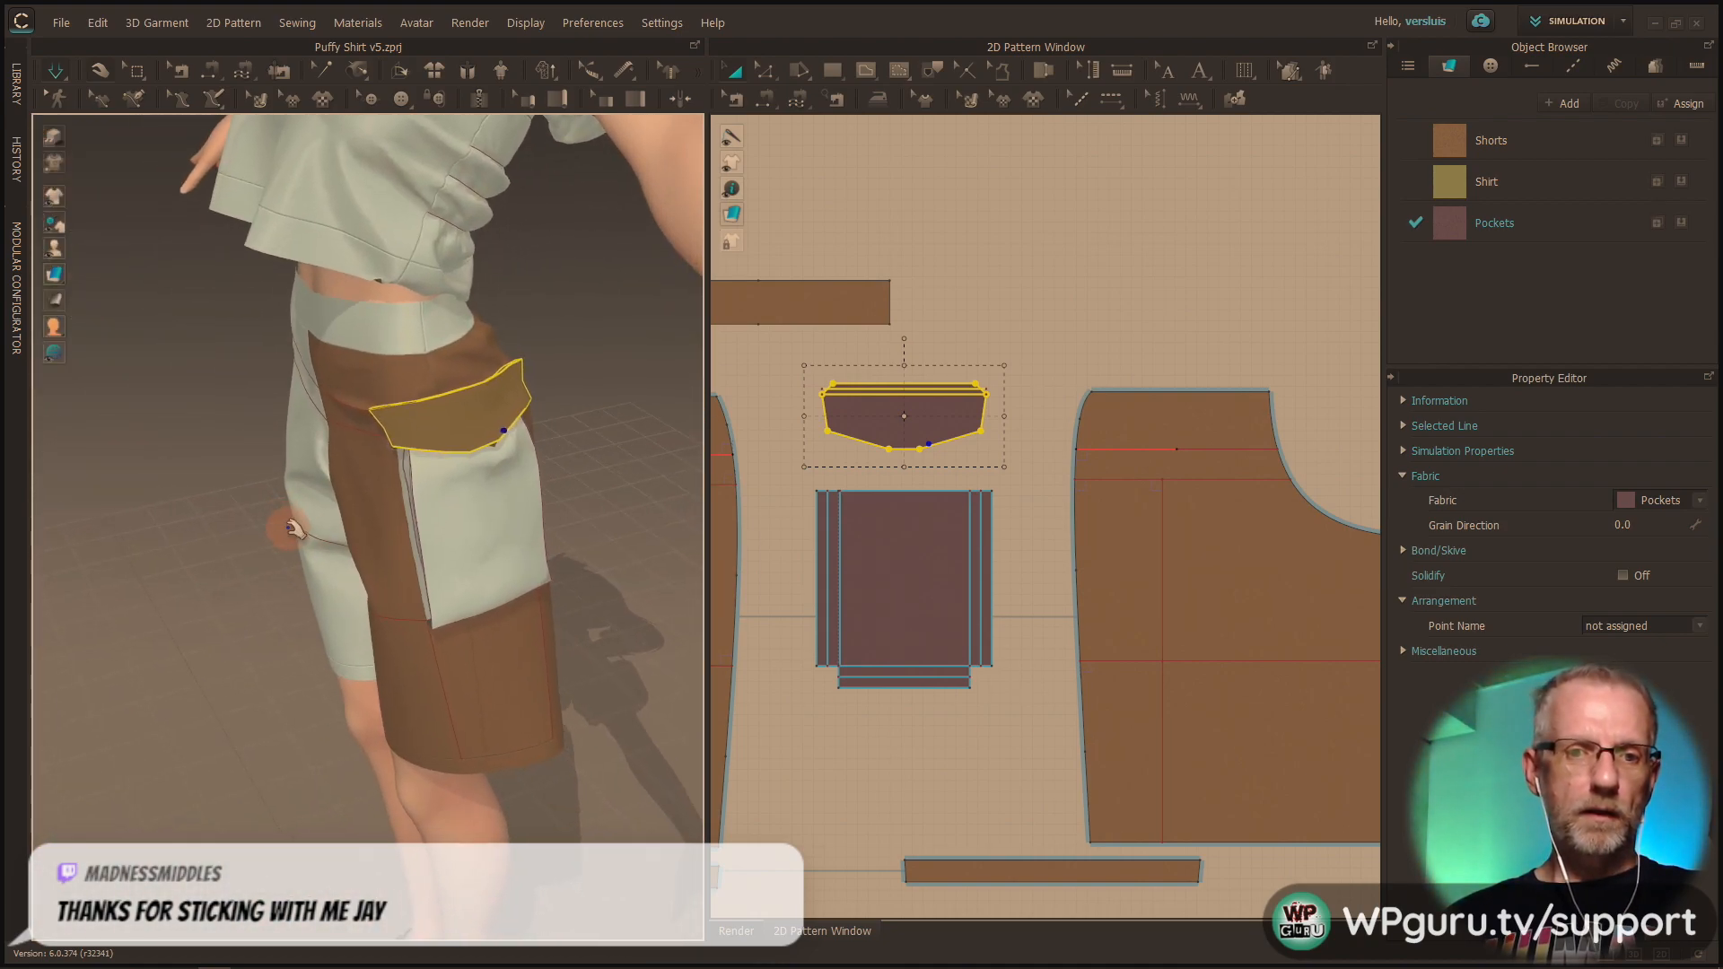
pyautogui.moveTo(291, 534); pyautogui.dragTo(389, 497, button='right')
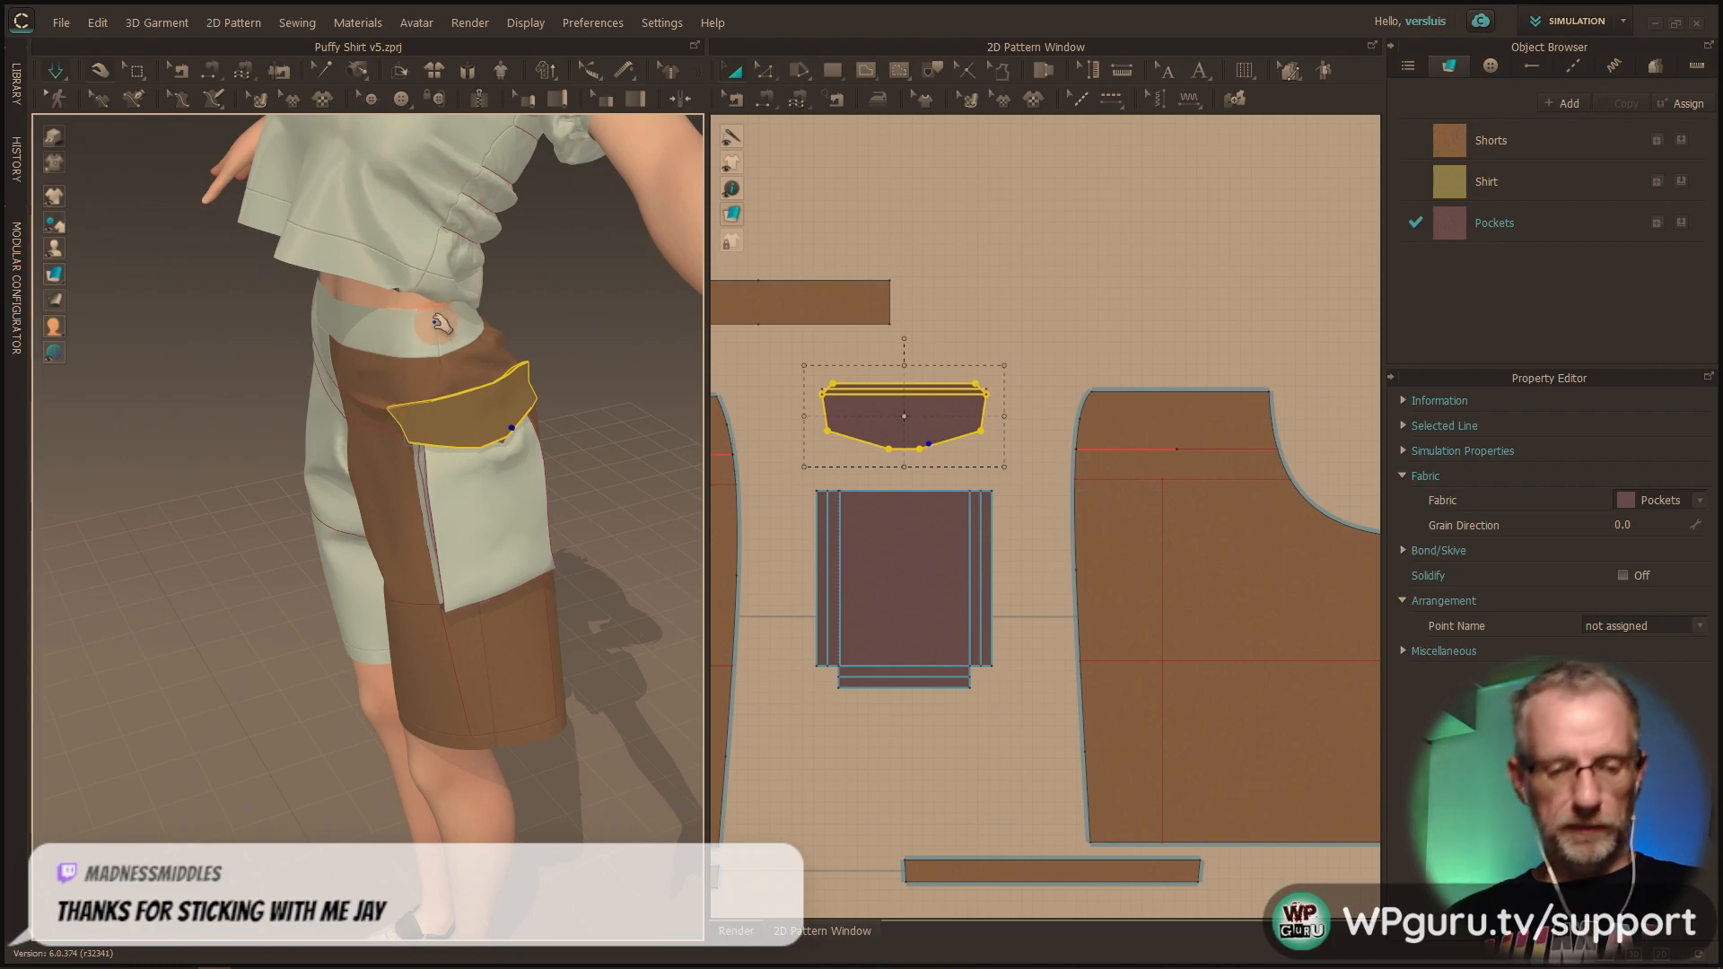
# Step: Unfreeze all garment patterns and review the complete outfit on the avatar
pyautogui.hotkey('ctrl', 'a')
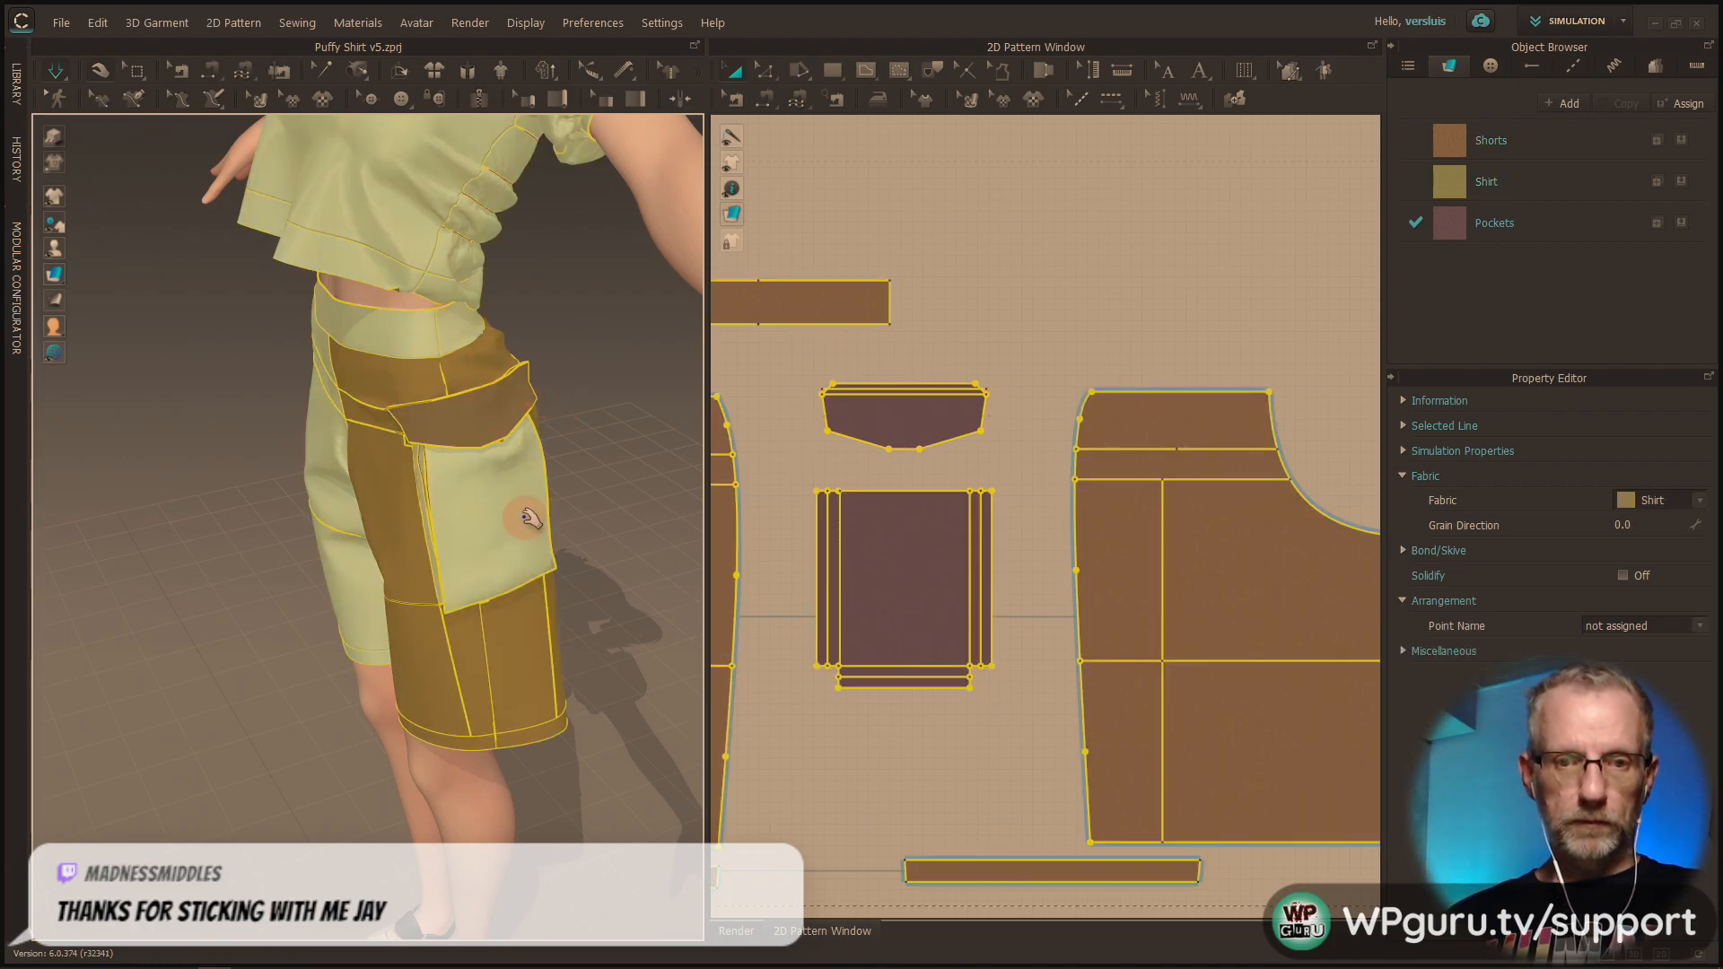
pyautogui.rightClick(529, 518)
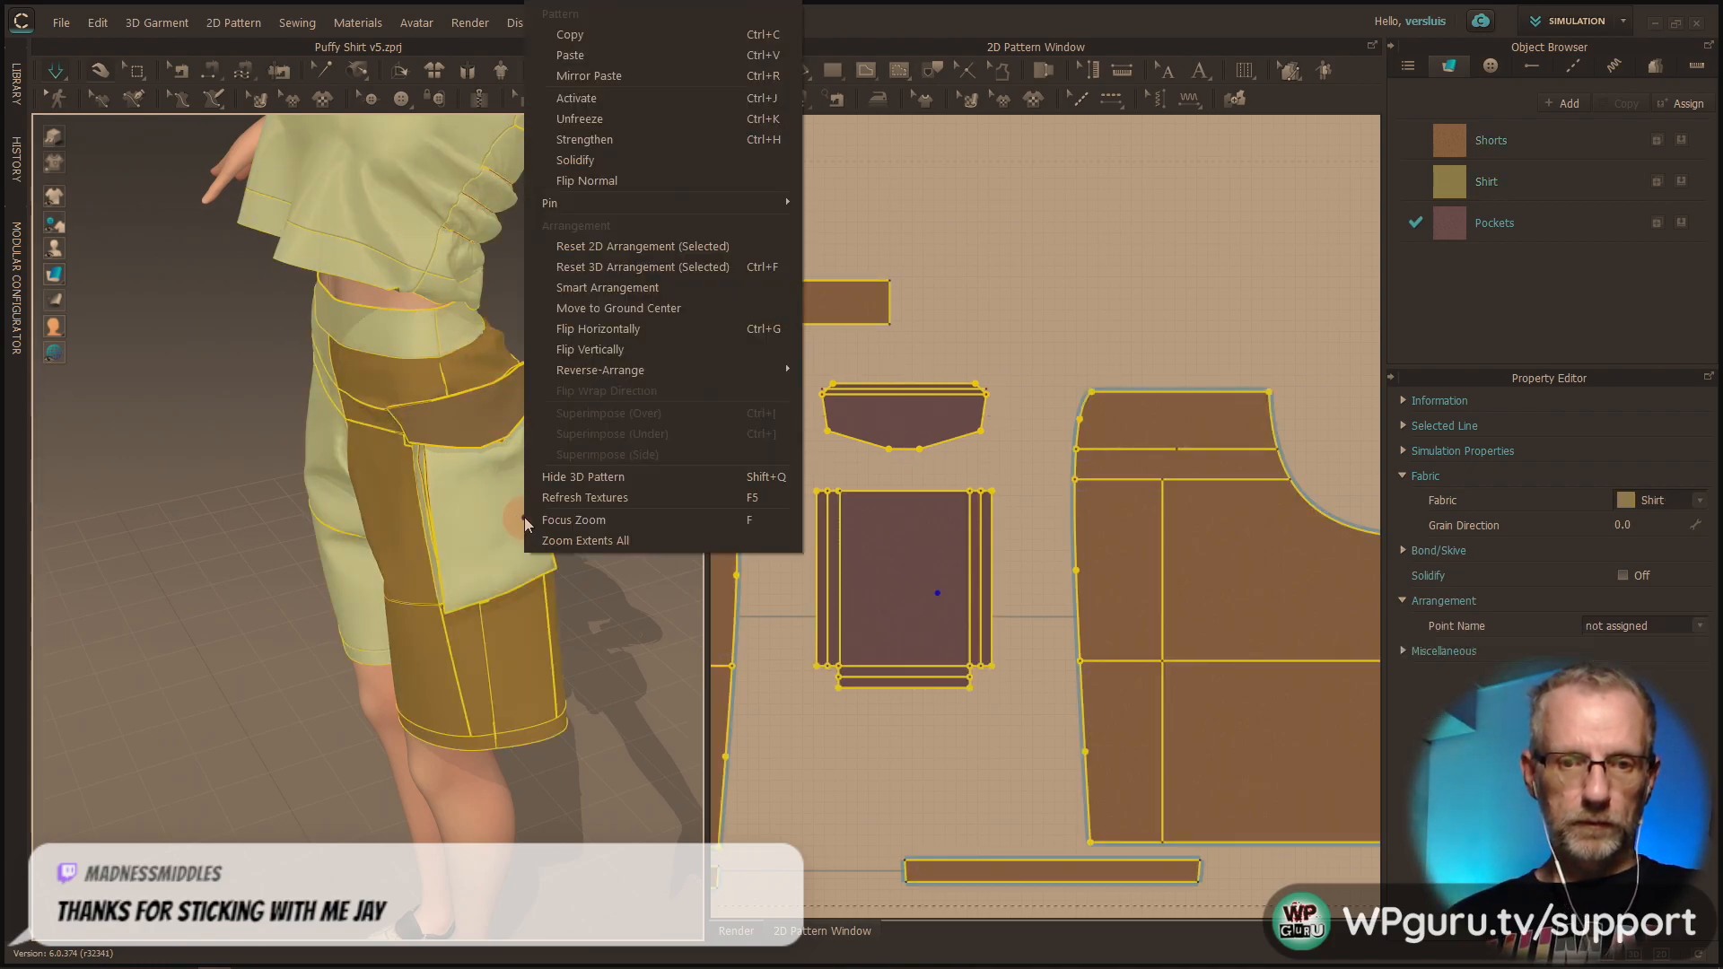
pyautogui.click(626, 124)
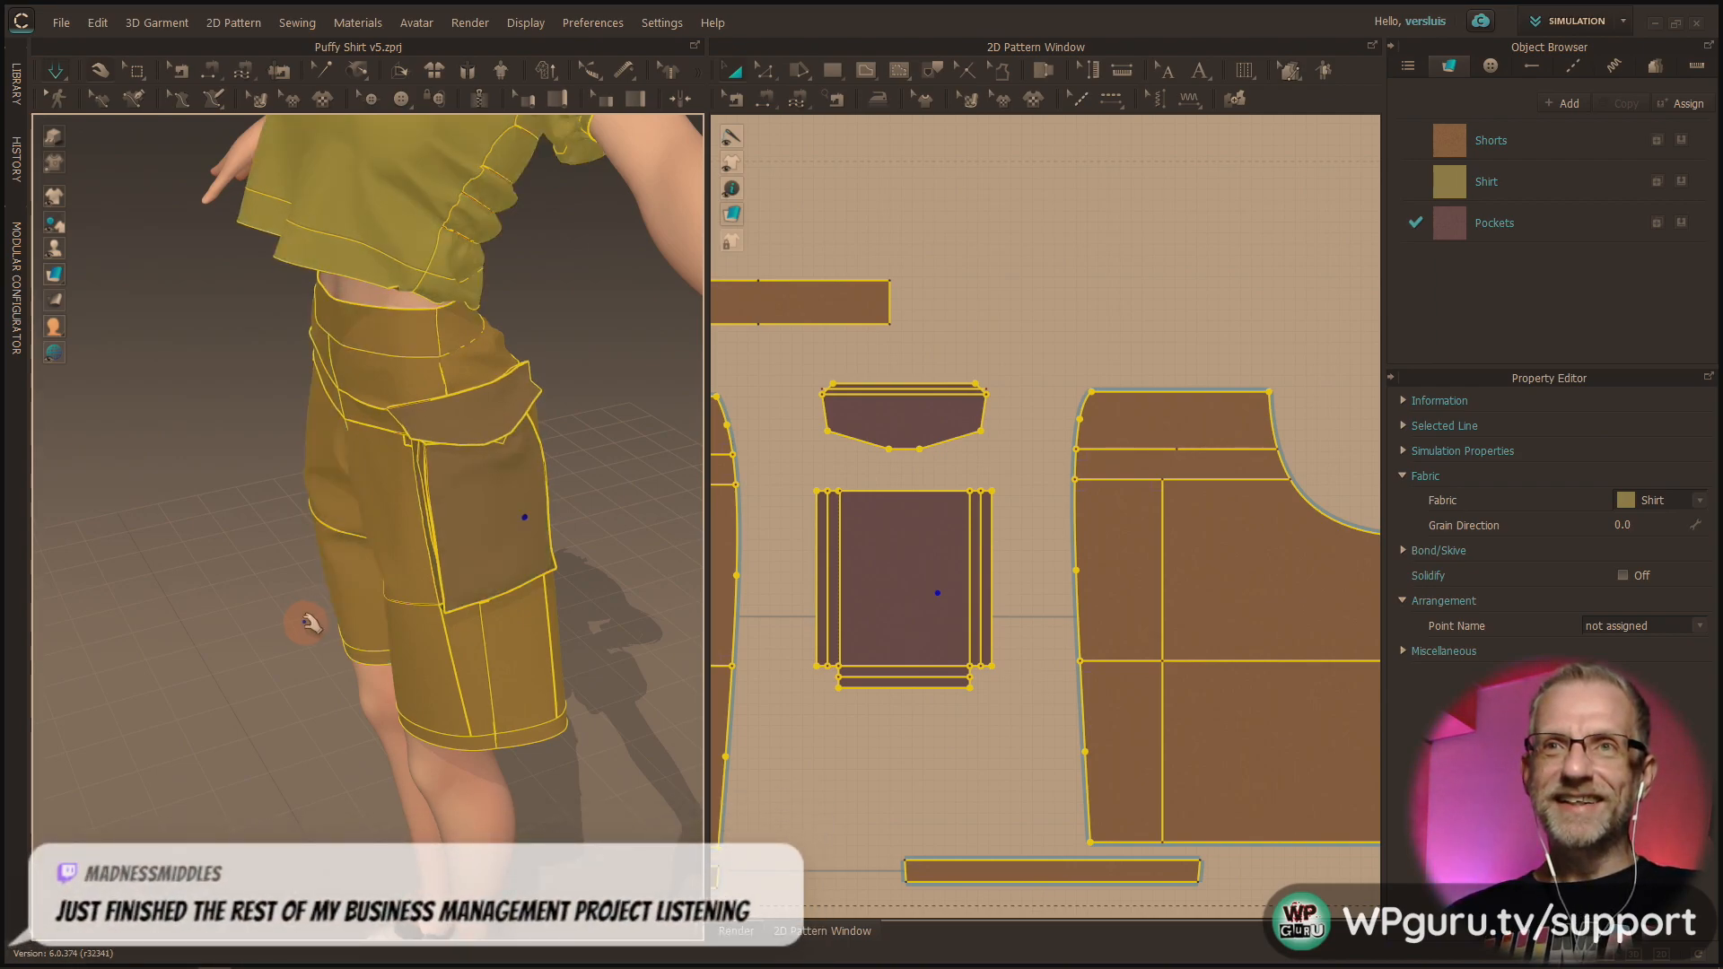
pyautogui.moveTo(249, 596); pyautogui.dragTo(242, 697, button='middle')
pyautogui.scroll(-2, 243, 700)
pyautogui.moveTo(243, 700); pyautogui.dragTo(305, 659, button='right')
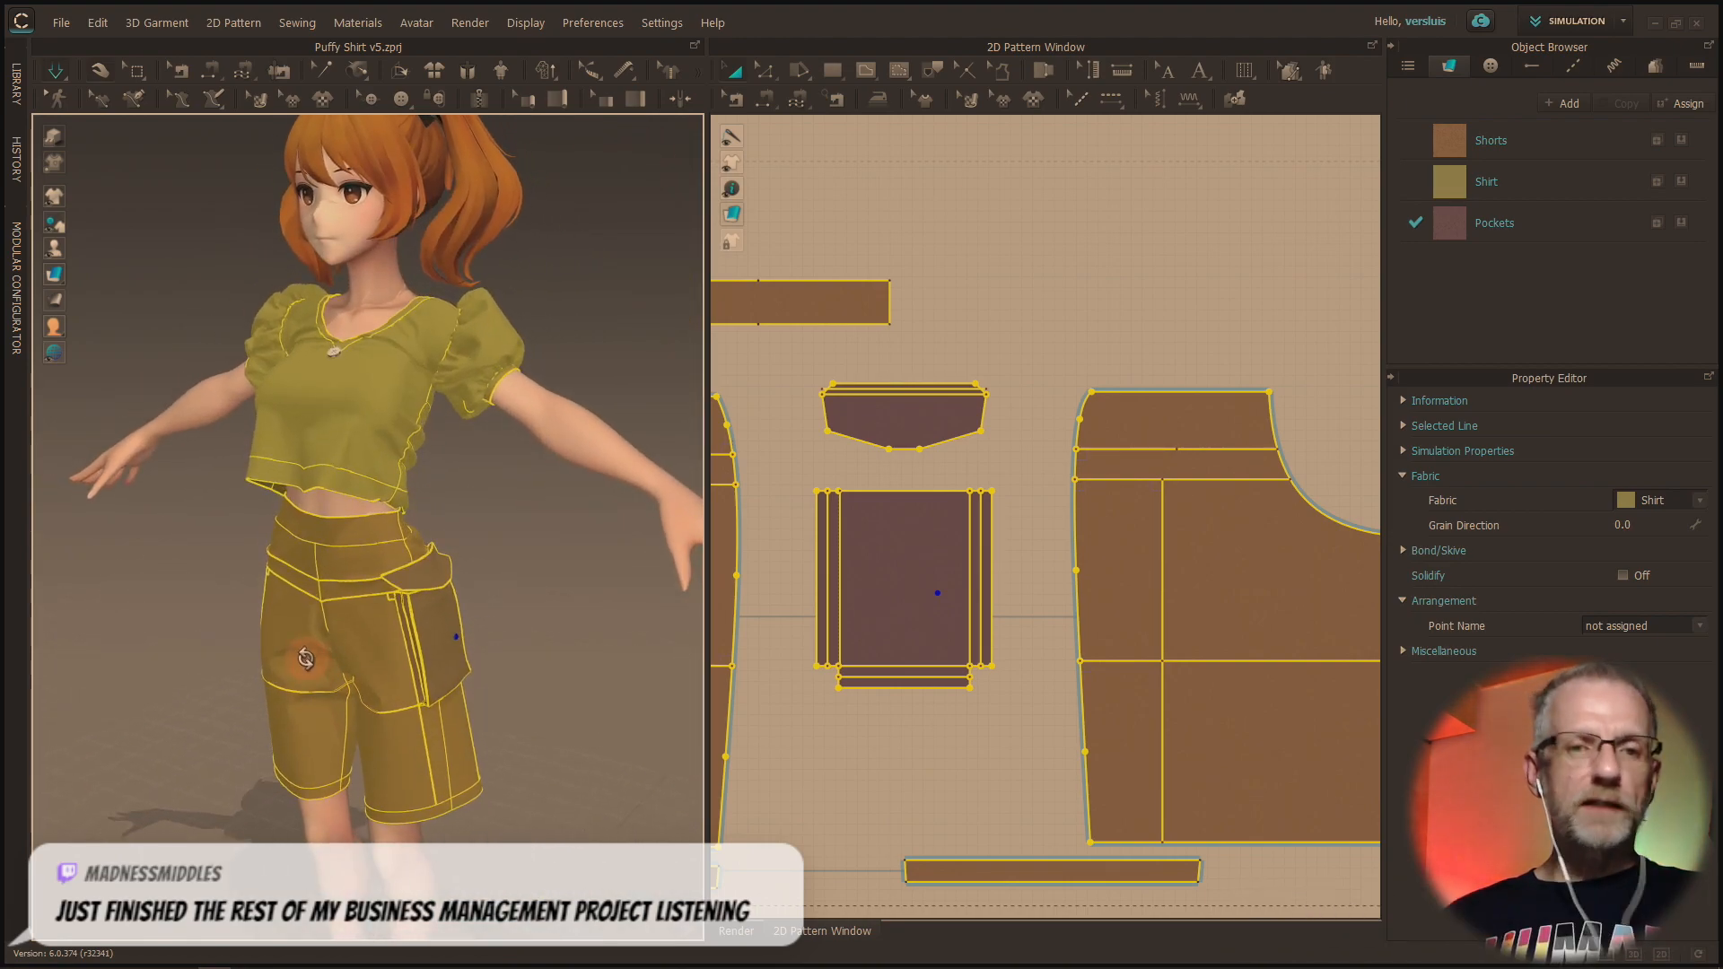
# Step: Examine the complete outfit on the avatar from the side, back and front, checking how the cargo pocket sits on the shorts
pyautogui.click(539, 663)
pyautogui.moveTo(528, 675); pyautogui.dragTo(488, 677, button='right')
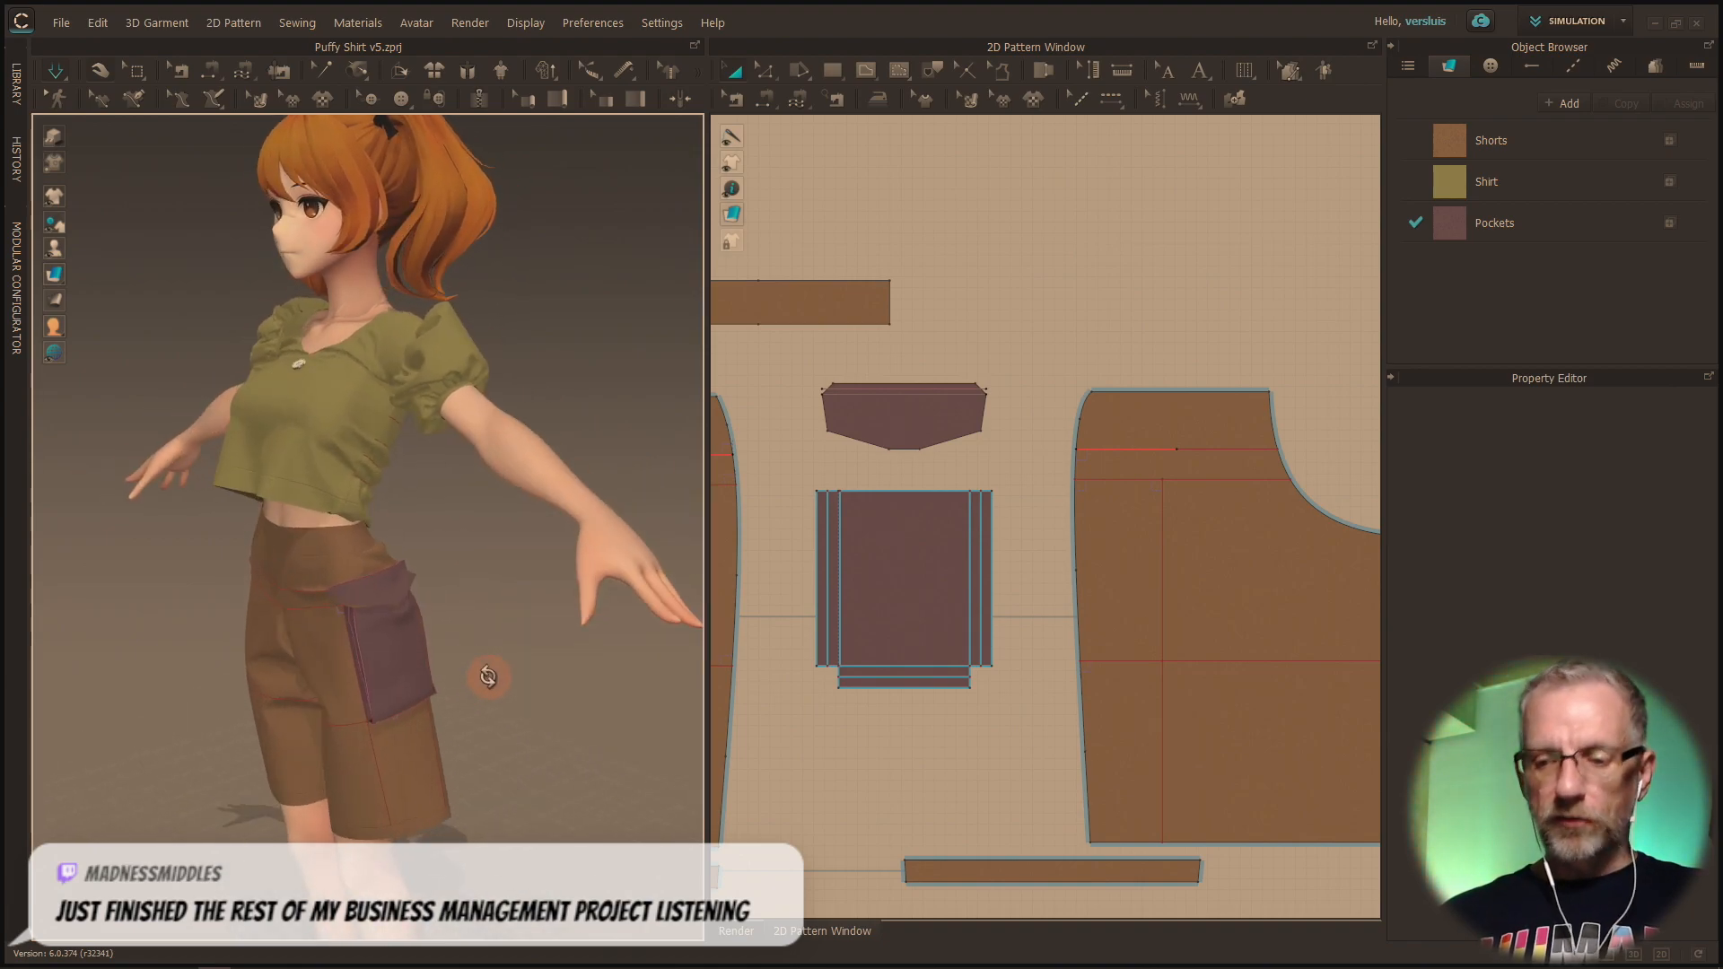
pyautogui.press('XF86AudioLowerVolume')
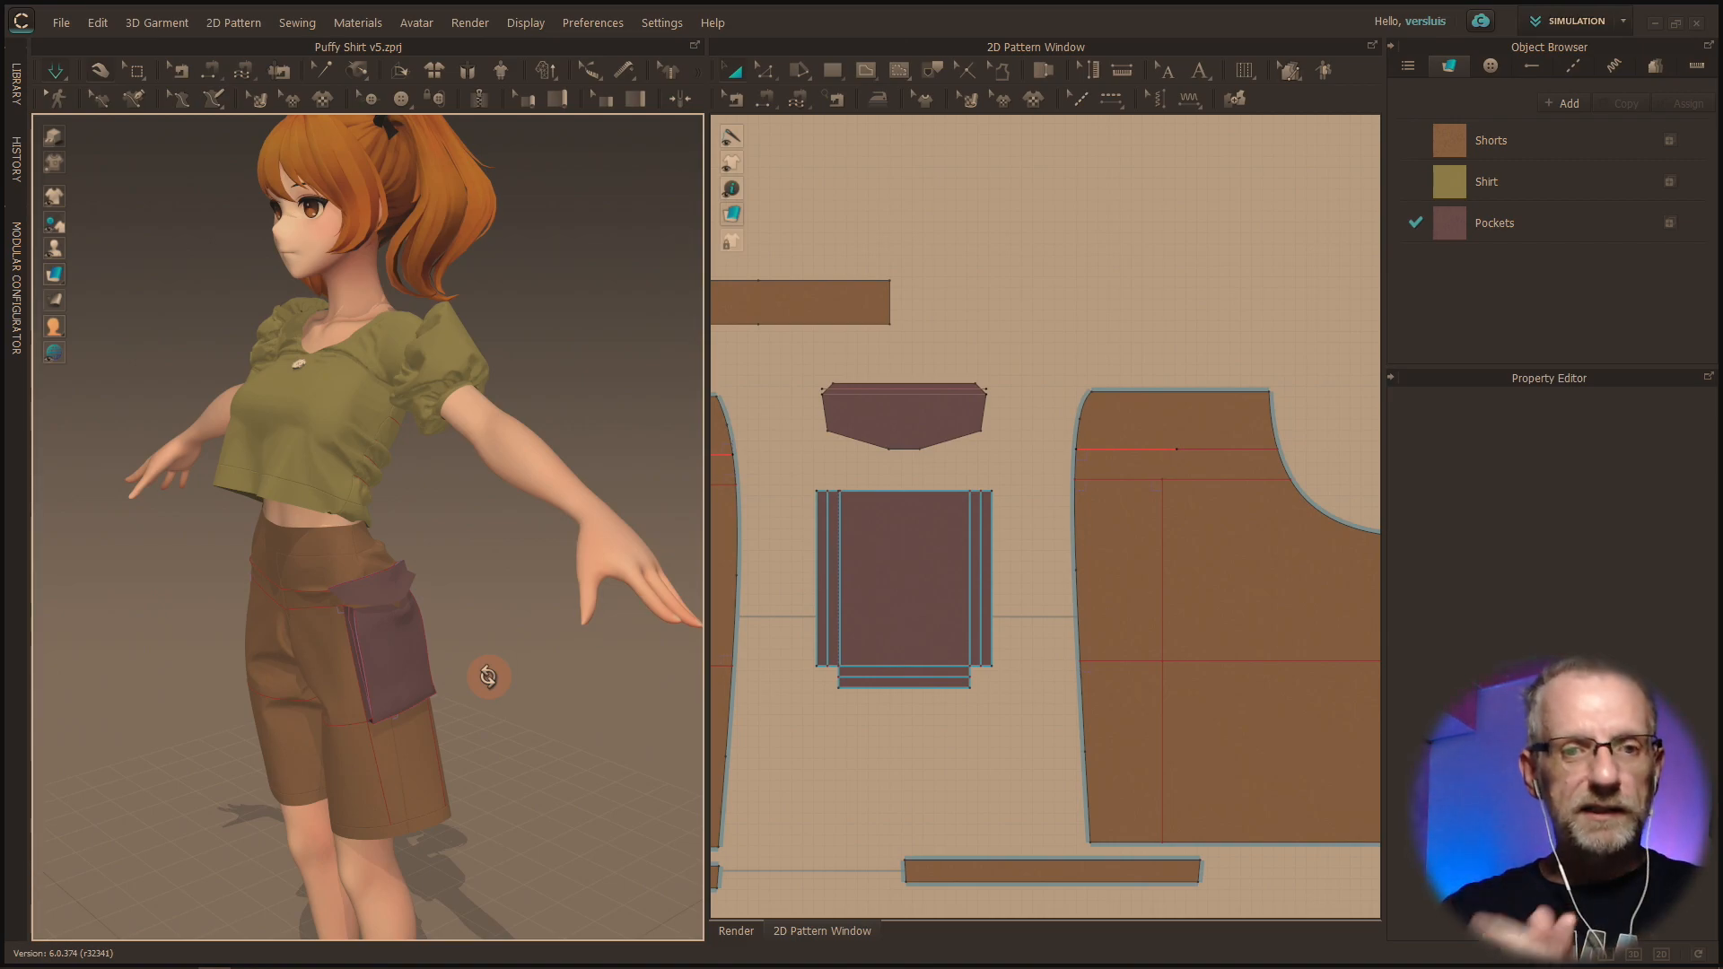
pyautogui.moveTo(567, 654); pyautogui.dragTo(311, 638, button='right')
pyautogui.scroll(3, 360, 561)
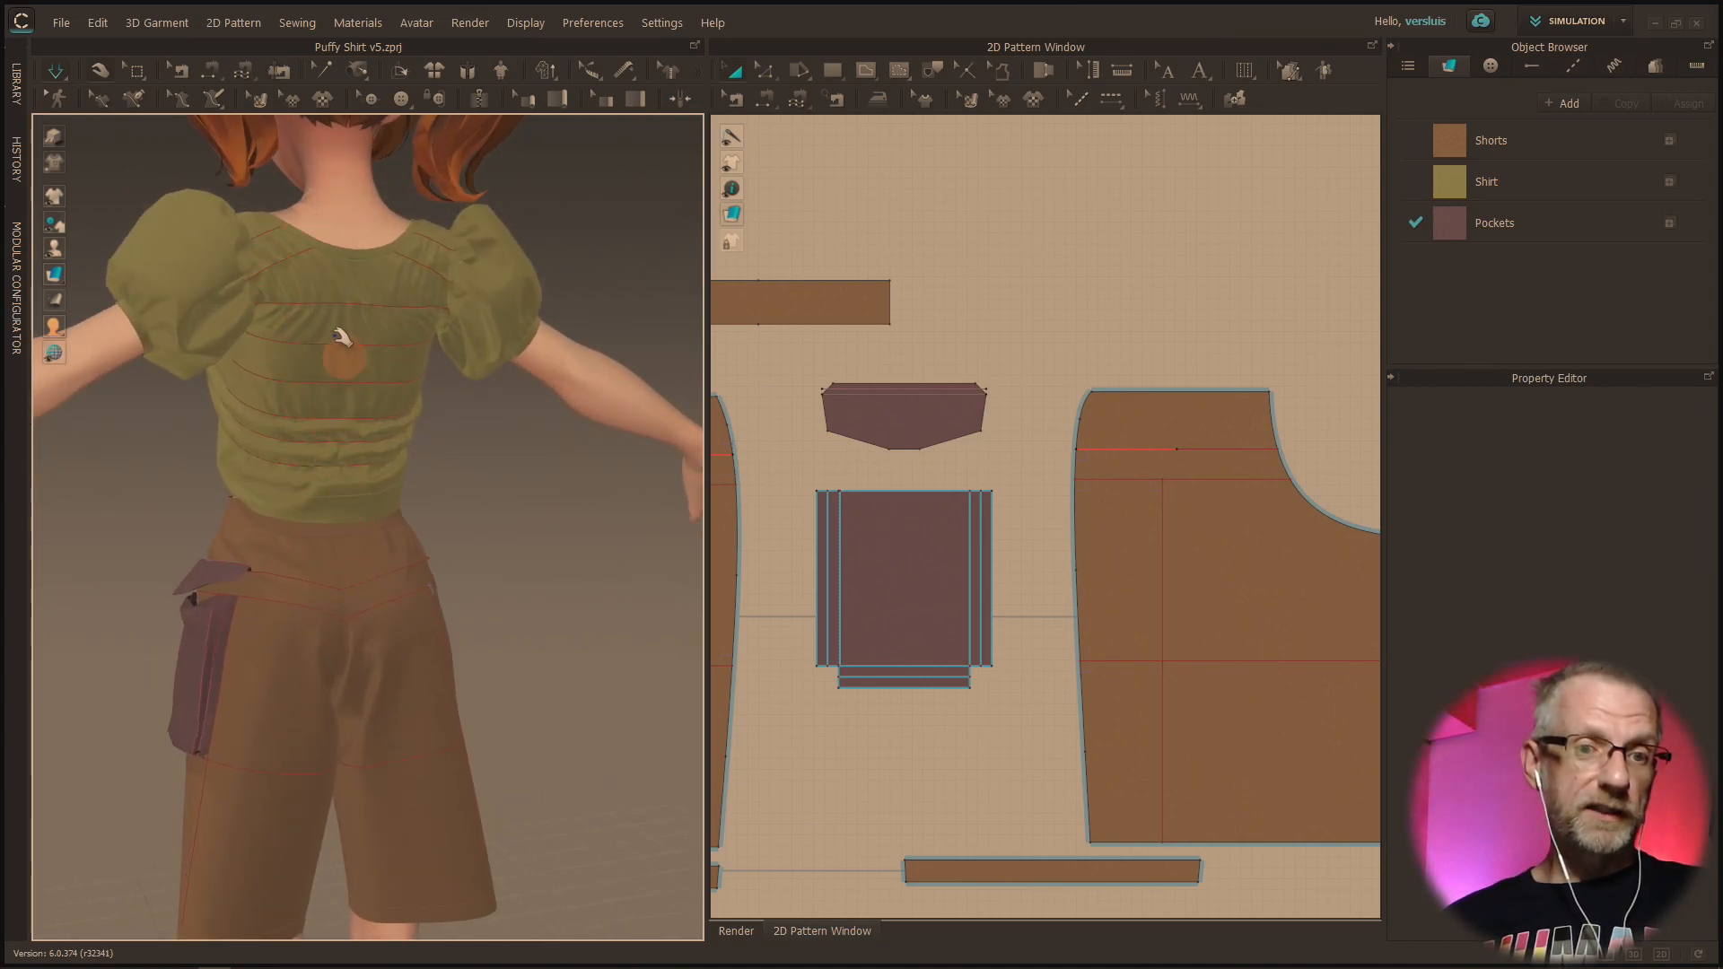
pyautogui.moveTo(335, 639); pyautogui.dragTo(604, 616, button='right')
pyautogui.moveTo(604, 616); pyautogui.dragTo(569, 697, button='middle')
pyautogui.moveTo(596, 685); pyautogui.dragTo(348, 581, button='right')
# Step: Assign the Shorts fabric to both the cargo pocket and its flap
pyautogui.click(351, 497)
pyautogui.scroll(4, 435, 574)
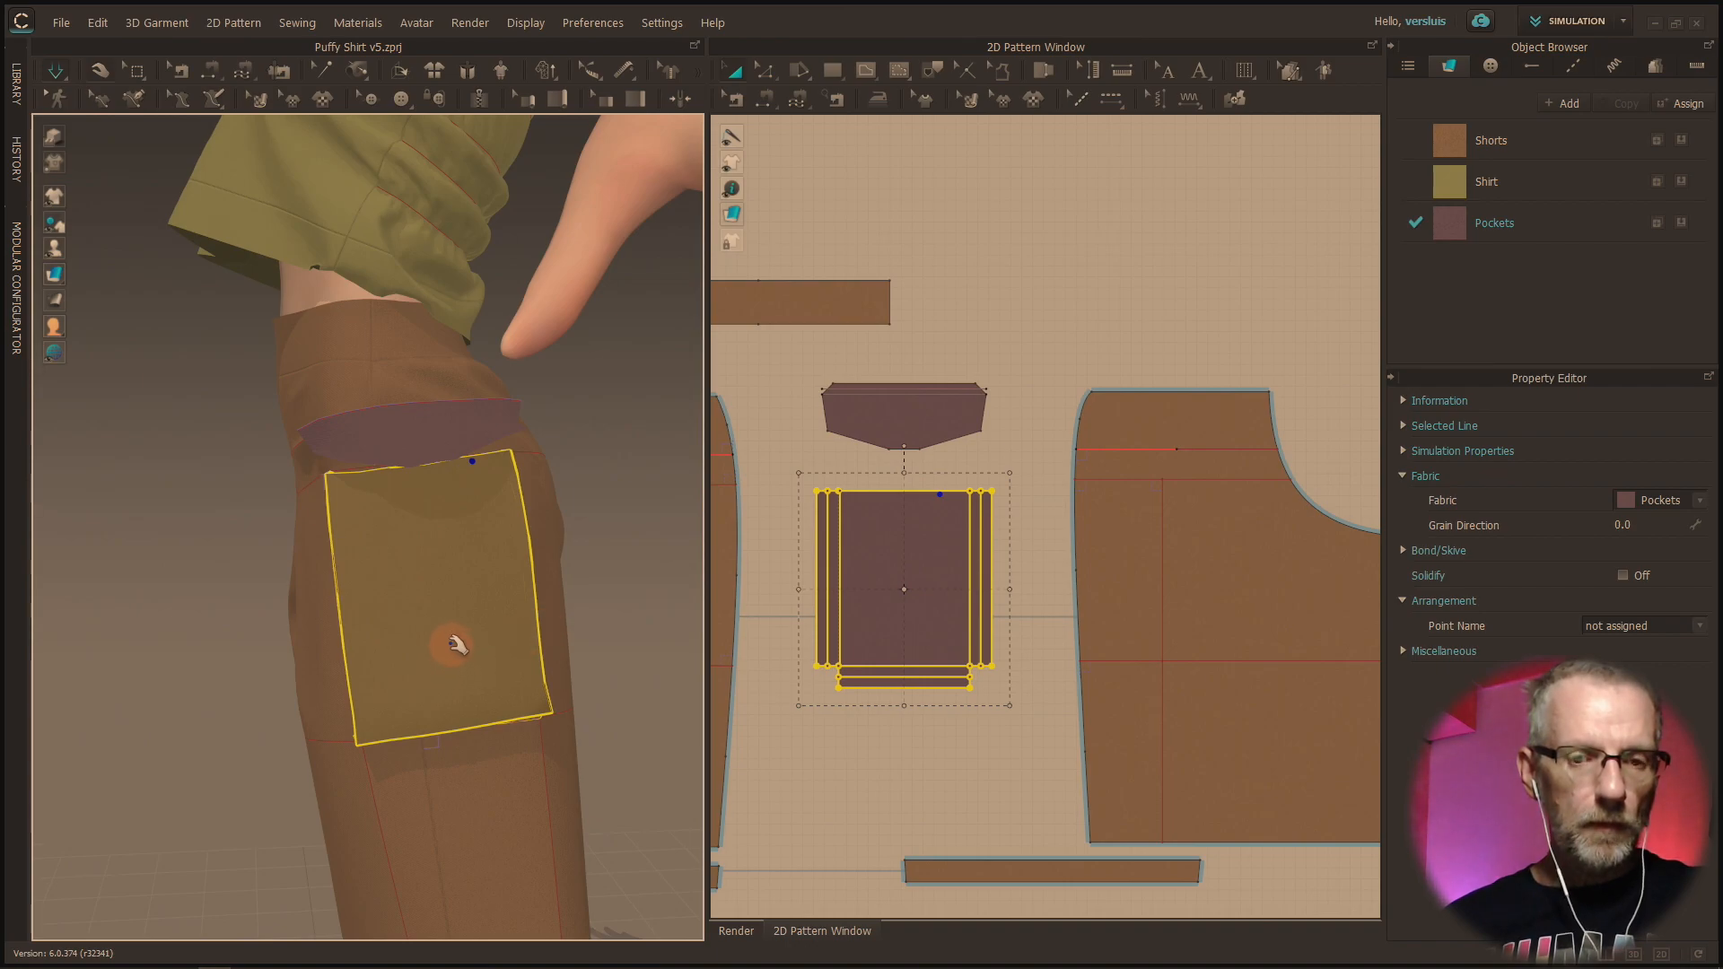
pyautogui.scroll(3, 370, 602)
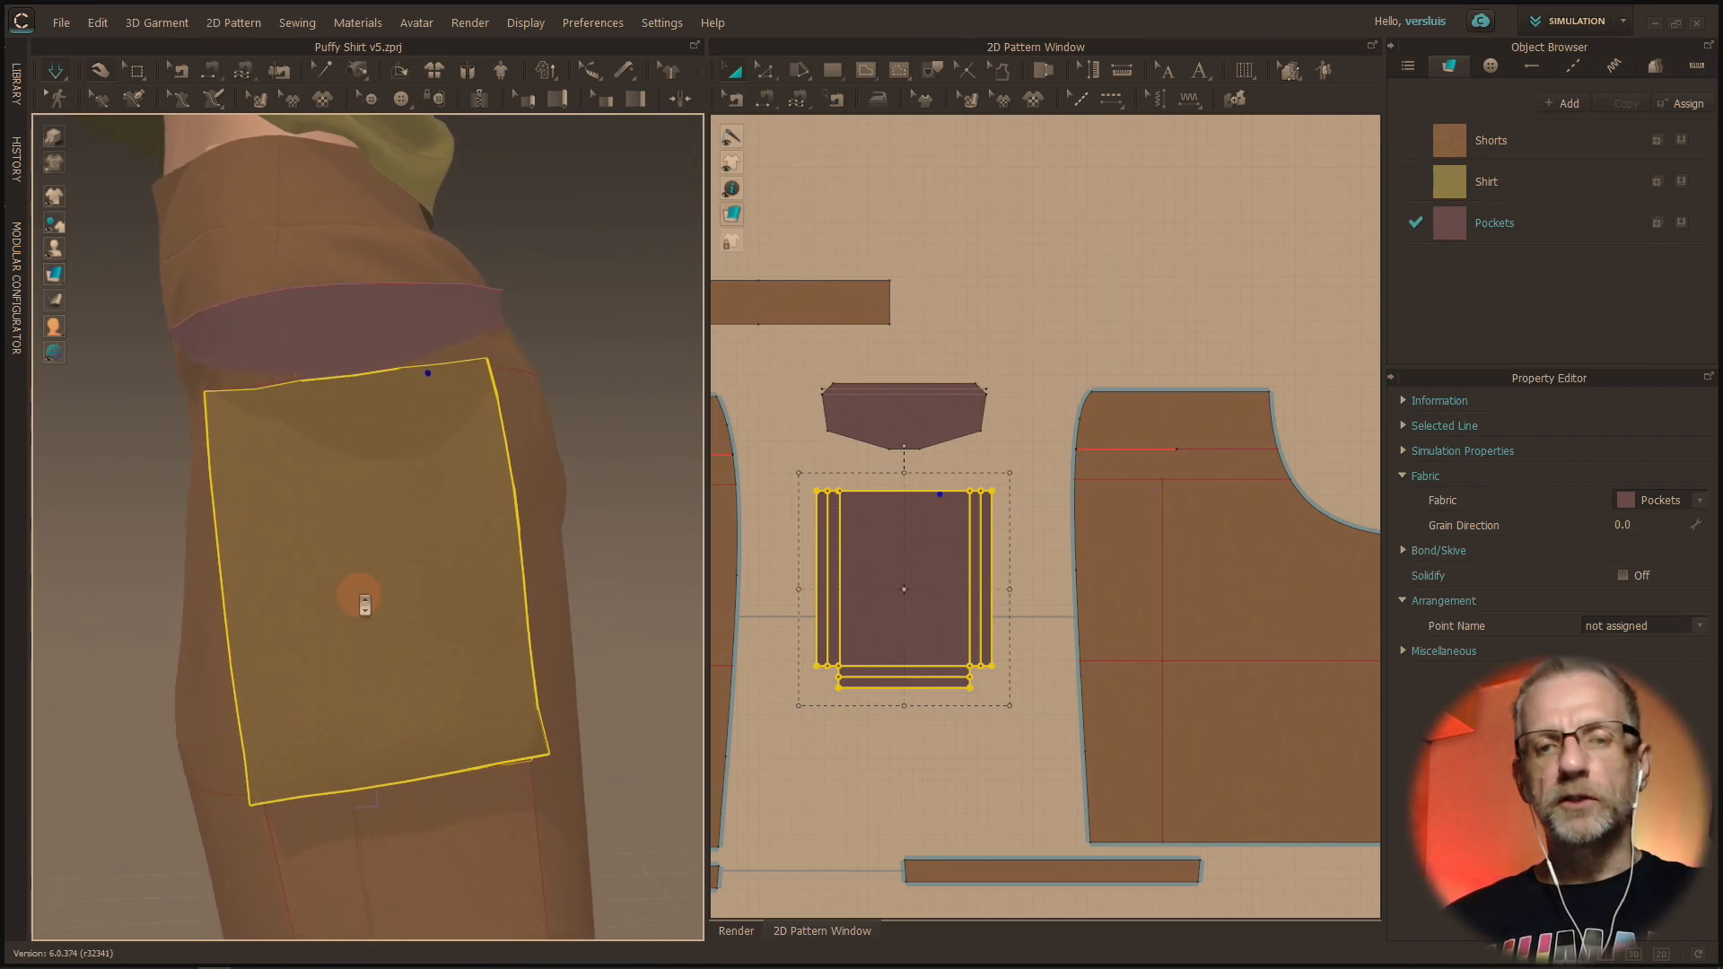
pyautogui.moveTo(421, 555); pyautogui.dragTo(380, 592, button='right')
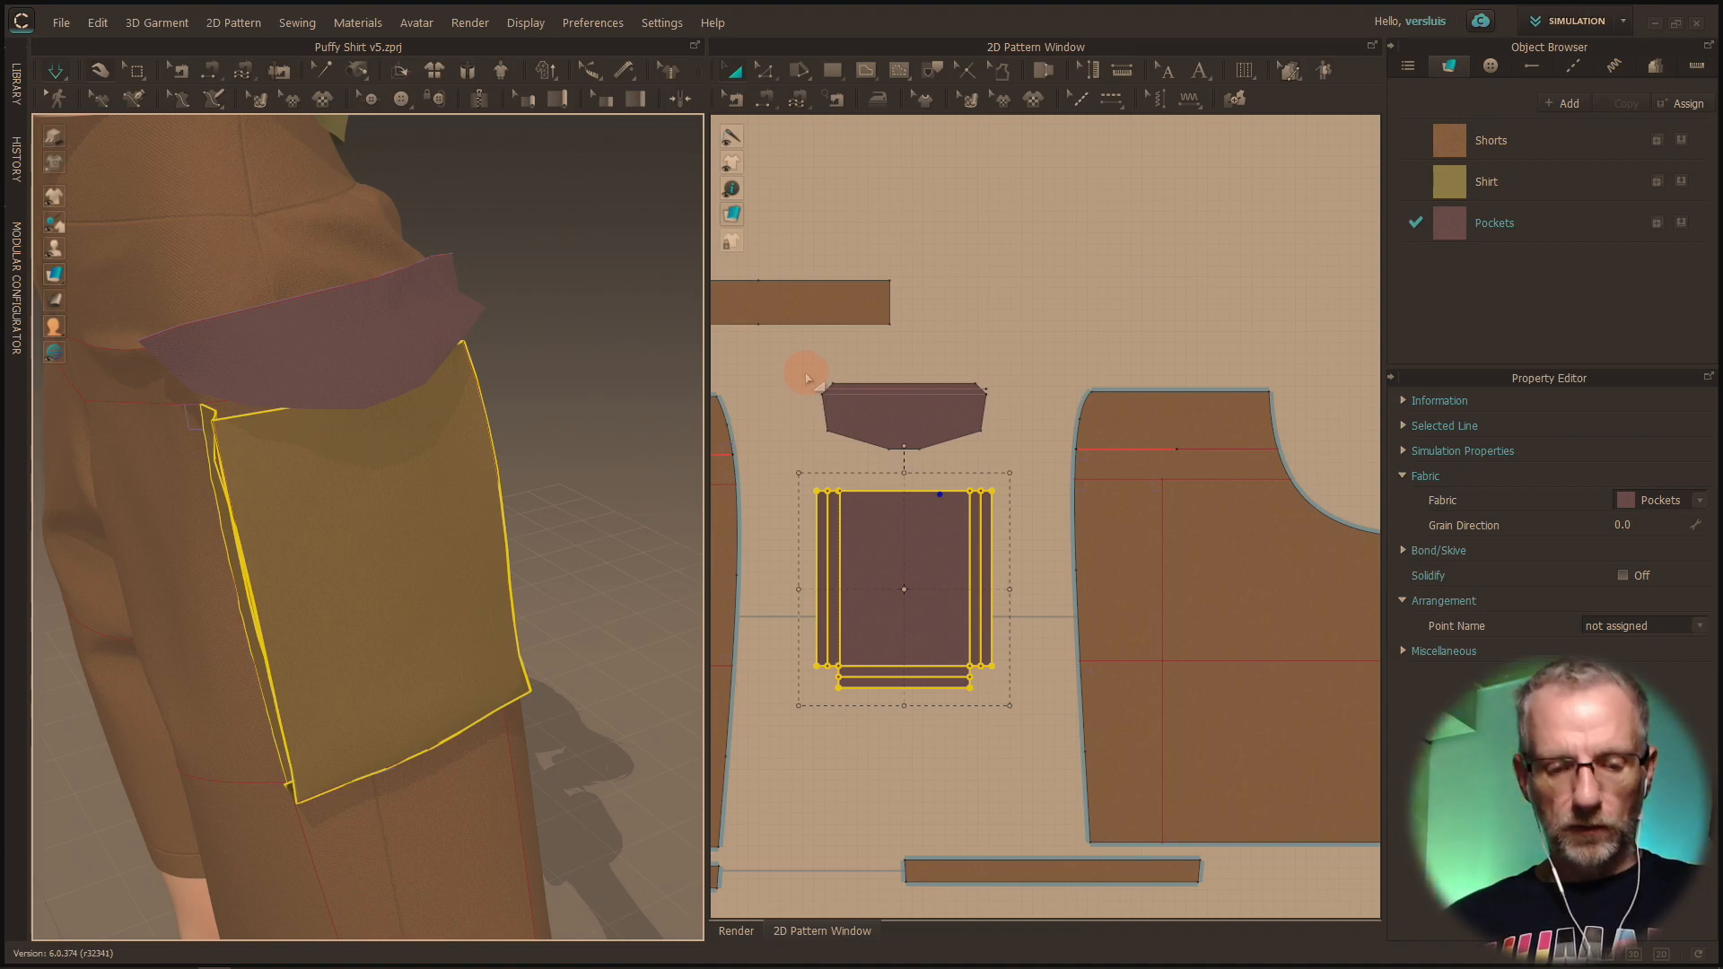
pyautogui.click(923, 421)
pyautogui.keyDown('shift'); pyautogui.click(930, 572); pyautogui.keyUp('shift')
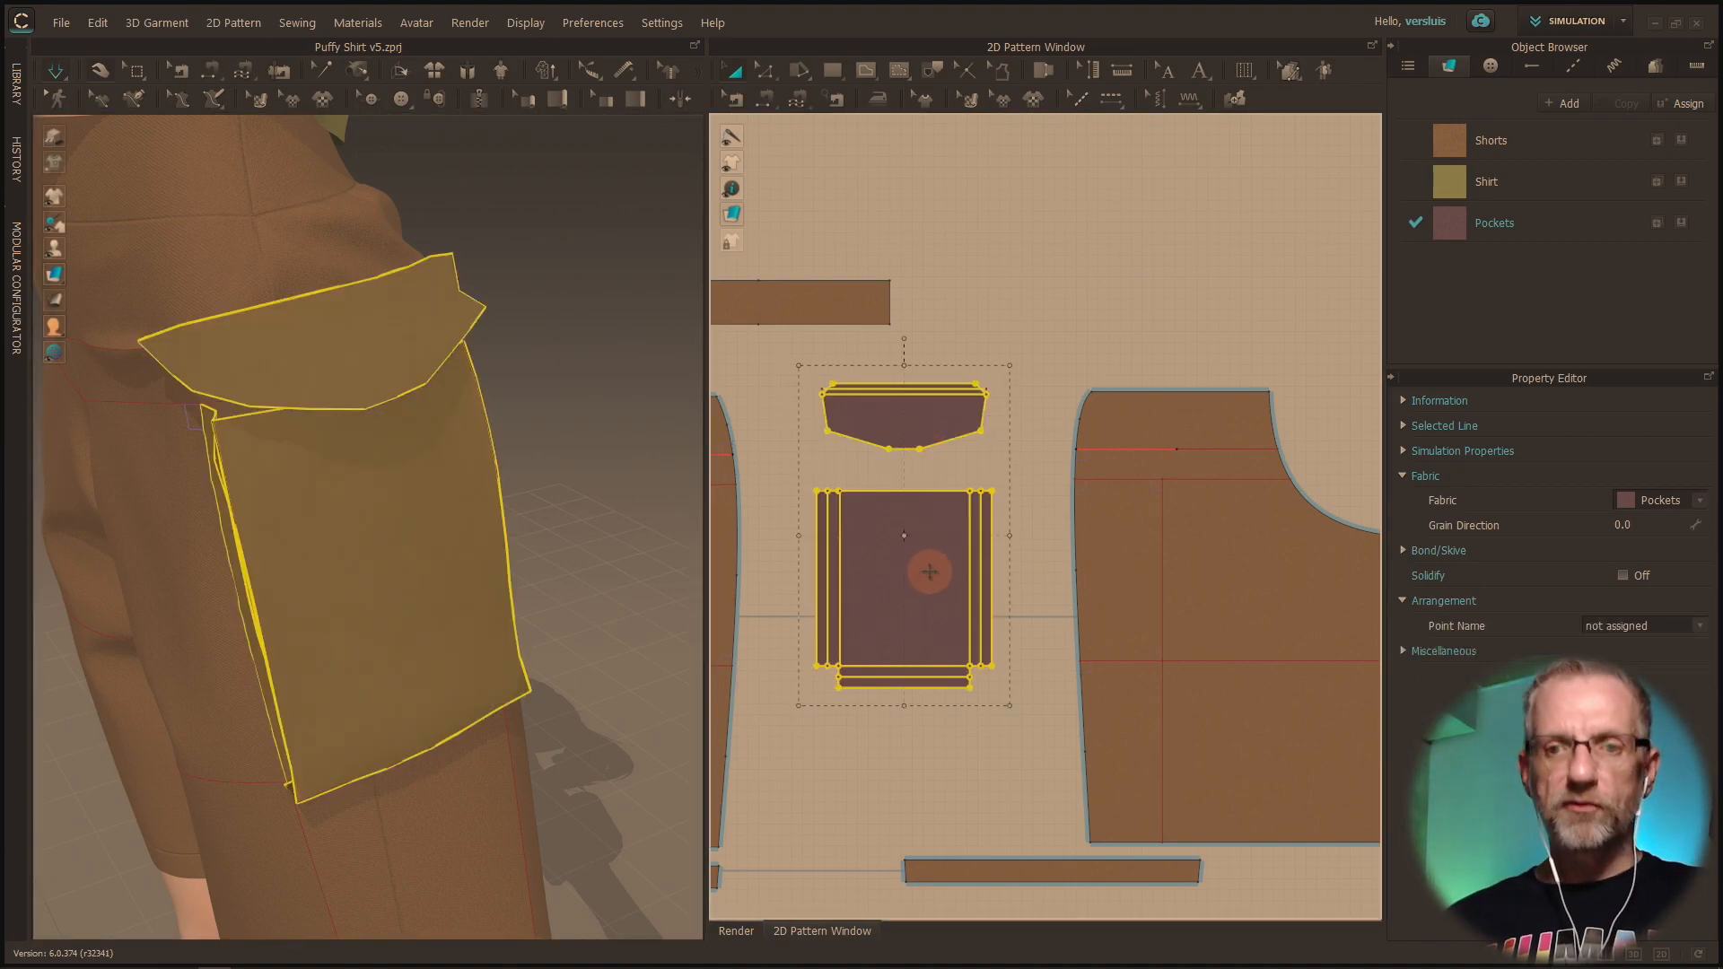
pyautogui.click(1551, 141)
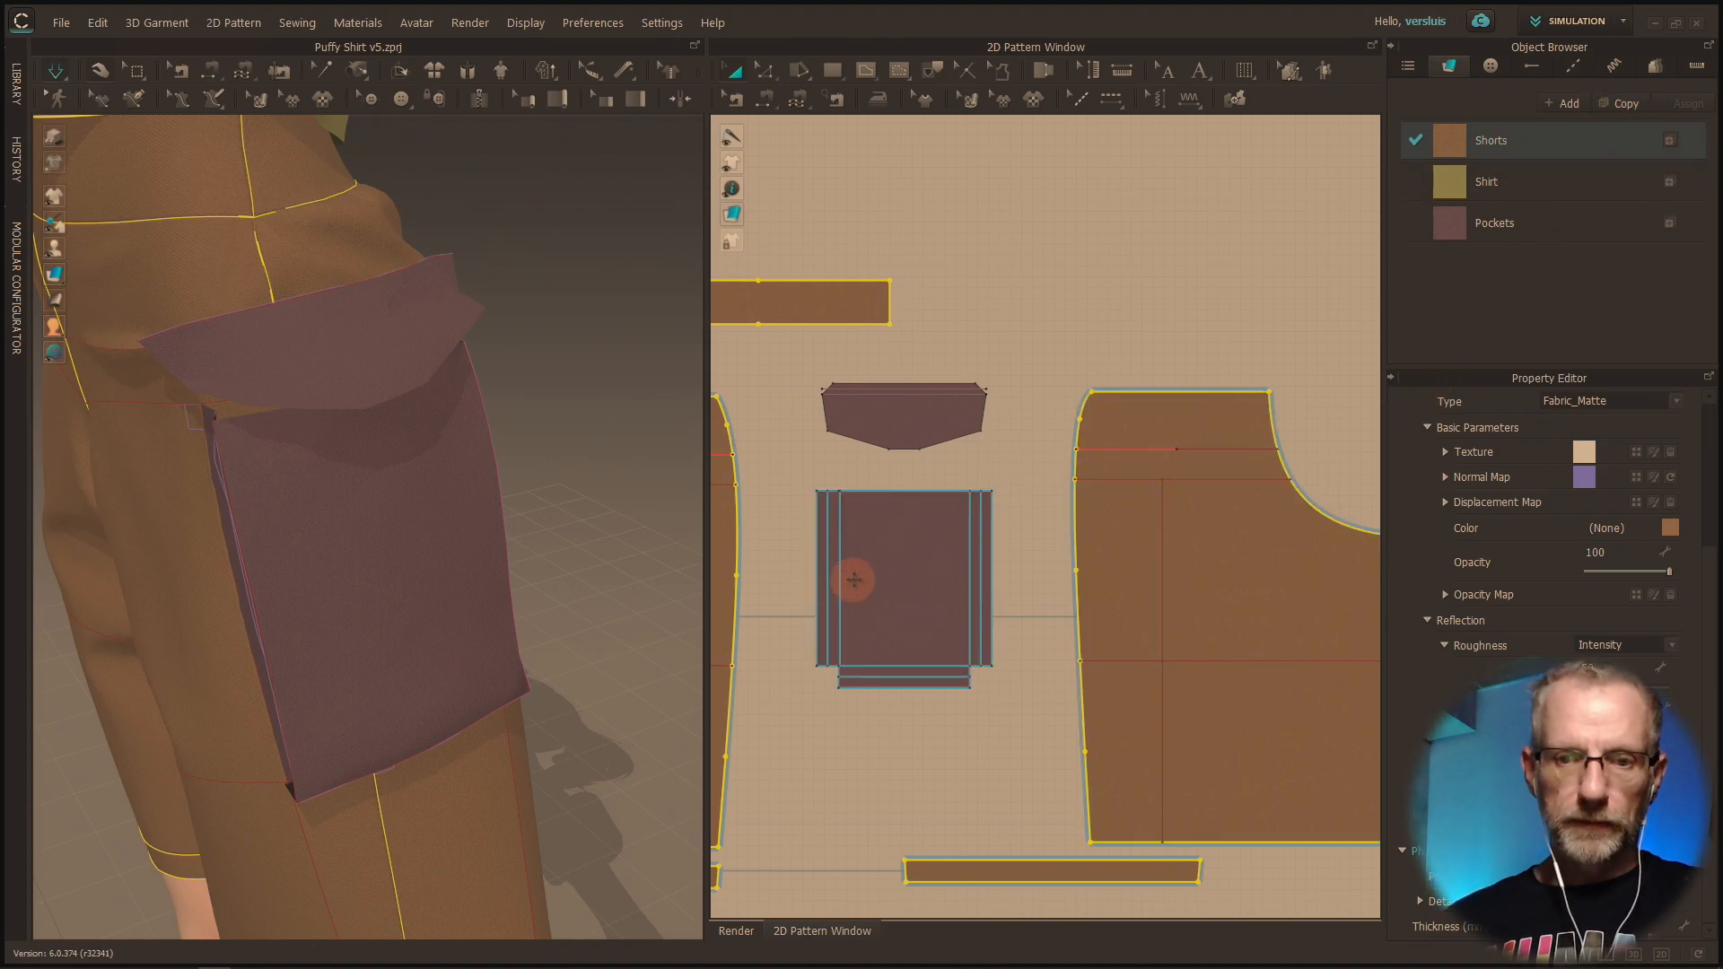
pyautogui.click(862, 579)
pyautogui.keyDown('shift'); pyautogui.click(918, 401); pyautogui.keyUp('shift')
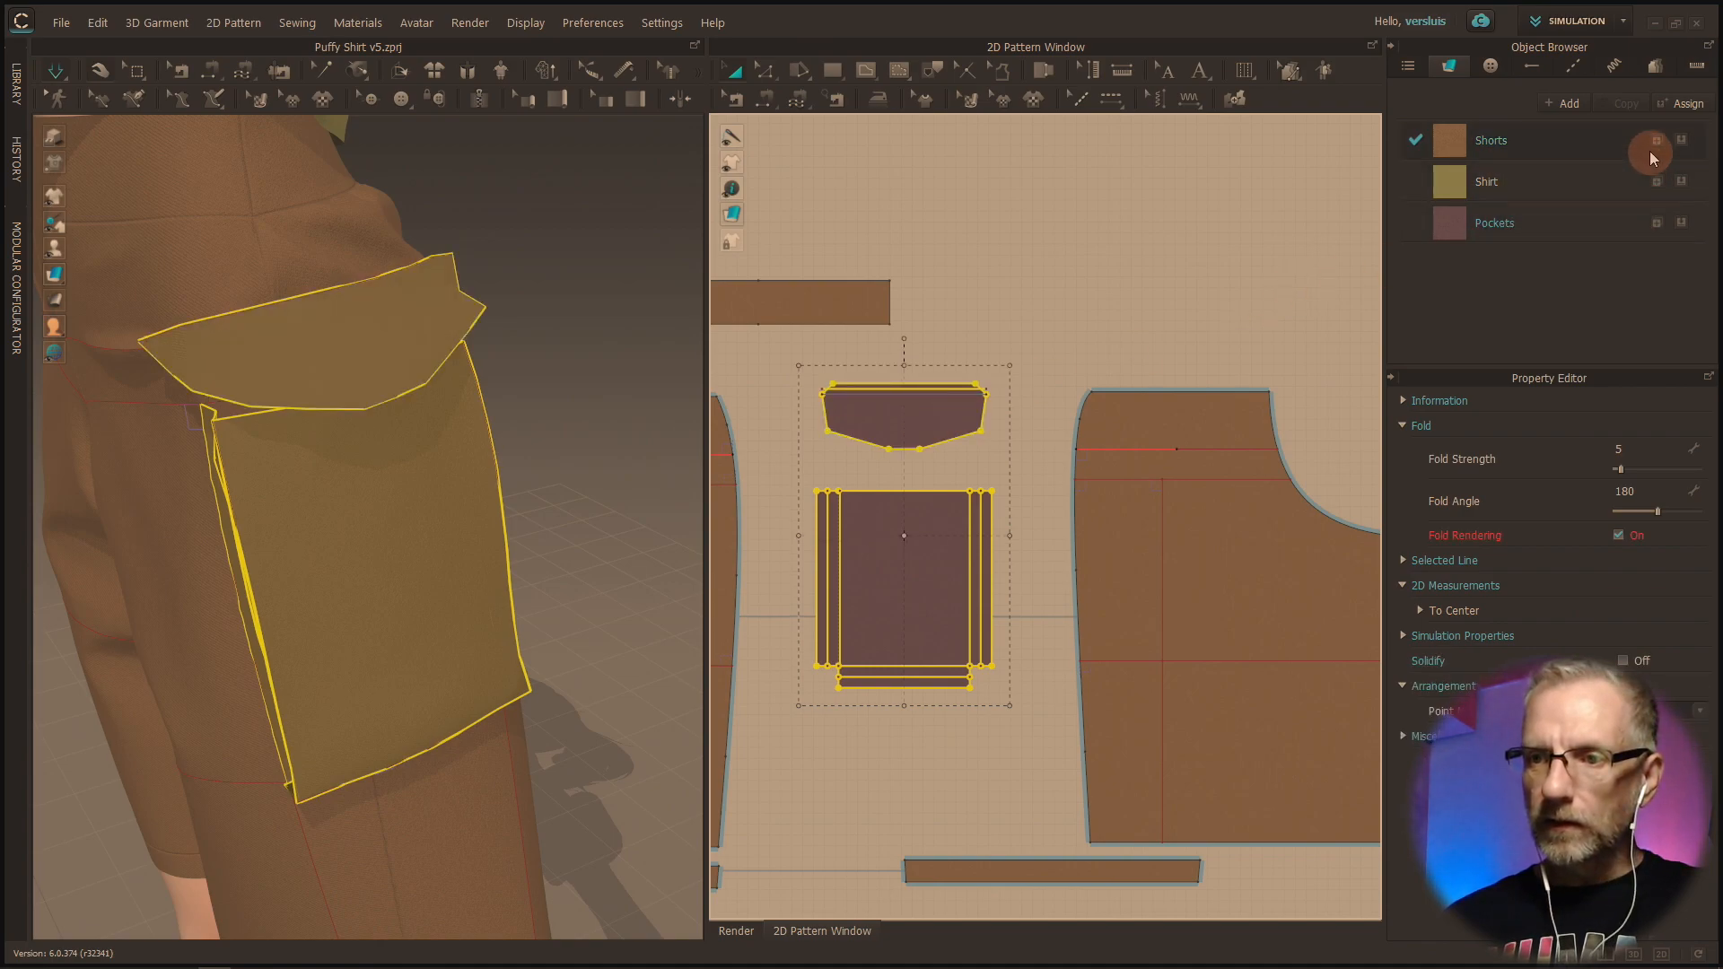
pyautogui.click(1681, 140)
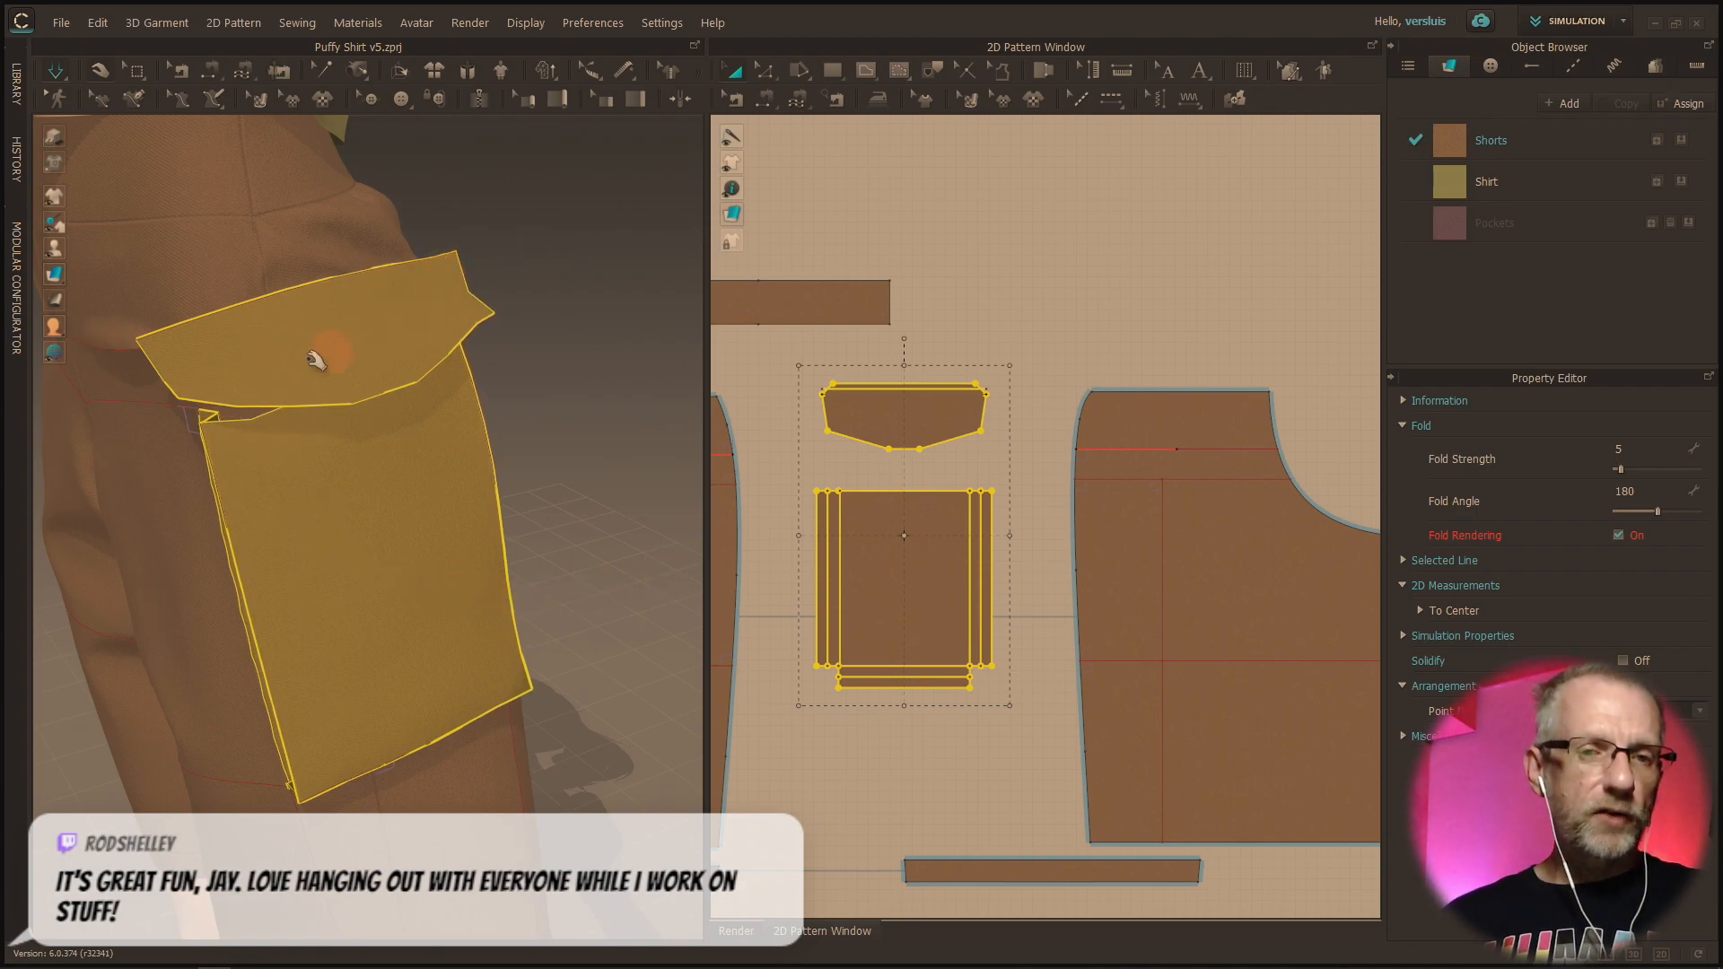
# Step: Try a free topstitch along the full upper edge of the pocket flap
pyautogui.scroll(-2, 782, 473)
pyautogui.scroll(4, 782, 473)
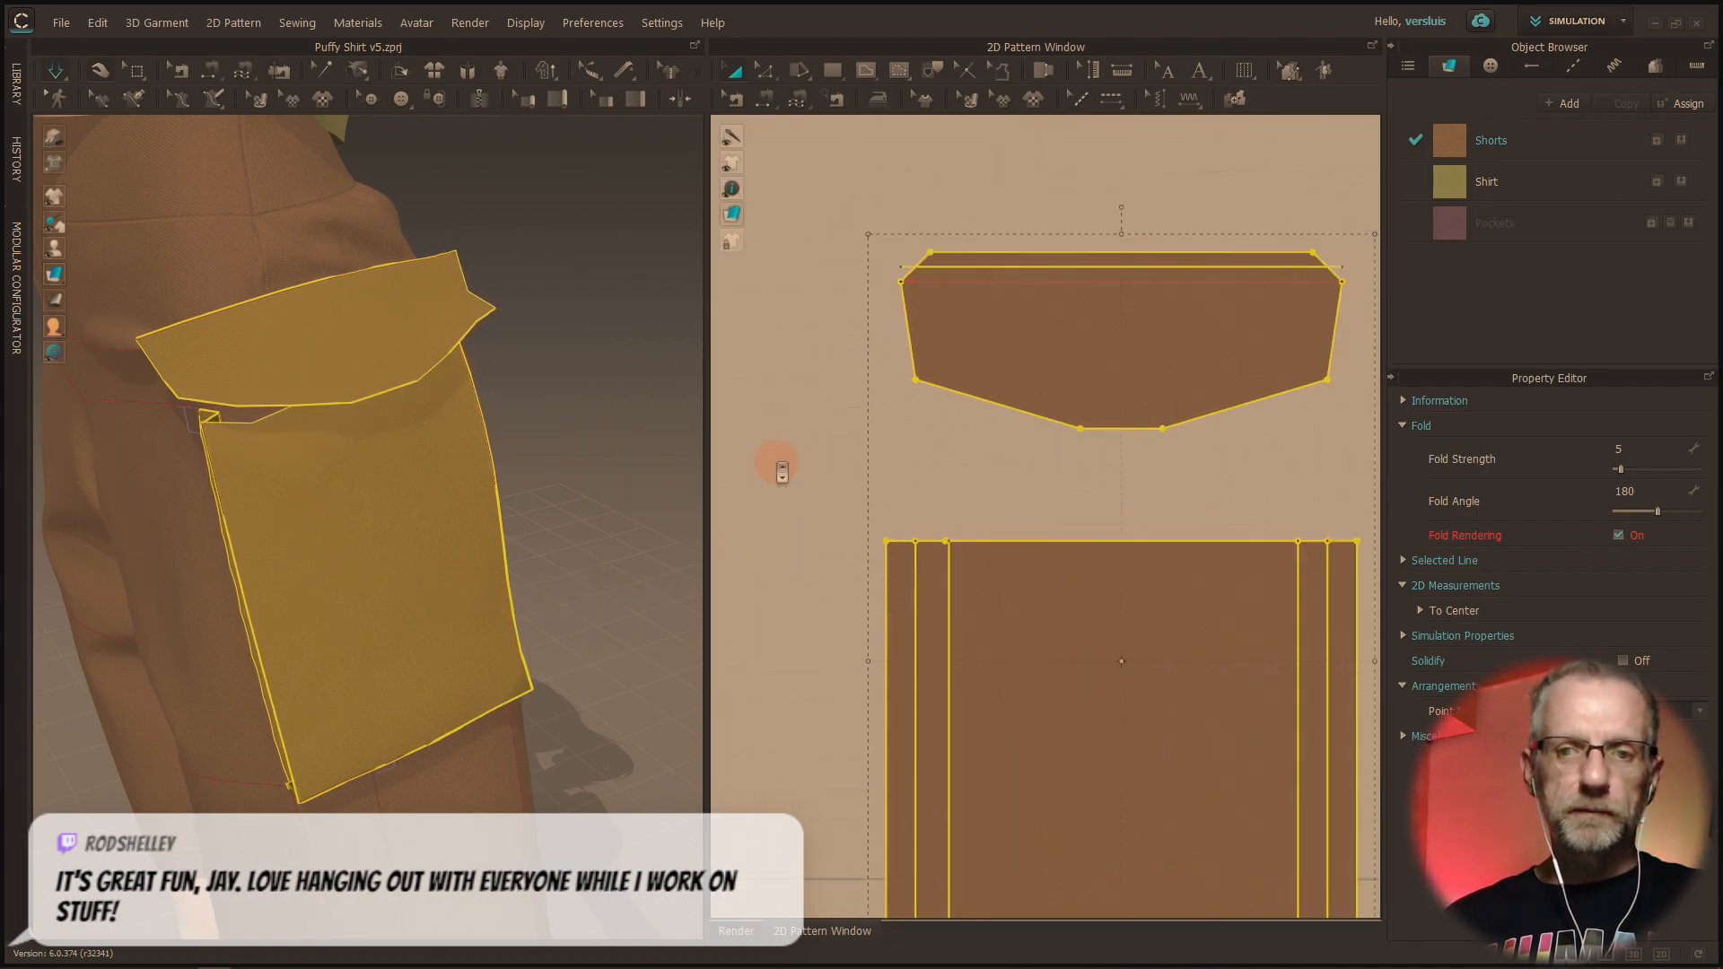
pyautogui.moveTo(776, 464); pyautogui.dragTo(768, 472, button='middle')
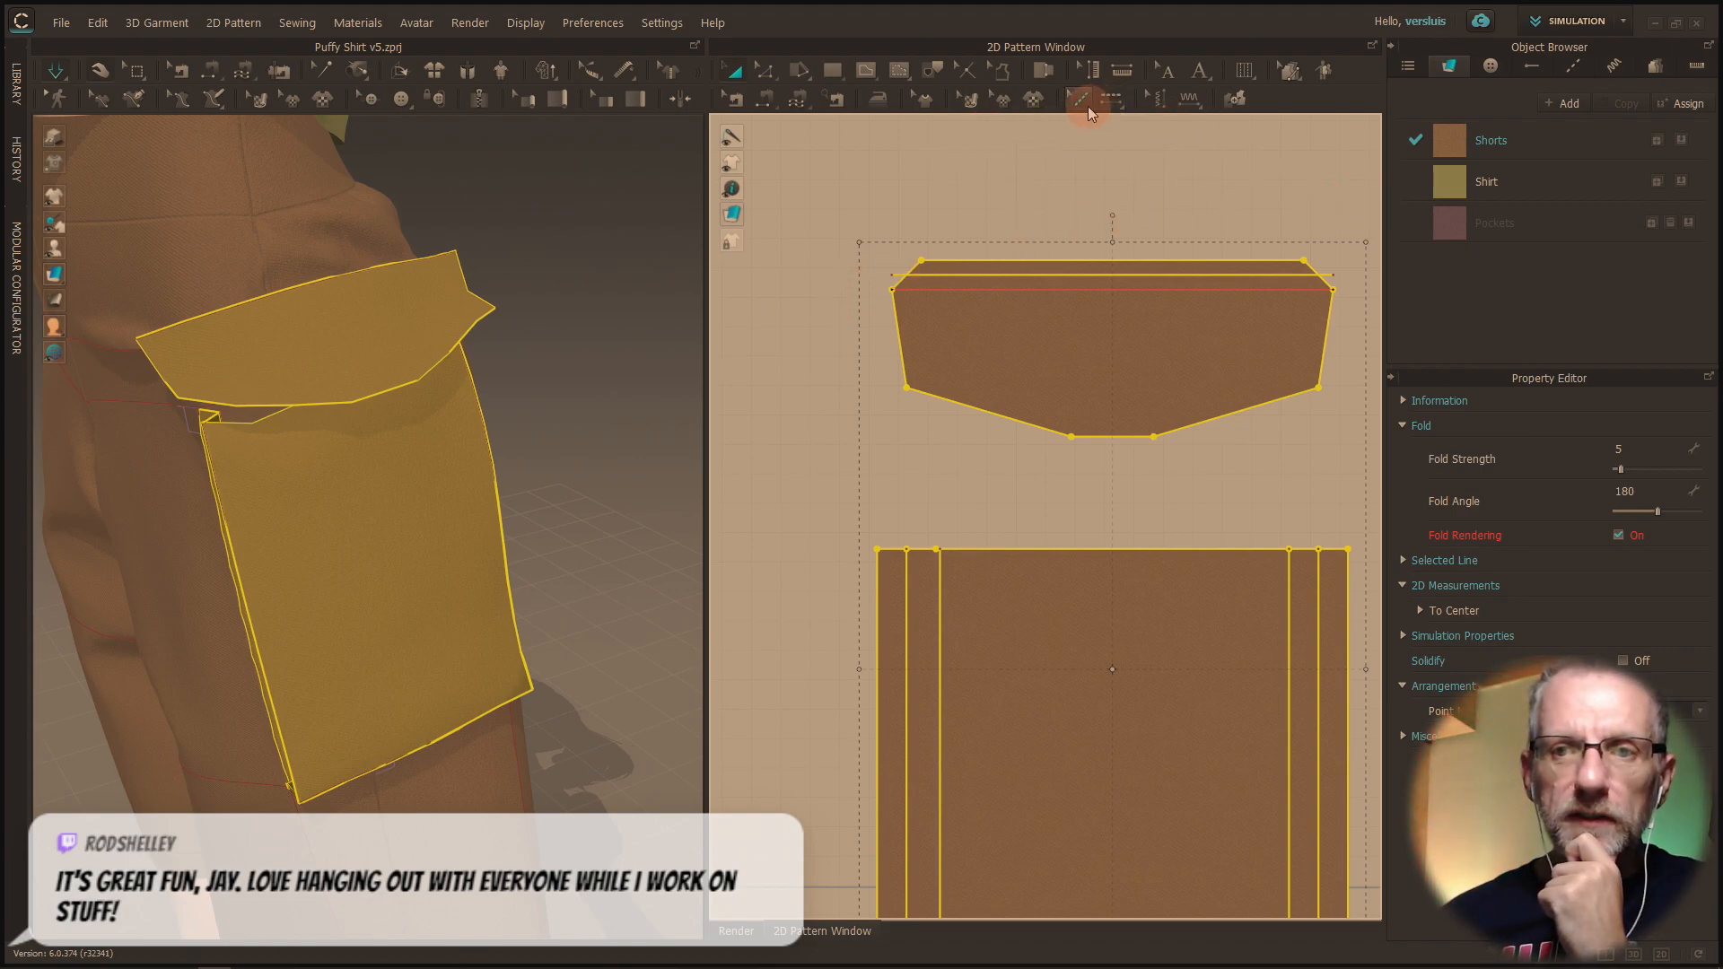
pyautogui.click(1110, 104)
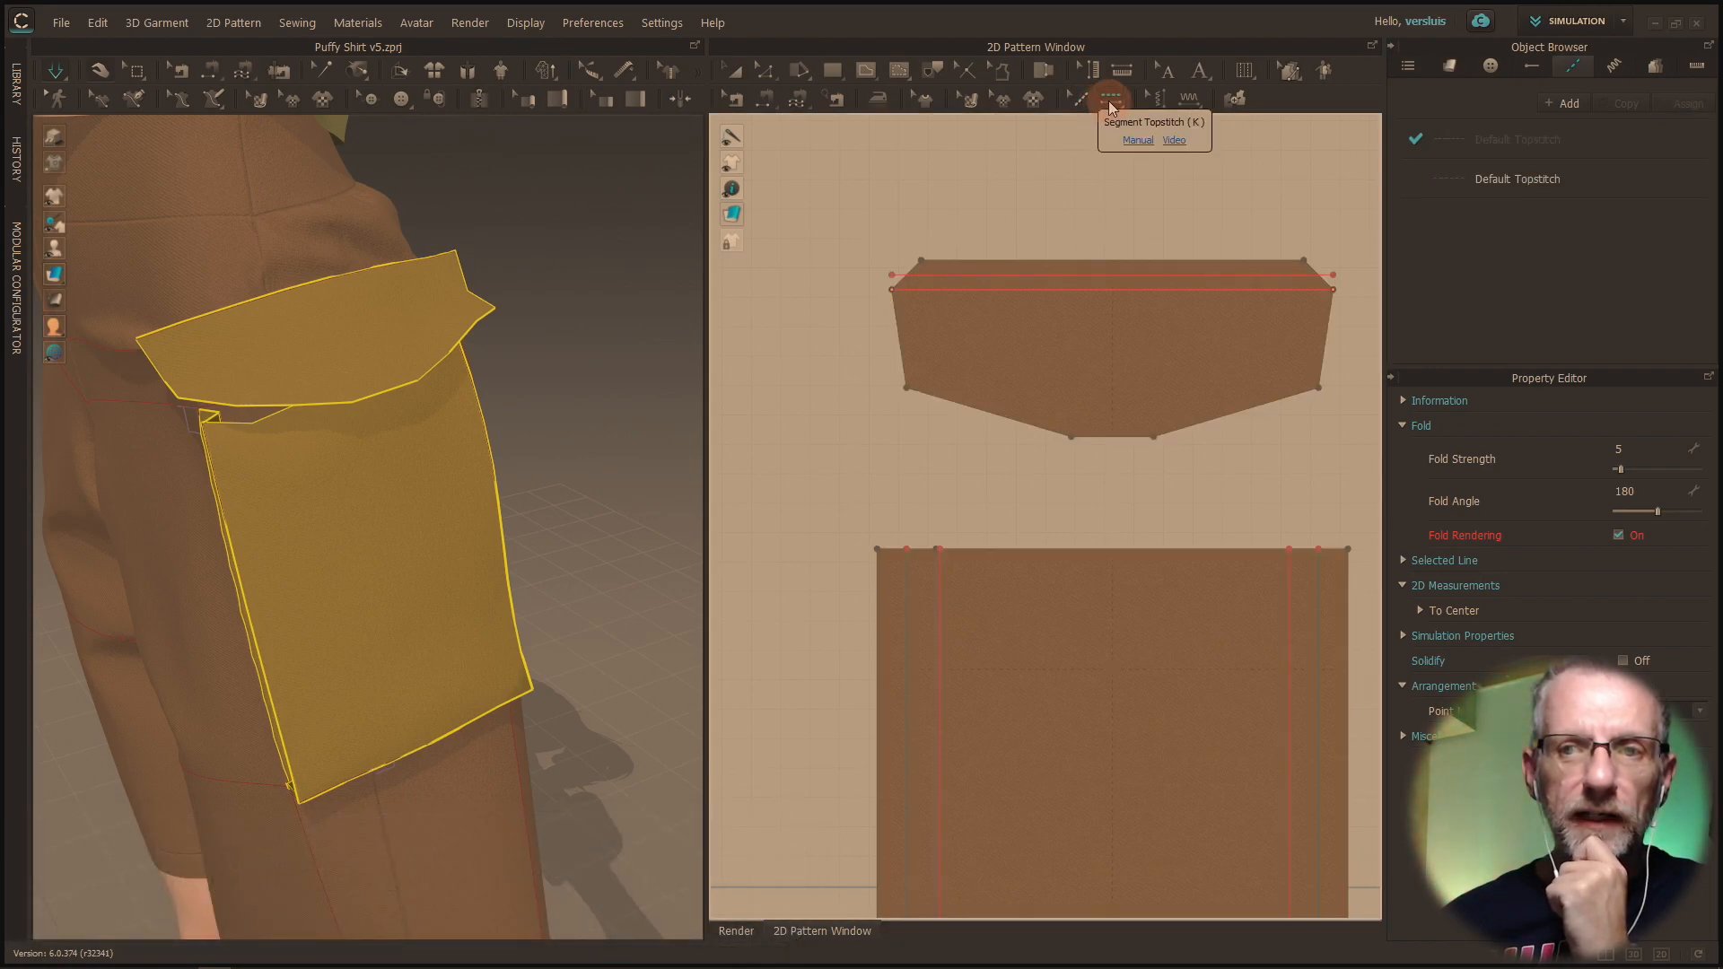
pyautogui.moveTo(1111, 106); pyautogui.dragTo(1171, 152)
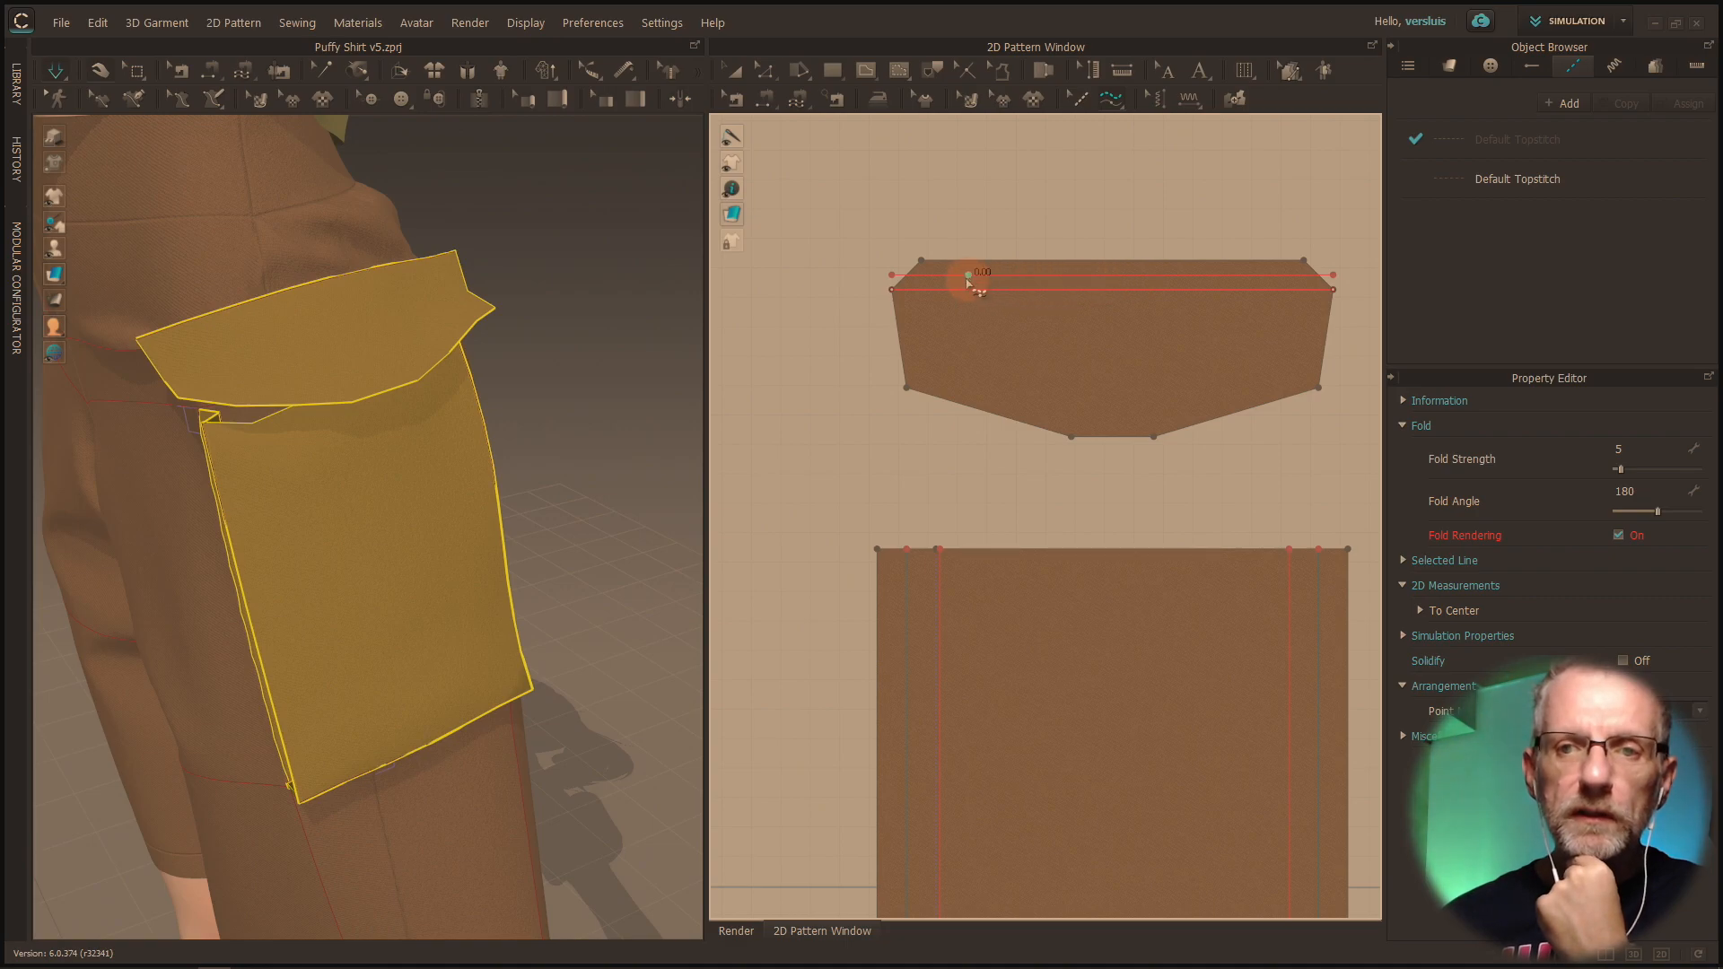
pyautogui.moveTo(929, 268); pyautogui.dragTo(1306, 267)
pyautogui.click(1166, 395)
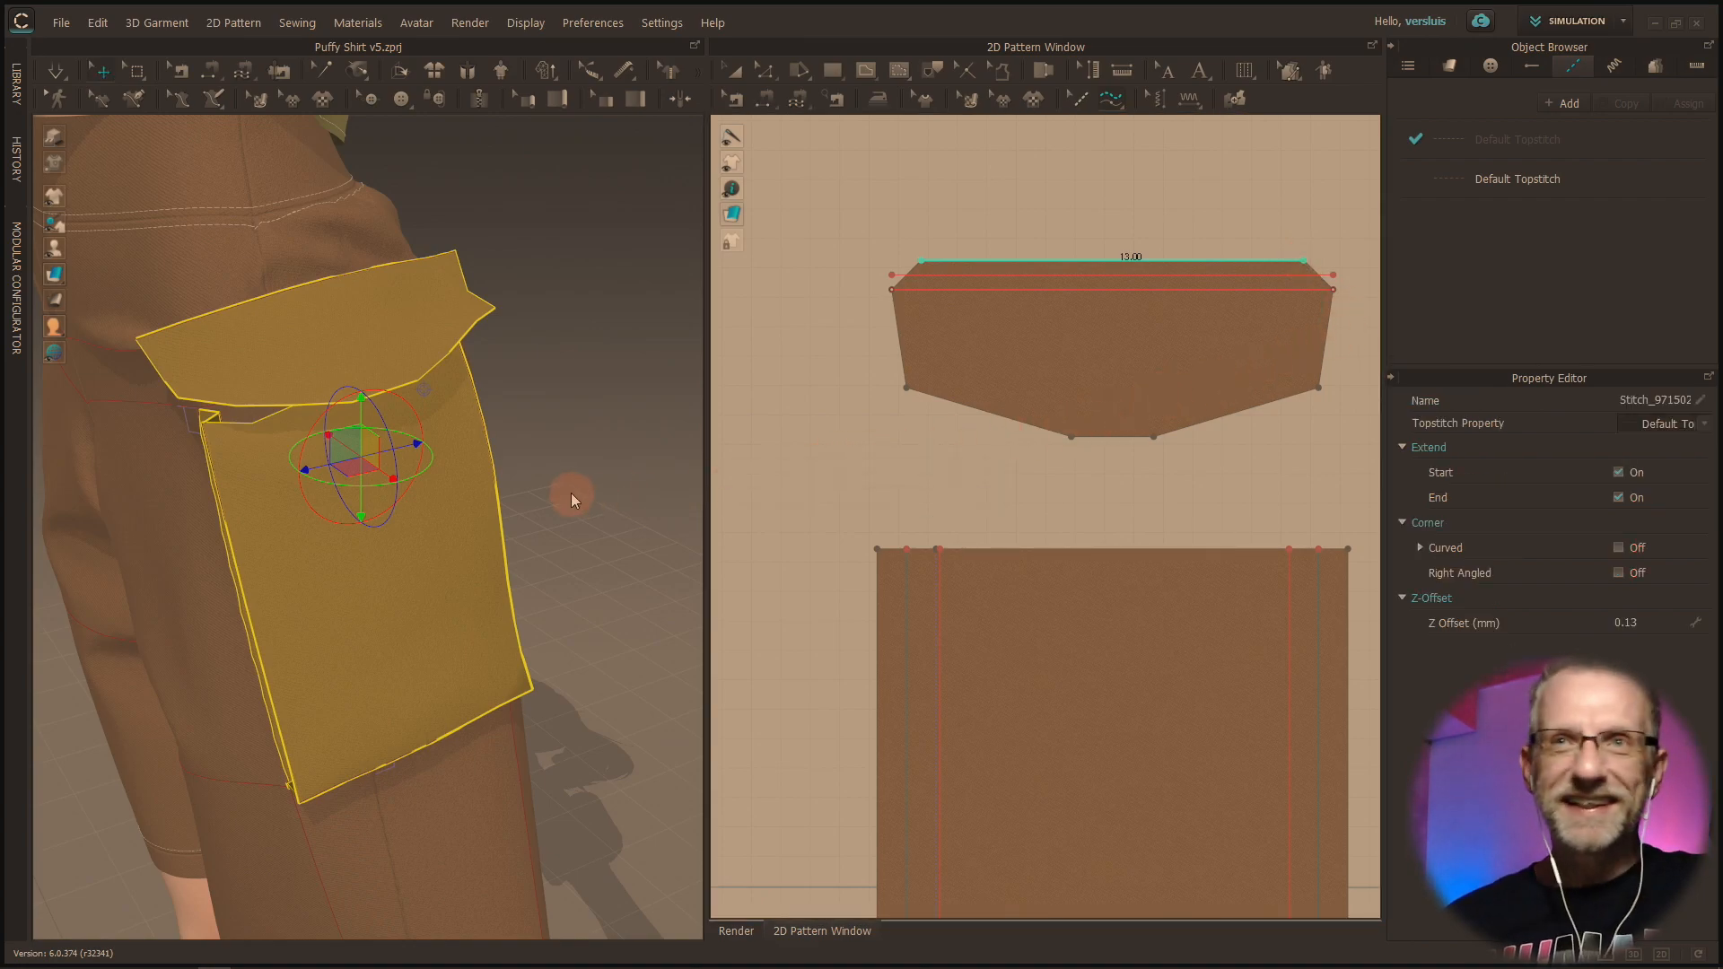
# Step: Try a free topstitch across the flap's lower fold line and check it on the garment, undoing the trial stitches
pyautogui.click(869, 456)
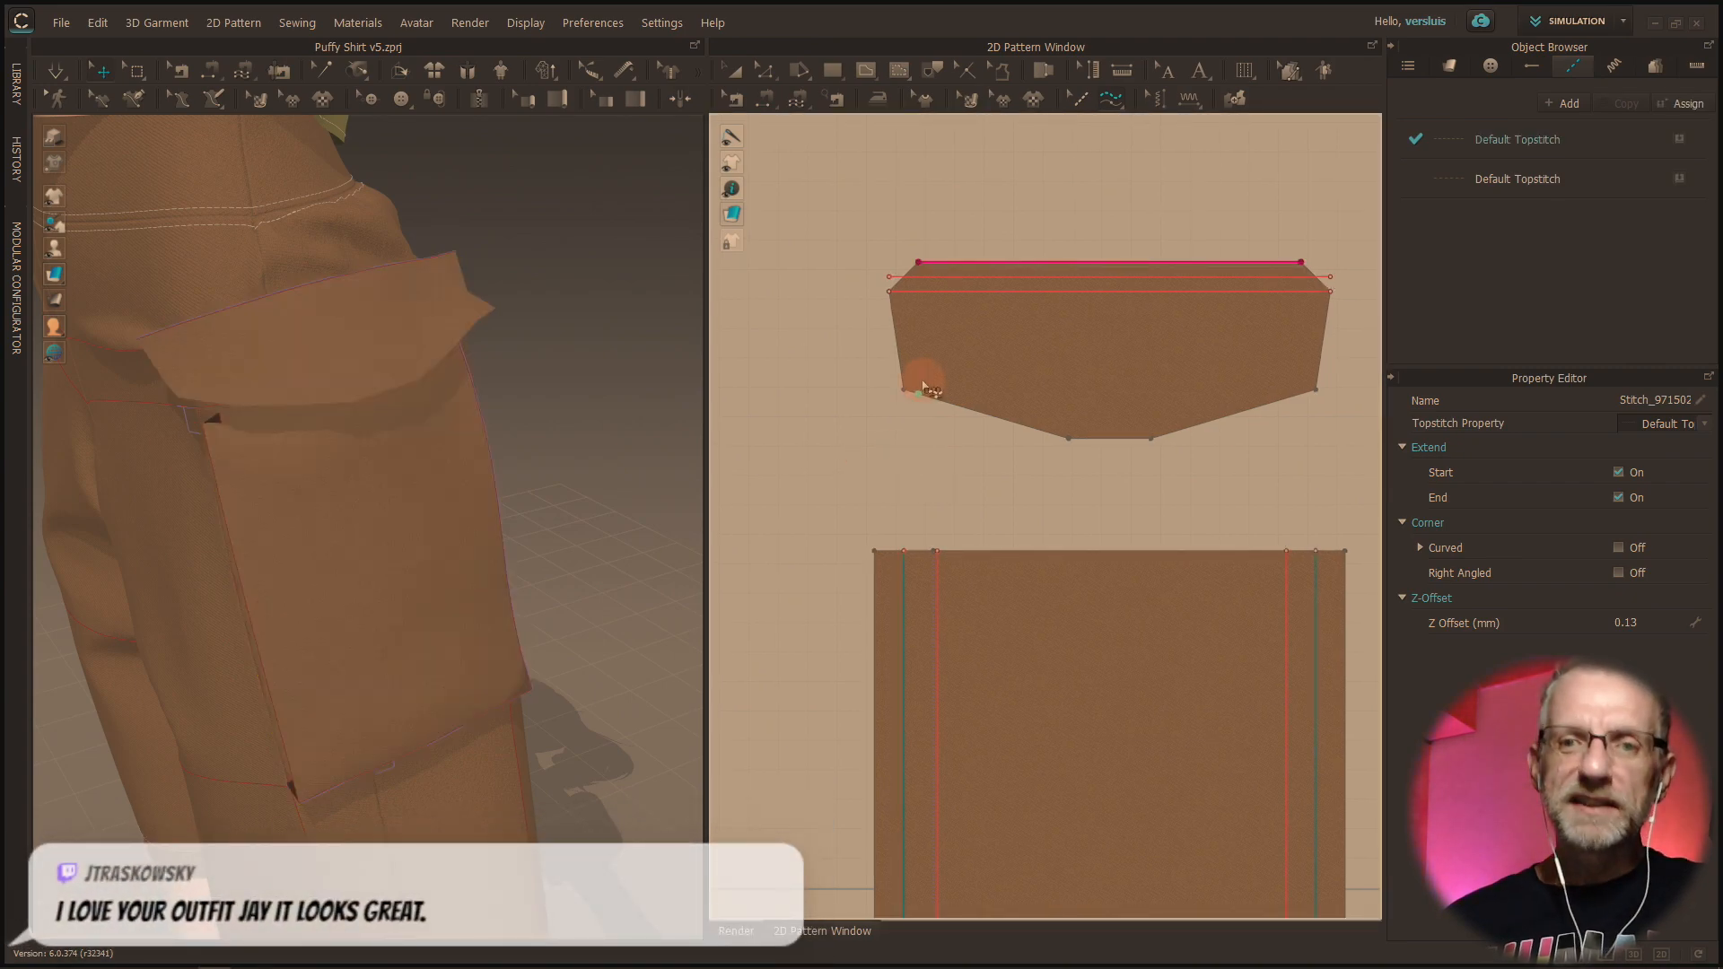
pyautogui.click(894, 301)
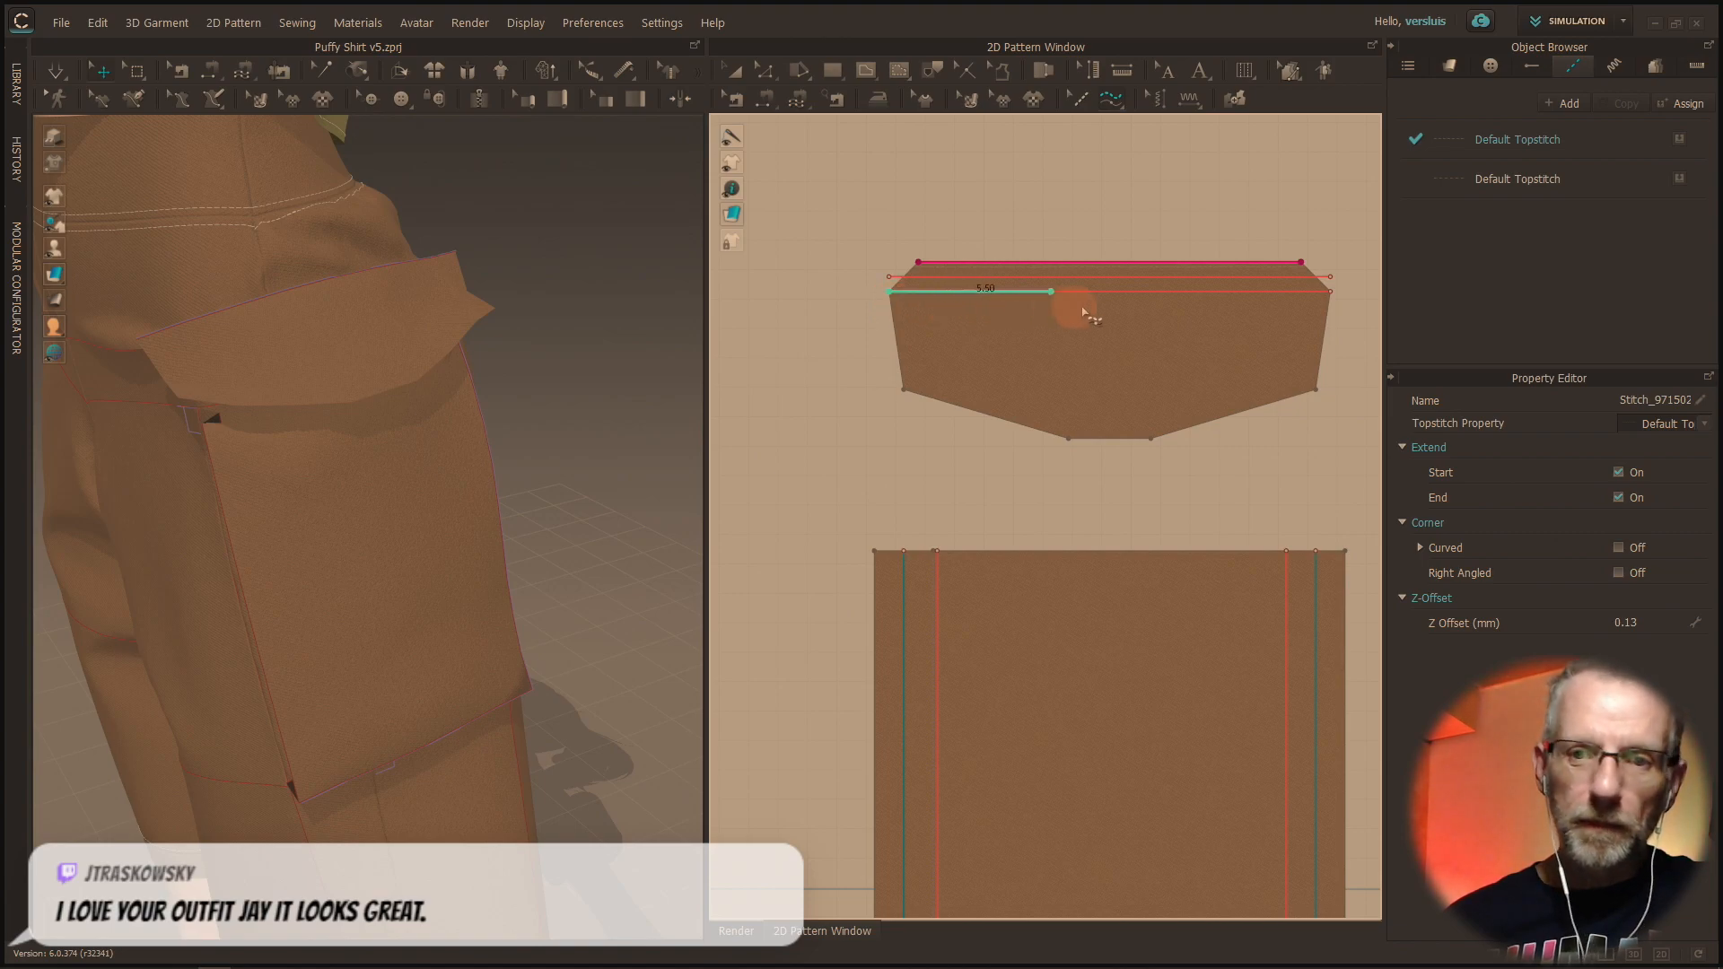
pyautogui.click(1331, 299)
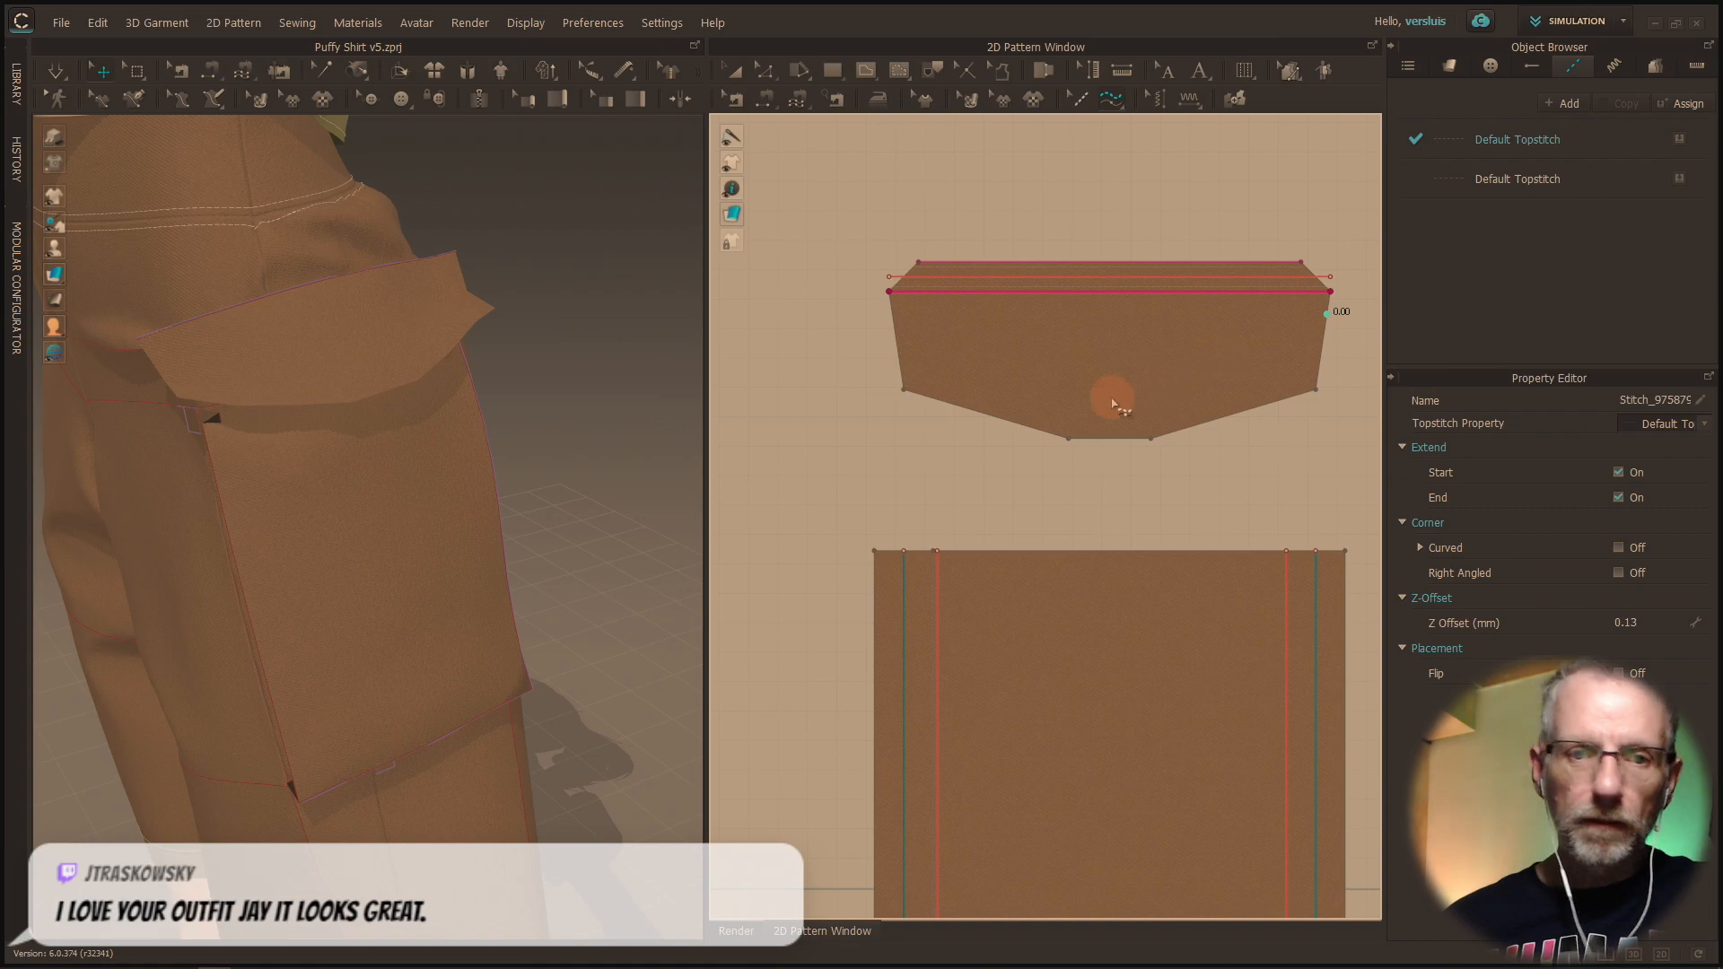
pyautogui.scroll(5, 241, 440)
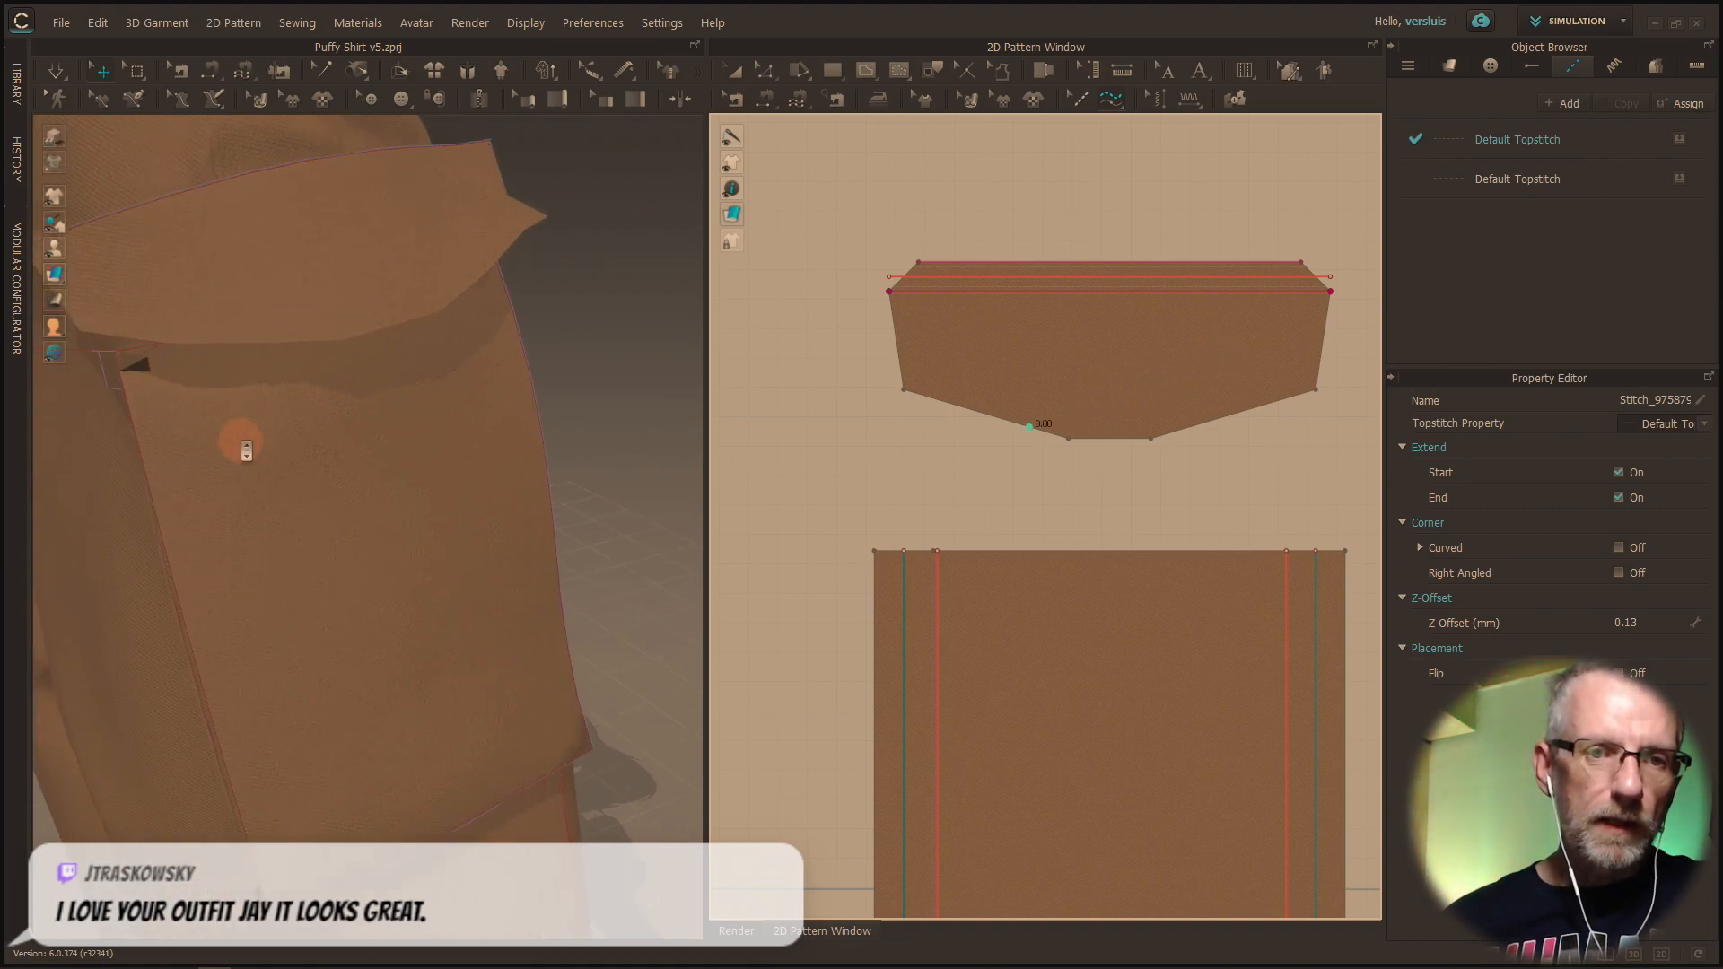
pyautogui.moveTo(246, 450); pyautogui.dragTo(462, 578, button='right')
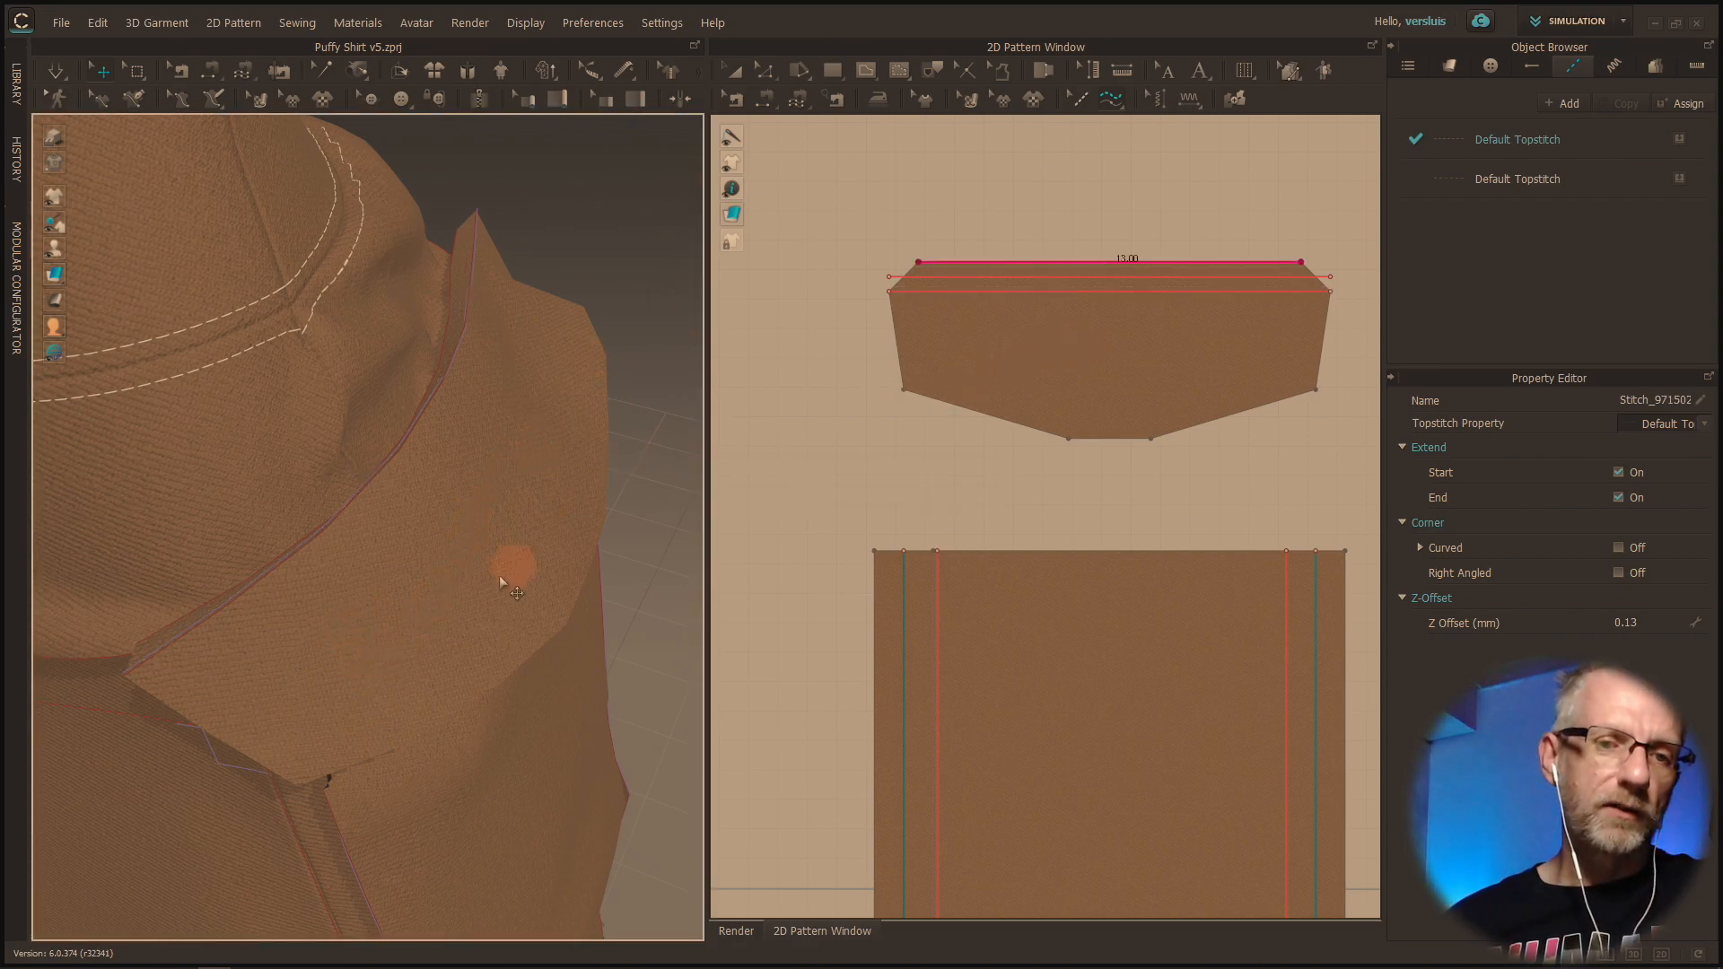
pyautogui.click(594, 578)
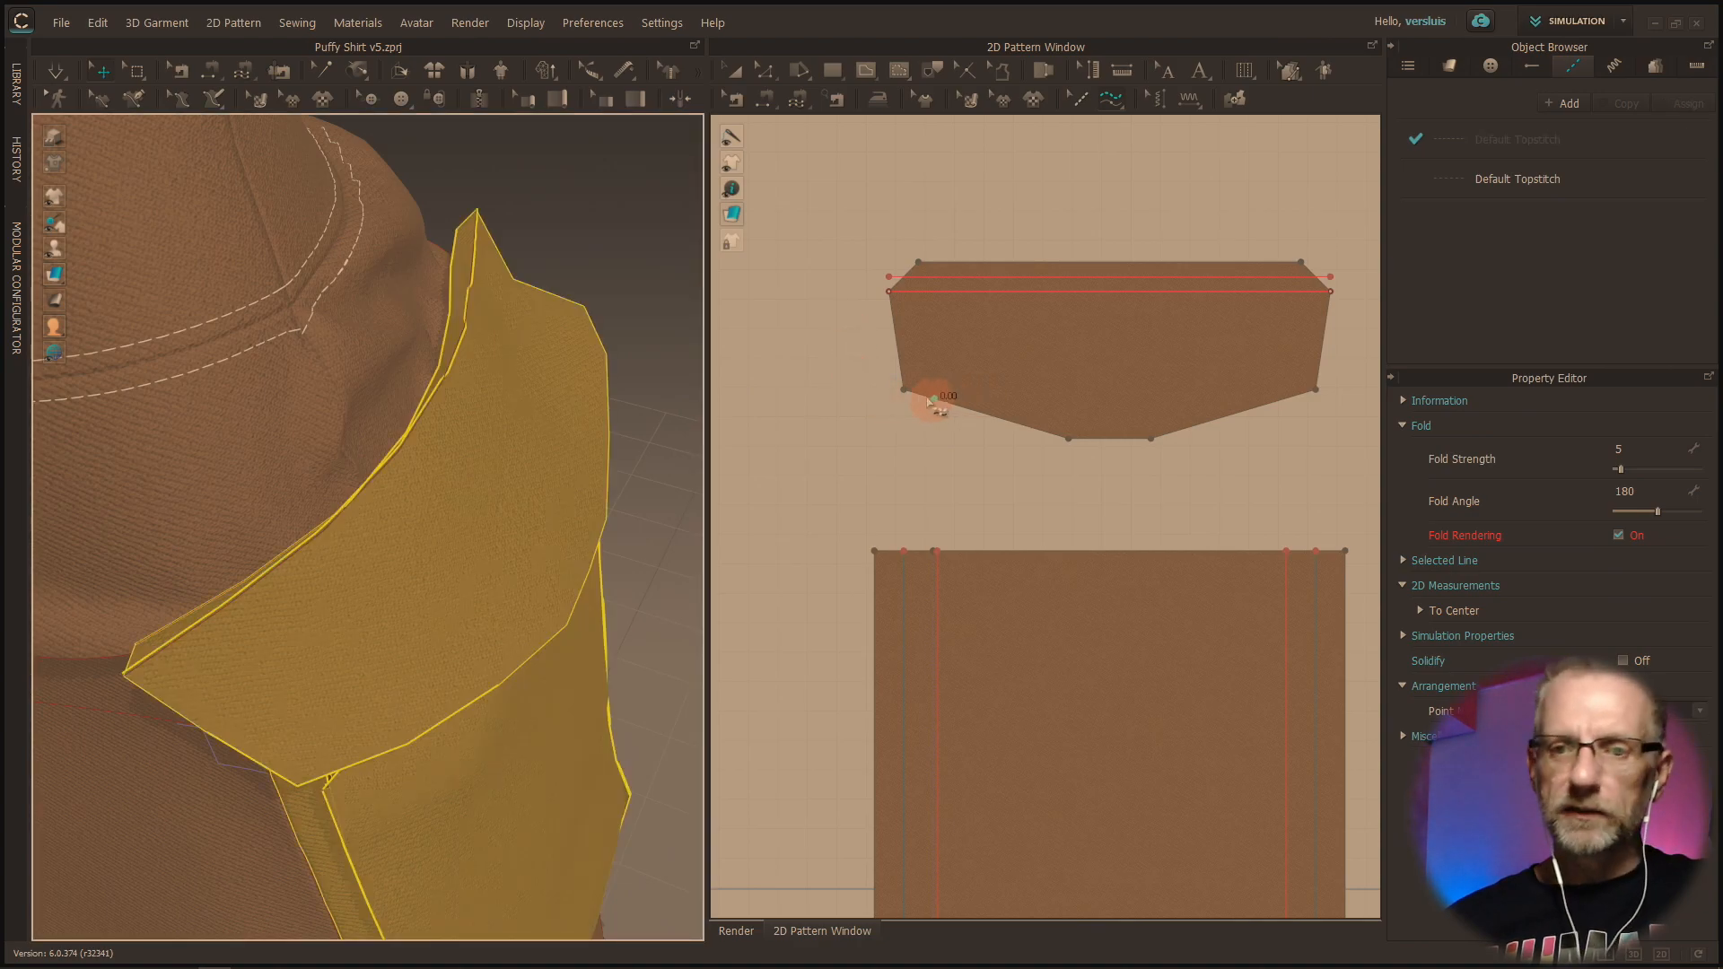
pyautogui.click(898, 301)
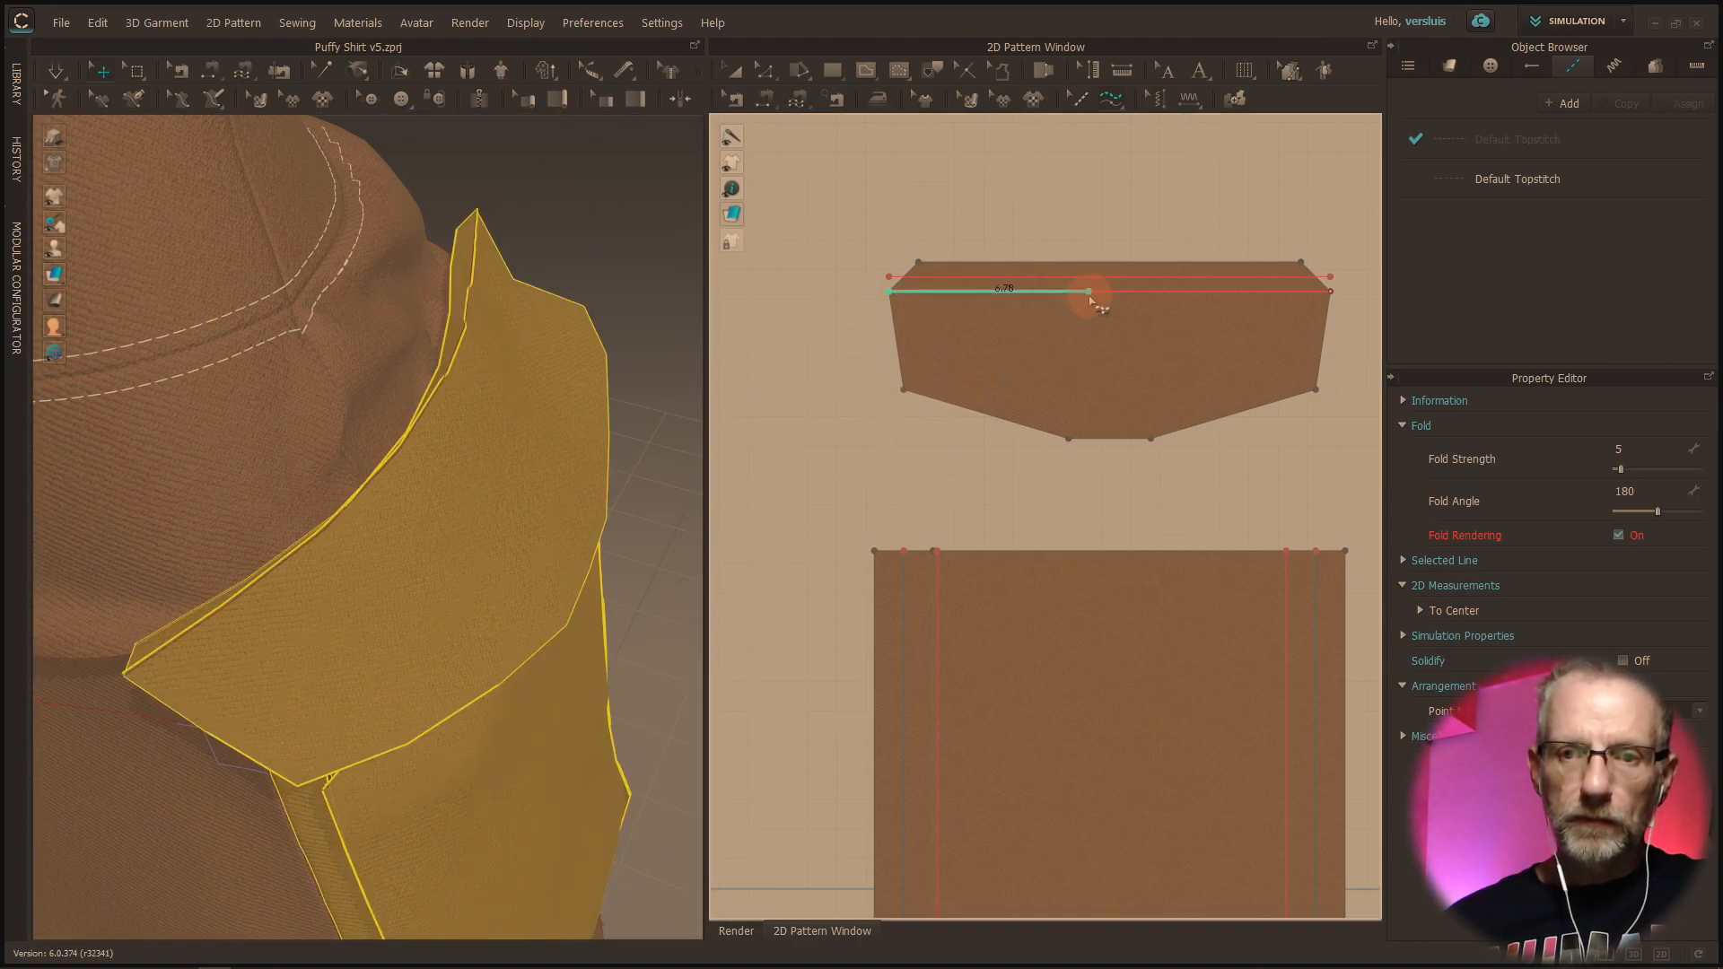
pyautogui.click(1327, 304)
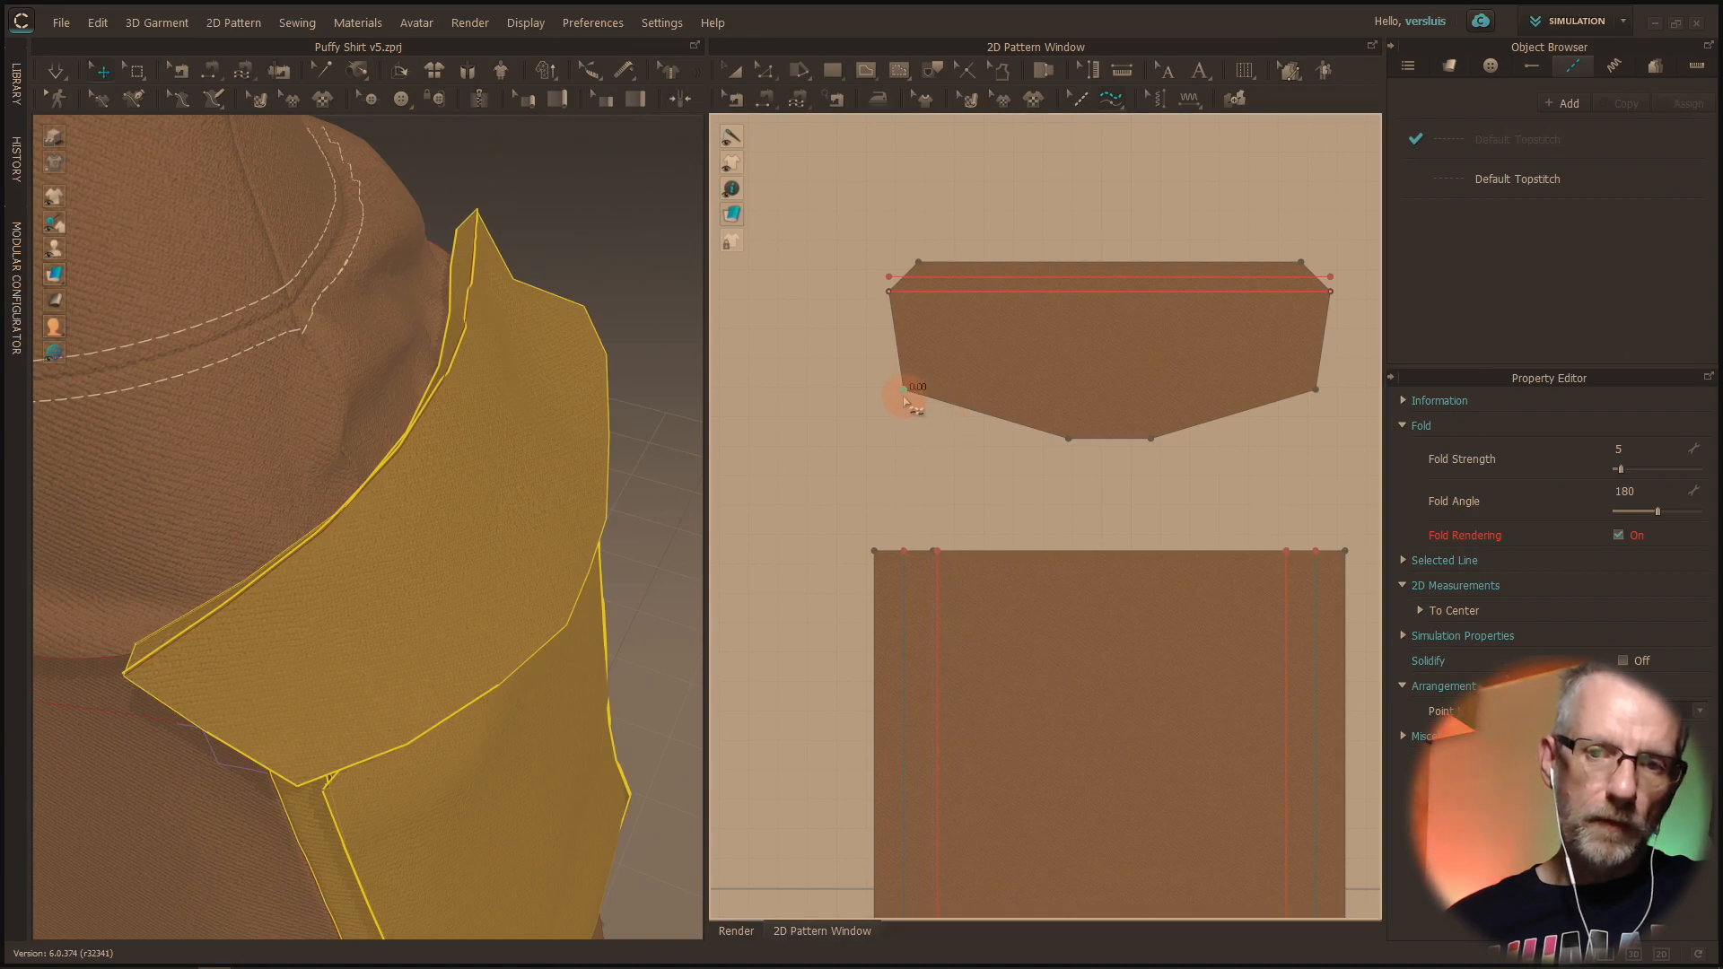
# Step: Try a topstitch along only the flap's left side edge and remove it again
pyautogui.click(894, 295)
pyautogui.click(905, 392)
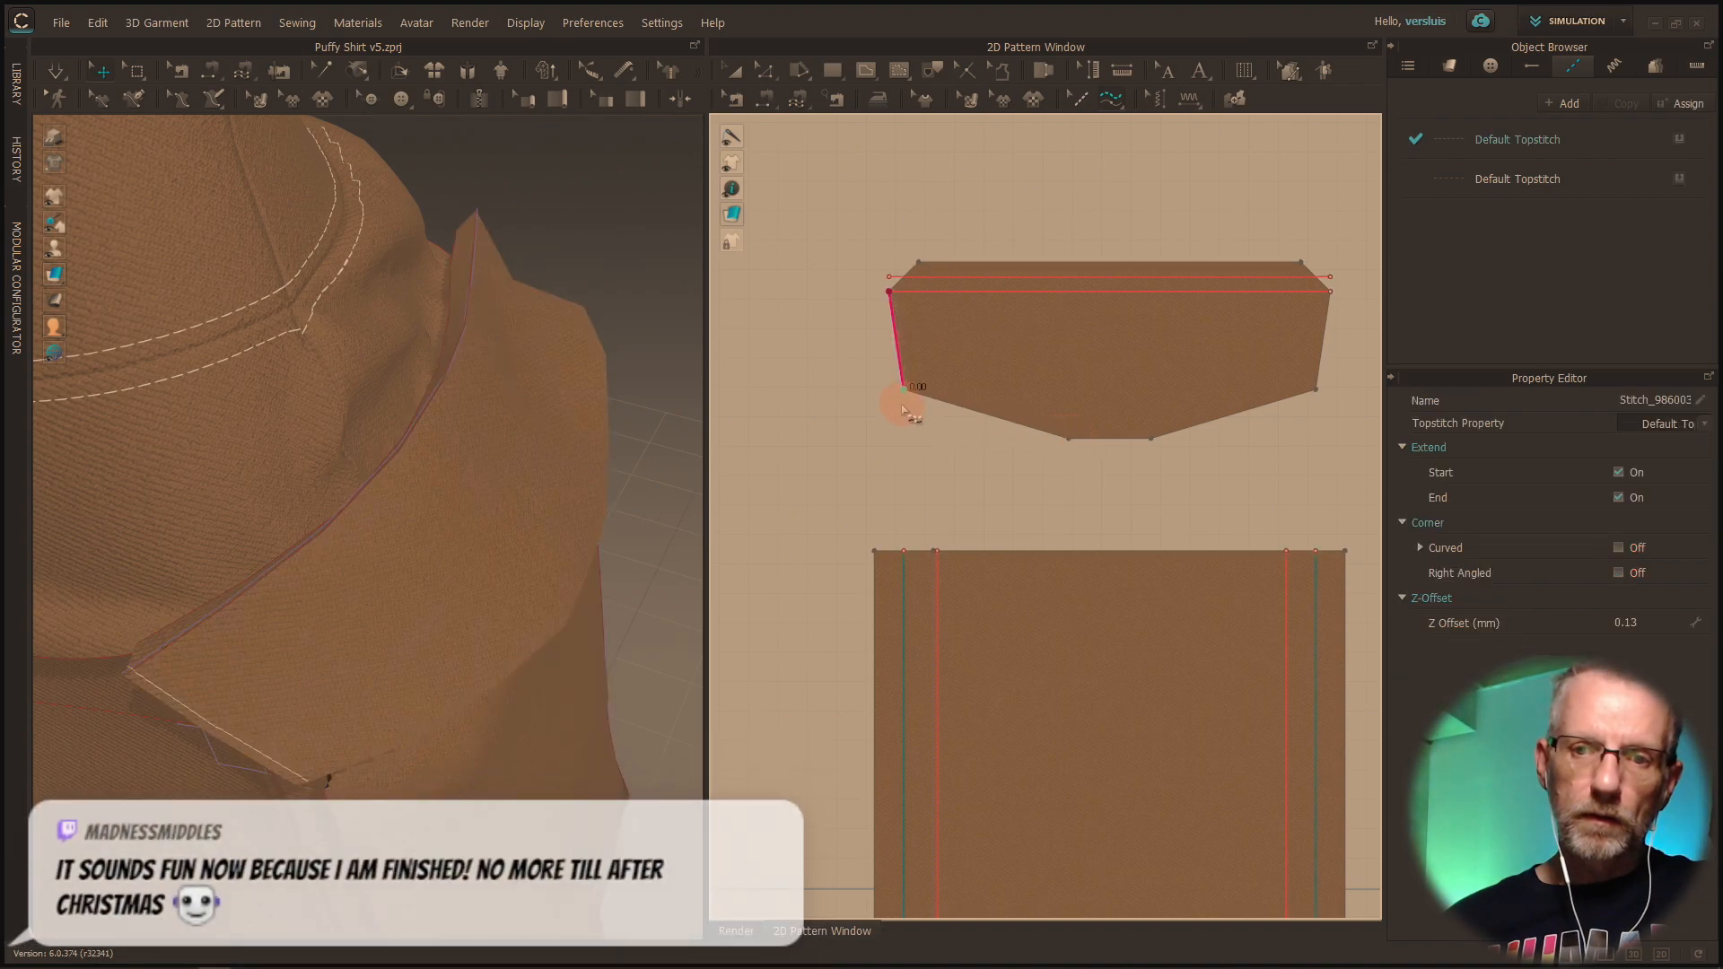
pyautogui.click(1069, 444)
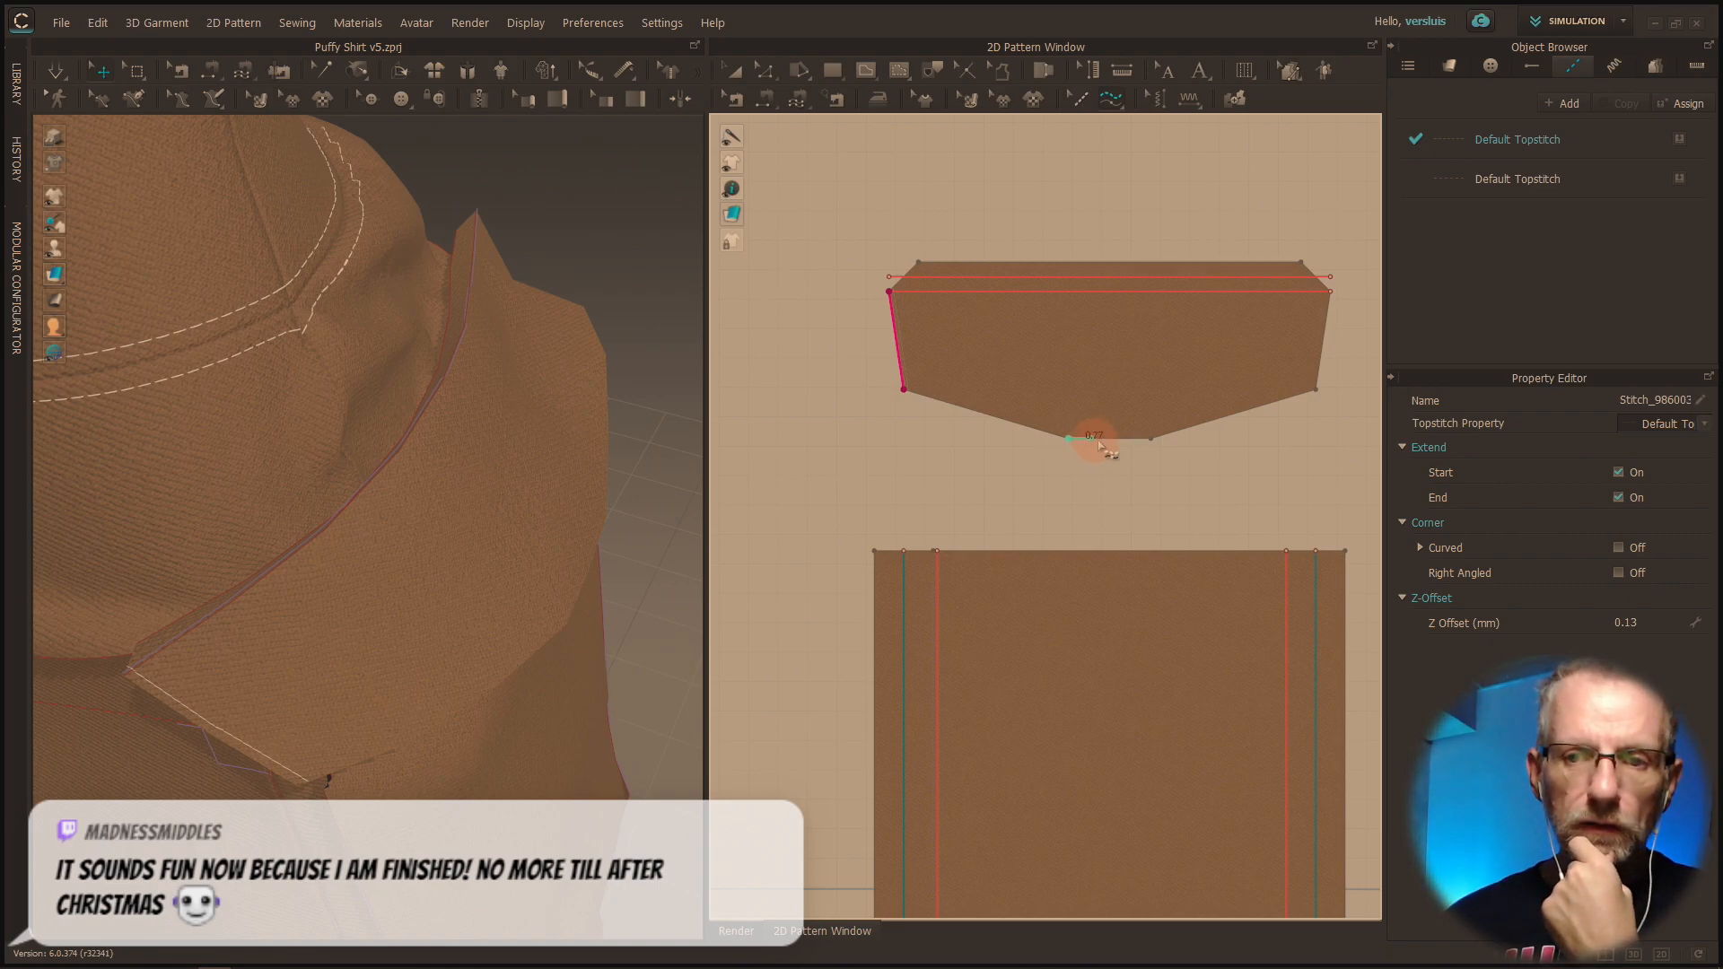
pyautogui.press('Escape')
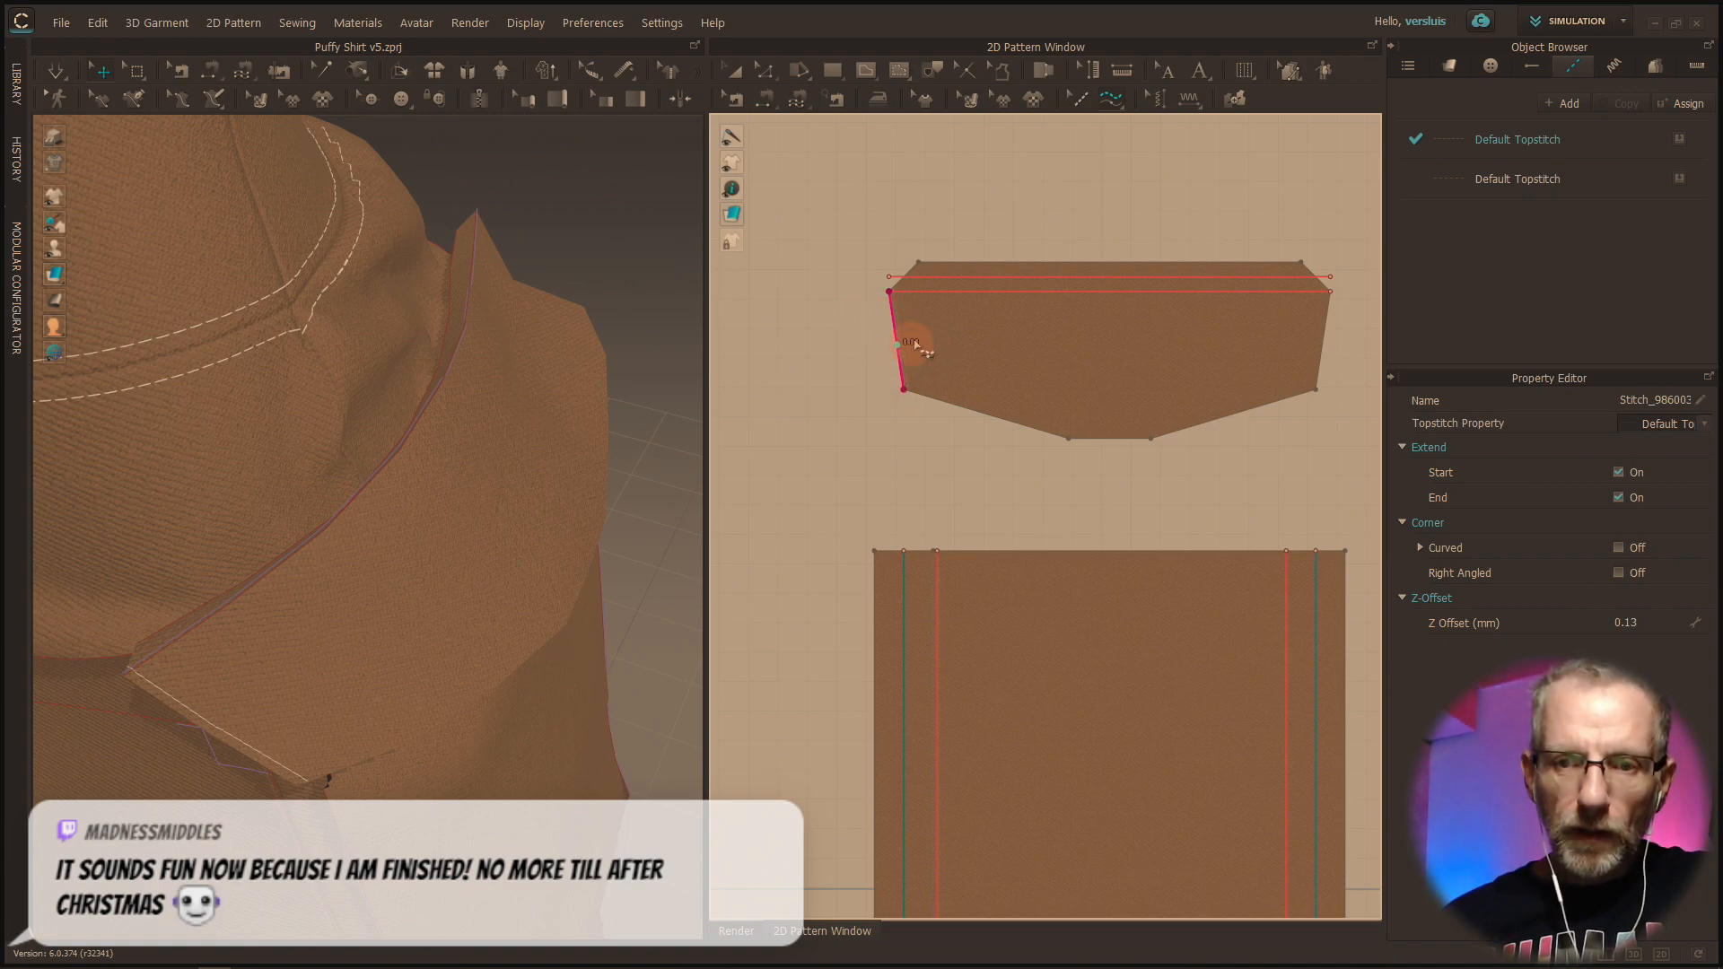
pyautogui.click(1078, 101)
pyautogui.rightClick(902, 363)
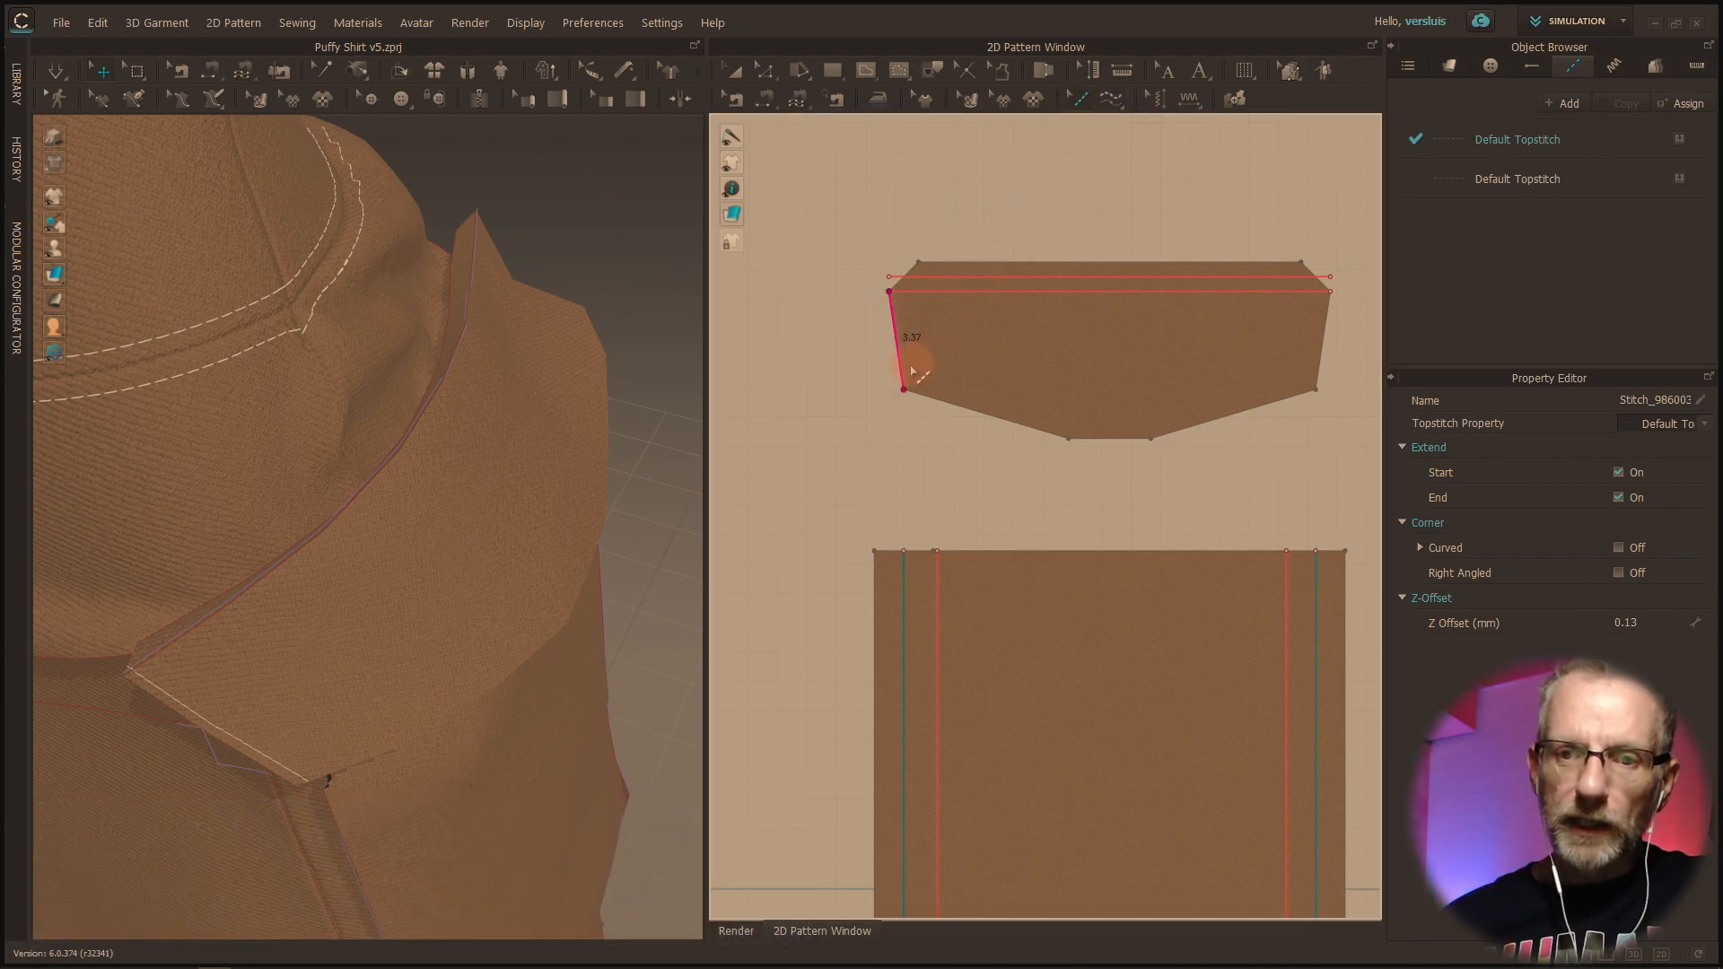
pyautogui.click(952, 420)
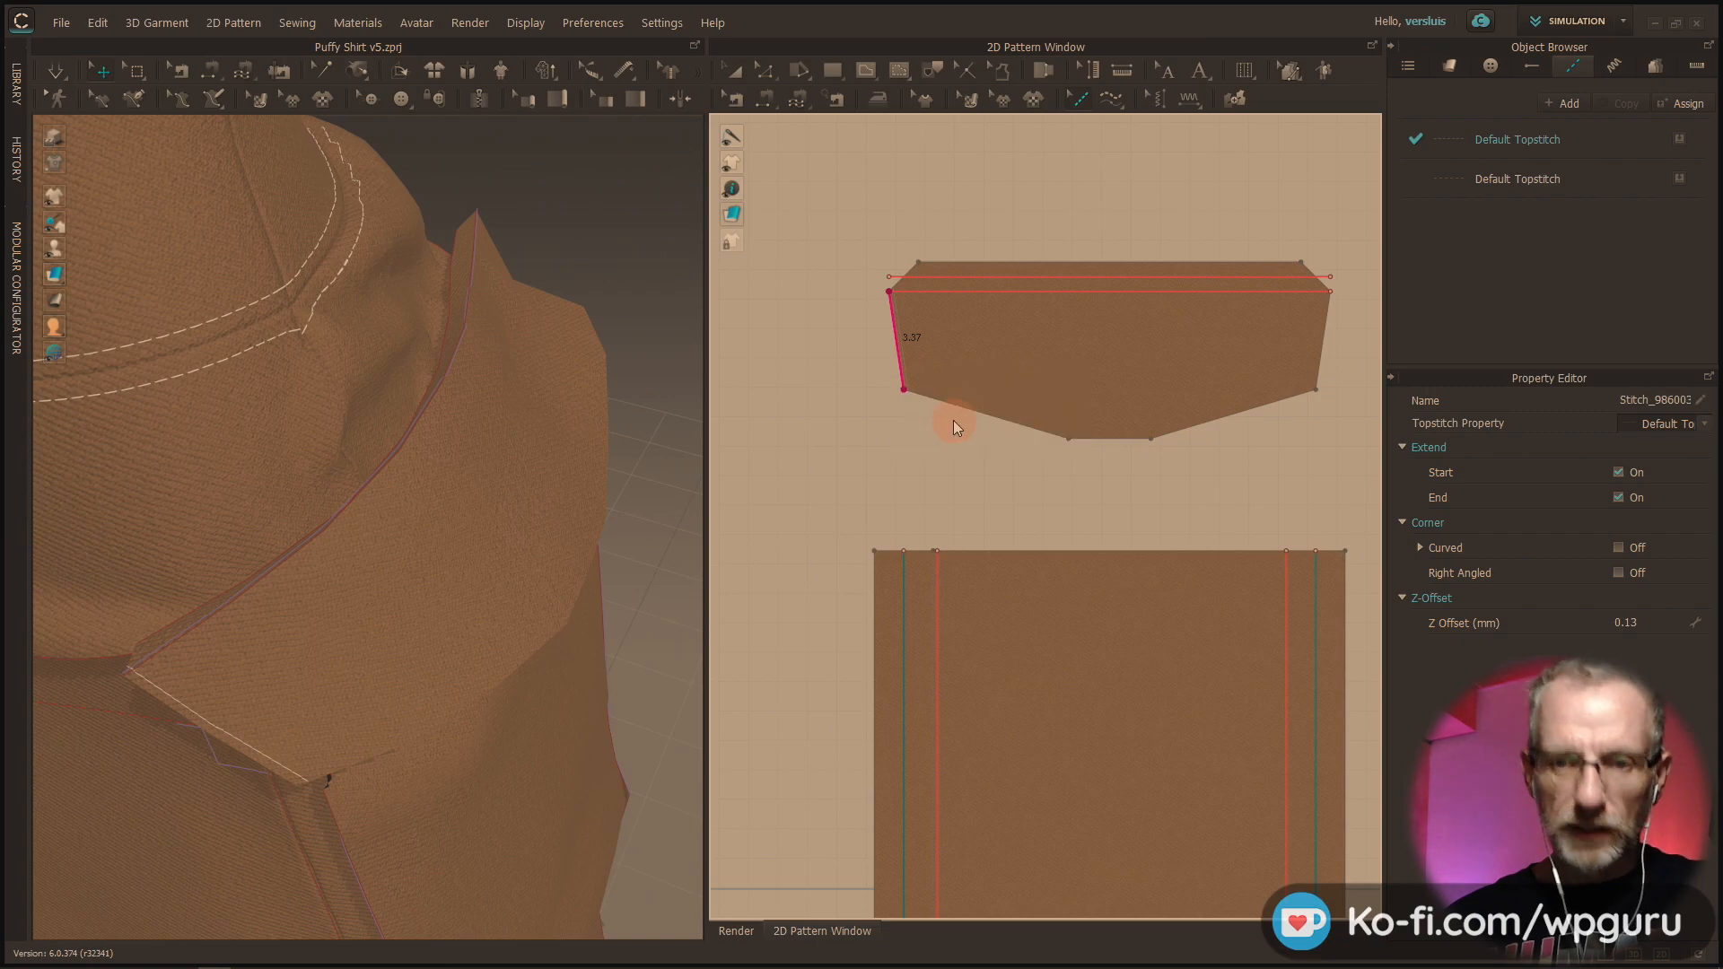
# Step: Add one continuous free topstitch around the flap's sides and lower edge, from one end of the lower fold line to the other
pyautogui.click(1110, 100)
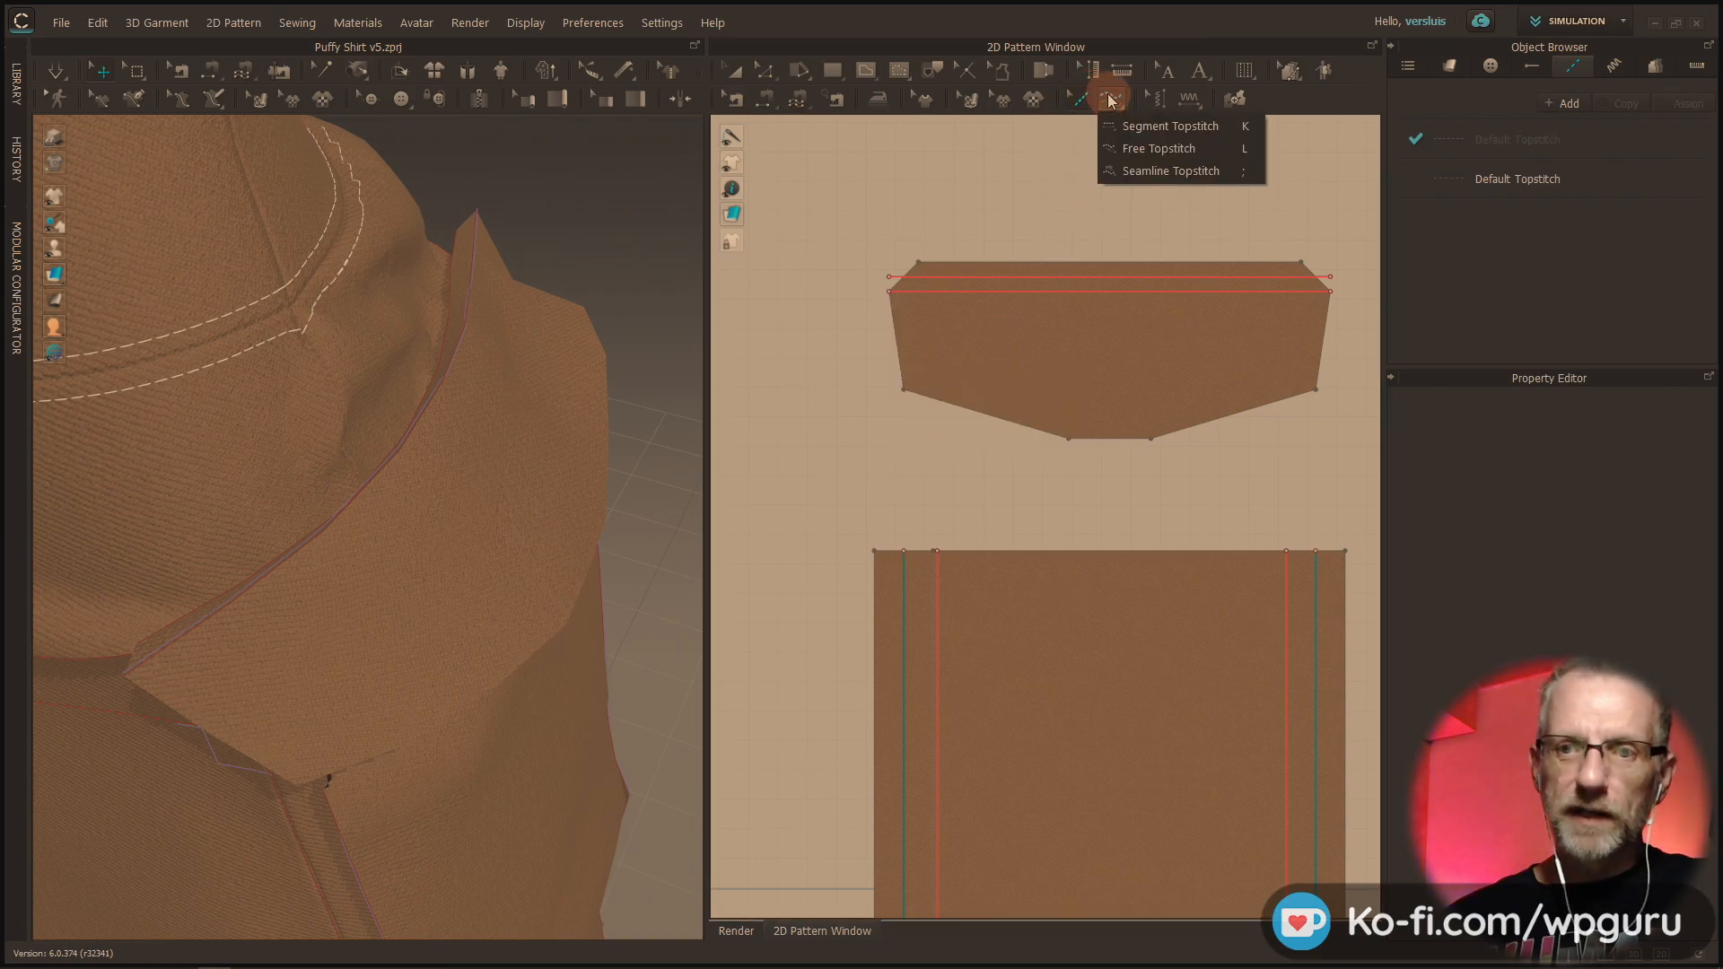
pyautogui.click(1170, 152)
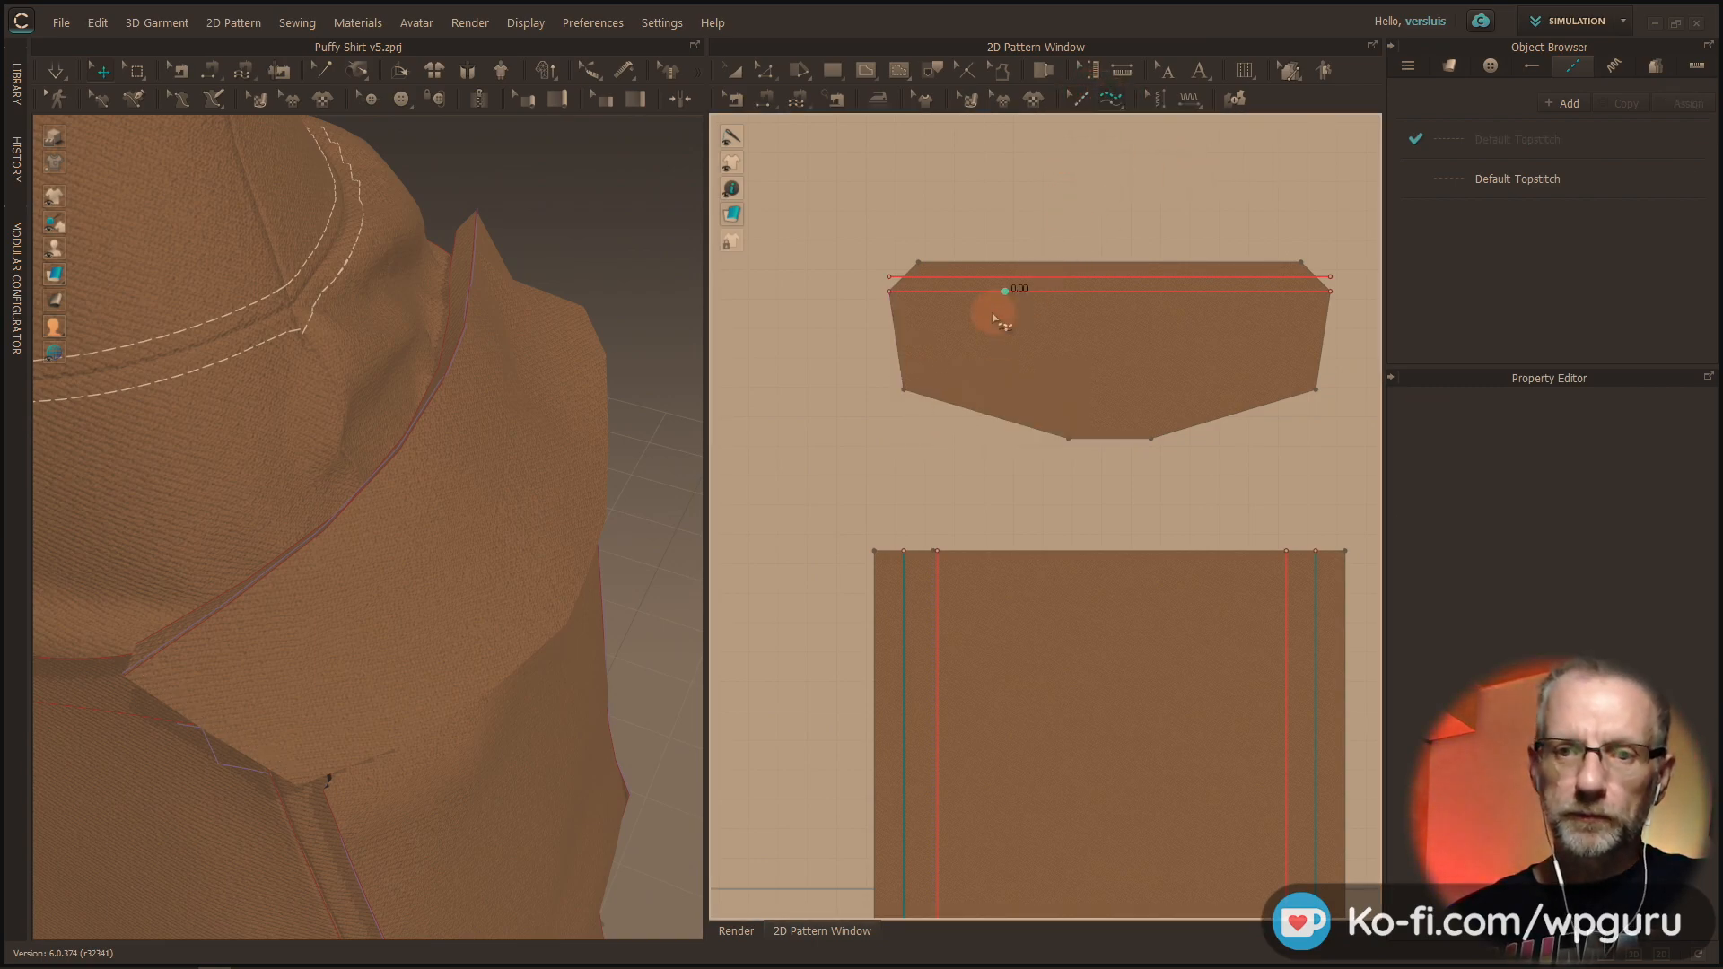
pyautogui.click(893, 300)
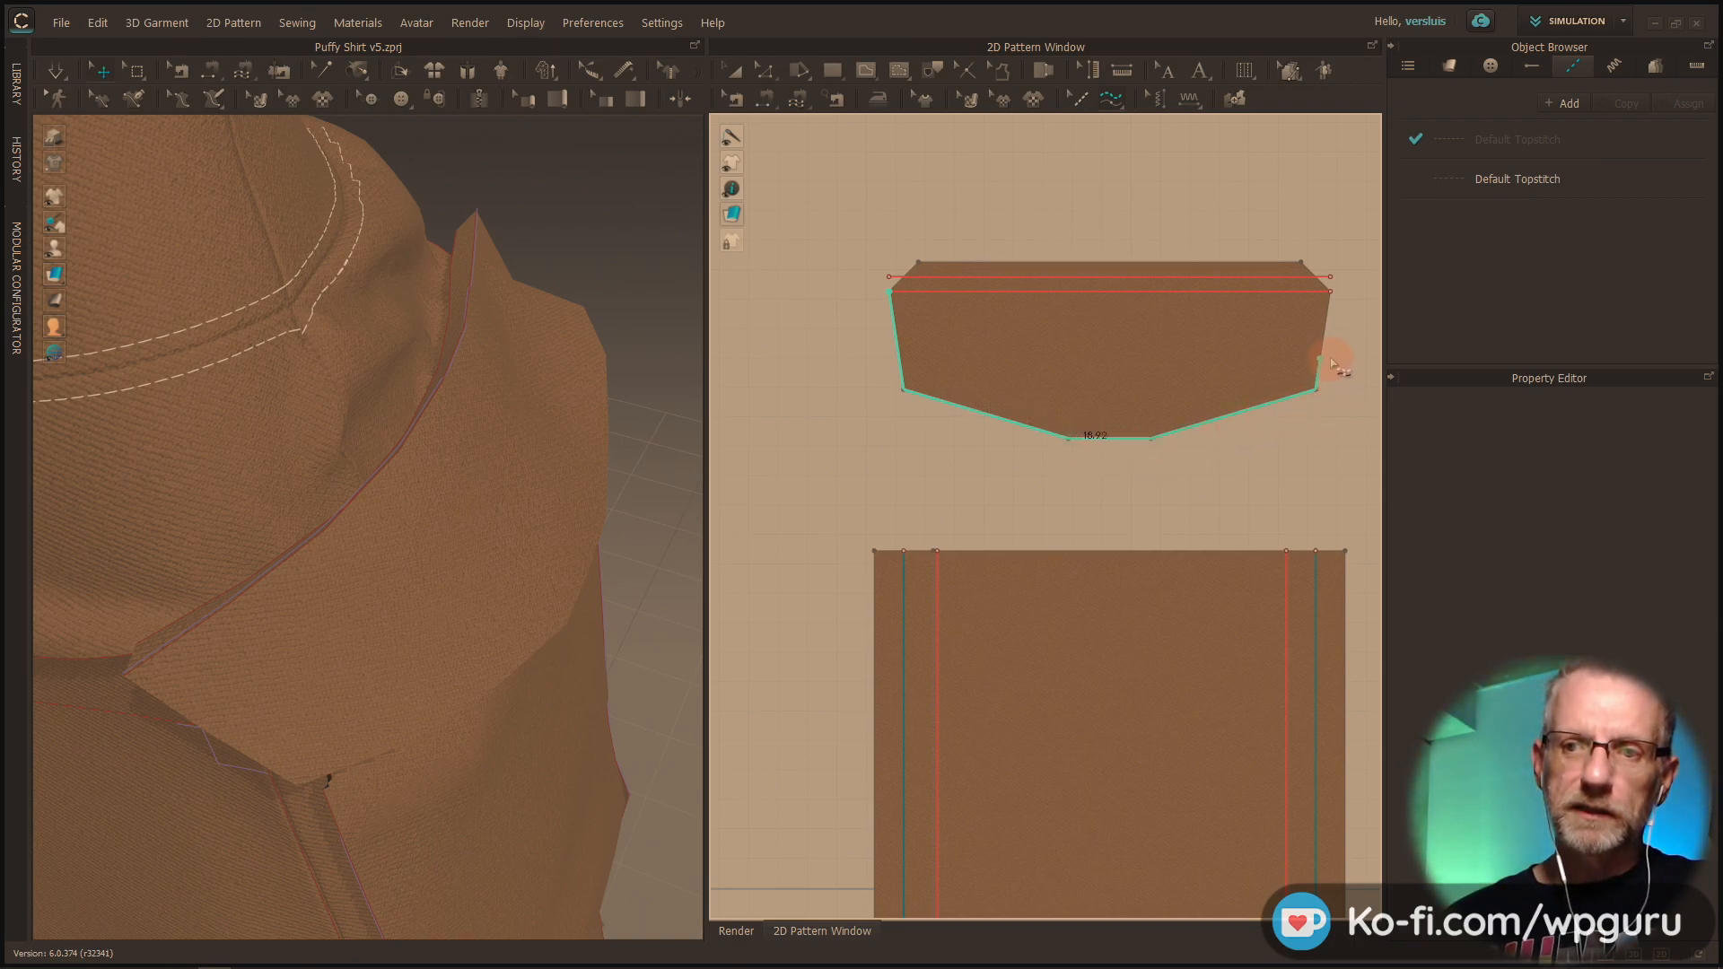
pyautogui.click(1334, 305)
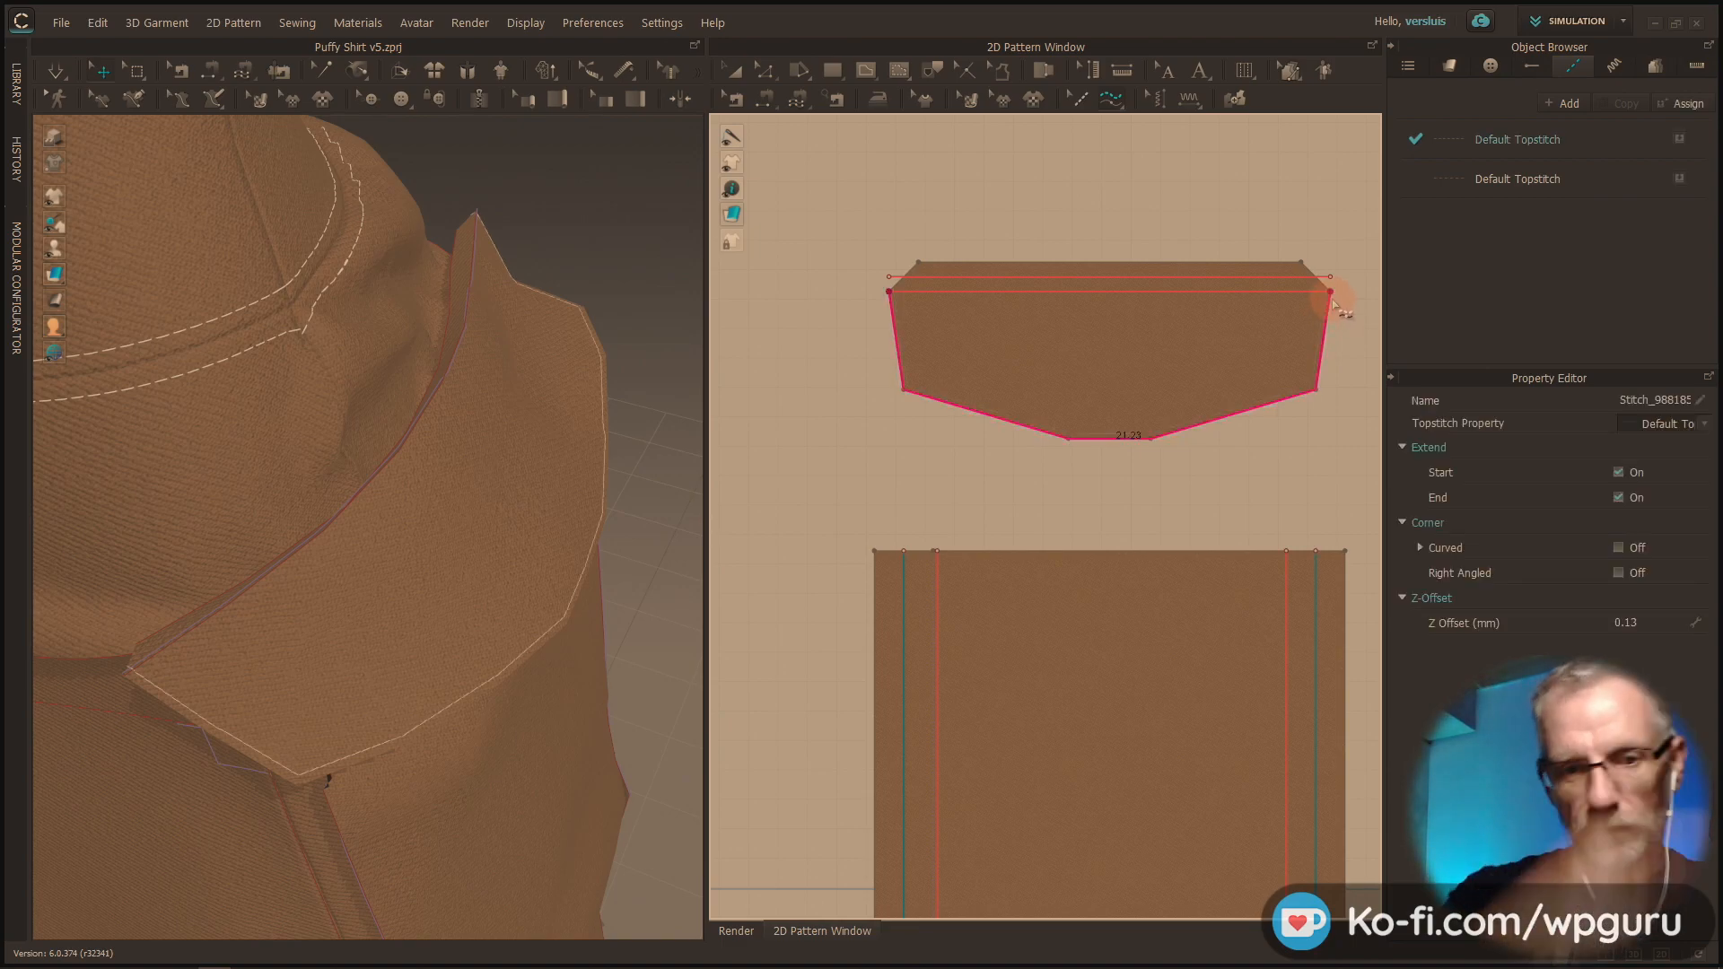
pyautogui.moveTo(596, 537); pyautogui.dragTo(450, 519, button='right')
pyautogui.moveTo(449, 519); pyautogui.dragTo(398, 420, button='middle')
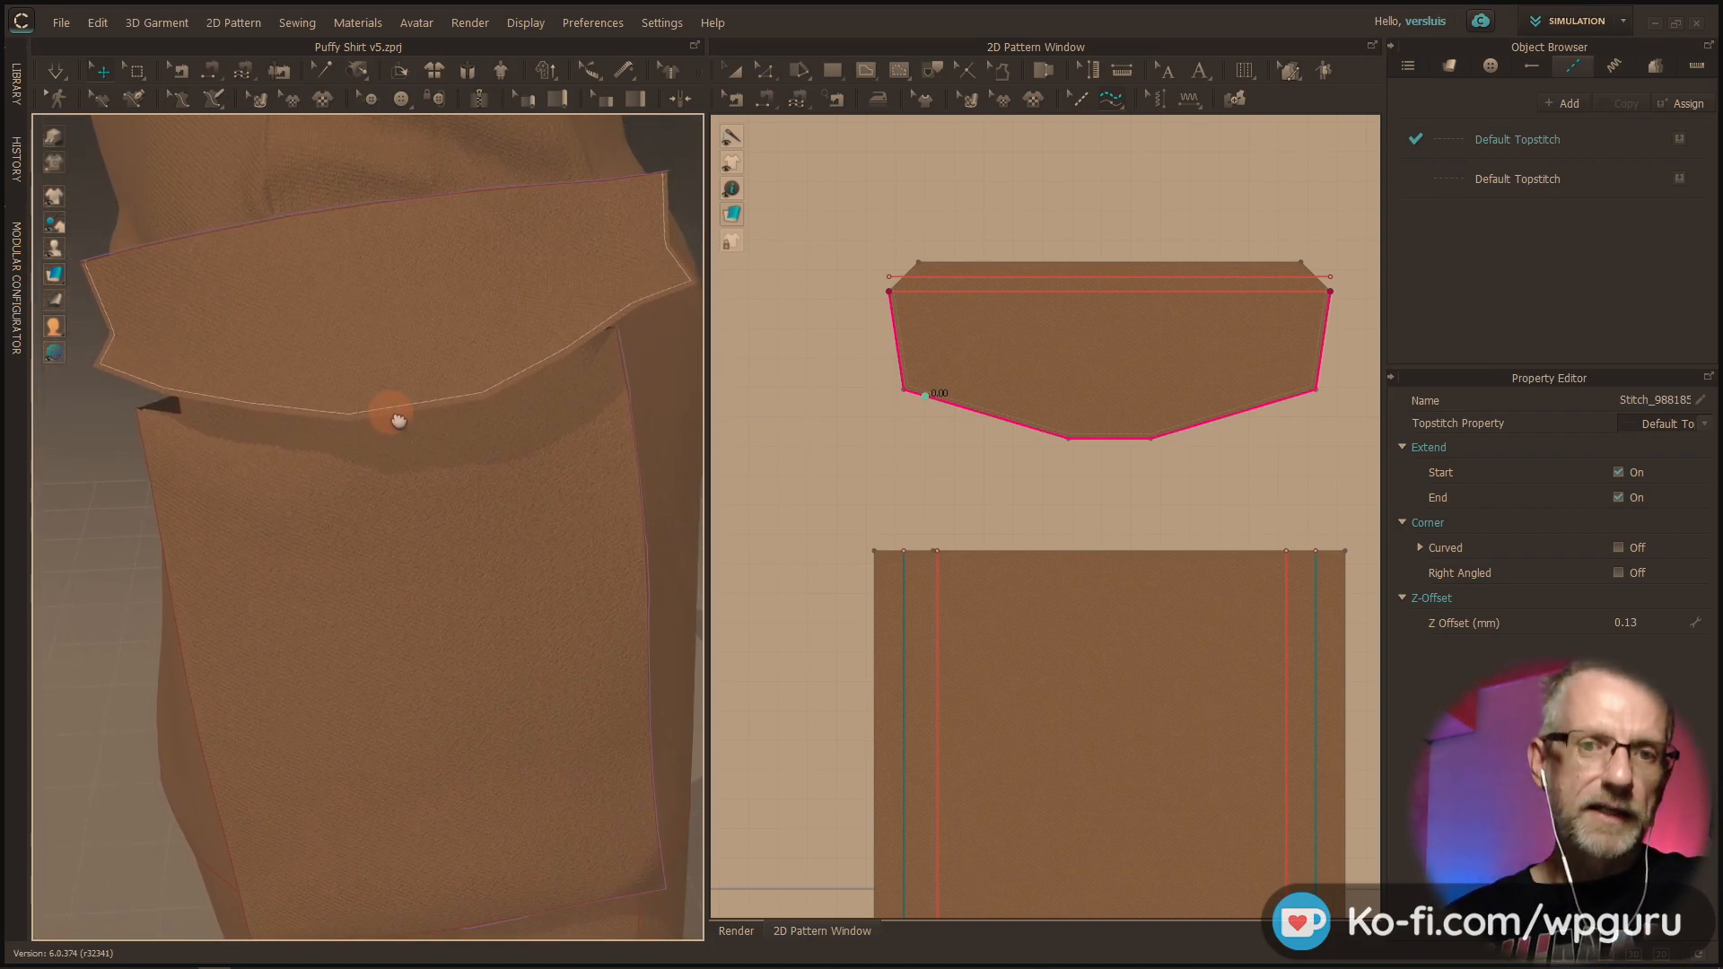
pyautogui.scroll(-4, 389, 417)
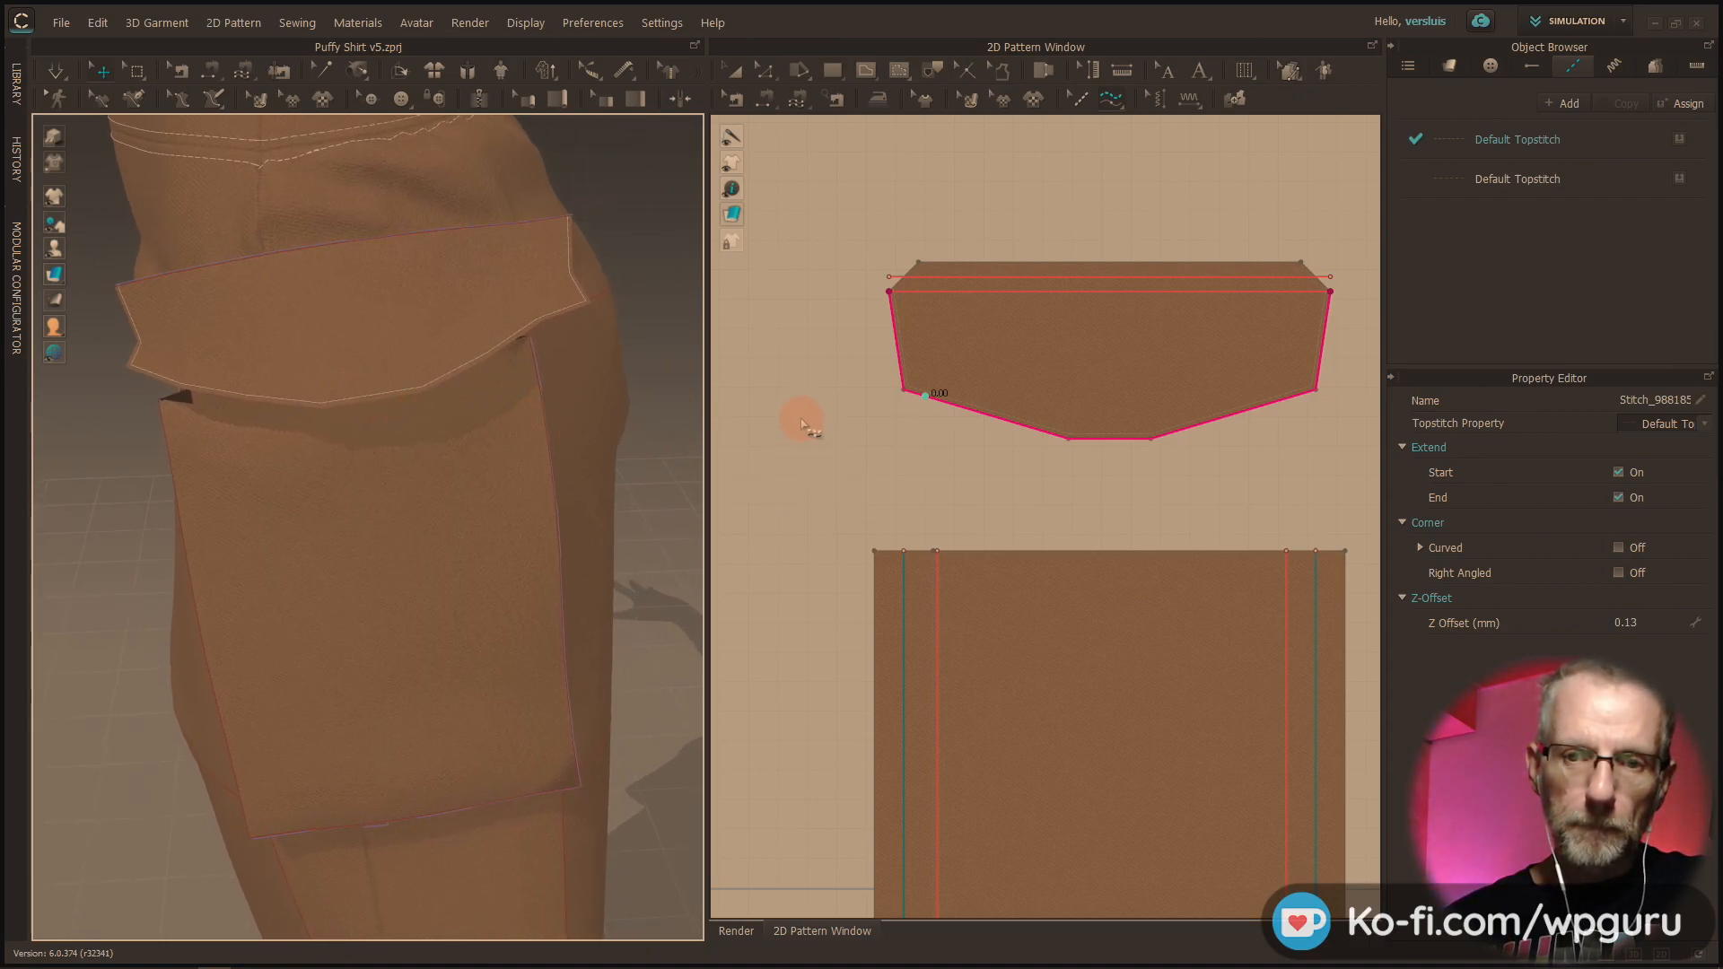
pyautogui.moveTo(954, 562); pyautogui.dragTo(912, 339, button='middle')
pyautogui.scroll(-1, 916, 342)
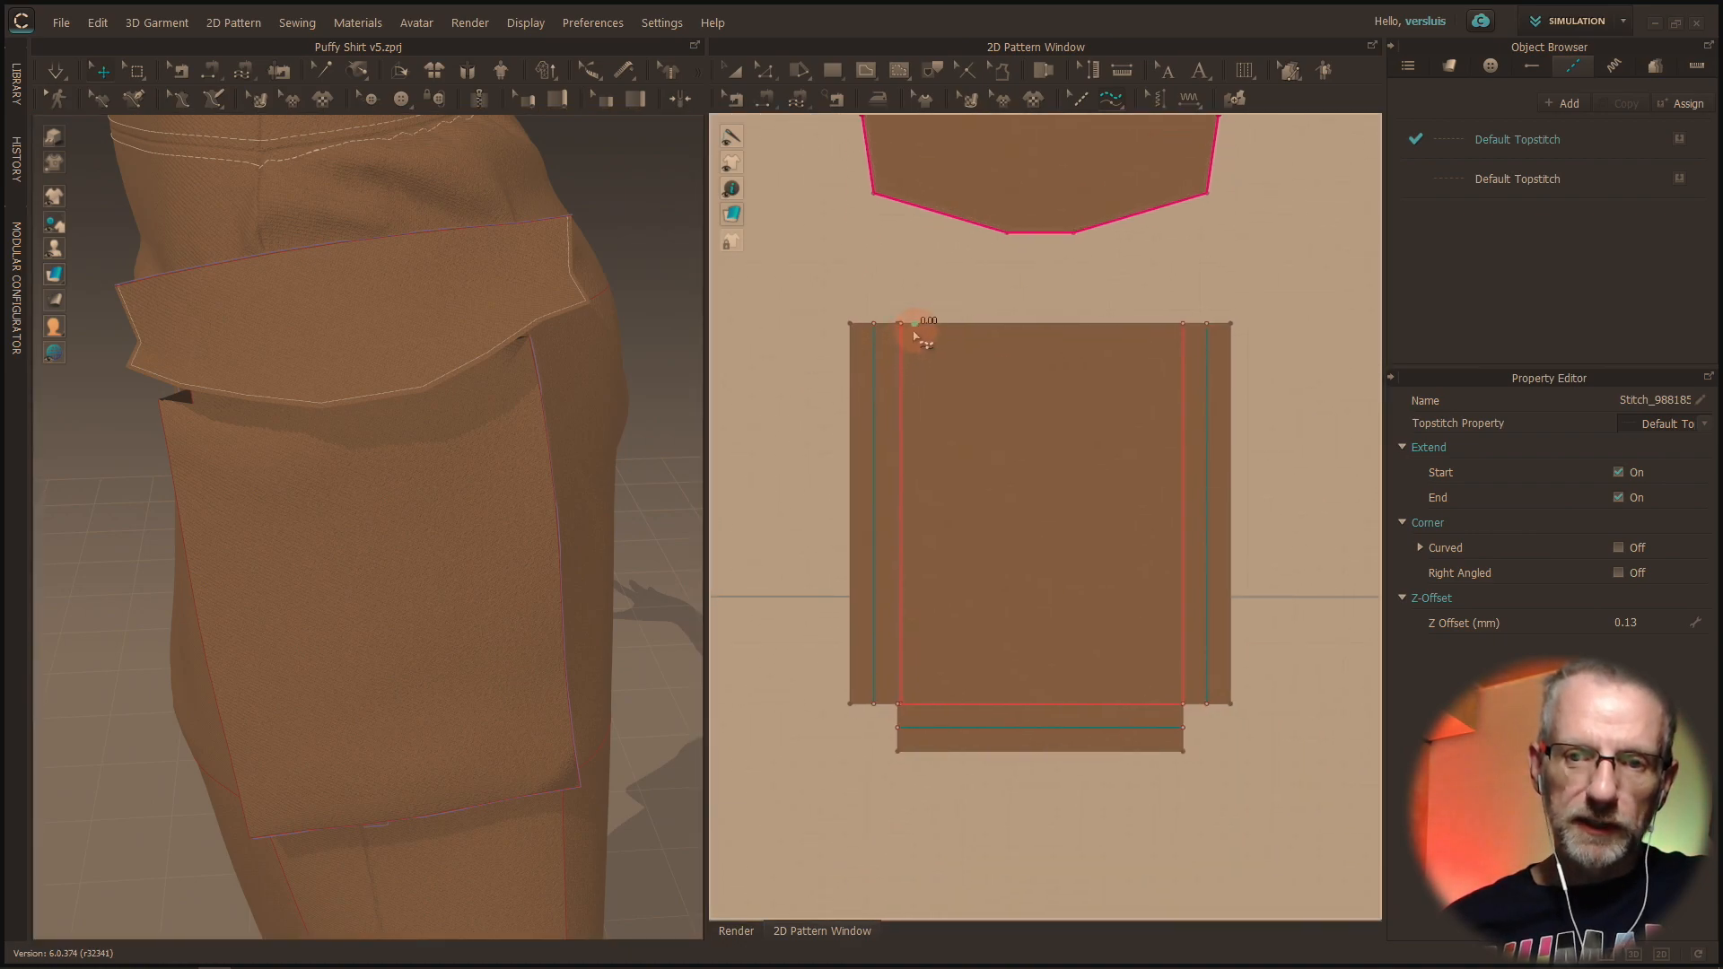
# Step: Add free topstitches along the cargo pocket's left, lower and right fold lines, from the upper edge around and back up
pyautogui.moveTo(904, 336); pyautogui.dragTo(898, 704)
pyautogui.click(900, 705)
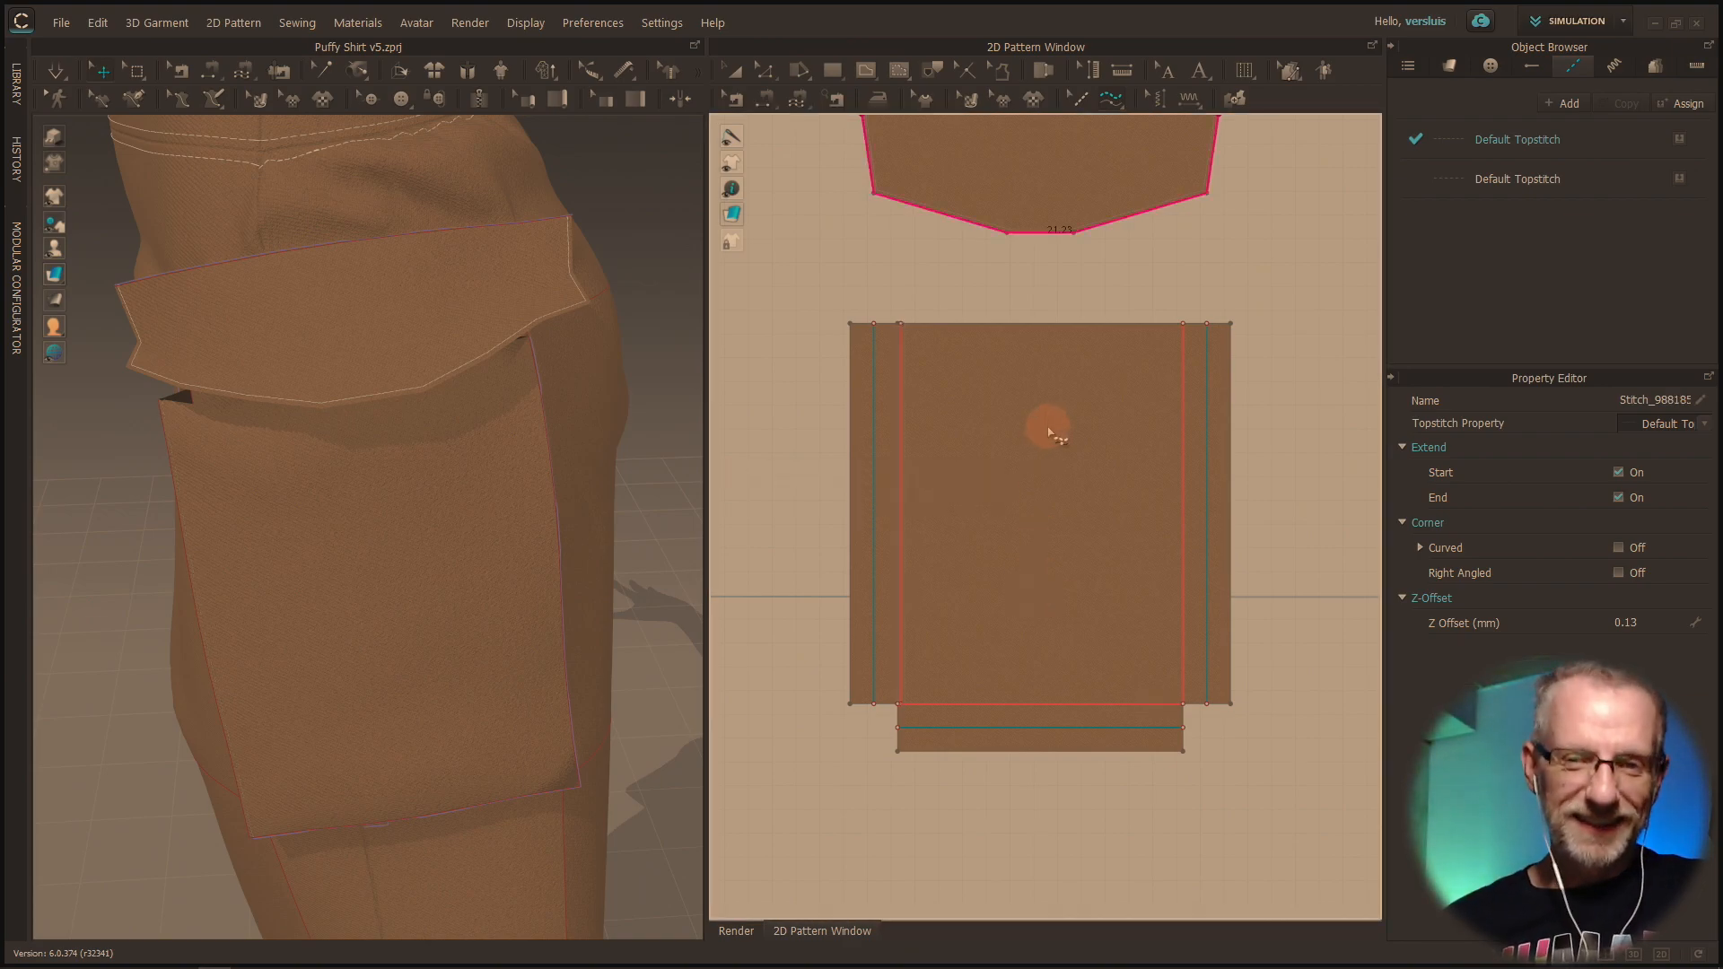
pyautogui.click(903, 327)
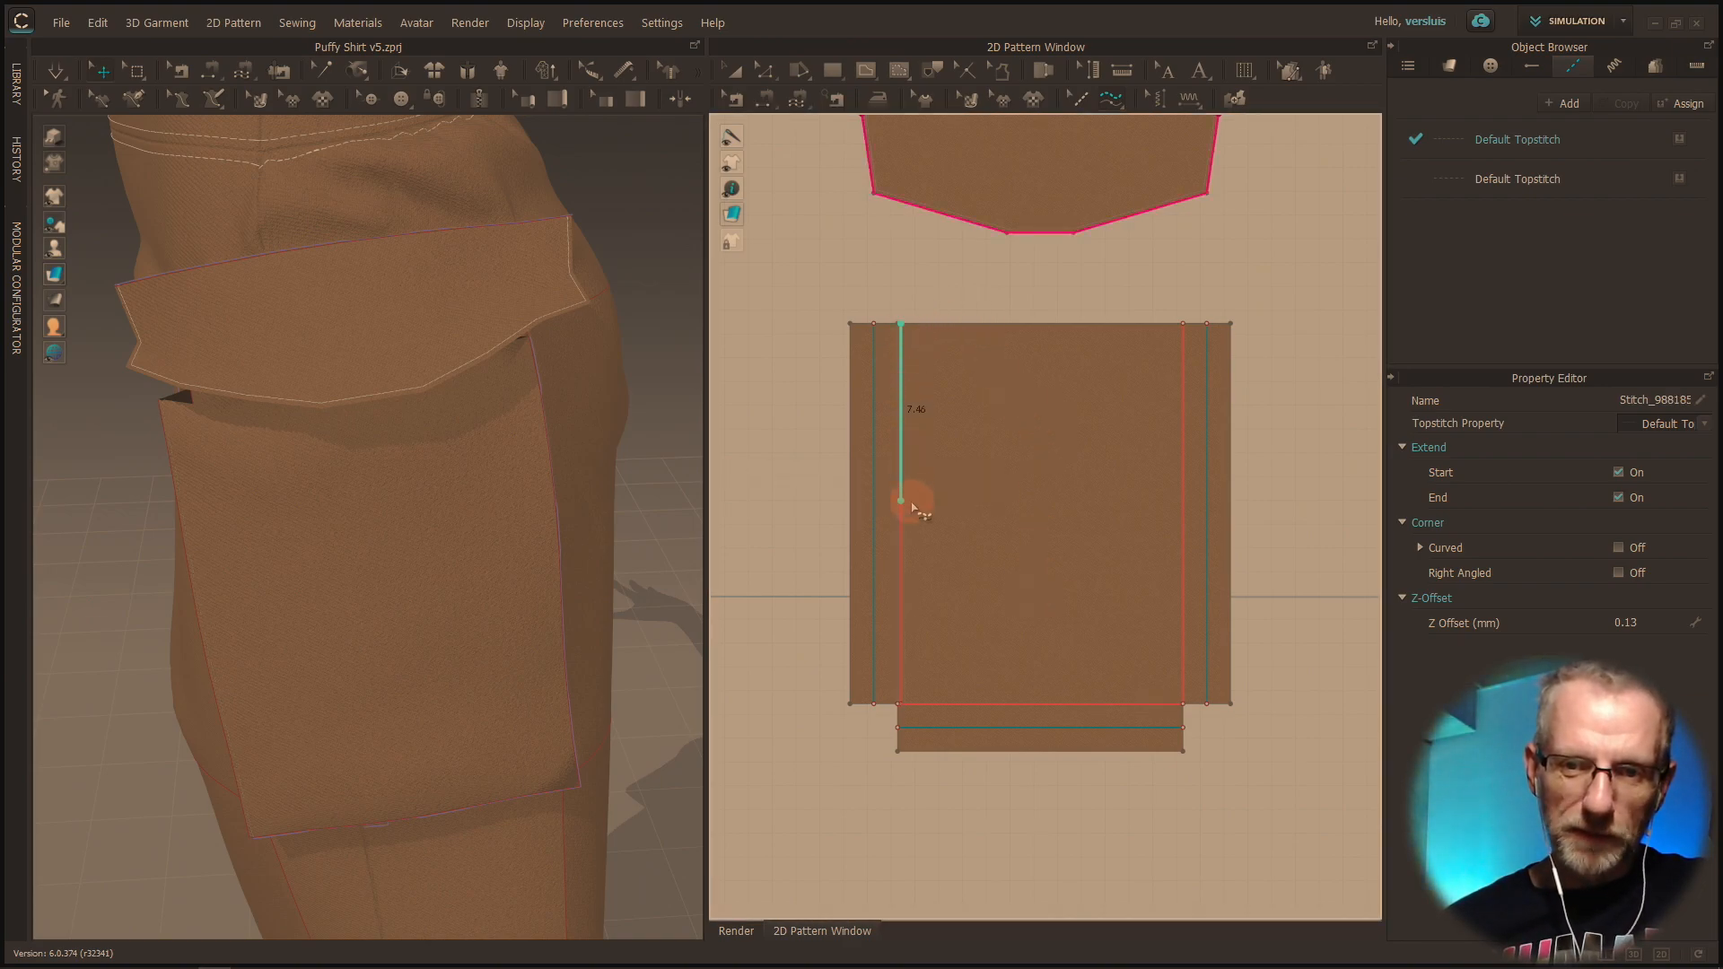
pyautogui.click(901, 704)
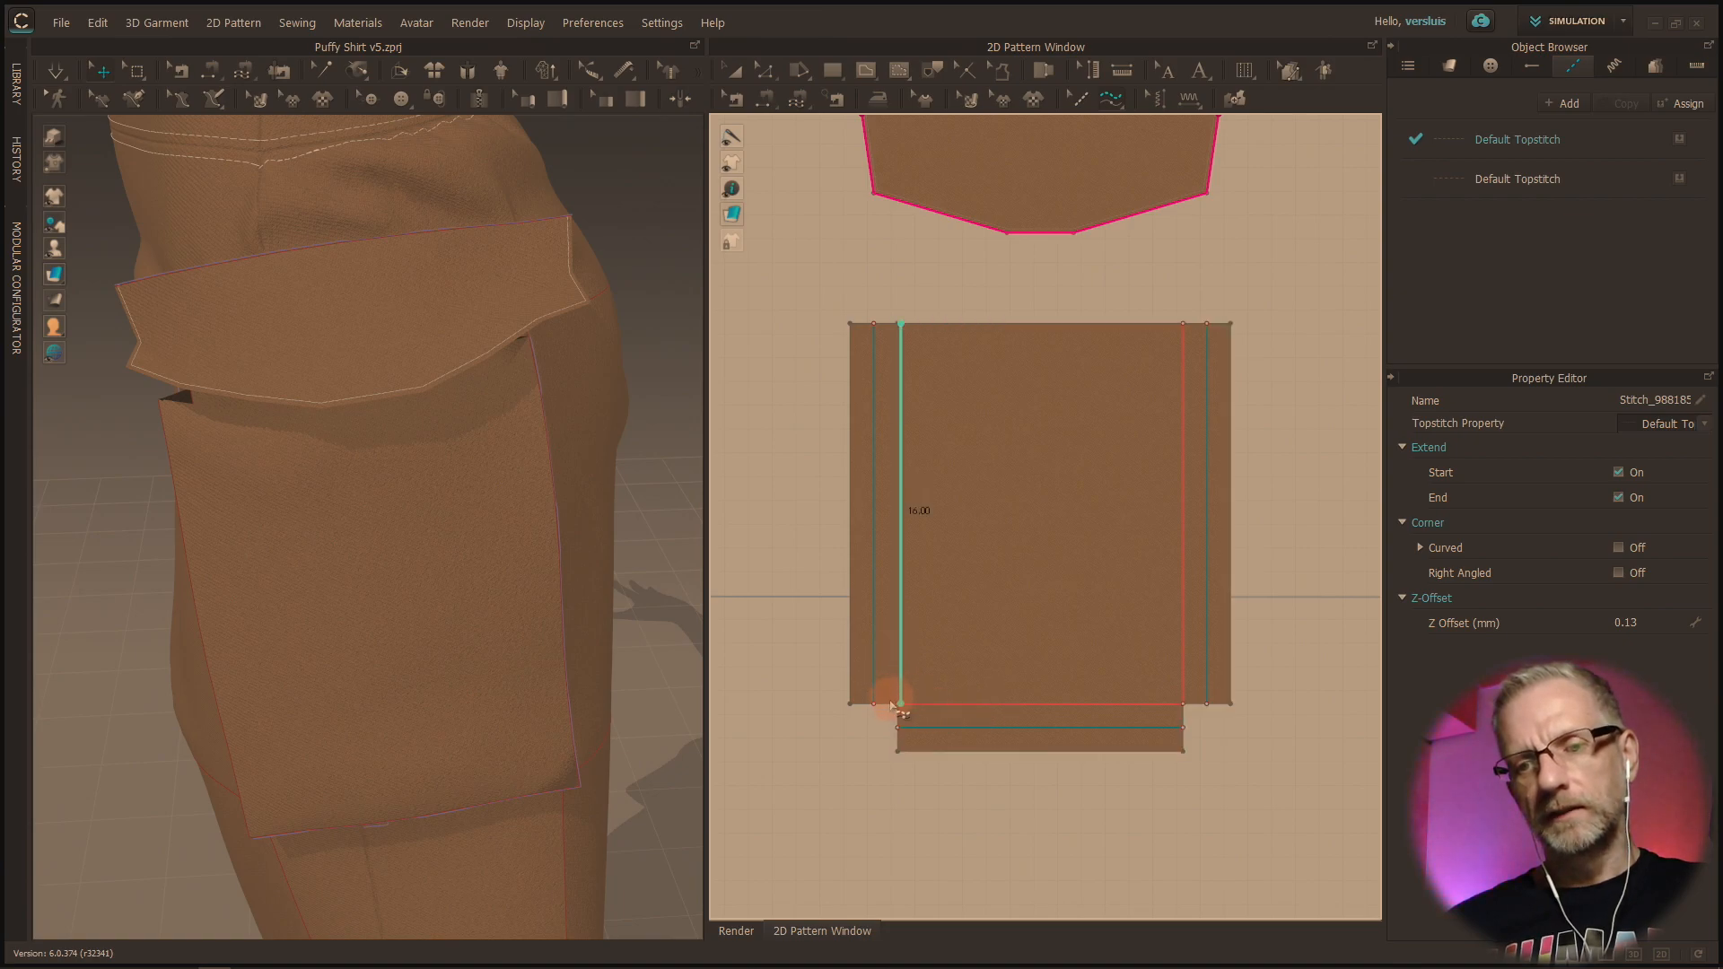
pyautogui.click(892, 709)
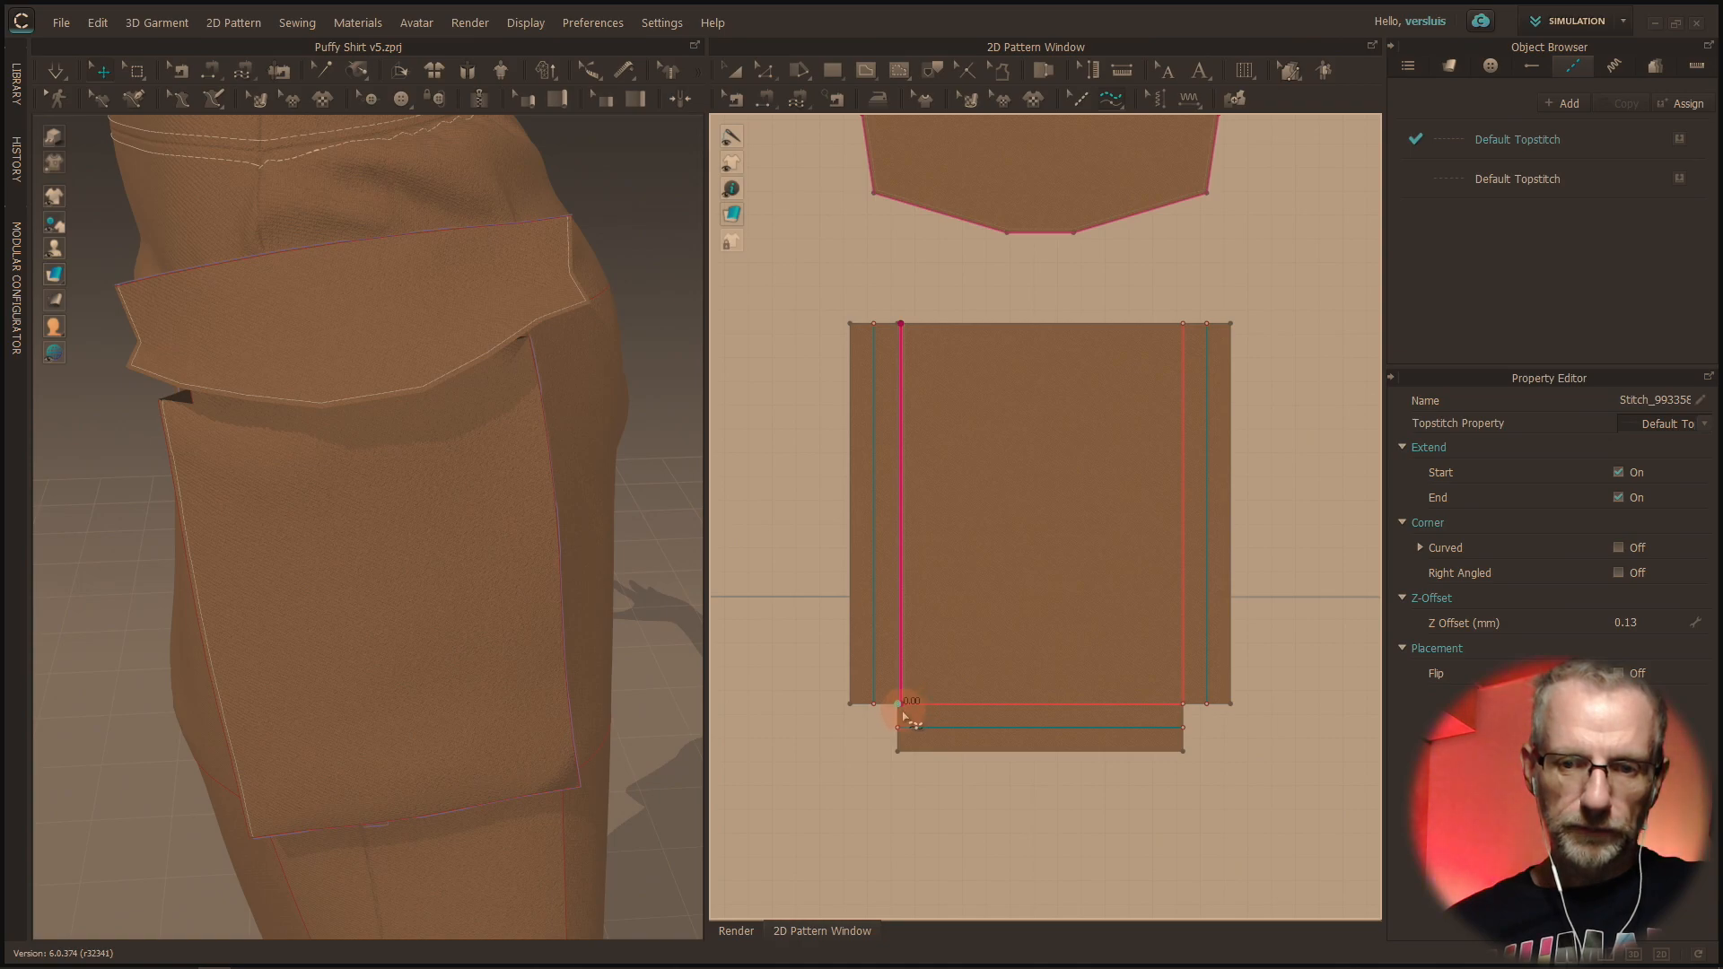
pyautogui.click(1186, 711)
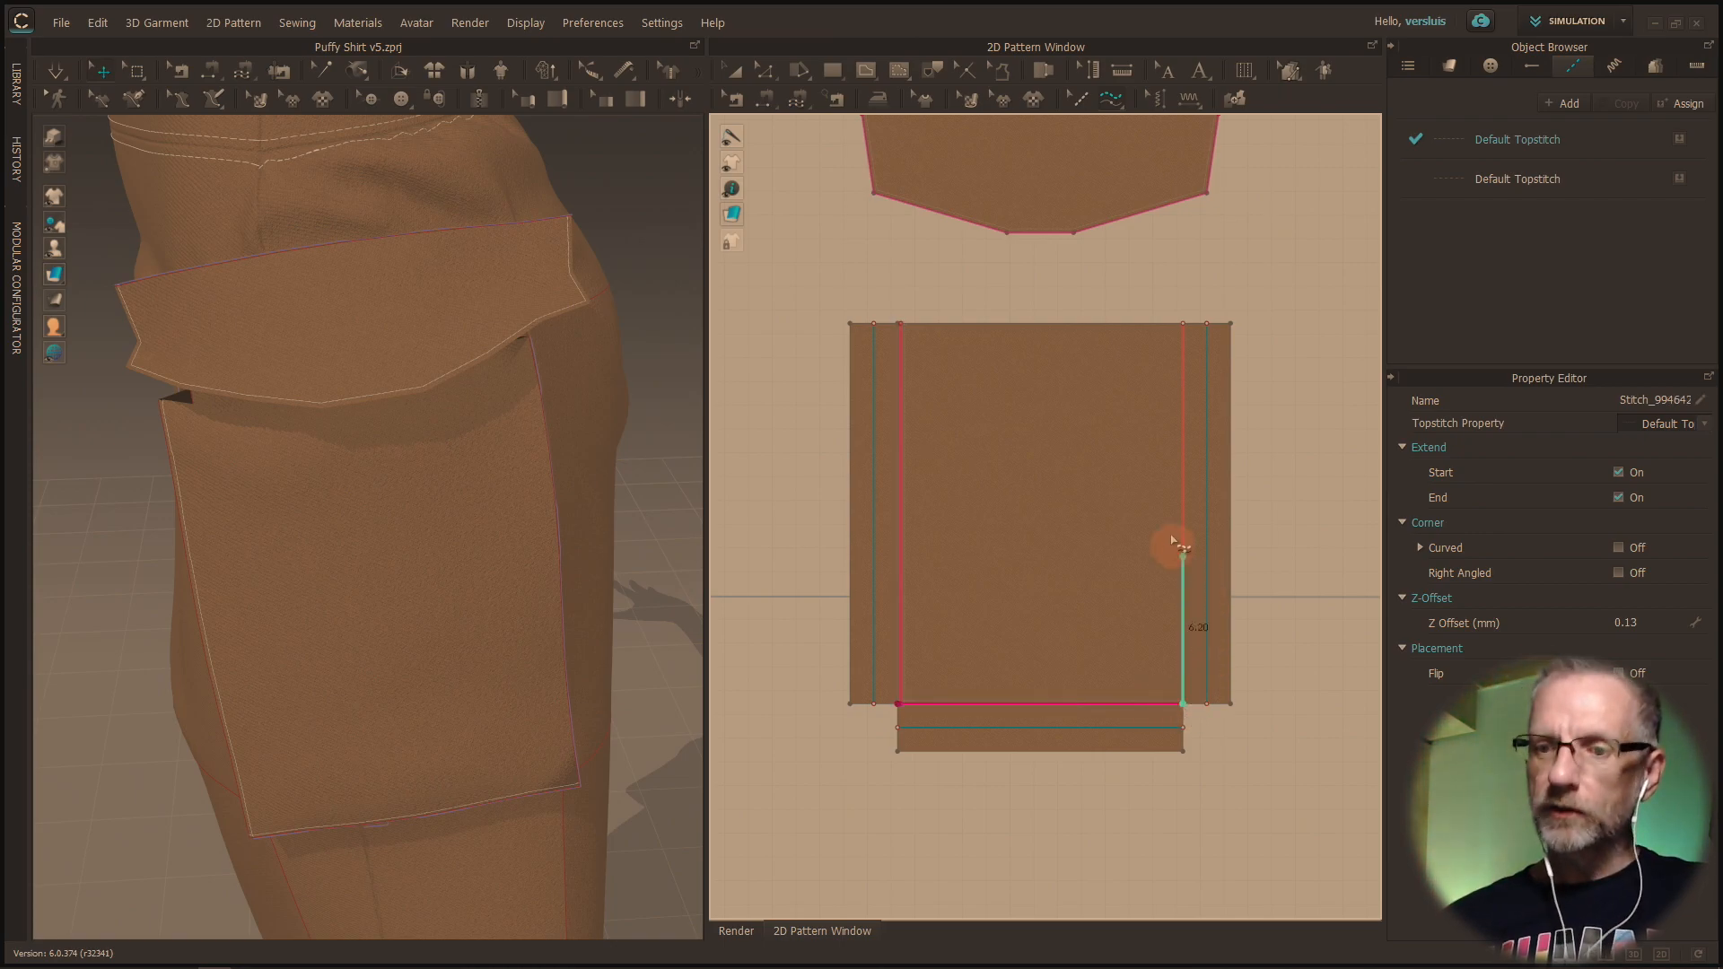
pyautogui.click(1176, 336)
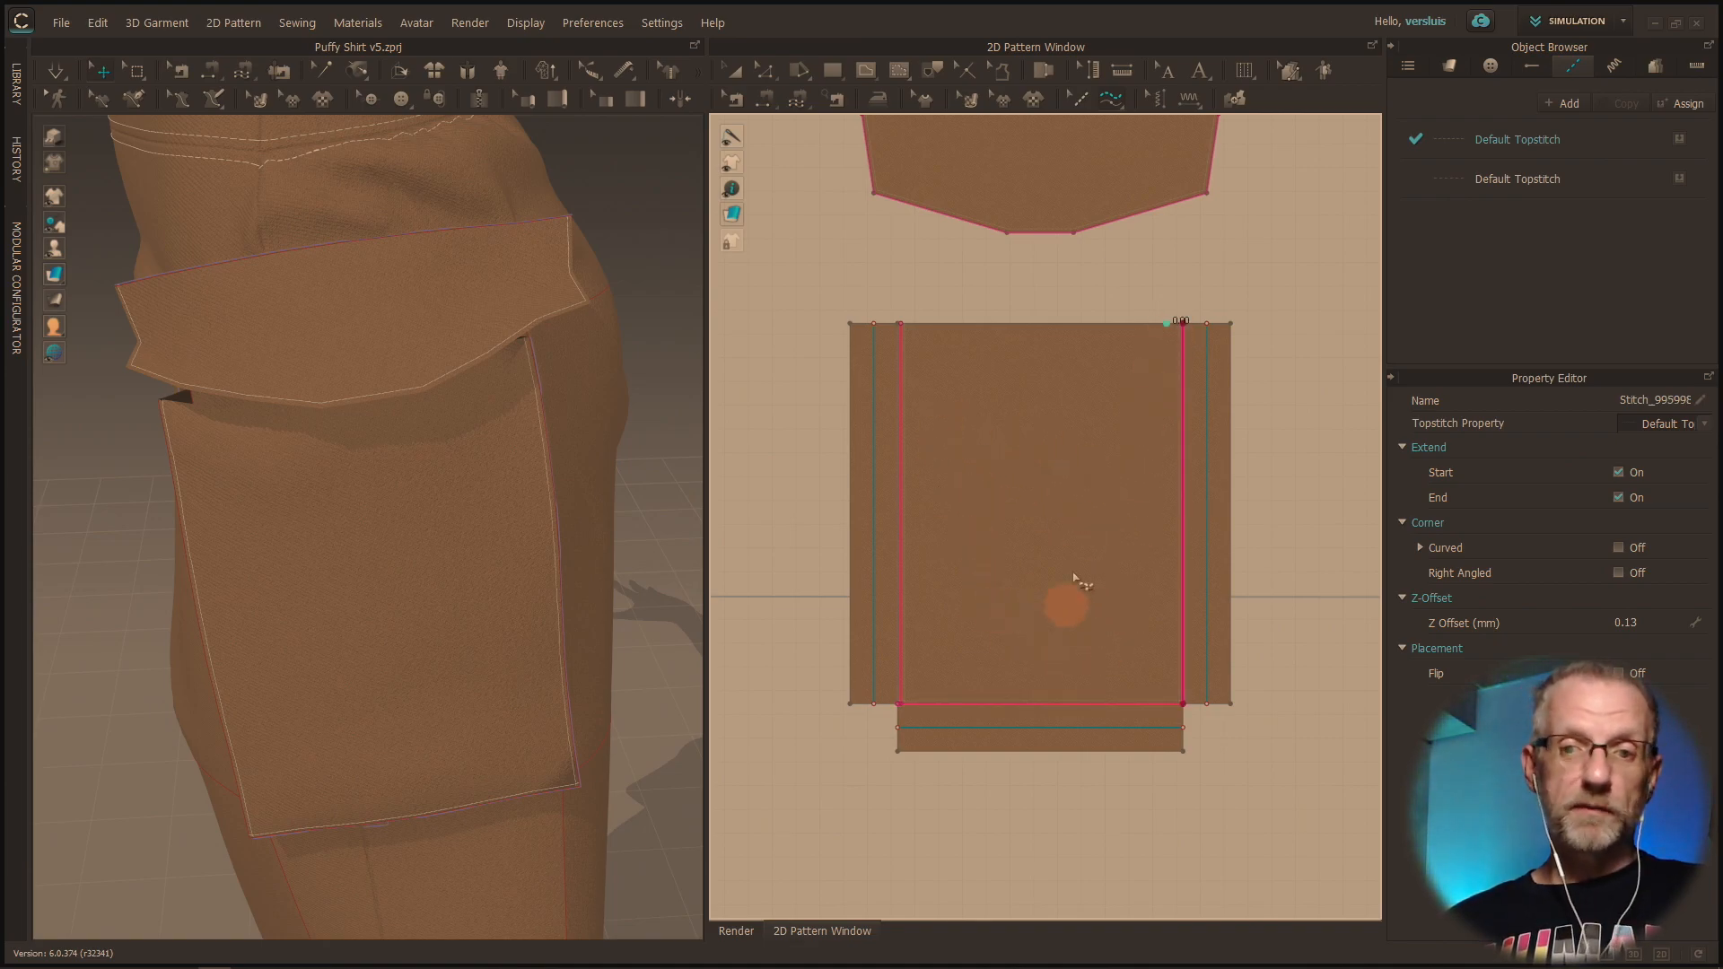
# Step: Try an internal circle with a 5 cm width and height near the middle of the cargo pocket
pyautogui.click(903, 67)
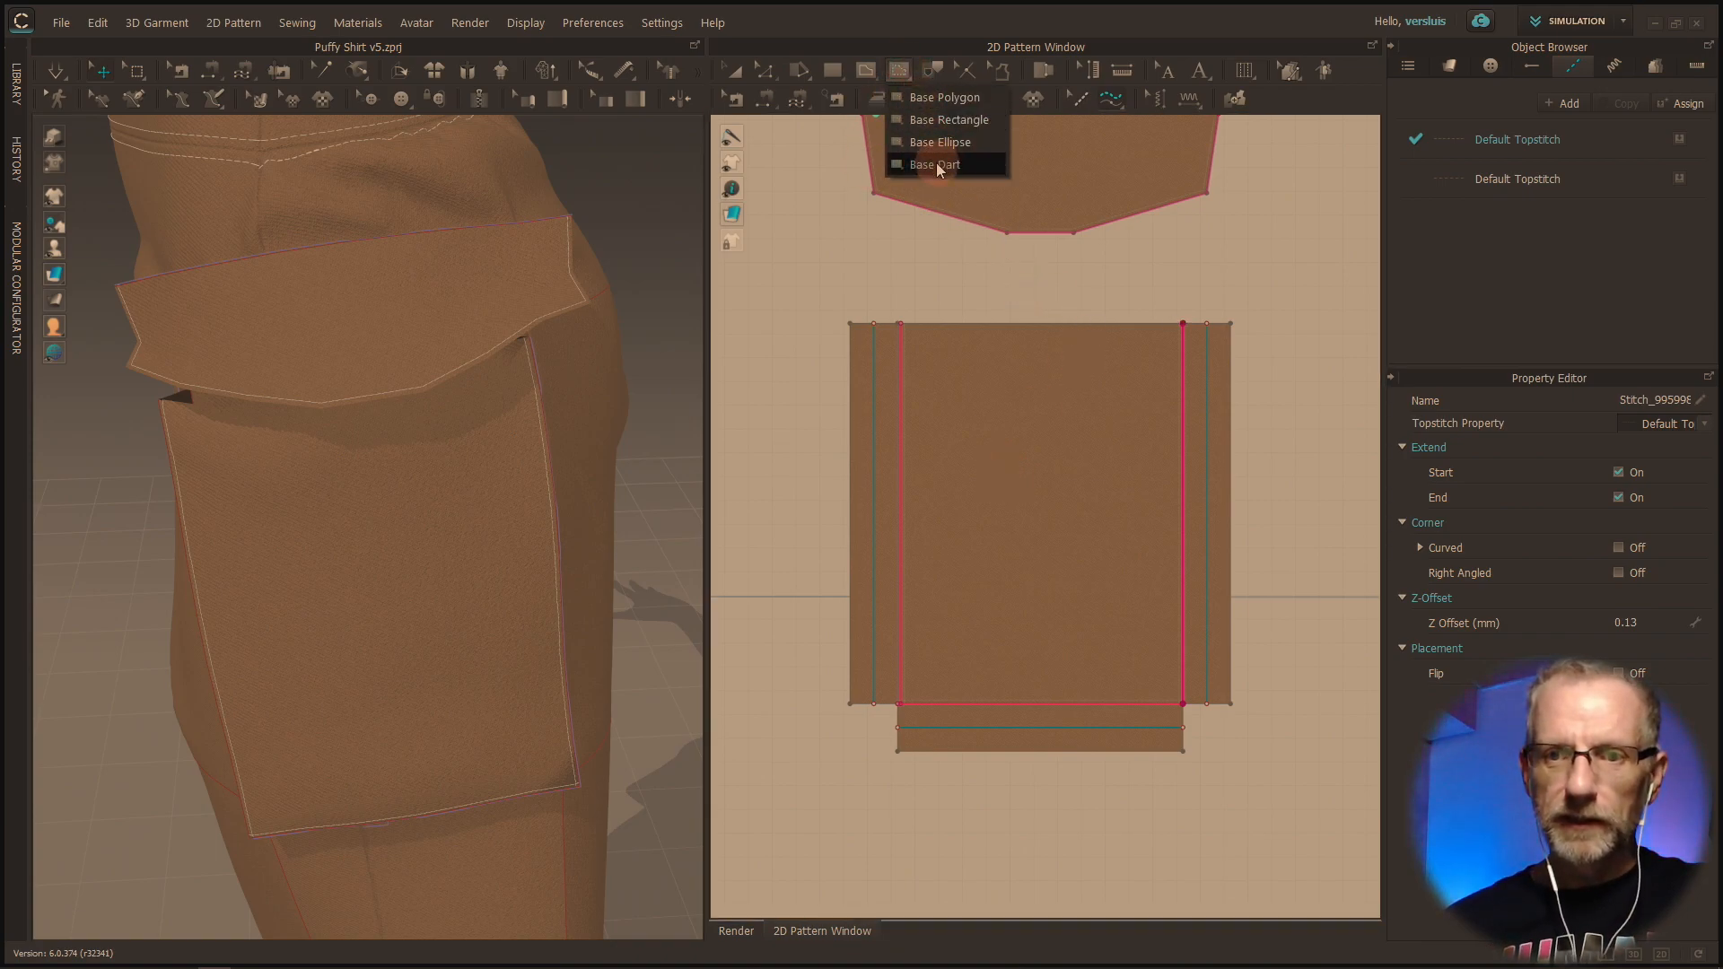
pyautogui.click(864, 72)
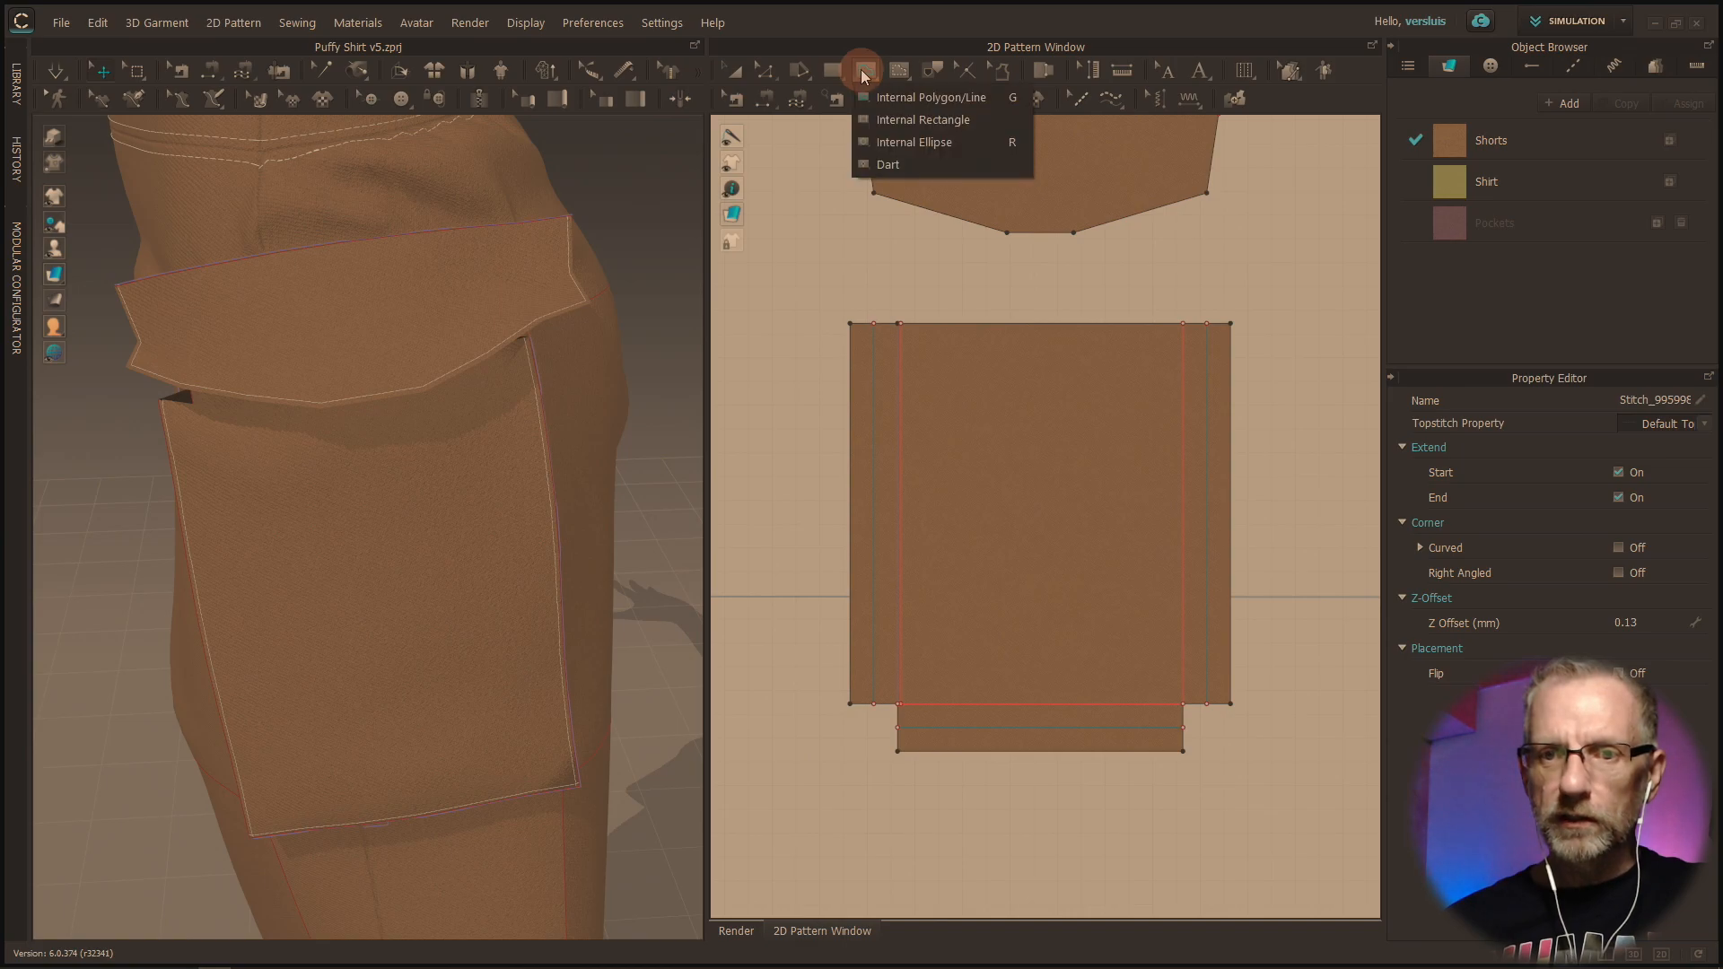
pyautogui.click(902, 126)
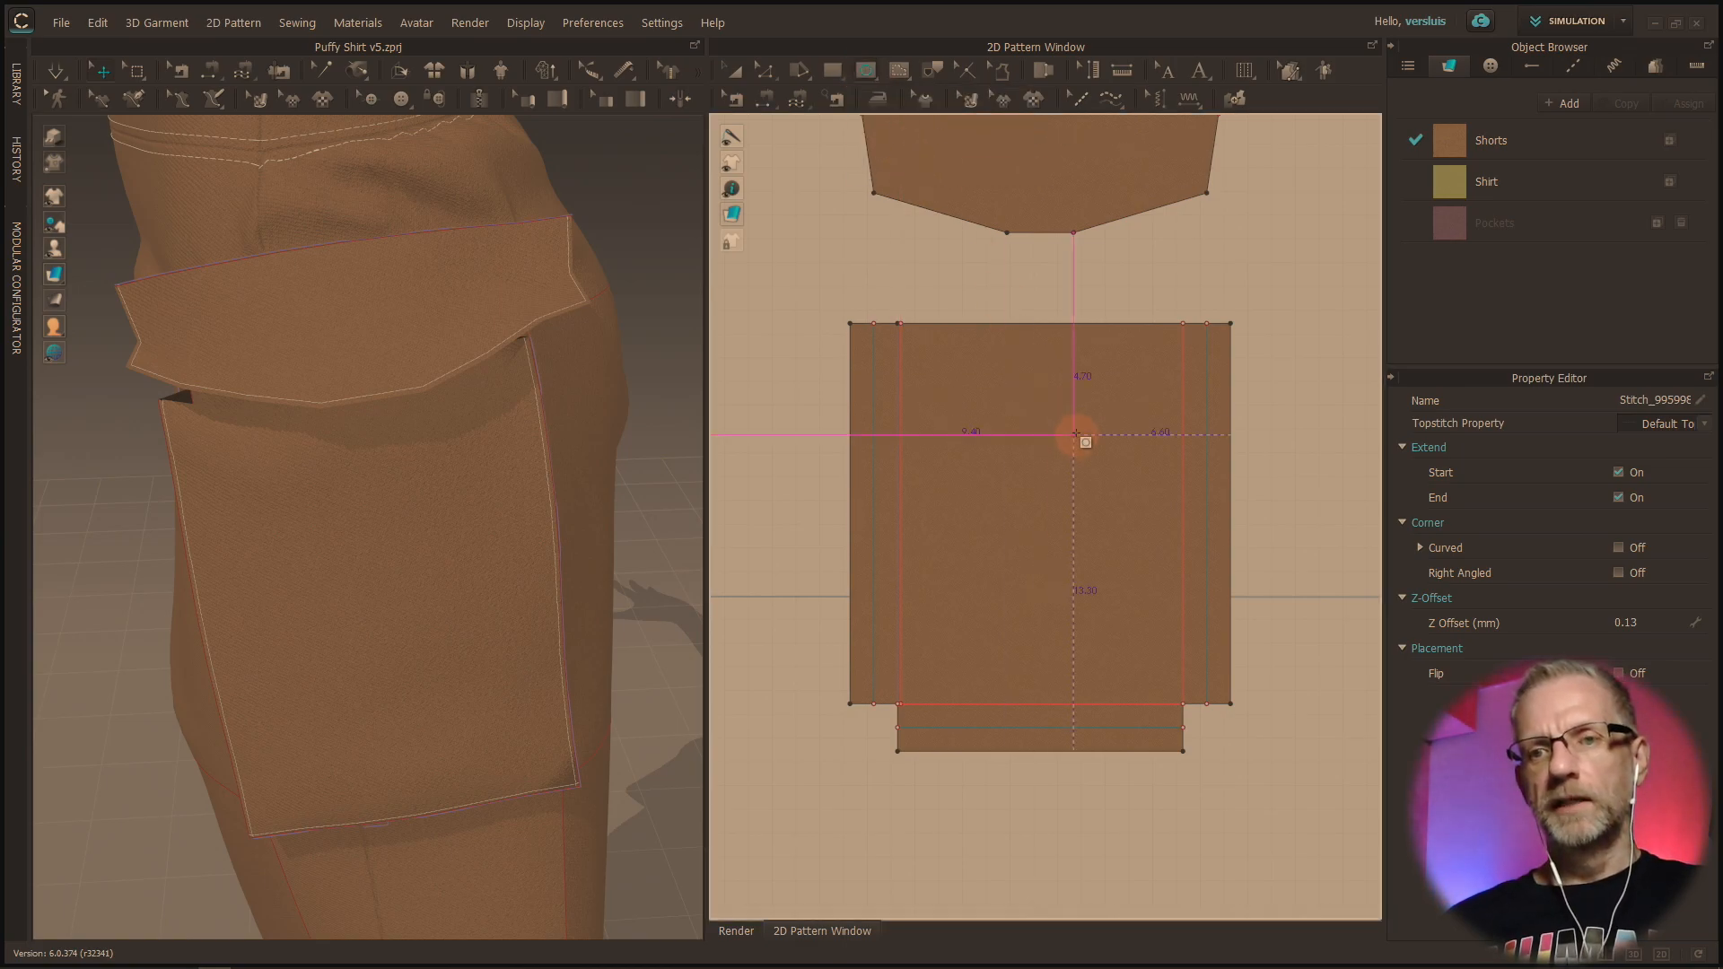
pyautogui.click(1036, 499)
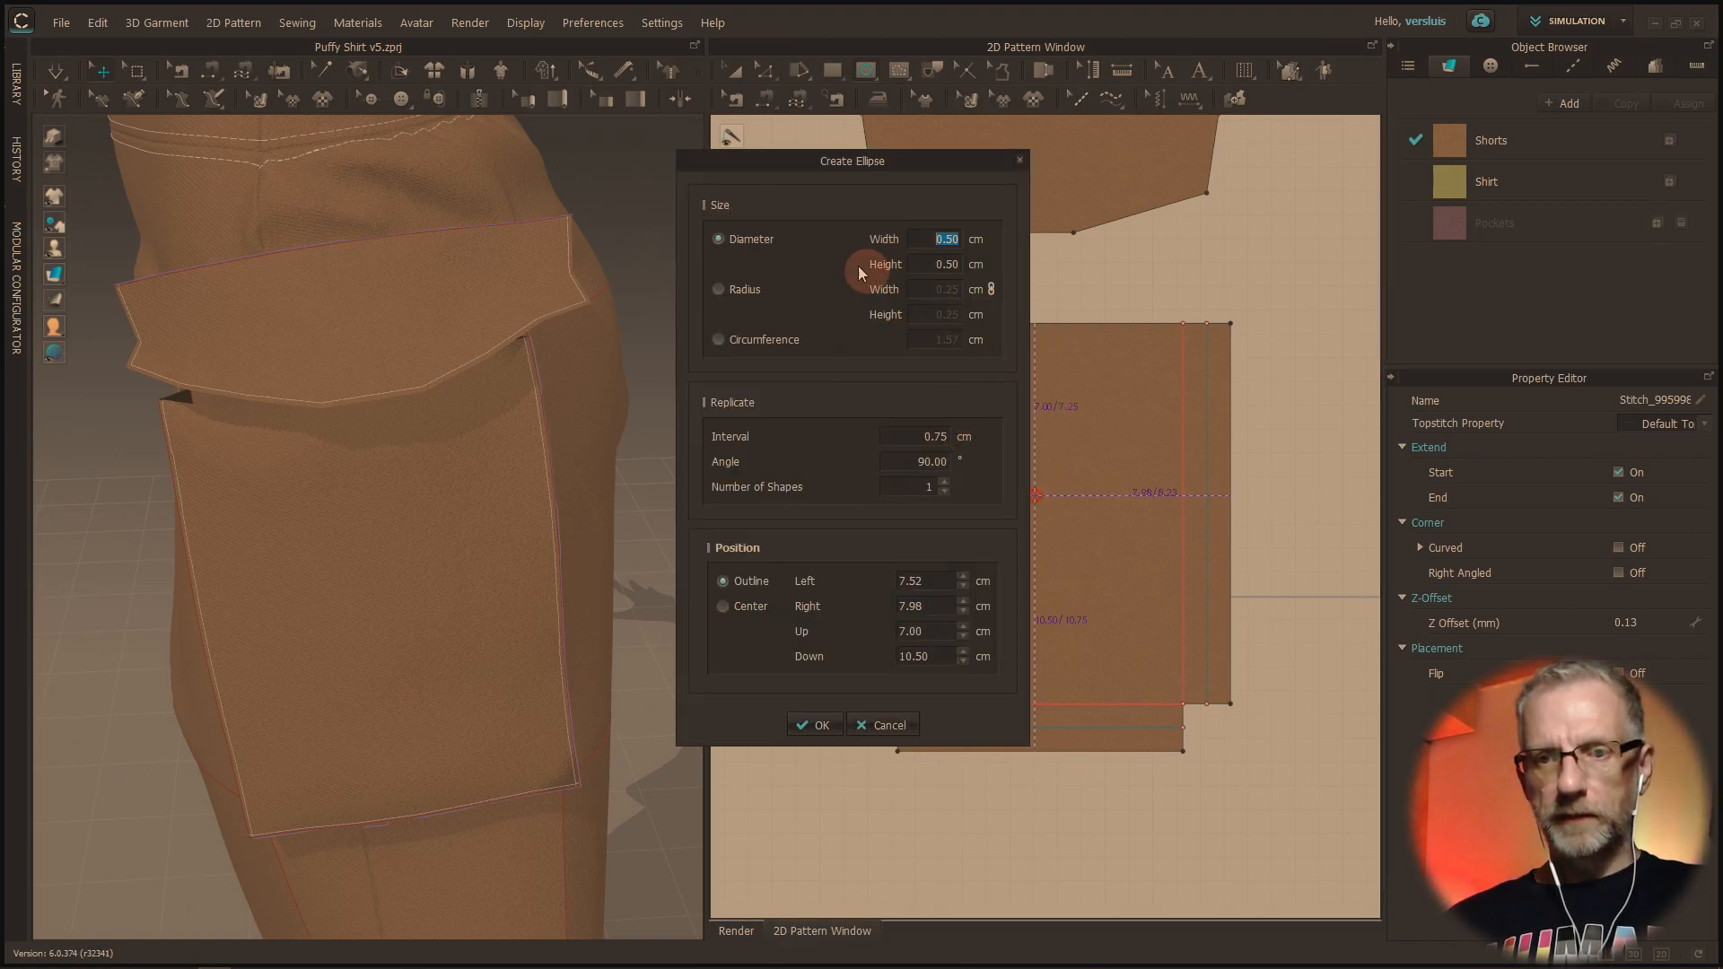
pyautogui.moveTo(887, 162); pyautogui.dragTo(749, 169)
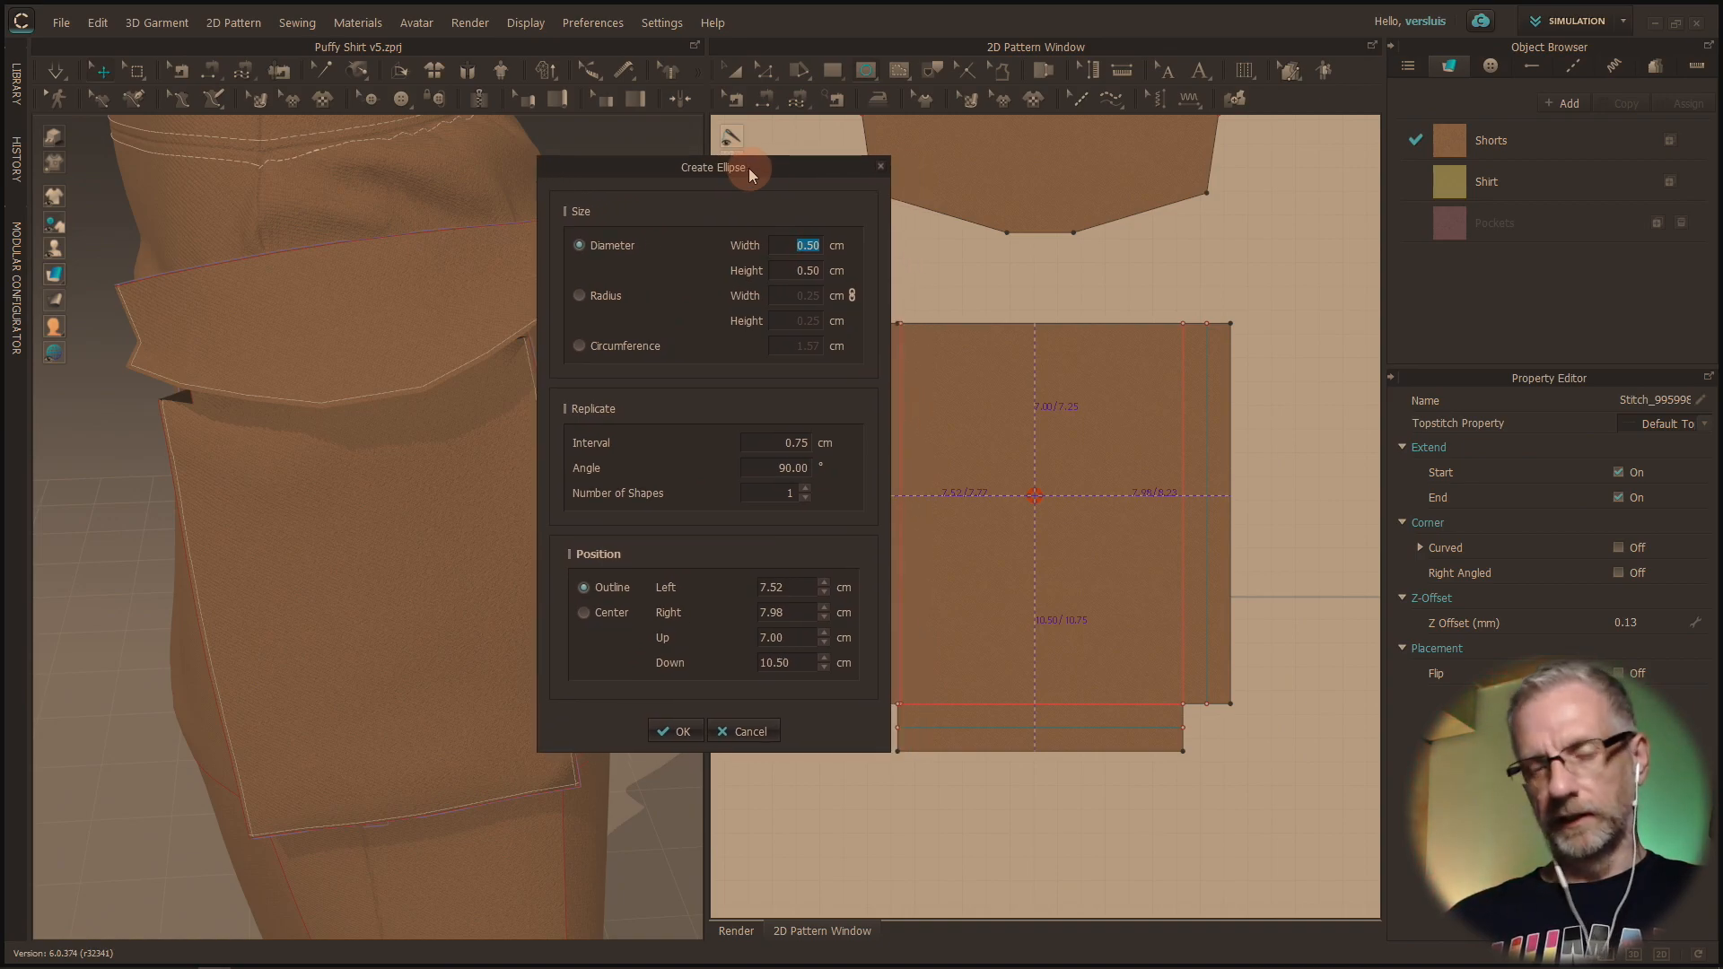
pyautogui.write('5')
pyautogui.press('Tab')
pyautogui.write('5')
pyautogui.press('Tab')
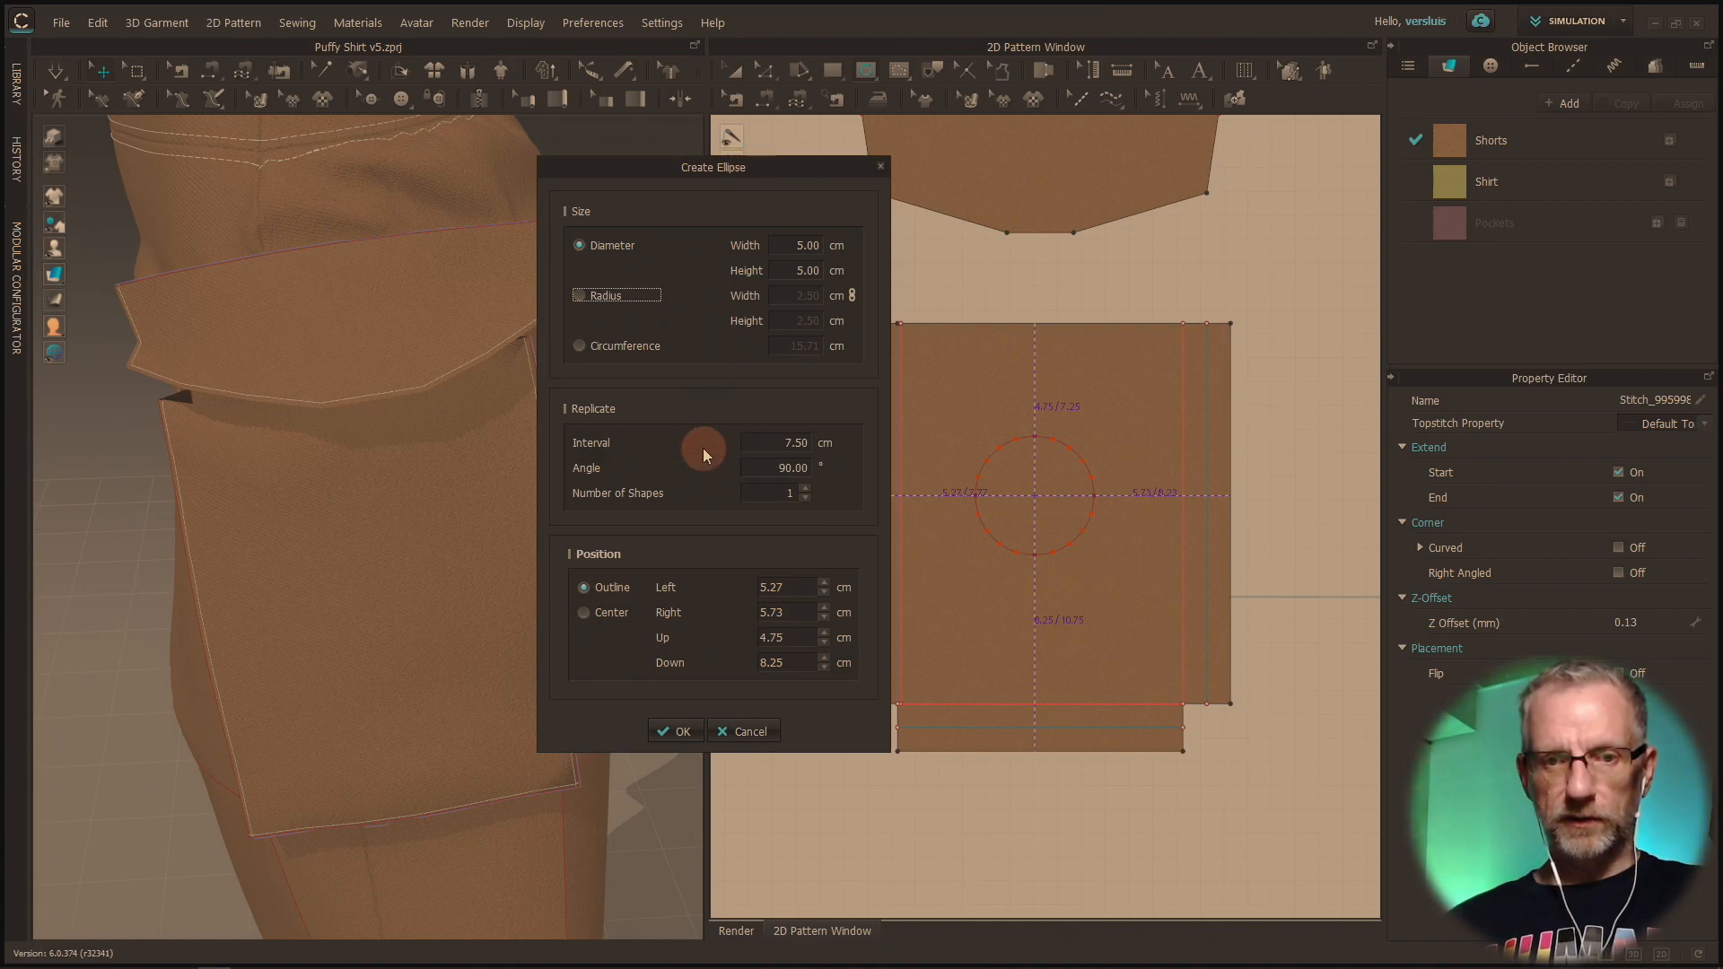
pyautogui.click(678, 731)
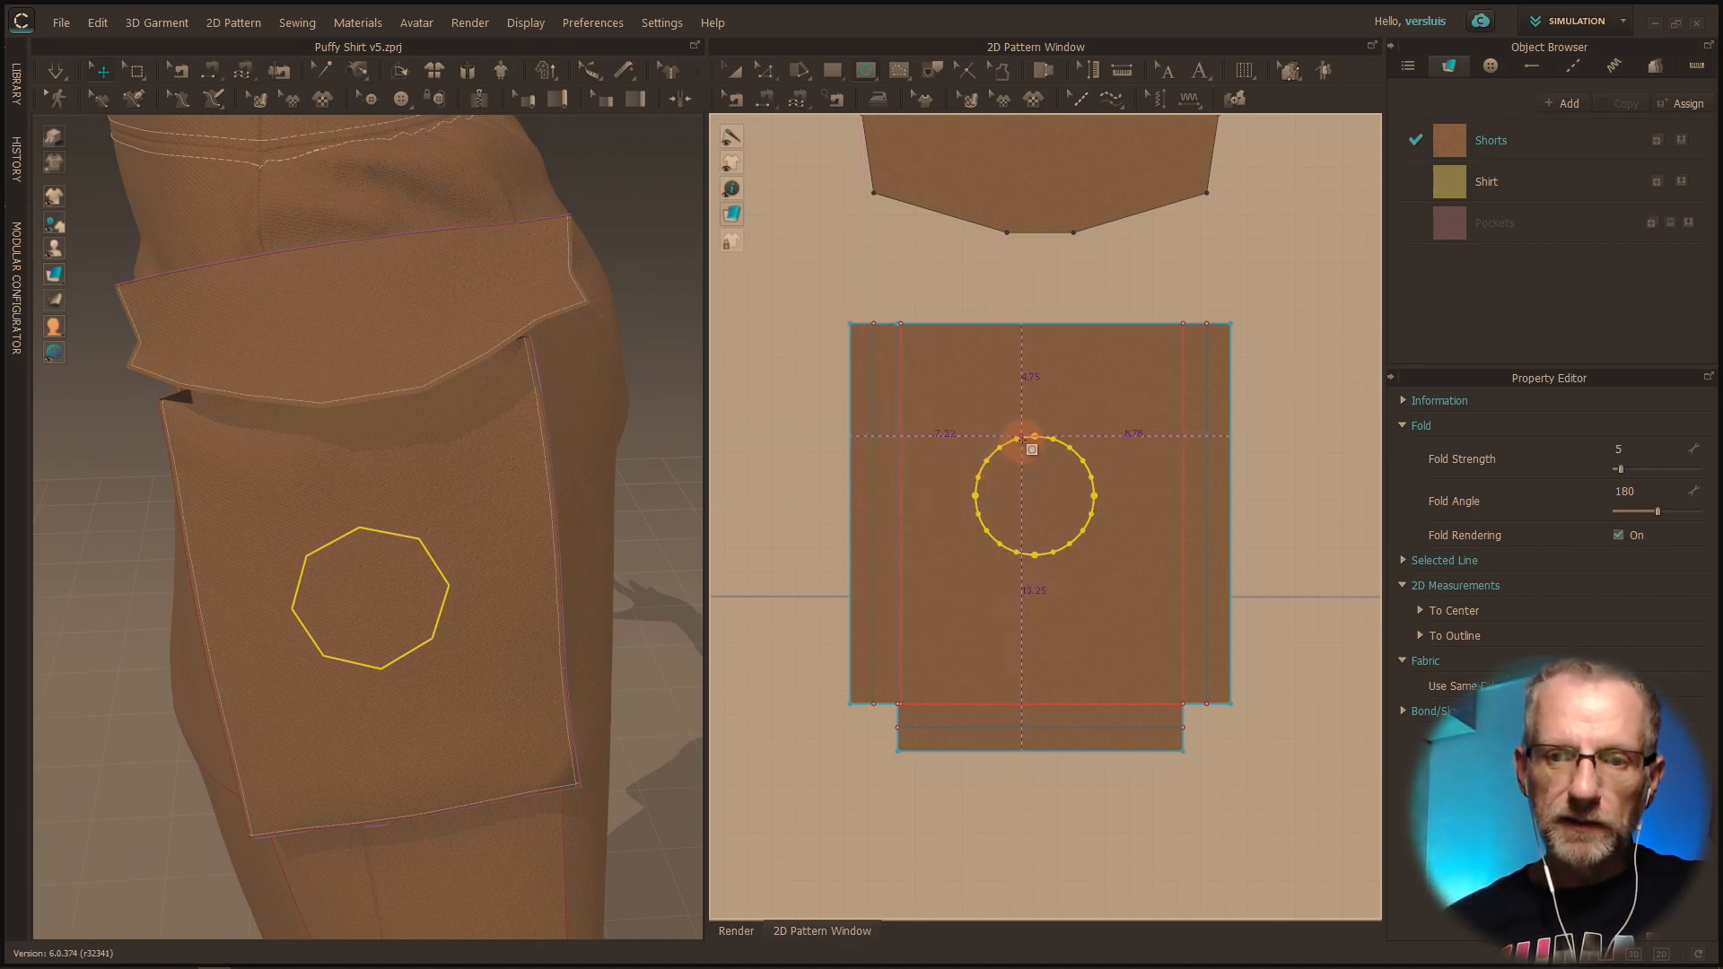
# Step: Try a free topstitch around the pocket's internal circle and check it on the garment, undoing both the stitch and the circle
pyautogui.click(1112, 98)
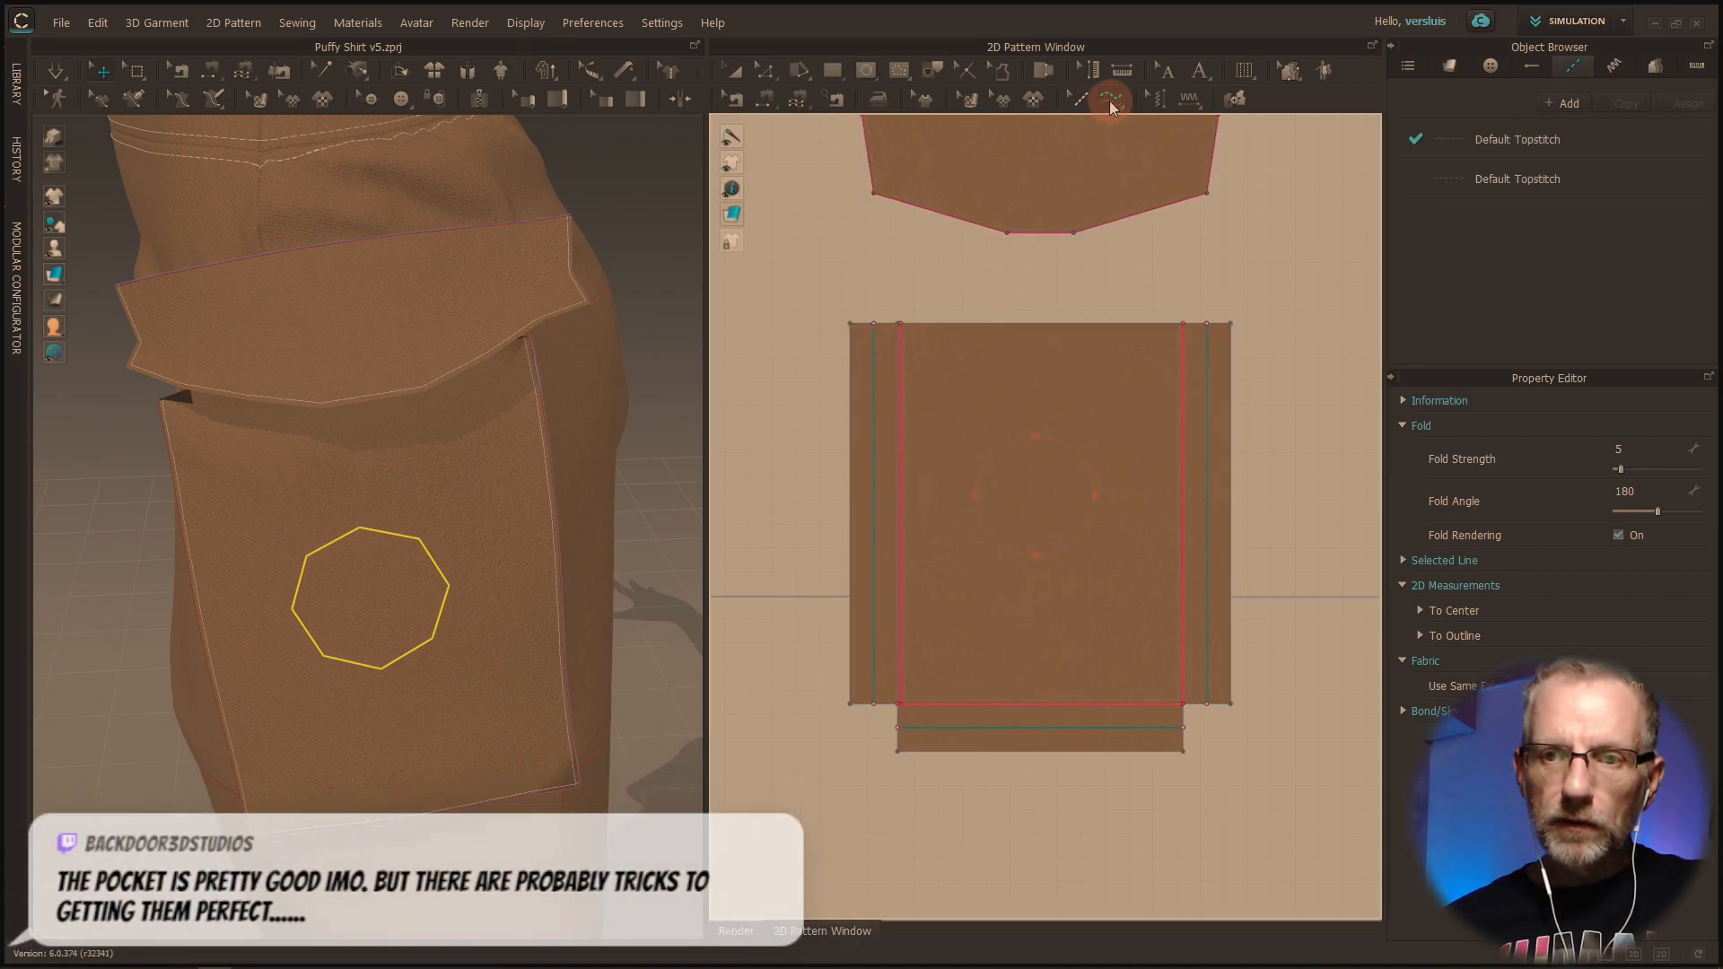
pyautogui.click(1037, 438)
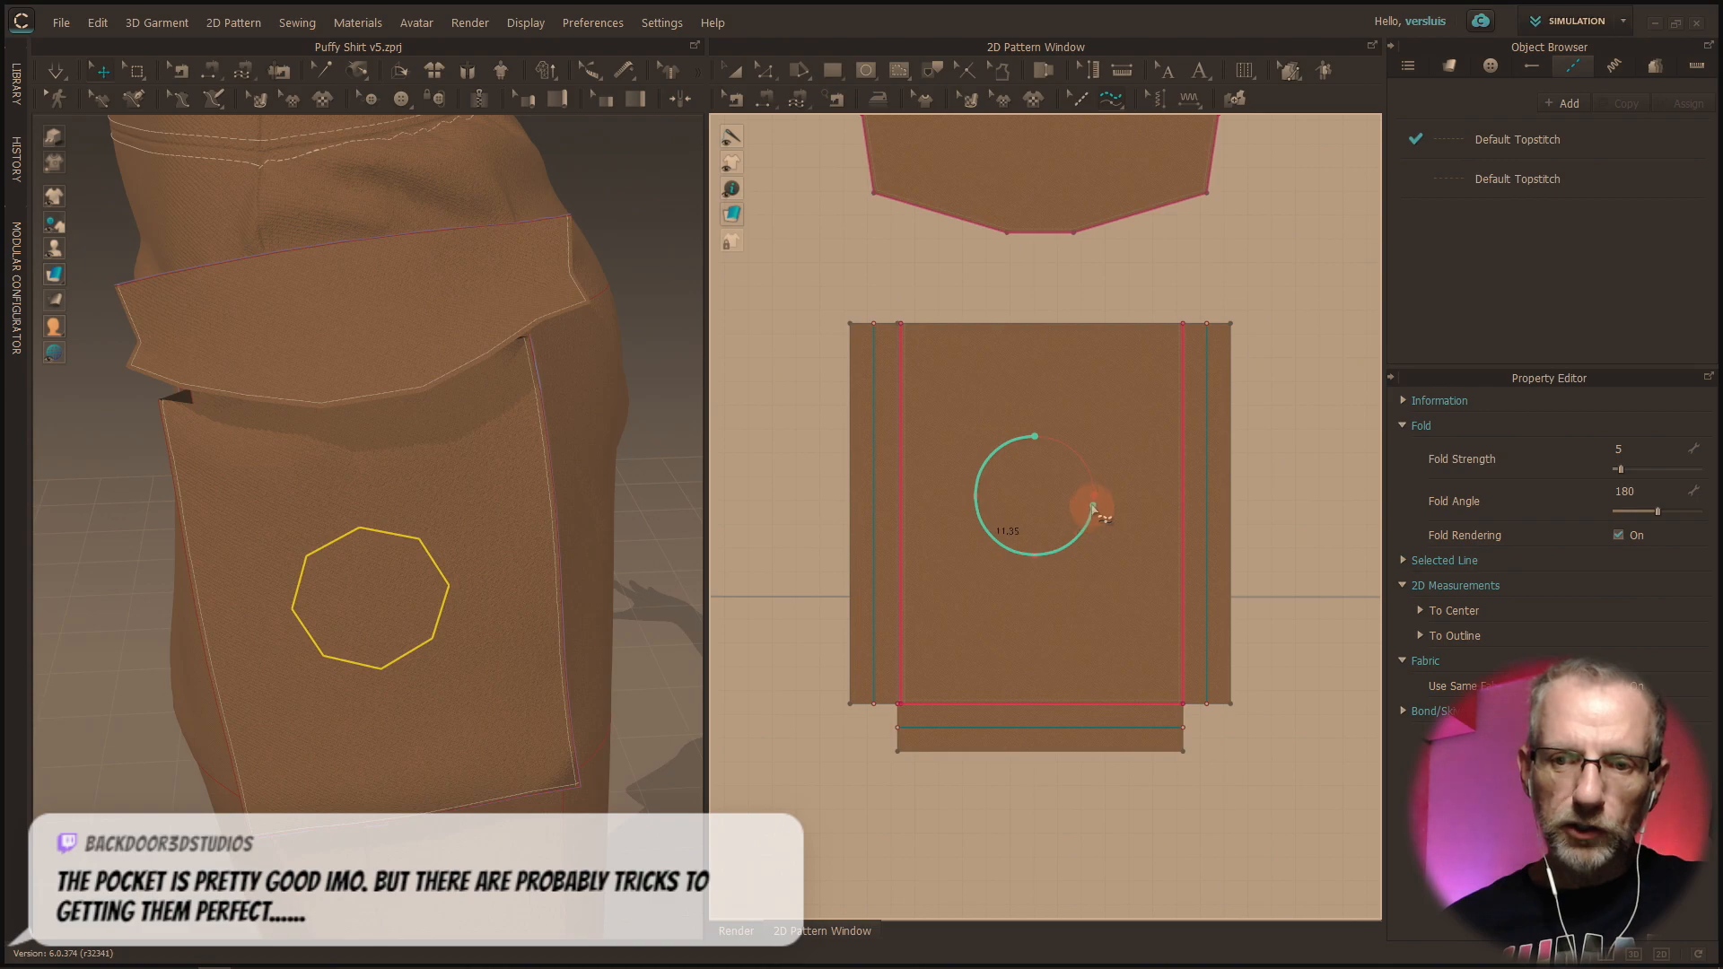
pyautogui.click(1039, 444)
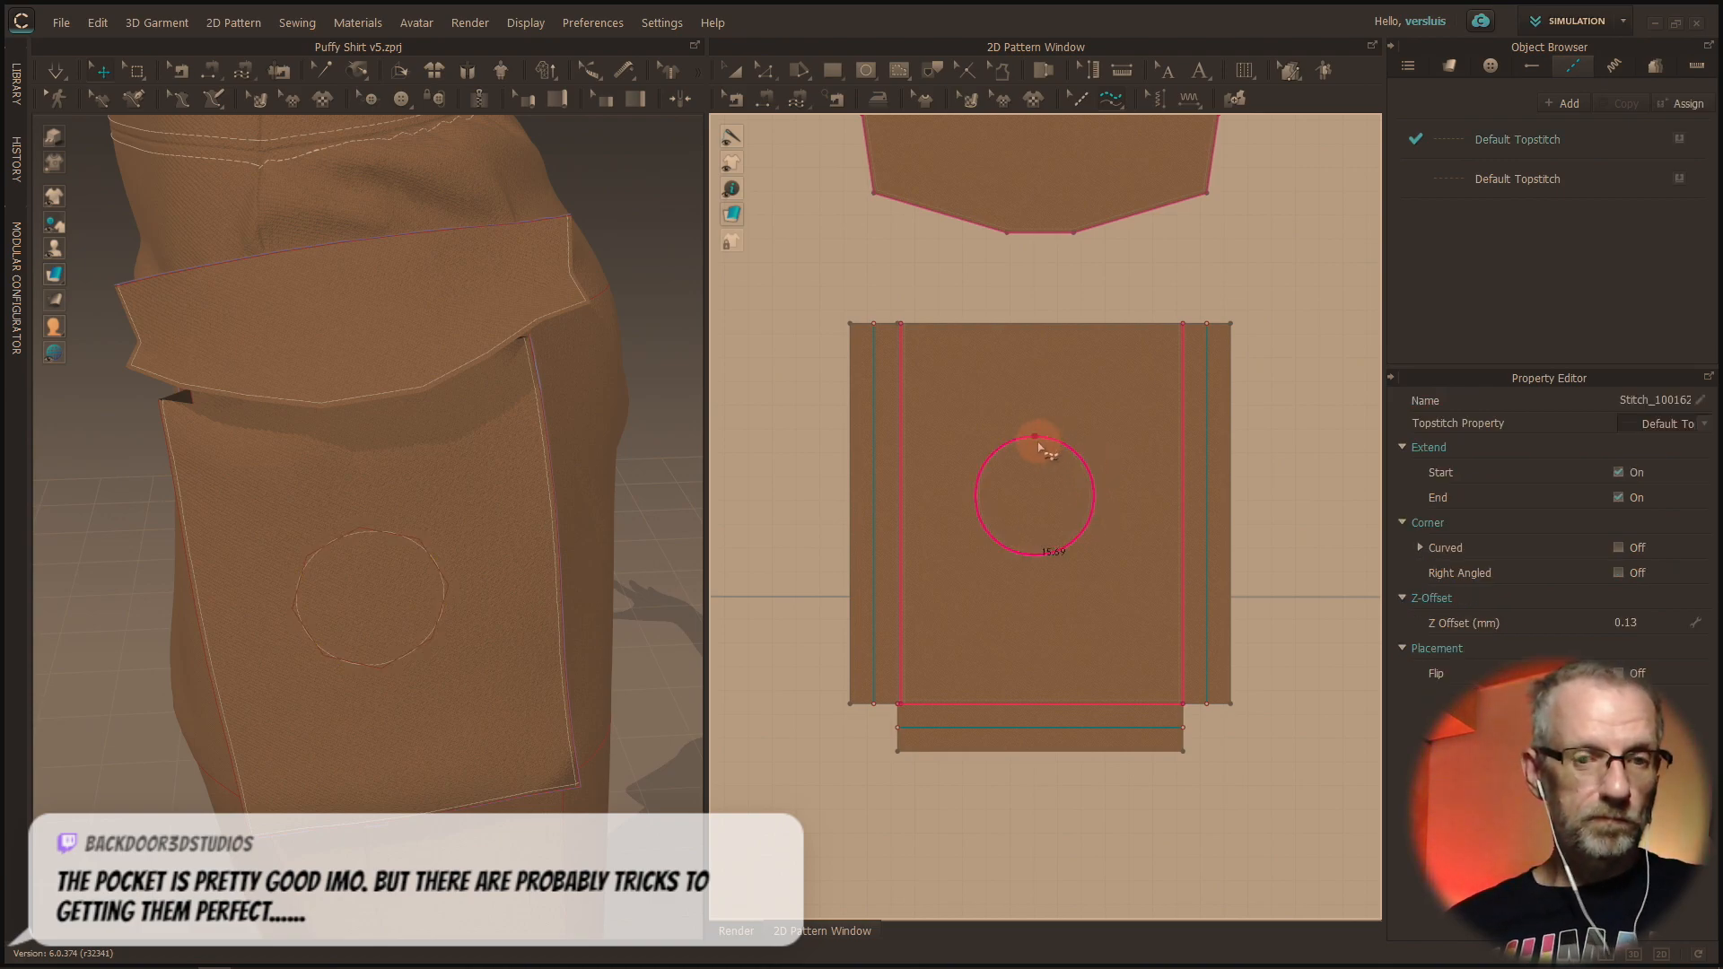
pyautogui.moveTo(577, 616); pyautogui.dragTo(509, 615, button='right')
pyautogui.scroll(10, 513, 618)
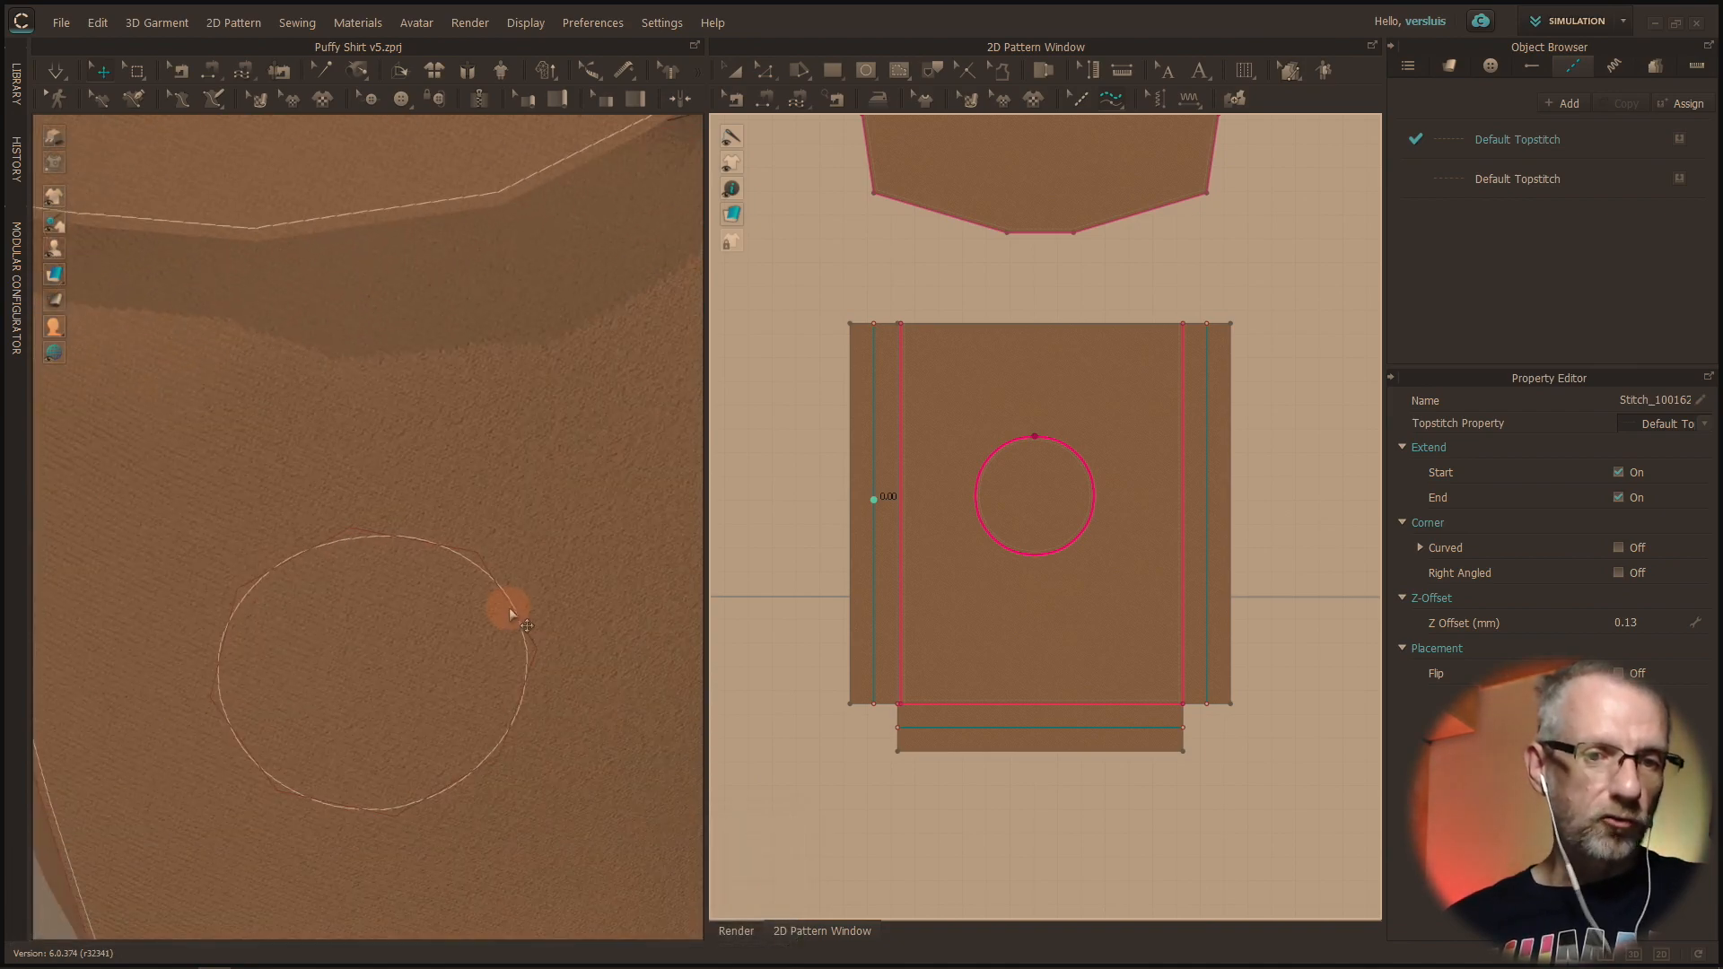
pyautogui.moveTo(577, 389); pyautogui.dragTo(542, 423, button='right')
pyautogui.scroll(-3, 587, 395)
pyautogui.scroll(-3, 587, 395)
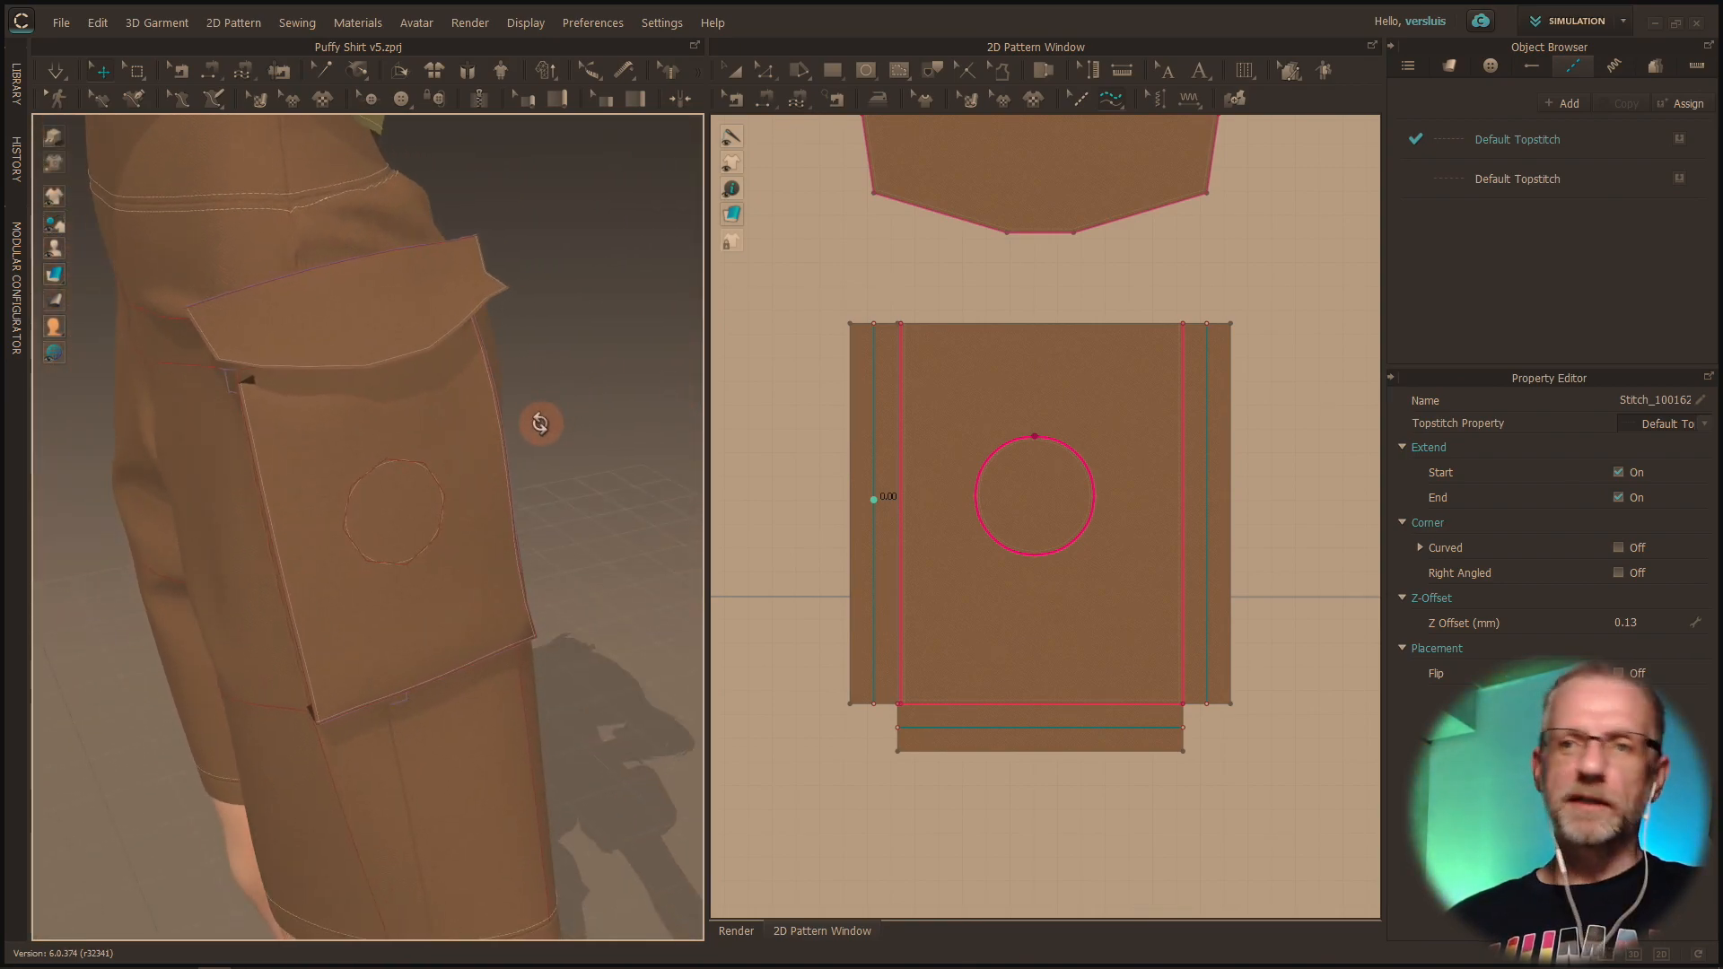
pyautogui.click(1082, 104)
pyautogui.click(1090, 386)
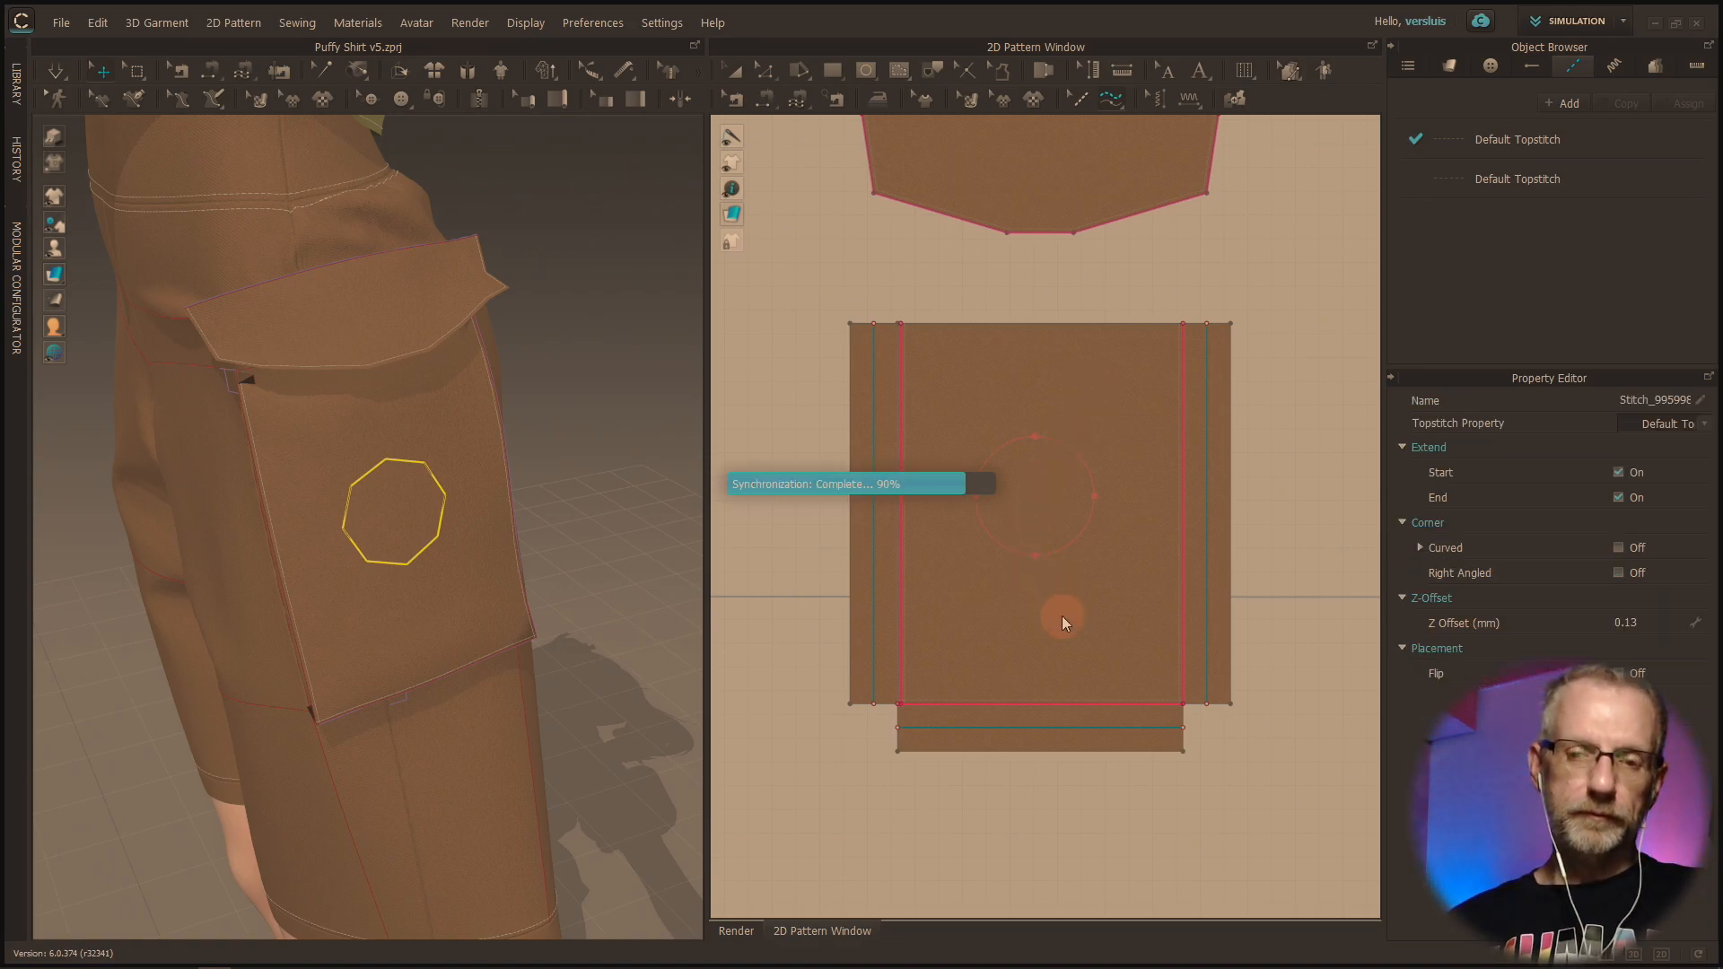
# Step: Turn on high-quality rendering in the 3D view and examine the stitched cargo pocket on the full outfit
pyautogui.scroll(-10, 516, 549)
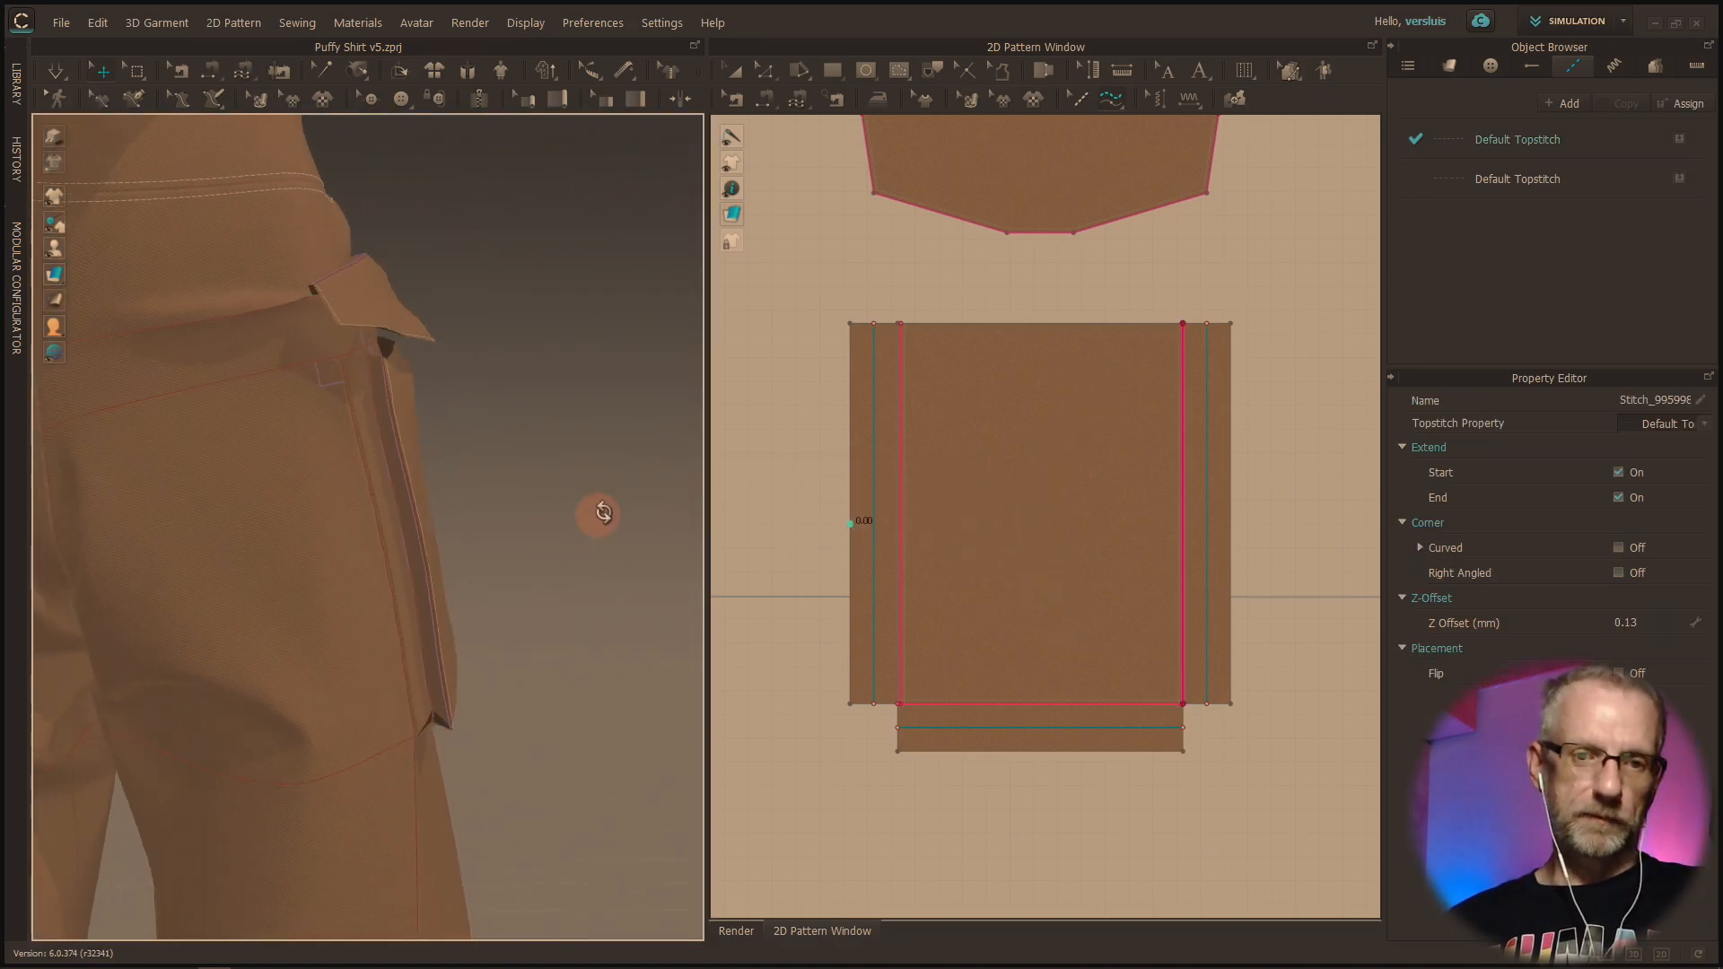
pyautogui.scroll(-2, 538, 550)
pyautogui.moveTo(538, 550); pyautogui.dragTo(654, 641, button='middle')
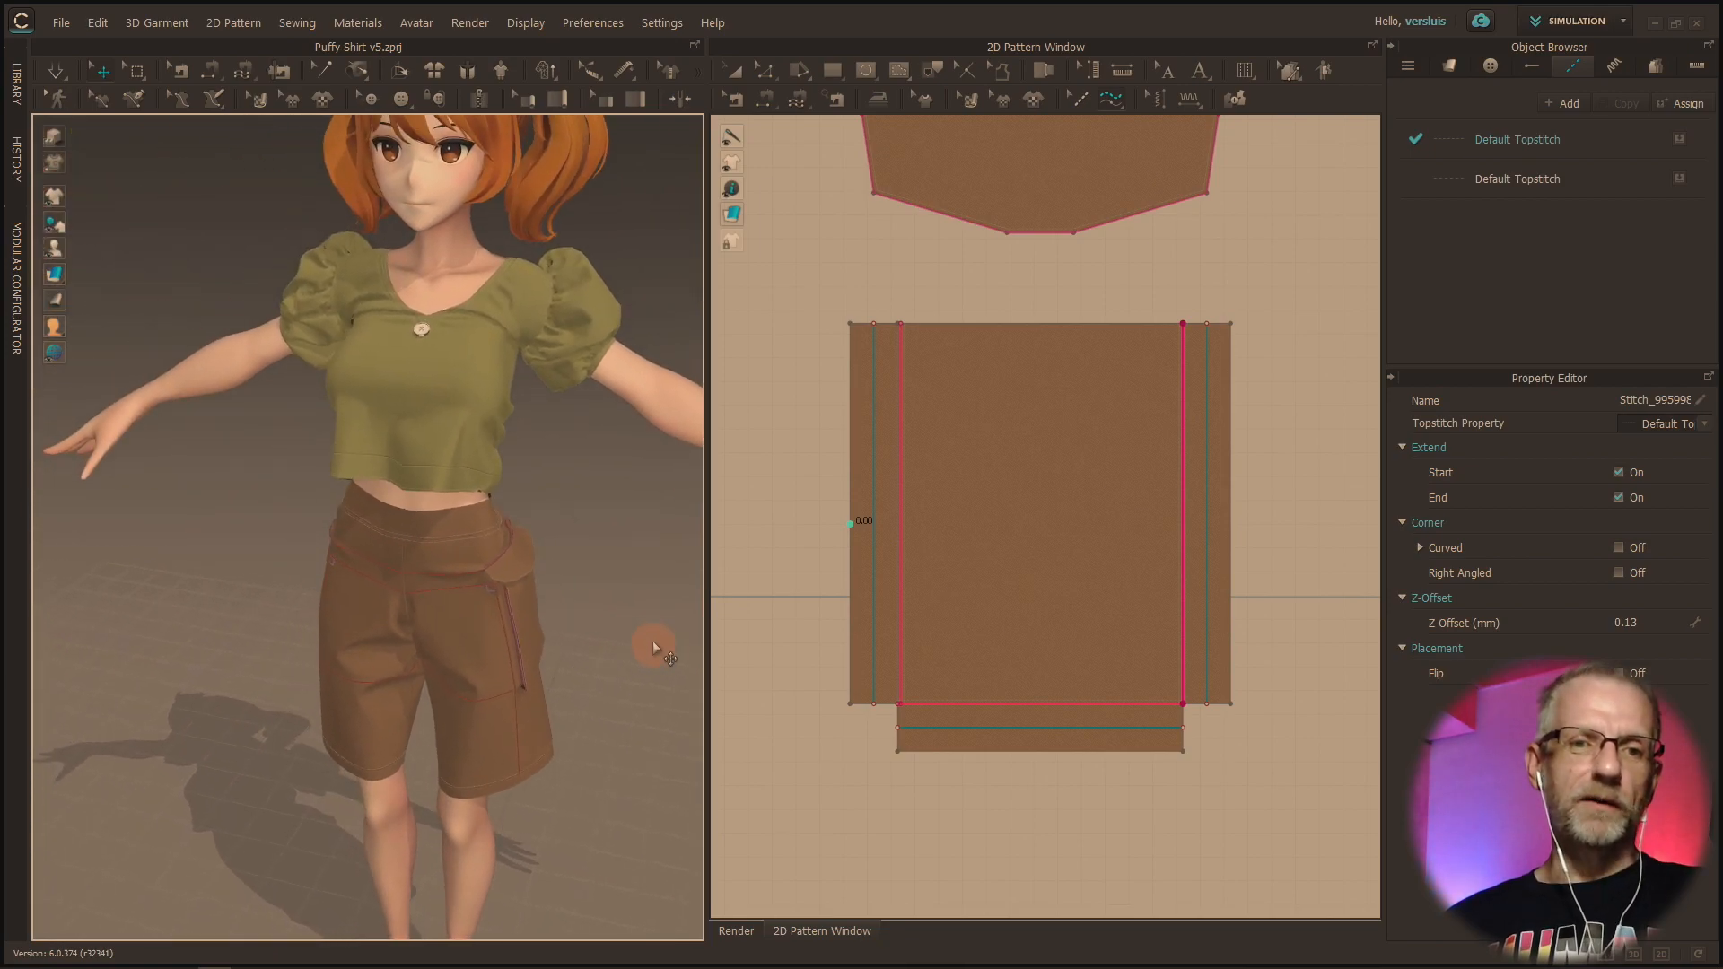
pyautogui.moveTo(653, 641); pyautogui.dragTo(651, 634, button='right')
pyautogui.moveTo(651, 634); pyautogui.dragTo(603, 627, button='middle')
pyautogui.moveTo(603, 627); pyautogui.dragTo(577, 697, button='right')
pyautogui.click(63, 143)
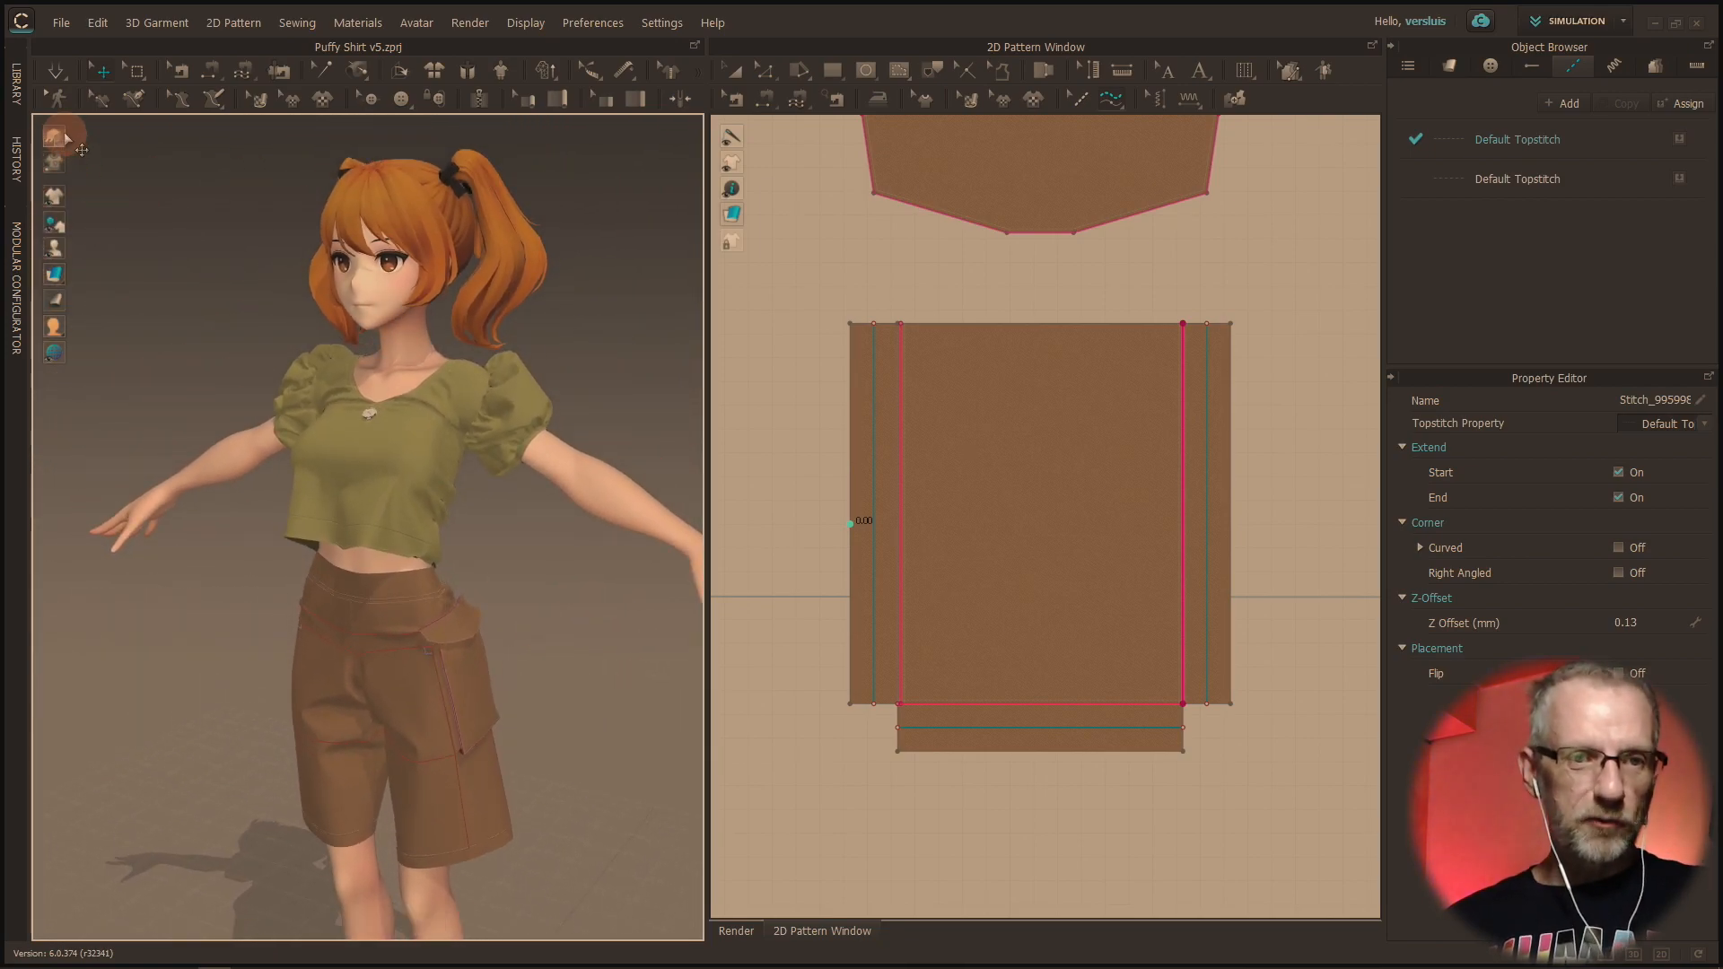
pyautogui.moveTo(596, 629)
pyautogui.mouseDown(button='middle')
pyautogui.moveTo(536, 614)
pyautogui.moveTo(584, 634)
pyautogui.mouseUp(button='middle')
pyautogui.scroll(-1, 584, 634)
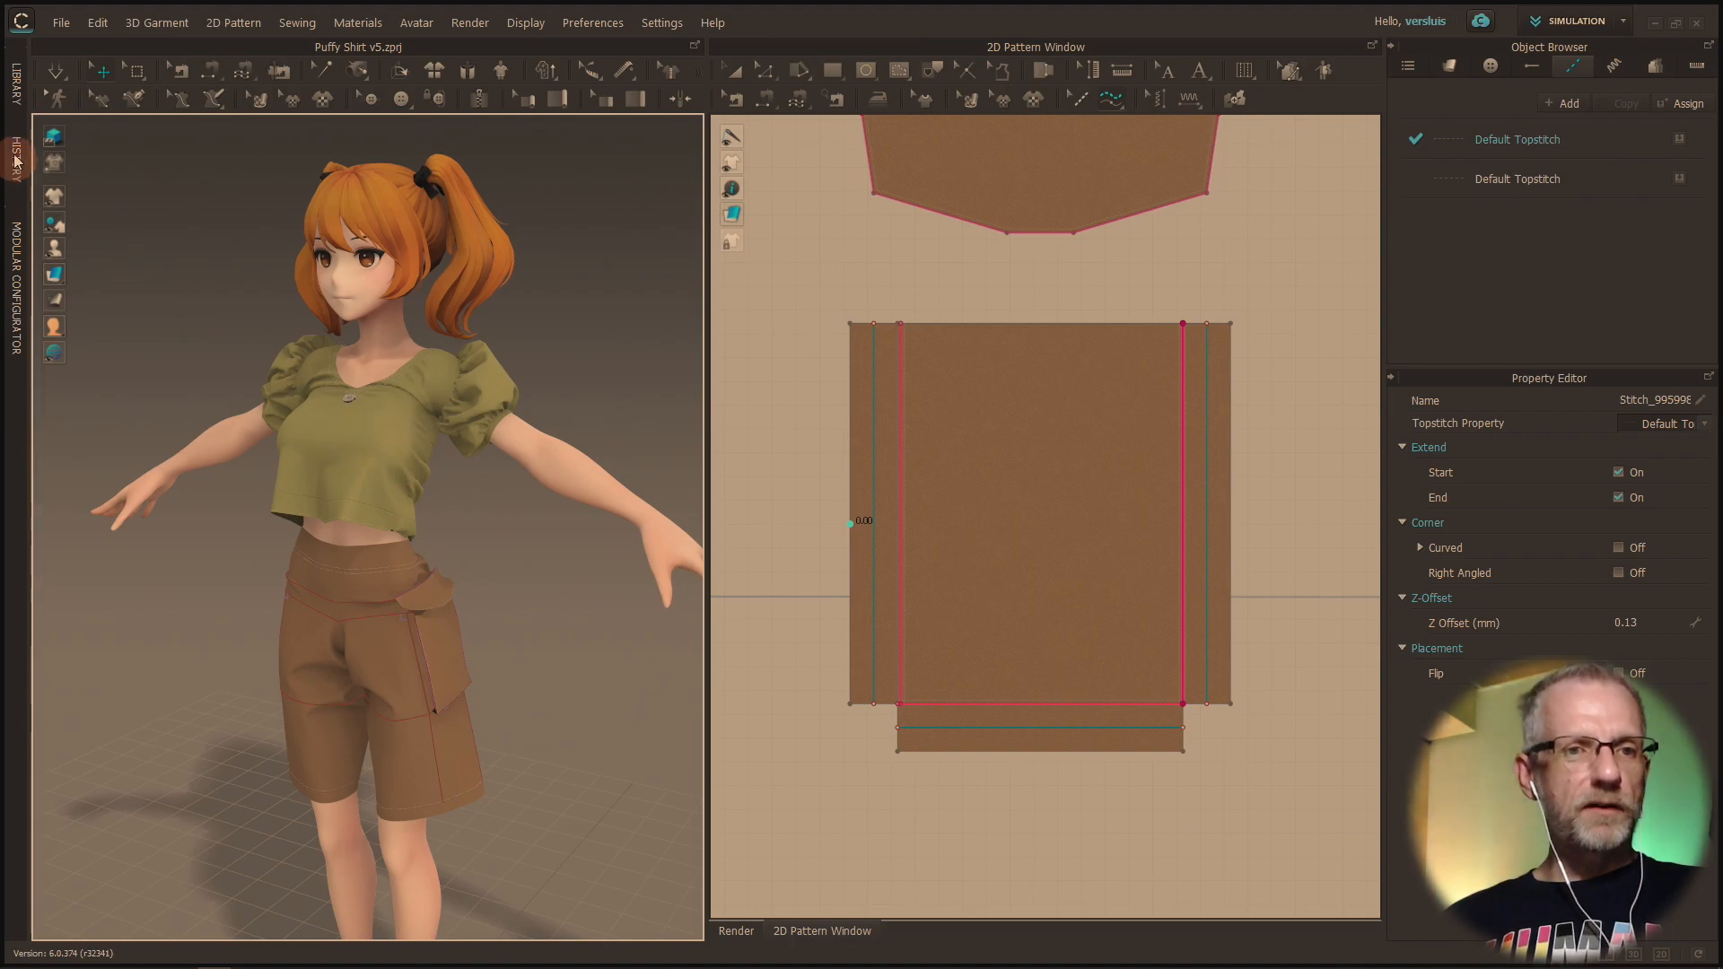